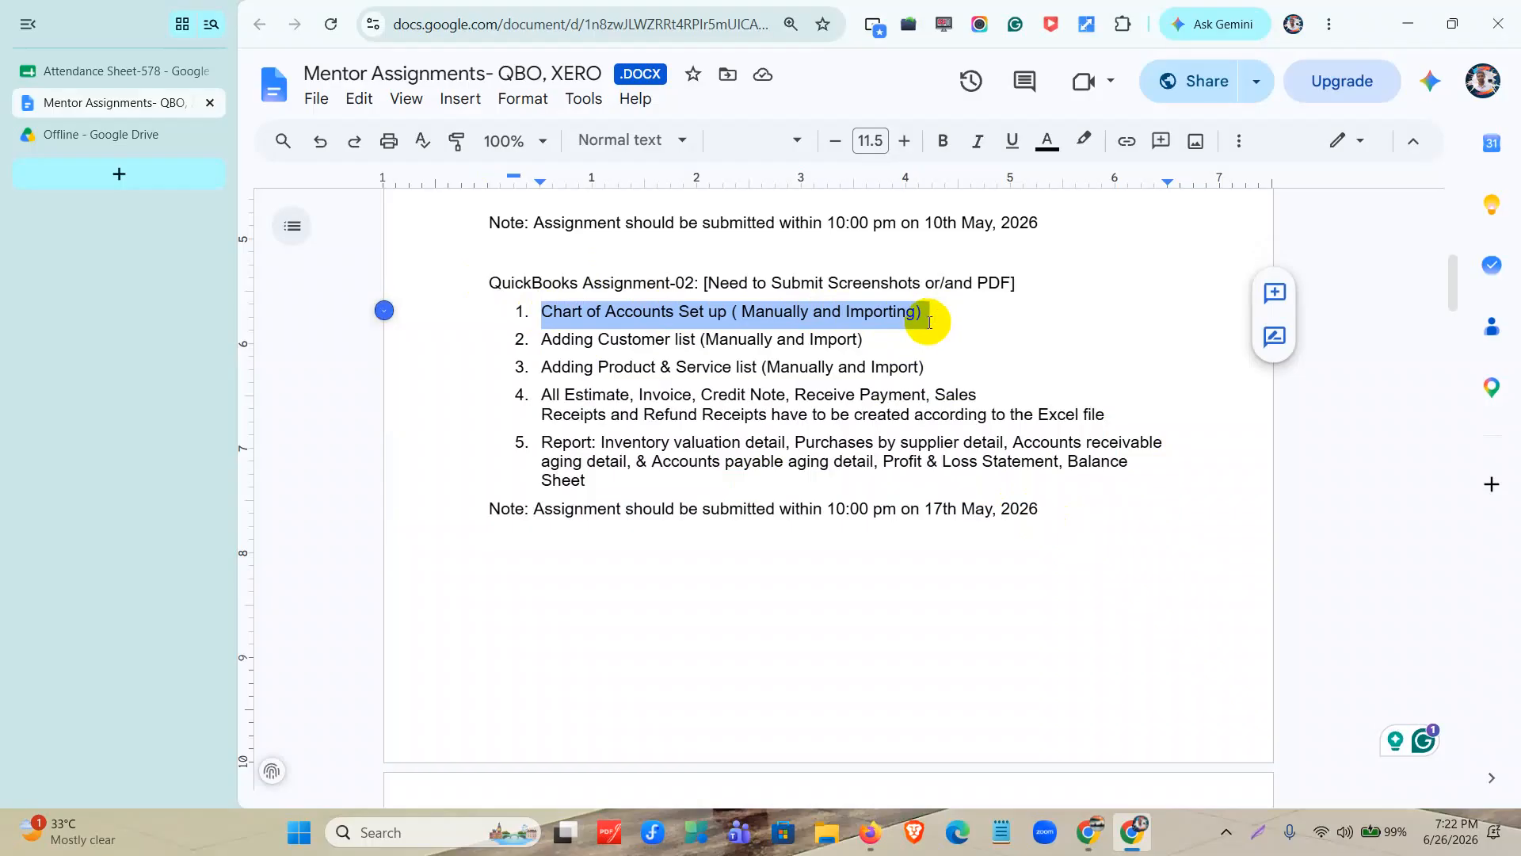
Review items 2 to 5 of QuickBooks Assignment-02, covering the customer list, product and service list, sales transactions and reports.
drag(530, 339, 849, 341)
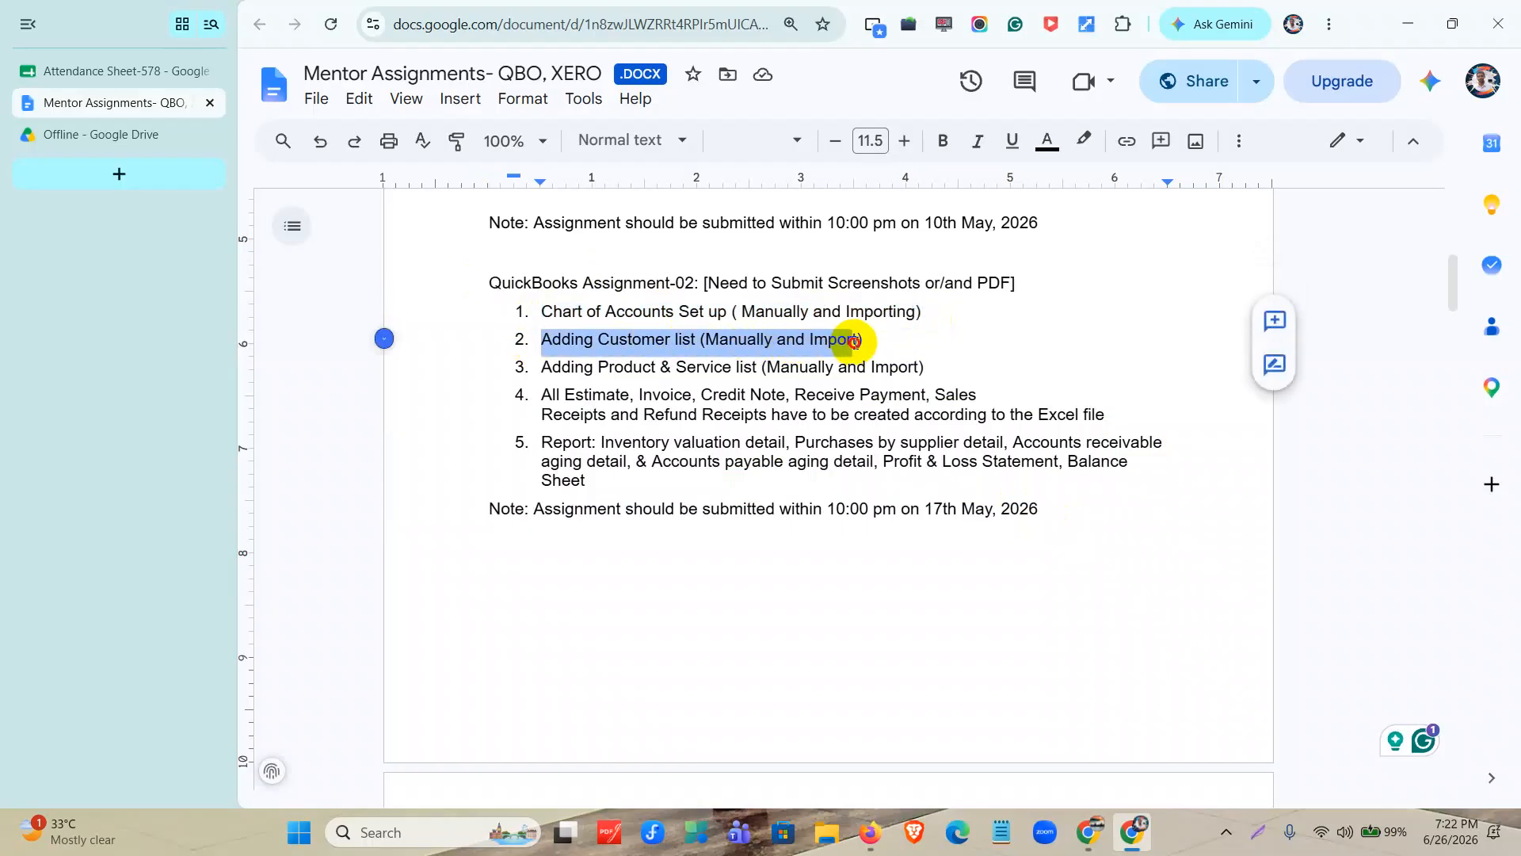
drag(542, 367, 889, 367)
drag(539, 394, 1183, 419)
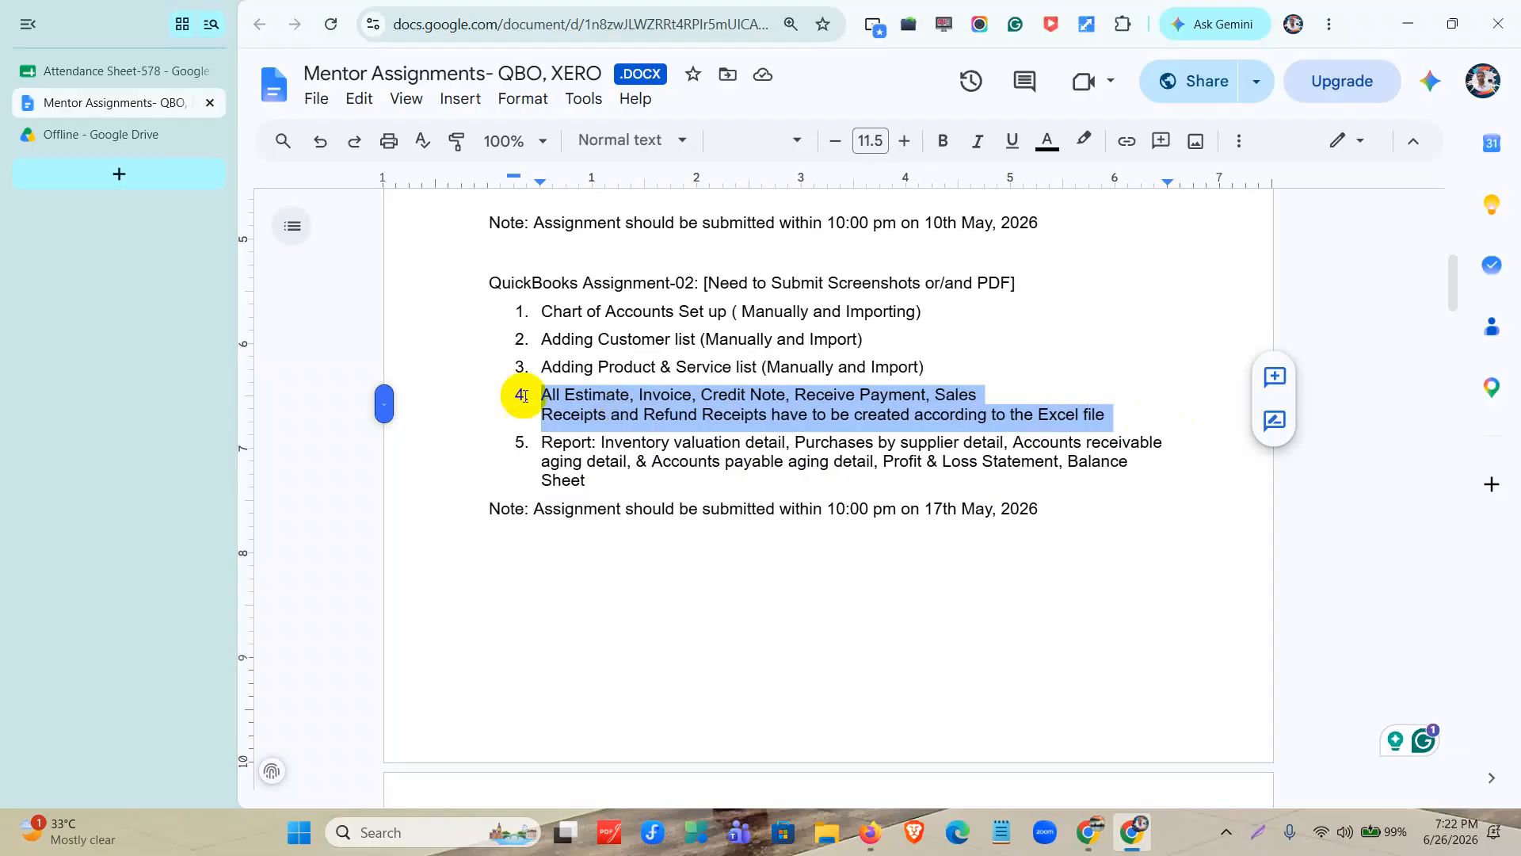
drag(540, 442, 599, 480)
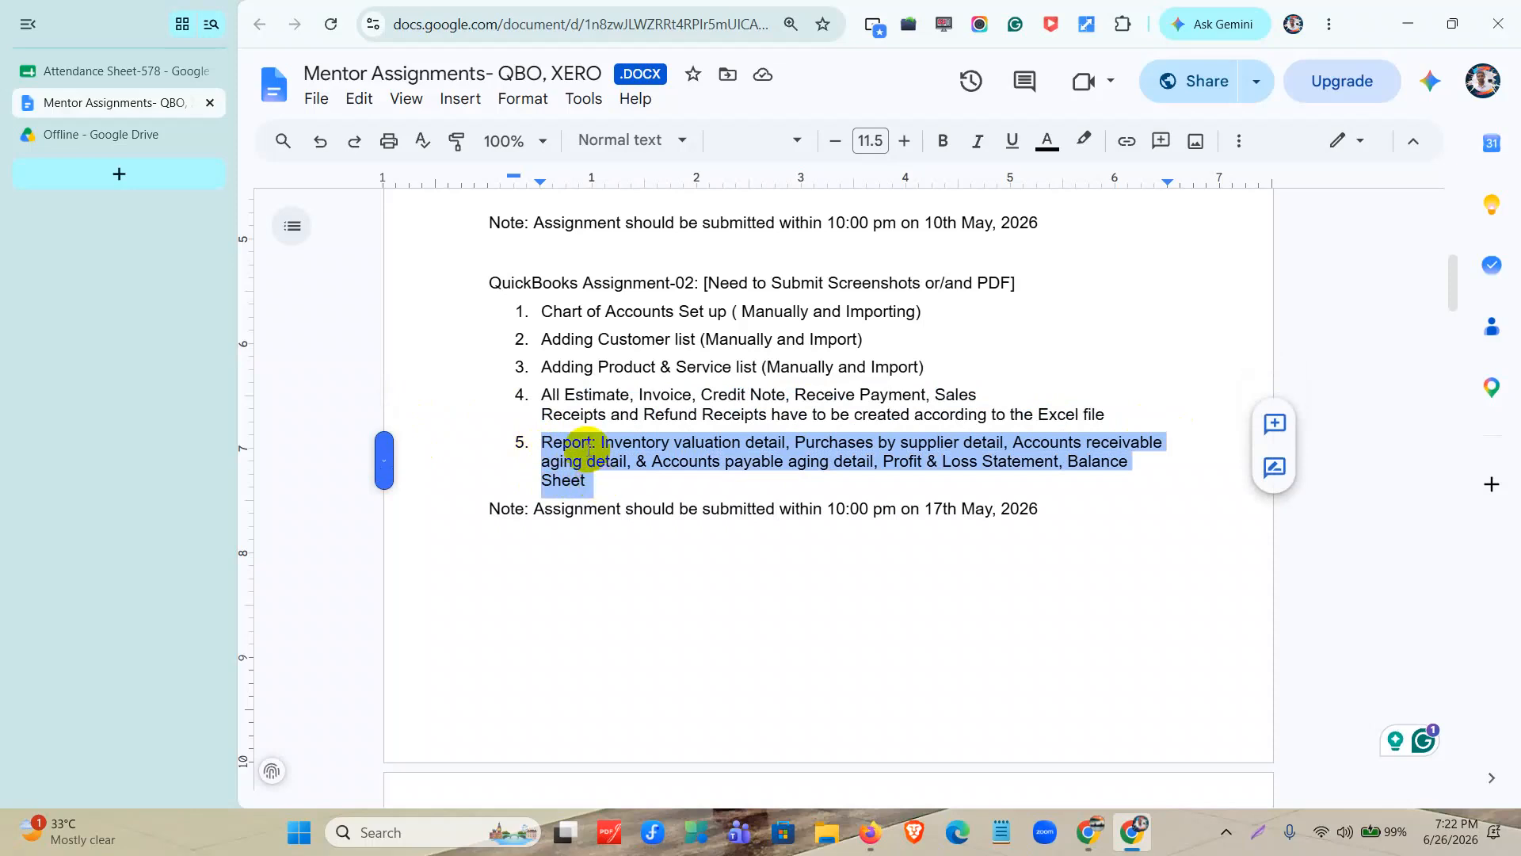
Switch to QuickBooks, open the Chart of accounts from the Accounting app, and collapse the side navigation.
click(1411, 11)
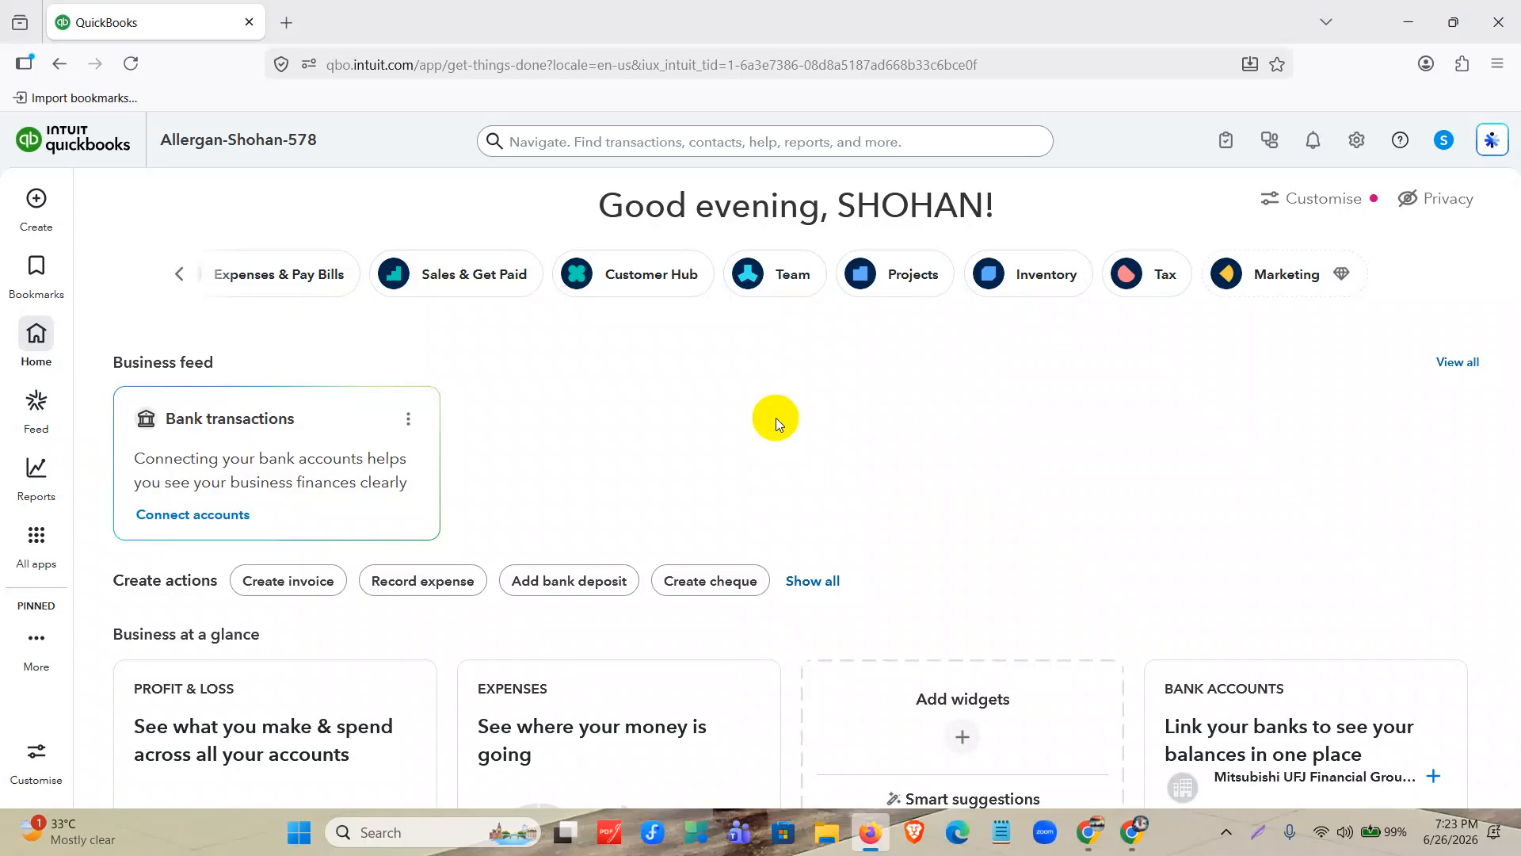
click(37, 535)
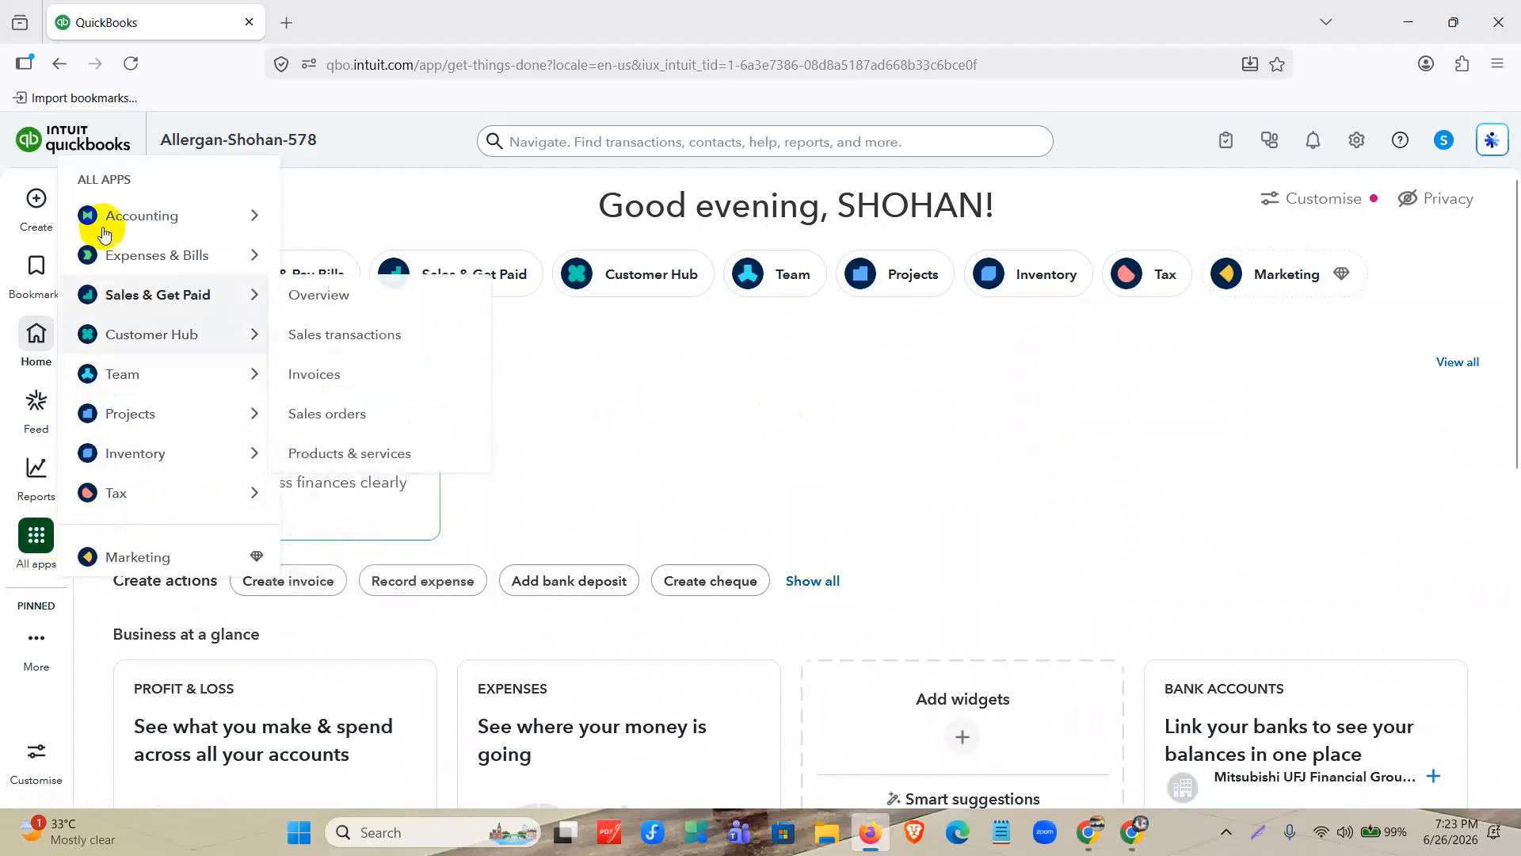
mouse_move(119, 215)
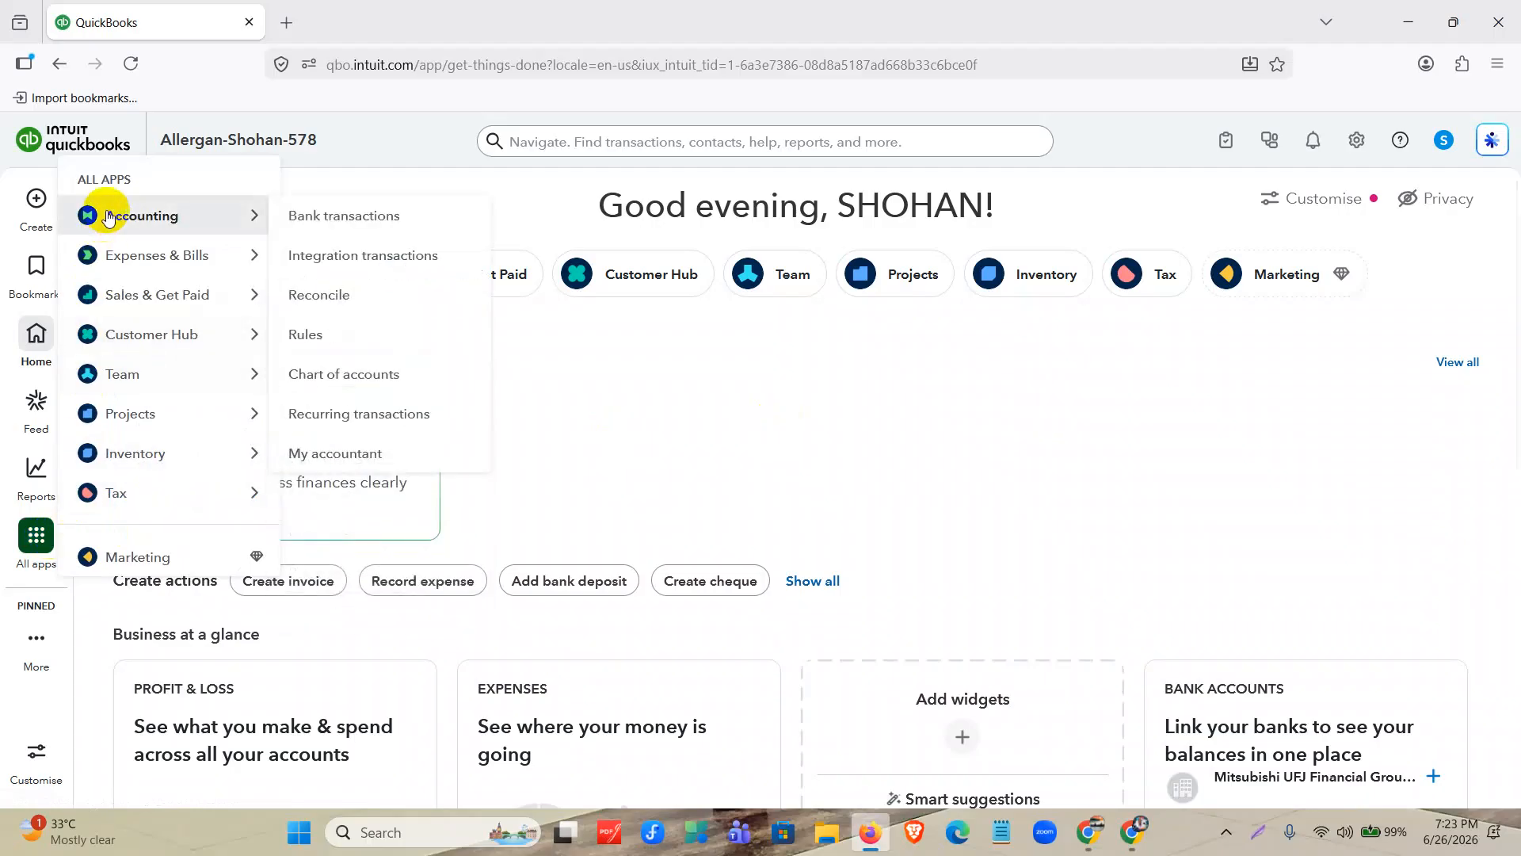
click(341, 374)
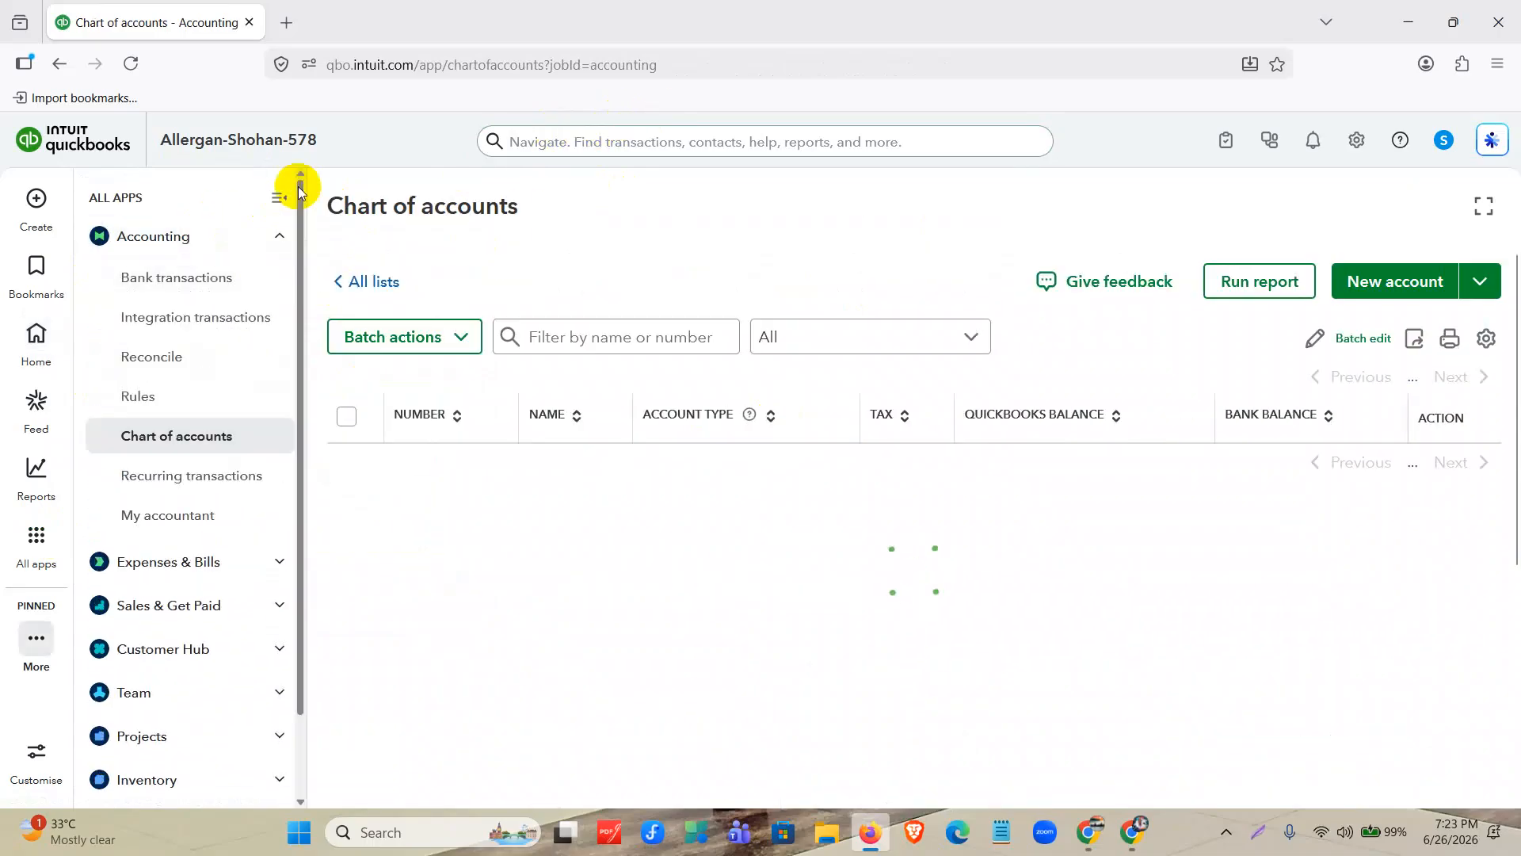
click(278, 197)
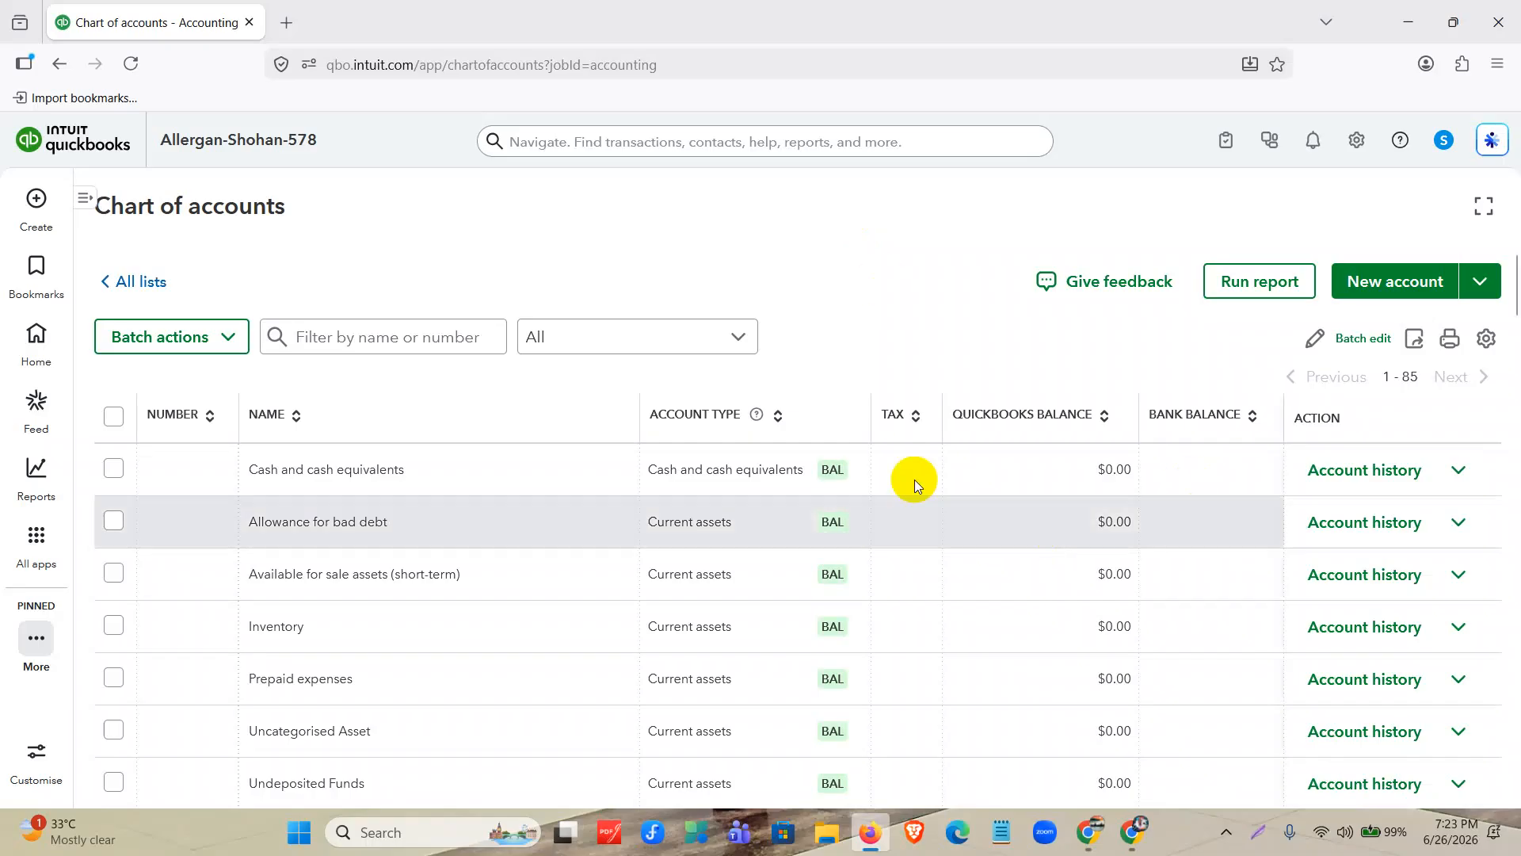
Add the Detail type column to the Chart of accounts table and close the column settings.
scroll(822, 482, down, 3)
scroll(788, 421, up, 3)
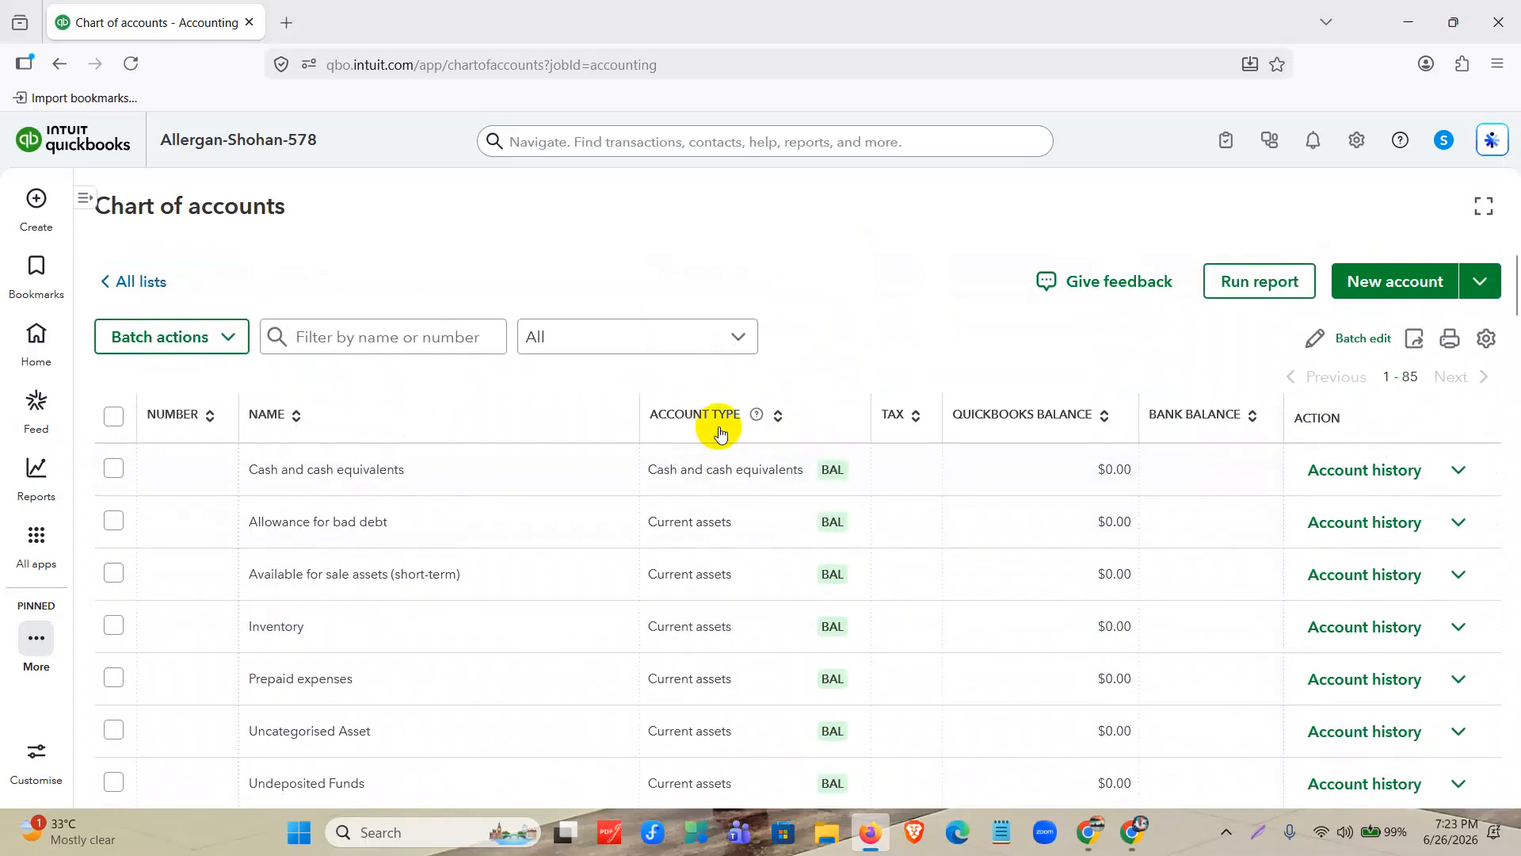
click(1487, 348)
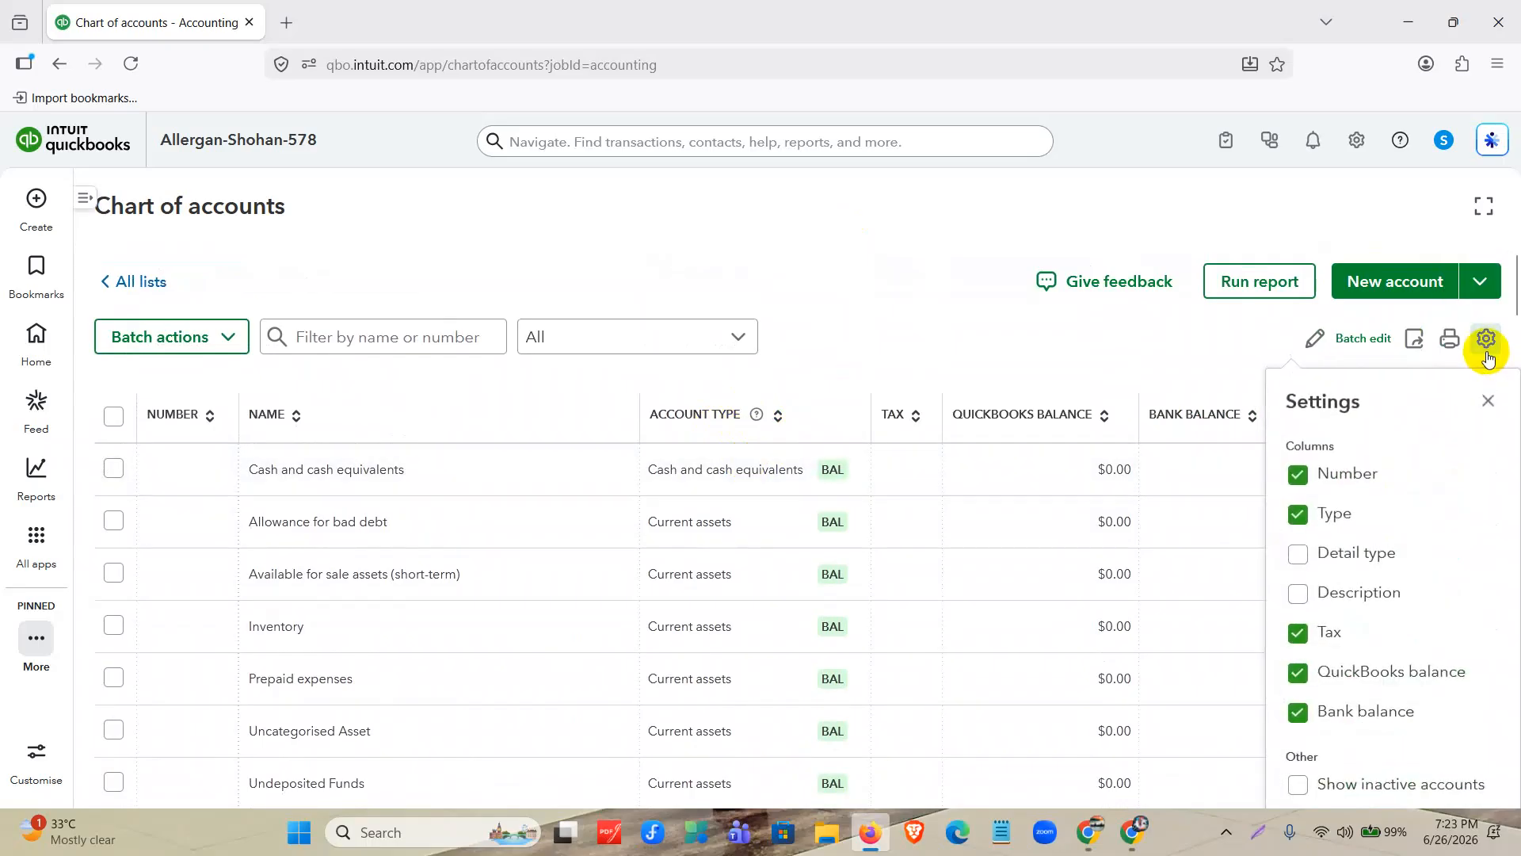
click(1341, 555)
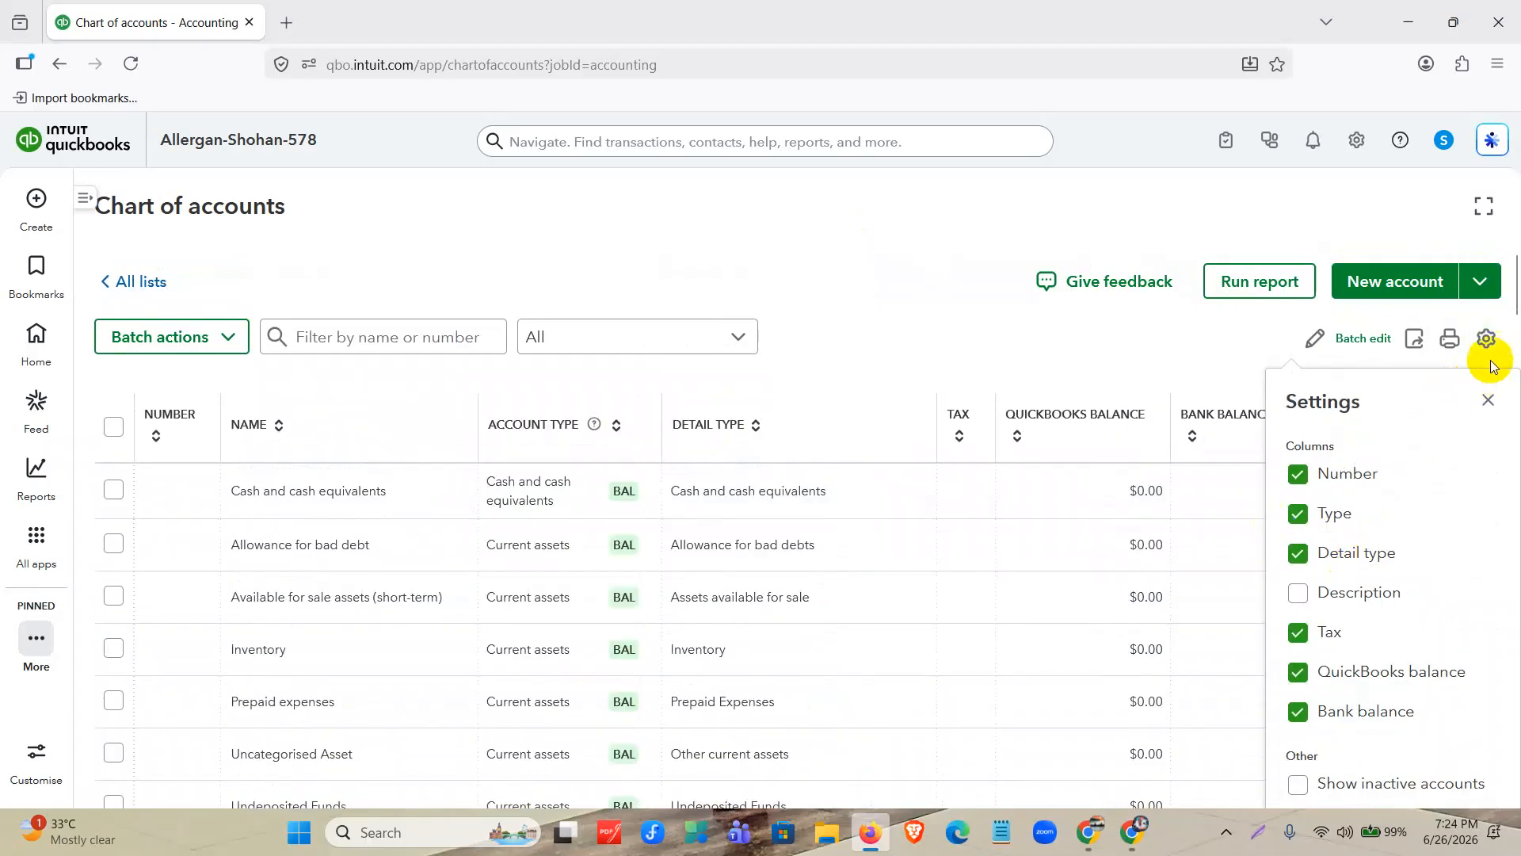
click(1486, 400)
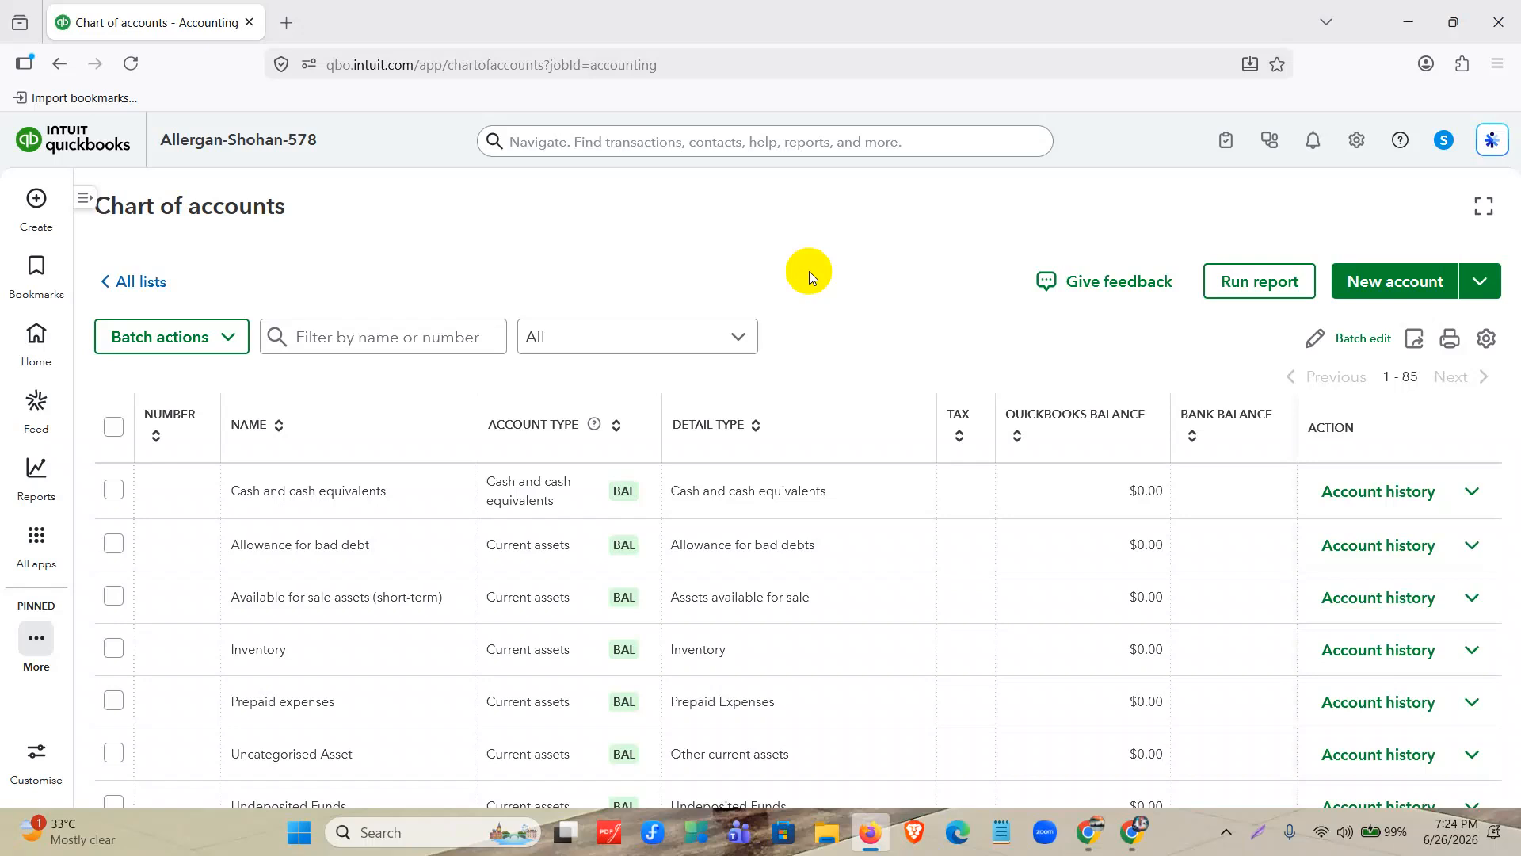
Examine the chart of accounts import option and the account types offered for a new account, leaving the new account form unsaved.
scroll(1109, 392, down, 2)
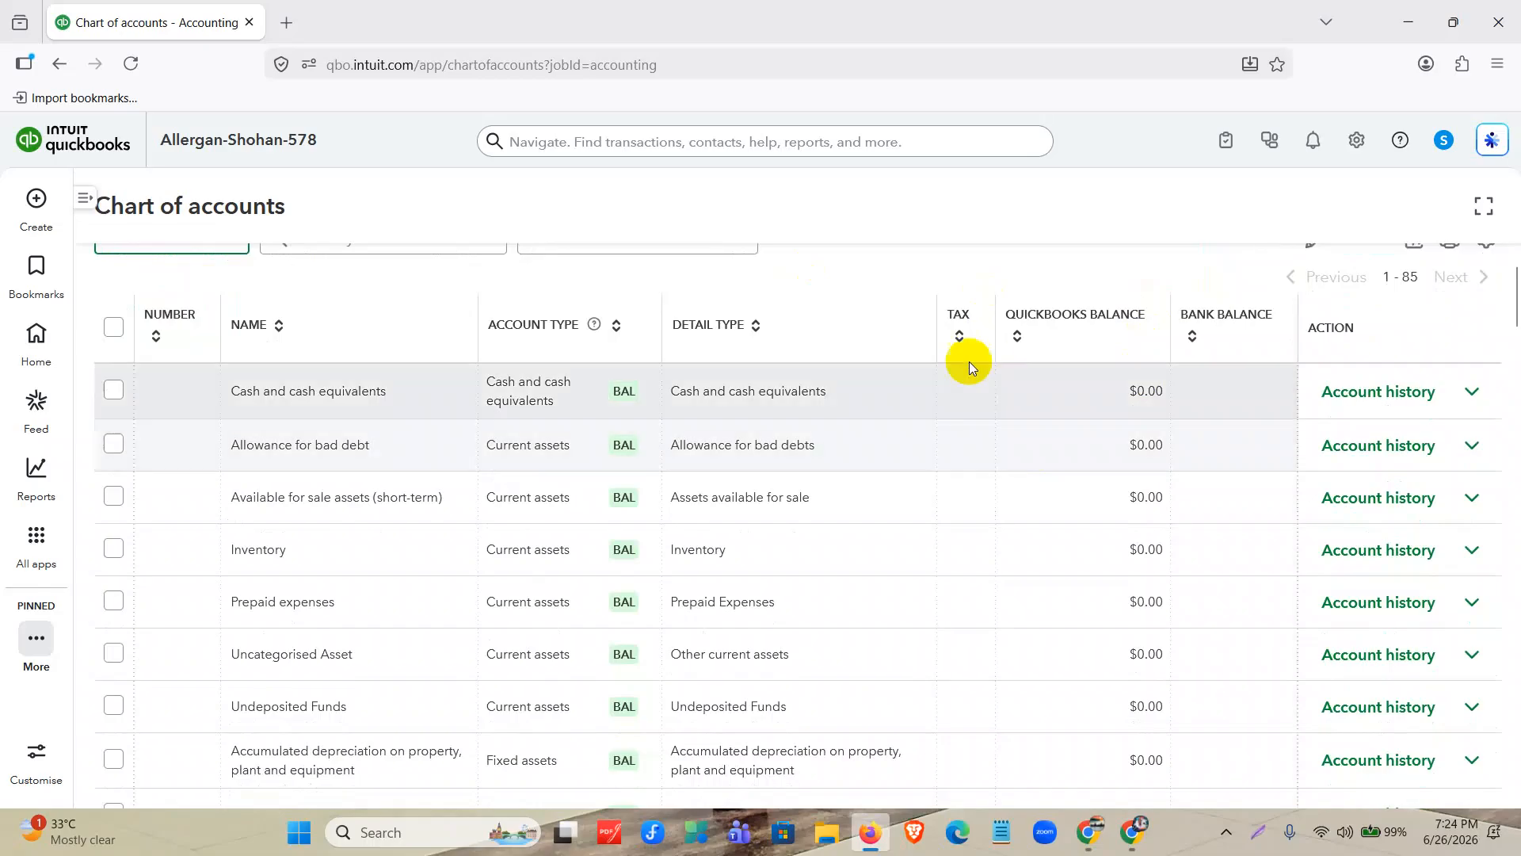
scroll(1008, 380, up, 2)
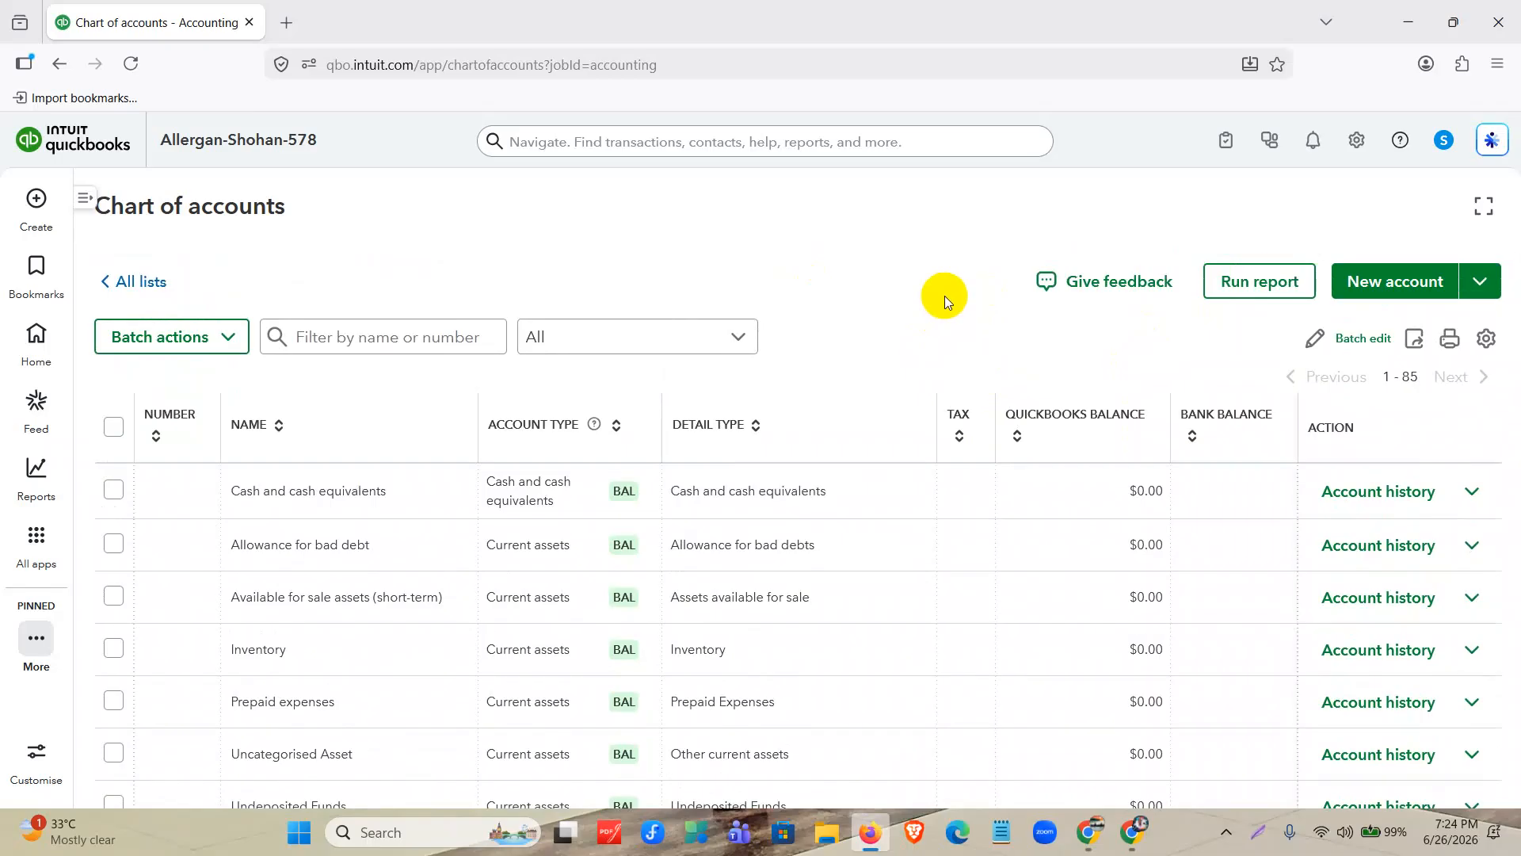
click(1494, 281)
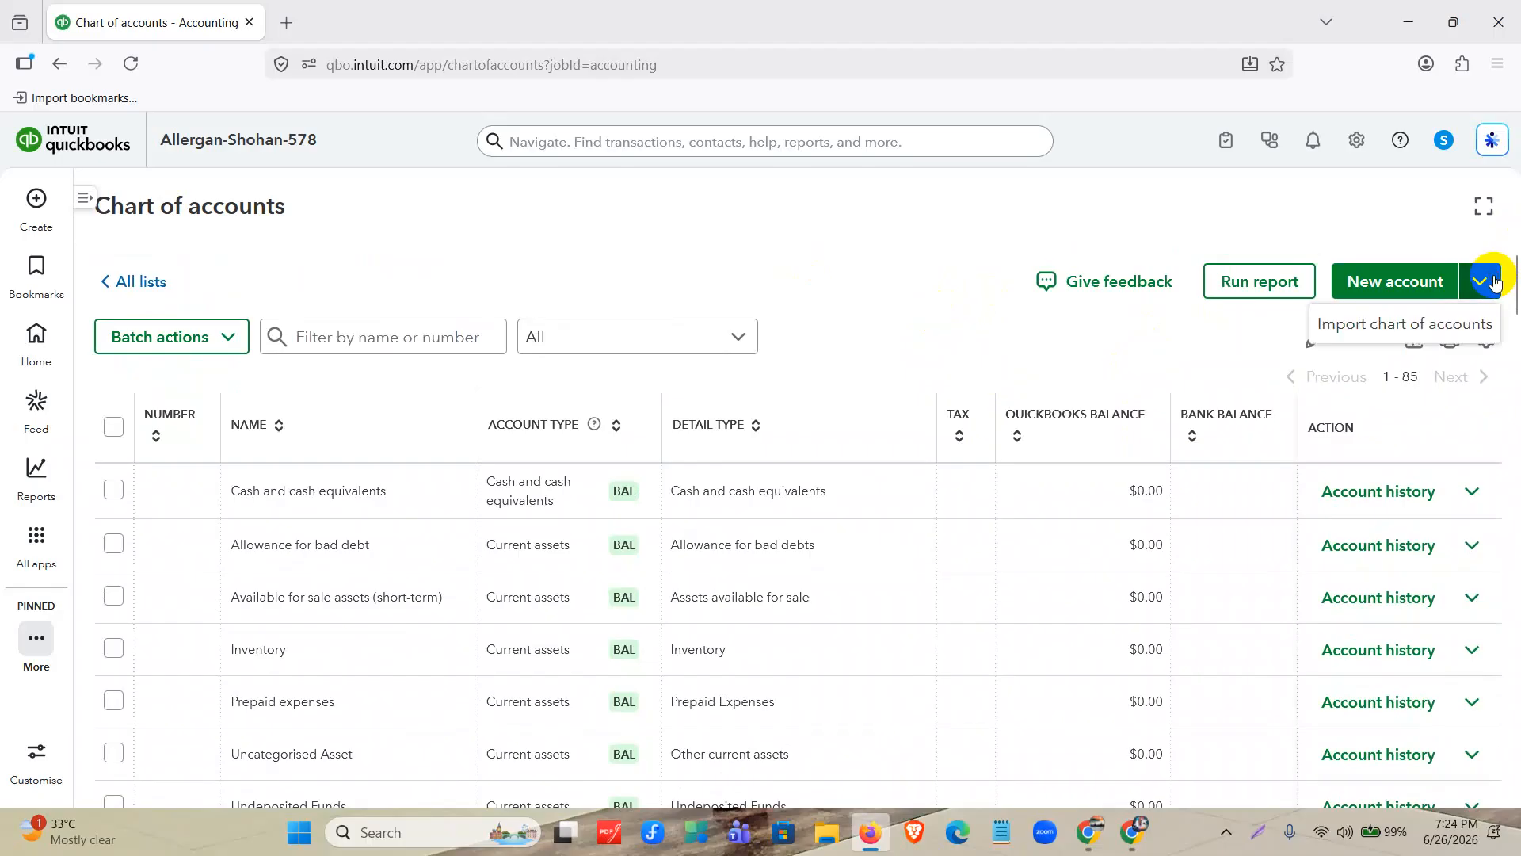
click(1402, 282)
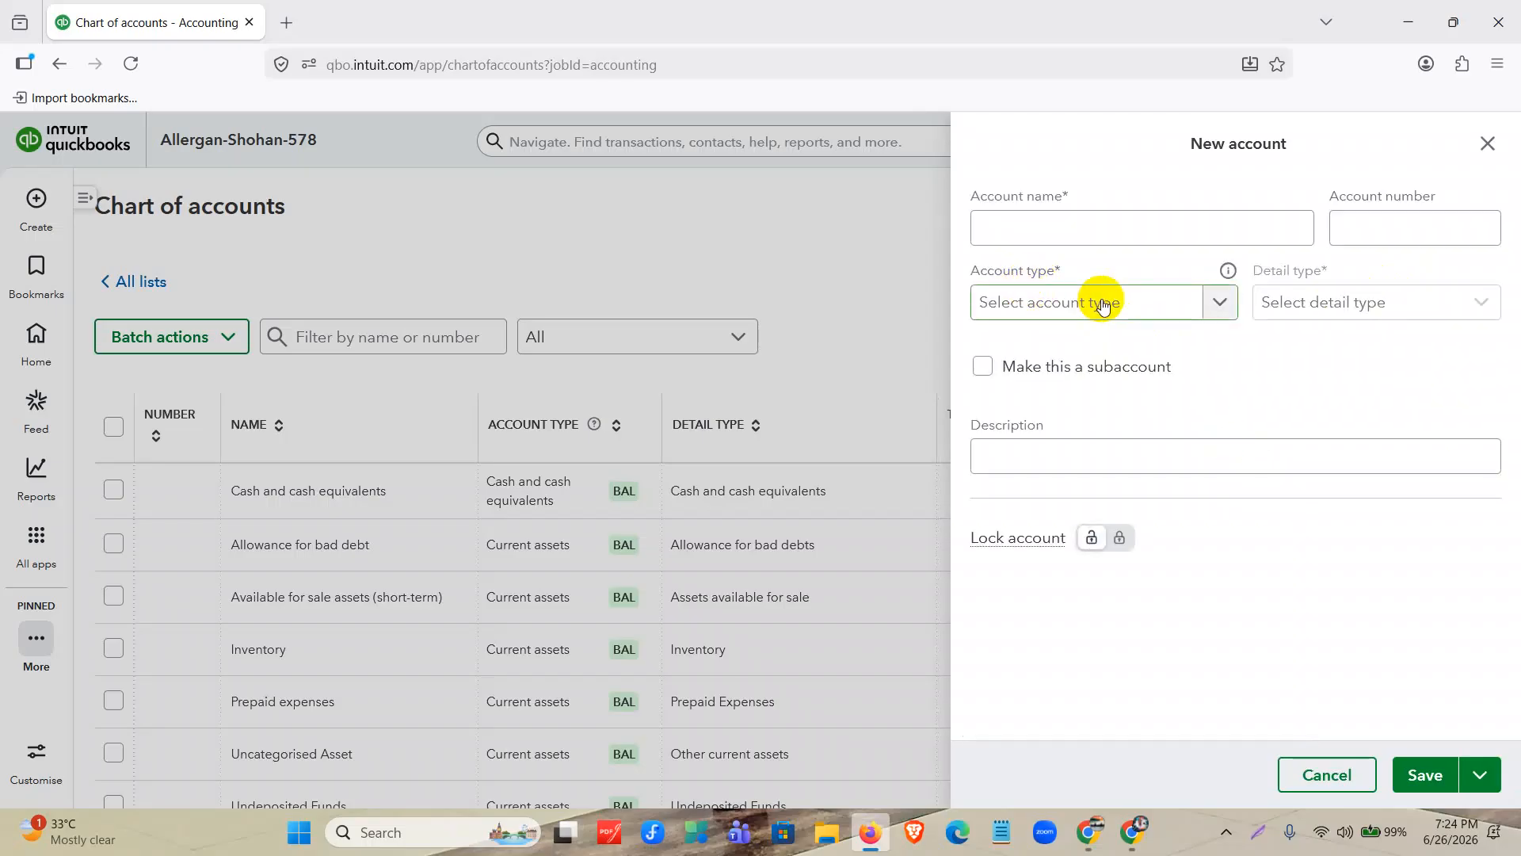
click(1102, 307)
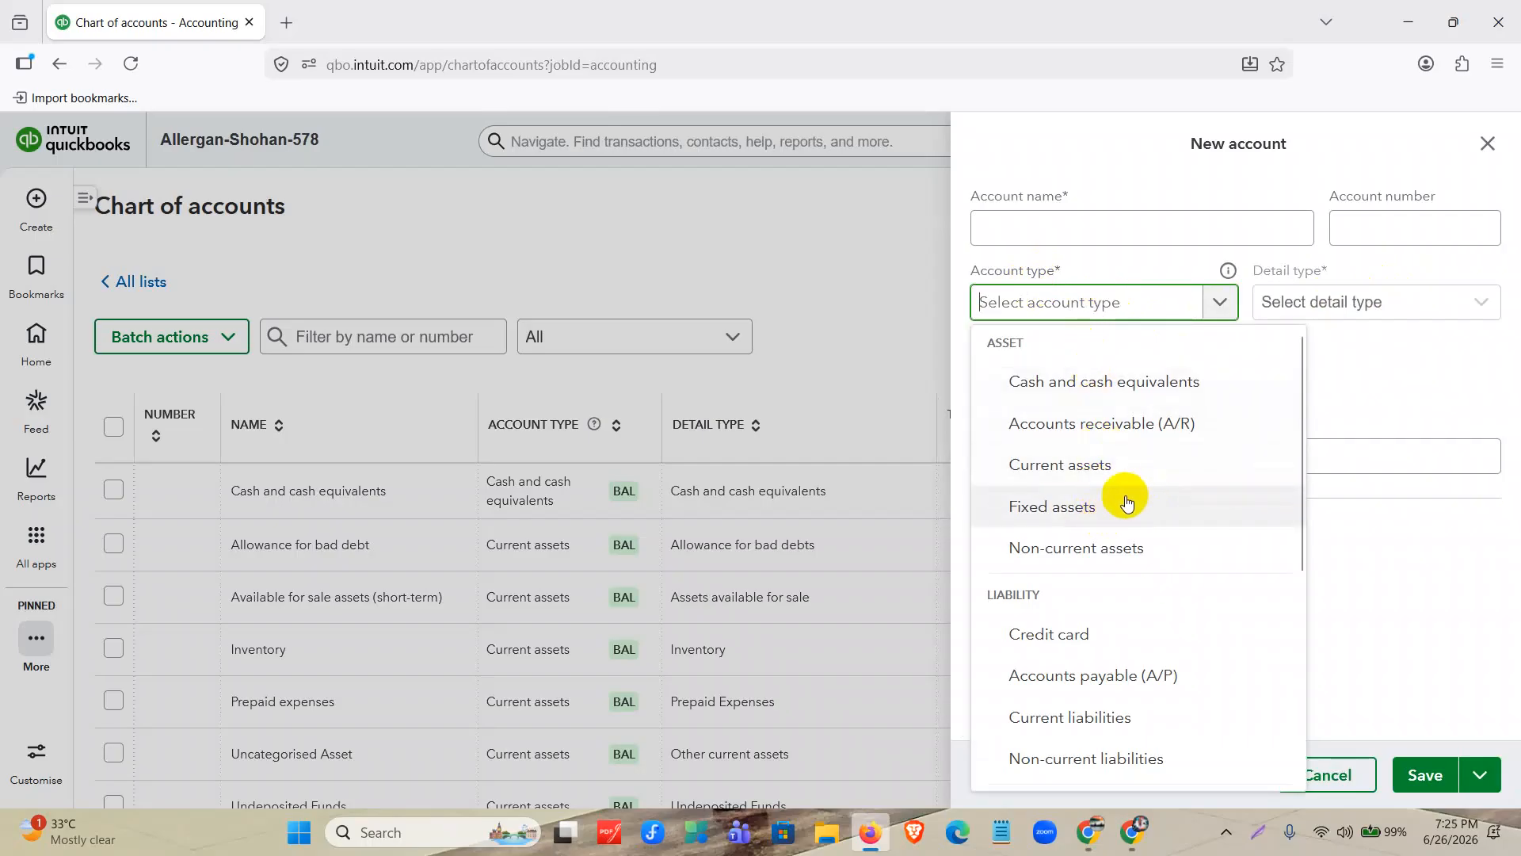
click(1480, 151)
click(1480, 151)
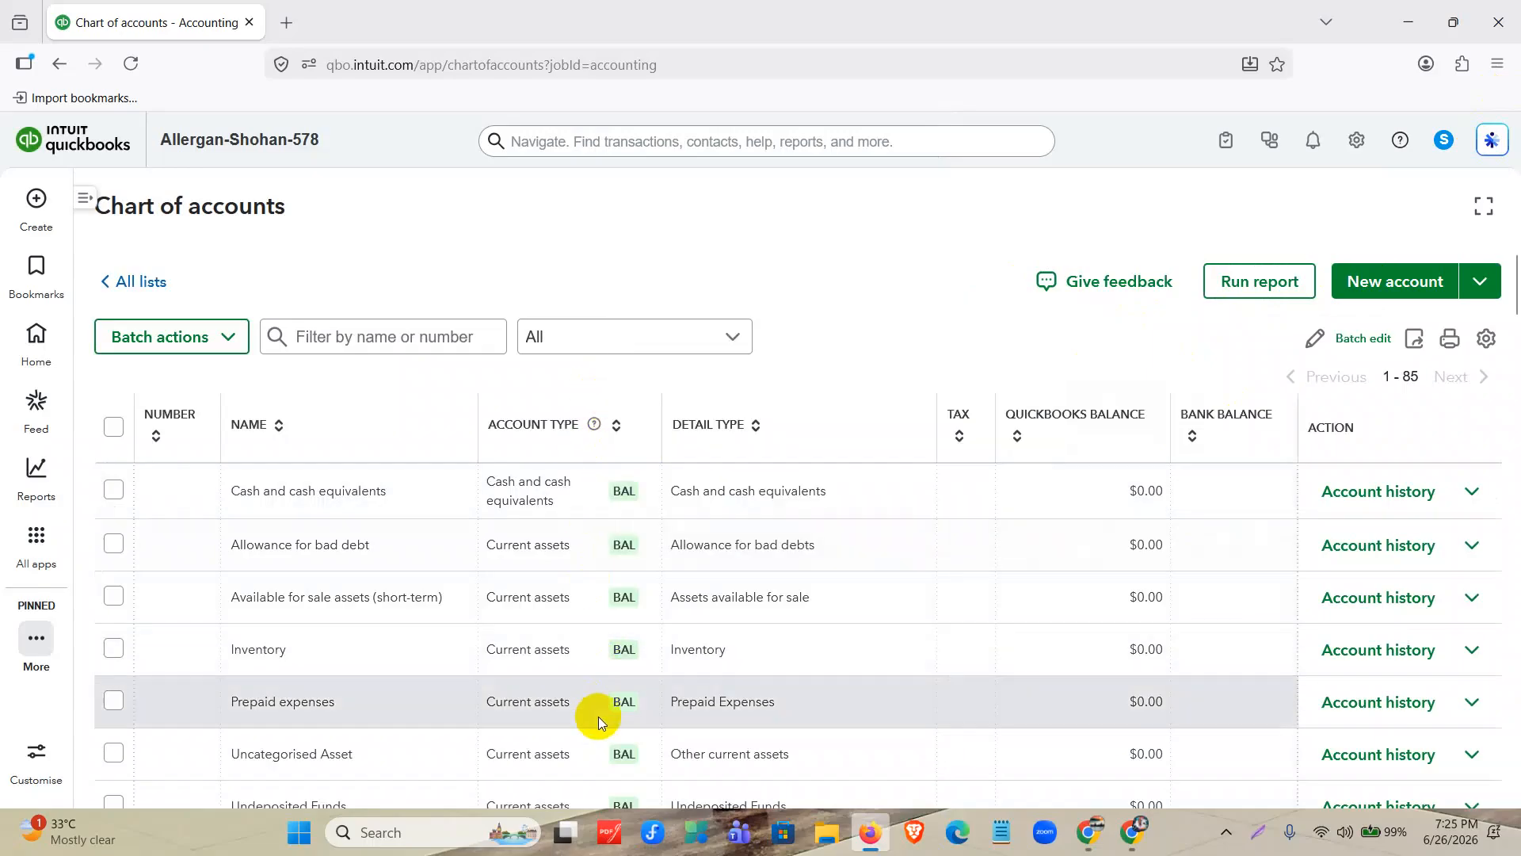
Examine the whole Chart of accounts list, including the account types and detail types from assets through other income.
scroll(597, 716, down, 7)
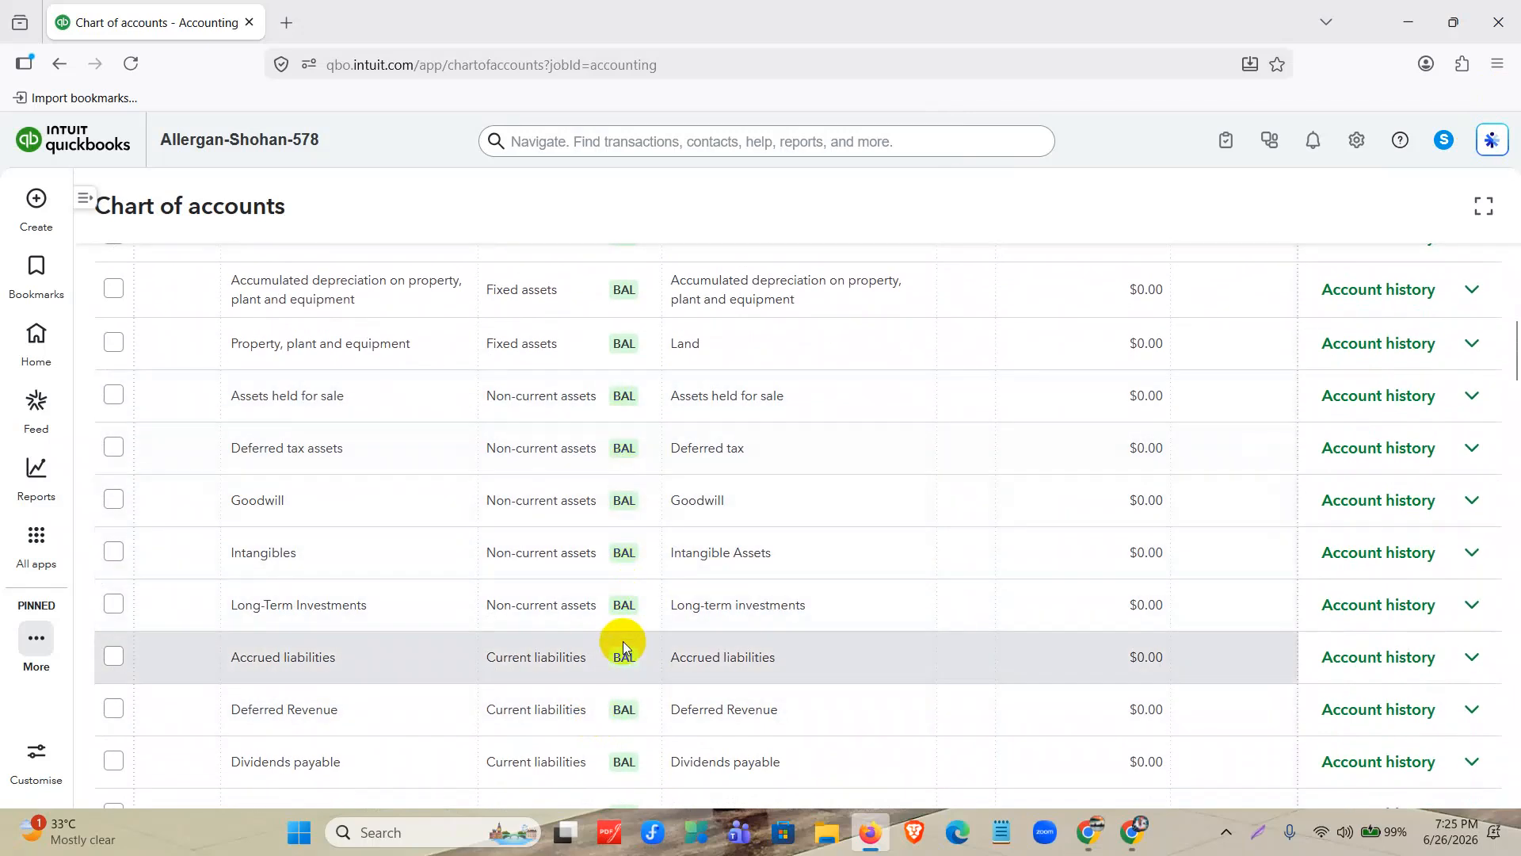
scroll(623, 641, down, 13)
scroll(630, 565, down, 5)
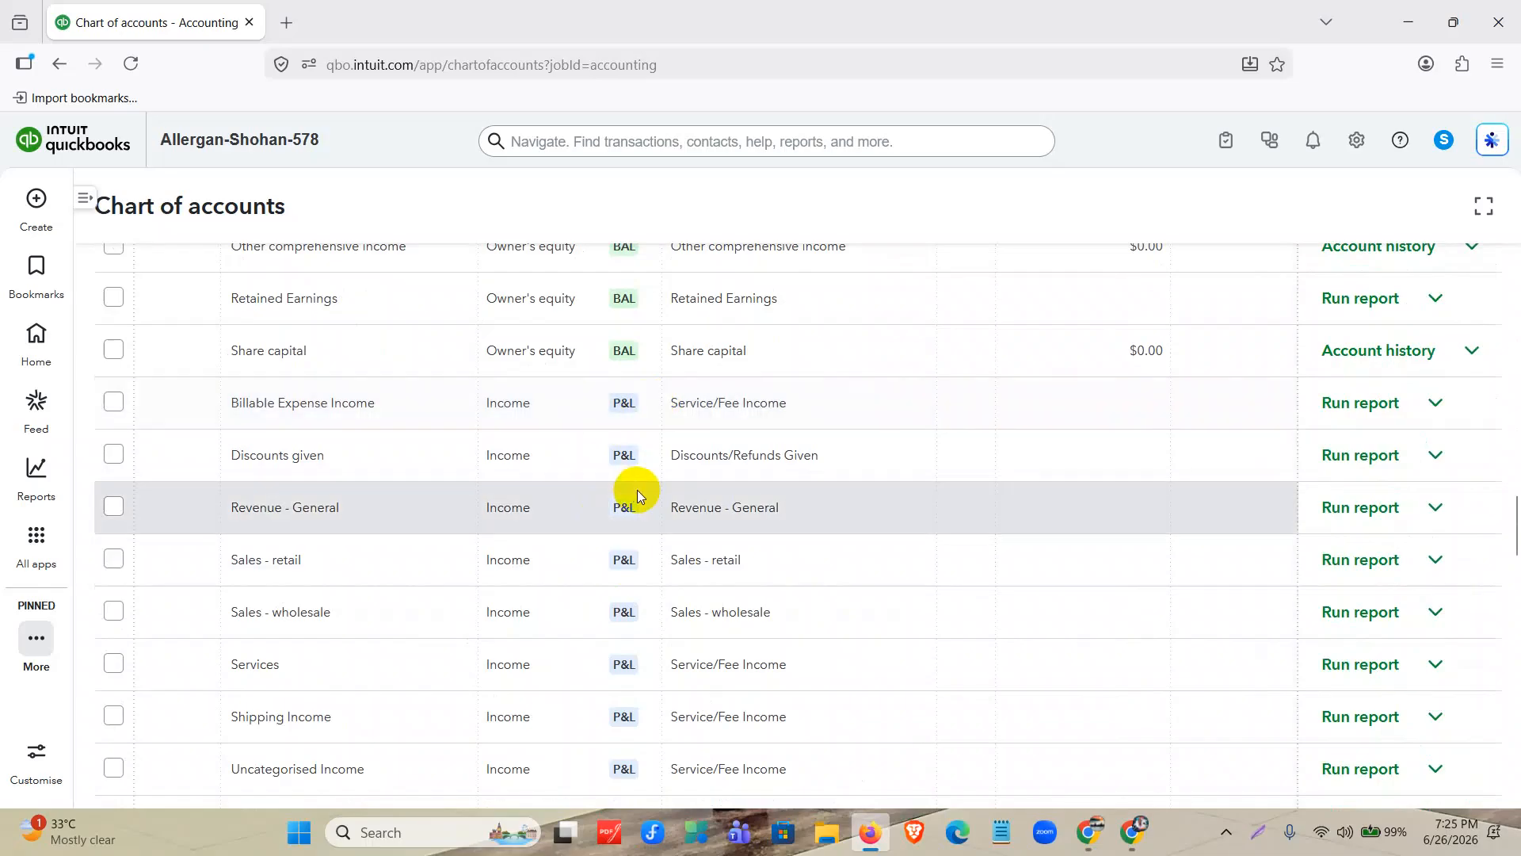
scroll(647, 635, down, 11)
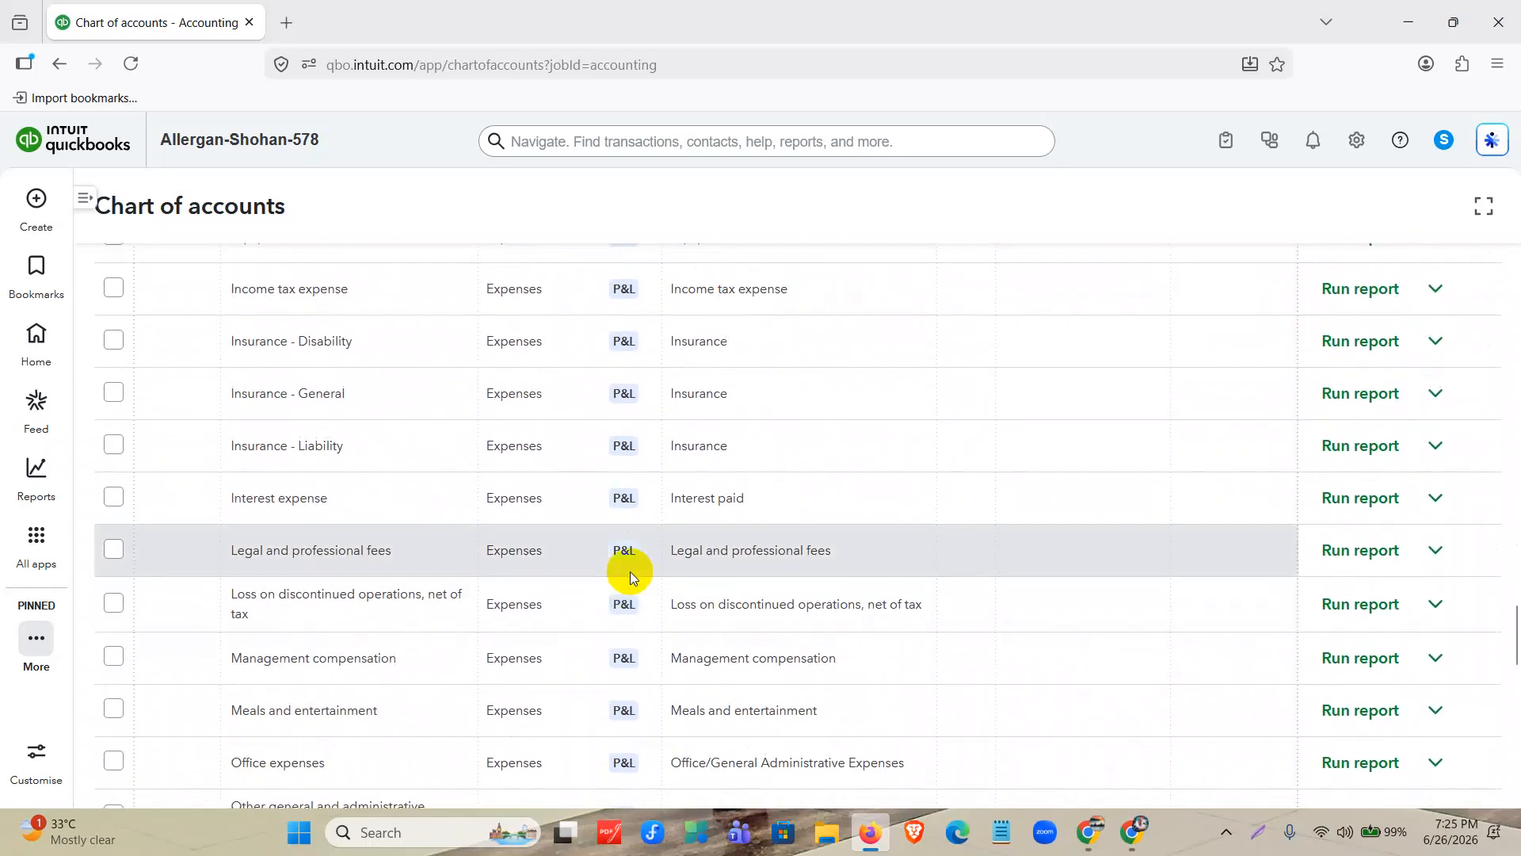
scroll(630, 572, down, 14)
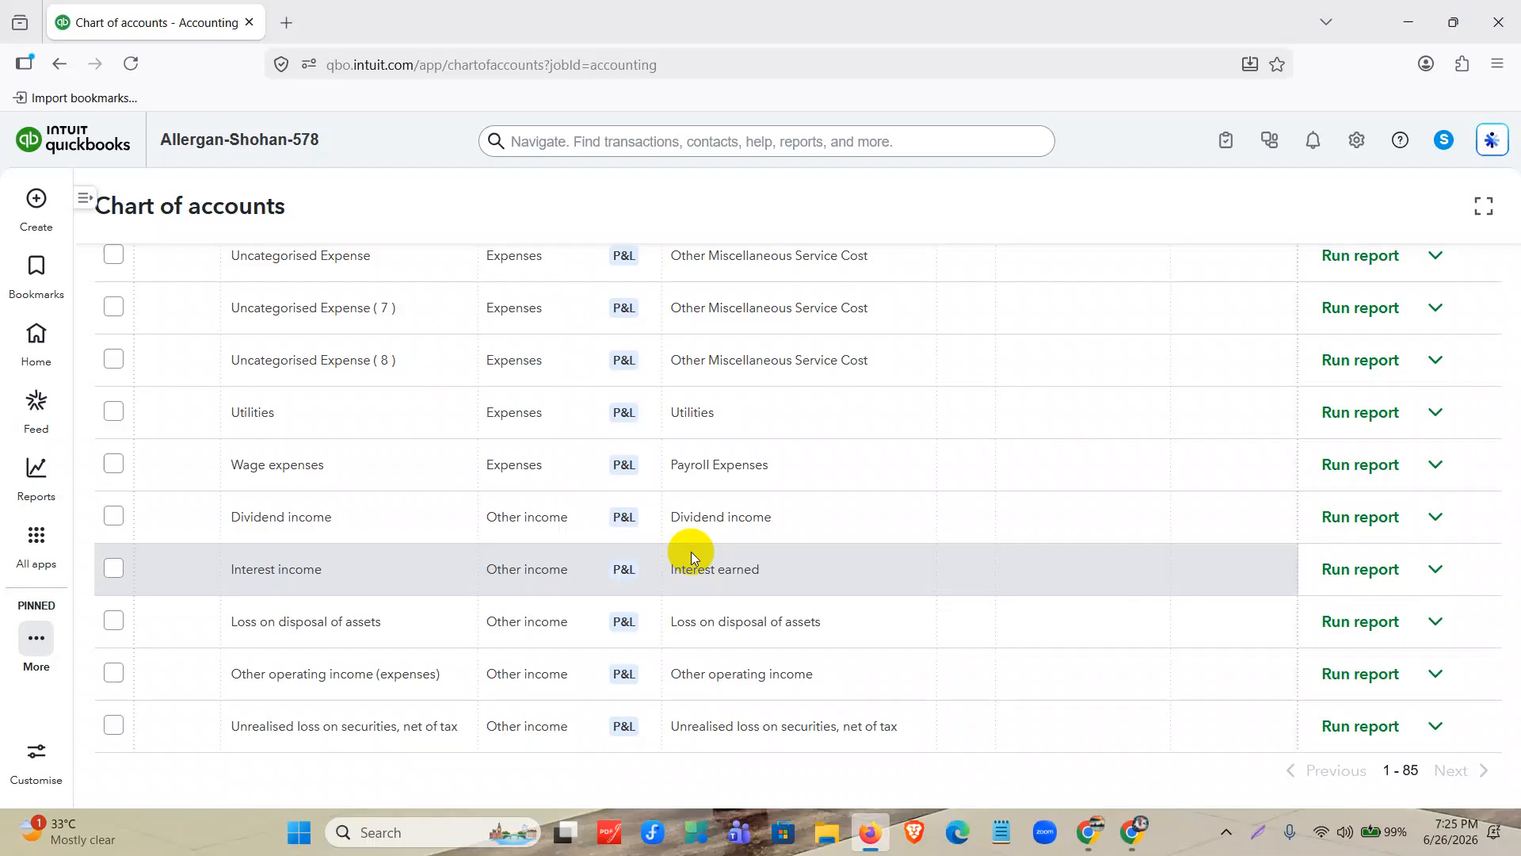
scroll(778, 516, up, 20)
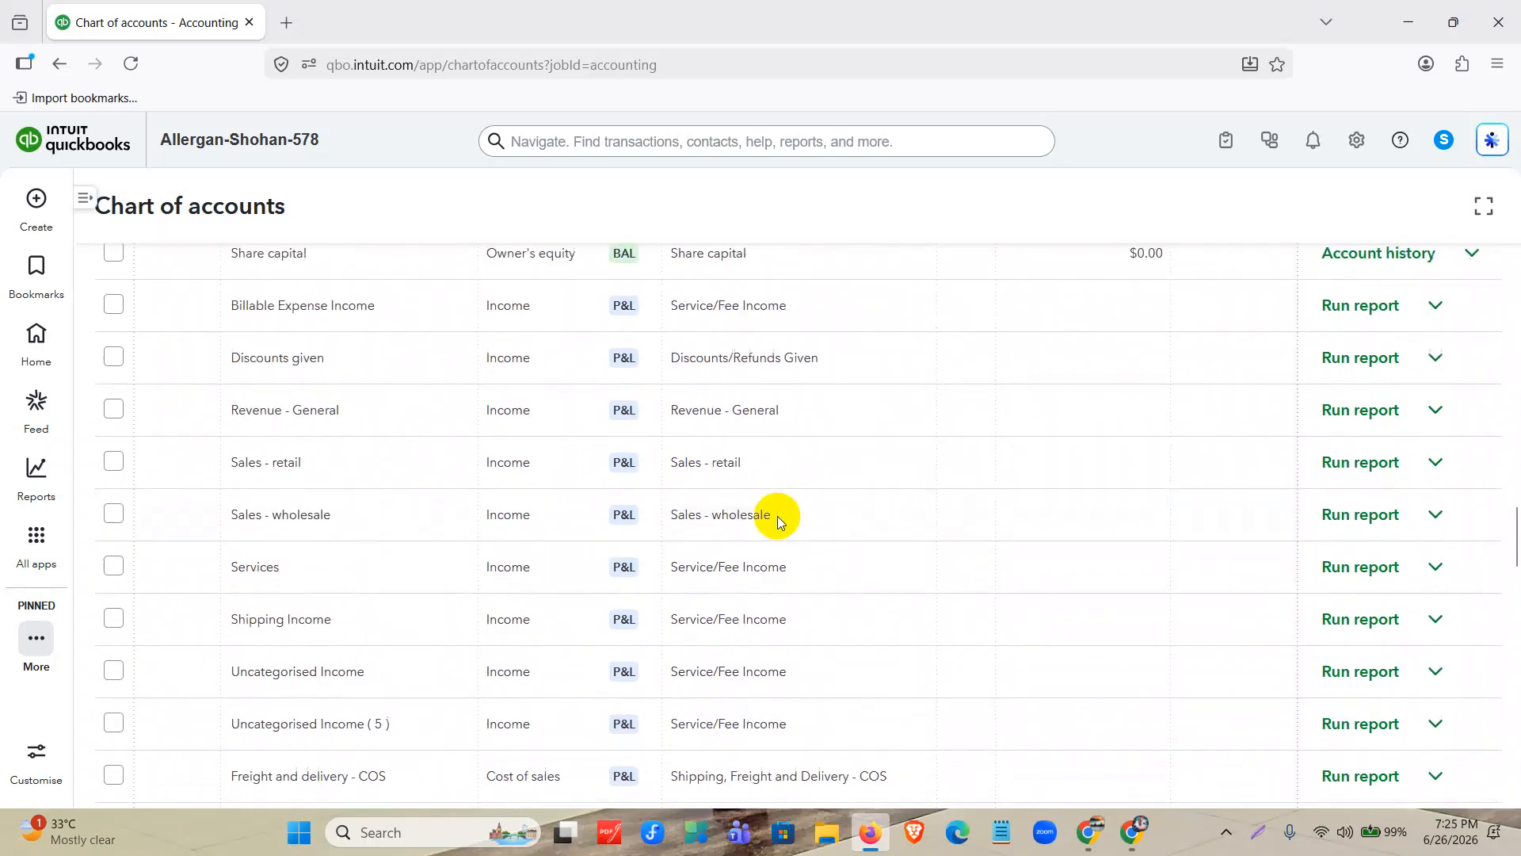
scroll(778, 516, up, 20)
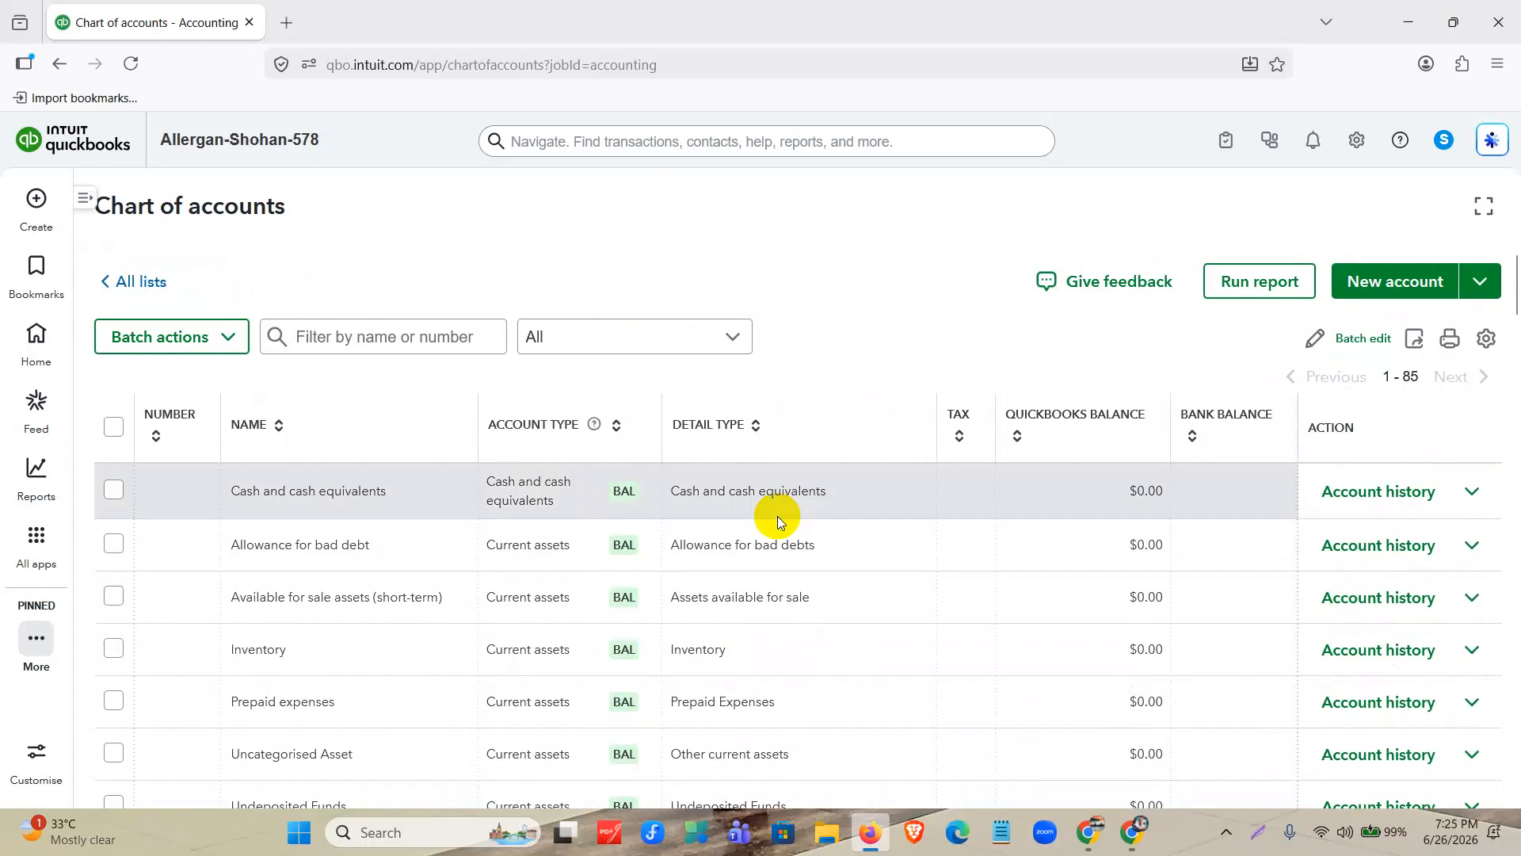
scroll(958, 299, down, 1)
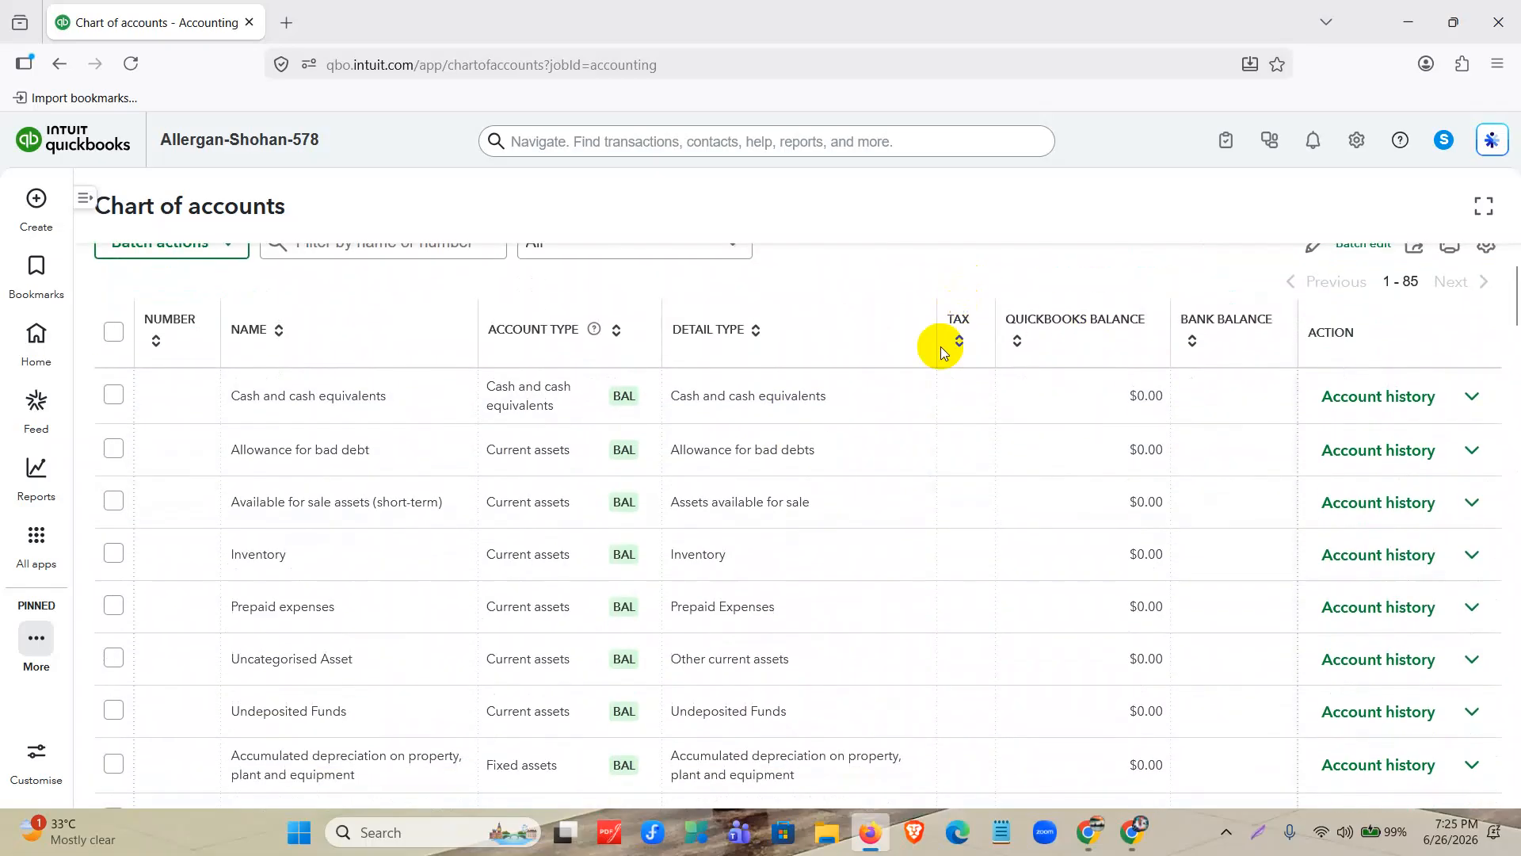
scroll(951, 424, up, 1)
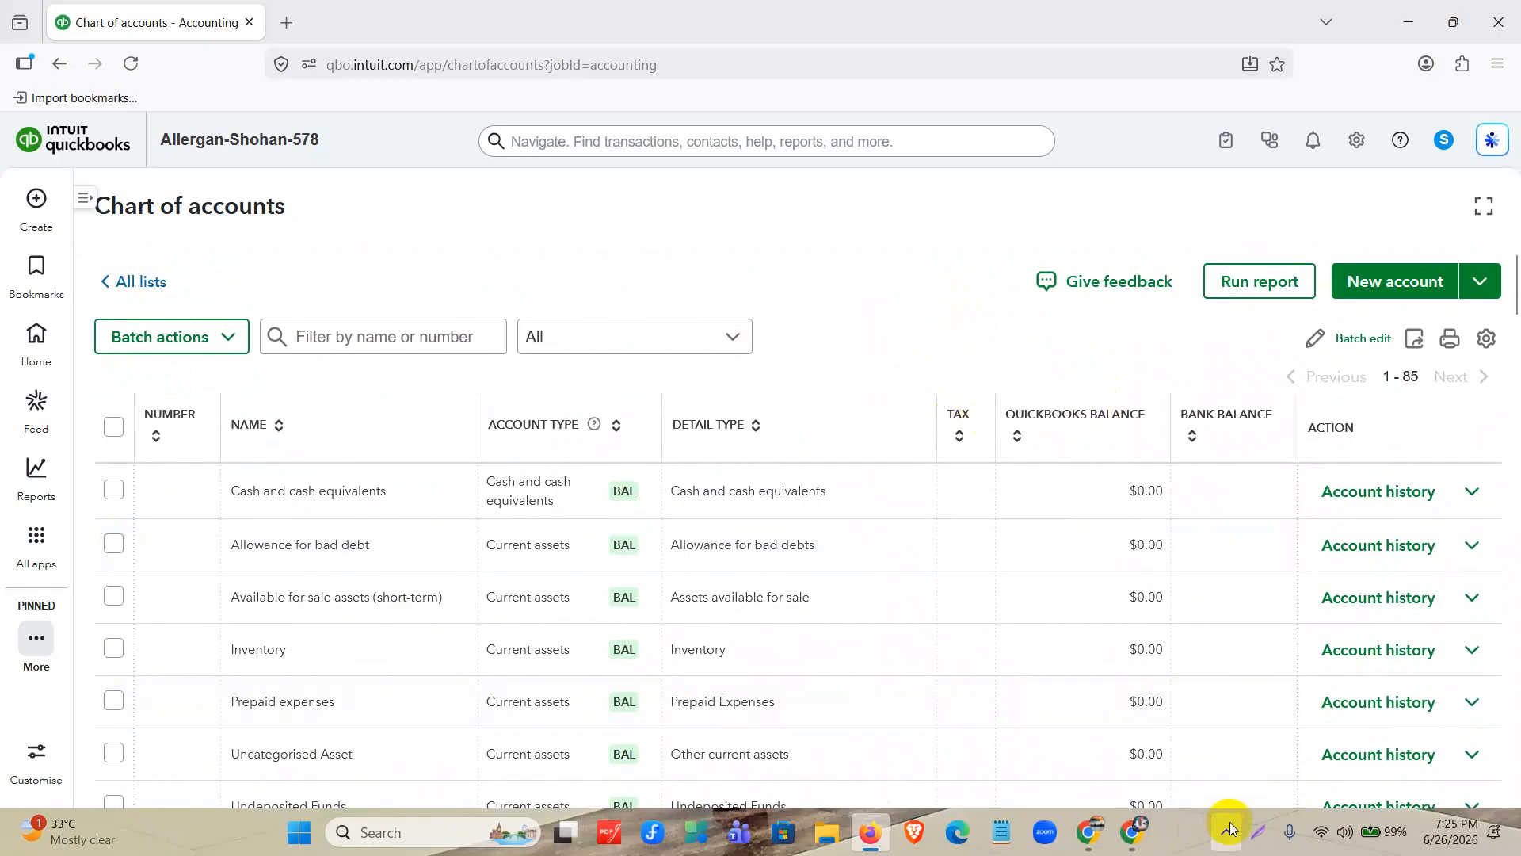
Capture a region of about 1919x949 over the Chart of accounts page and outline the name filter, the All filter and its arrow in red.
click(1259, 831)
mouse_move(1, 73)
mouse_down()
mouse_move(1361, 760)
mouse_move(1519, 824)
mouse_up()
click(1504, 731)
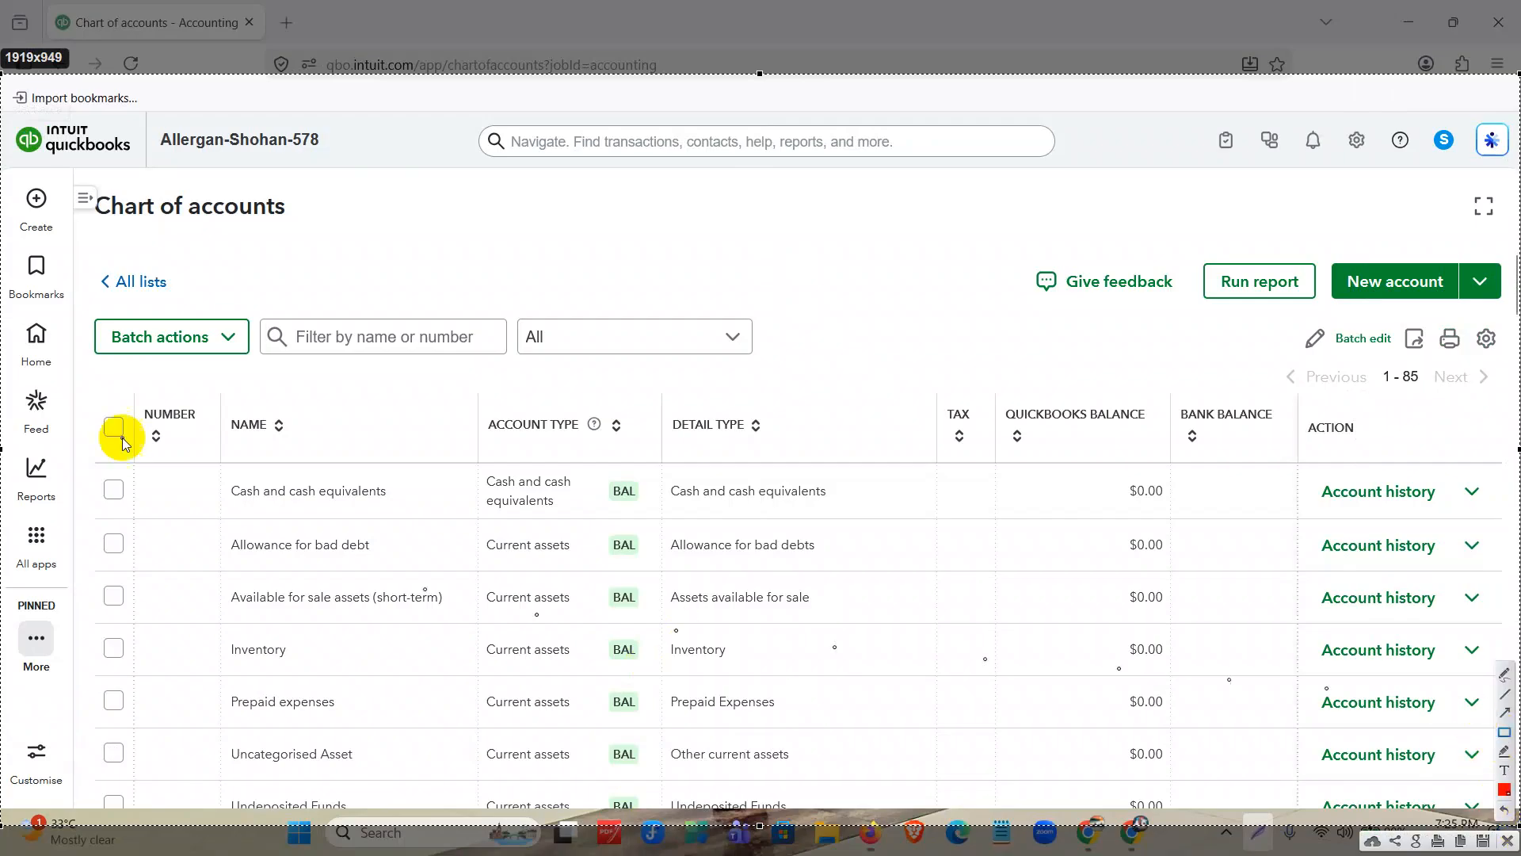
drag(241, 295, 515, 377)
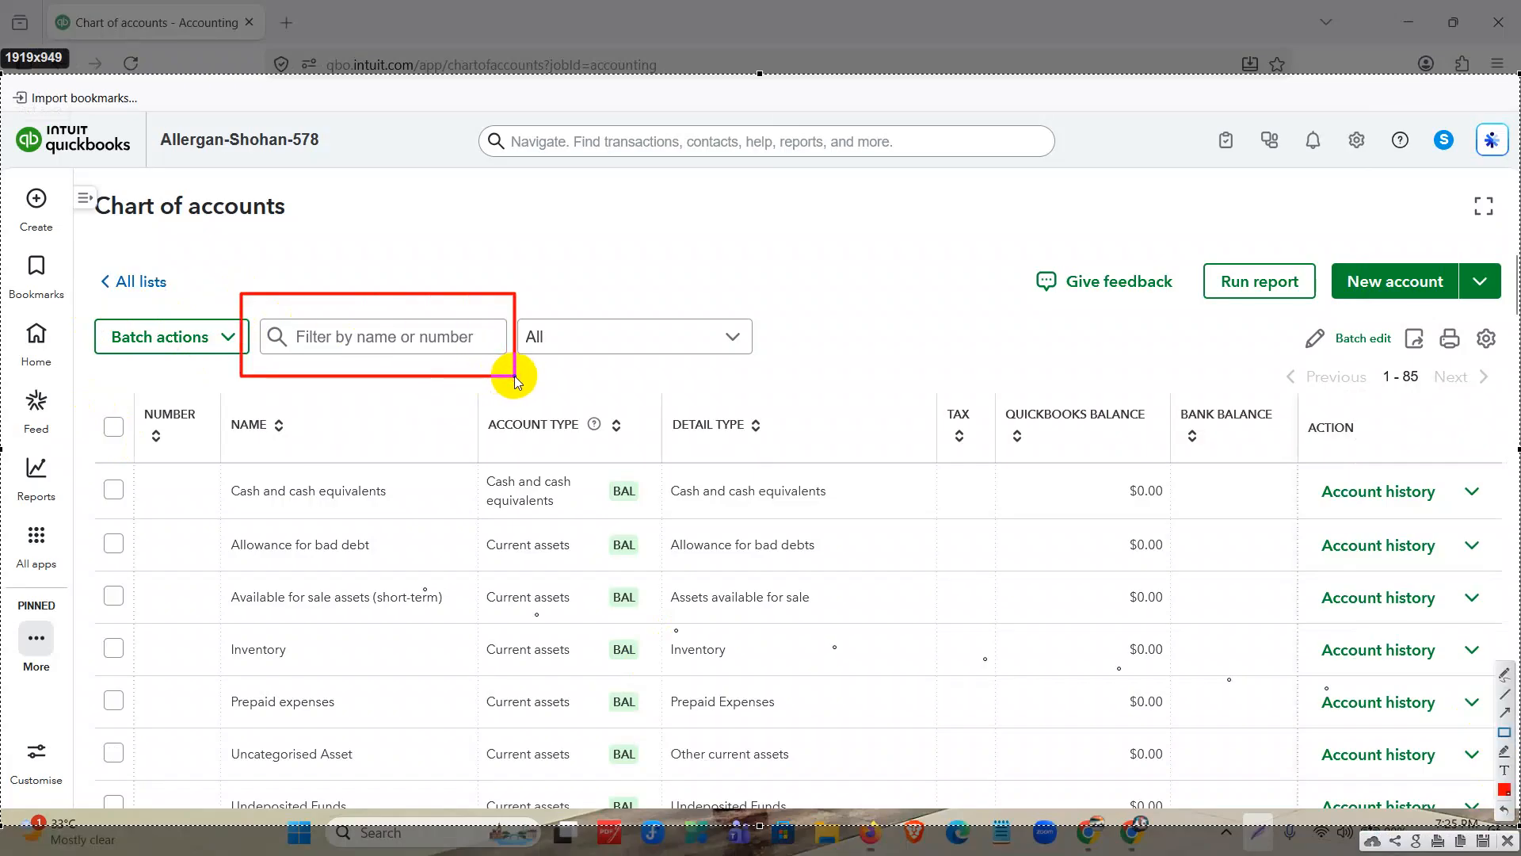
drag(516, 304, 763, 370)
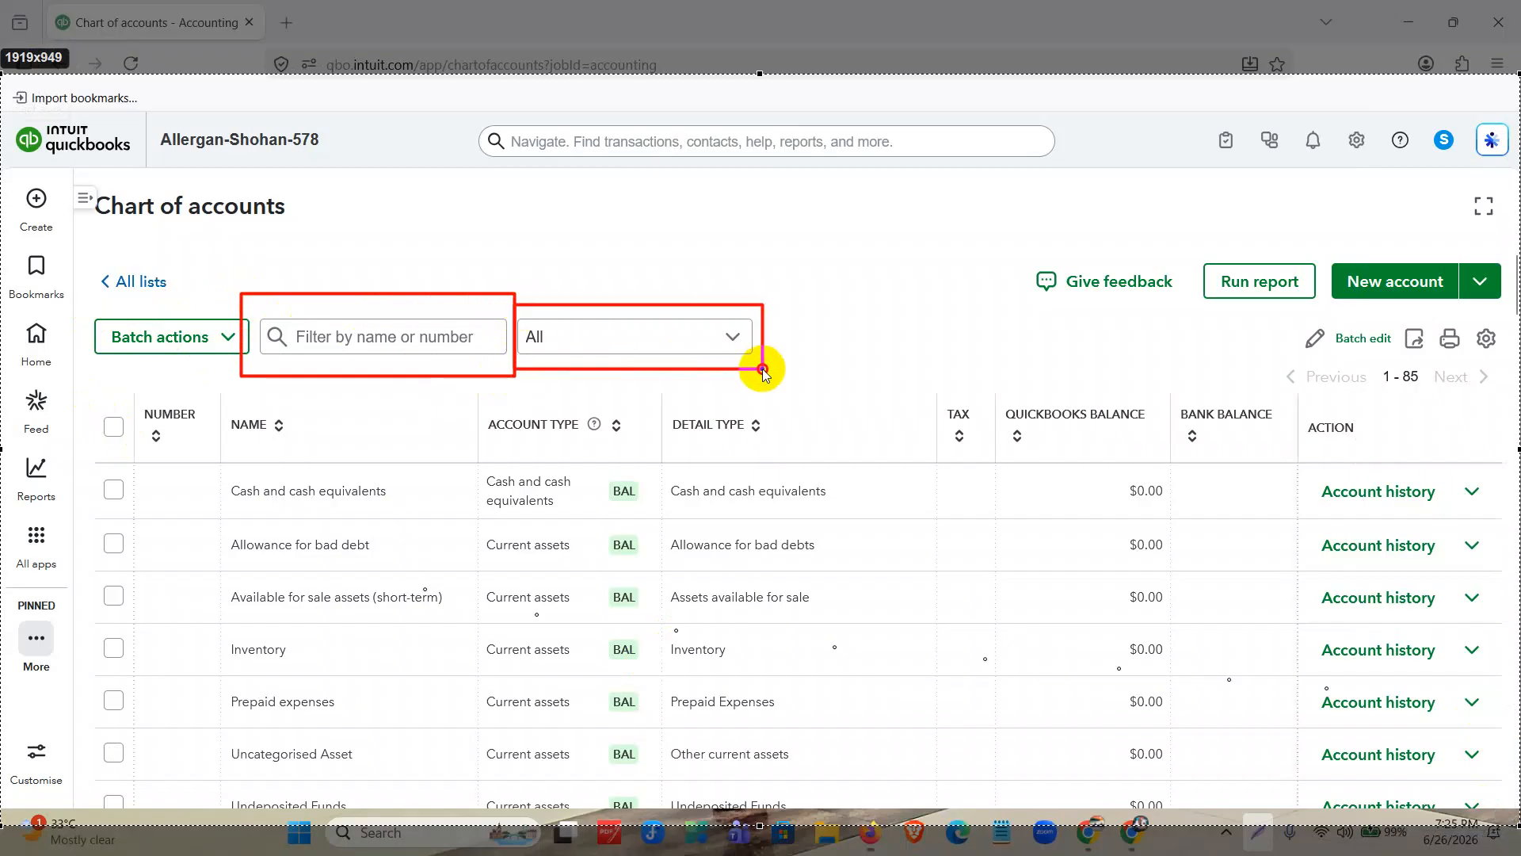
drag(721, 323, 745, 357)
Outline the Number, Name, Account type, Detail type, Tax, QuickBooks balance and Bank balance columns with separate red rectangles on the screenshot.
mouse_move(131, 397)
mouse_down()
mouse_move(223, 651)
mouse_move(223, 814)
mouse_up()
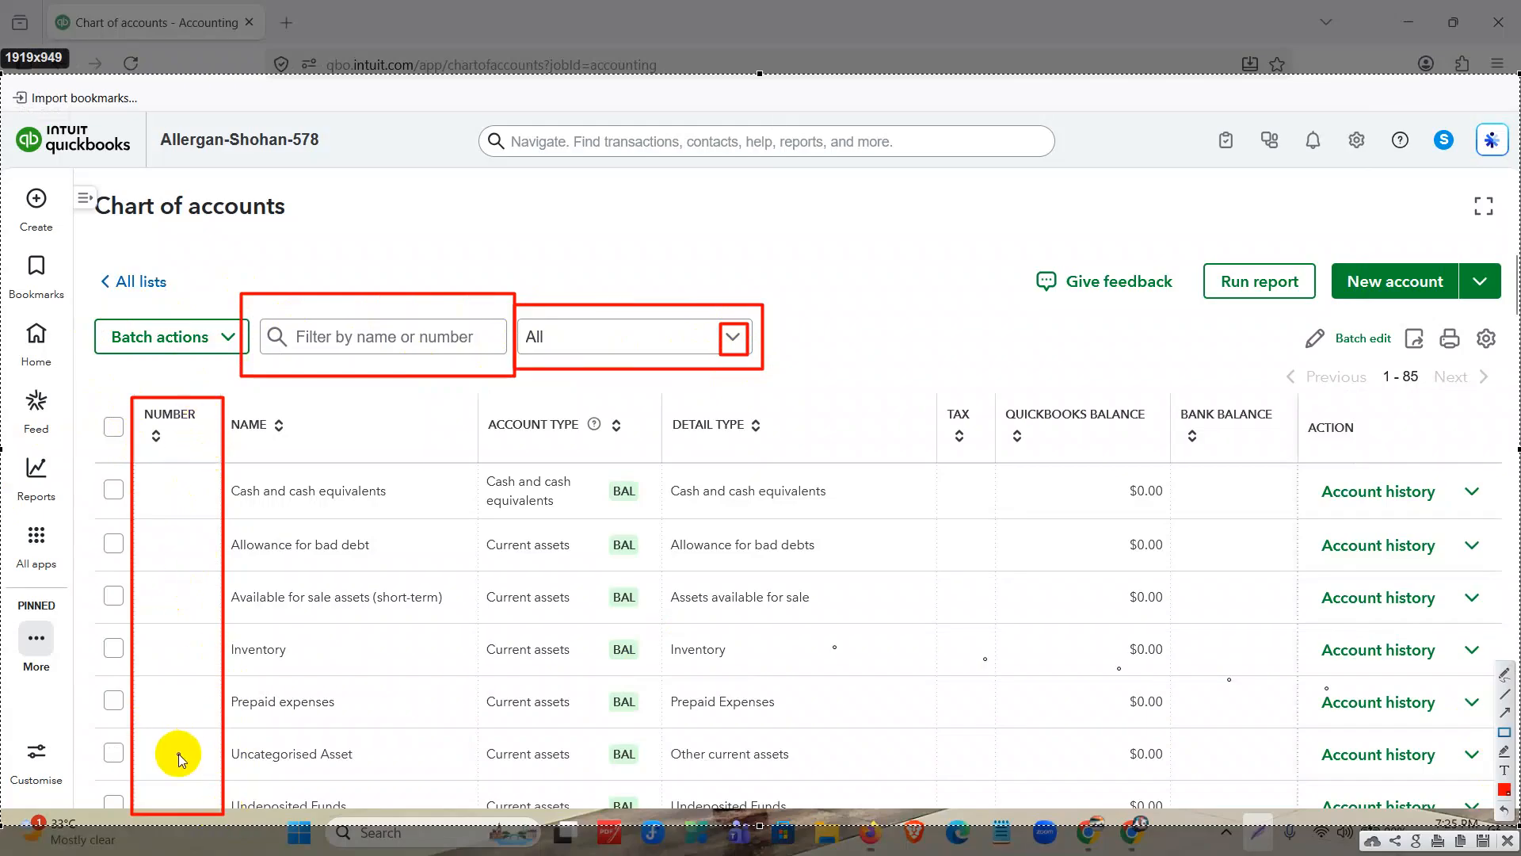
mouse_move(229, 404)
mouse_down()
mouse_move(293, 485)
mouse_move(475, 848)
mouse_move(472, 814)
mouse_up()
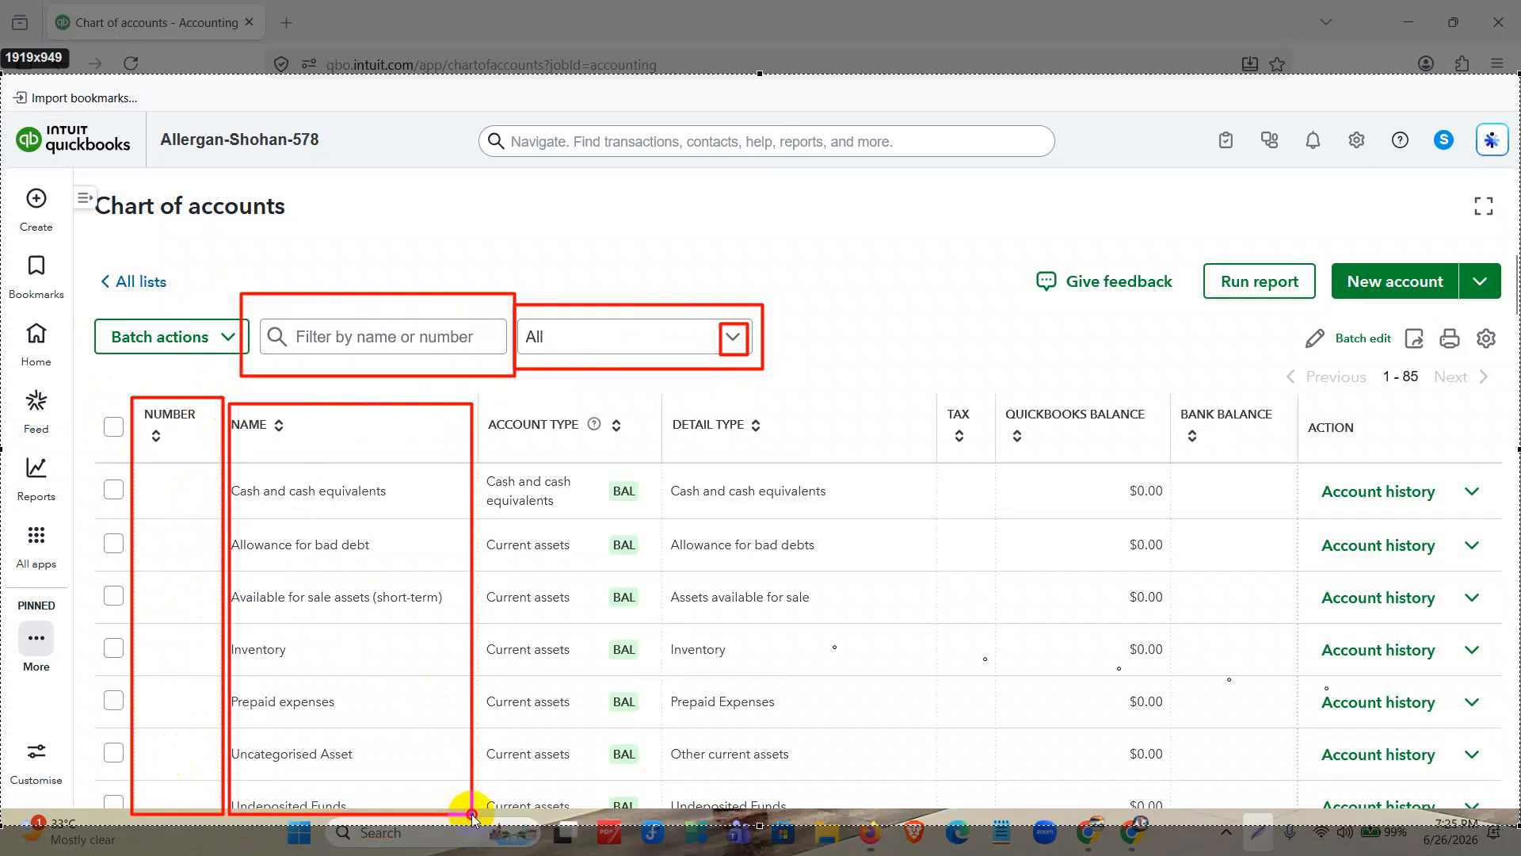
mouse_move(479, 393)
mouse_down()
mouse_move(626, 844)
mouse_move(650, 816)
mouse_up()
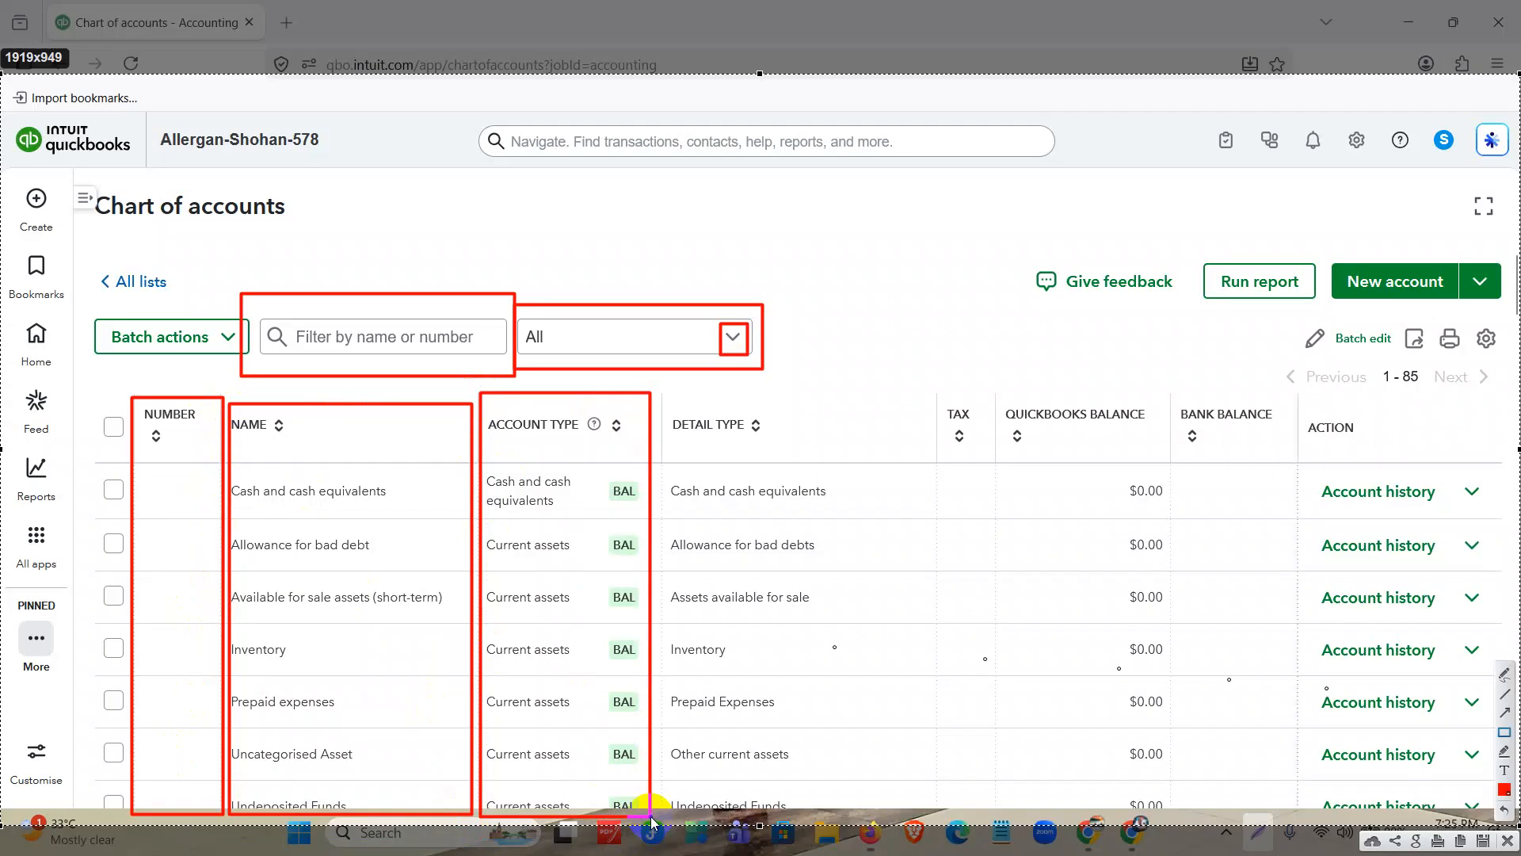
mouse_move(656, 393)
mouse_down()
mouse_move(788, 652)
mouse_move(900, 822)
mouse_up()
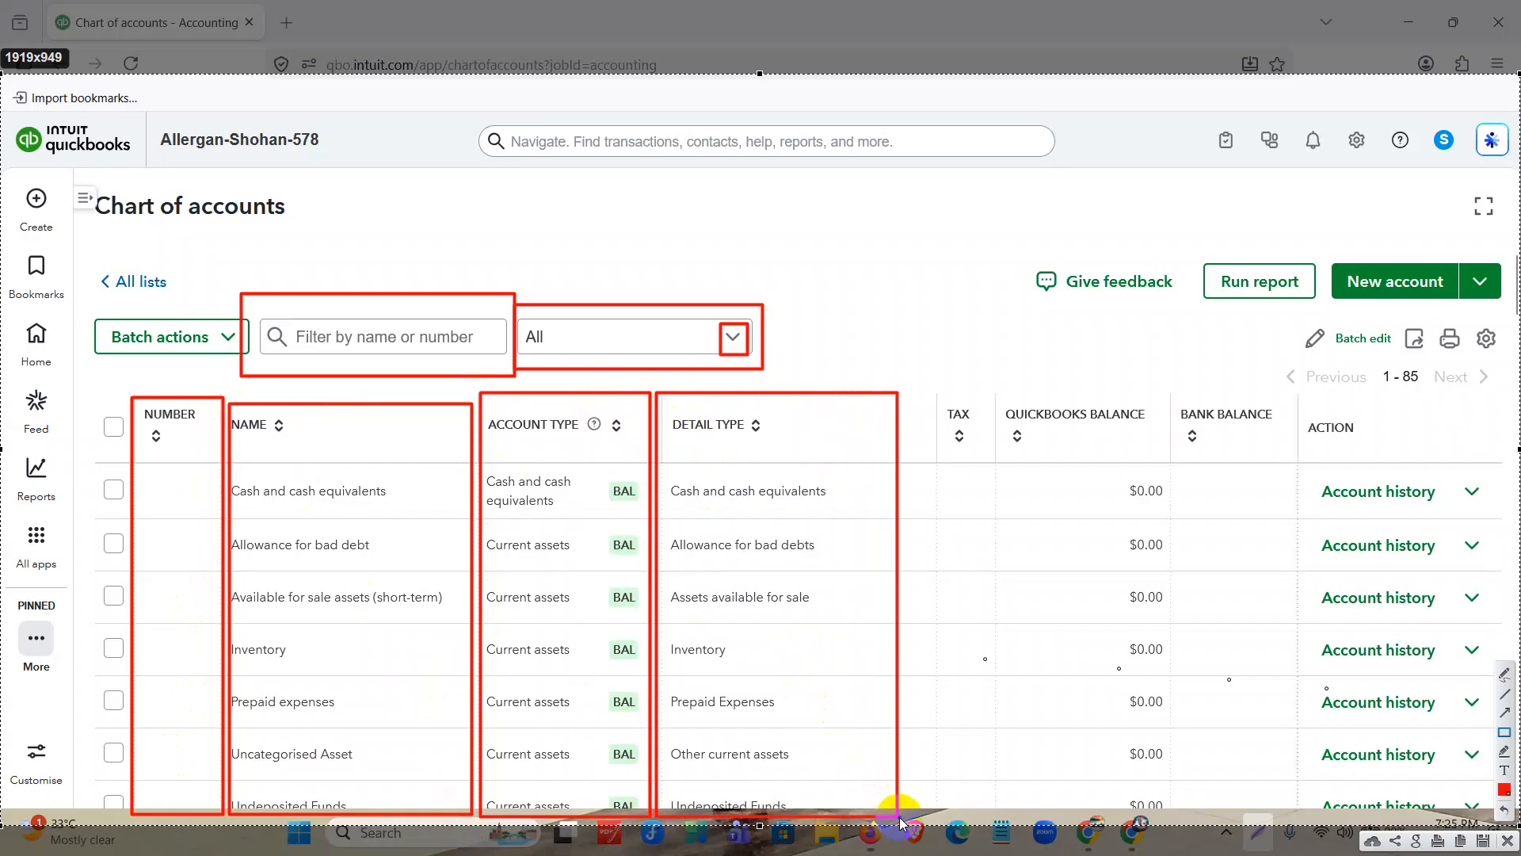
mouse_move(927, 360)
mouse_down()
mouse_move(998, 713)
mouse_move(994, 796)
mouse_up()
drag(1002, 367, 1168, 800)
mouse_move(1178, 347)
mouse_down()
mouse_move(1274, 797)
mouse_move(1293, 790)
mouse_up()
Outline the Action header, the first row's Account history link and the Chart of accounts title with red rectangles on the screenshot.
drag(1297, 405, 1396, 450)
drag(1305, 468, 1442, 513)
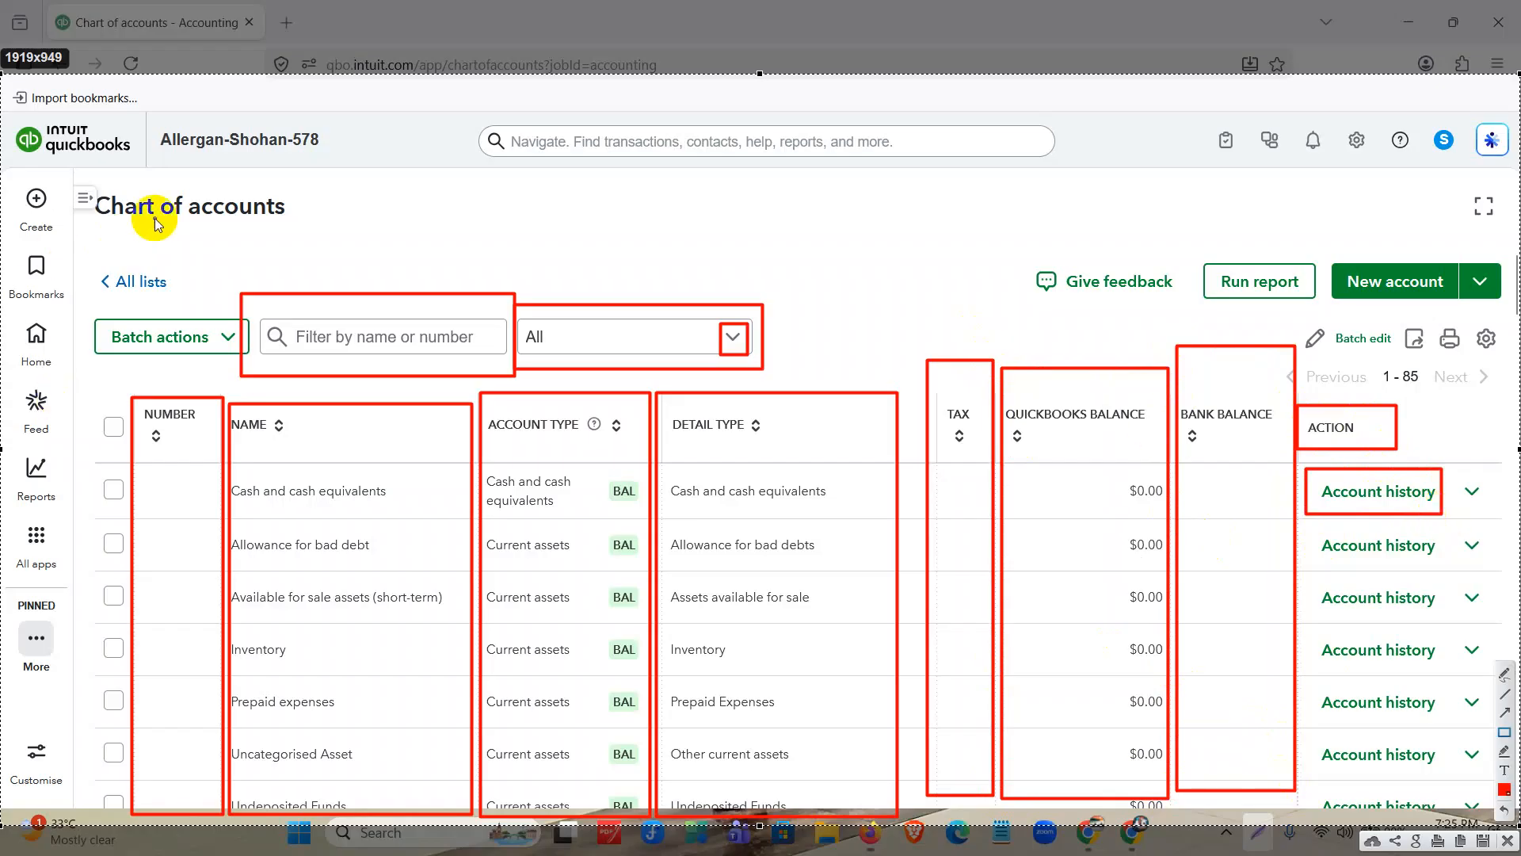
mouse_move(77, 169)
mouse_down()
mouse_move(81, 230)
mouse_move(299, 238)
mouse_up()
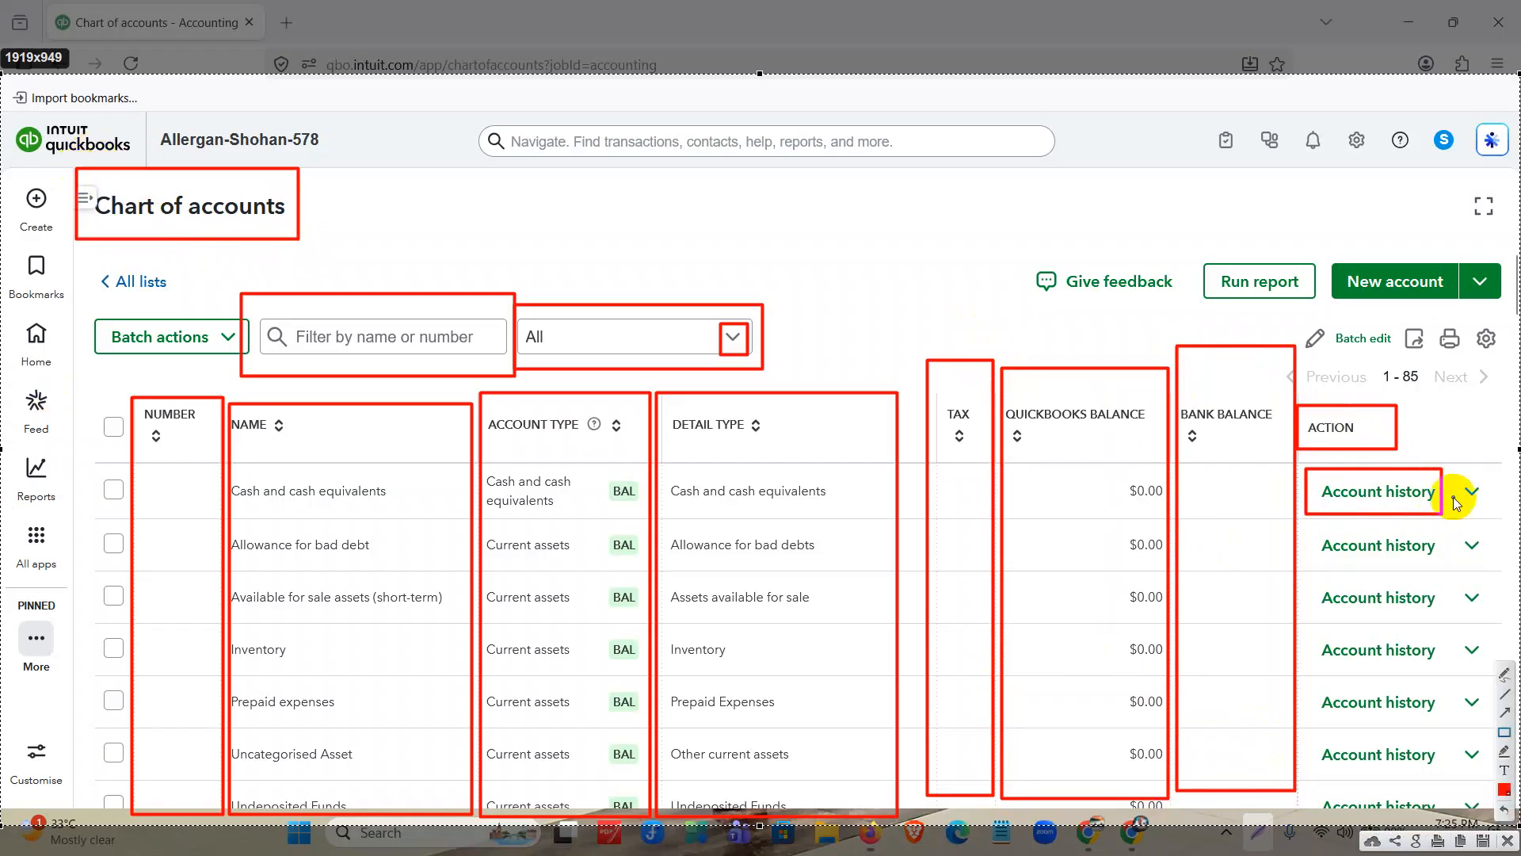
Outline the second row's Account history link, the New account button, its arrow, and the export, print and list settings icons in red.
drag(1309, 522, 1450, 560)
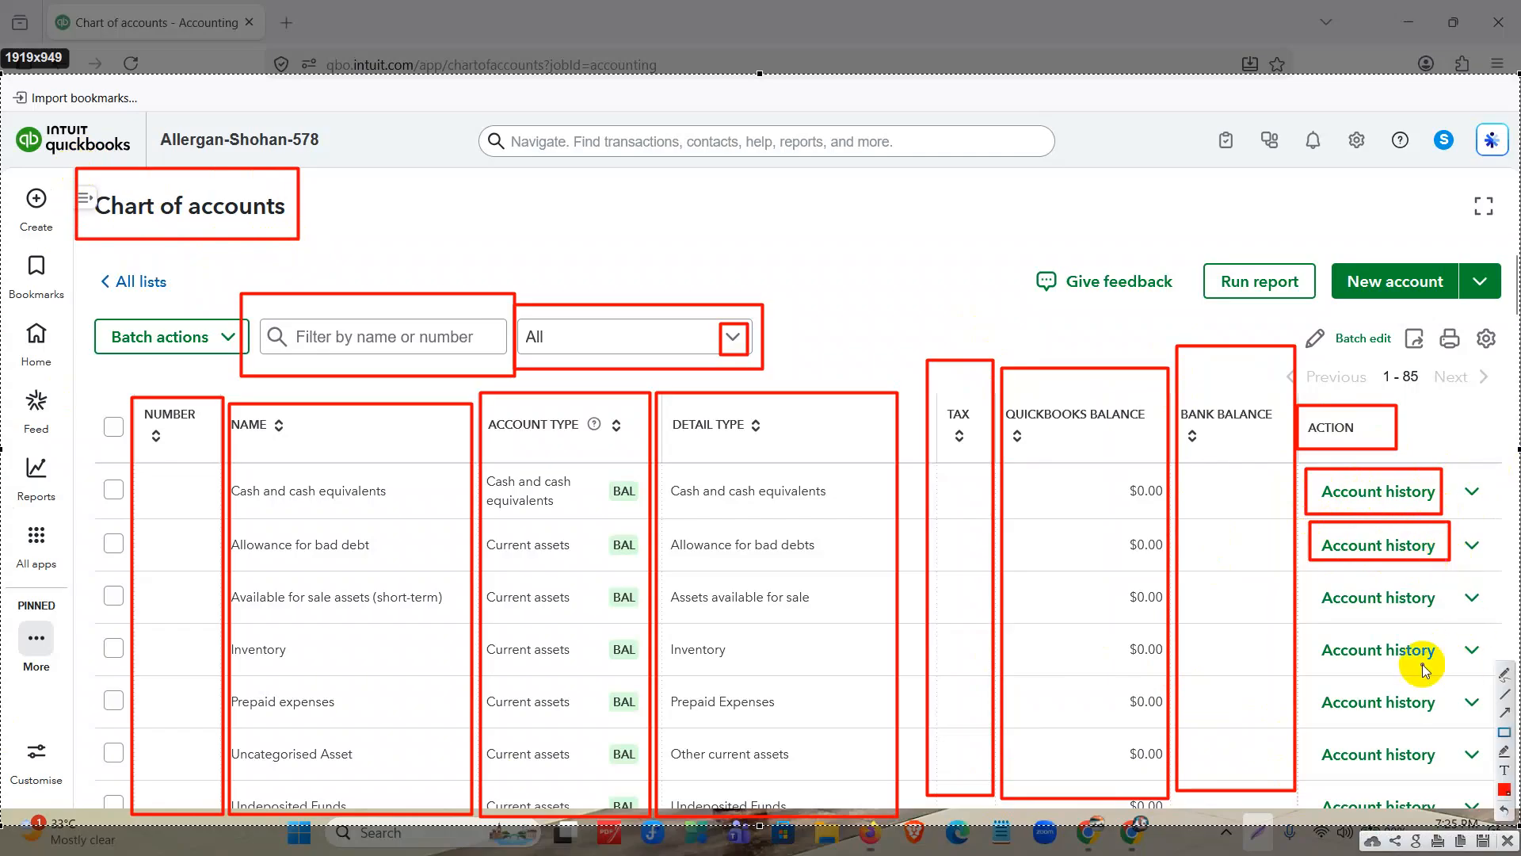
mouse_move(1333, 252)
mouse_down()
mouse_move(1331, 273)
mouse_move(1456, 309)
mouse_up()
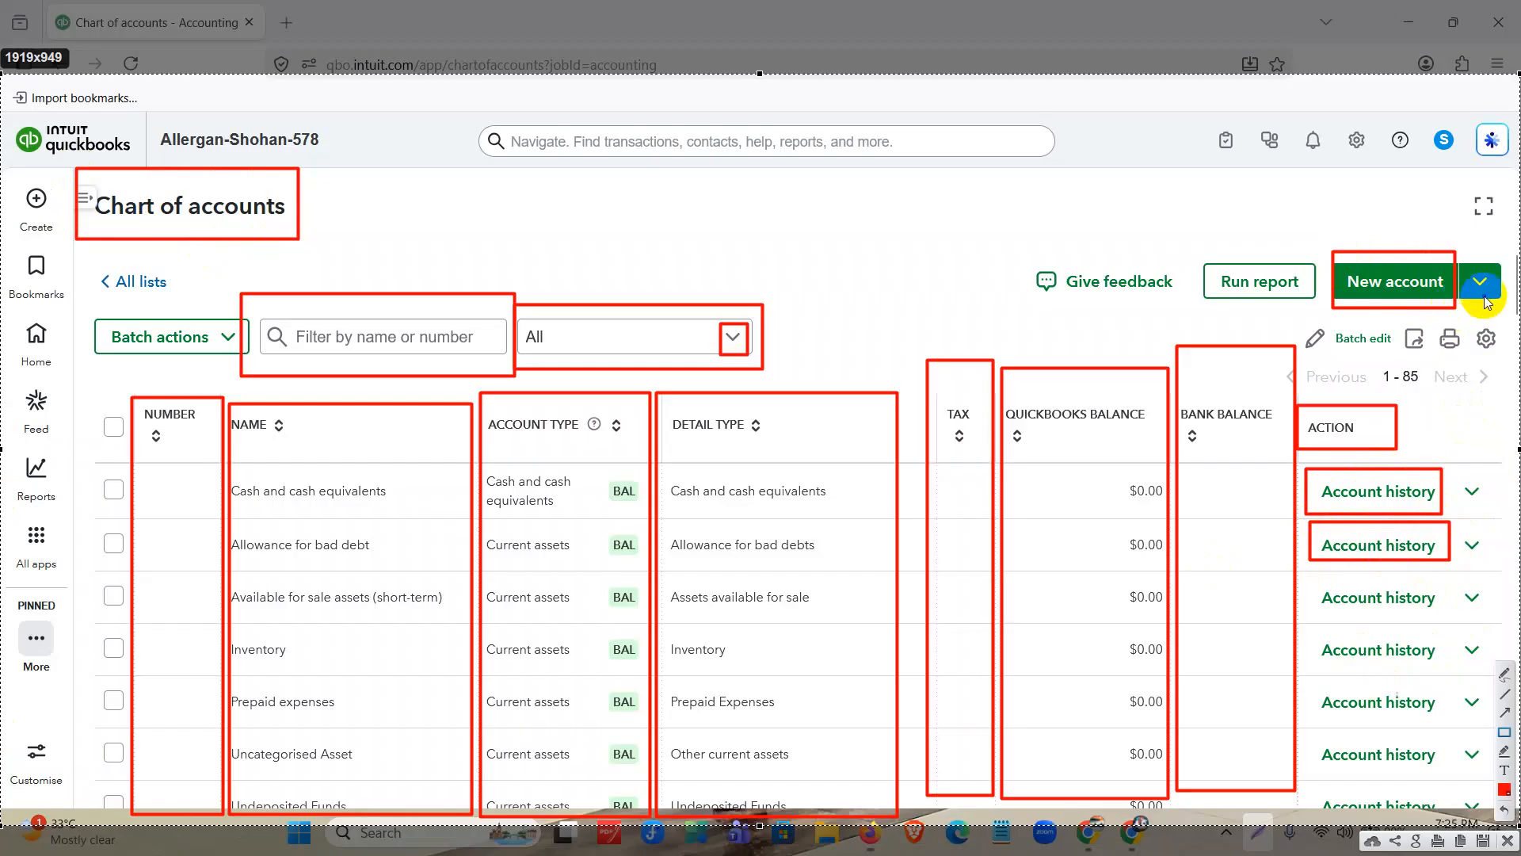
mouse_move(1458, 247)
mouse_down()
mouse_move(1510, 332)
mouse_move(1512, 315)
mouse_up()
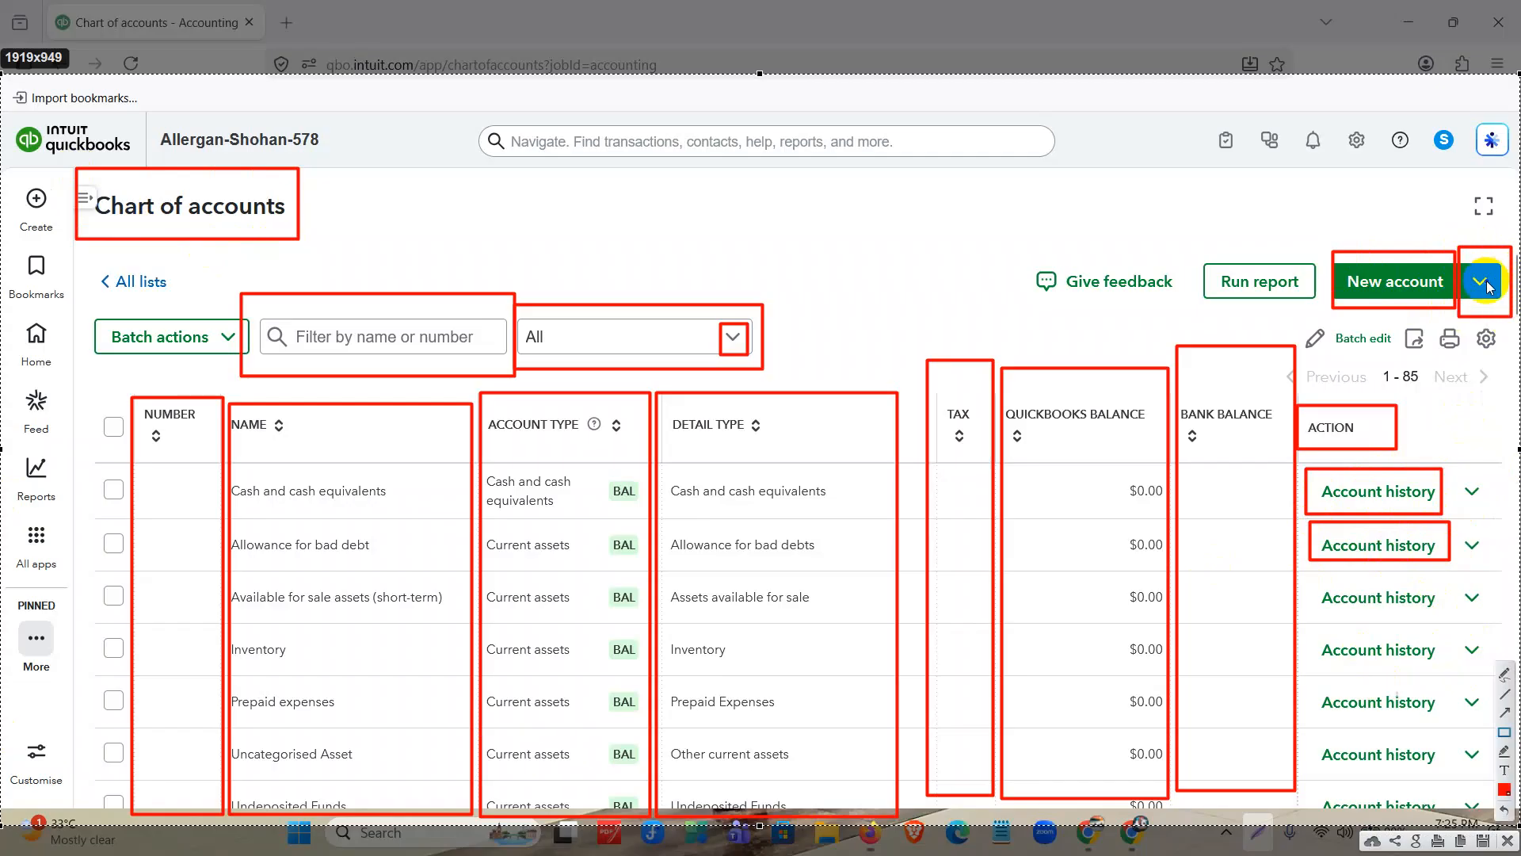
drag(1394, 312, 1434, 366)
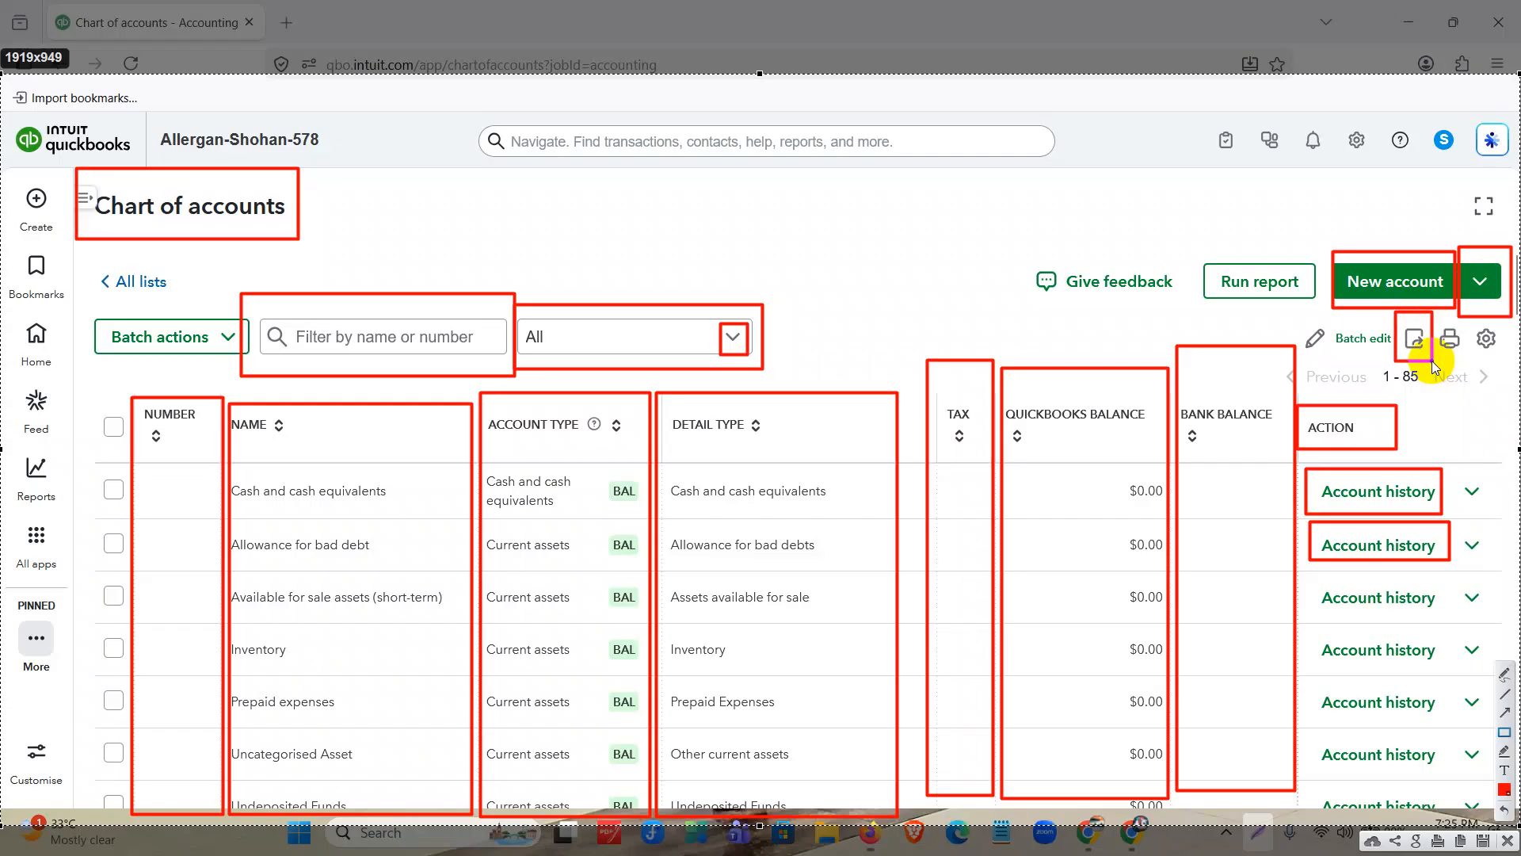
drag(1435, 316, 1467, 361)
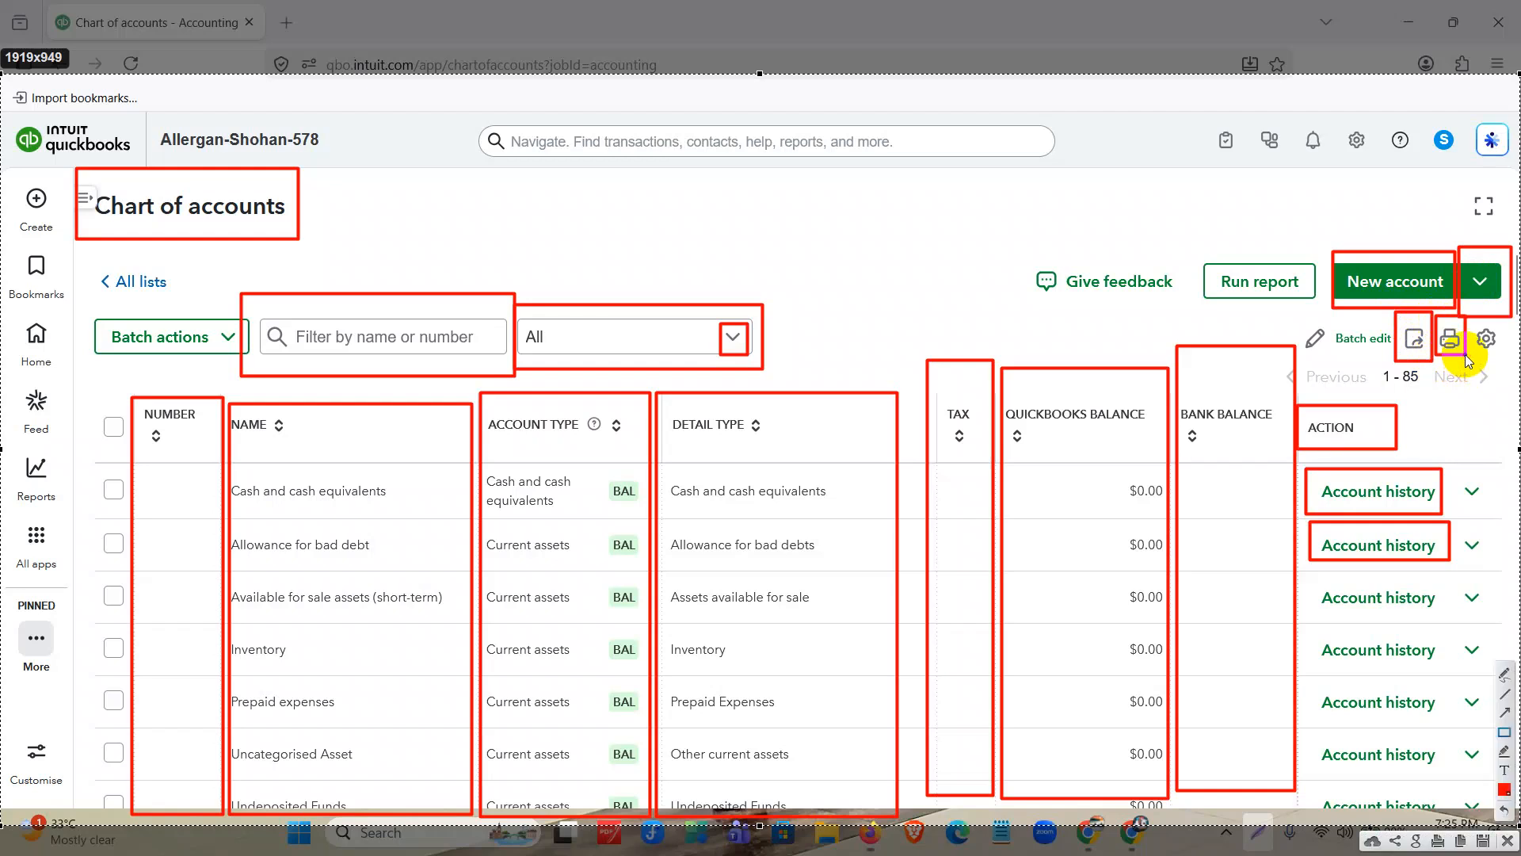
drag(1470, 311, 1510, 359)
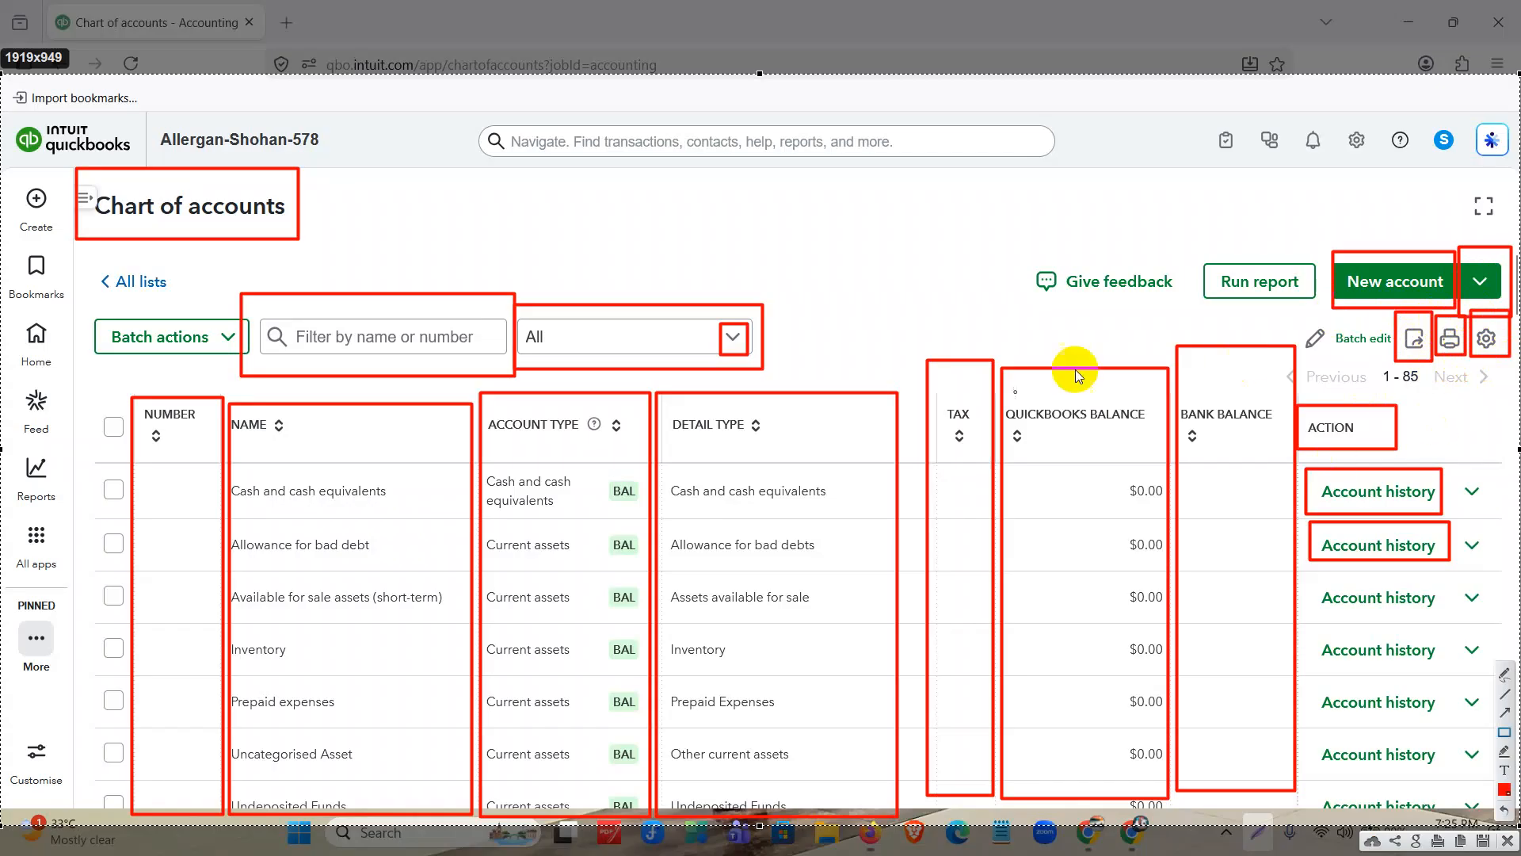
Mark the Detail type column, the list settings gear and the header gear with red arrows, and close the screen capture.
drag(650, 352, 875, 816)
click(1500, 701)
drag(972, 212, 809, 408)
drag(1493, 480, 1492, 355)
drag(1370, 217, 1361, 154)
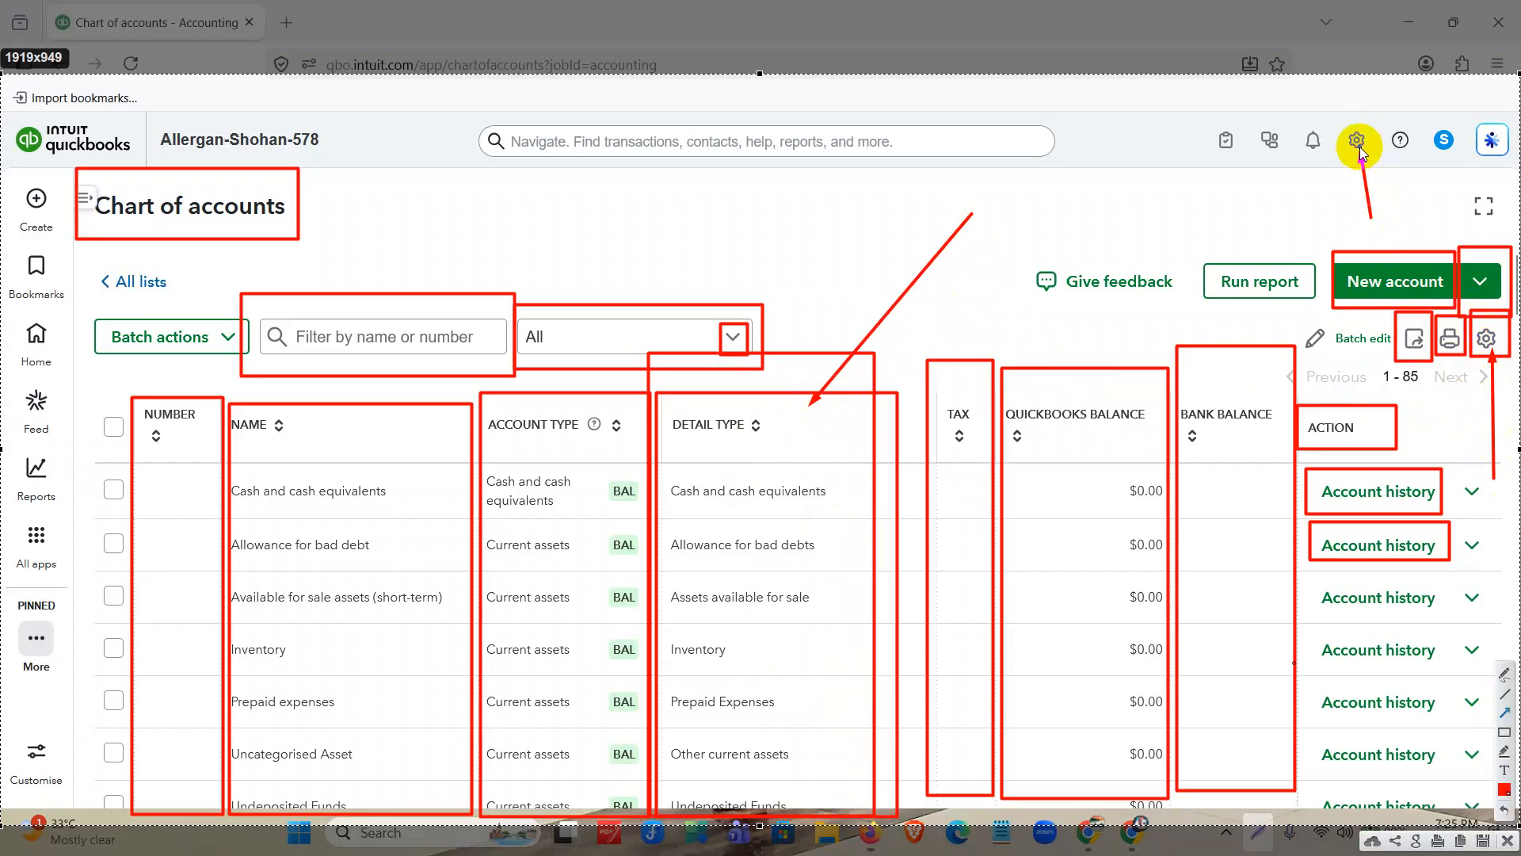
drag(1120, 247, 1353, 145)
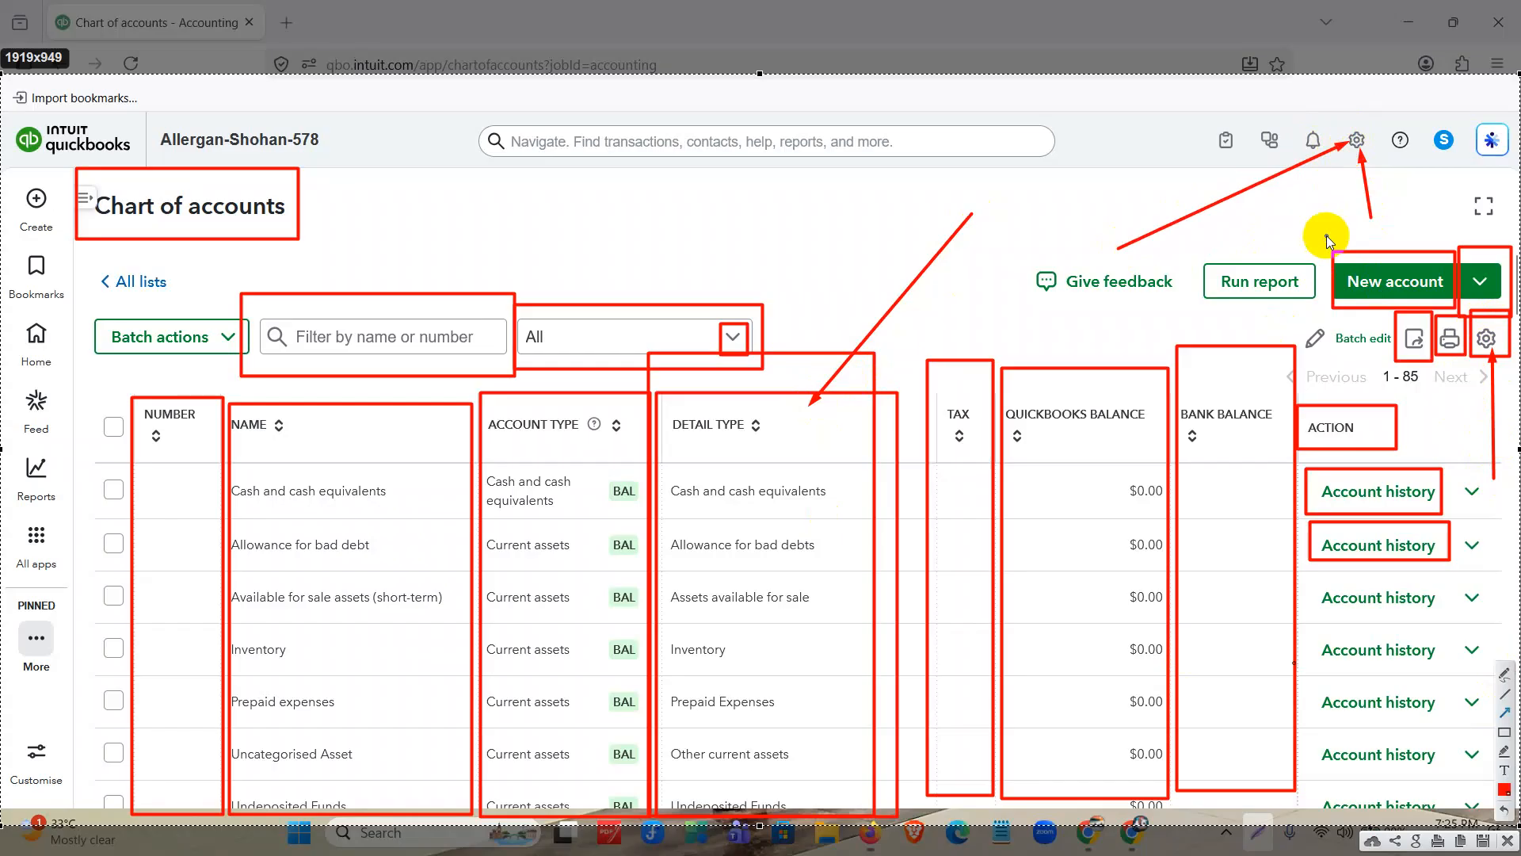
drag(1453, 433, 1488, 358)
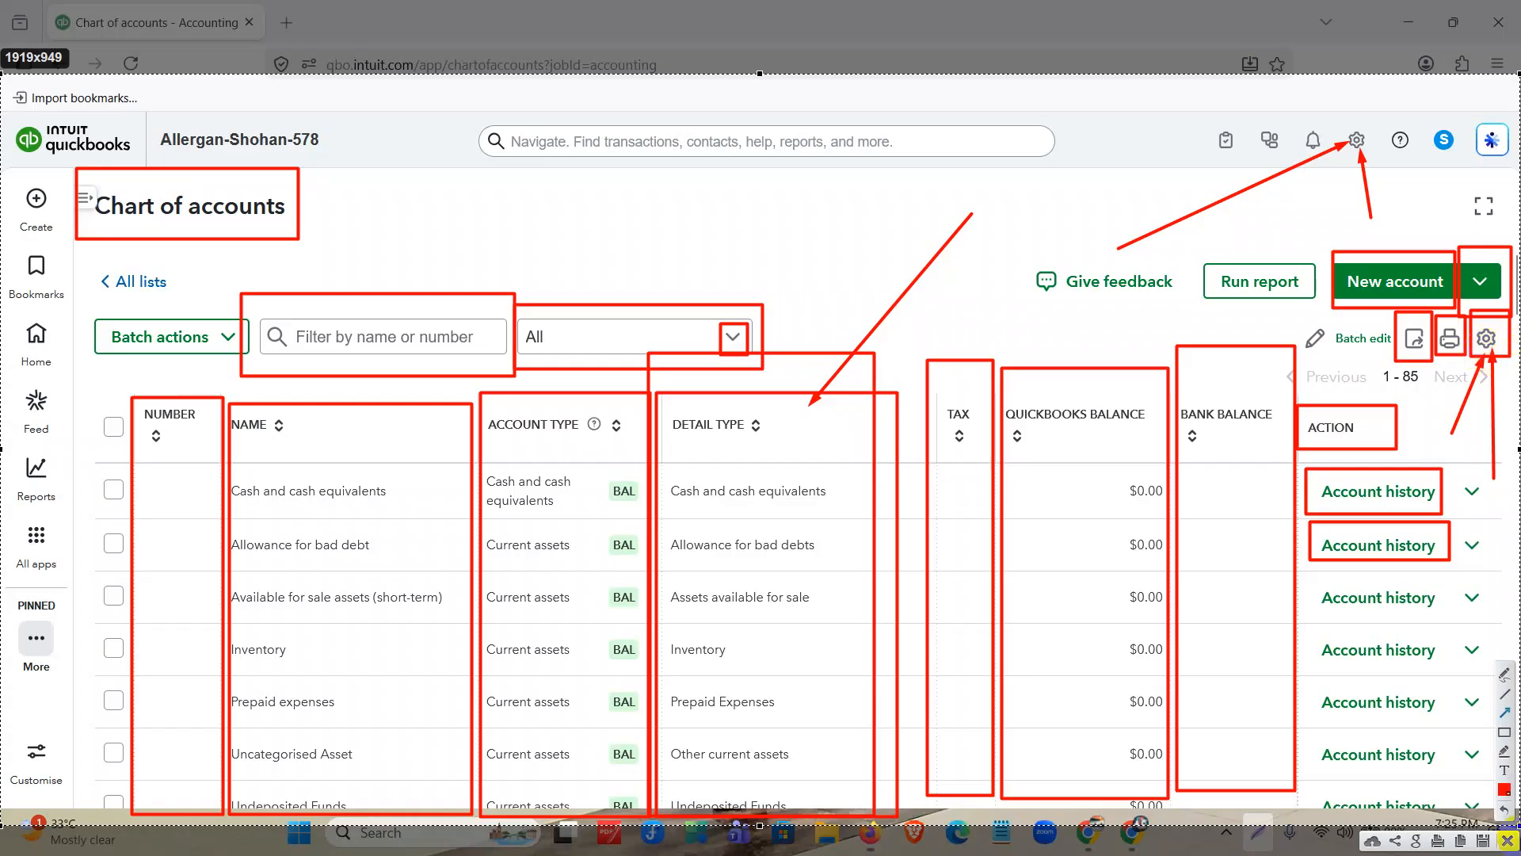
drag(1132, 331, 1210, 292)
click(1505, 840)
Open a blank New account form from the Chart of accounts page.
scroll(472, 435, down, 5)
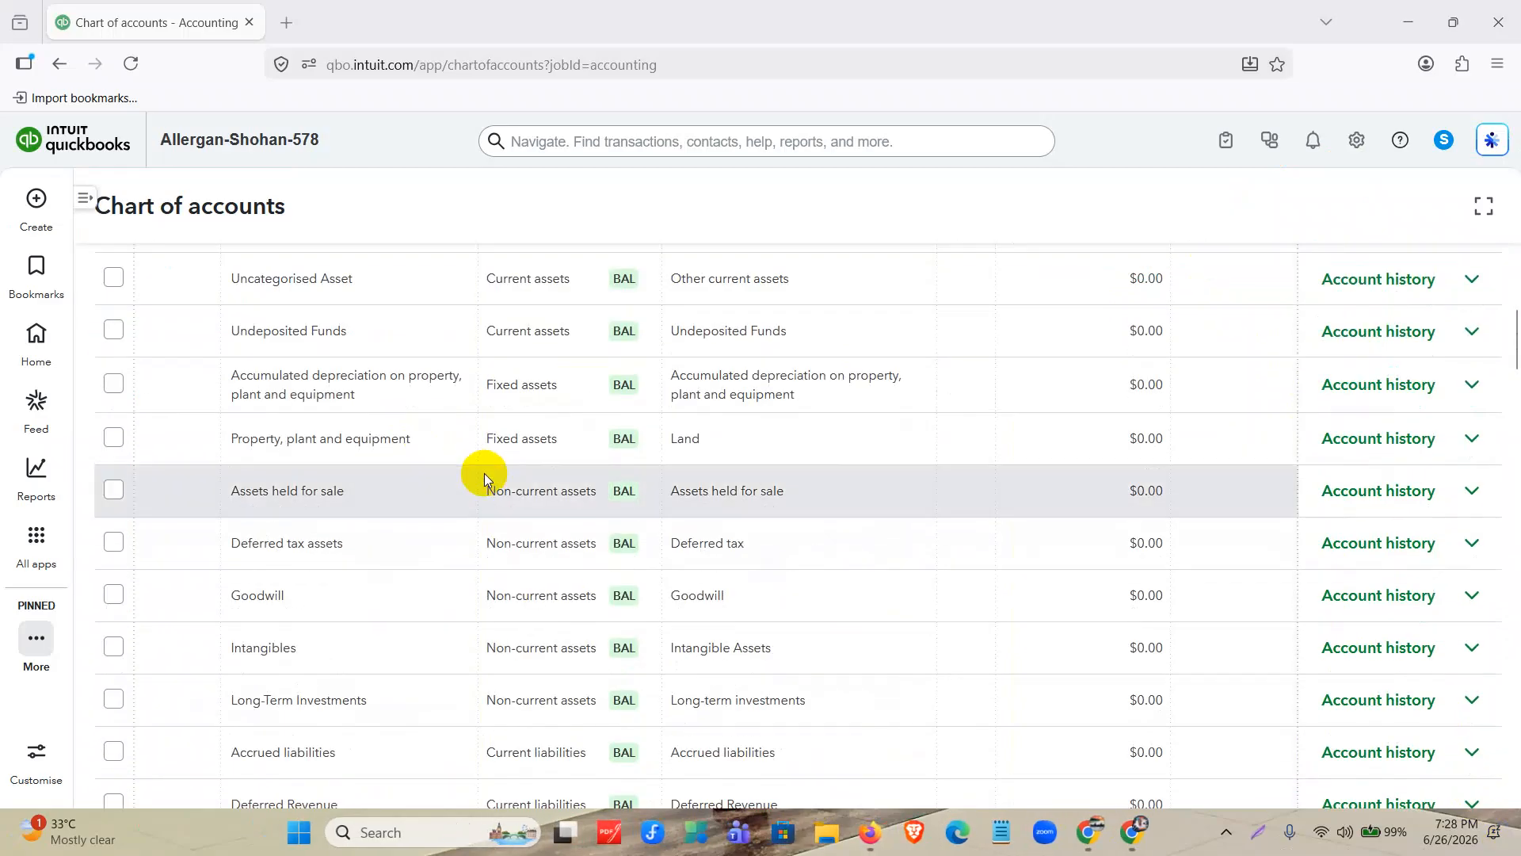
scroll(533, 536, up, 5)
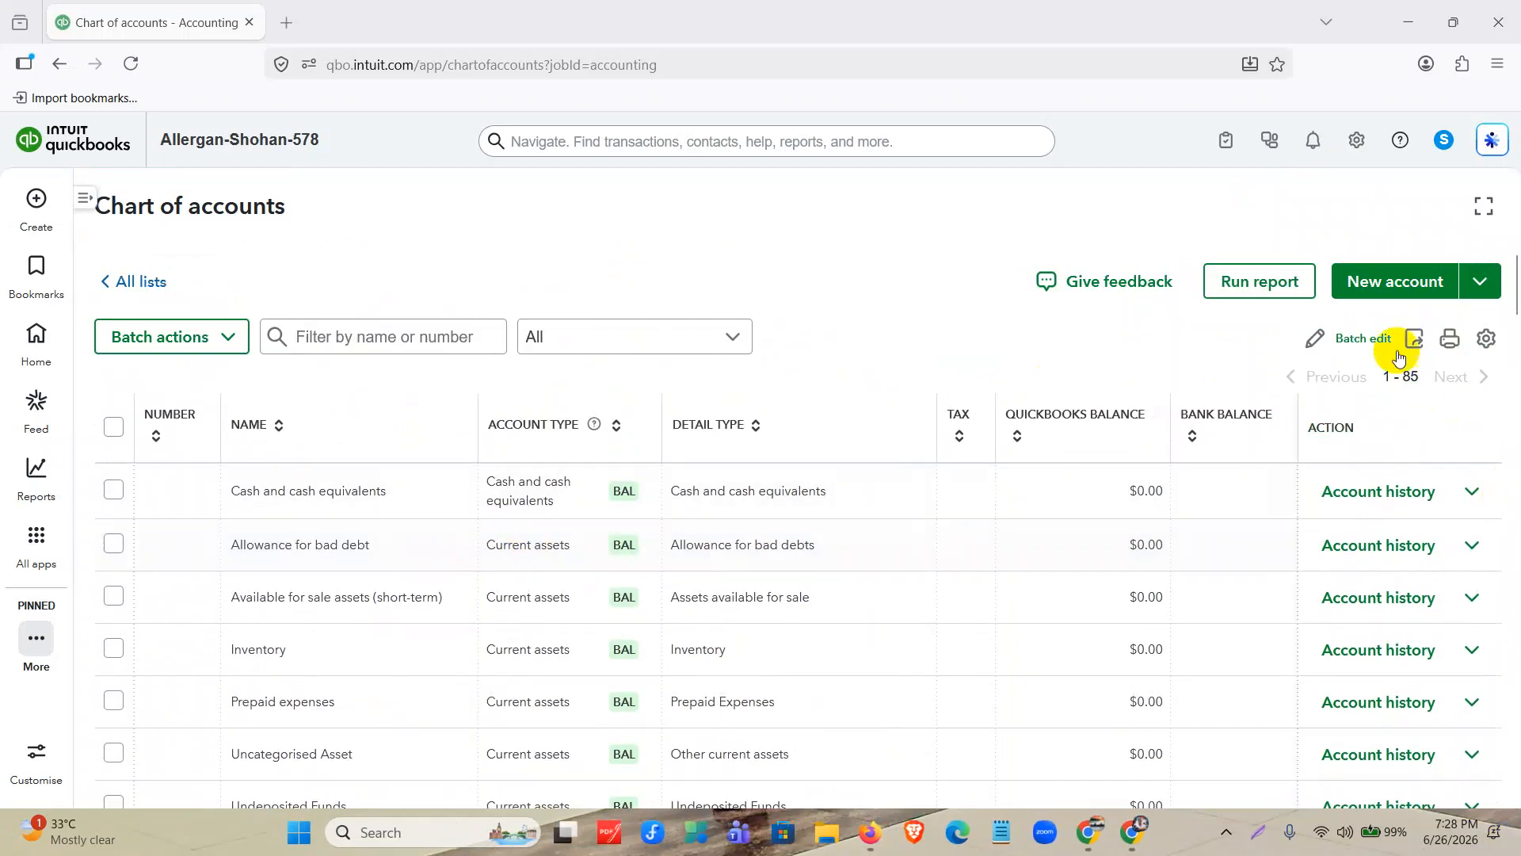
click(1384, 287)
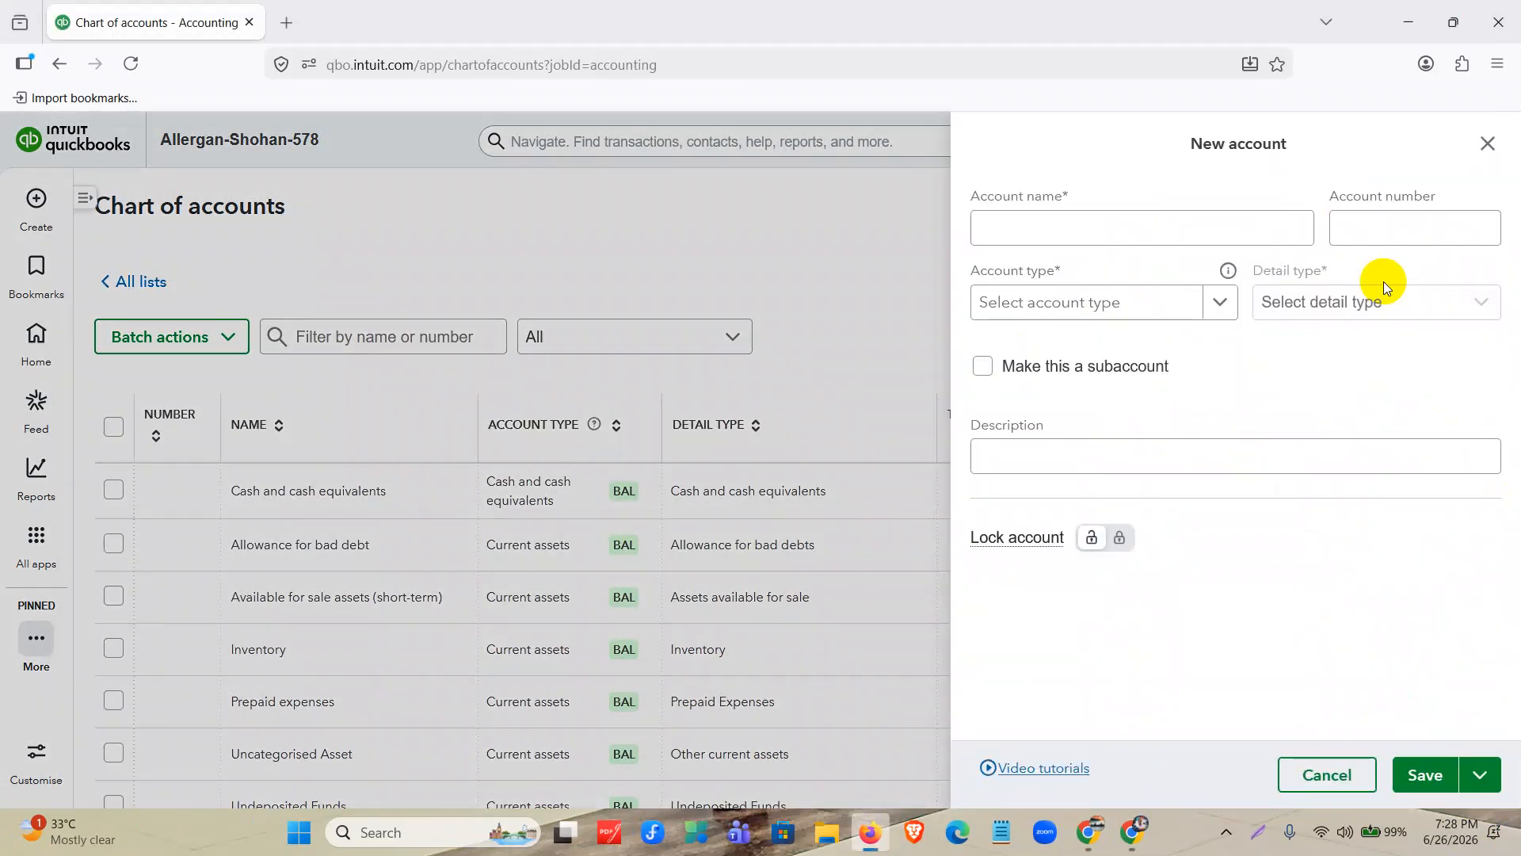
Switch to the browser window with Google Drive and open the Allergan Database document from the Assignment 1 folder.
click(1106, 845)
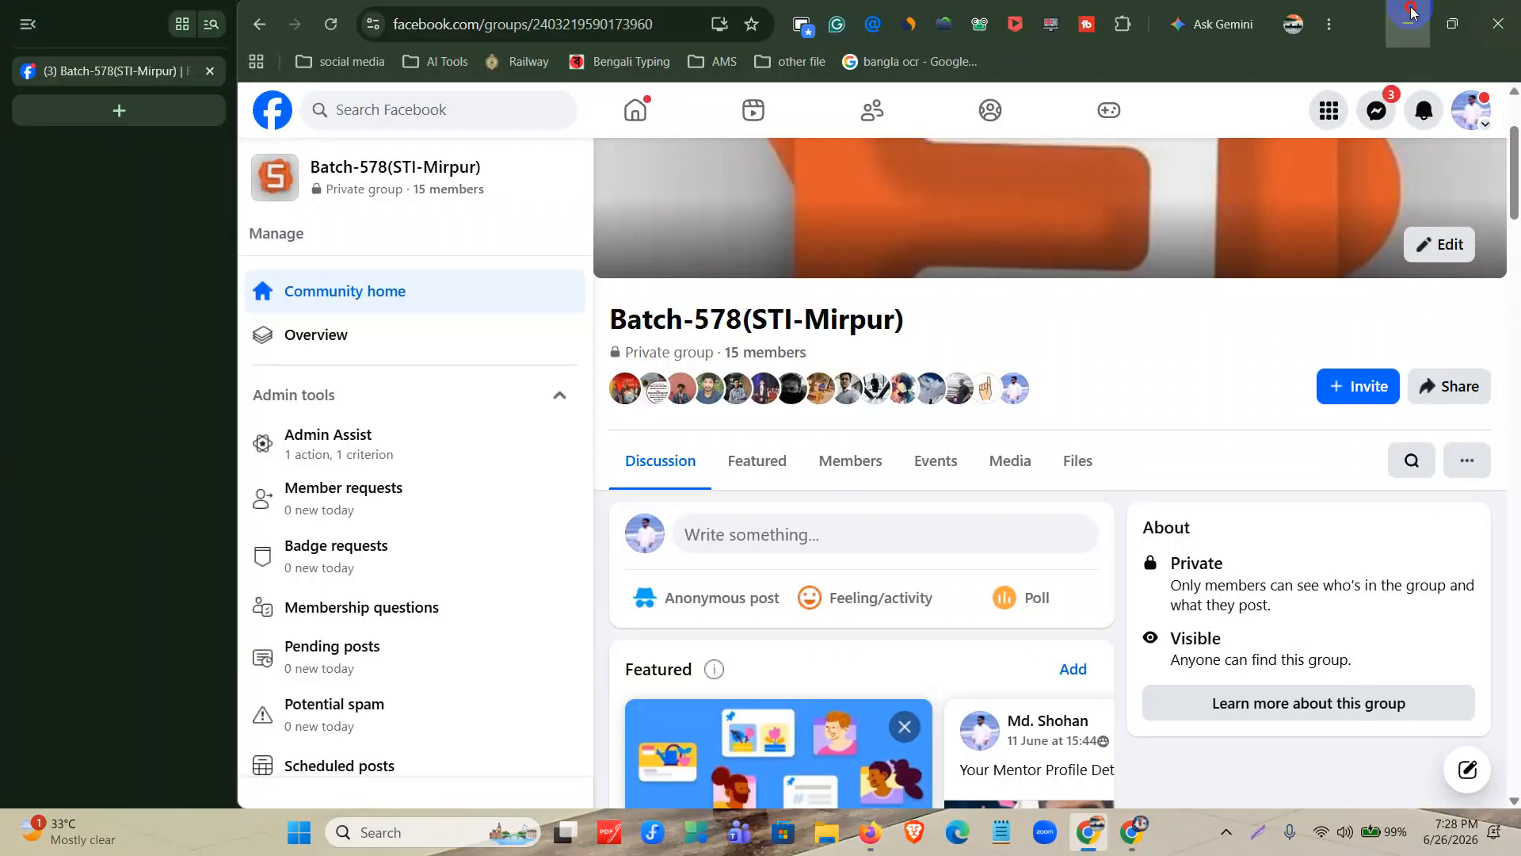
click(1411, 11)
click(1131, 832)
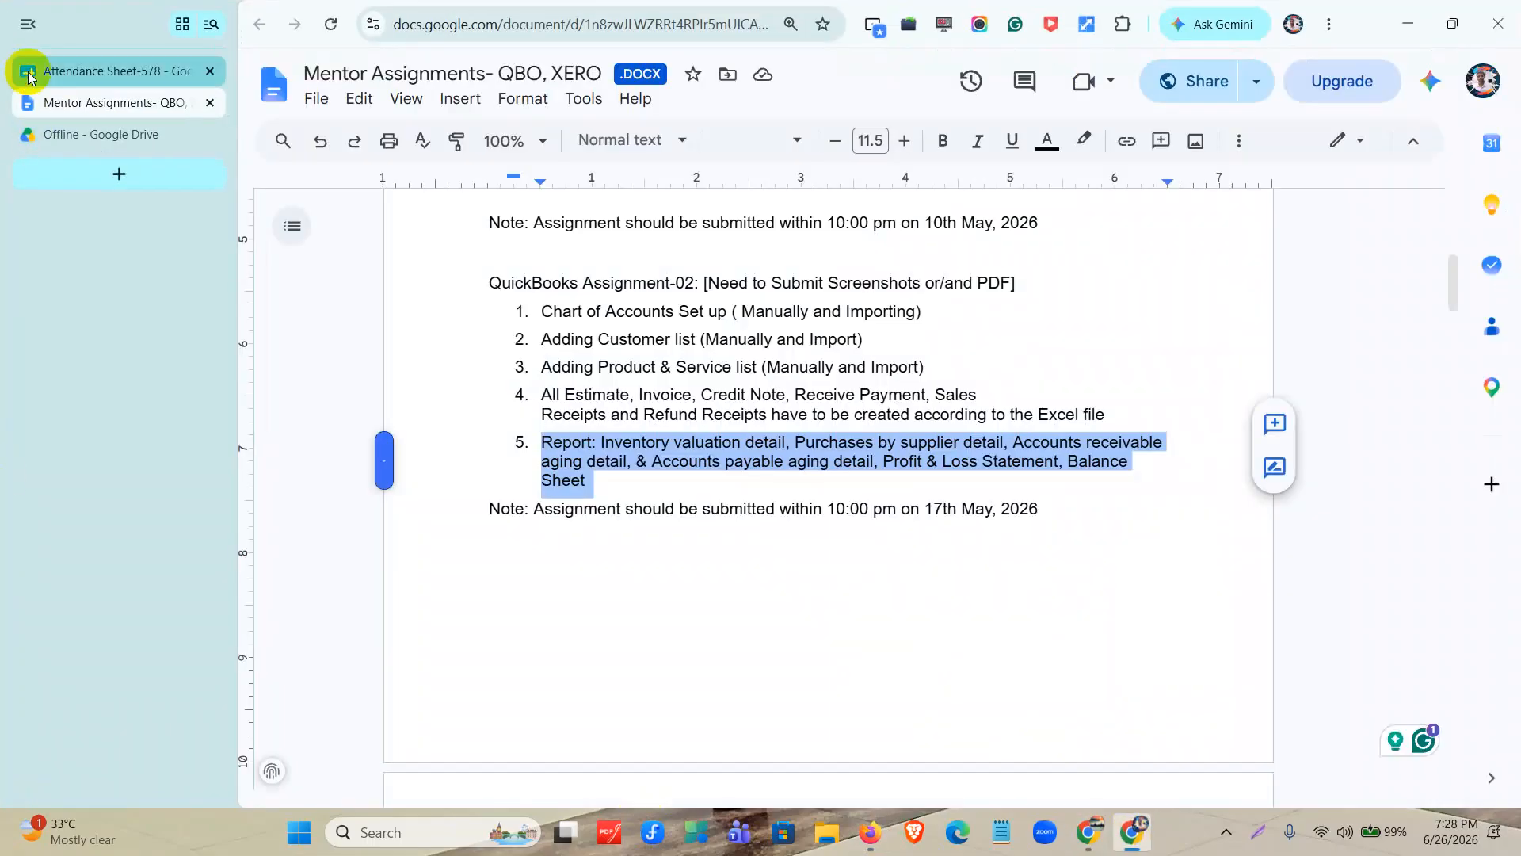
click(109, 141)
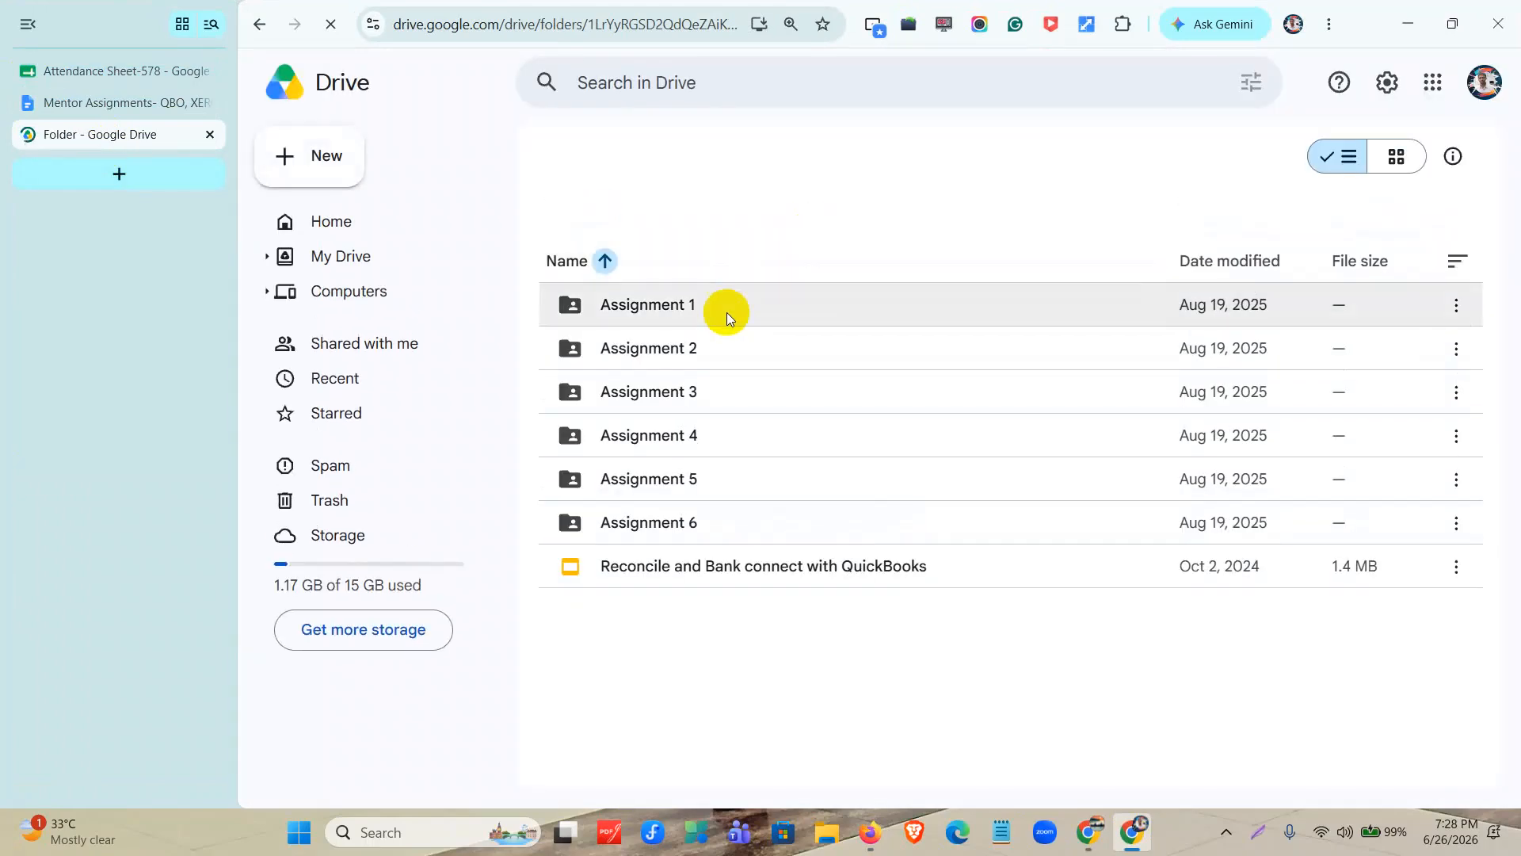
drag(715, 256, 800, 315)
double_click(801, 315)
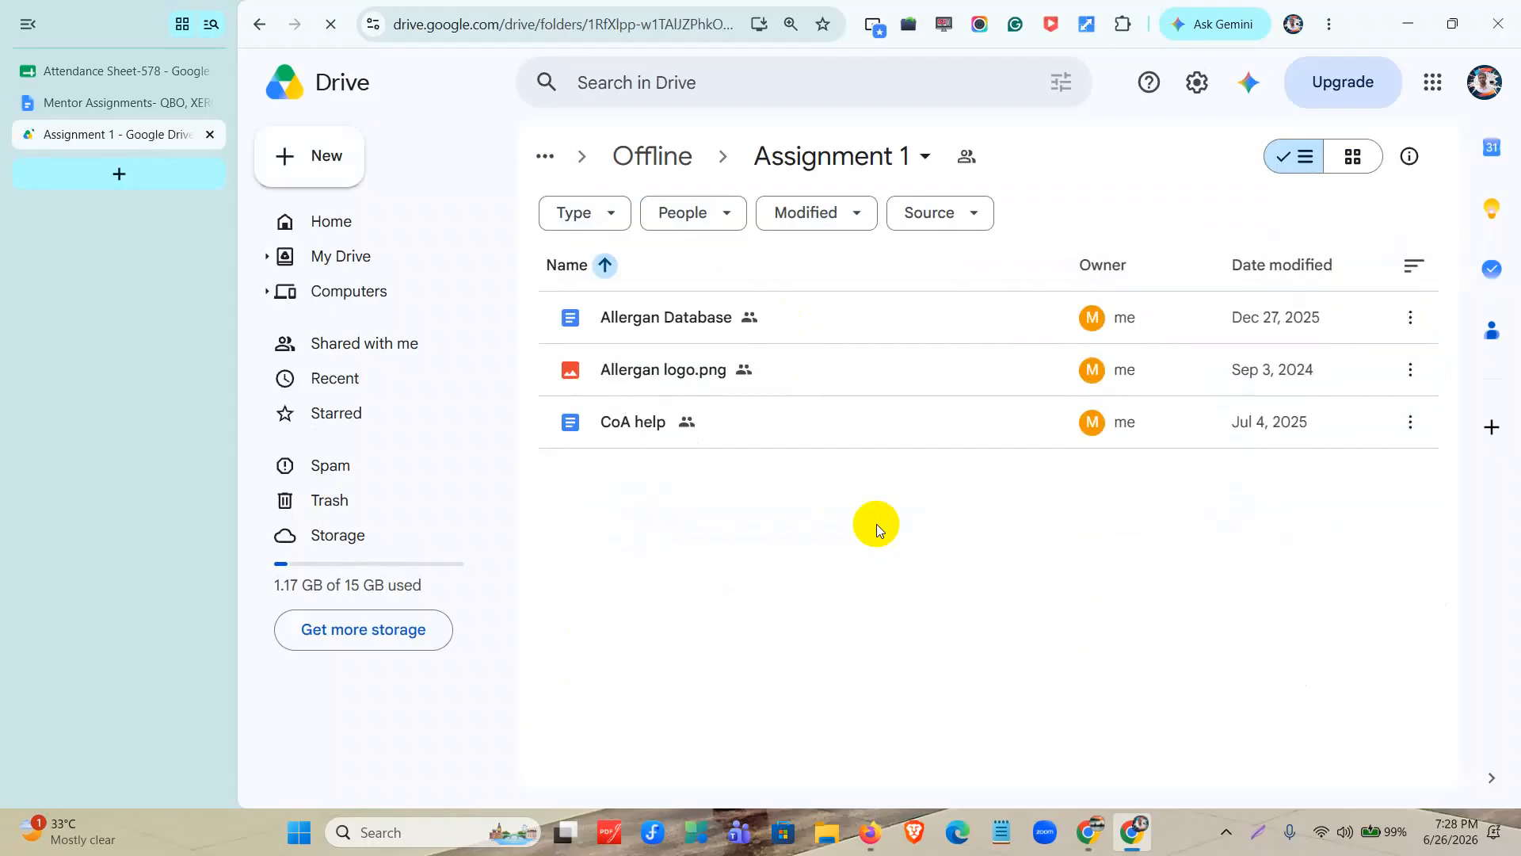
double_click(809, 317)
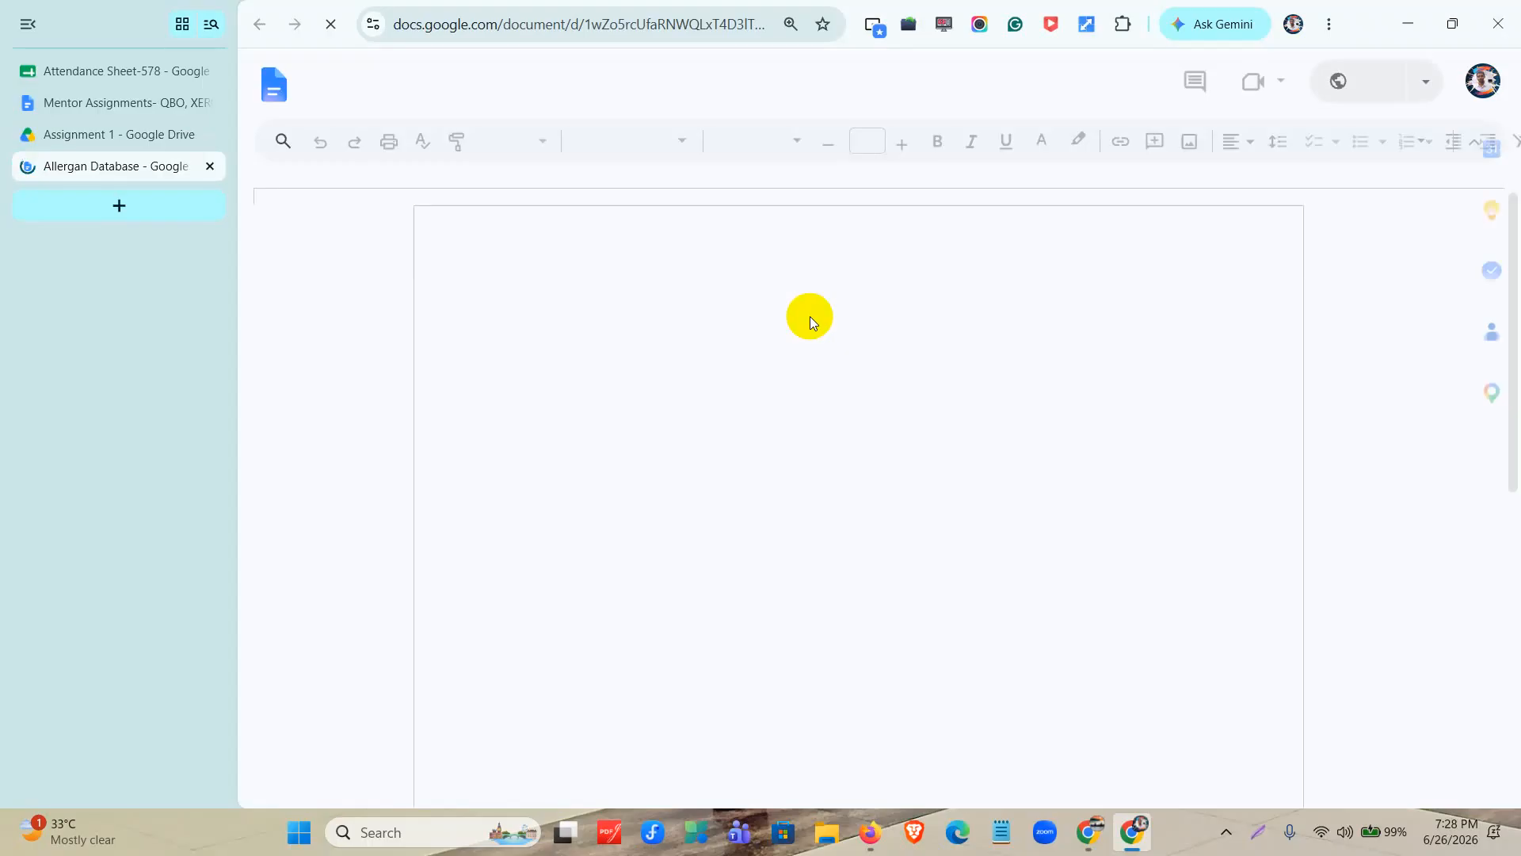
Find the Q-2 Charts of Accounts section in the Allergan Database document and review its list of accounts to add.
scroll(788, 328, down, 6)
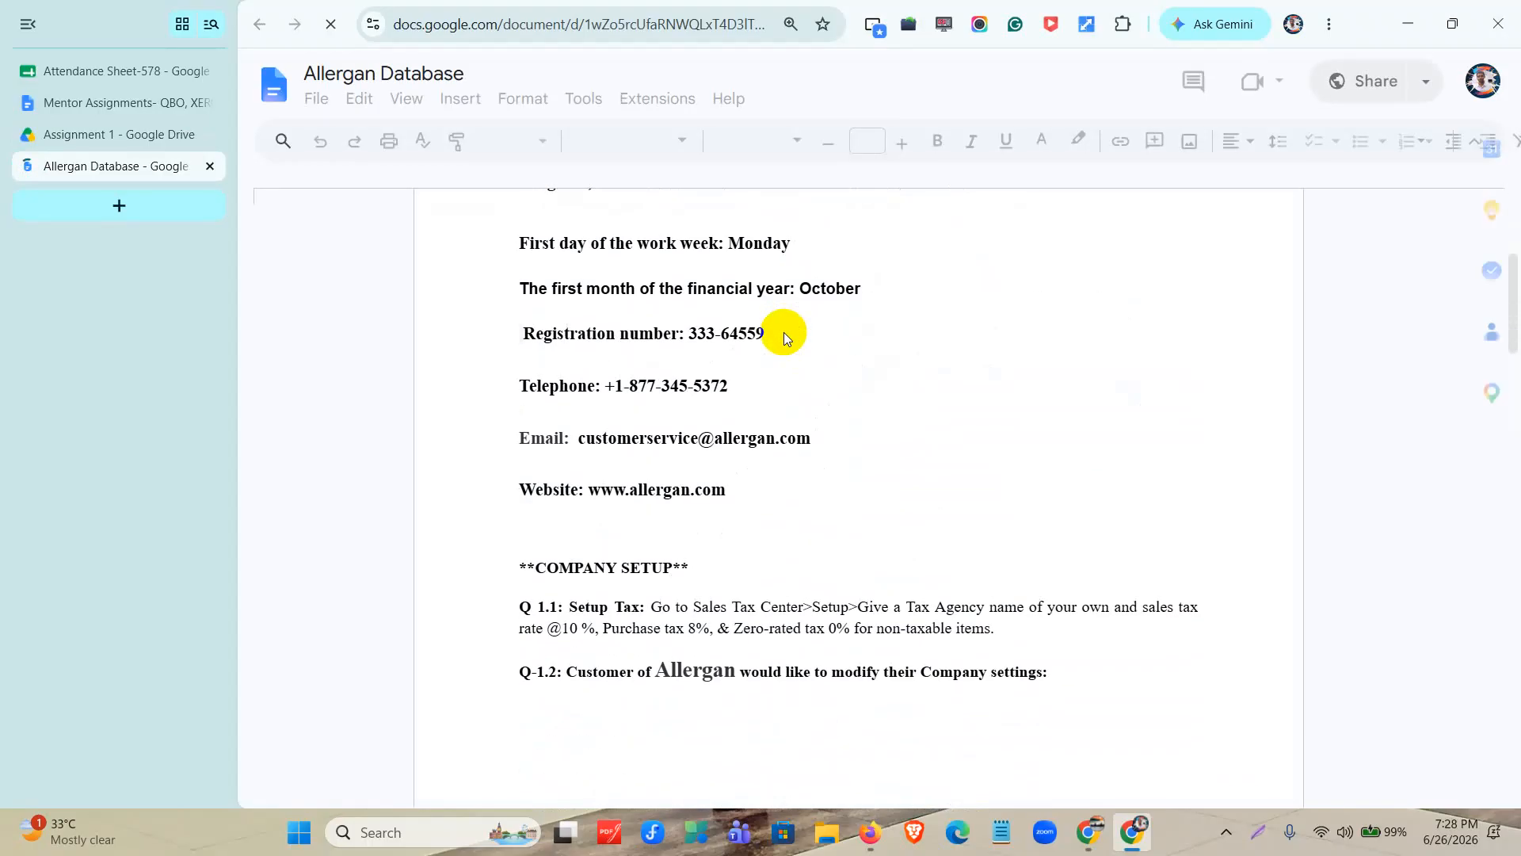
scroll(778, 331, down, 12)
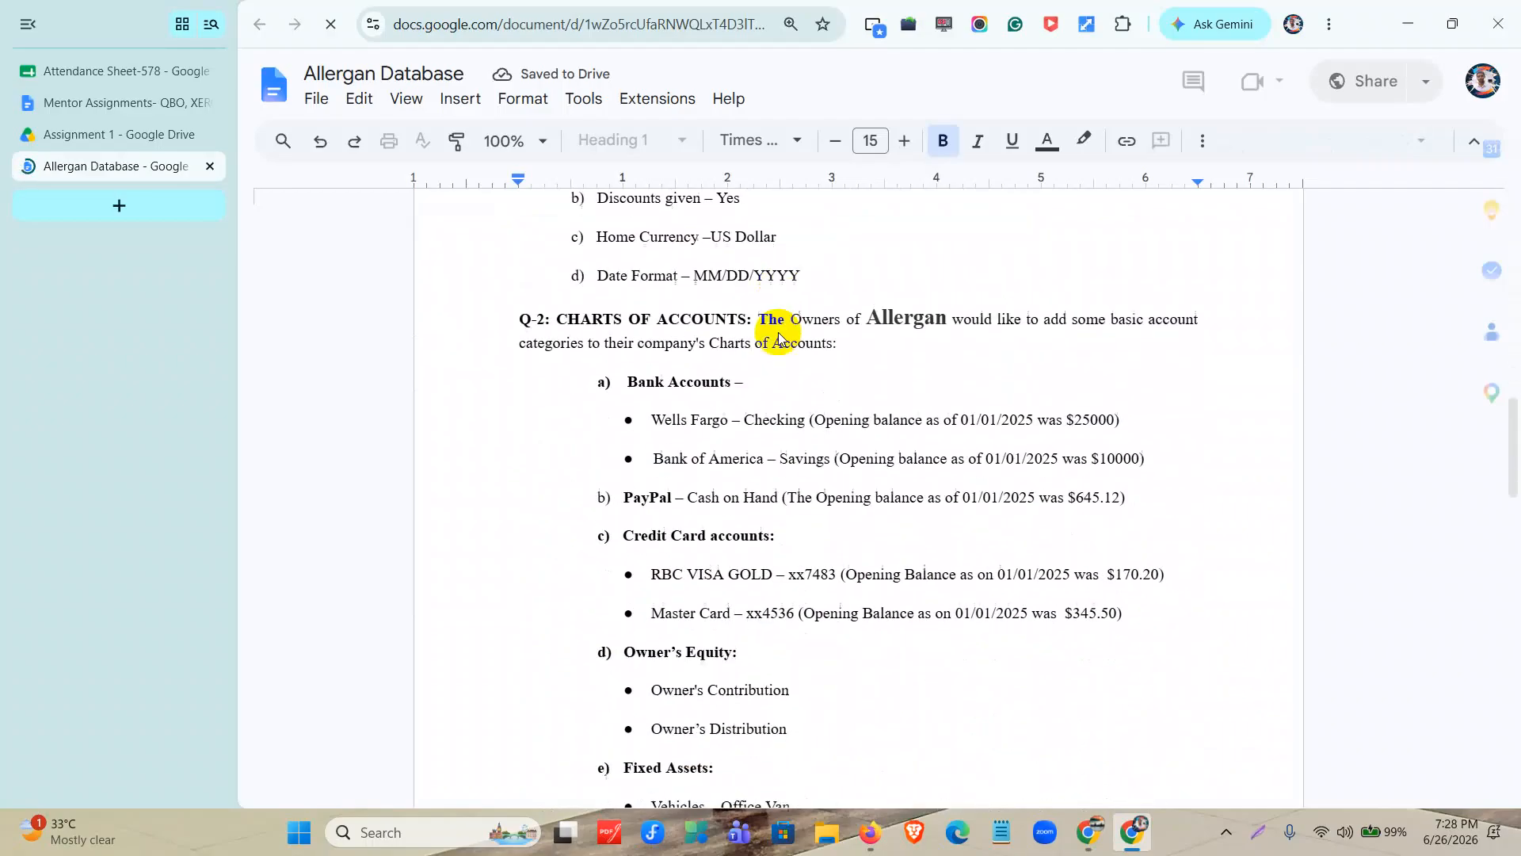
drag(517, 252, 1011, 778)
scroll(1011, 687, down, 5)
scroll(1011, 686, up, 6)
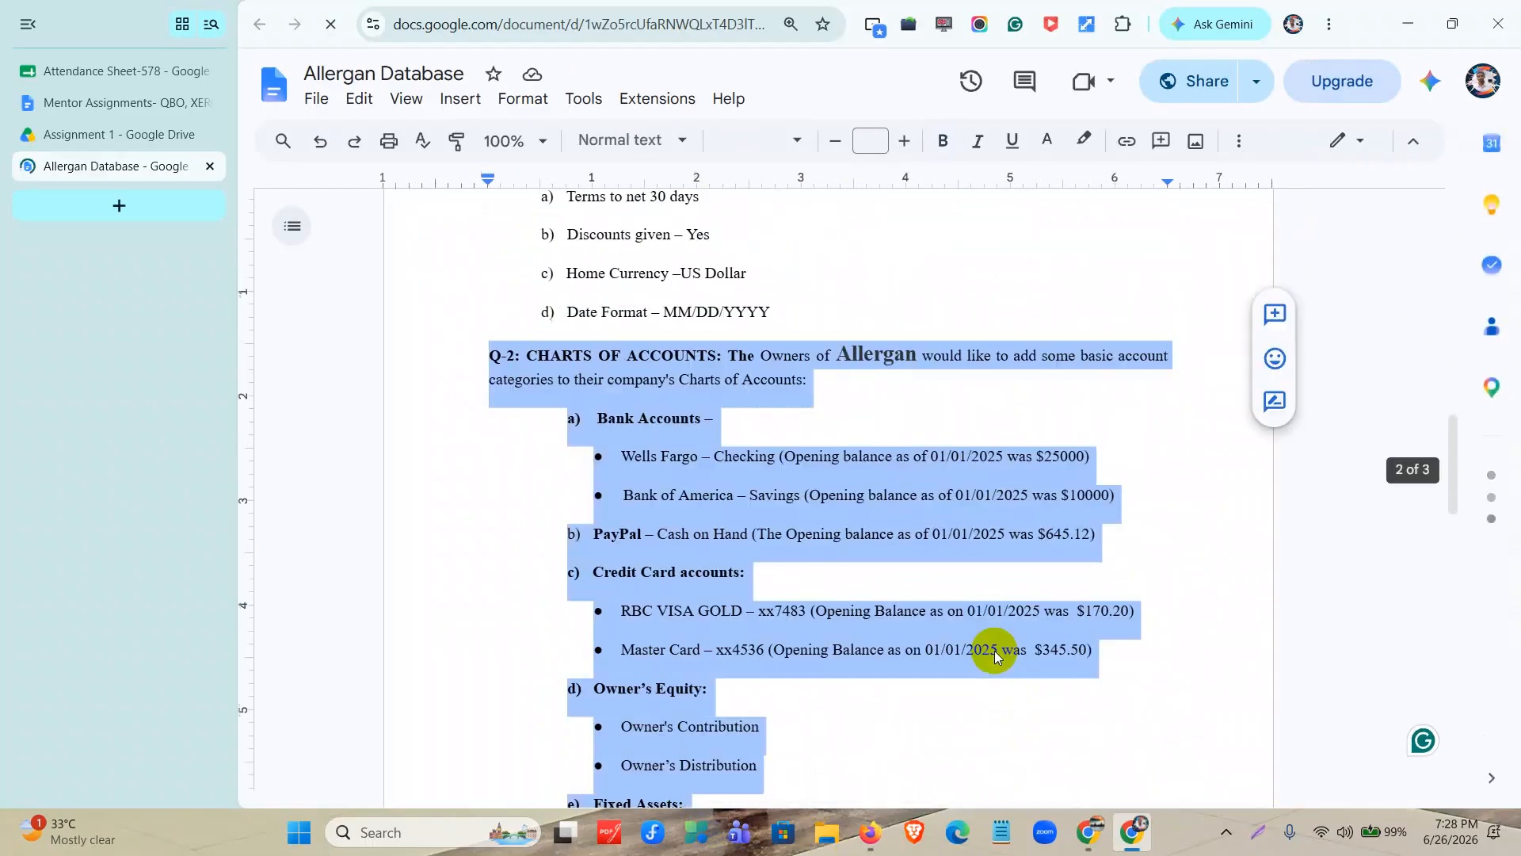
scroll(995, 657, up, 3)
click(682, 613)
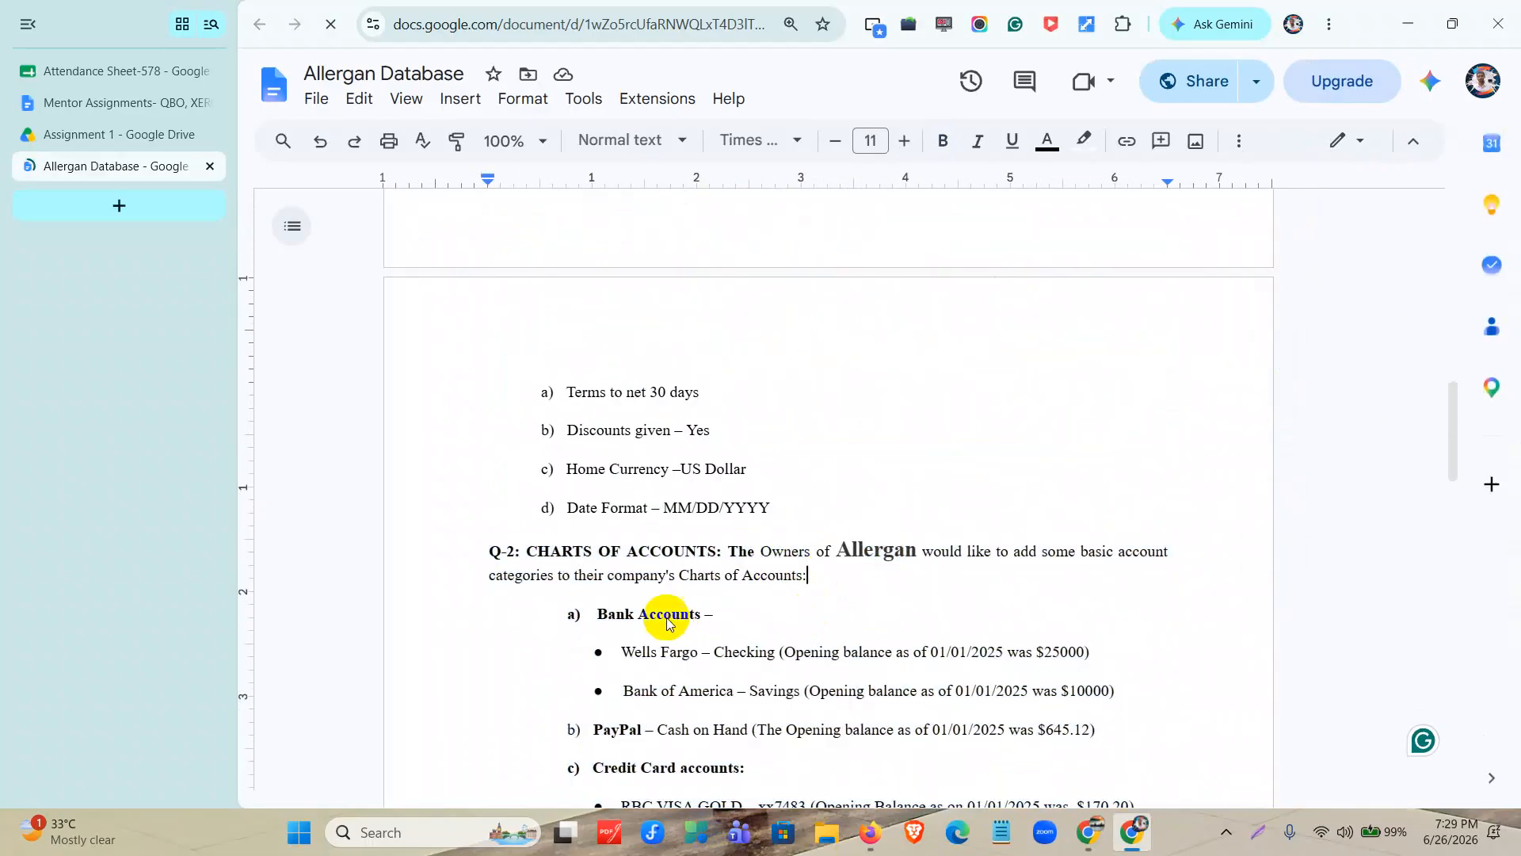
Copy "Wells Fargo – Checking" from the document's Bank Accounts list into the new QuickBooks account's name.
scroll(634, 554, down, 3)
click(618, 454)
drag(619, 453, 778, 458)
key(ctrl+c)
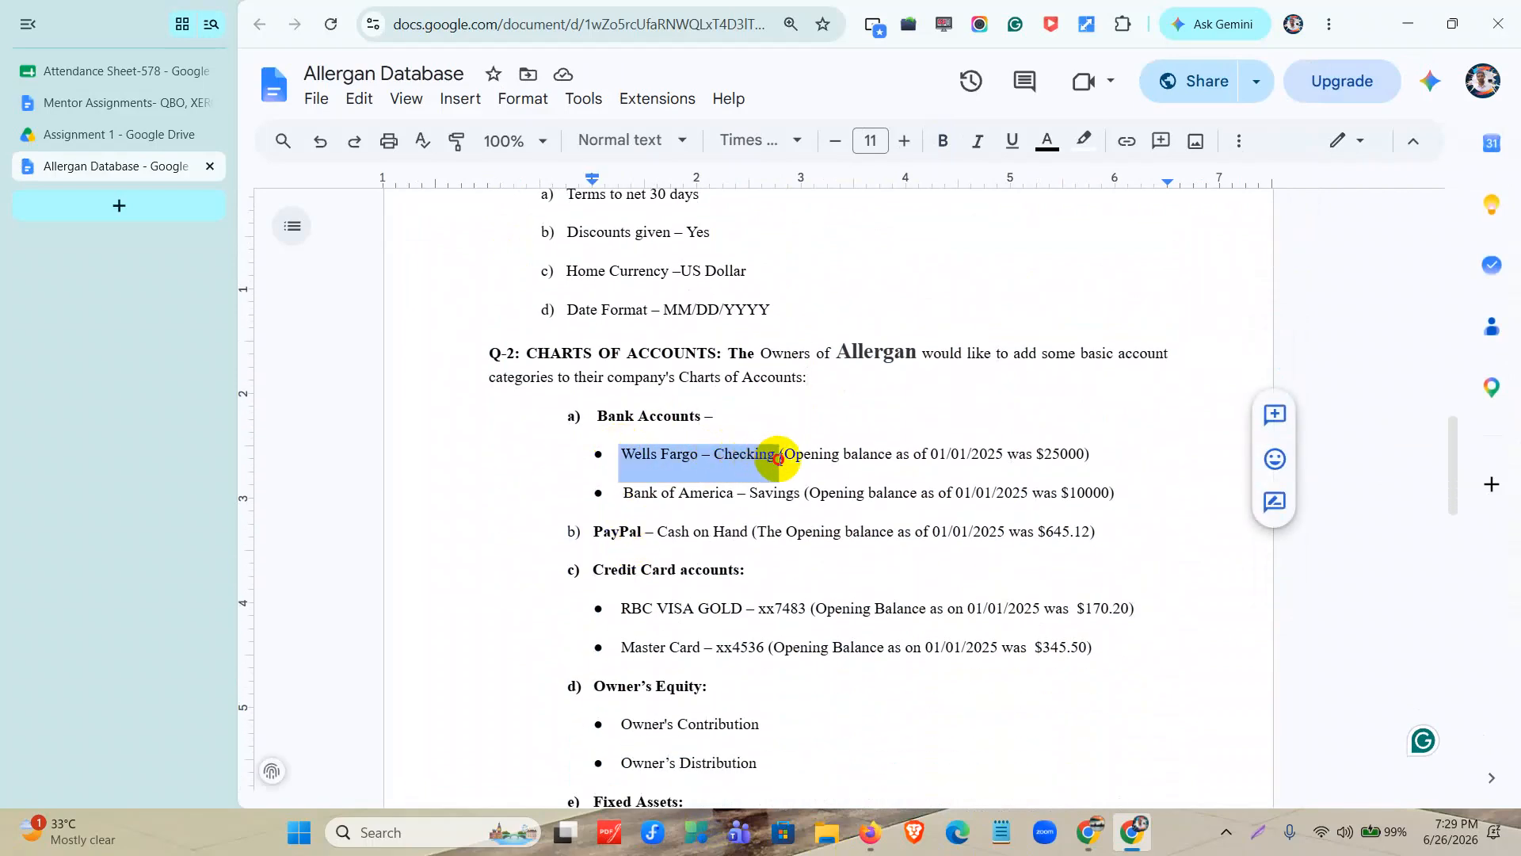
click(1425, 30)
click(1043, 234)
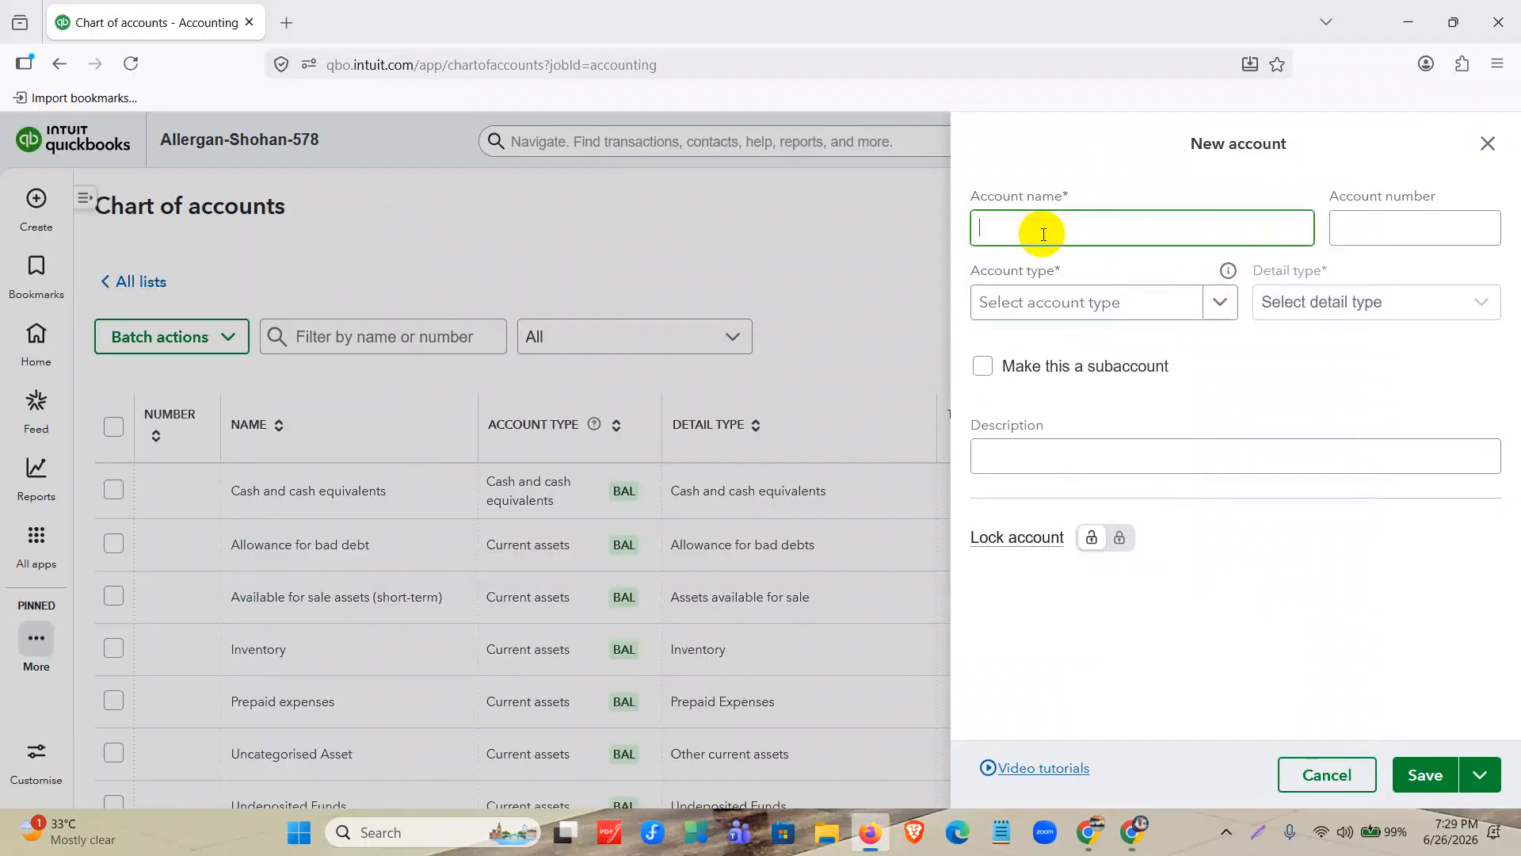
key(ctrl+v)
Give the new Wells Fargo – Checking account the chart number 1000.
click(1364, 234)
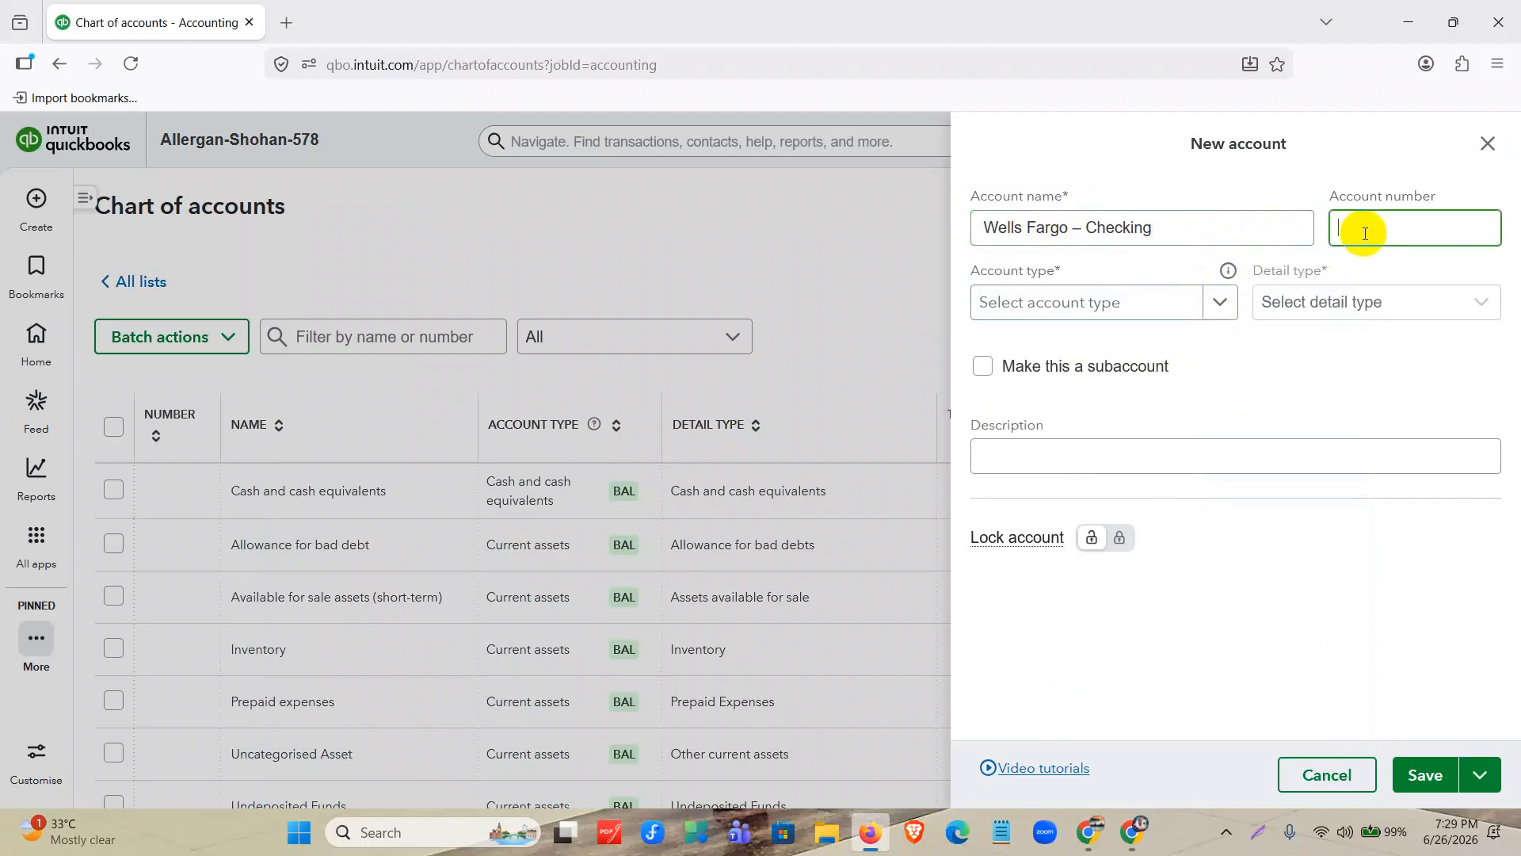
text(1000)
Read the GAAP account numbering rules in the CoA help document from the Assignment 1 folder, close it and return to the QuickBooks form.
click(1089, 832)
click(1090, 832)
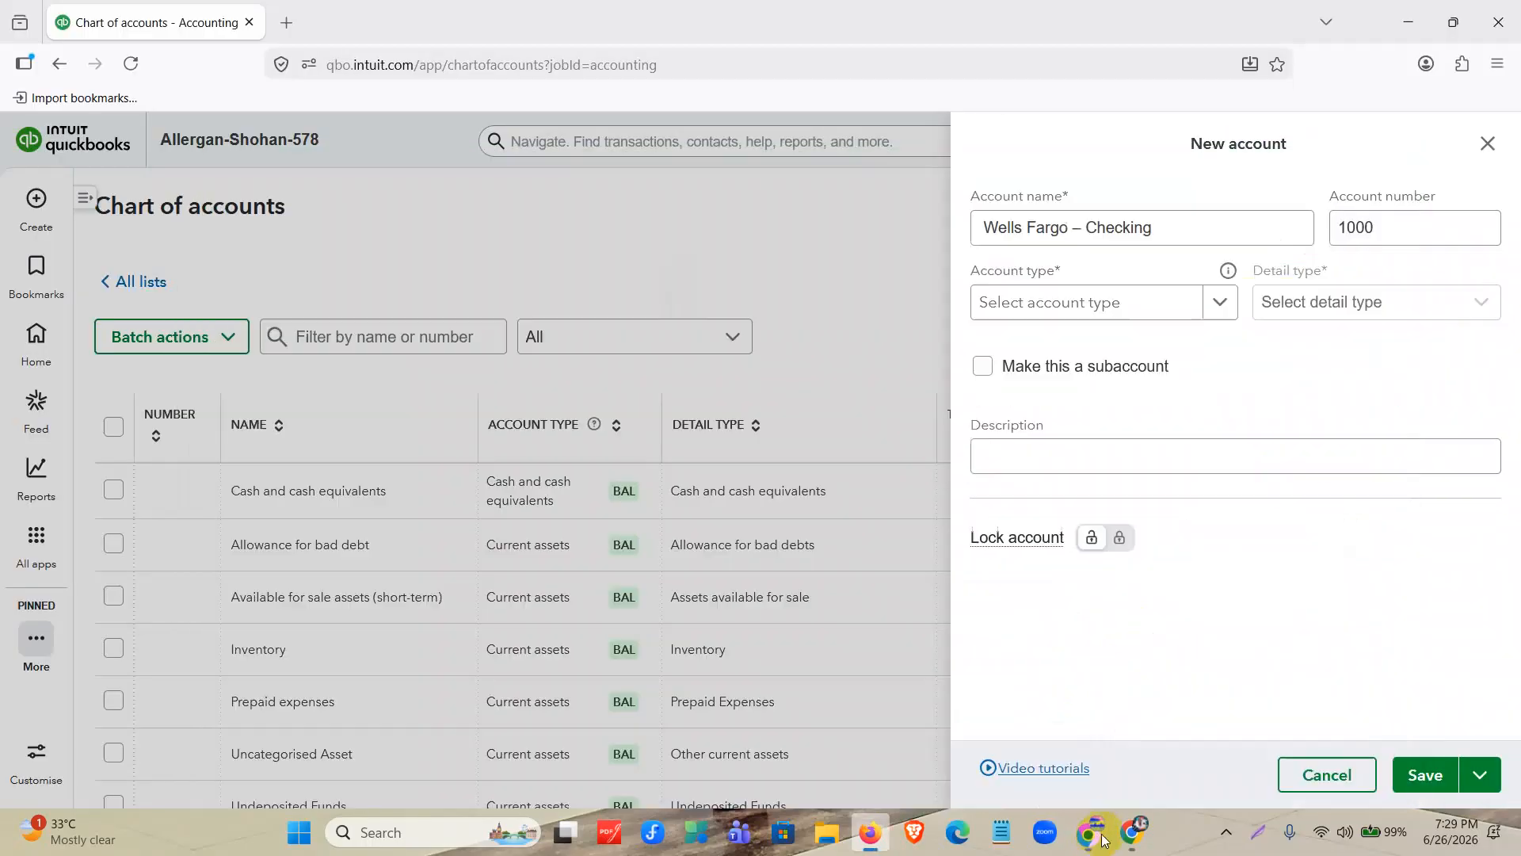
click(1134, 833)
click(111, 134)
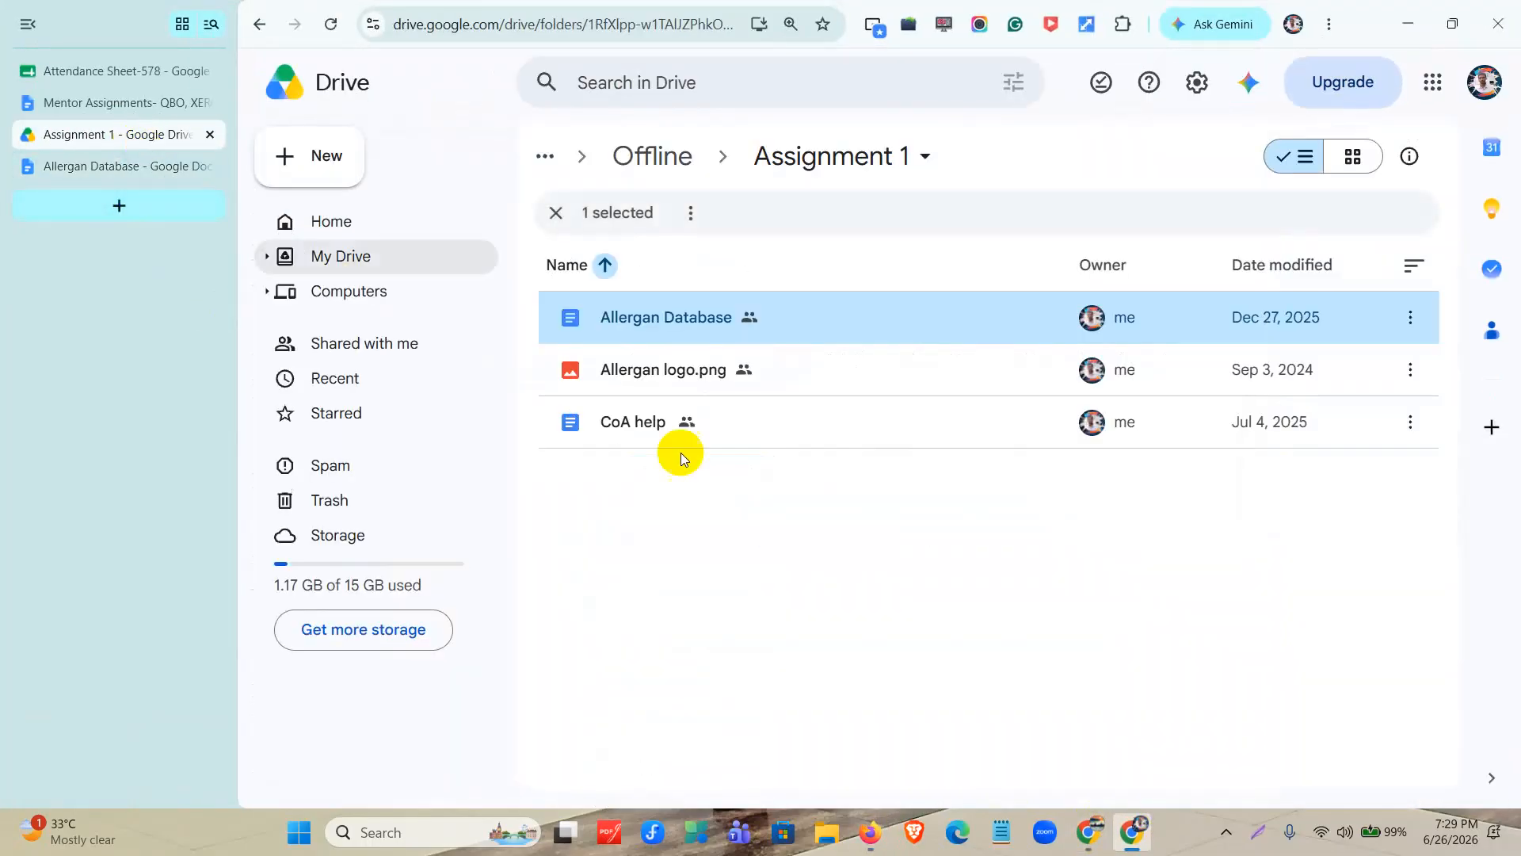
double_click(747, 433)
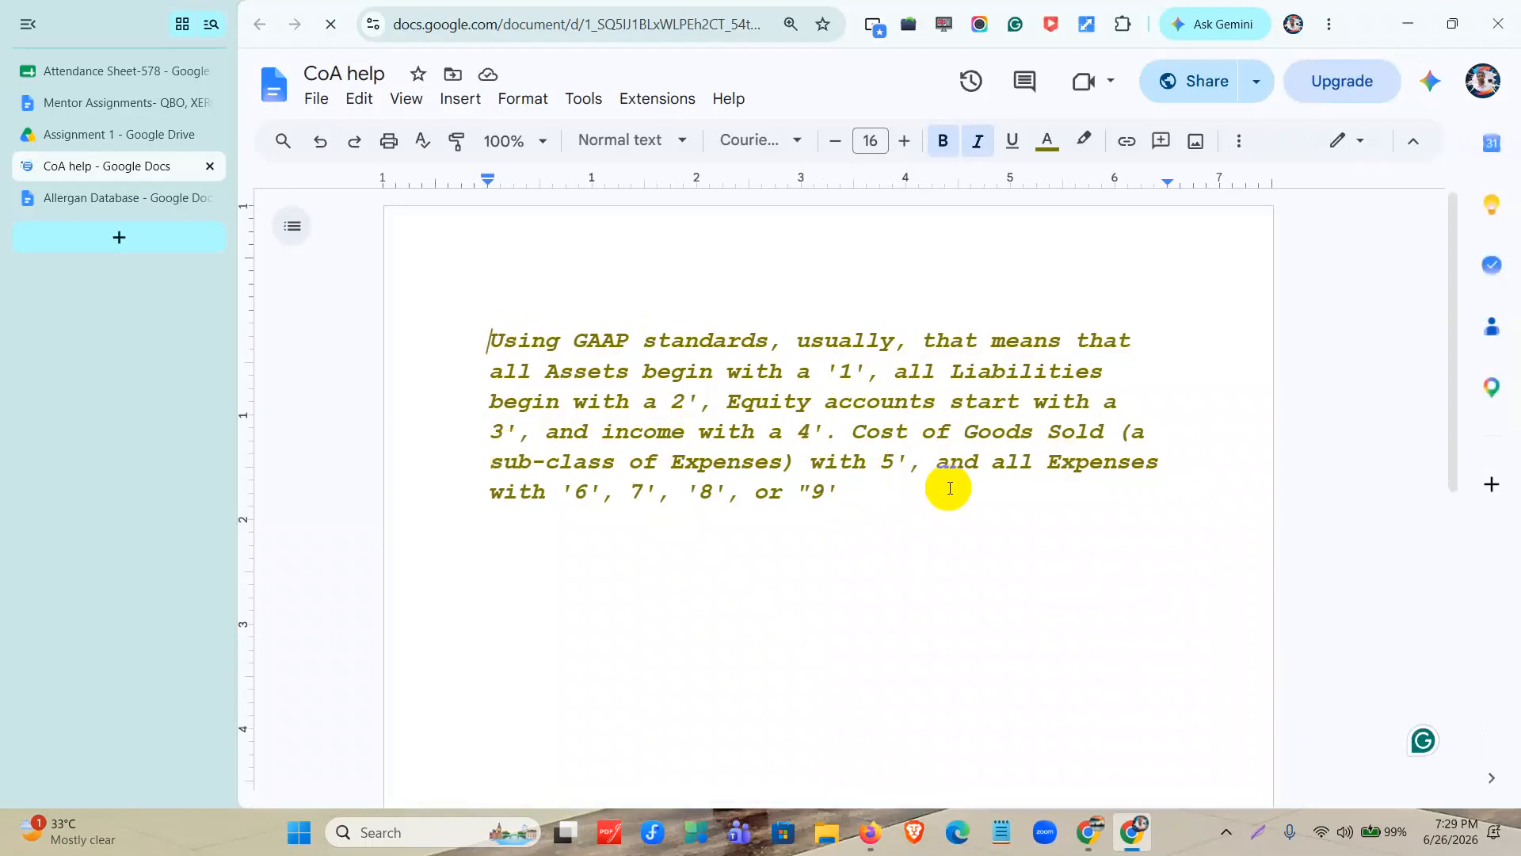
drag(574, 492, 853, 507)
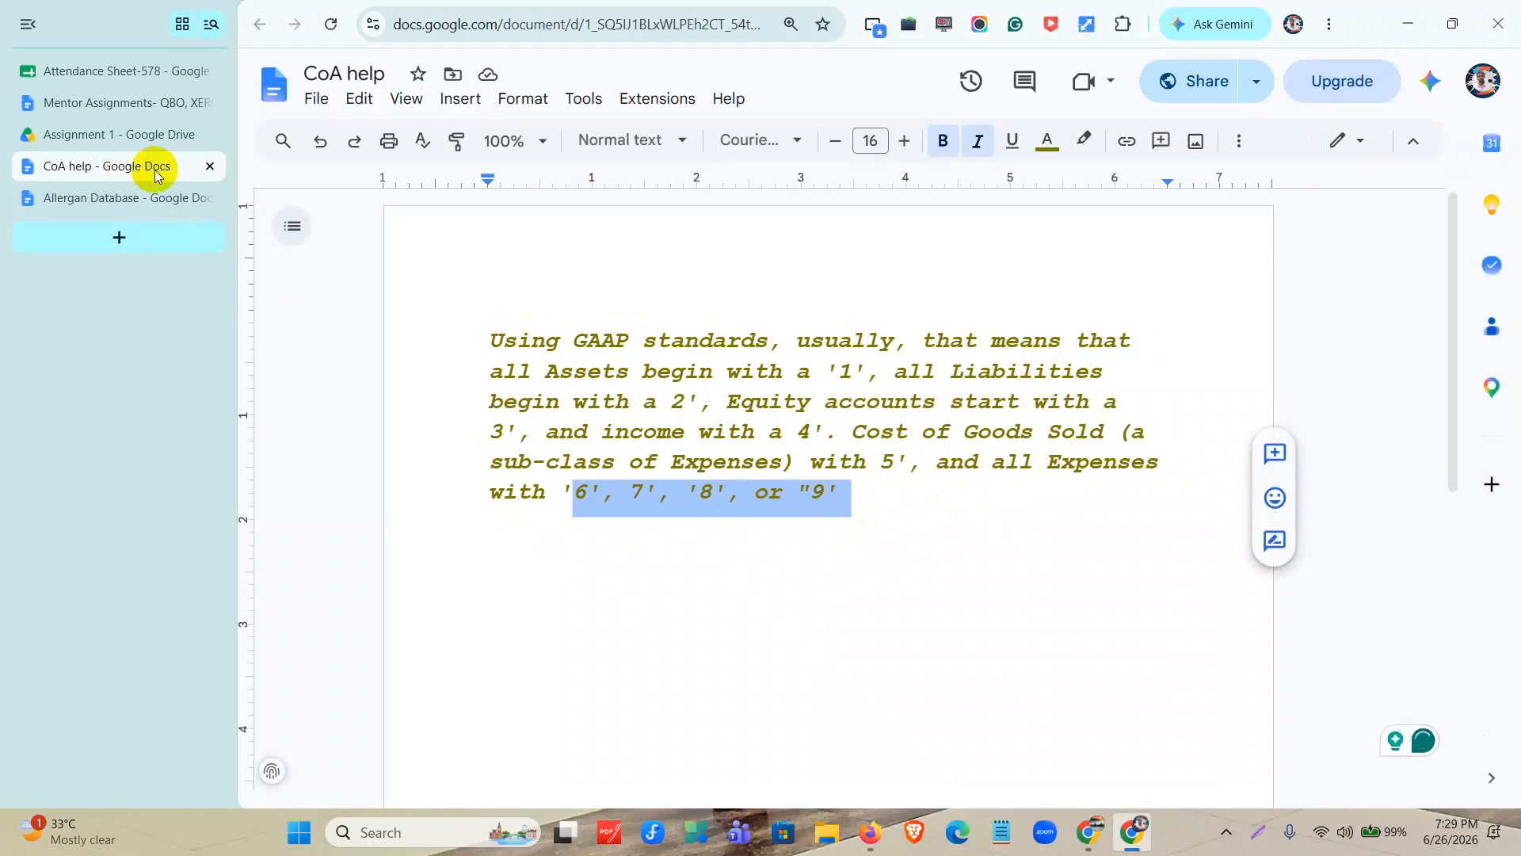
click(161, 197)
click(209, 166)
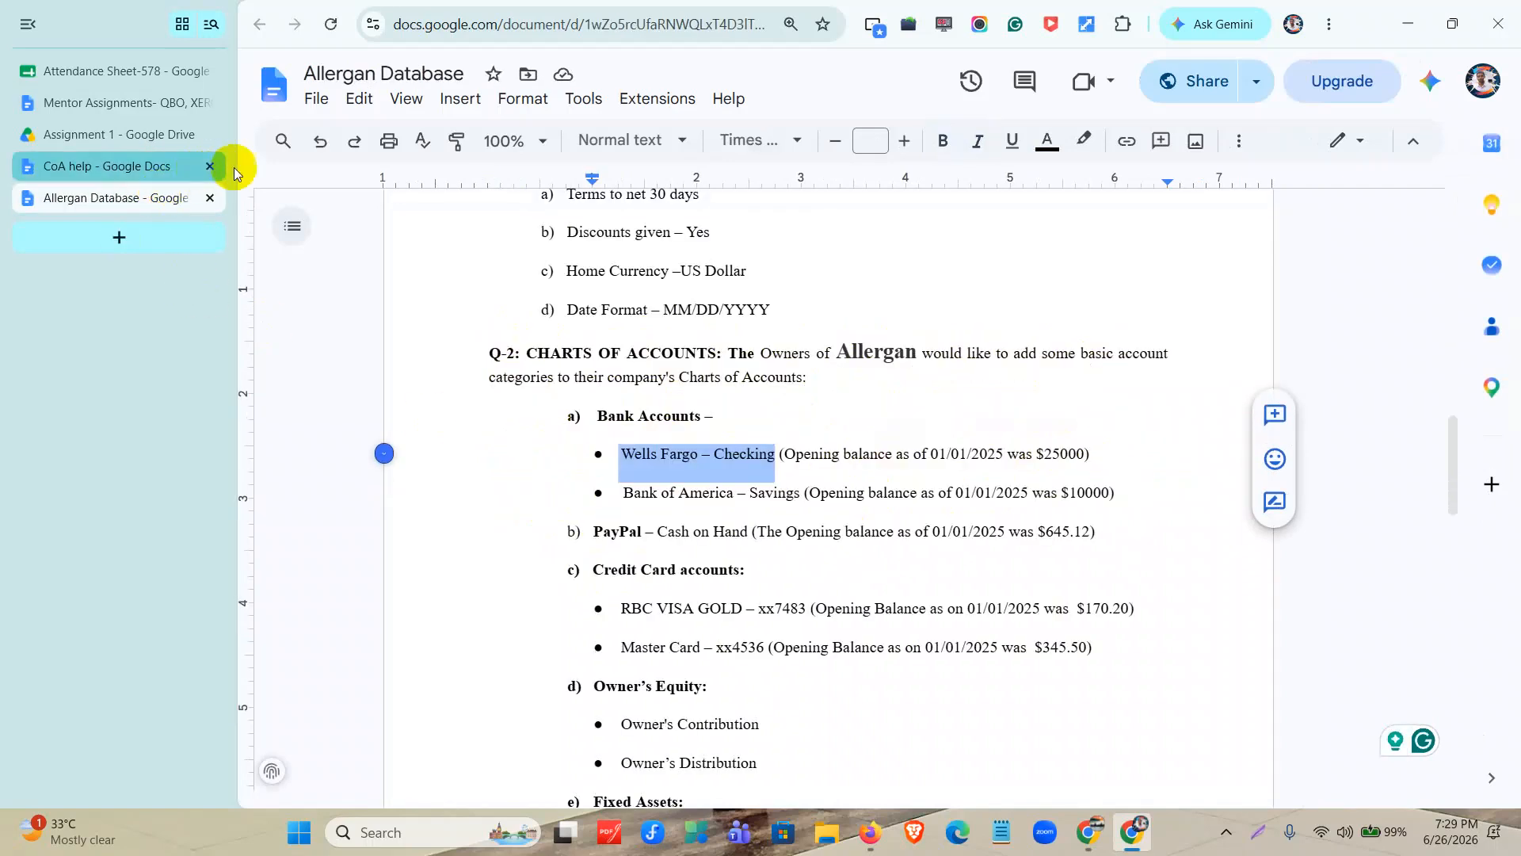
click(1392, 25)
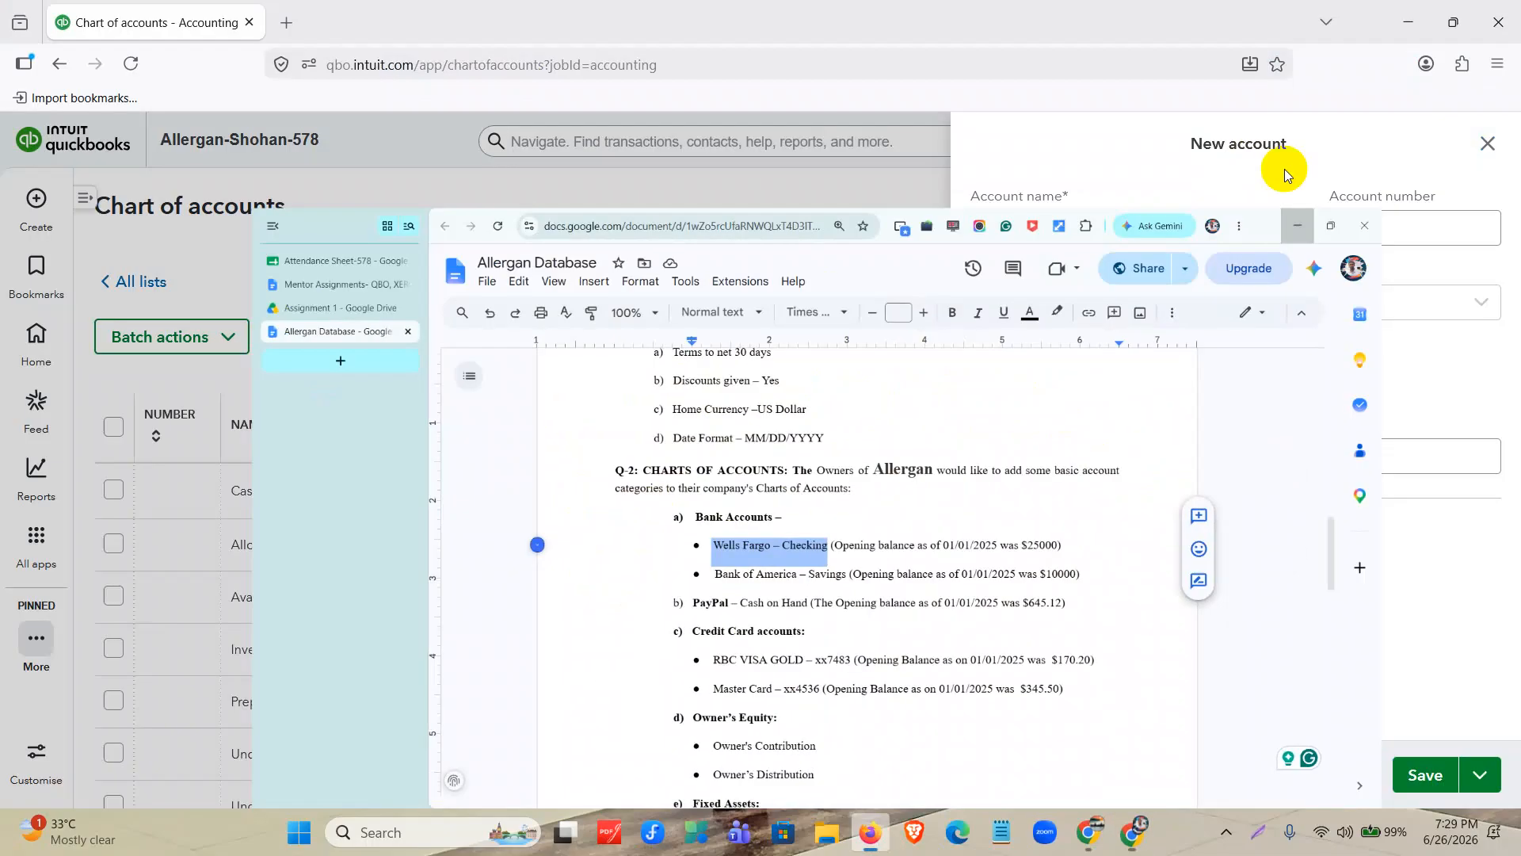
Try Cash and cash equivalents as the new account's type and switch it to Current assets.
click(1172, 303)
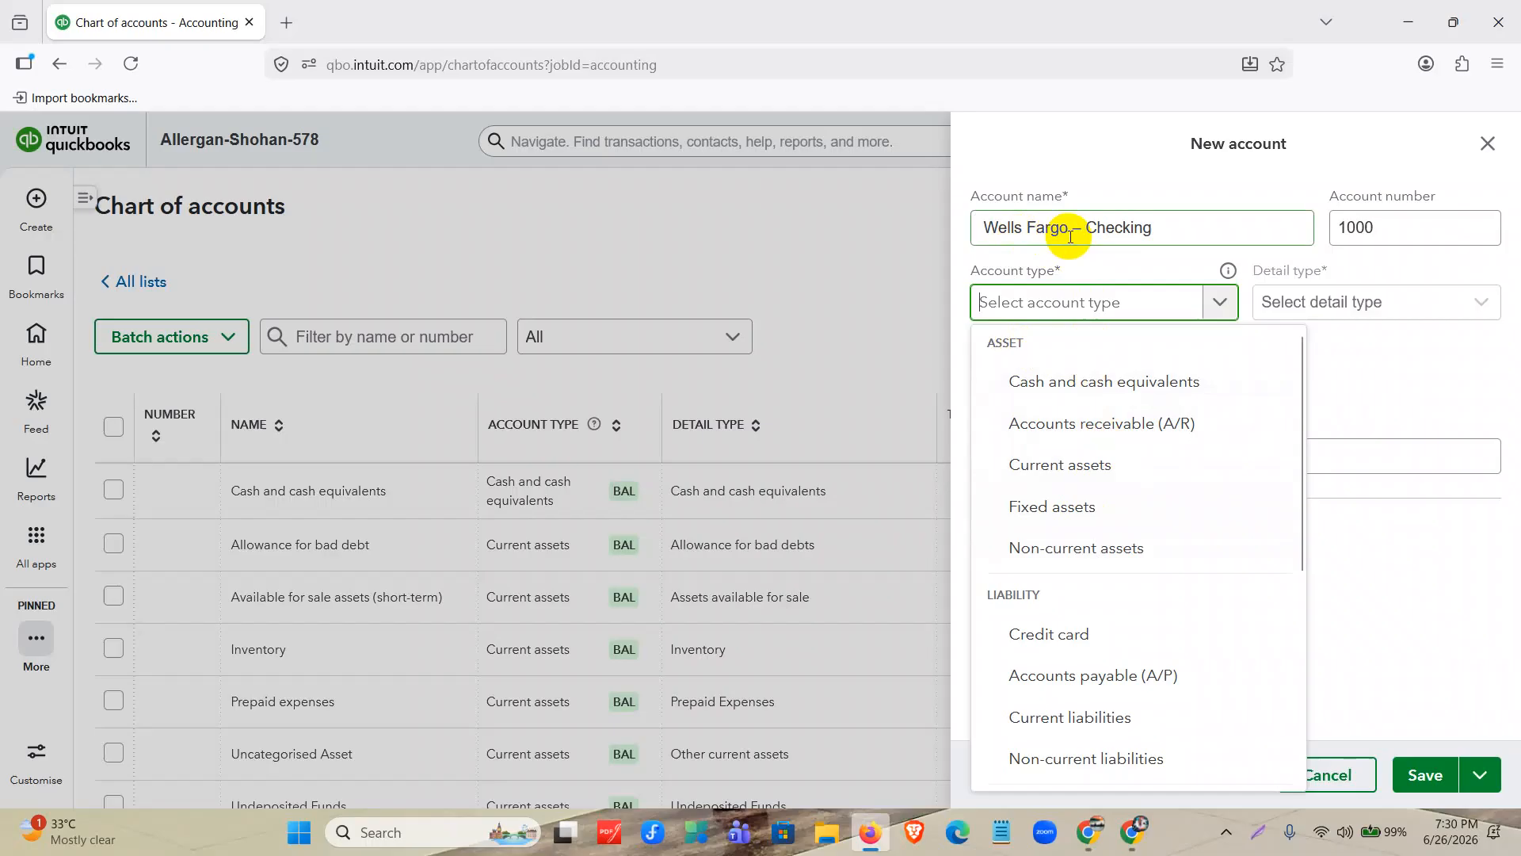
click(1066, 389)
click(1076, 310)
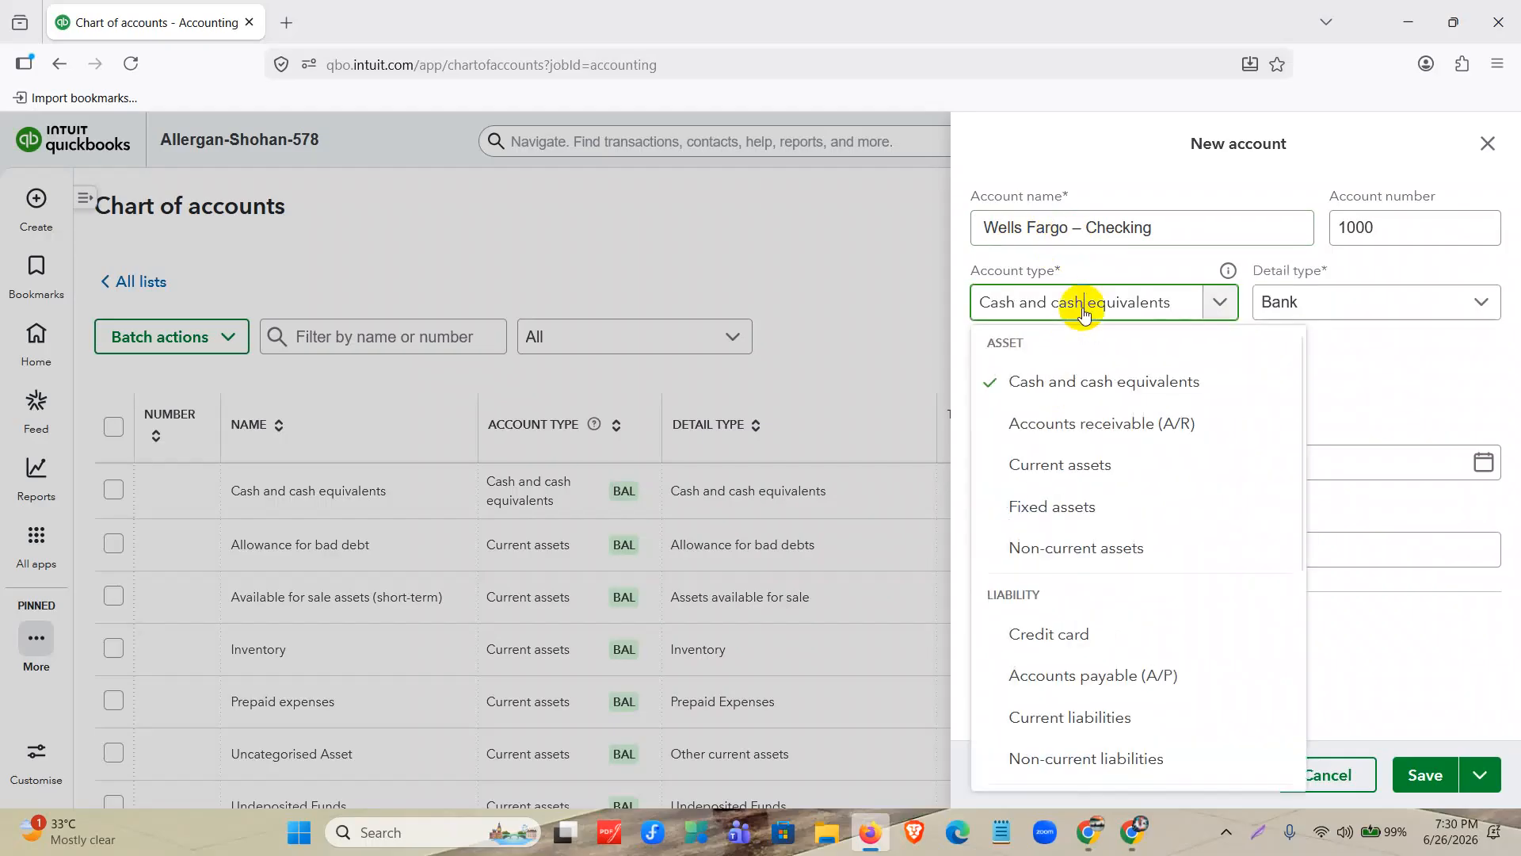
click(1075, 467)
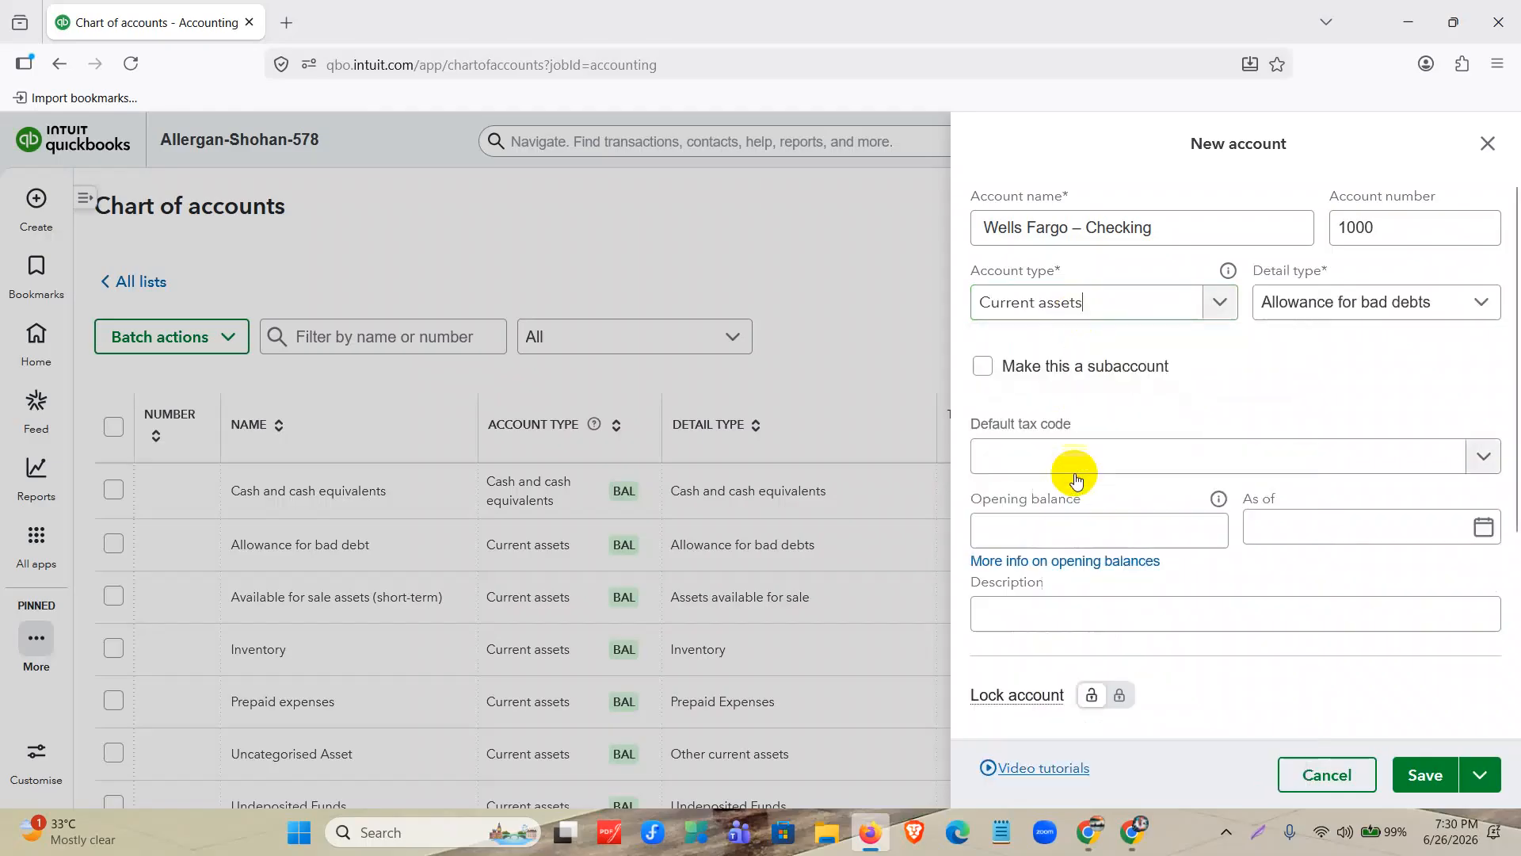
click(1344, 302)
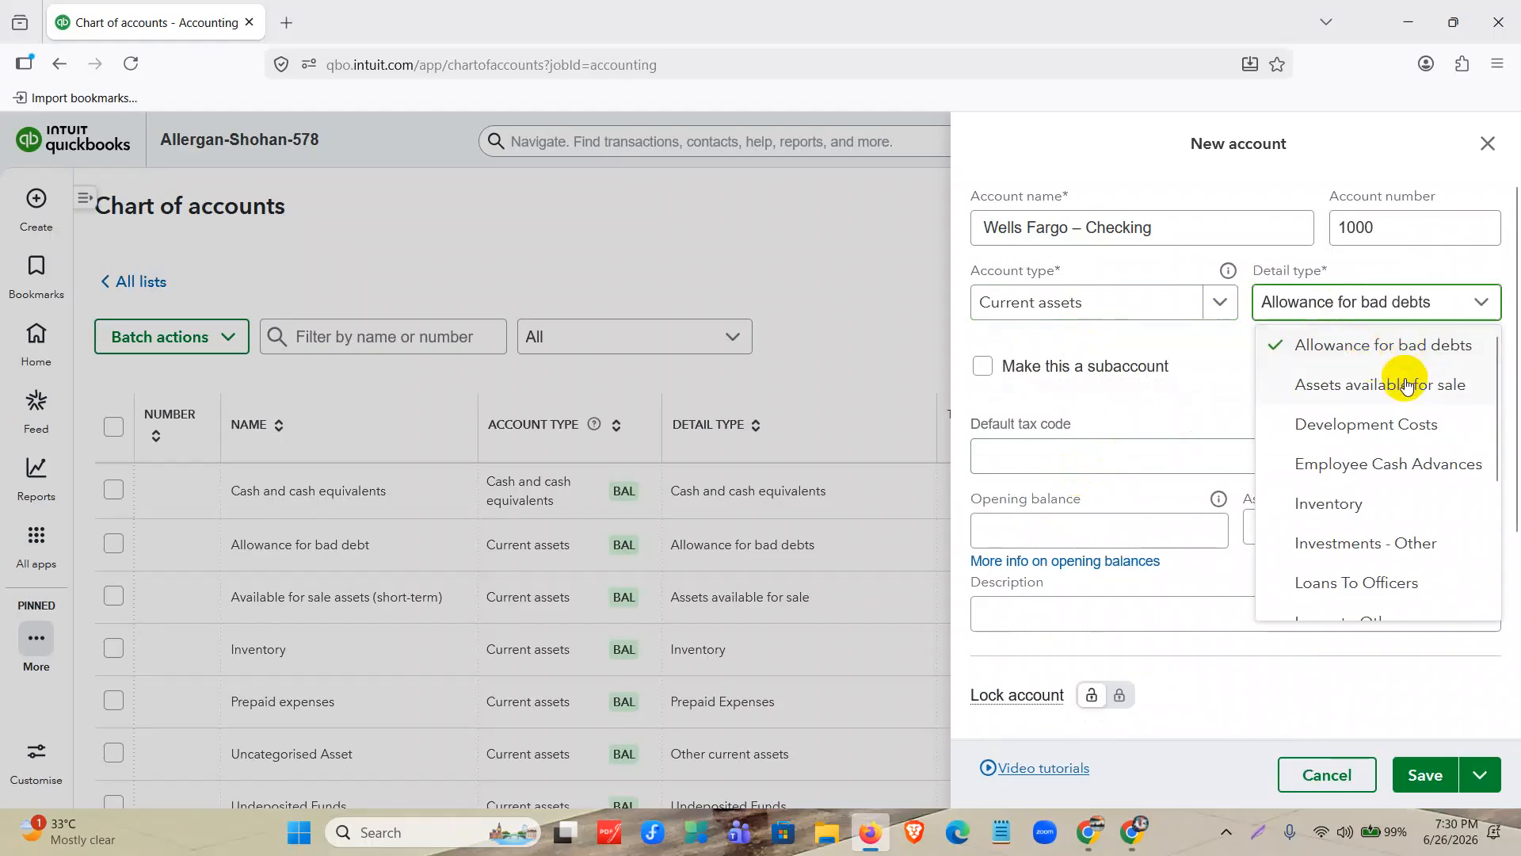
scroll(1358, 401, down, 2)
scroll(1420, 491, down, 3)
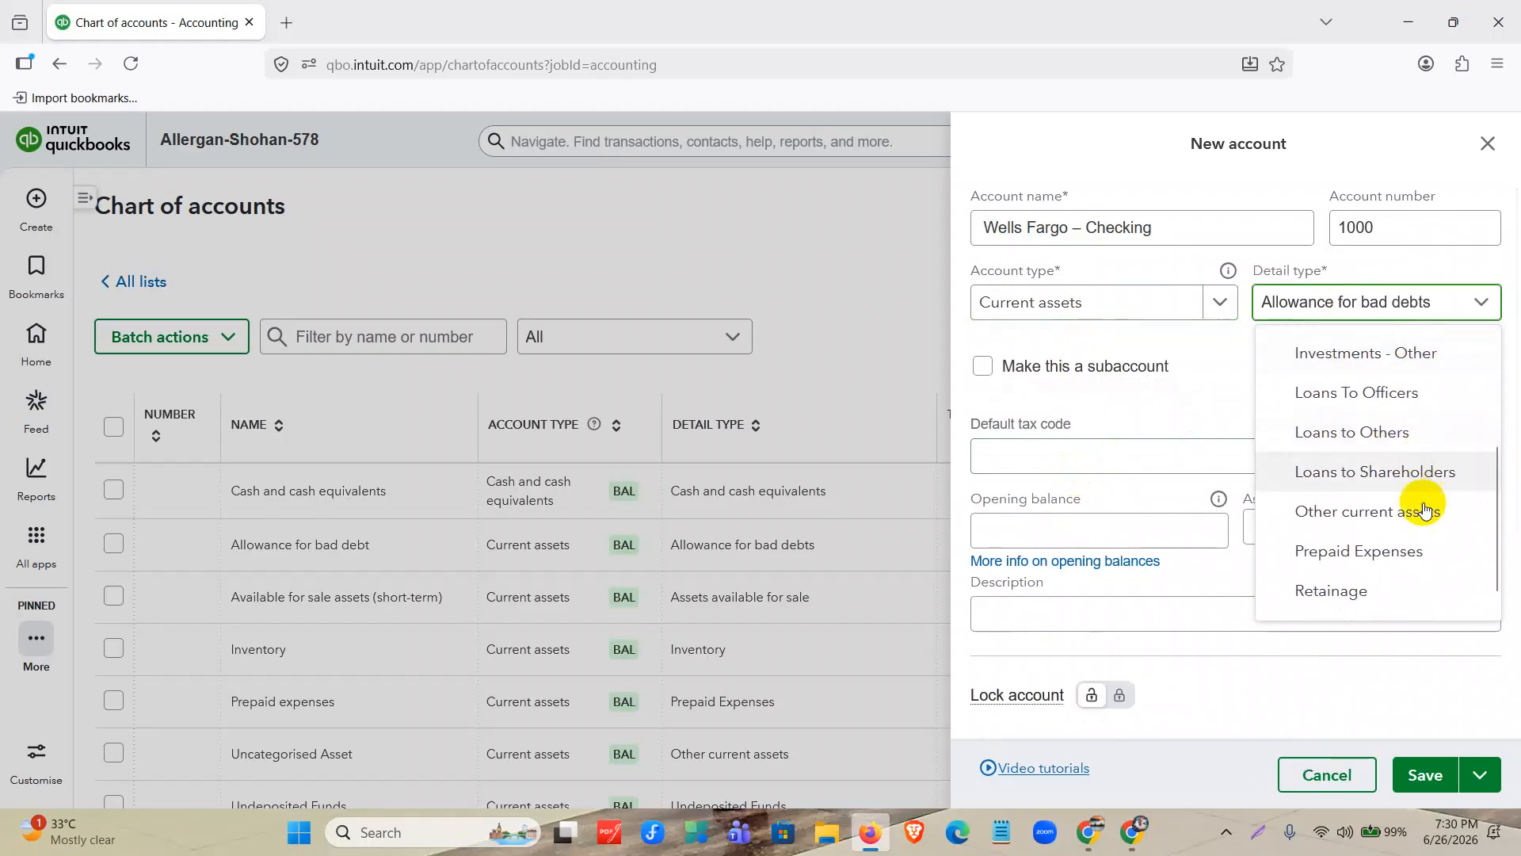
scroll(1426, 586, up, 5)
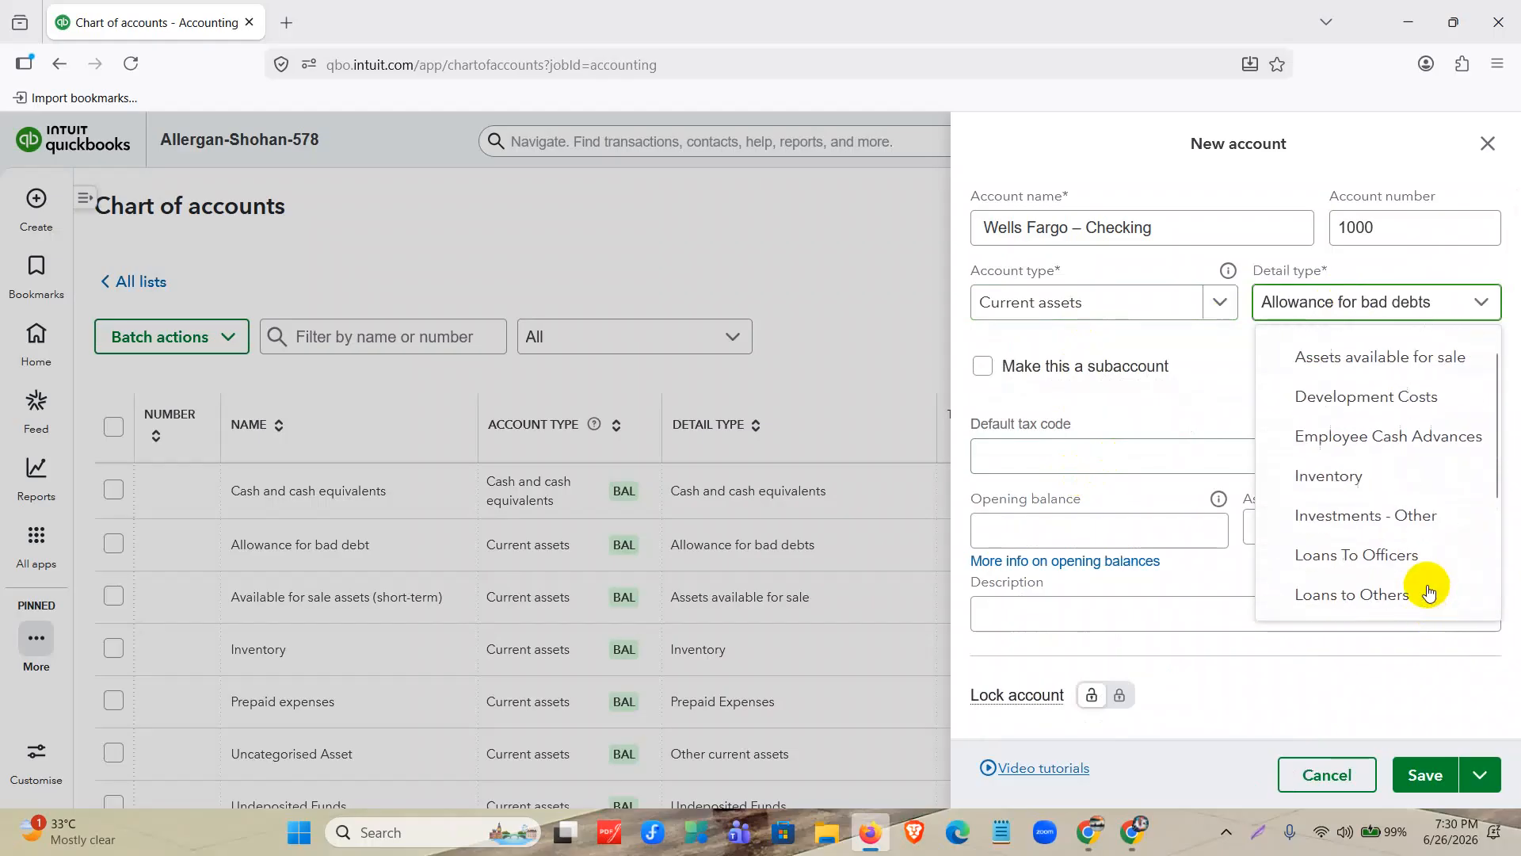
Set the Wells Fargo – Checking account's type to Cash and cash equivalents and its detail type to Bank.
click(1172, 301)
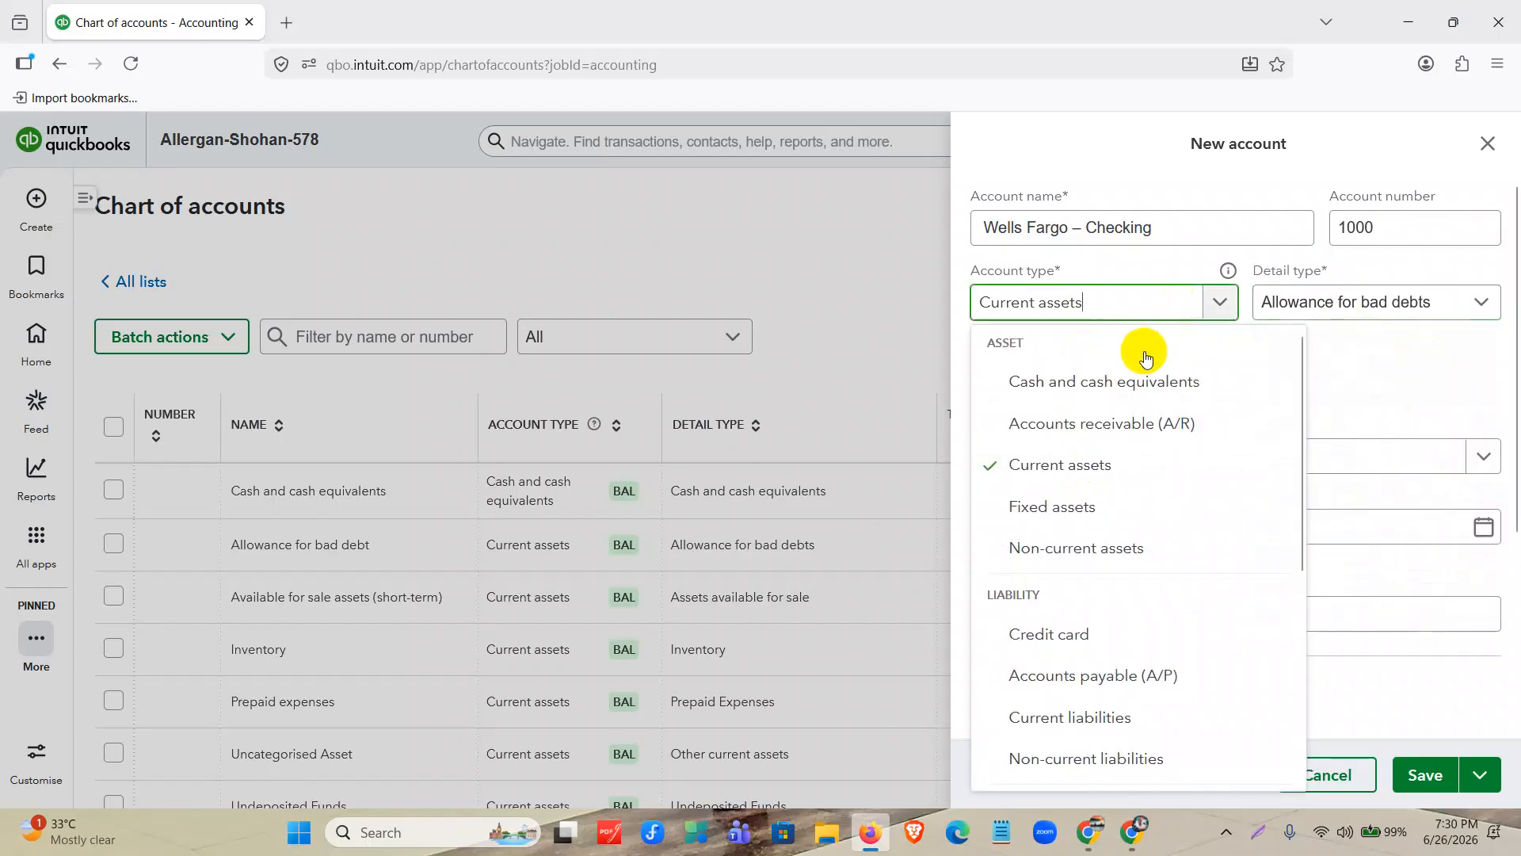
click(1144, 383)
click(1435, 311)
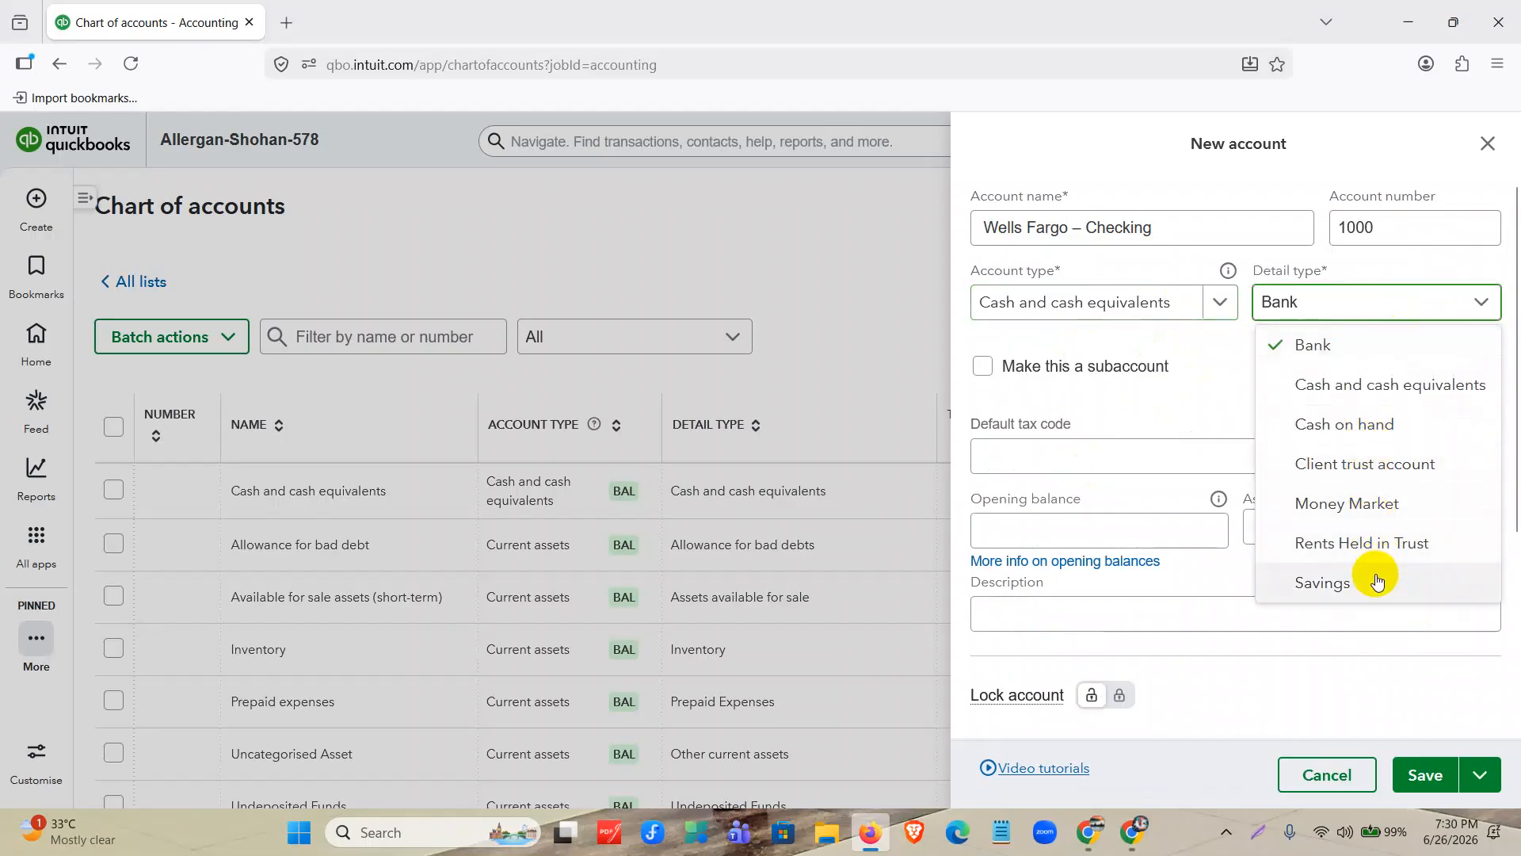
click(1358, 351)
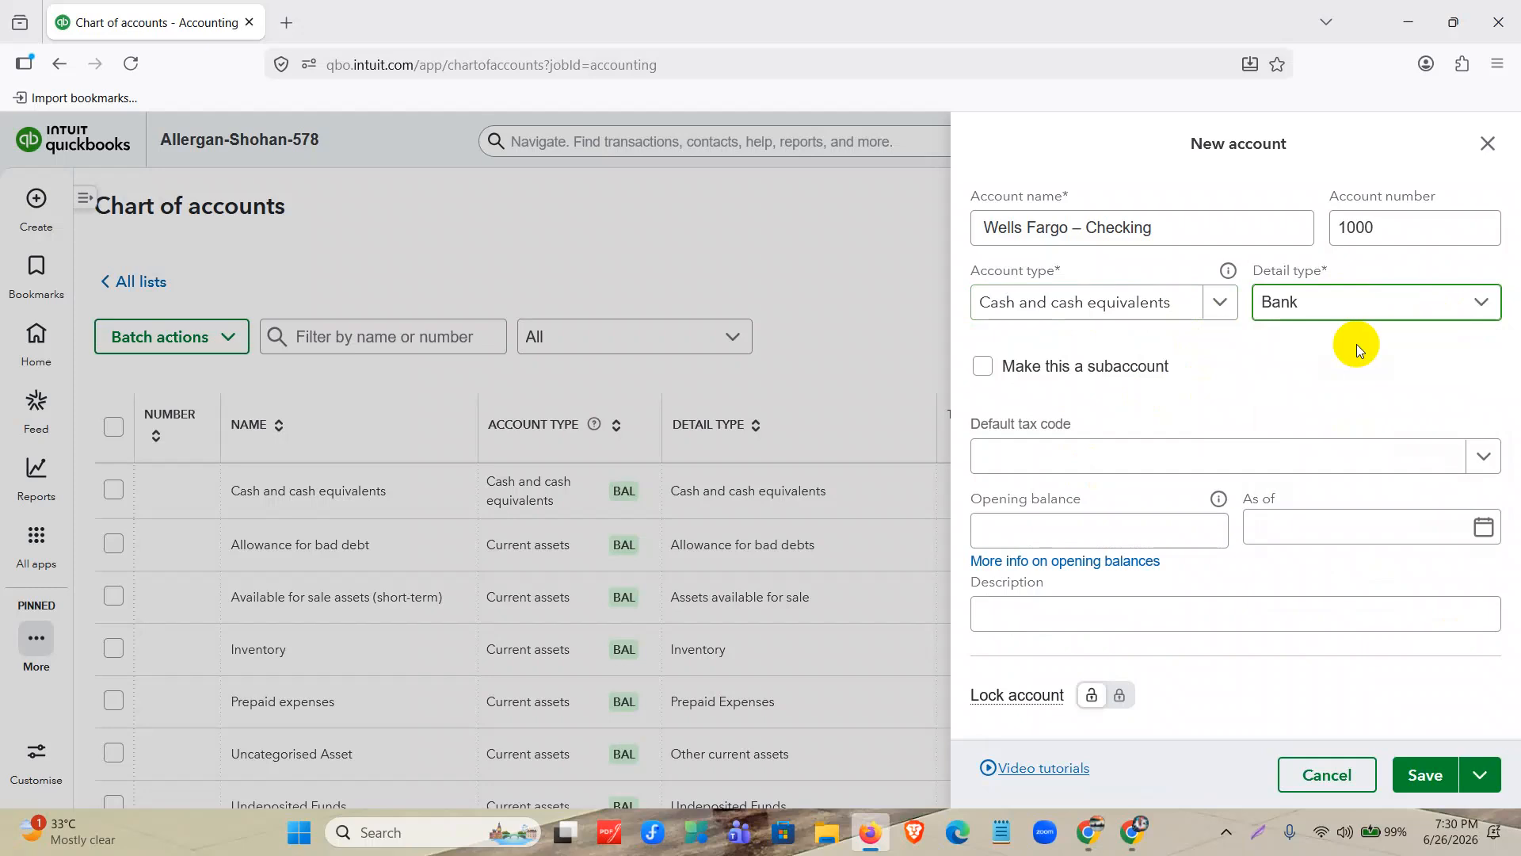
click(1178, 295)
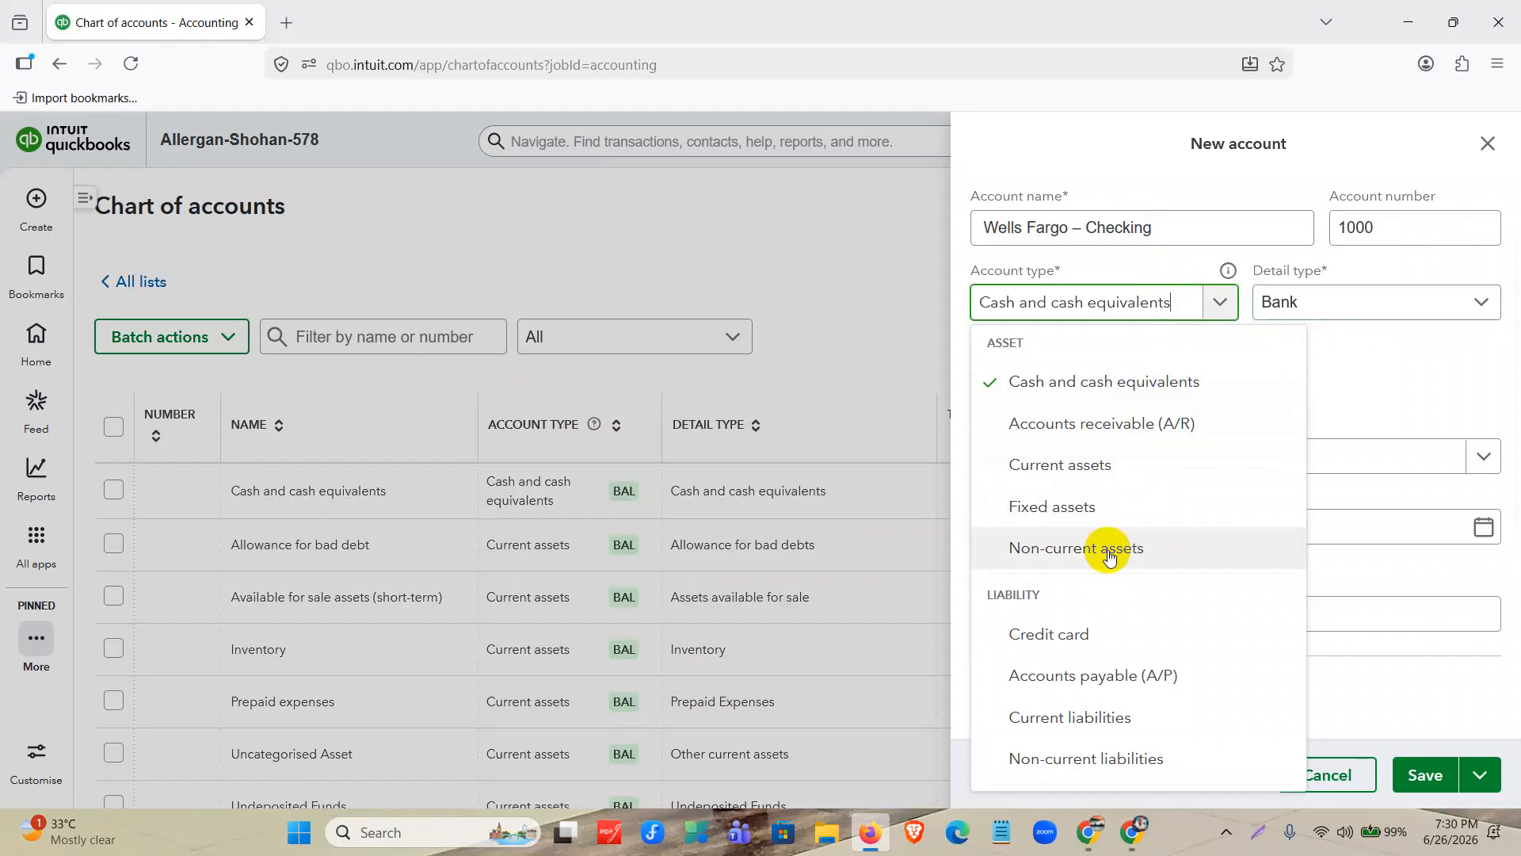
click(1347, 419)
Enter an opening balance of 25,000 for the Wells Fargo – Checking account.
click(1120, 530)
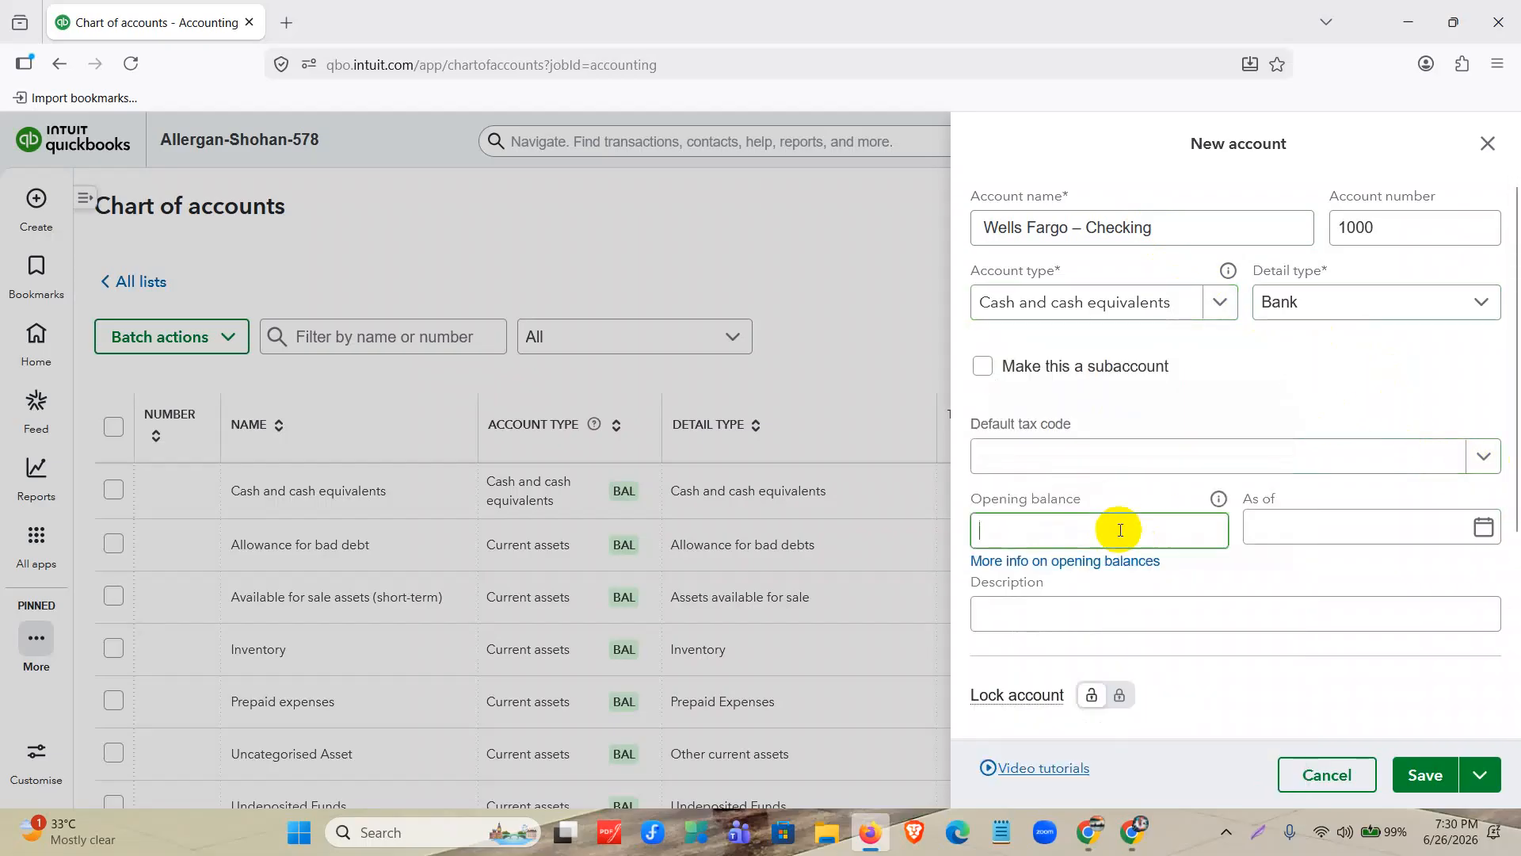
text(25000)
Check the Wells Fargo – Checking opening balance and its date in the Allergan Database document, and return to the QuickBooks form.
click(1091, 848)
click(1091, 847)
click(1132, 832)
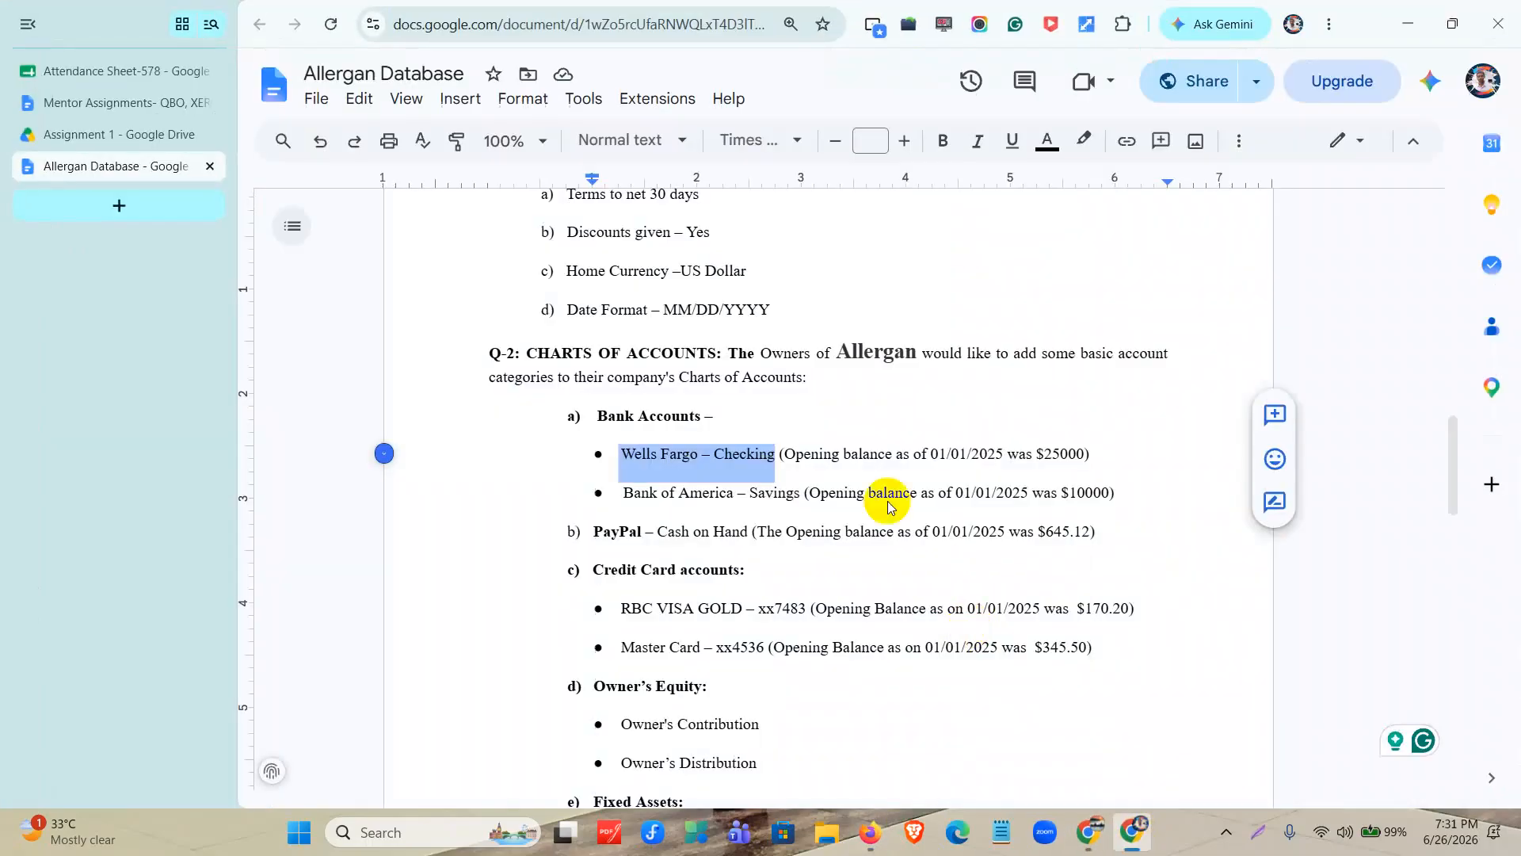
click(1044, 454)
drag(1046, 456, 1090, 458)
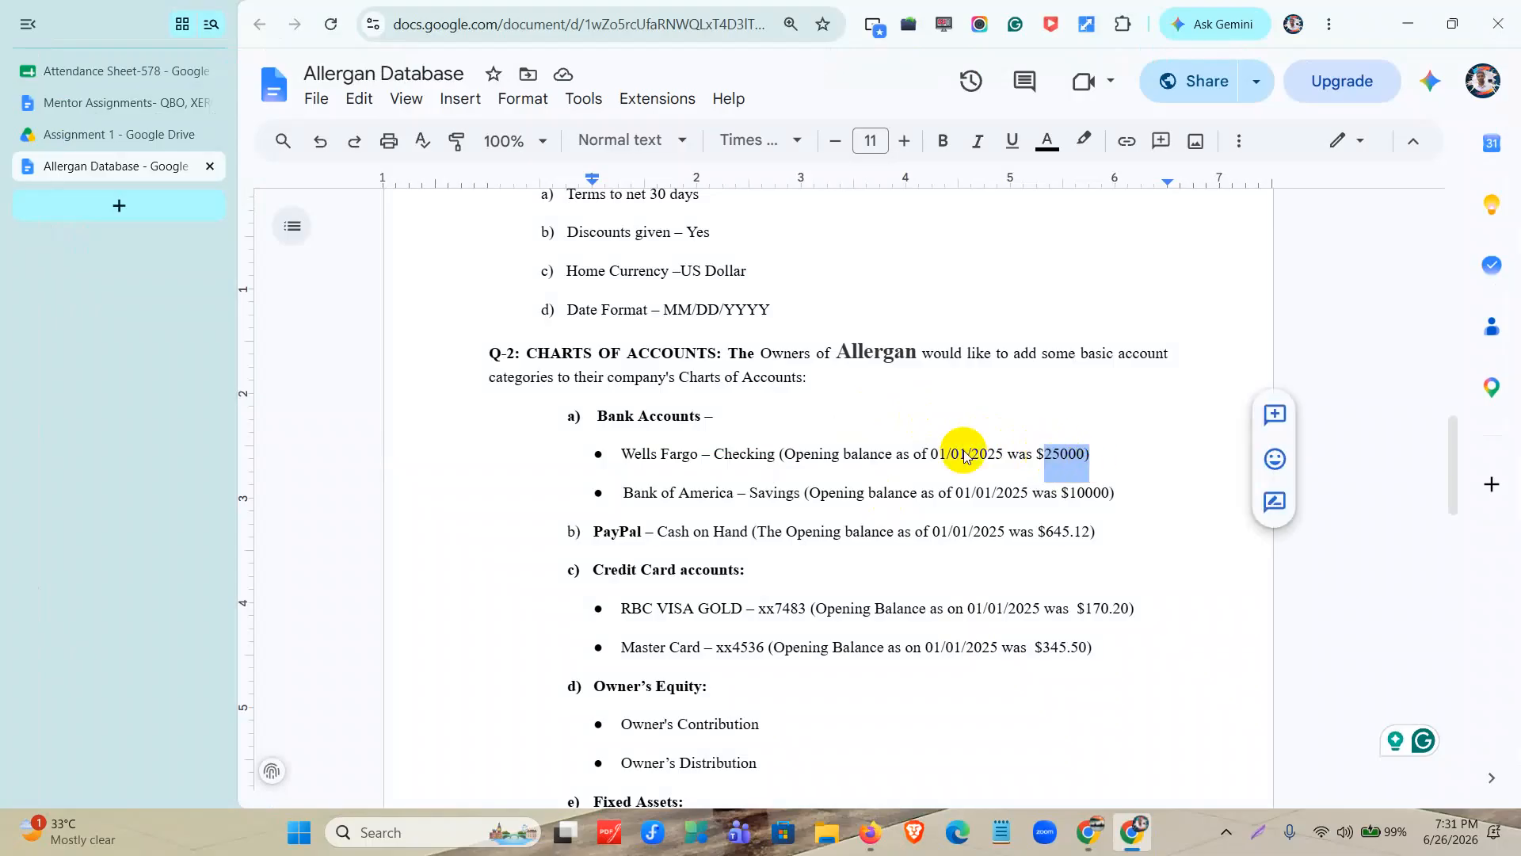
drag(927, 455, 1007, 456)
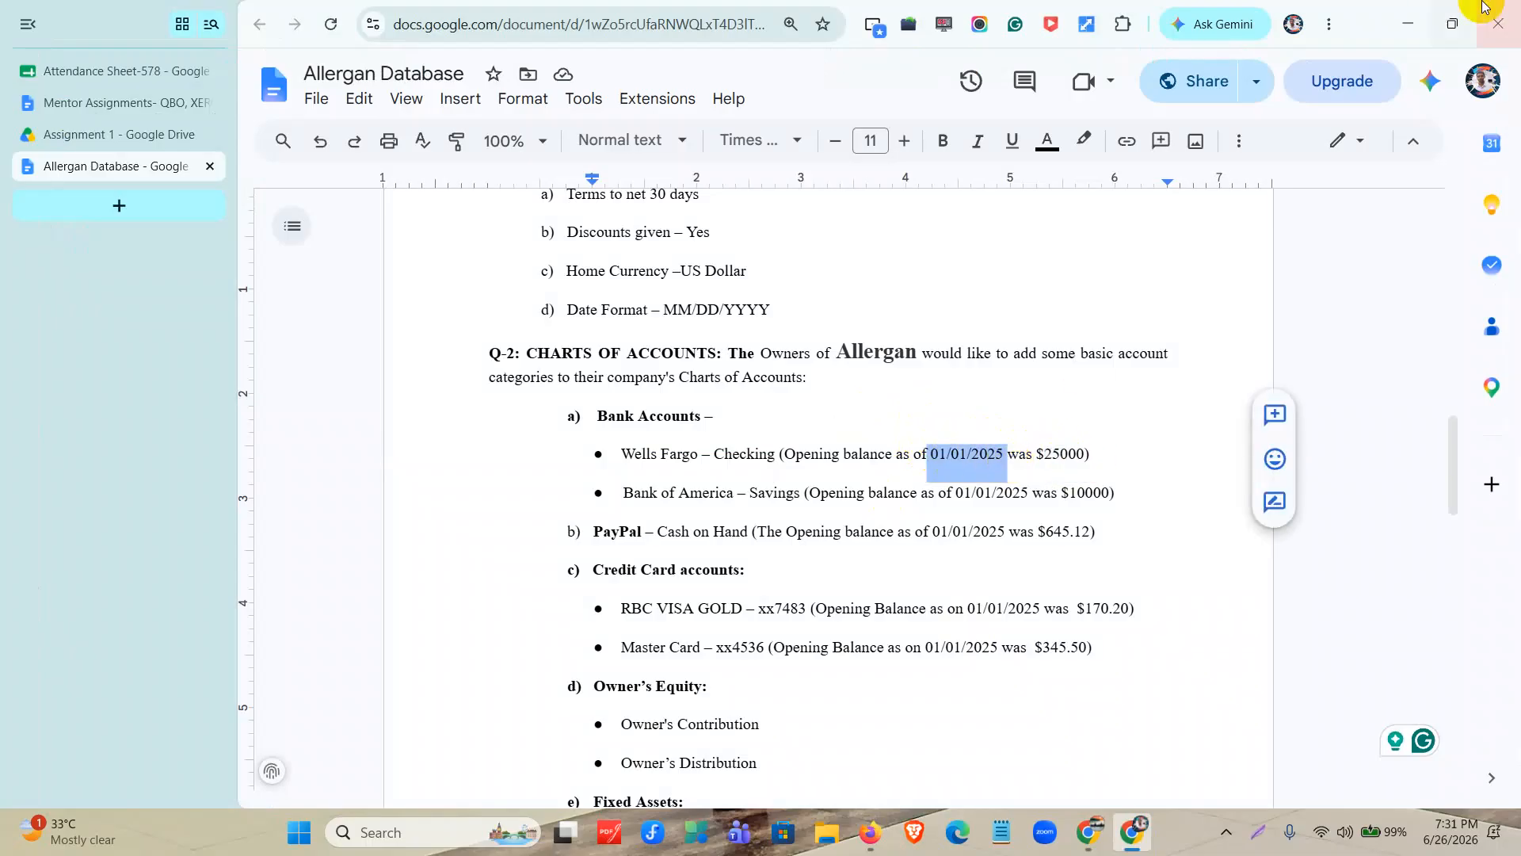
click(1409, 24)
Date the opening balance 01/01/2025 and save the Wells Fargo – Checking account.
click(1298, 528)
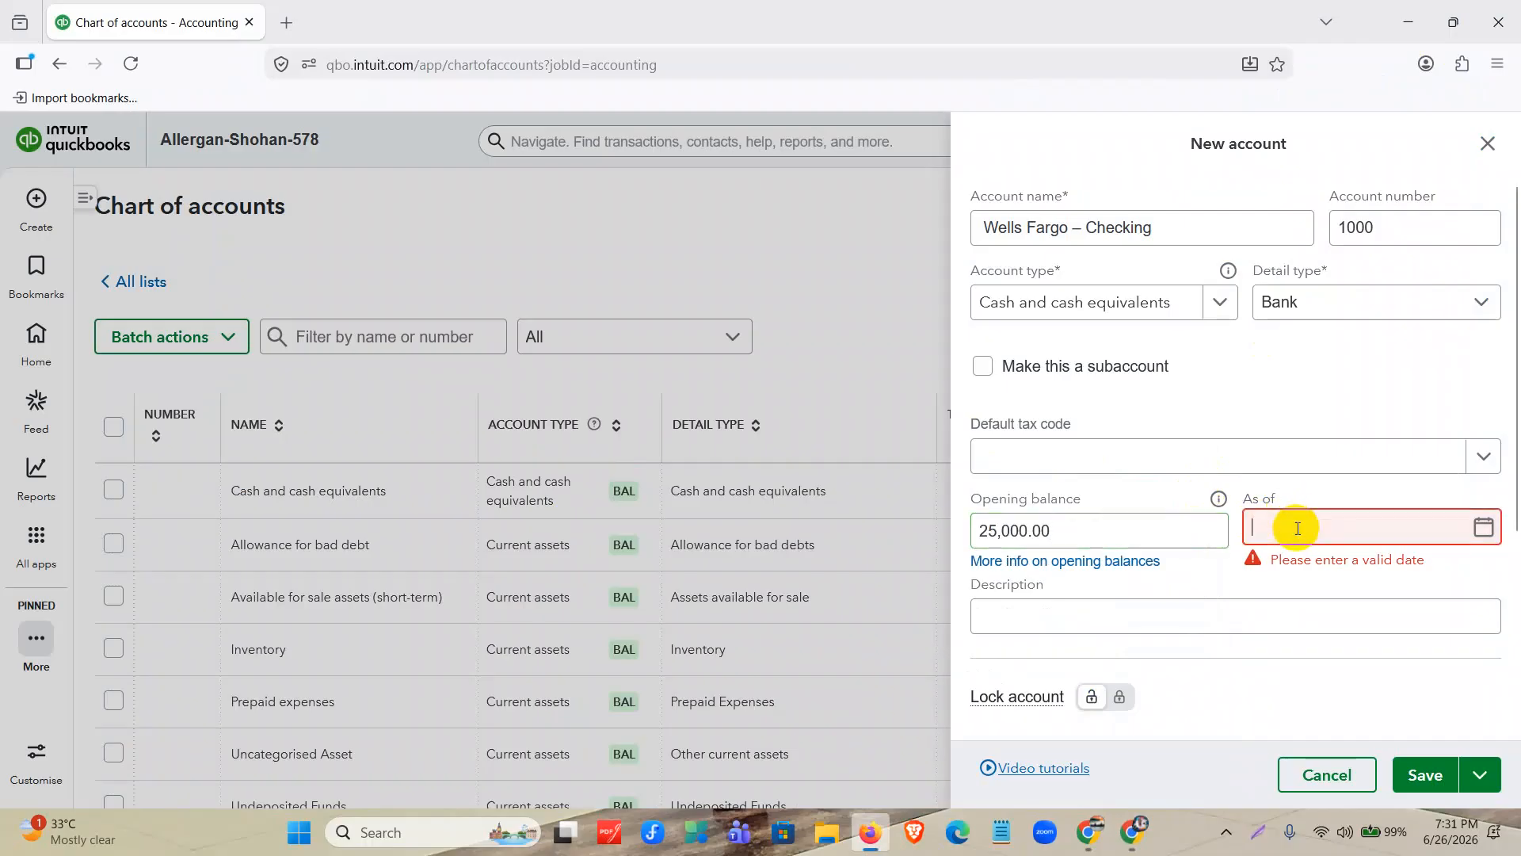
text(0101202)
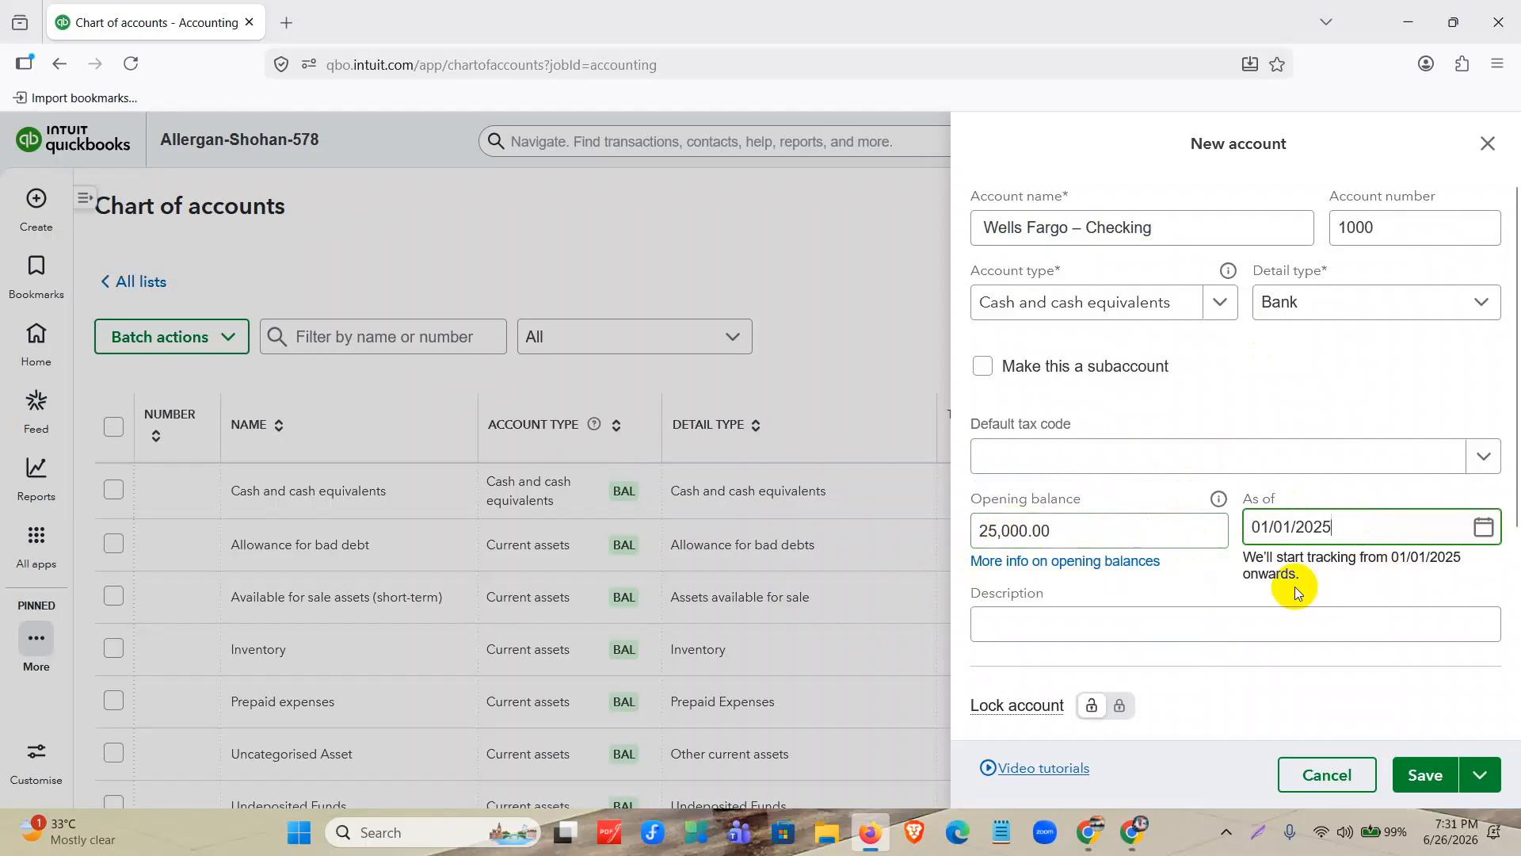
scroll(1295, 587, down, 4)
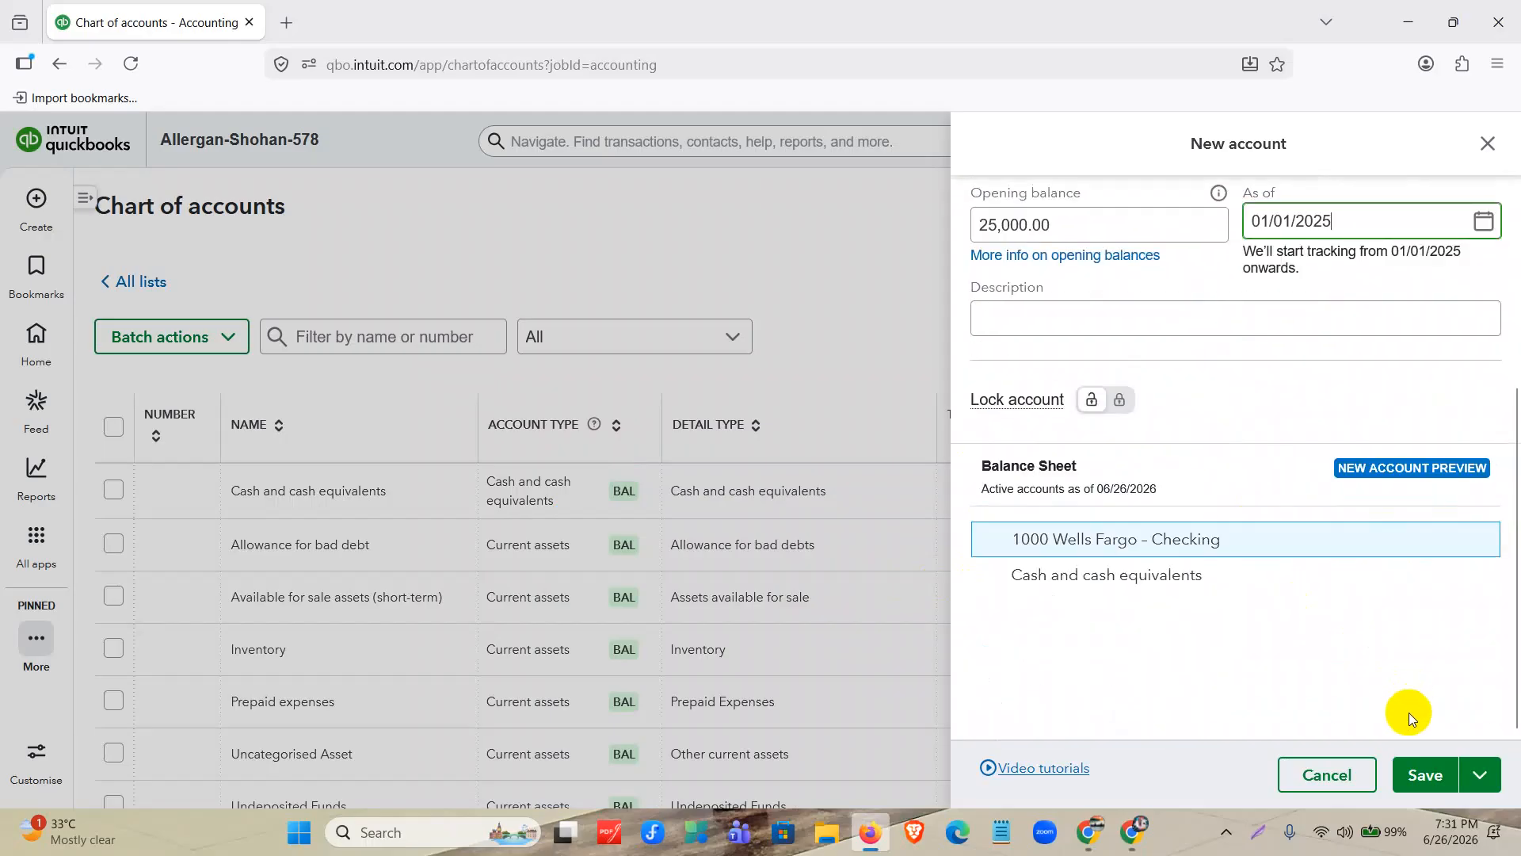
click(1415, 767)
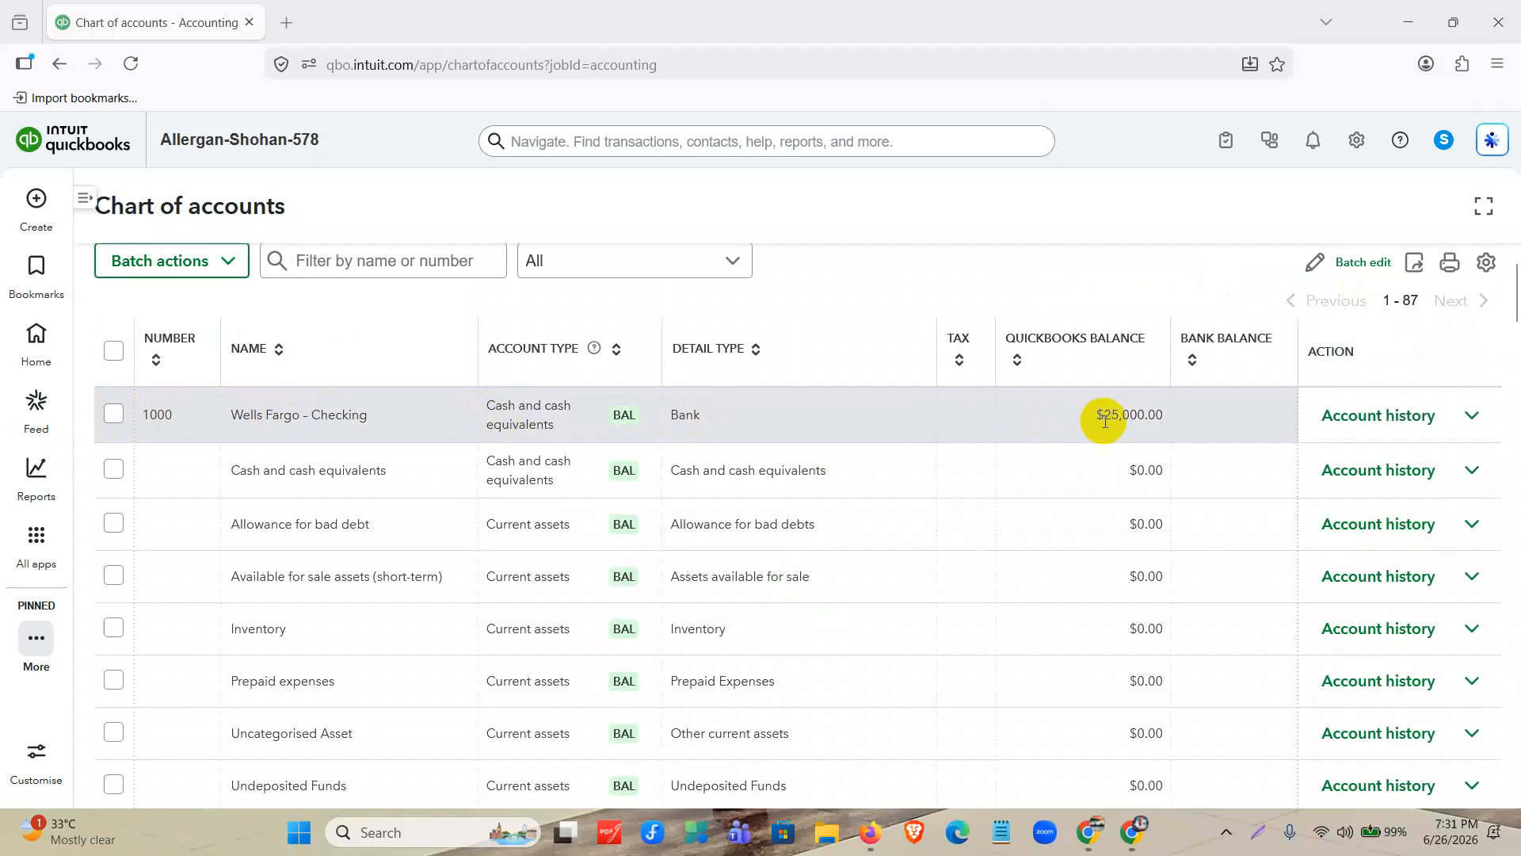
Examine the opening balance entry in the account history of Wells Fargo – Checking and return to the chart of accounts.
click(1375, 417)
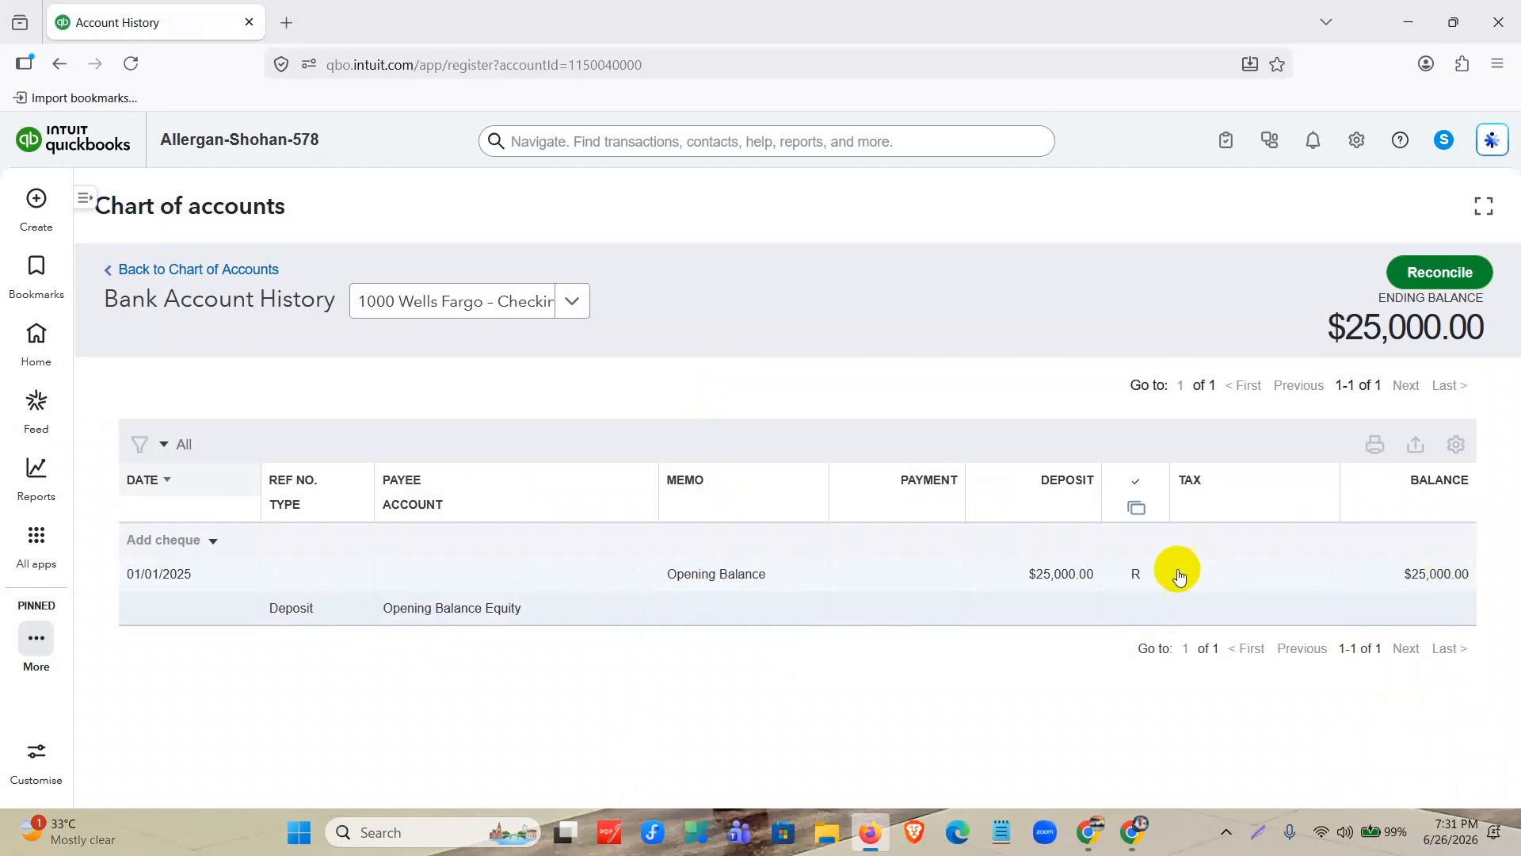
mouse_move(1134, 581)
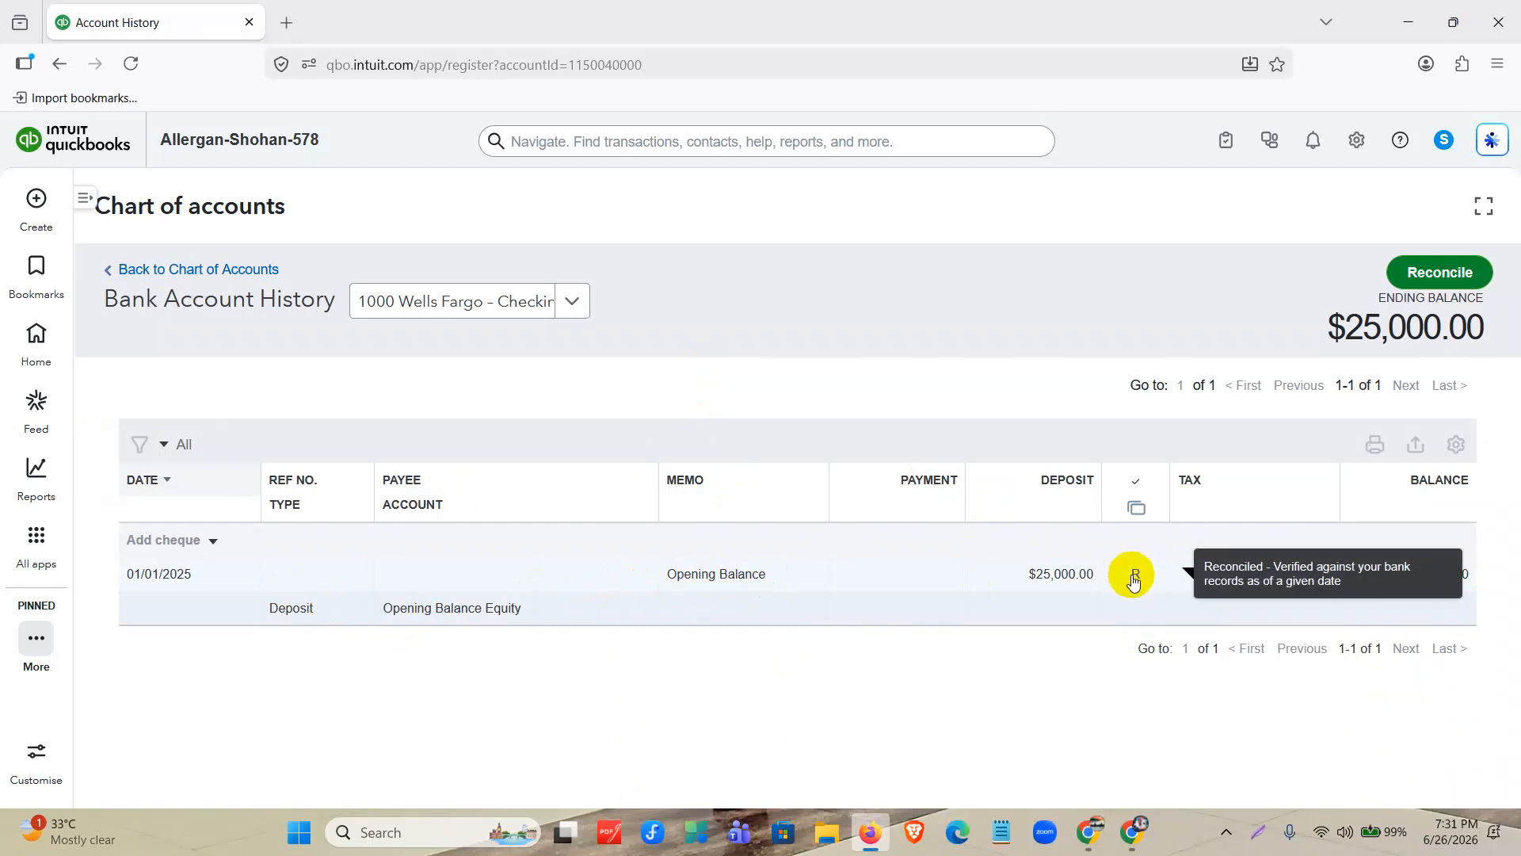
click(198, 270)
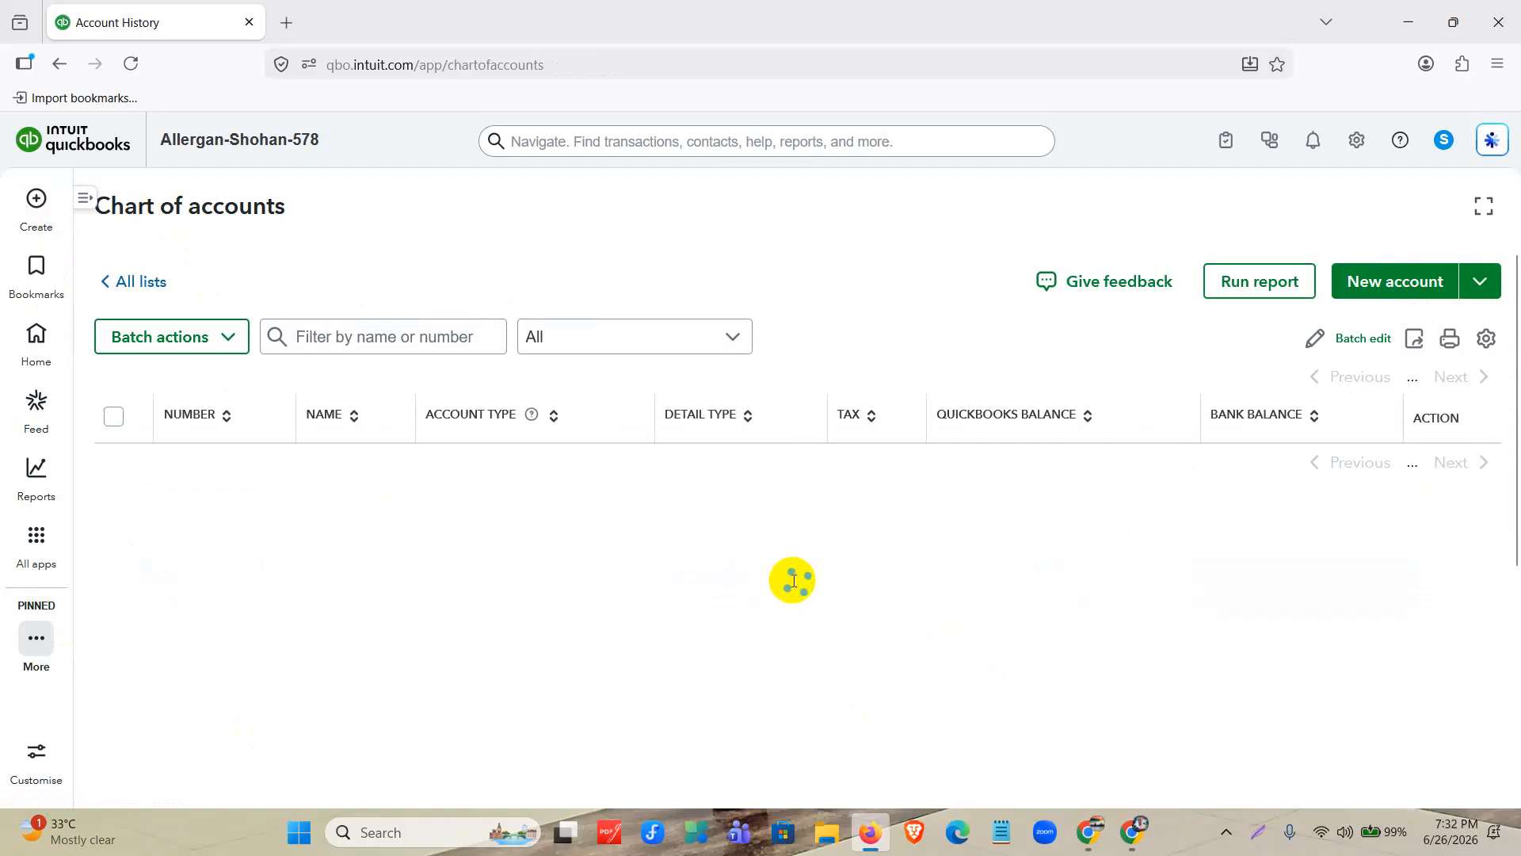
scroll(792, 580, down, 1)
scroll(1096, 549, up, 1)
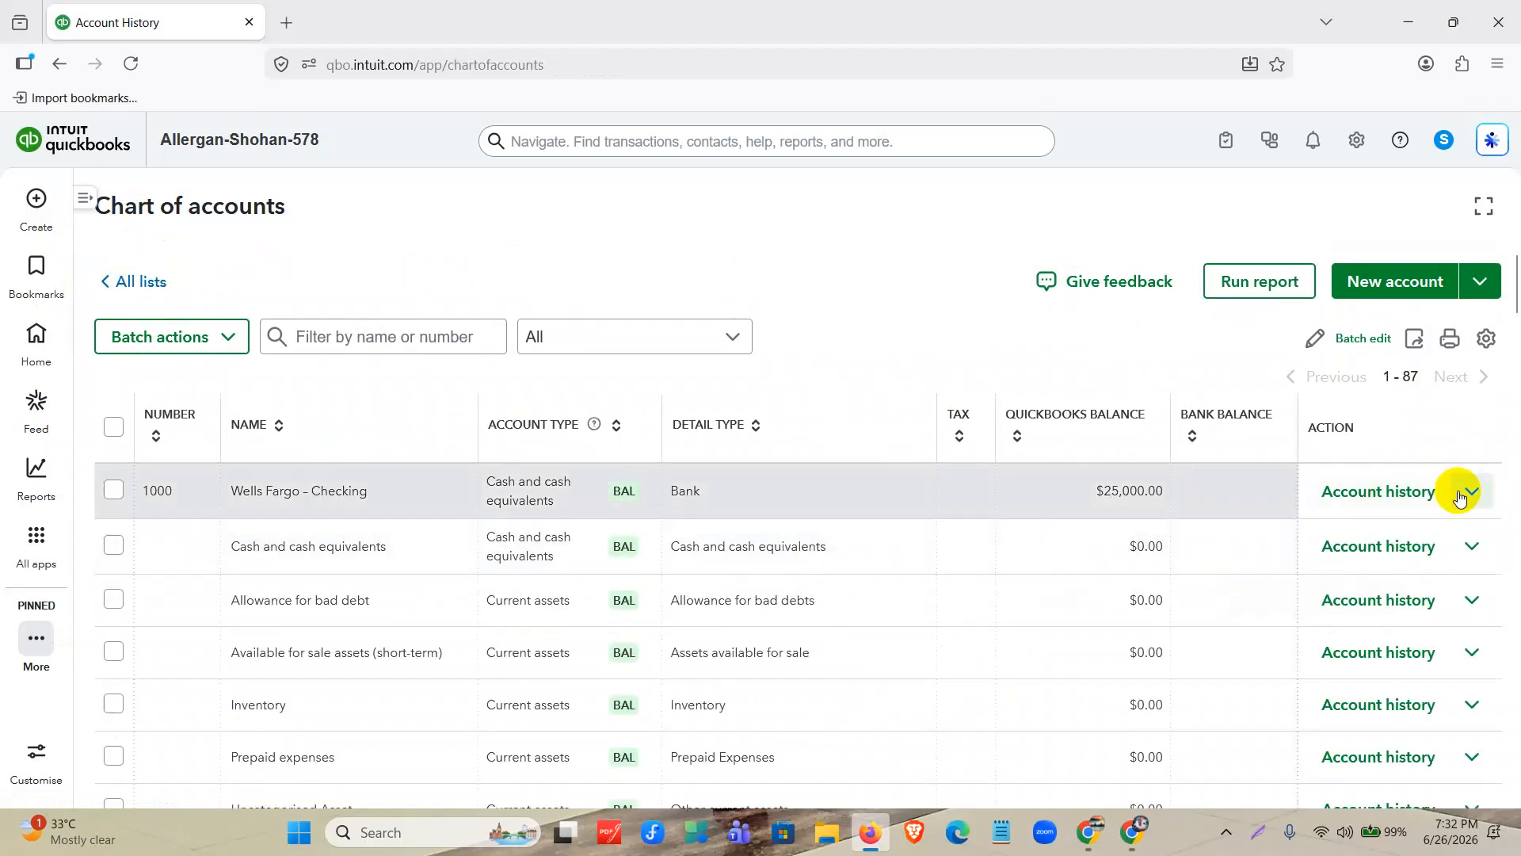
Open the Wells Fargo – Checking account for editing and examine its balance and the rest of the form.
click(1467, 493)
click(1385, 578)
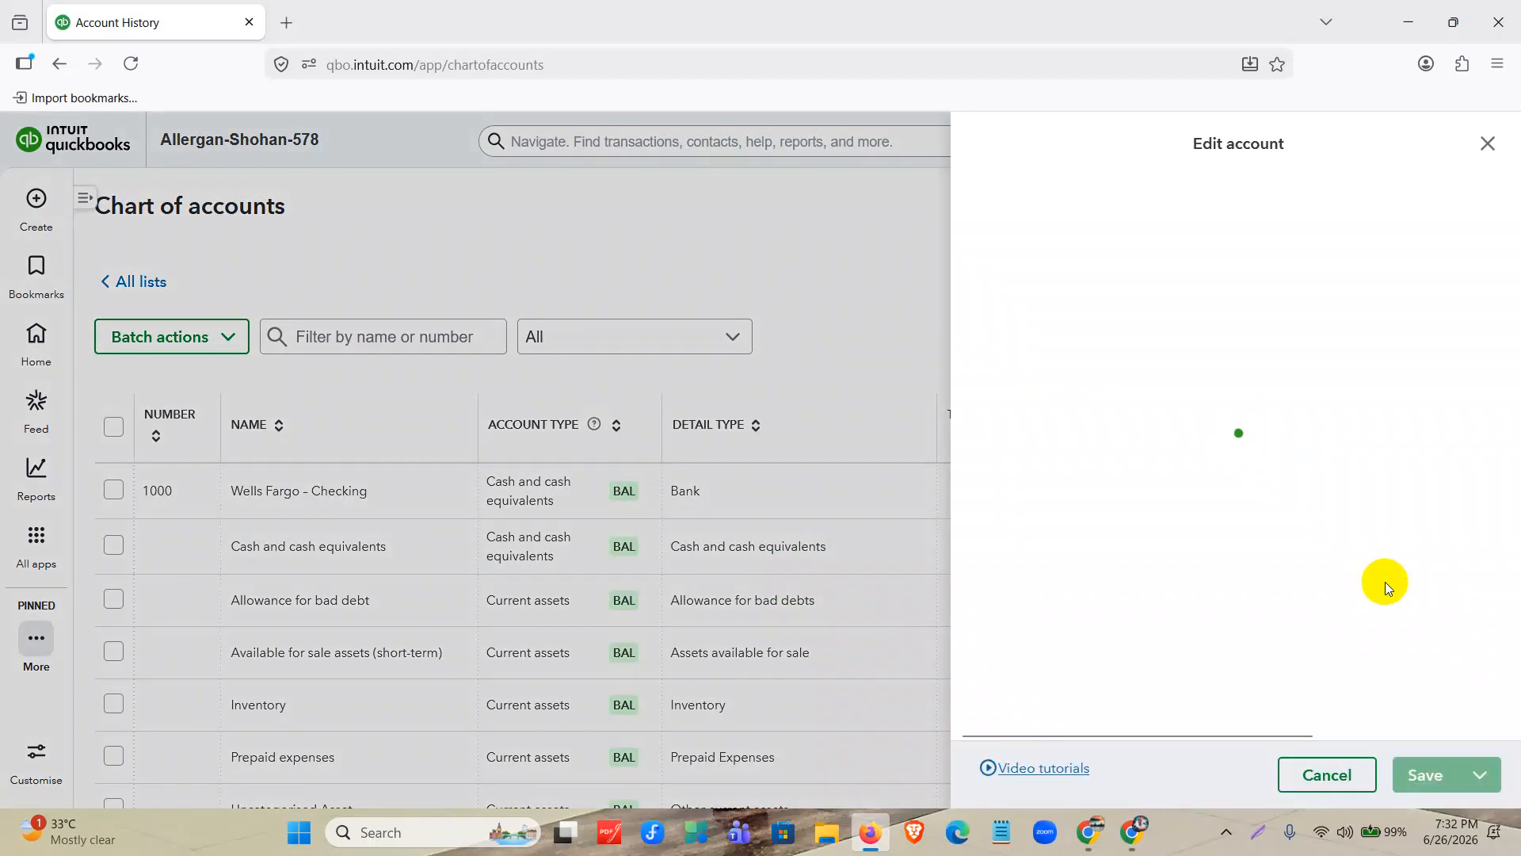
drag(1130, 600, 973, 606)
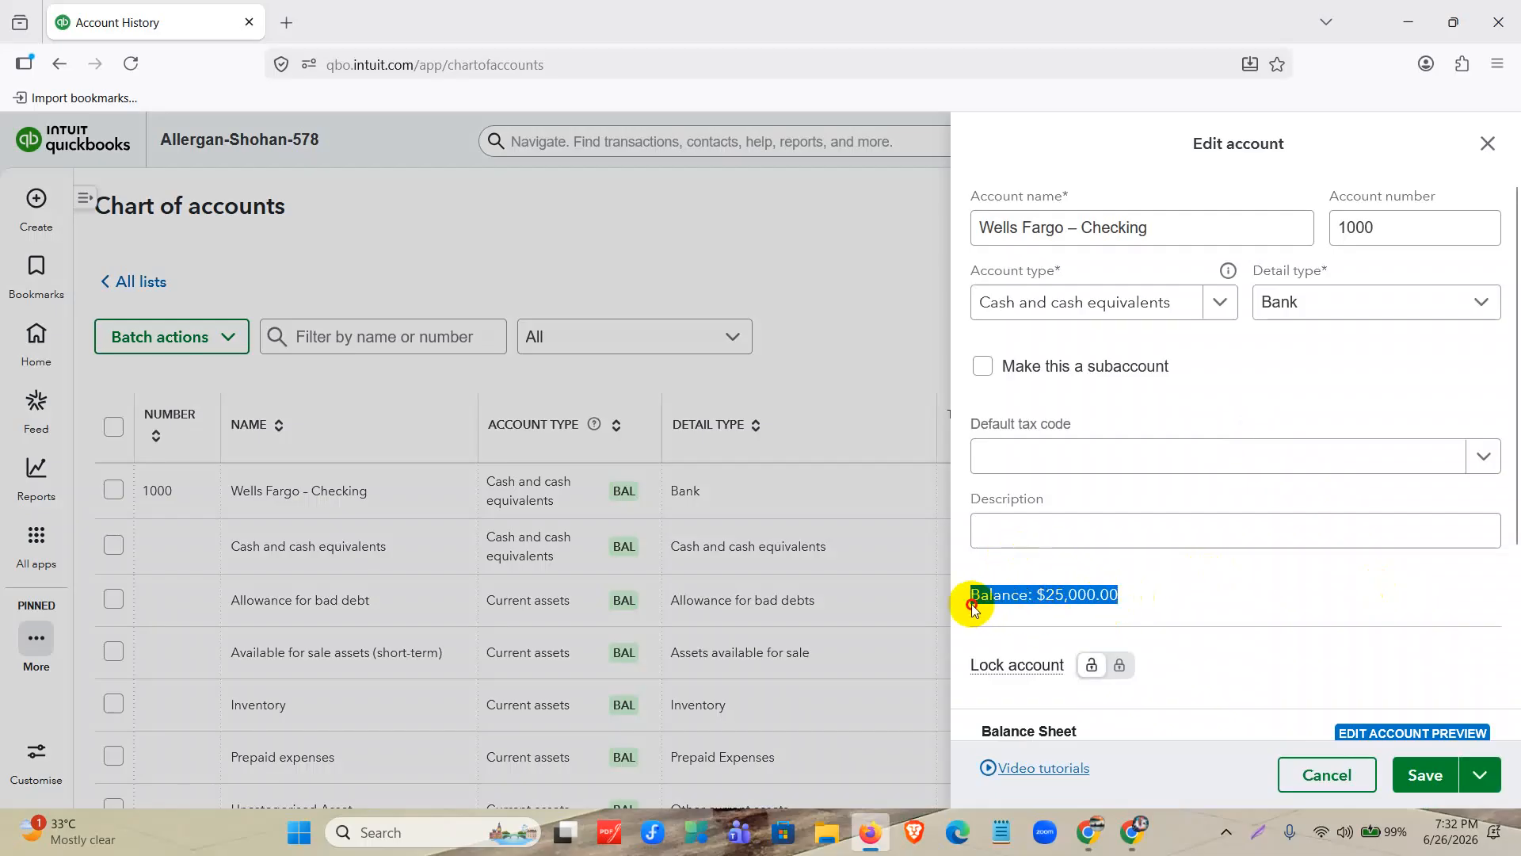
click(1309, 596)
scroll(1233, 601, down, 3)
scroll(1234, 601, up, 3)
Review the editable name, number, account type and detail type of Wells Fargo – Checking, and close the form without changes.
click(1251, 228)
click(1351, 237)
click(1210, 308)
click(1211, 309)
click(1373, 309)
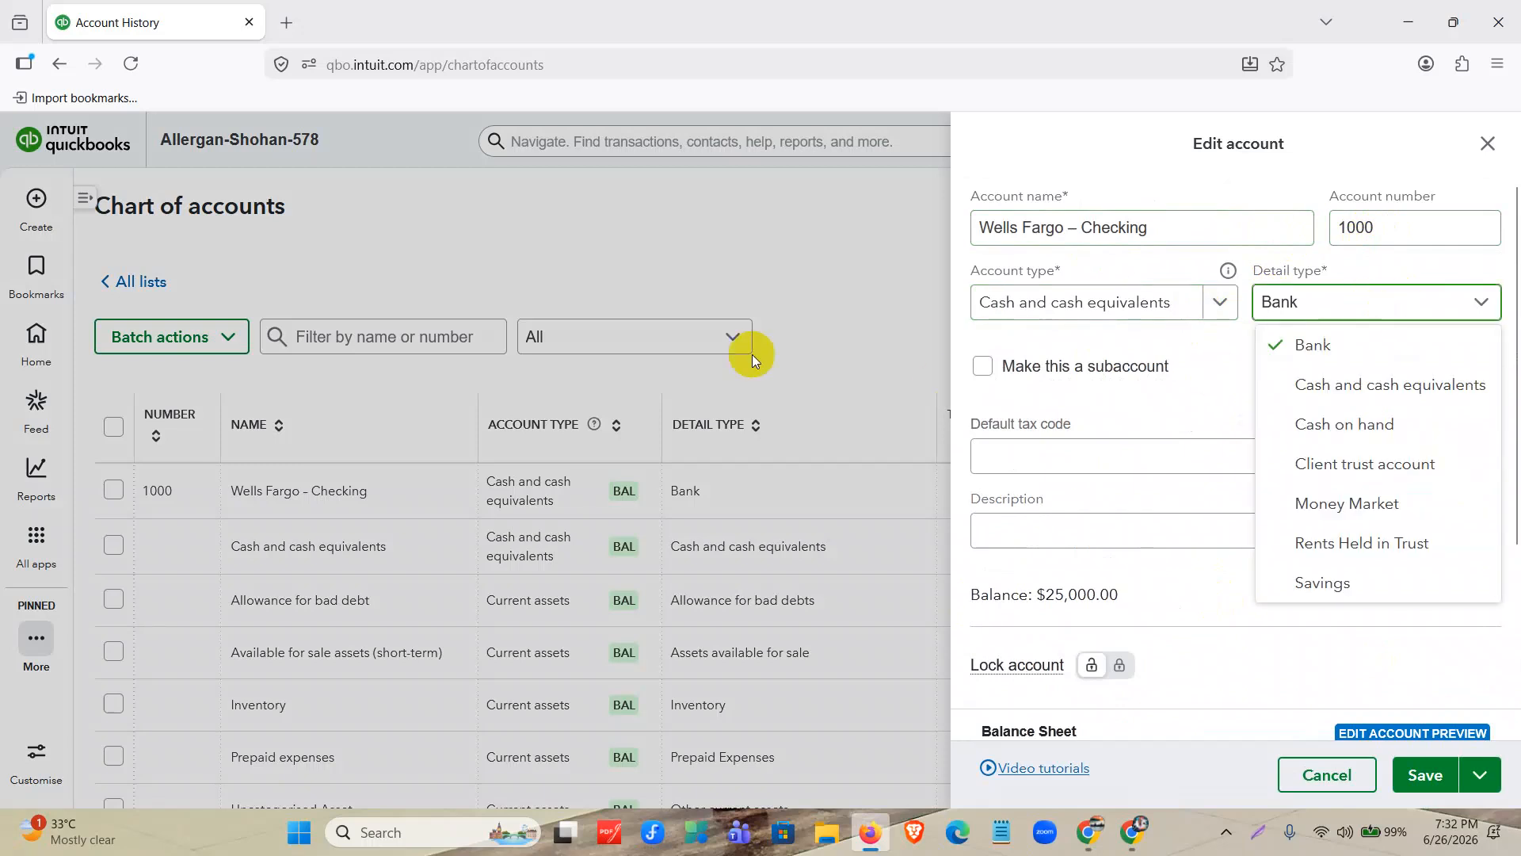
click(835, 298)
click(835, 298)
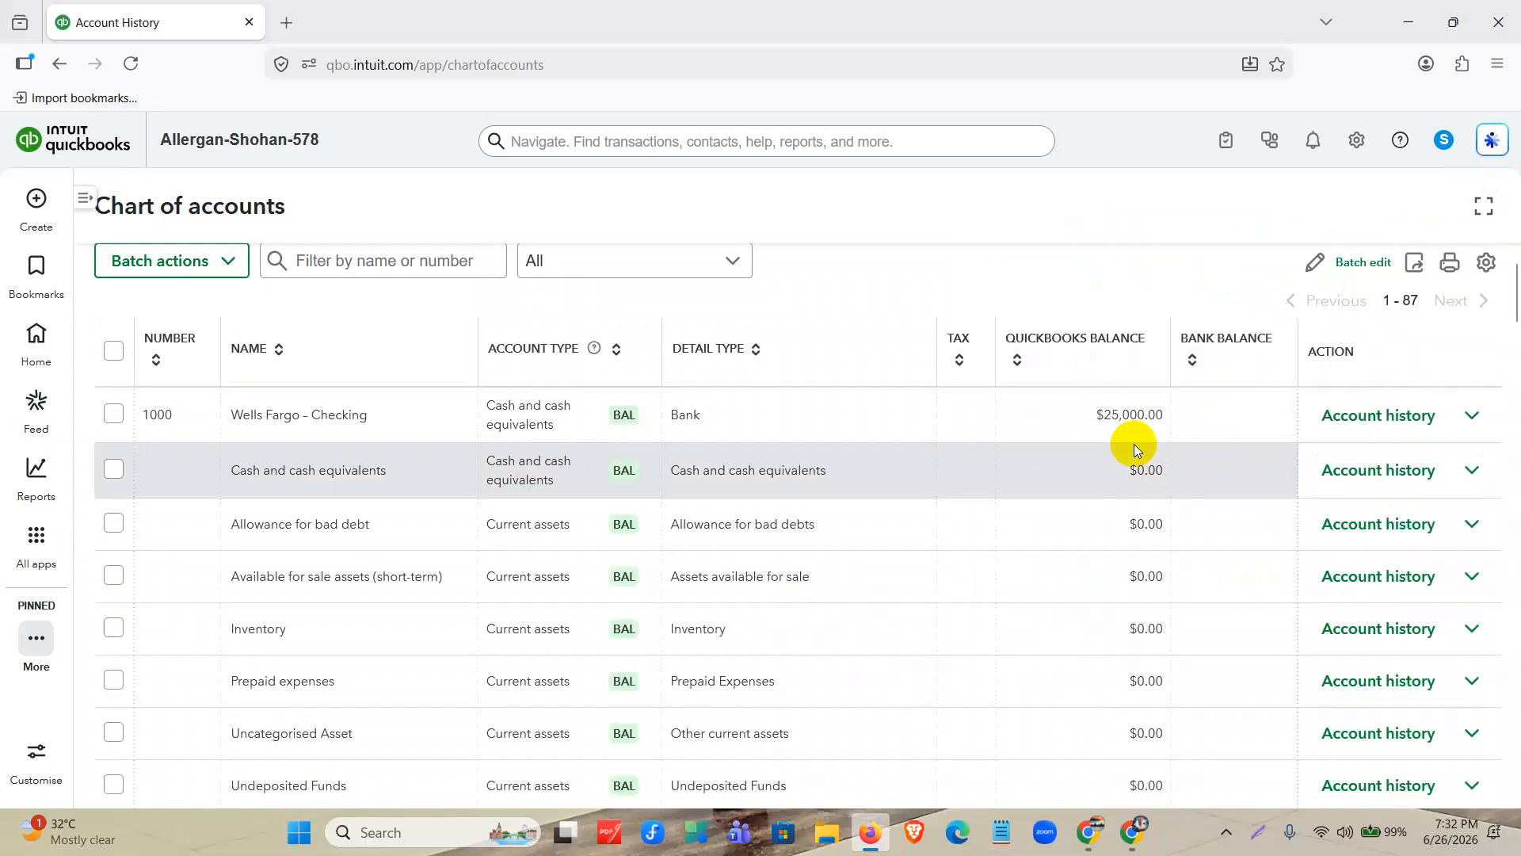
click(1470, 416)
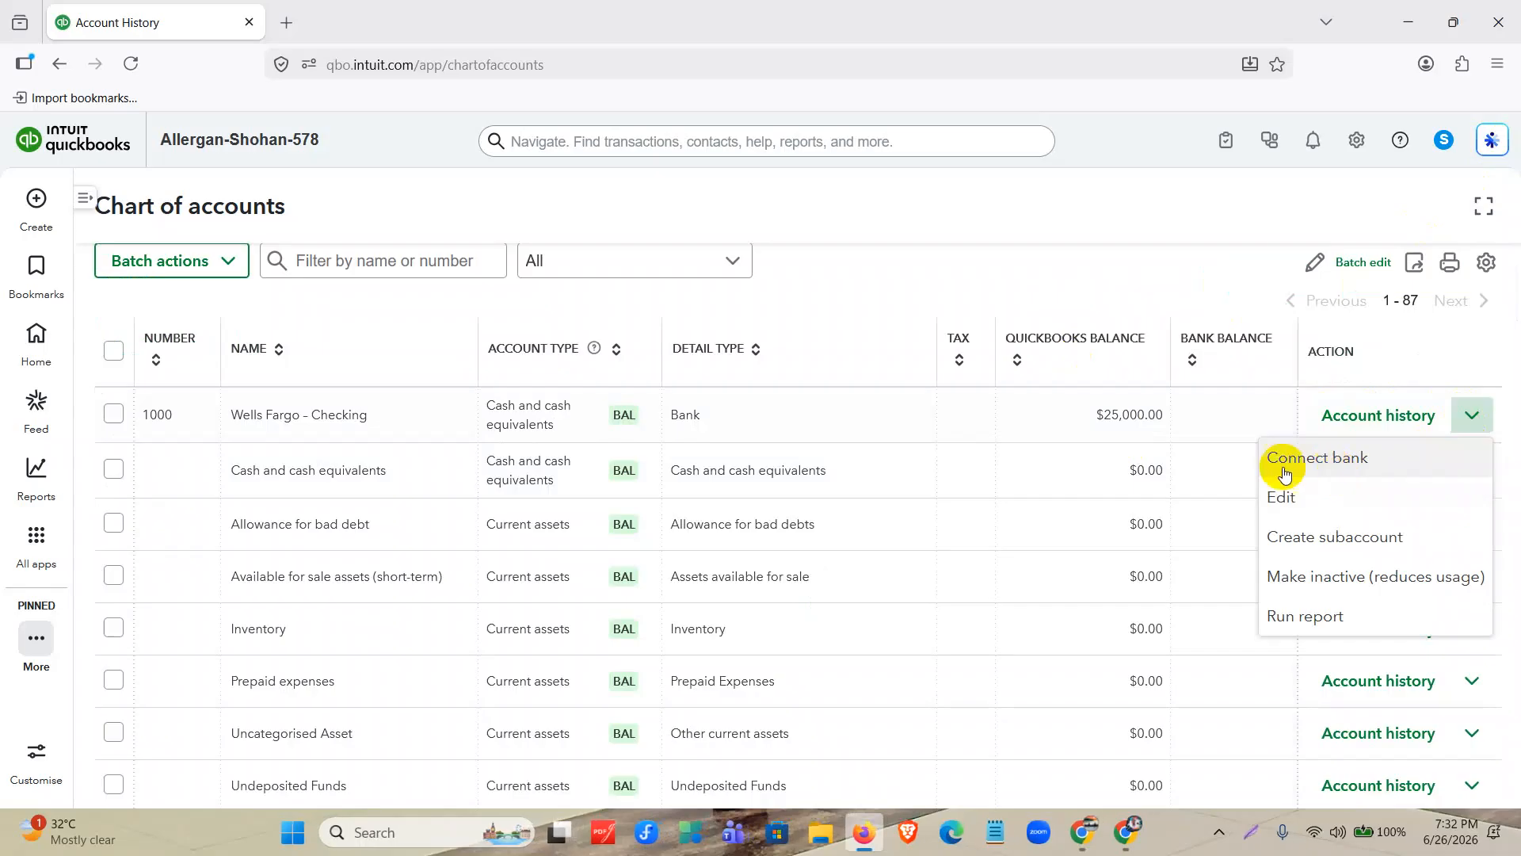
scroll(1040, 464, up, 2)
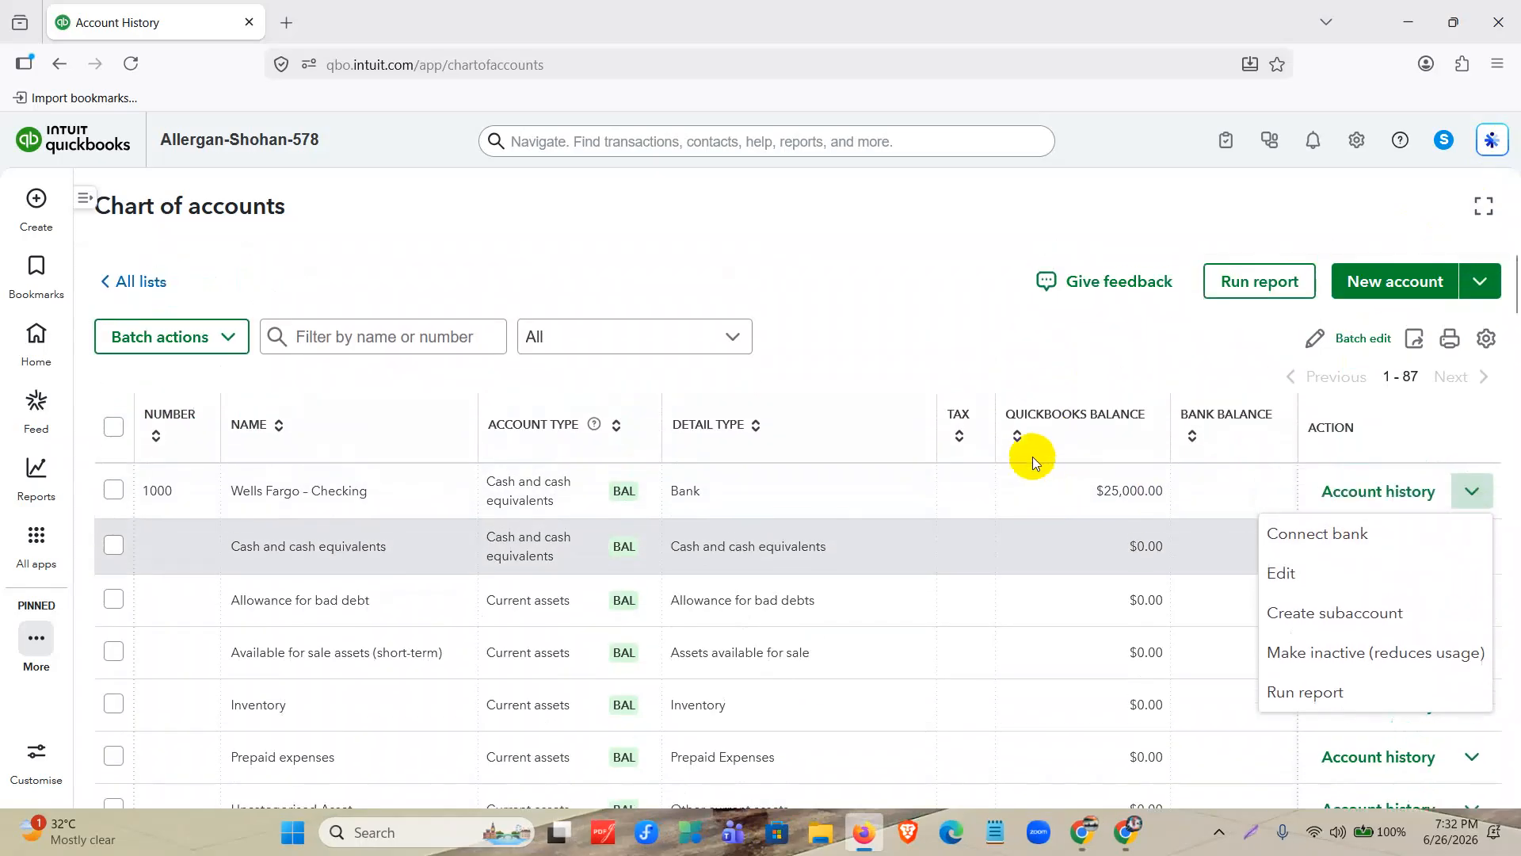
click(1385, 313)
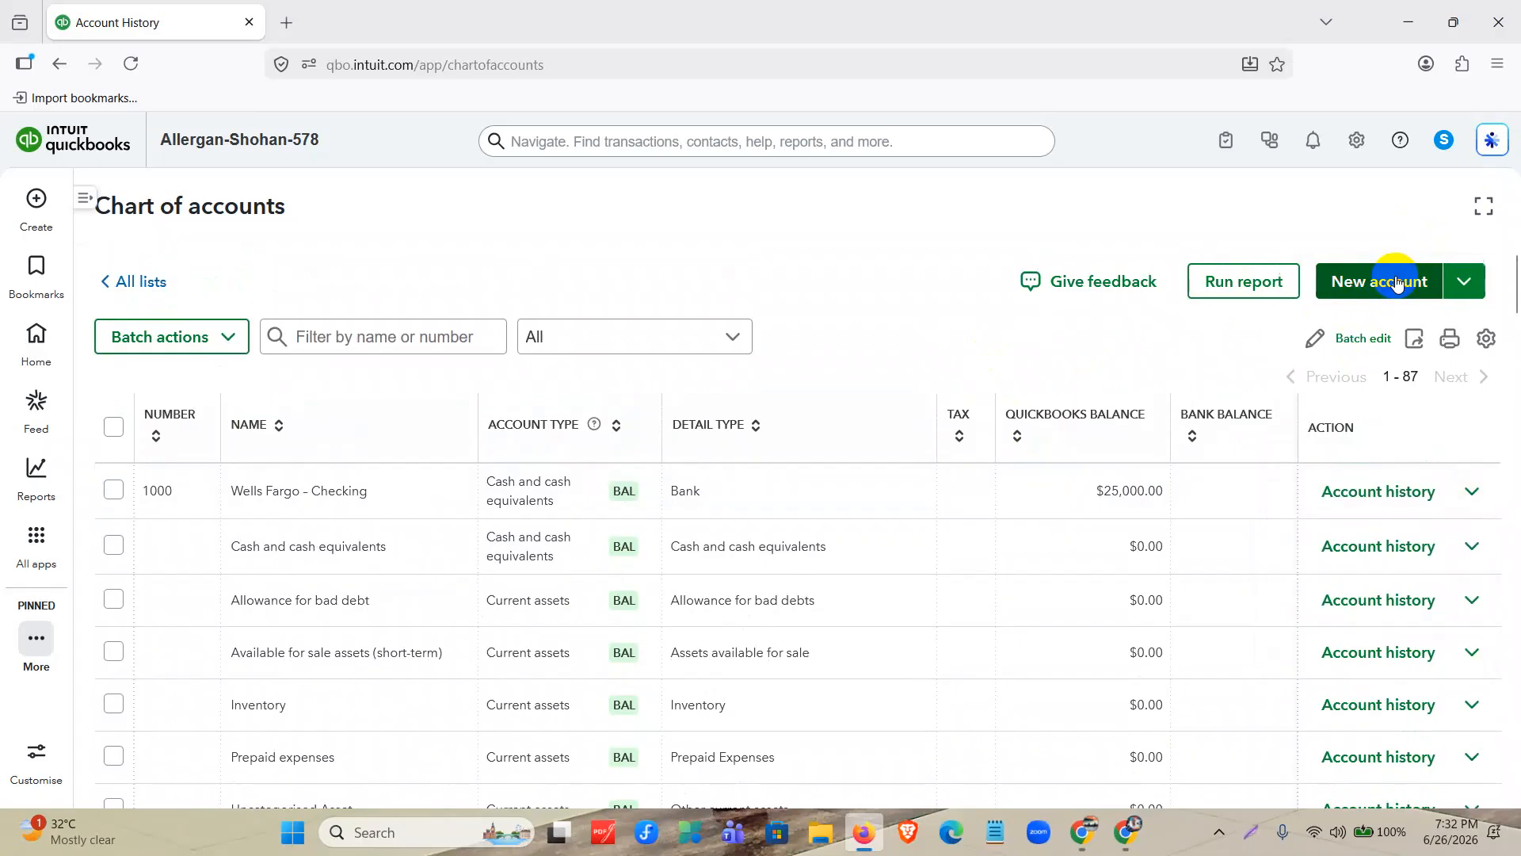
Start a new account and copy "Bank of America – Savings" from the document's Bank Accounts list into its name.
click(1395, 279)
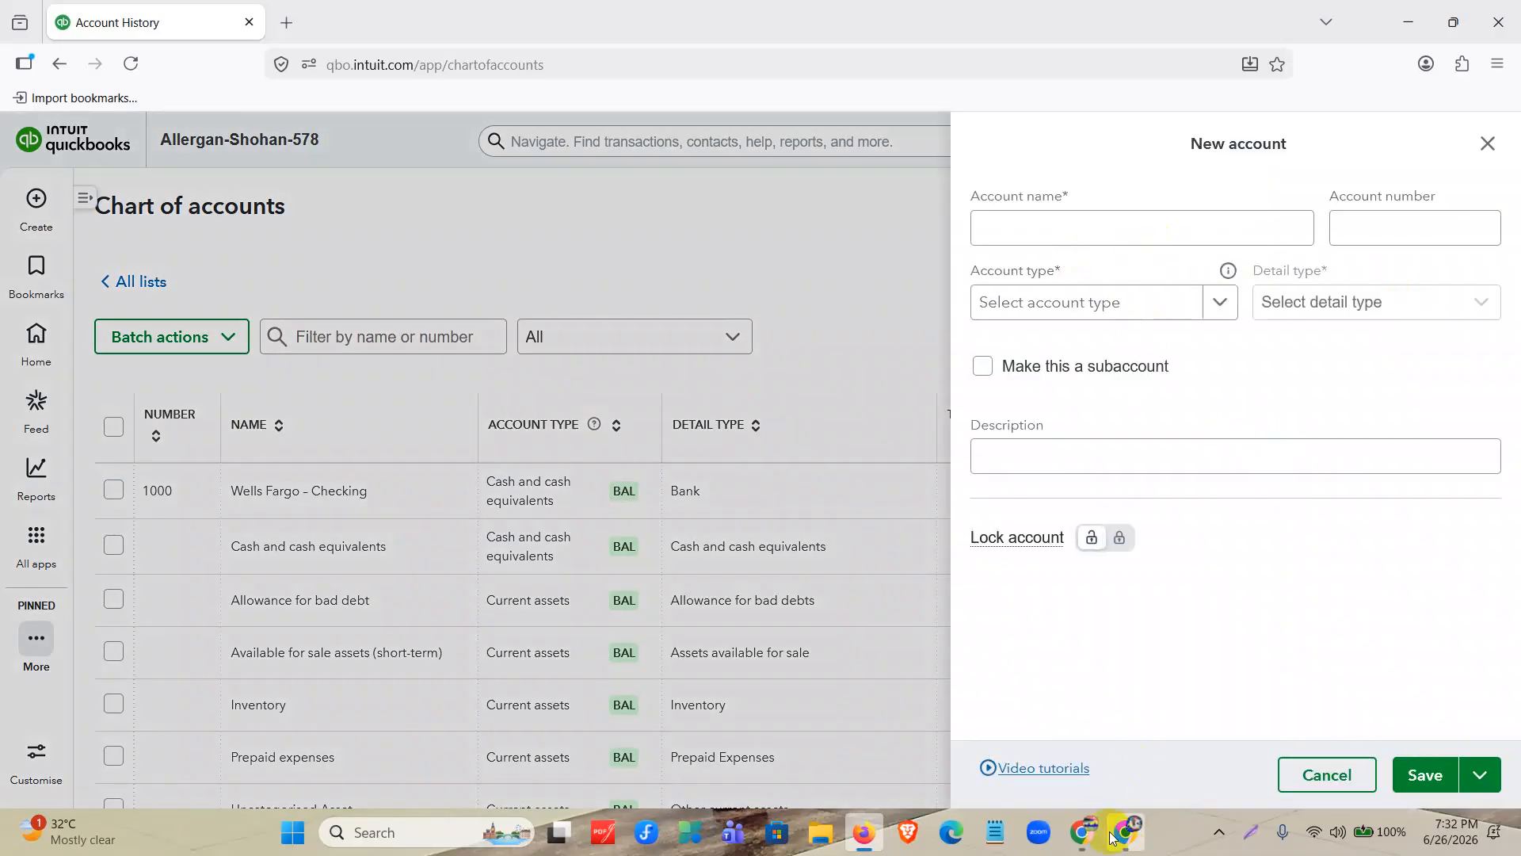
click(1126, 832)
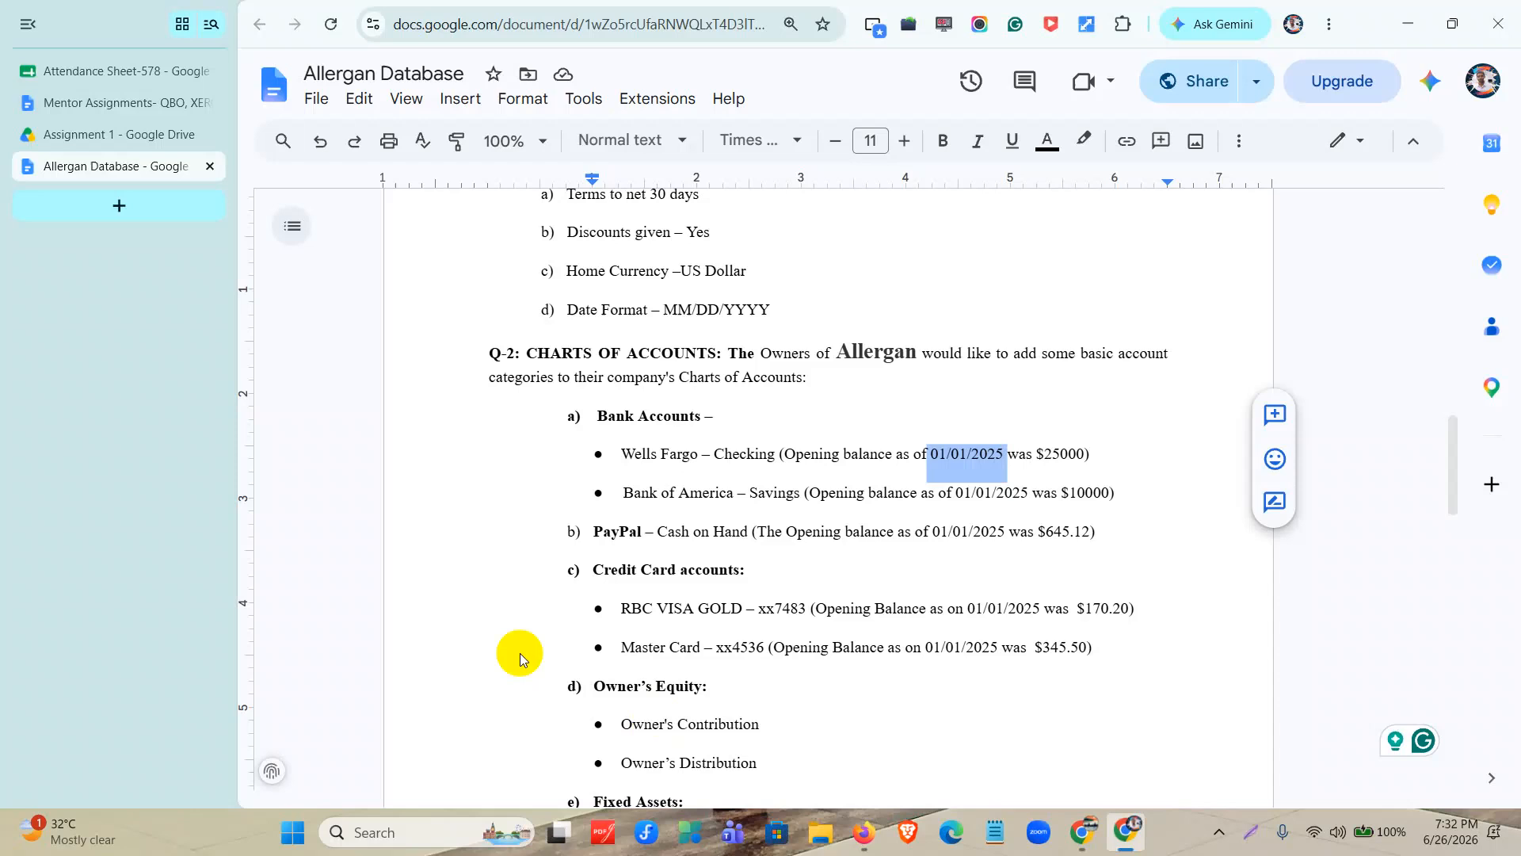
click(624, 491)
drag(624, 491, 799, 501)
key(ctrl+c)
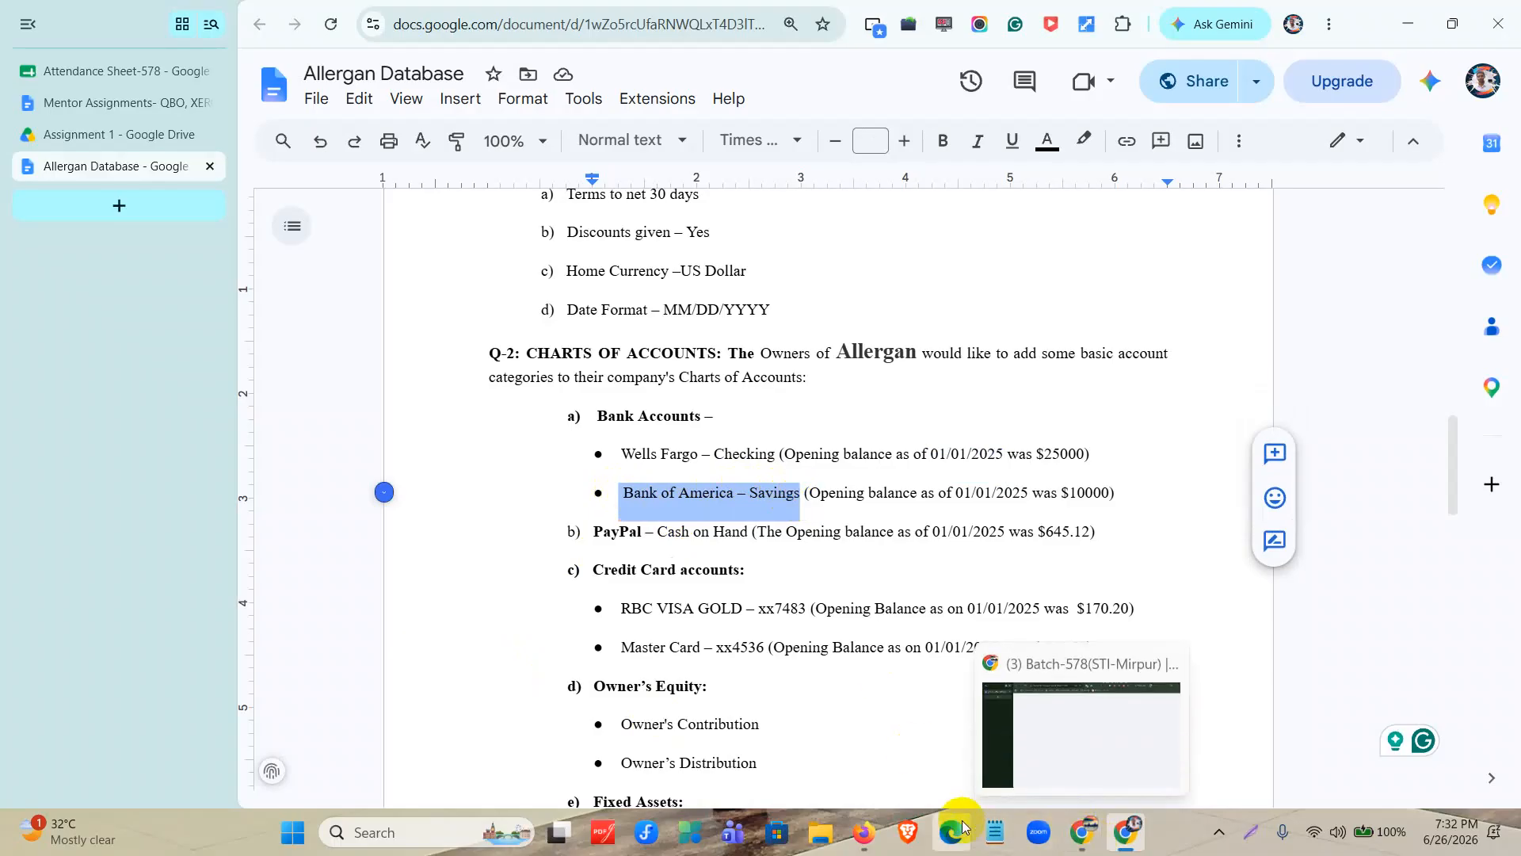
click(864, 832)
click(1087, 230)
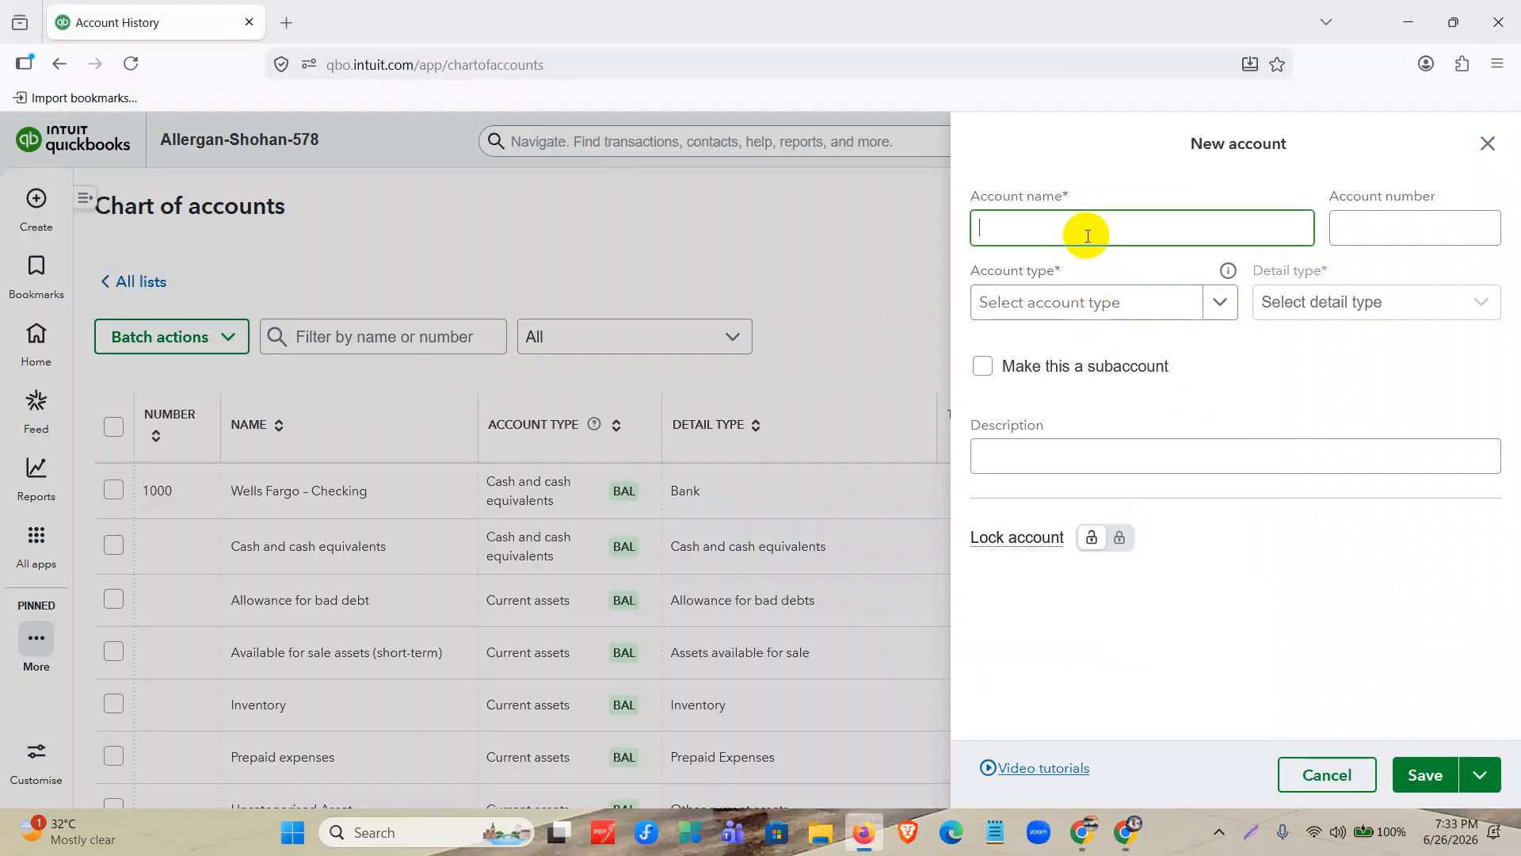
key(ctrl+v)
Give Bank of America – Savings the chart number 1001, with account type Cash and cash equivalents and detail type Savings.
click(1433, 227)
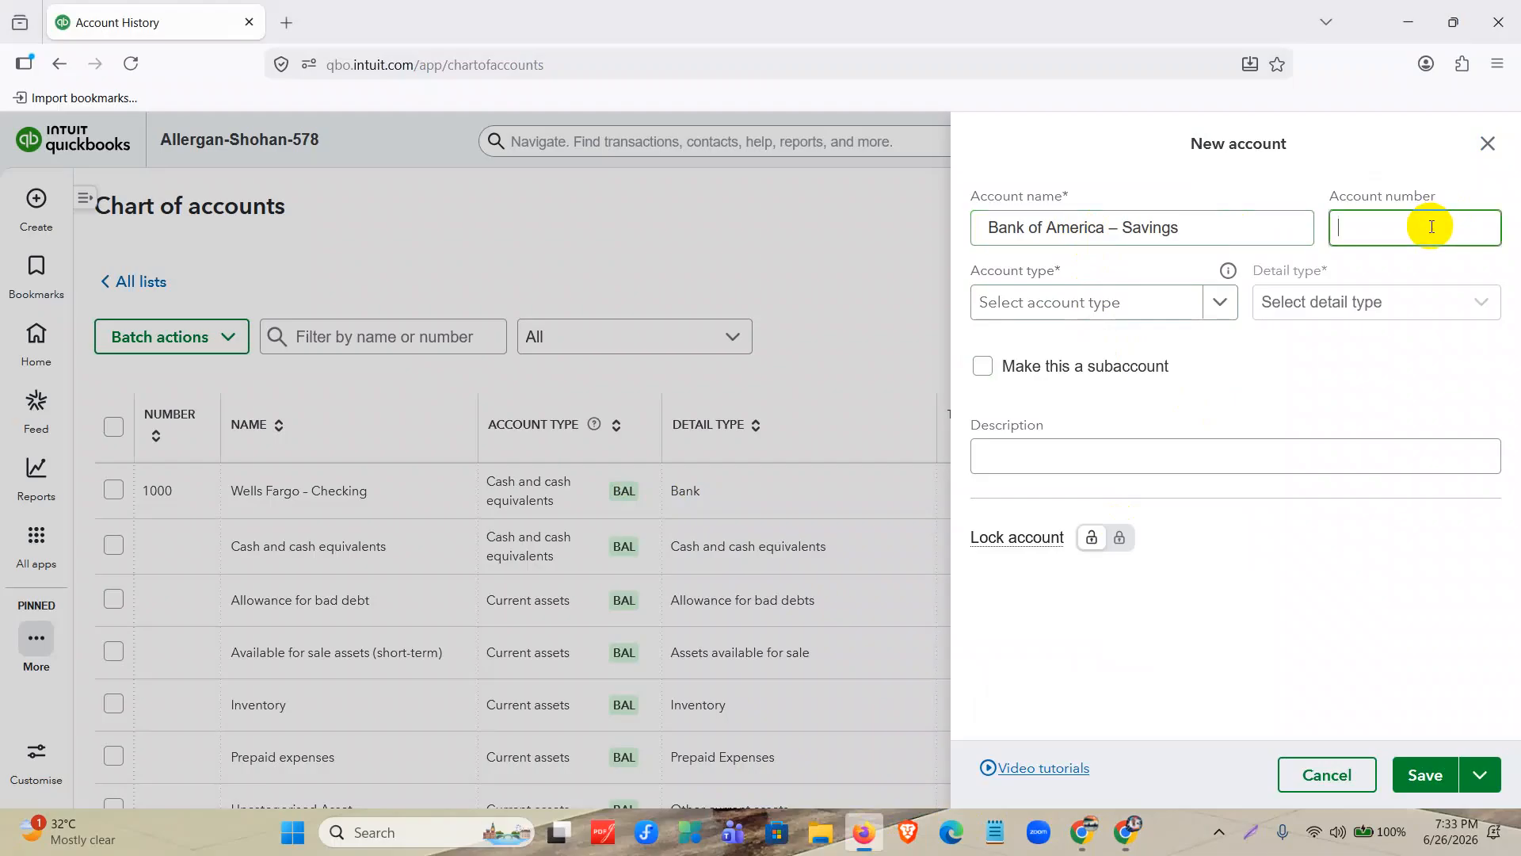
text(1001)
click(1120, 302)
click(1331, 325)
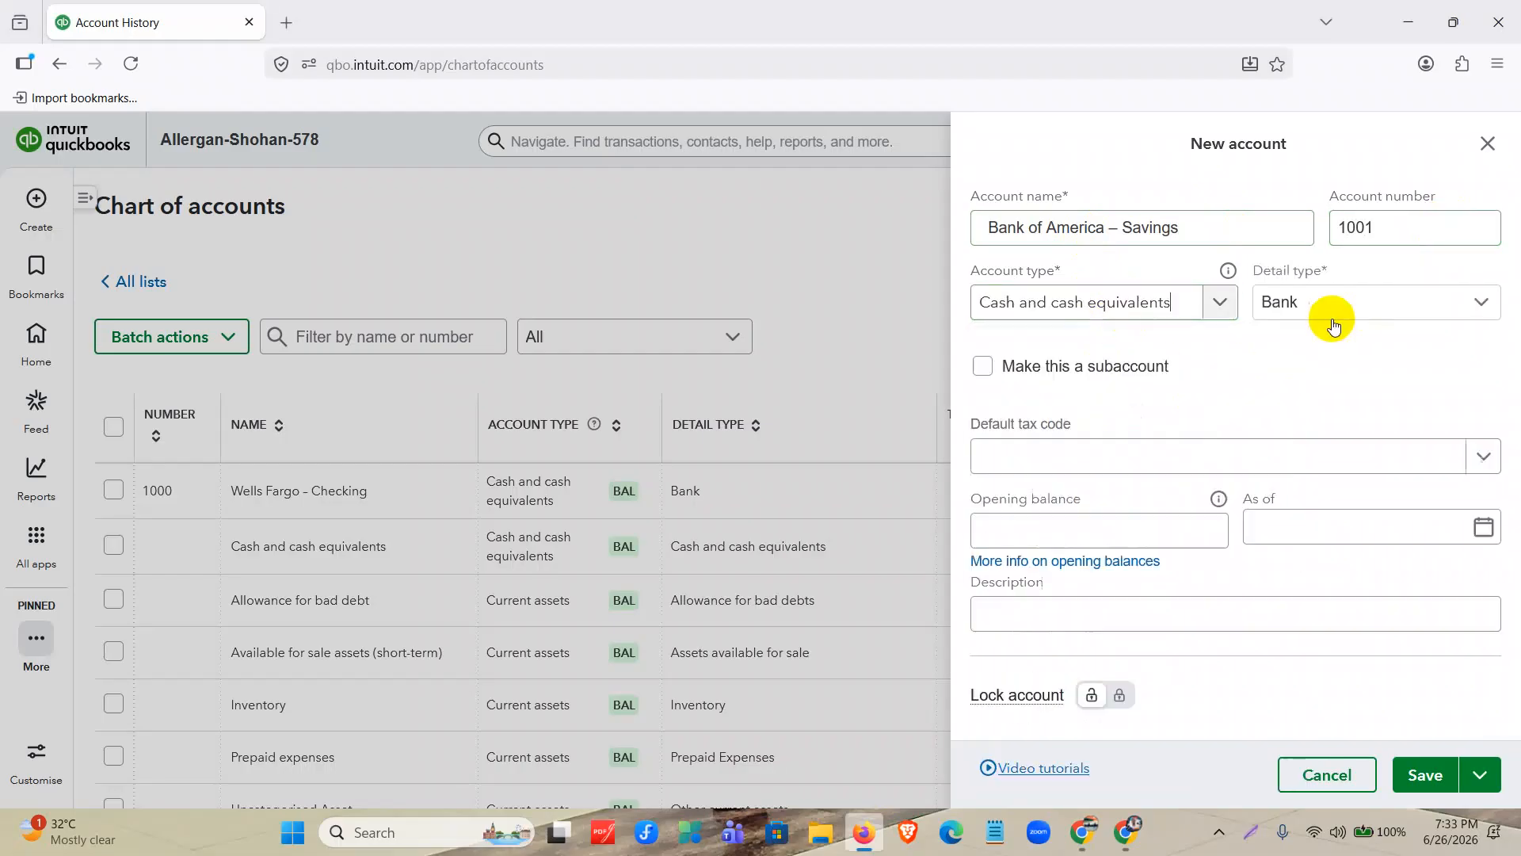
click(1341, 312)
click(1331, 581)
Give Bank of America – Savings an opening balance of 10,000 as of 01/01/2025 and save the account.
click(1117, 535)
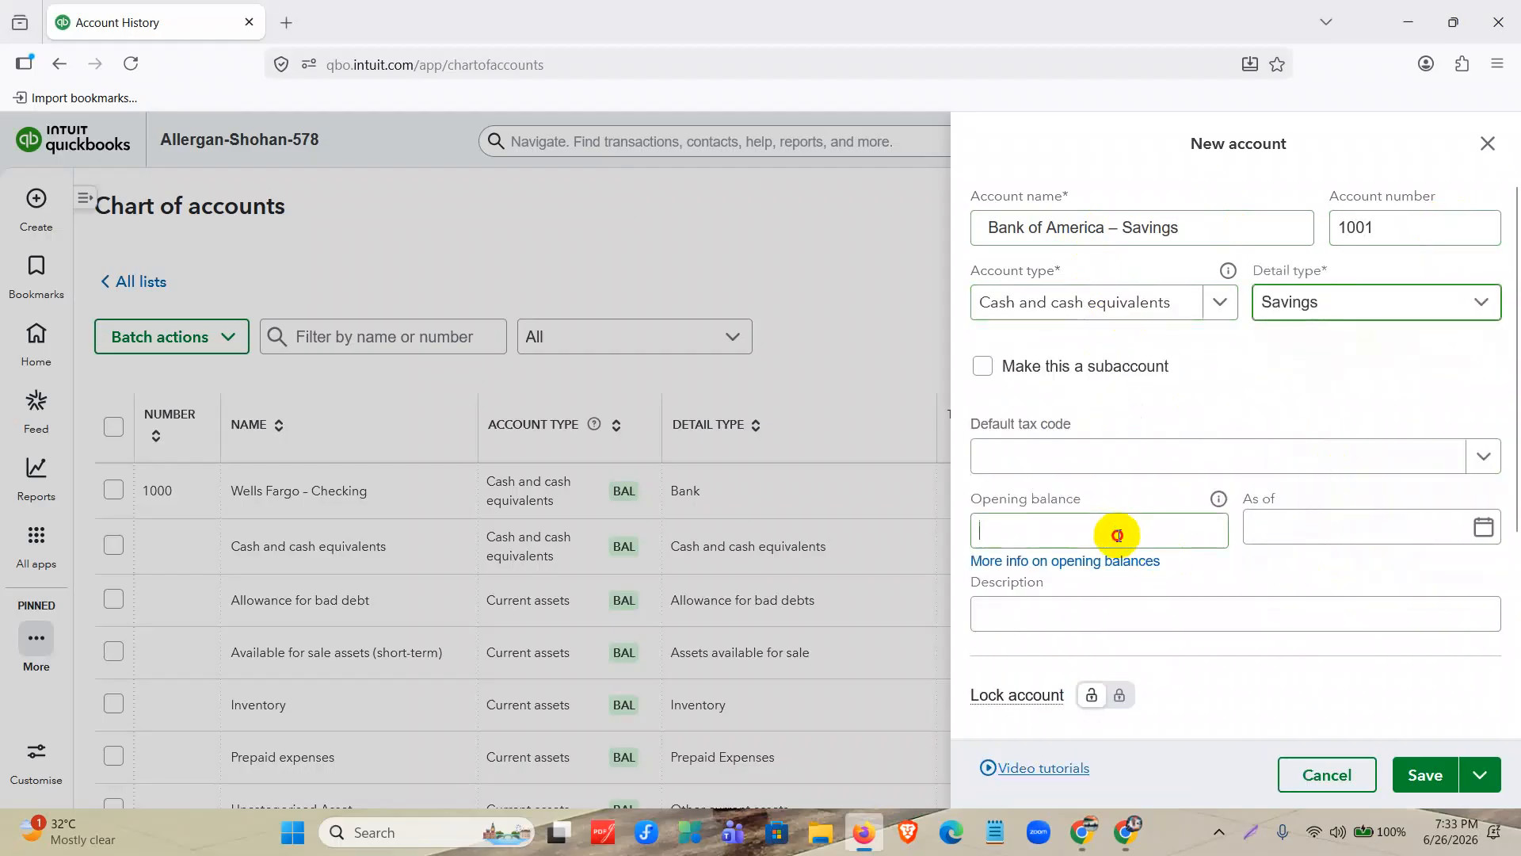
text(10,000)
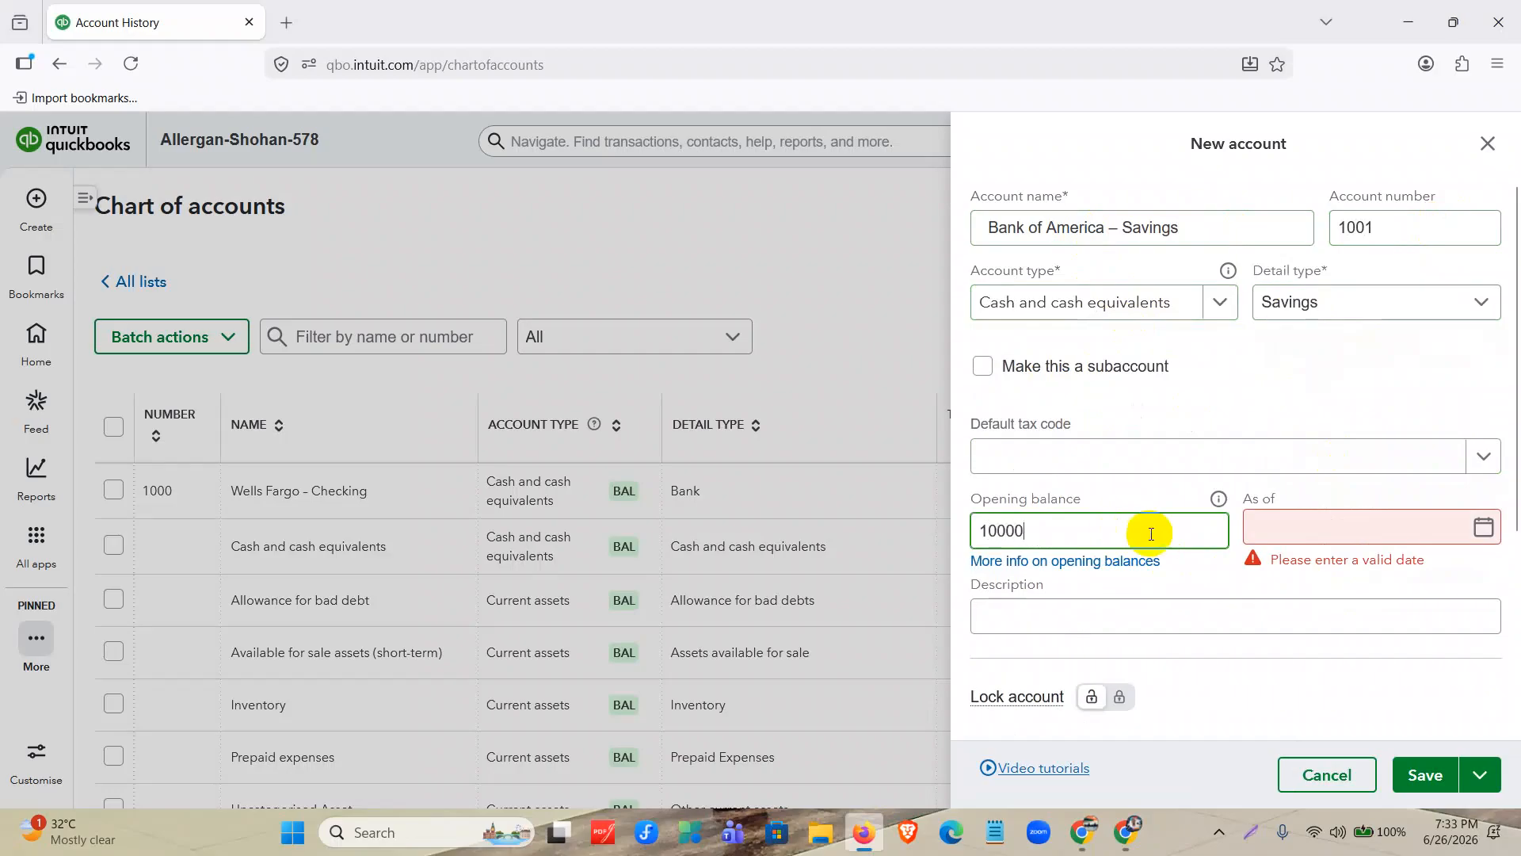
click(1276, 533)
text(01)
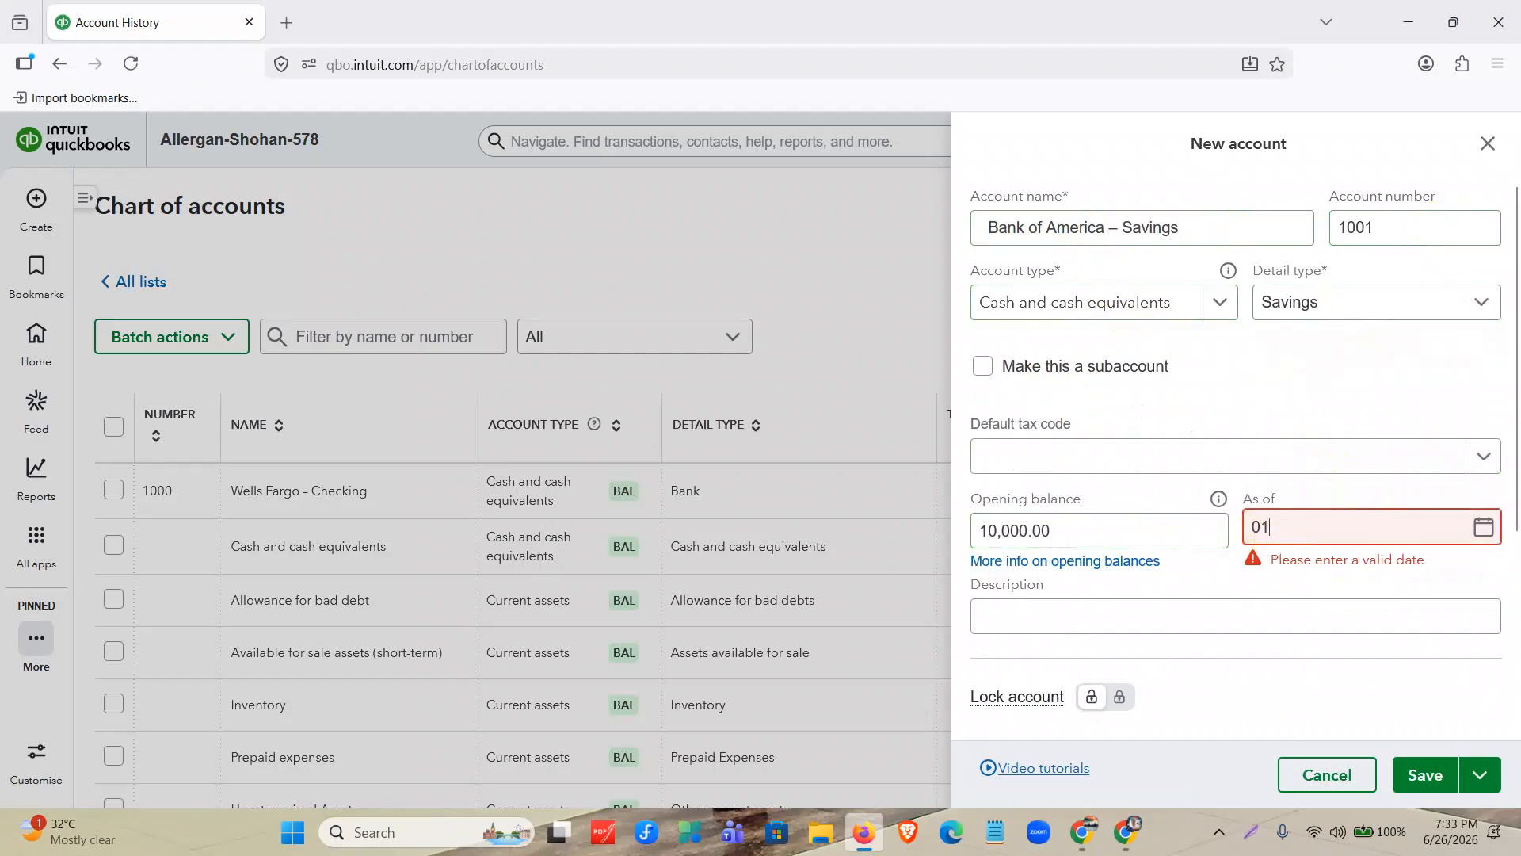
text(01202)
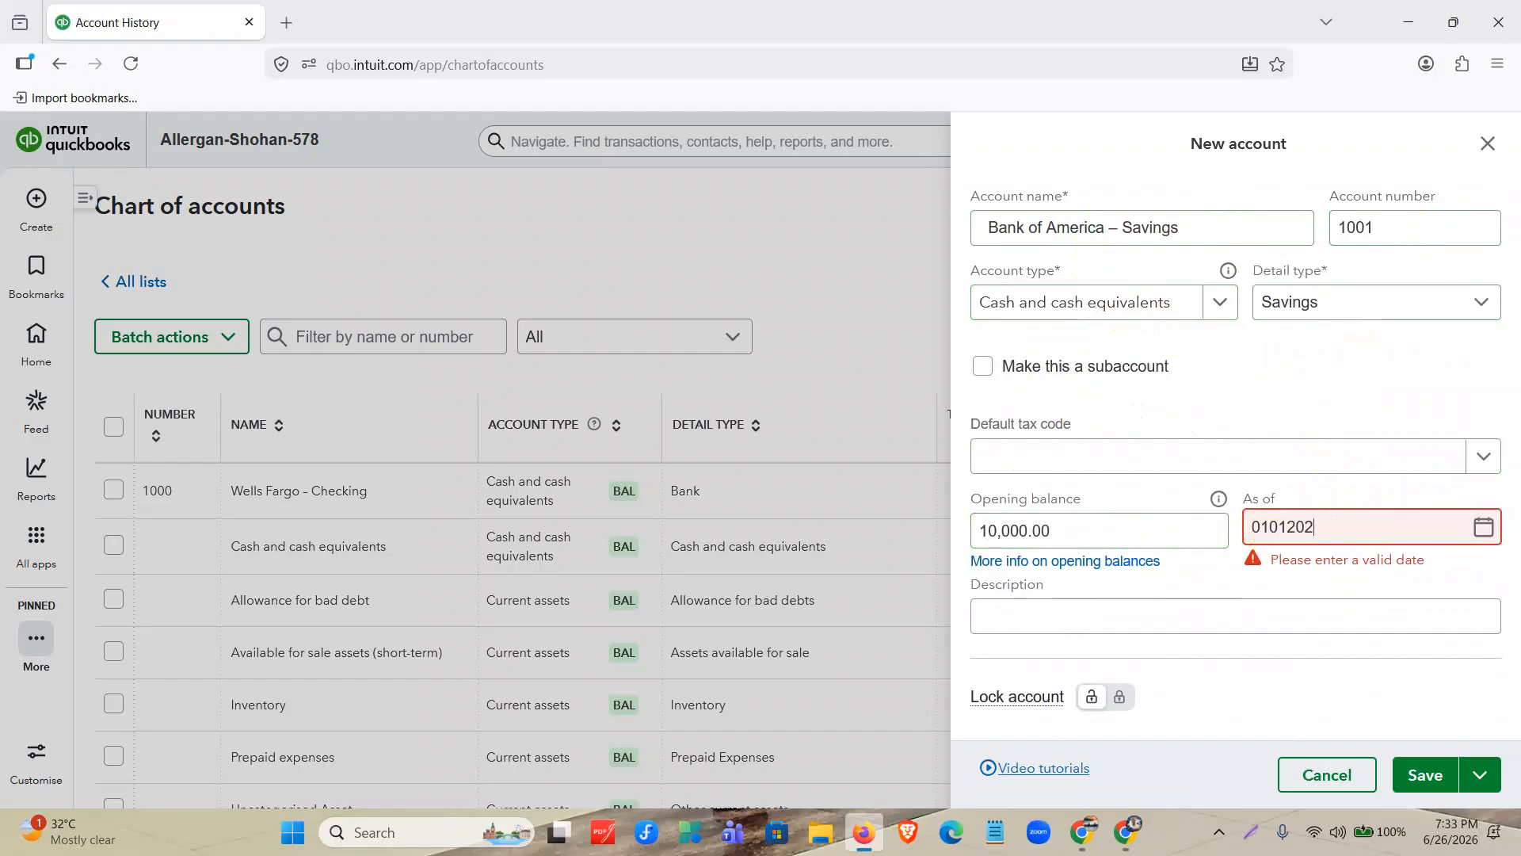
scroll(1442, 600, down, 3)
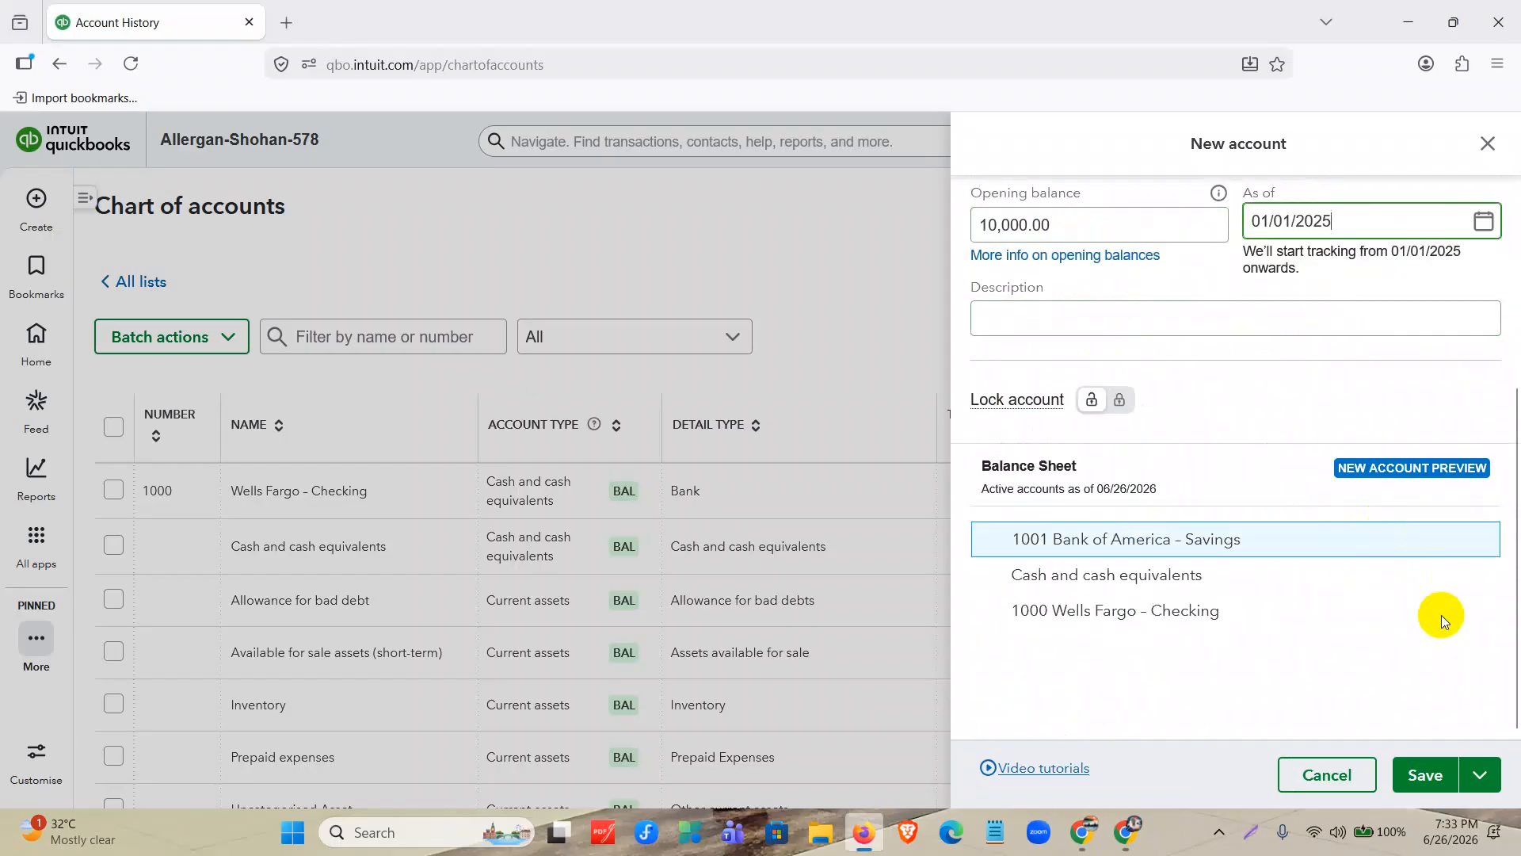
click(1427, 770)
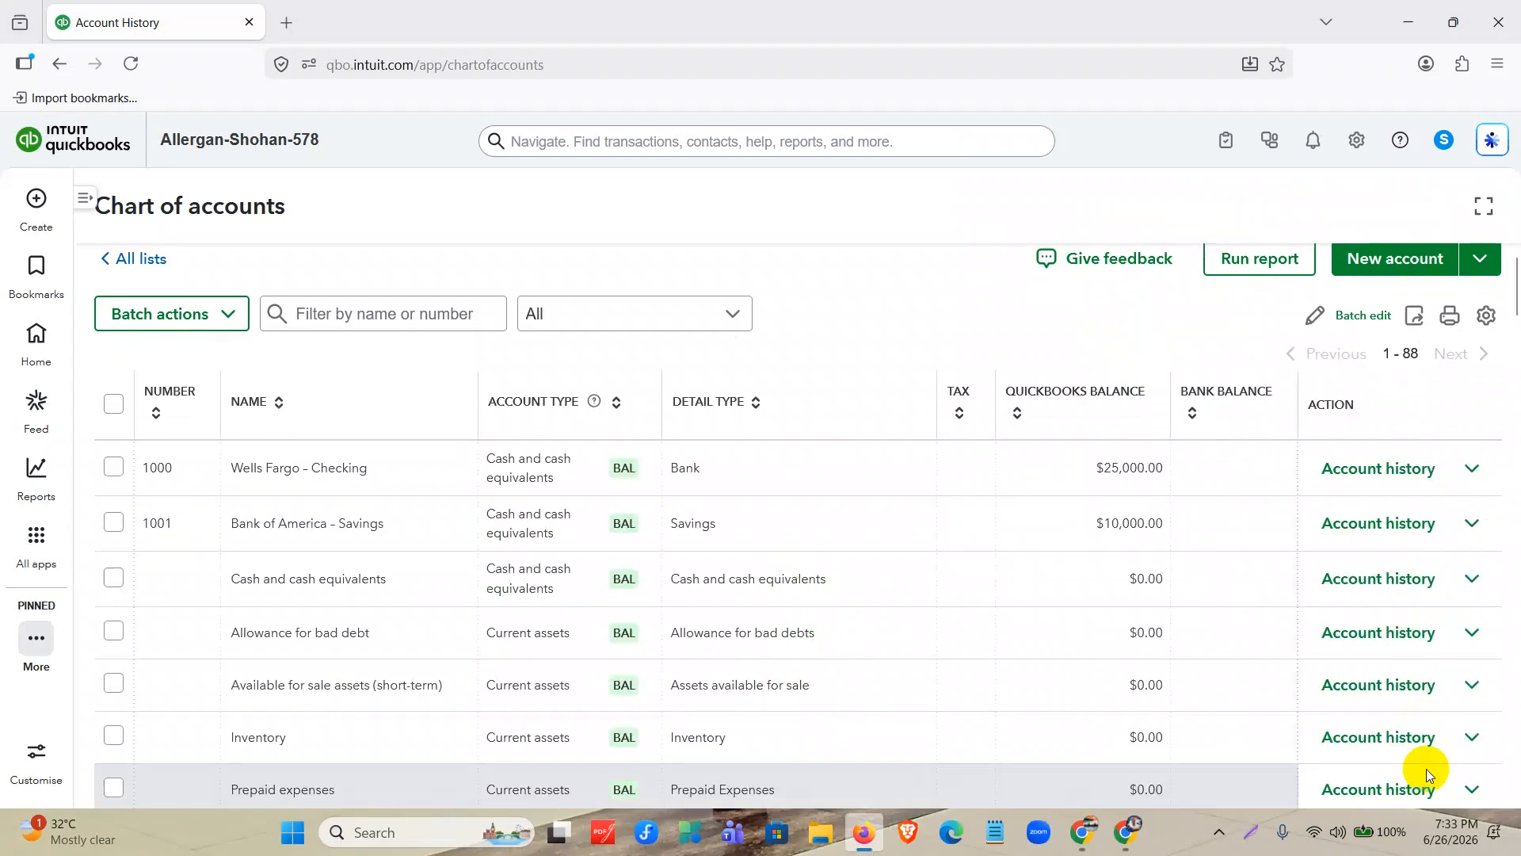
Start a new account, copy the RBC VISA GOLD name from the document's Credit Card accounts list, and assign account number 2000.
click(866, 836)
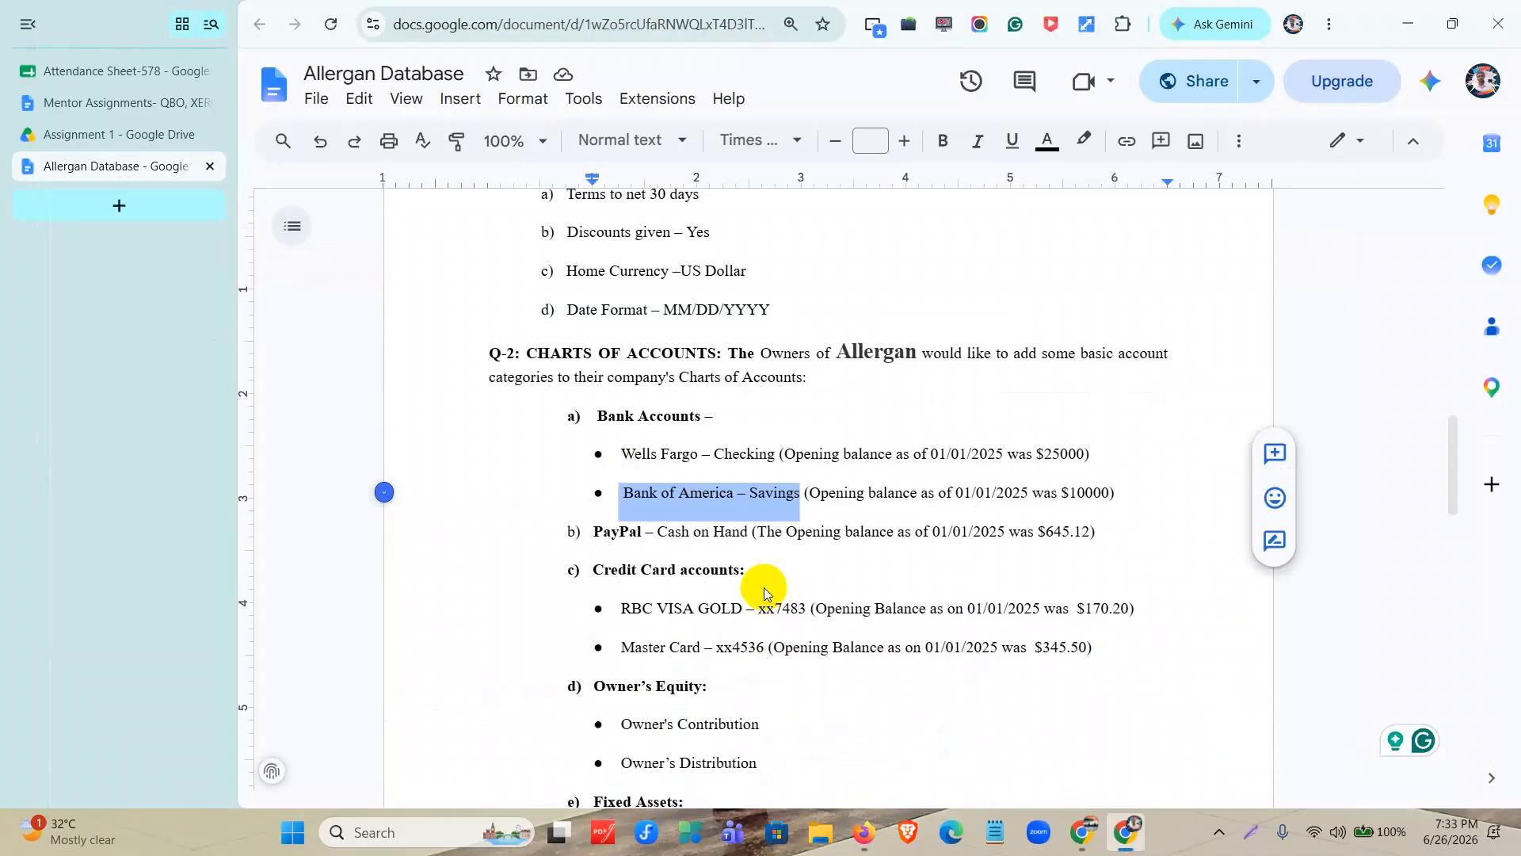
scroll(764, 587, down, 1)
drag(620, 511, 805, 515)
key(ctrl+c)
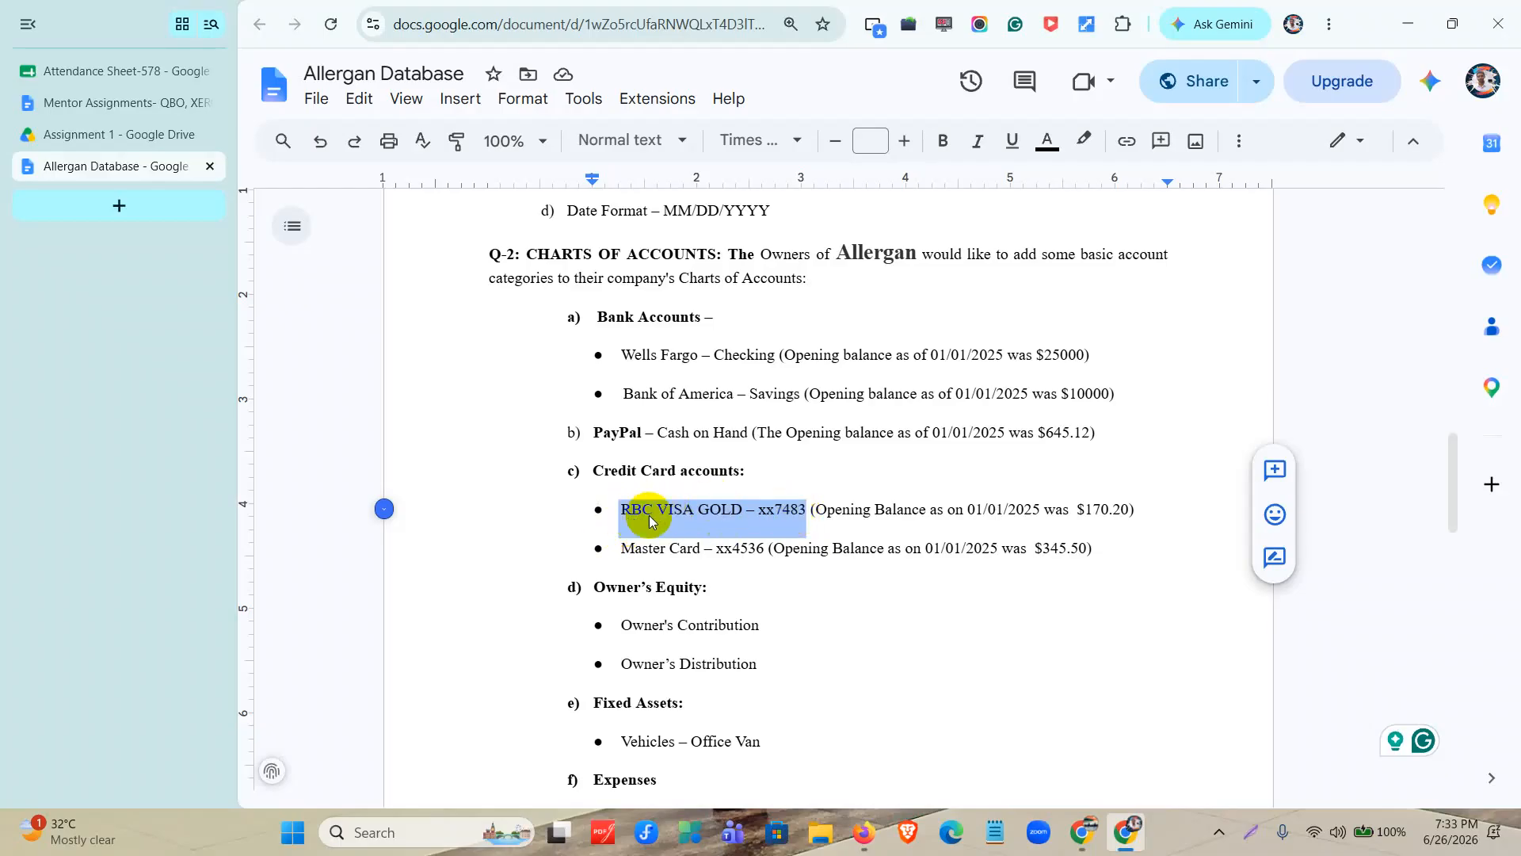
click(864, 831)
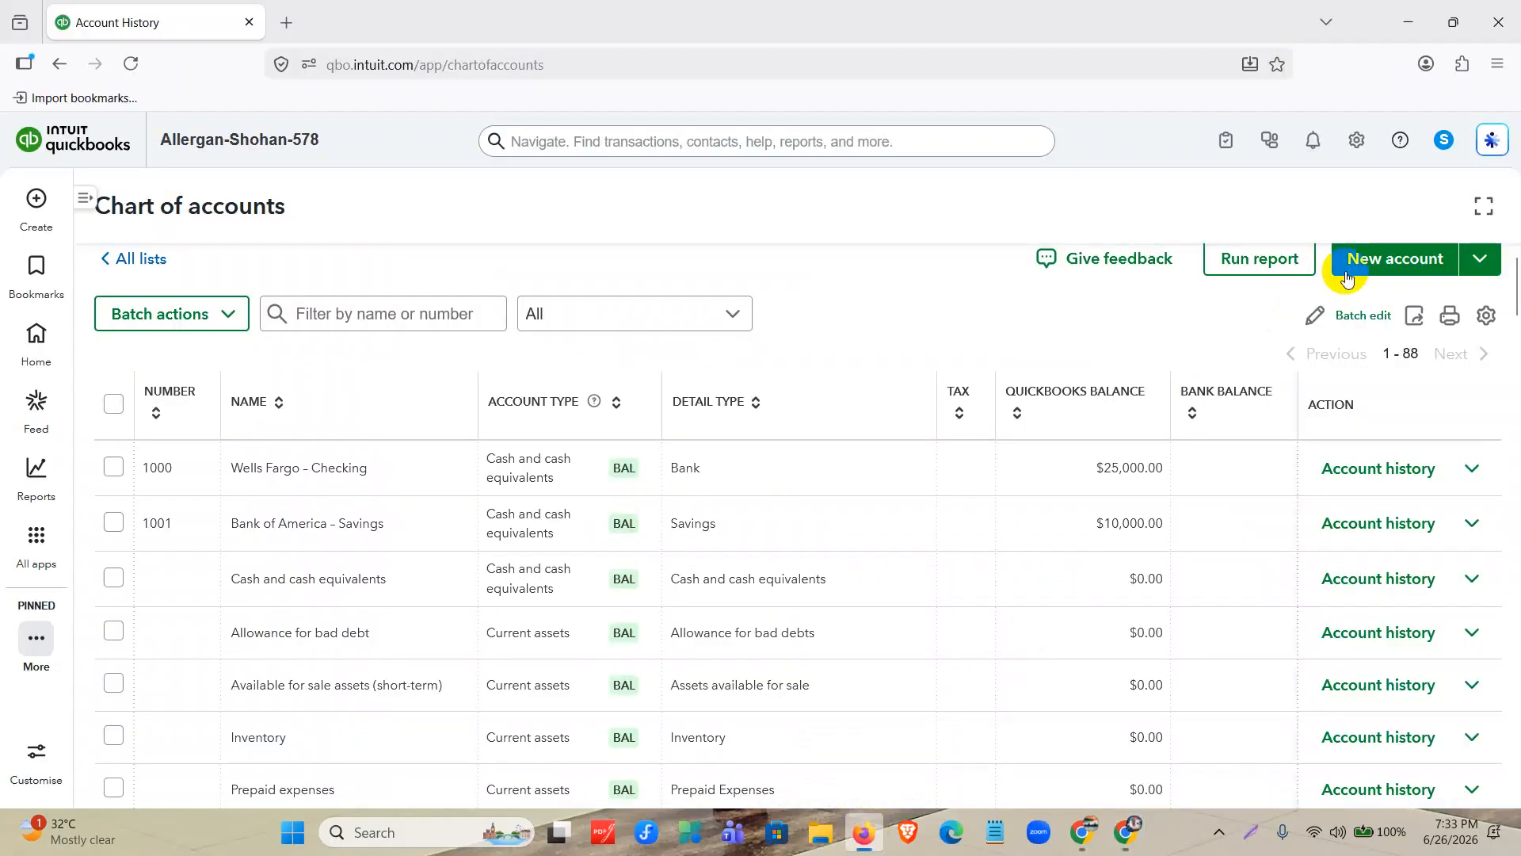
click(1386, 282)
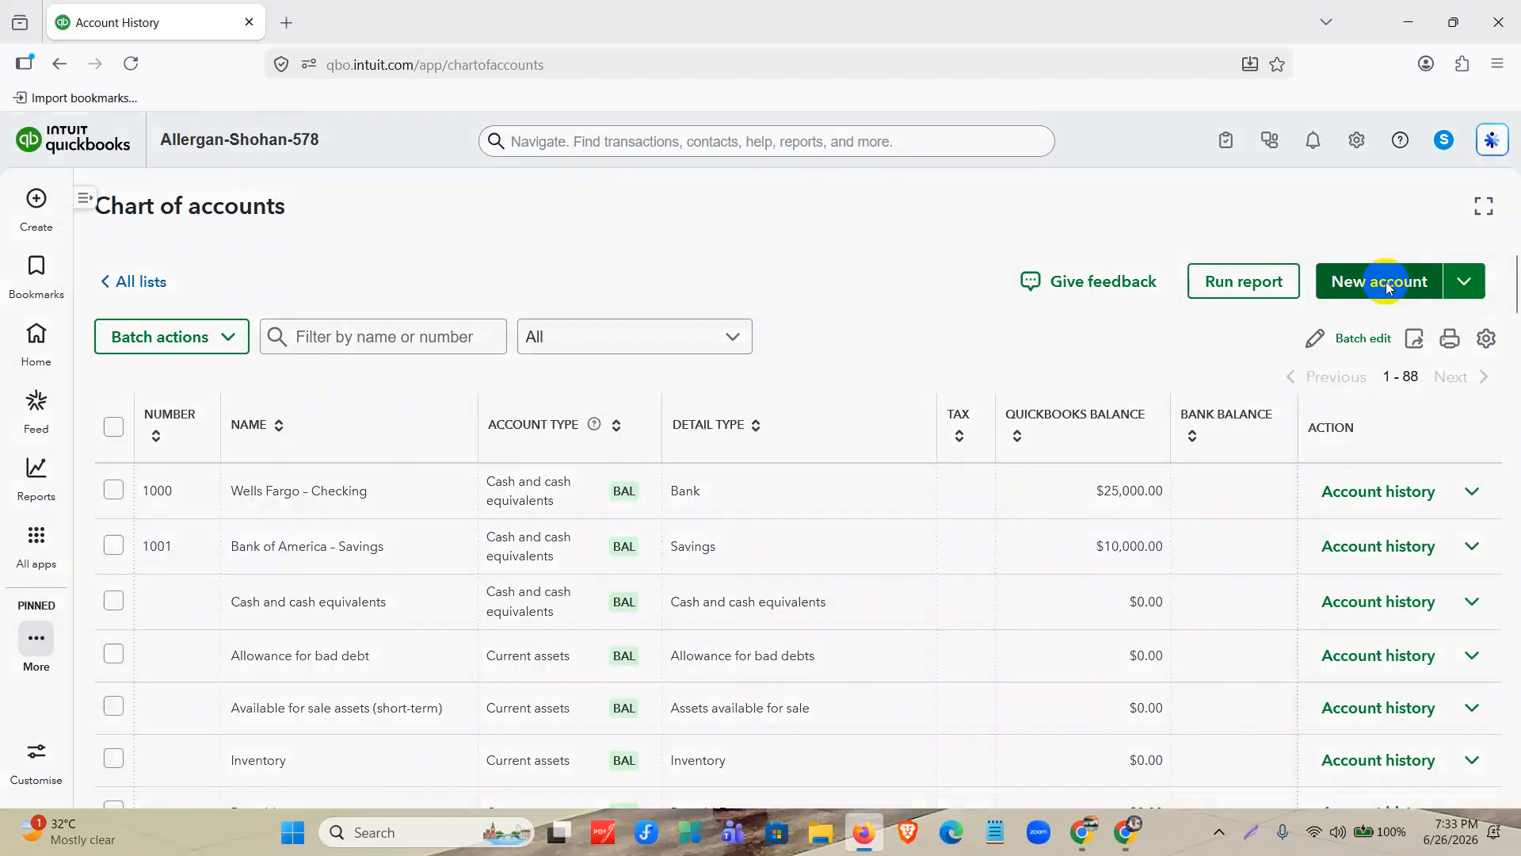
click(1156, 224)
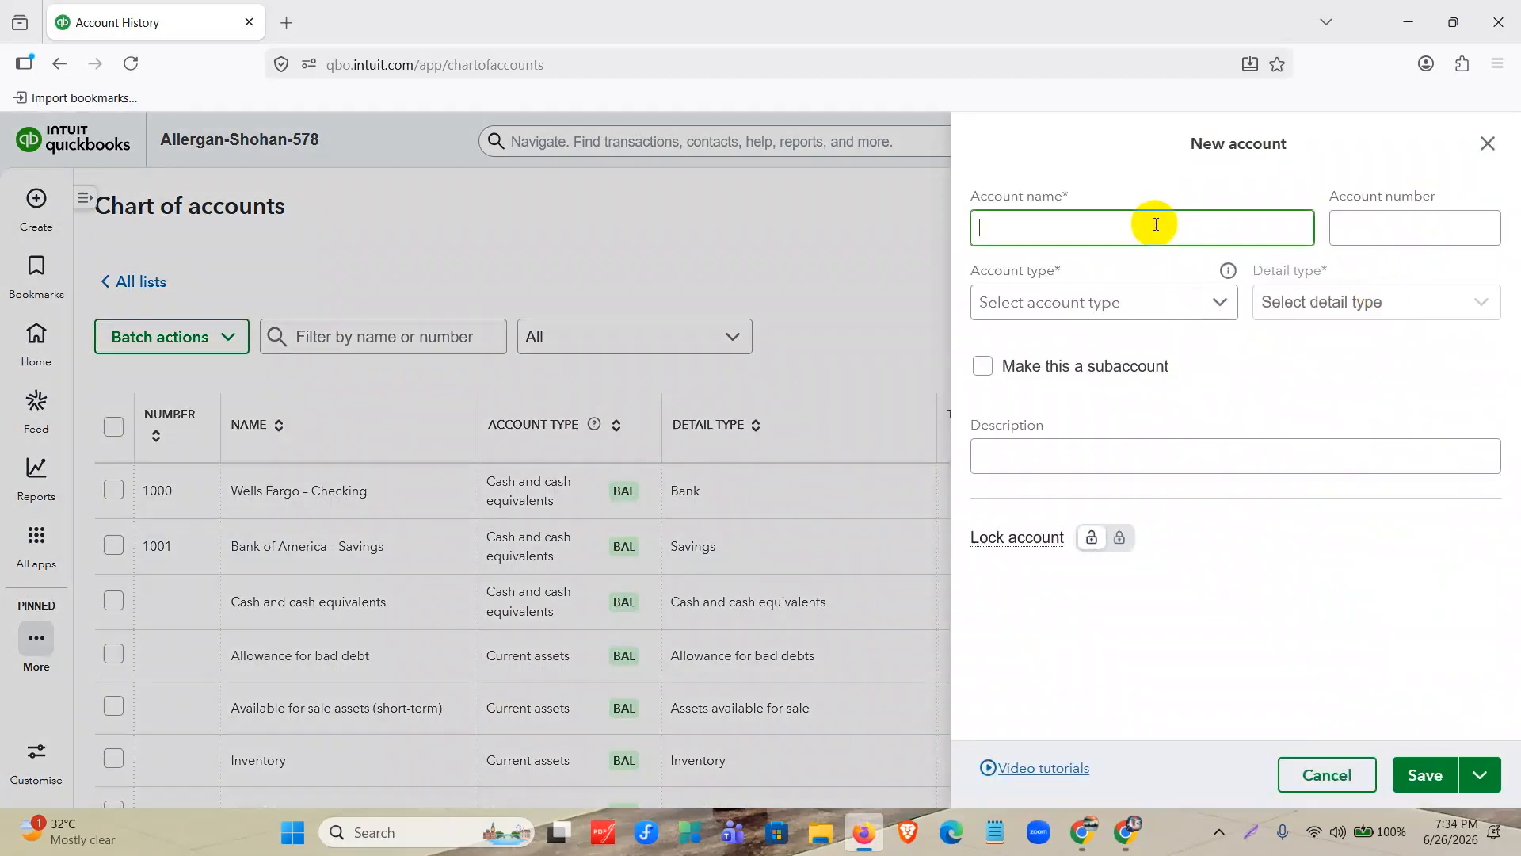
key(ctrl+v)
click(1375, 231)
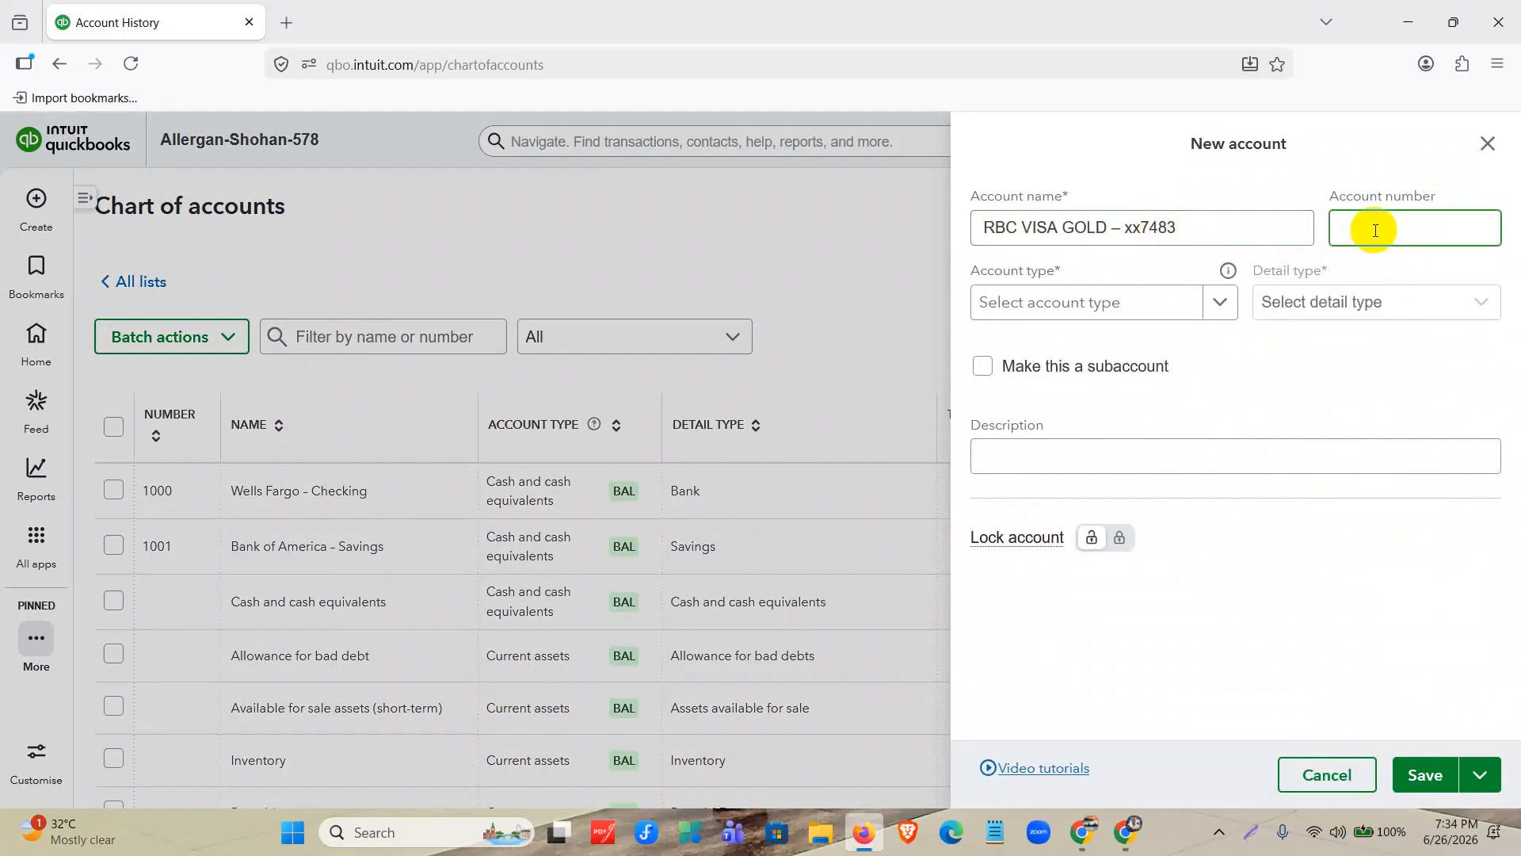
text(2000)
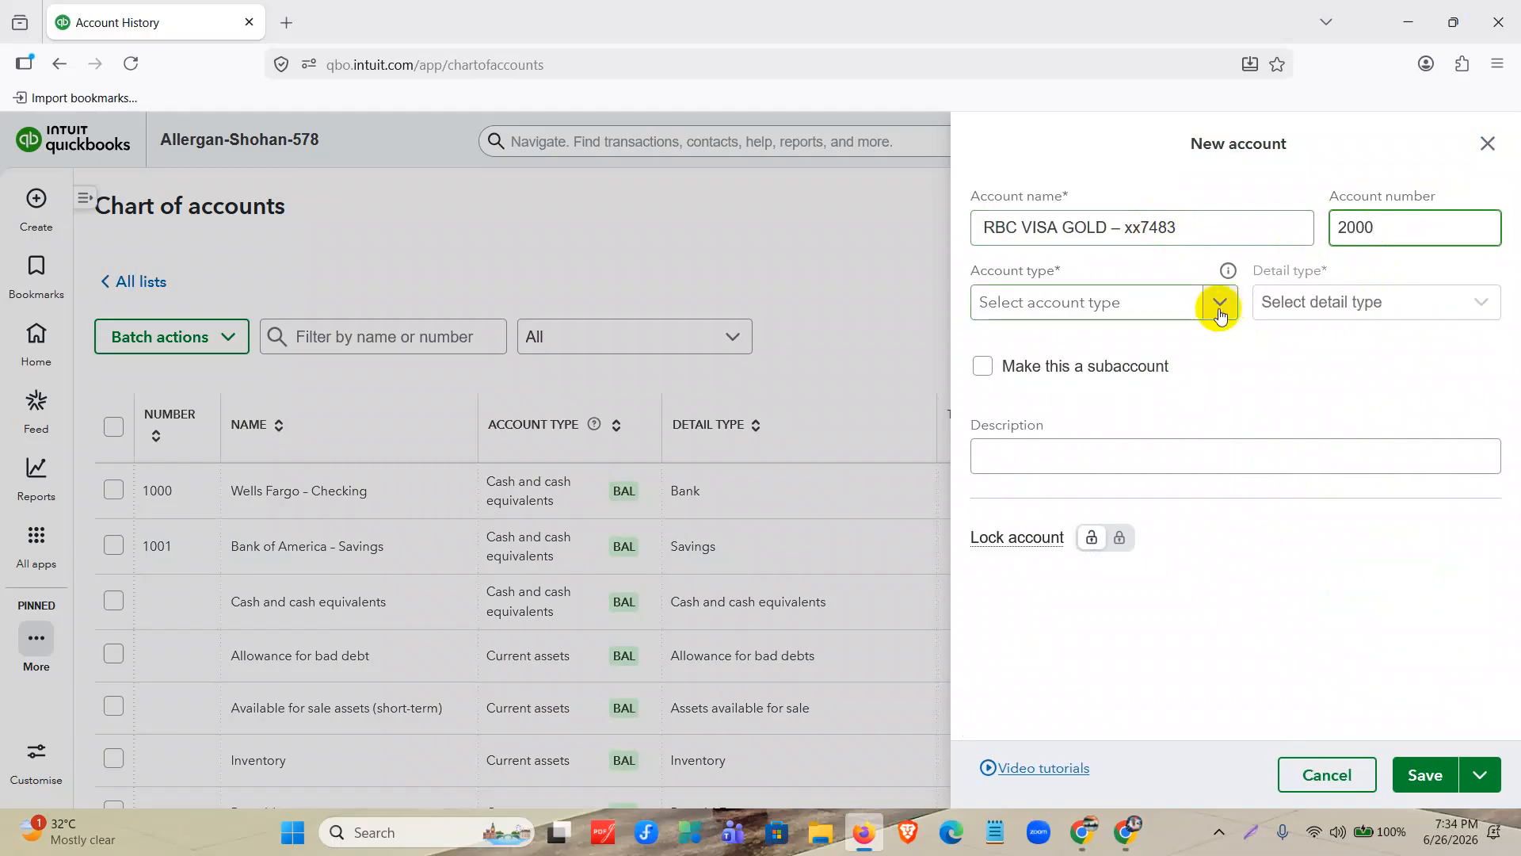
click(1218, 303)
scroll(1115, 442, down, 1)
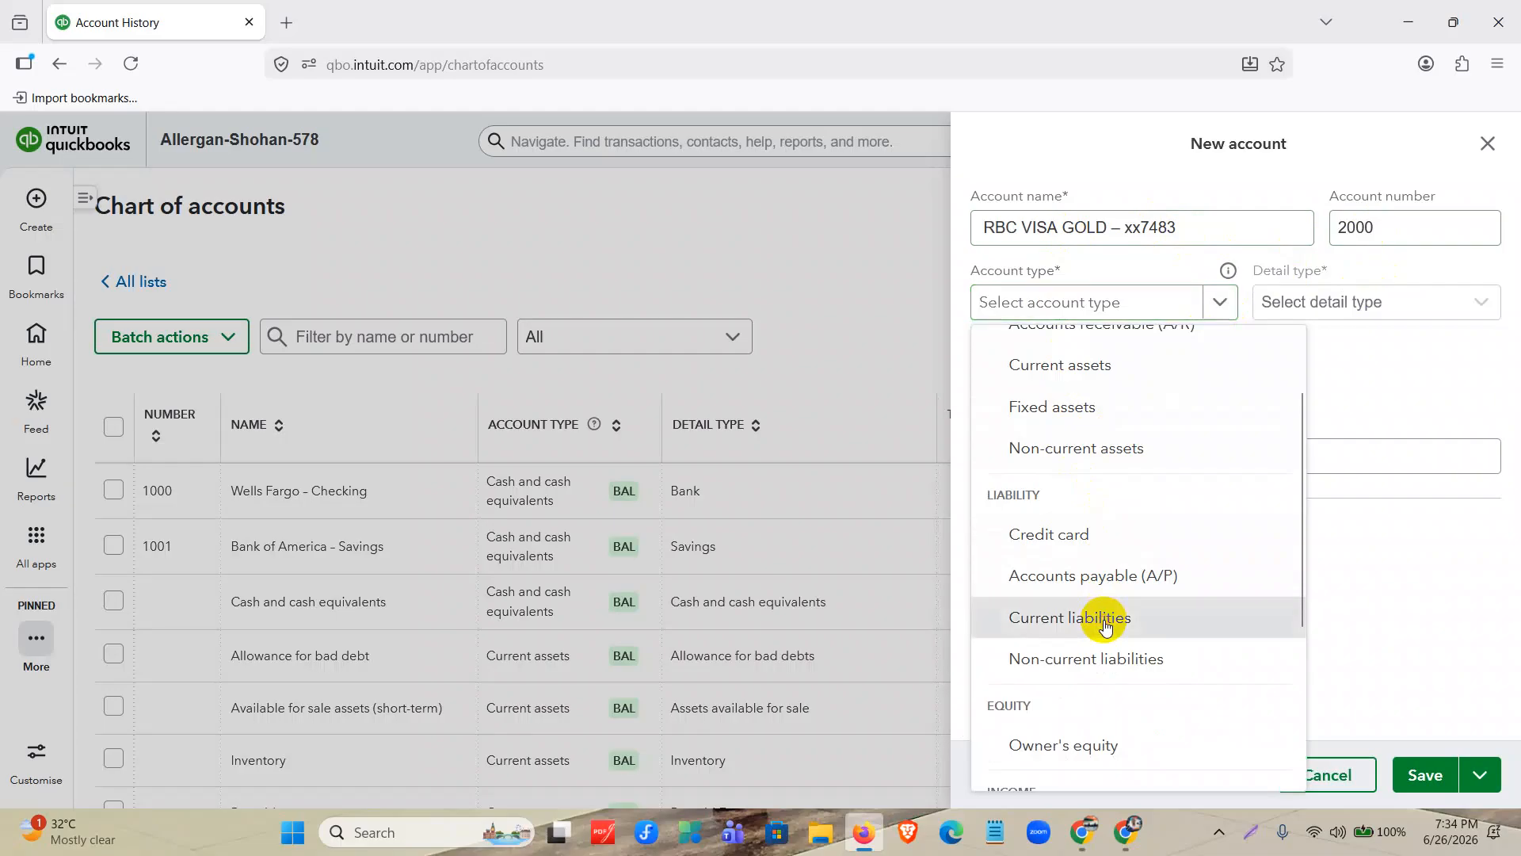
click(1106, 626)
click(1344, 313)
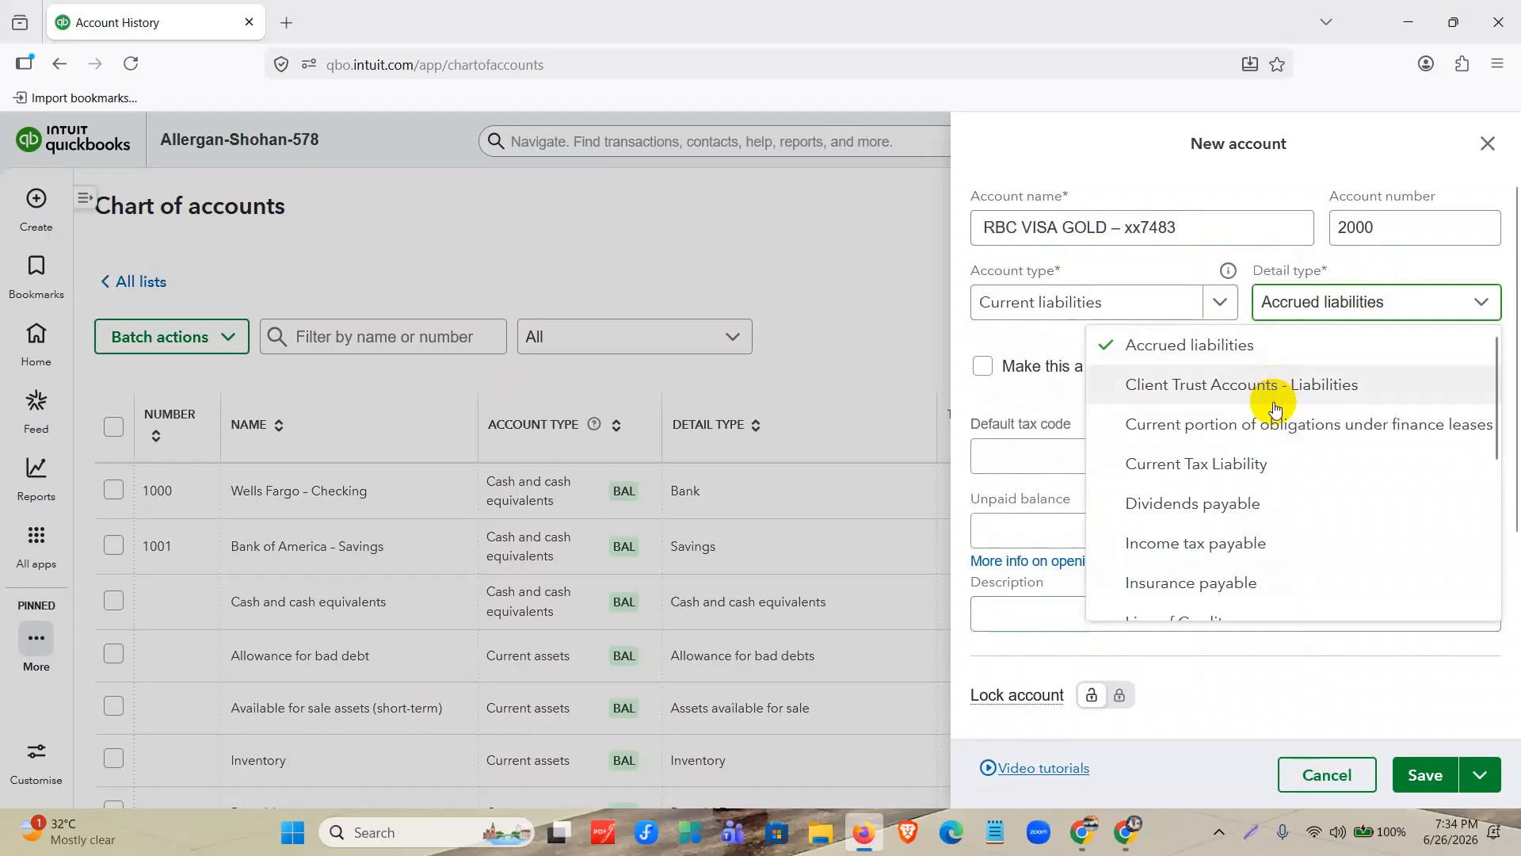
scroll(1276, 406, down, 3)
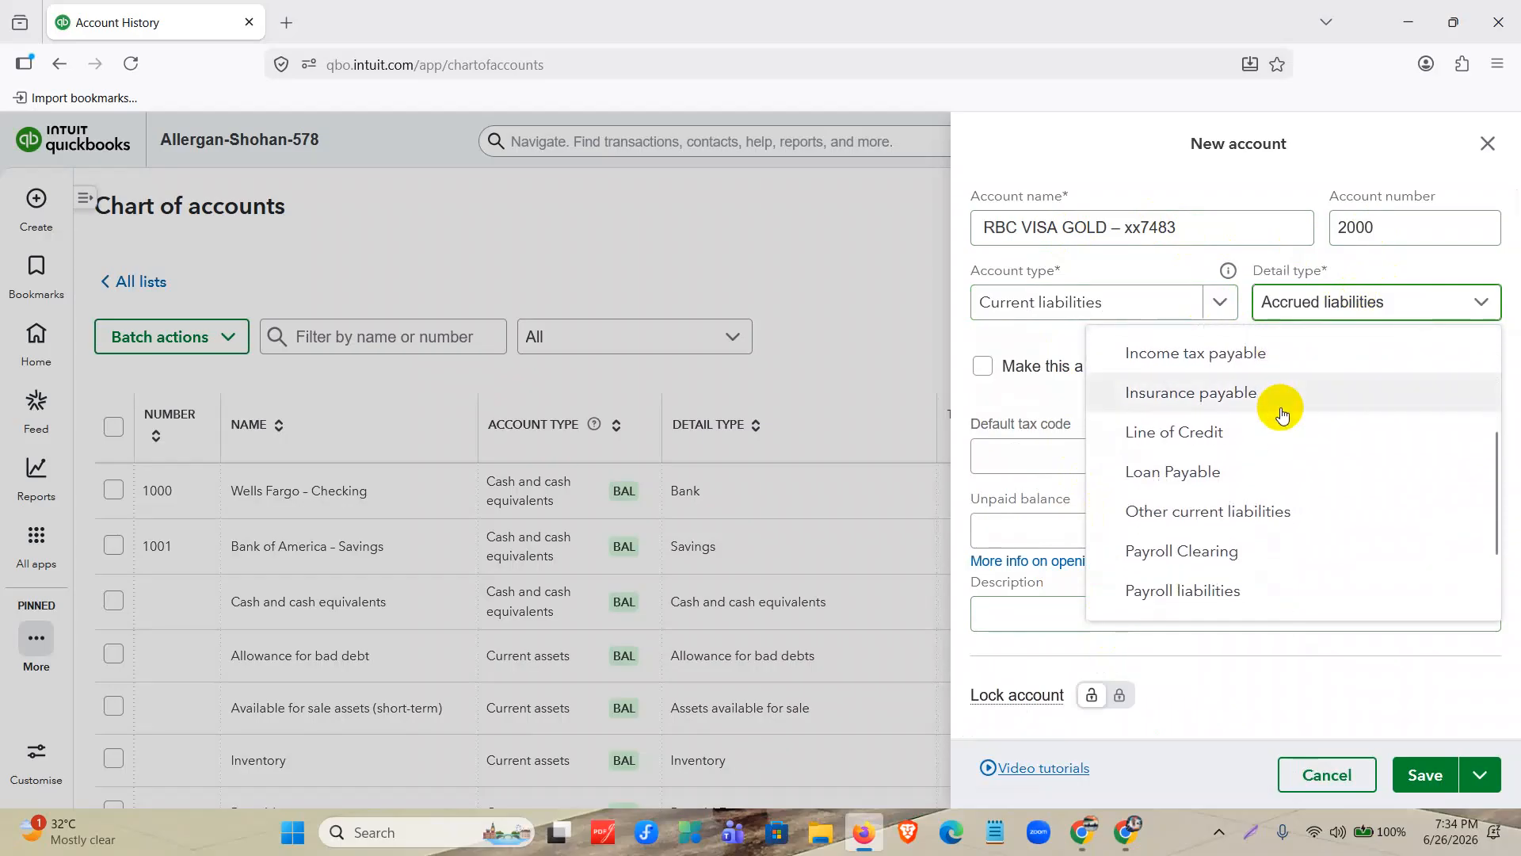
scroll(1276, 408, down, 2)
scroll(1273, 407, down, 1)
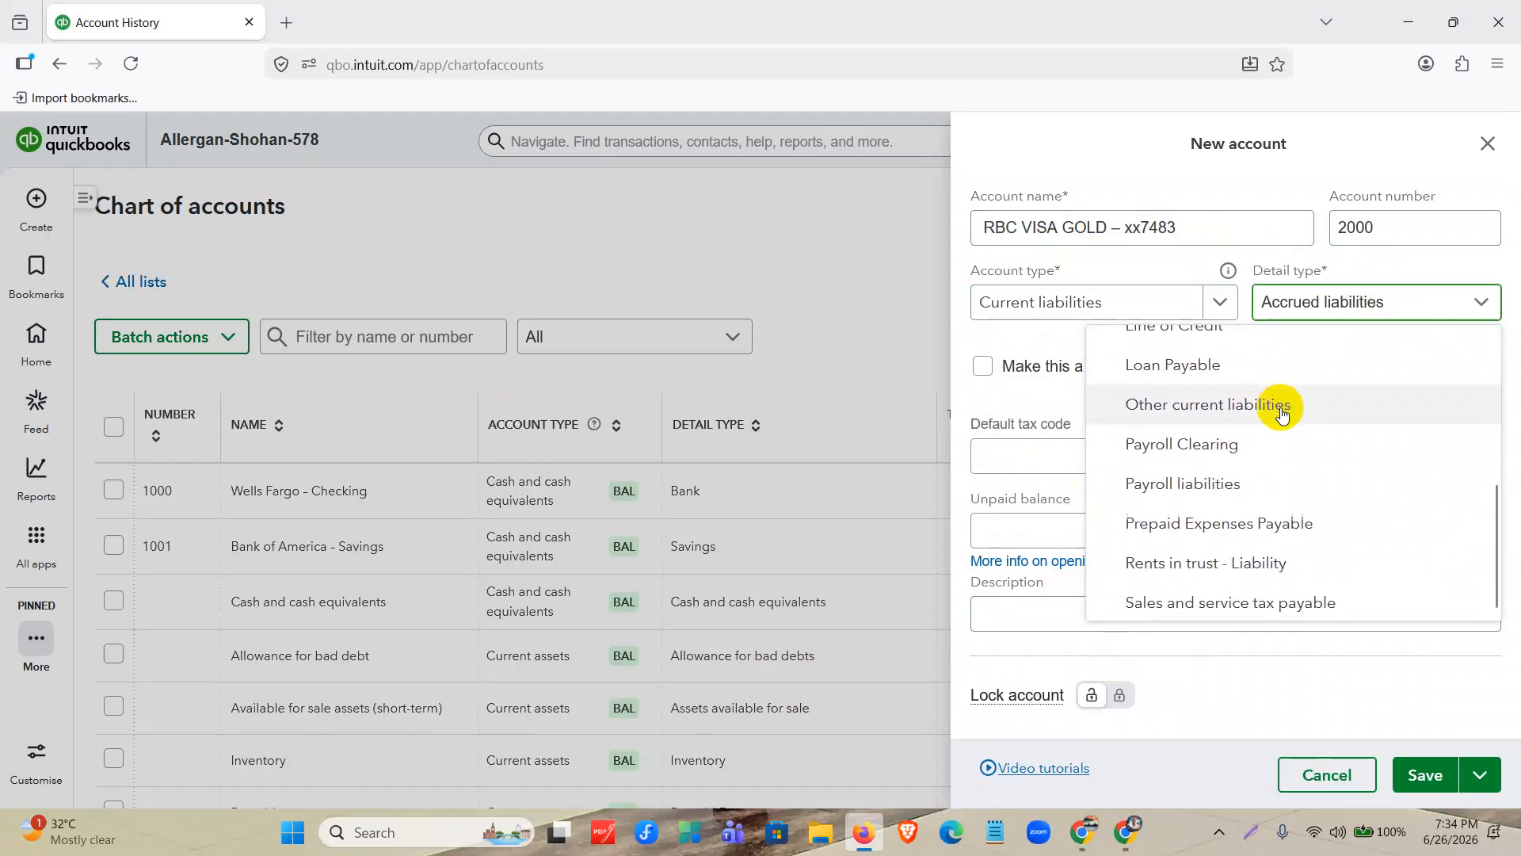
scroll(1332, 388, up, 6)
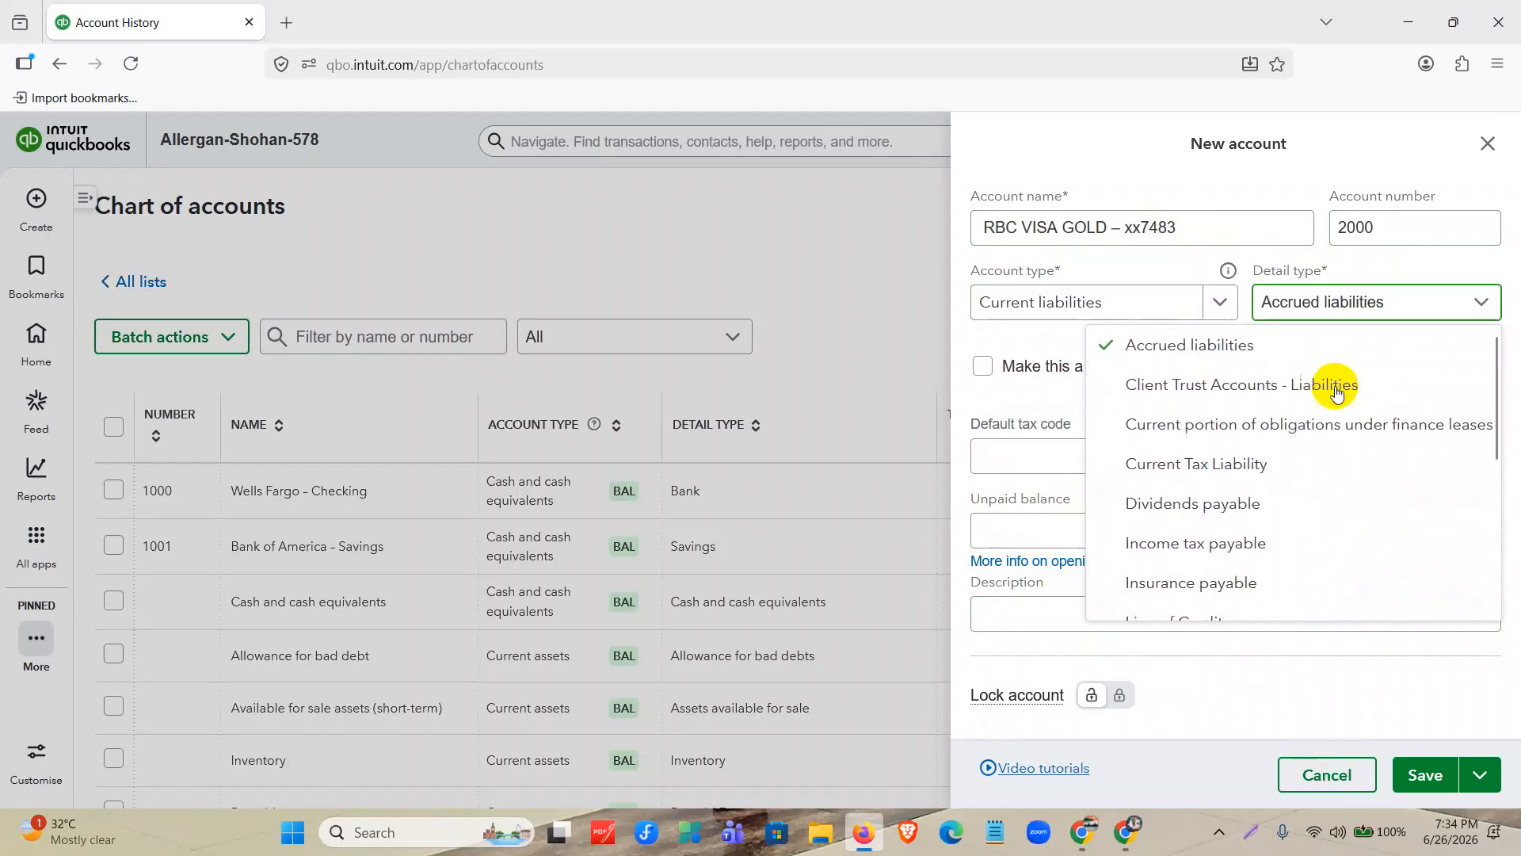
Set RBC VISA GOLD's account type to Credit card and enter its opening balance of 170.20 from the document.
click(1202, 300)
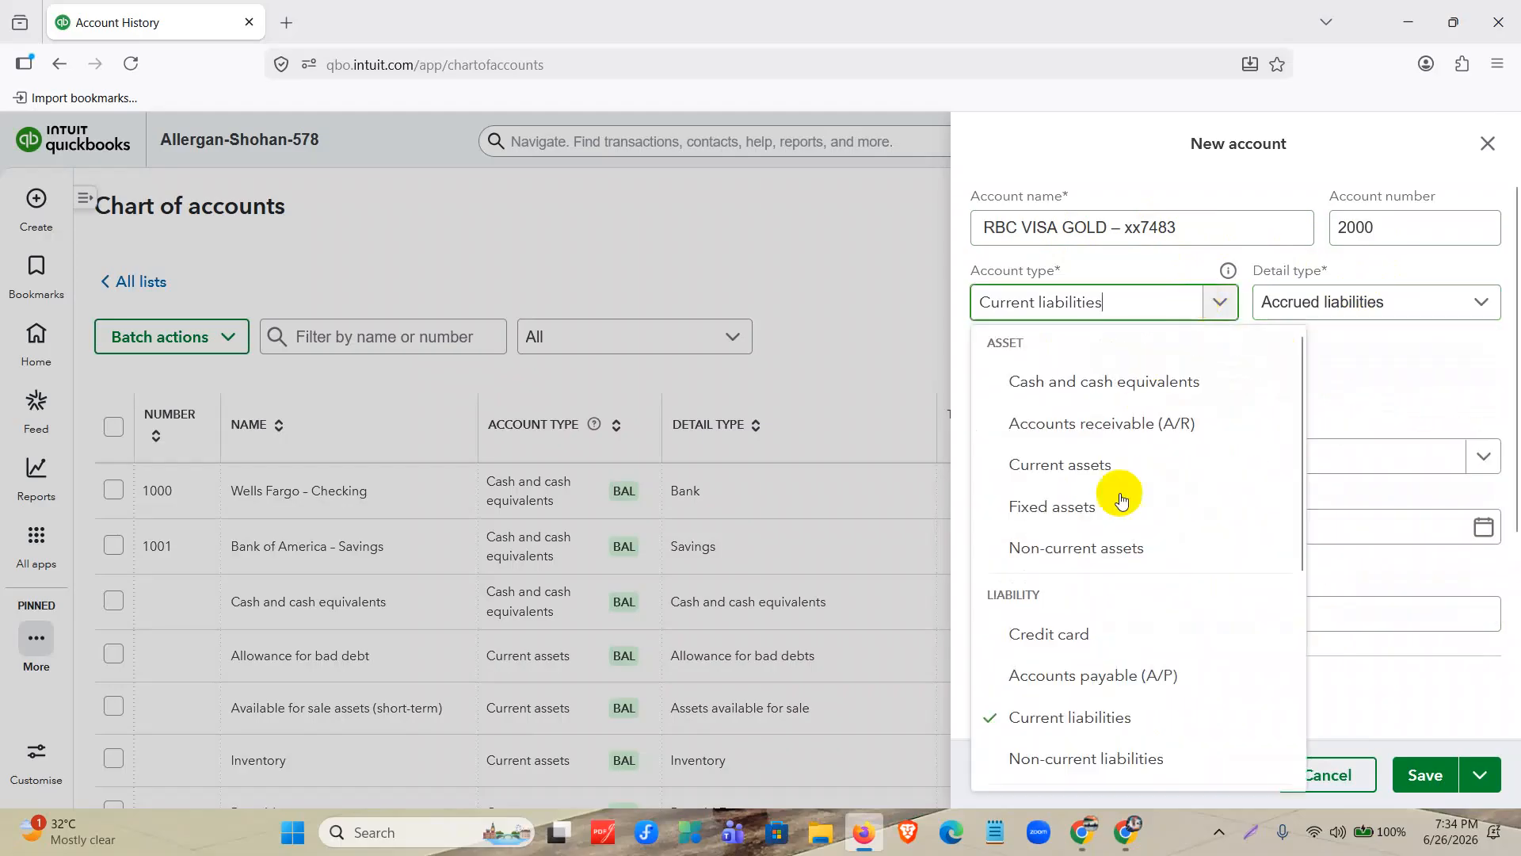
click(1077, 637)
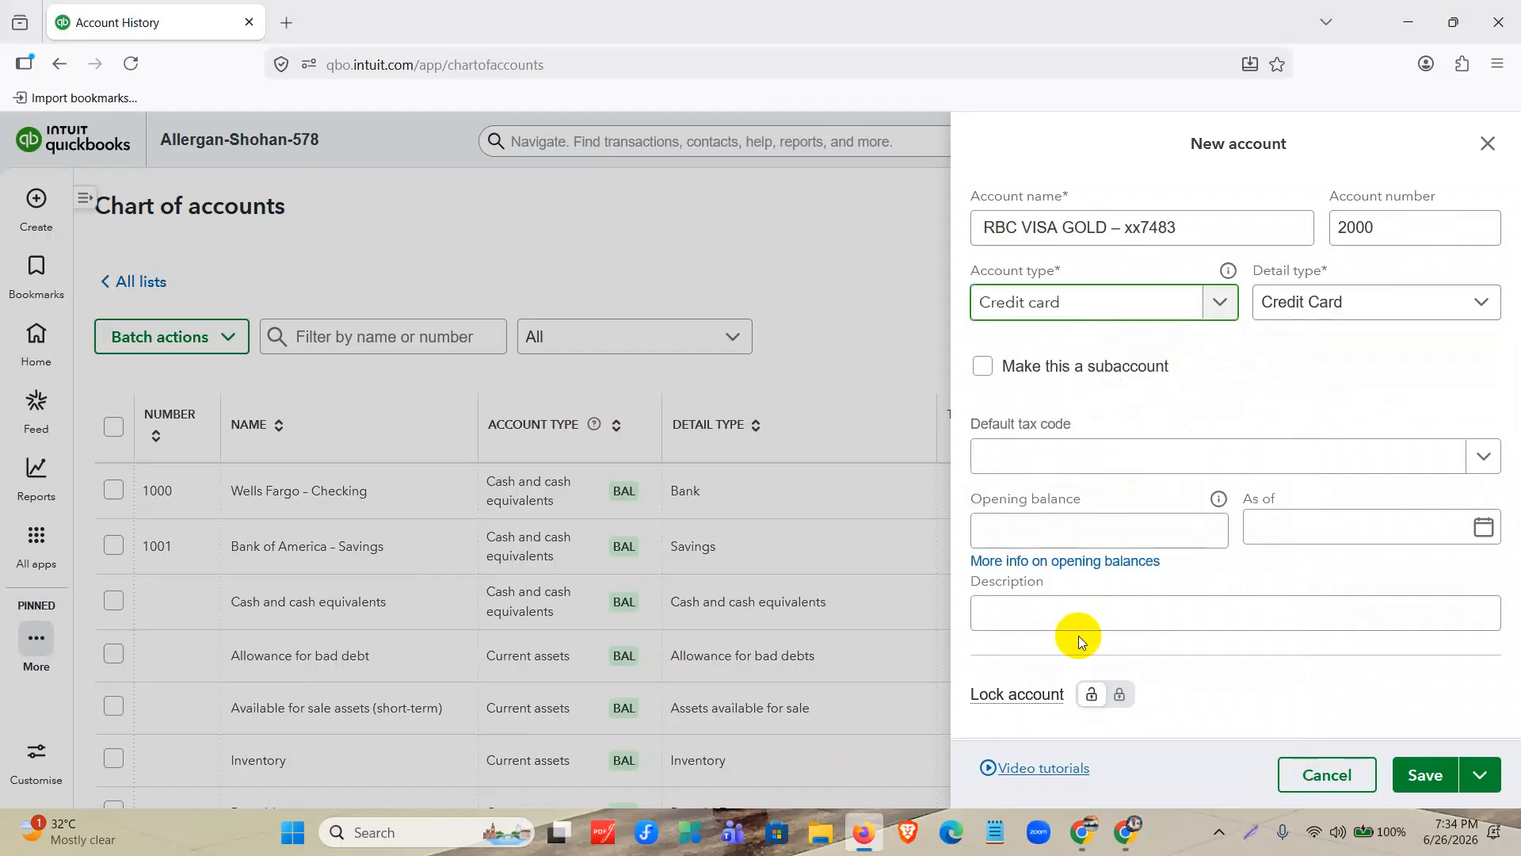
click(1051, 527)
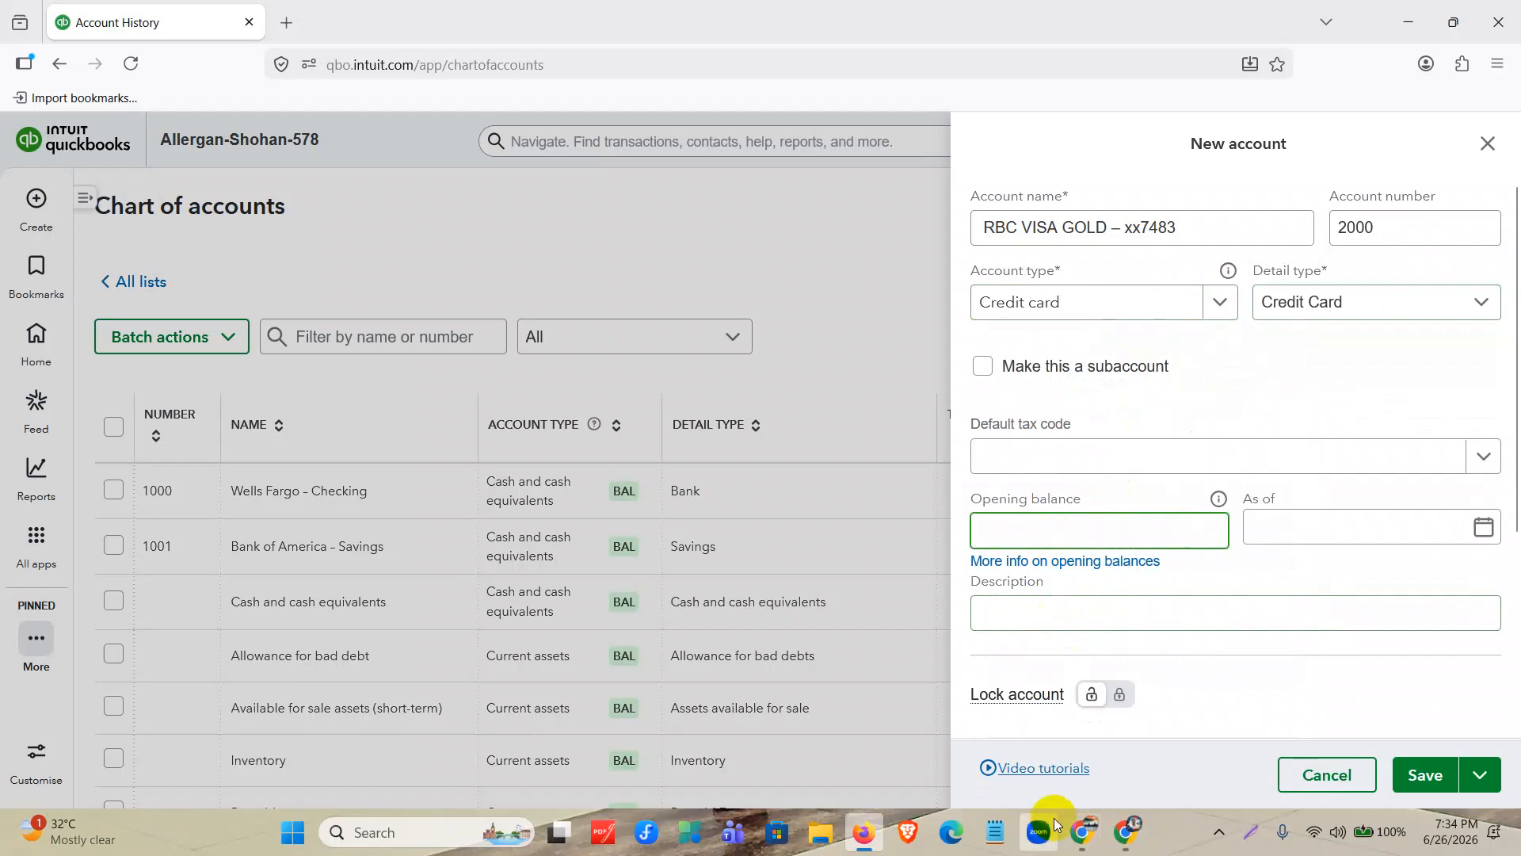
click(862, 830)
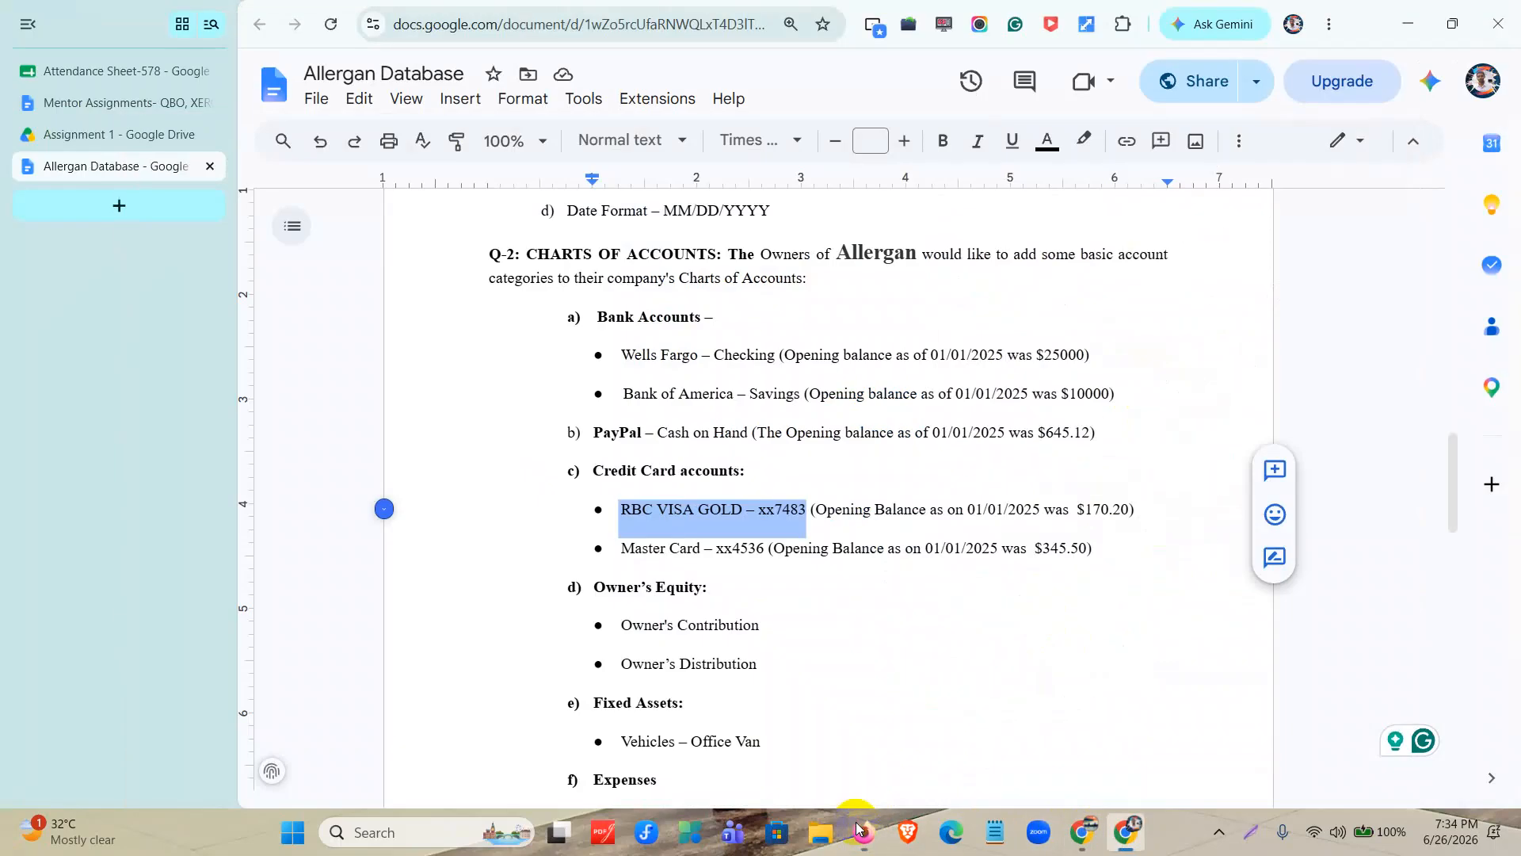
click(861, 830)
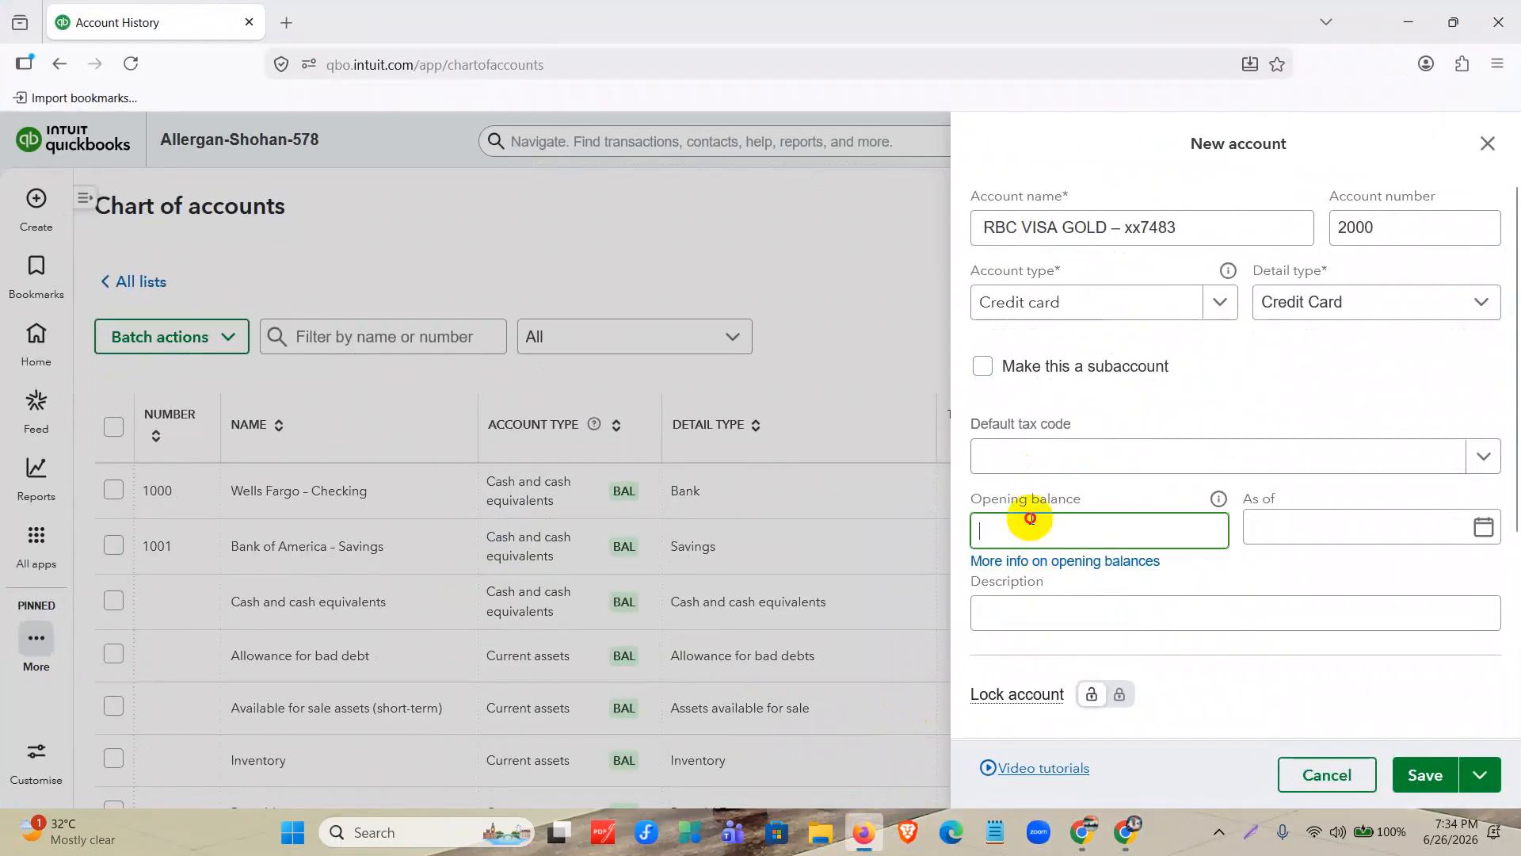
text(170.29)
key(BackSpace)
text(0)
Date the RBC VISA GOLD opening balance 01/01/2025, save the account and check its entry in the chart of accounts.
click(1284, 531)
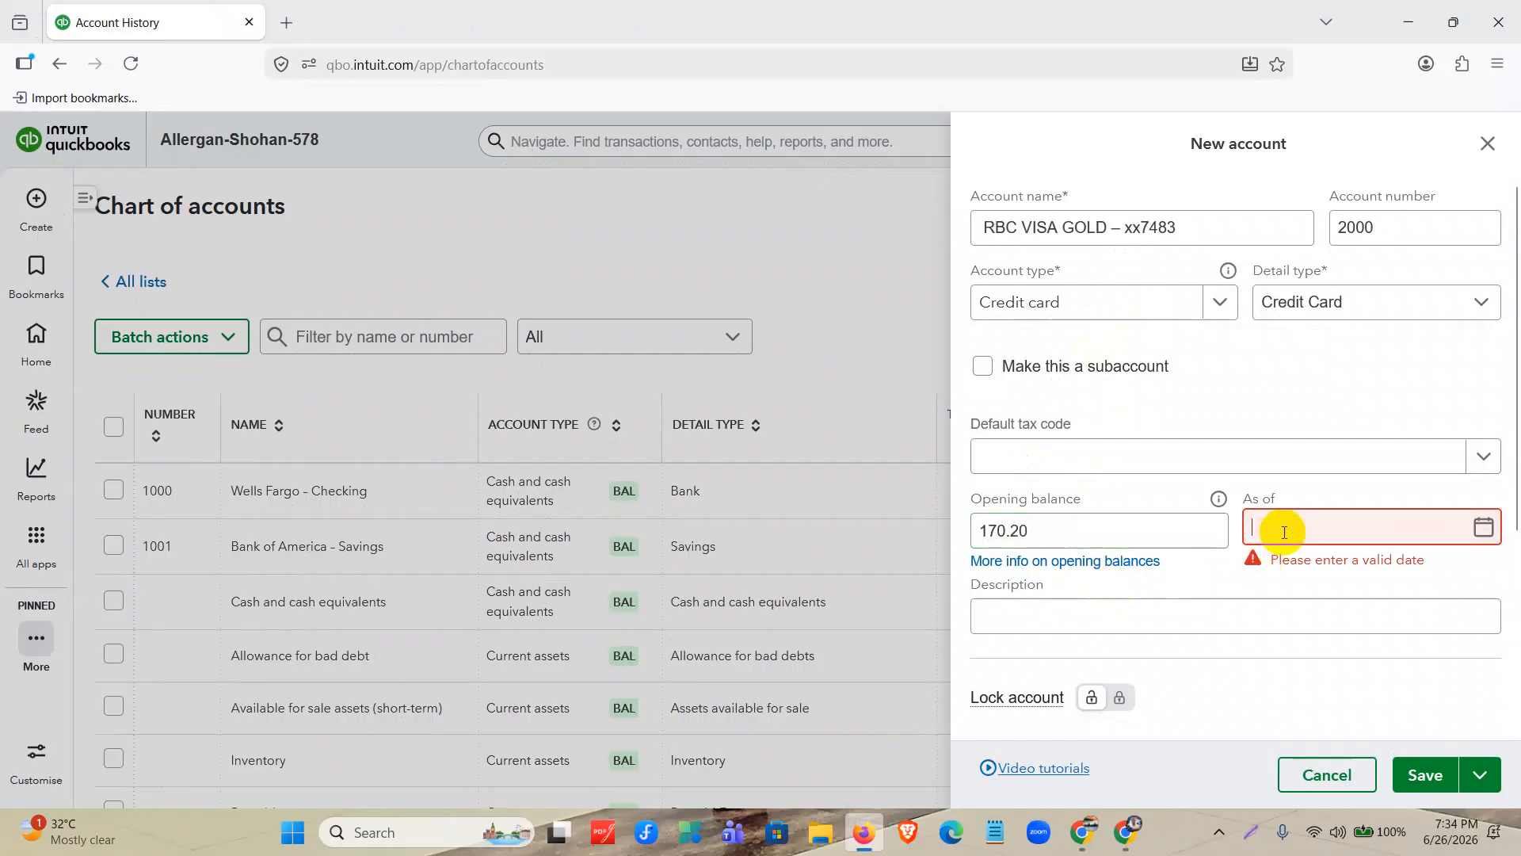
text(01012025)
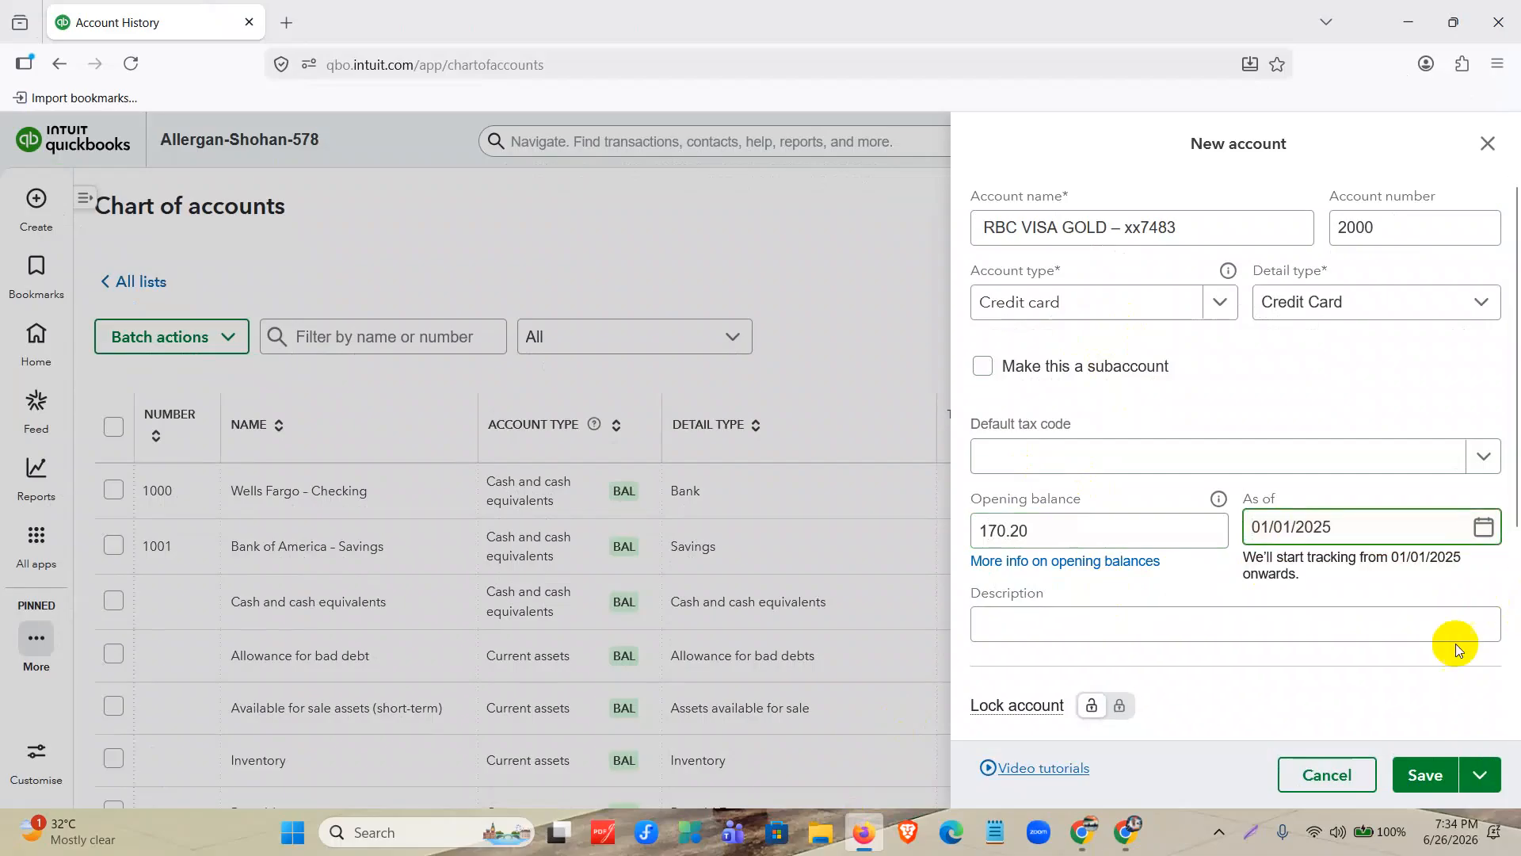
click(1430, 776)
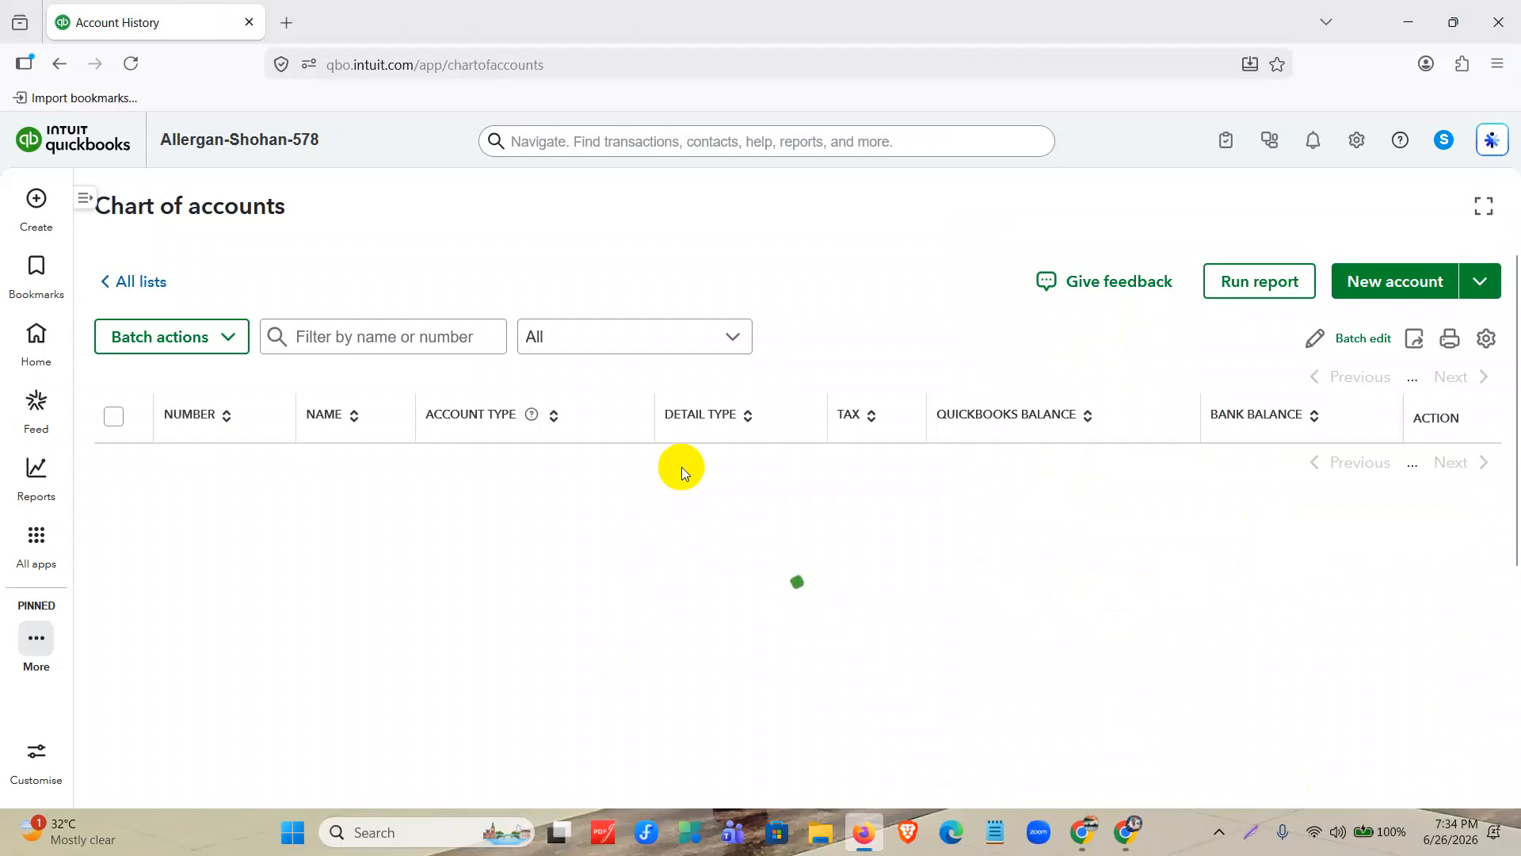
scroll(442, 486, down, 10)
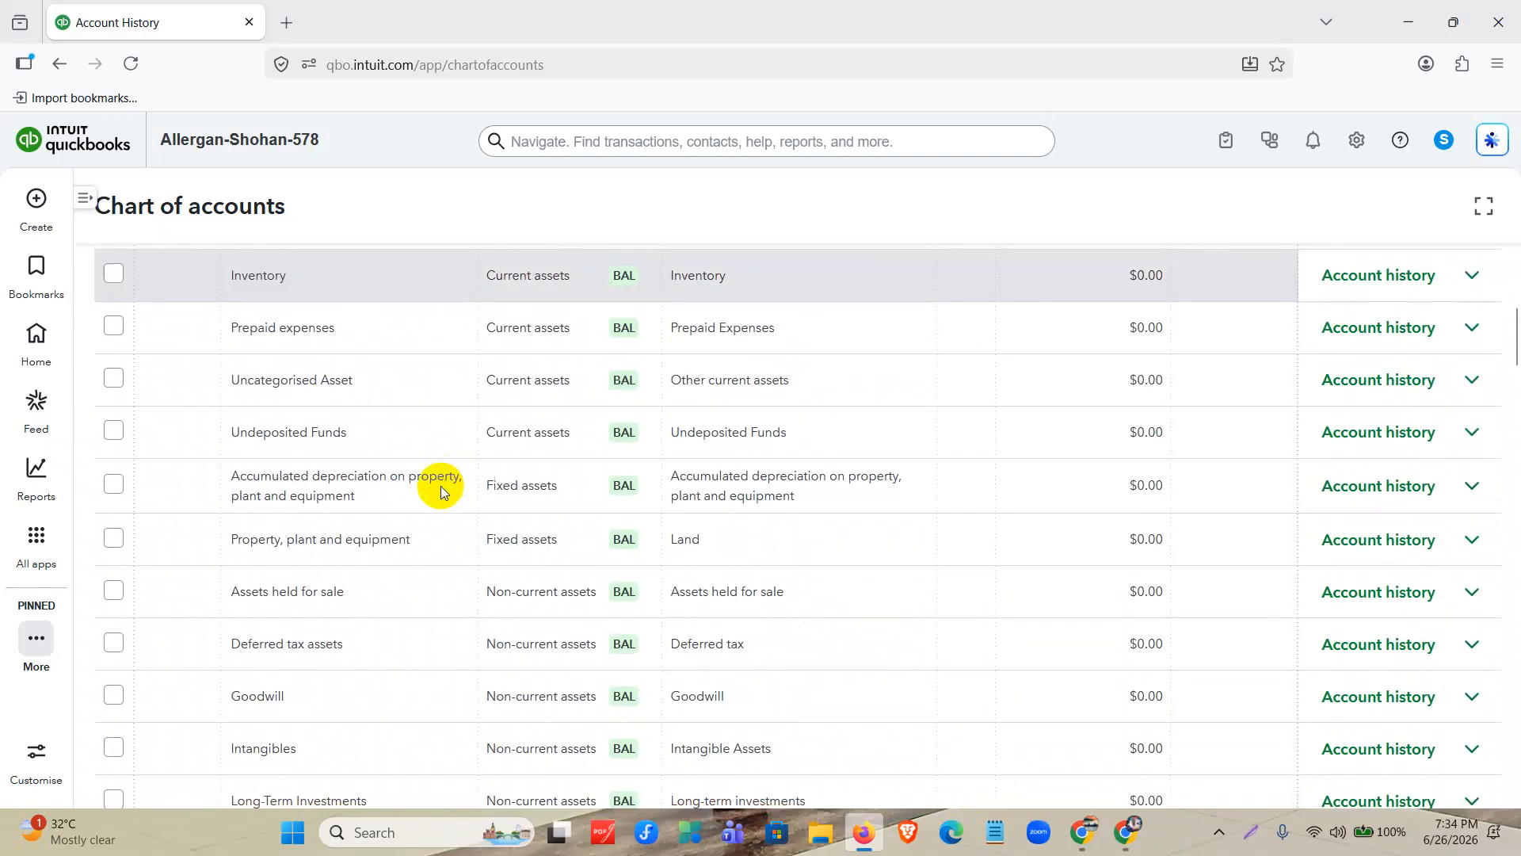
scroll(367, 517, down, 1)
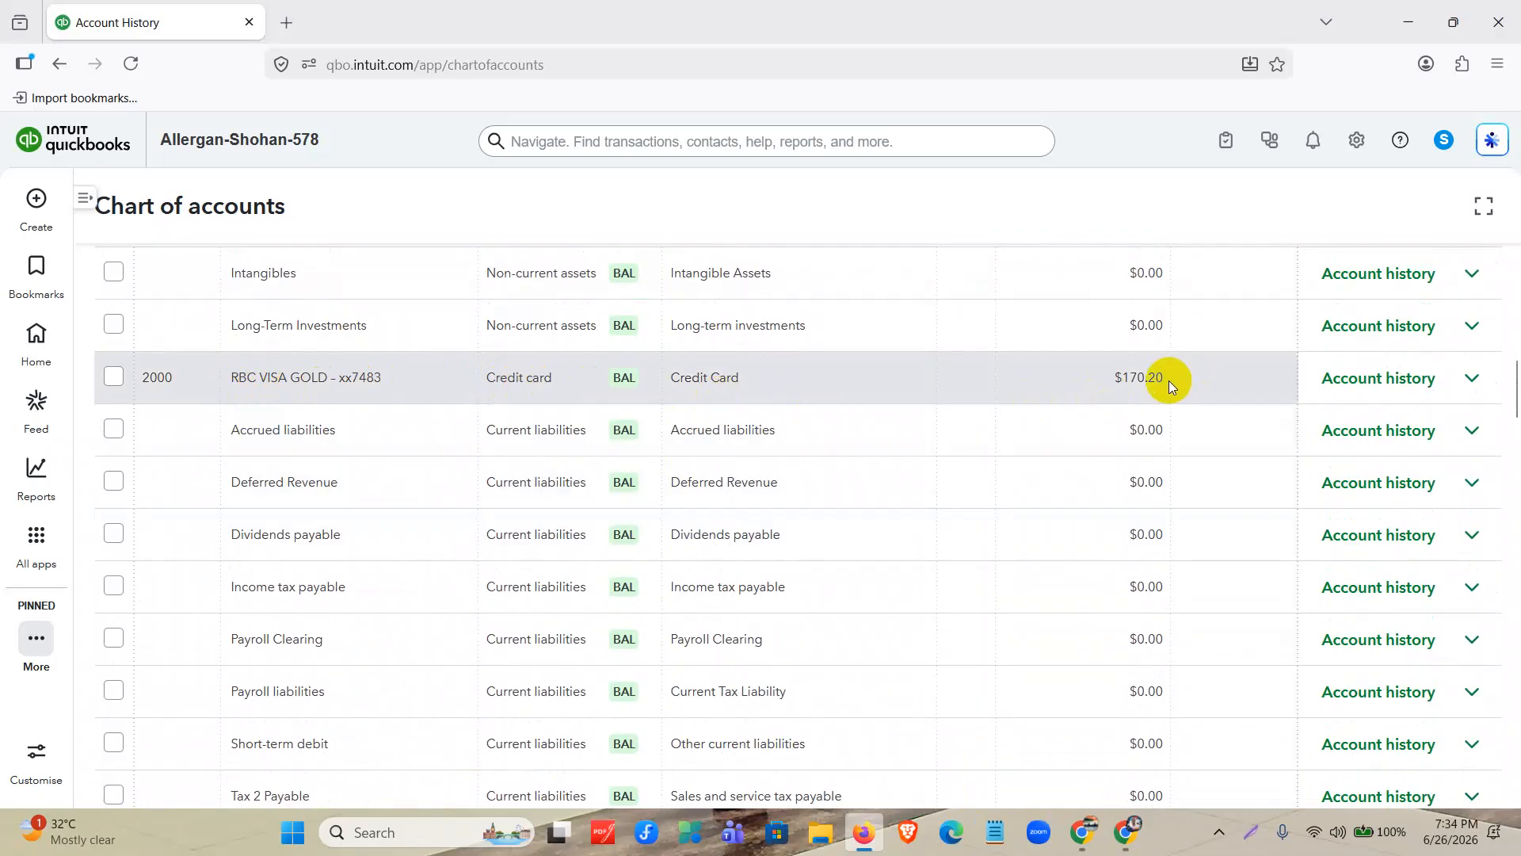
Switch to the Allergan Database document and copy "Payroll Expenses" from the end of its Expenses list.
click(861, 845)
scroll(634, 527, down, 4)
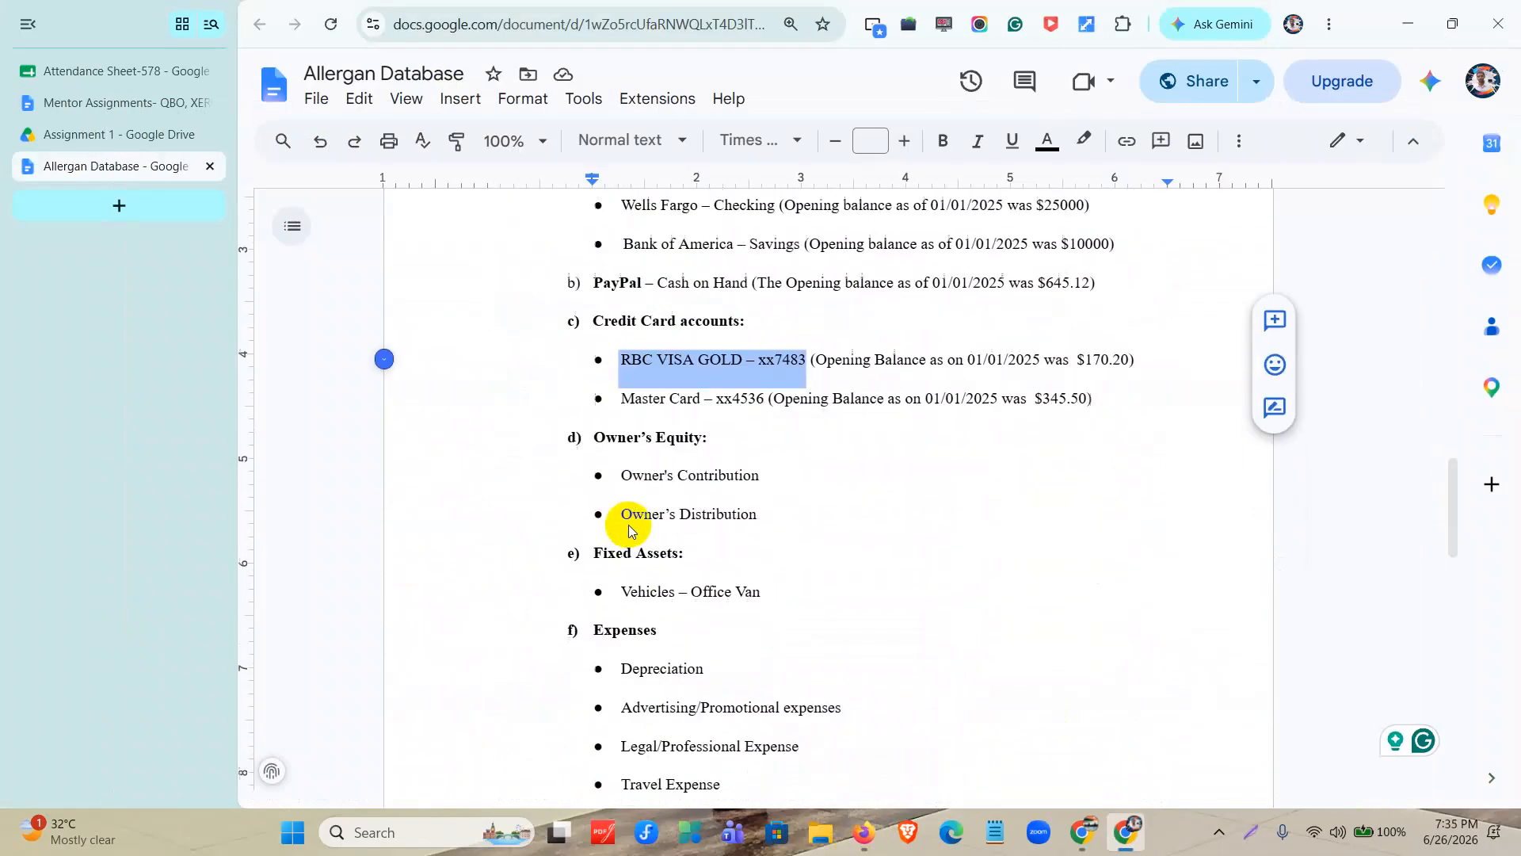
scroll(695, 448, down, 1)
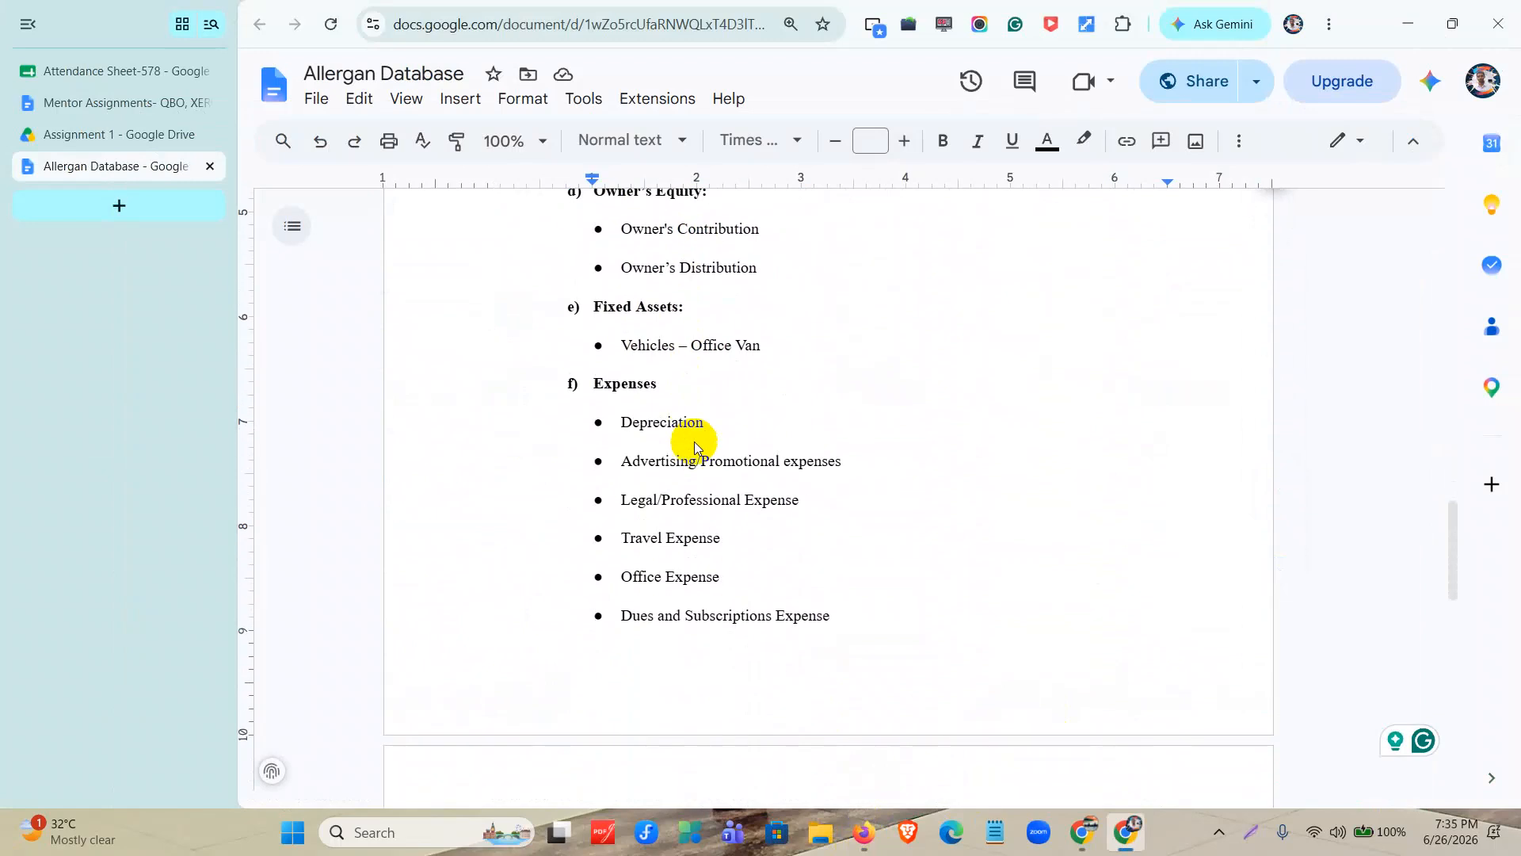
scroll(695, 448, down, 5)
drag(620, 501, 743, 505)
key(ctrl+c)
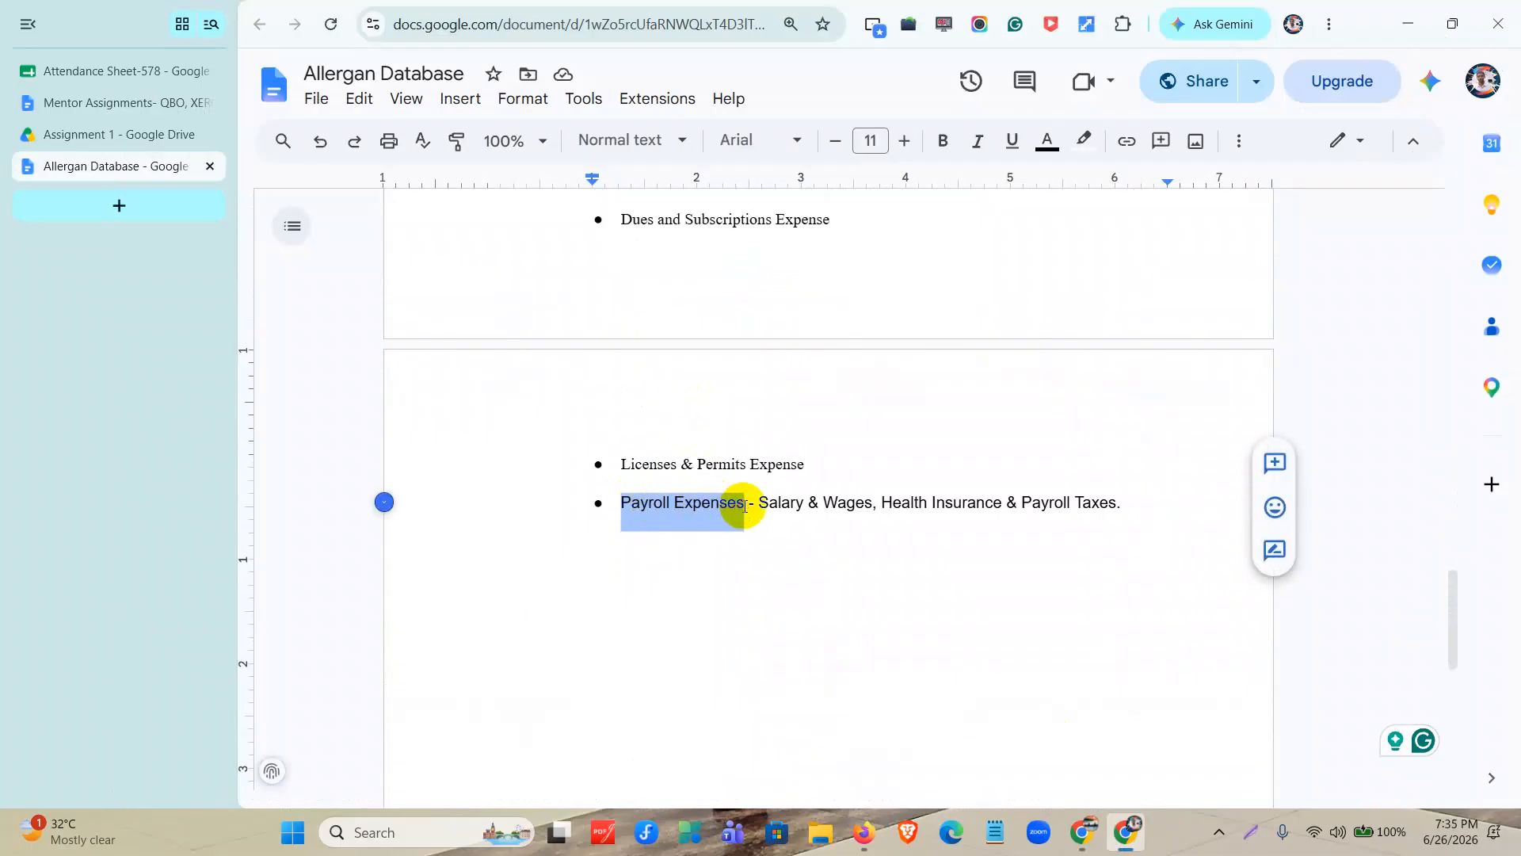
Return to QuickBooks, filter the chart of accounts by "Payroll Expenses" and open that account for editing.
click(863, 832)
scroll(966, 658, up, 10)
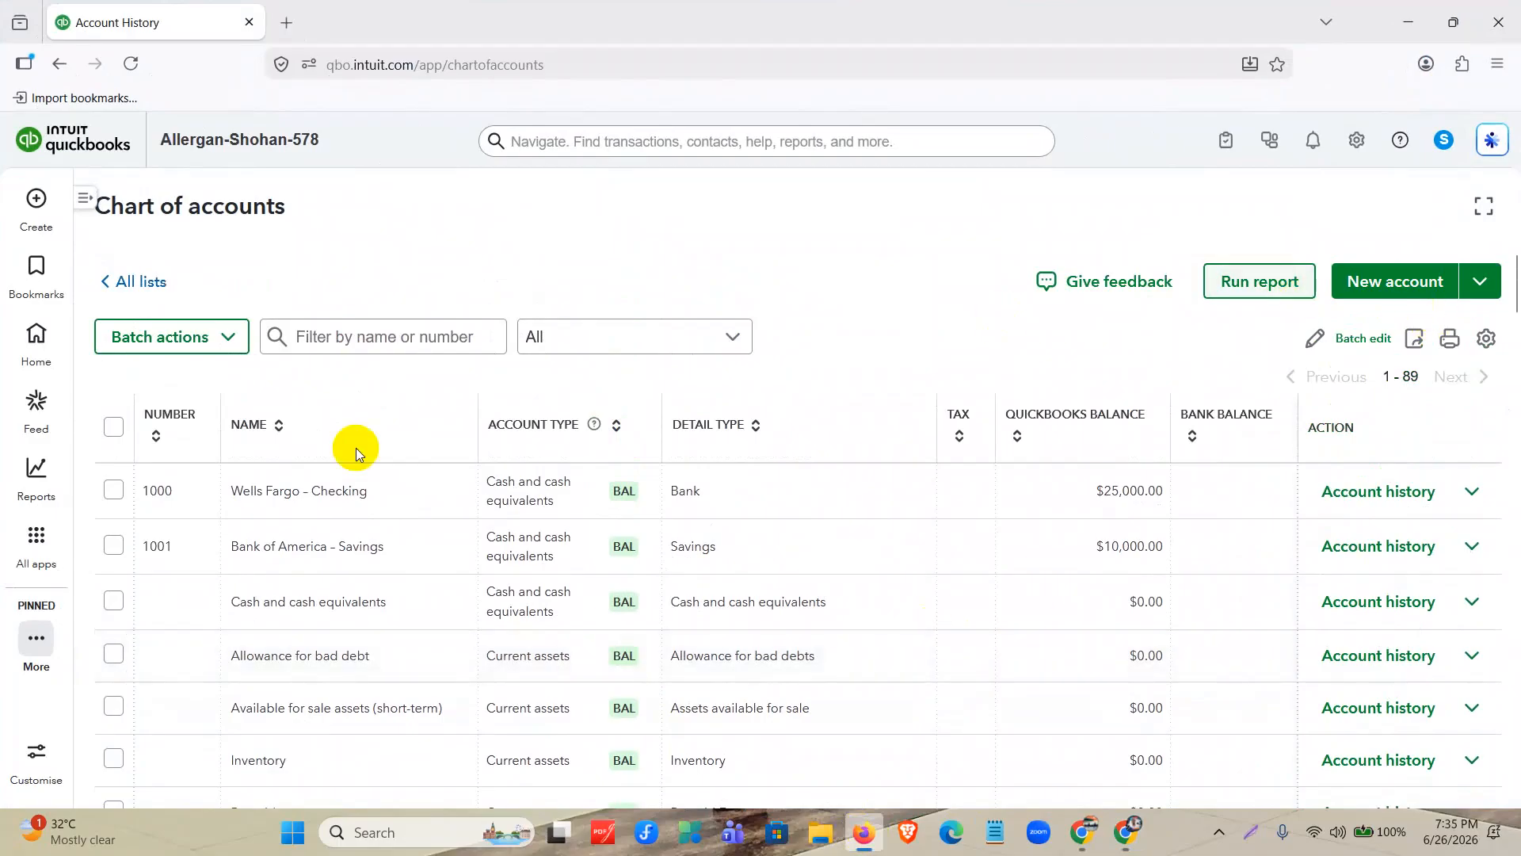
click(403, 340)
key(ctrl+v)
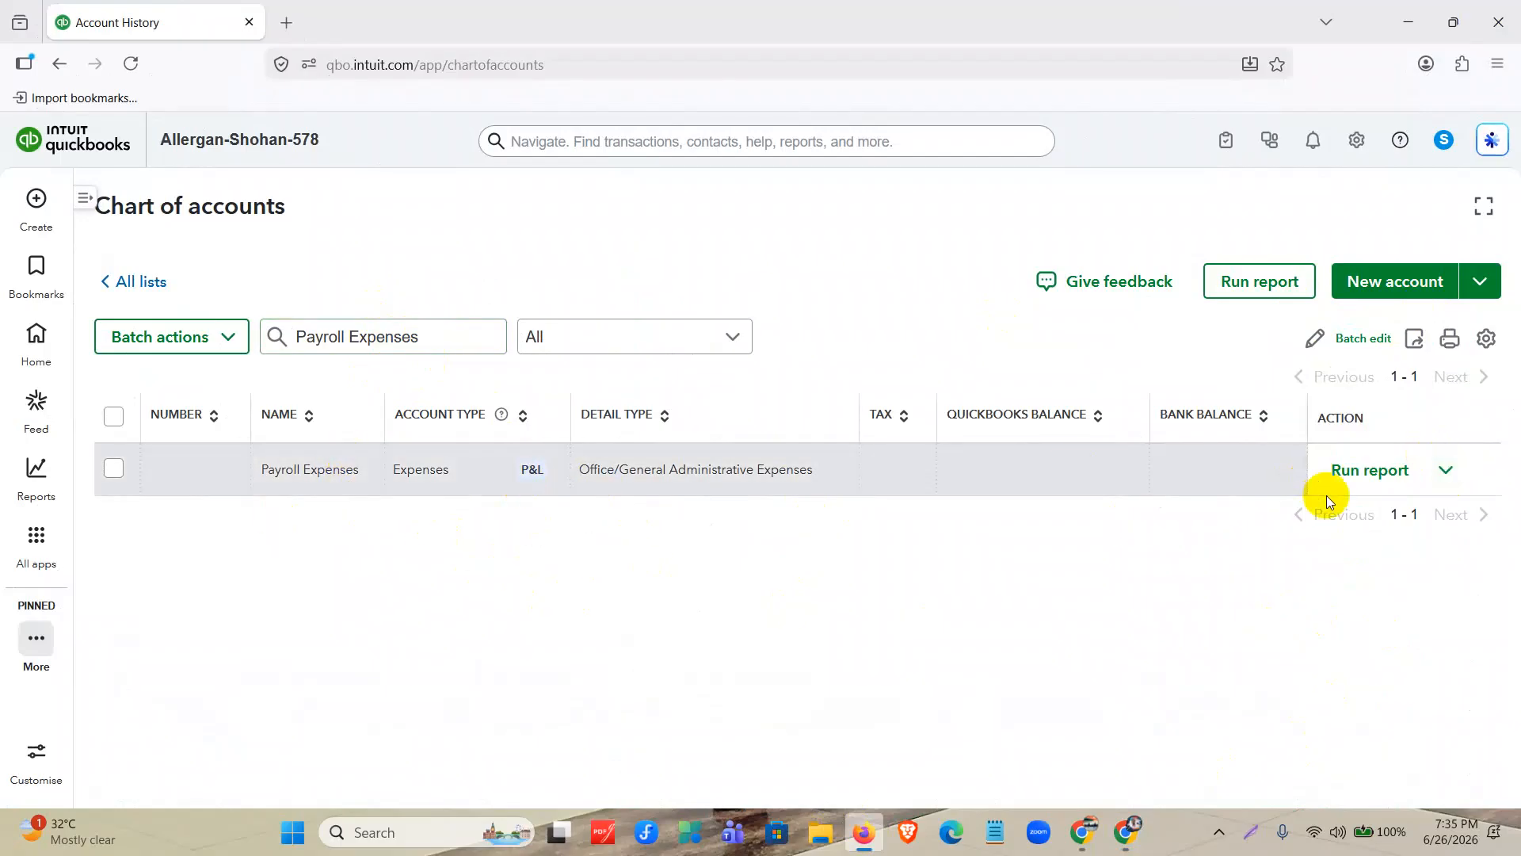
click(1444, 470)
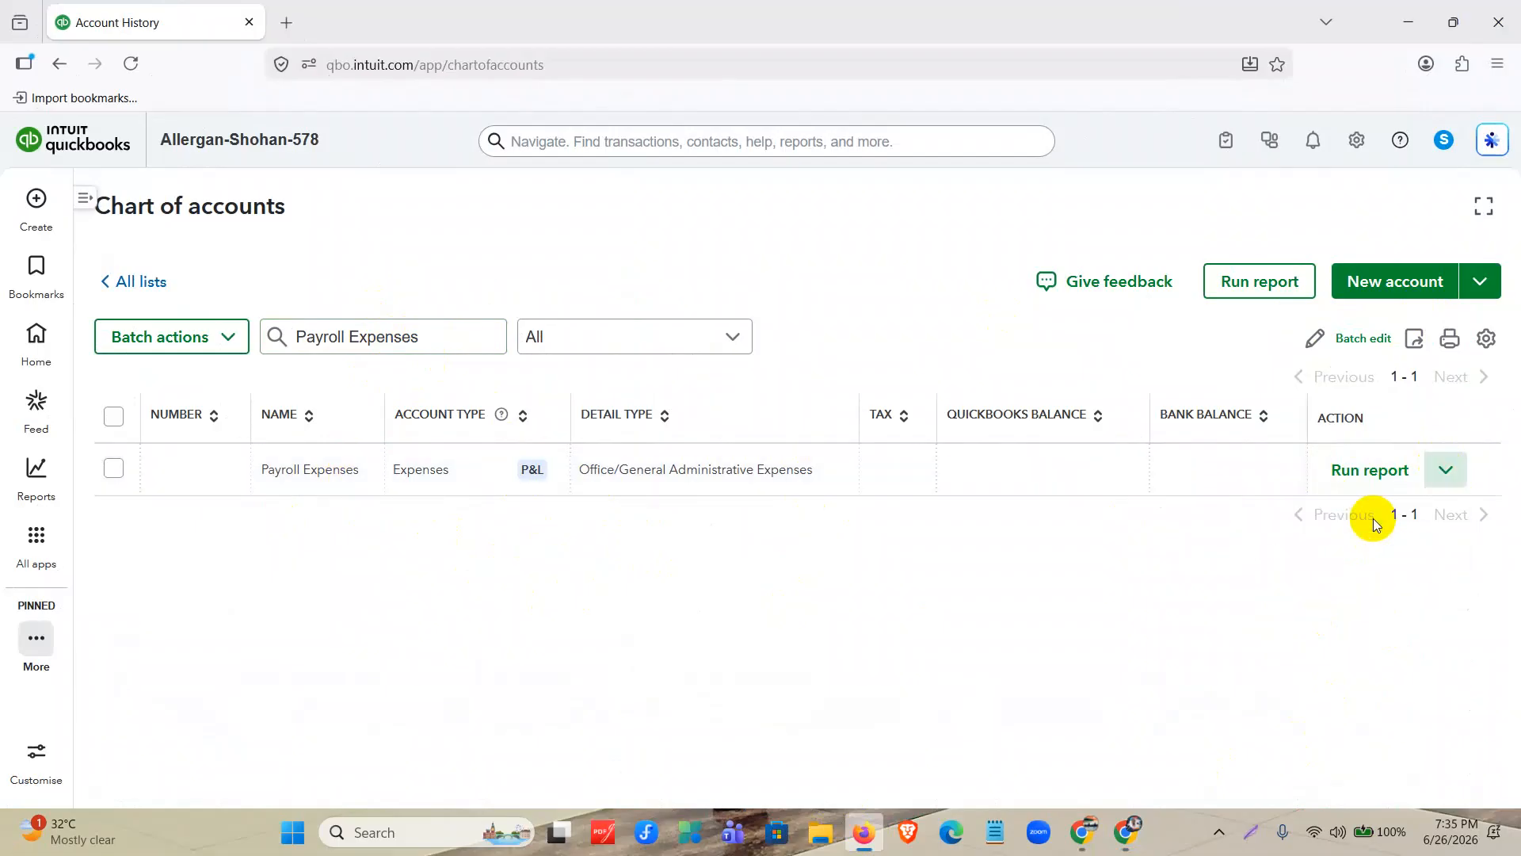
click(1372, 518)
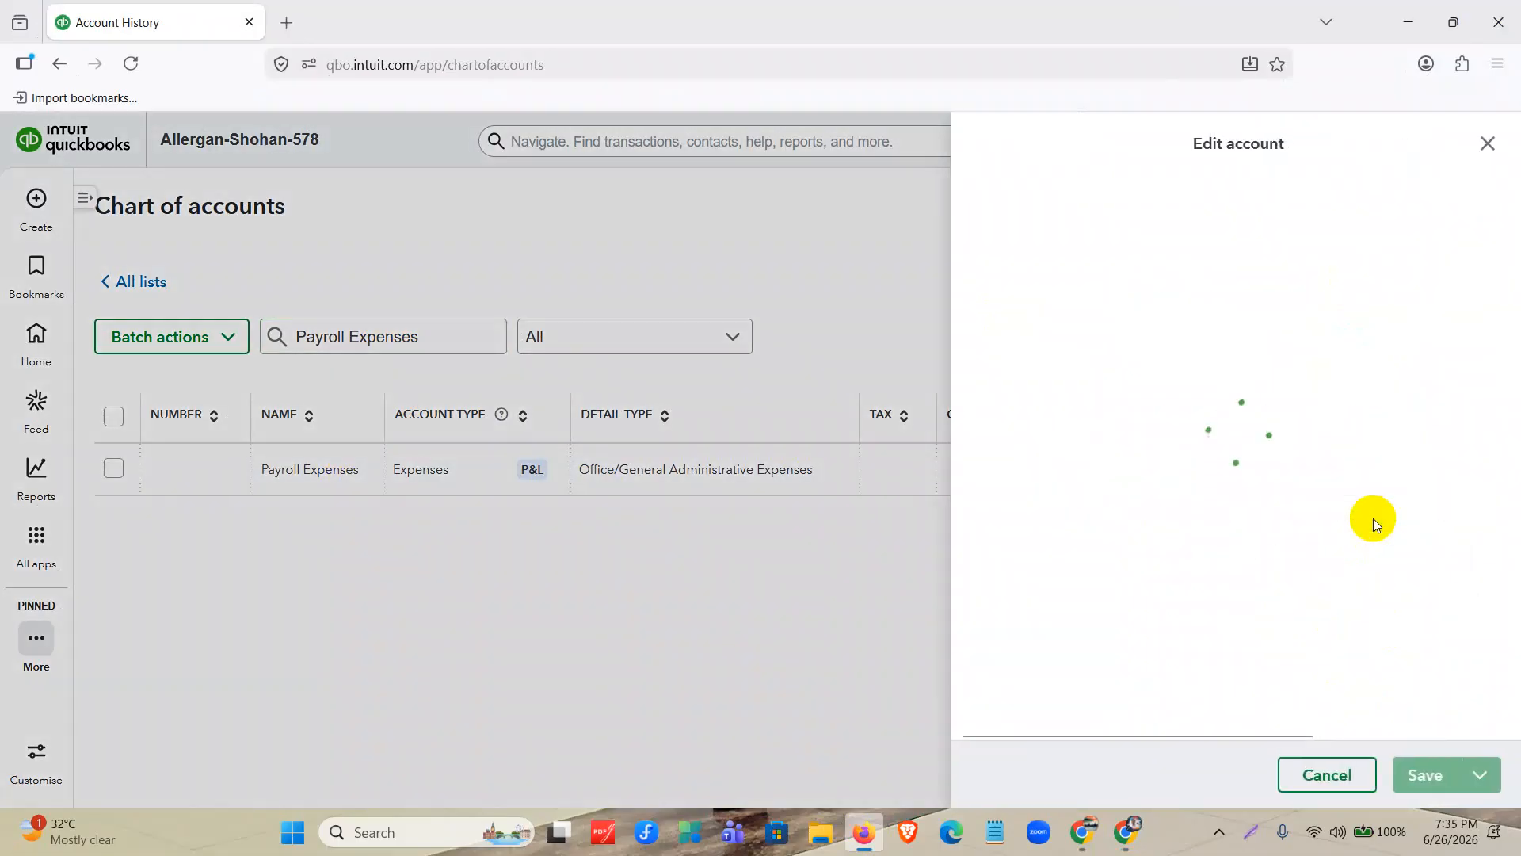
Assign number 5000 to the Payroll Expenses account and save it.
click(1355, 228)
text(5000)
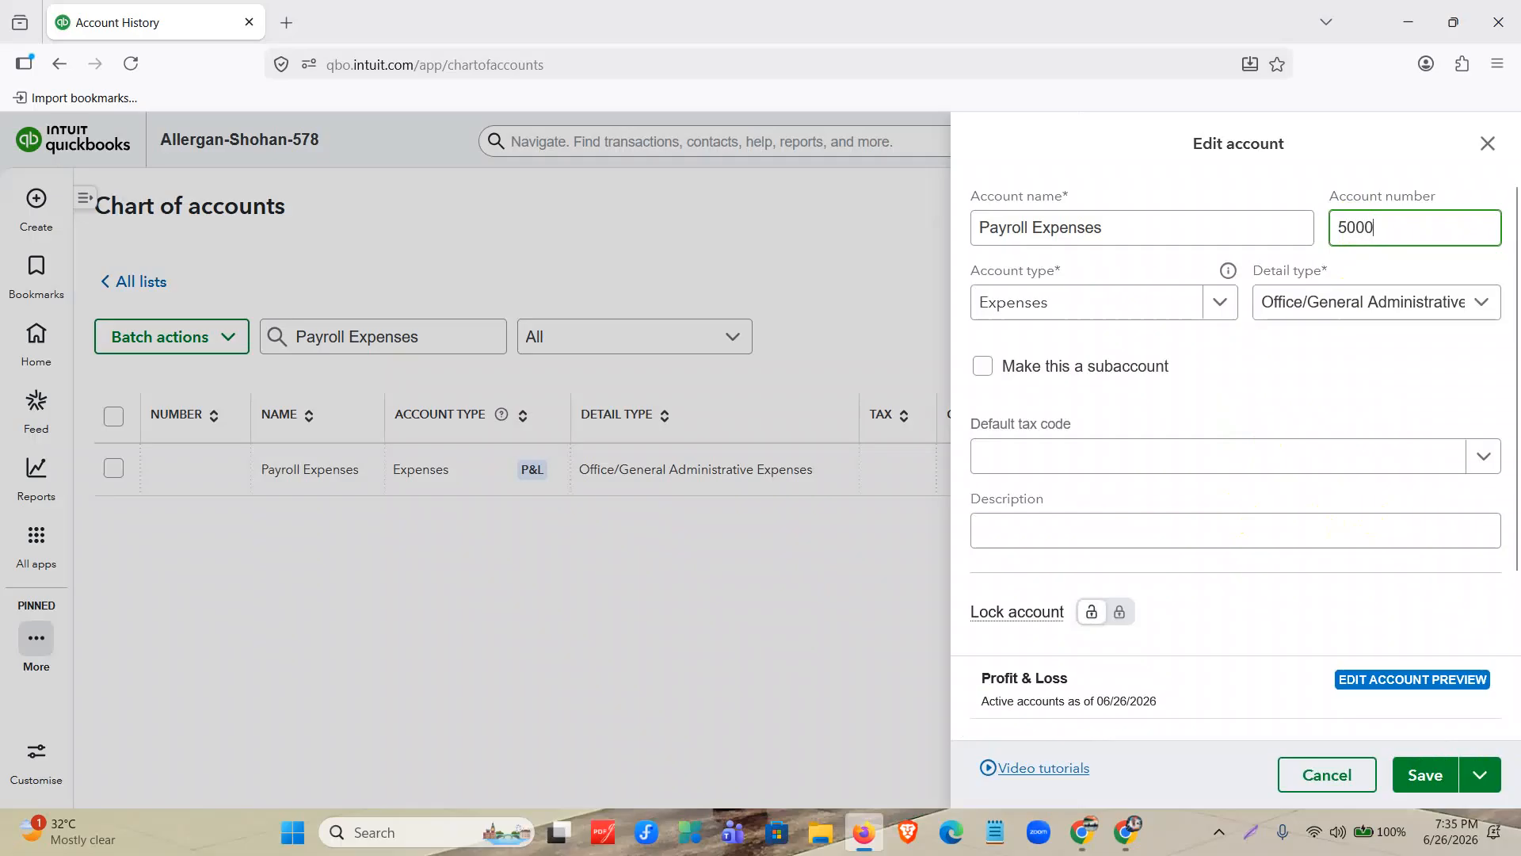
click(1397, 358)
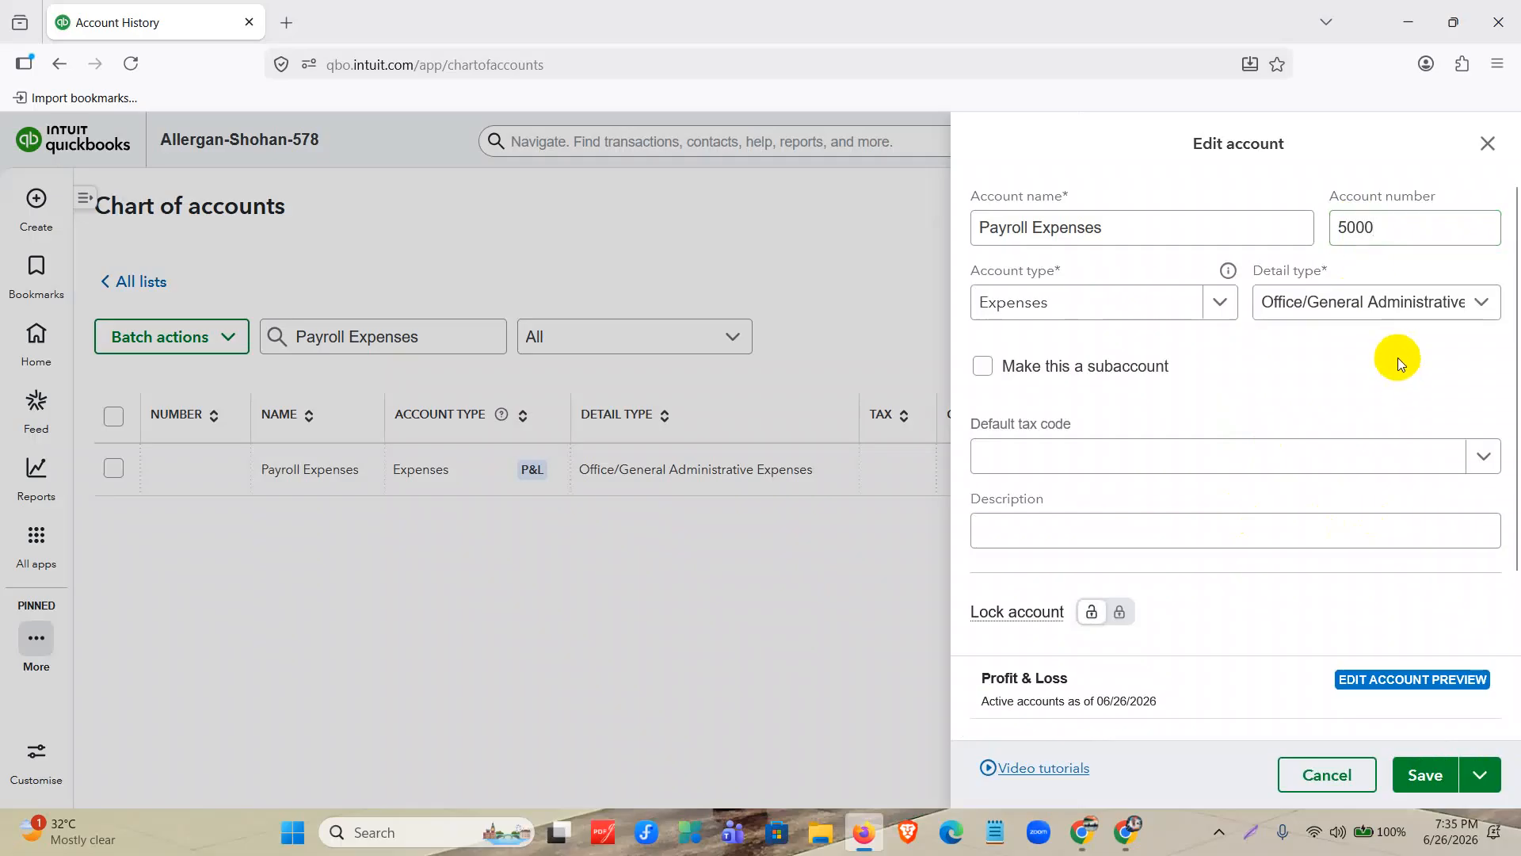
click(1418, 776)
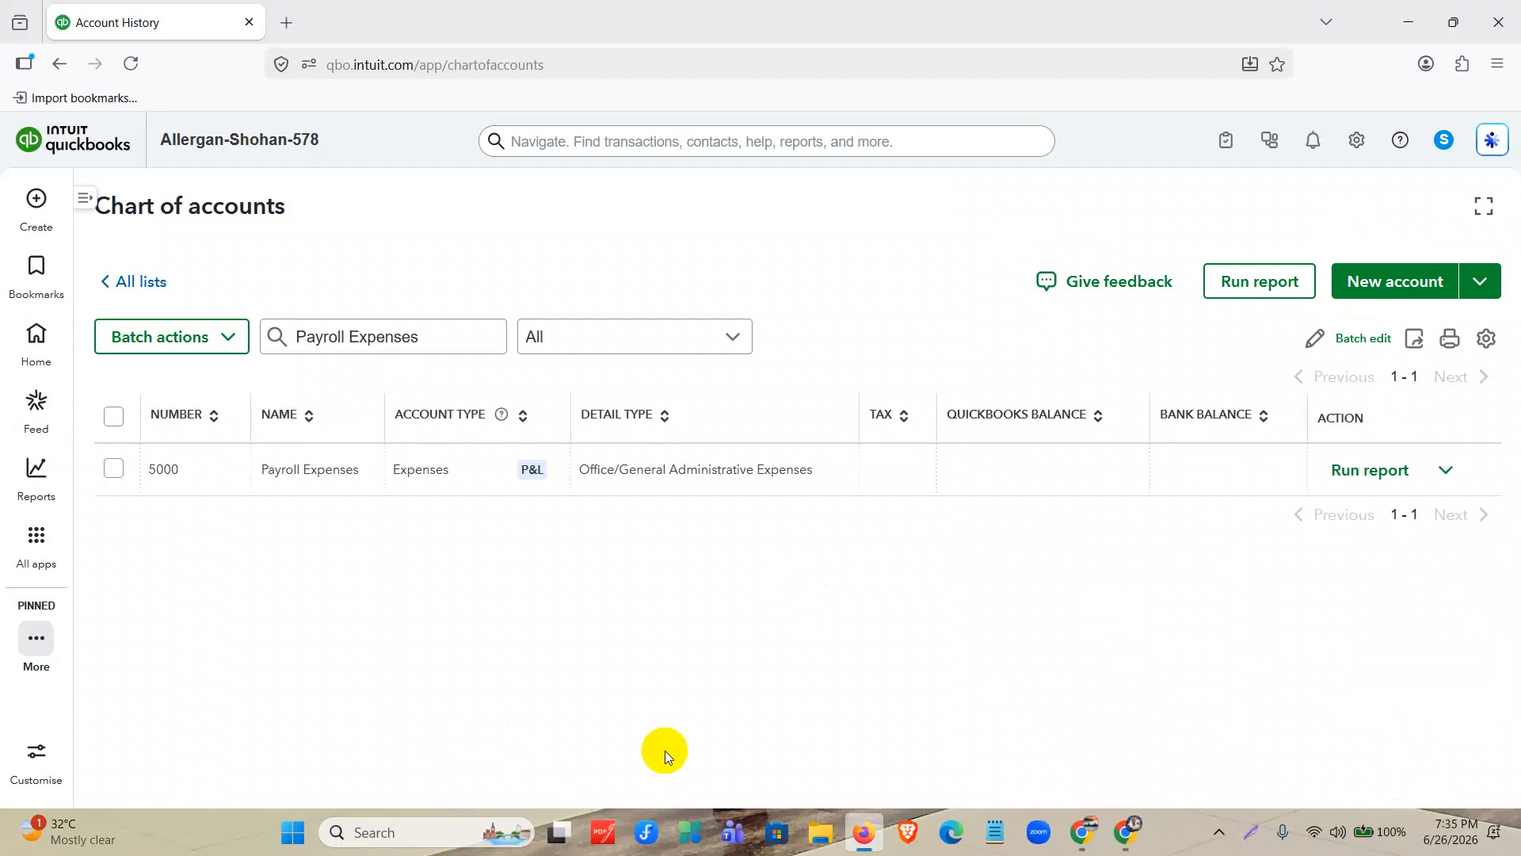
Switch to the Allergan Database document and copy "Health Insurance" from the Payroll Expenses bullet.
key(alt+Tab)
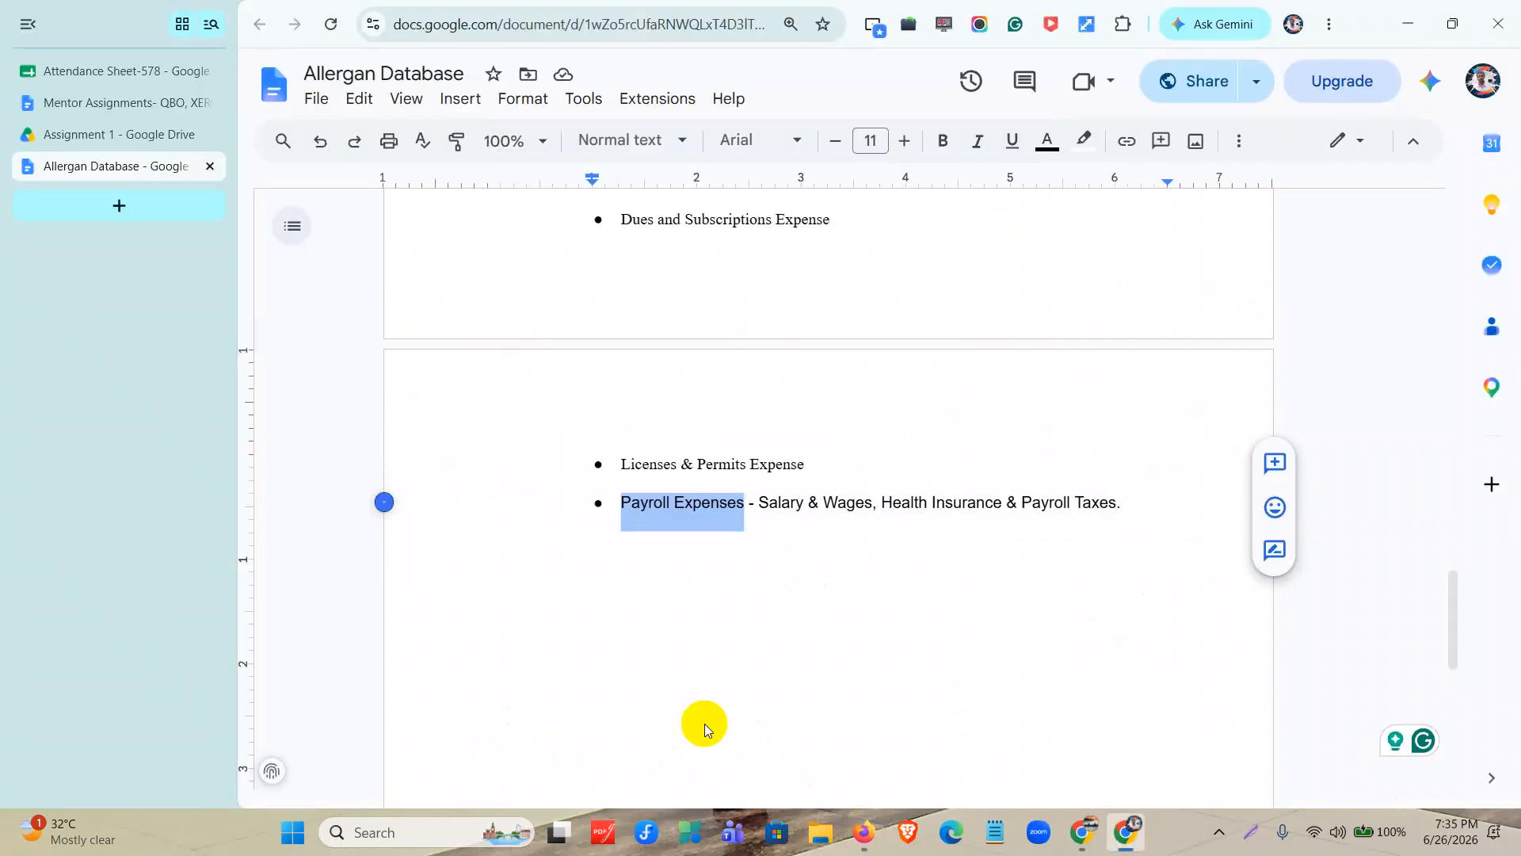
click(675, 515)
drag(760, 514, 1117, 518)
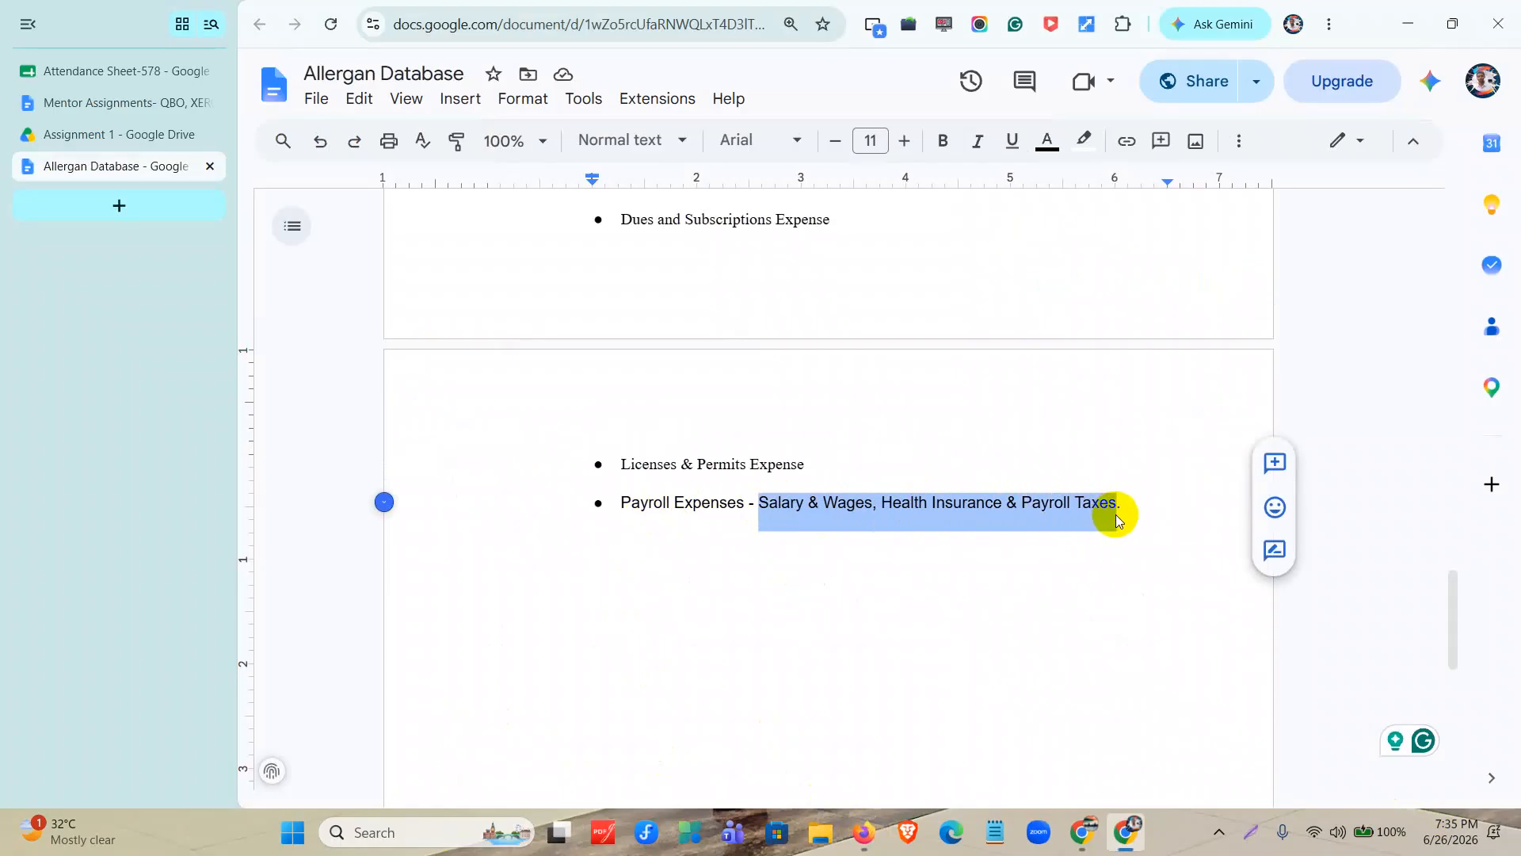
drag(878, 514, 1030, 522)
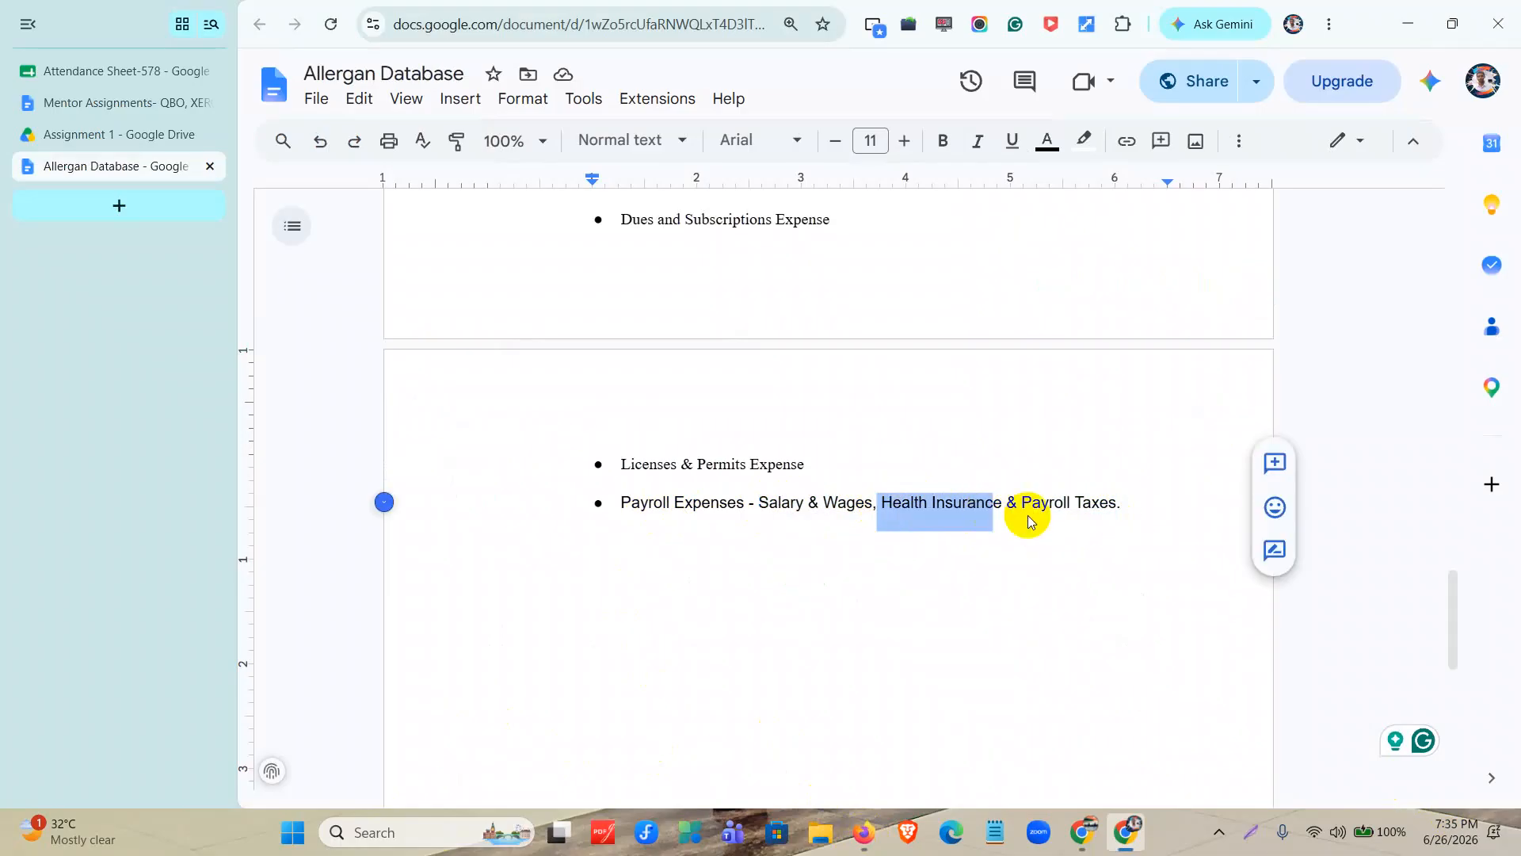
click(1002, 508)
mouse_move(993, 511)
mouse_down()
mouse_move(877, 504)
mouse_move(1001, 519)
mouse_up()
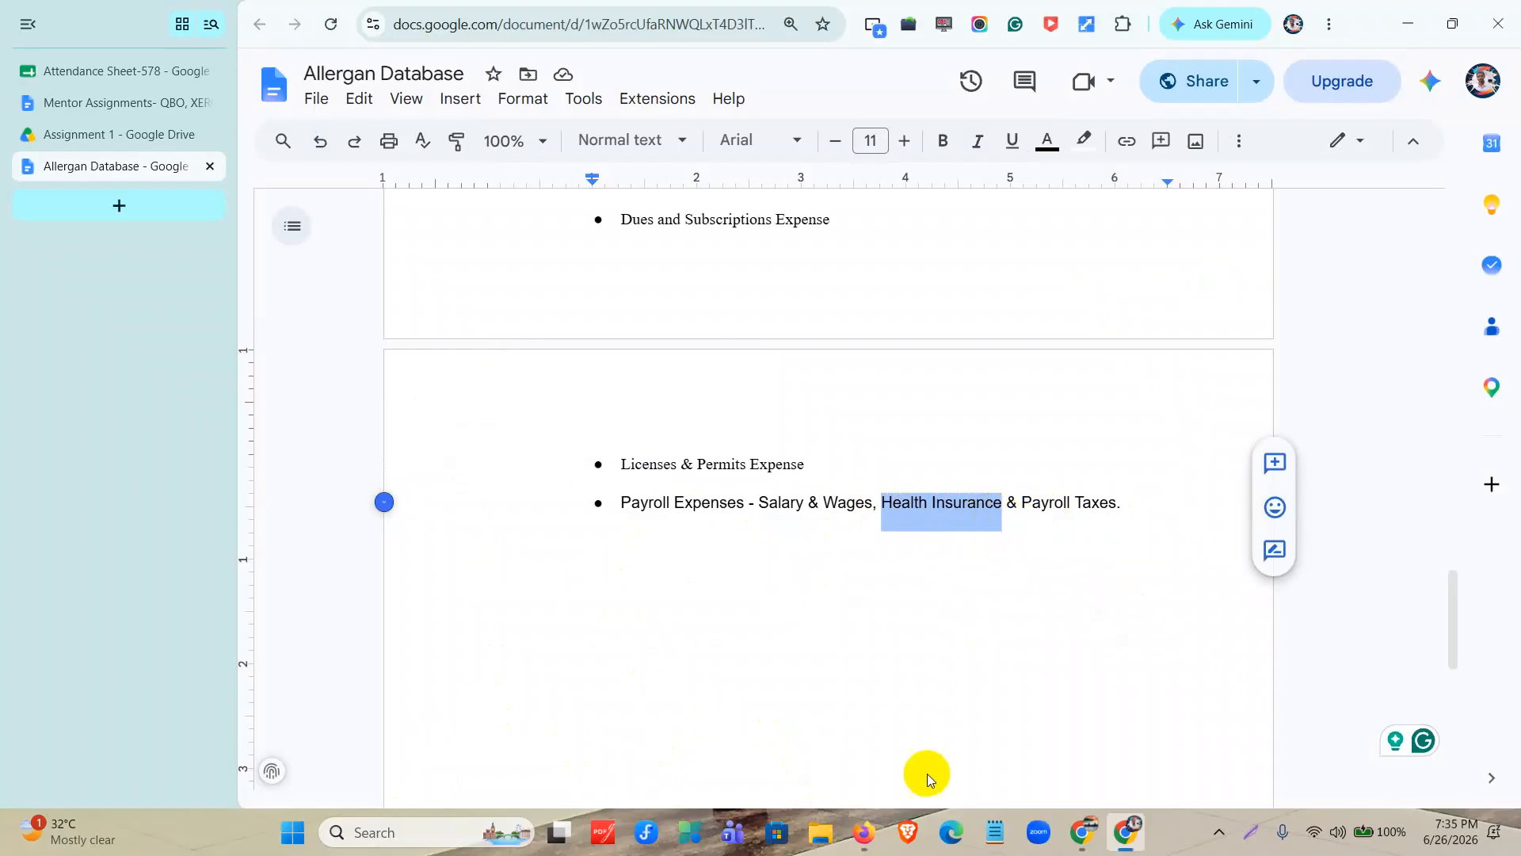
Return to QuickBooks and start a new account named "Health Insurance" with number 5001.
click(867, 832)
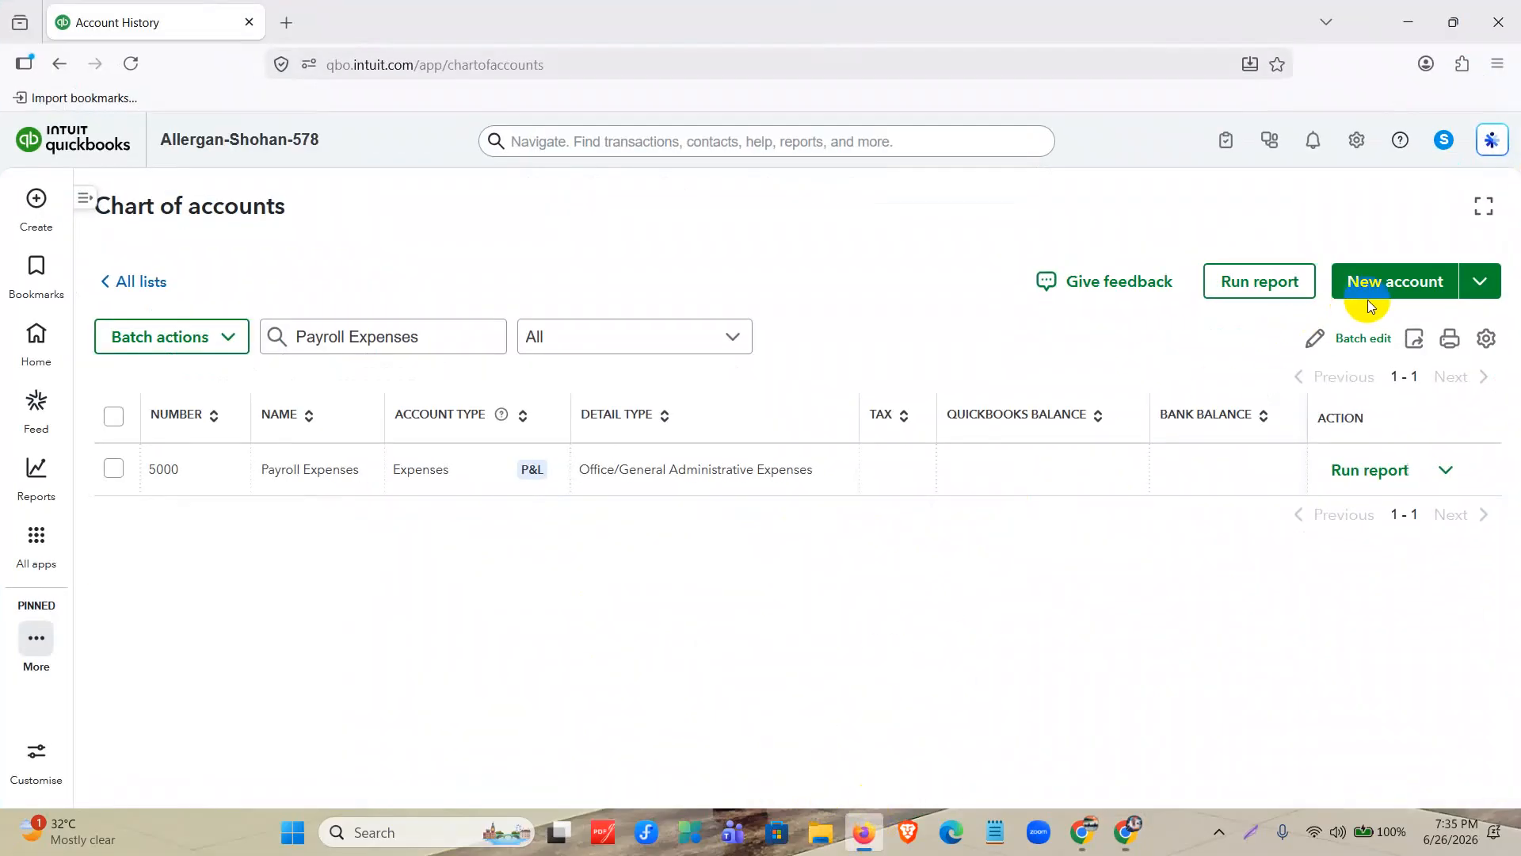
click(1394, 293)
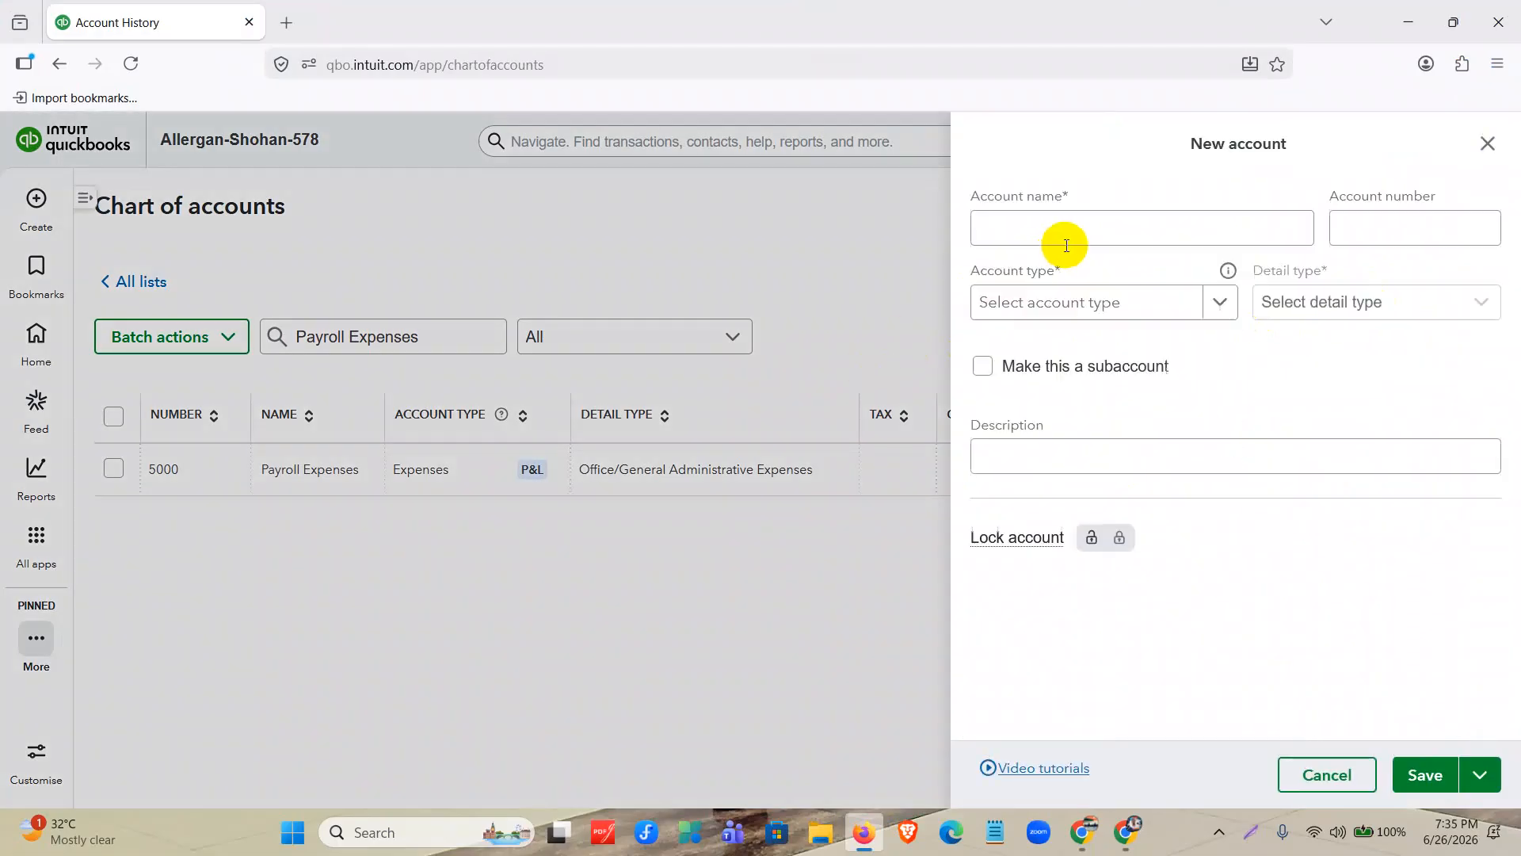
click(1051, 230)
text(Health Insurance)
click(1372, 223)
text(5001)
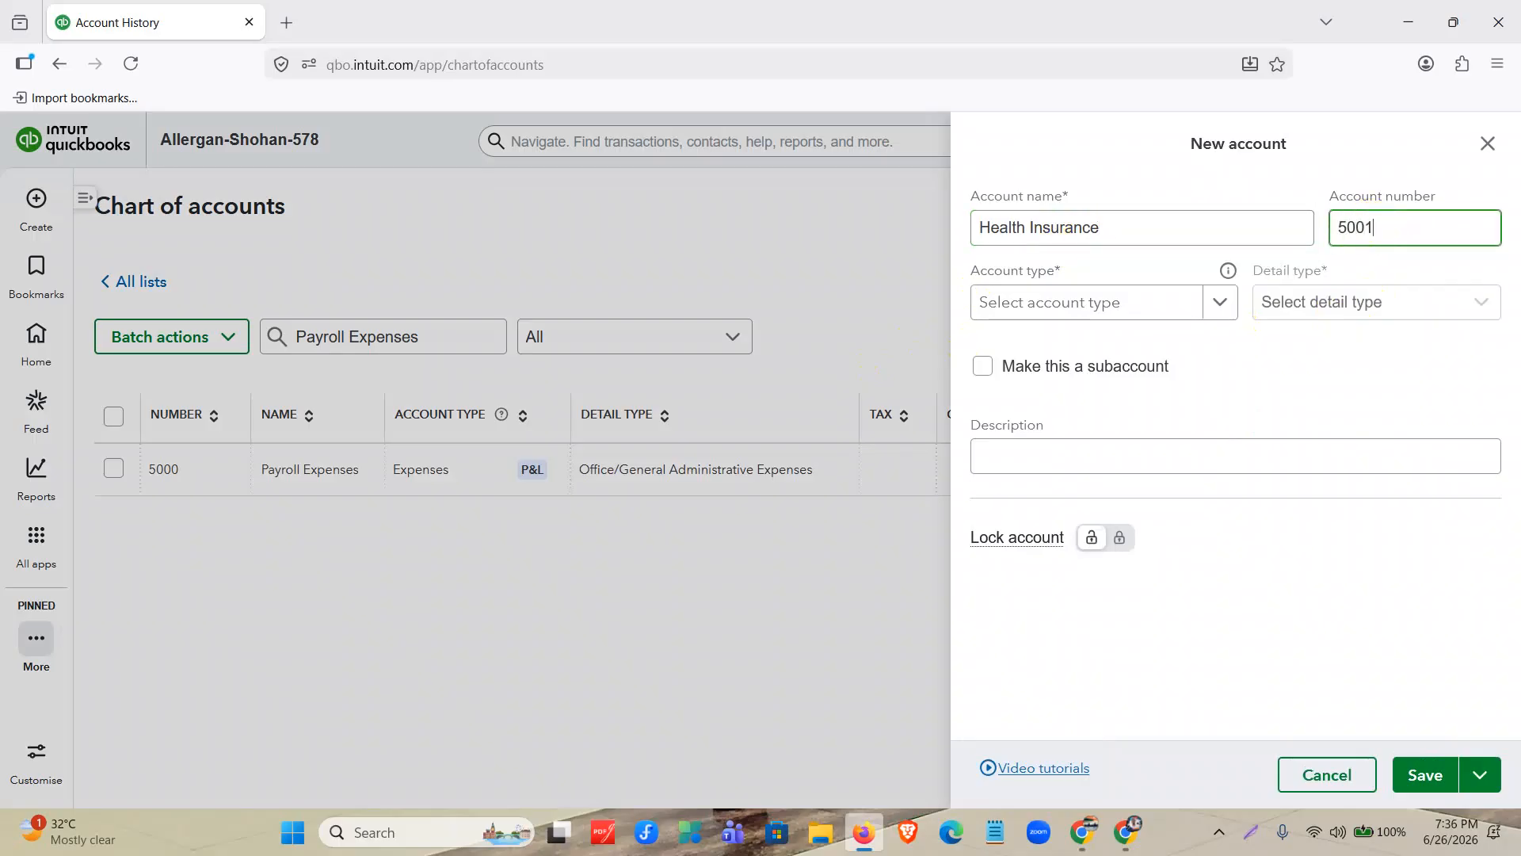
Set the Health Insurance account's type to Expenses and its detail type to Insurance.
click(1186, 302)
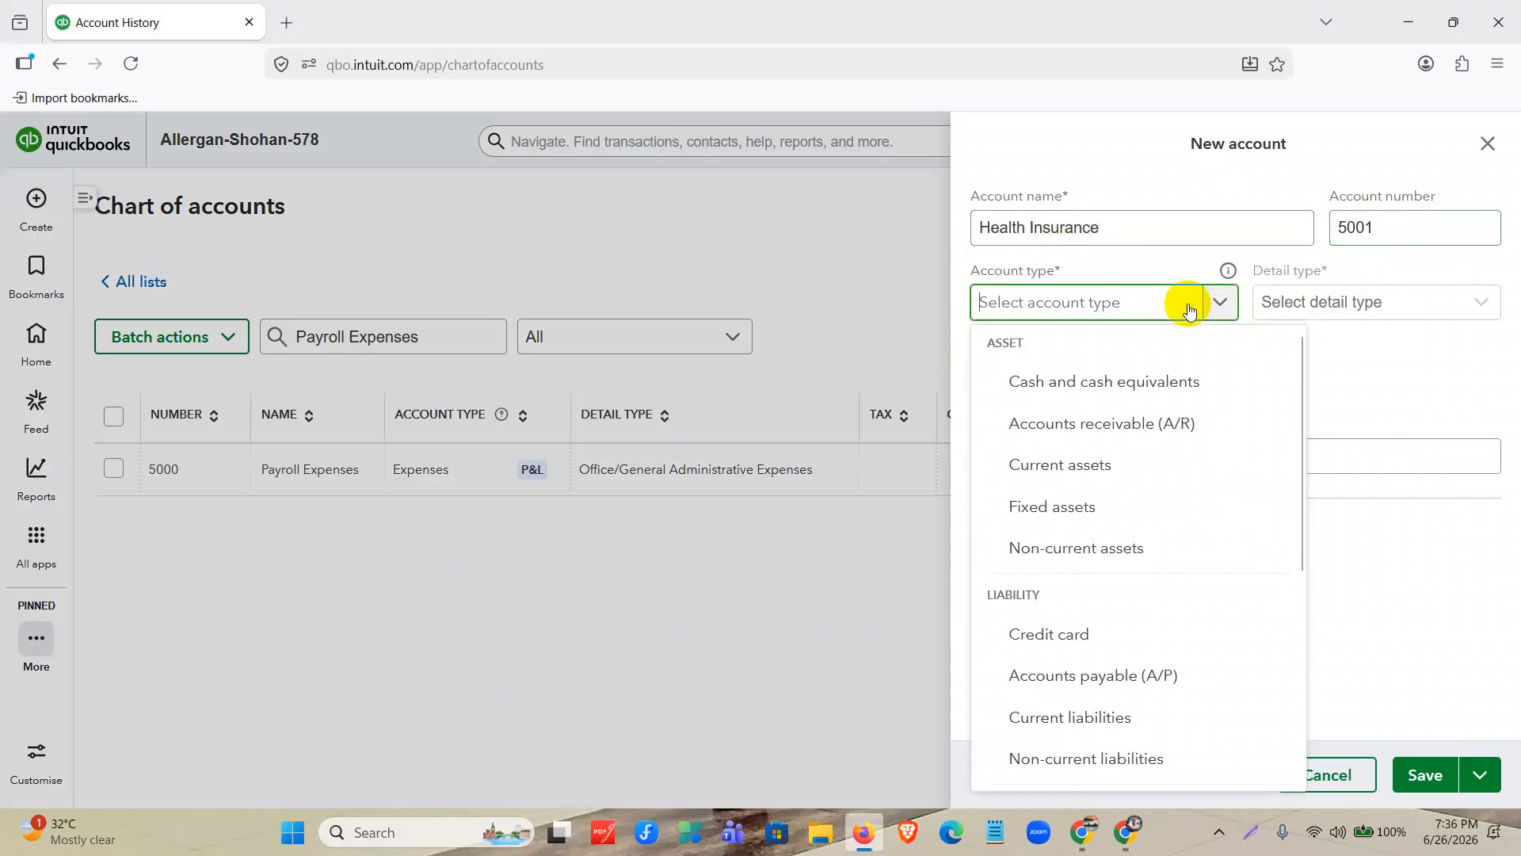
scroll(1116, 462, down, 5)
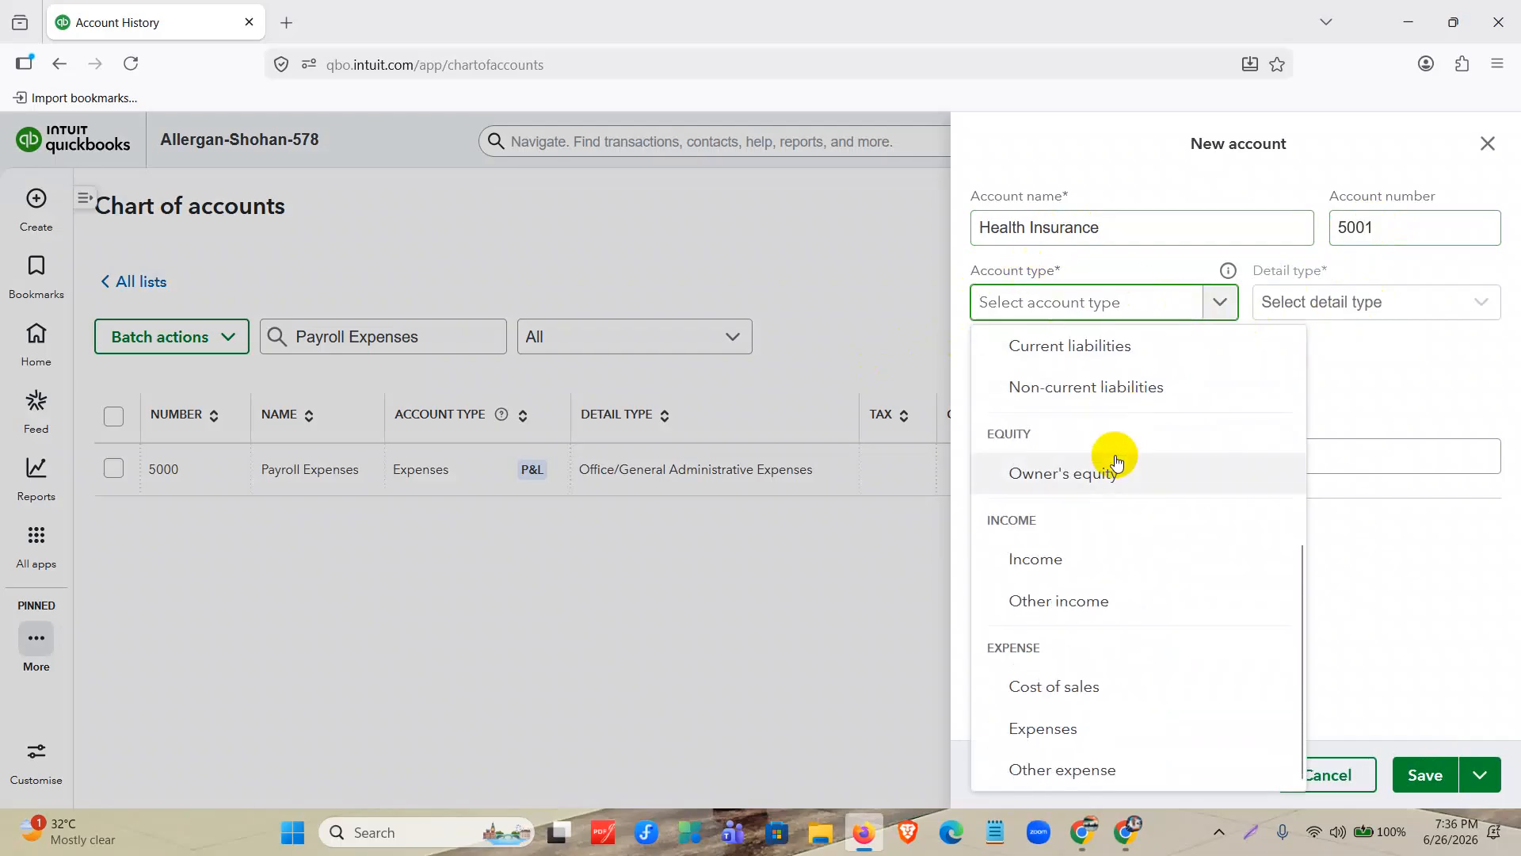
scroll(1116, 462, up, 5)
scroll(1116, 461, down, 5)
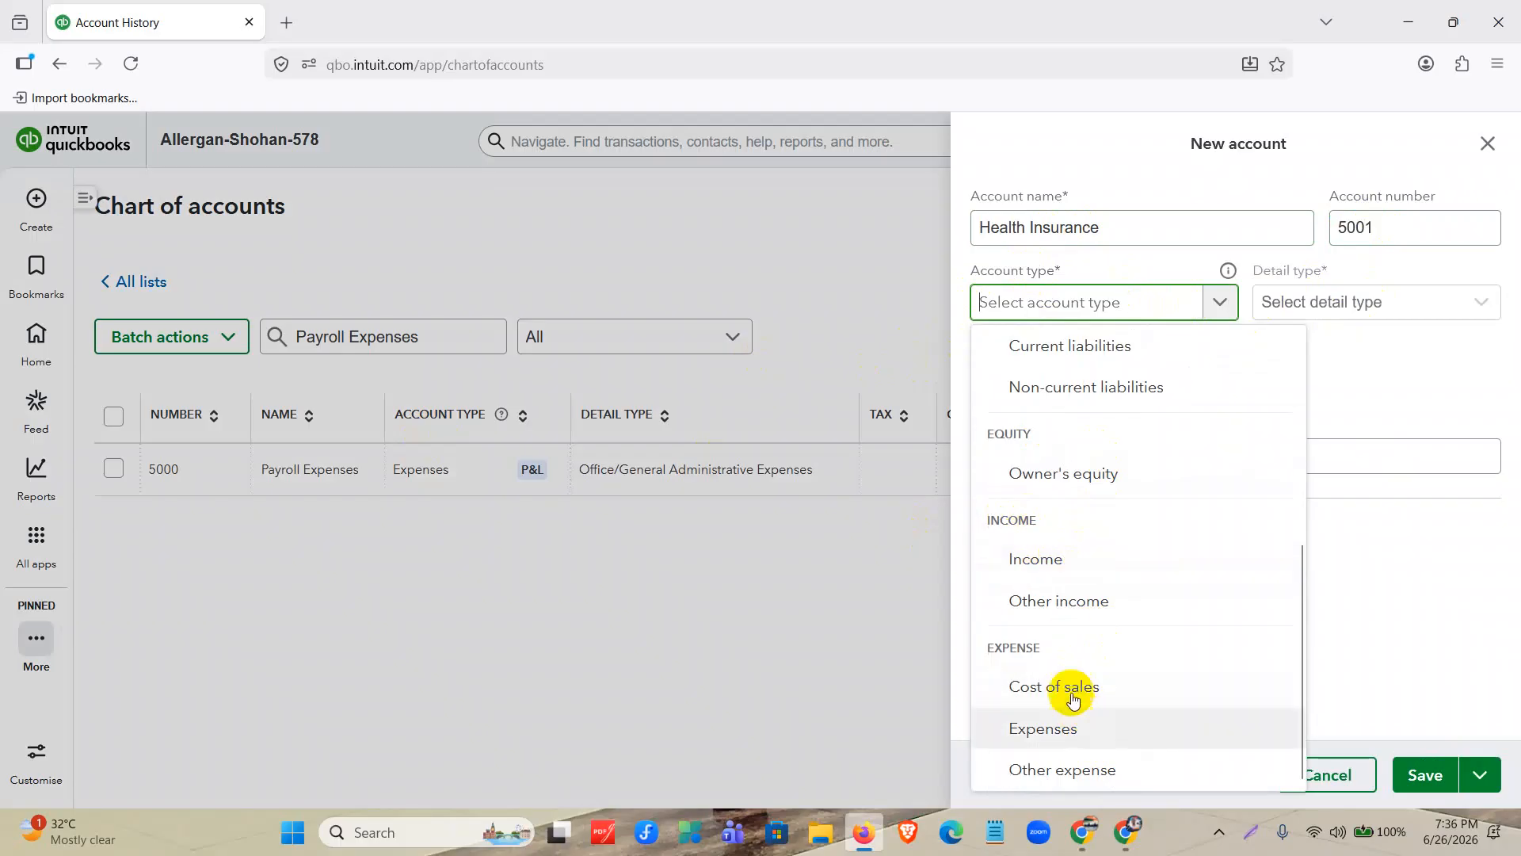
click(1060, 726)
click(1423, 315)
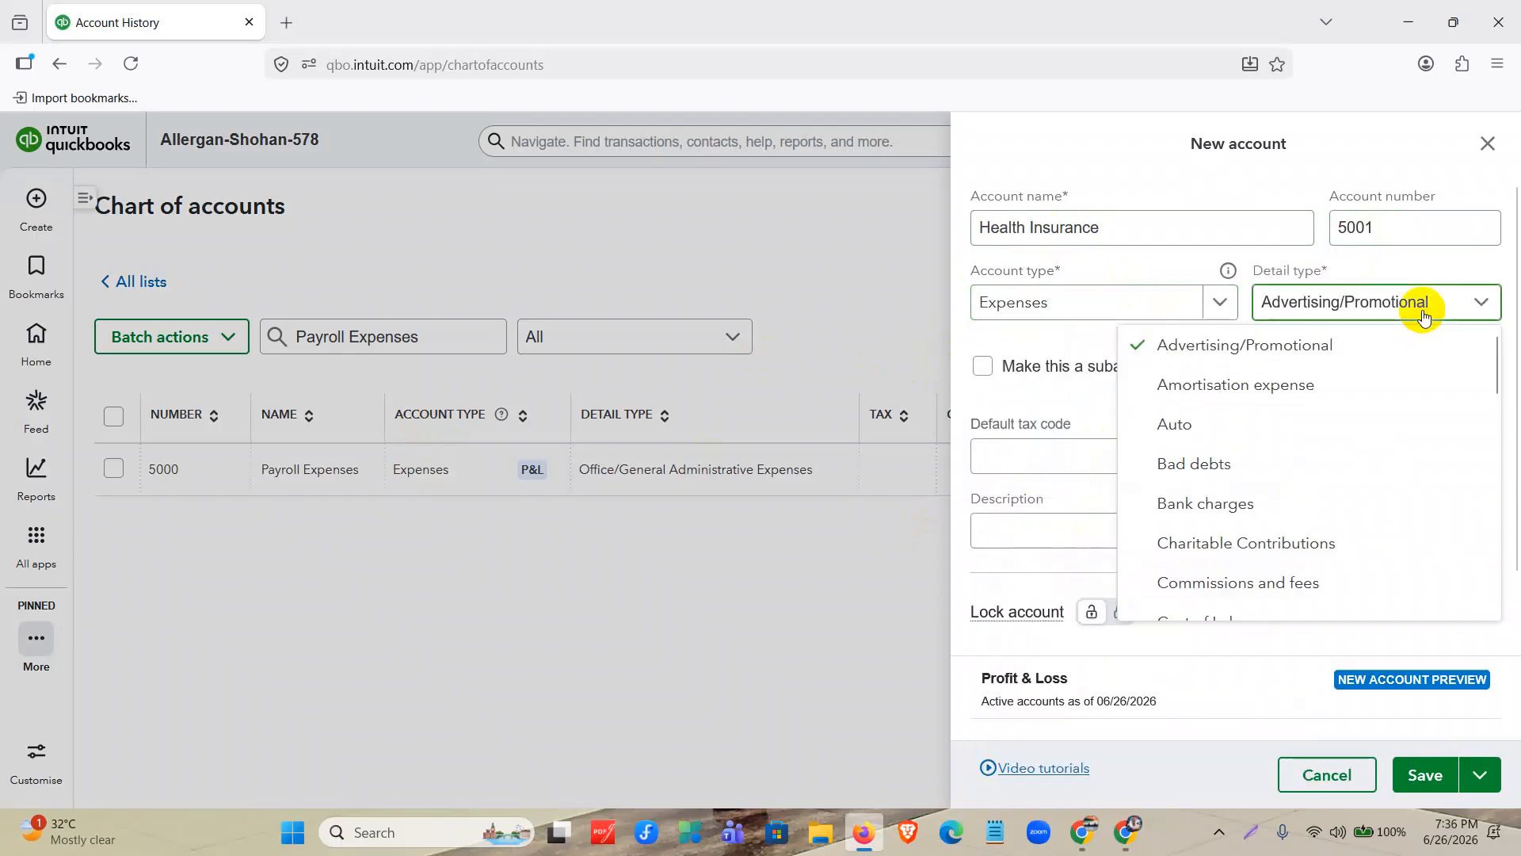
scroll(1306, 402, down, 2)
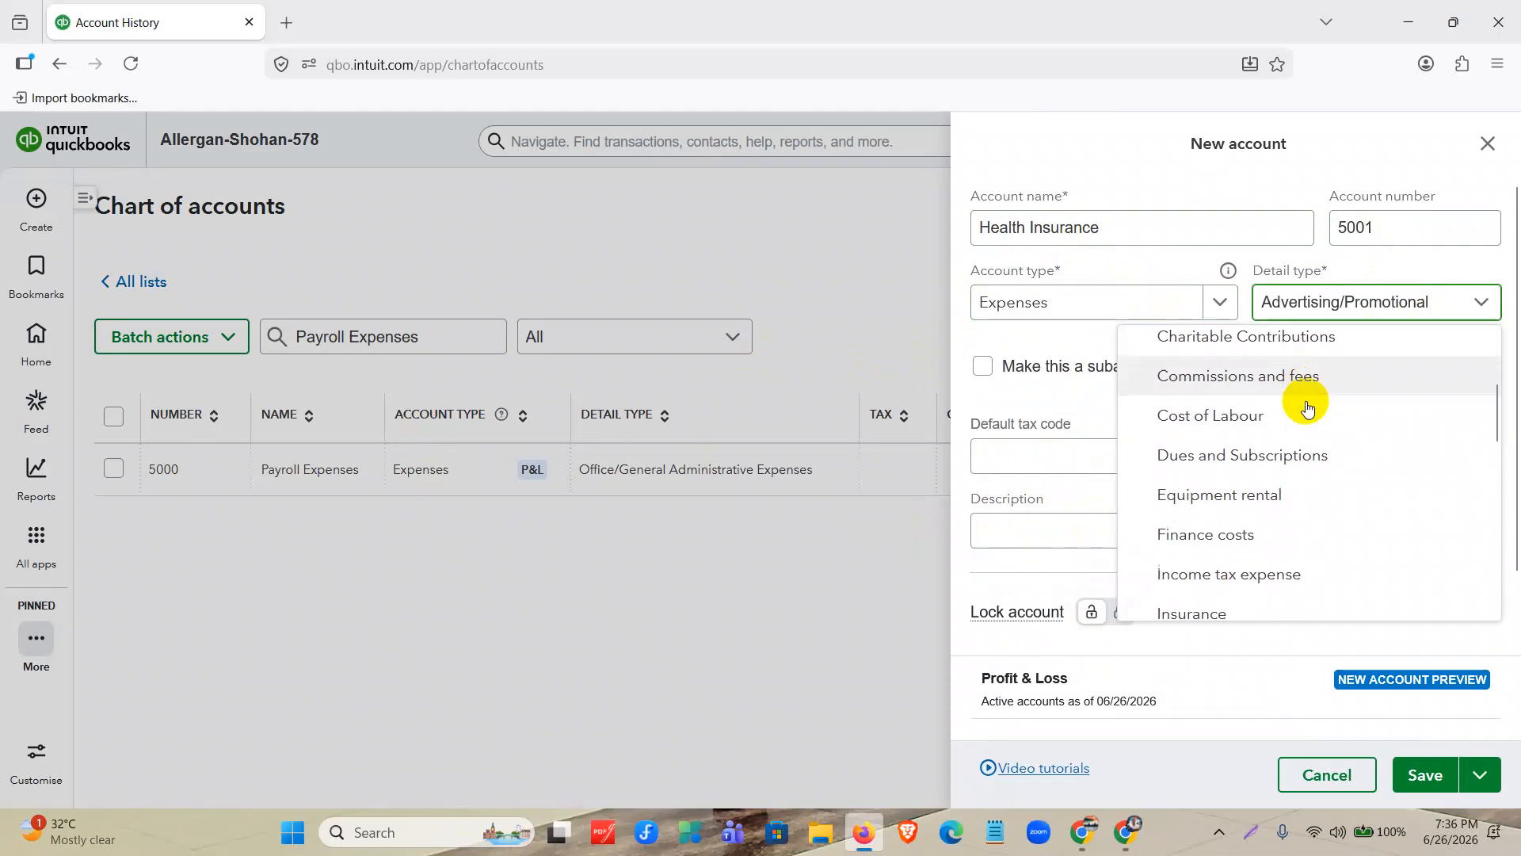
scroll(1308, 420, down, 1)
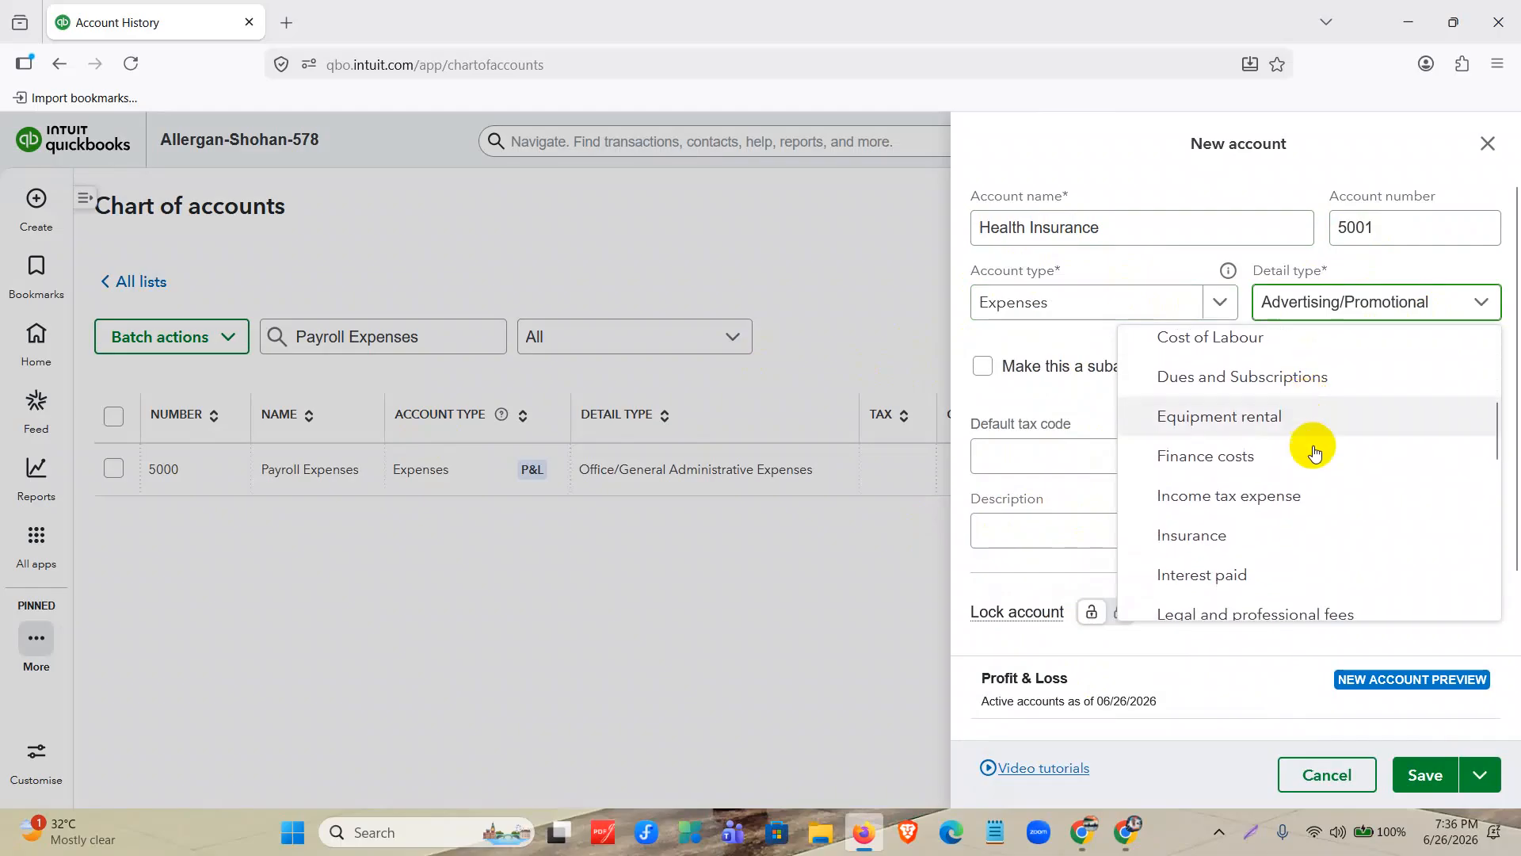
click(1251, 537)
click(1176, 305)
scroll(1109, 508, up, 5)
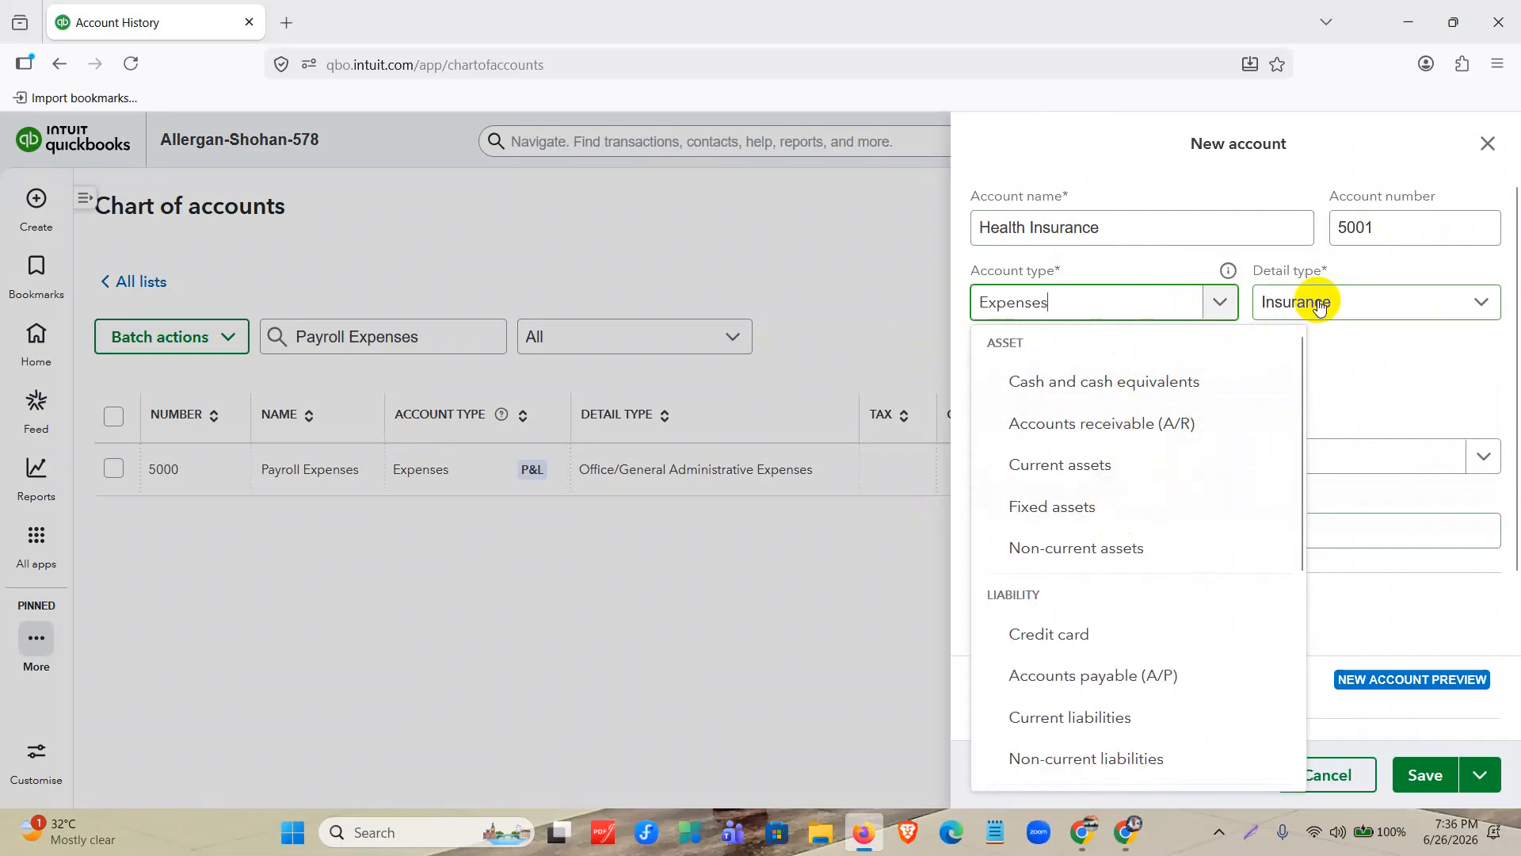
click(1375, 401)
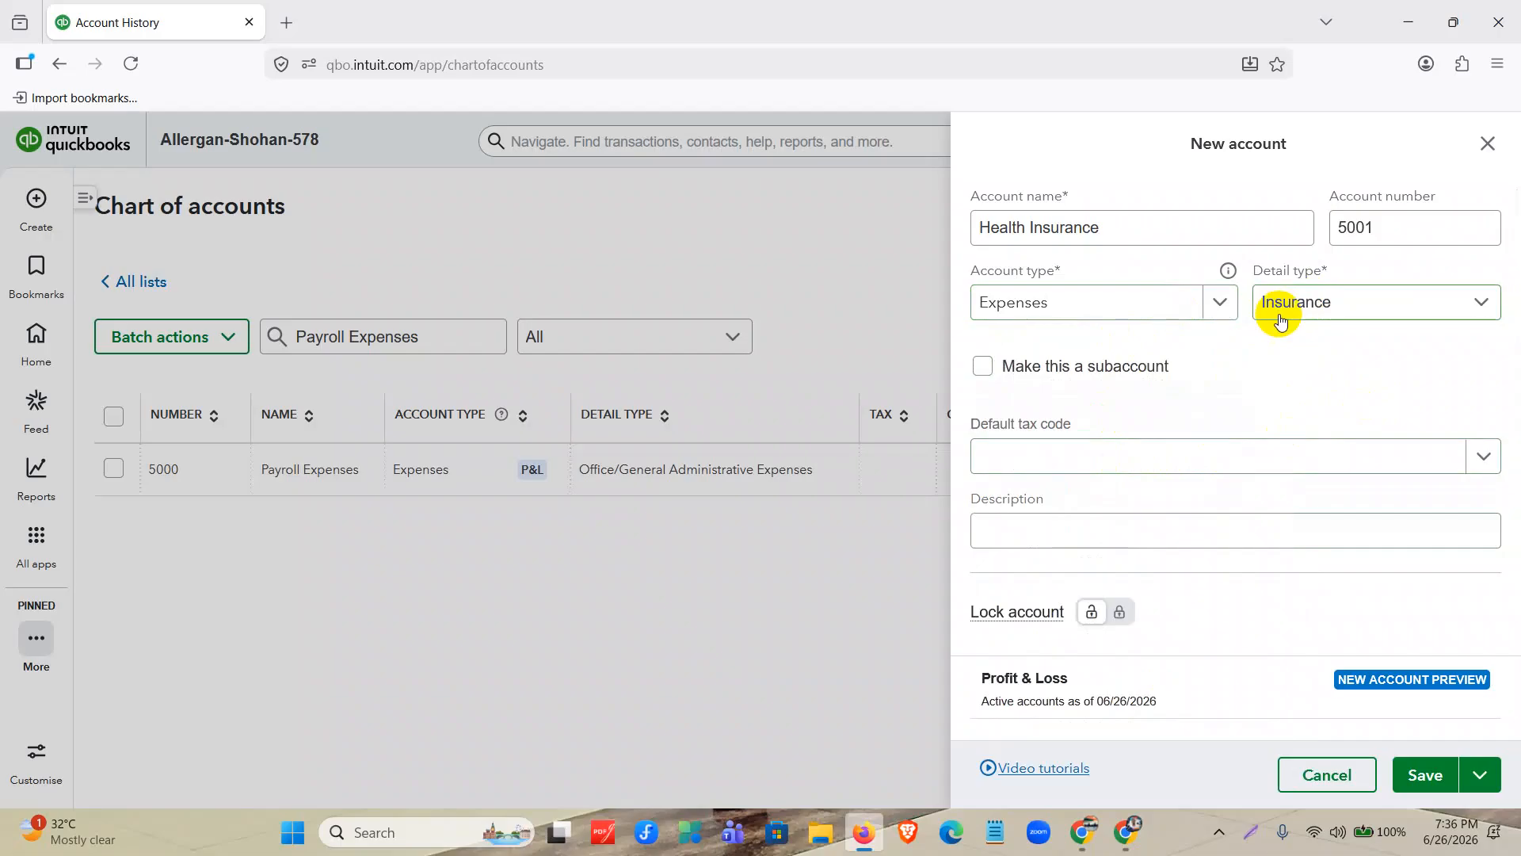
Make Health Insurance a subaccount of 5000 Payroll Expenses and save it without locking the parent account.
scroll(1268, 396, down, 5)
scroll(1284, 458, up, 5)
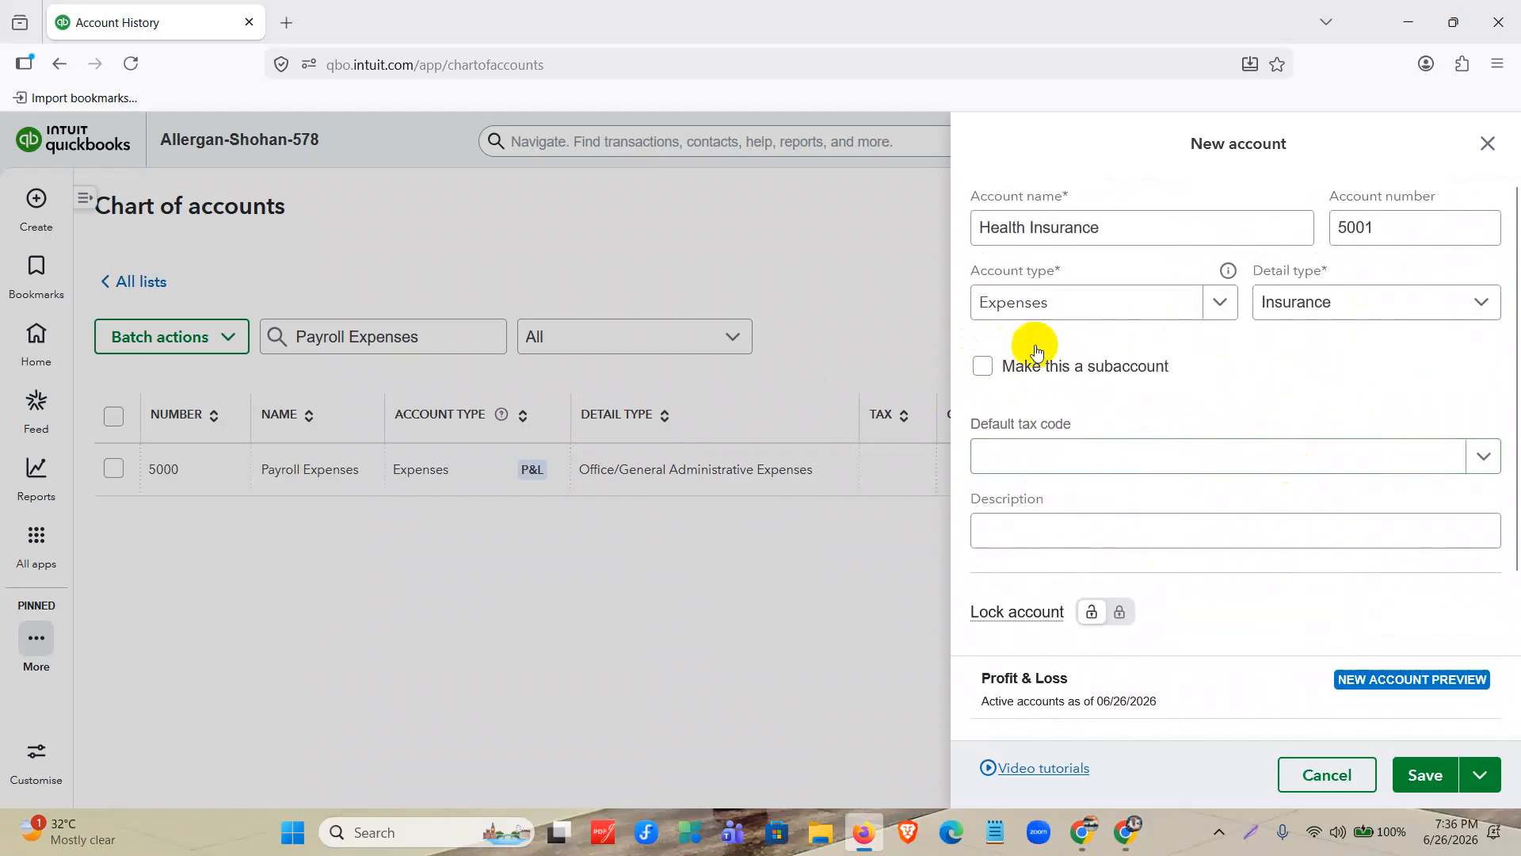
click(984, 368)
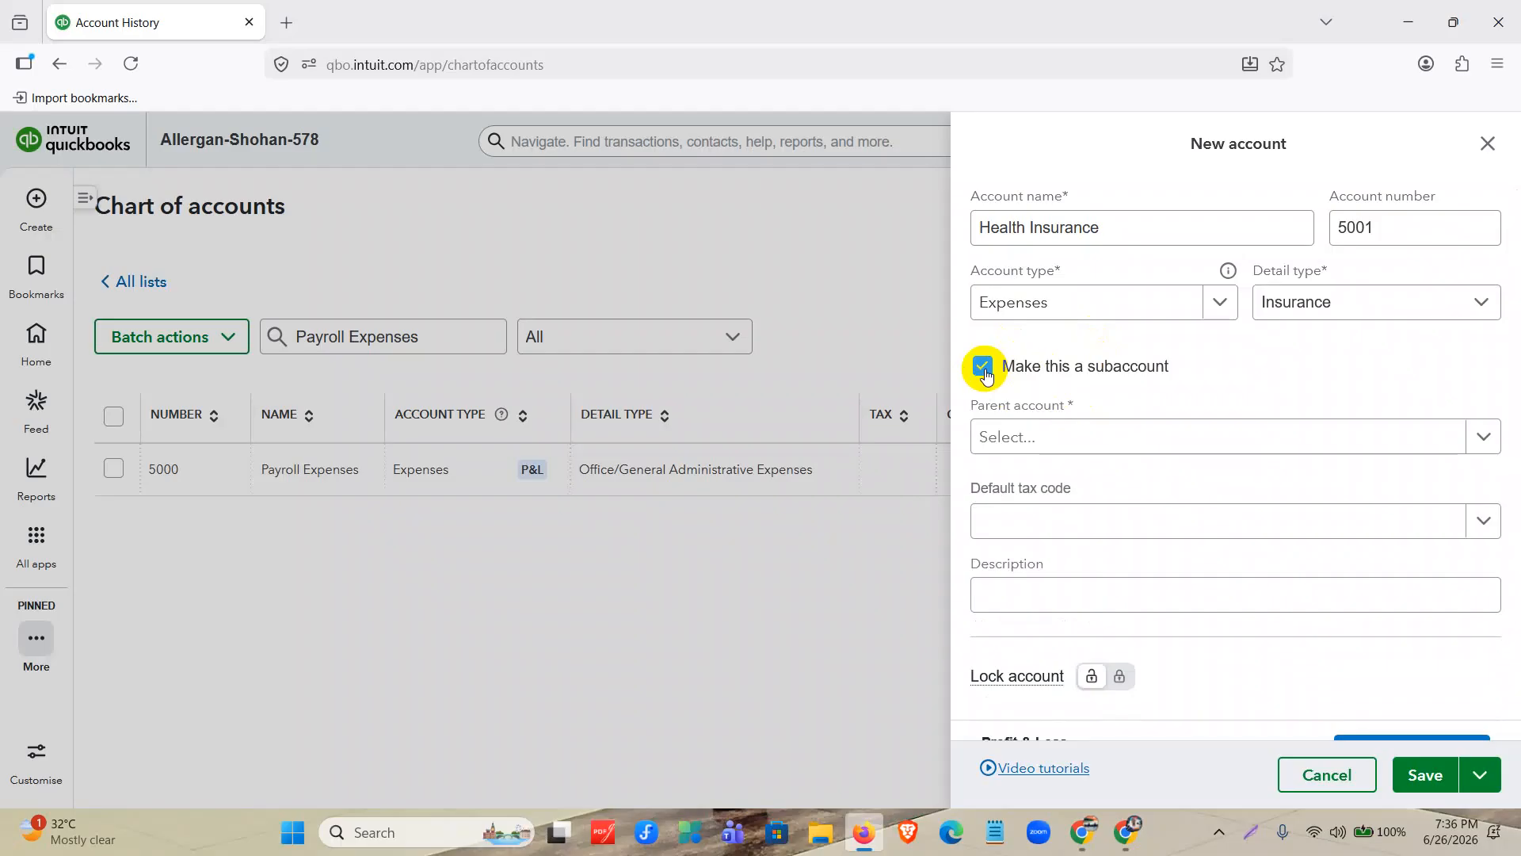
click(1023, 437)
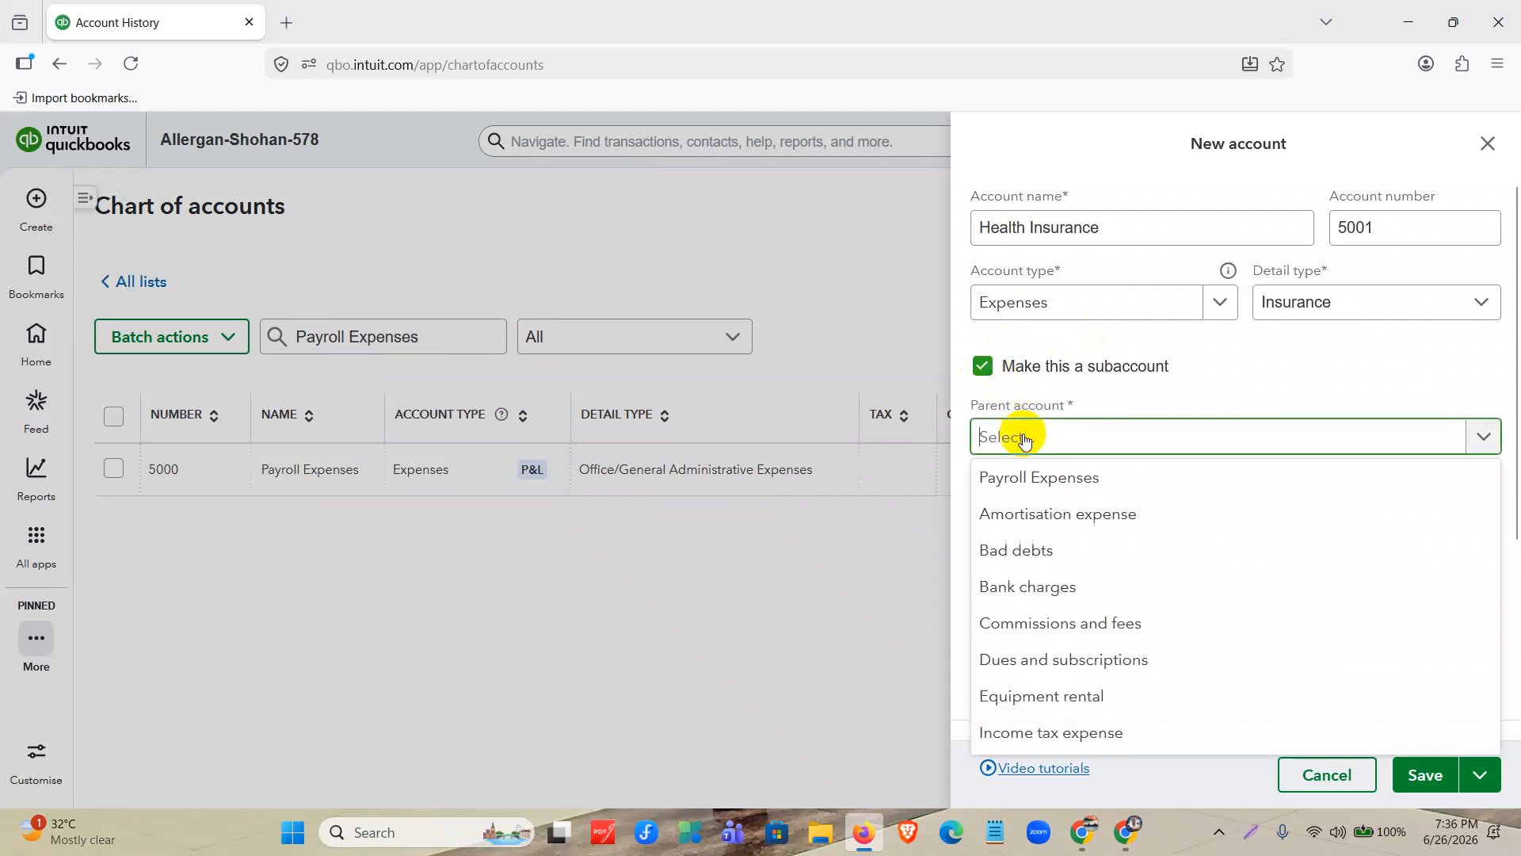
text(5000)
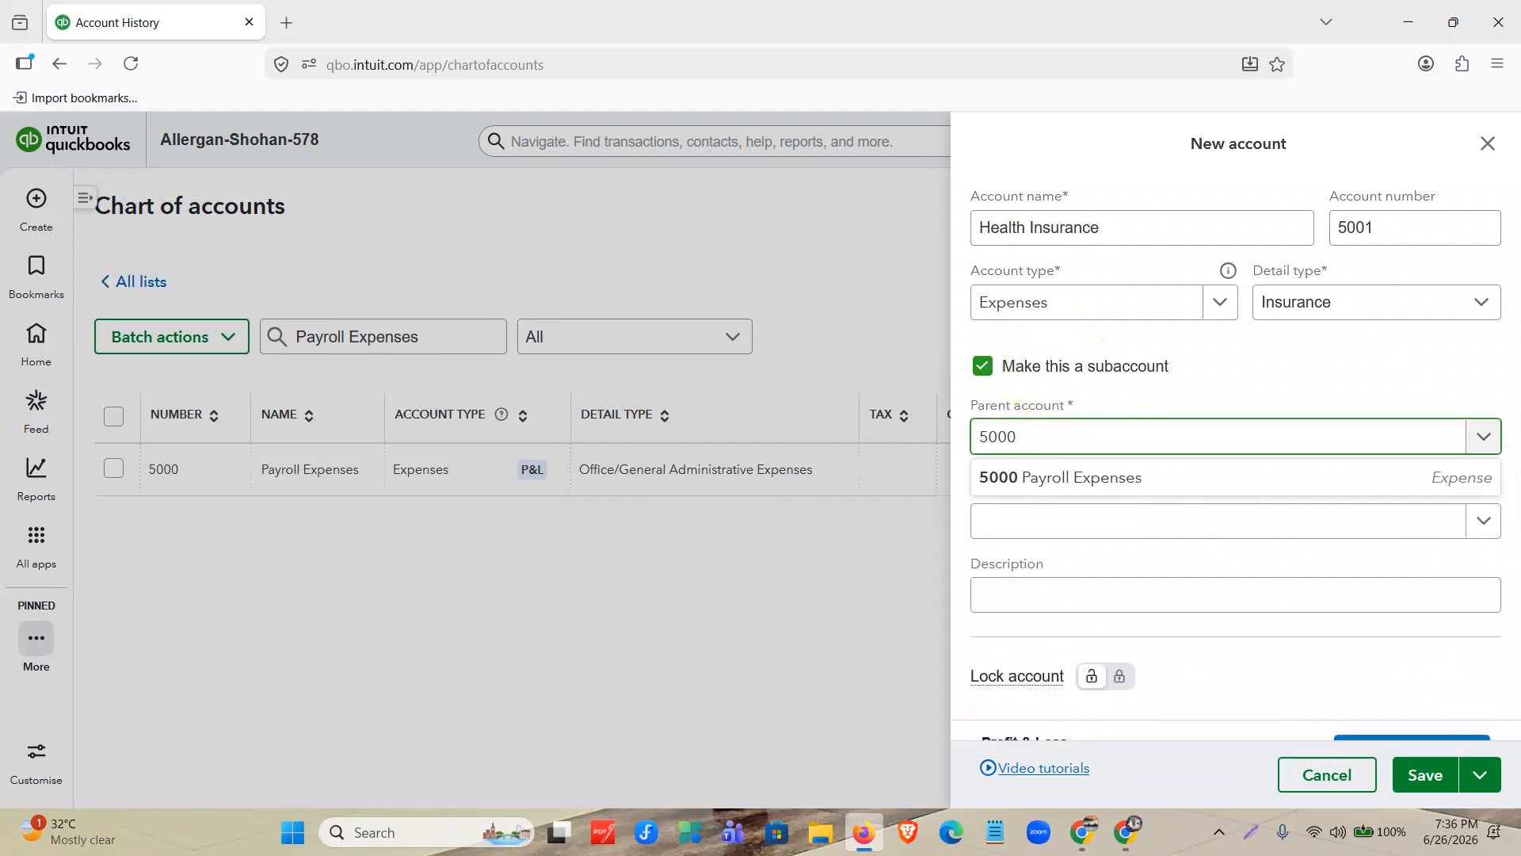
click(1227, 475)
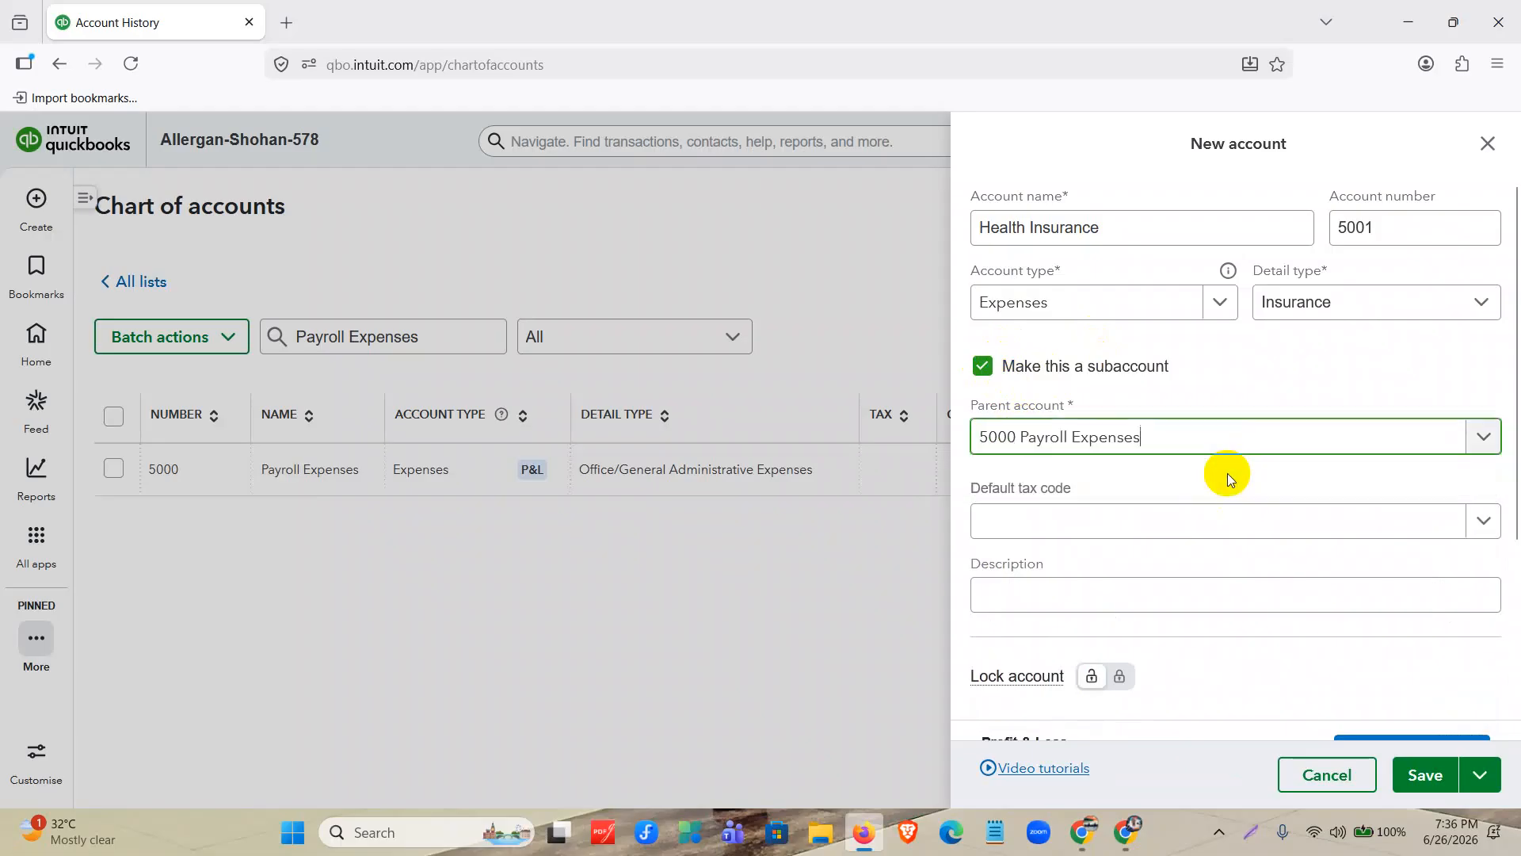
click(1426, 775)
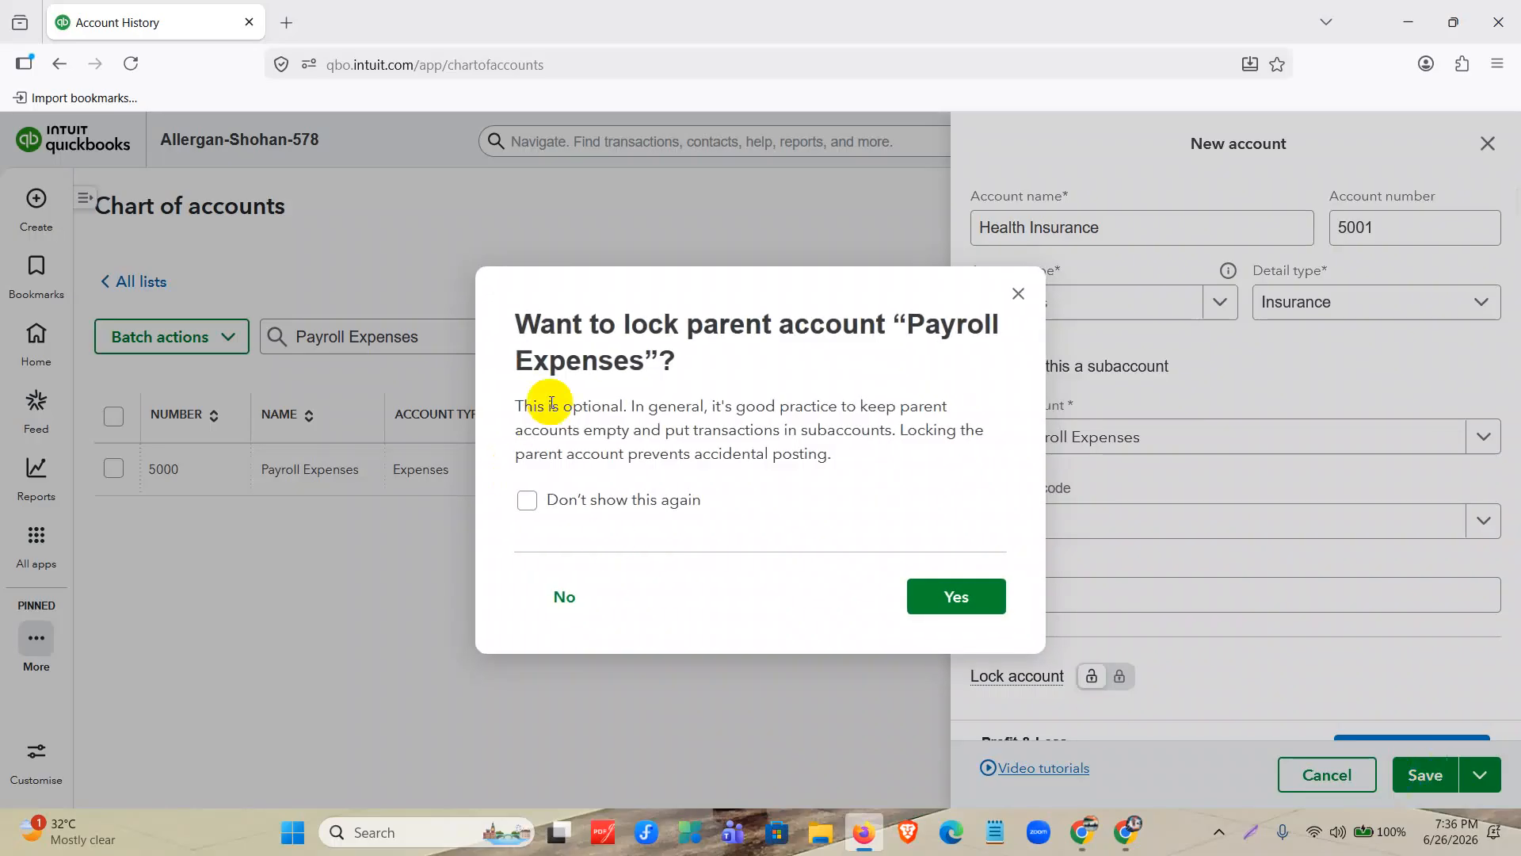
click(567, 587)
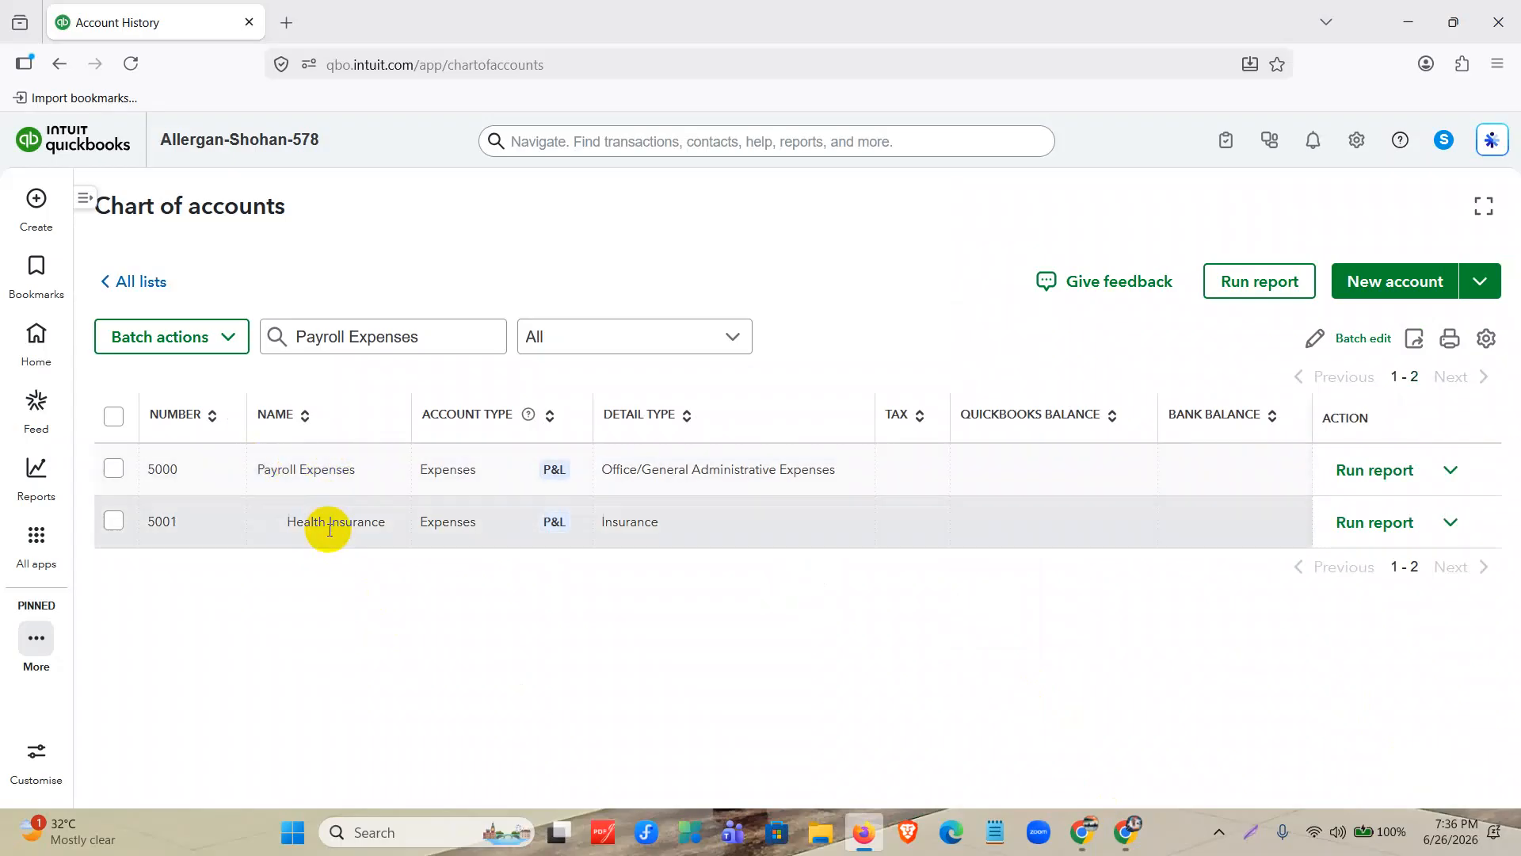
Capture the chart of accounts, outline Payroll Expenses, Health Insurance and its indent with red rectangles, and discard the capture.
click(1250, 832)
mouse_move(8, 107)
mouse_down()
mouse_move(1514, 710)
mouse_move(1518, 812)
mouse_up()
click(1506, 720)
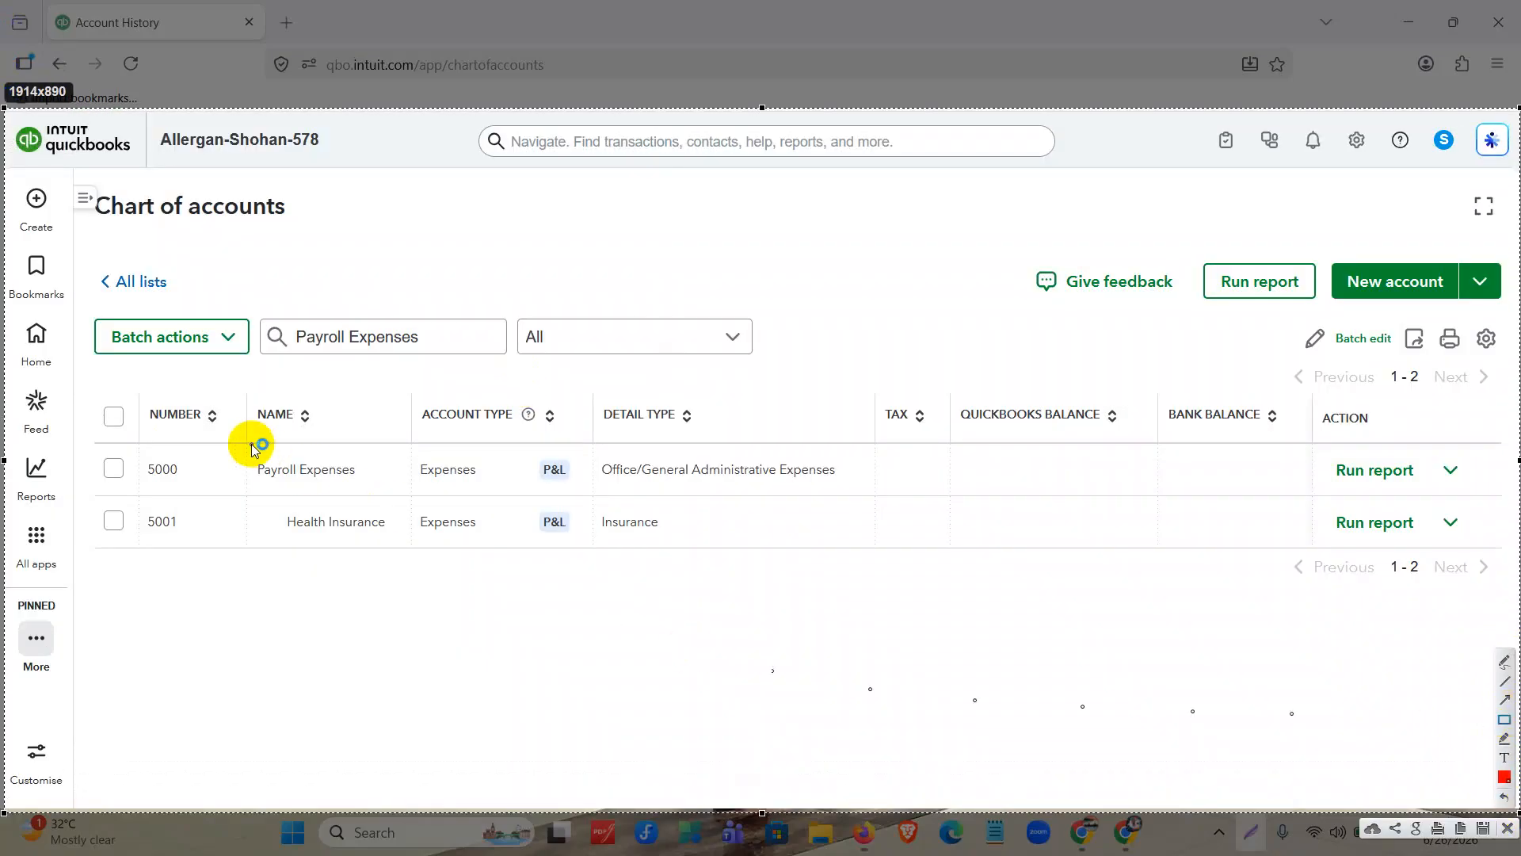
drag(249, 443, 386, 497)
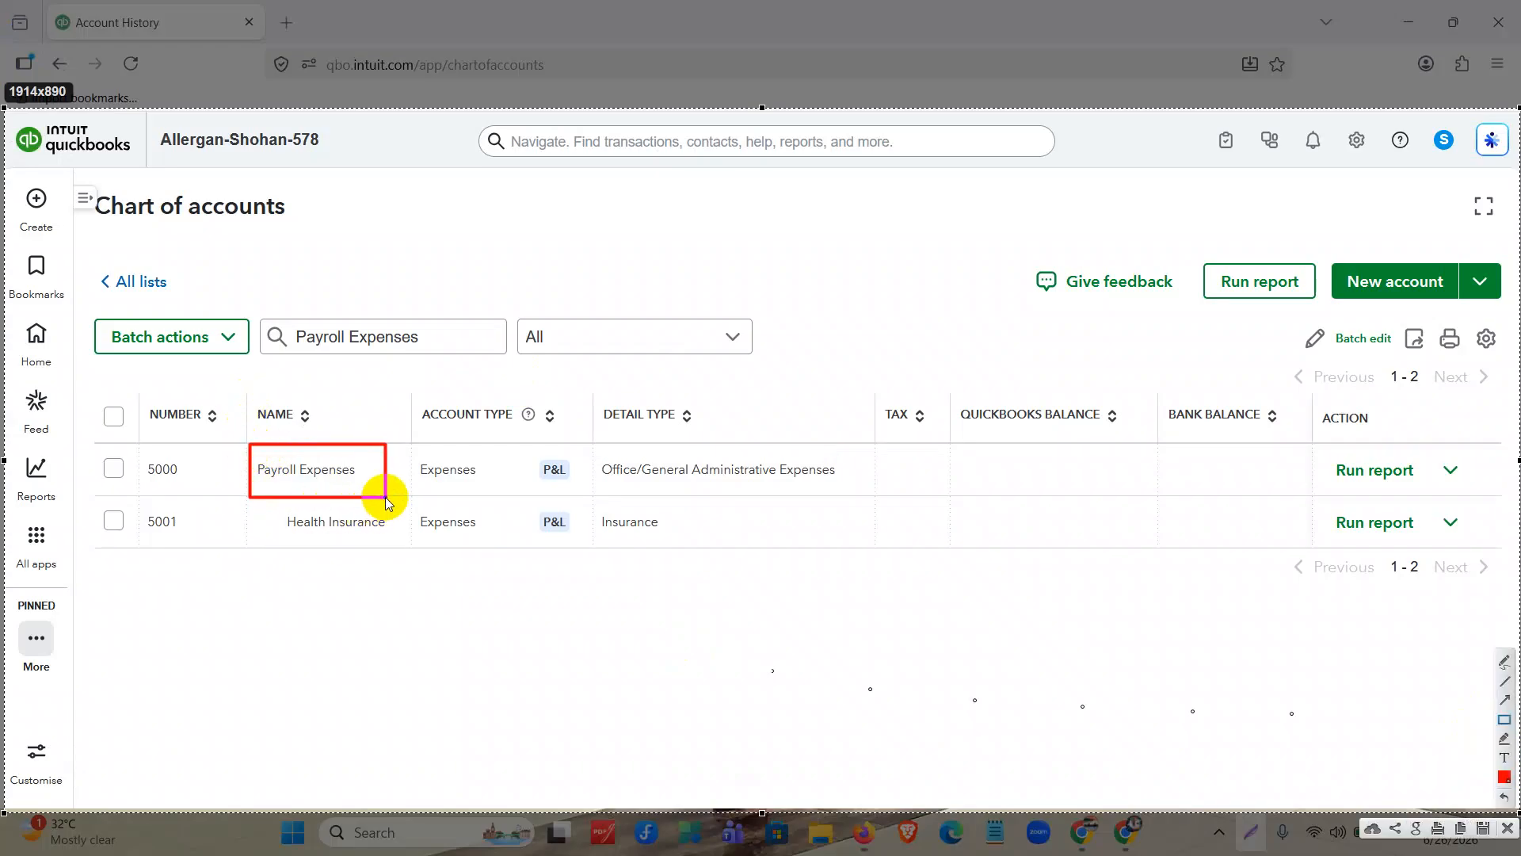
drag(283, 501, 411, 547)
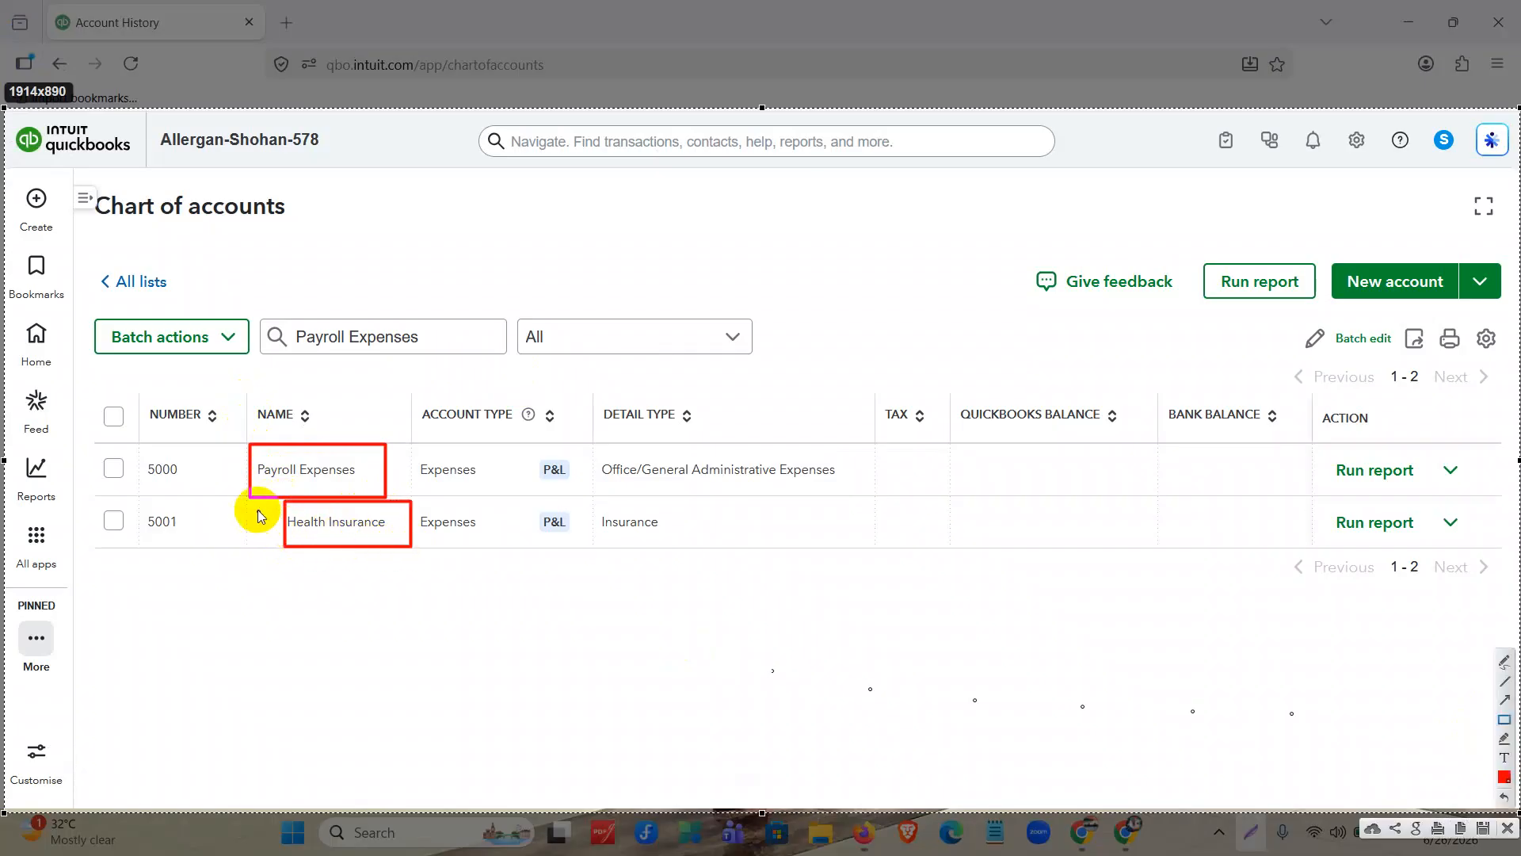
drag(249, 504, 275, 546)
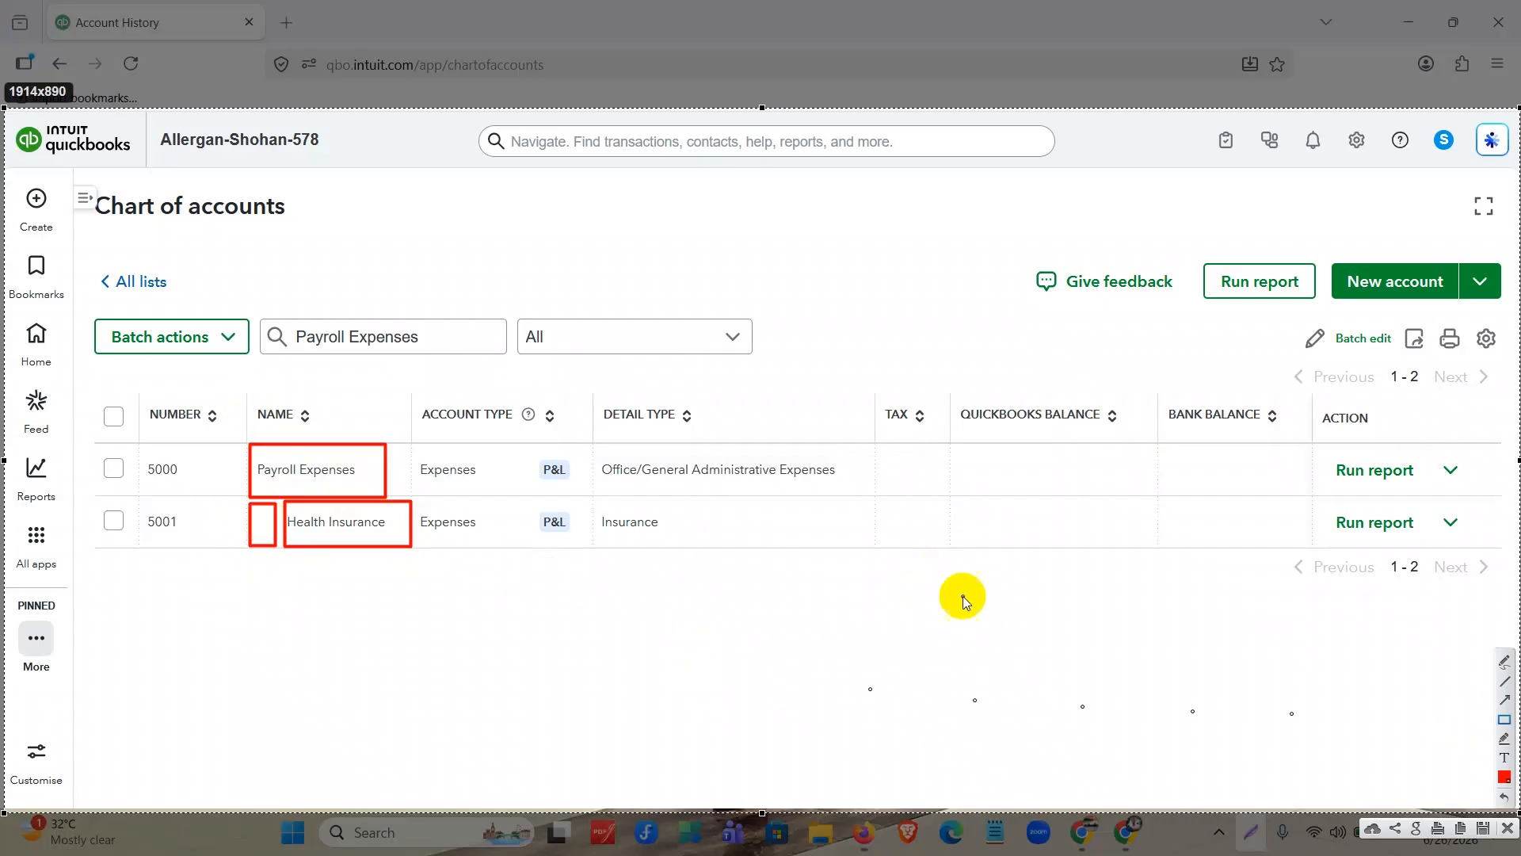
click(1507, 827)
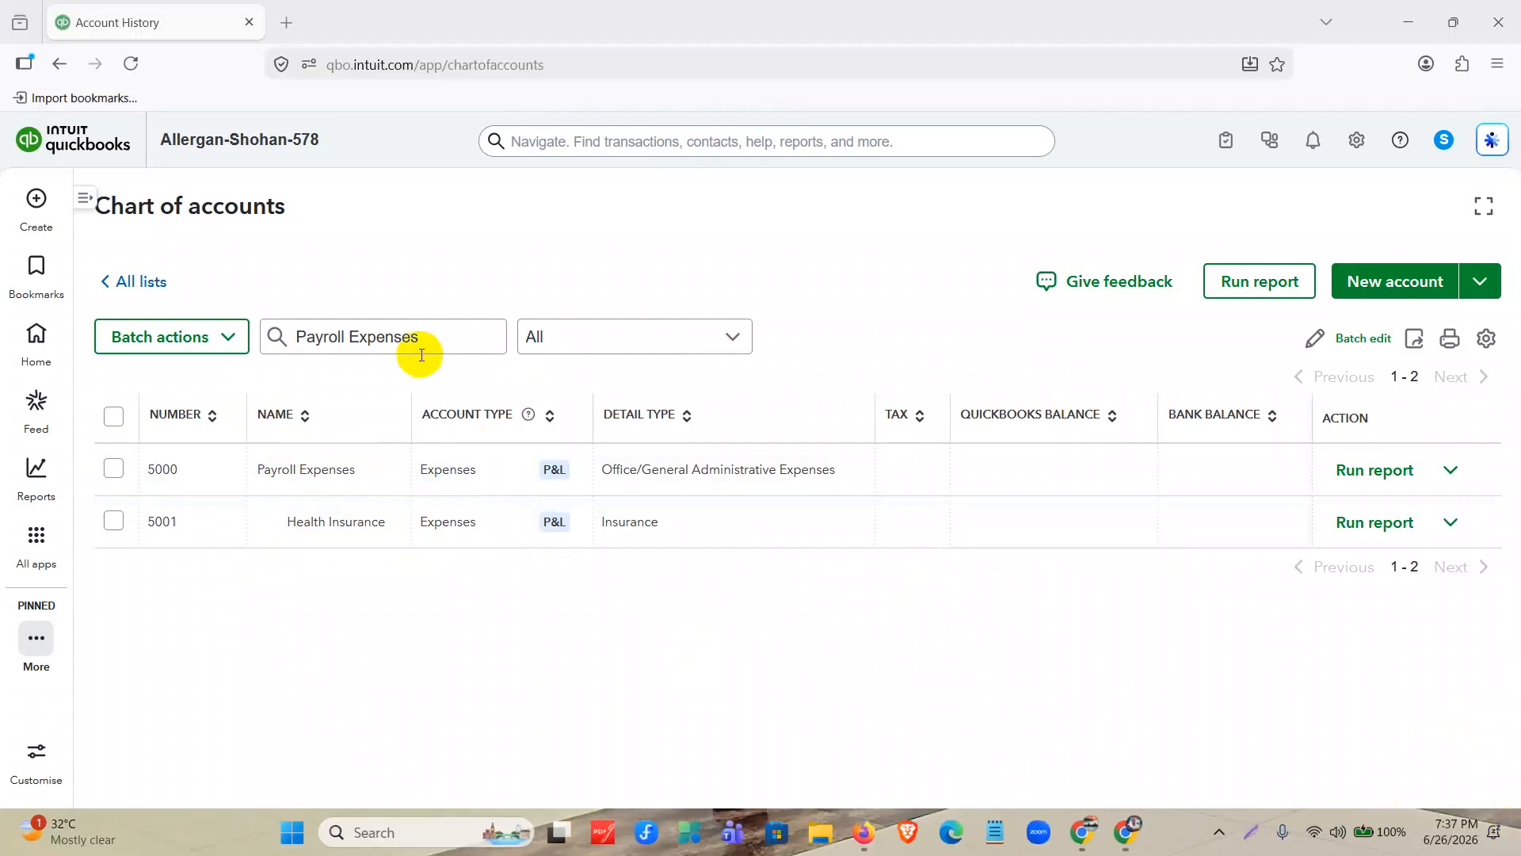
Clear the chart of accounts filter and open the Wells Fargo – Checking opening balance deposit from its account history.
drag(391, 331, 214, 363)
key(BackSpace)
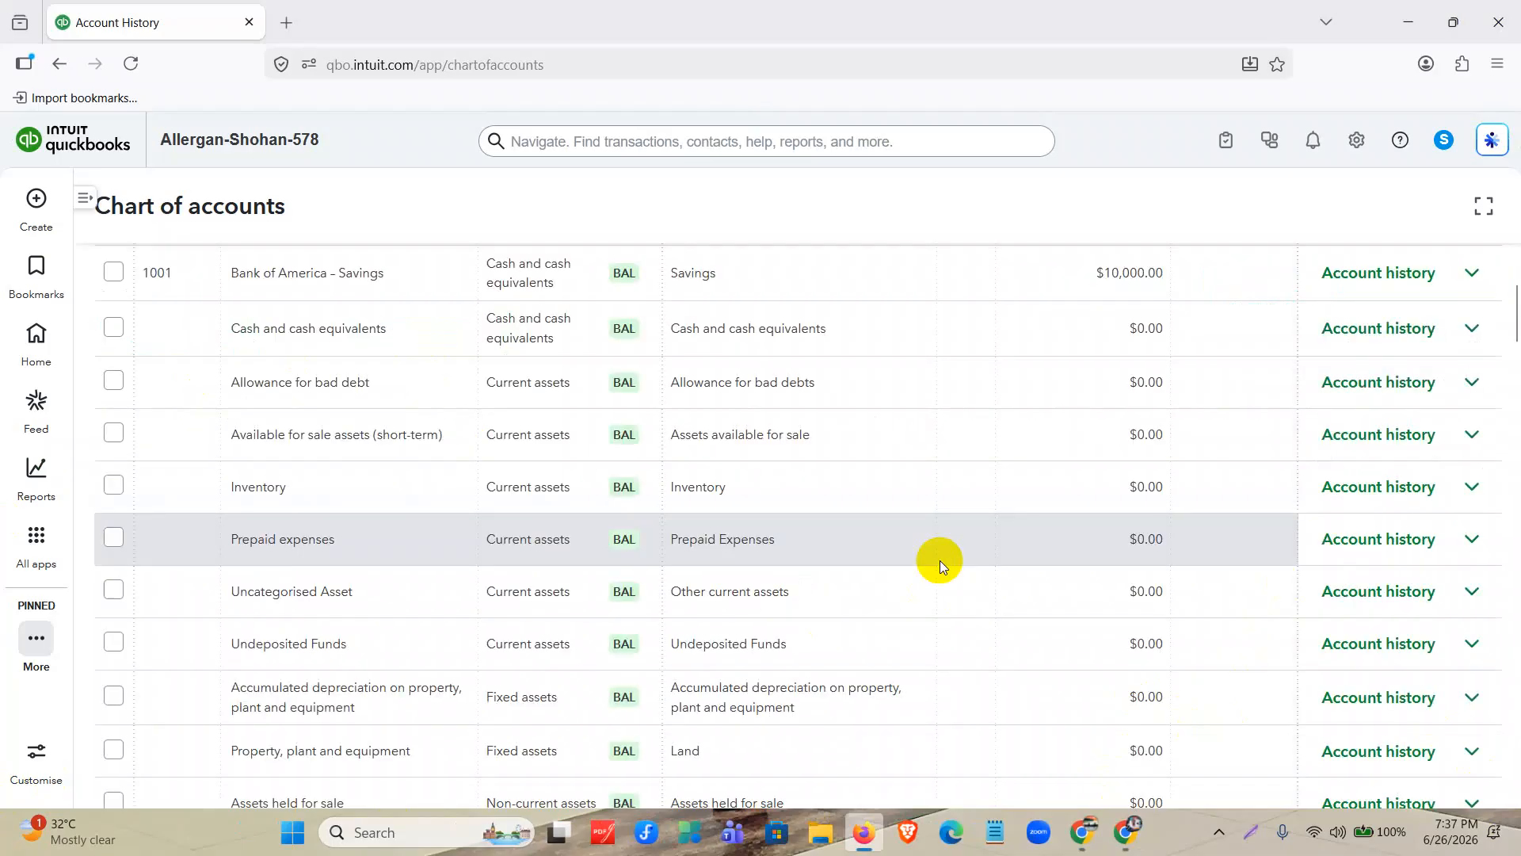
scroll(940, 560, up, 3)
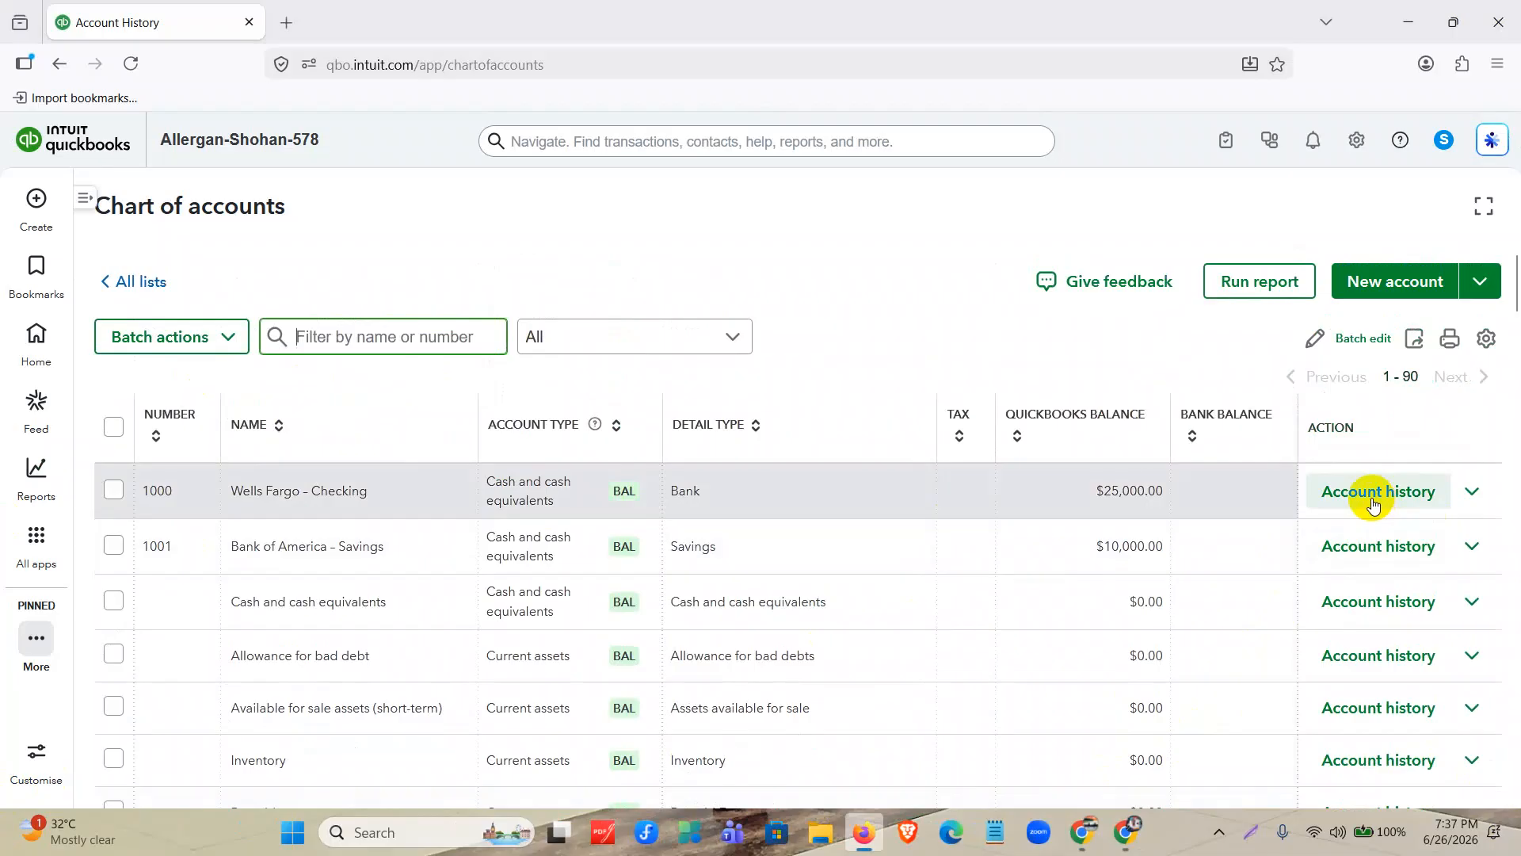
click(1373, 499)
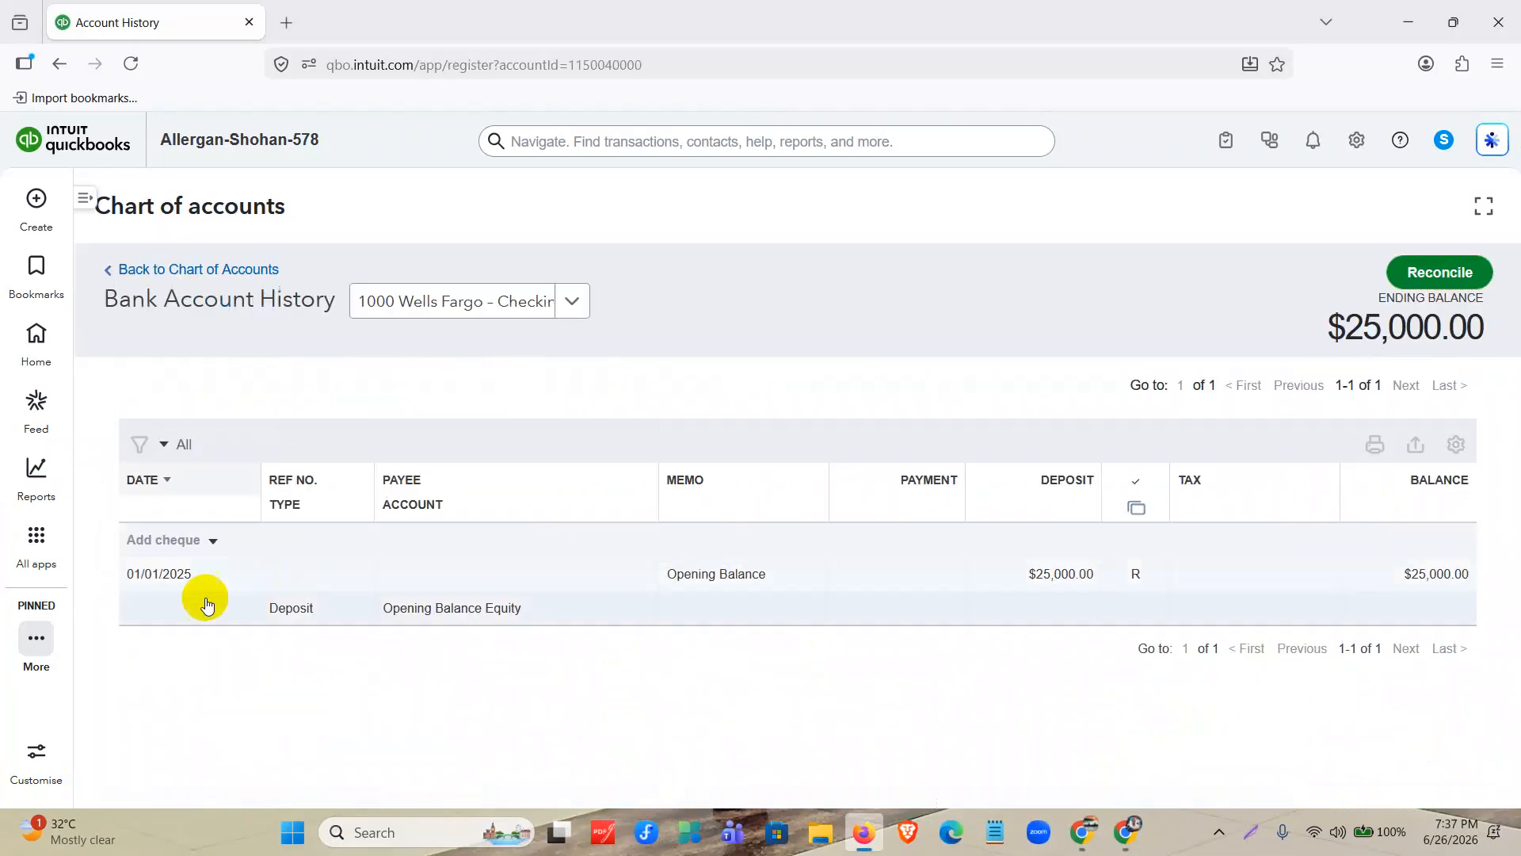
click(776, 582)
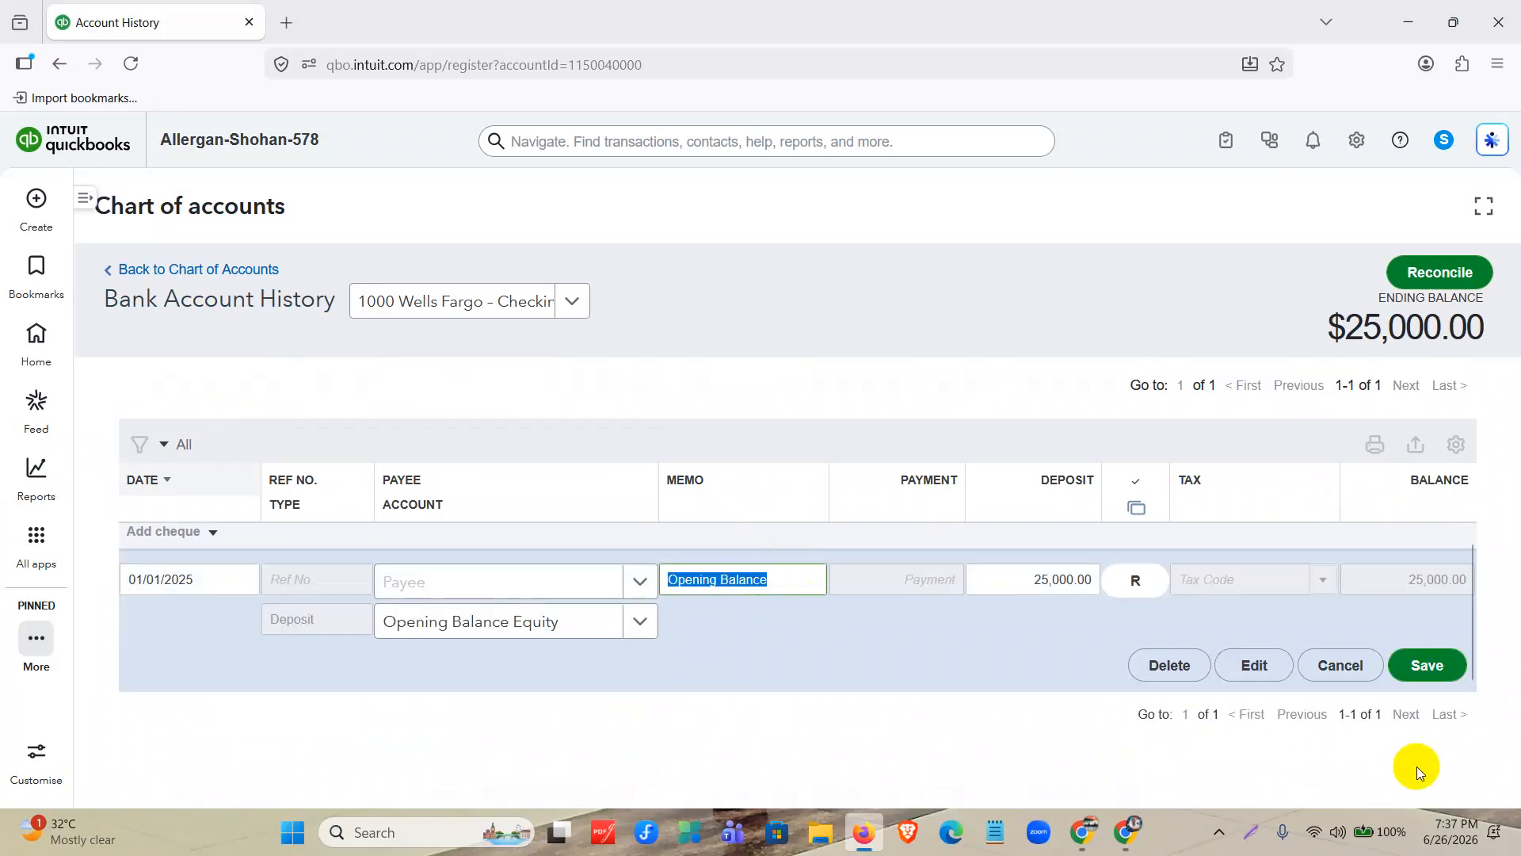
click(1244, 665)
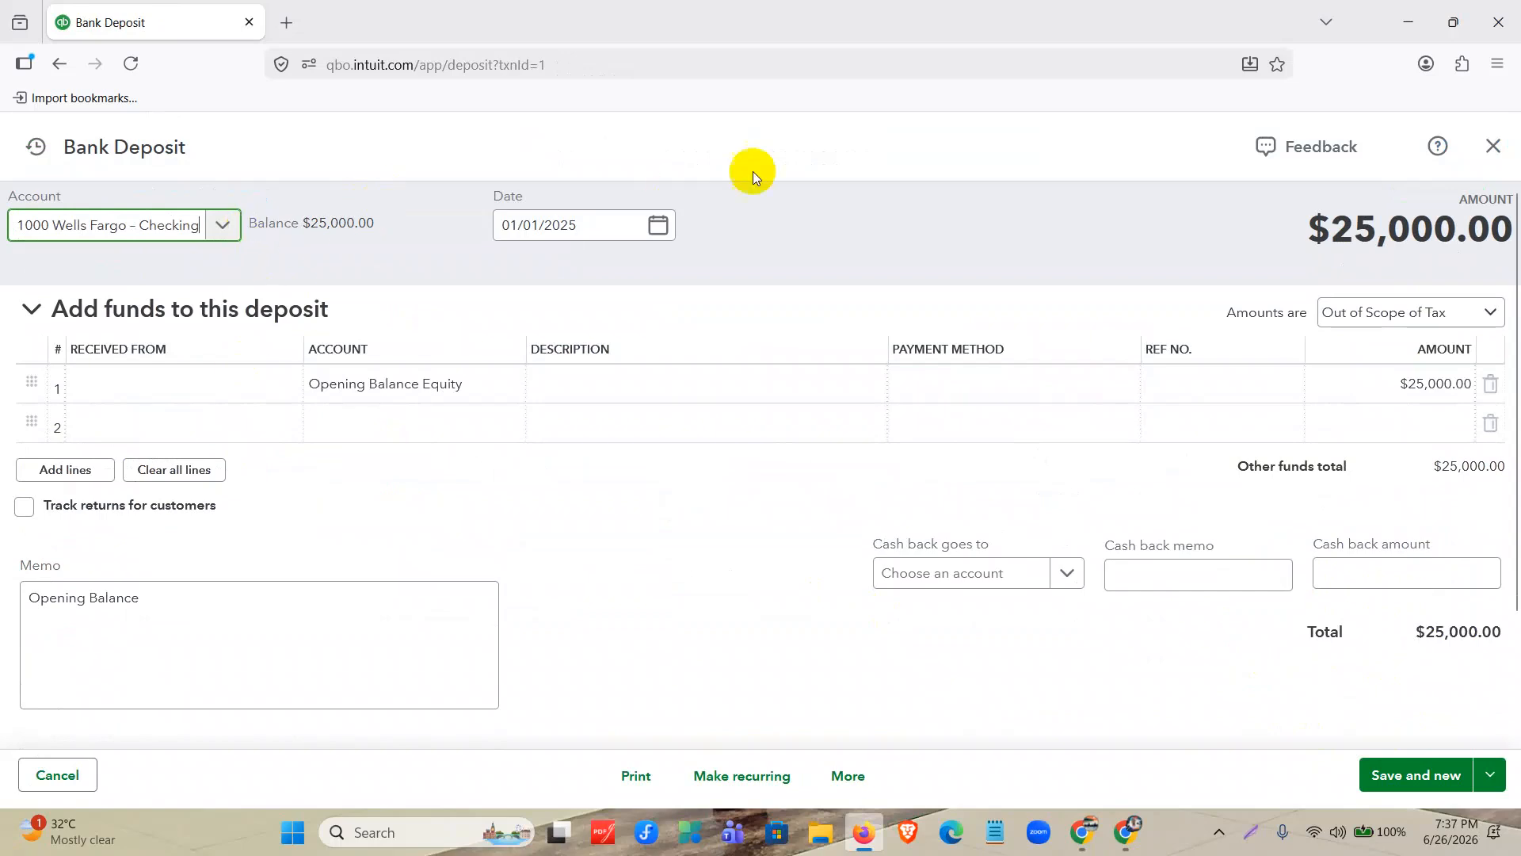
Check the opening balance deposit's date and amount, close it and return to the chart of accounts.
click(659, 224)
click(938, 211)
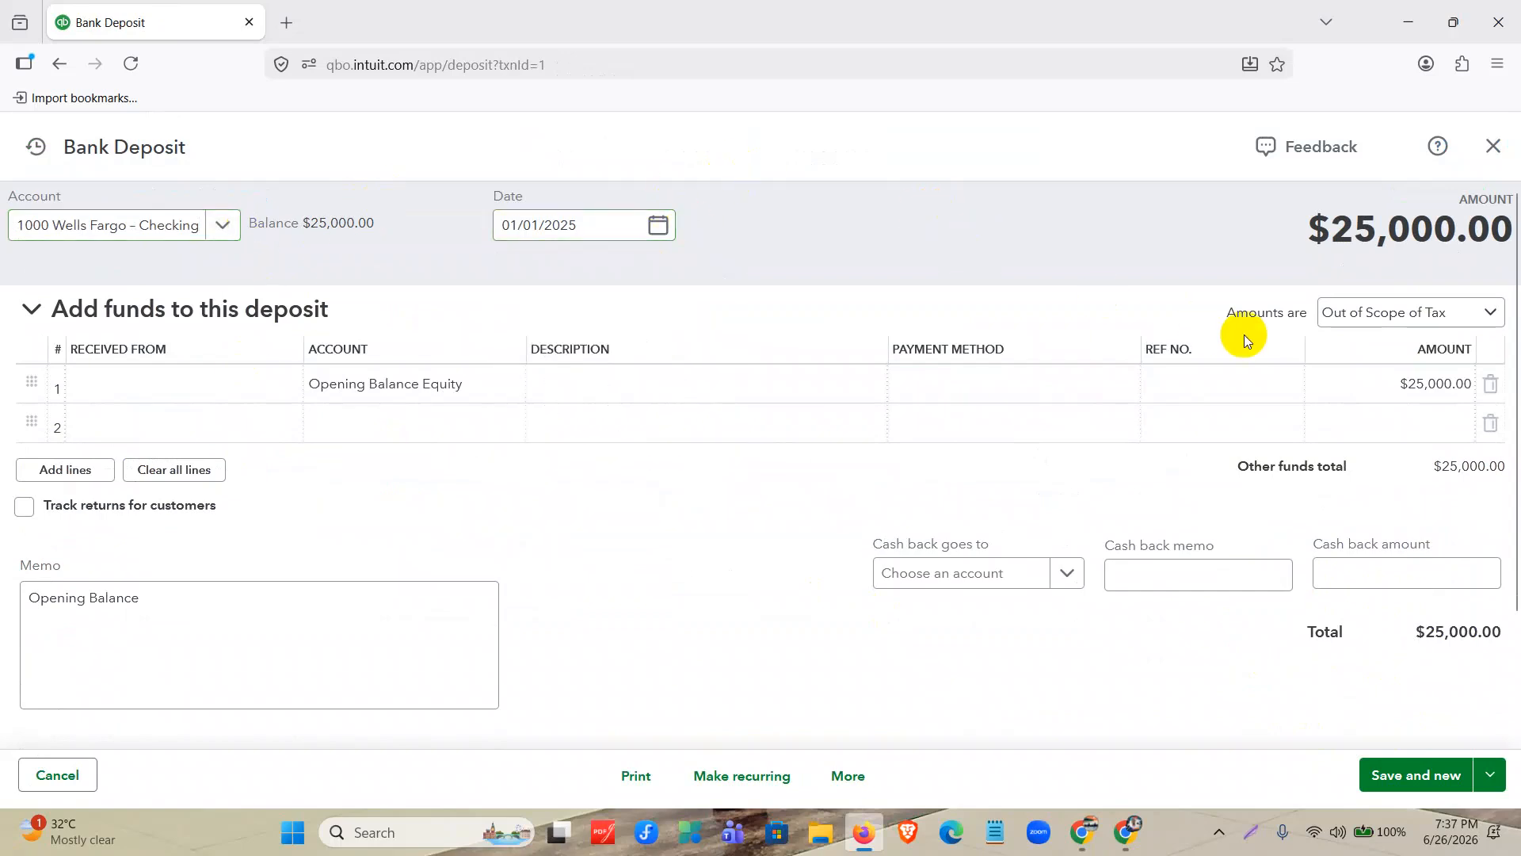
click(1396, 386)
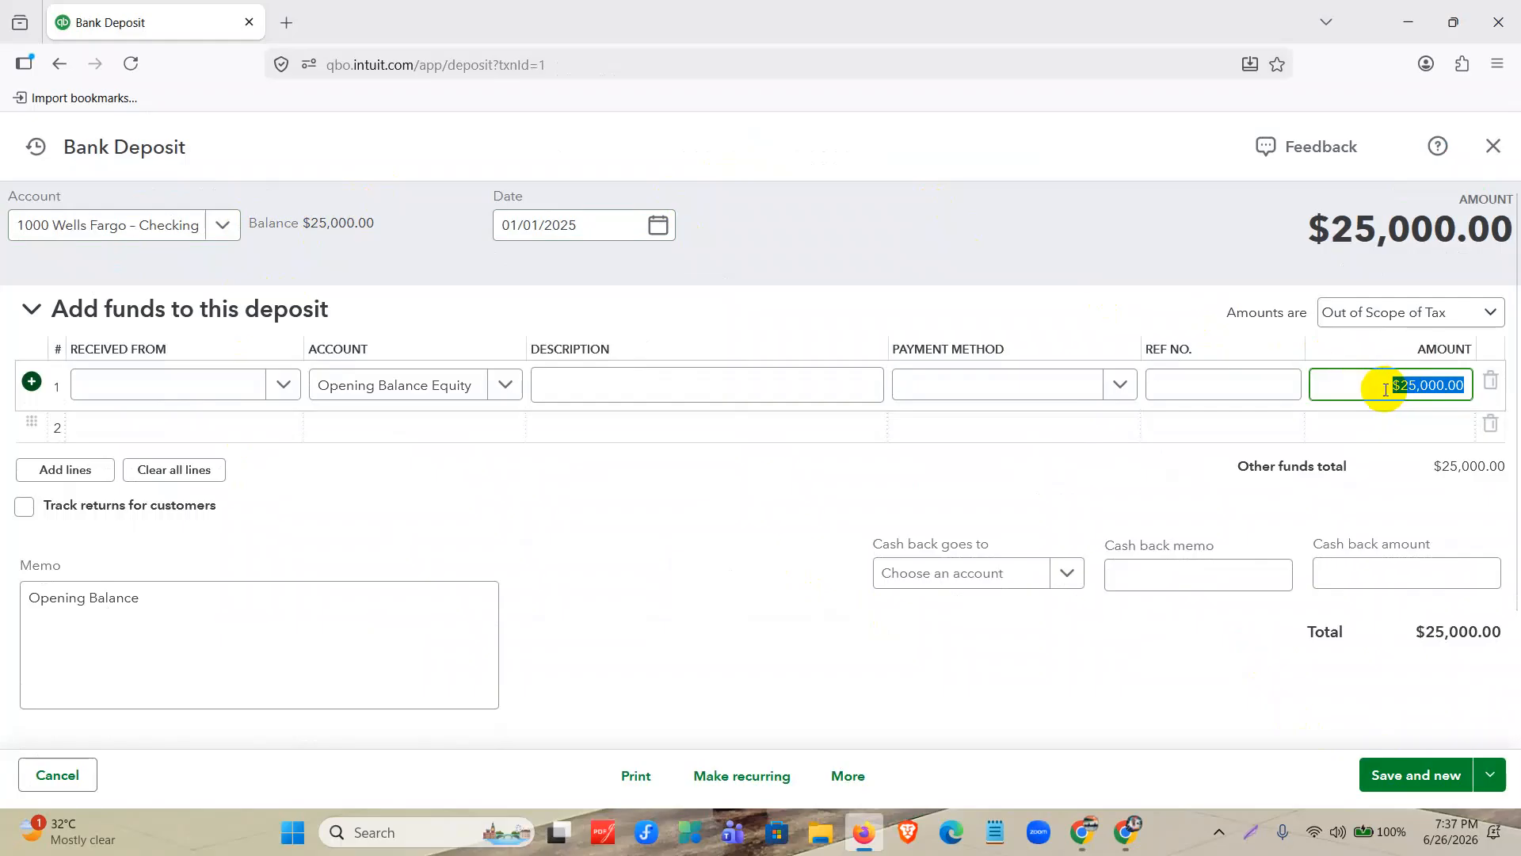
click(1489, 143)
click(211, 270)
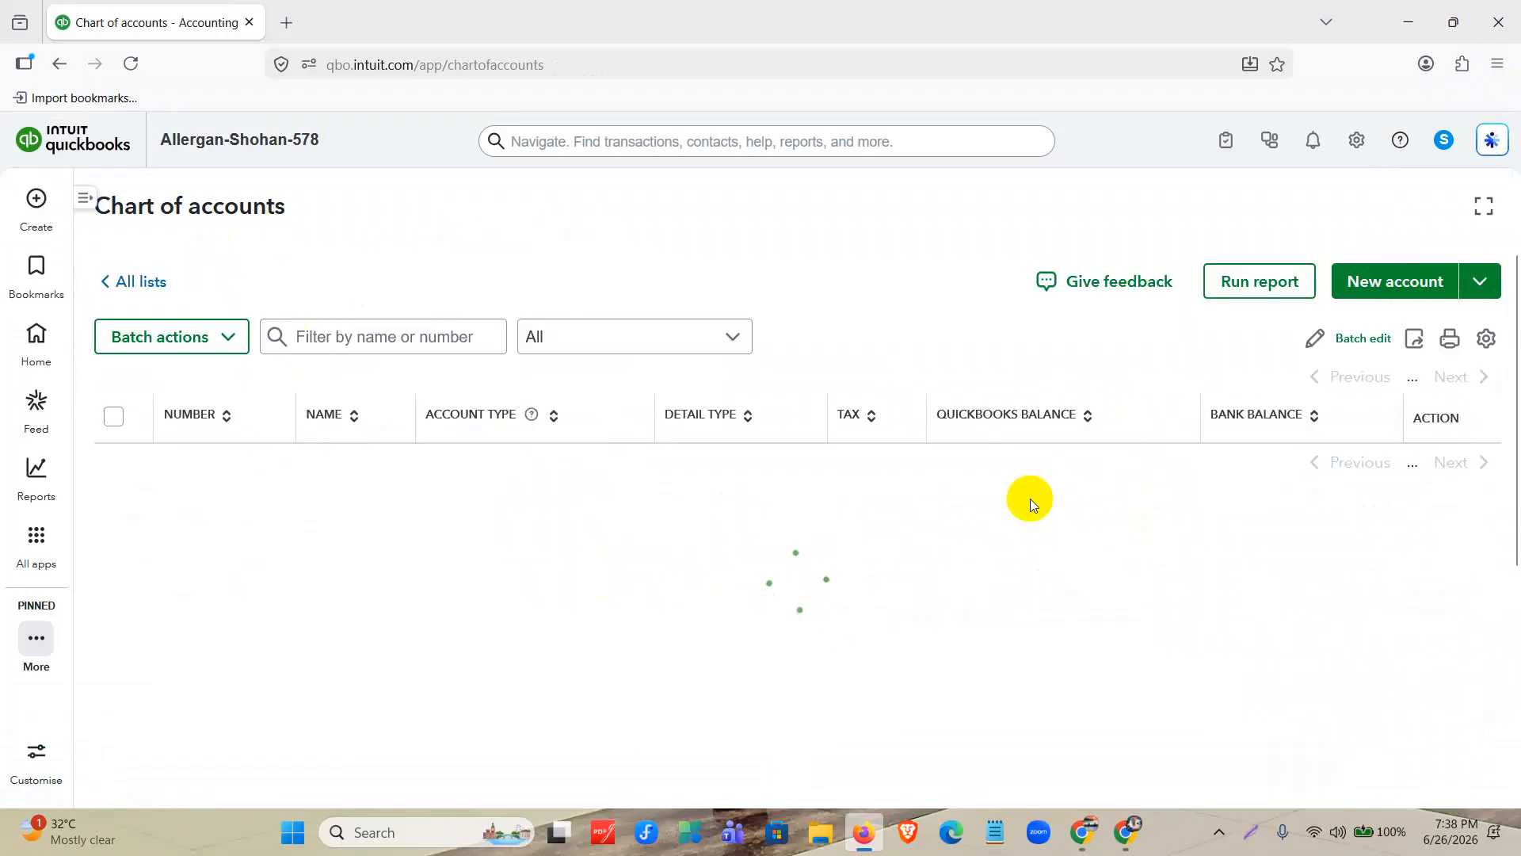
Switch to Google Drive, close the Allergan Database document, and open COA-List-Import-QBO from the Offline > Assignment 2 folder.
mouse_move(1133, 842)
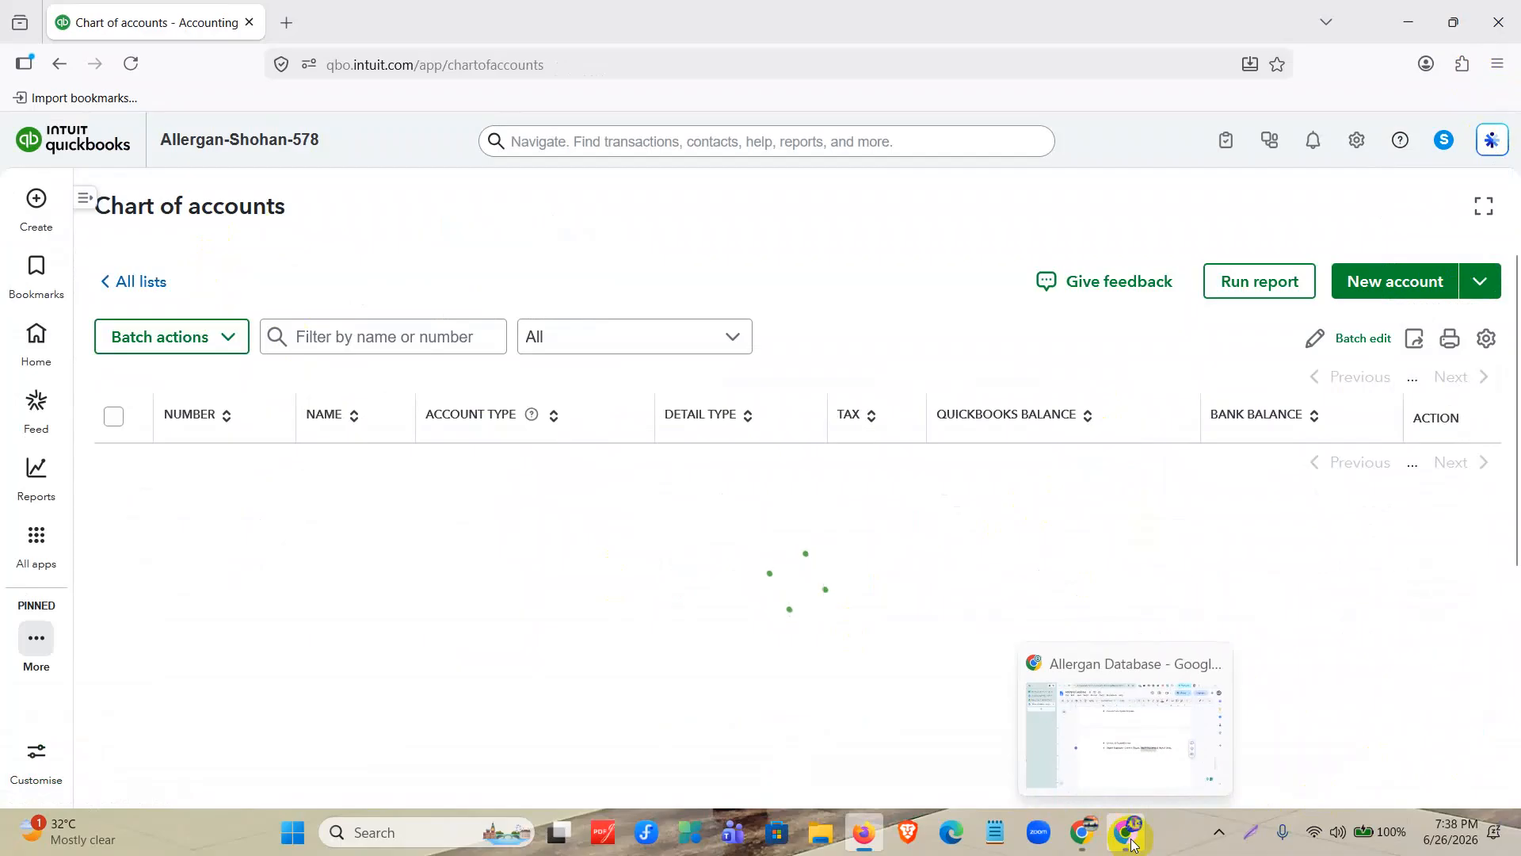
click(1131, 842)
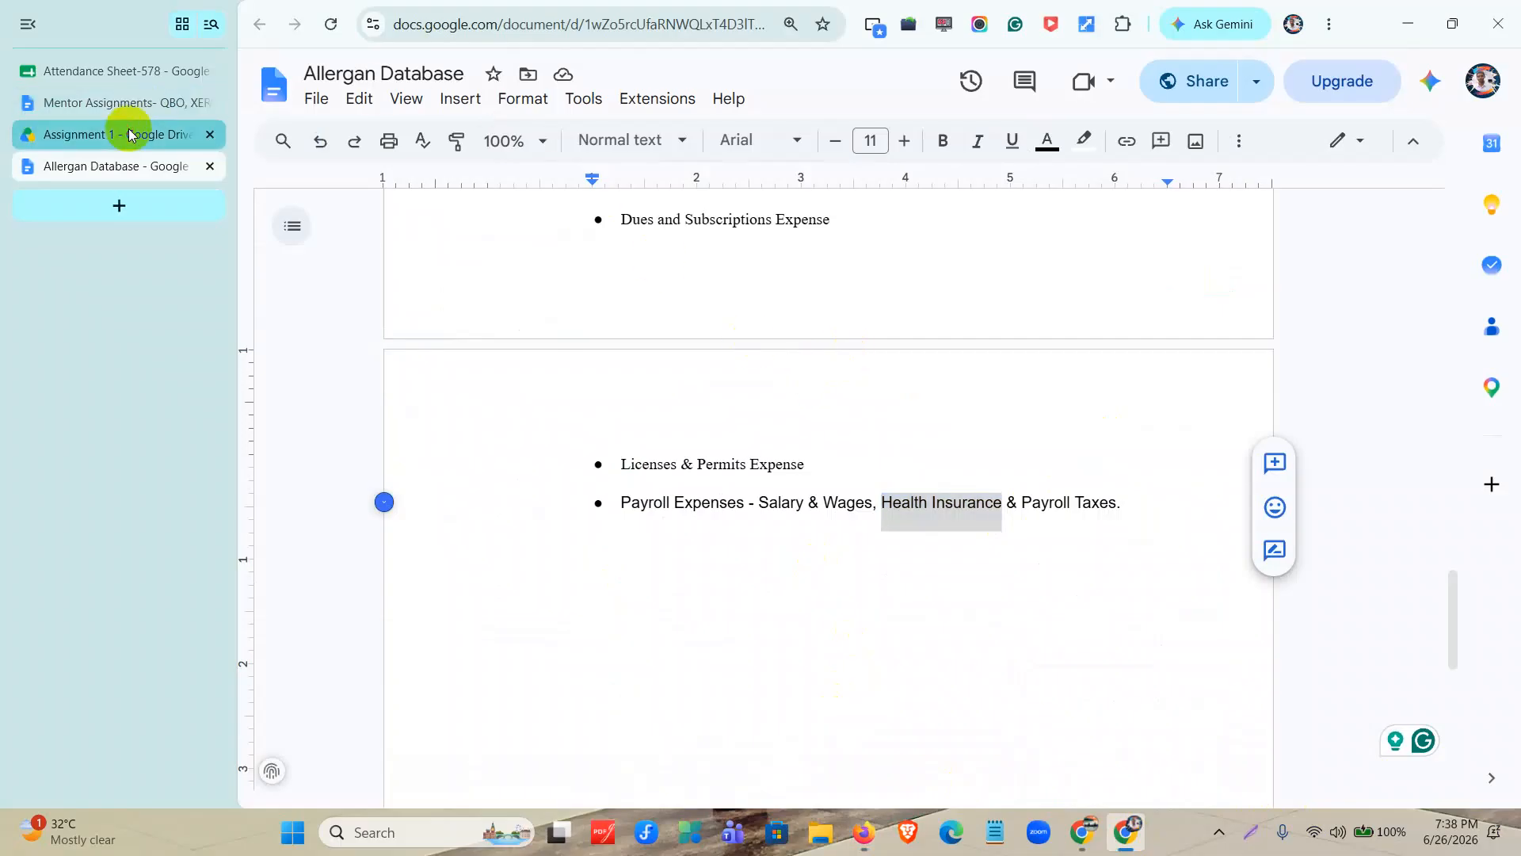
click(125, 135)
click(211, 166)
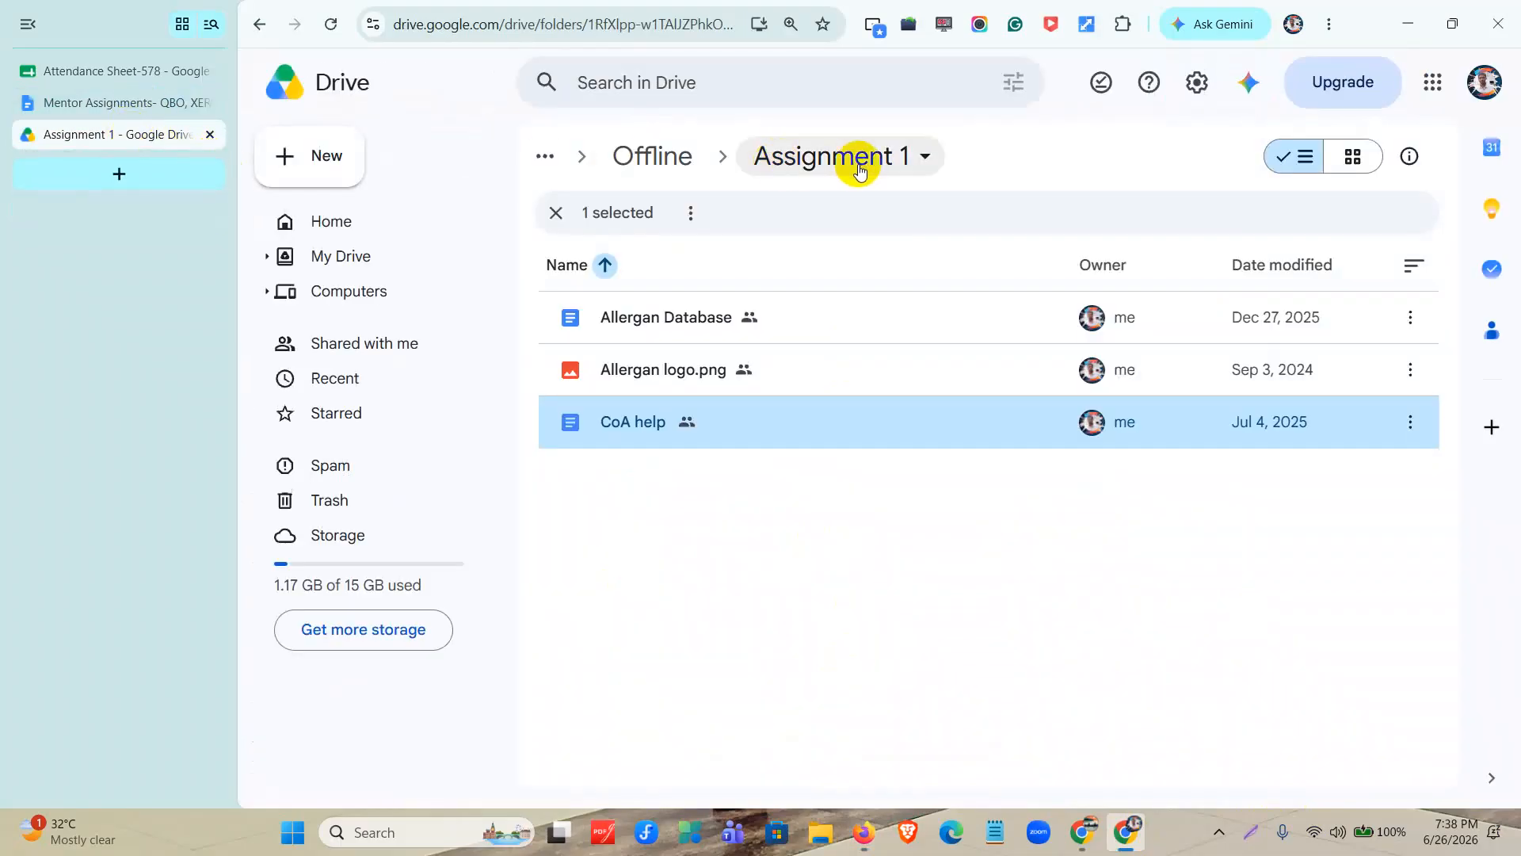
click(686, 158)
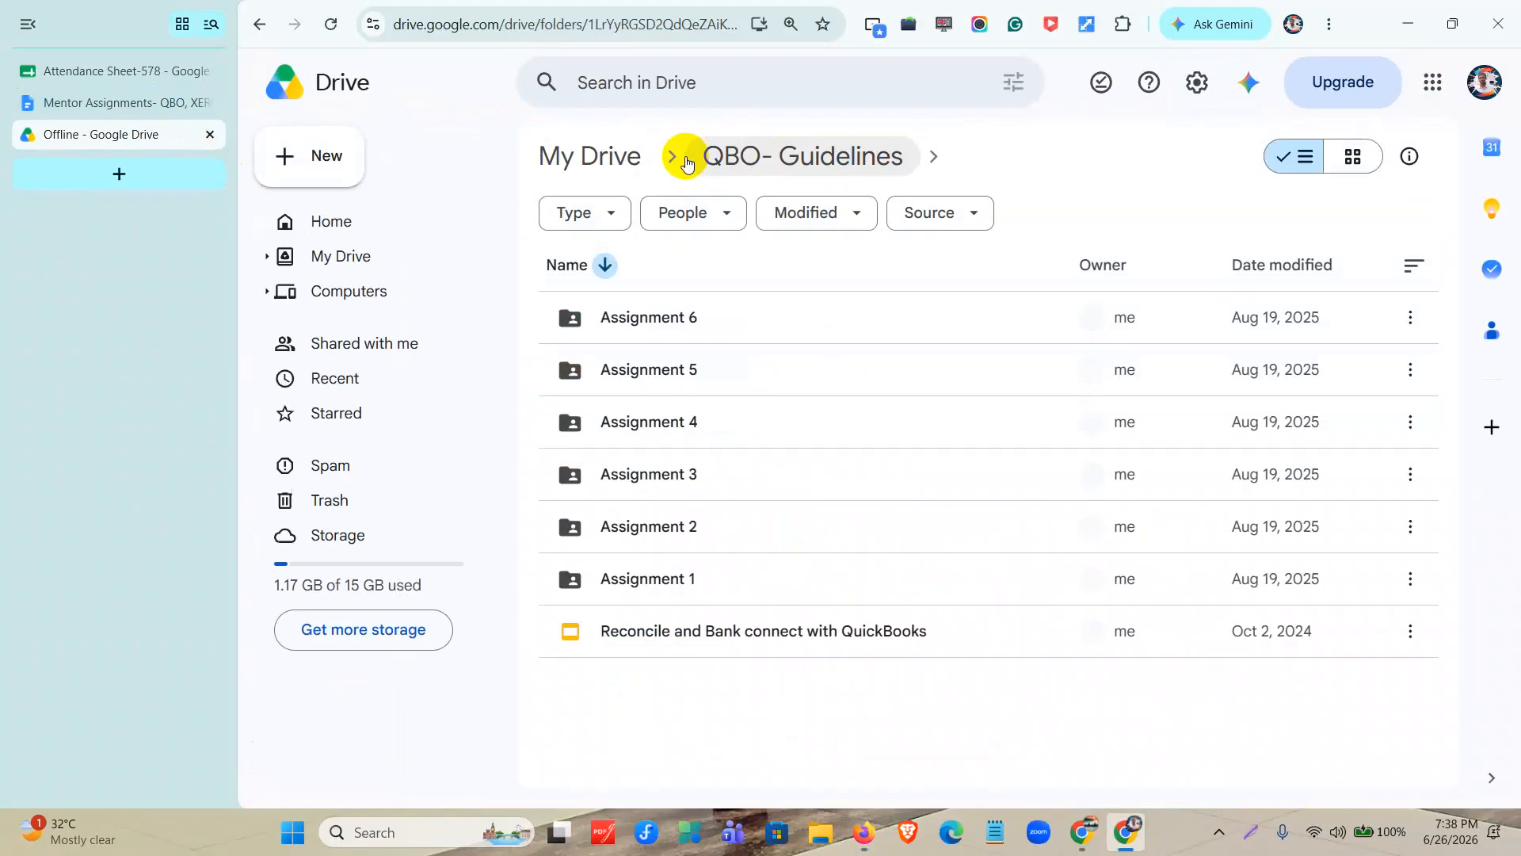
double_click(718, 538)
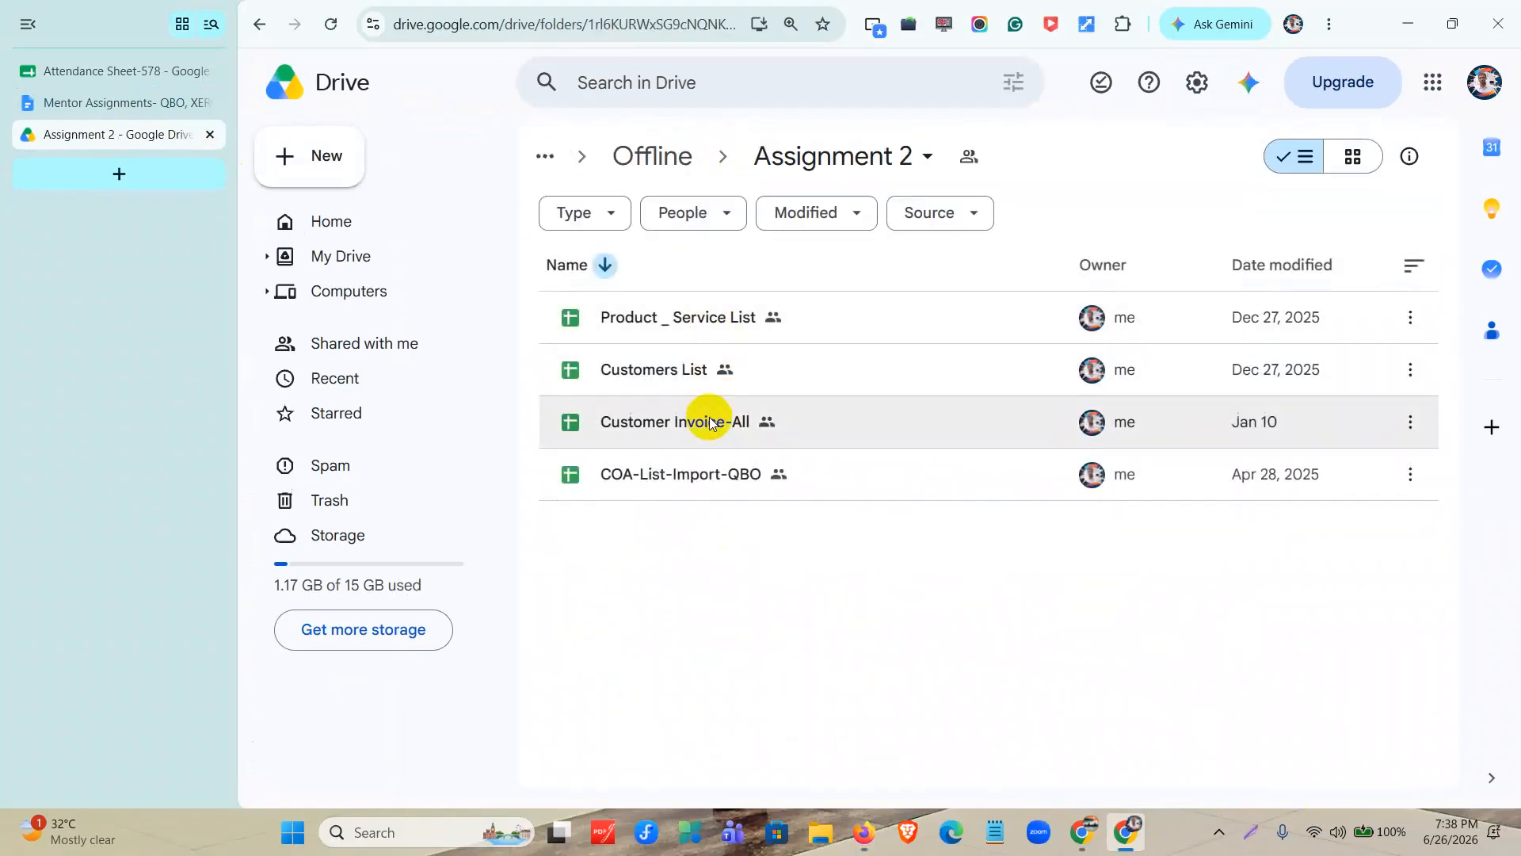
click(722, 474)
double_click(722, 474)
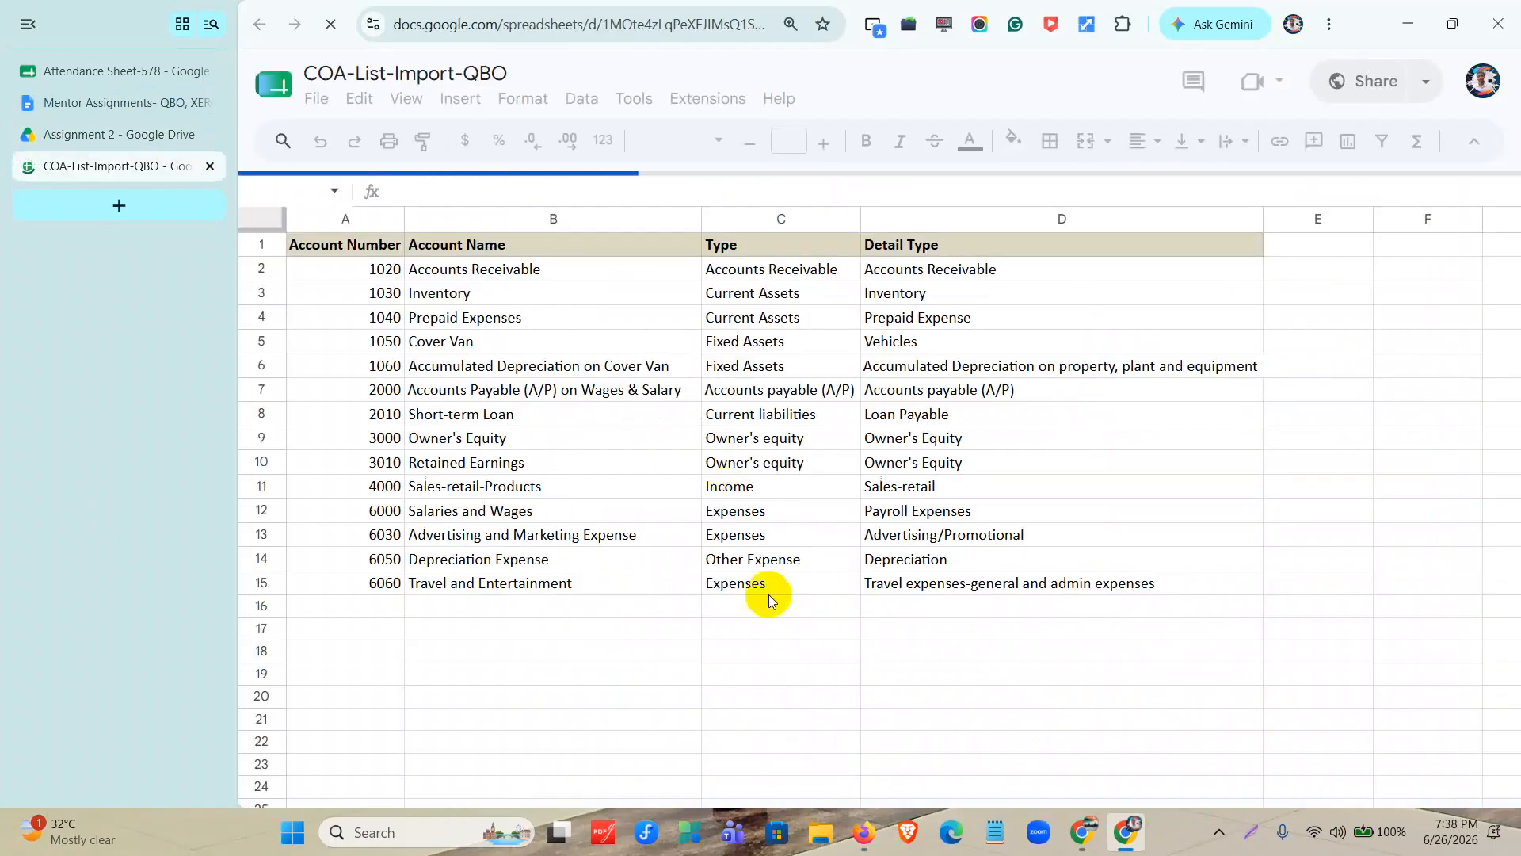
Download the sample template from QuickBooks' chart of accounts import and open Sample COA Template.csv in Excel.
click(865, 841)
scroll(969, 531, up, 1)
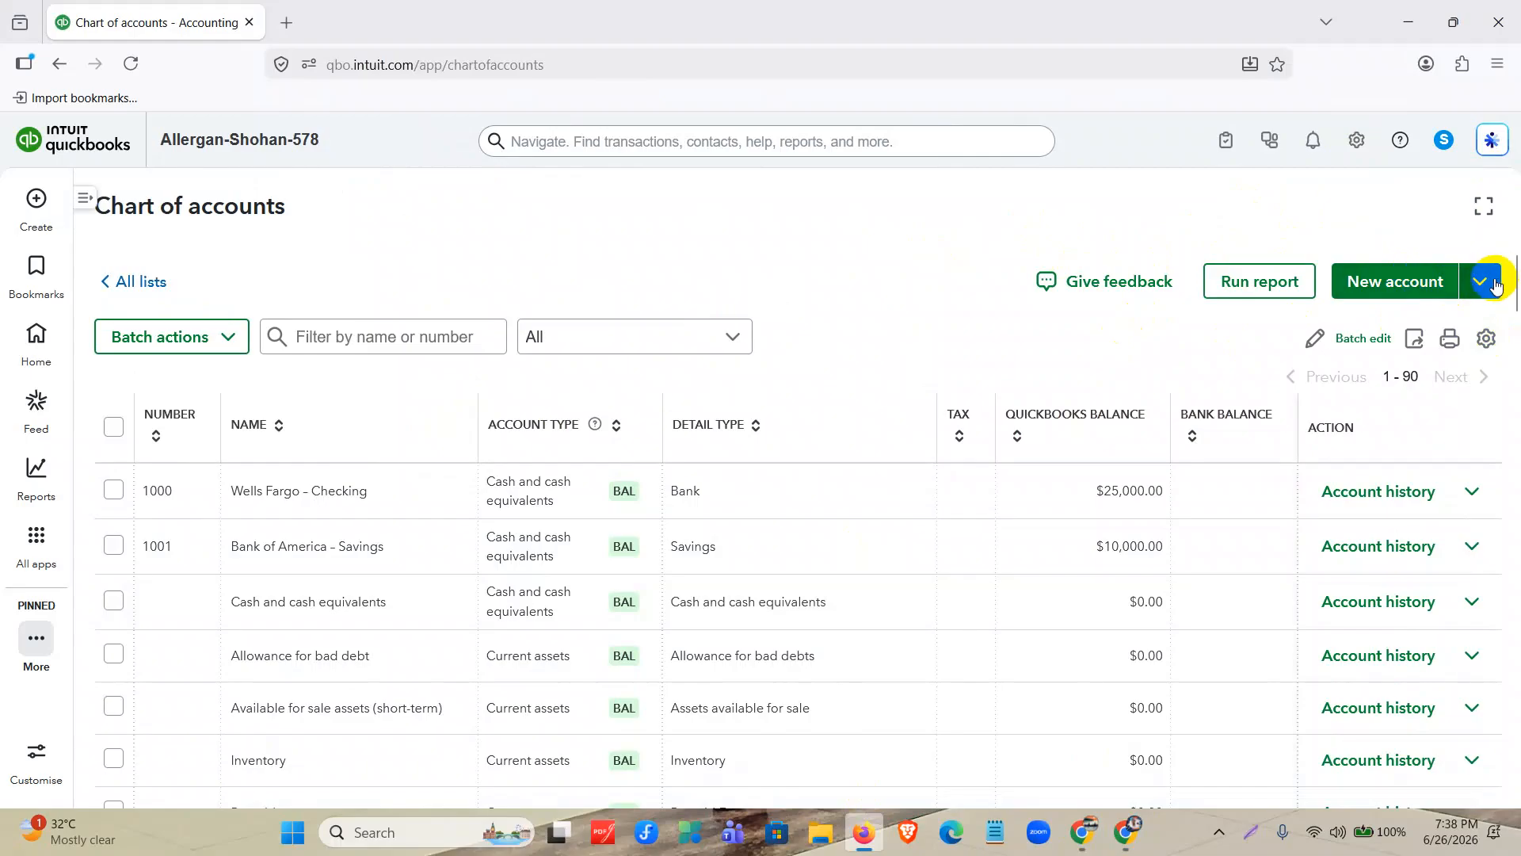
click(1490, 283)
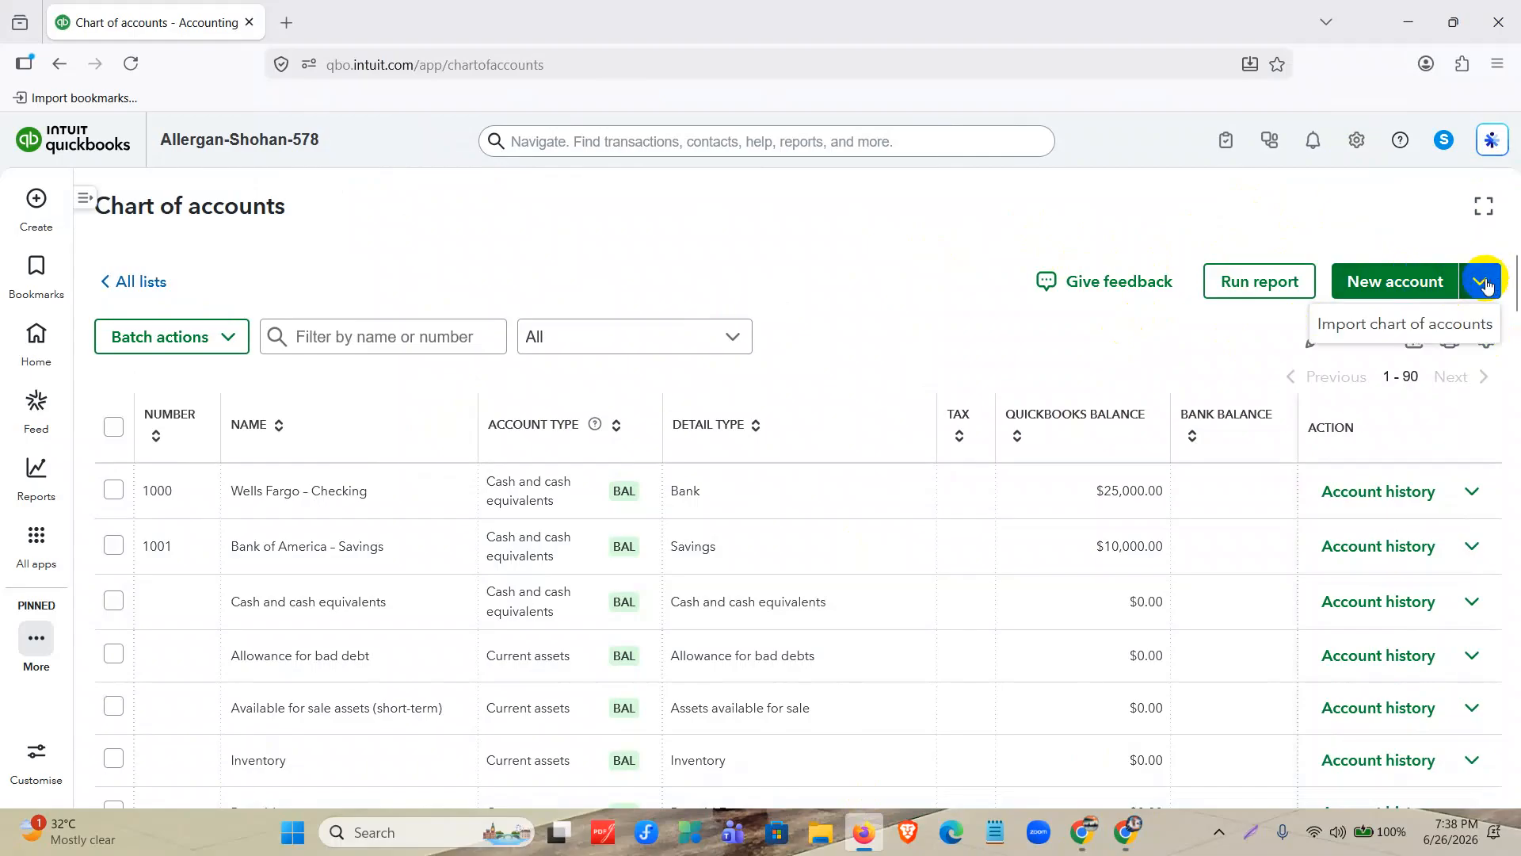
click(1467, 327)
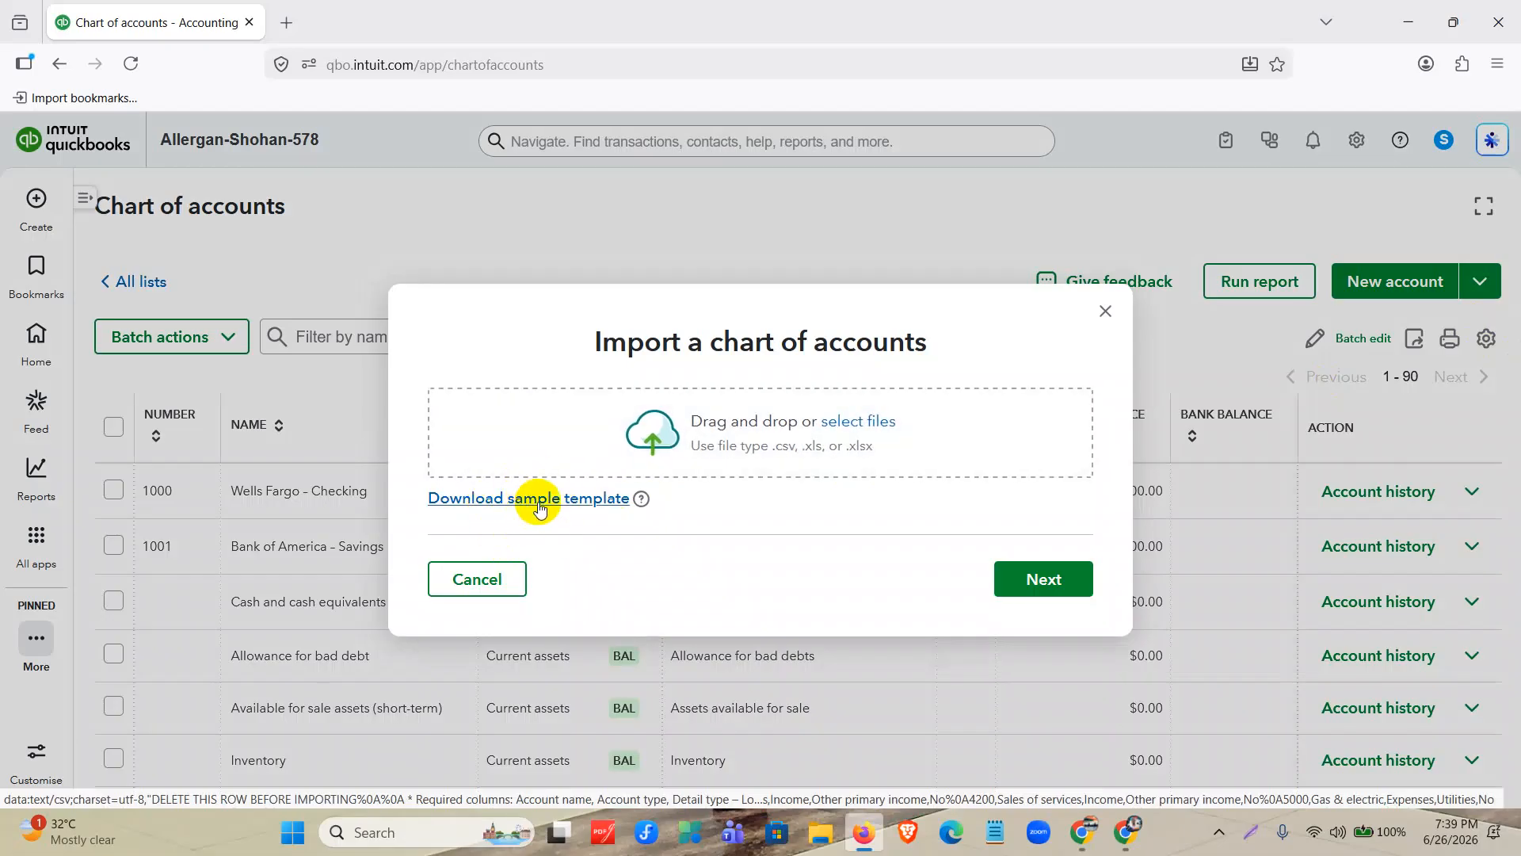
click(540, 507)
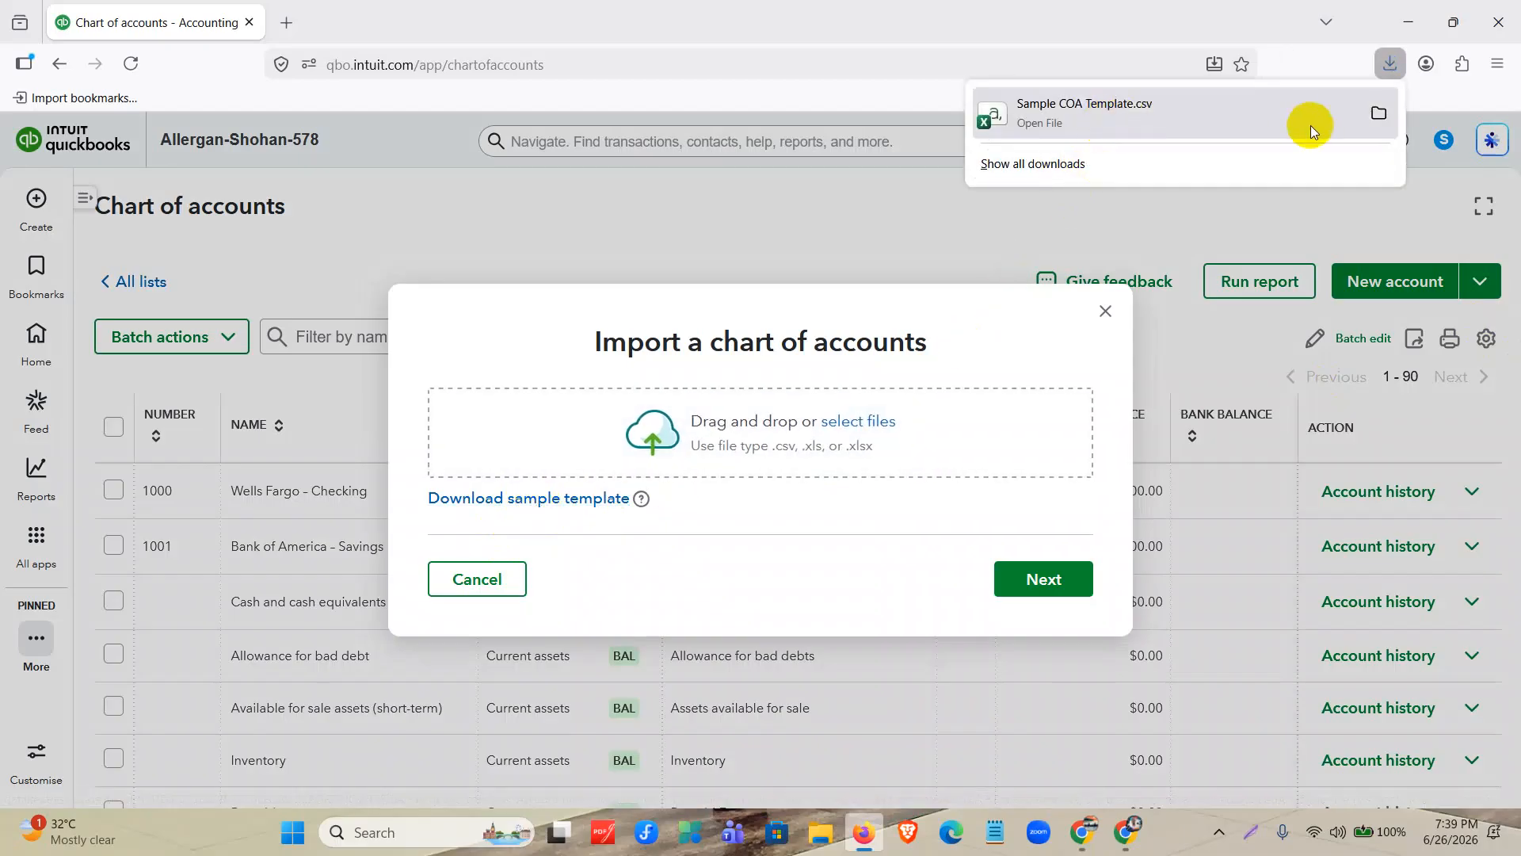
click(1290, 114)
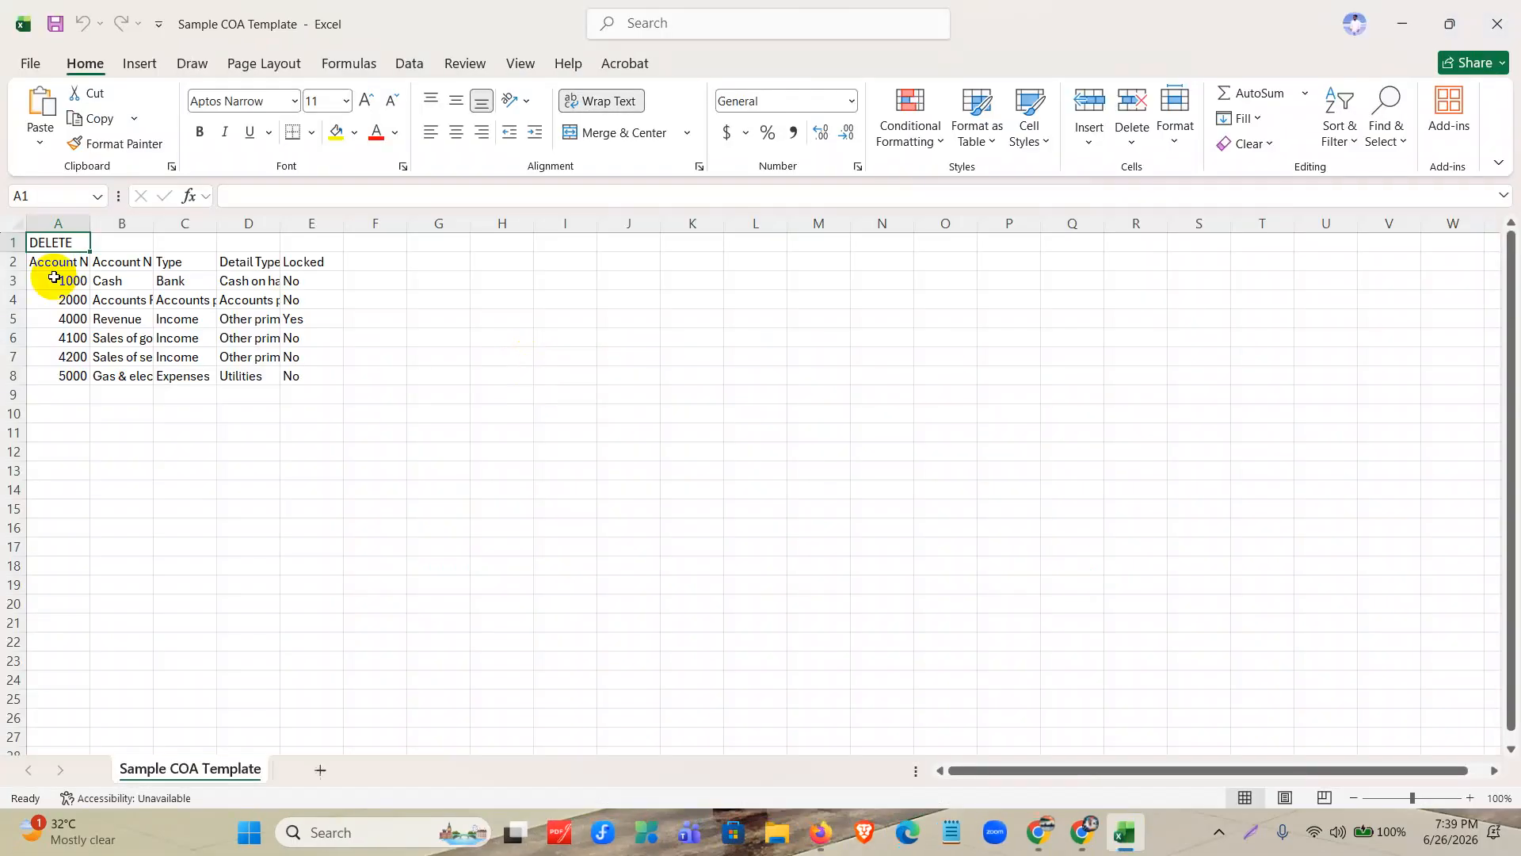
Autofit columns A through D of the sample template to their contents.
click(68, 241)
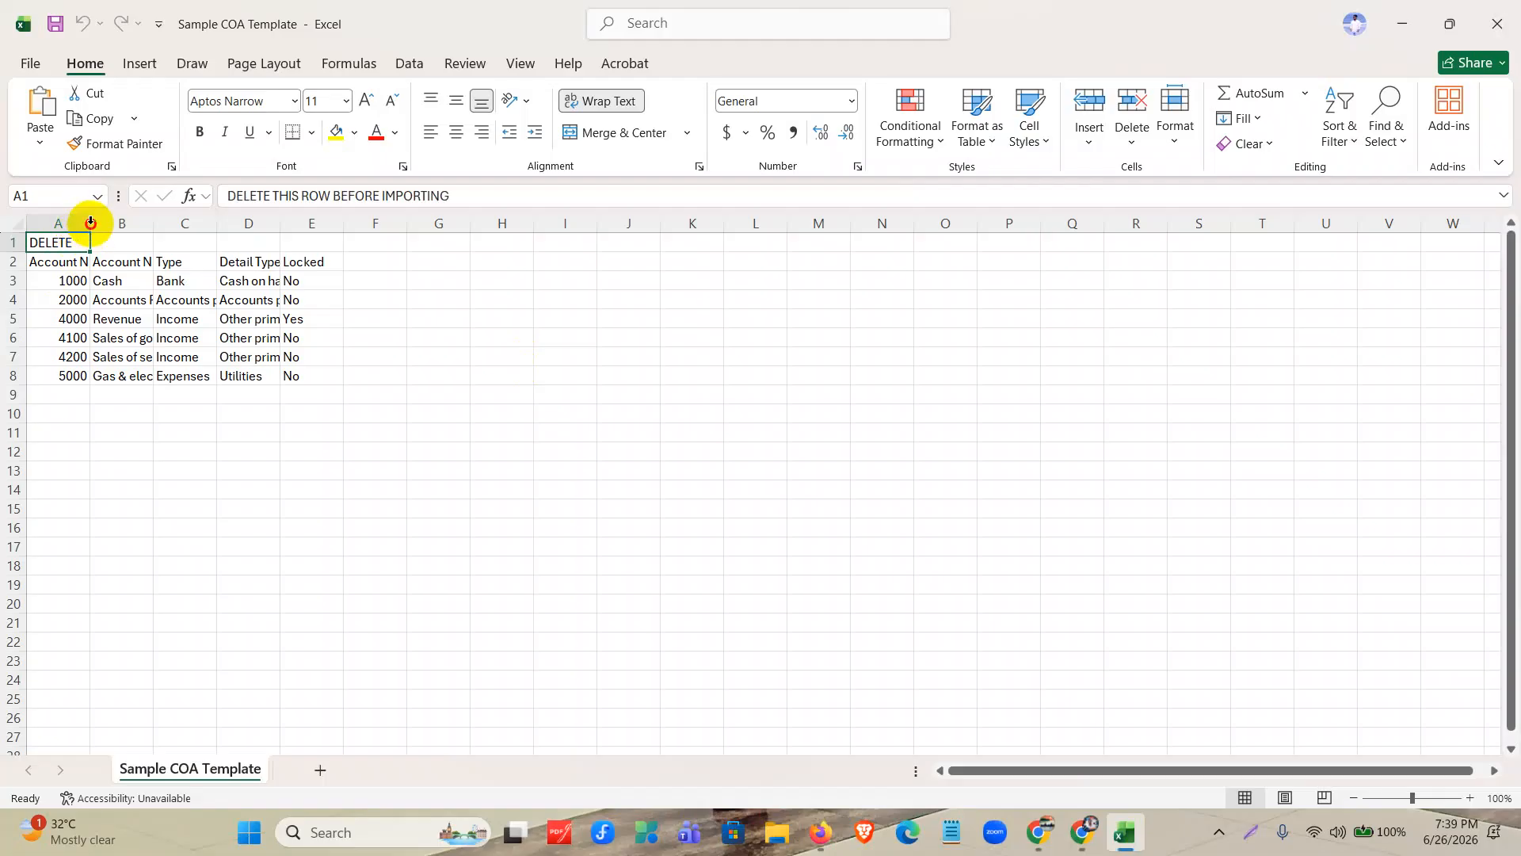
double_click(91, 223)
double_click(195, 224)
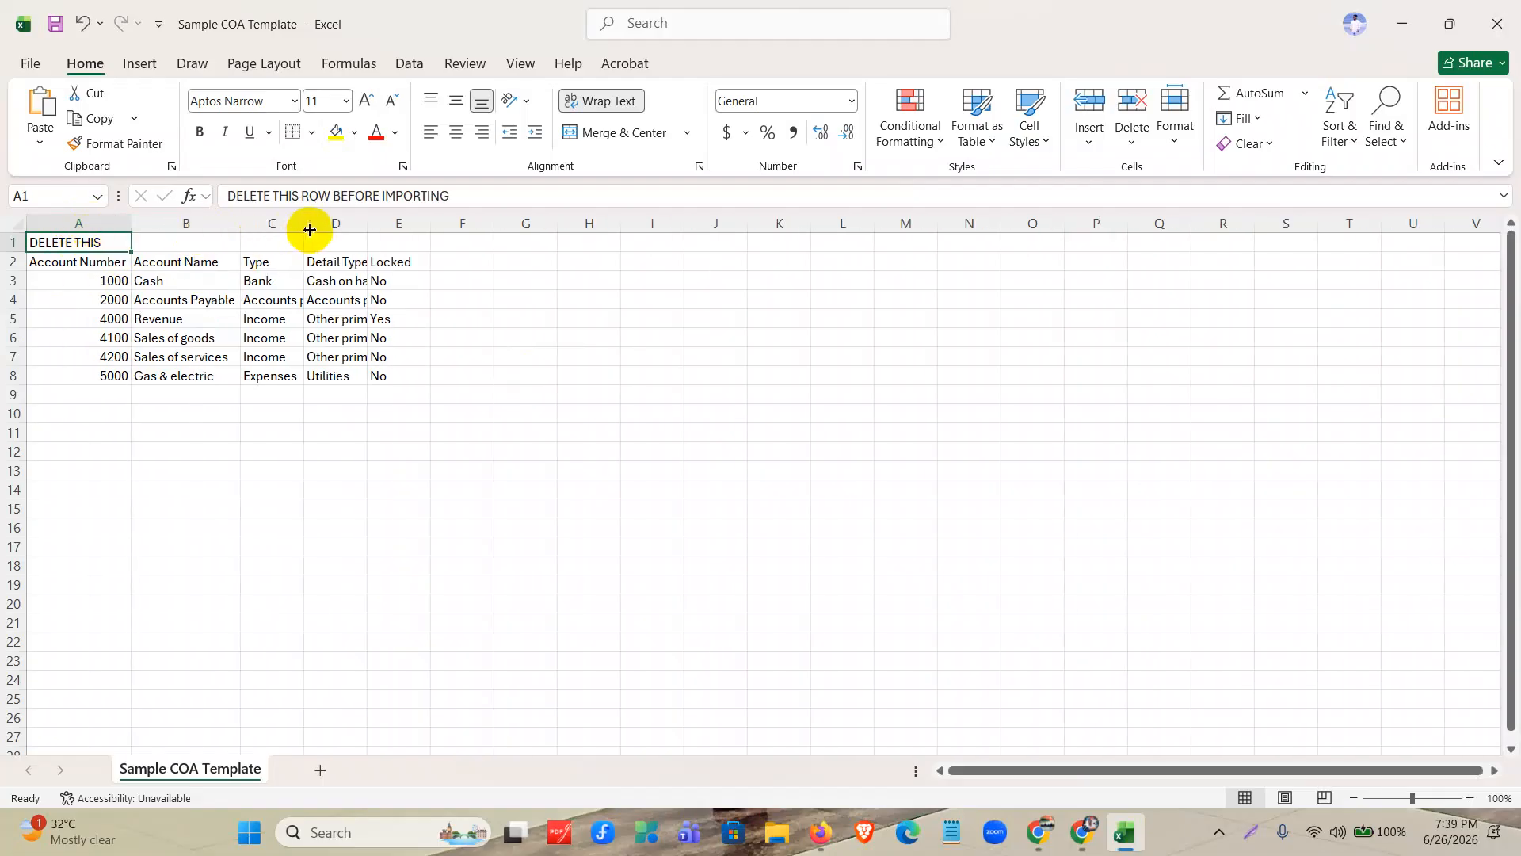
double_click(309, 229)
drag(445, 225, 445, 225)
double_click(445, 225)
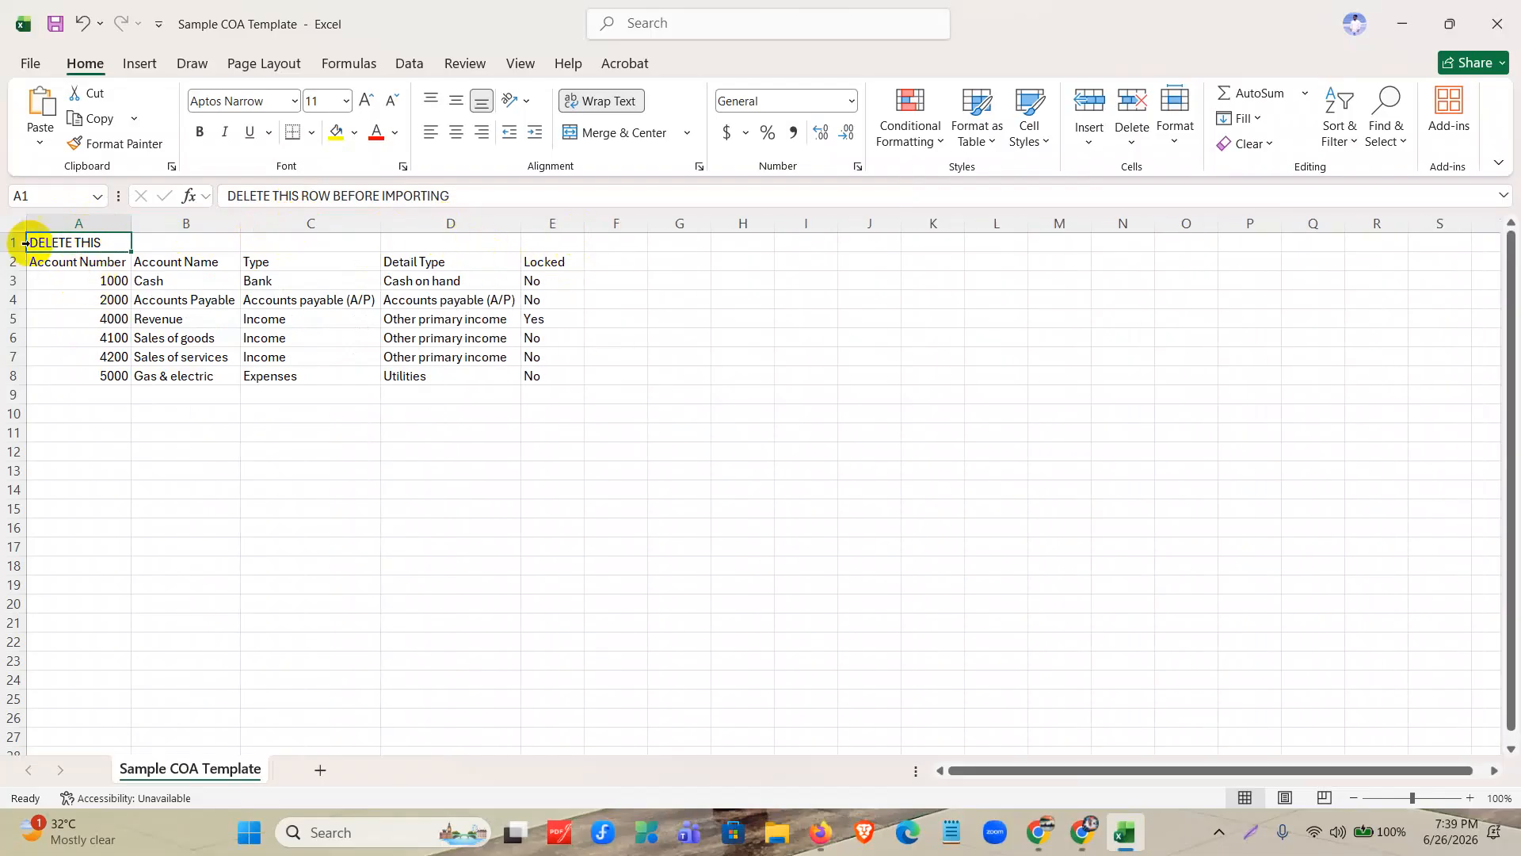
Delete row 1, which holds the "DELETE THIS ROW BEFORE IMPORTING" note.
click(7, 244)
right_click(6, 243)
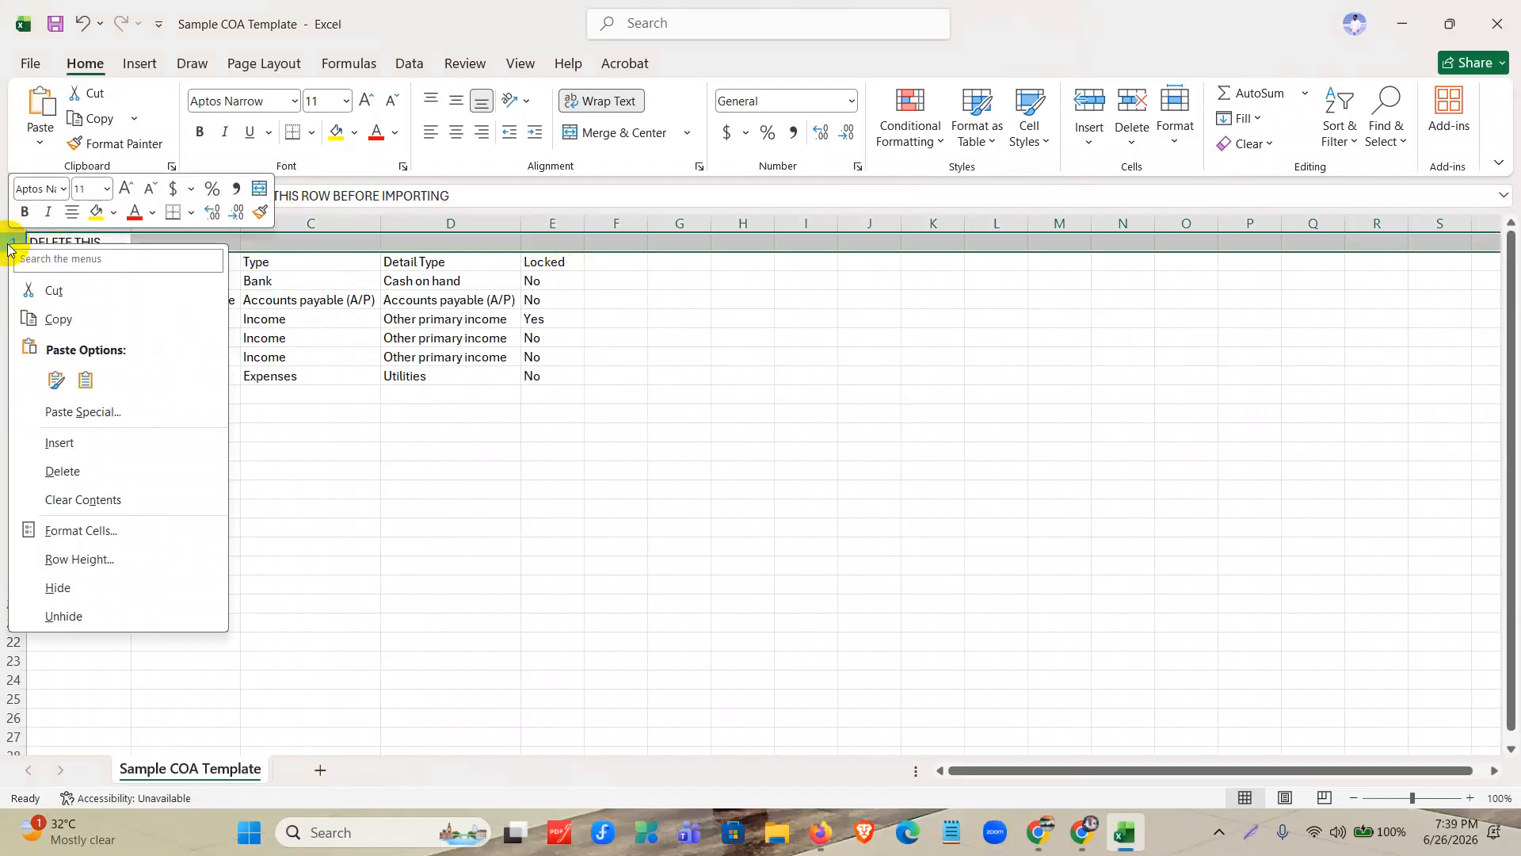
click(38, 473)
Examine the template's header row from Account Number through Account Name, Type and Detail Type to Locked.
click(64, 282)
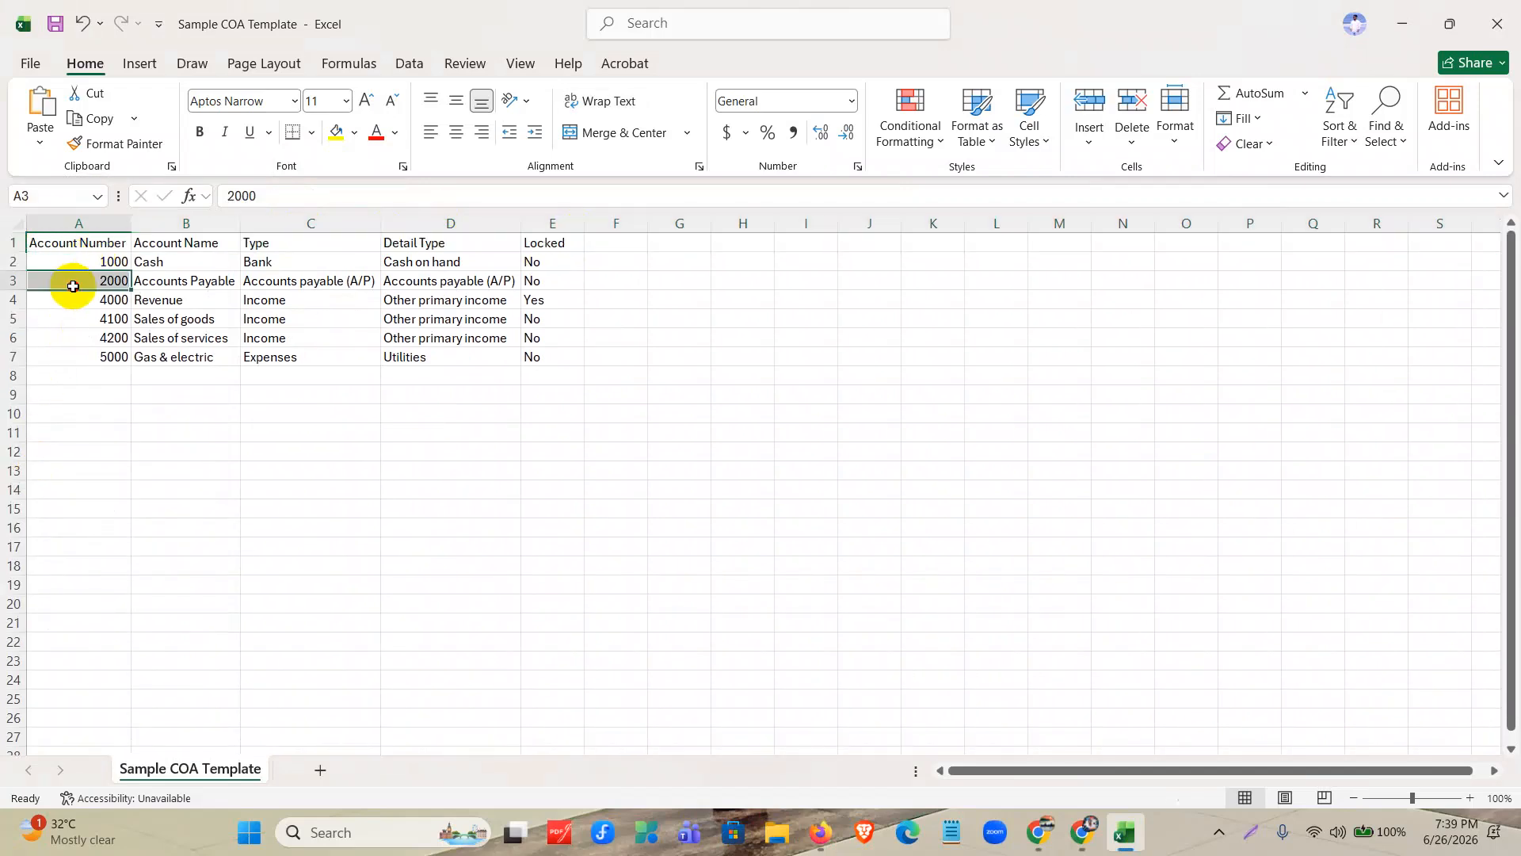
click(6, 243)
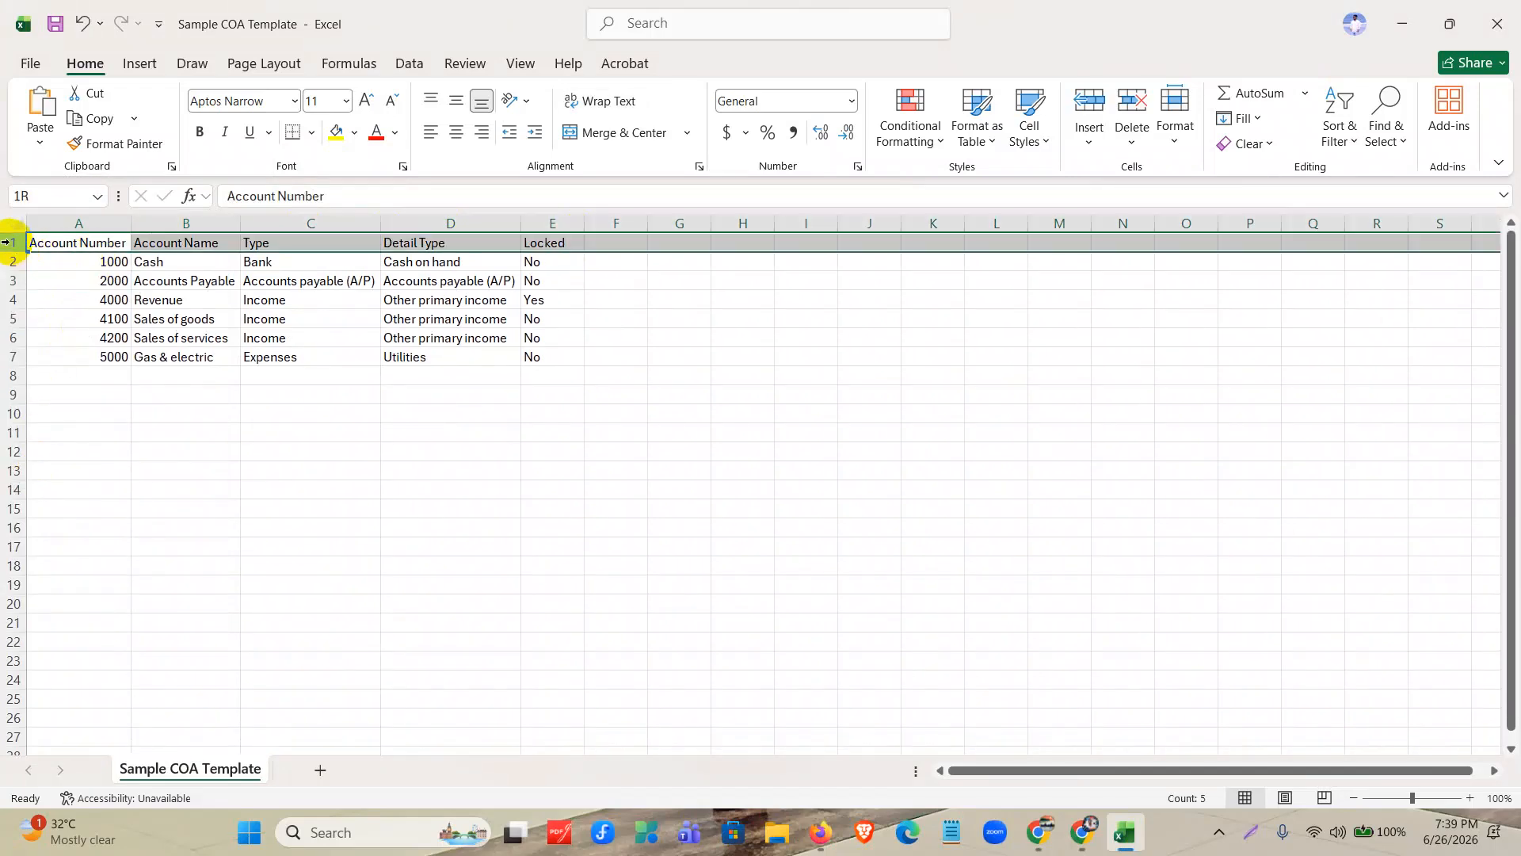
click(87, 244)
click(197, 243)
click(309, 243)
click(401, 245)
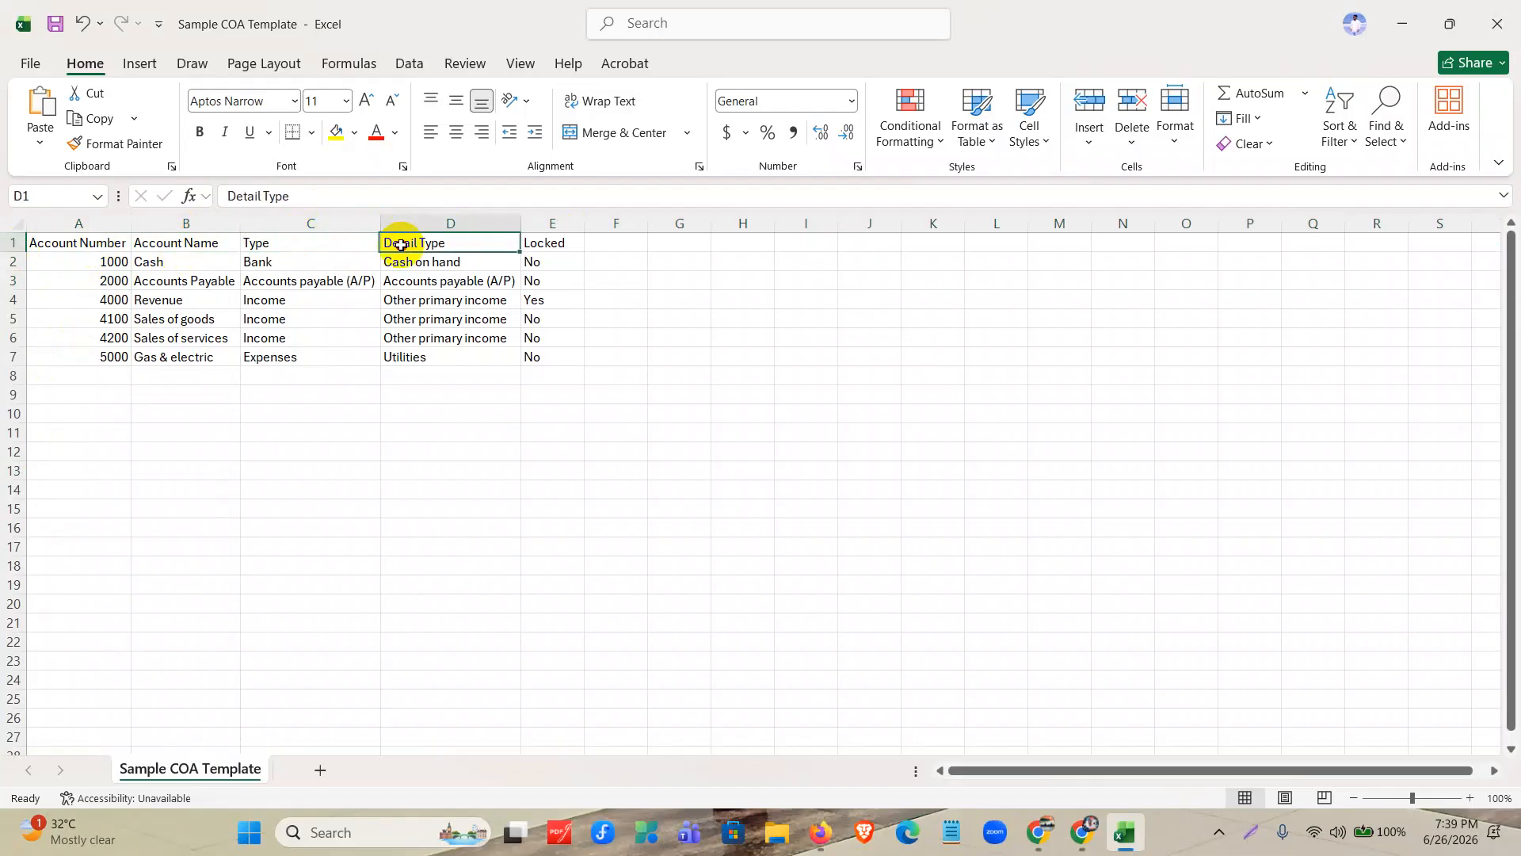
click(536, 243)
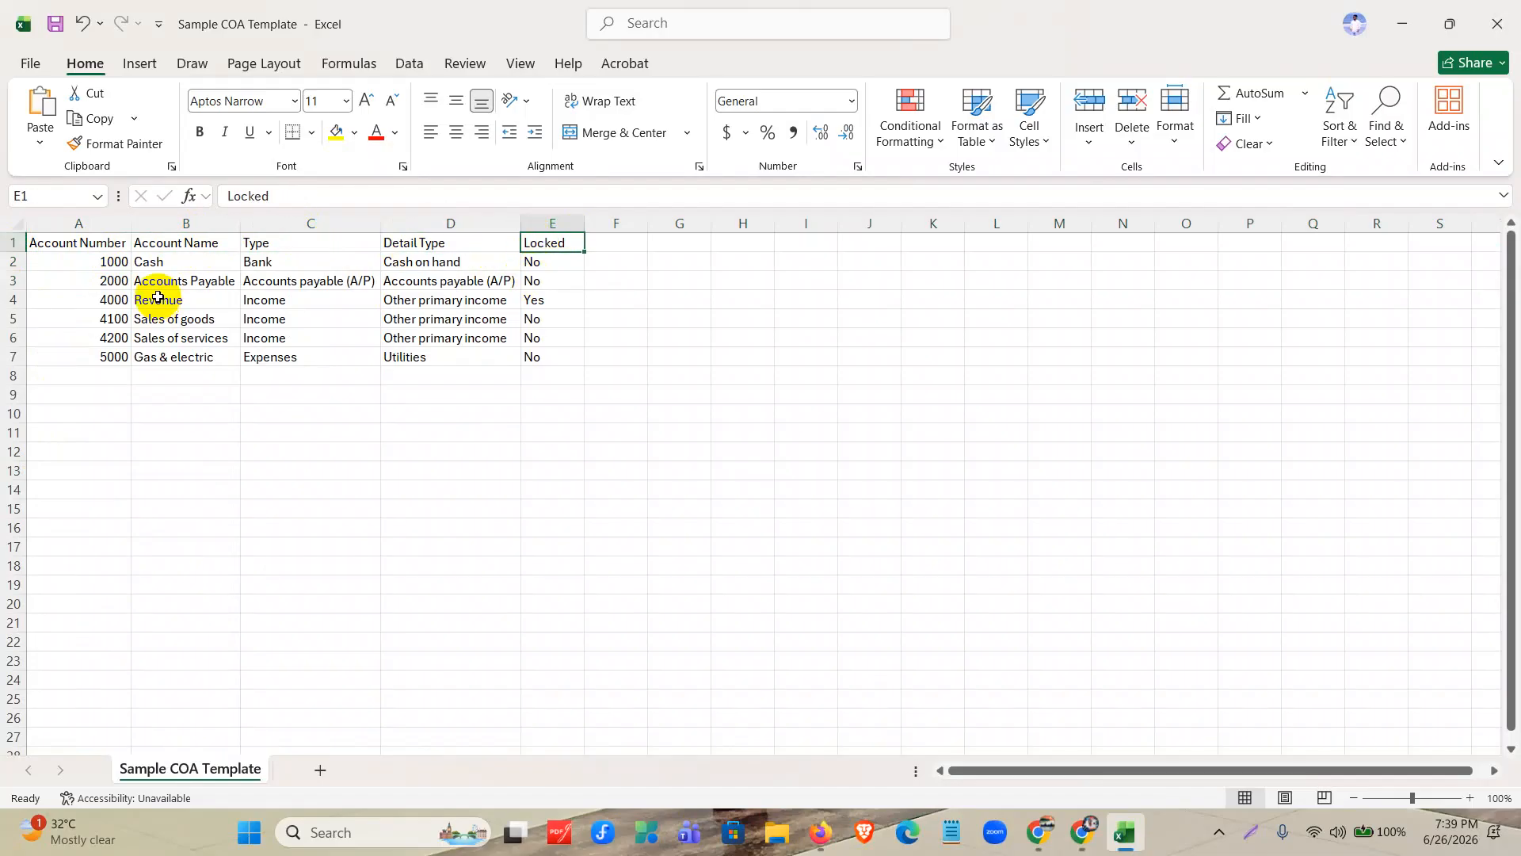
Clear all sample account data beneath the headers, including the Locked column values, keeping only the header row.
drag(101, 261, 444, 355)
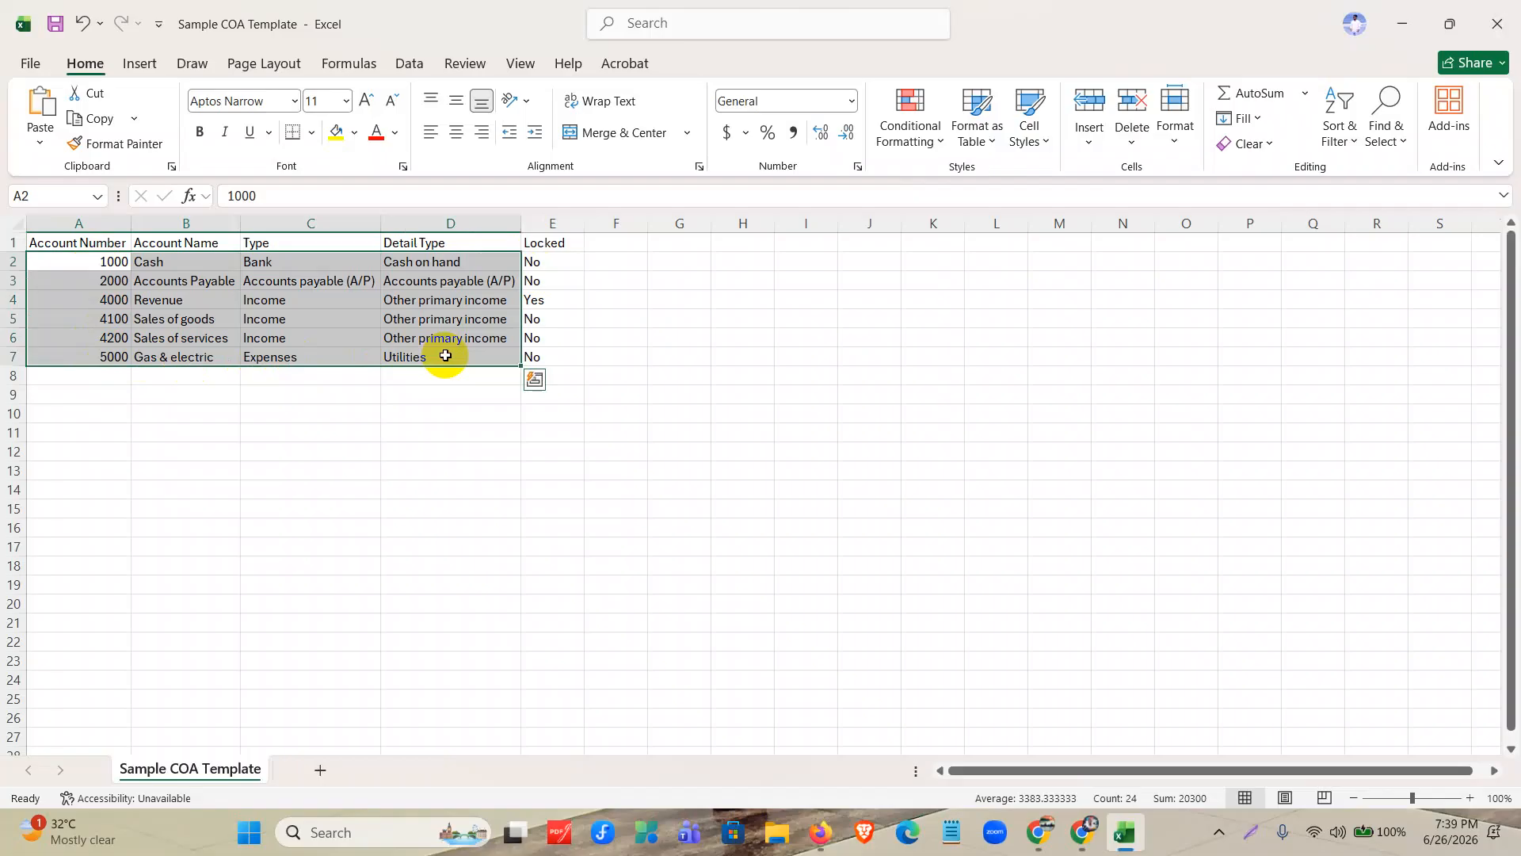
key(Delete)
drag(559, 262, 560, 378)
key(Delete)
click(14, 243)
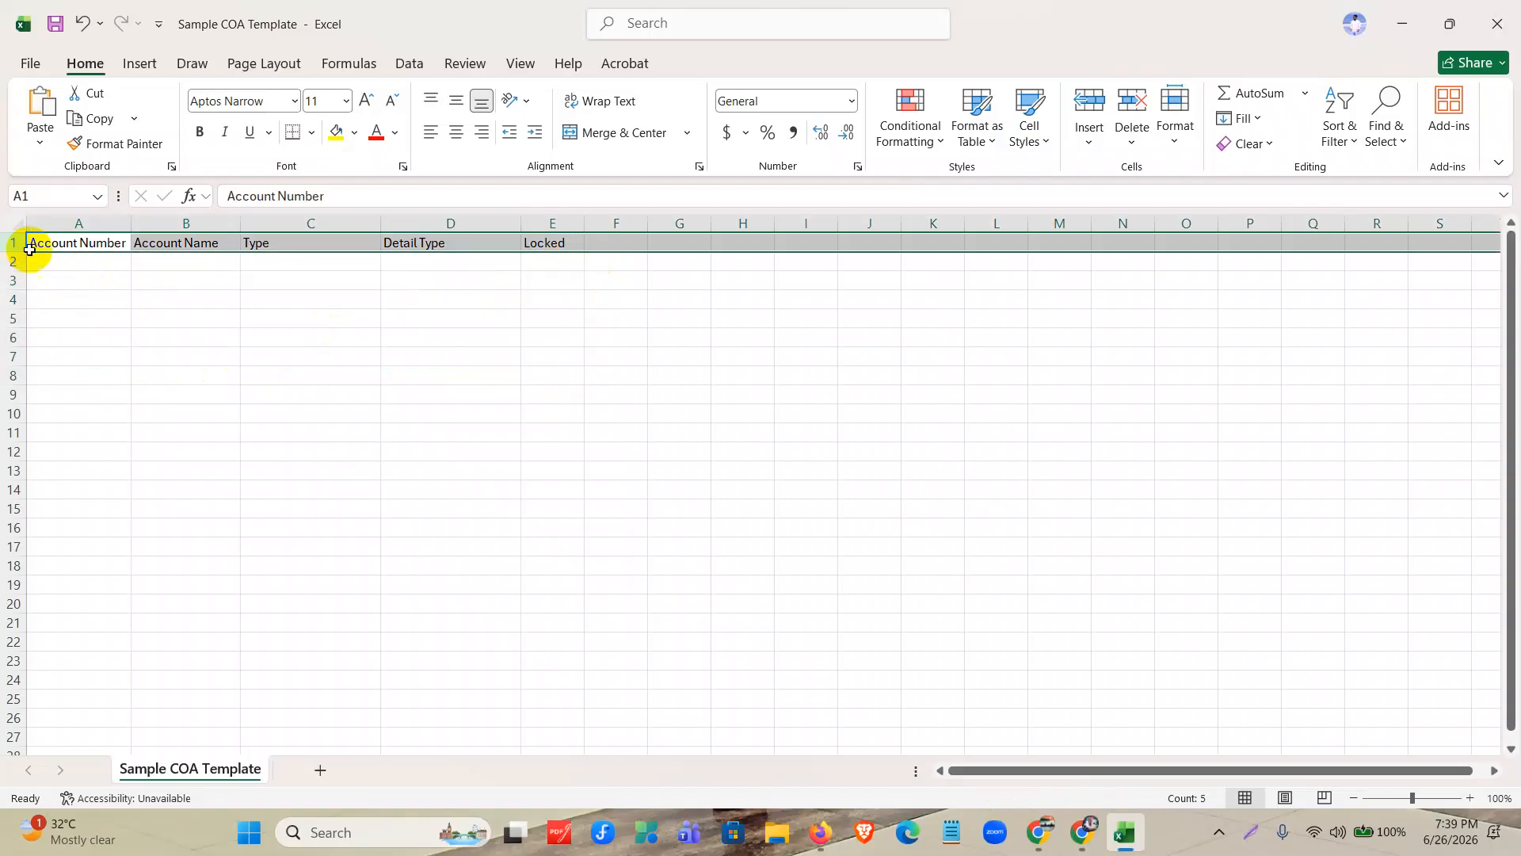
Copy the account rows A2:D15 from COA-List-Import-QBO into the Excel template, starting at cell A2.
click(108, 264)
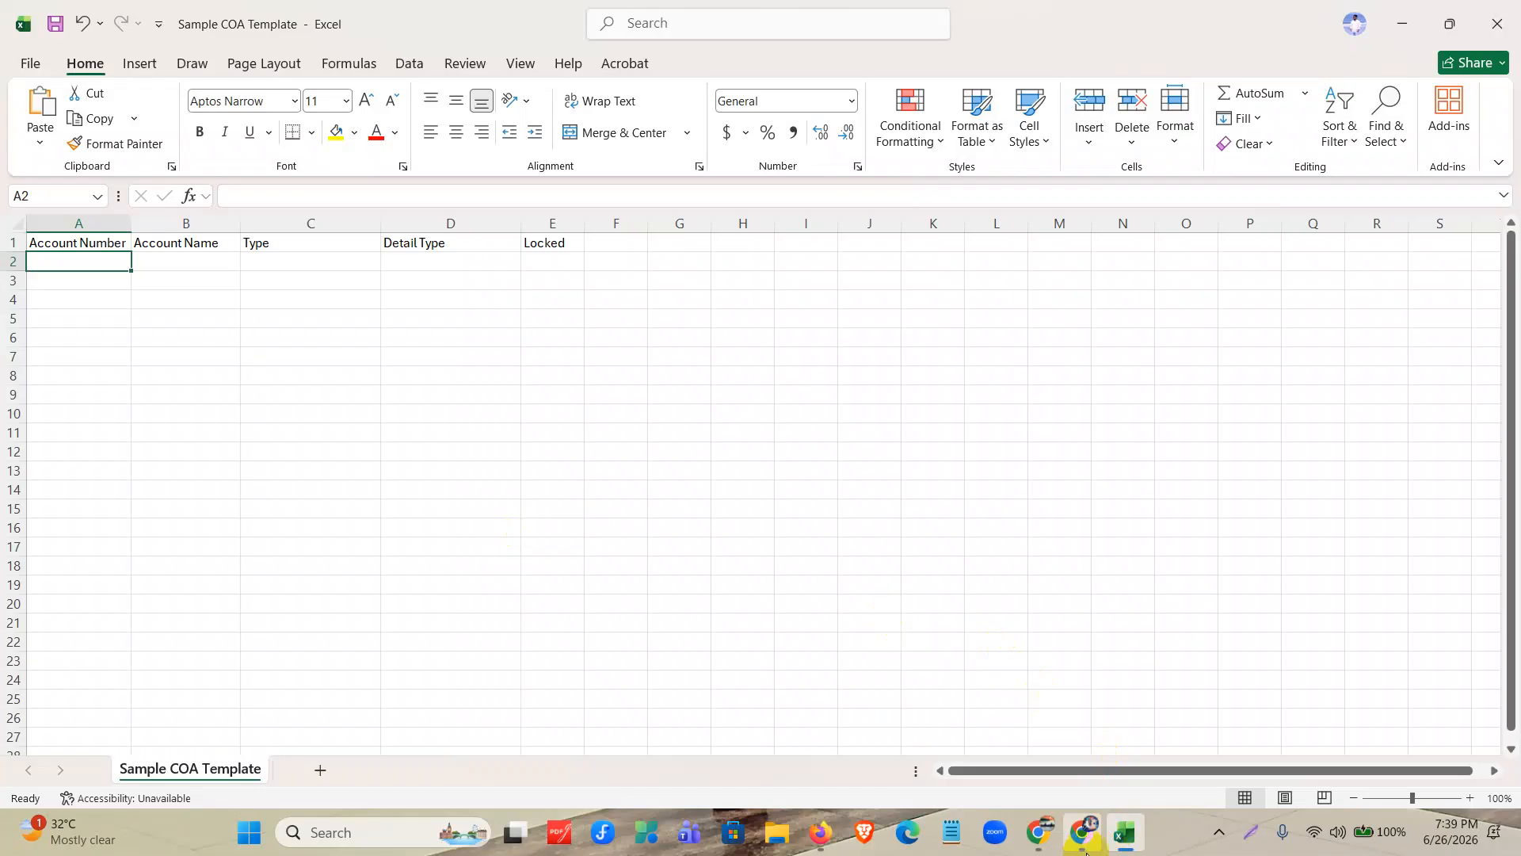
click(1081, 832)
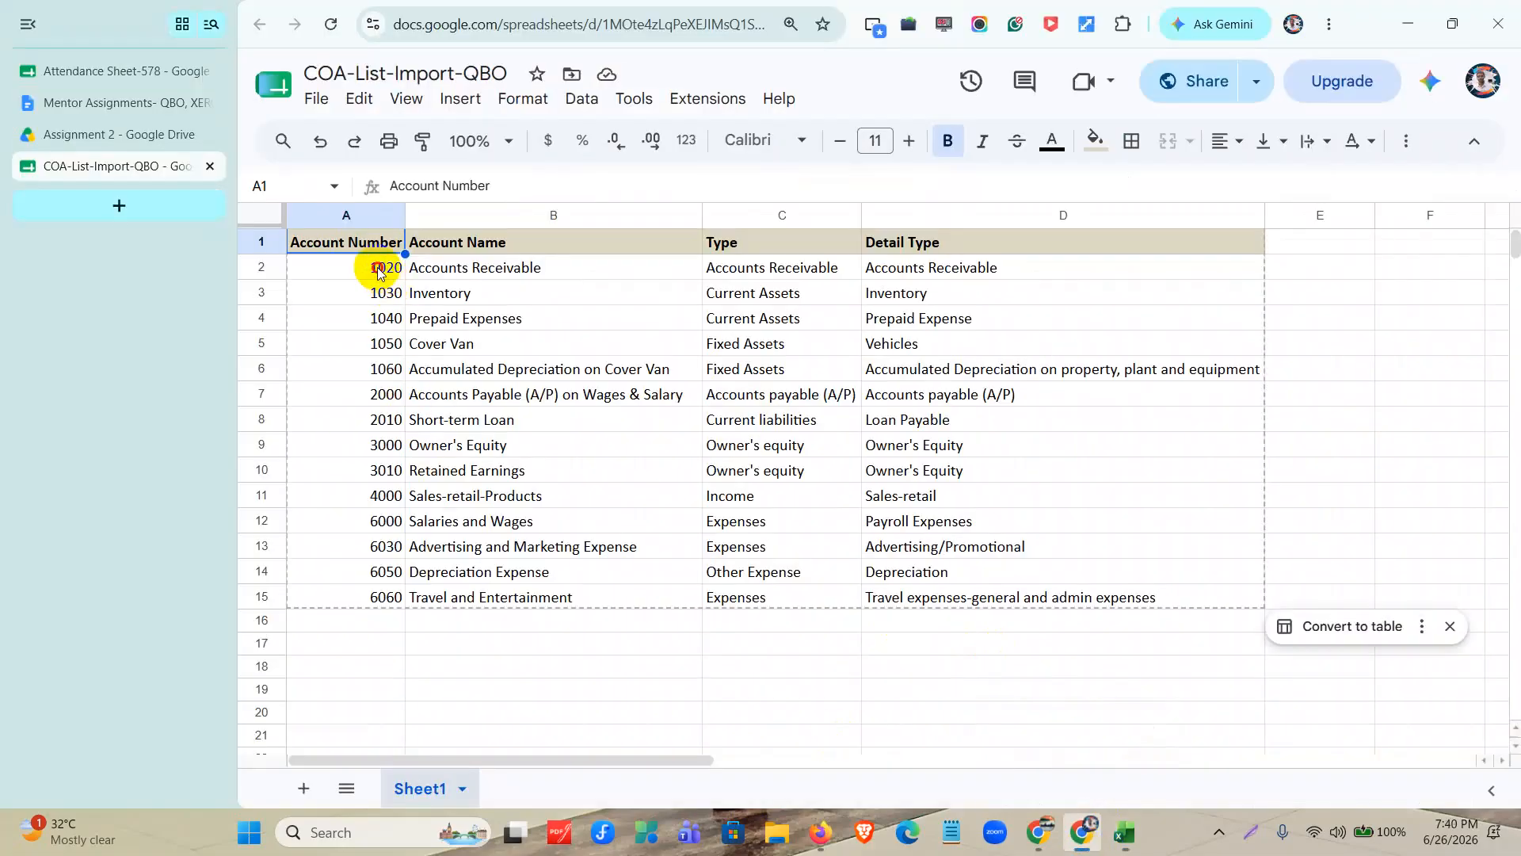
click(129, 132)
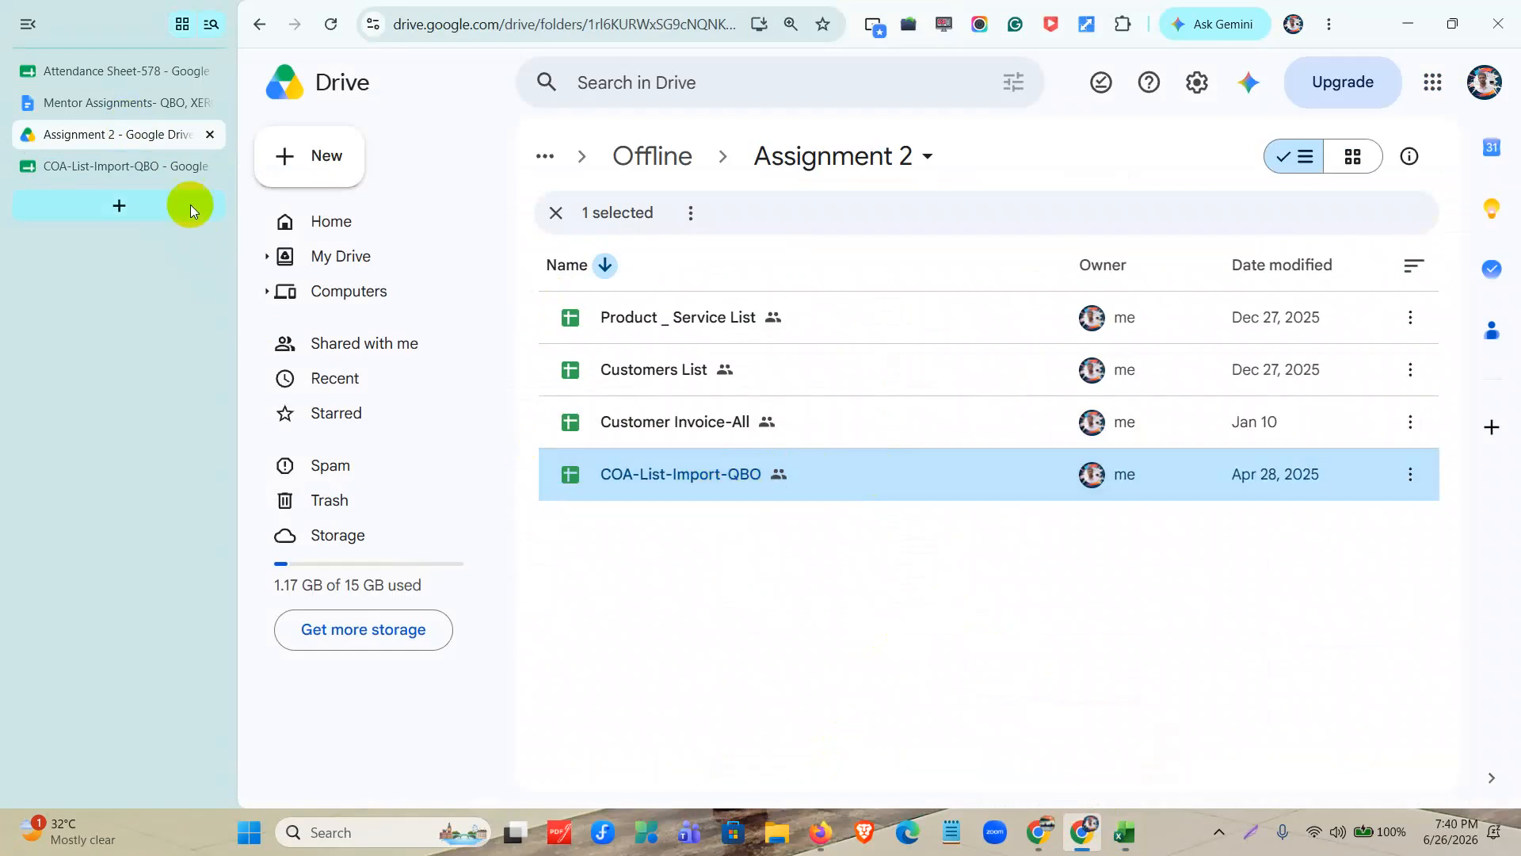
click(159, 165)
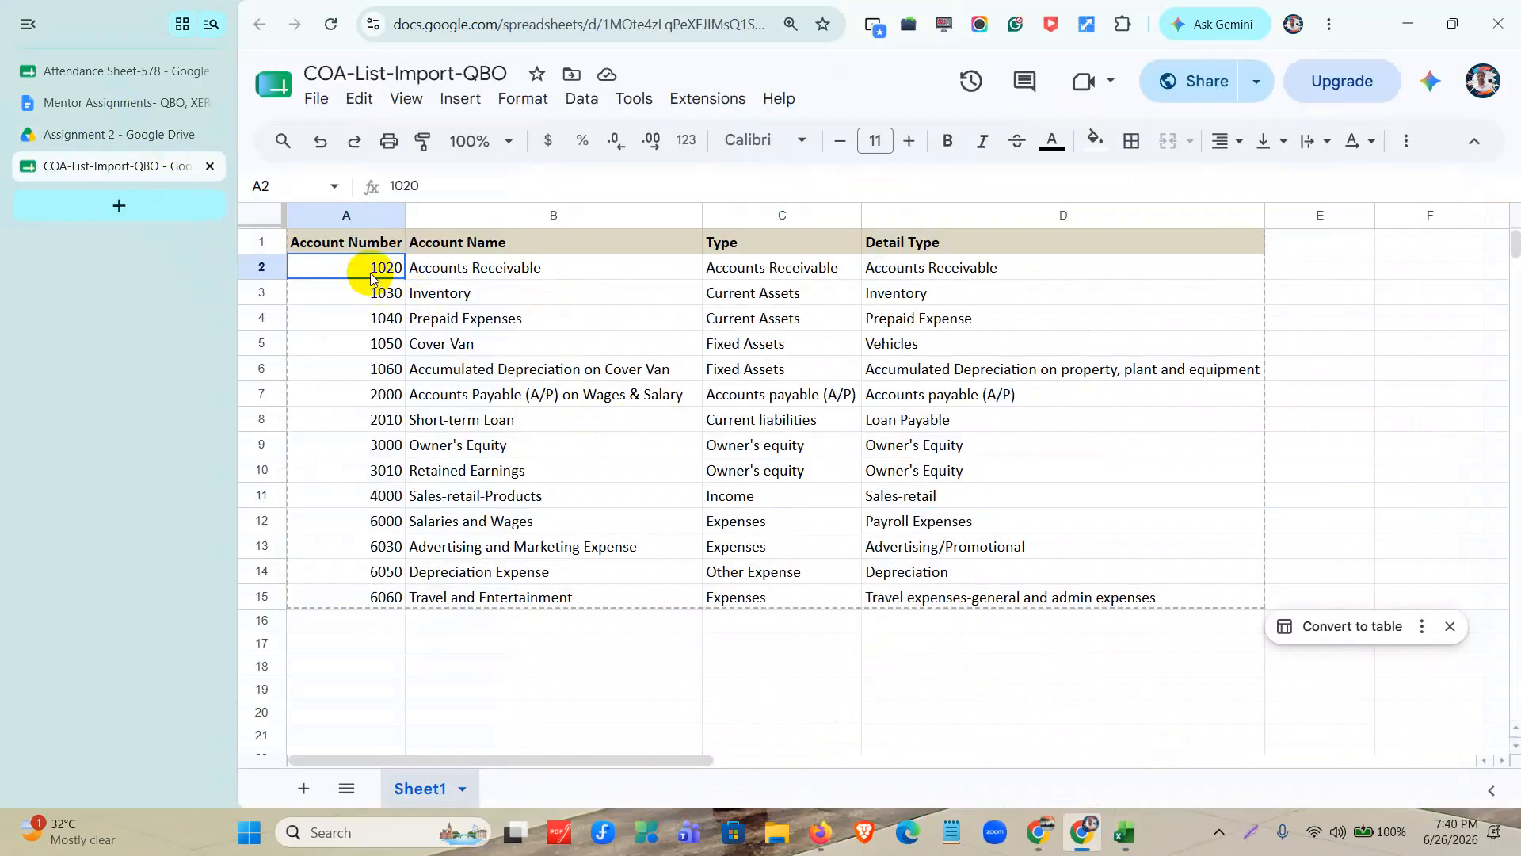
click(526, 288)
drag(397, 267, 776, 470)
drag(957, 511, 1171, 588)
key(ctrl+c)
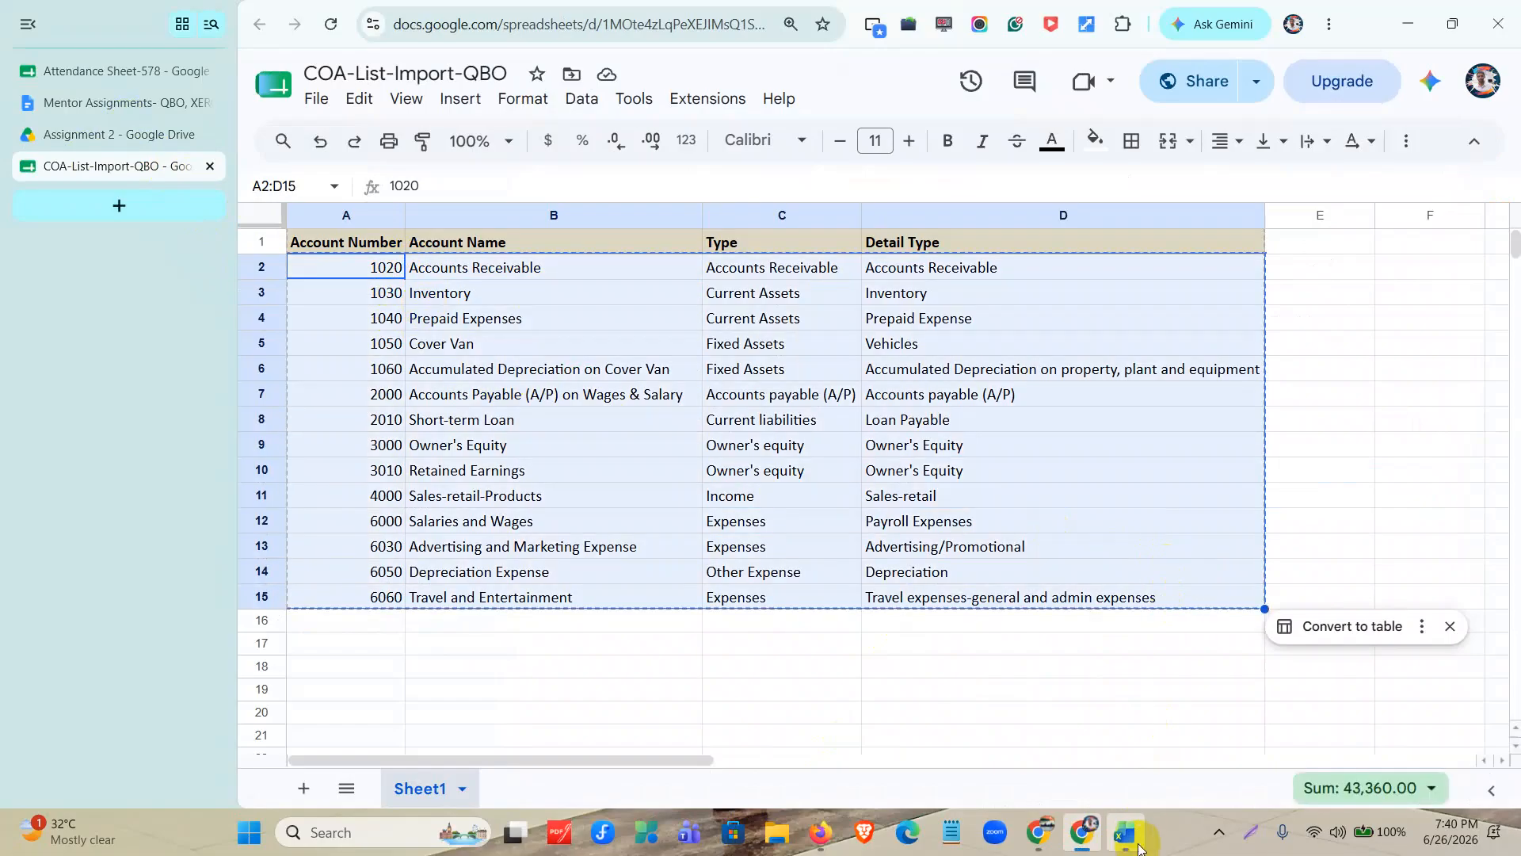
click(1141, 832)
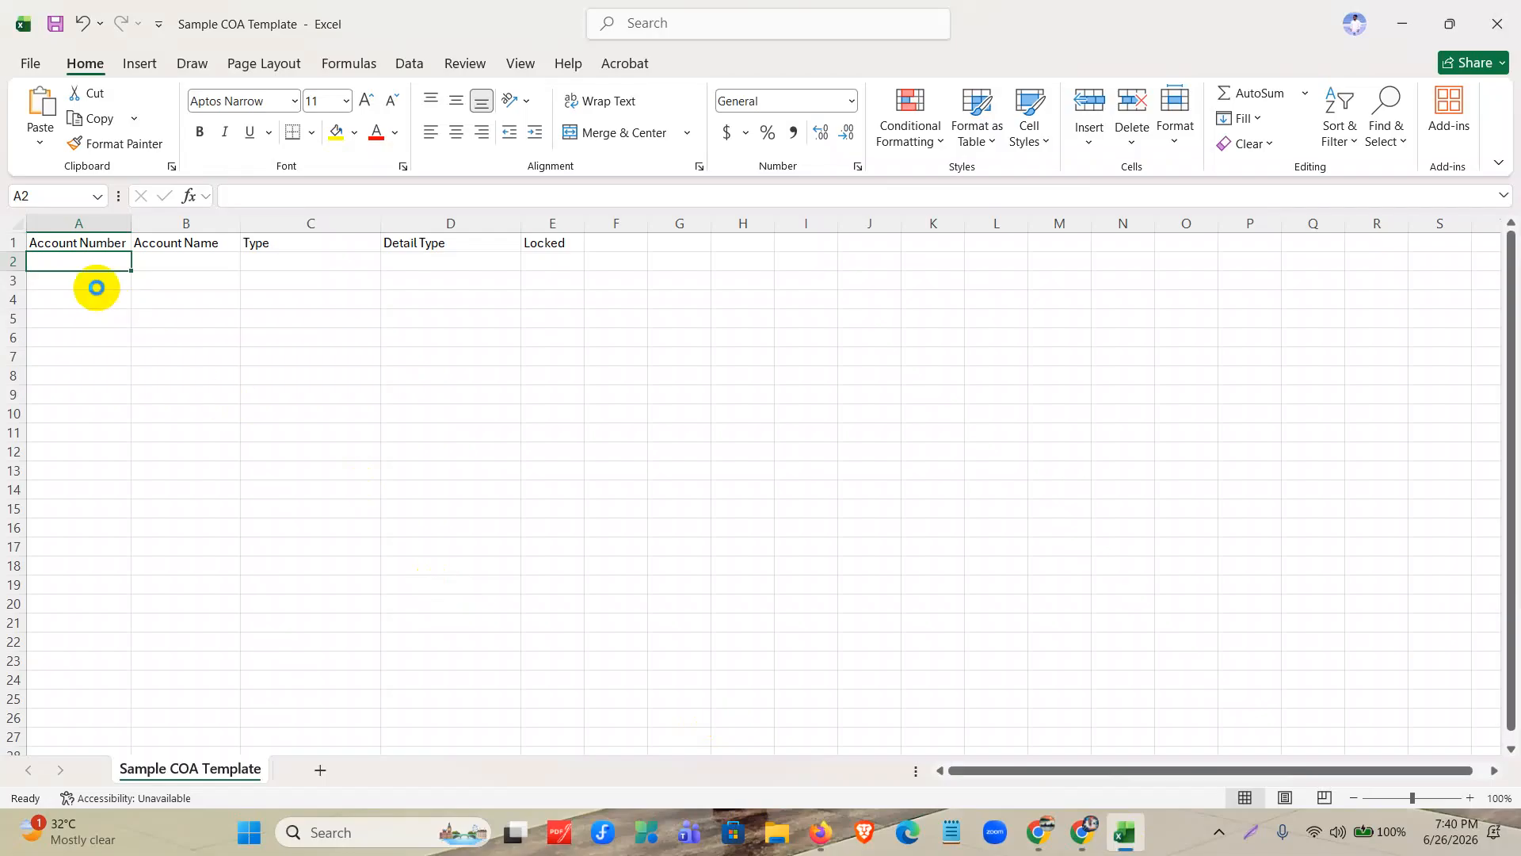
key(ctrl+v)
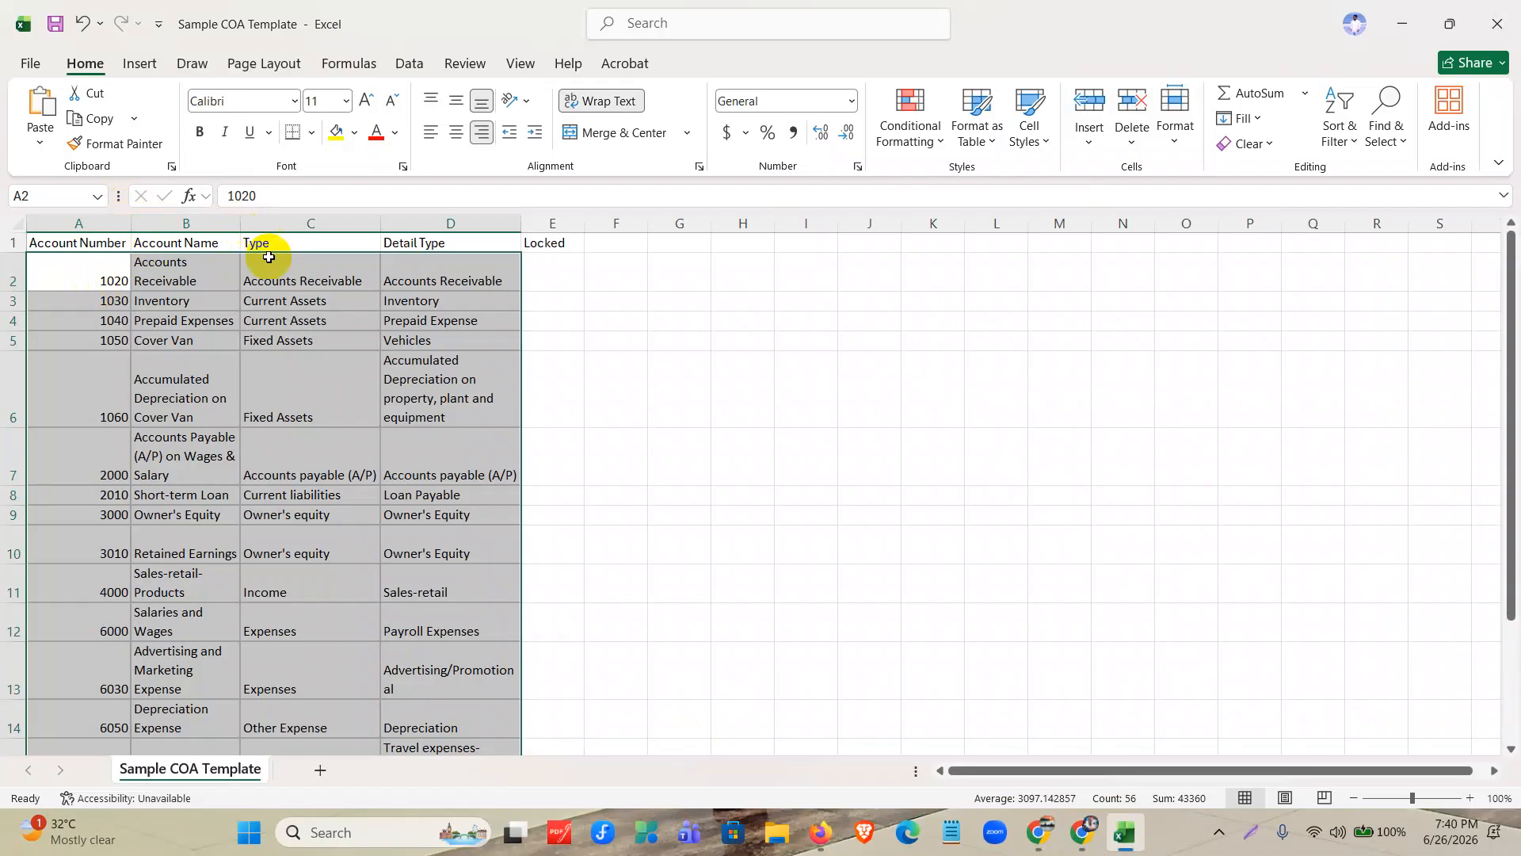
click(479, 402)
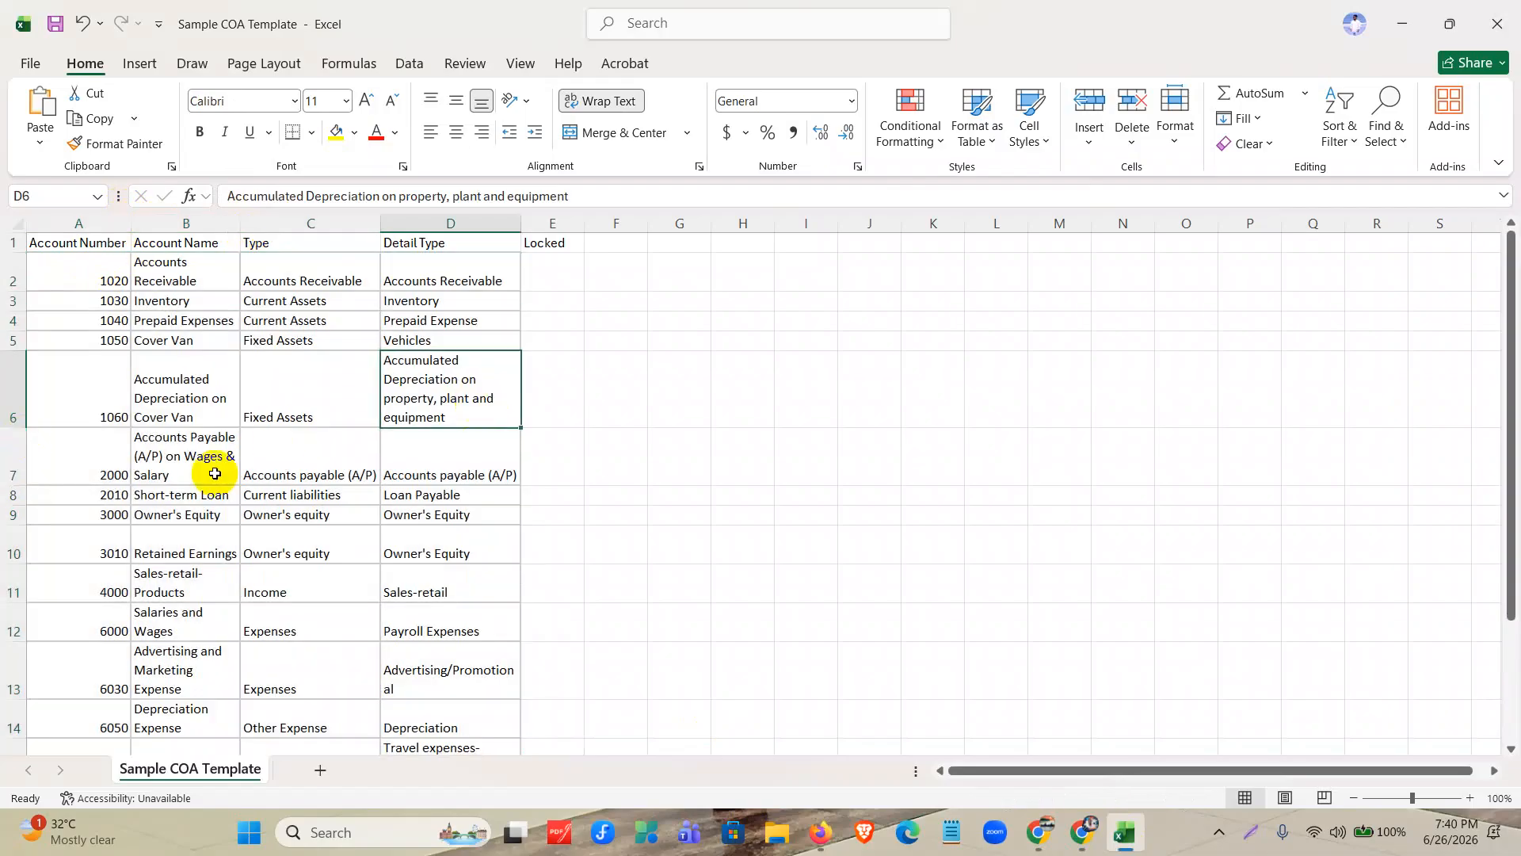
scroll(549, 360, down, 4)
scroll(548, 360, up, 4)
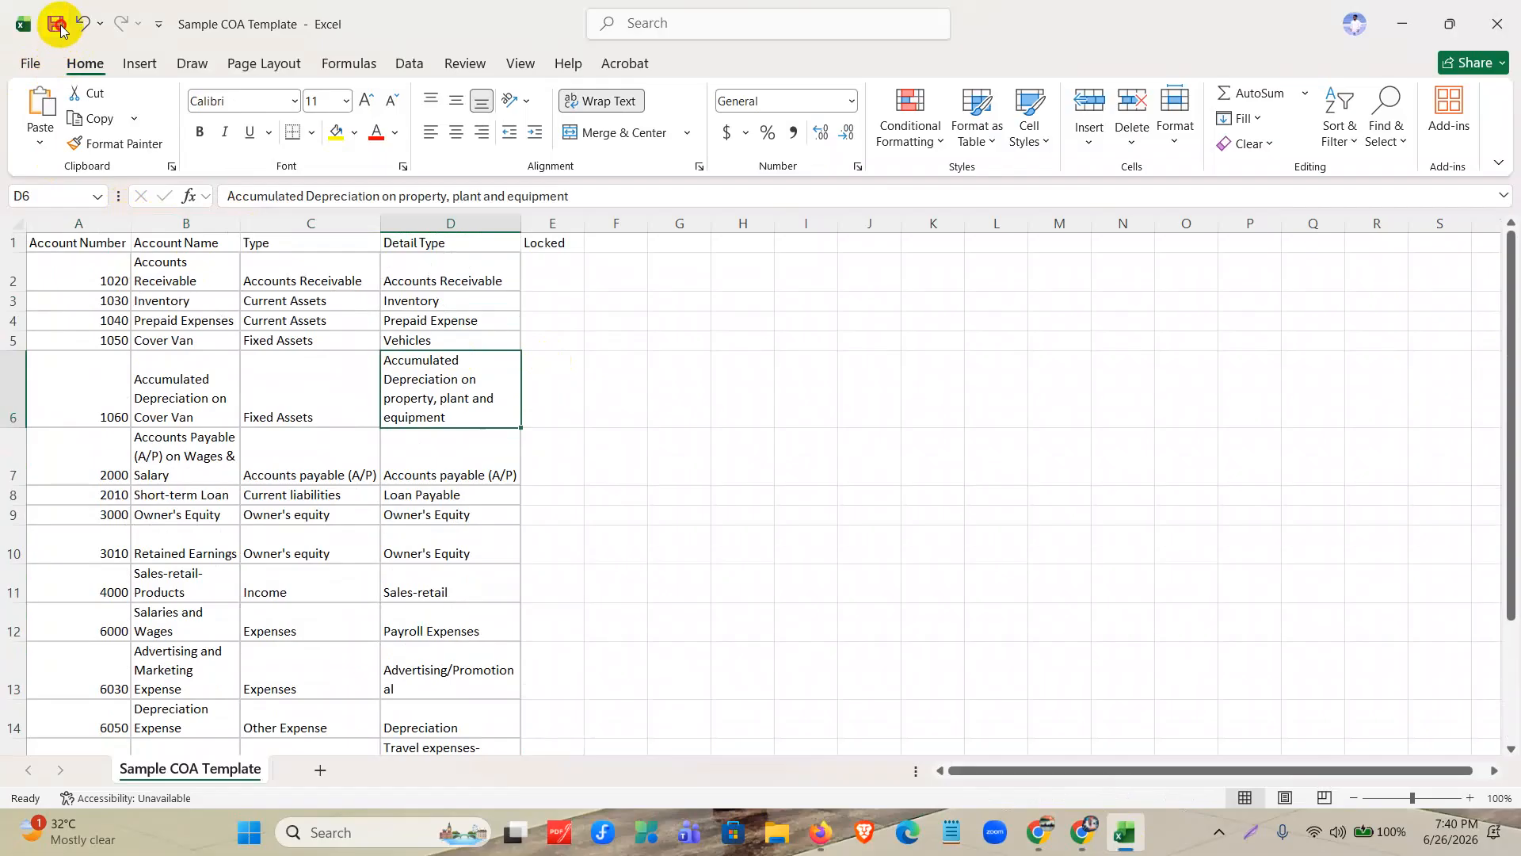
Switch to the QuickBooks import window in Firefox, choose the Sample COA Template file for upload and continue to column mapping.
click(1402, 29)
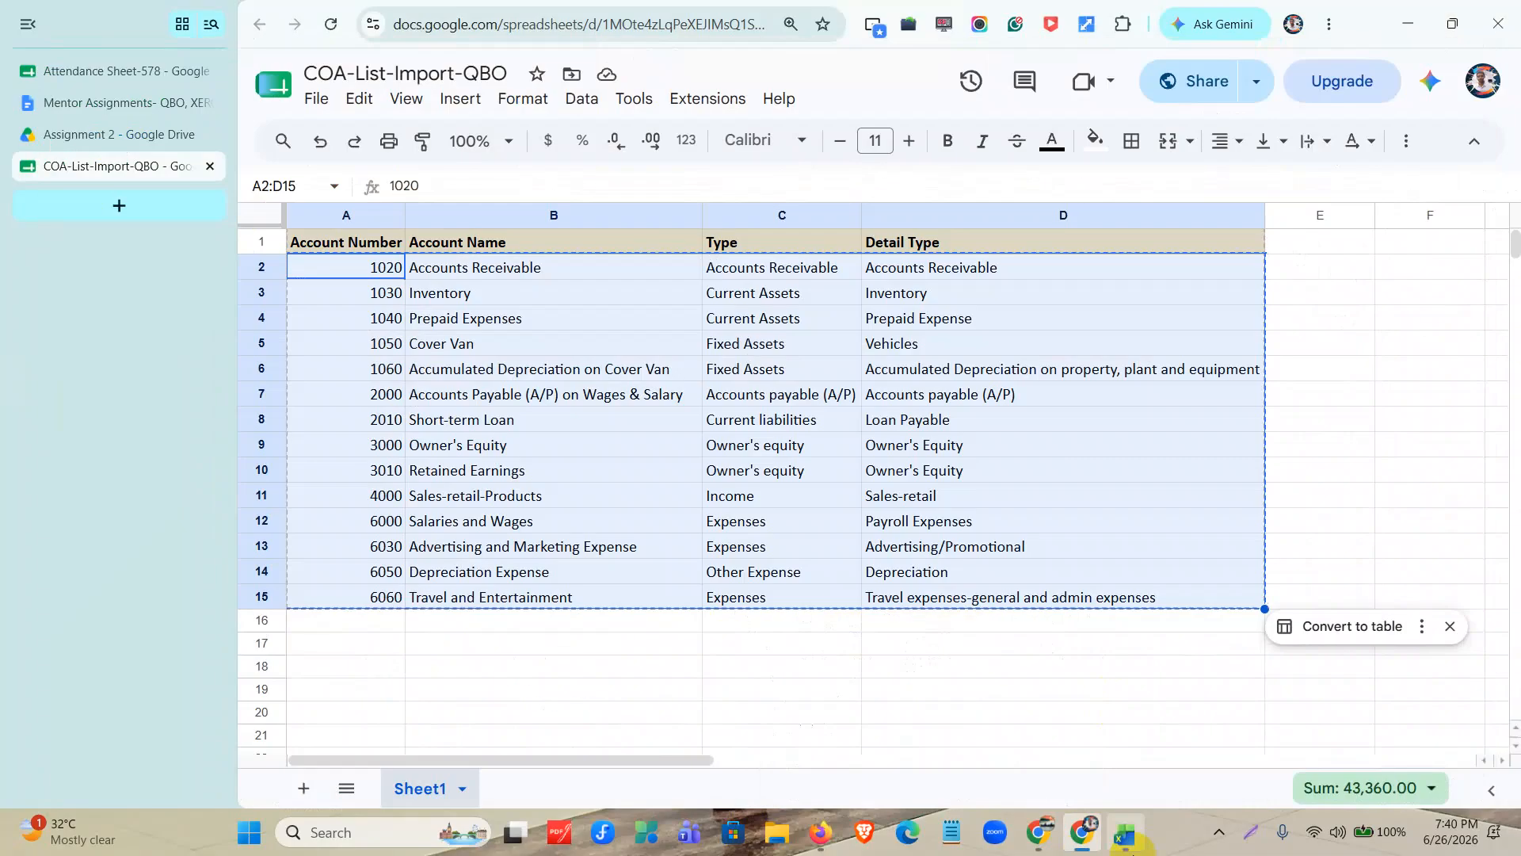
click(821, 832)
click(855, 430)
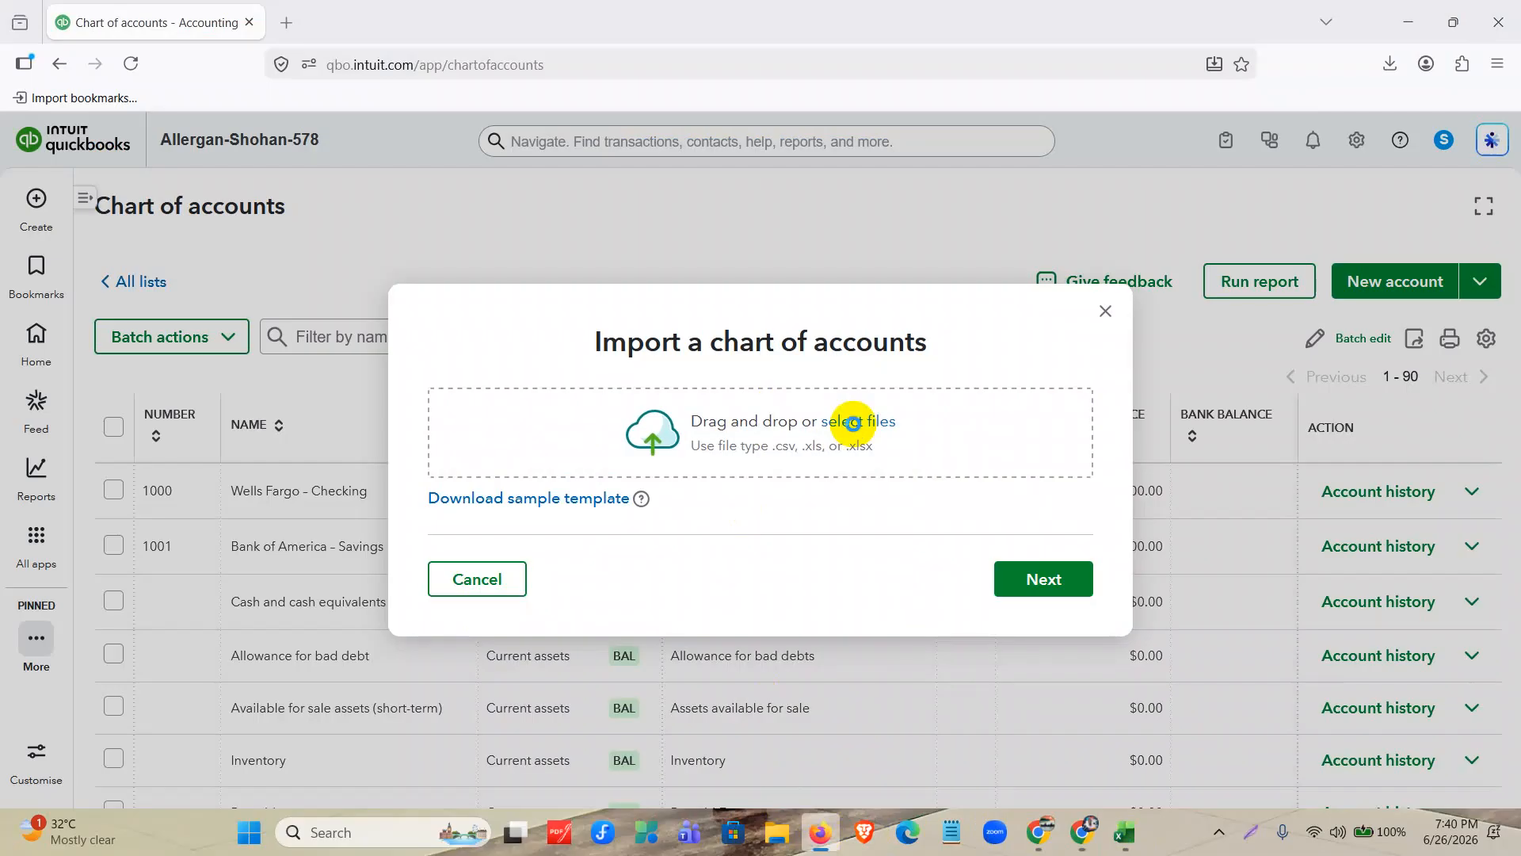
click(222, 201)
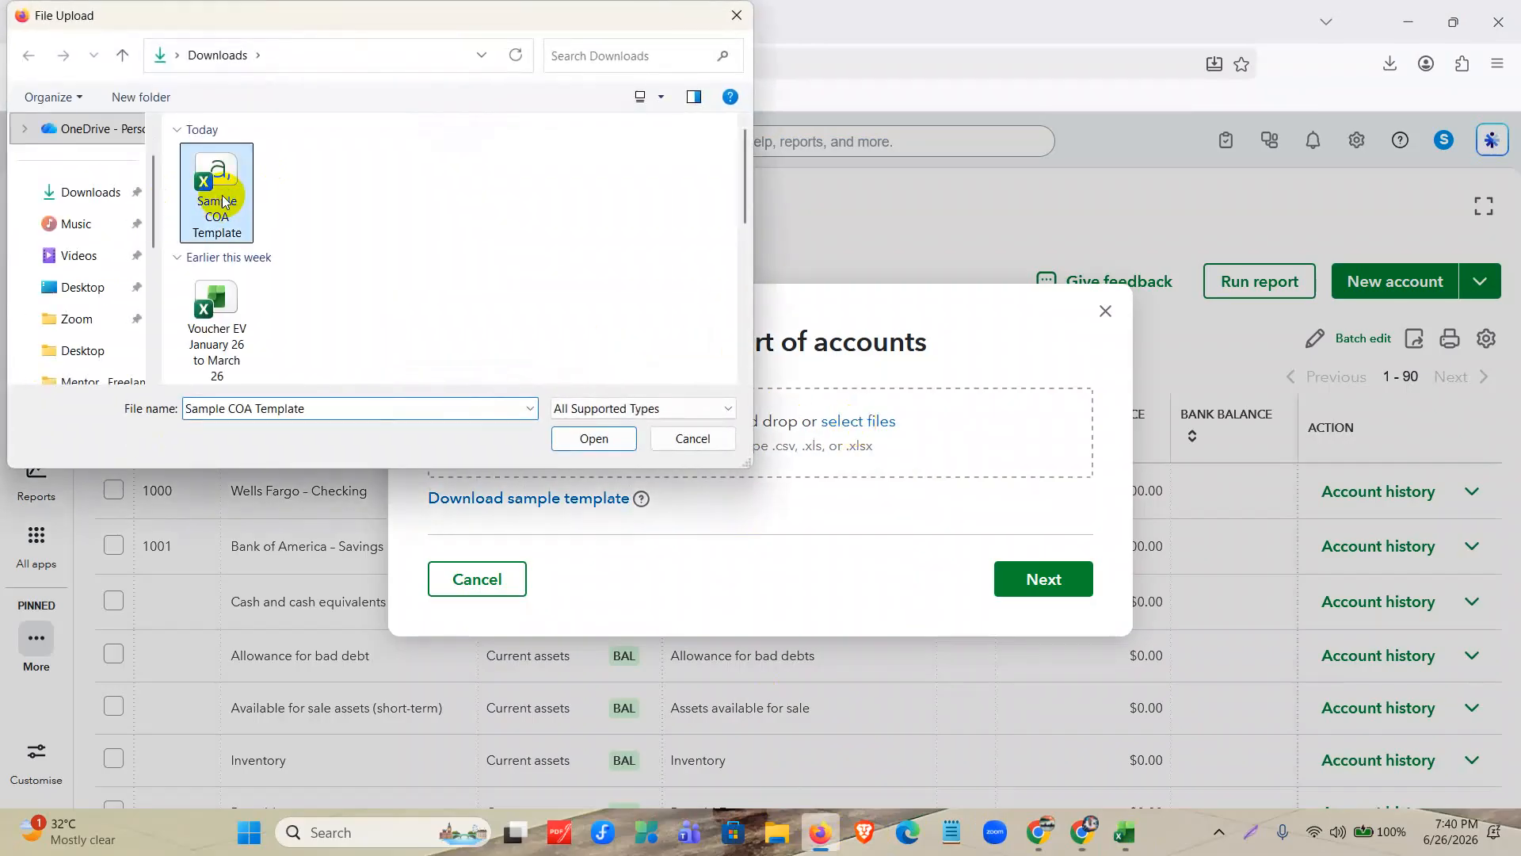
click(594, 438)
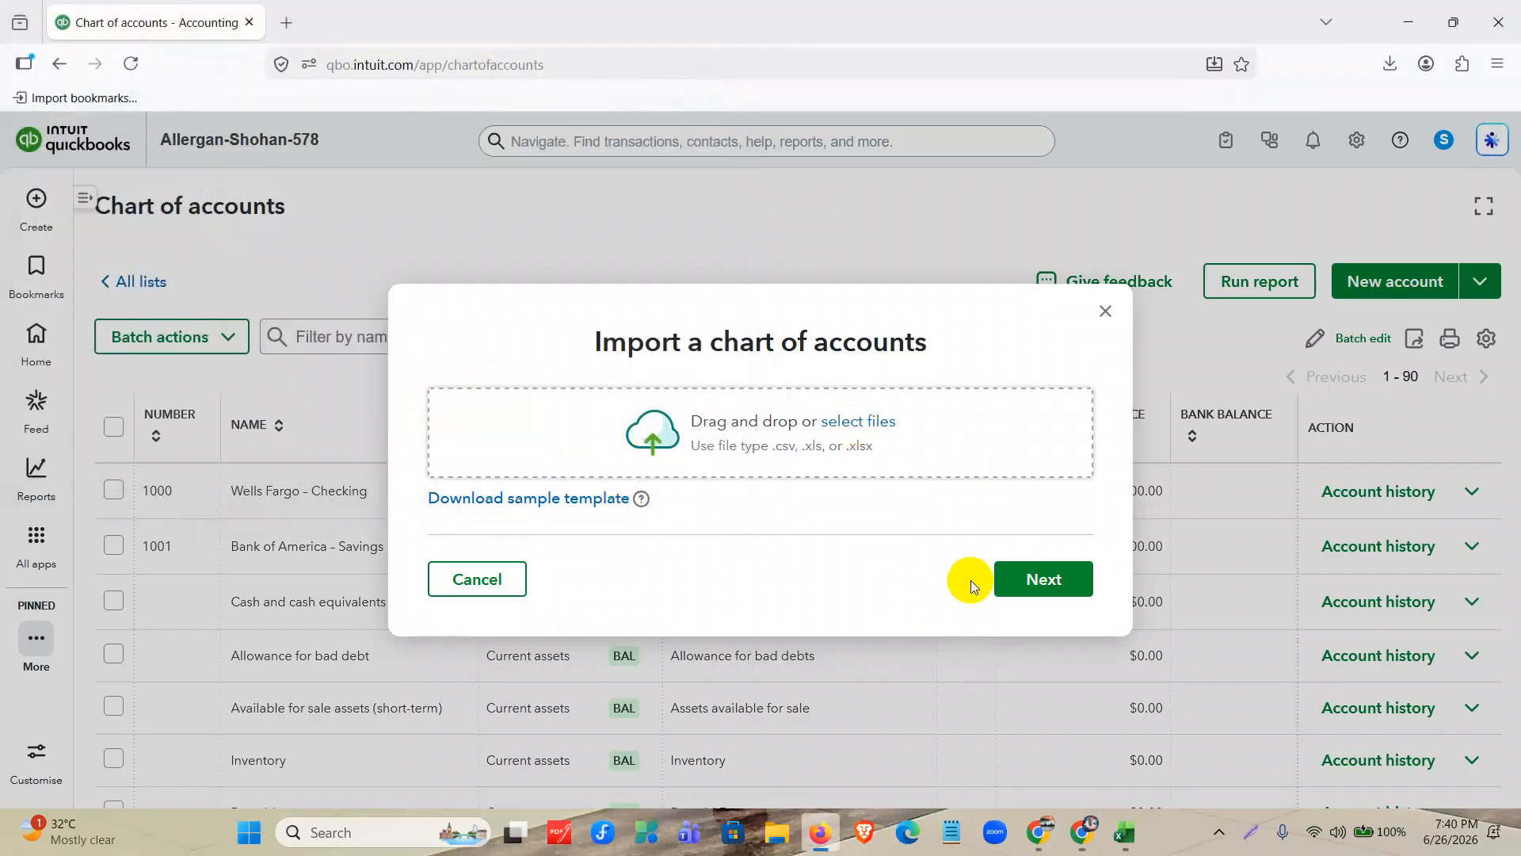
click(1030, 572)
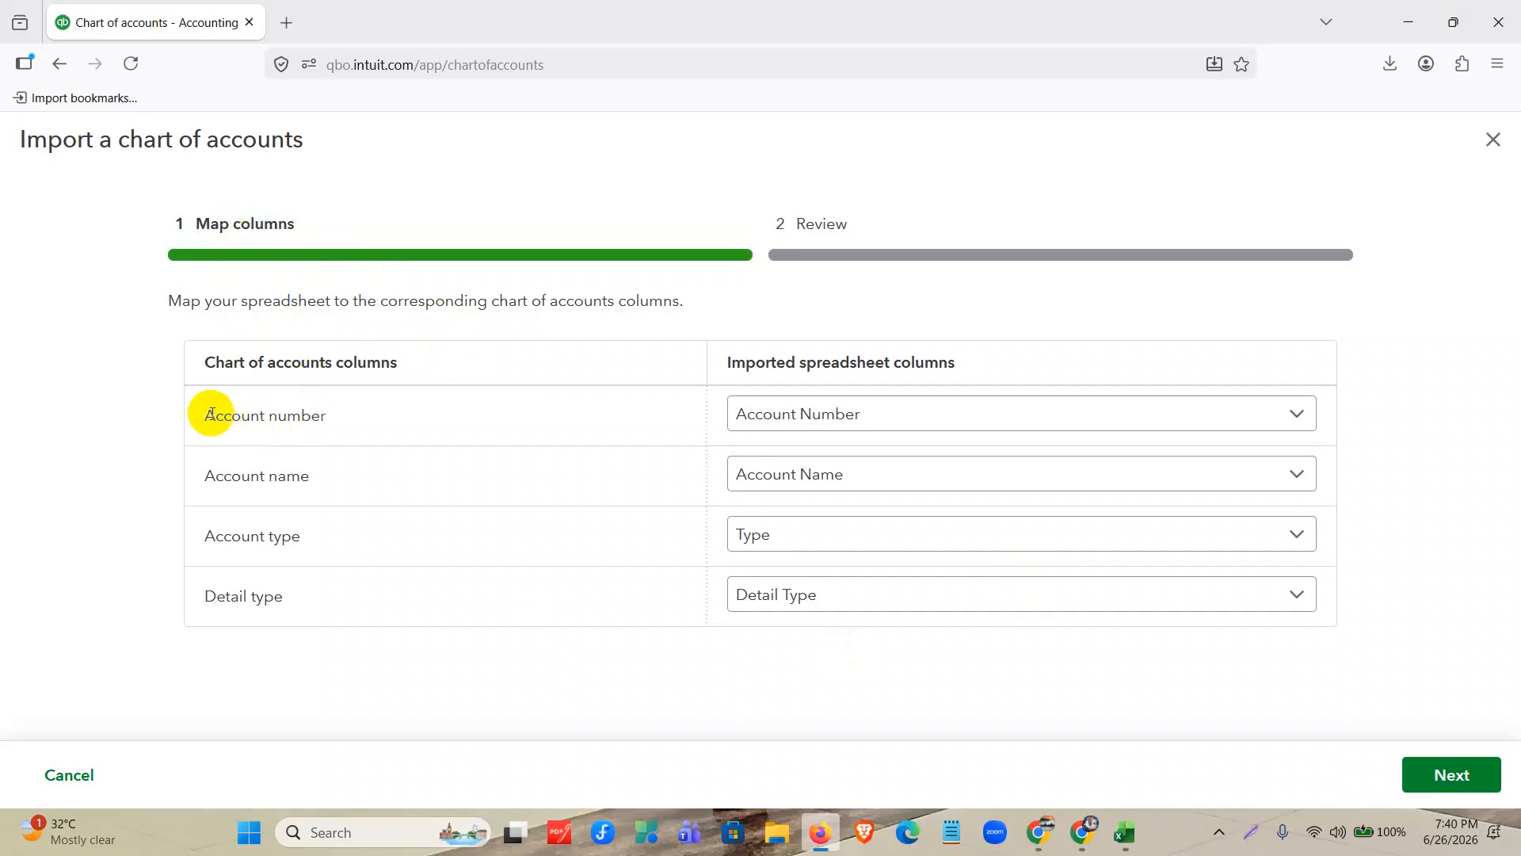
Check the mapping of account number, account name, account type and detail type to the spreadsheet columns, and proceed to the review stage.
drag(206, 413, 333, 438)
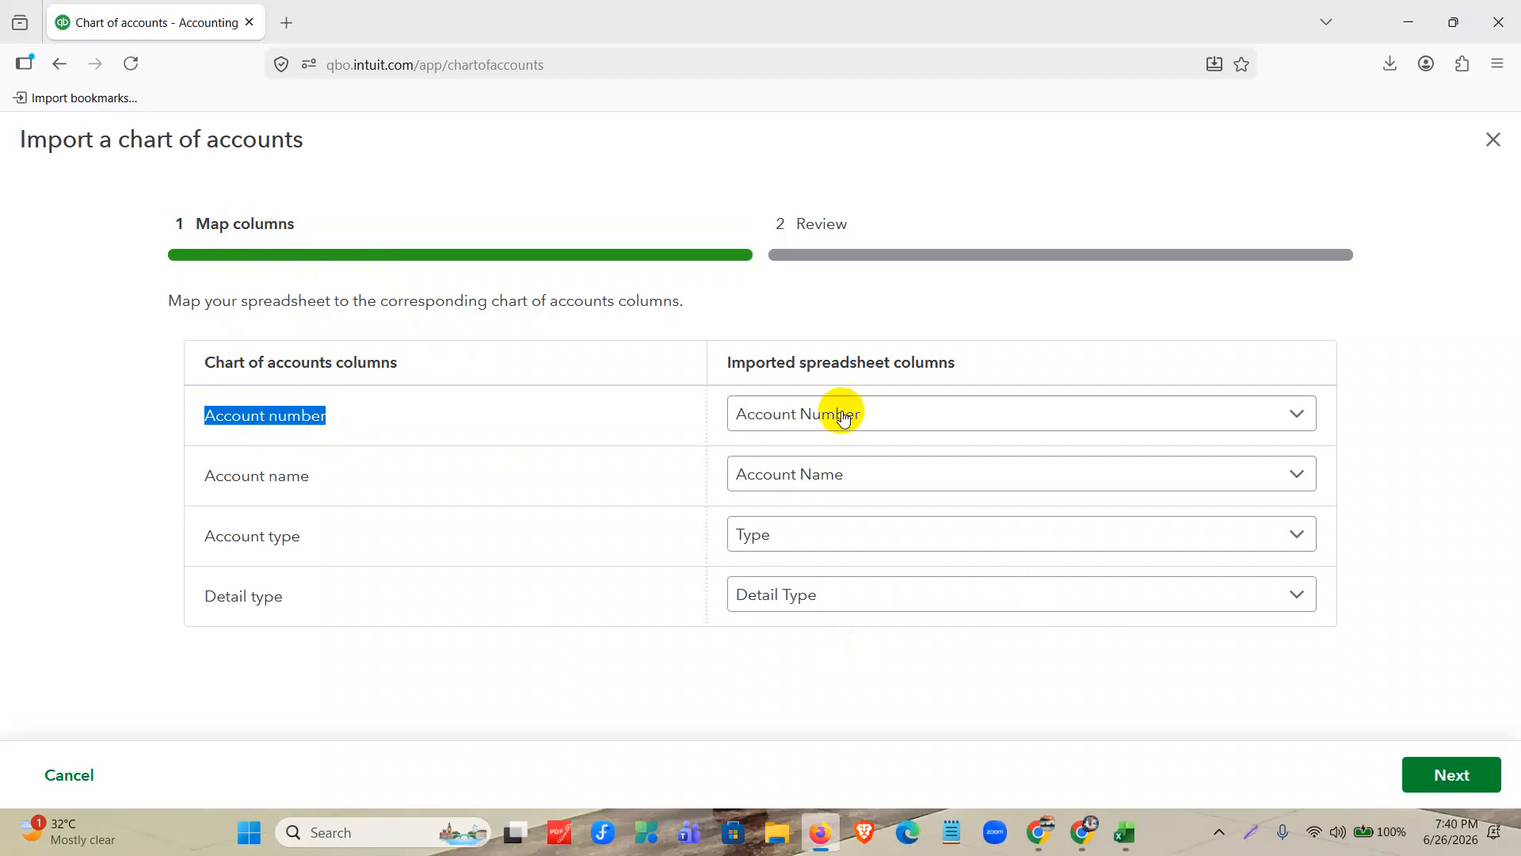
drag(729, 364, 974, 379)
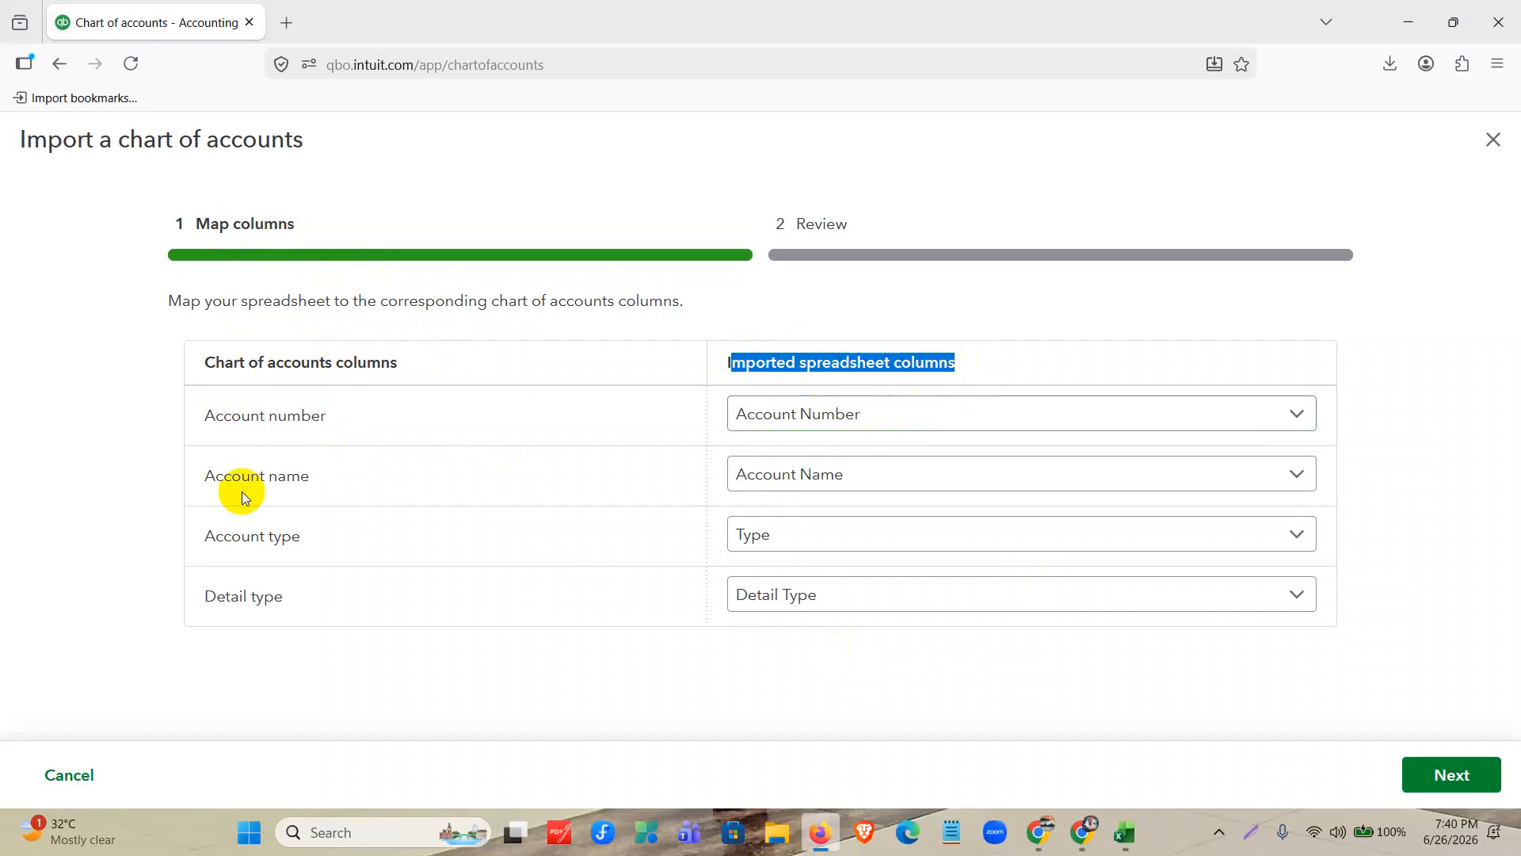
drag(180, 305, 657, 284)
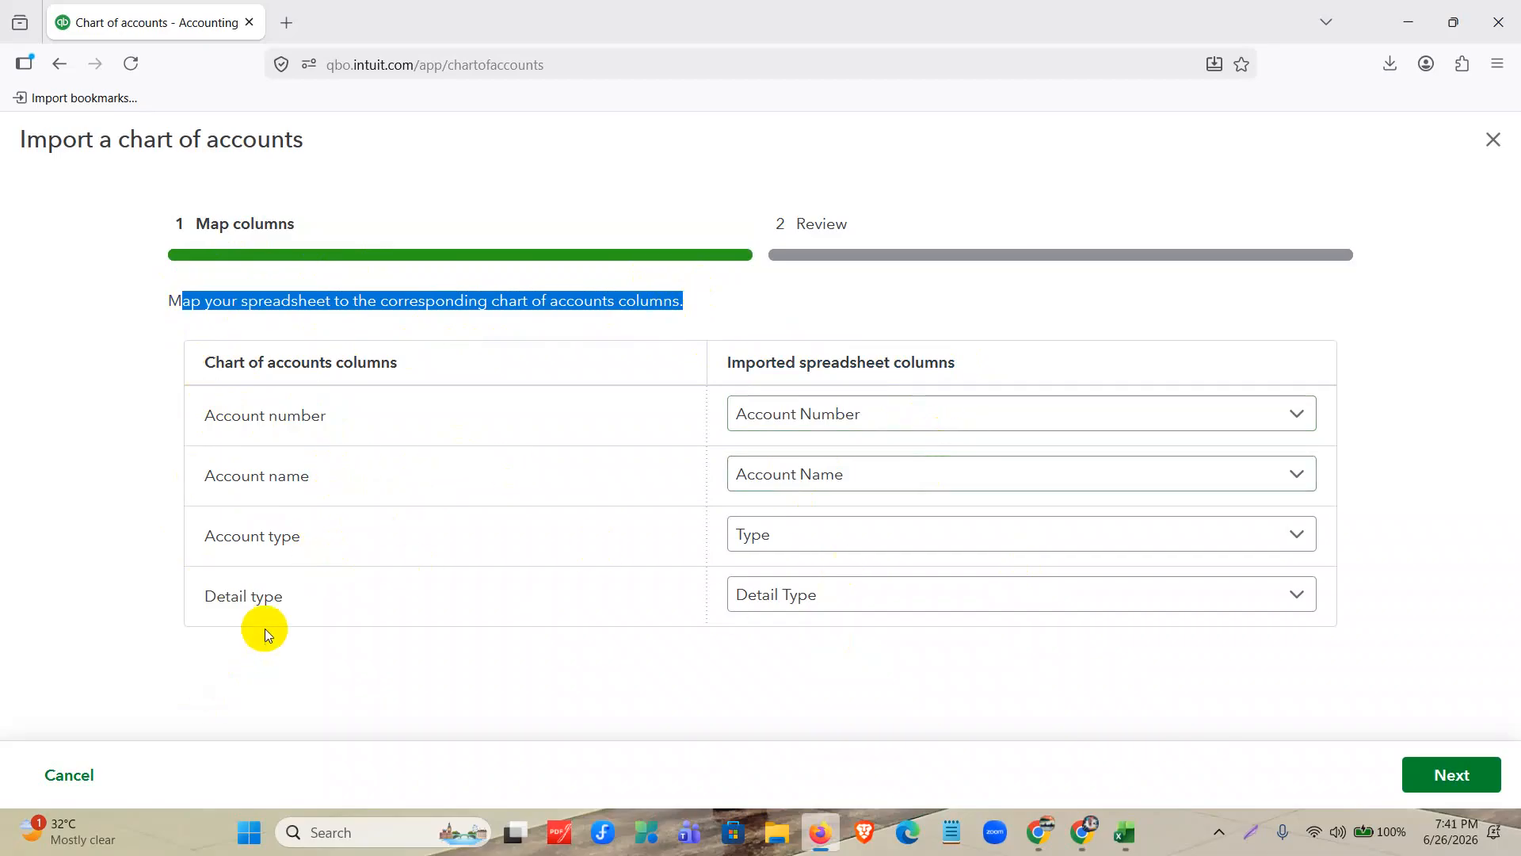
click(1447, 775)
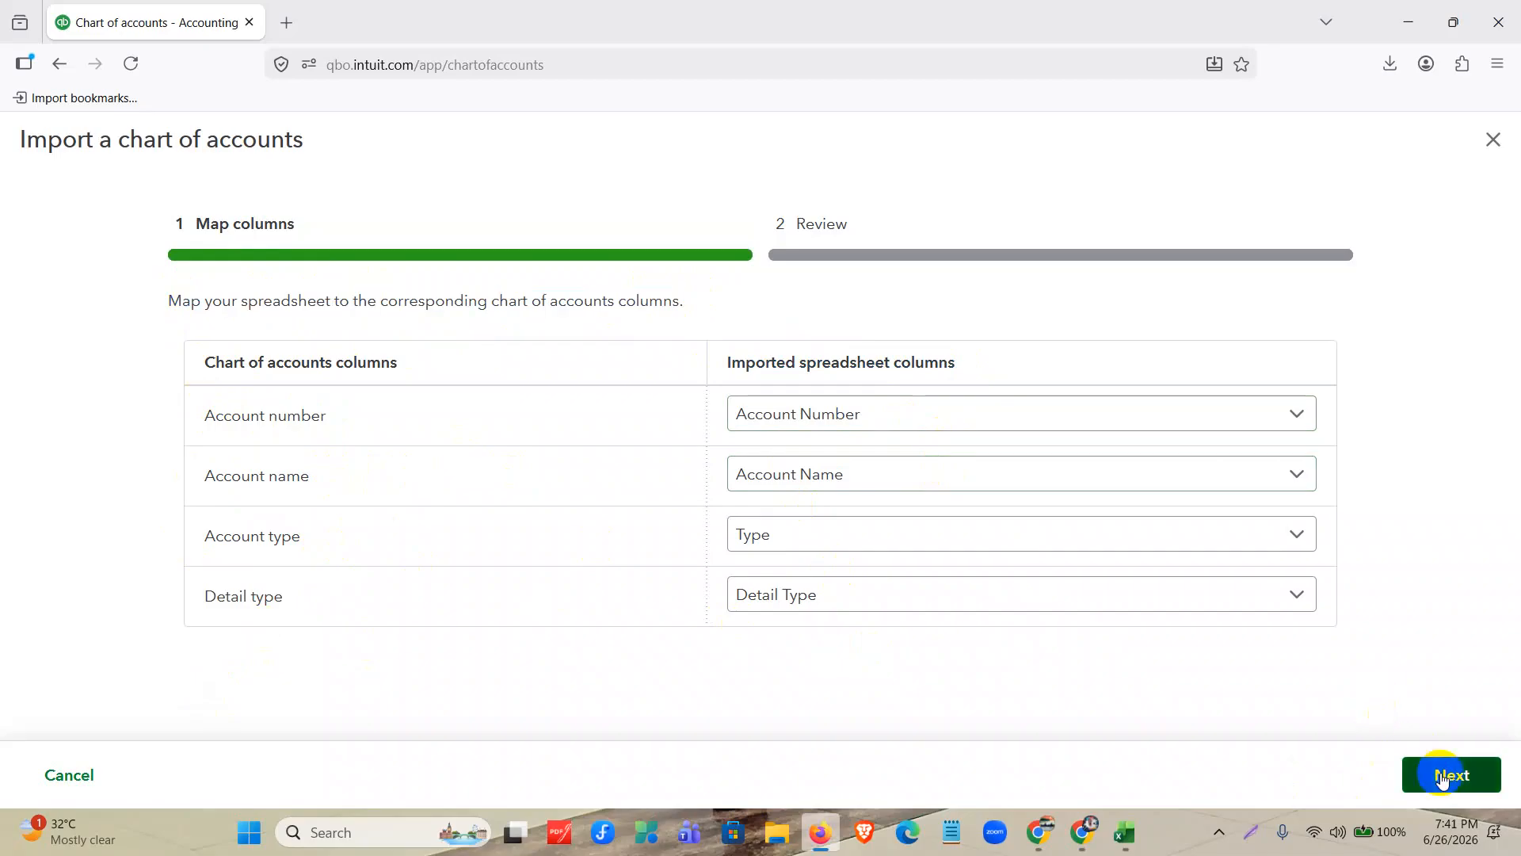
Review the accounts from 1020 through 6060, select all of them and finish the import.
scroll(933, 445, down, 5)
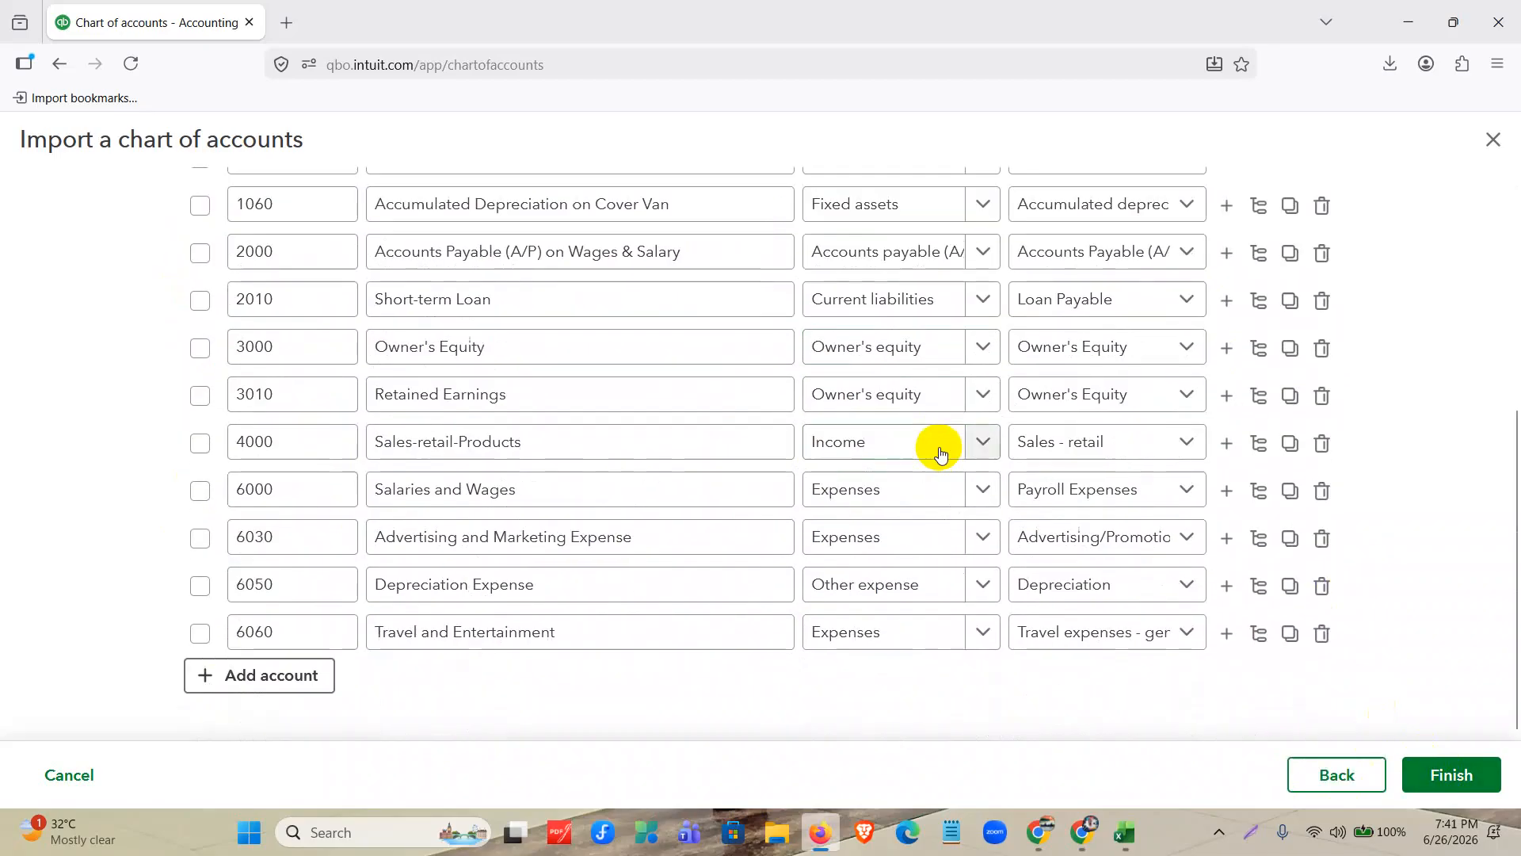
scroll(896, 526, up, 5)
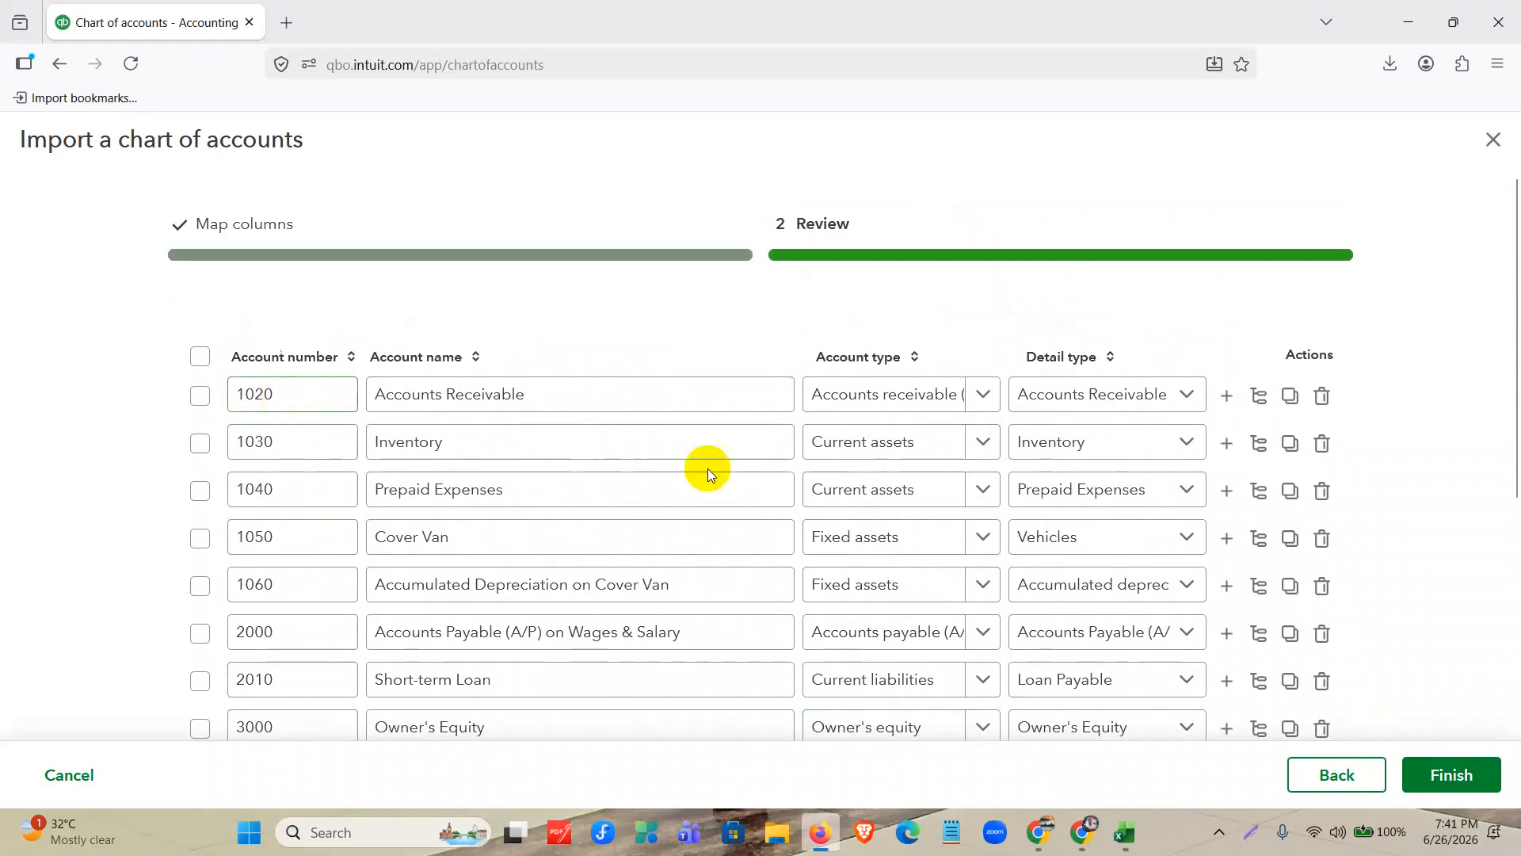
scroll(774, 444, down, 5)
scroll(1002, 456, up, 5)
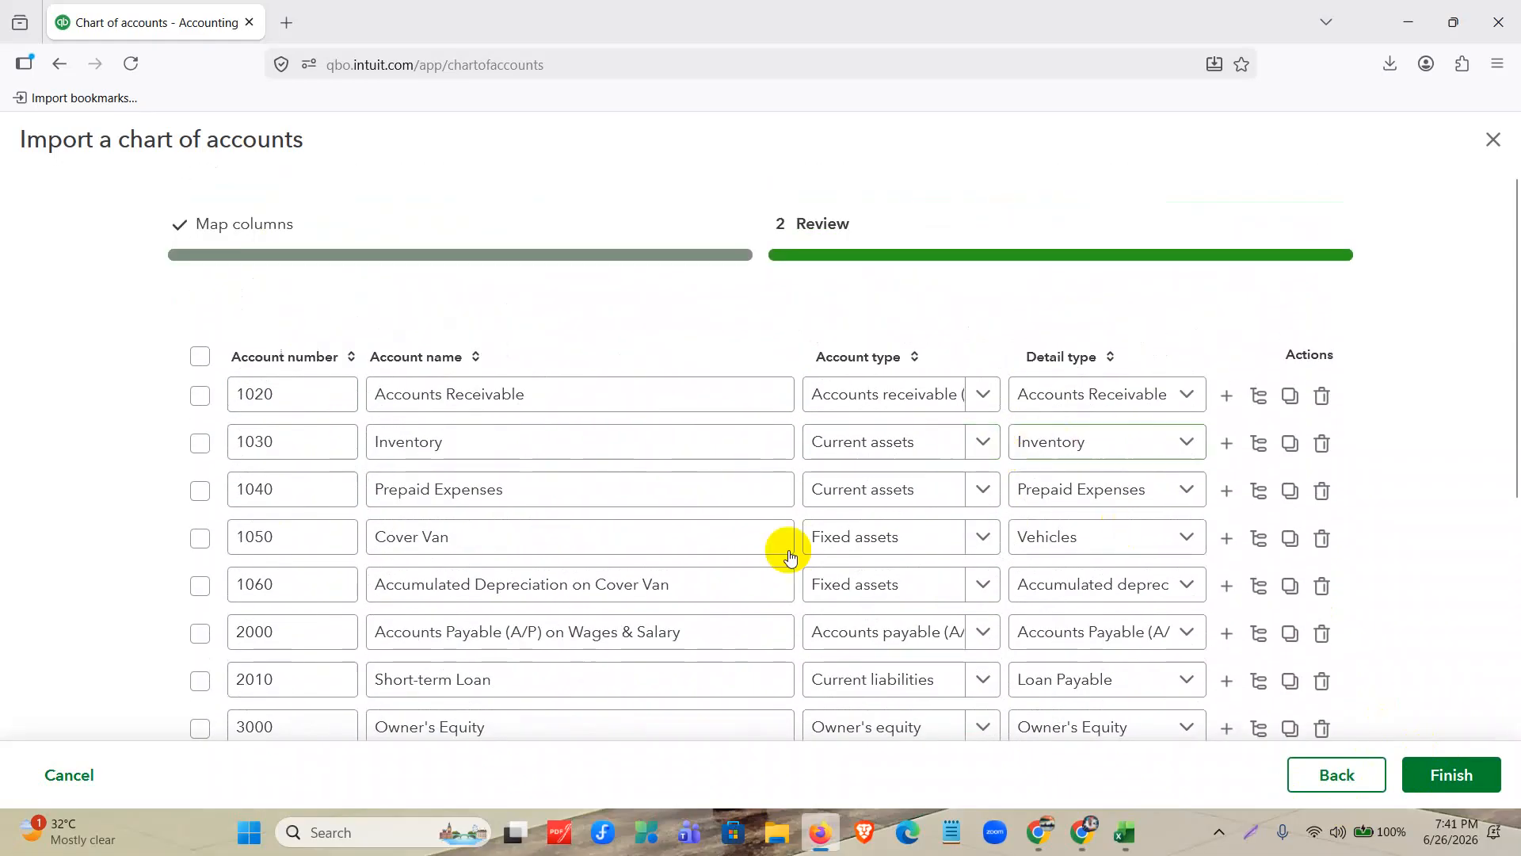
click(201, 358)
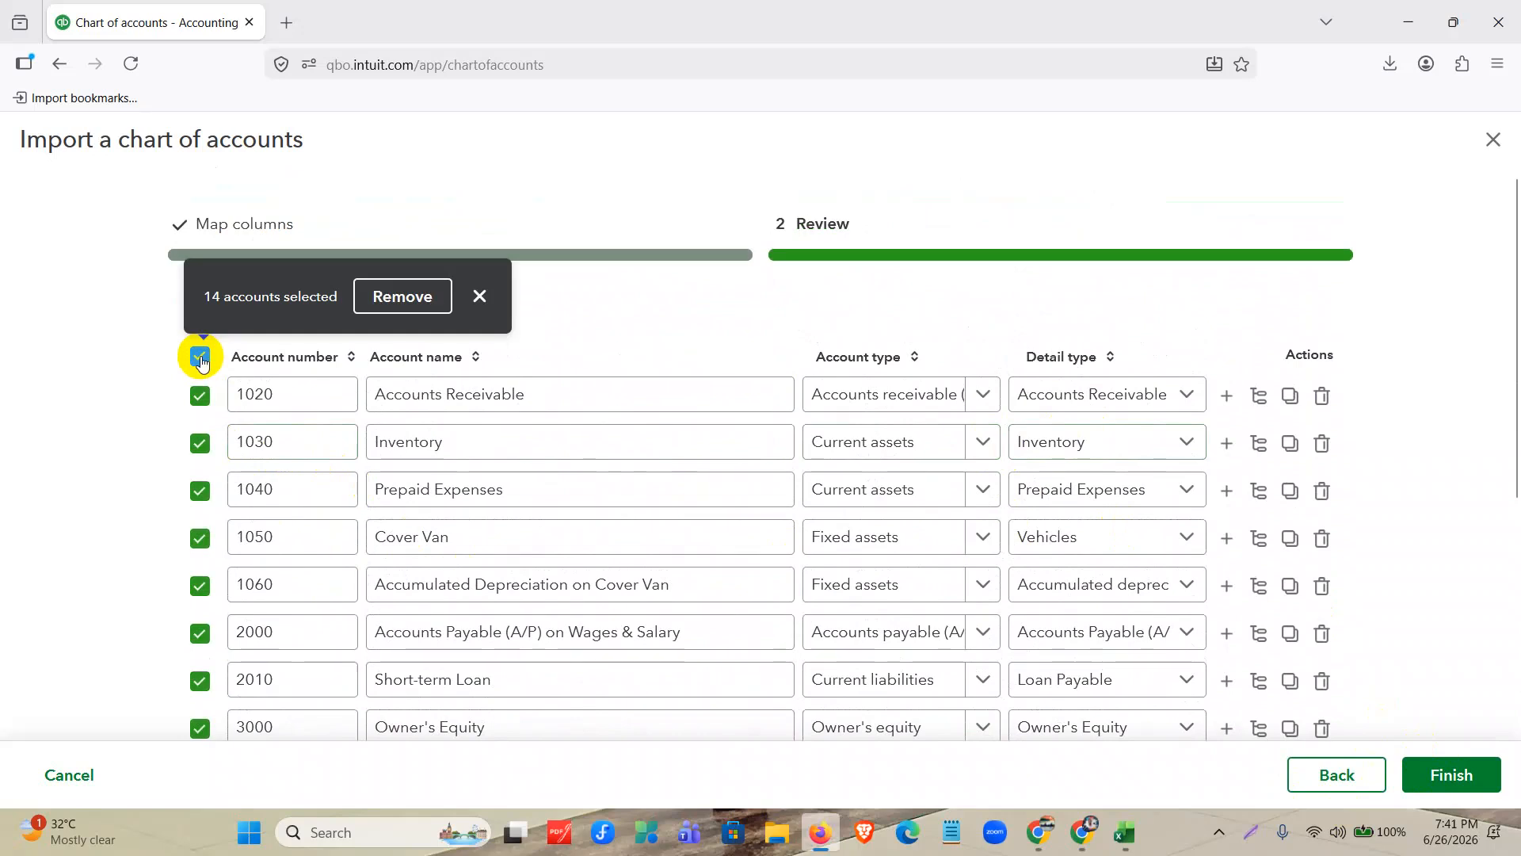
click(1478, 778)
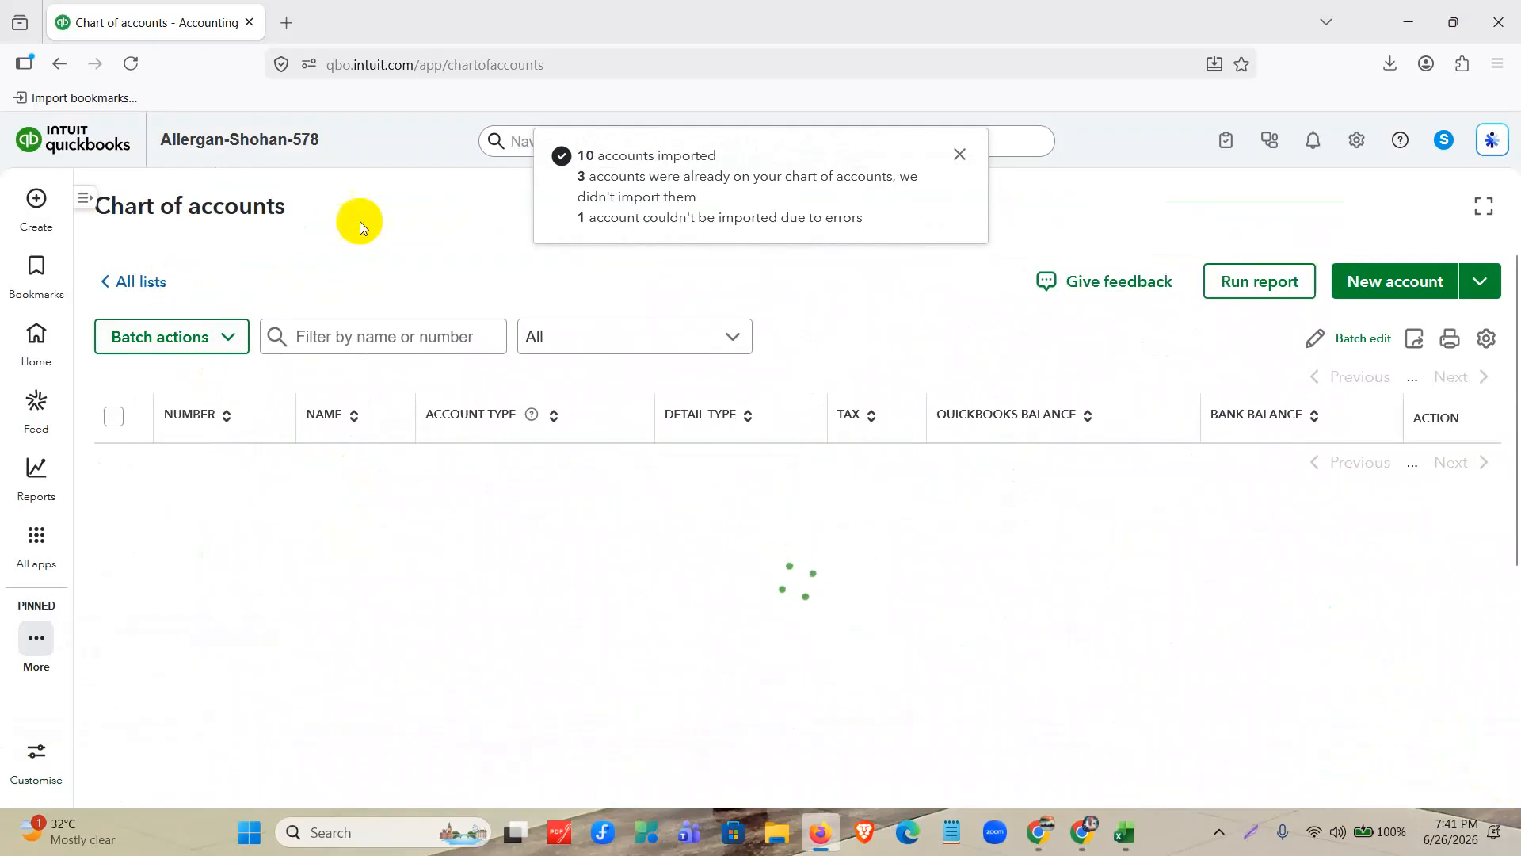
Read the import result message about skipped accounts and dismiss it.
click(743, 196)
triple_click(780, 198)
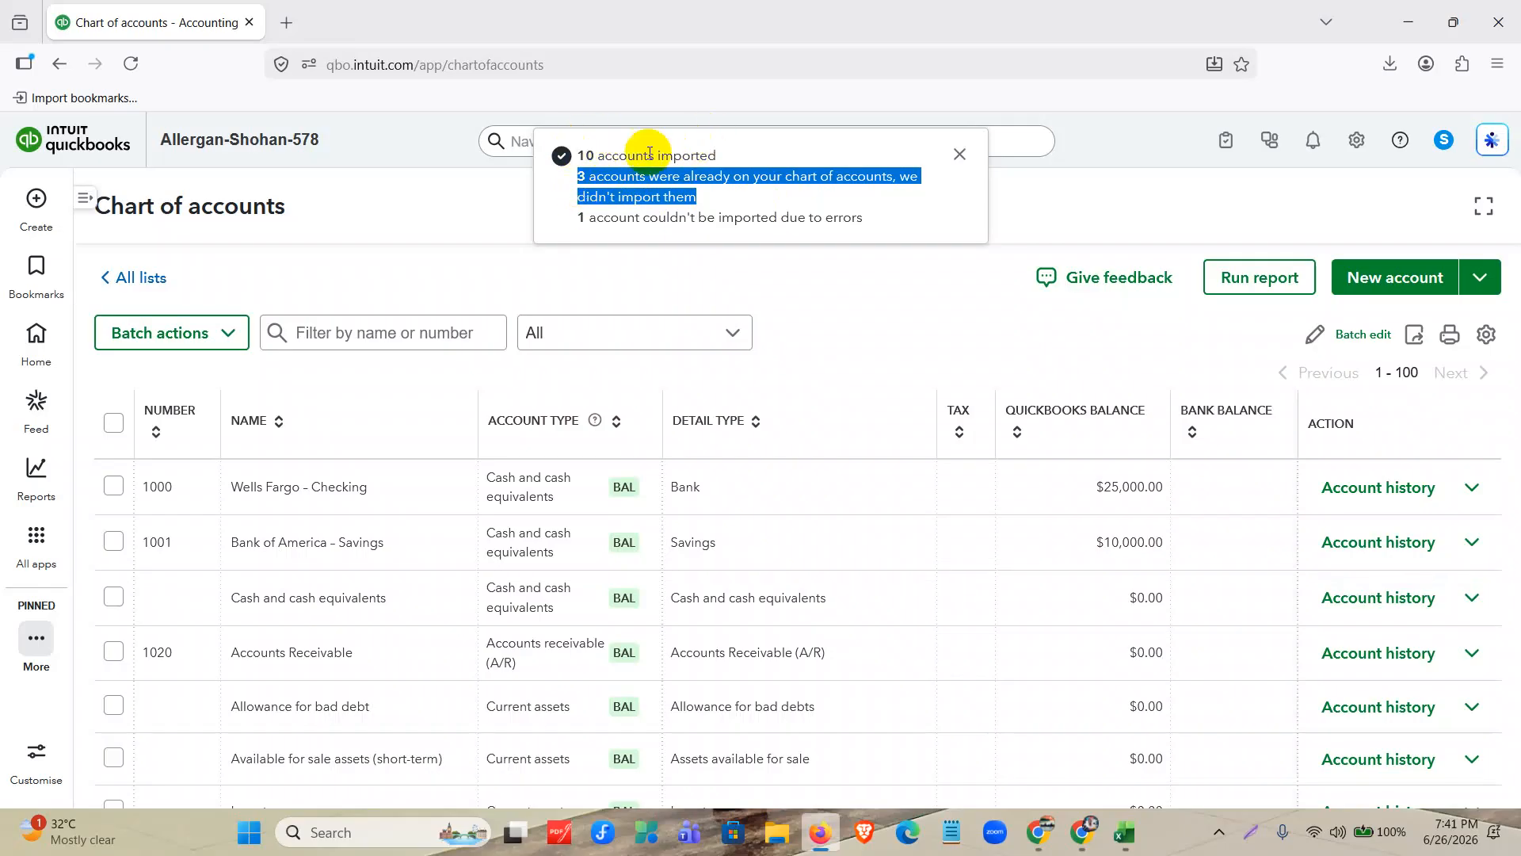
click(958, 154)
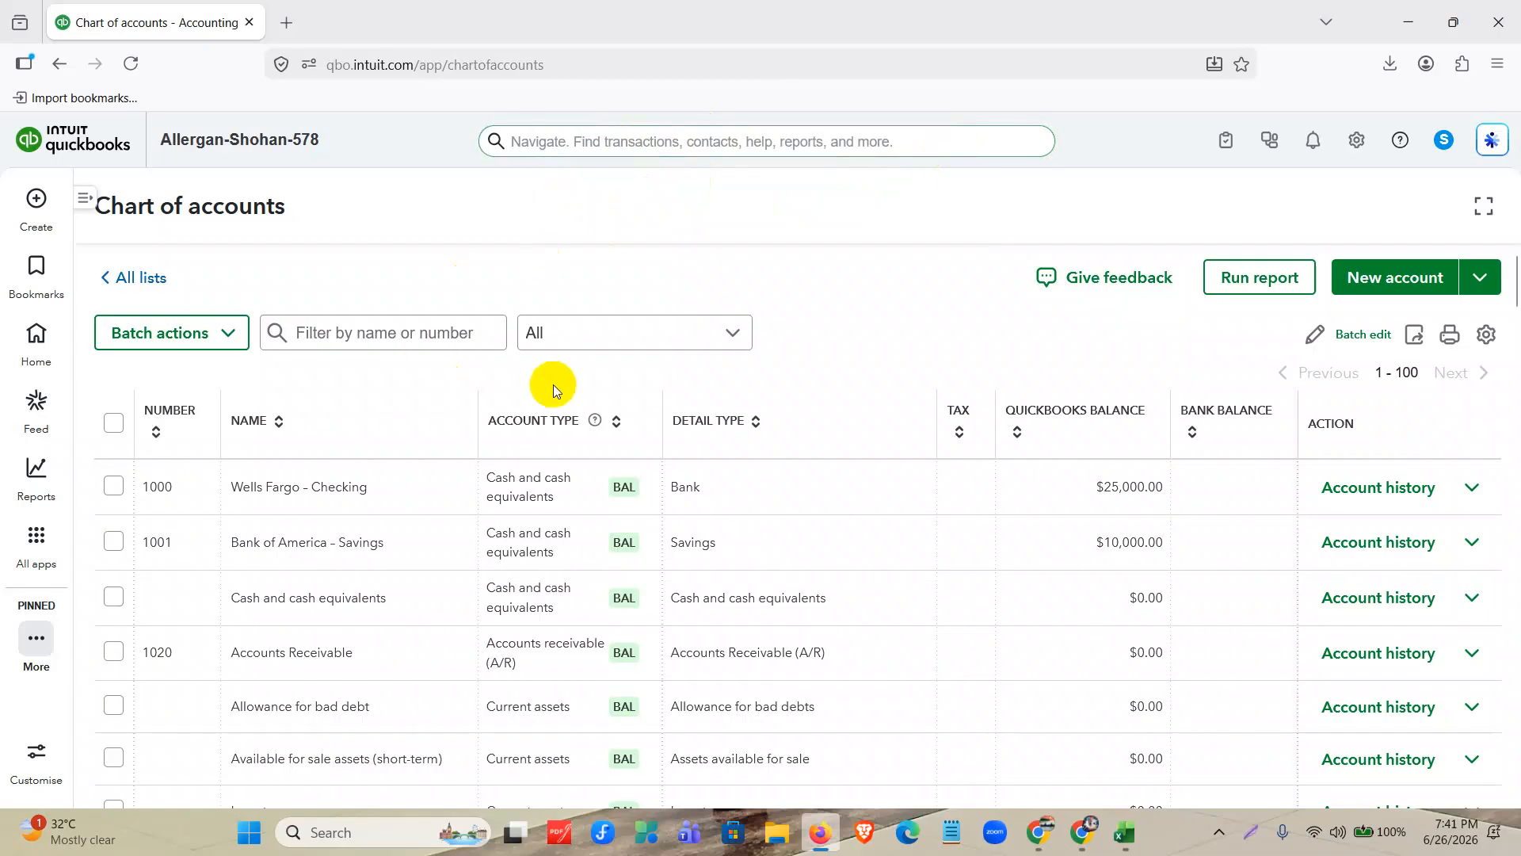
Examine the chart of accounts for the imported accounts, comparing the account numbers with the Excel template.
scroll(554, 388, down, 3)
scroll(407, 468, down, 5)
scroll(407, 468, up, 5)
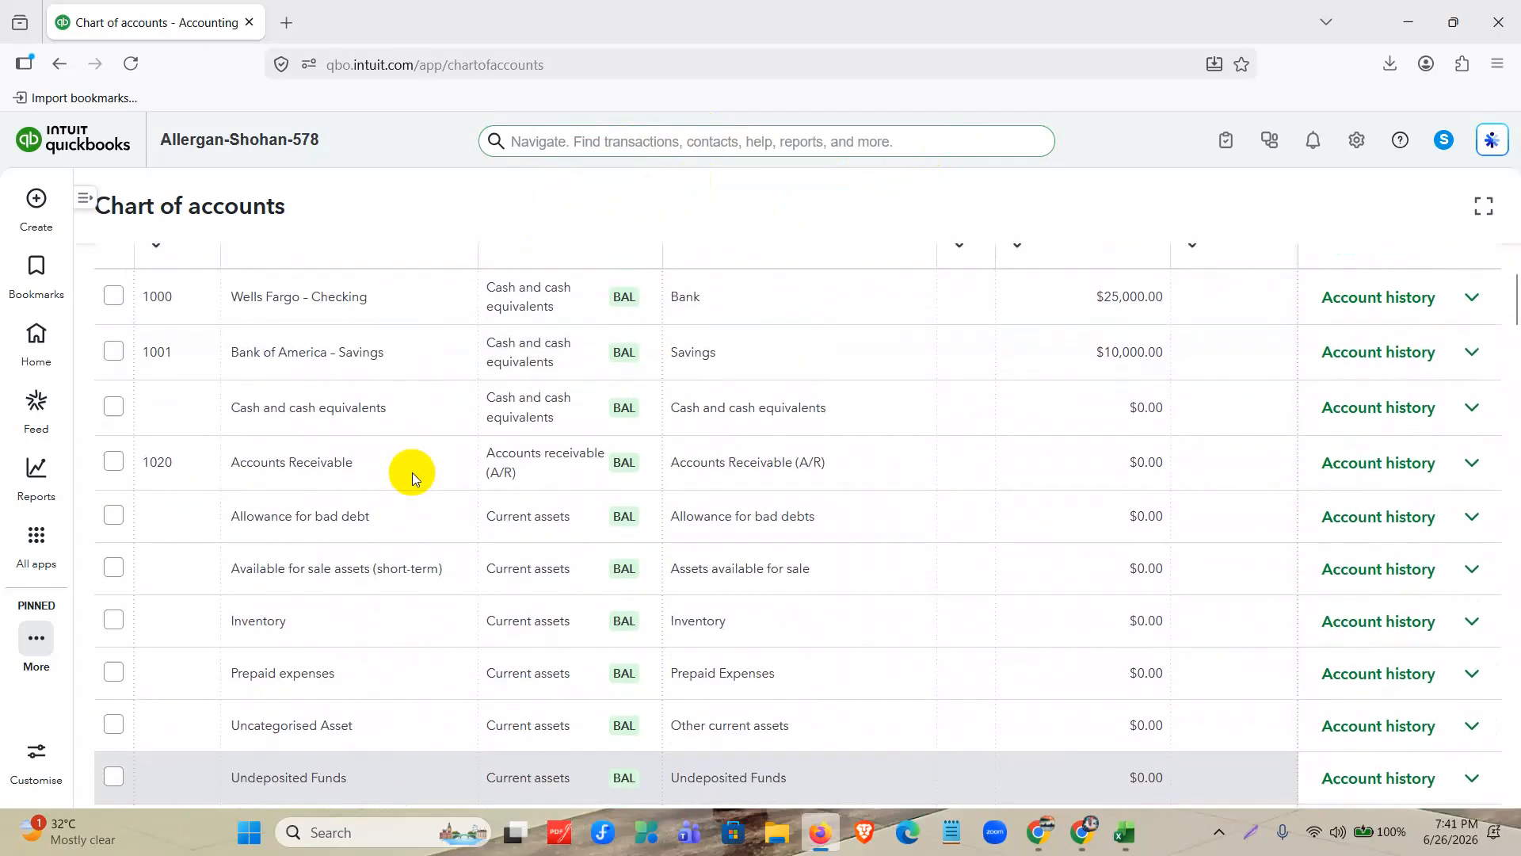
scroll(511, 492, down, 3)
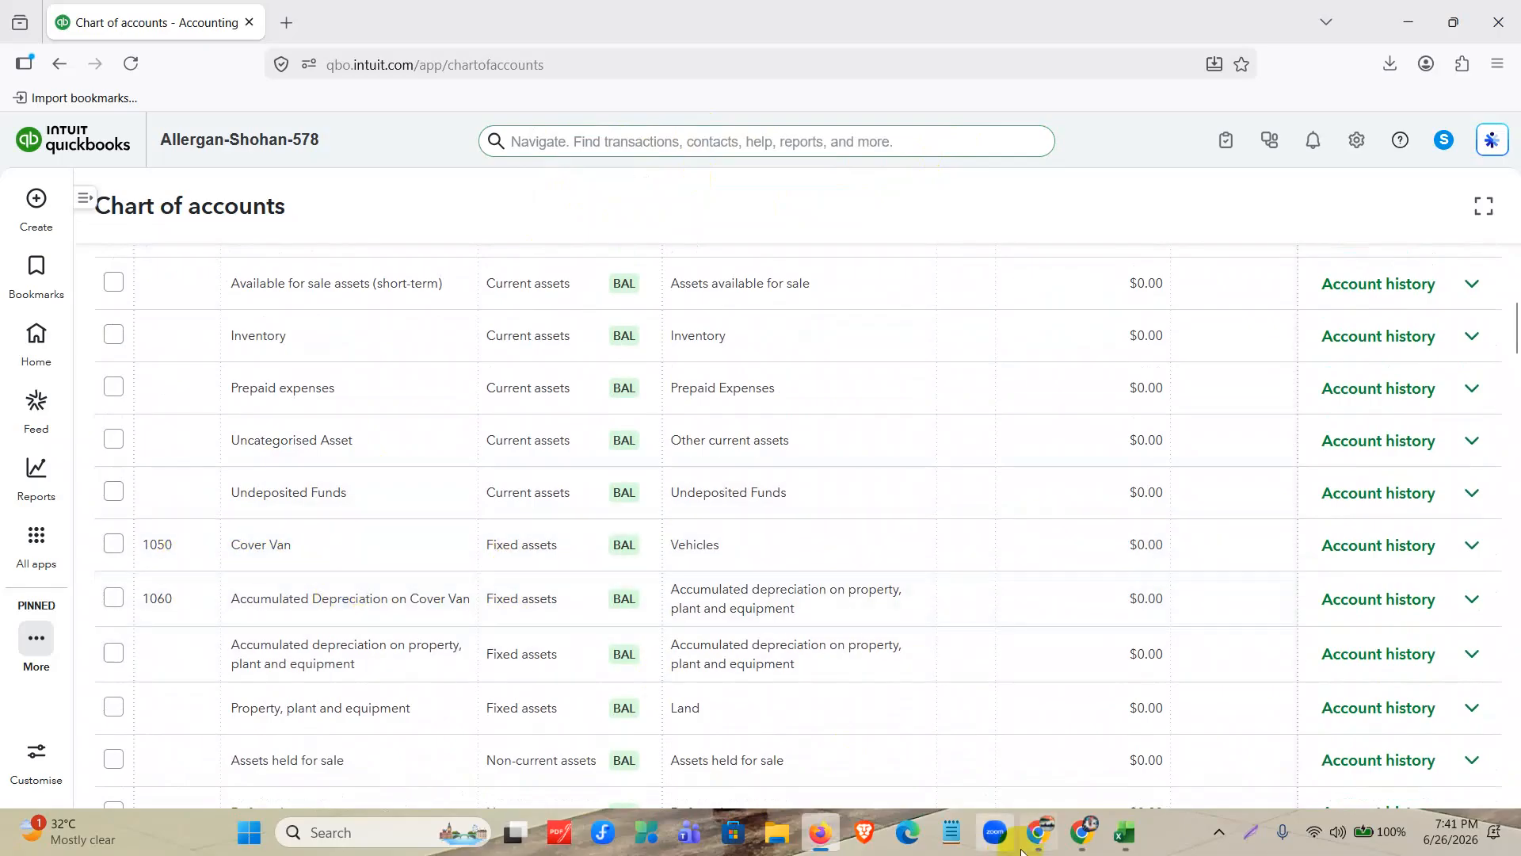
click(1122, 846)
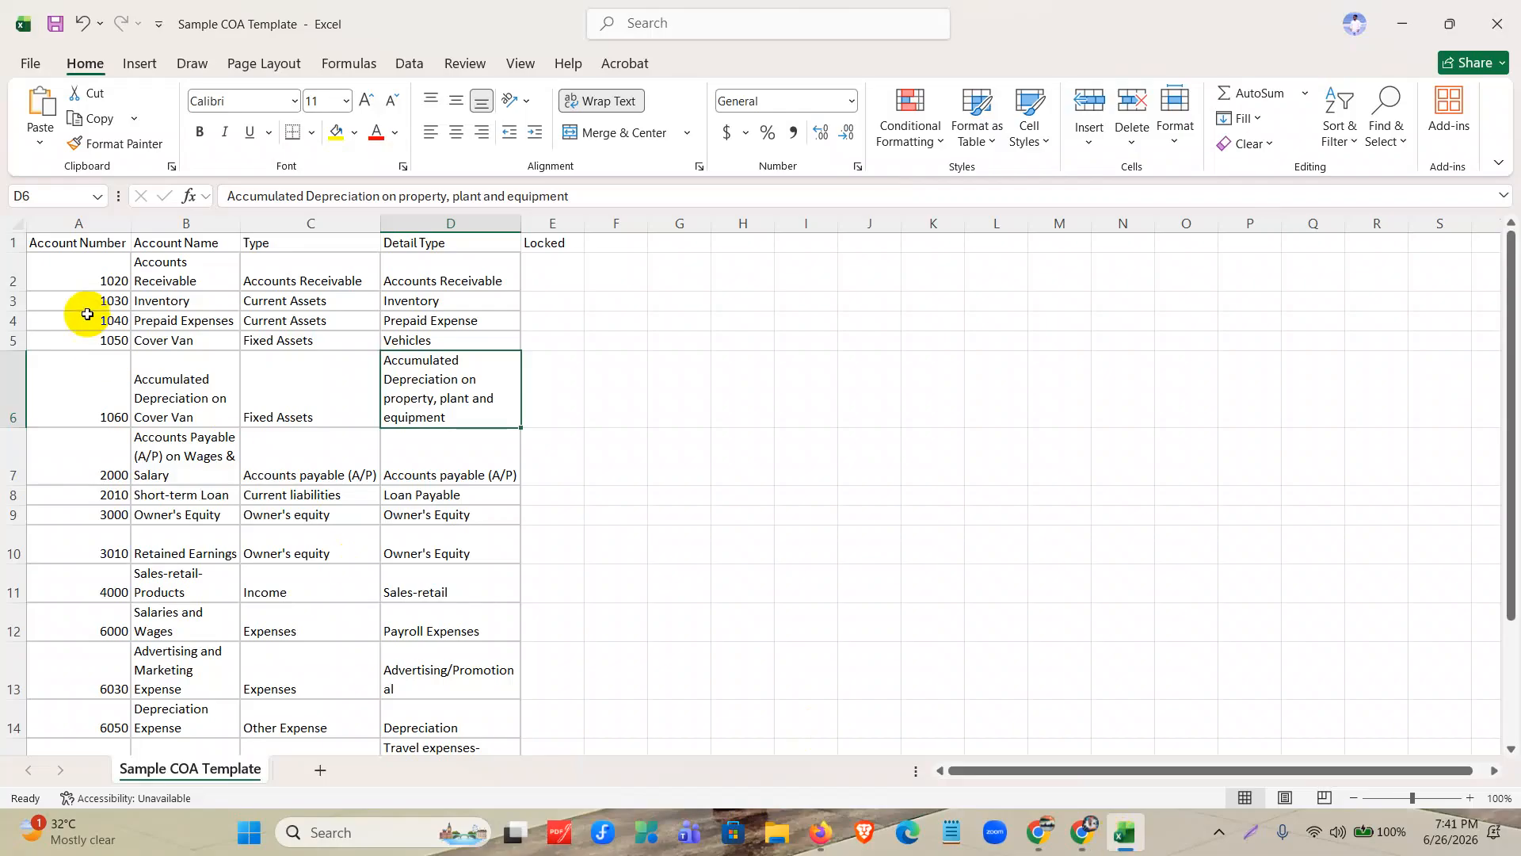
click(110, 355)
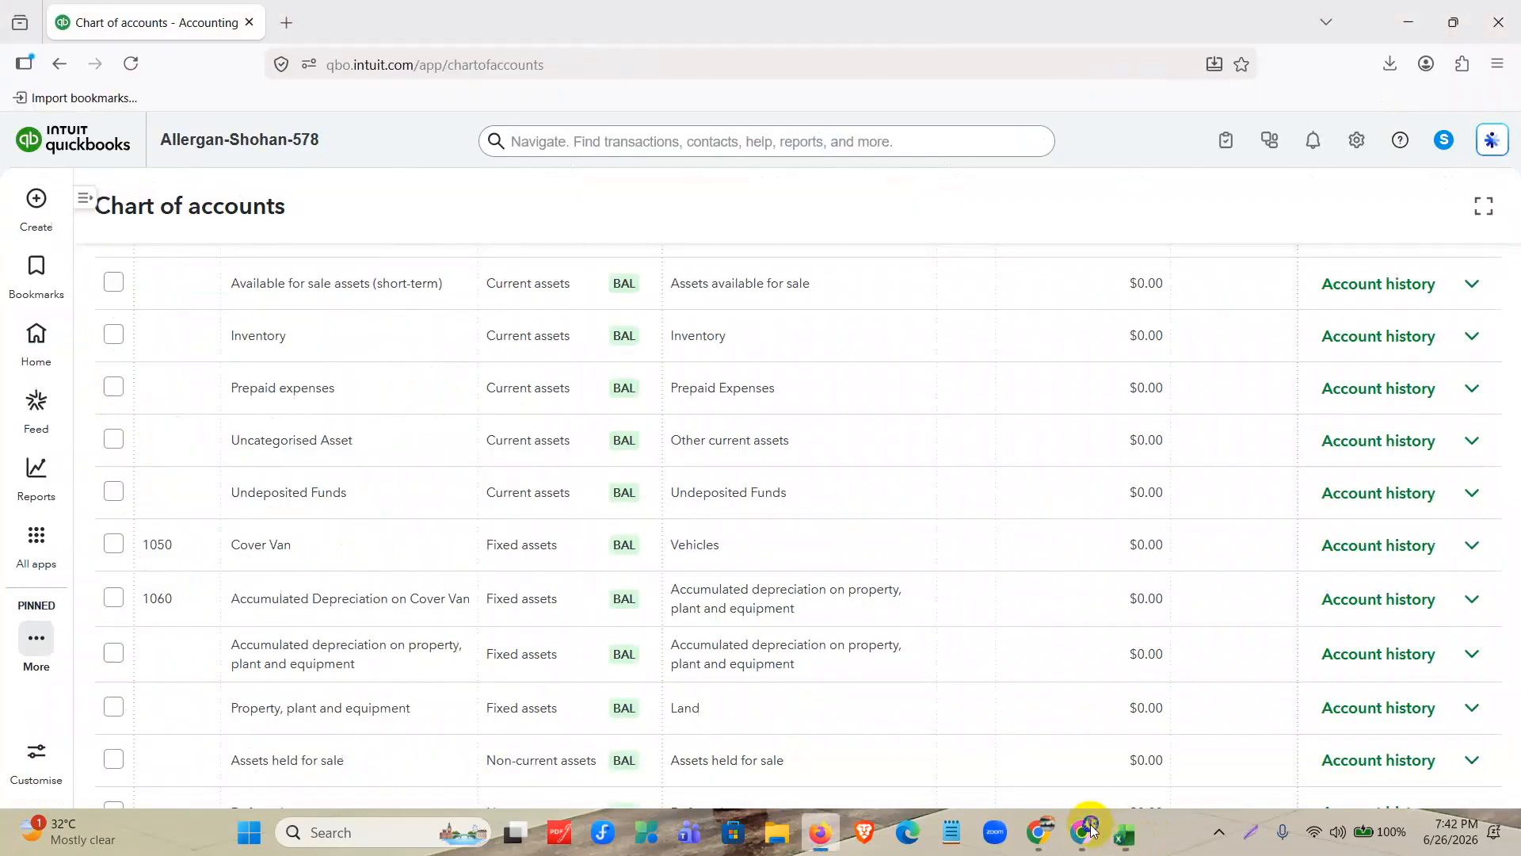
click(1123, 834)
scroll(515, 428, down, 20)
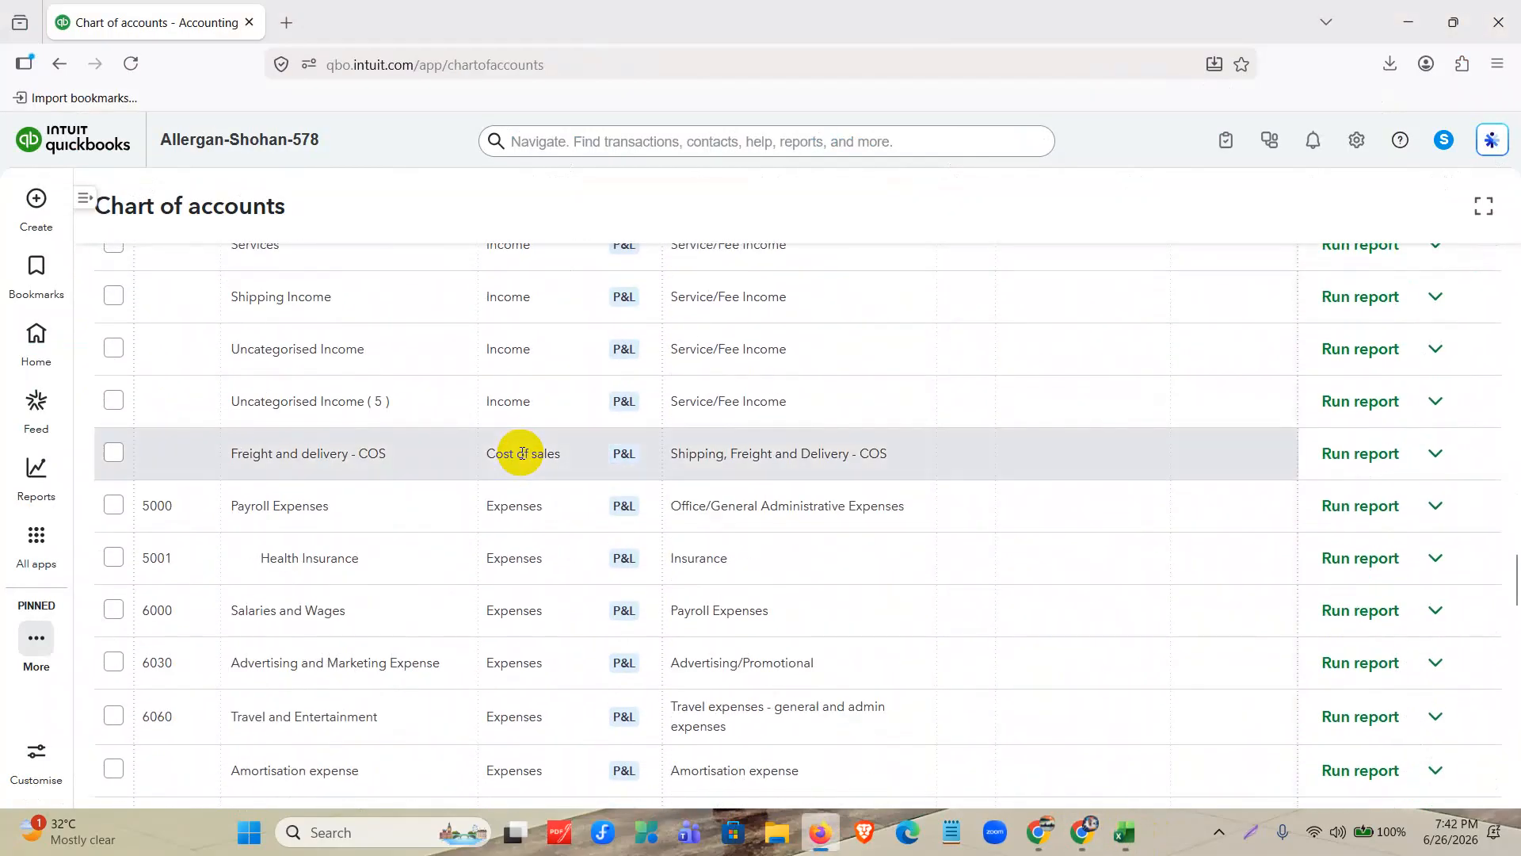
scroll(521, 453, down, 15)
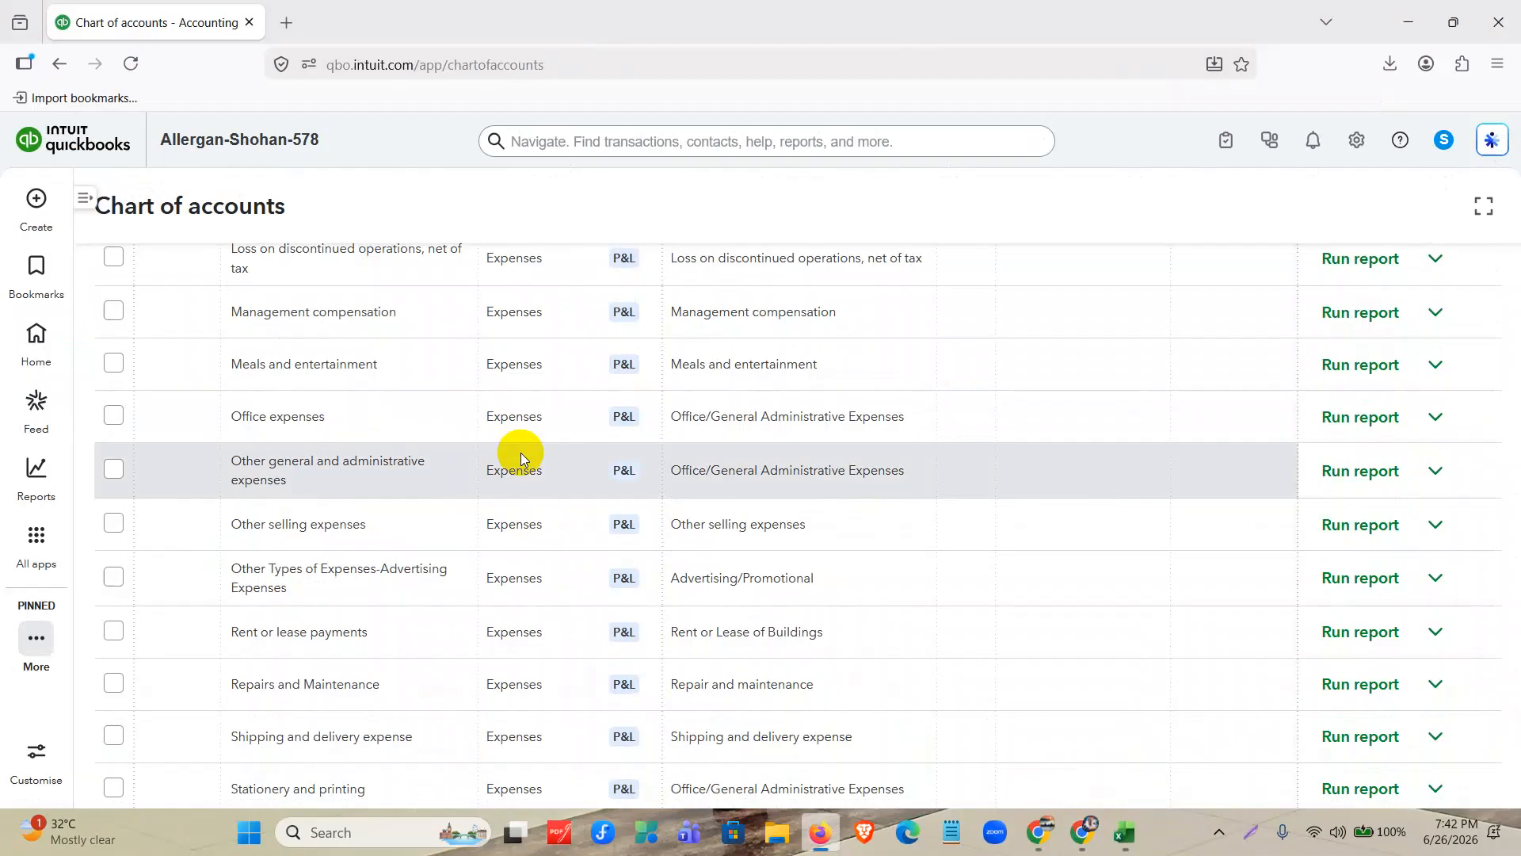
scroll(521, 453, up, 20)
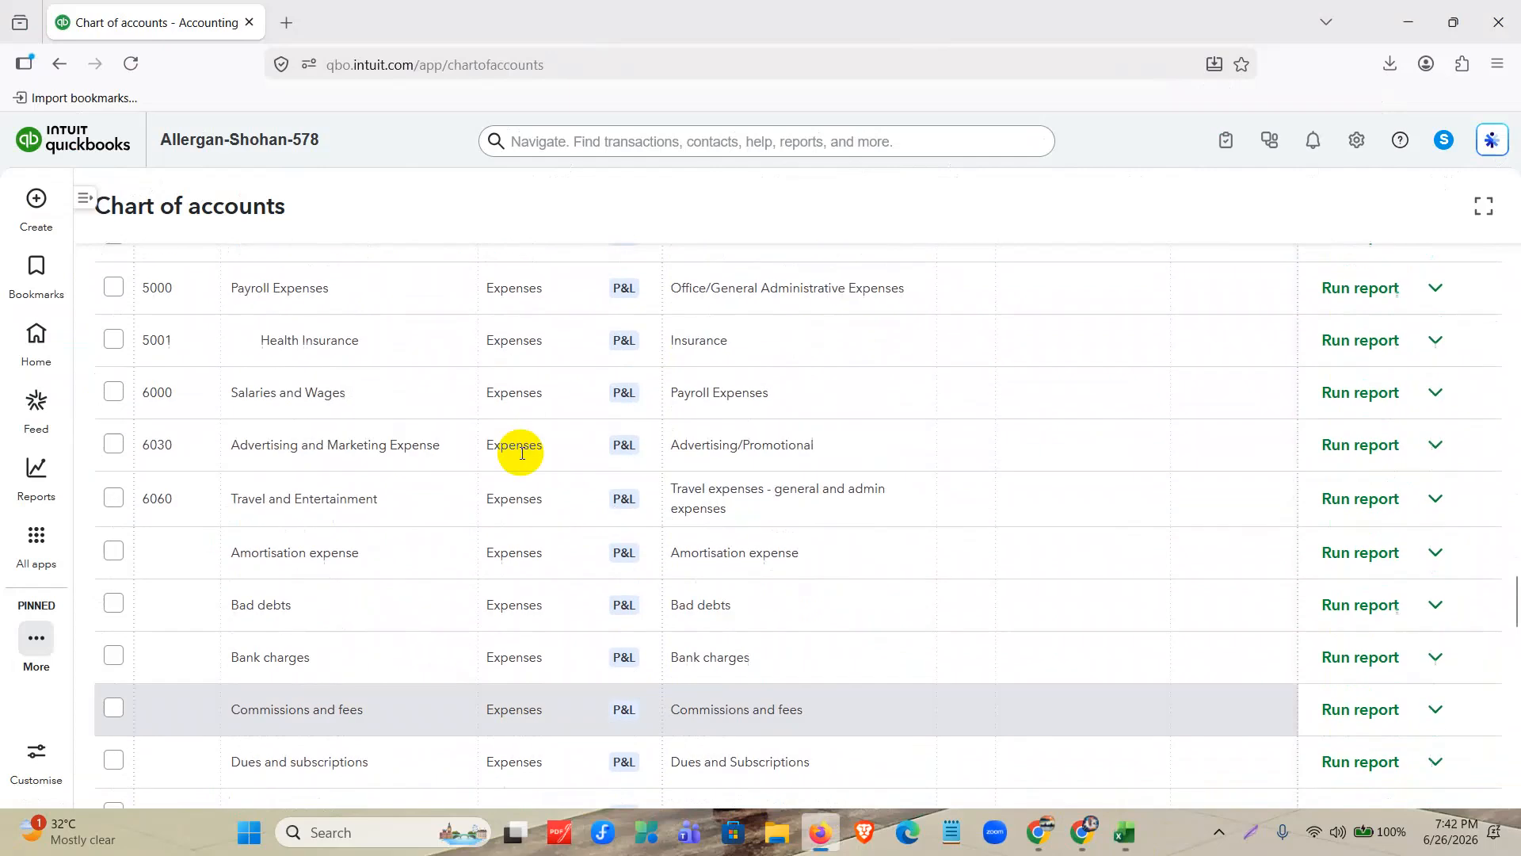
scroll(520, 453, up, 10)
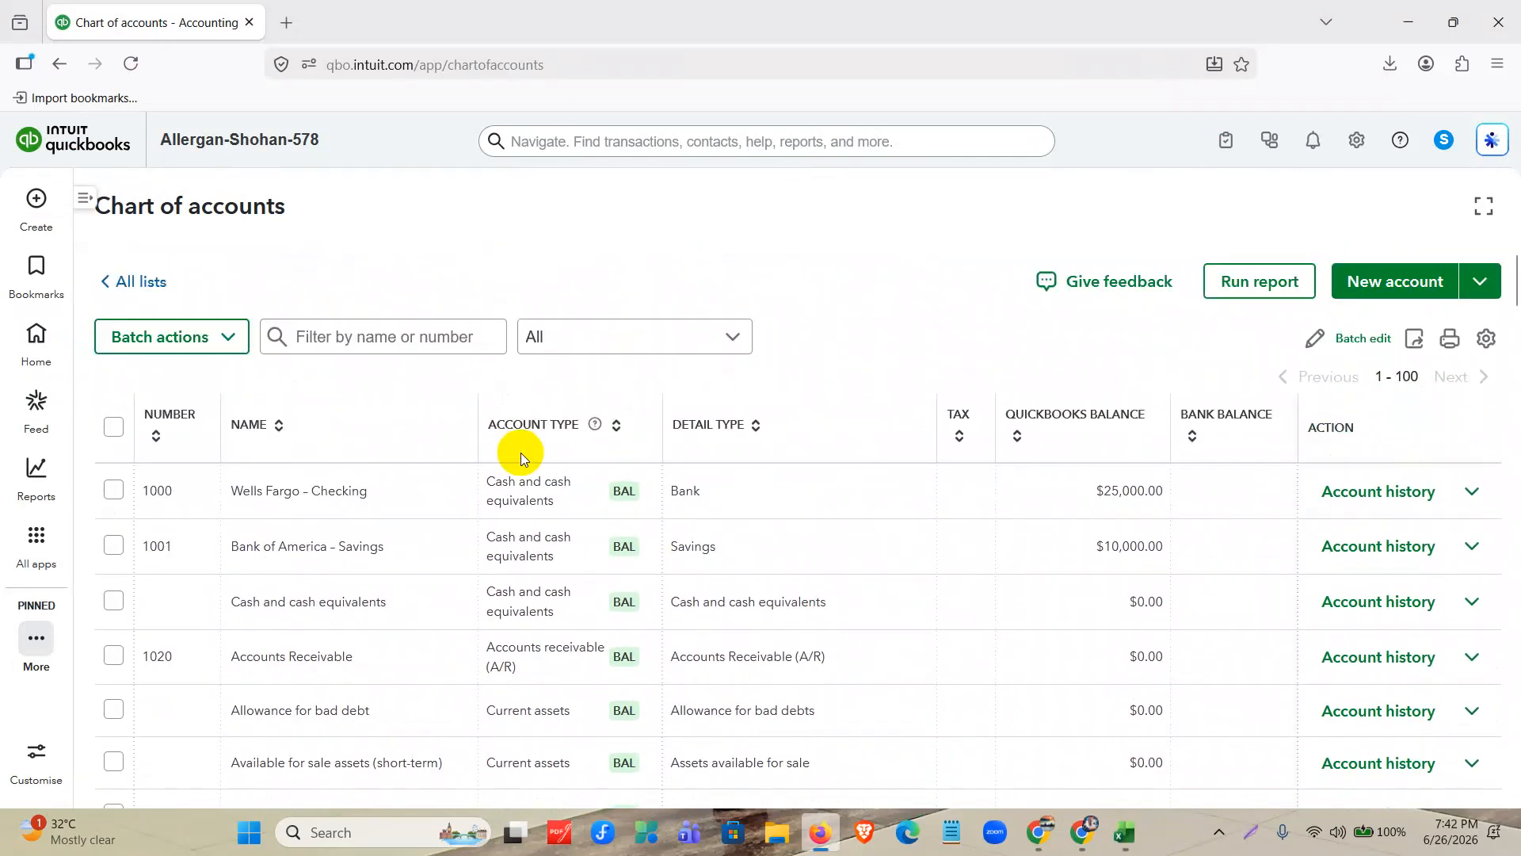
Toggle the Tax column off and back on in the chart of accounts list settings to see its effect.
click(1486, 343)
scroll(1082, 302, down, 2)
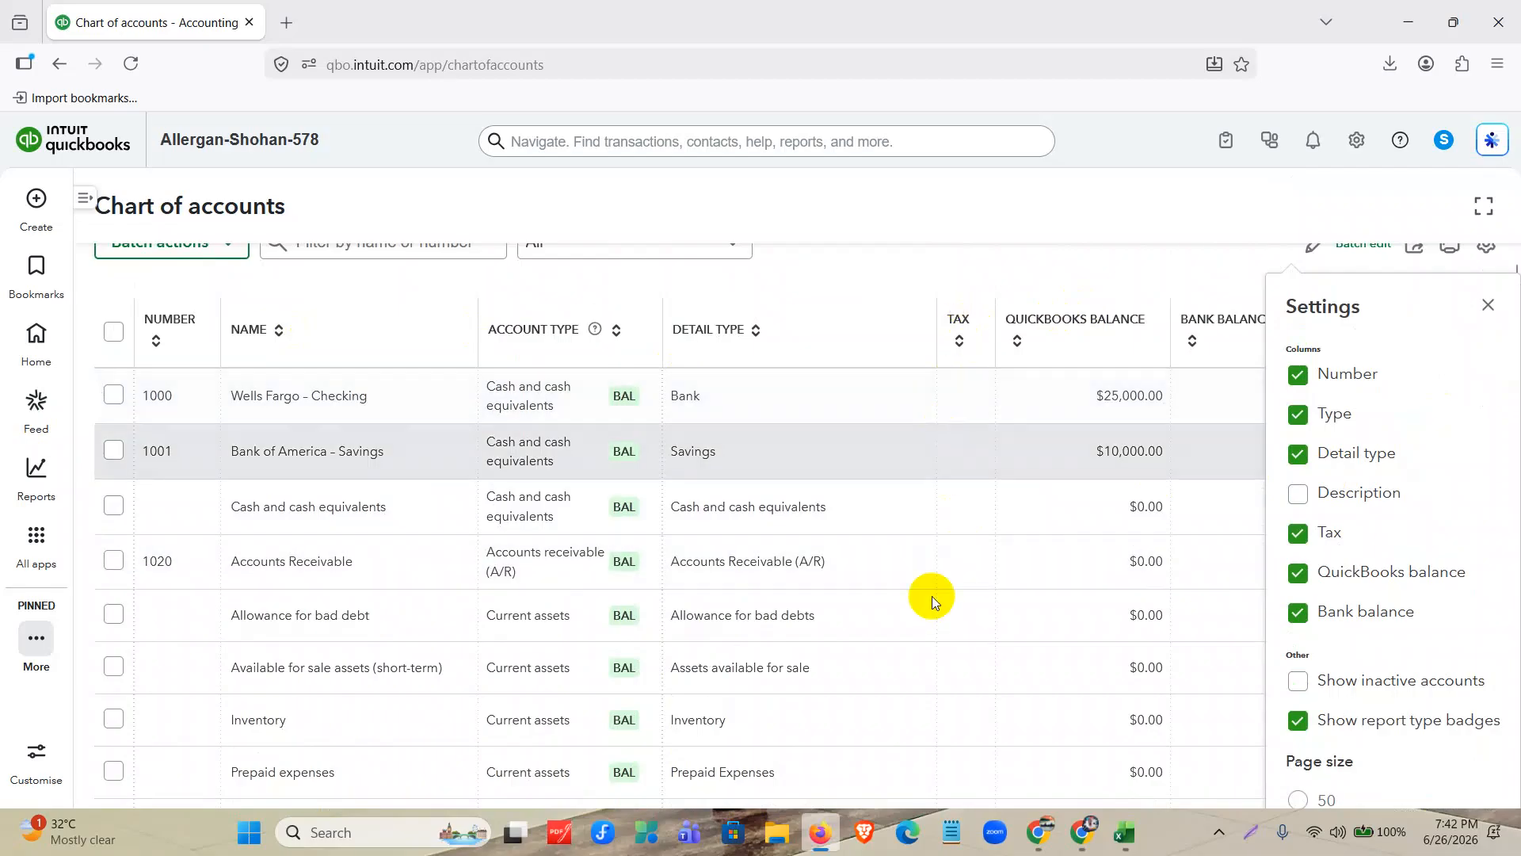
click(1298, 533)
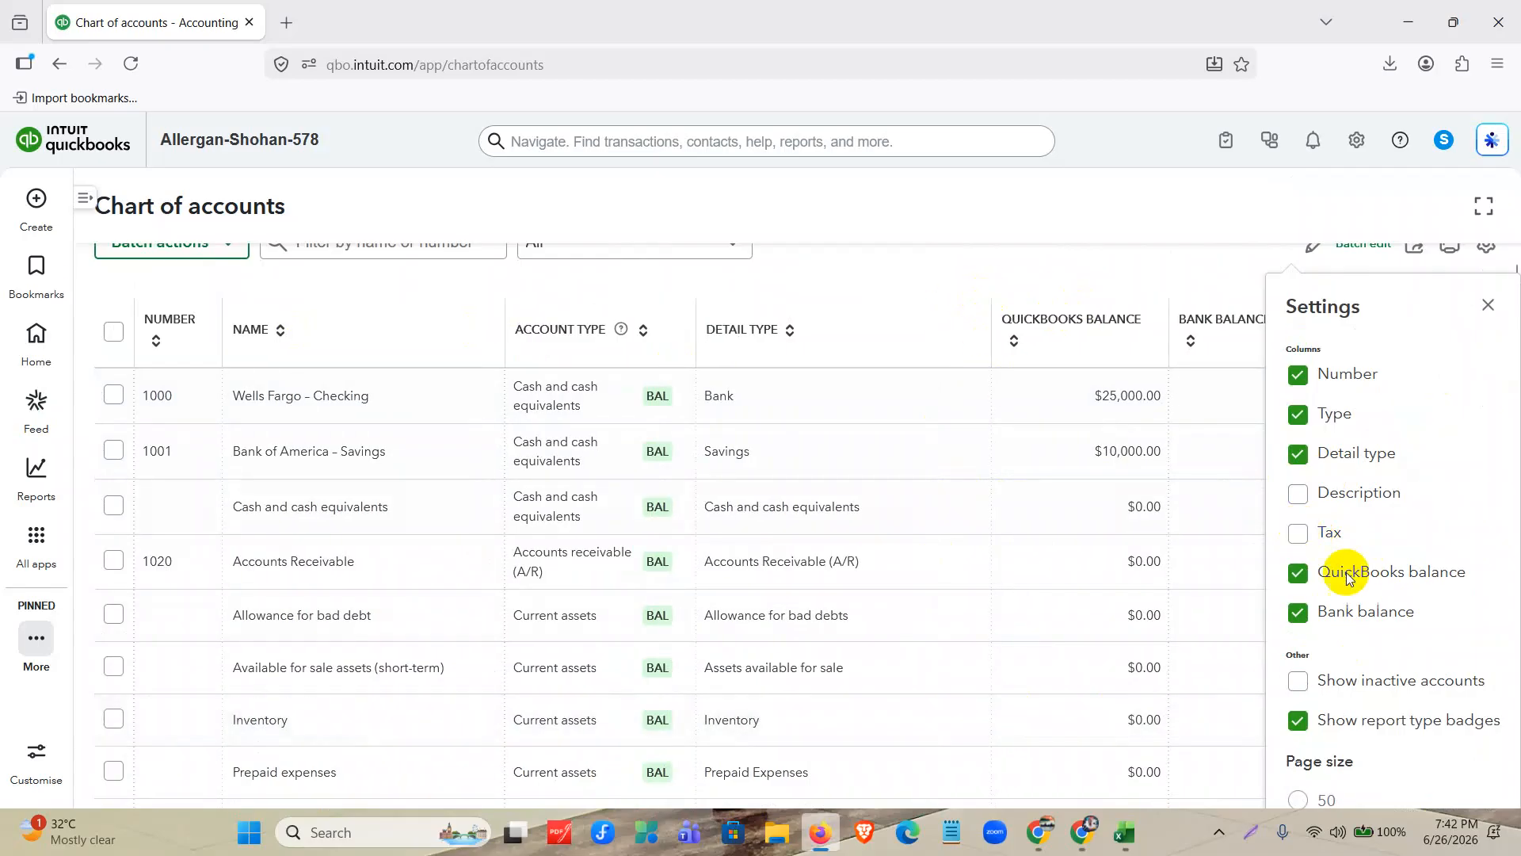
click(1301, 535)
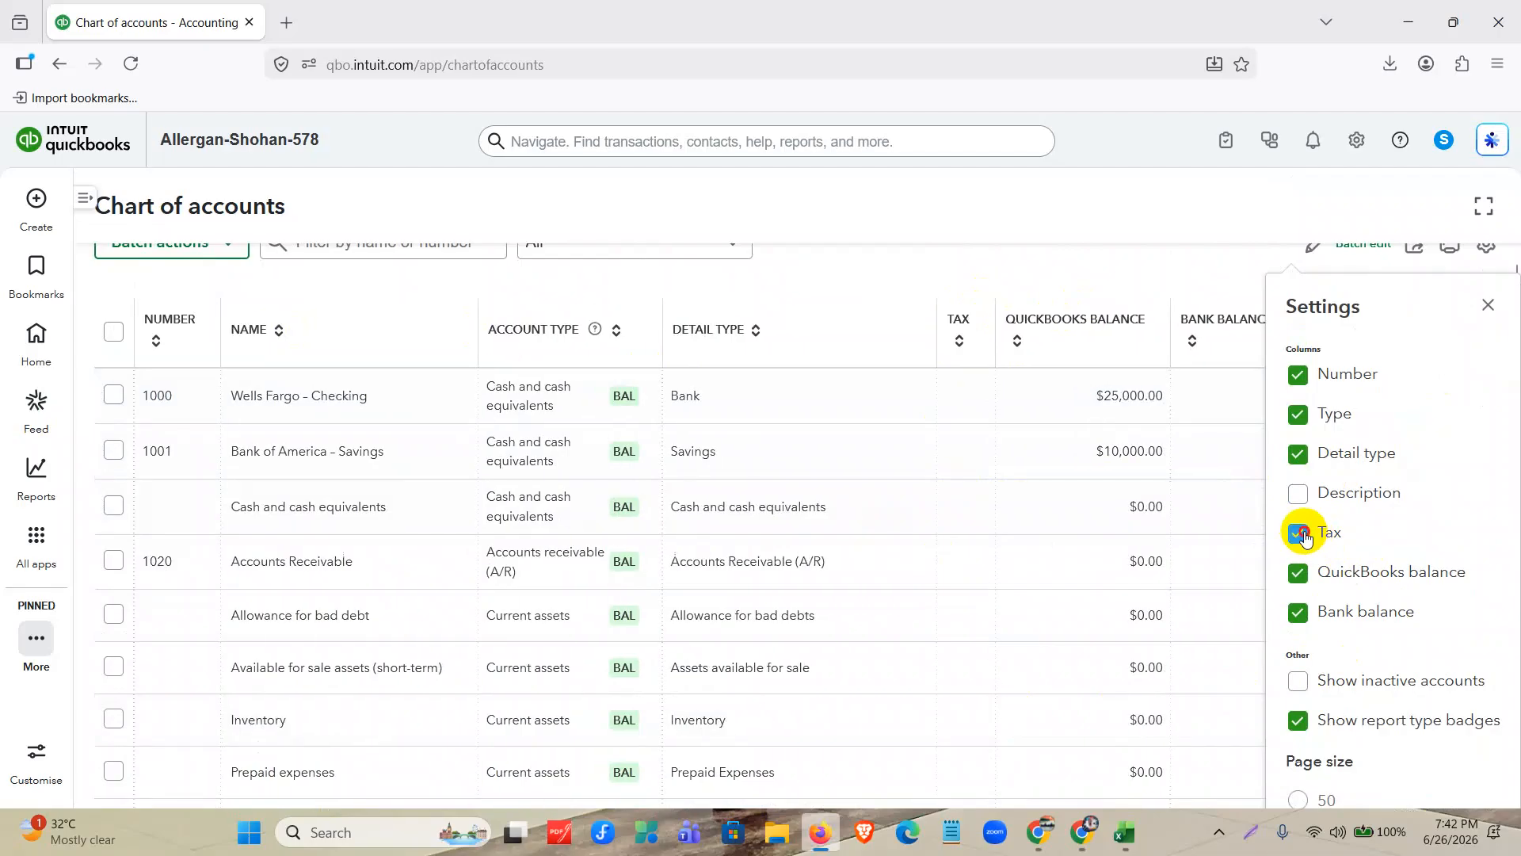
click(1303, 535)
click(1303, 534)
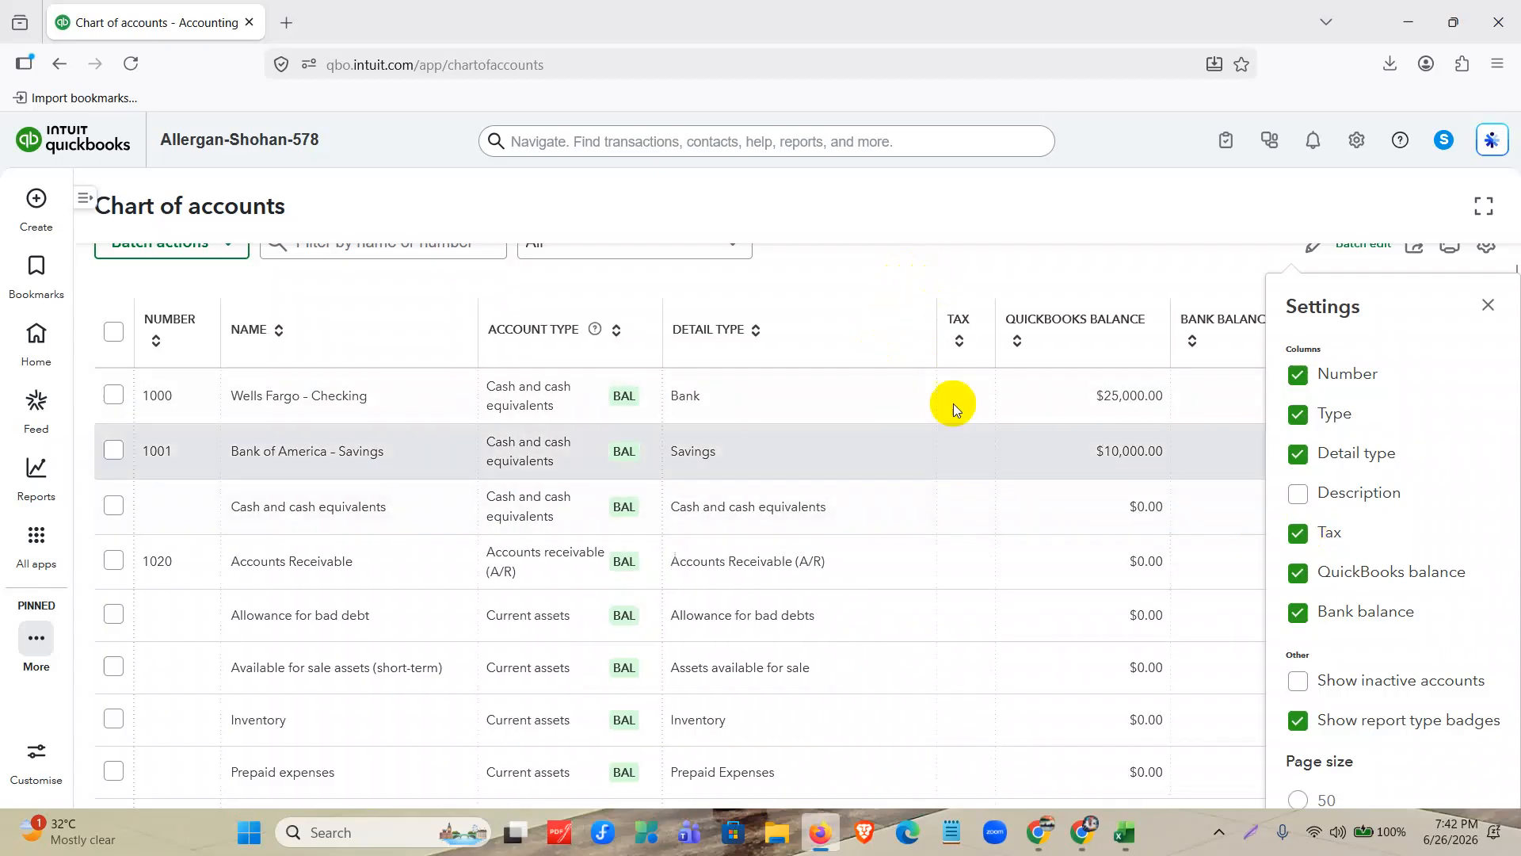
double_click(959, 320)
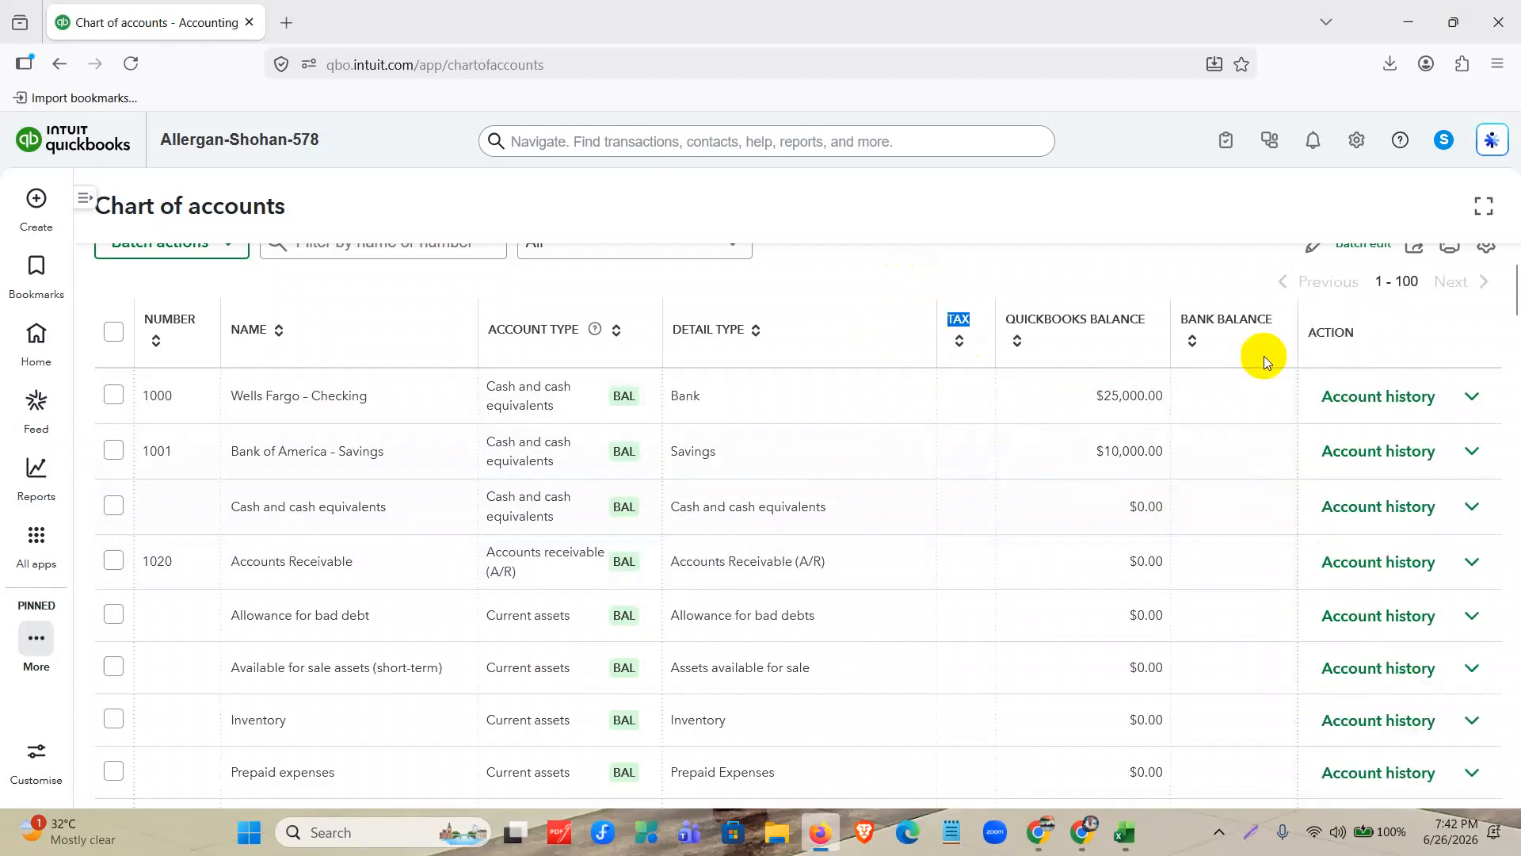
Hide the Tax column in the chart of accounts list, check the page size options and close the list settings.
click(1484, 249)
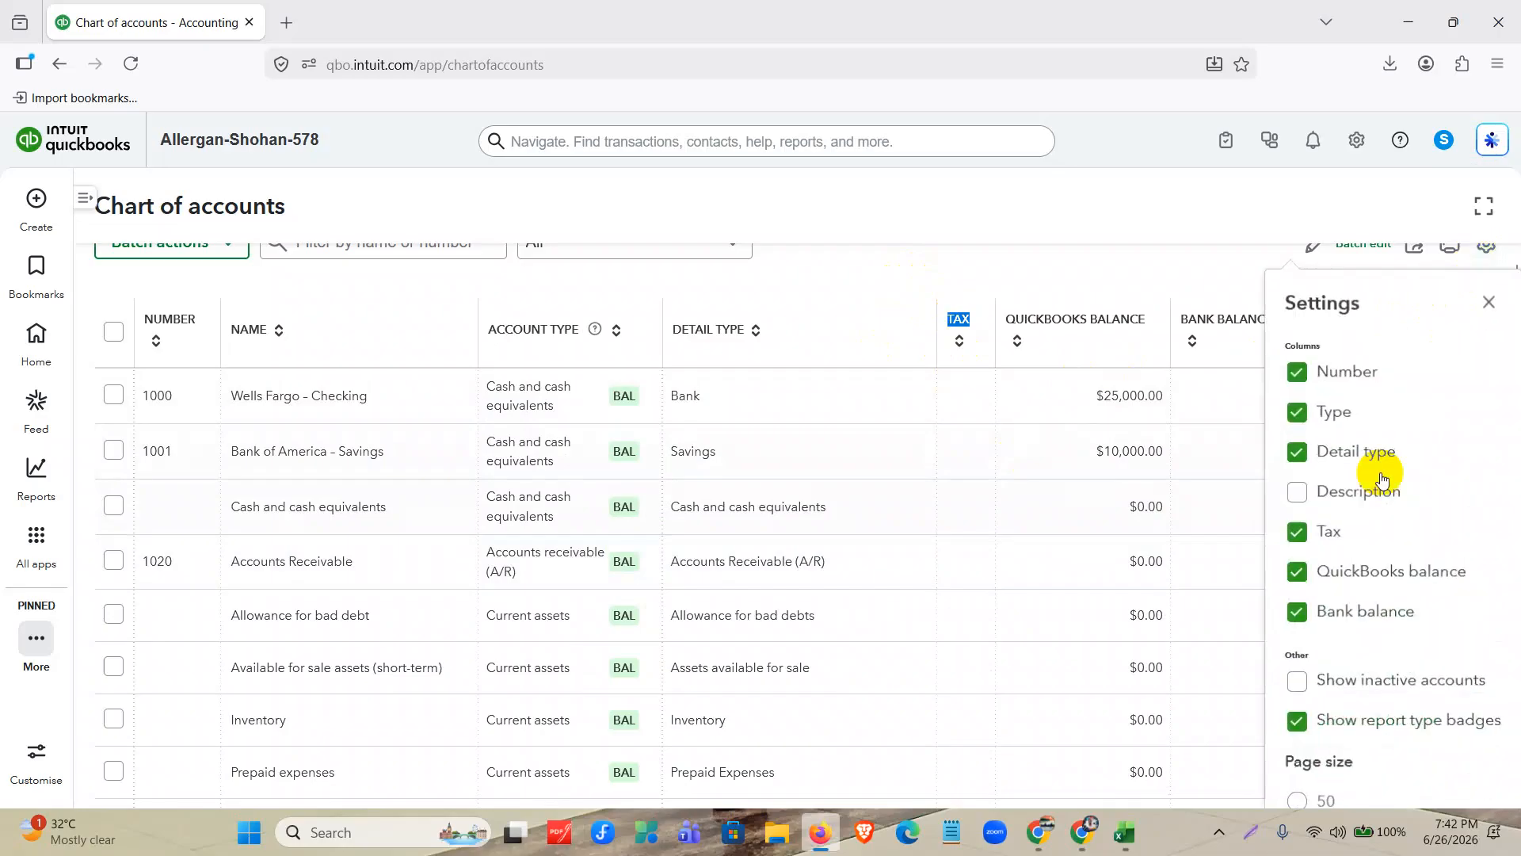
click(1338, 545)
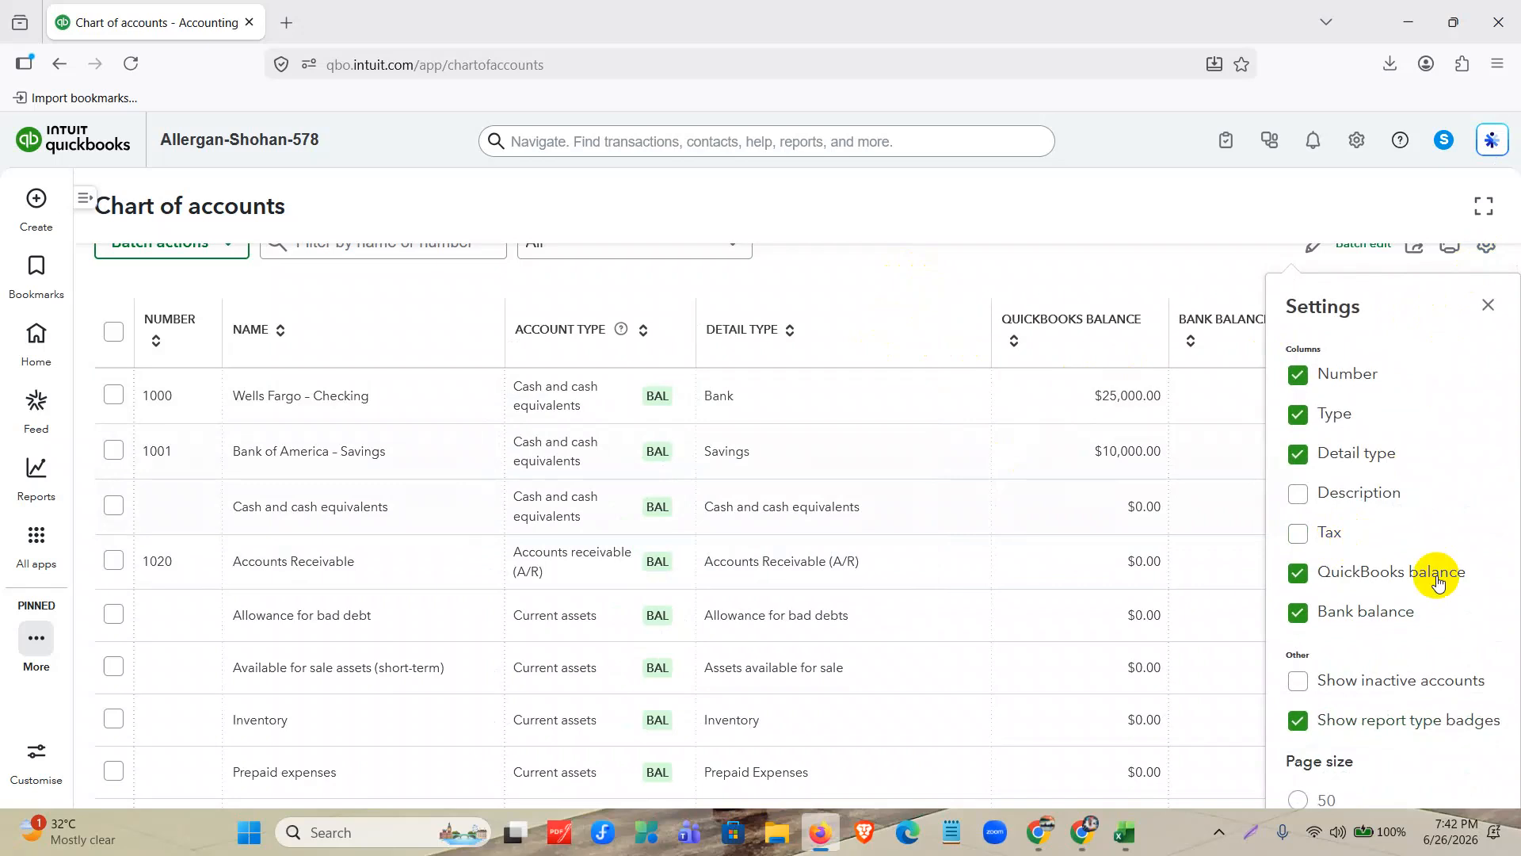
key(ctrl+minus)
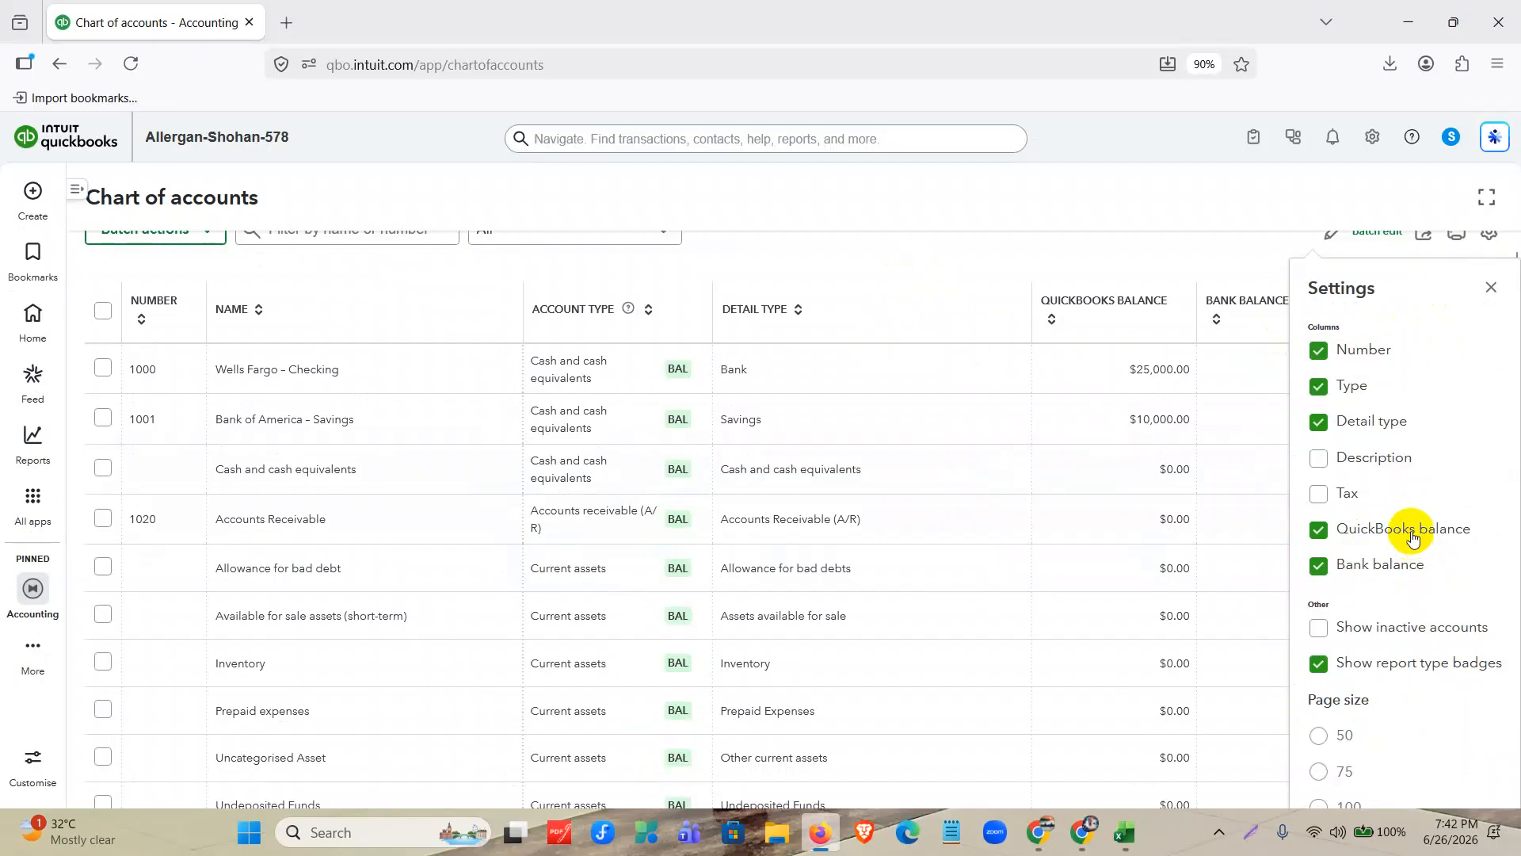
key(ctrl+minus)
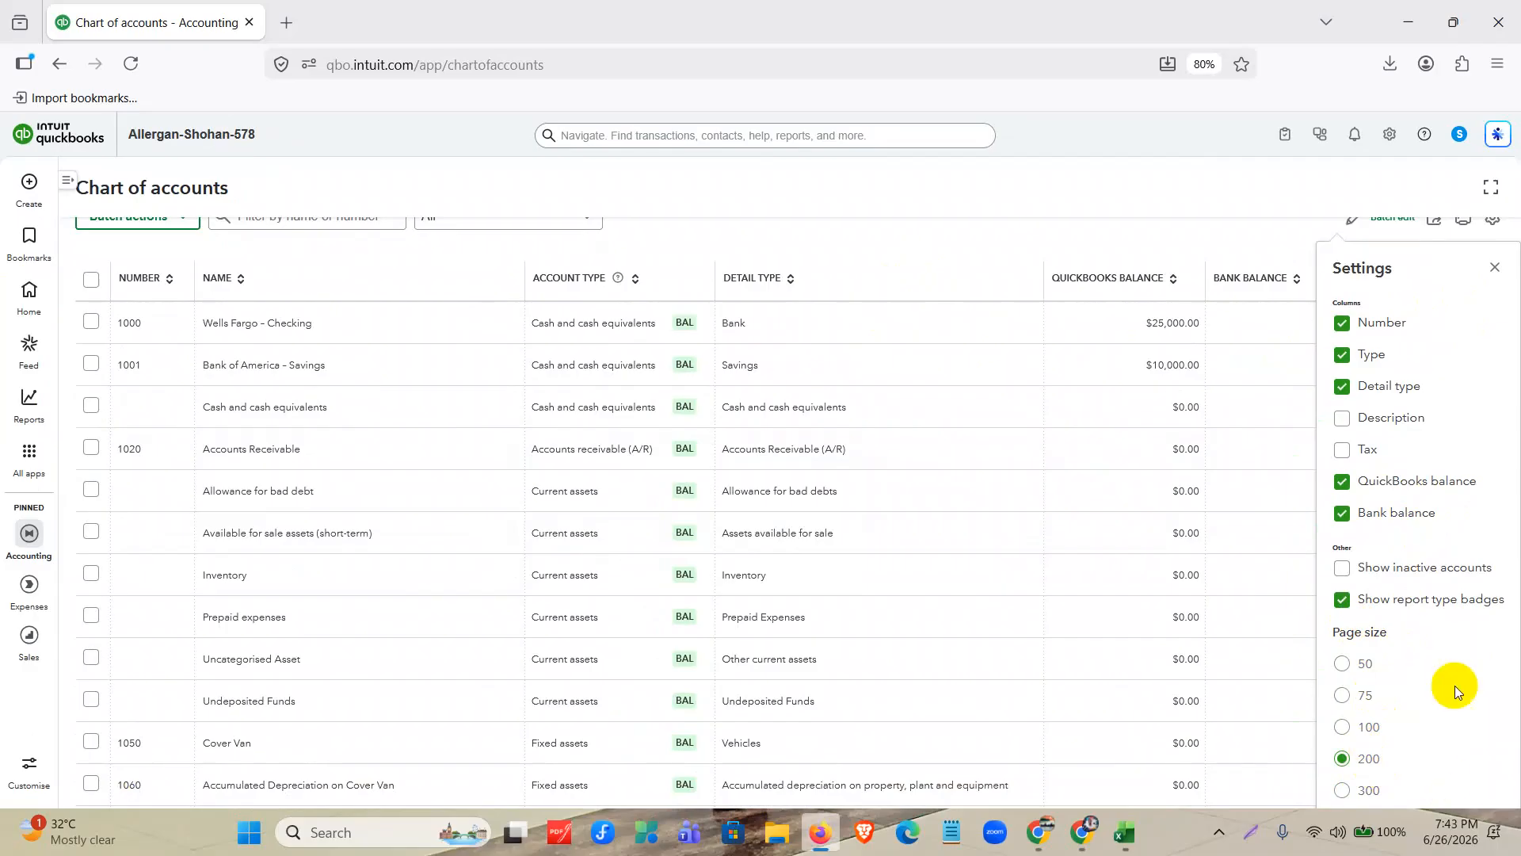
click(1494, 268)
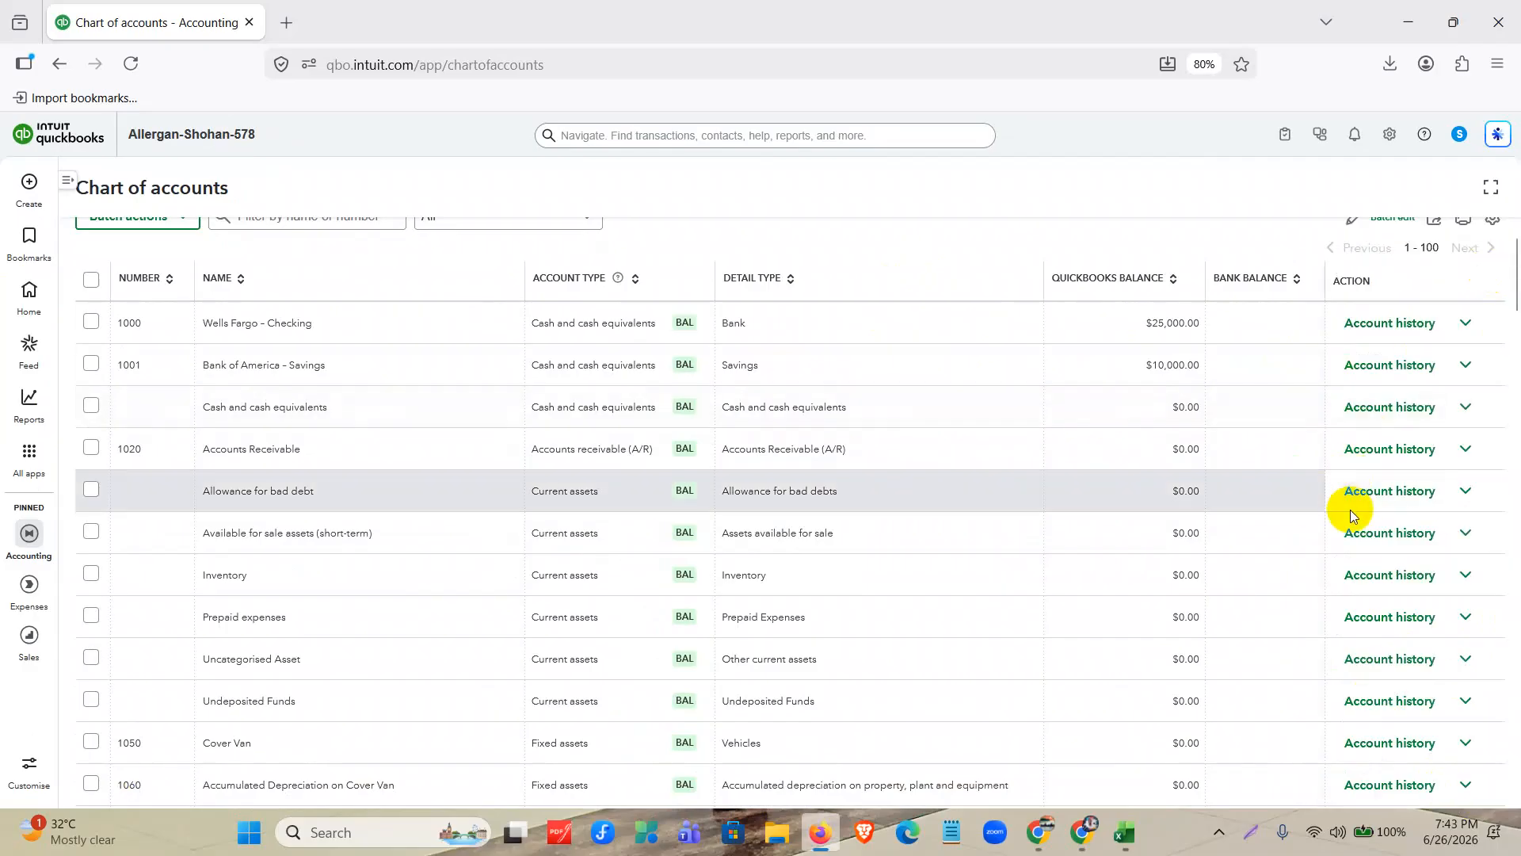
key(ctrl+plus)
key(ctrl+plus)
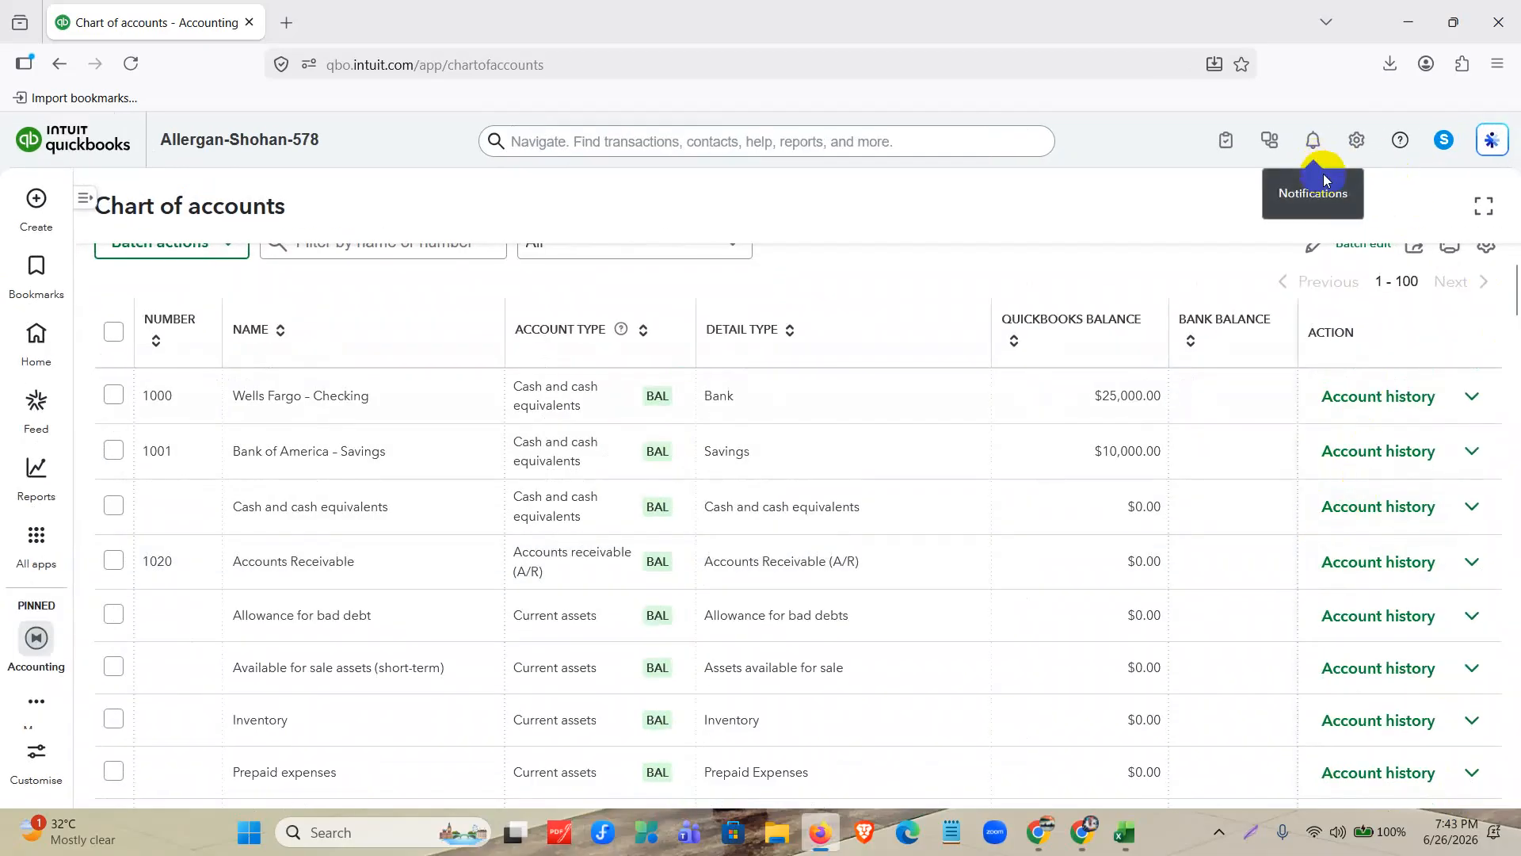
Open the print preview of the chart of accounts, look through its pages, cancel printing and close the printable view.
scroll(1379, 460, up, 2)
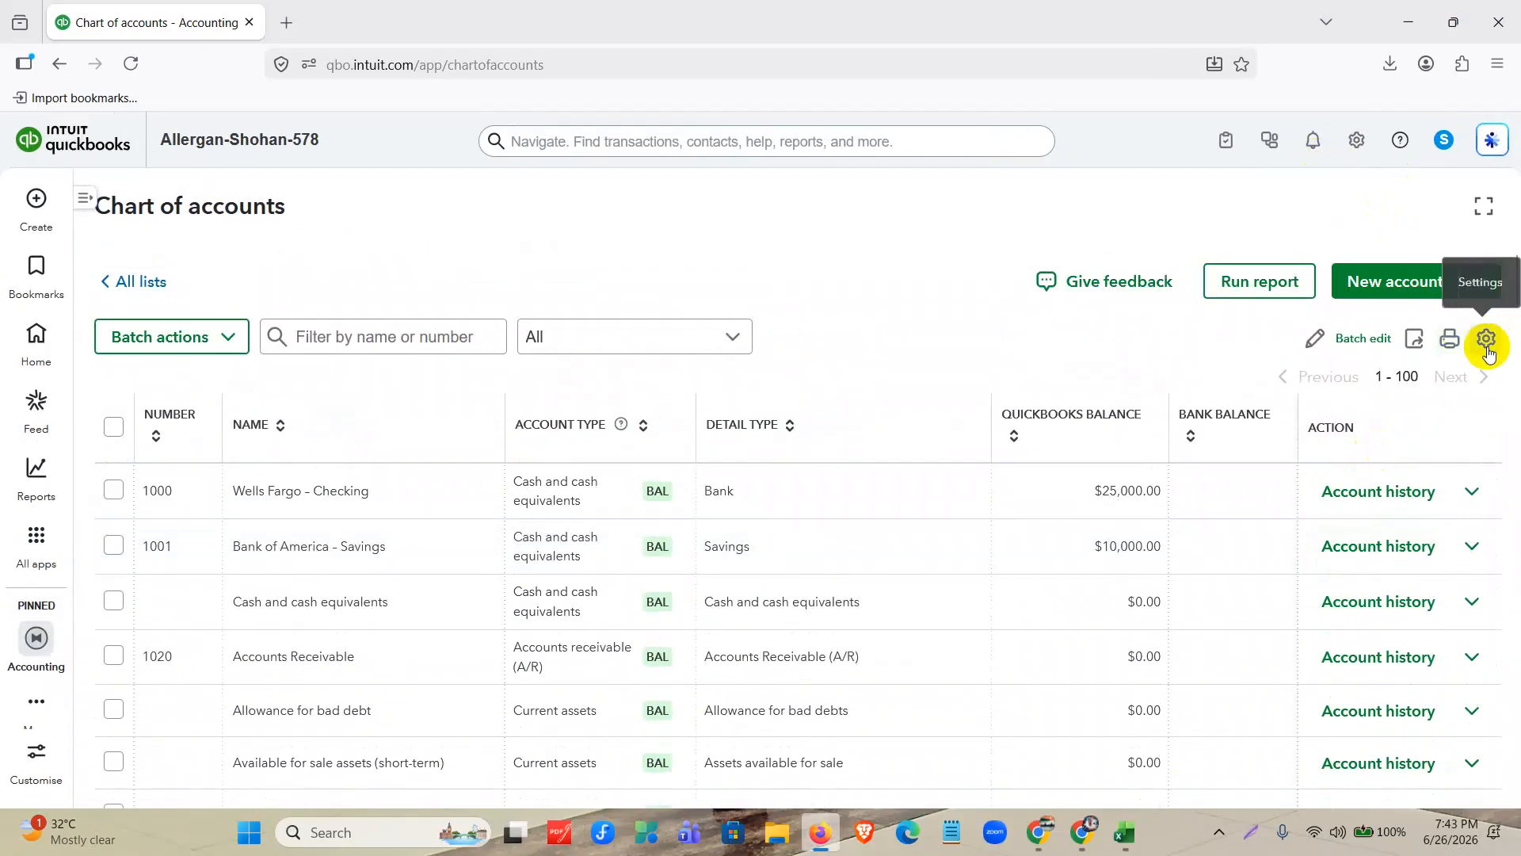
click(1448, 342)
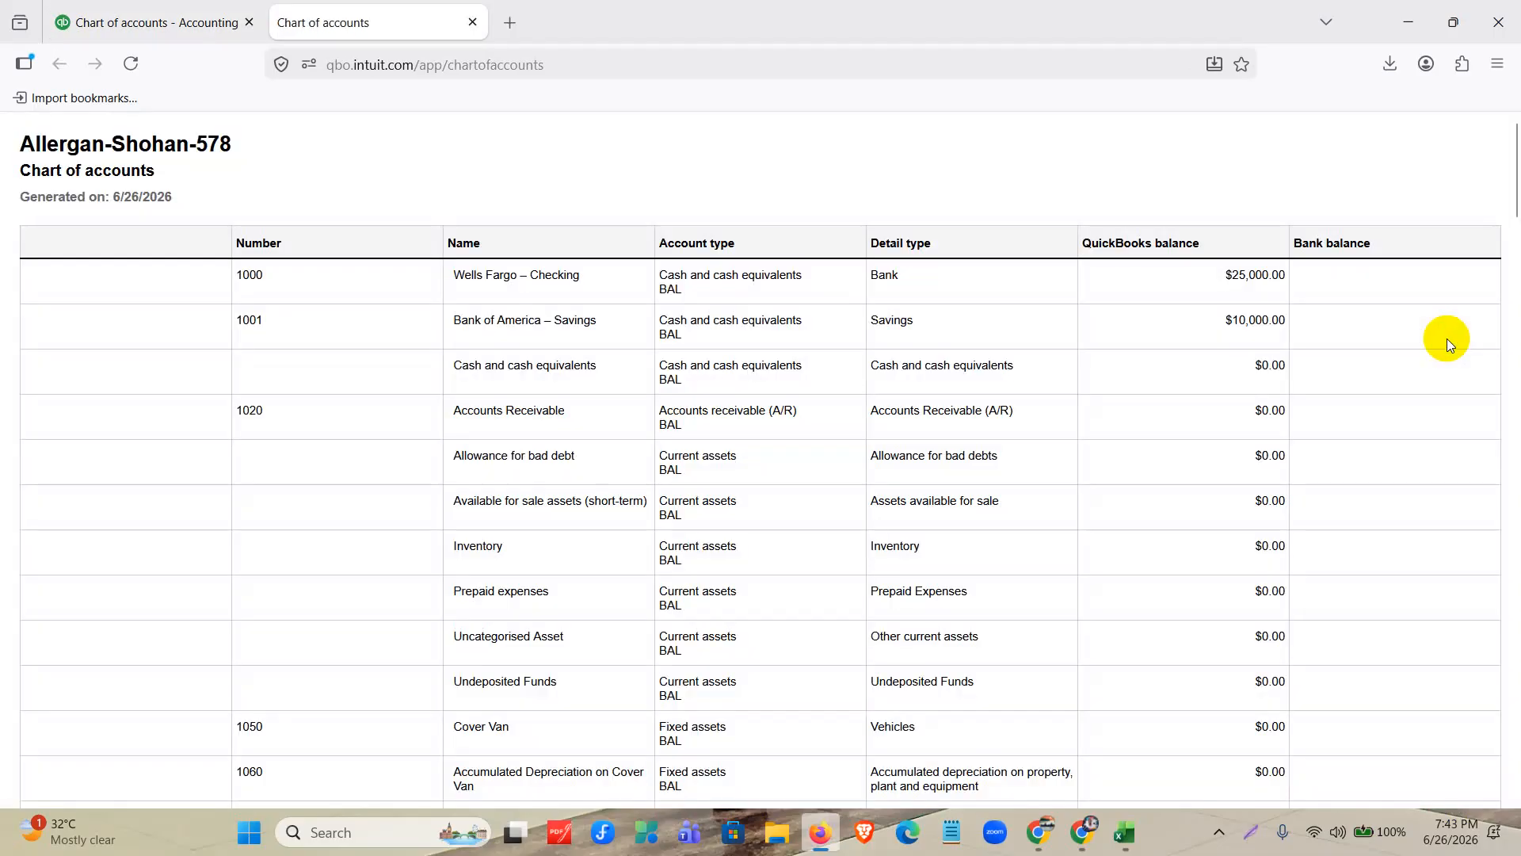
click(1190, 262)
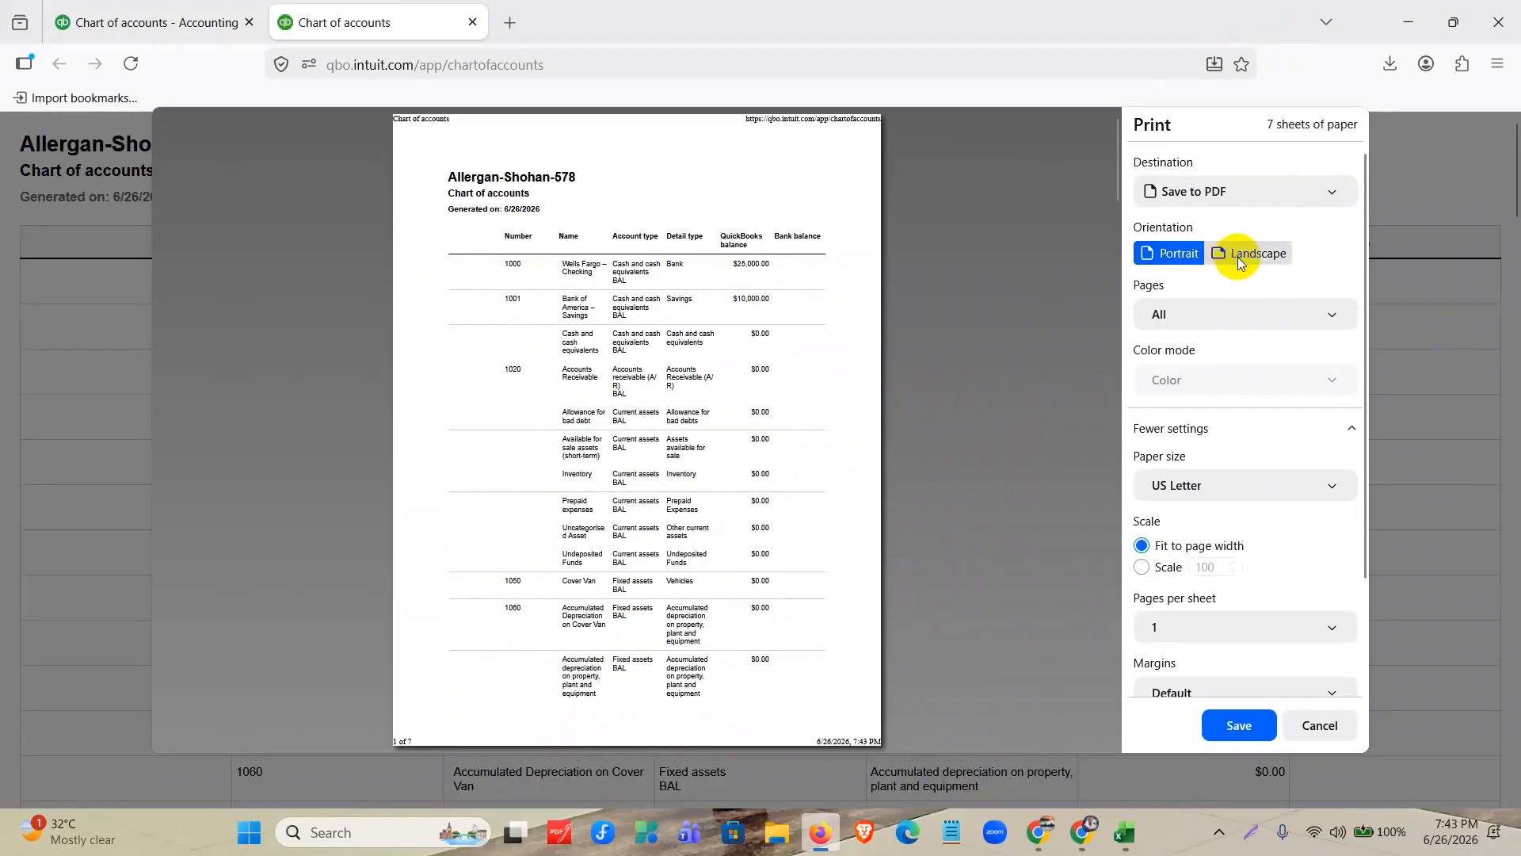
scroll(634, 547, down, 20)
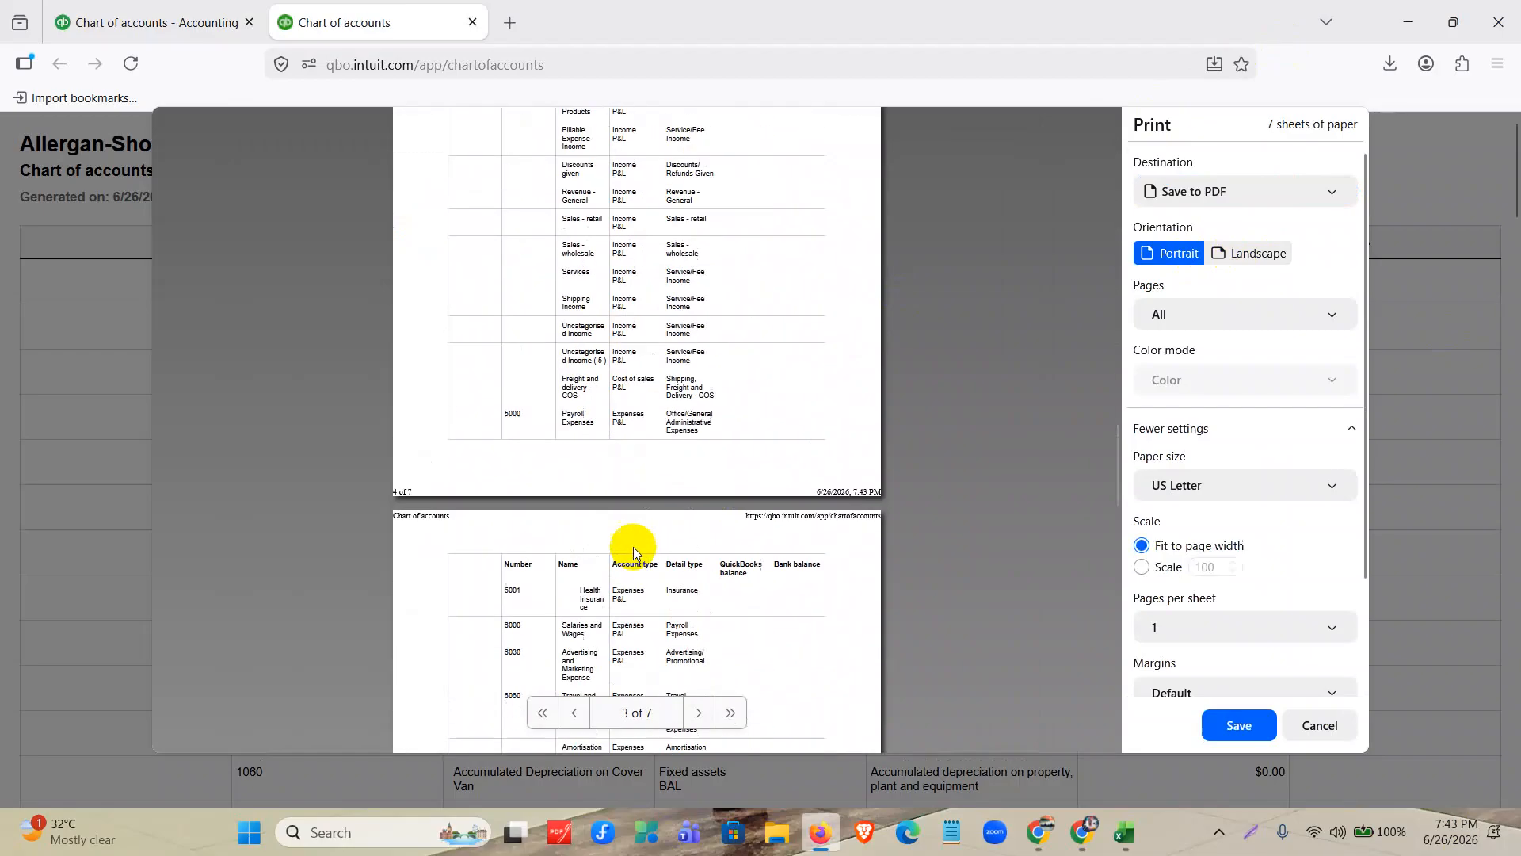
scroll(634, 553, down, 5)
scroll(634, 545, up, 20)
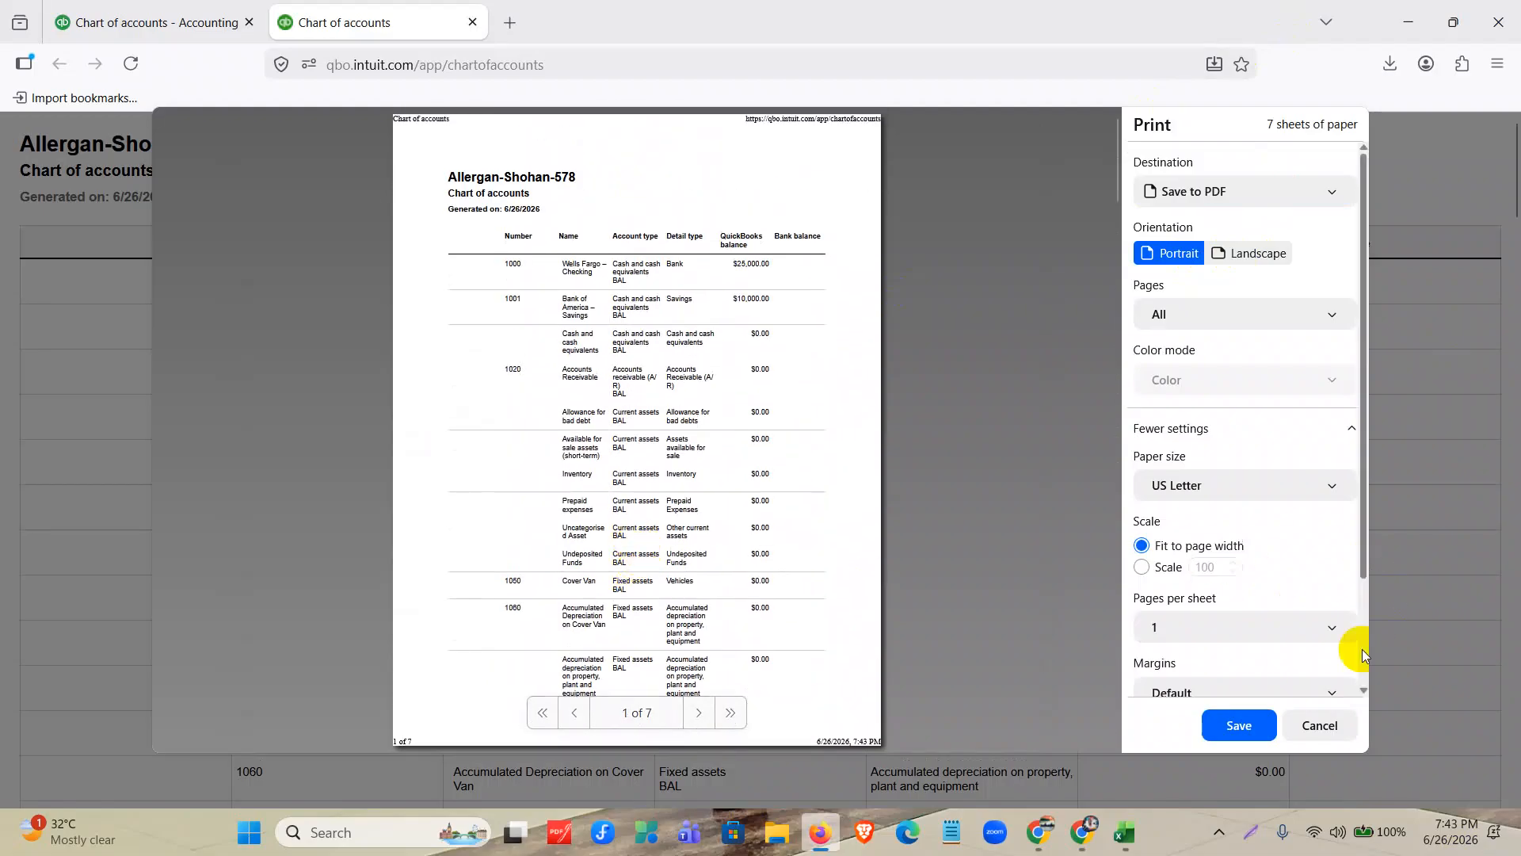
click(1316, 729)
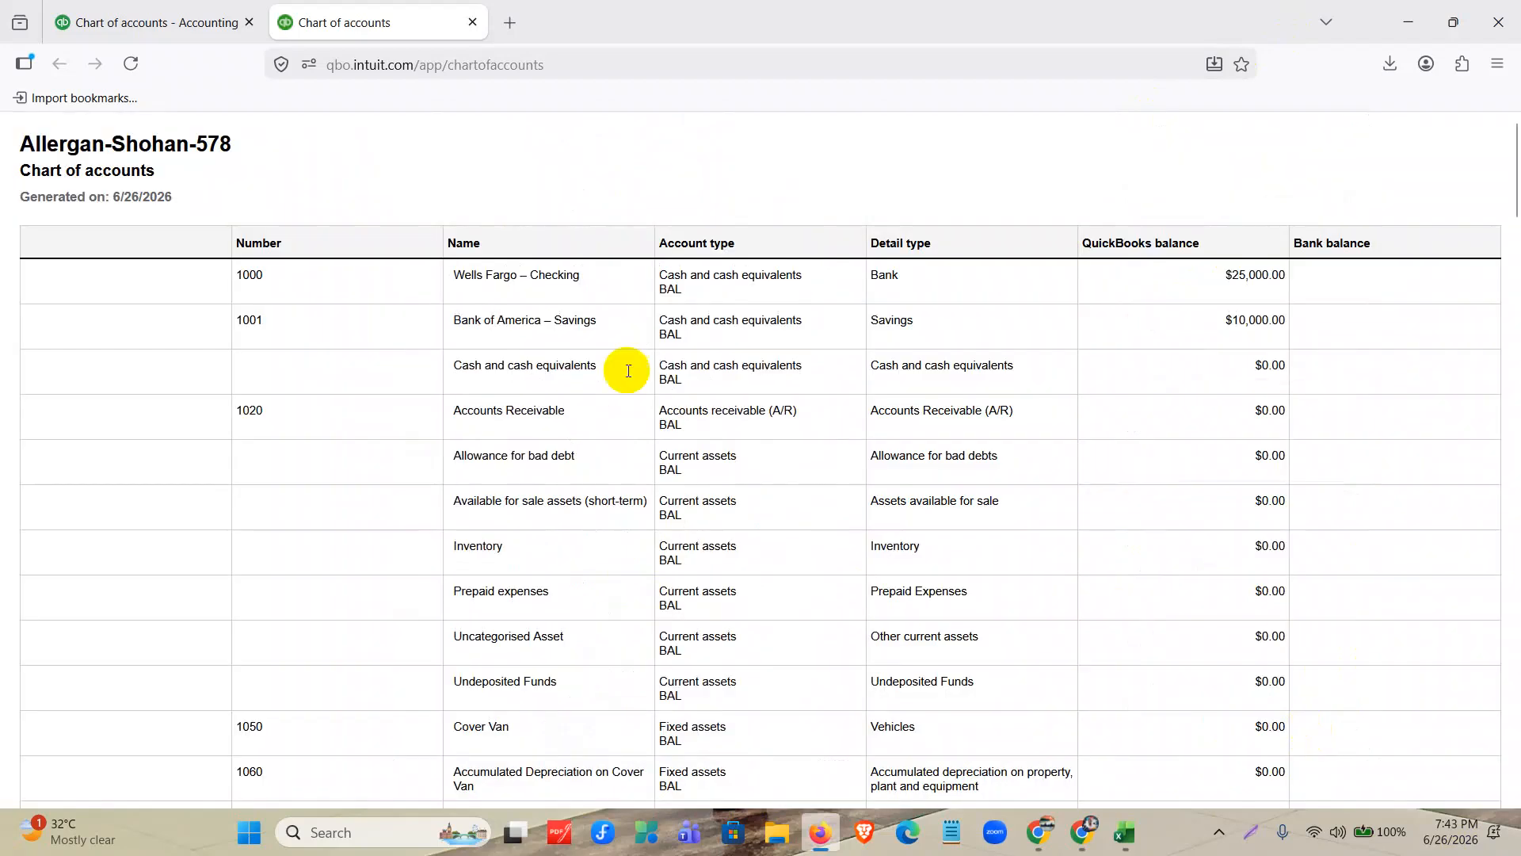
click(478, 30)
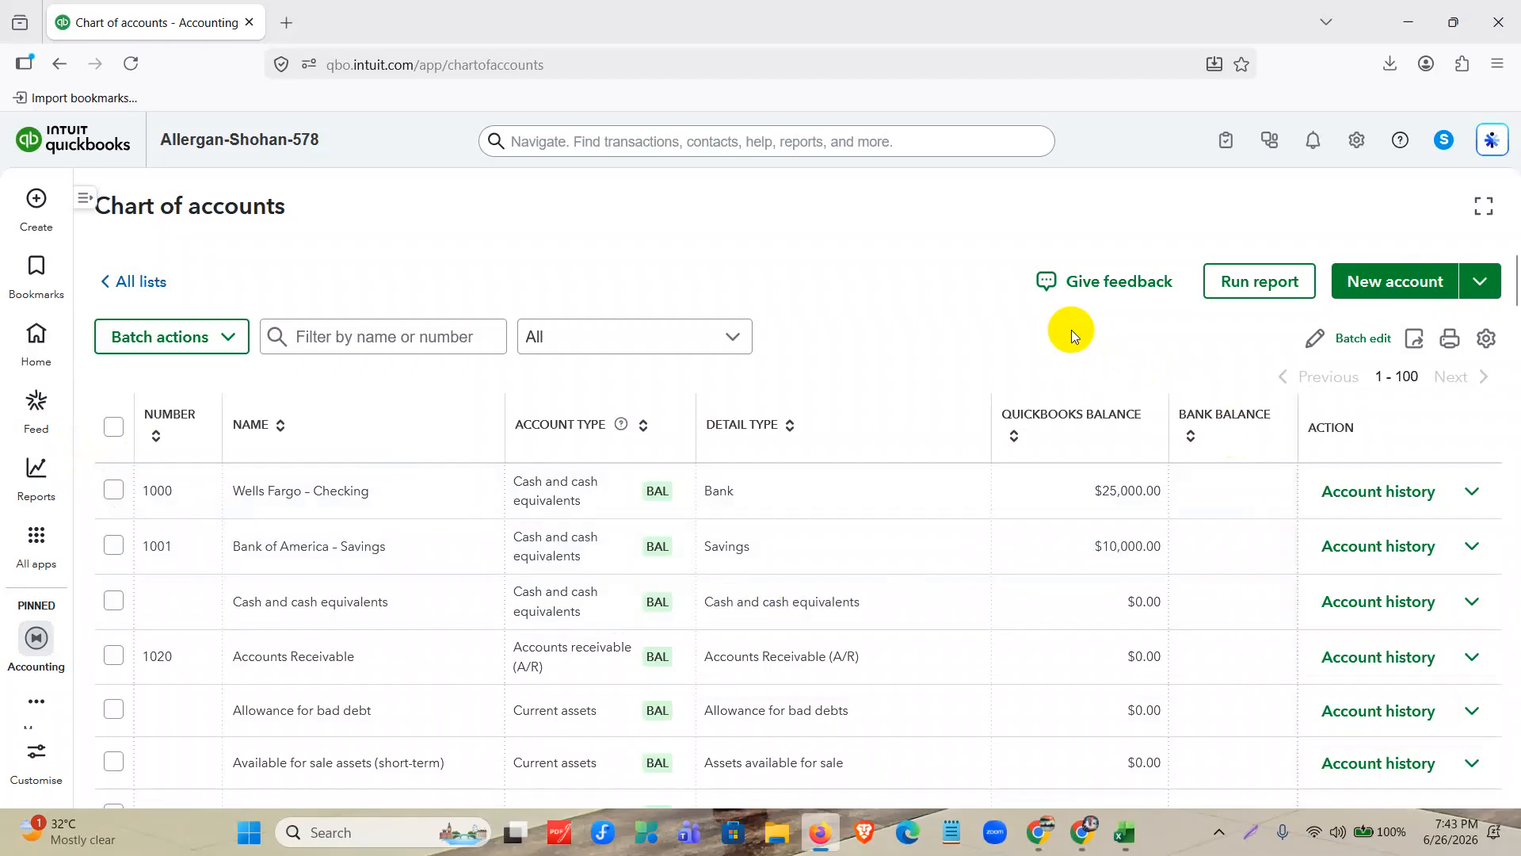
Look over the chart of accounts, then switch to Excel and examine the header row of the Sample COA Template.
scroll(1030, 372, down, 5)
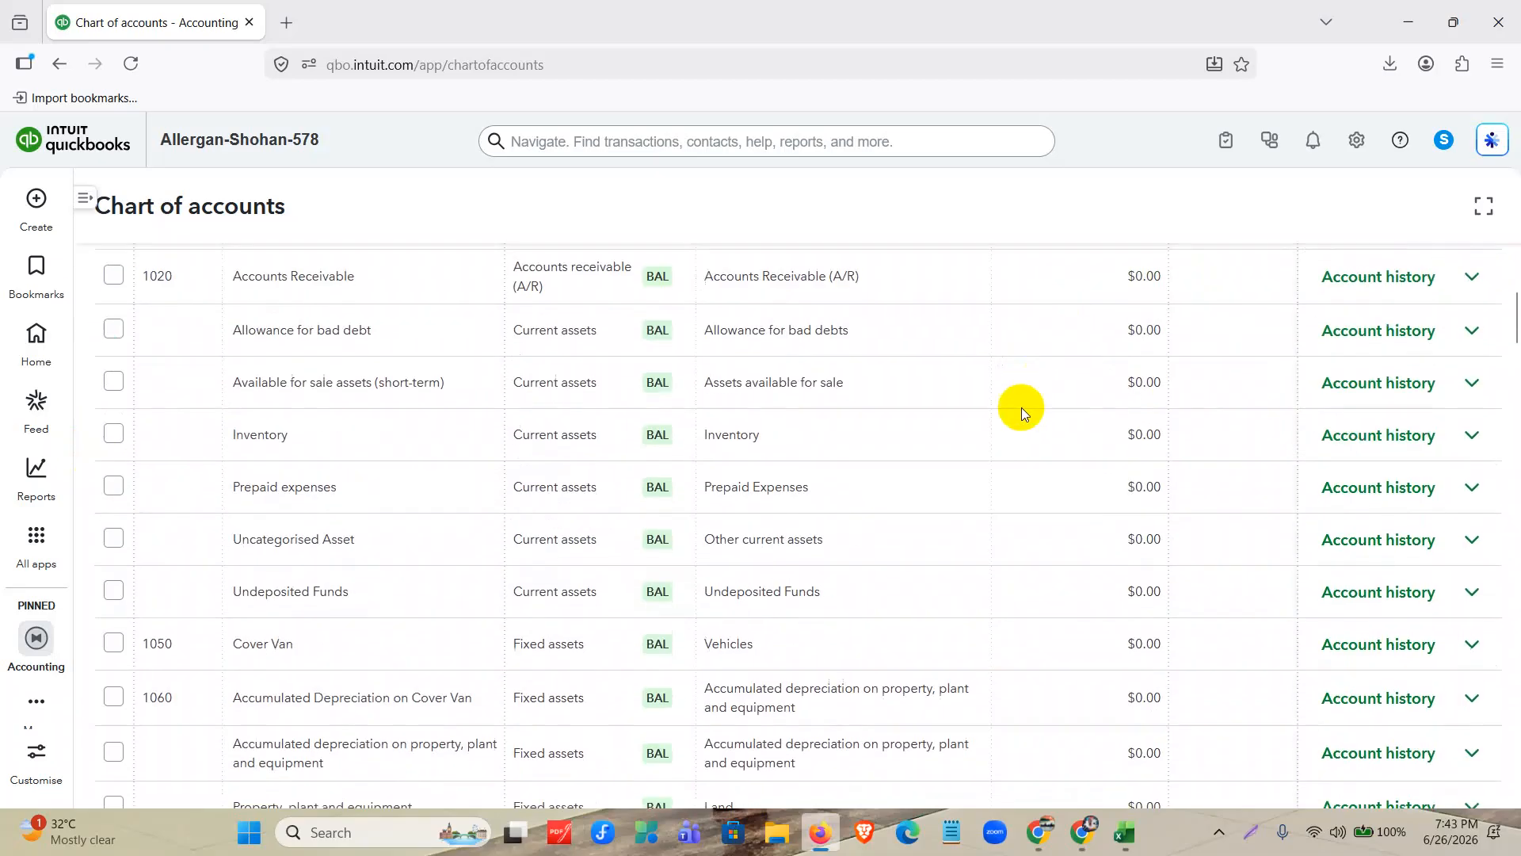
scroll(1016, 426, up, 5)
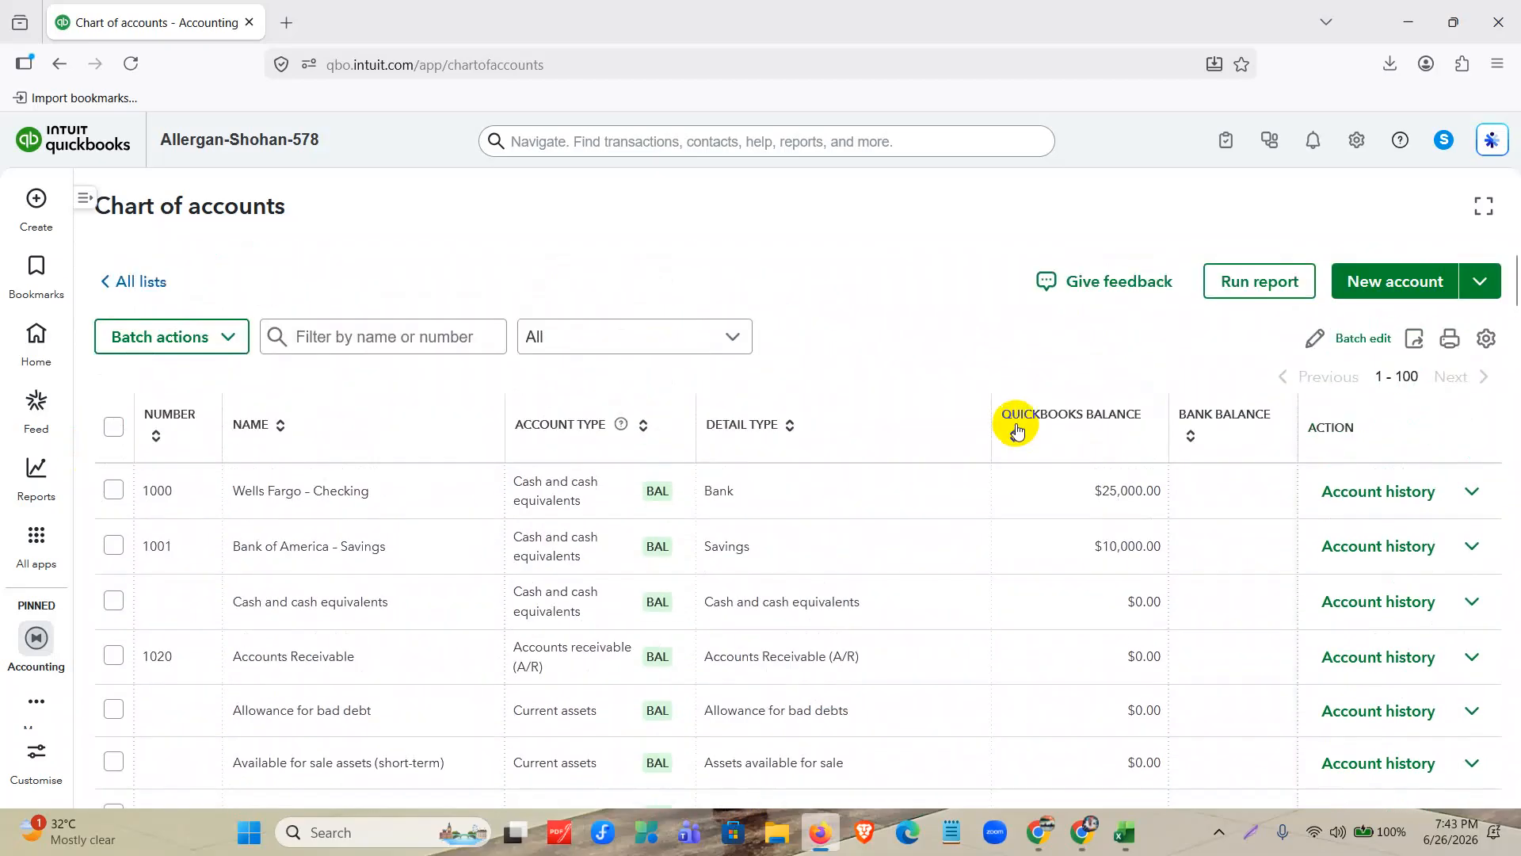
click(1125, 832)
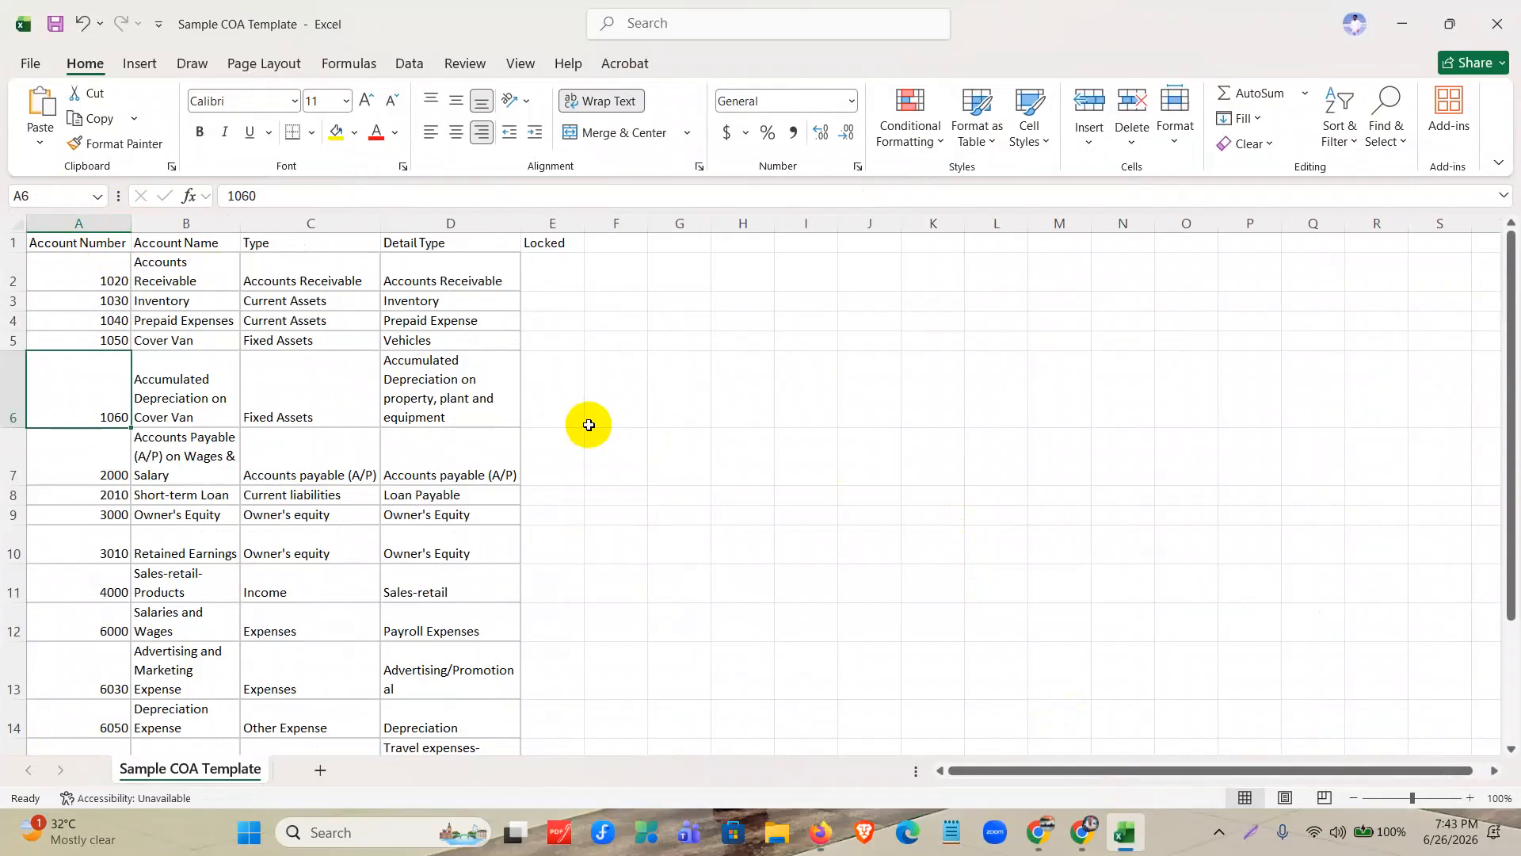
scroll(588, 424, up, 3)
scroll(977, 635, up, 2)
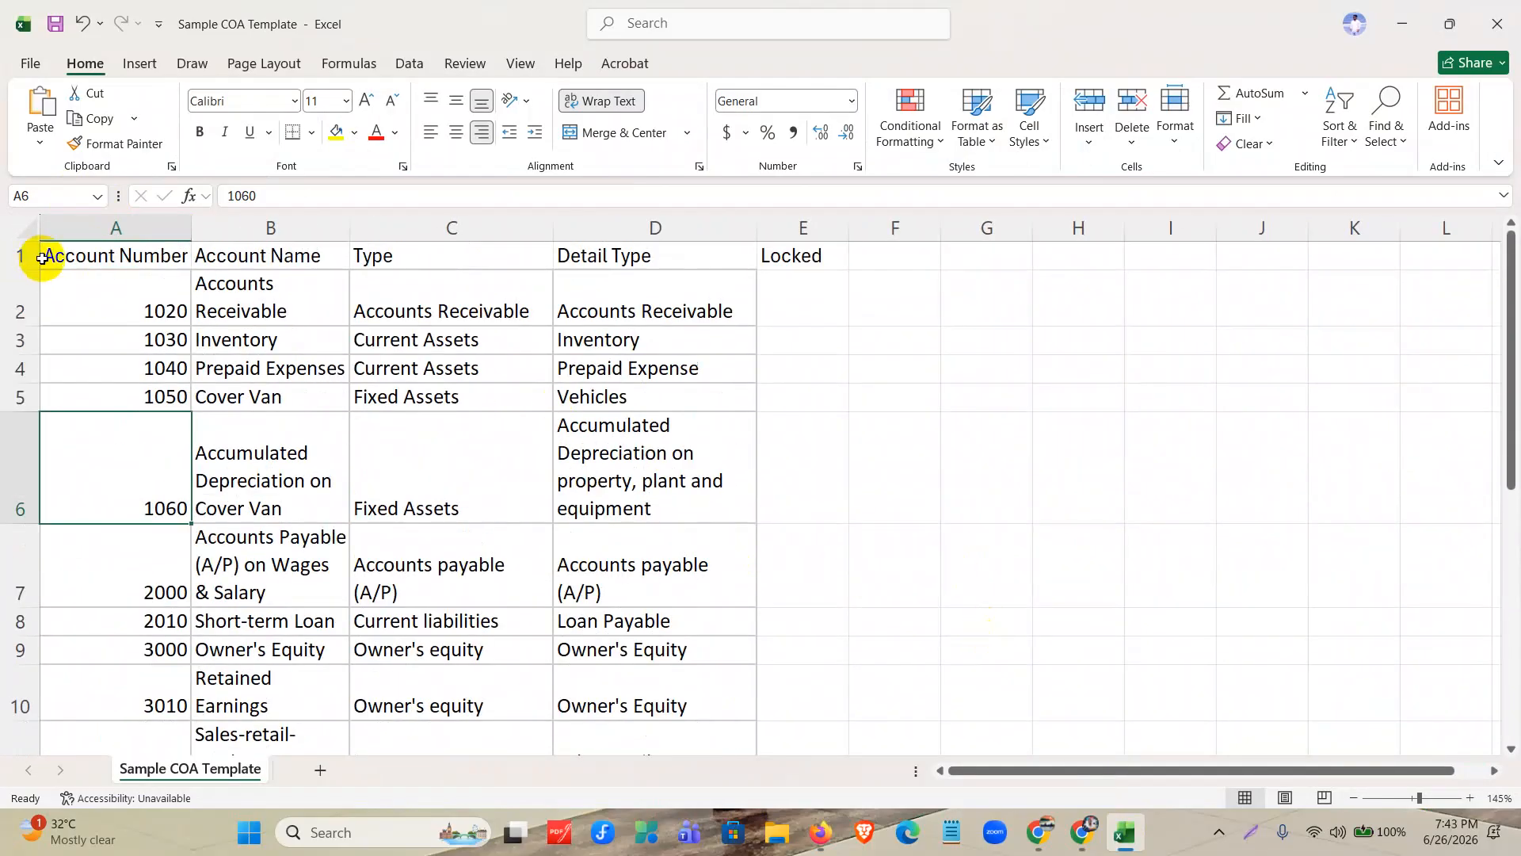
click(17, 254)
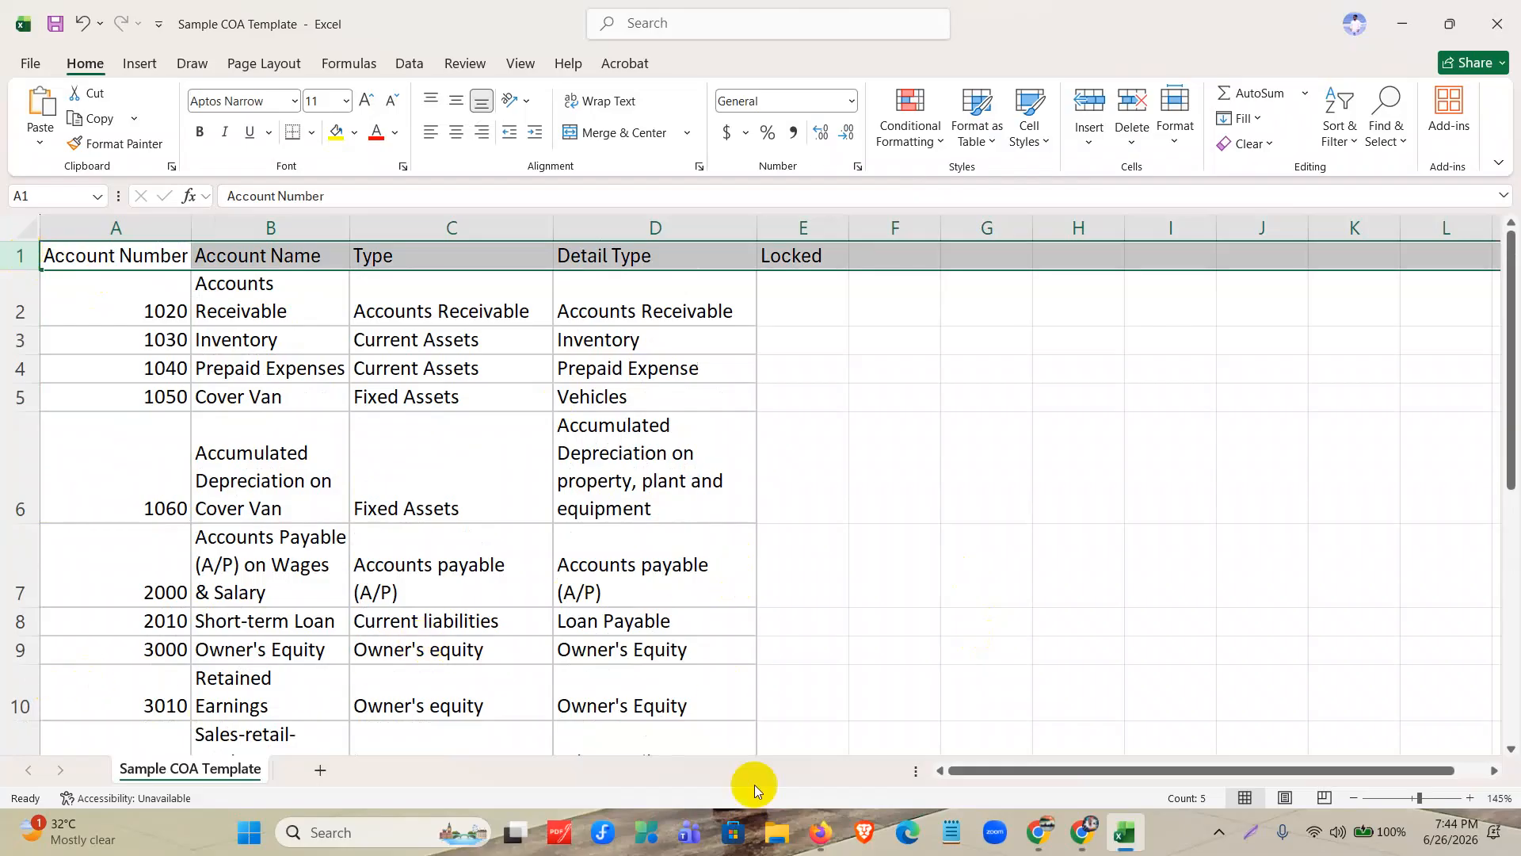
Return to QuickBooks in Firefox, view the edit form of the Accounts Receivable account and close it without changes.
click(824, 851)
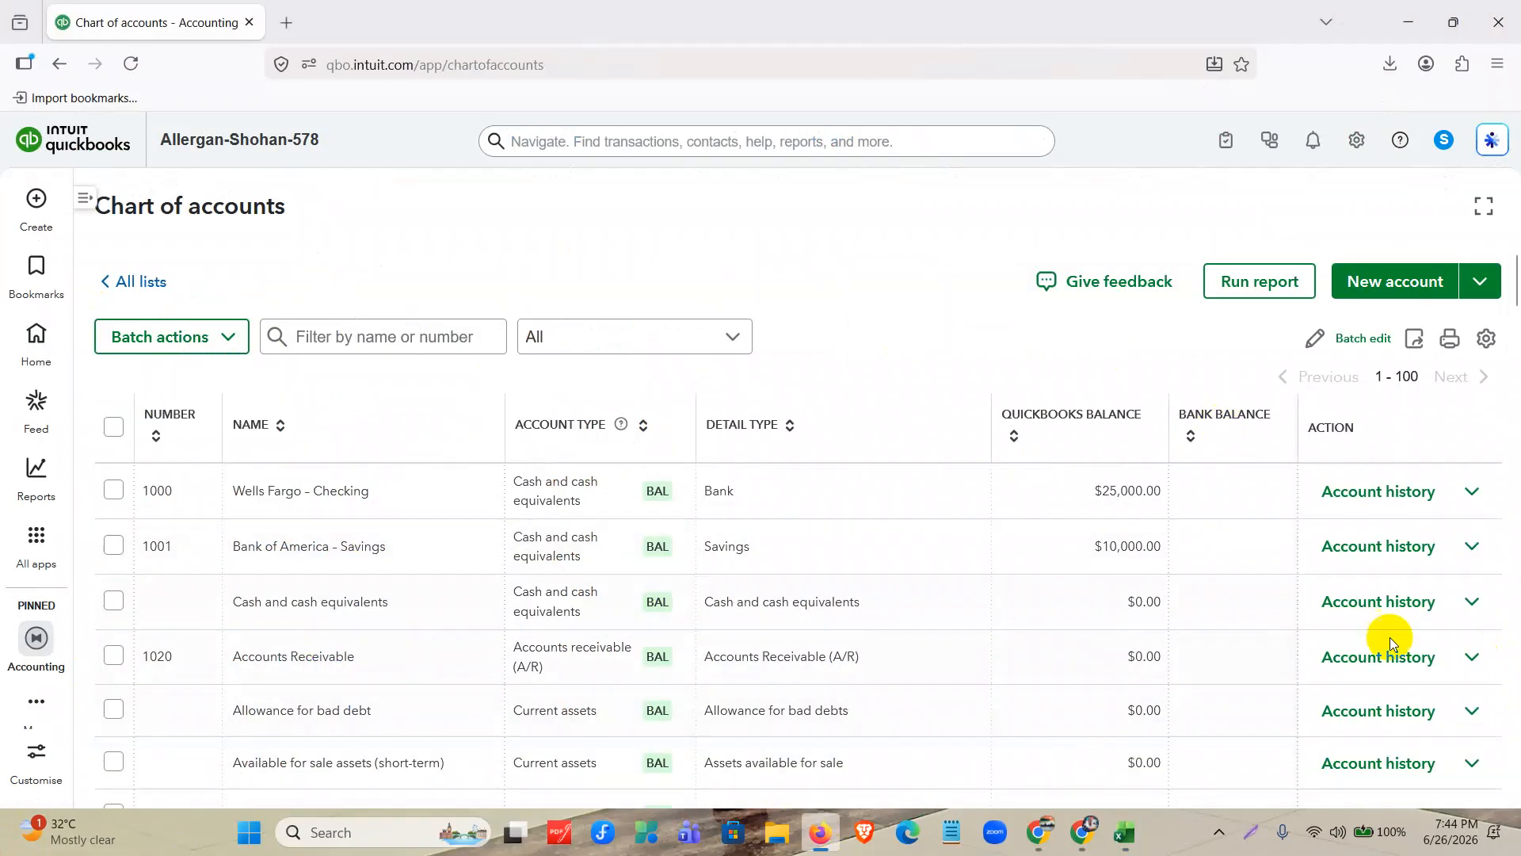
click(1461, 663)
click(1362, 493)
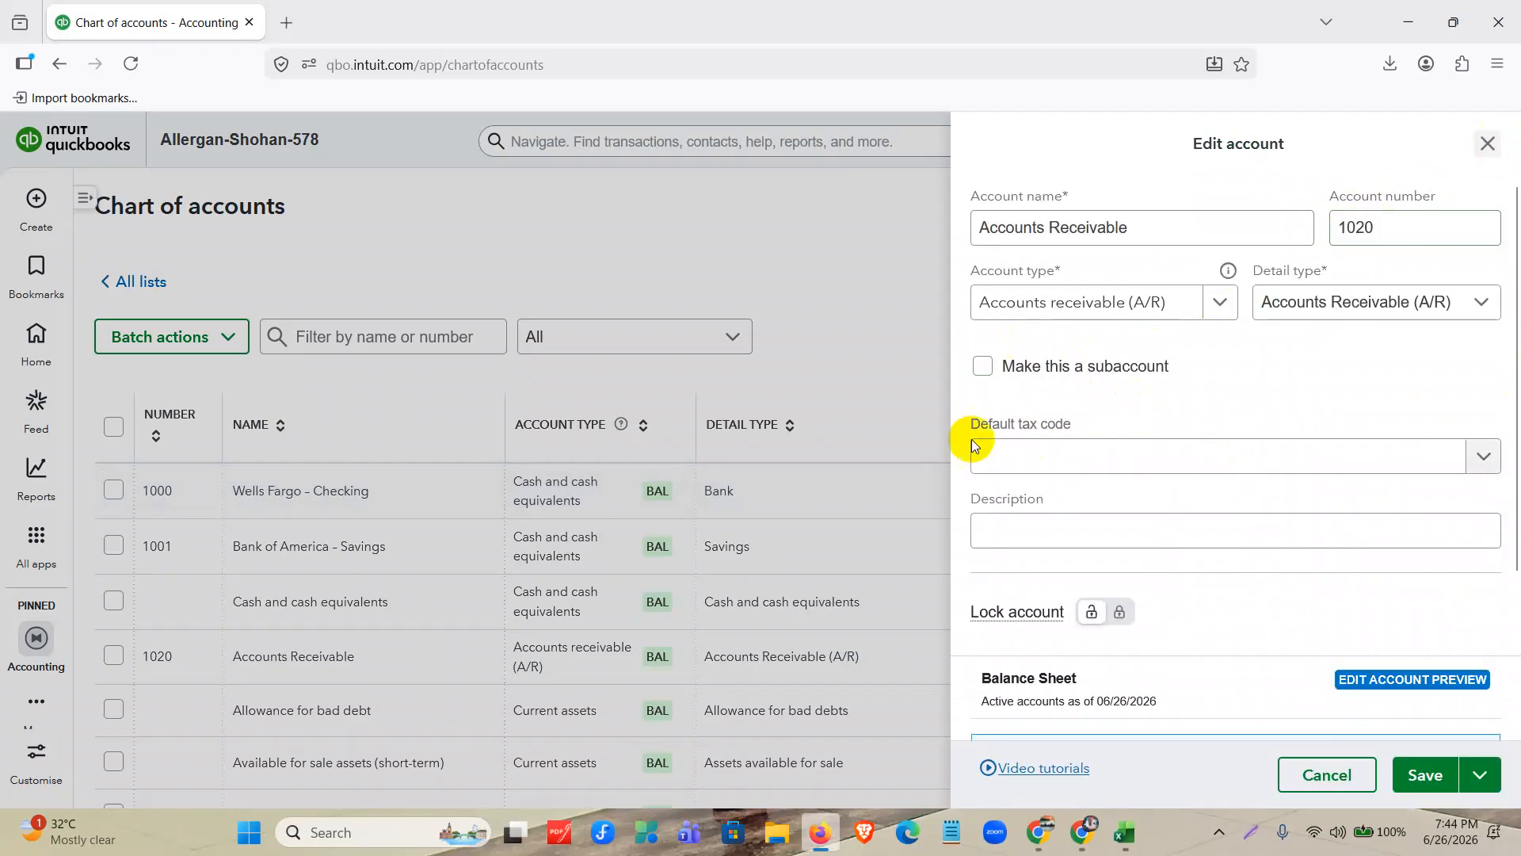
click(1487, 143)
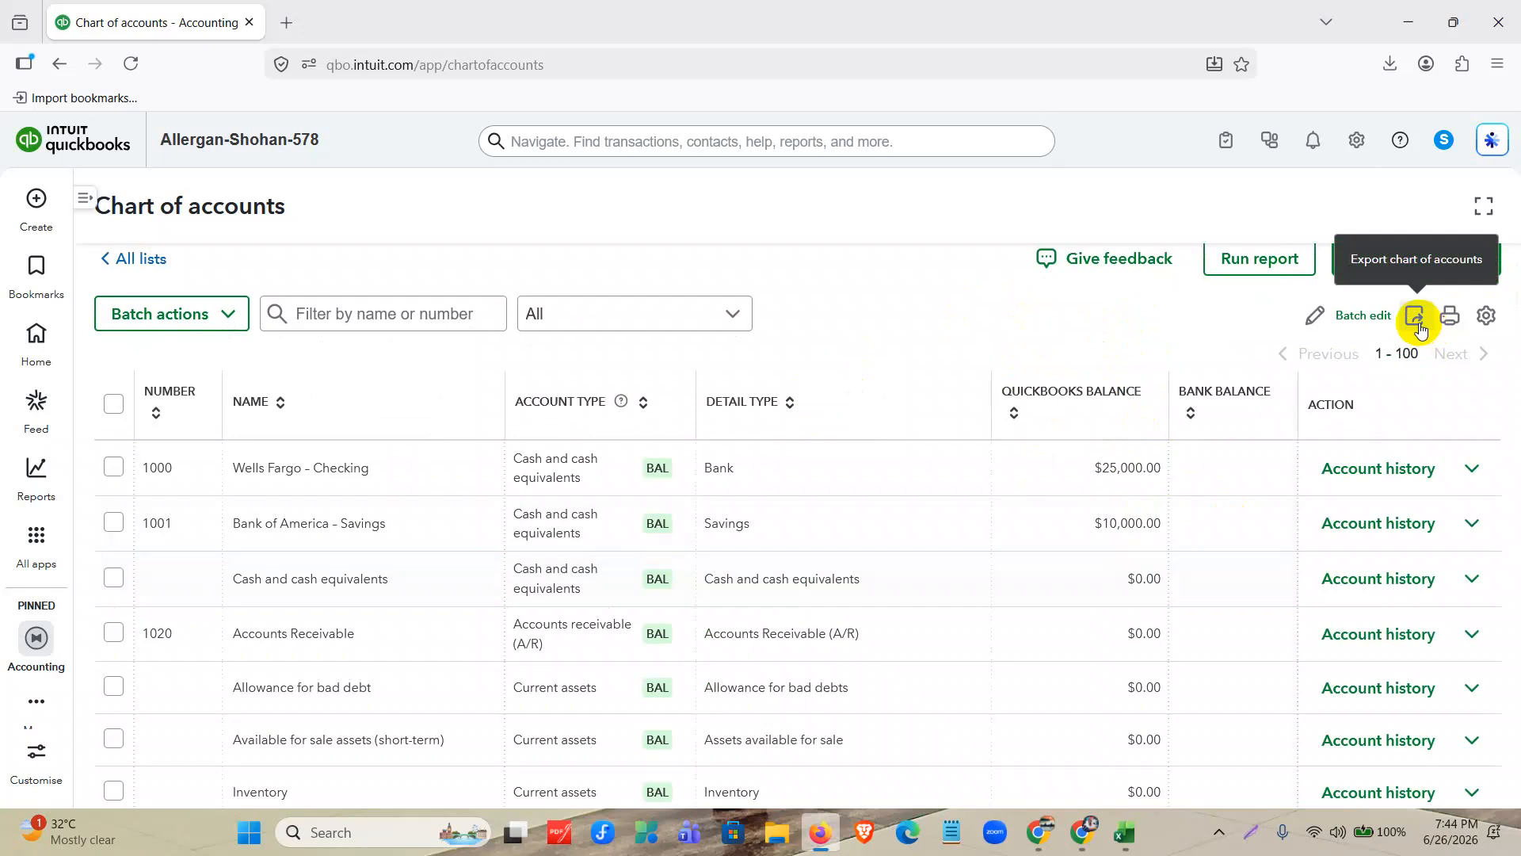
Switch to Chrome, bring up the Mentor Assignments- QBO, XERO document and close the COA-List-Import-QBO sheet.
mouse_move(1041, 848)
click(1082, 831)
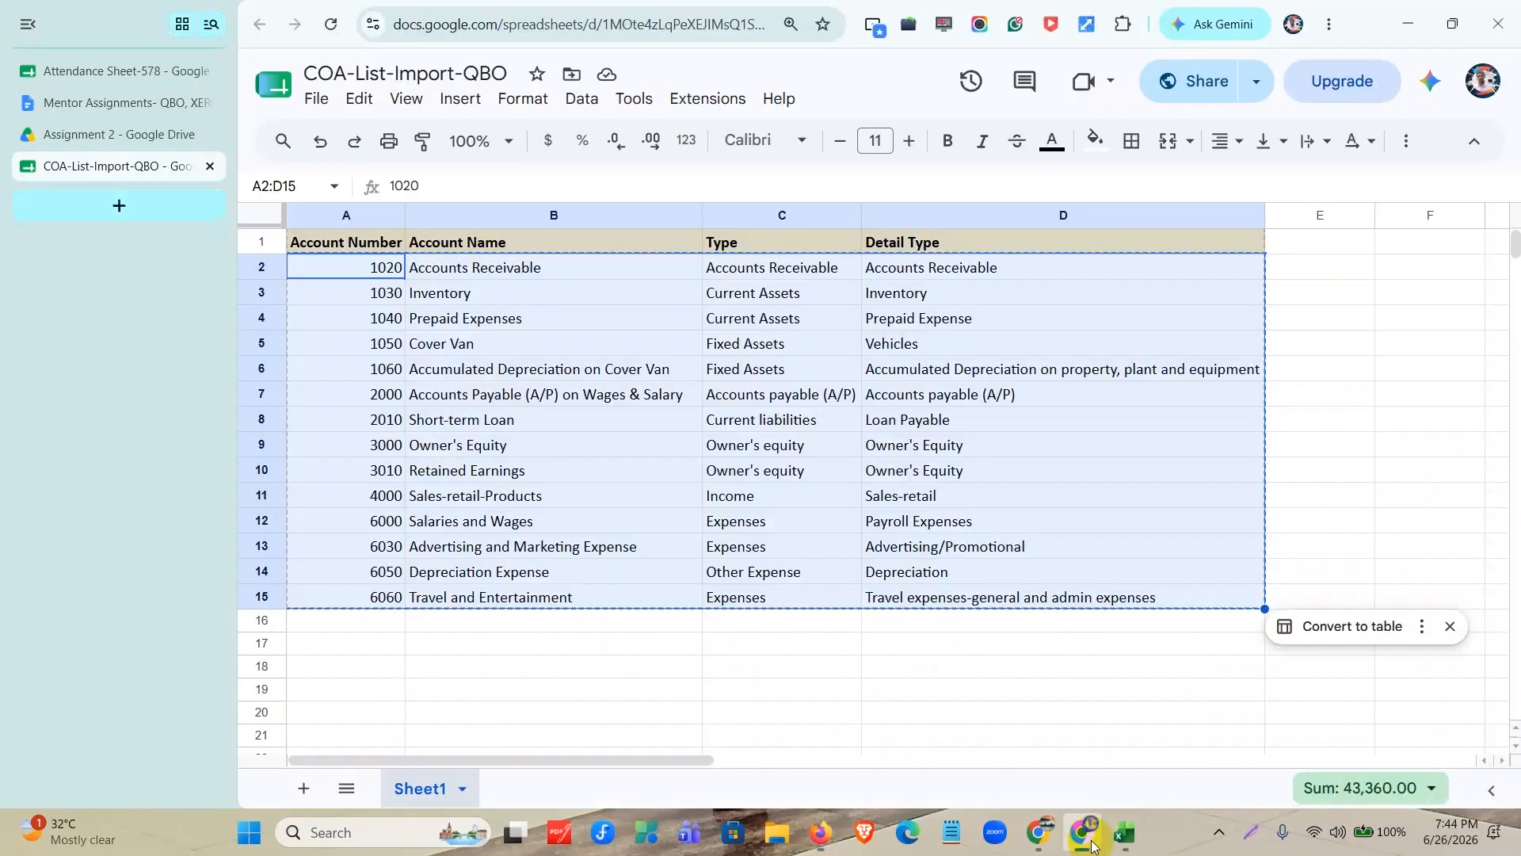
click(164, 109)
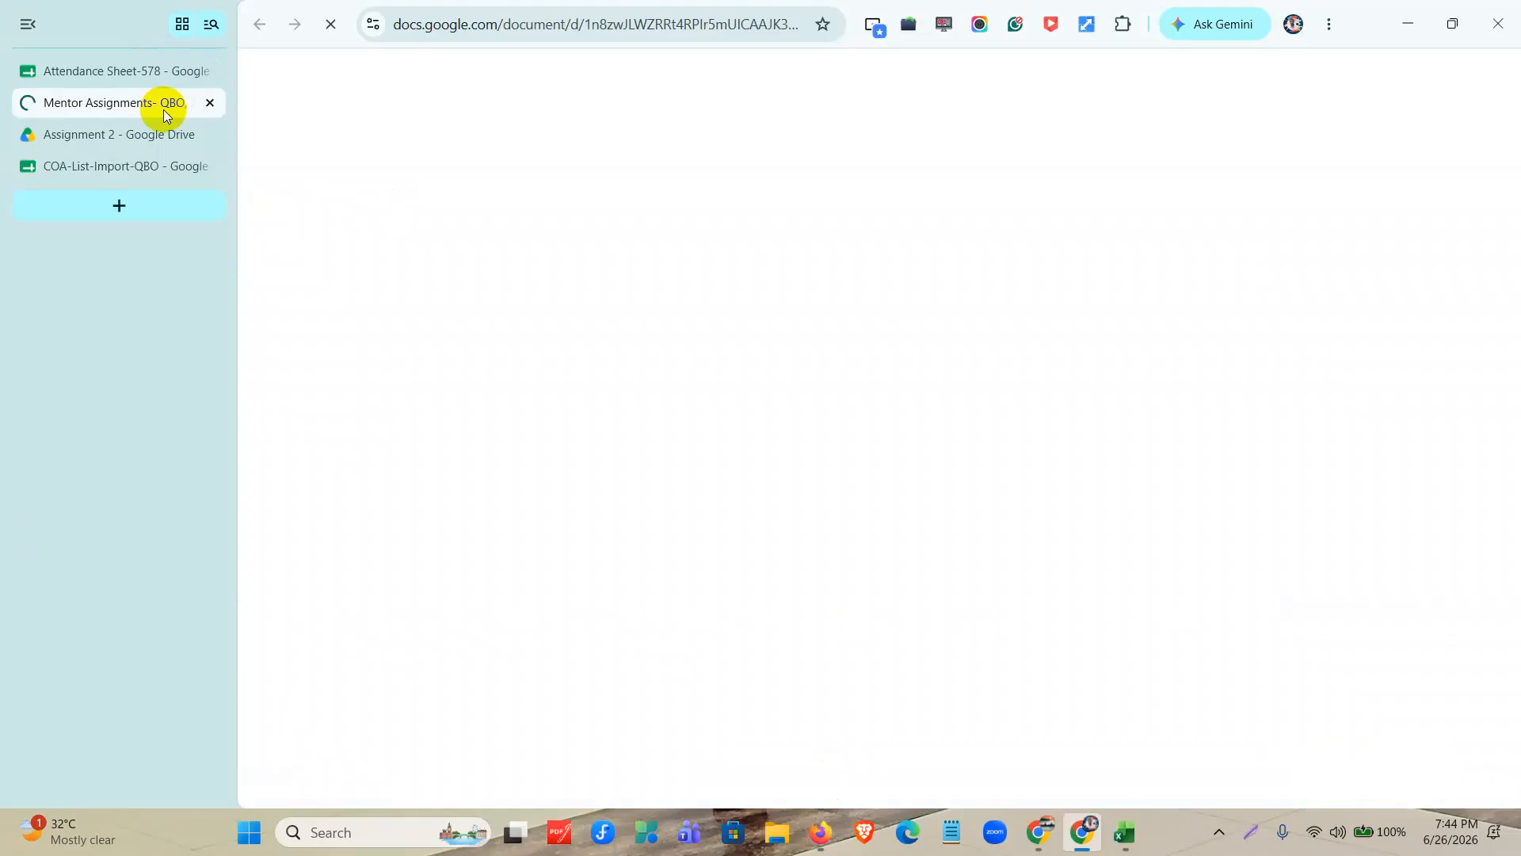
click(210, 168)
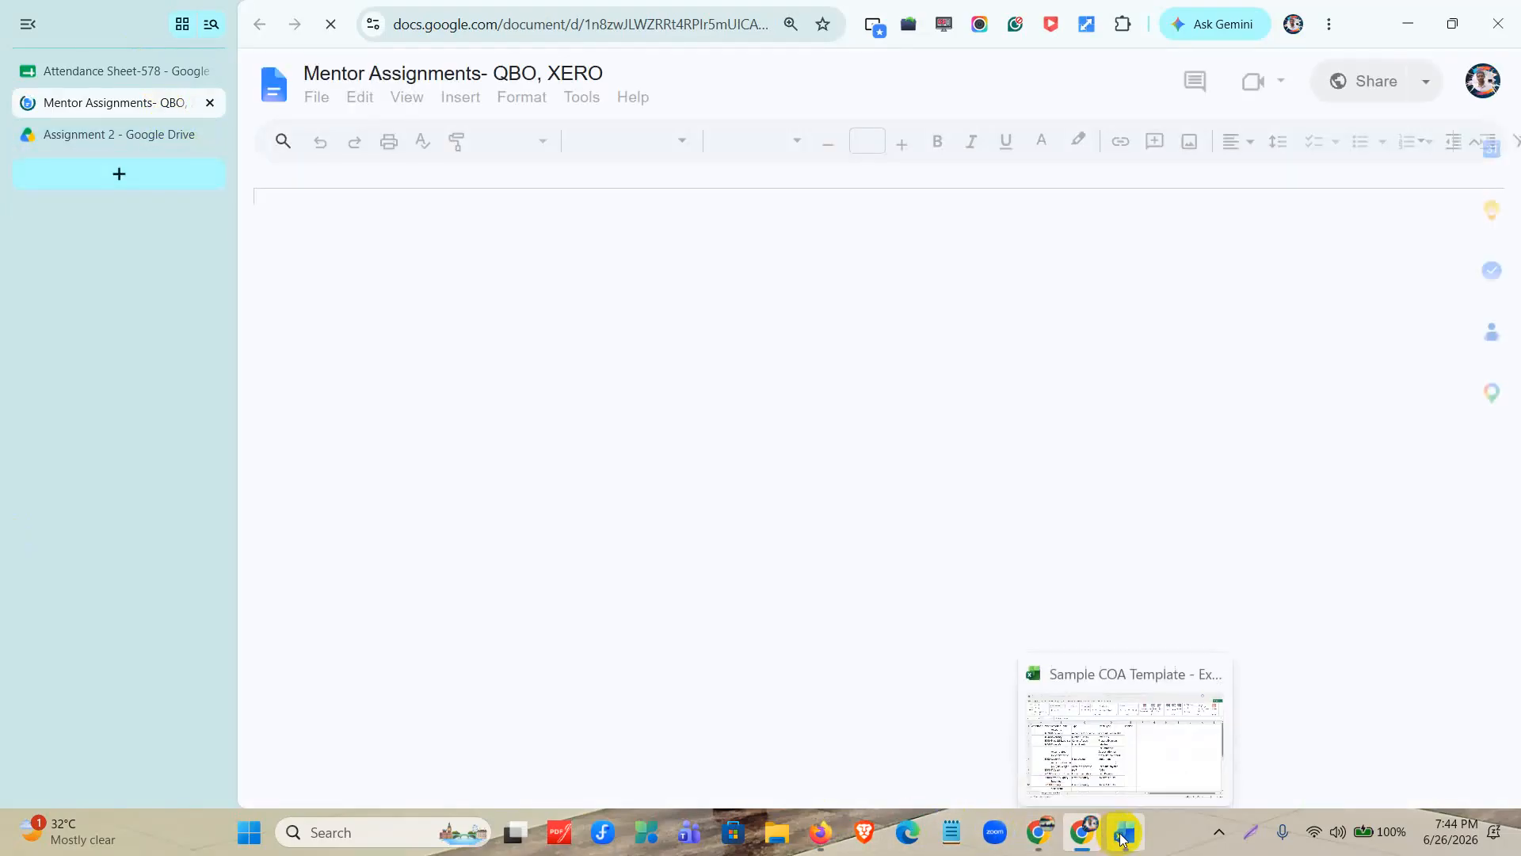
Read the QuickBooks Assignment-02 task list and highlight the item "Adding Customer list (Manually and Import)".
scroll(646, 491, down, 5)
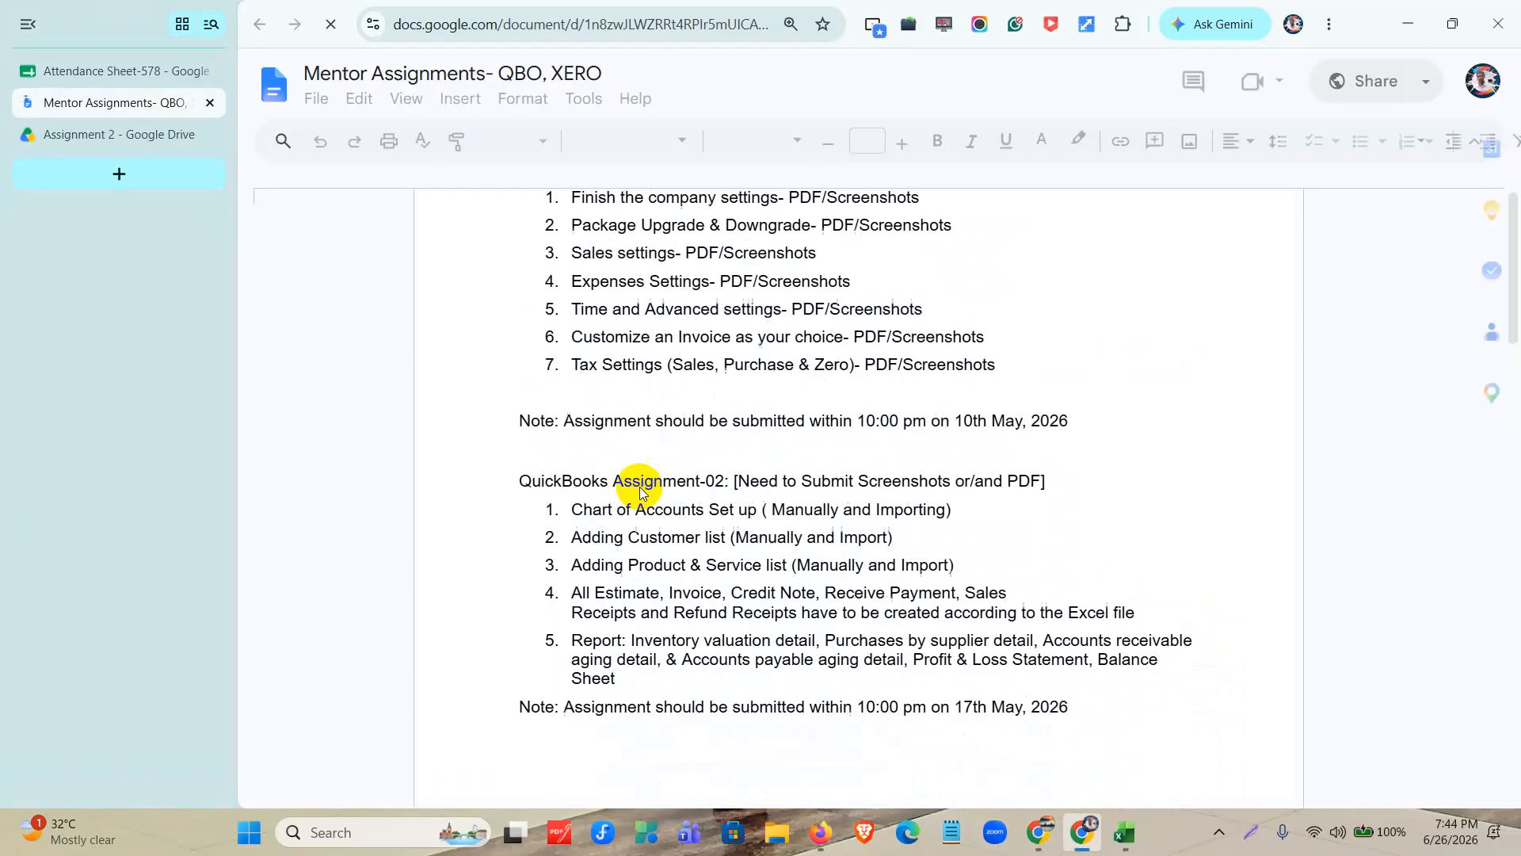
scroll(618, 491, down, 1)
click(559, 437)
click(861, 436)
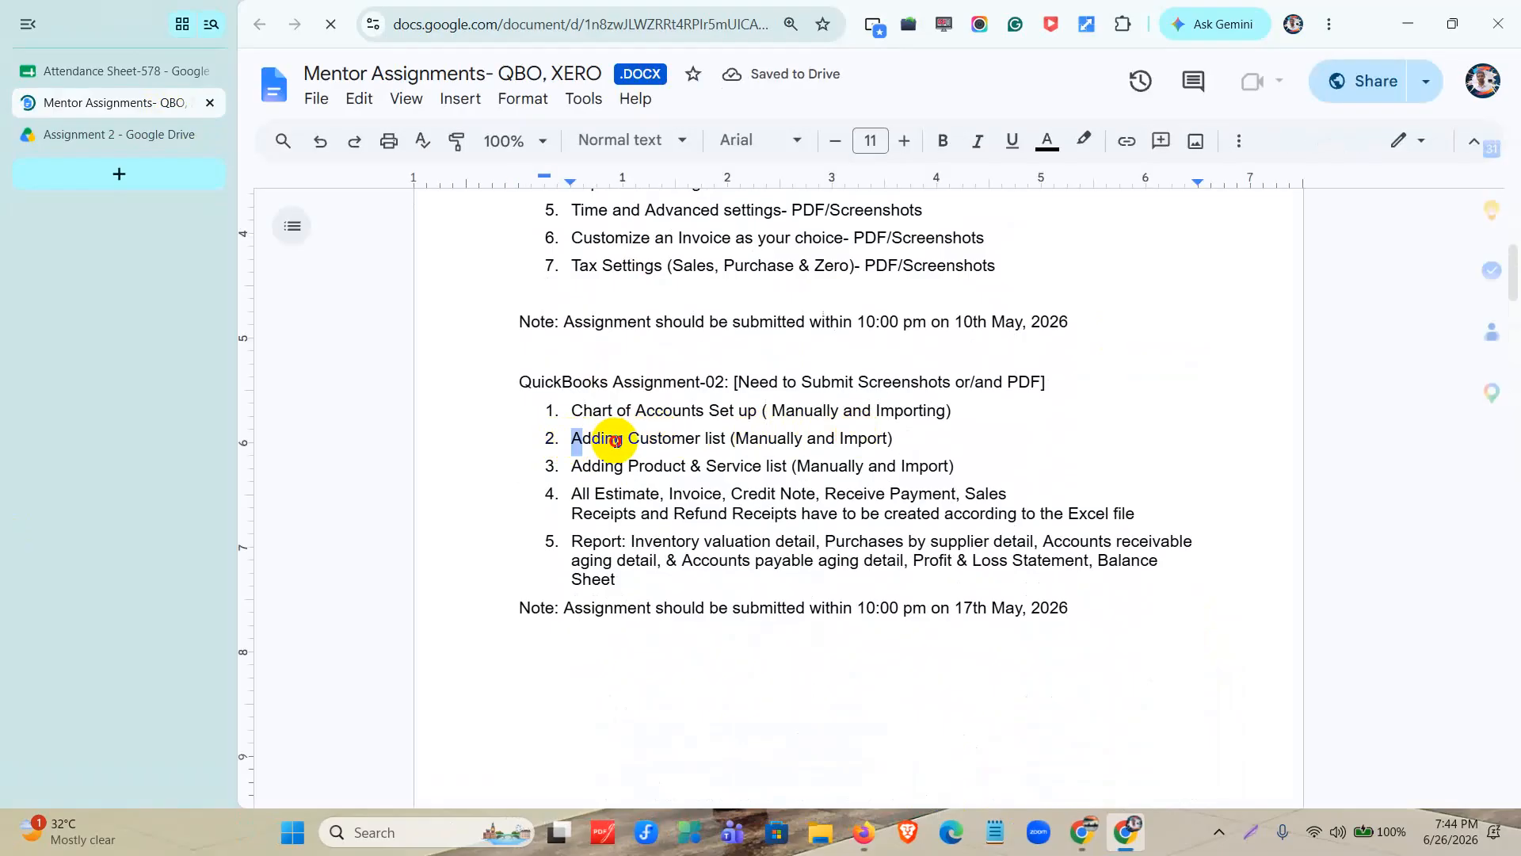
drag(574, 440, 942, 438)
Open the Customers List spreadsheet from the Assignment 2 folder in Google Drive.
click(159, 141)
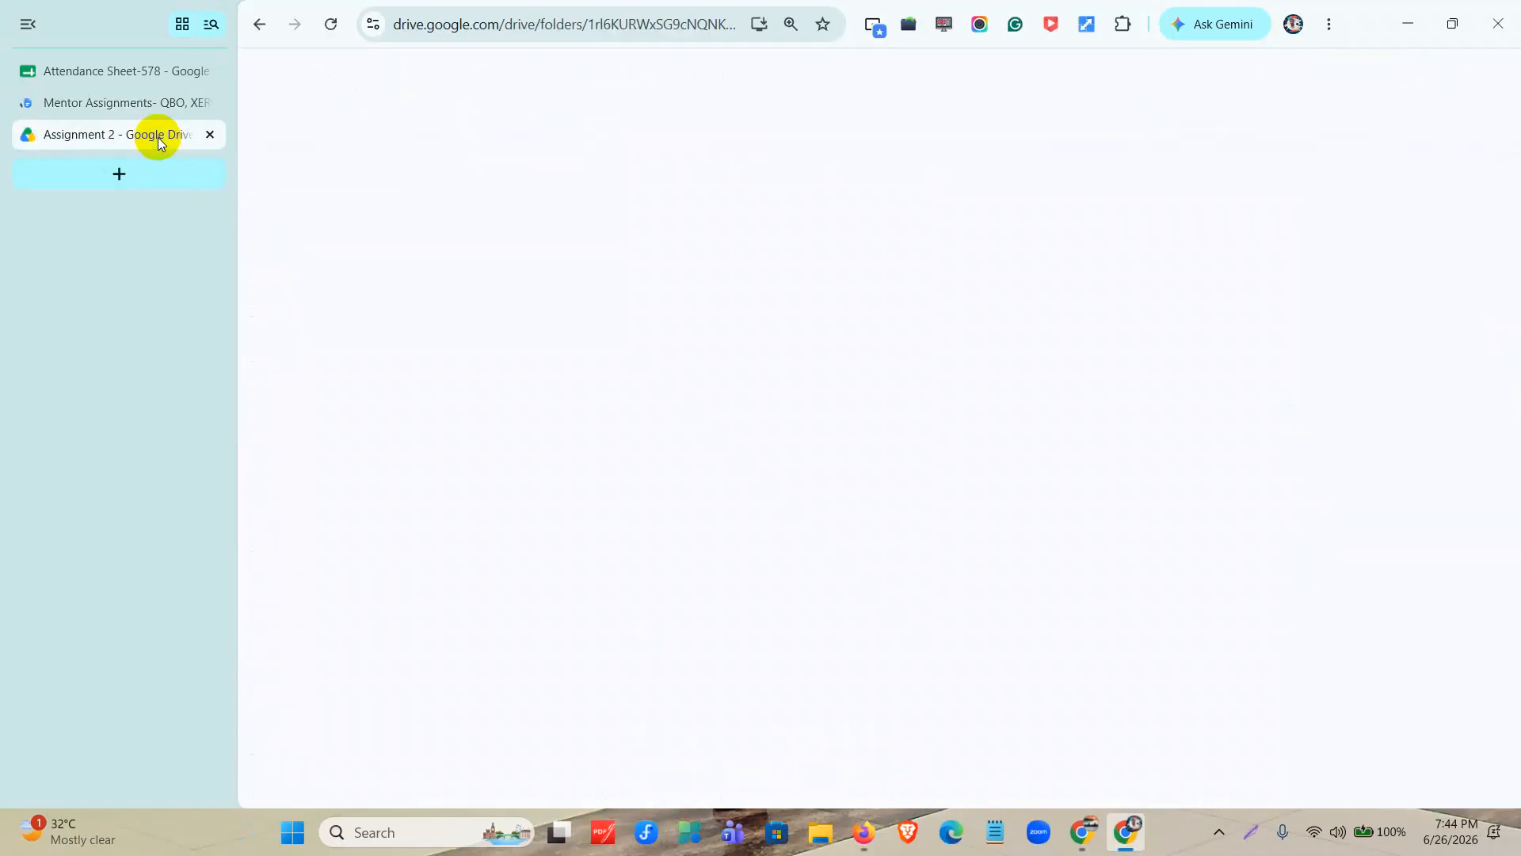
click(697, 681)
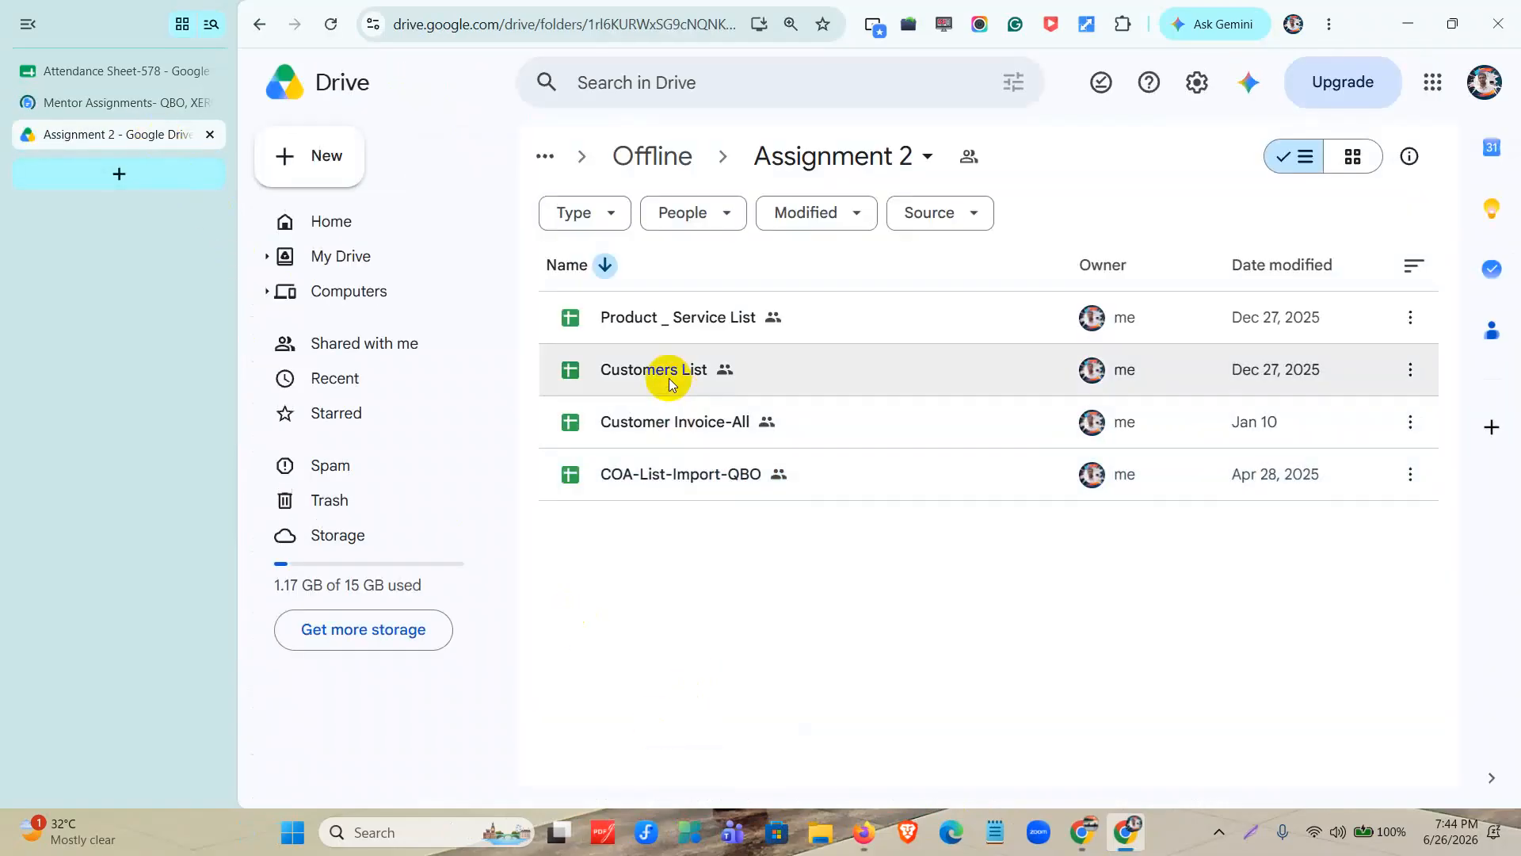
double_click(669, 378)
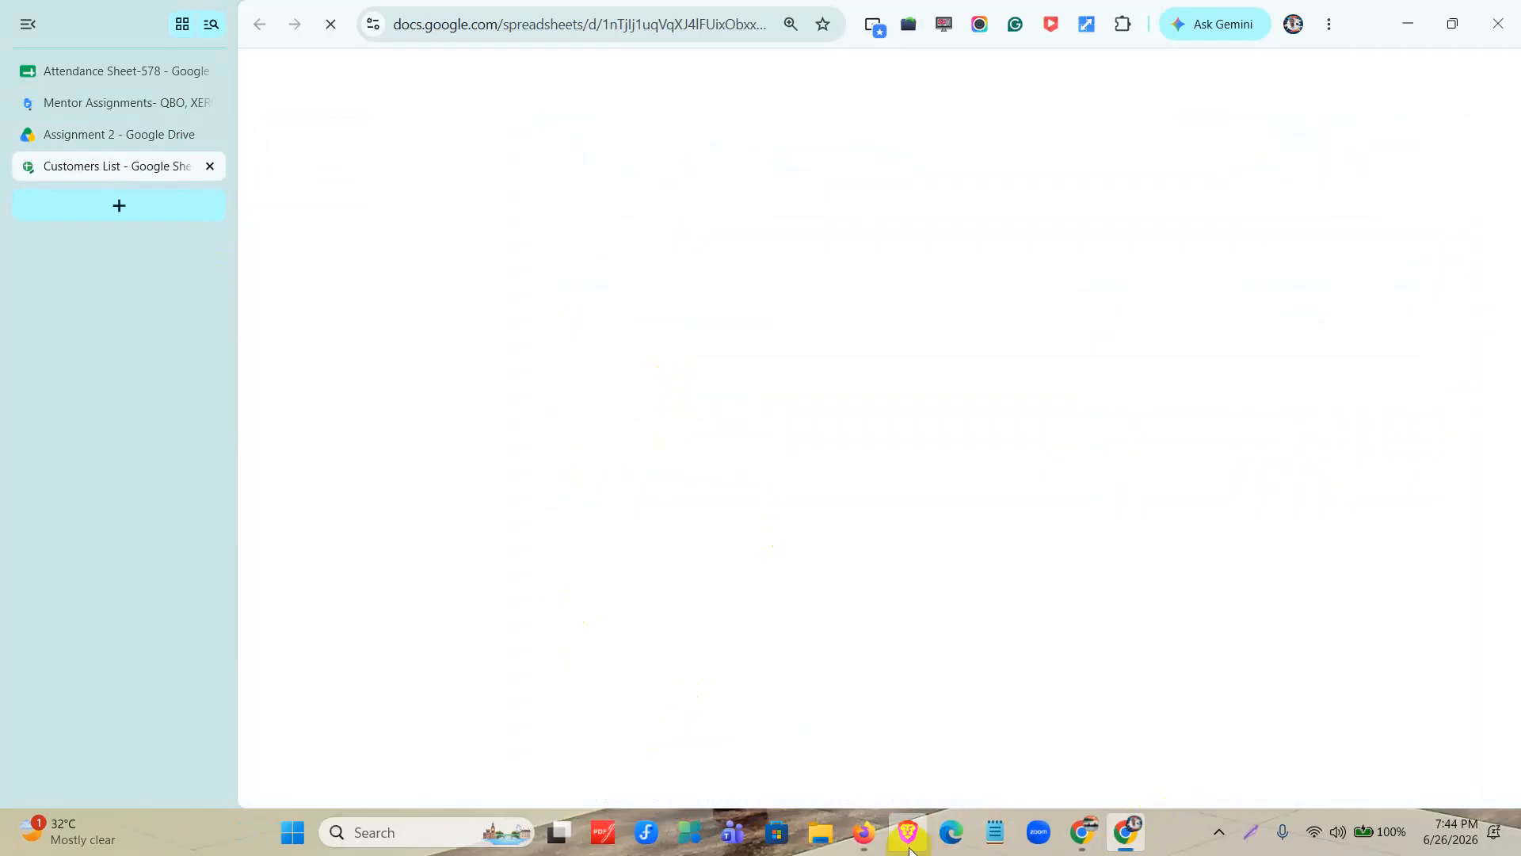
Switch back to QuickBooks in Firefox, go to the home page and open the accounting app's Bank transactions page.
click(863, 833)
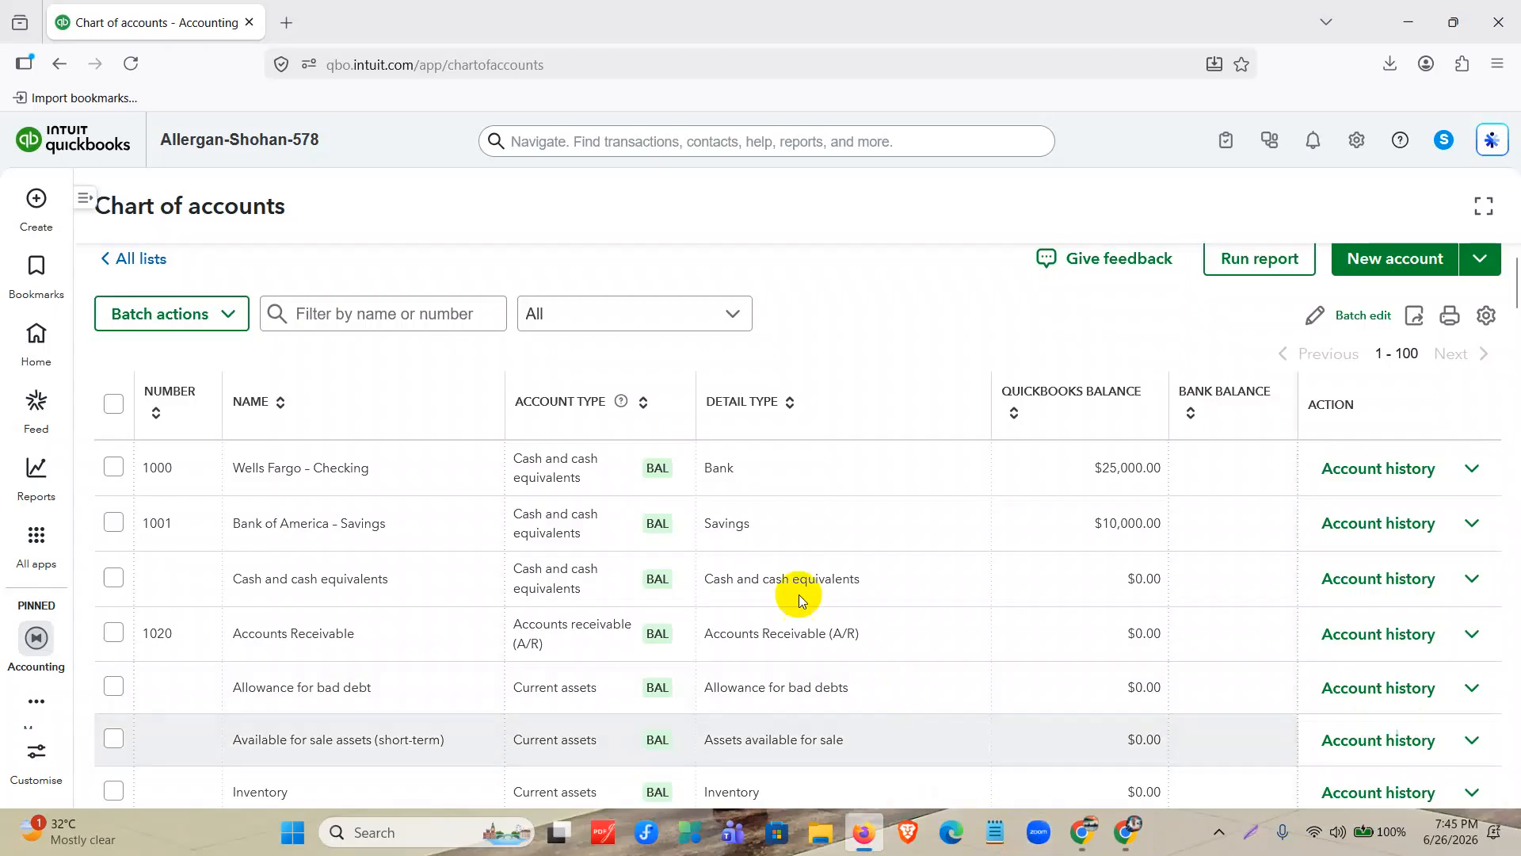
click(26, 341)
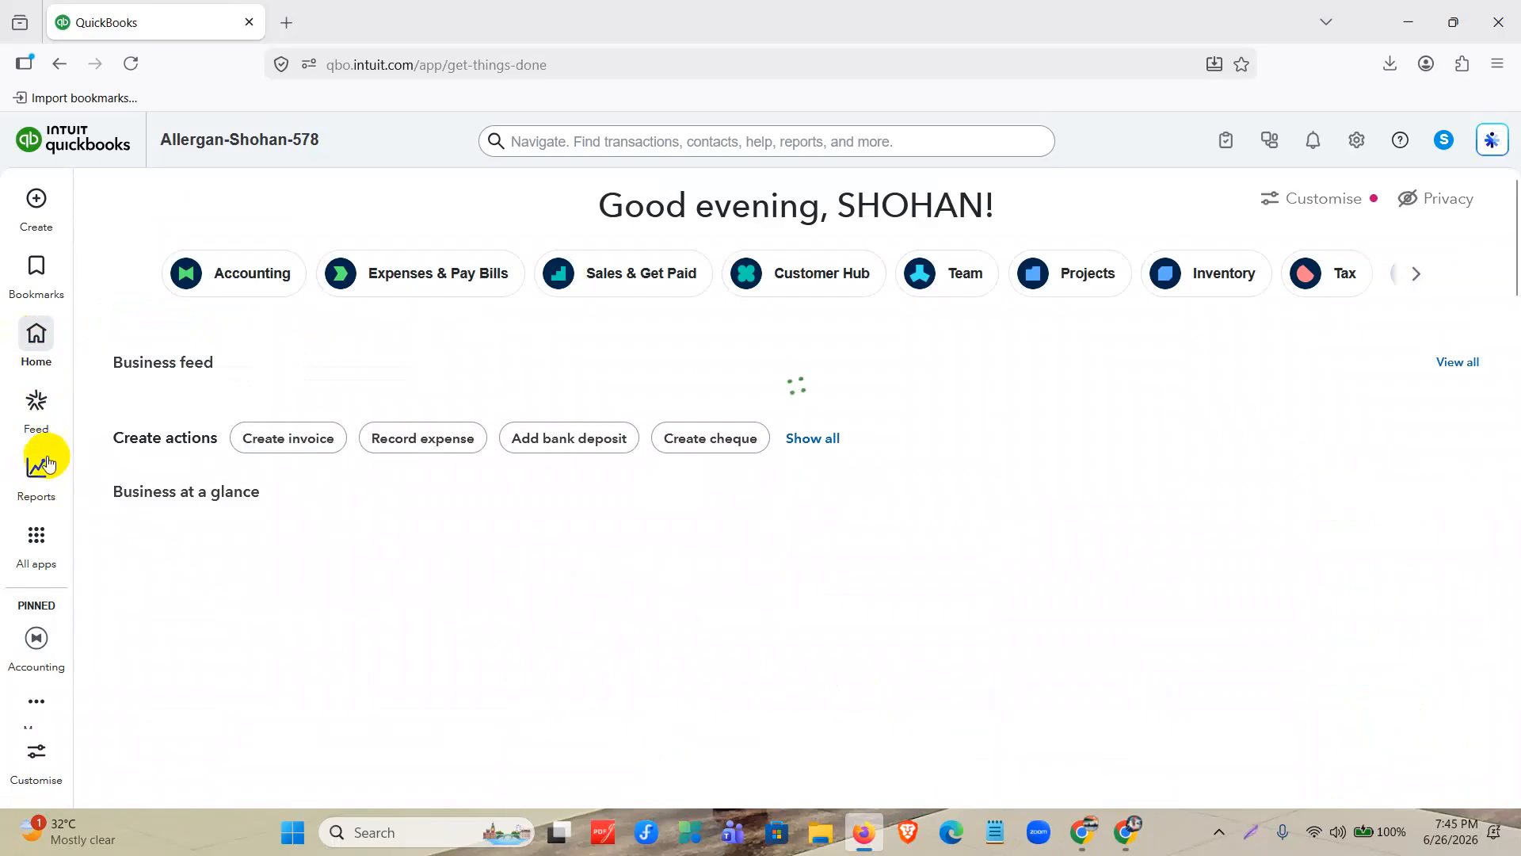
mouse_move(47, 461)
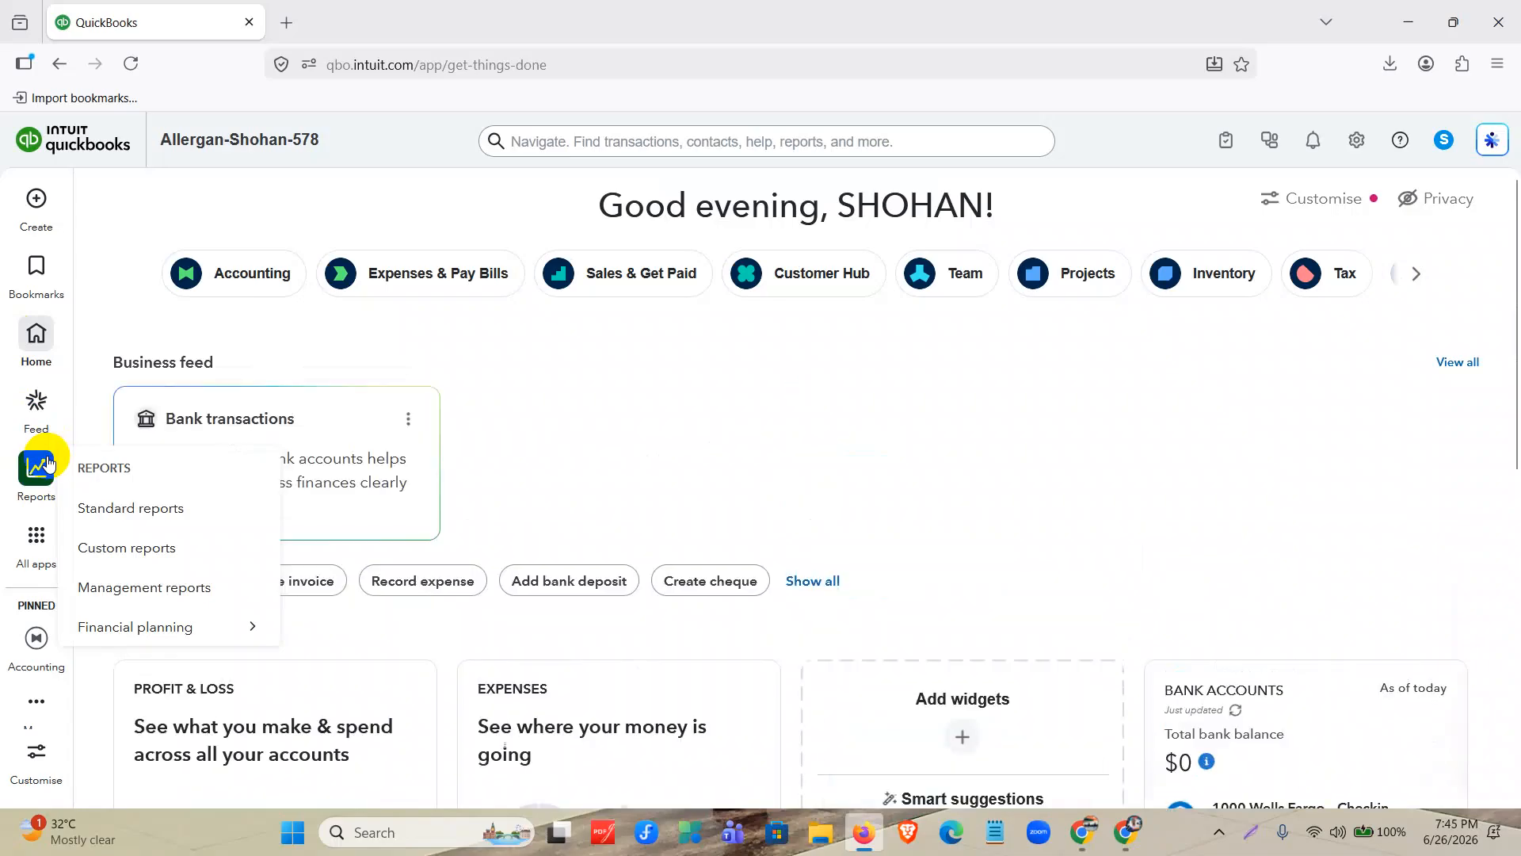
mouse_move(33, 552)
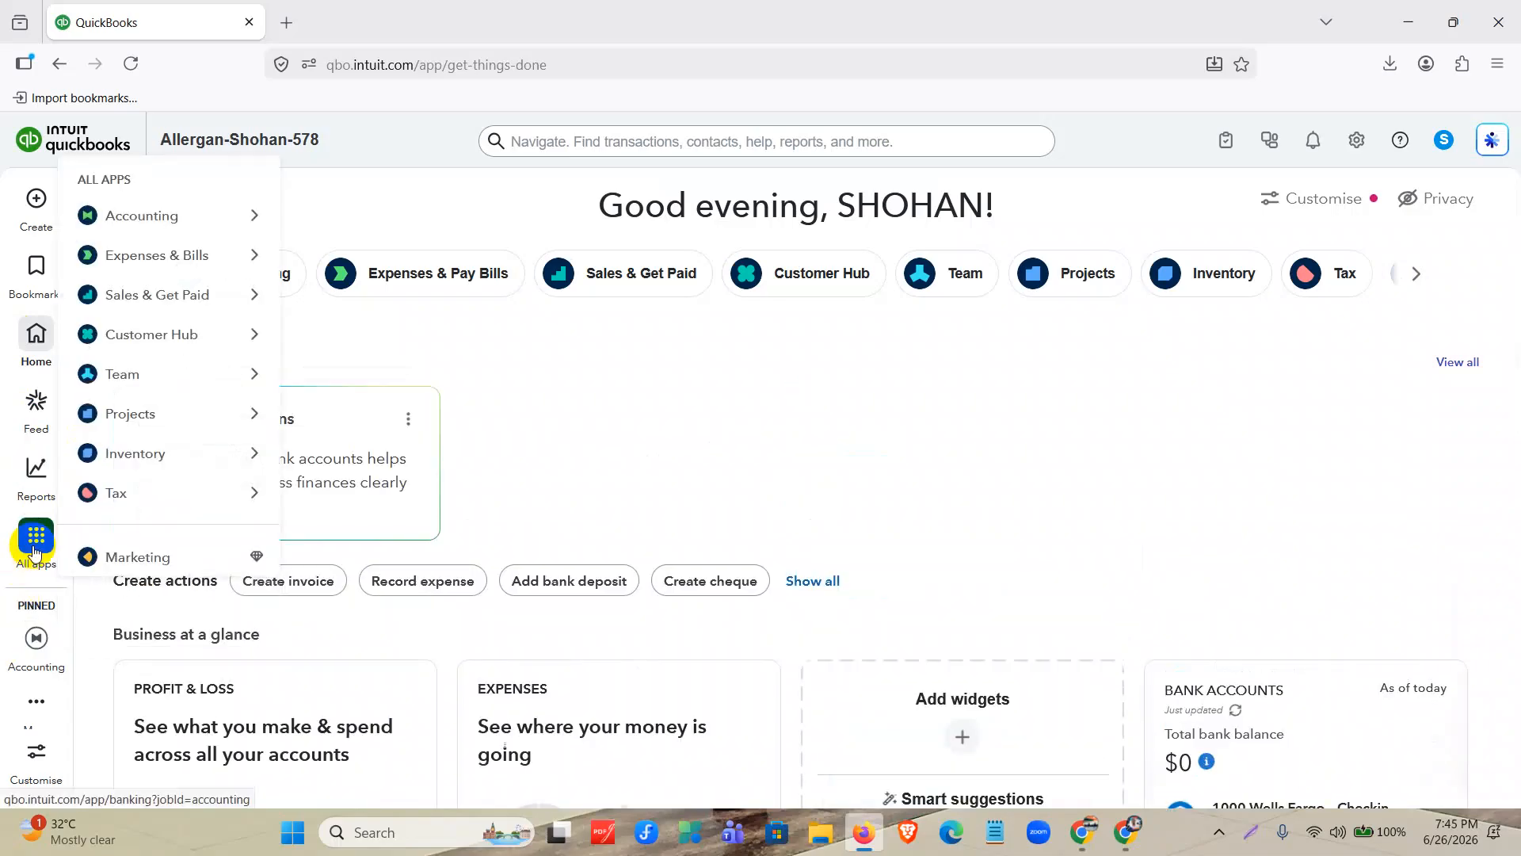
click(33, 552)
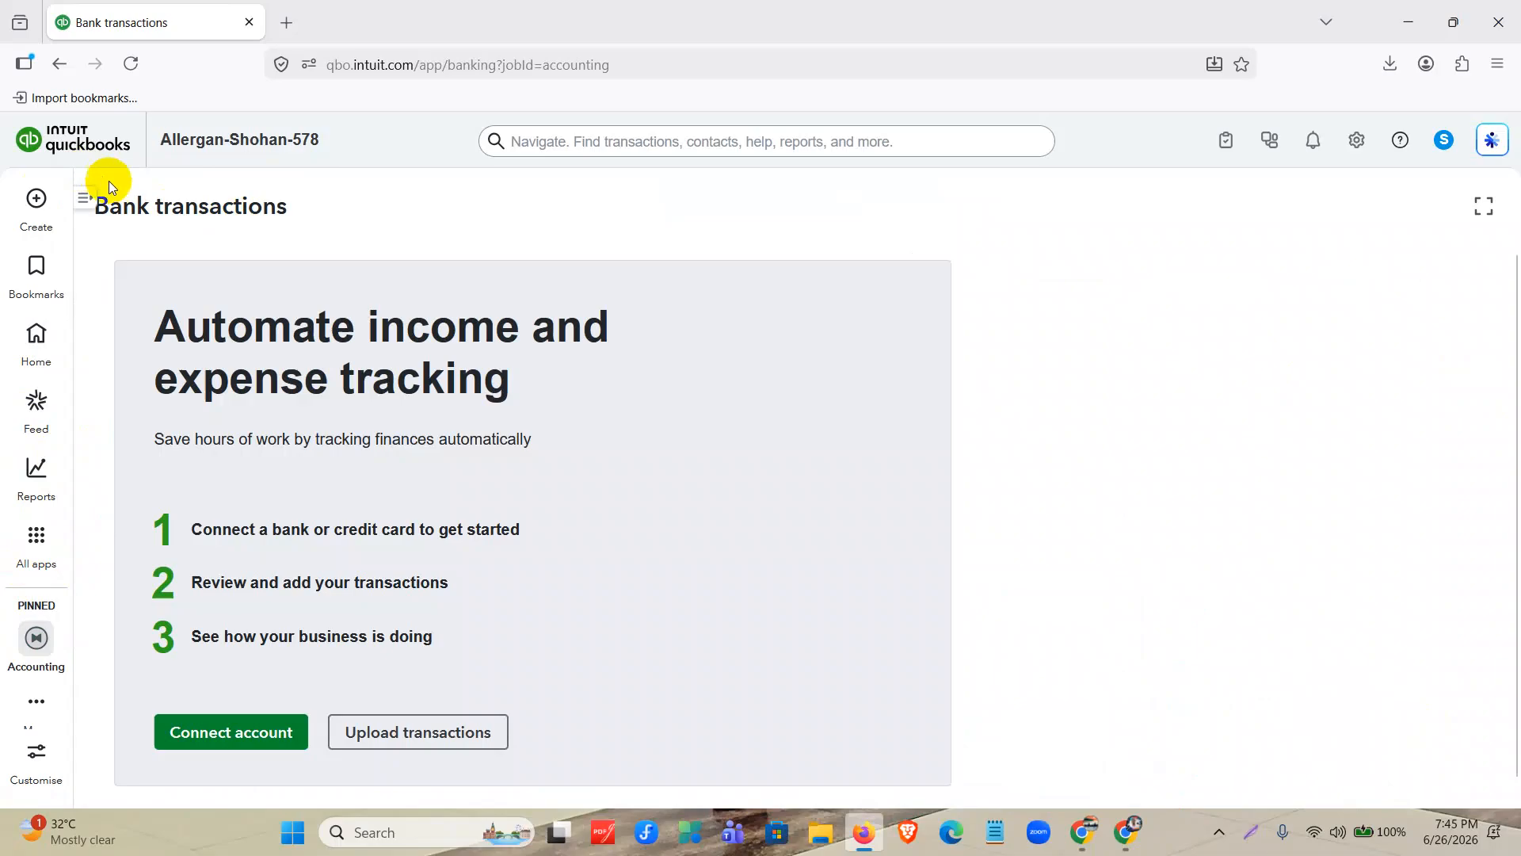
Open the Customers & leads page of the Customer Hub from the full apps list and collapse that list.
click(84, 196)
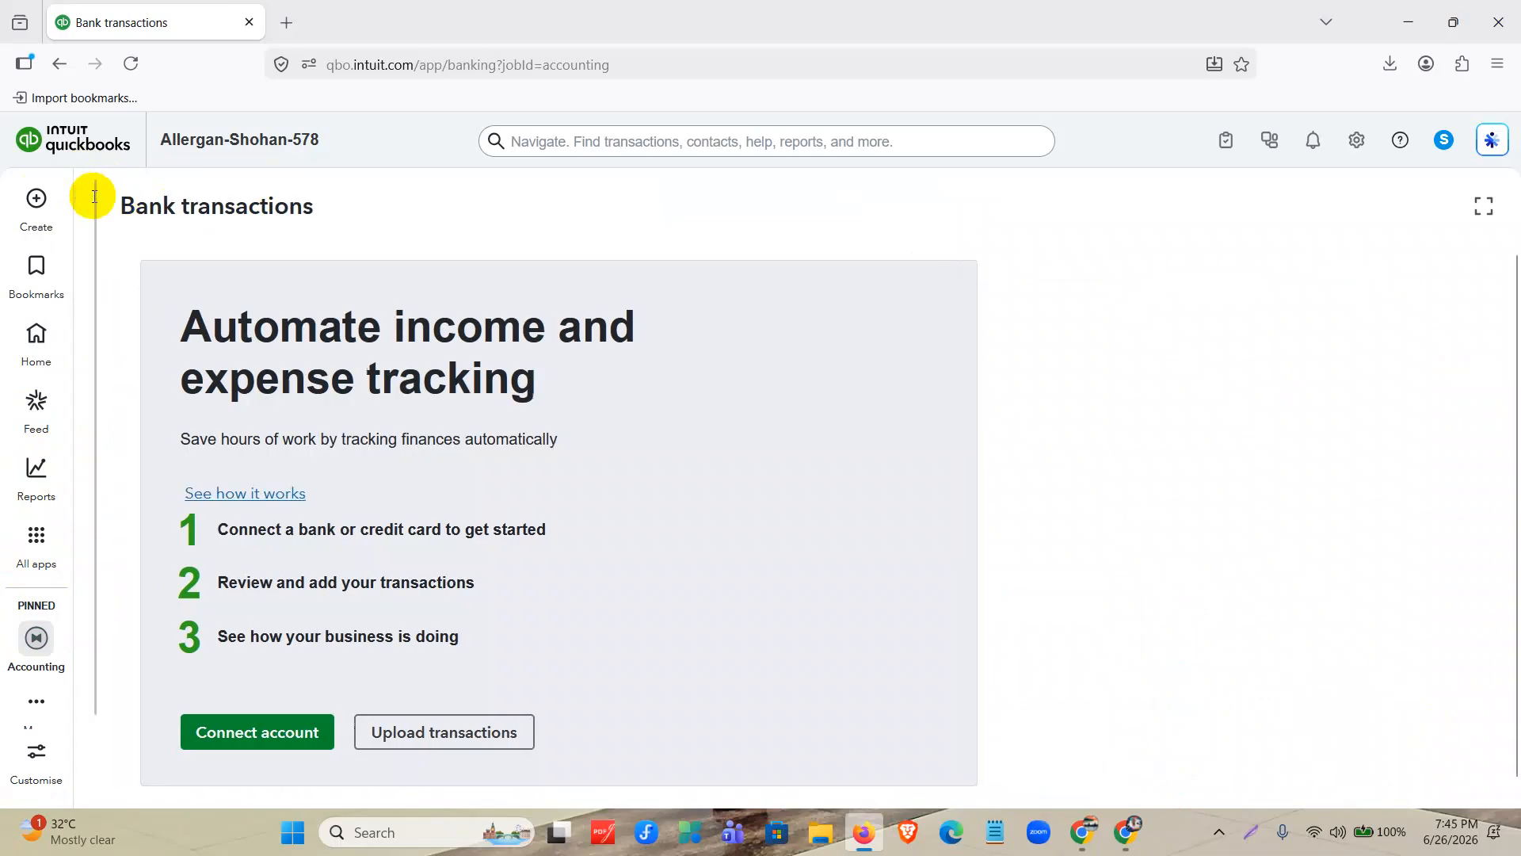
click(272, 245)
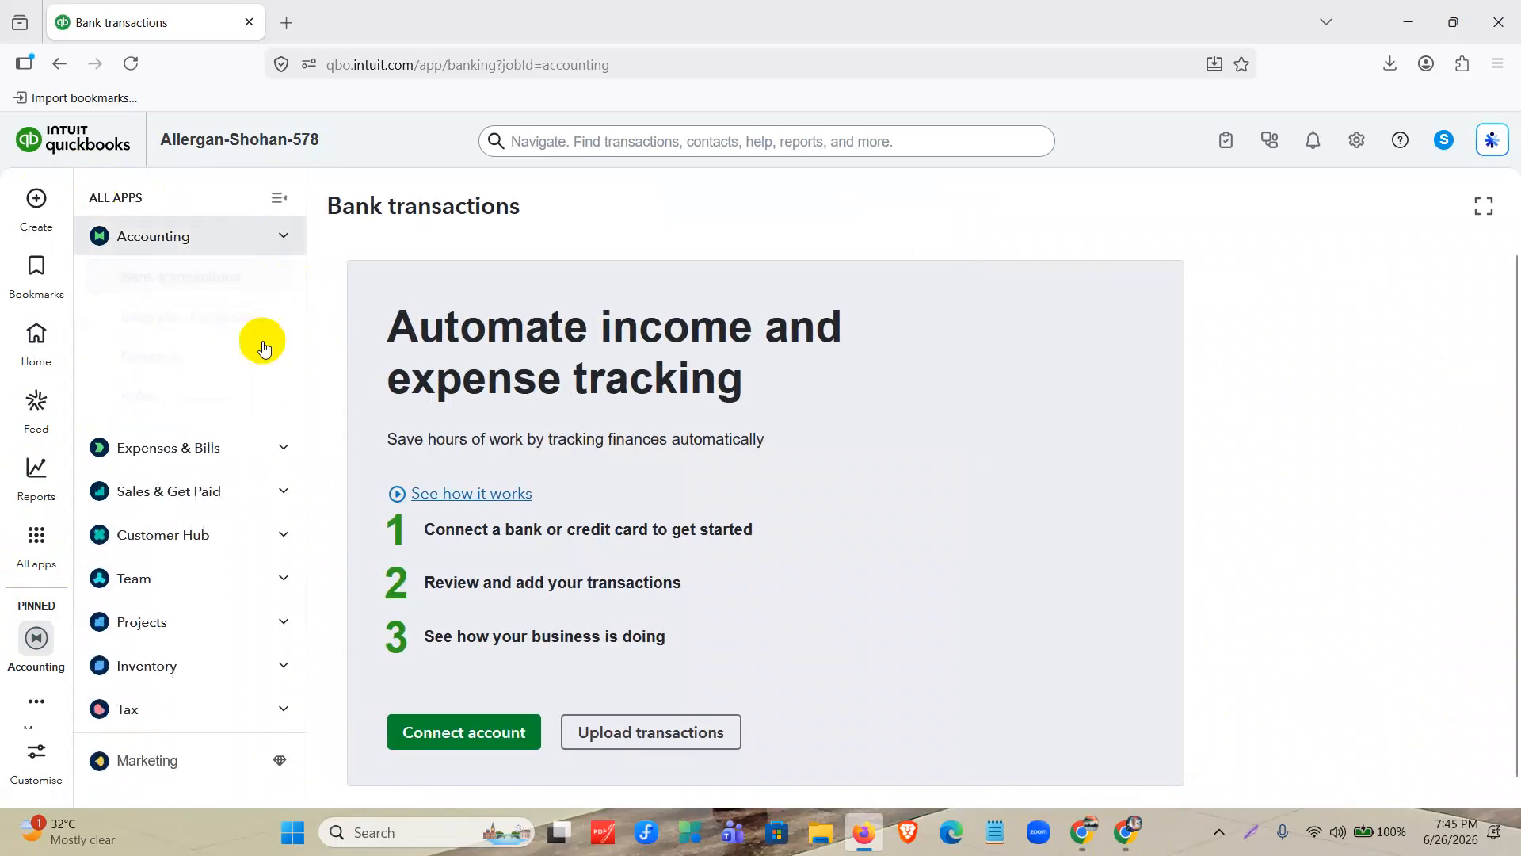
click(285, 499)
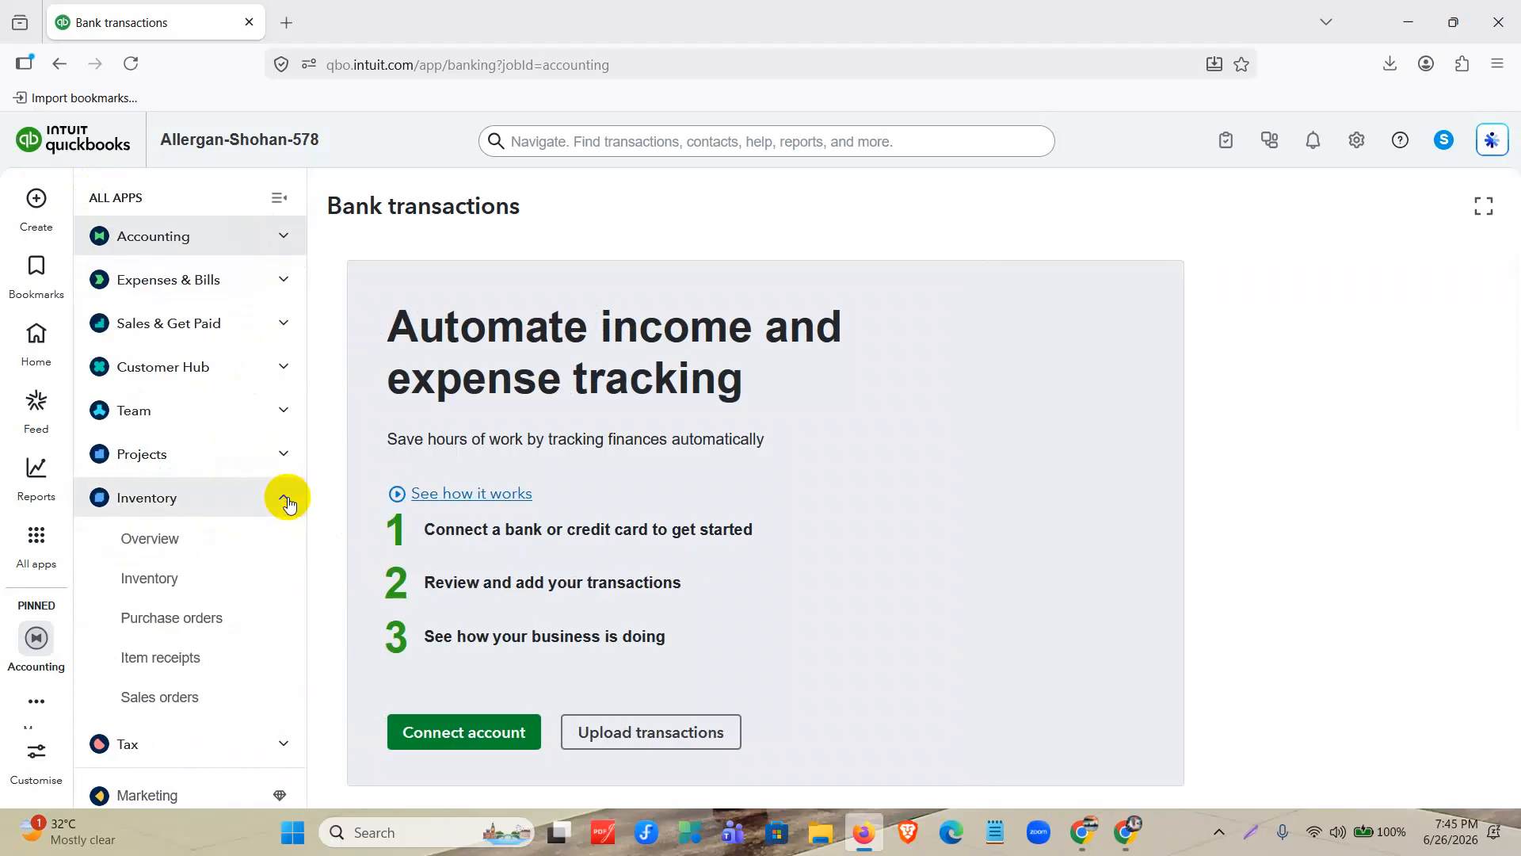
click(285, 499)
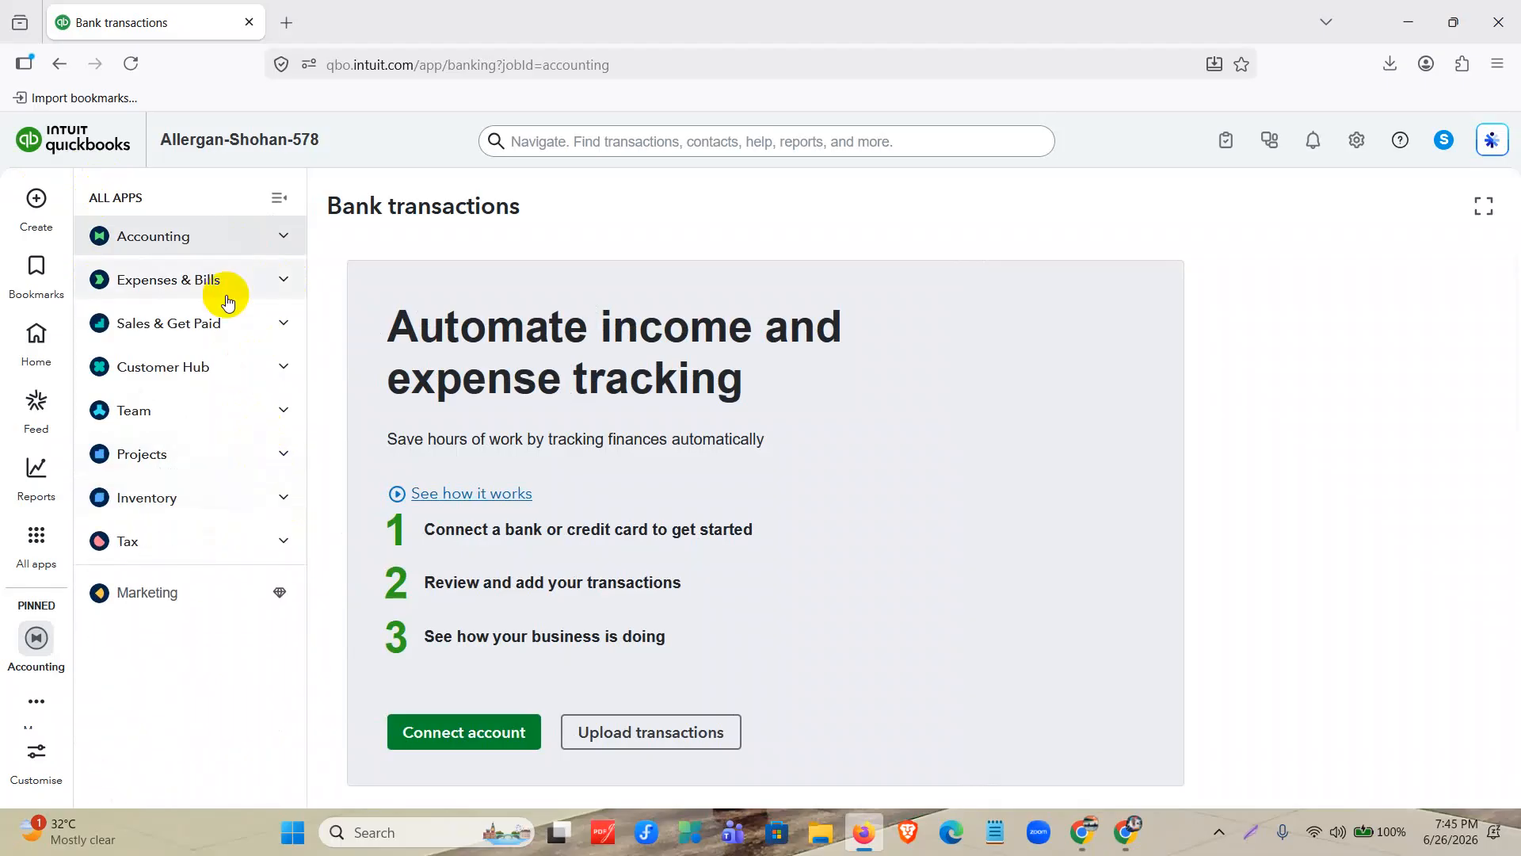
click(215, 320)
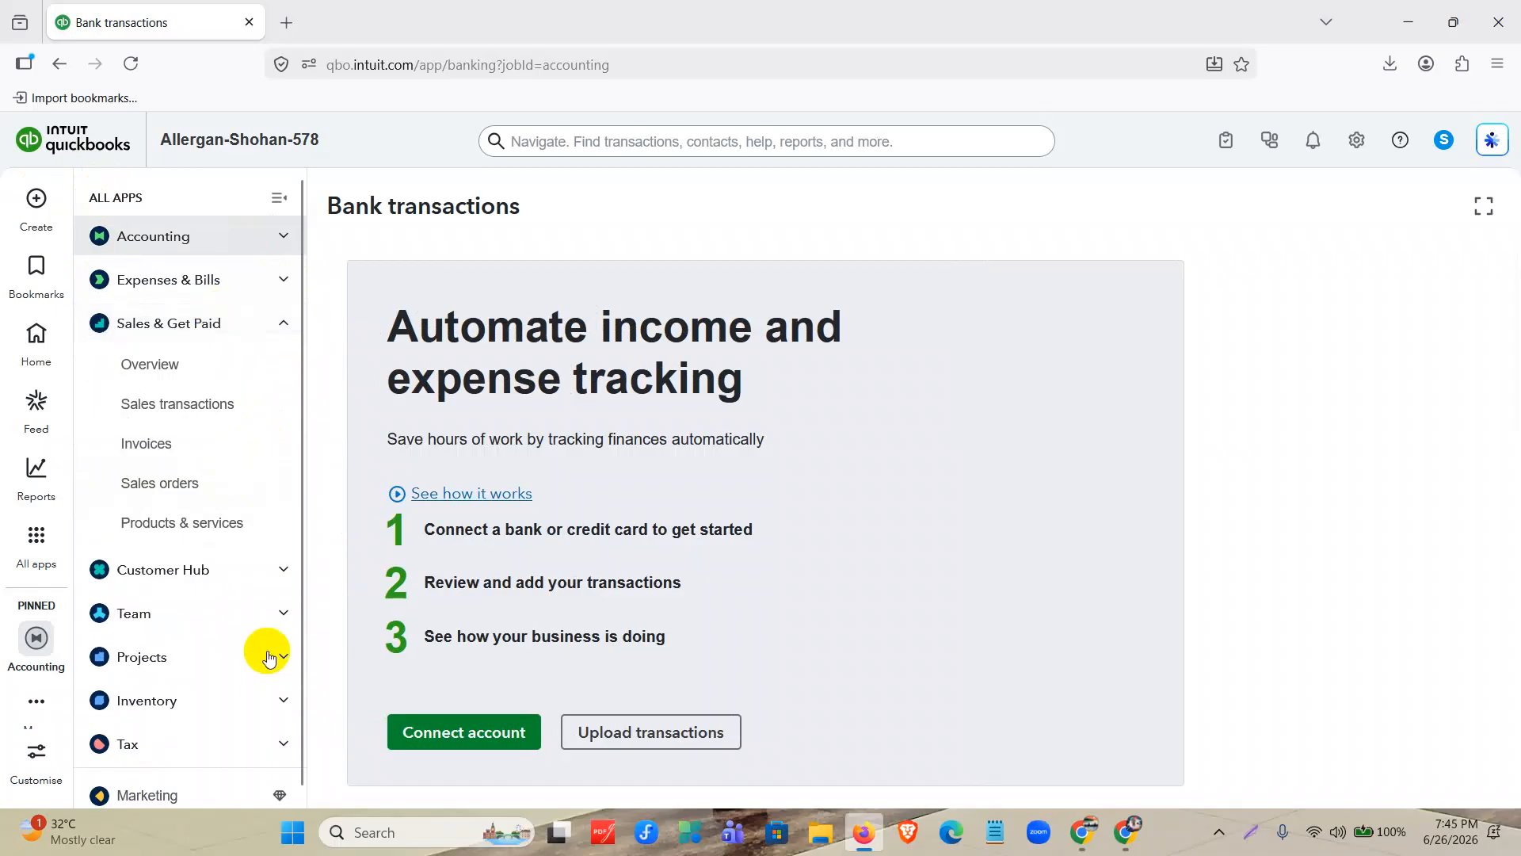
click(257, 581)
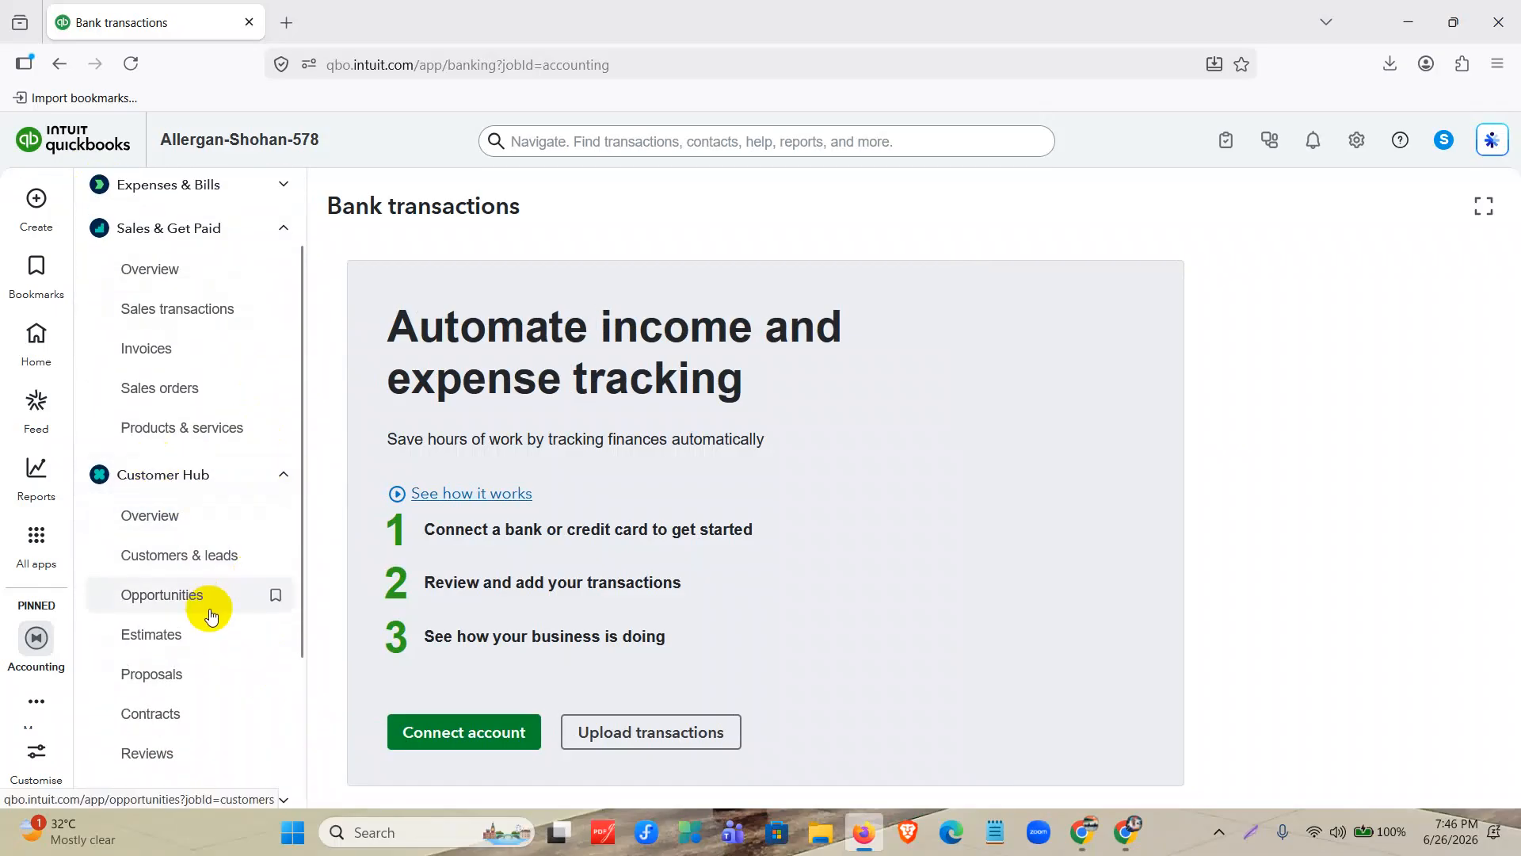
scroll(171, 587, down, 3)
scroll(170, 586, up, 3)
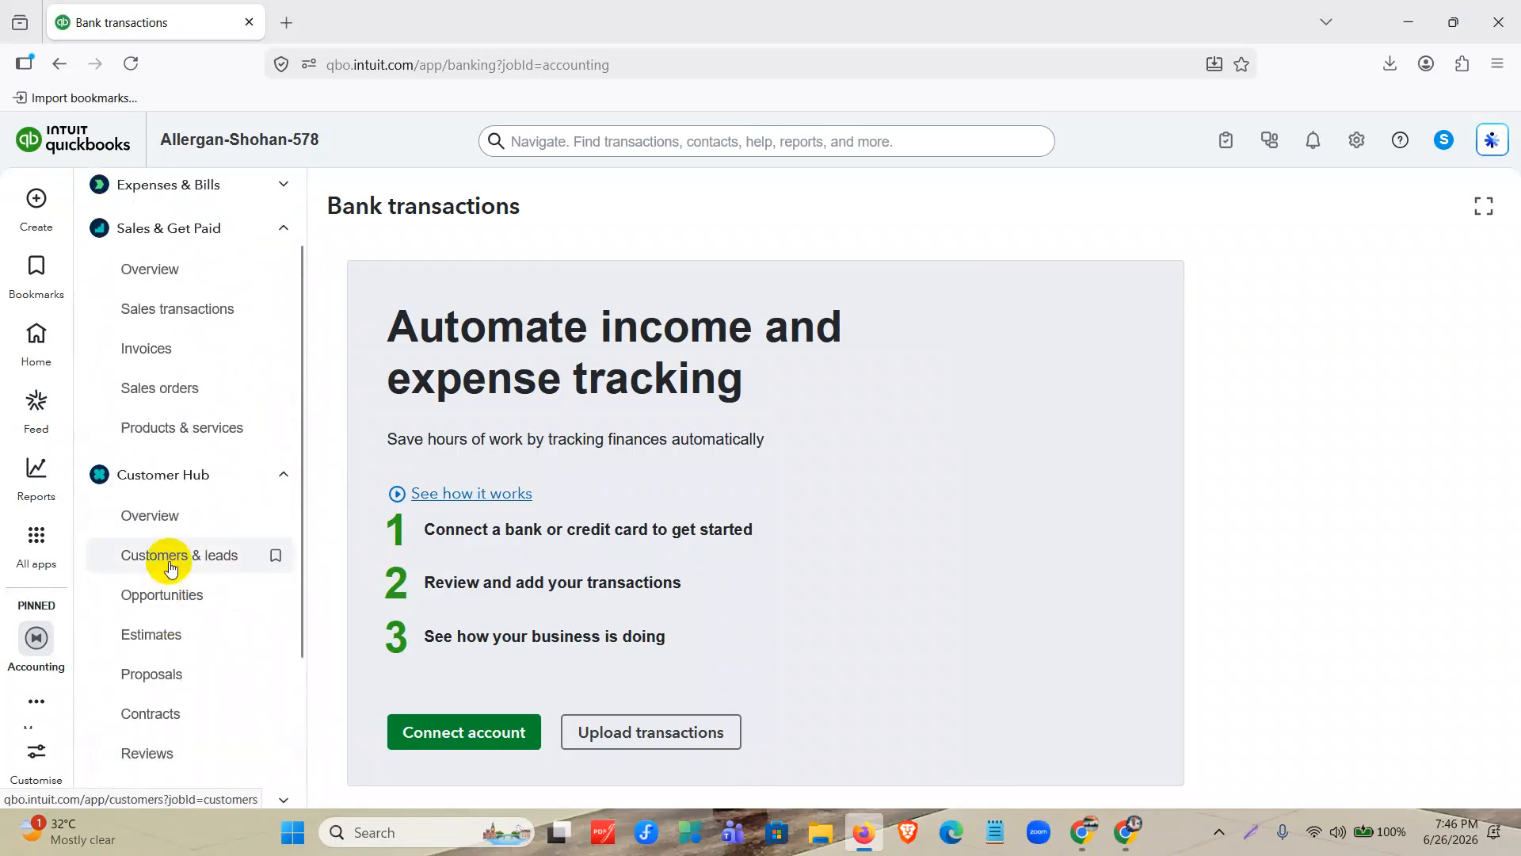
click(171, 554)
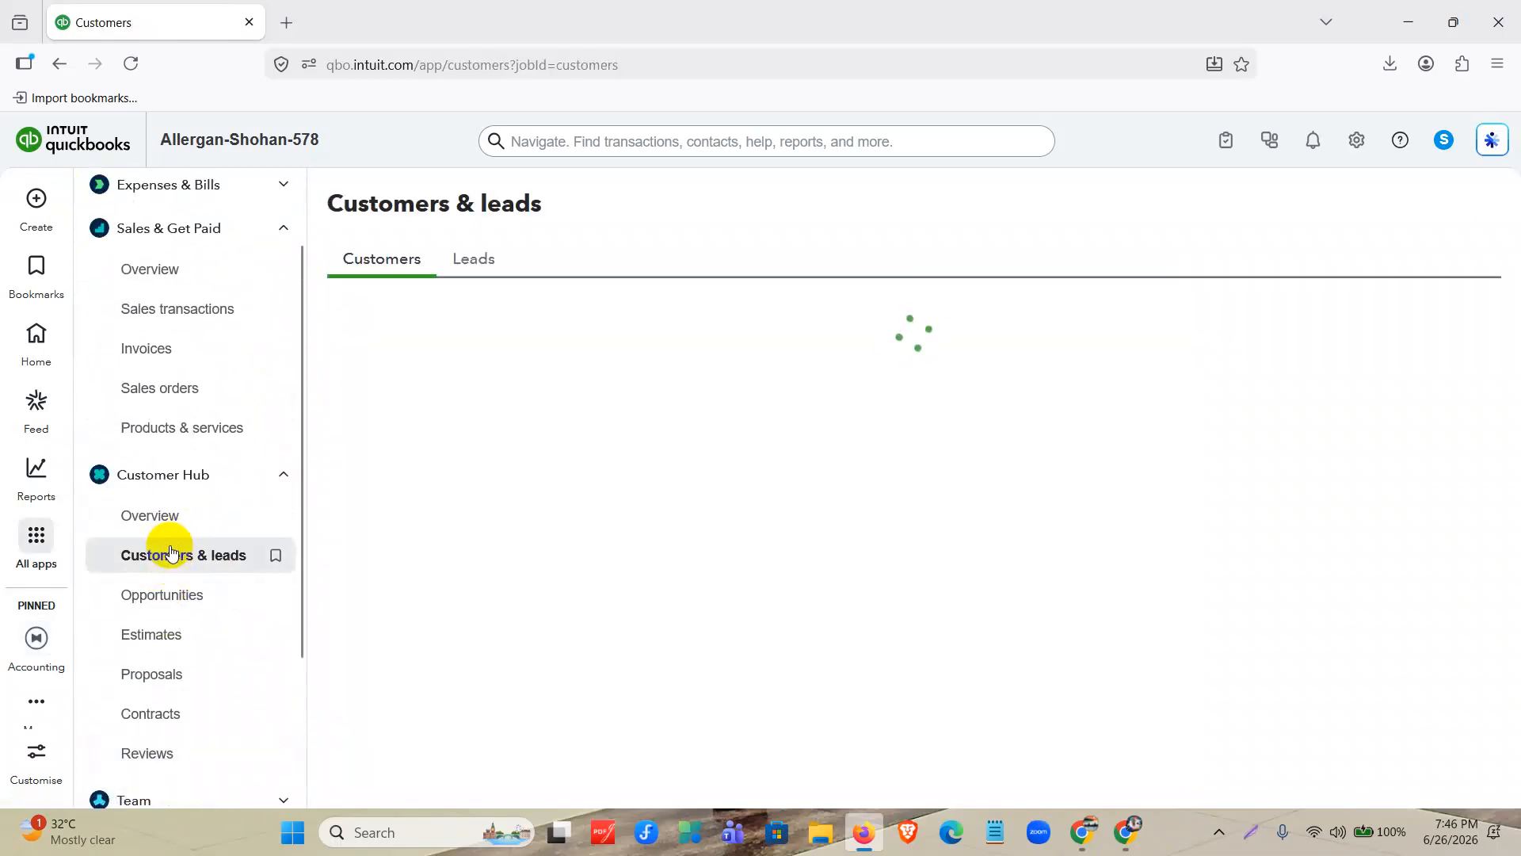
scroll(280, 221, up, 2)
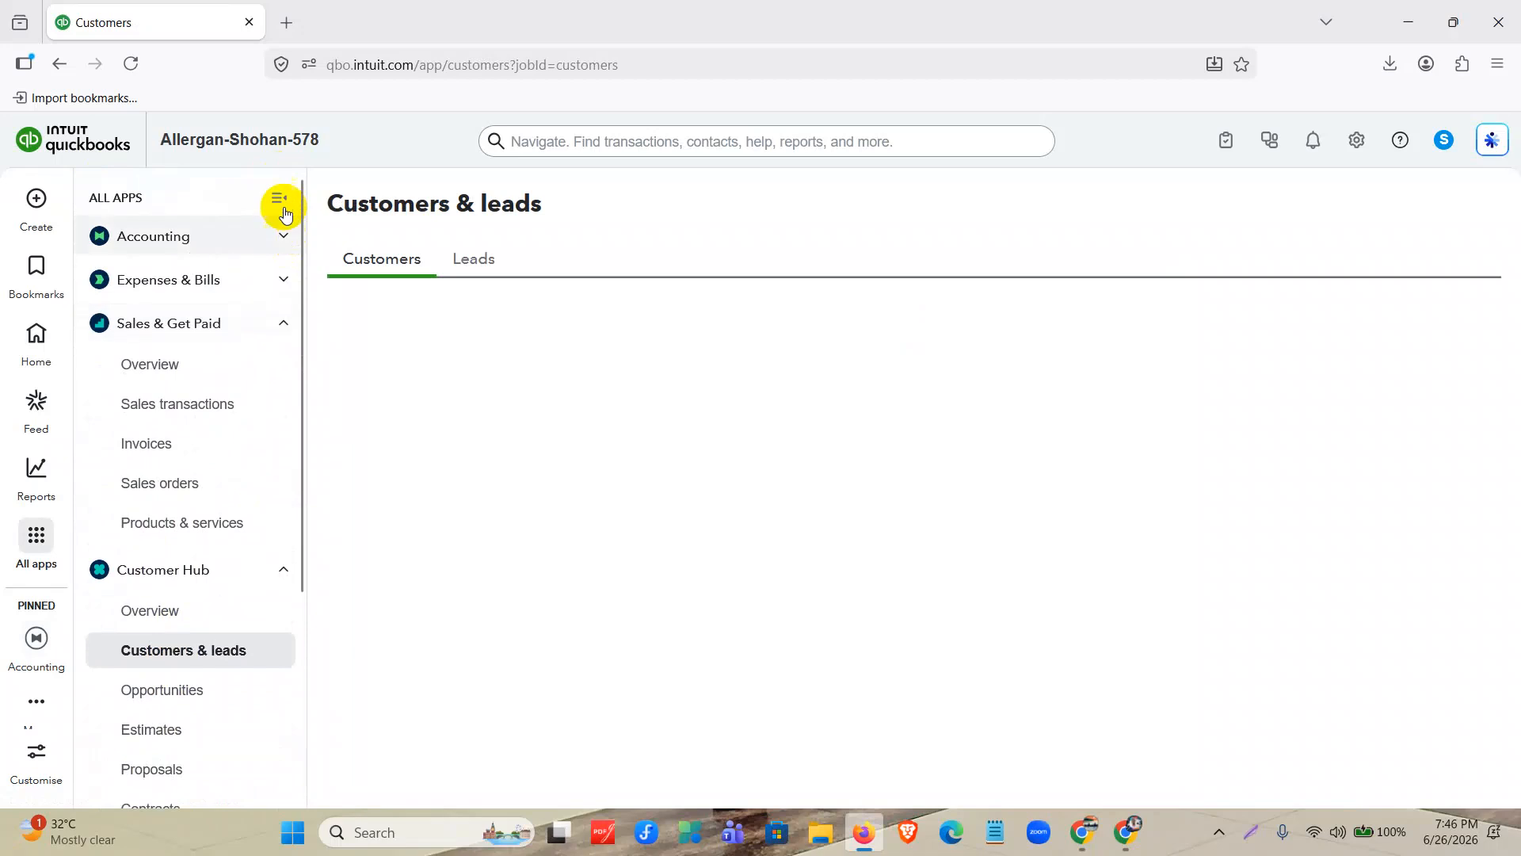
click(283, 192)
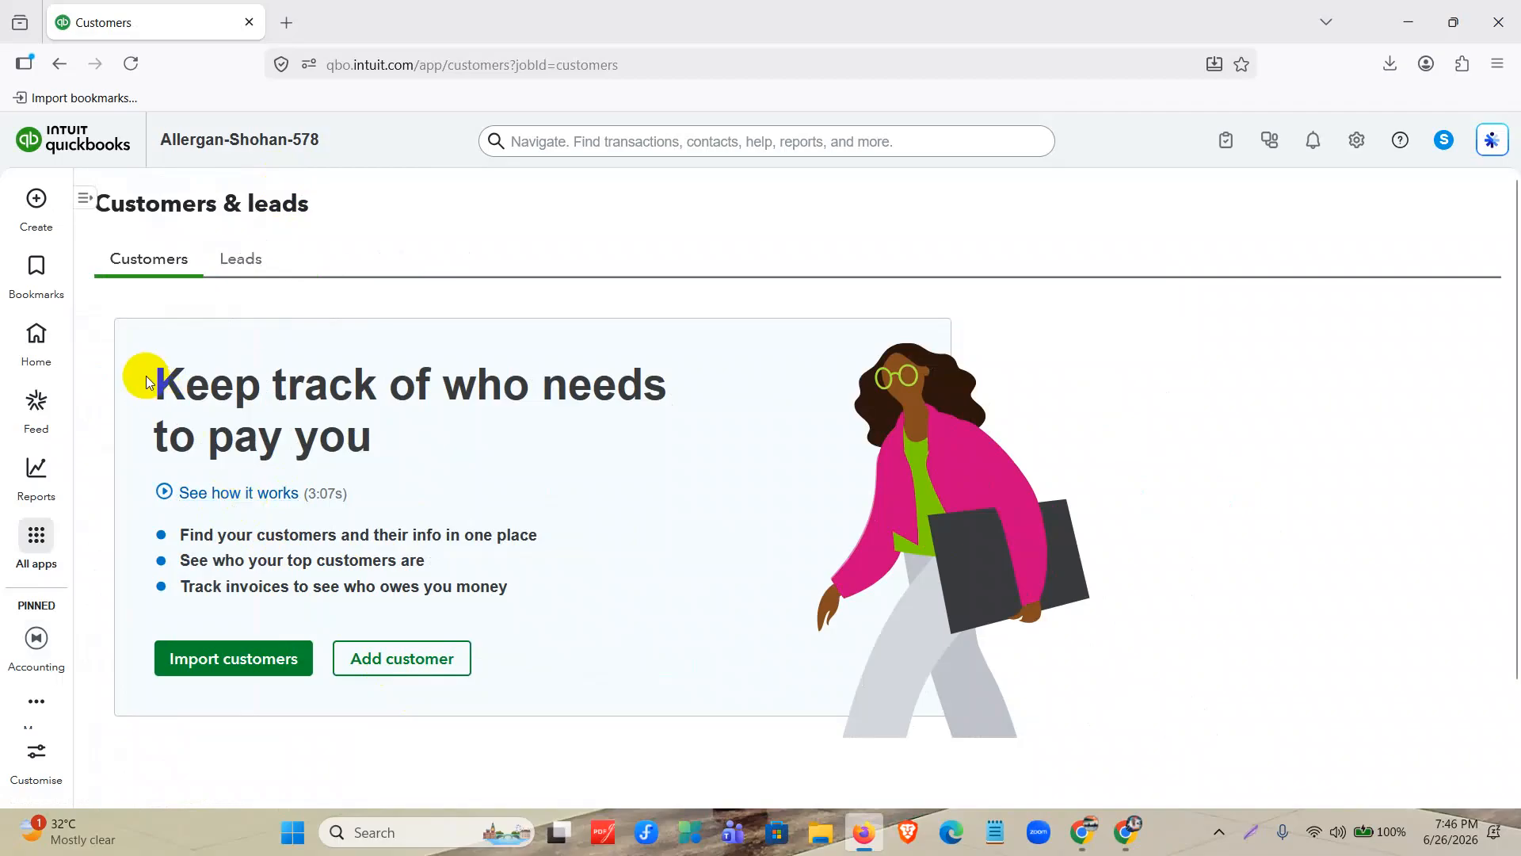
Start adding a customer manually and enter the customer's title and name as the customer display name.
drag(143, 374, 399, 424)
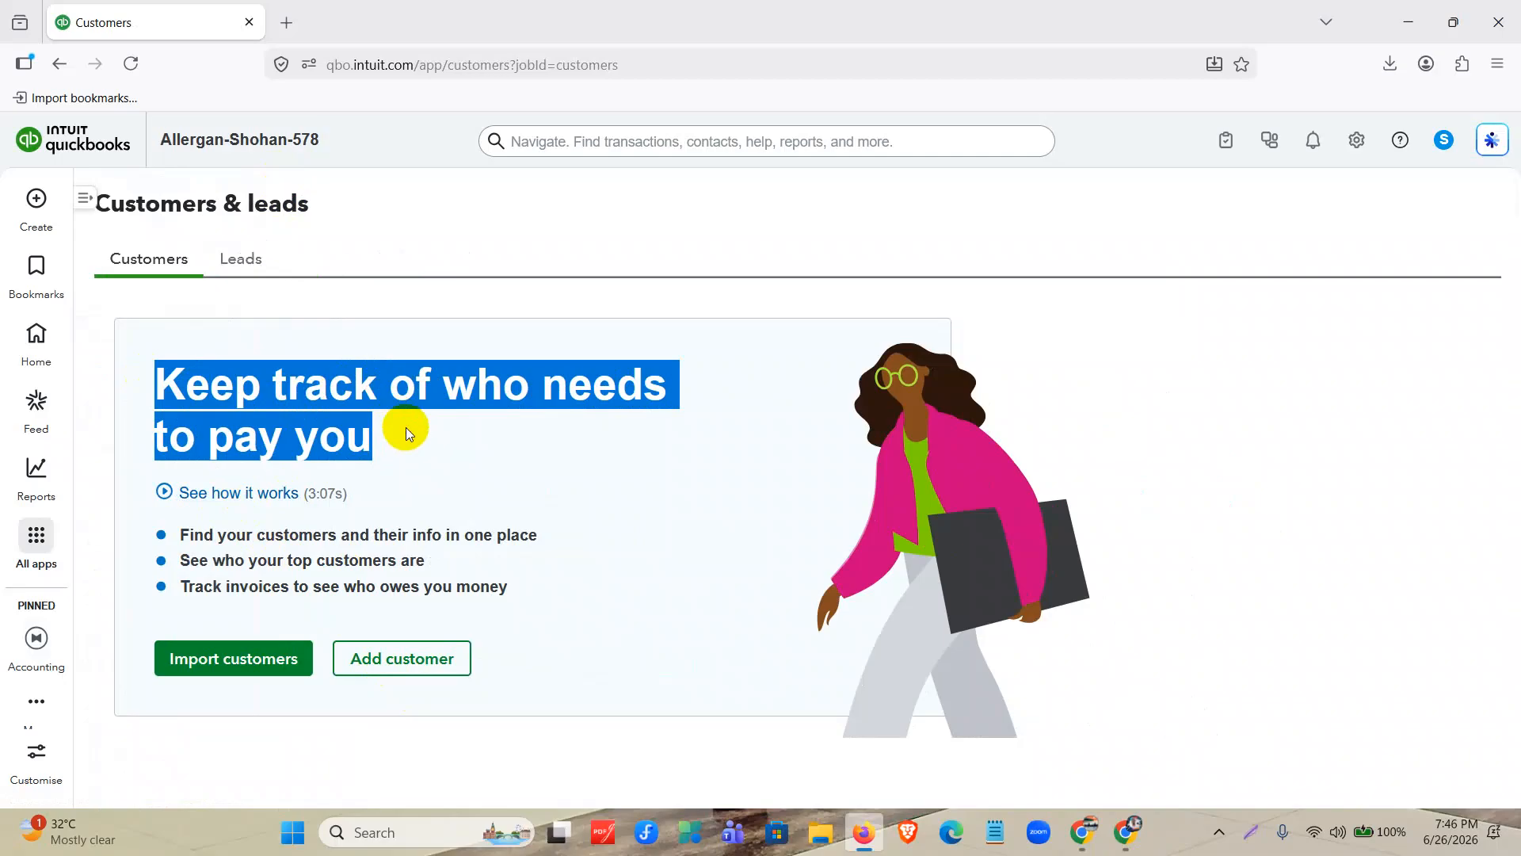
click(377, 672)
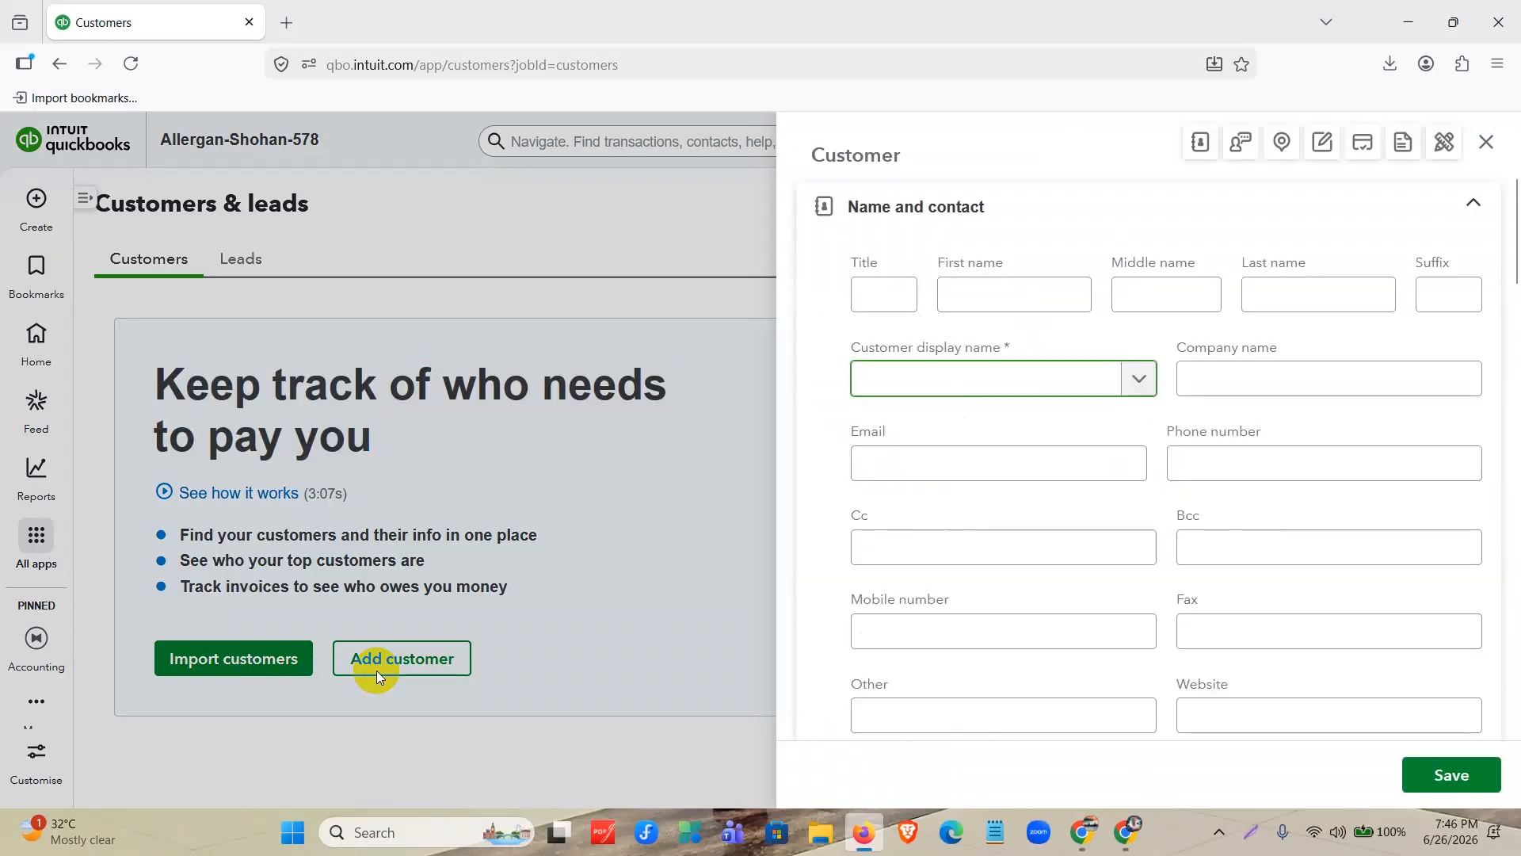
scroll(1138, 439, down, 15)
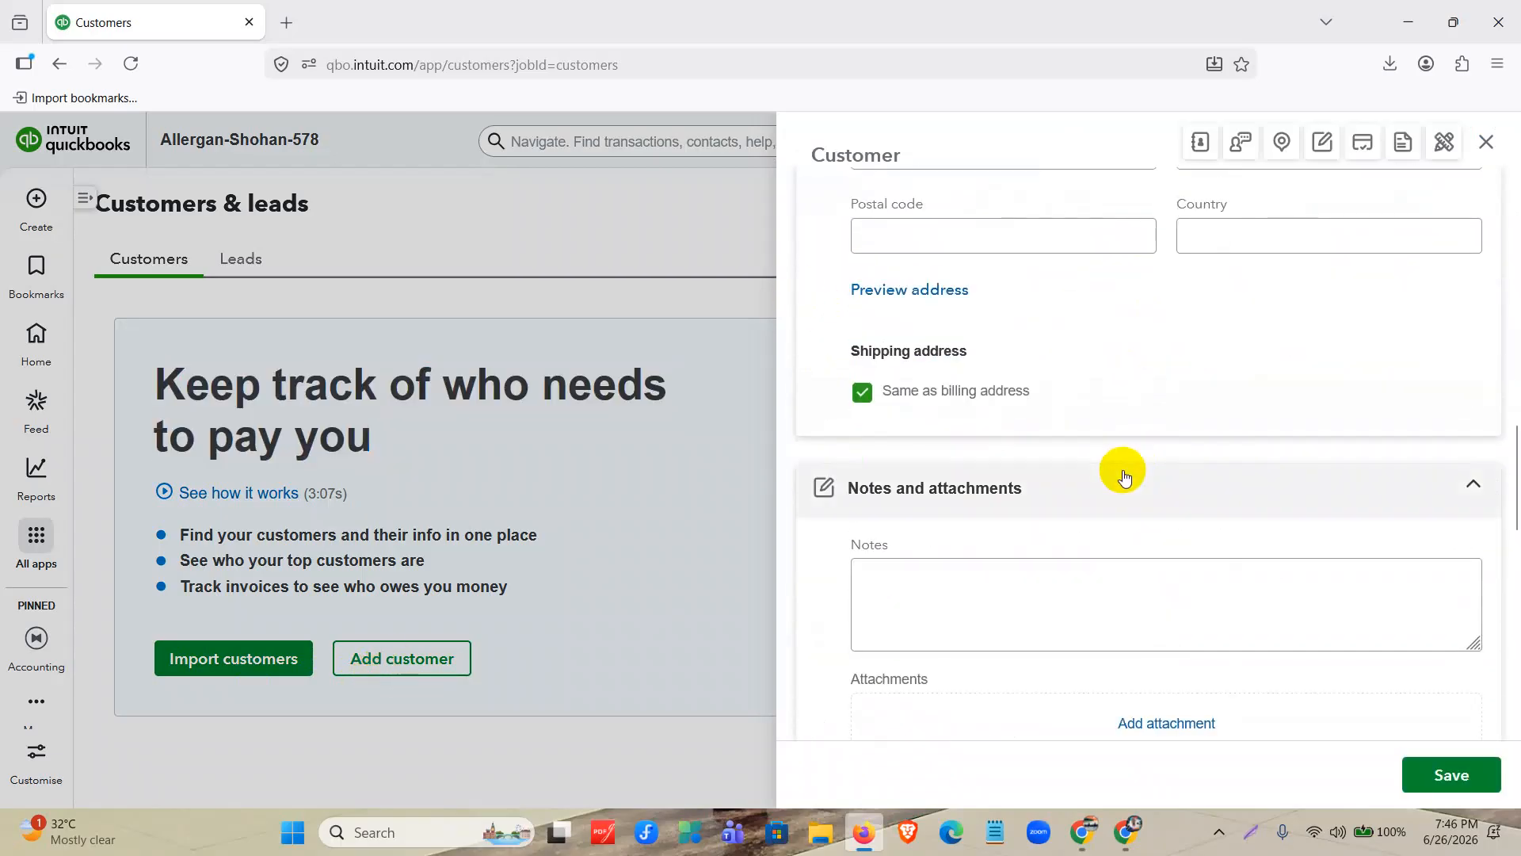
scroll(1101, 507, down, 5)
scroll(1086, 559, up, 20)
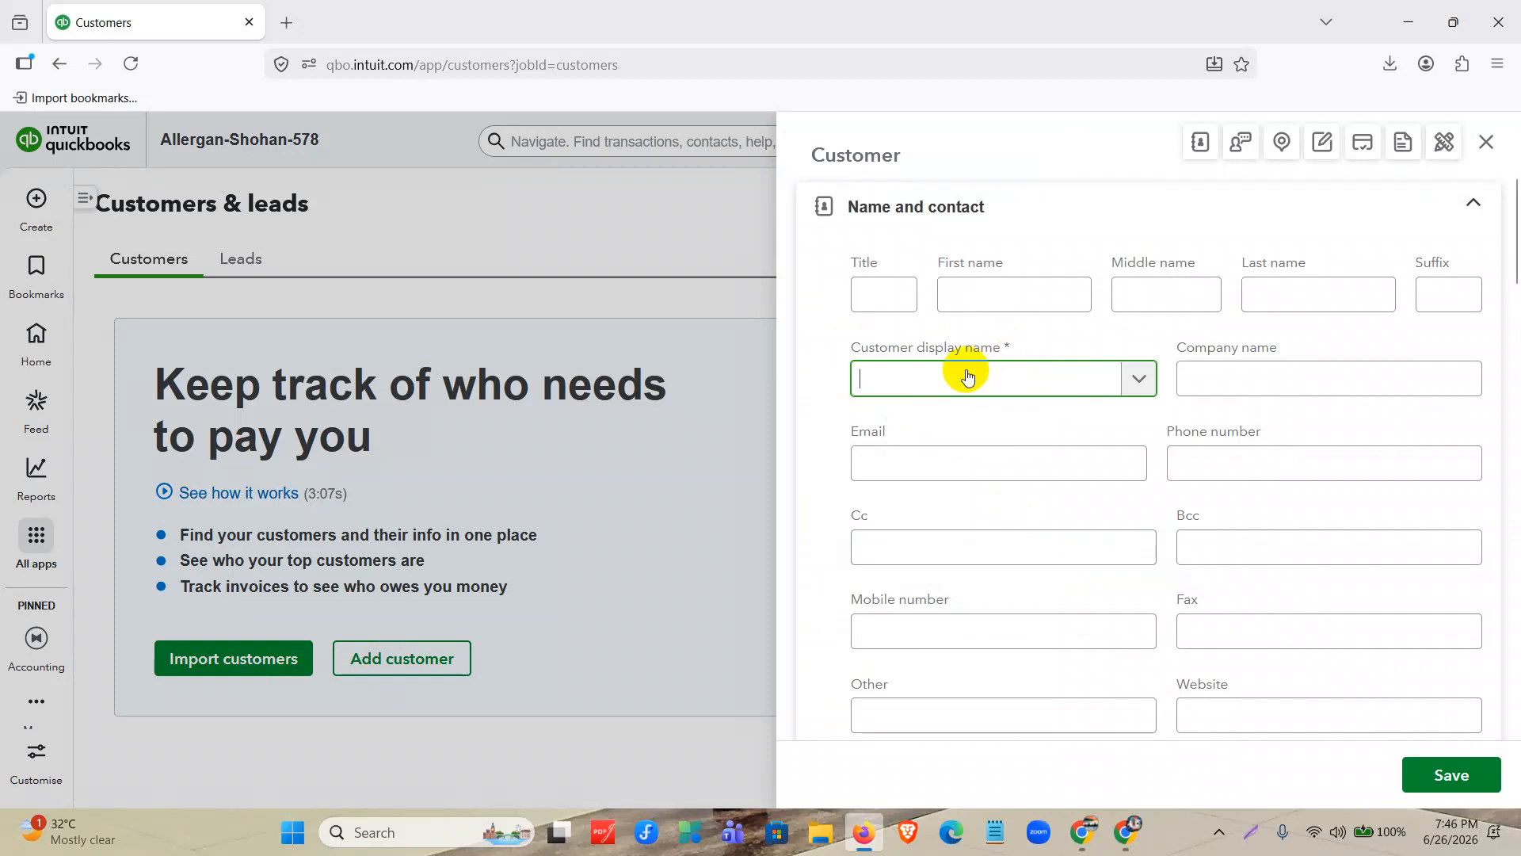
text(MR)
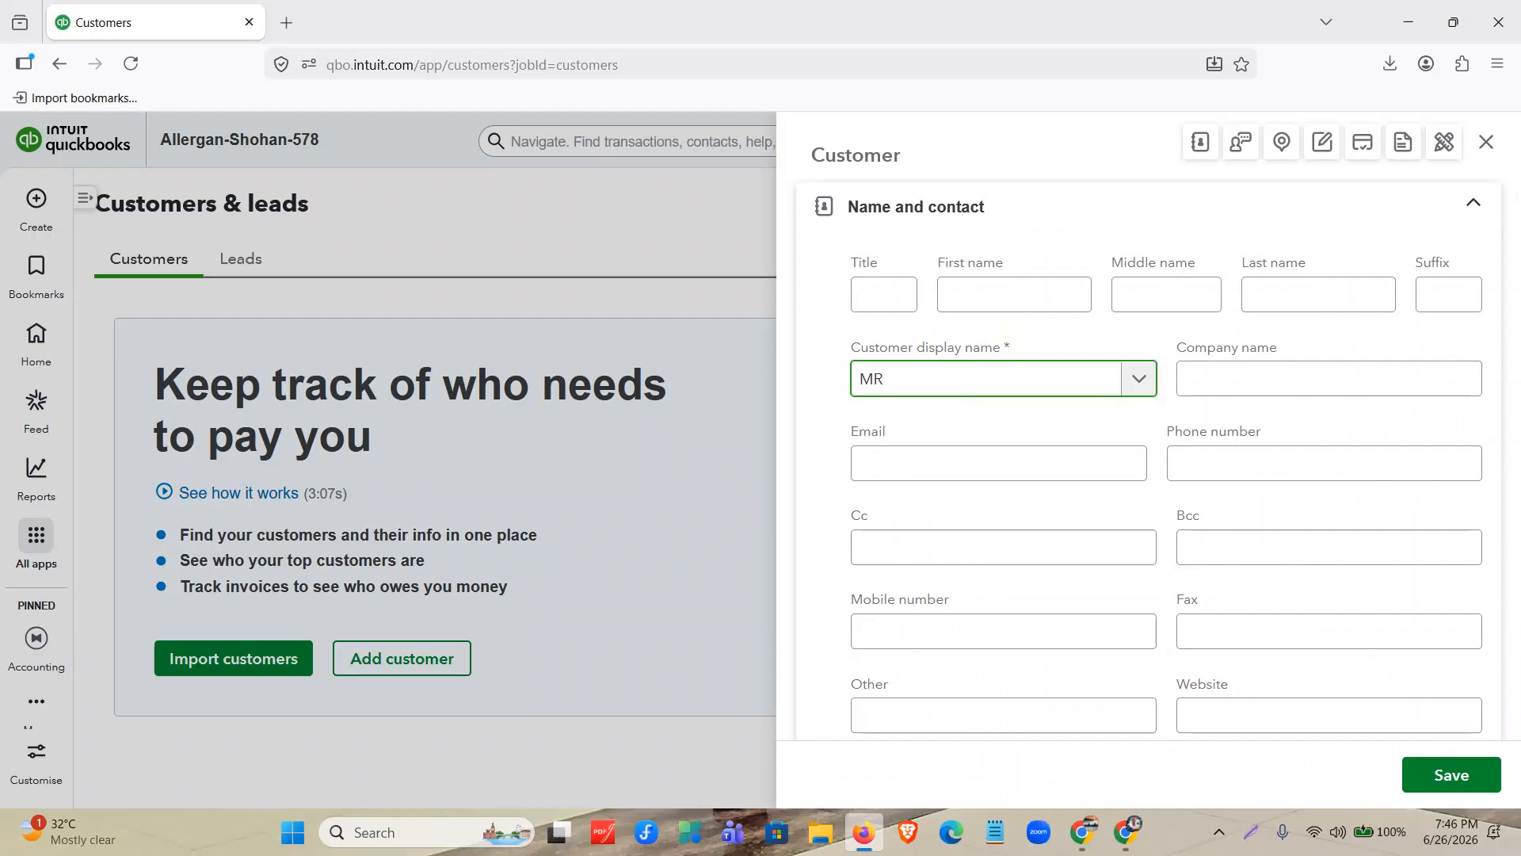
text(. Robin)
Review the new customer form's contact, address, notes and attachments, payments and additional info sections.
scroll(1042, 382, down, 1)
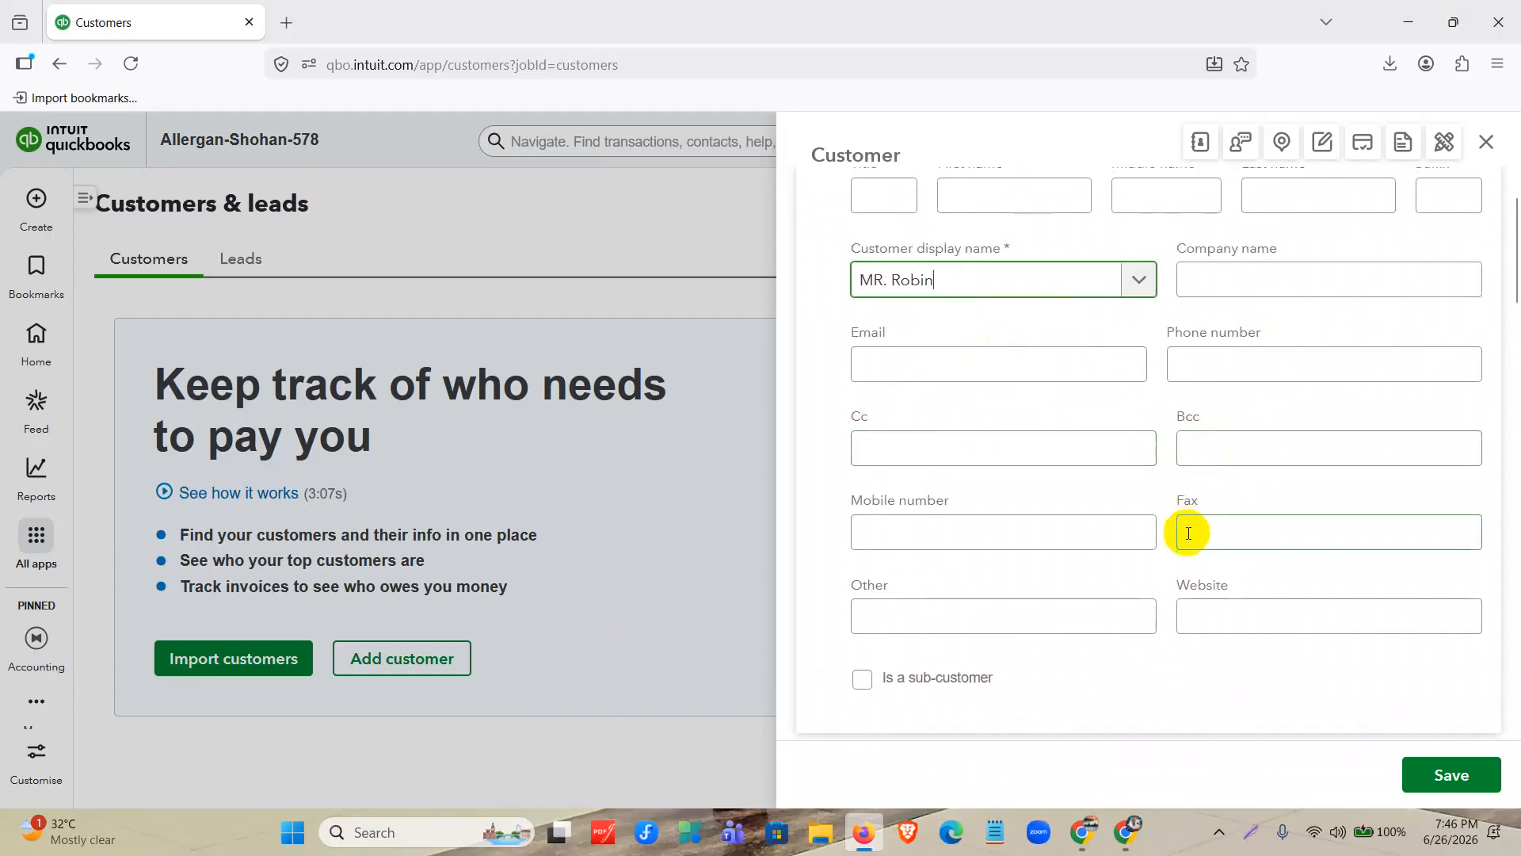
scroll(1073, 481, down, 4)
scroll(1073, 481, down, 5)
scroll(1072, 482, up, 3)
scroll(1033, 512, down, 4)
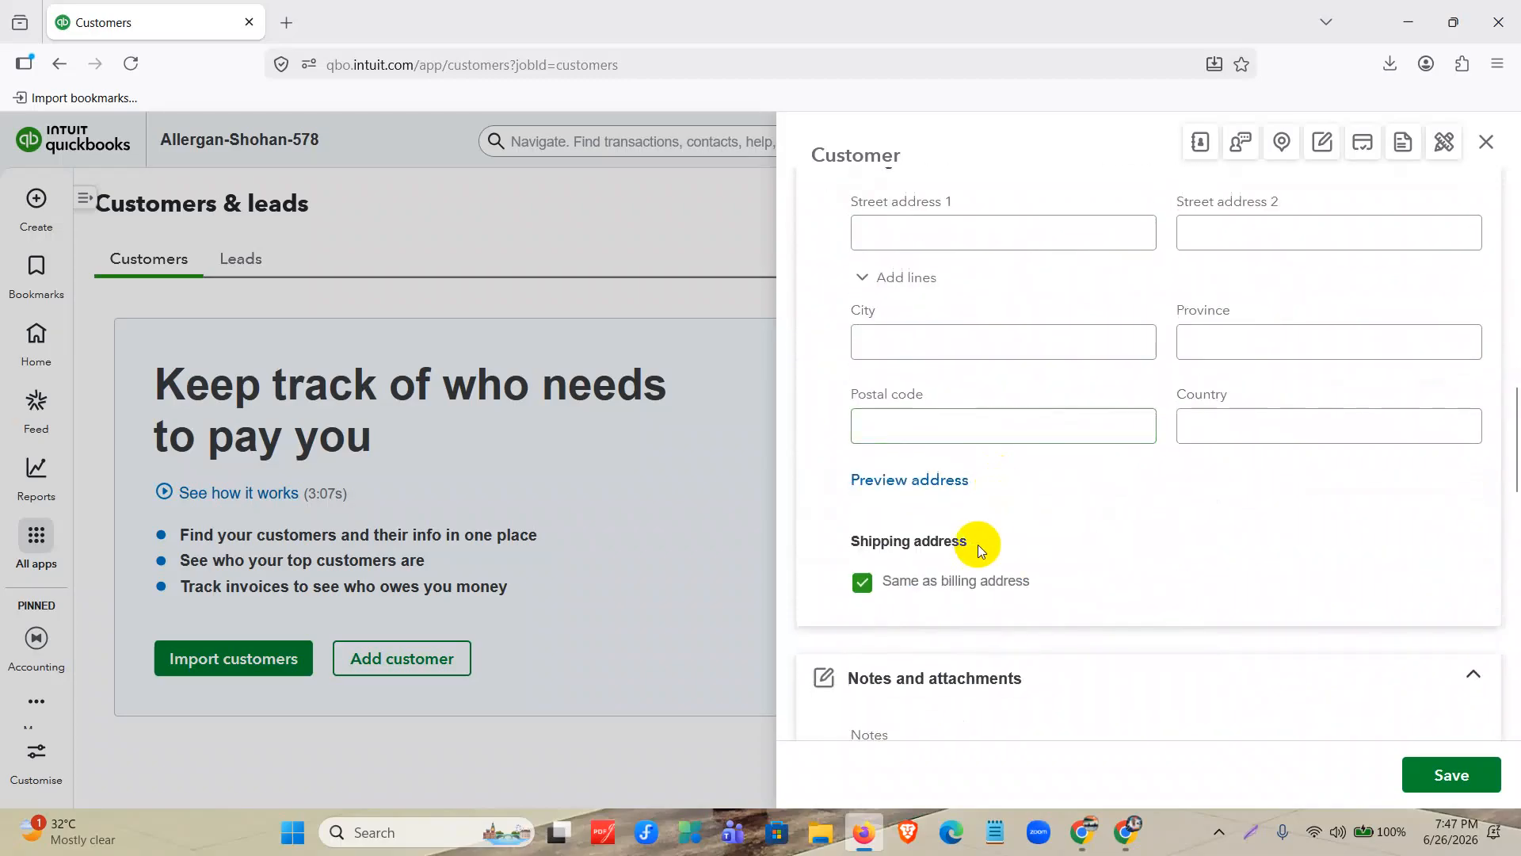
scroll(978, 544, down, 3)
click(873, 491)
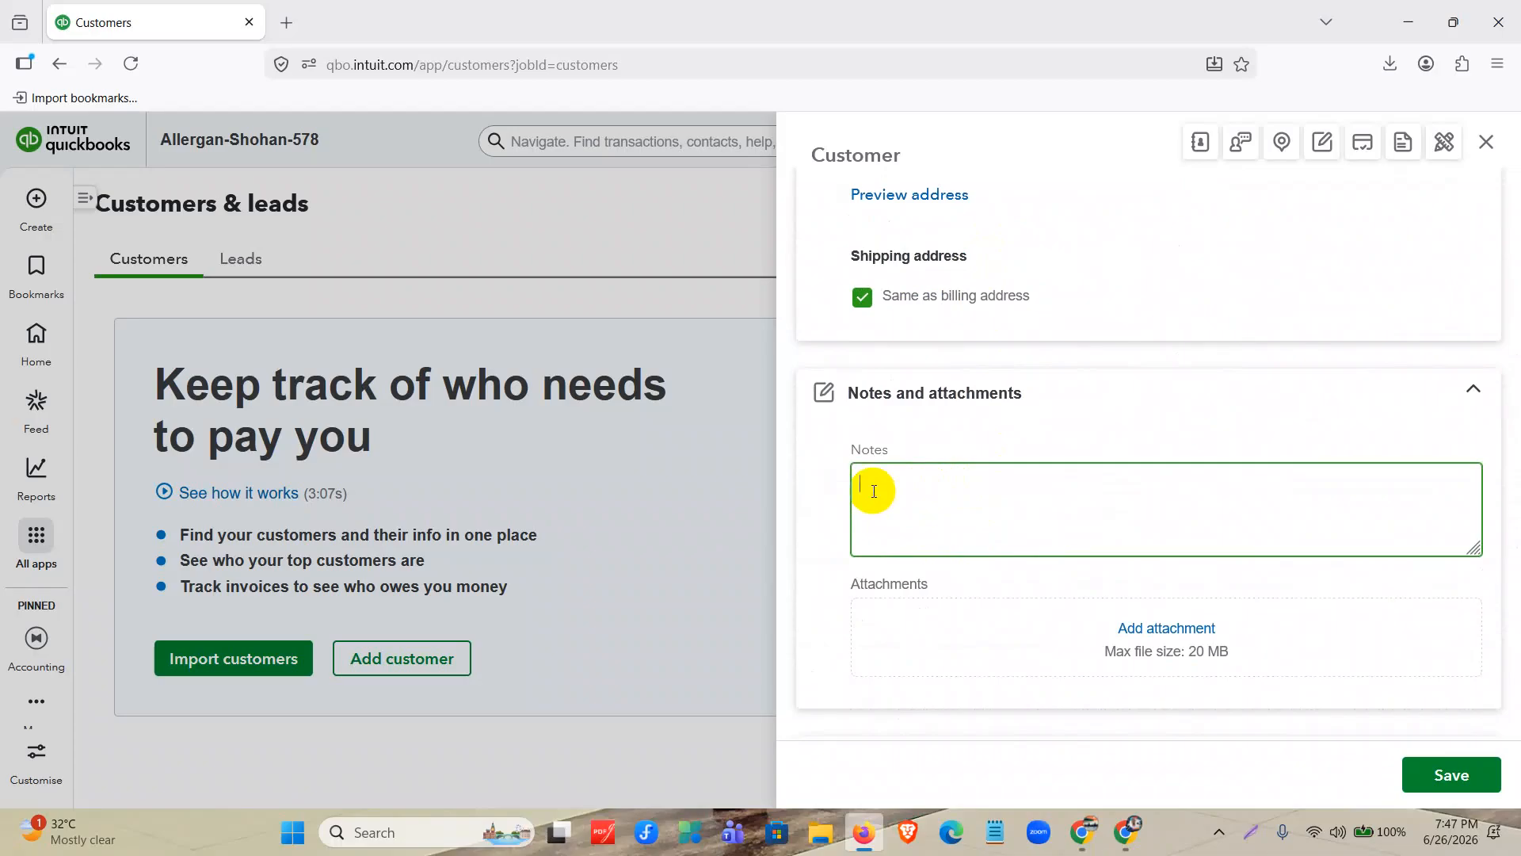
scroll(873, 491, down, 2)
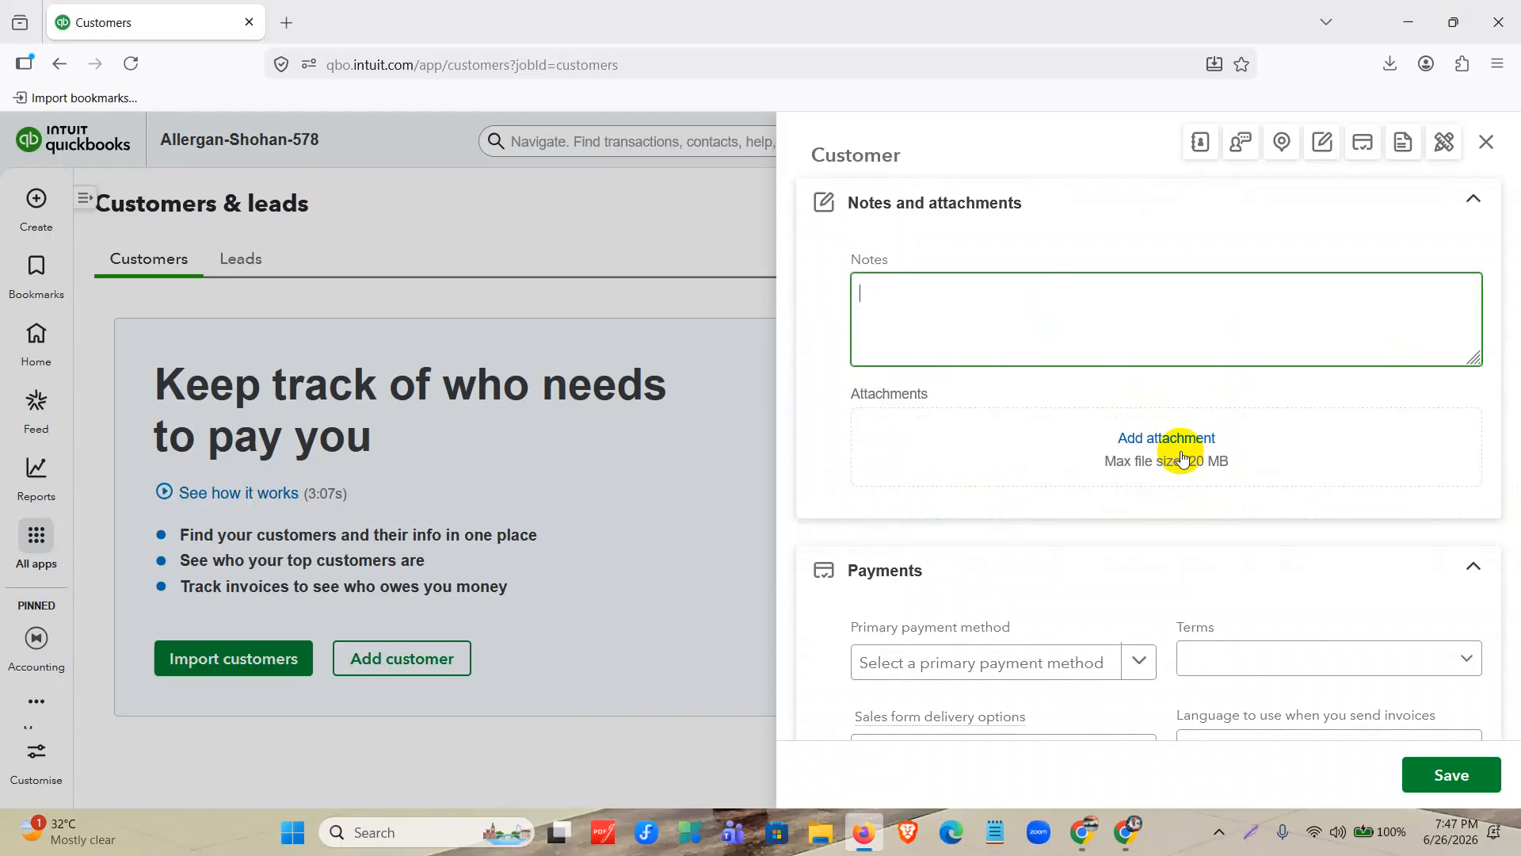
scroll(1180, 456, down, 3)
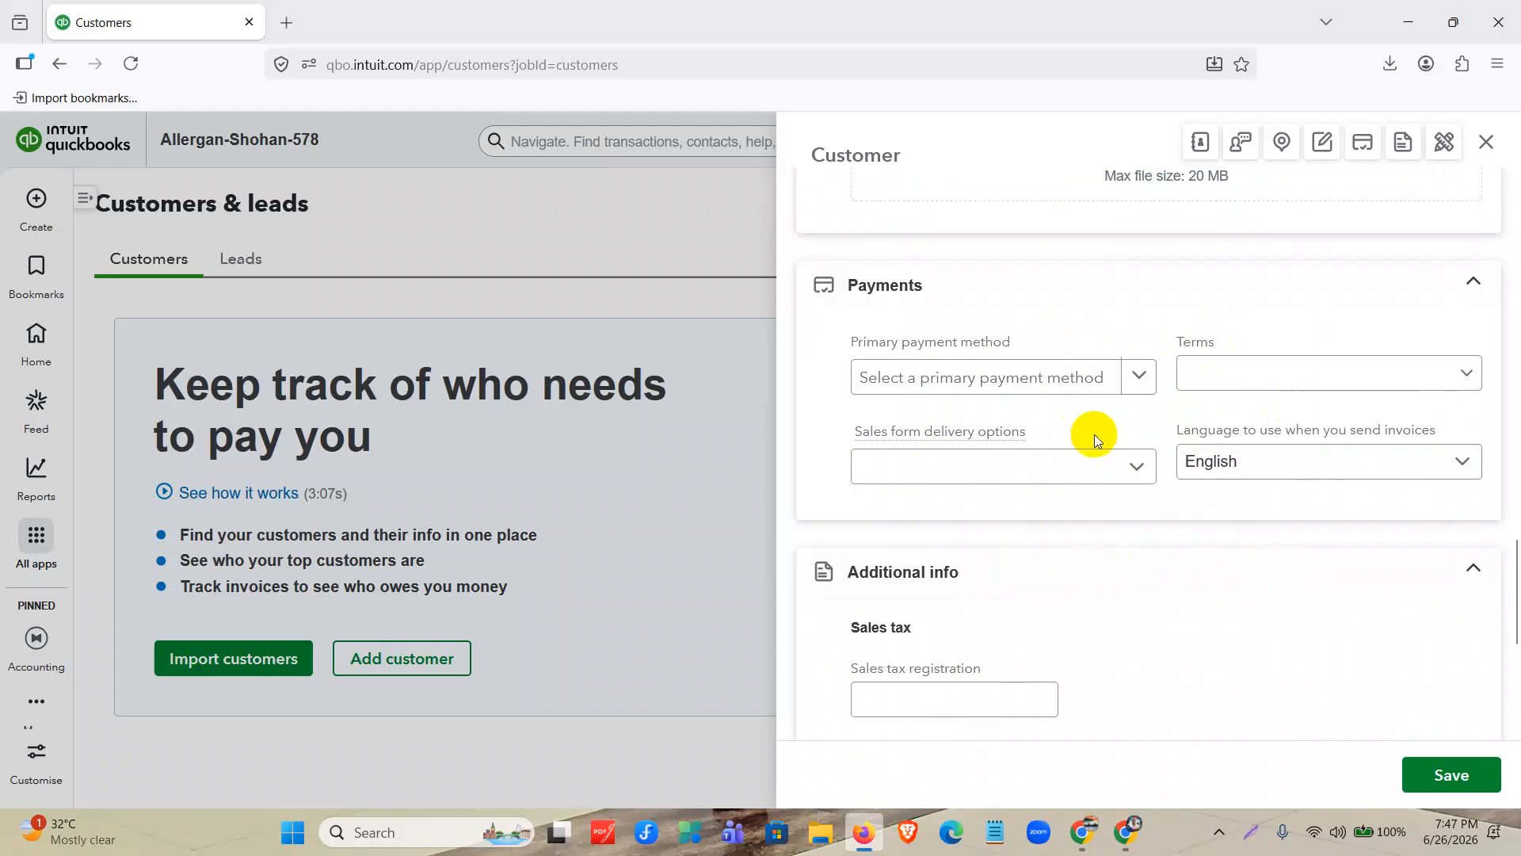
scroll(1095, 434, down, 4)
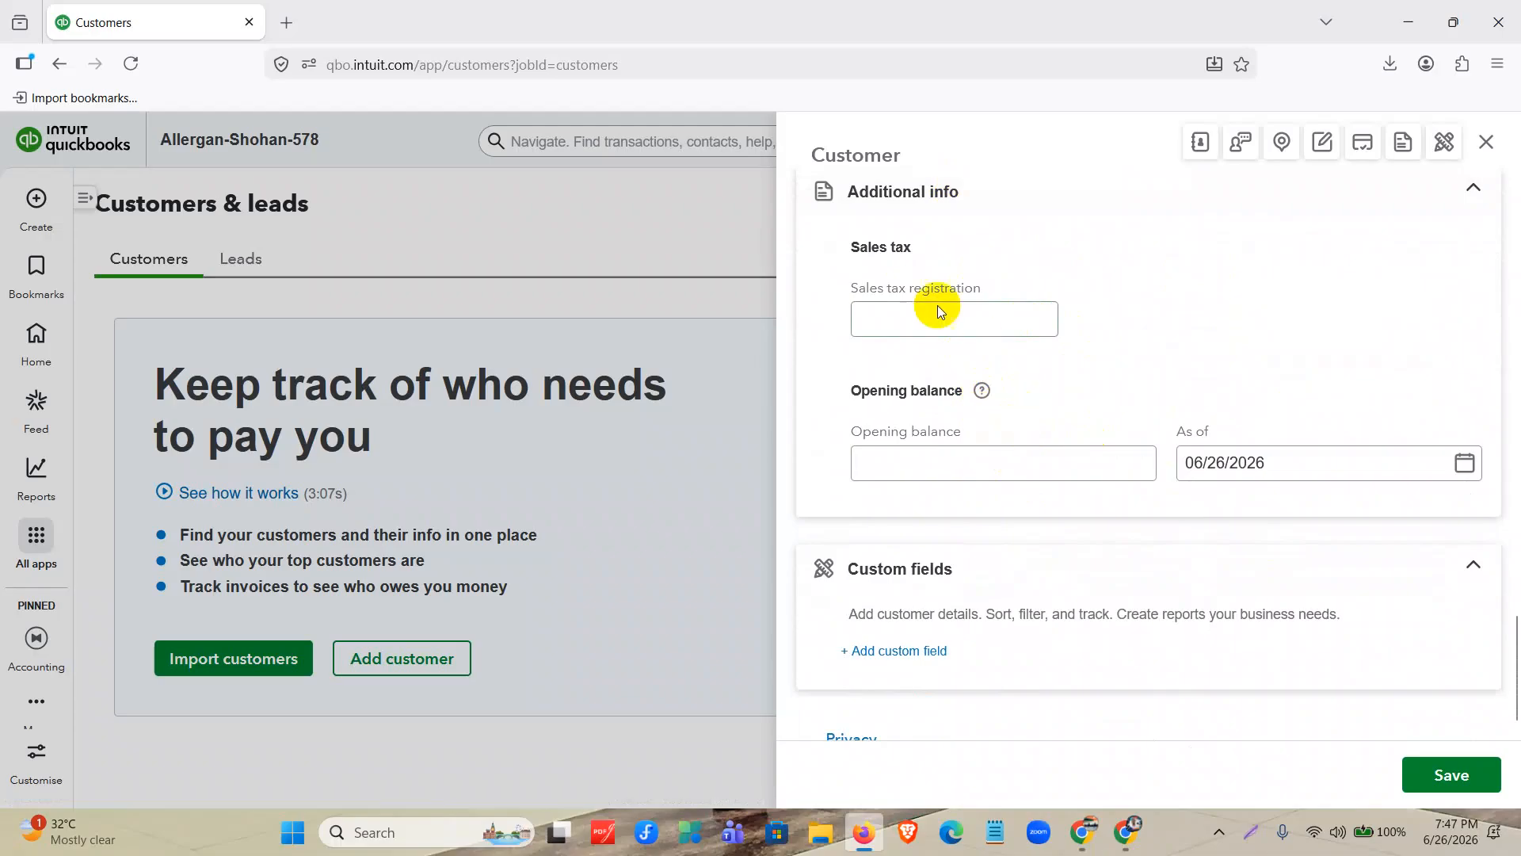
Set the customer's opening balance to 0 as of 01/01/2025, save the record and return to the customers list.
click(980, 459)
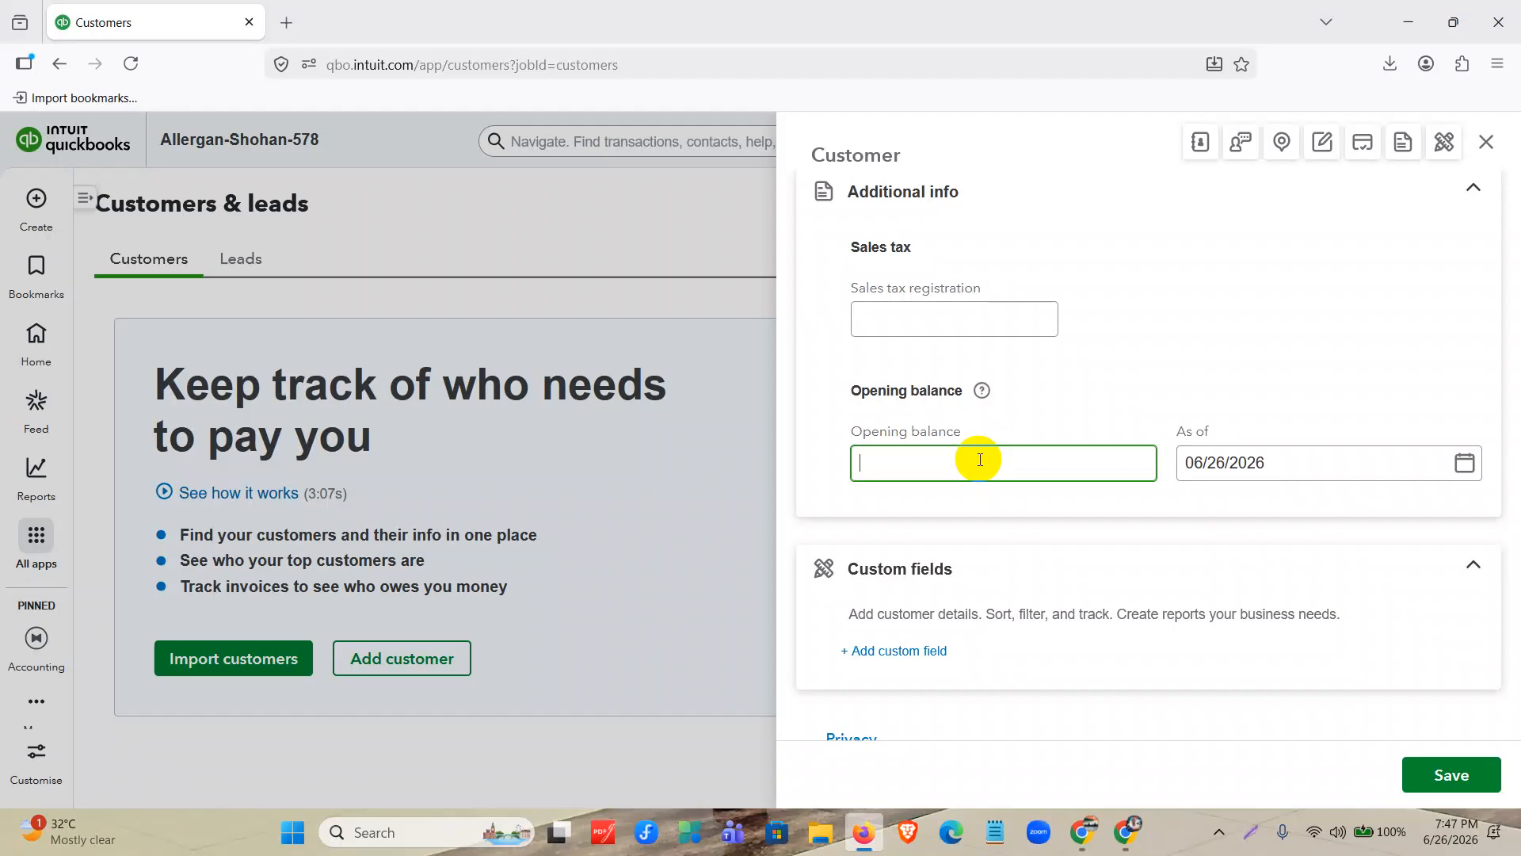
text(0)
click(1305, 464)
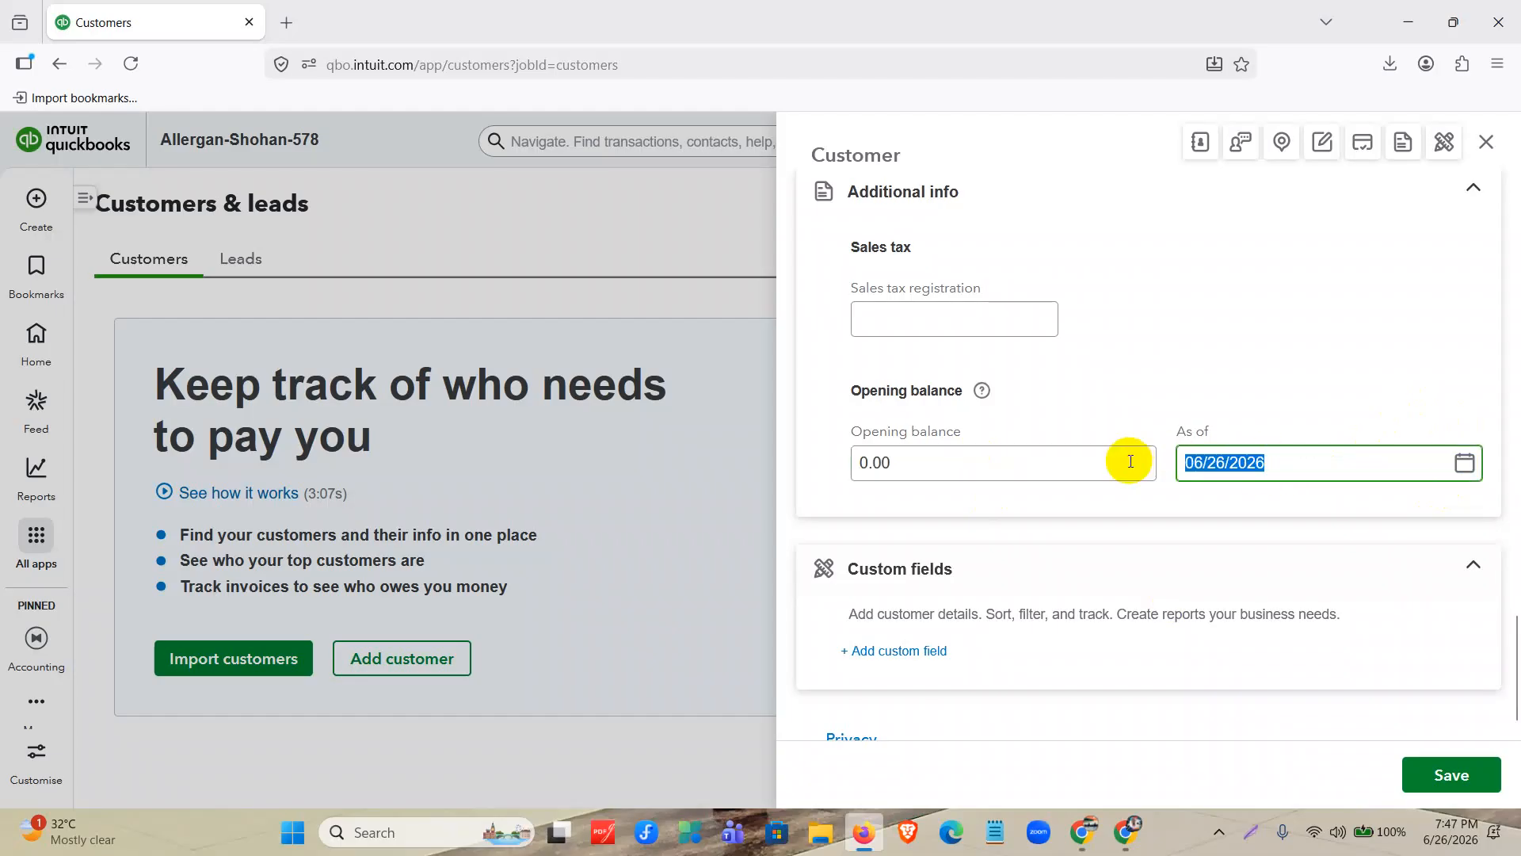
text(0101)
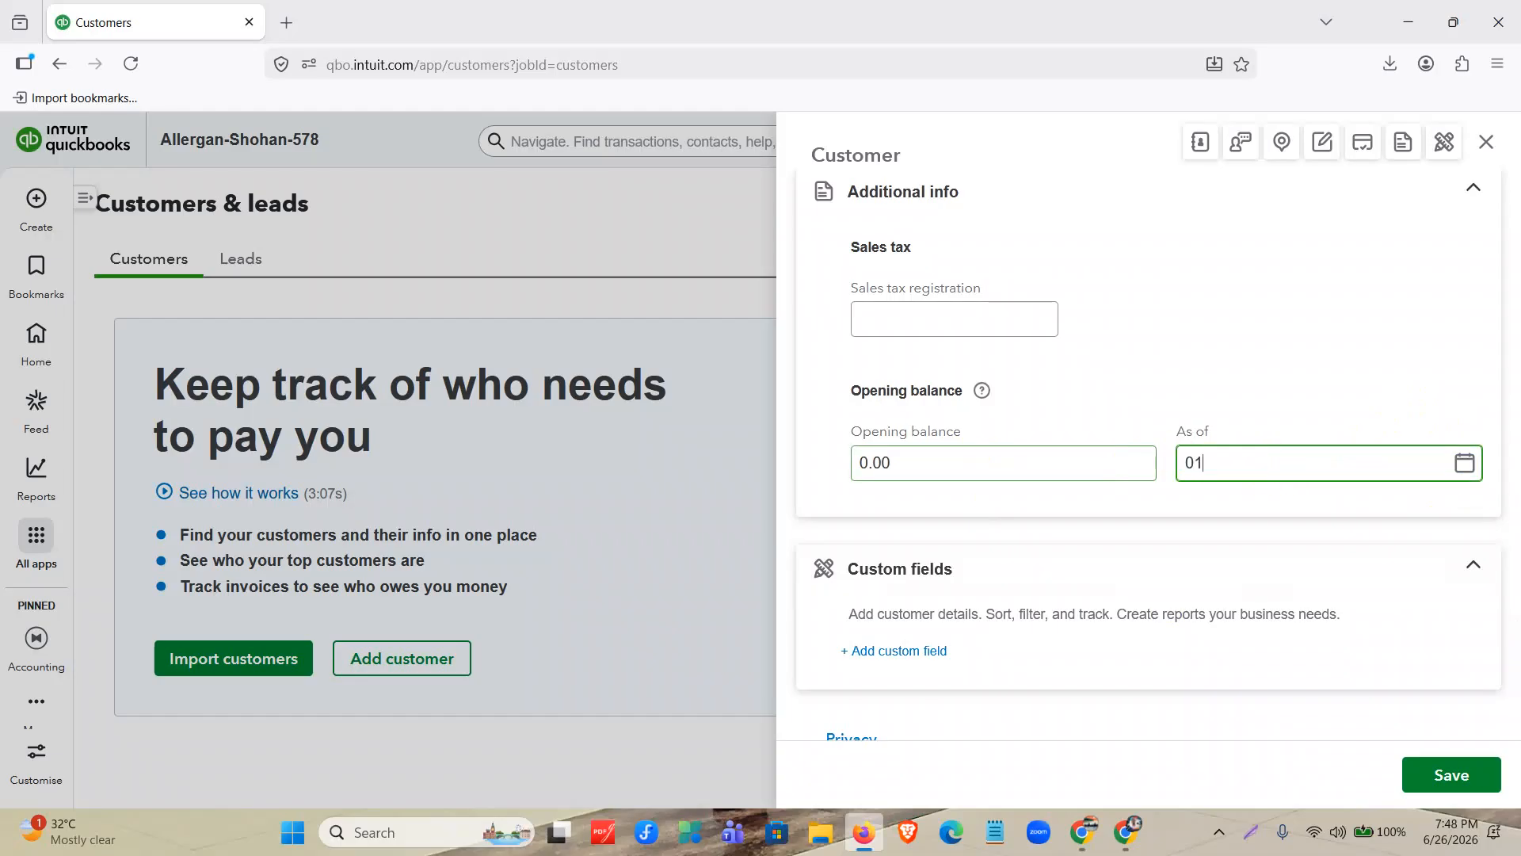
text(2025)
click(1458, 775)
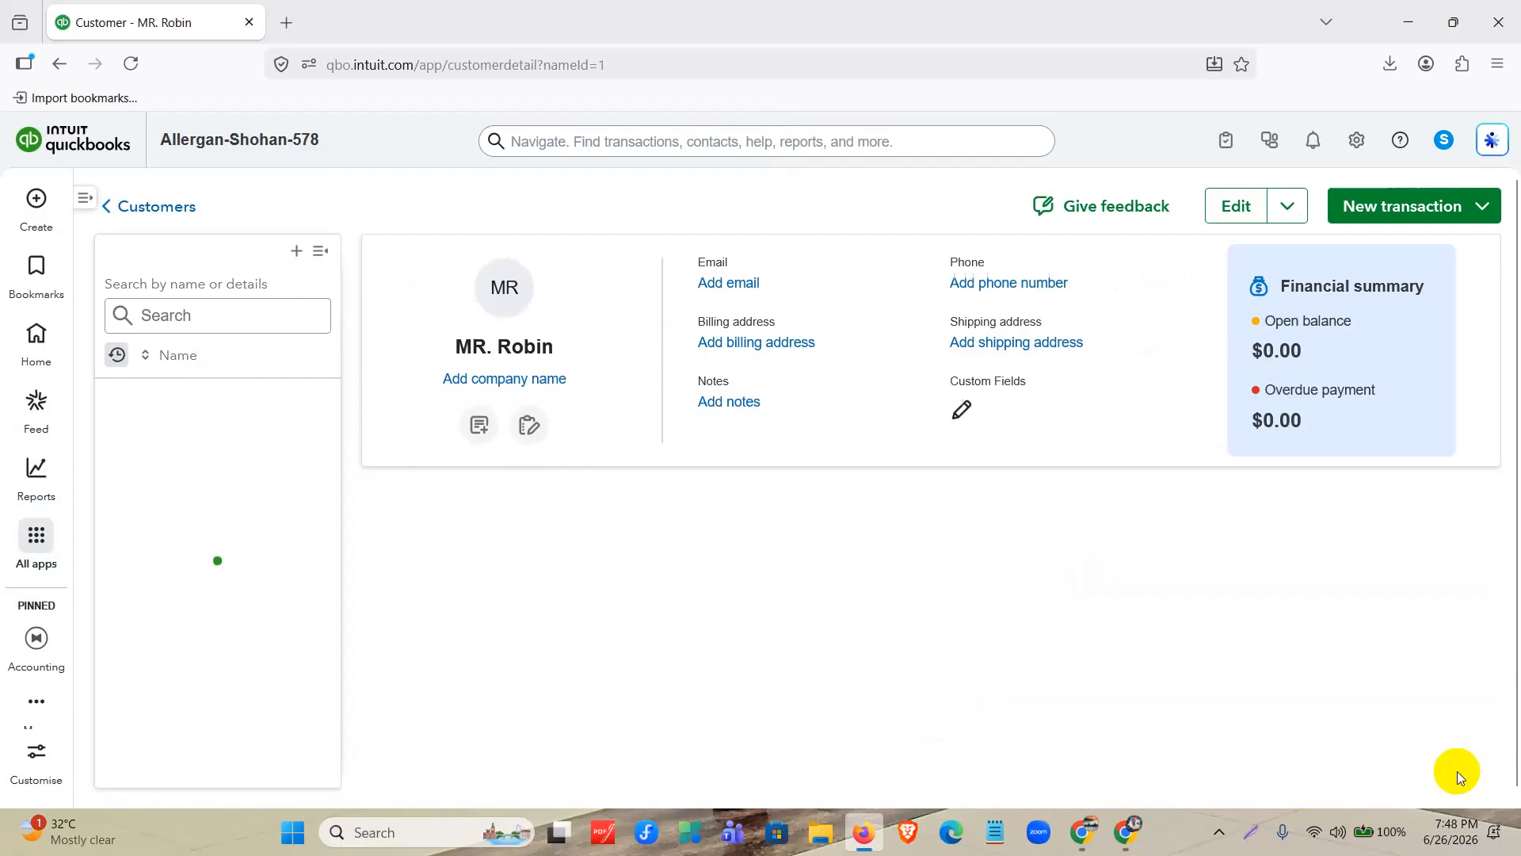
click(151, 207)
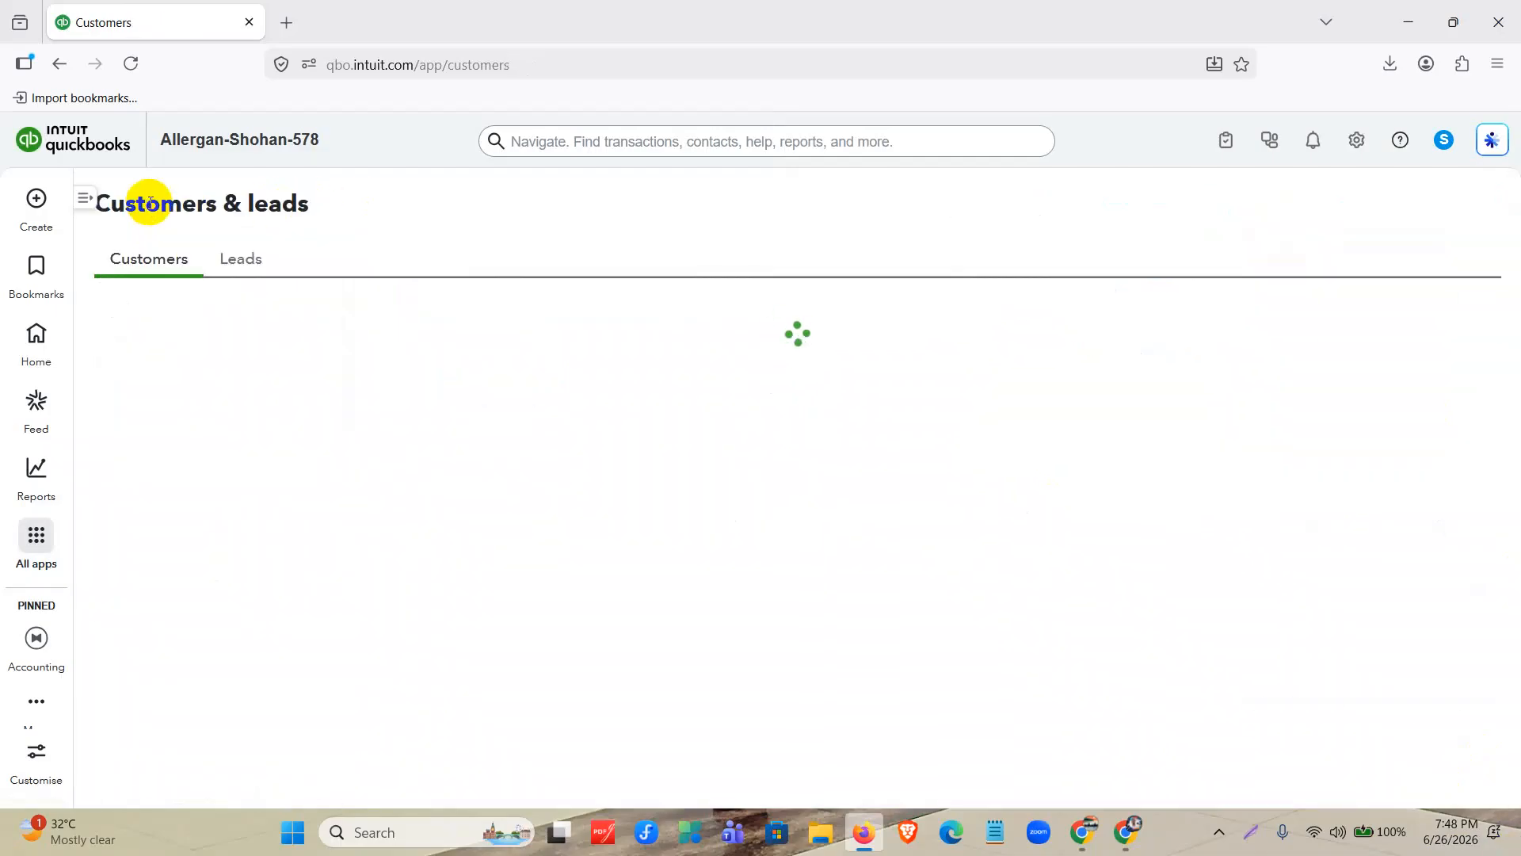
scroll(150, 204, down, 2)
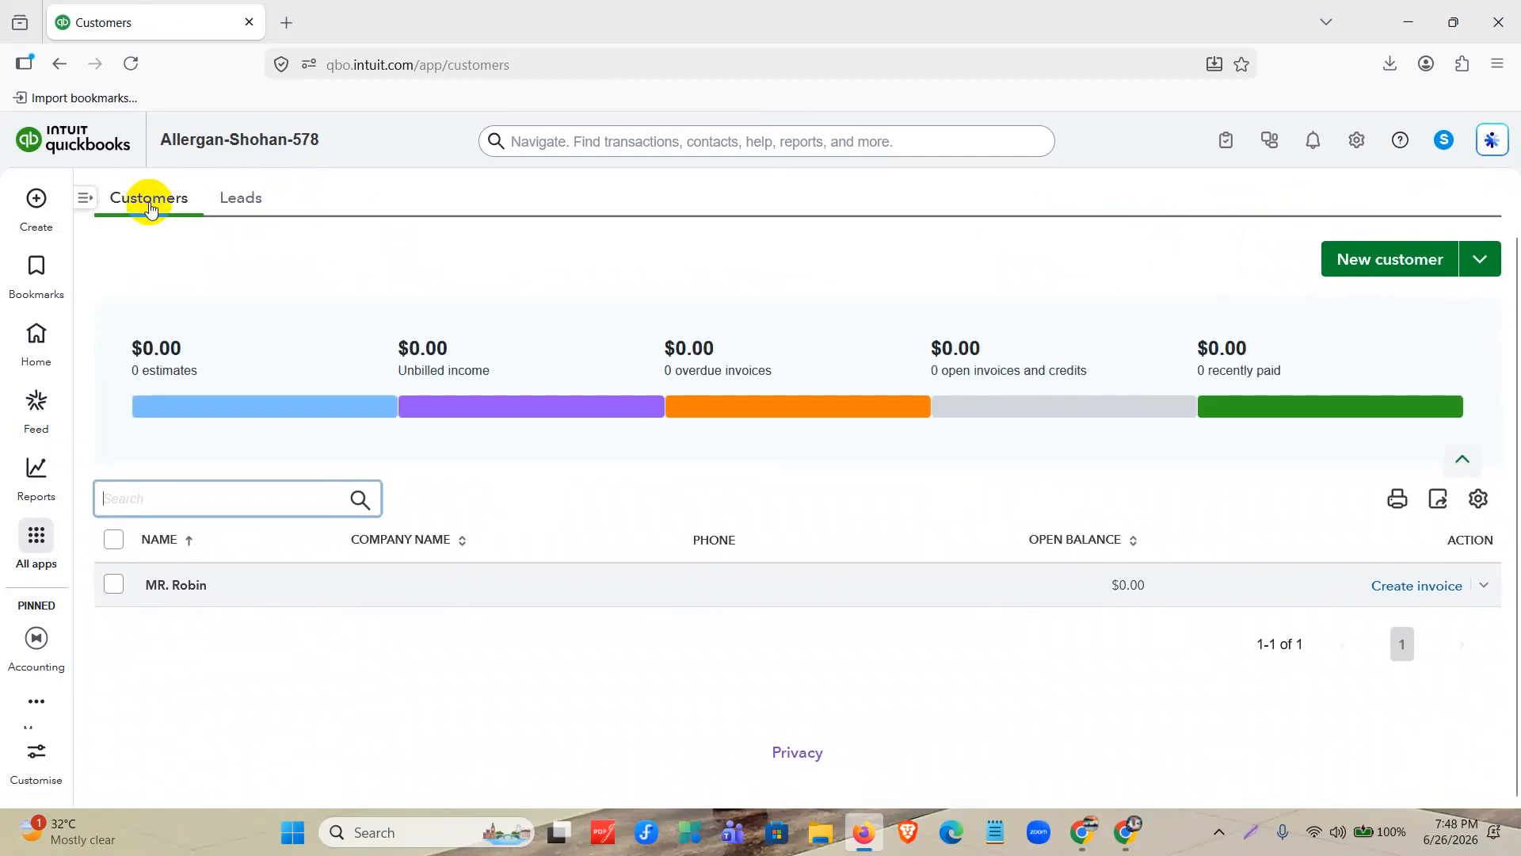
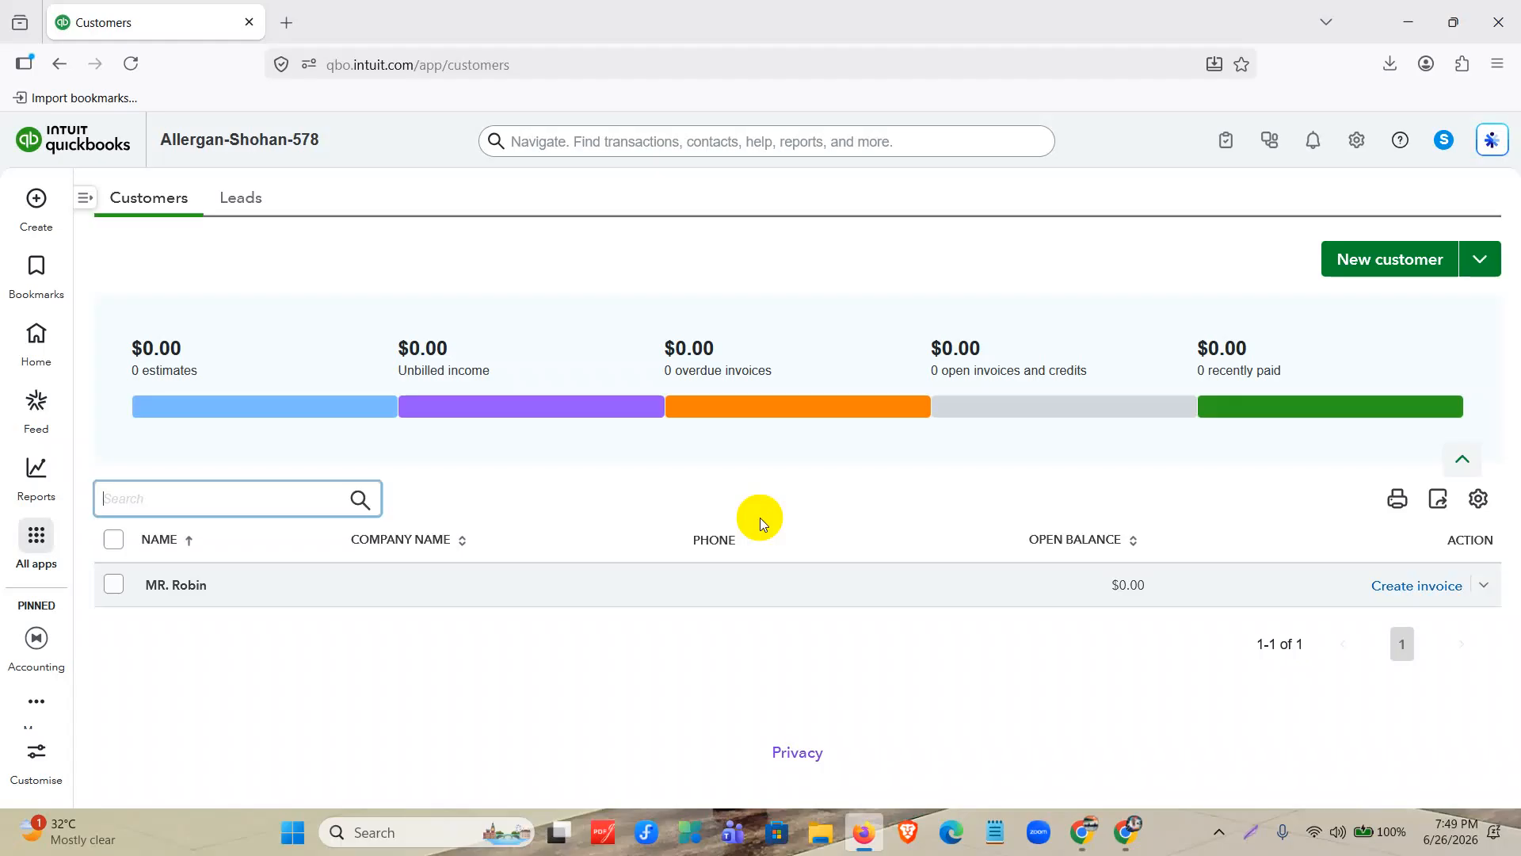
Start a customer import from the Customers & leads page and review its upload, map data and import stages.
scroll(970, 411, up, 1)
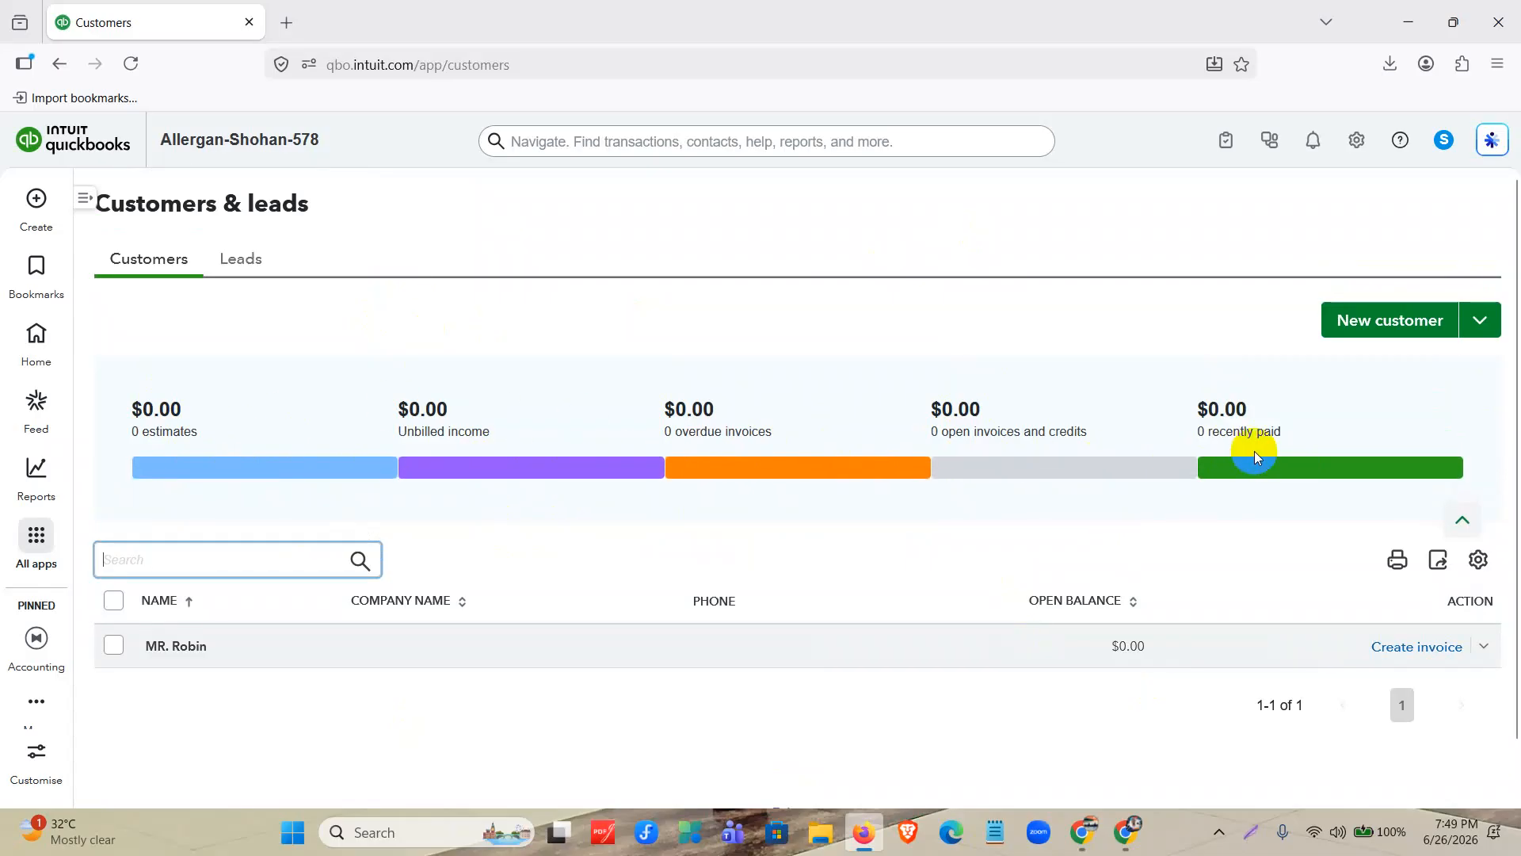
click(1010, 432)
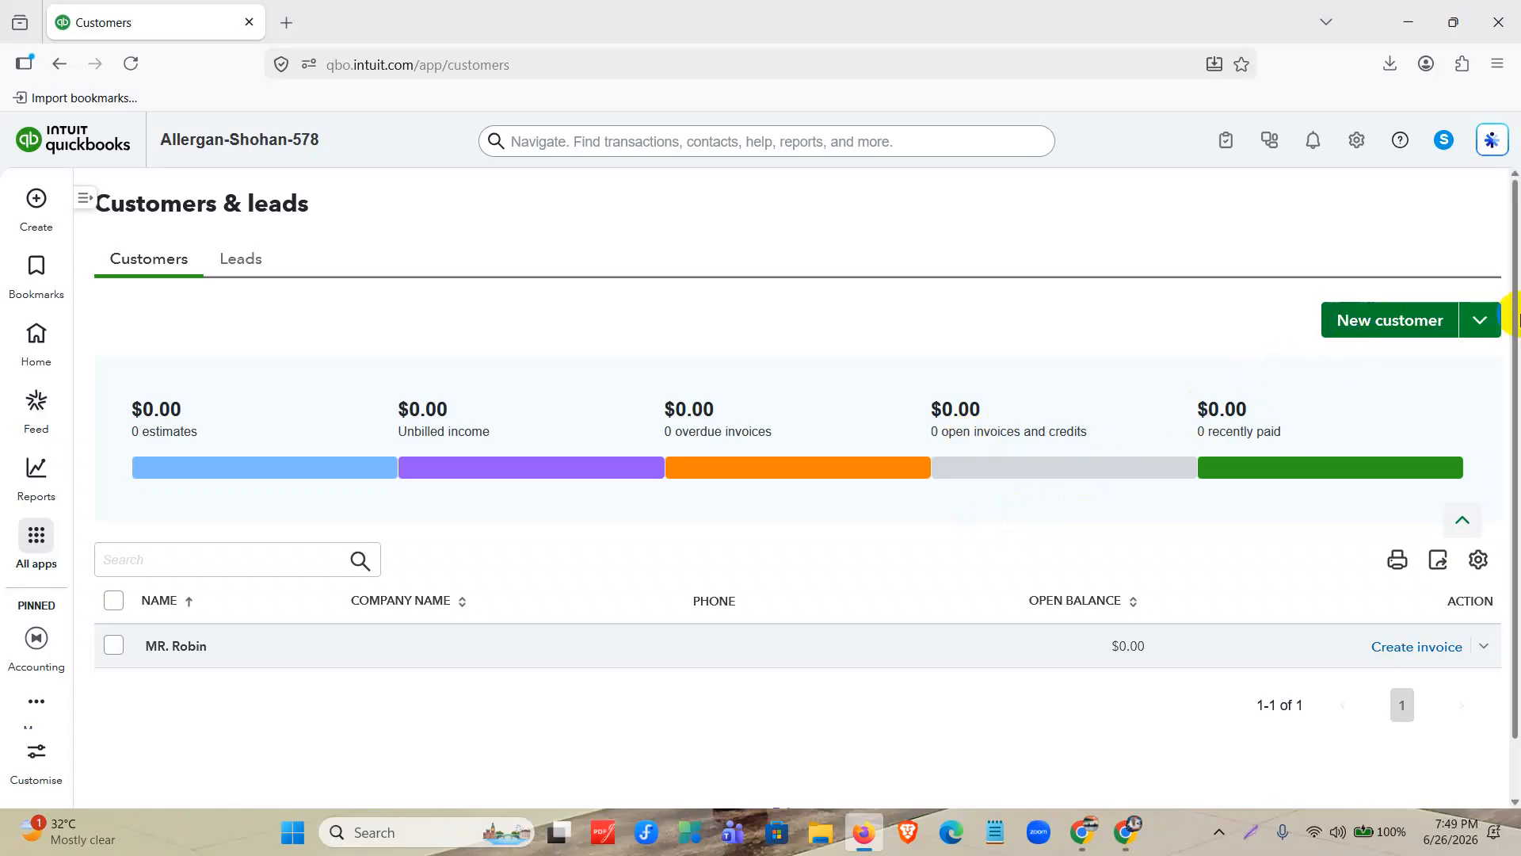
click(1481, 318)
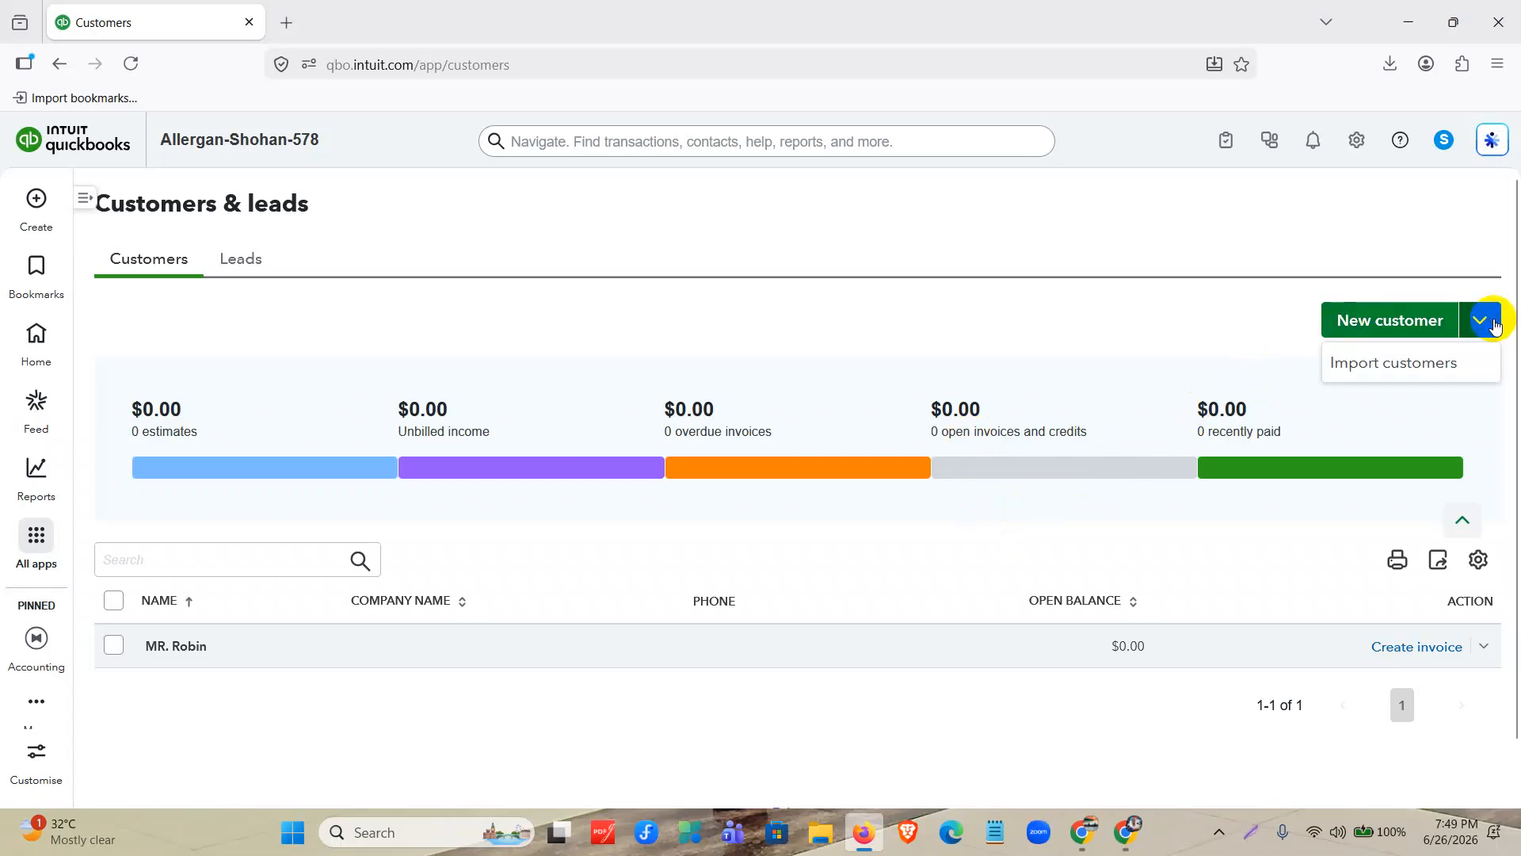
click(1455, 362)
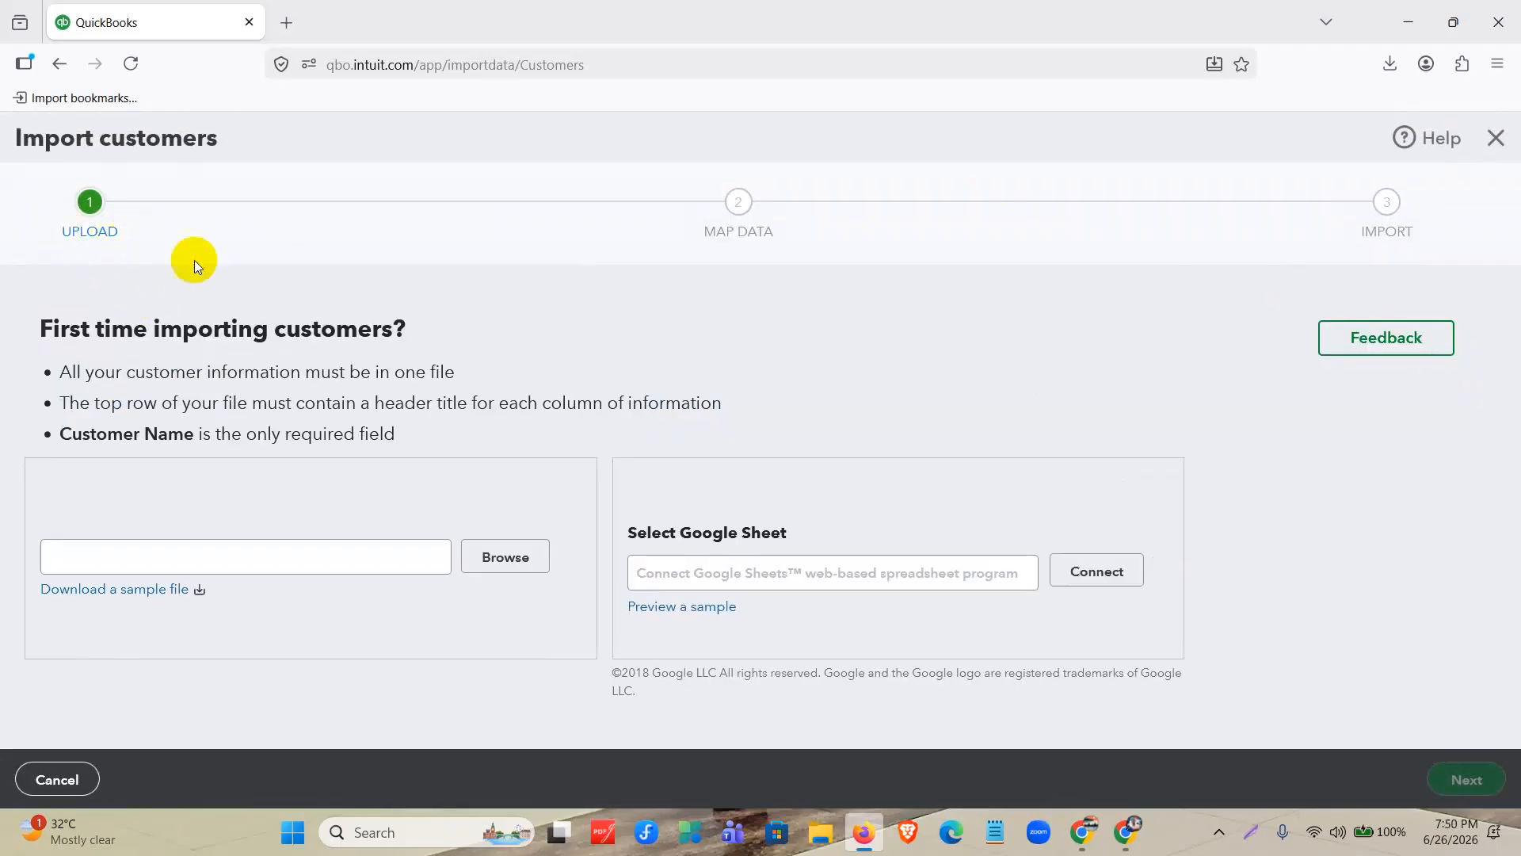
triple_click(736, 231)
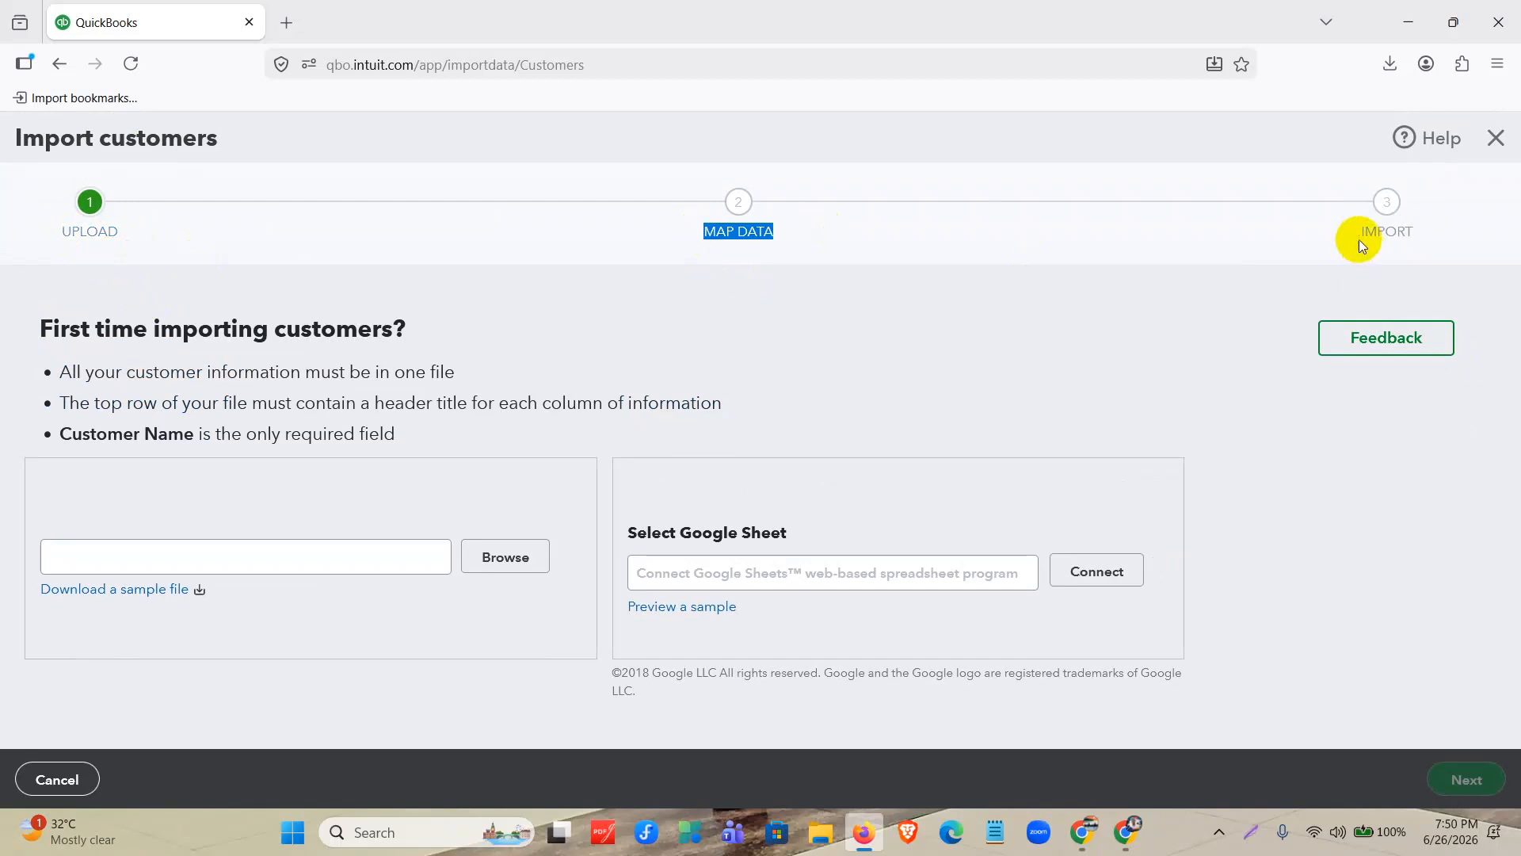
drag(1366, 251, 1455, 224)
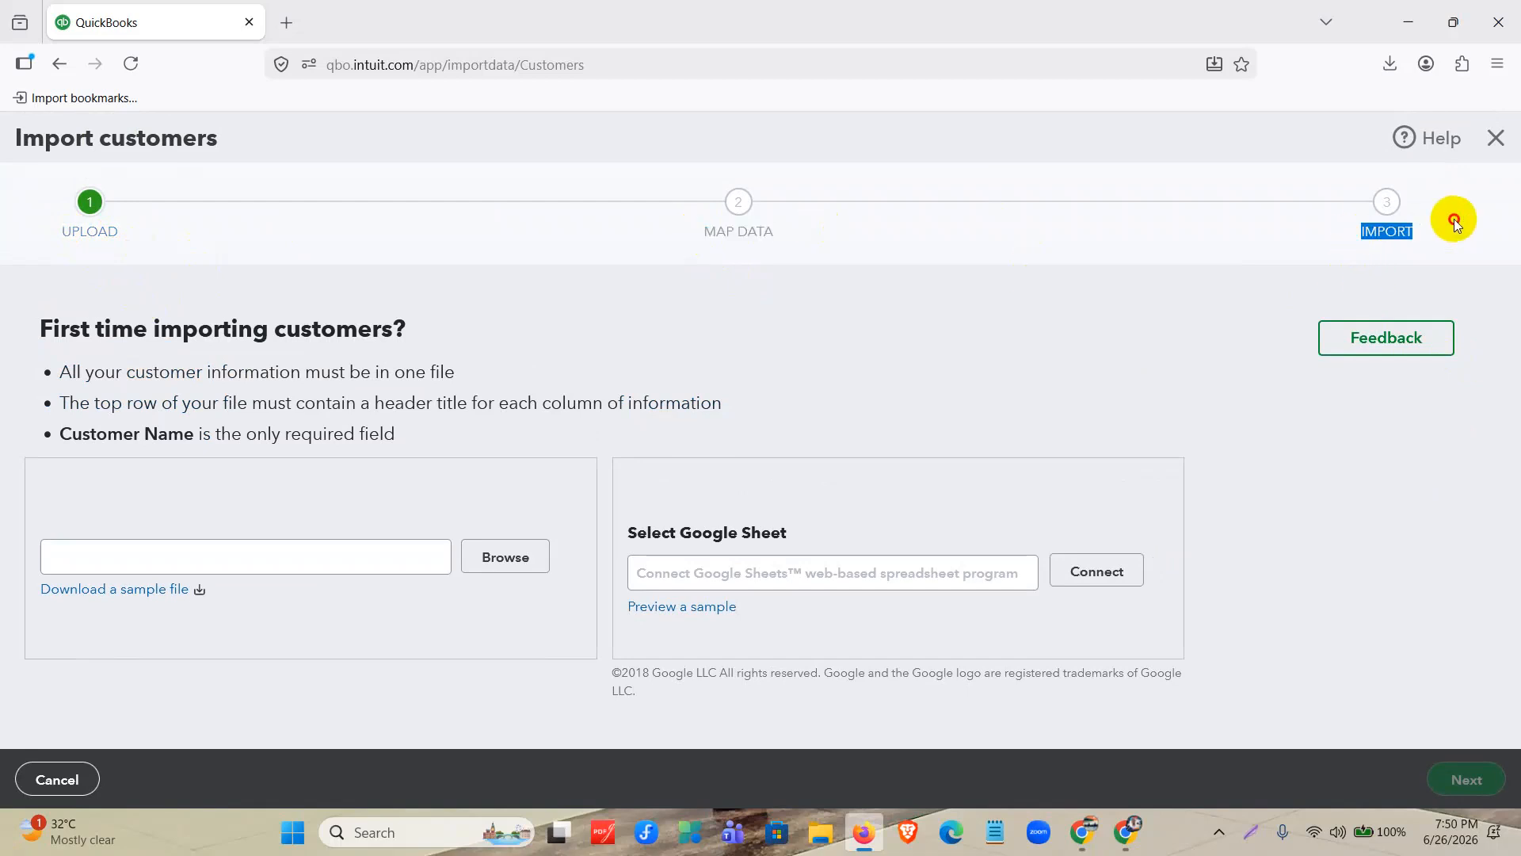
Download the sample customer import file and open it in Excel.
click(166, 593)
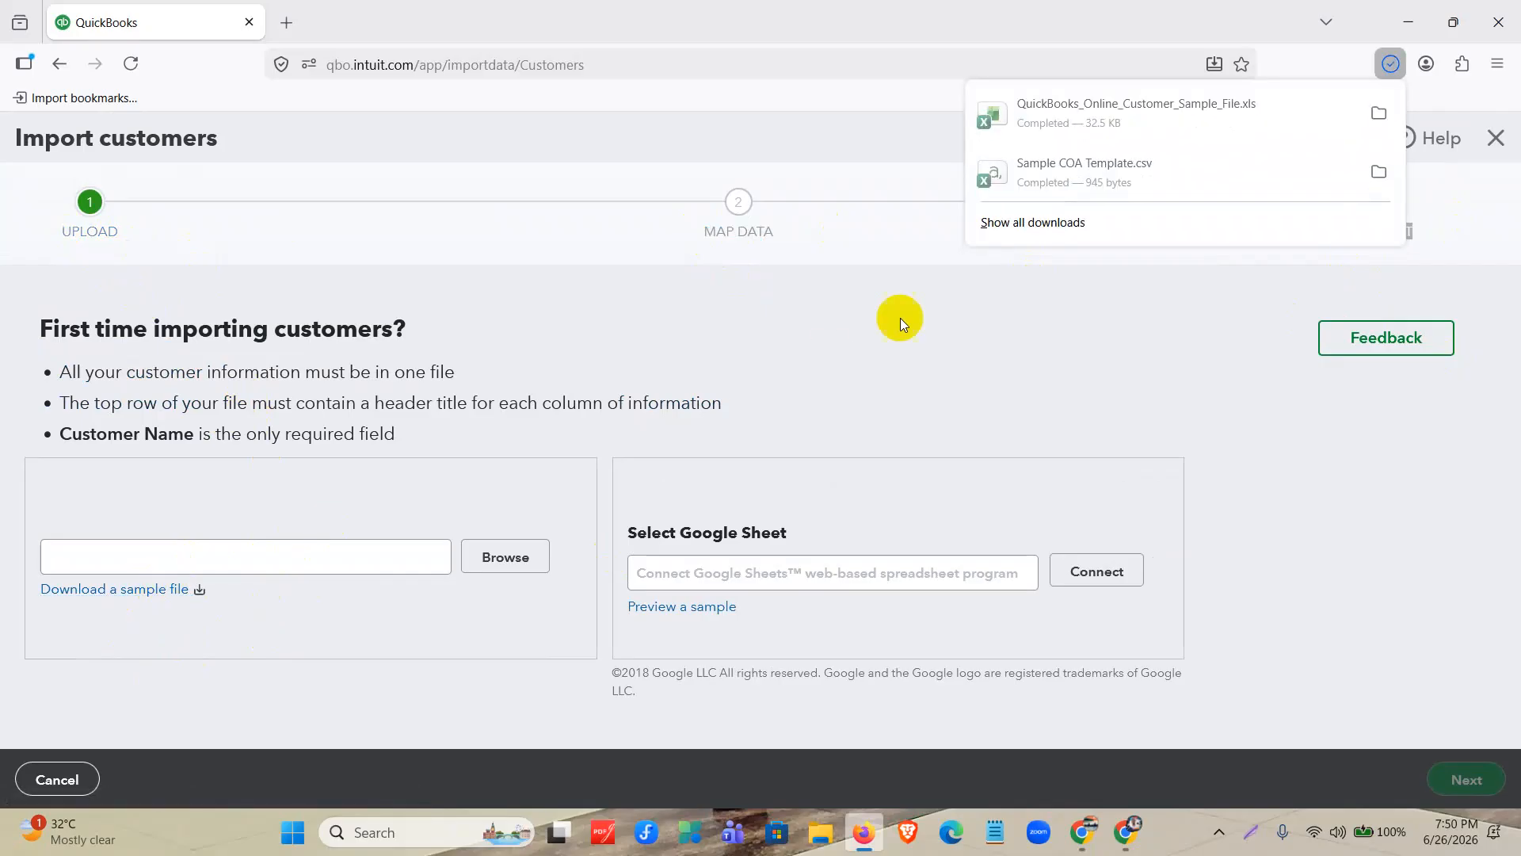
click(1197, 110)
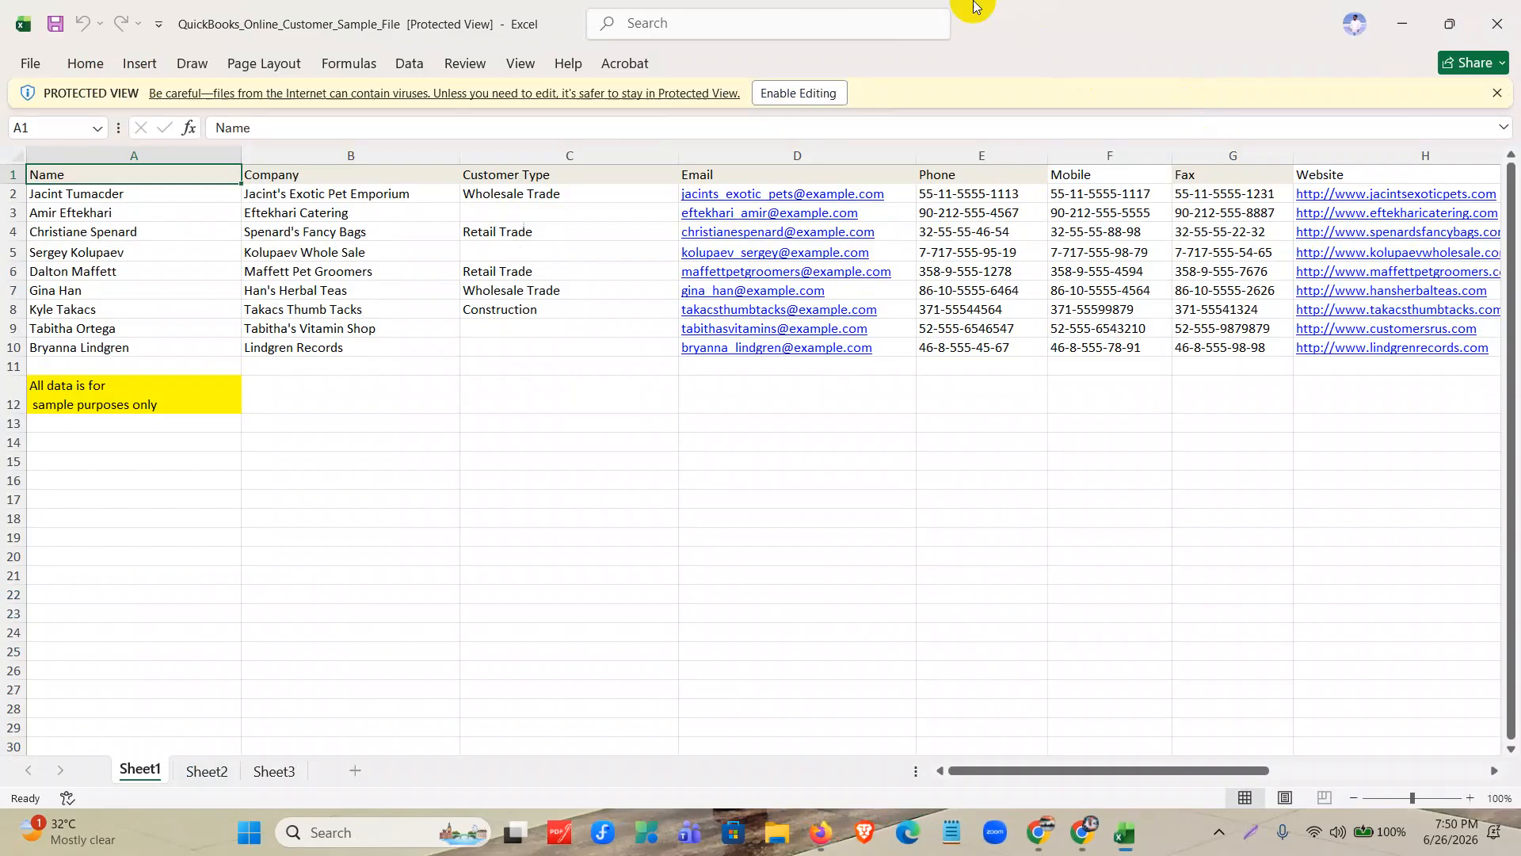
click(775, 93)
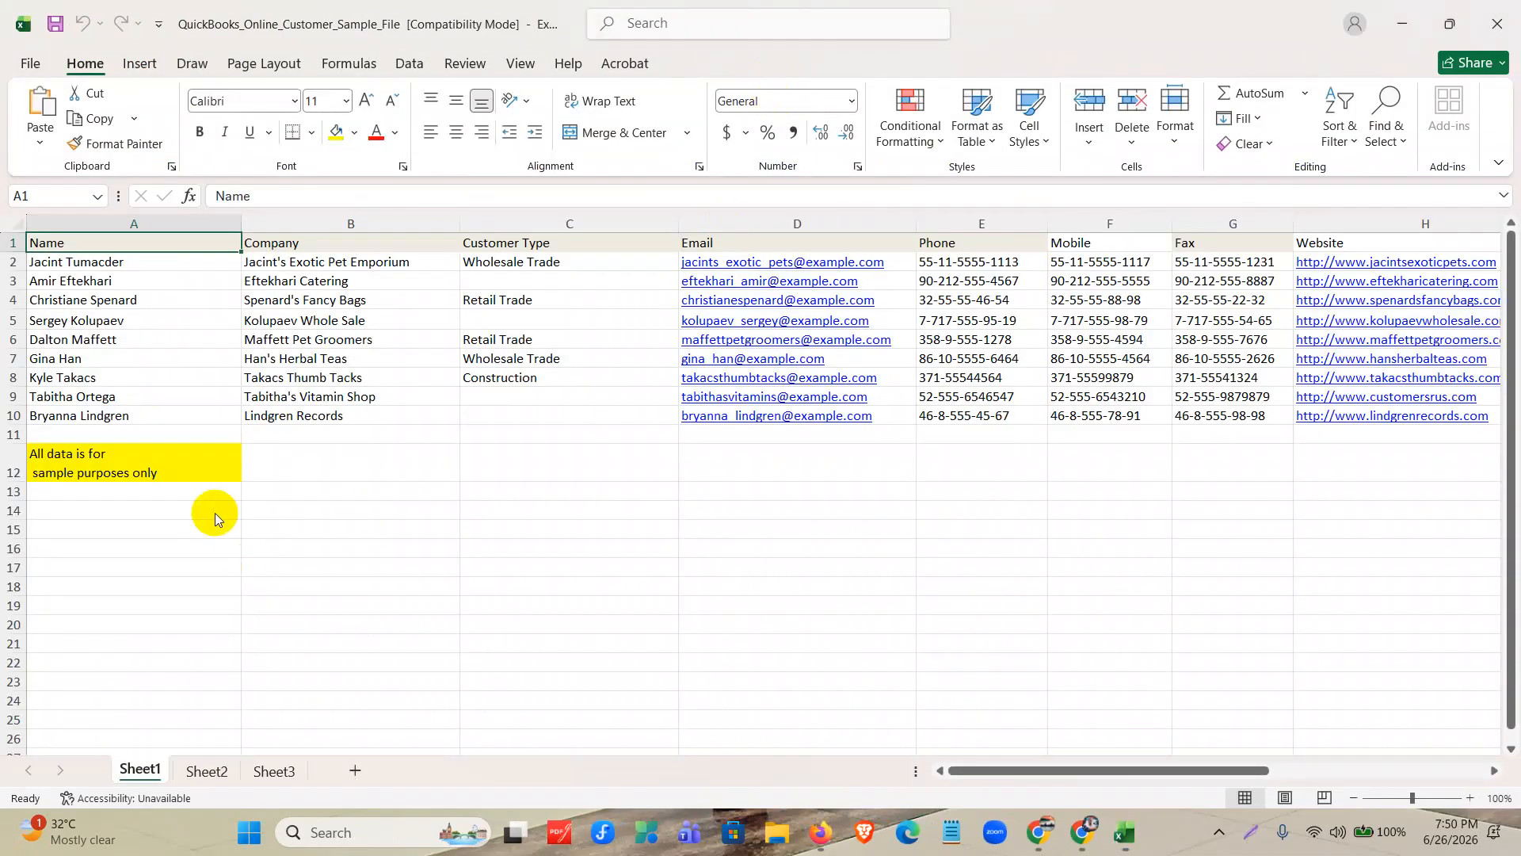
Delete the sample data in rows 2 to 12, keeping the header row, and select cell A2.
drag(10, 261, 3, 474)
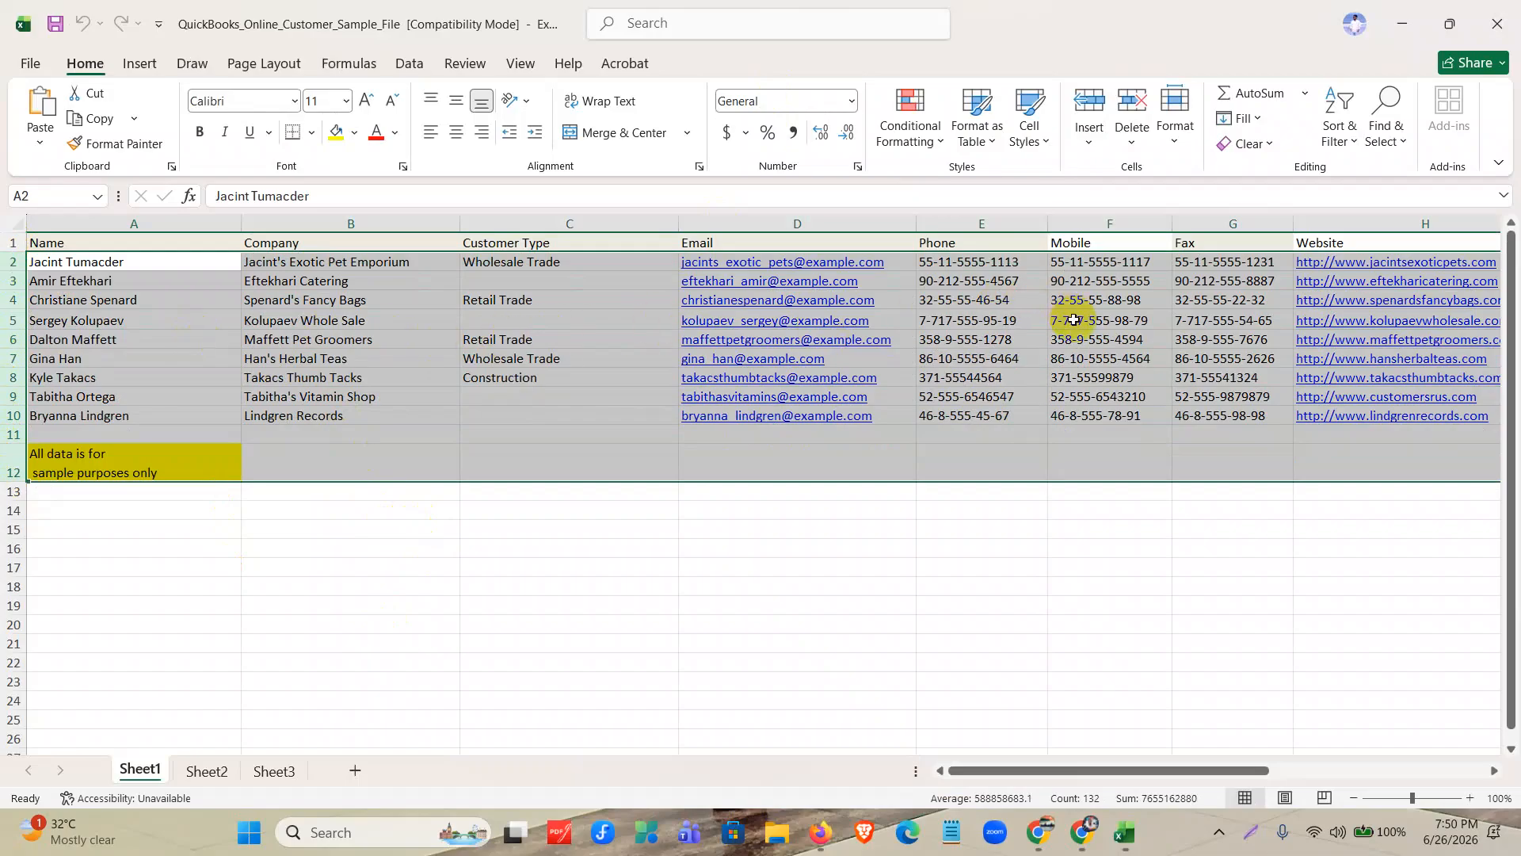
drag(1081, 770, 1022, 767)
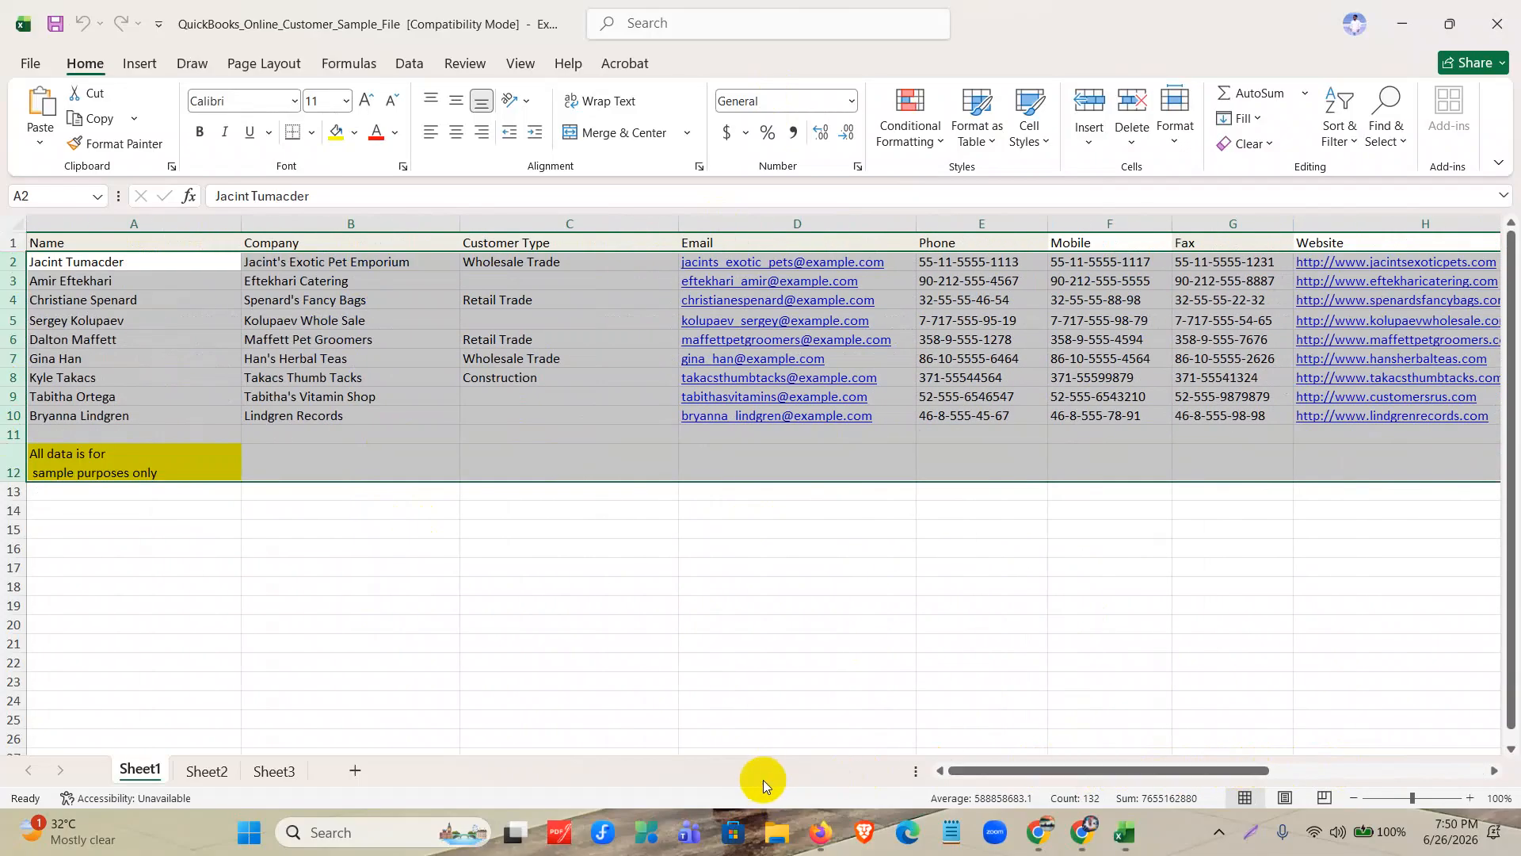
right_click(12, 321)
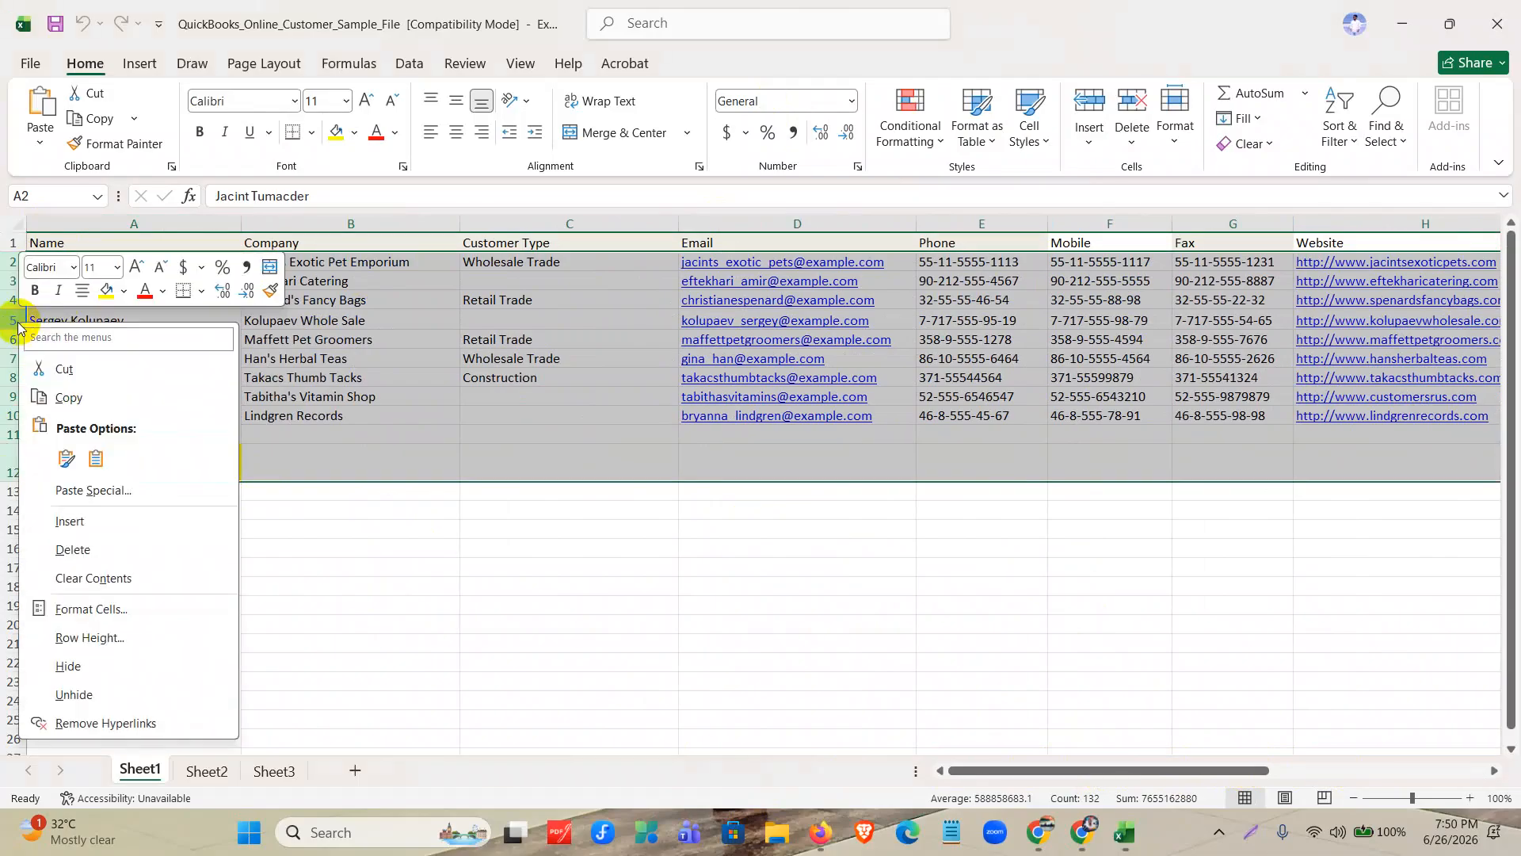
click(85, 549)
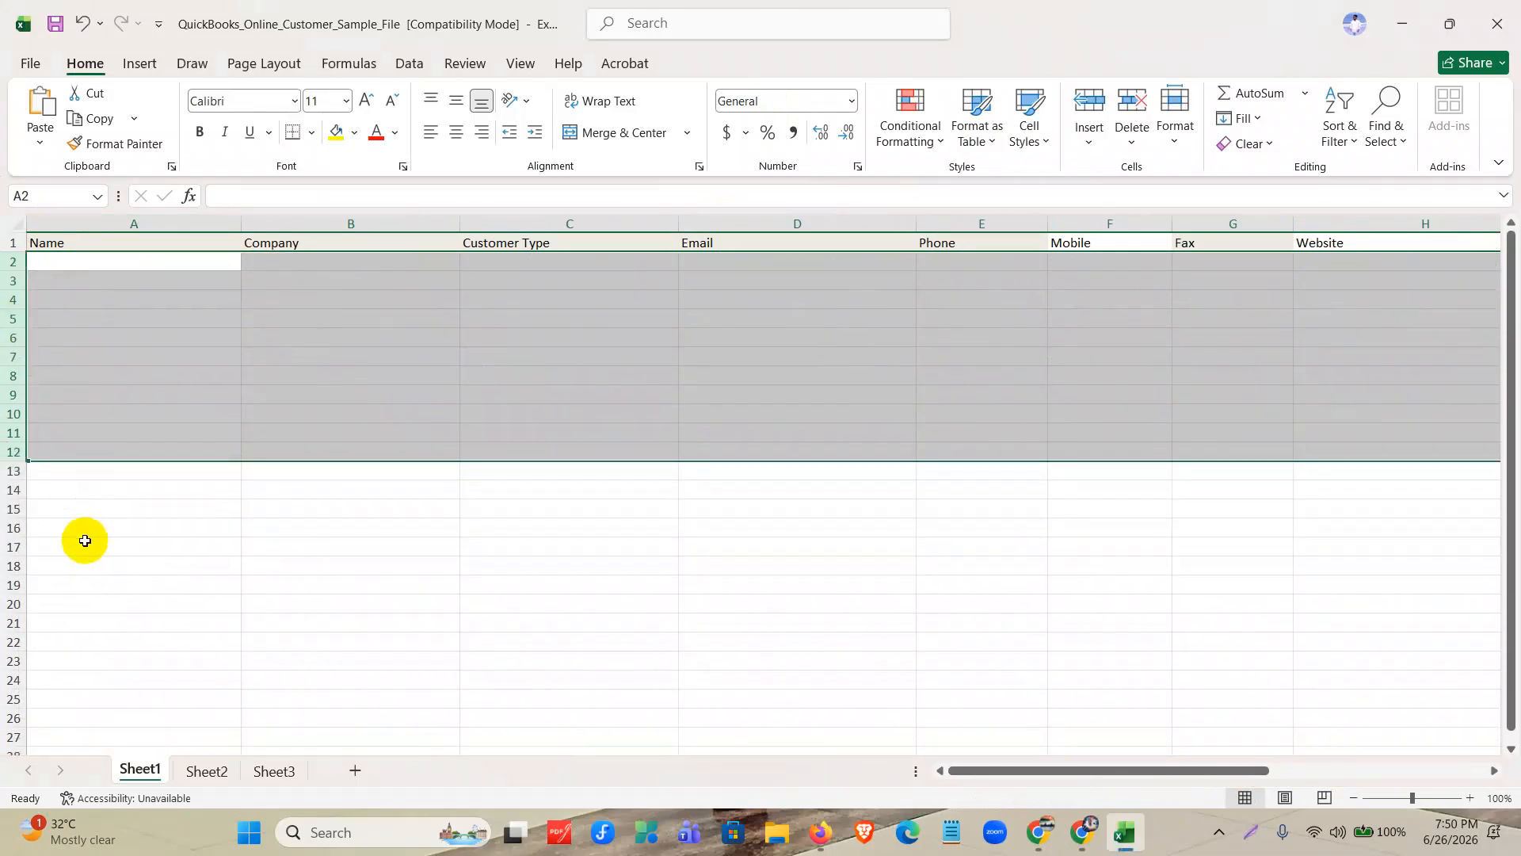
click(154, 260)
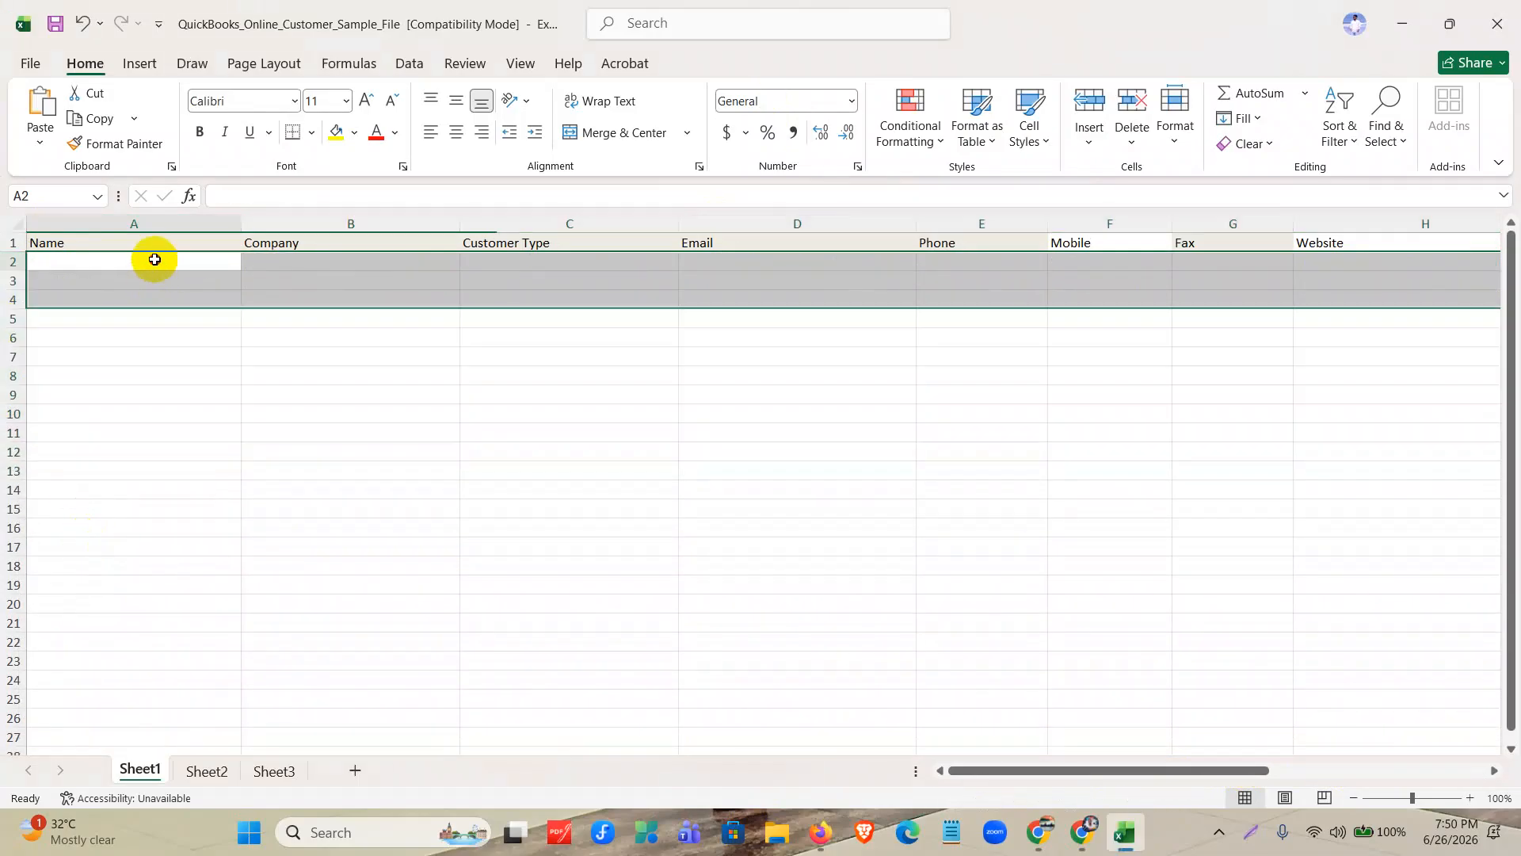
Delete Sheet2 and Sheet3 from the sample workbook.
click(196, 768)
right_click(198, 770)
click(228, 521)
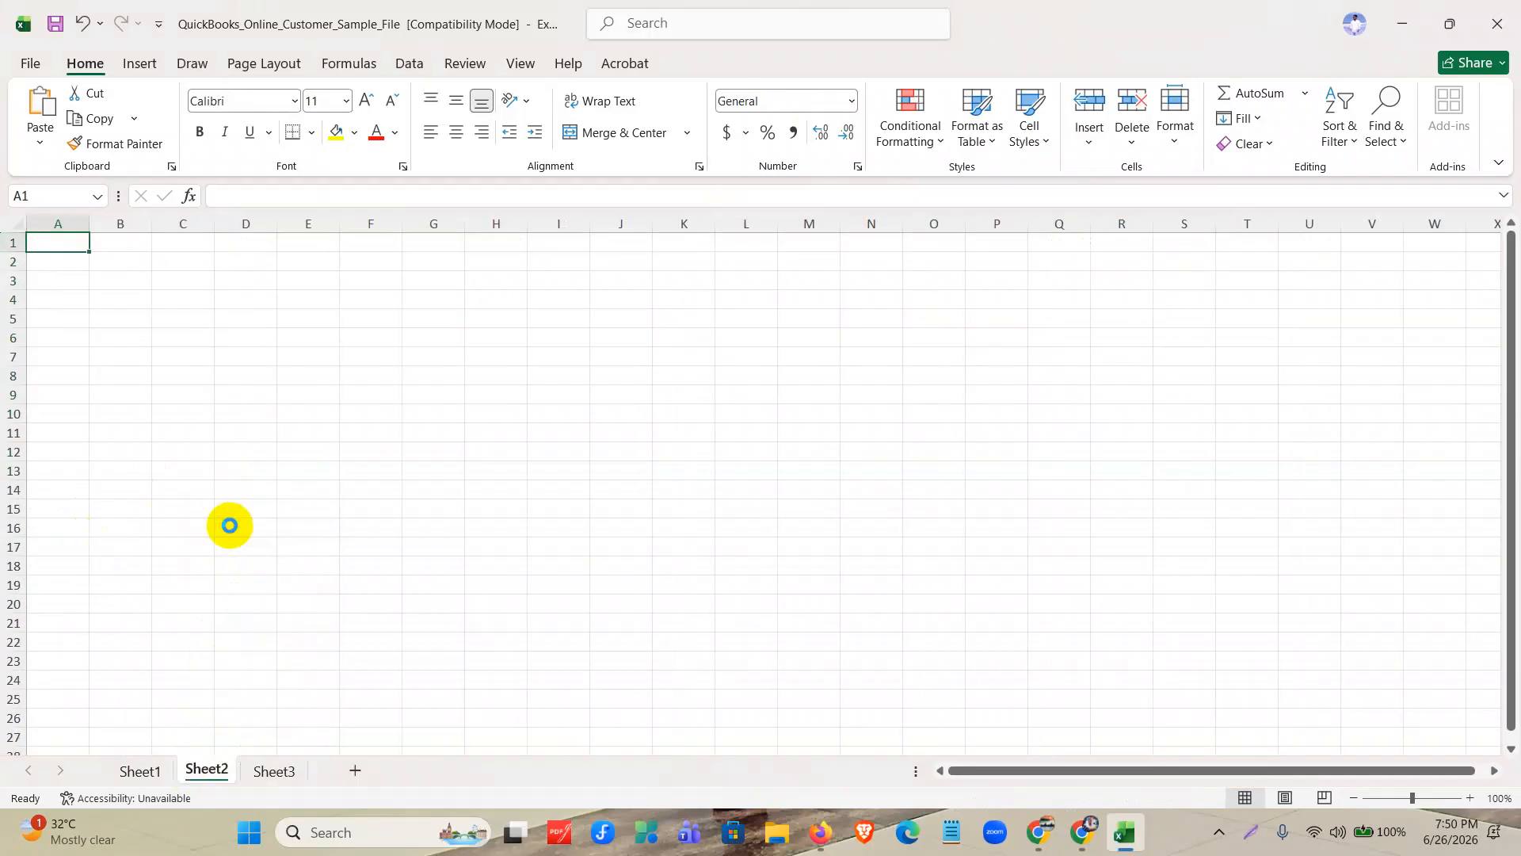
right_click(207, 770)
click(252, 519)
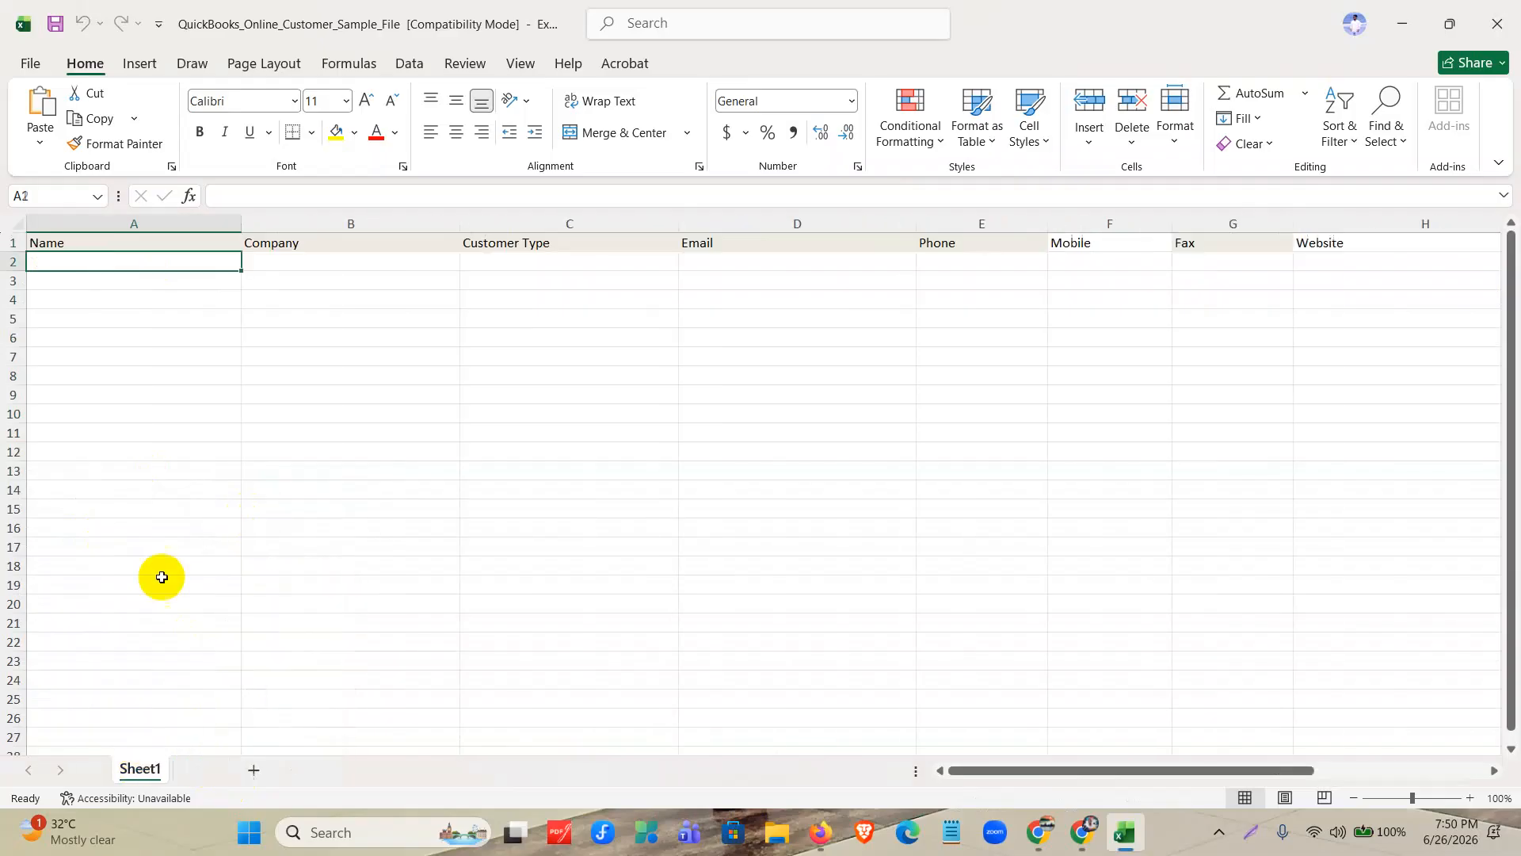
Copy rows 2 to 9 of the Customers List Google Sheet and paste them into the Excel sample file from cell A2.
click(1079, 839)
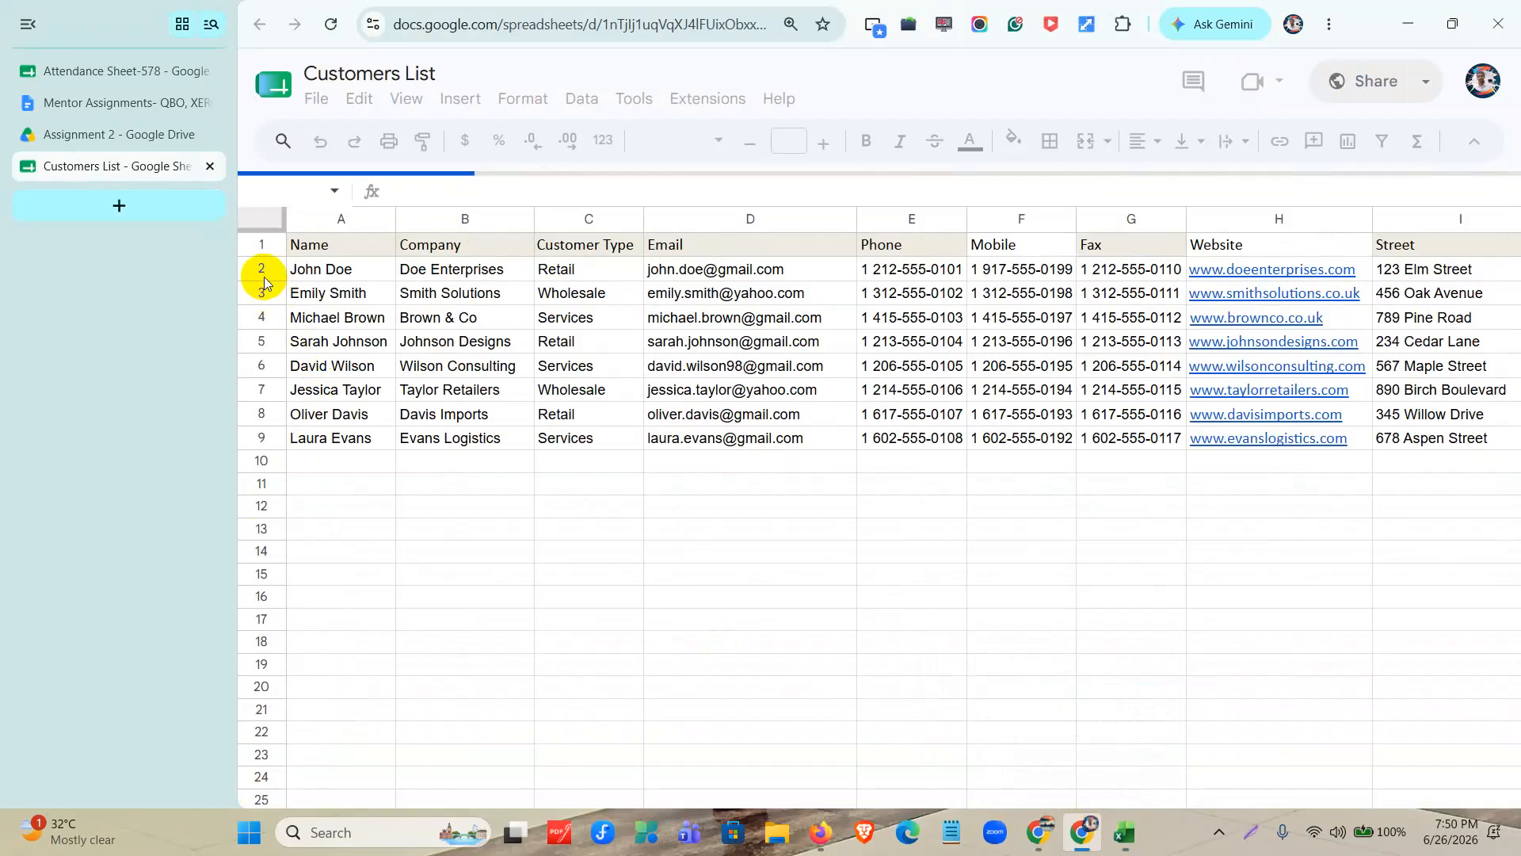
click(259, 269)
drag(259, 270, 267, 452)
key(ctrl+c)
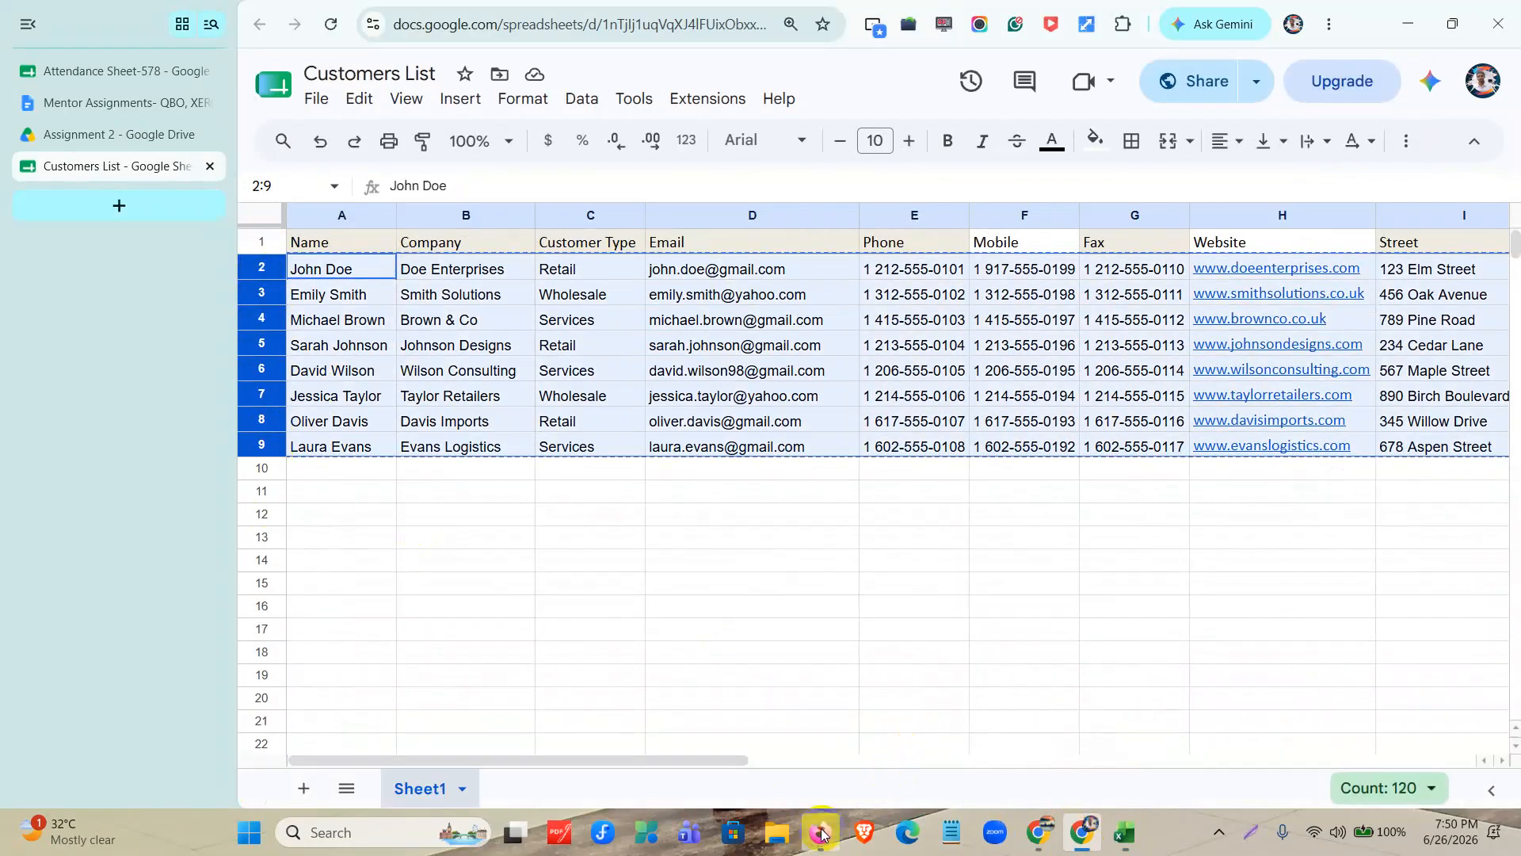
click(1135, 842)
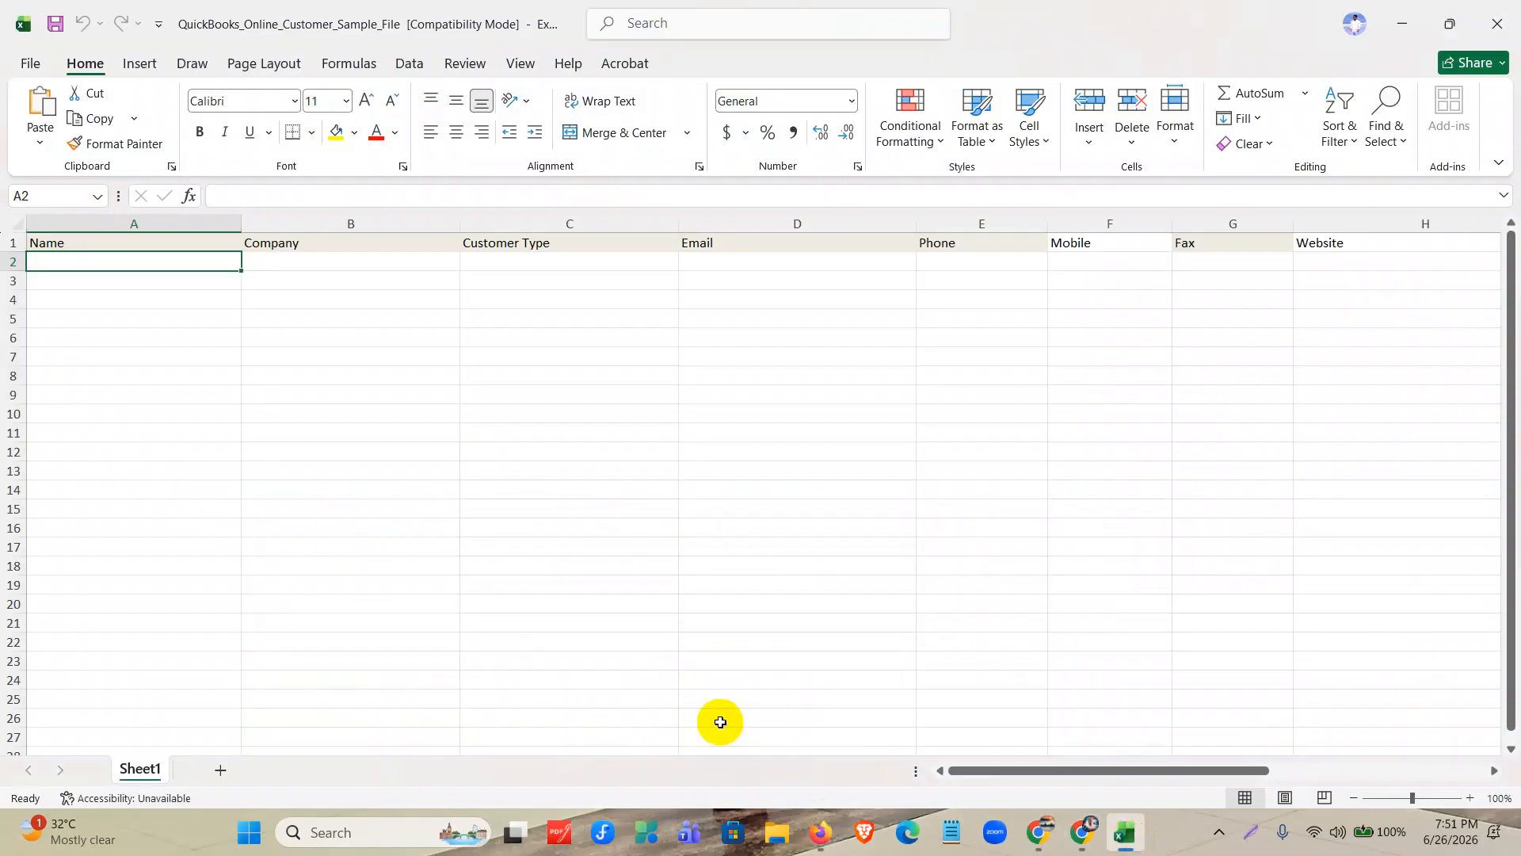
key(ctrl+v)
click(356, 545)
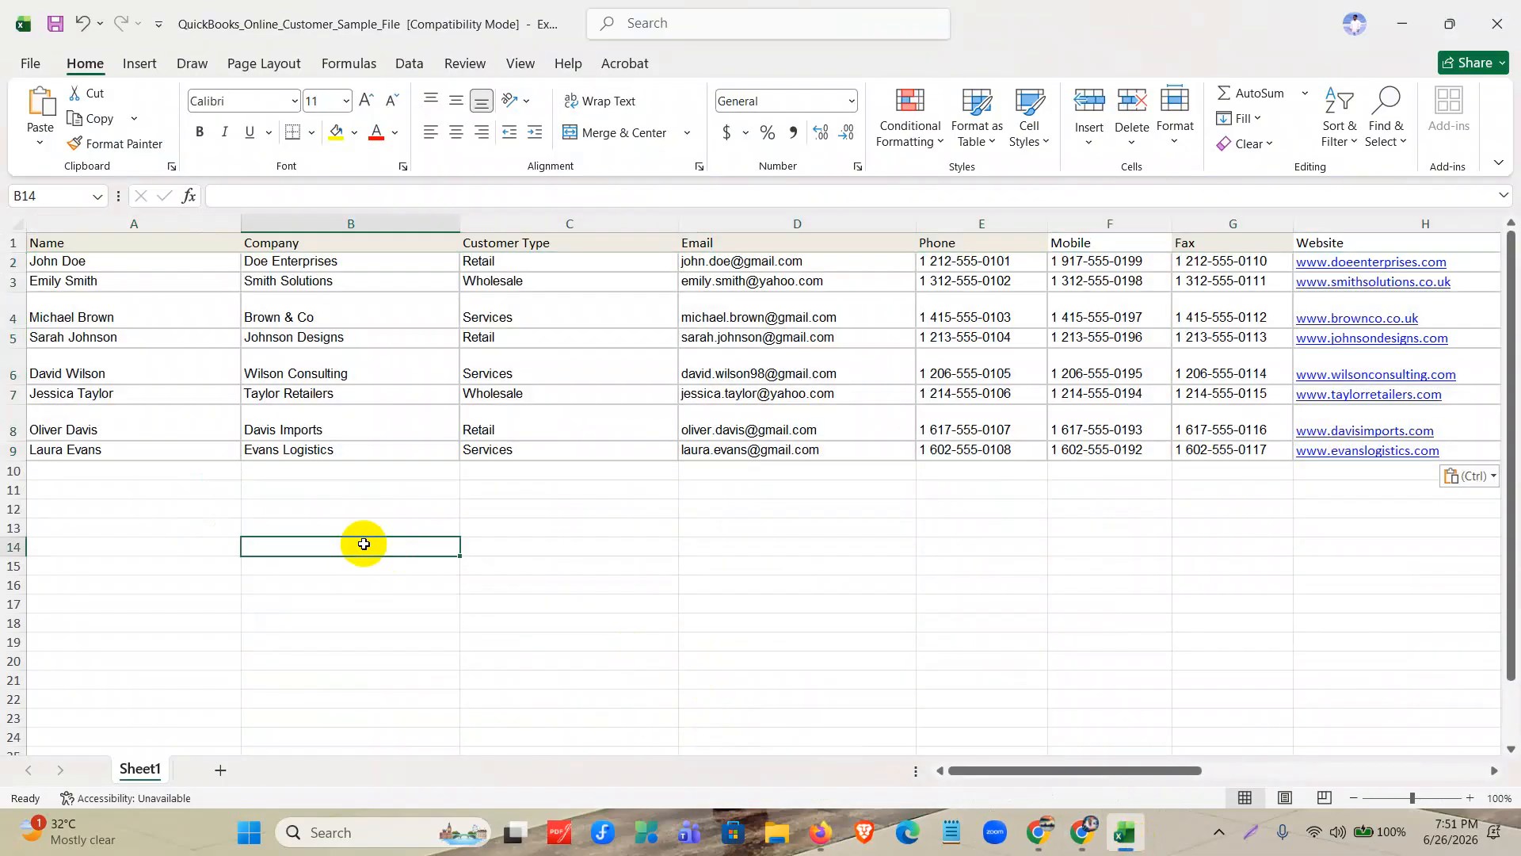
Fit the widths of the Name, Company, Customer Type and Email columns to their contents.
double_click(240, 223)
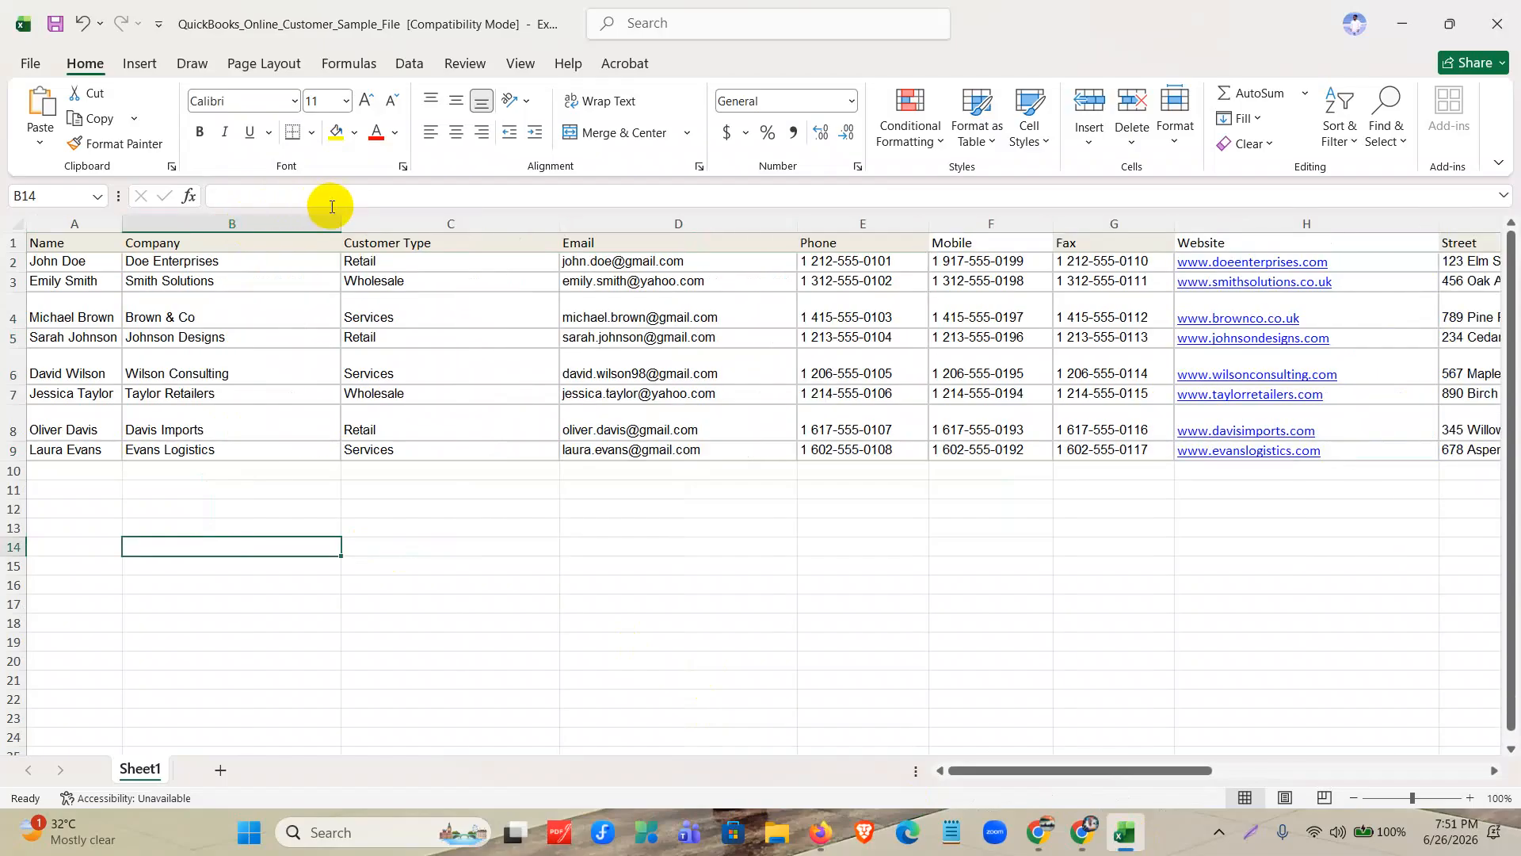
double_click(342, 218)
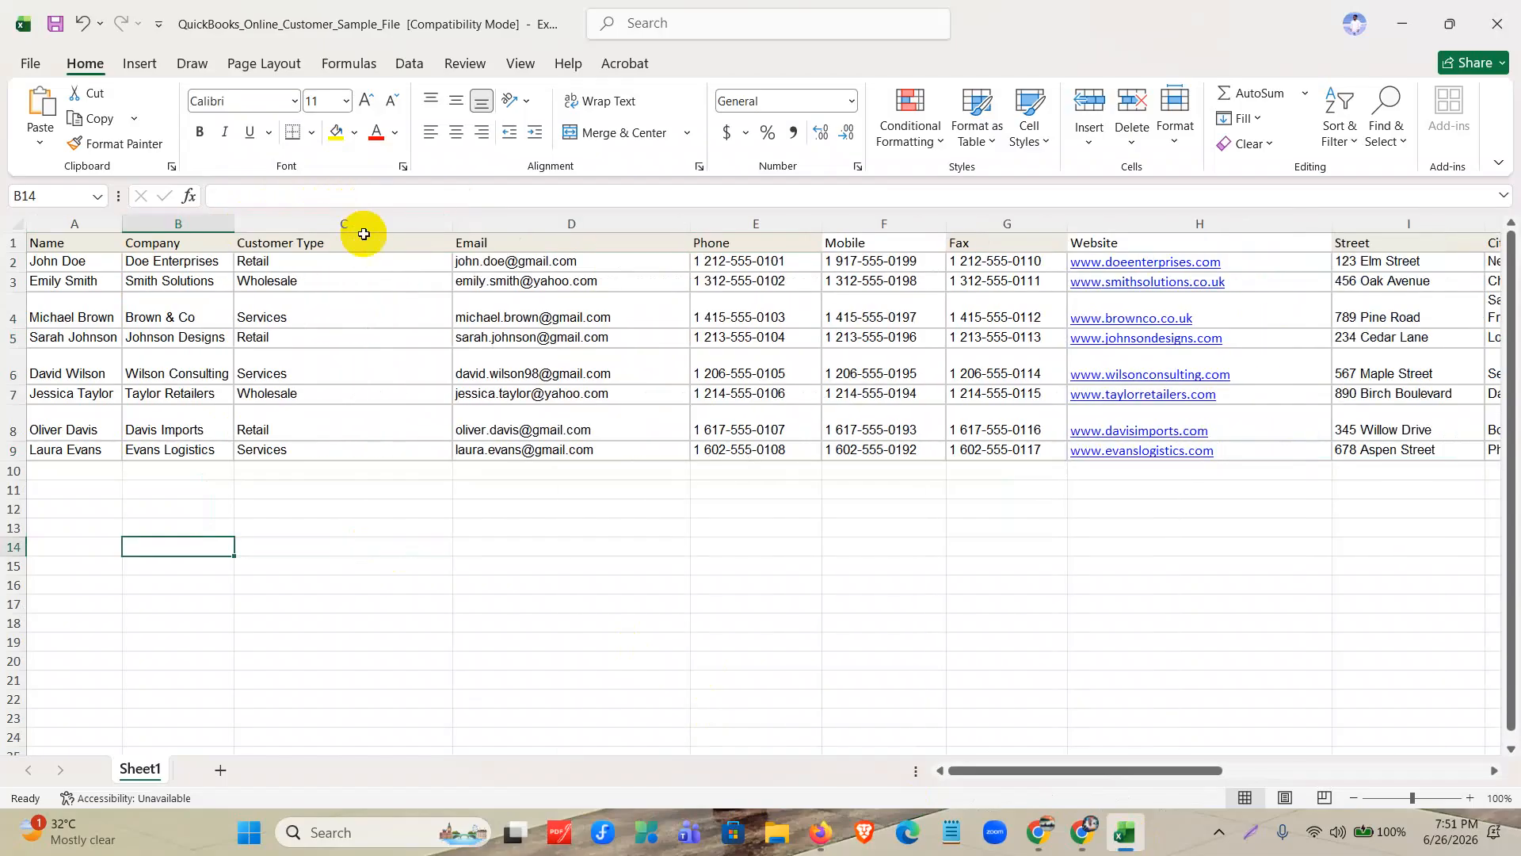
double_click(449, 227)
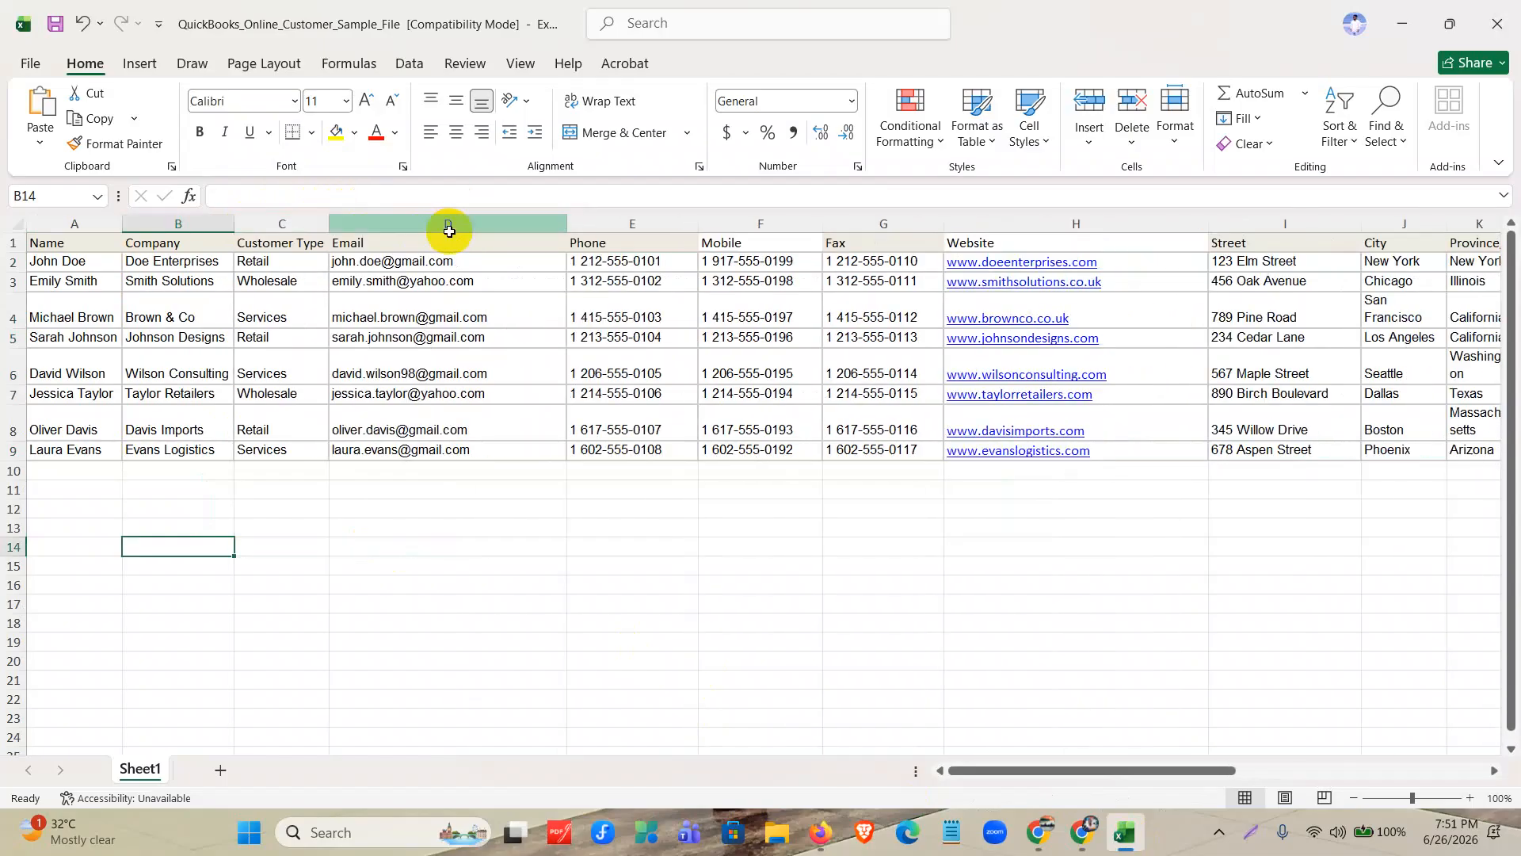
double_click(569, 224)
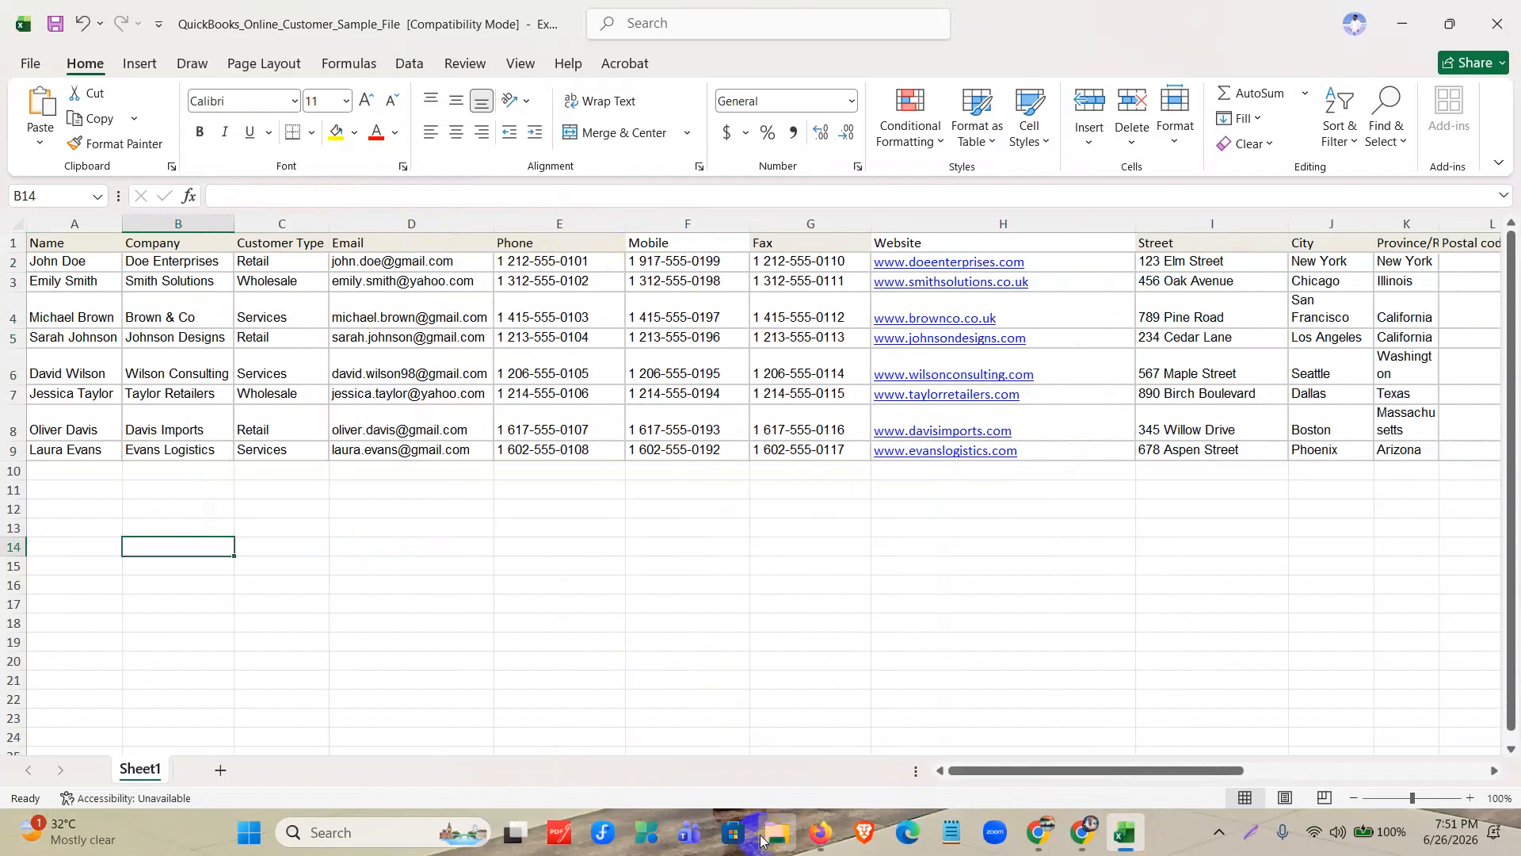
Check the Opening Balance column's entries and save the workbook in its current Excel 97-2003 format.
drag(1029, 774, 1149, 775)
click(1155, 262)
click(1155, 339)
click(1154, 430)
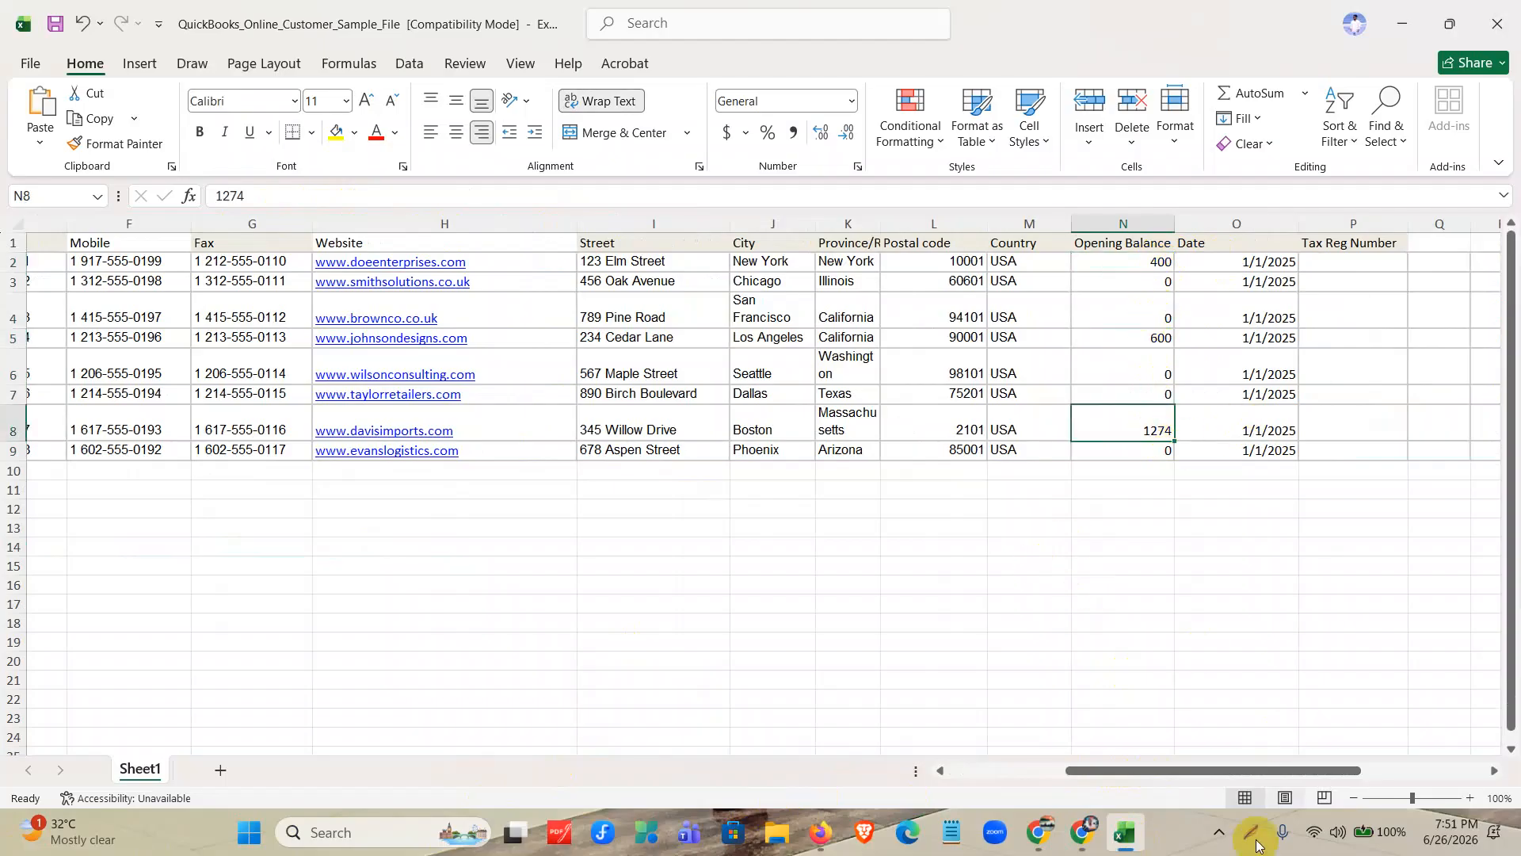
drag(1184, 778, 958, 765)
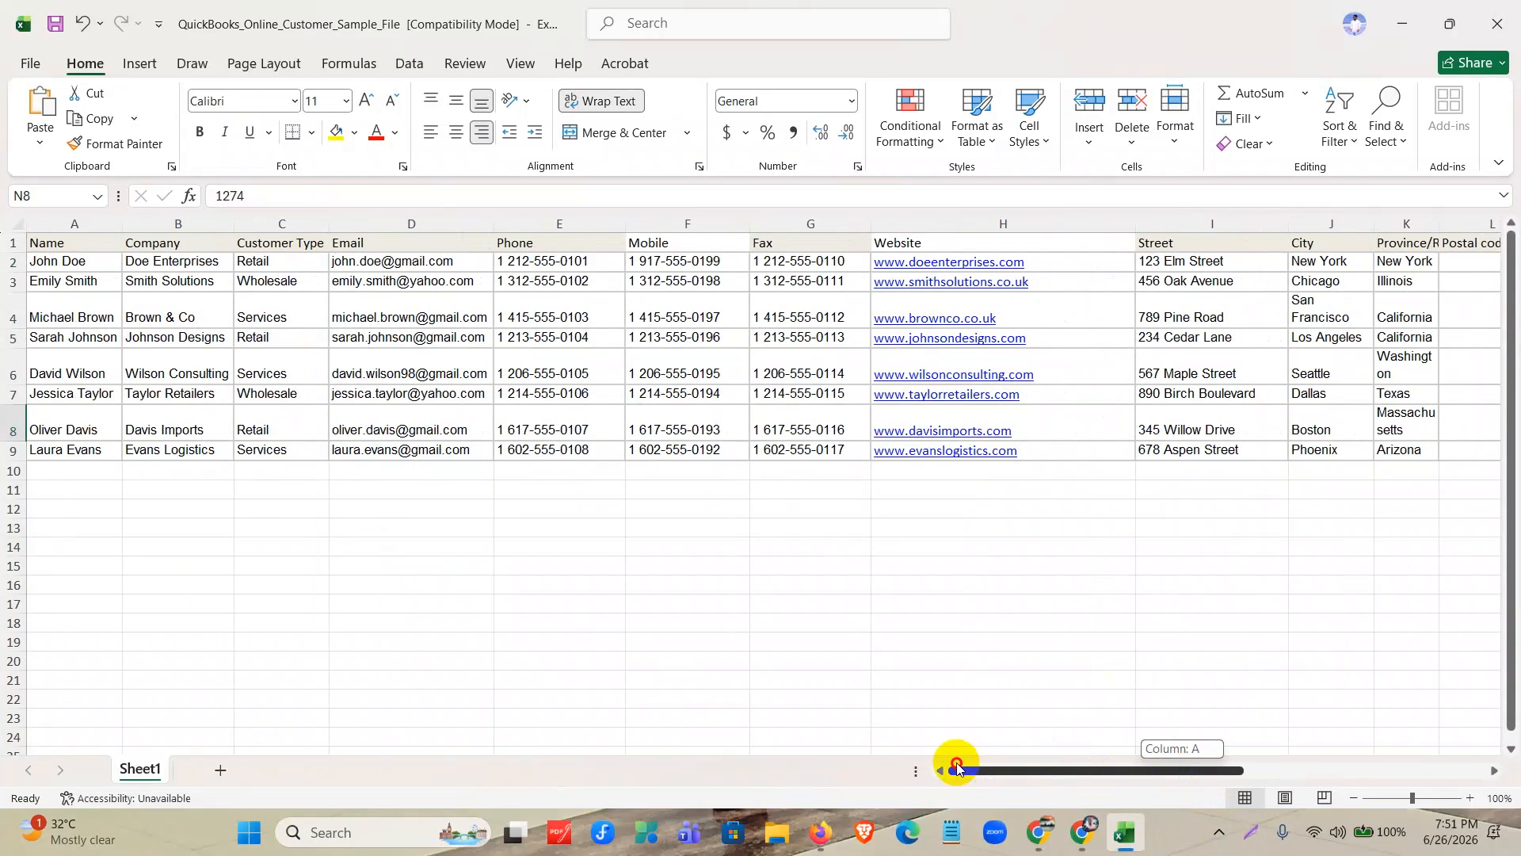
click(54, 25)
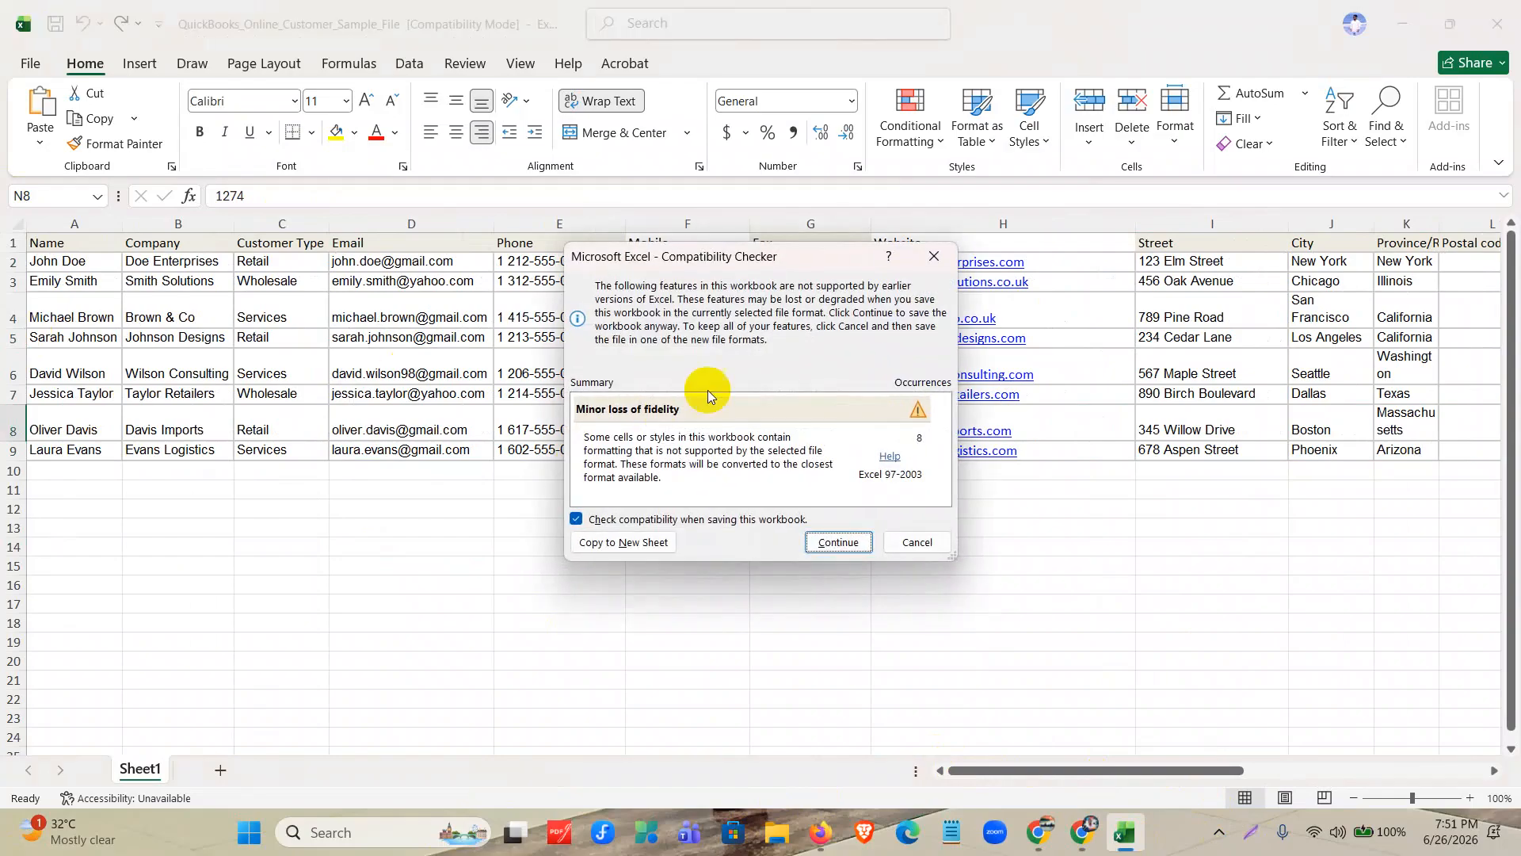
click(837, 541)
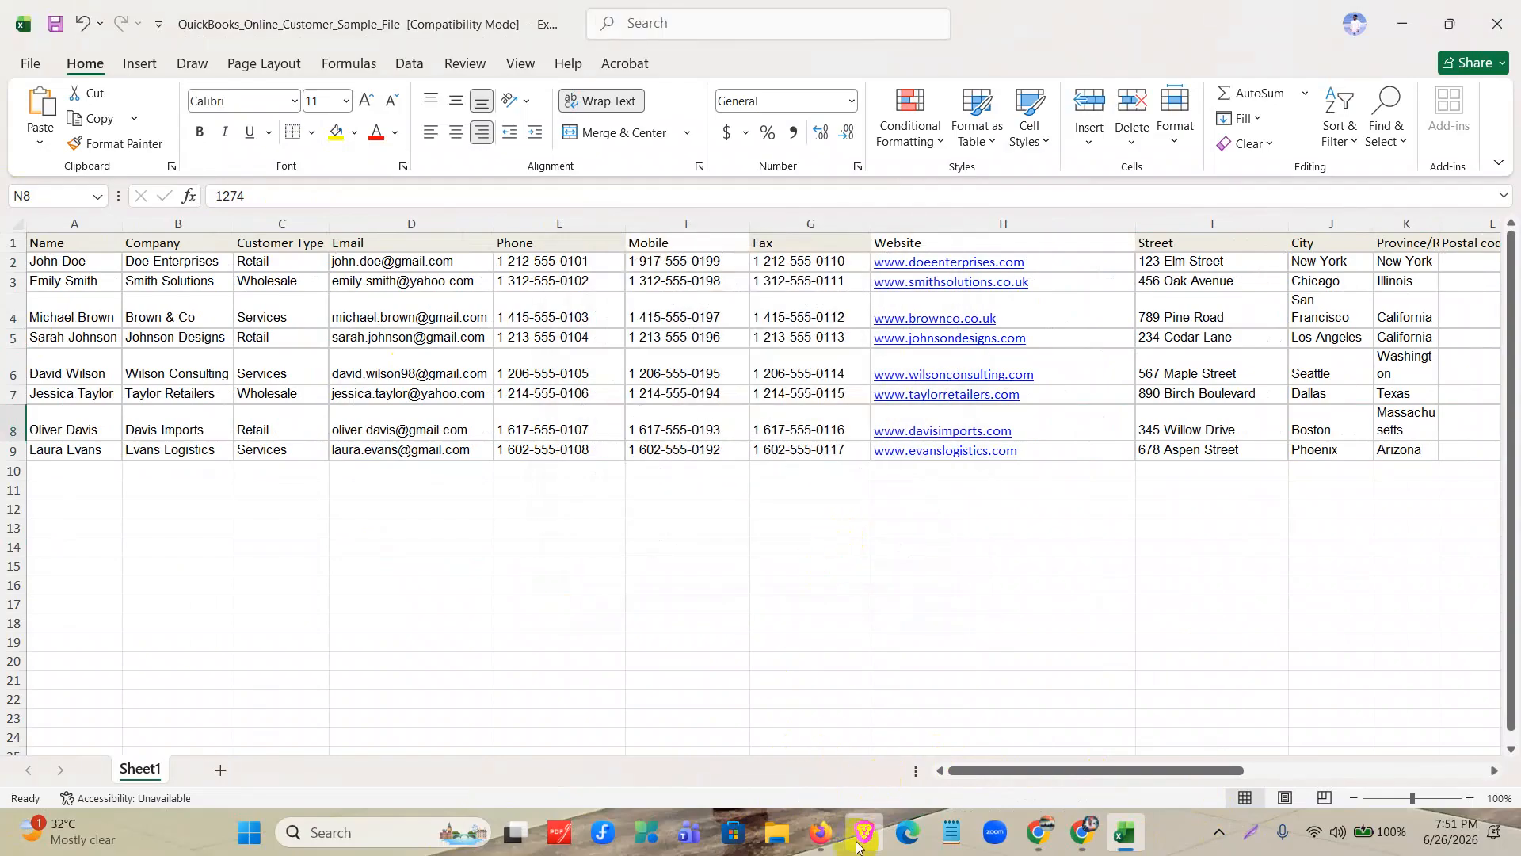
Switch back to QuickBooks, upload QuickBooks_Online_Customer_Sample_File.xls for the customer import and continue to data mapping.
click(820, 832)
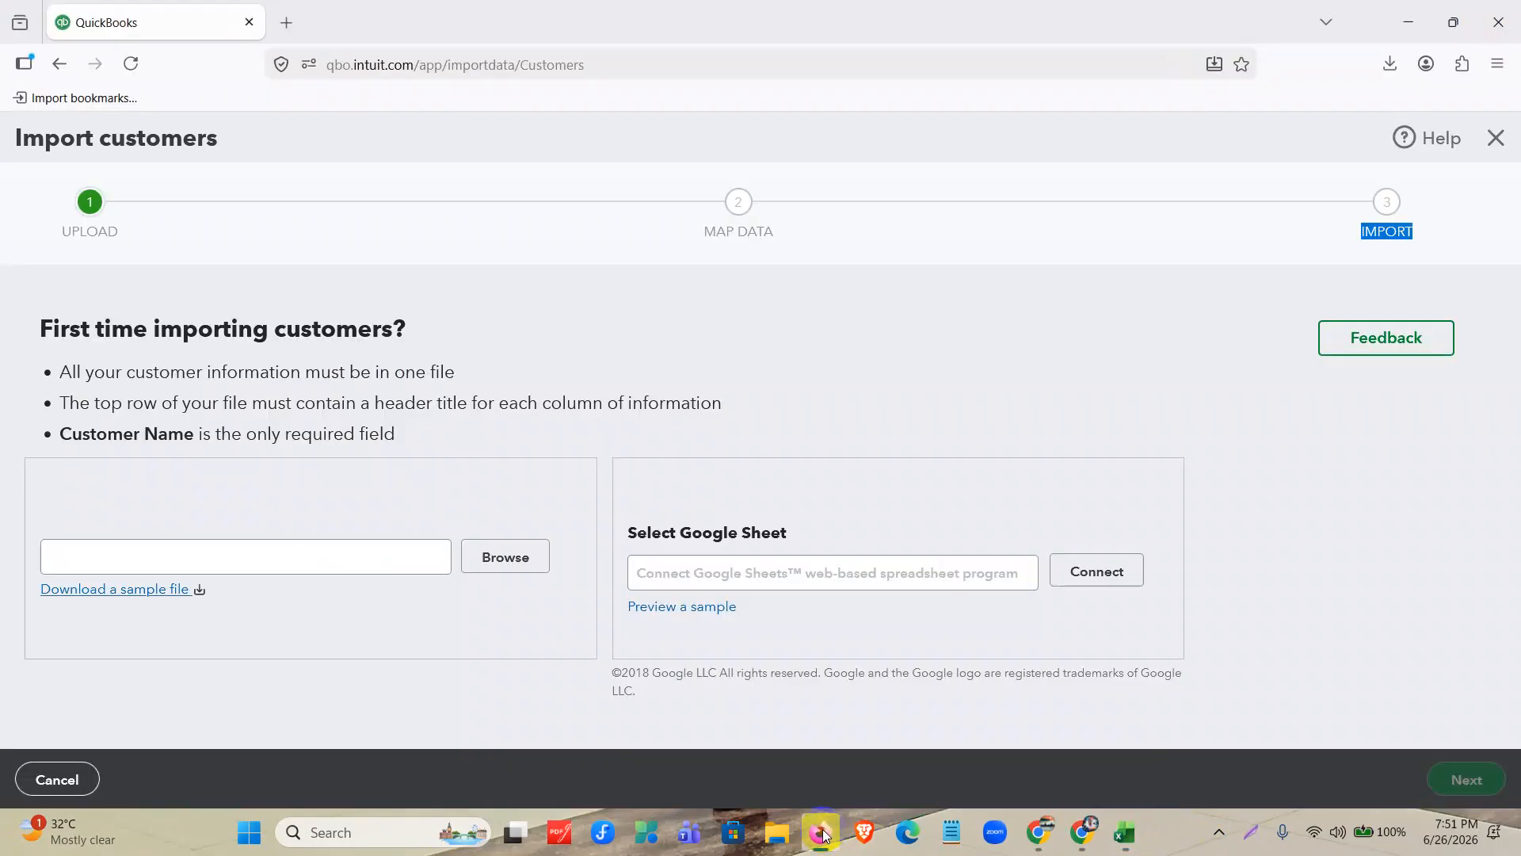
click(516, 564)
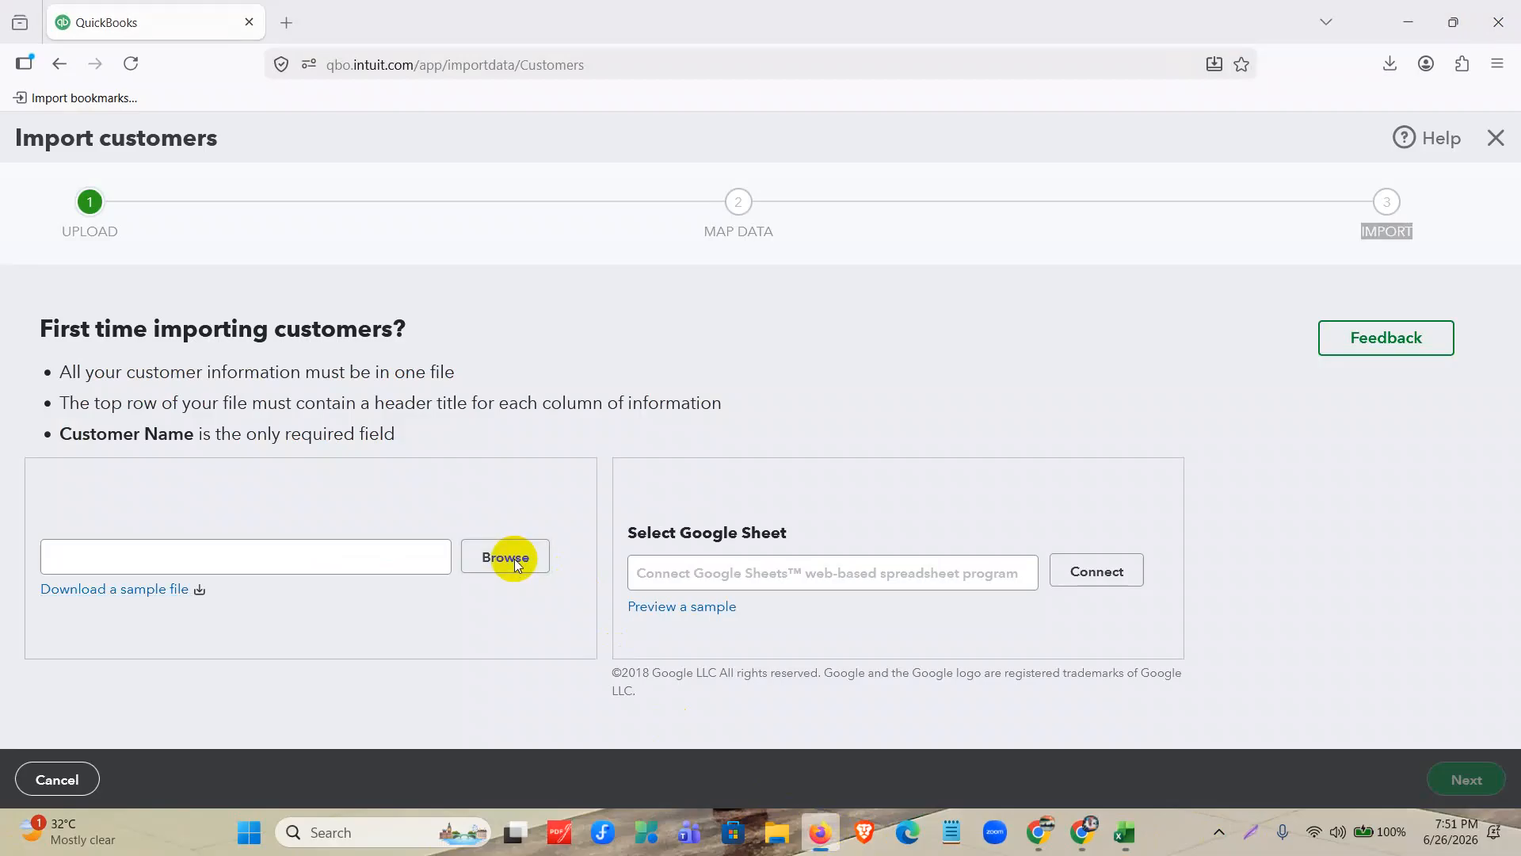
click(211, 176)
click(596, 438)
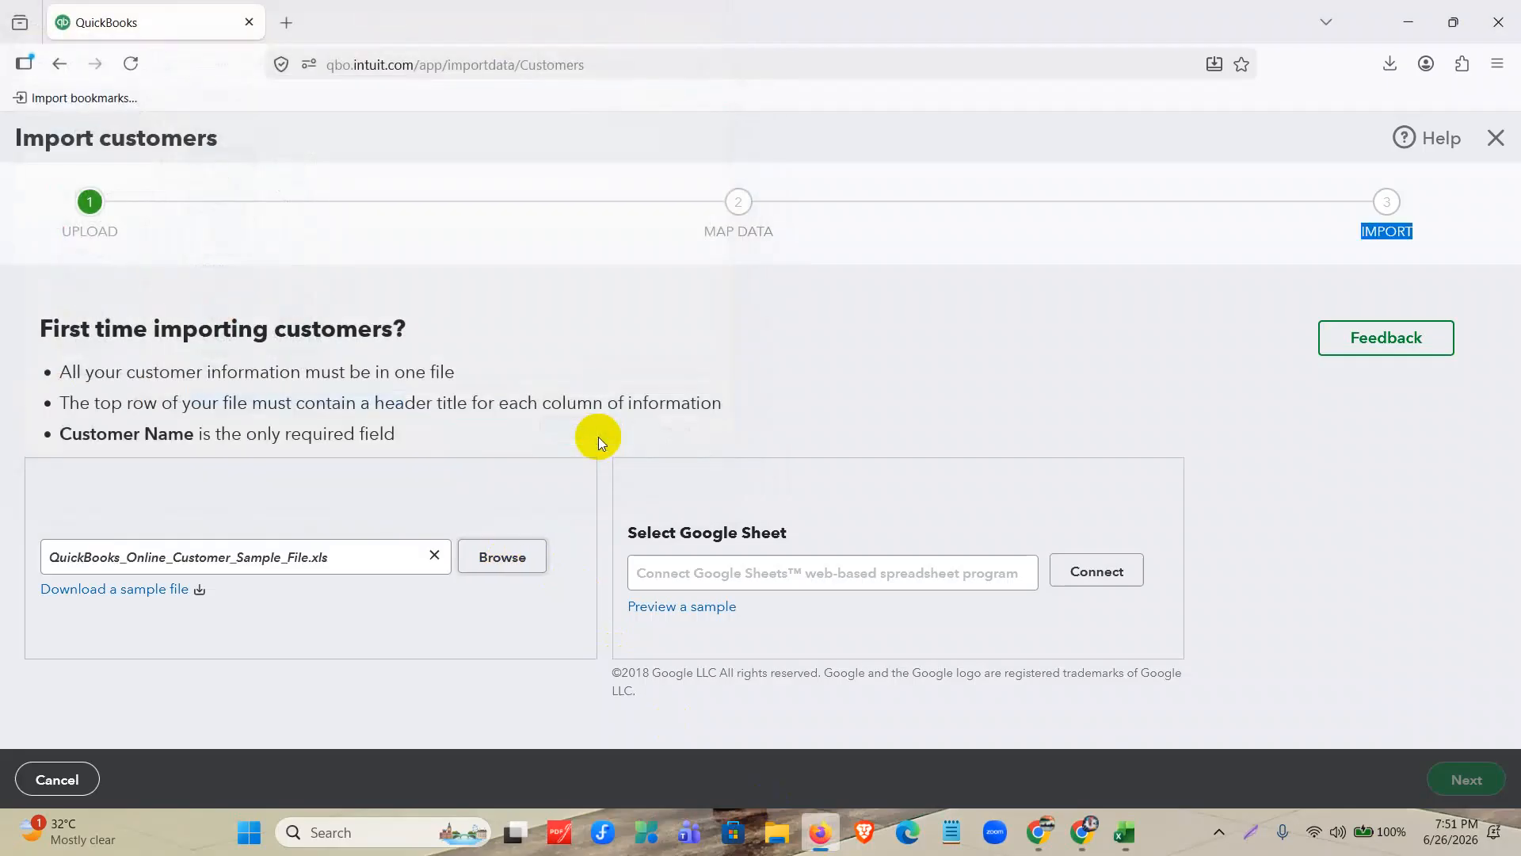
click(1477, 792)
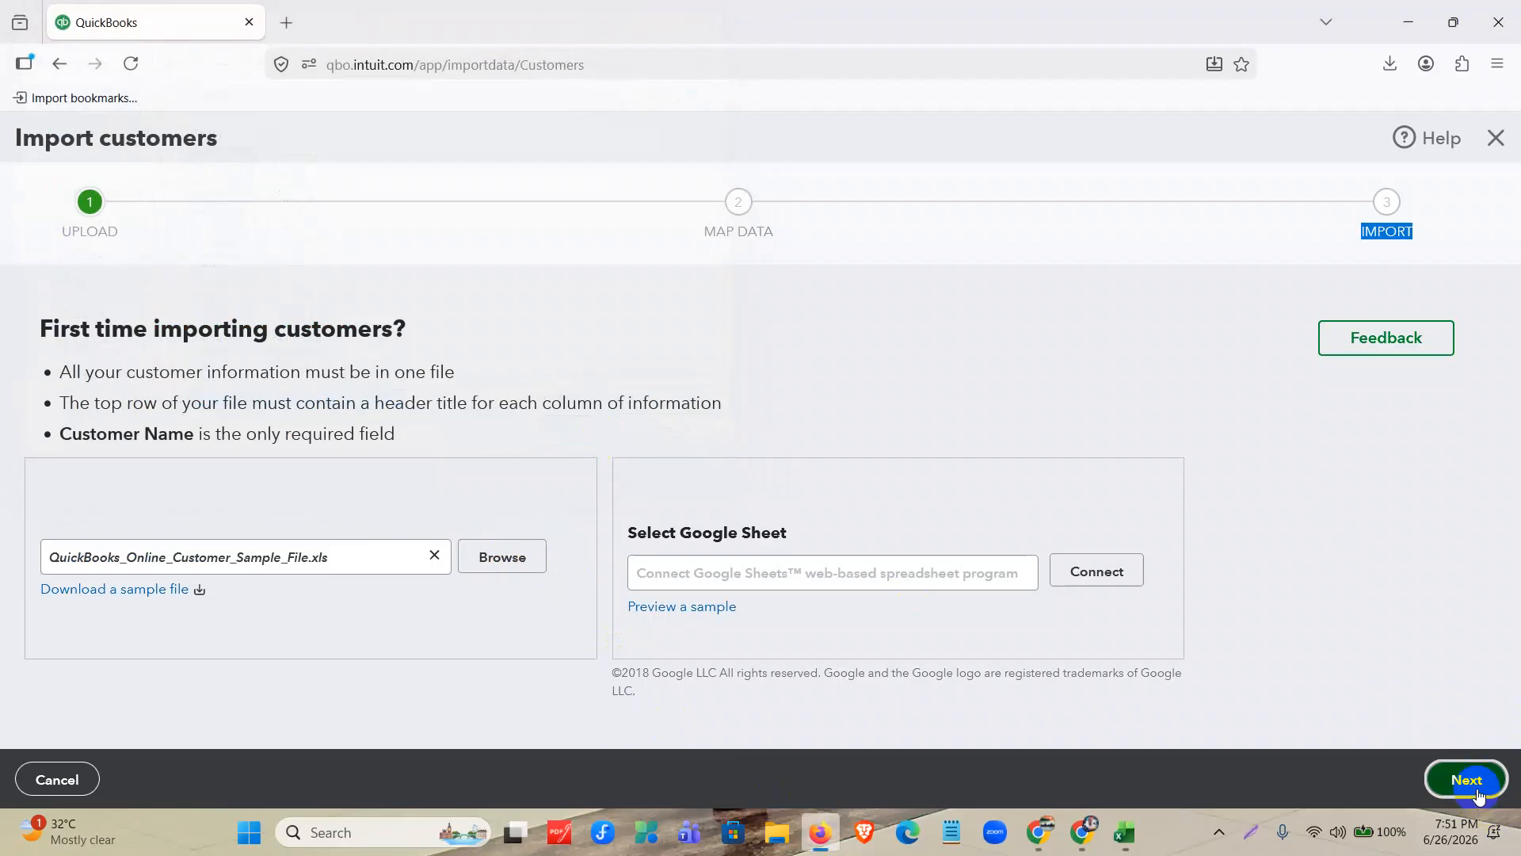
Review the customer field mappings and check the Tax Reg Number column in the Excel workbook.
scroll(468, 356, down, 4)
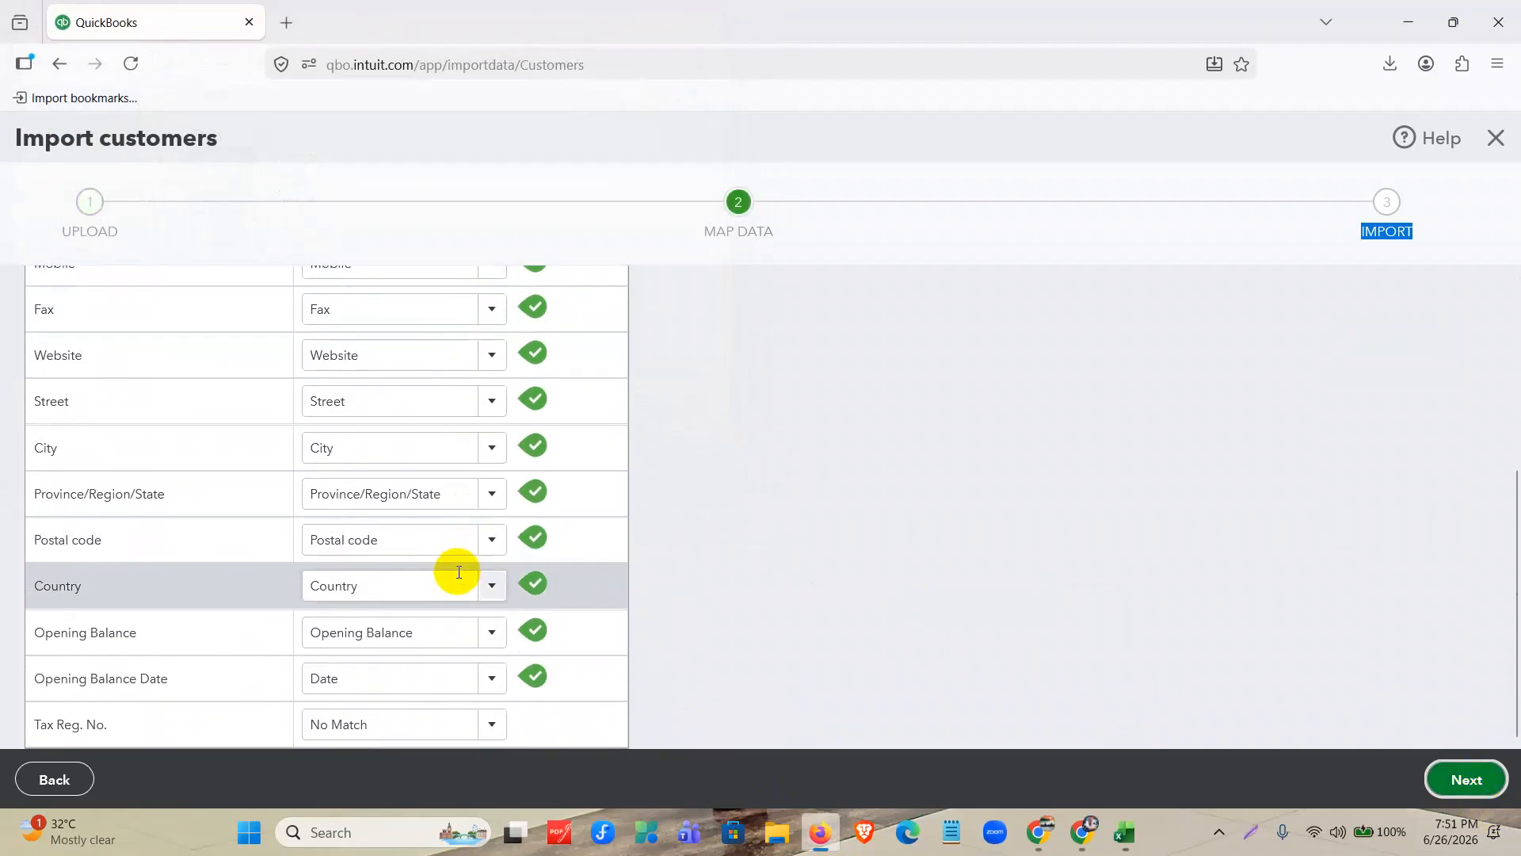
scroll(458, 572, up, 5)
scroll(540, 414, down, 4)
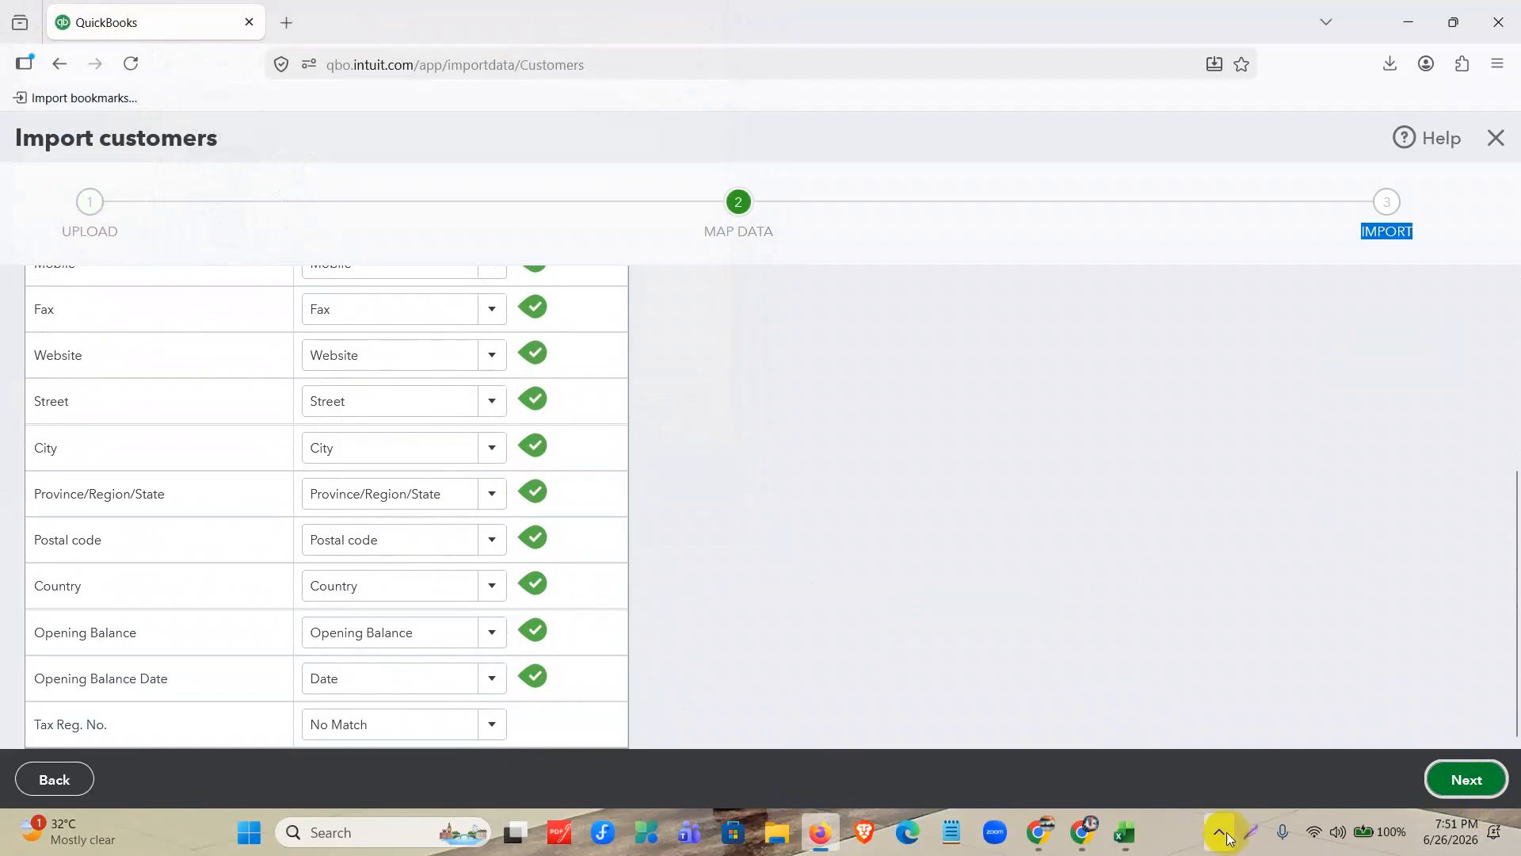
click(1126, 832)
drag(1189, 771, 1347, 769)
drag(1169, 259, 1174, 513)
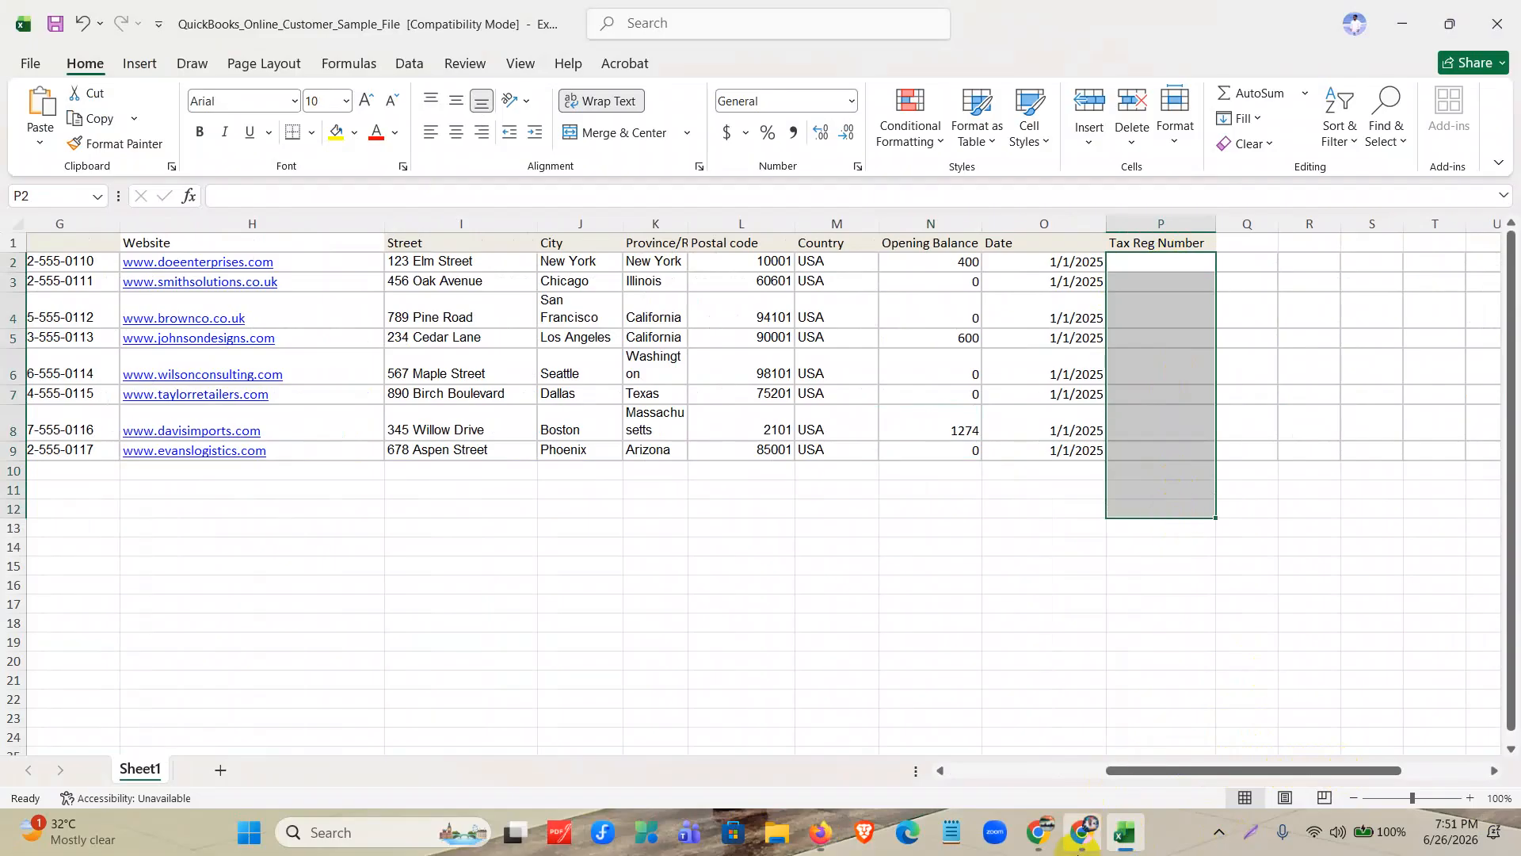
Switch back to QuickBooks, leave Tax Reg. No. set to No Match and continue to the import review.
click(820, 832)
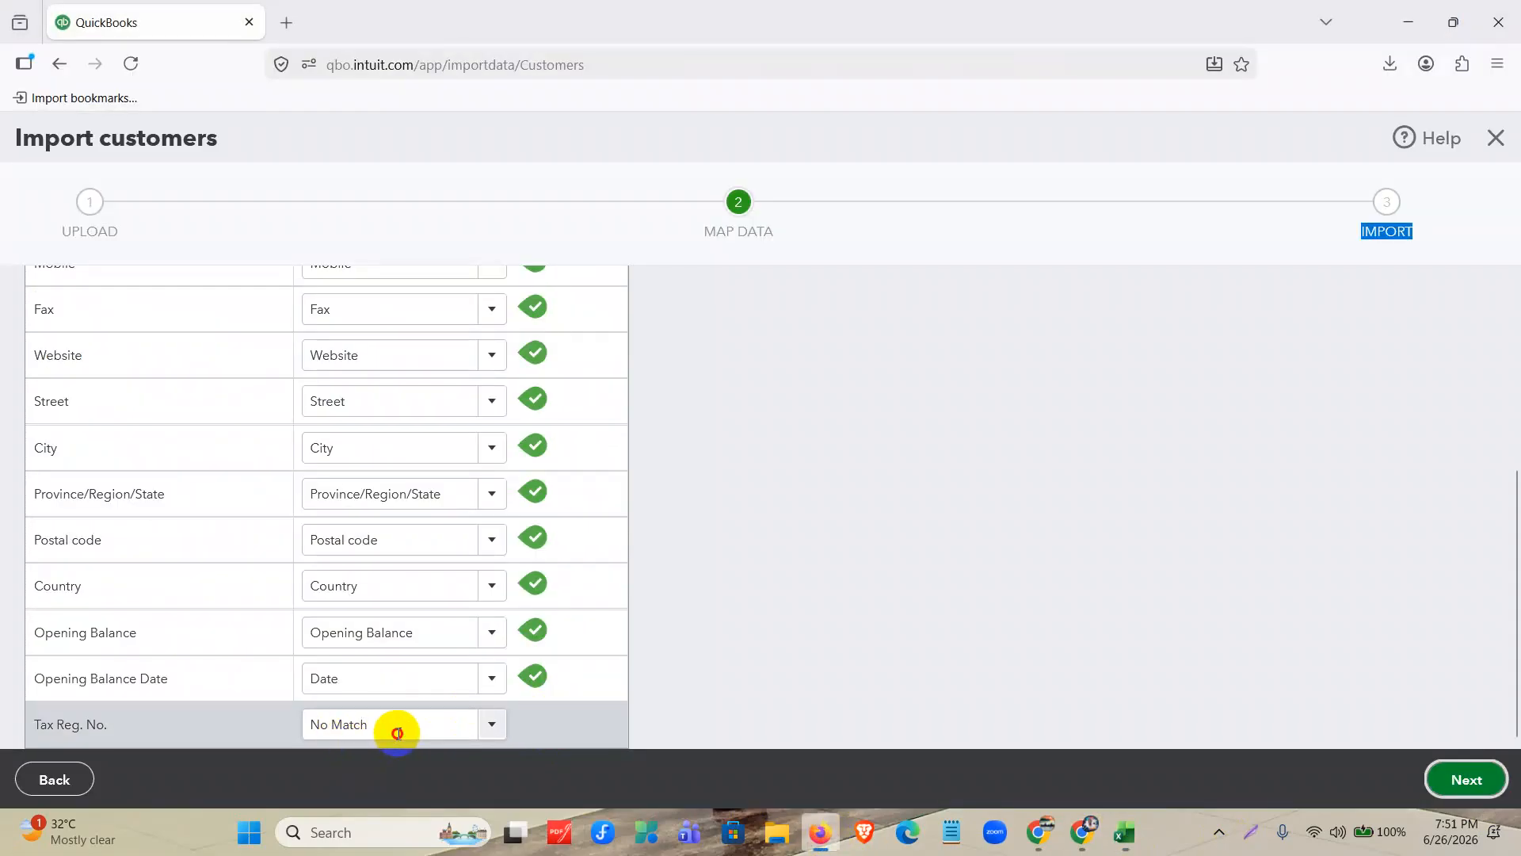
drag(397, 723, 252, 723)
click(1450, 780)
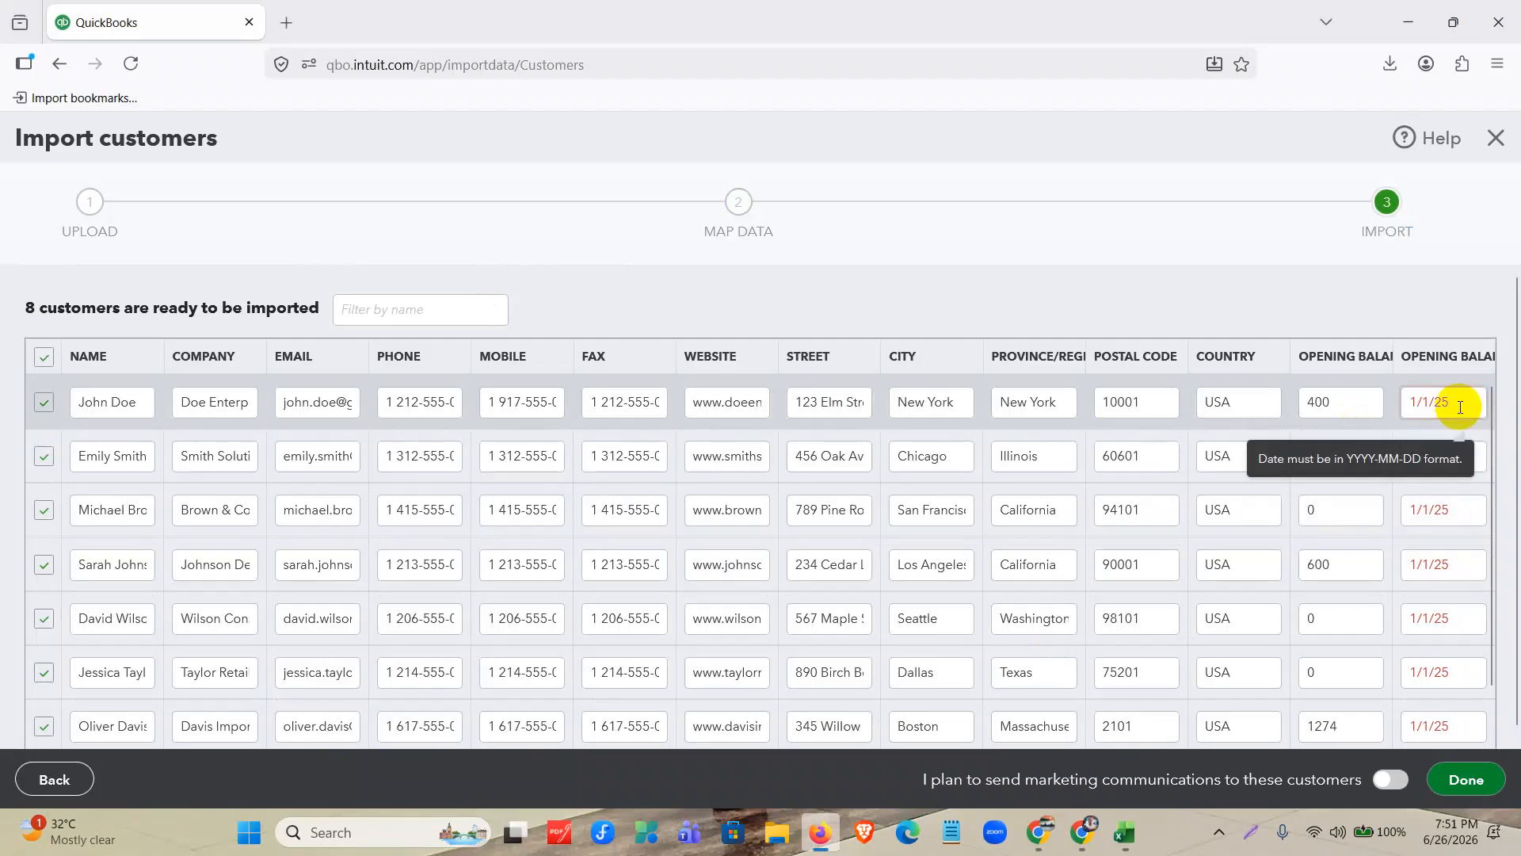
Set the first customer's opening balance date to 2025-01-01 in the import review table.
key(ctrl+plus)
key(ctrl+plus)
key(ctrl+plus)
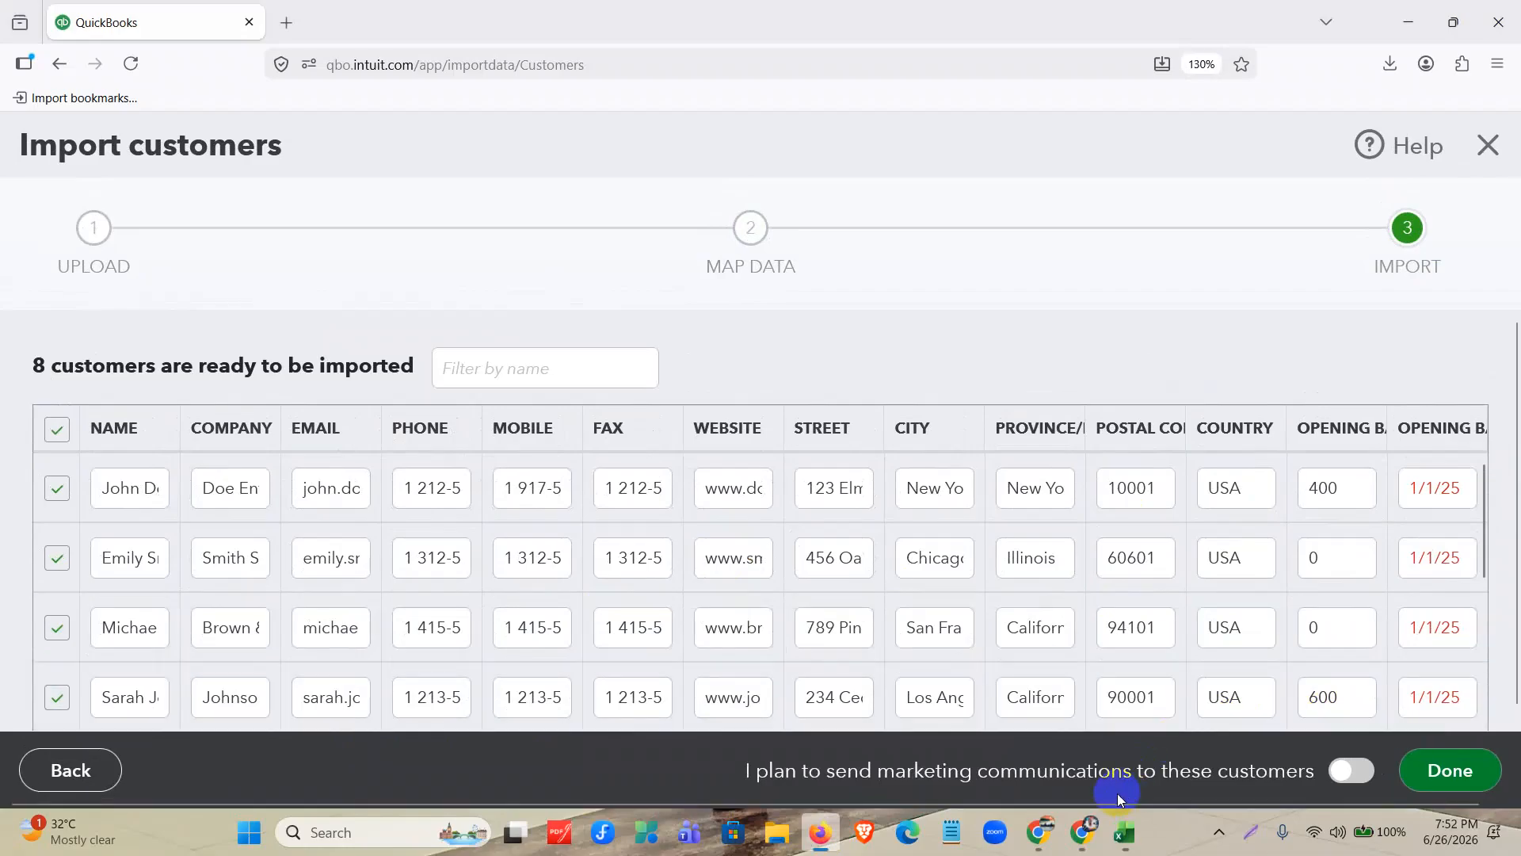
drag(1119, 800, 1287, 805)
mouse_move(1438, 495)
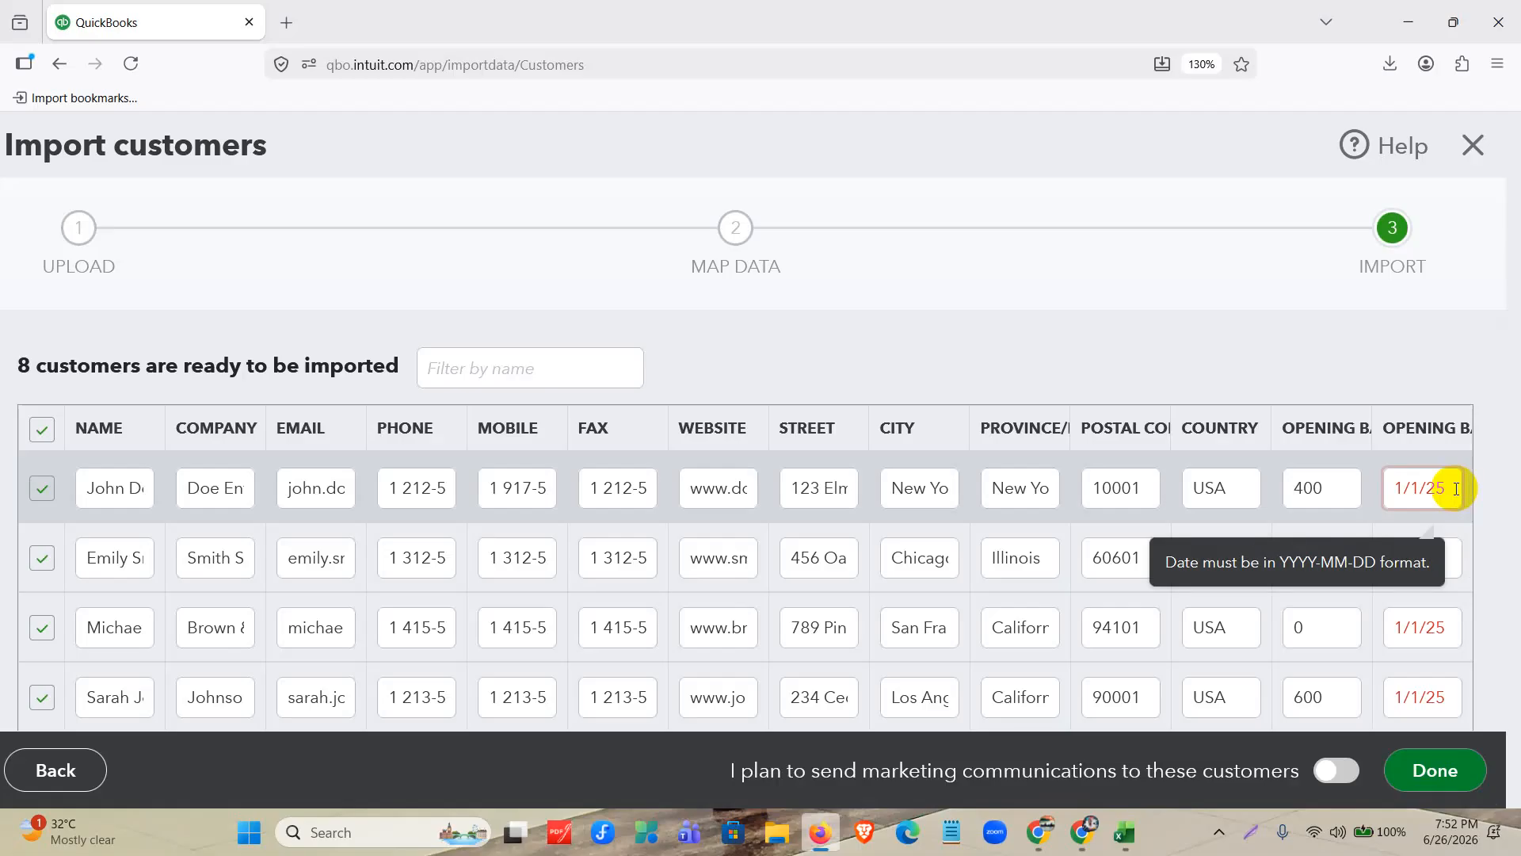
key(ctrl+minus)
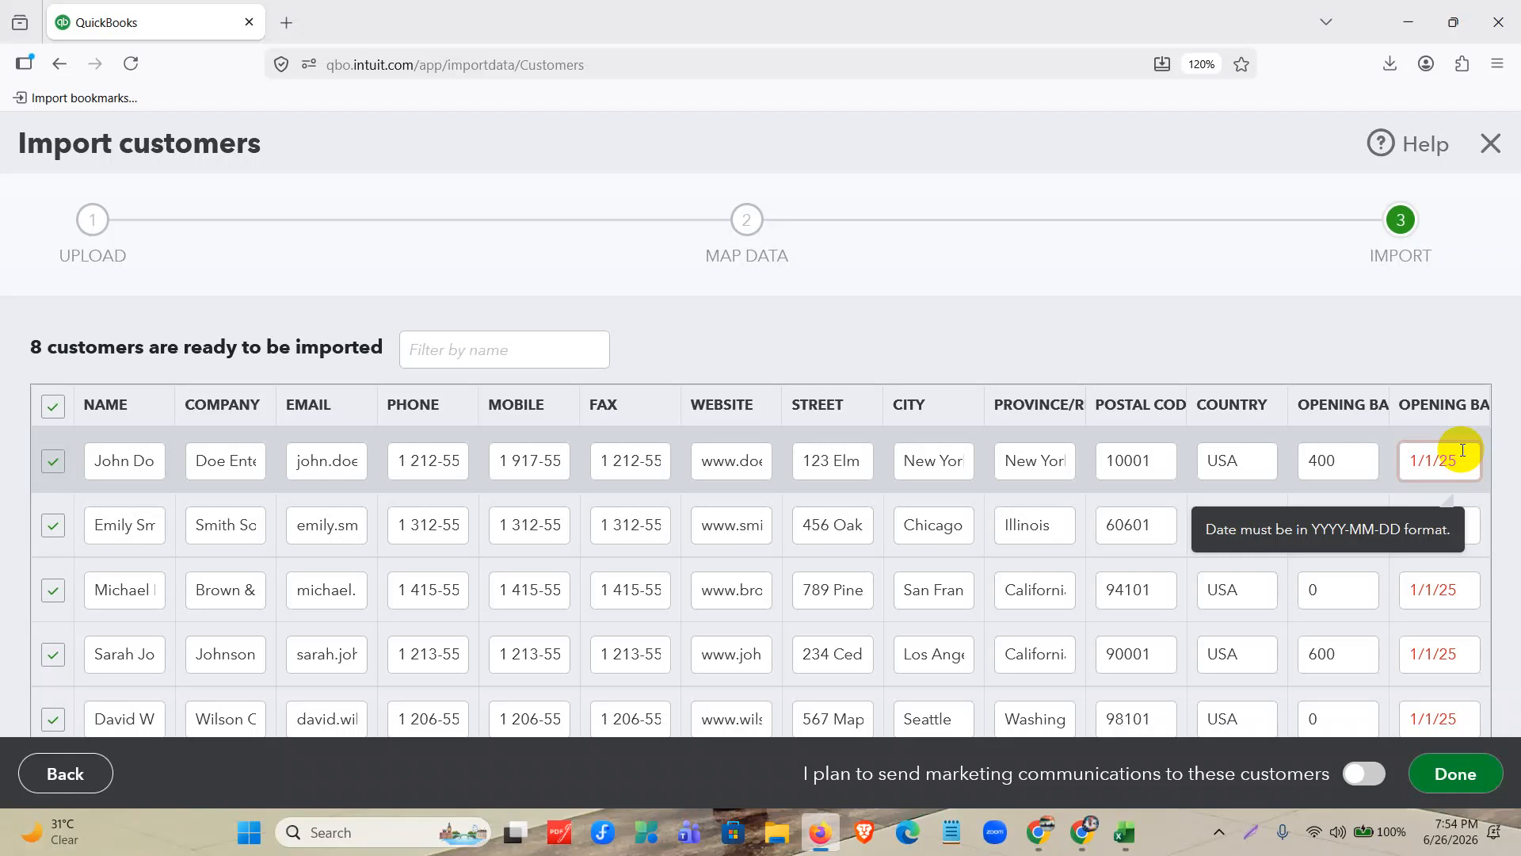
drag(1465, 455, 1385, 458)
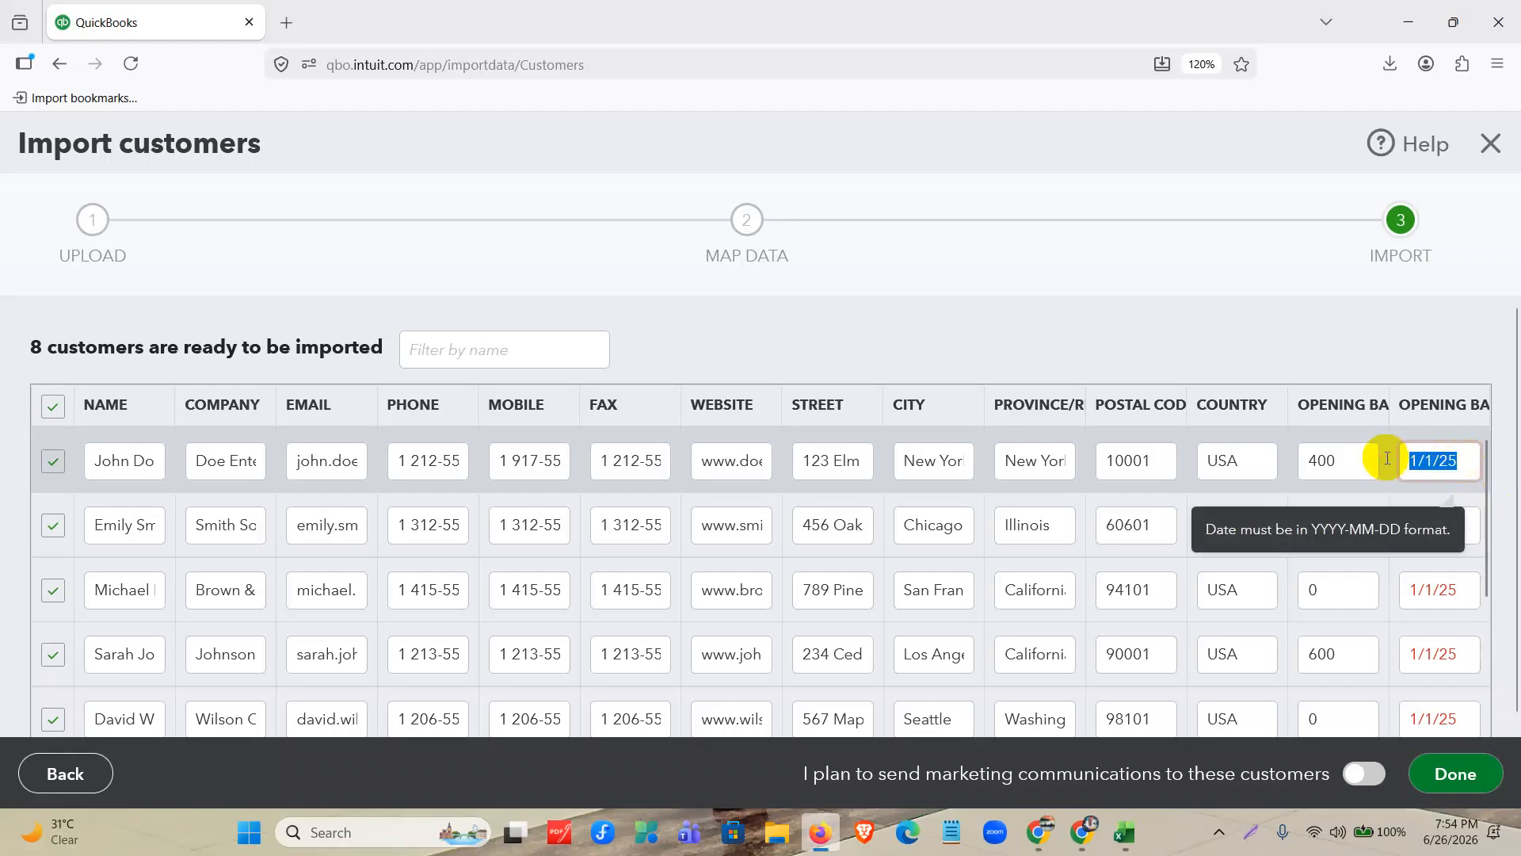
text(202)
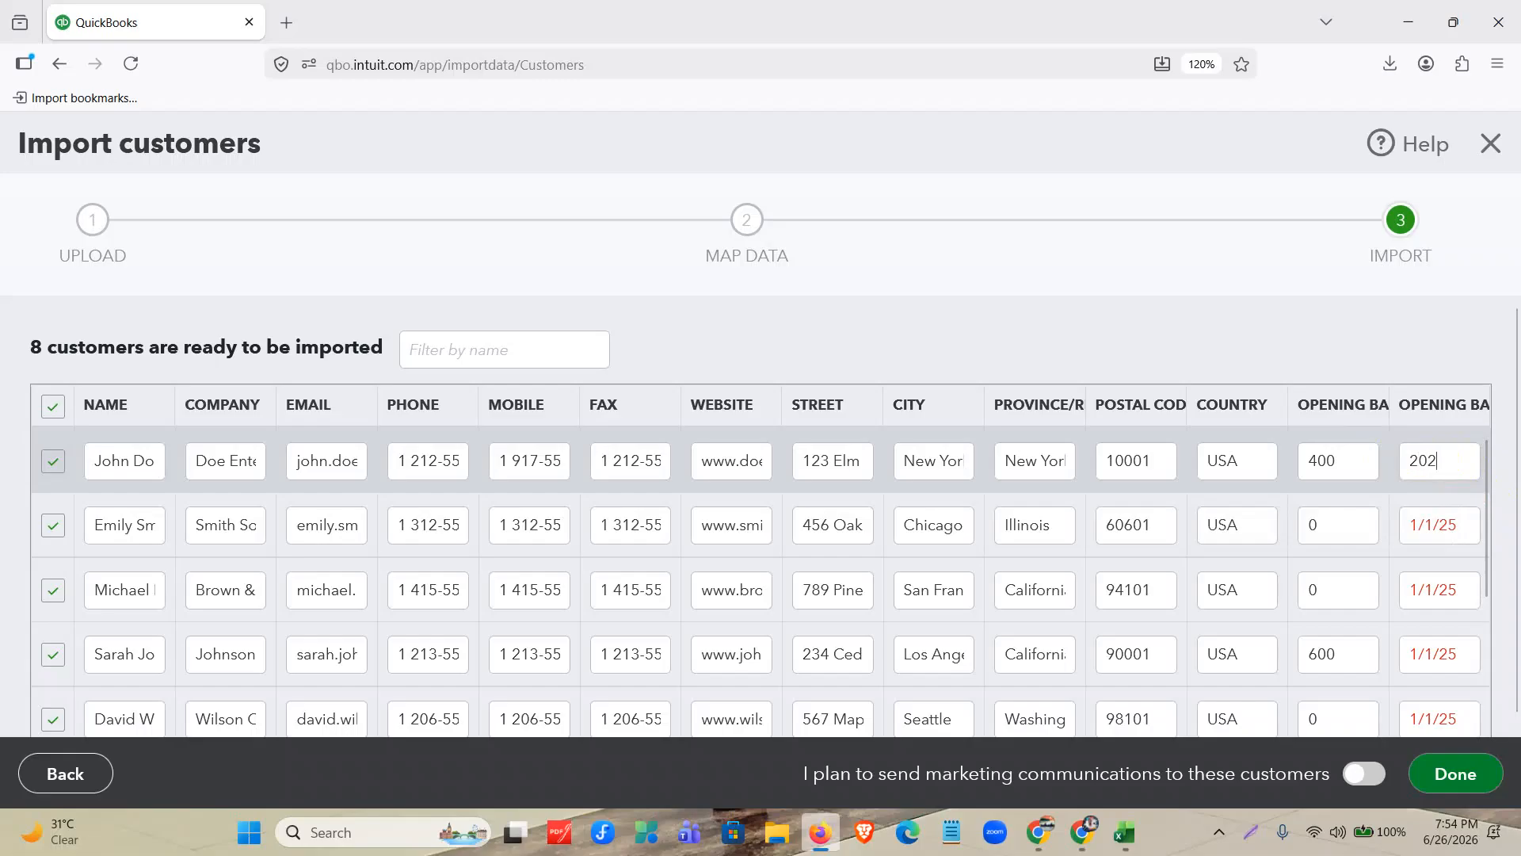
text(5-01-1)
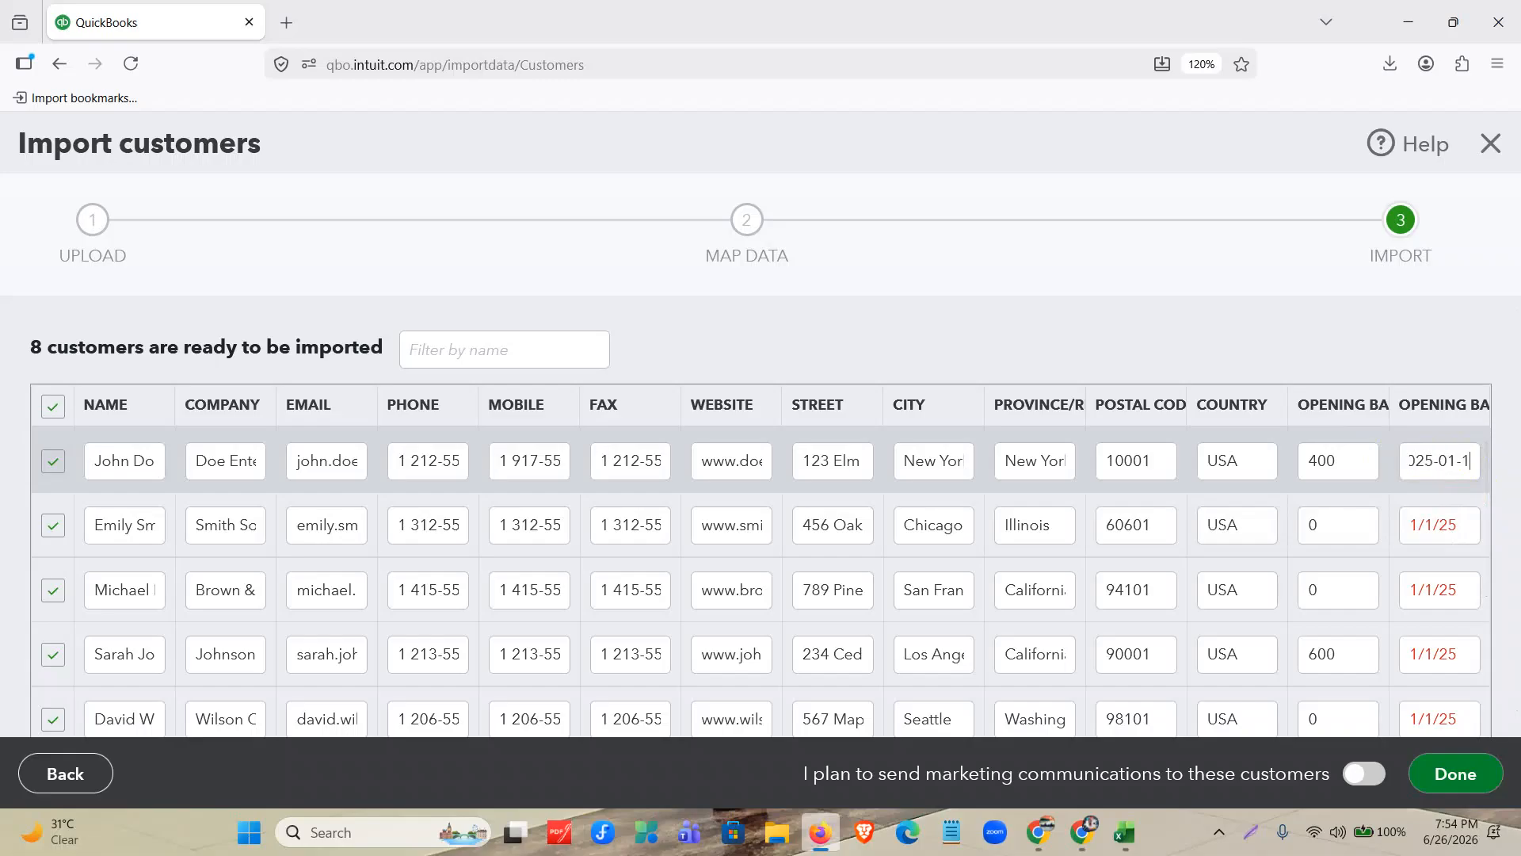
key(BackSpace)
text(01)
click(1460, 456)
Copy the first customer's opening balance date, 2025-01-01, into the second, third and fourth customer rows.
drag(1460, 456, 1337, 456)
drag(1464, 525, 1353, 520)
text(2025-01-01)
triple_click(1450, 590)
text(2025-01-01)
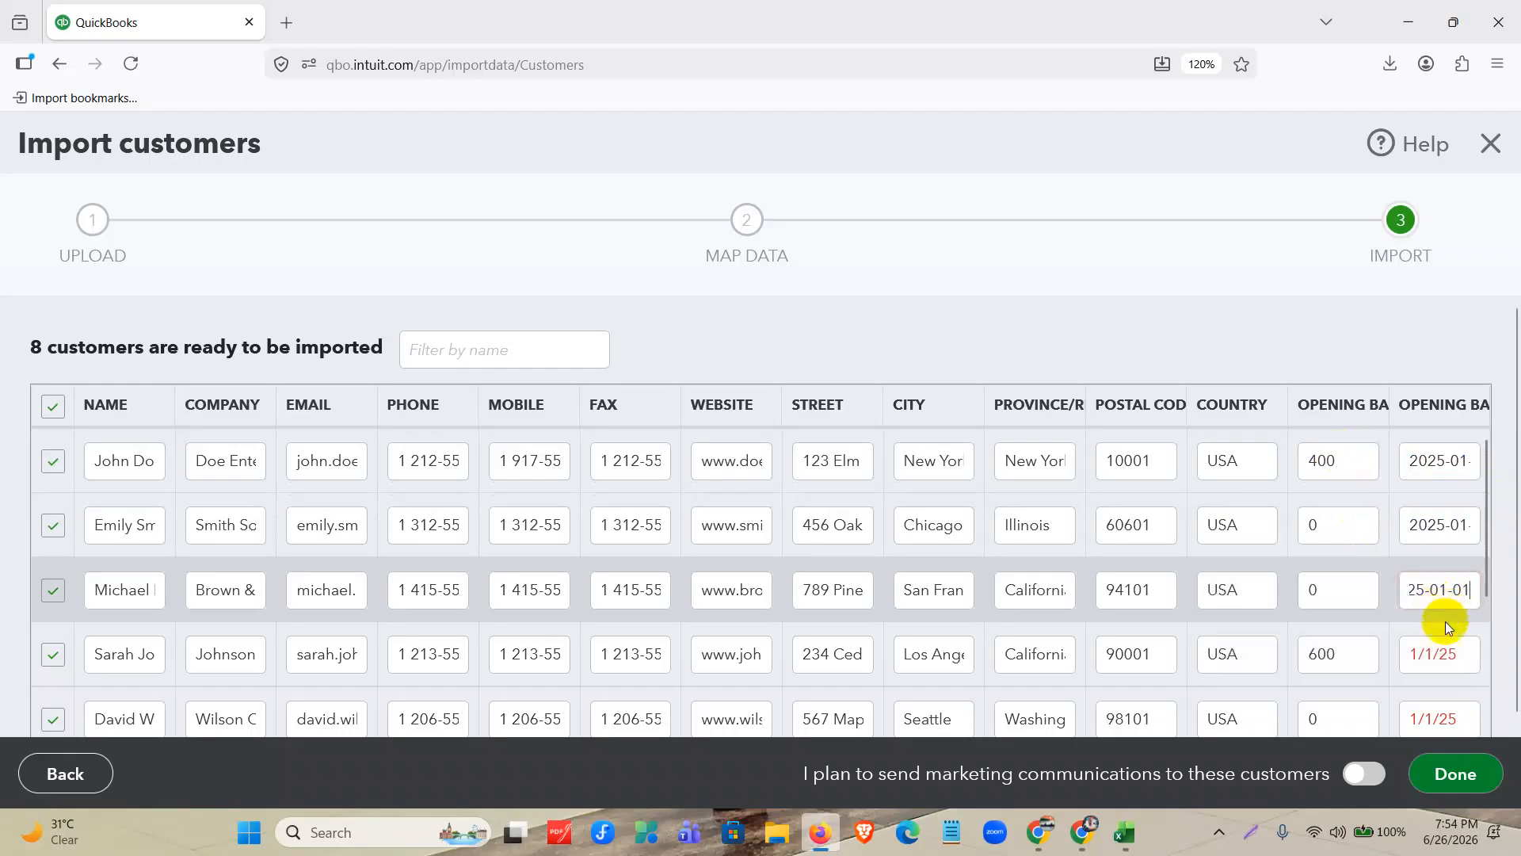
click(1433, 653)
triple_click(1434, 654)
text(2025-01-01)
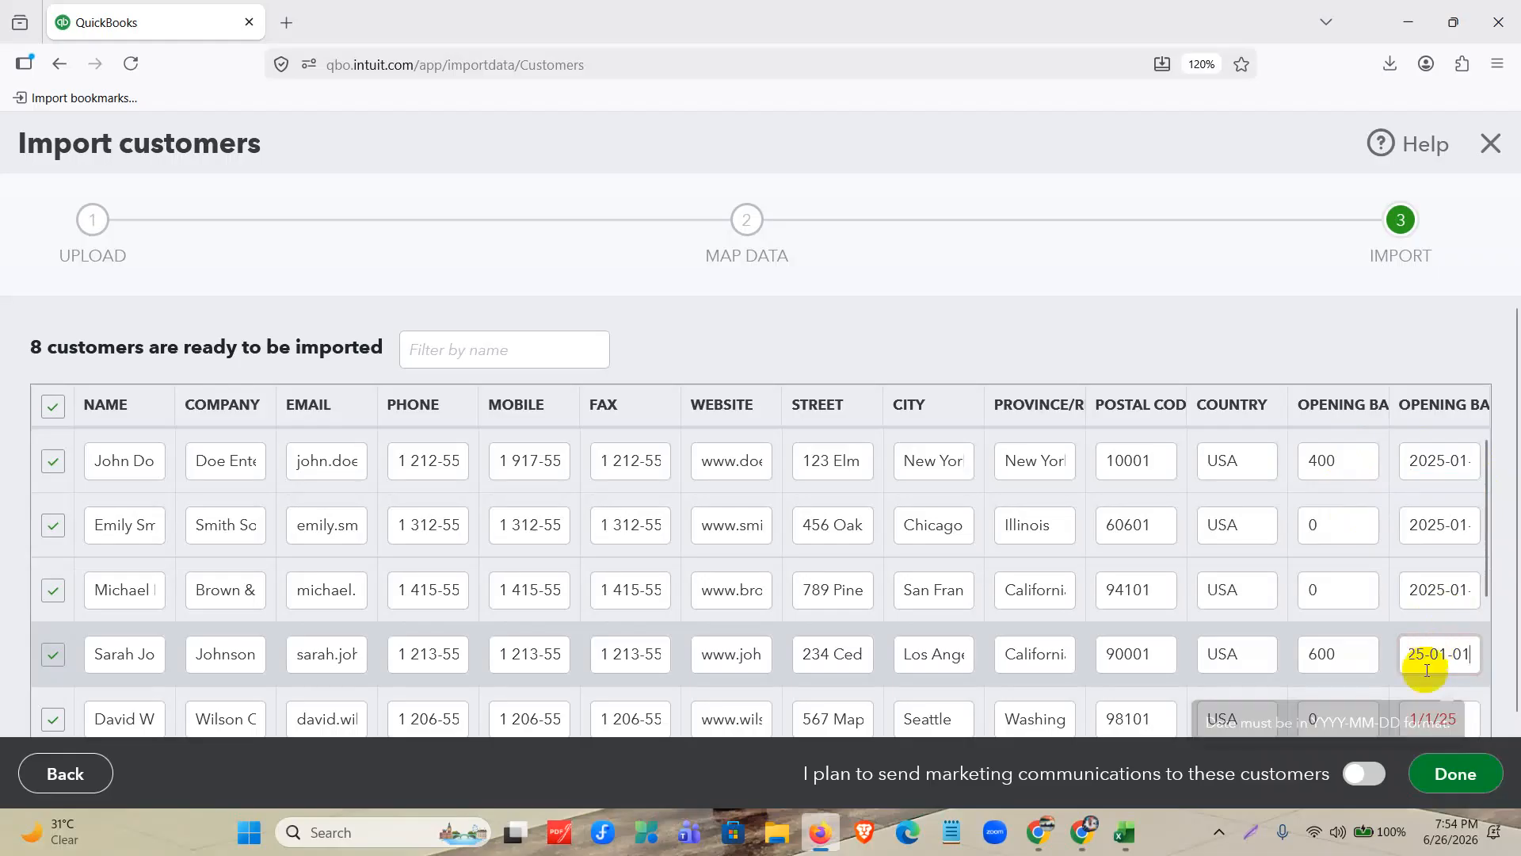
Paste 2025-01-01 as the opening balance date for the last four customers in the import table.
scroll(1434, 646, down, 3)
triple_click(1449, 523)
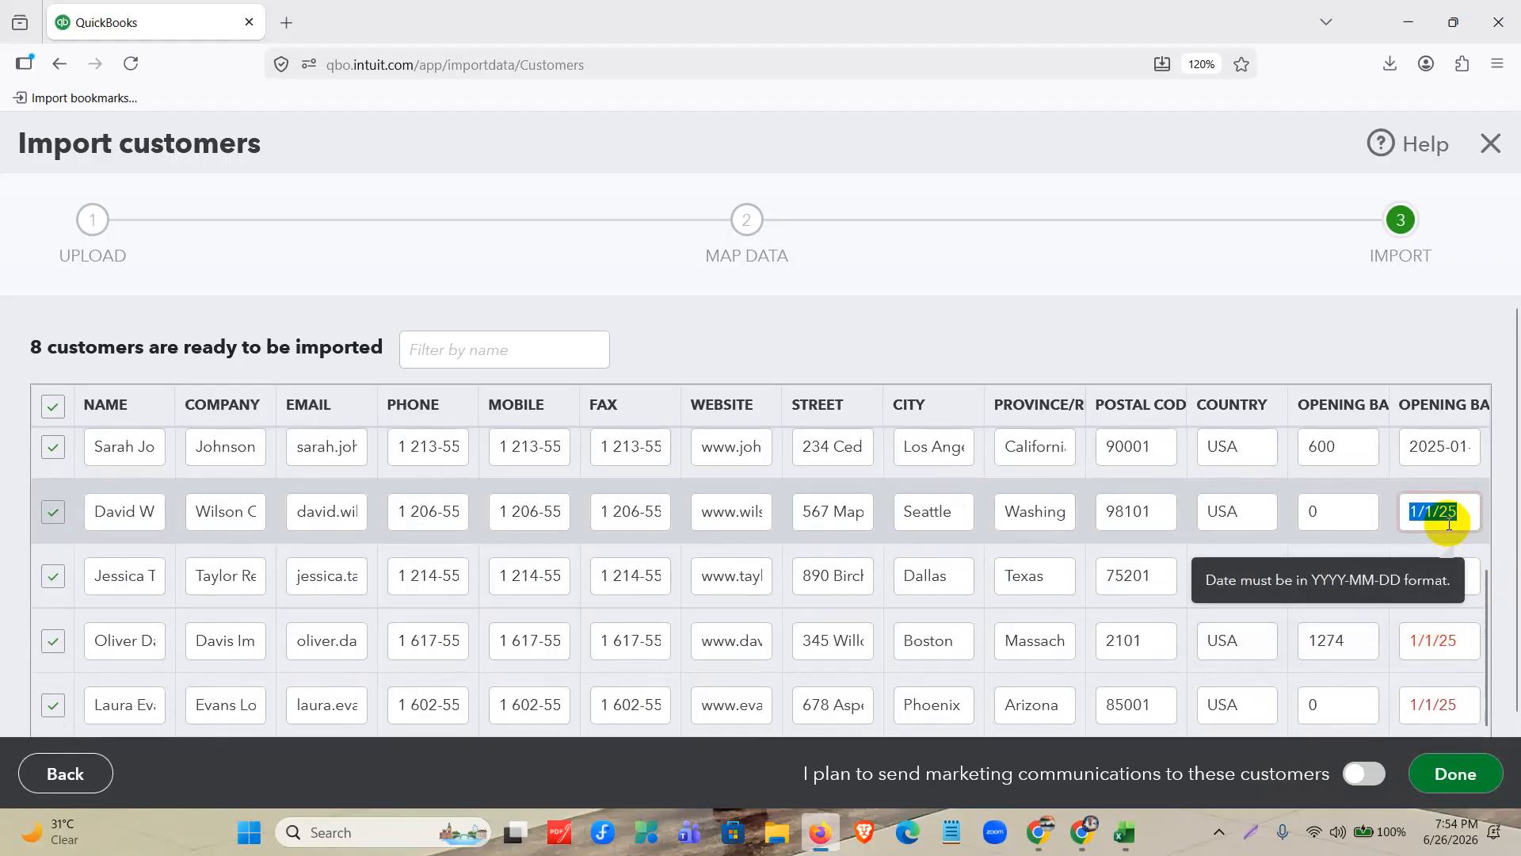
text(2025-01-01)
triple_click(1442, 588)
text(2025-01-01)
click(1433, 634)
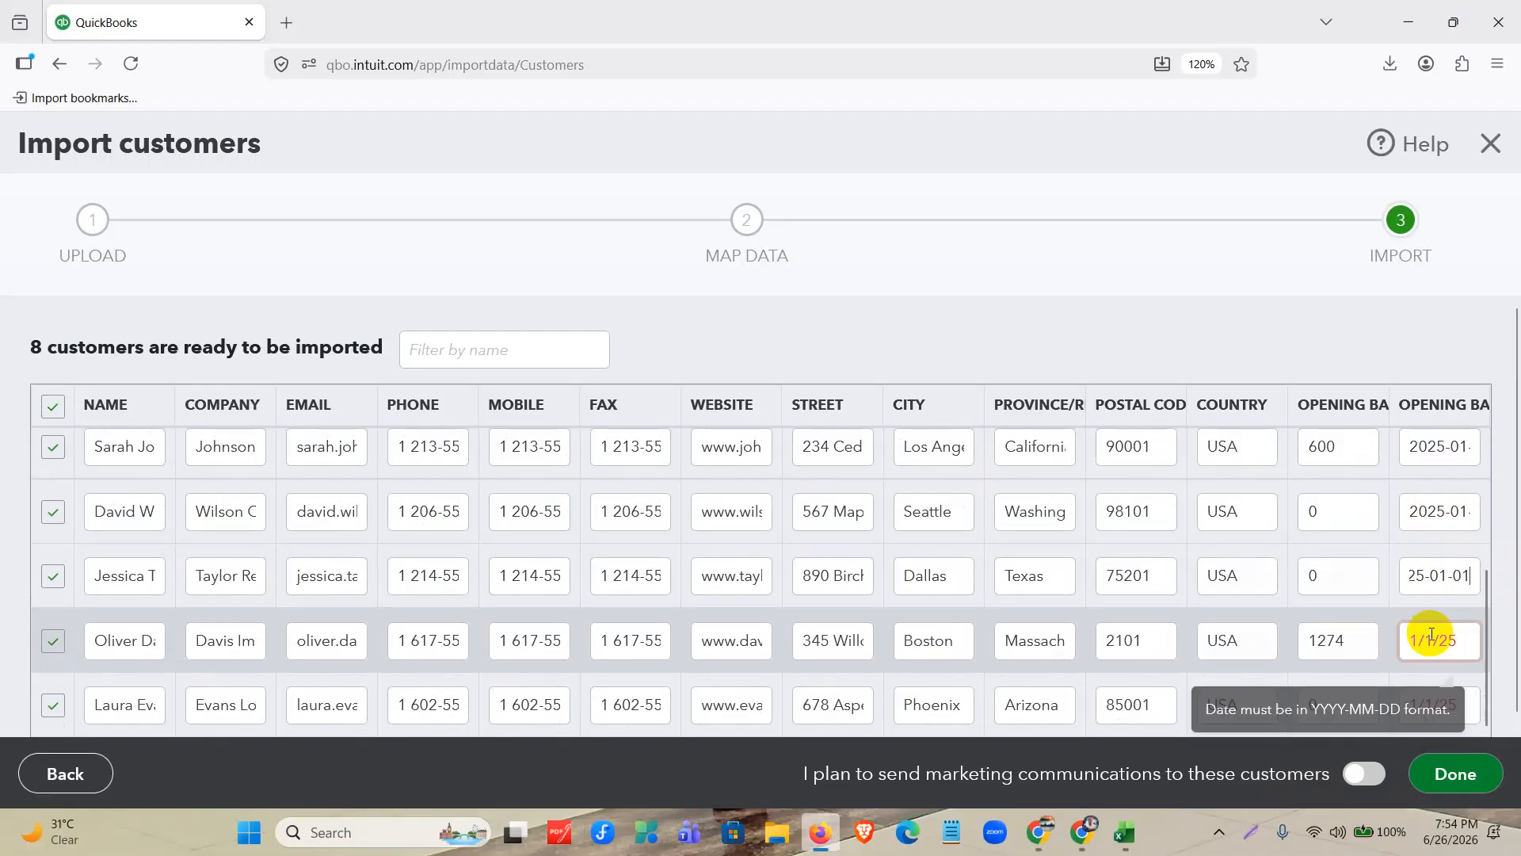
triple_click(1436, 639)
text(2025-01-01)
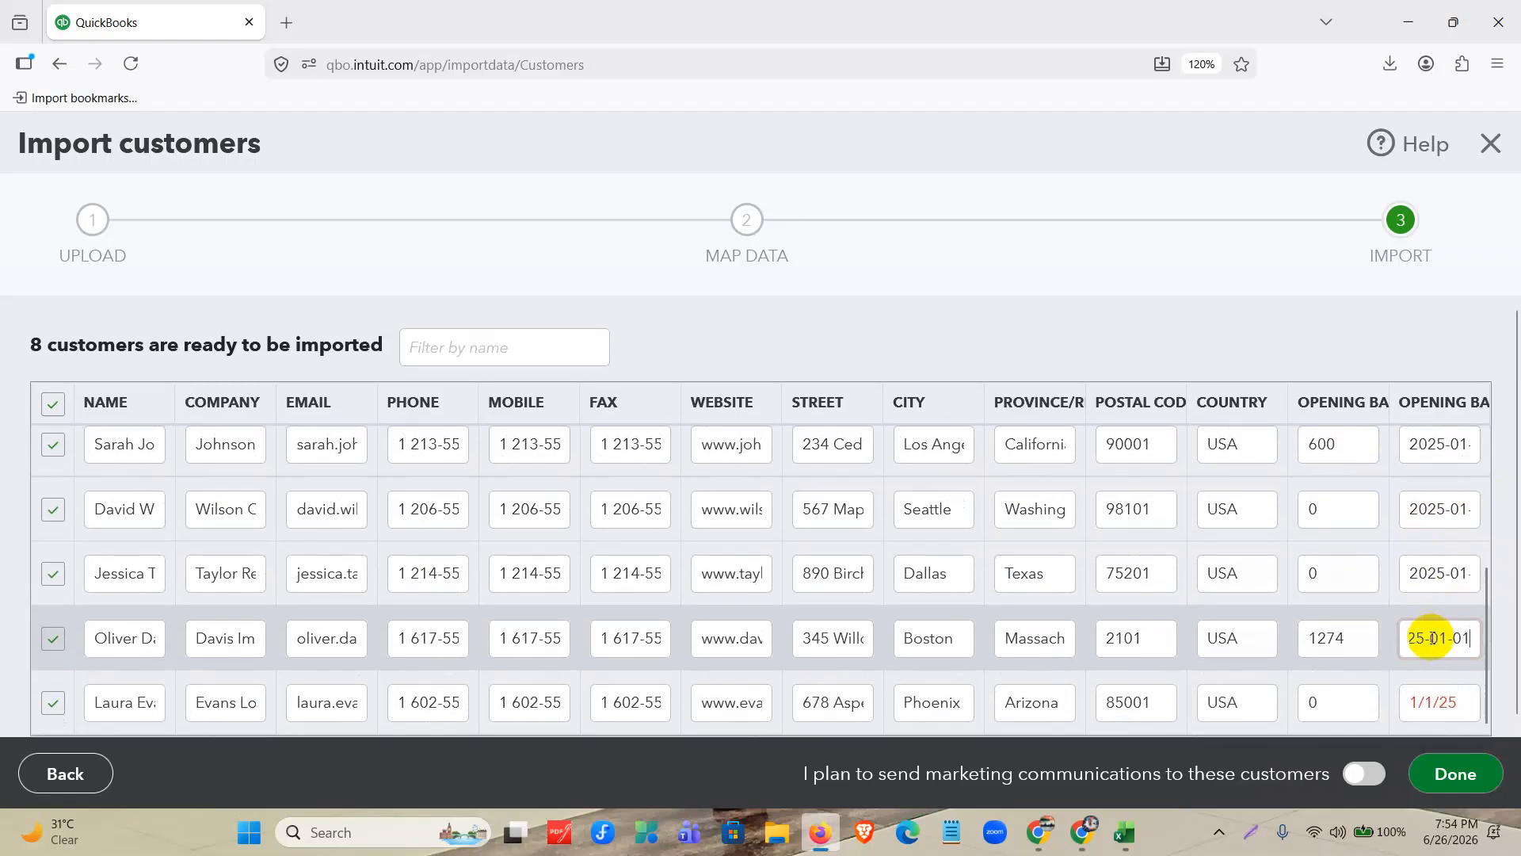
scroll(1435, 645, down, 1)
click(1436, 692)
triple_click(1436, 692)
text(2025-01-01)
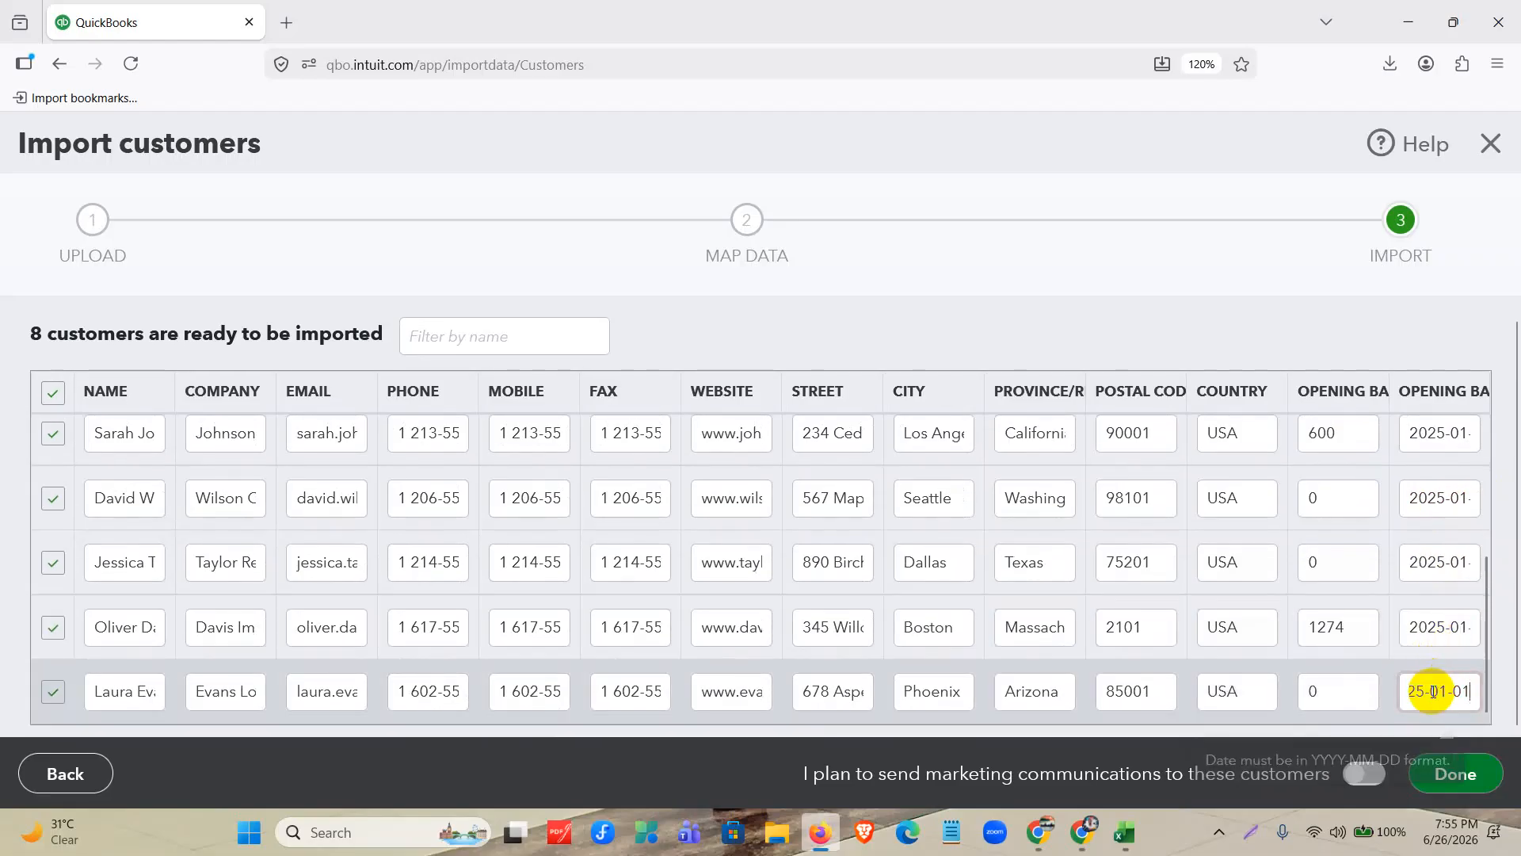
Complete the customer import and review the names and open balances in the customer list.
click(1441, 776)
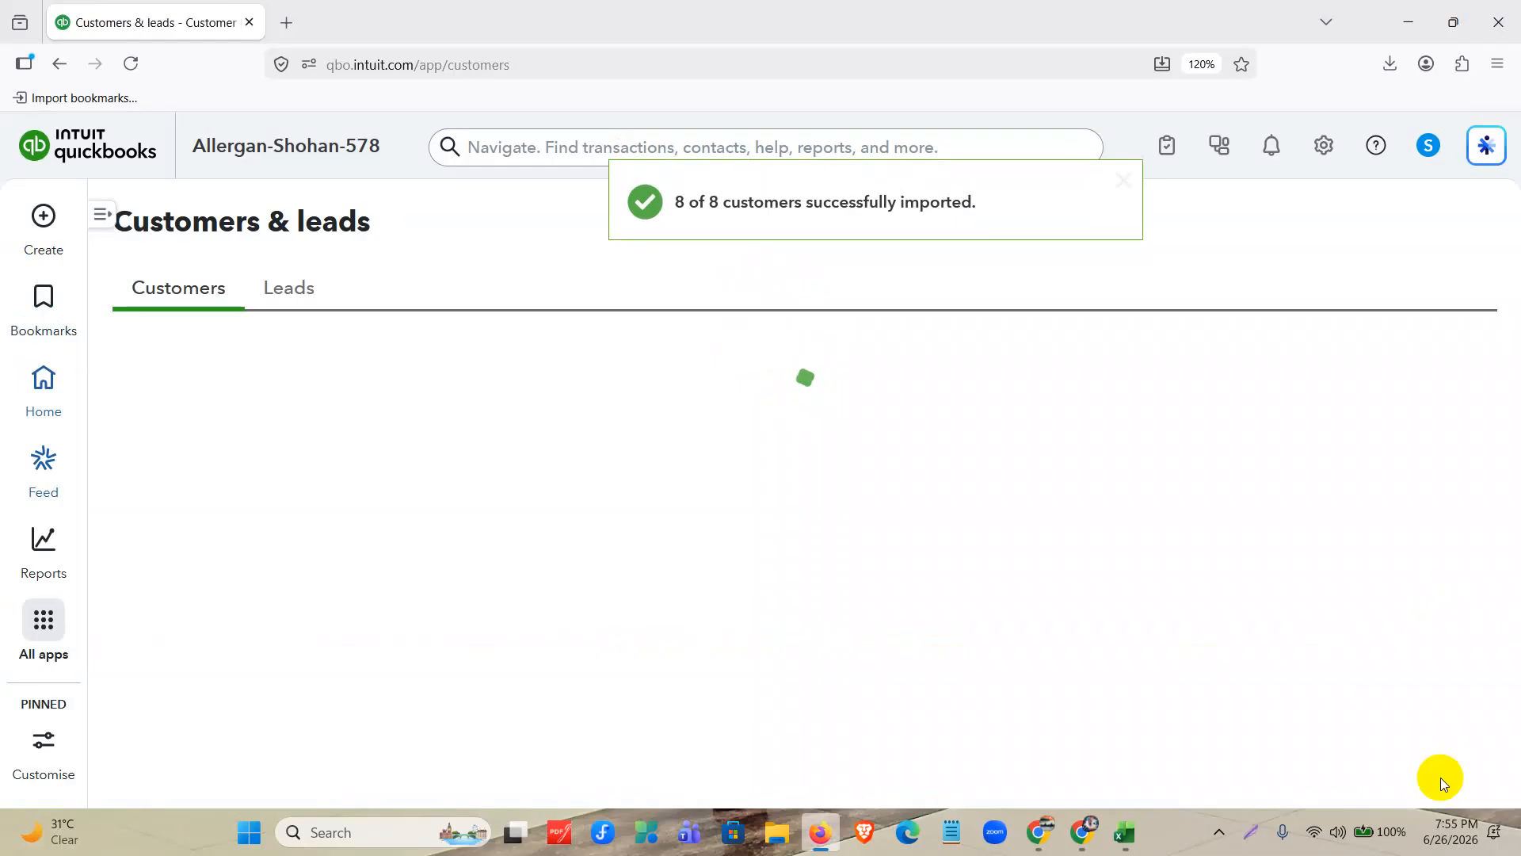
scroll(1442, 782, down, 6)
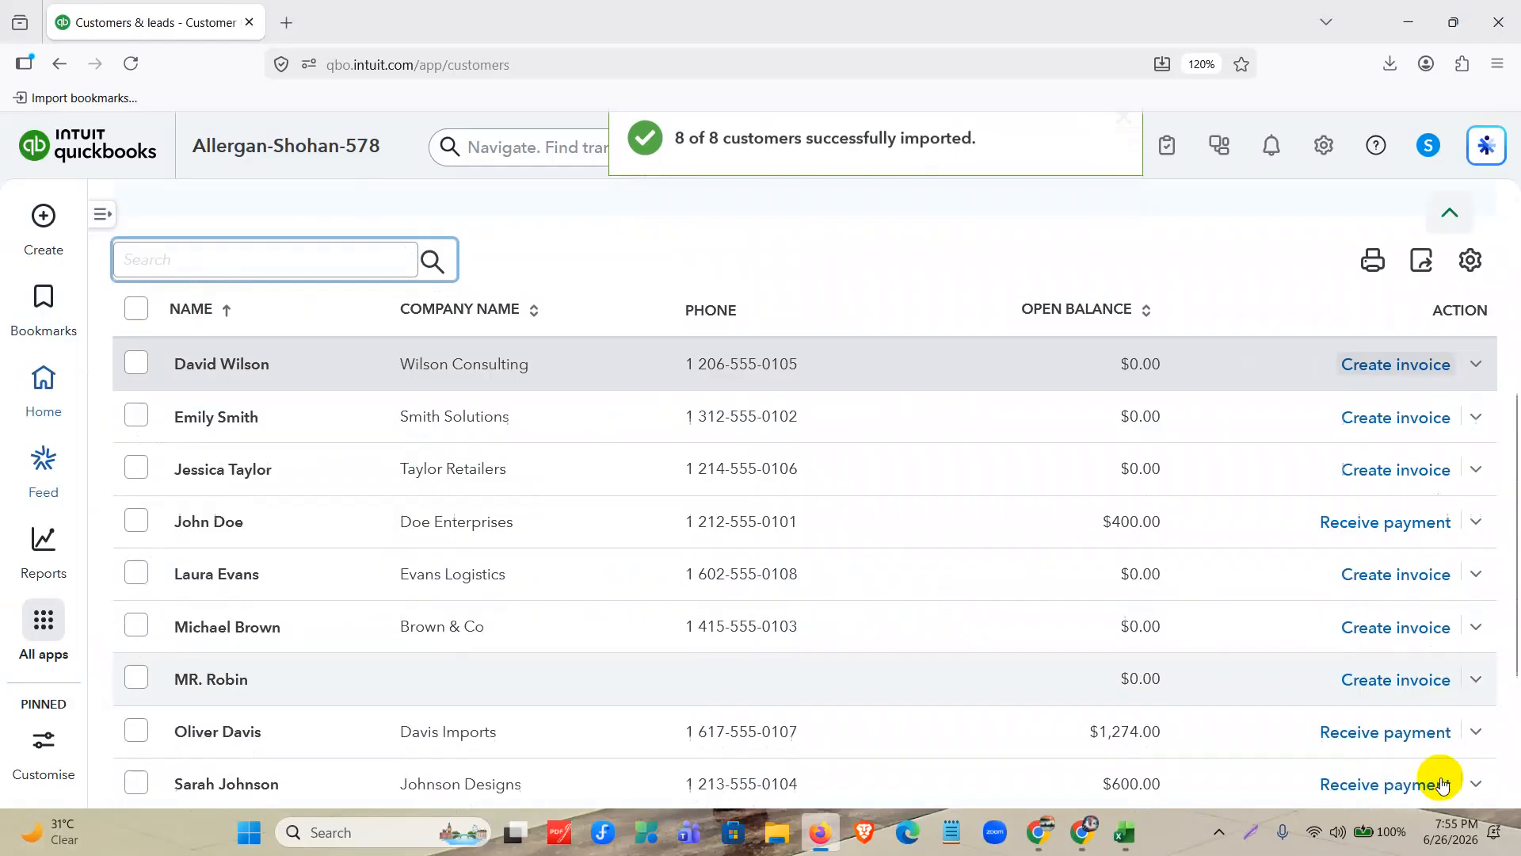
scroll(1442, 780, up, 6)
scroll(1267, 645, down, 4)
scroll(462, 634, down, 3)
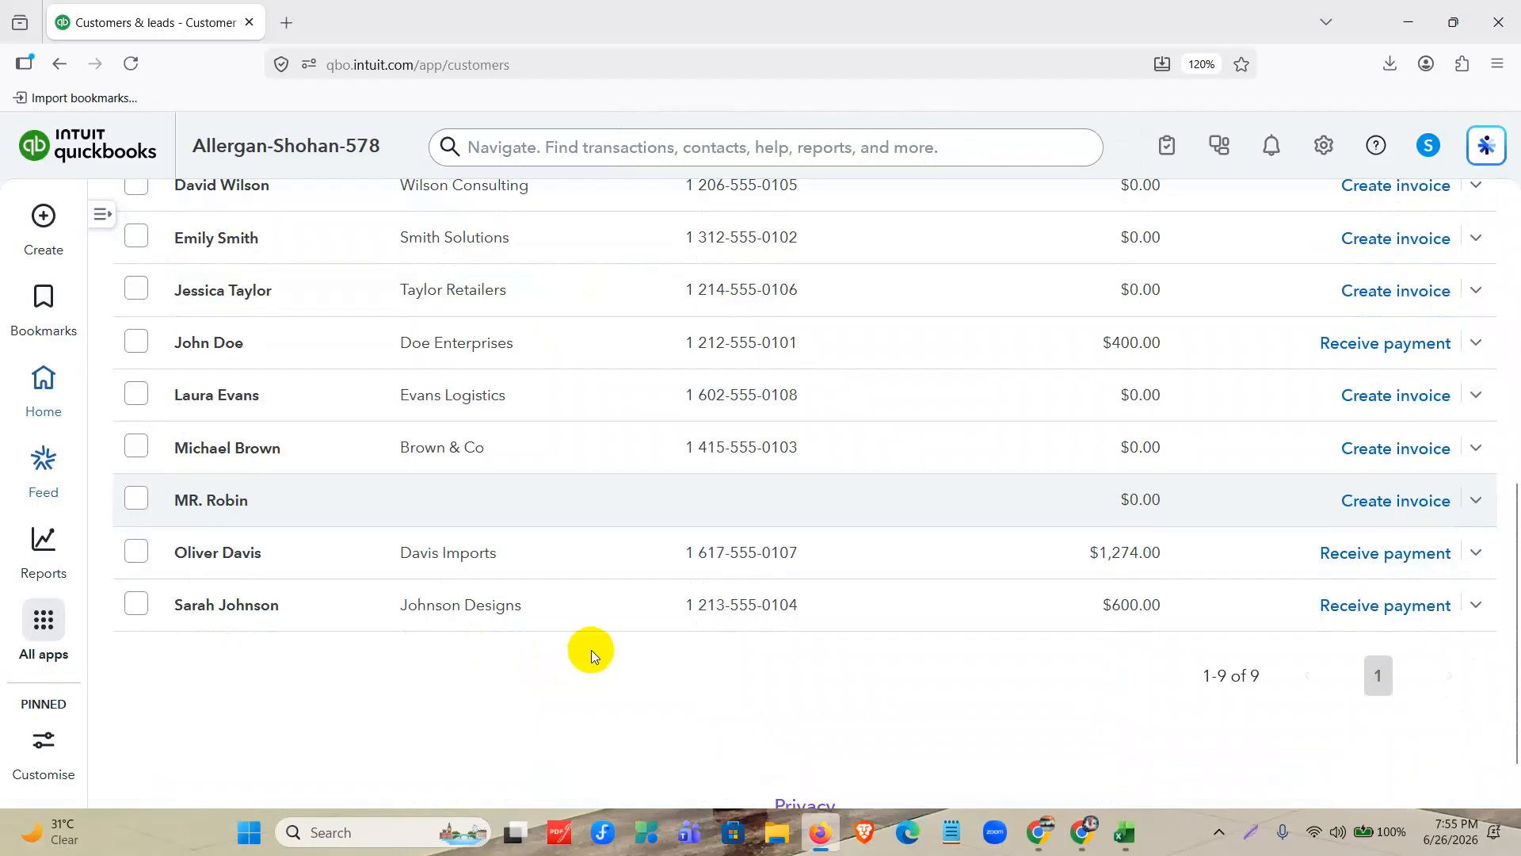
scroll(591, 650, up, 6)
scroll(967, 563, down, 3)
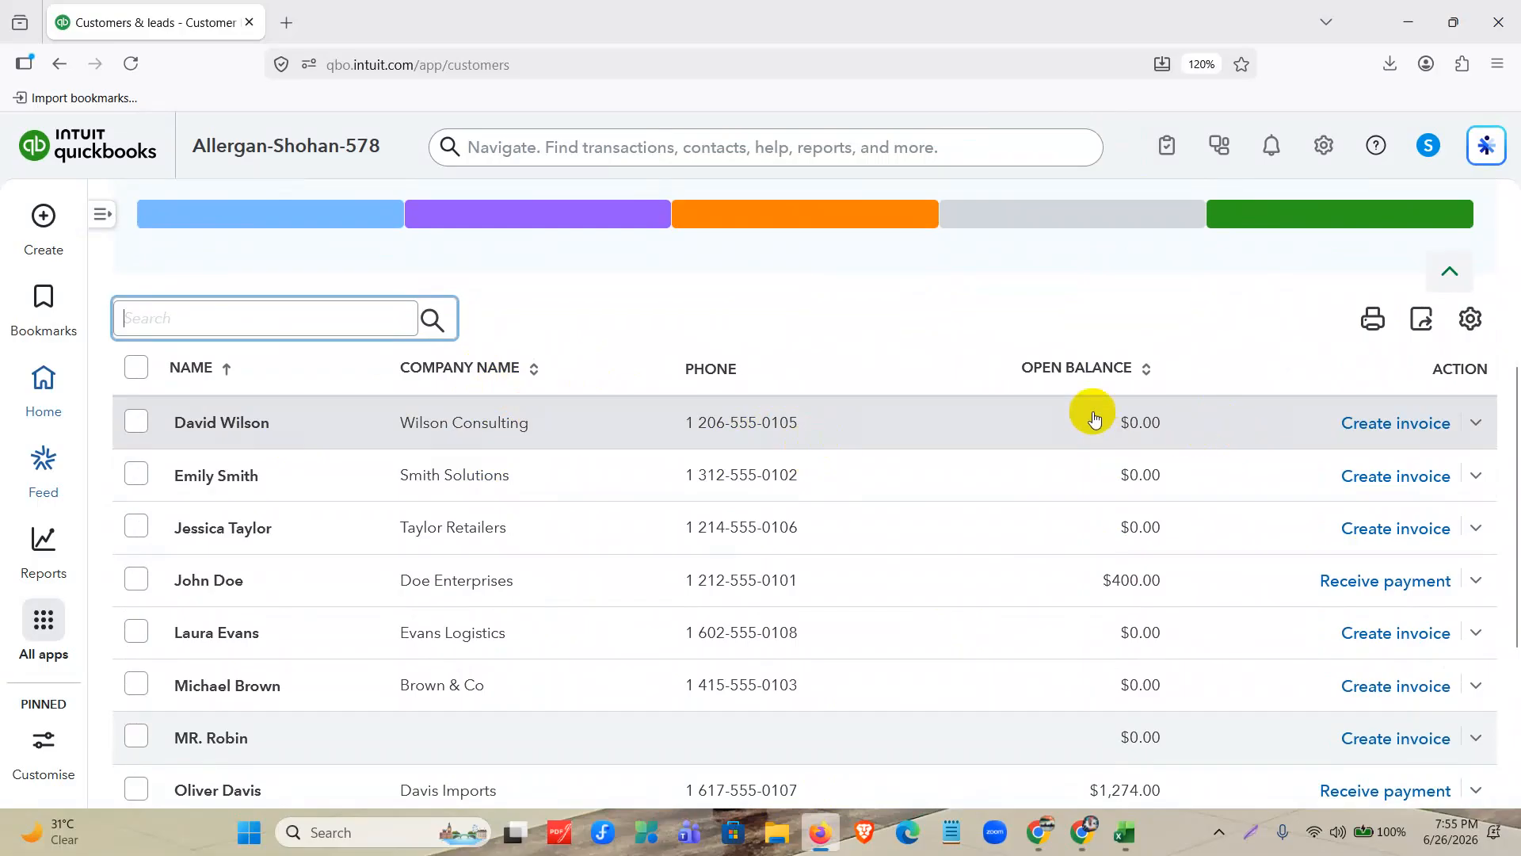
scroll(1062, 414, down, 2)
scroll(1268, 380, up, 2)
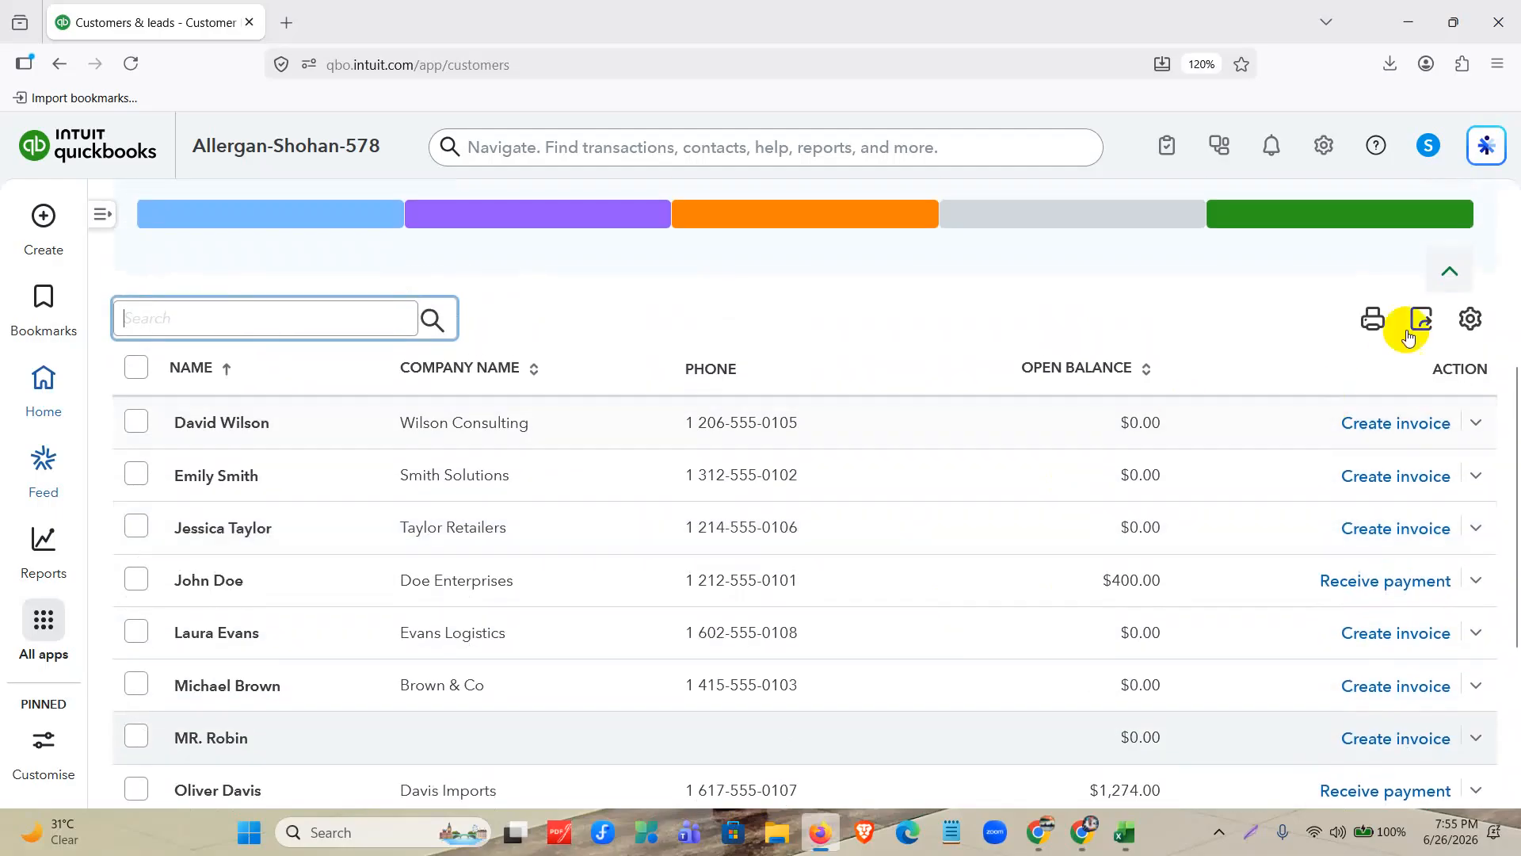
Add the Address and Email columns to the customer list and check the other display options.
click(1471, 321)
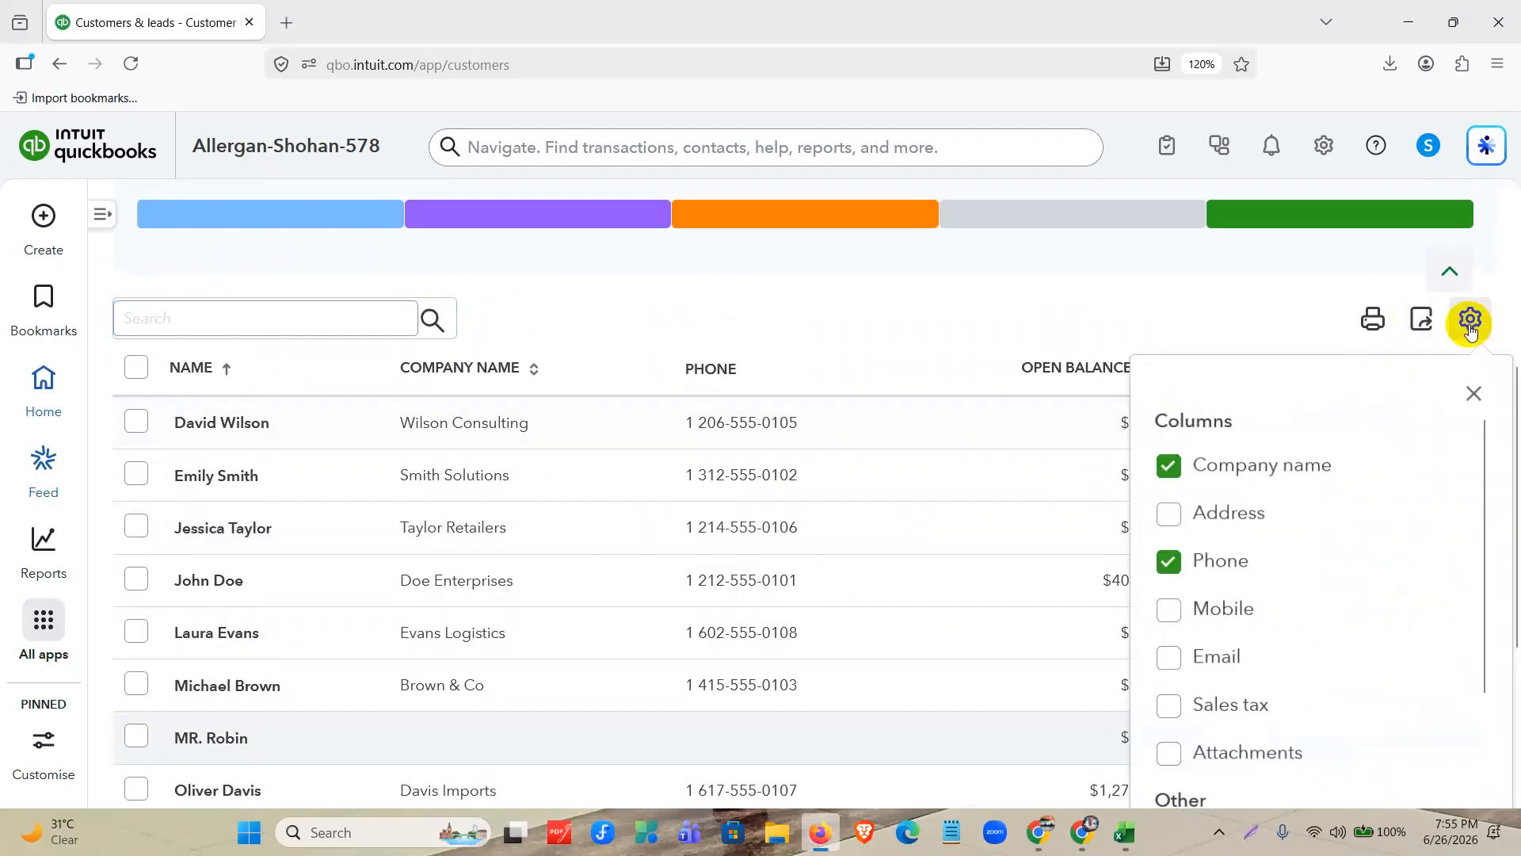
click(1178, 516)
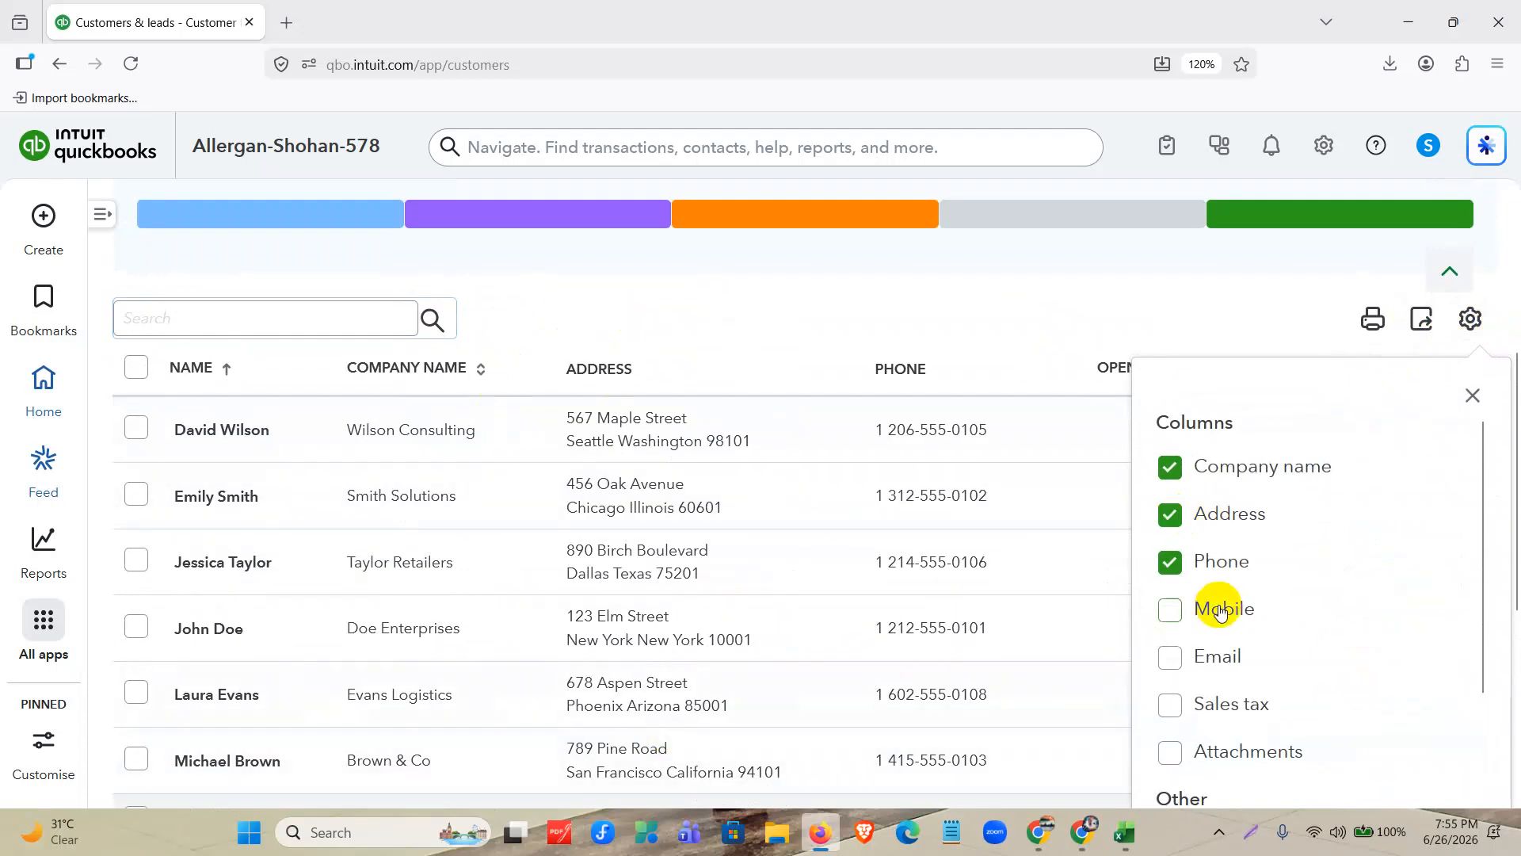
click(1207, 664)
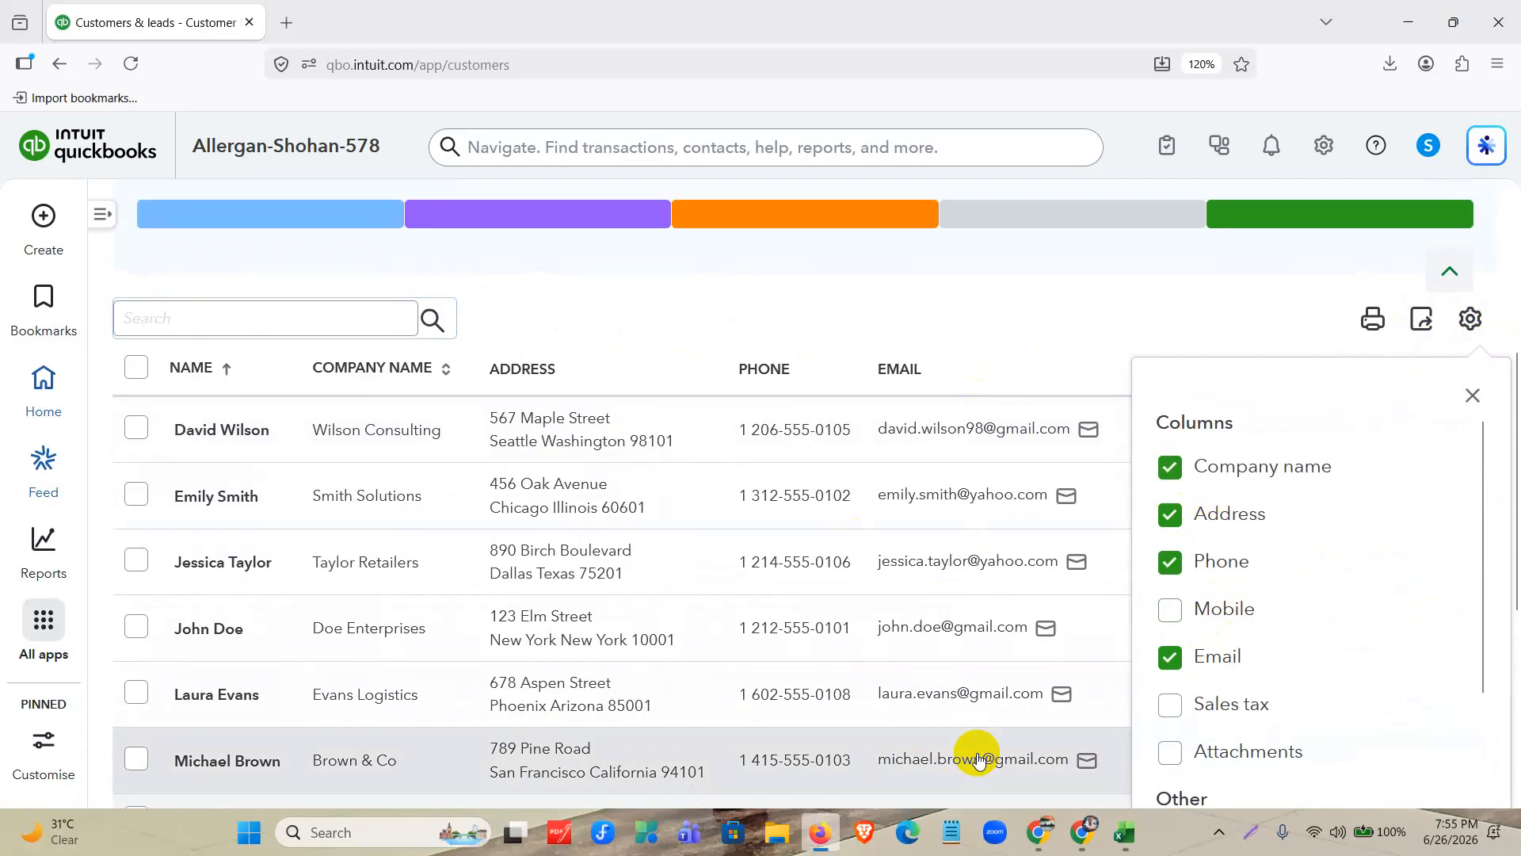
scroll(1222, 564, down, 3)
scroll(1223, 564, up, 3)
scroll(1219, 713, down, 3)
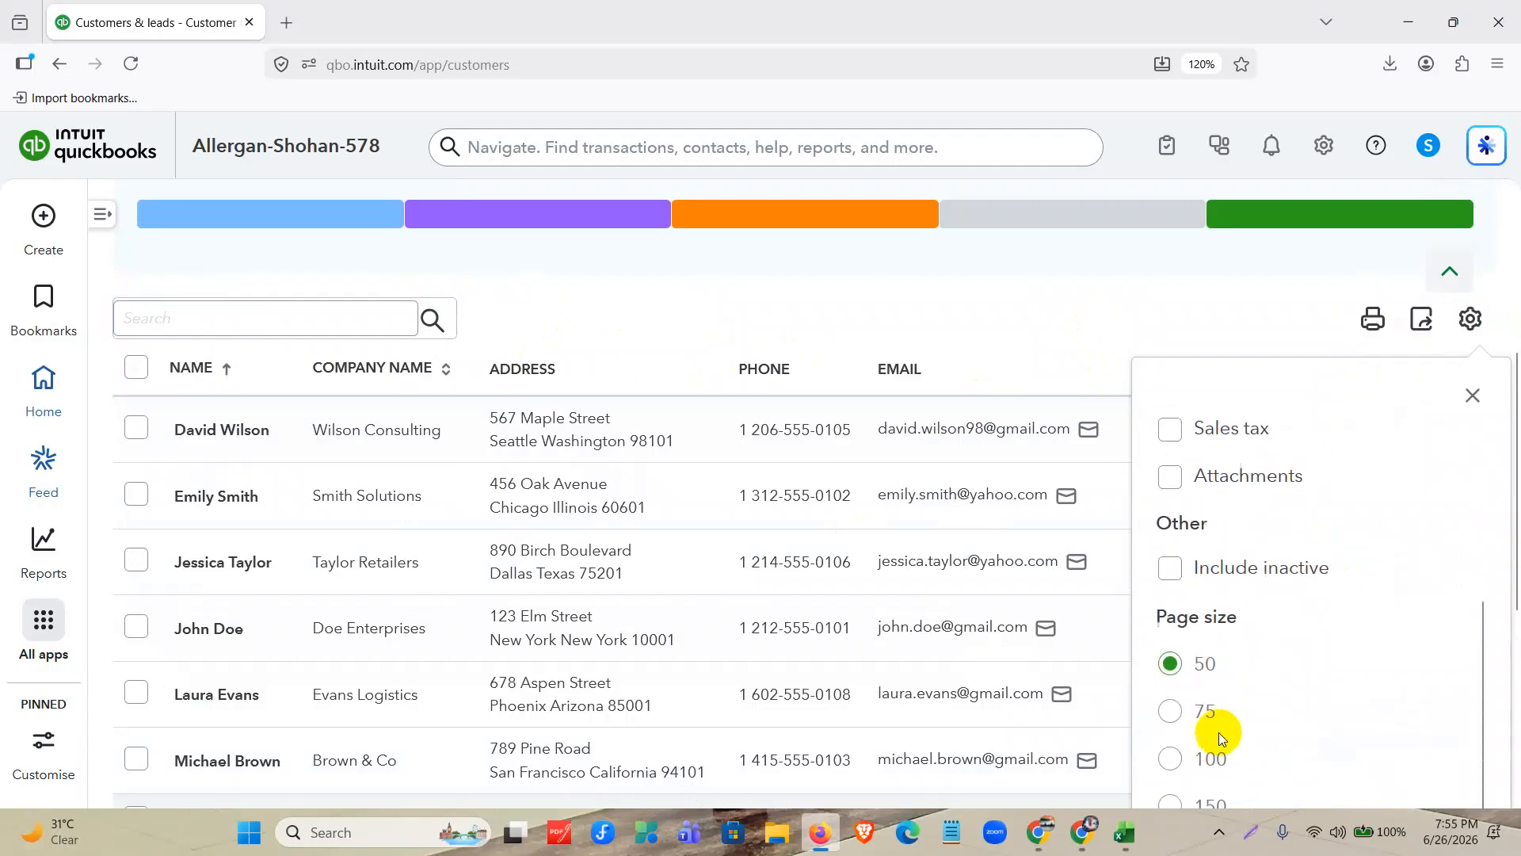
click(1054, 331)
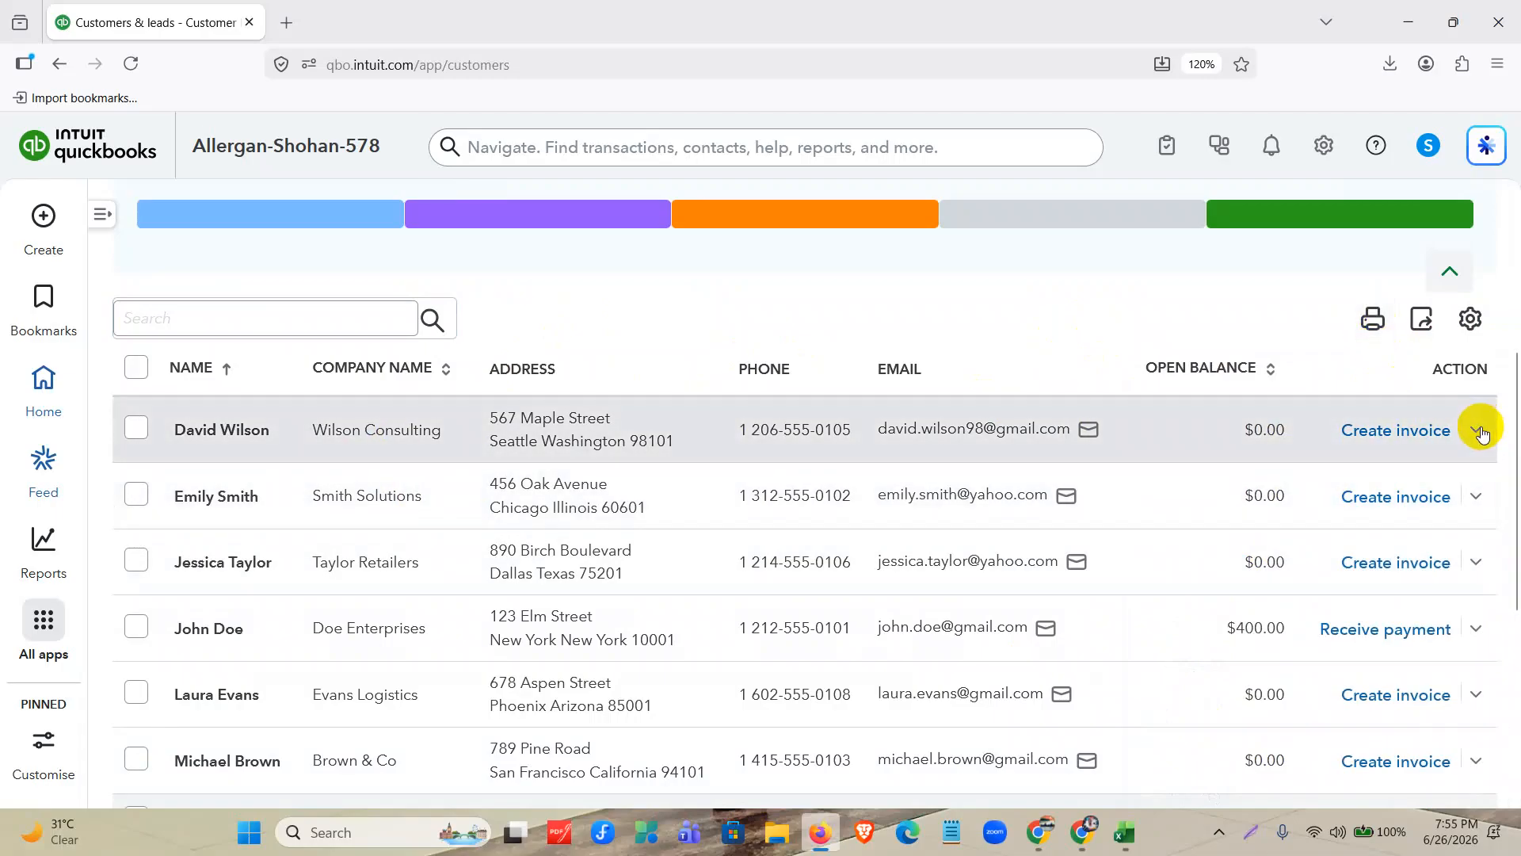
Open the Wilson Consulting customer's record for editing, review its contact and address details, and return to the customer list without saving.
click(1479, 431)
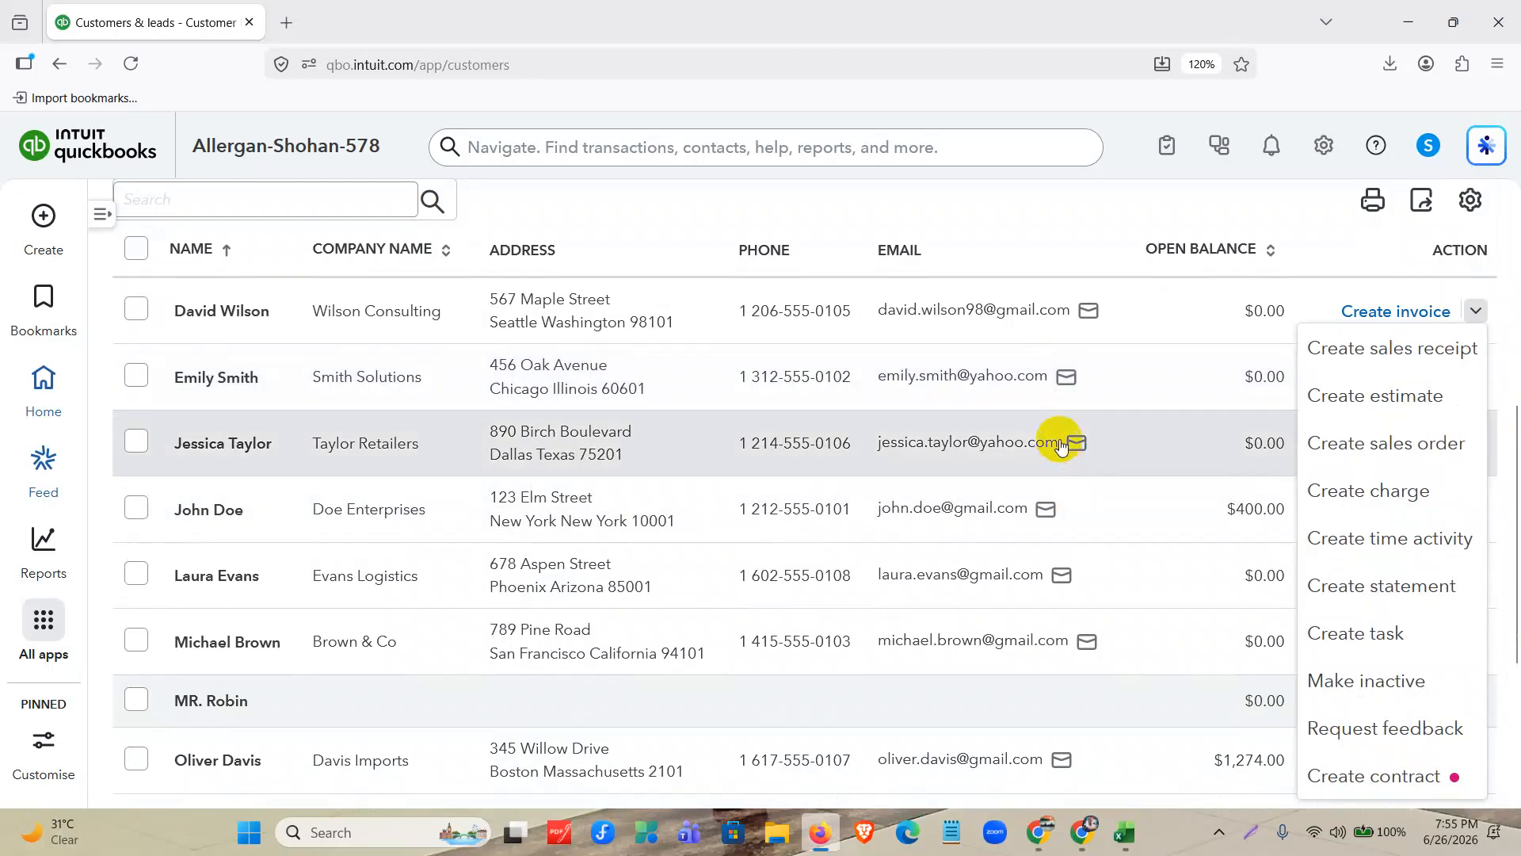
click(949, 316)
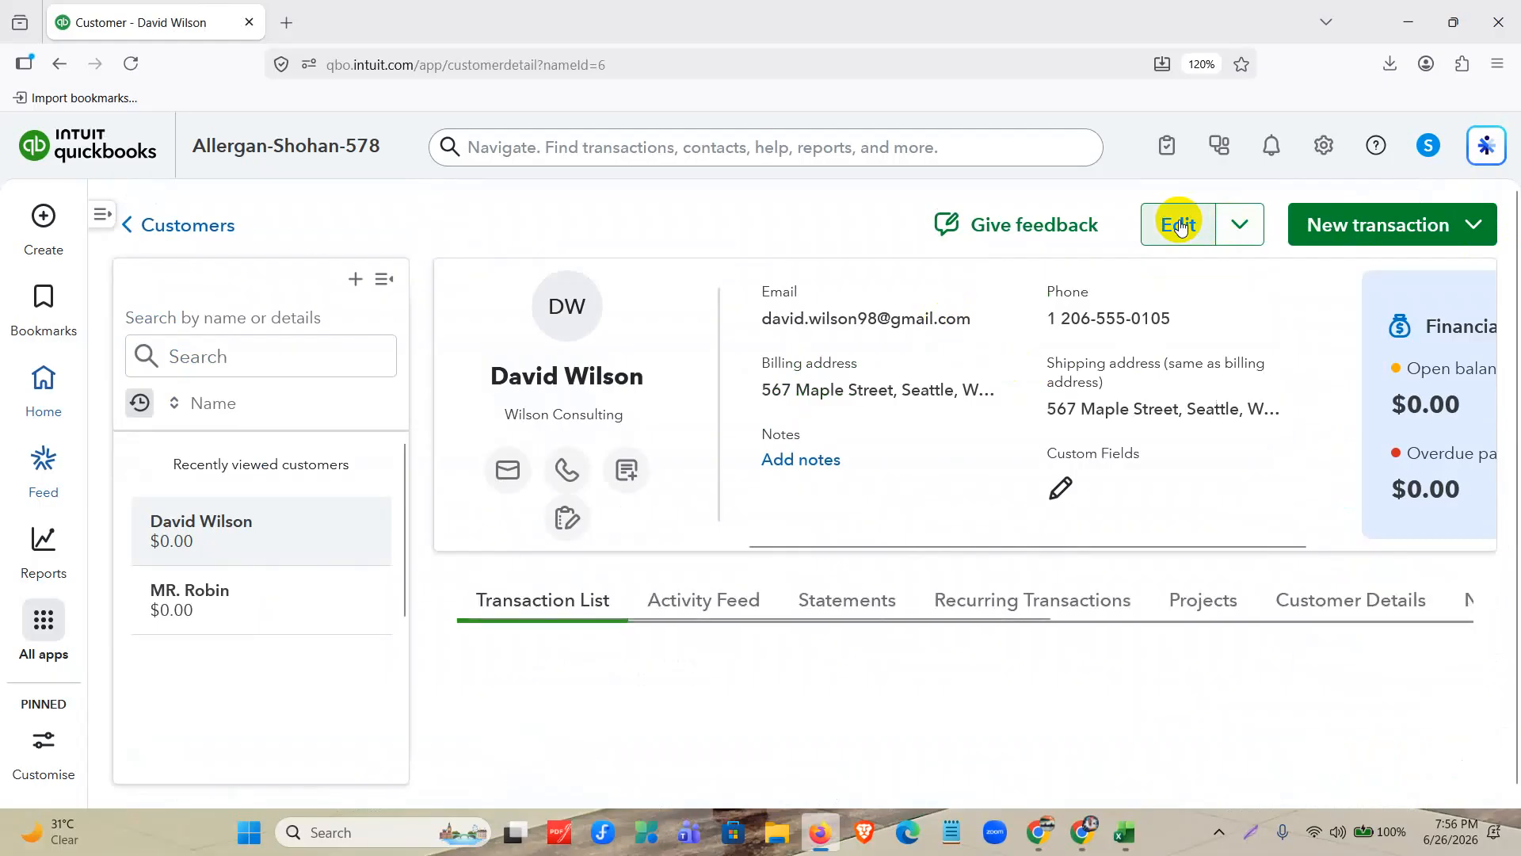
click(1181, 226)
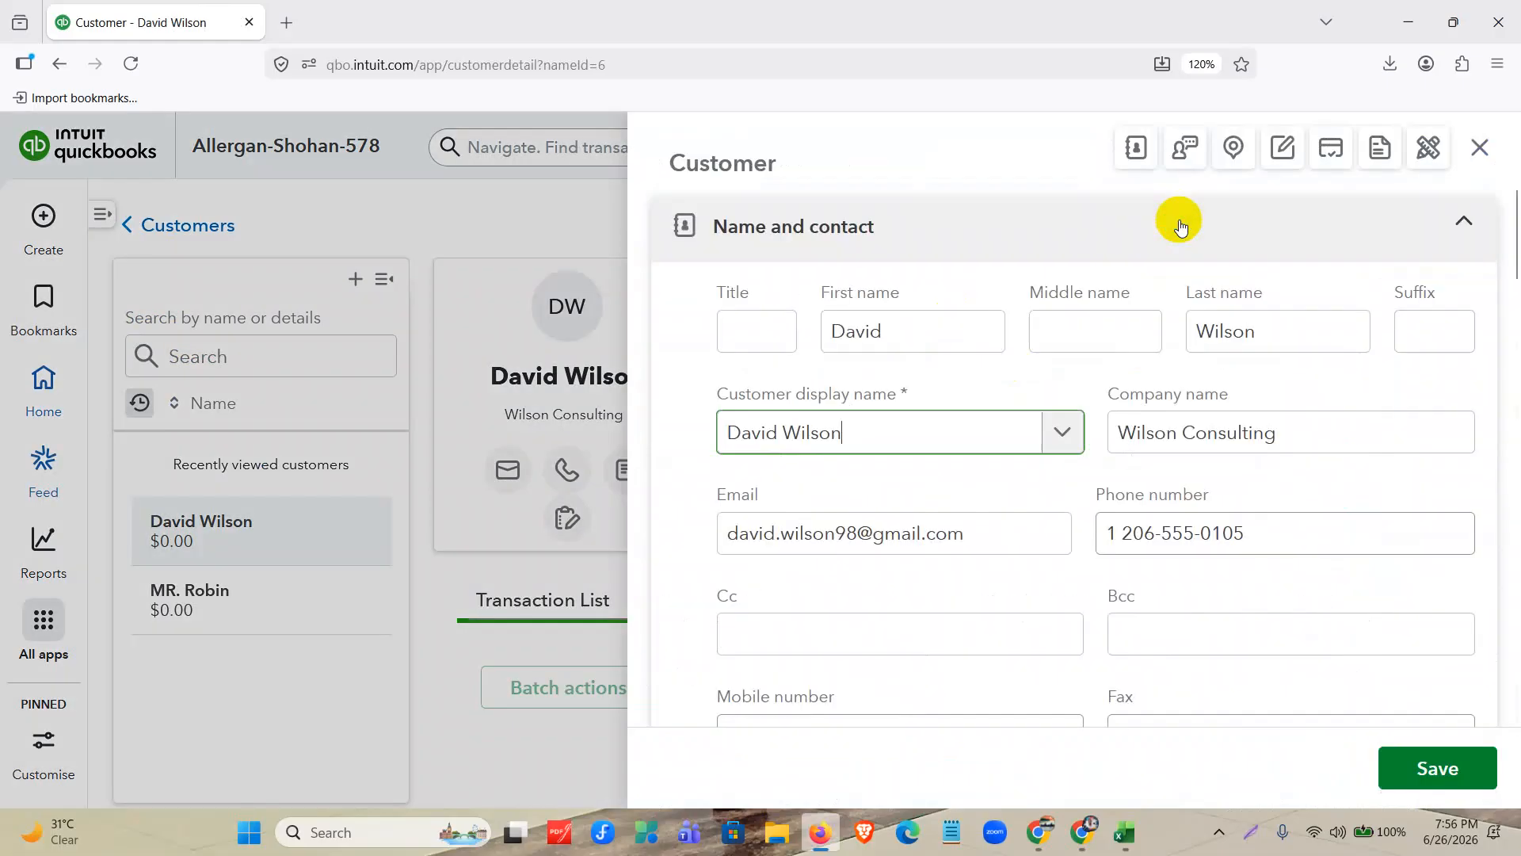
scroll(1059, 413, down, 10)
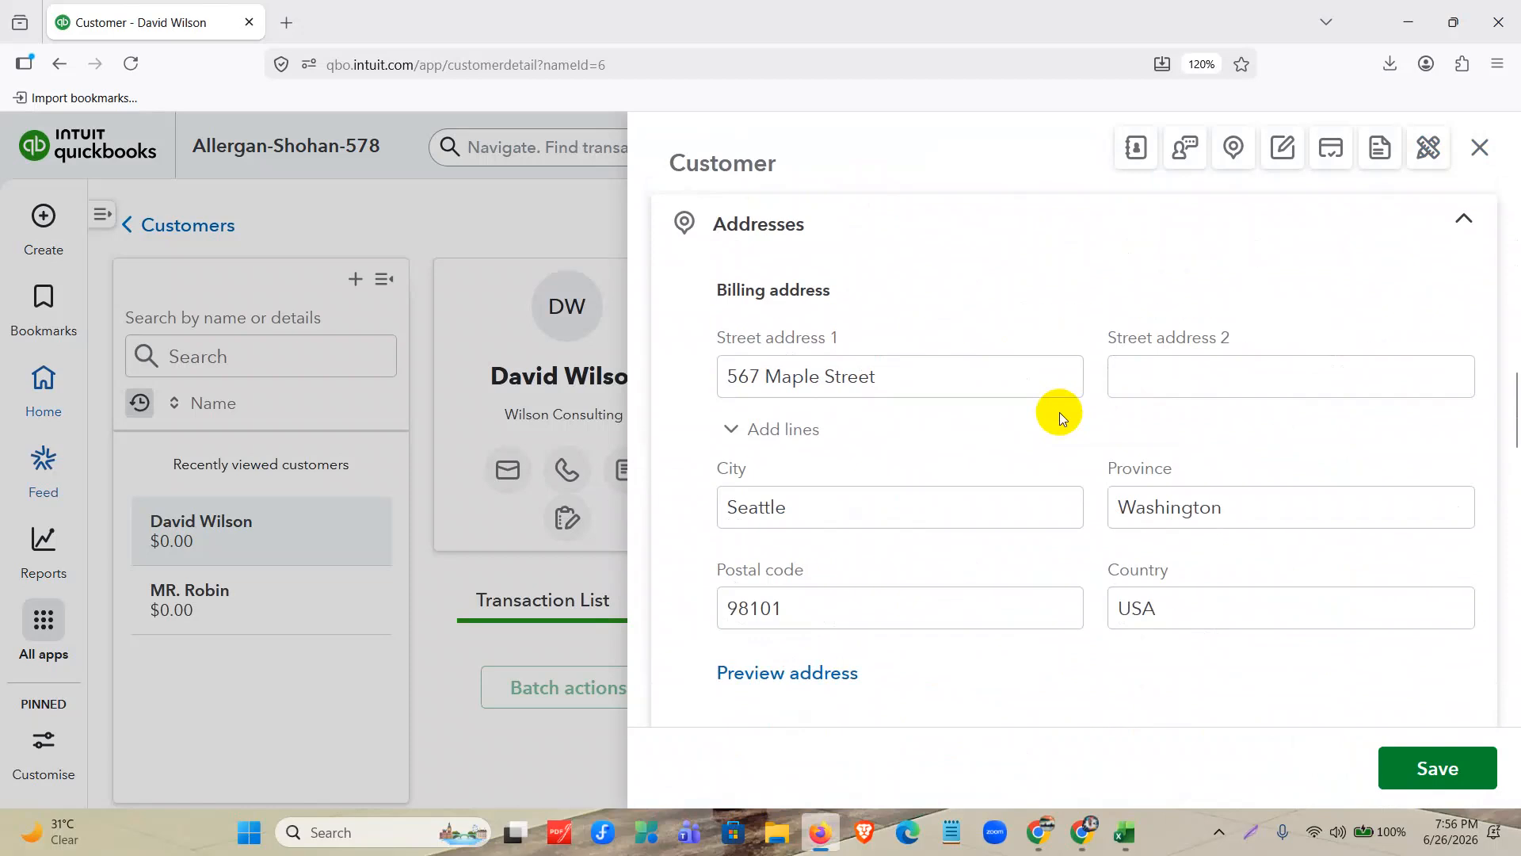
scroll(1060, 414, down, 5)
scroll(1059, 412, up, 15)
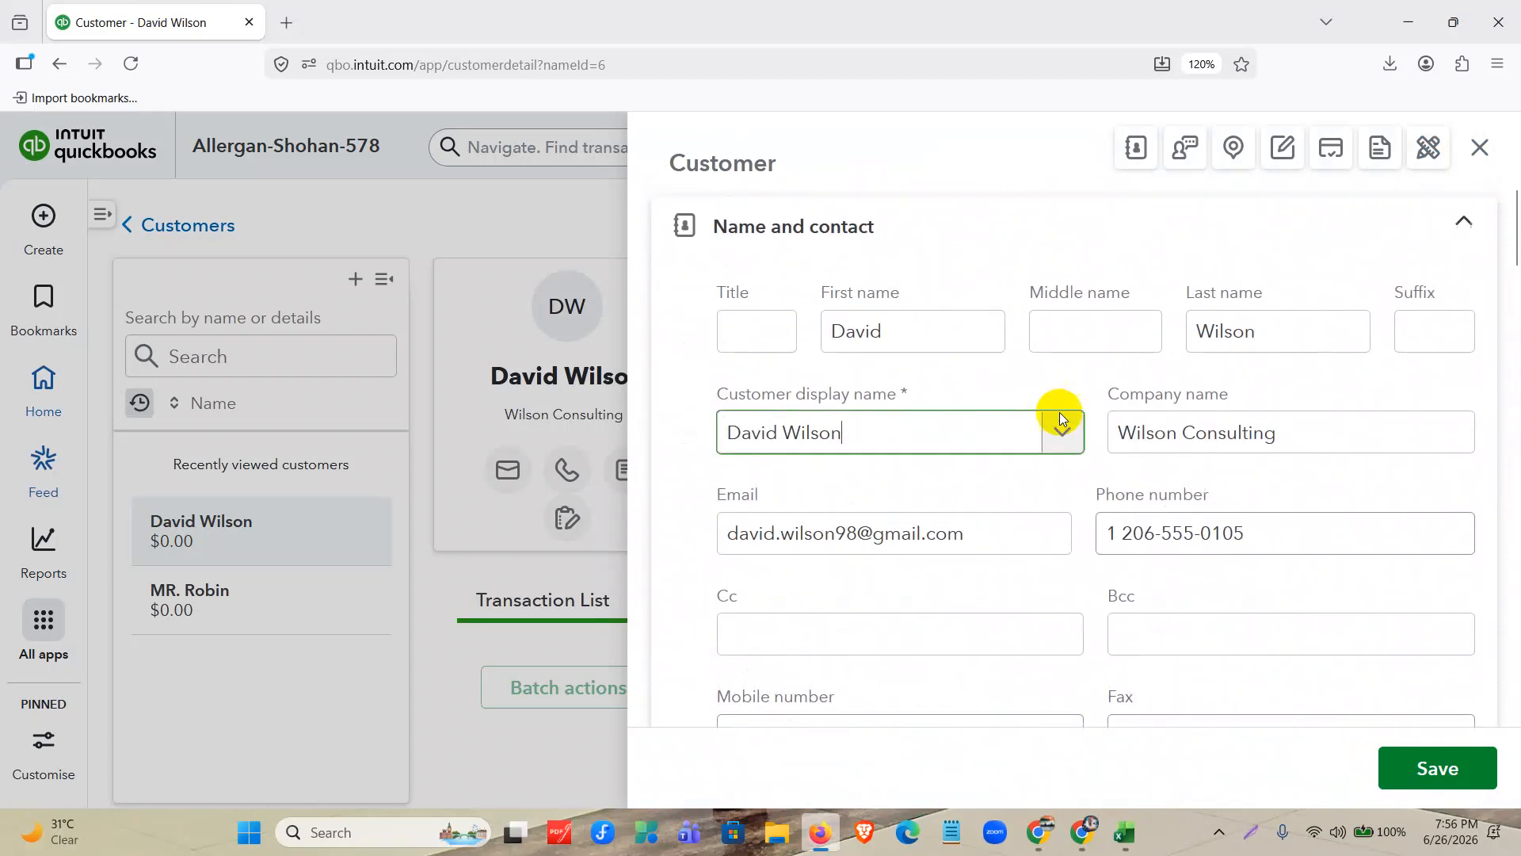
click(1480, 147)
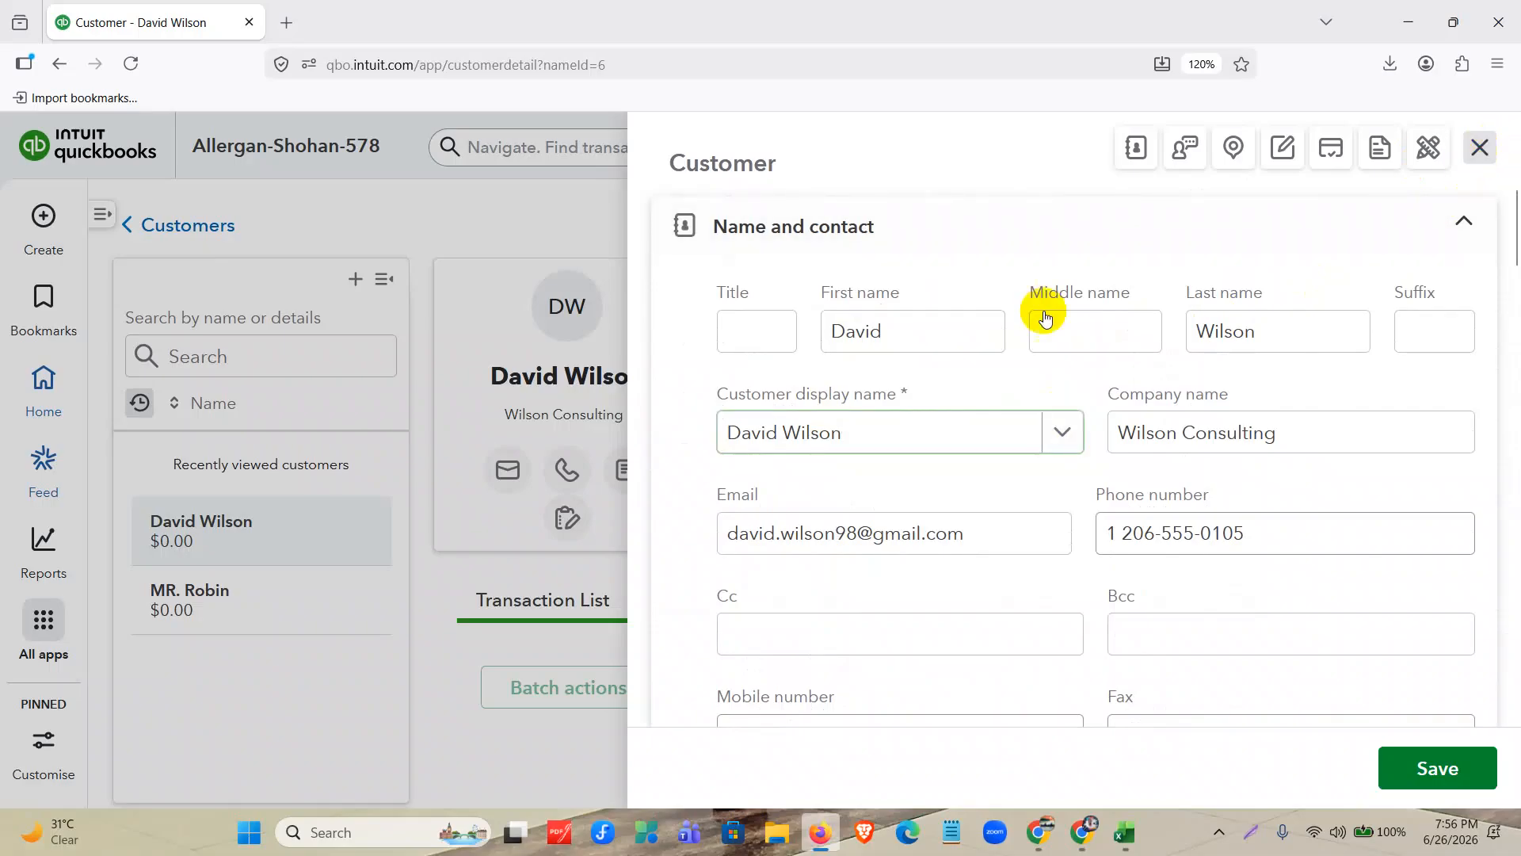
click(222, 228)
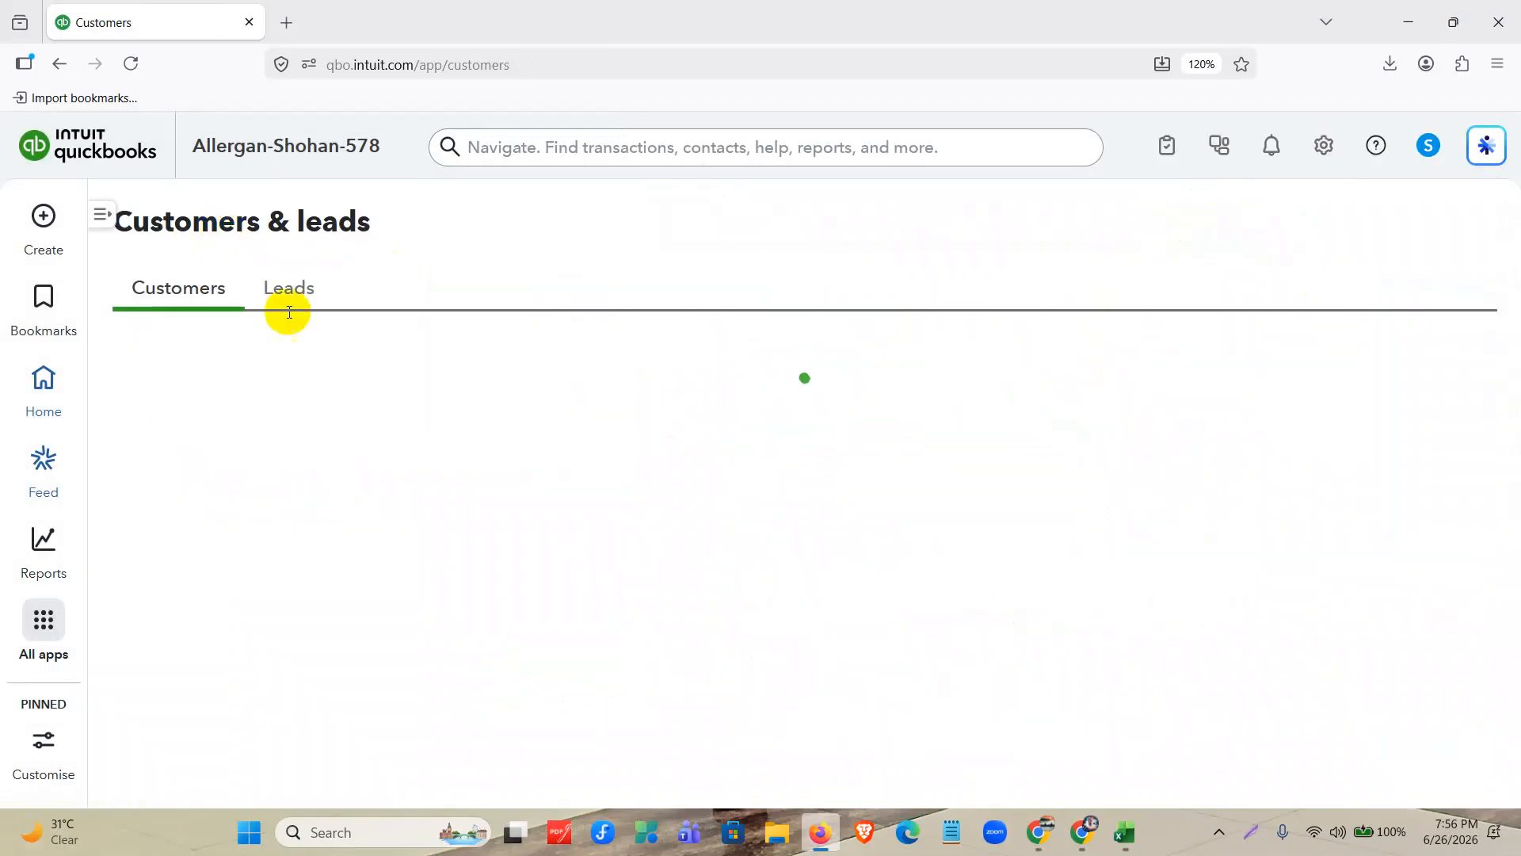
Make the customer without company, address or contact details inactive, and review the remaining customers in the list.
scroll(622, 373, down, 3)
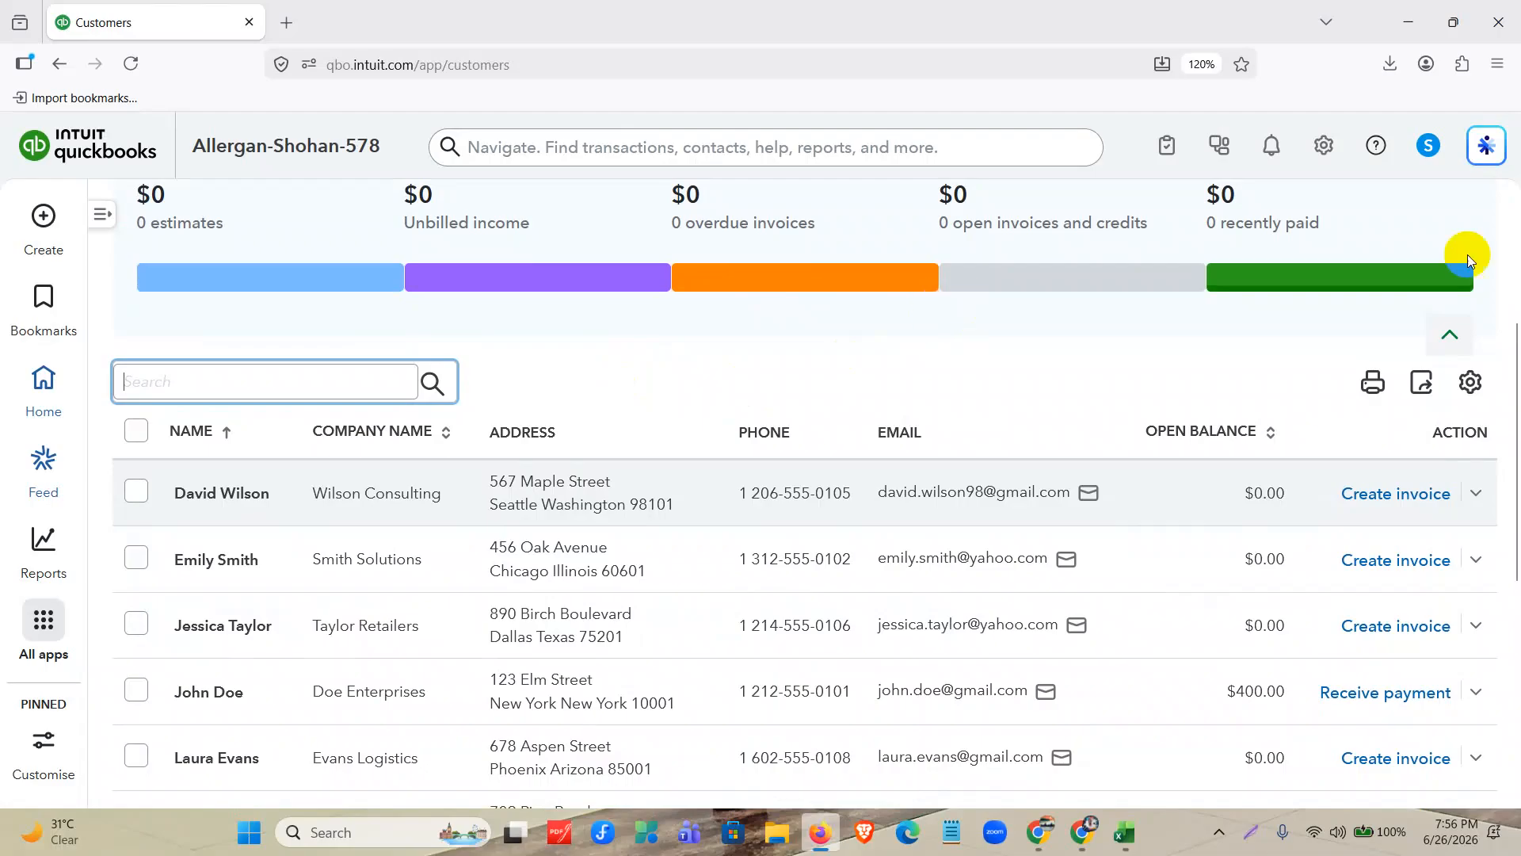
scroll(723, 442, down, 5)
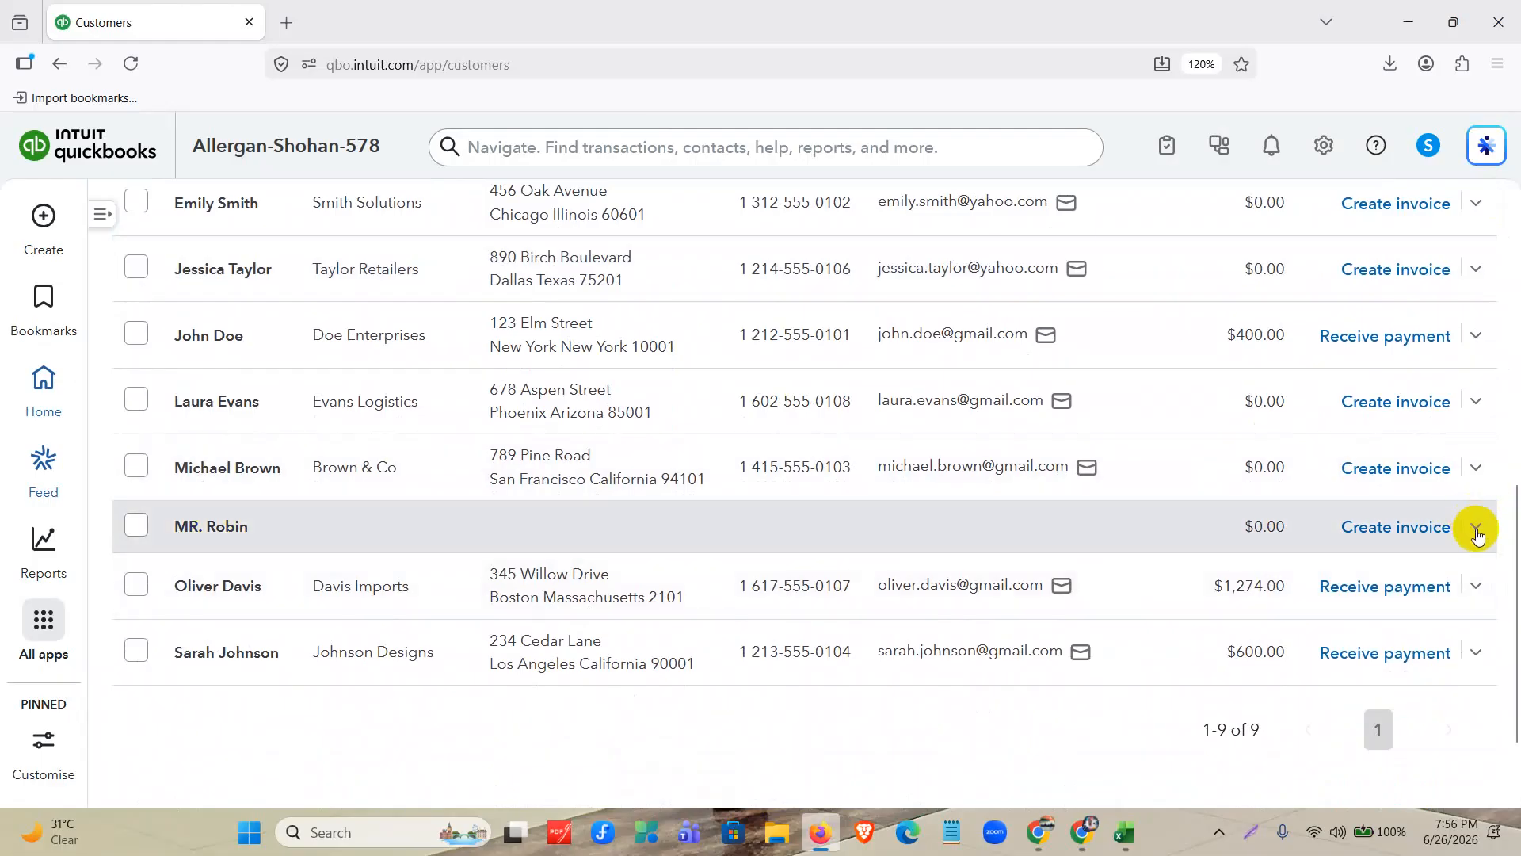
click(1477, 526)
scroll(1399, 659, down, 2)
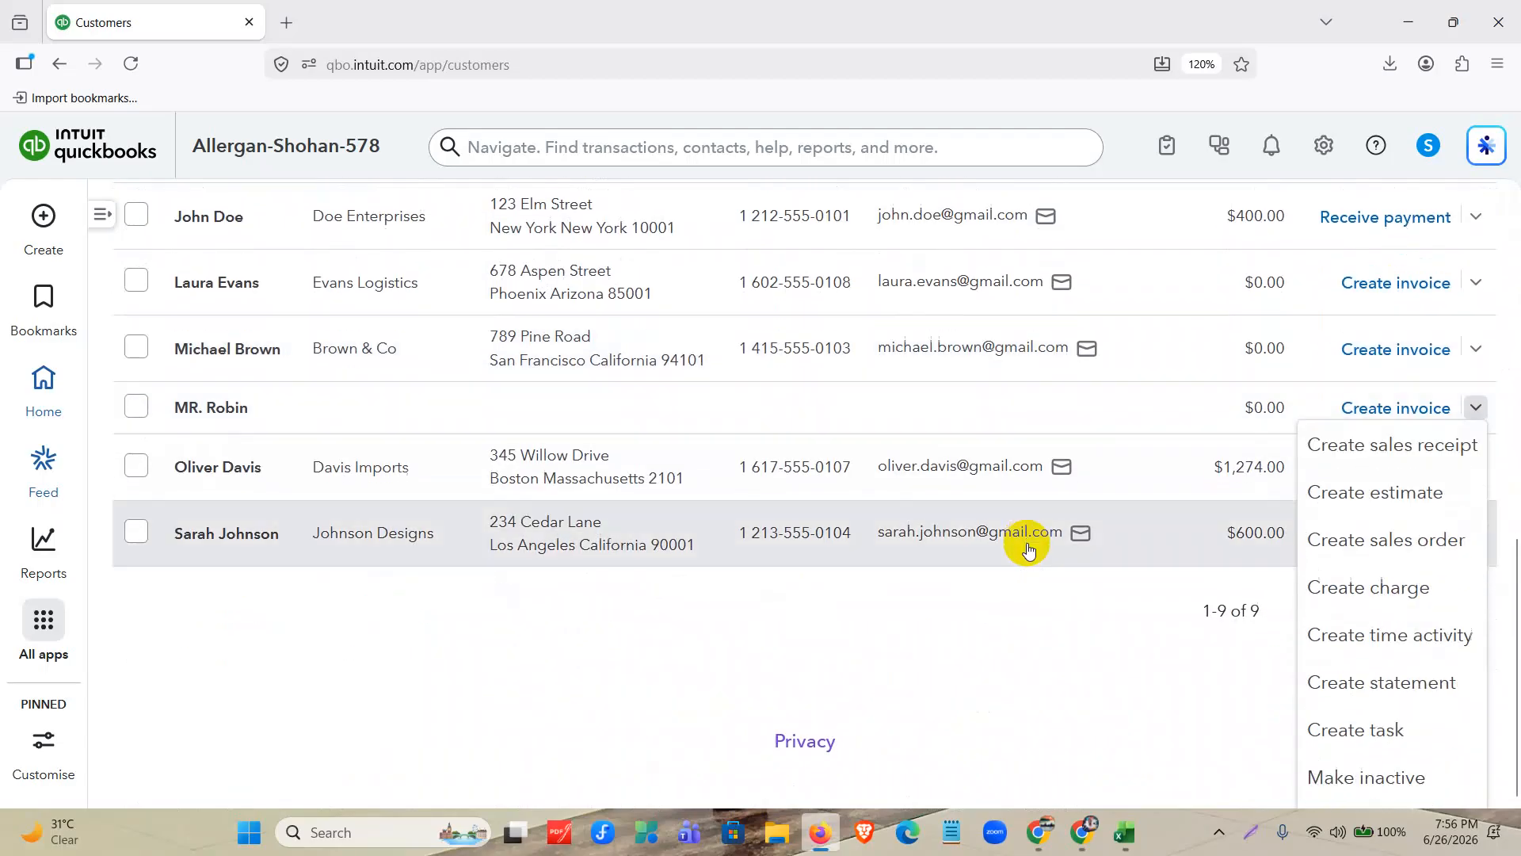
click(1388, 778)
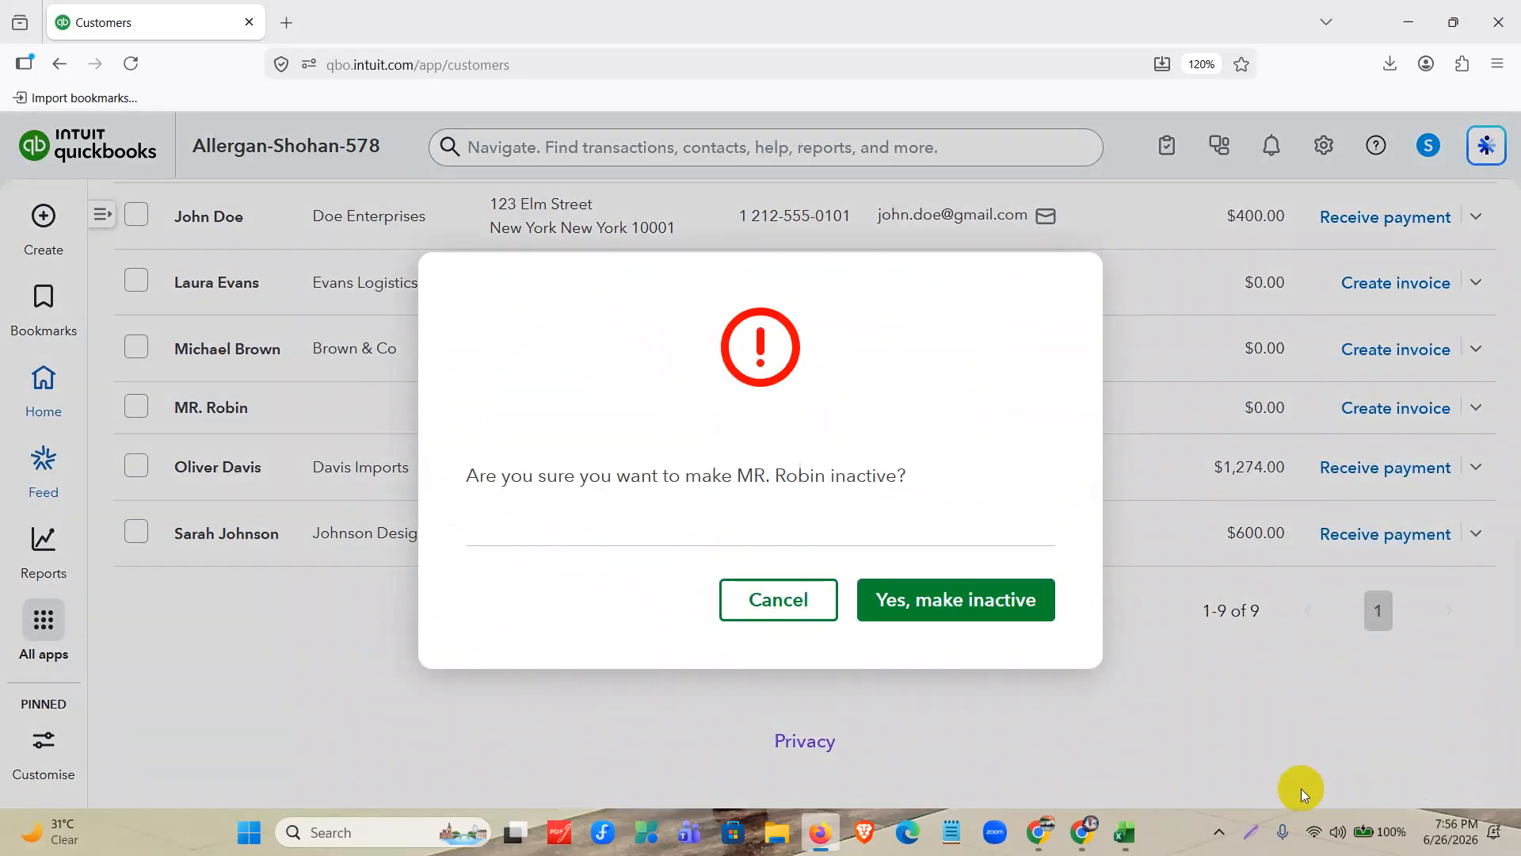
click(982, 600)
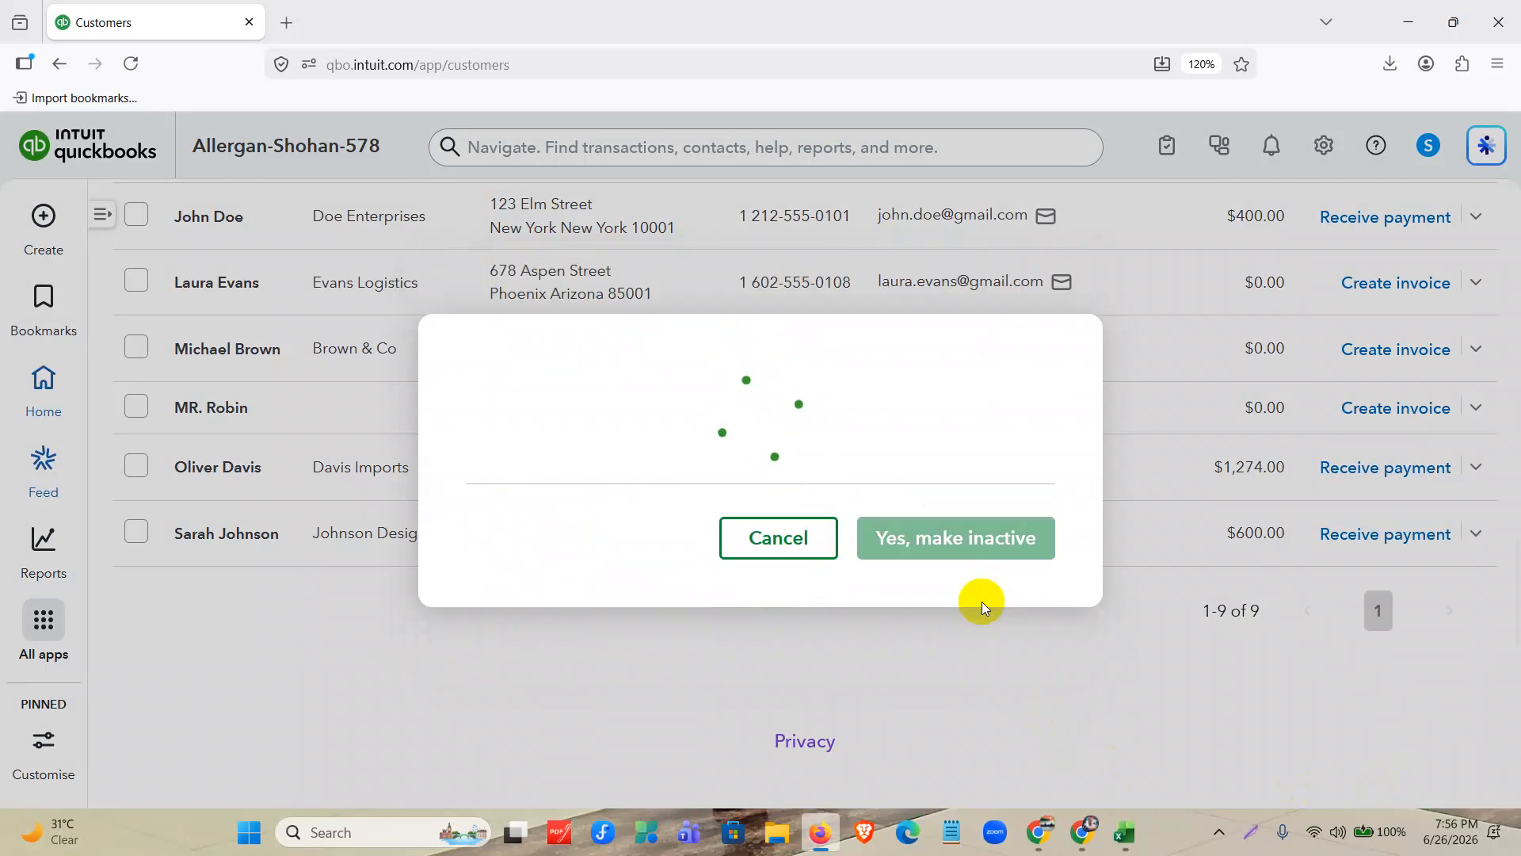
scroll(568, 572, up, 6)
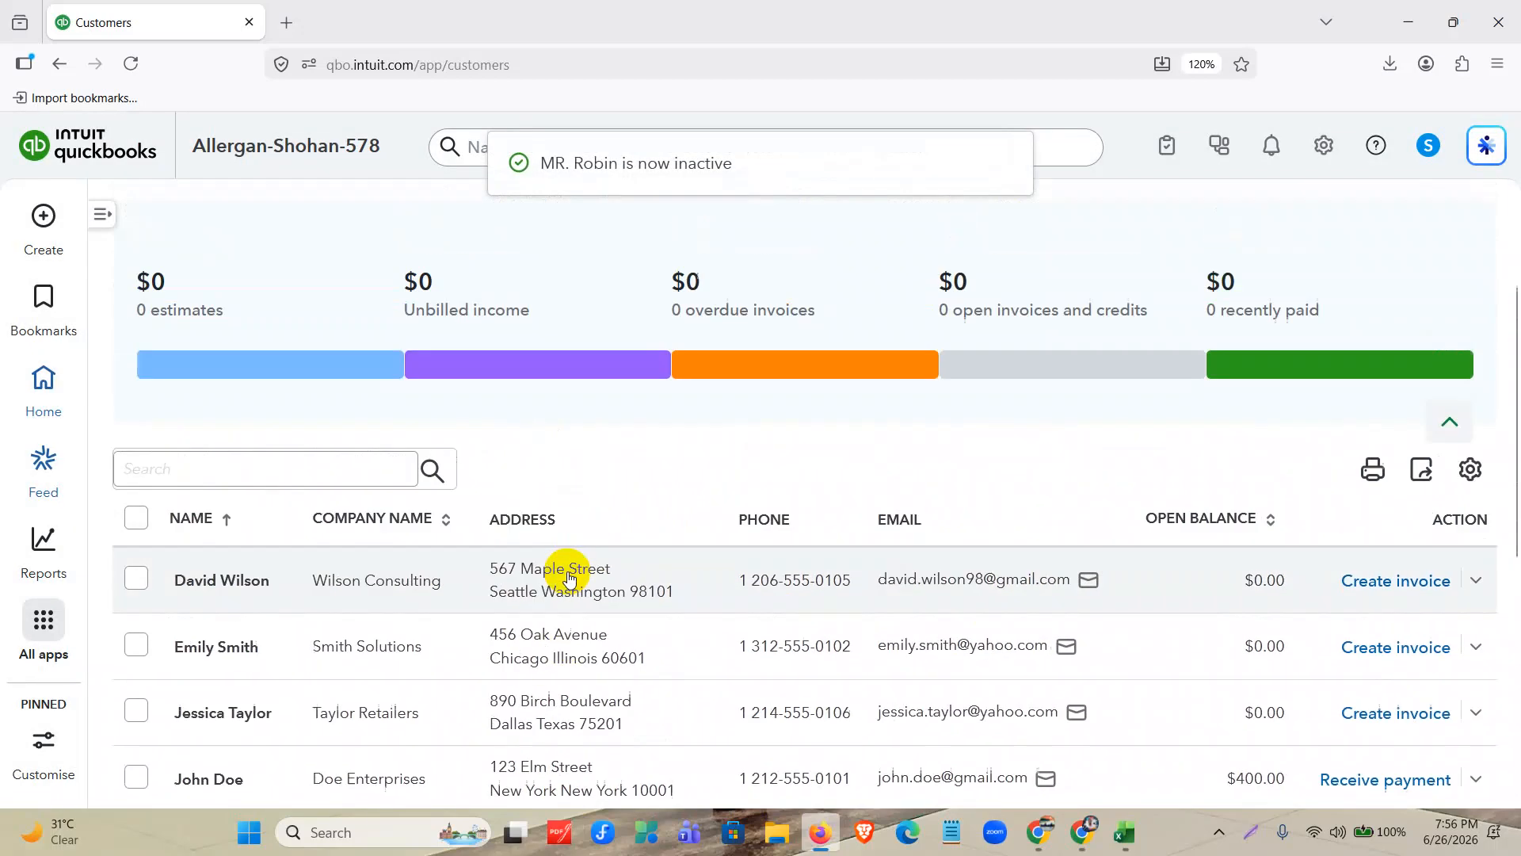
scroll(568, 573, down, 6)
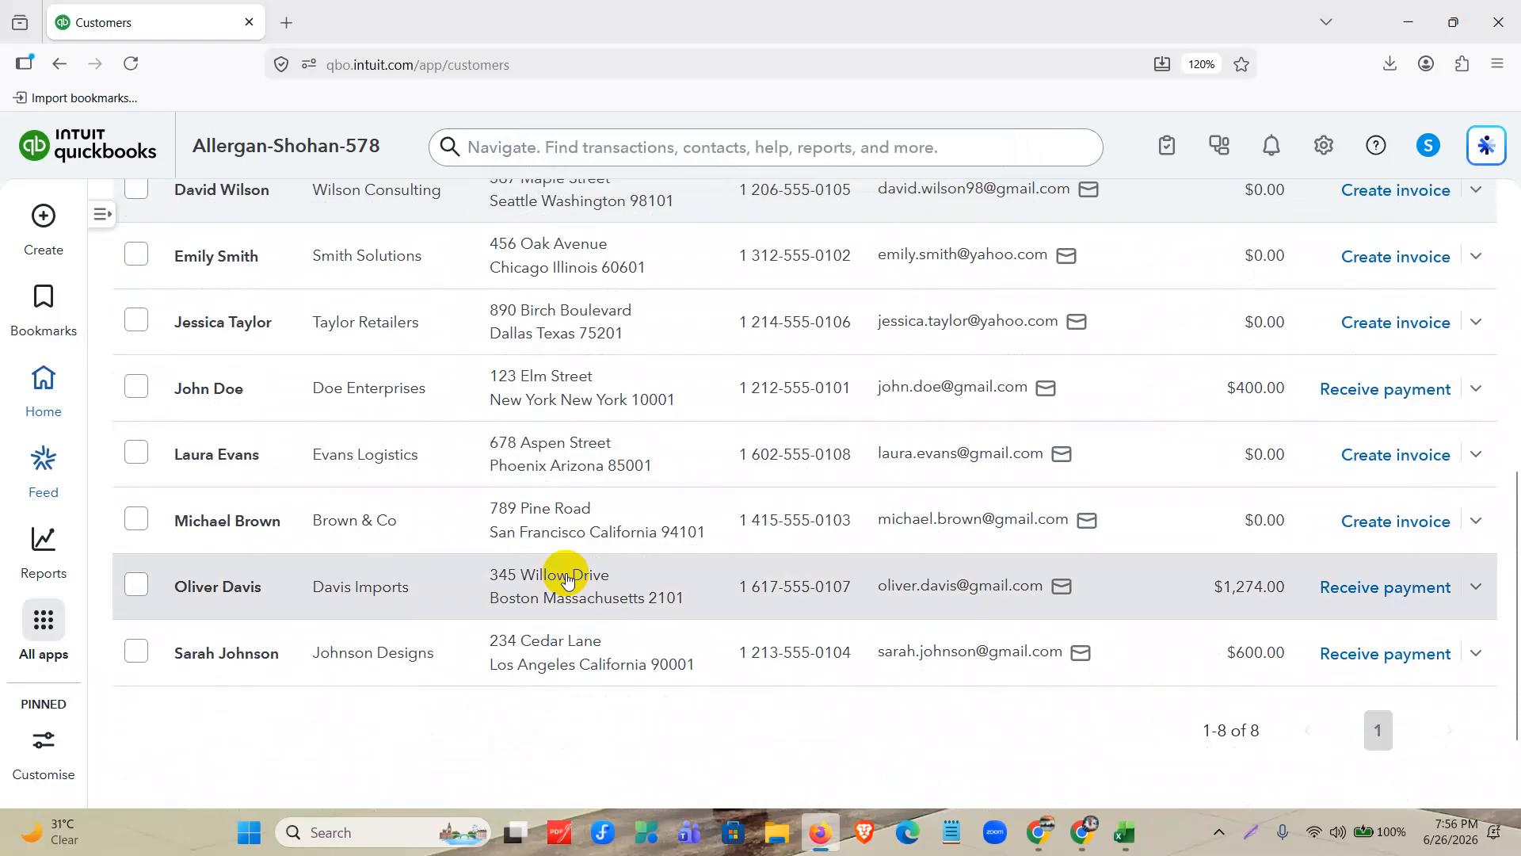
scroll(567, 579, up, 3)
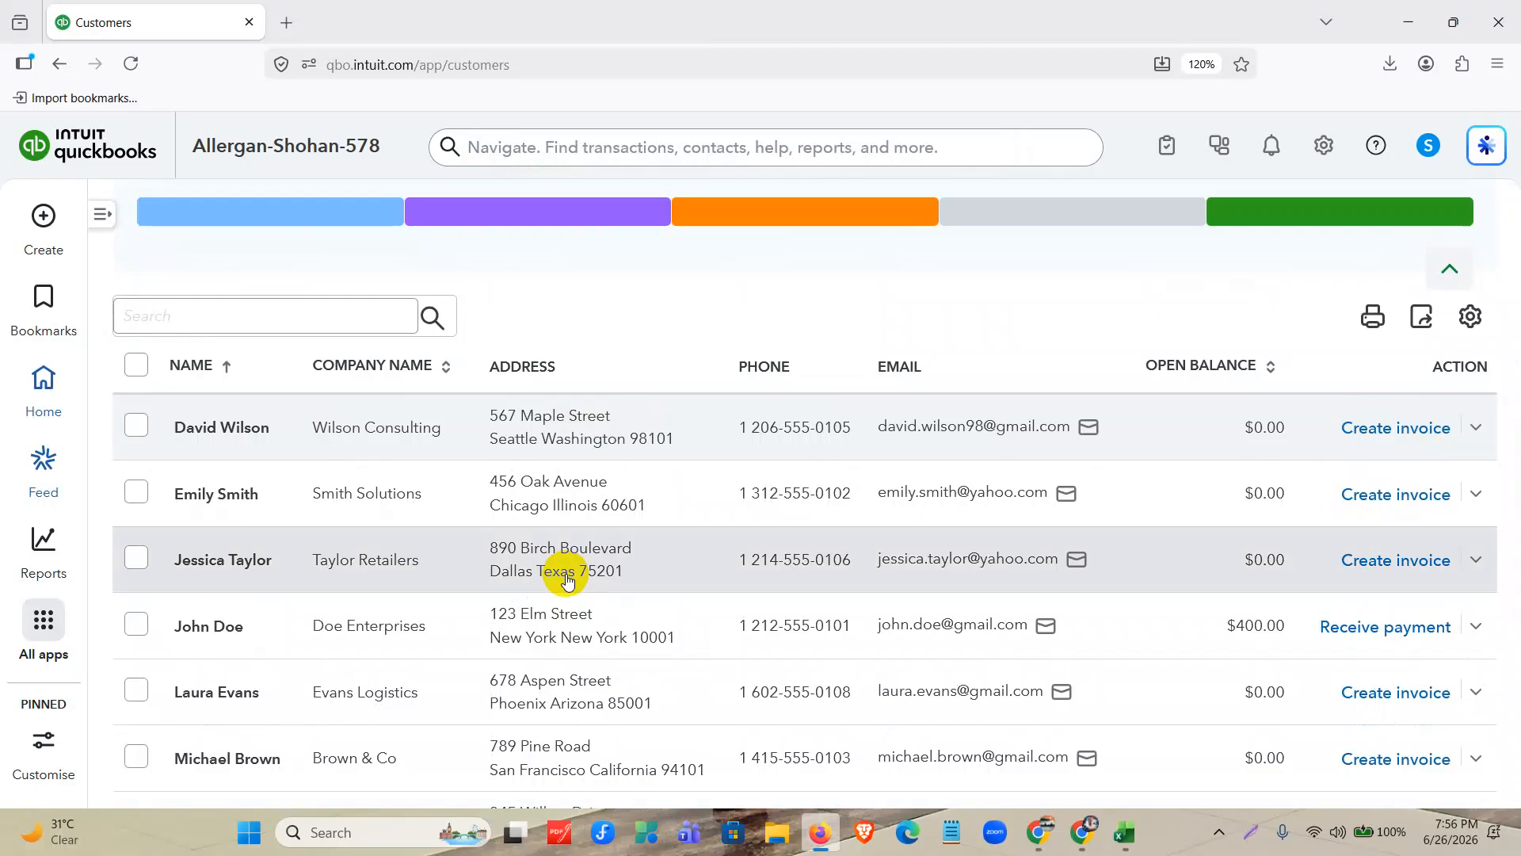
Set the customer list to include inactive customers and locate the deactivated customer in it.
scroll(568, 579, down, 2)
click(1467, 199)
scroll(1318, 378, down, 3)
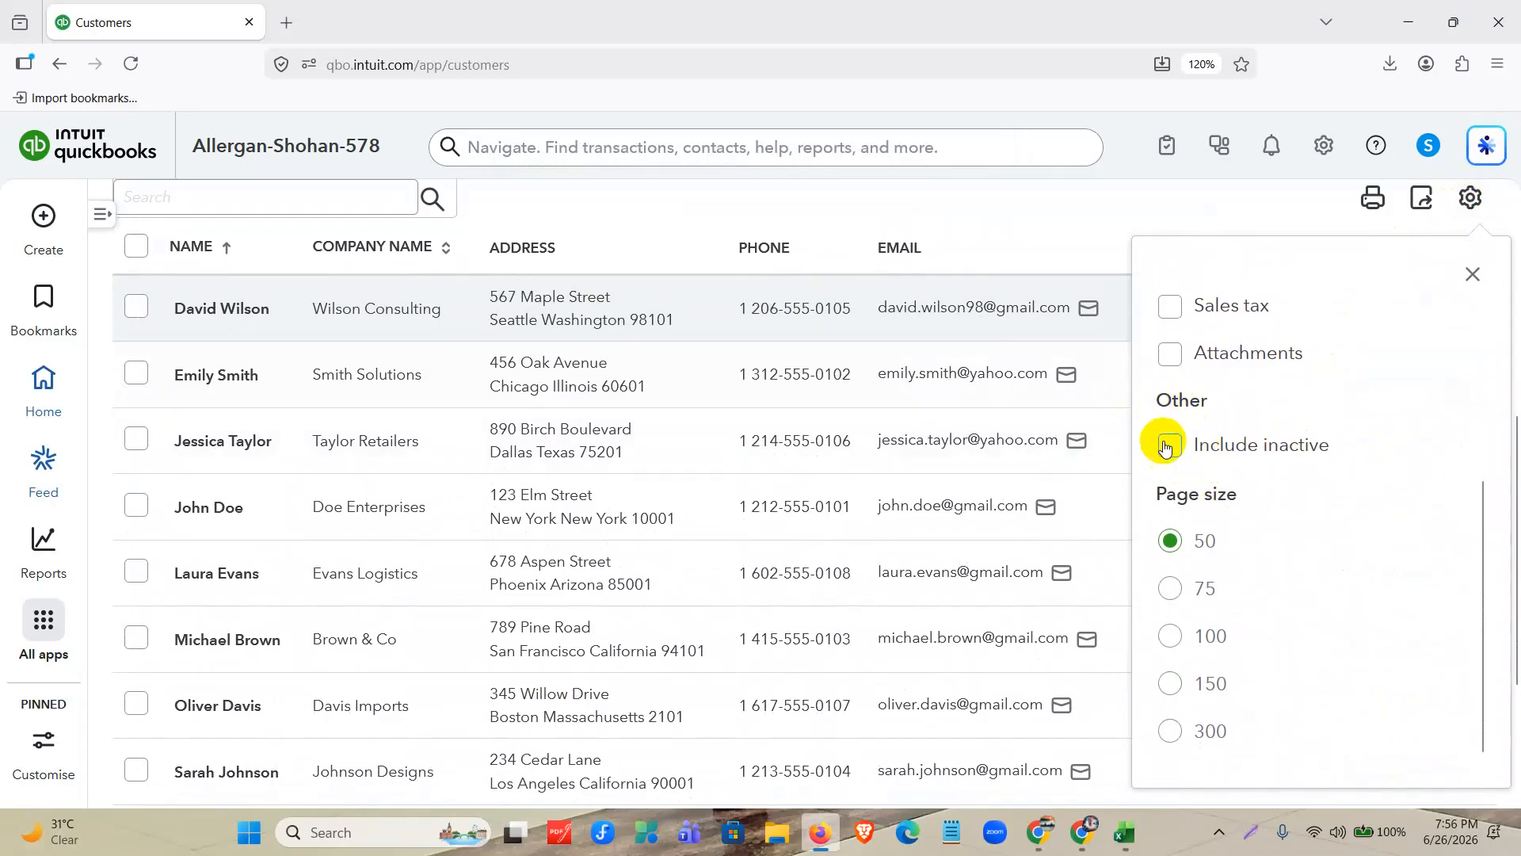
click(1220, 444)
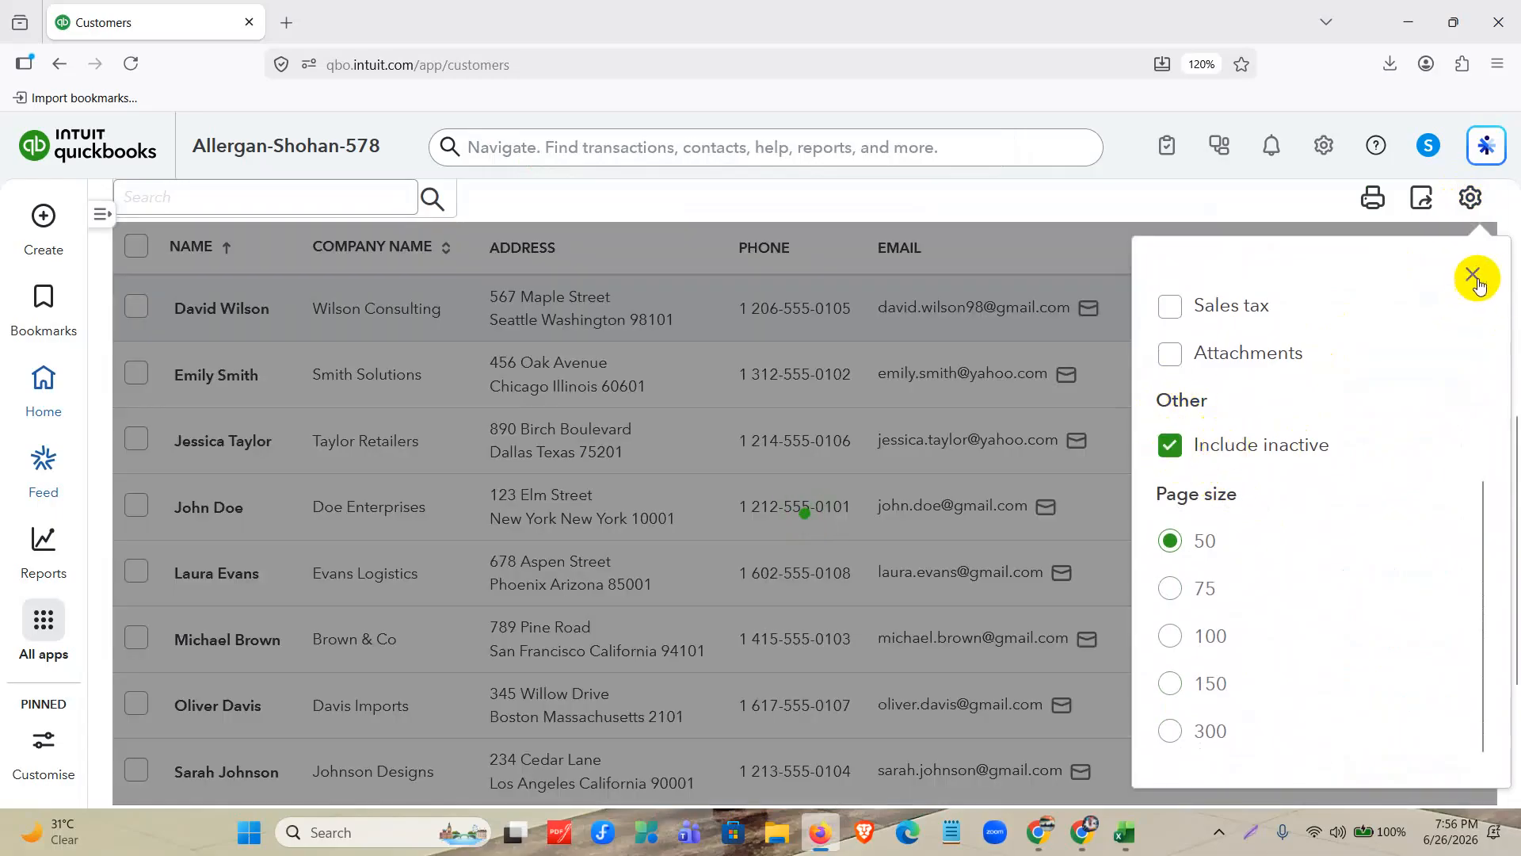
click(809, 490)
scroll(705, 453, down, 2)
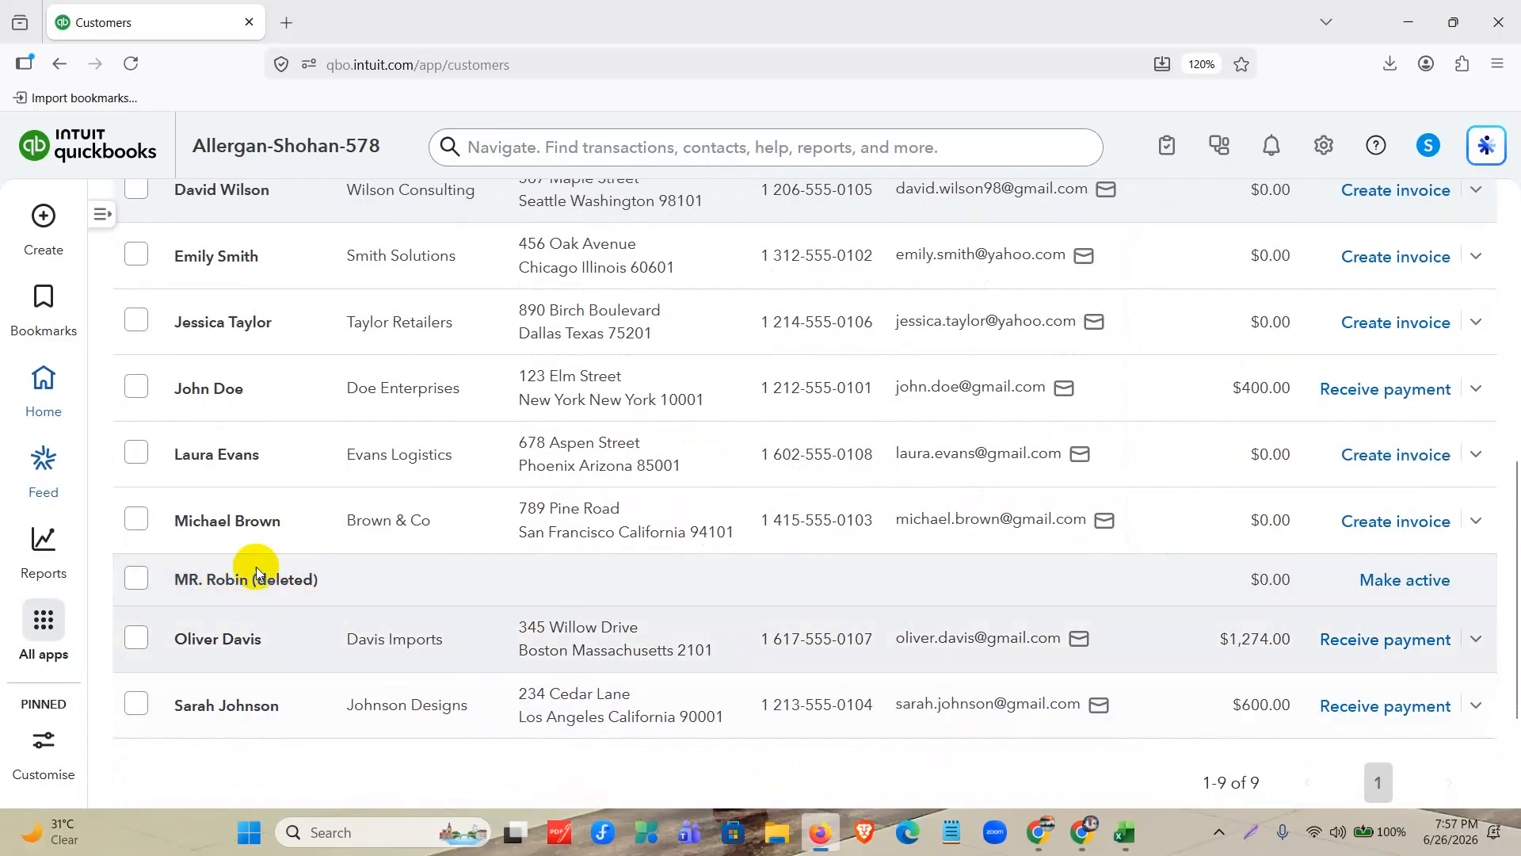
Make the deactivated customer active again in the customer list.
key(ctrl+plus)
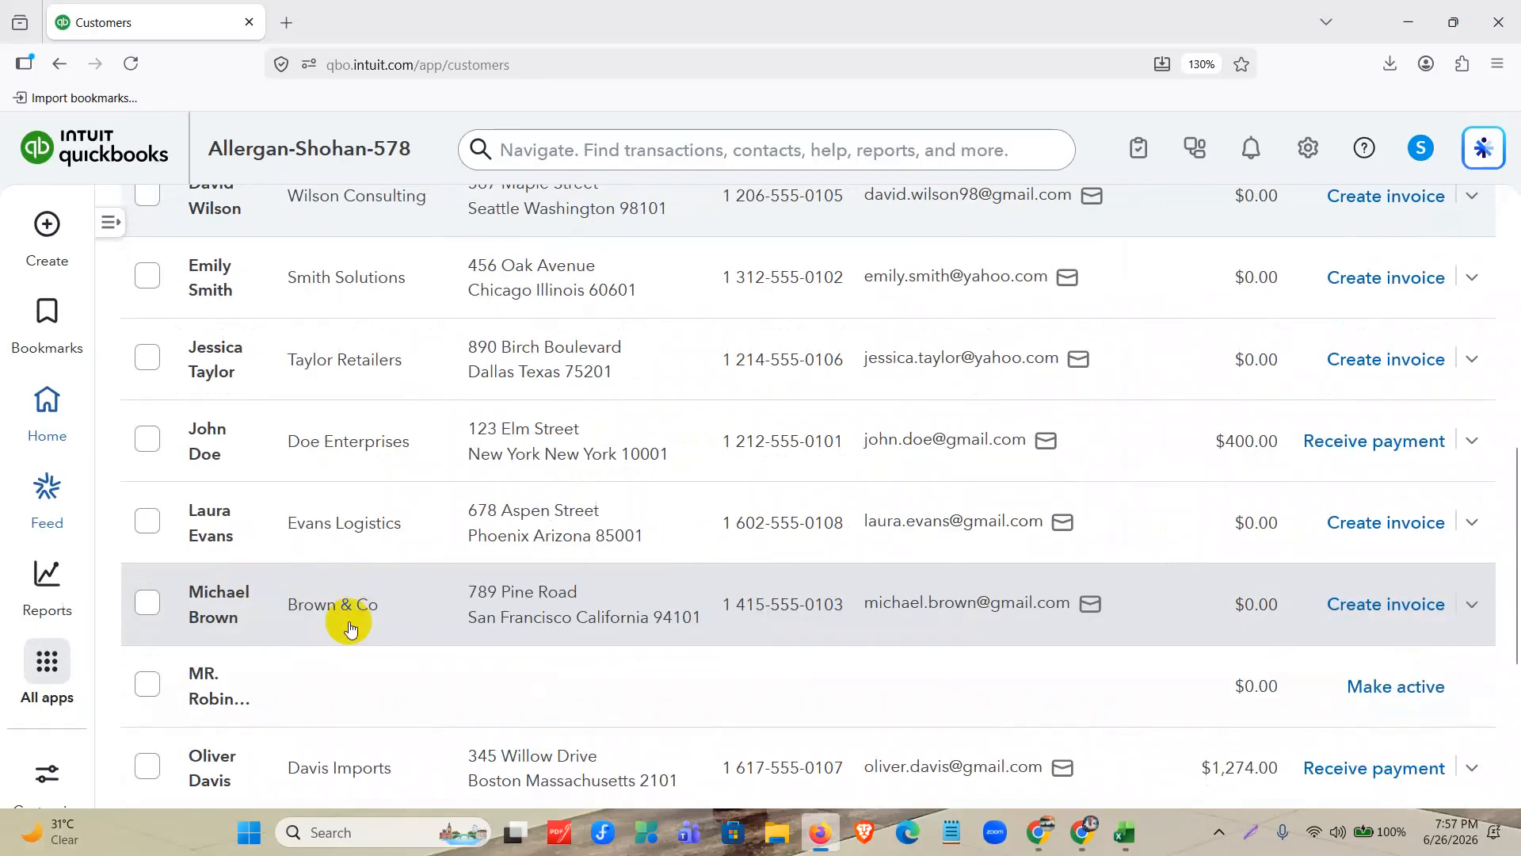
scroll(380, 594, down, 4)
scroll(392, 557, up, 3)
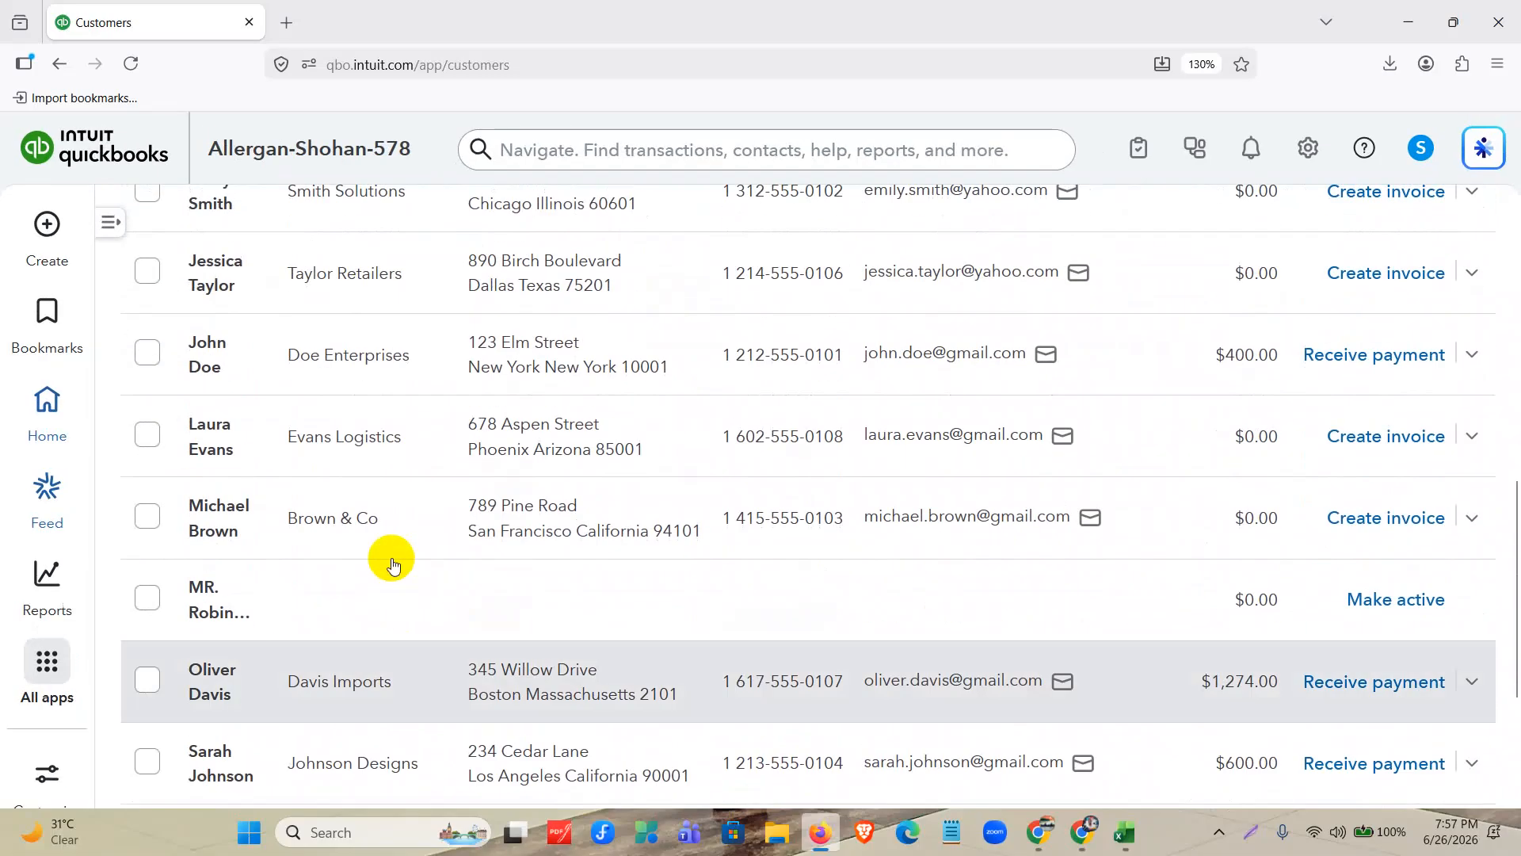
key(ctrl+minus)
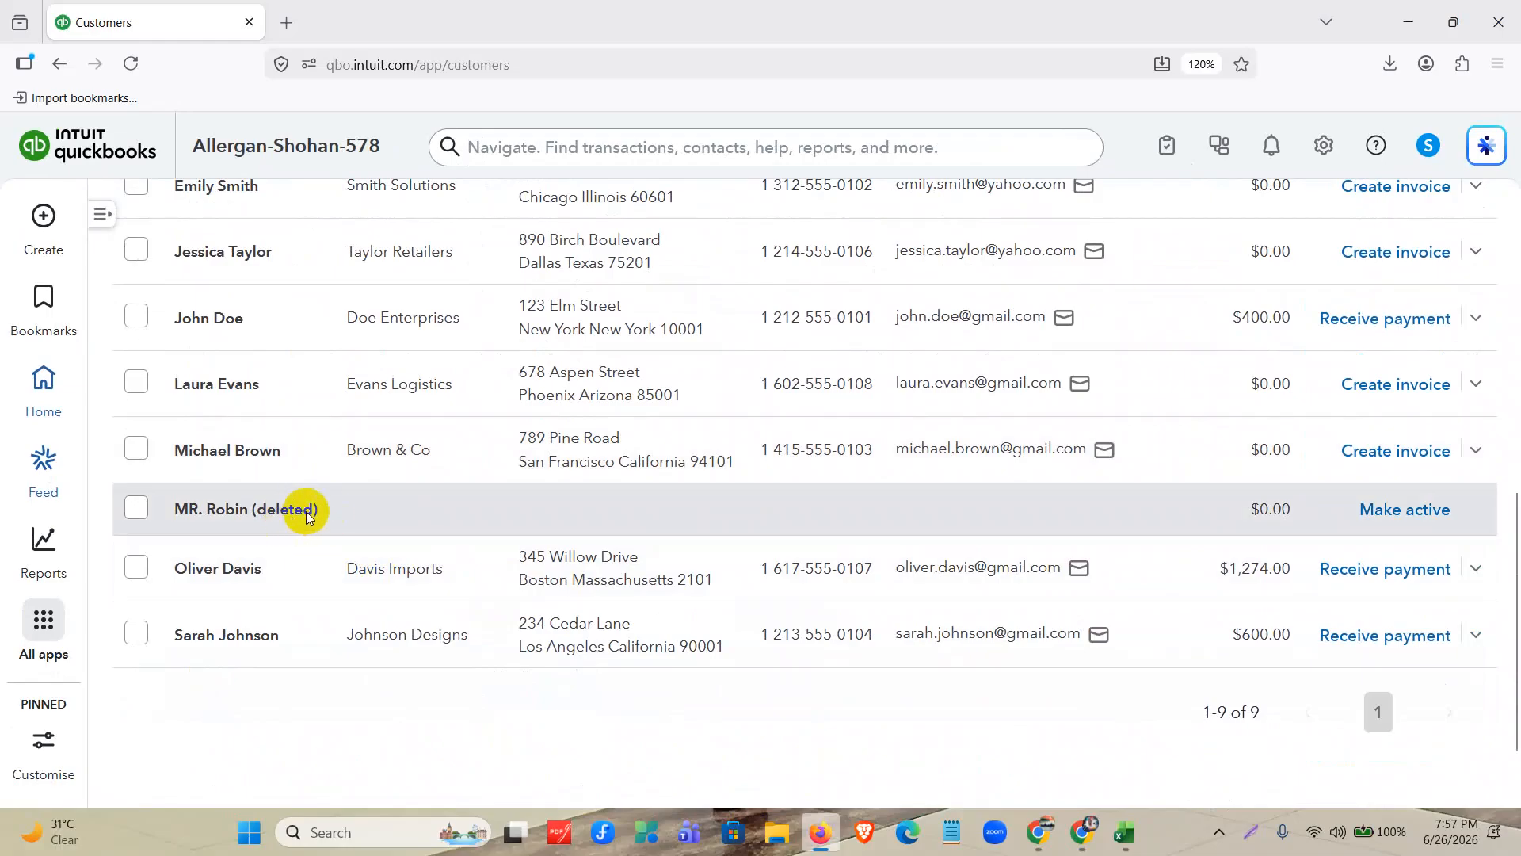
click(1405, 509)
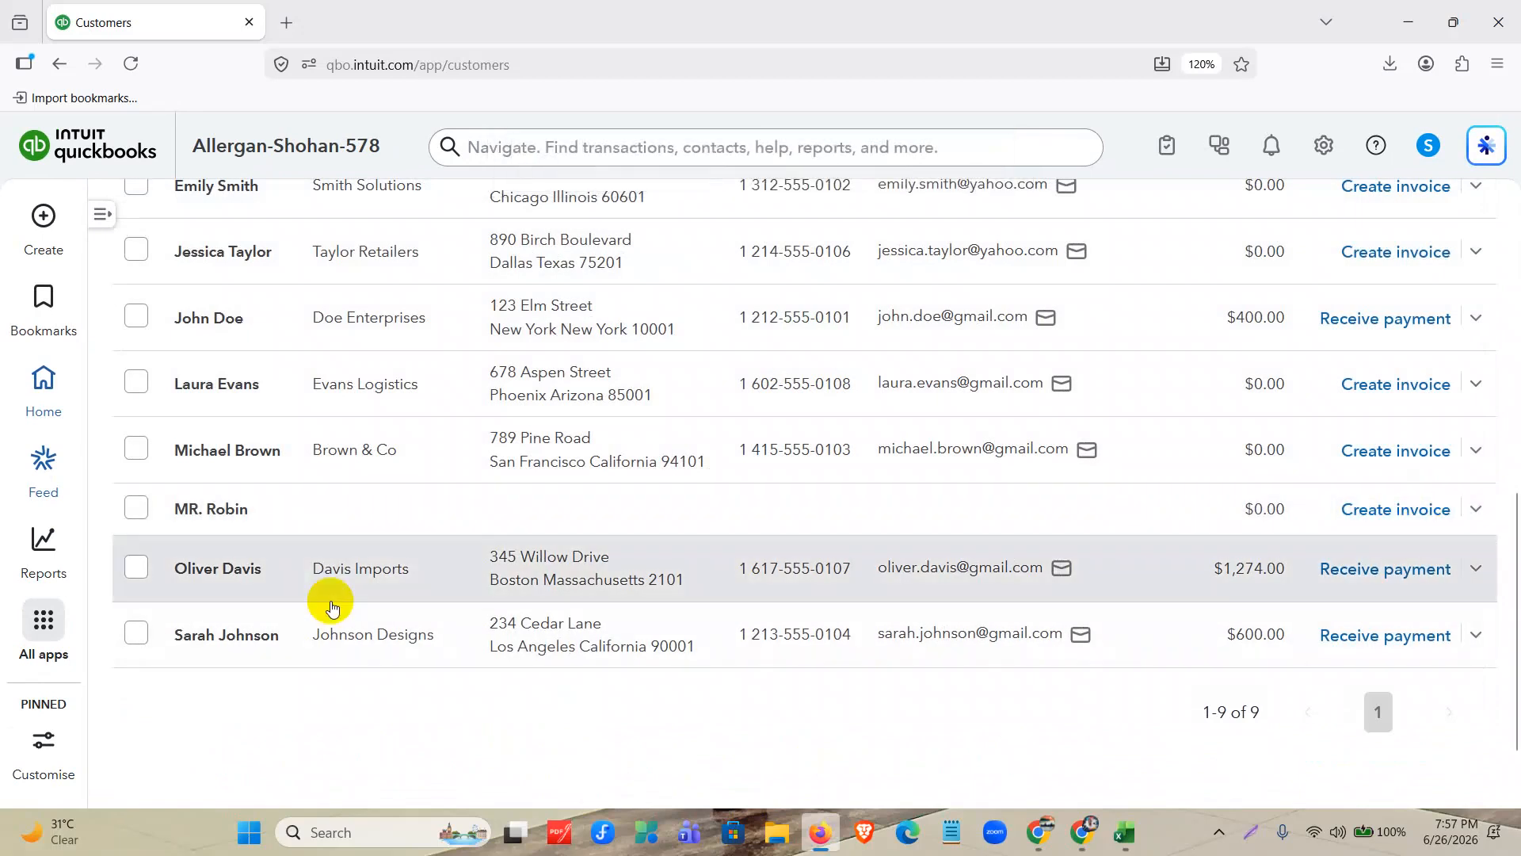
Preview the customer list for printing, cancel the print, and return to the customers page.
scroll(523, 520, down, 4)
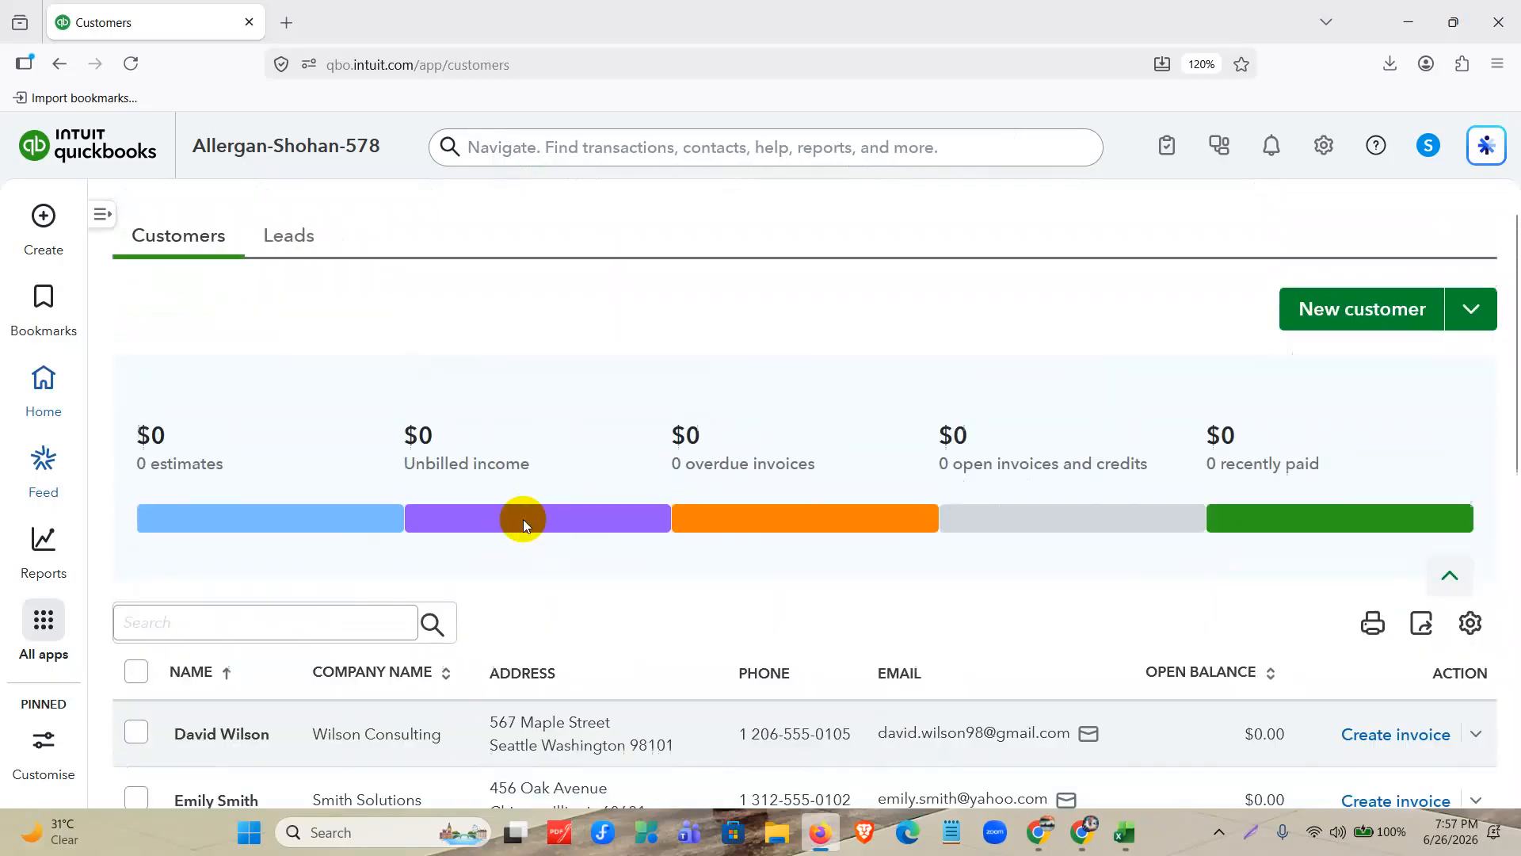
click(1369, 320)
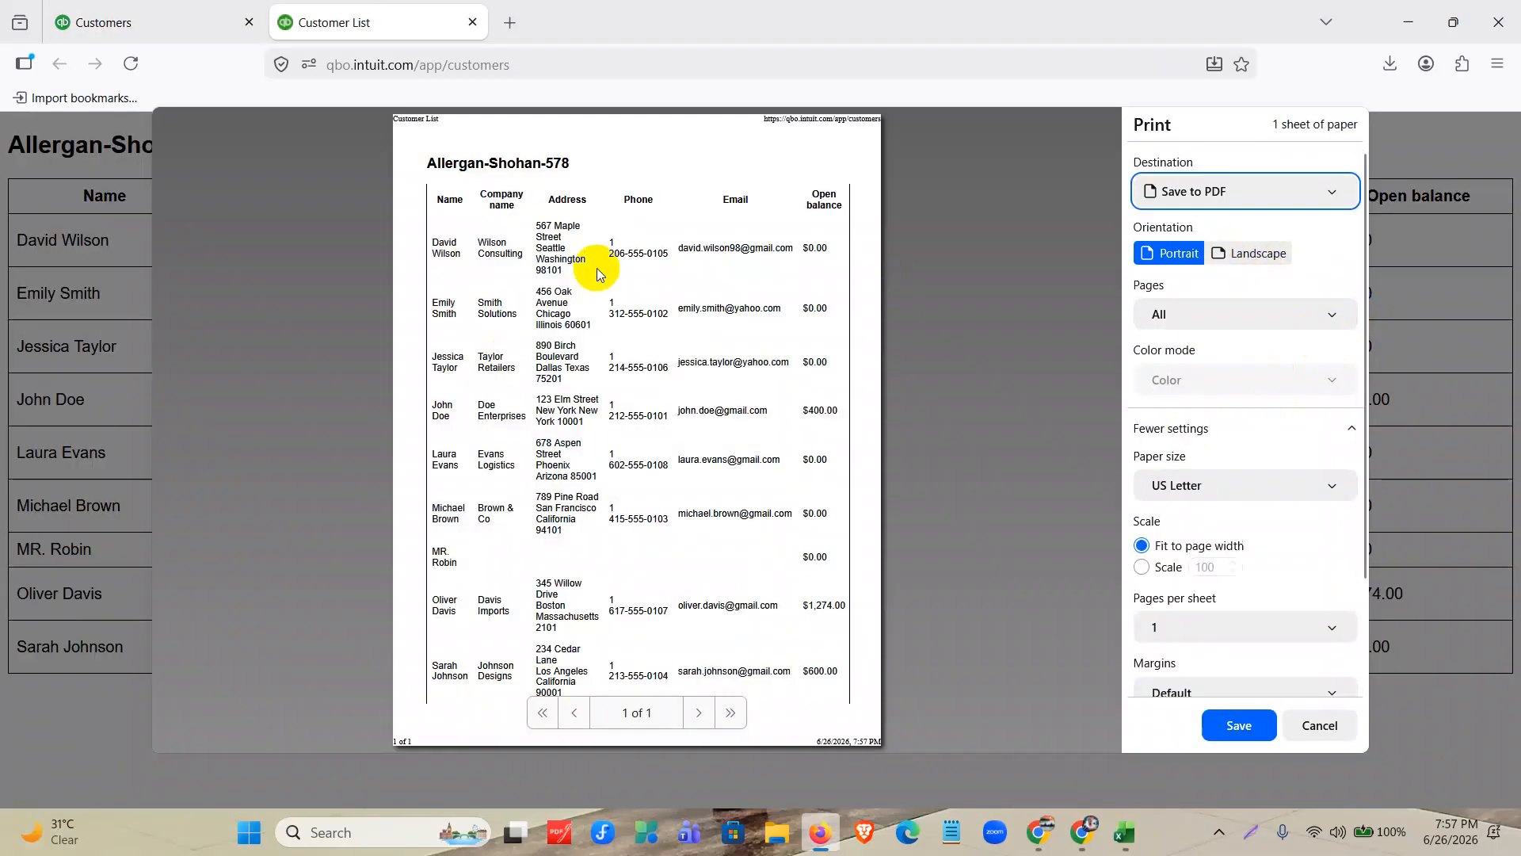
click(1315, 725)
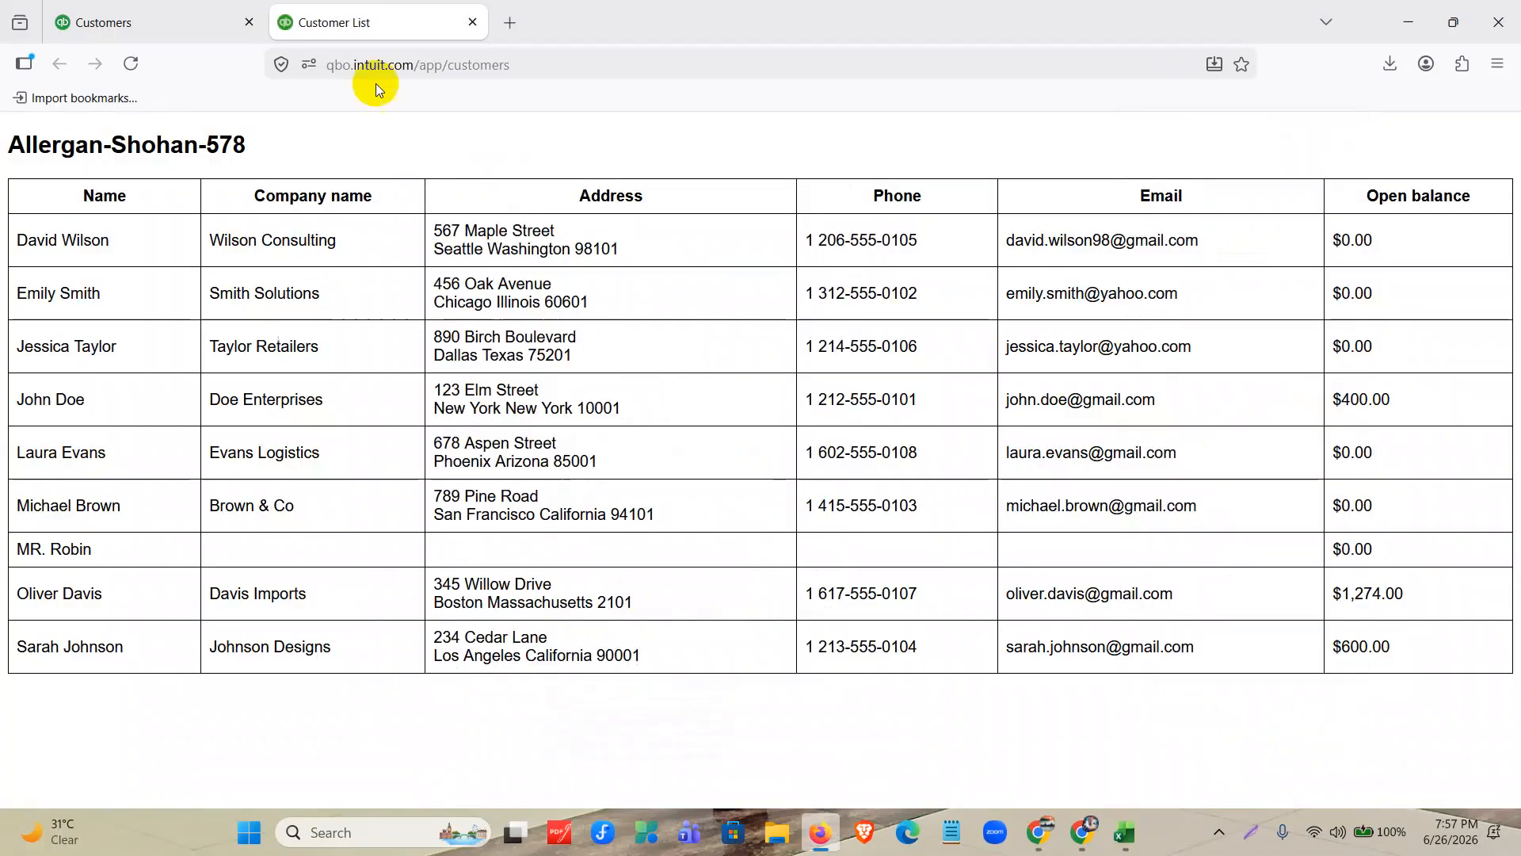
click(154, 23)
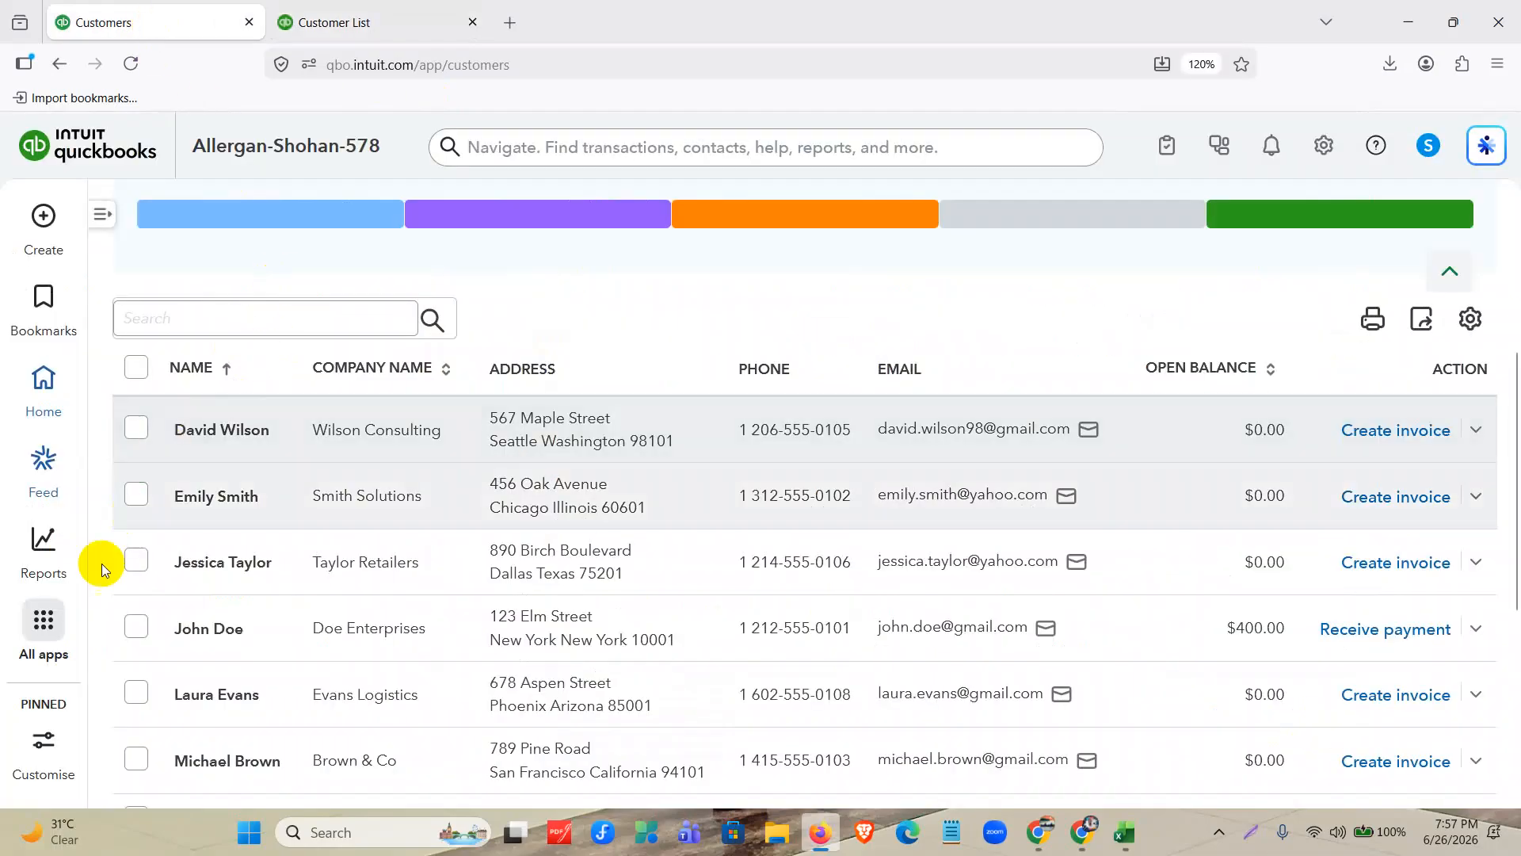
Open the chart of accounts from the Accounting area and review the accounts with their balances.
click(103, 214)
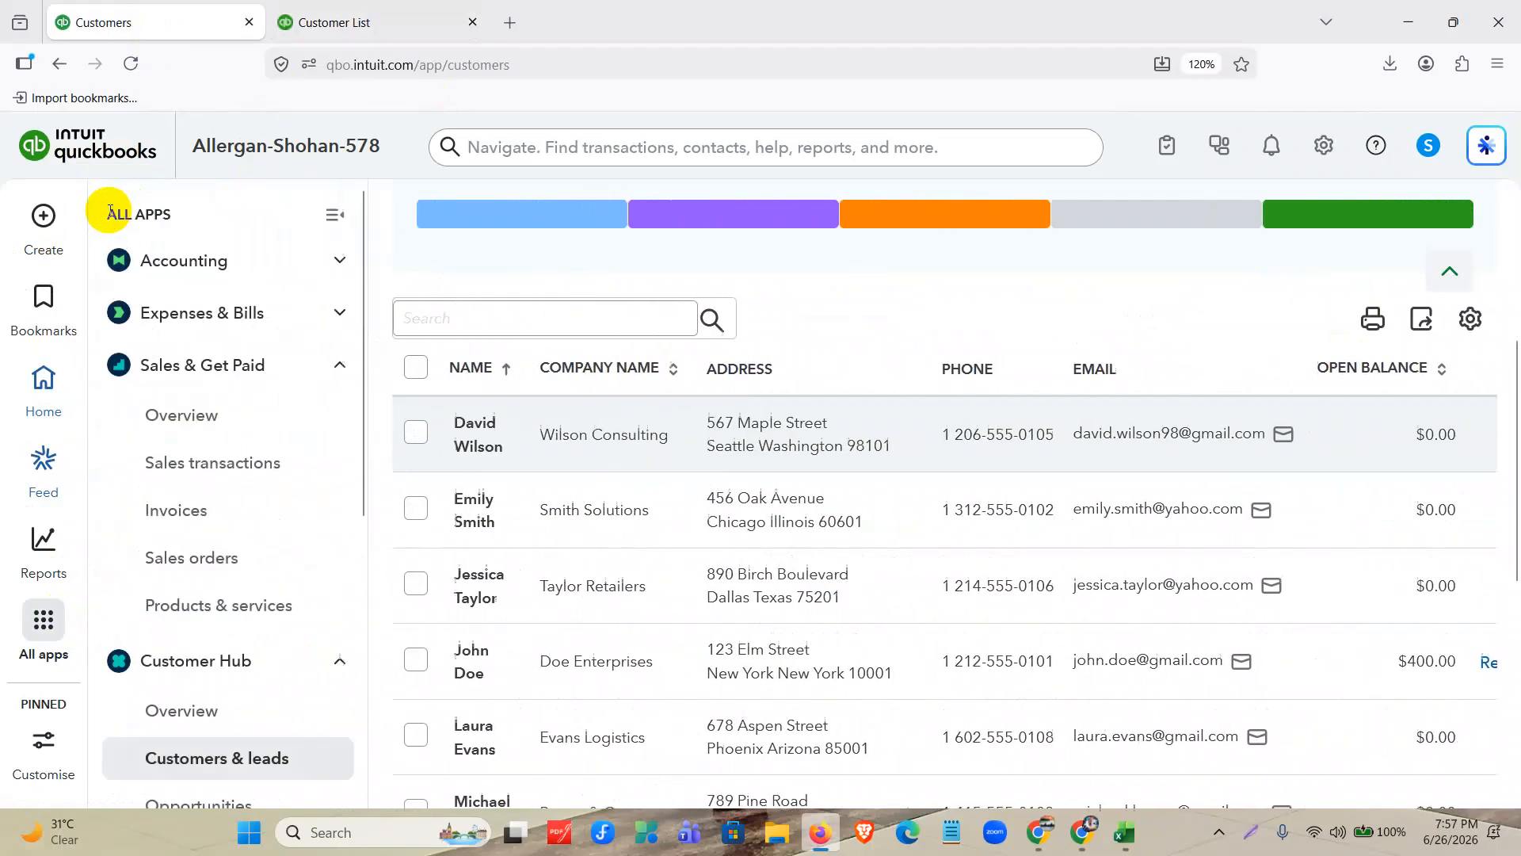
click(339, 365)
click(347, 264)
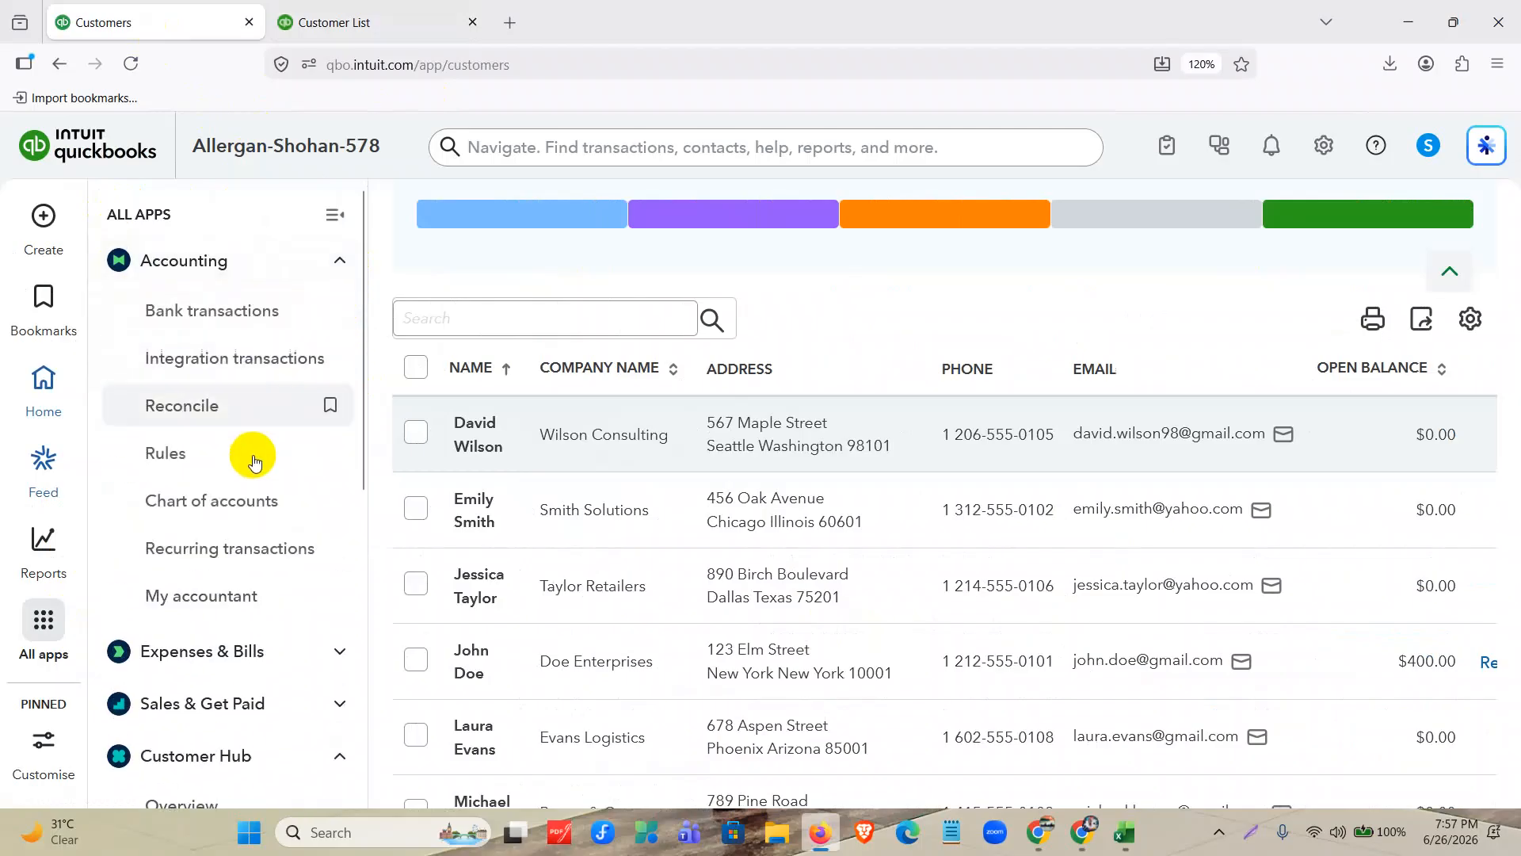
click(254, 502)
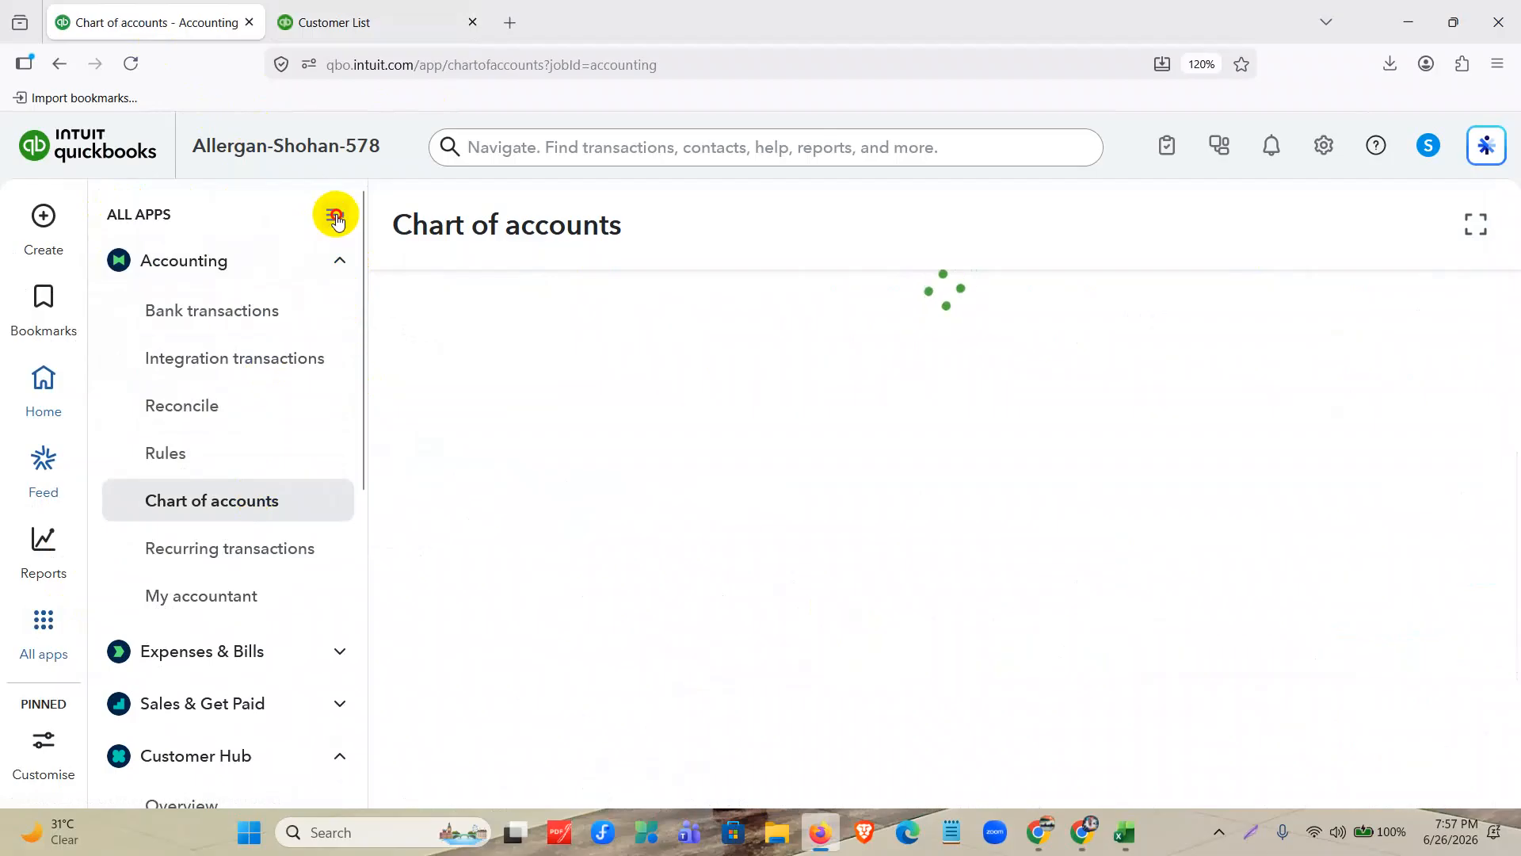
click(336, 215)
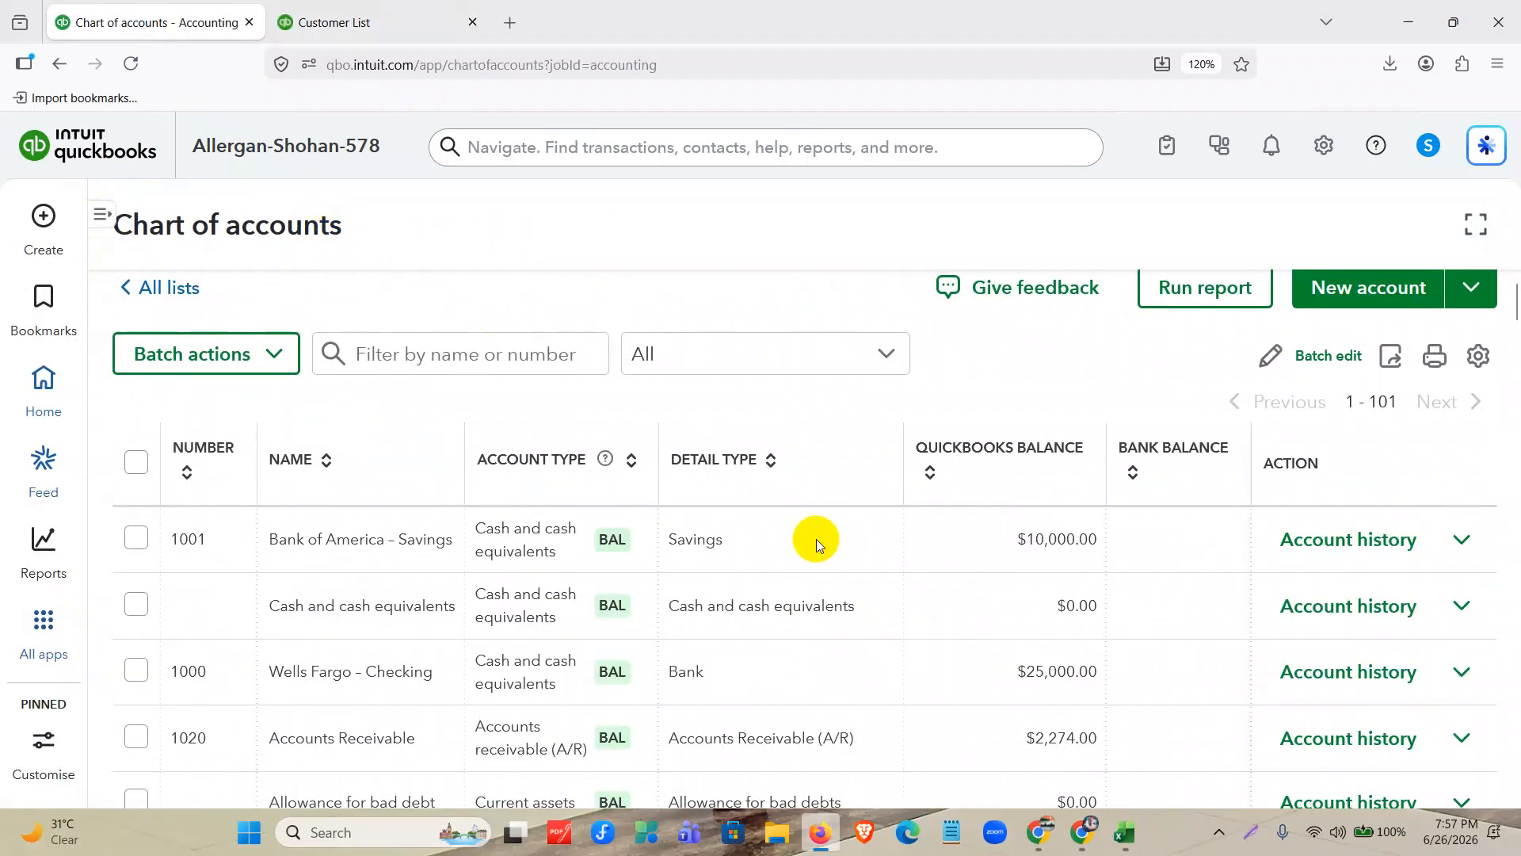
scroll(816, 539, down, 2)
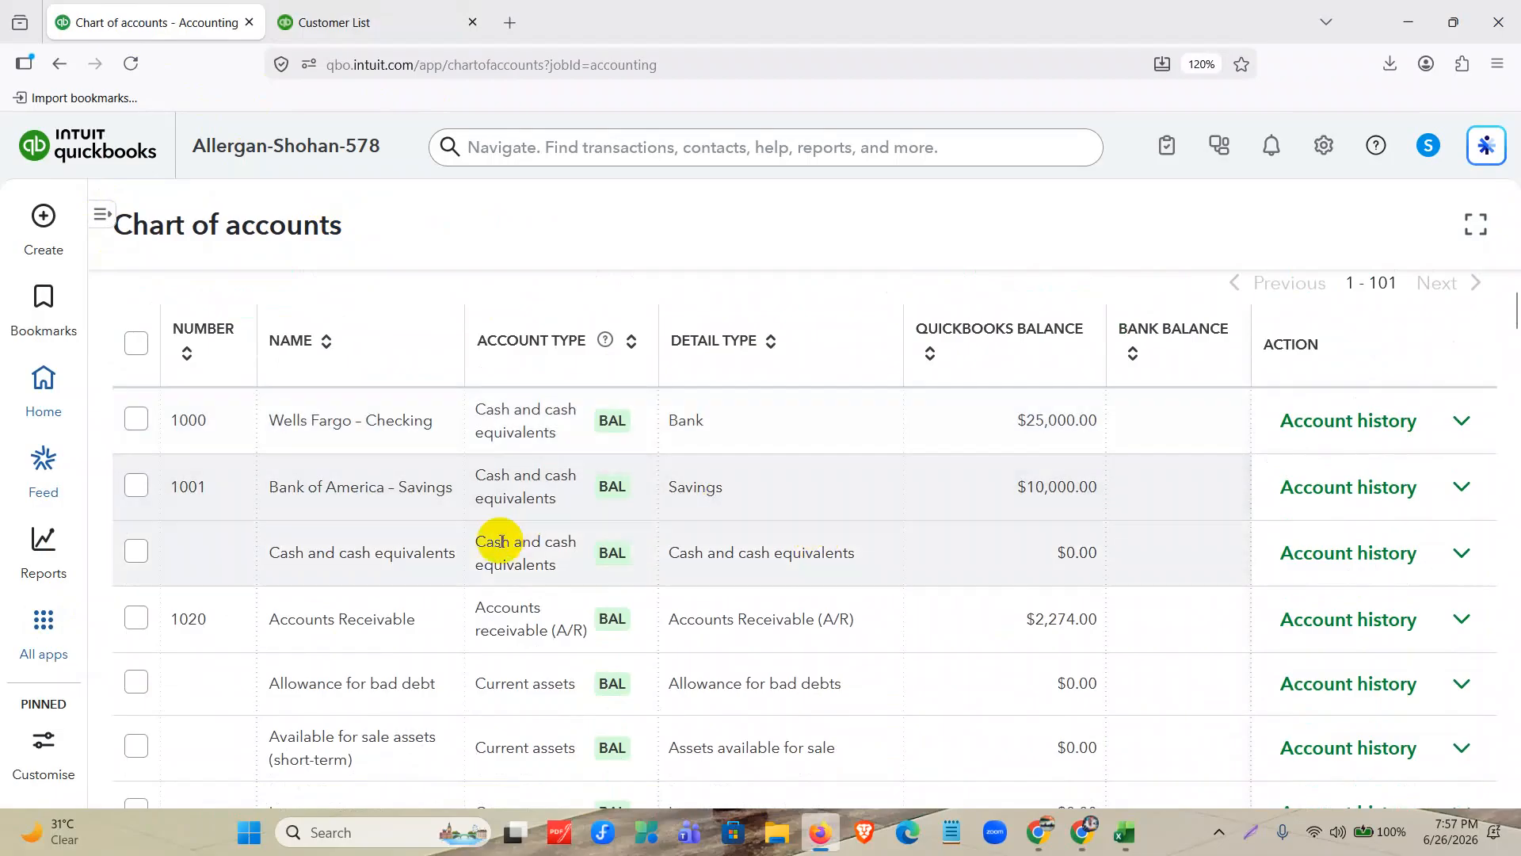
scroll(476, 542, down, 2)
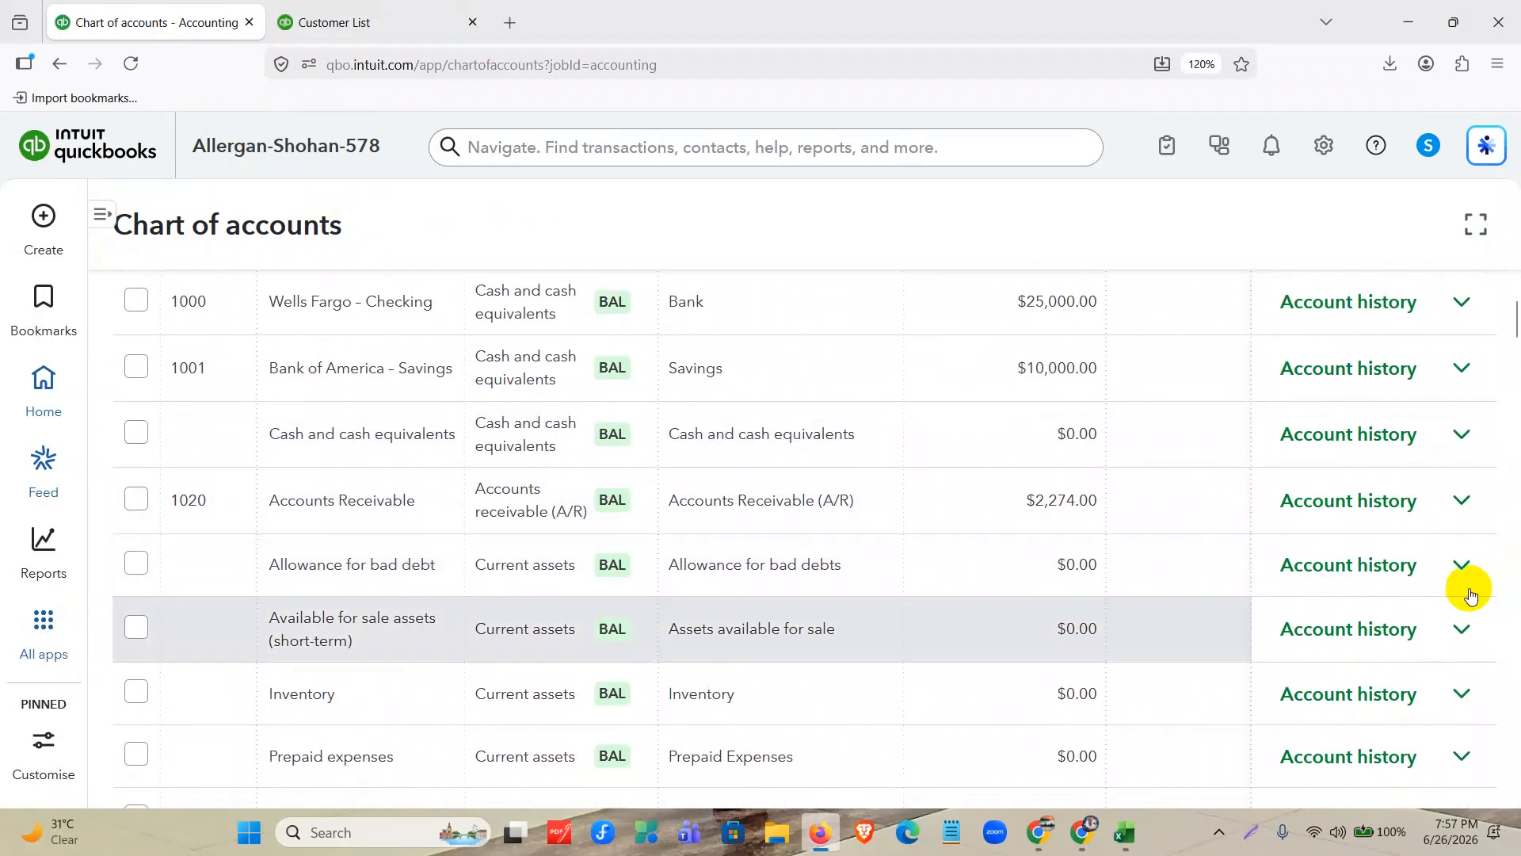
Check the available actions for the Allowance for bad debt account and the chart of accounts display settings, changing nothing.
click(1458, 564)
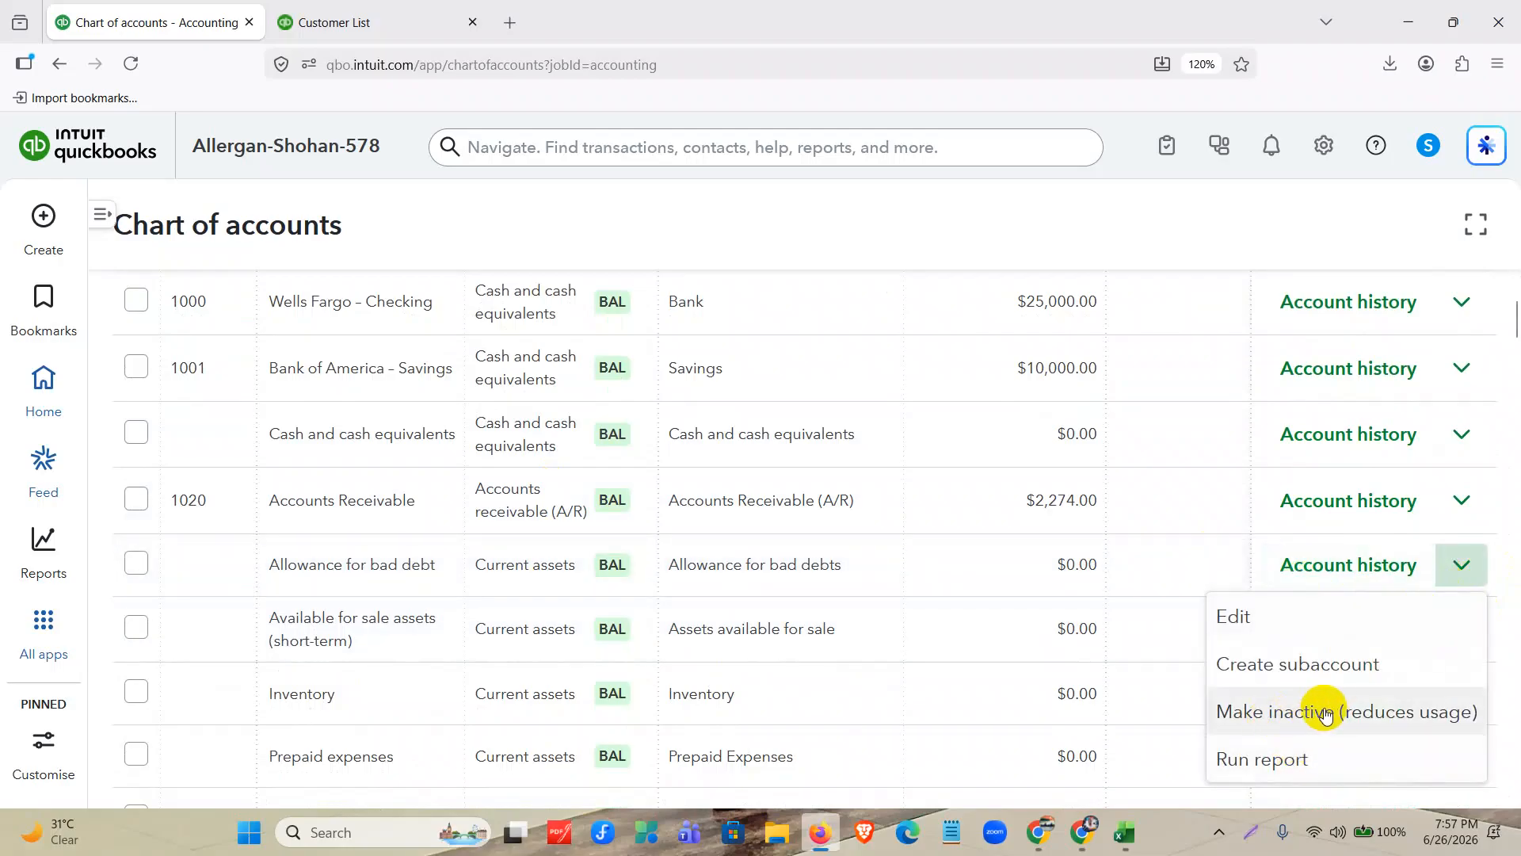
scroll(1204, 553, up, 3)
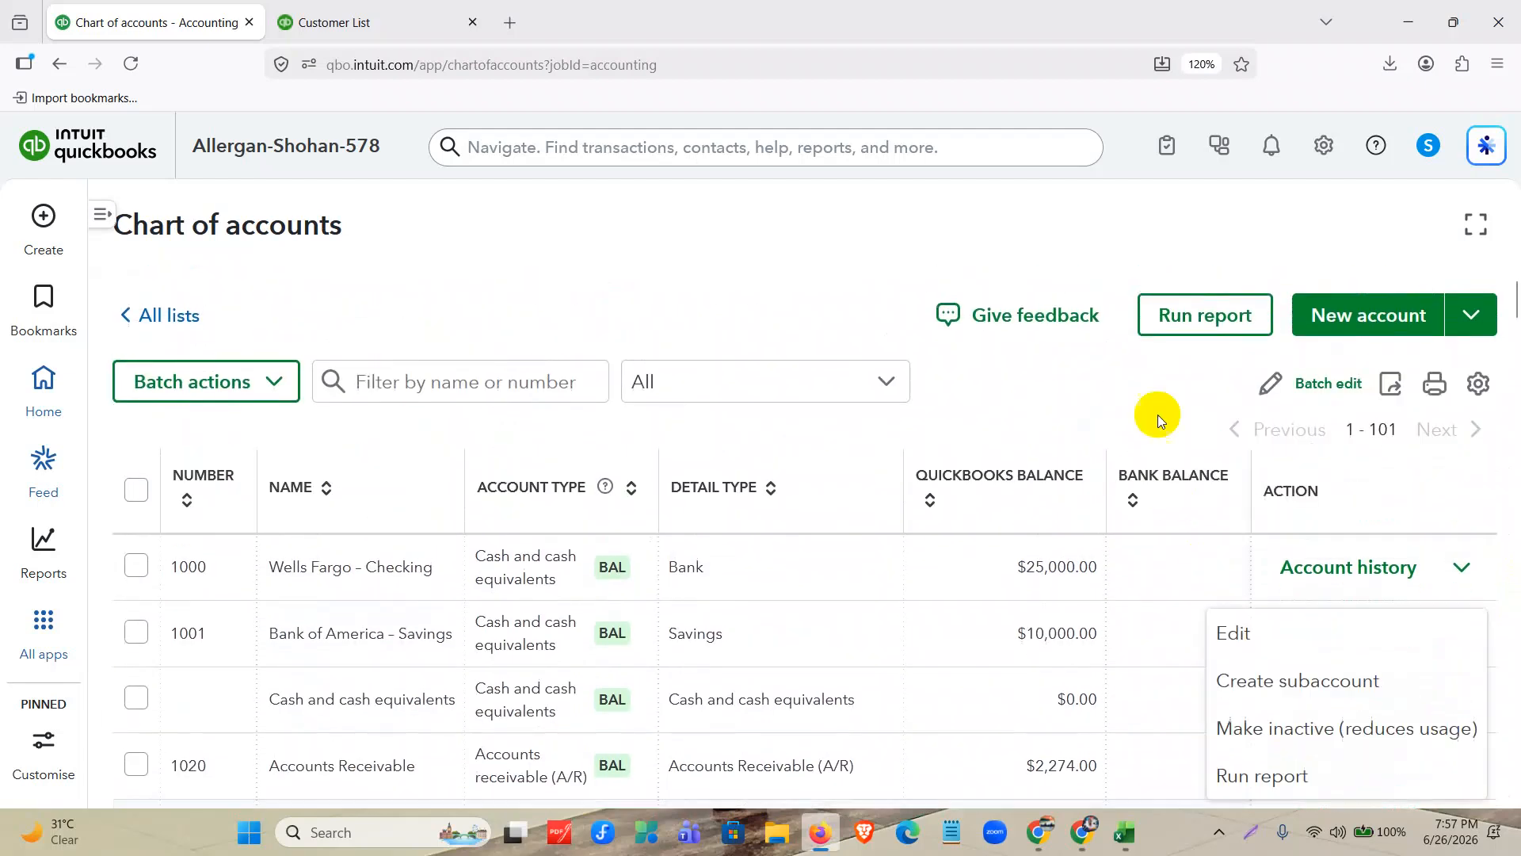
click(1478, 383)
scroll(1070, 367, down, 3)
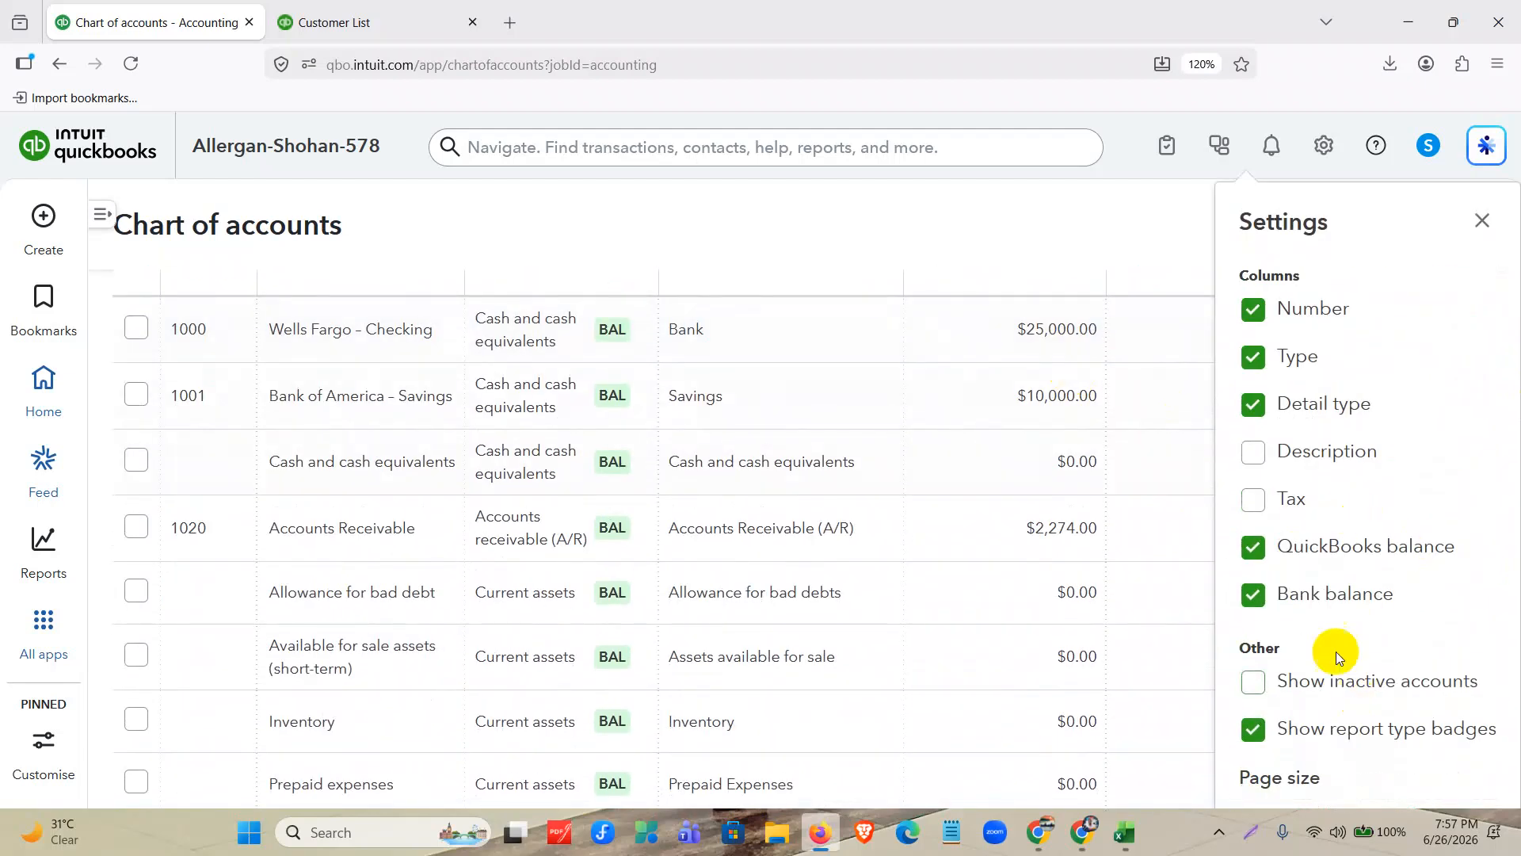
click(1482, 222)
Close the Excel workbook, switch to the Mentor Assignments document in Chrome, and highlight the Adding Product & Service list task under QuickBooks Assignment-02.
click(1125, 831)
click(1497, 24)
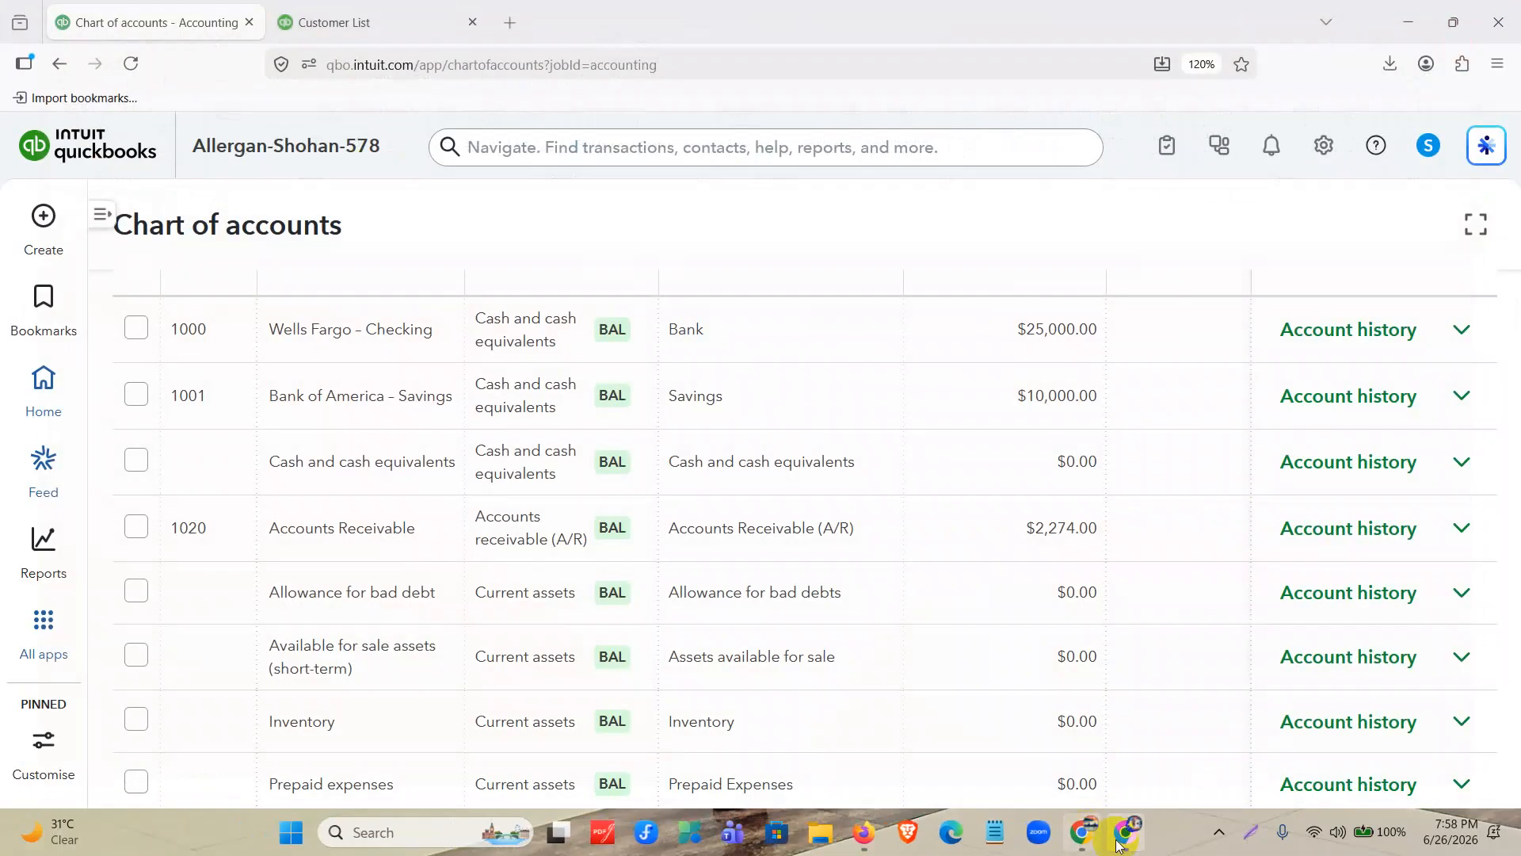
click(1123, 836)
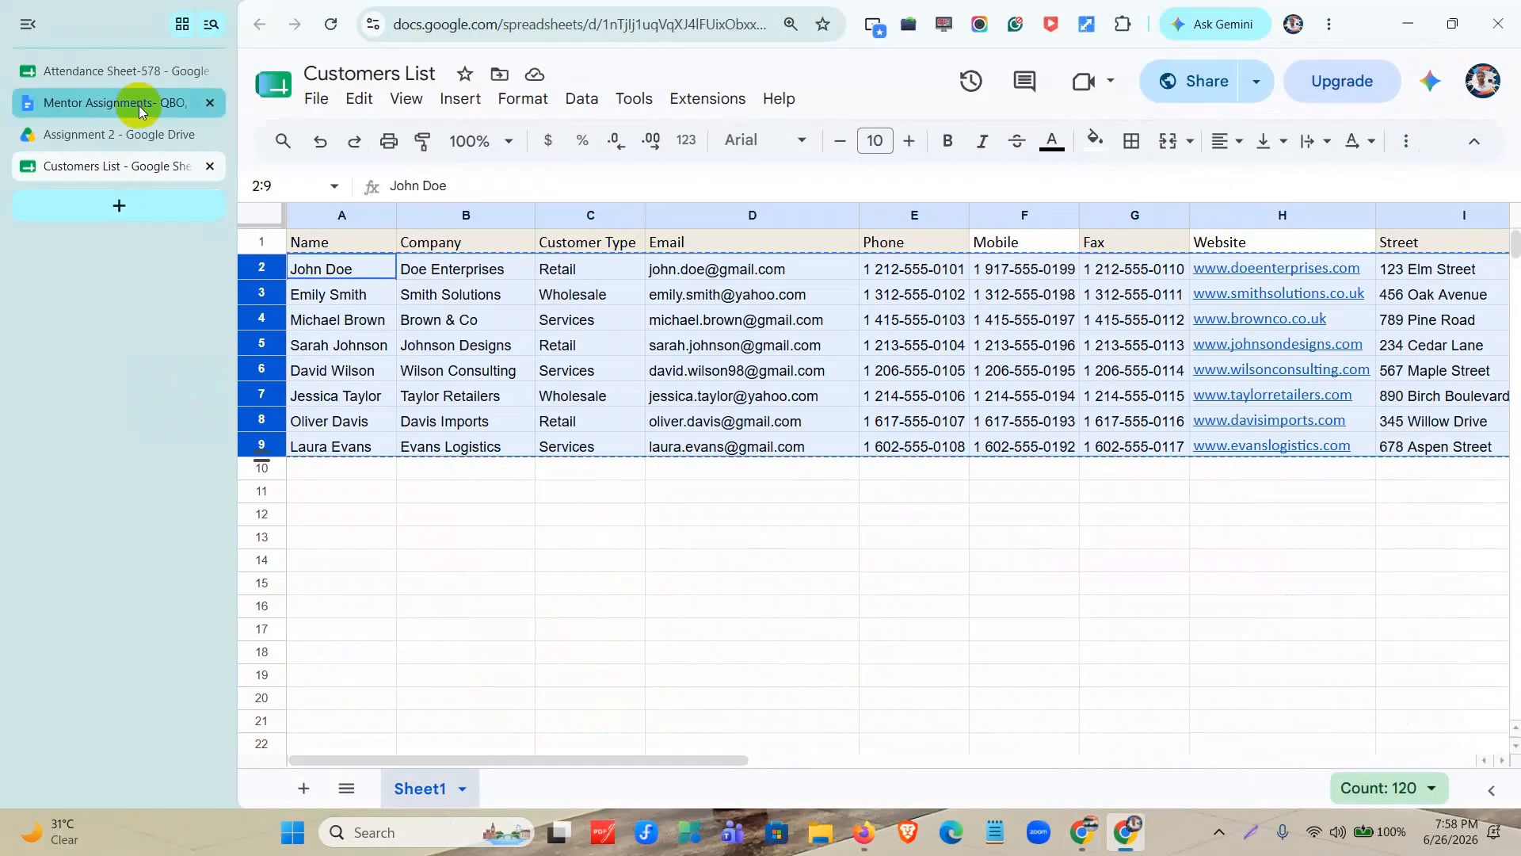
click(141, 109)
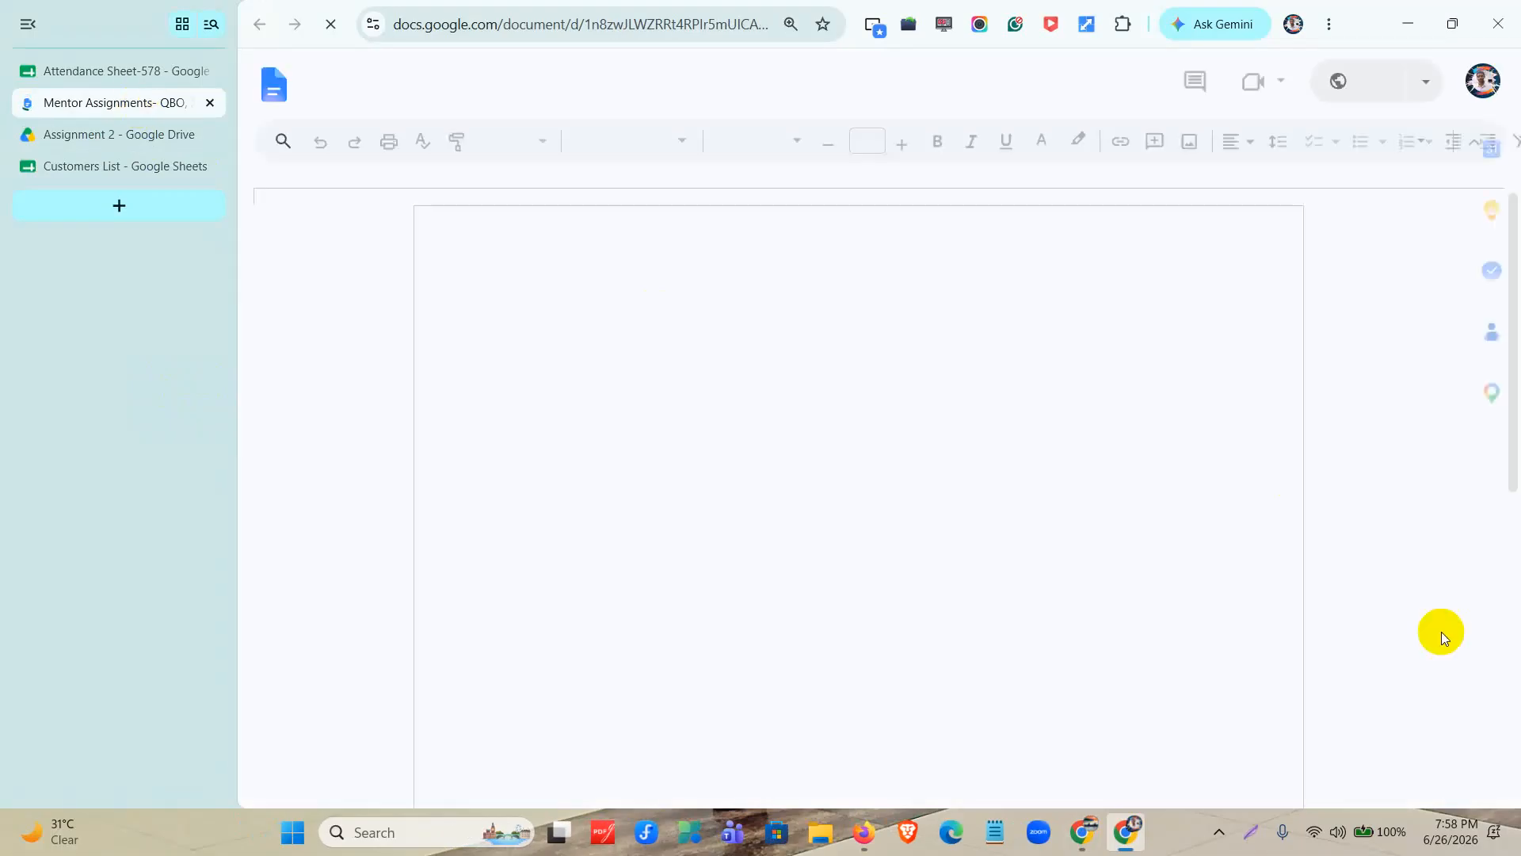
scroll(925, 525, down, 10)
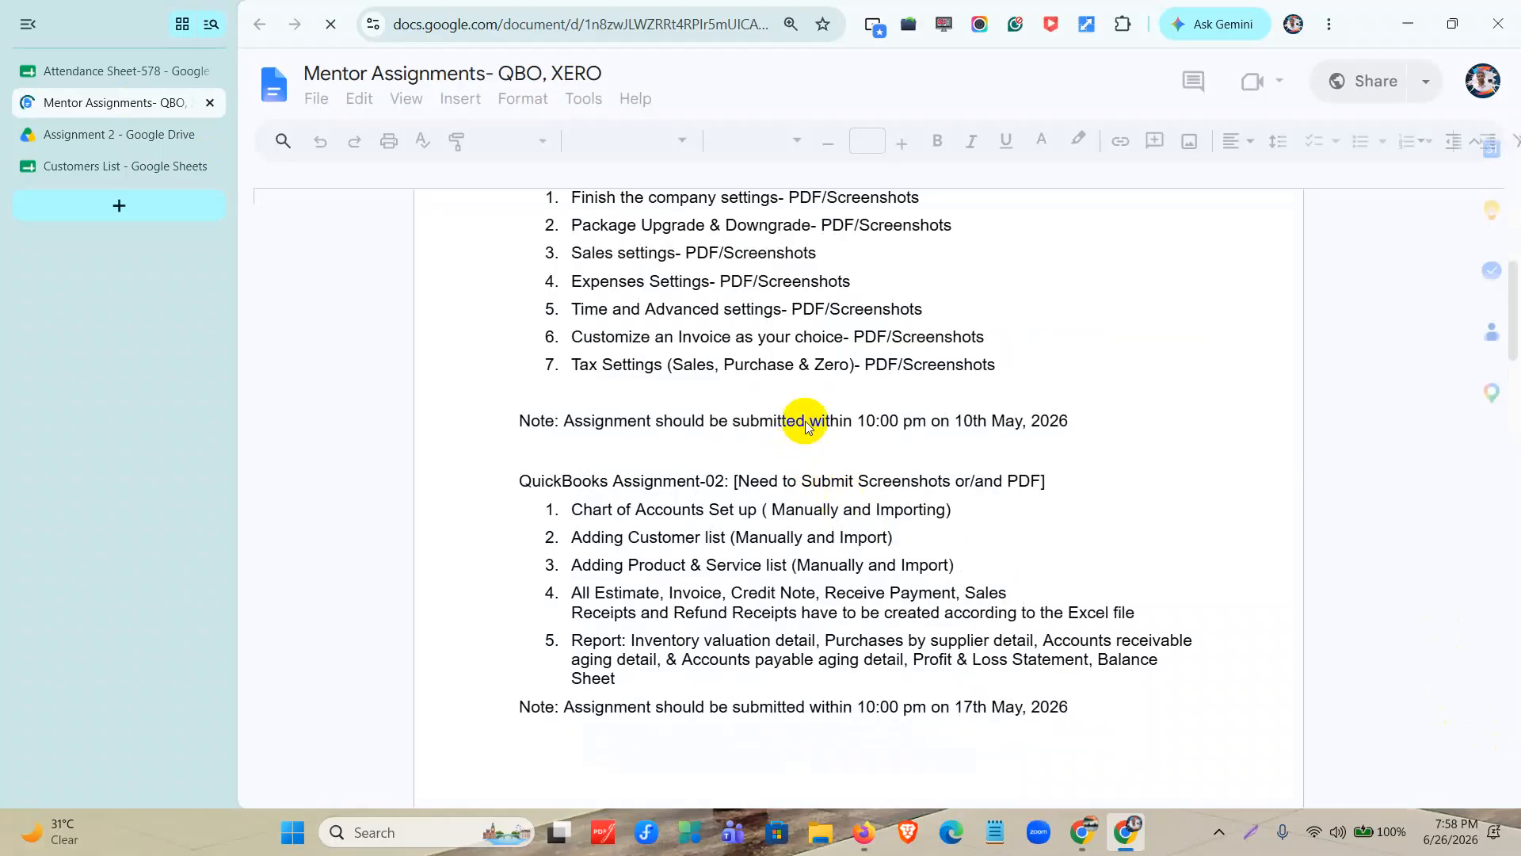
scroll(805, 428, up, 3)
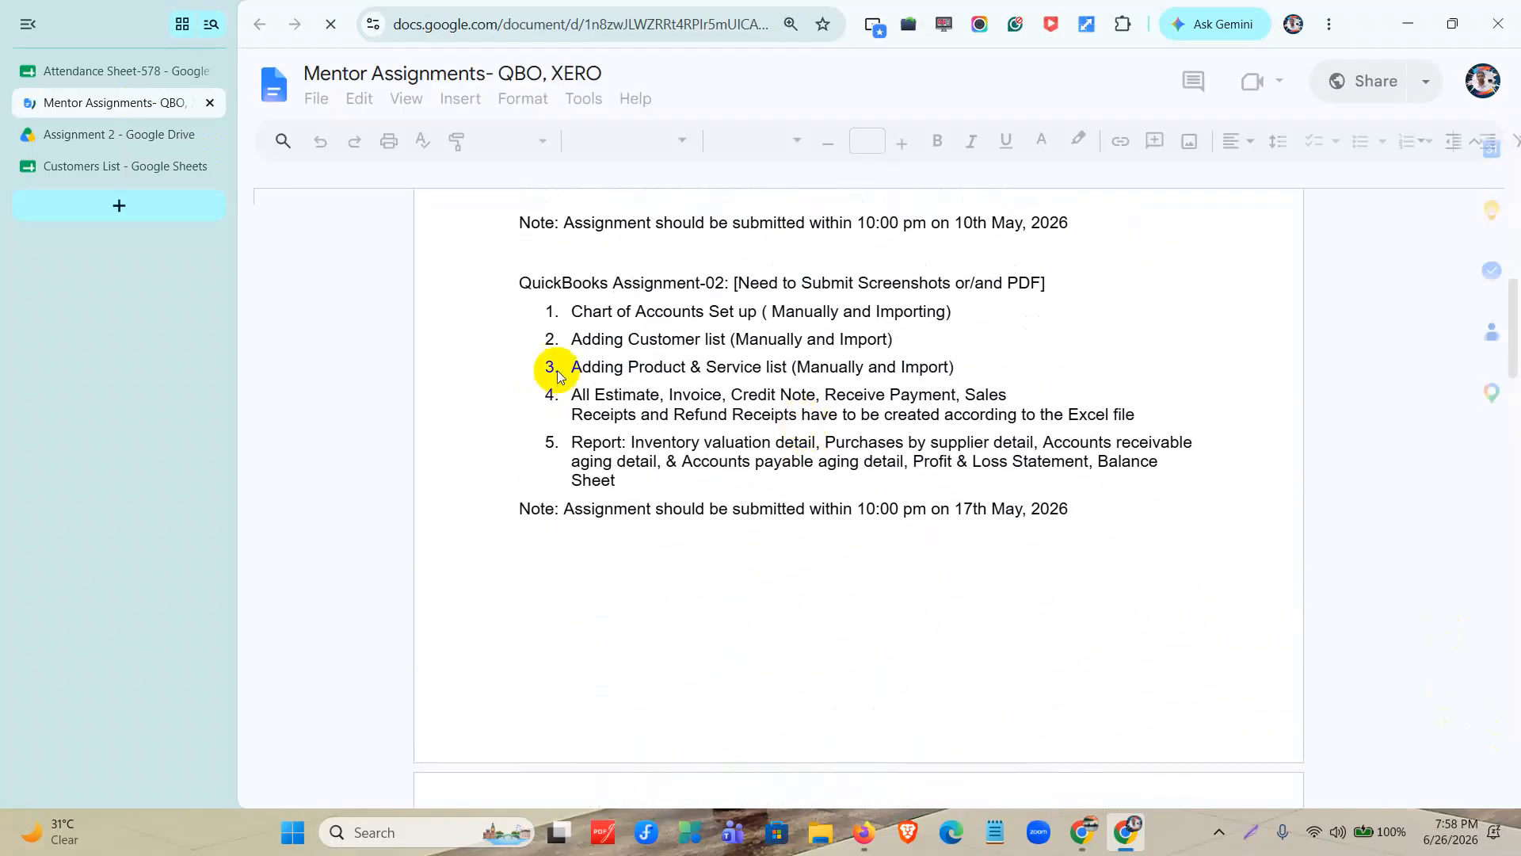
double_click(735, 372)
double_click(656, 369)
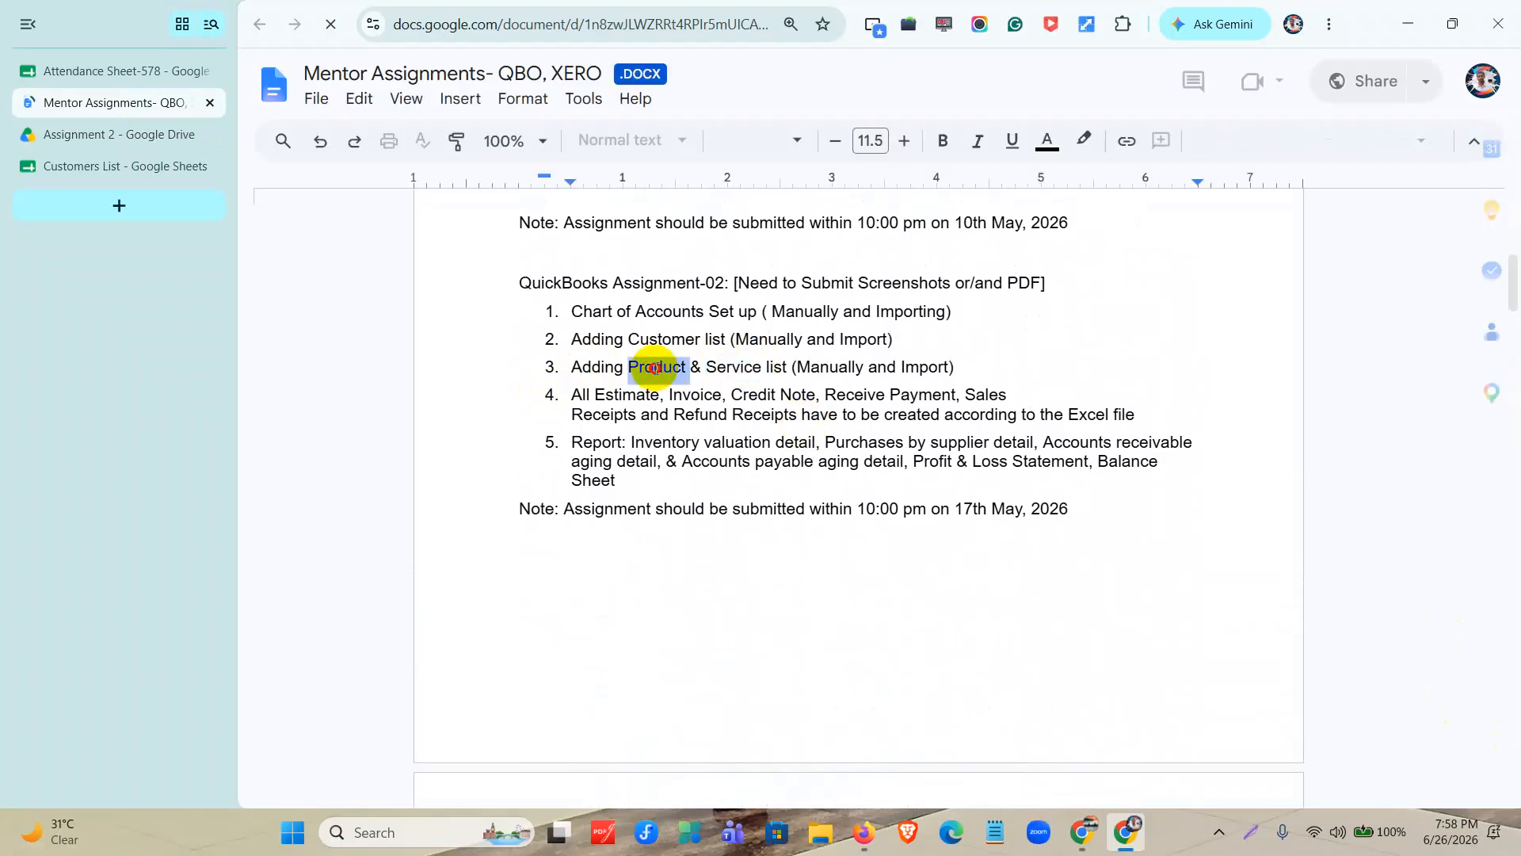
triple_click(656, 369)
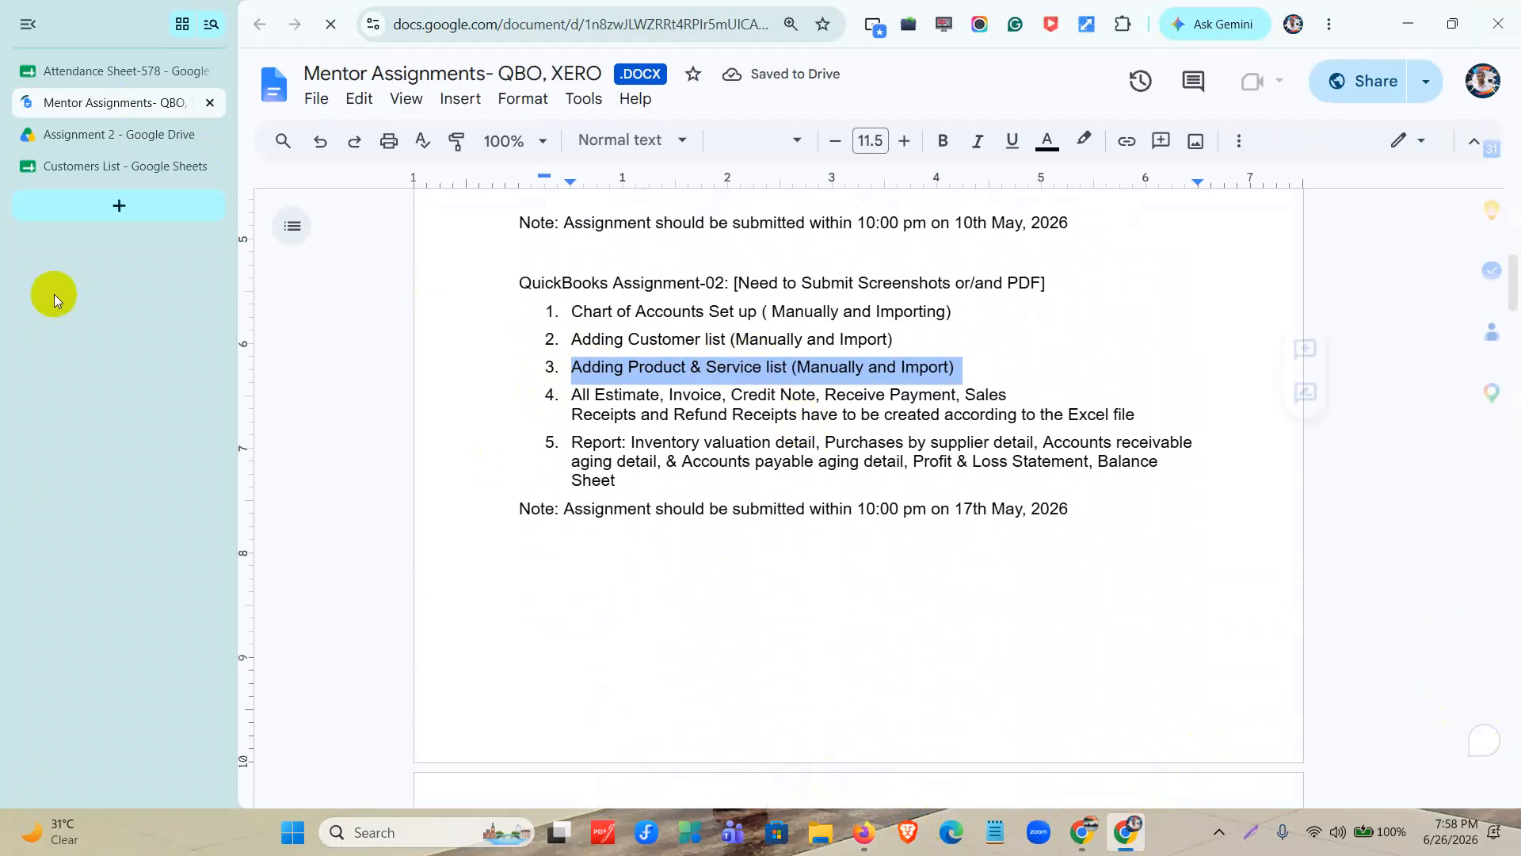
Close the Customers List sheet and open the Product _ Service List spreadsheet from the Assignment 2 folder in Google Drive.
click(209, 169)
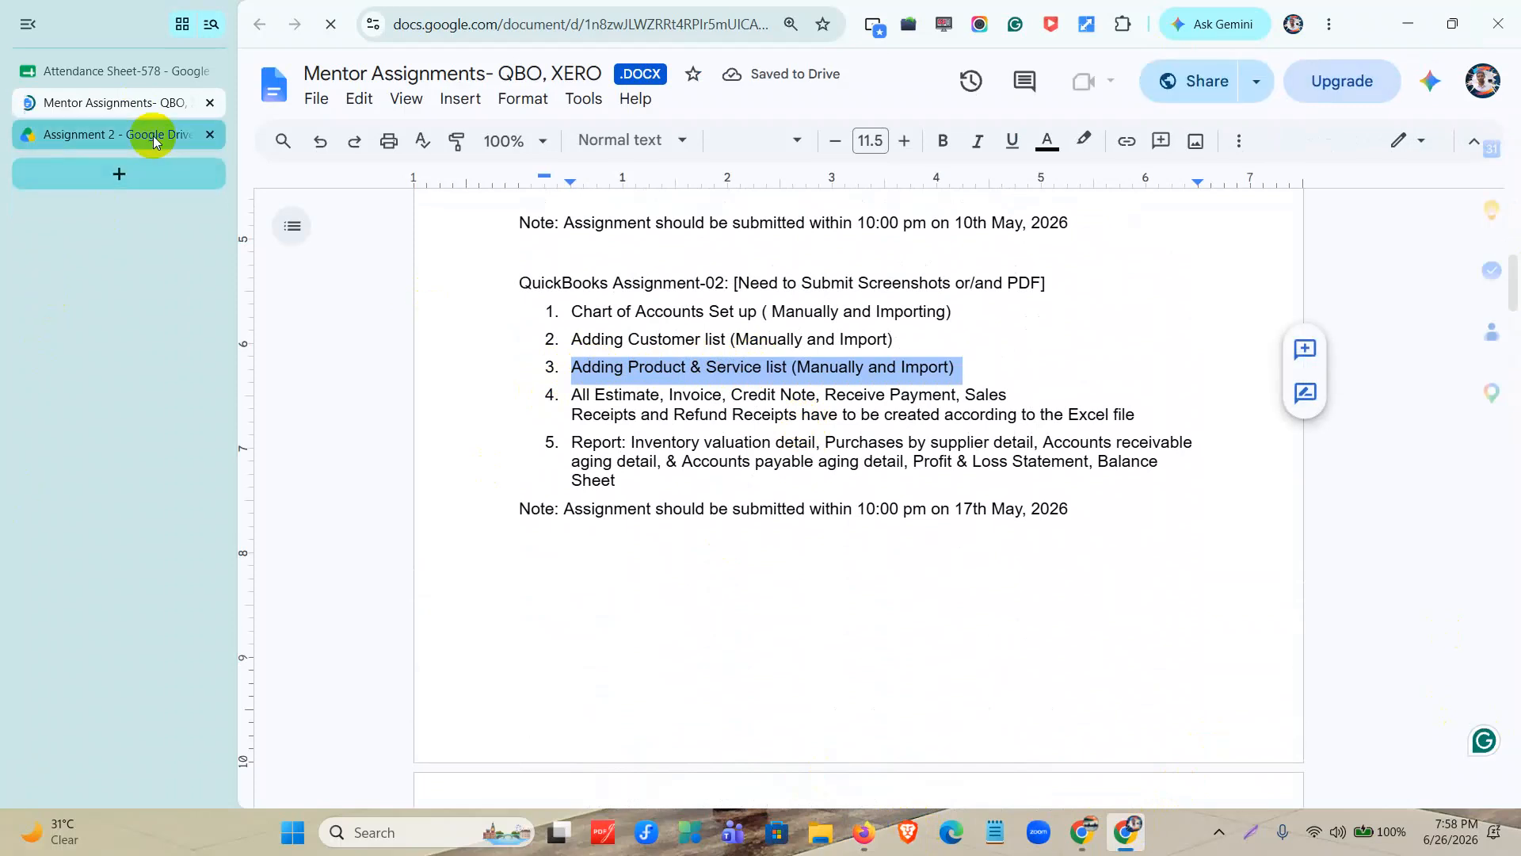
click(155, 136)
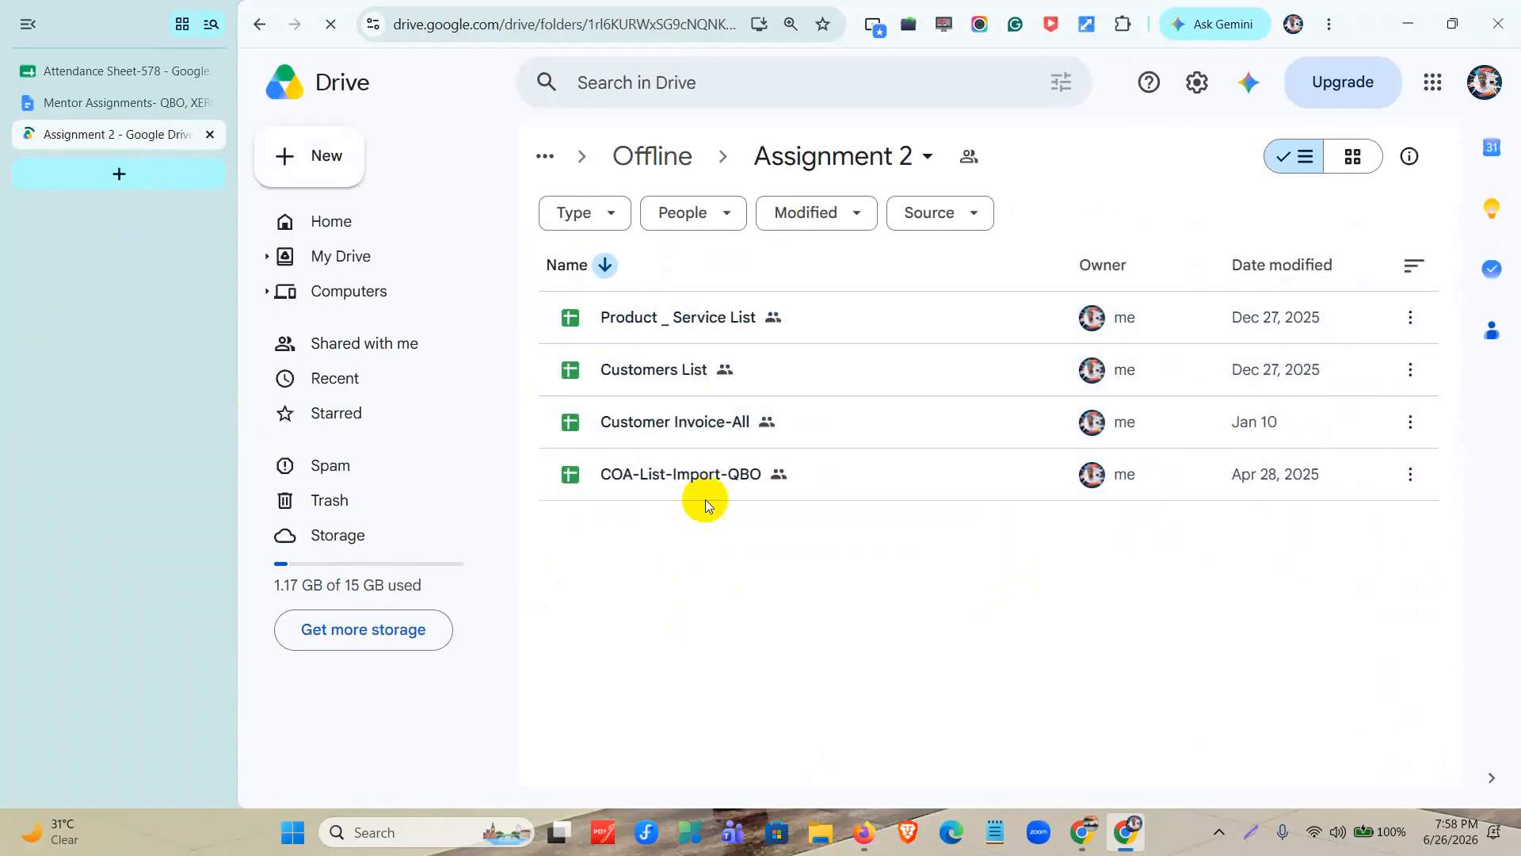
double_click(720, 325)
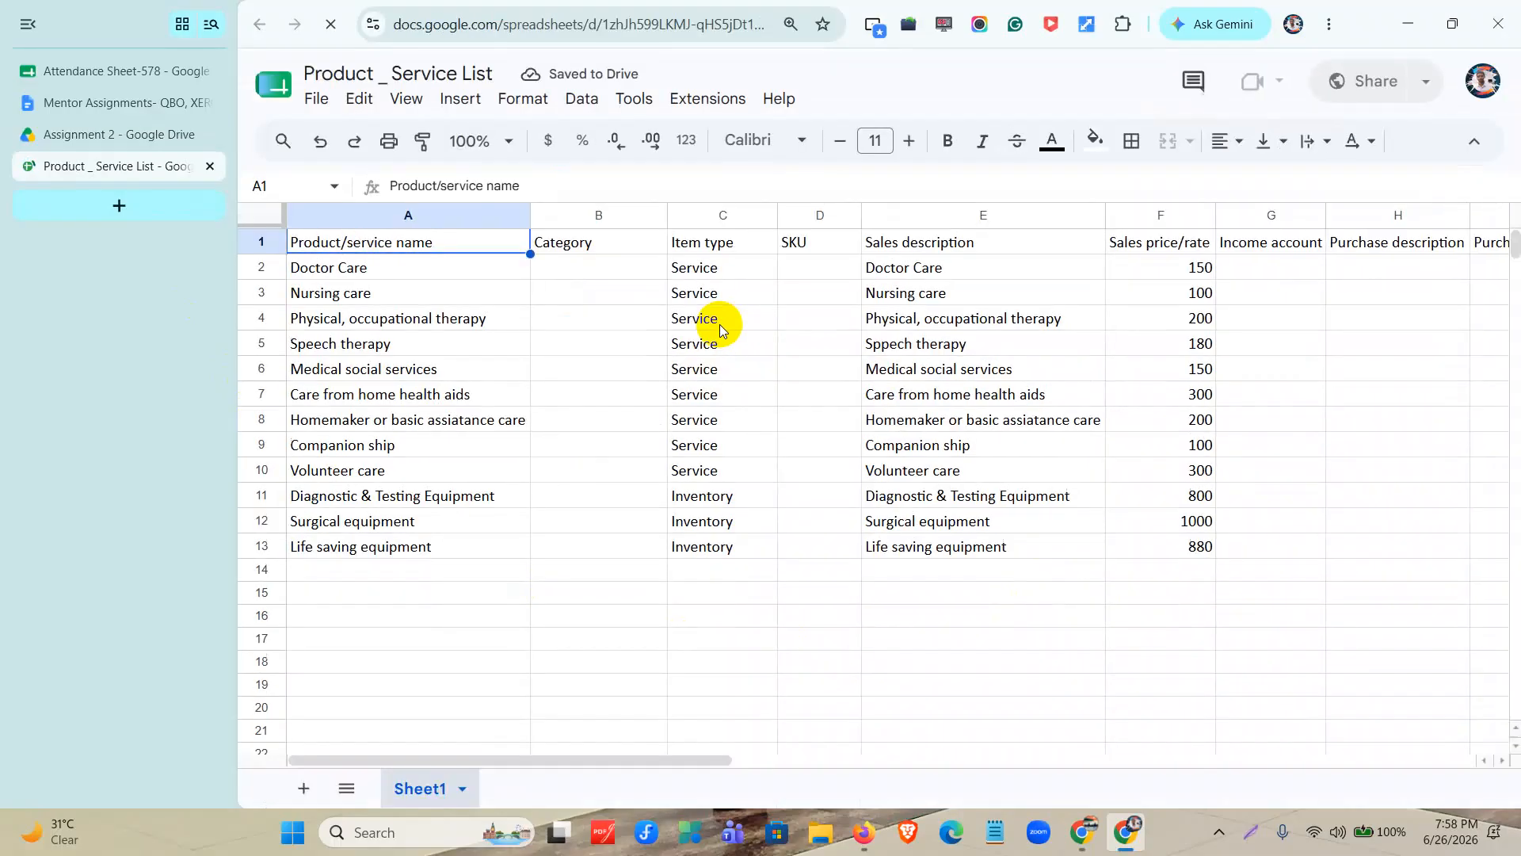
Switch to QuickBooks in Firefox and open the Products & services page under Sales & Get Paid.
click(863, 833)
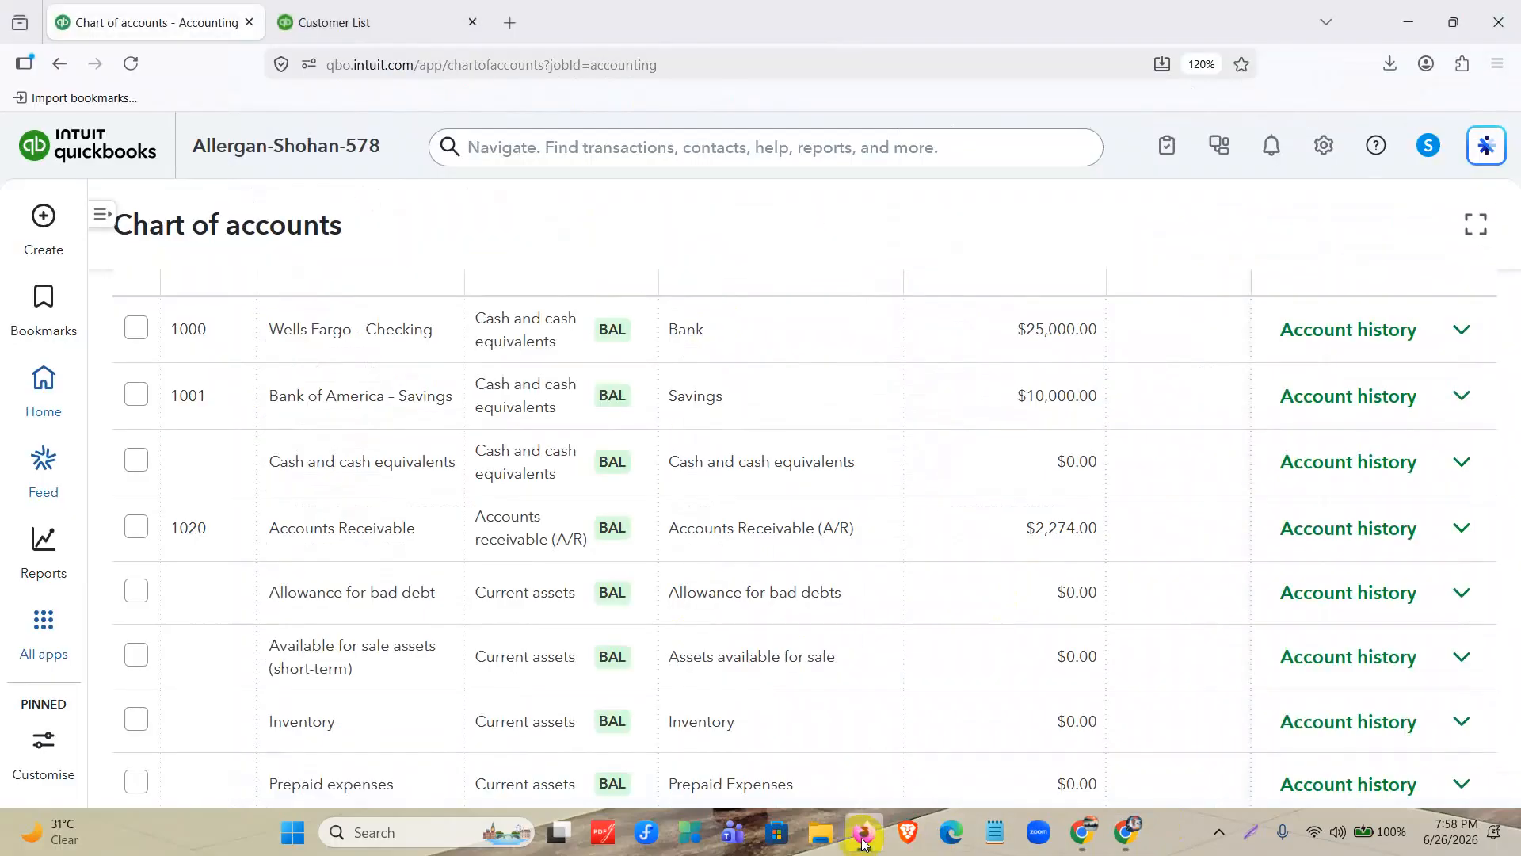
scroll(1080, 563, up, 3)
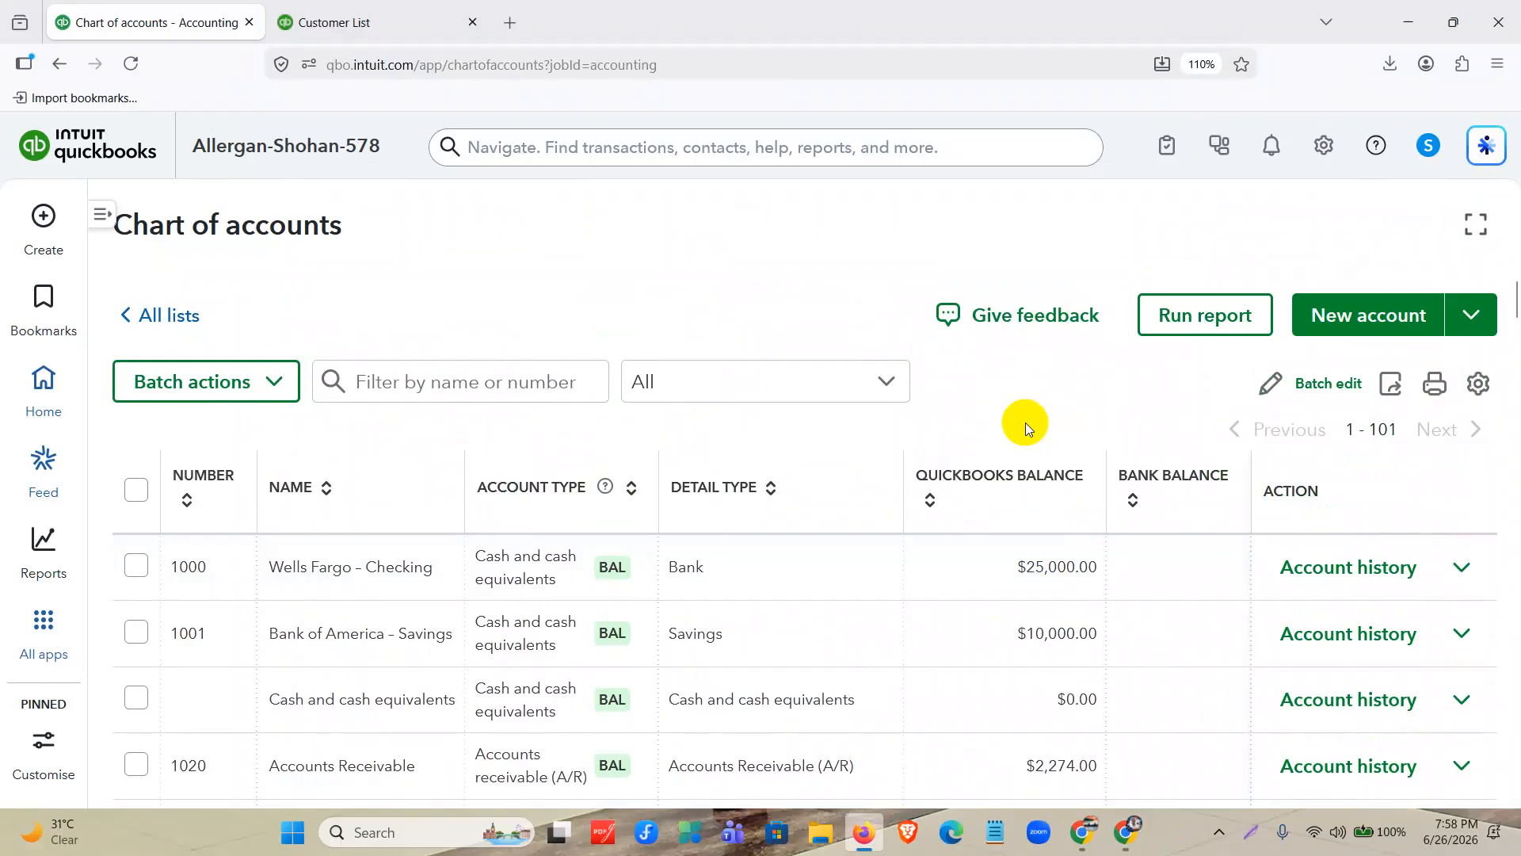
key(ctrl+minus)
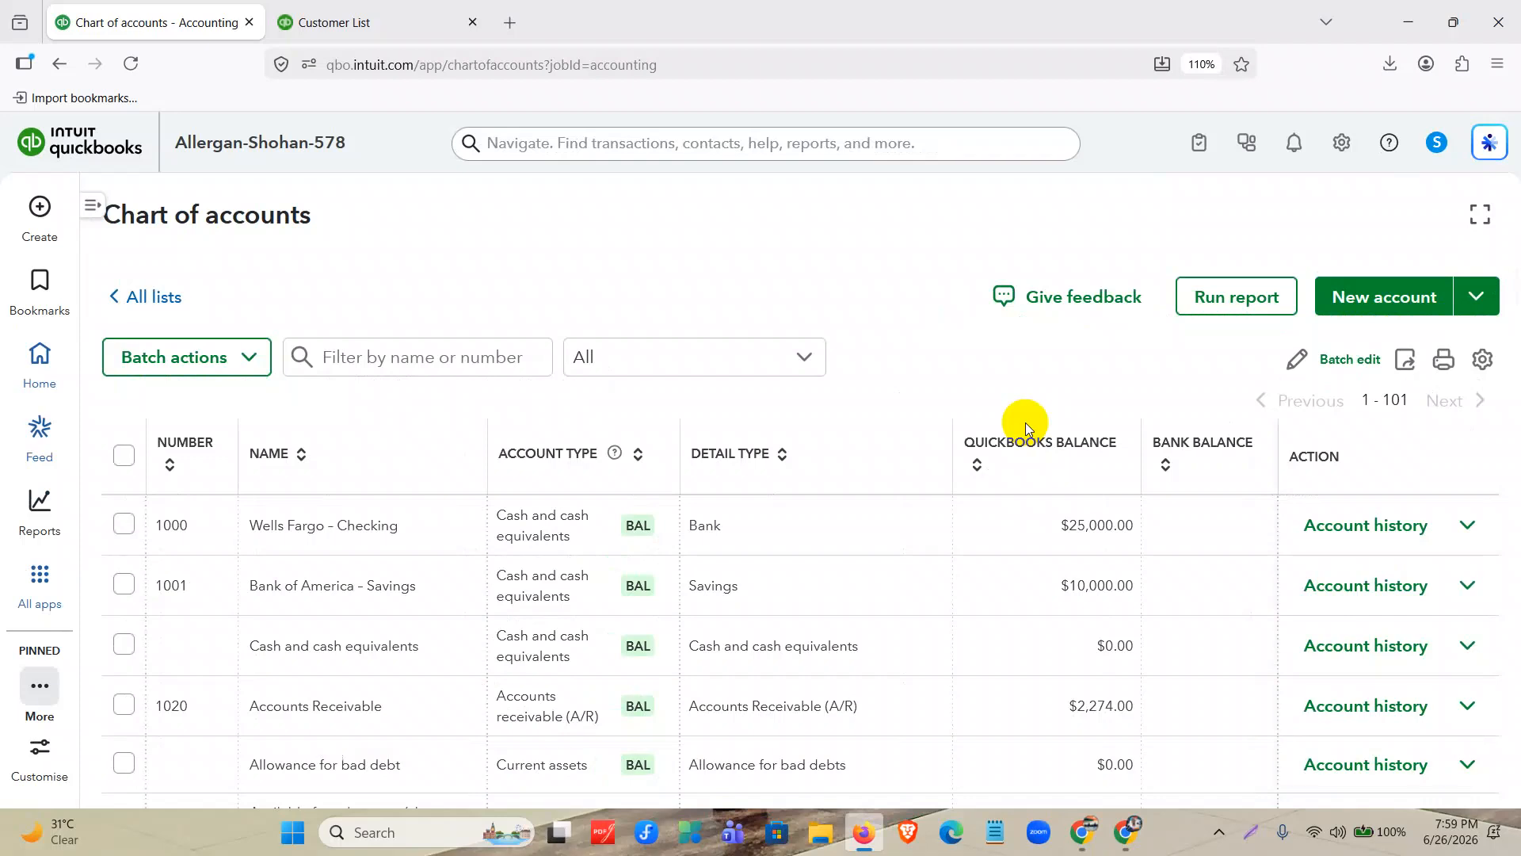
mouse_move(100, 211)
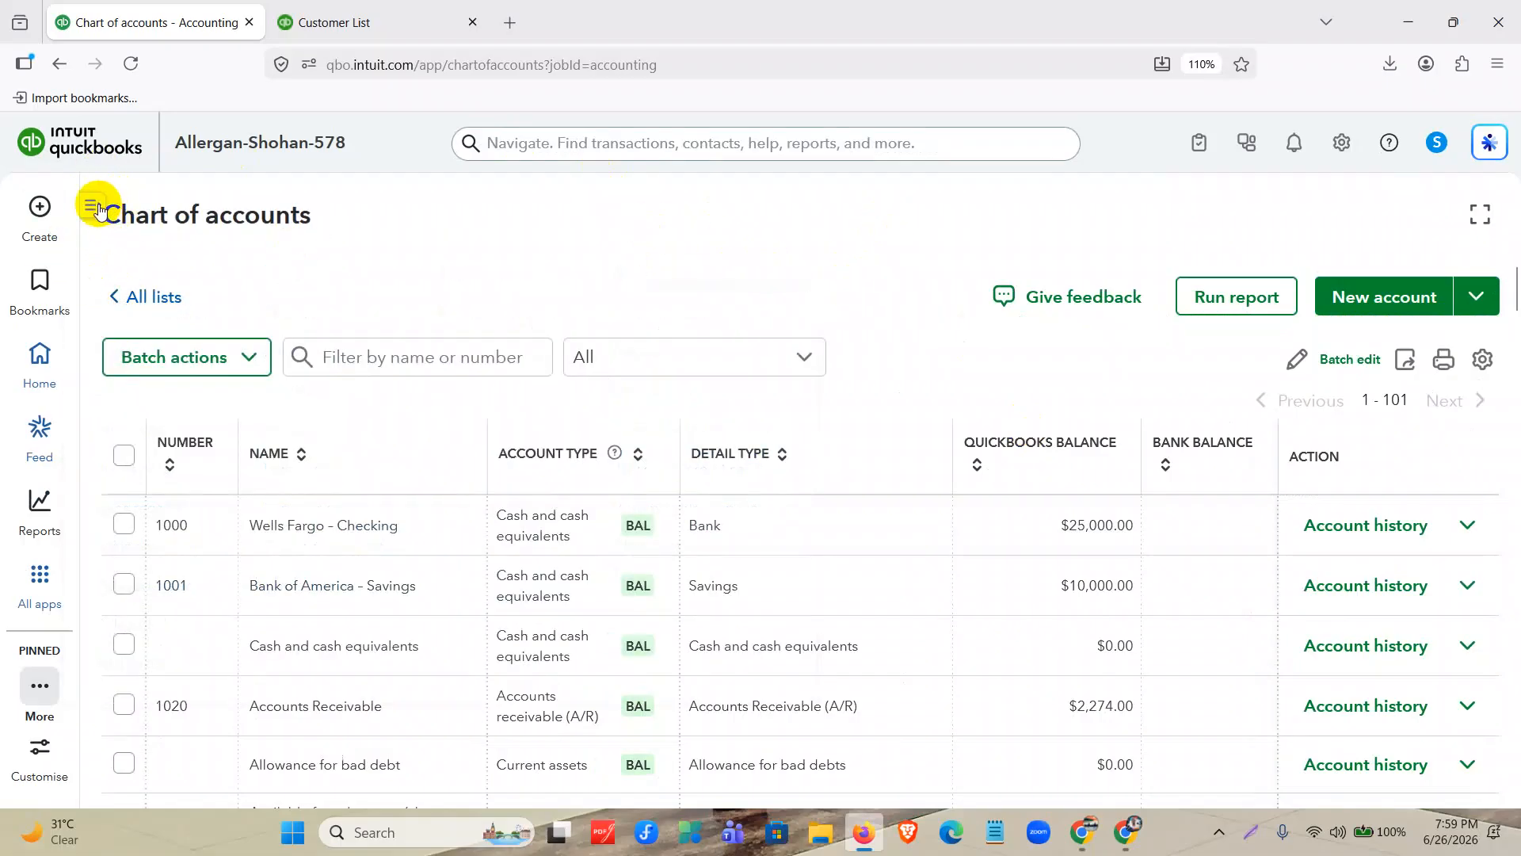
click(96, 205)
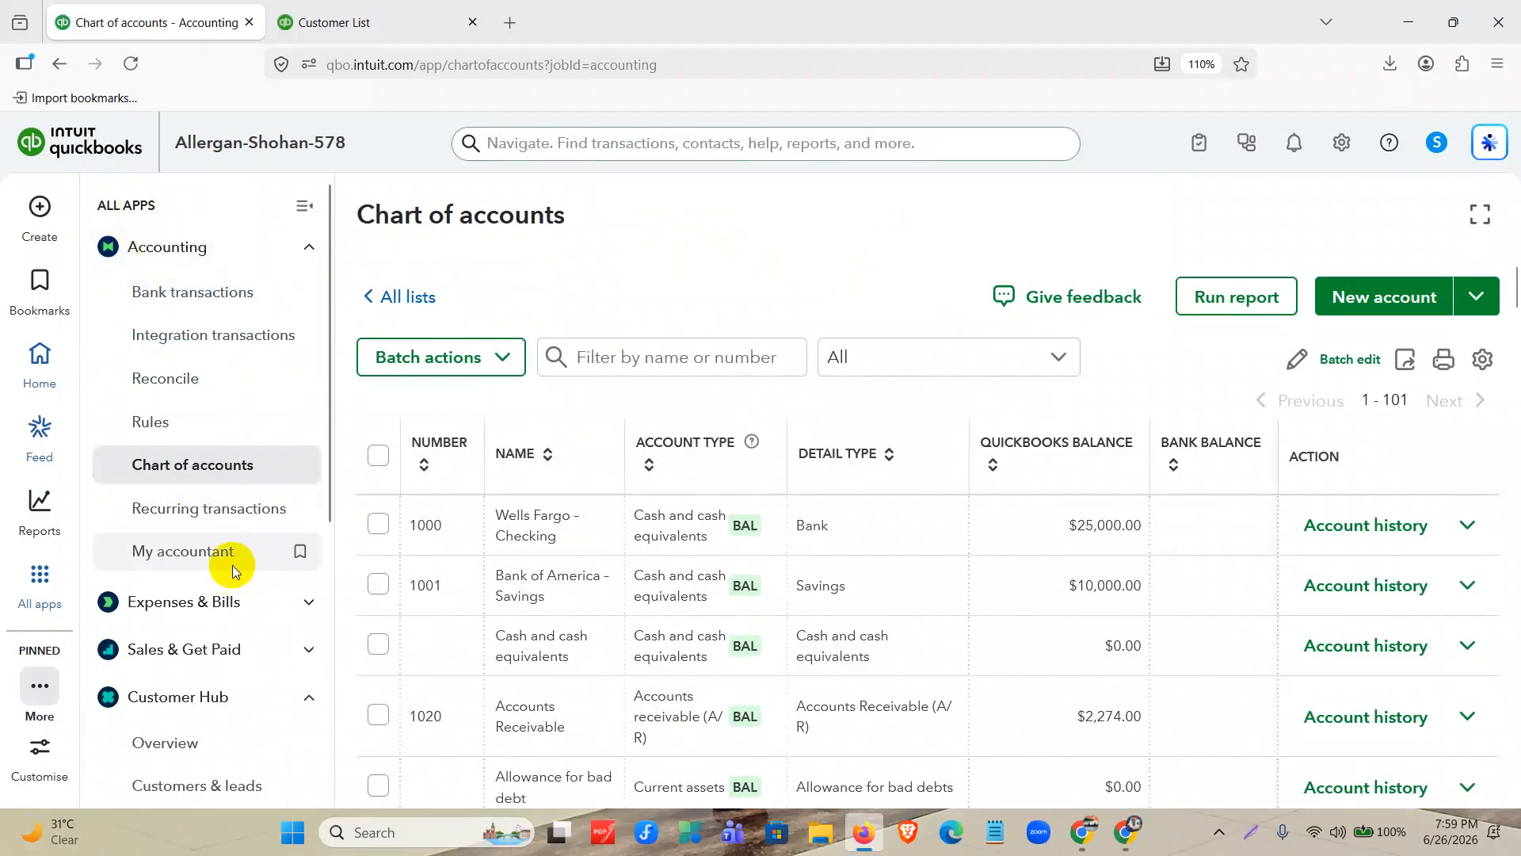
scroll(264, 623, down, 4)
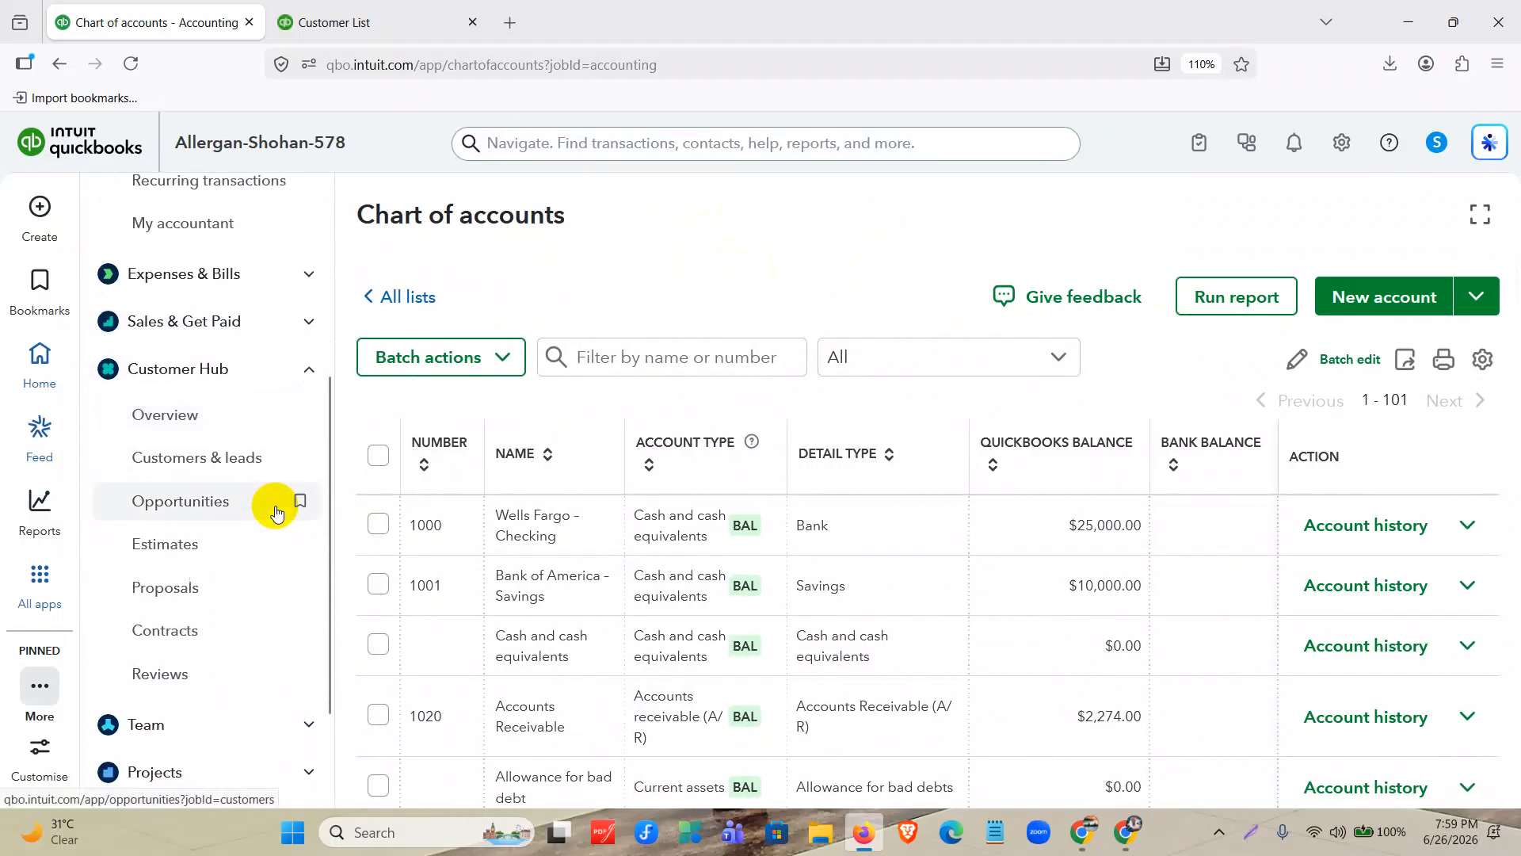
scroll(271, 602, up, 3)
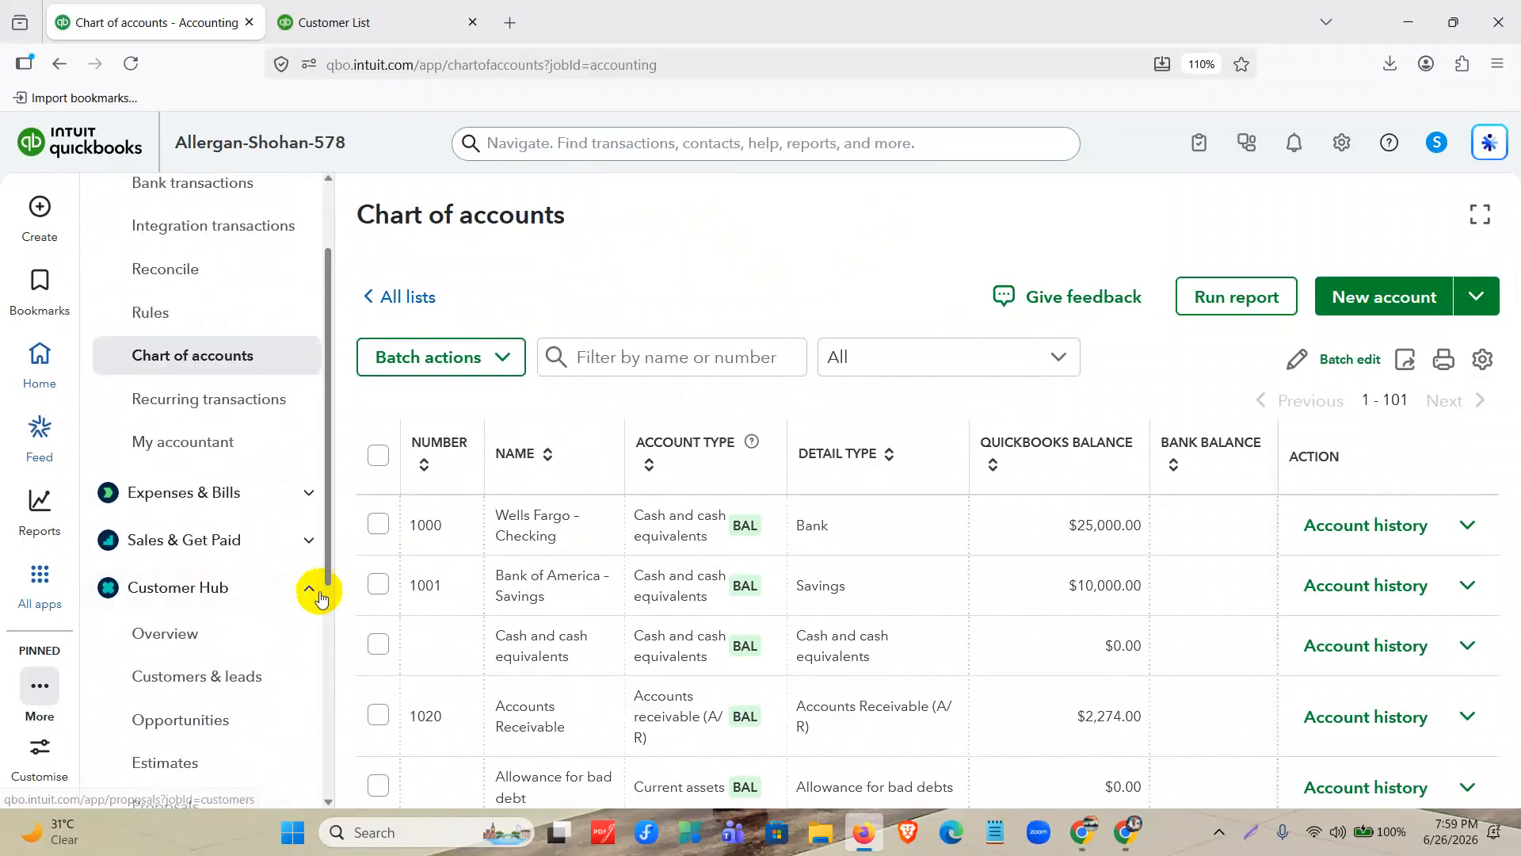
click(303, 593)
click(301, 542)
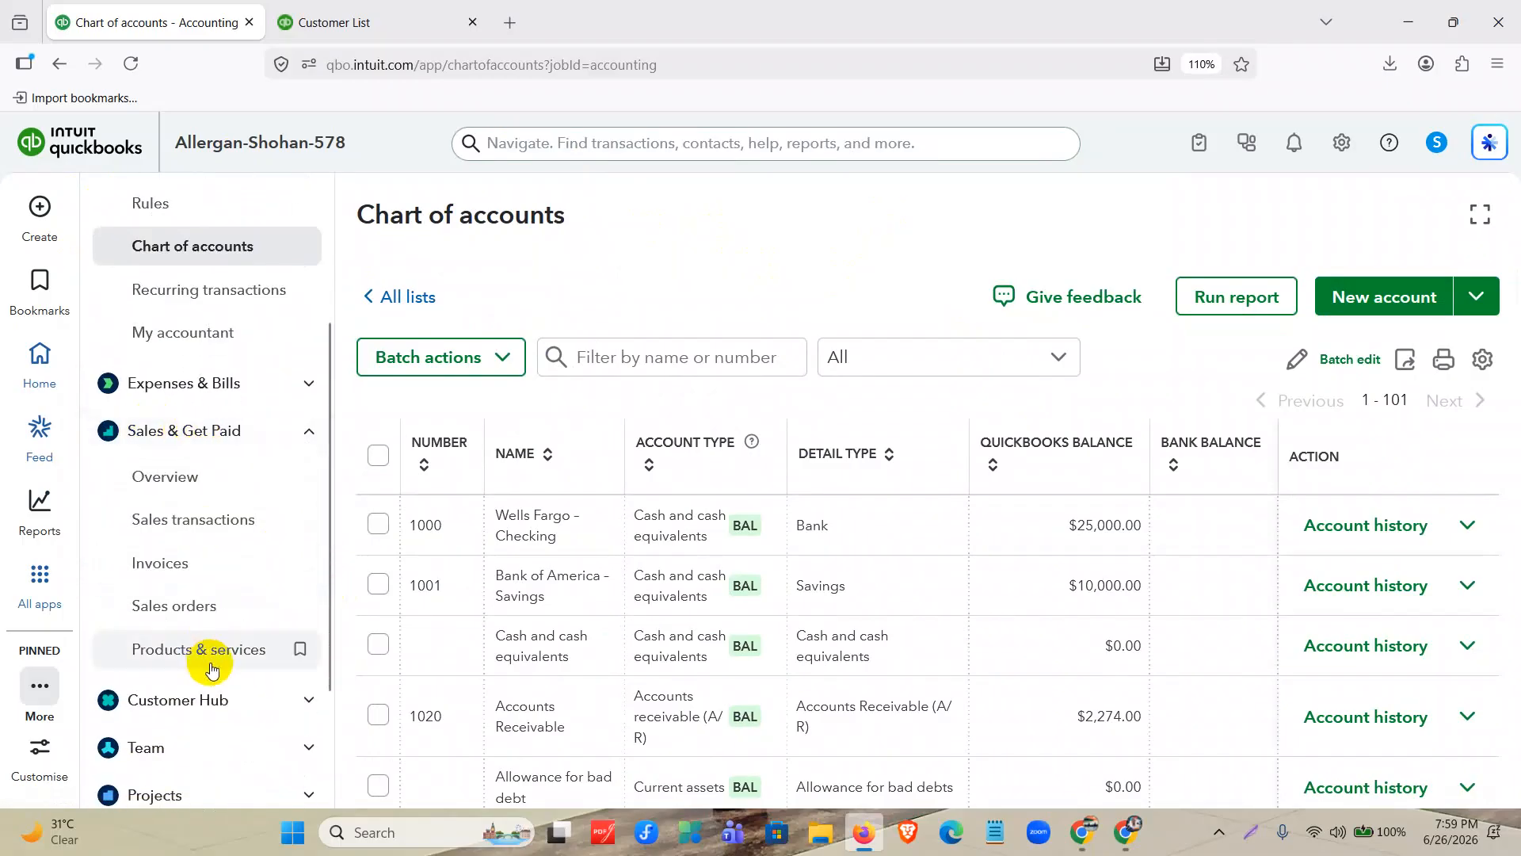
click(219, 654)
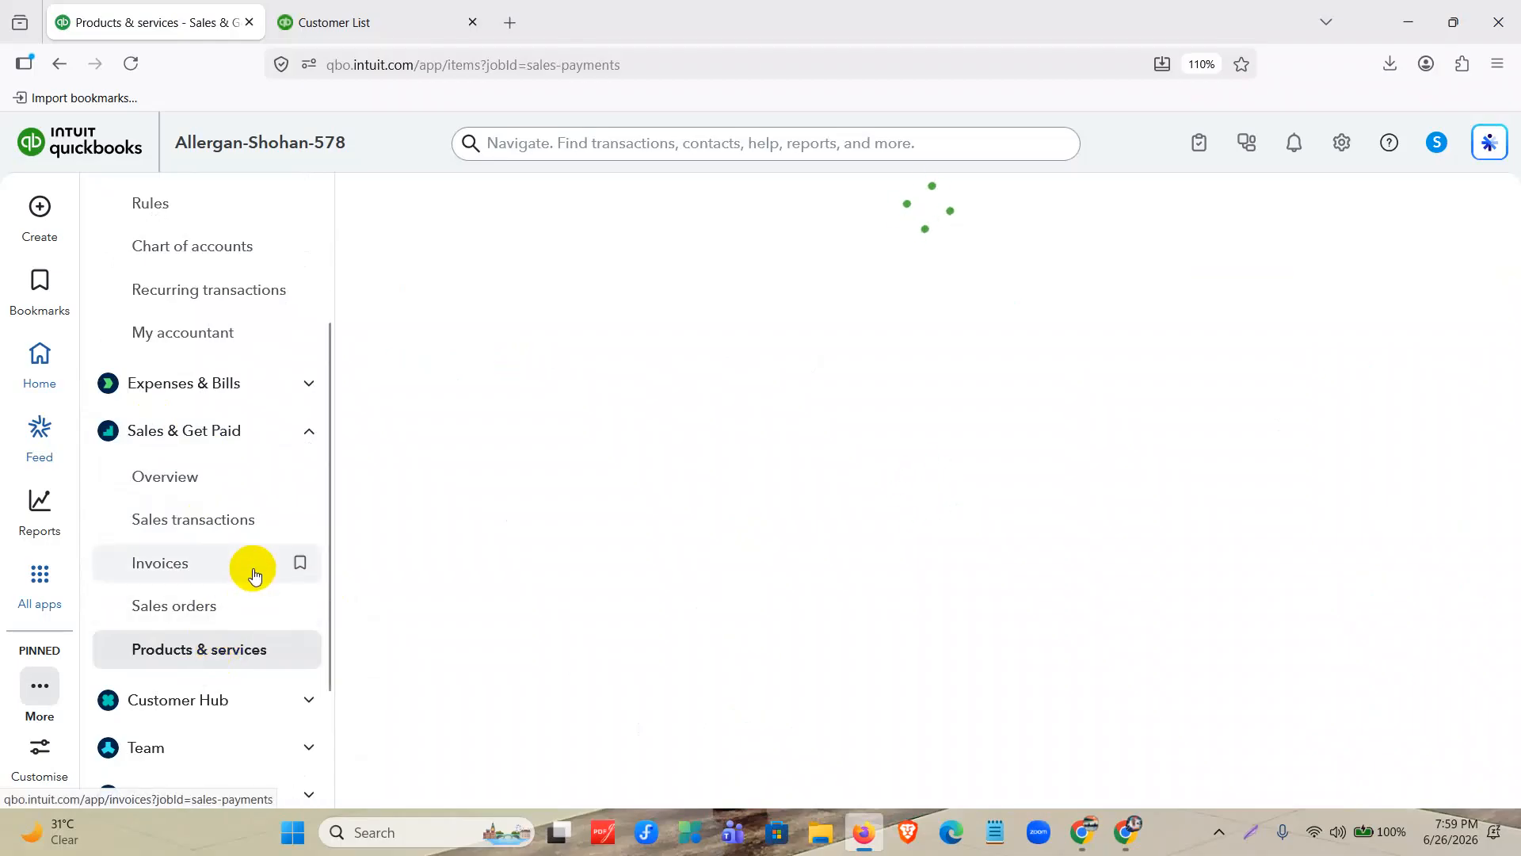
Collapse the Accounting group and hide the all-apps navigation list beside the Products & services page.
scroll(253, 574, up, 5)
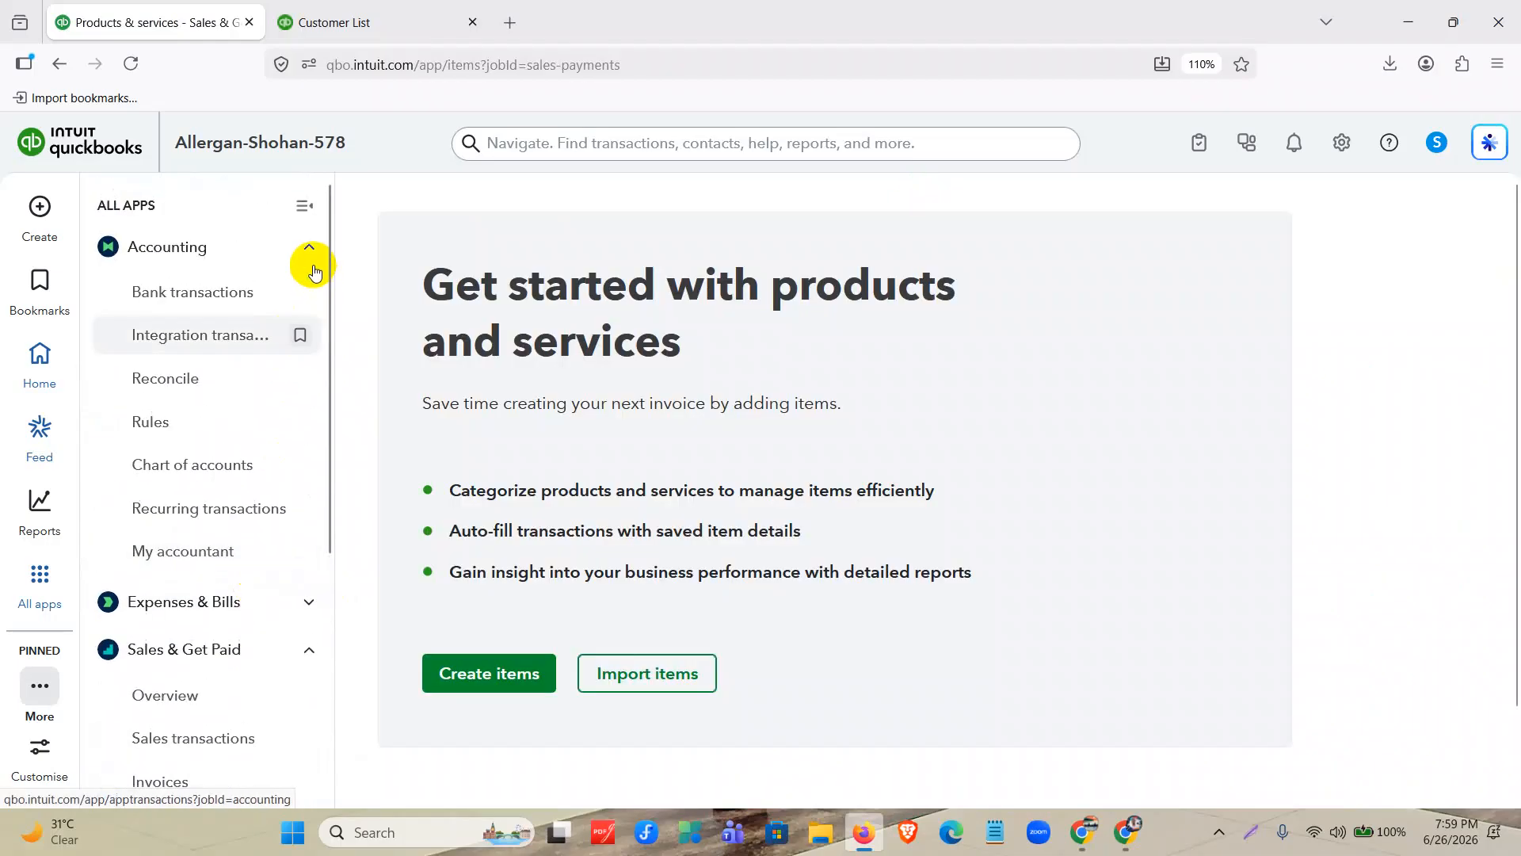
click(309, 249)
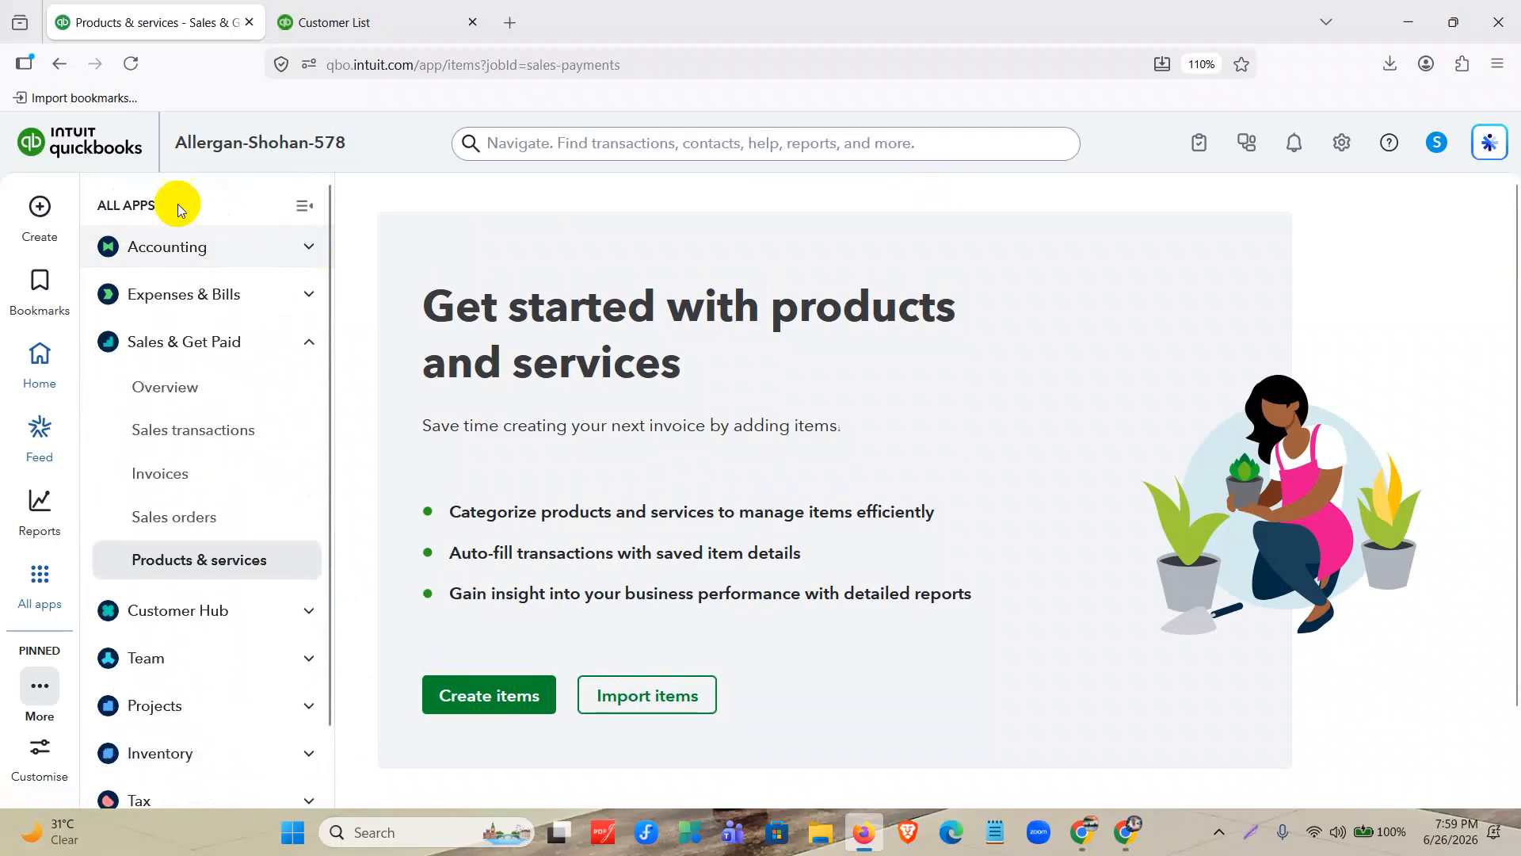
click(302, 206)
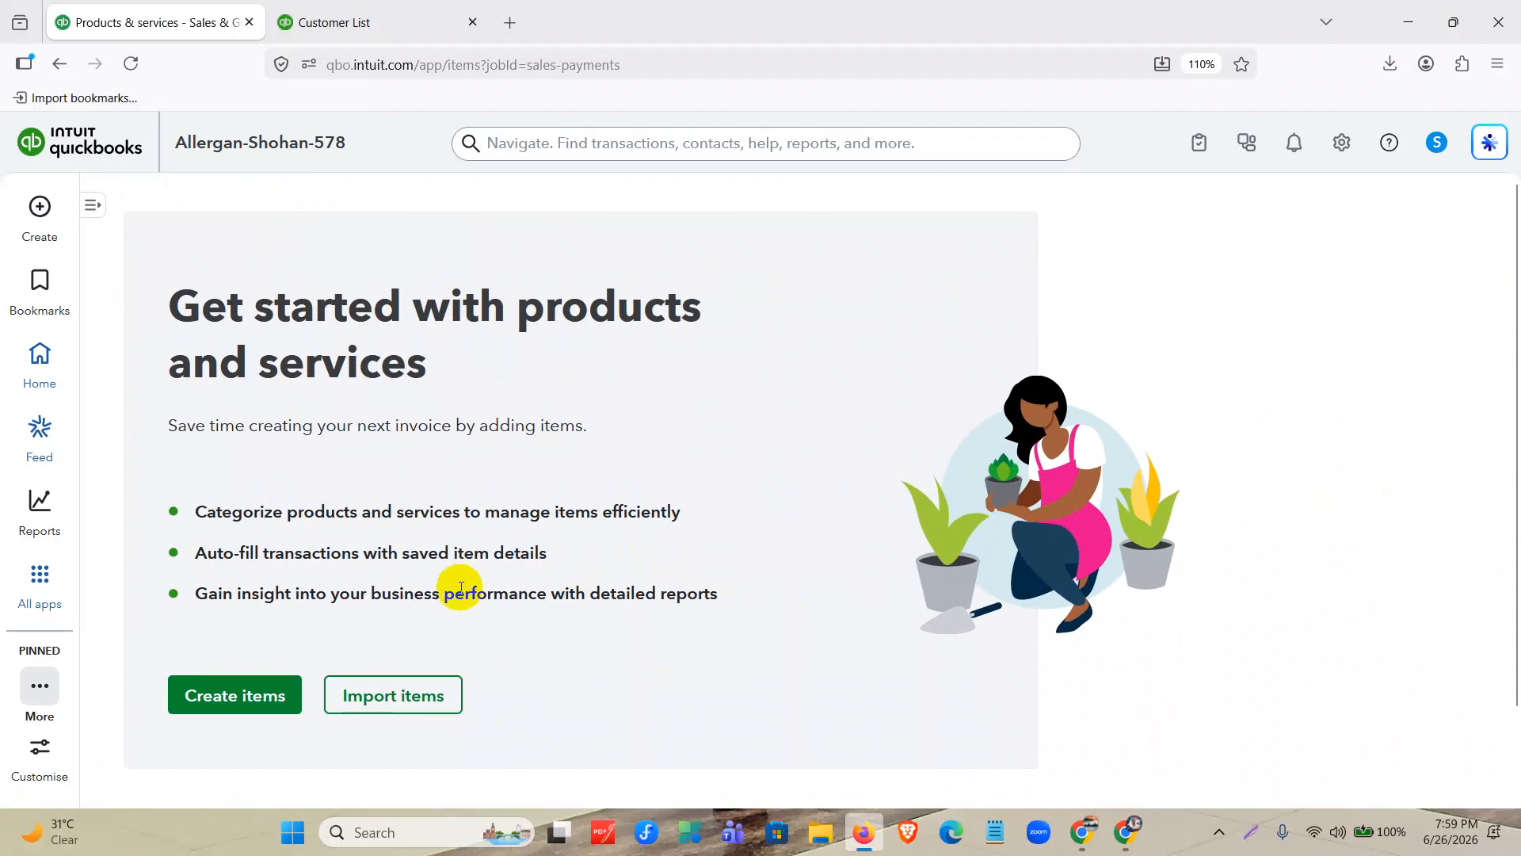
drag(177, 299, 530, 375)
click(737, 681)
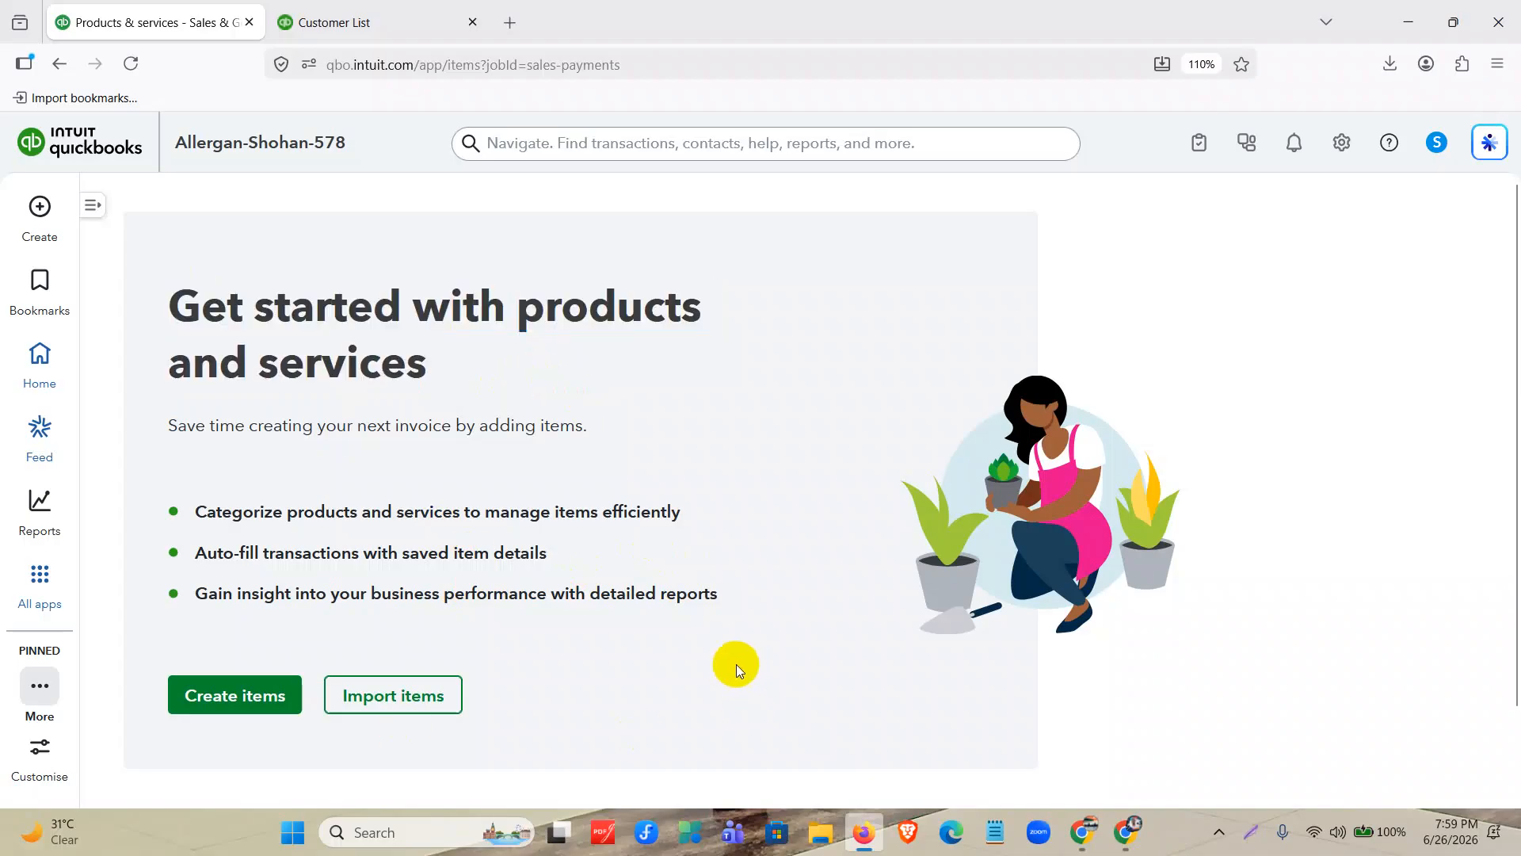
Create a new item named KN 95 Mask and set its item type to Inventory item.
click(256, 706)
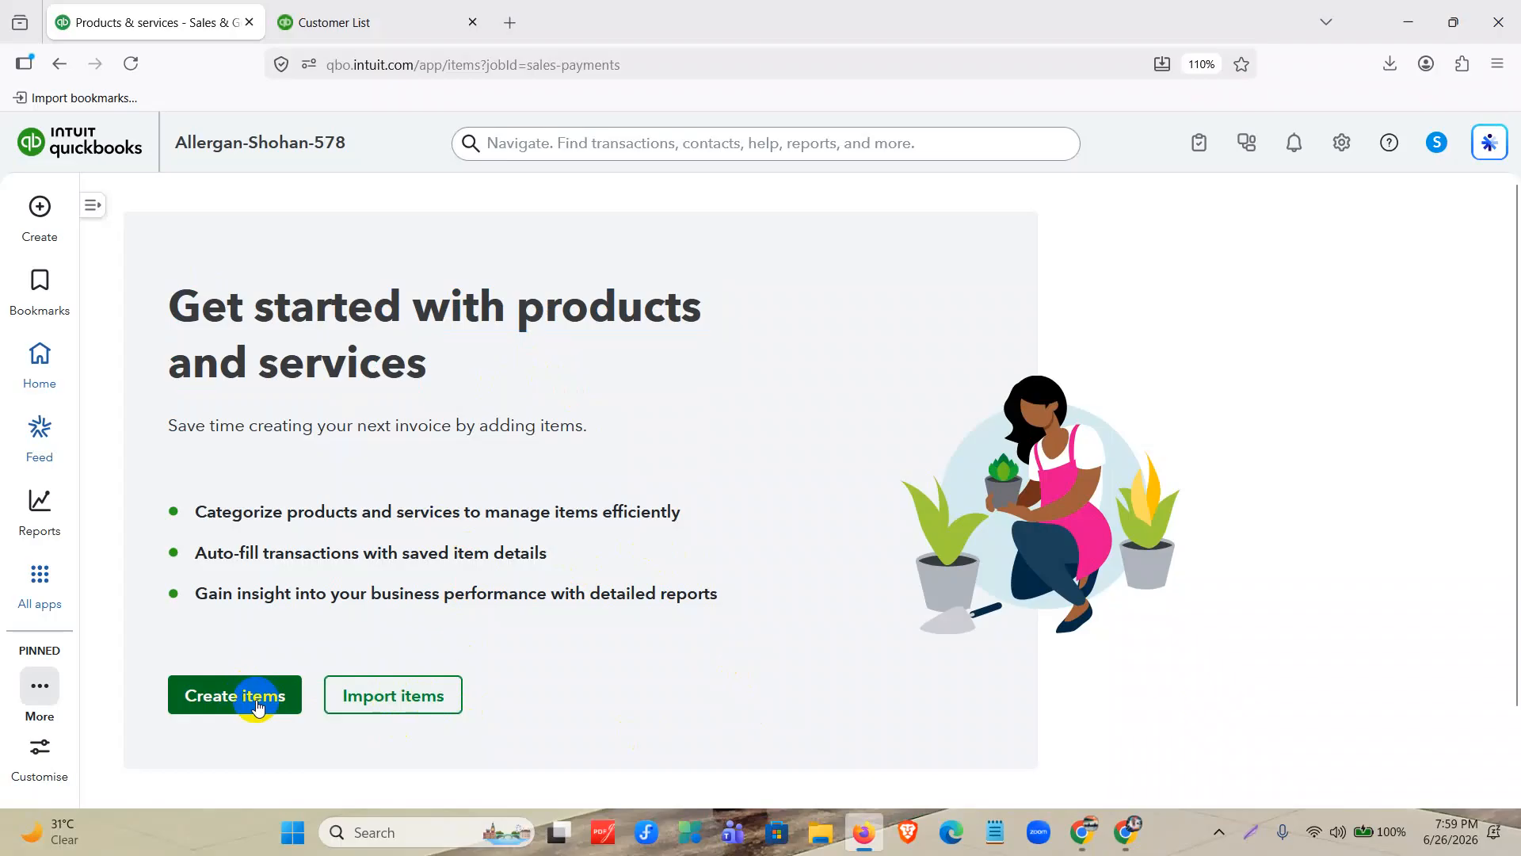
click(255, 705)
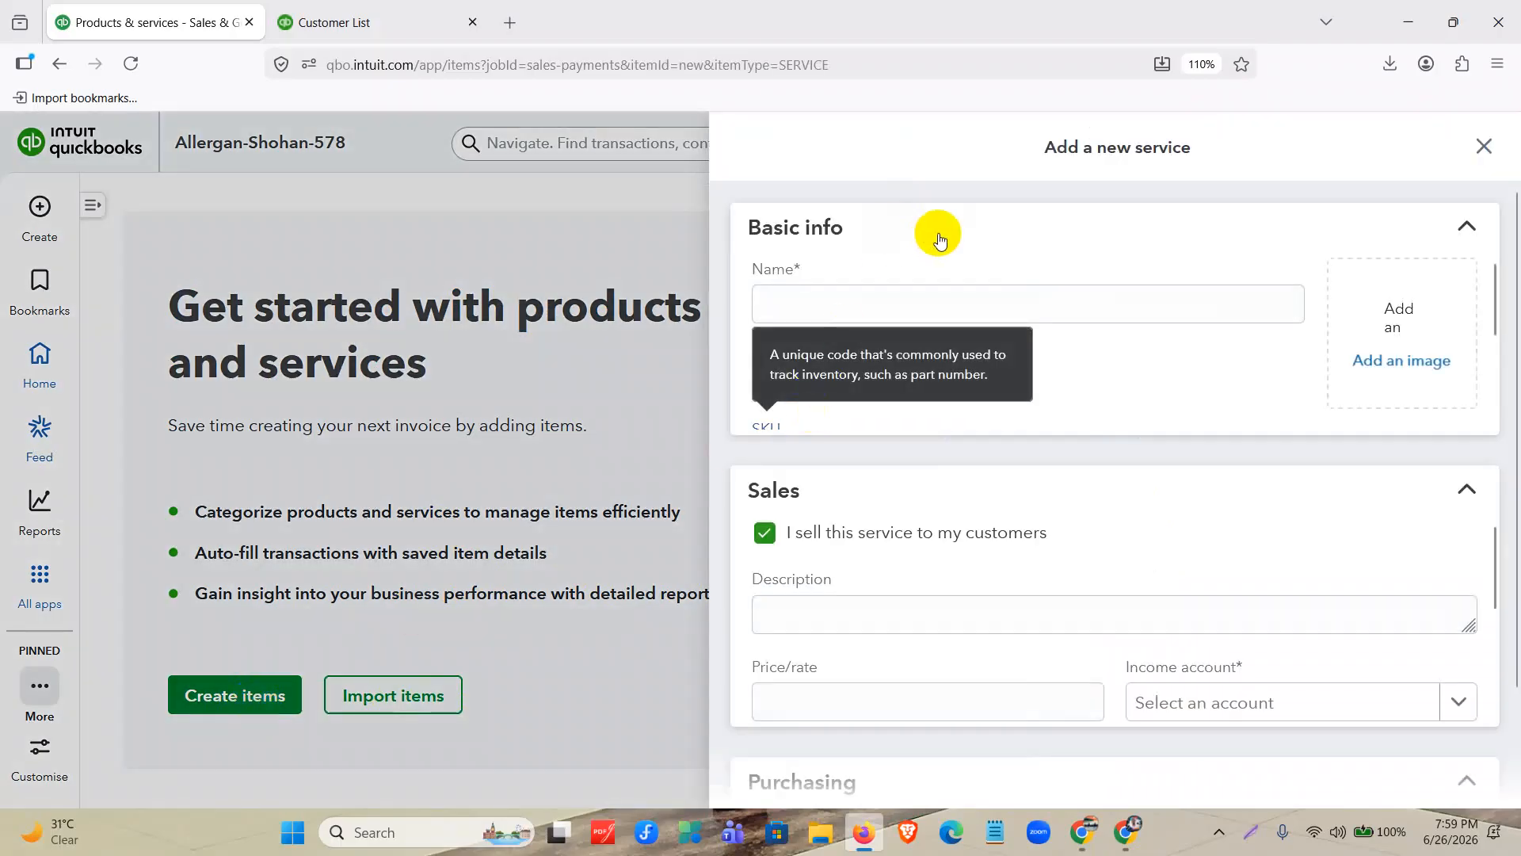
key(ctrl+minus)
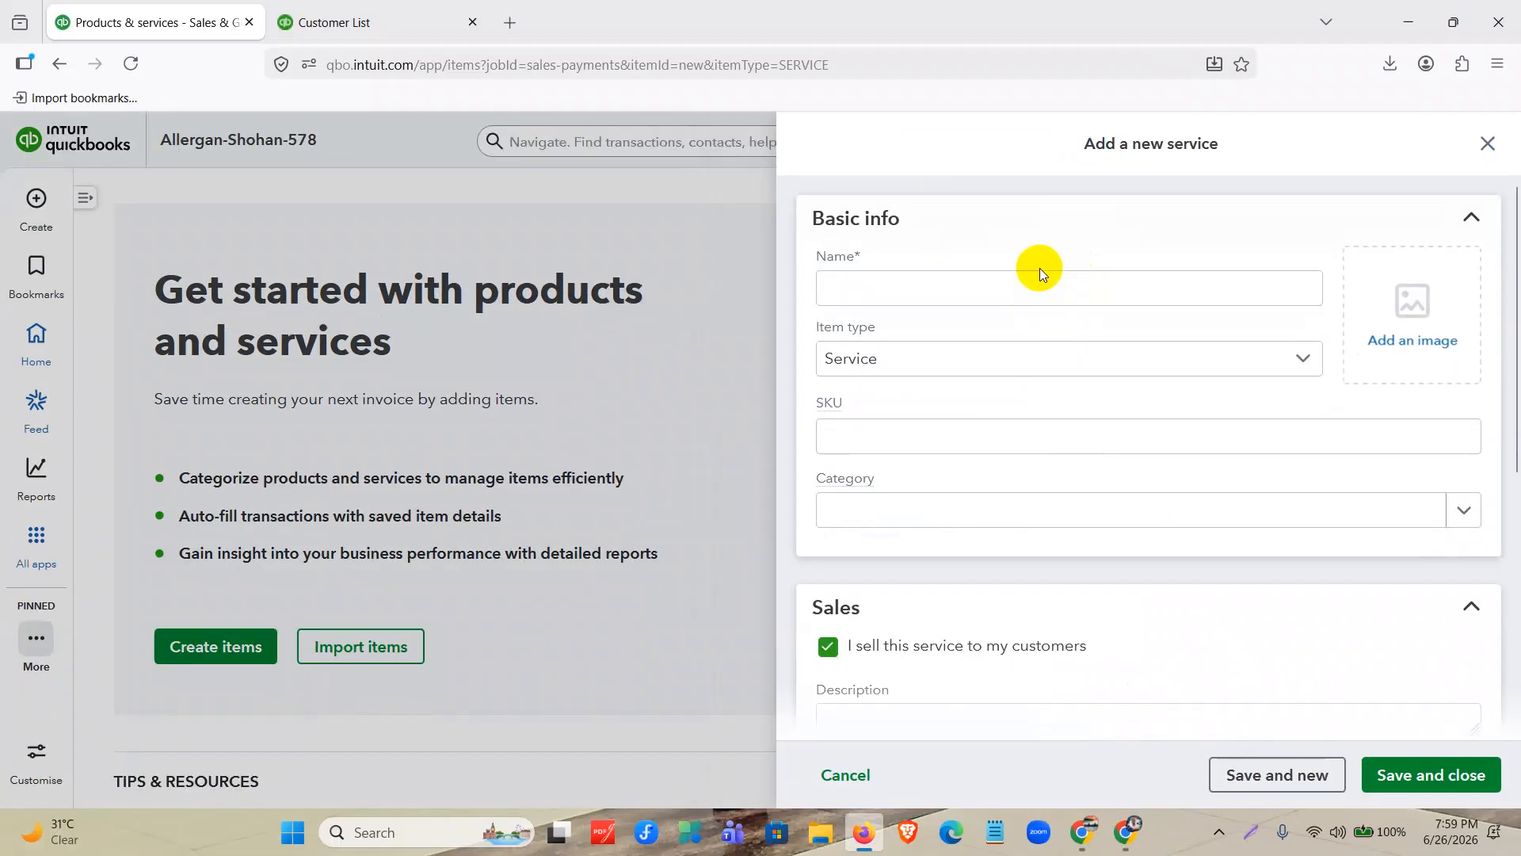
click(998, 305)
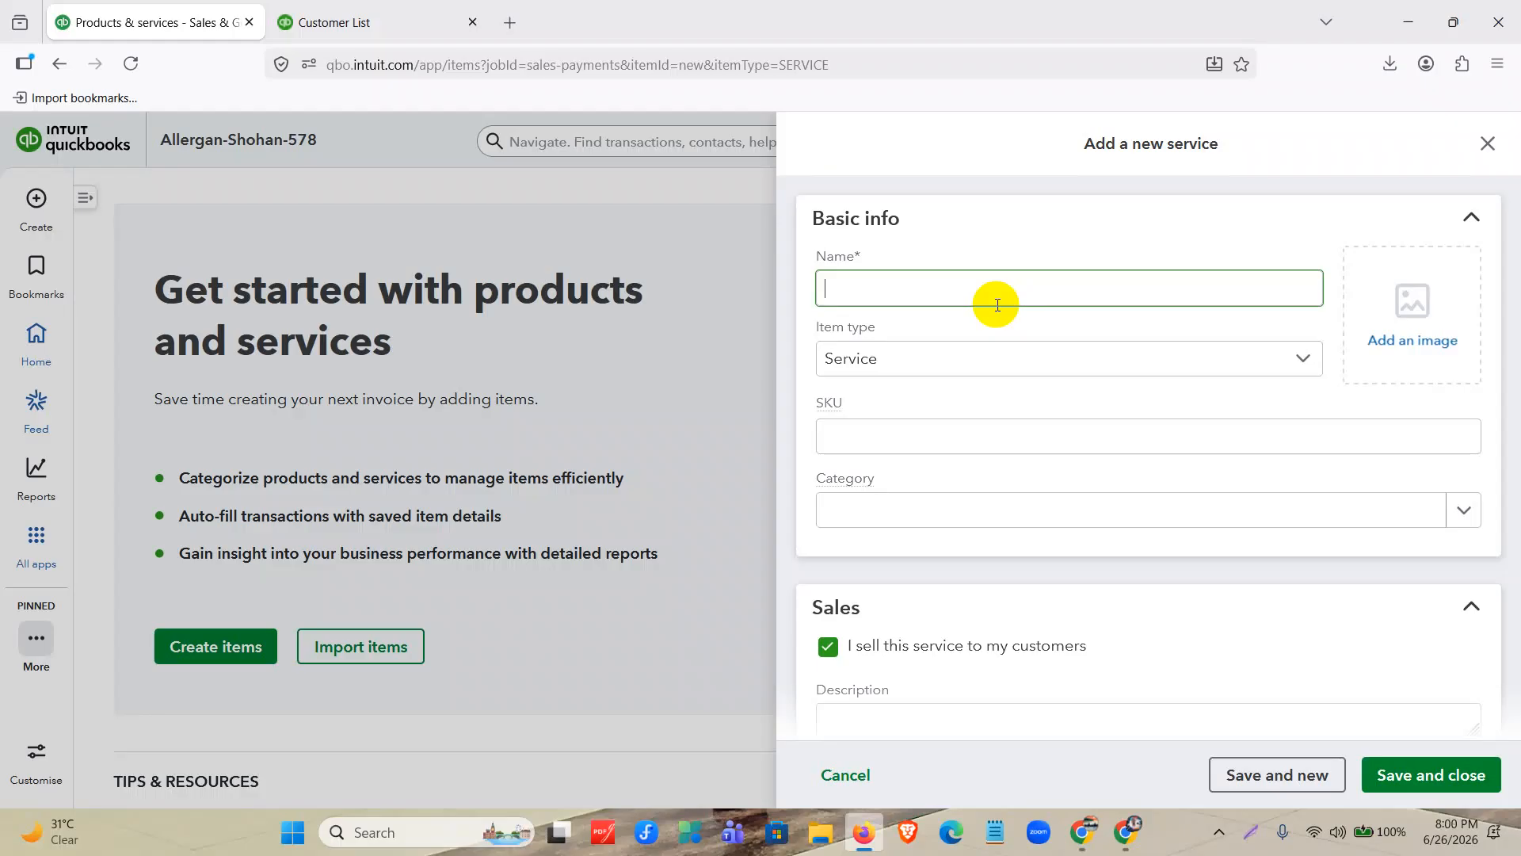
text(KN )
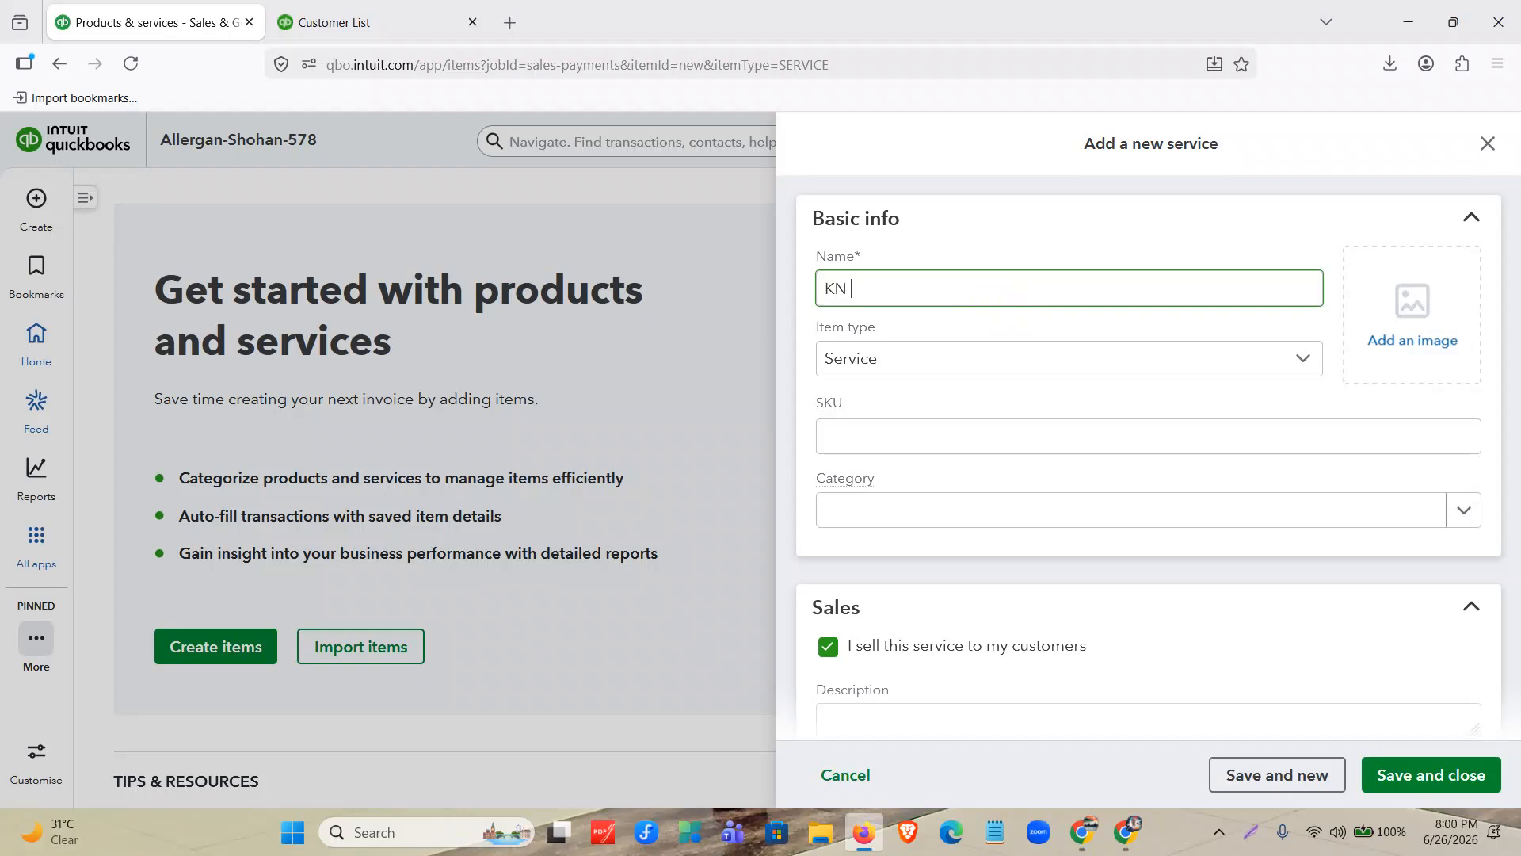
text(95 Mask)
click(1058, 356)
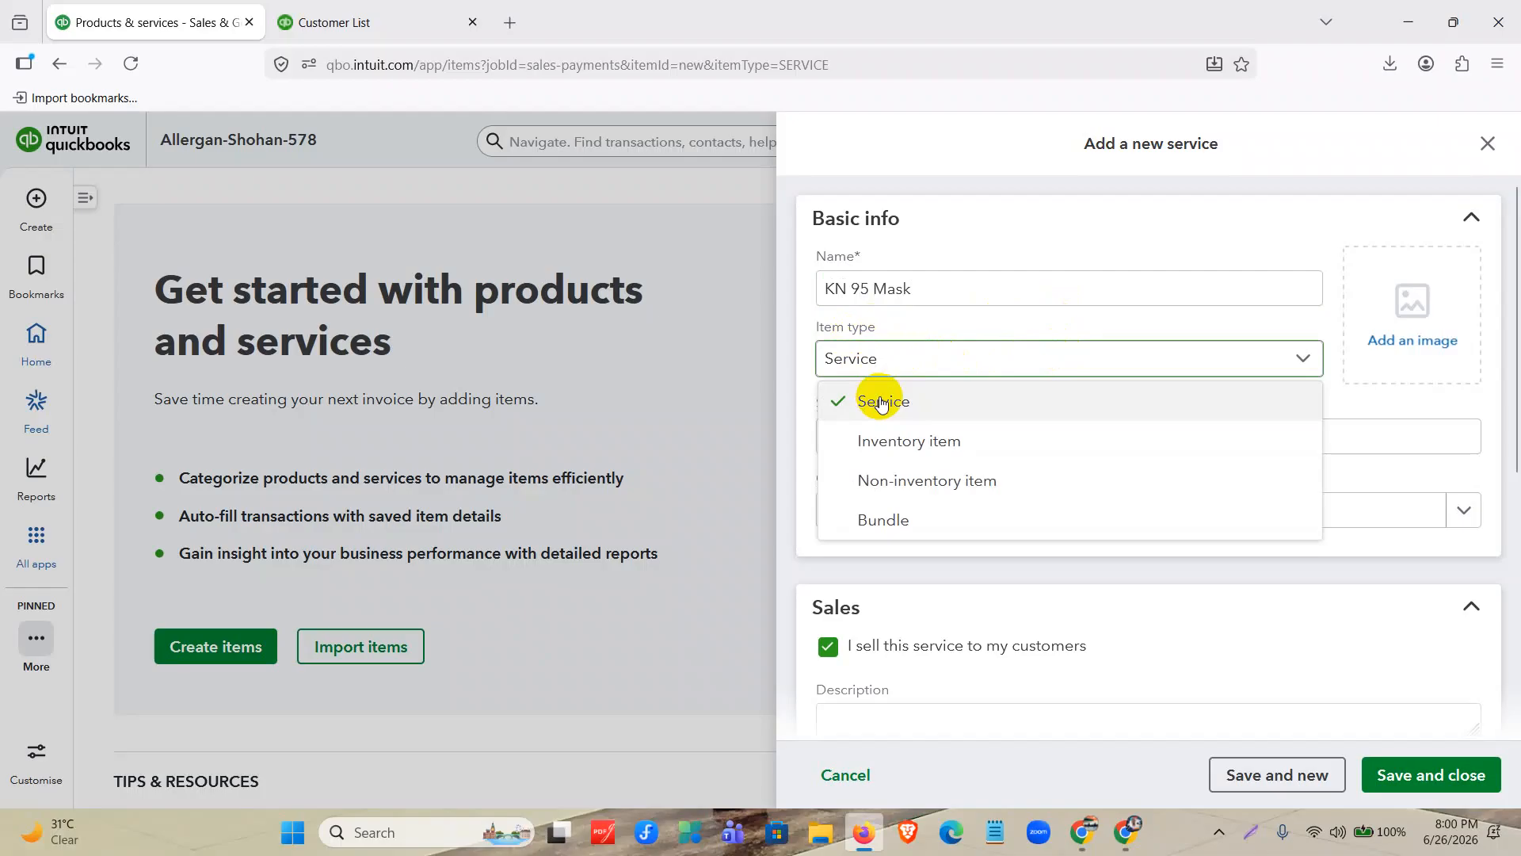
click(938, 441)
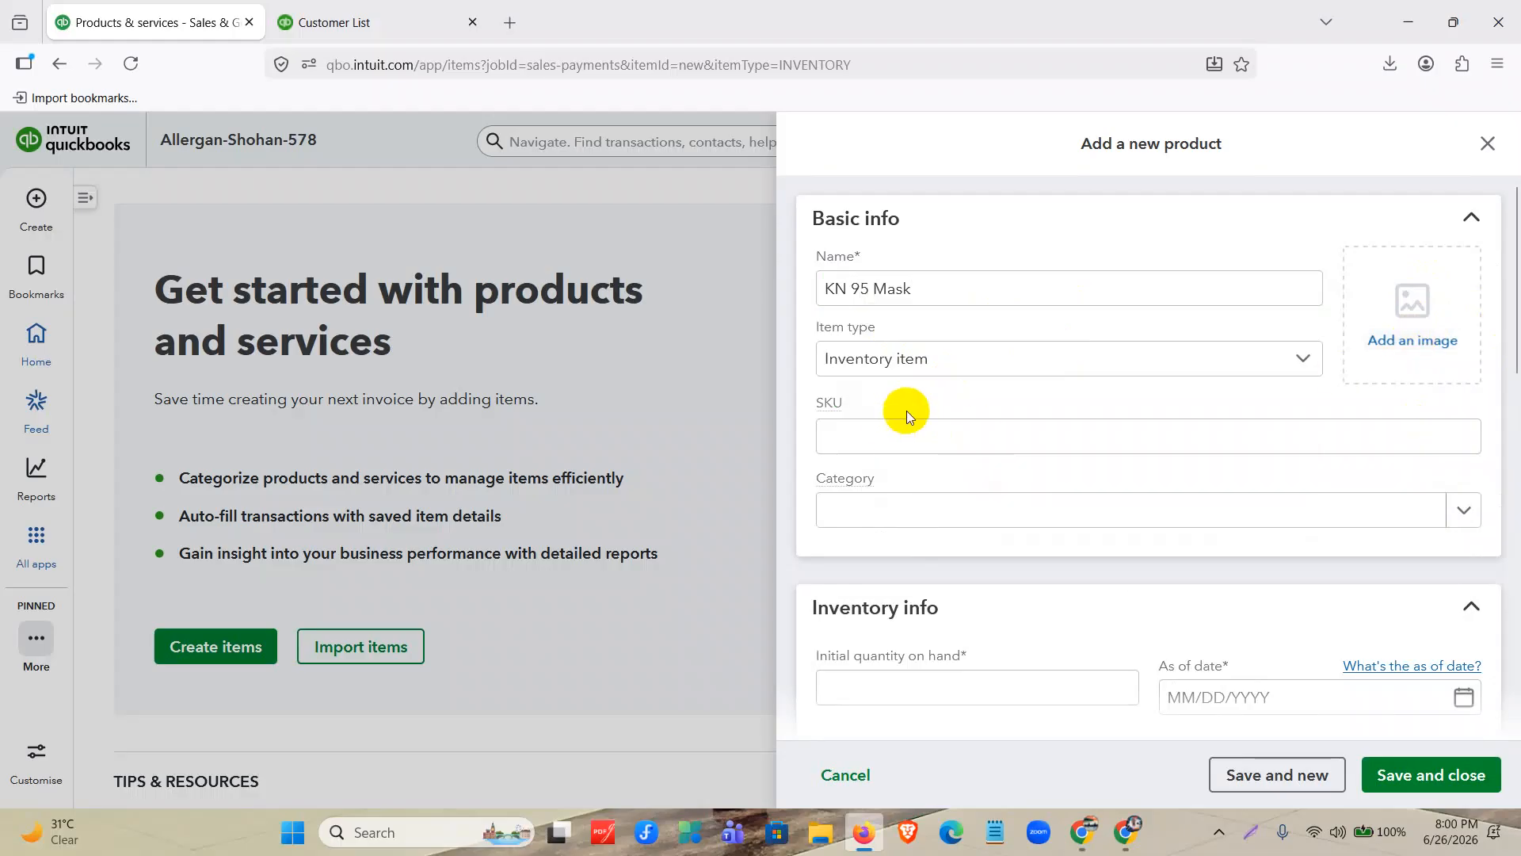
Set the KN 95 Mask's initial quantity on hand to 20 and its as-of date to 01/01/2025.
drag(855, 398, 800, 416)
mouse_move(821, 405)
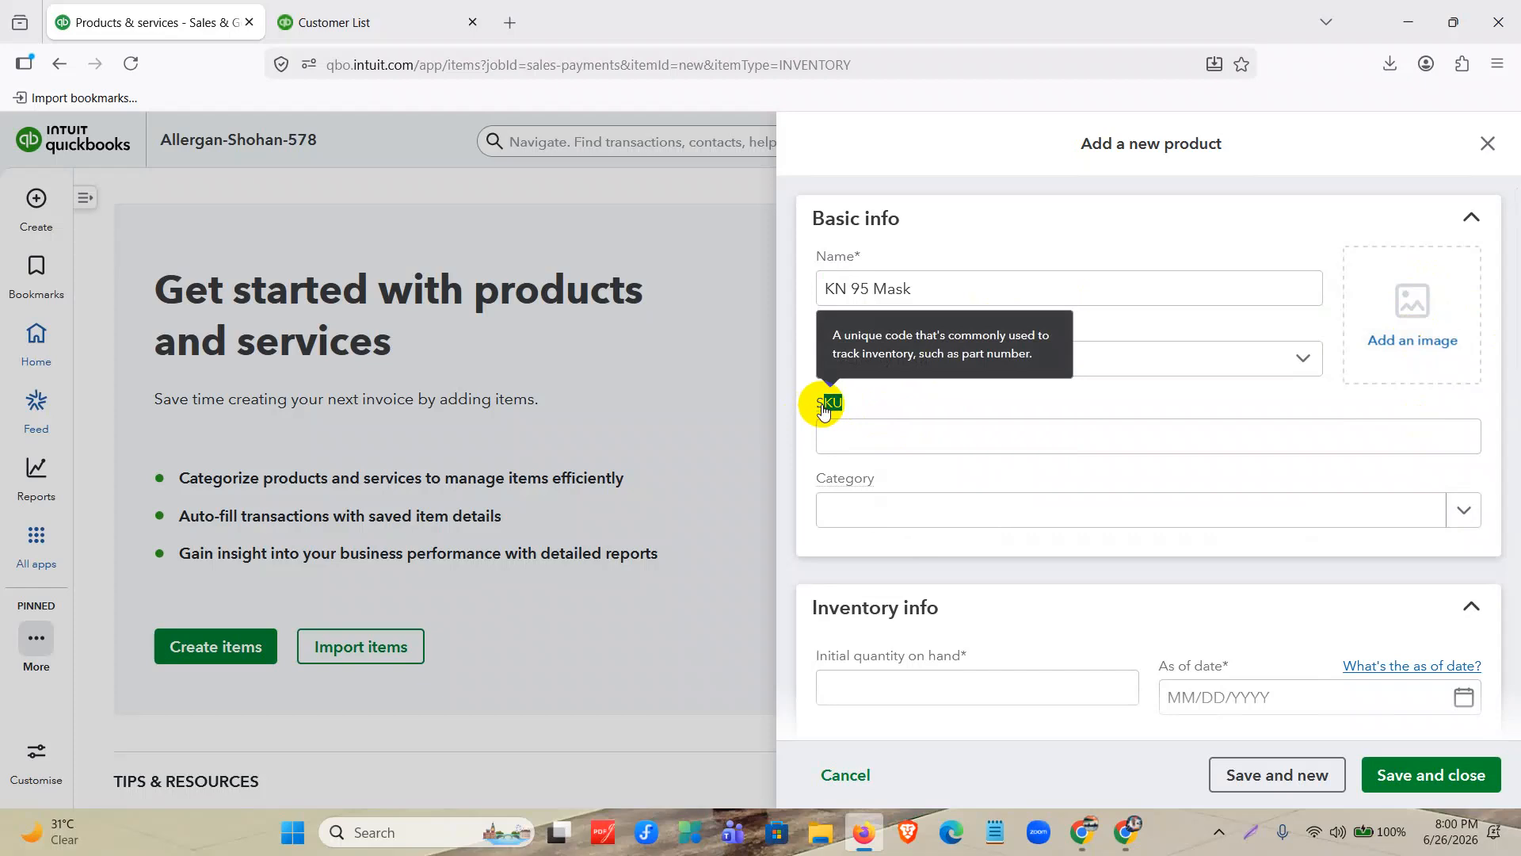
scroll(882, 460, down, 2)
click(919, 373)
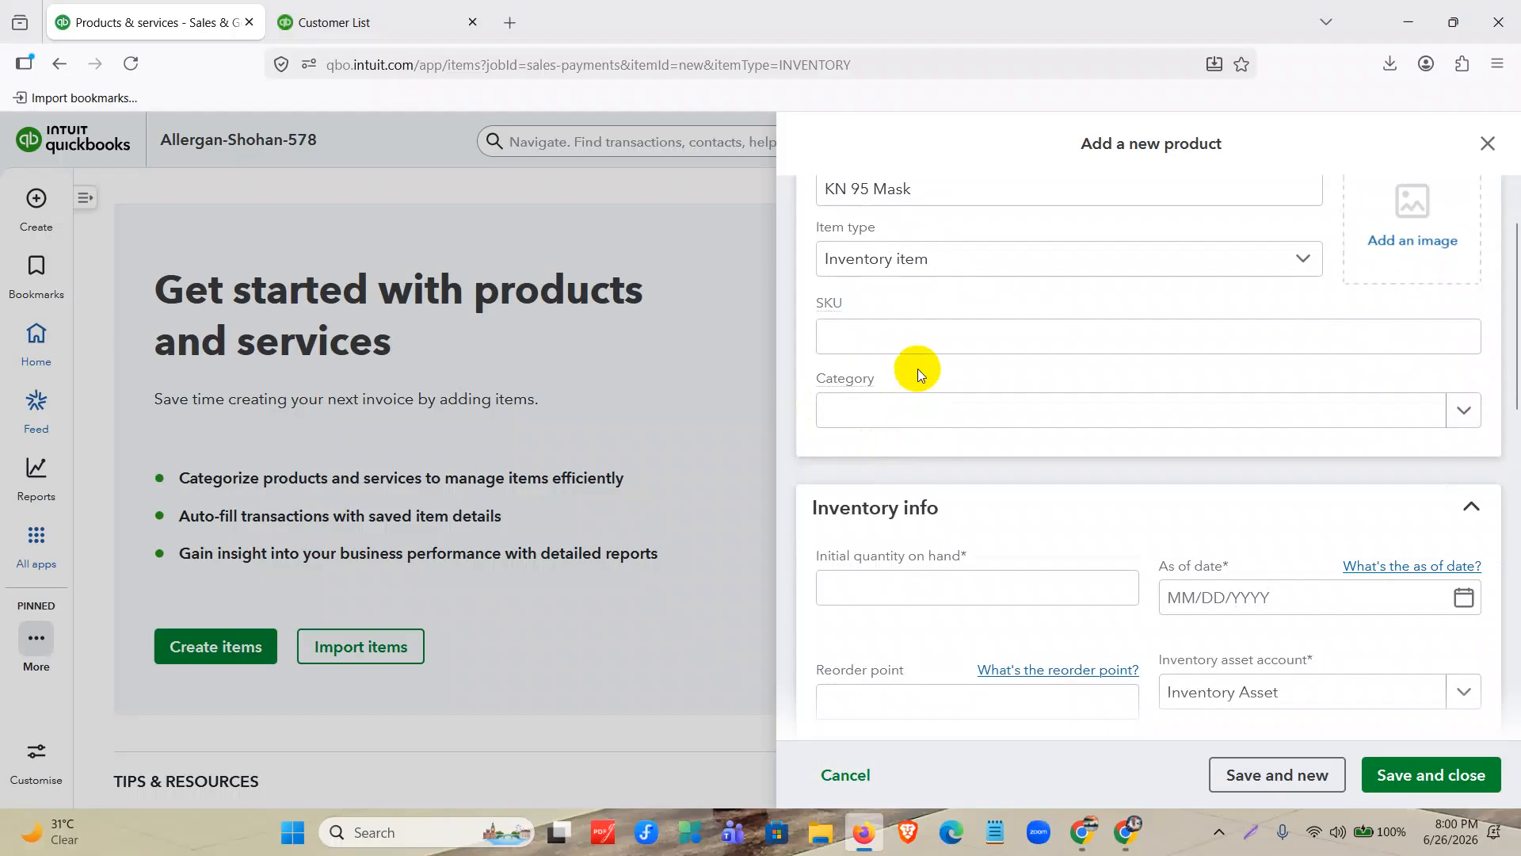
scroll(905, 383, down, 3)
click(903, 395)
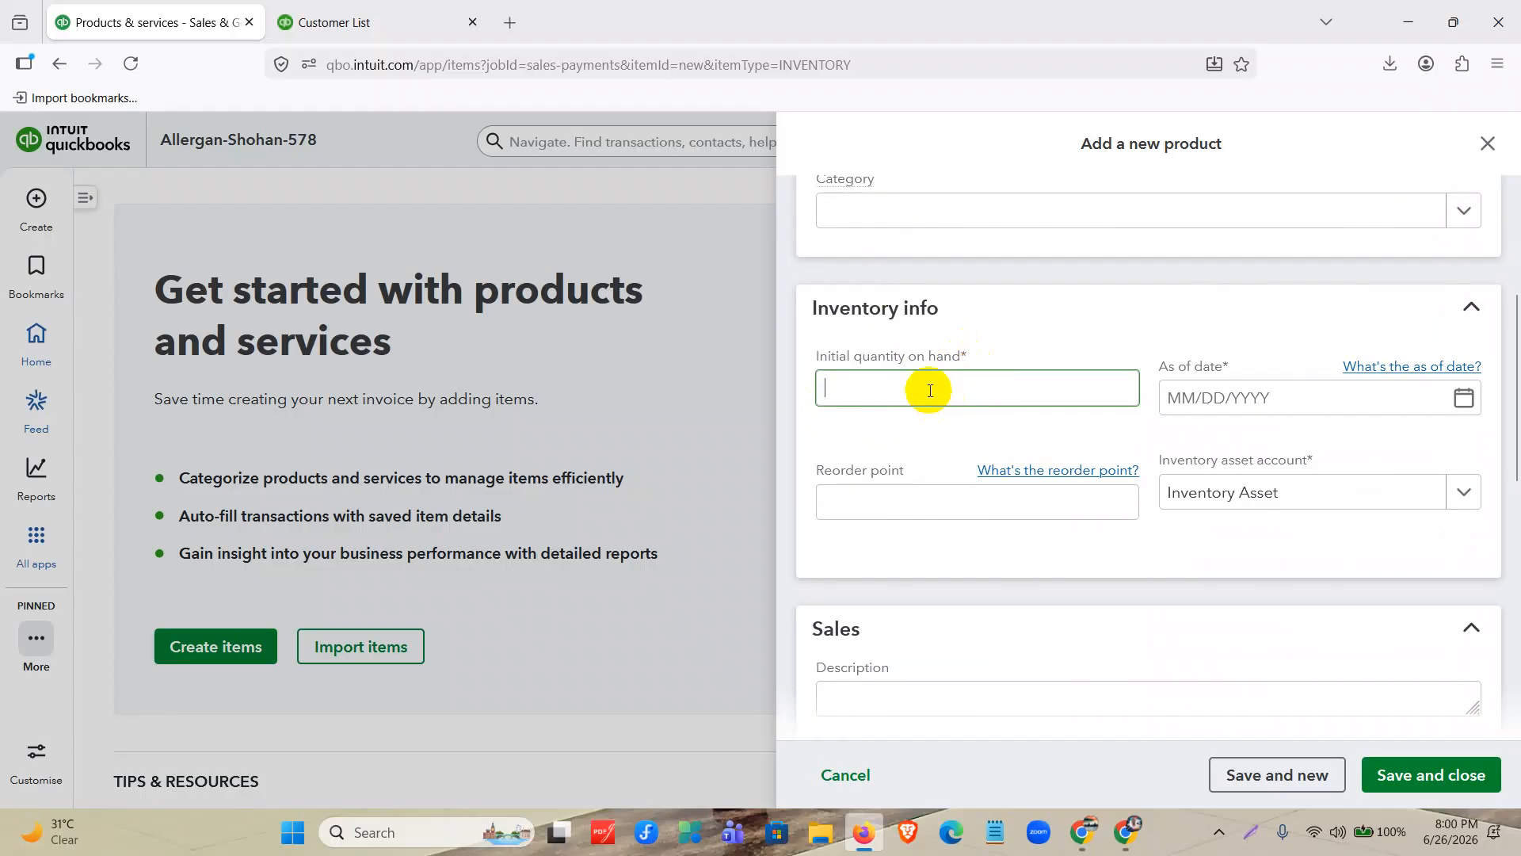
text(20)
click(1178, 397)
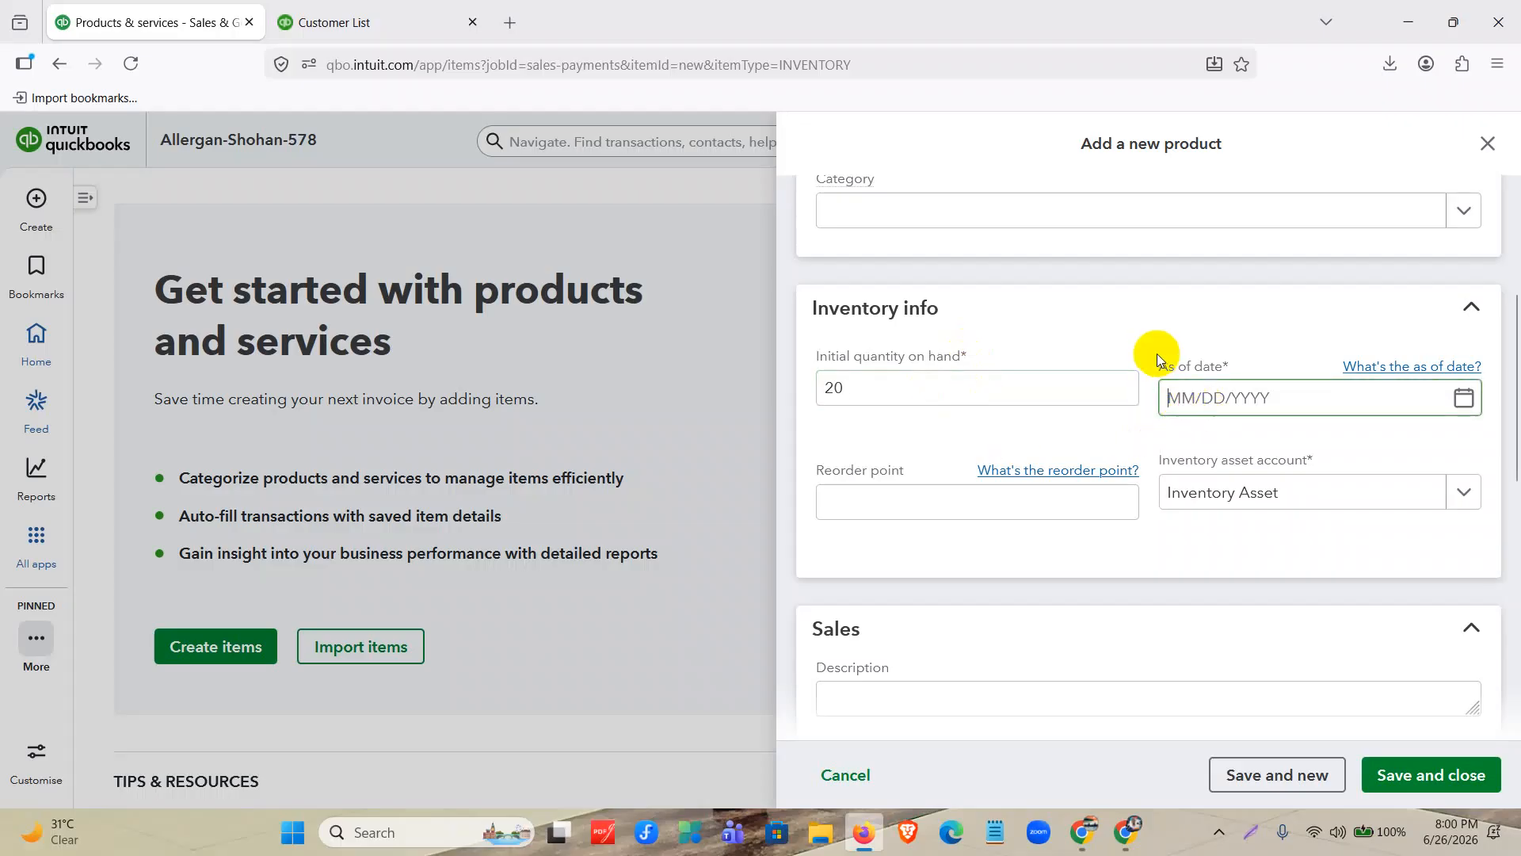
text(0101202)
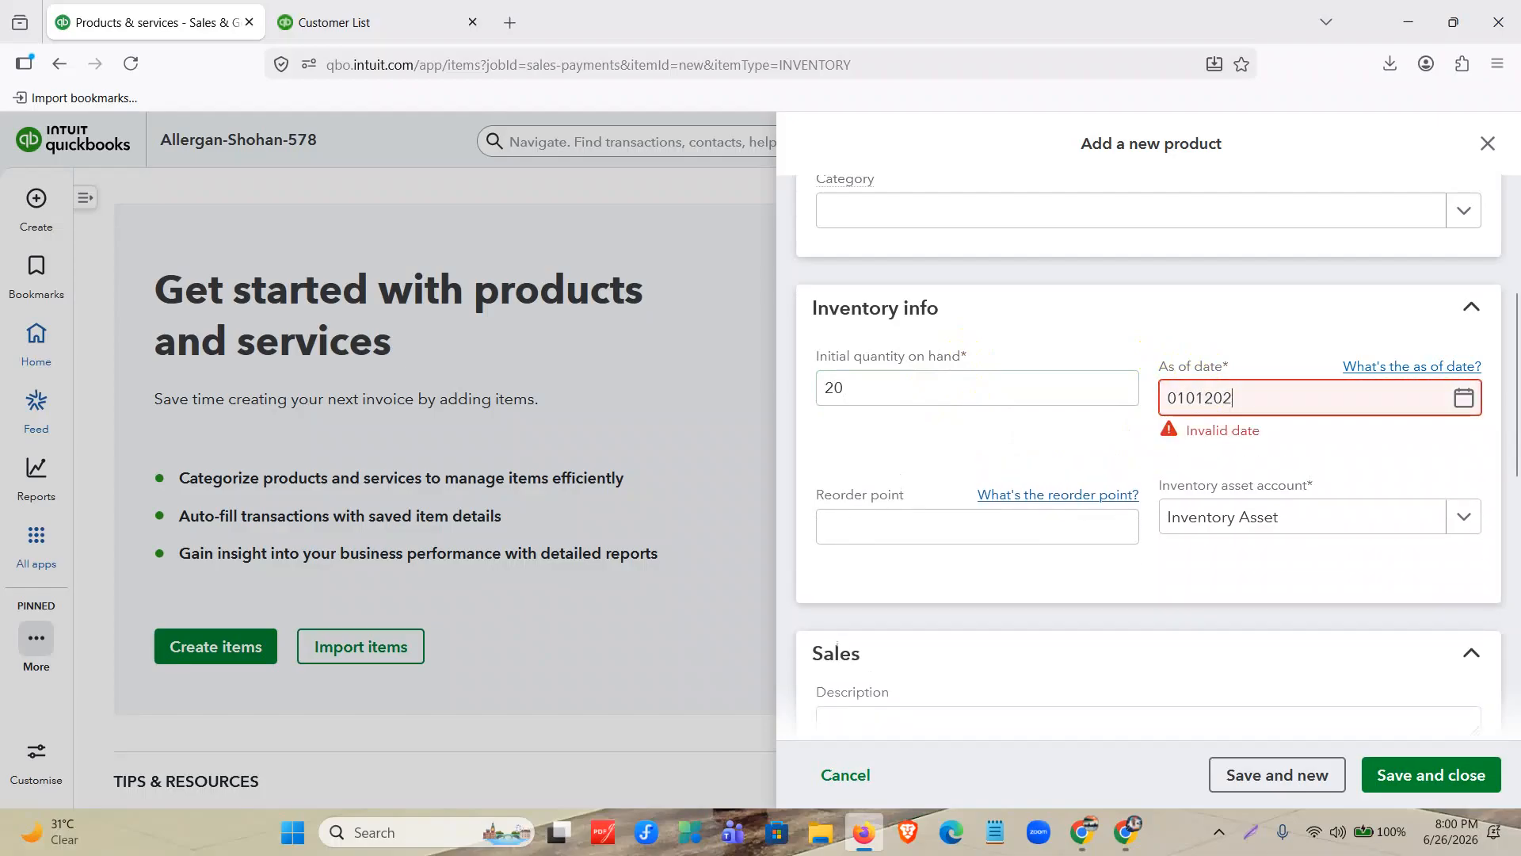
text(5)
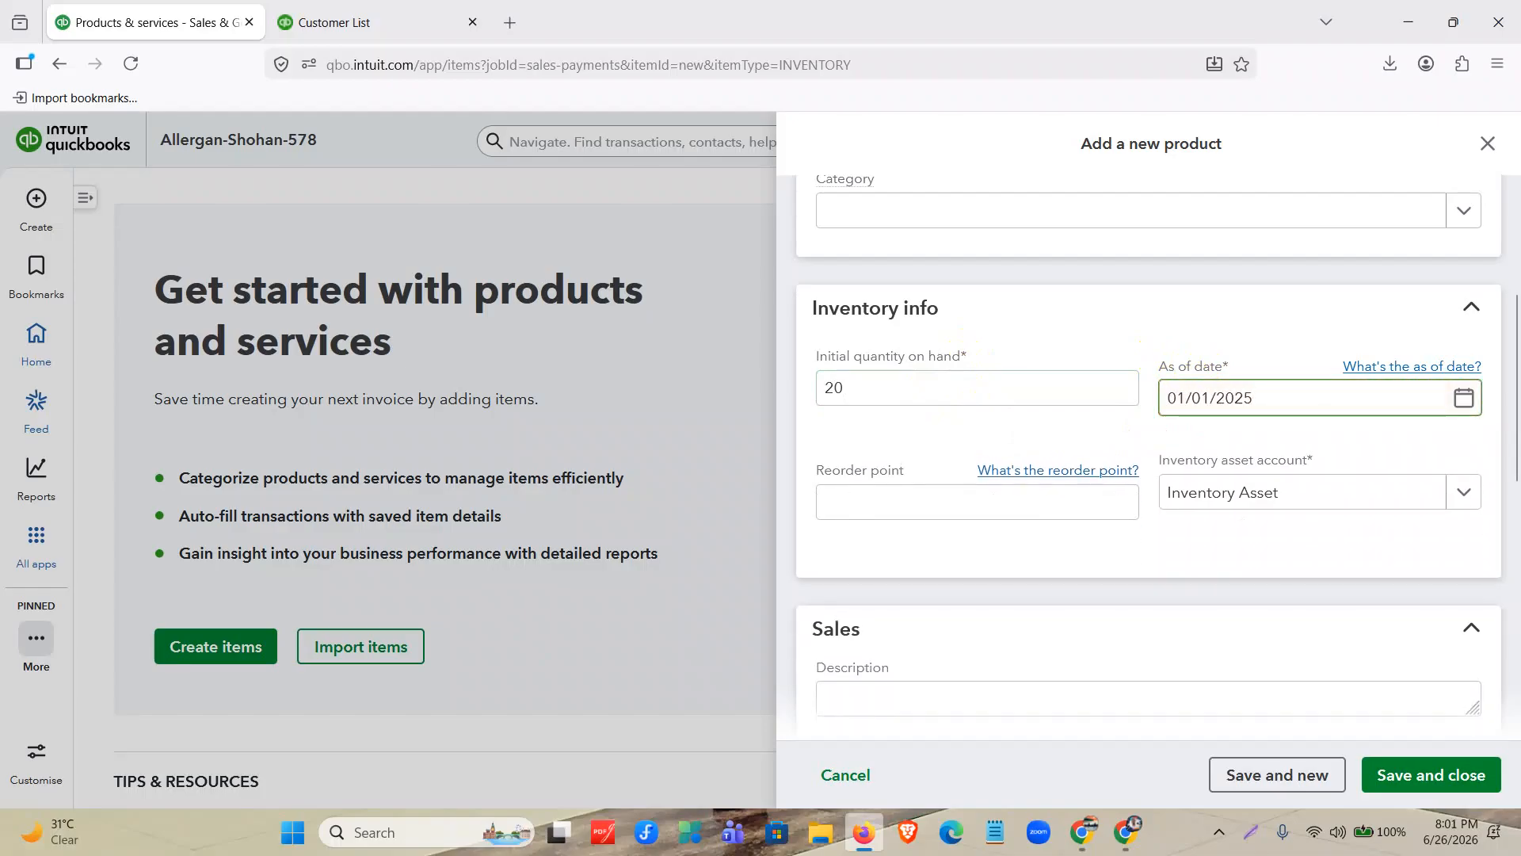
Set the KN 95 Mask's reorder point to 5 and review the basic and inventory details.
click(923, 498)
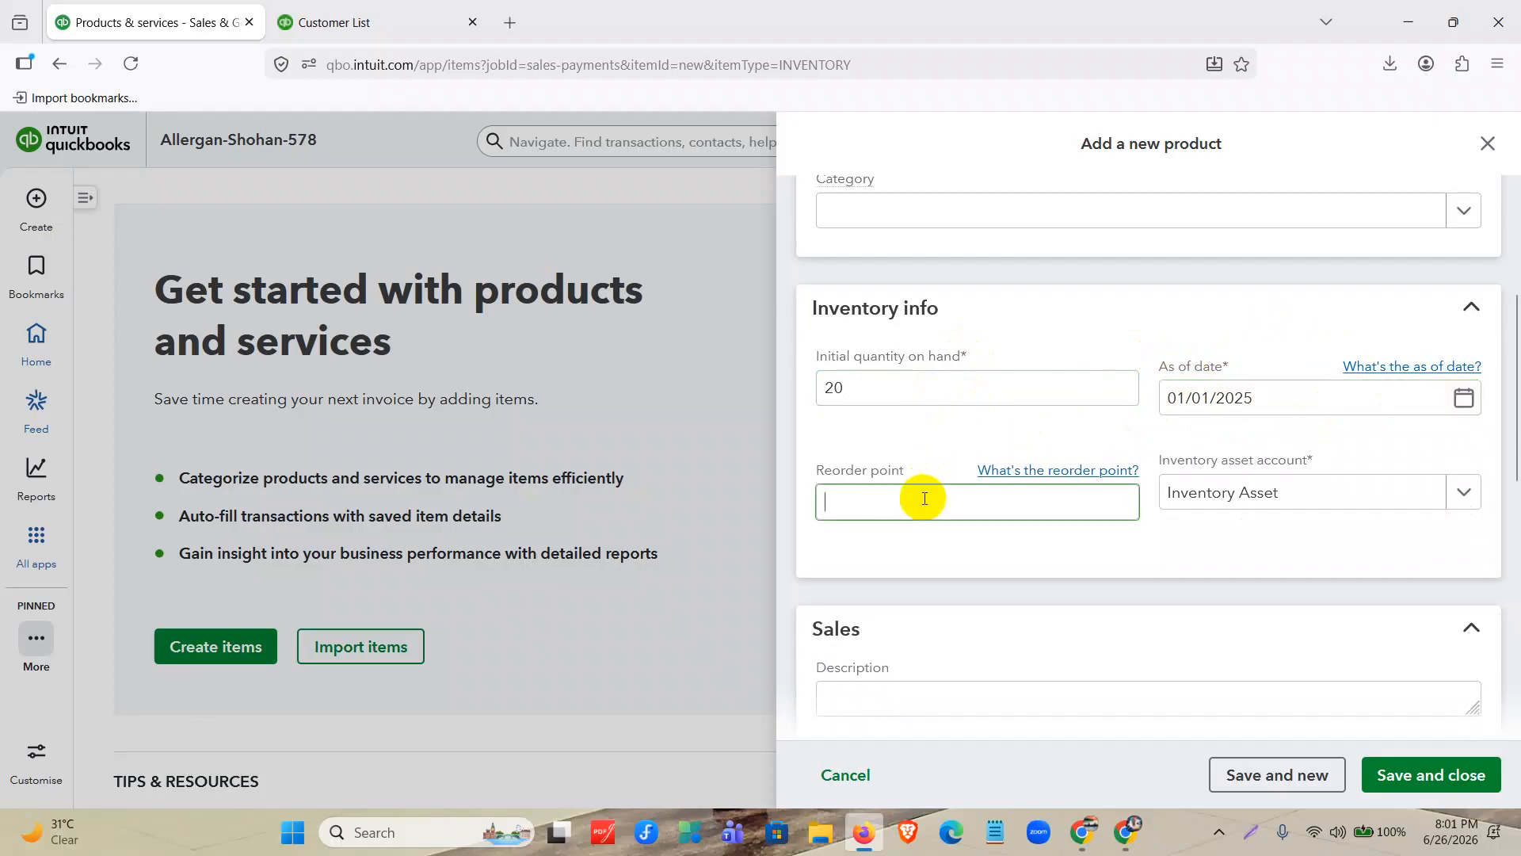
scroll(921, 487, down, 1)
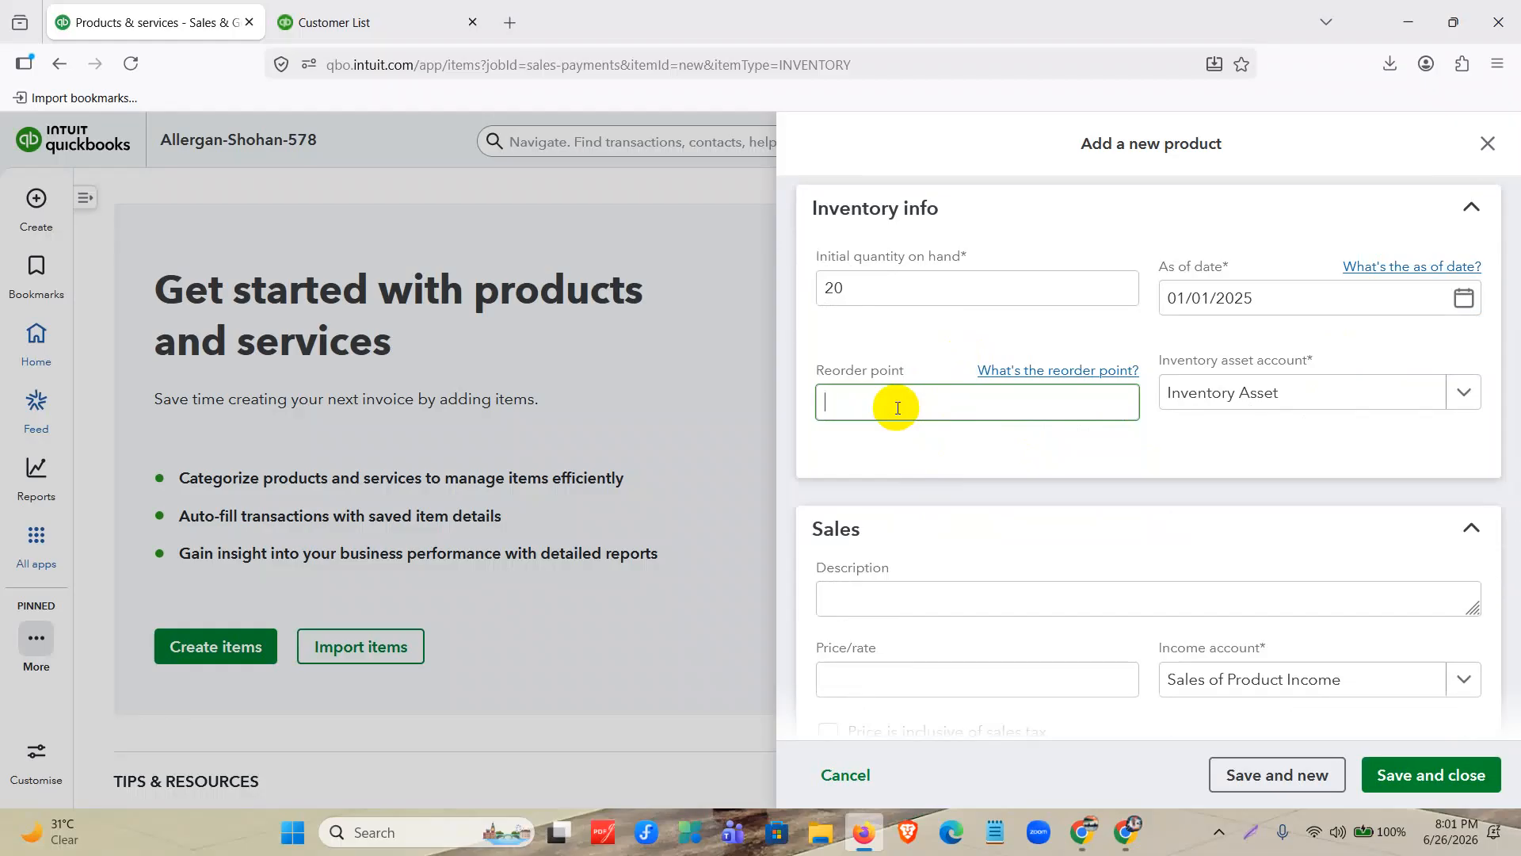
text(5)
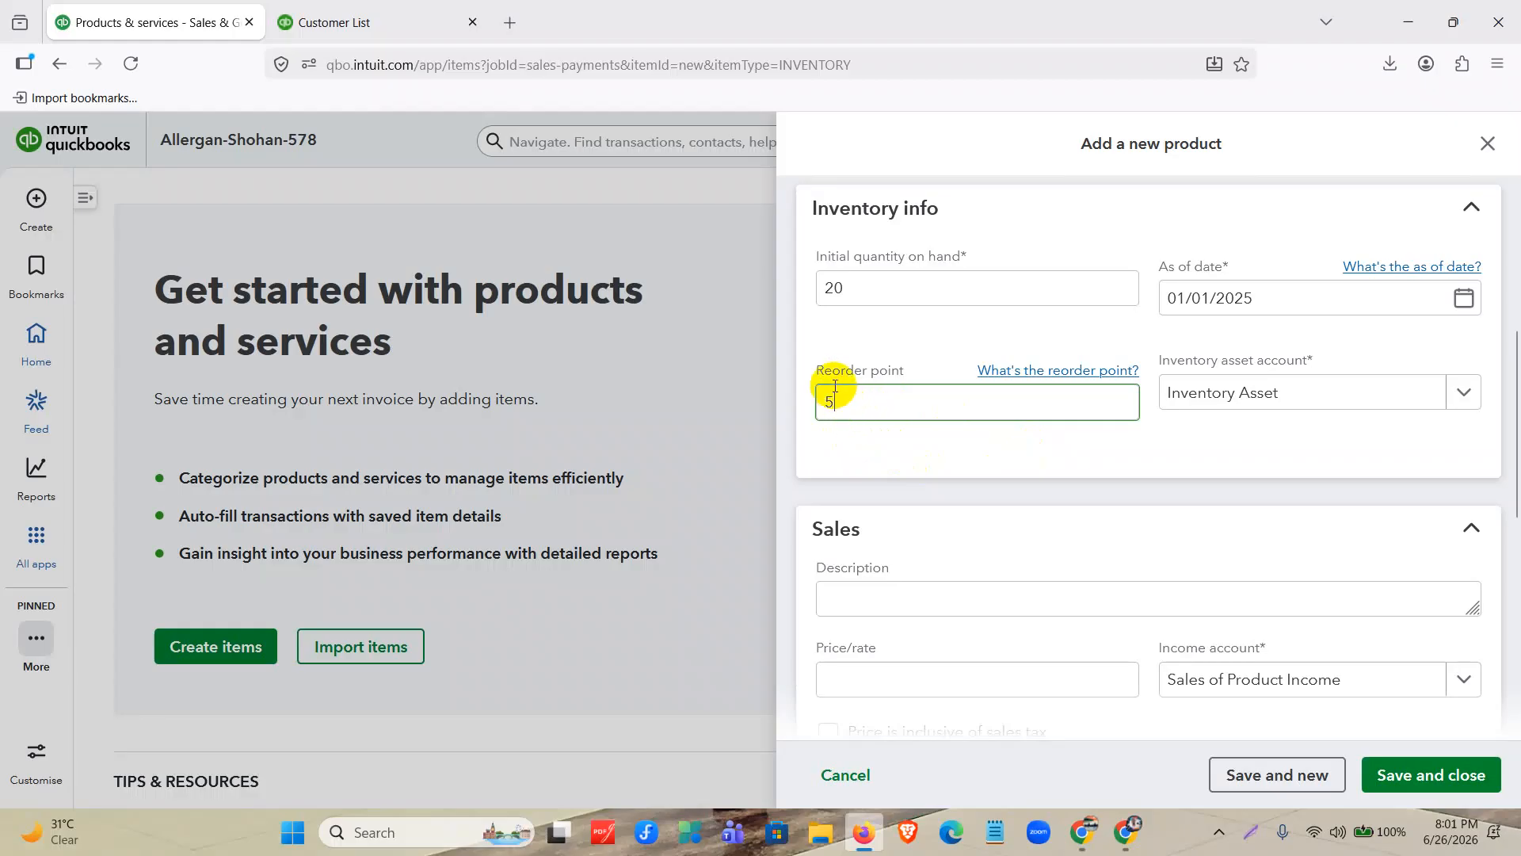
drag(824, 374, 1148, 367)
scroll(951, 340, up, 5)
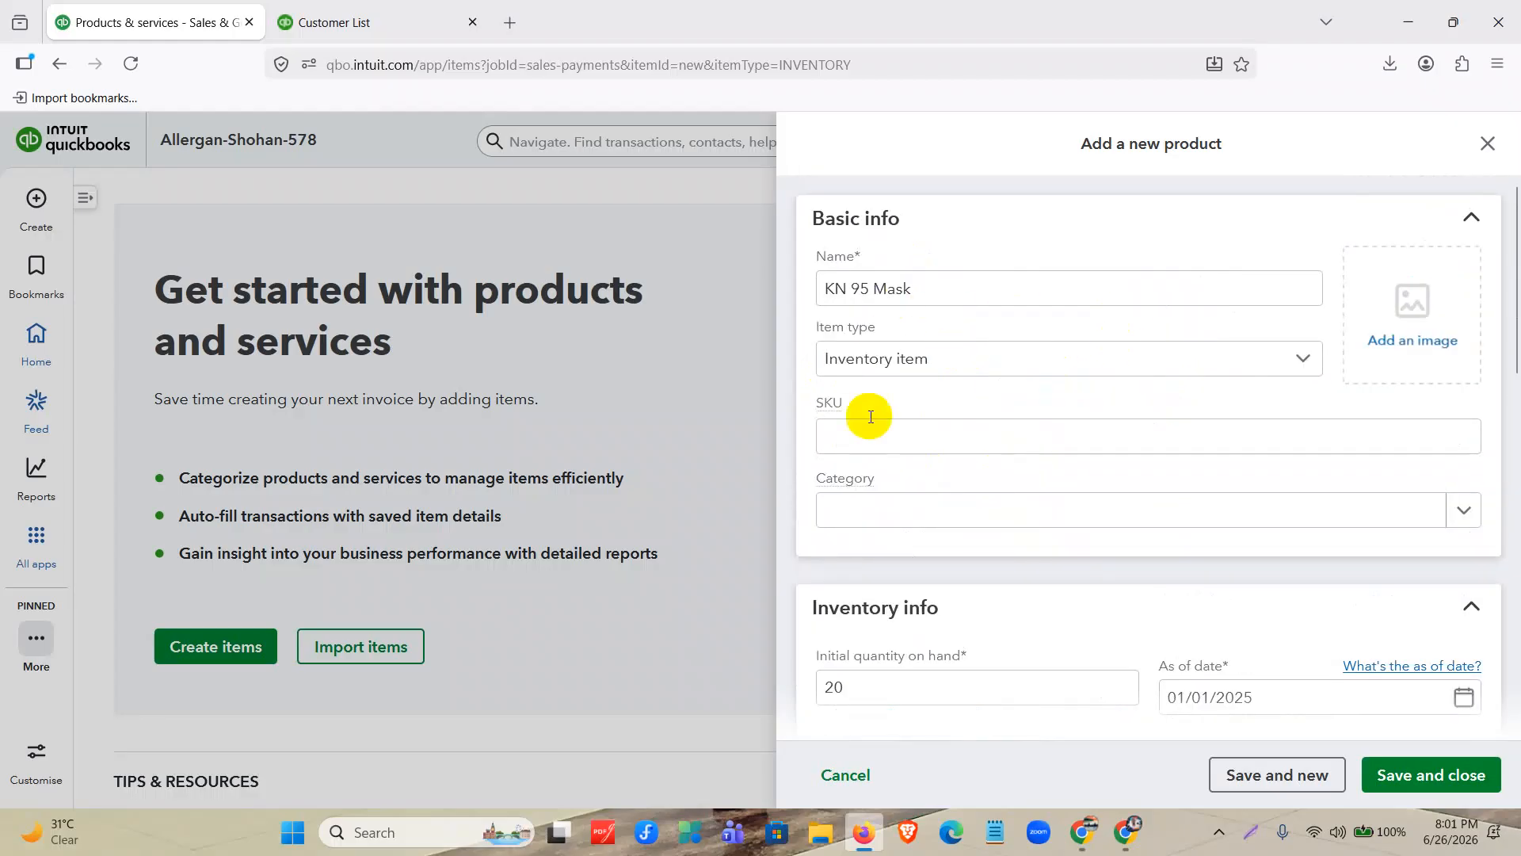
scroll(866, 349, down, 4)
click(911, 426)
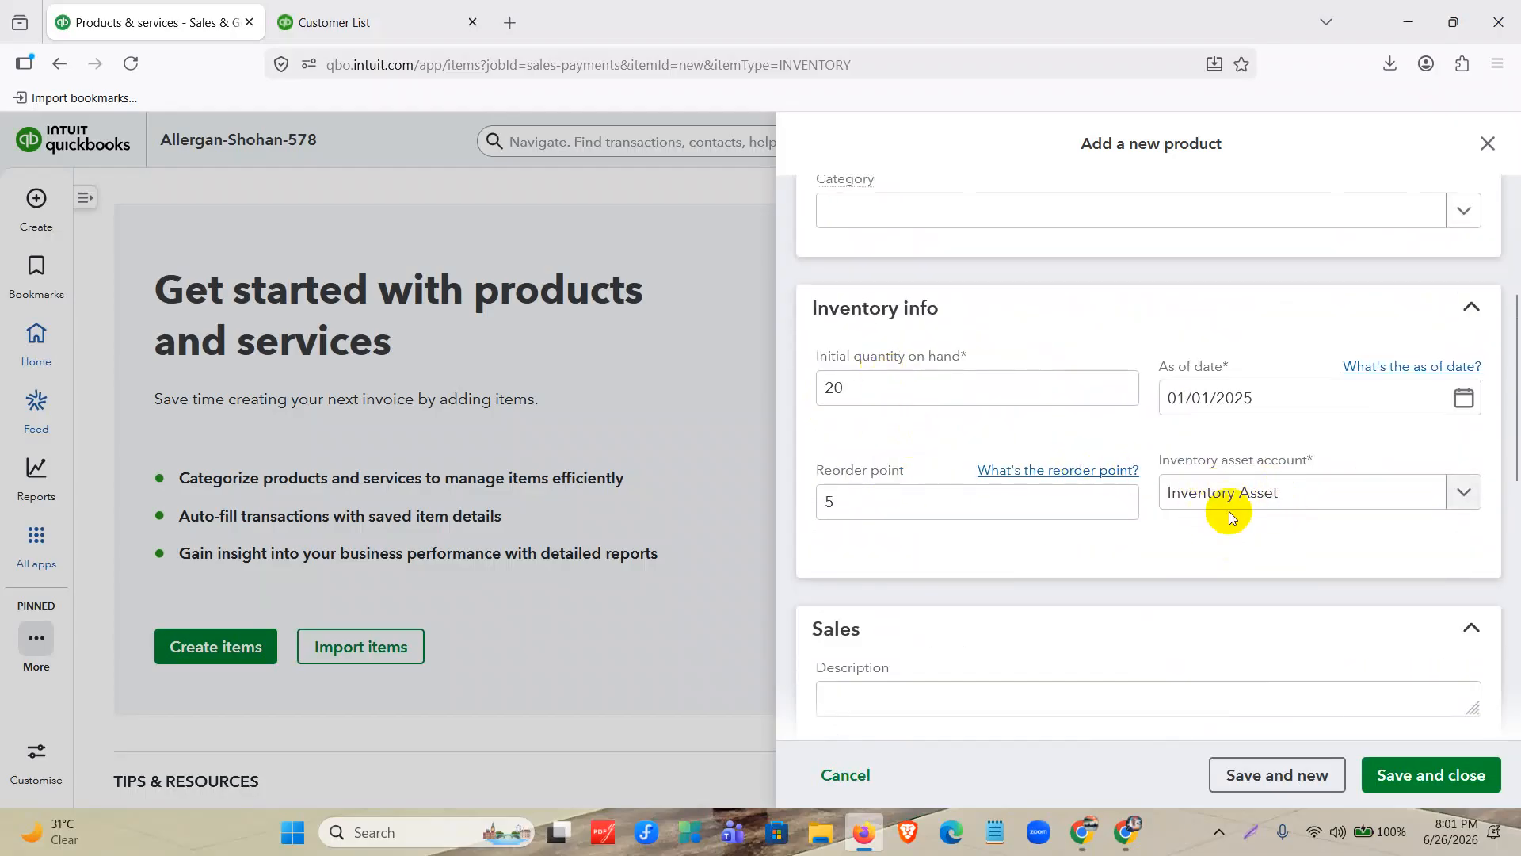
Set the KN 95 Mask's sales price/rate to 300.
scroll(1230, 499, down, 3)
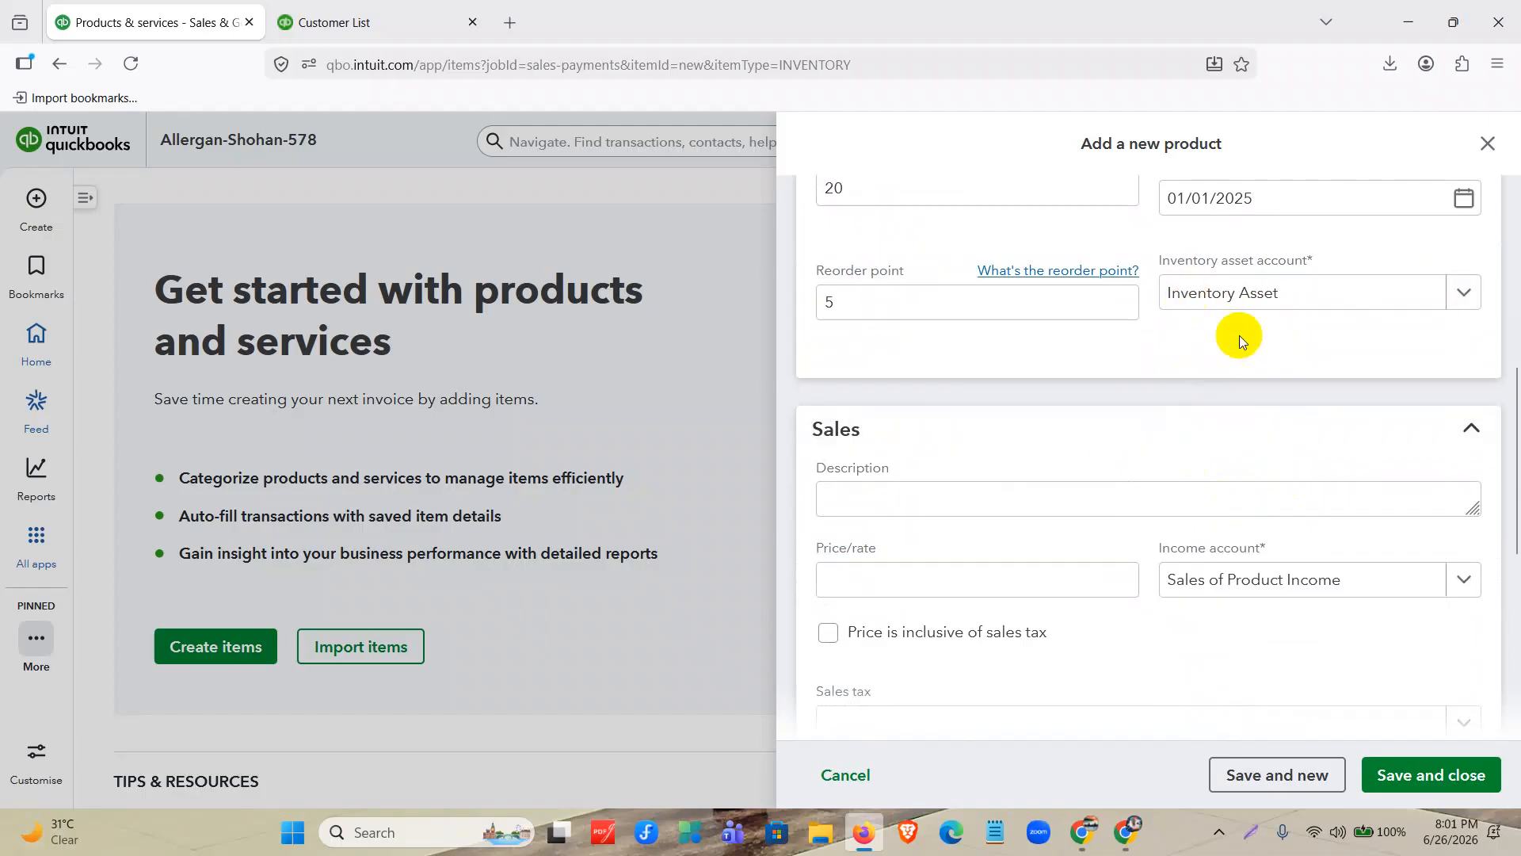
scroll(828, 434, down, 3)
click(864, 379)
text(300)
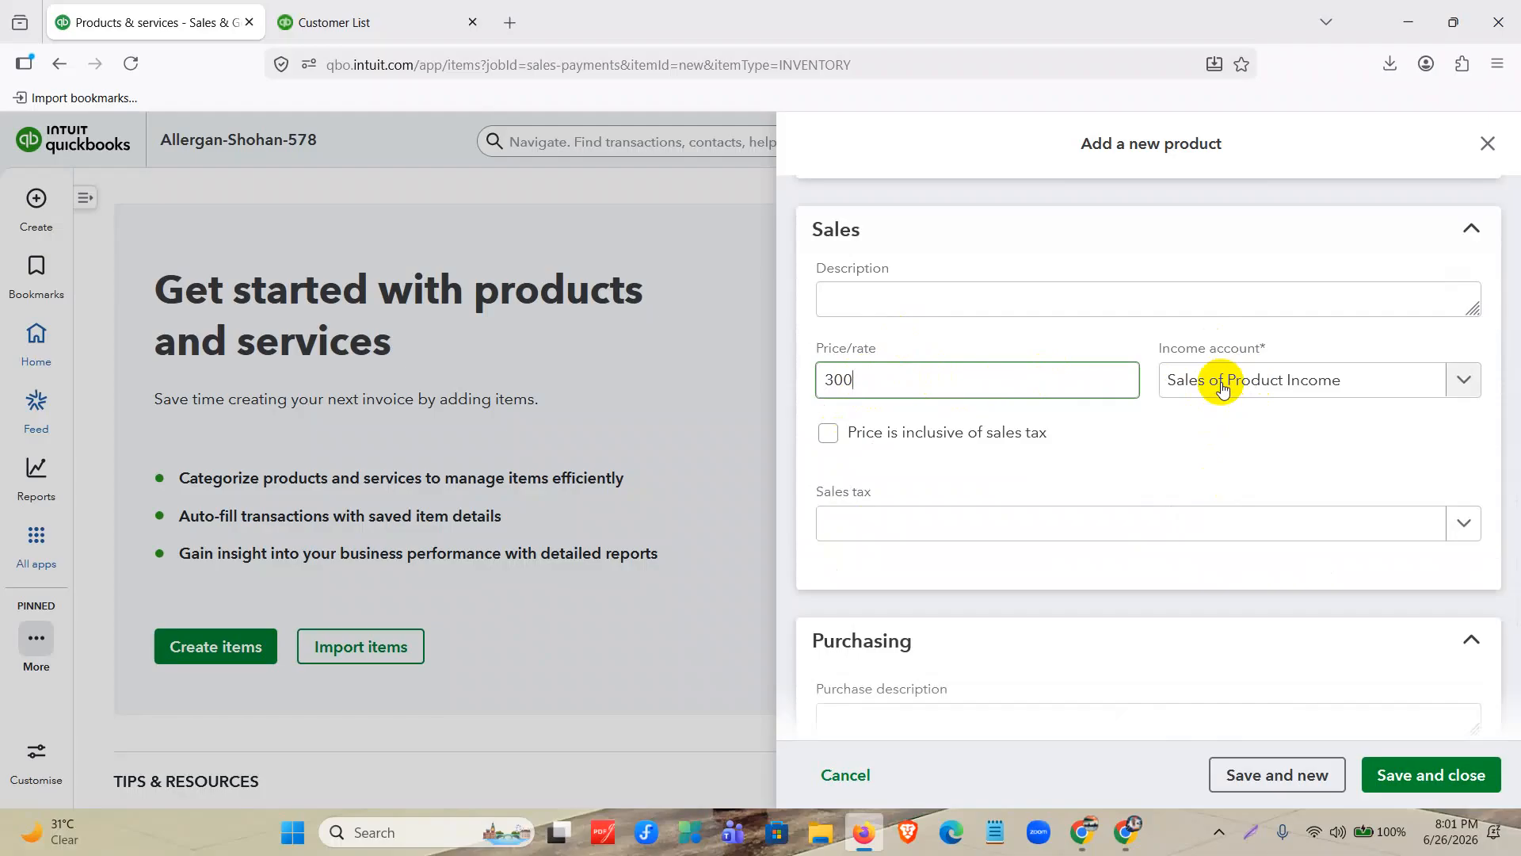
Set the KN 95 Mask's purchase cost to 180, save and close the item, and dismiss the notification.
scroll(1186, 402, down, 3)
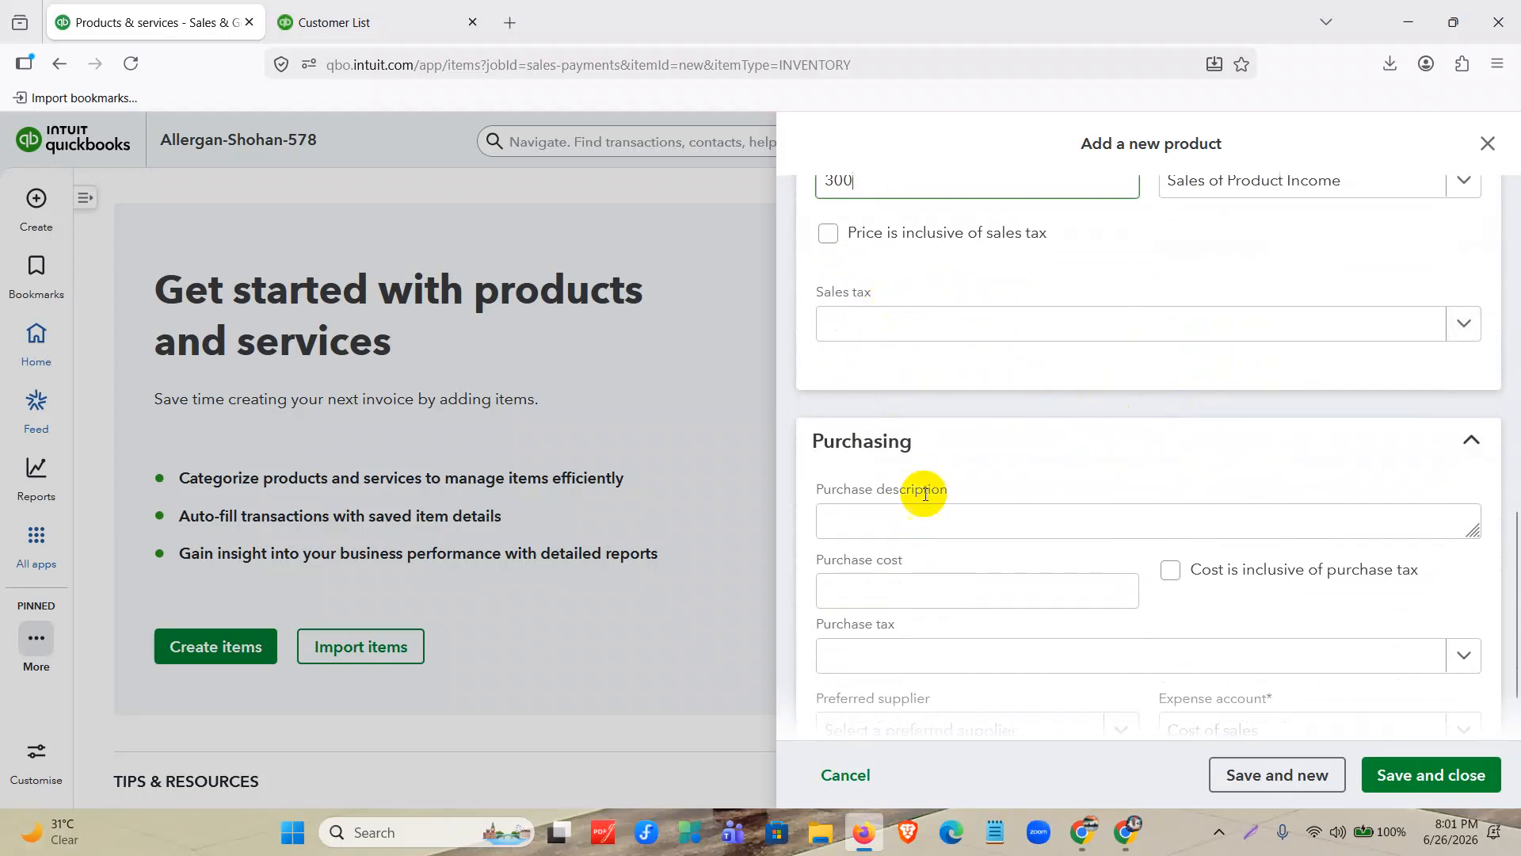
scroll(892, 549, down, 1)
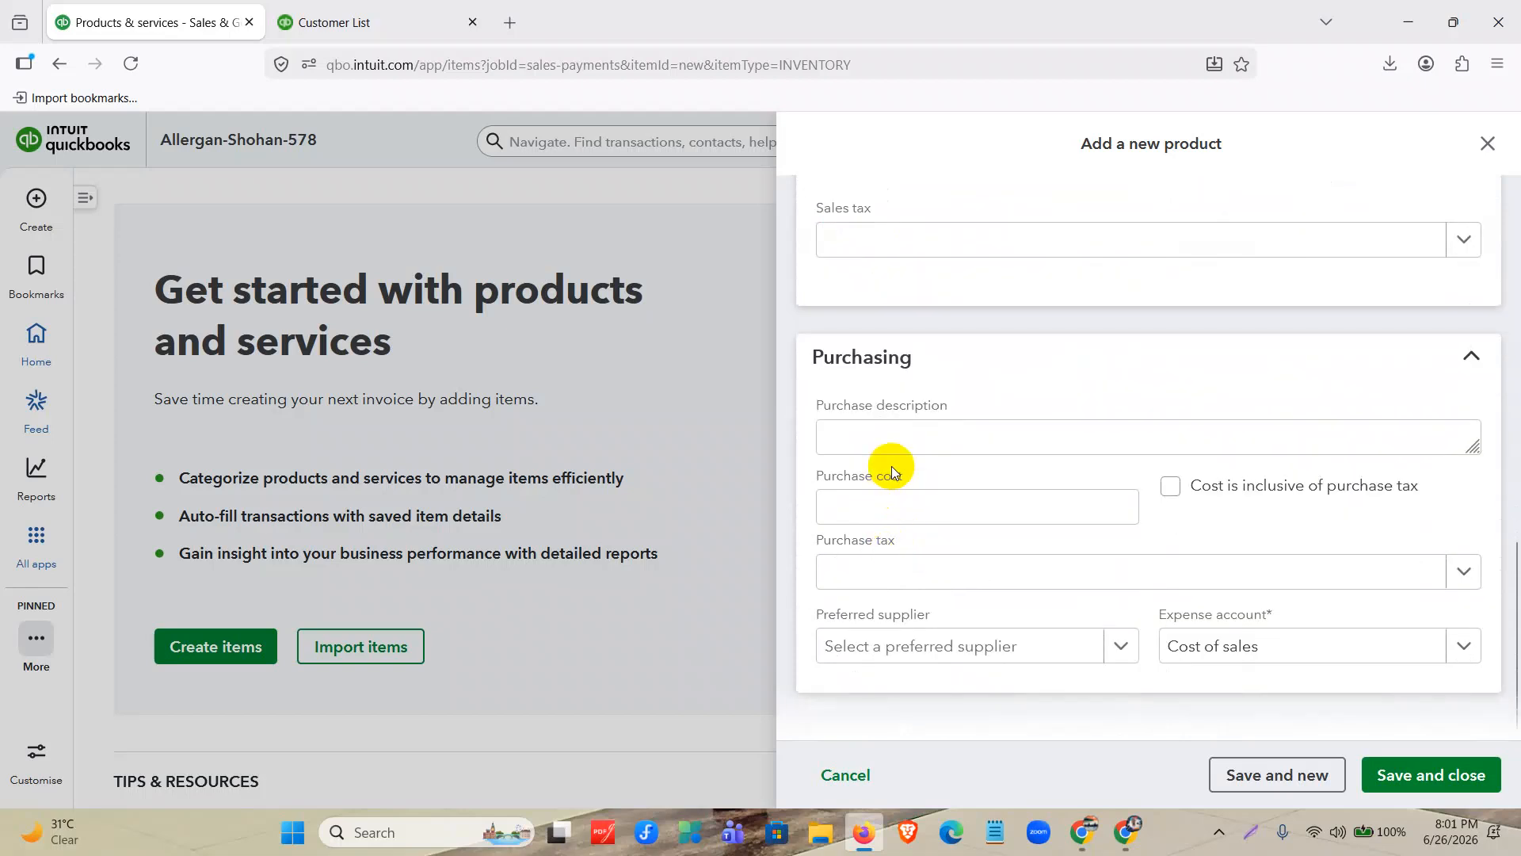
click(891, 504)
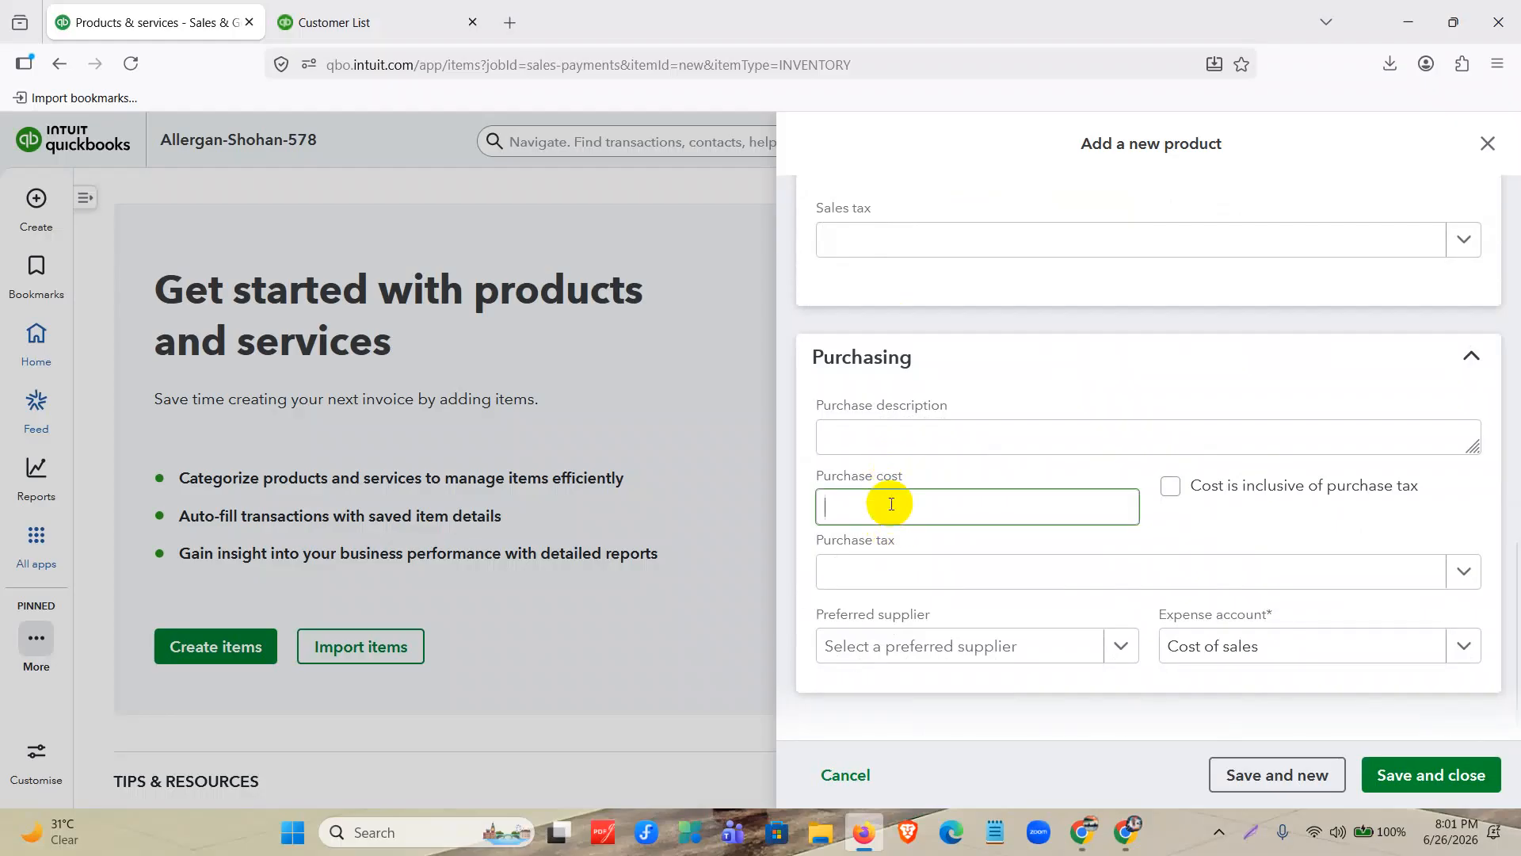
text(180)
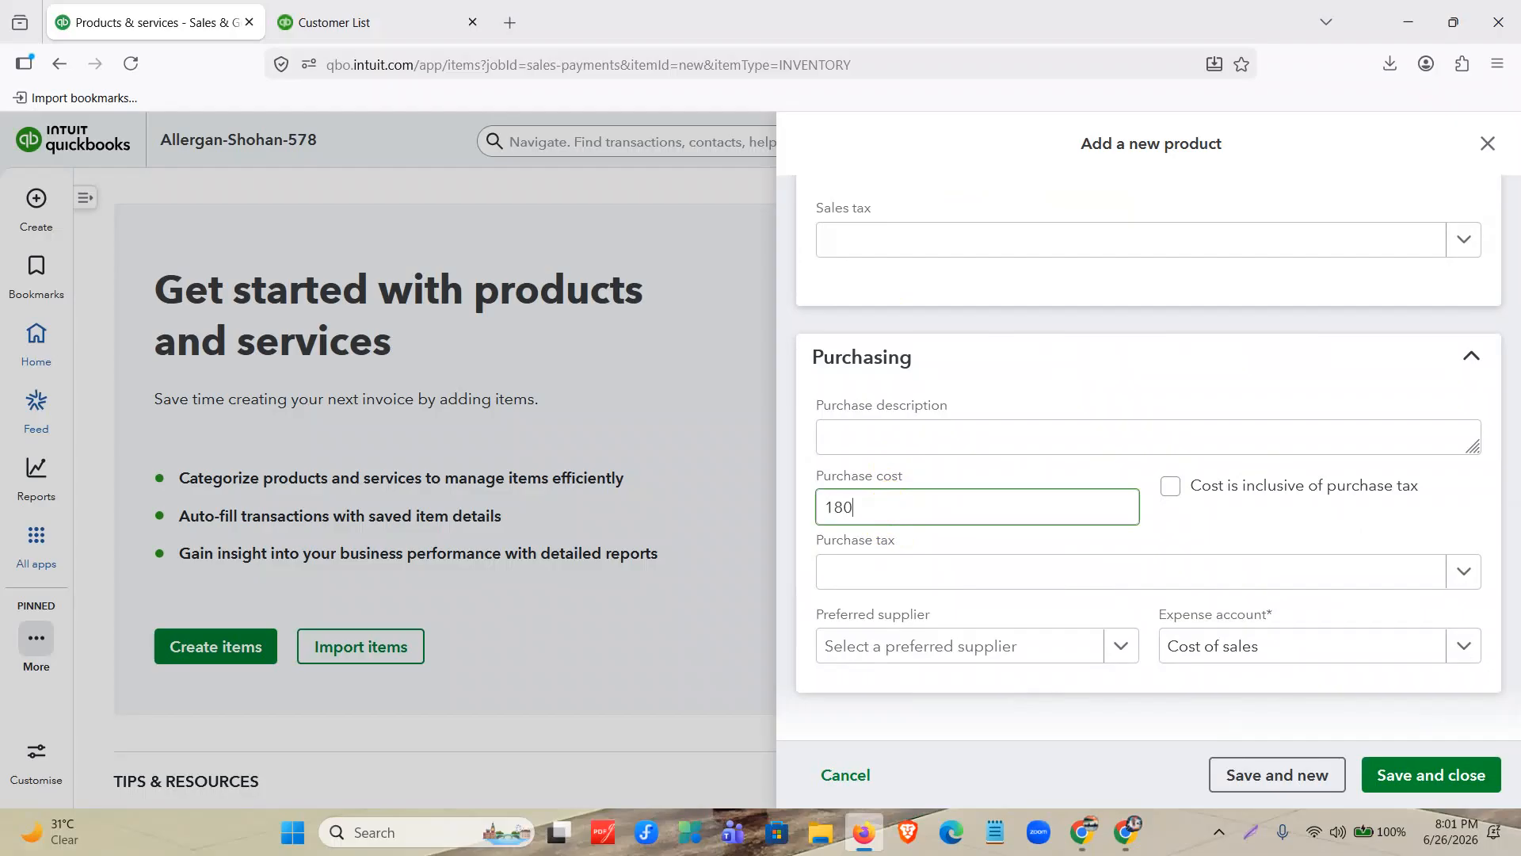
click(979, 400)
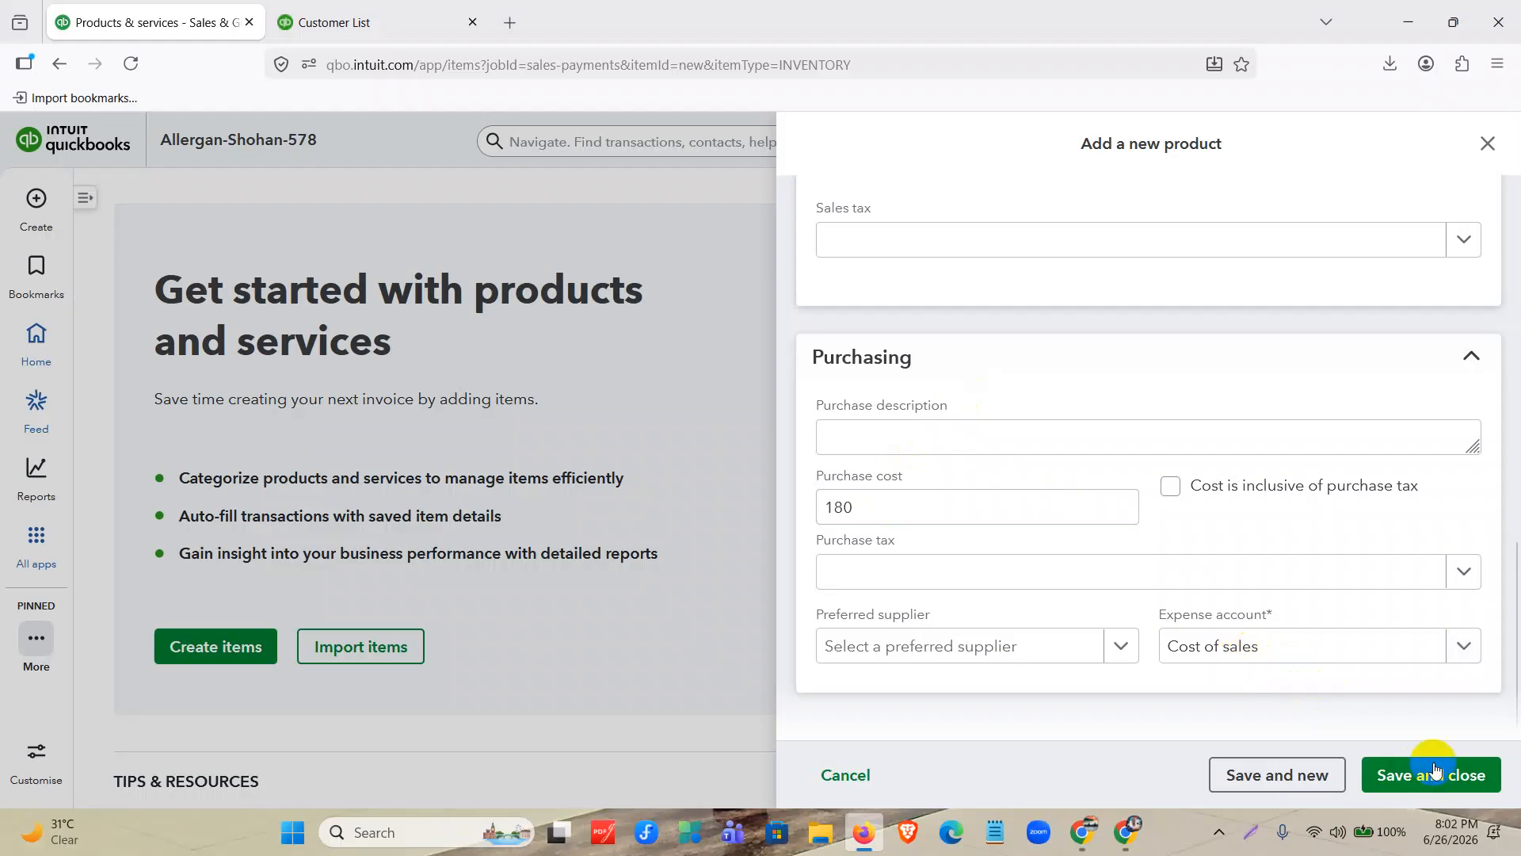
click(1410, 779)
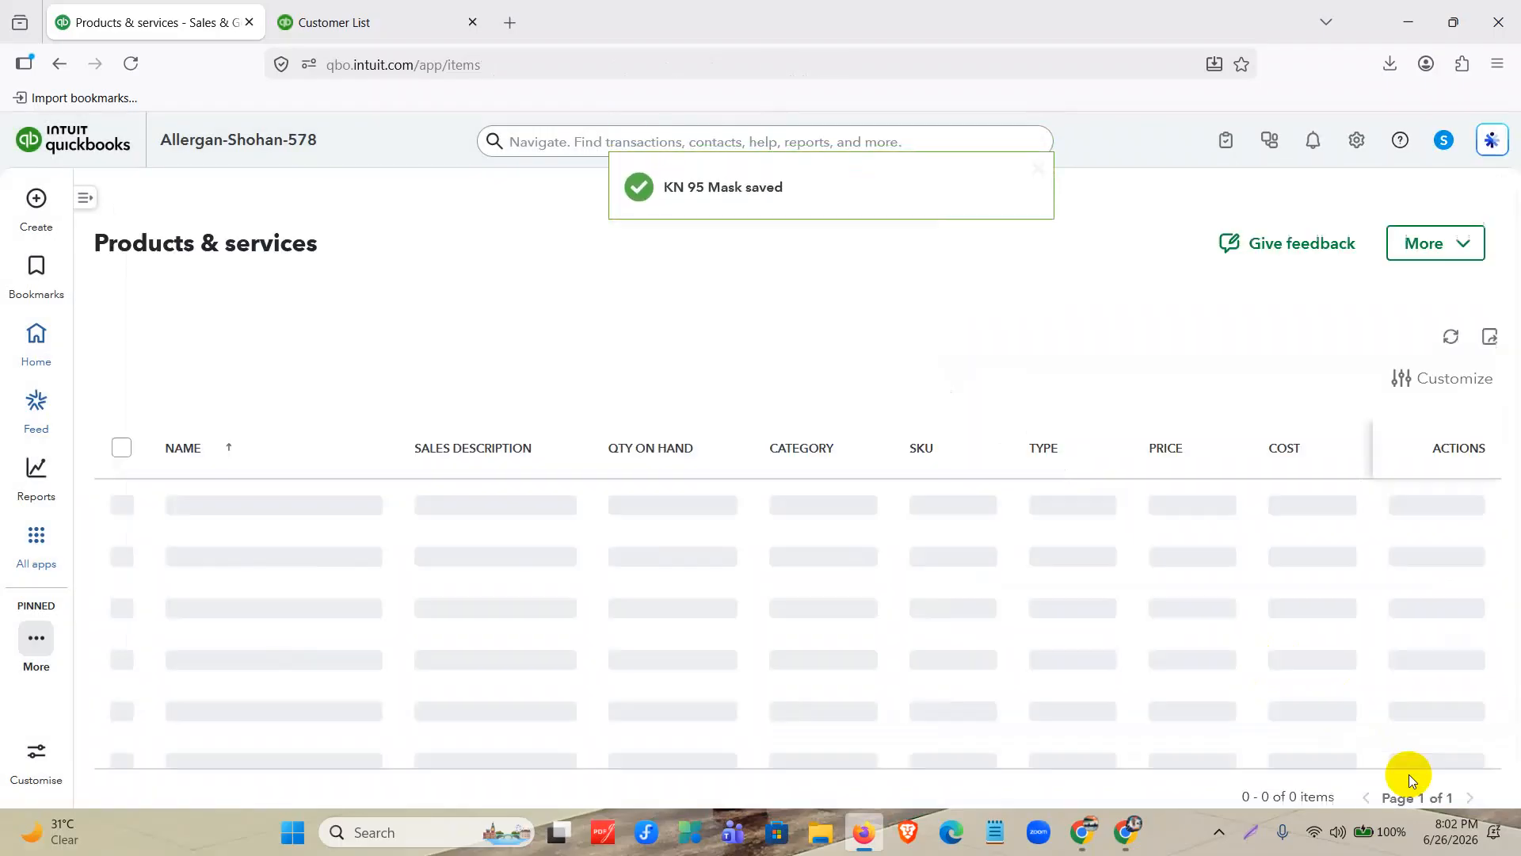
click(1039, 167)
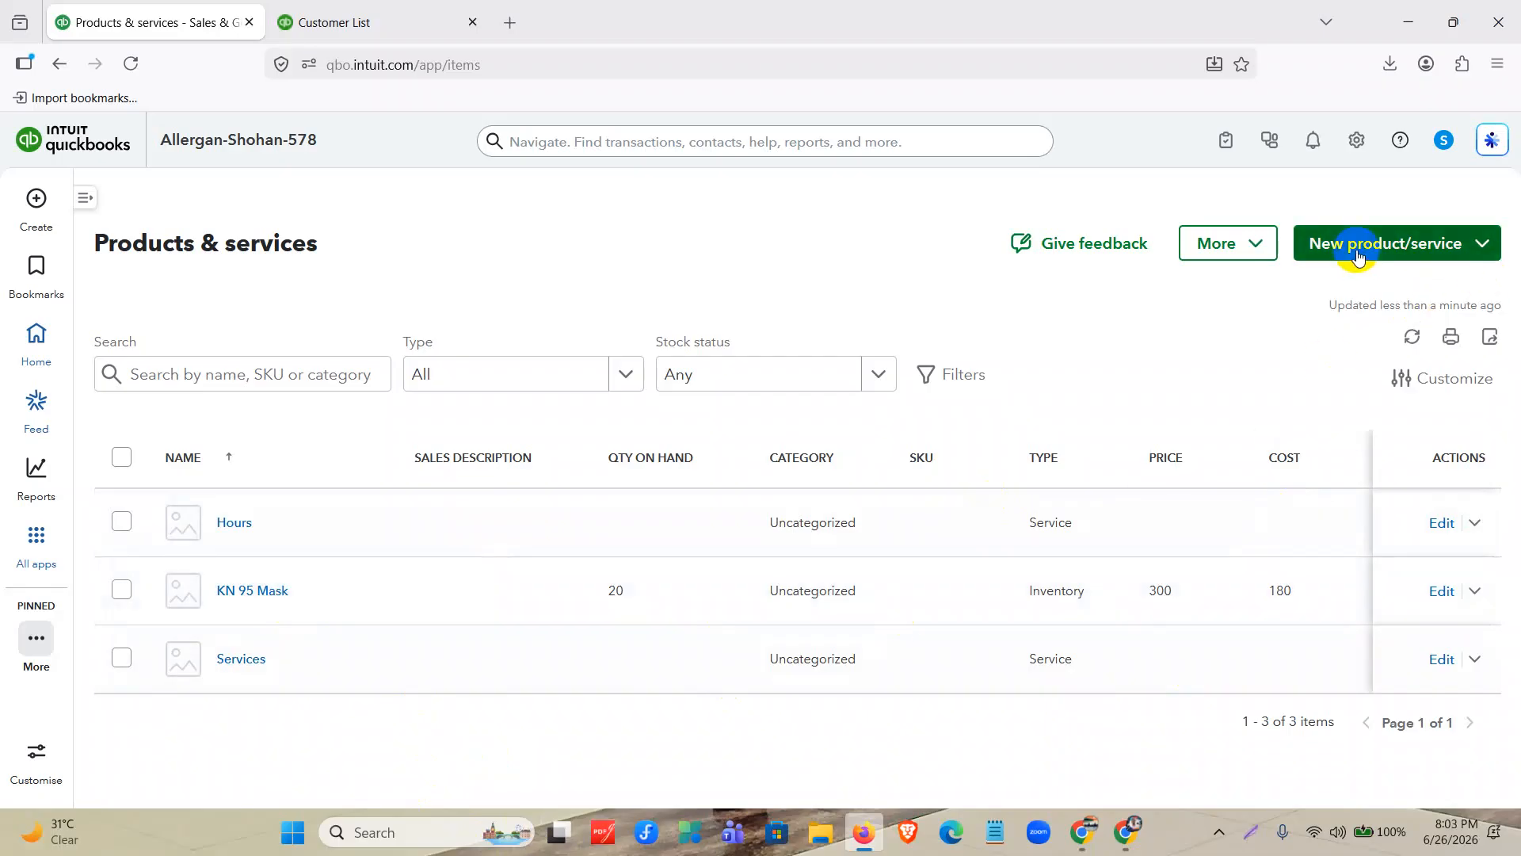
Start a batch import of products and services and dismiss the introduction to the batch transactions experience.
click(1484, 246)
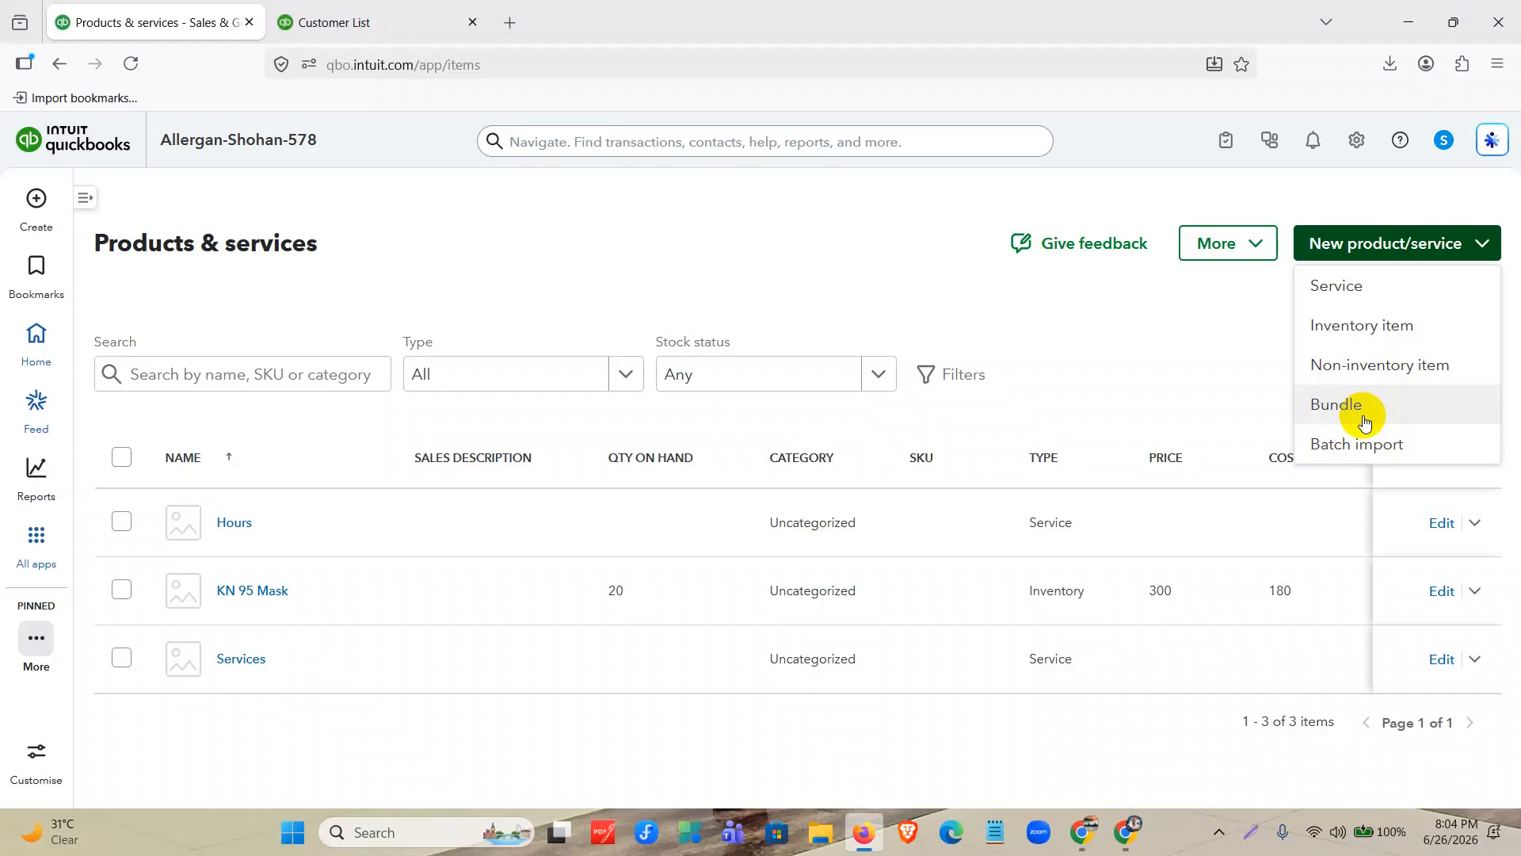
click(1369, 444)
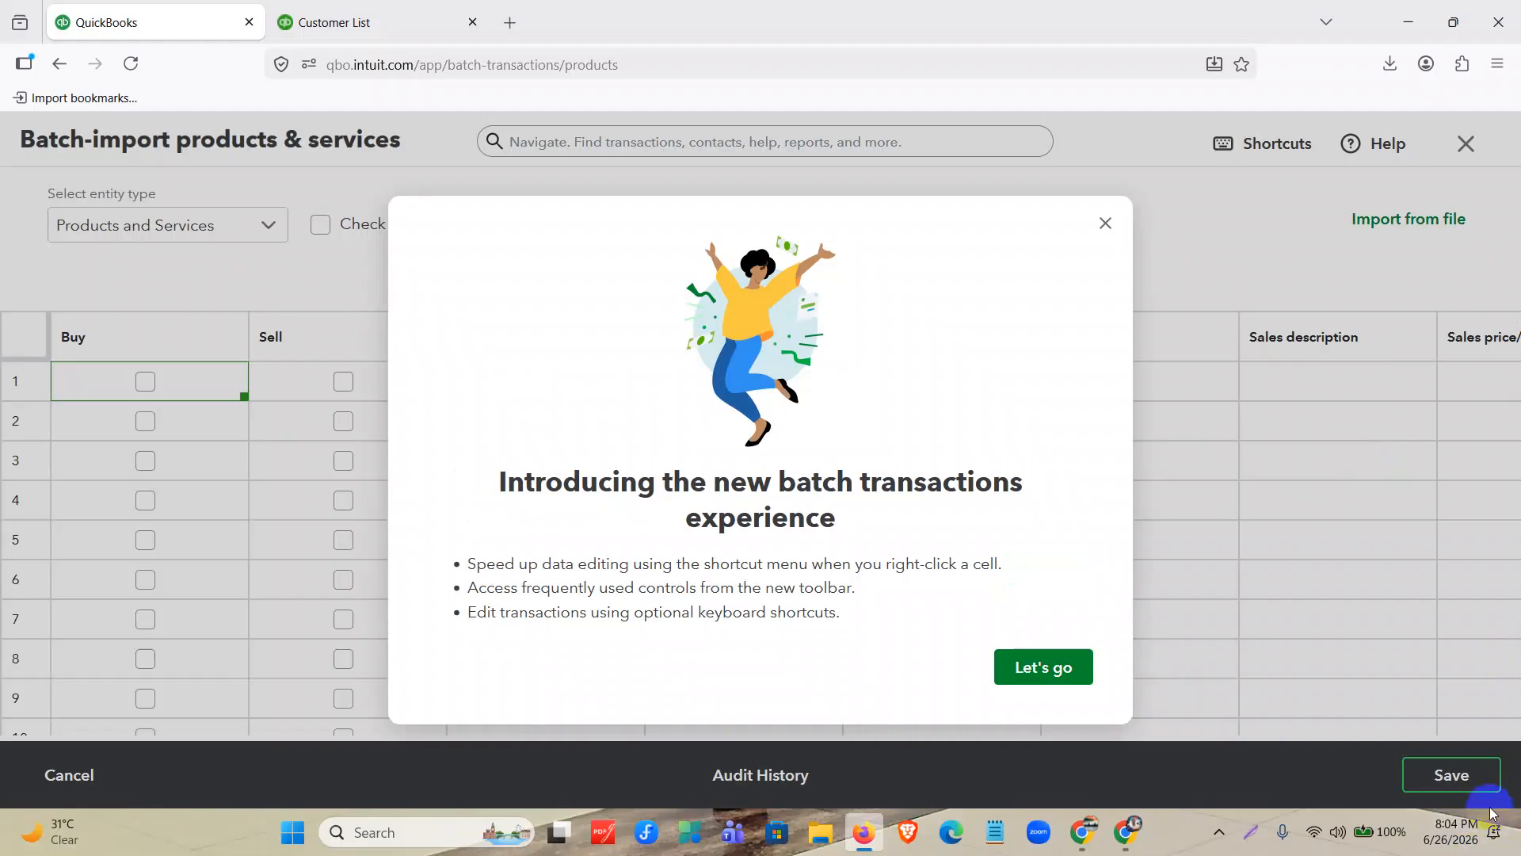
click(1043, 686)
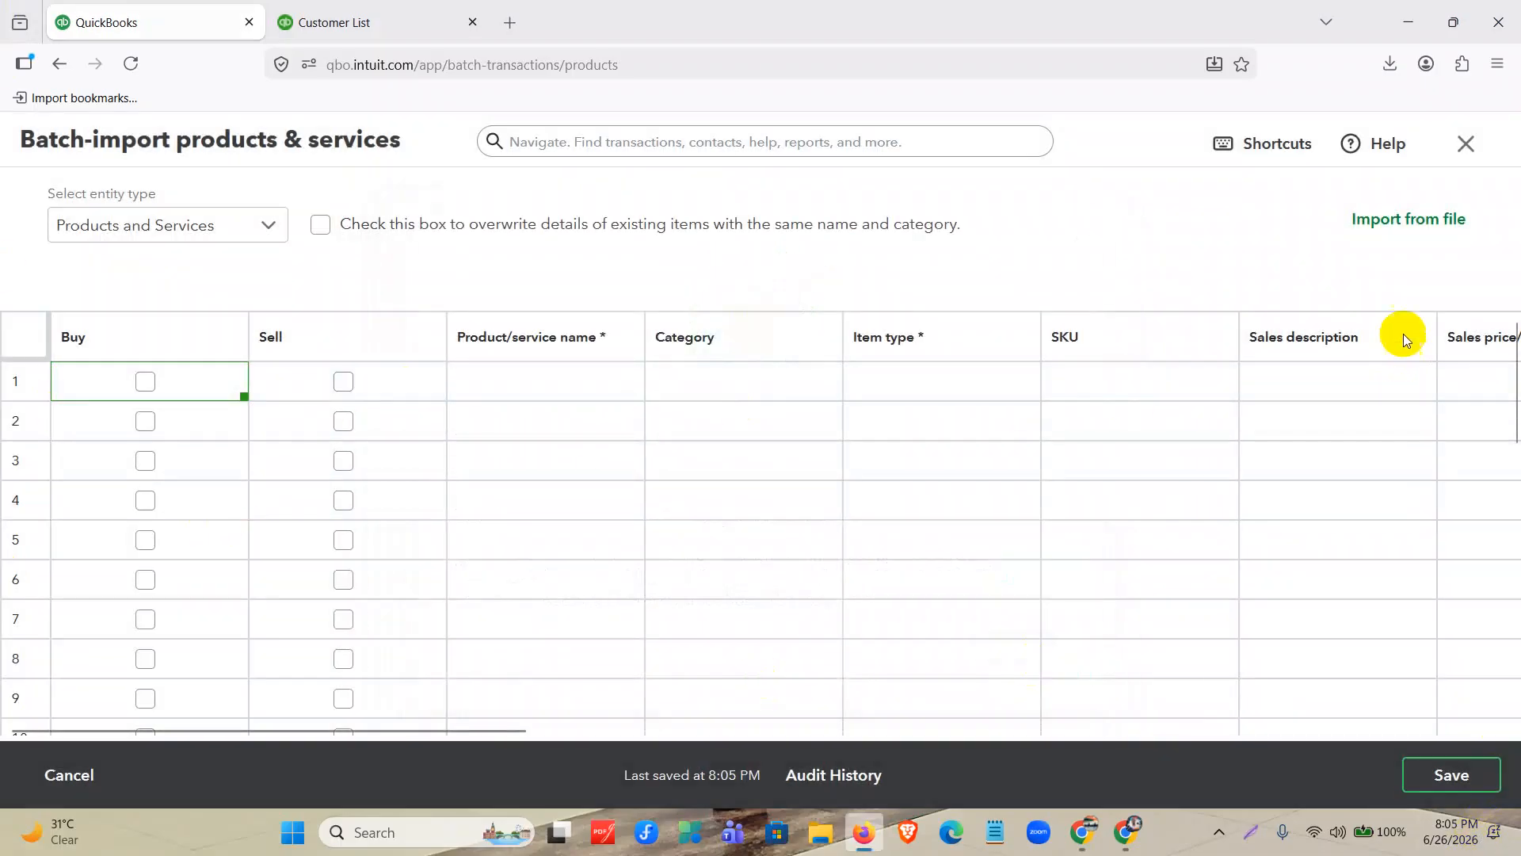
Download the sample CSV offered for importing from a file and open QuickBooks_Online_PnS_Sample_File in Excel.
click(1409, 226)
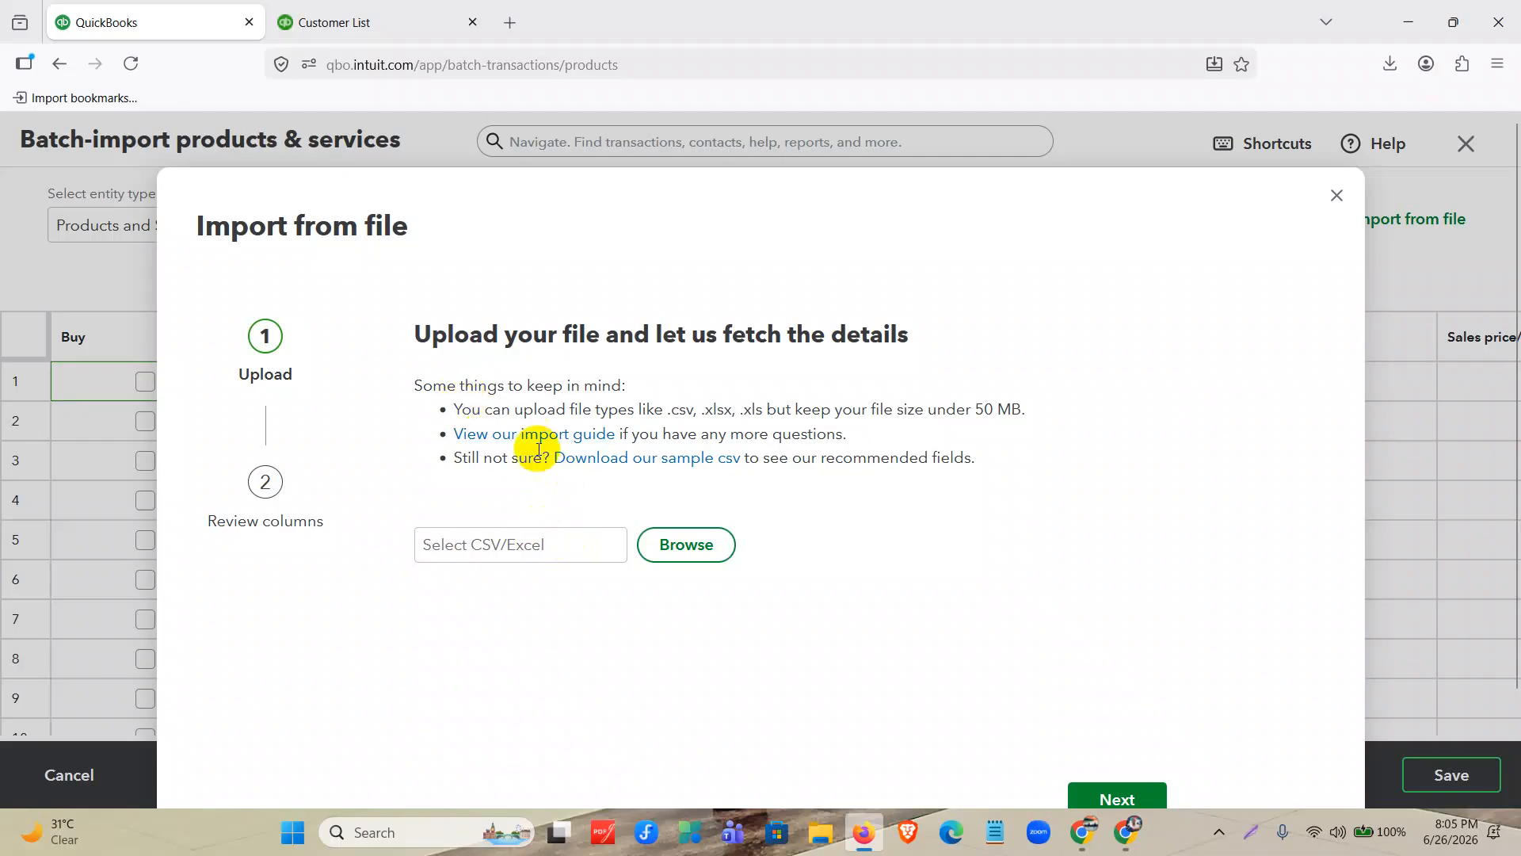
click(645, 460)
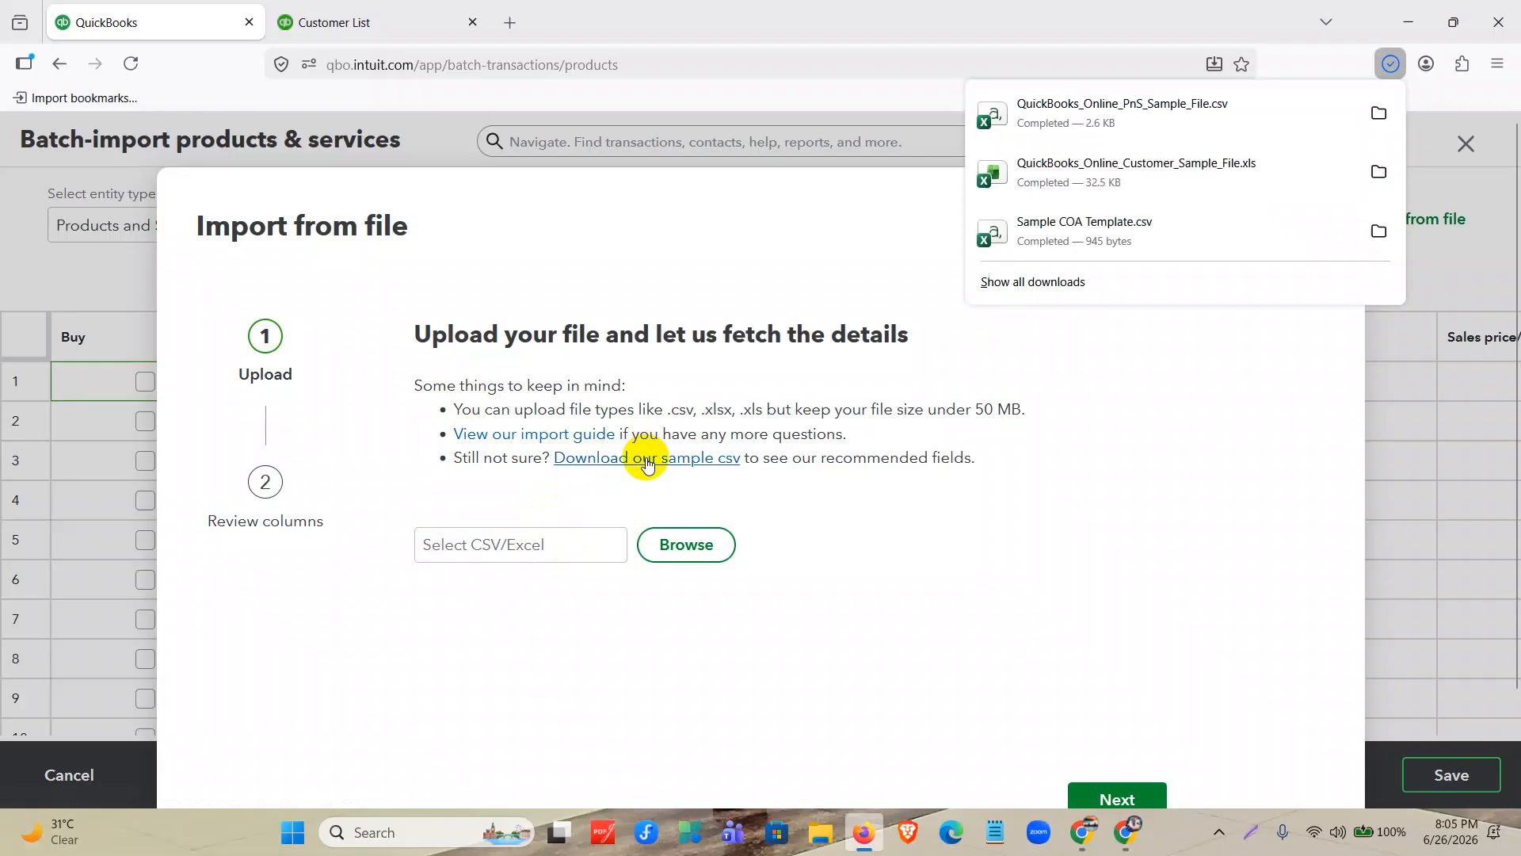
click(1117, 124)
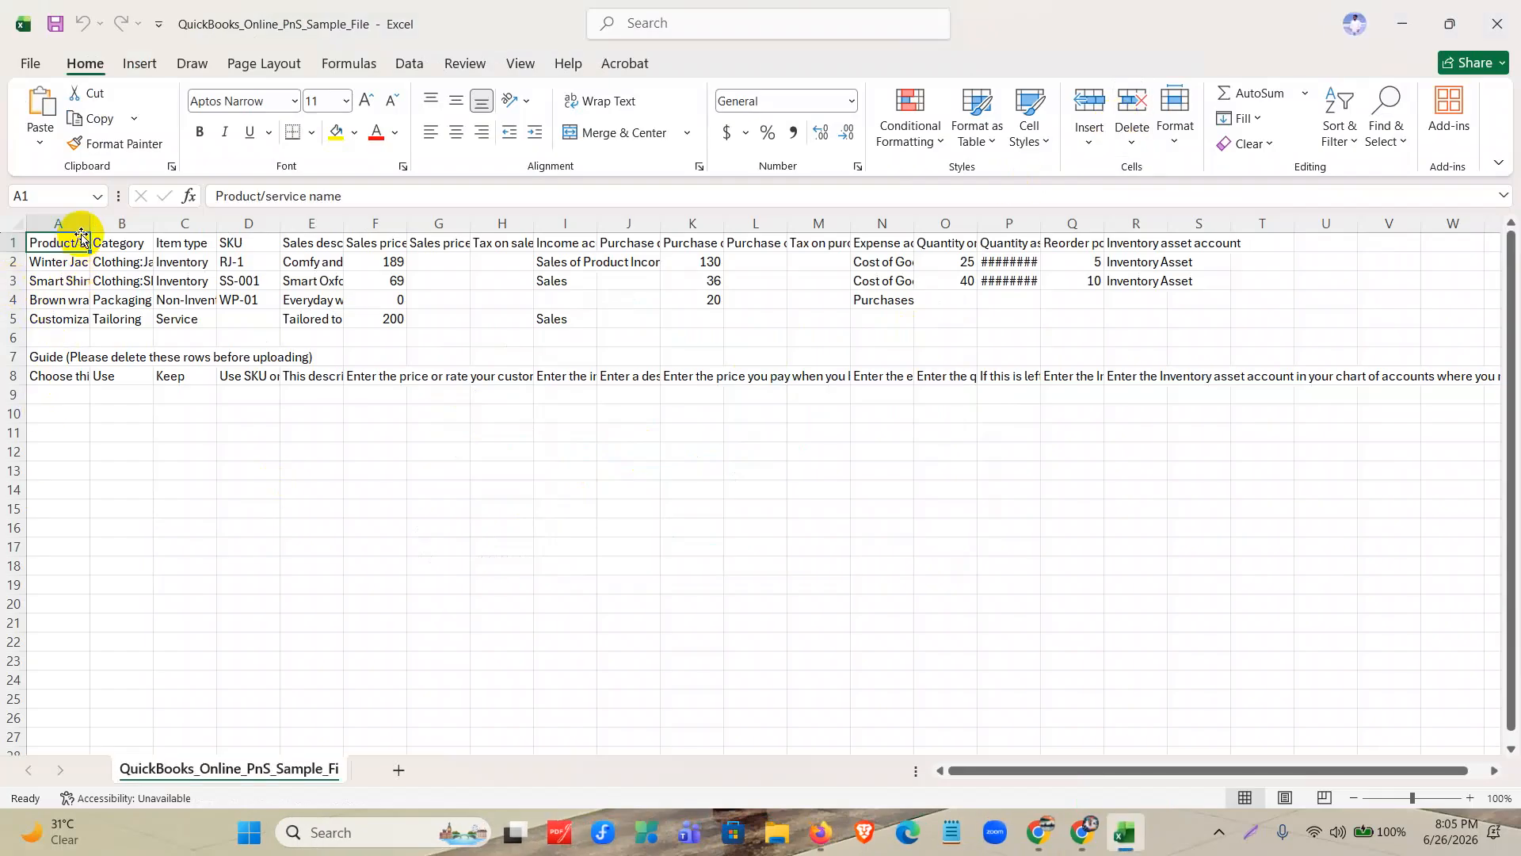
Widen the Product/service name, Category, Item type and Income account columns, checking the sales price and purchase cost headings.
drag(89, 223, 351, 220)
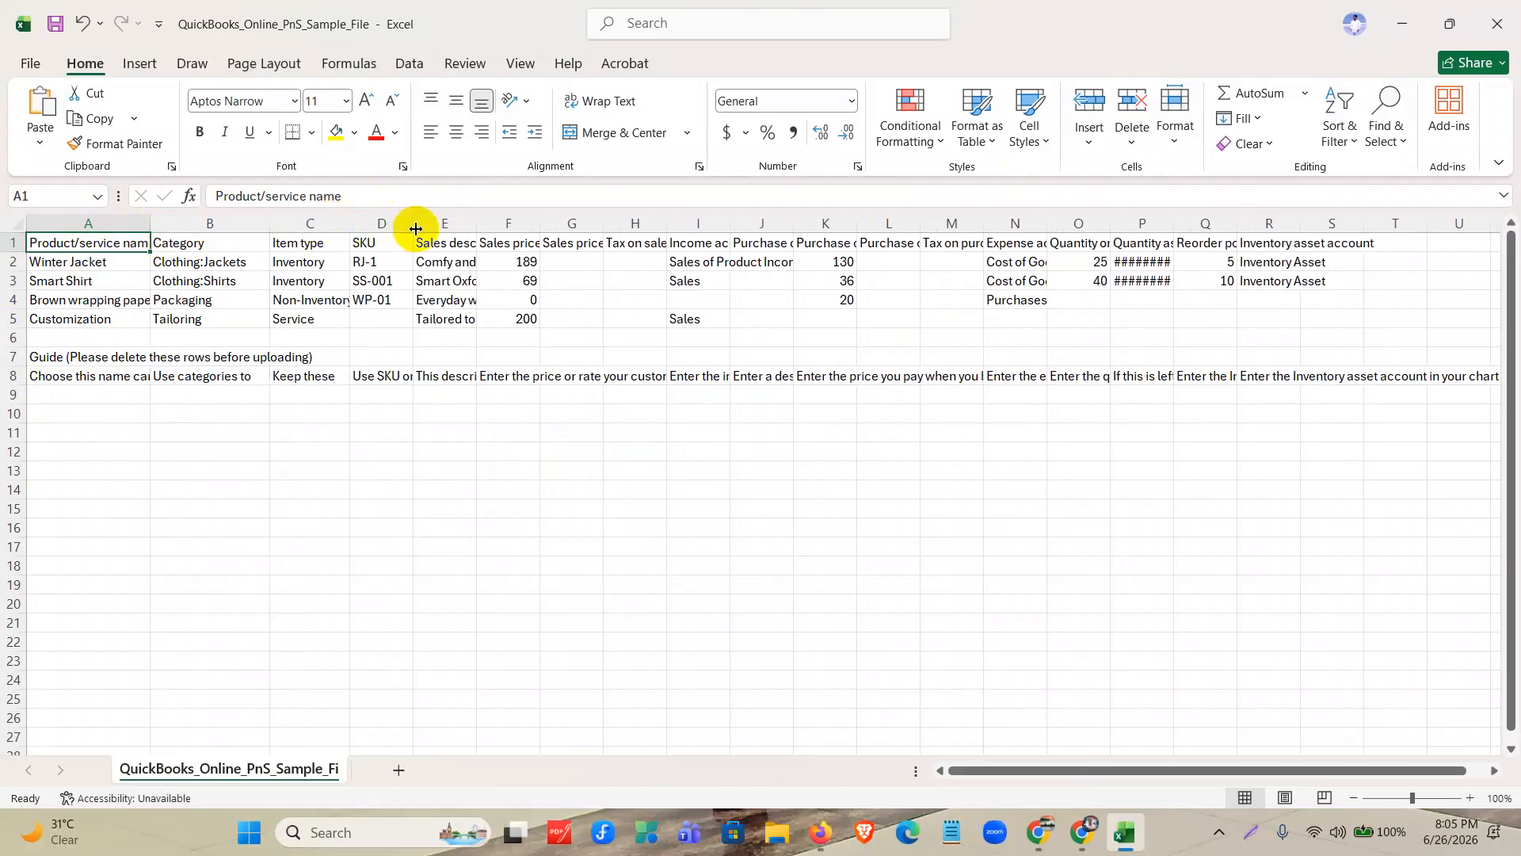
click(519, 243)
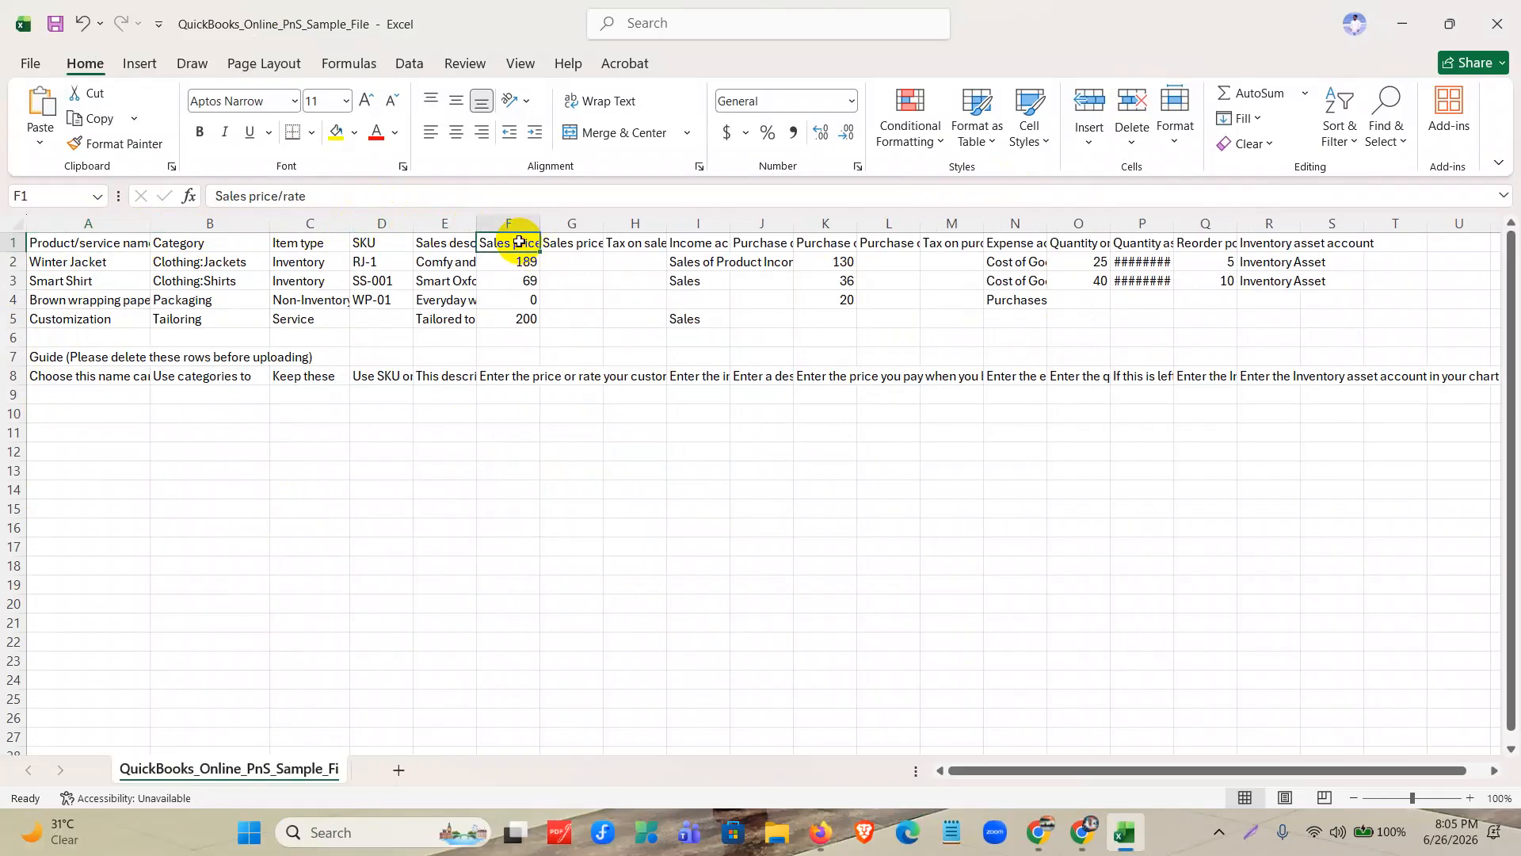
click(714, 245)
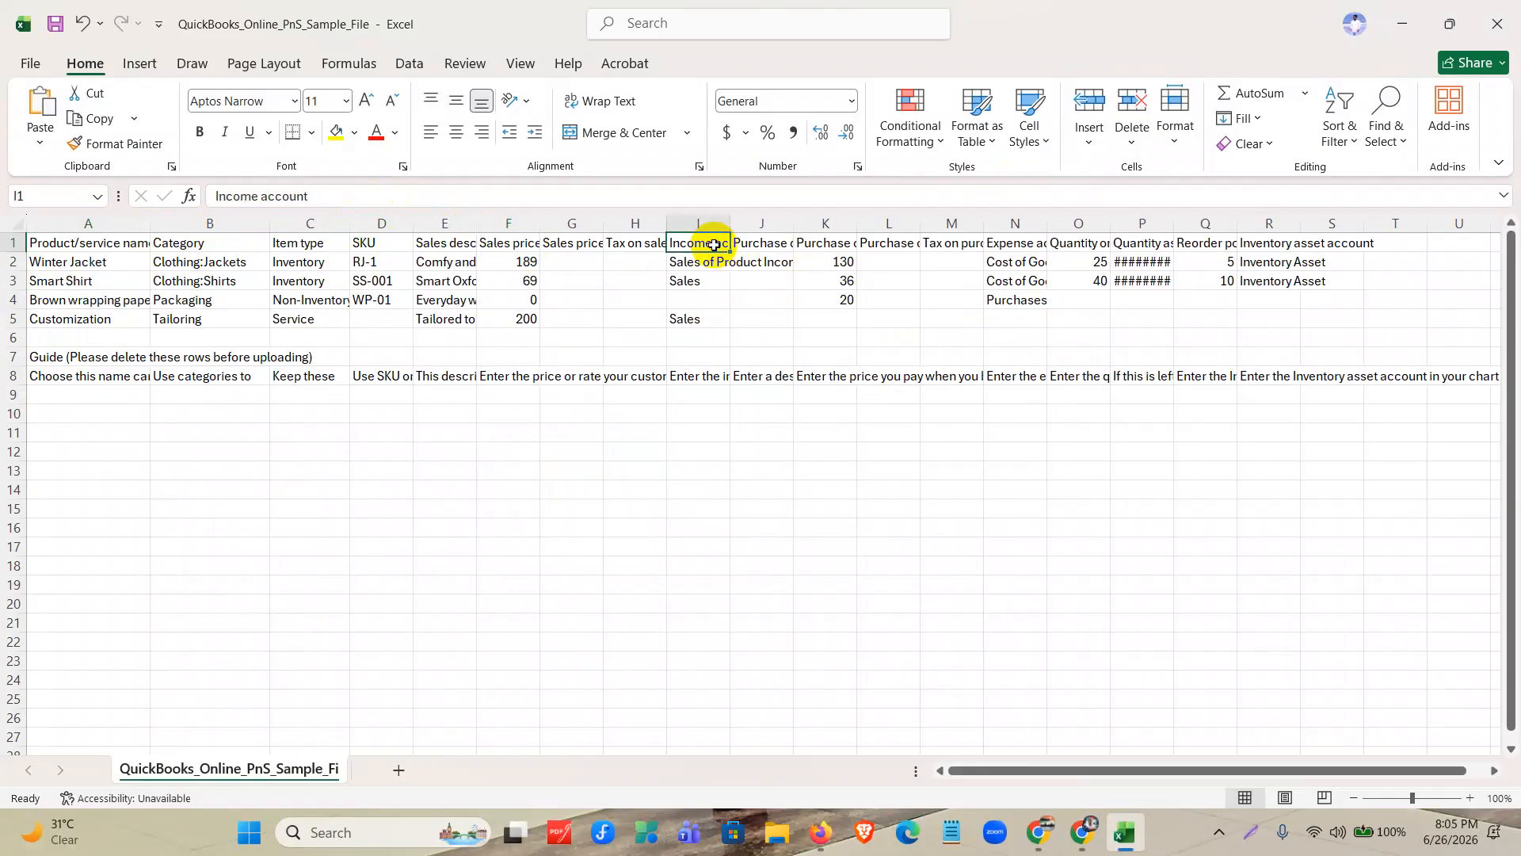
double_click(730, 224)
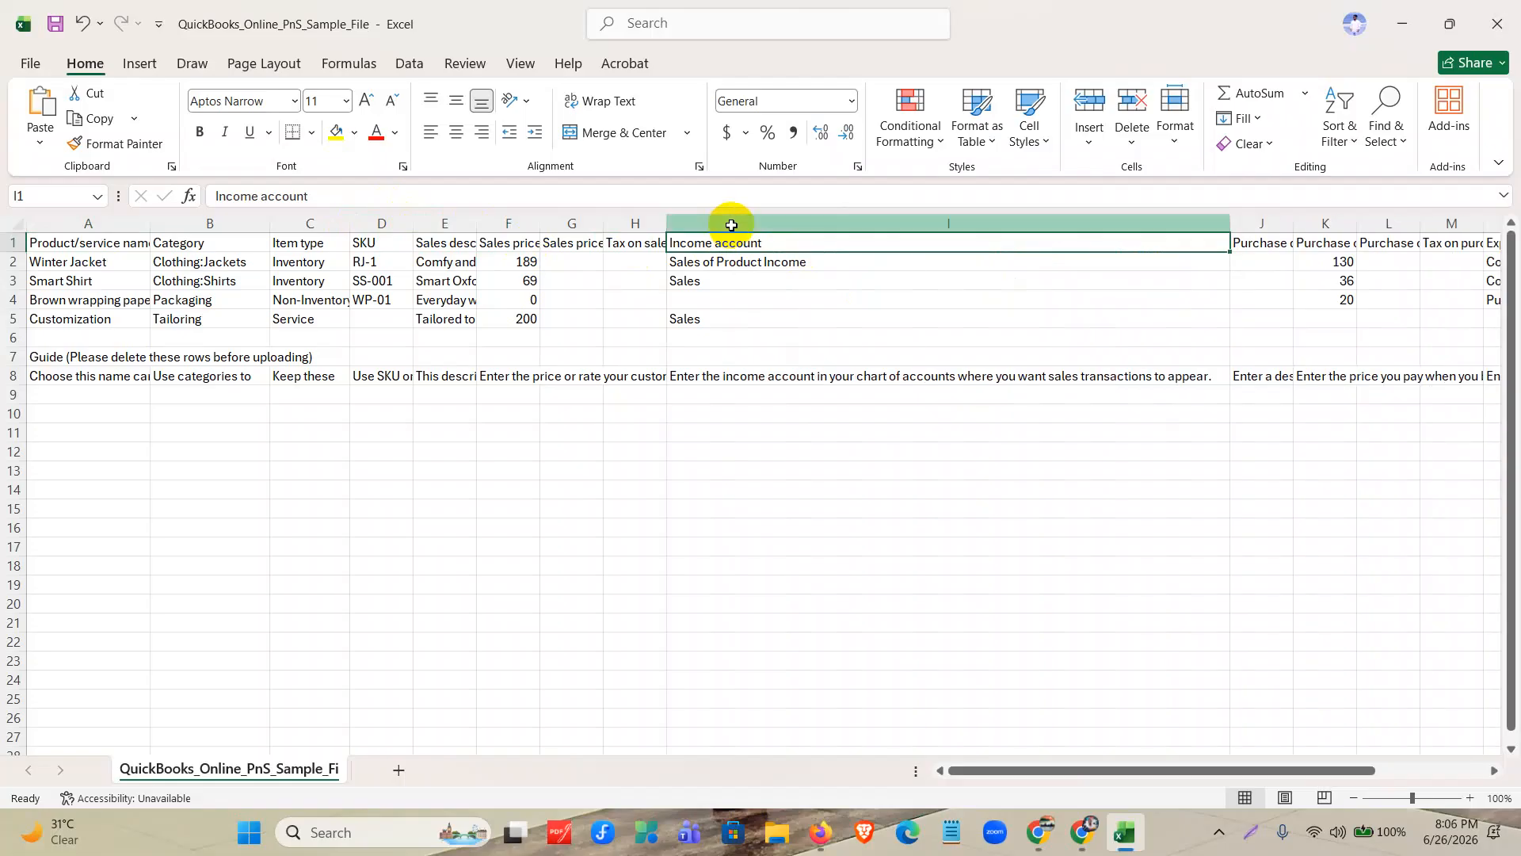
drag(1229, 225, 812, 241)
drag(938, 225, 937, 226)
click(916, 242)
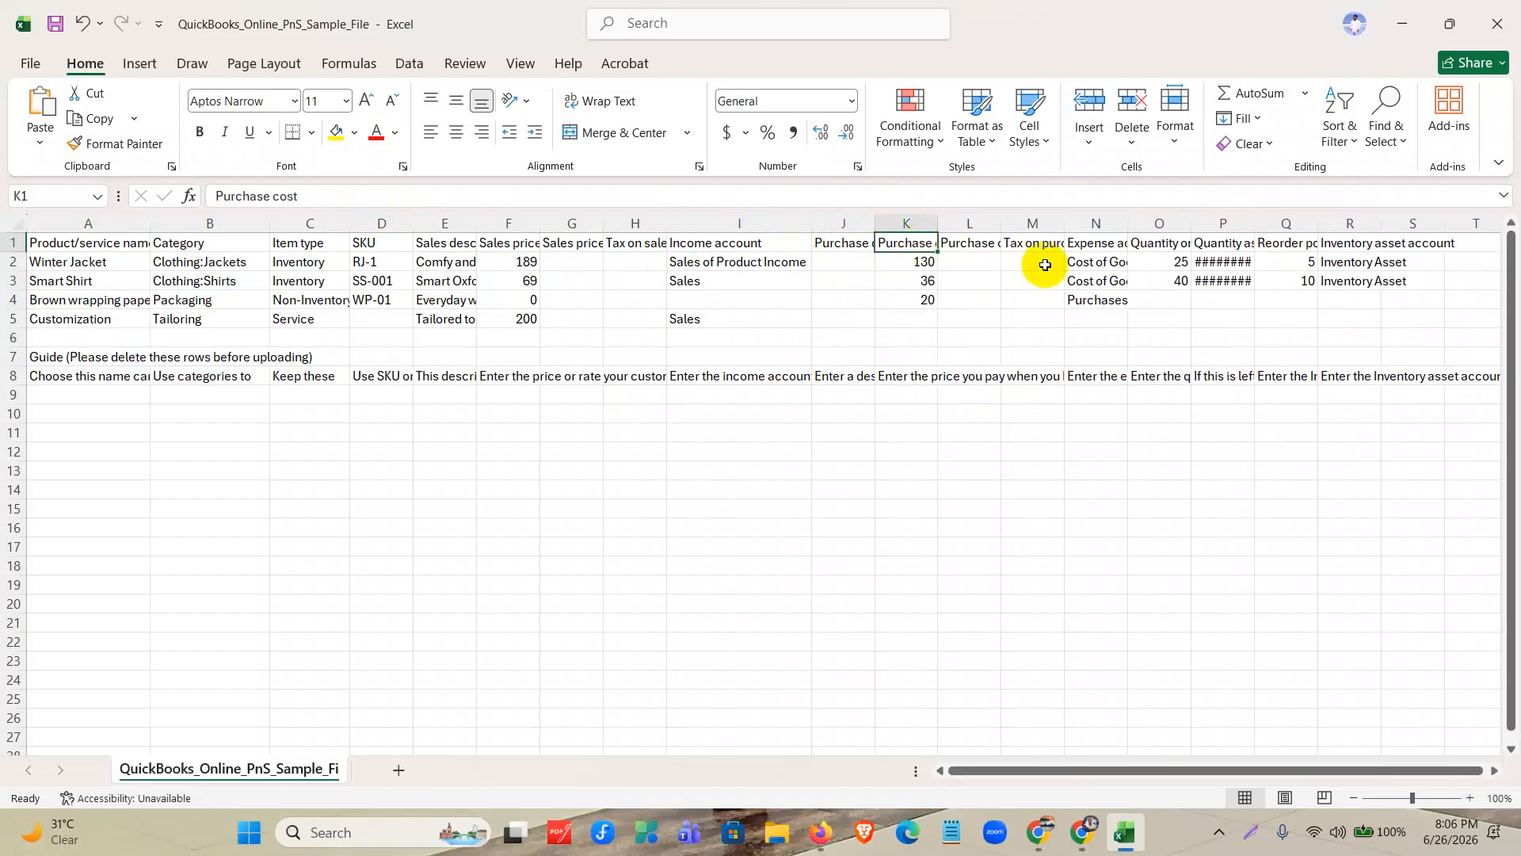
Check the expense account and quantity headings, and widen the Quantity as of date and Reorder point columns to show their headings.
click(1093, 255)
click(1093, 244)
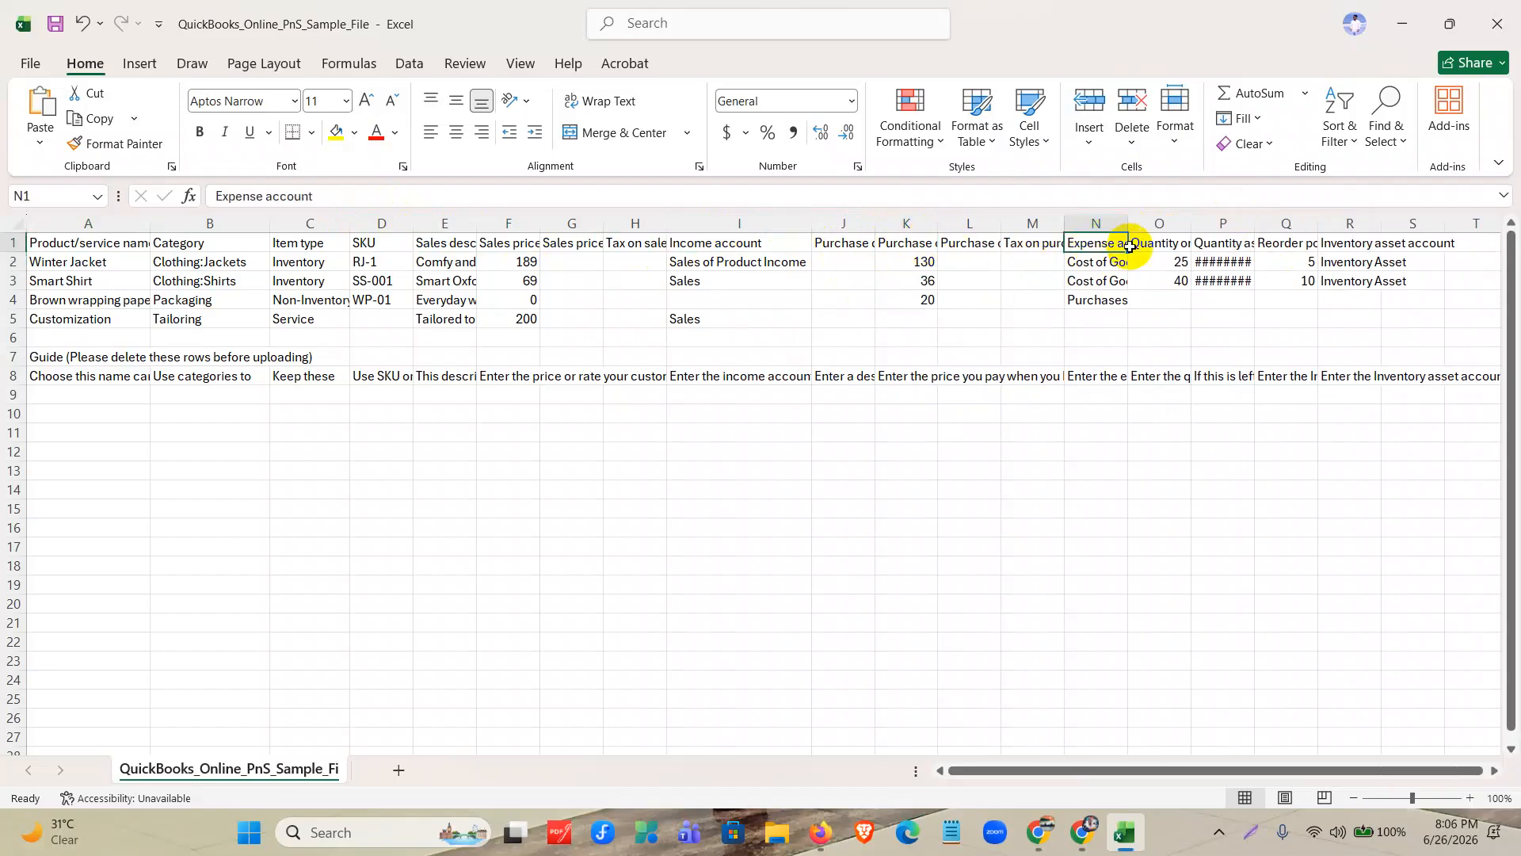
click(1155, 244)
click(1246, 242)
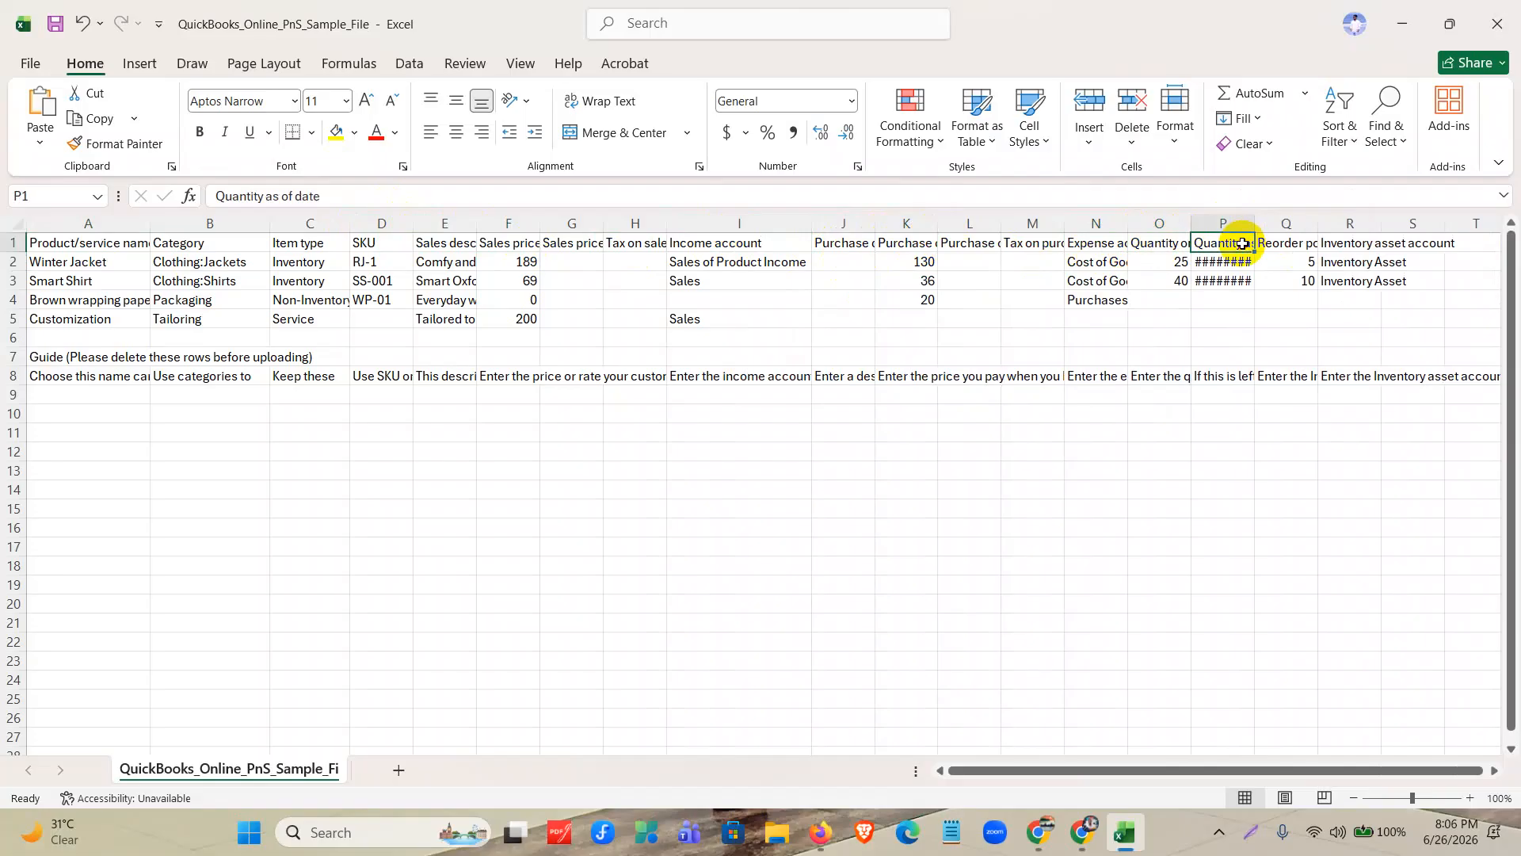
double_click(1256, 217)
drag(1143, 768, 1267, 761)
drag(1301, 225, 931, 241)
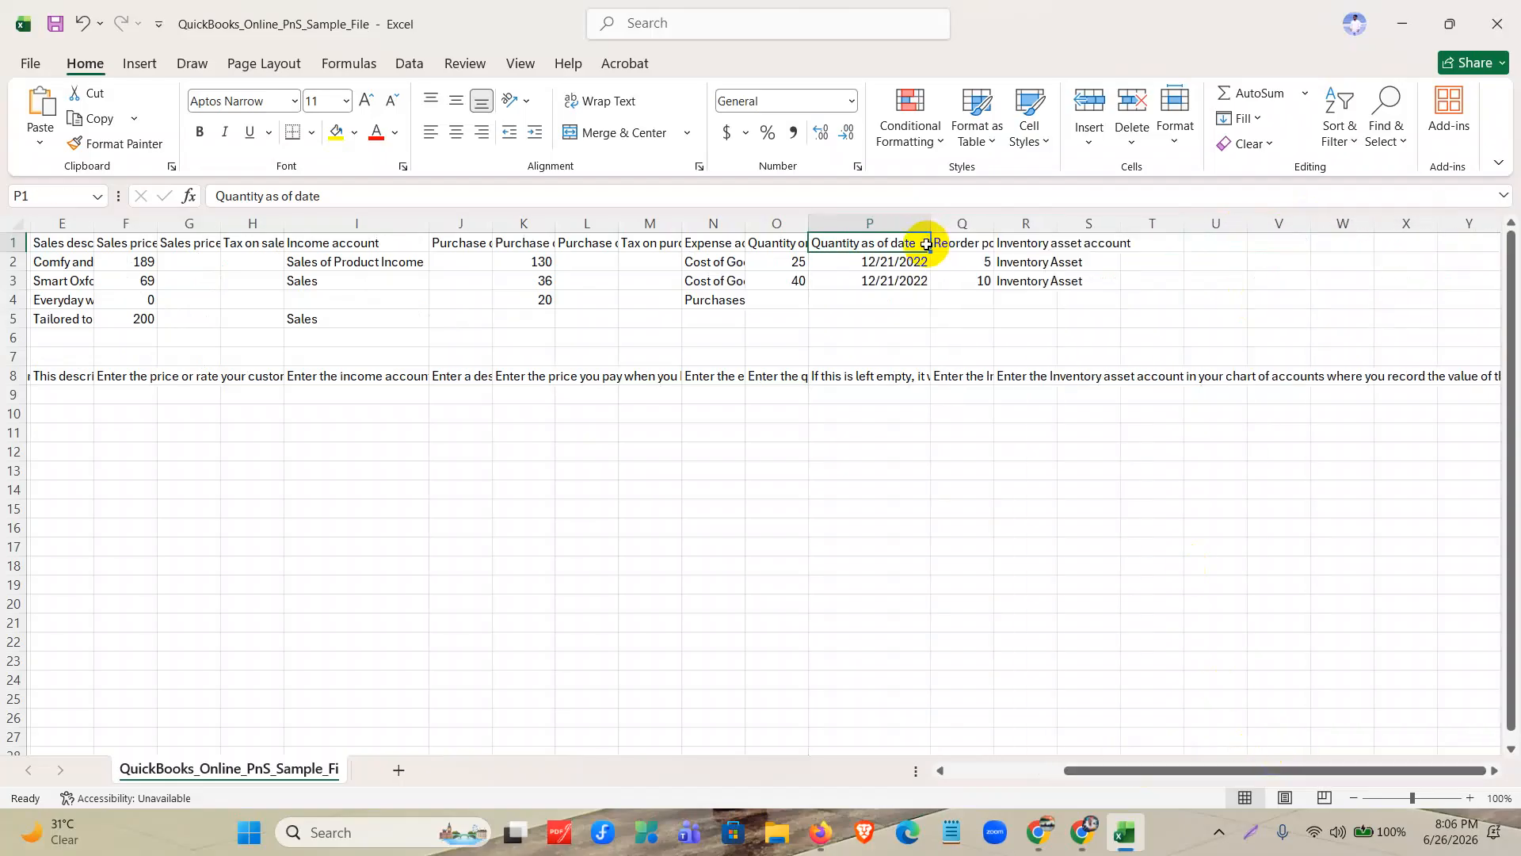
double_click(993, 224)
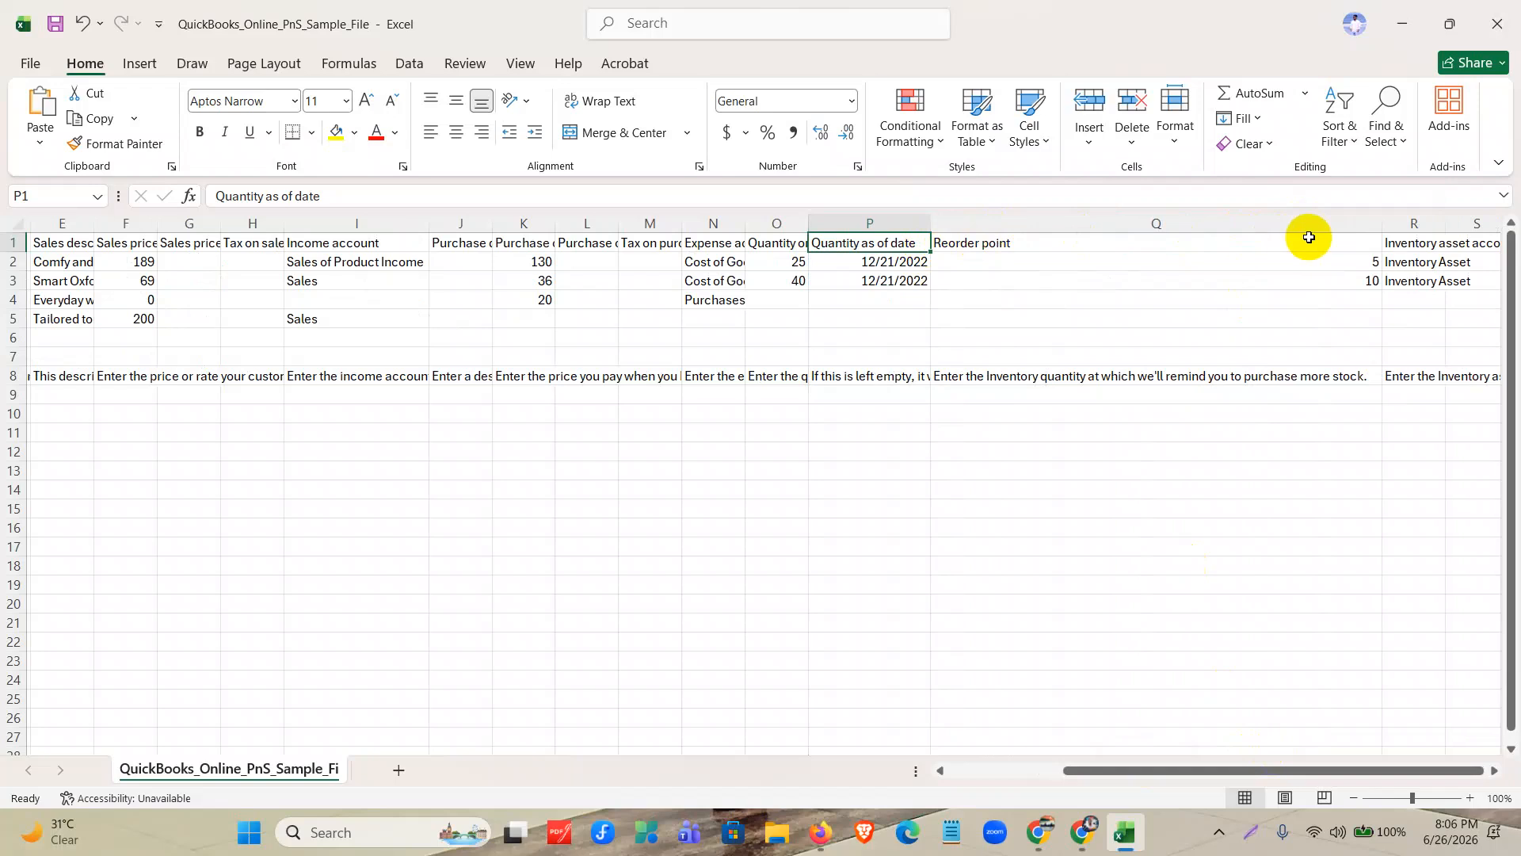
drag(1385, 219, 1197, 238)
Delete the sample and guide rows 2 to 11, keeping only the header row, and select cell A2.
drag(1195, 772, 9, 432)
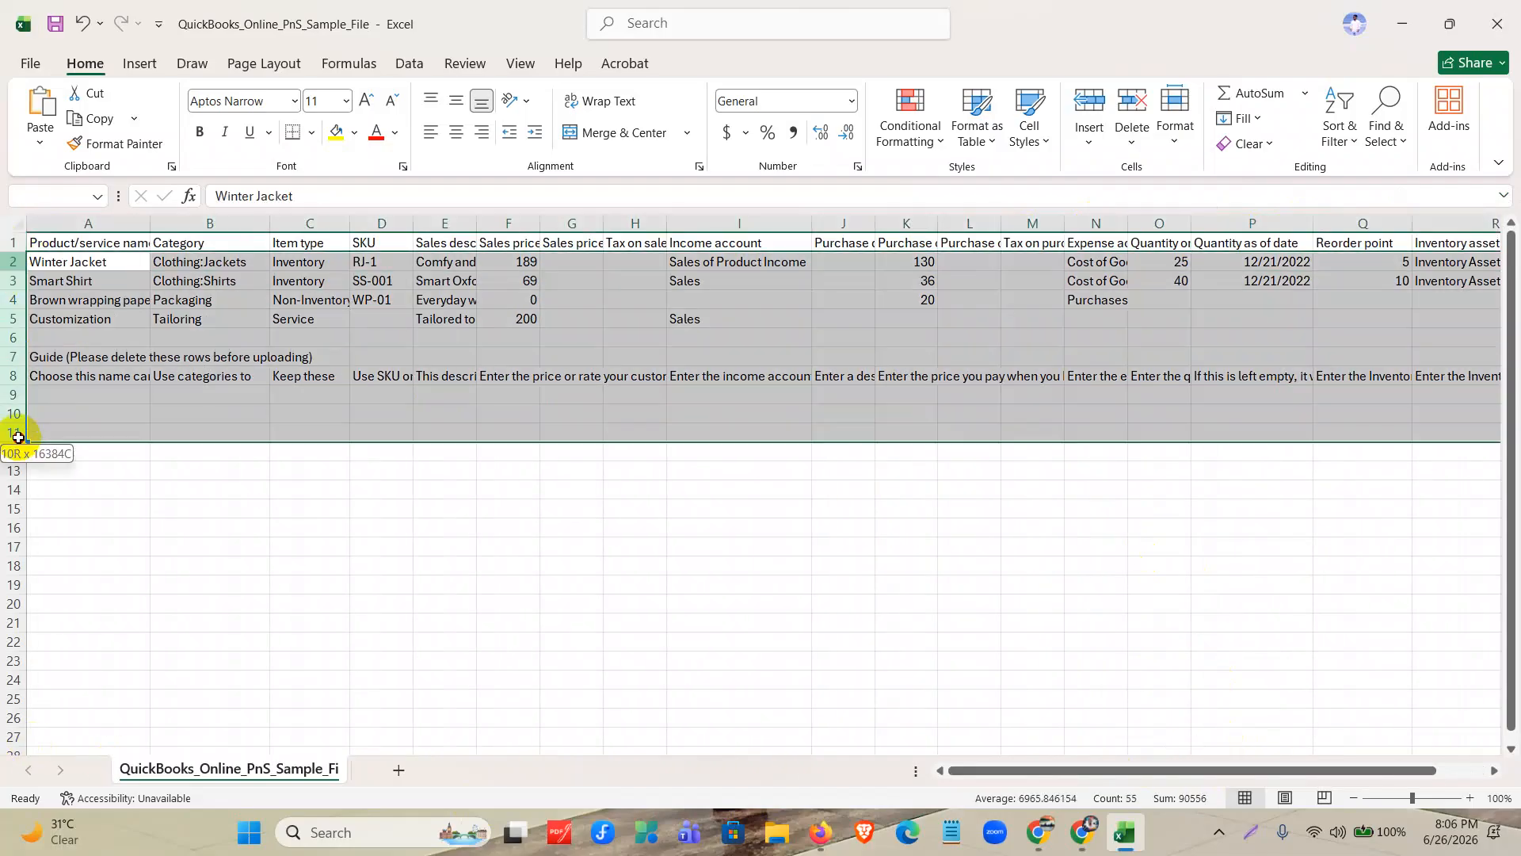
right_click(8, 336)
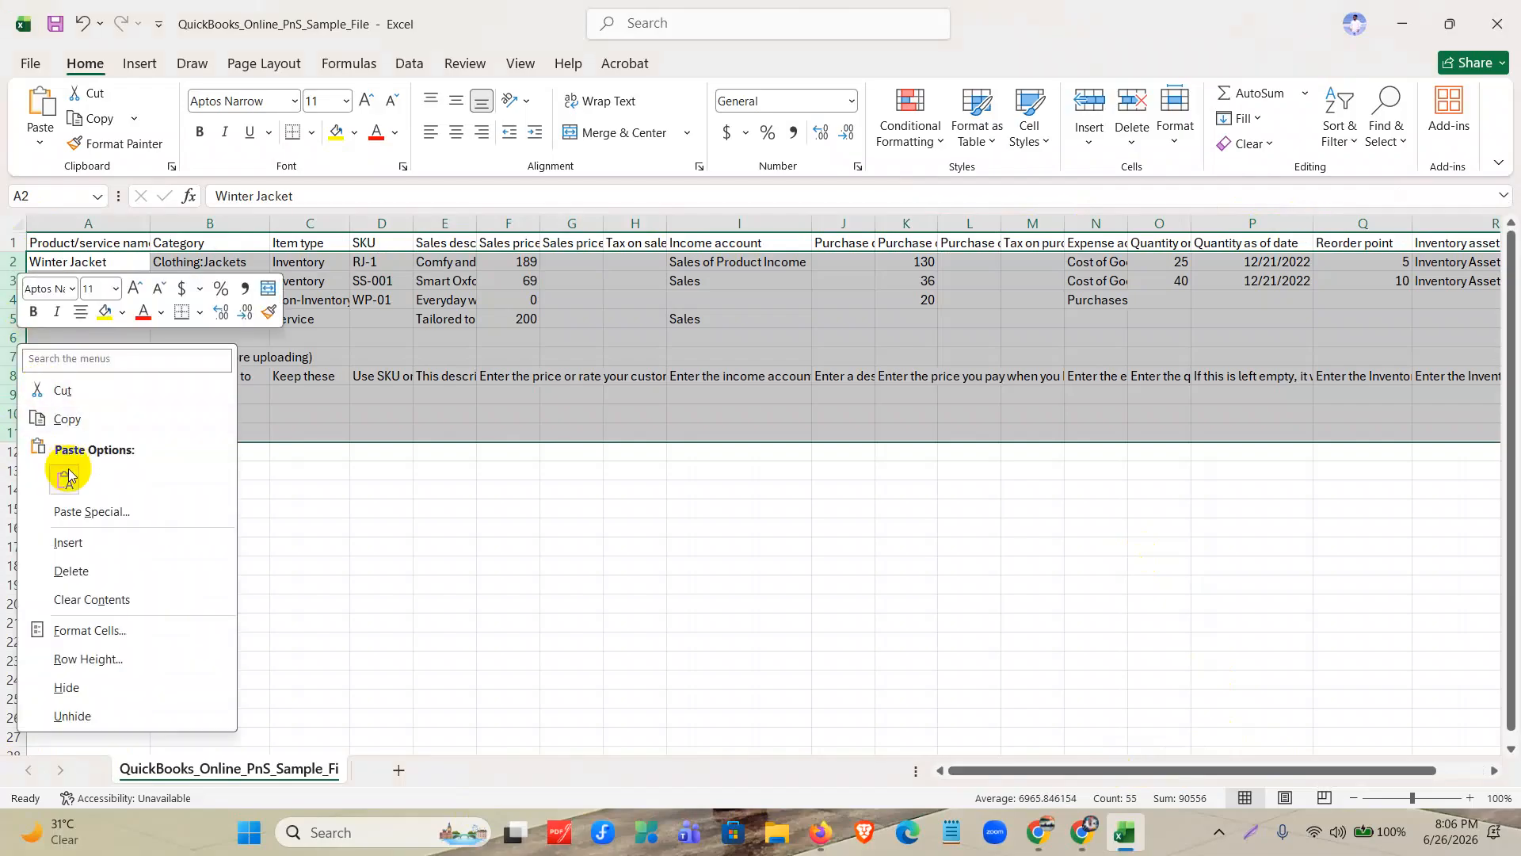
click(87, 571)
click(112, 260)
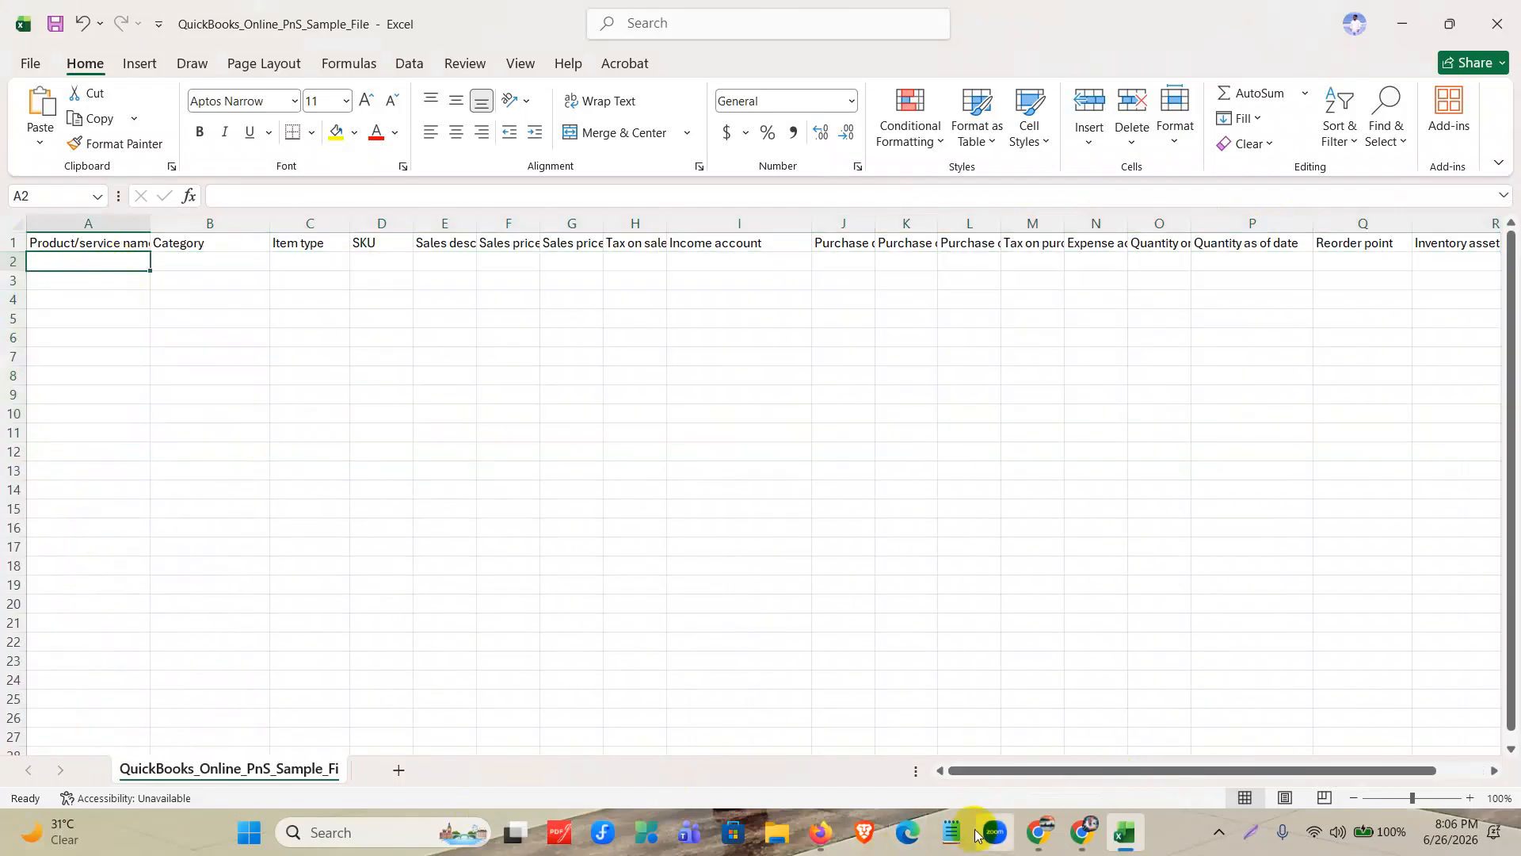
Switch to Chrome, reopen Product _ Service List from the Assignment 2 Drive folder, and copy rows 2 to 13.
click(1086, 832)
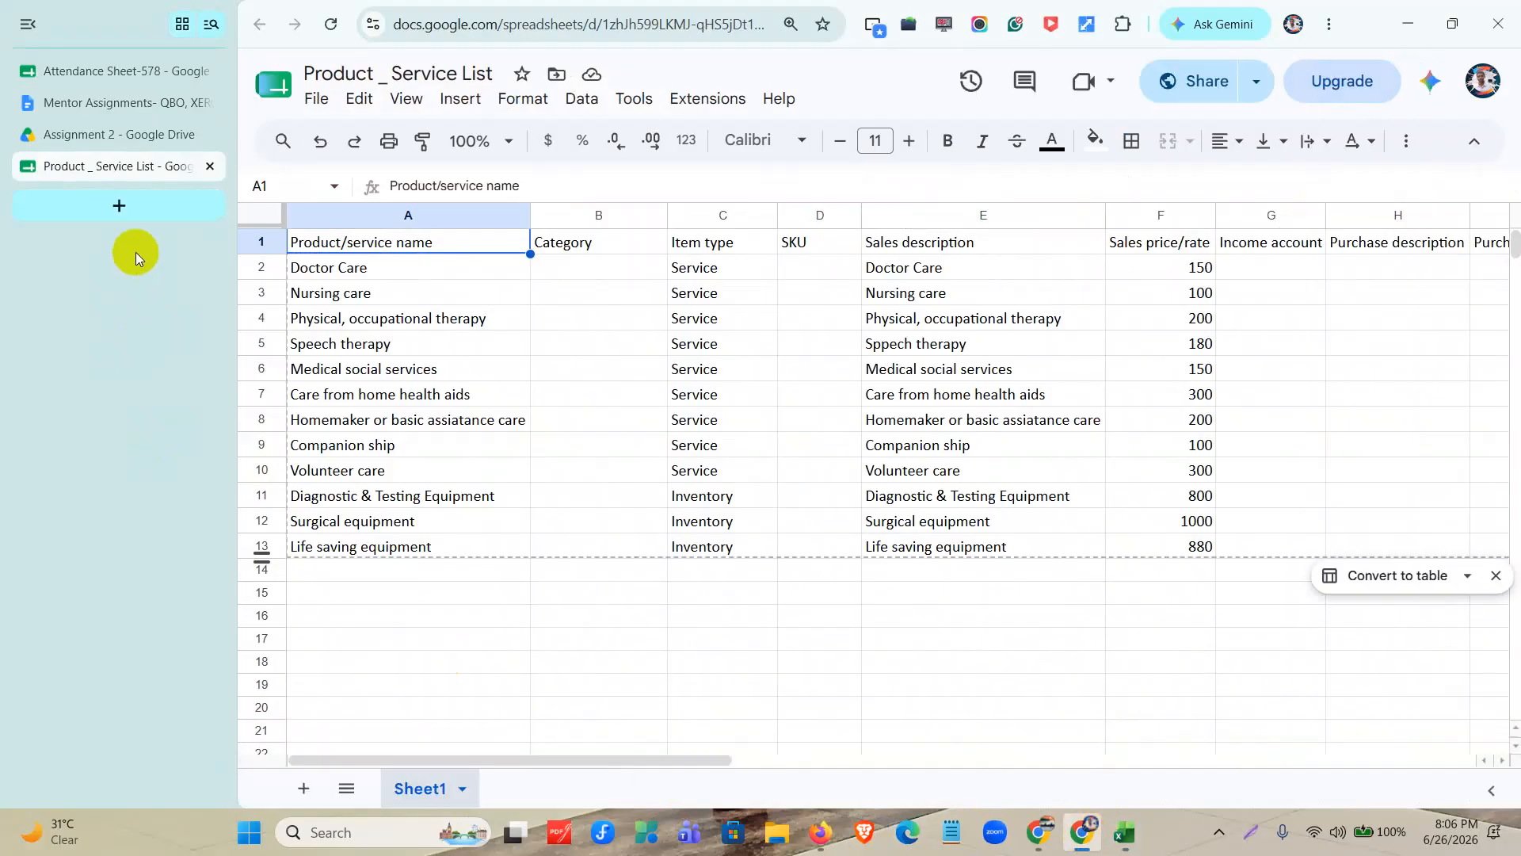
click(108, 134)
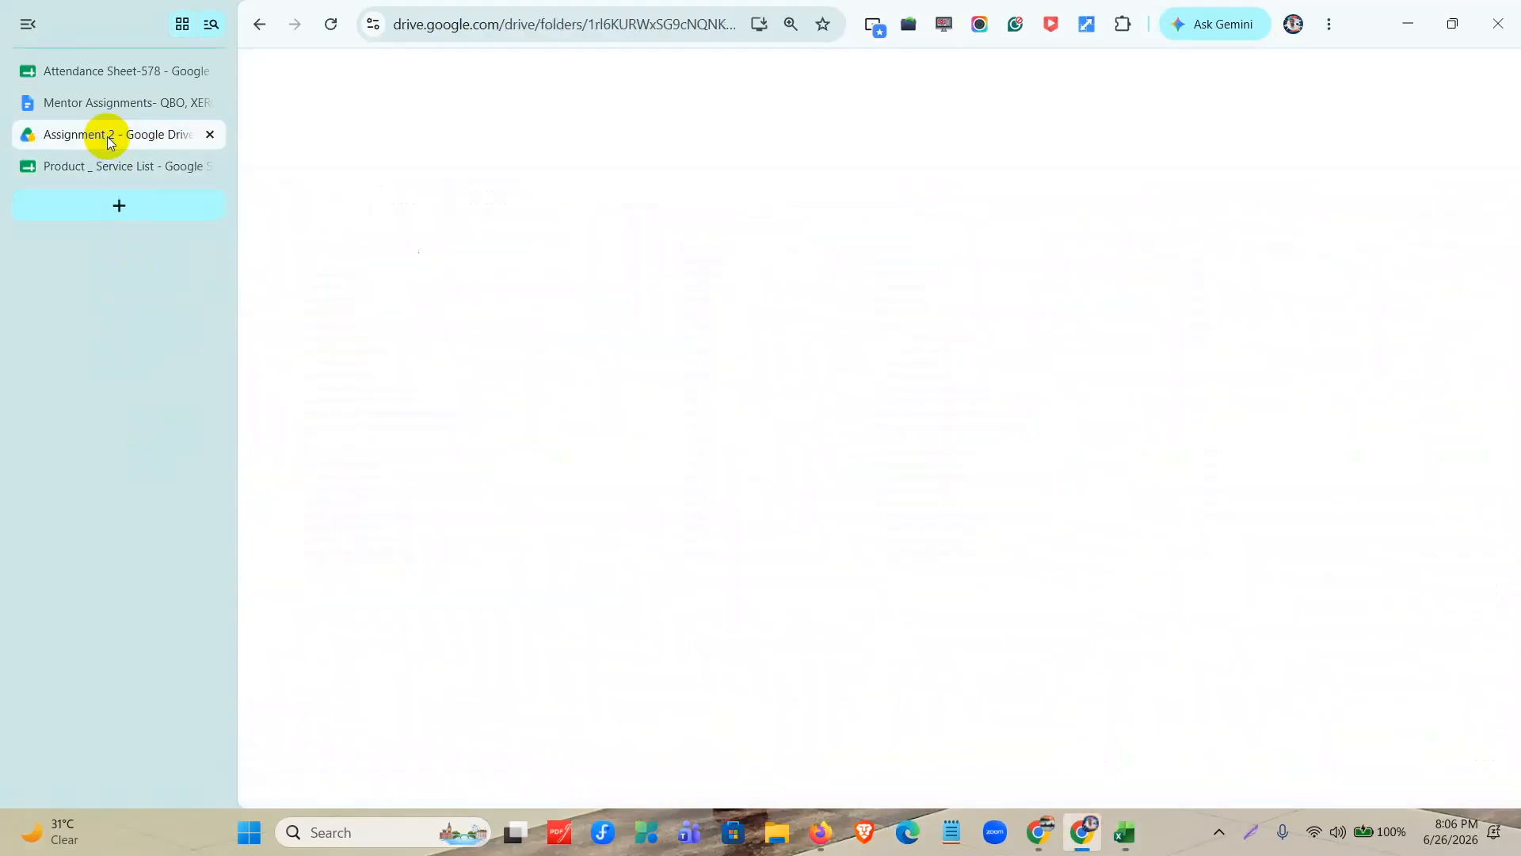
click(210, 166)
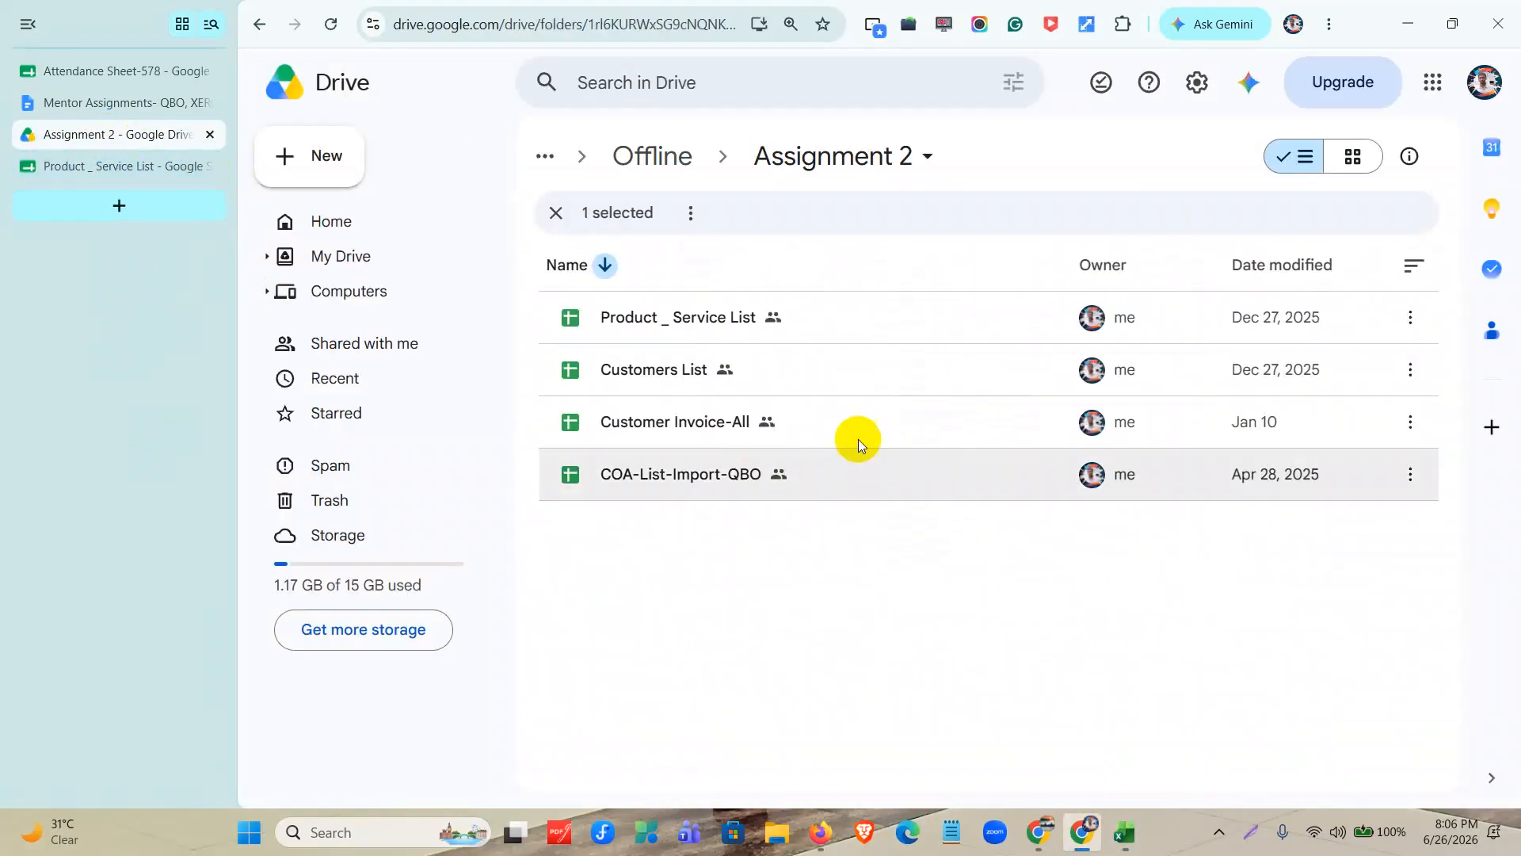
click(740, 317)
double_click(740, 317)
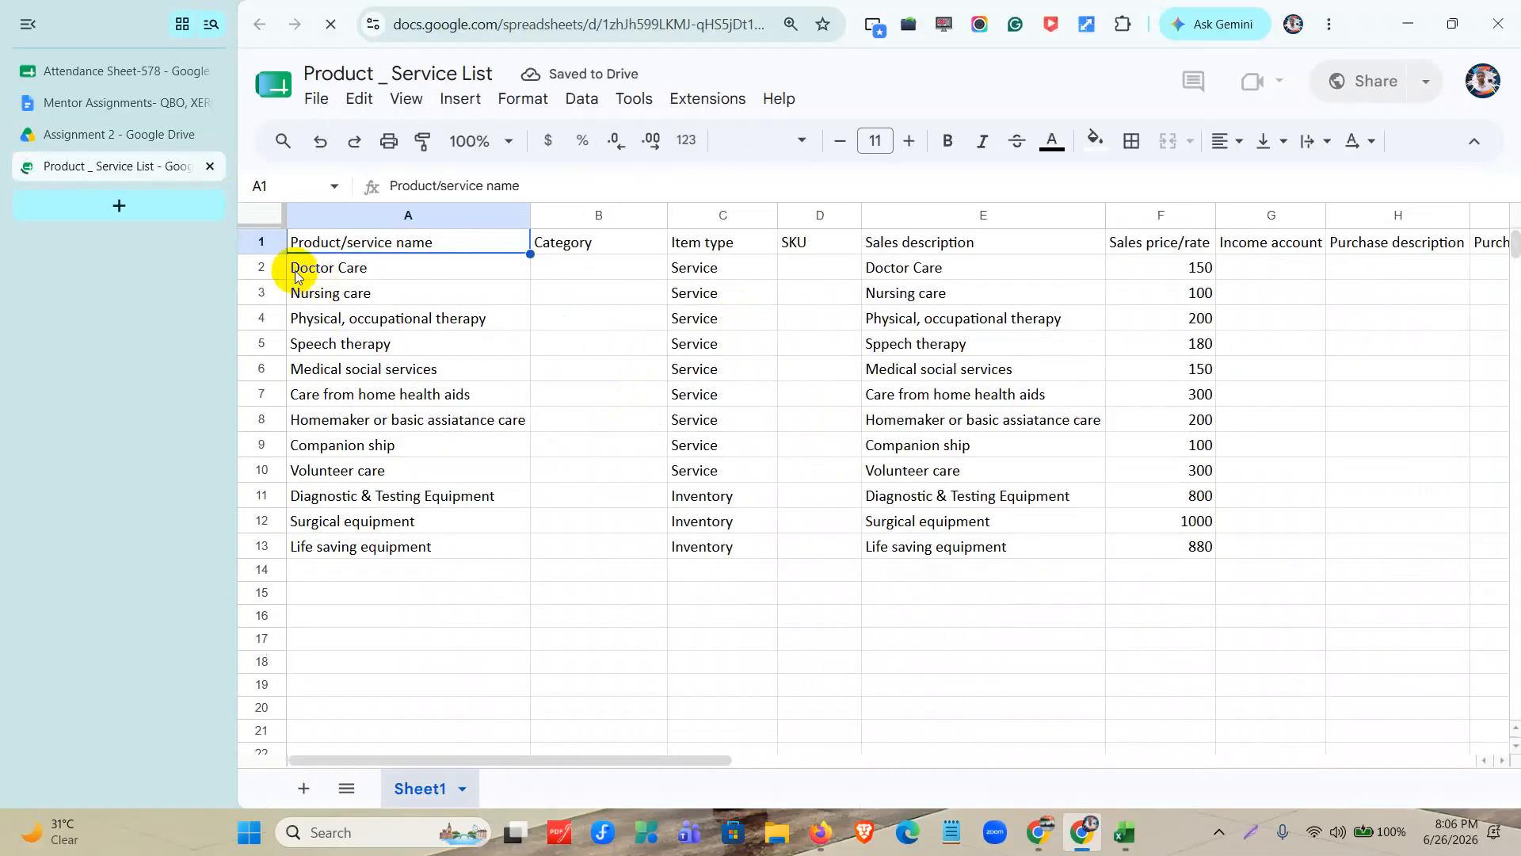
drag(274, 268, 277, 546)
key(ctrl+c)
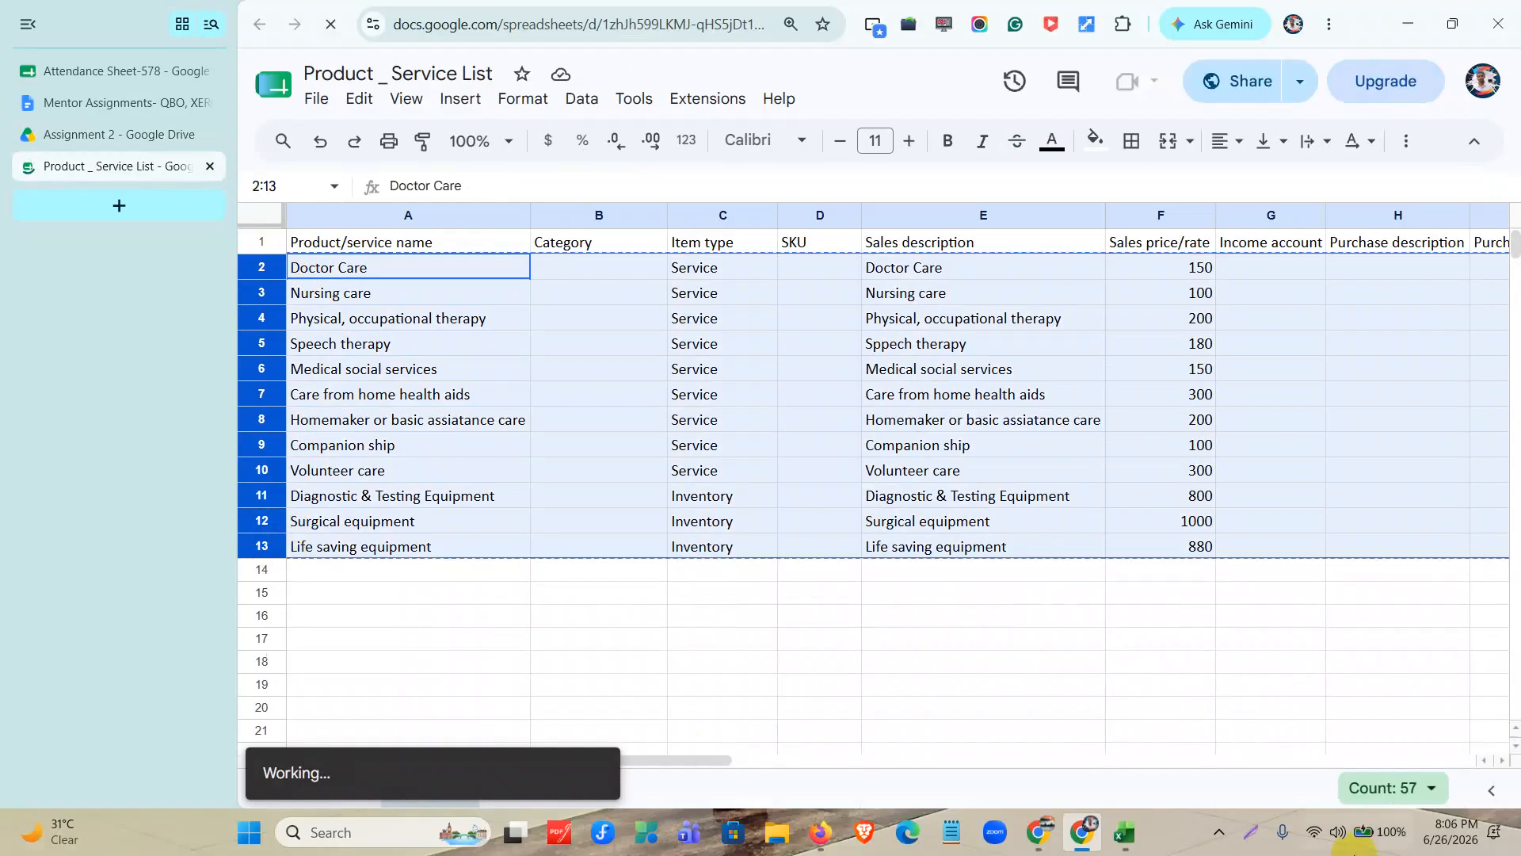
Return to the sample file in Excel and fit the Product/service name and Category columns to their headings.
click(1125, 832)
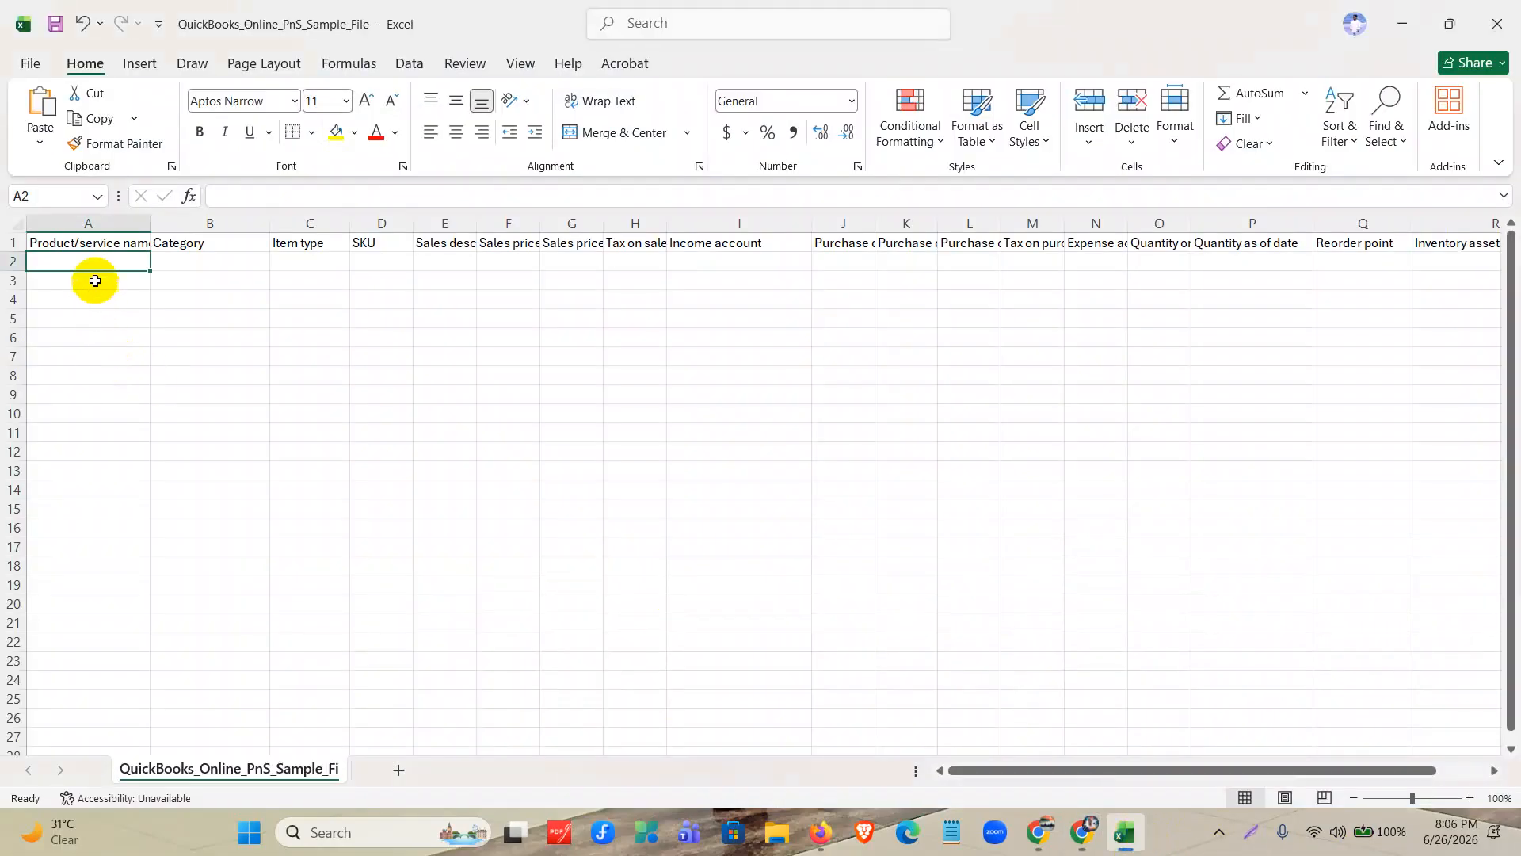
double_click(151, 223)
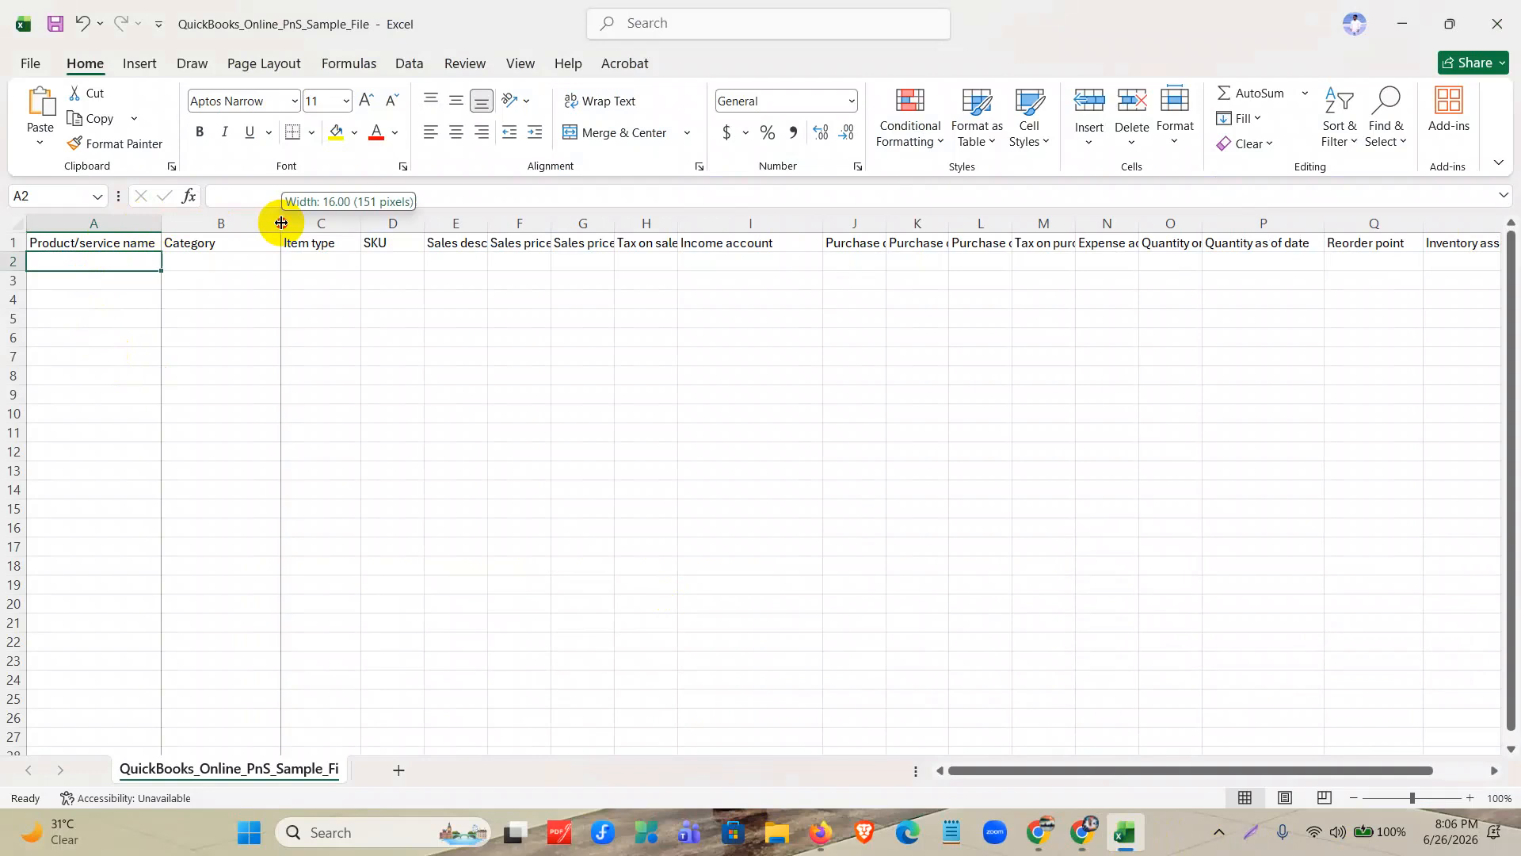
double_click(281, 222)
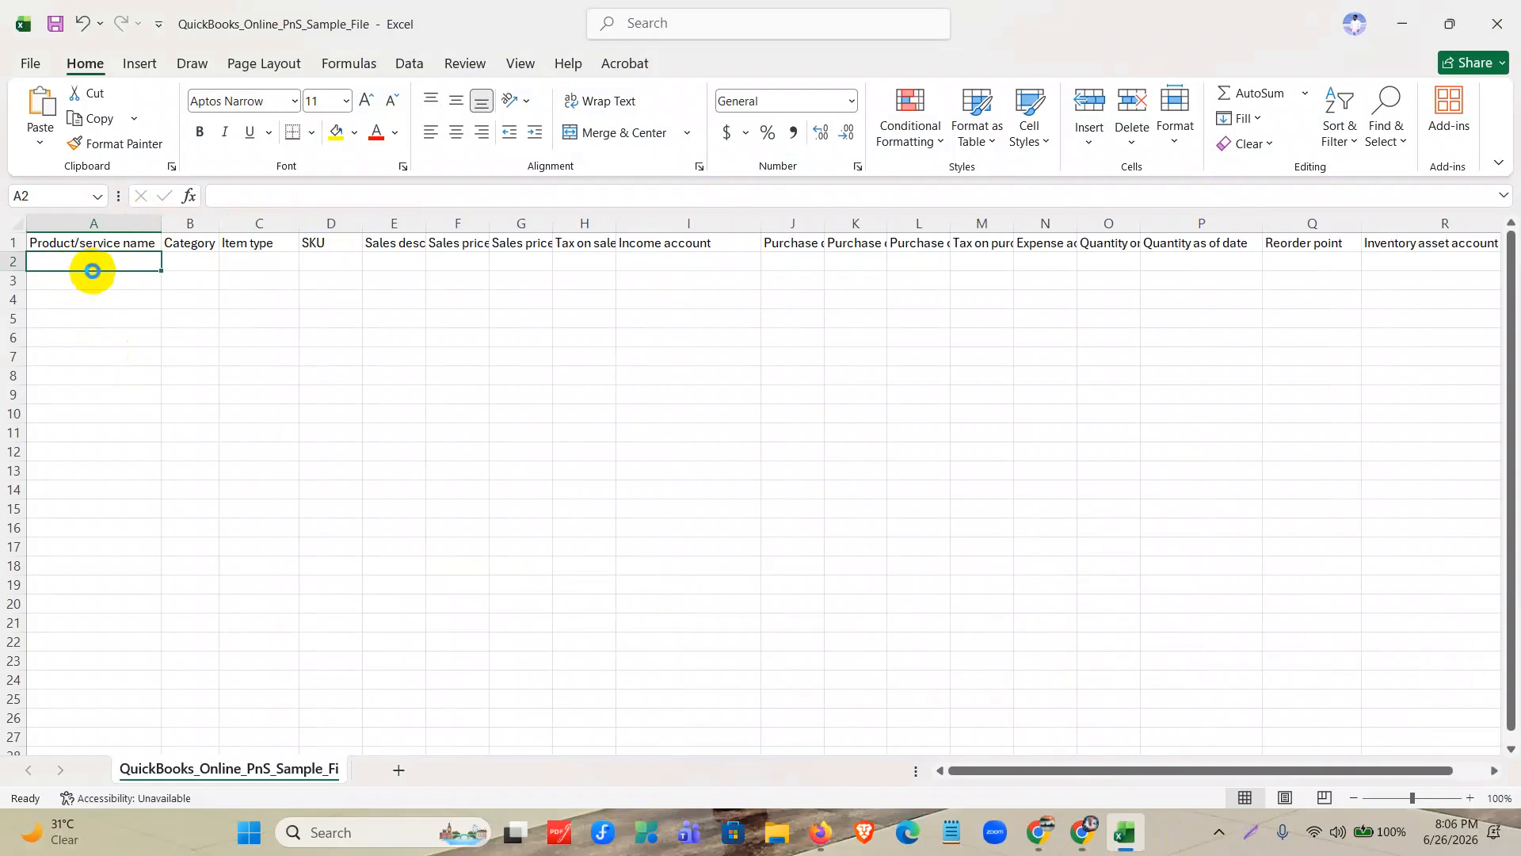
Paste the copied product and service rows starting at A2 and check how the values line up with the column headings.
key(ctrl+v)
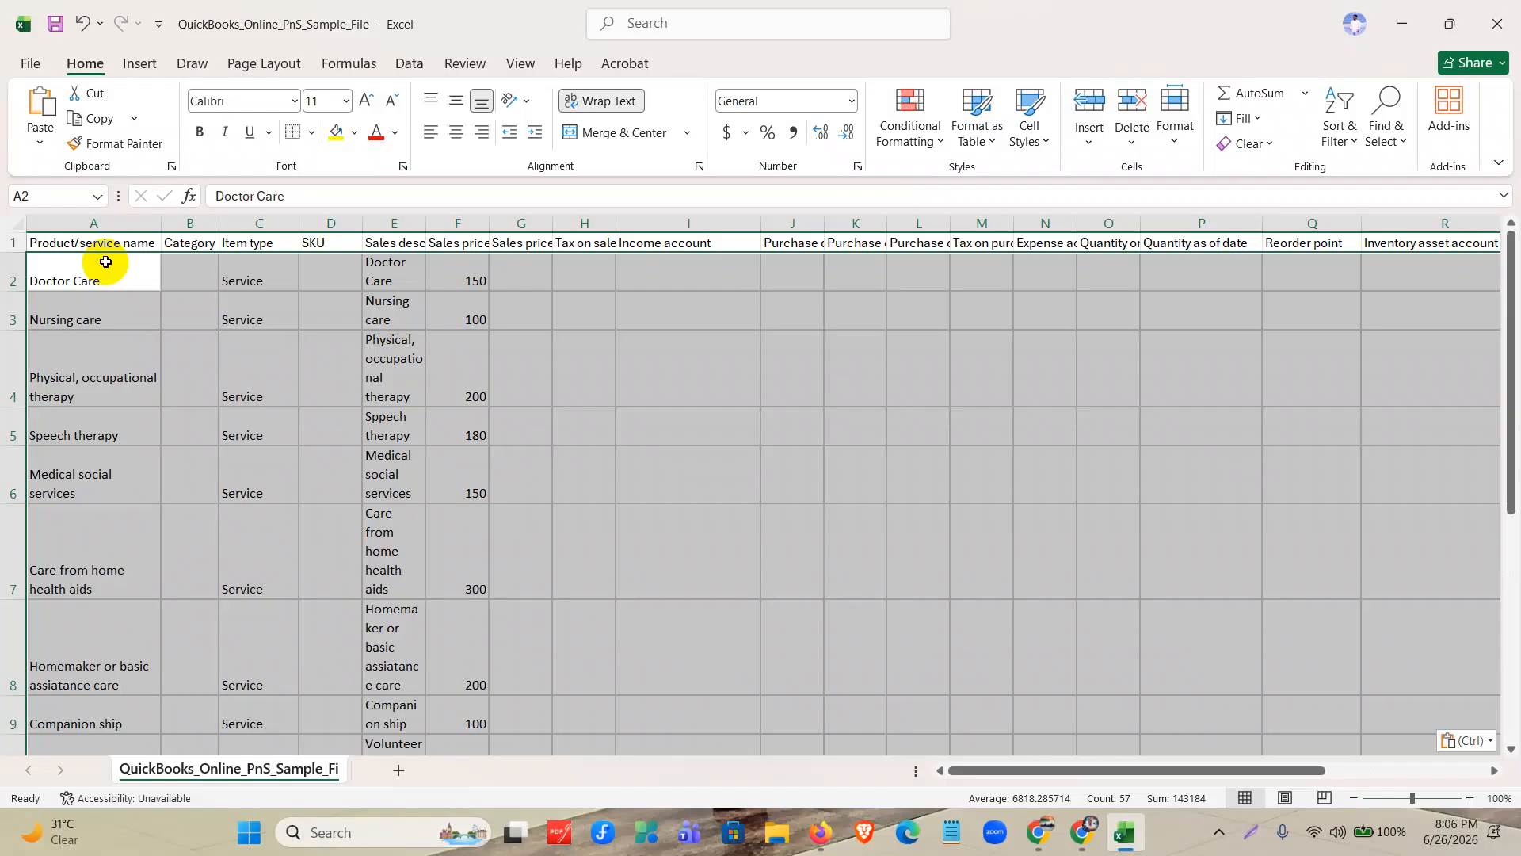
click(217, 392)
click(119, 222)
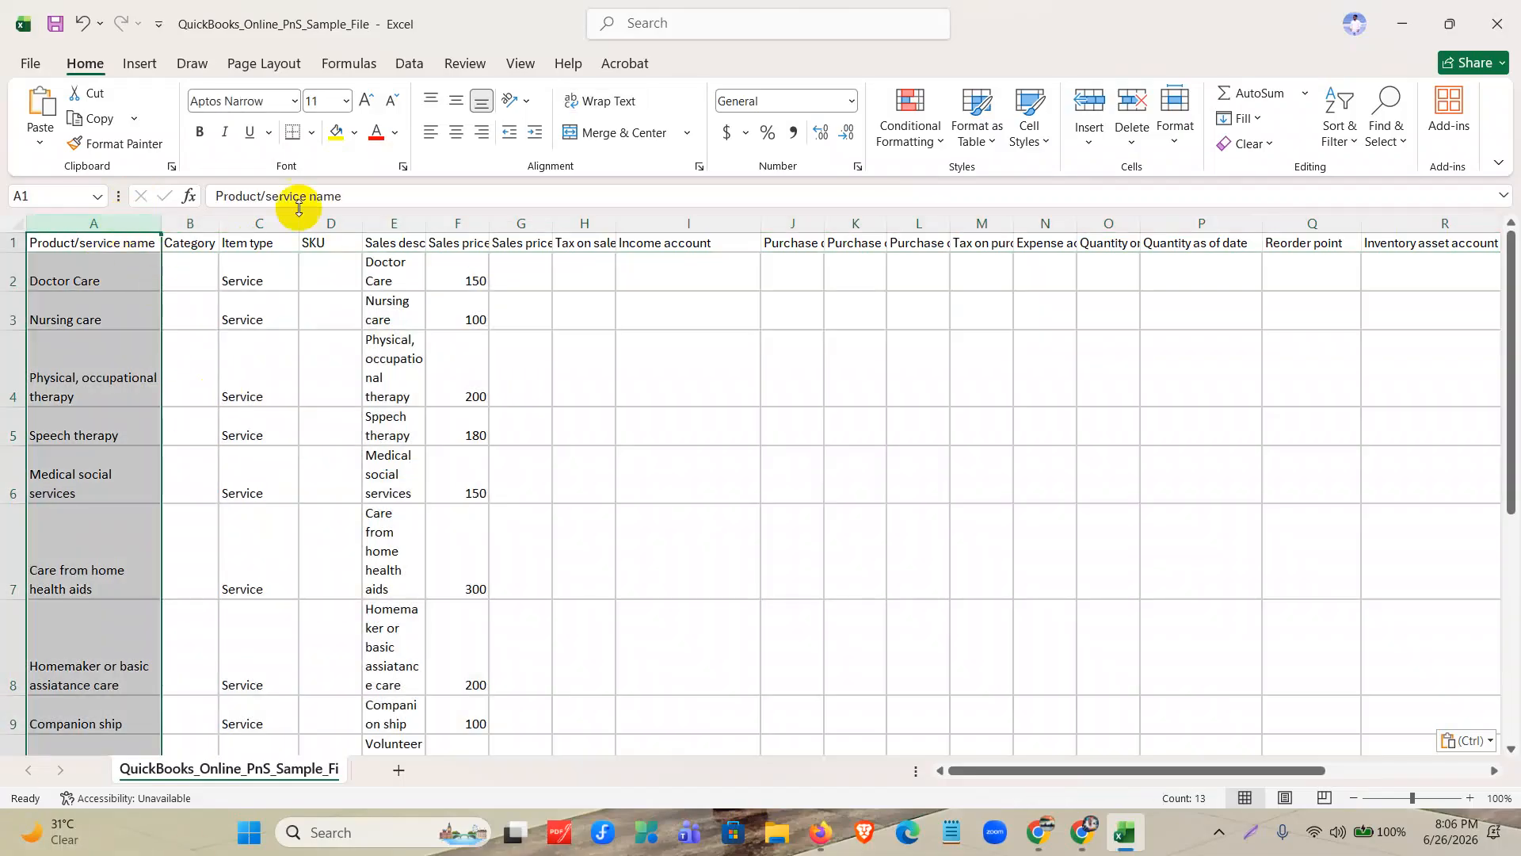
click(273, 223)
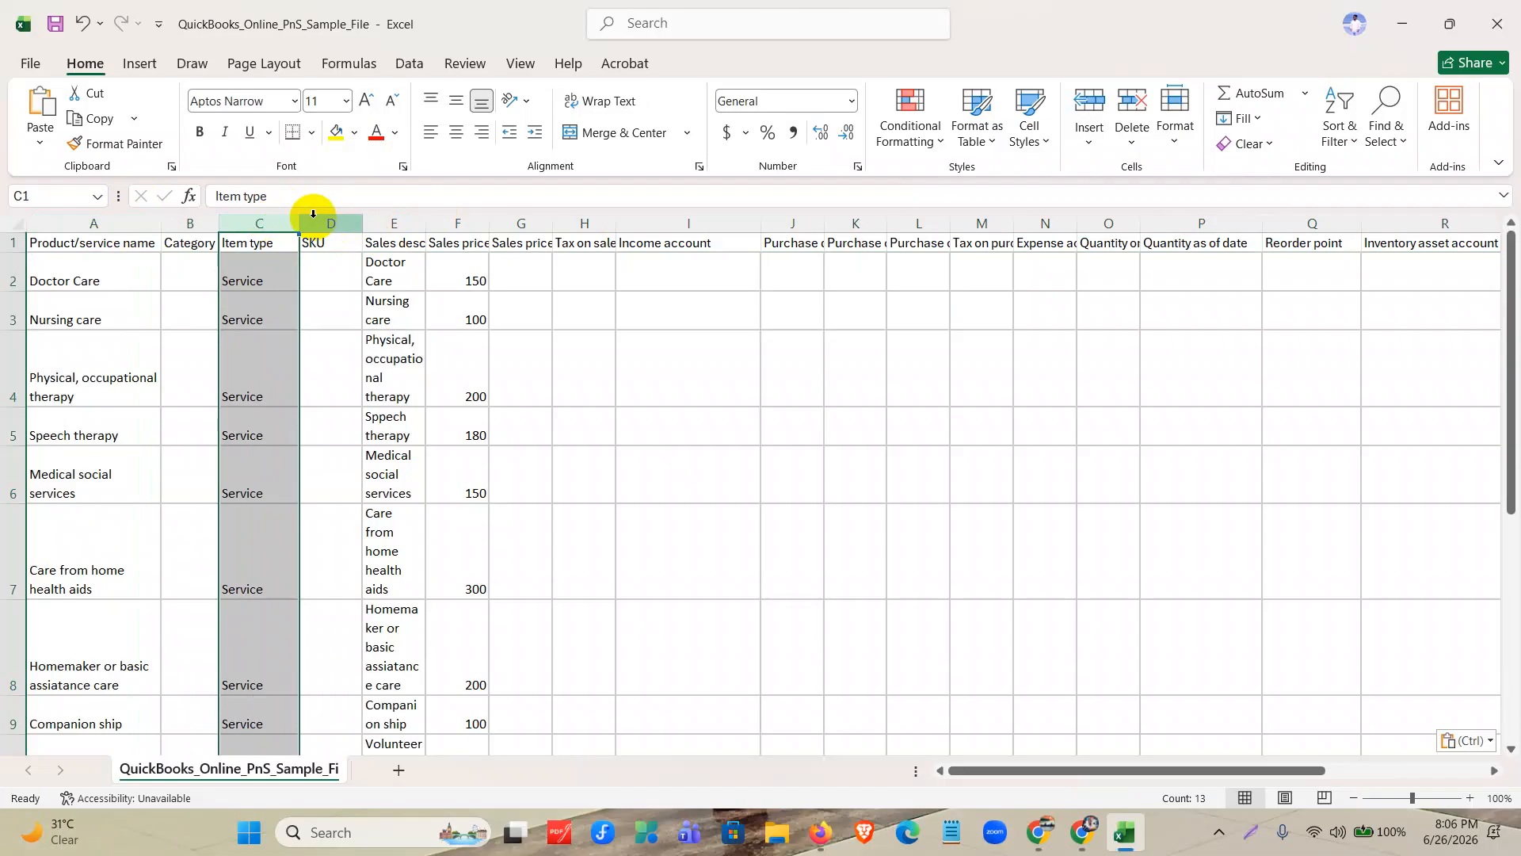
click(413, 223)
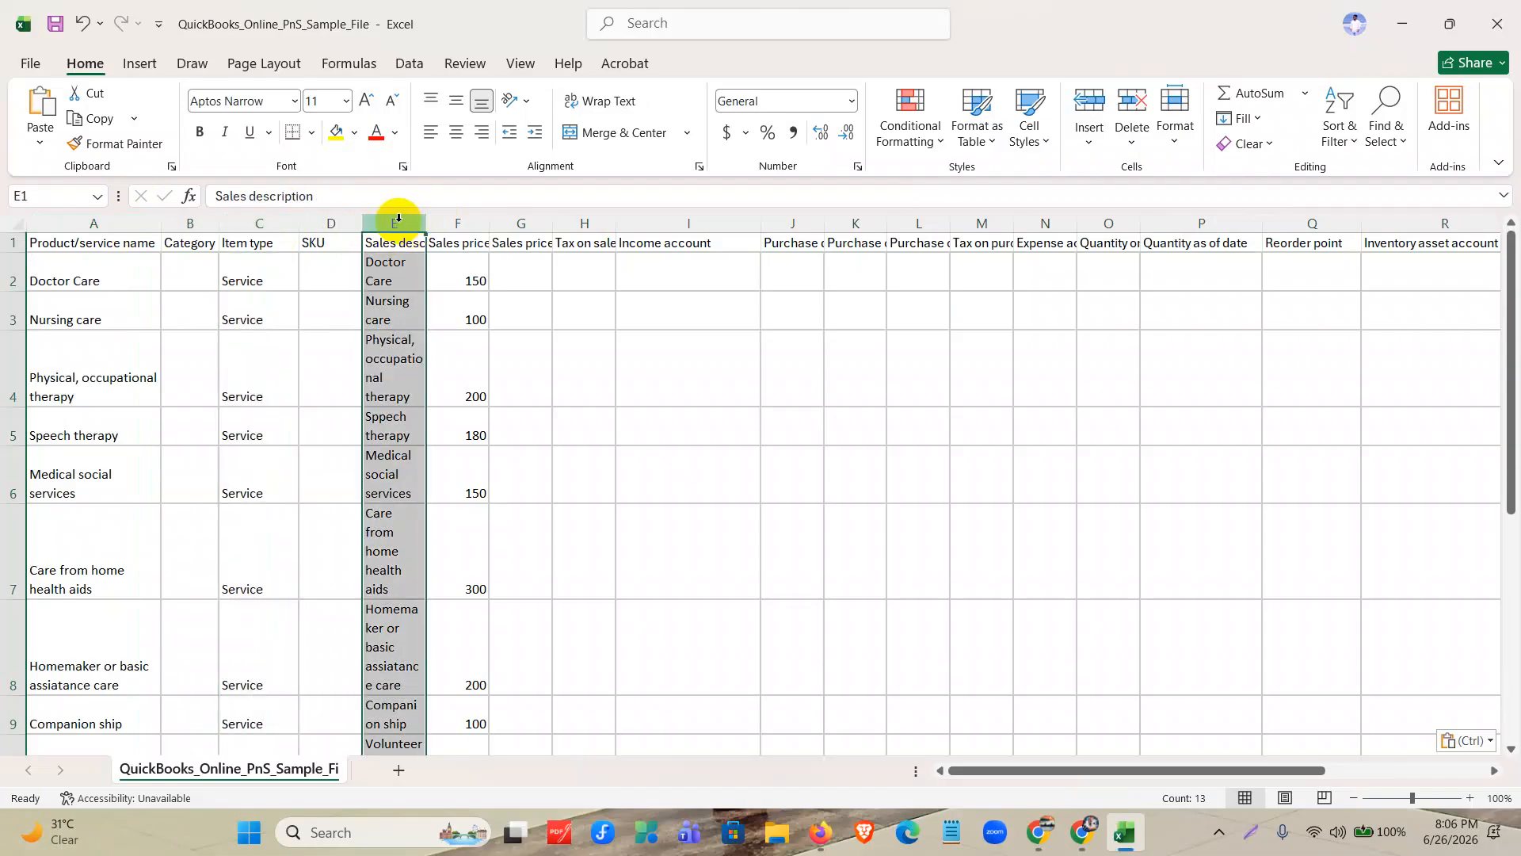
click(455, 223)
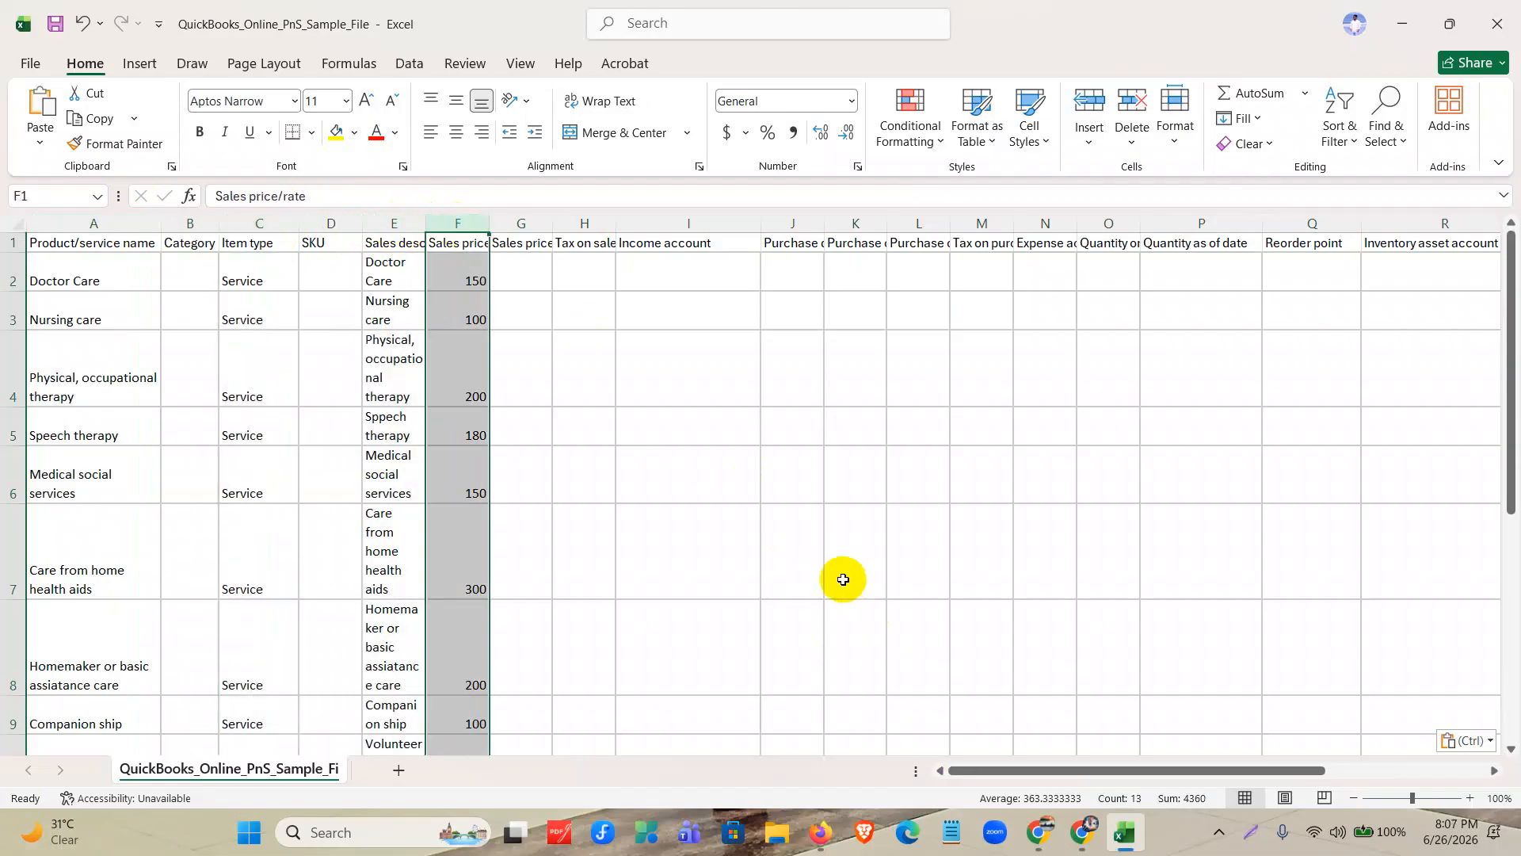
scroll(842, 577, down, 2)
click(730, 517)
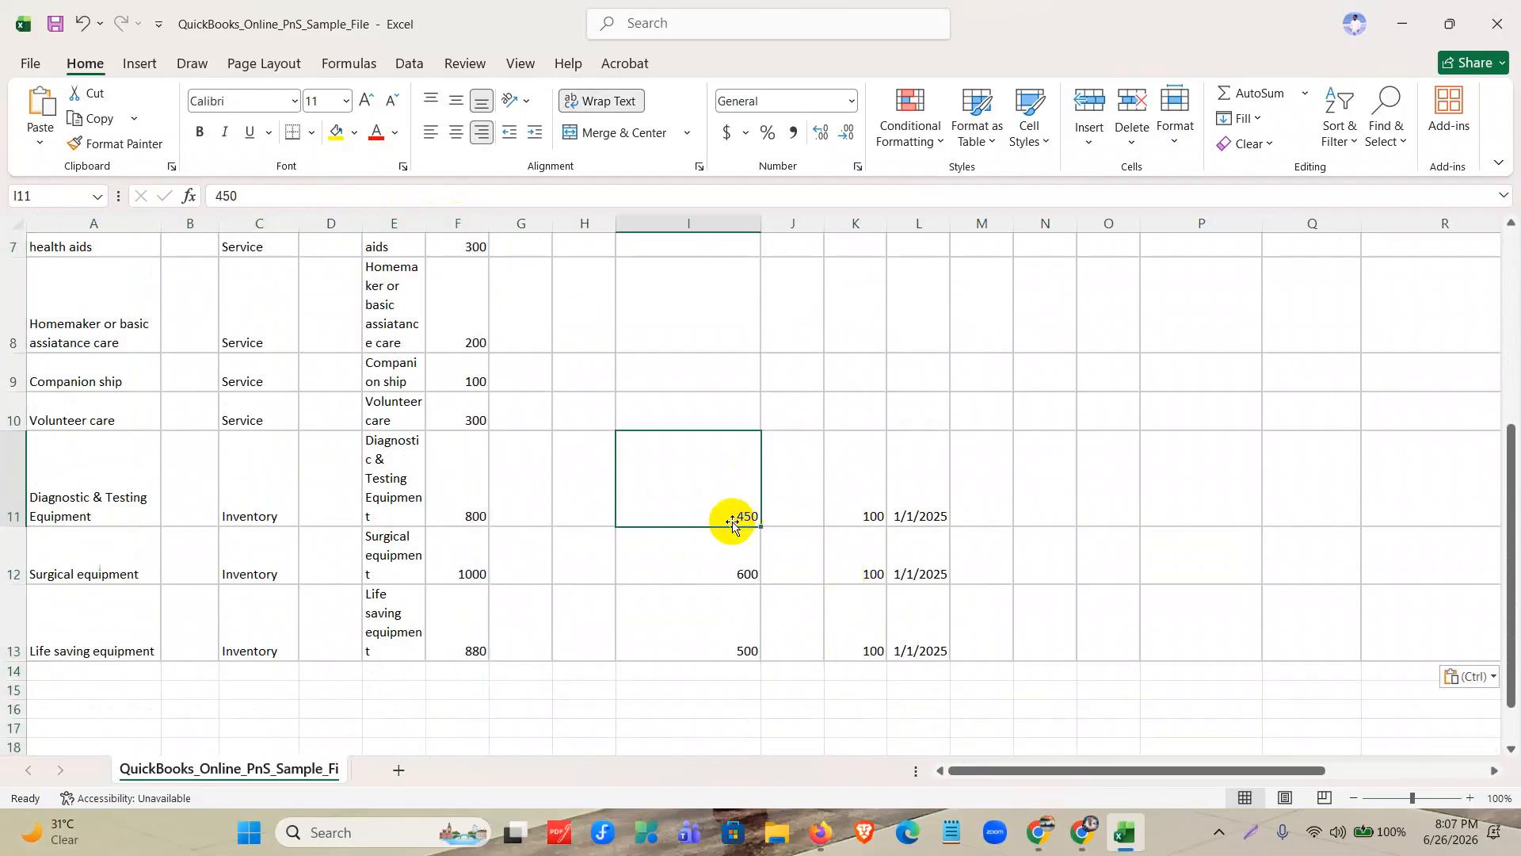
Fit the Income account column to its heading and check the purchase description and purchase cost headings.
scroll(730, 519, up, 3)
double_click(761, 222)
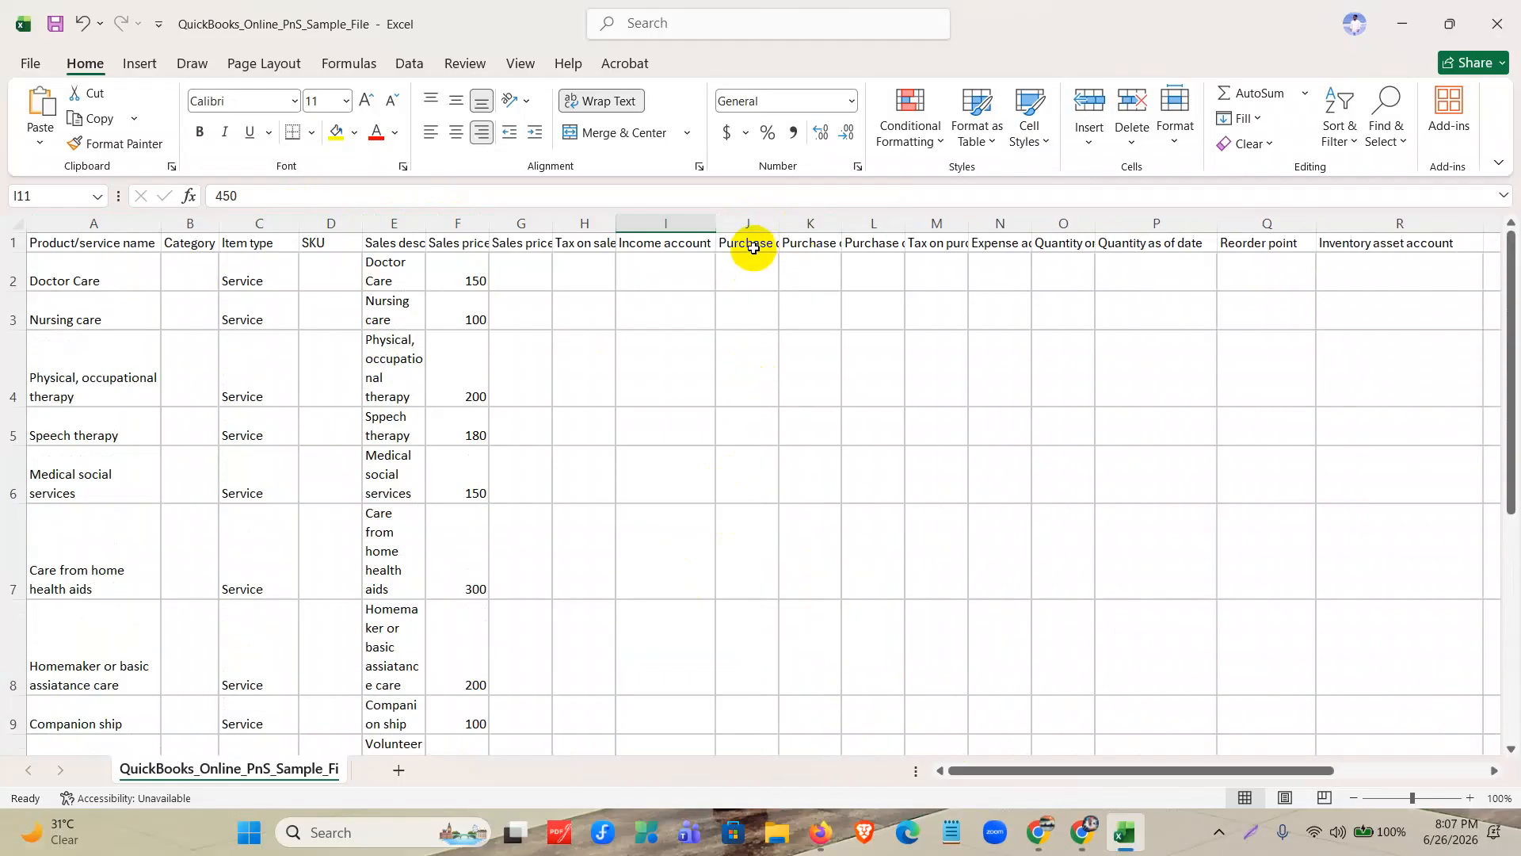
click(753, 248)
click(824, 246)
scroll(822, 262, down, 2)
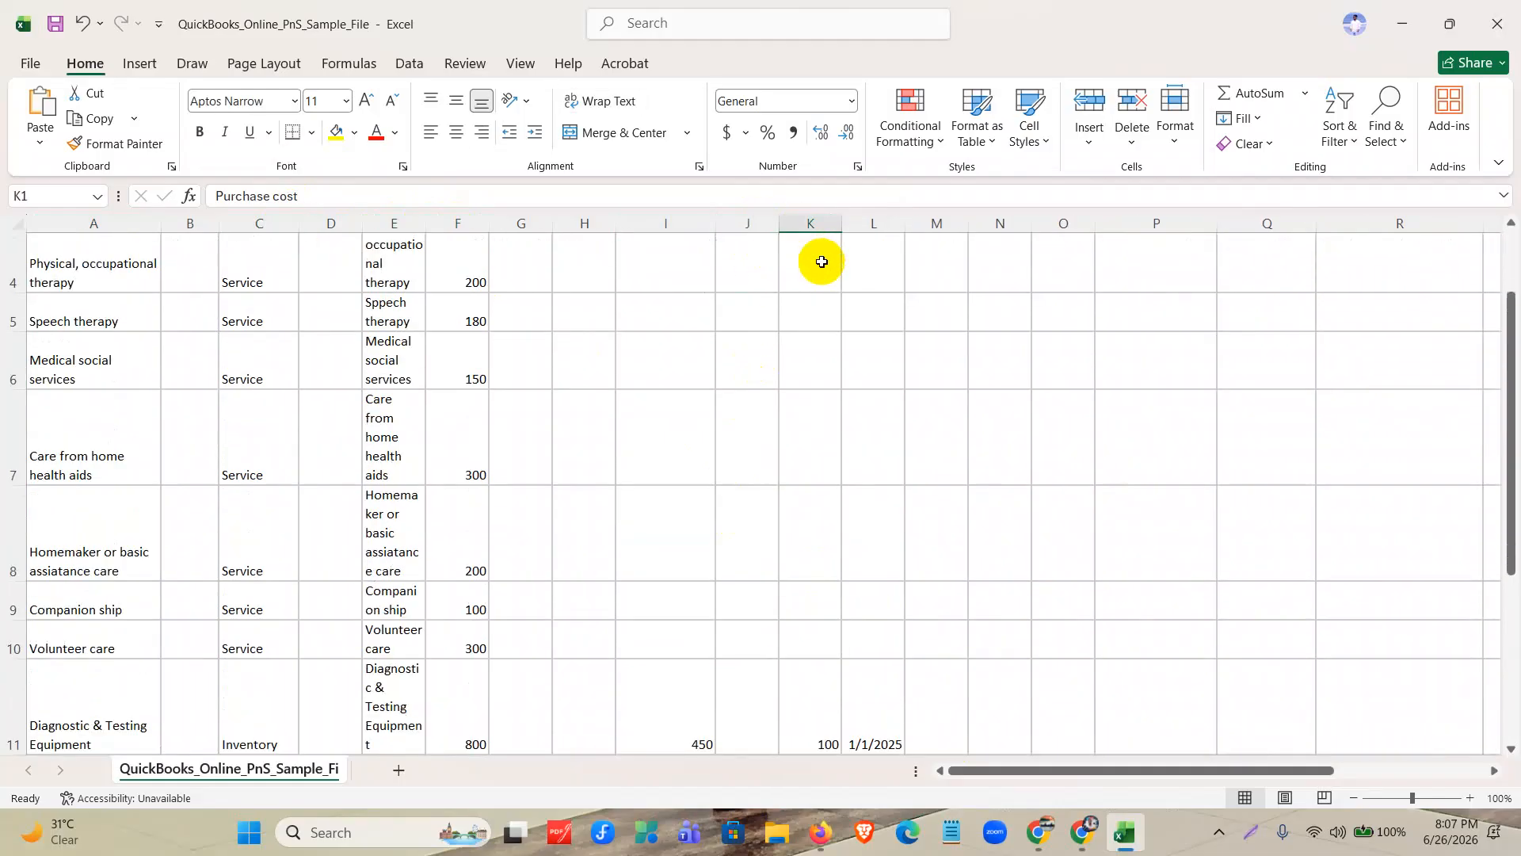
Move the misplaced cost, quantity and date values from I11:L13 to the empty area starting at J25.
scroll(822, 261, down, 1)
drag(685, 554, 703, 694)
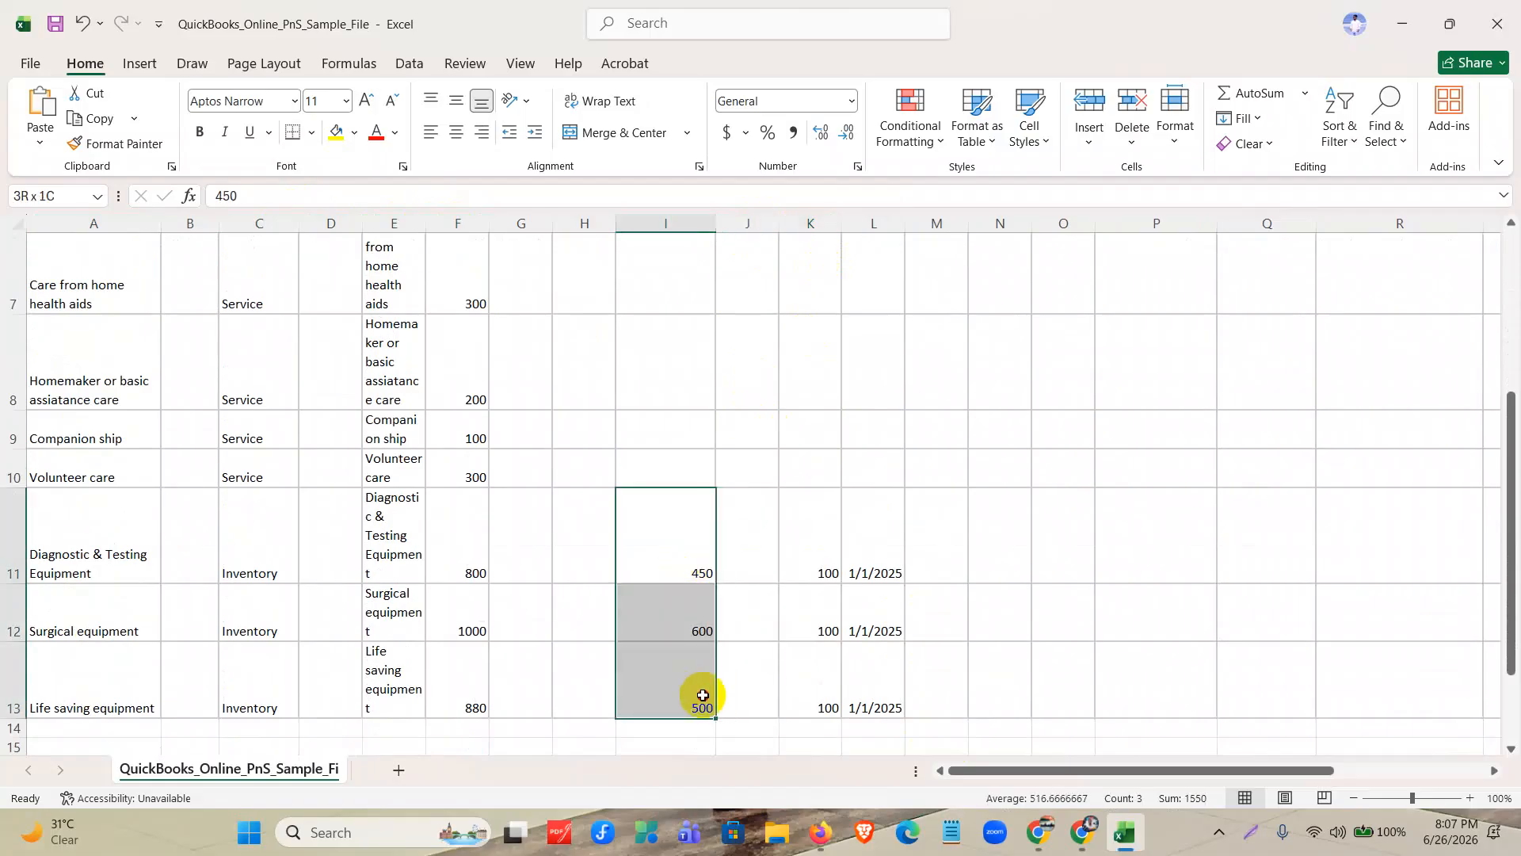
drag(702, 694, 902, 690)
key(ctrl+c)
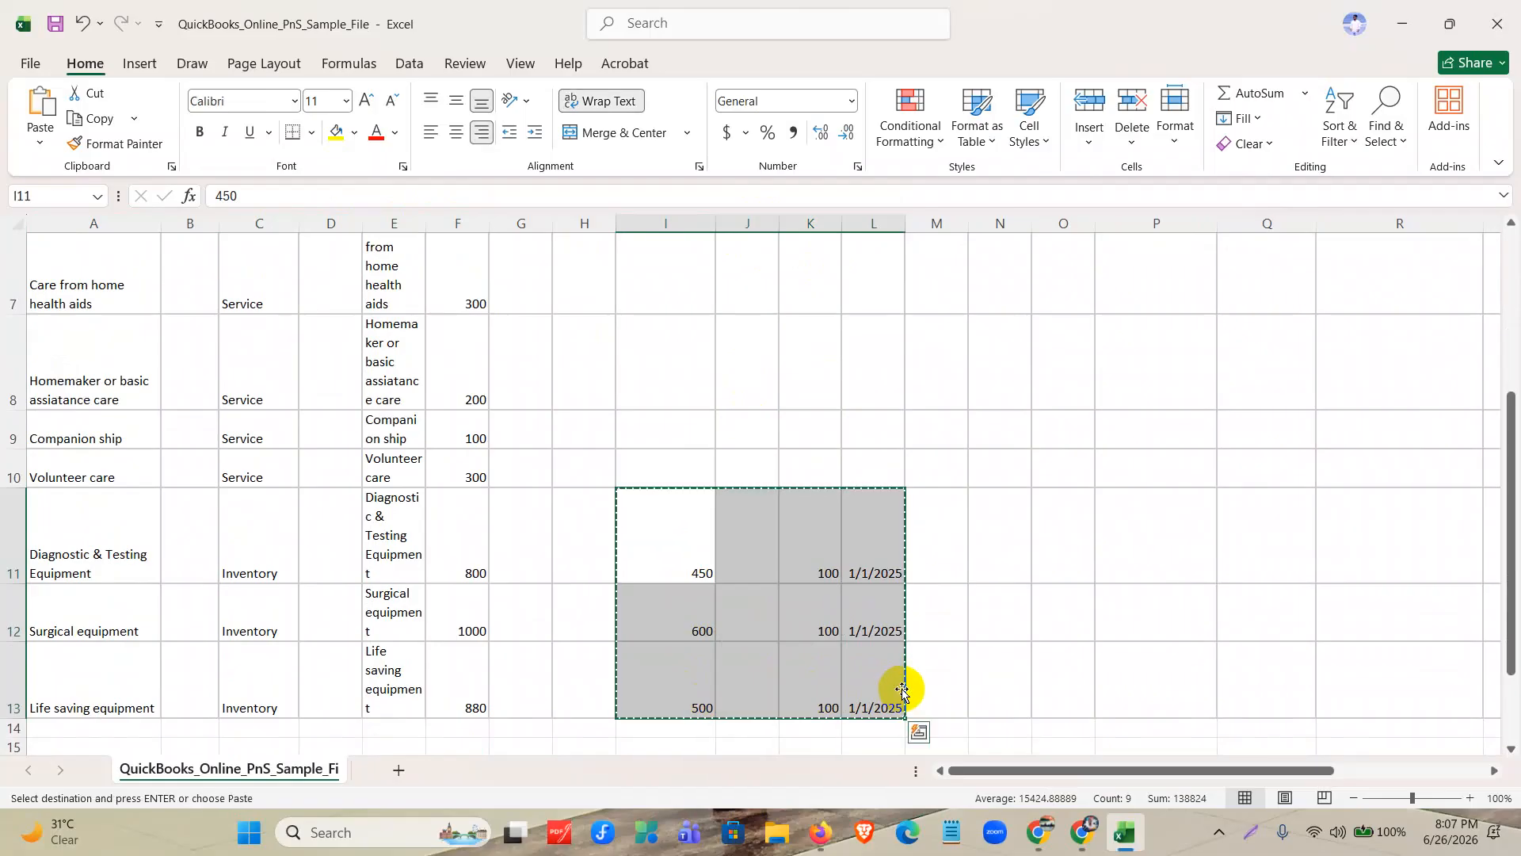
scroll(777, 638, down, 3)
click(762, 598)
key(ctrl+v)
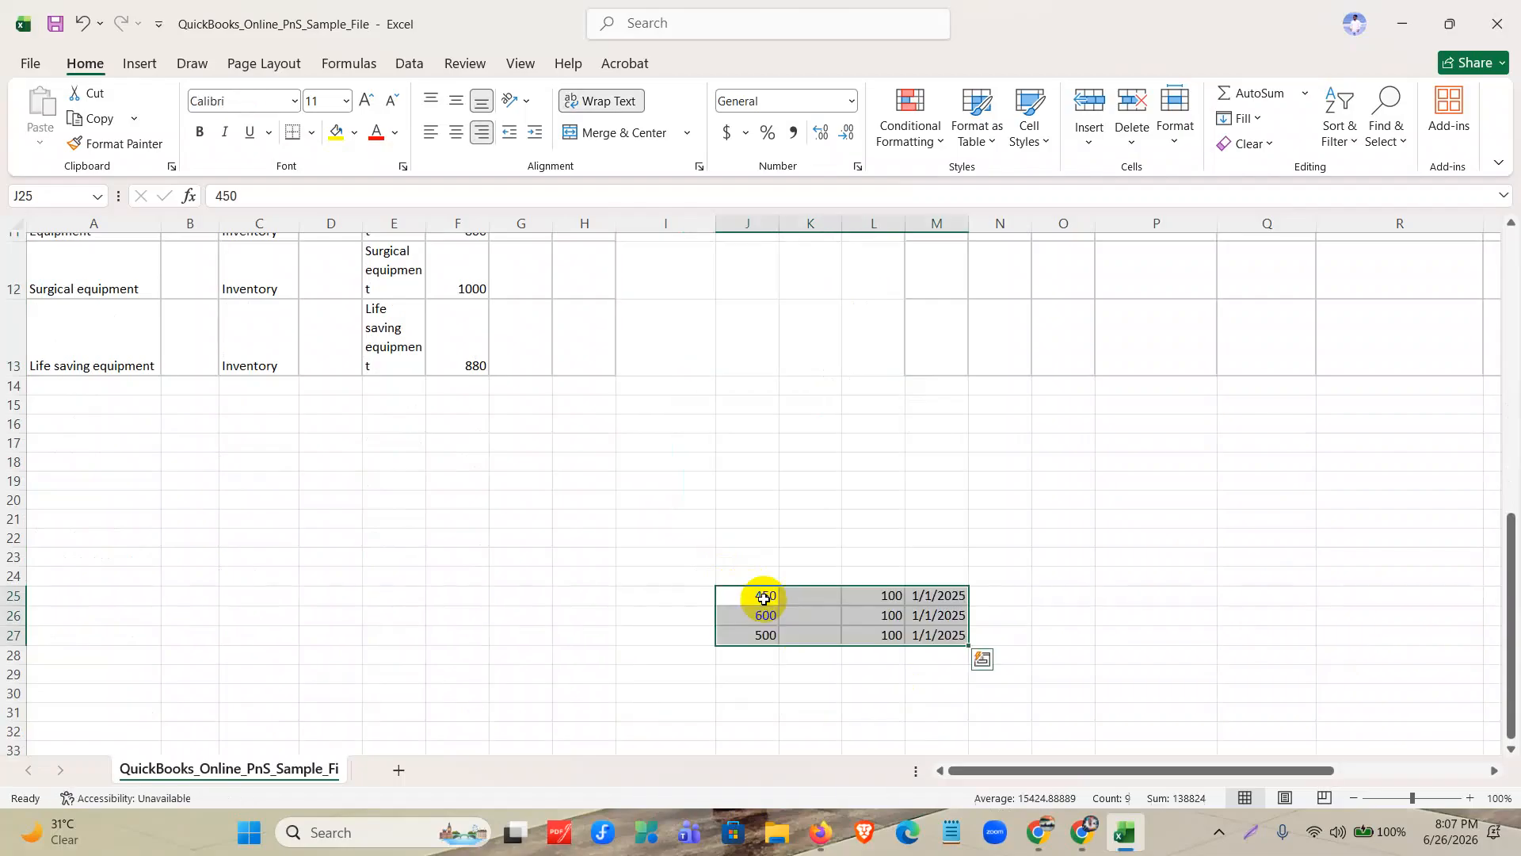
Mark the costs in J25:J27 for transfer and fit the Purchase cost column to its heading.
scroll(763, 598, up, 5)
scroll(763, 597, down, 3)
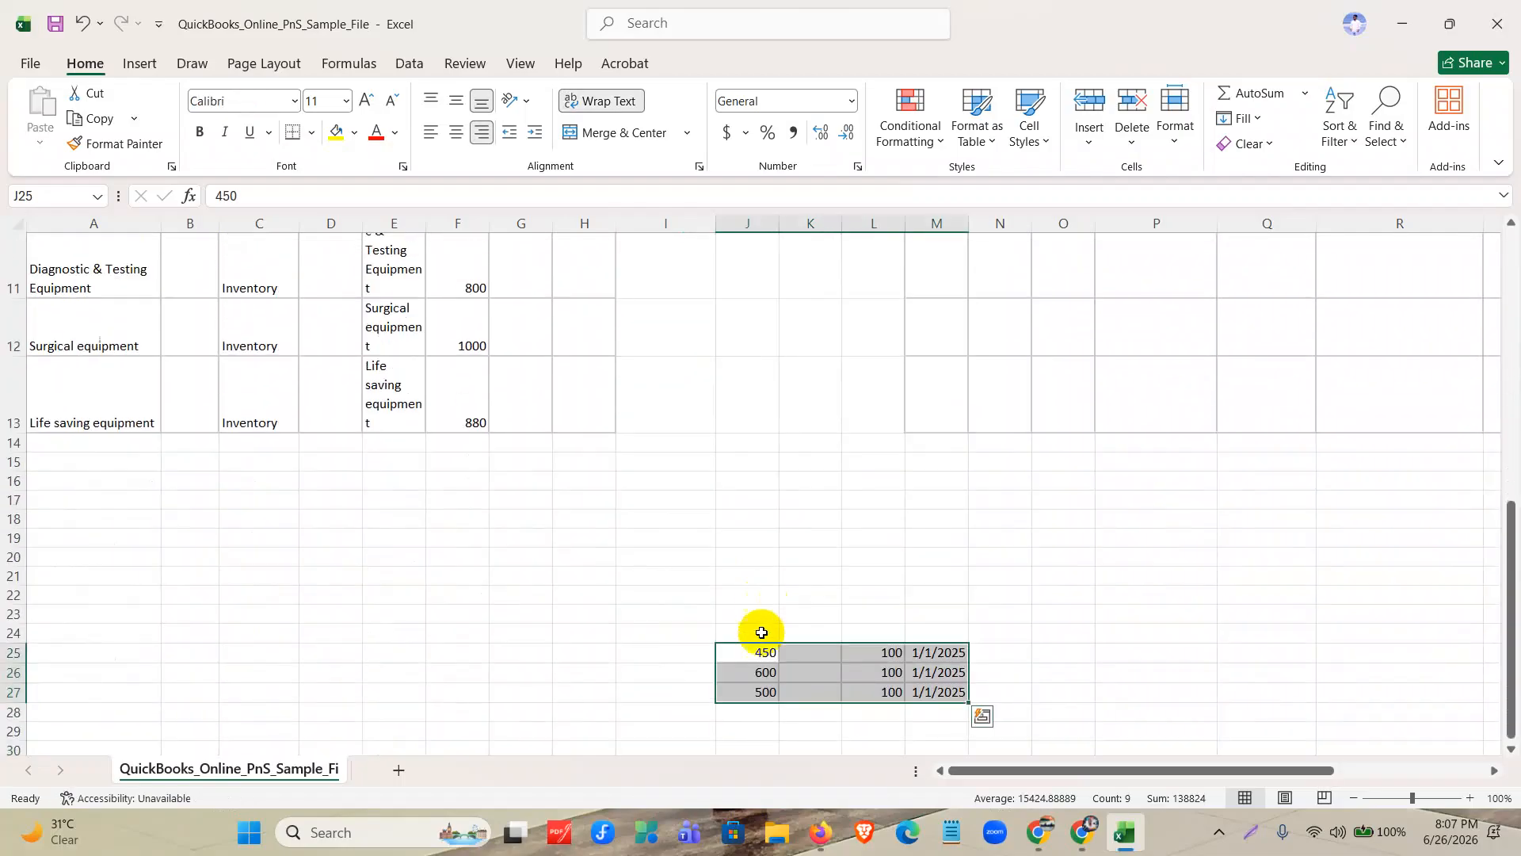
drag(756, 652, 757, 694)
key(ctrl+c)
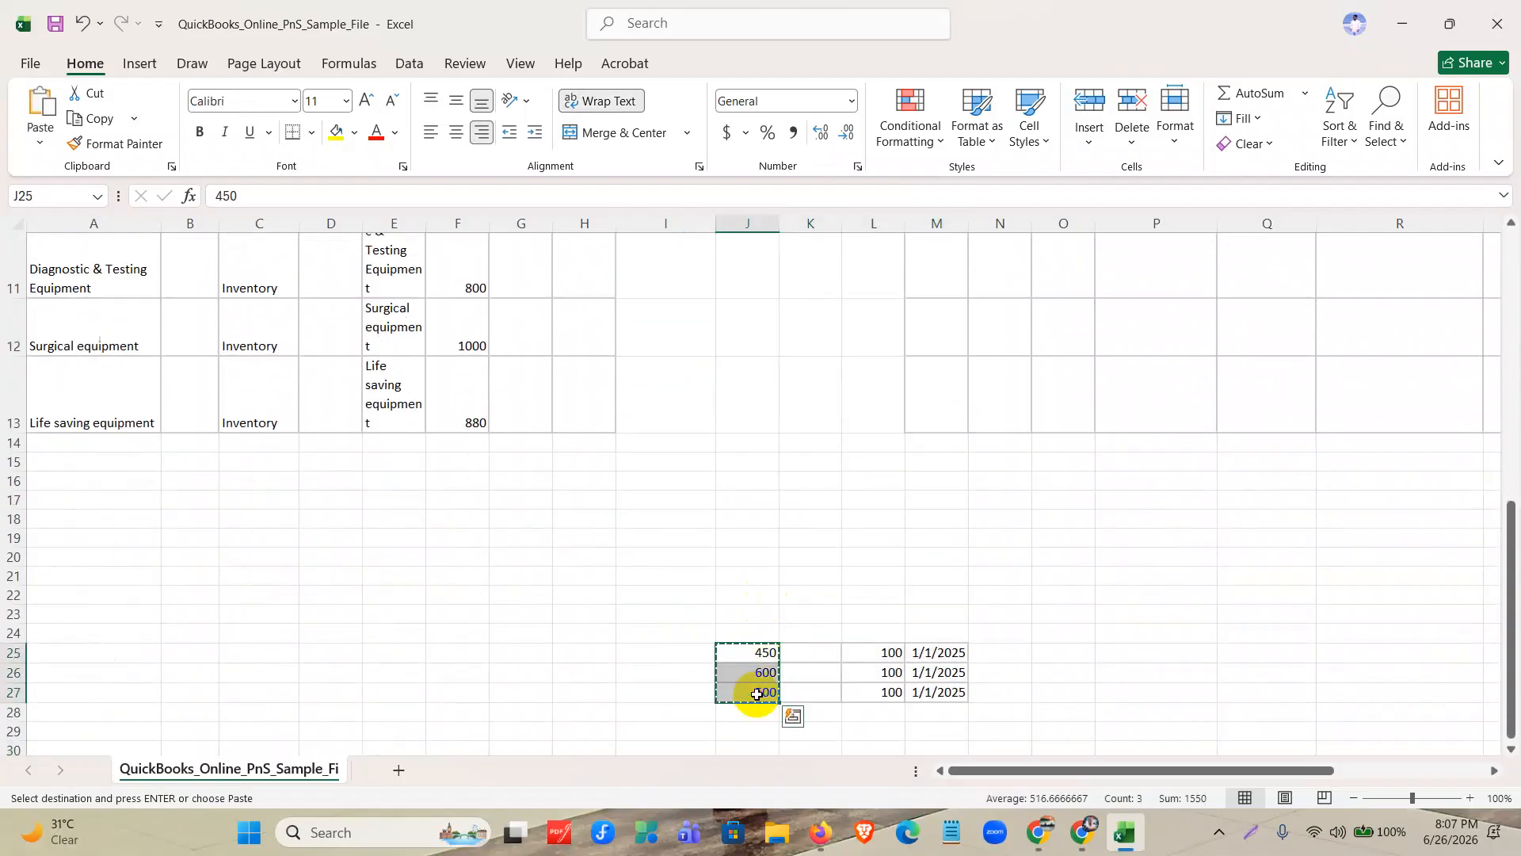
scroll(774, 584, up, 10)
double_click(848, 227)
scroll(825, 520, down, 2)
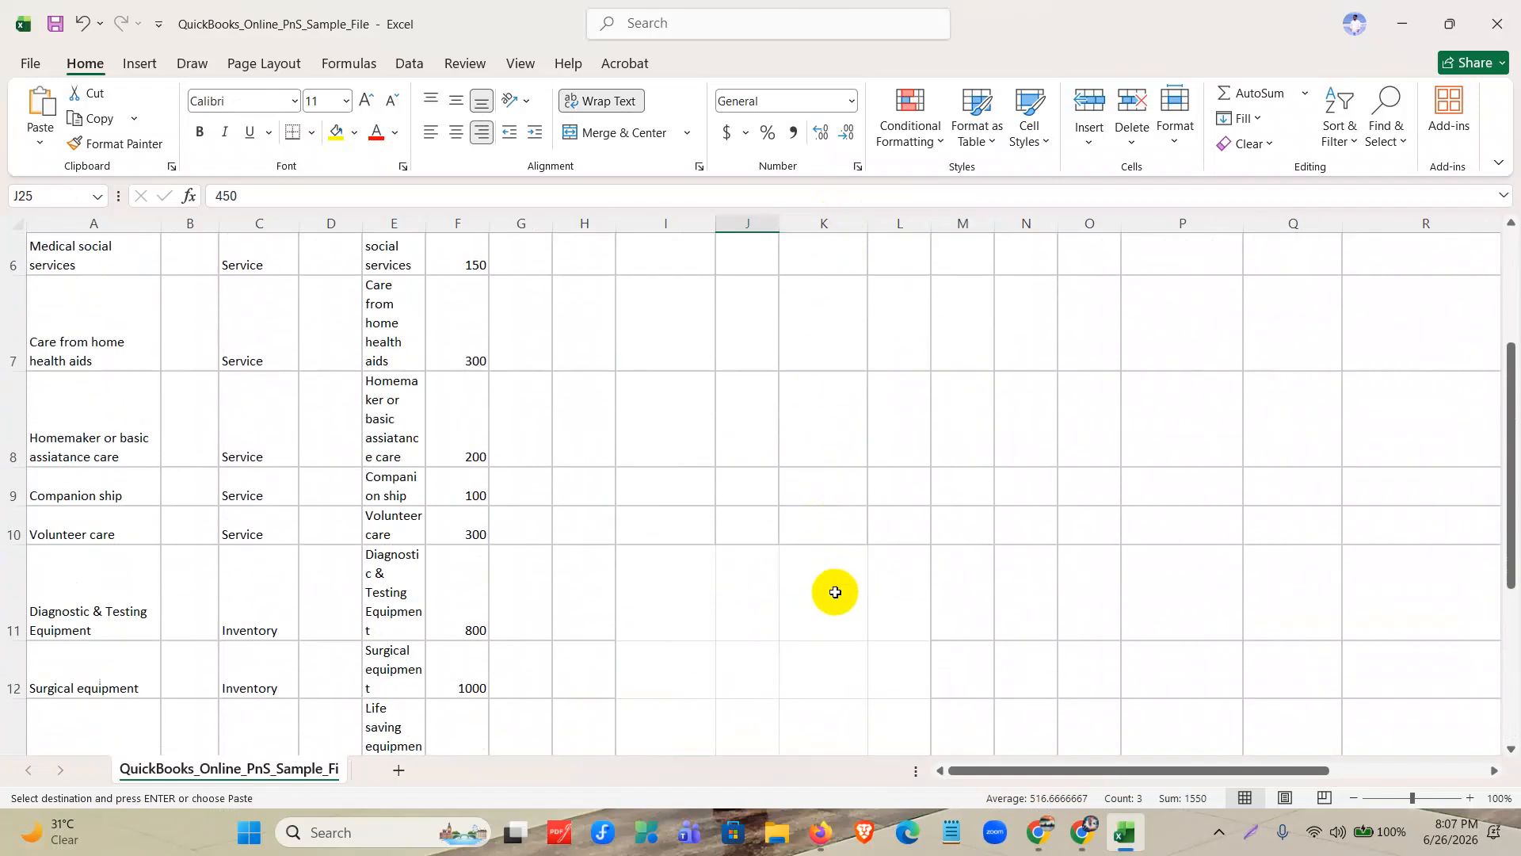
scroll(836, 589, down, 1)
click(829, 472)
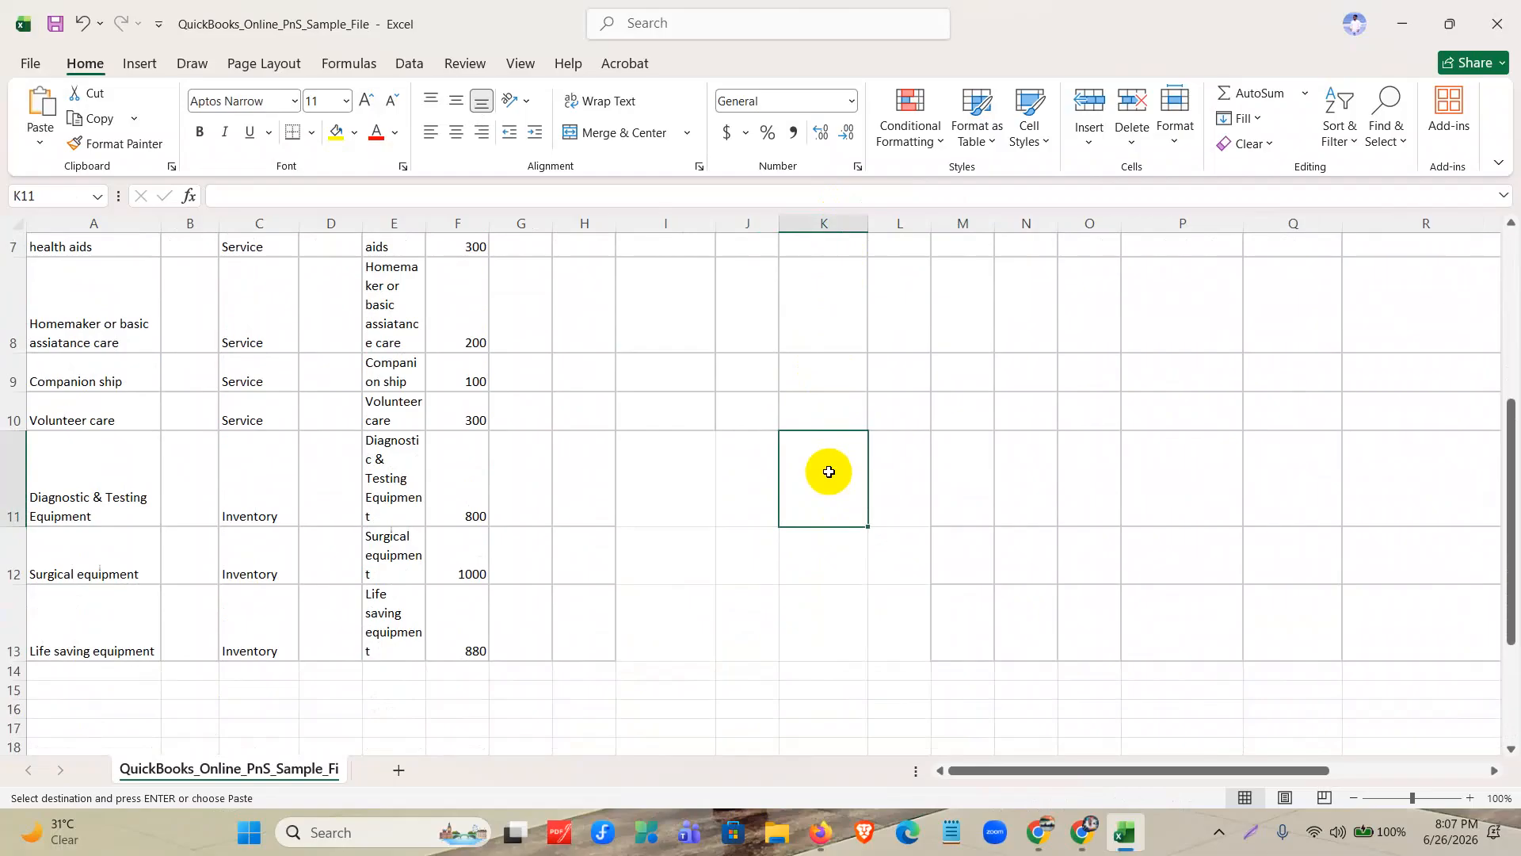
text(v)
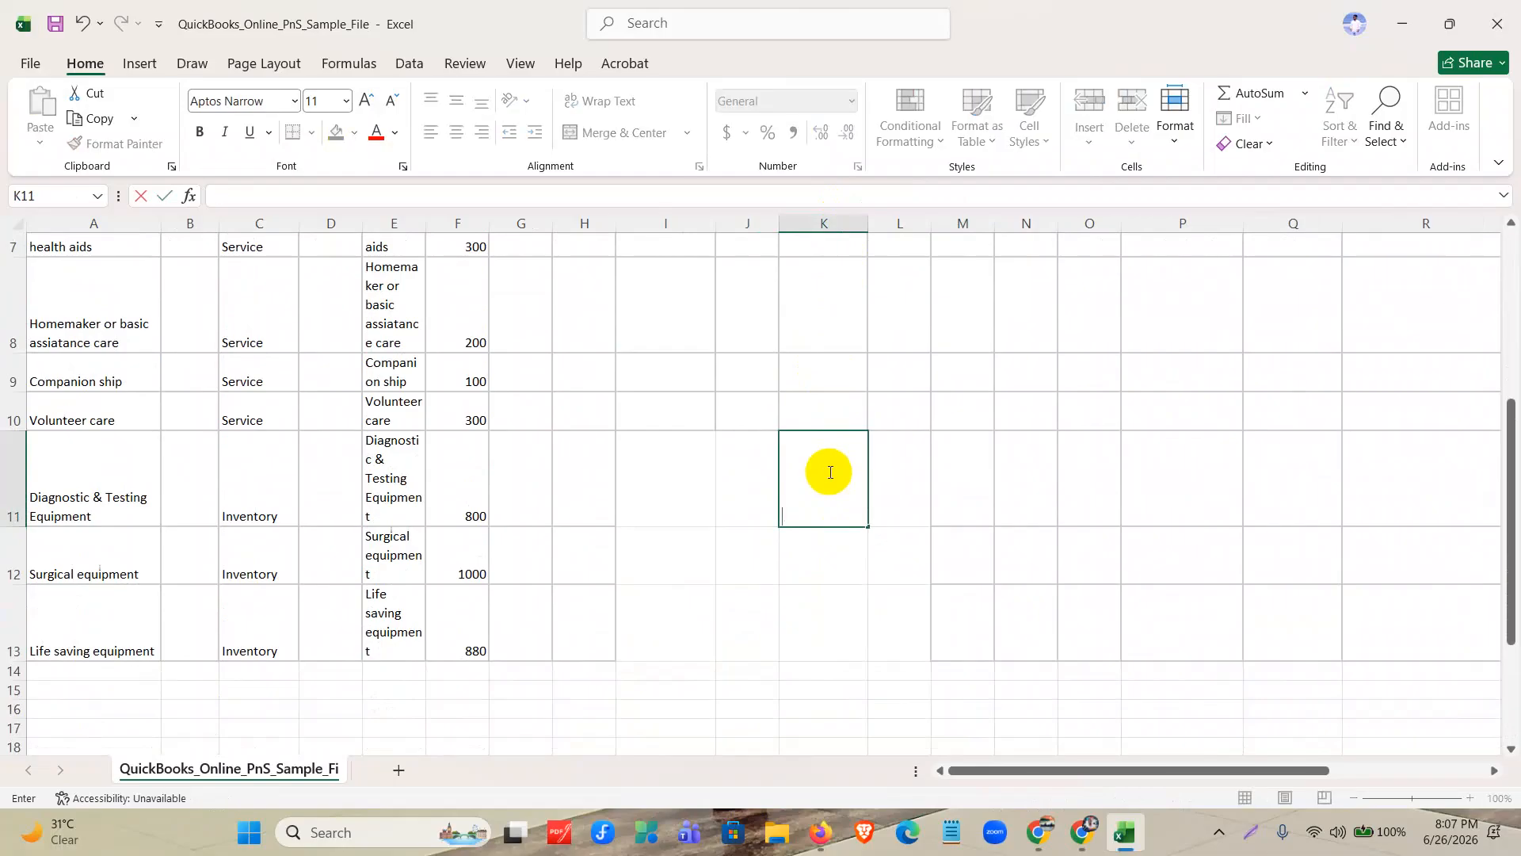
click(950, 689)
click(834, 484)
Copy the costs 450, 600 and 500 from J25:J27 into the Purchase cost column at K11:K13.
scroll(824, 587, down, 3)
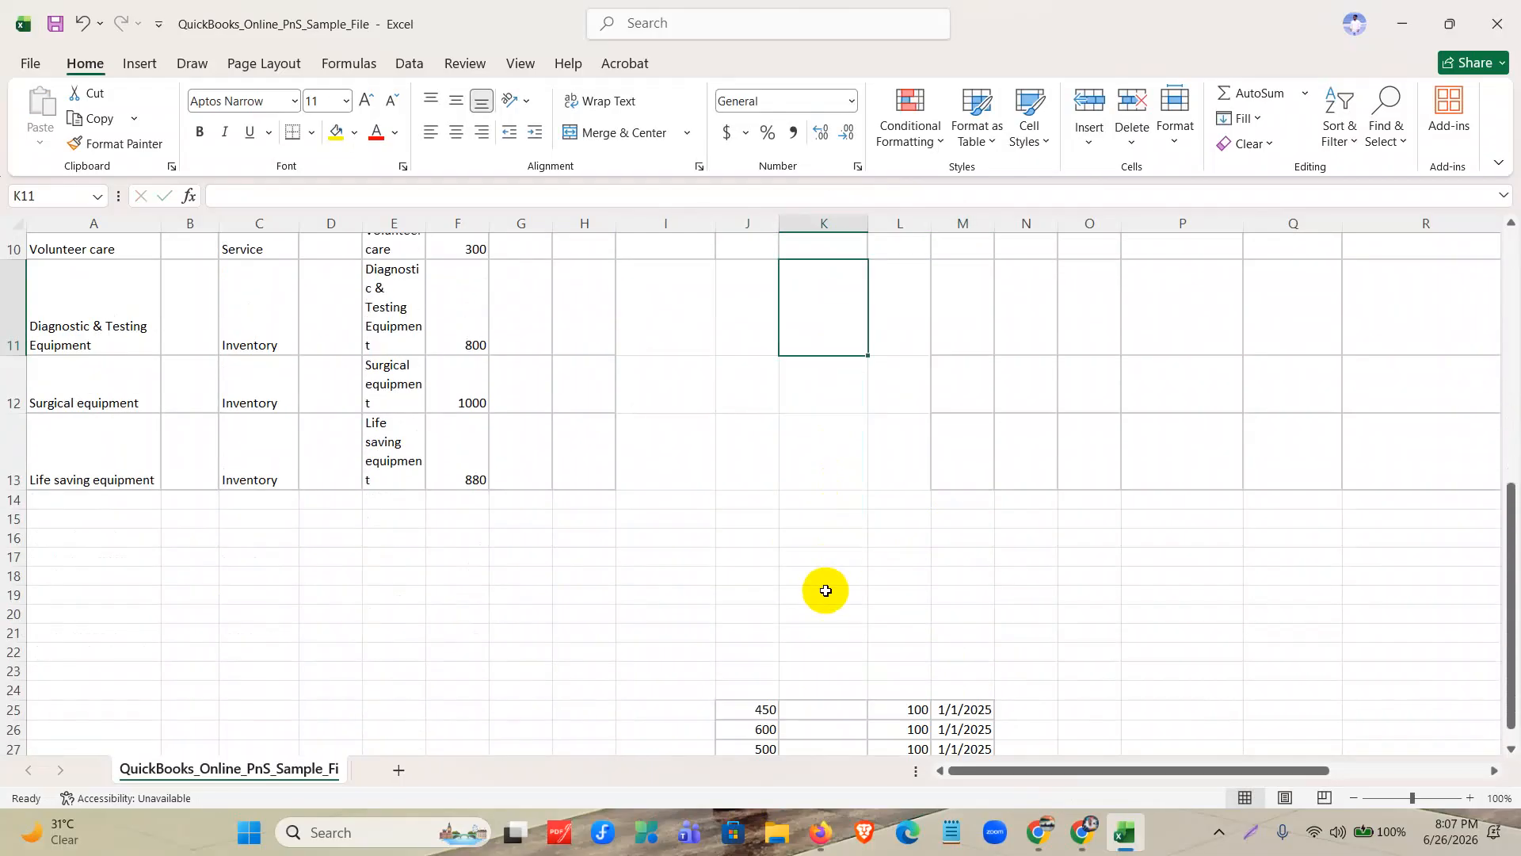
scroll(764, 707, down, 2)
drag(763, 595, 764, 638)
scroll(797, 492, up, 2)
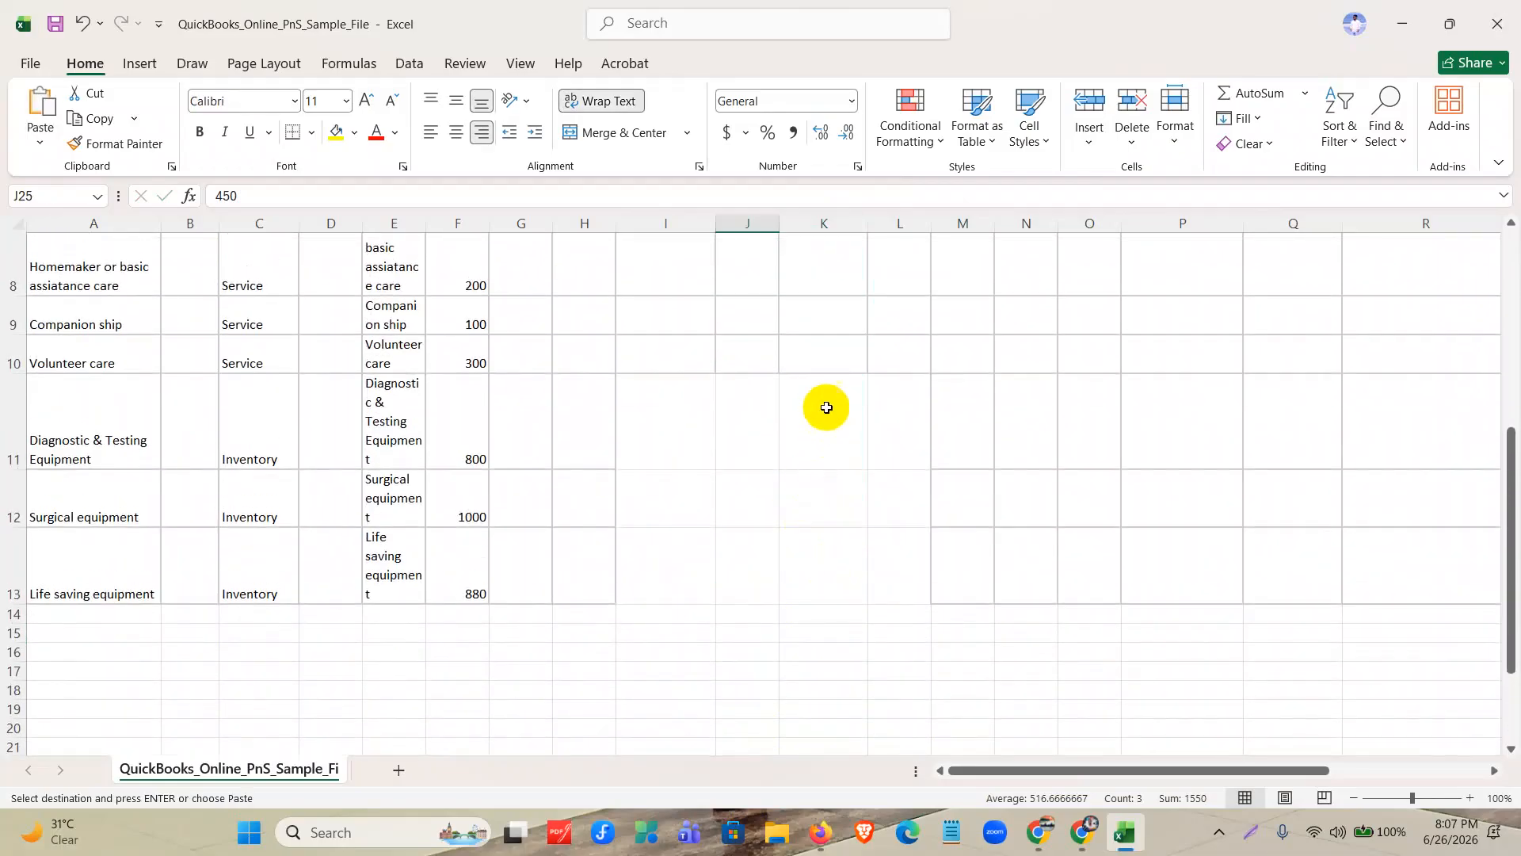
click(826, 406)
key(ctrl+v)
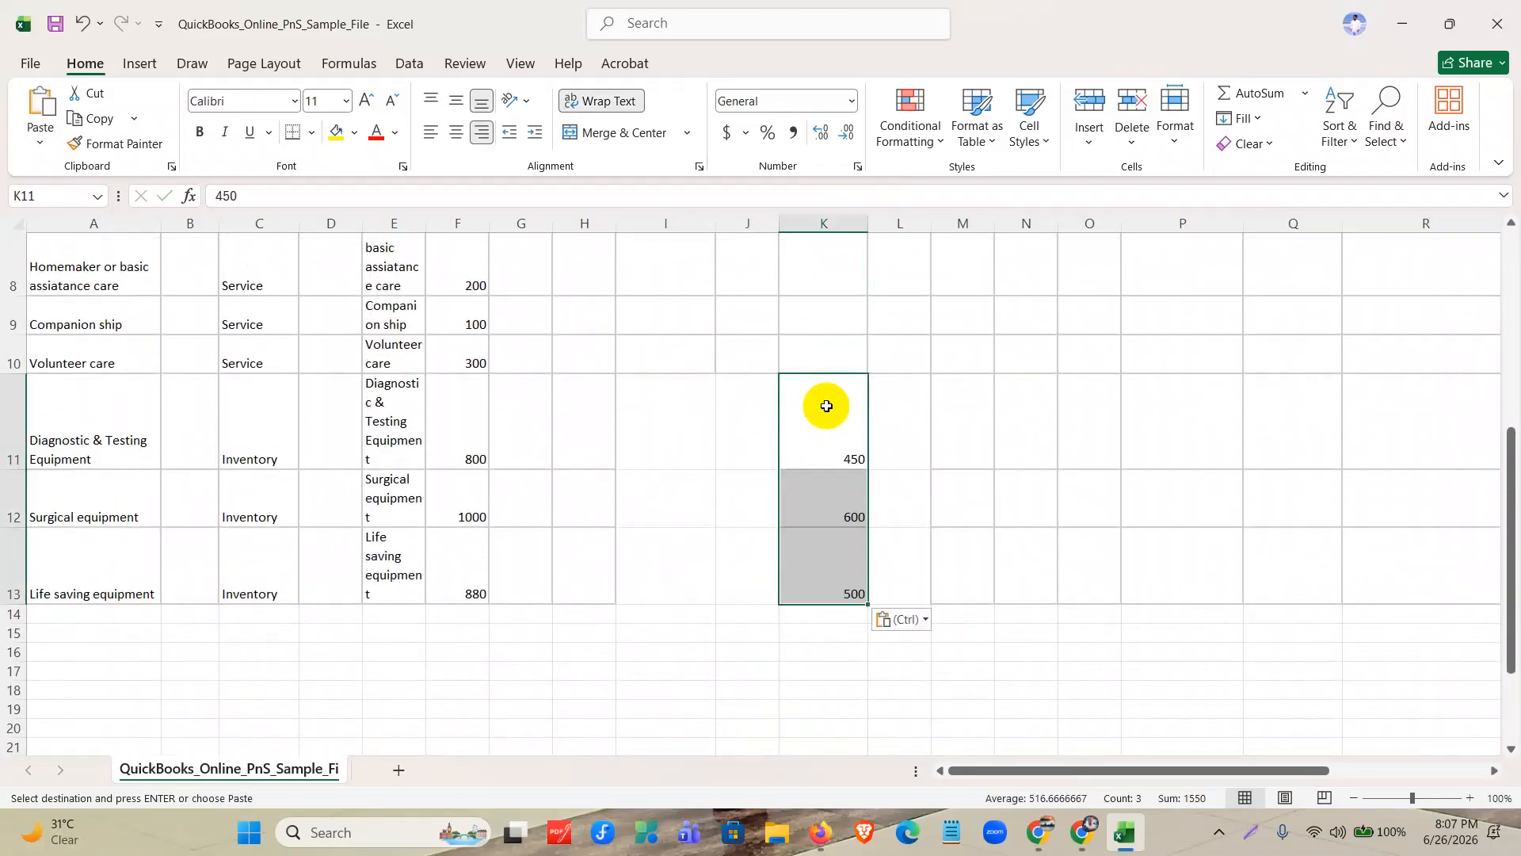
Move the 100 quantities and 1/1/2025 dates from L25:M27 to P11:Q13 in the inventory rows.
scroll(840, 487, down, 2)
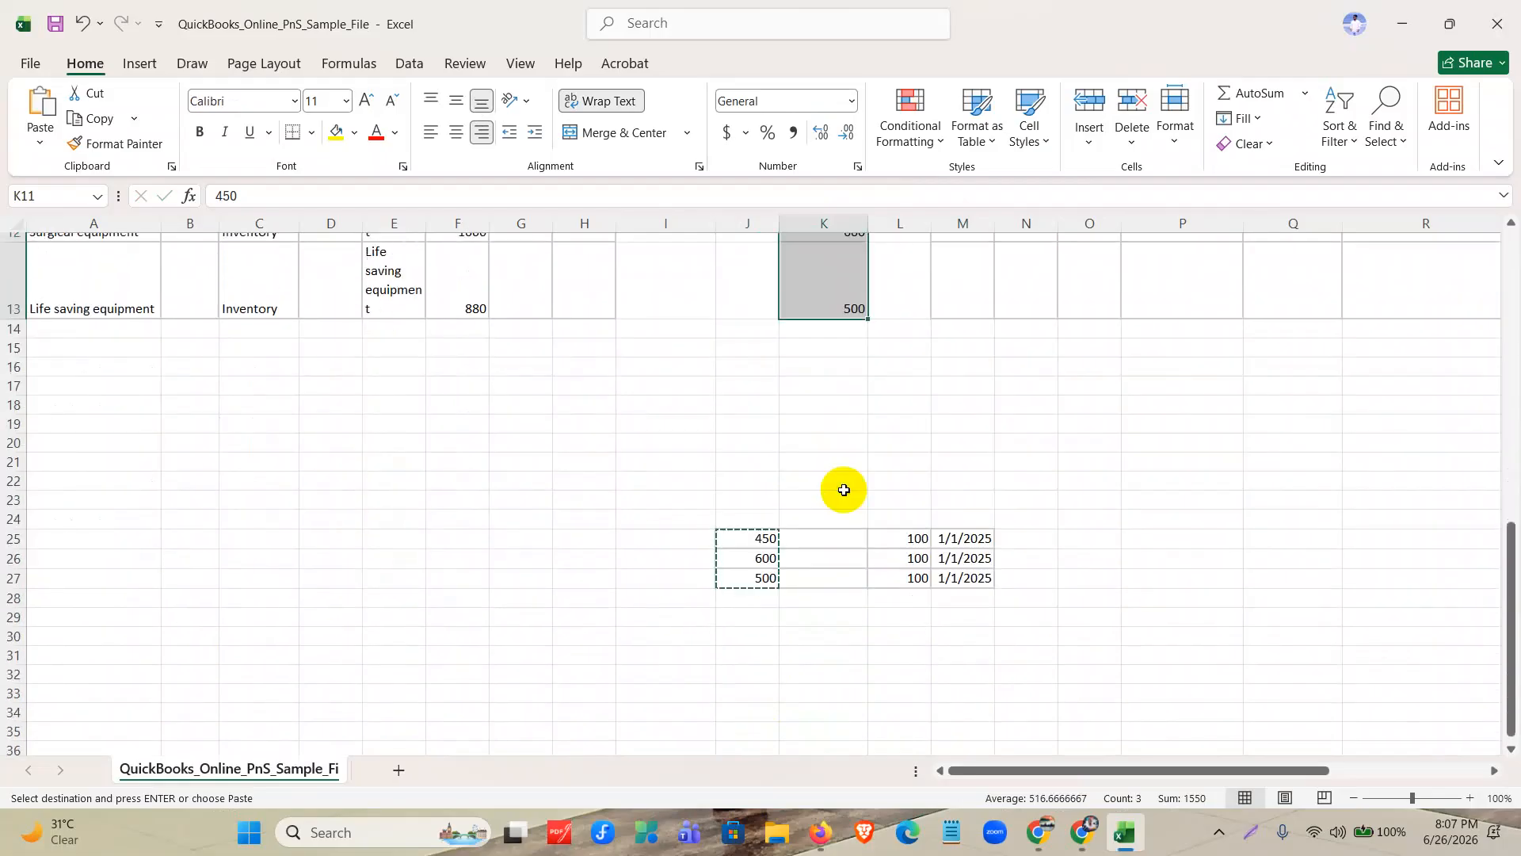
click(822, 578)
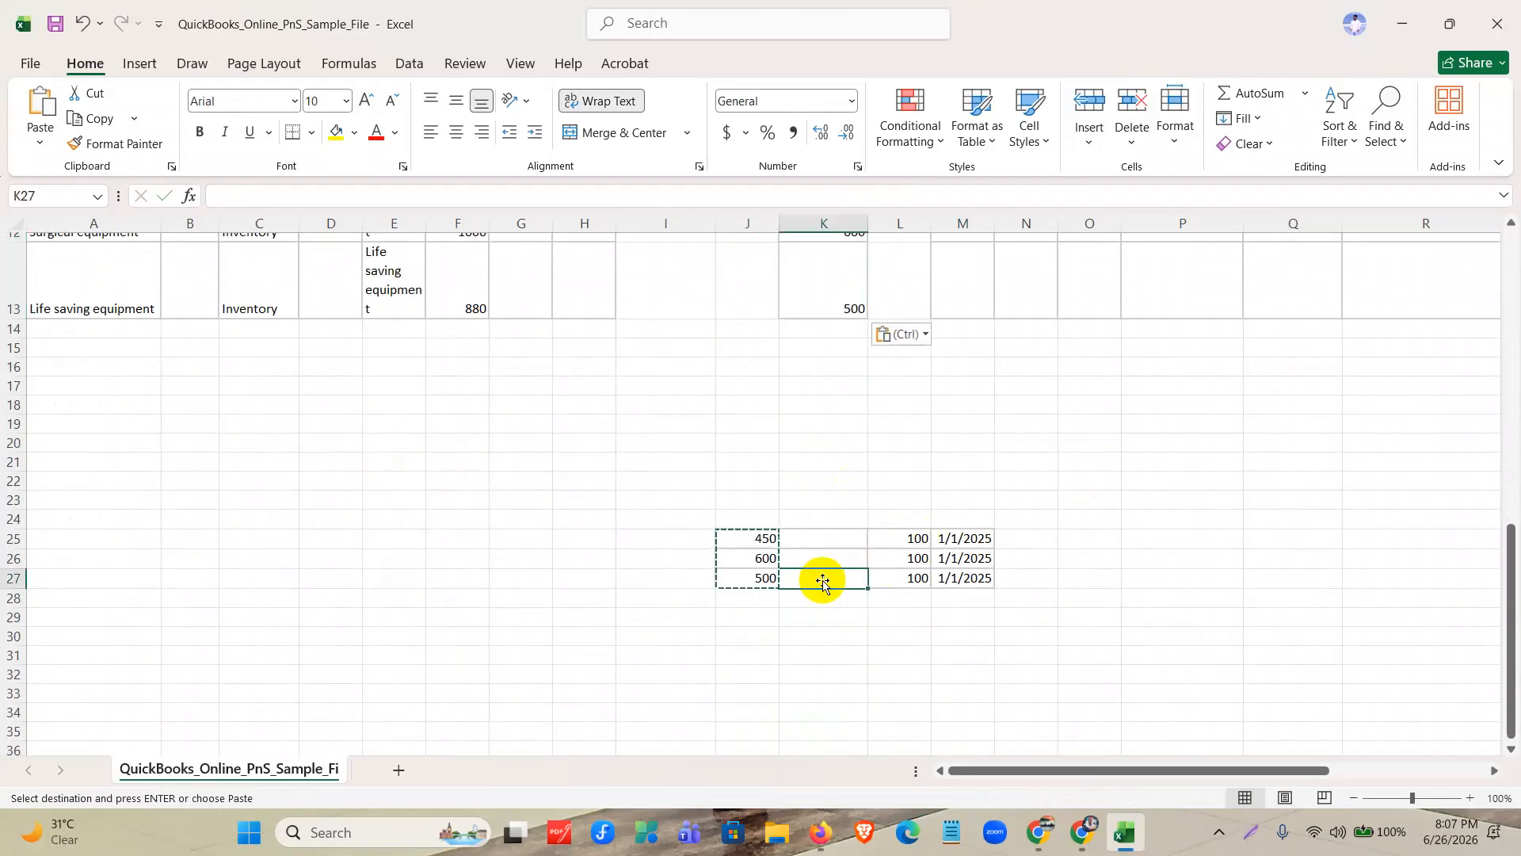
click(915, 538)
drag(915, 538, 965, 575)
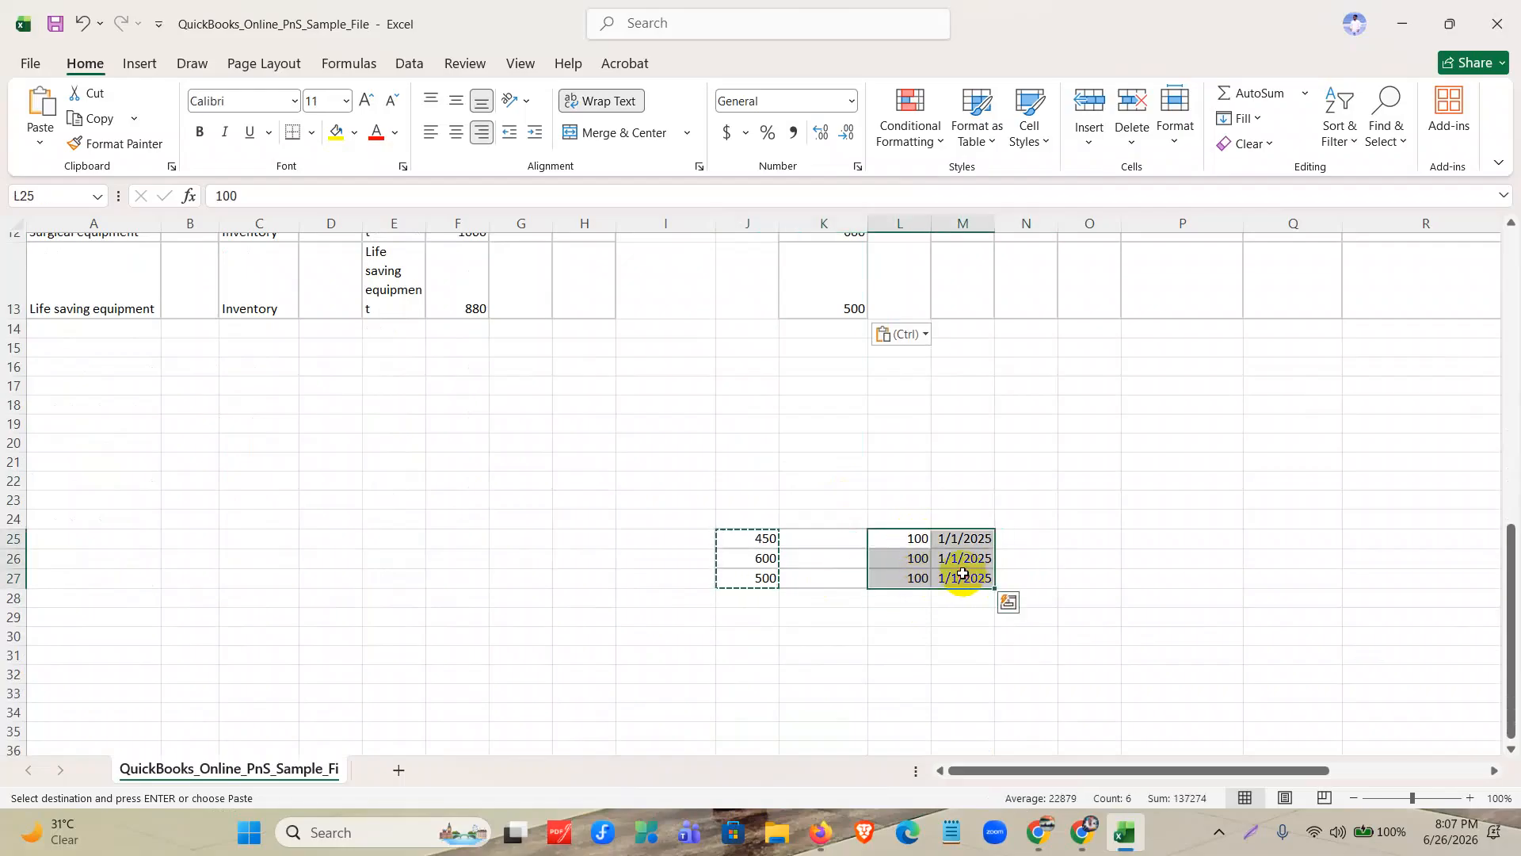
scroll(937, 621, up, 5)
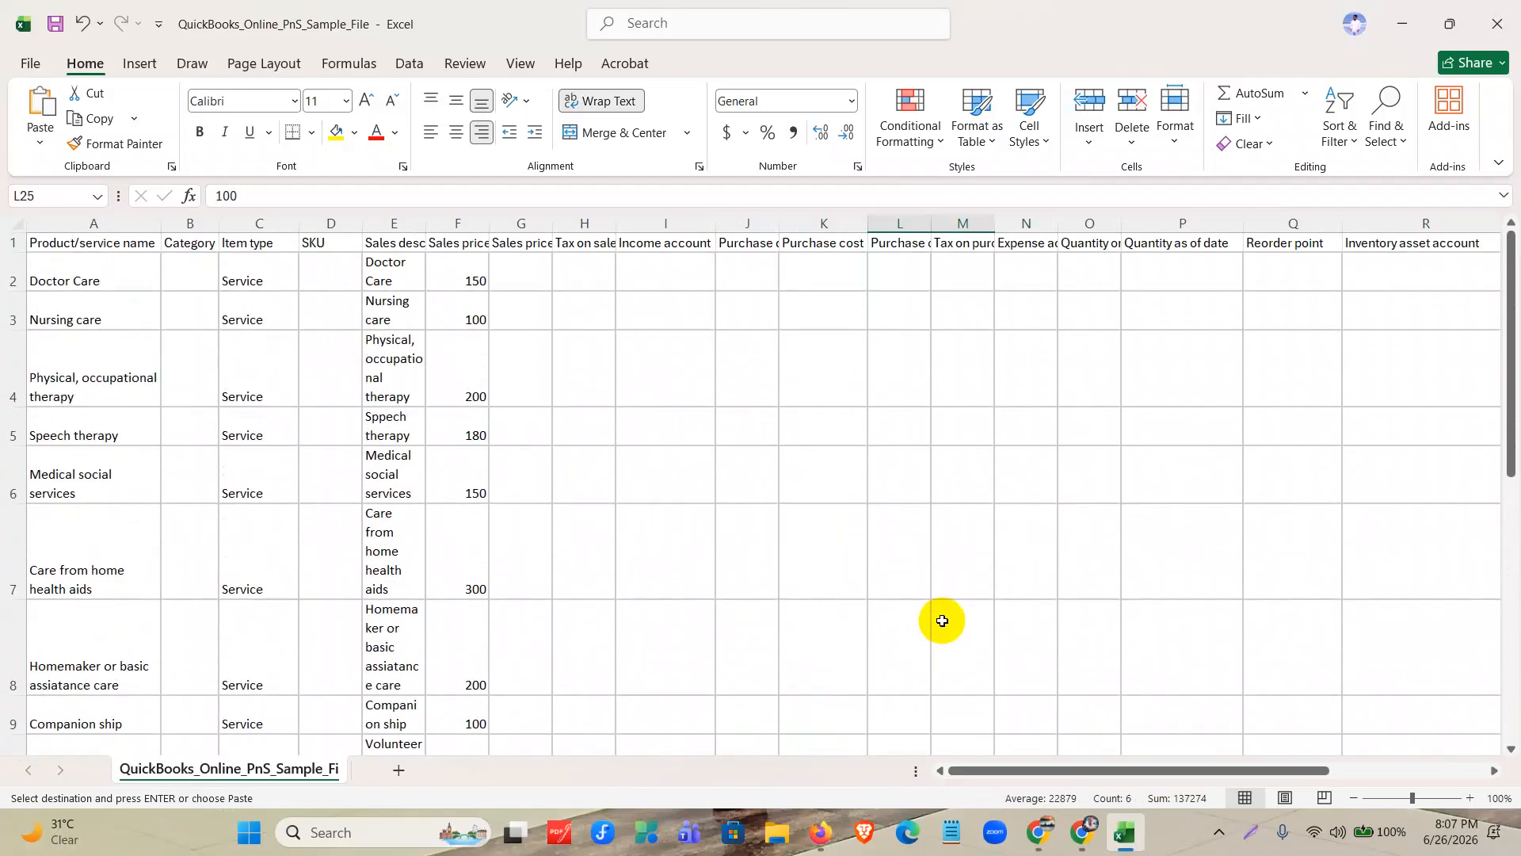
drag(1018, 769, 1173, 768)
scroll(728, 450, down, 2)
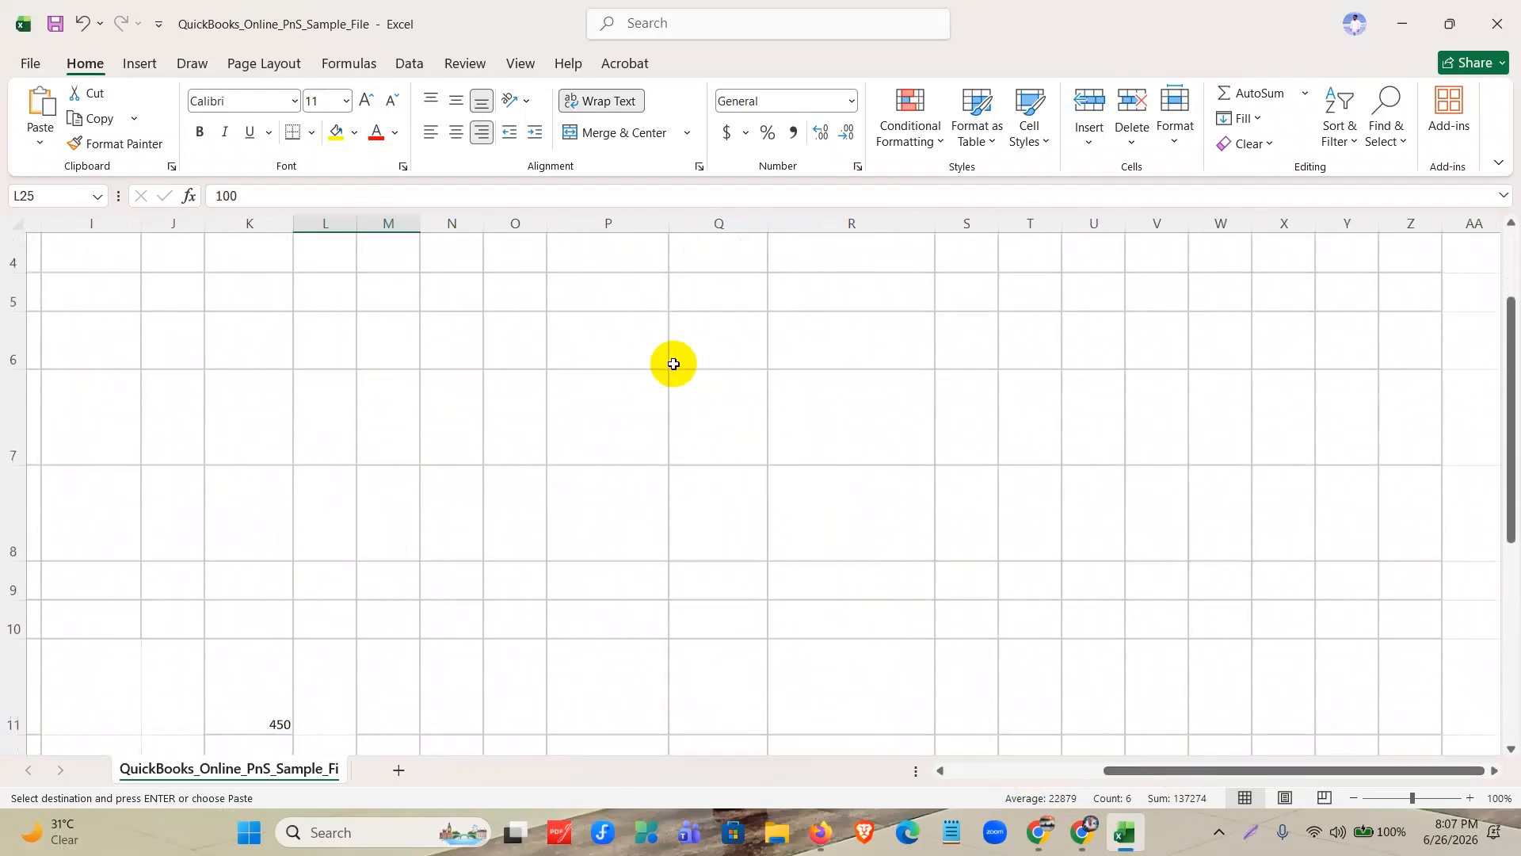
click(616, 543)
key(Return)
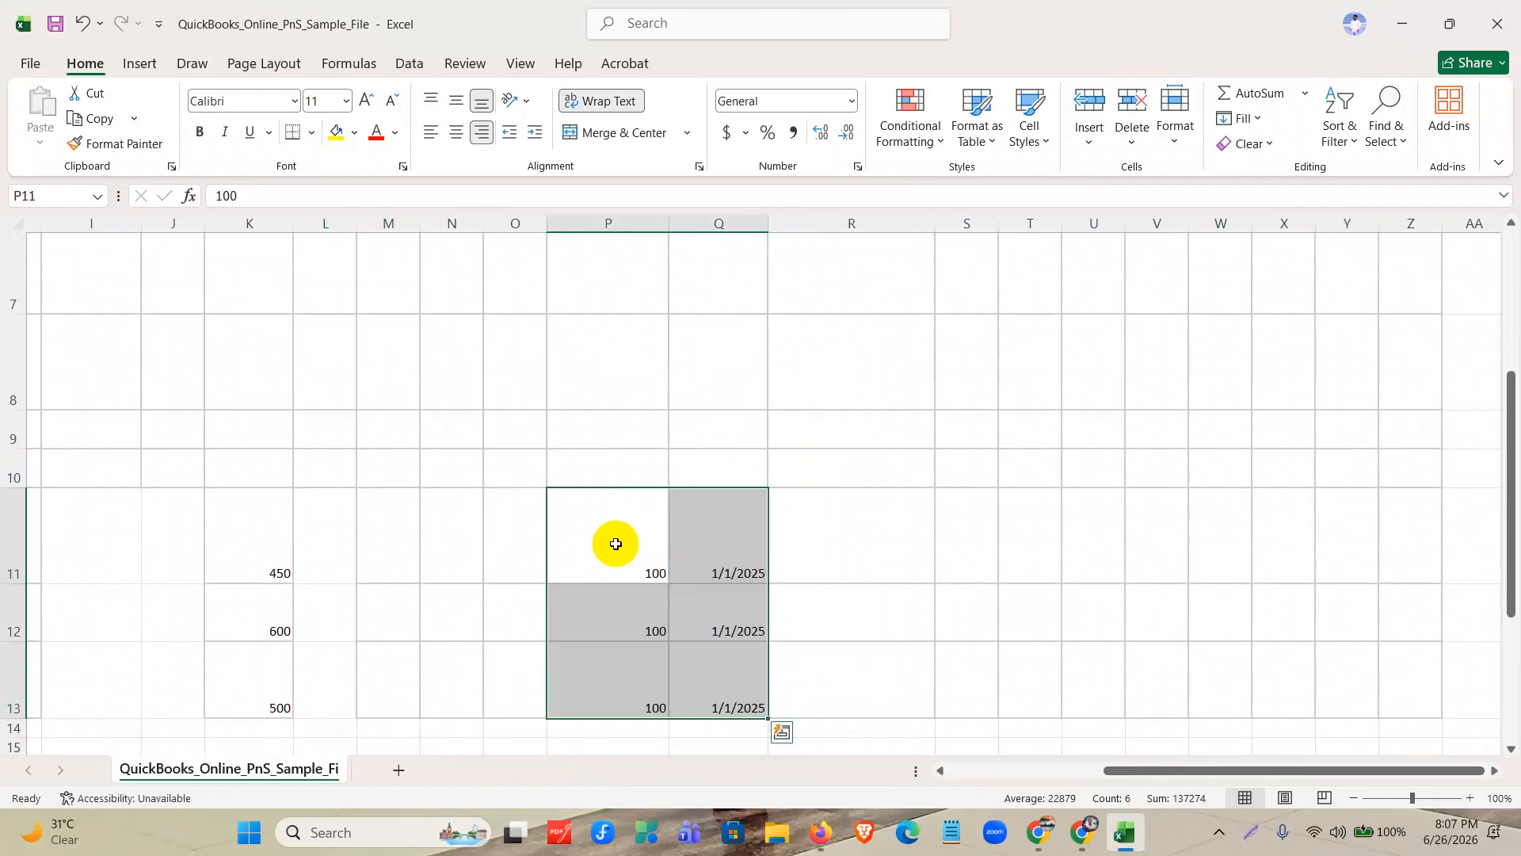
Delete rows 24 to 29, which hold the leftover parked cost values below the data.
scroll(619, 545, up, 2)
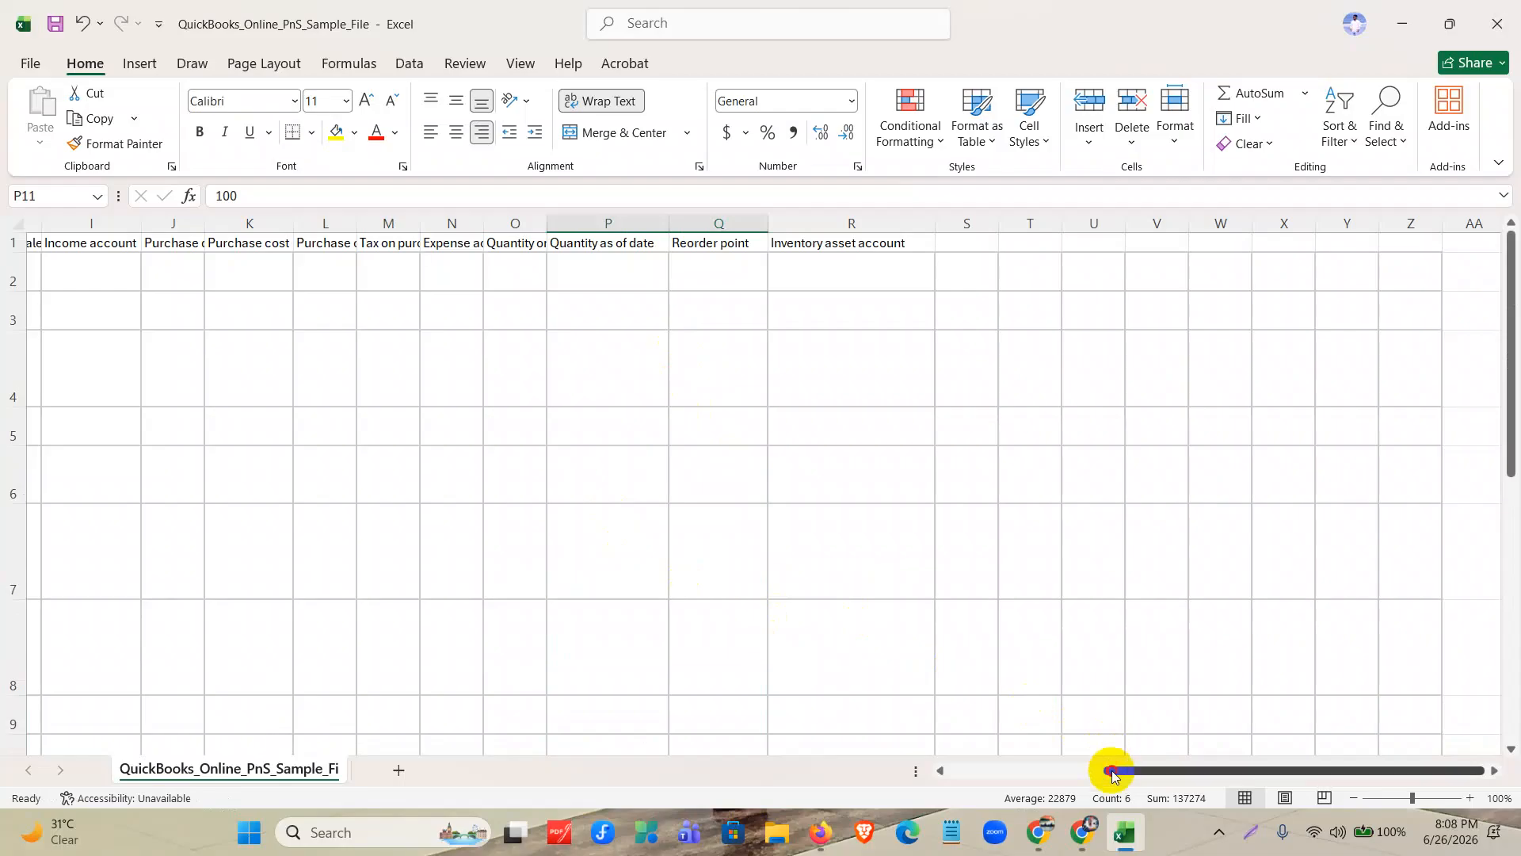
drag(1107, 768, 751, 754)
scroll(229, 380, down, 4)
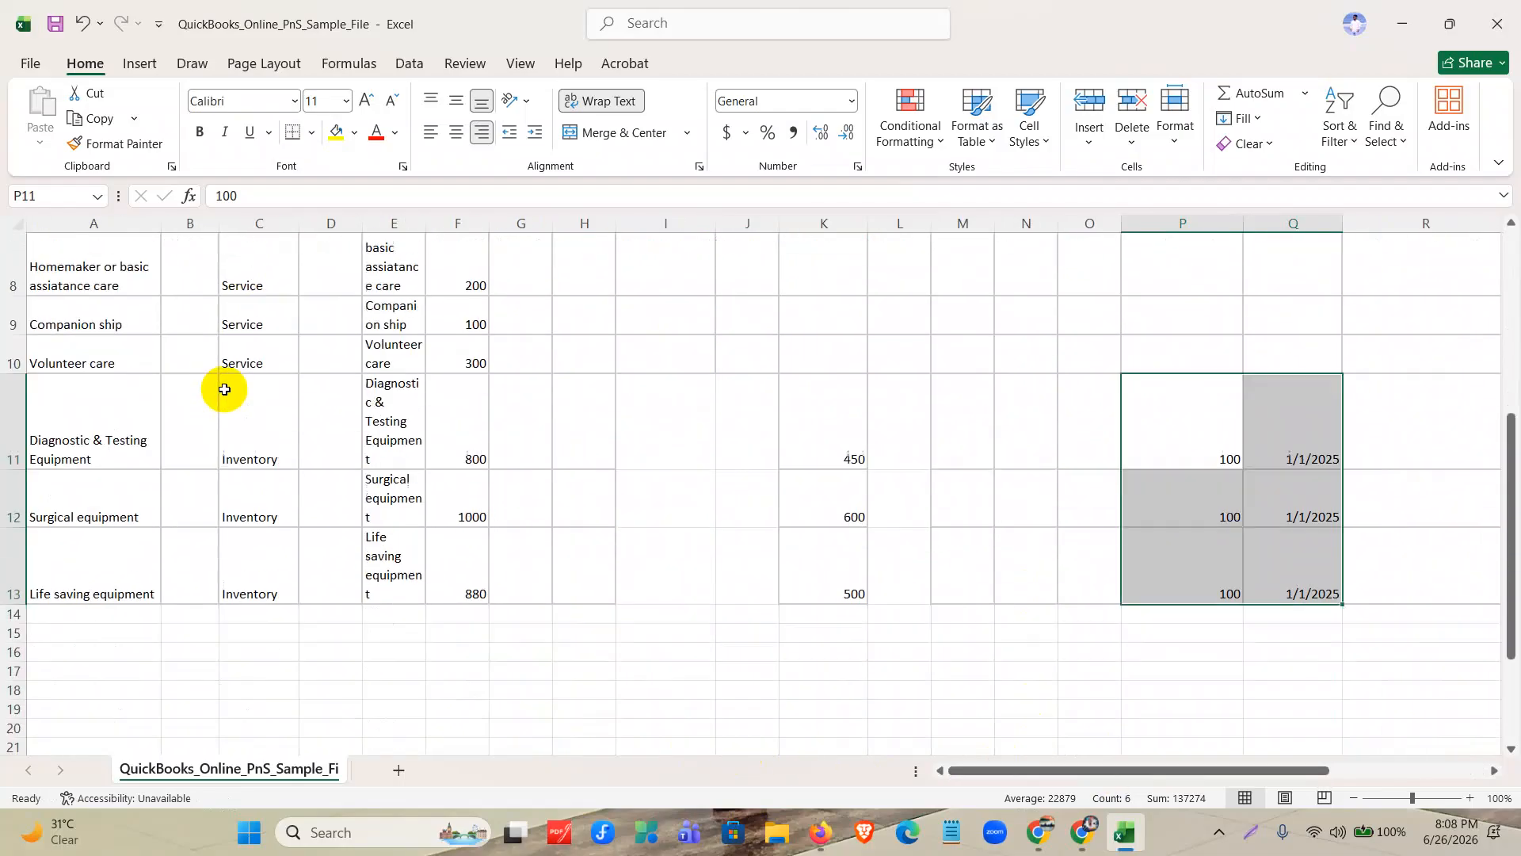
drag(11, 519, 11, 610)
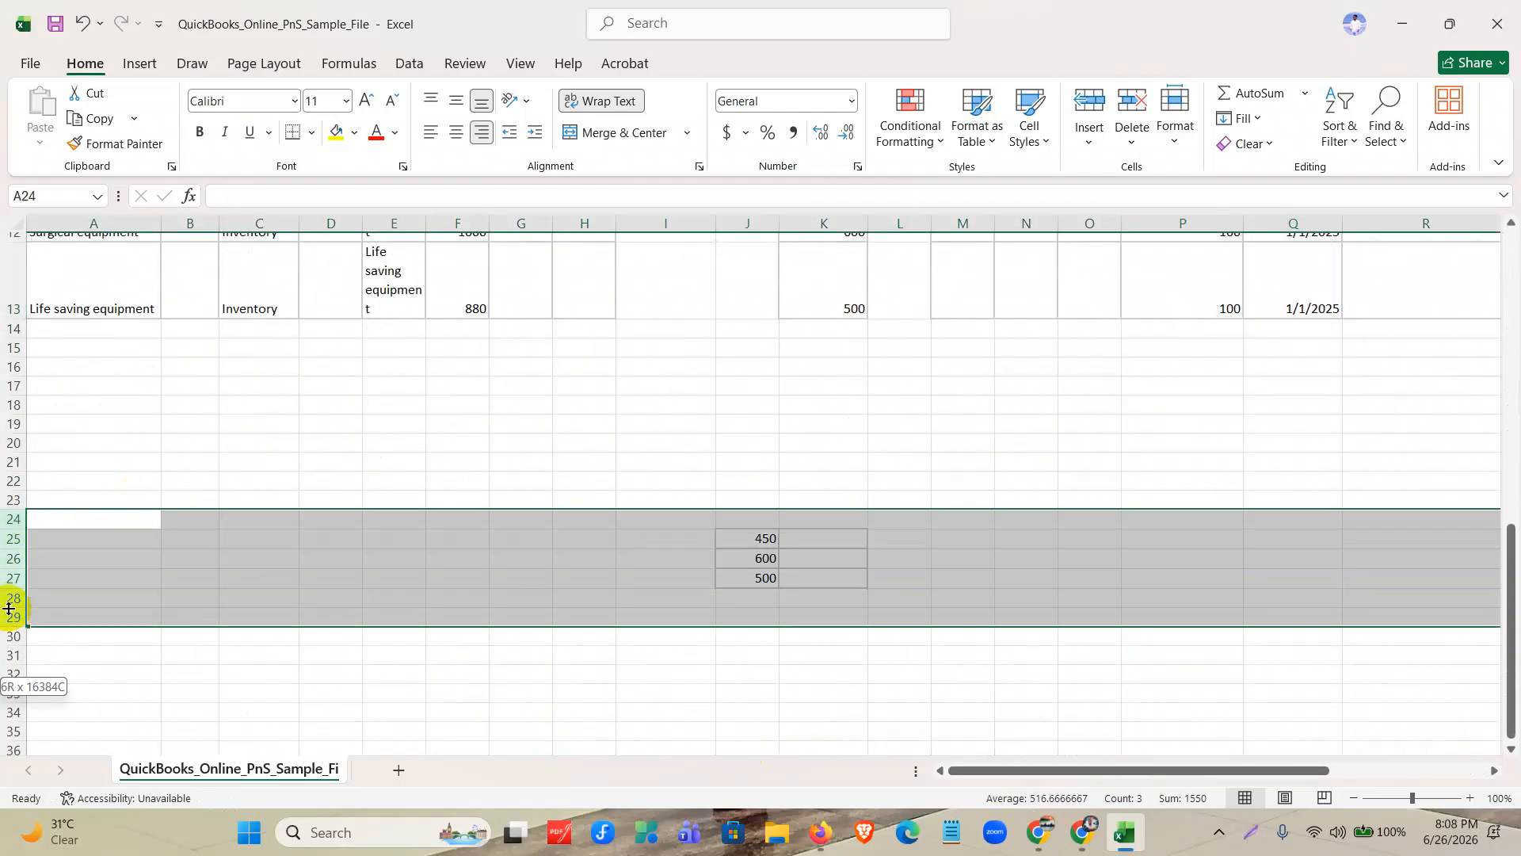
right_click(11, 612)
click(45, 385)
scroll(655, 499, up, 6)
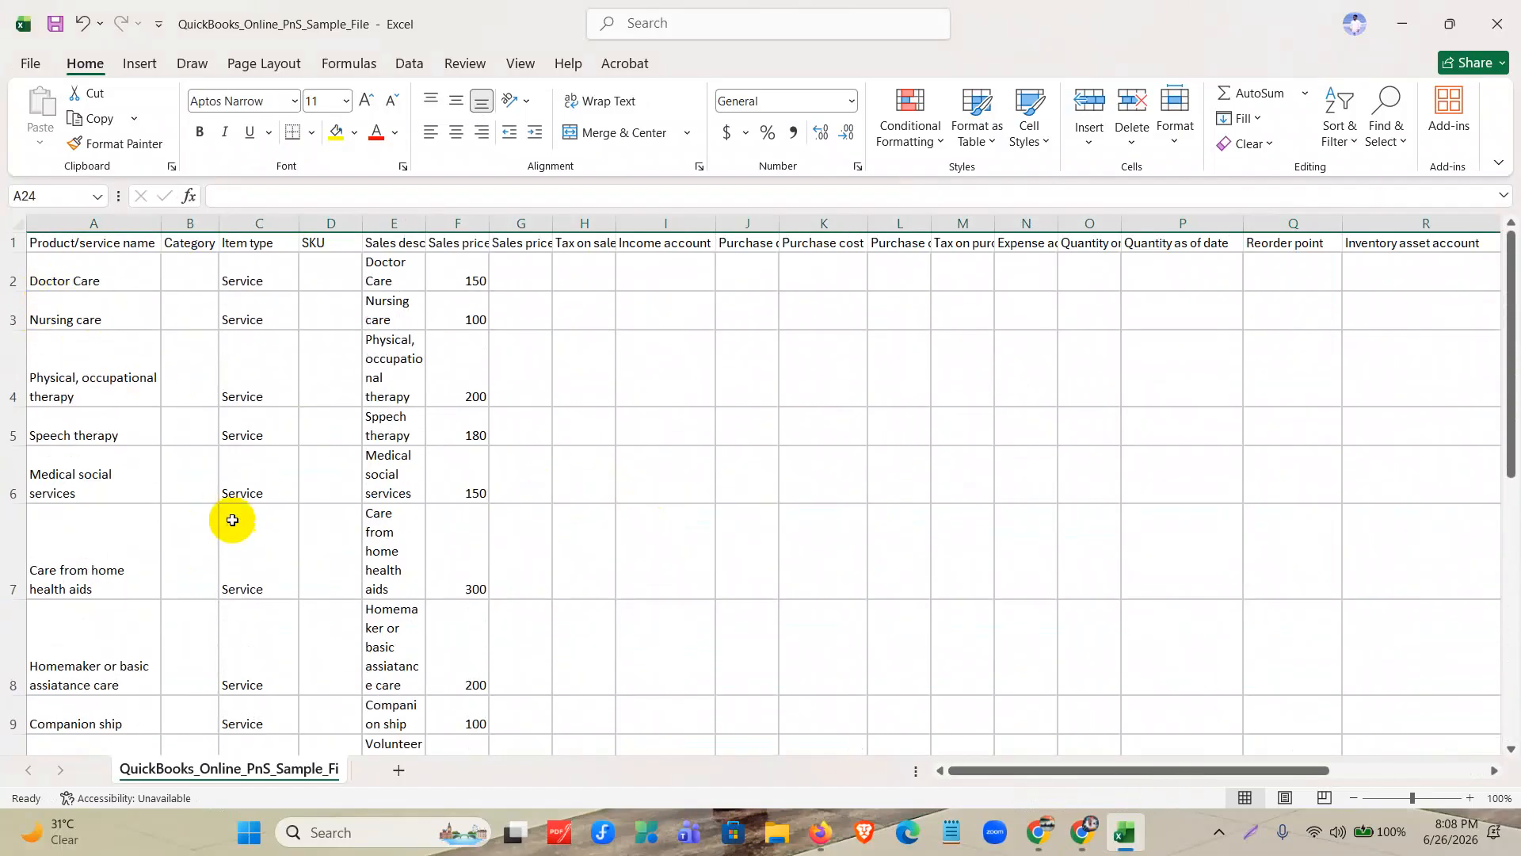
Try changing text wrapping for the whole sheet, and undo the change.
scroll(230, 520, down, 2)
scroll(348, 357, up, 2)
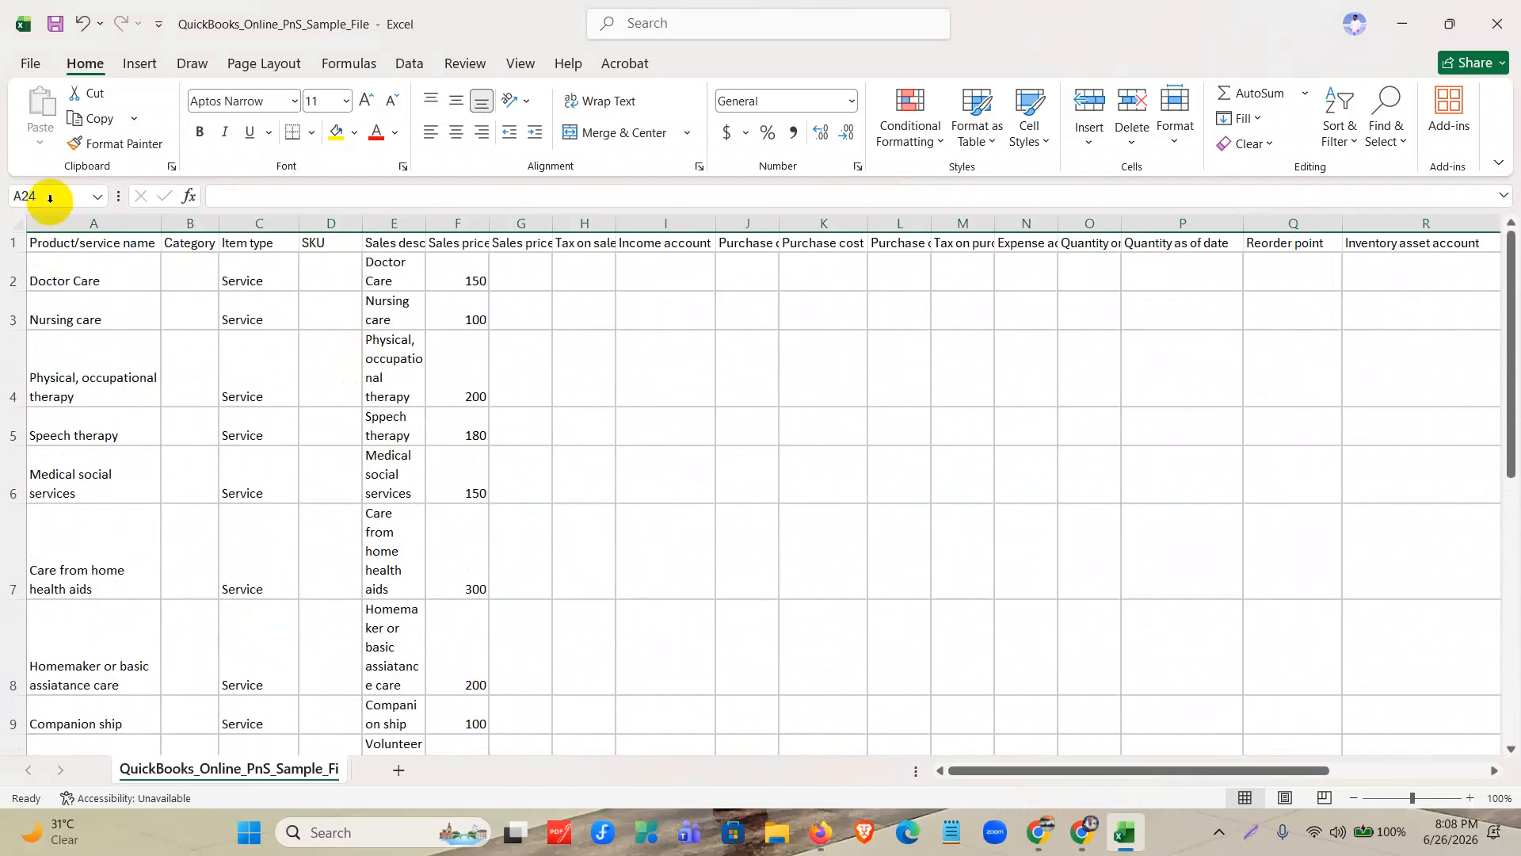
click(18, 220)
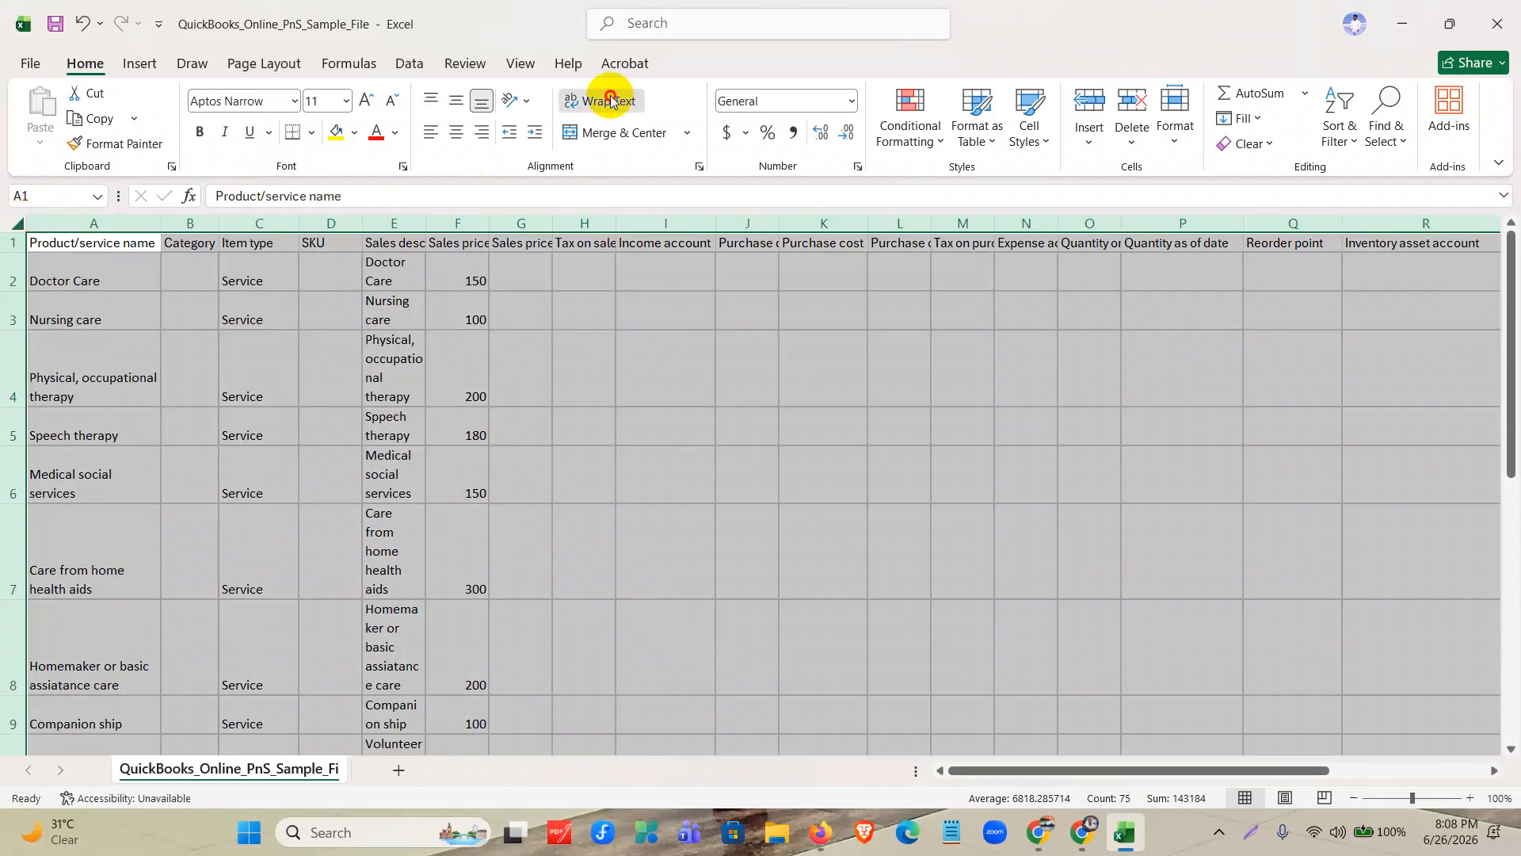
click(607, 100)
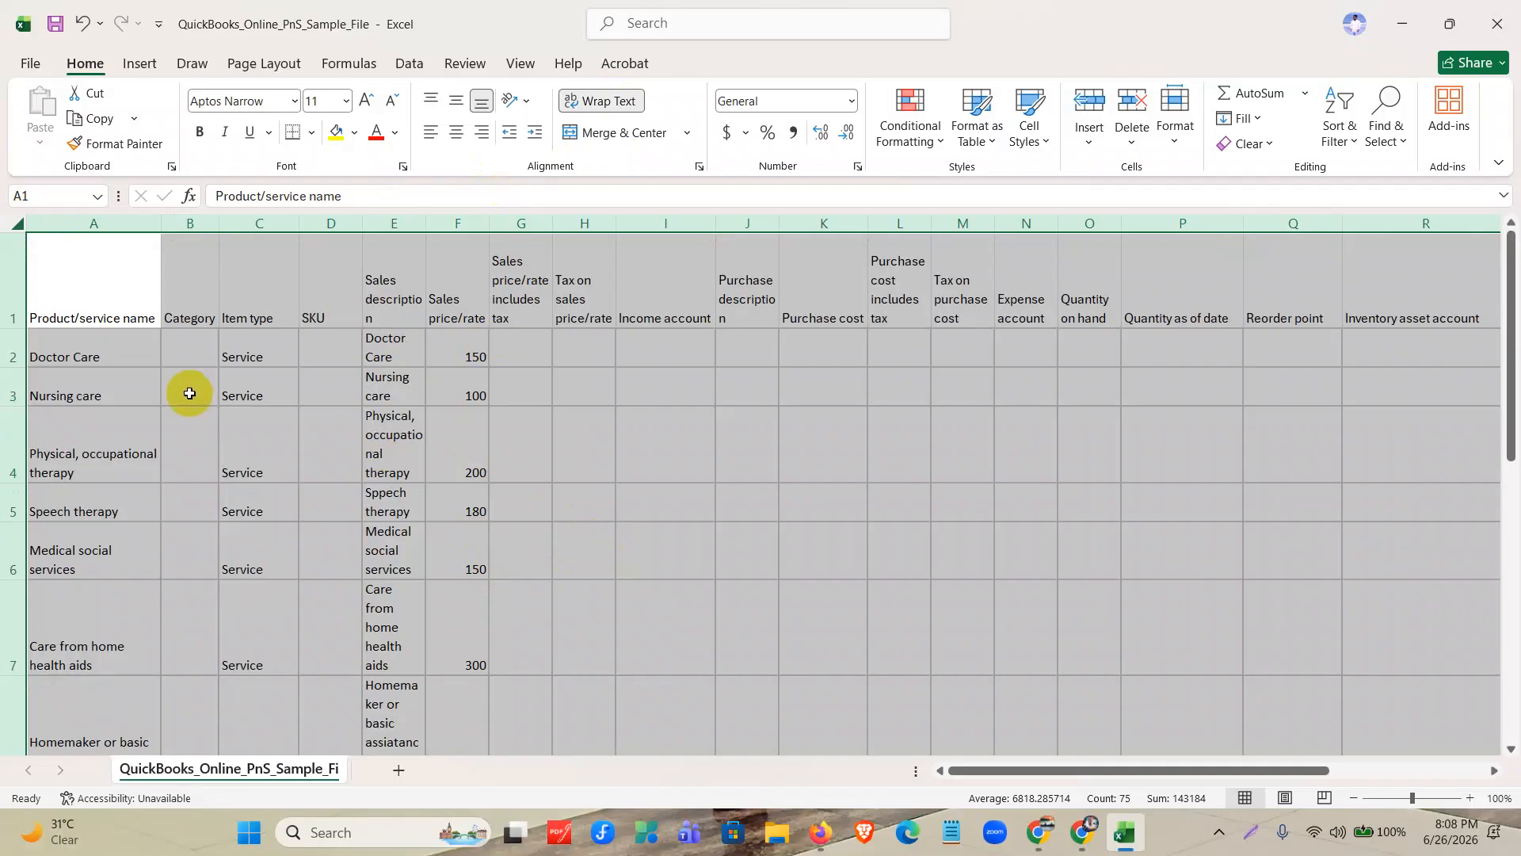
key(ctrl+z)
click(753, 428)
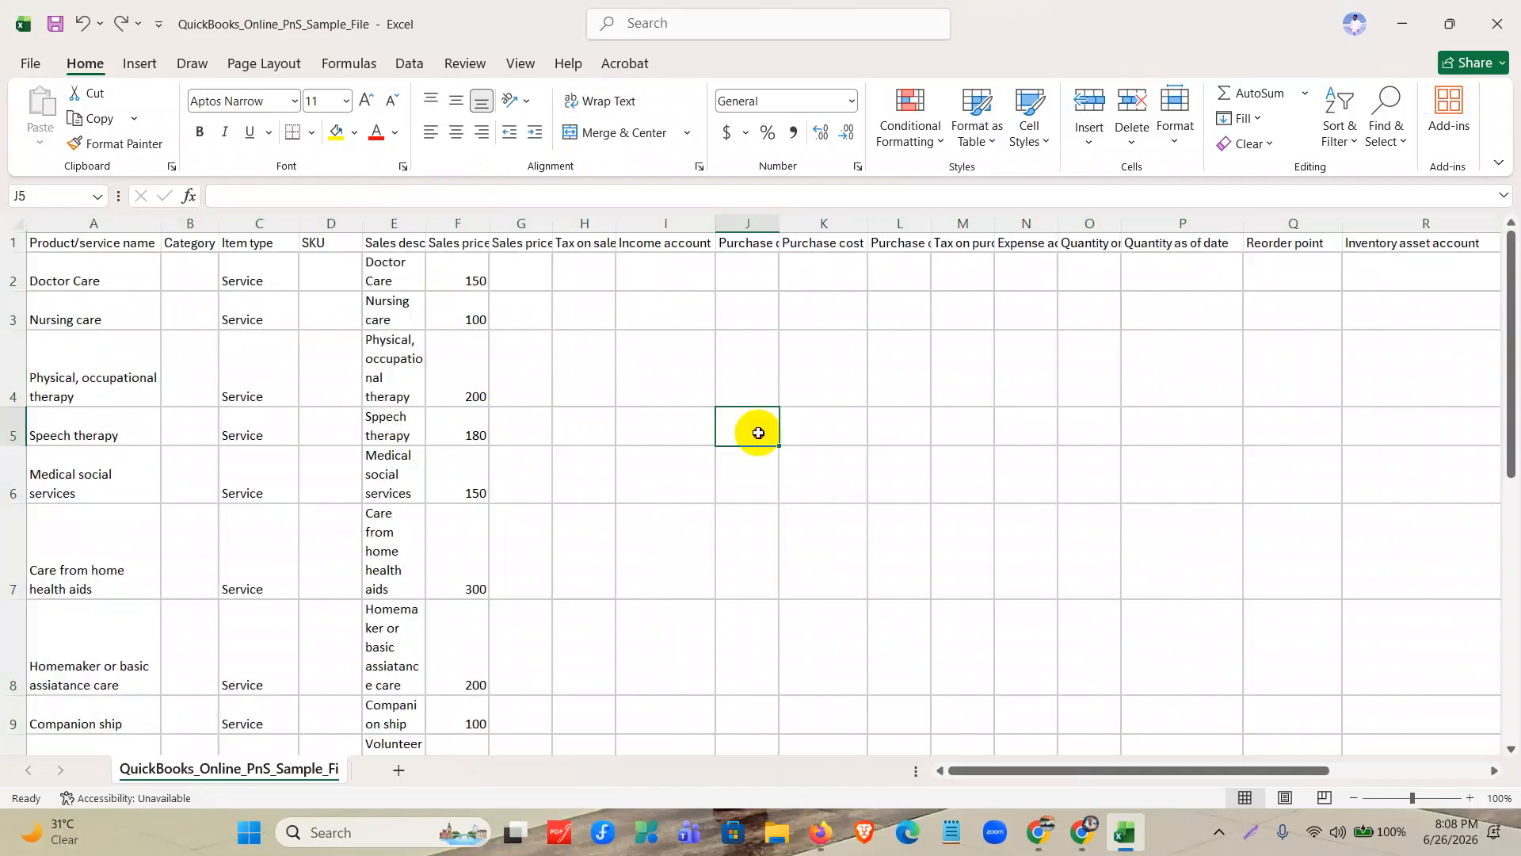
Turn off text wrapping for data rows 2 to 13 and fit the Product/service name column to its contents.
click(15, 271)
drag(15, 271, 4, 678)
click(608, 101)
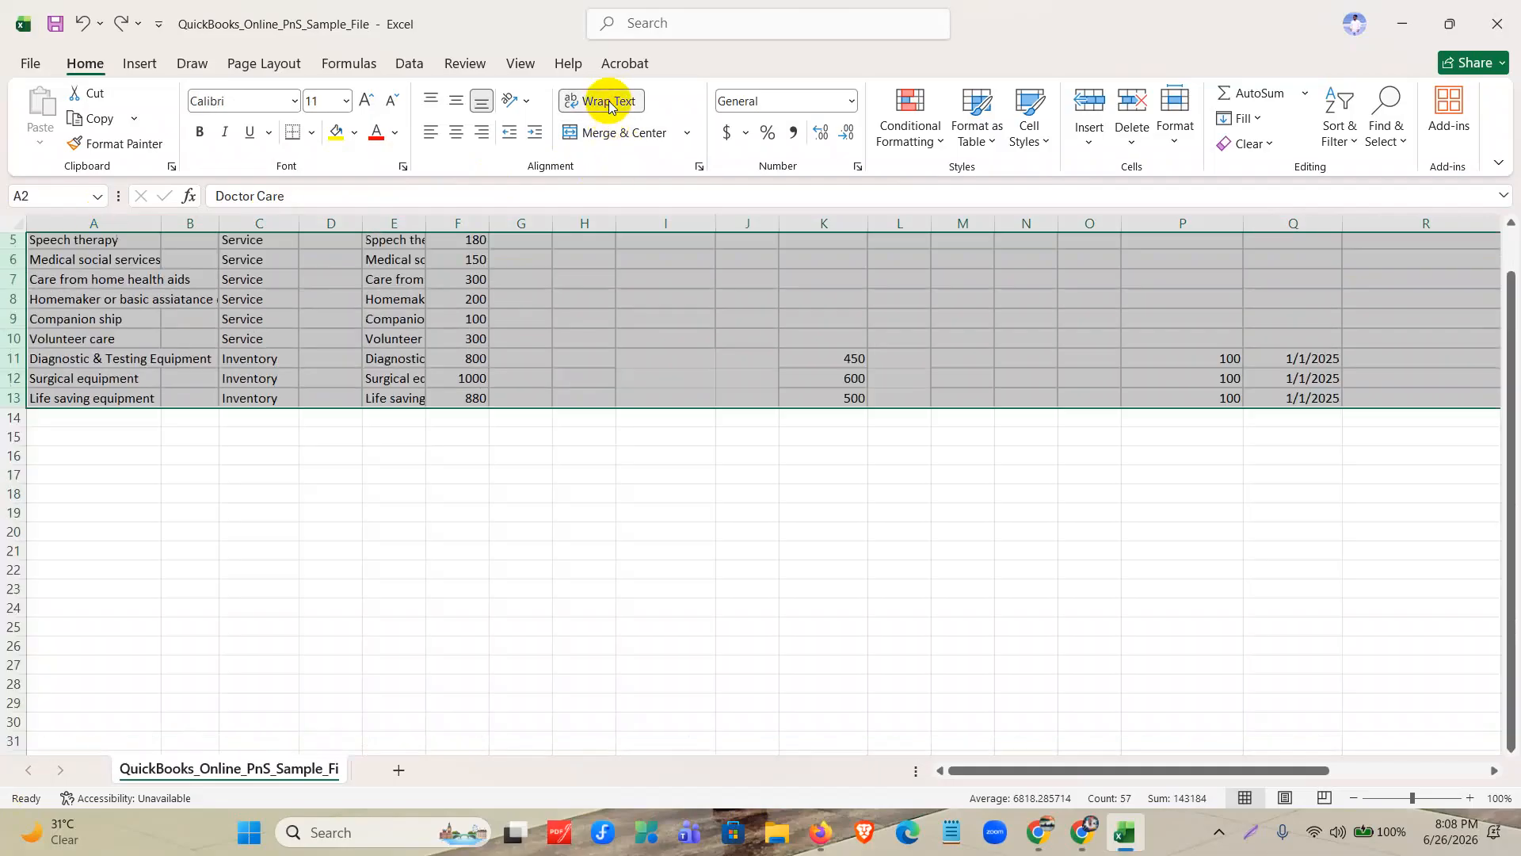
click(521, 595)
drag(161, 225, 161, 225)
double_click(161, 225)
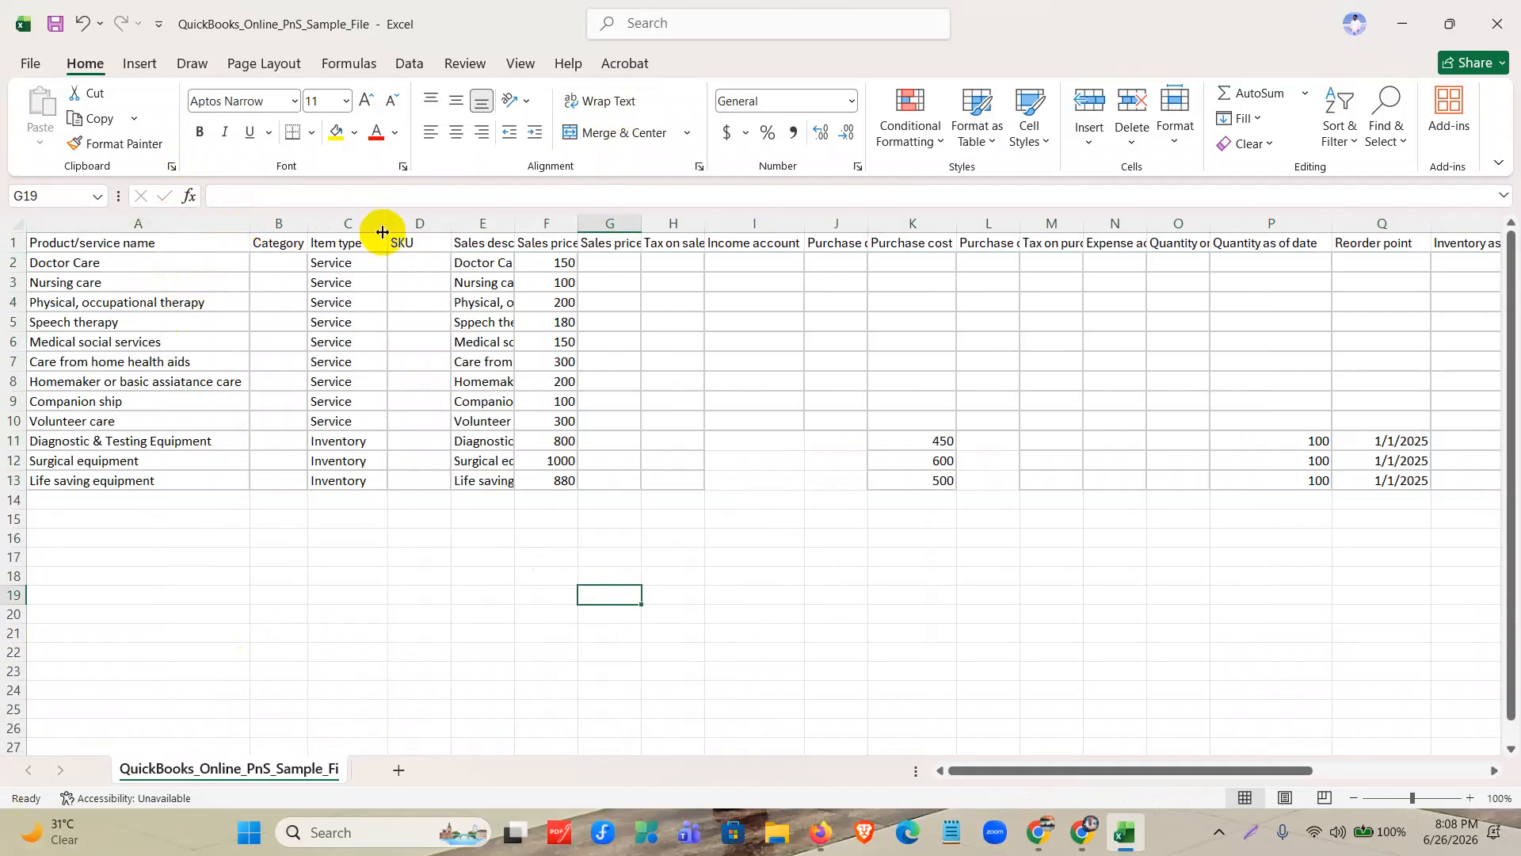
Fit the Sales description and Sales price/rate columns to their contents.
double_click(510, 217)
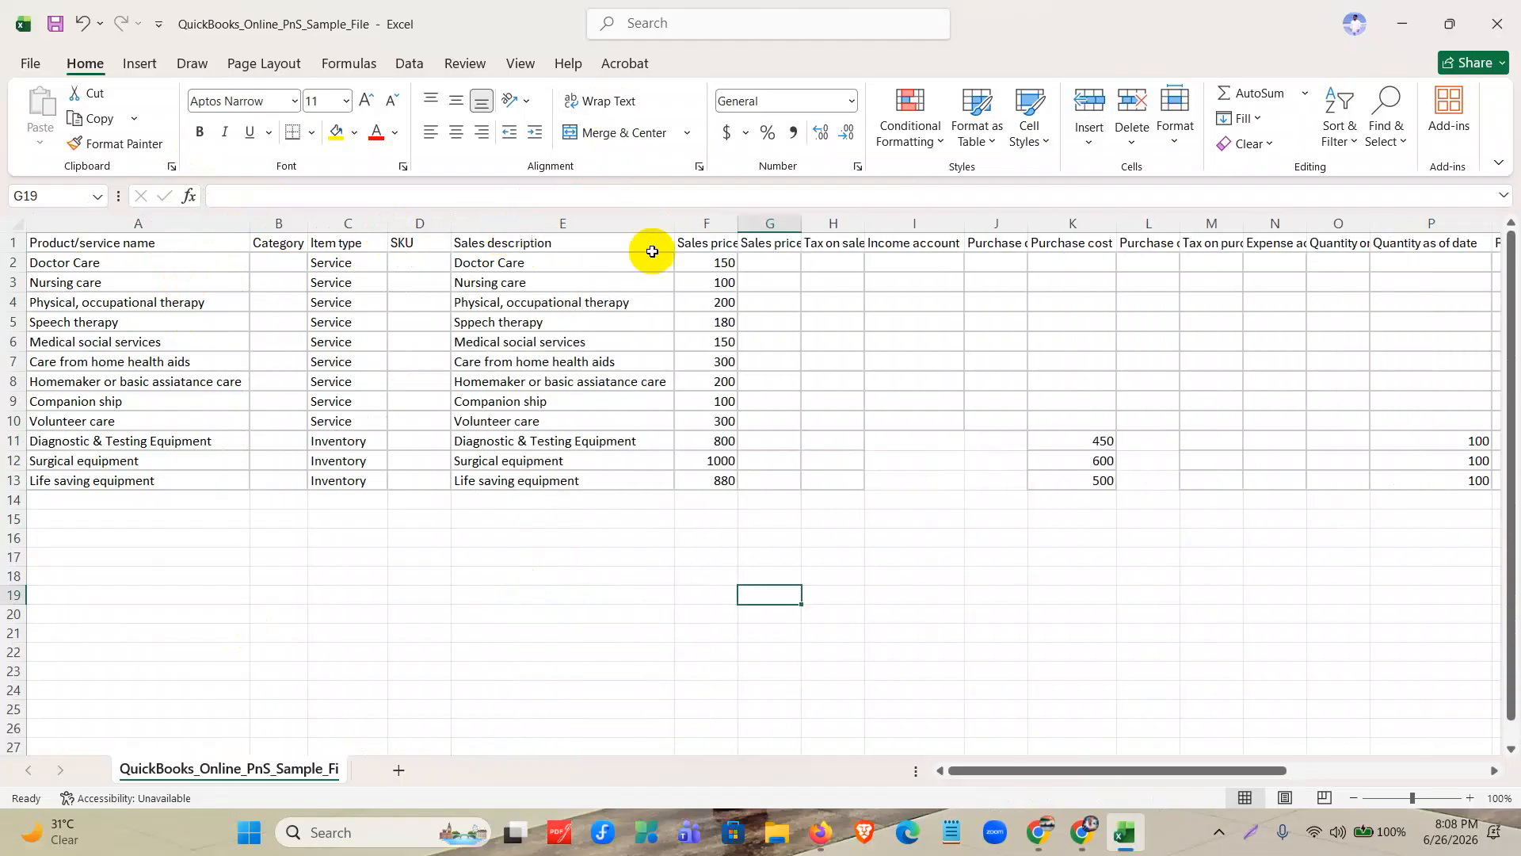
double_click(737, 224)
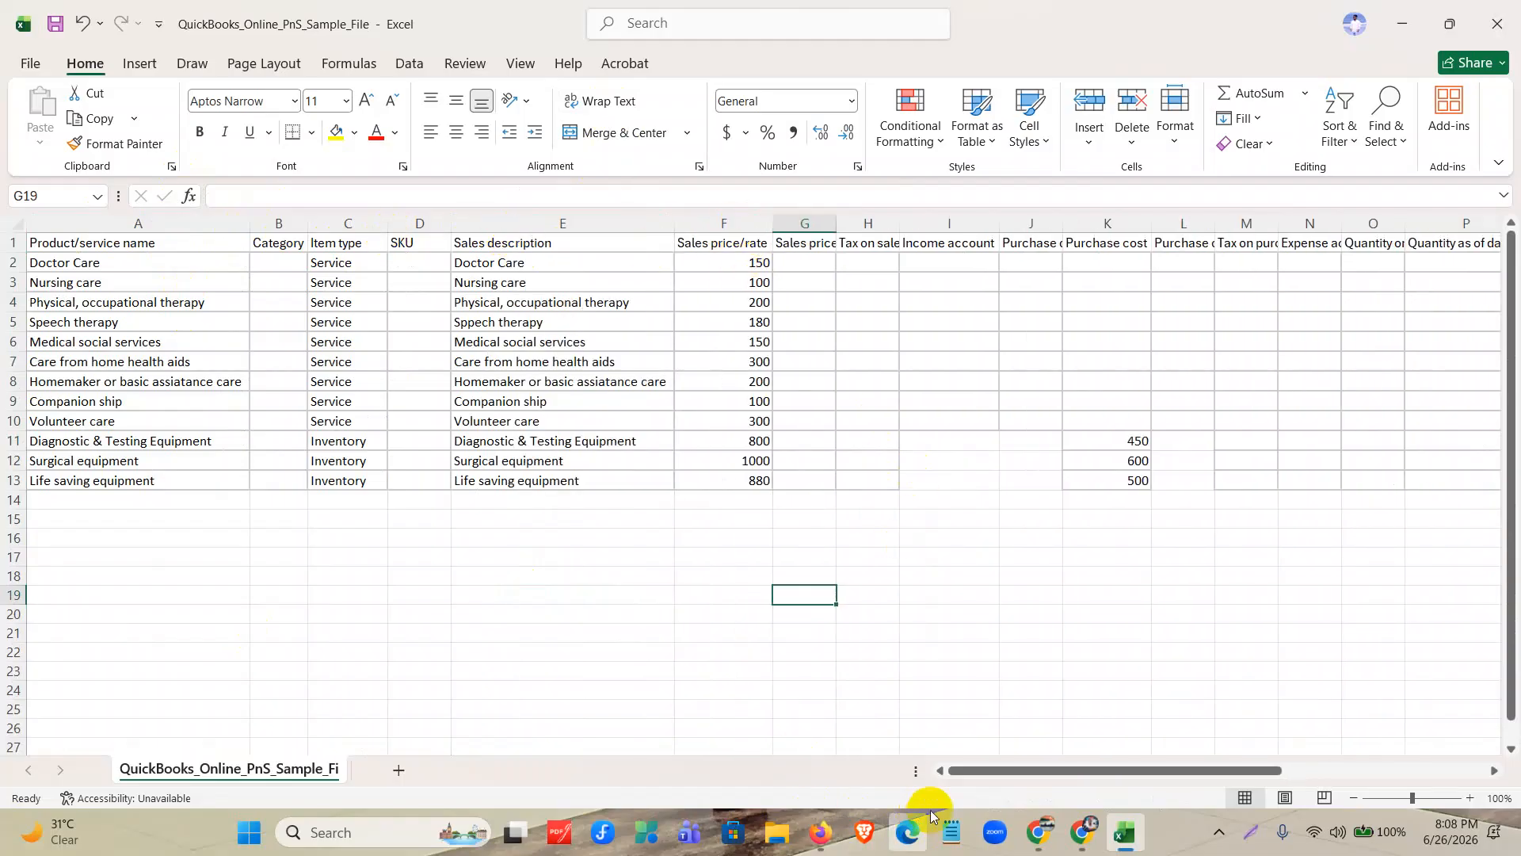
mouse_move(967, 770)
mouse_down()
mouse_move(1036, 769)
mouse_move(962, 768)
mouse_up()
Check the Item type, Purchase cost, quantity and date entries of the service and inventory rows.
drag(1119, 420, 1103, 248)
drag(339, 262, 347, 418)
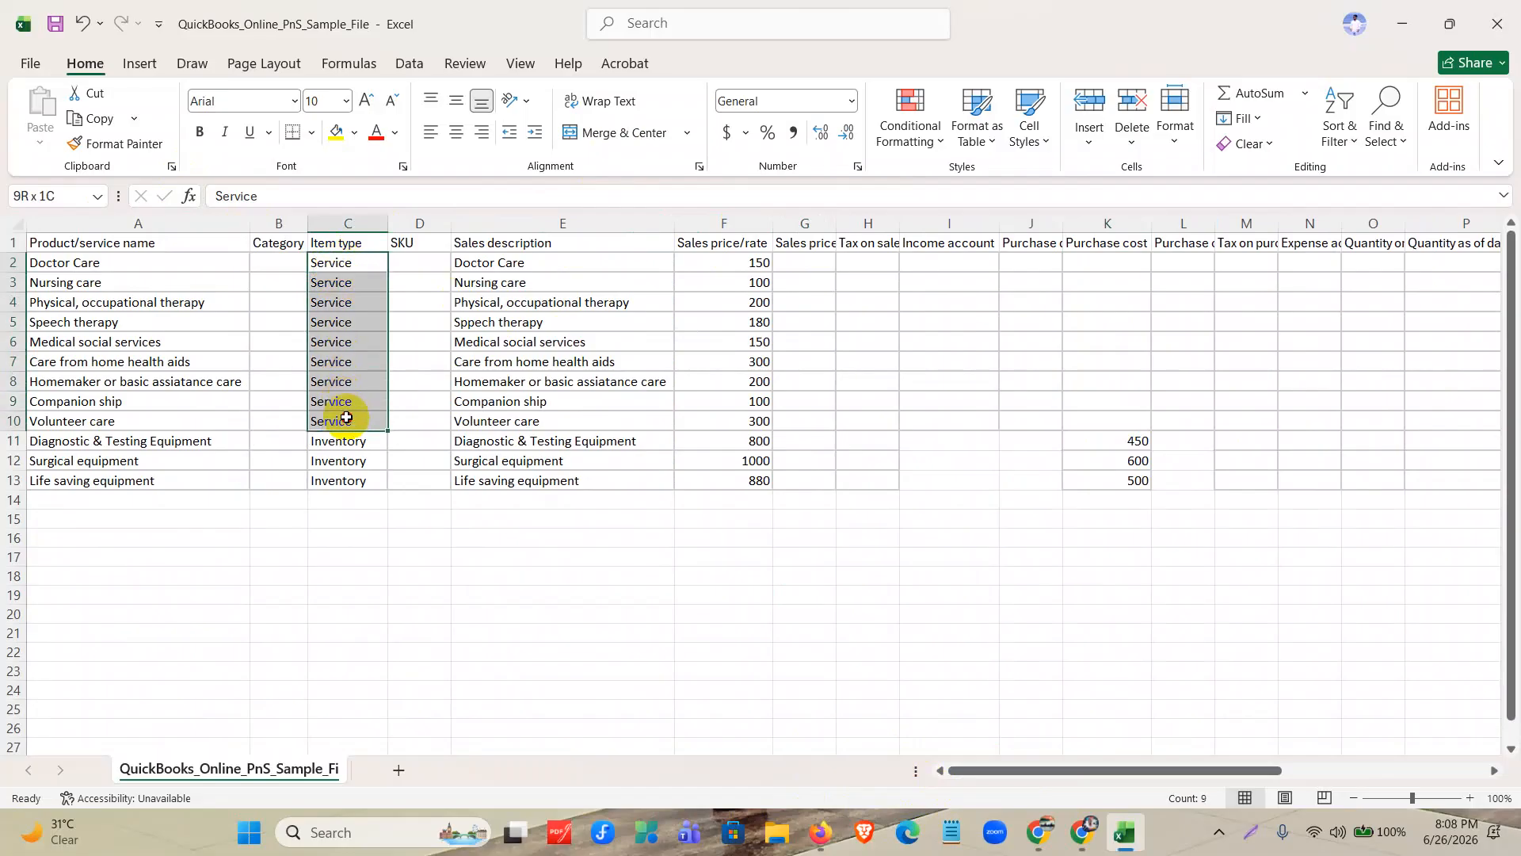
drag(1109, 263, 1112, 416)
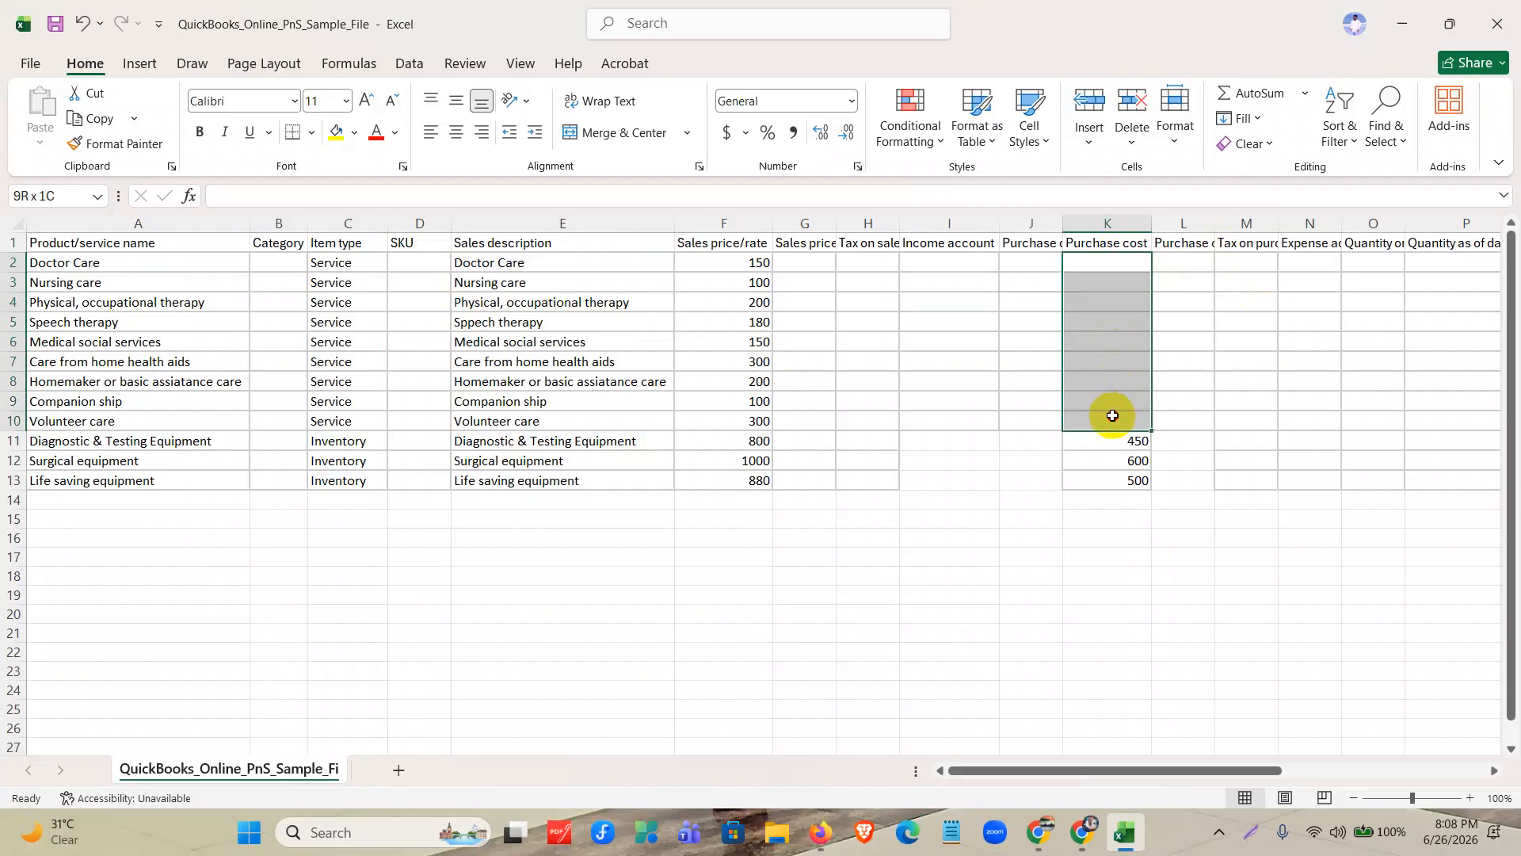
drag(1107, 768, 1254, 768)
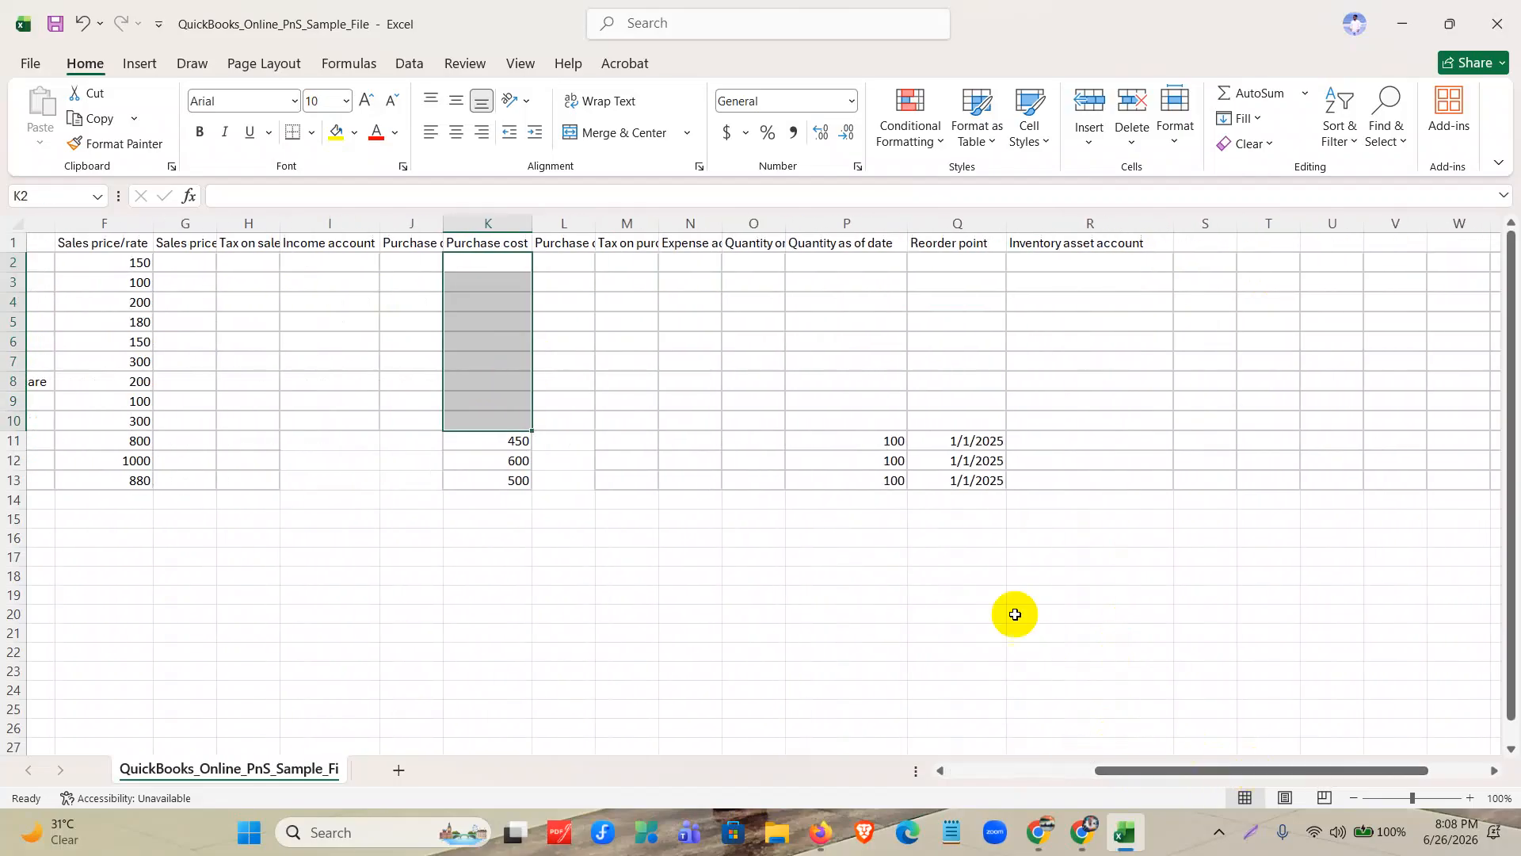
drag(891, 441, 890, 488)
click(952, 422)
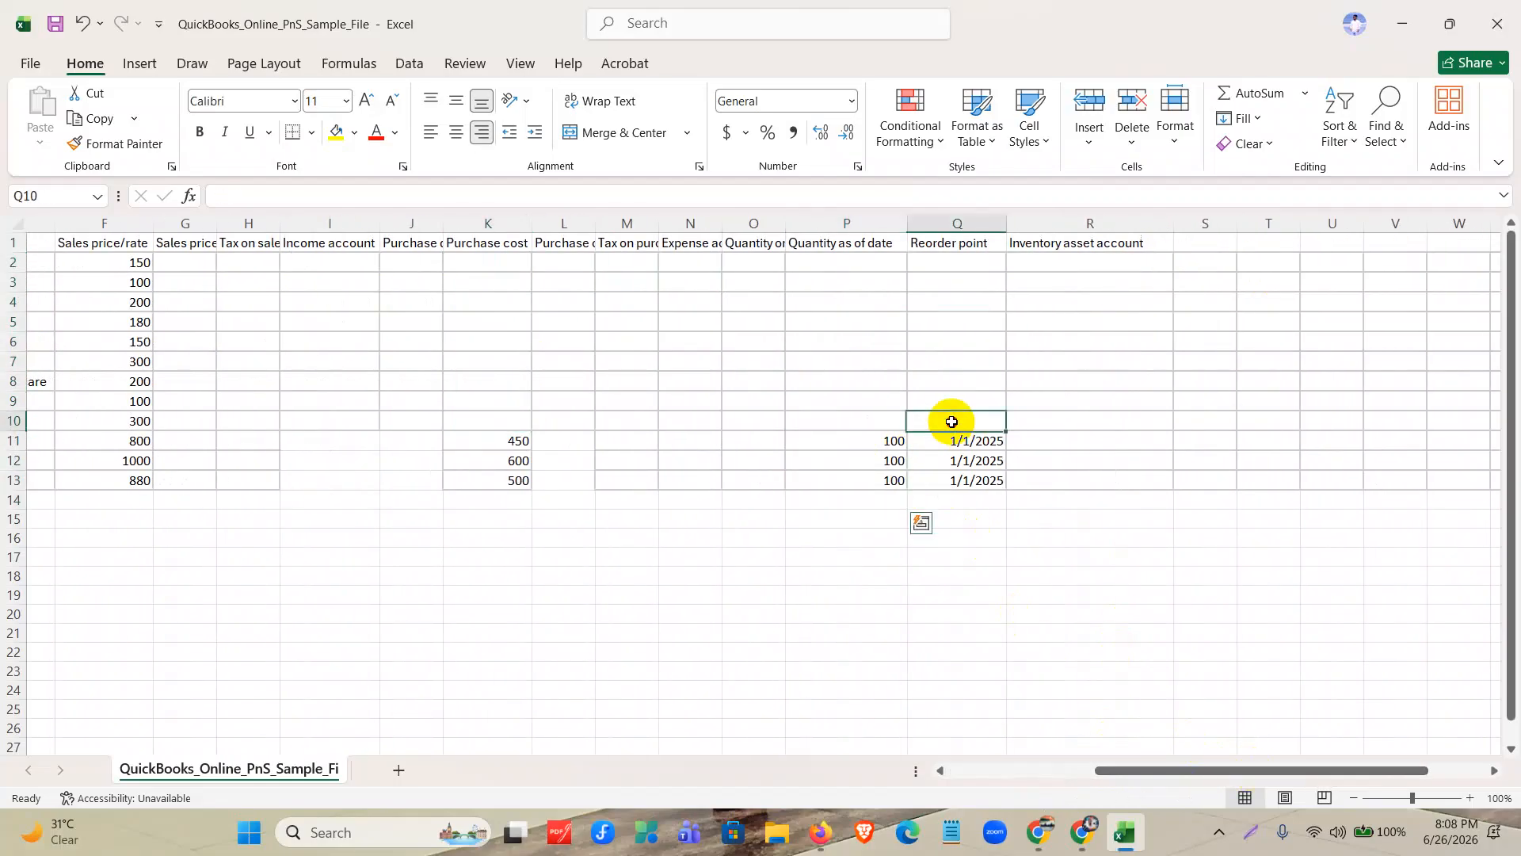
drag(951, 421, 961, 485)
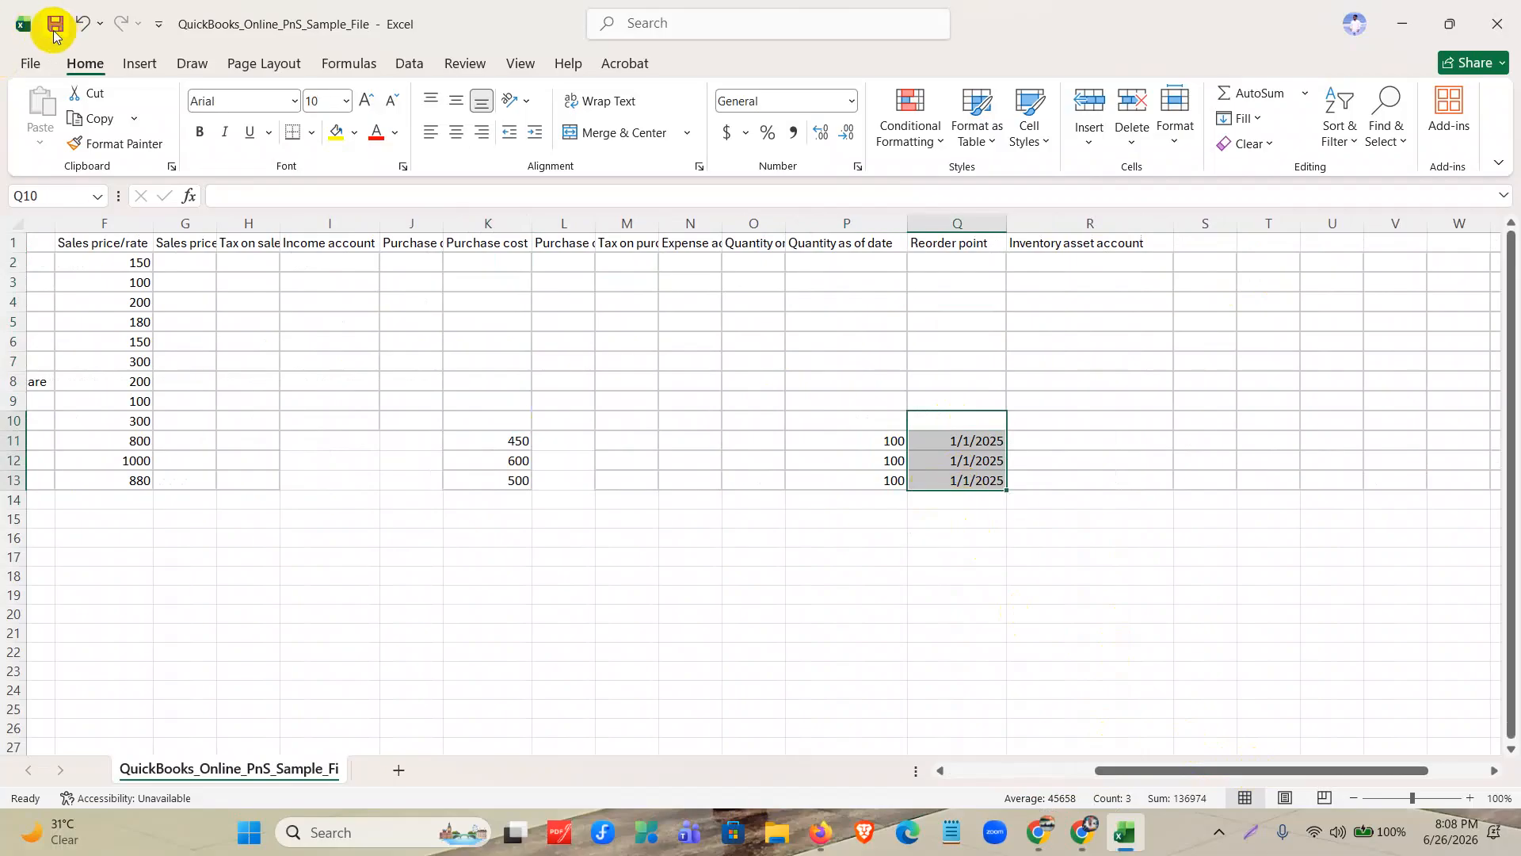
Close the workbook and upload QuickBooks_Online_PnS_Sample_File as the import file for the products and services batch in QuickBooks.
click(1498, 24)
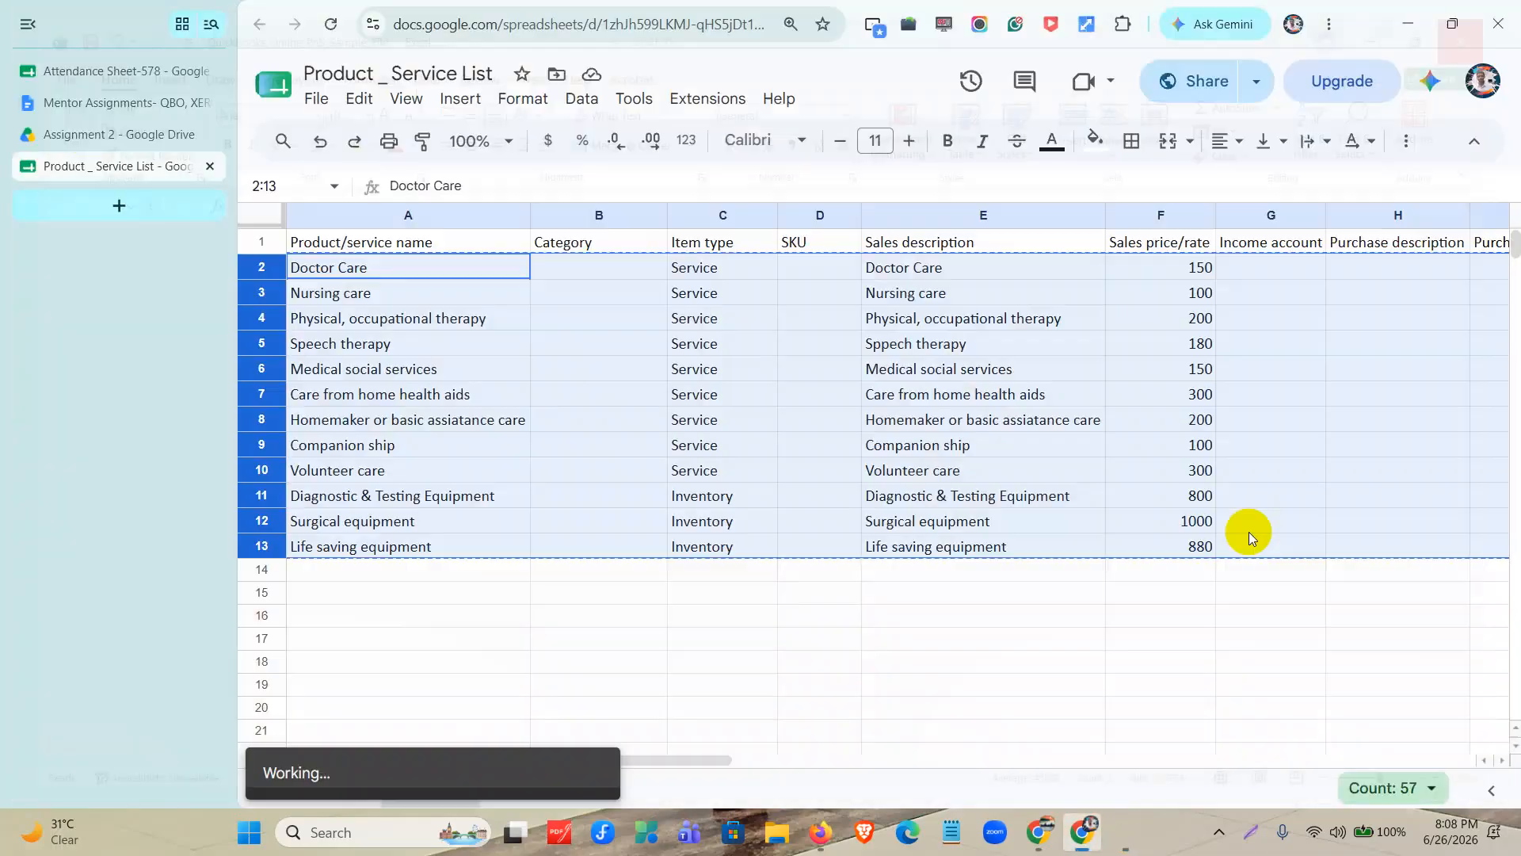
click(870, 832)
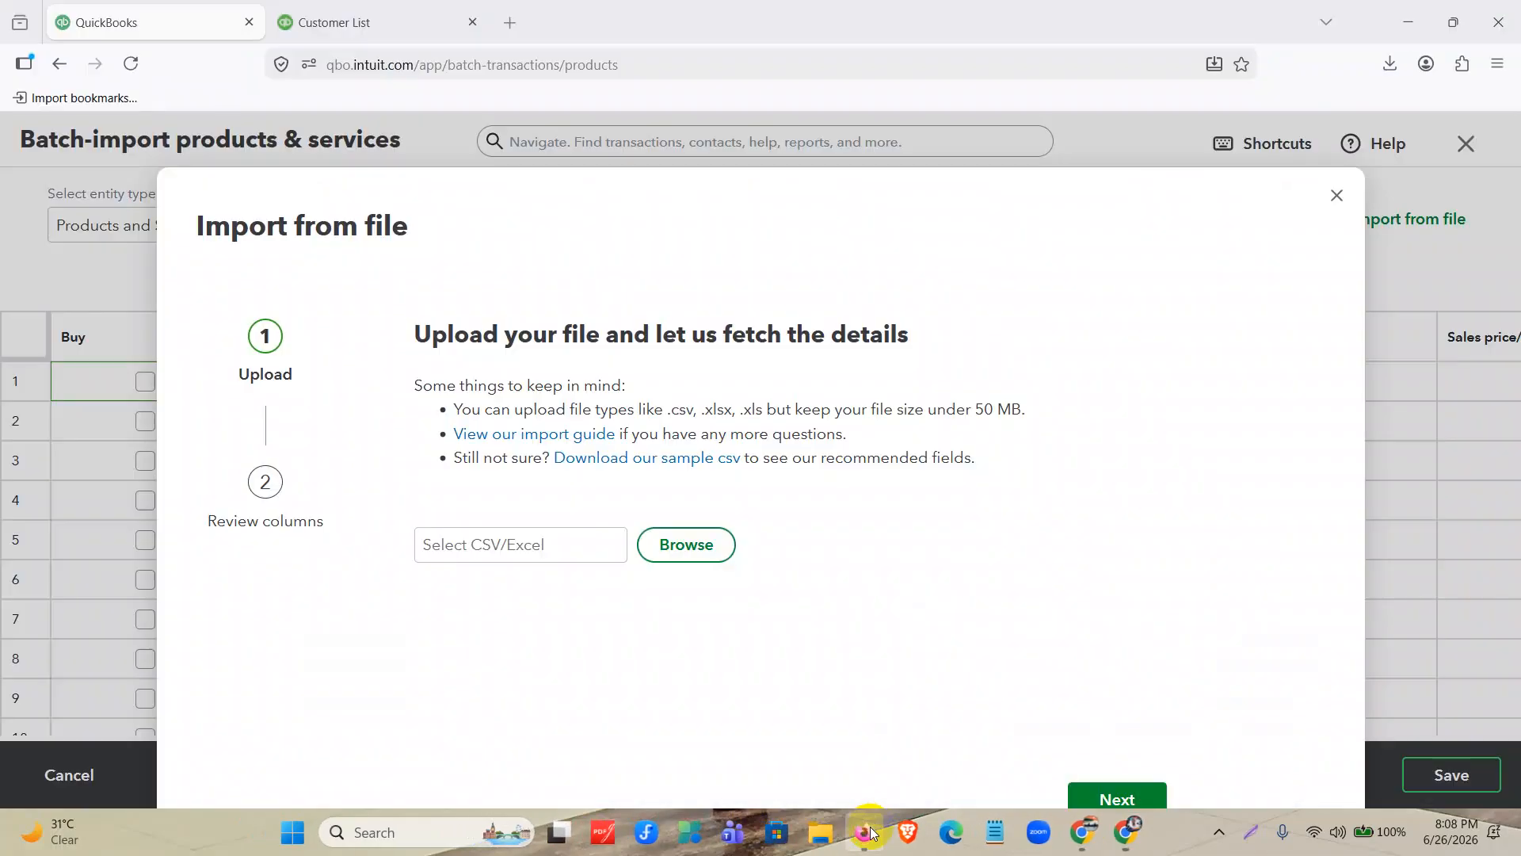
click(695, 547)
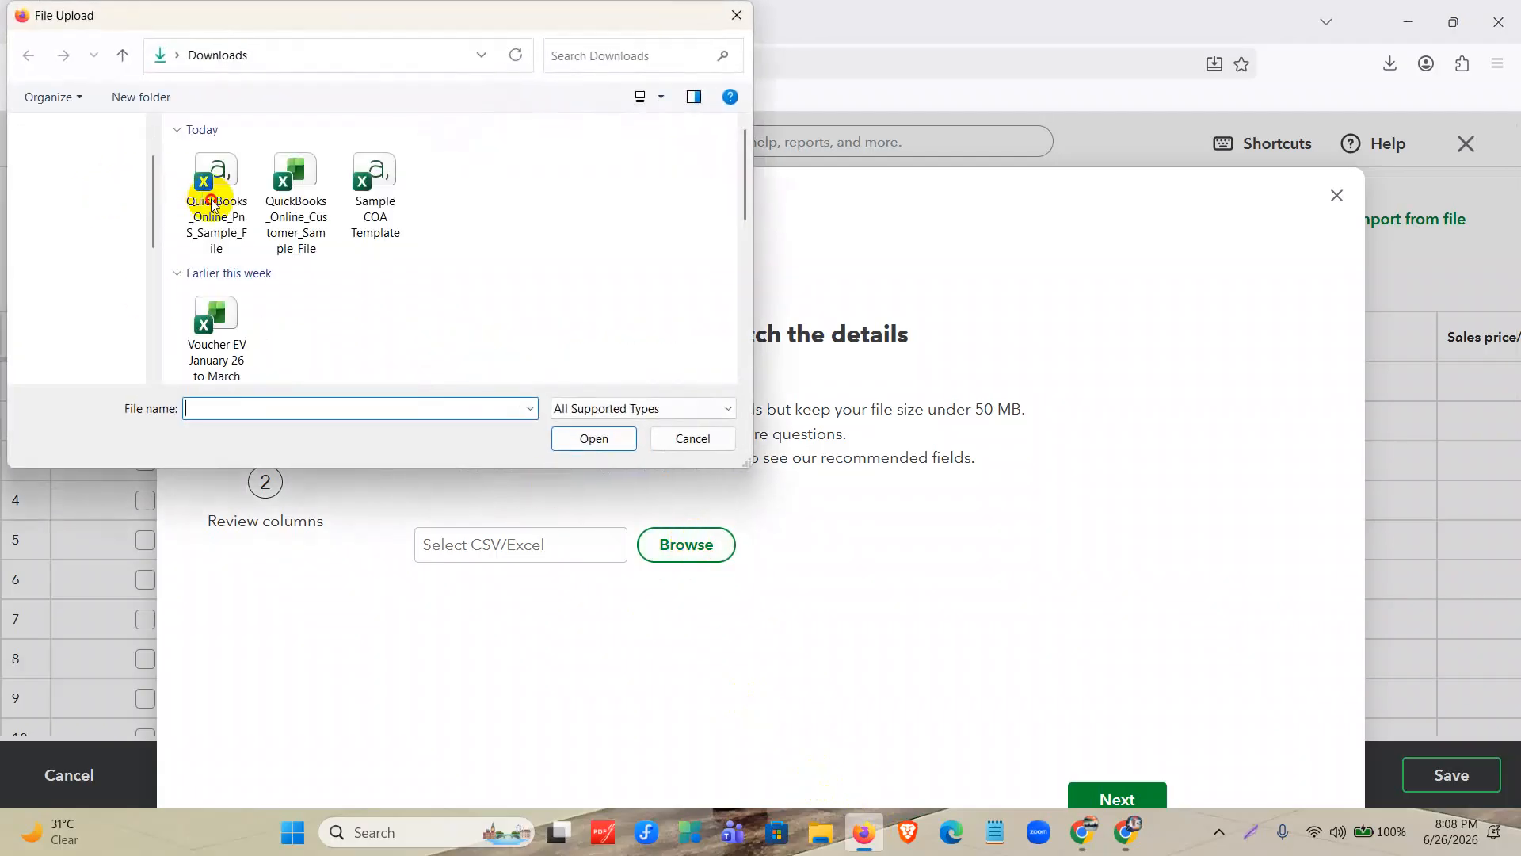
click(214, 198)
click(594, 439)
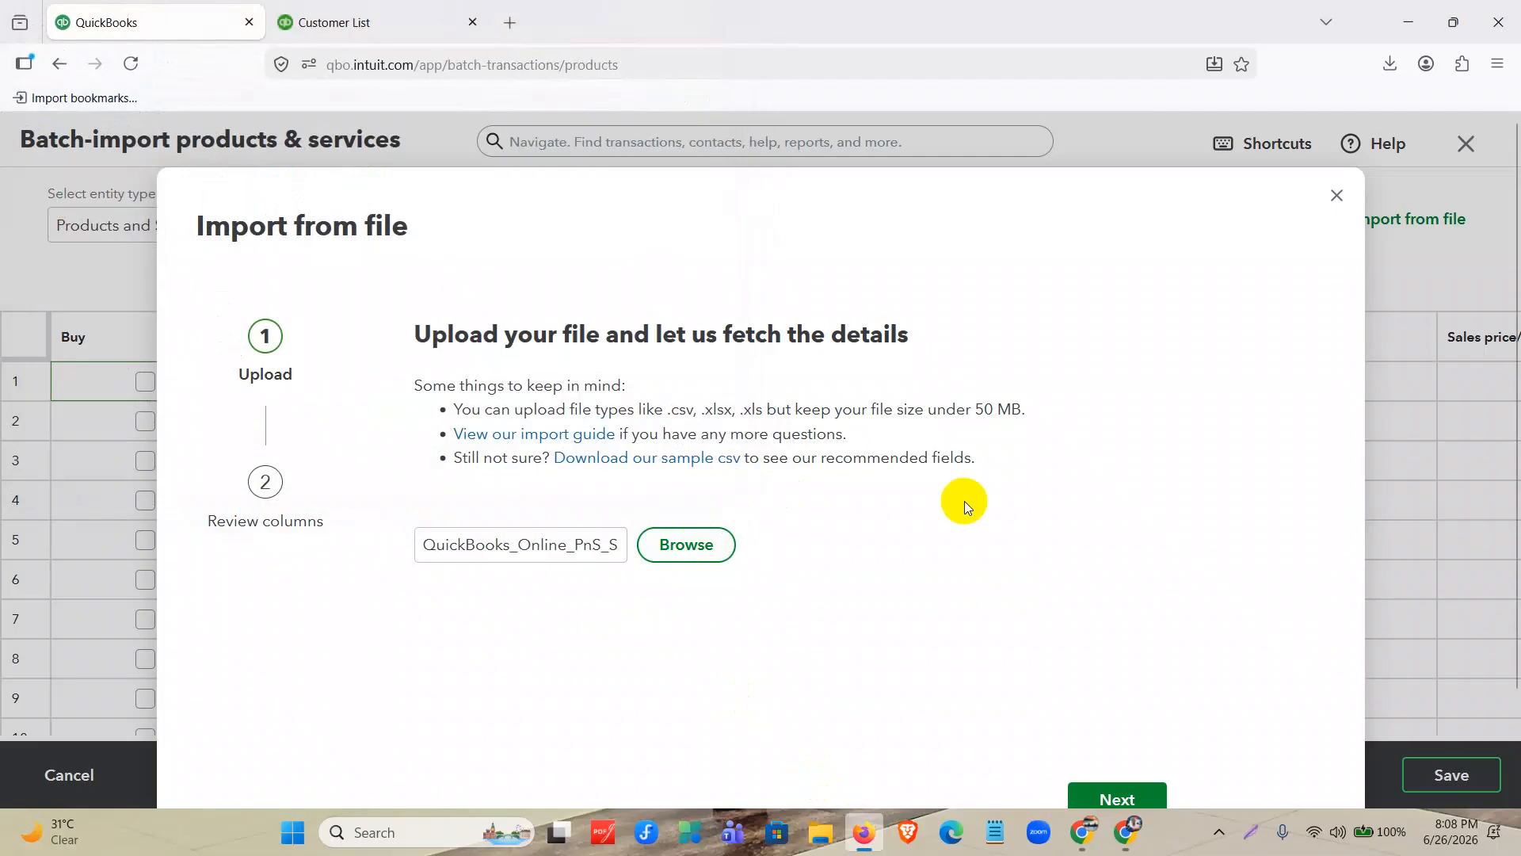
scroll(963, 500, down, 2)
click(1131, 678)
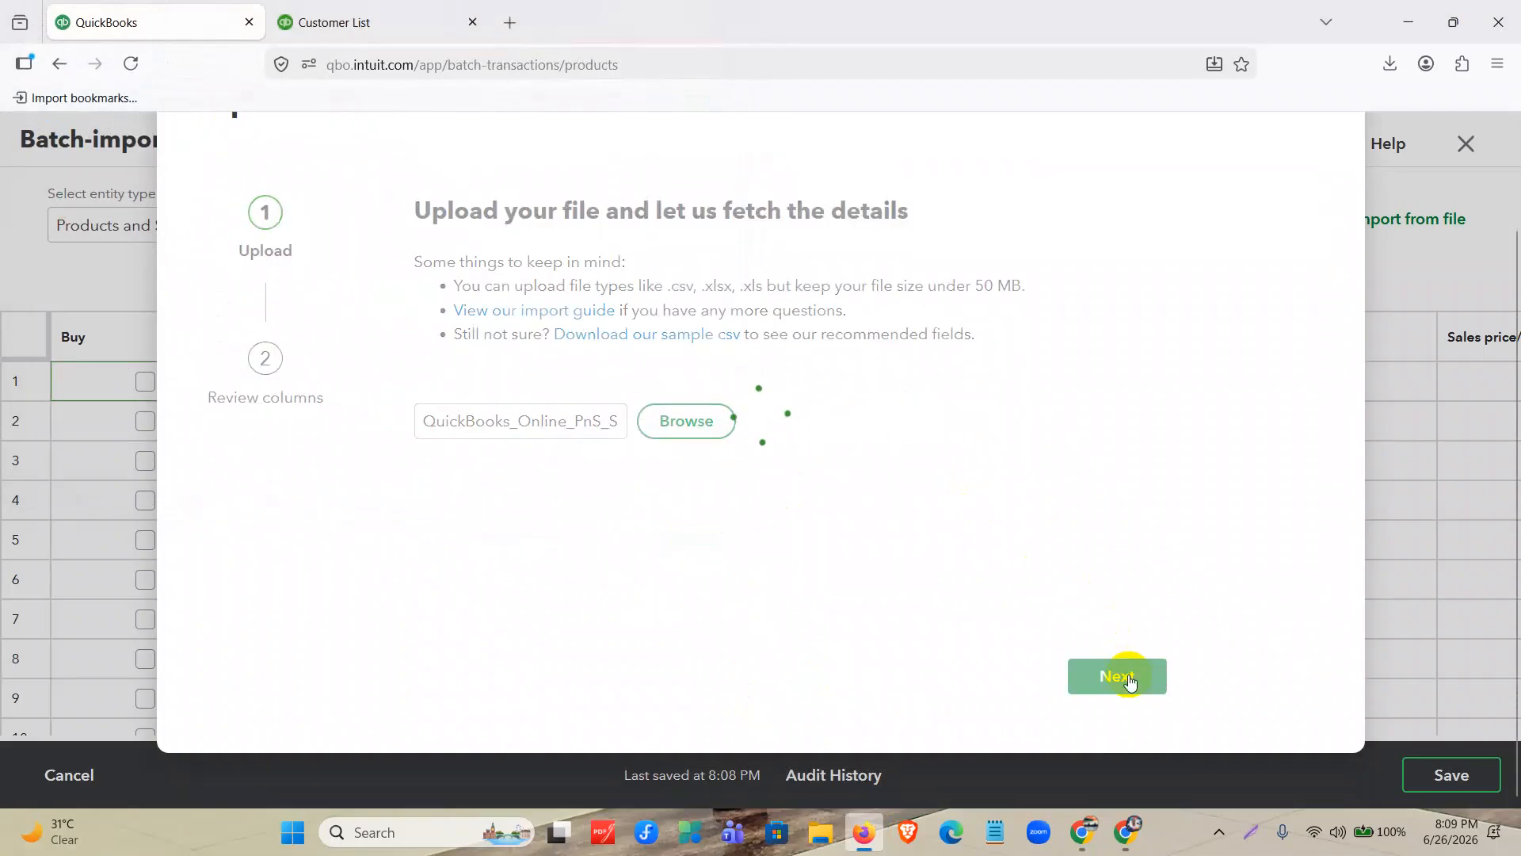
Review and accept the suggested column mapping, with the quantity date format MM/DD/YYYY.
scroll(914, 514, down, 5)
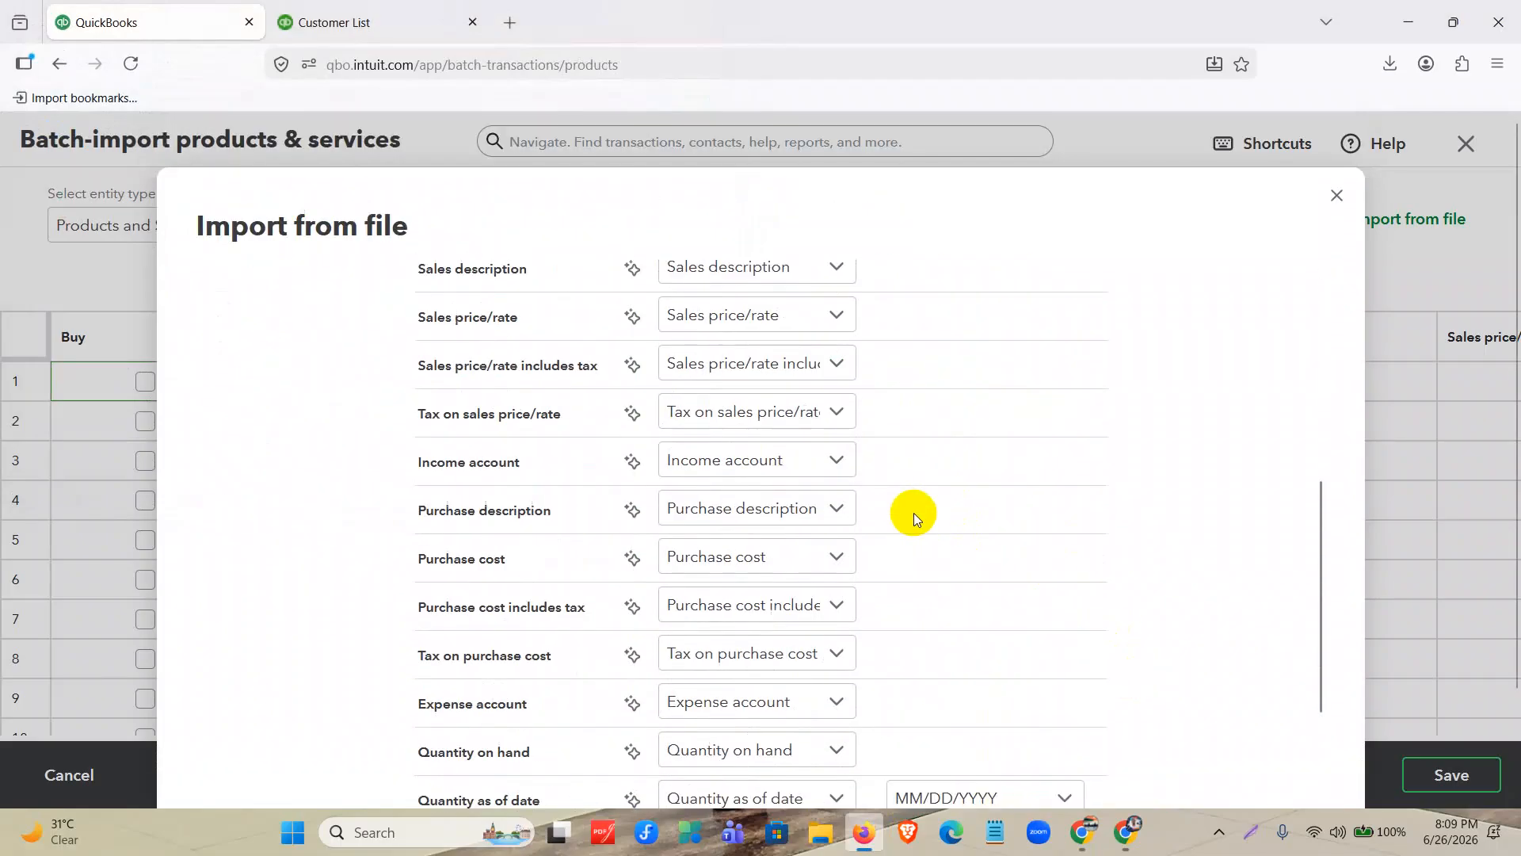
scroll(840, 349, down, 3)
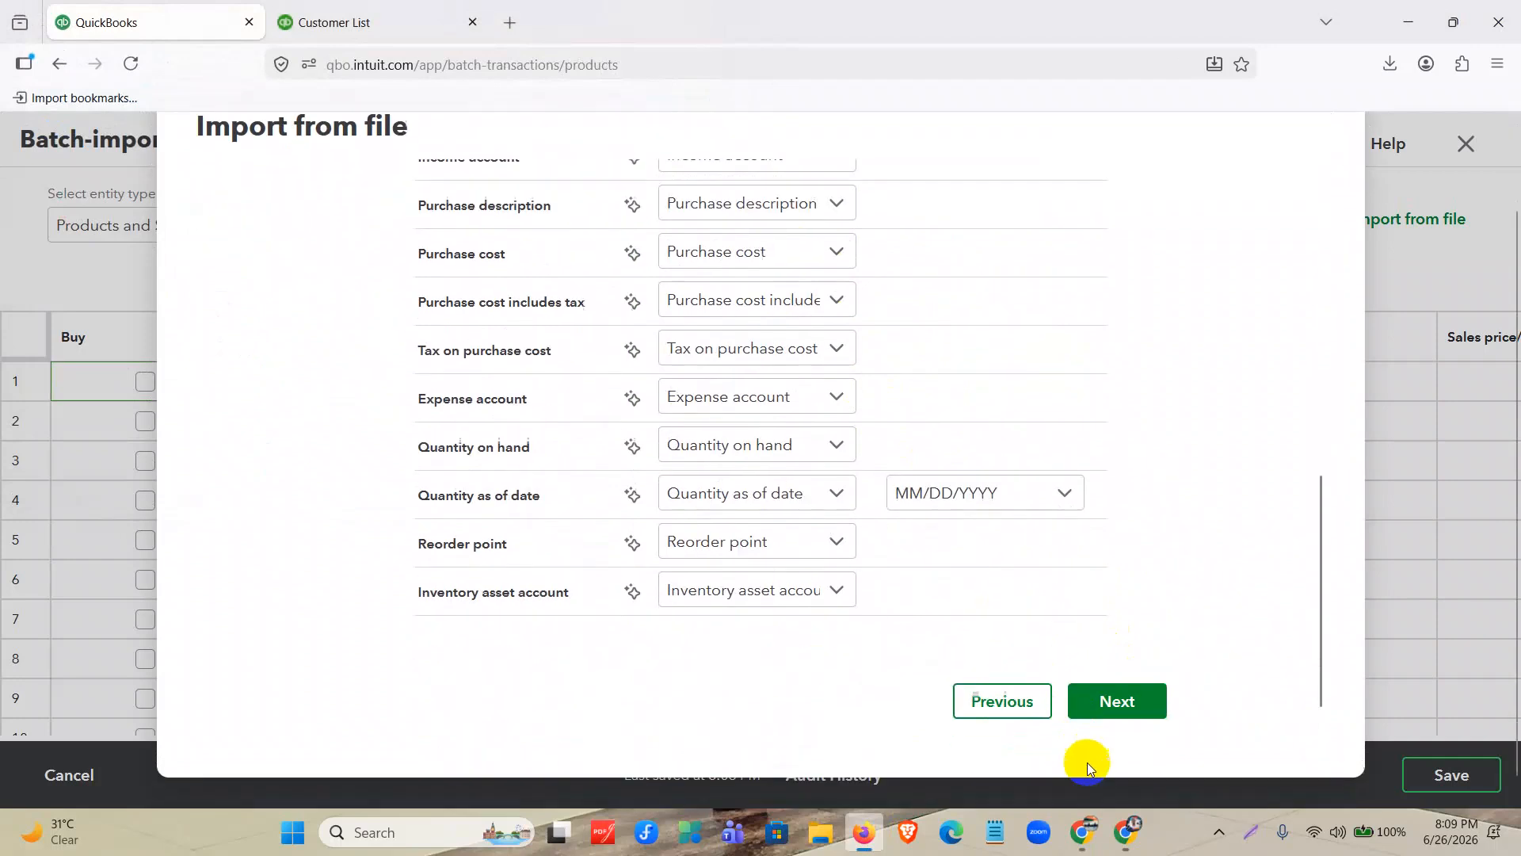
click(1116, 705)
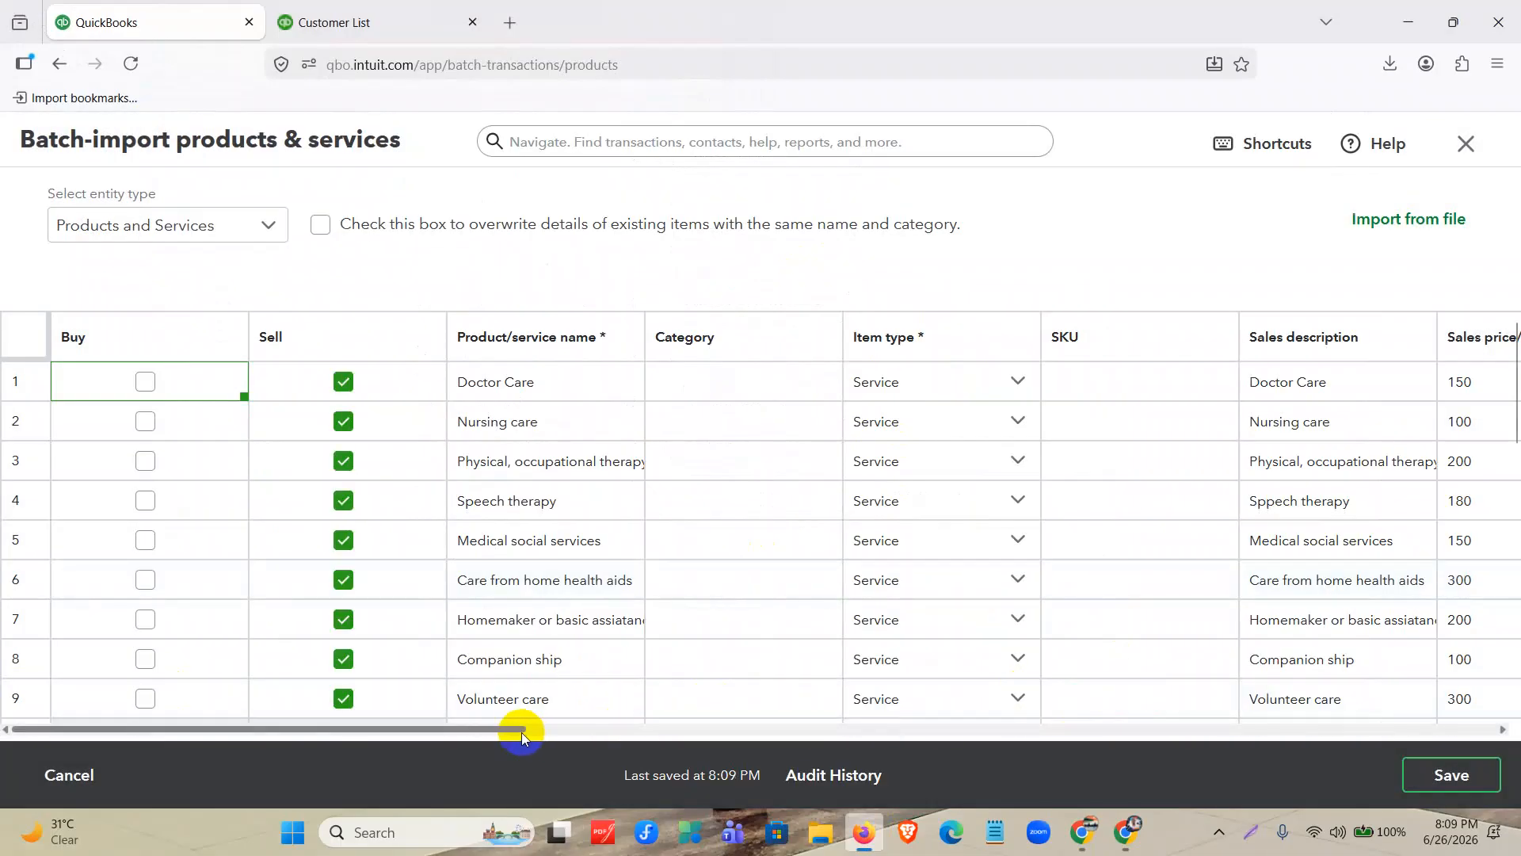
Remove the date from row 10's Reorder point and set that row's Quantity as of date to 01/01/2025.
drag(523, 729, 1443, 765)
scroll(1103, 506, down, 5)
scroll(1104, 506, up, 4)
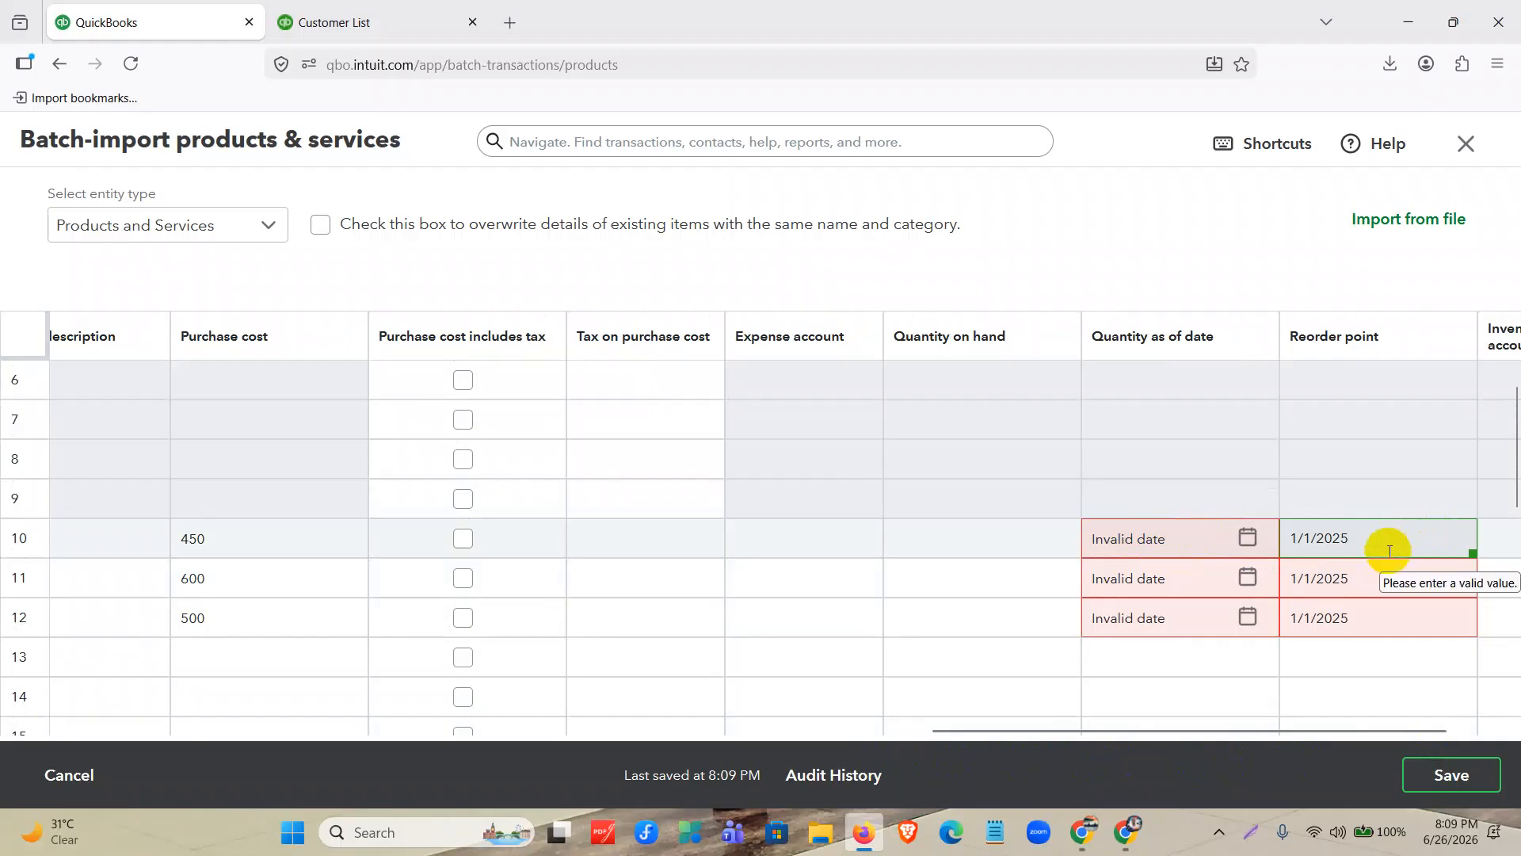
drag(1389, 551, 1250, 538)
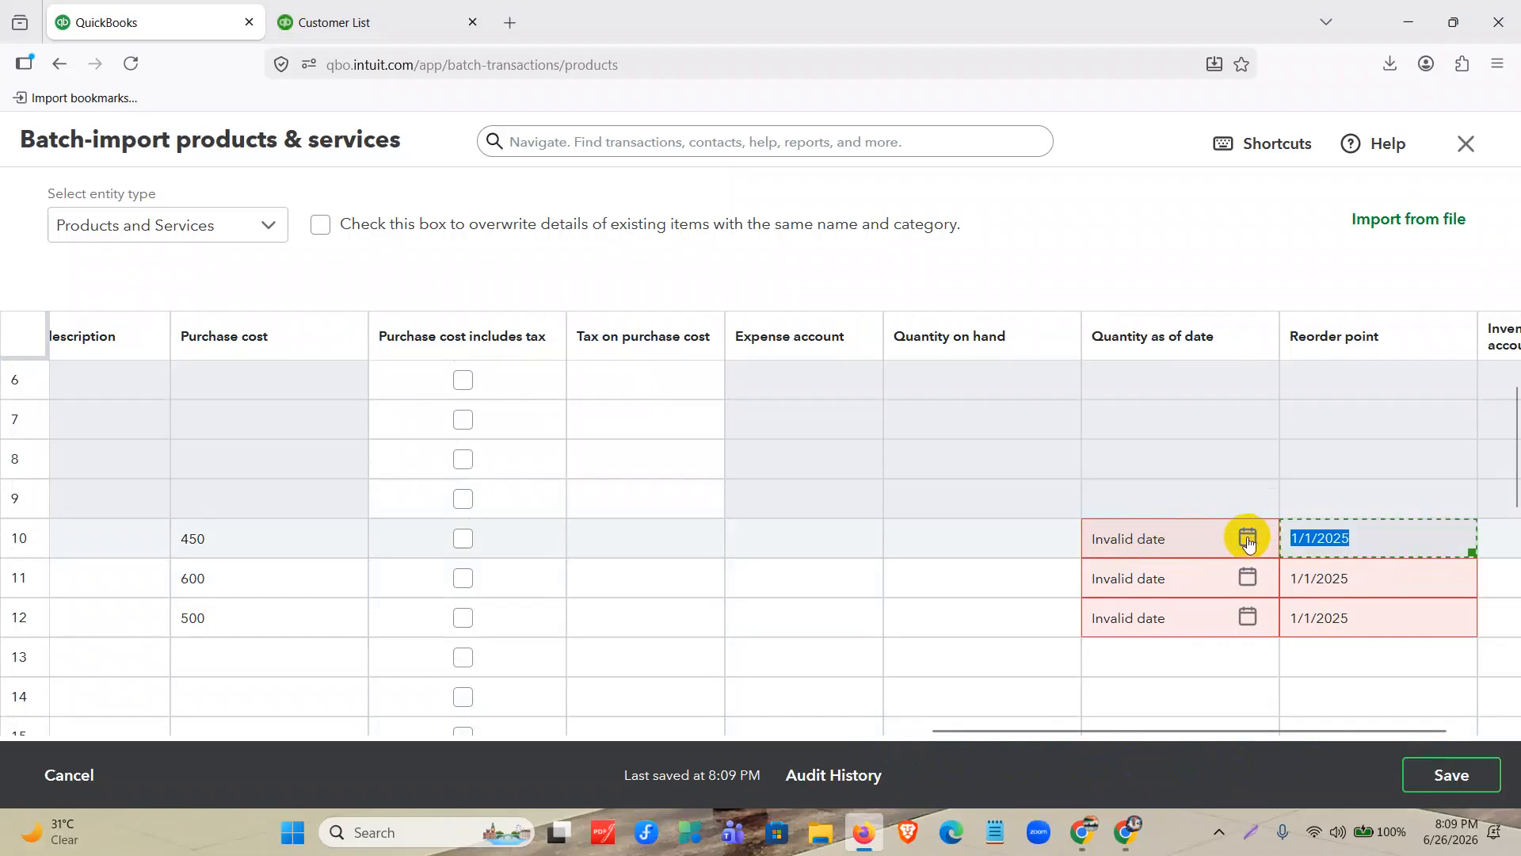
key(ctrl+c)
click(1176, 542)
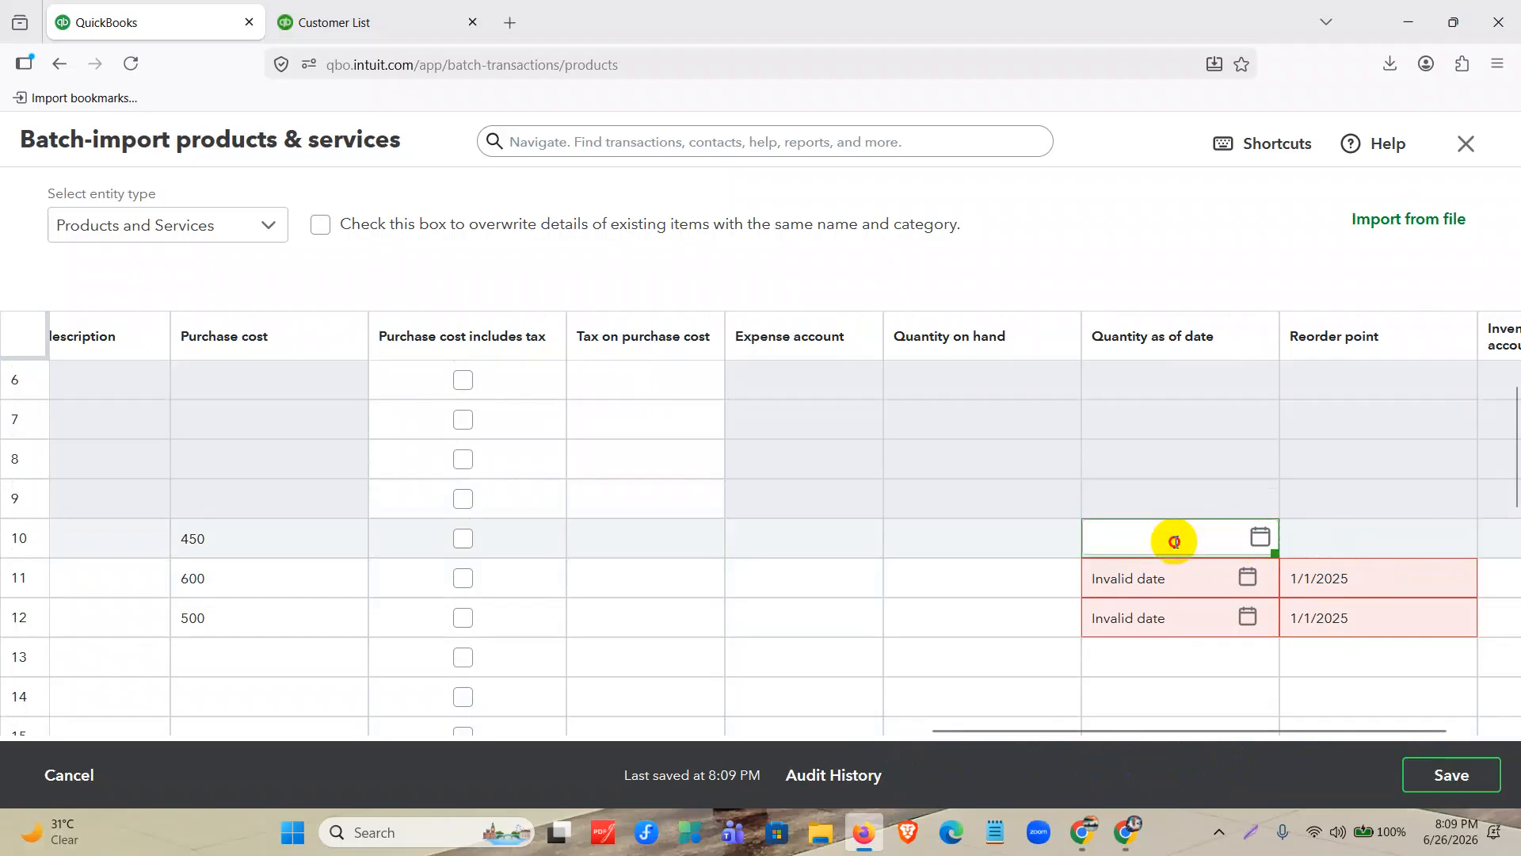
click(1259, 536)
click(1112, 267)
click(1112, 267)
click(1112, 266)
click(1112, 266)
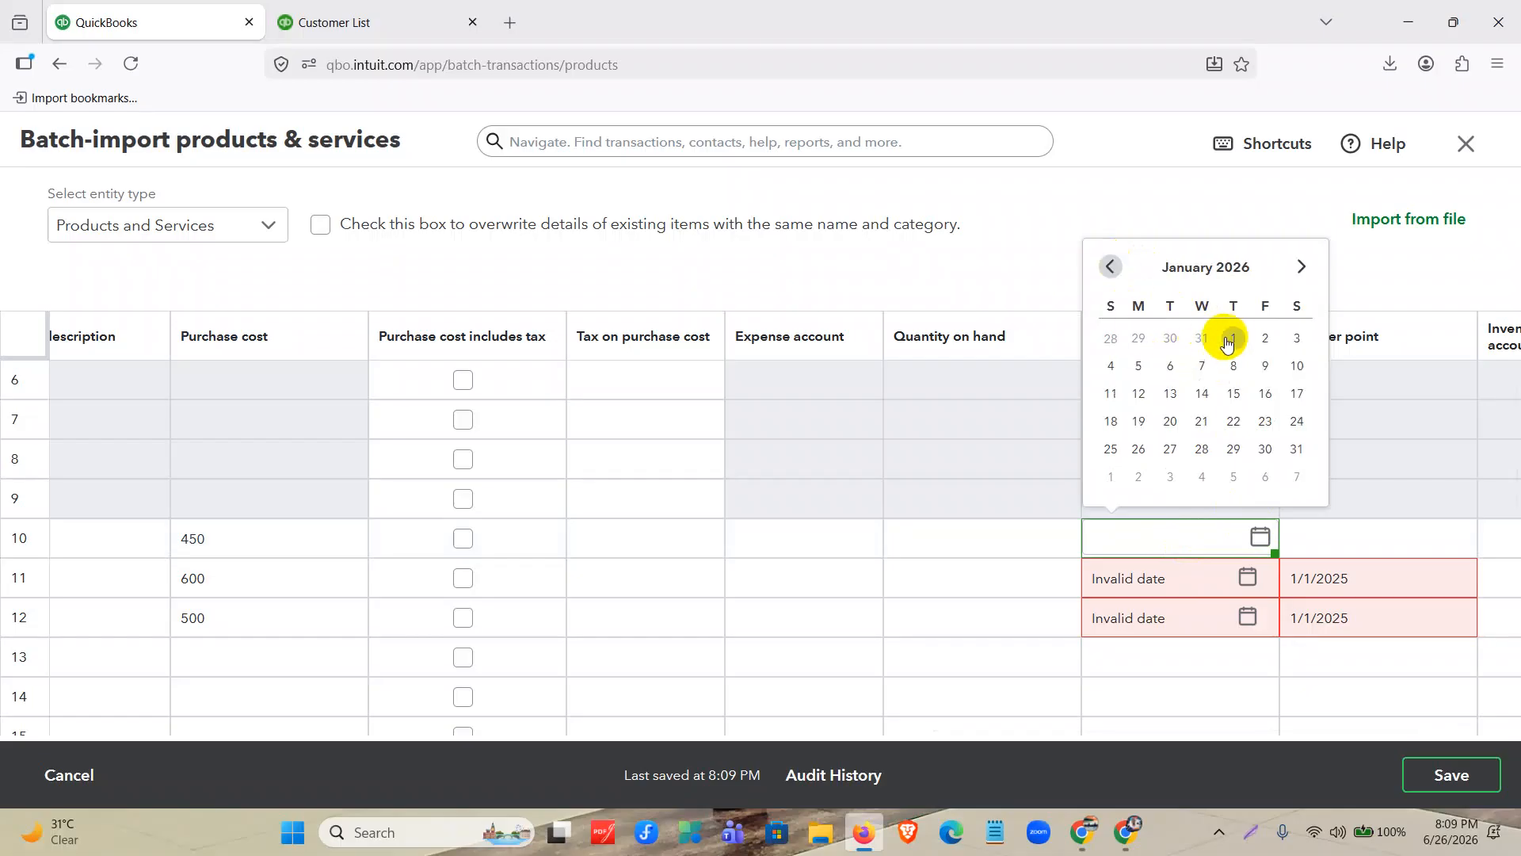
click(1237, 340)
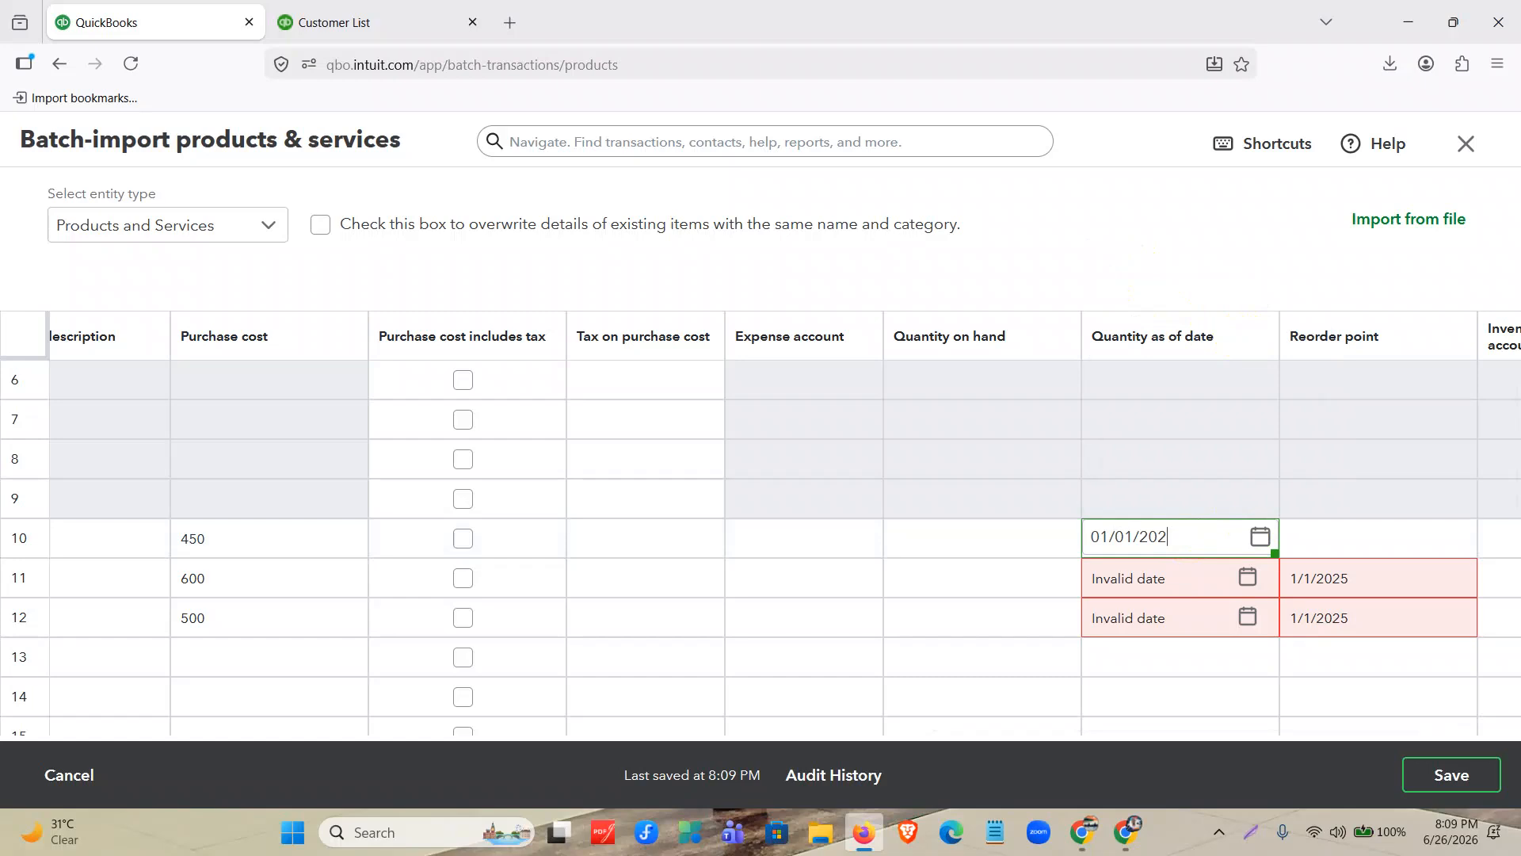
Set the Quantity as of date in row 11 to 01/01/2025.
click(1253, 582)
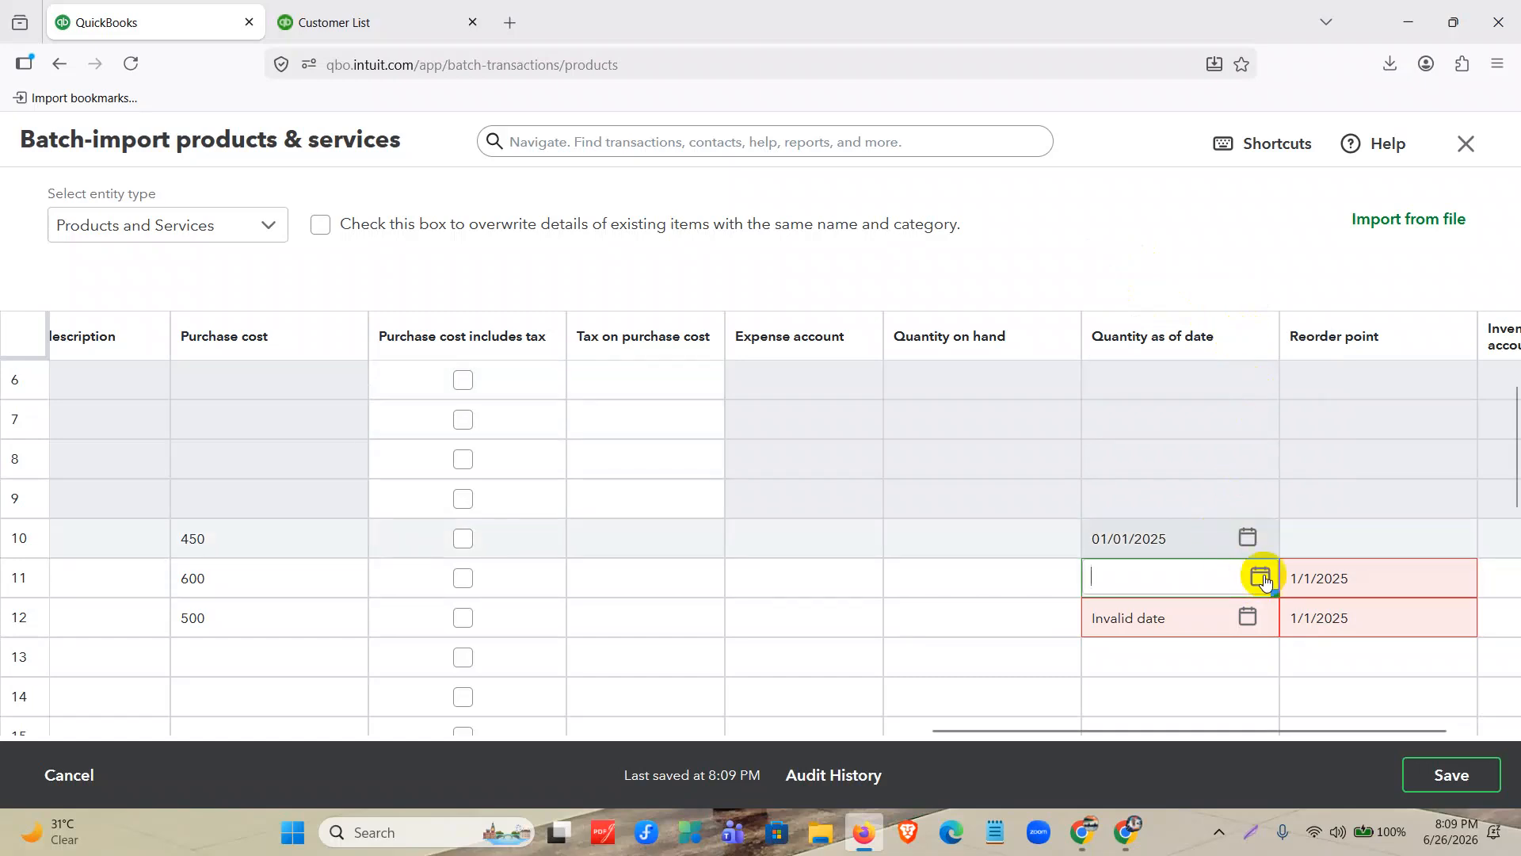
click(1261, 578)
click(1114, 309)
click(1113, 309)
click(1113, 309)
click(1113, 309)
click(1113, 309)
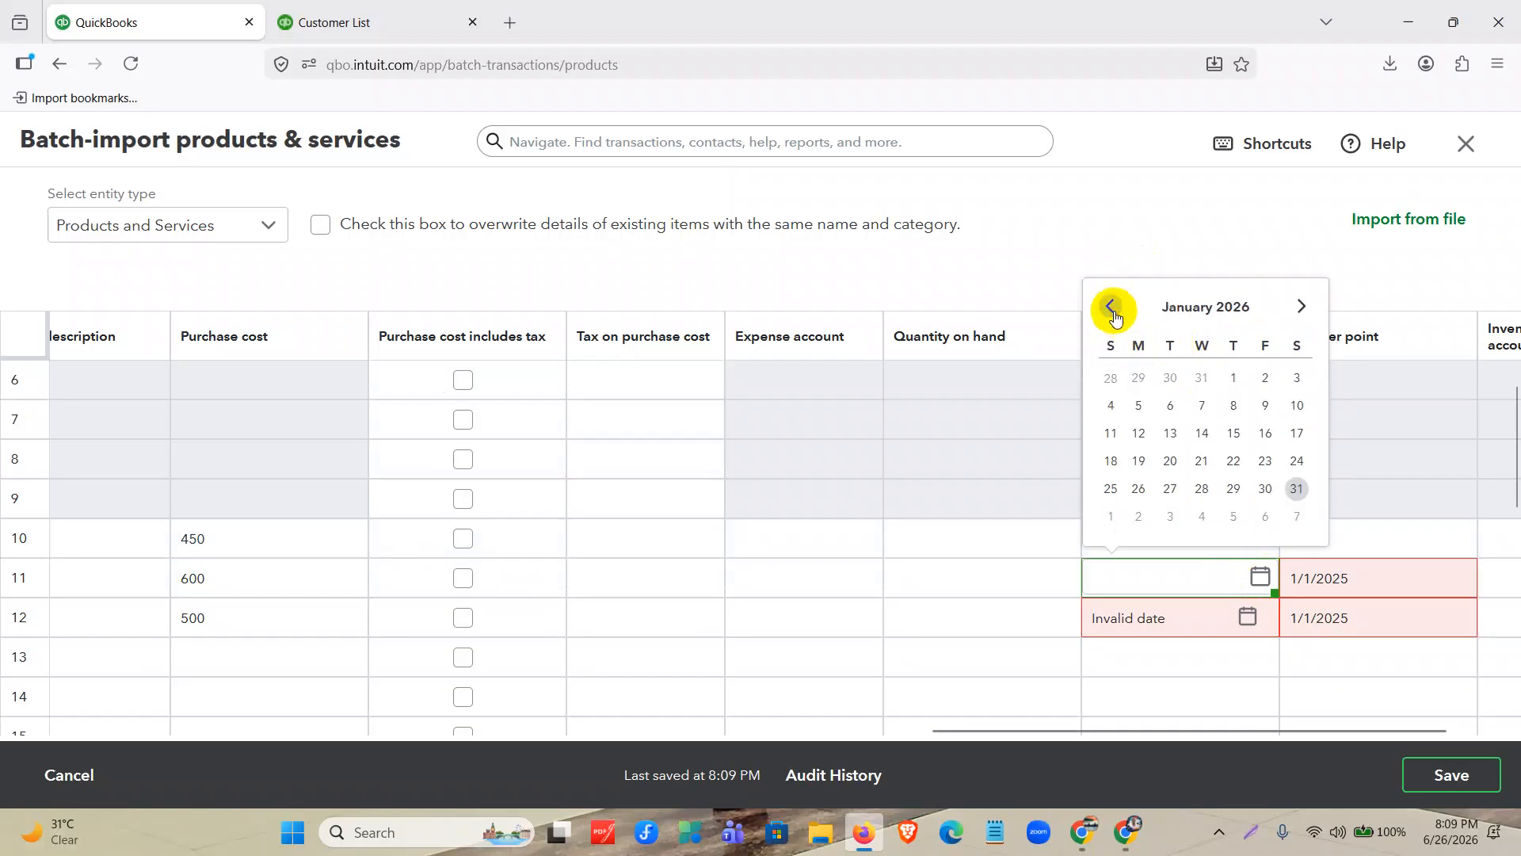
click(1232, 378)
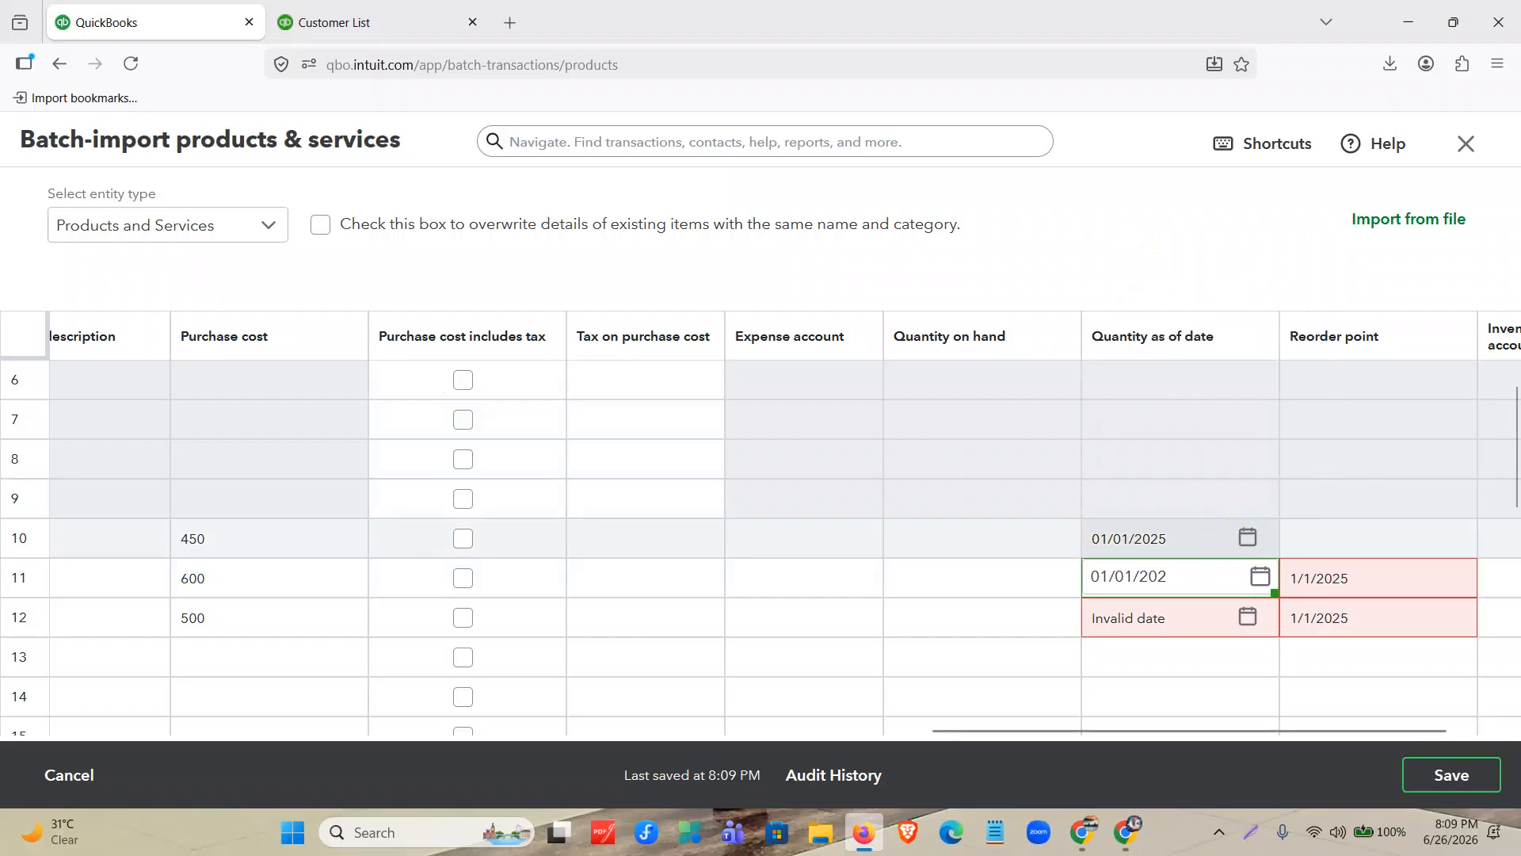
text(5)
Set the Quantity as of date in row 12 to 01/01/2025.
click(1252, 614)
click(1257, 618)
click(1257, 619)
click(1255, 618)
click(1111, 348)
click(1112, 349)
click(1113, 348)
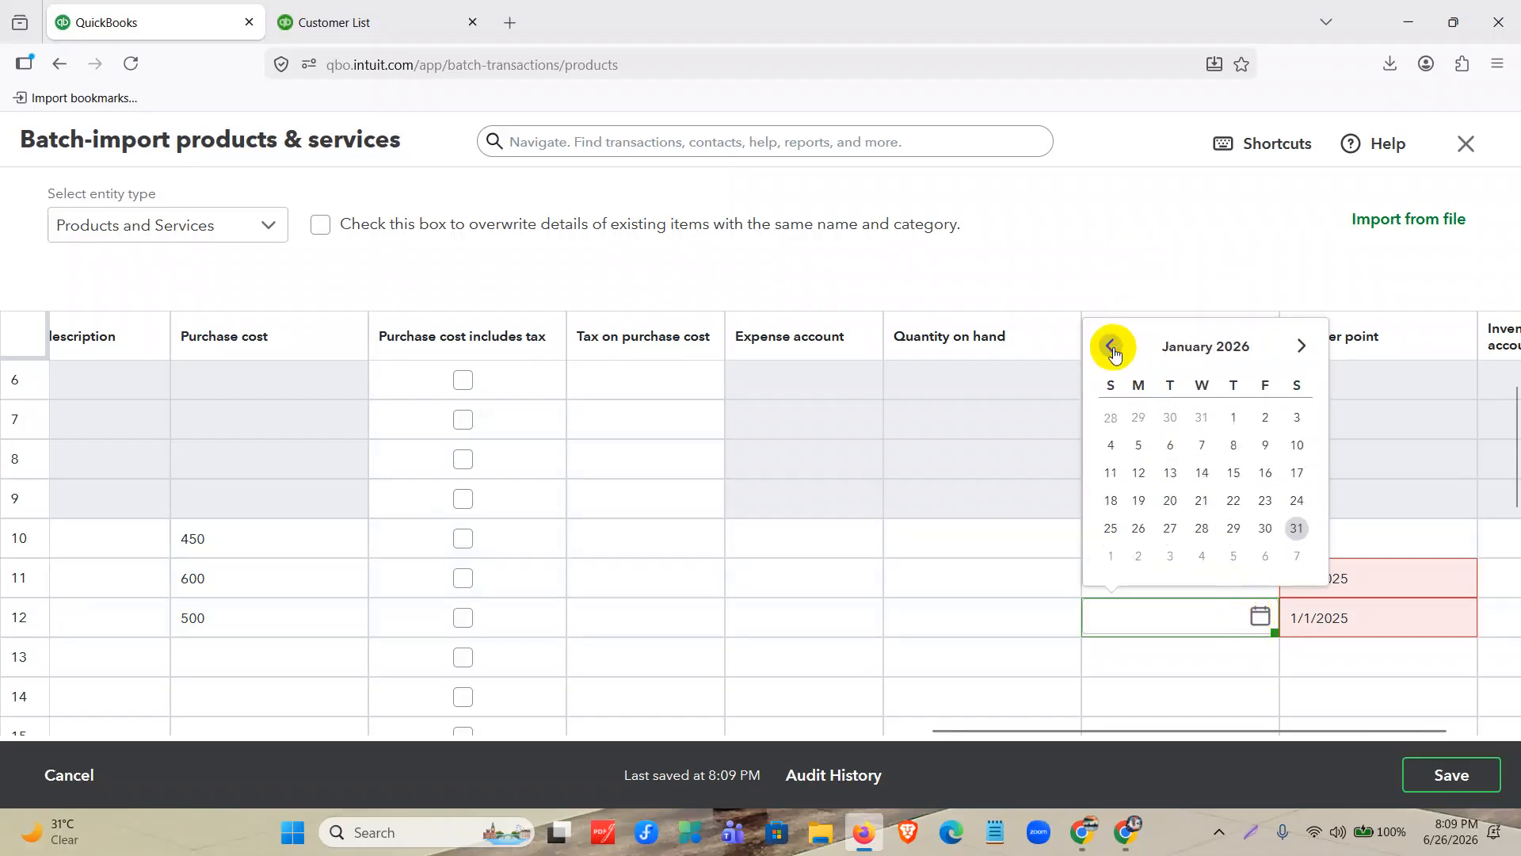
click(1235, 427)
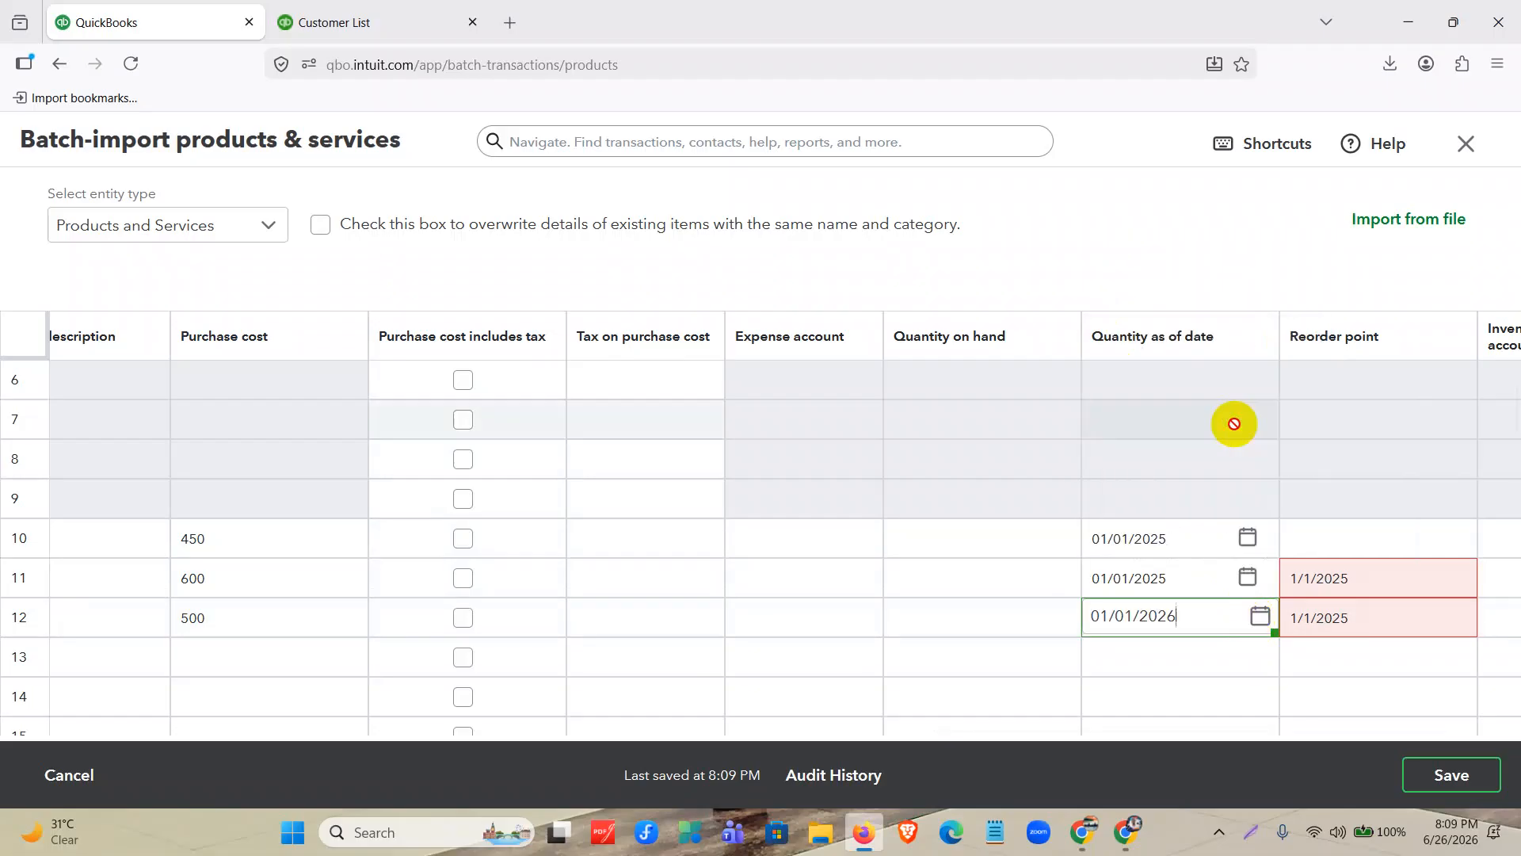
text(5)
Clear the misplaced 1/1/2025 dates from the Reorder point of rows 11 and 12.
click(1381, 584)
key(BackSpace)
key(BackSpace)
key(BackSpace)
key(BackSpace)
key(BackSpace)
key(BackSpace)
key(BackSpace)
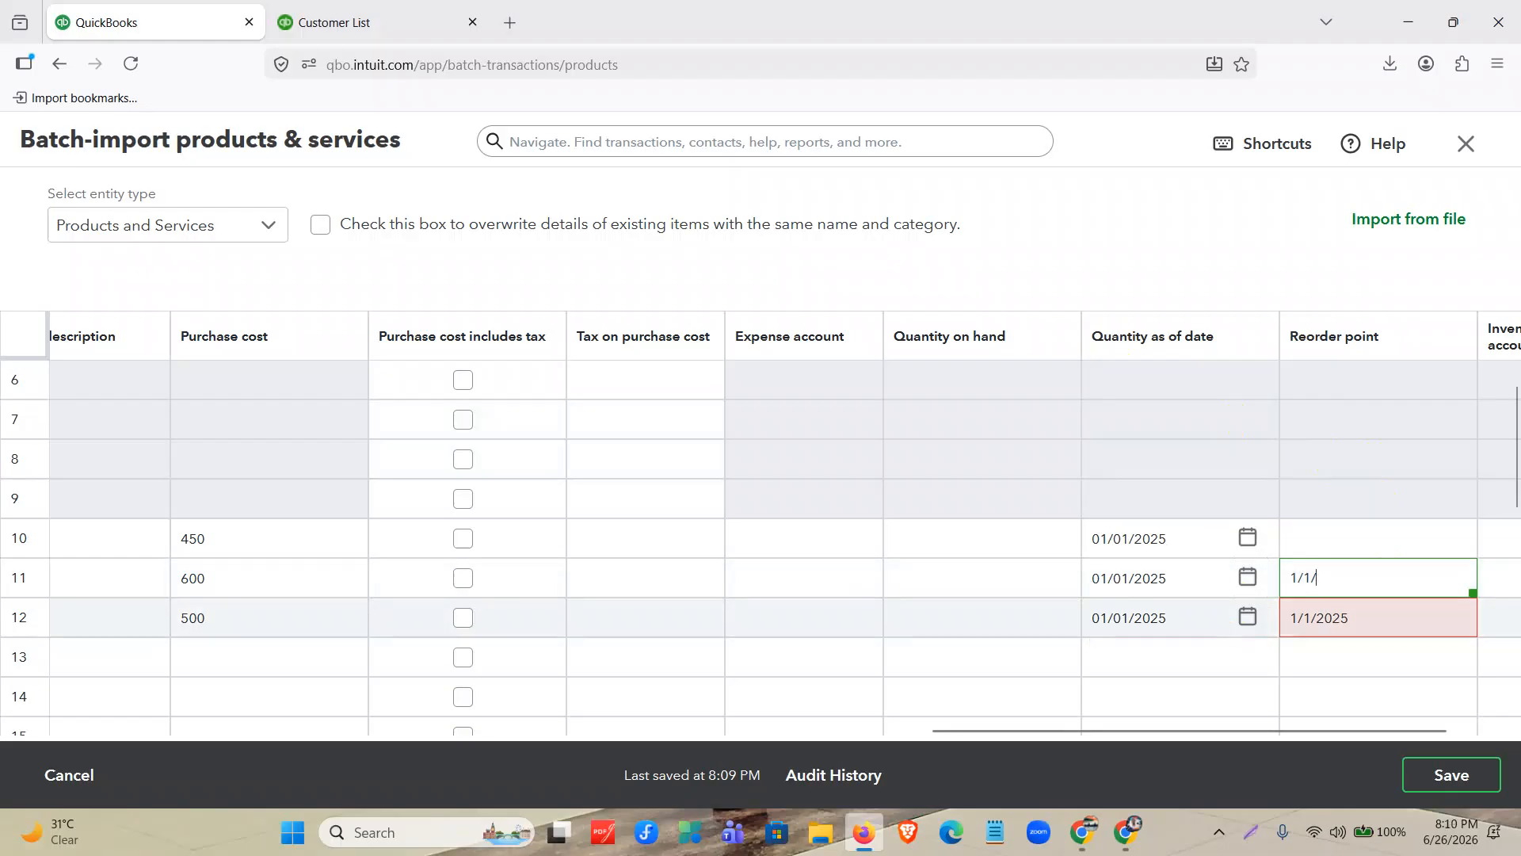
click(1358, 618)
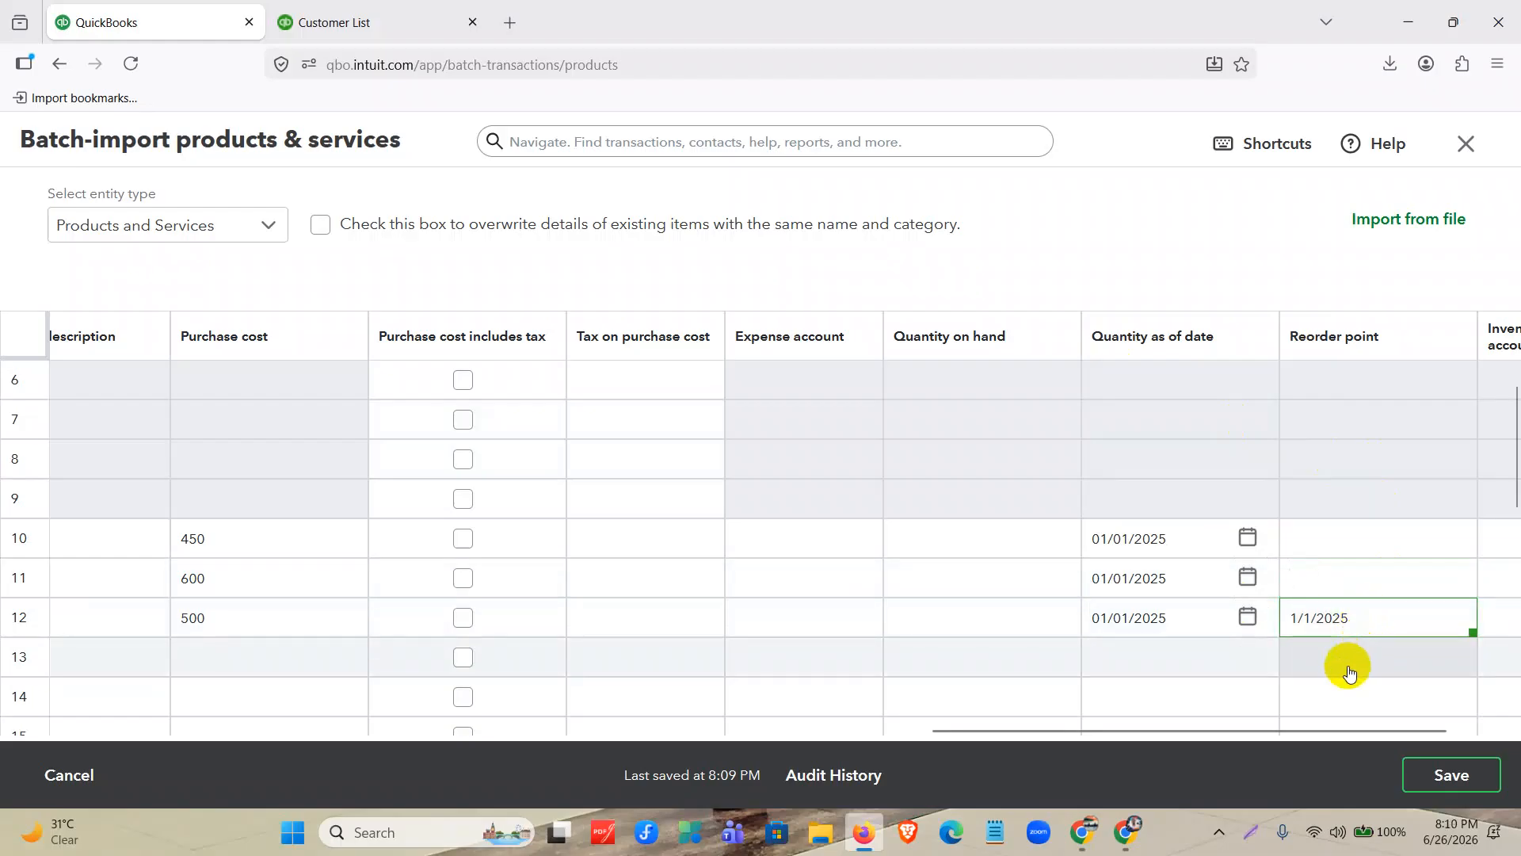
double_click(1372, 615)
key(BackSpace)
key(BackSpace)
key(BackSpace)
key(BackSpace)
key(BackSpace)
key(BackSpace)
key(BackSpace)
key(BackSpace)
Save the batch to QuickBooks and refresh its save status in the Audit History.
mouse_move(1291, 727)
mouse_down()
mouse_move(731, 759)
mouse_move(272, 730)
mouse_up()
click(1418, 792)
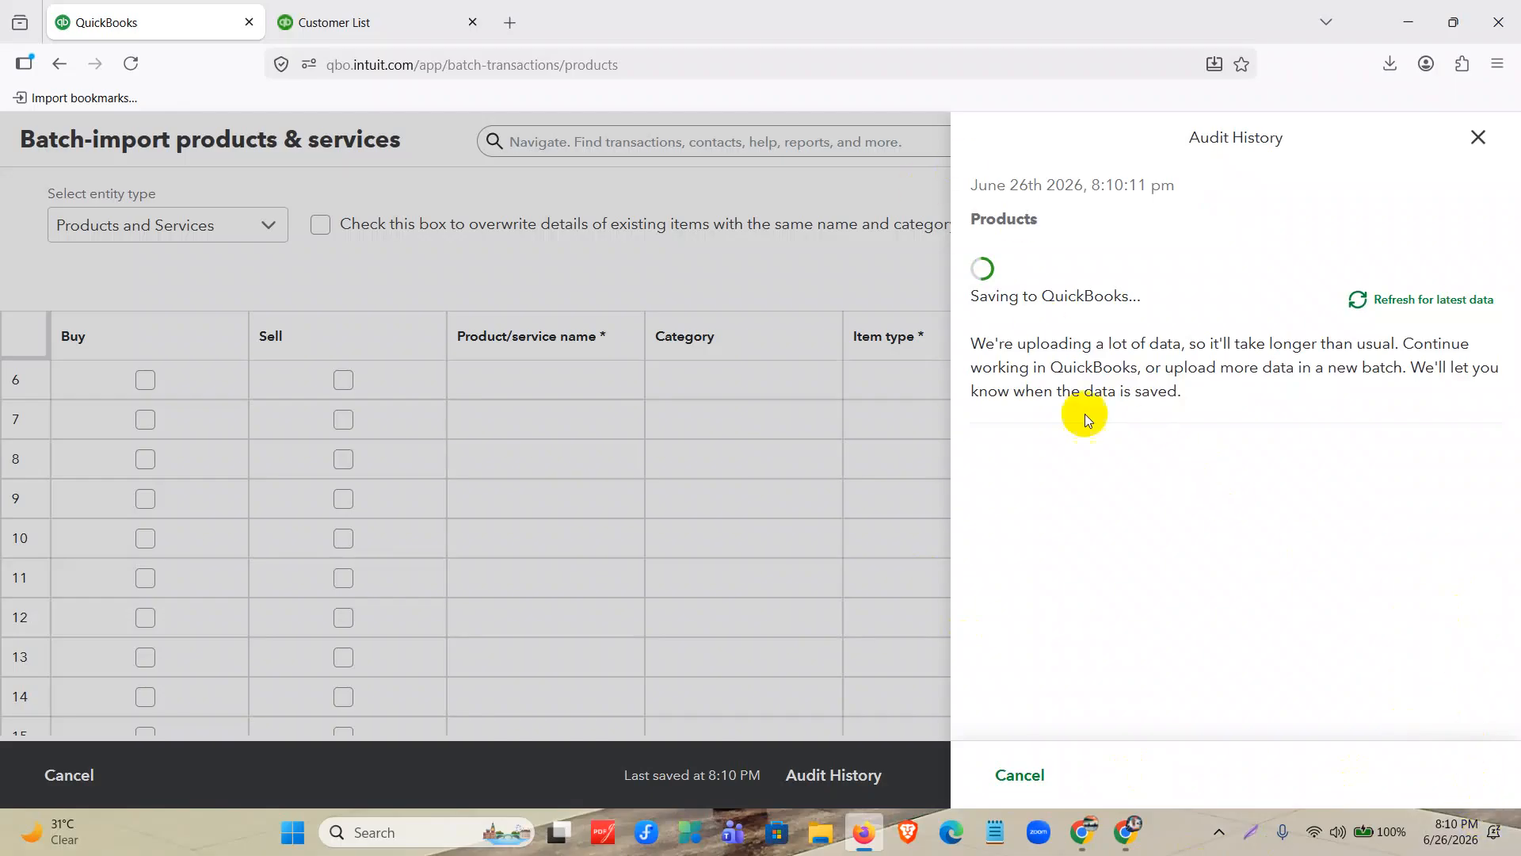
click(1410, 301)
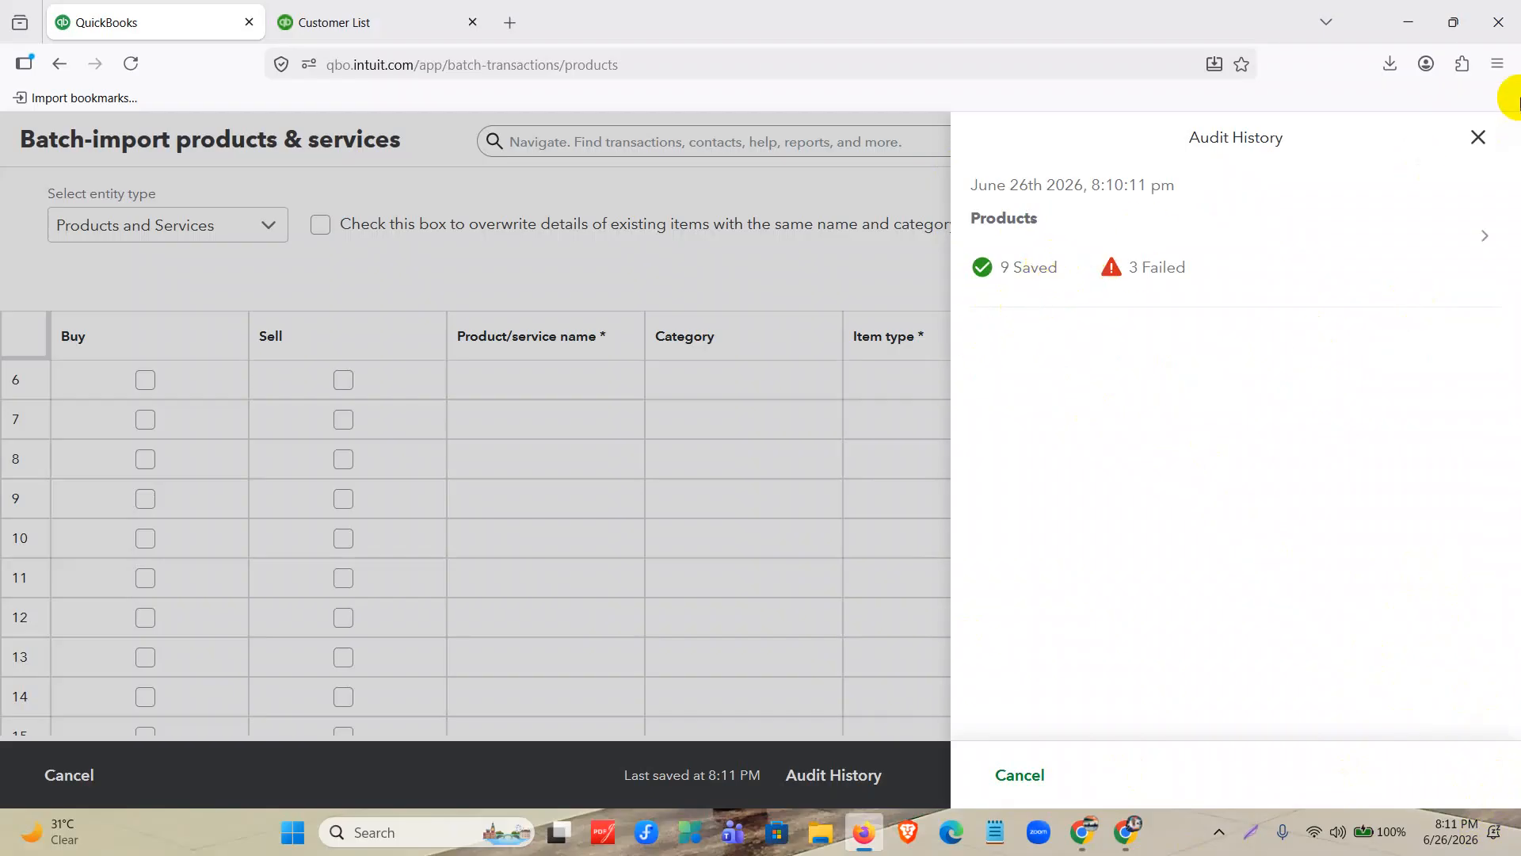
click(1473, 146)
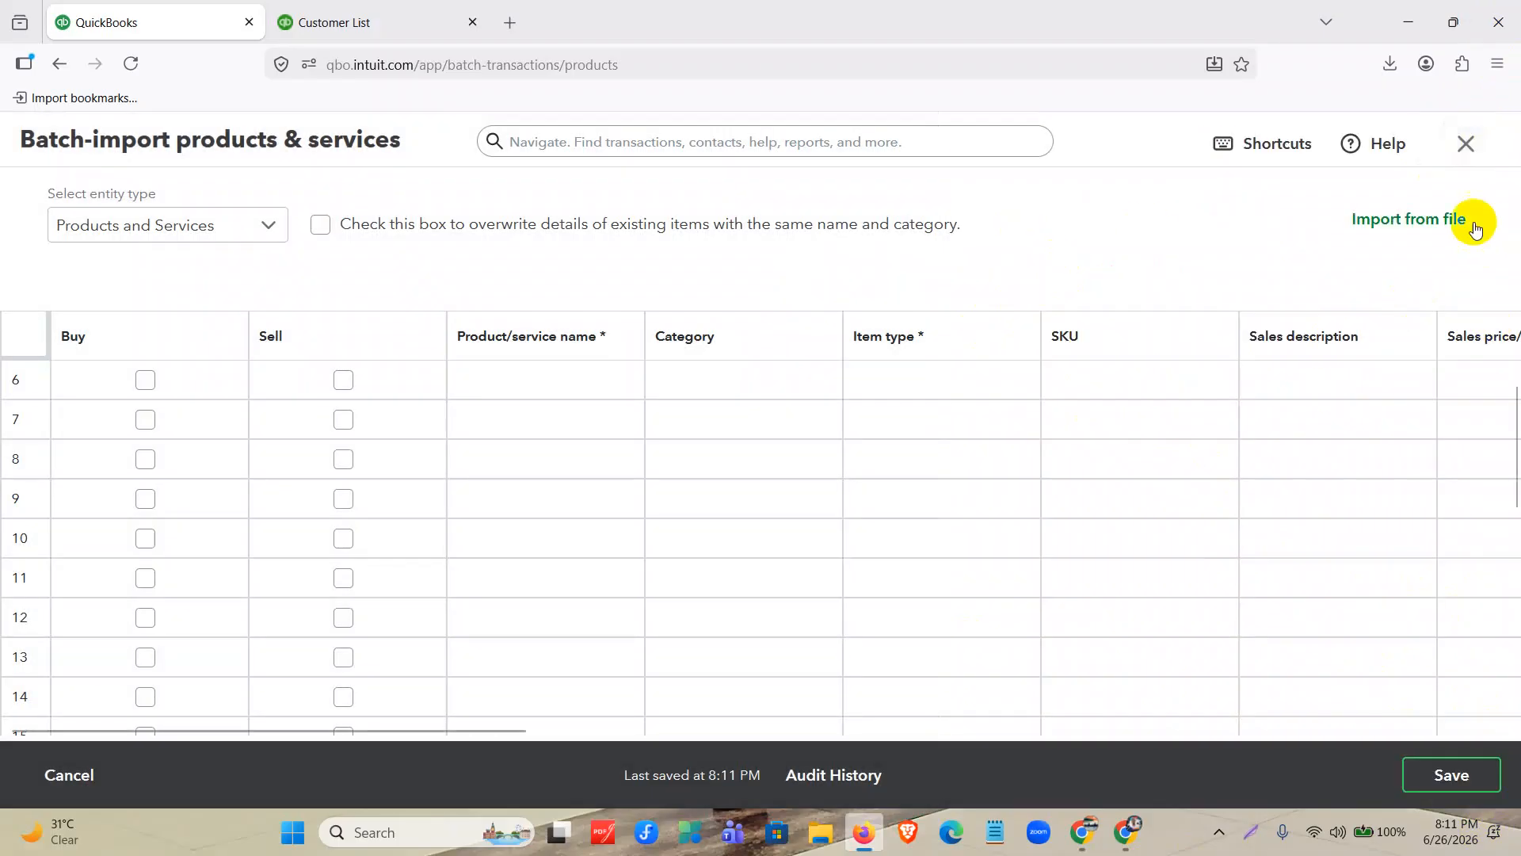
Close the batch import and the Customer List tab, and look through the Products & services list for the imported items.
click(1468, 155)
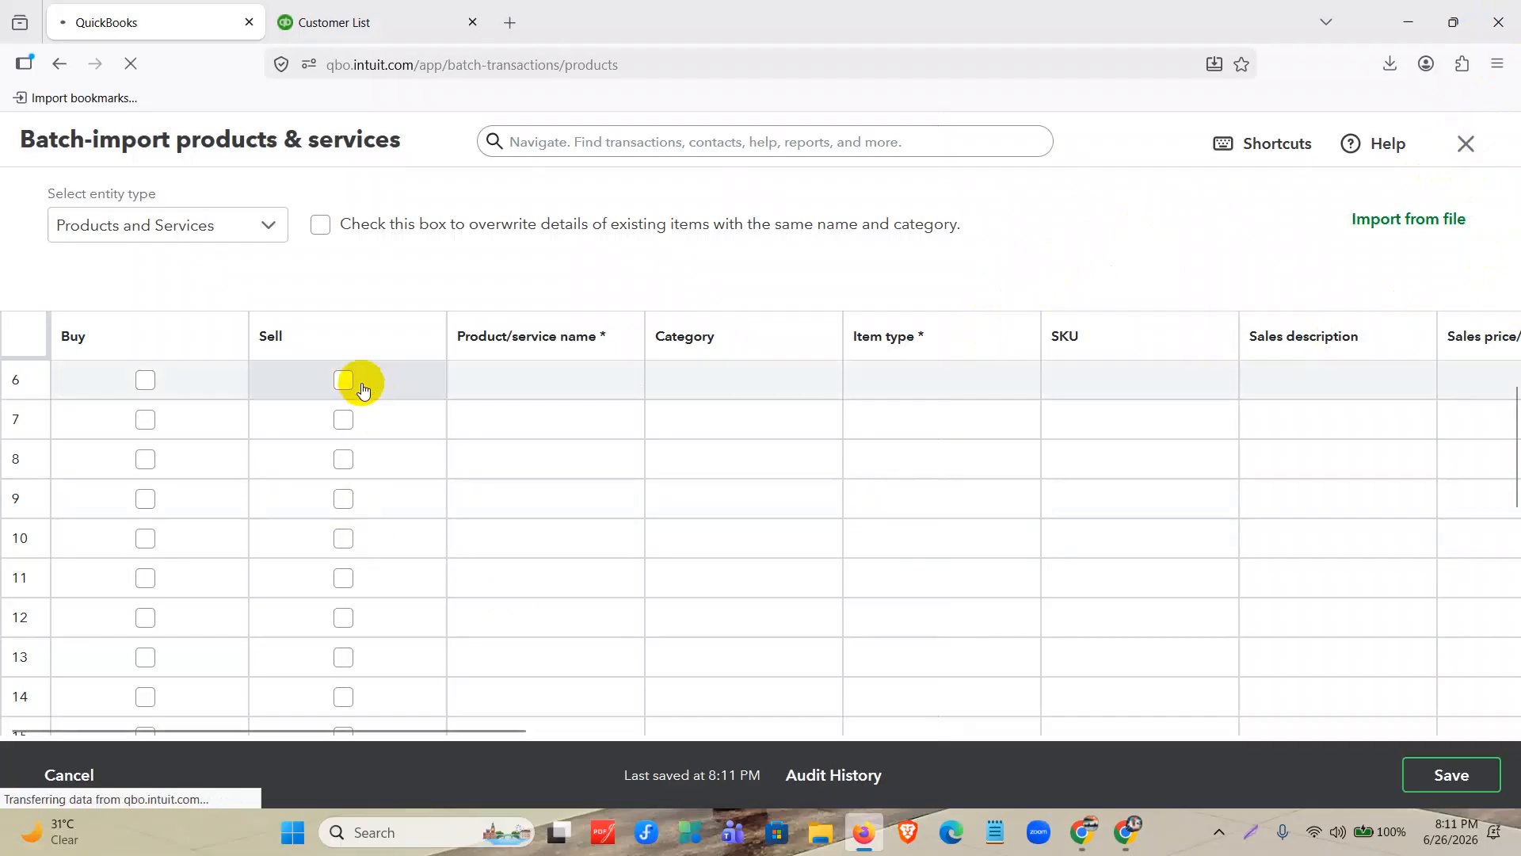
click(473, 23)
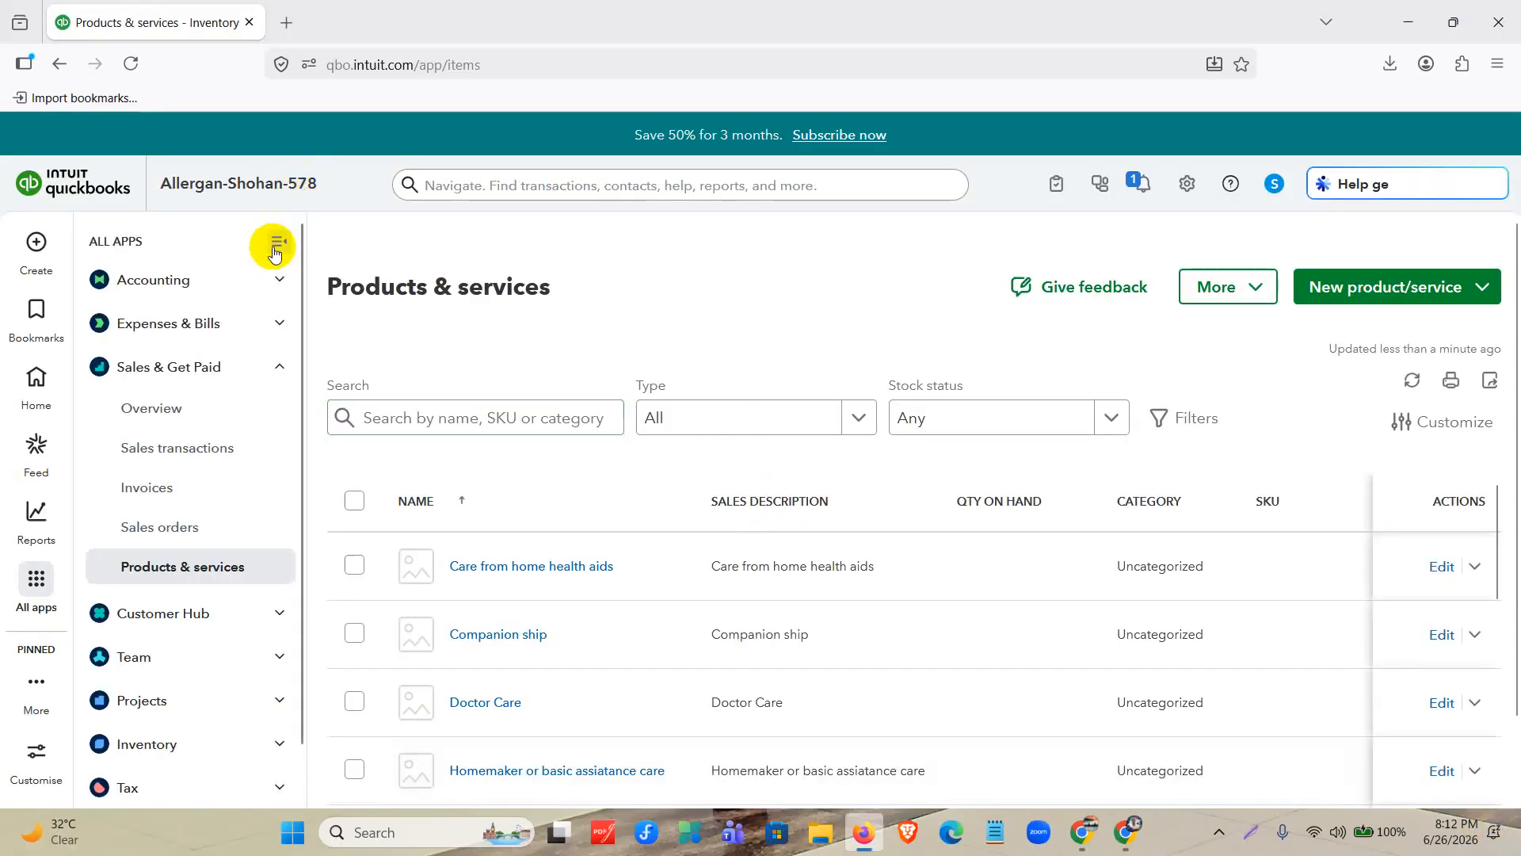
click(273, 246)
scroll(669, 594, down, 5)
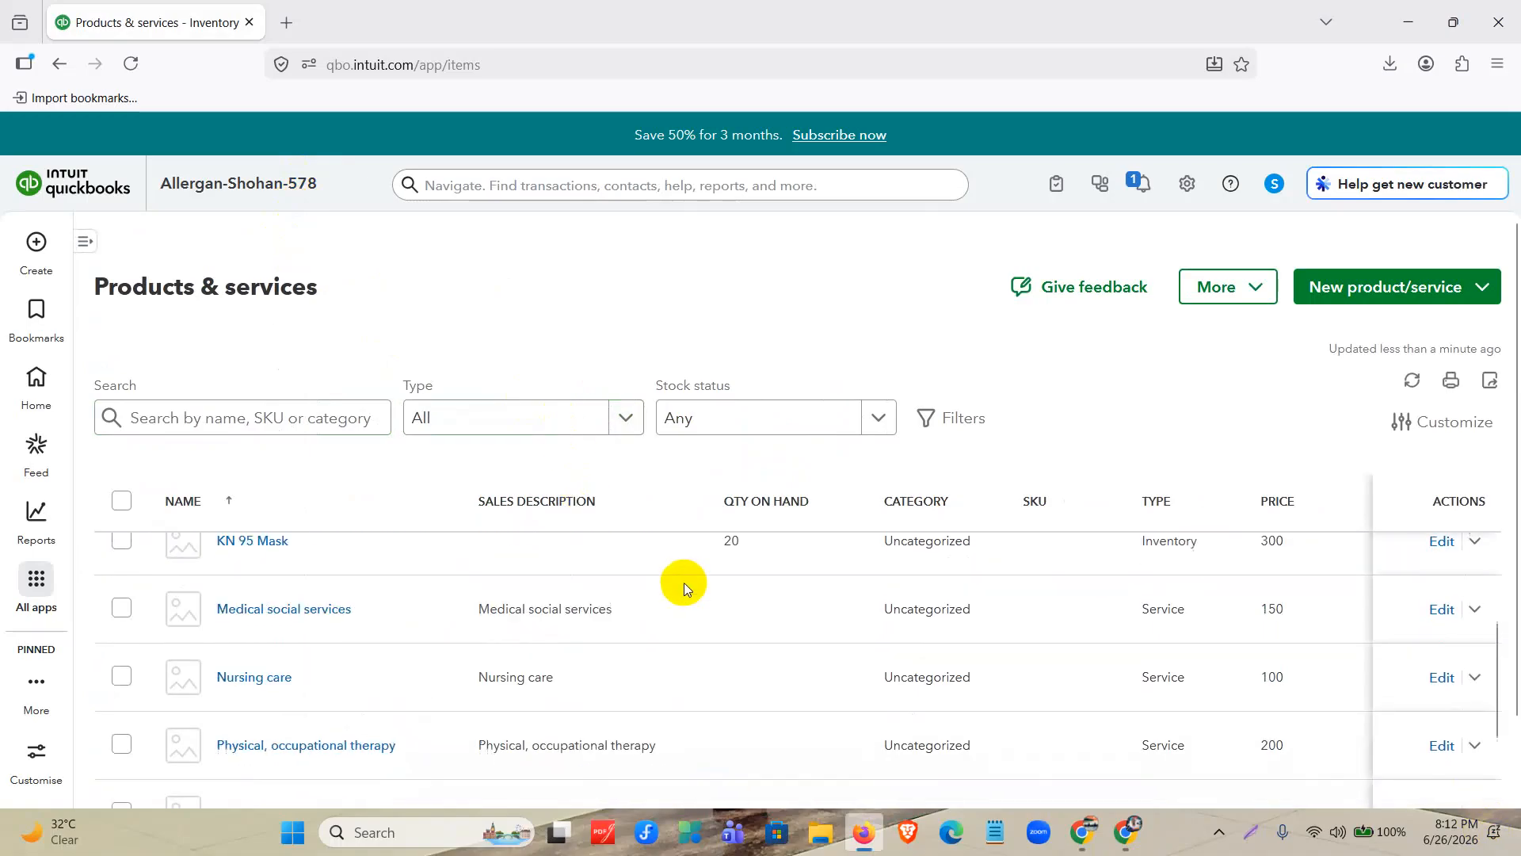
scroll(773, 607, down, 6)
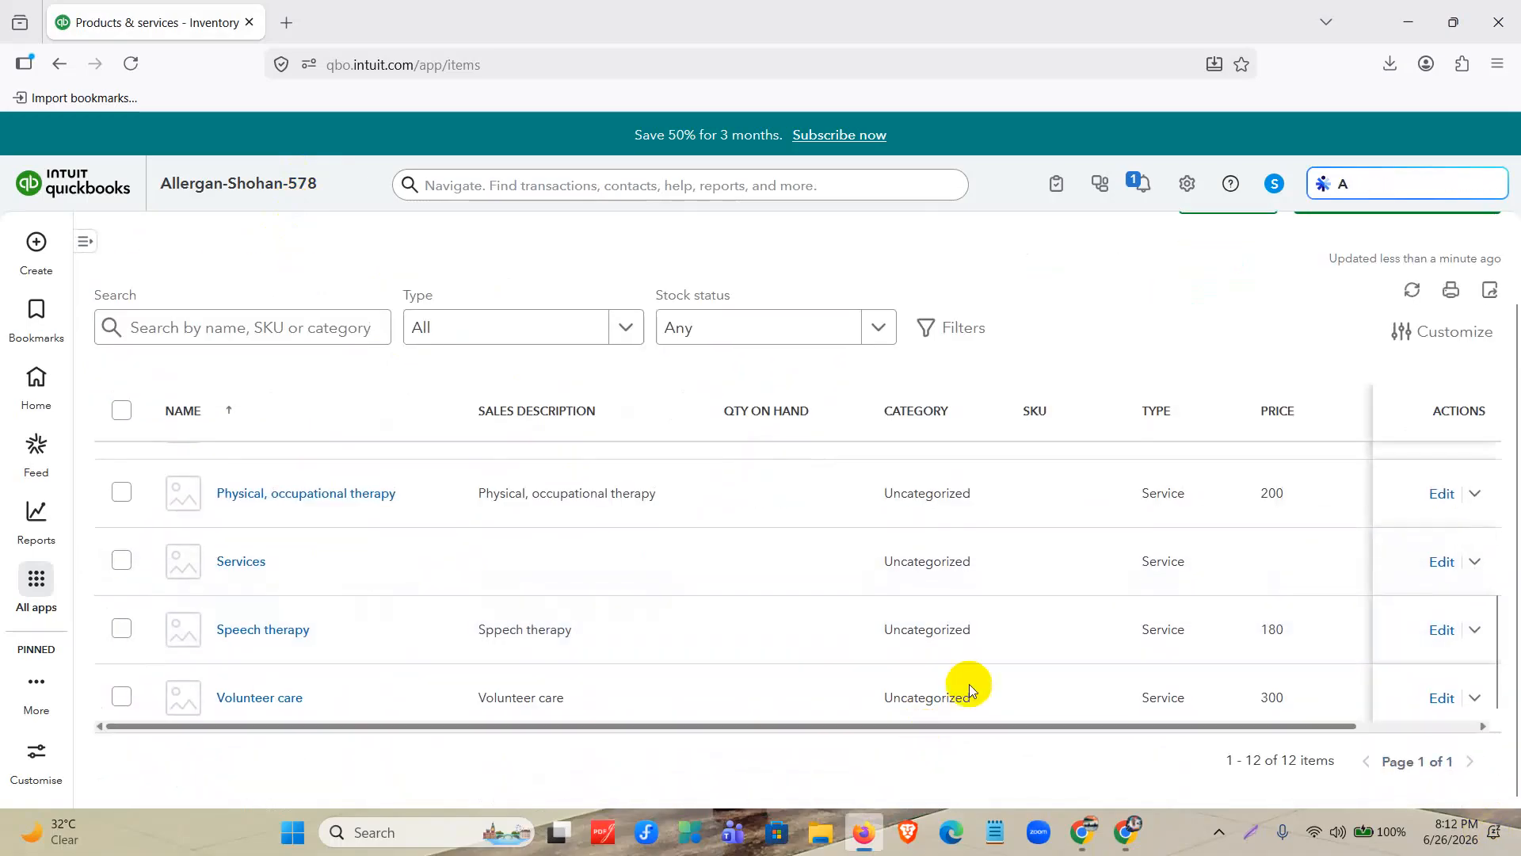
scroll(1007, 667, up, 5)
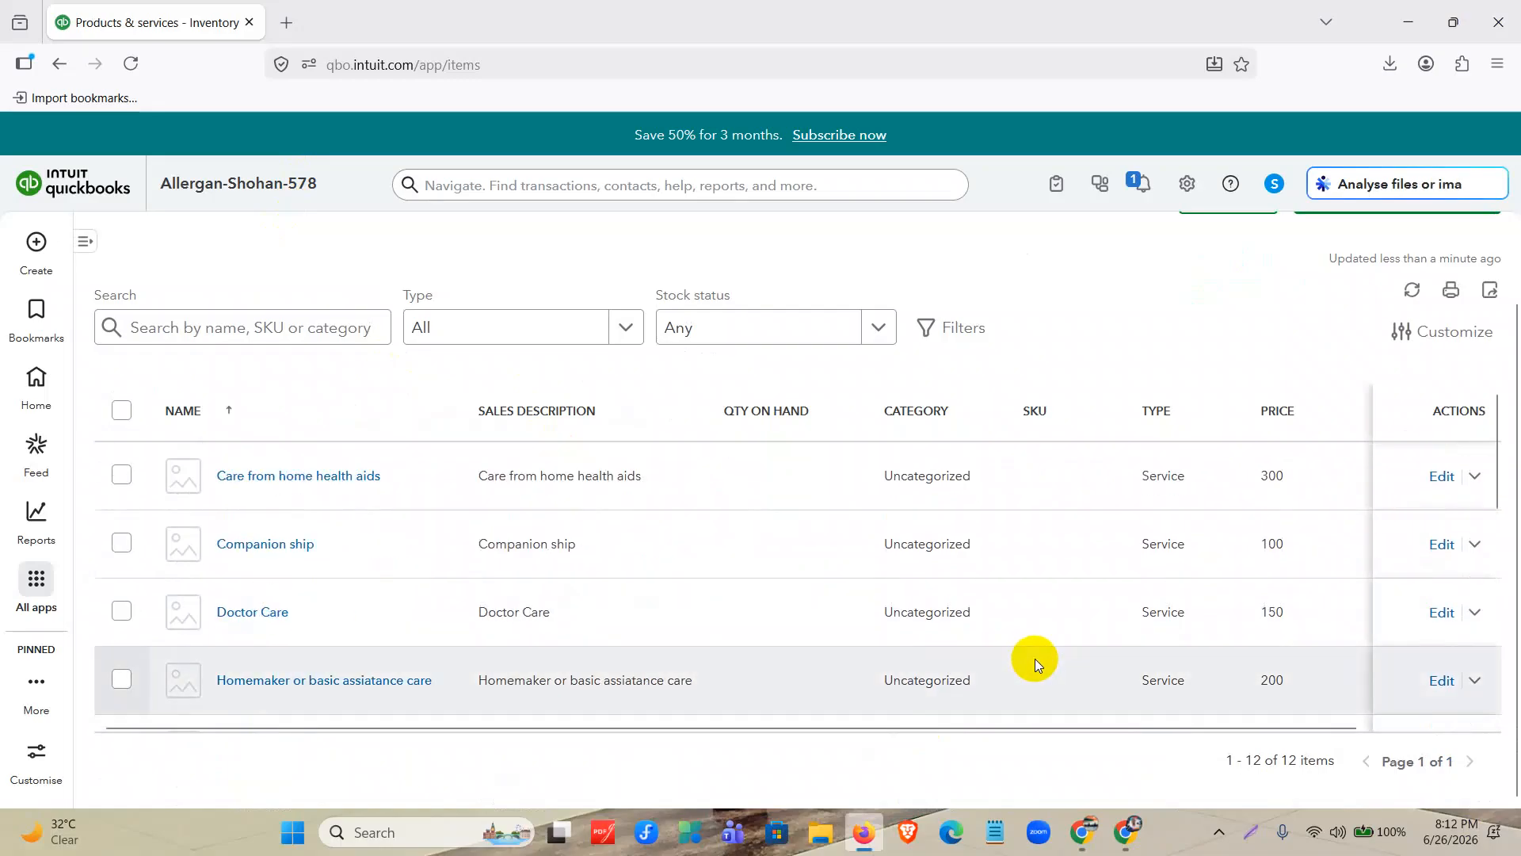
Open the Companion ship service for editing, review its basic info, sales and purchasing details, and close it without changes.
click(1440, 544)
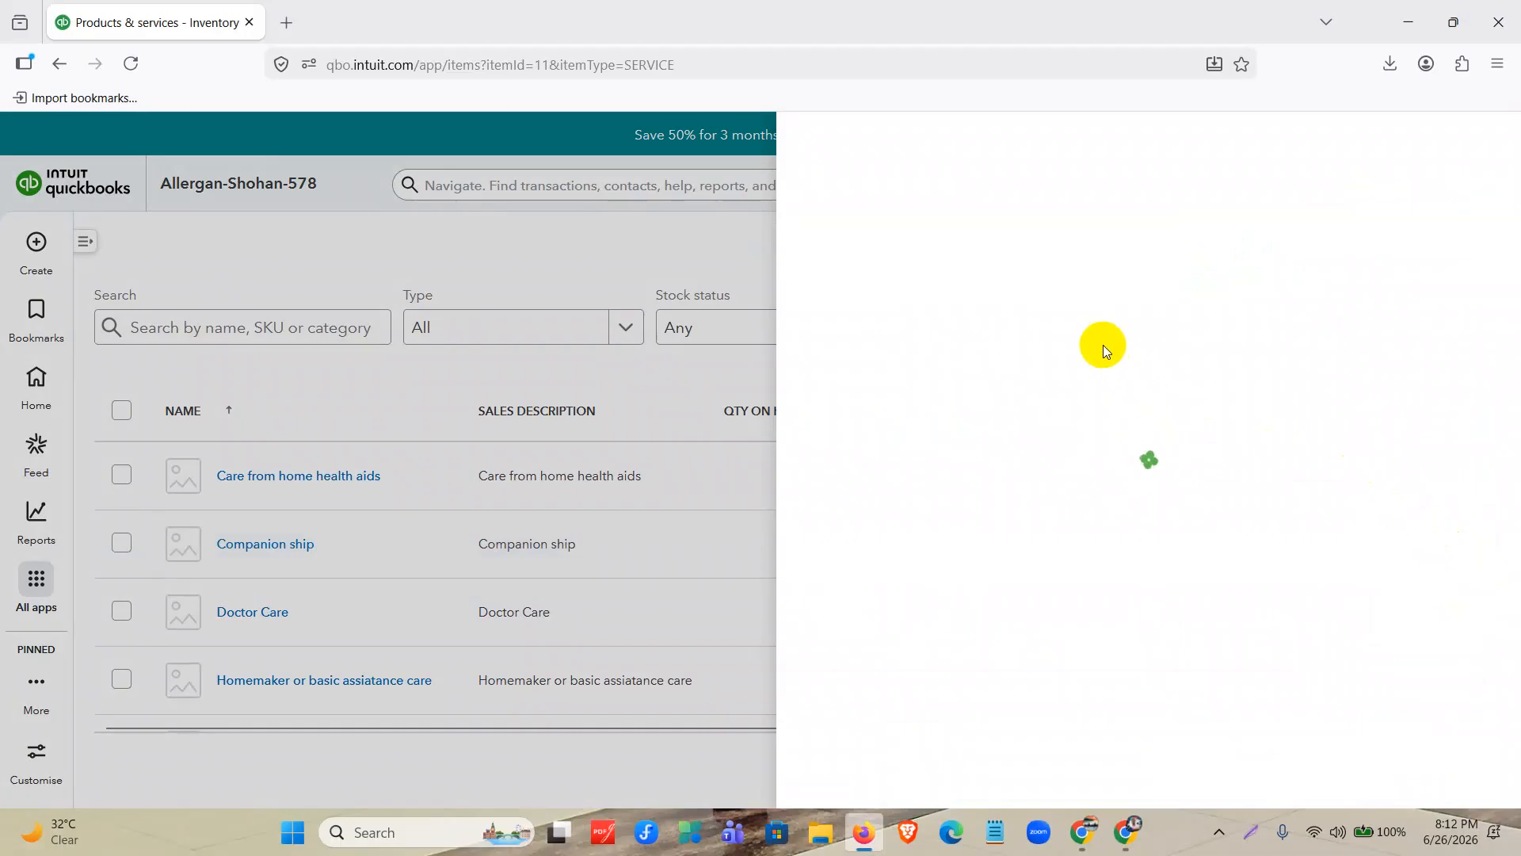
scroll(1128, 426, down, 3)
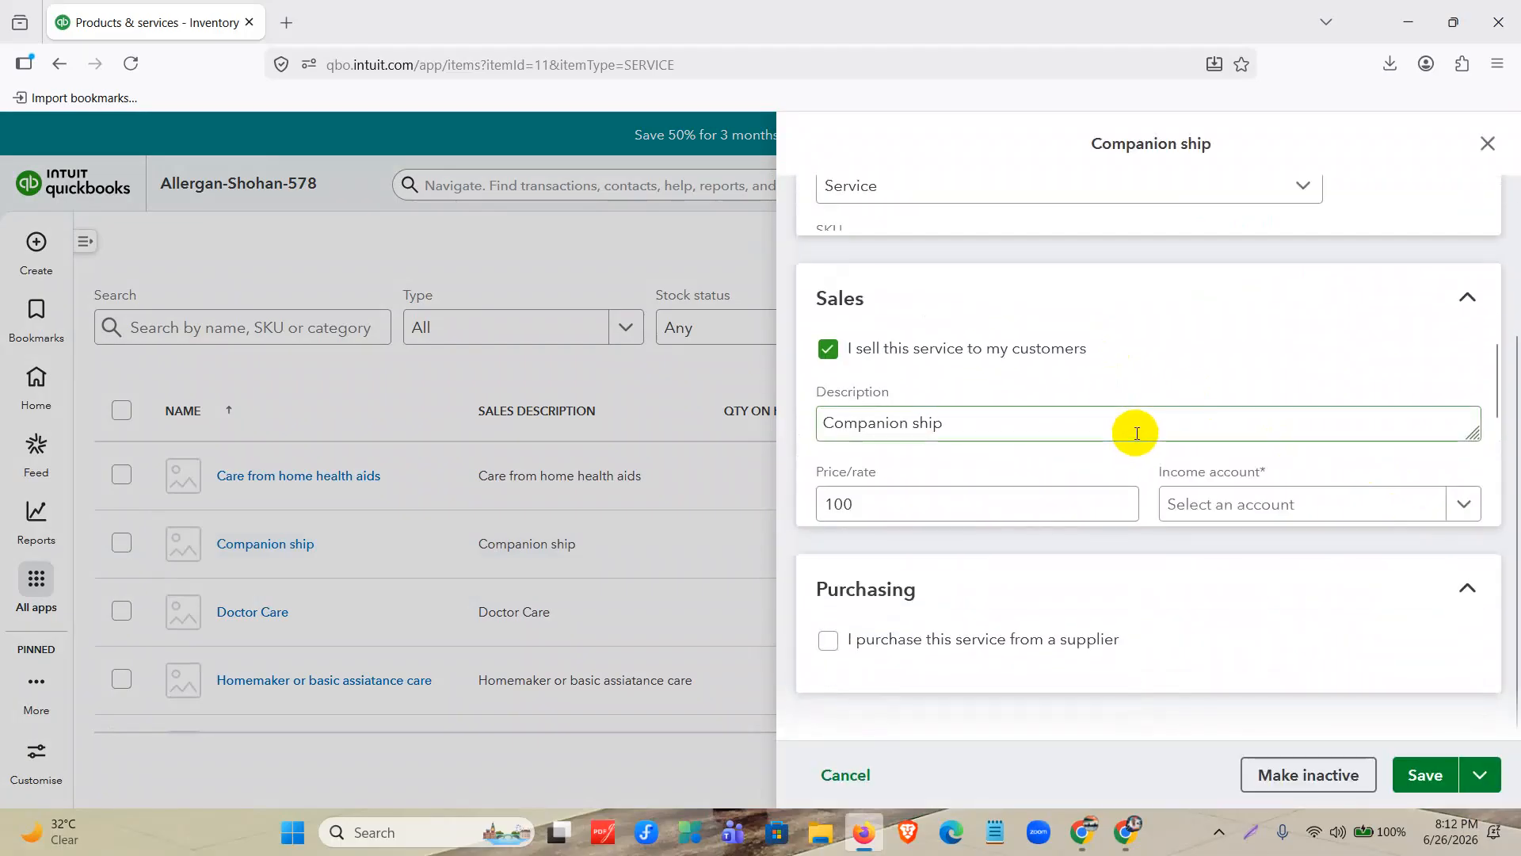
scroll(1109, 488, up, 2)
scroll(1196, 531, up, 3)
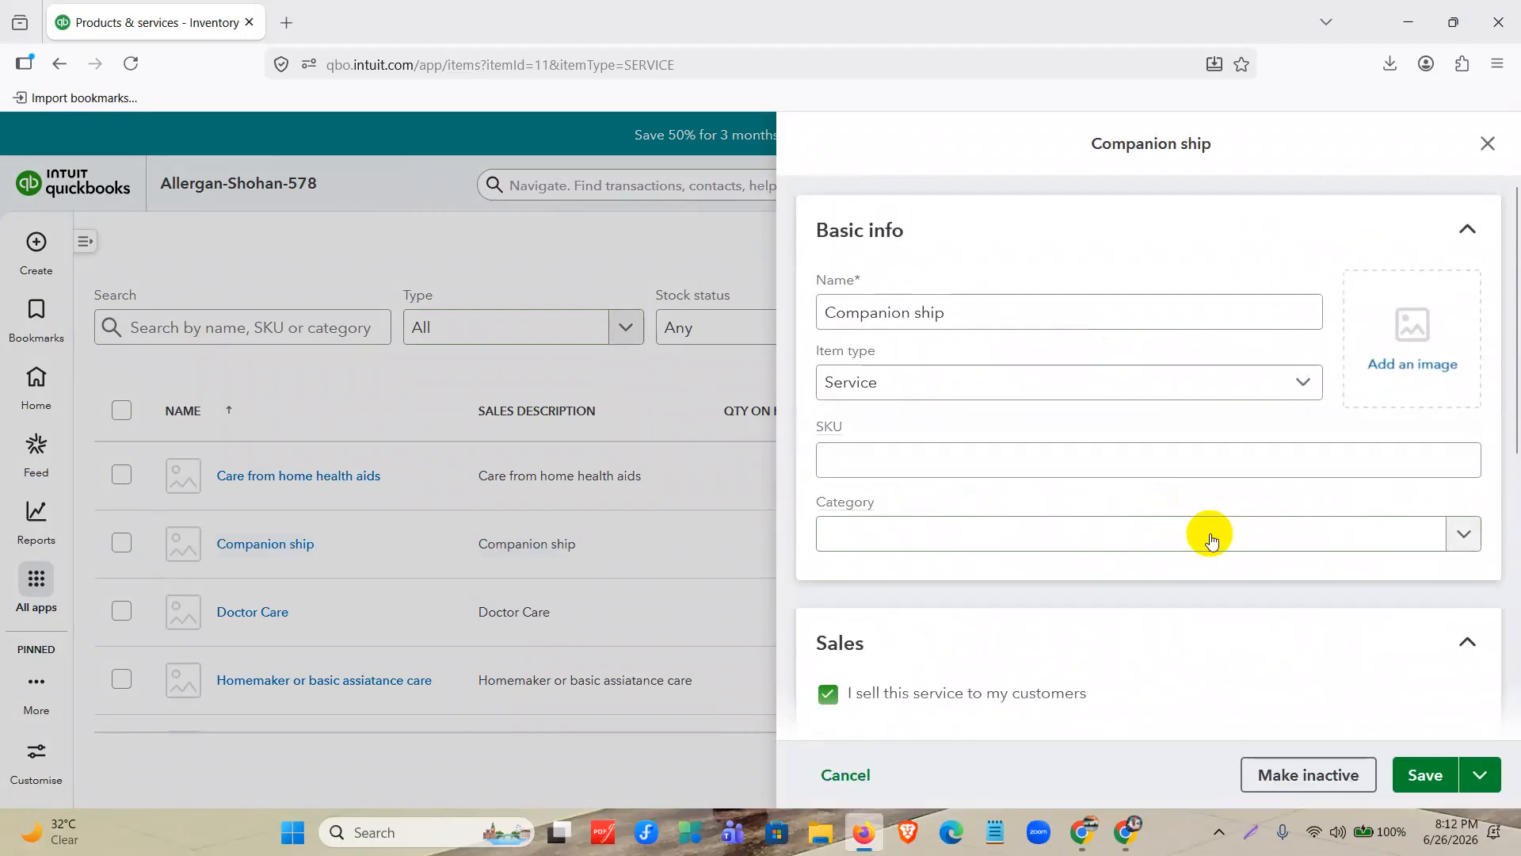
scroll(1211, 539, down, 6)
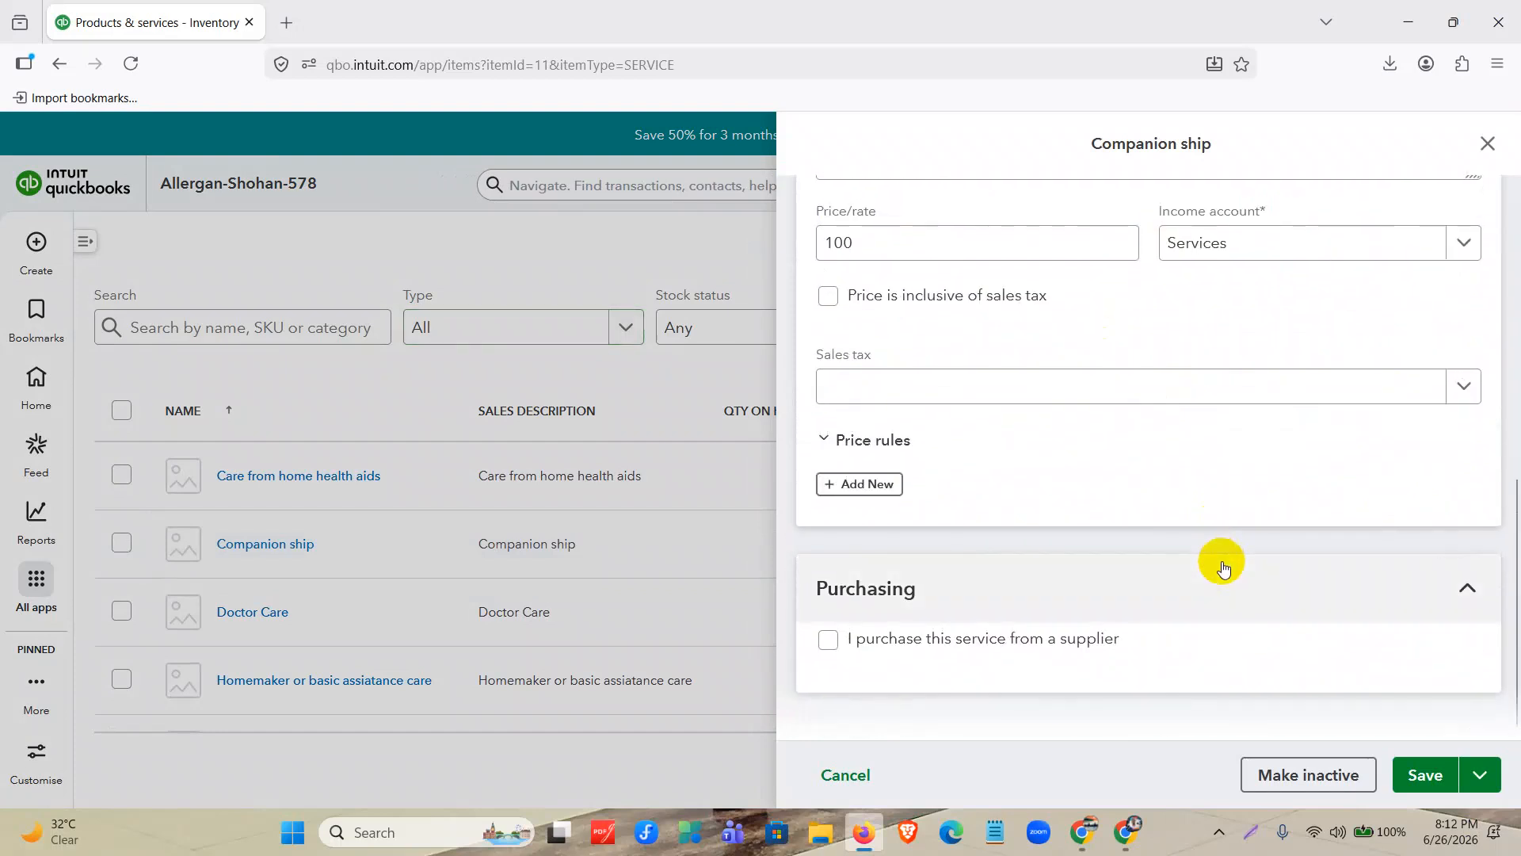
scroll(1146, 613, up, 6)
click(1487, 146)
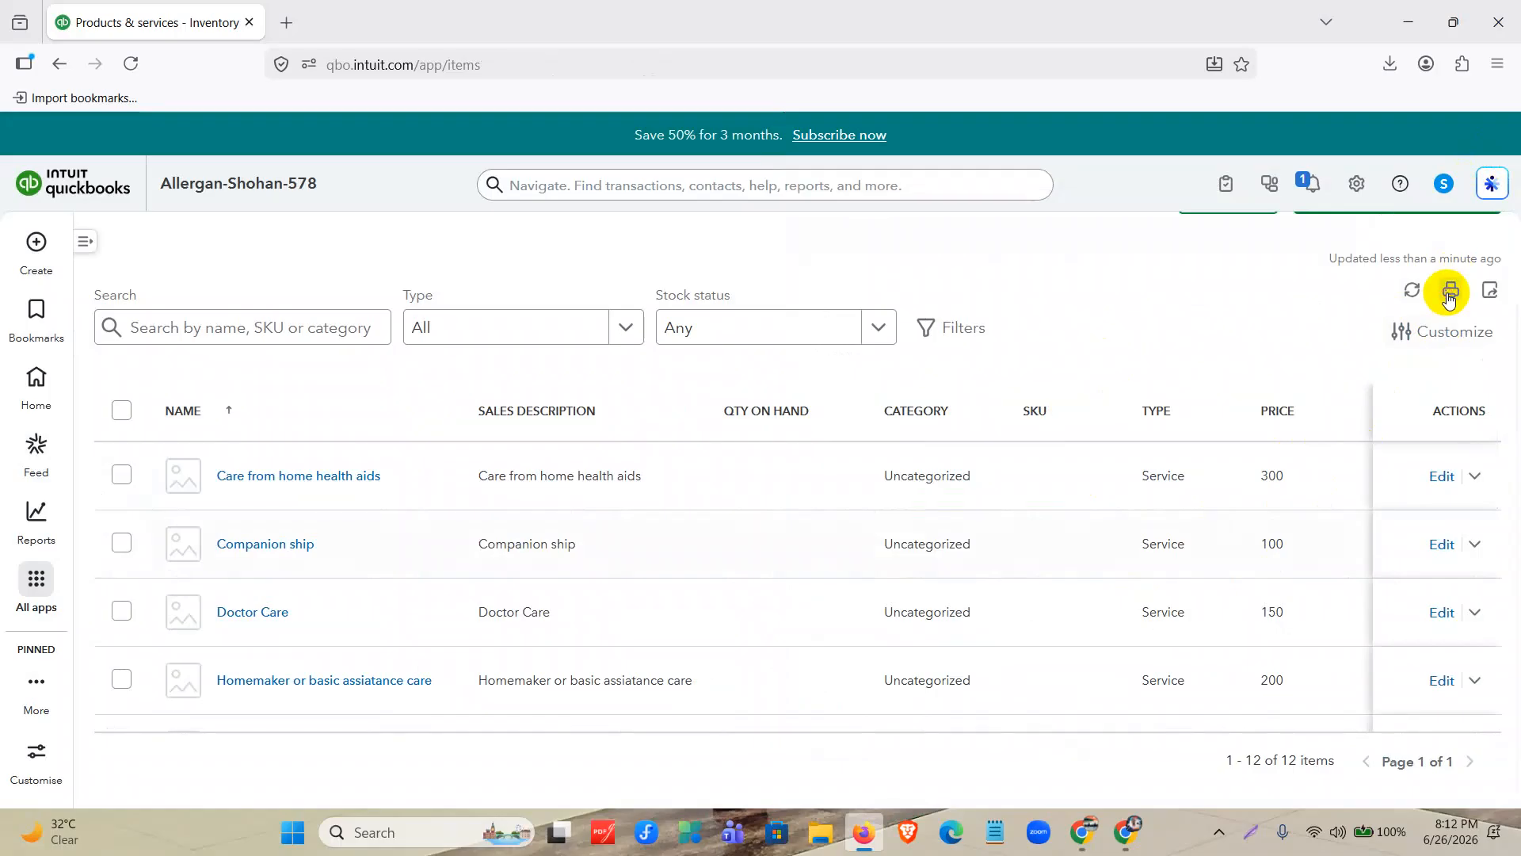
Preview the Products & services list for printing, cancel the print, and go to the QuickBooks home page.
click(1449, 299)
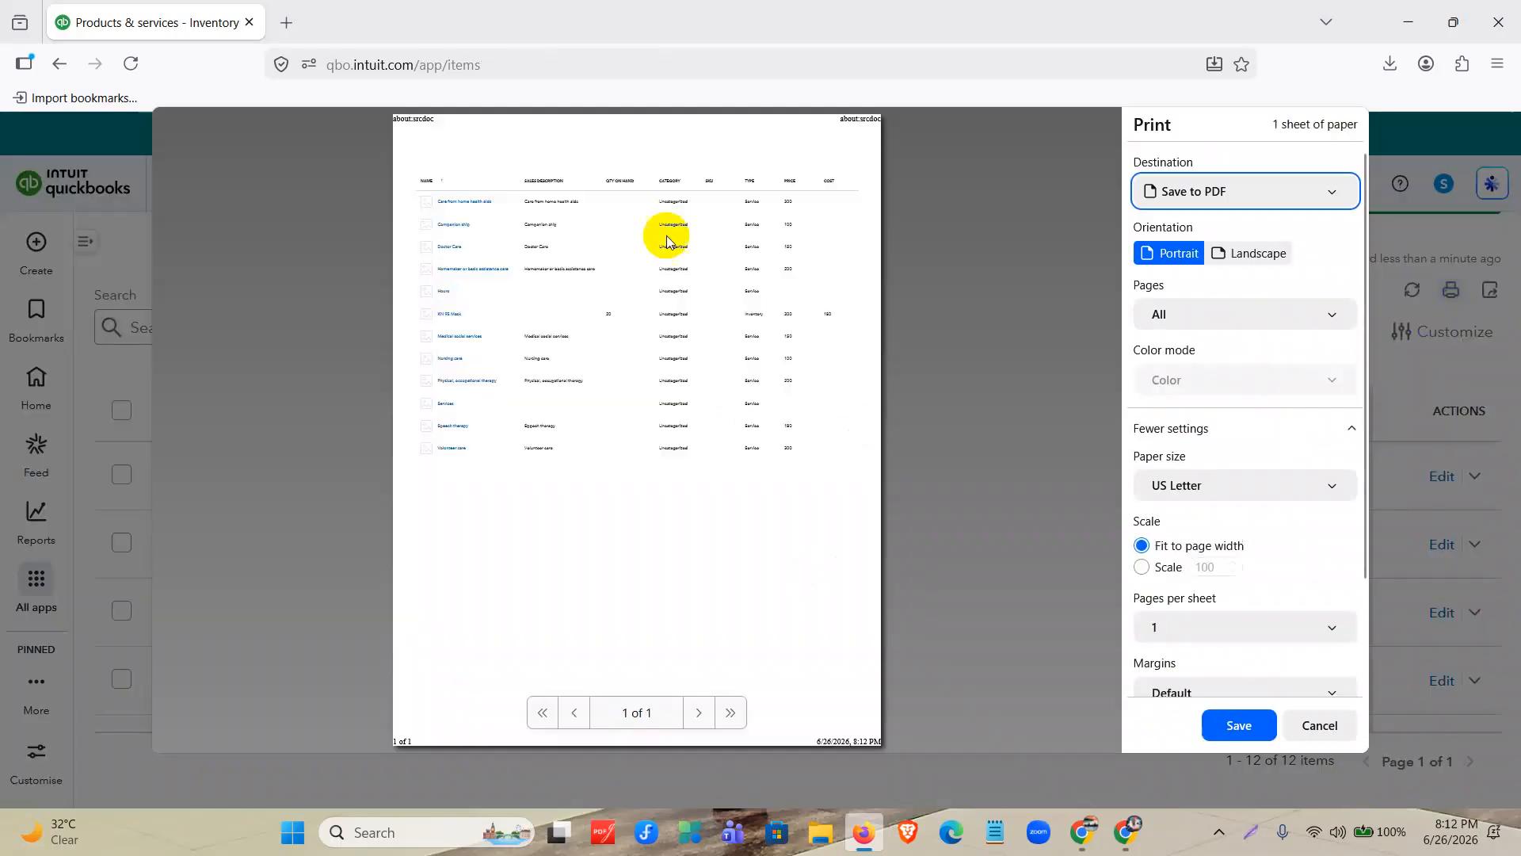
click(1328, 725)
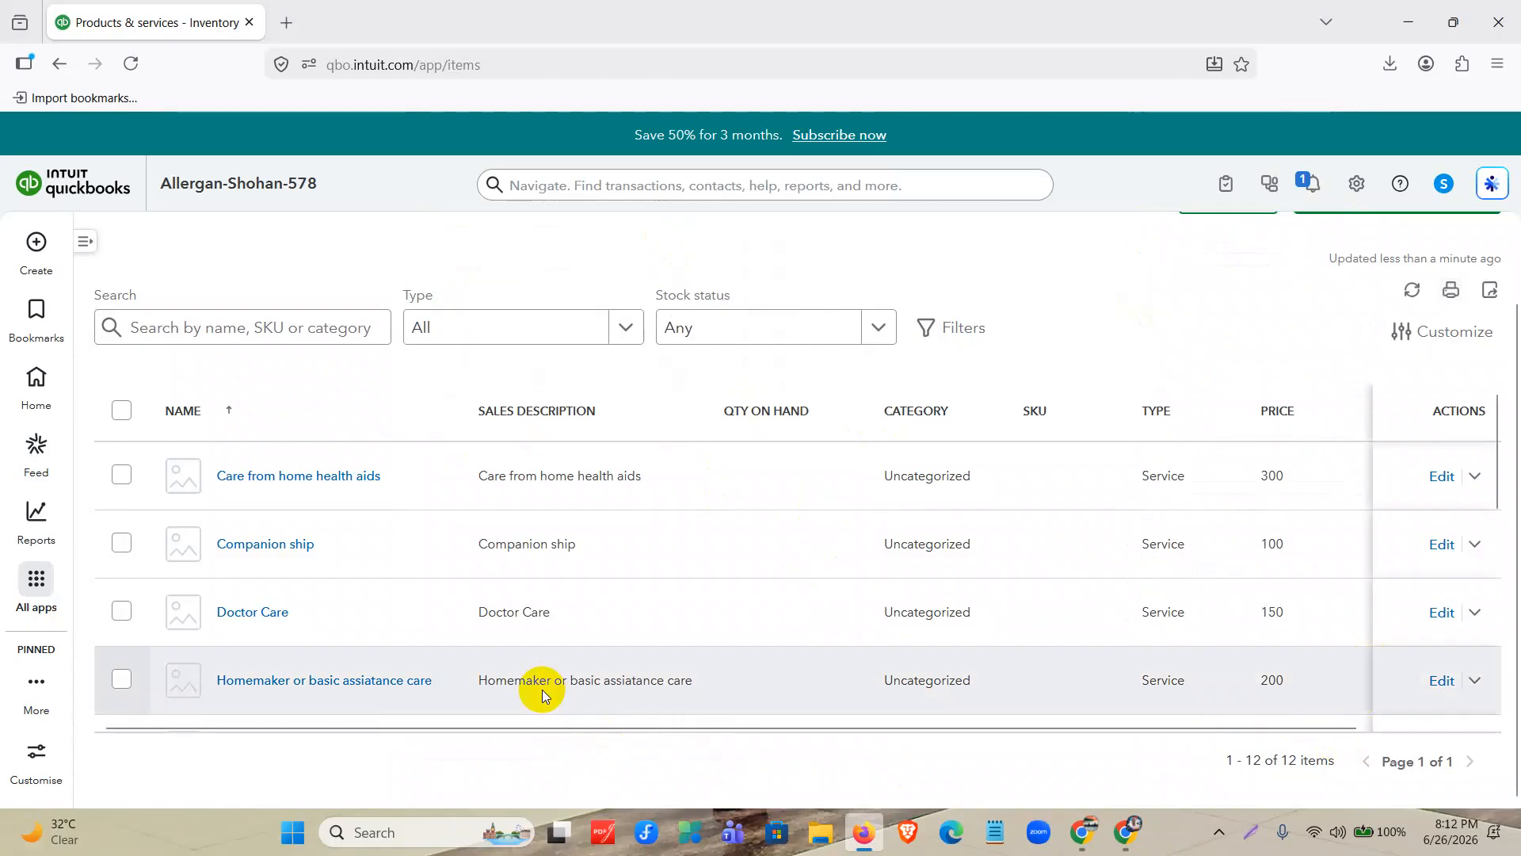
scroll(1070, 533, up, 2)
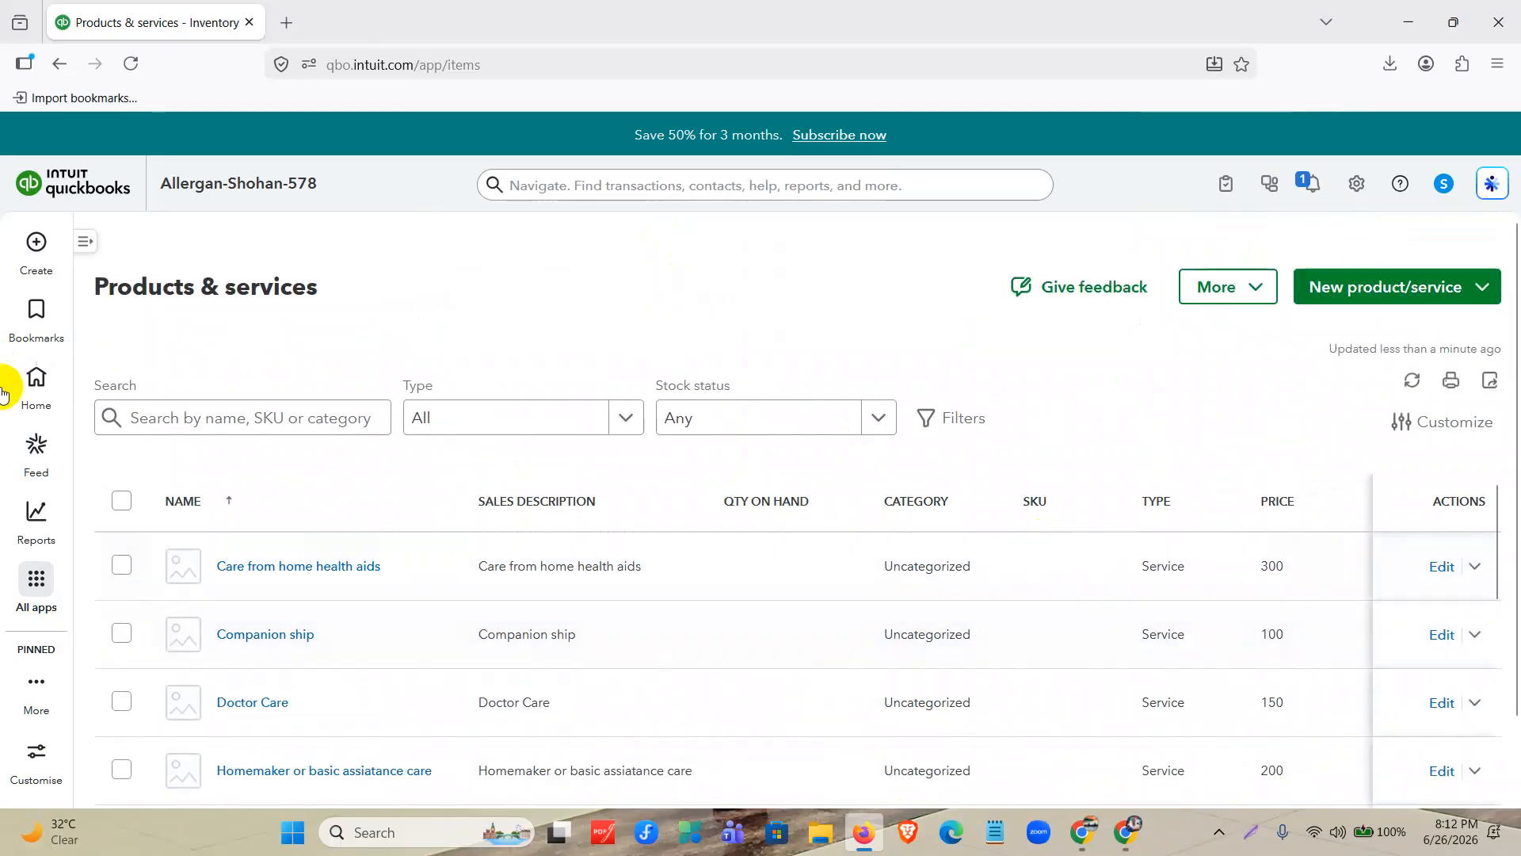
click(36, 384)
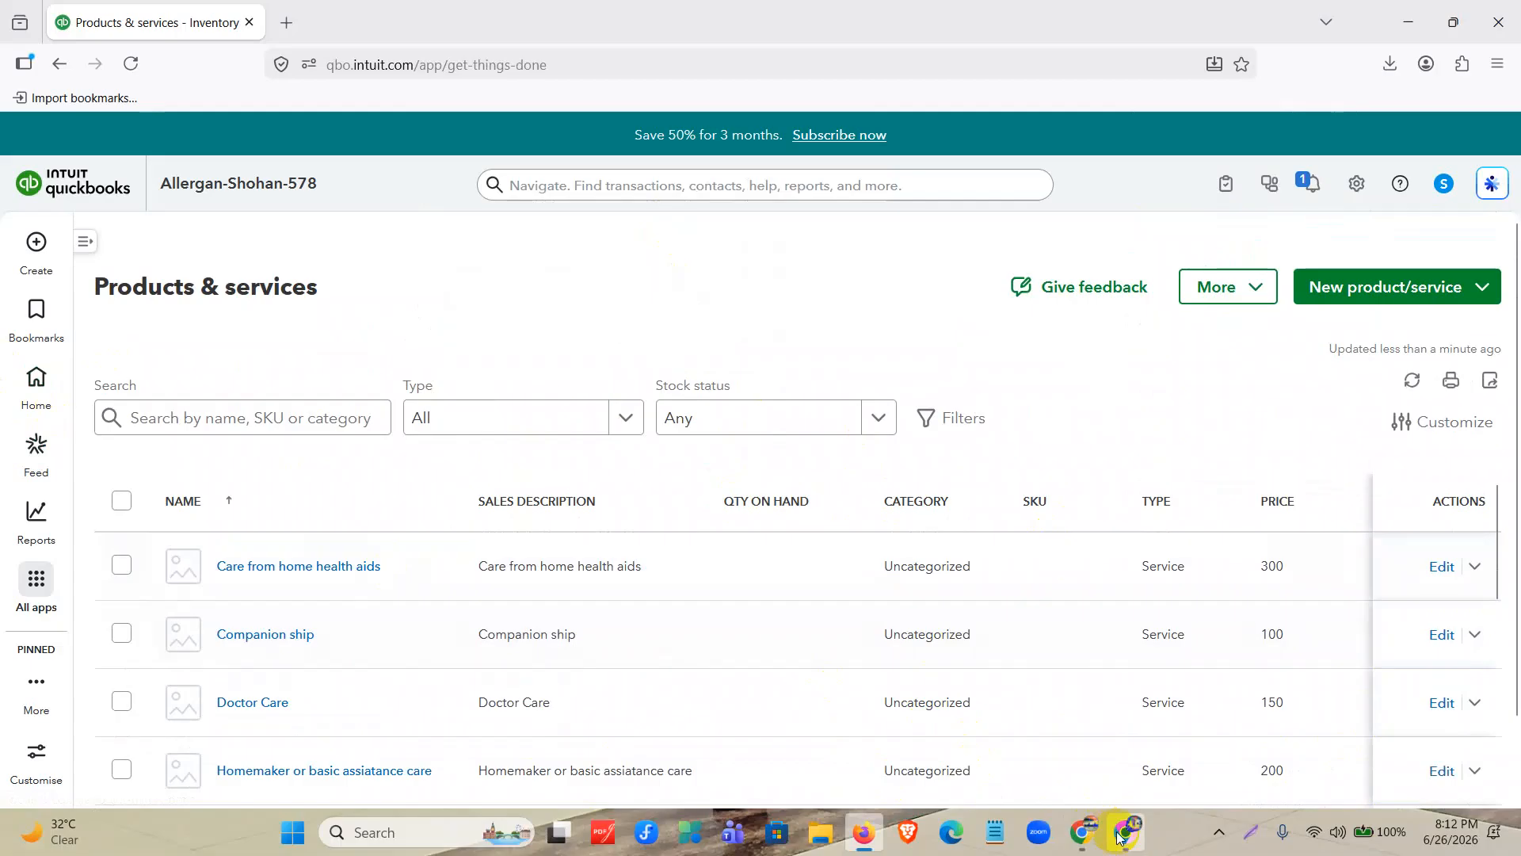
Switch to the Mentor Assignments document in Chrome and highlight item 4 of QuickBooks Assignment-02 about estimates, invoices, payments and receipts.
click(1126, 832)
click(210, 166)
click(147, 108)
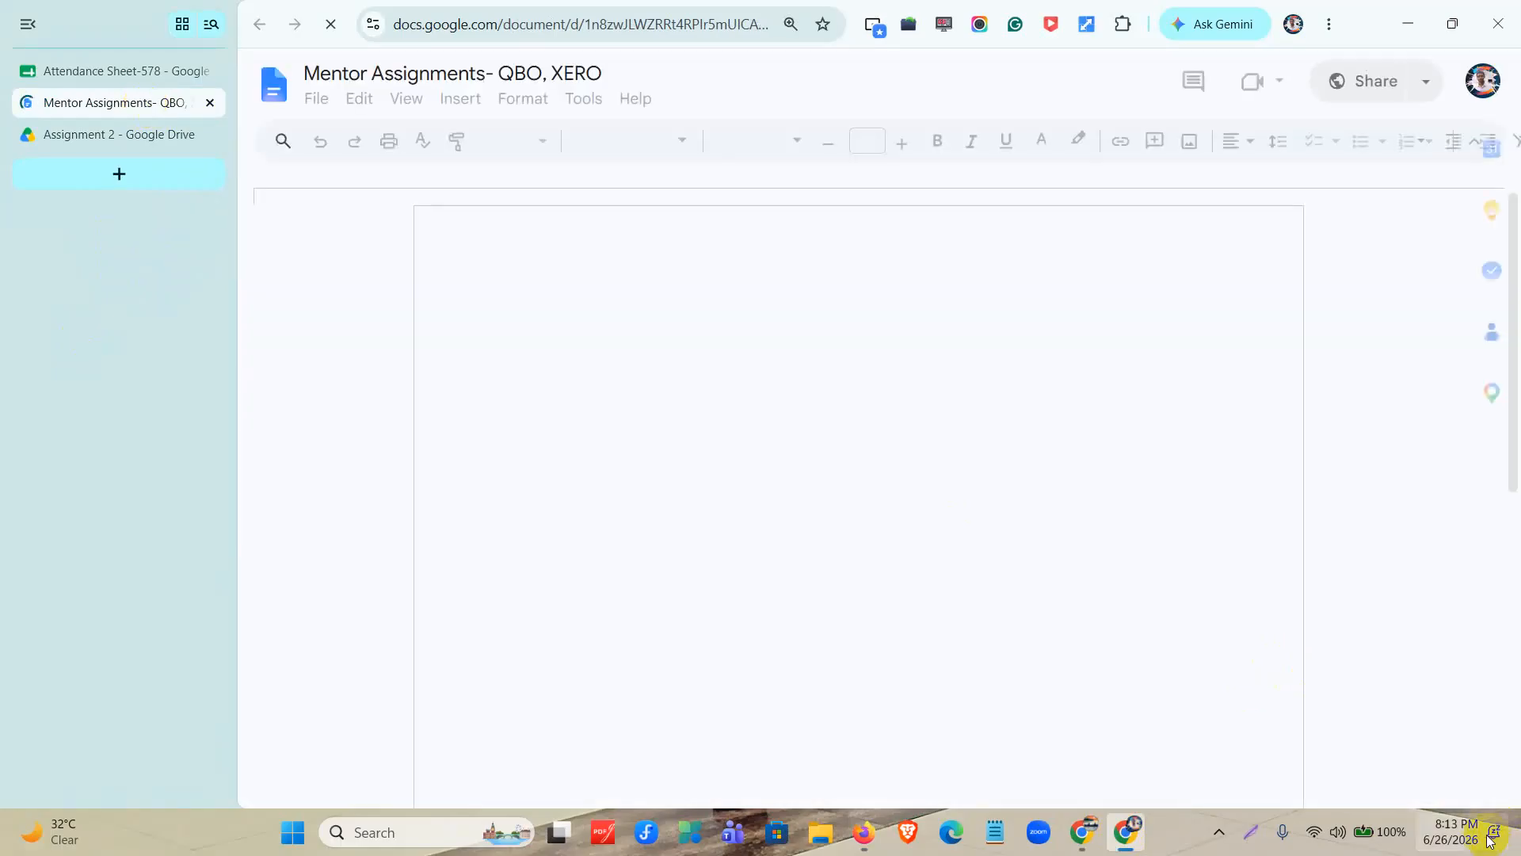
drag(542, 395, 1113, 419)
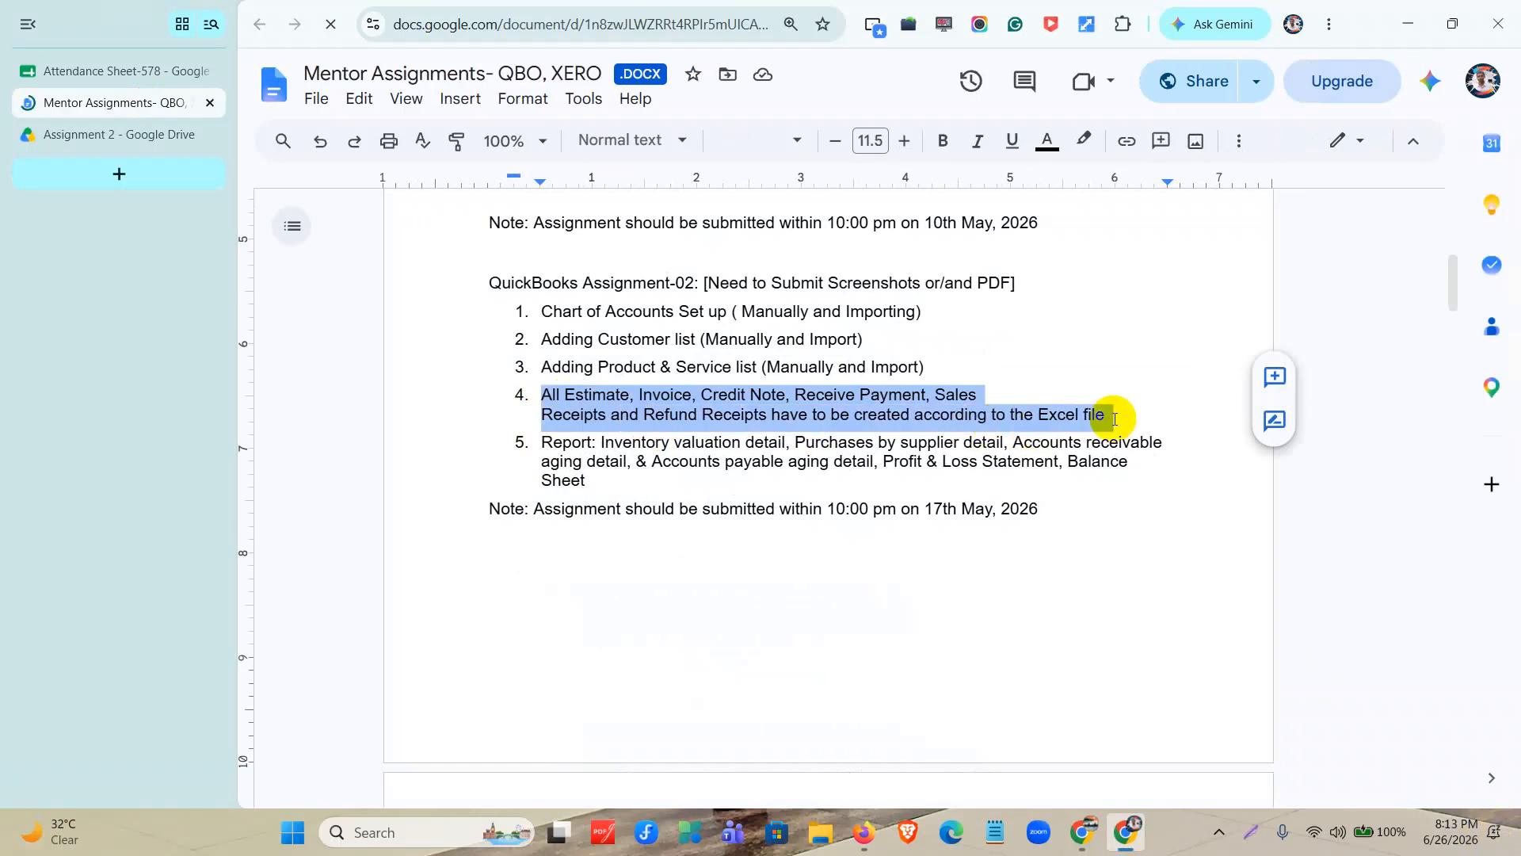
Return to QuickBooks in Firefox and bring up the choices for creating a new transaction.
click(1408, 23)
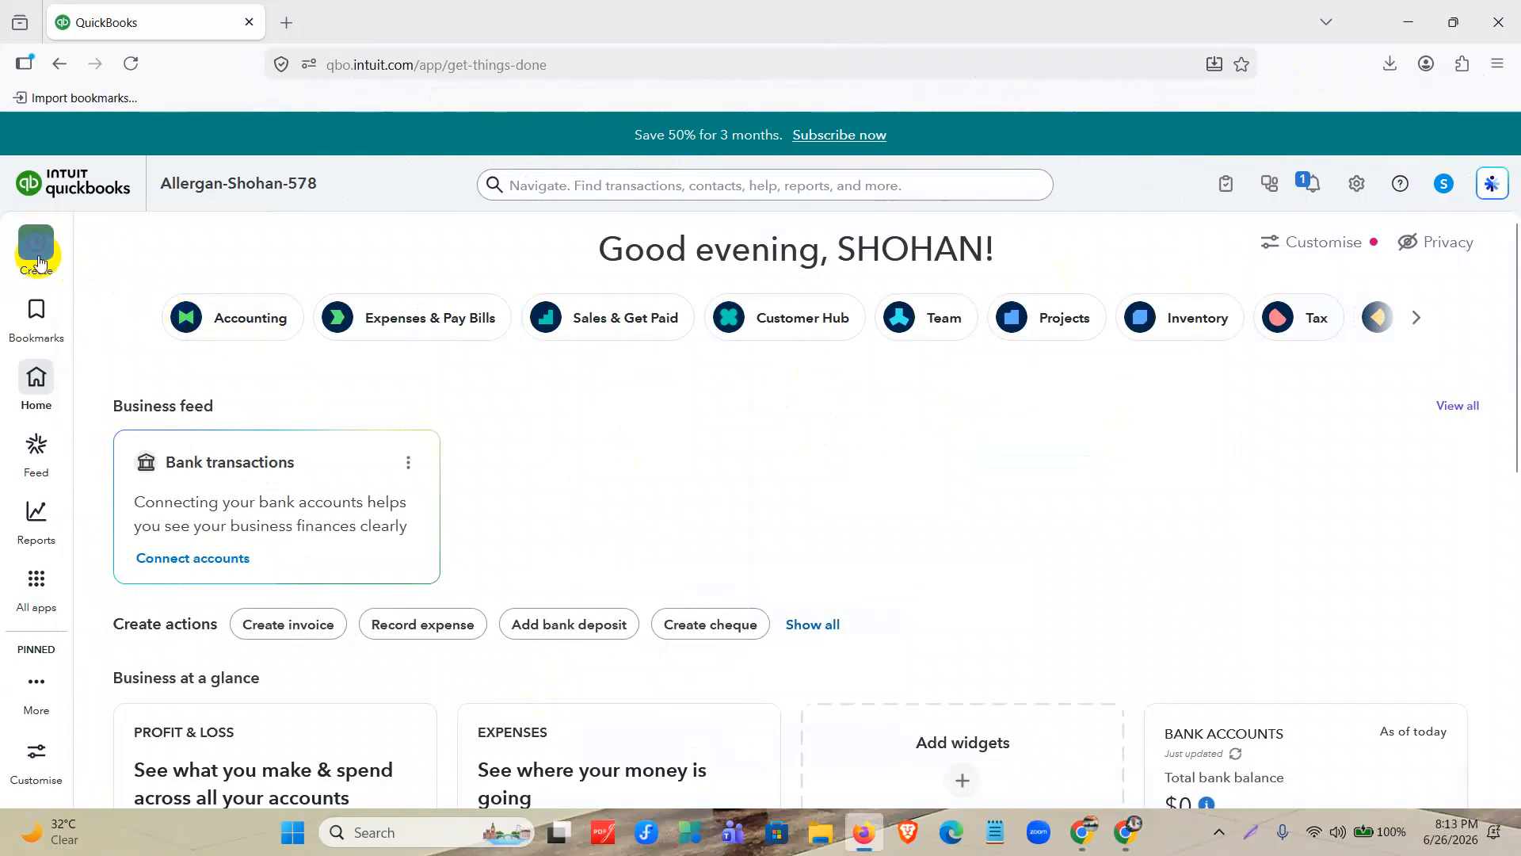
mouse_move(36, 252)
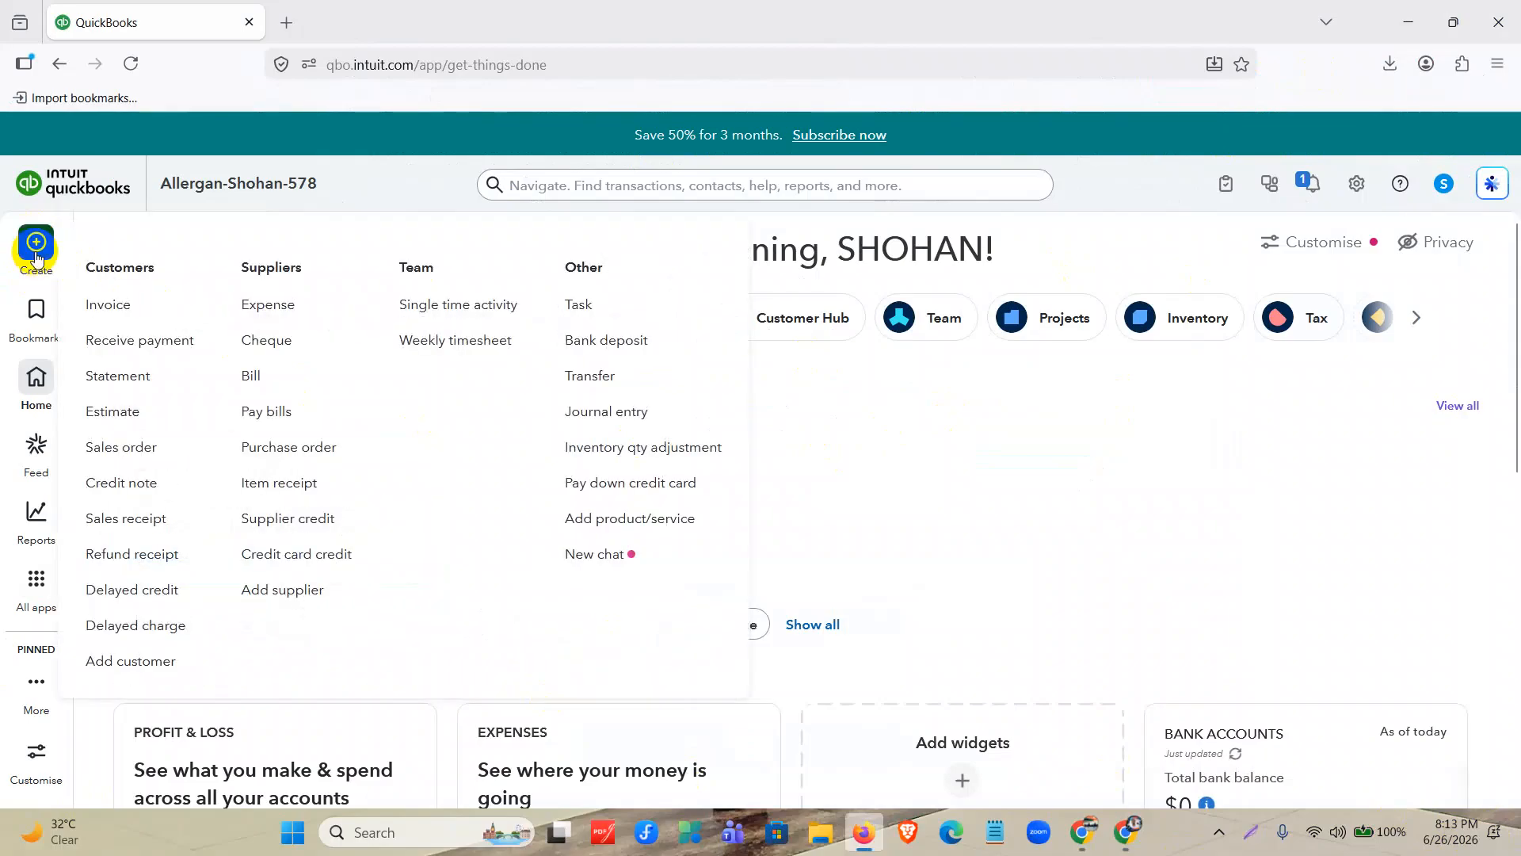
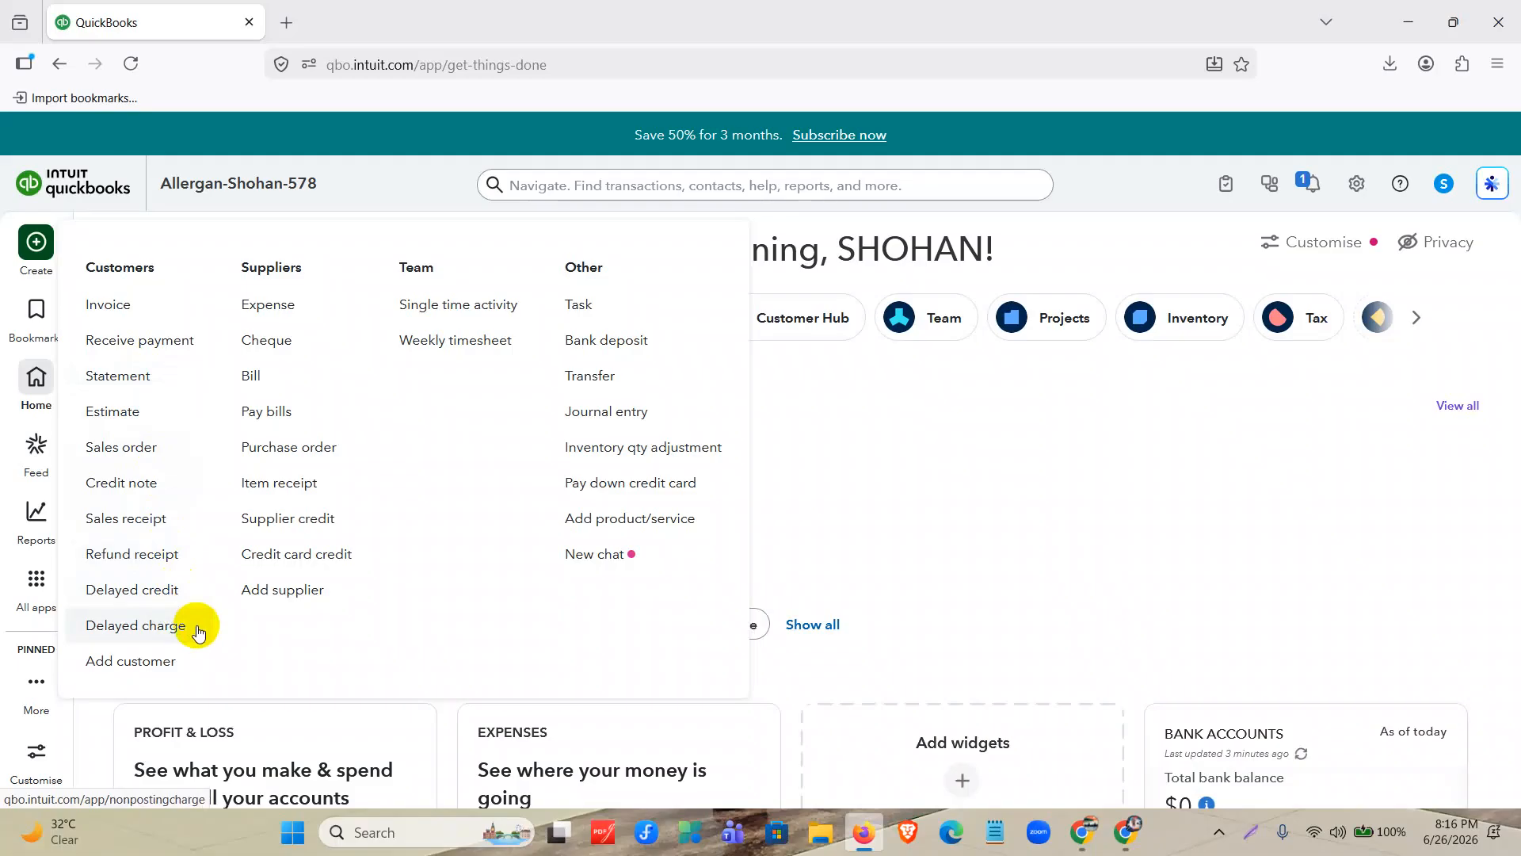
Switch to Notepad and display the note defining delayed charge and delayed credit in a maximized window at 210% zoom.
click(996, 835)
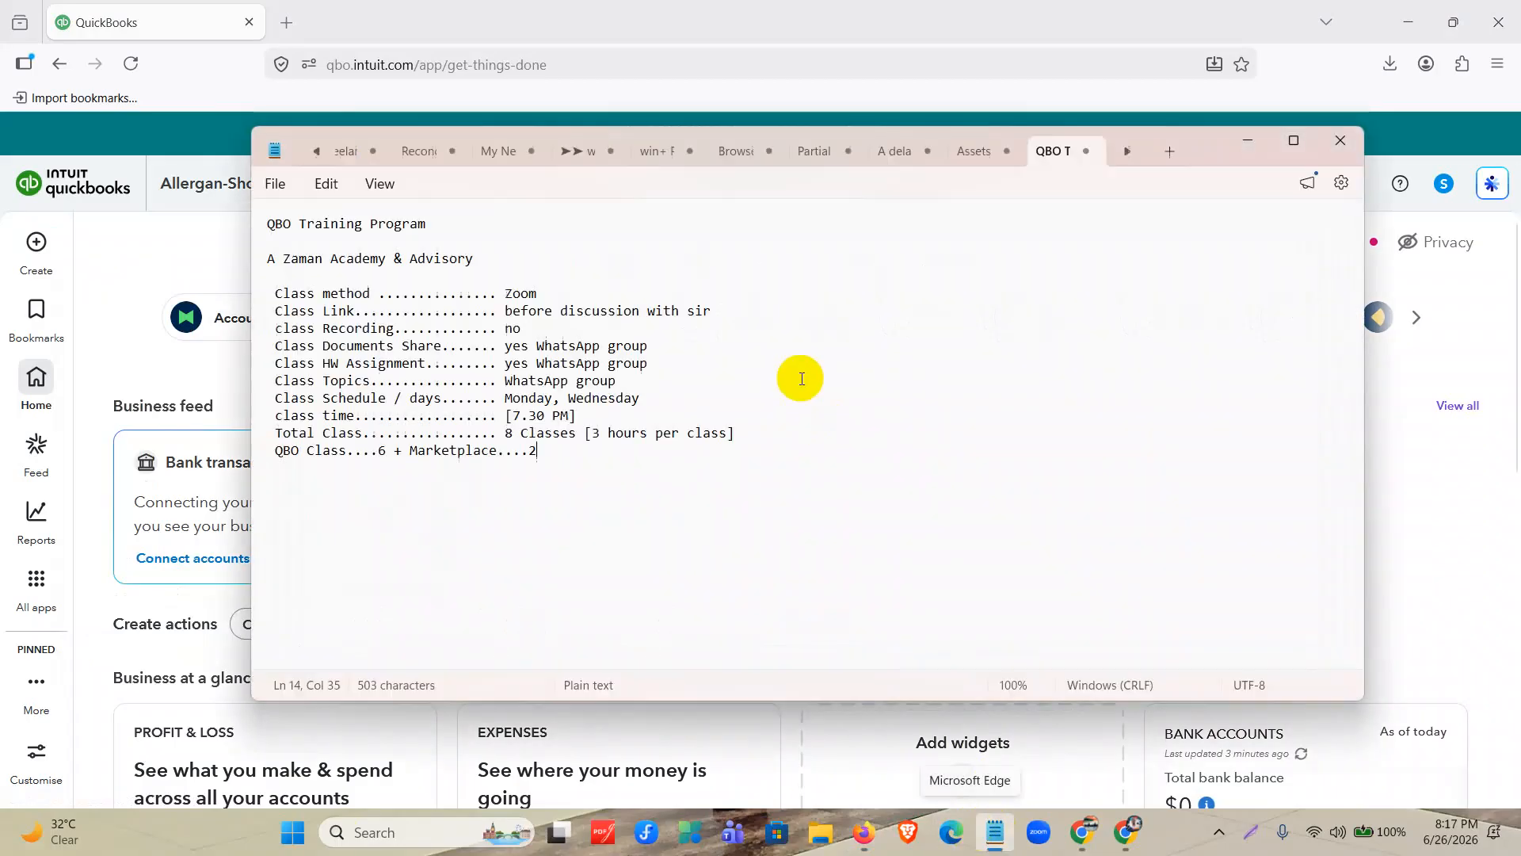
click(973, 150)
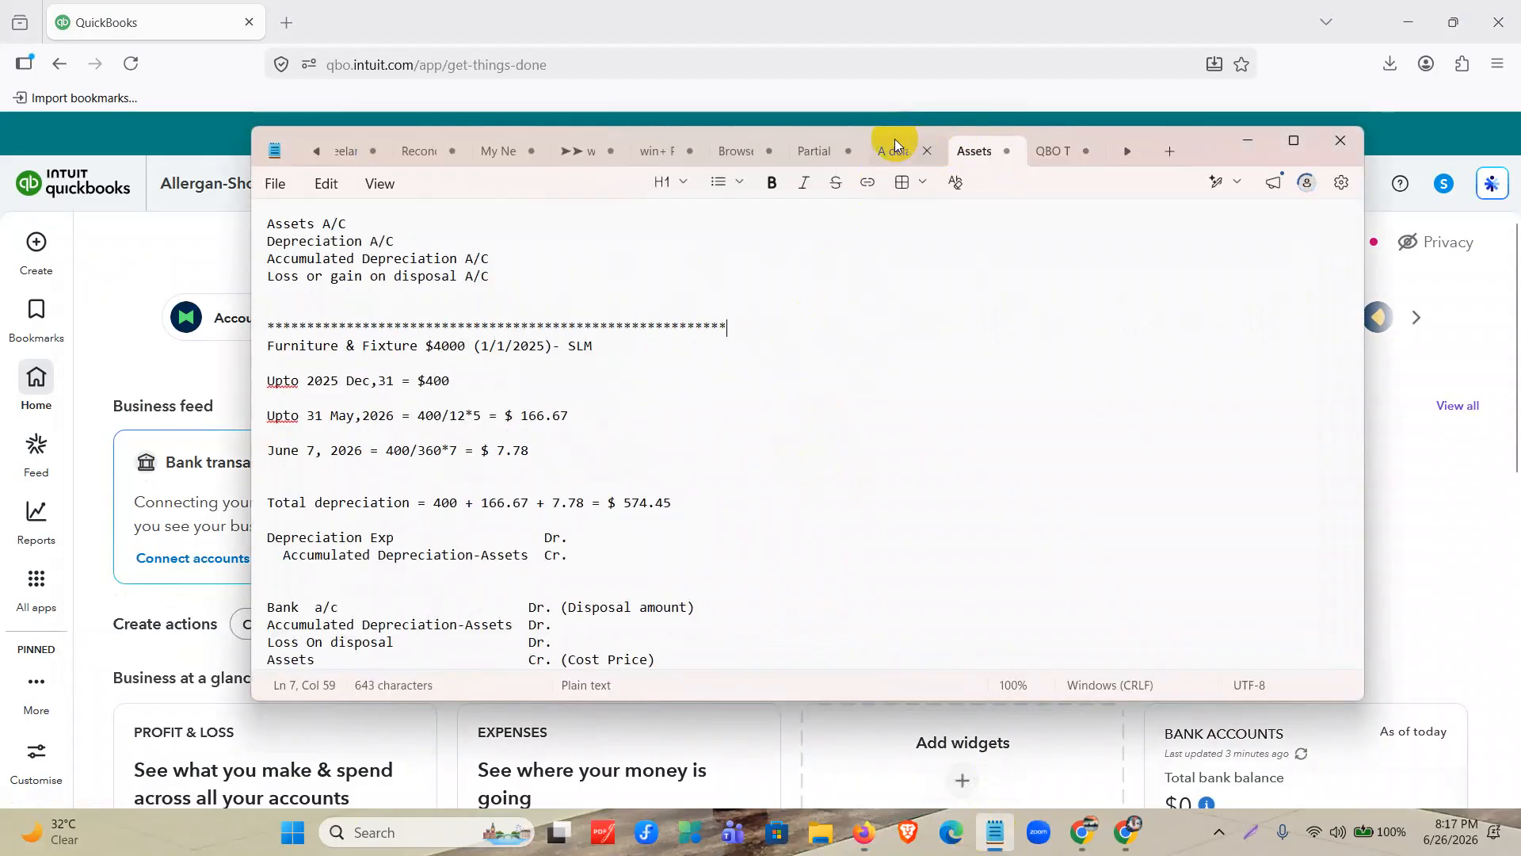
click(895, 143)
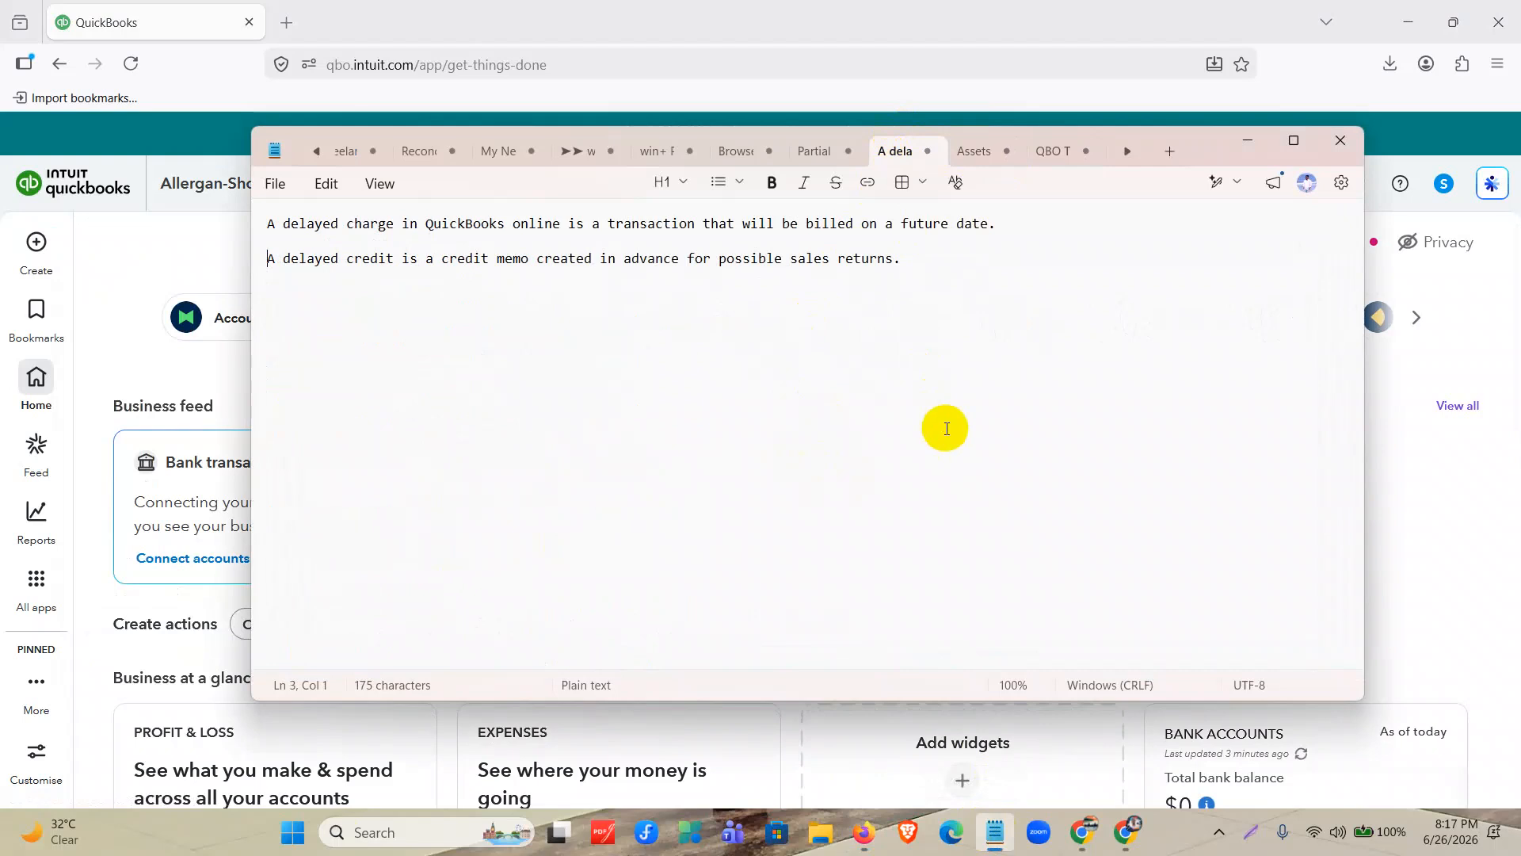
ctrl+scroll(962, 483, up, 5)
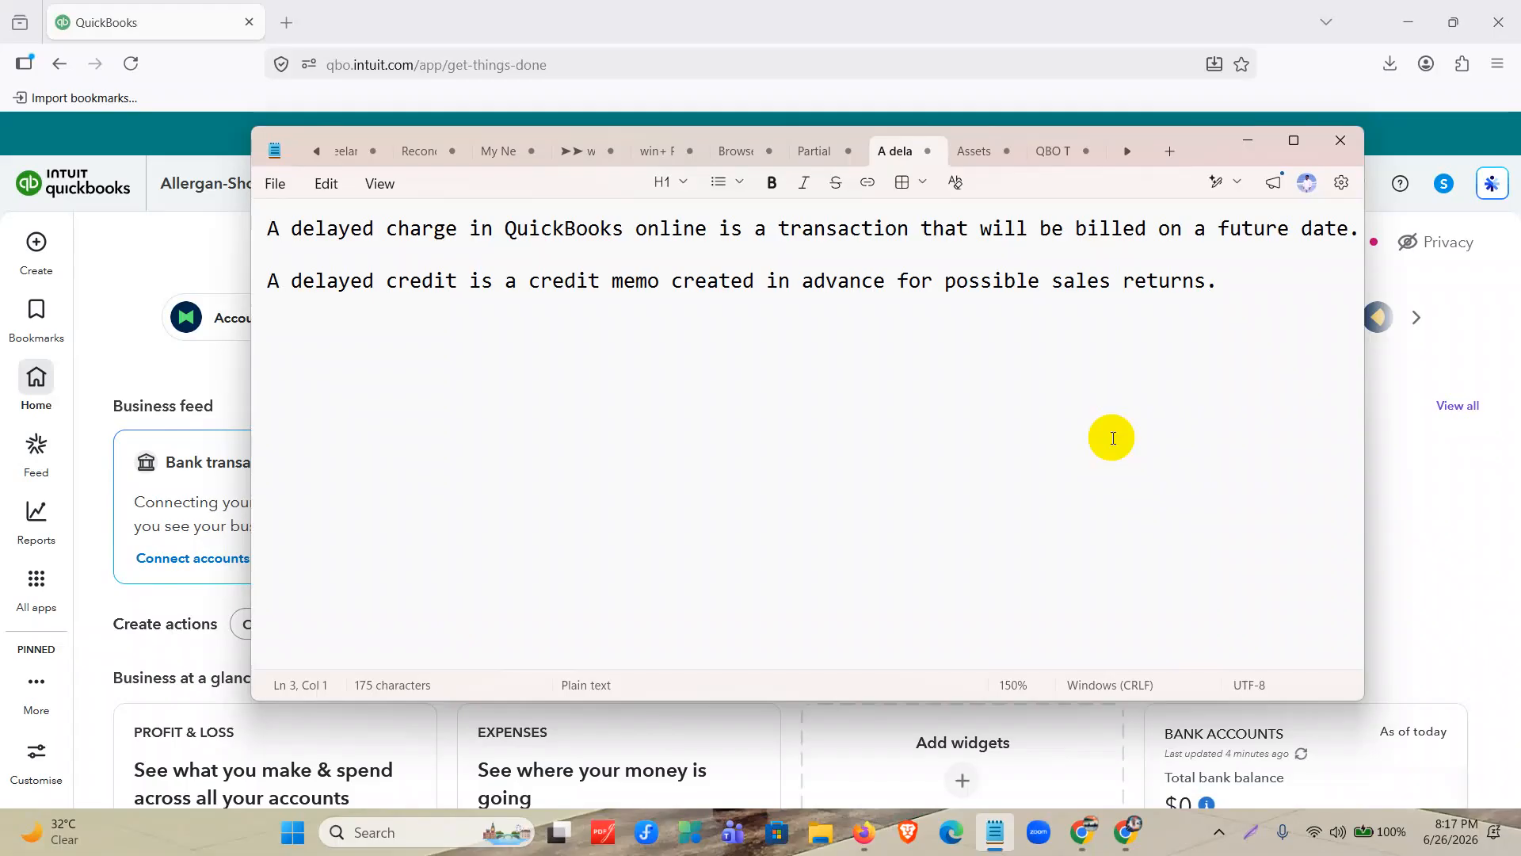
click(1294, 139)
key(ctrl+plus)
key(ctrl+plus)
key(ctrl+plus)
key(ctrl+plus)
key(ctrl+plus)
key(ctrl+plus)
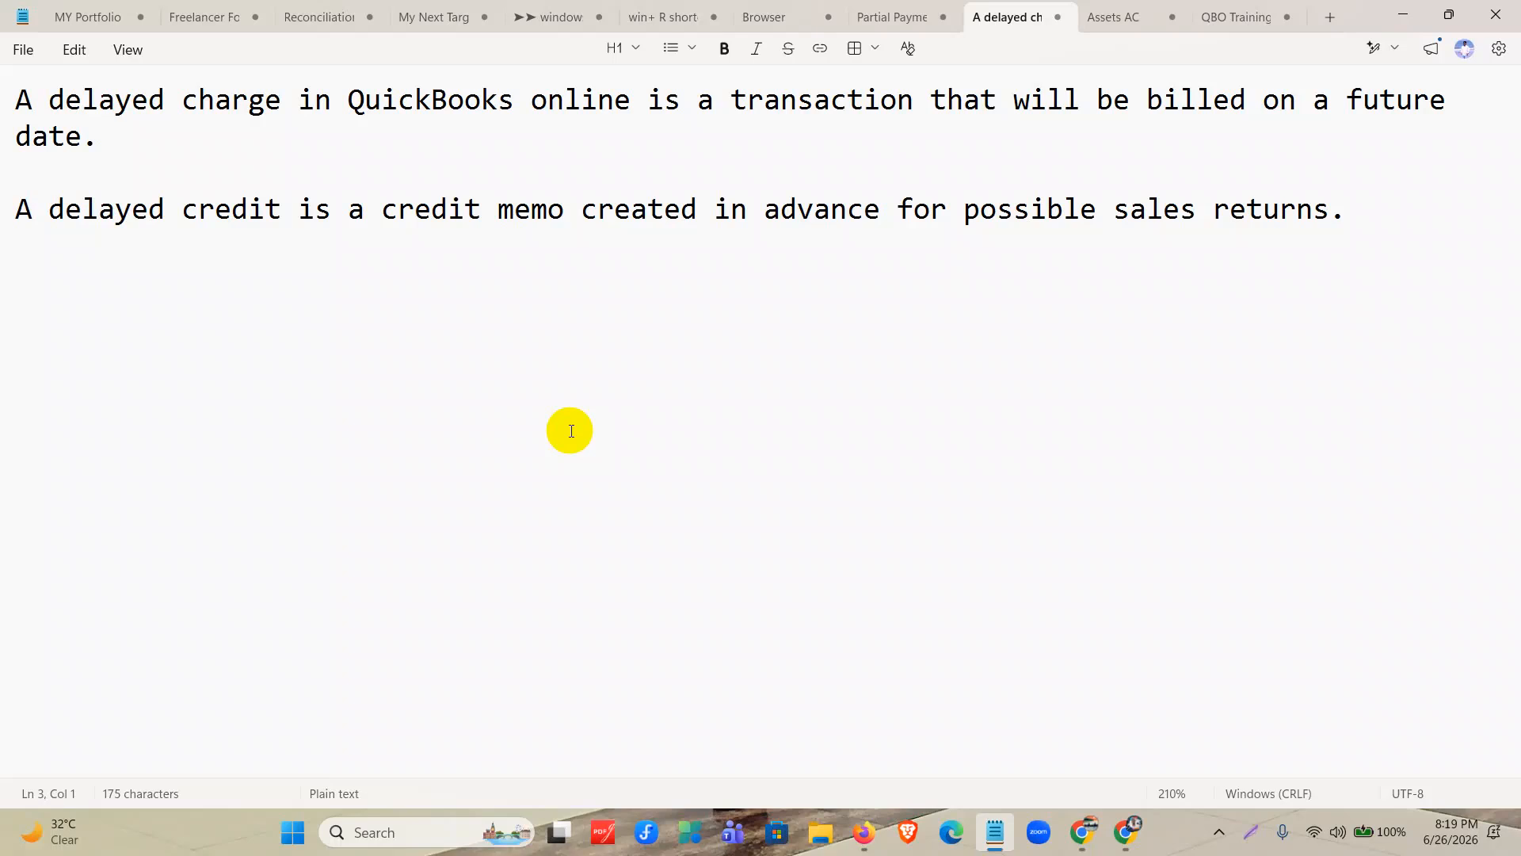
Add the line "Non Posting accounting item" a few lines below the delayed credit definition.
click(27, 317)
click(1403, 235)
key(Return)
key(Return)
key(Return)
key(Return)
text(Non )
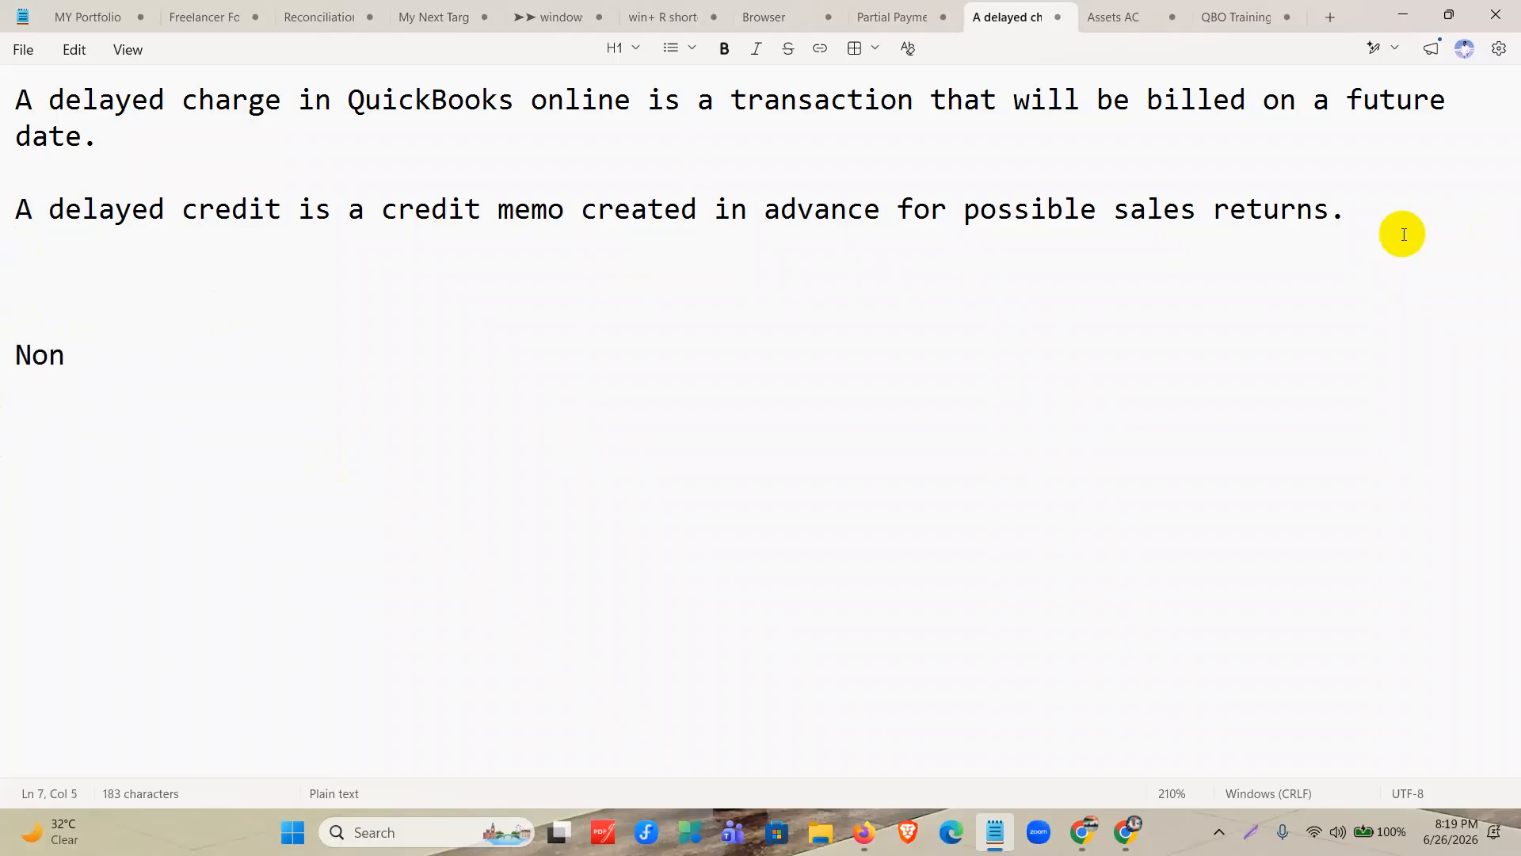
text(Posting a)
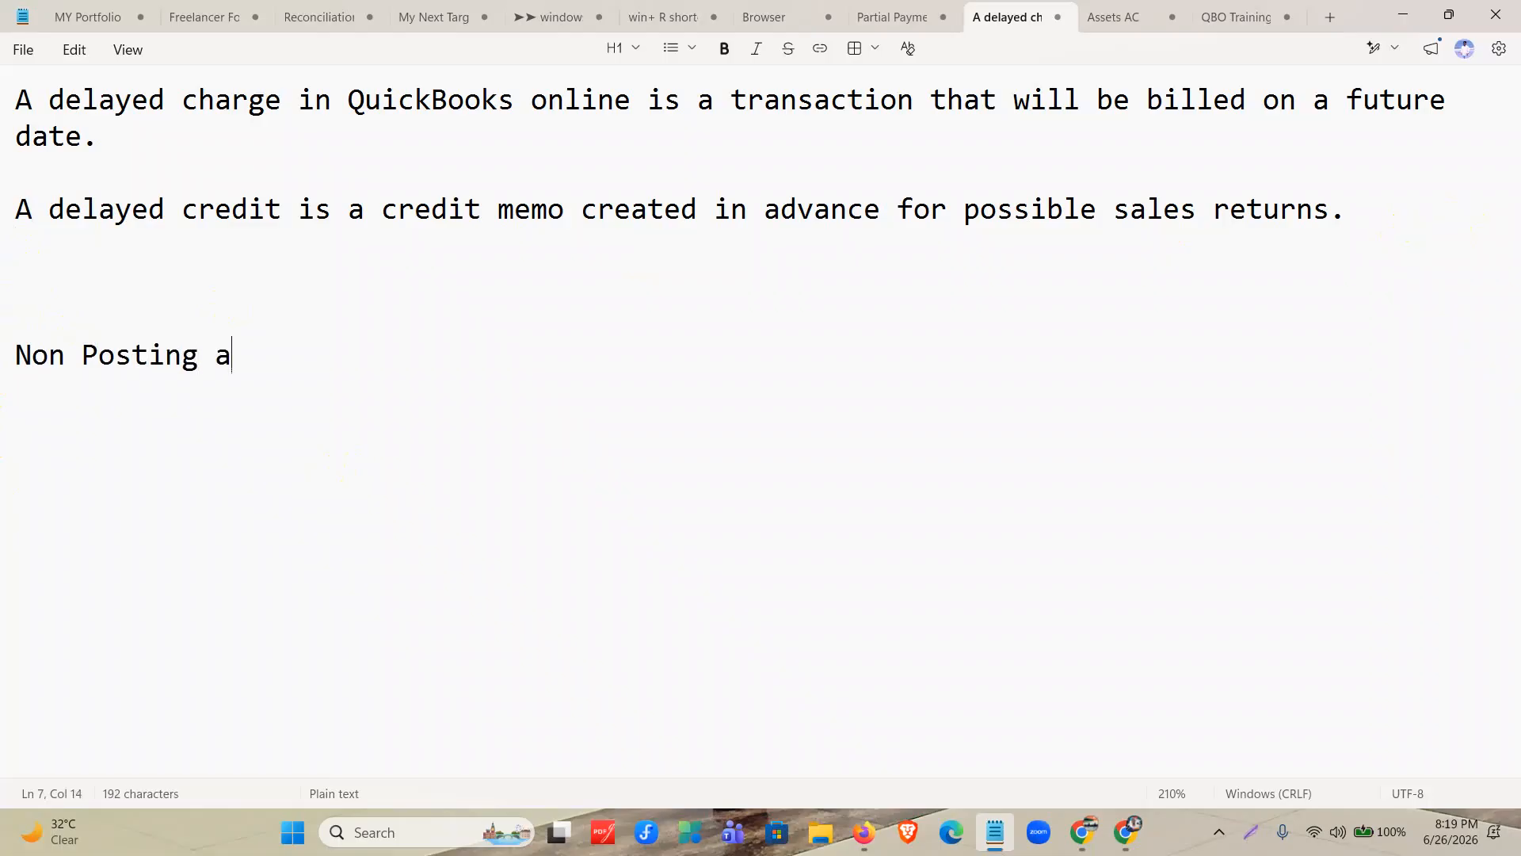
text(ccounting )
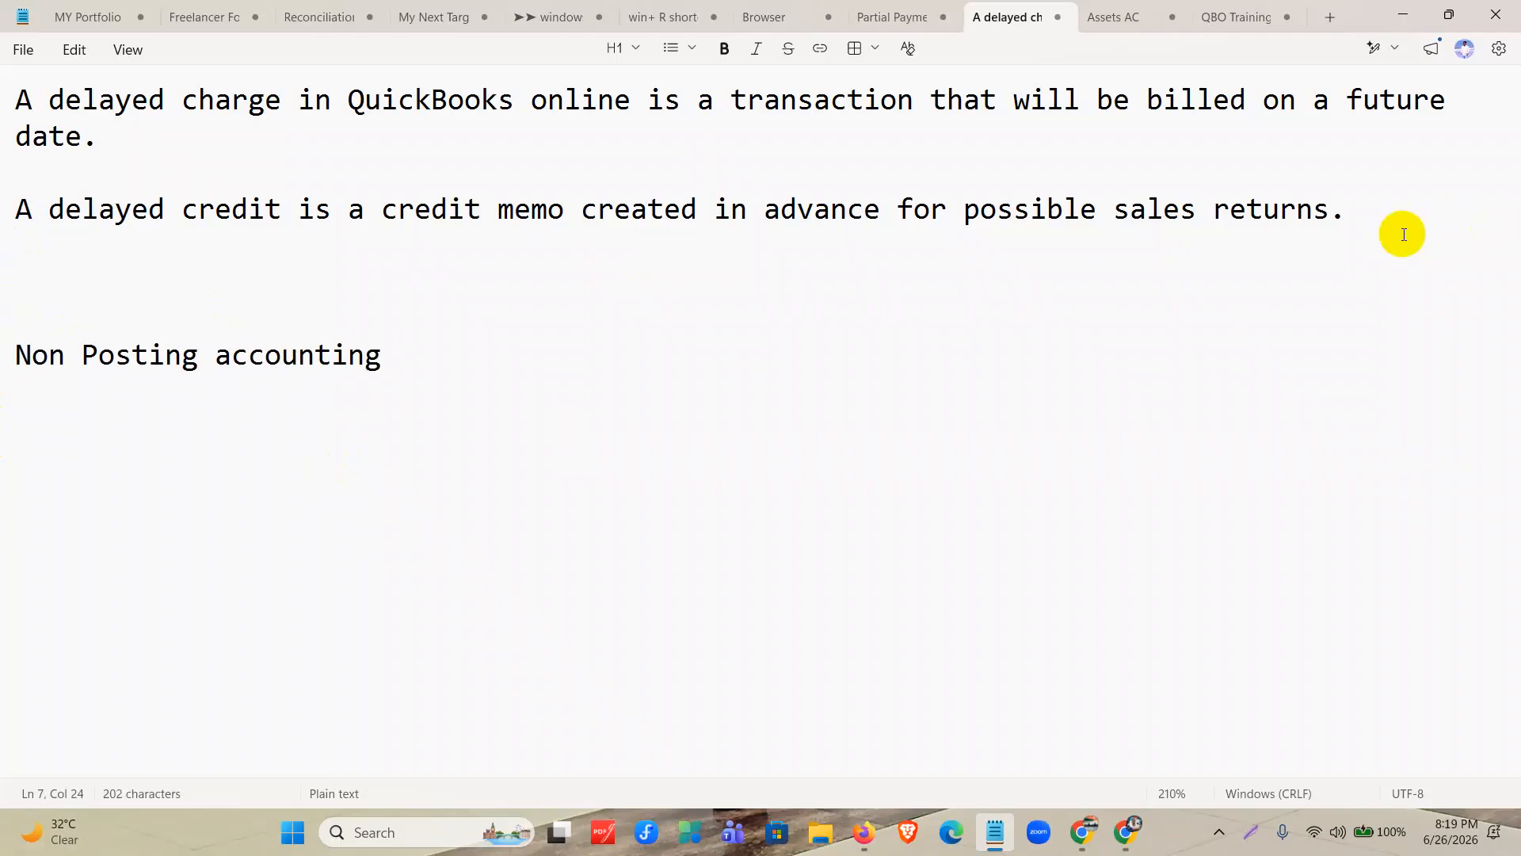
text(item)
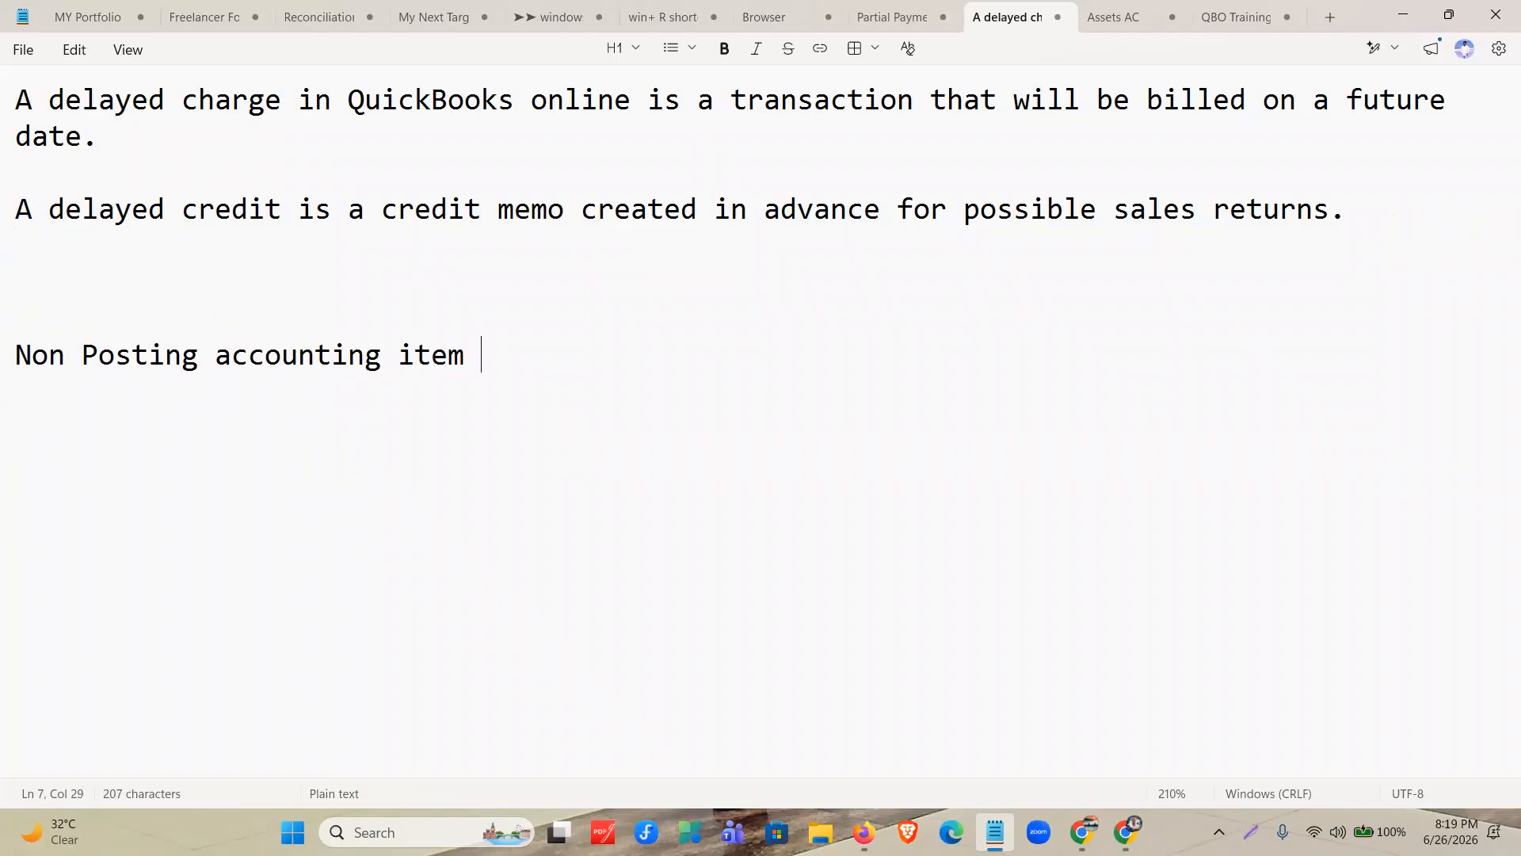
key(BackSpace)
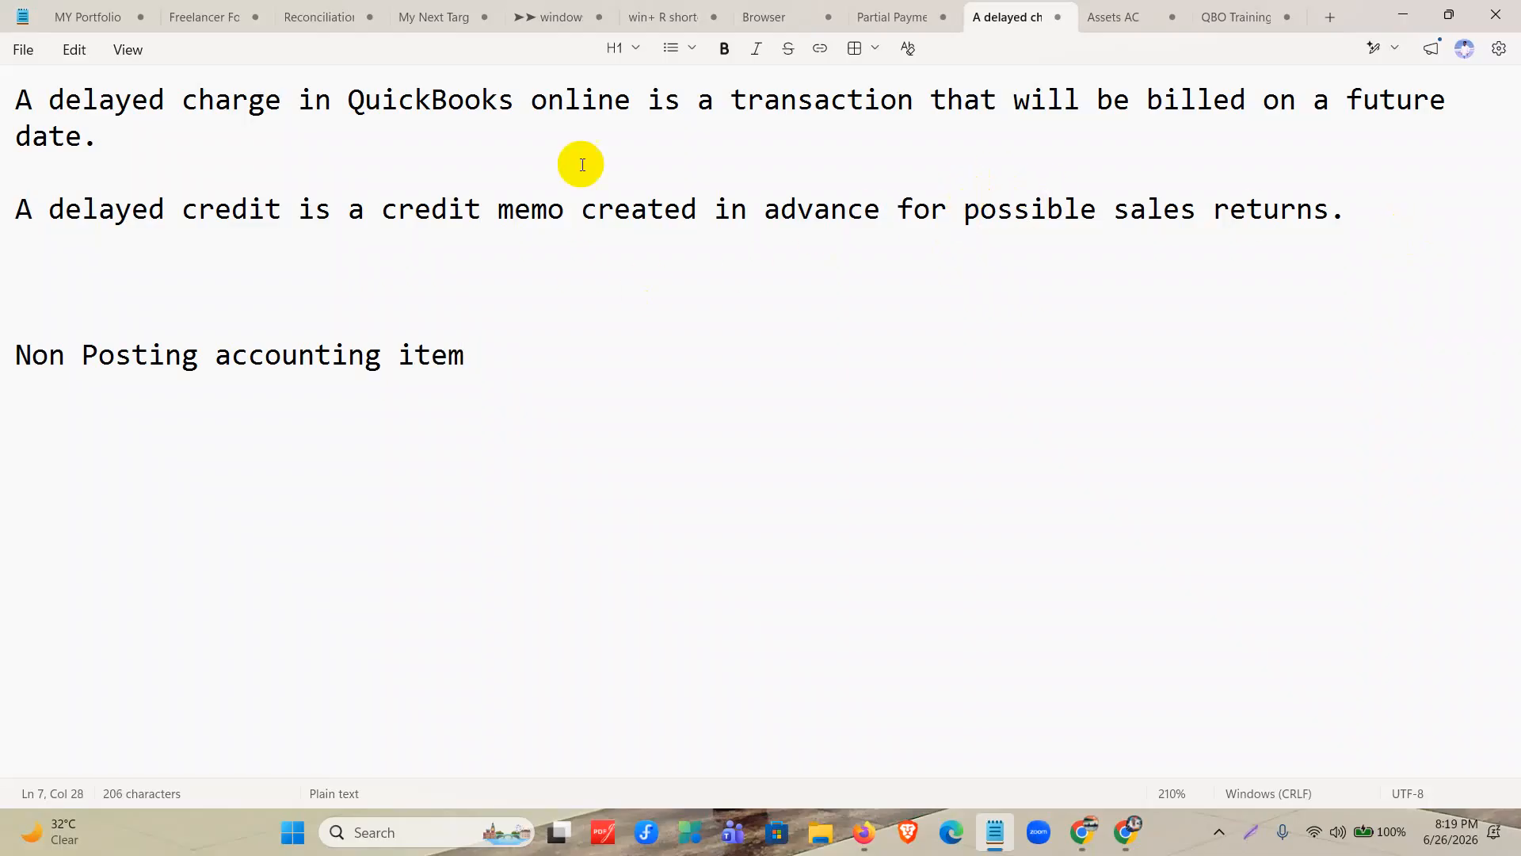
Place one ribbon emoji directly before and one directly after the "Non Posting accounting item" line.
click(16, 351)
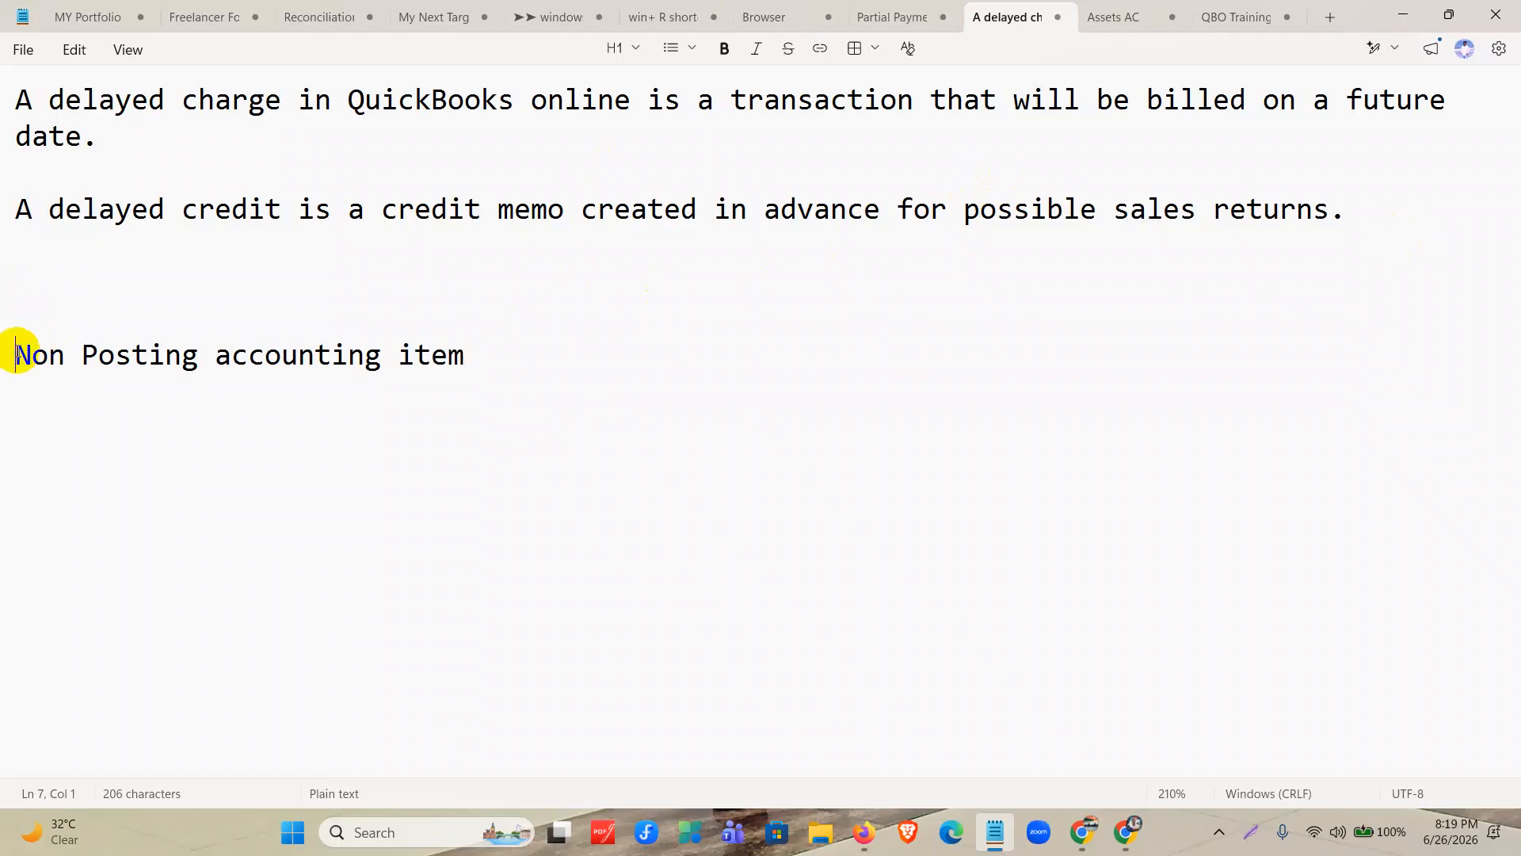
key(super+period)
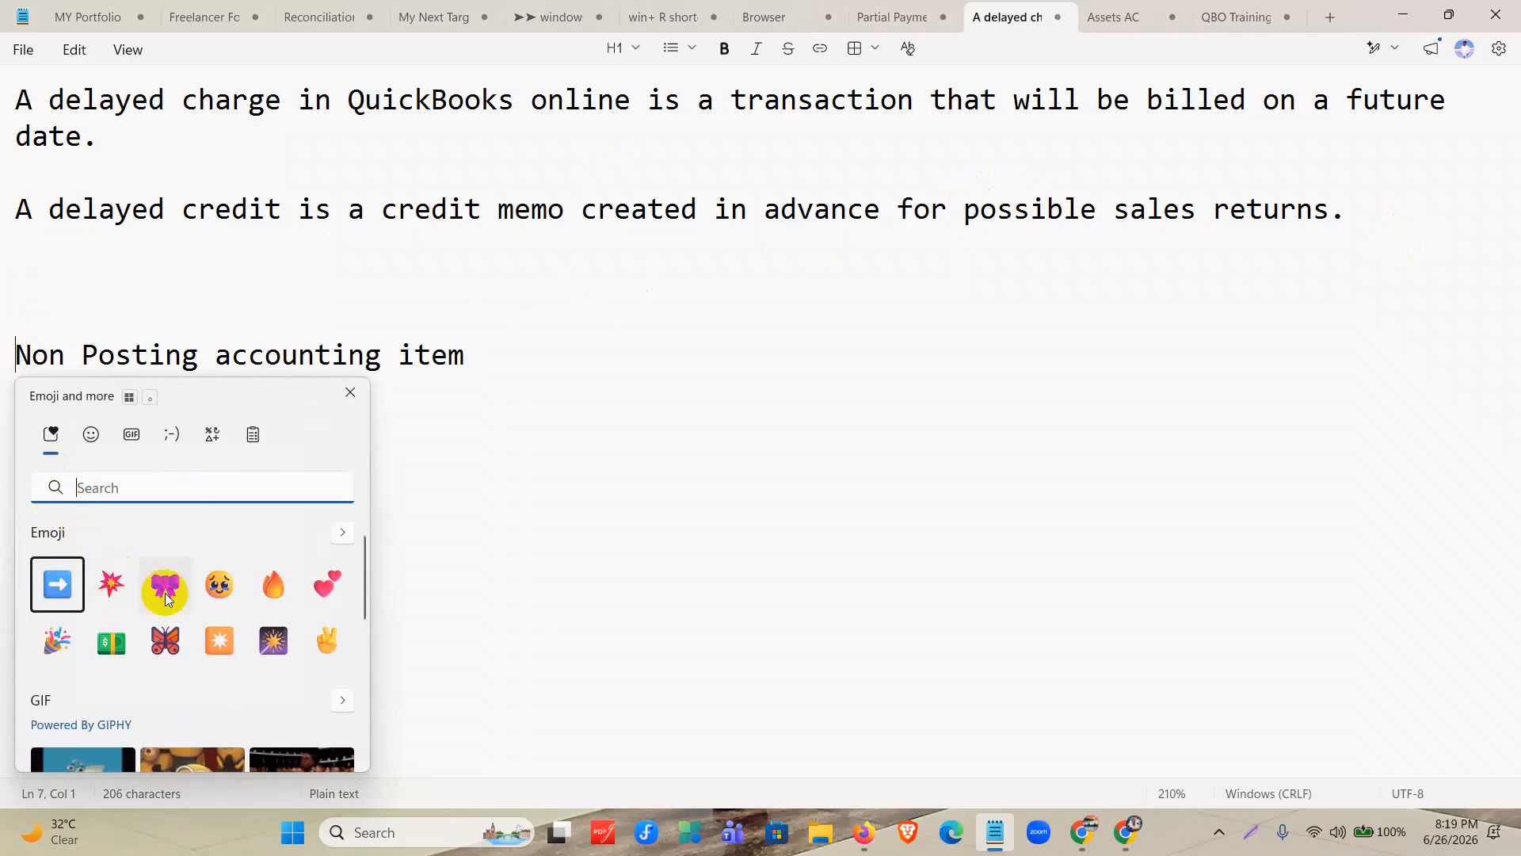
double_click(166, 599)
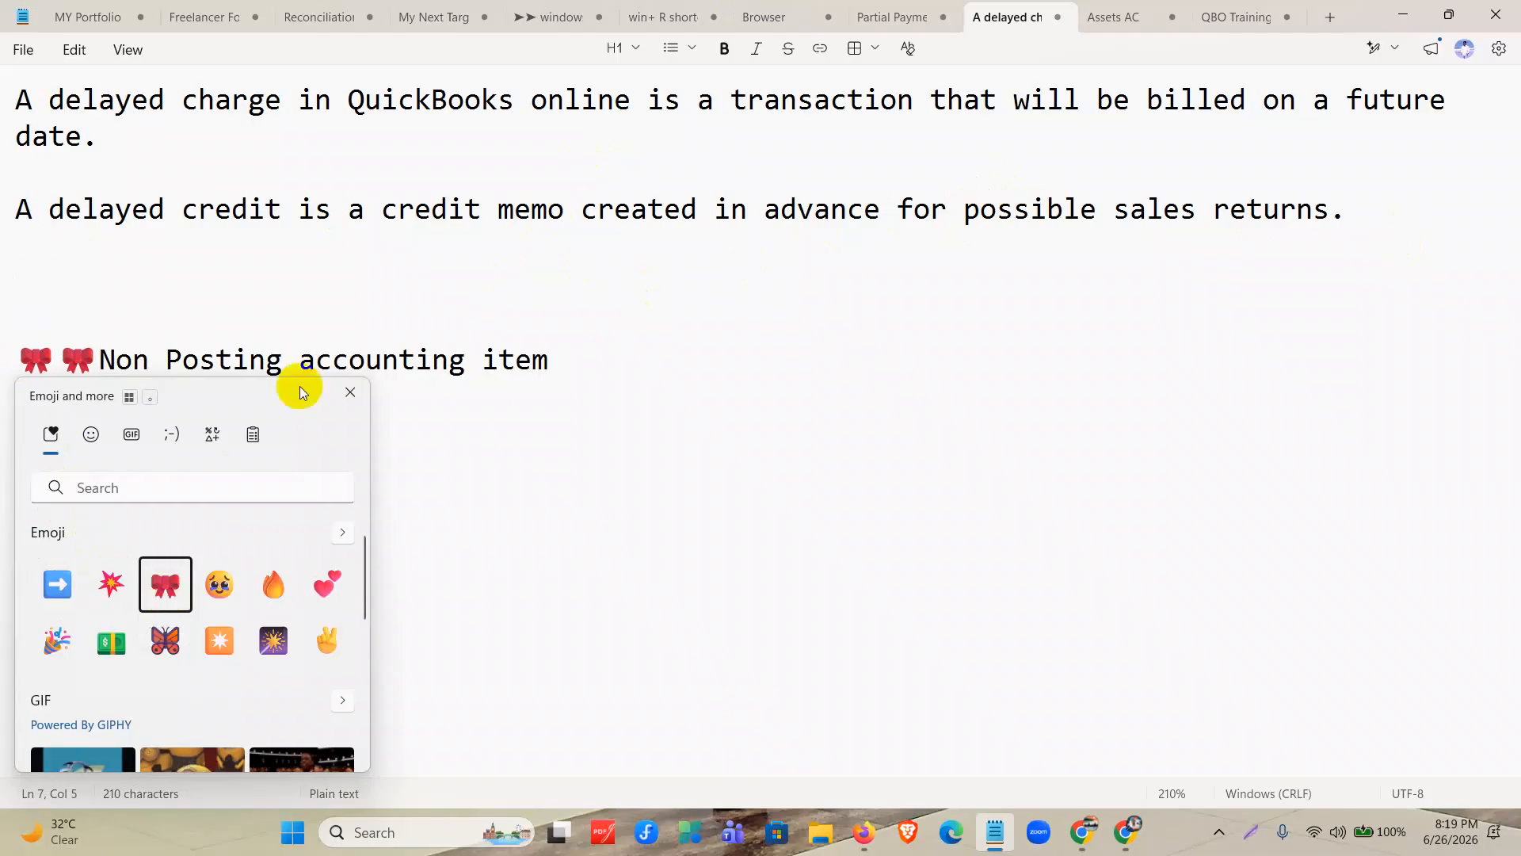
click(349, 393)
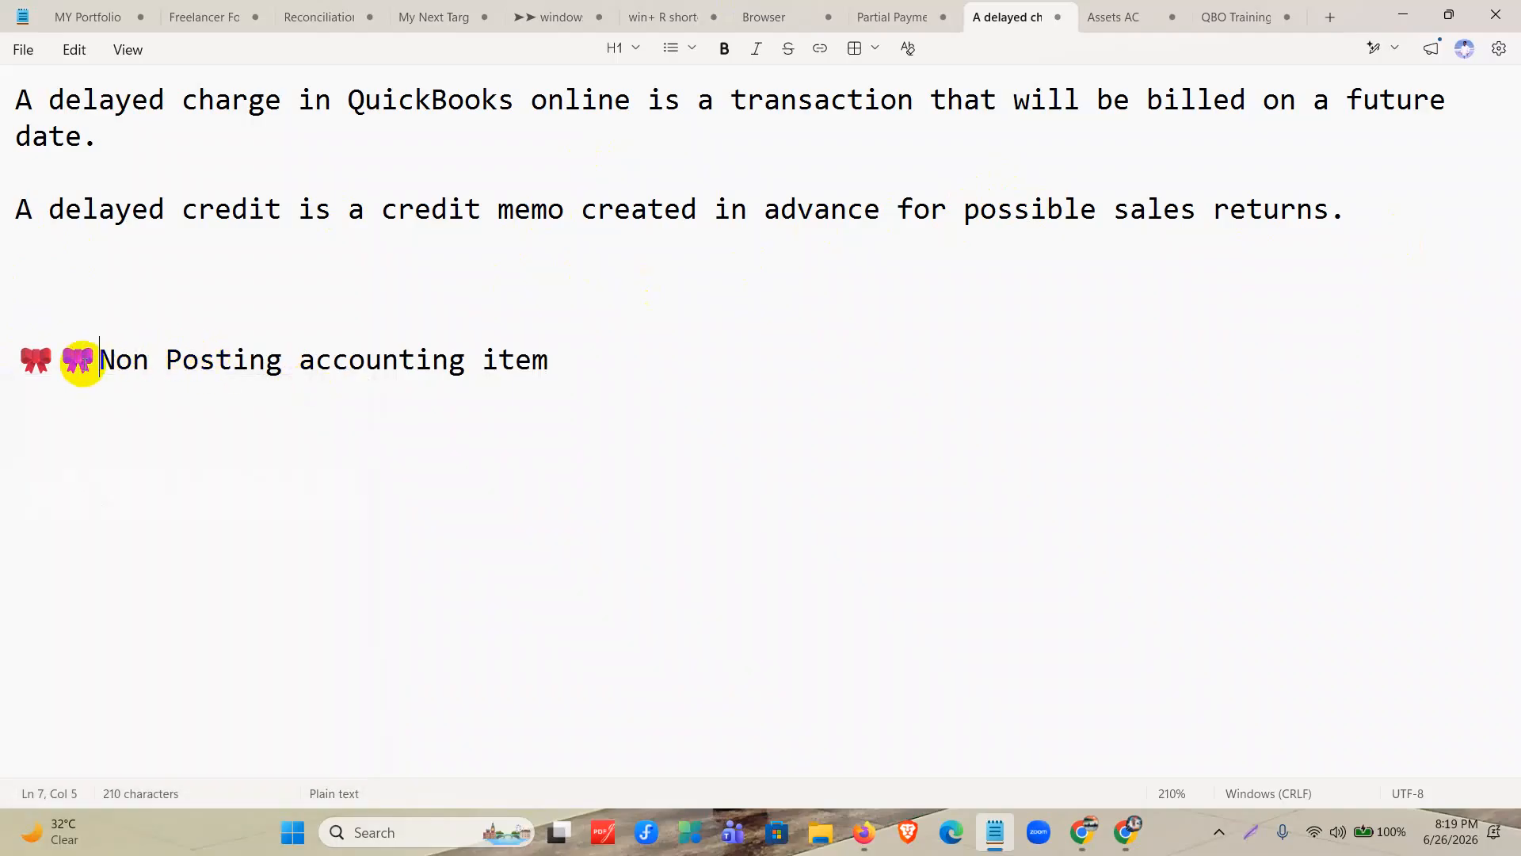
double_click(79, 363)
key(ctrl+c)
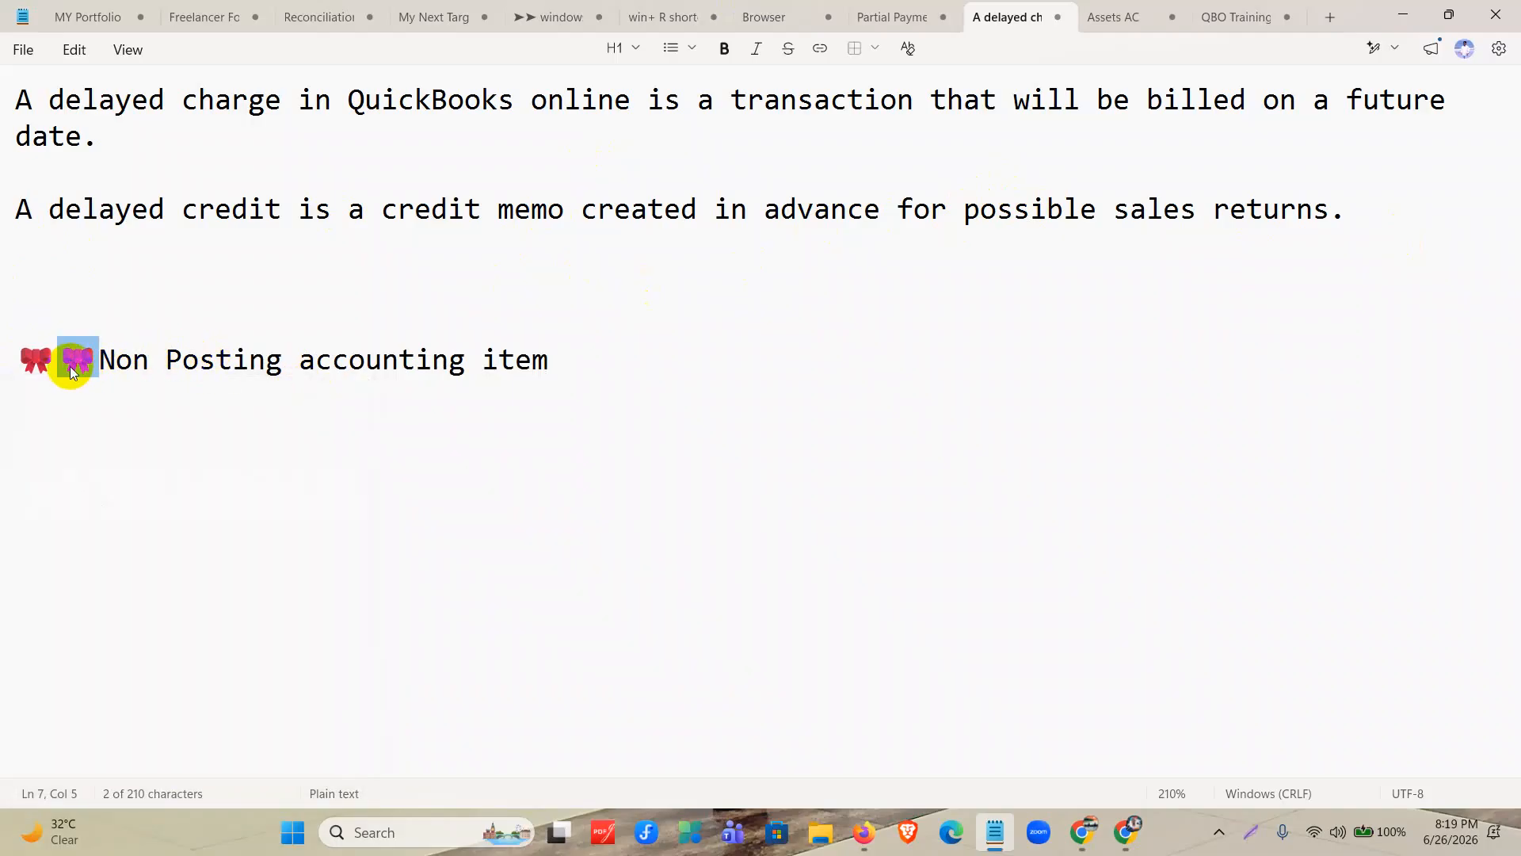
key(BackSpace)
click(545, 372)
key(ctrl+v)
click(525, 357)
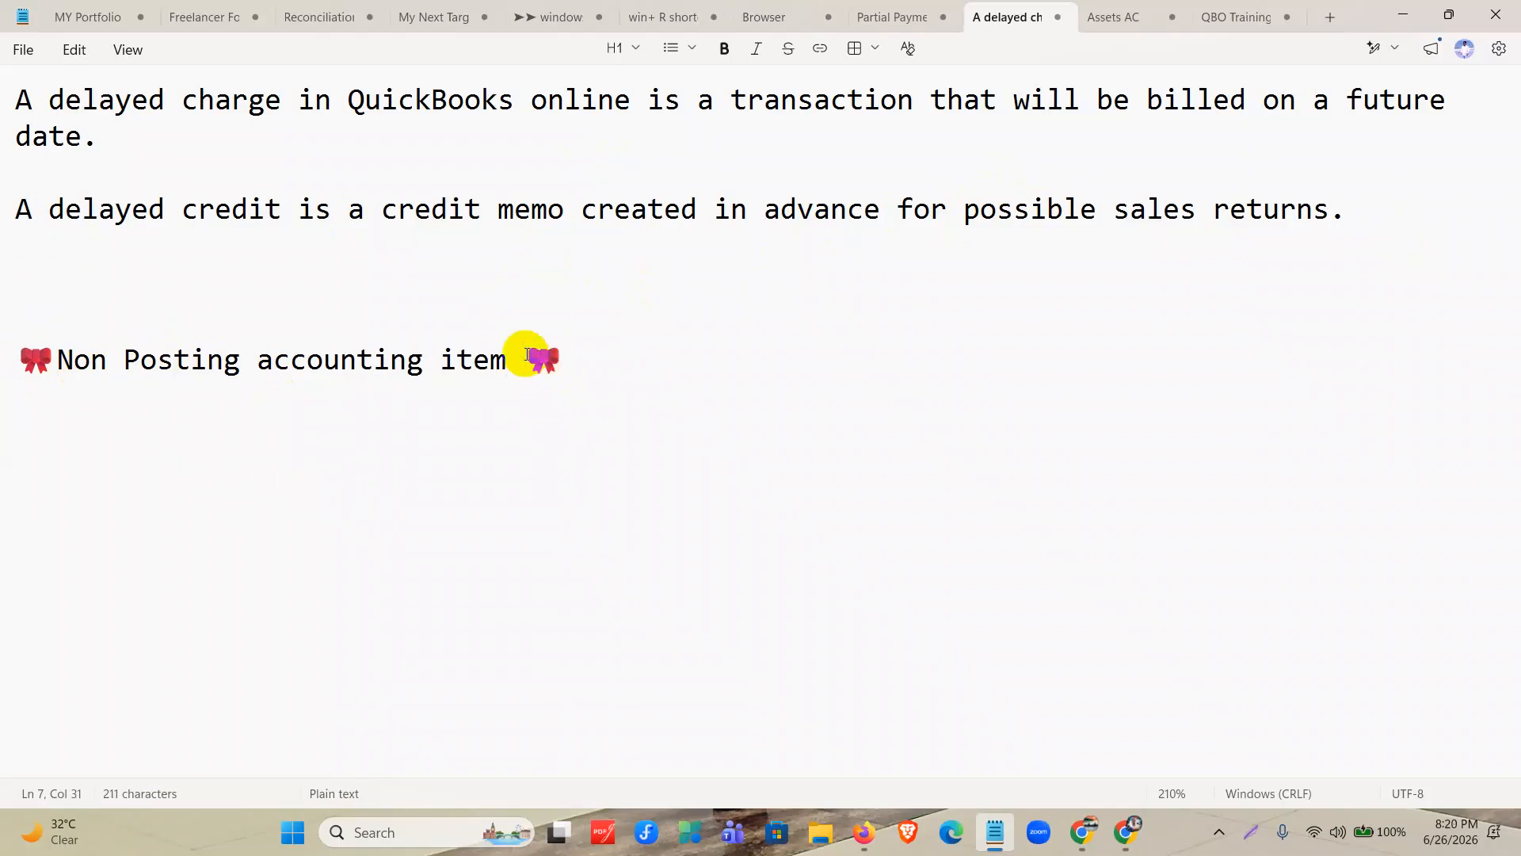
key(BackSpace)
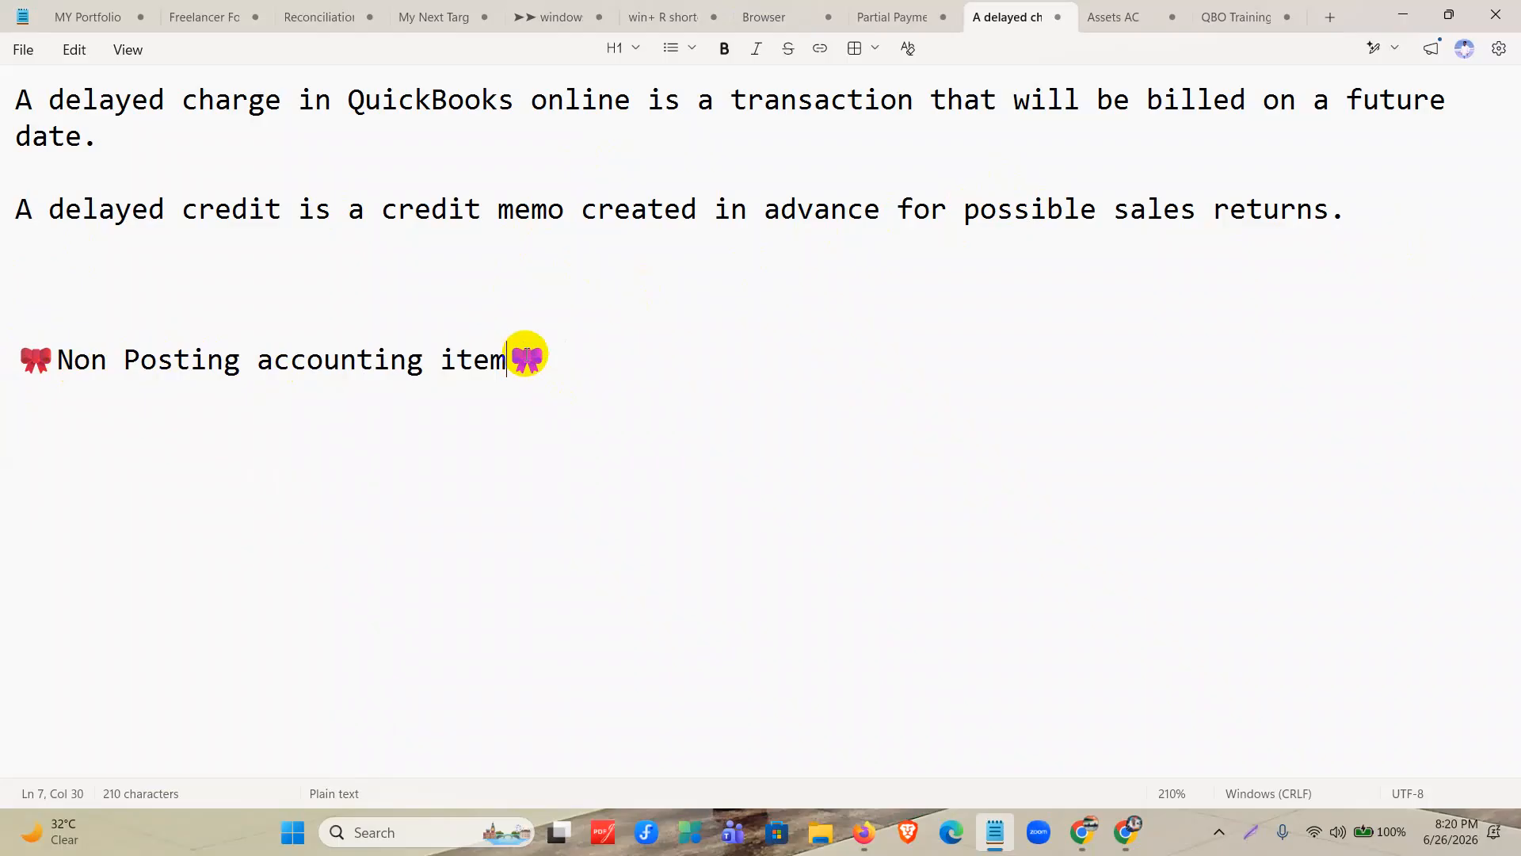
click(663, 346)
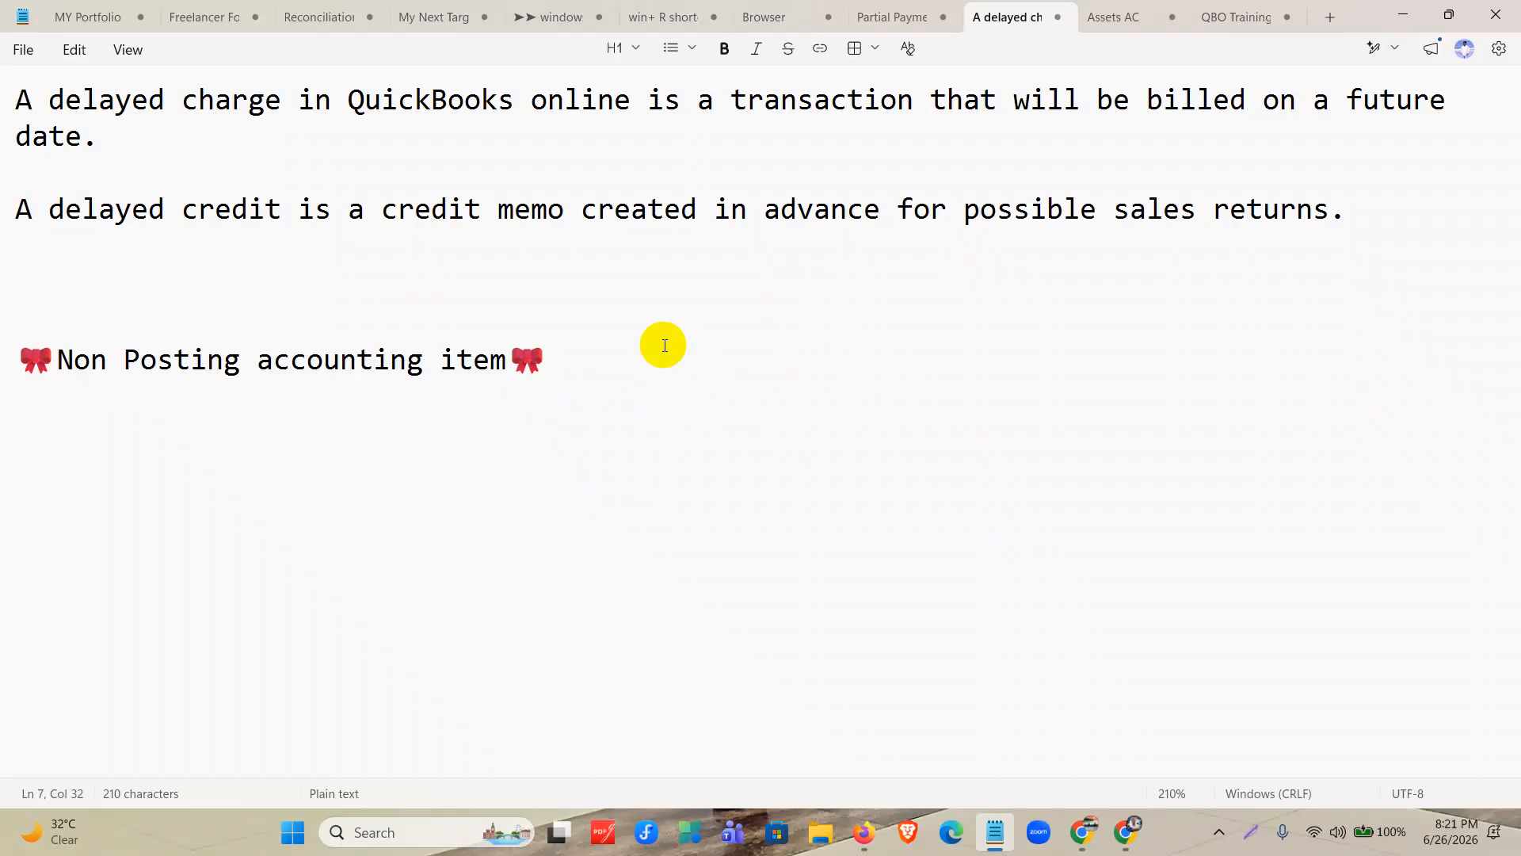
Minimize Notepad, switch to Chrome, and open the Customer Invoice-All spreadsheet from the Assignment 2 folder in Google Drive.
click(1450, 18)
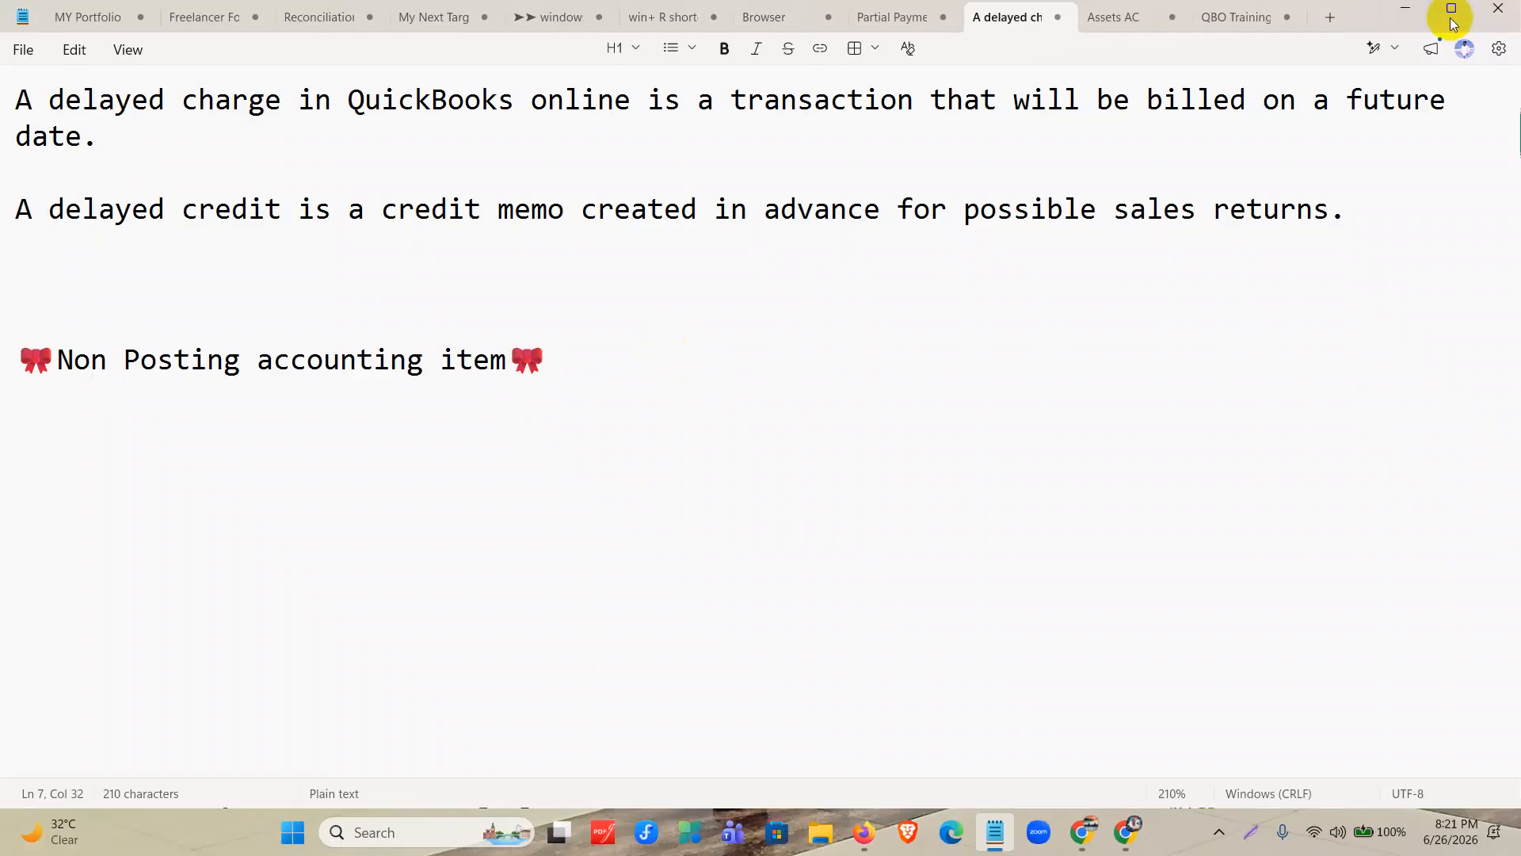
click(1244, 144)
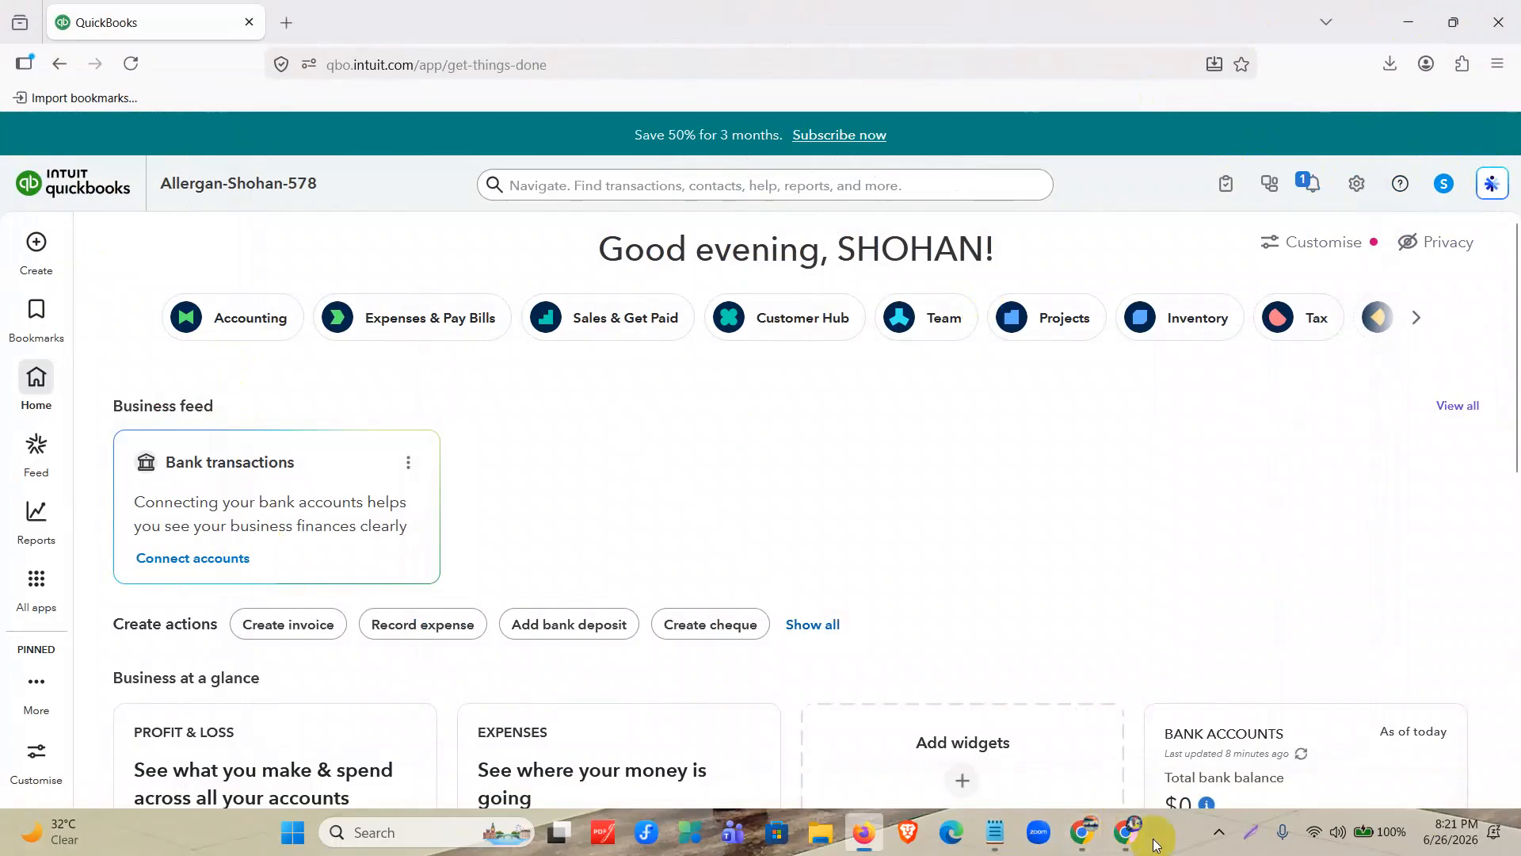
click(1126, 833)
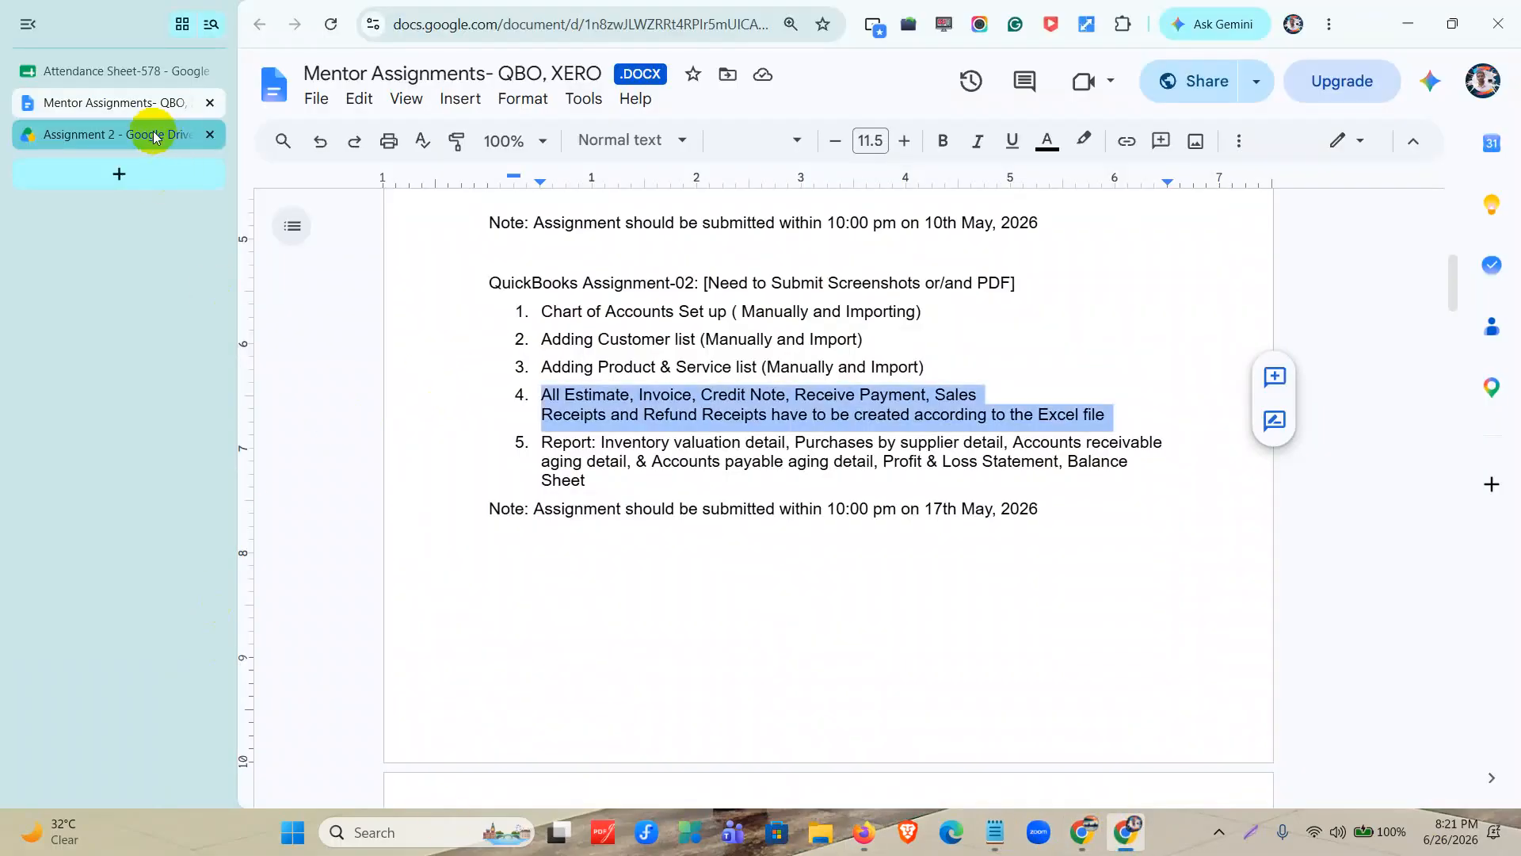
click(160, 138)
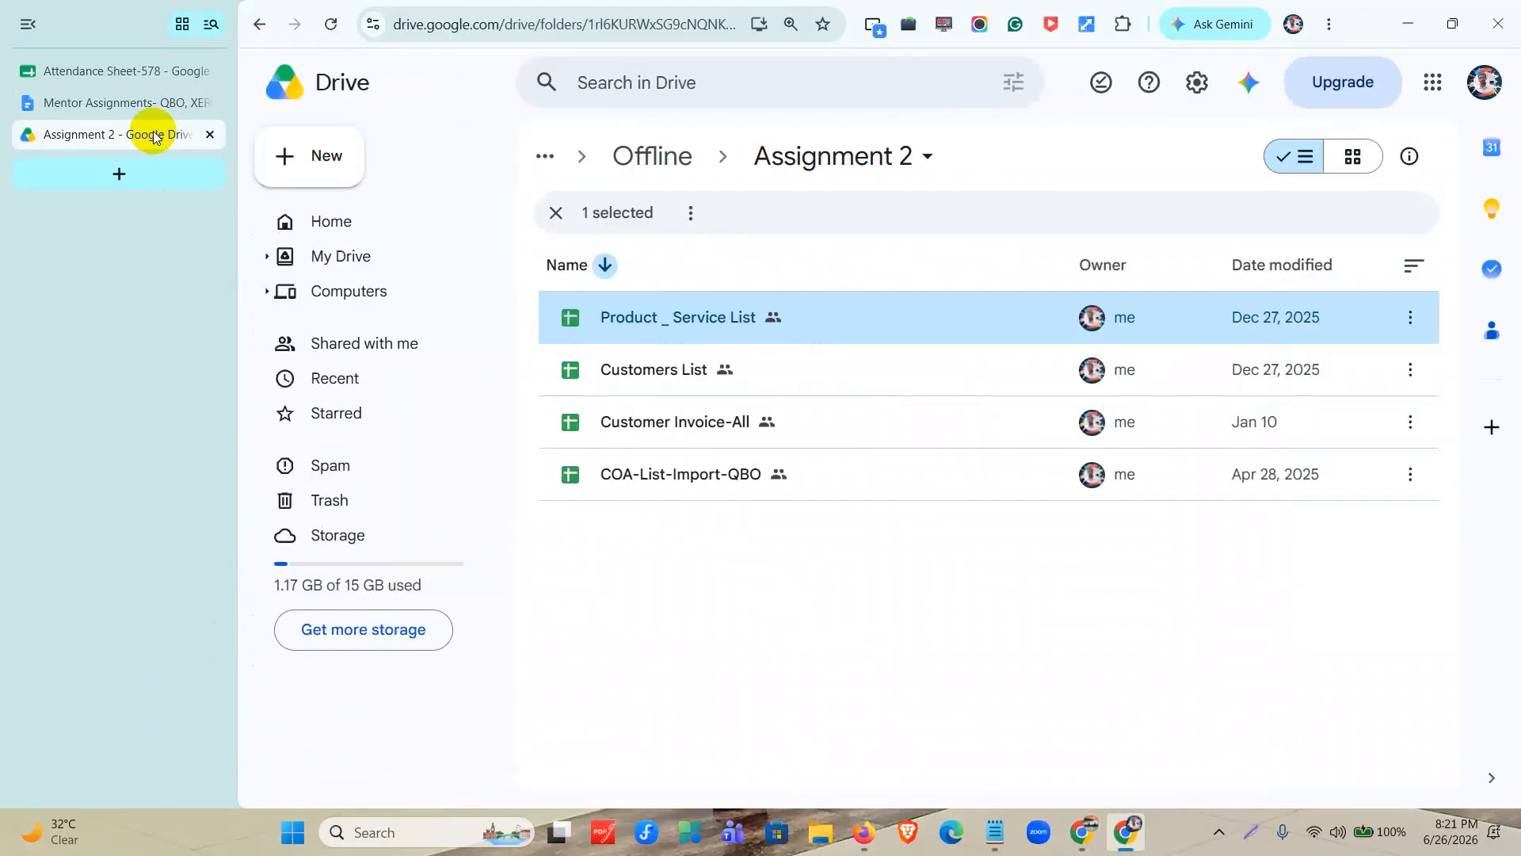
double_click(691, 420)
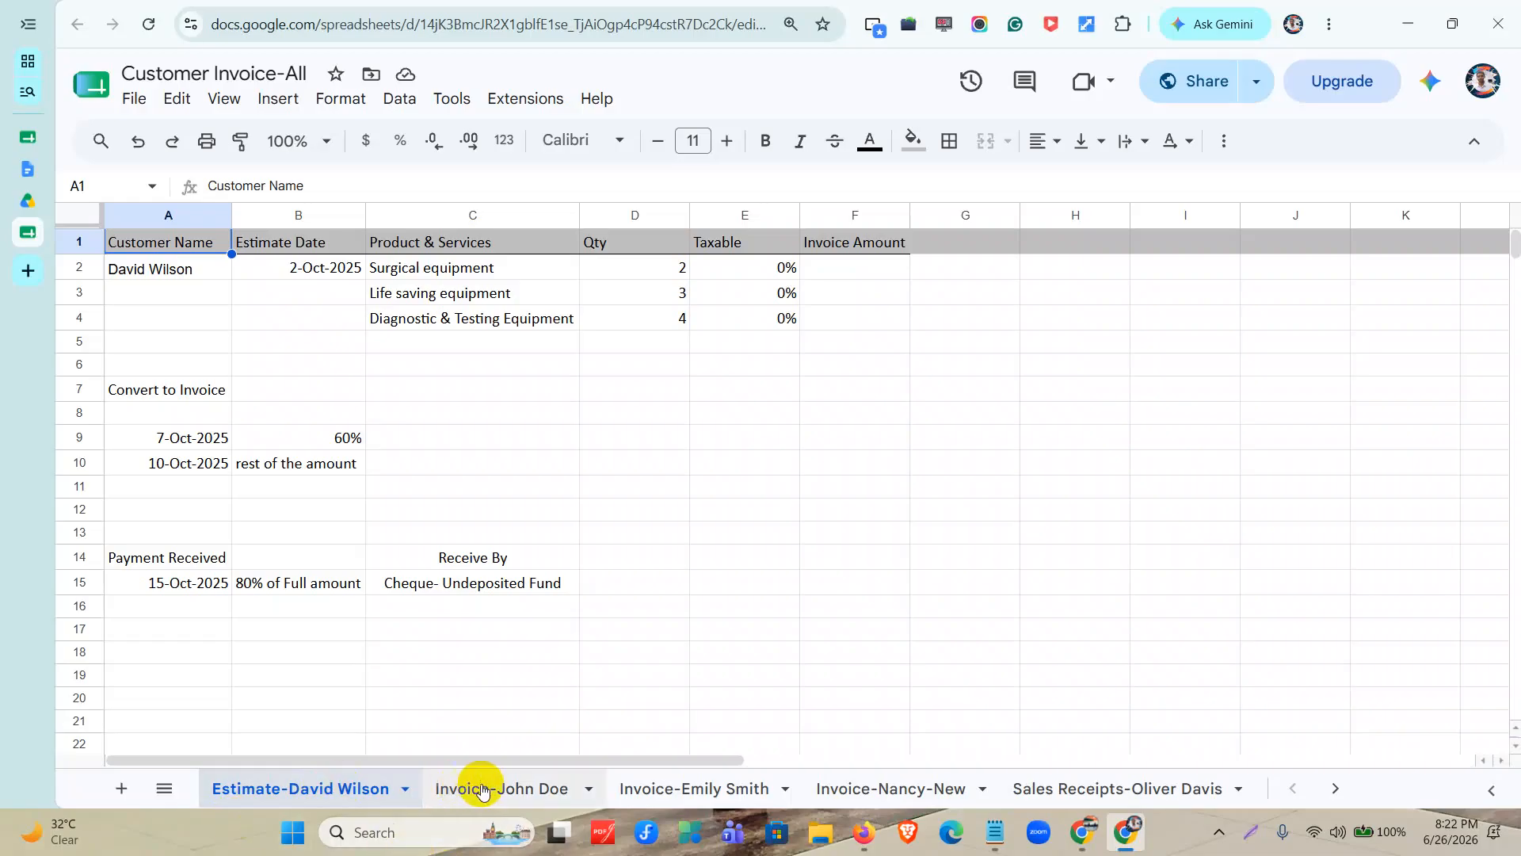
Look through the sales receipt and invoice sheets up to the last one, and return to the first estimate sheet.
click(1175, 792)
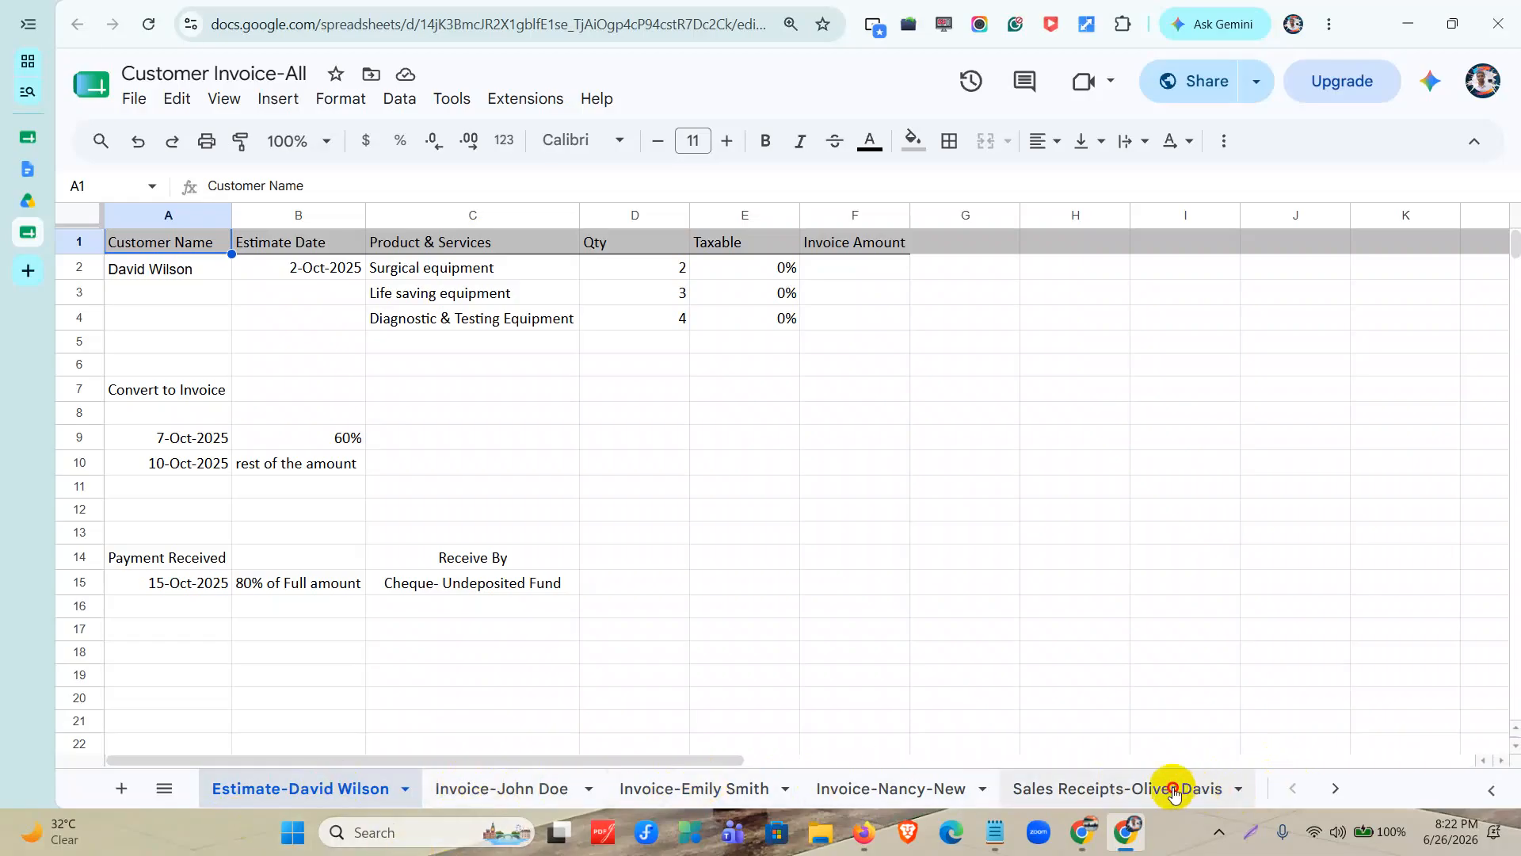
click(1338, 789)
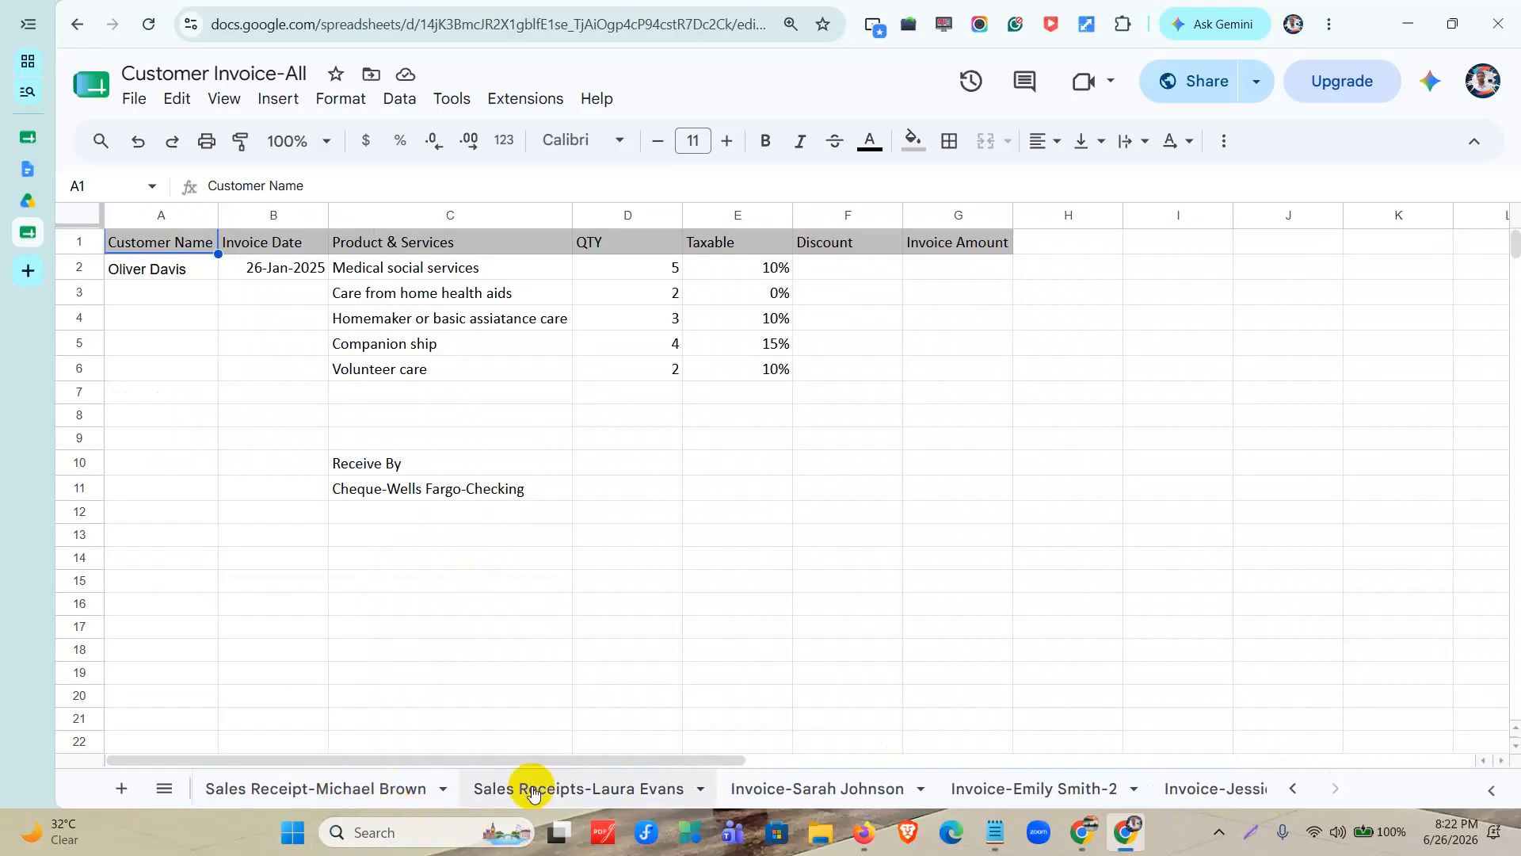
click(1208, 790)
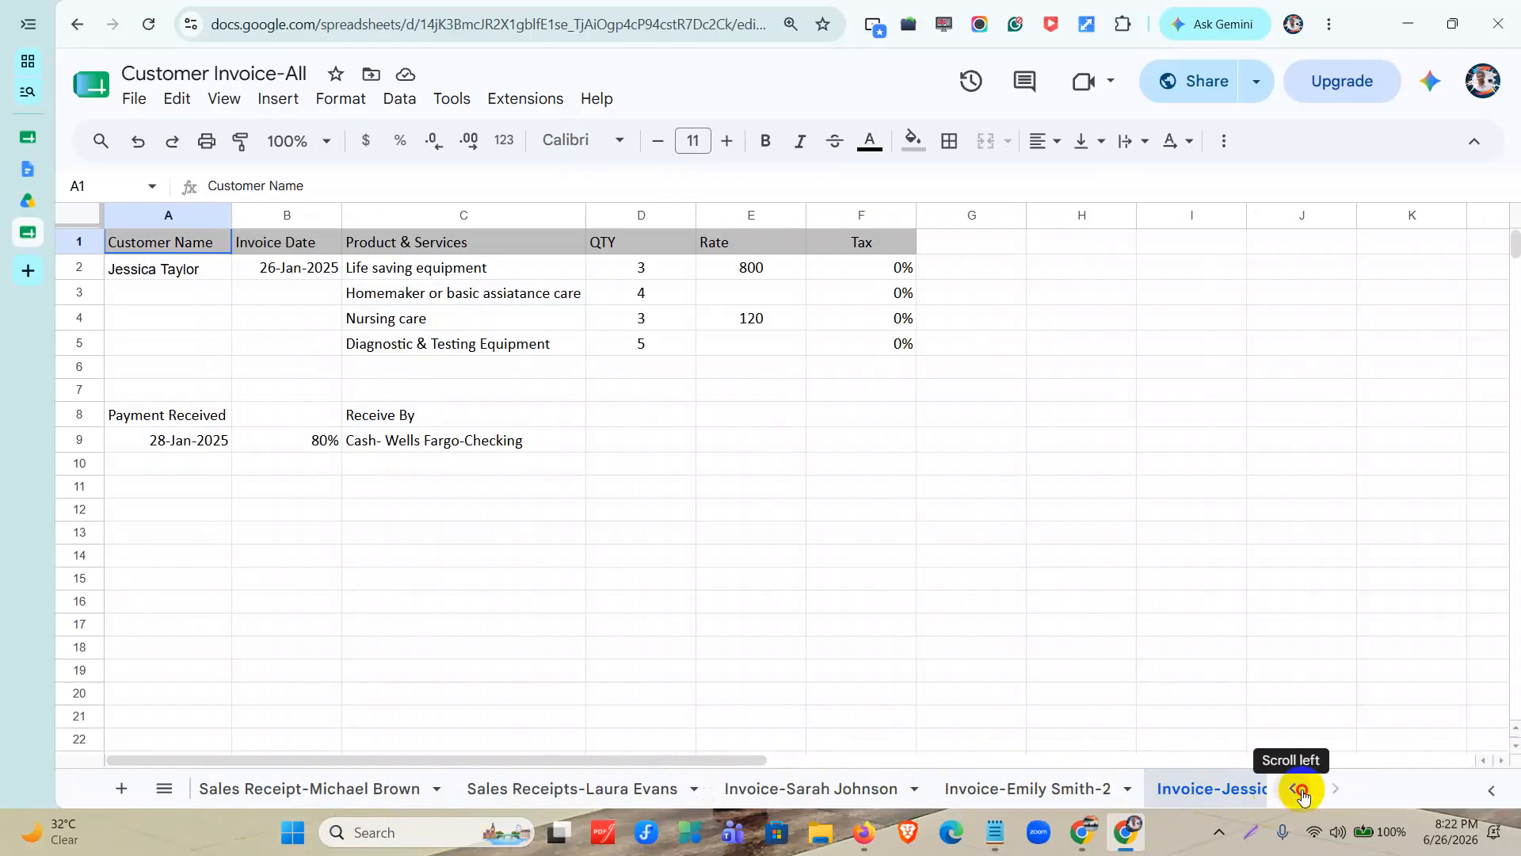
click(1293, 788)
click(1294, 788)
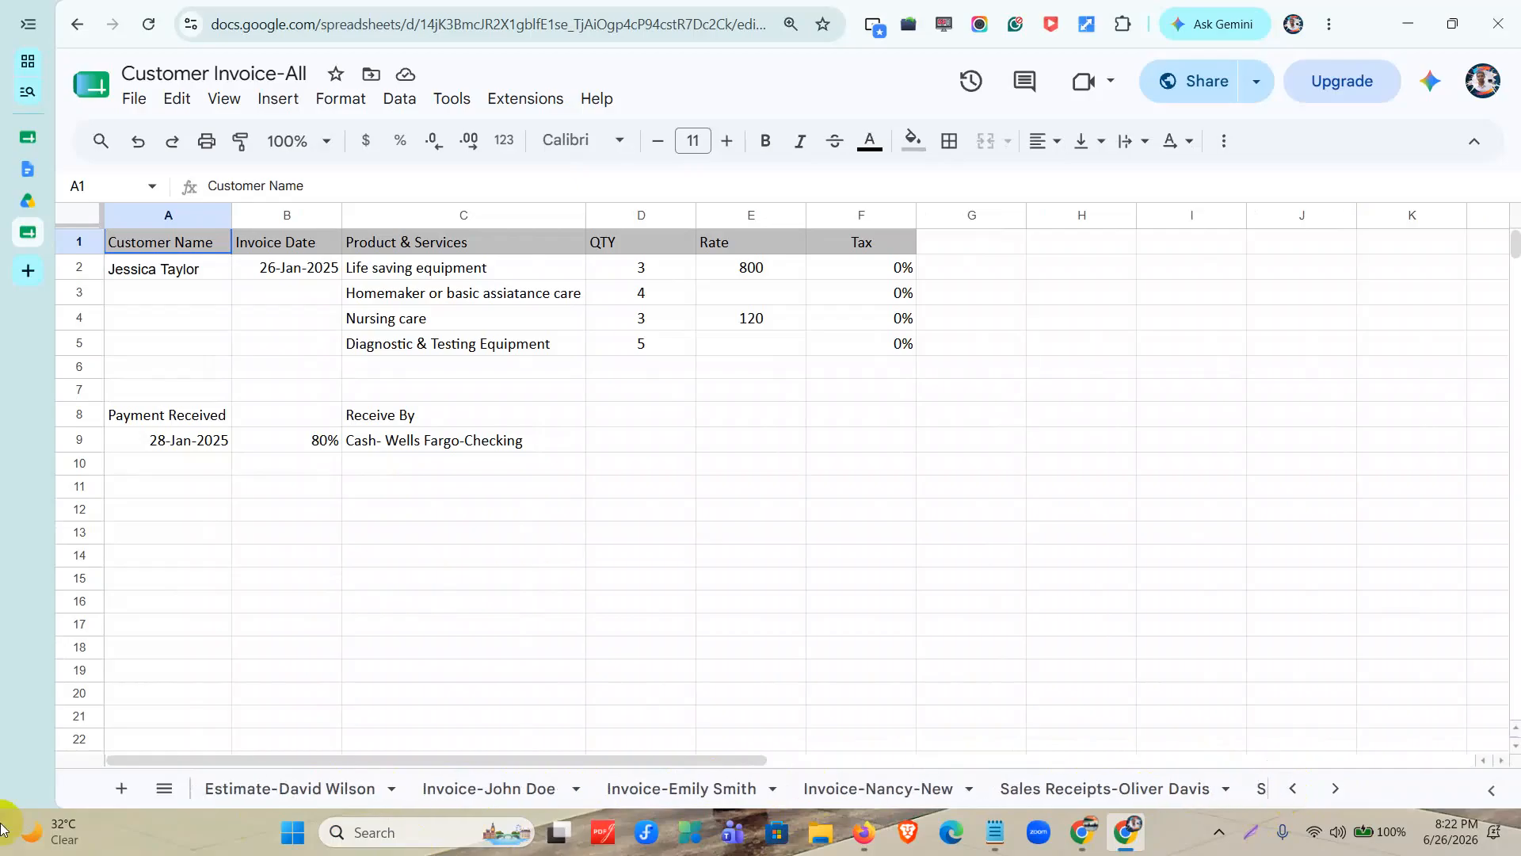
click(300, 789)
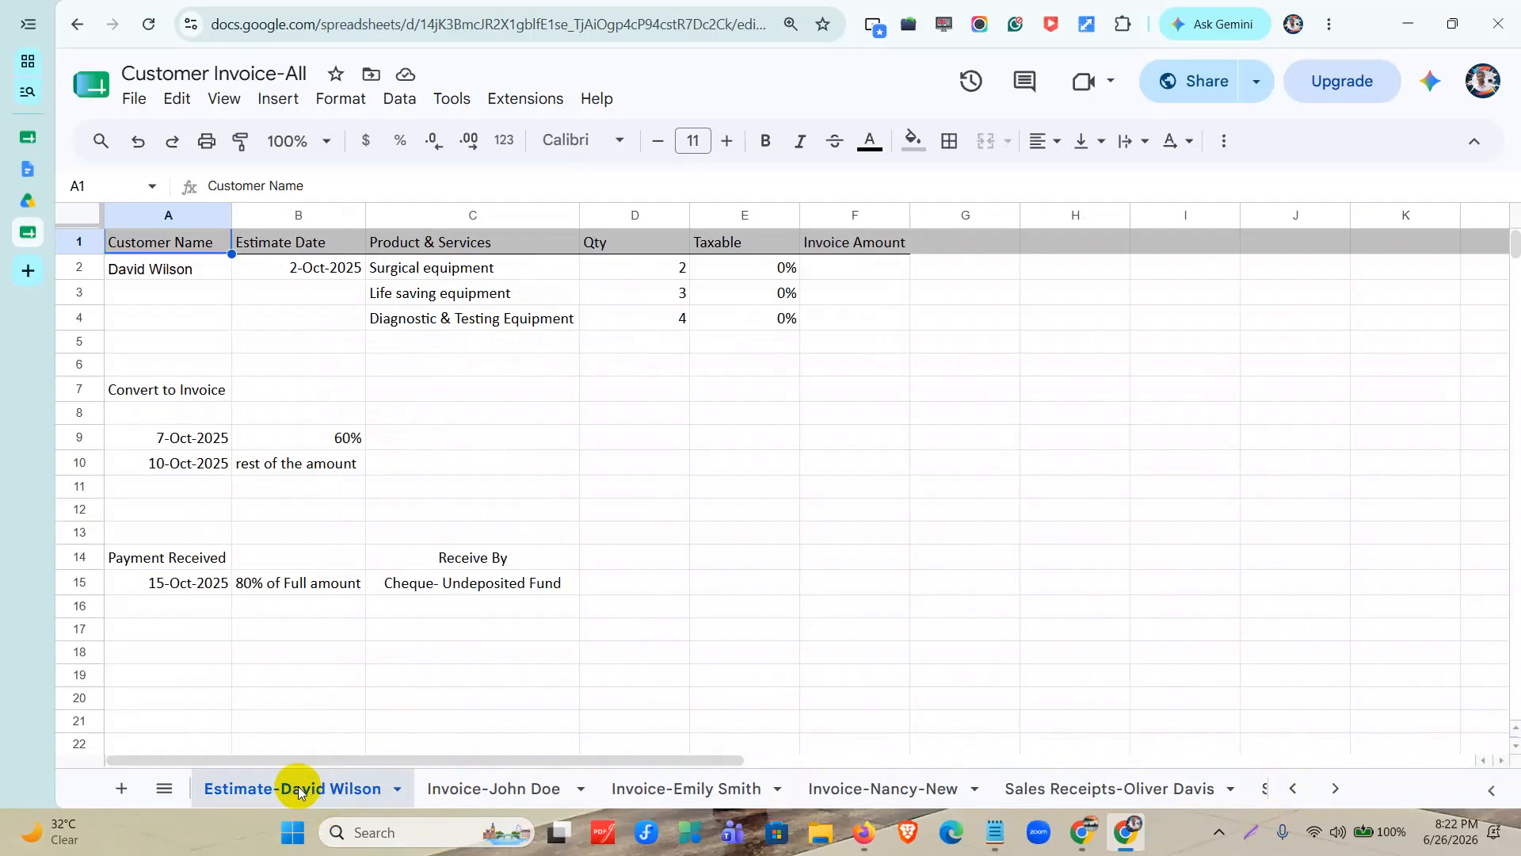
Review the estimate sheet's customer and product lines, the two invoice conversion dates and shares, and the payment received details.
drag(130, 268, 729, 373)
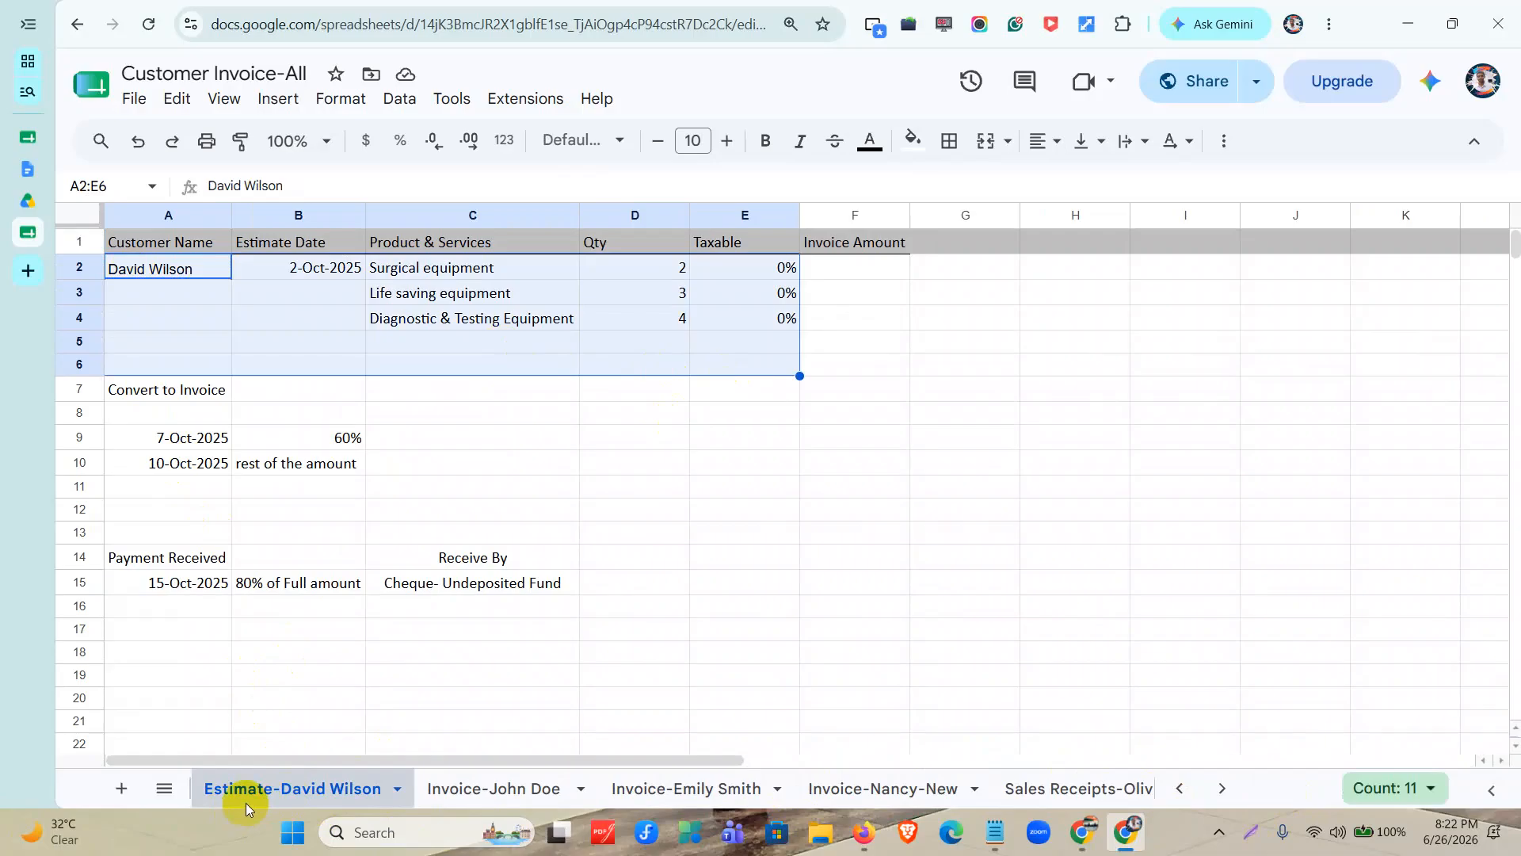
drag(143, 268, 914, 341)
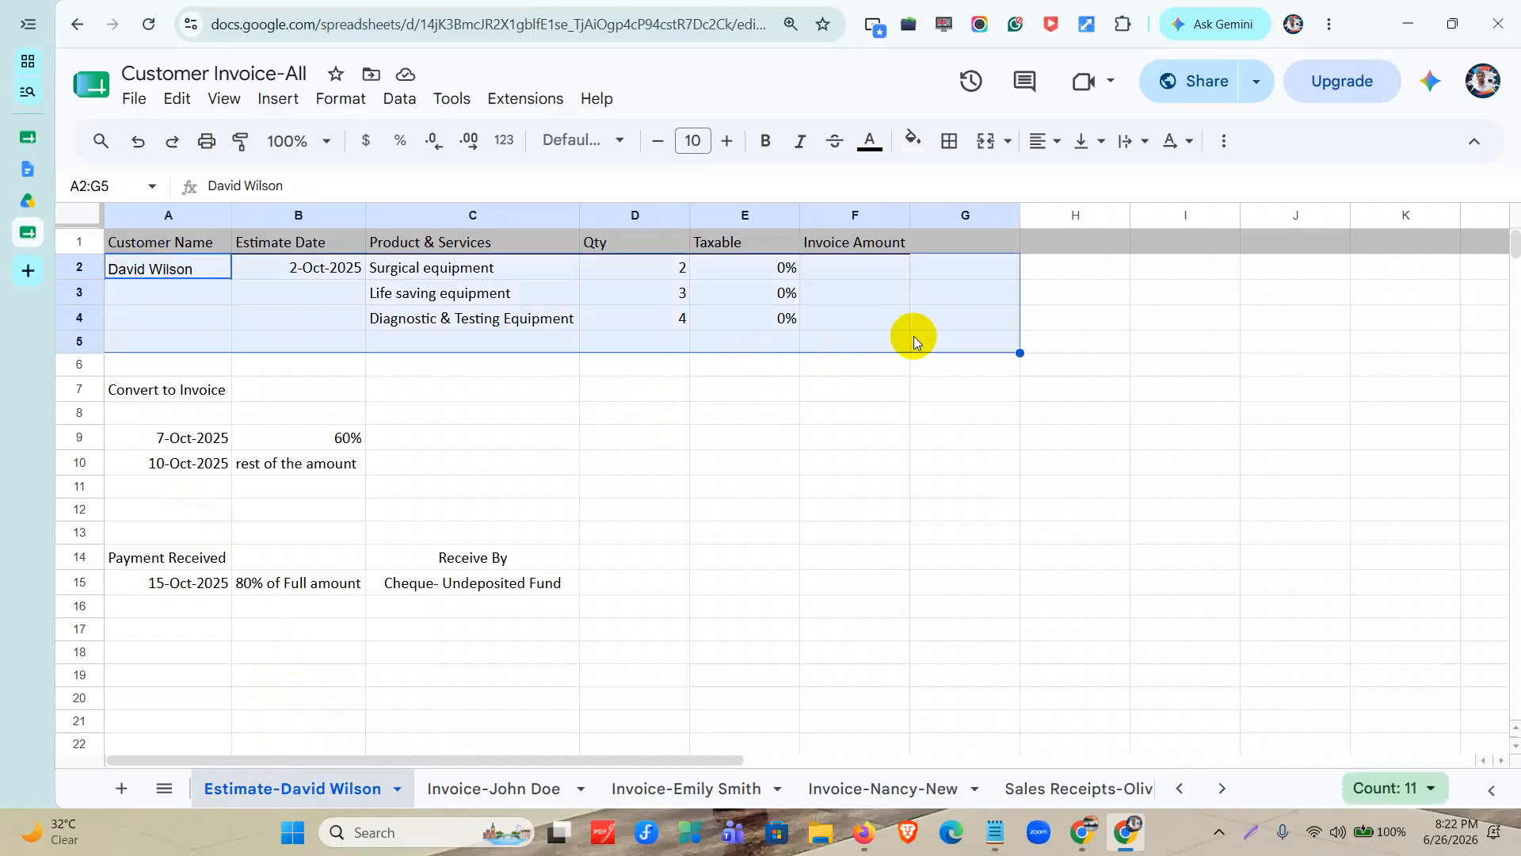
click(156, 394)
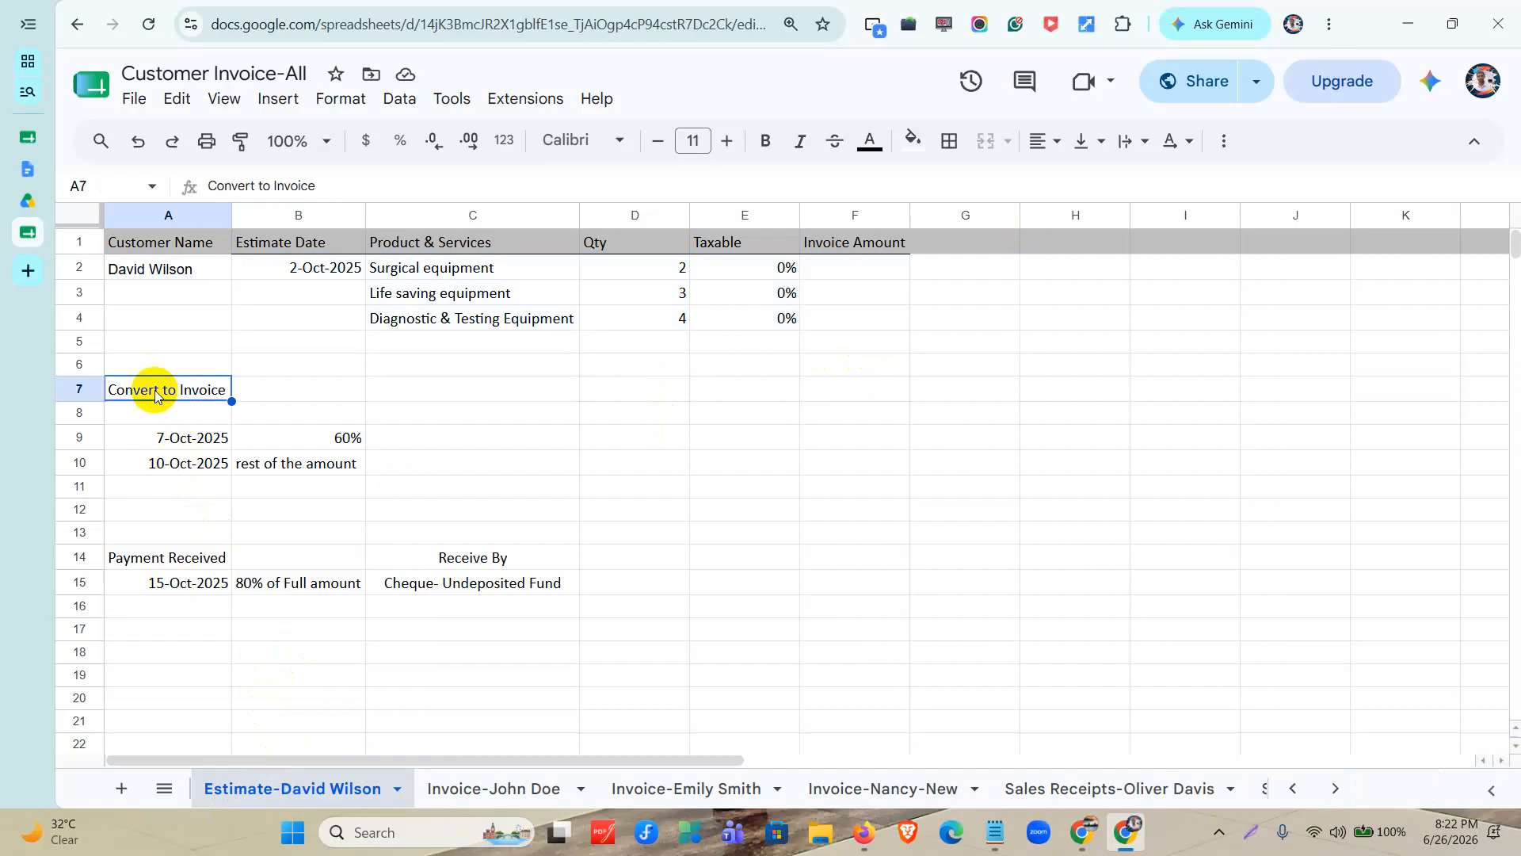
drag(184, 448, 347, 439)
drag(175, 466, 325, 470)
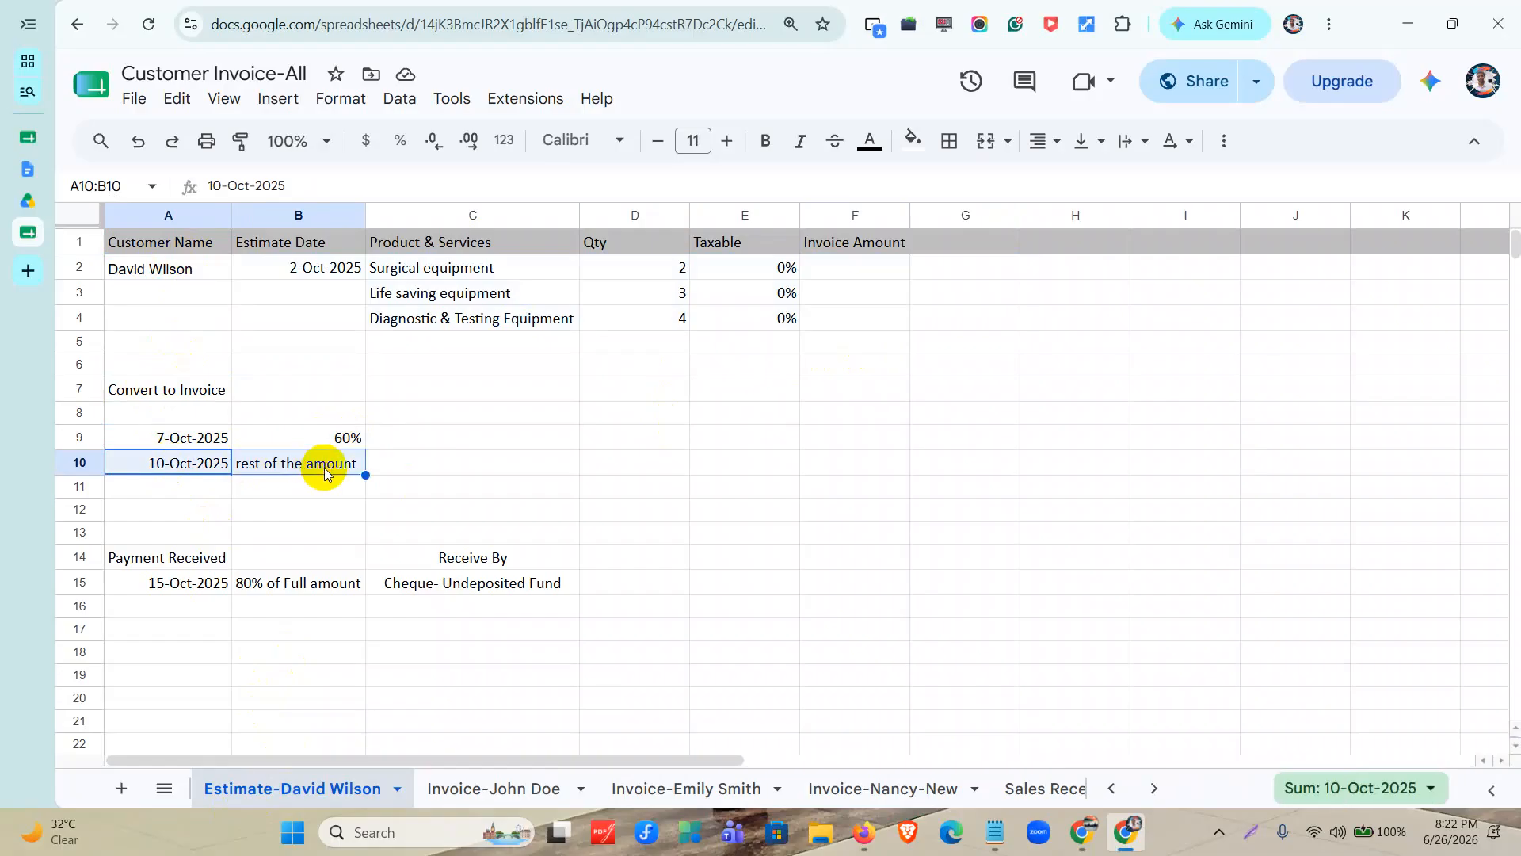
drag(200, 420, 203, 472)
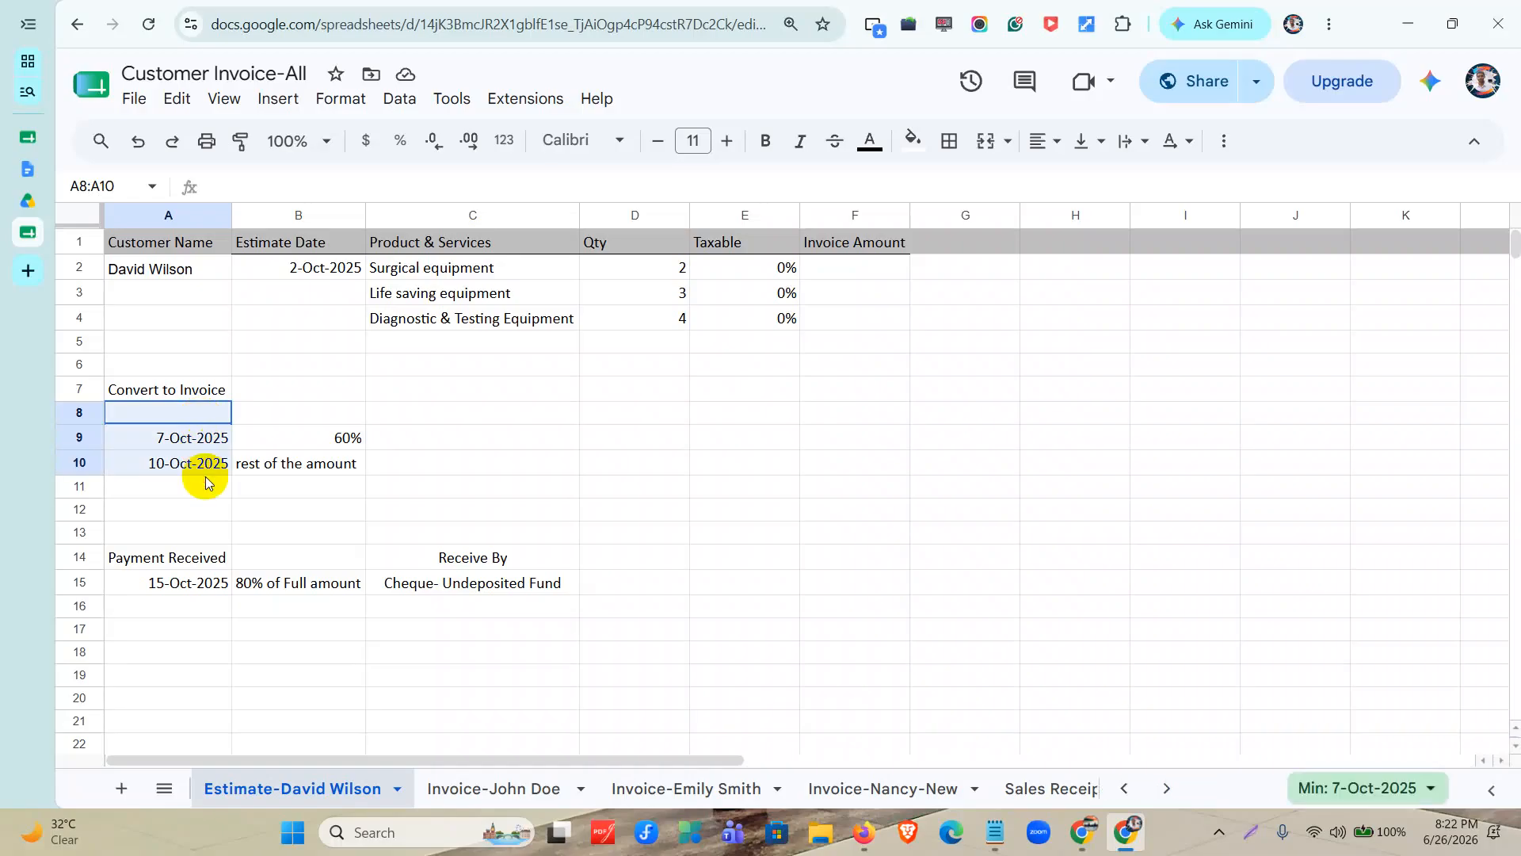
click(184, 558)
drag(171, 583, 451, 584)
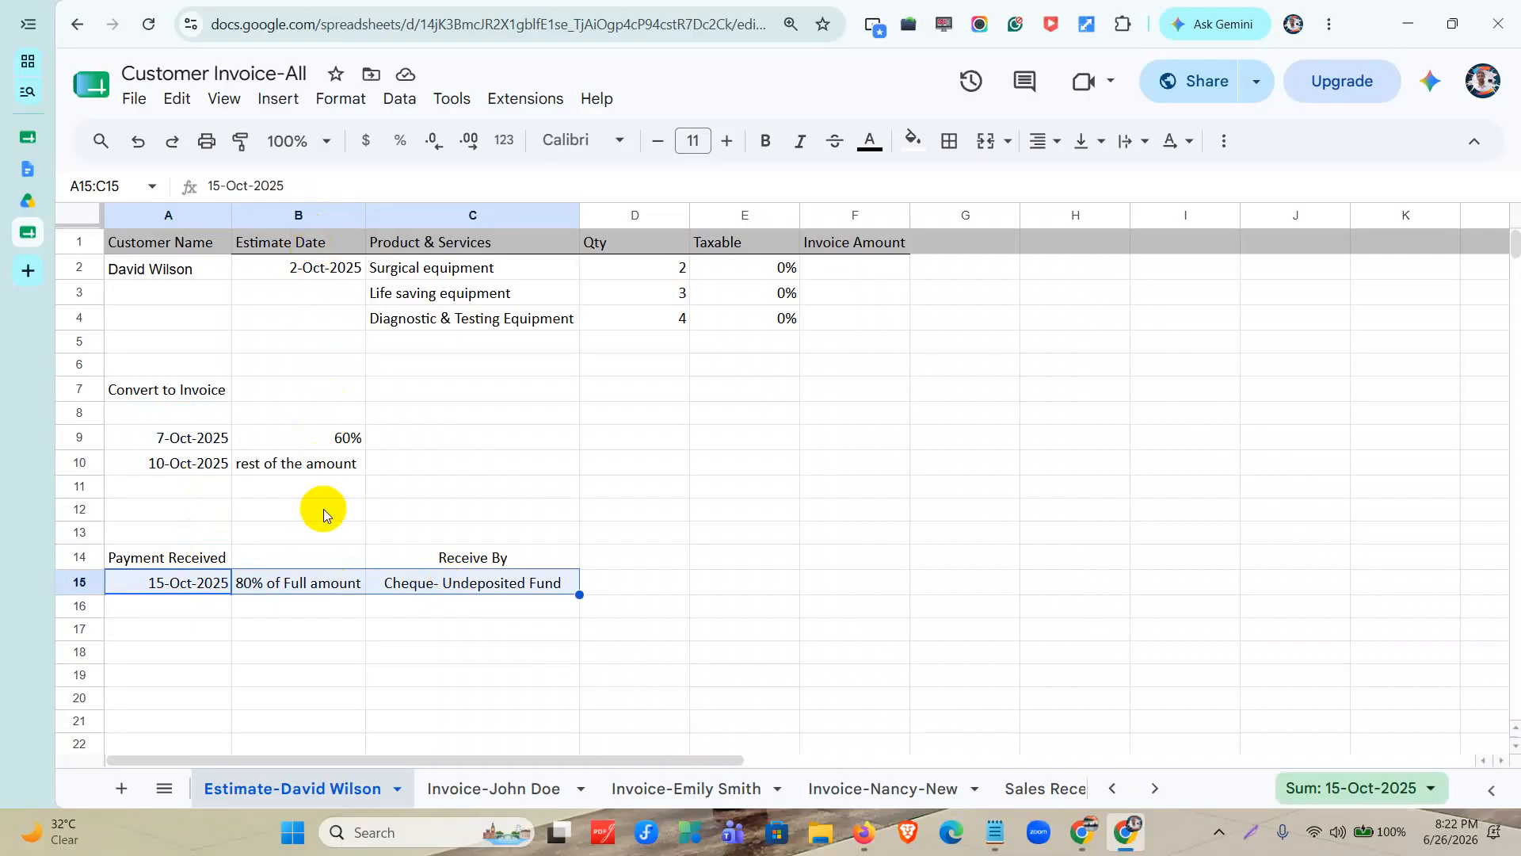
Review the customer and product lines and the received payment dates on the first two invoice sheets after the estimate sheet.
click(467, 792)
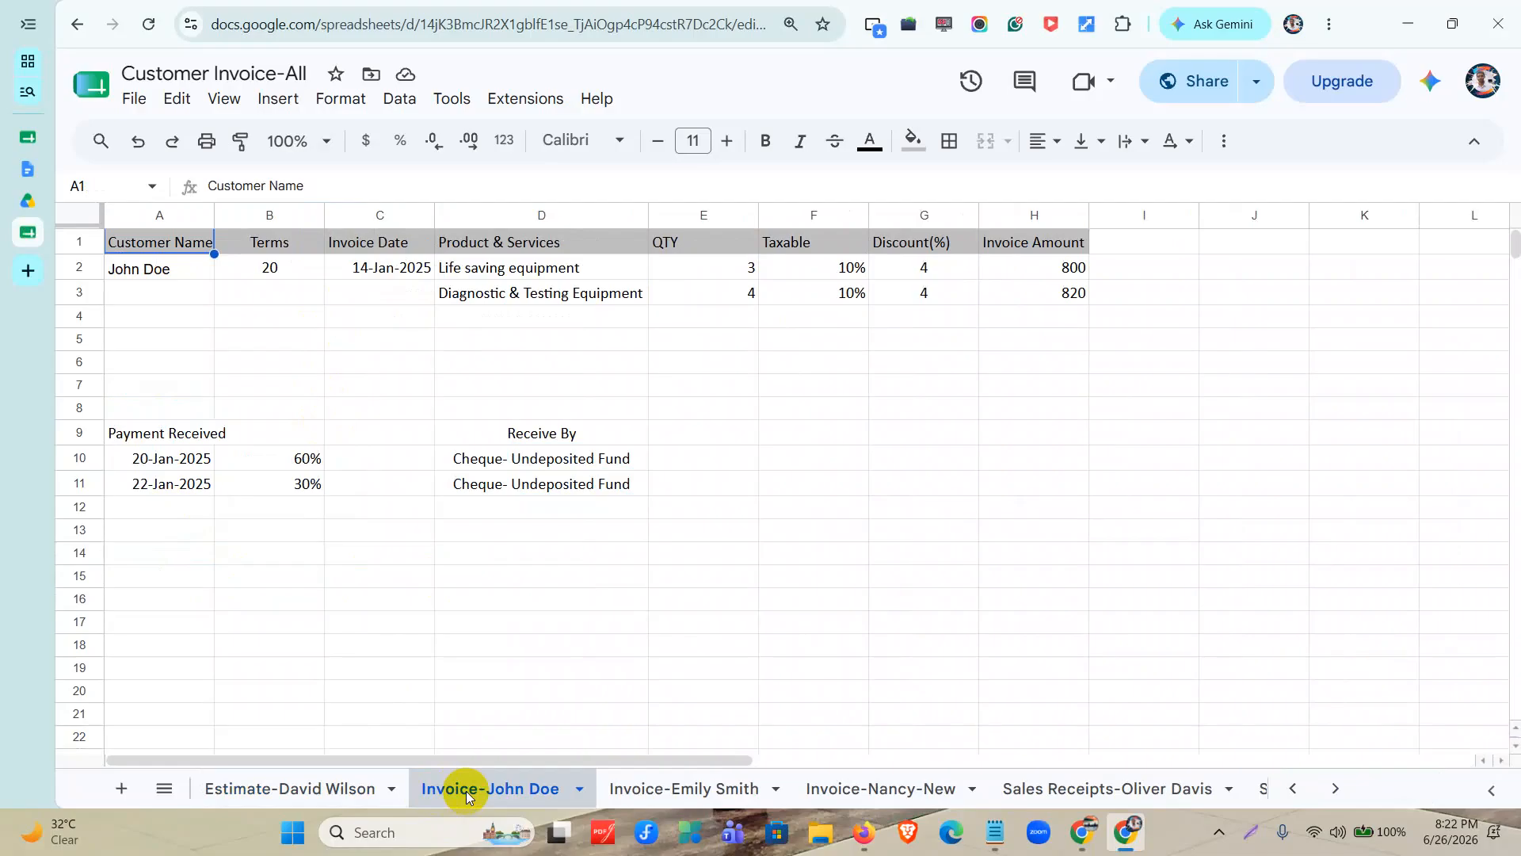
drag(184, 269, 1125, 361)
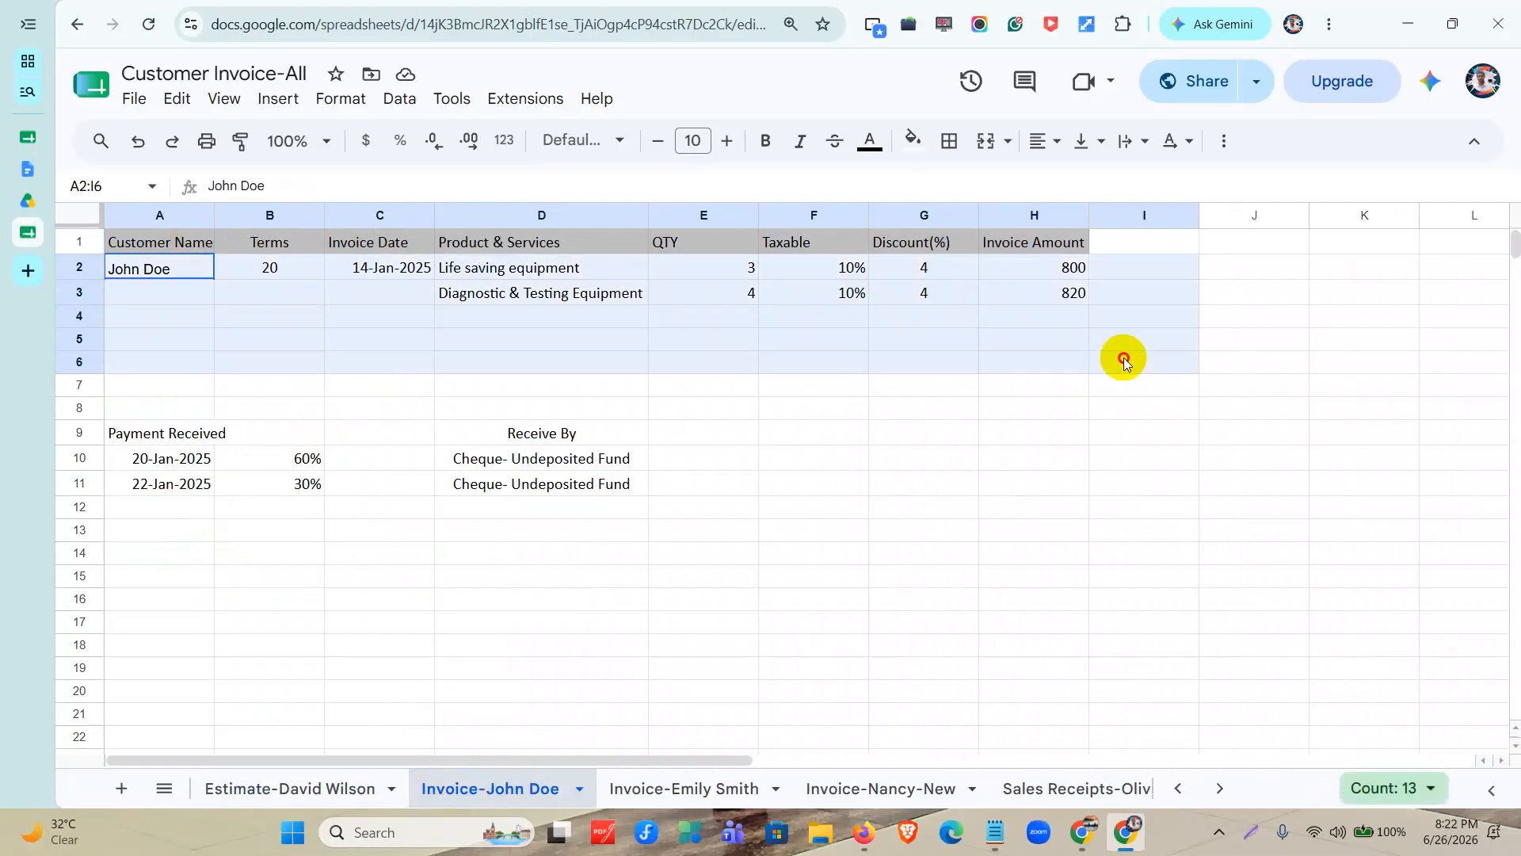
drag(194, 462, 200, 547)
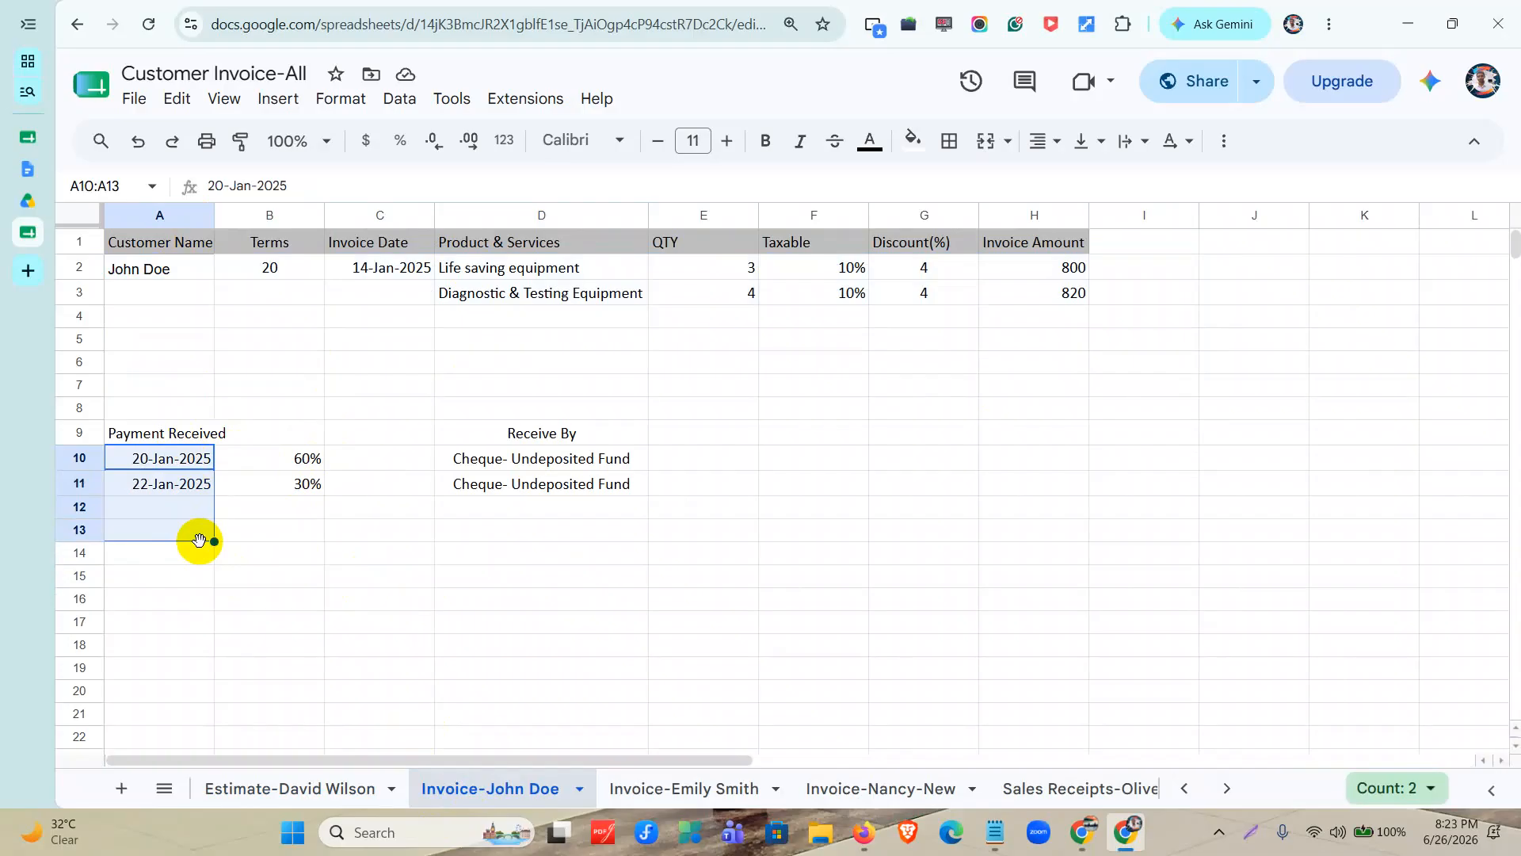
click(699, 780)
drag(161, 277, 1429, 328)
drag(160, 436, 164, 533)
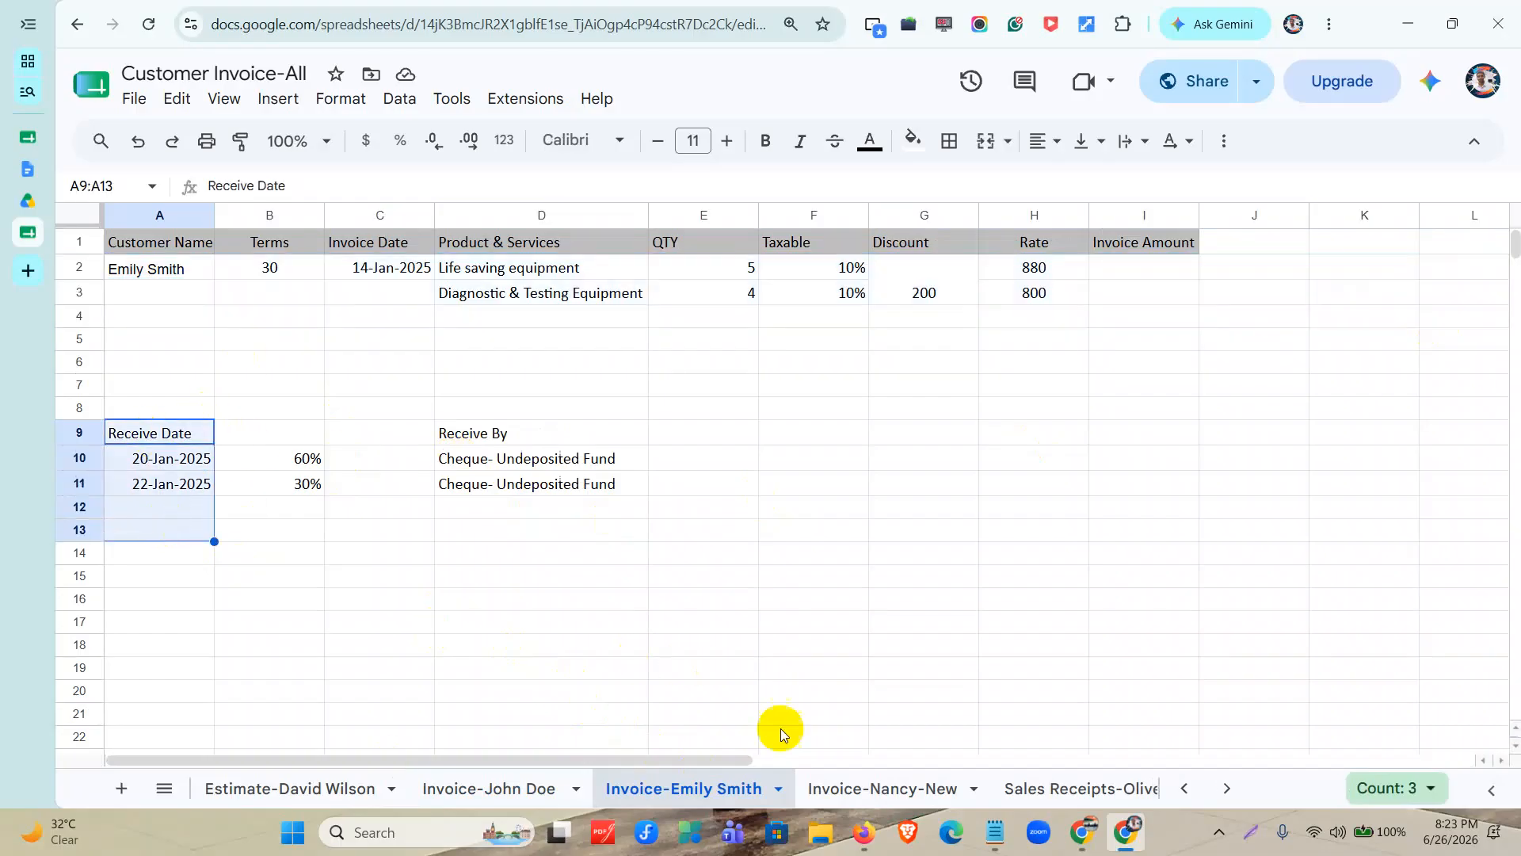
Review the product lines, returned items and payment received details on the third invoice sheet.
click(867, 788)
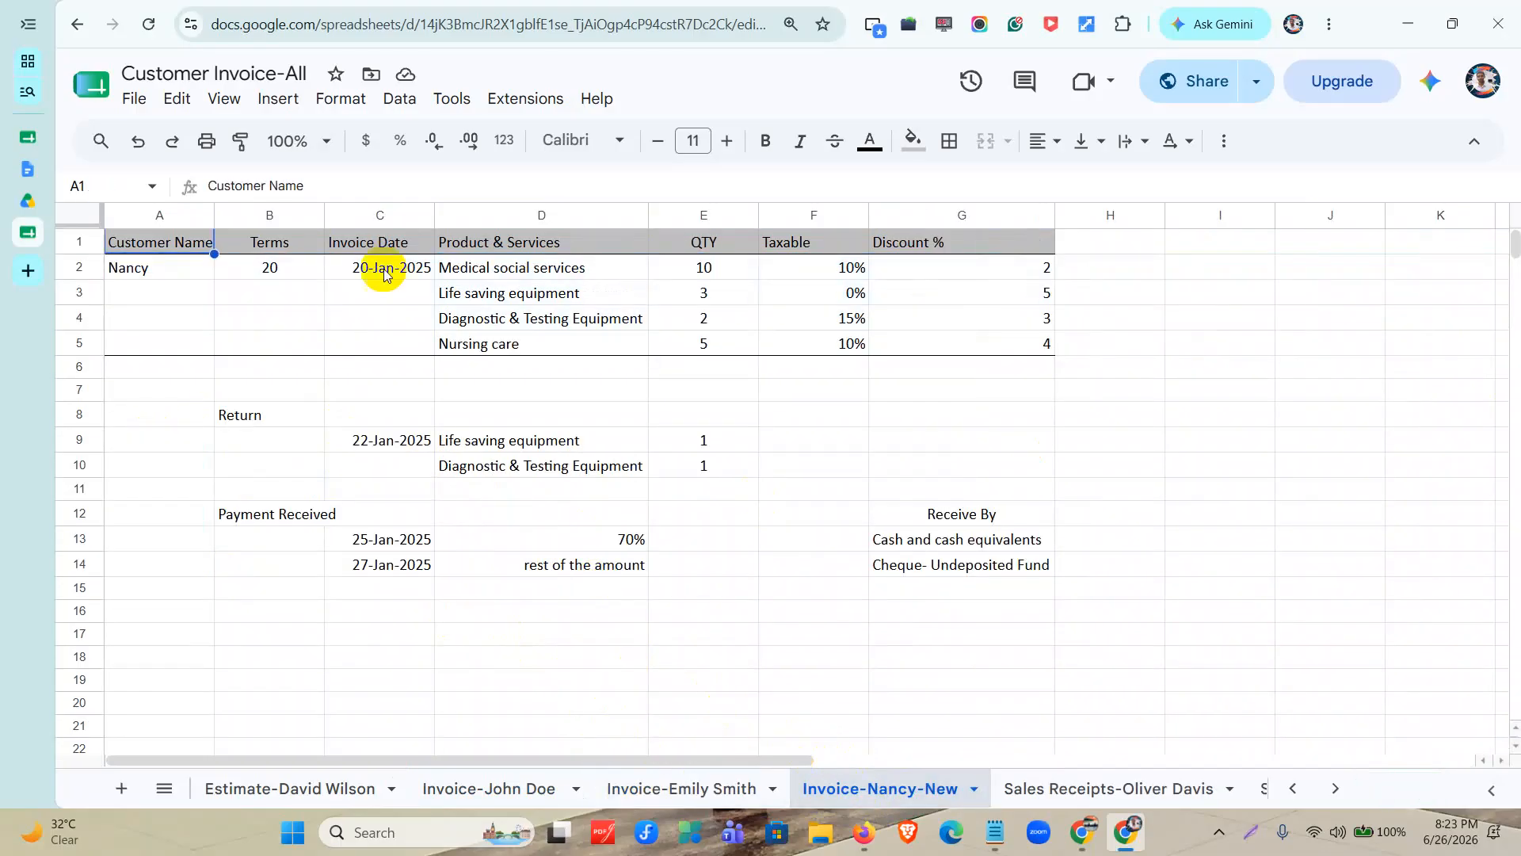
drag(163, 267, 1022, 364)
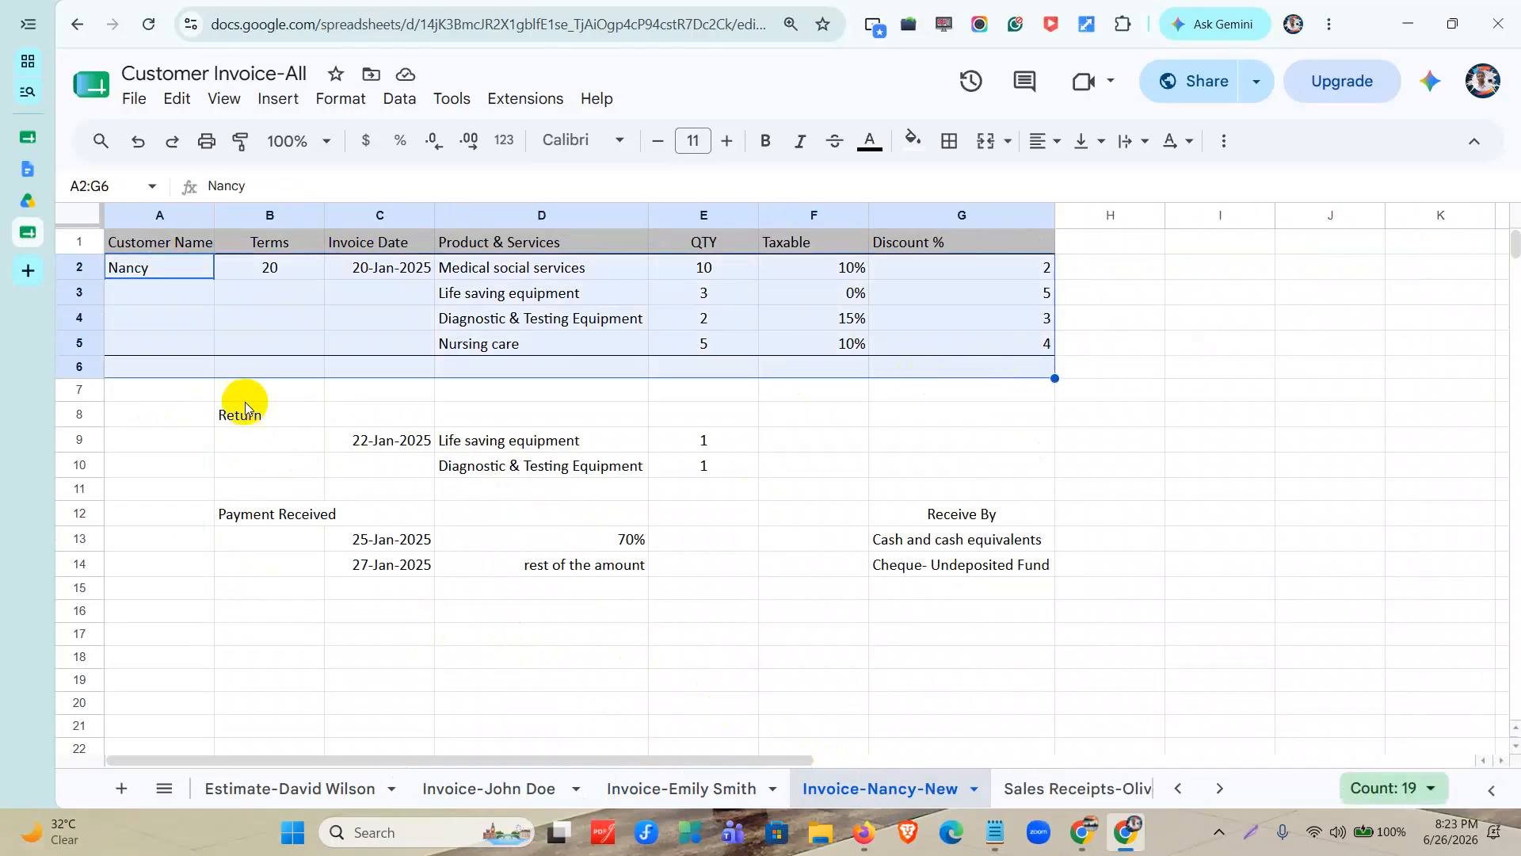
drag(264, 420, 761, 479)
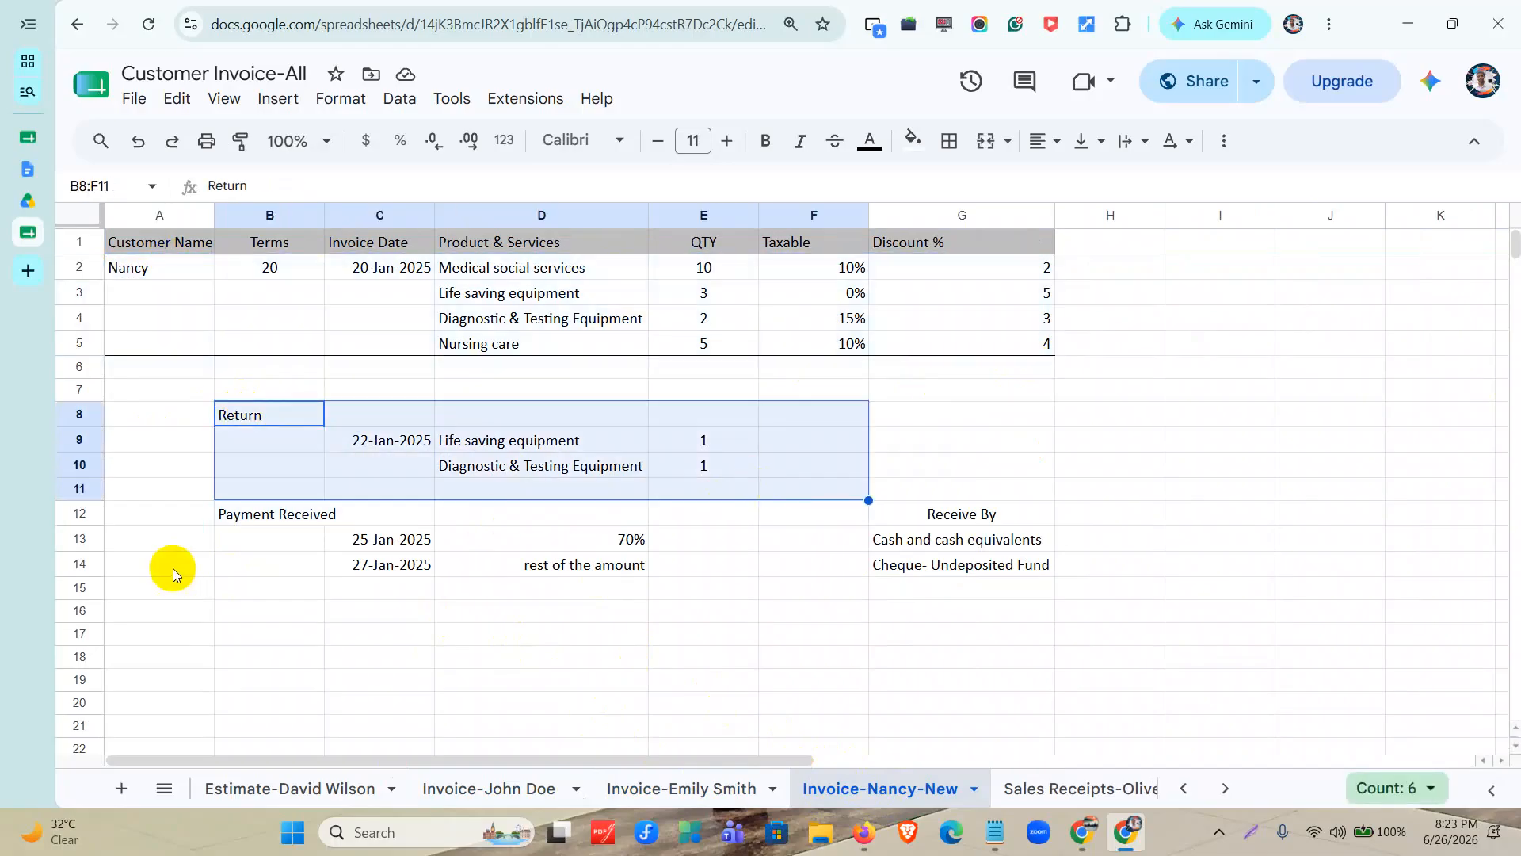
drag(218, 507, 1012, 539)
drag(313, 586, 1155, 611)
Review the three sales receipt sheets in order, including their product lines, receive-by accounts and return entries.
click(1038, 791)
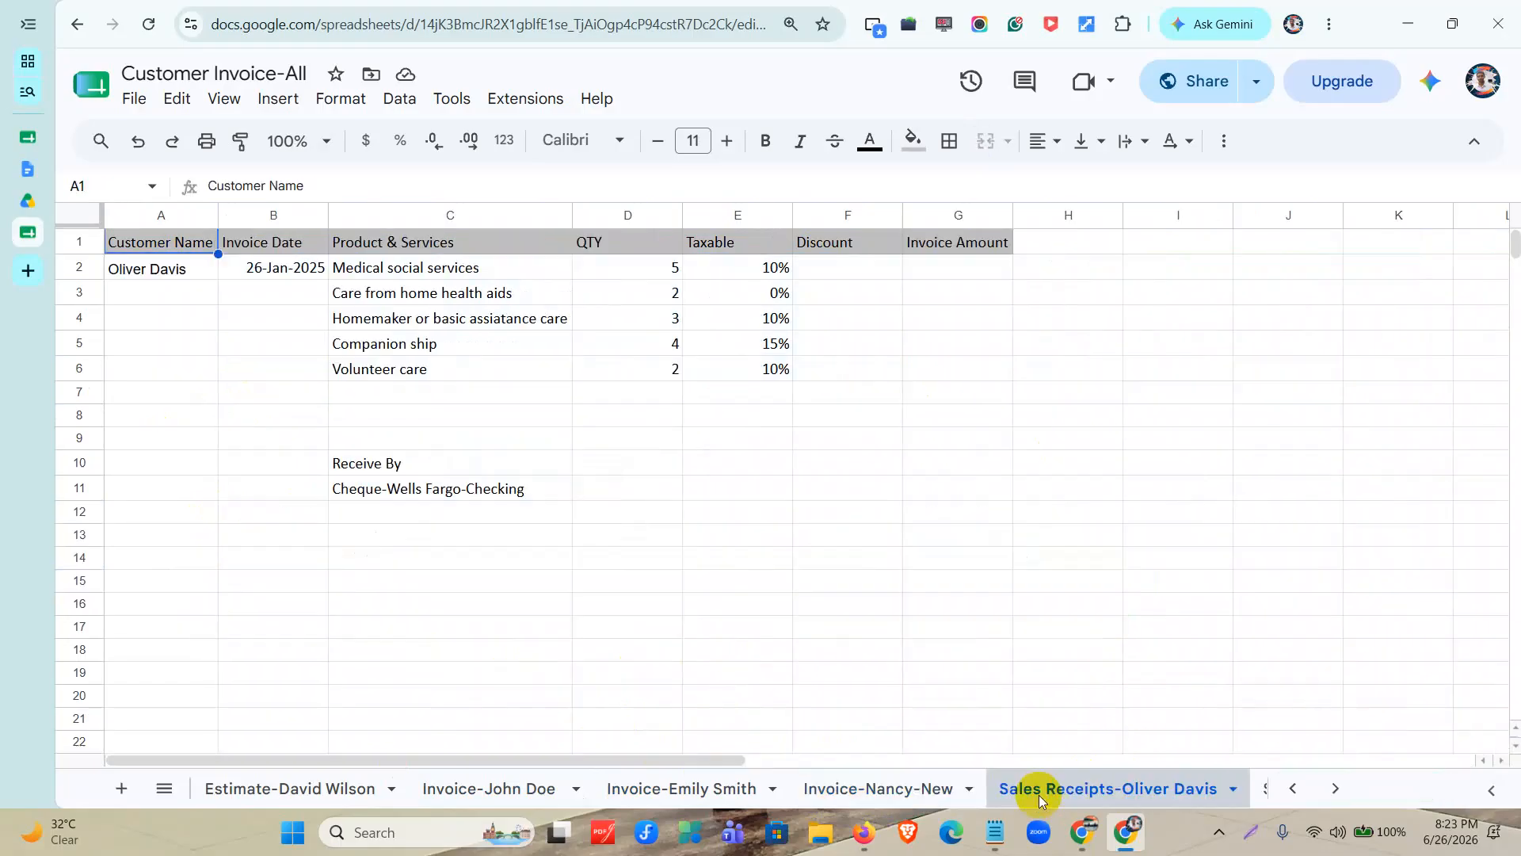
drag(129, 272, 843, 515)
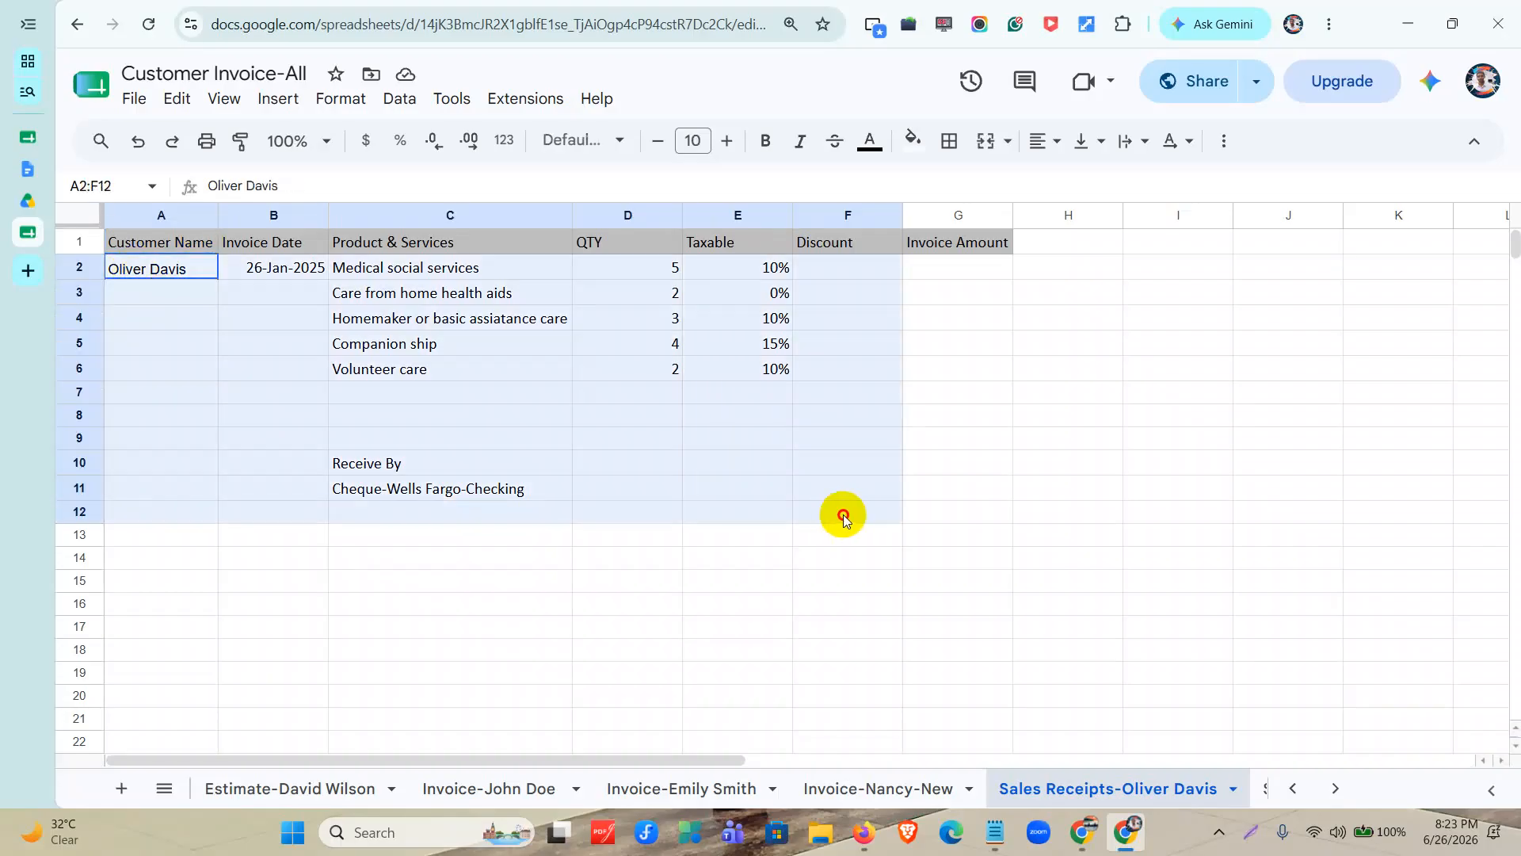
click(1219, 793)
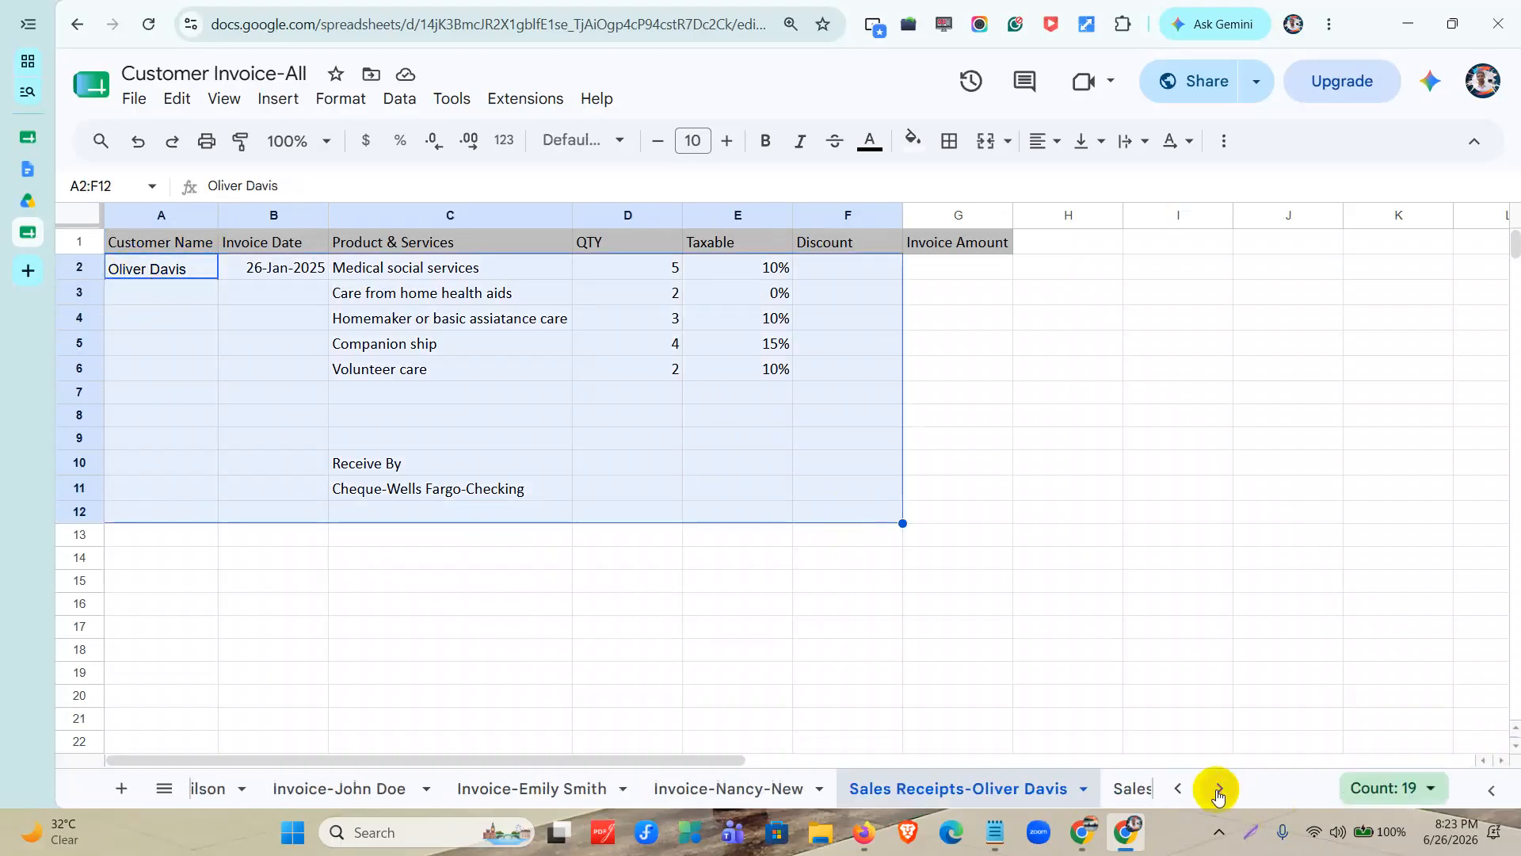
click(1219, 792)
click(389, 790)
drag(131, 242, 783, 448)
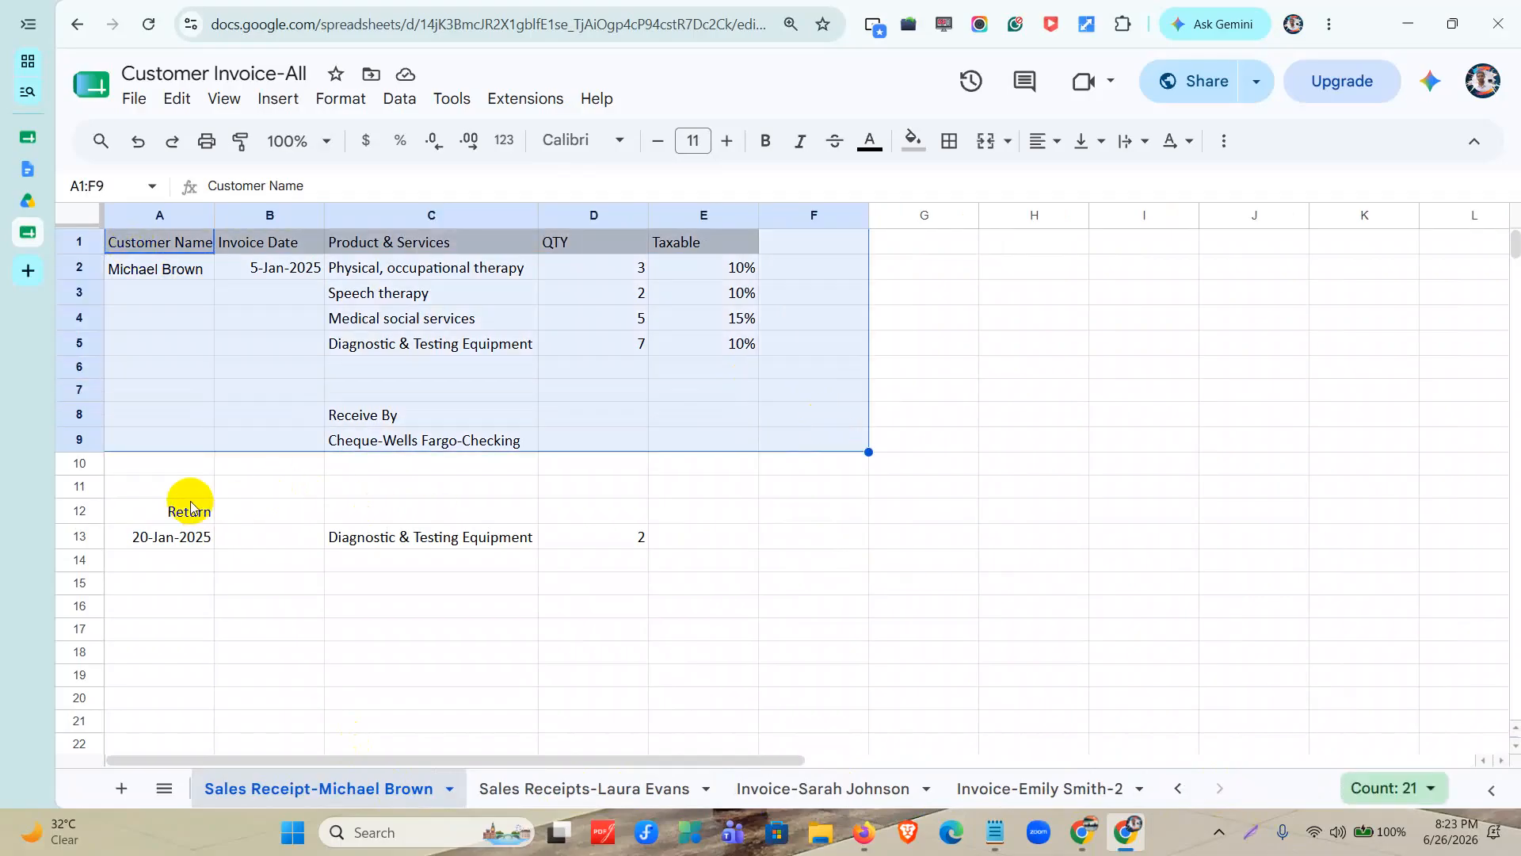
drag(187, 507, 772, 552)
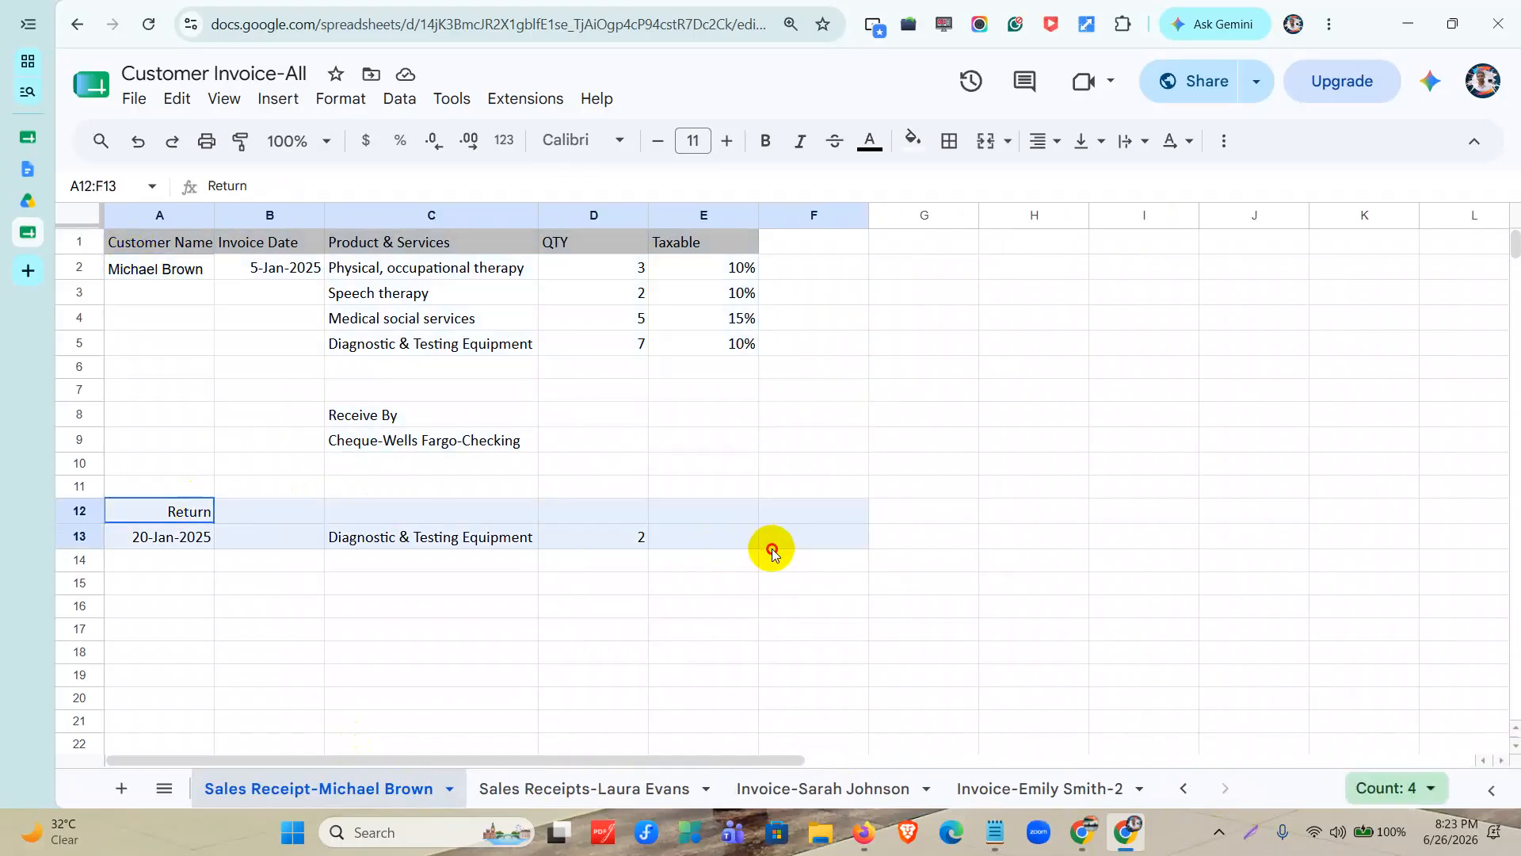
click(552, 806)
drag(126, 267, 834, 462)
drag(163, 511, 689, 630)
Review the product lines and the two received payments on the invoice sheet following the sales receipts.
click(808, 788)
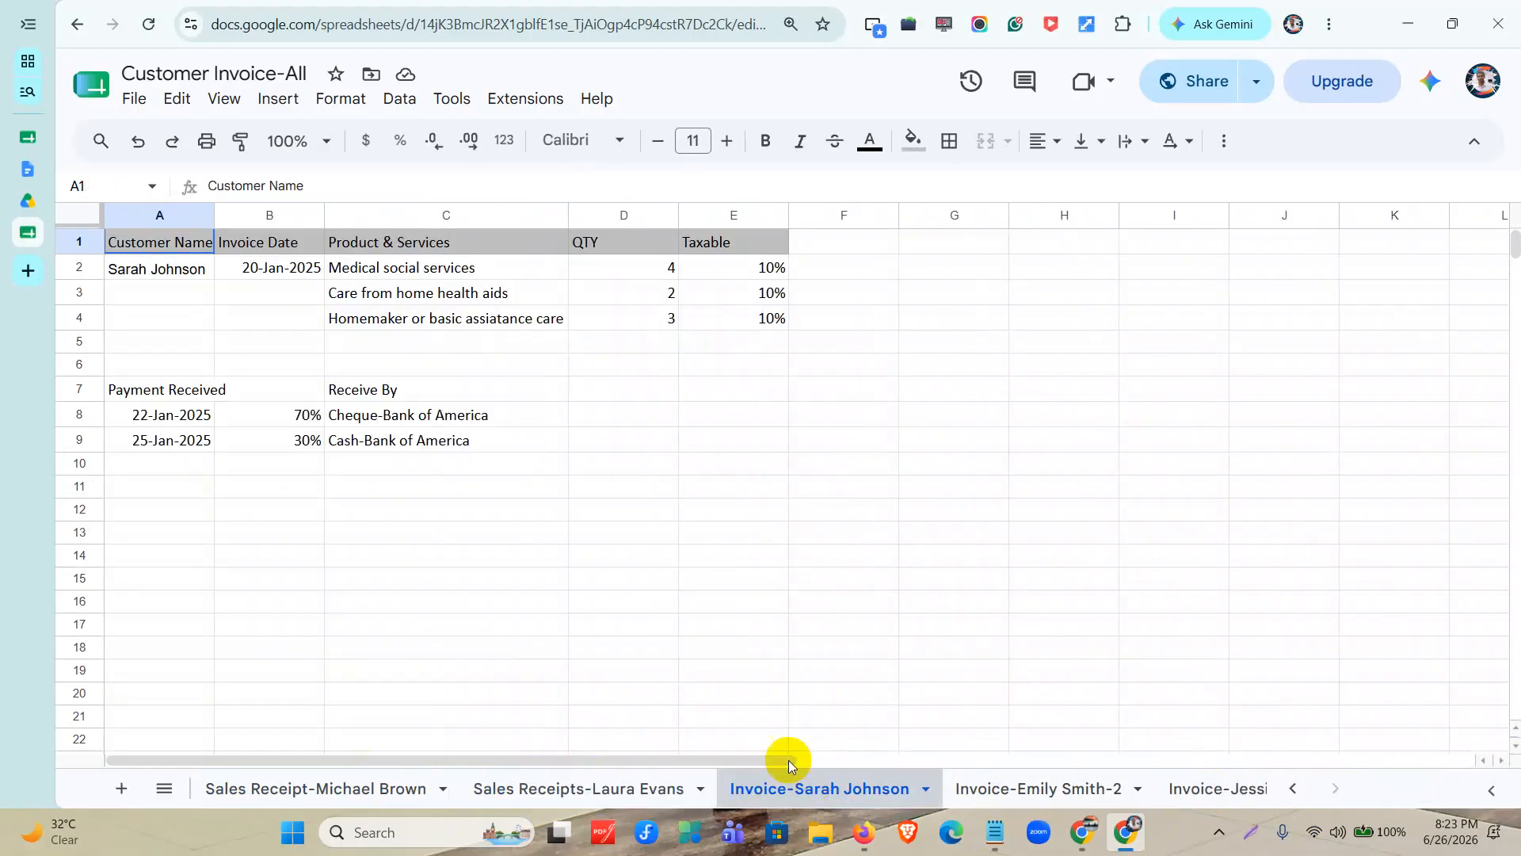
click(133, 274)
drag(133, 273, 727, 357)
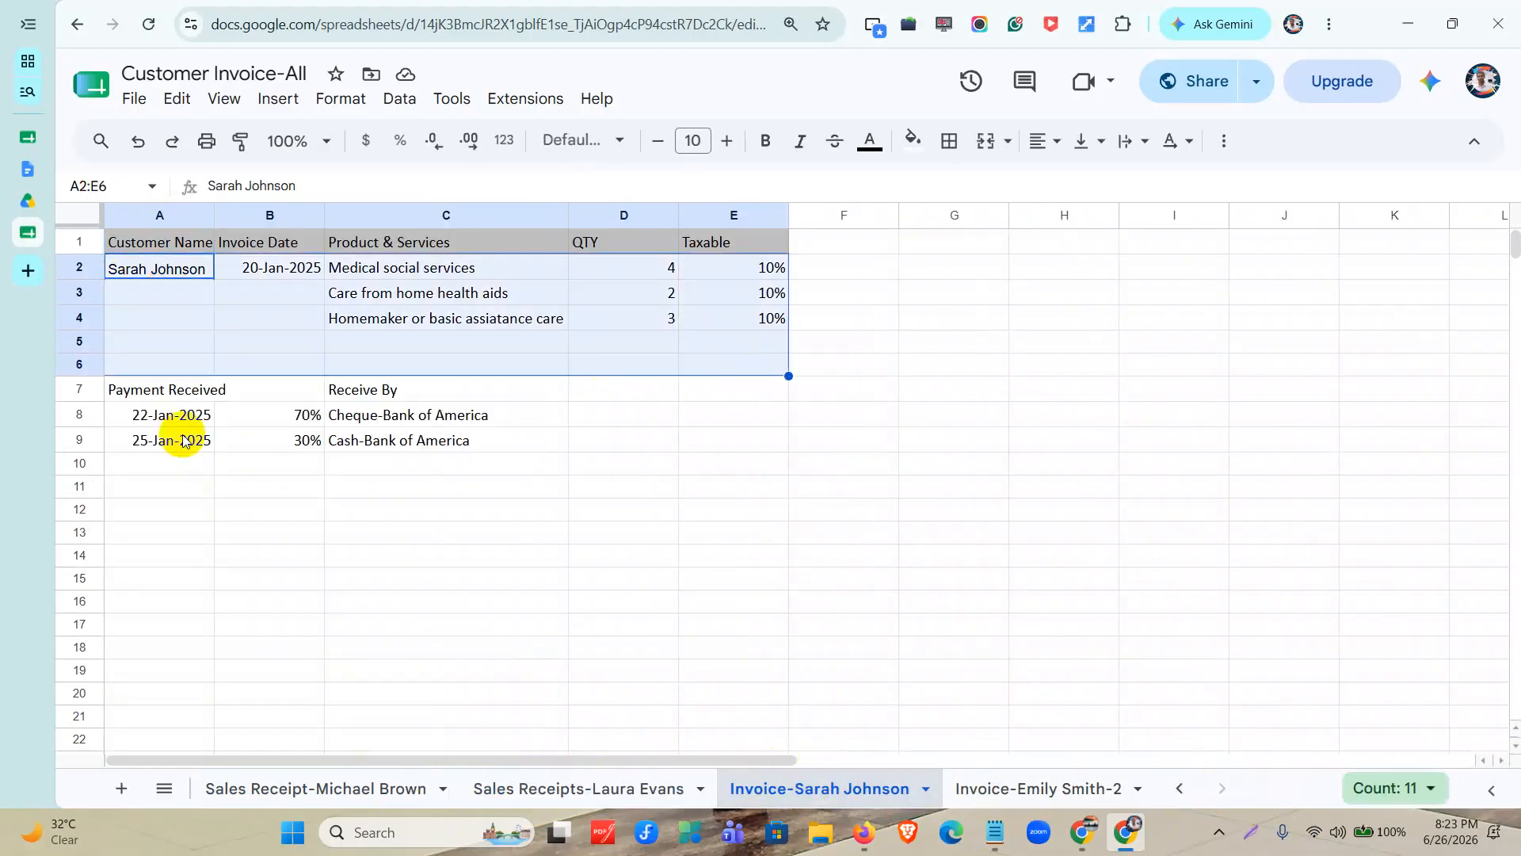
drag(136, 390, 158, 425)
click(158, 438)
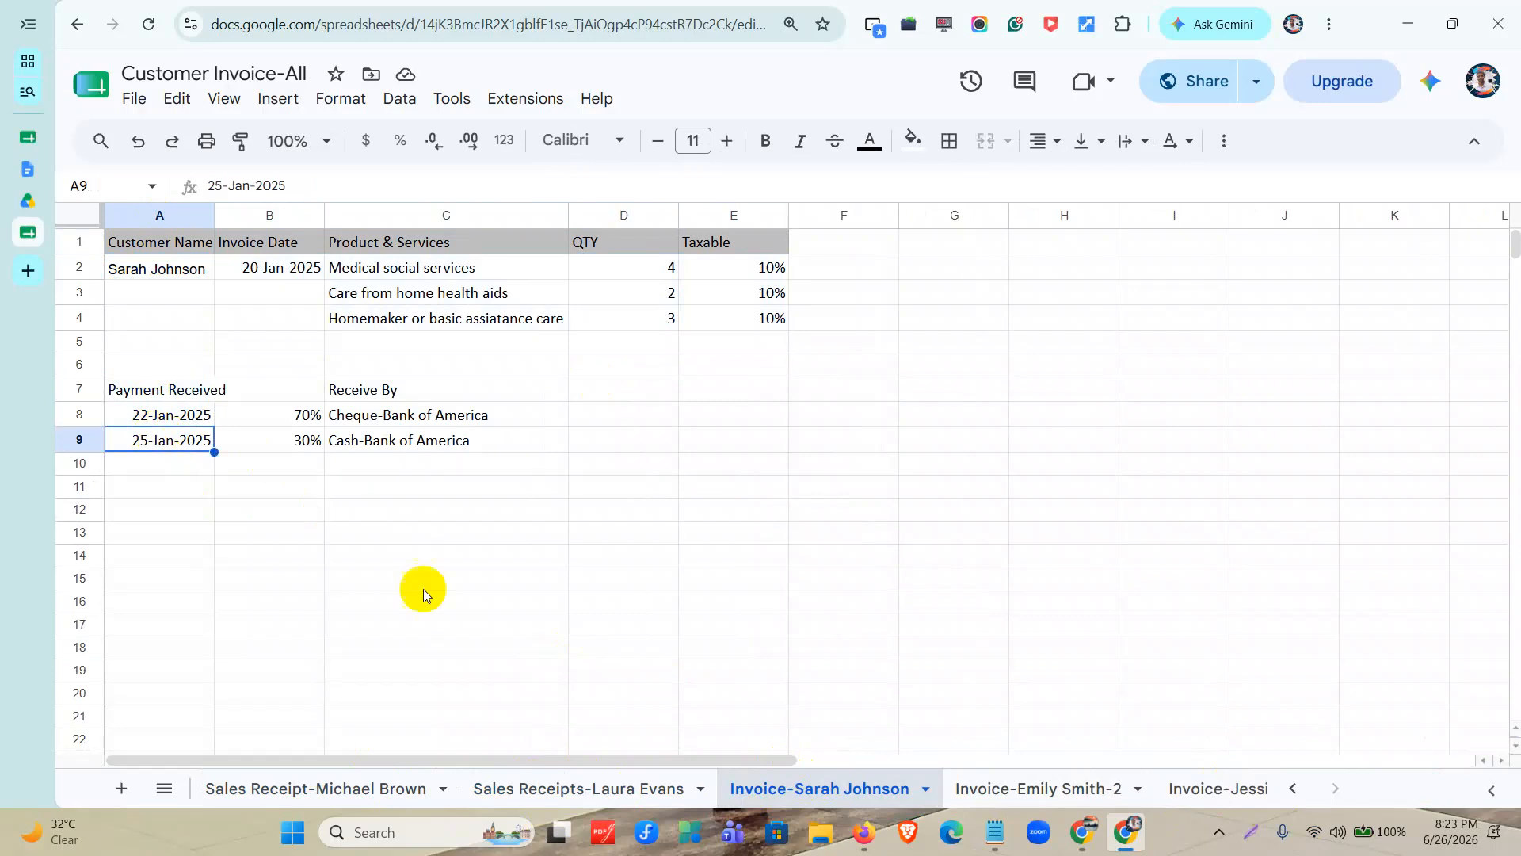
Review the product lines, rates and payment on the invoice sheet numbered 2, and bring the earliest sheets back into reach.
click(986, 789)
drag(187, 273, 727, 394)
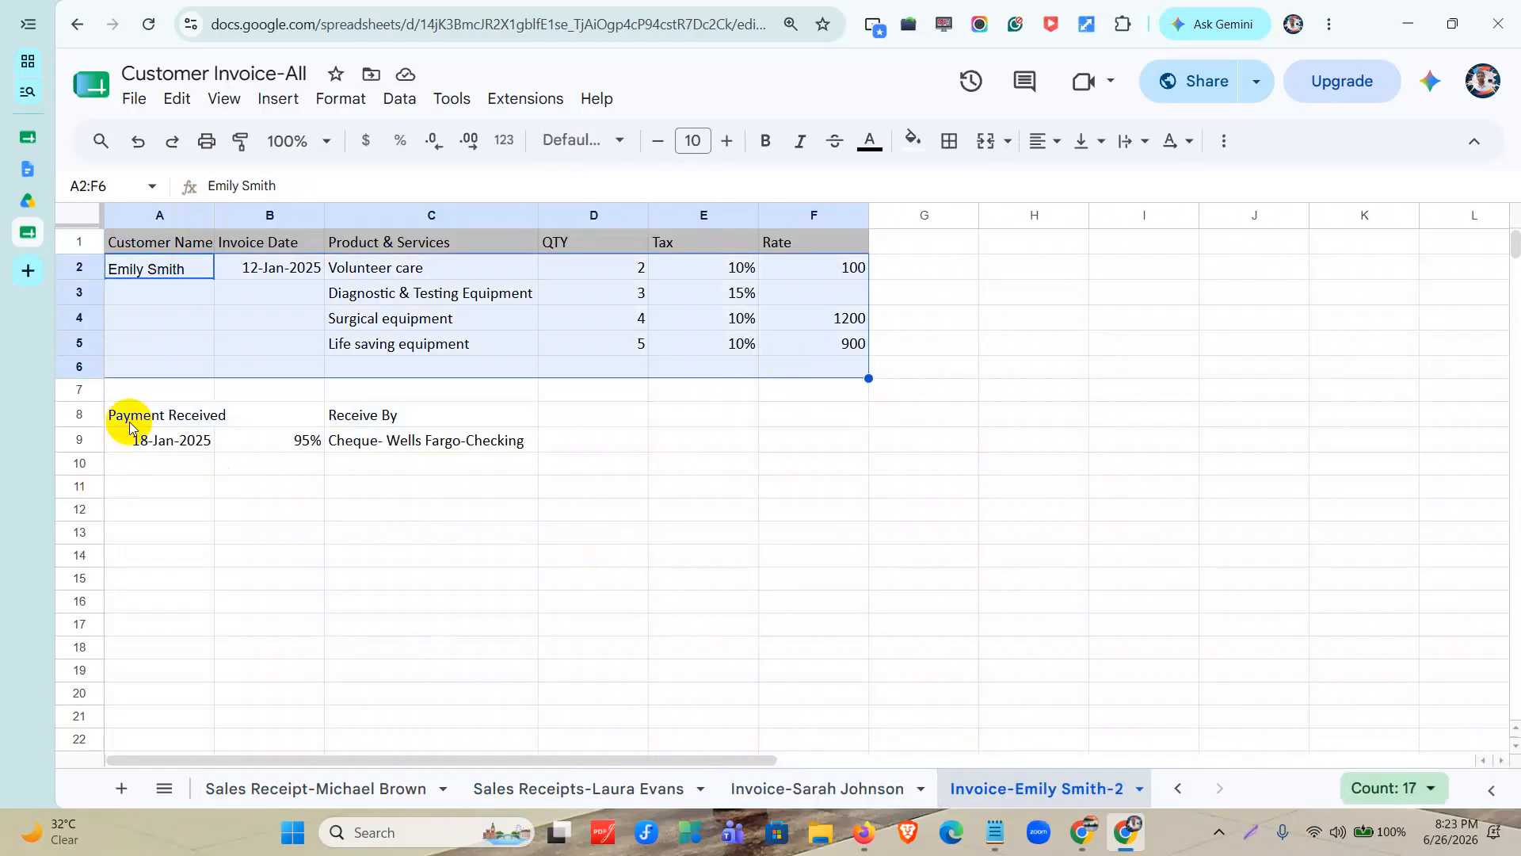
drag(120, 414, 381, 473)
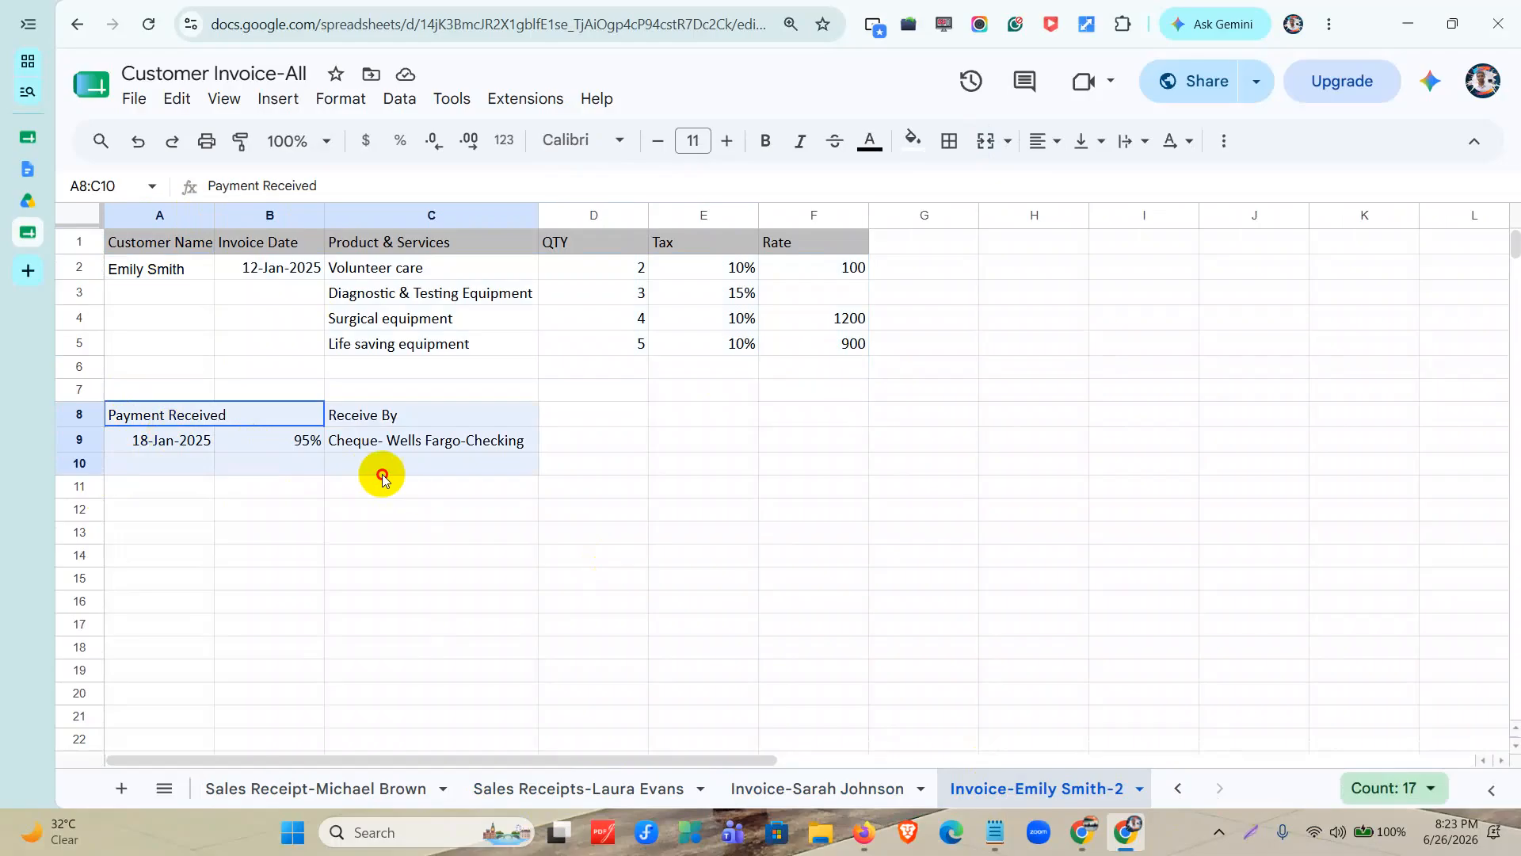
click(1186, 786)
click(1186, 787)
click(1186, 787)
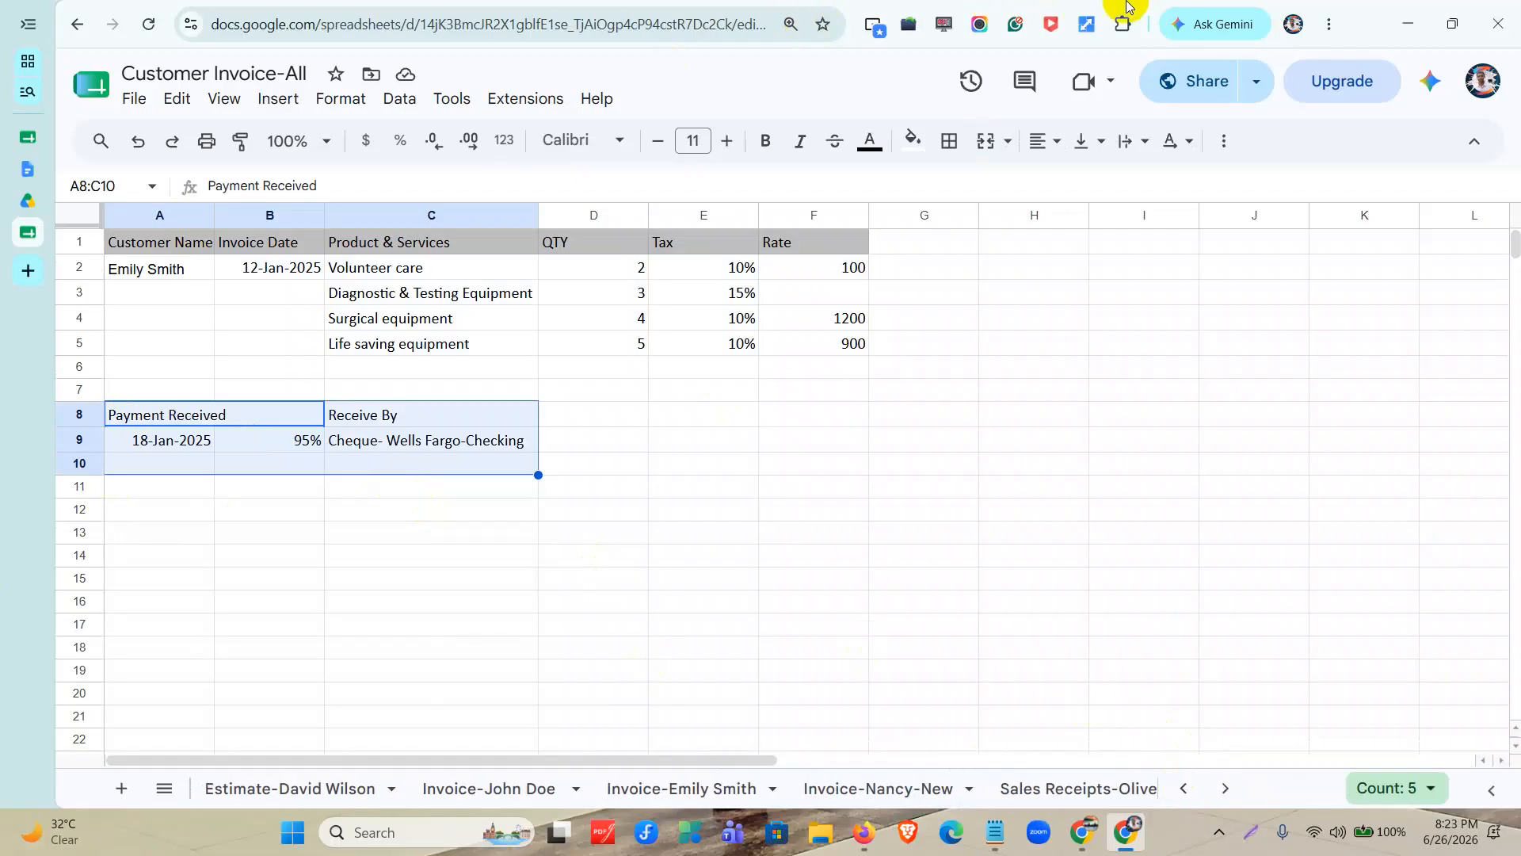
Minimize the spreadsheet window, switch to QuickBooks in Firefox, and start a new estimate.
click(1409, 23)
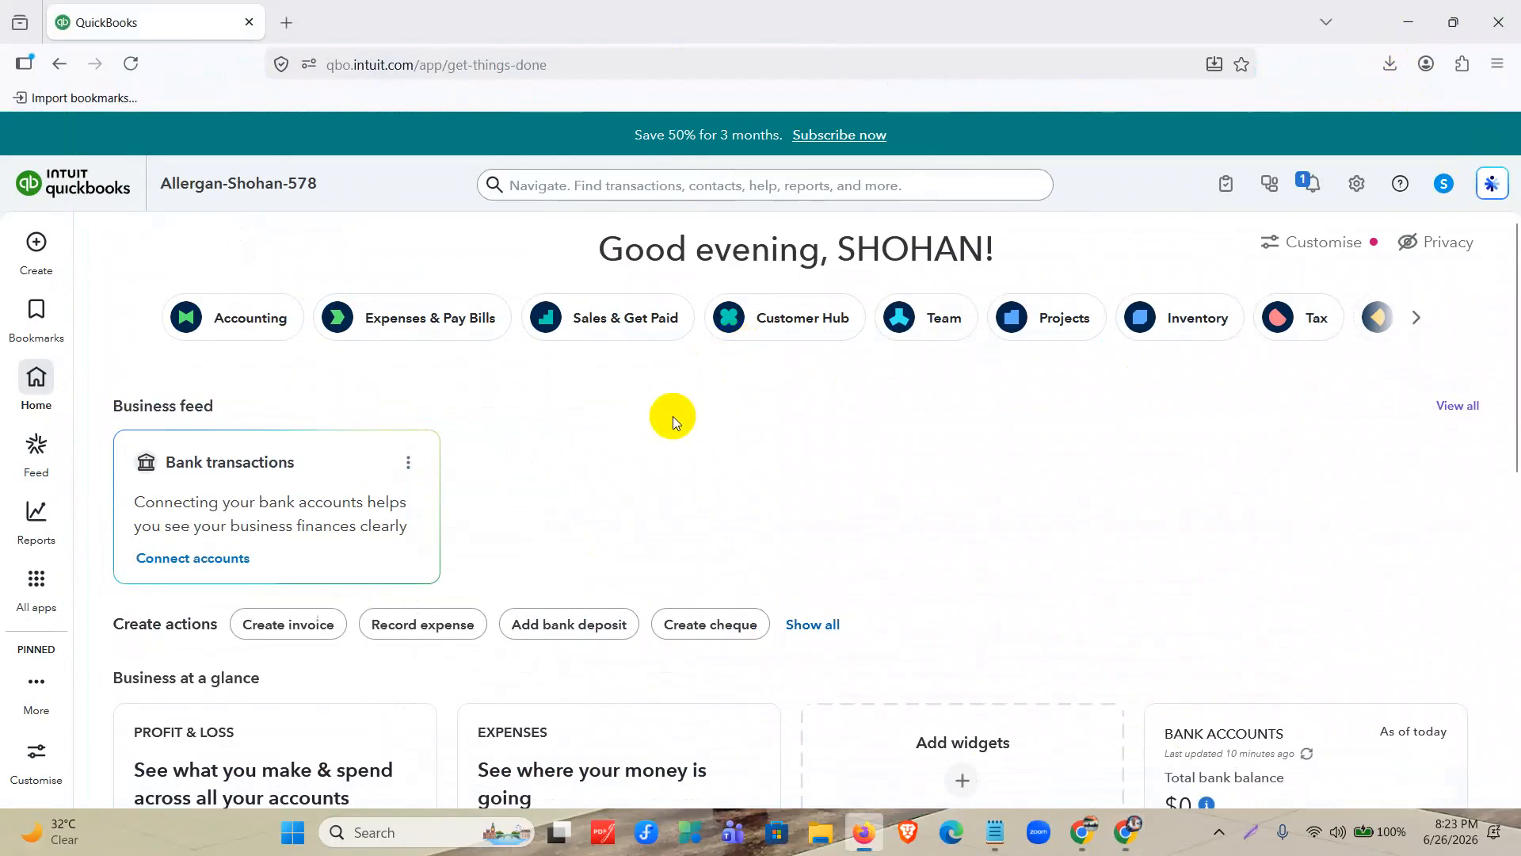
click(34, 258)
click(32, 255)
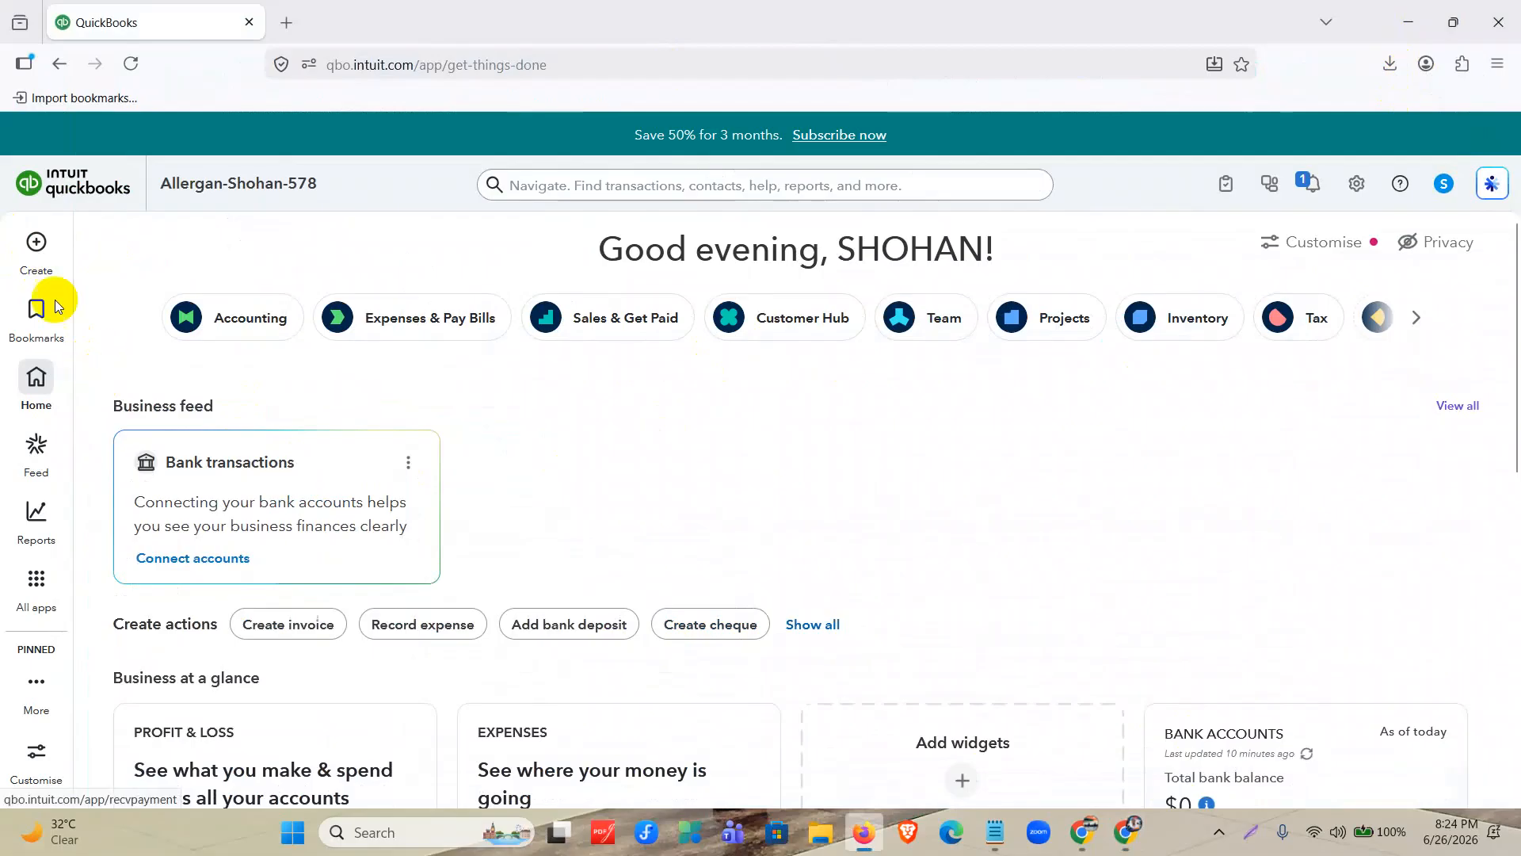
click(29, 251)
click(112, 411)
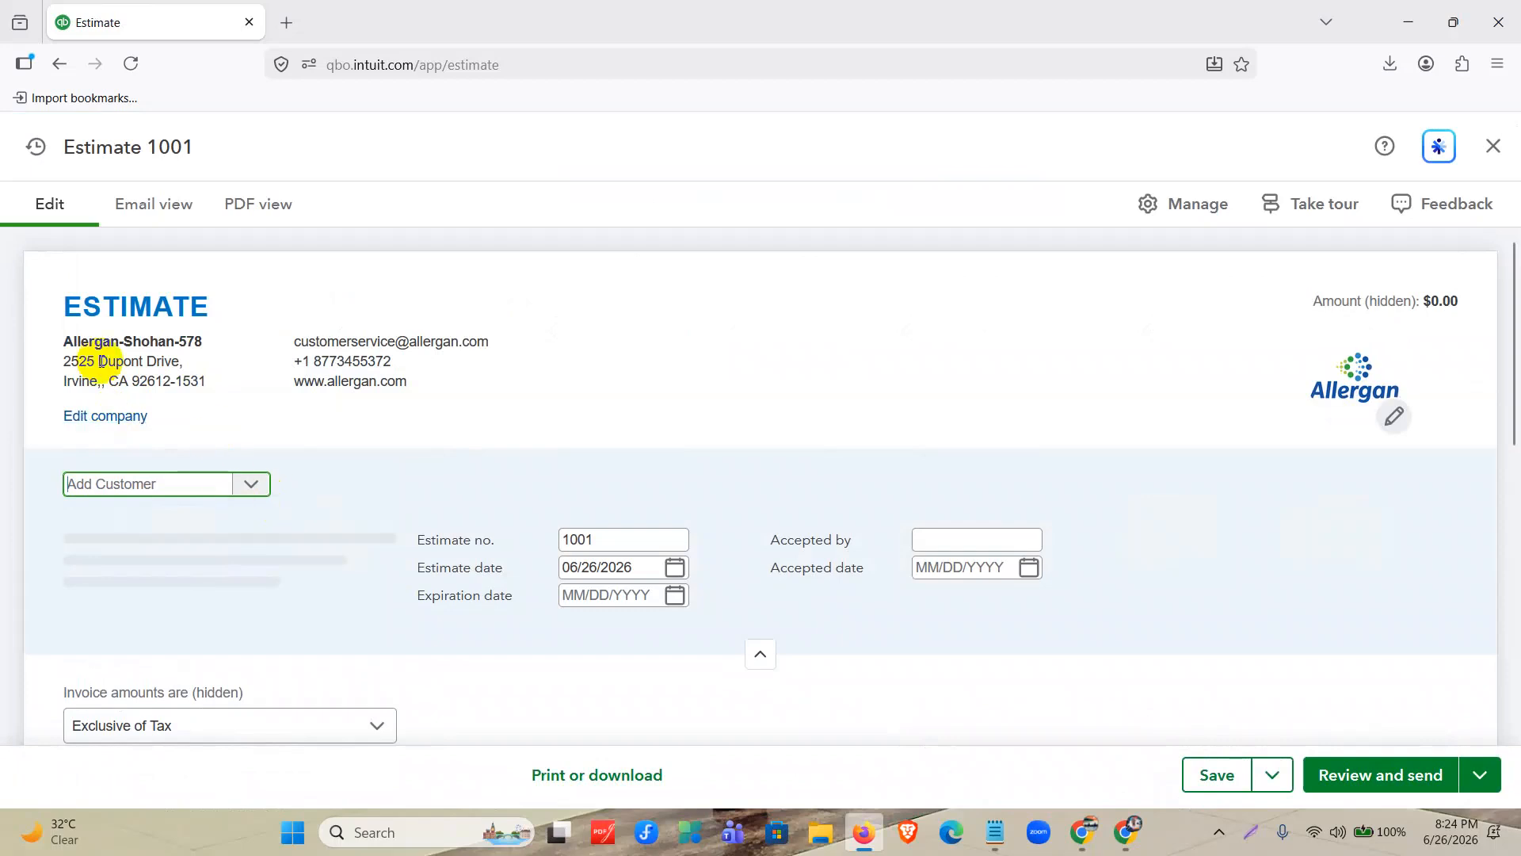
Assign the customer named on the spreadsheet's estimate sheet to the new estimate.
scroll(773, 303, down, 8)
scroll(530, 444, up, 7)
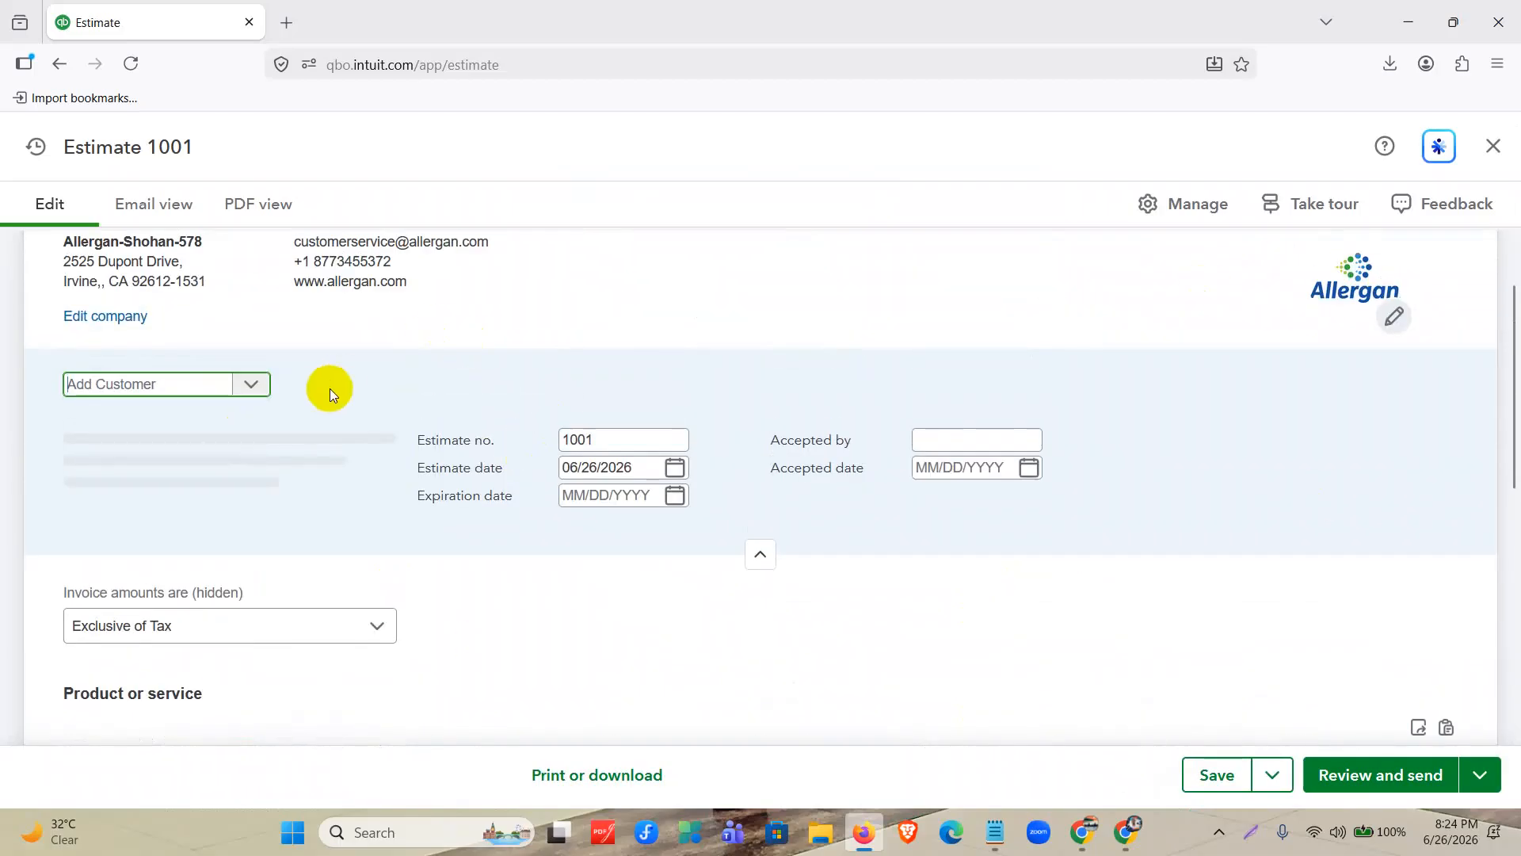
click(248, 385)
click(173, 475)
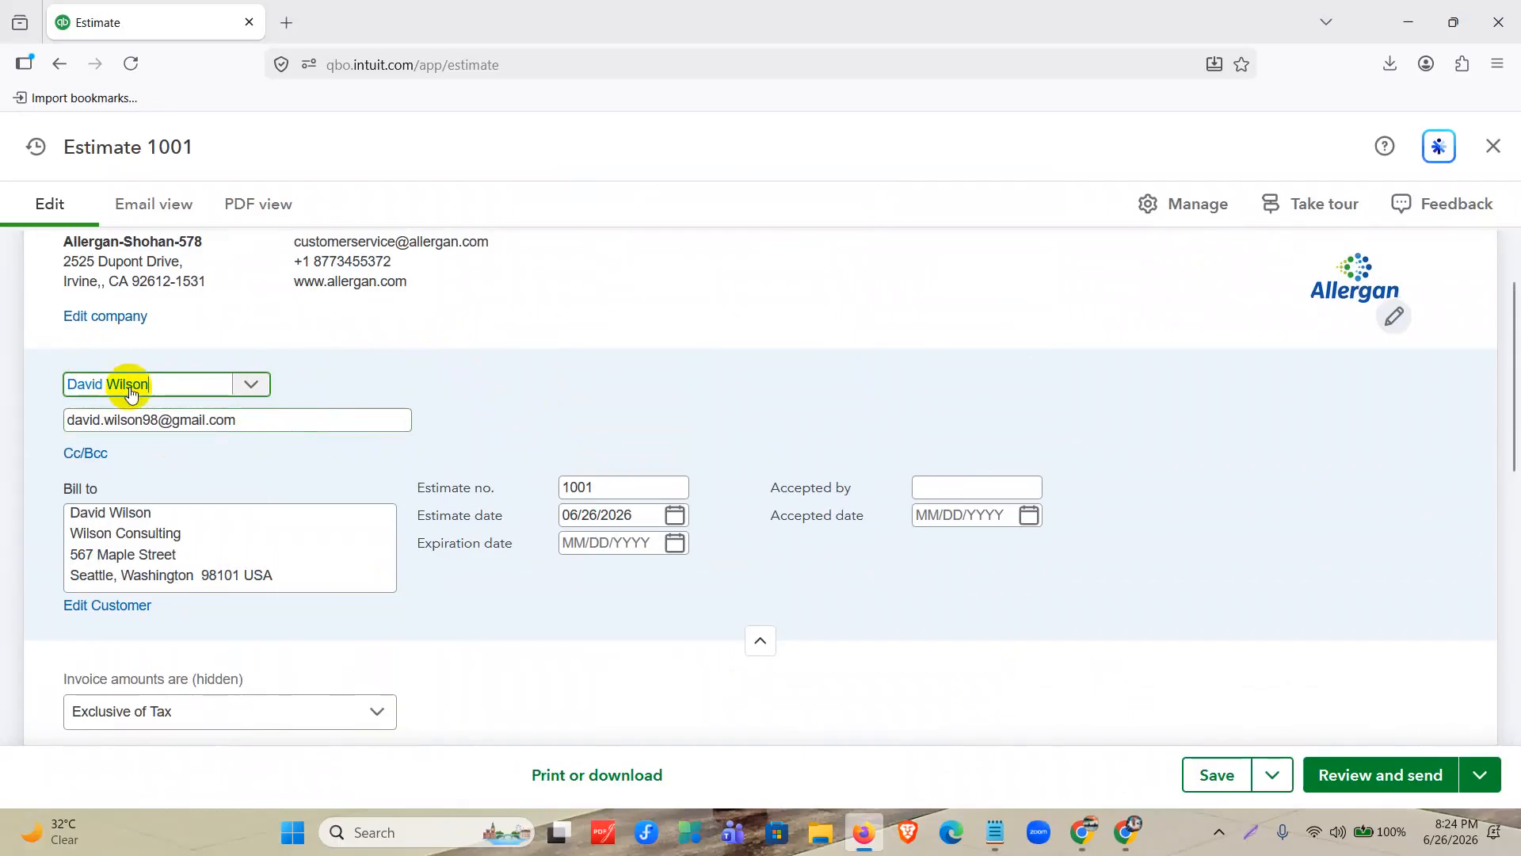
Set the estimate date to 01/10/2025.
double_click(609, 480)
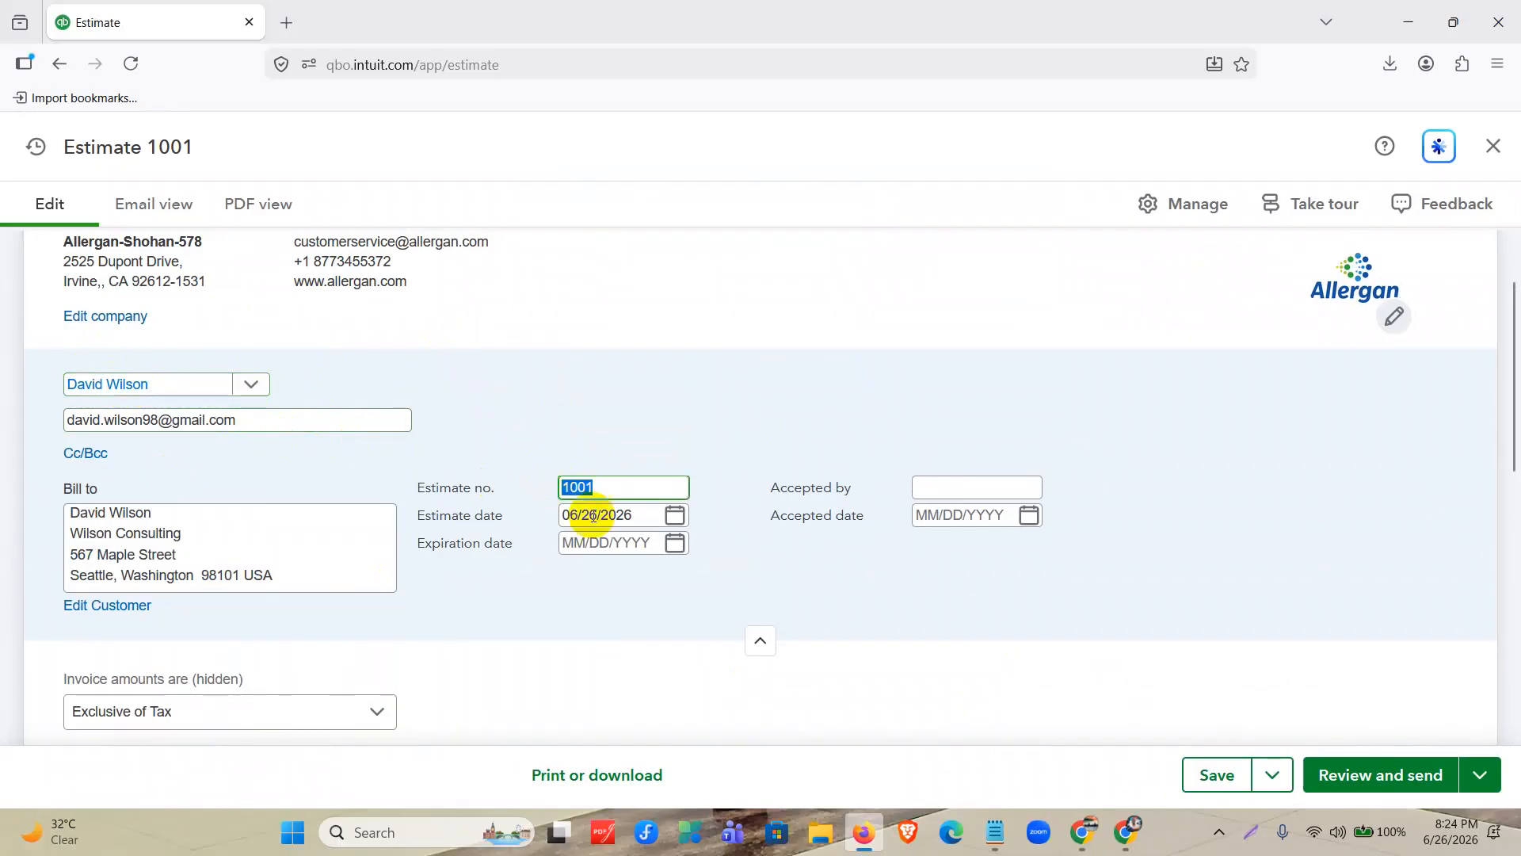
click(674, 524)
click(638, 567)
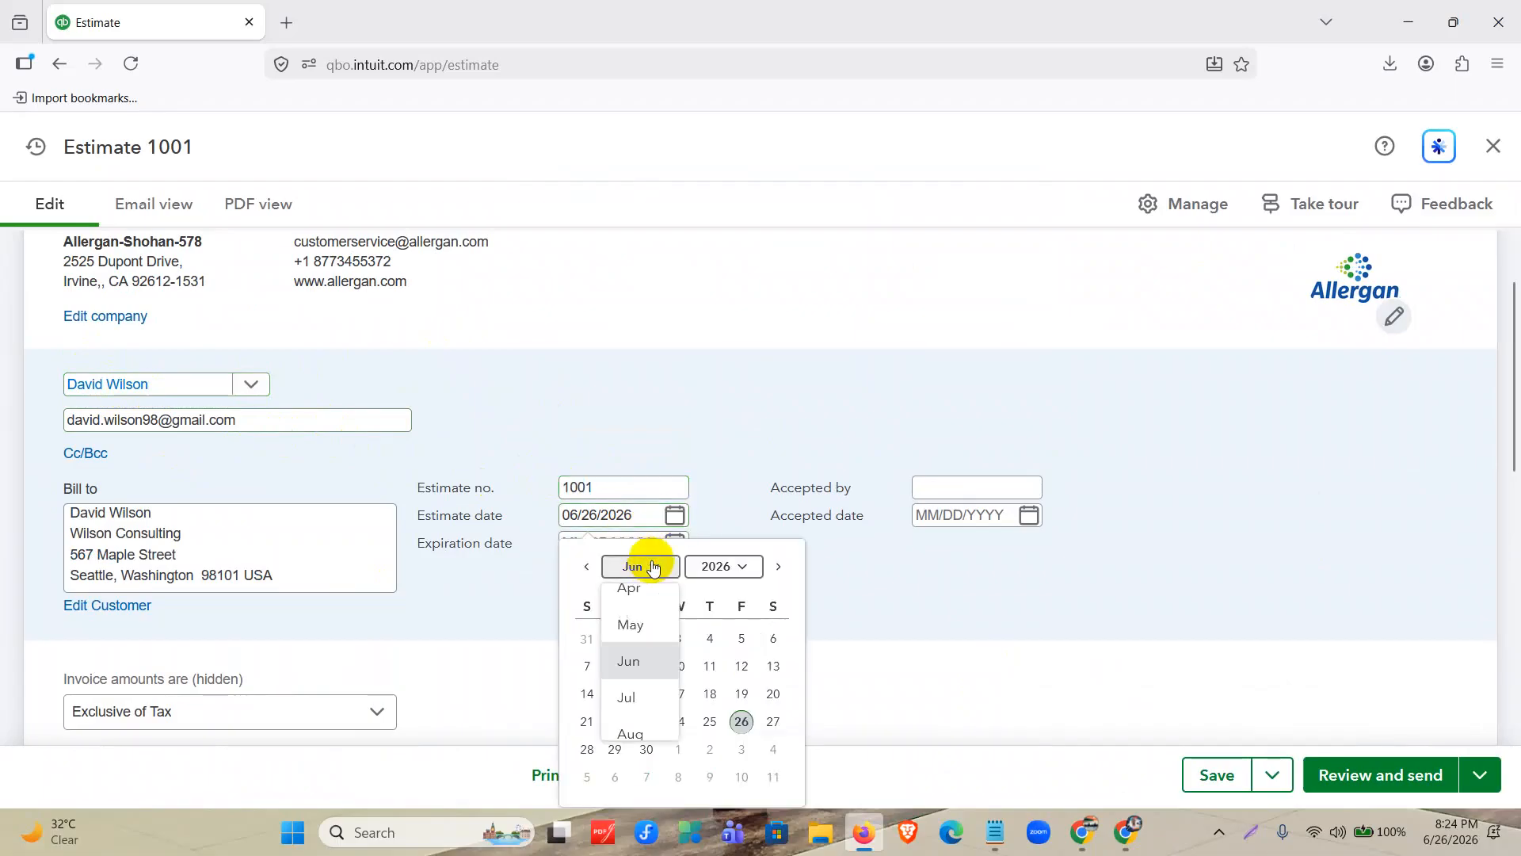
scroll(634, 610, up, 2)
click(632, 604)
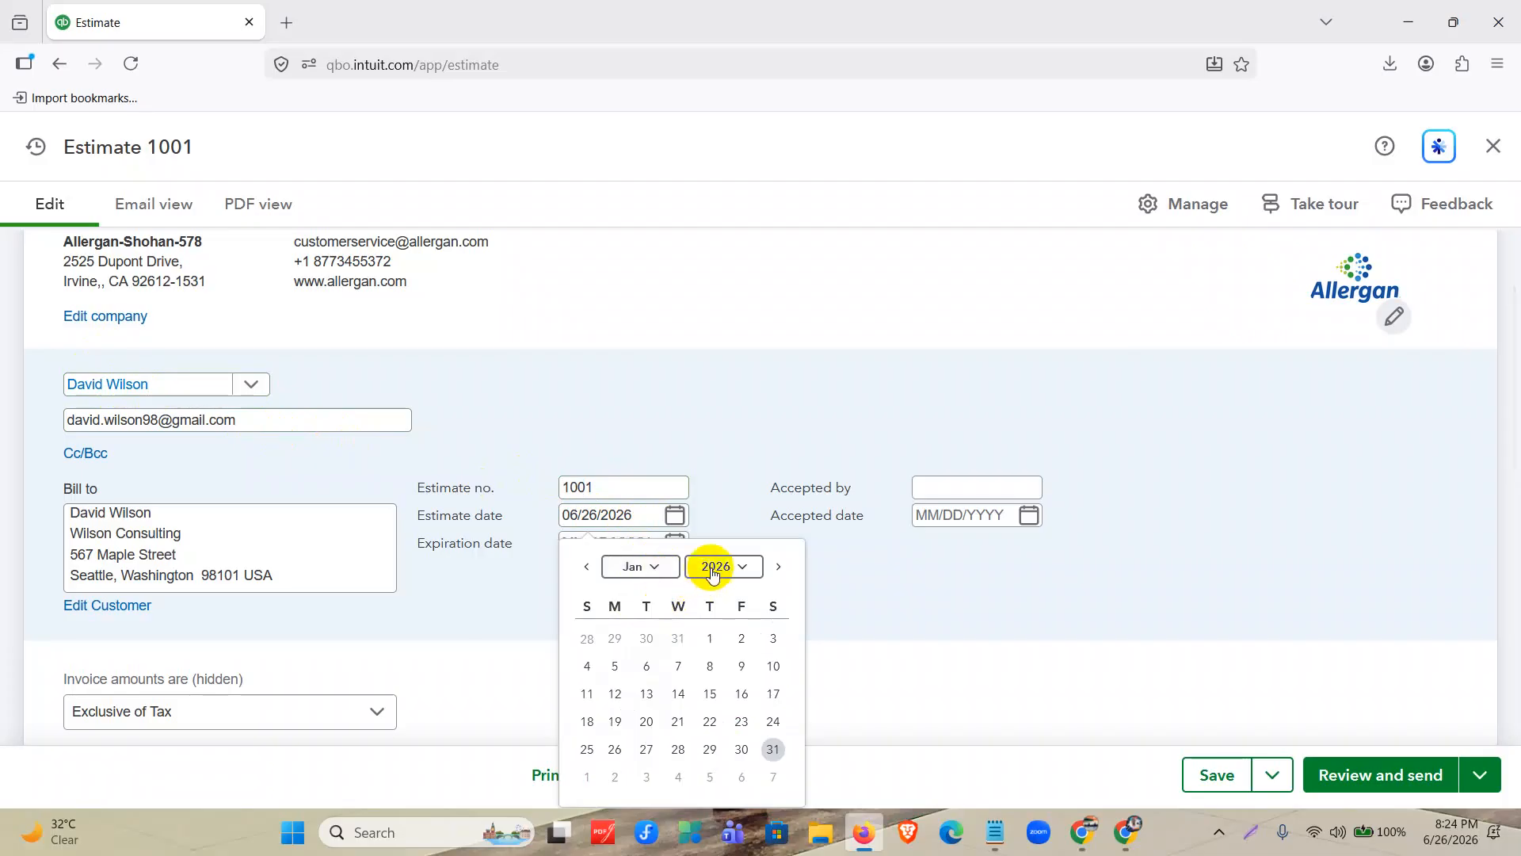
click(713, 567)
click(723, 625)
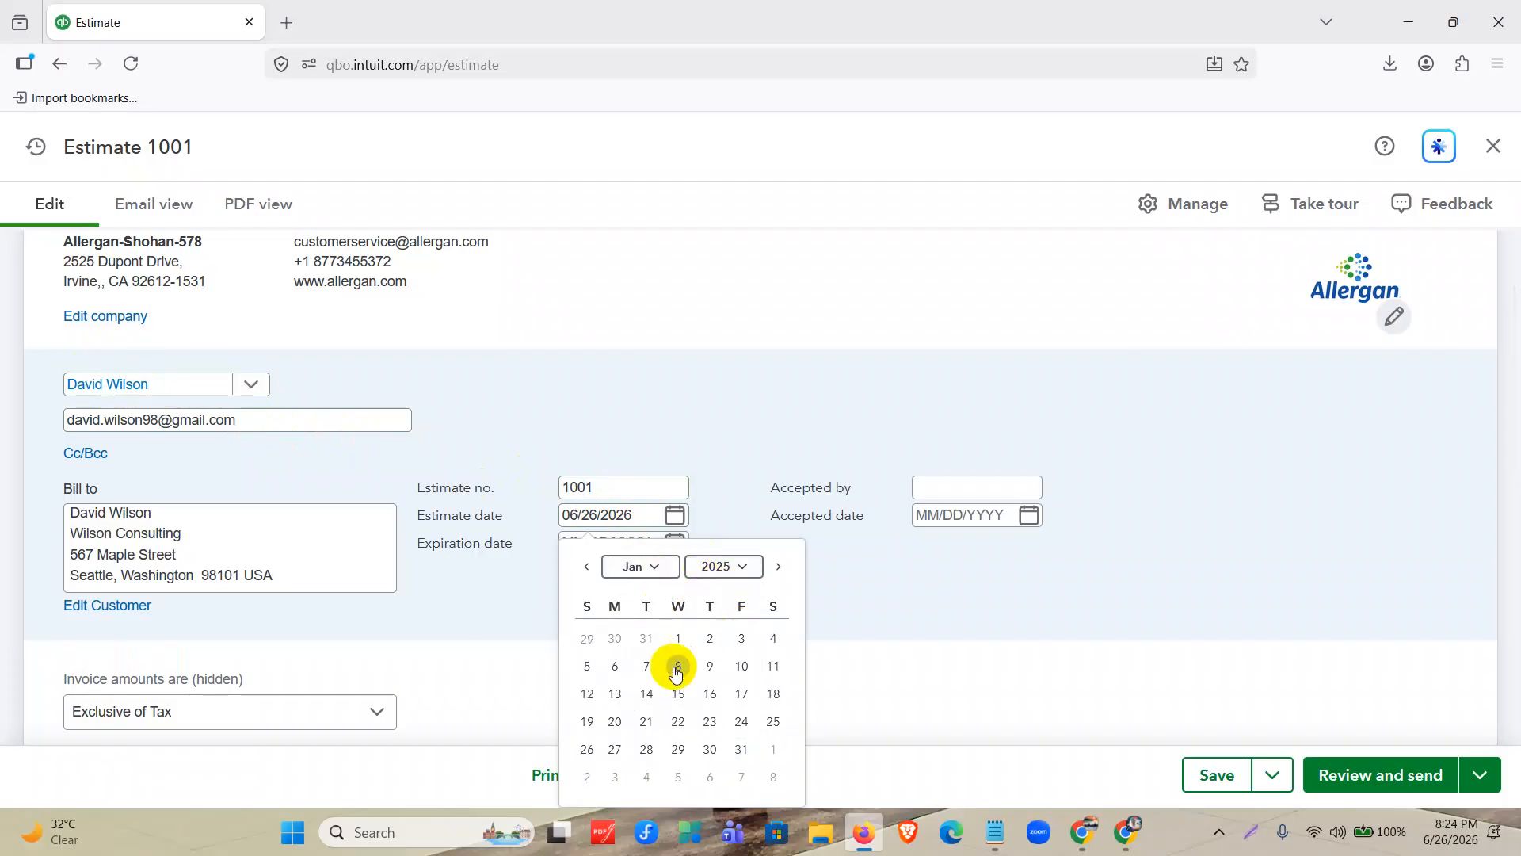
click(743, 665)
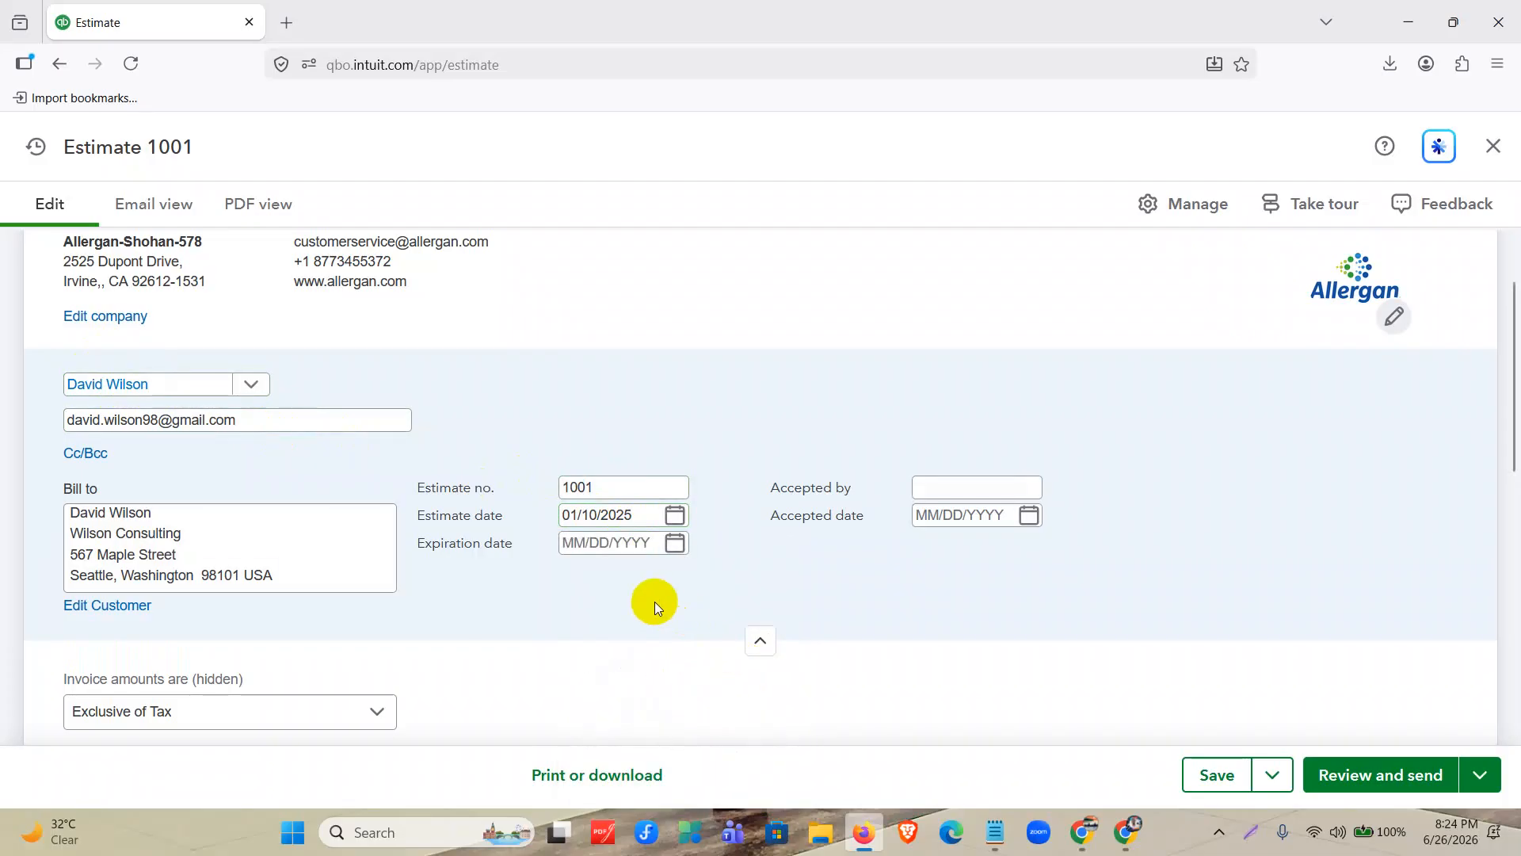
Check the tax treatment options for the invoice amounts, keeping Exclusive of Tax selected.
scroll(654, 602, down, 3)
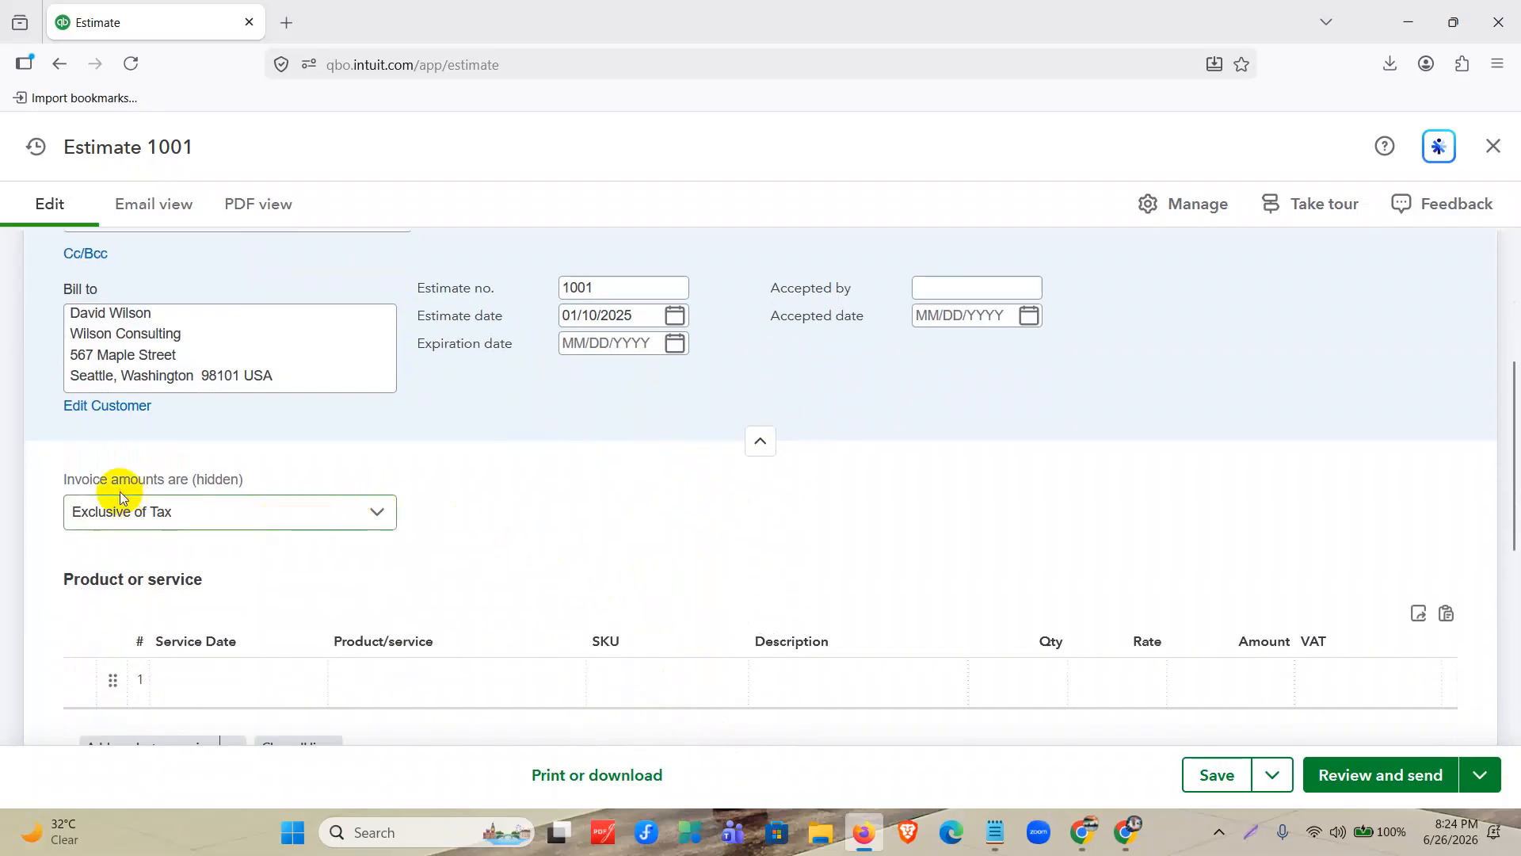
click(190, 513)
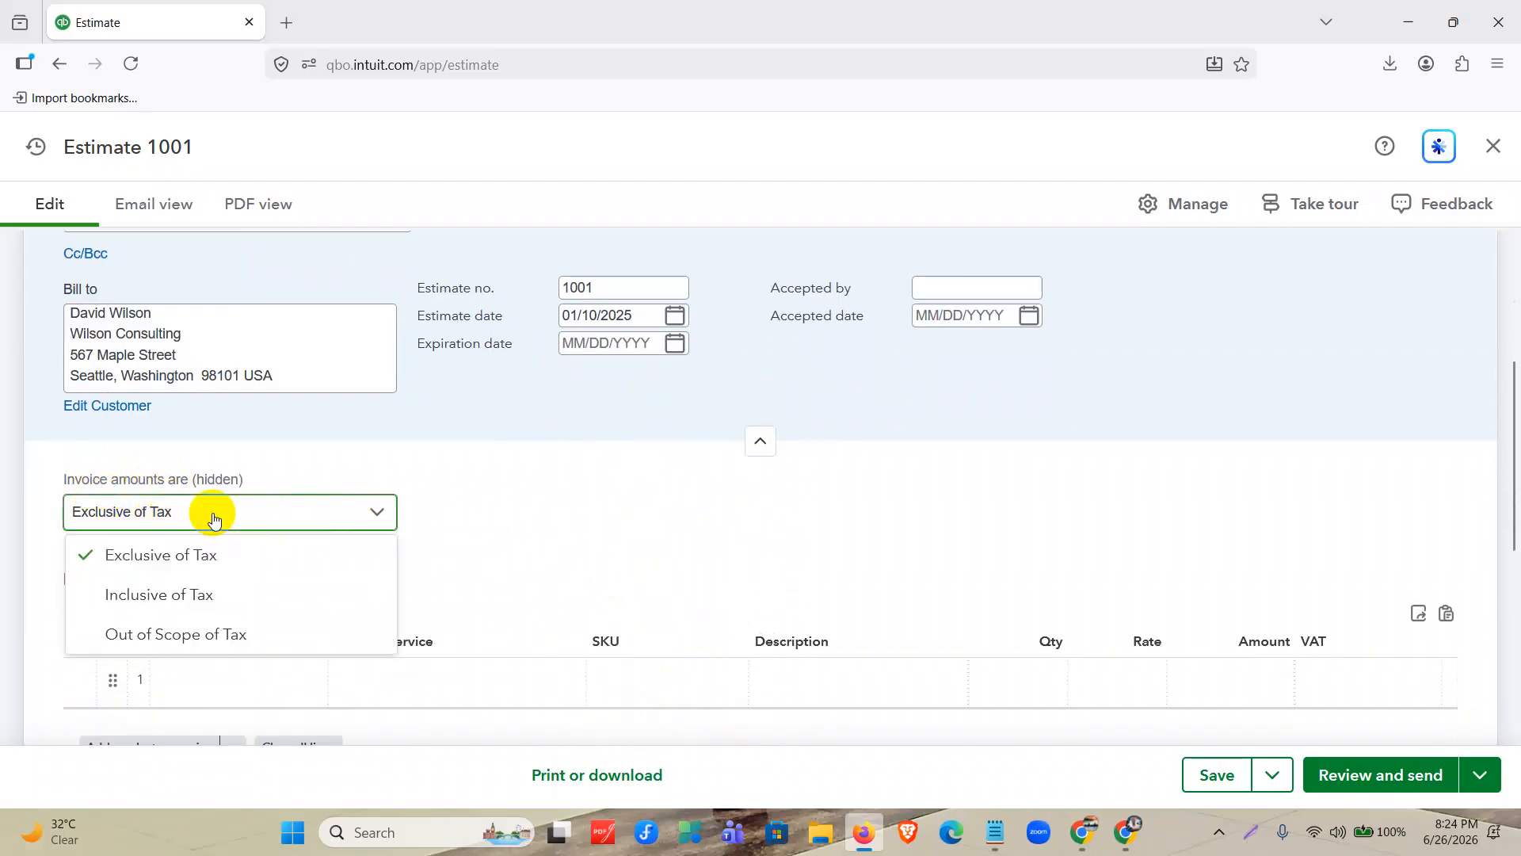
click(469, 554)
Look through the product list and add KN 95 Mask as the estimate's first product line.
scroll(469, 554, down, 3)
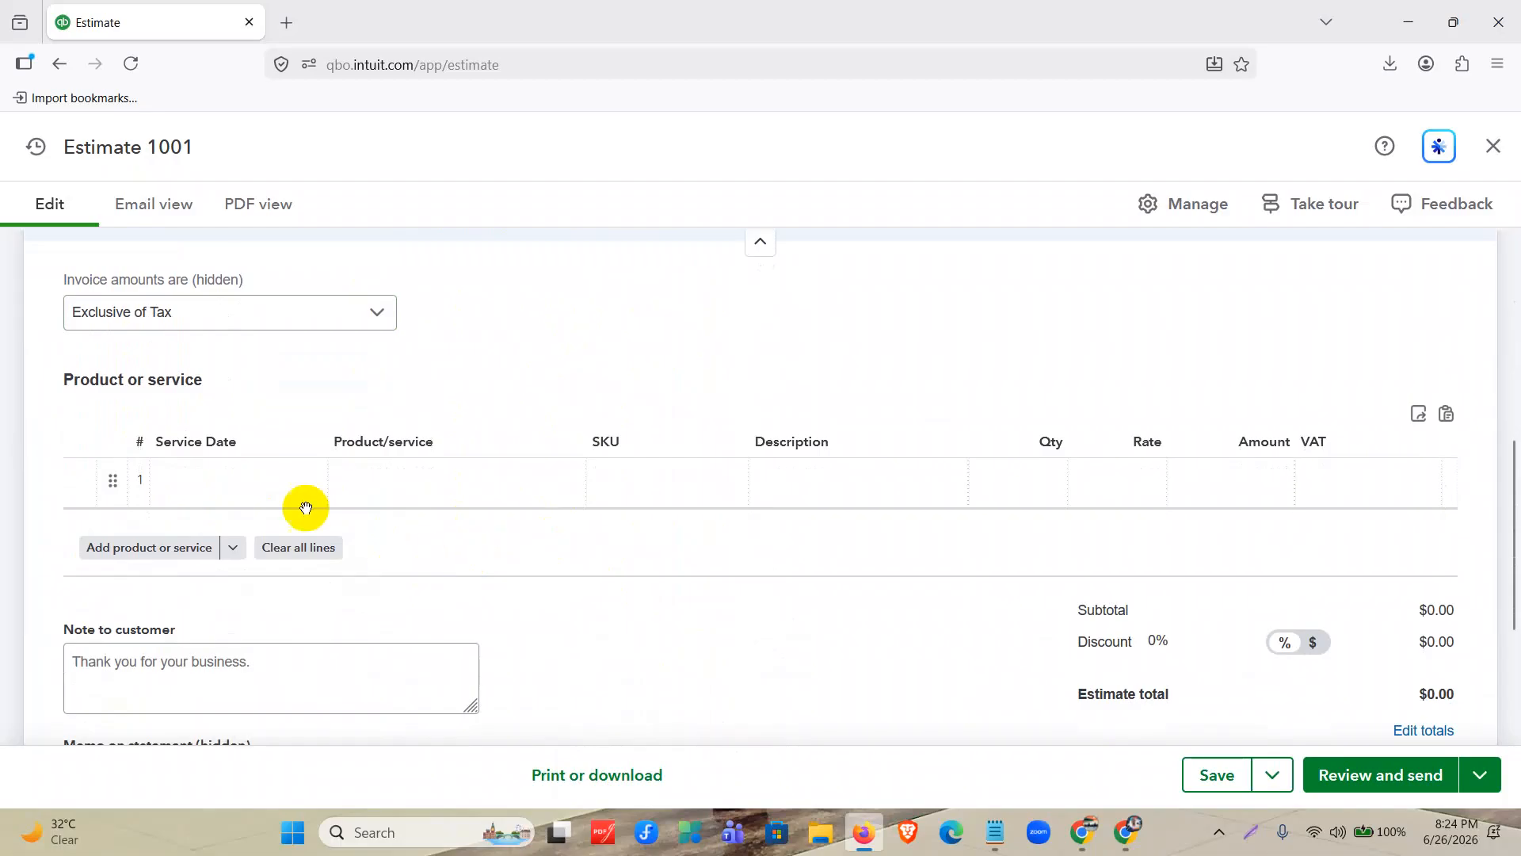
click(399, 493)
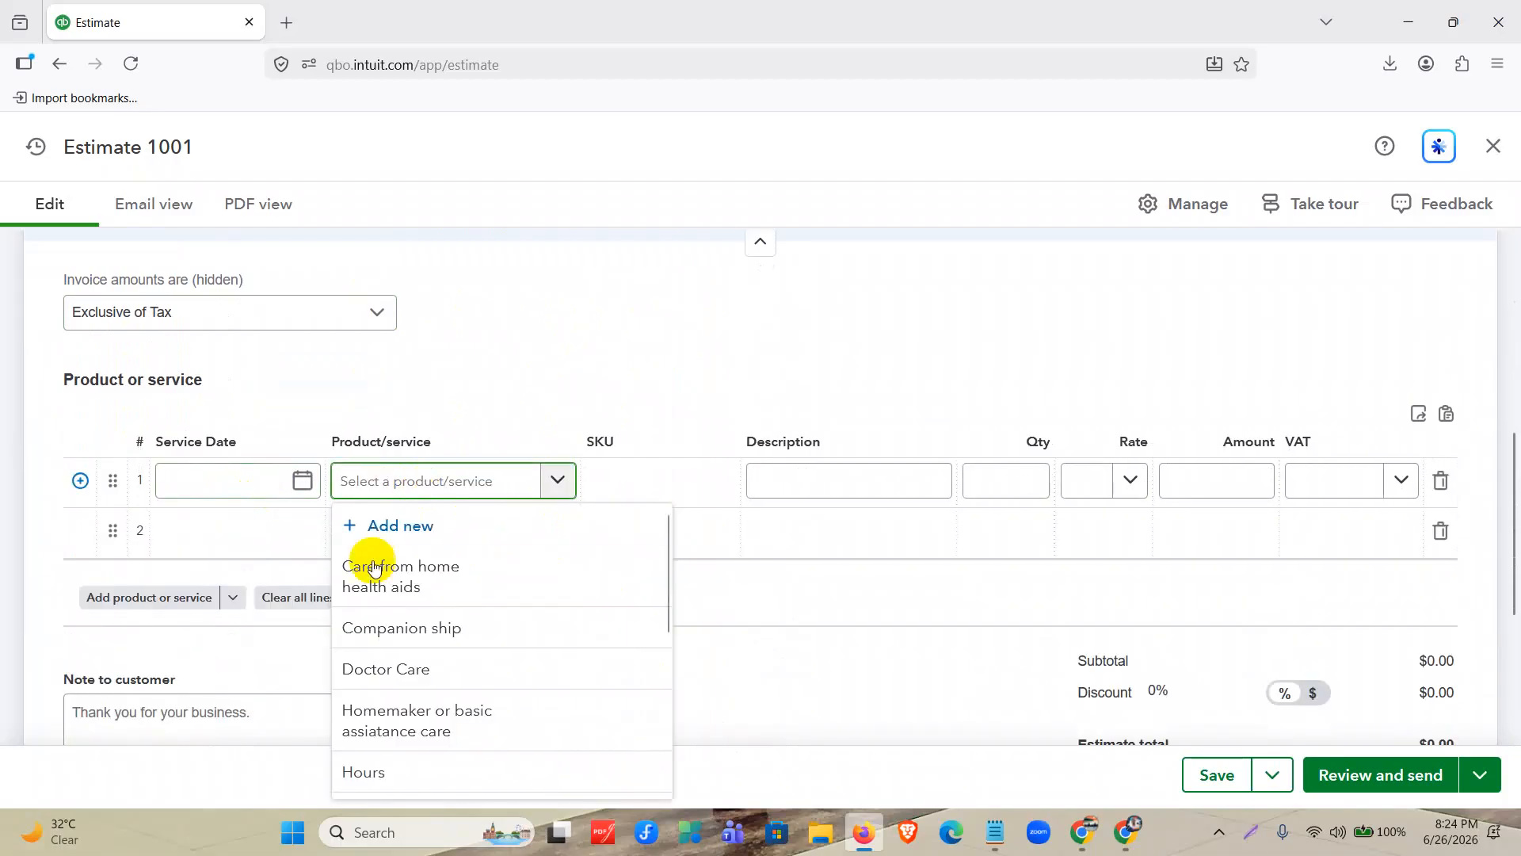
scroll(383, 570, down, 3)
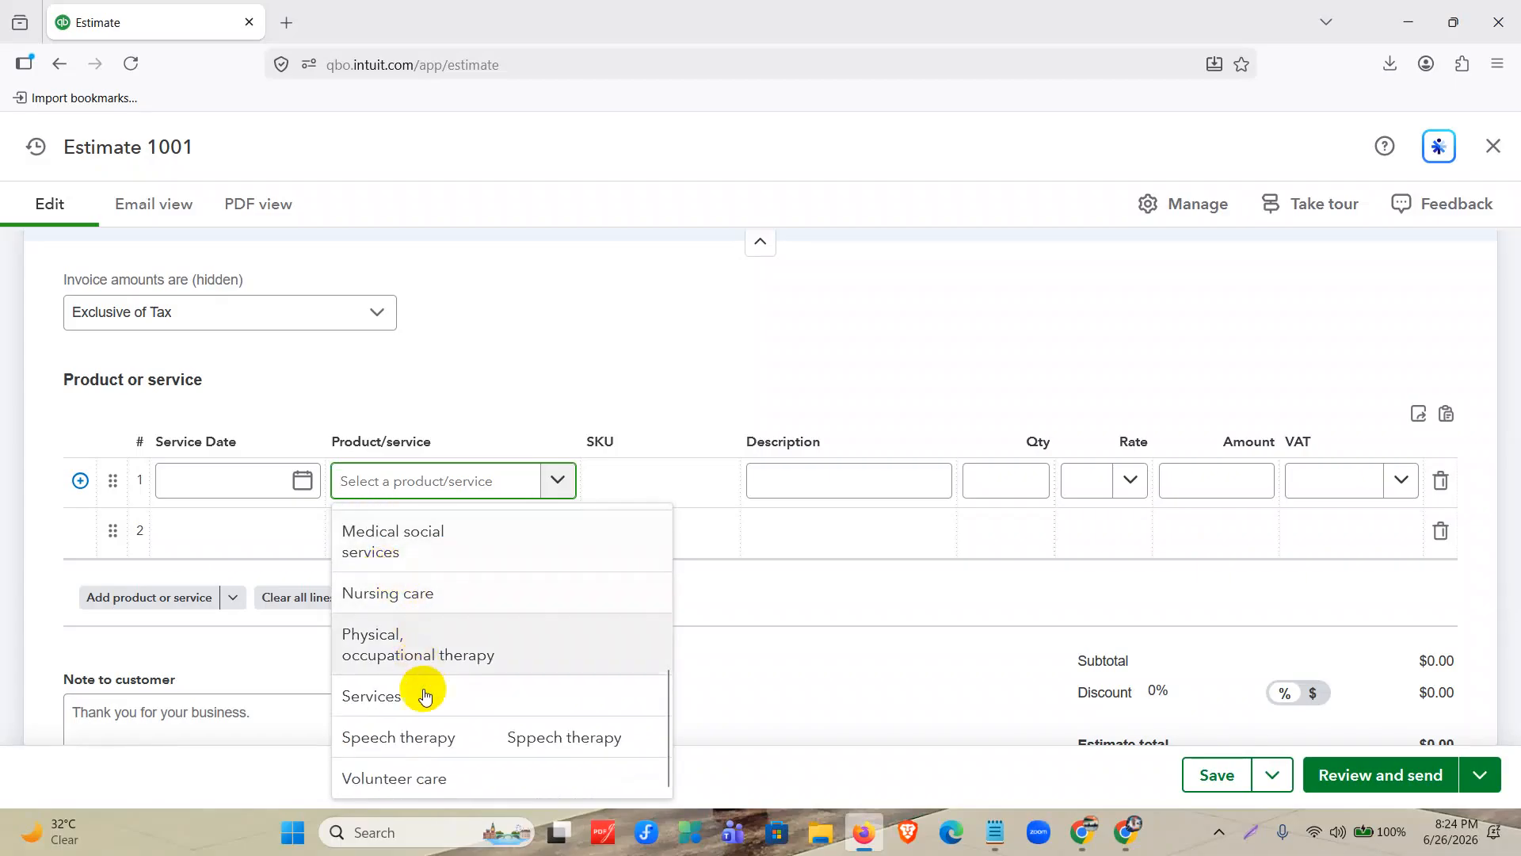
scroll(427, 629, up, 3)
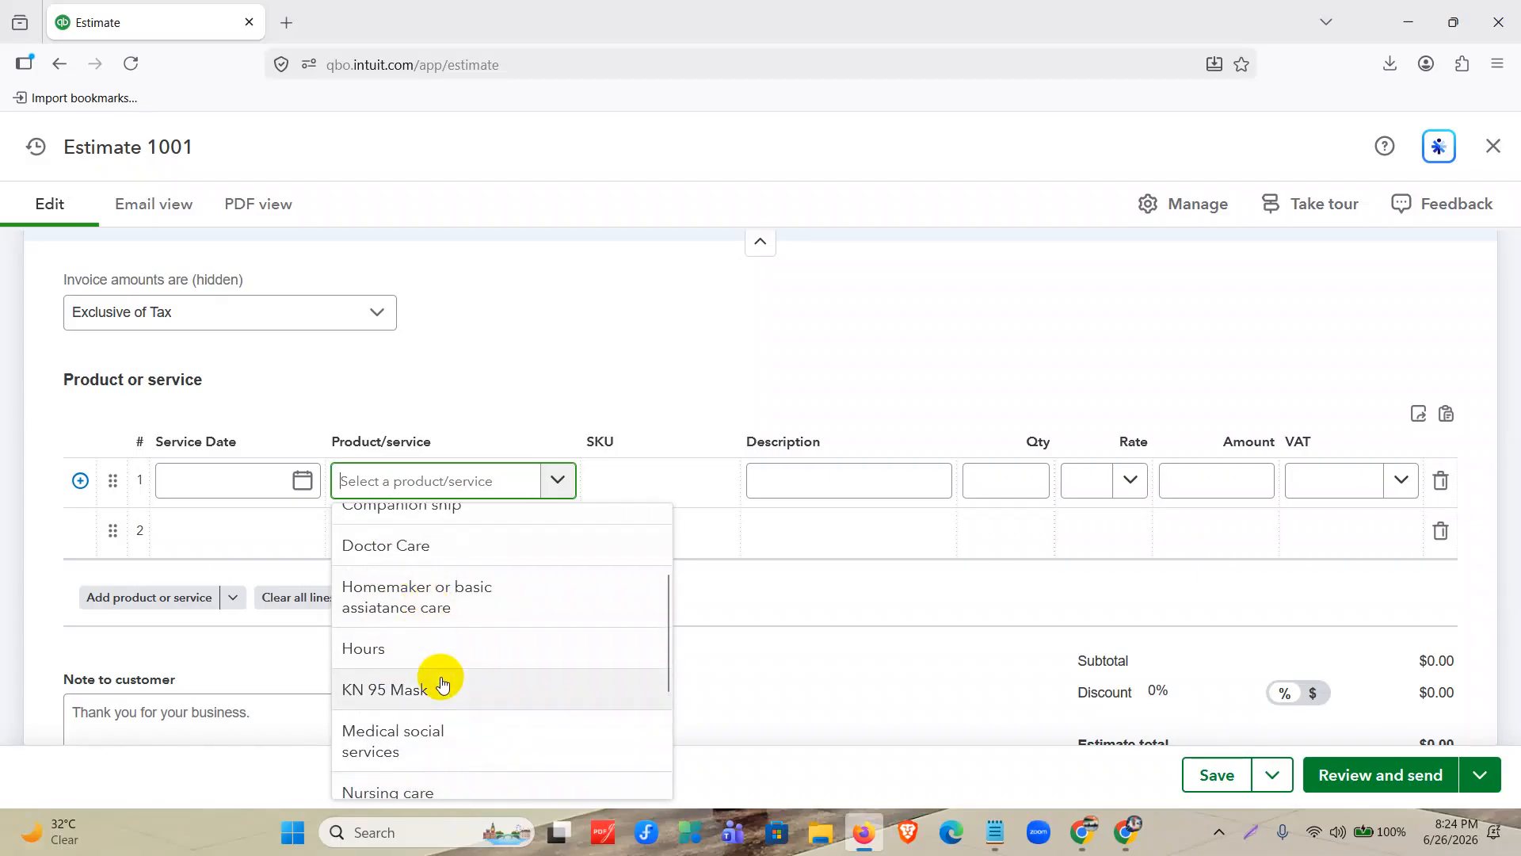
click(440, 683)
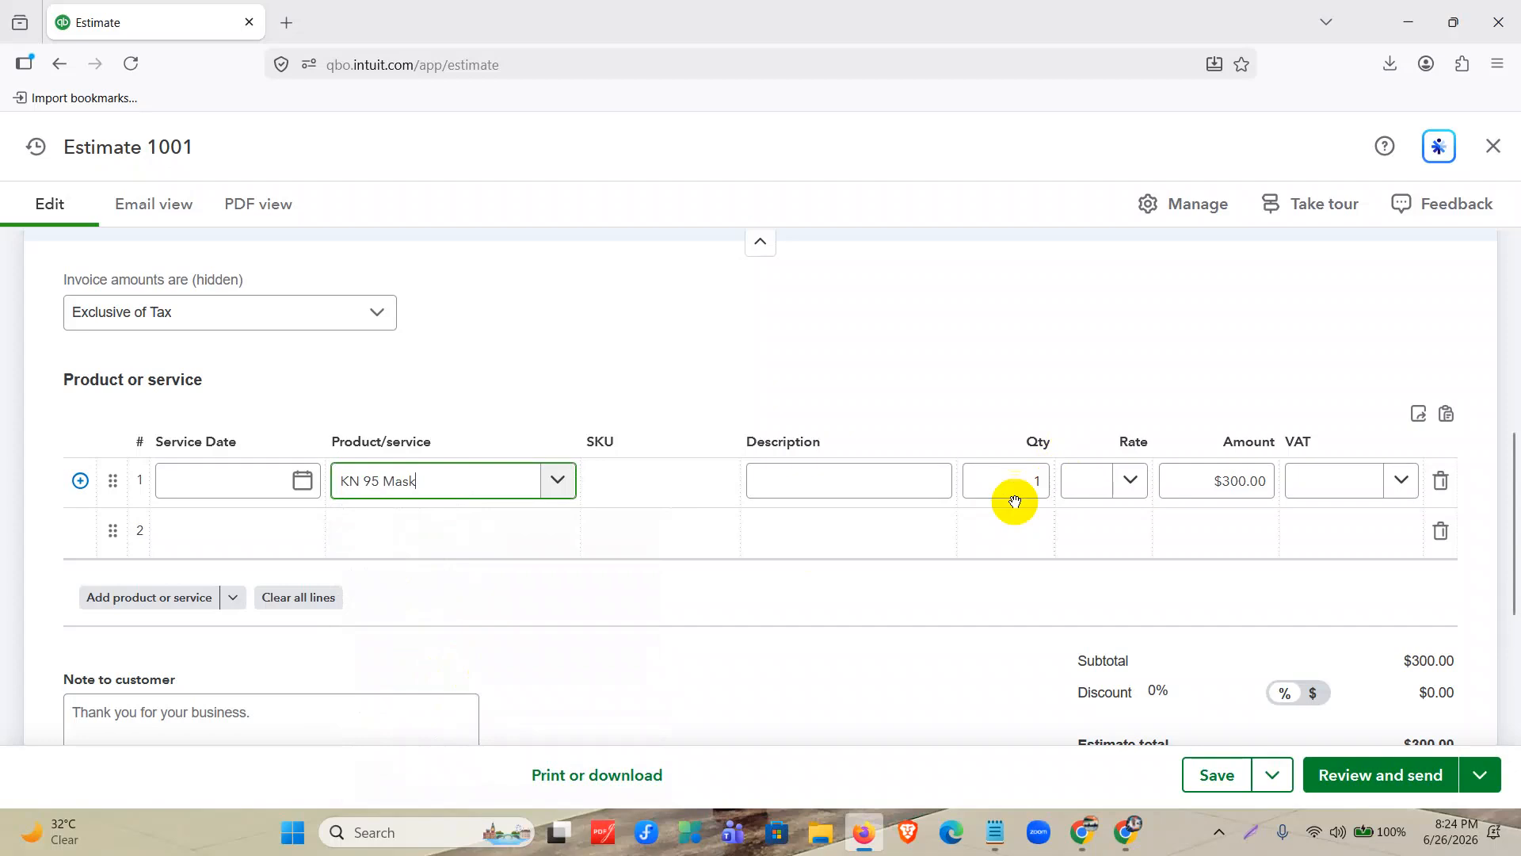
Set the KN 95 Mask line to quantity 10, rate 320 and VAT rate Tax 2 (8%).
click(1039, 480)
text(1)
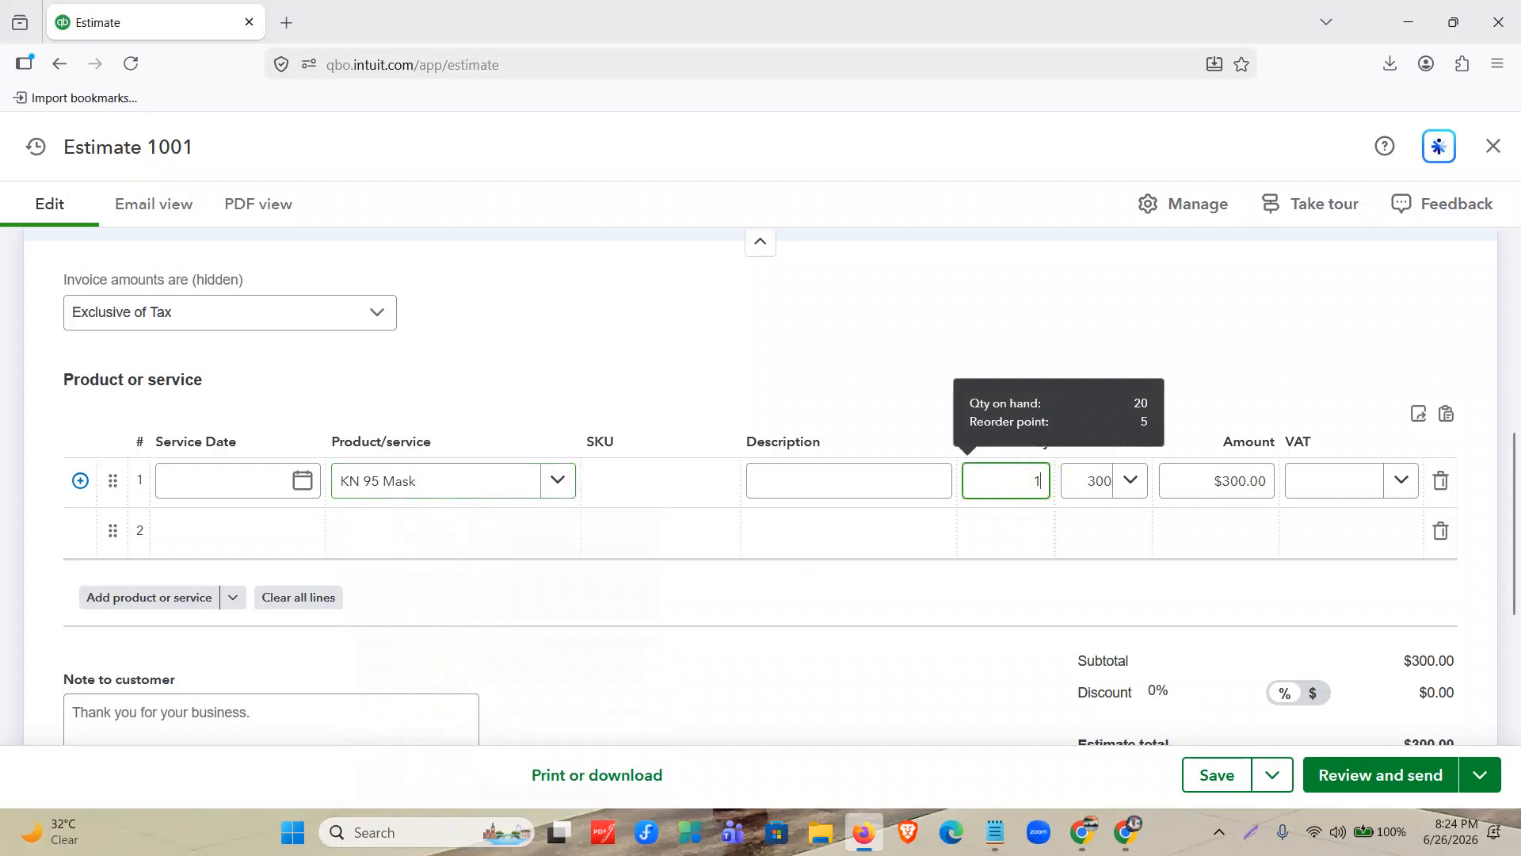
click(1079, 488)
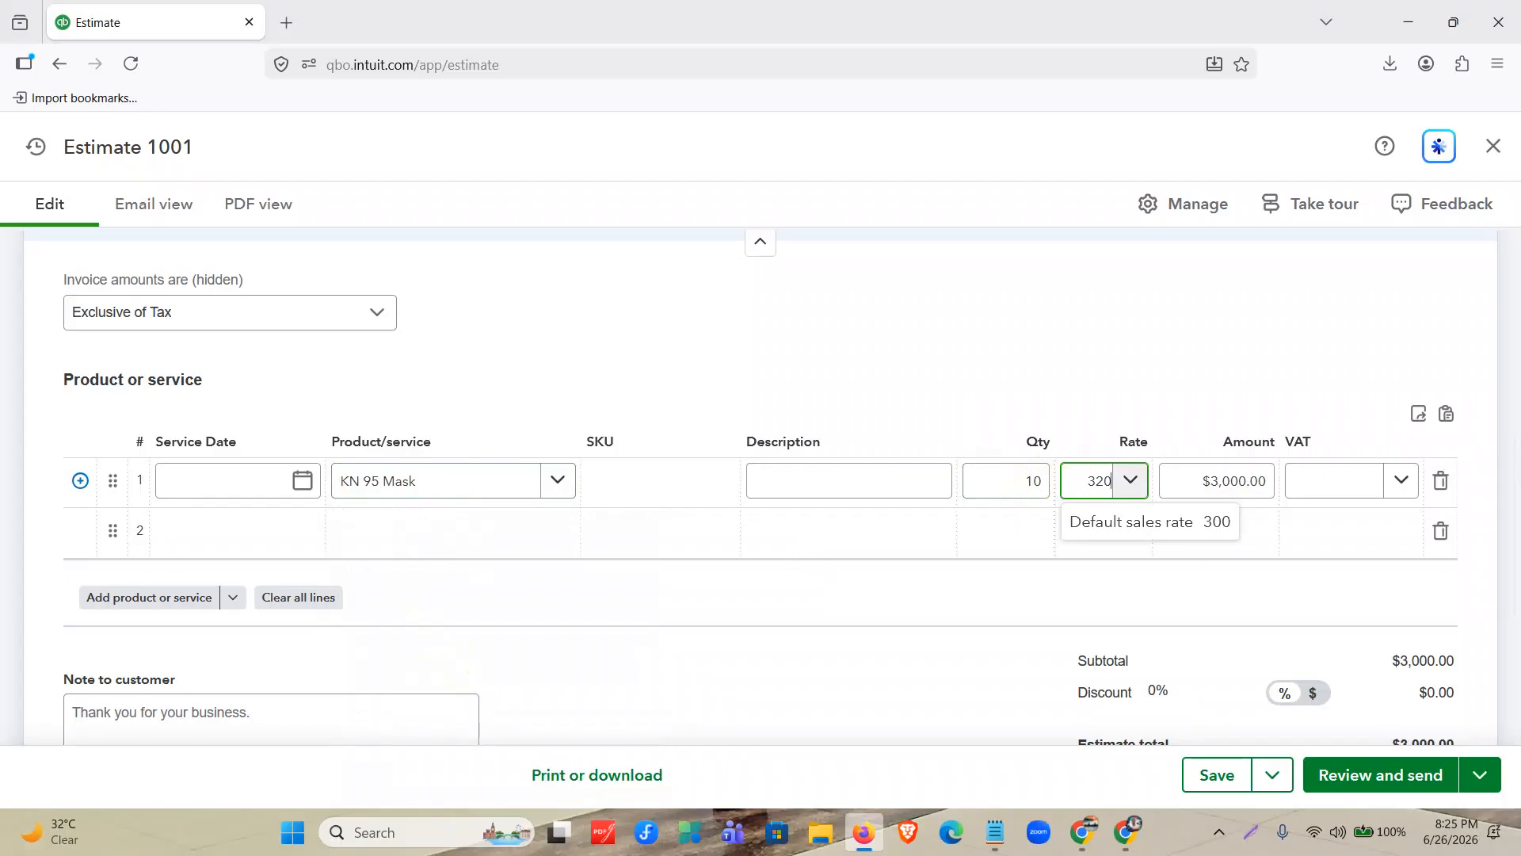
click(1300, 475)
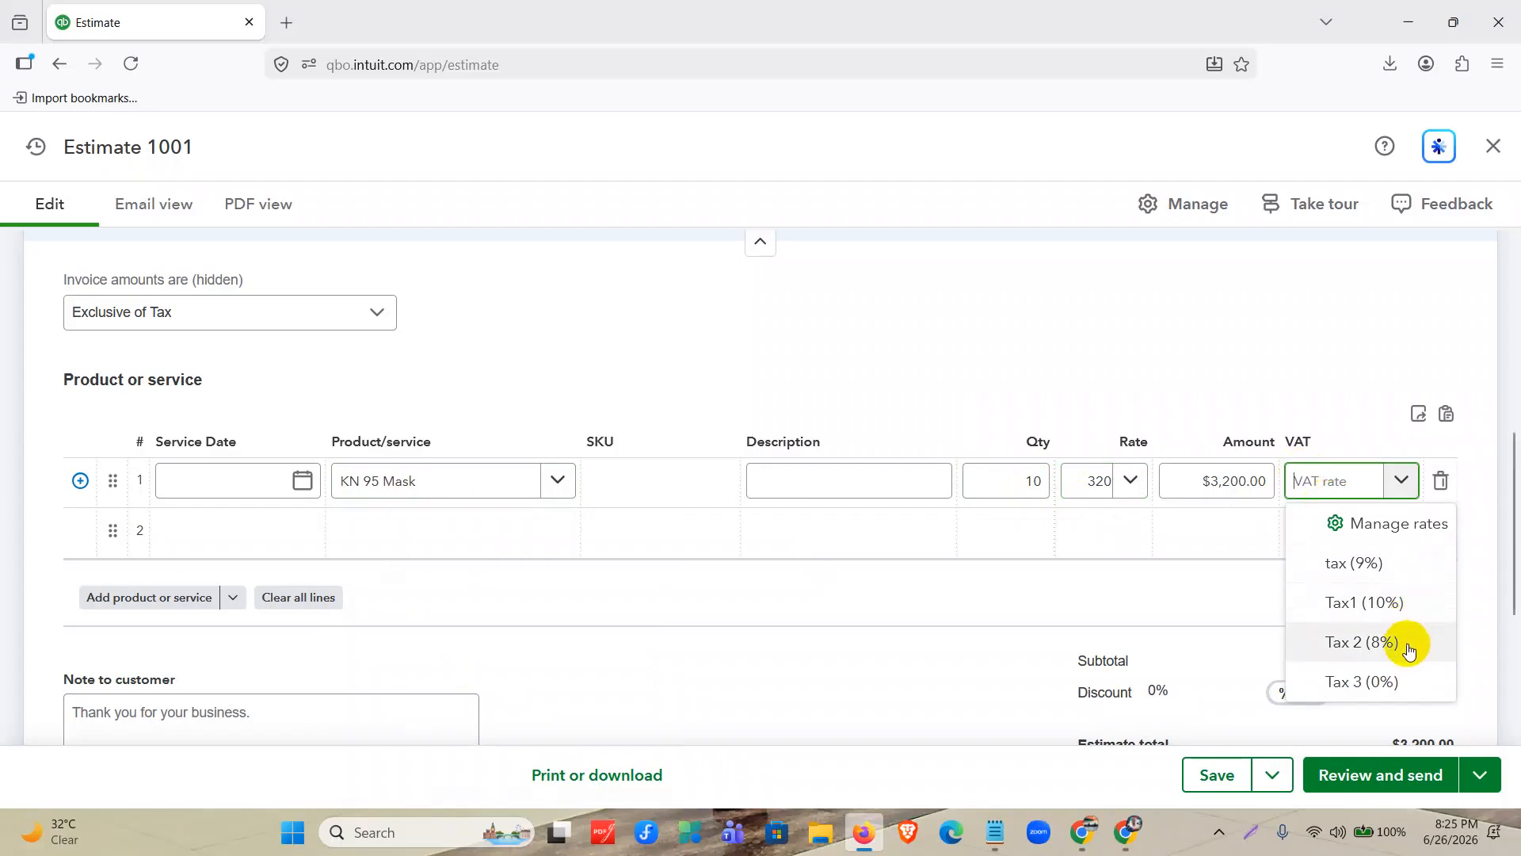
click(1383, 642)
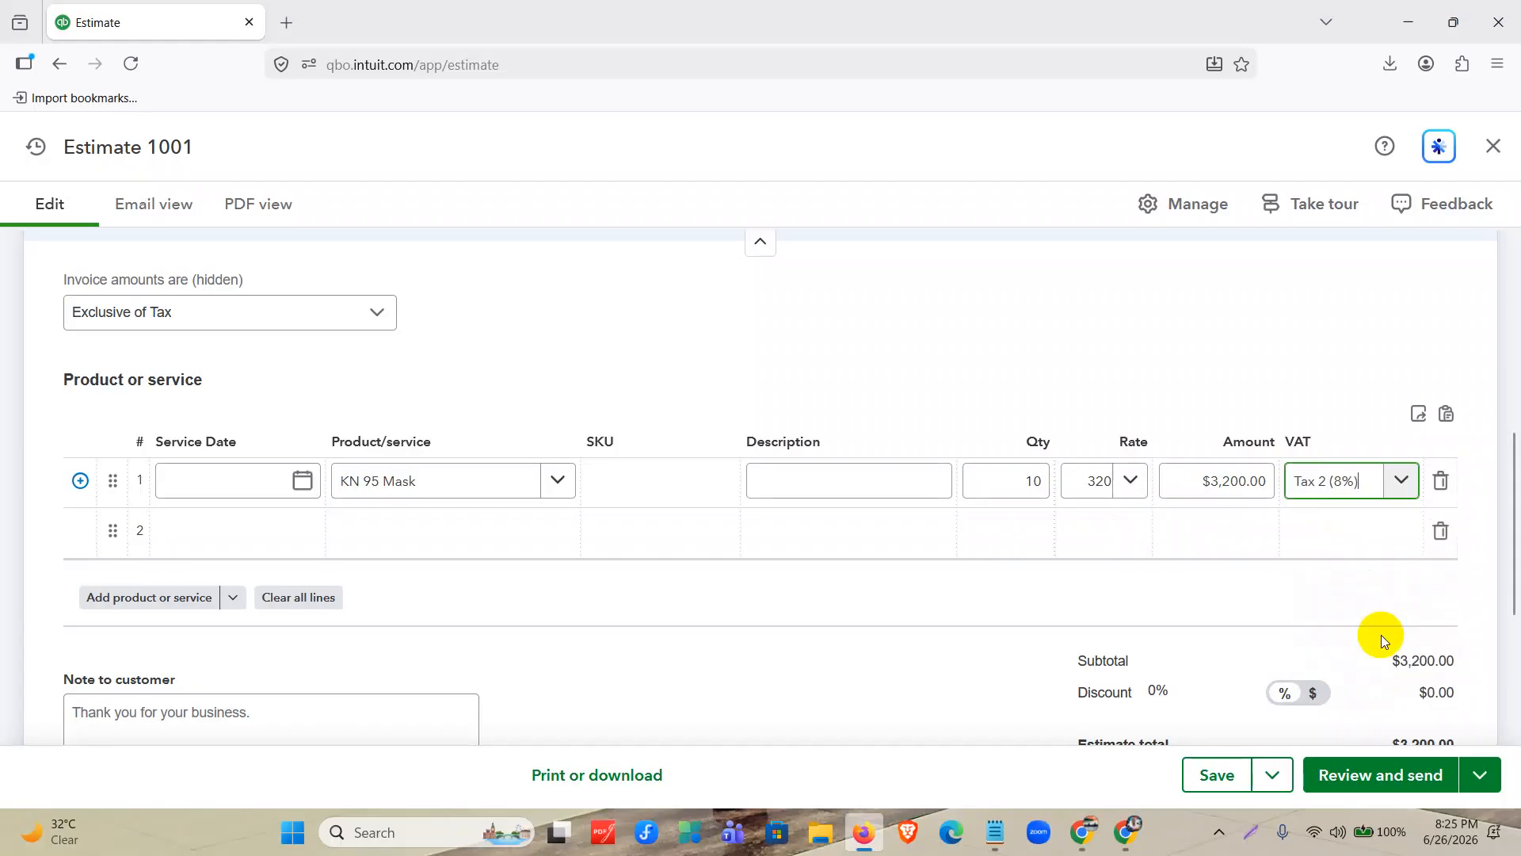
Review the estimate's line amount, subtotal, calculated tax and estimate total.
click(986, 683)
scroll(985, 682, down, 3)
scroll(986, 682, up, 3)
click(1218, 487)
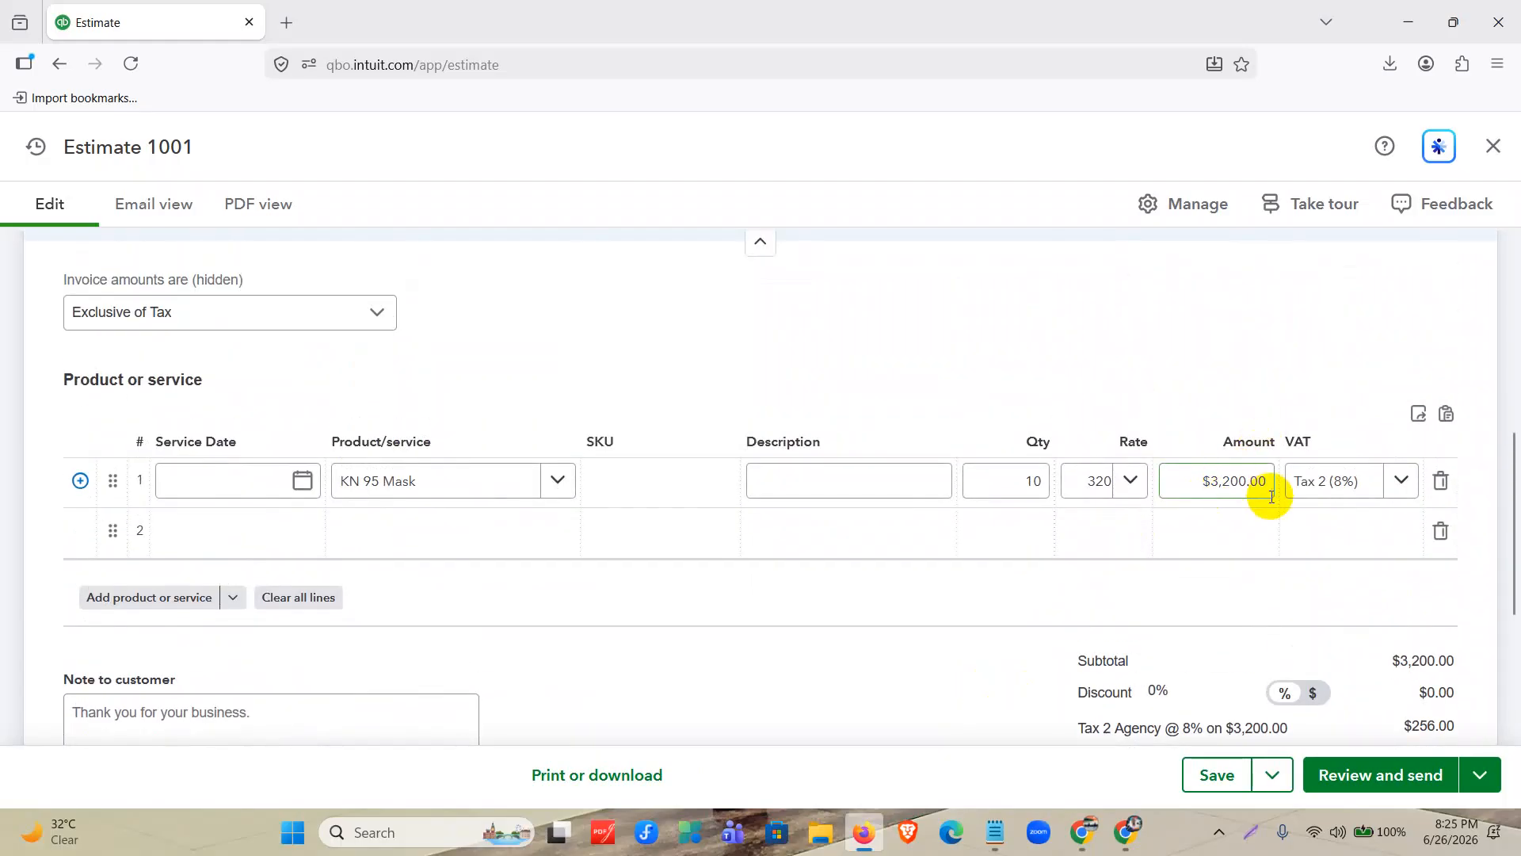
scroll(1267, 496, down, 3)
click(1438, 535)
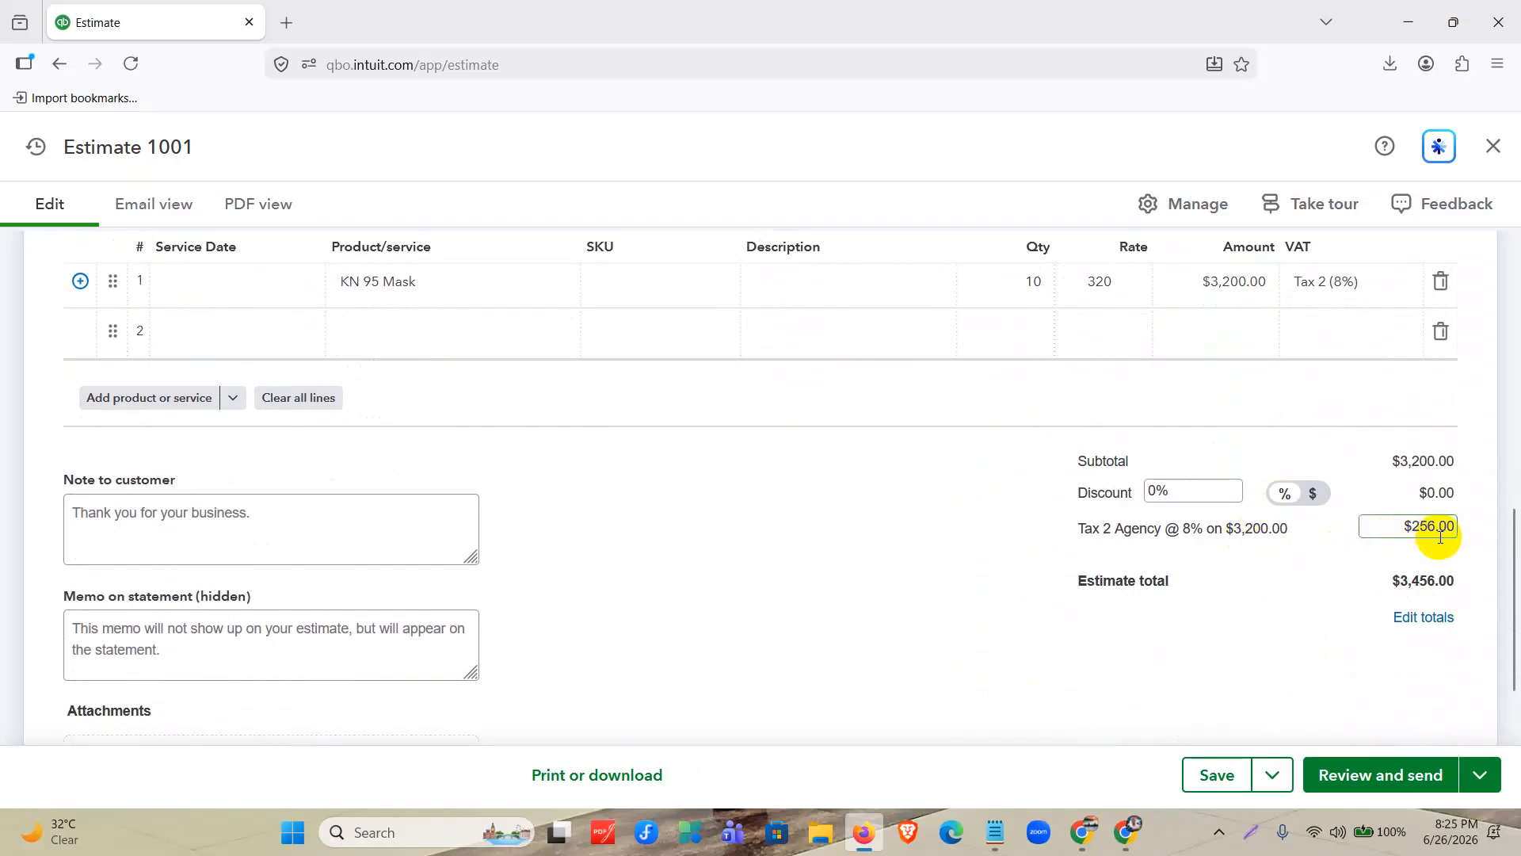
drag(1385, 460, 1453, 460)
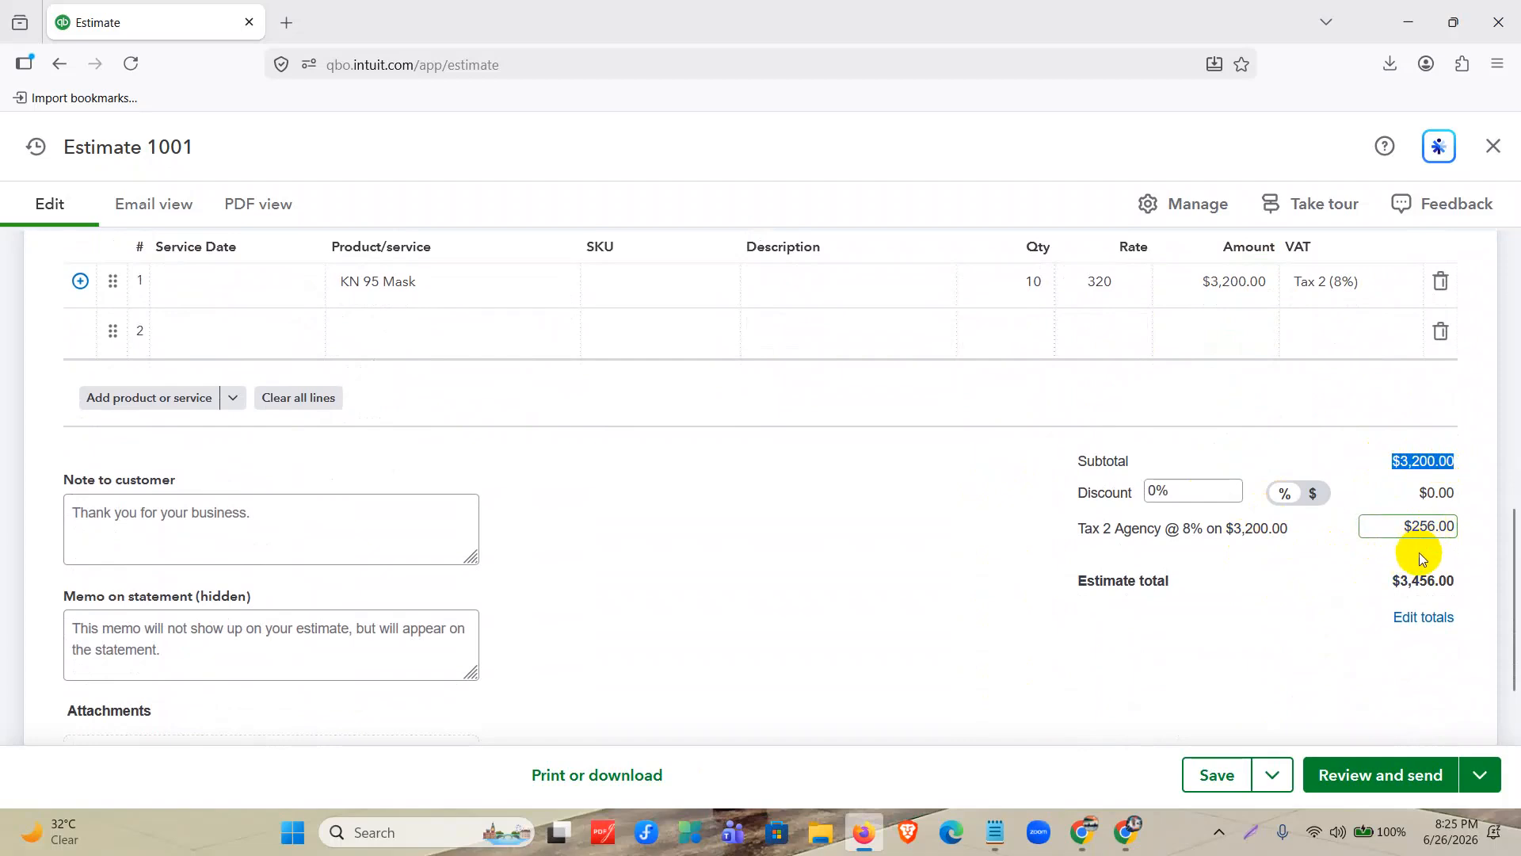
drag(1386, 584, 1453, 585)
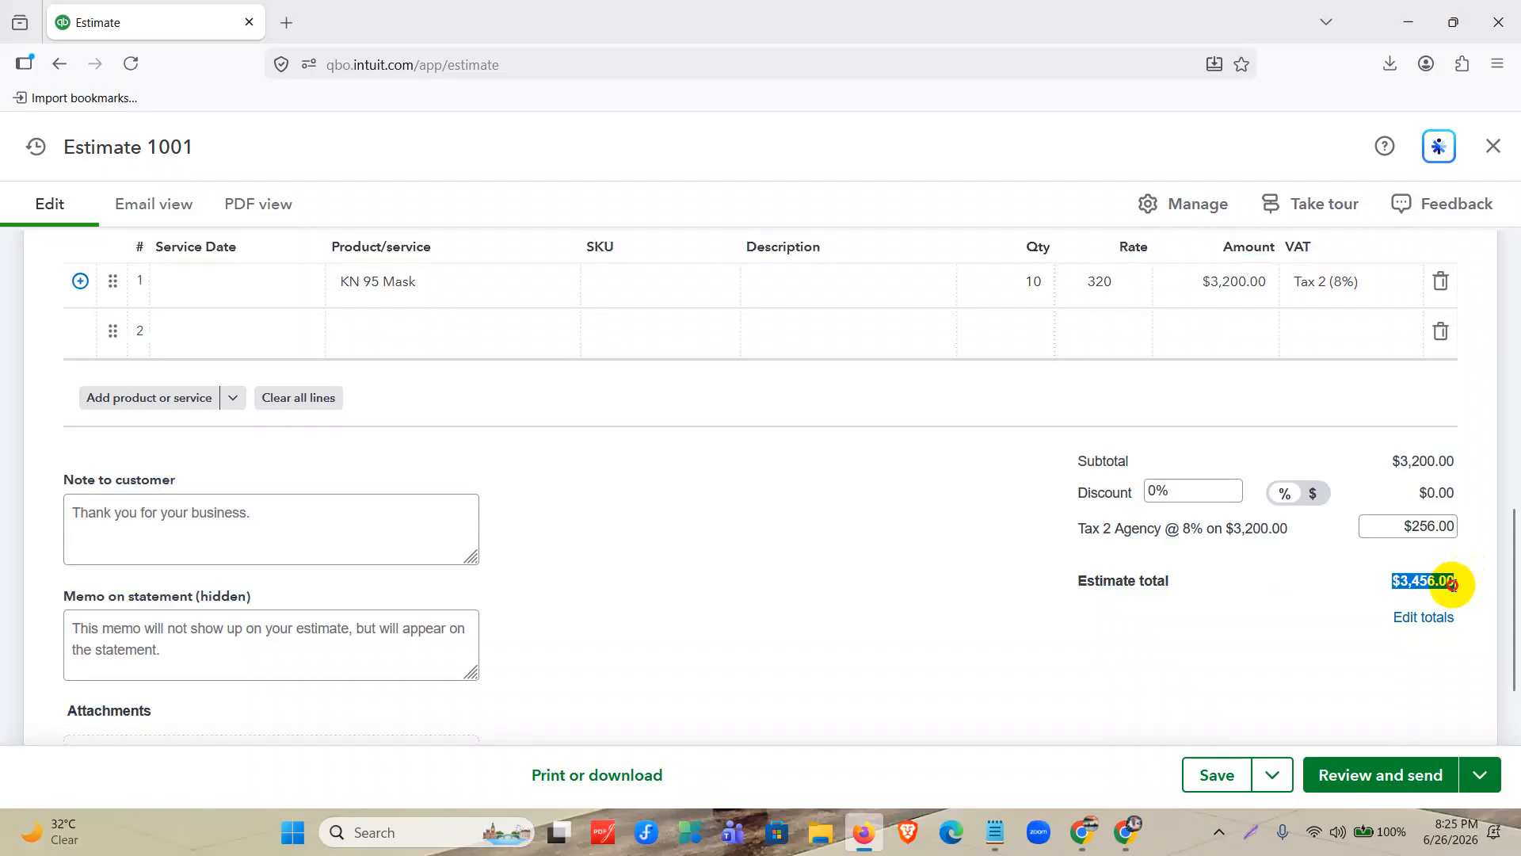
click(1253, 726)
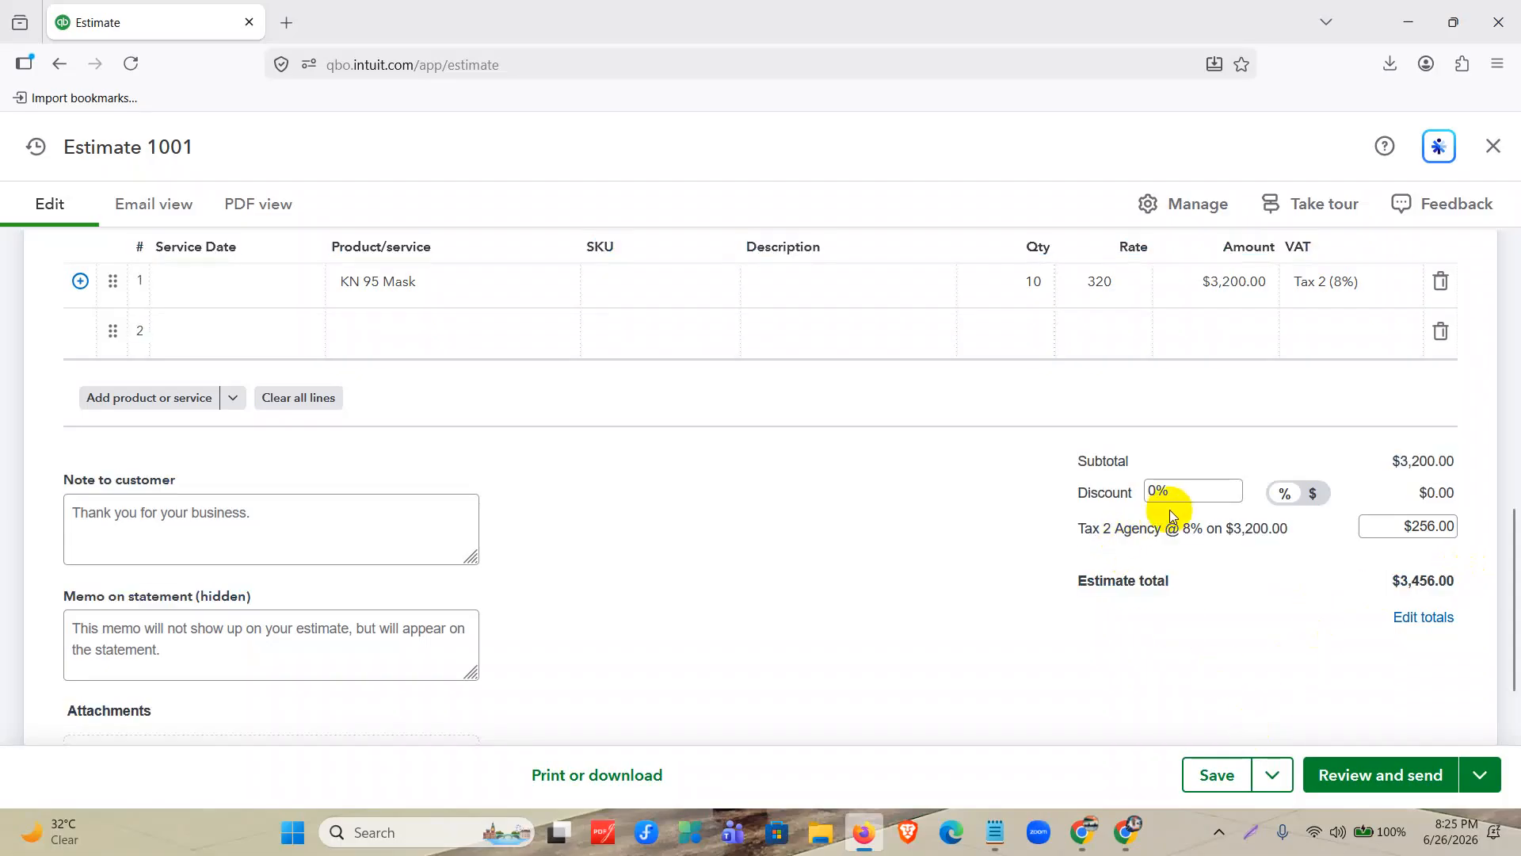
Compare the dollar and percentage modes of the estimate's discount, leaving it on percentage.
click(1313, 496)
click(1283, 498)
click(1315, 496)
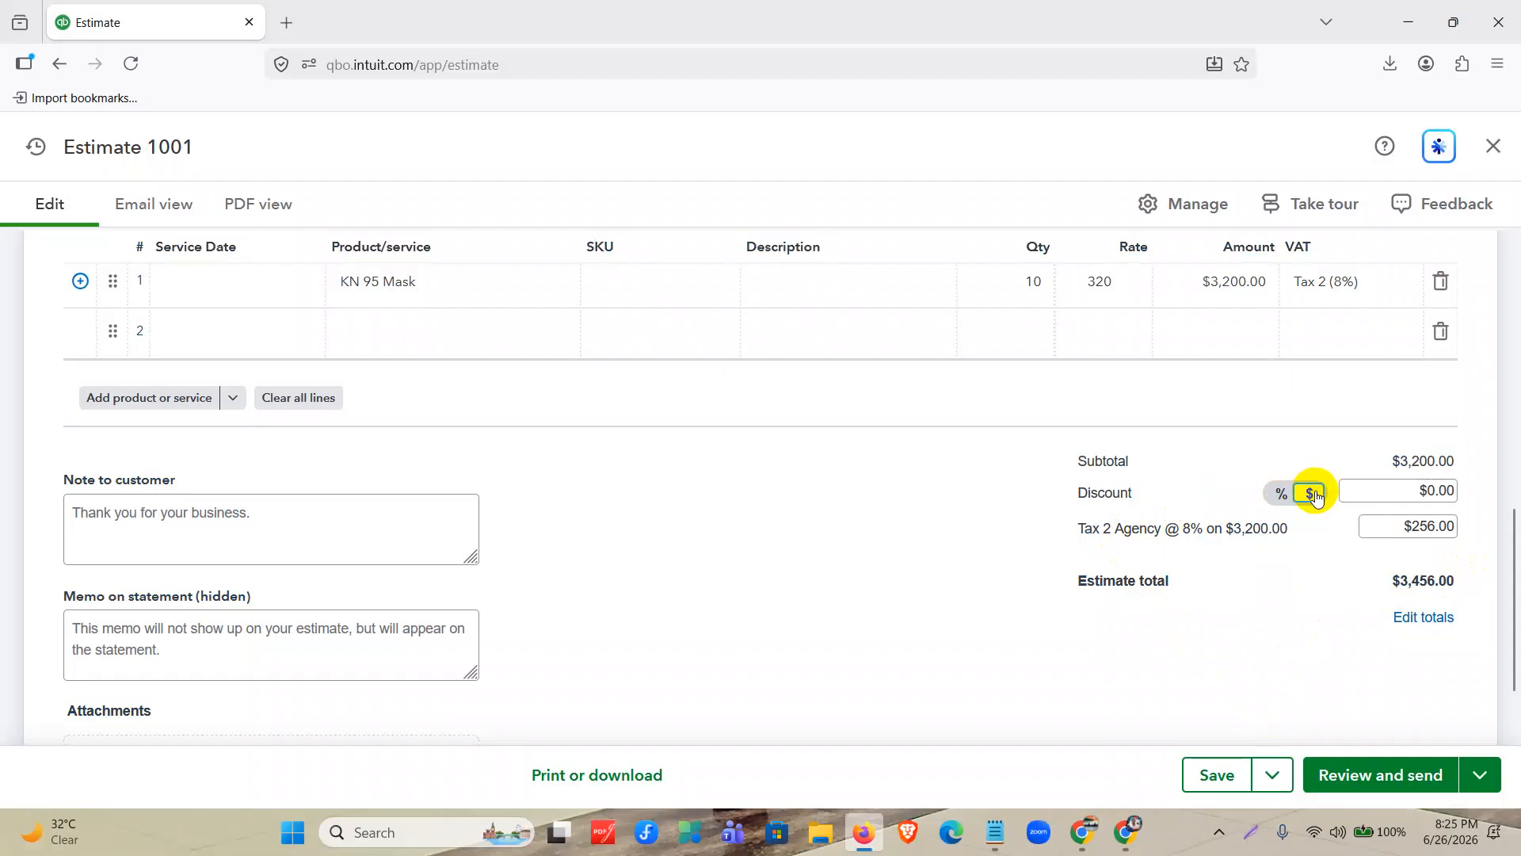
click(1282, 494)
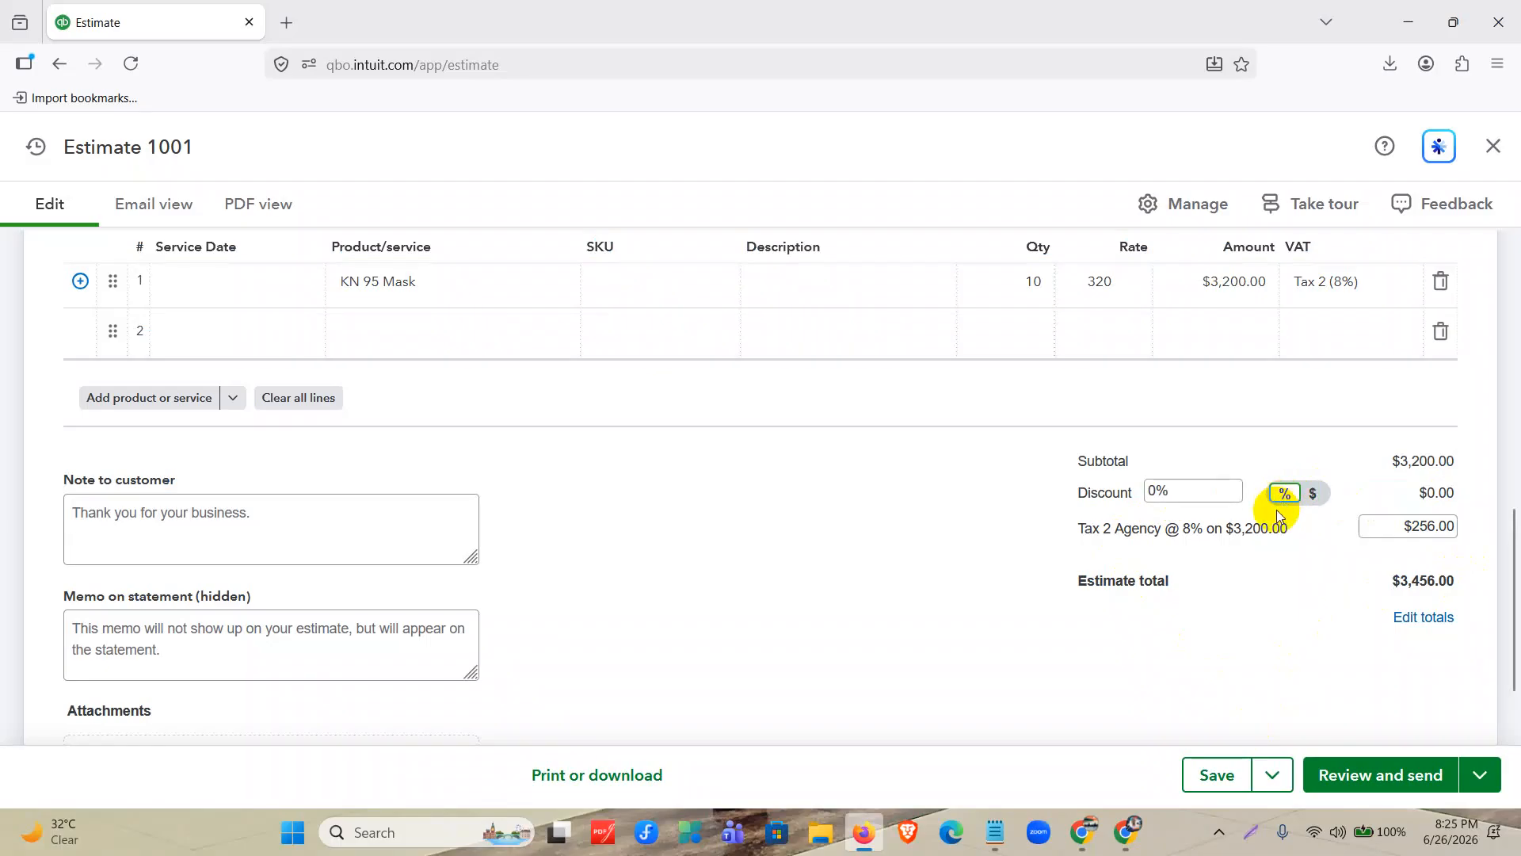
Save the completed estimate and close it.
scroll(1190, 610, up, 10)
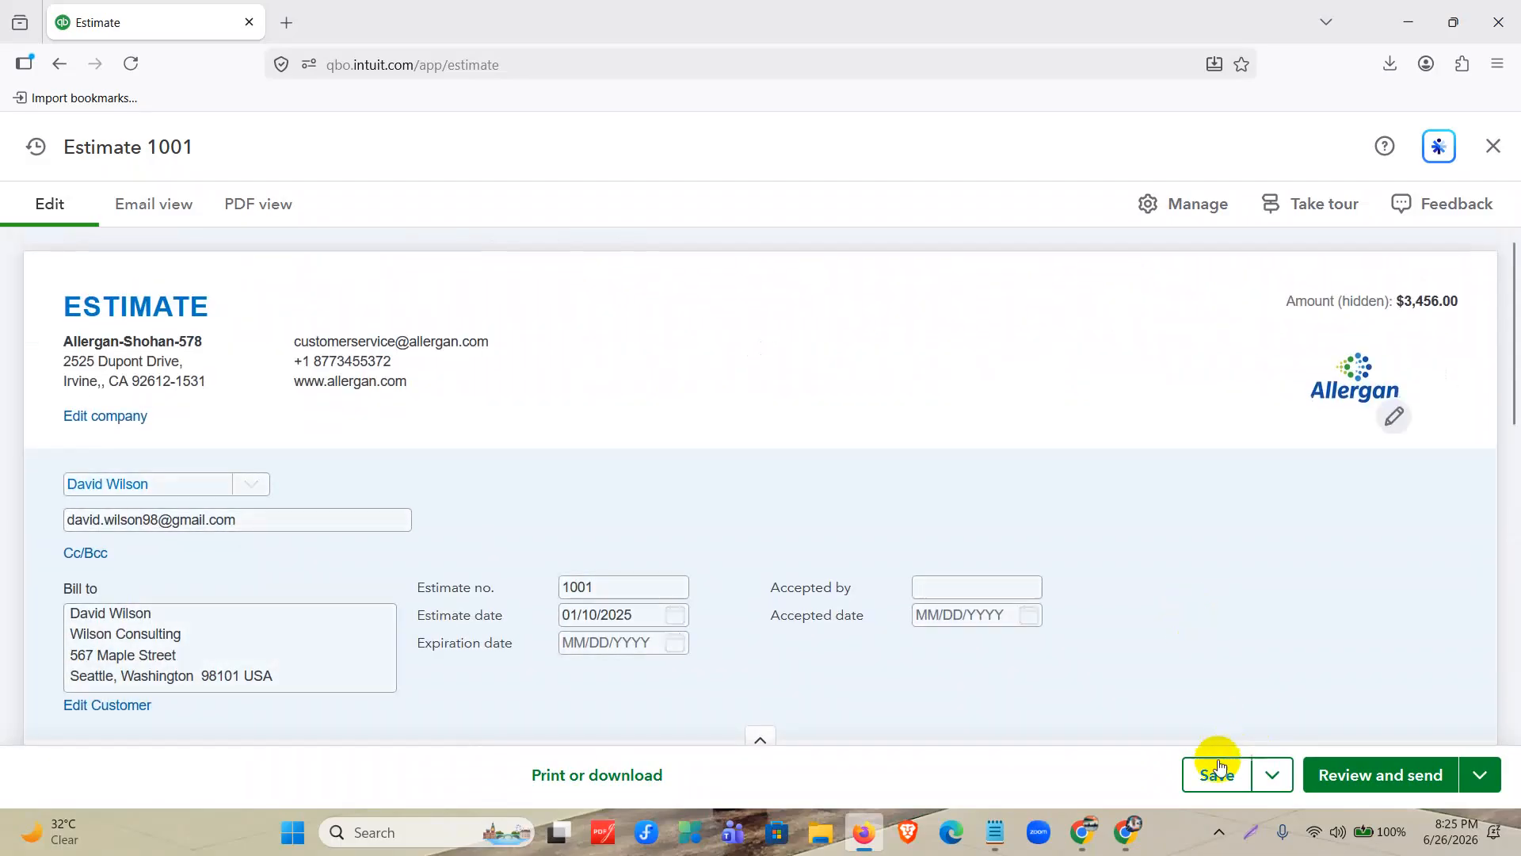
click(1270, 772)
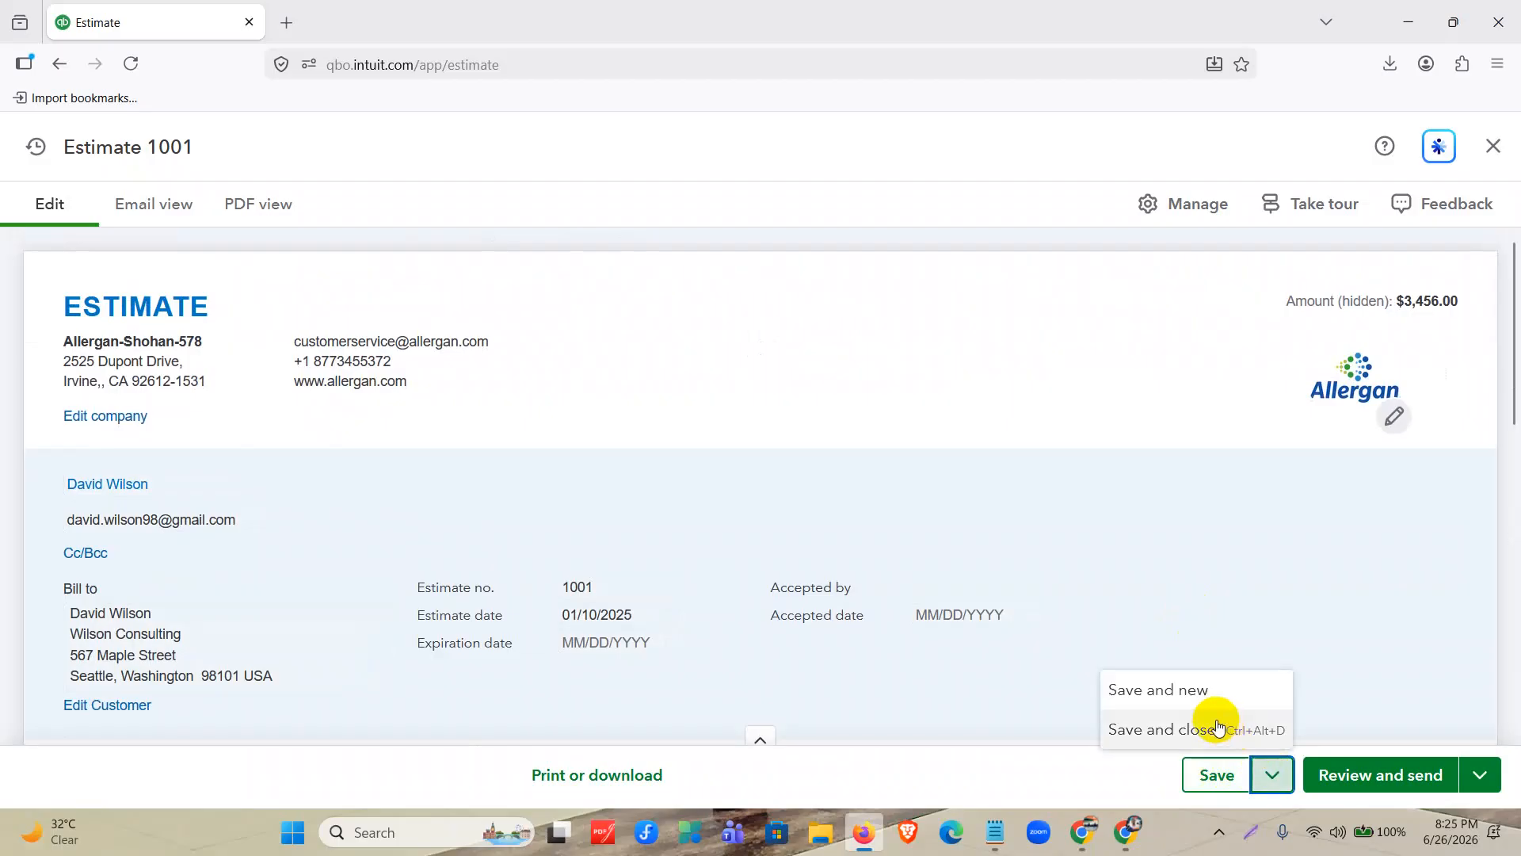
click(1217, 729)
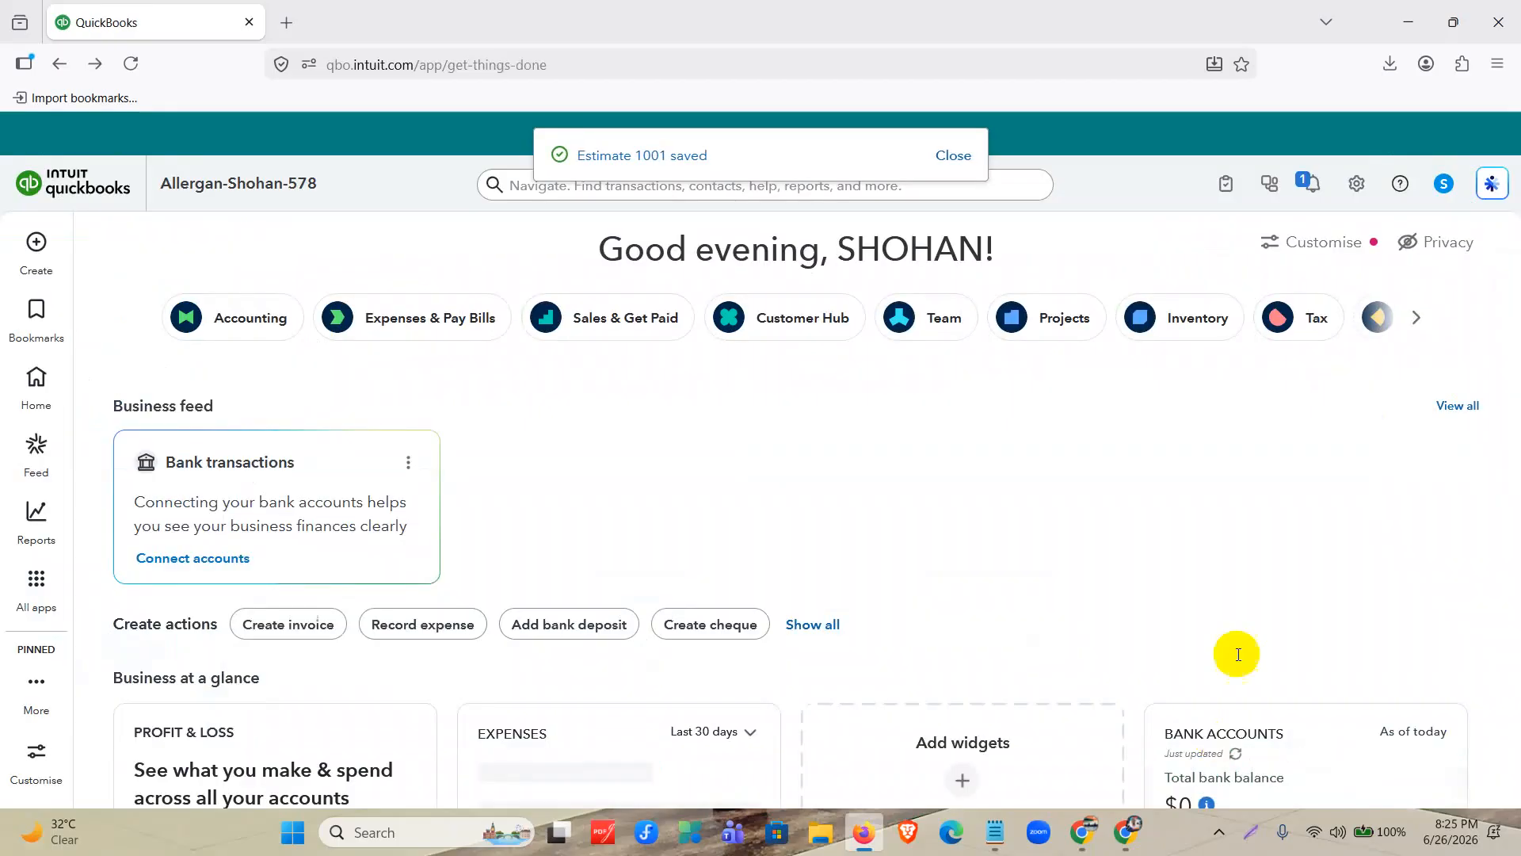
Open the sales transactions list and show all dates to check the saved estimate.
click(37, 583)
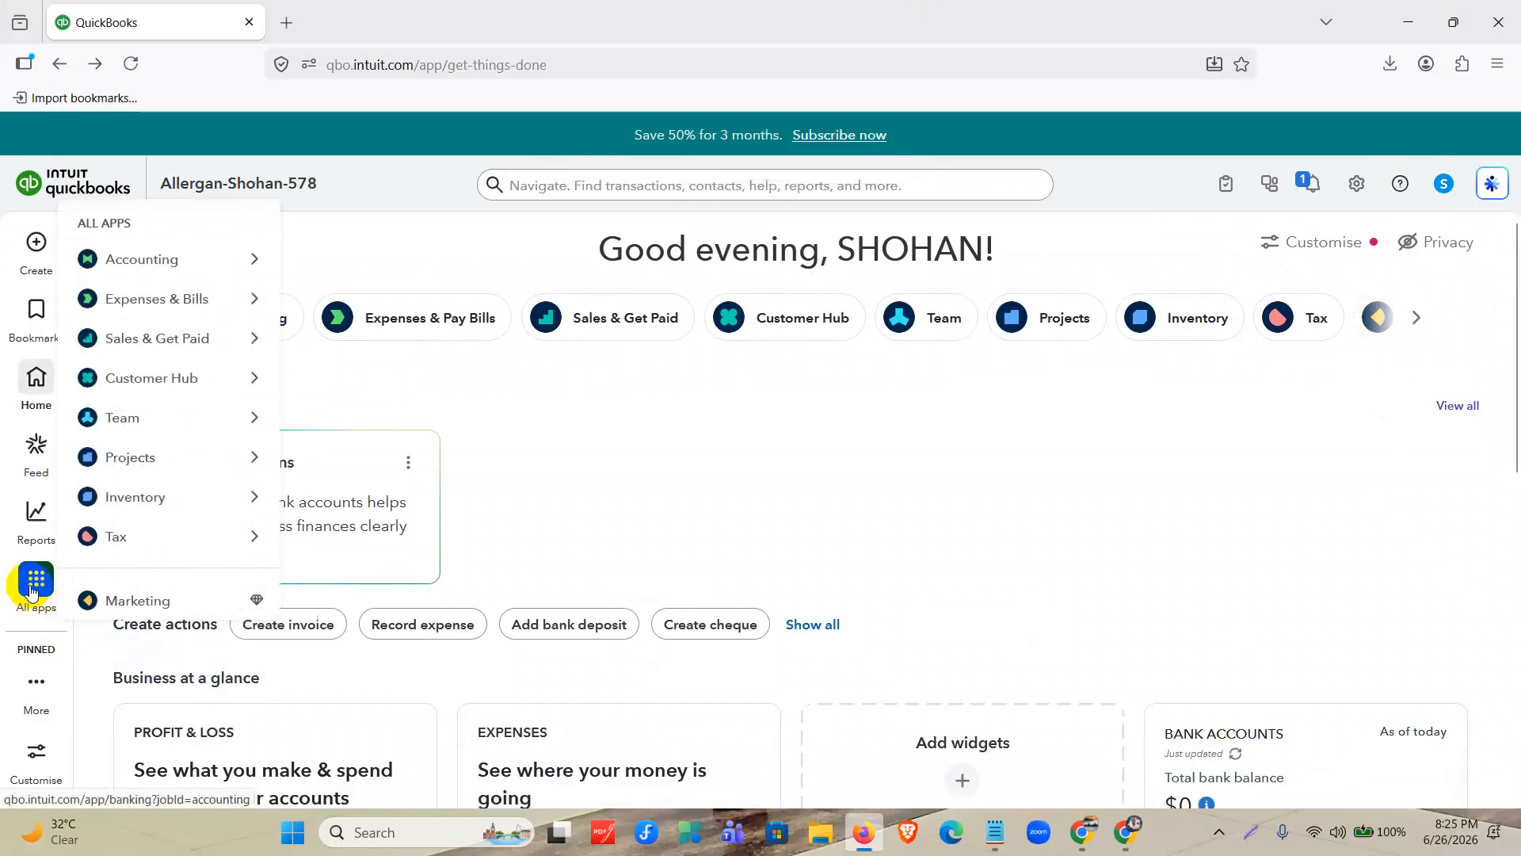
mouse_move(143, 358)
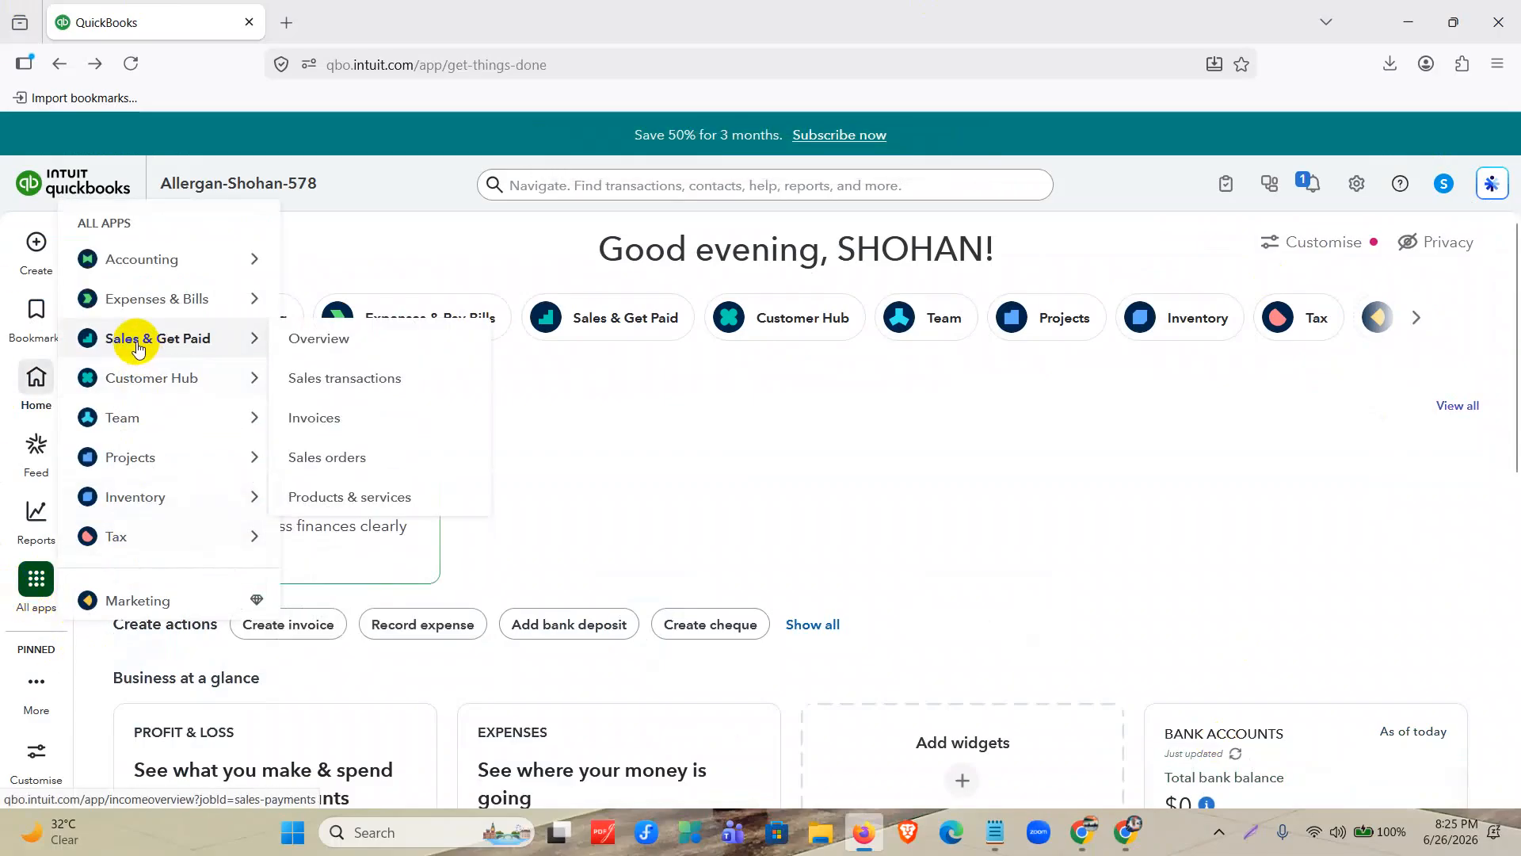
click(316, 378)
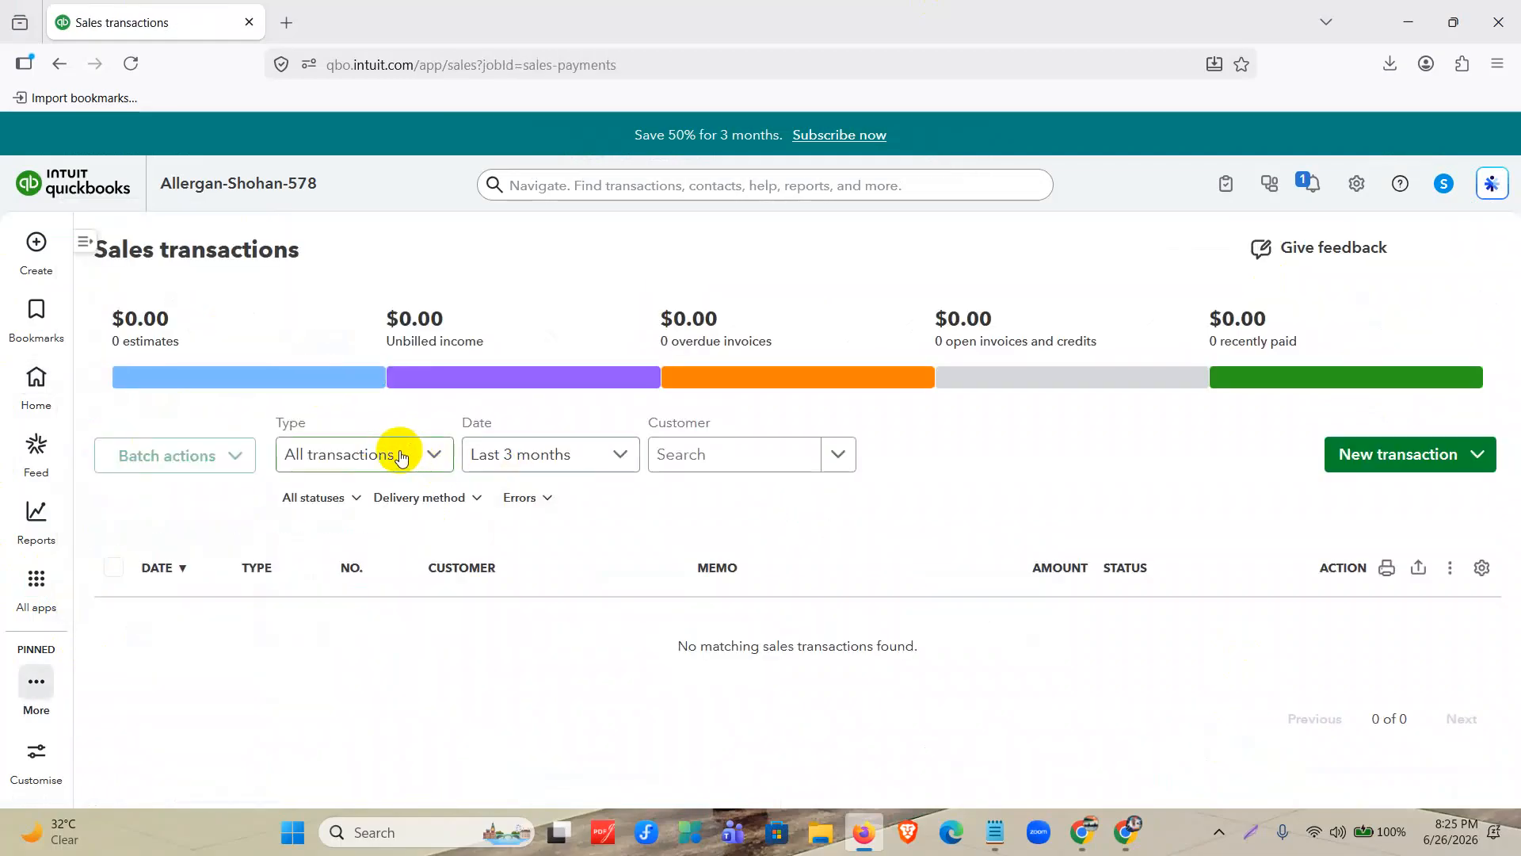
click(545, 453)
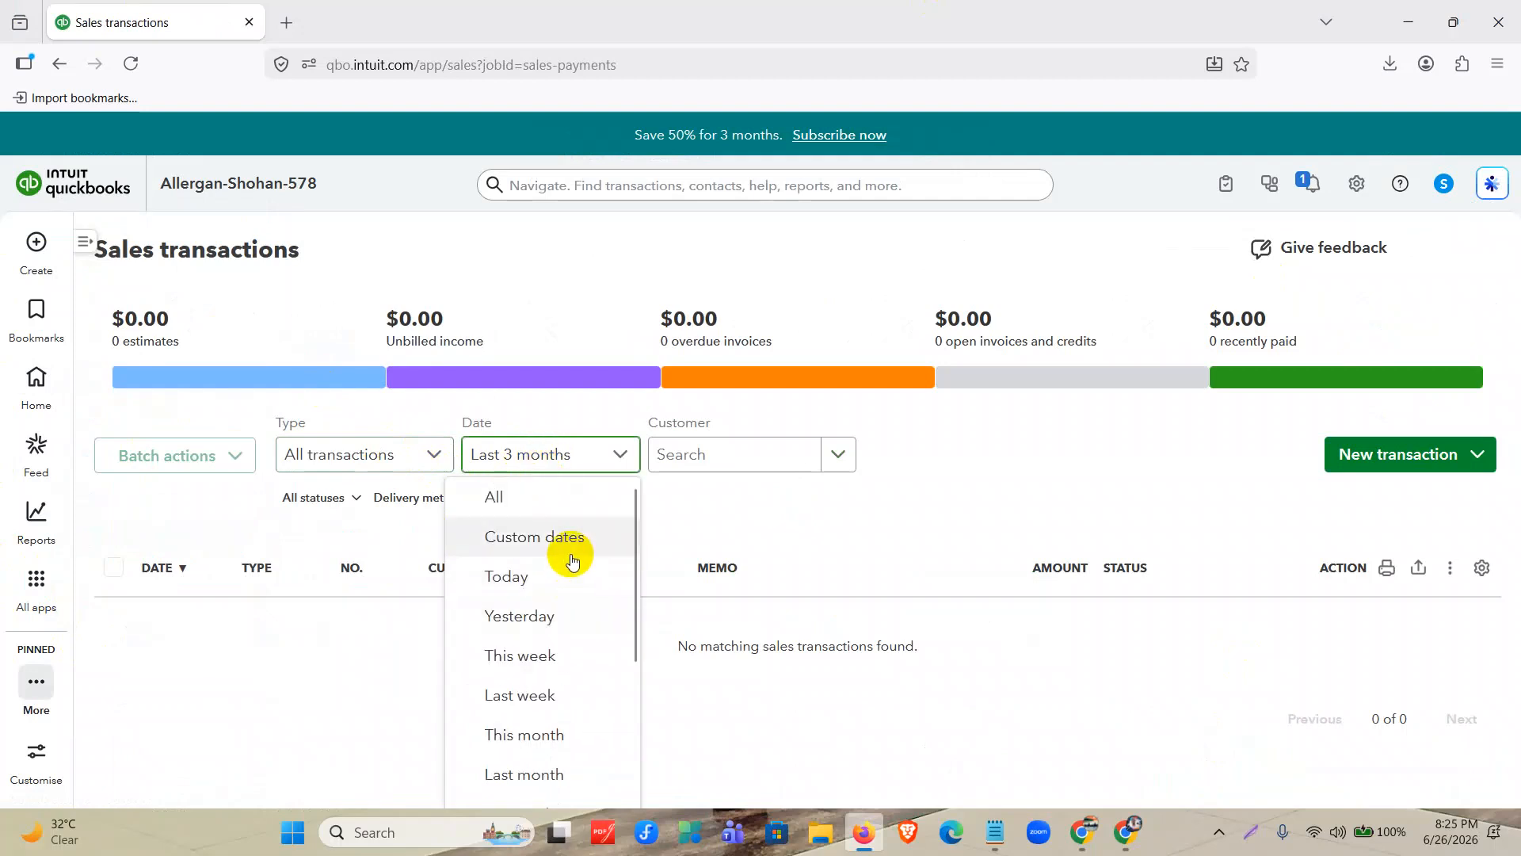
click(542, 496)
scroll(643, 501, down, 1)
scroll(643, 501, down, 1)
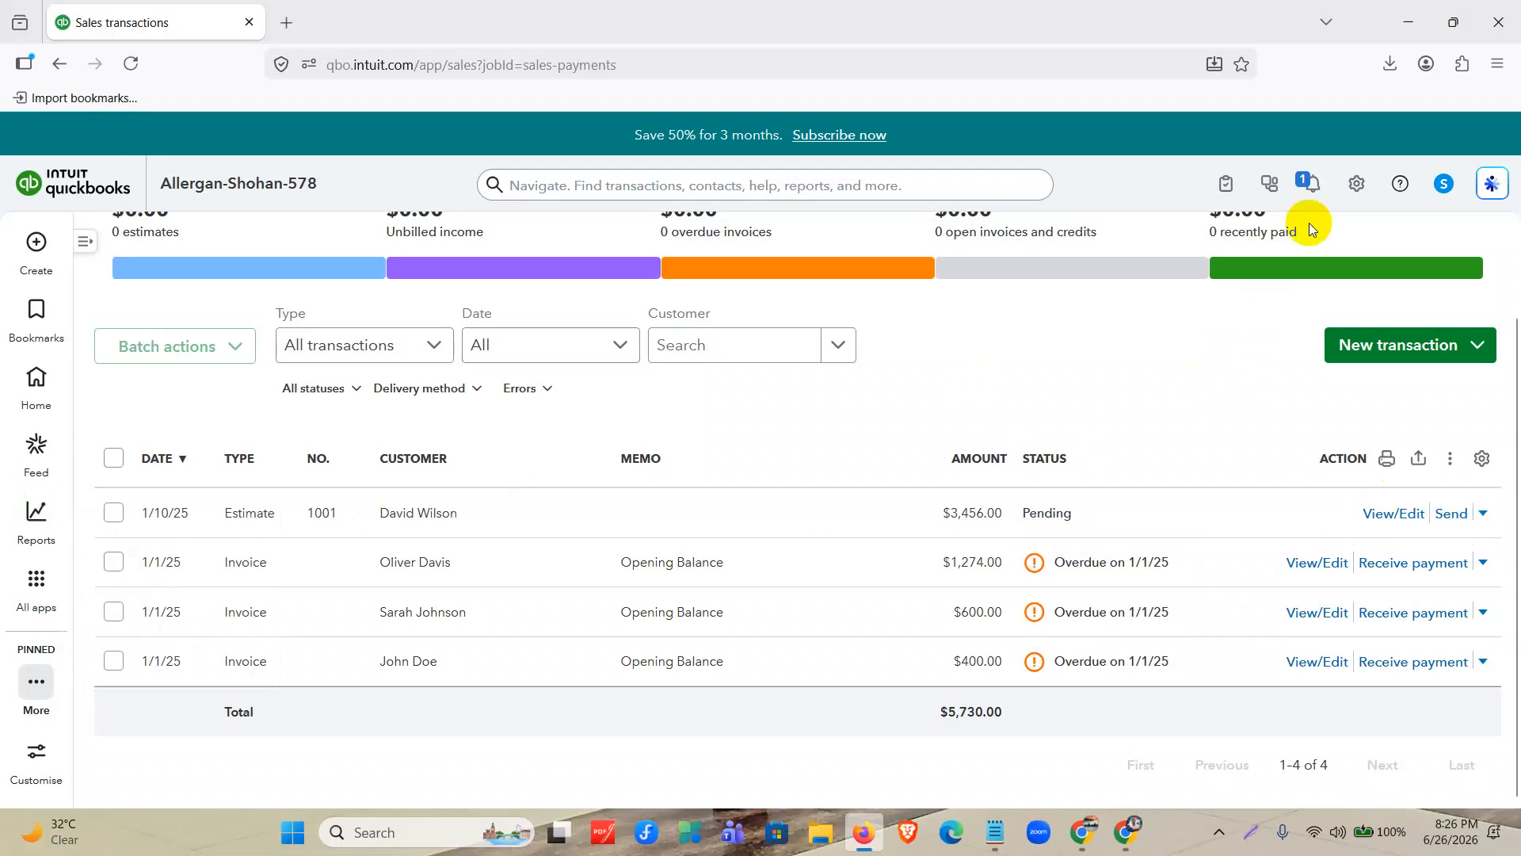
Open the company's sales settings and find the Progress Invoicing option.
click(1357, 188)
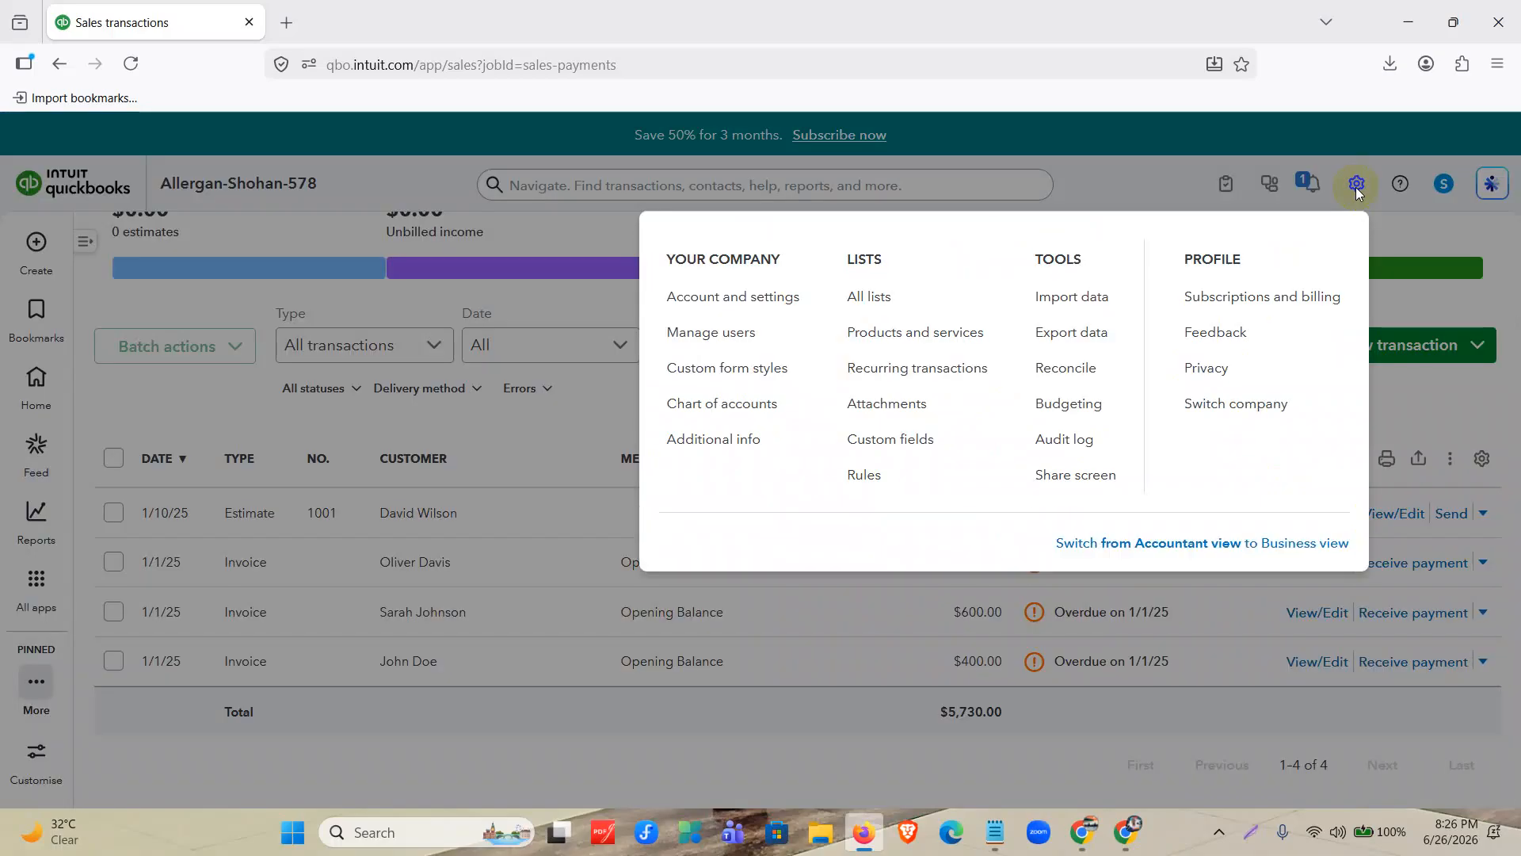
click(788, 296)
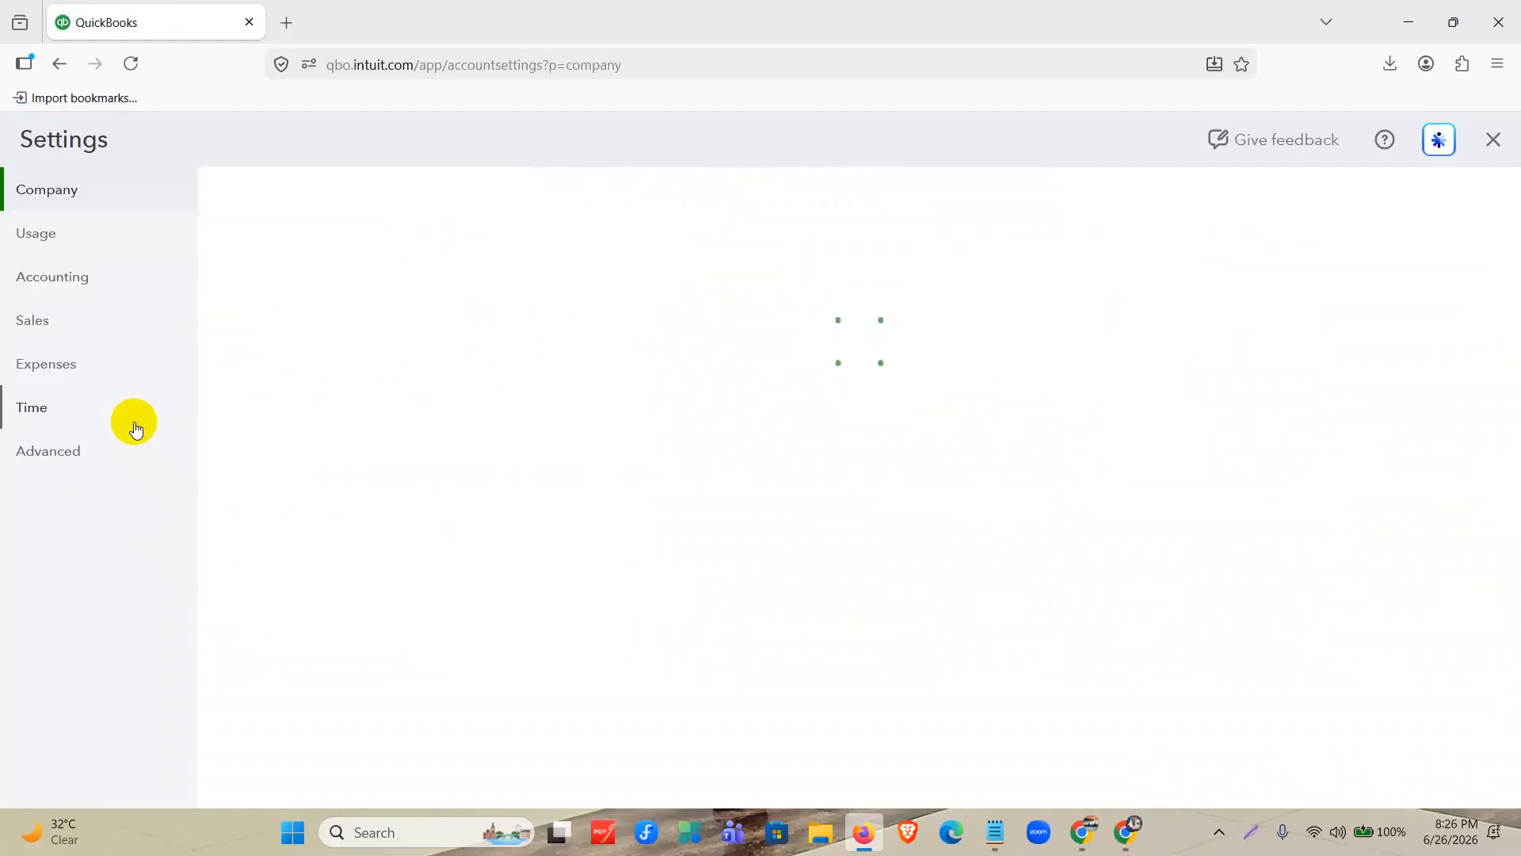
click(89, 328)
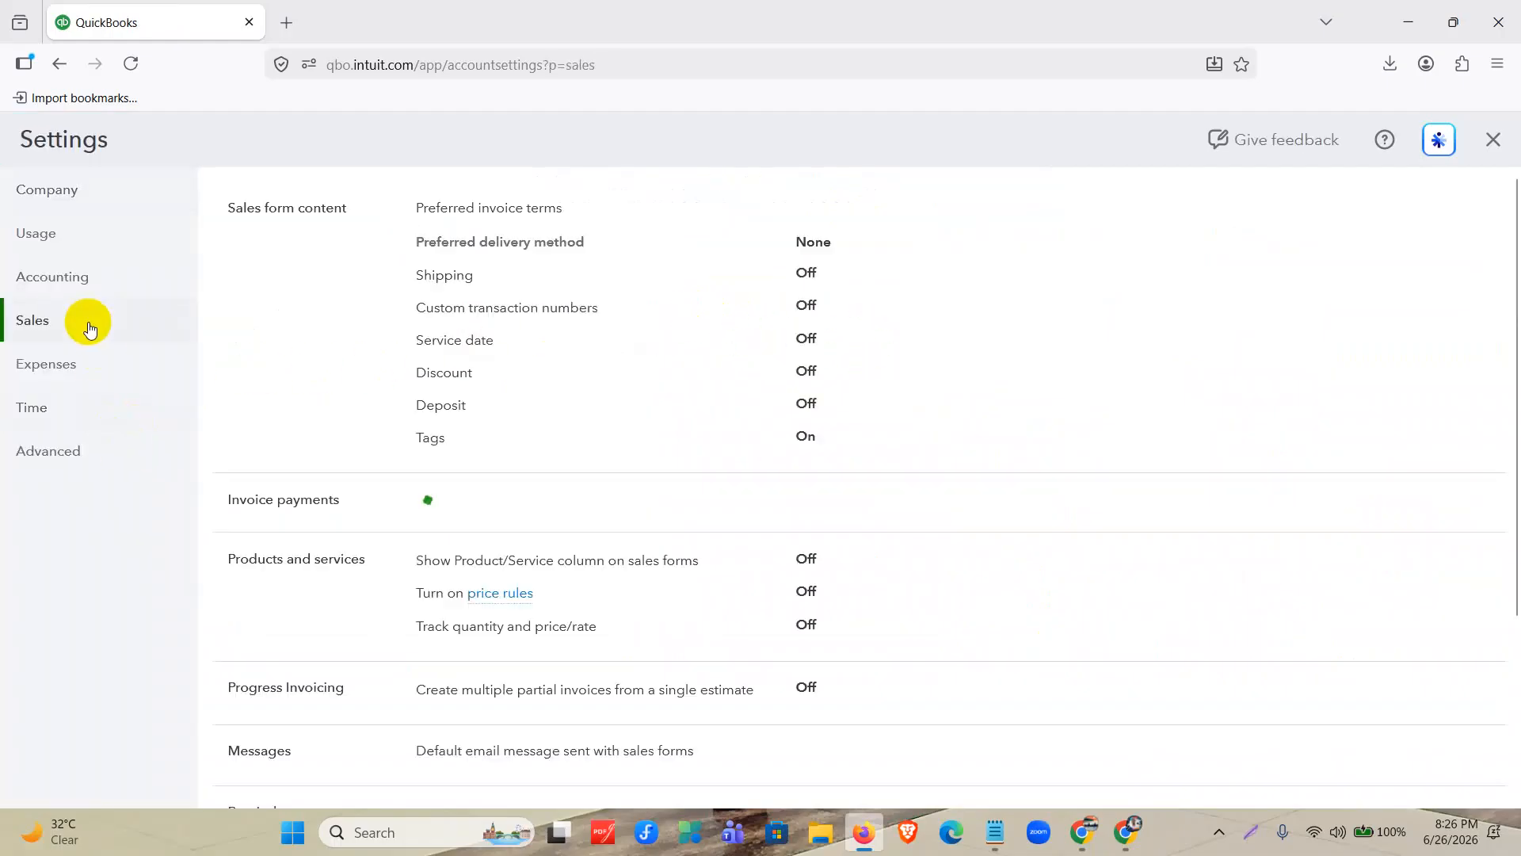
scroll(696, 452, down, 5)
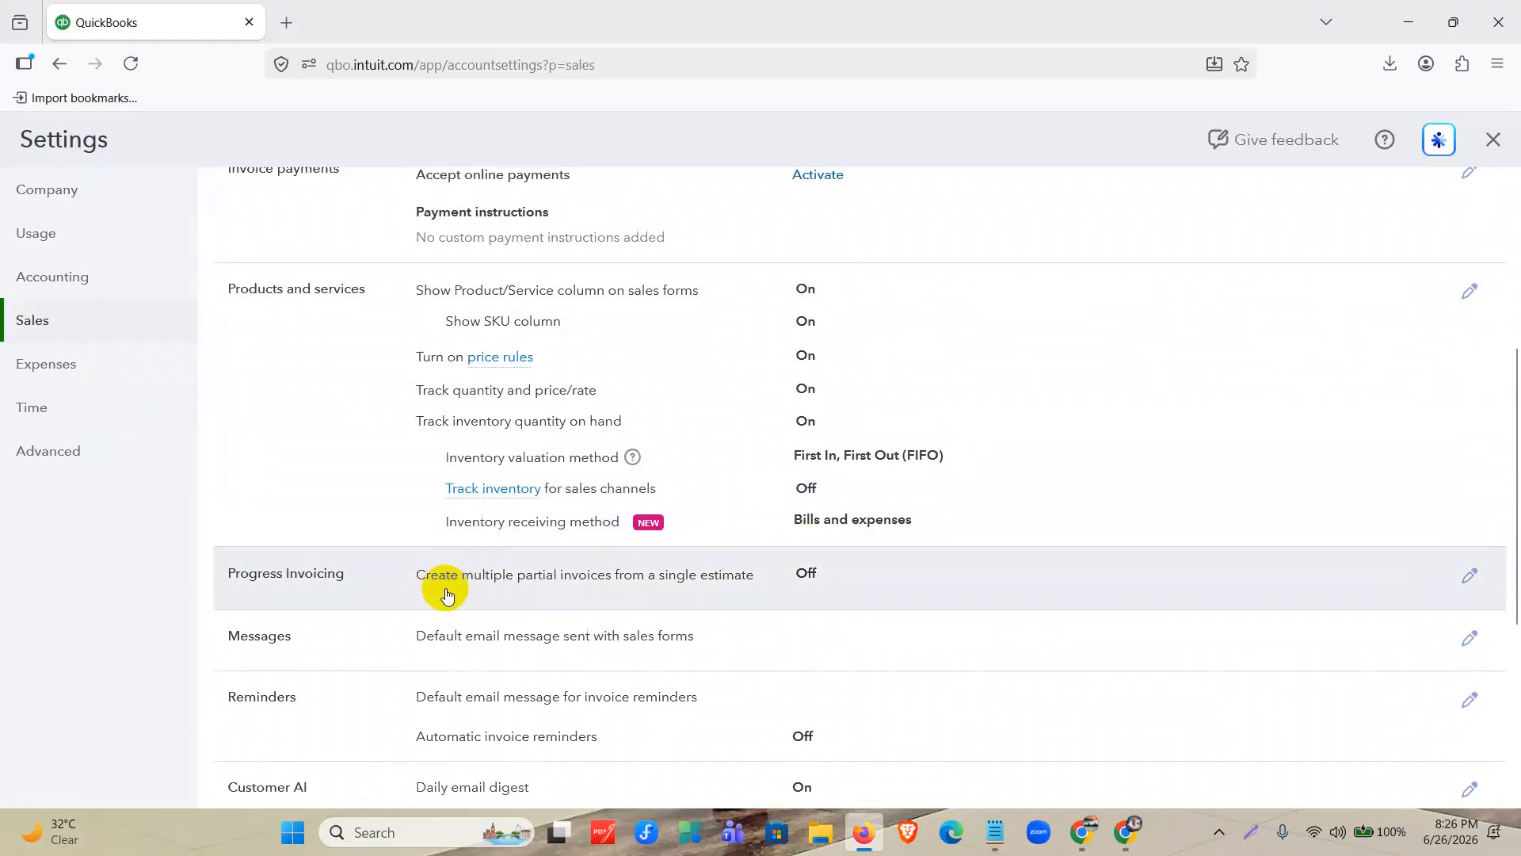
scroll(447, 596, down, 1)
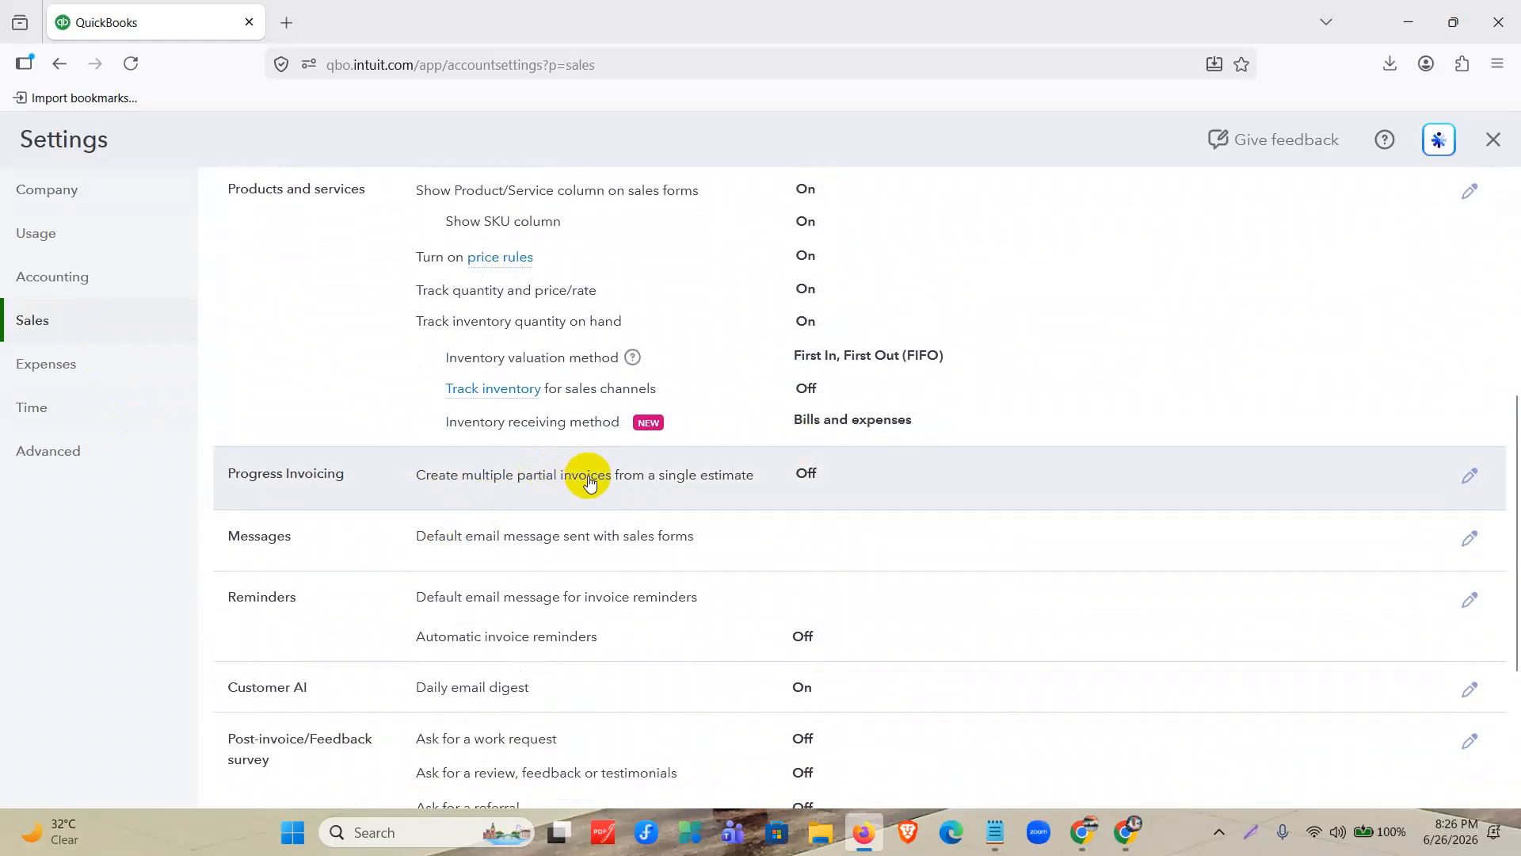
Turn on multiple partial invoices from a single estimate, accept the invoice template update, save the setting and close the settings.
click(854, 486)
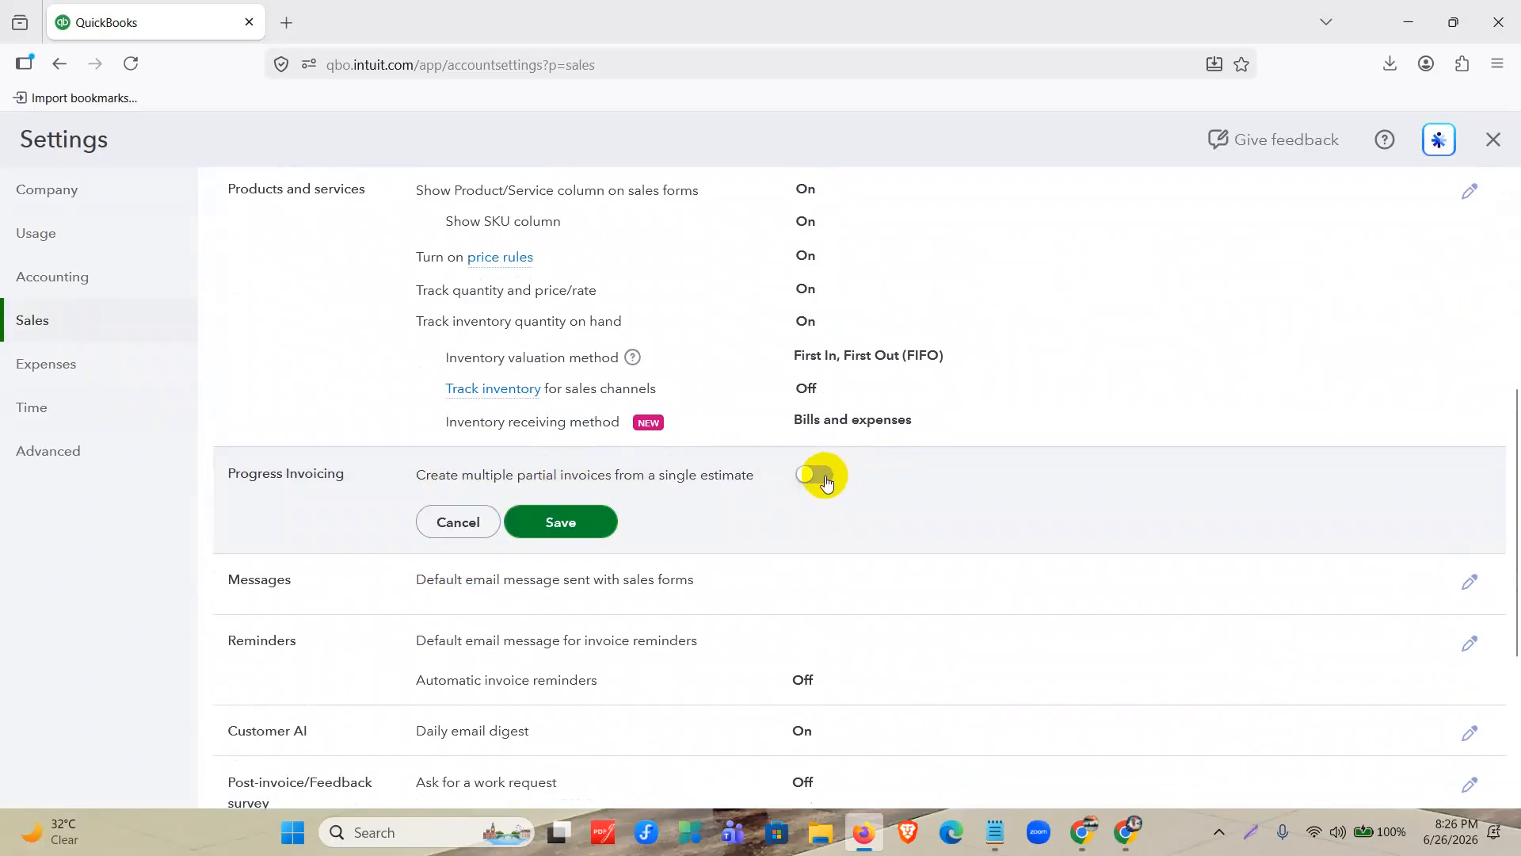
click(825, 476)
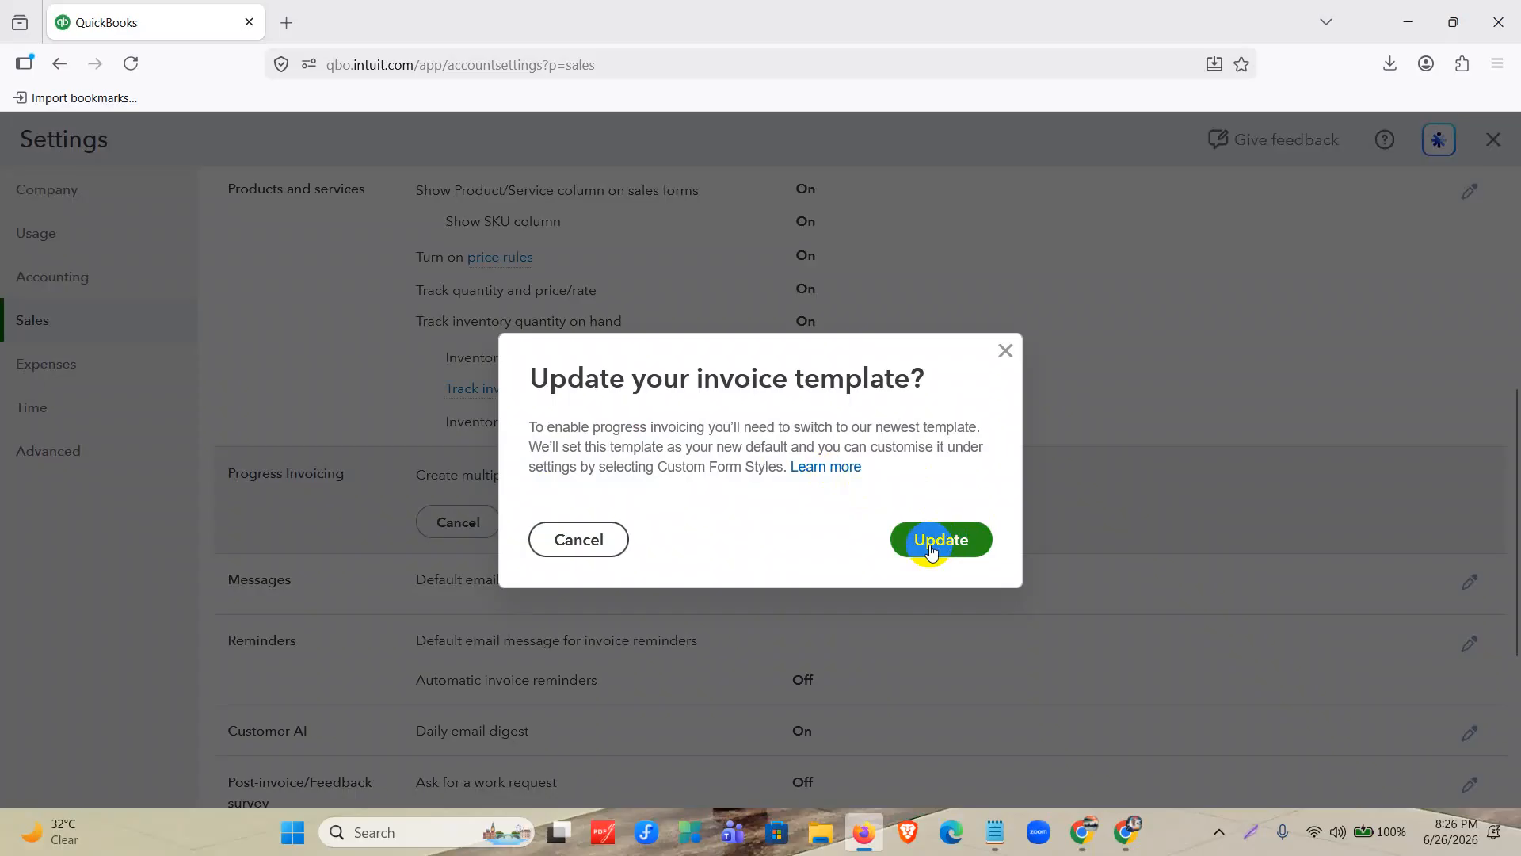
click(931, 547)
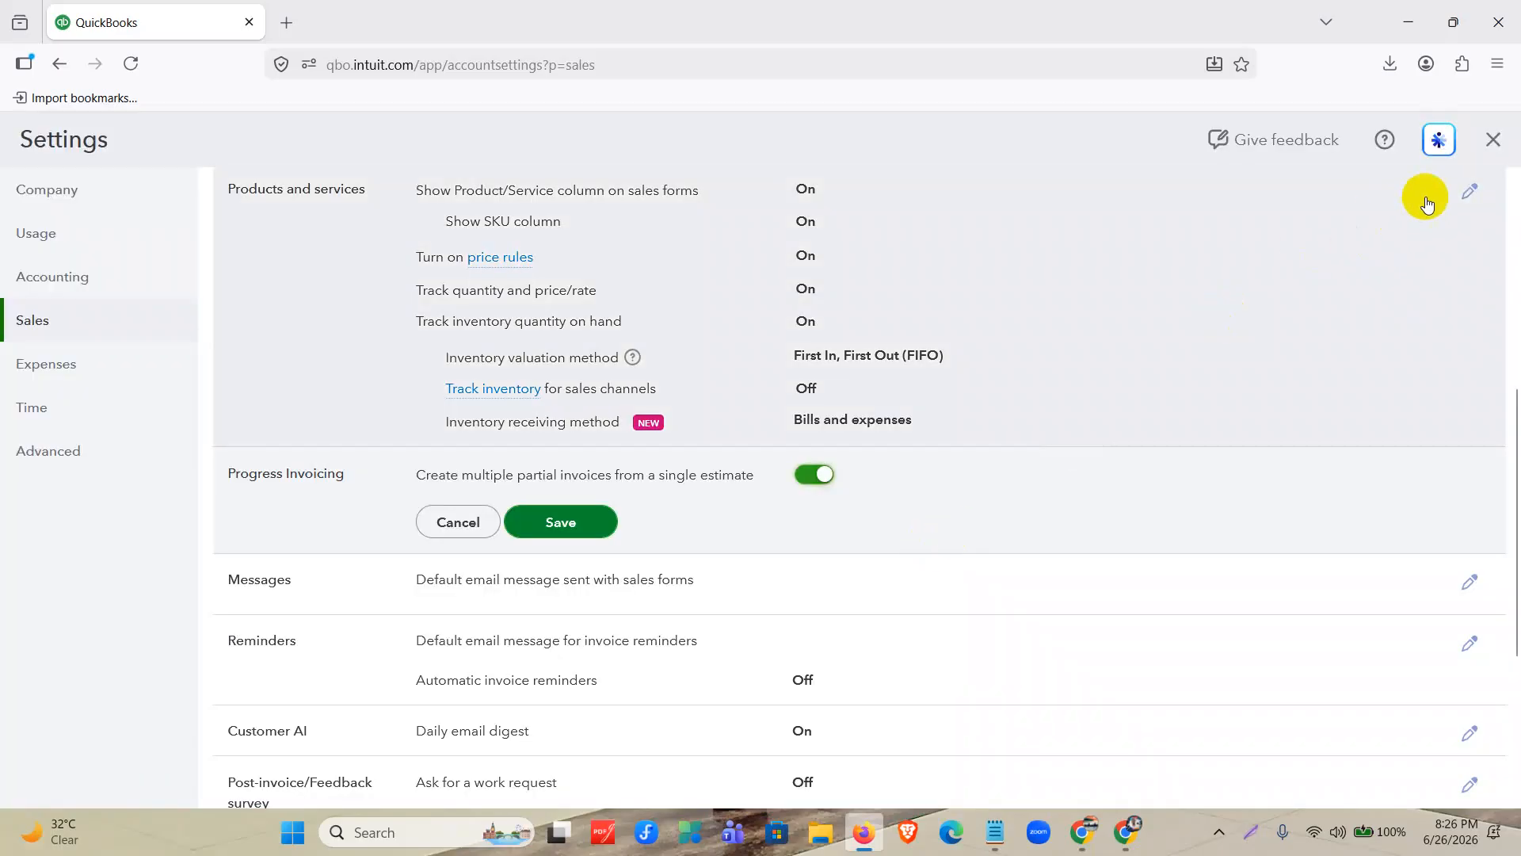
click(1489, 150)
click(700, 477)
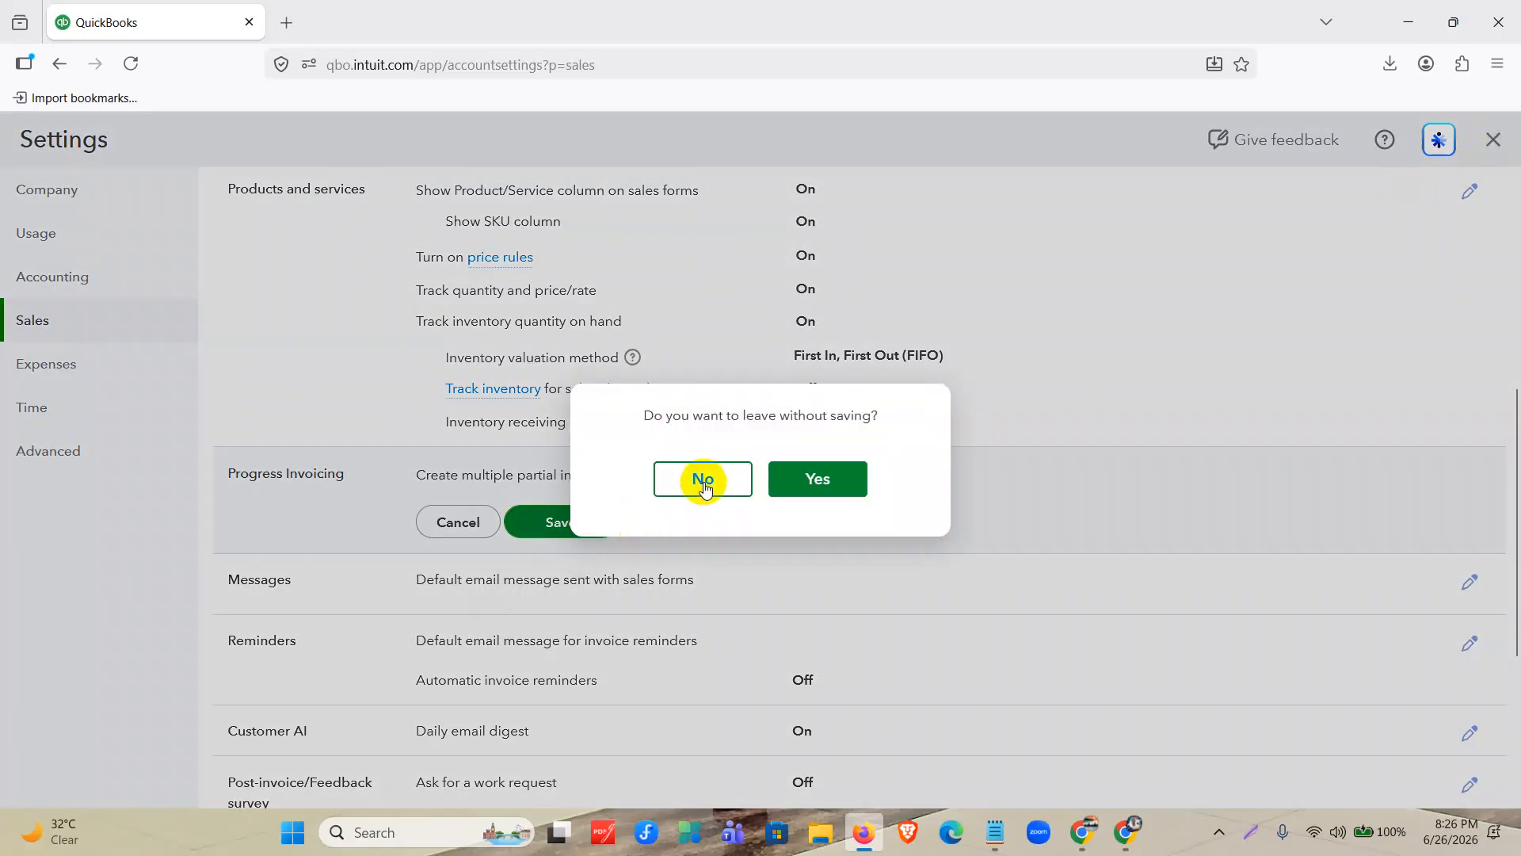
click(547, 523)
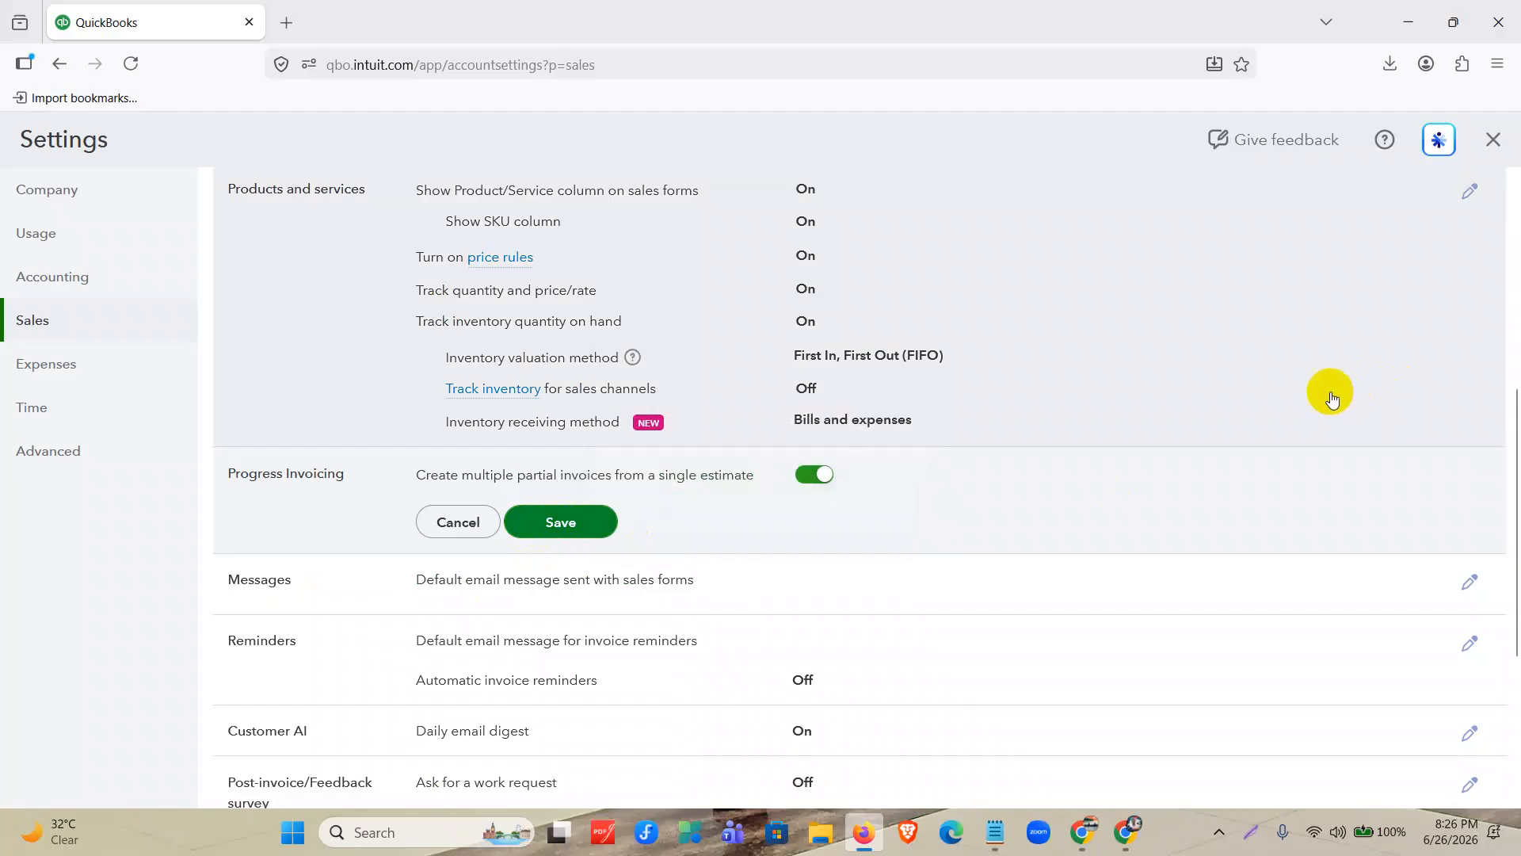
click(600, 532)
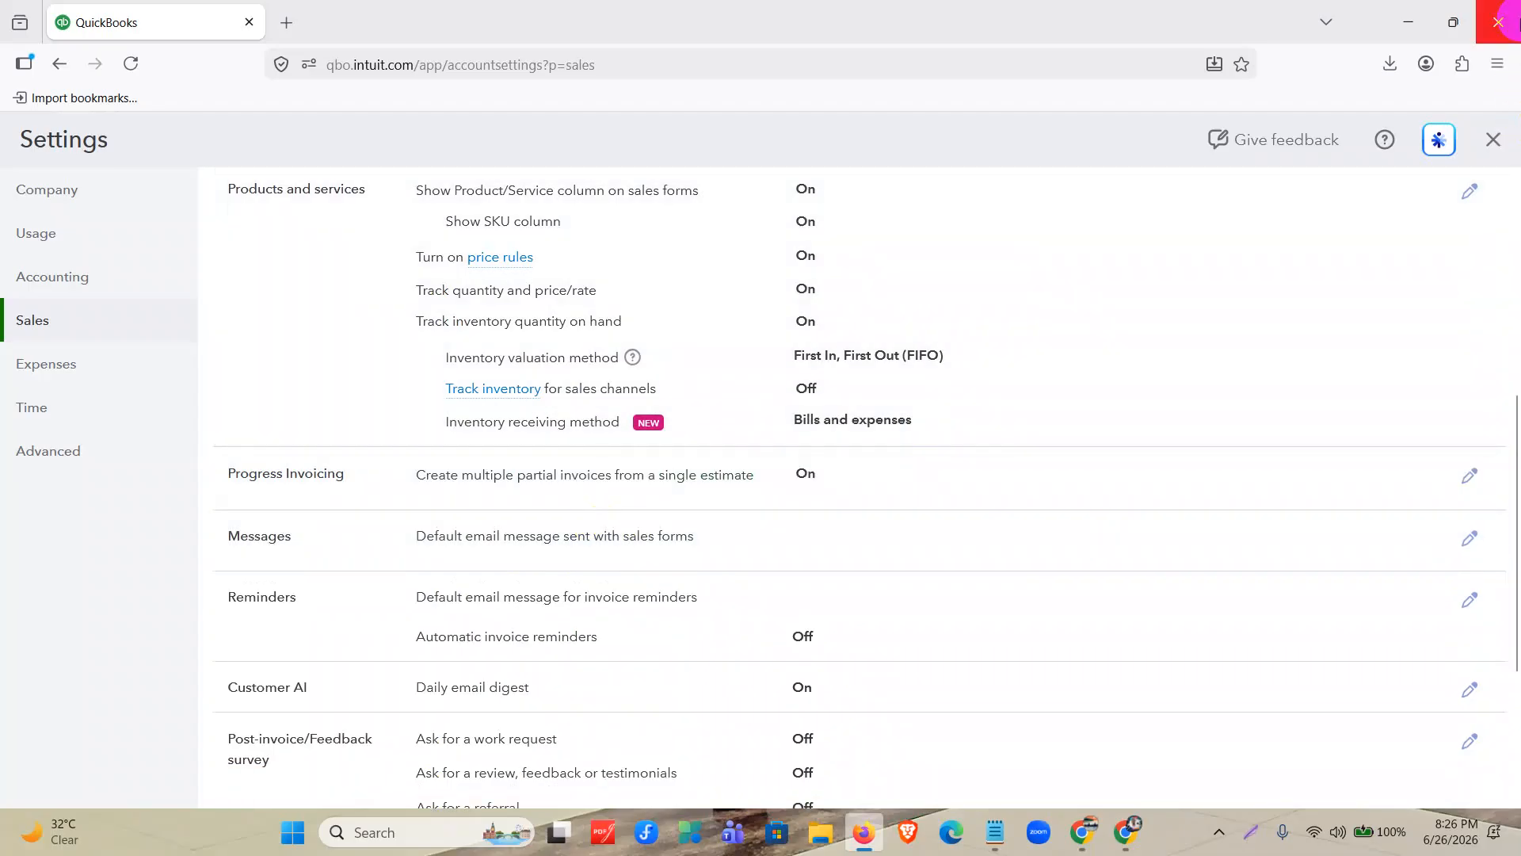
click(1492, 144)
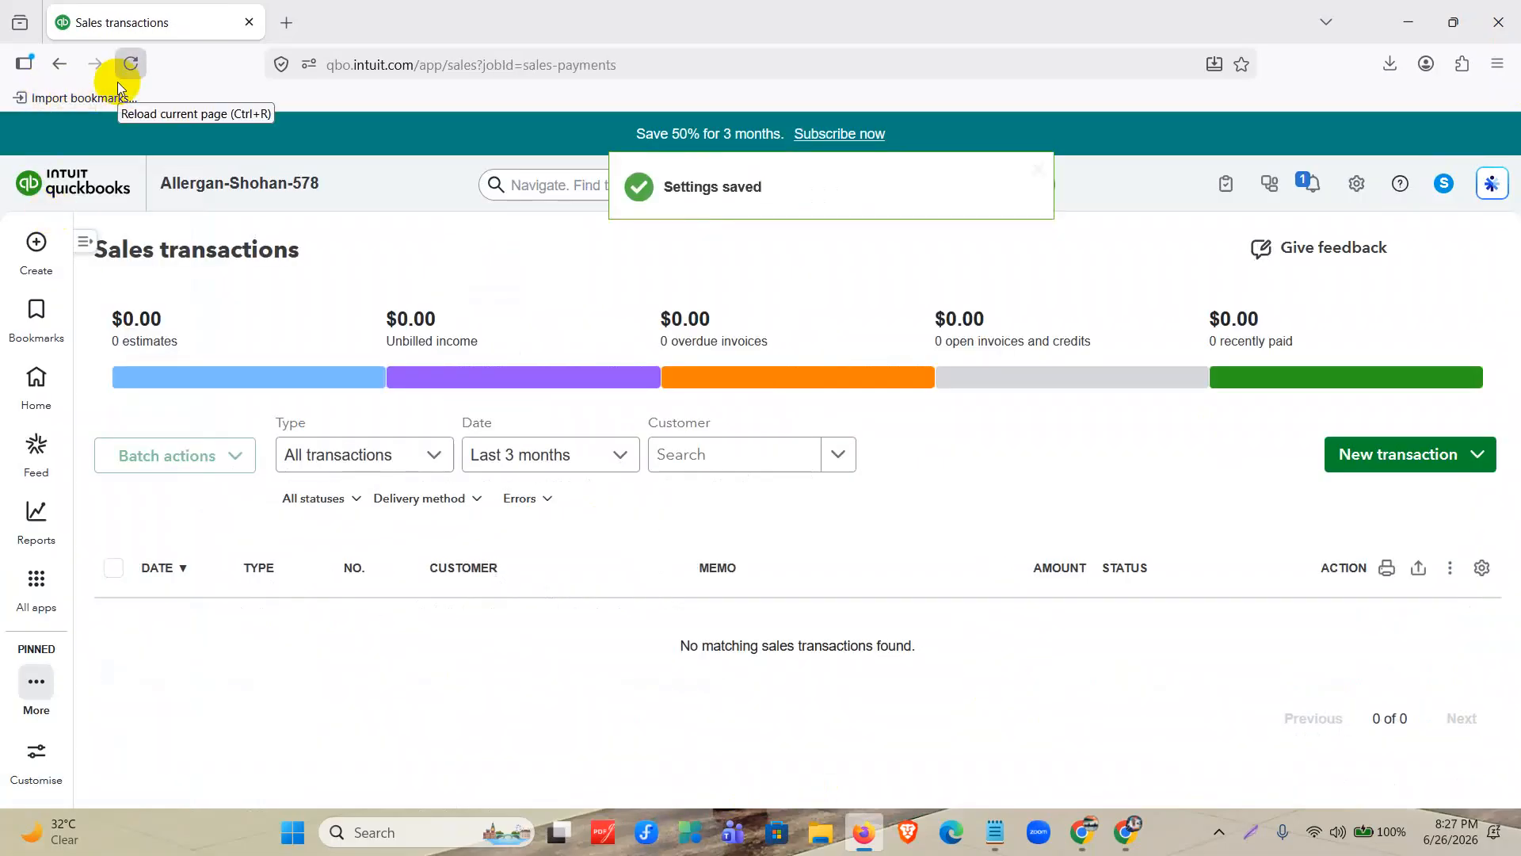
Show sales transactions for all dates and open the pending estimate 1001 for editing.
click(549, 454)
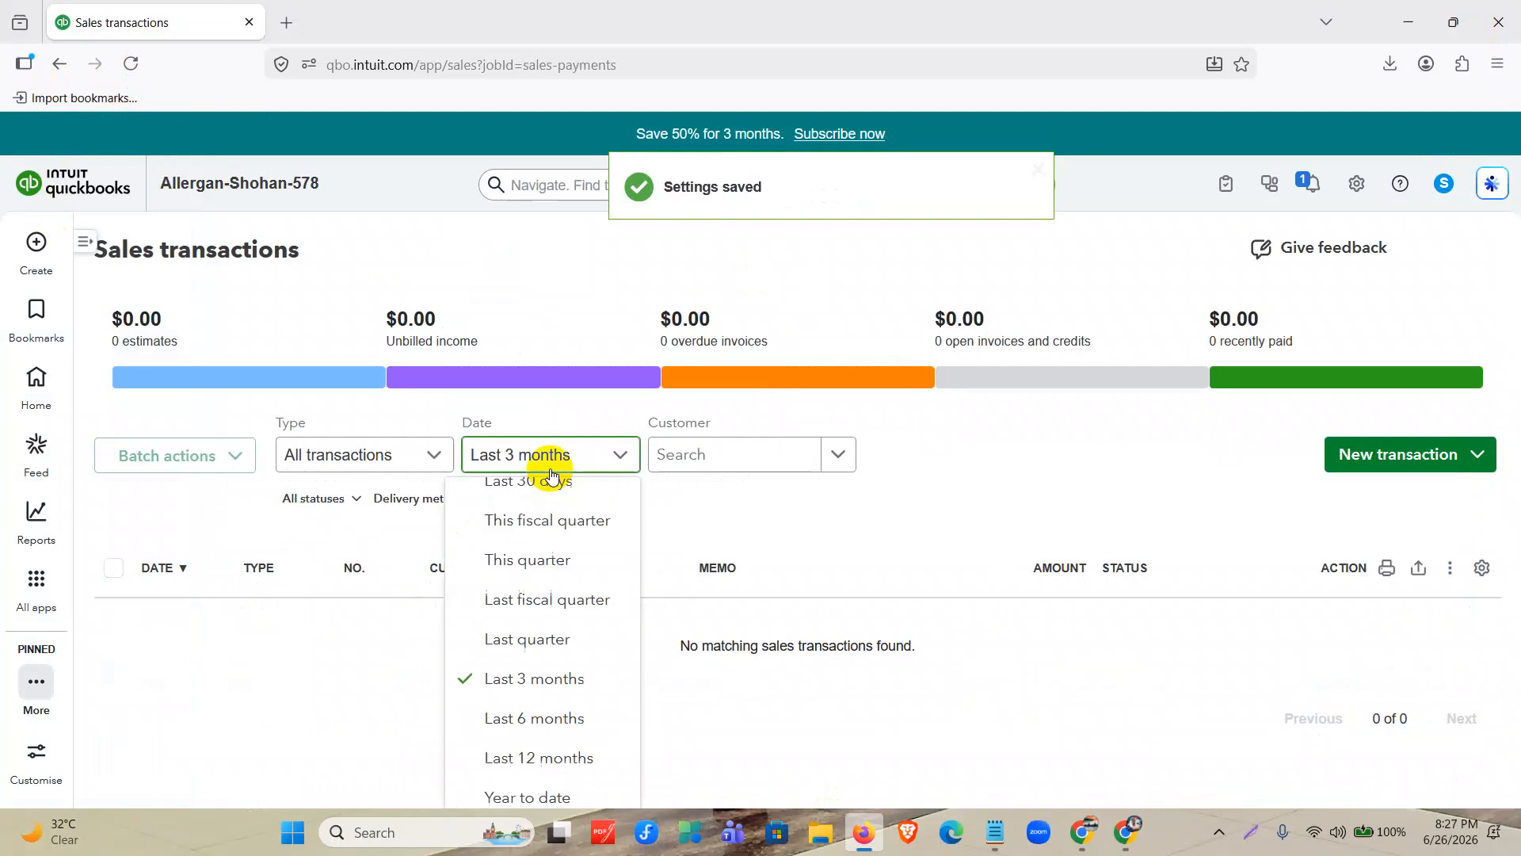
scroll(537, 536, up, 5)
click(492, 496)
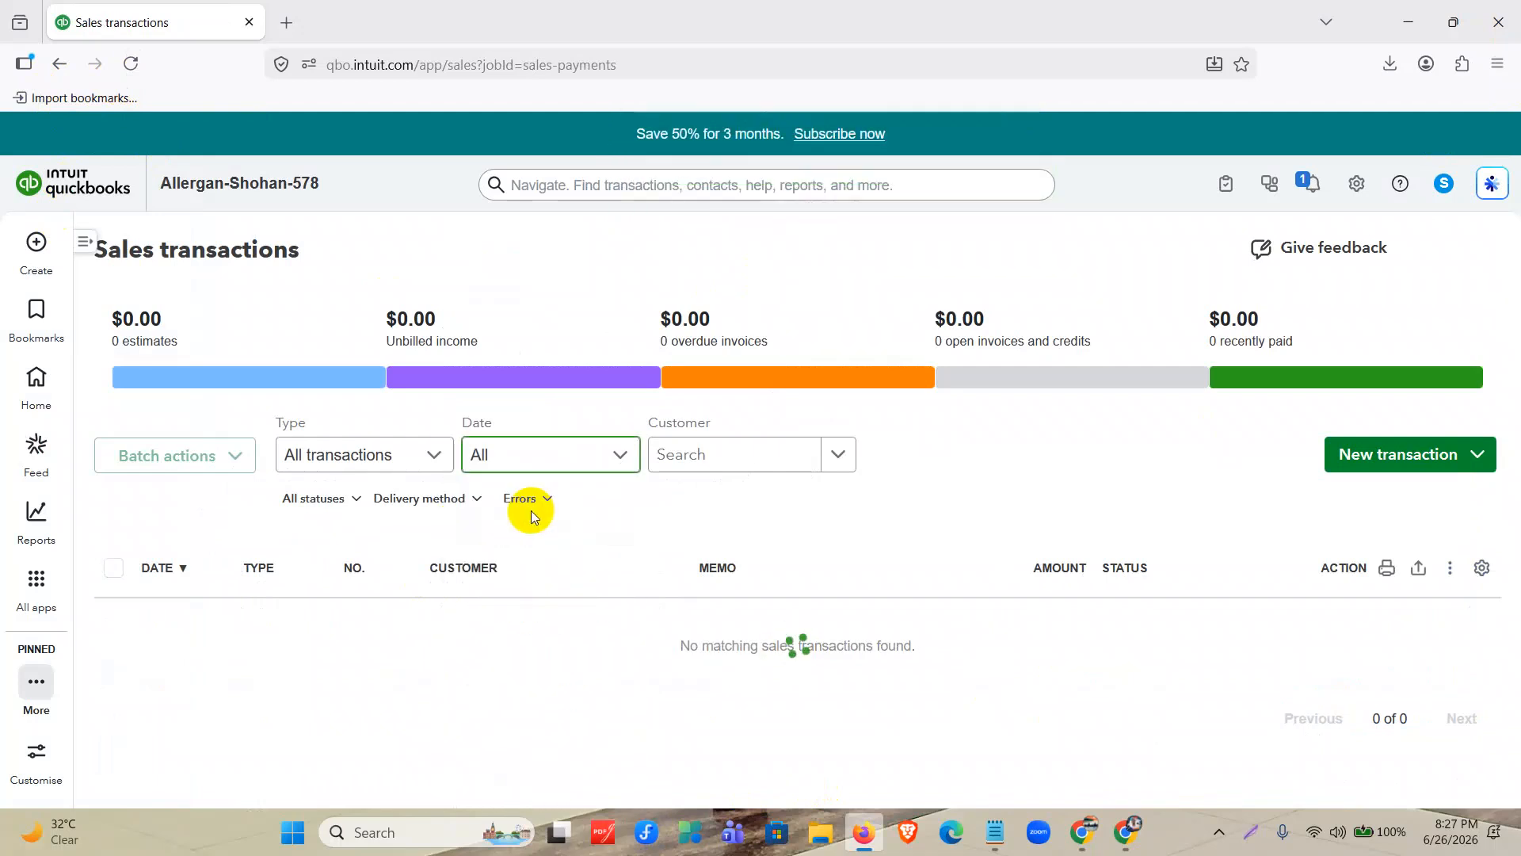
scroll(532, 516, down, 1)
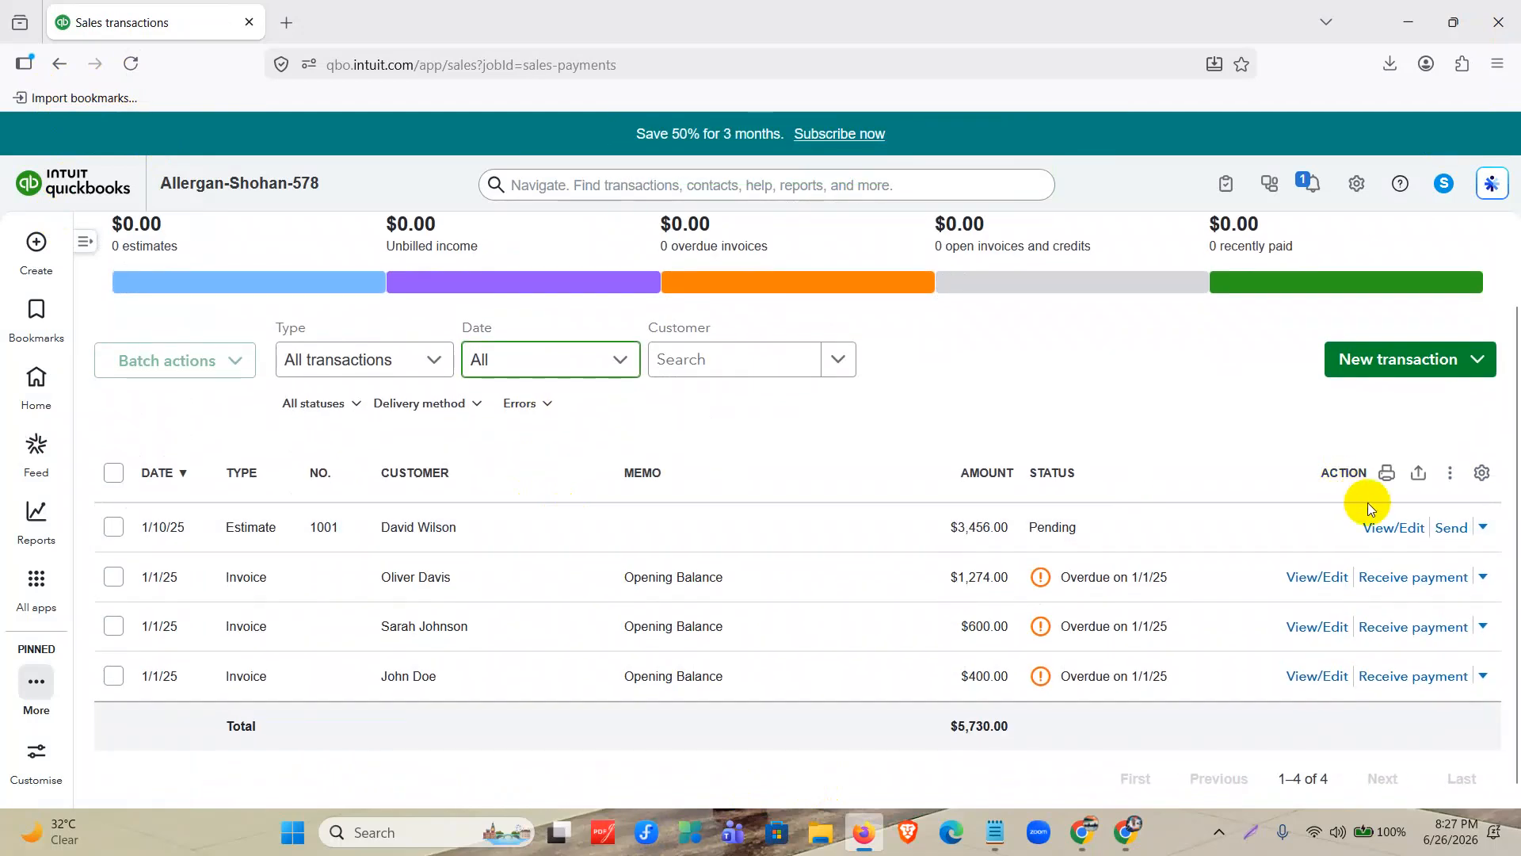
click(1383, 528)
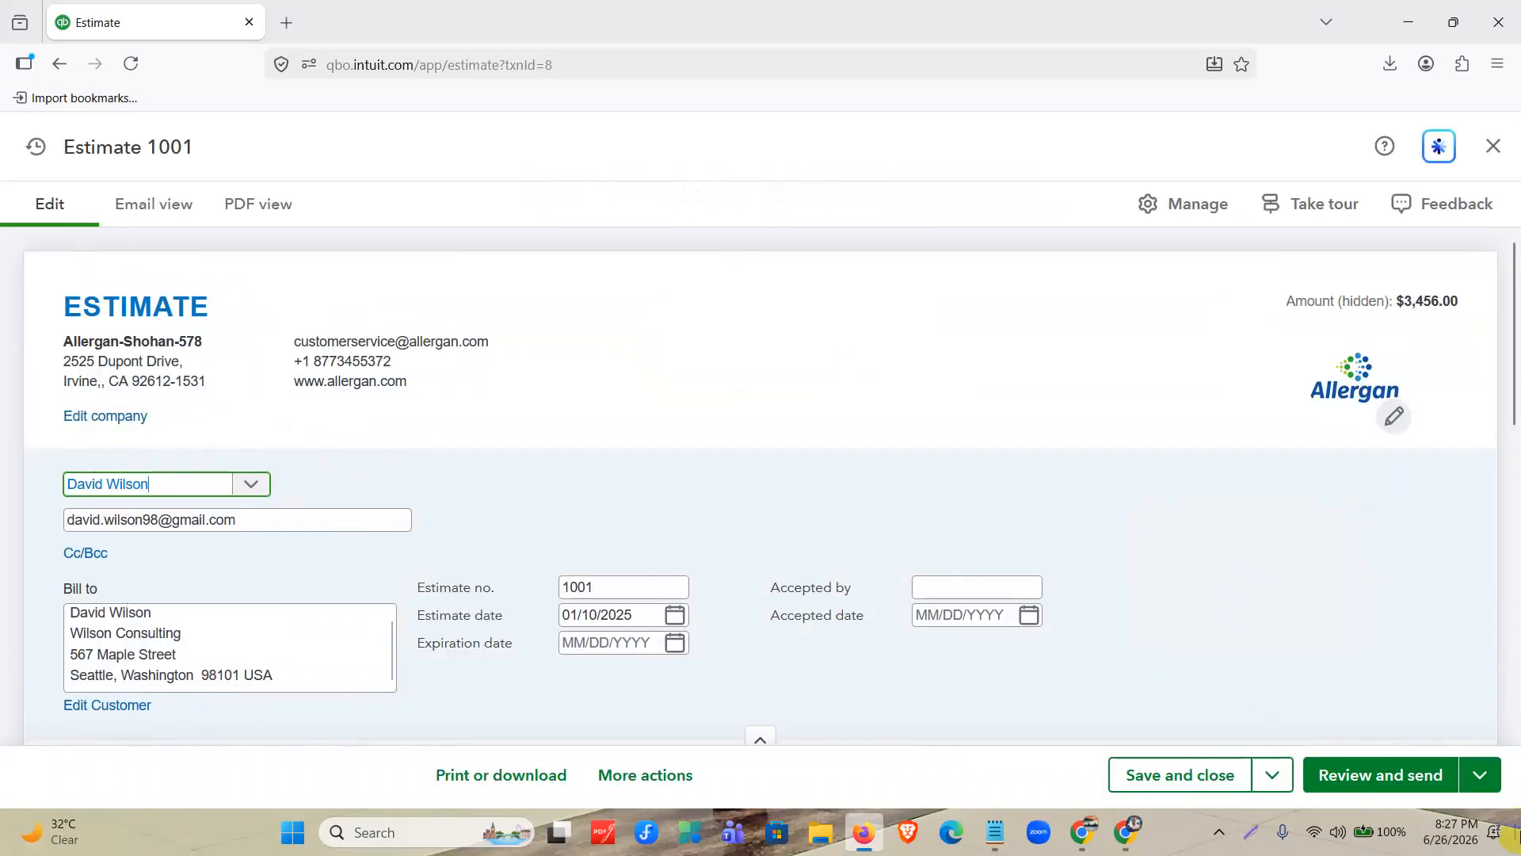
Start converting estimate 1001 to an invoice and choose to bill it by percentage or amount.
click(1479, 776)
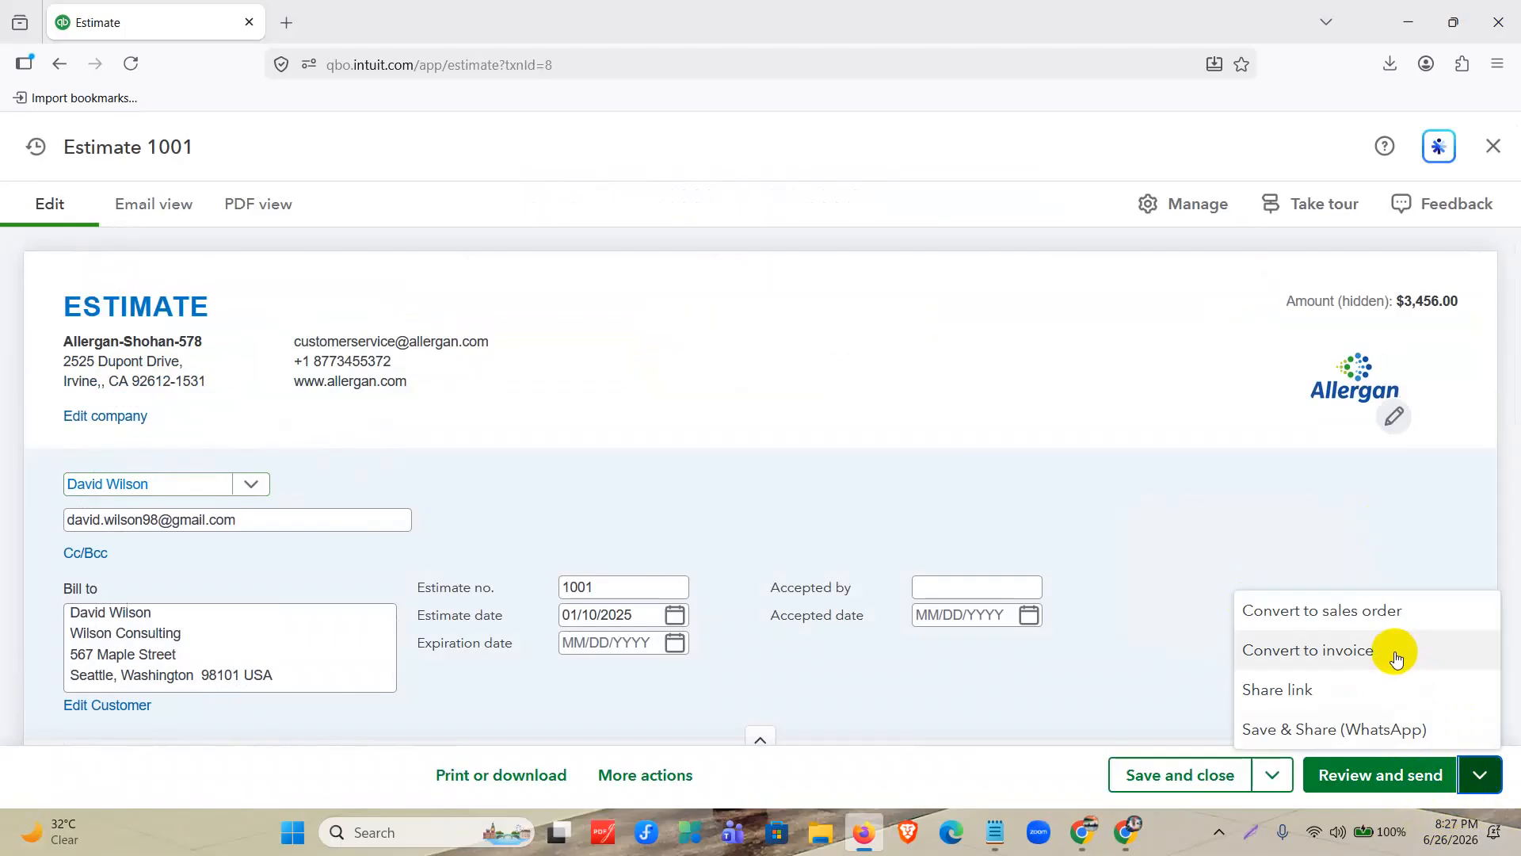
click(1397, 658)
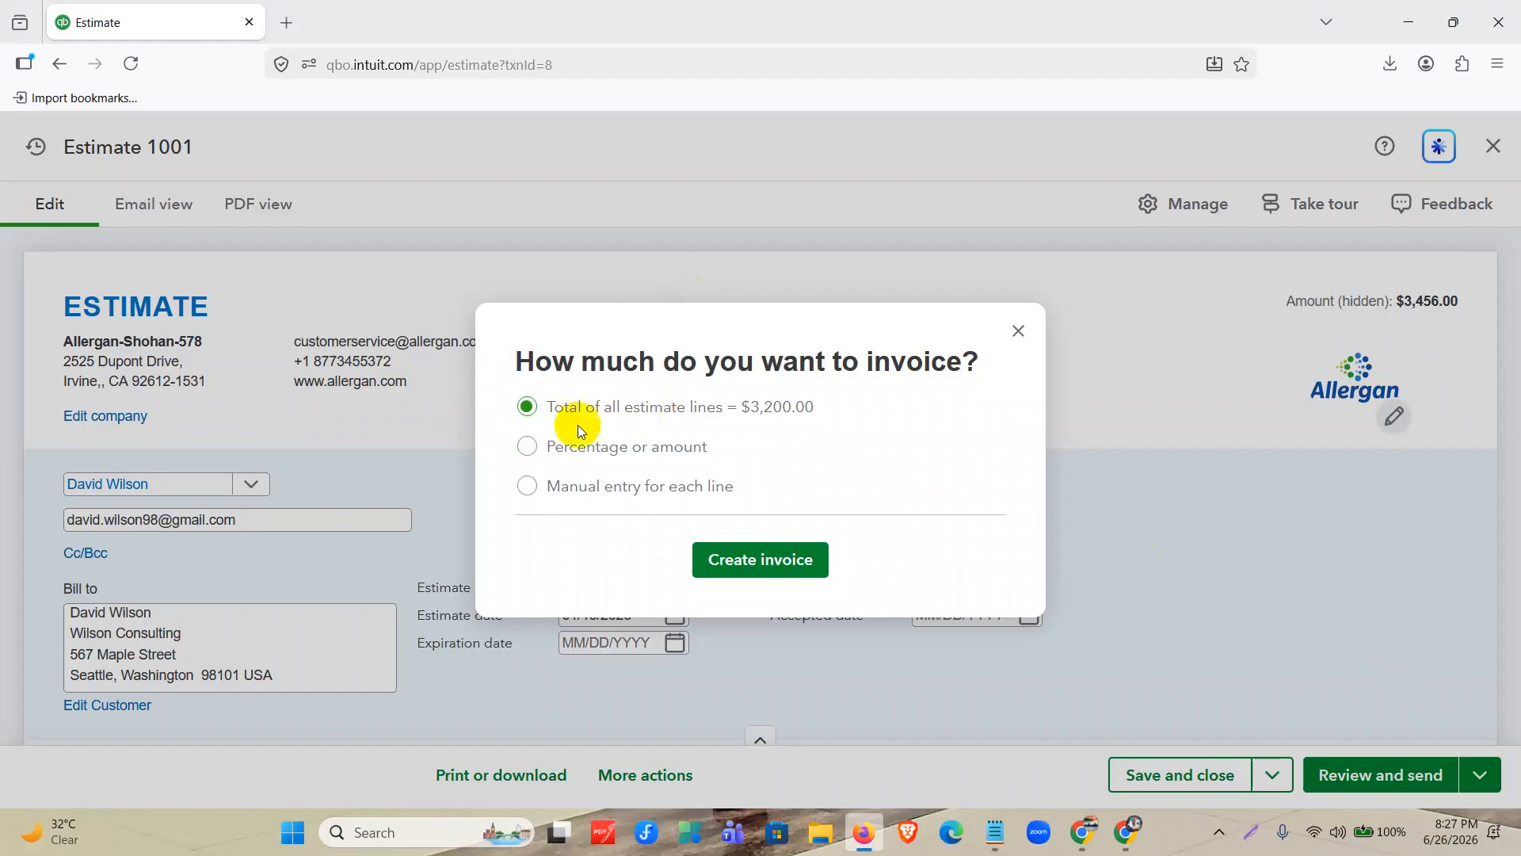
drag(516, 372, 994, 366)
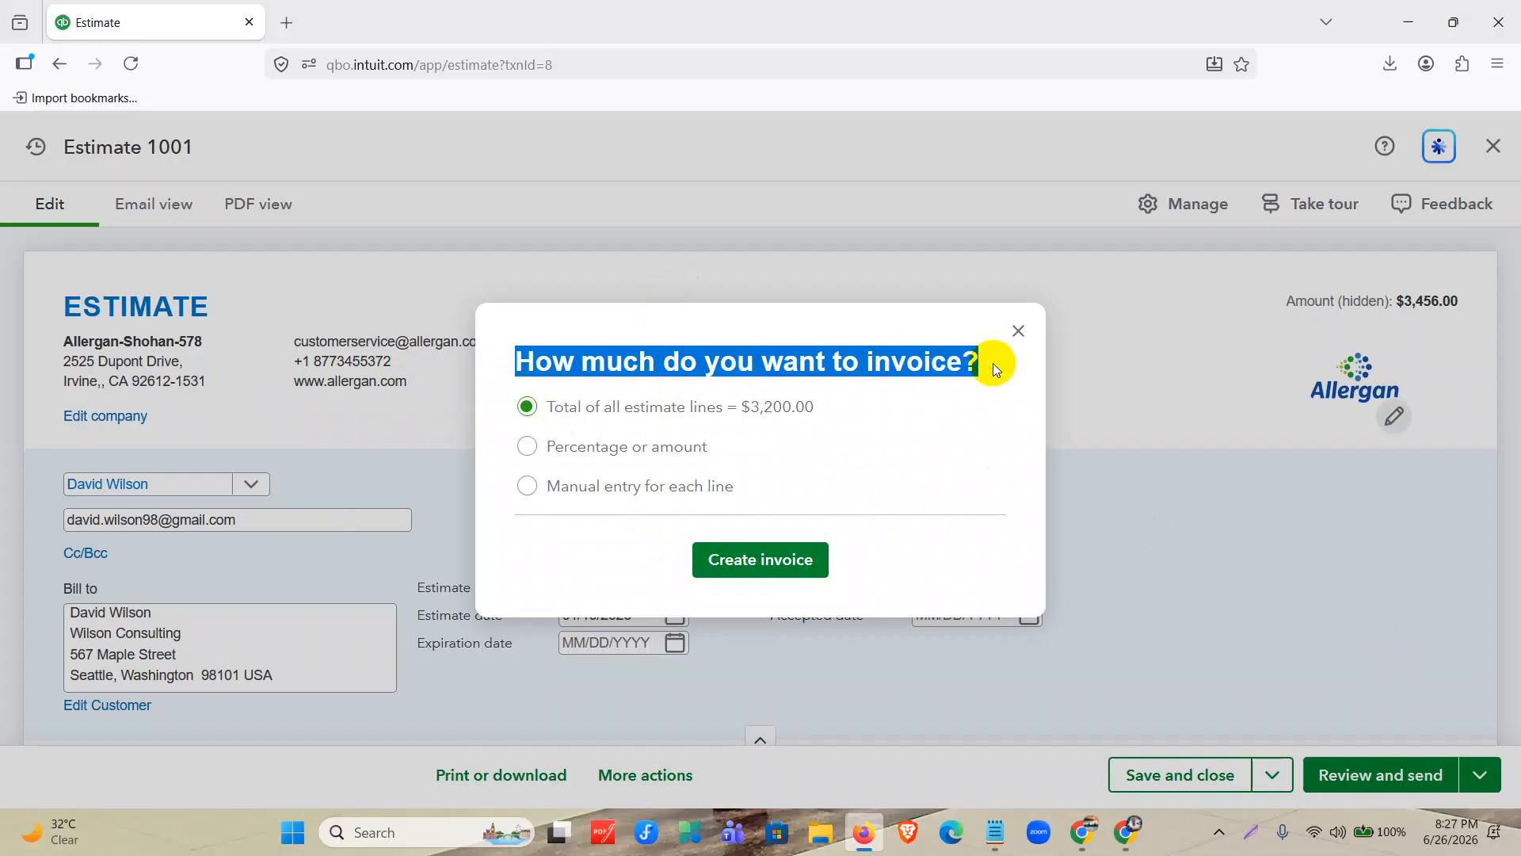
click(558, 453)
click(567, 514)
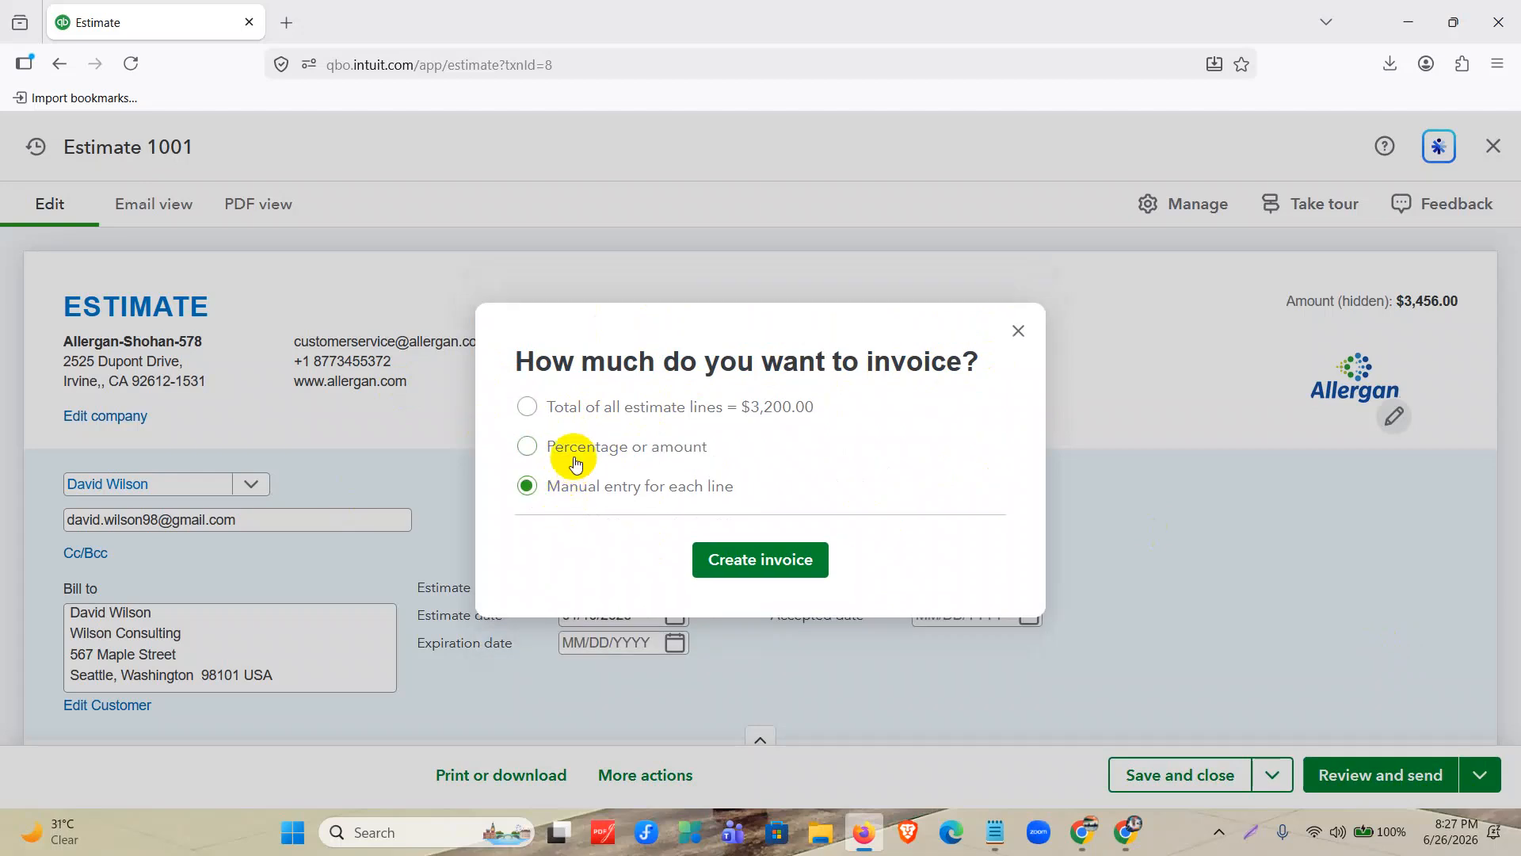
click(553, 446)
Set the invoiced percentage to 70% and create the invoice from the estimate.
click(718, 465)
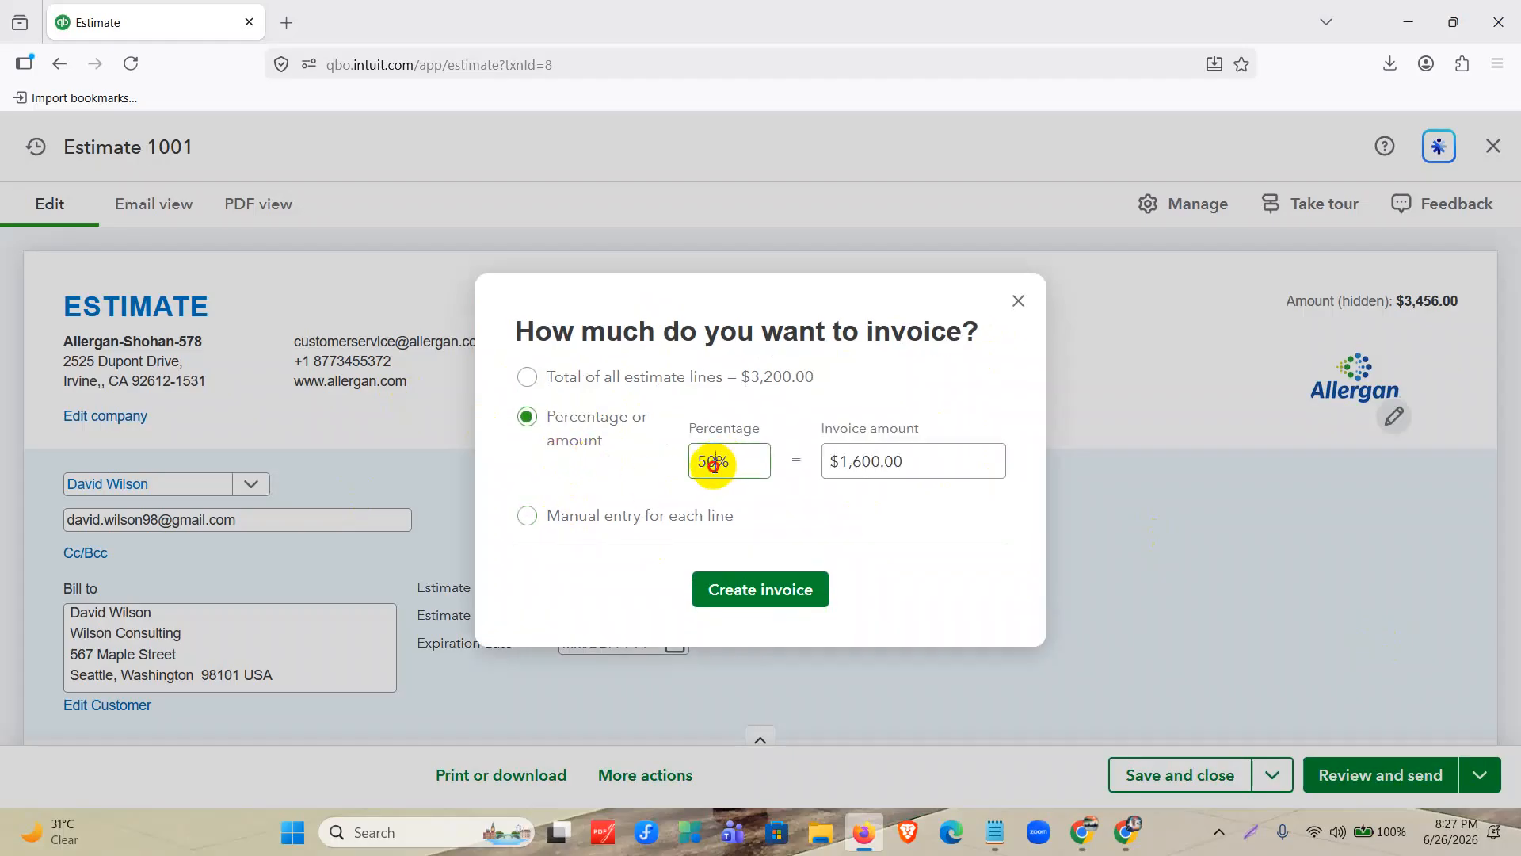
drag(714, 463, 698, 466)
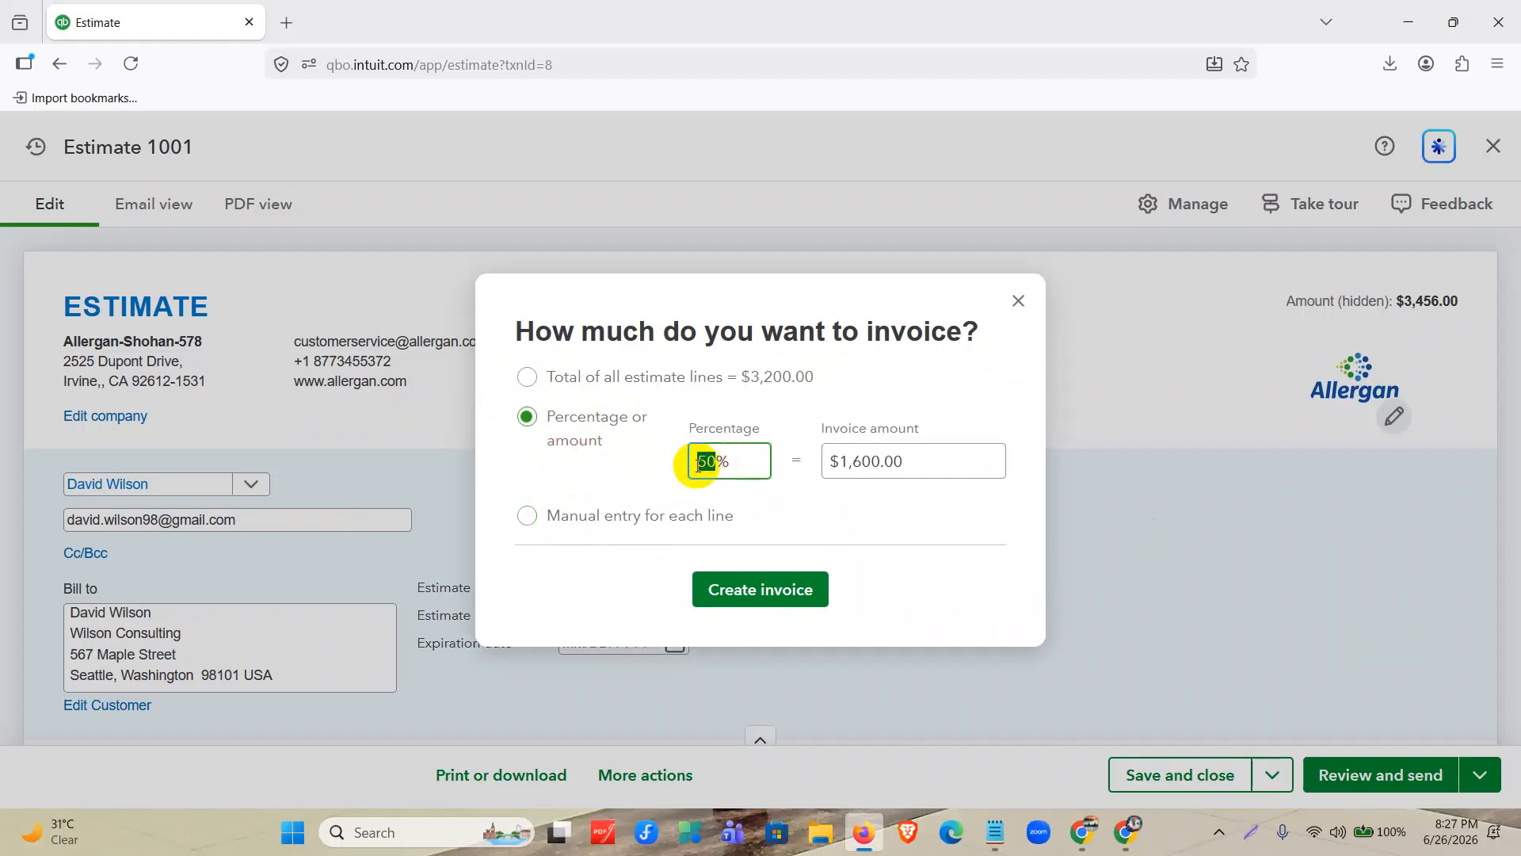
text(7)
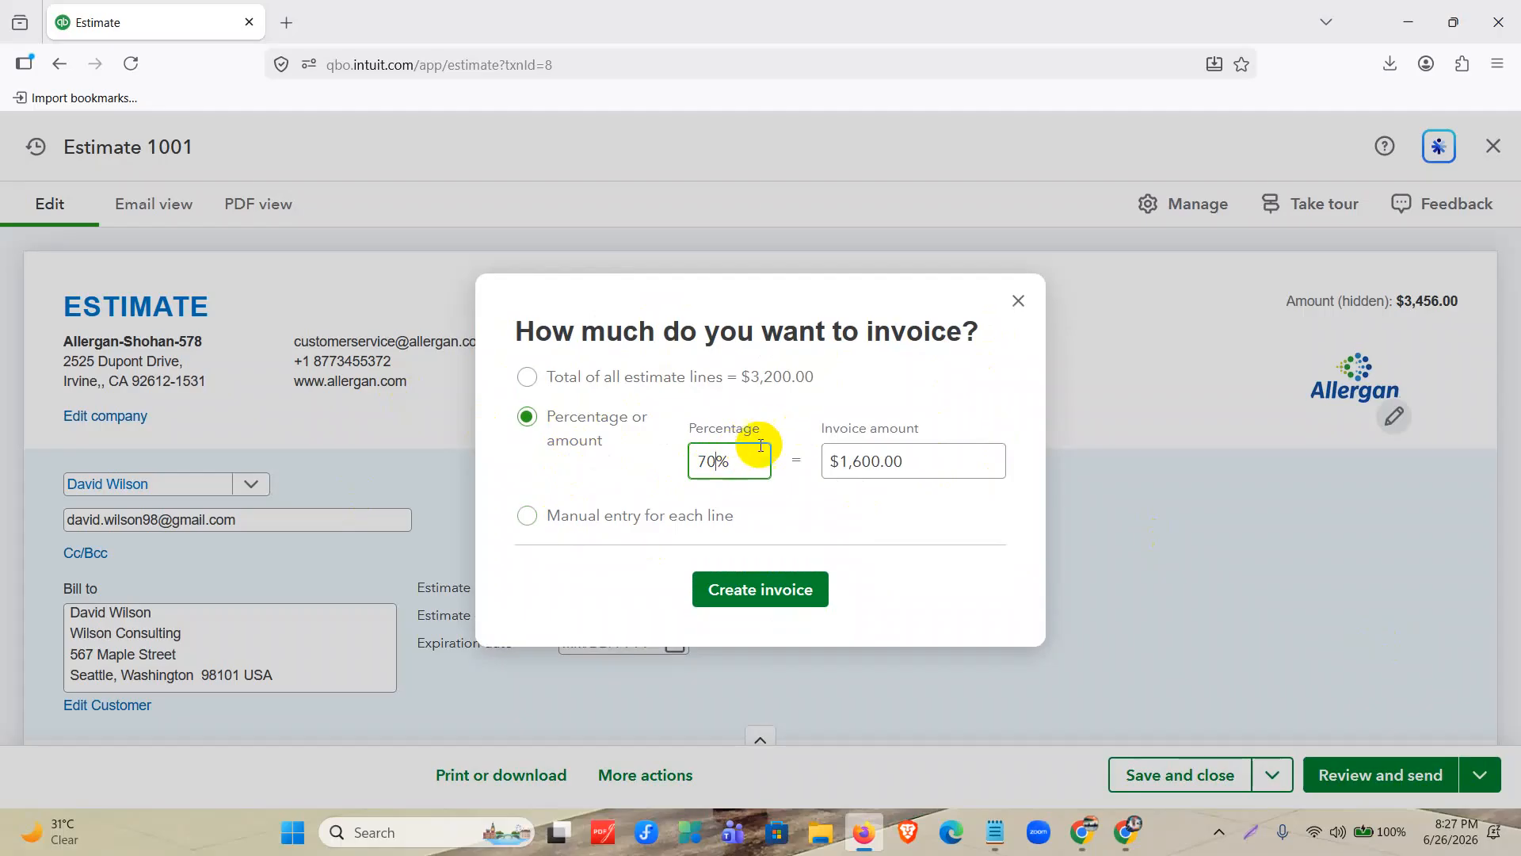
click(647, 469)
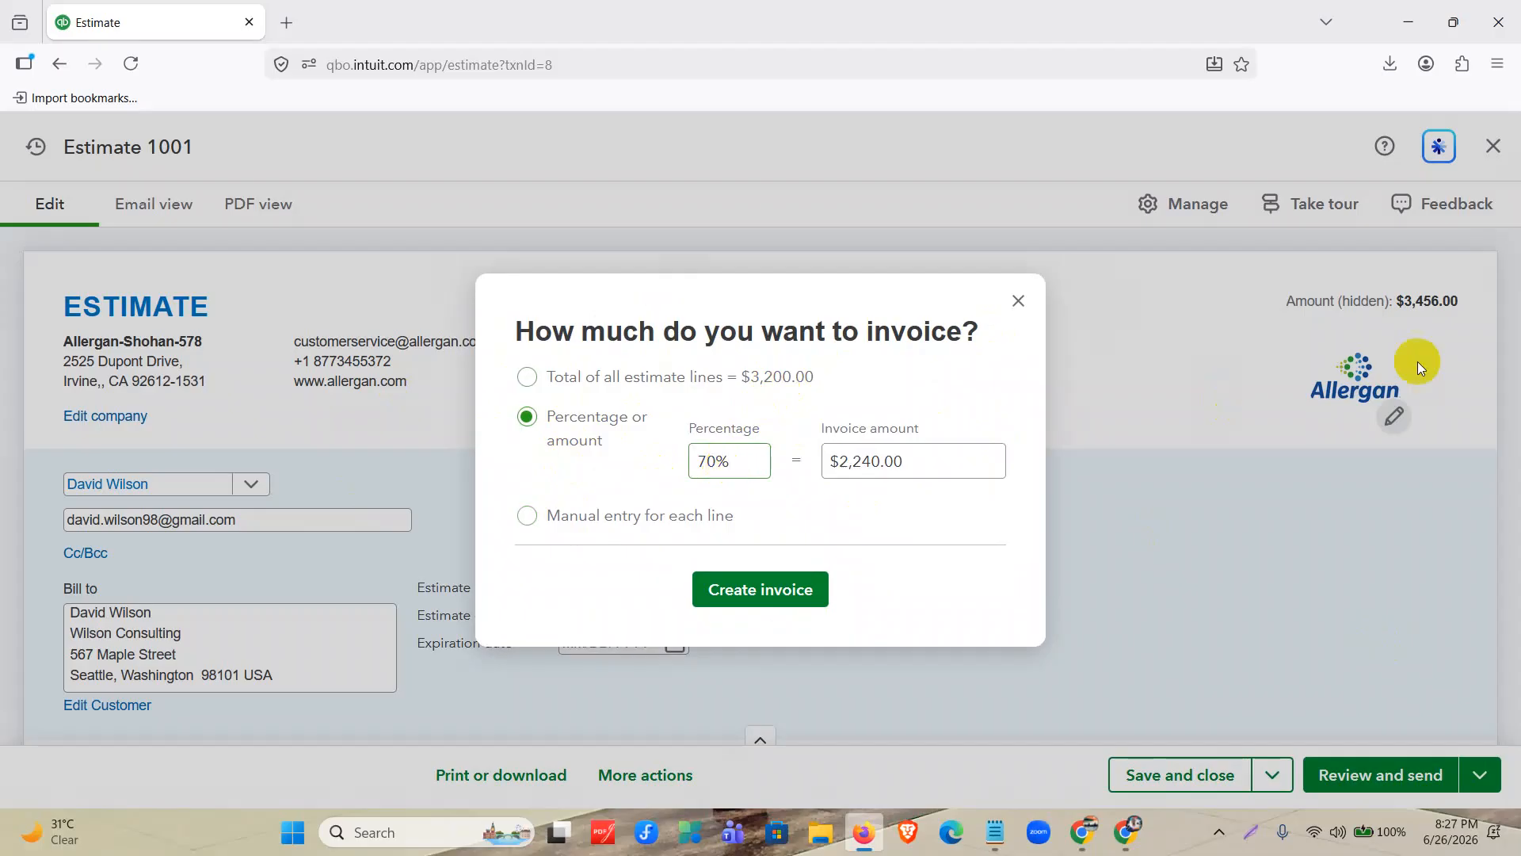
click(826, 461)
click(790, 595)
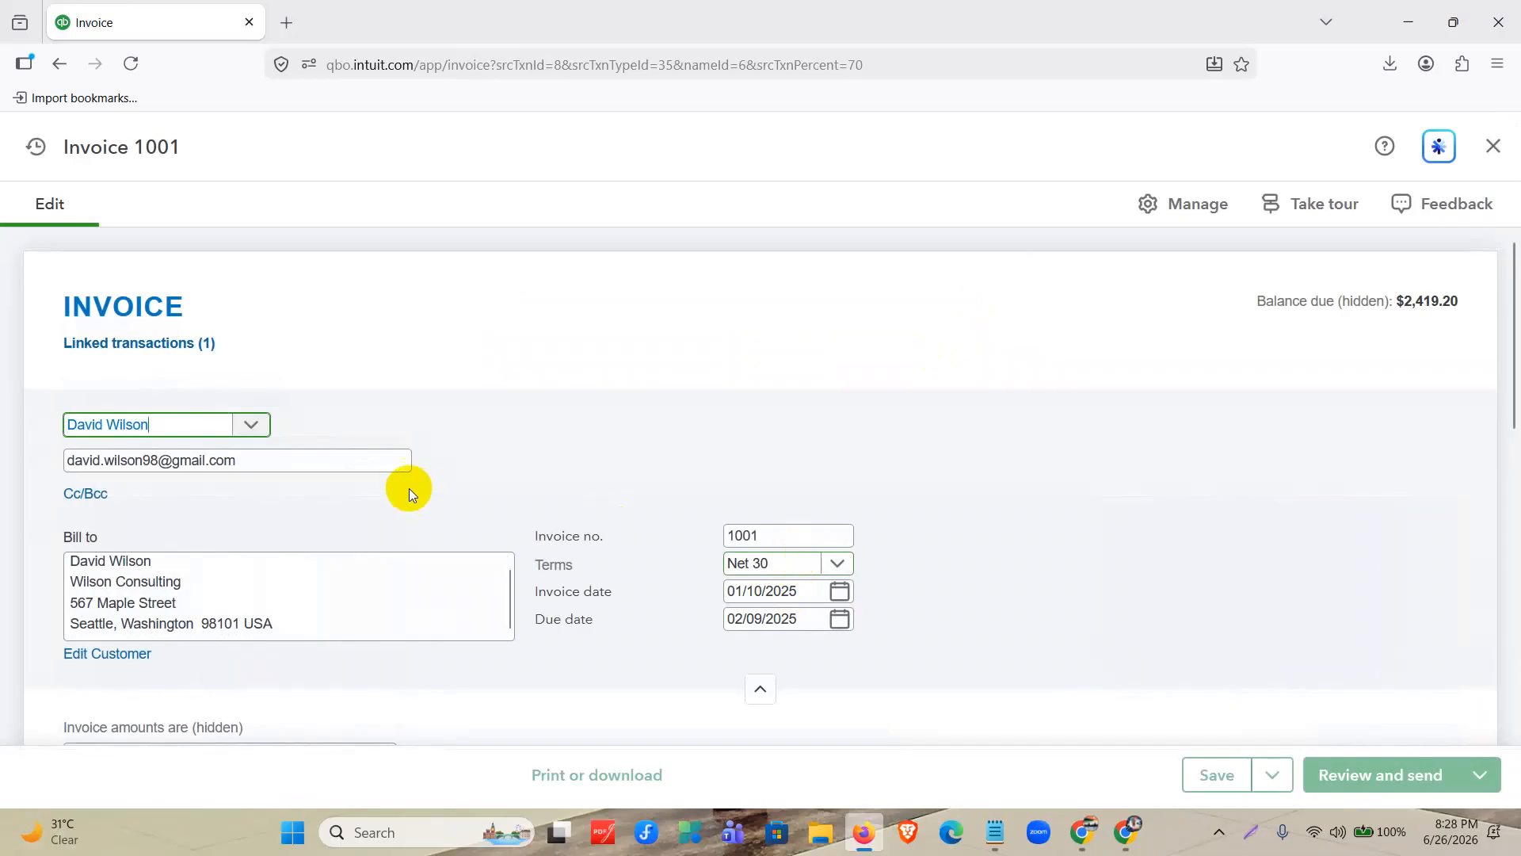
Set the date of invoice 1001 to 01/15/2025 and check its due date.
scroll(344, 412, down, 2)
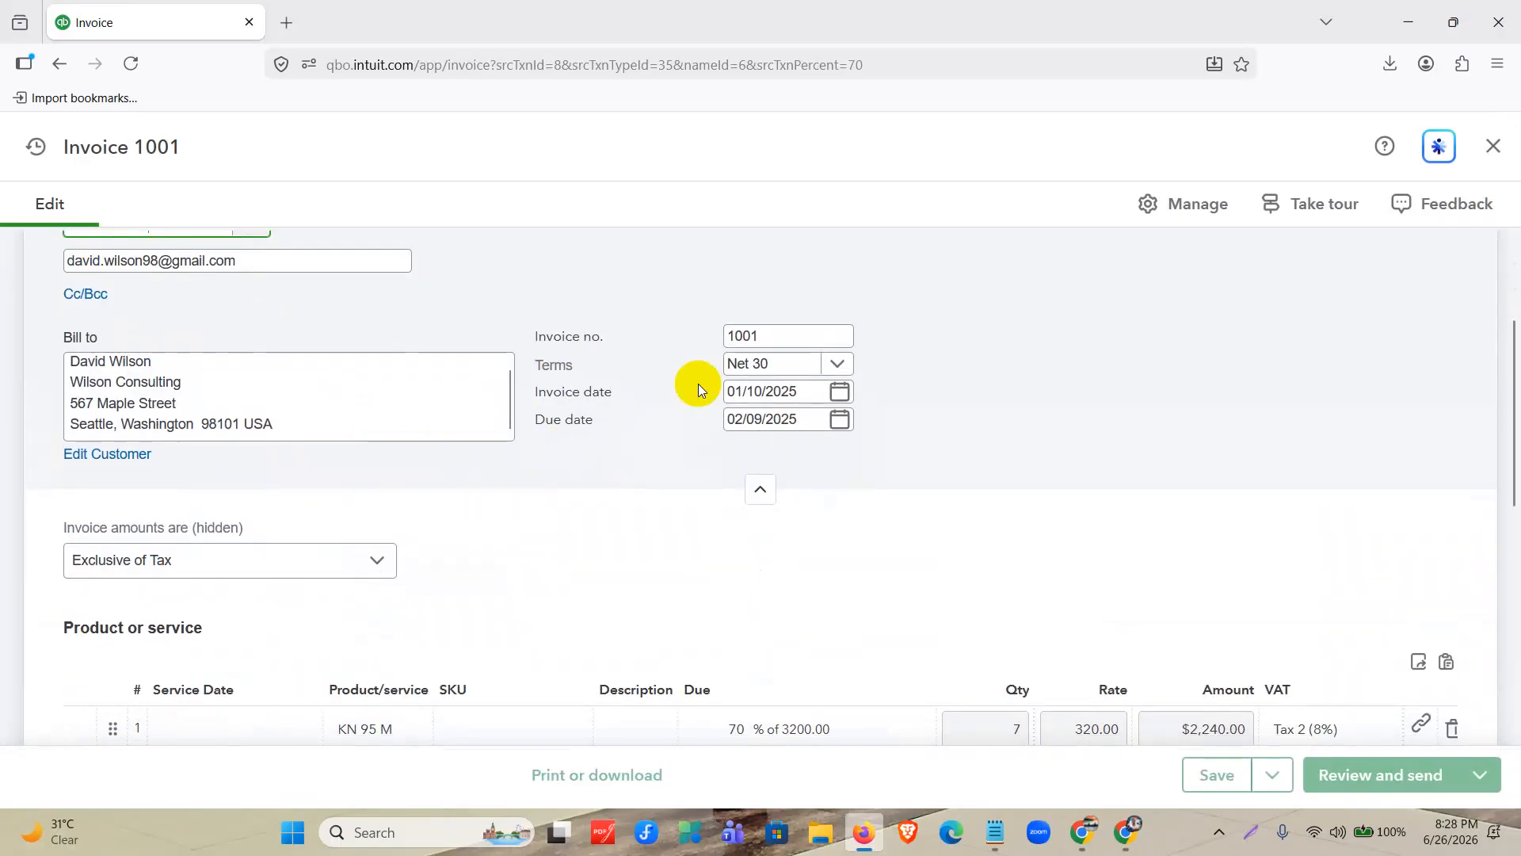
click(839, 483)
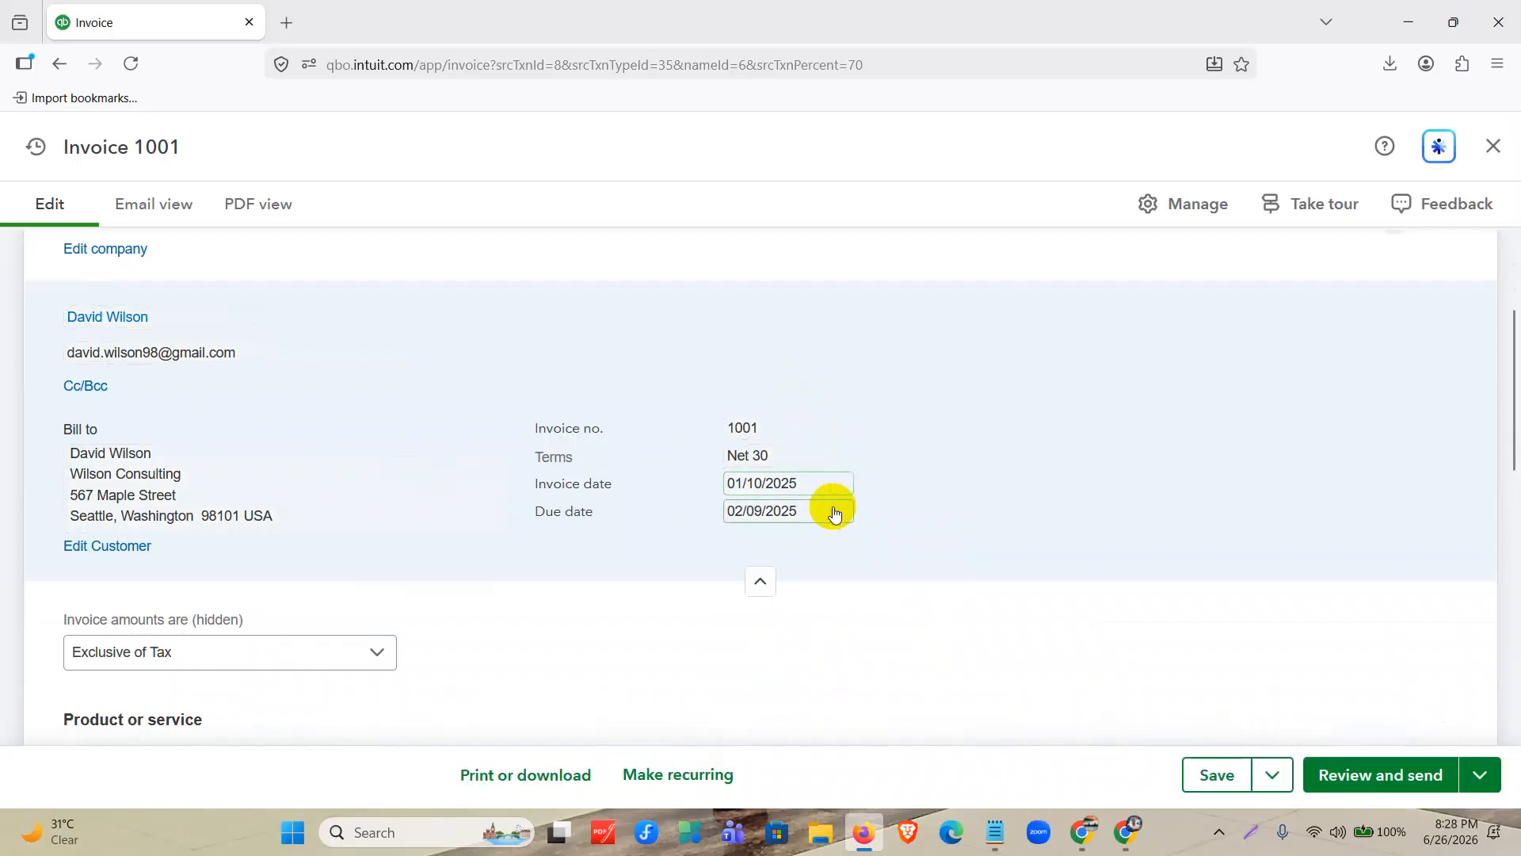
click(842, 492)
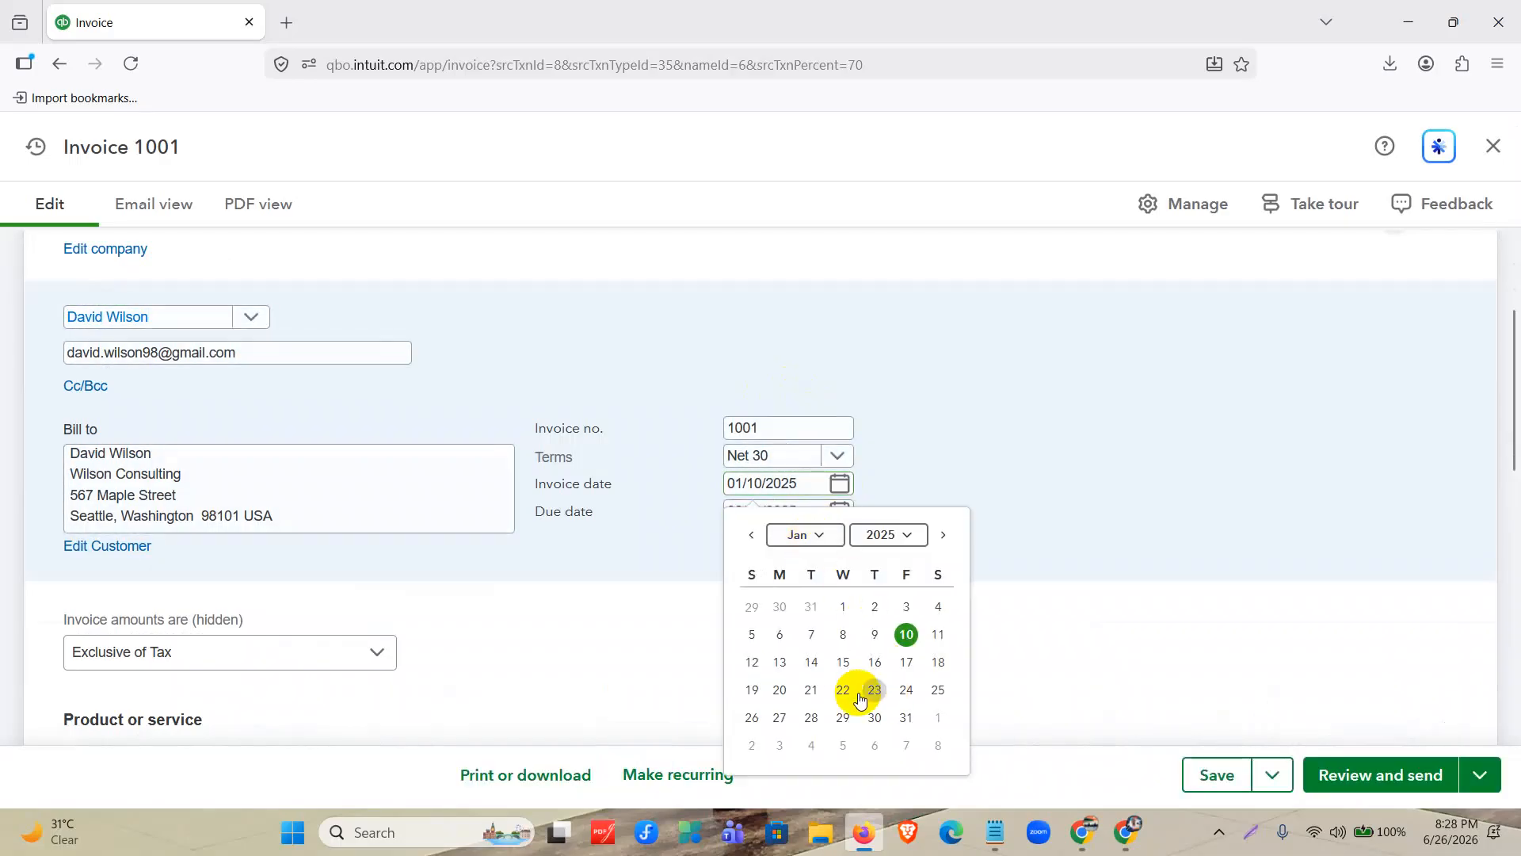
click(843, 662)
click(787, 509)
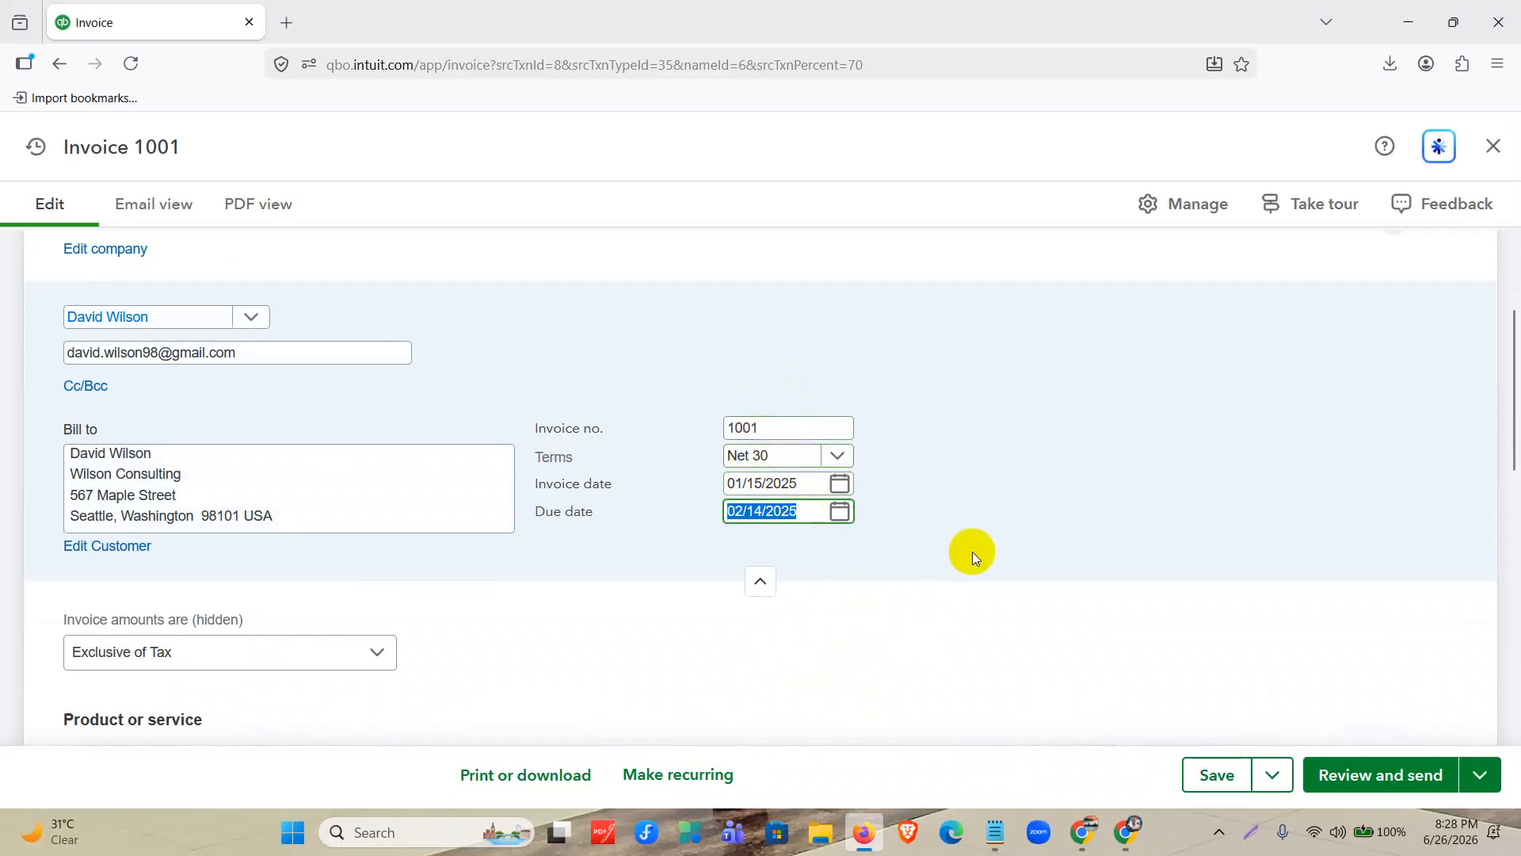
Review the KN 95 M line's due percentage, quantity and VAT, along with the invoice's tax, total and customer note.
scroll(918, 510, down, 4)
click(792, 545)
click(740, 534)
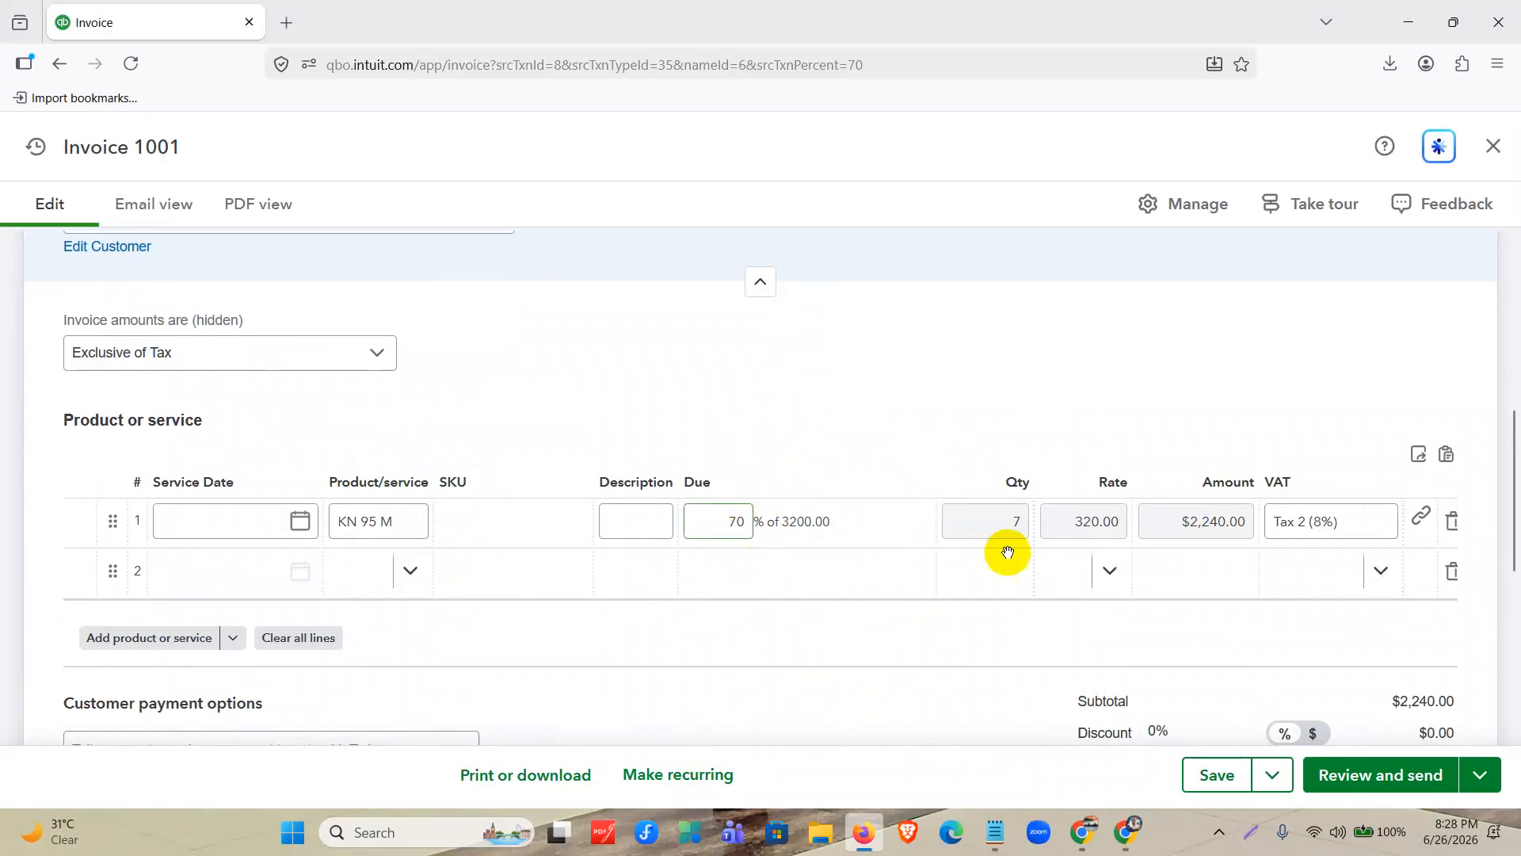
click(1020, 527)
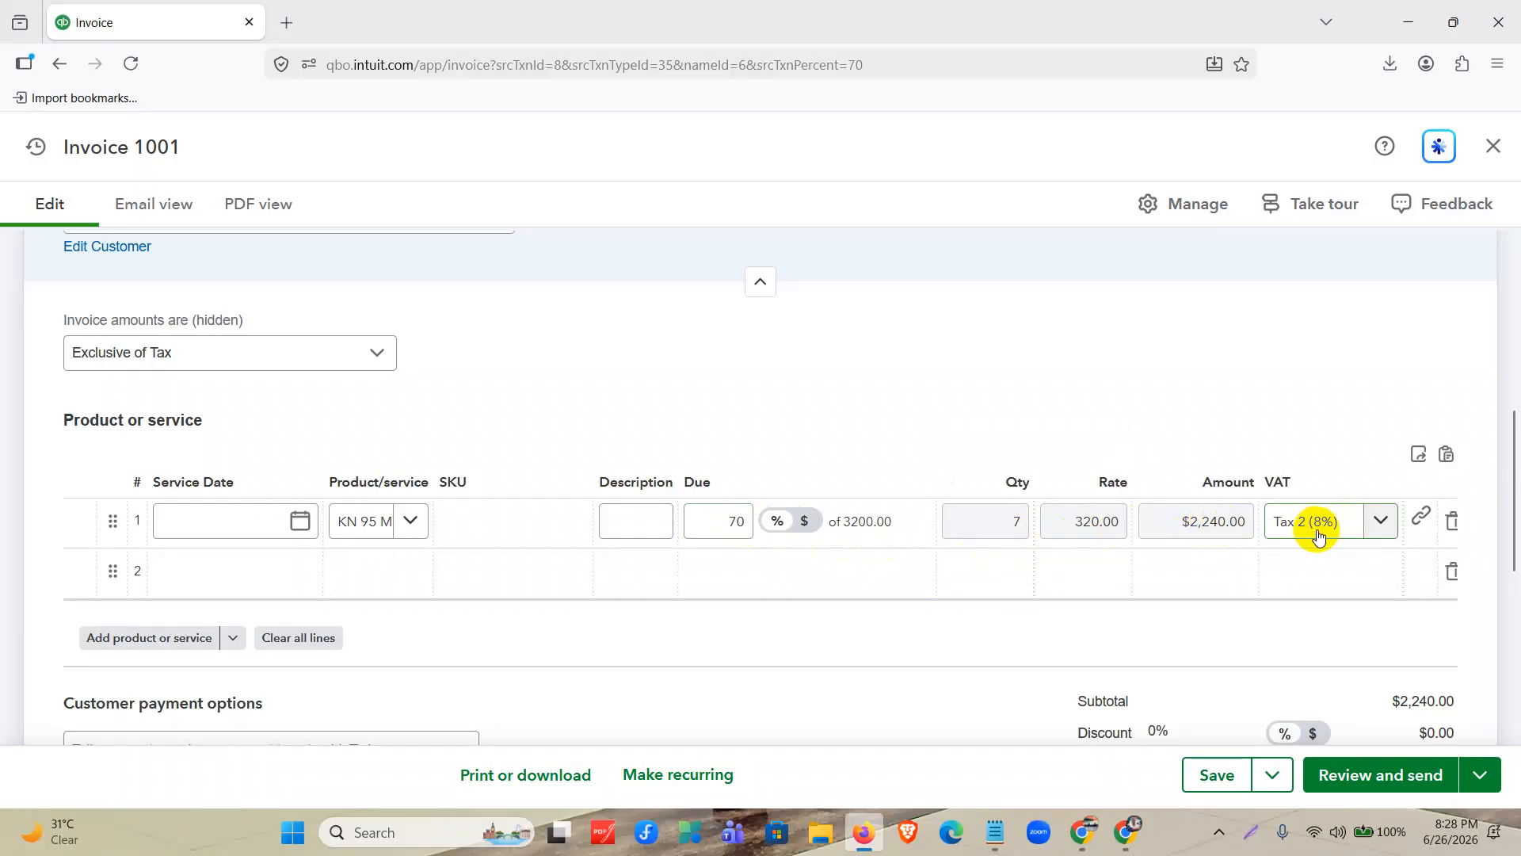
scroll(1317, 537, down, 3)
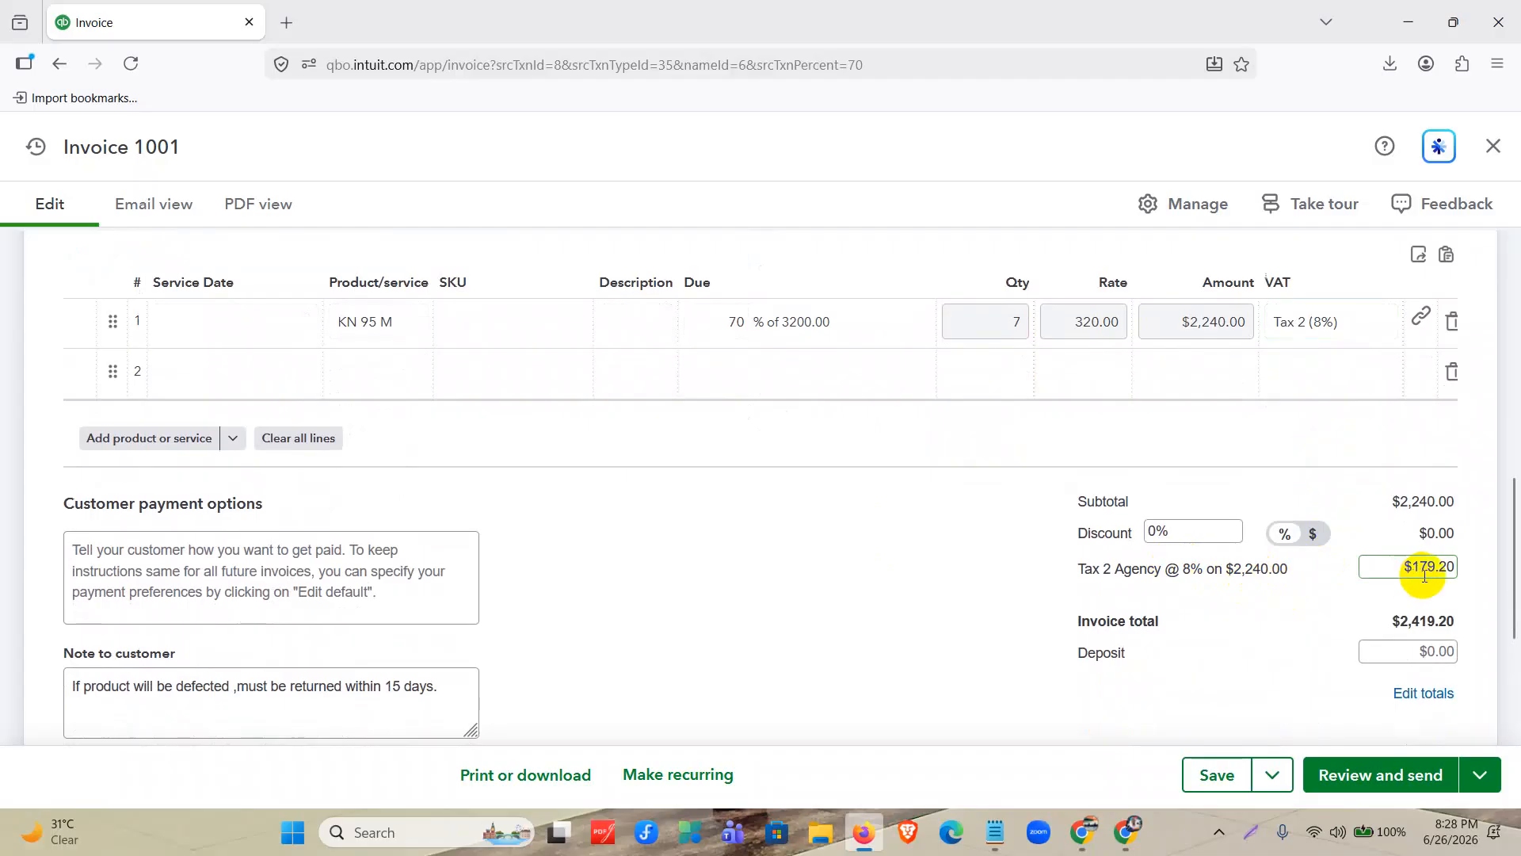
click(1424, 574)
scroll(844, 537, down, 3)
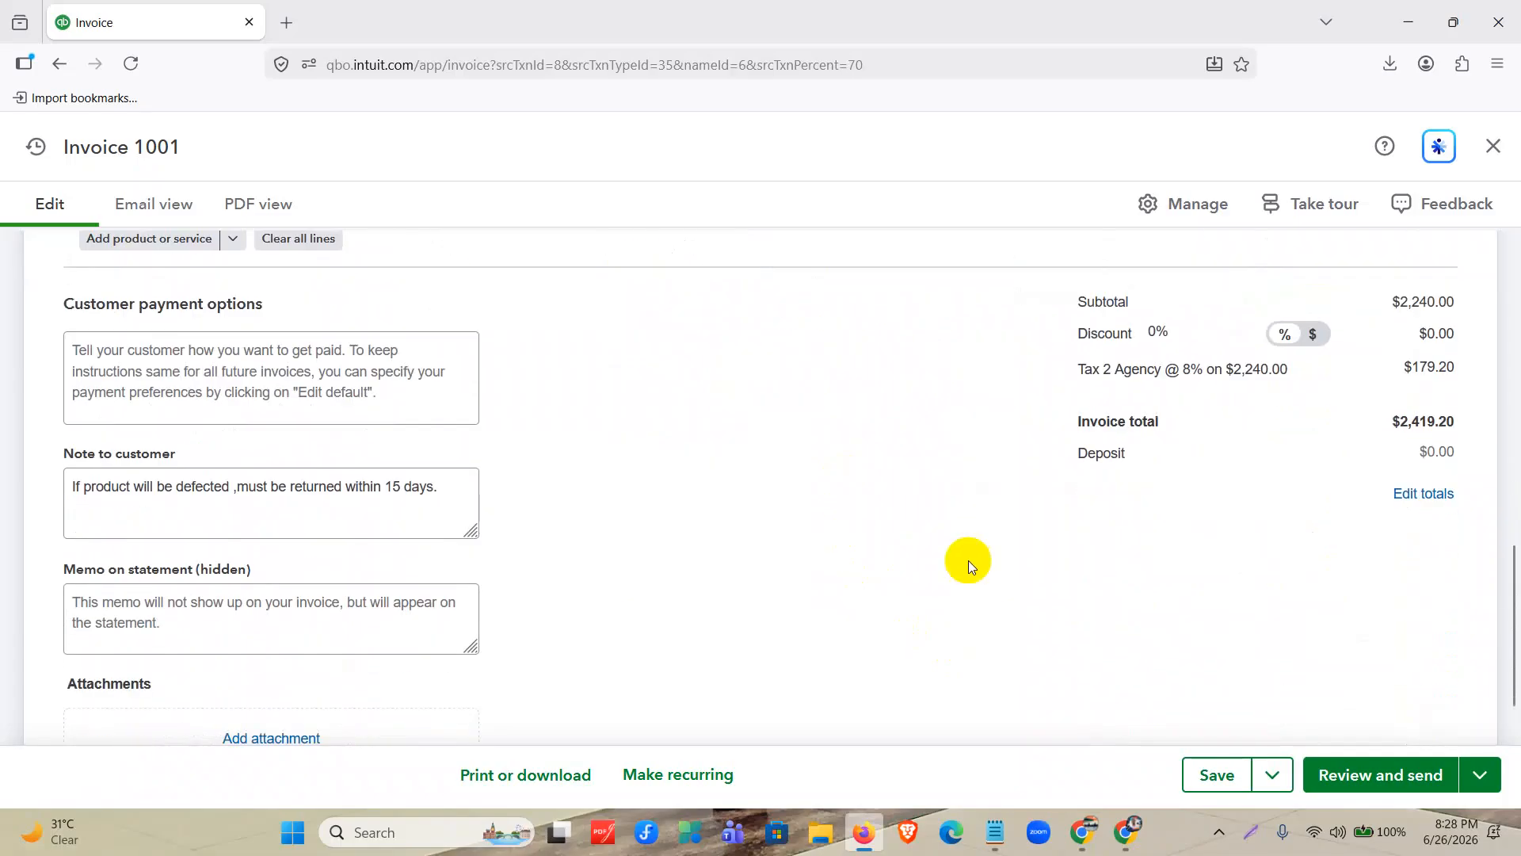
scroll(968, 559, up, 1)
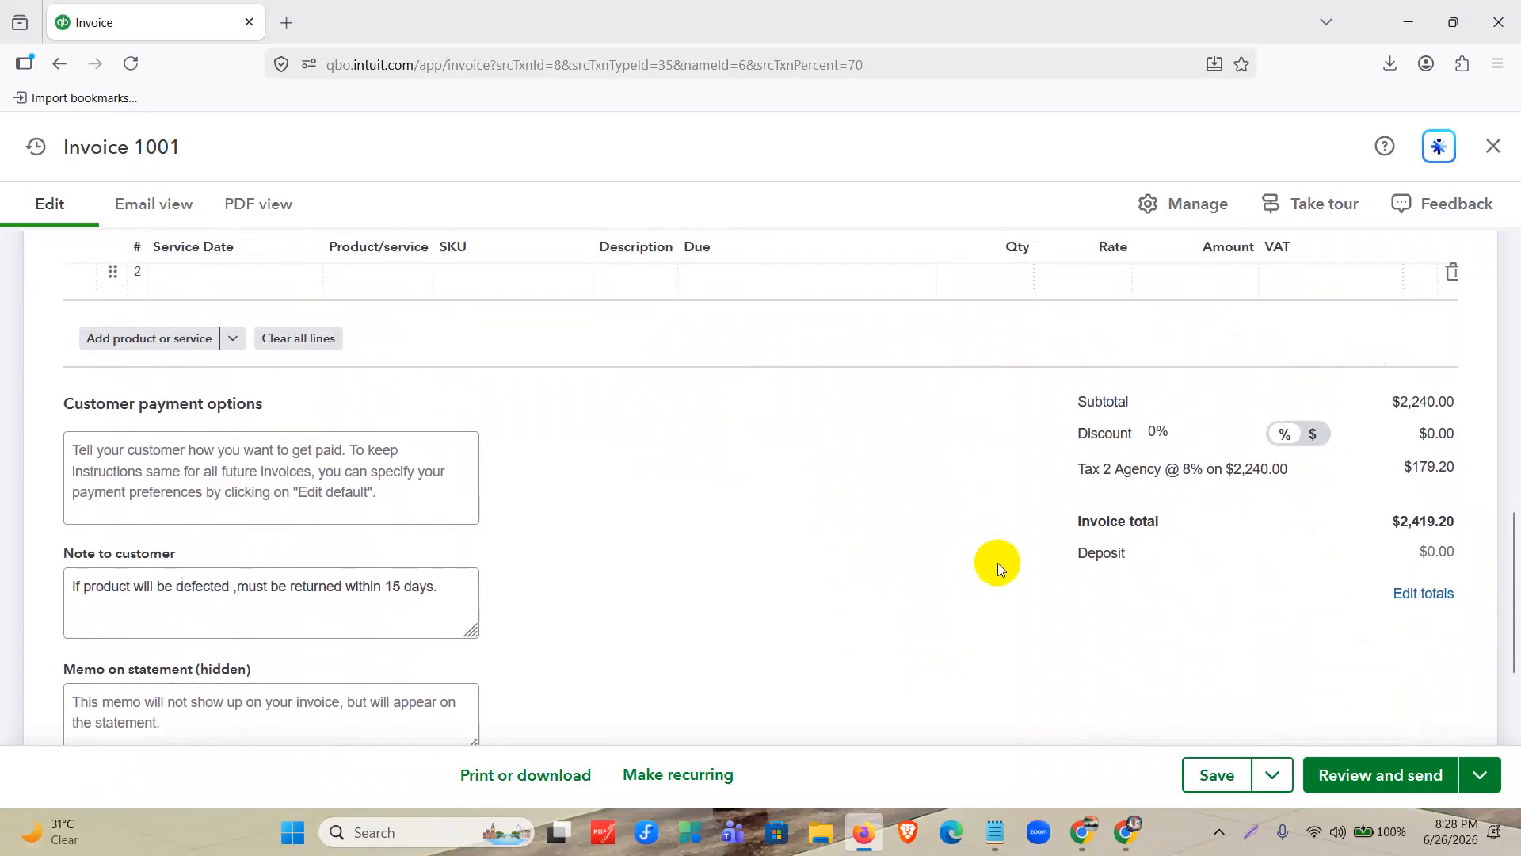
Outline the invoice's subtotal, discount, tax and total in red on a screen capture and close the capture.
click(1254, 819)
mouse_move(1, 104)
mouse_down()
mouse_move(1518, 844)
mouse_move(1513, 800)
mouse_up()
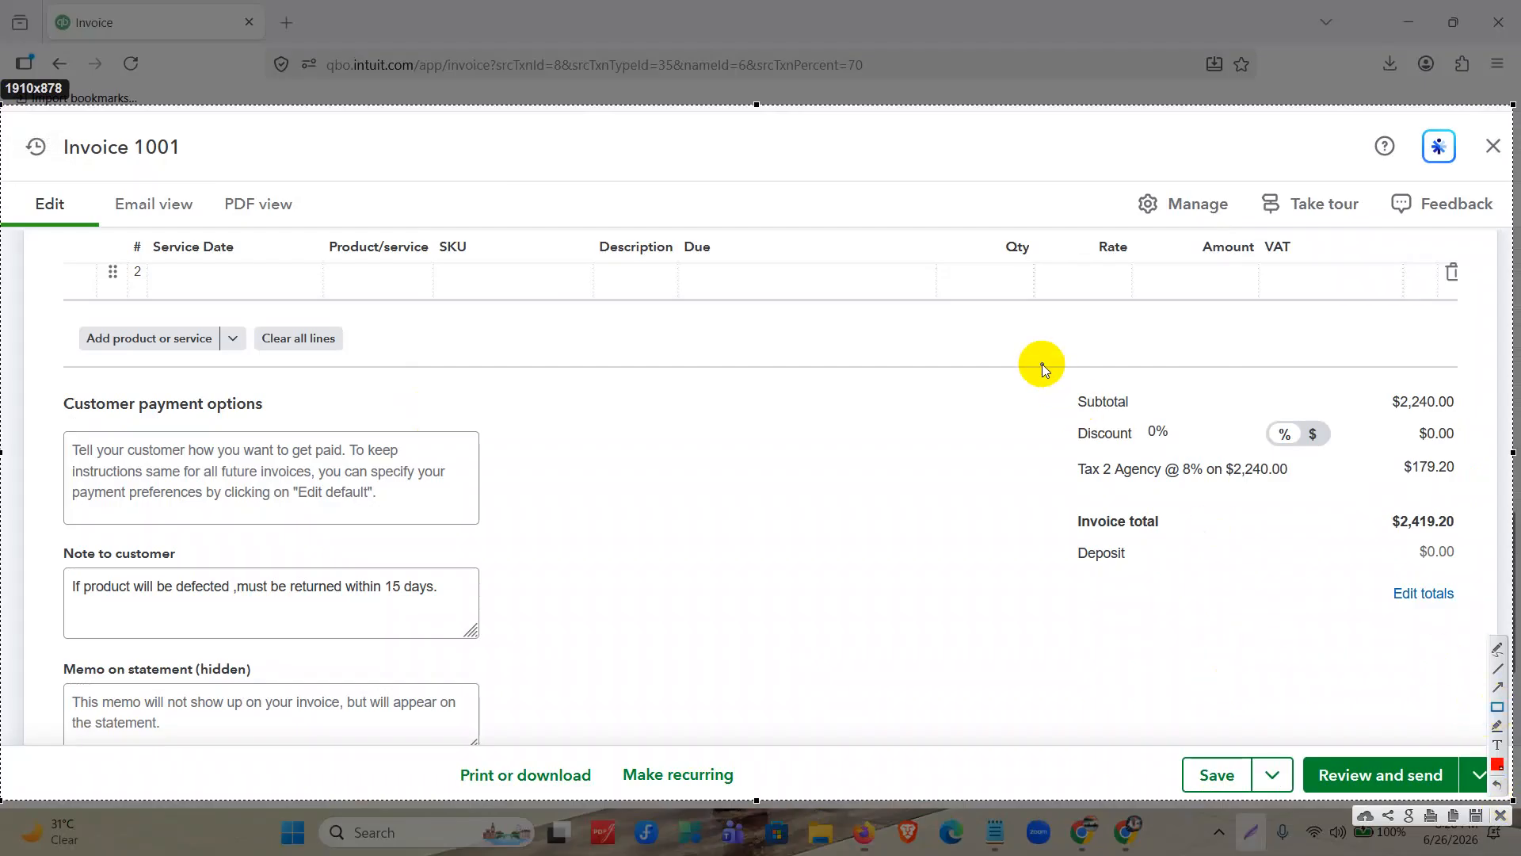
drag(1043, 363, 1458, 666)
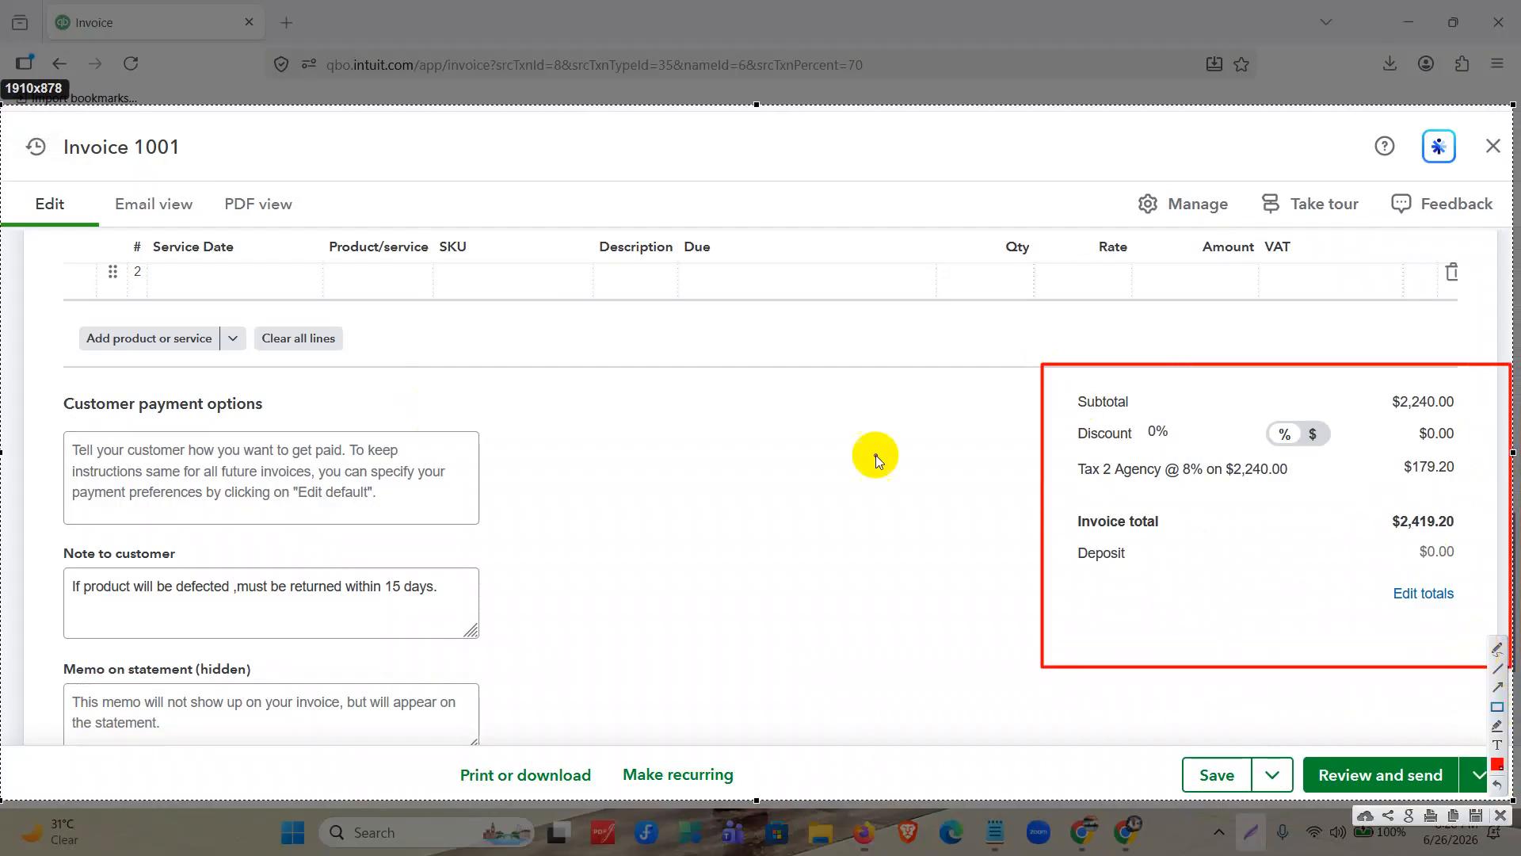
mouse_move(1033, 379)
mouse_down()
mouse_move(1439, 381)
mouse_move(1492, 414)
mouse_up()
drag(1024, 414, 1468, 444)
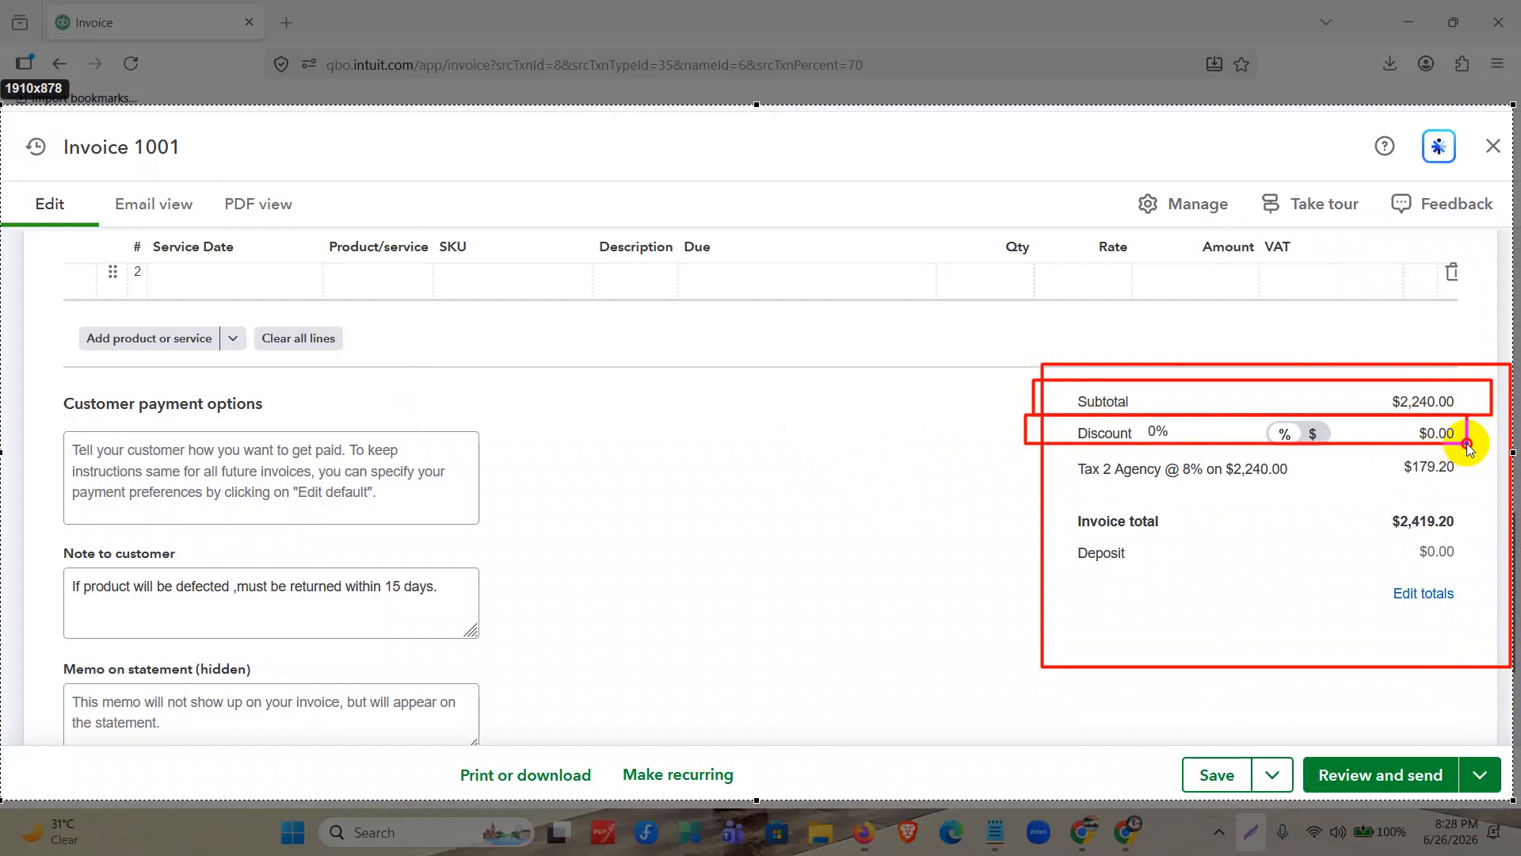
drag(1054, 446, 1497, 480)
drag(1376, 499, 1476, 530)
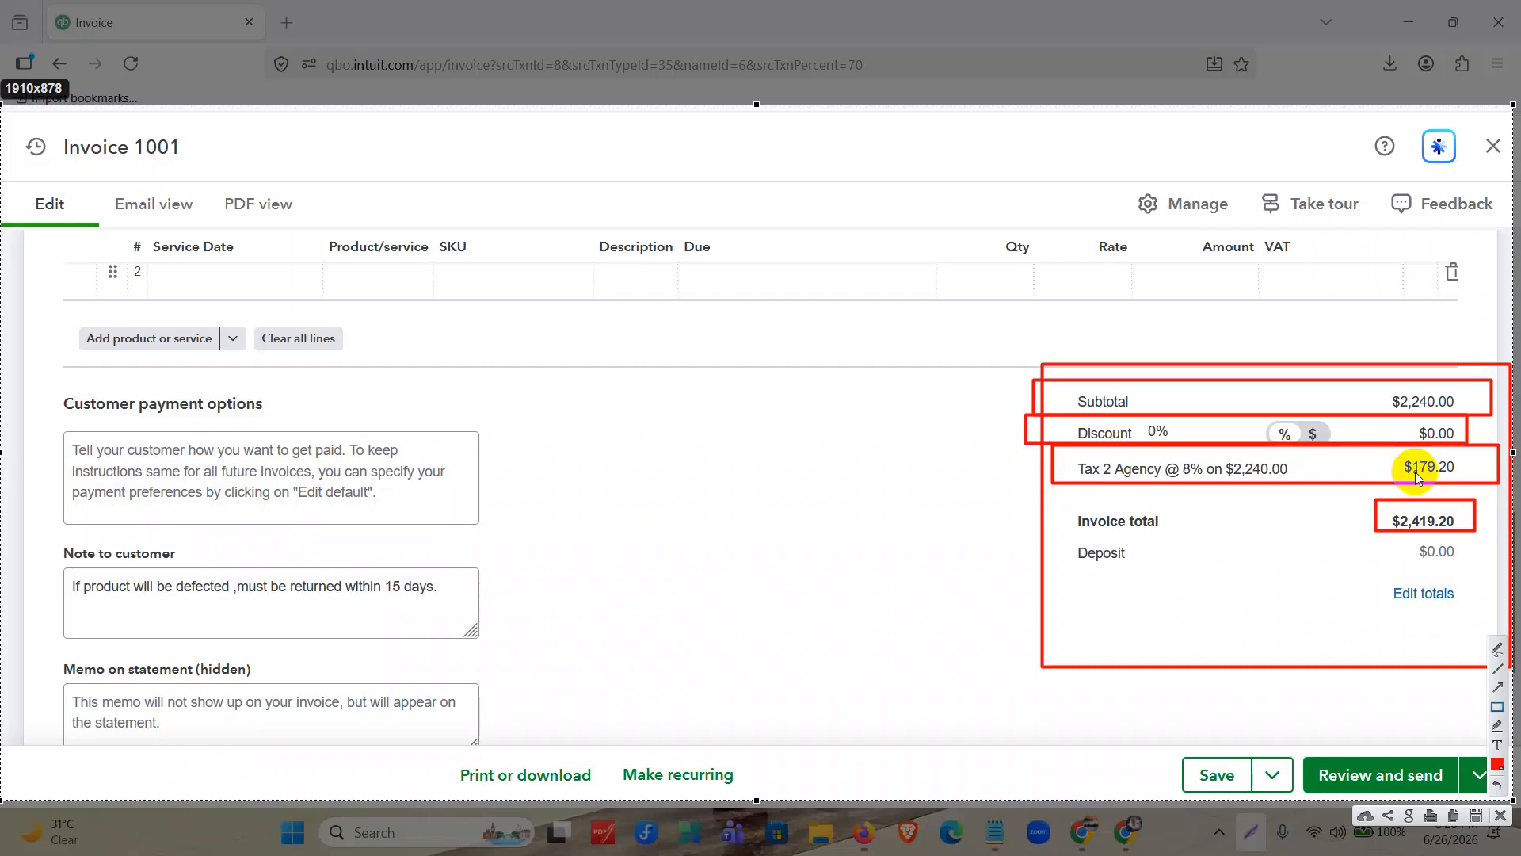
click(1508, 820)
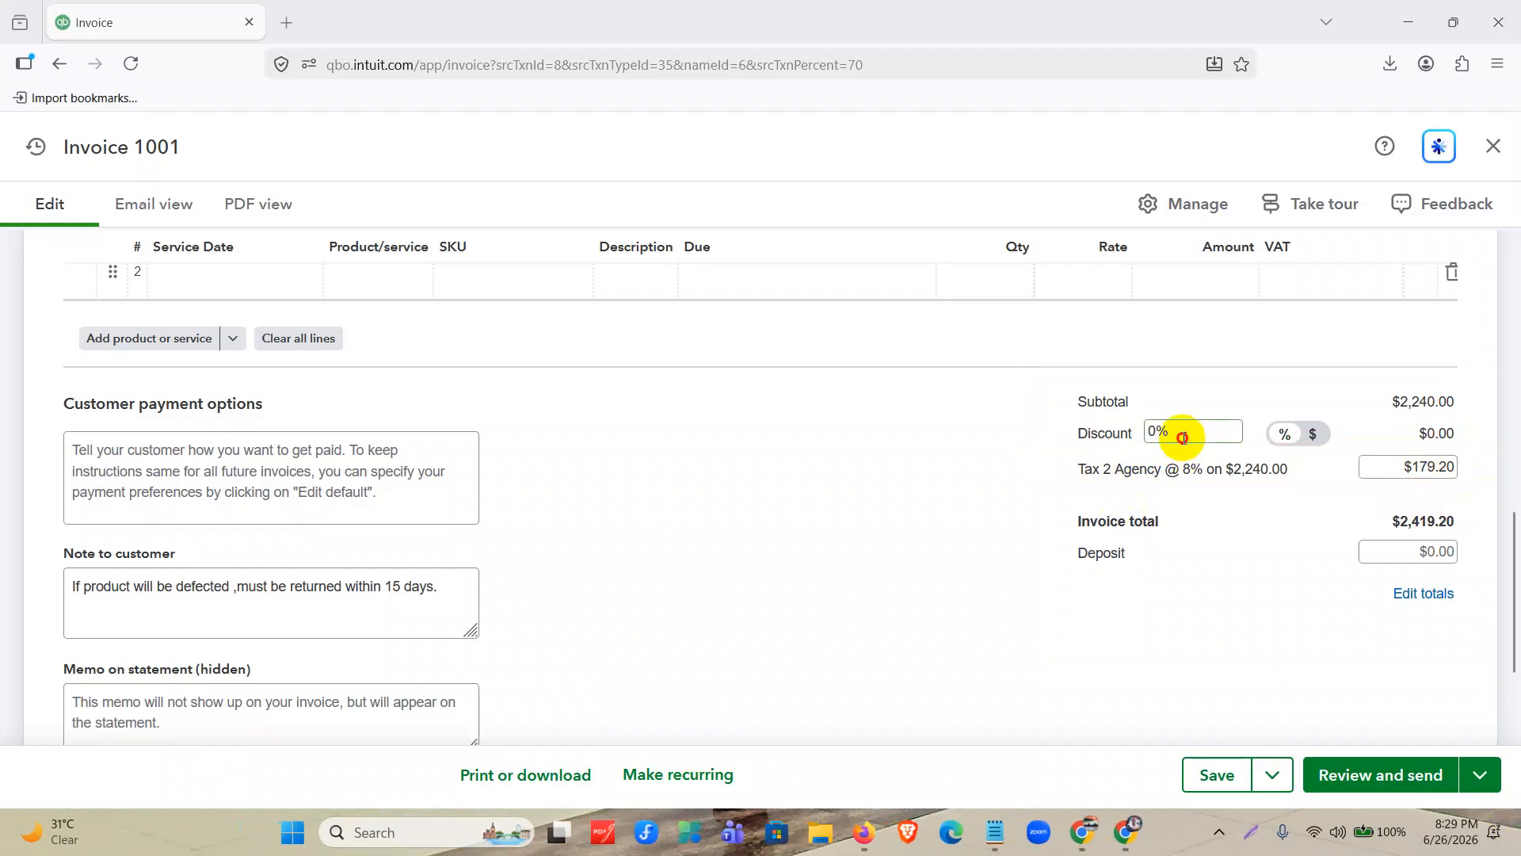
Apply a 10% discount to invoice 1001, then save and close it.
drag(1183, 438, 1145, 432)
text(10)
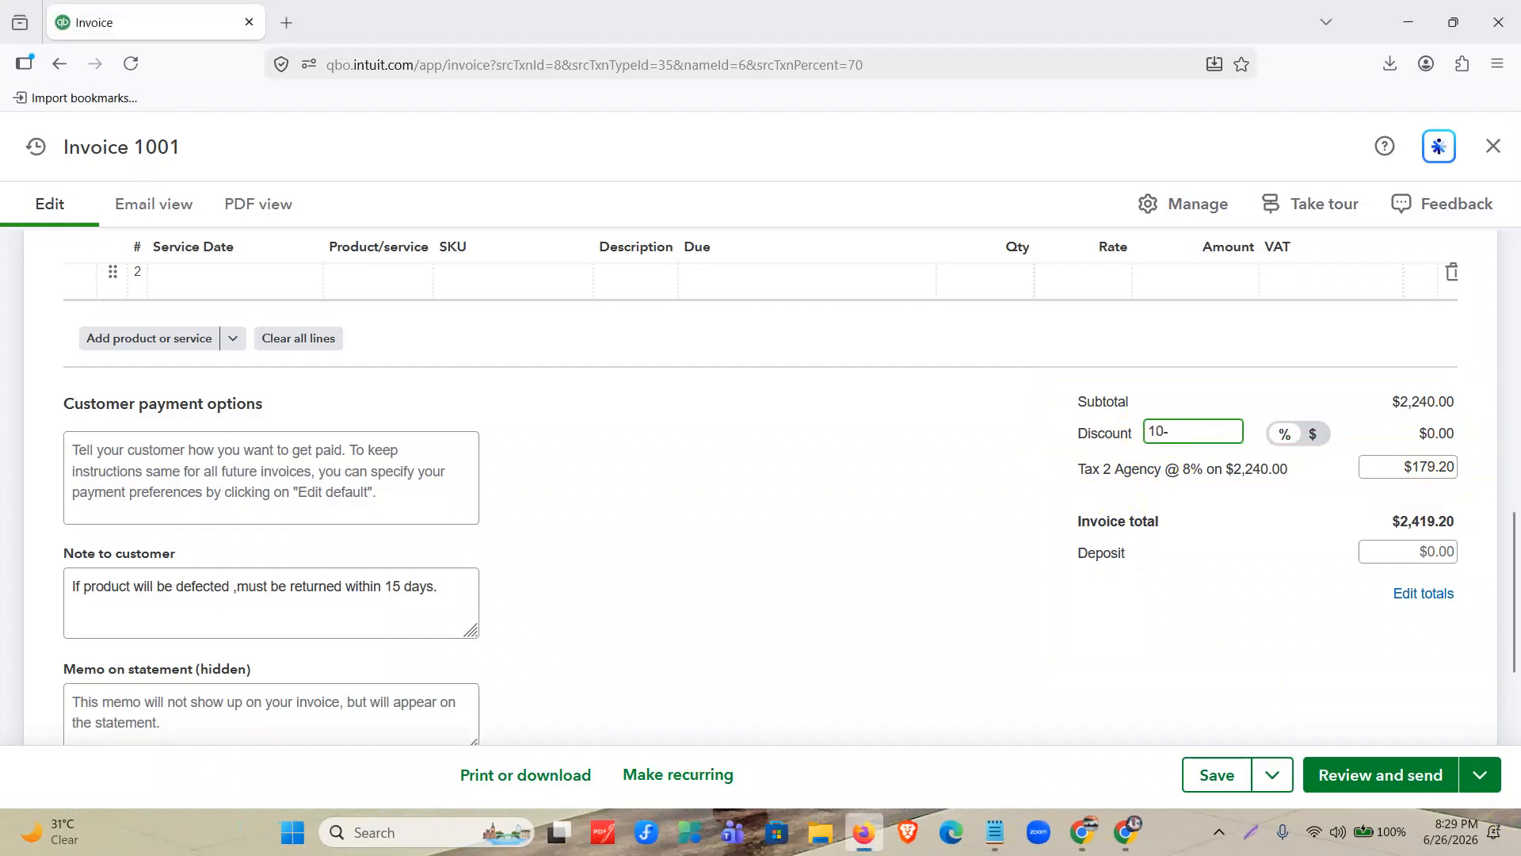
click(1010, 510)
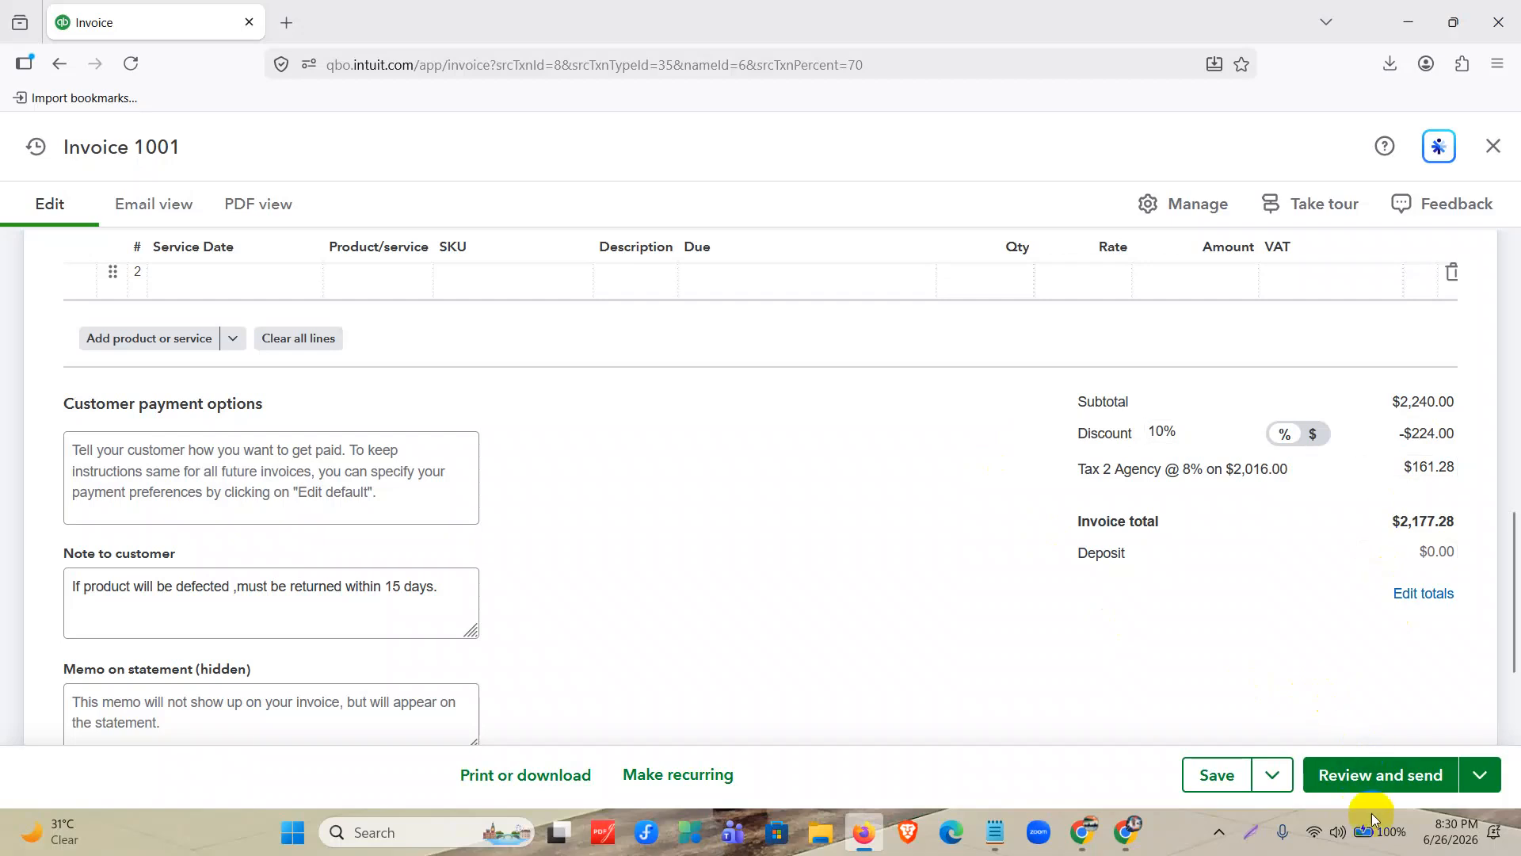
click(1268, 776)
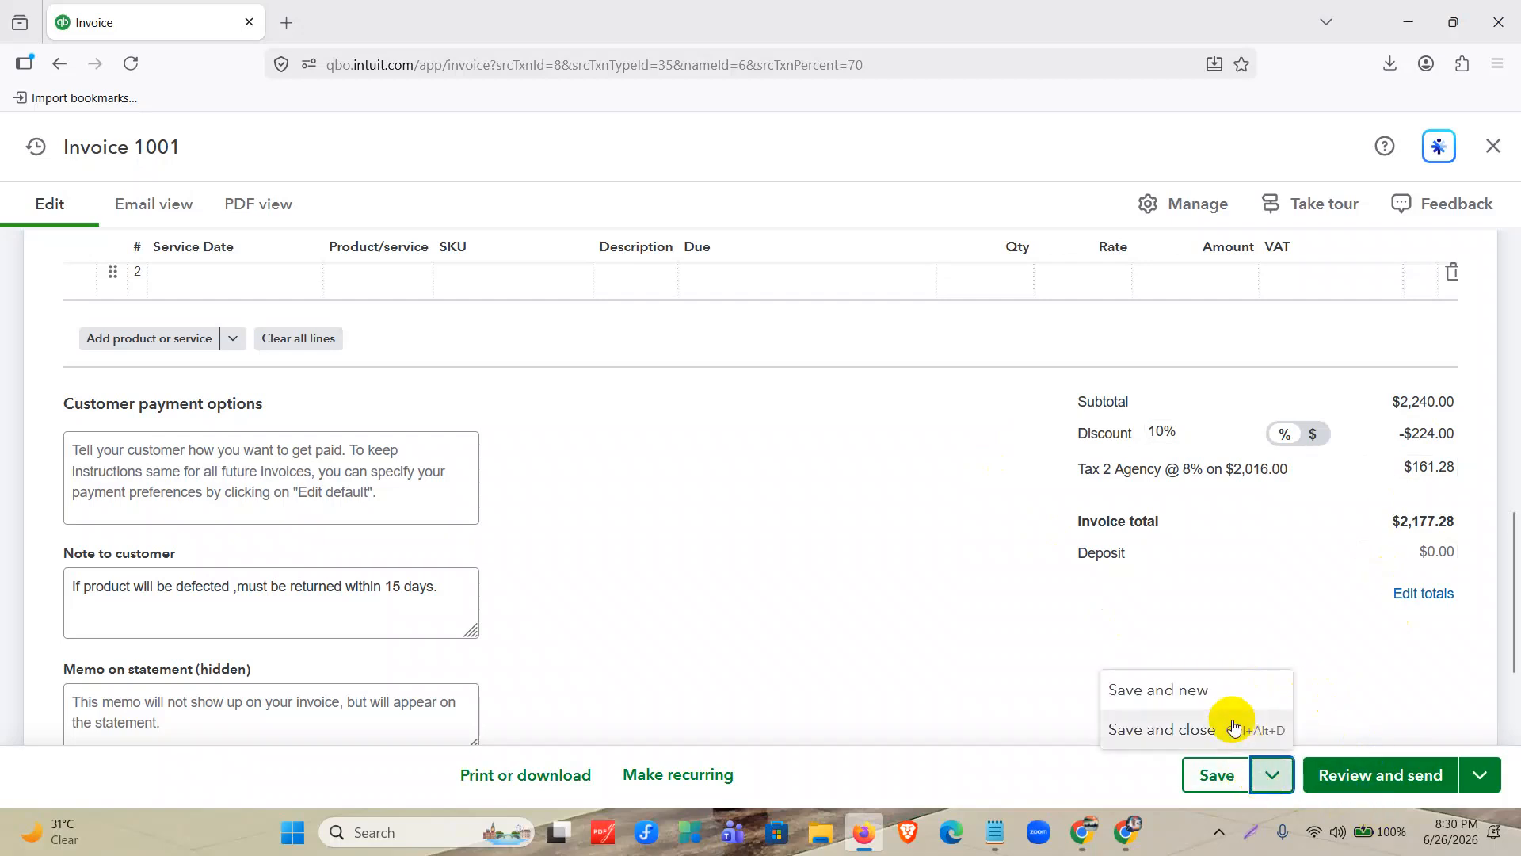
click(1233, 726)
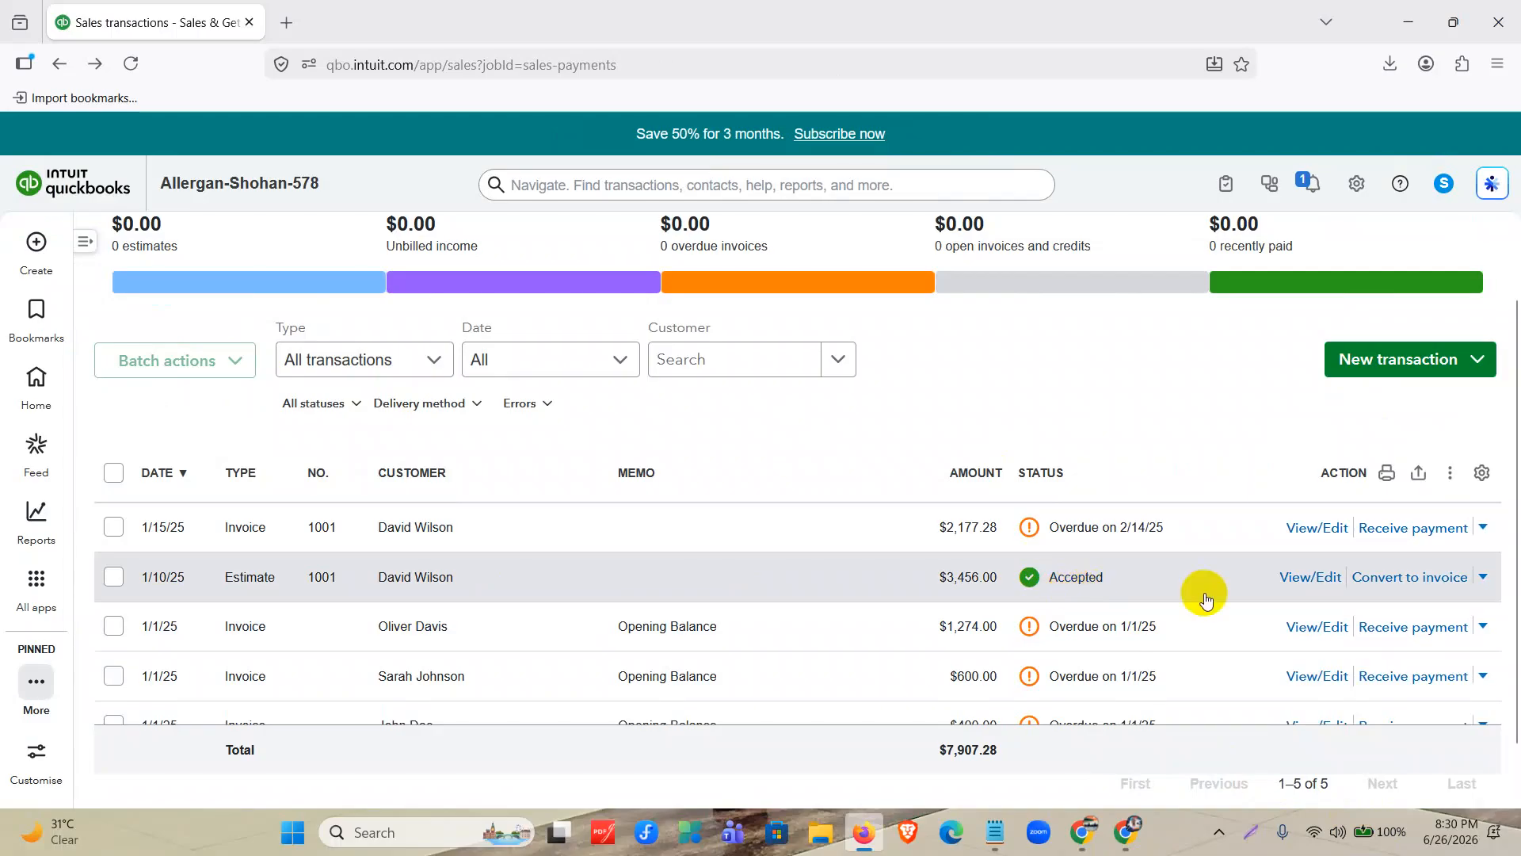
Open the accepted estimate 1001 for editing and start converting it to another invoice.
click(1318, 591)
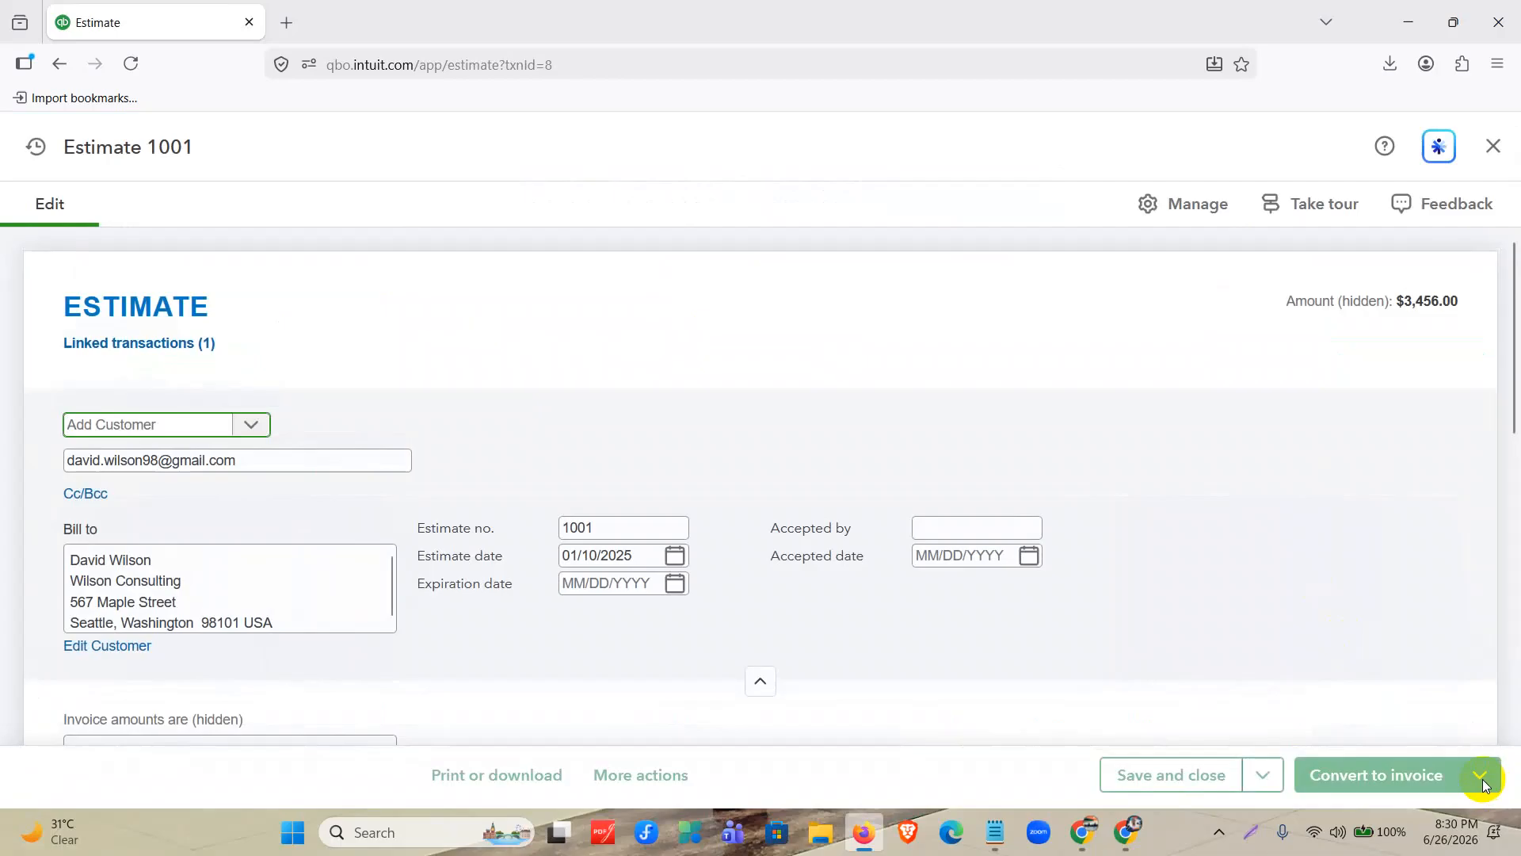
click(1411, 780)
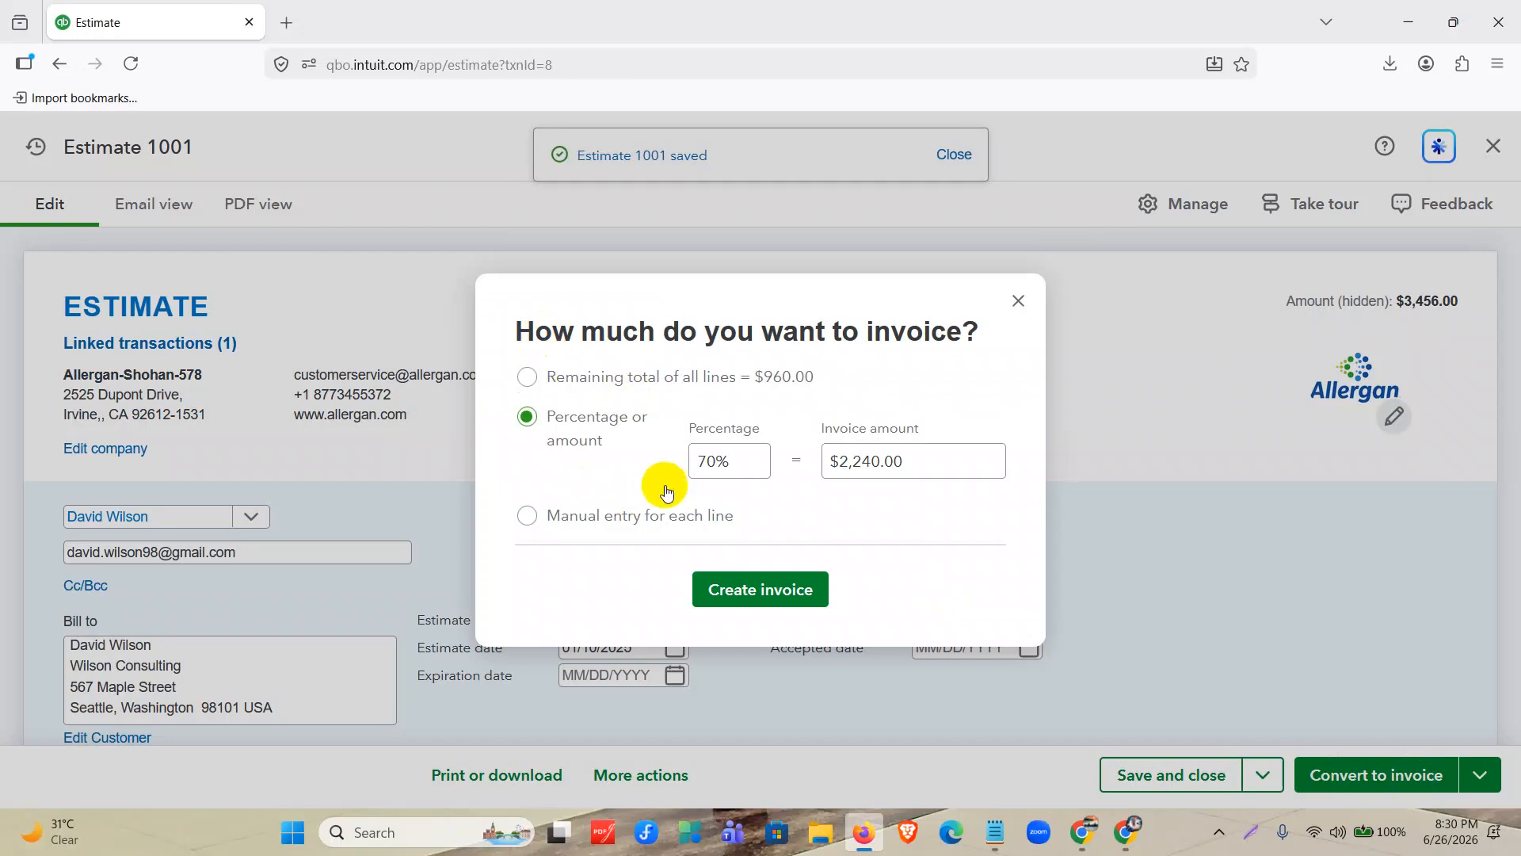
click(705, 466)
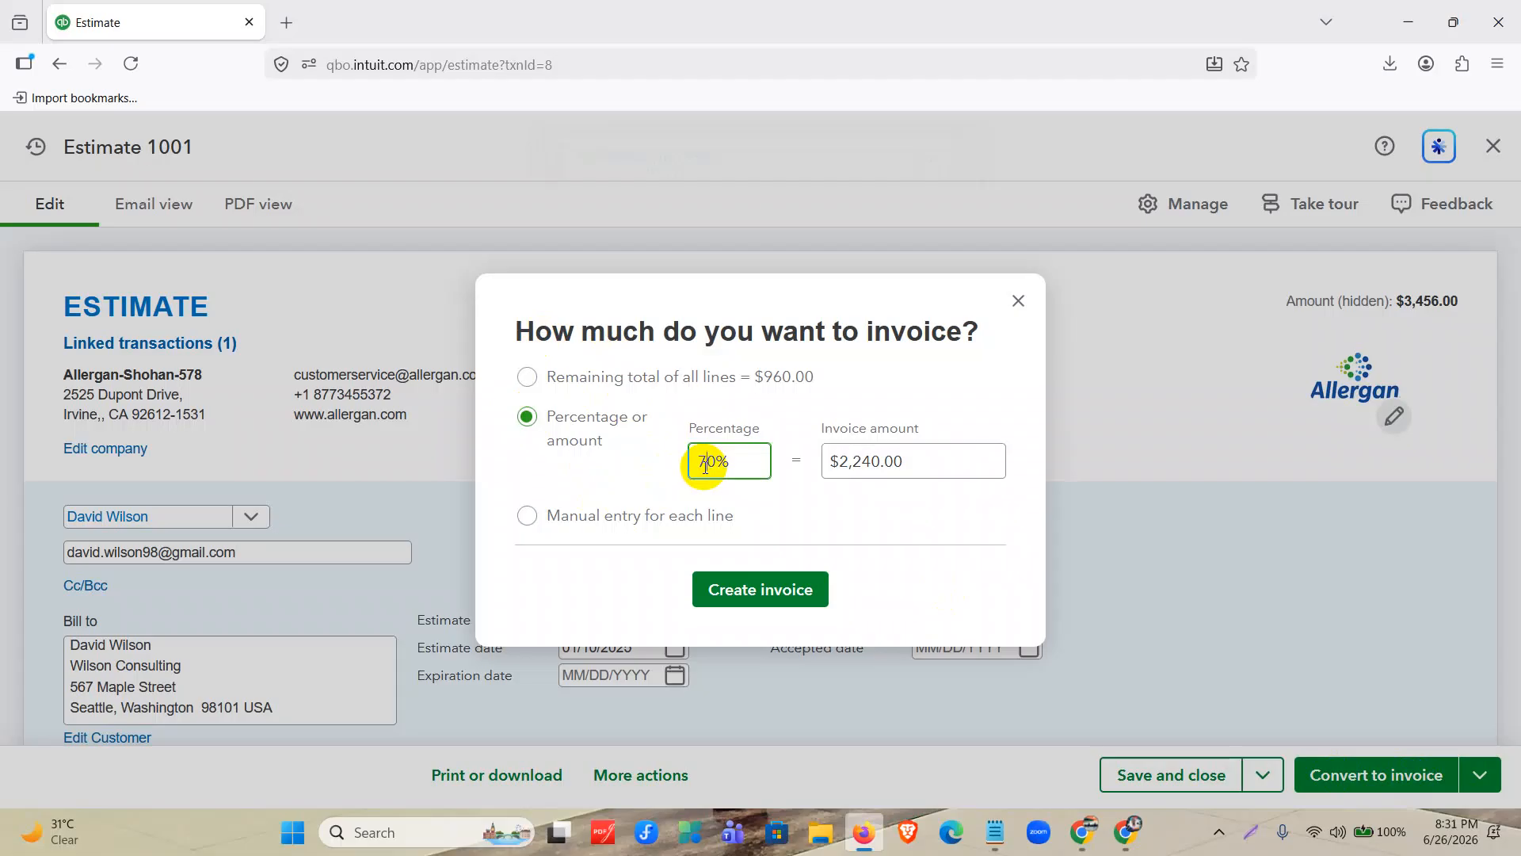
key(BackSpace)
text(2)
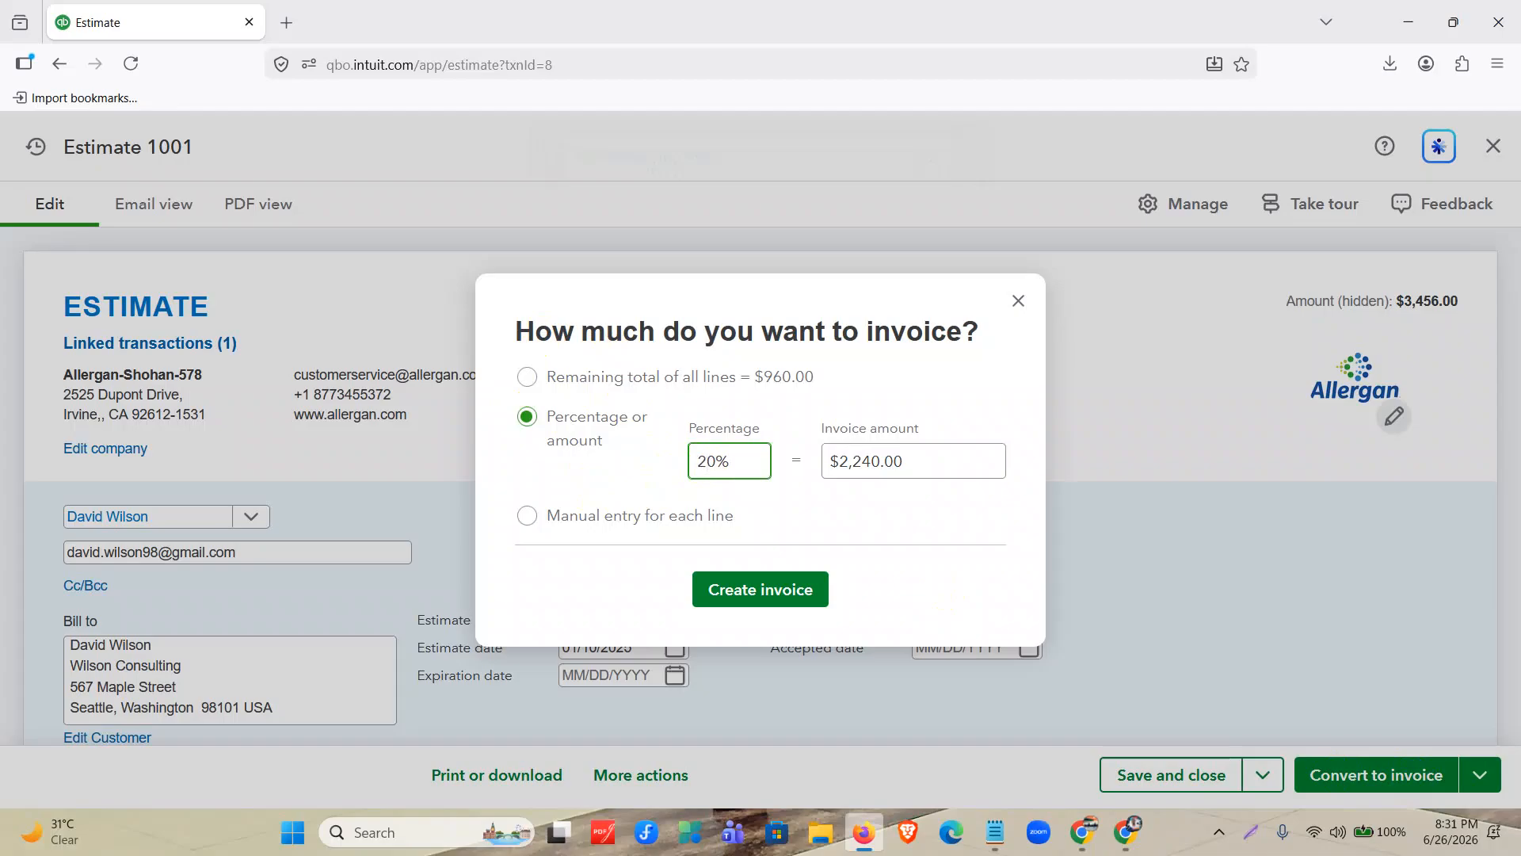
click(611, 467)
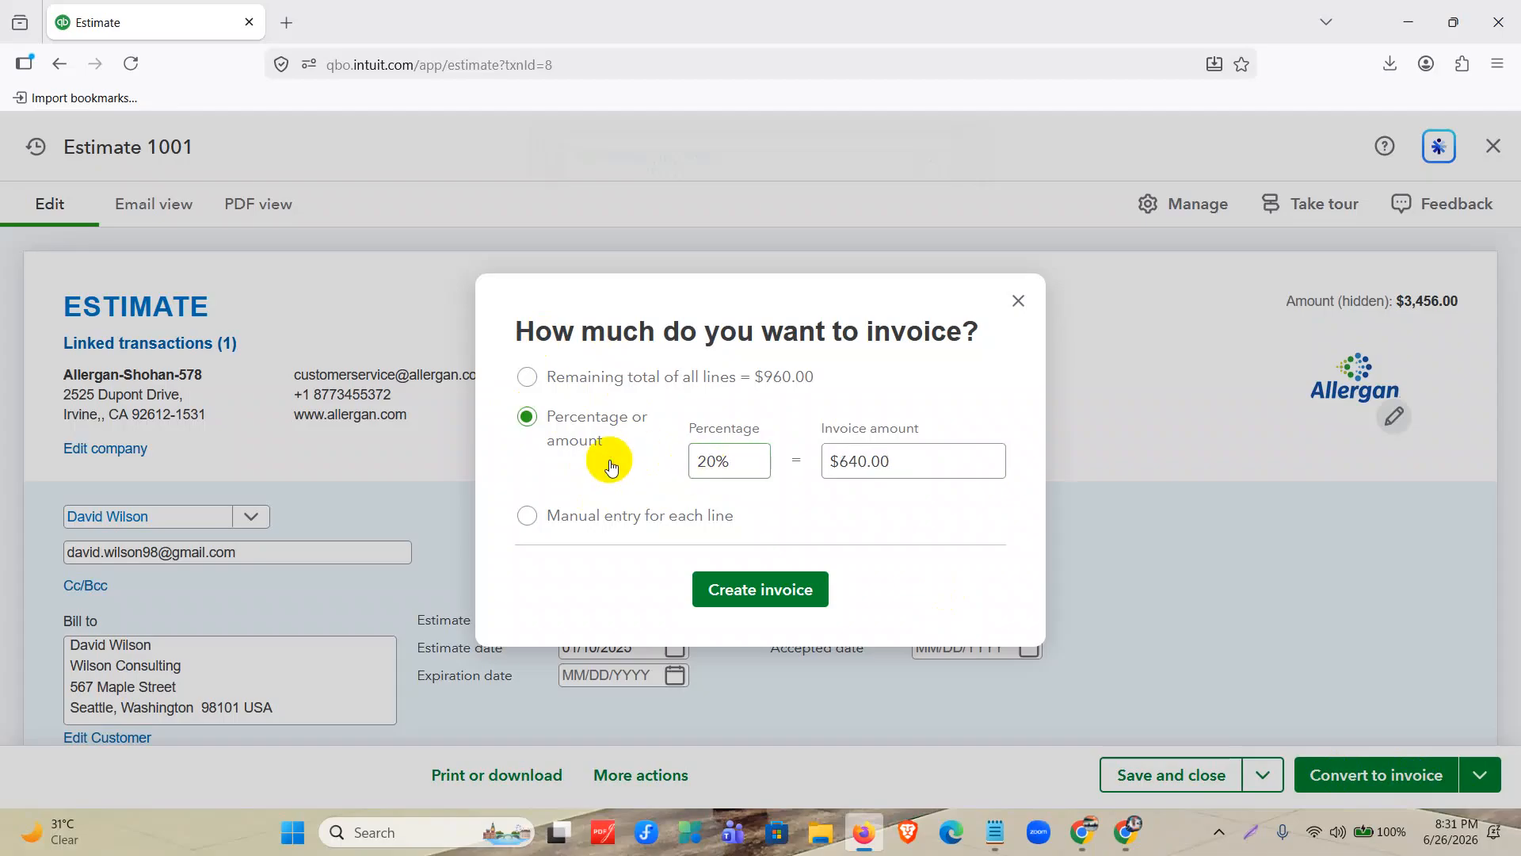
click(781, 601)
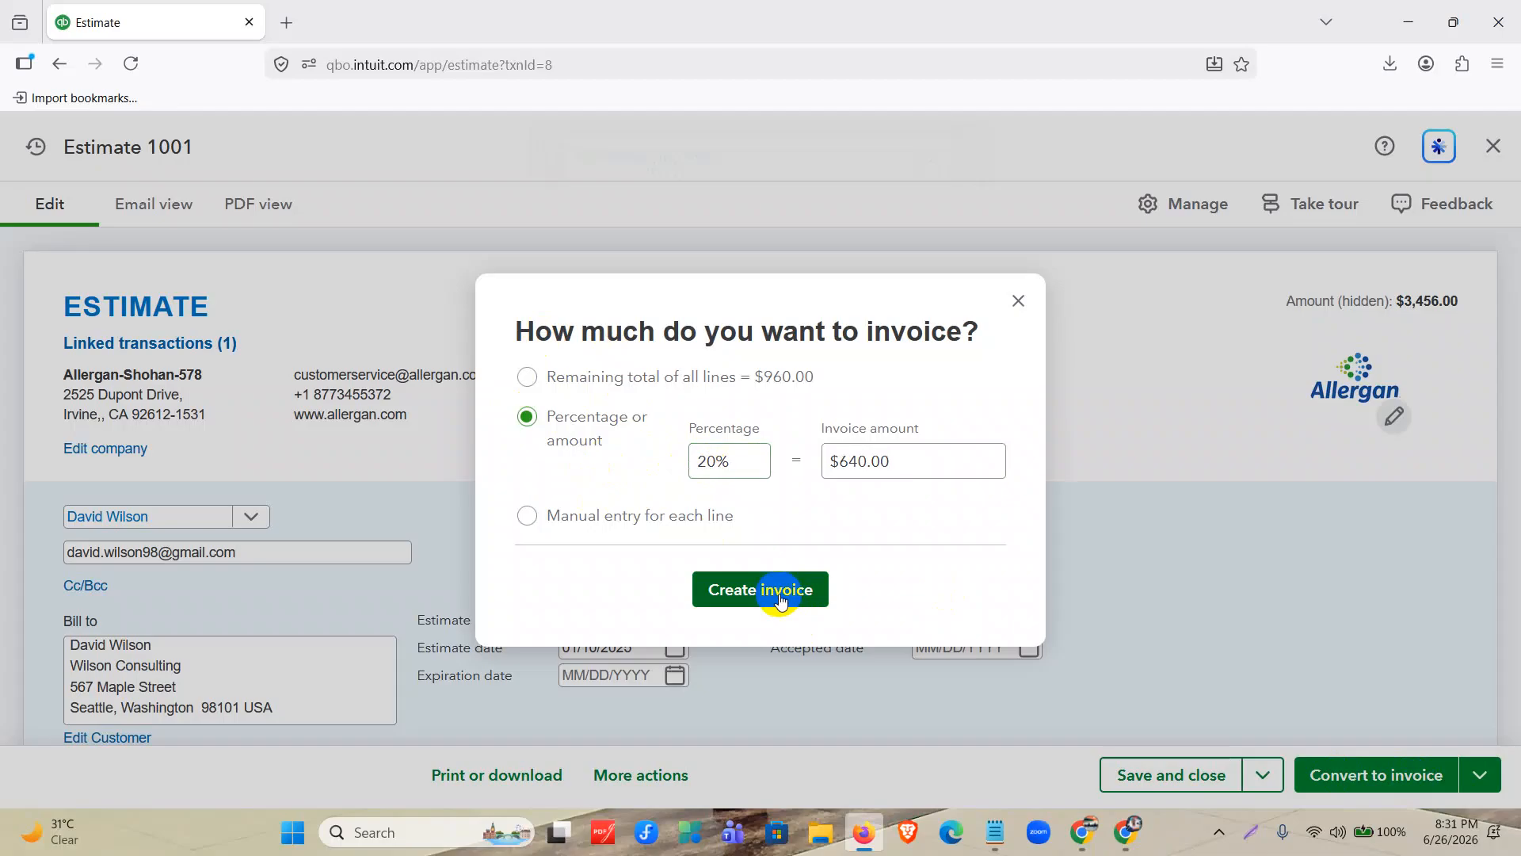
Choose to bill the remaining total of all estimate lines and create the second invoice.
click(634, 377)
click(748, 561)
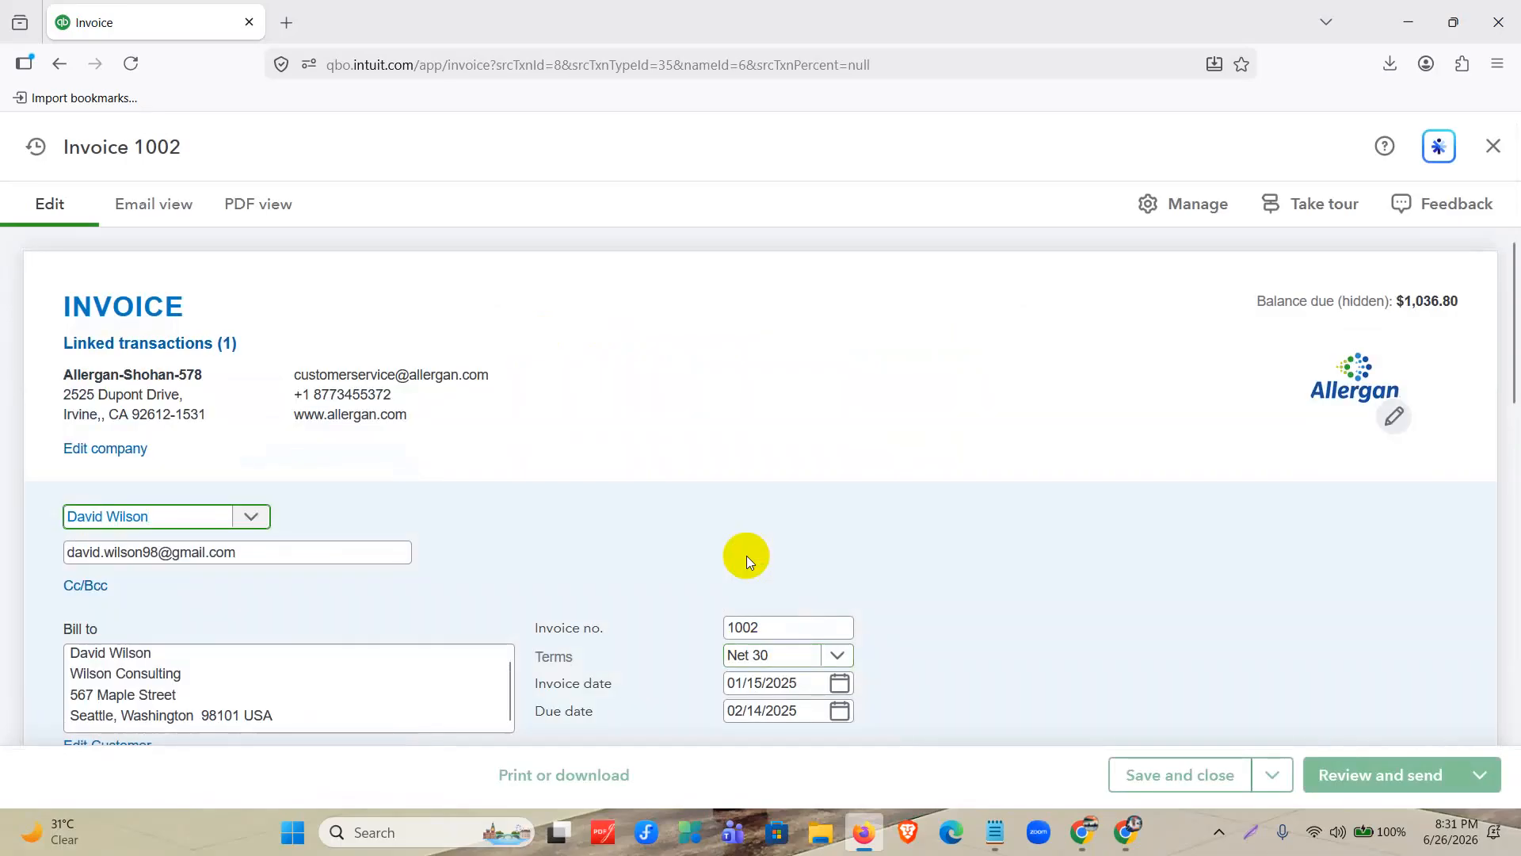
scroll(907, 468, down, 2)
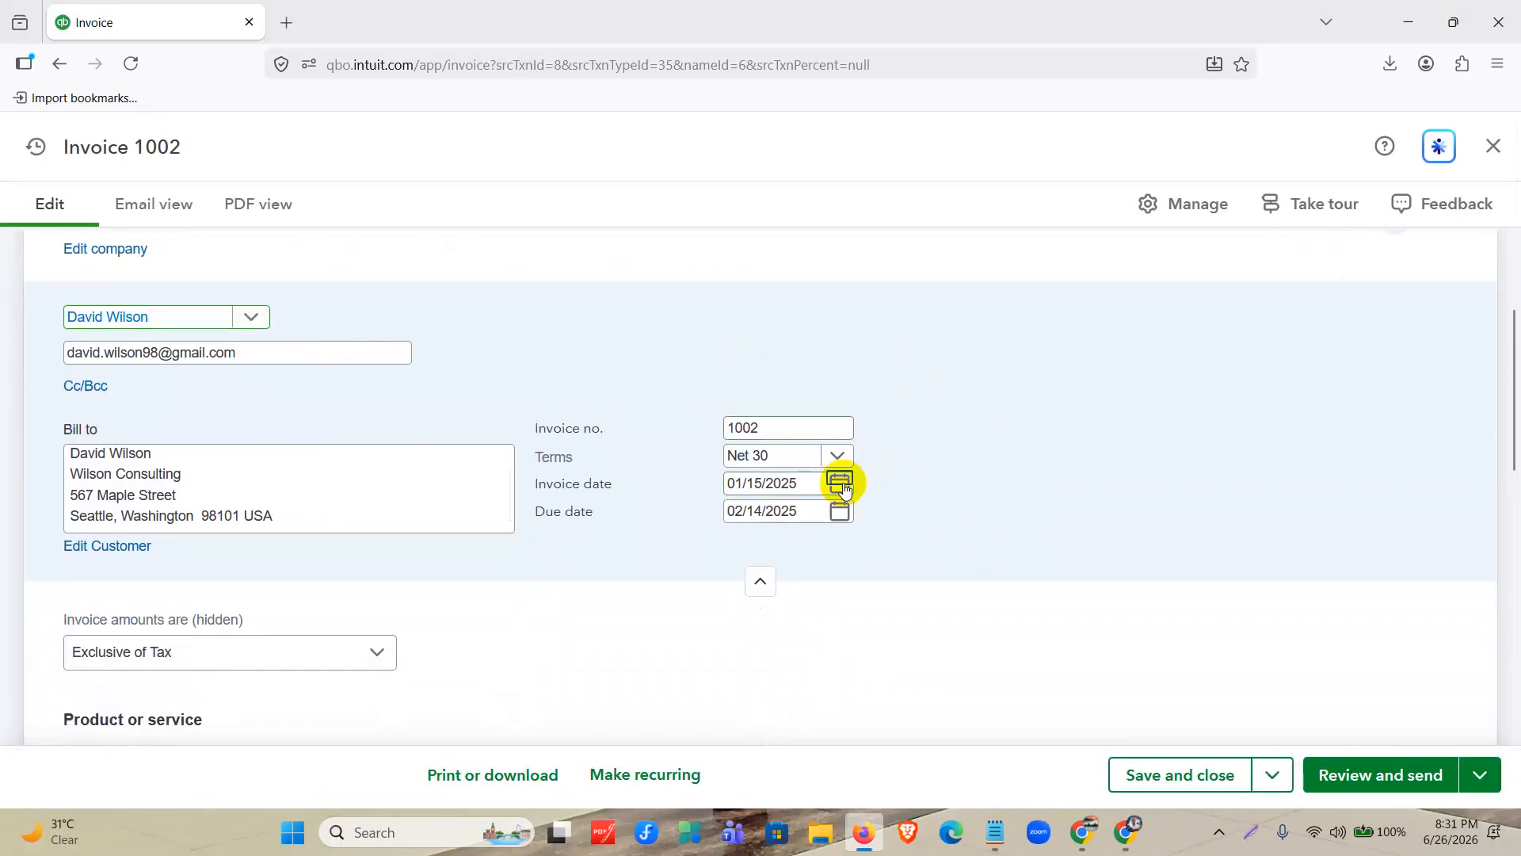
Date invoice 1002 01/20/2025, check its line and totals, then save and close it.
click(840, 483)
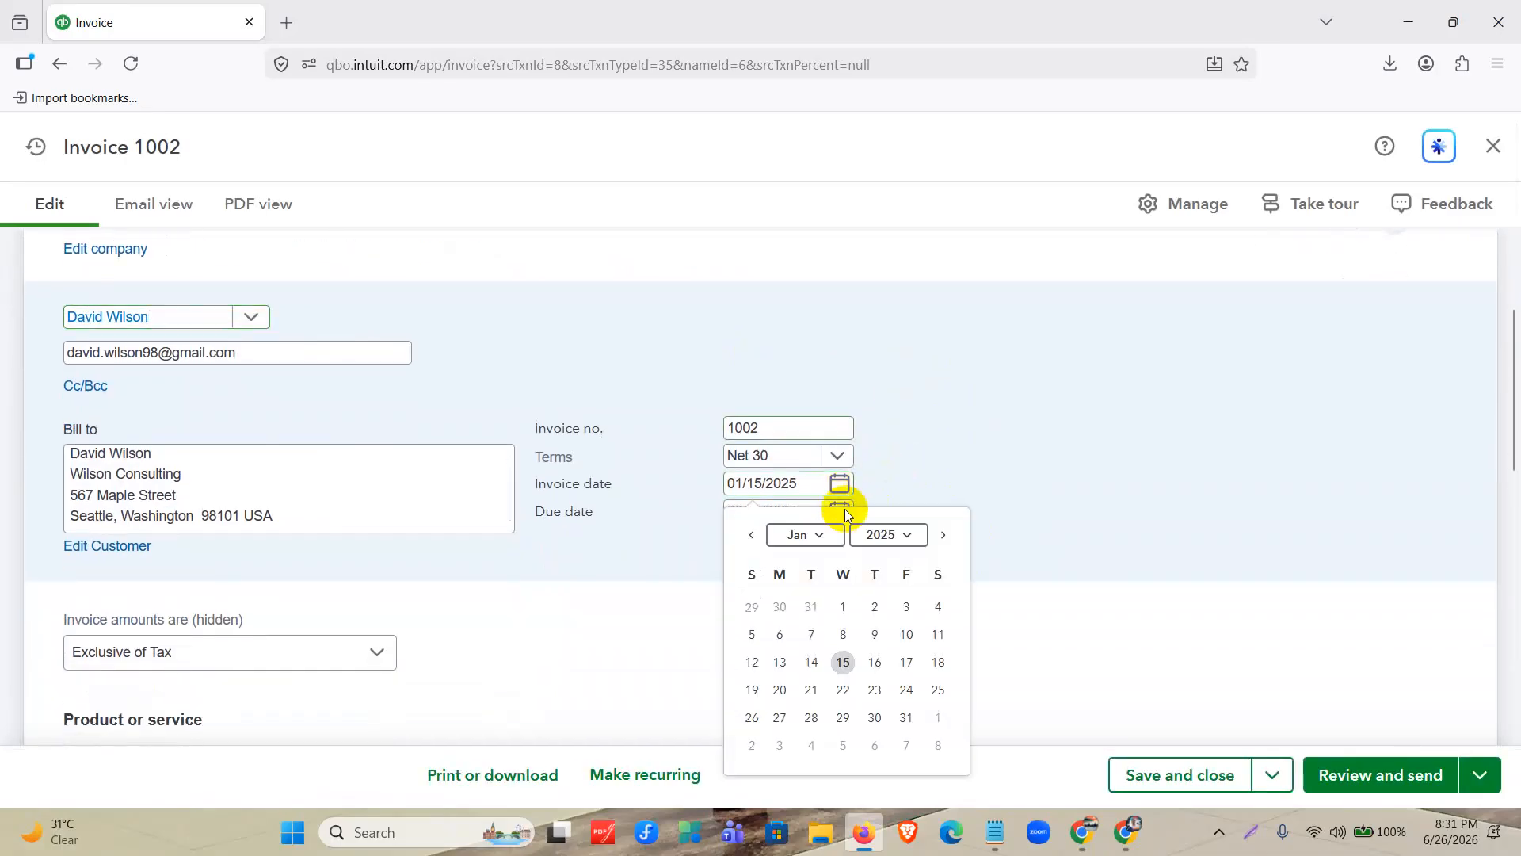
click(780, 691)
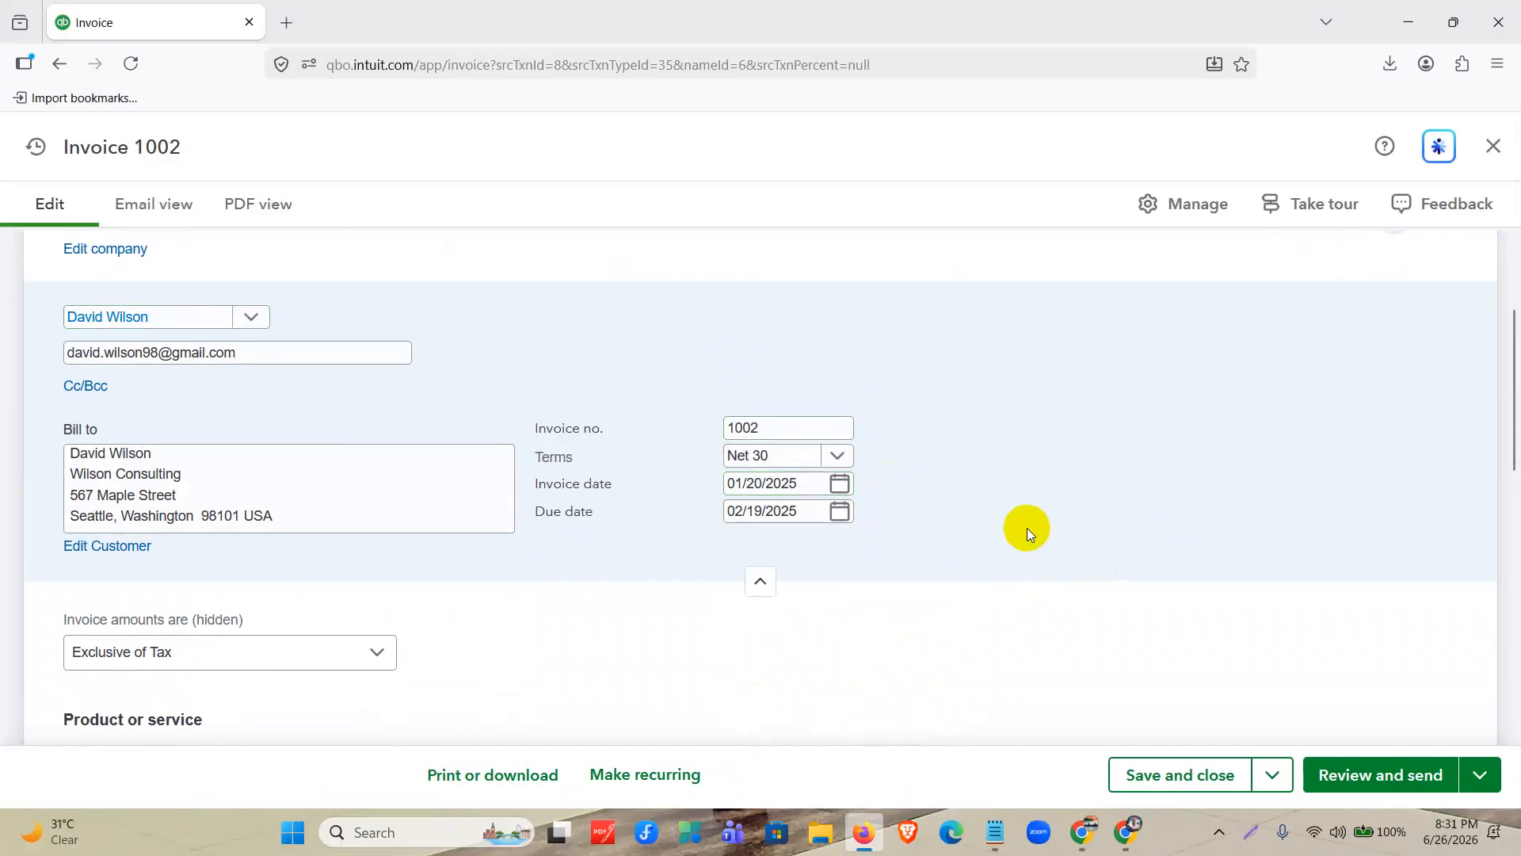
scroll(1025, 527, down, 4)
click(753, 431)
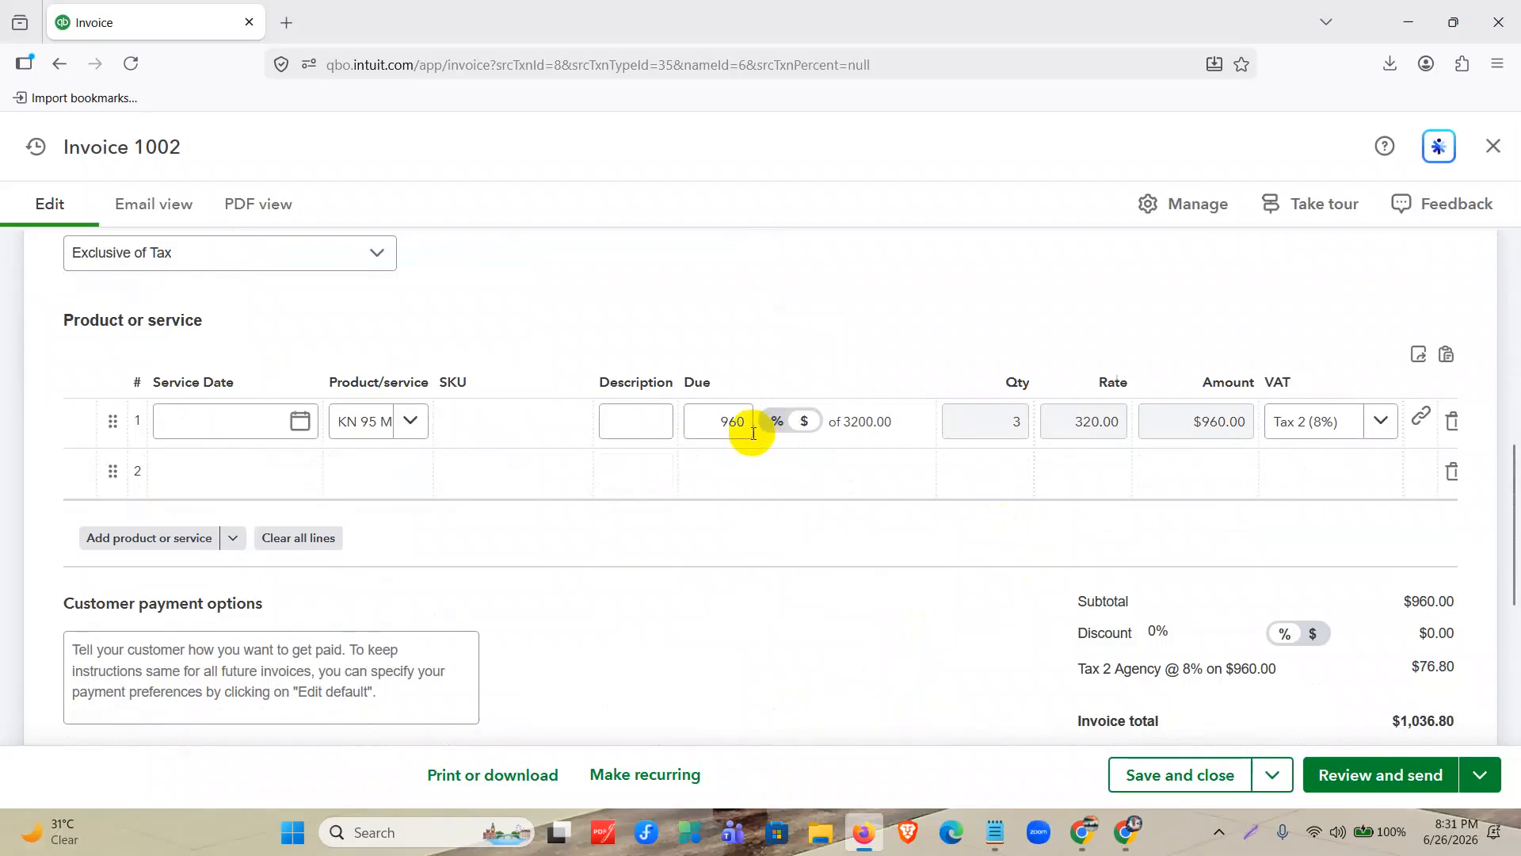
click(944, 506)
scroll(1138, 582, down, 1)
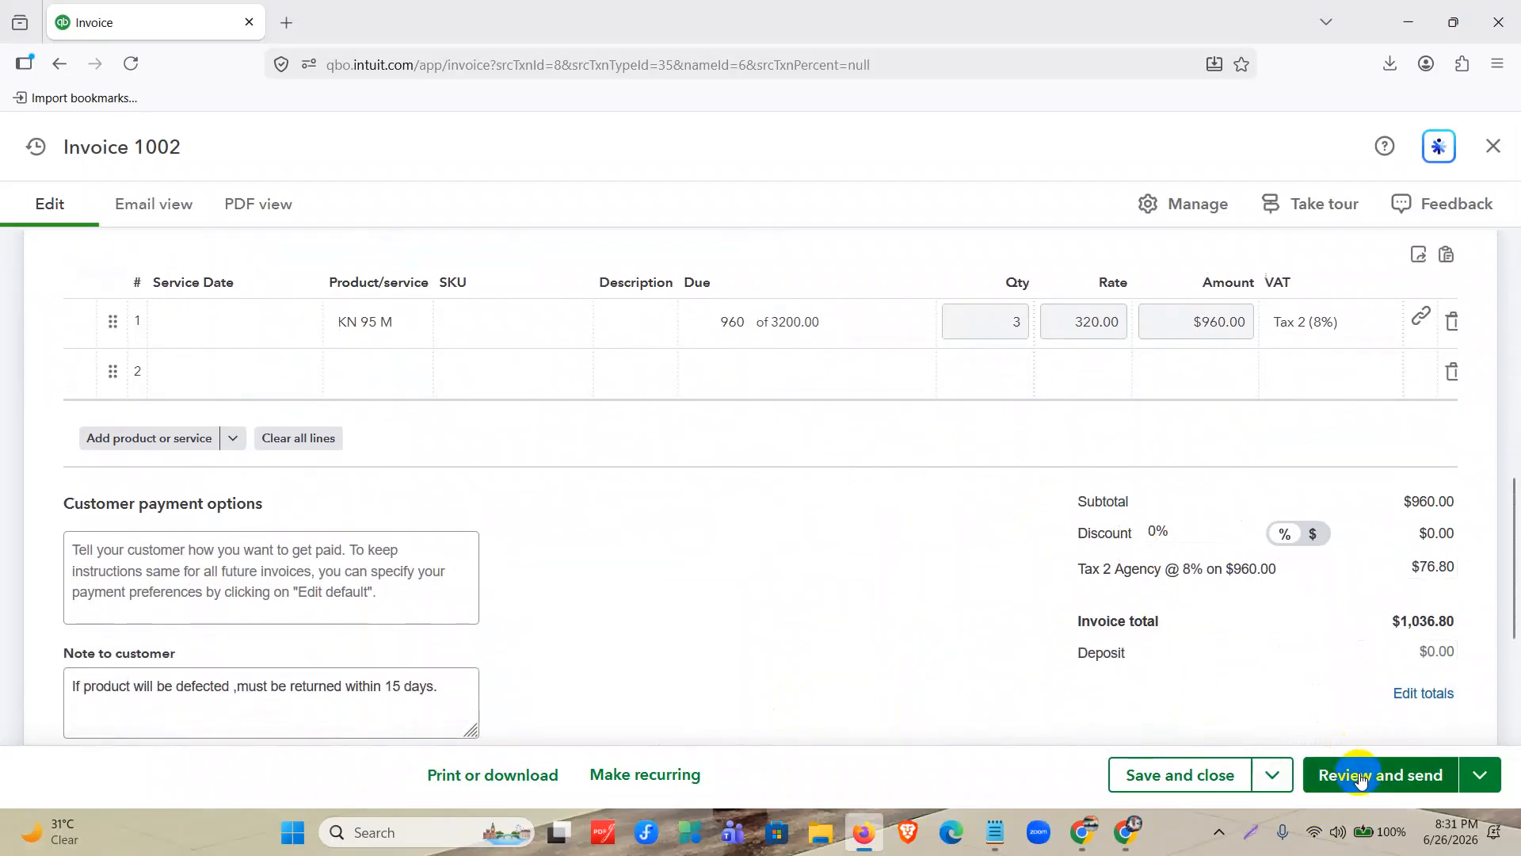
click(1225, 773)
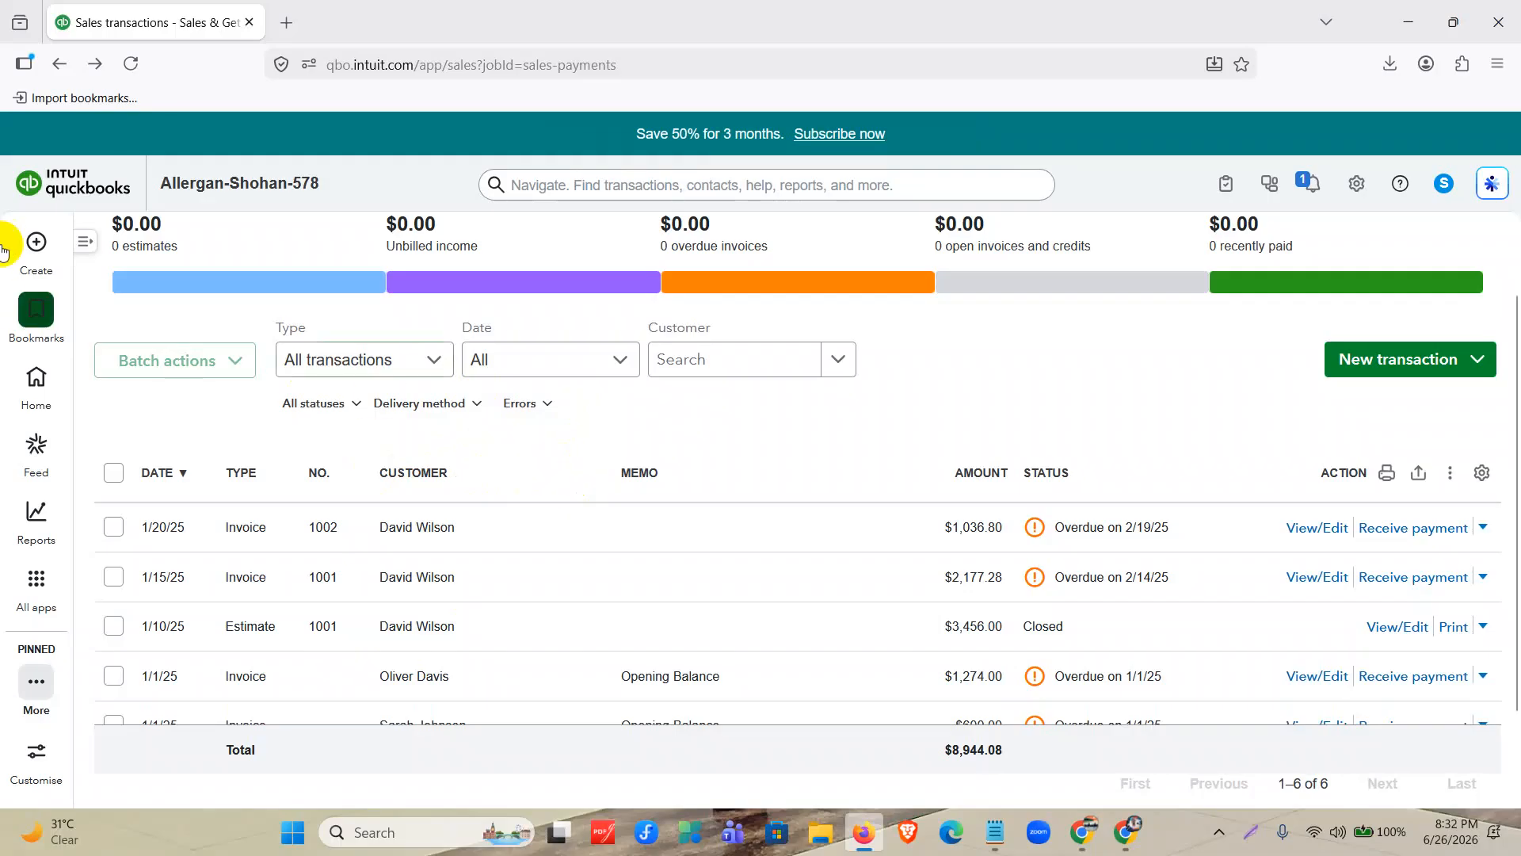
click(31, 241)
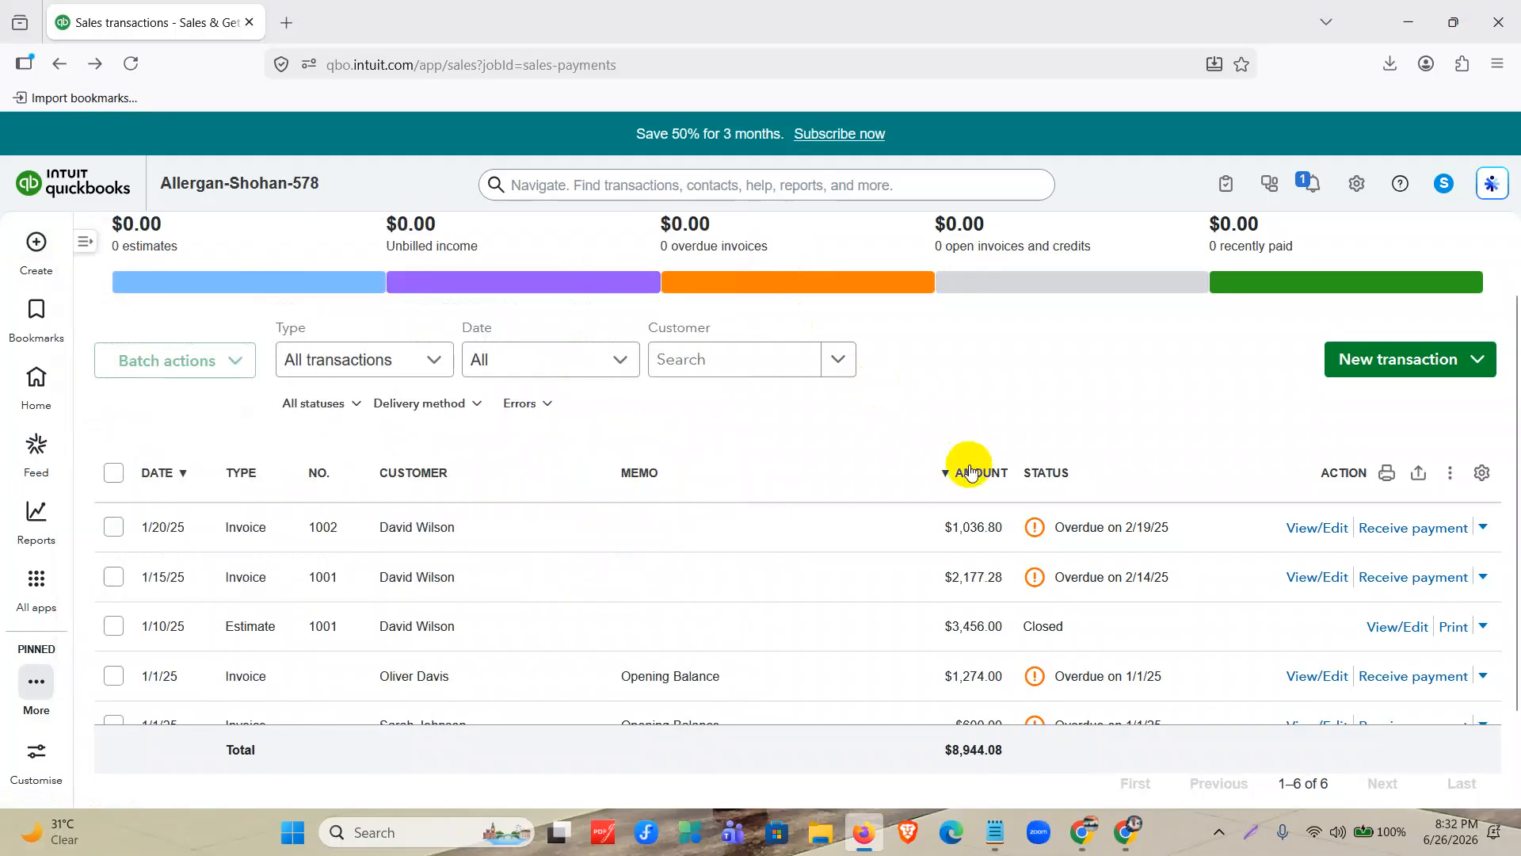
mouse_move(36, 241)
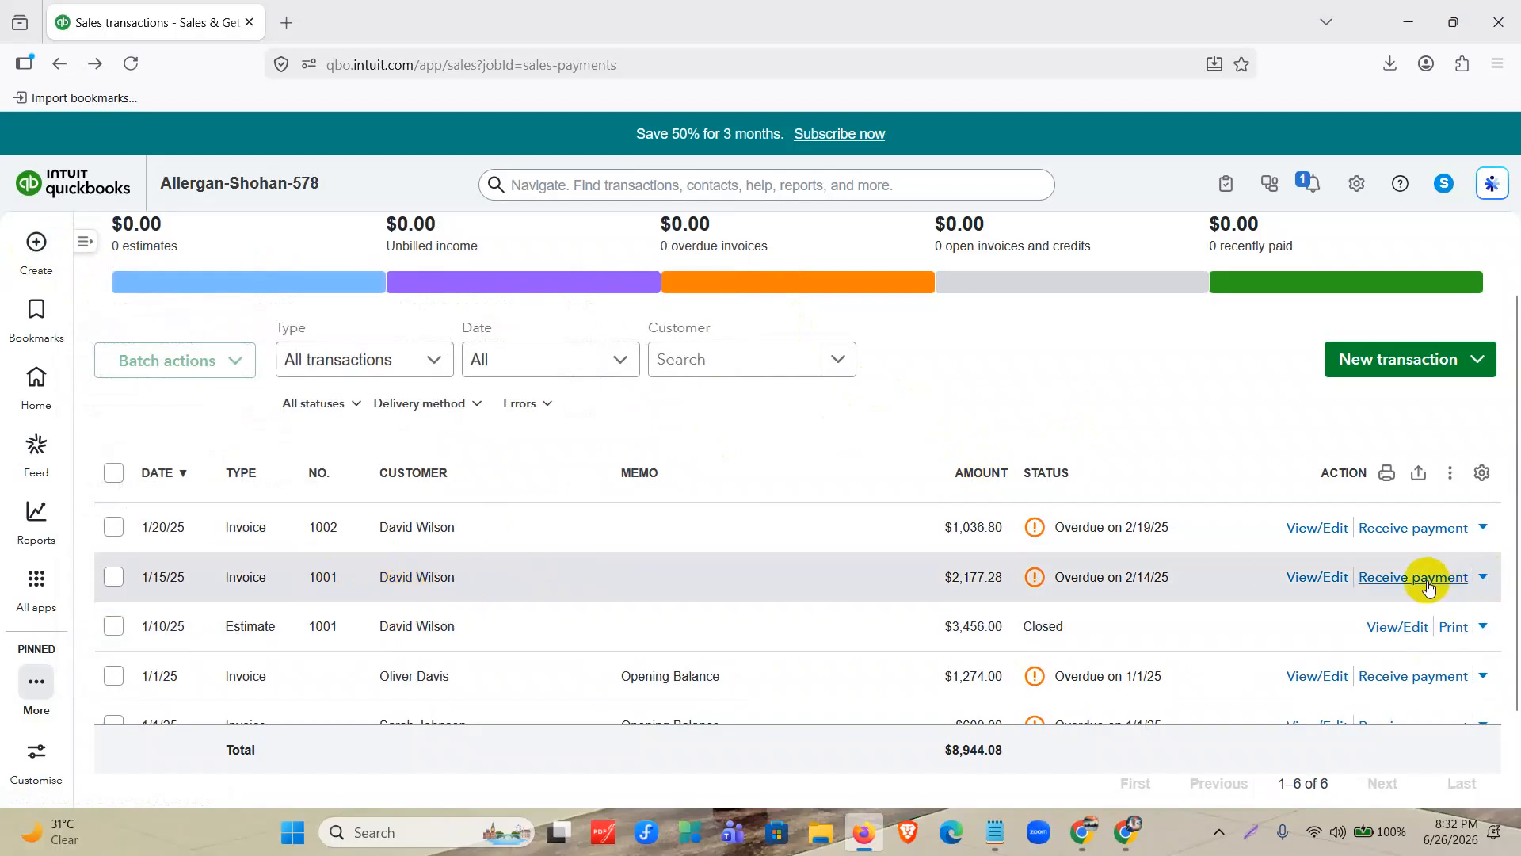
Start receiving the payment for invoice 1001 and set the payment date to 01/31/2025.
click(1428, 586)
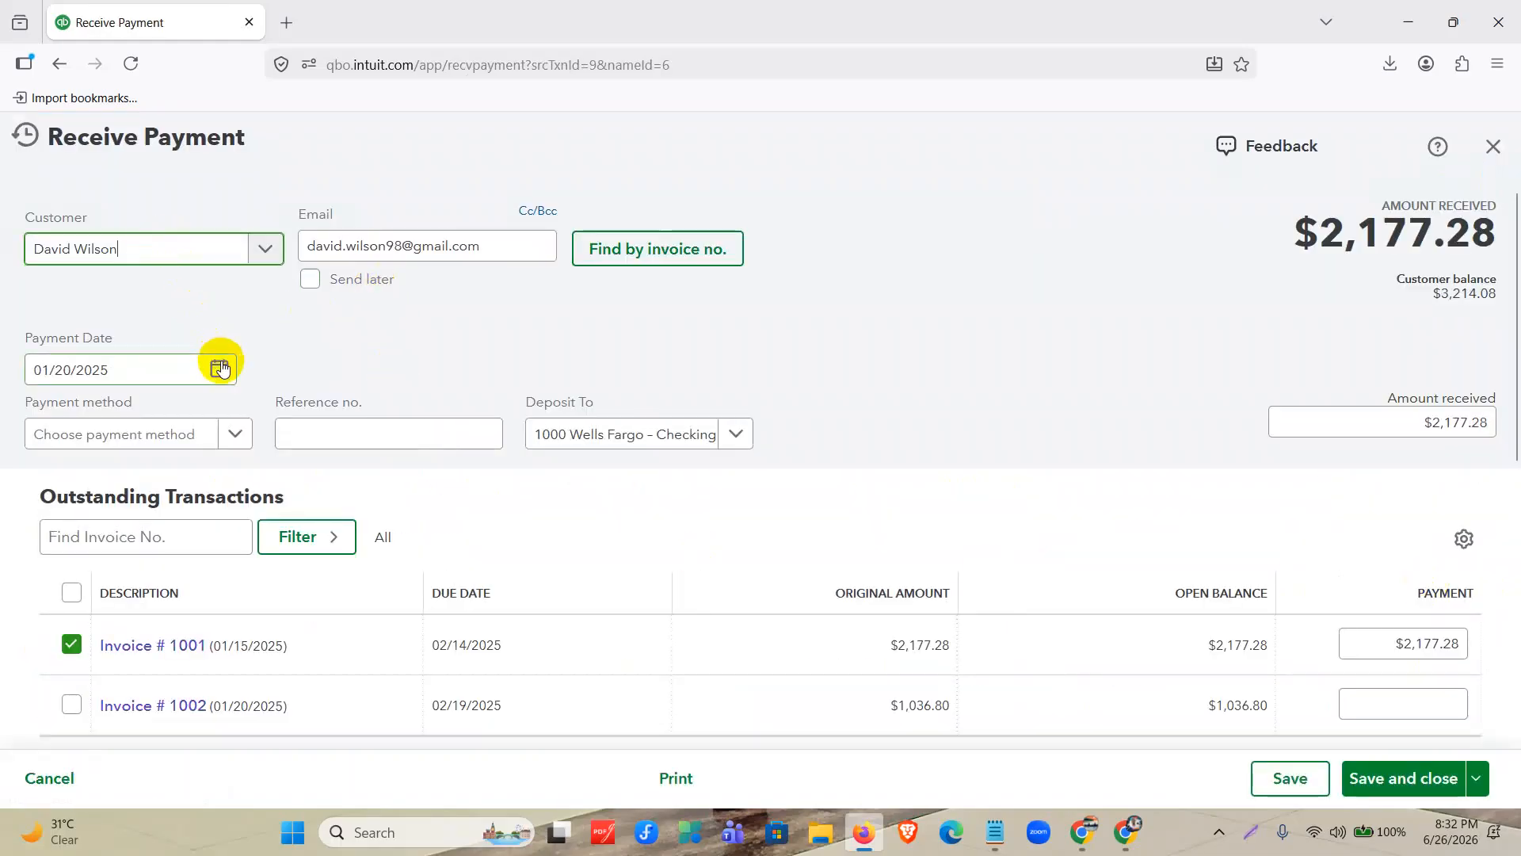
click(219, 368)
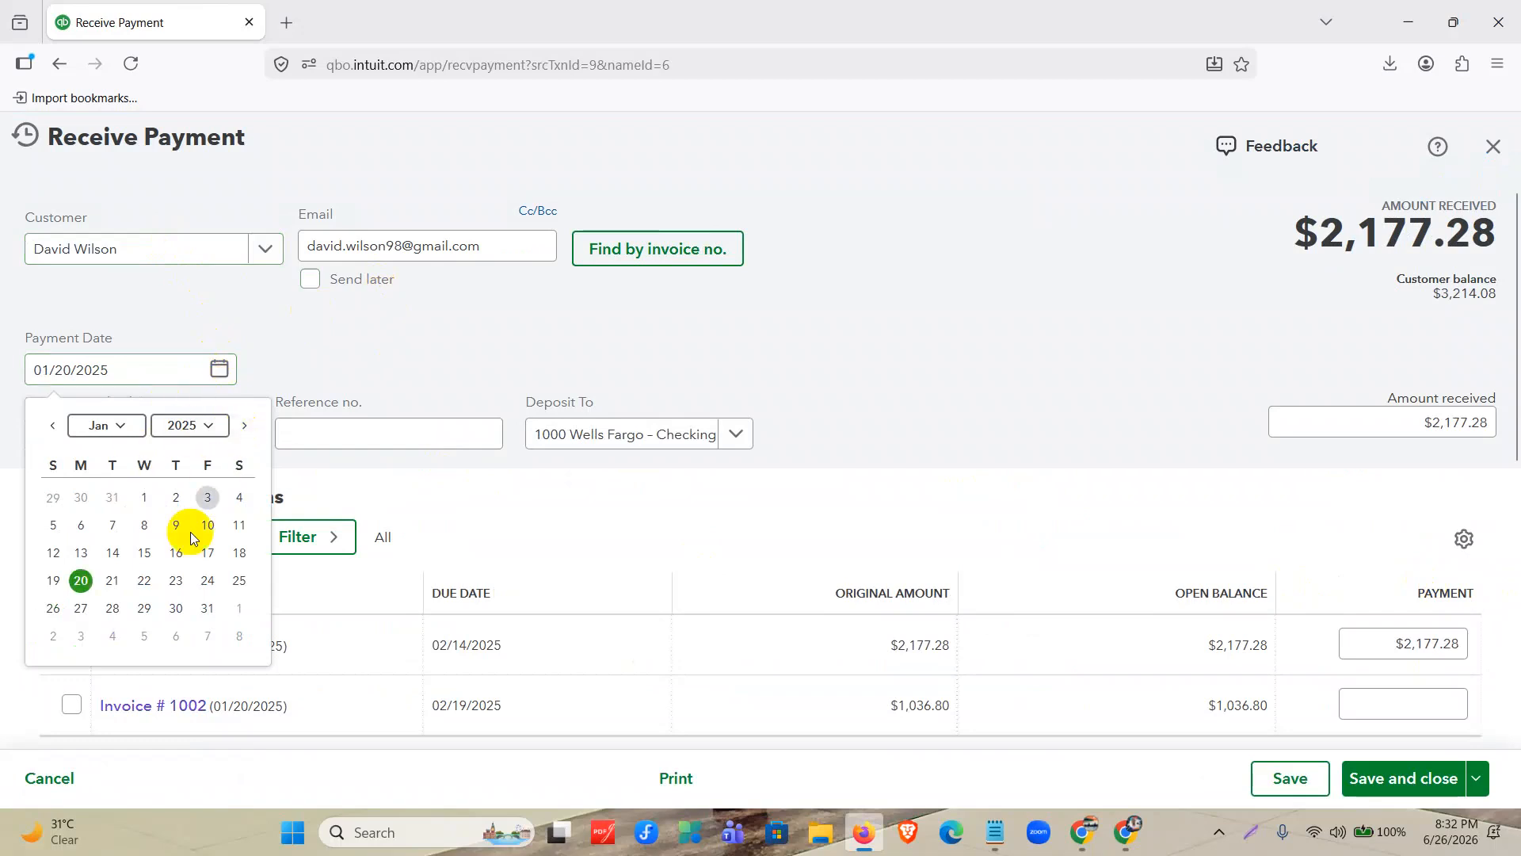
click(206, 609)
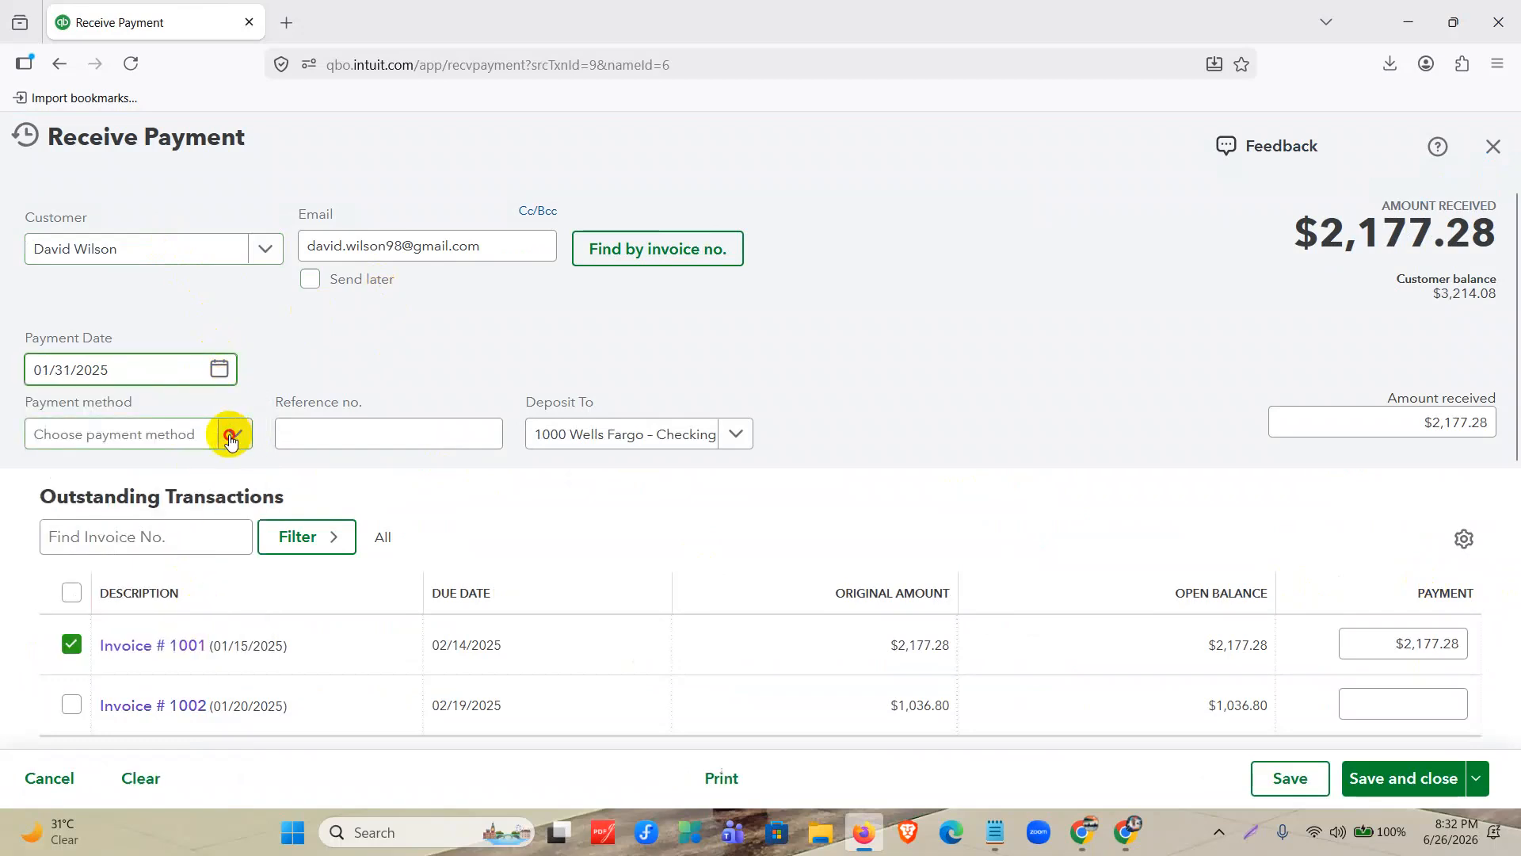
Set the payment method to Cheque with deposit to Wells Fargo – Checking, and review the amount applied to invoice 1001.
click(230, 442)
click(146, 536)
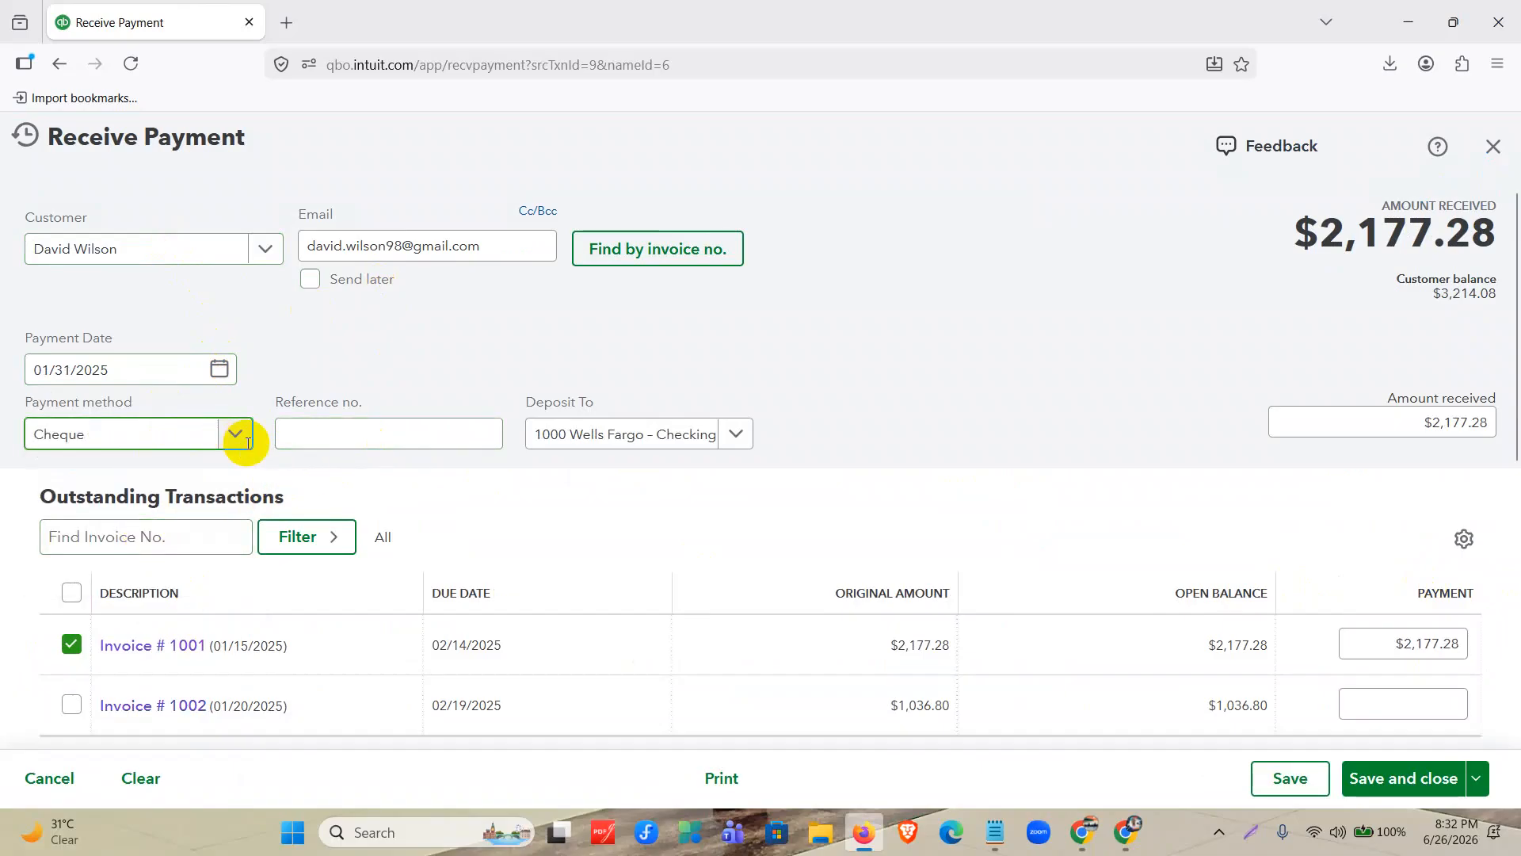
click(715, 444)
click(693, 513)
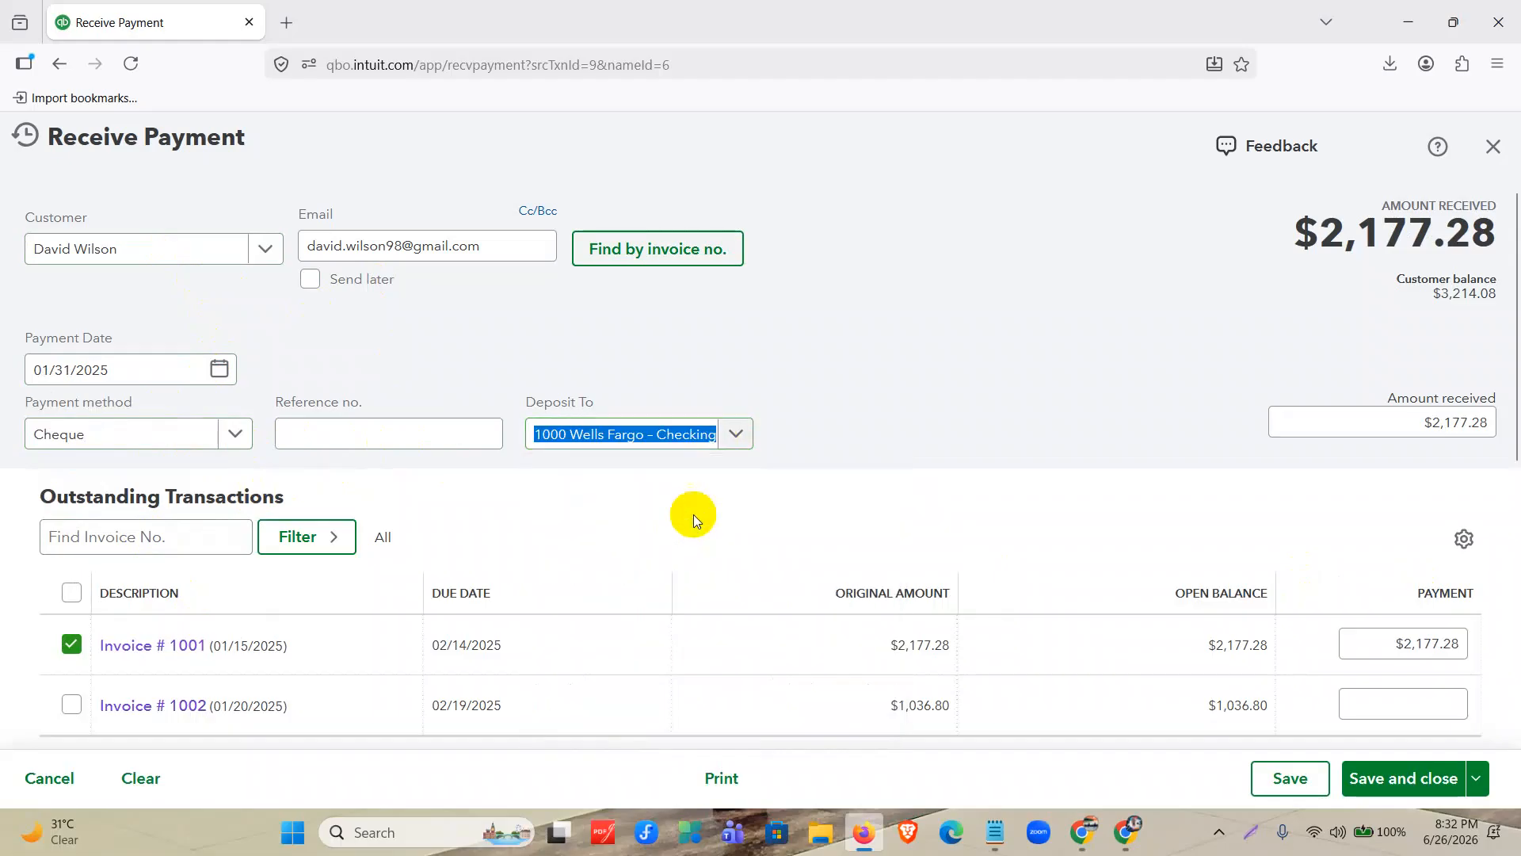
drag(1317, 230, 1505, 252)
scroll(972, 377, down, 3)
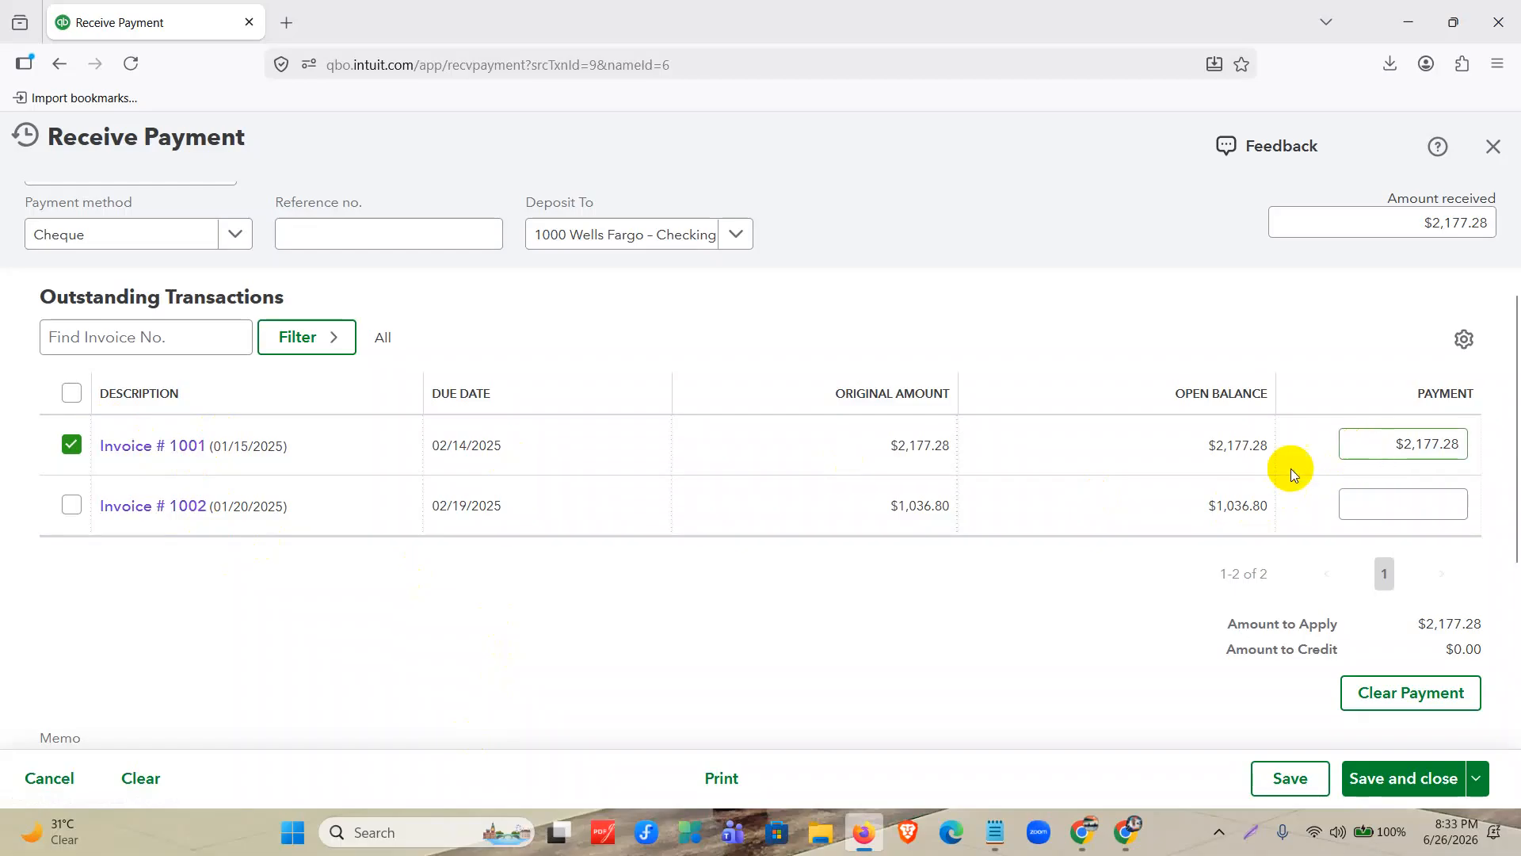
Switch to Notepad, show the Partial Payment System note, maximize the window and enlarge the text for reading.
click(994, 833)
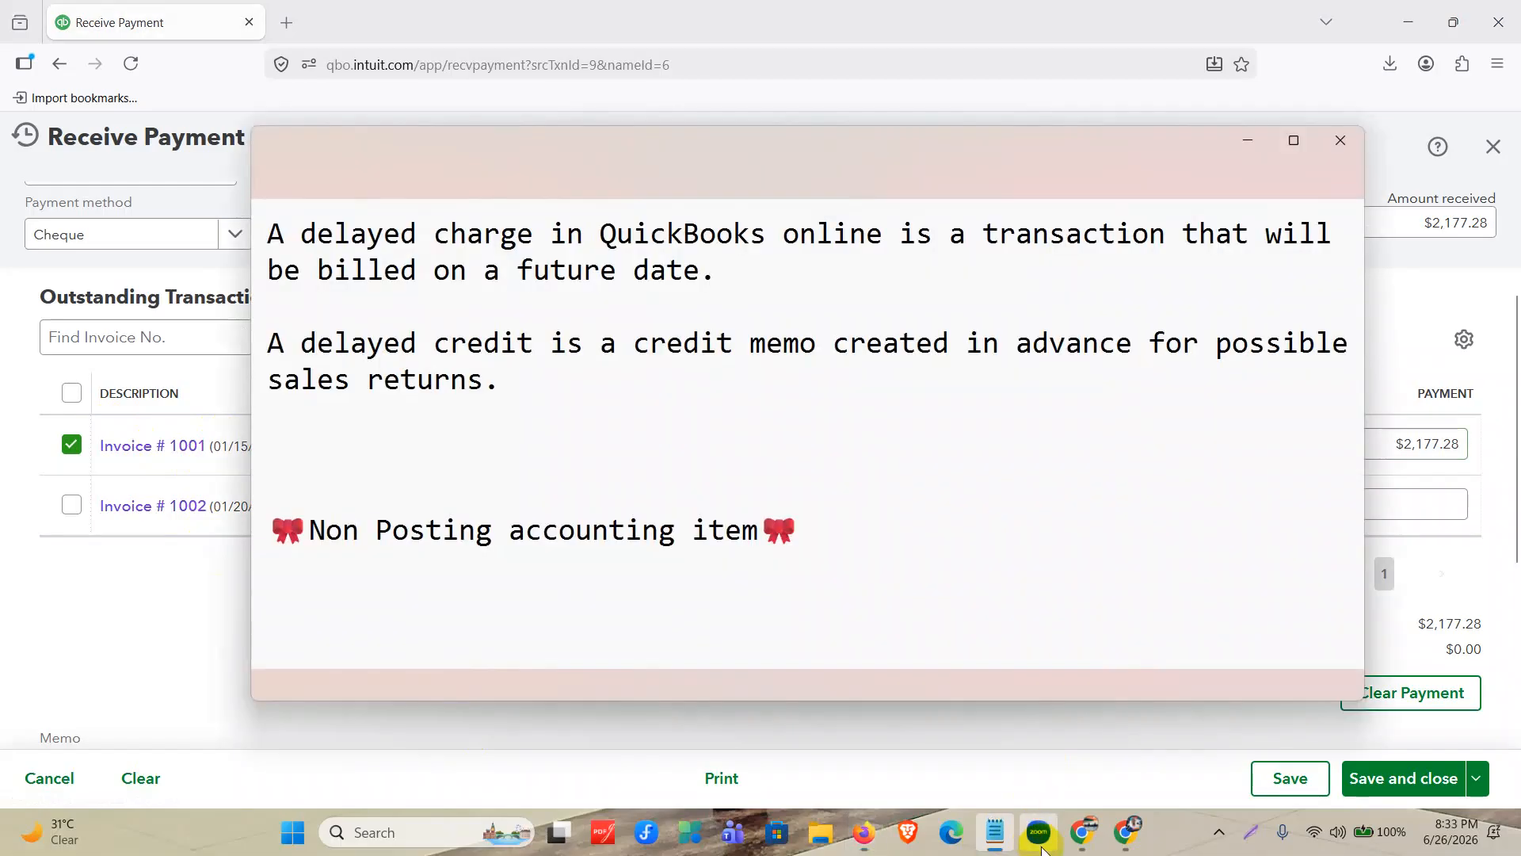
click(919, 154)
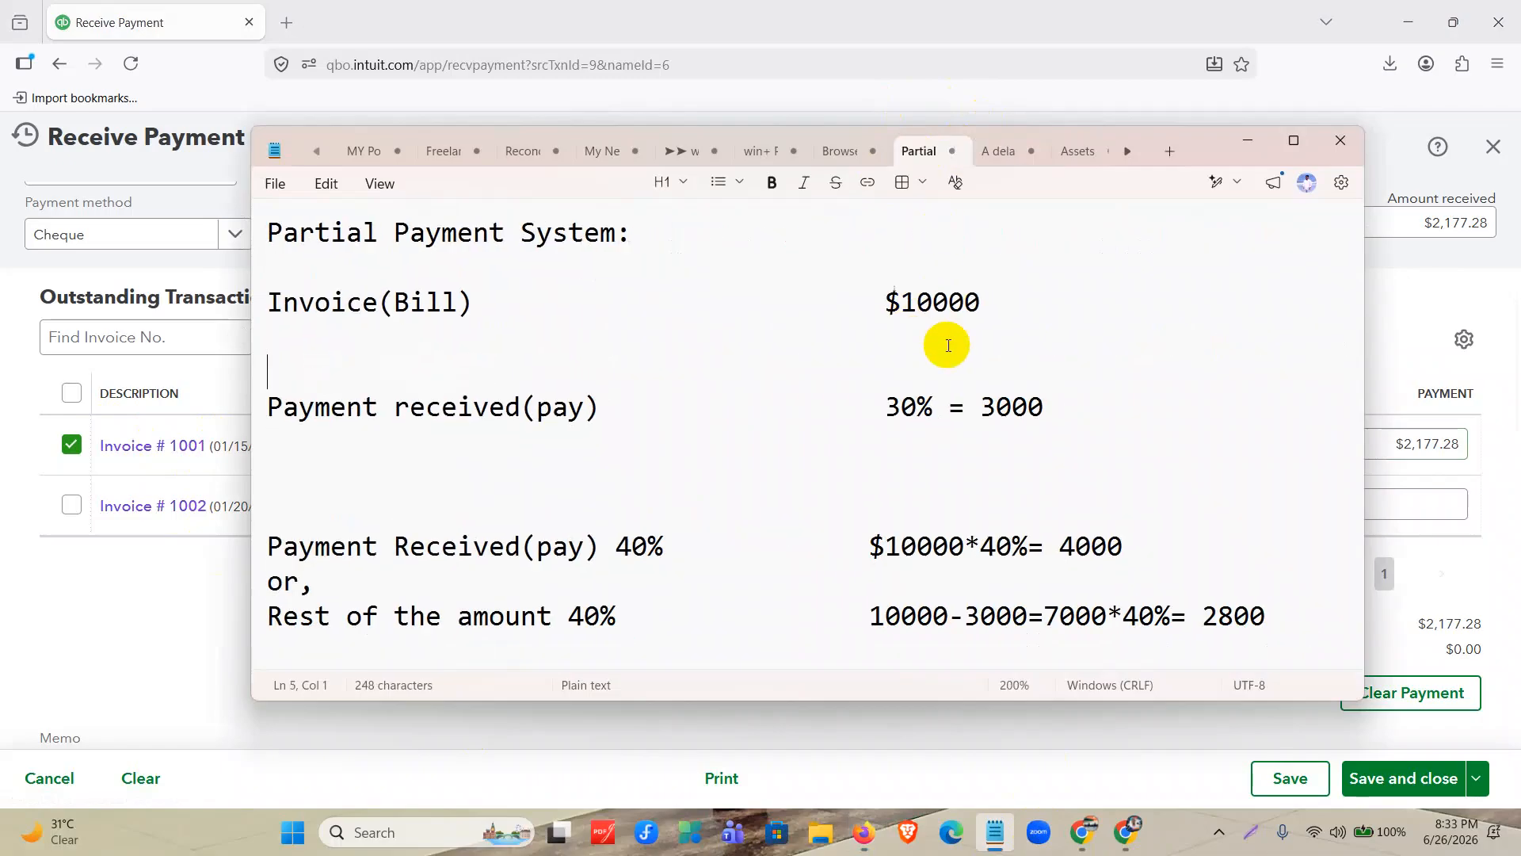
scroll(943, 352, down, 2)
scroll(938, 359, down, 1)
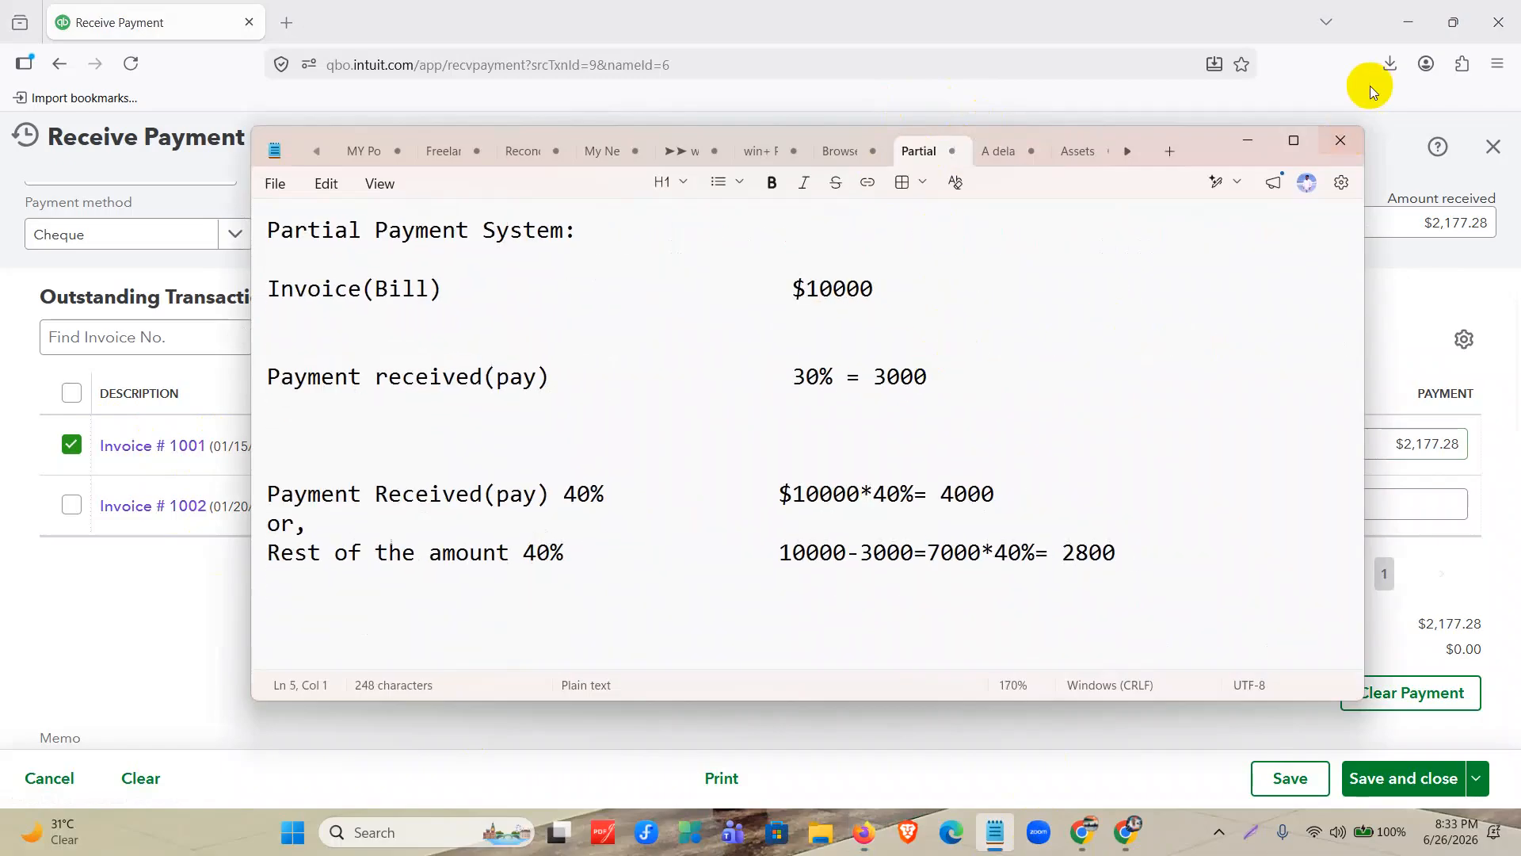
click(1303, 143)
scroll(995, 358, up, 6)
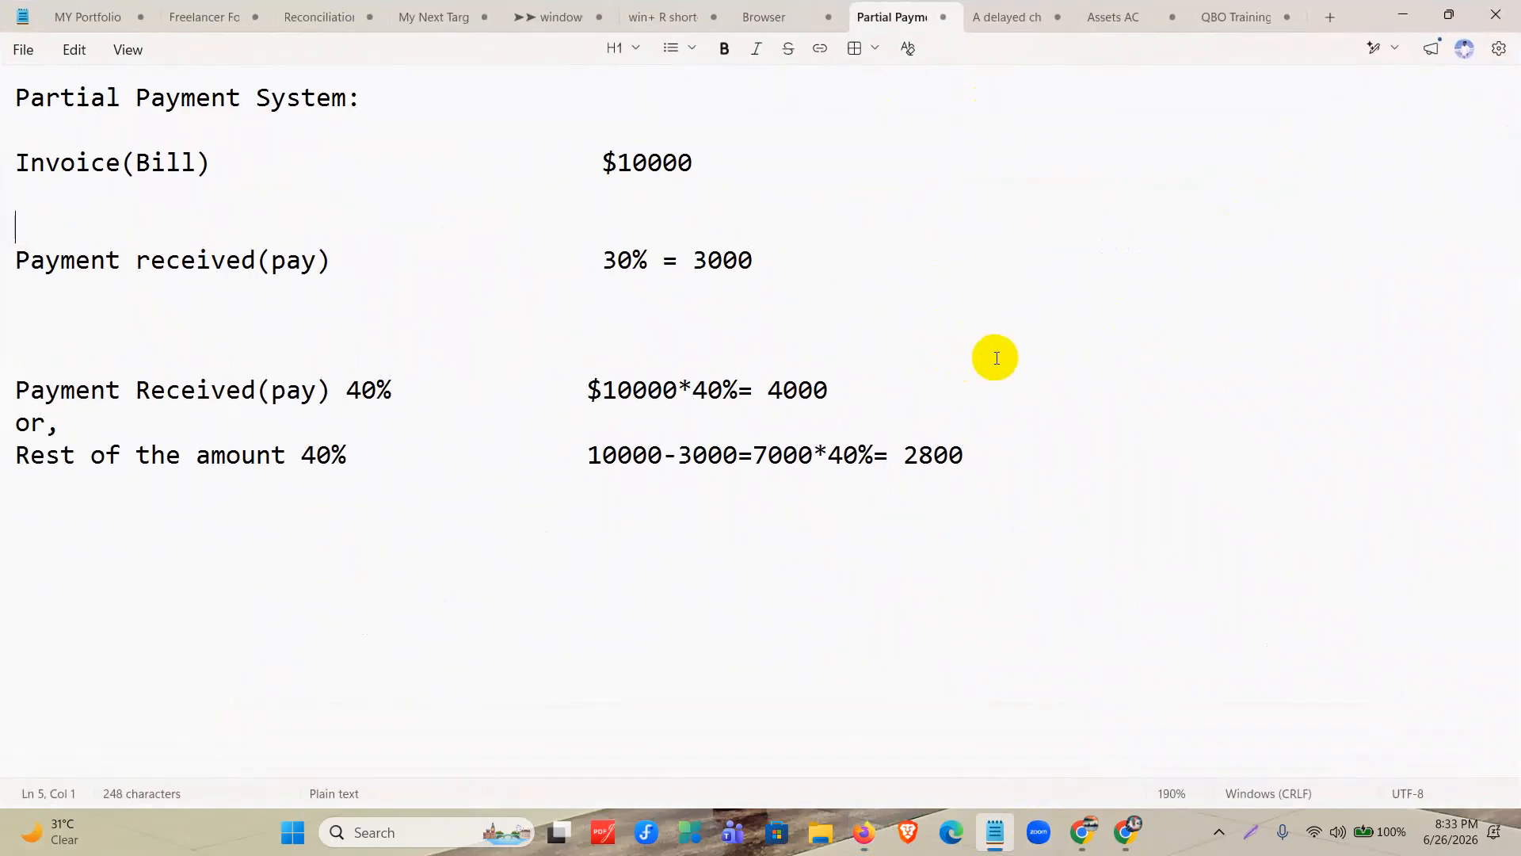
scroll(1090, 360, up, 3)
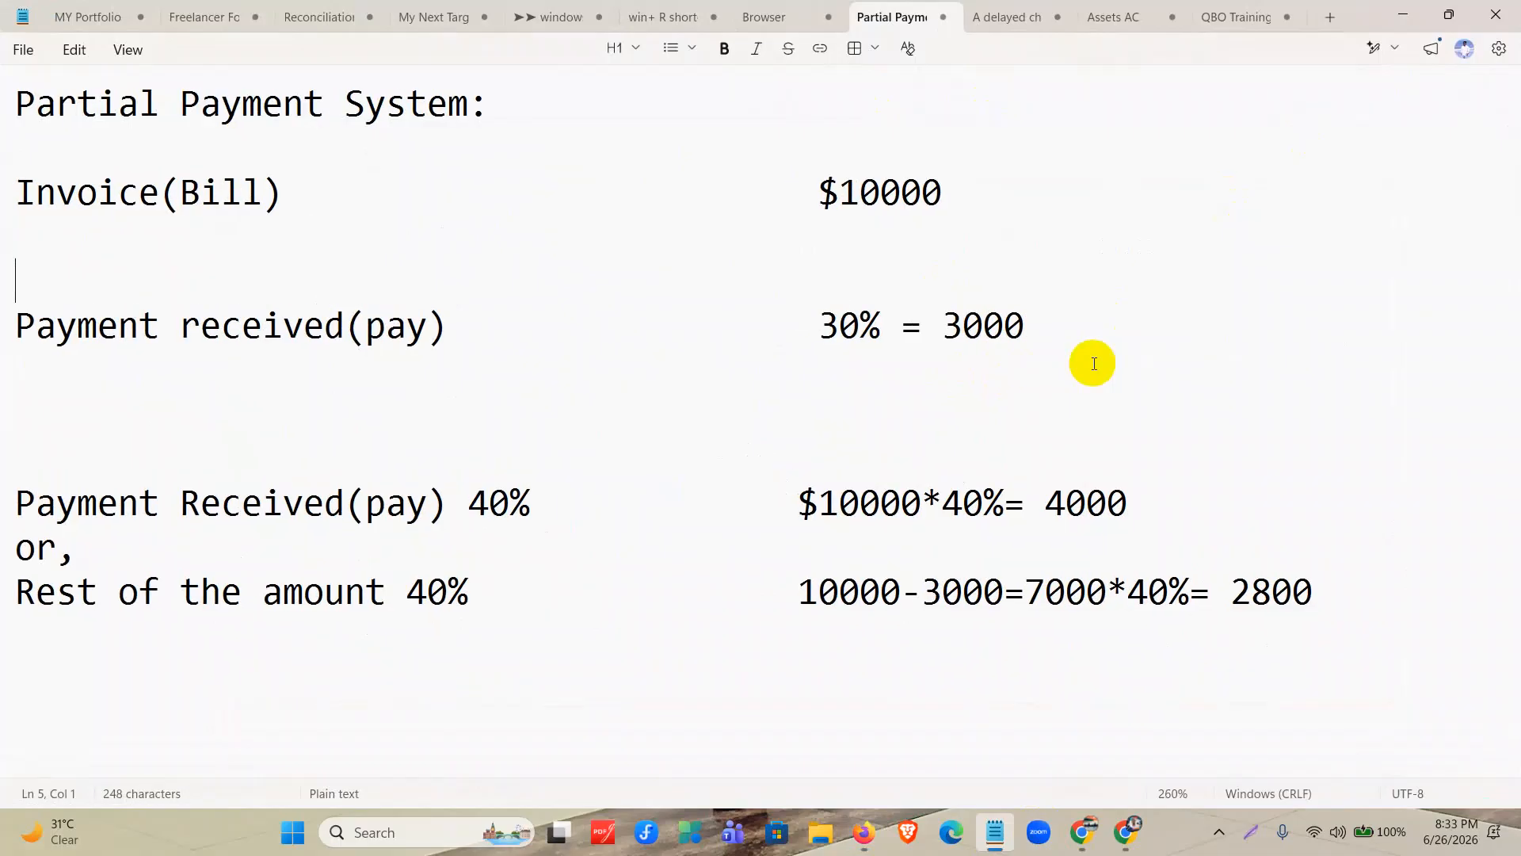
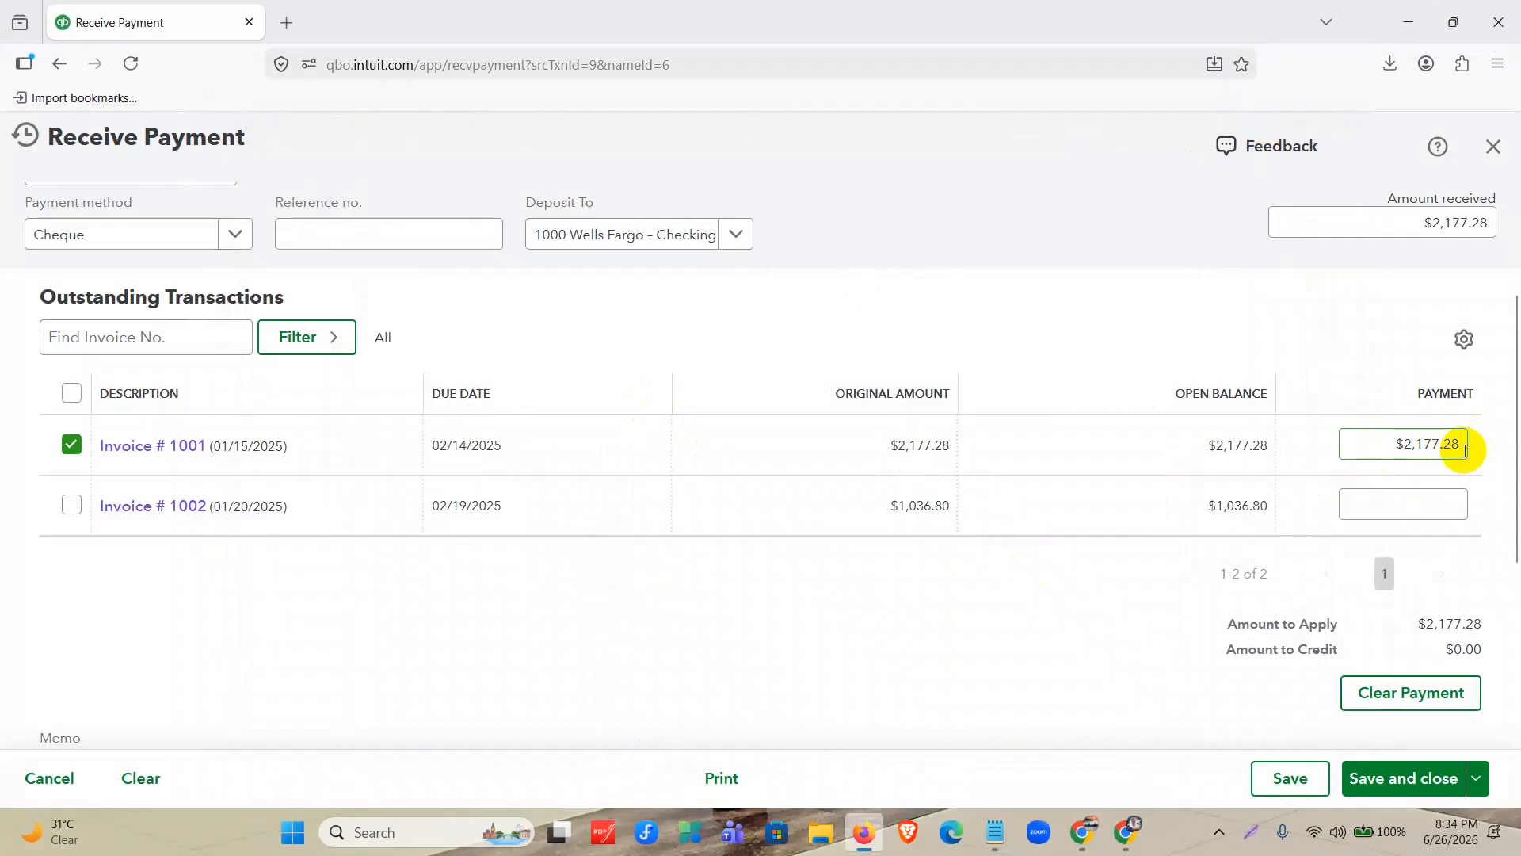
Set the payment applied to invoice 1001 to $2,000.00, then save and close the payment.
drag(1465, 451, 1360, 446)
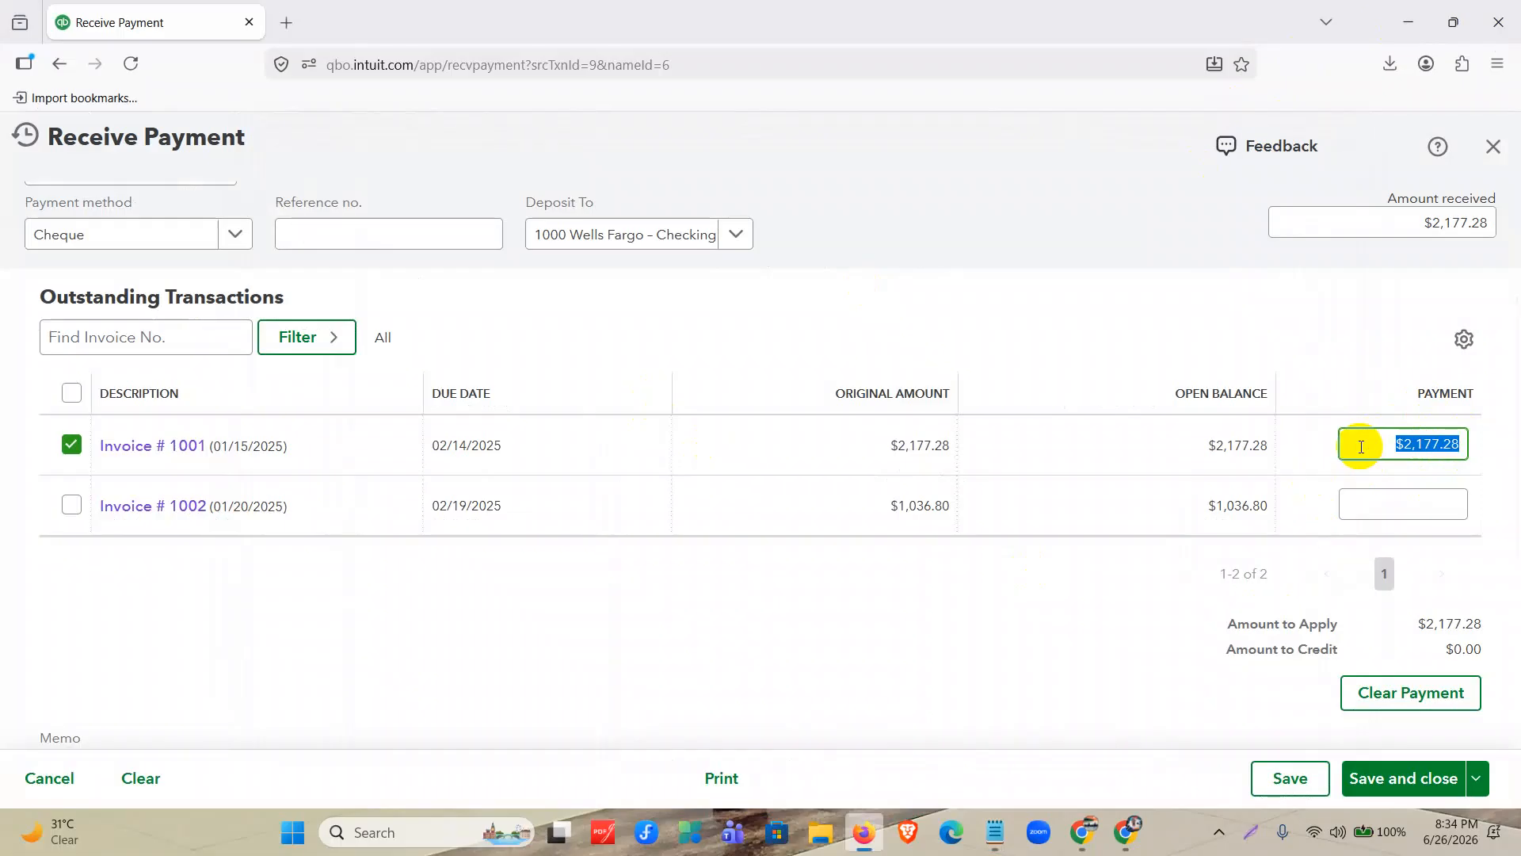
text(2)
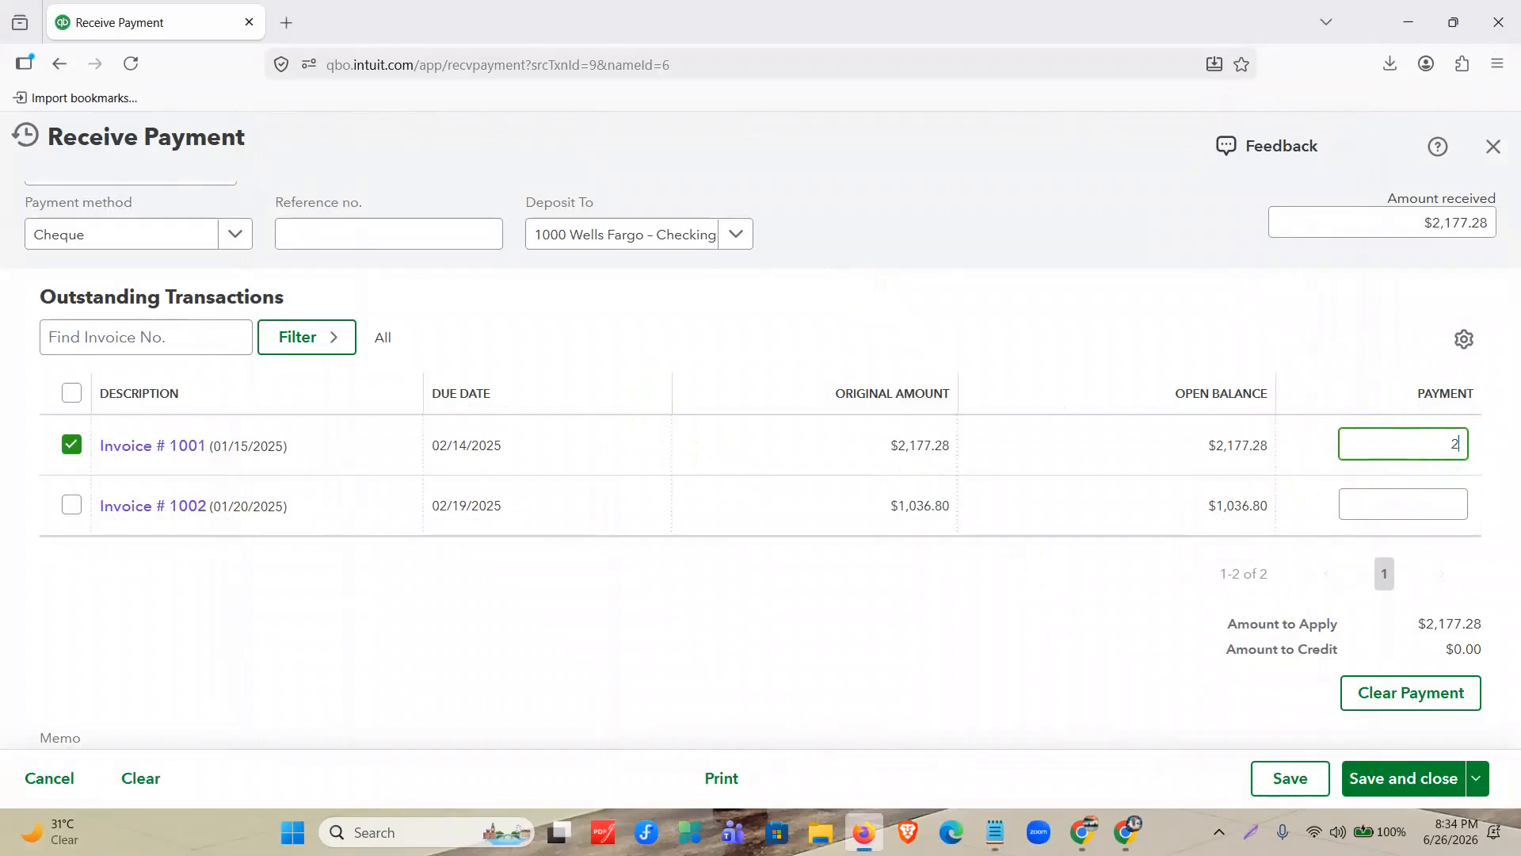
click(1011, 673)
scroll(1388, 536, up, 1)
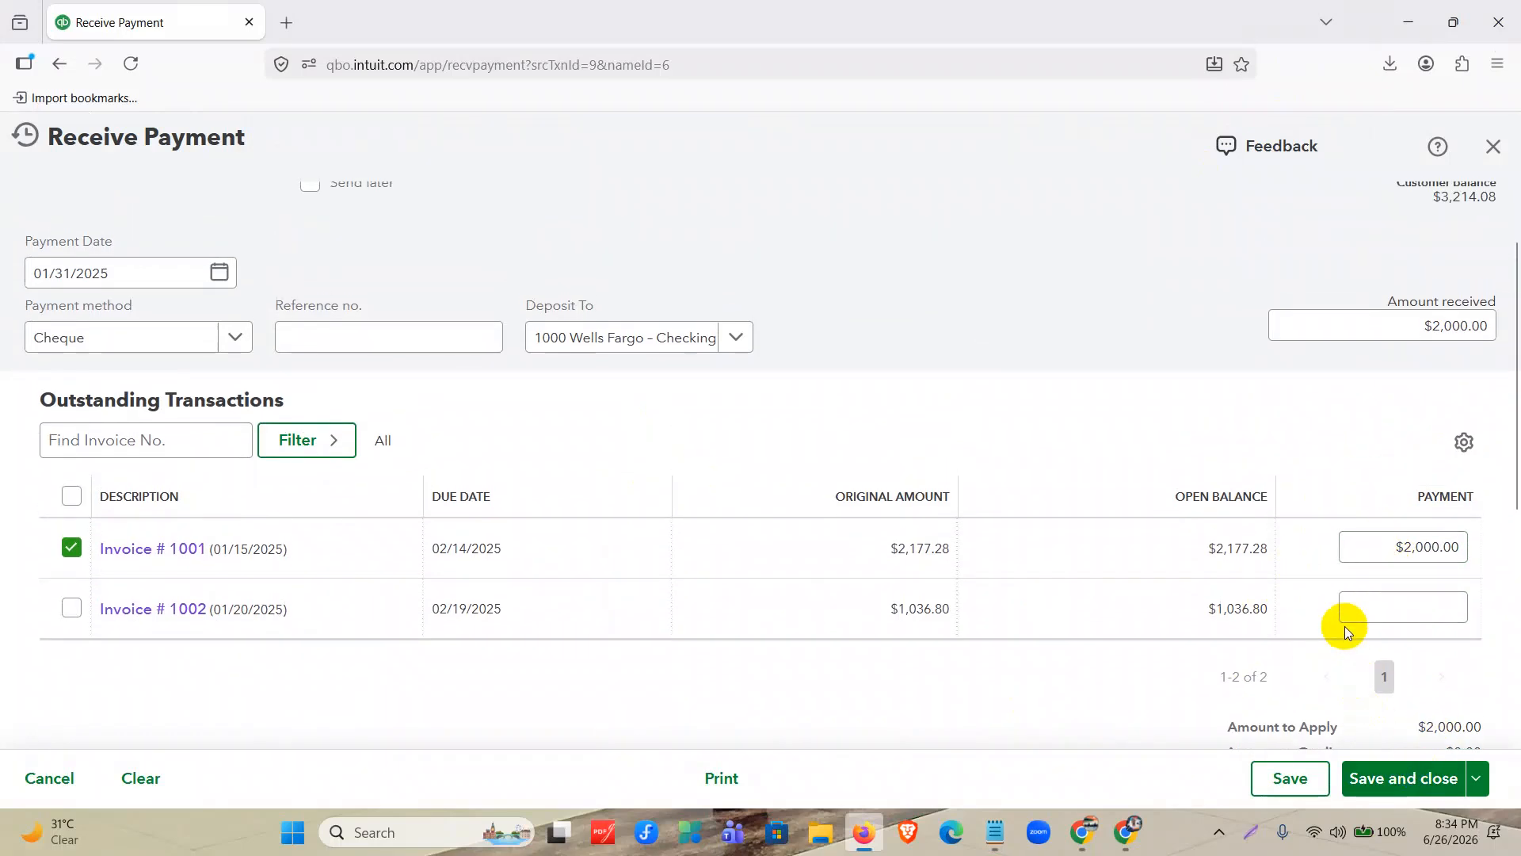
scroll(1347, 621, up, 1)
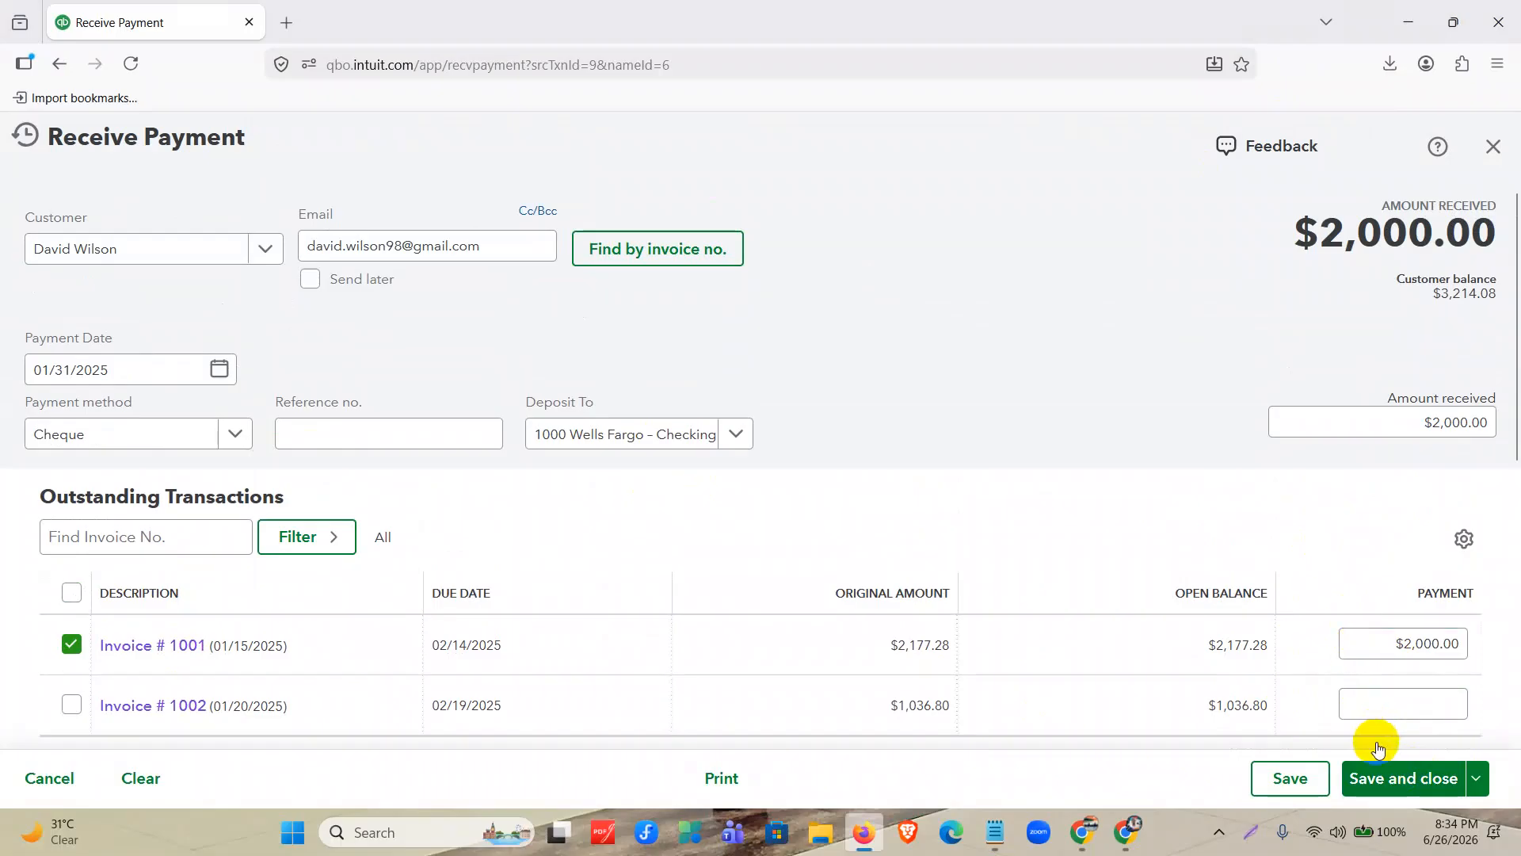
click(1400, 788)
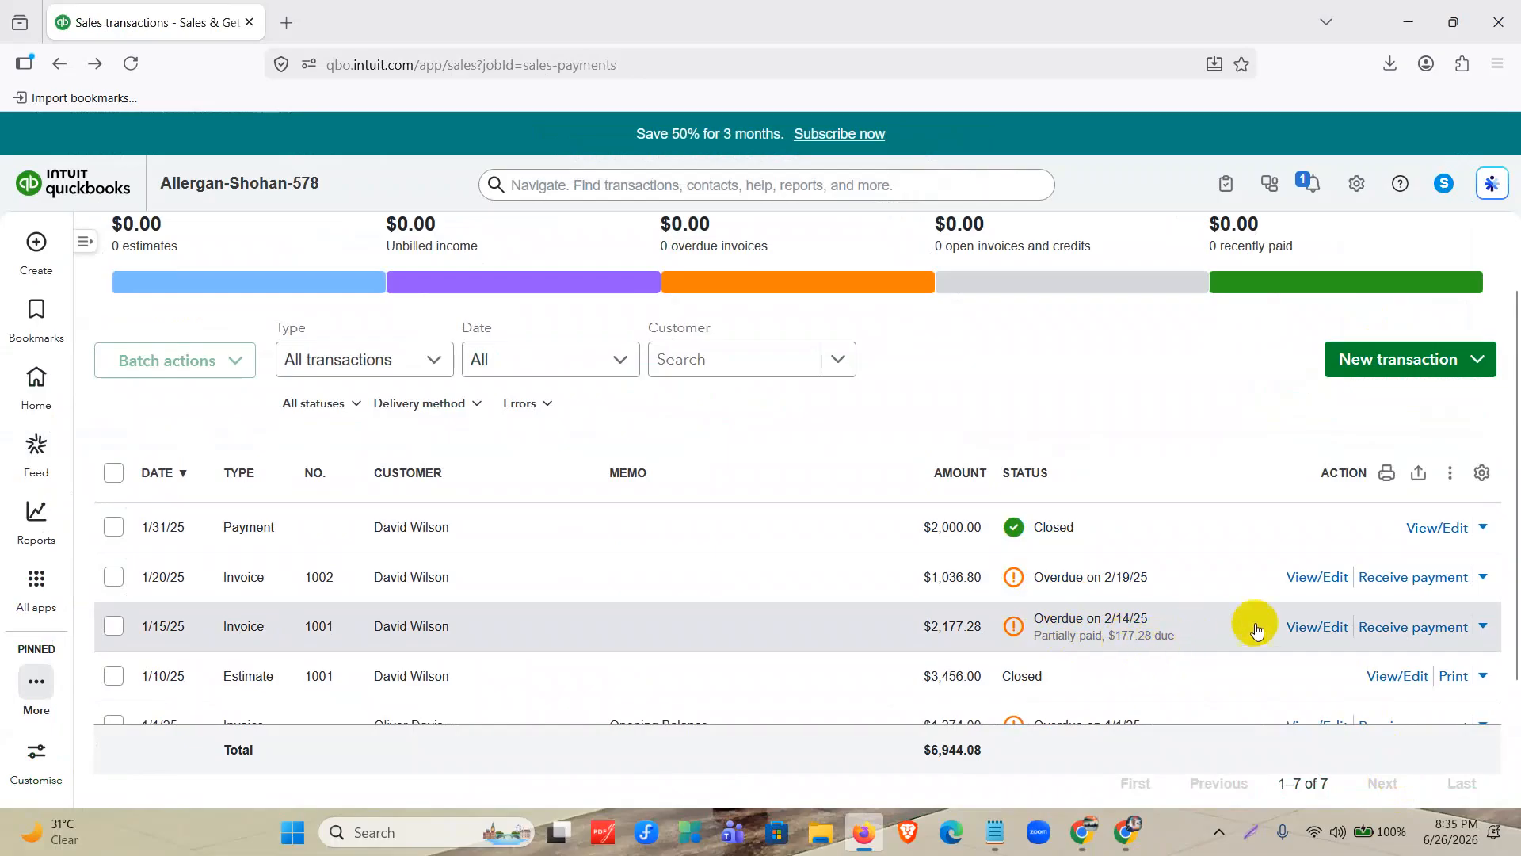
Start receiving another payment for invoice 1001 and set the payment date to 02/01/2025.
click(1398, 638)
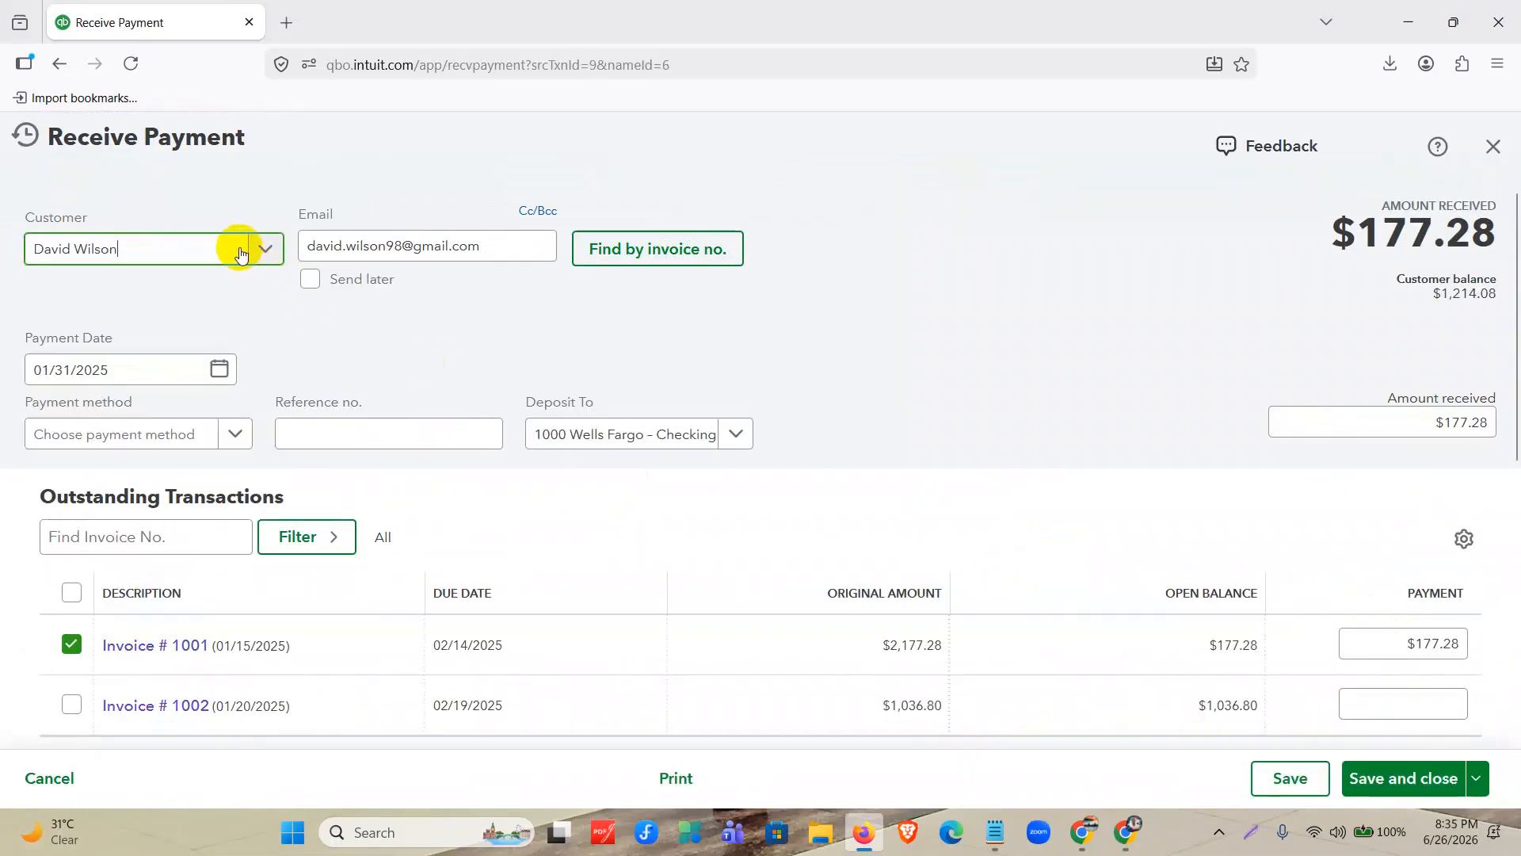
scroll(252, 434, down, 2)
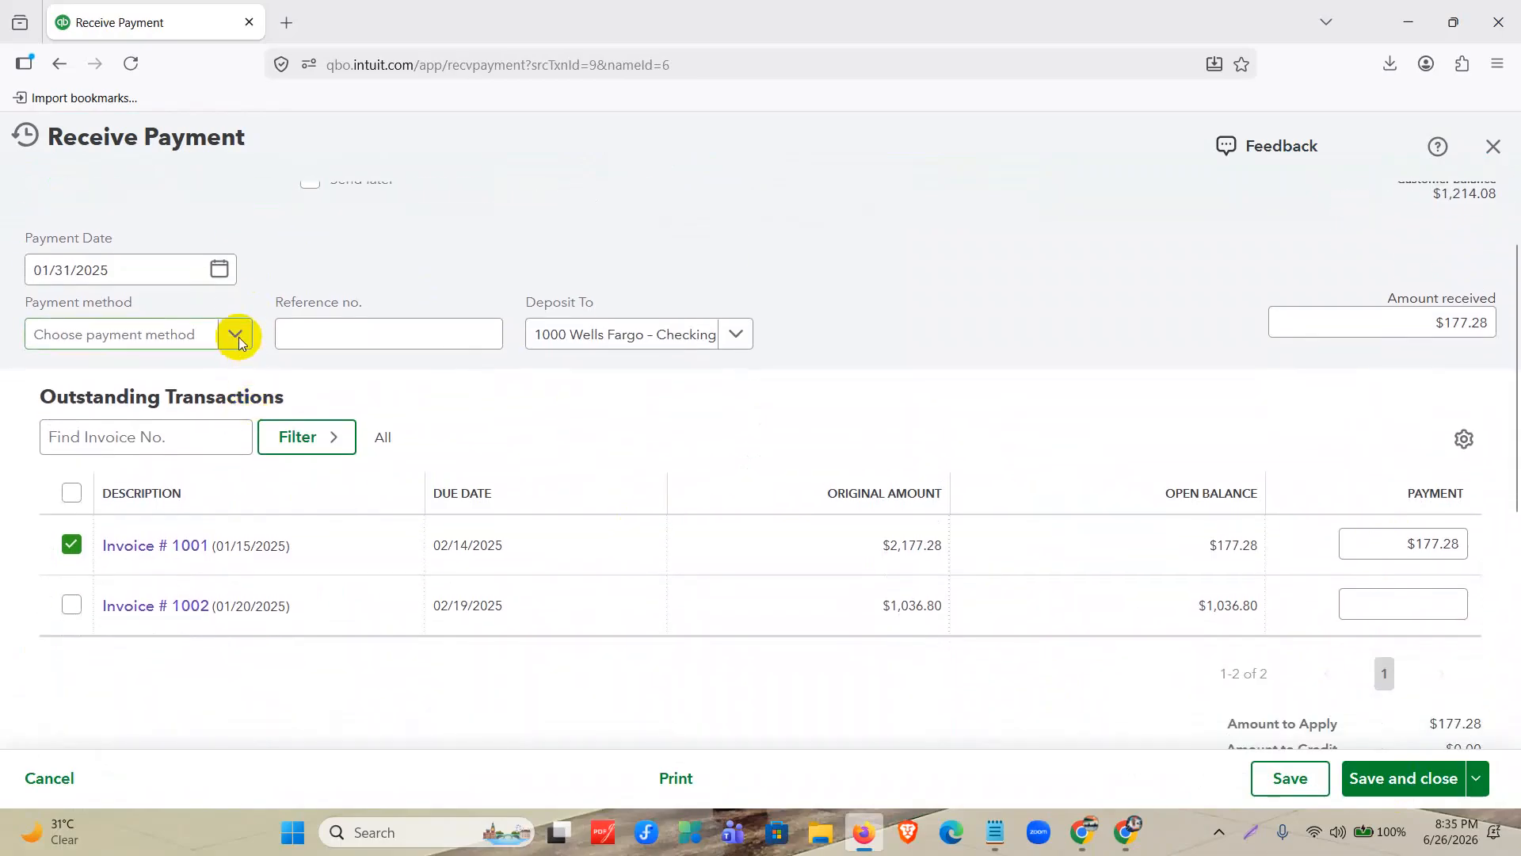
click(218, 271)
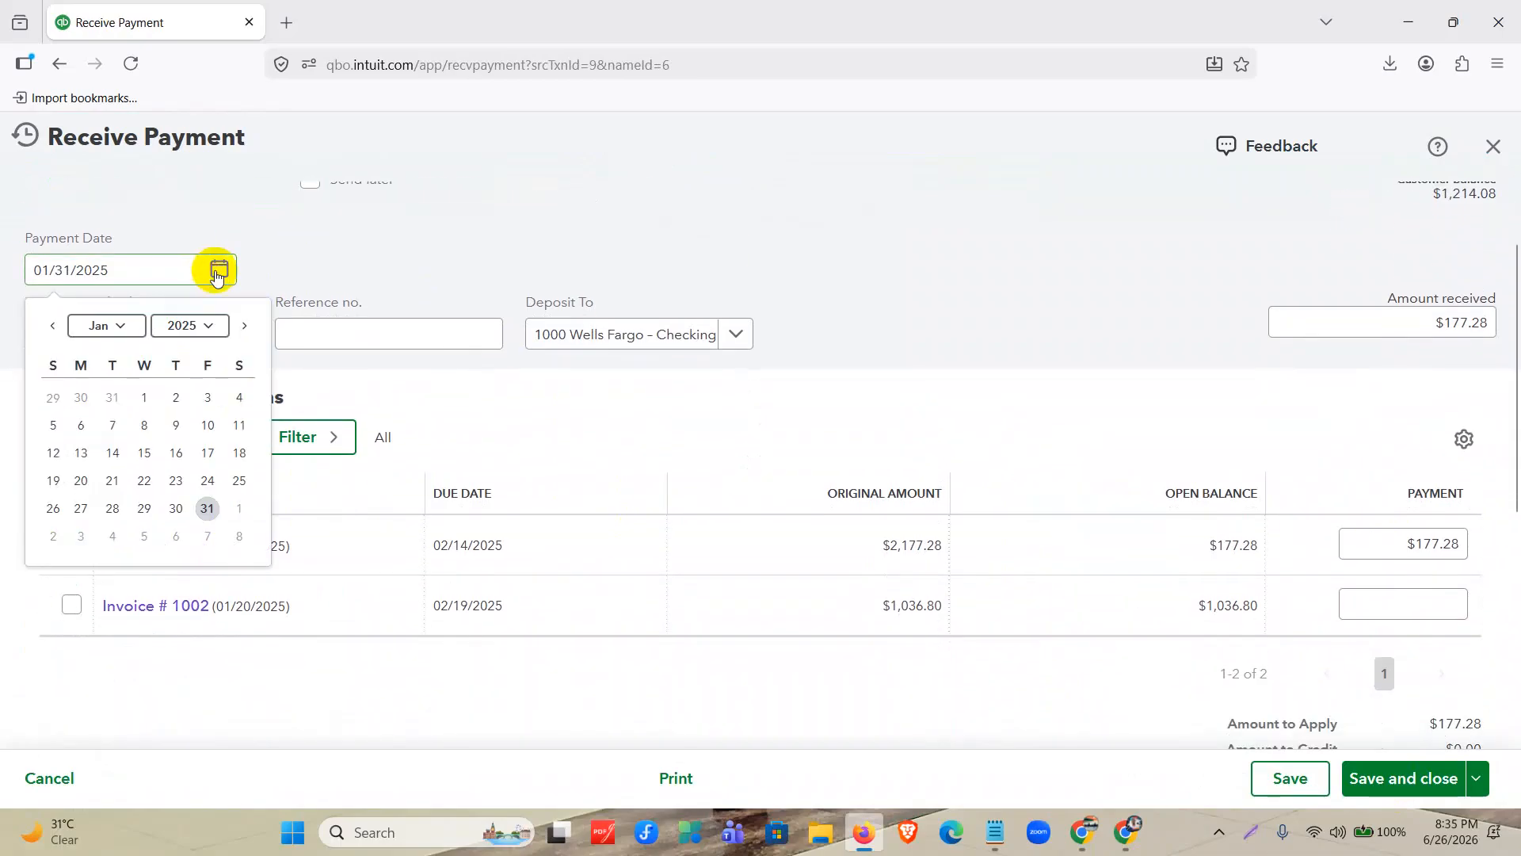
click(240, 322)
click(238, 397)
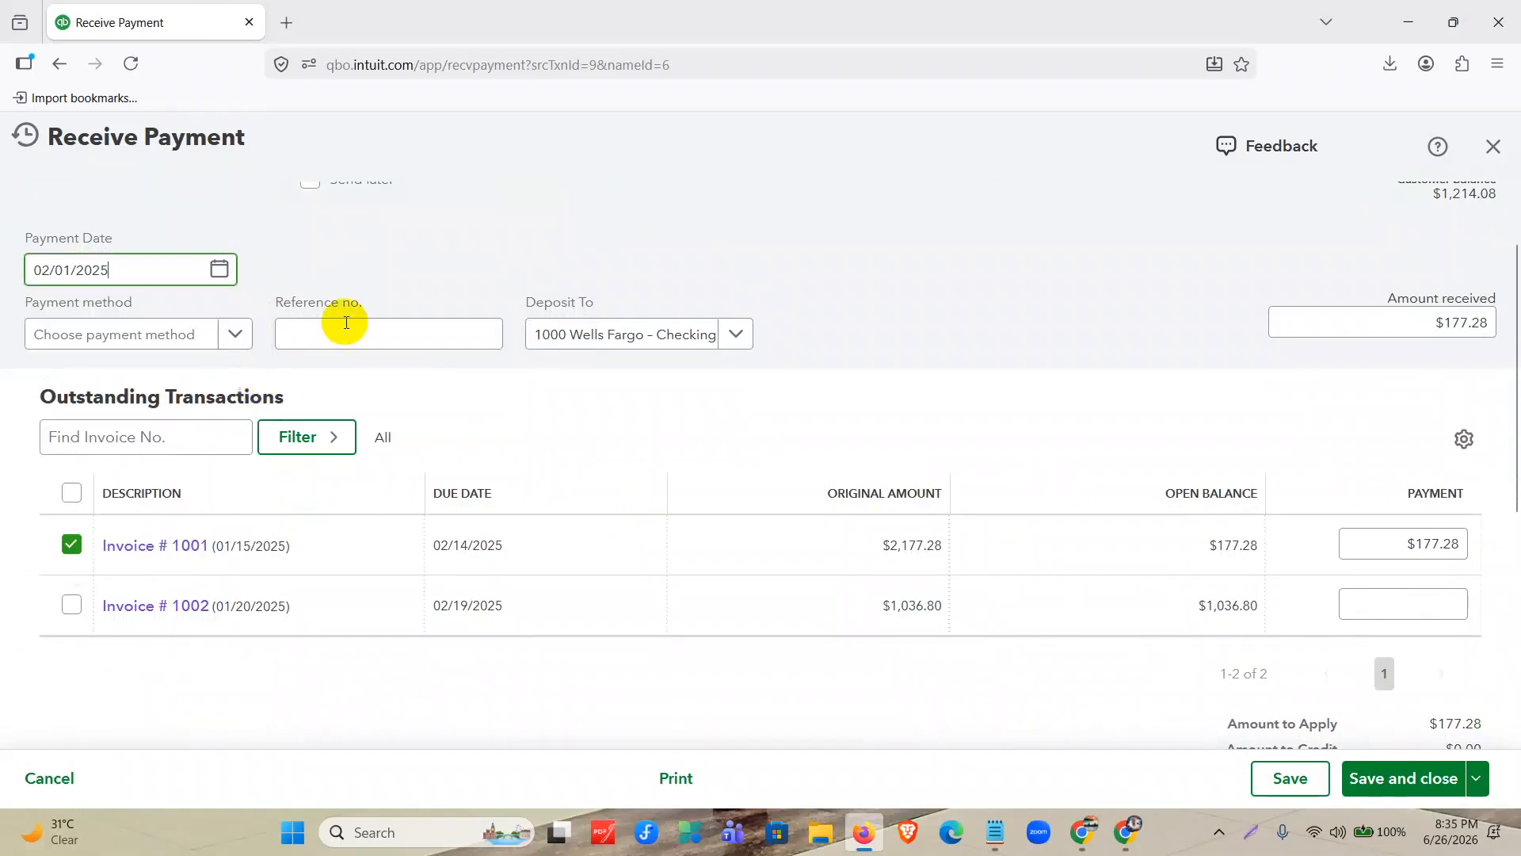
Set the payment method to Cash with deposit to 1000 Wells Fargo – Checking, and go to invoice 1001's payment amount.
click(220, 340)
click(146, 407)
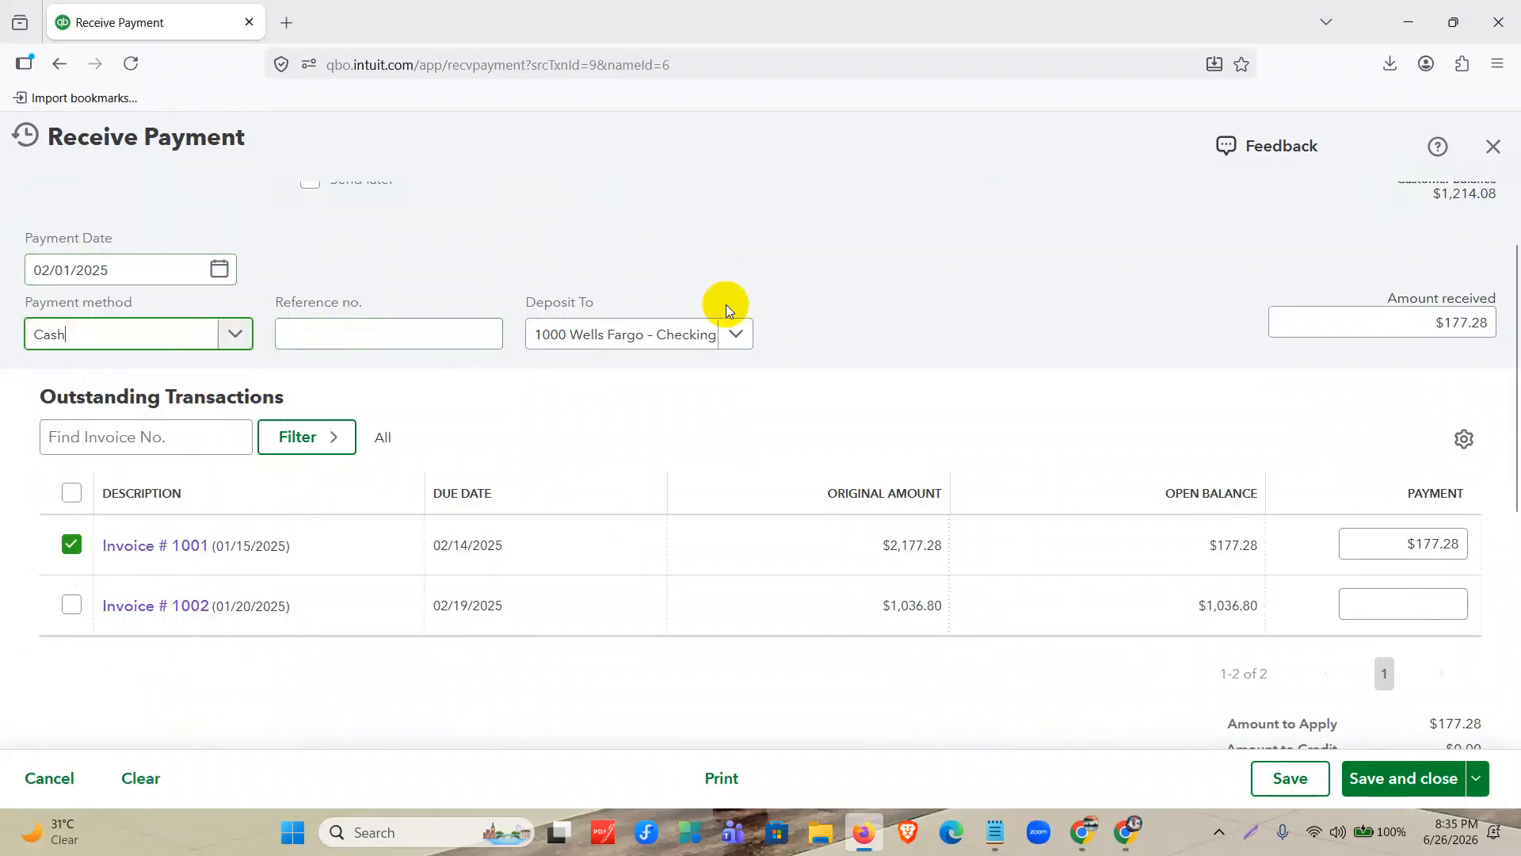
click(676, 331)
click(688, 405)
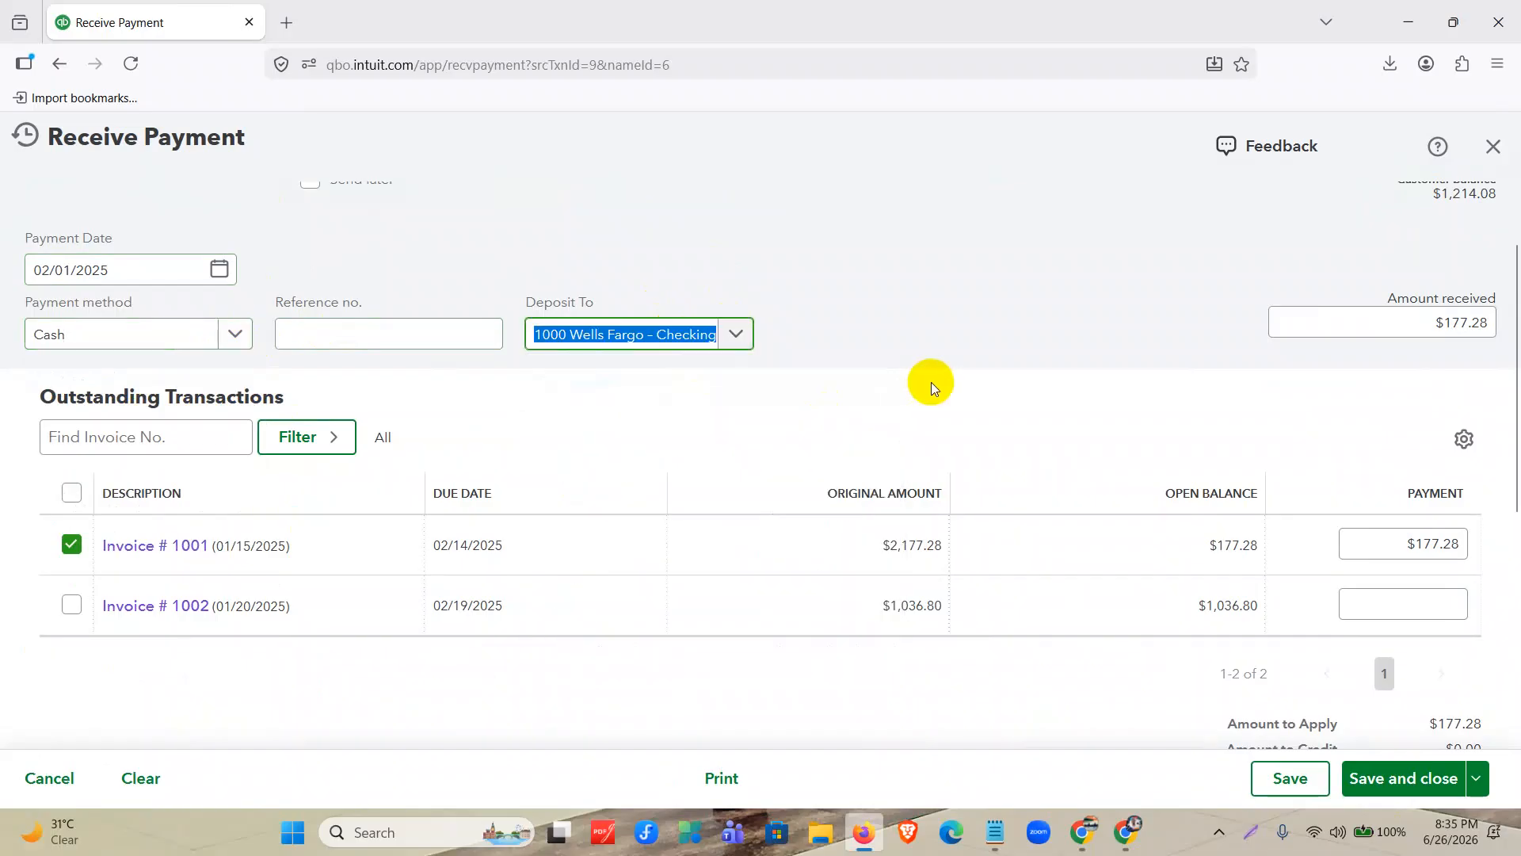
scroll(938, 378, down, 1)
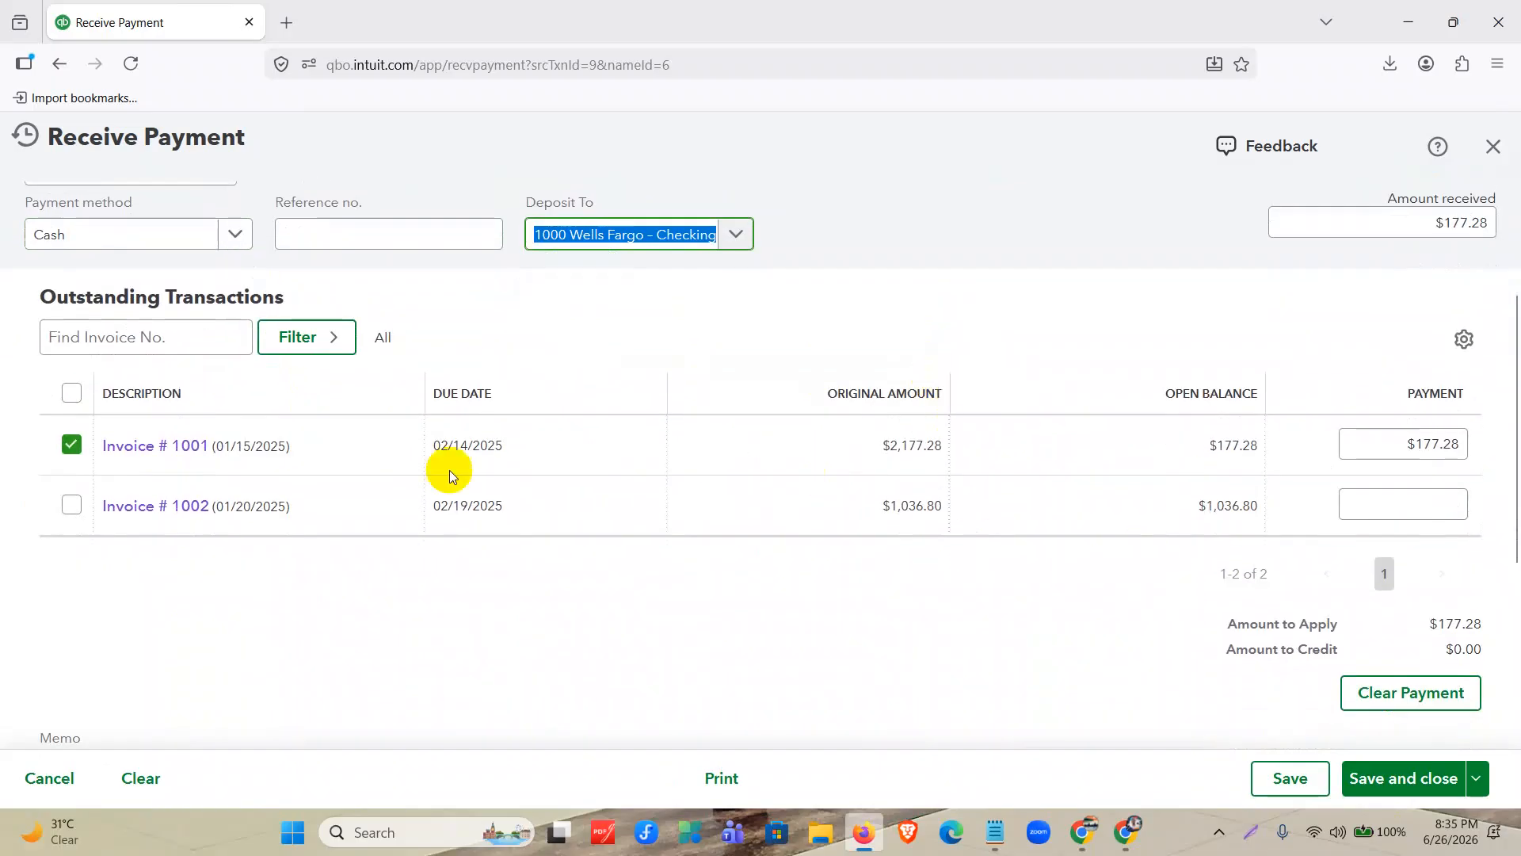
click(1460, 446)
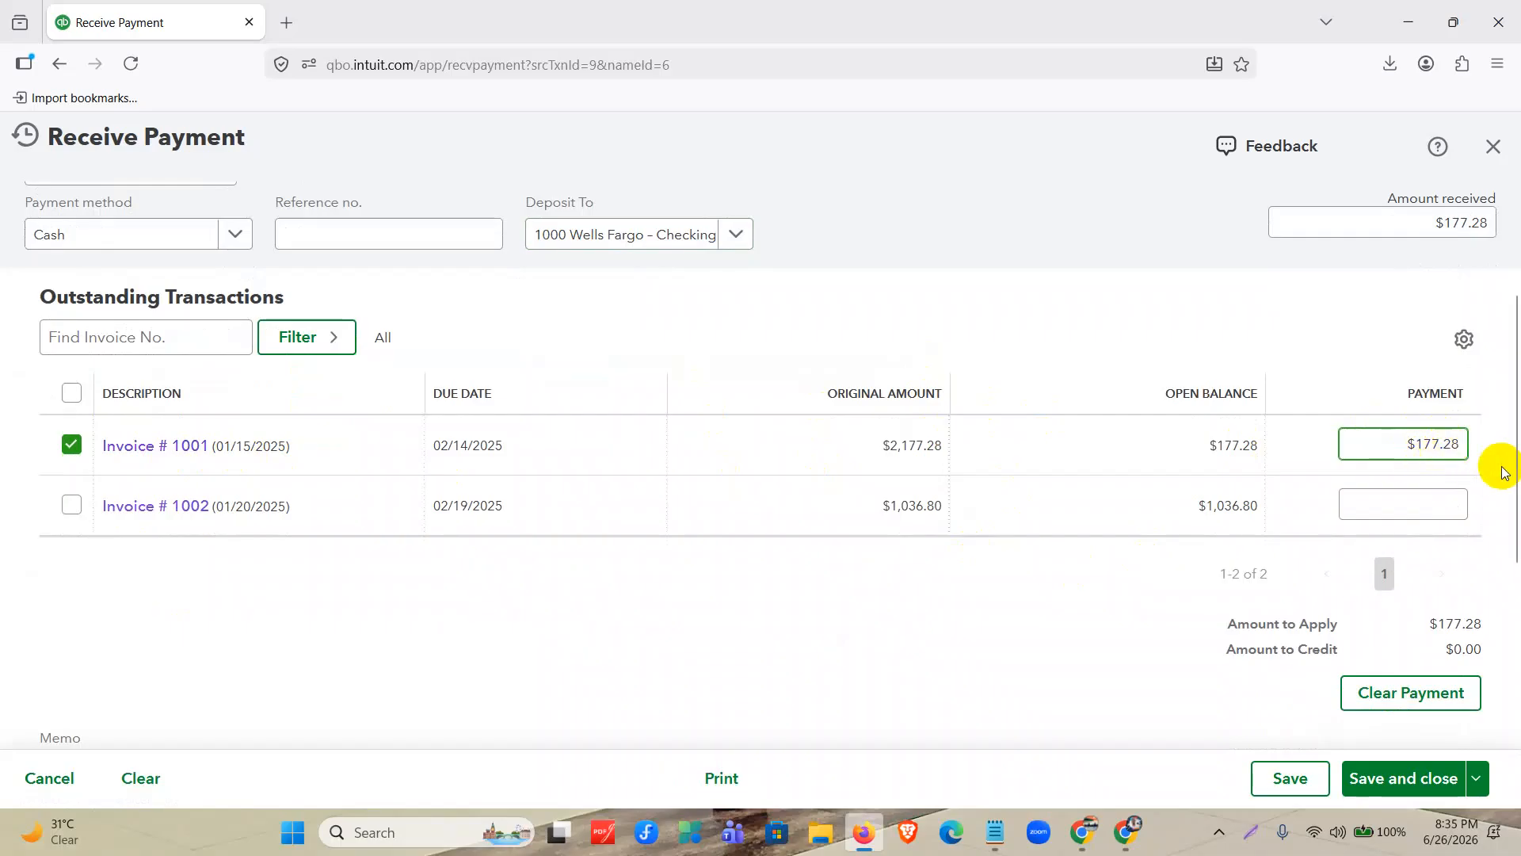
Open the Windows Calculator and compute 30% of 177.28, the open balance of invoice 1001.
click(424, 842)
text(calculator)
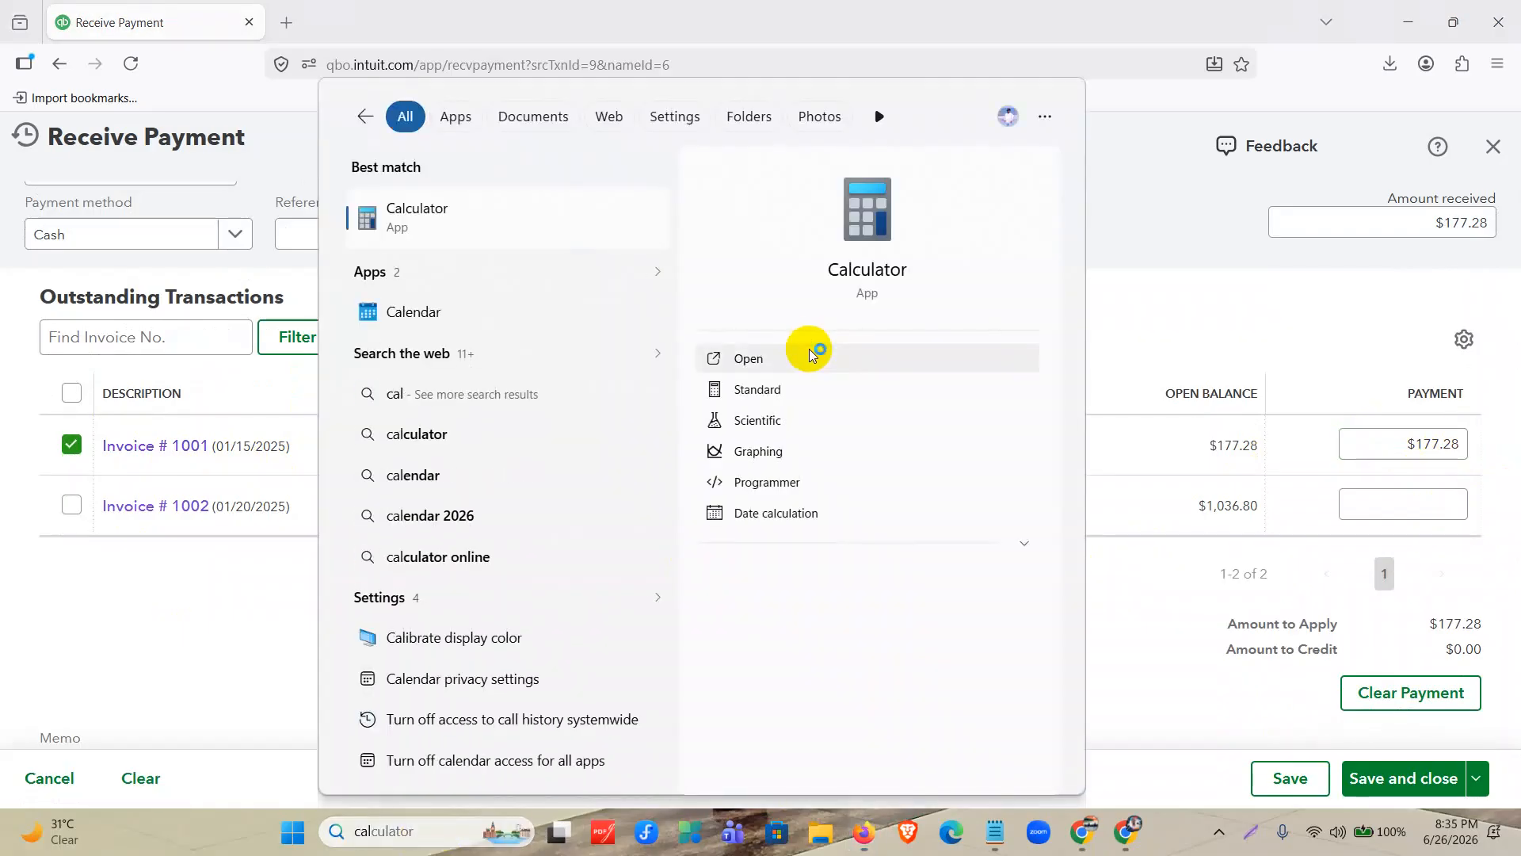
click(810, 357)
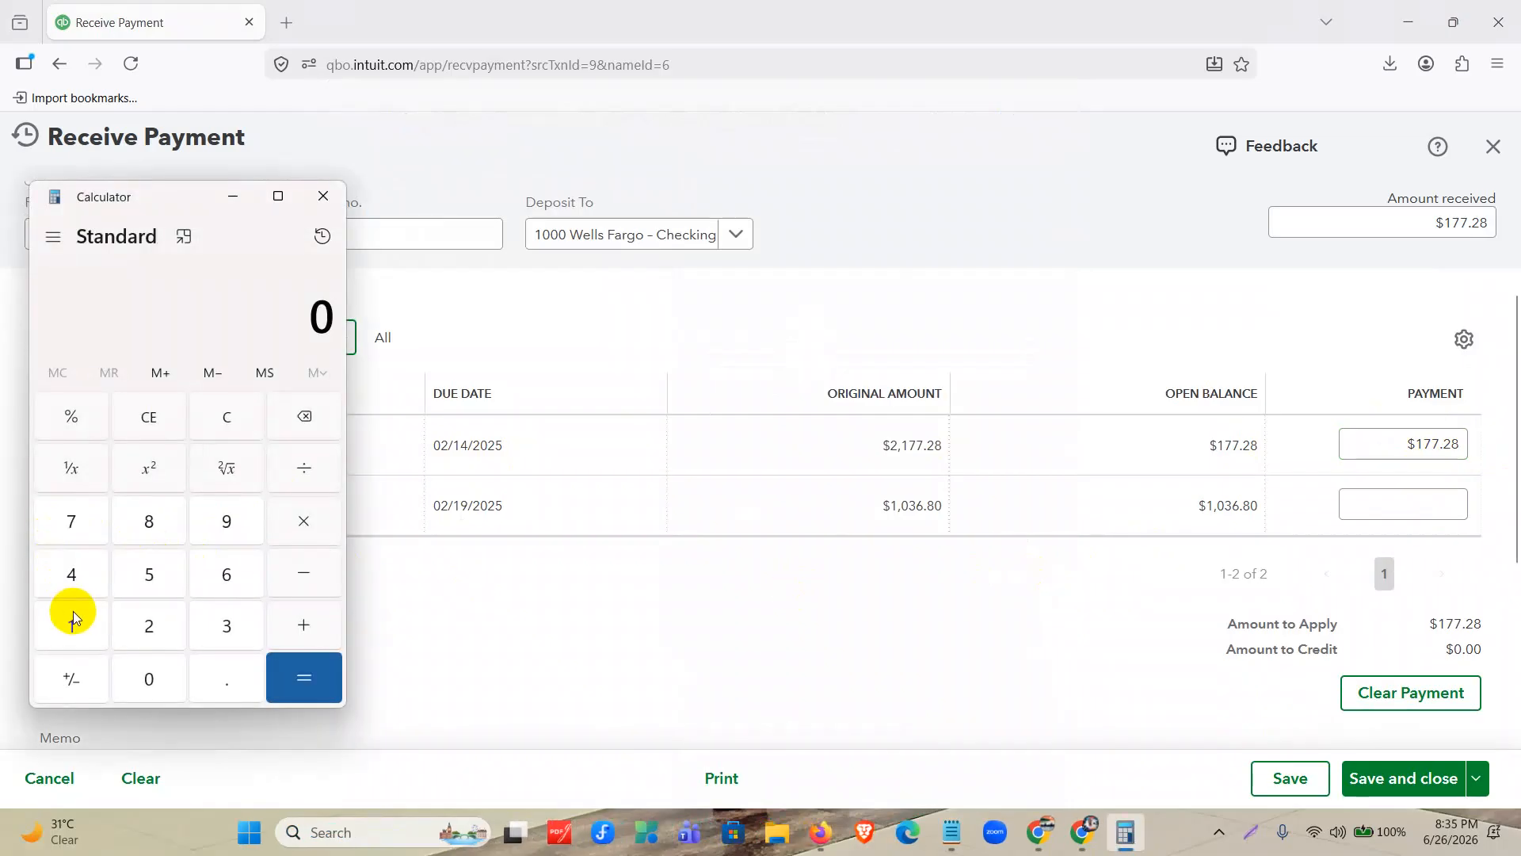
click(73, 614)
click(66, 531)
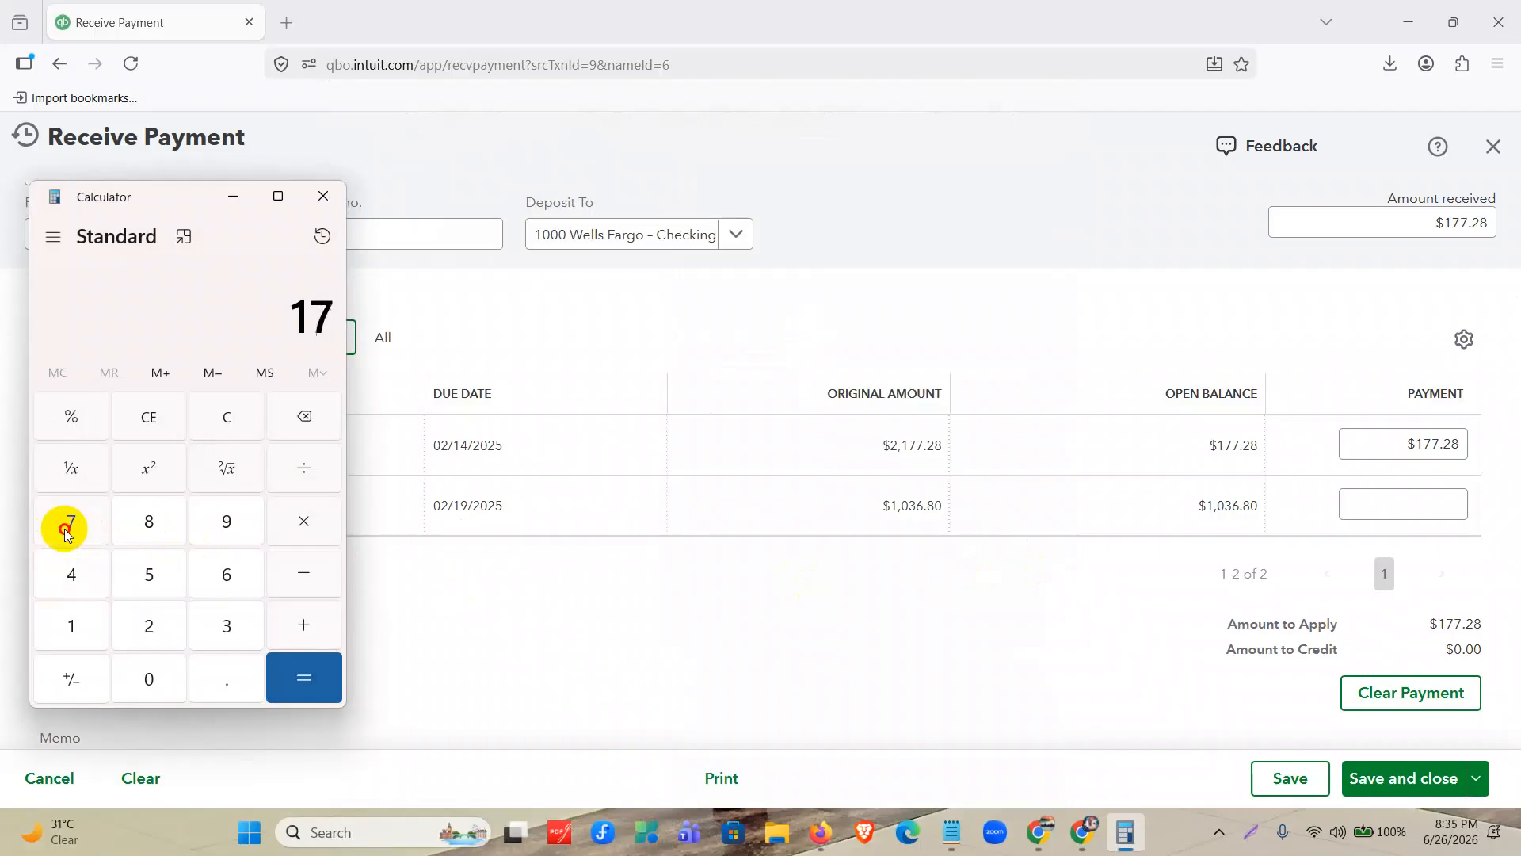
click(218, 686)
click(117, 625)
click(147, 517)
click(271, 519)
click(224, 624)
click(149, 677)
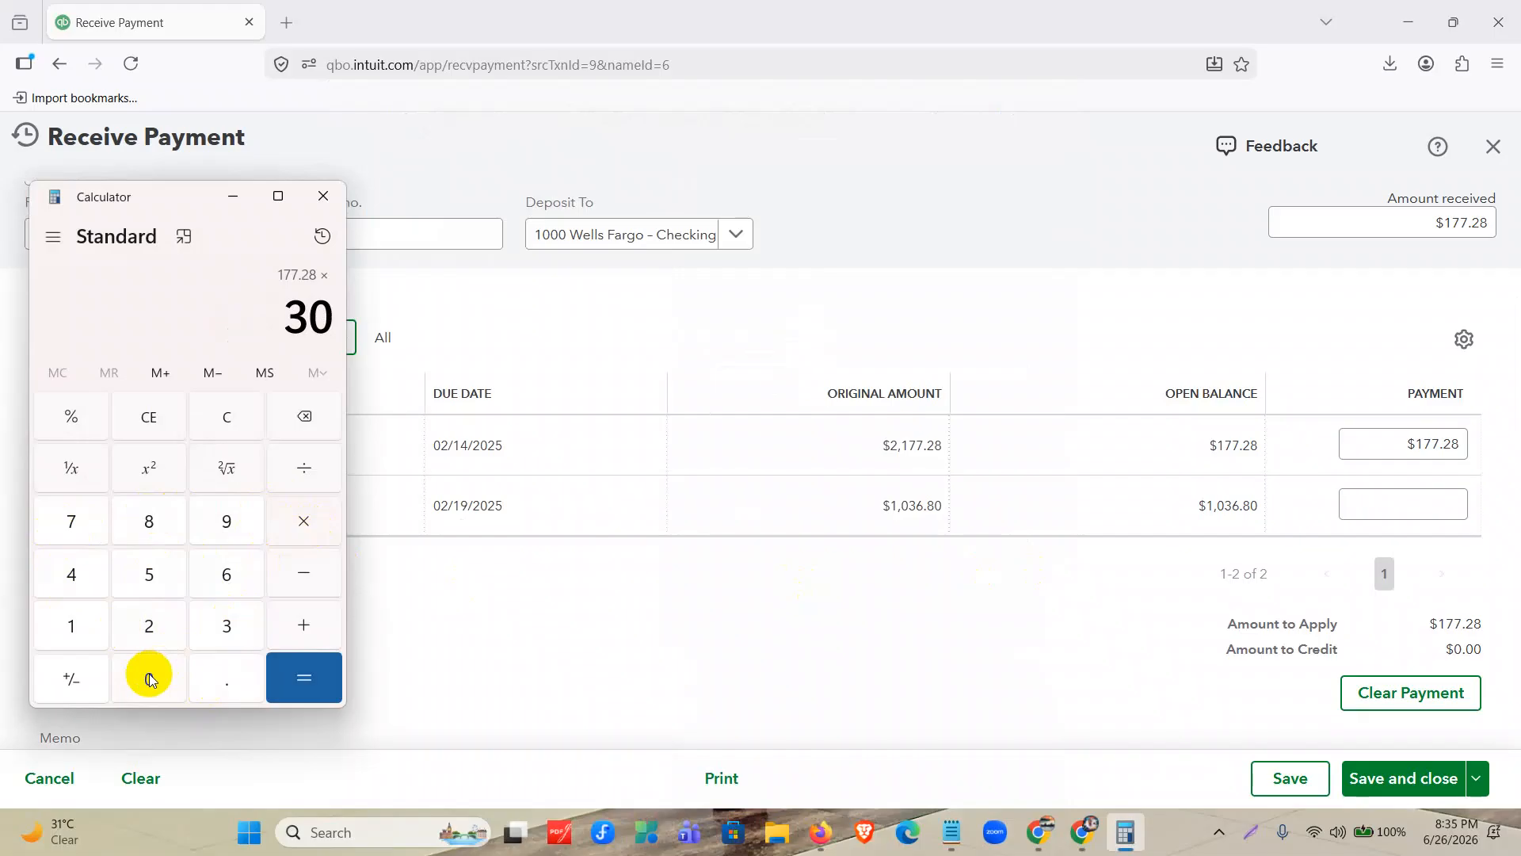
click(81, 429)
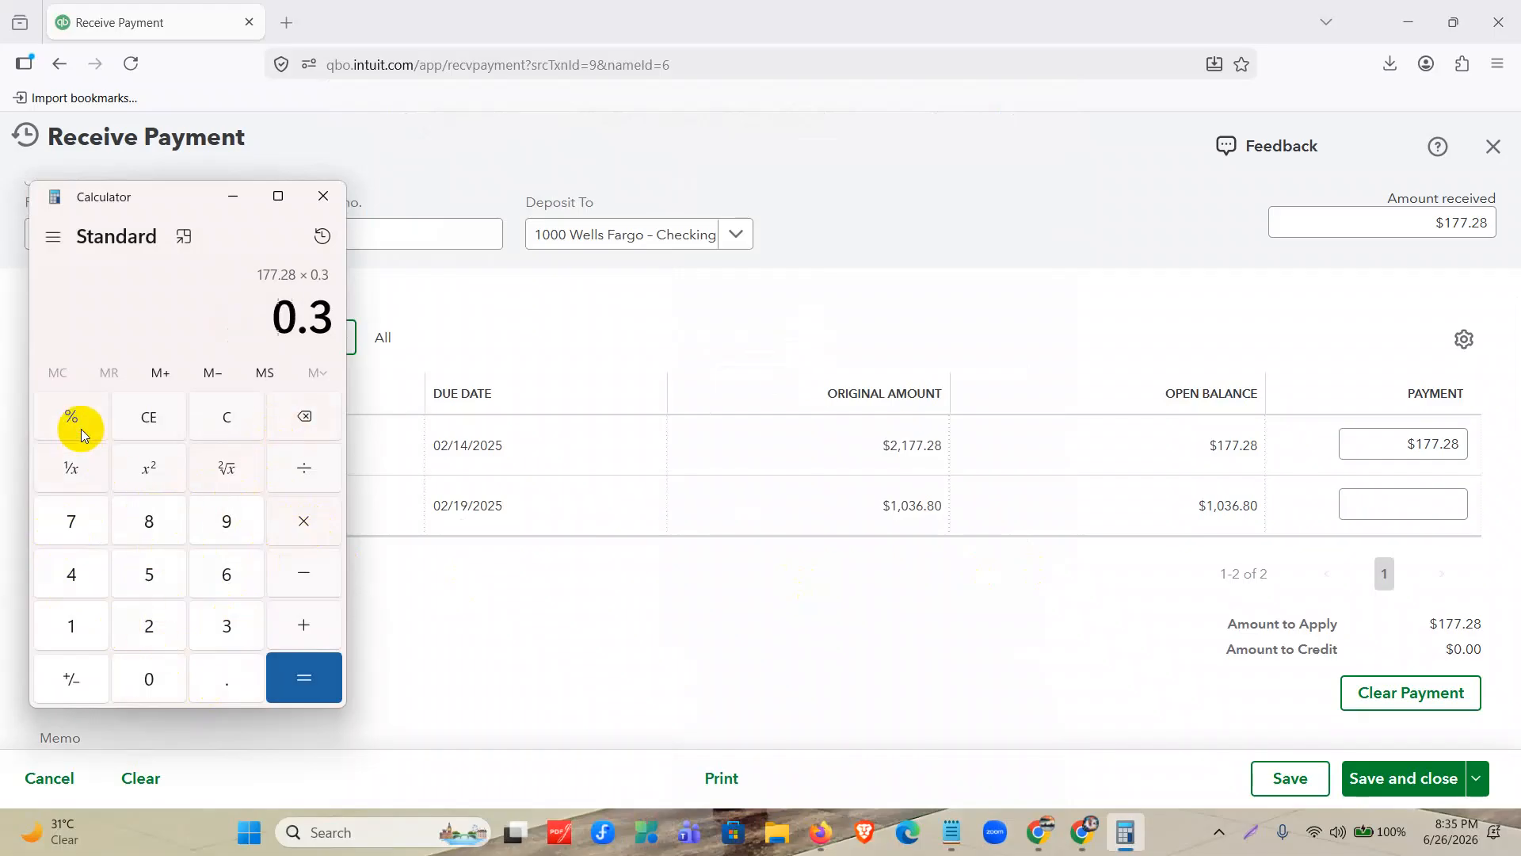
click(295, 673)
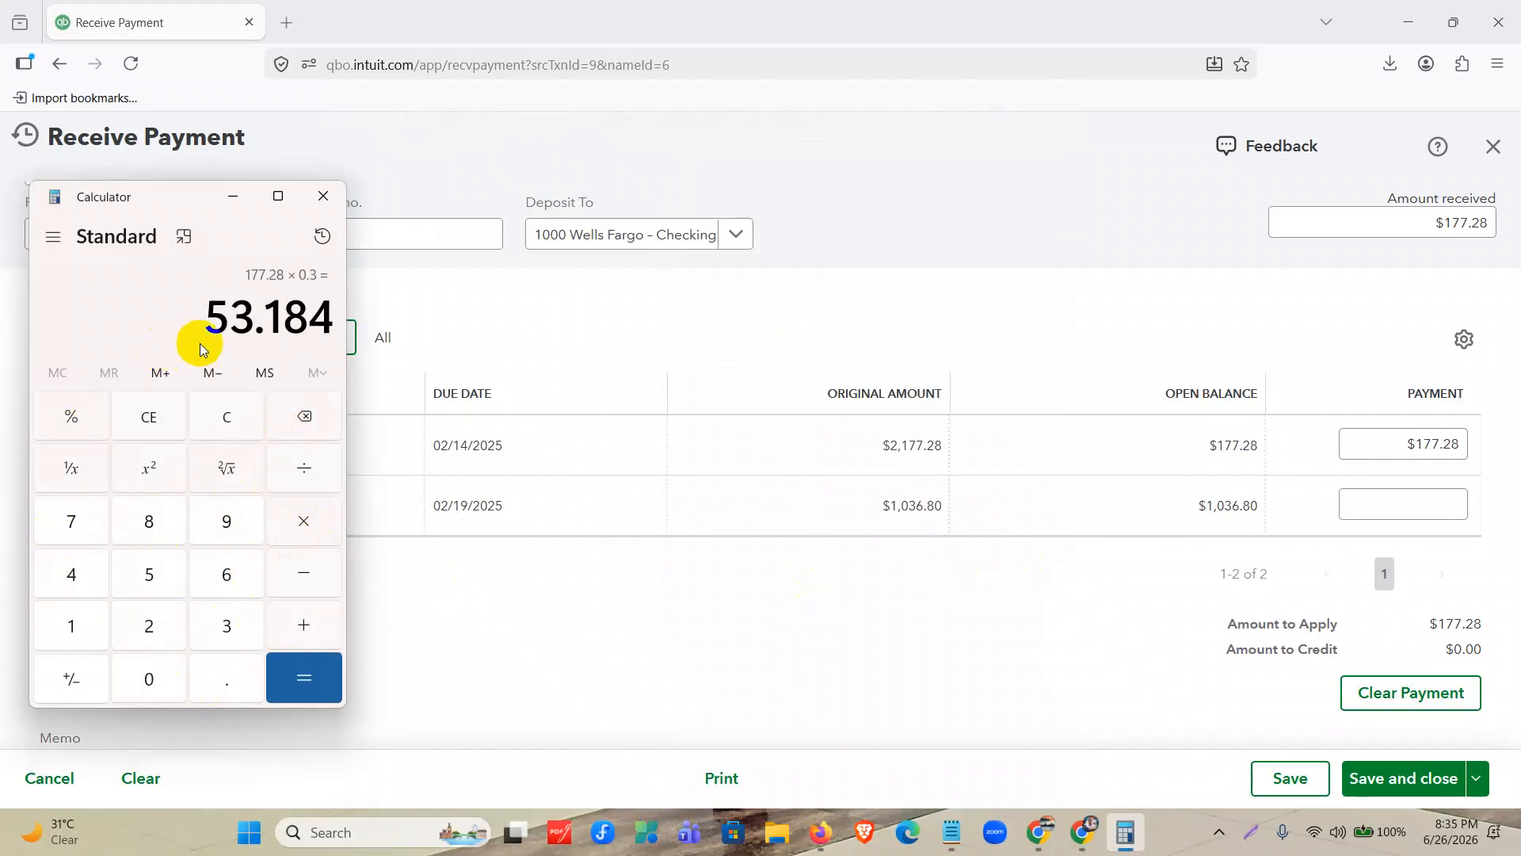
drag(196, 317, 328, 319)
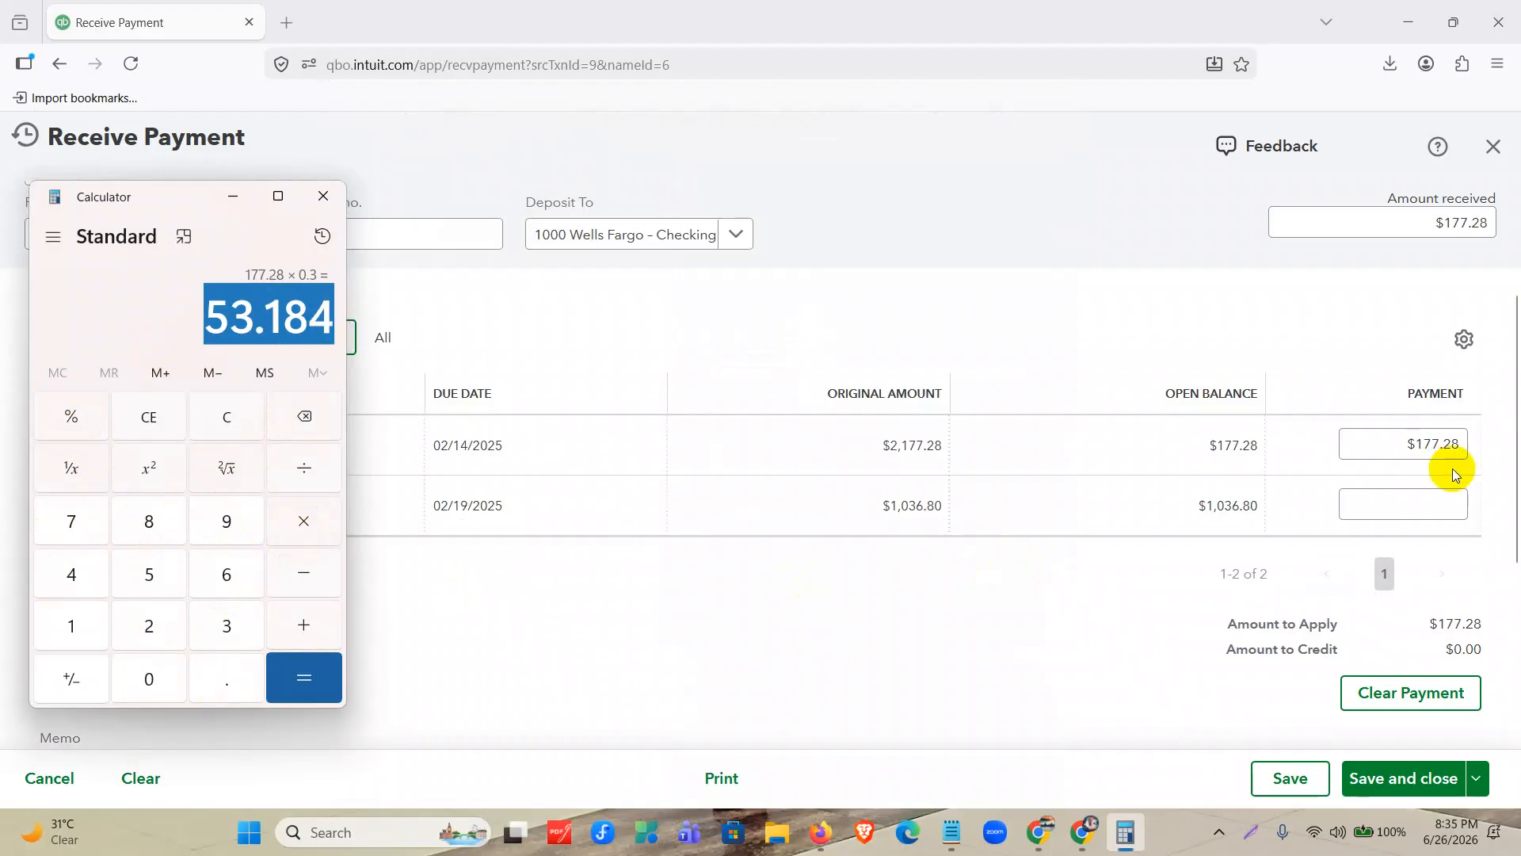
Back in QuickBooks, set invoice 1001's payment to 30% of its open balance by entering 177.28*0.30 as the amount.
click(1462, 441)
click(1458, 437)
click(1462, 447)
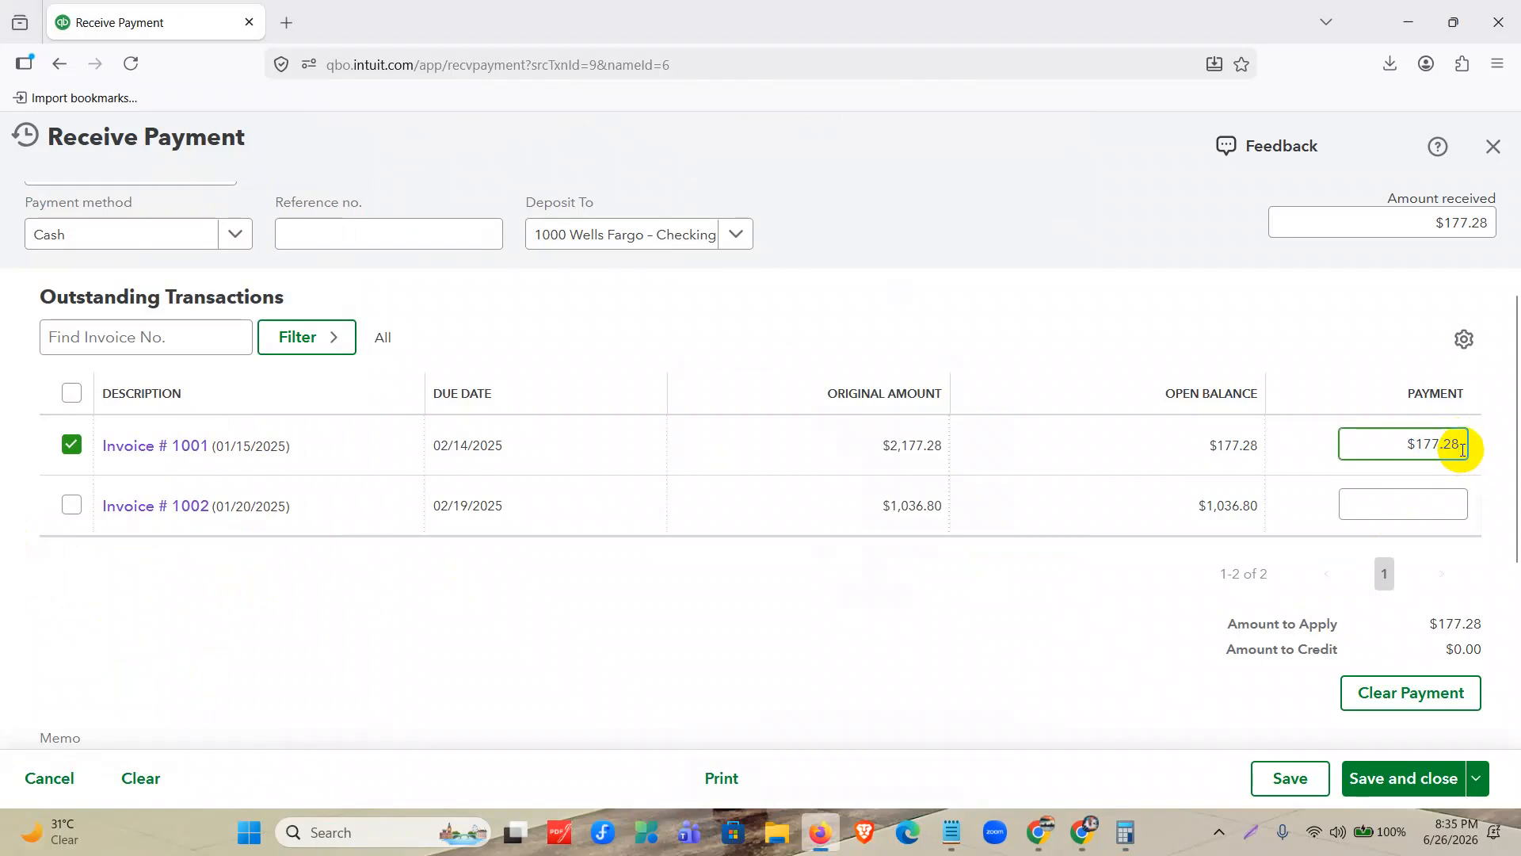
text(*)
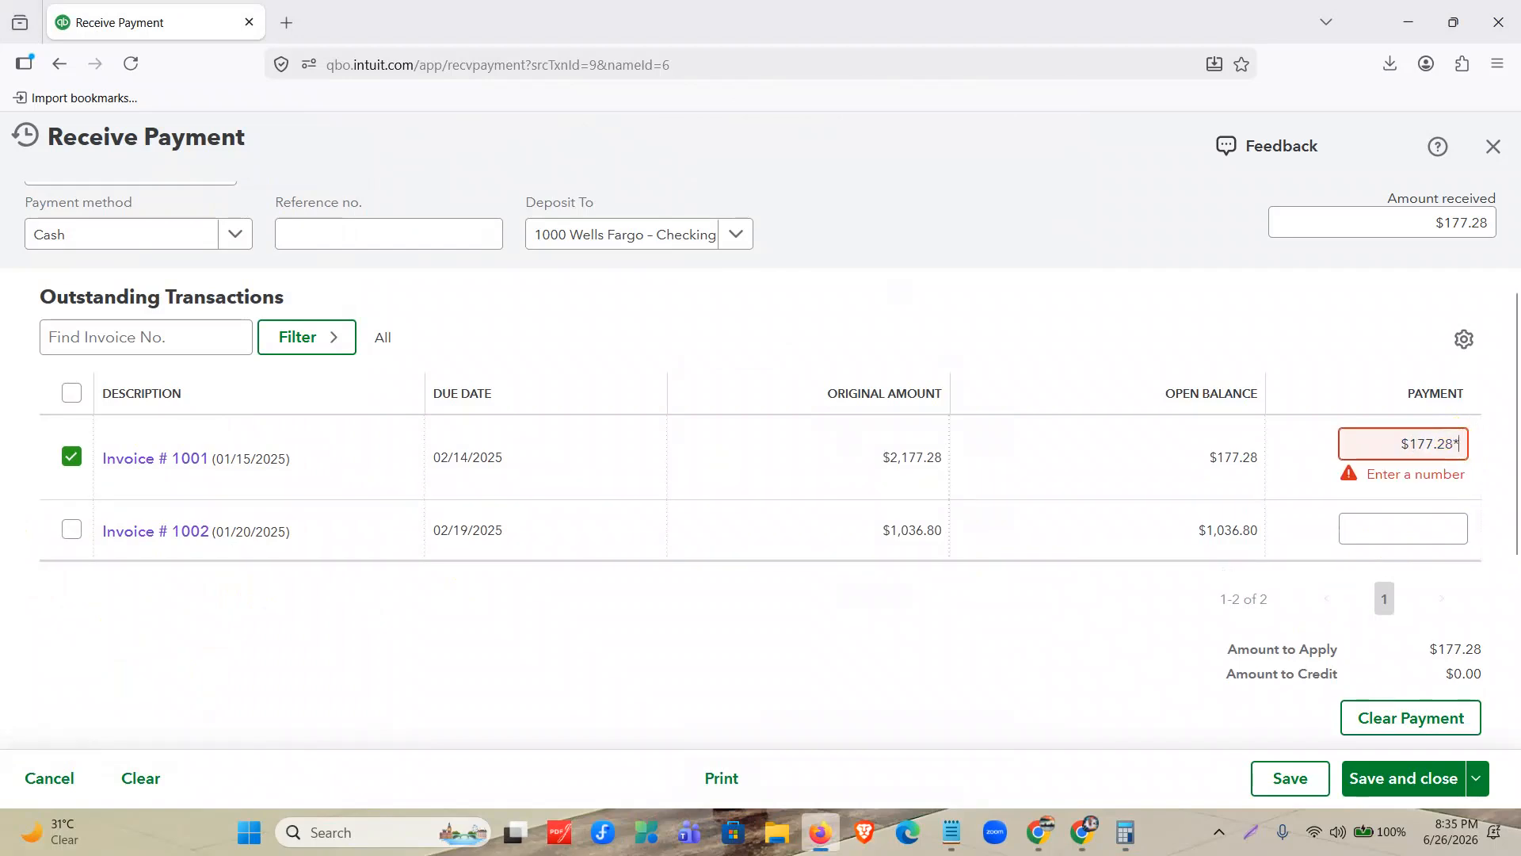
text(0.30)
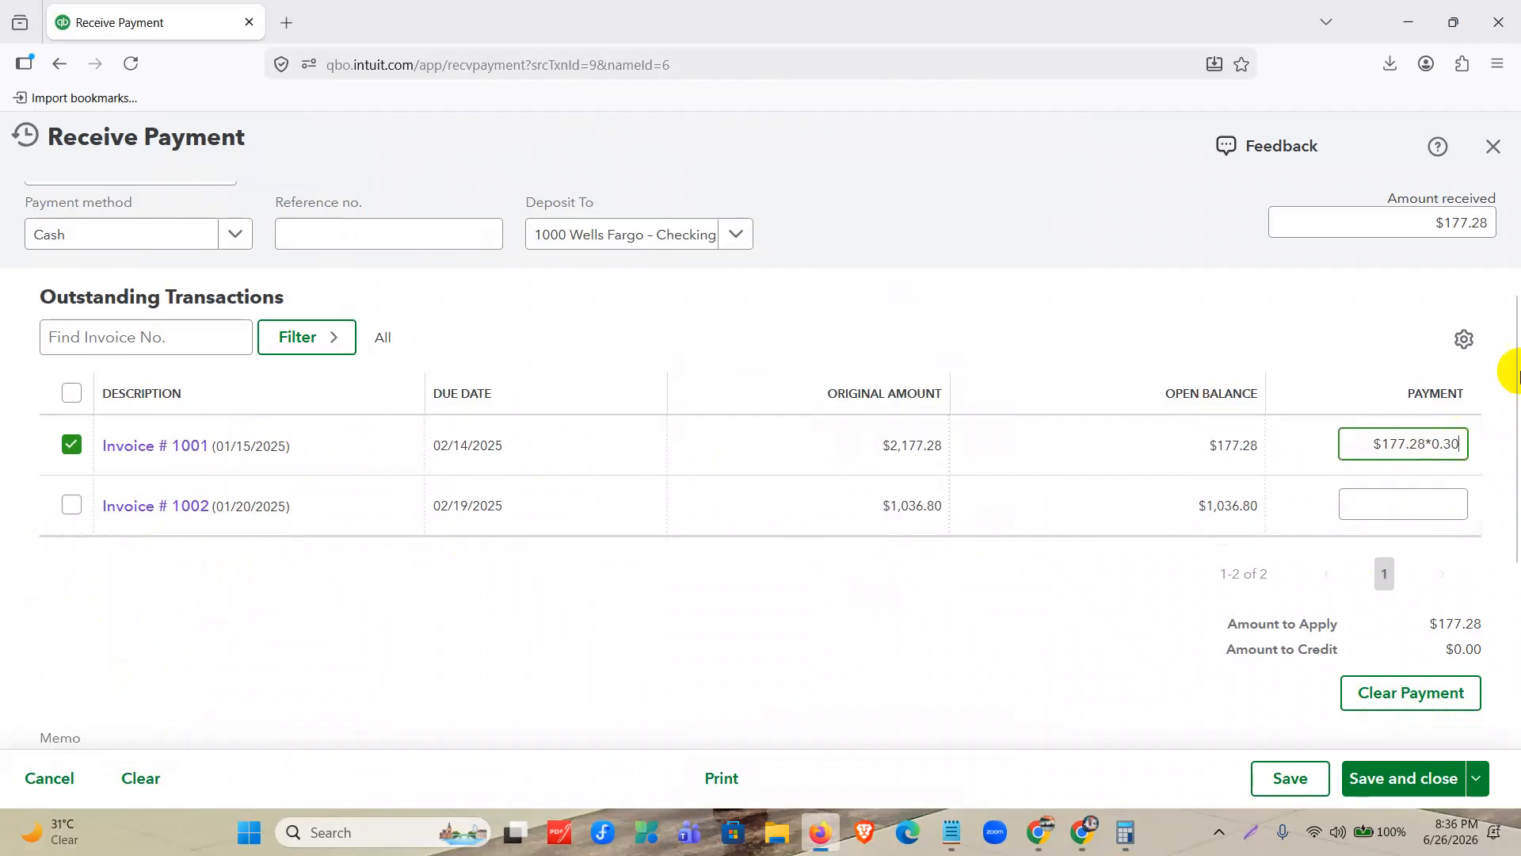
click(871, 649)
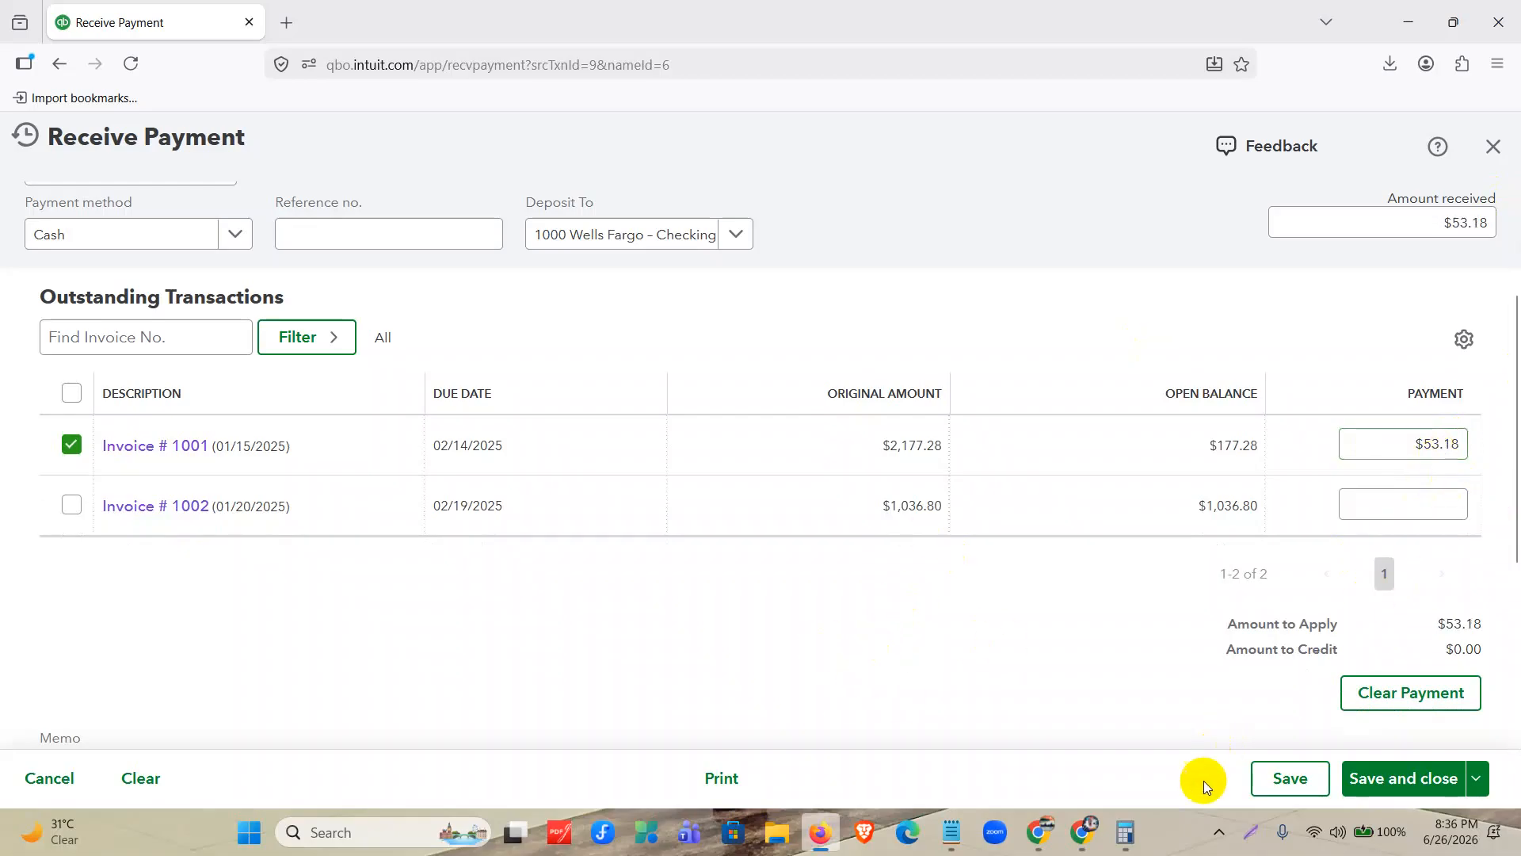
Compare the payment amount with the Calculator result, then save and close the payment and review the sales transactions.
click(1125, 832)
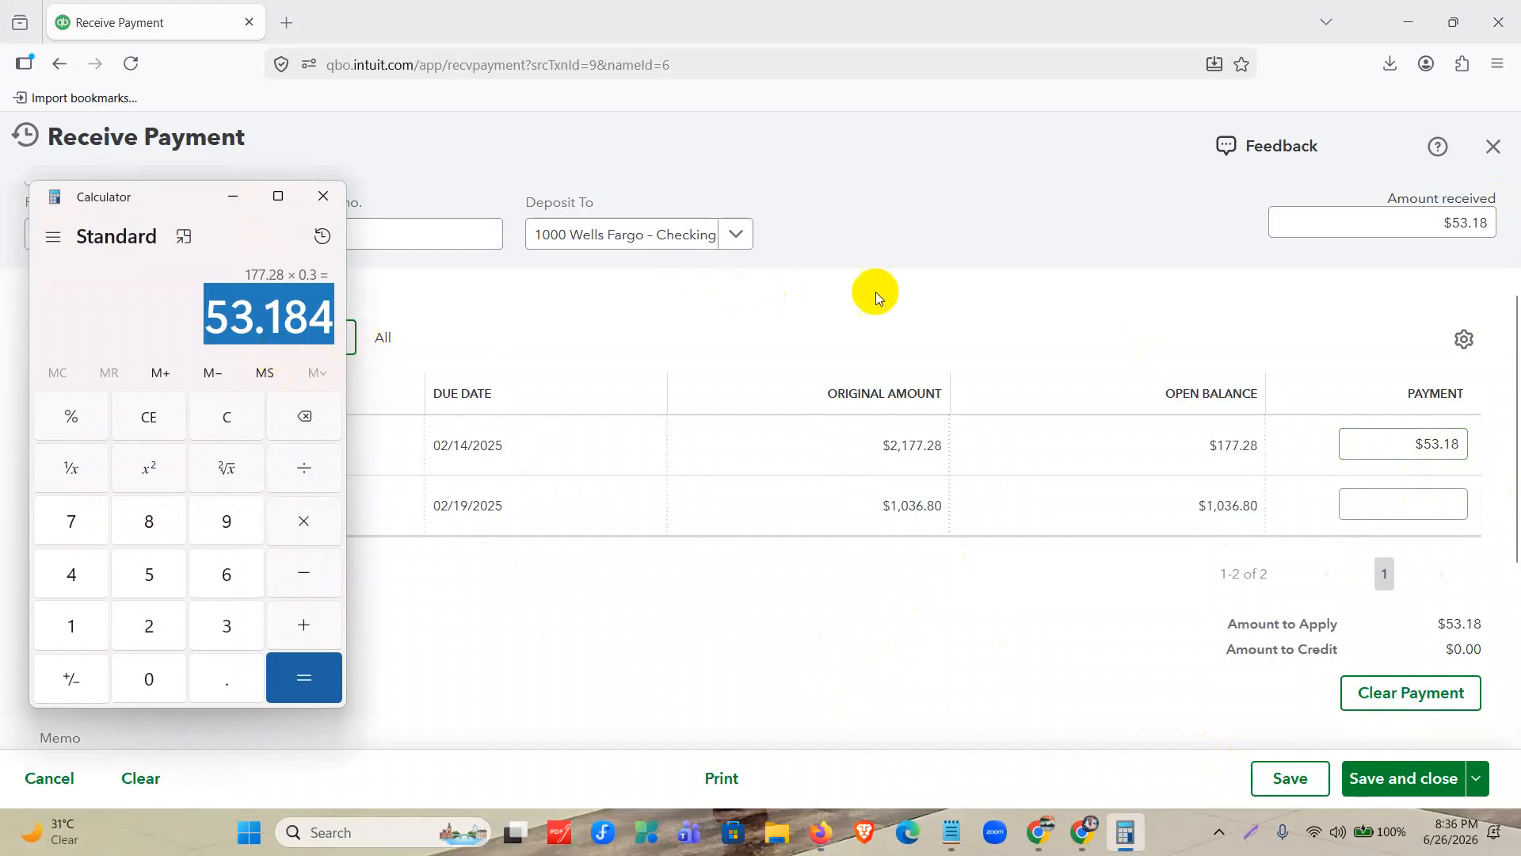
click(1054, 293)
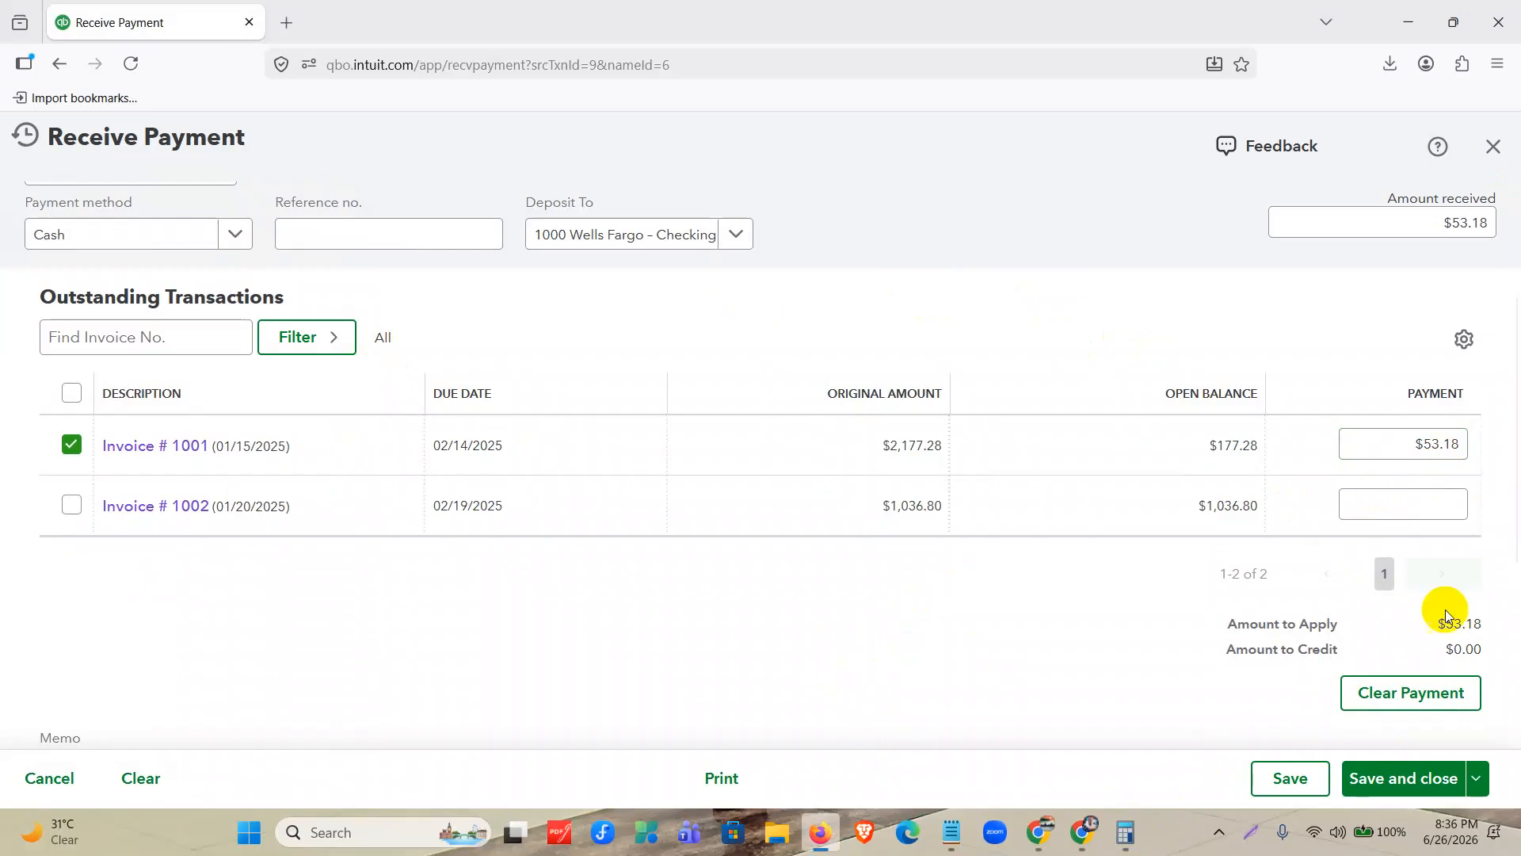
click(1425, 783)
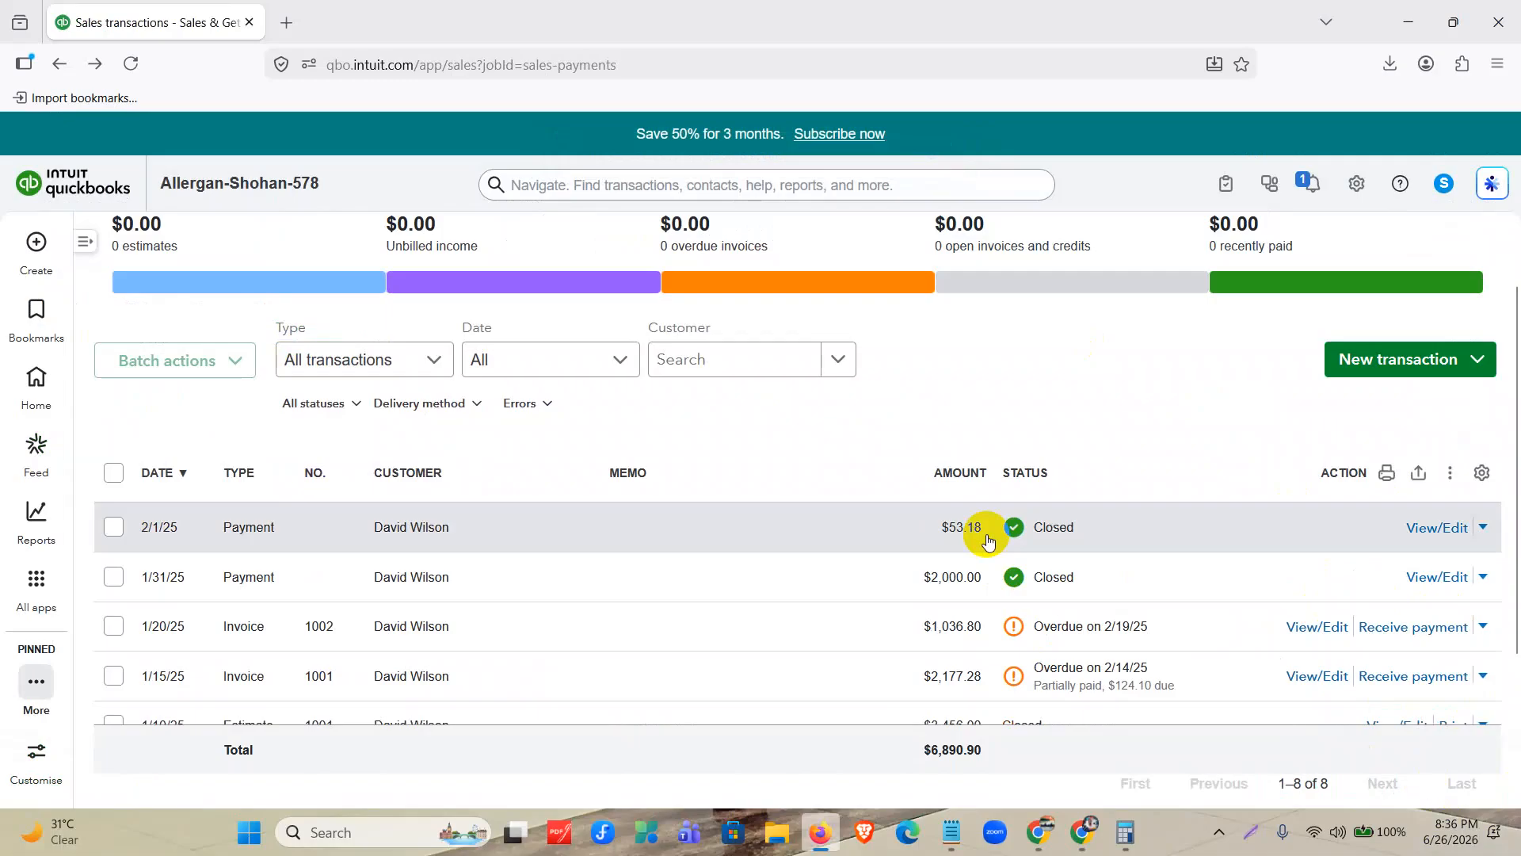
scroll(988, 540, down, 3)
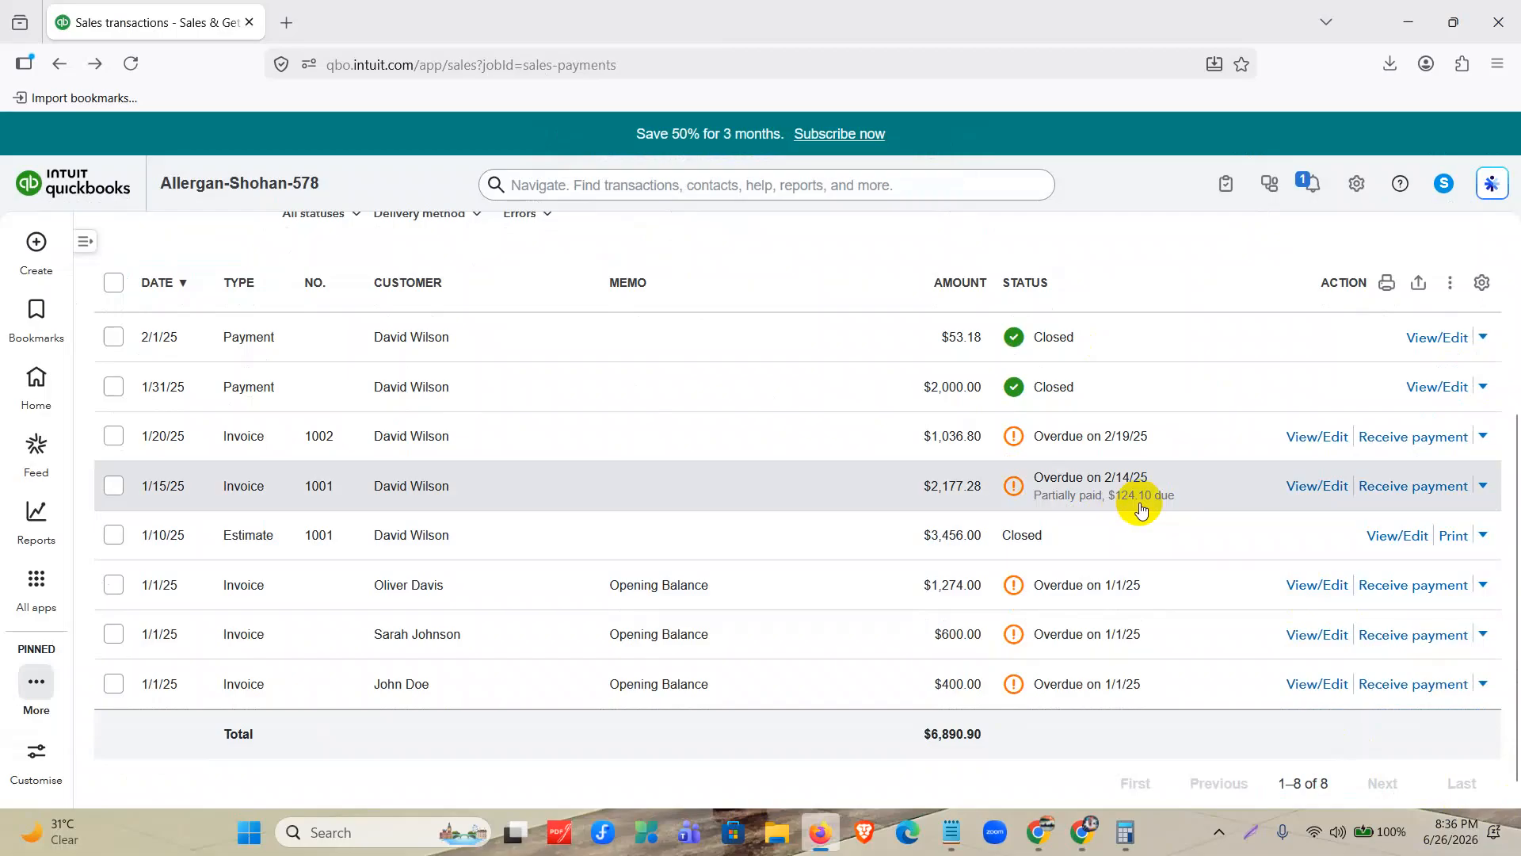
scroll(1141, 510, up, 2)
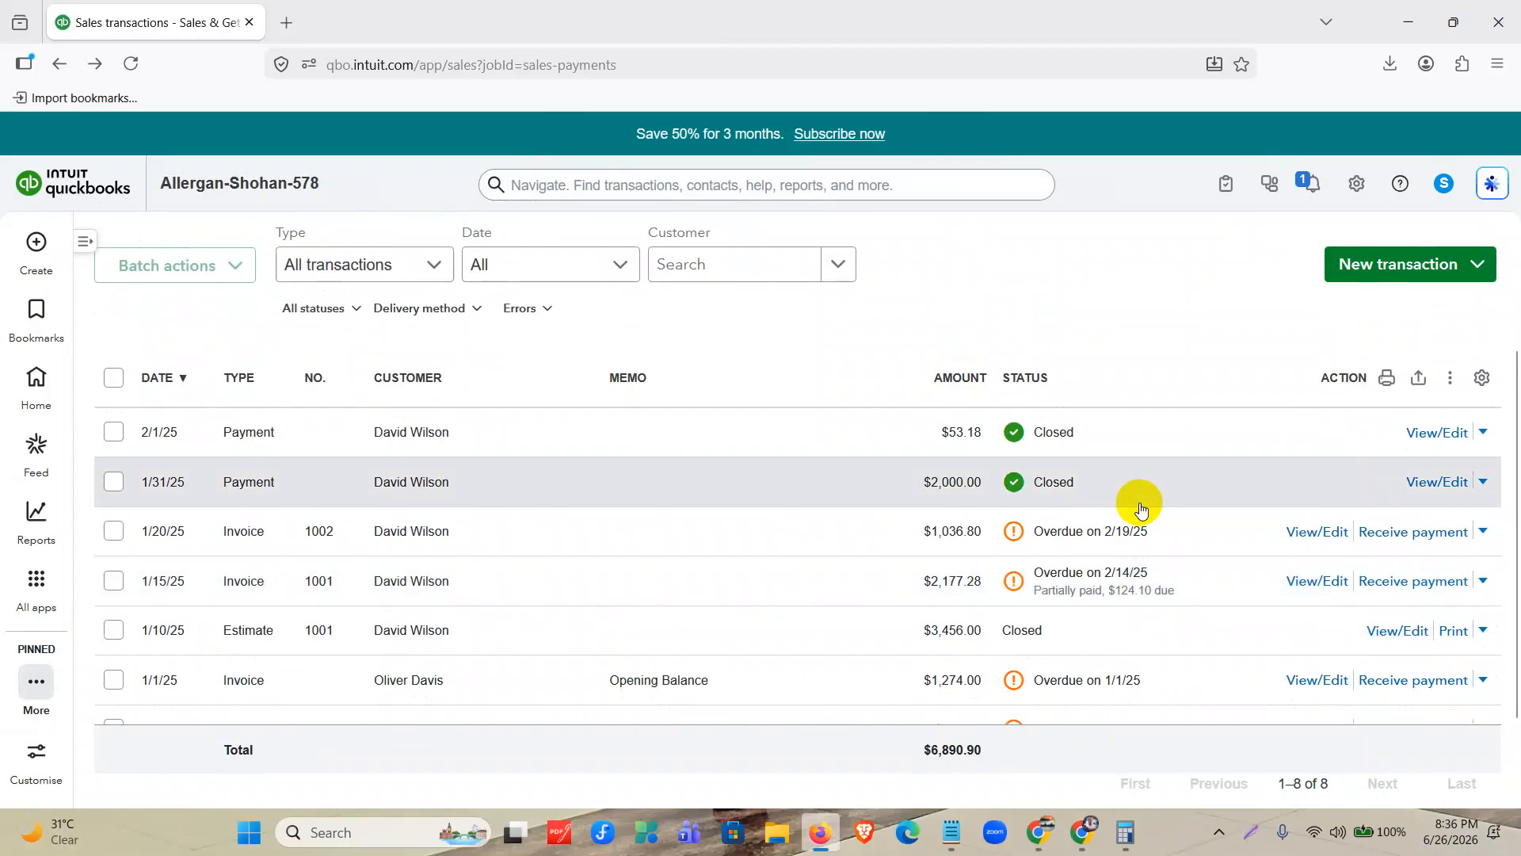
scroll(1141, 509, up, 2)
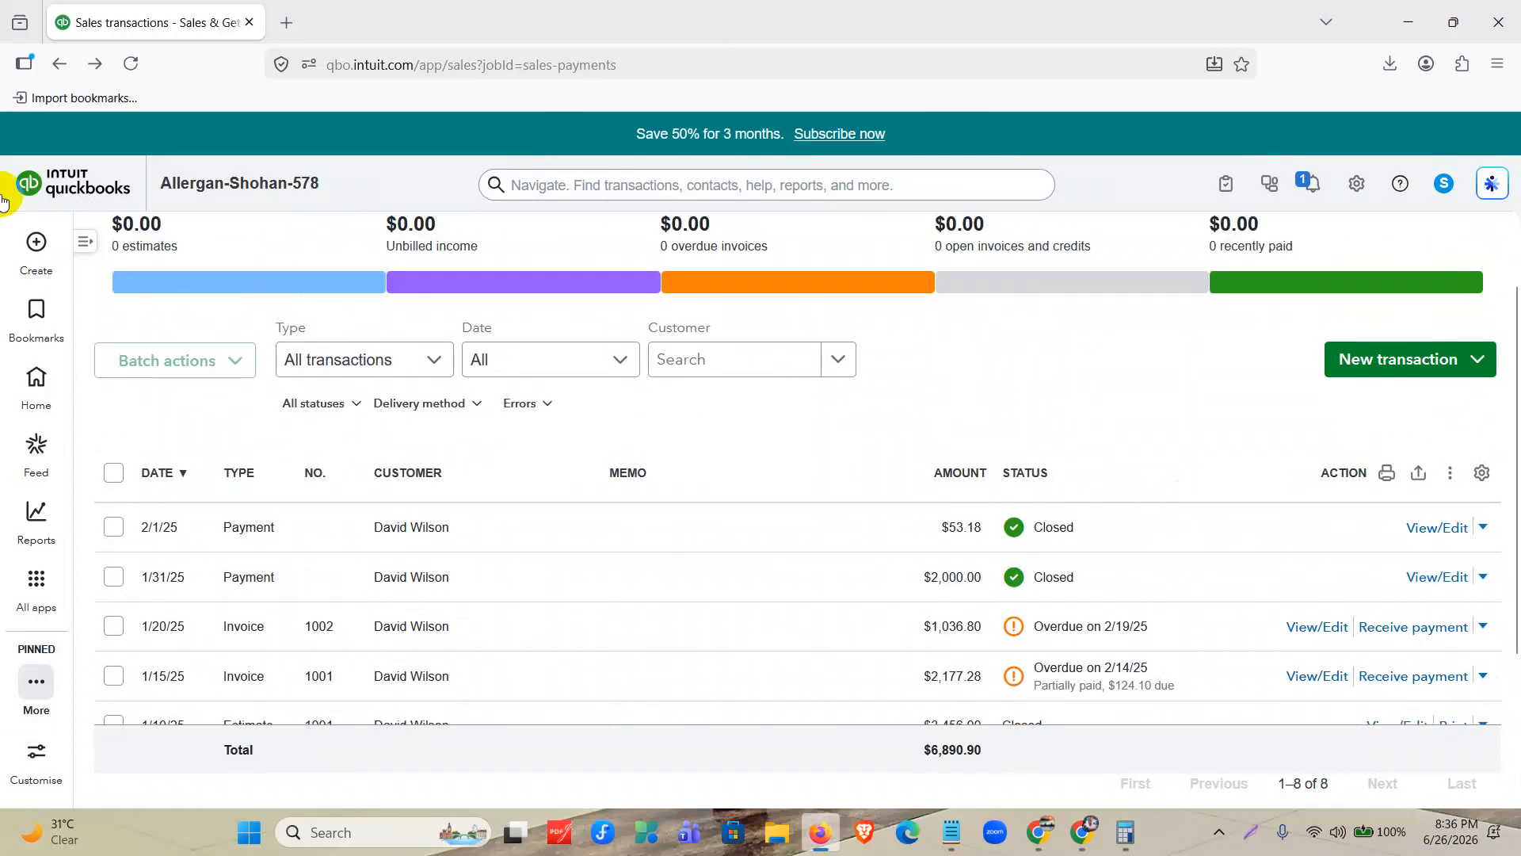
Start a new invoice, close the Calculator, and assign the second existing customer in the list to the invoice.
click(37, 243)
click(125, 306)
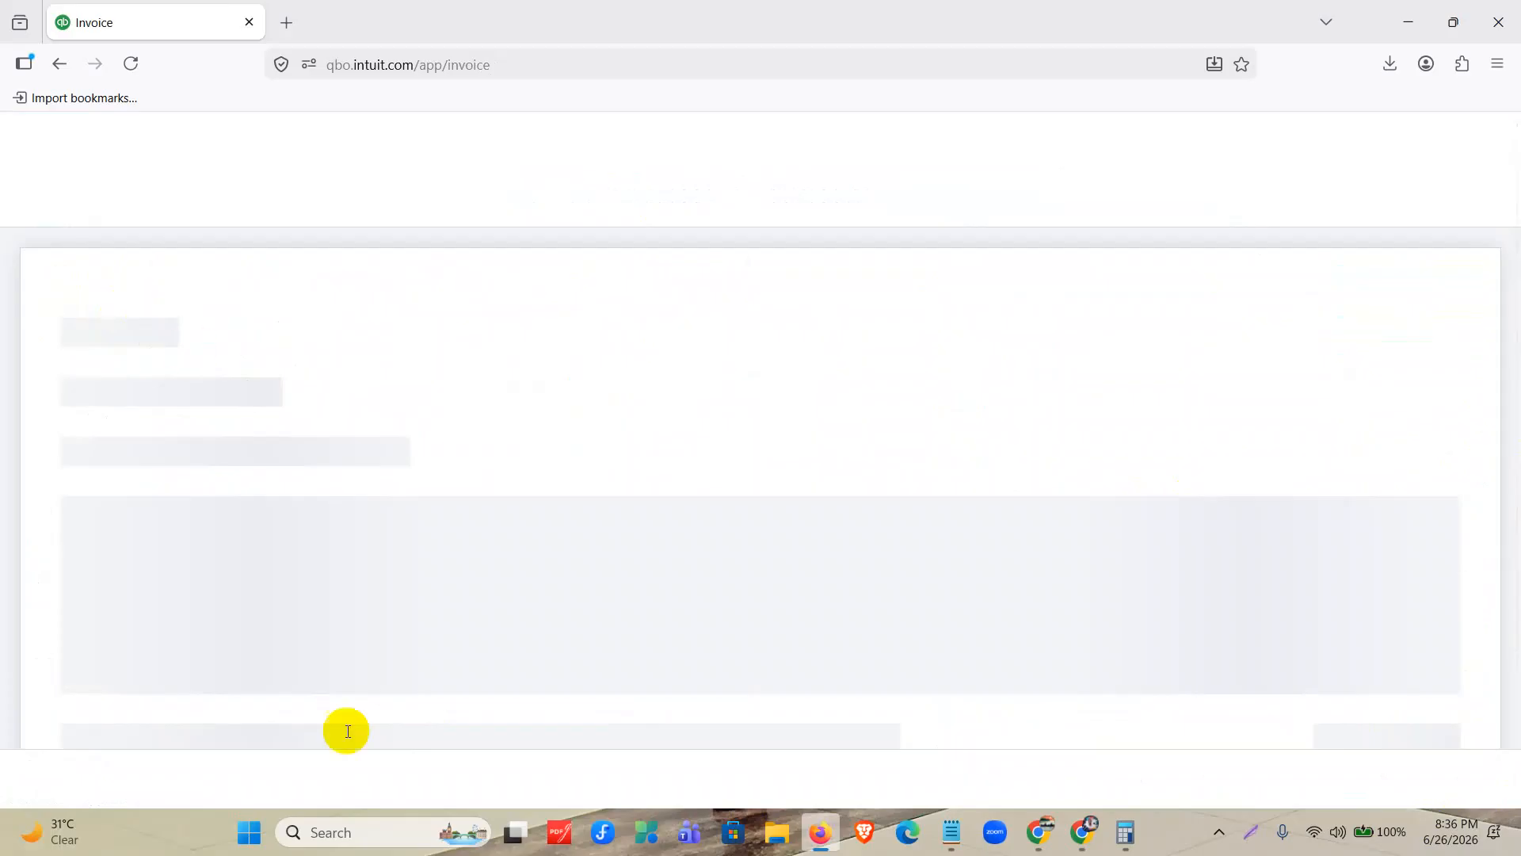
click(1125, 831)
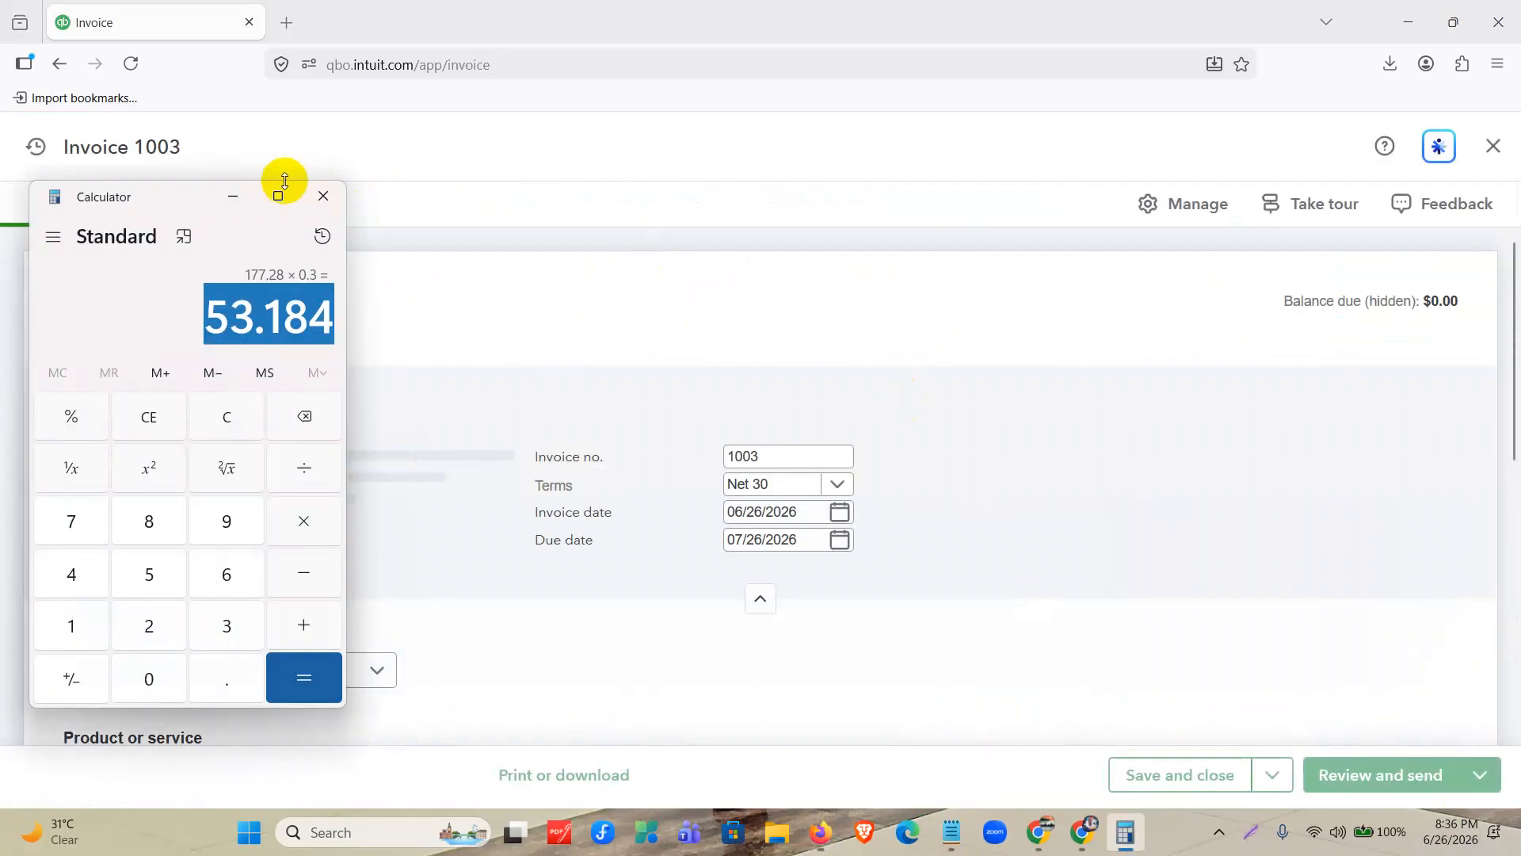
click(319, 195)
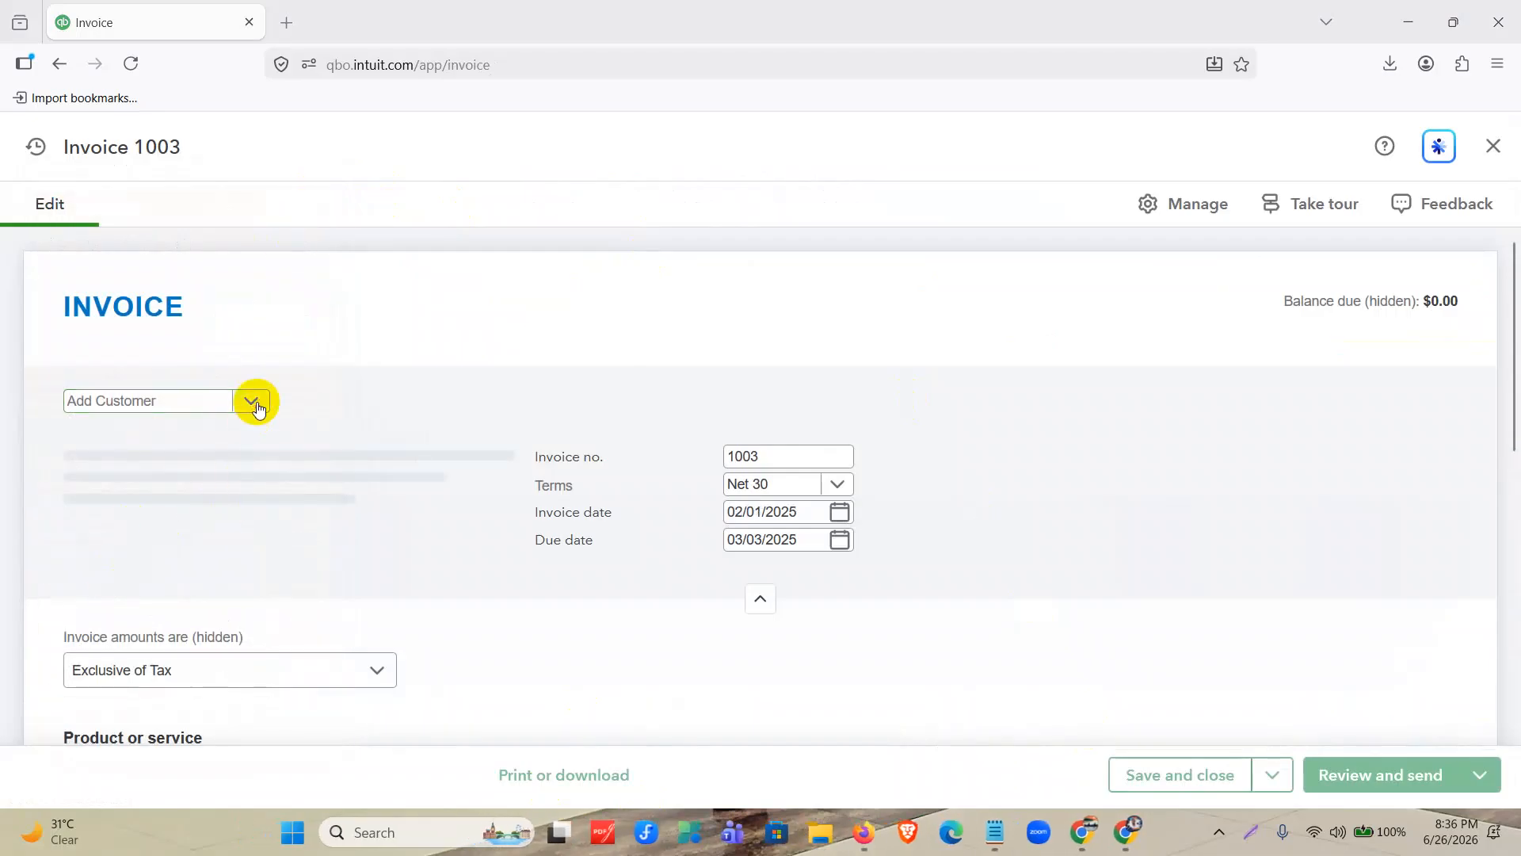
click(254, 486)
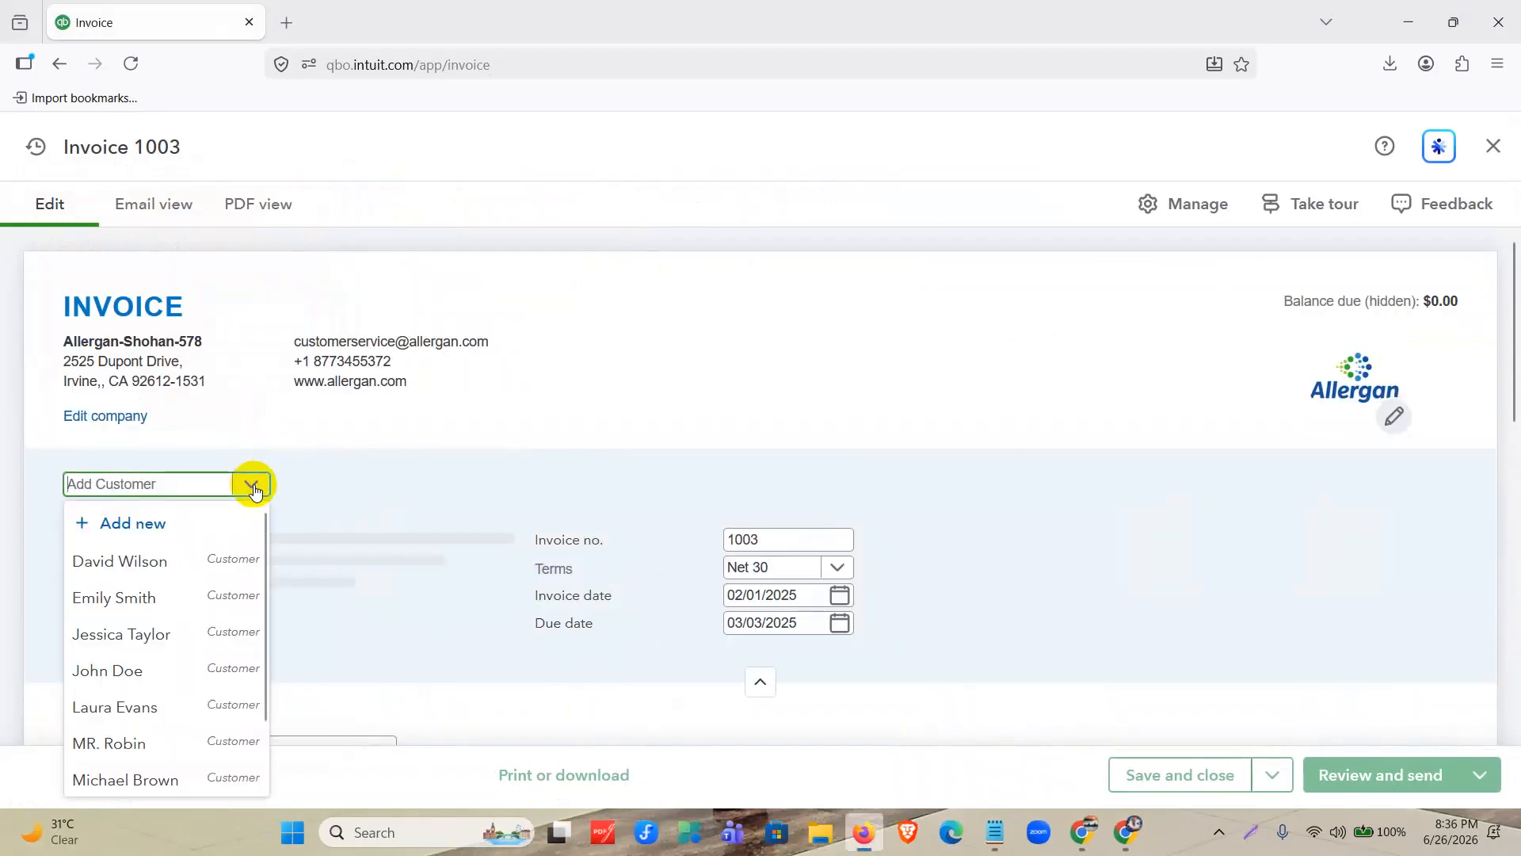
click(161, 602)
scroll(667, 472, down, 3)
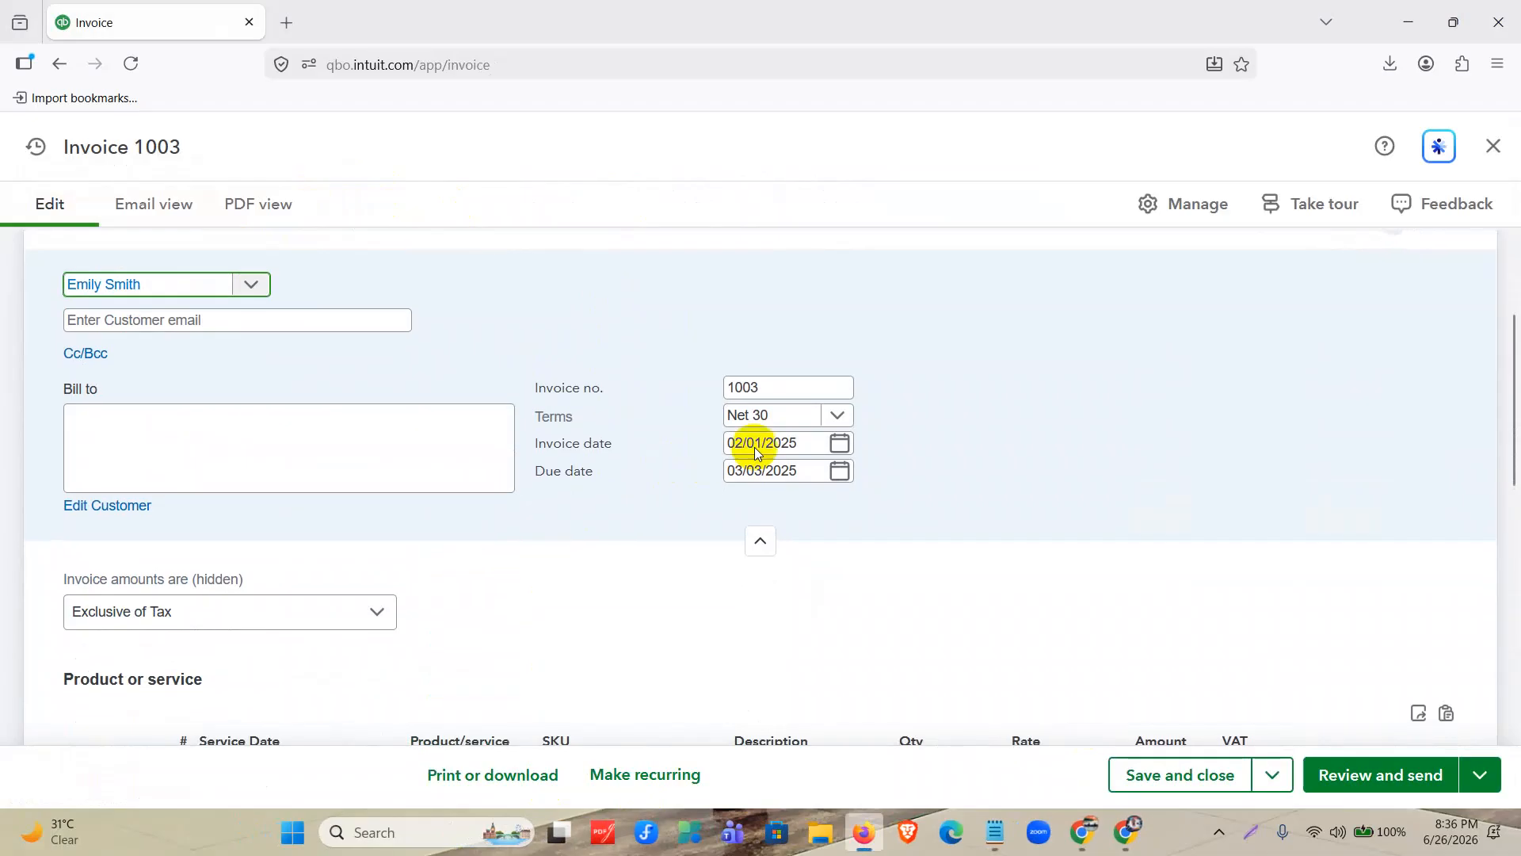
Set invoice 1003's date to 02/10/2025.
click(841, 453)
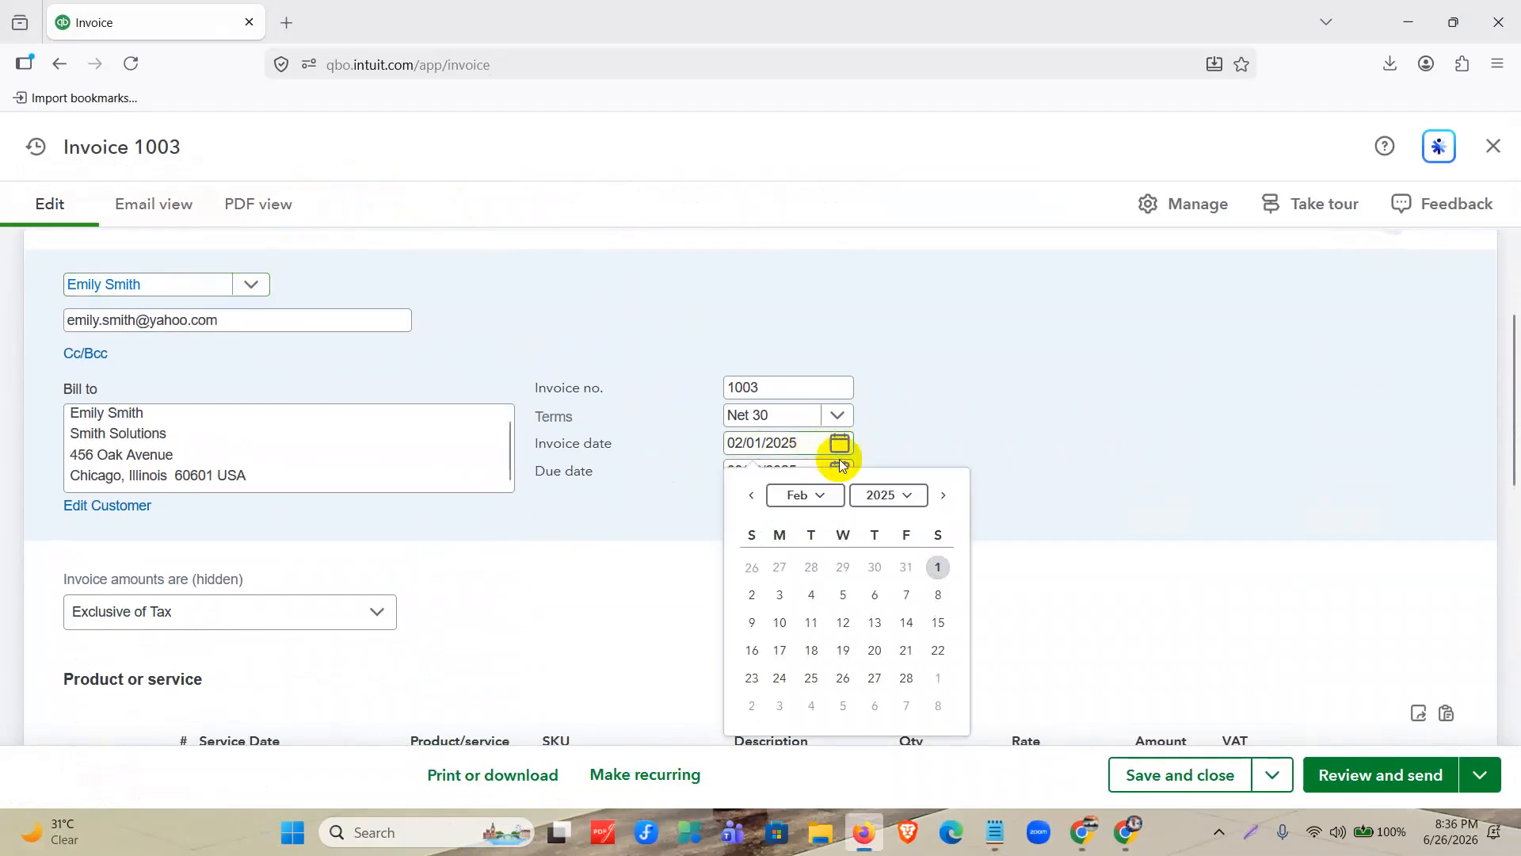
click(779, 624)
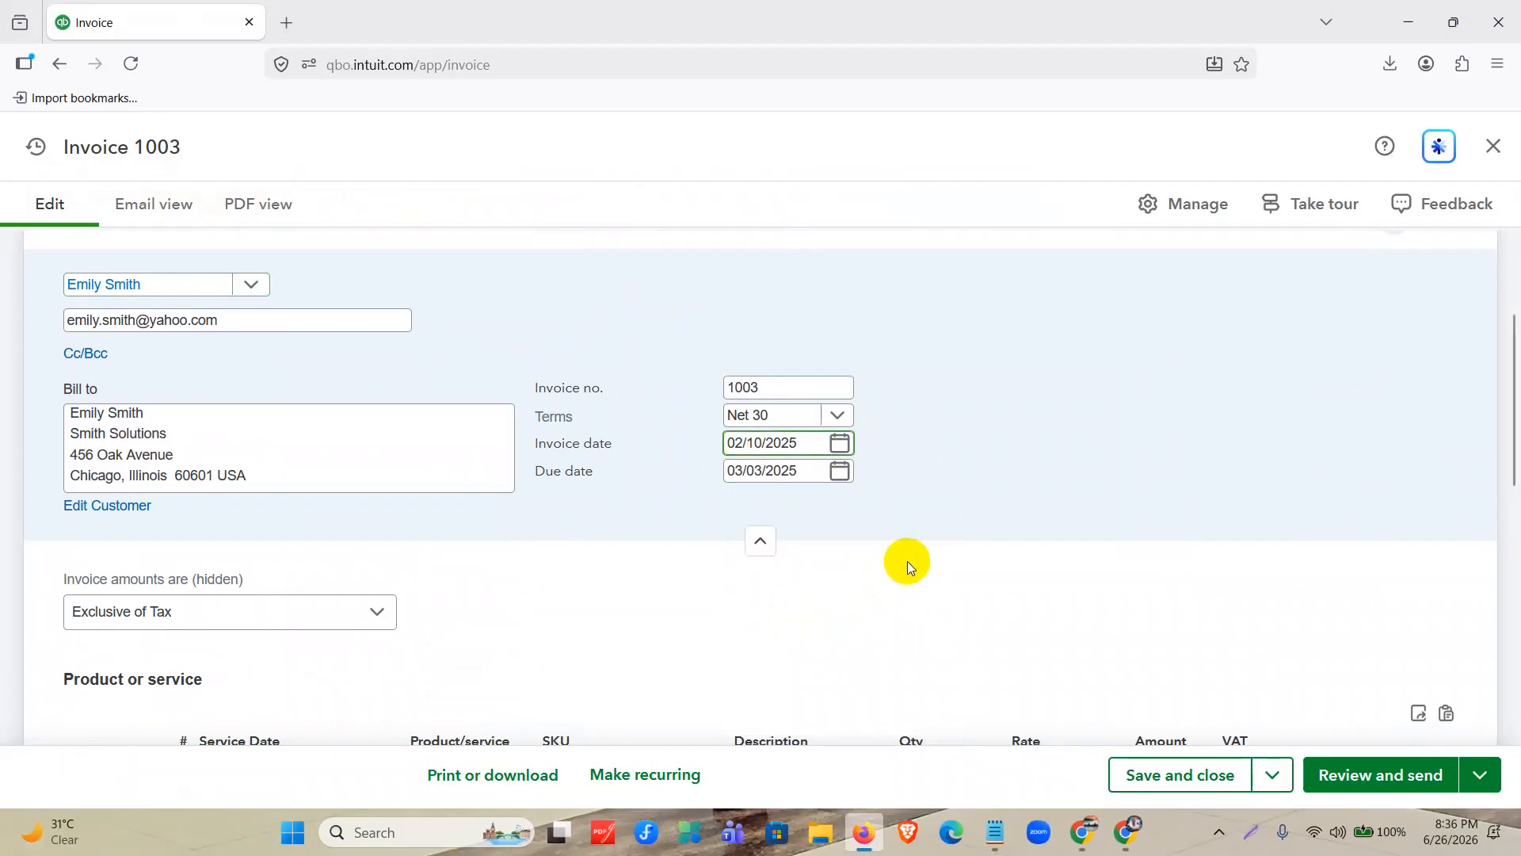
click(916, 662)
Add Companion ship as the first product line and KN 95 Mask as the second line of the invoice.
scroll(523, 626, down, 2)
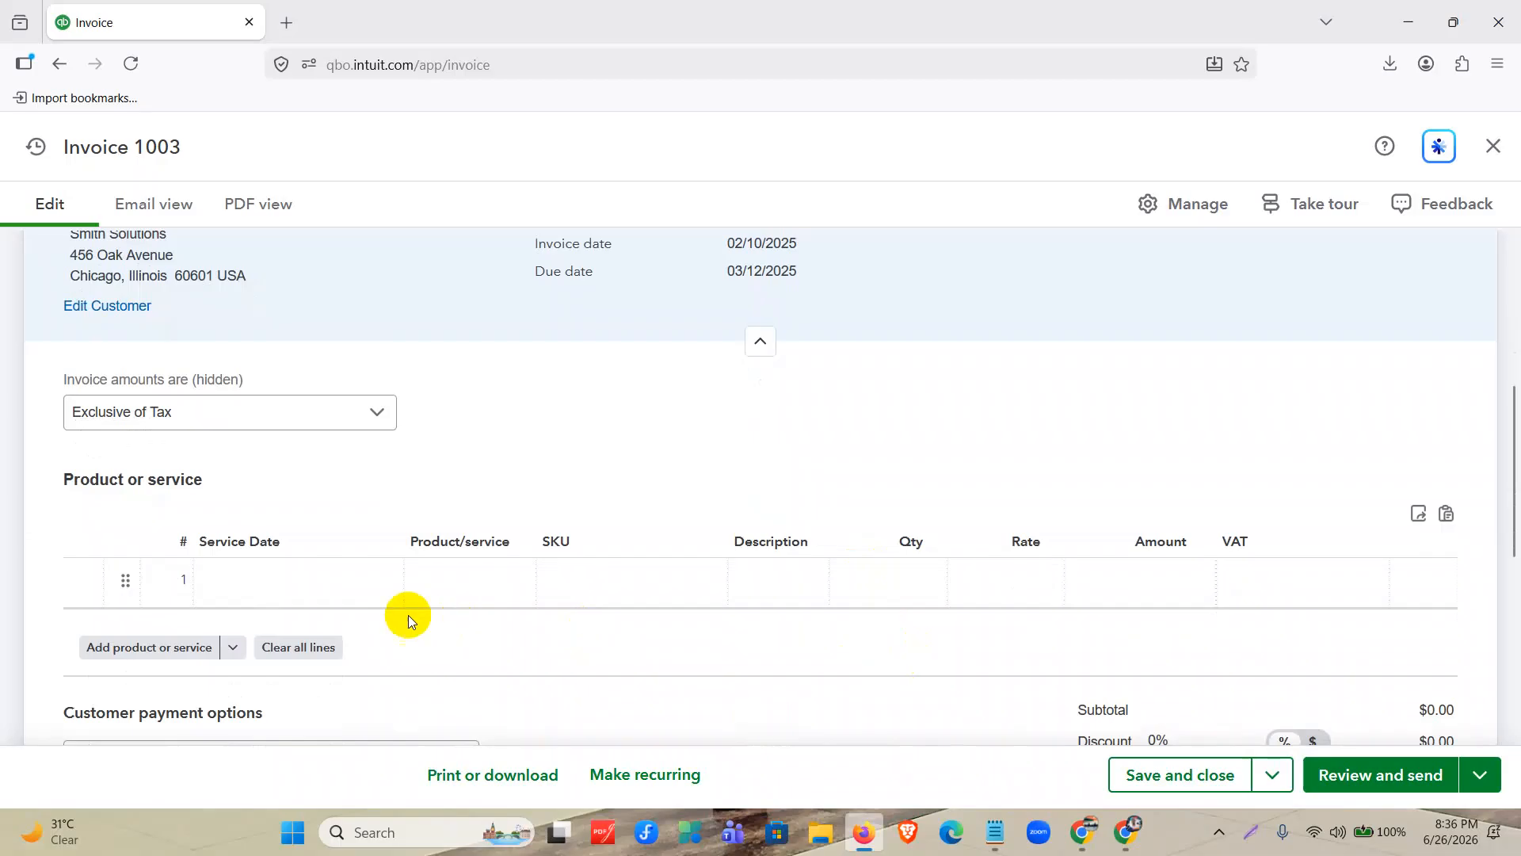
click(505, 579)
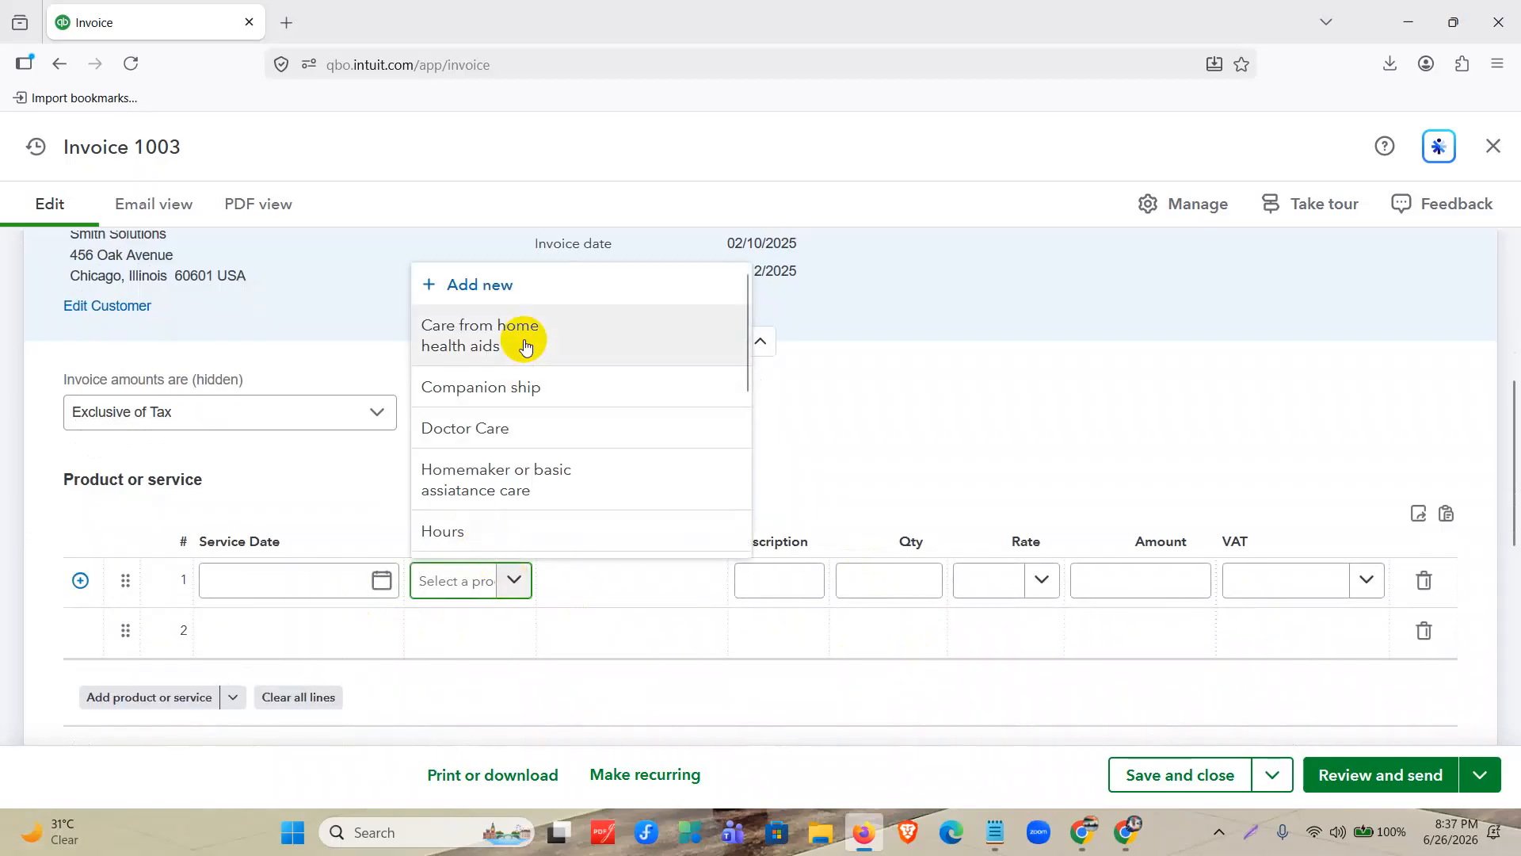
click(520, 387)
click(504, 640)
scroll(504, 504, down, 3)
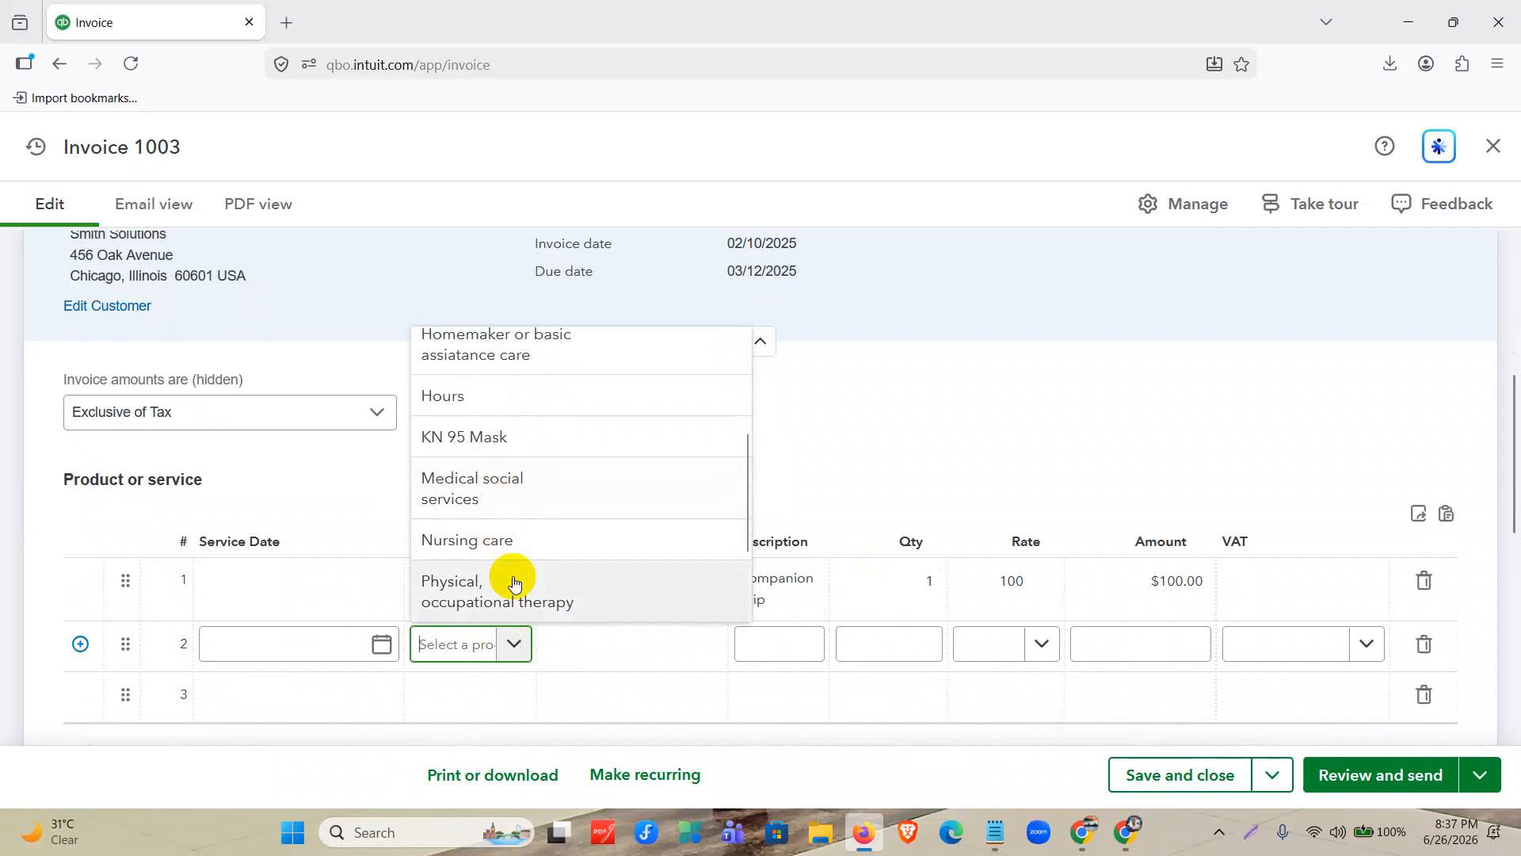
scroll(527, 505, down, 2)
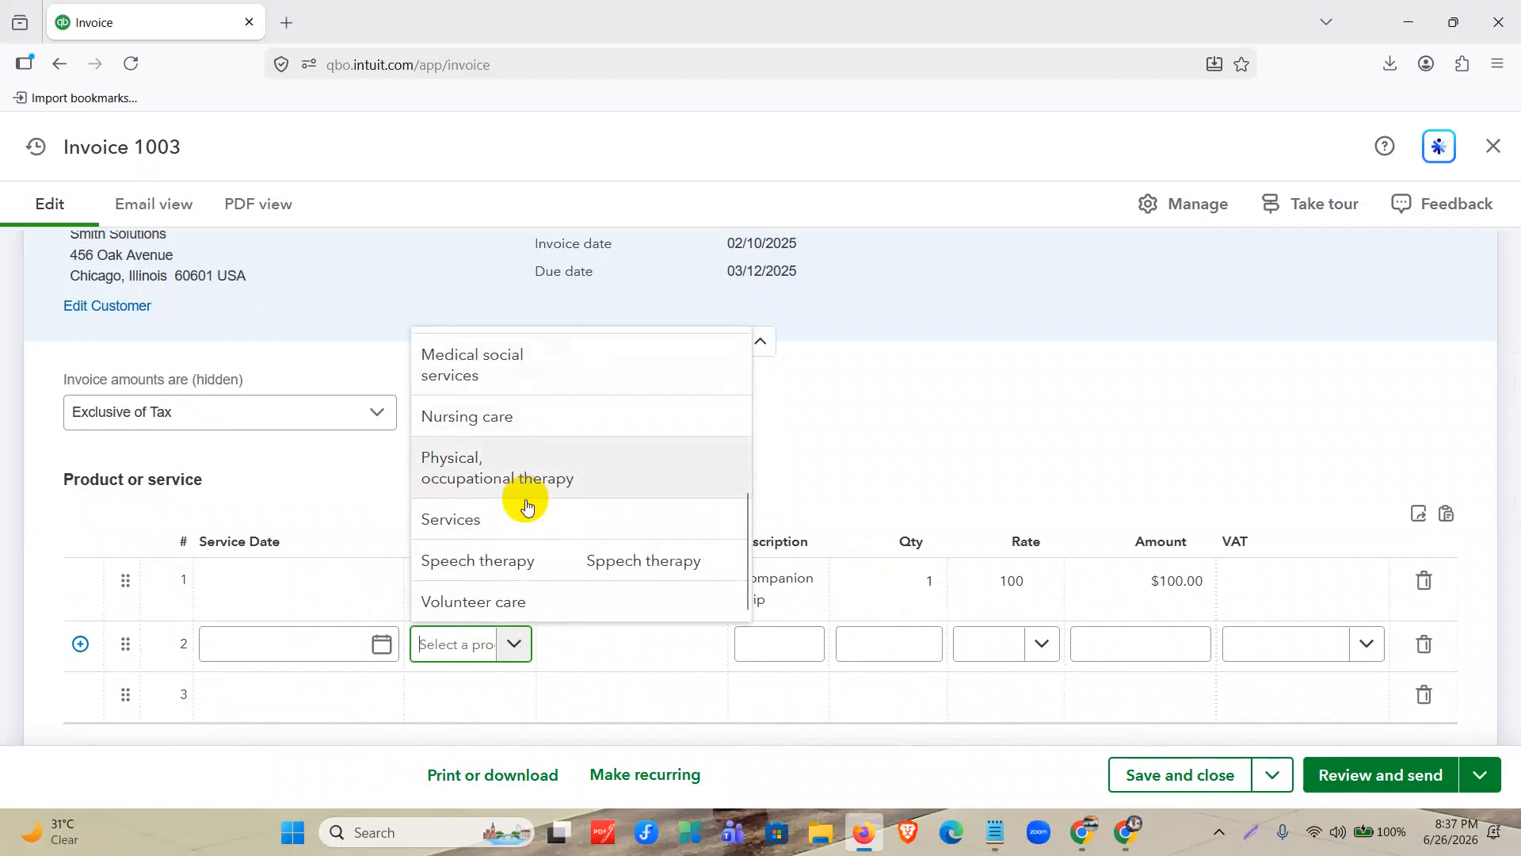
scroll(533, 590, up, 5)
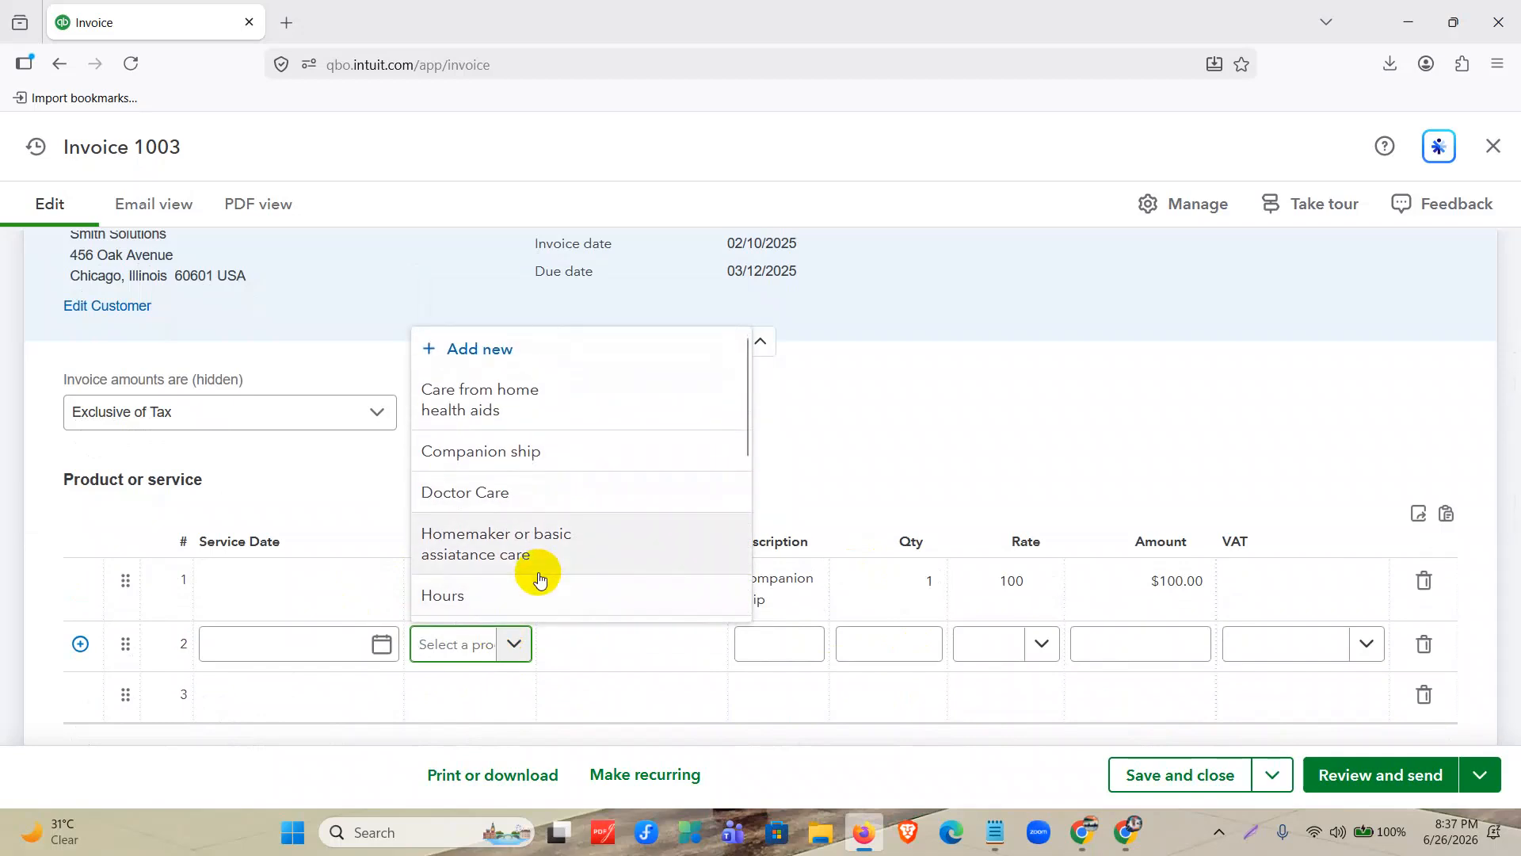
scroll(560, 465, down, 3)
scroll(562, 471, down, 2)
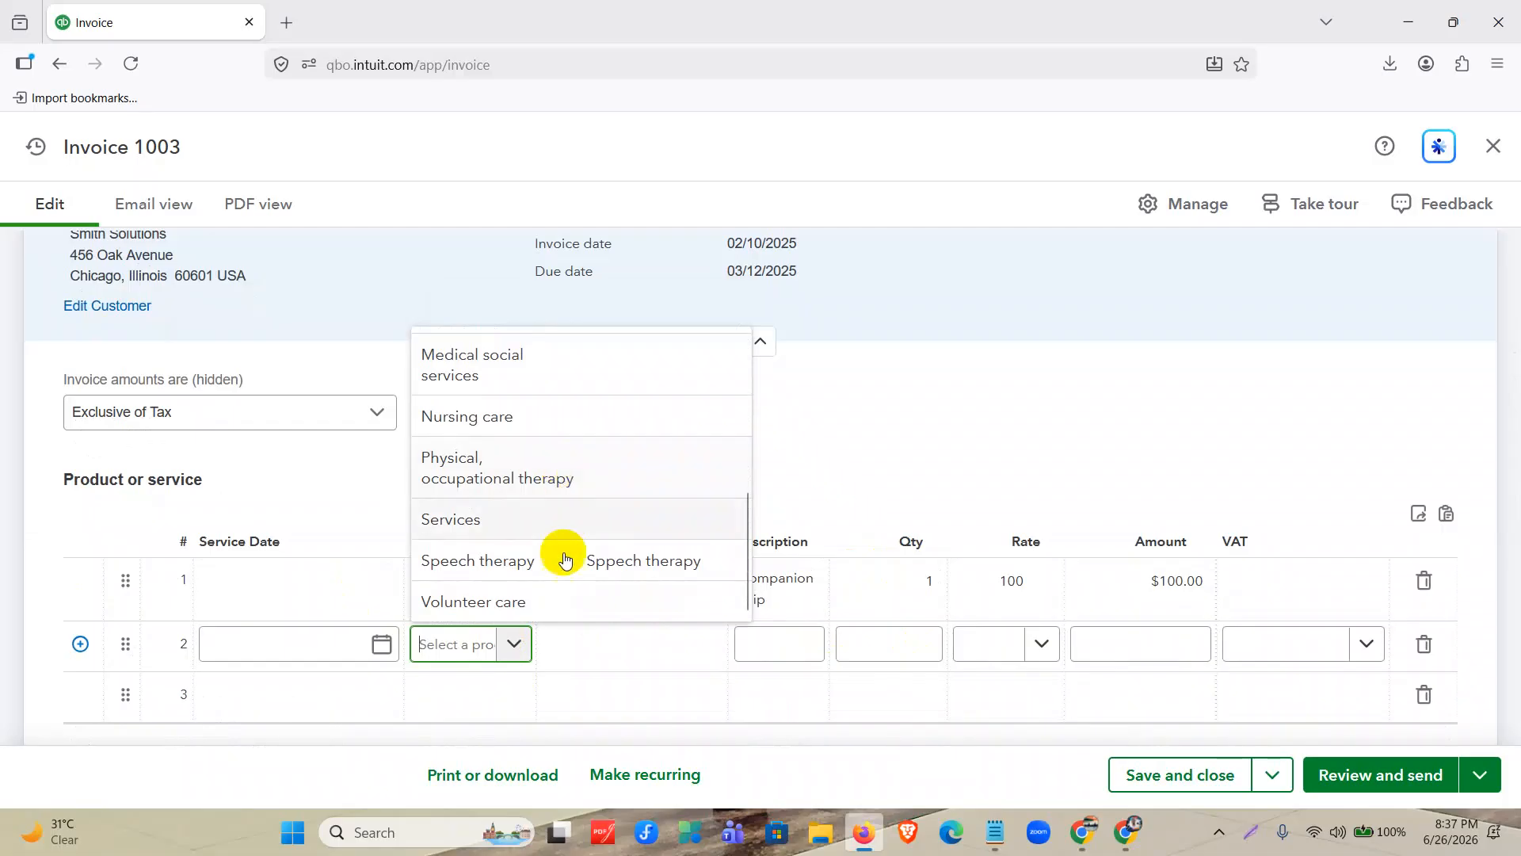
scroll(568, 483, up, 2)
click(523, 410)
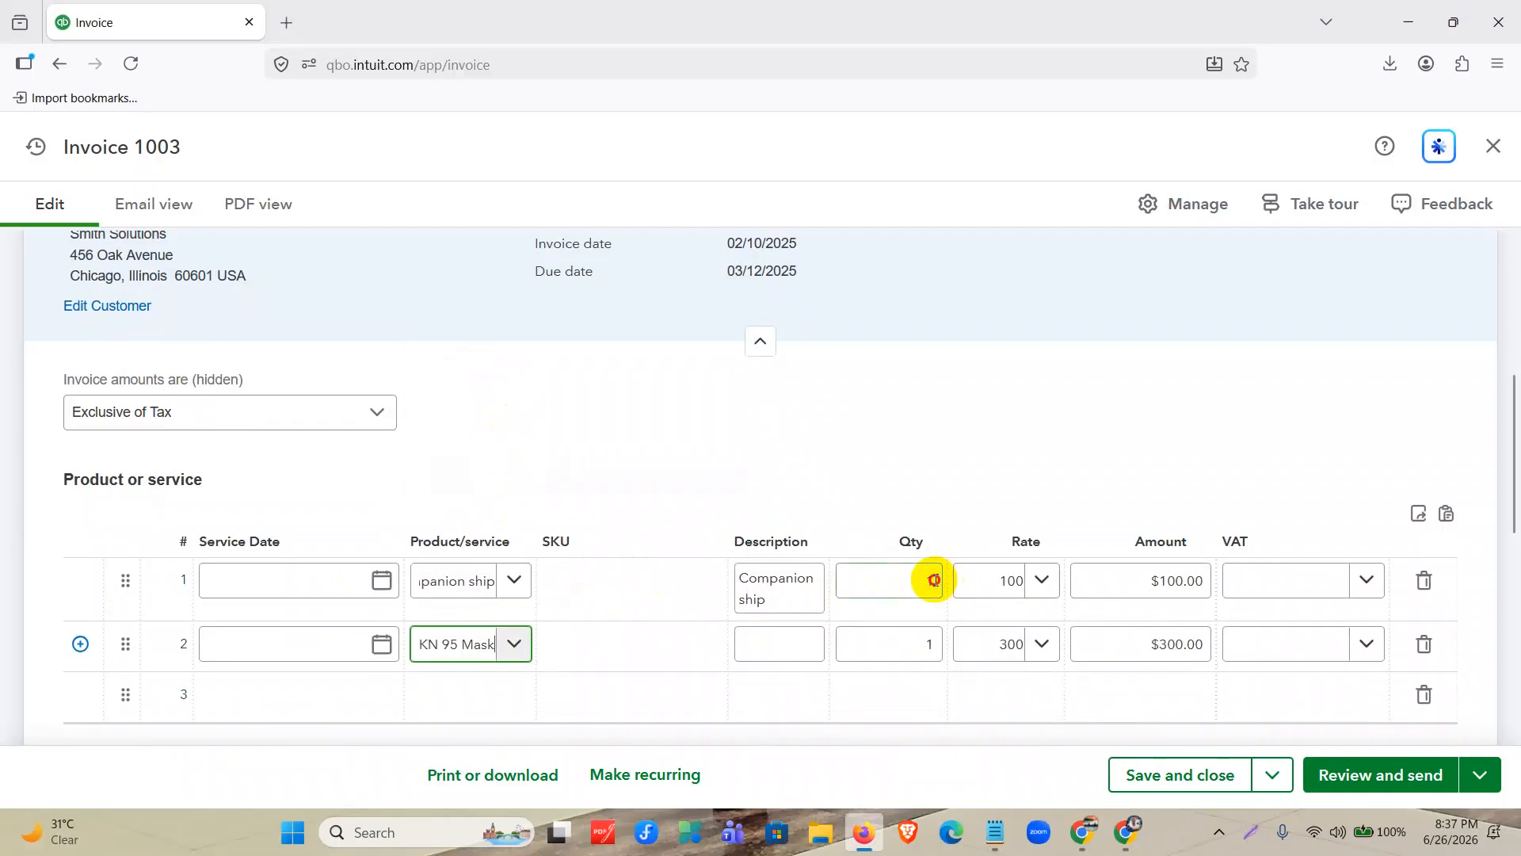
Set the quantity to 10 for Companion ship and 2 for KN 95 Mask.
click(935, 580)
text(0)
click(927, 645)
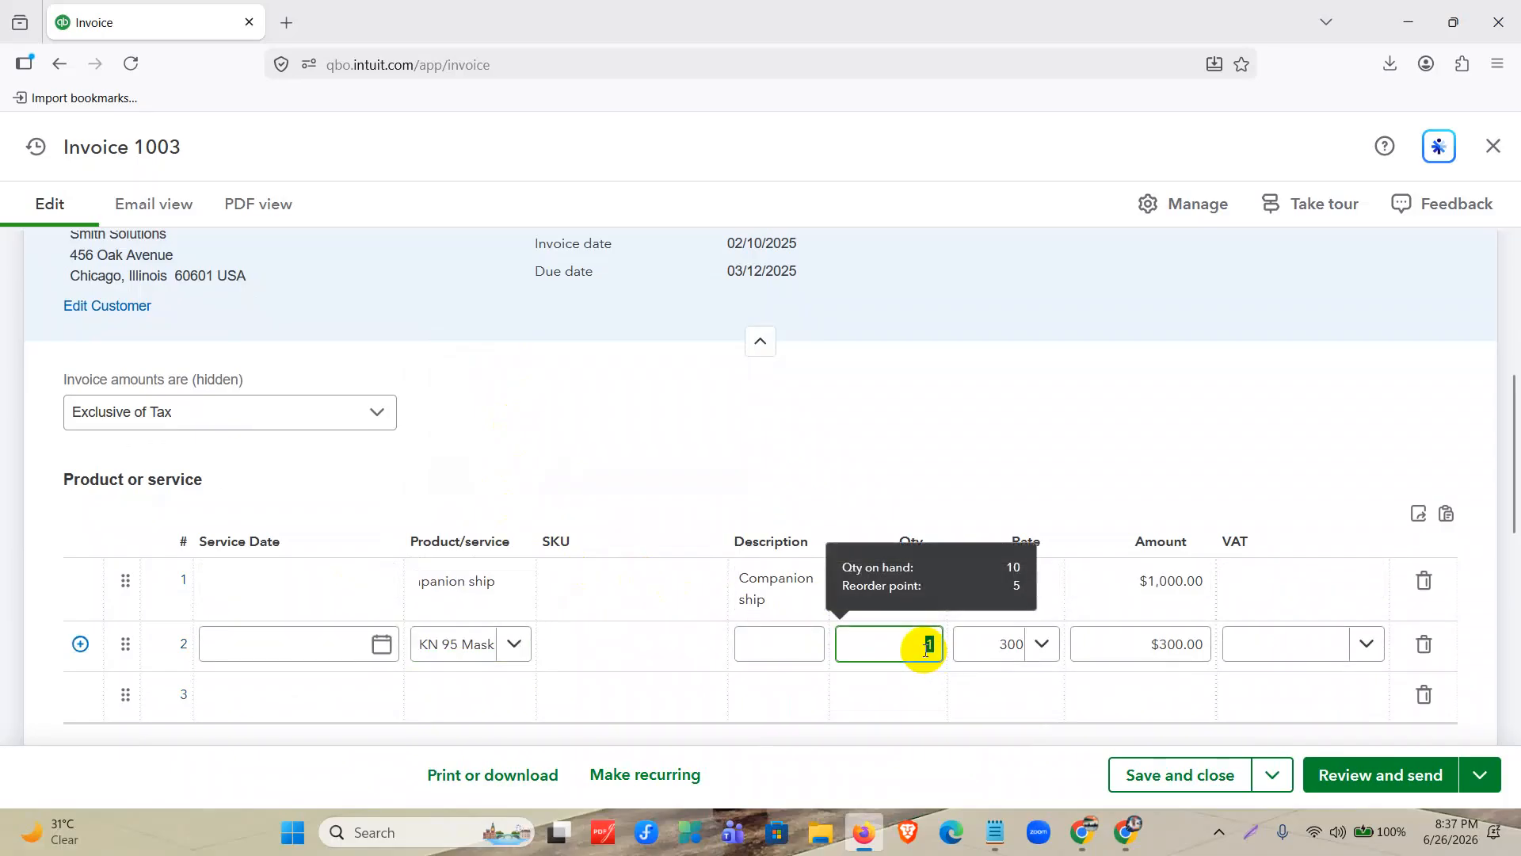
text(2)
Apply Tax1 (10%) to the Companion ship line and Tax 3 (0%) to the KN 95 Mask line.
click(1268, 587)
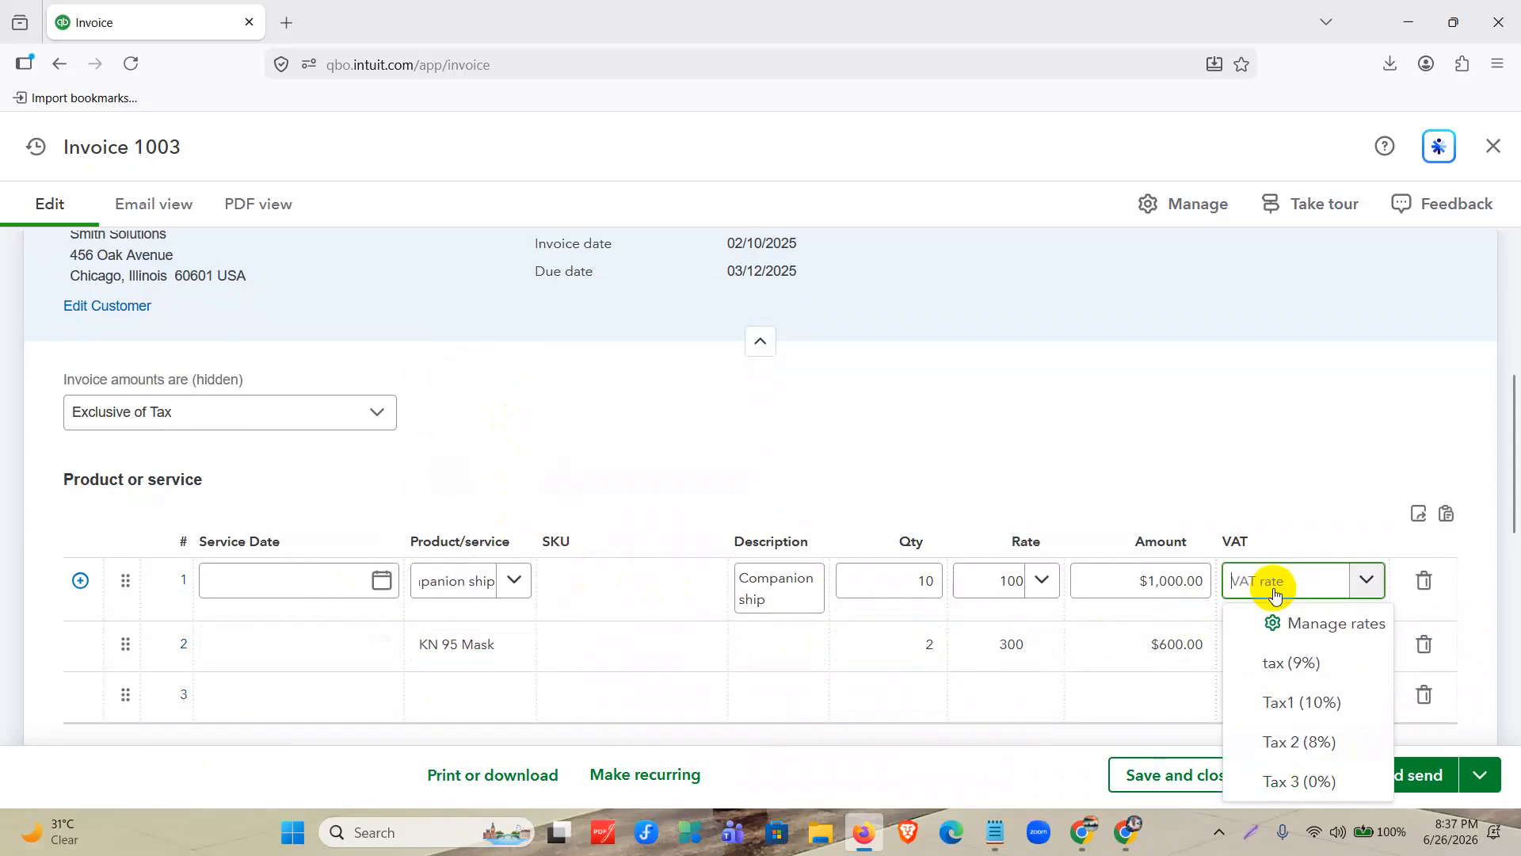
click(1312, 703)
click(1309, 649)
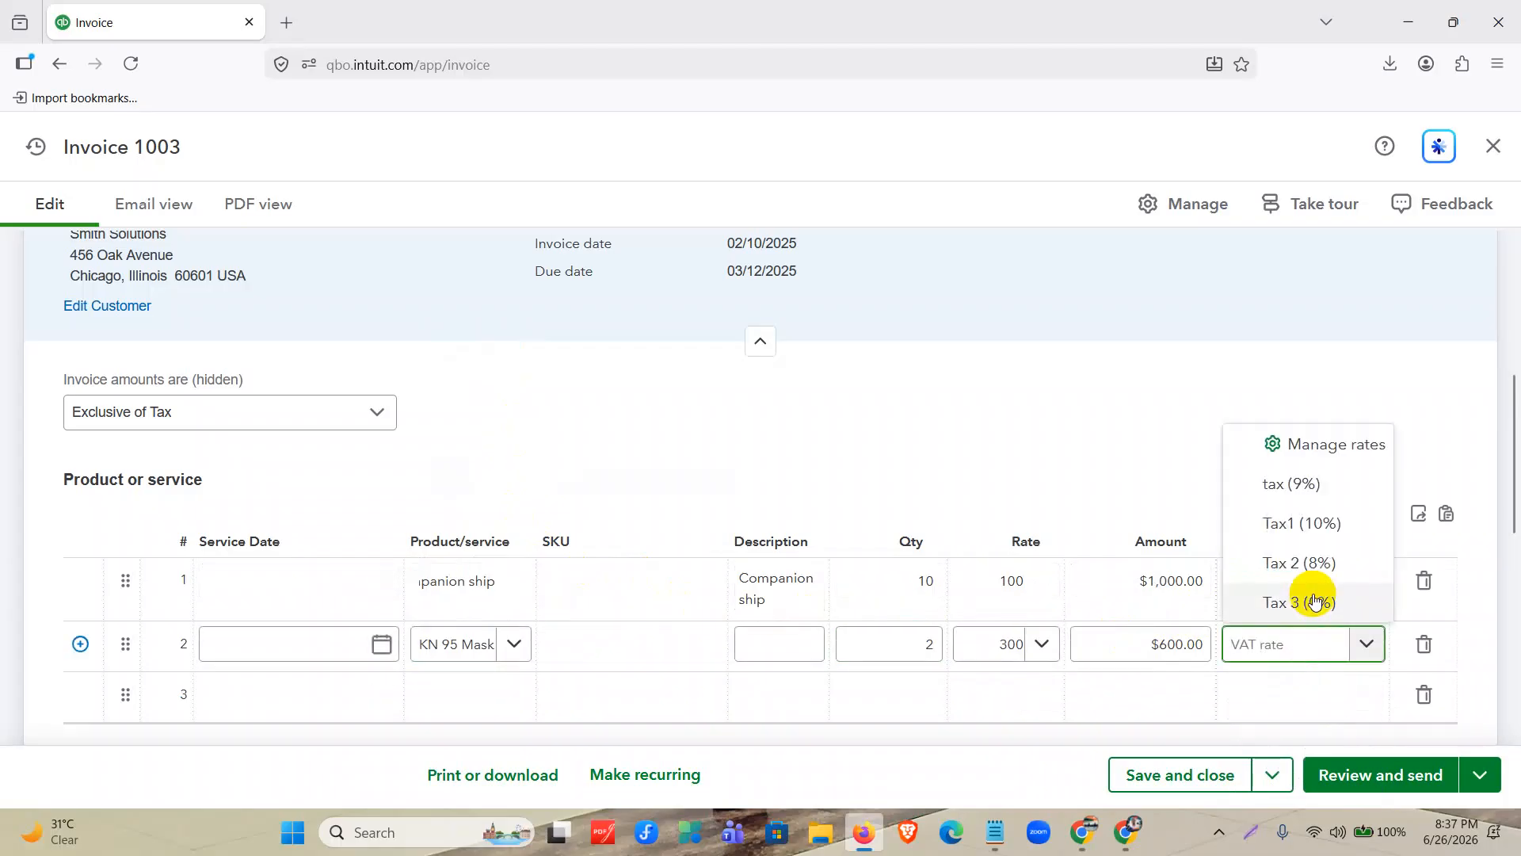
click(1270, 601)
scroll(1096, 453, down, 3)
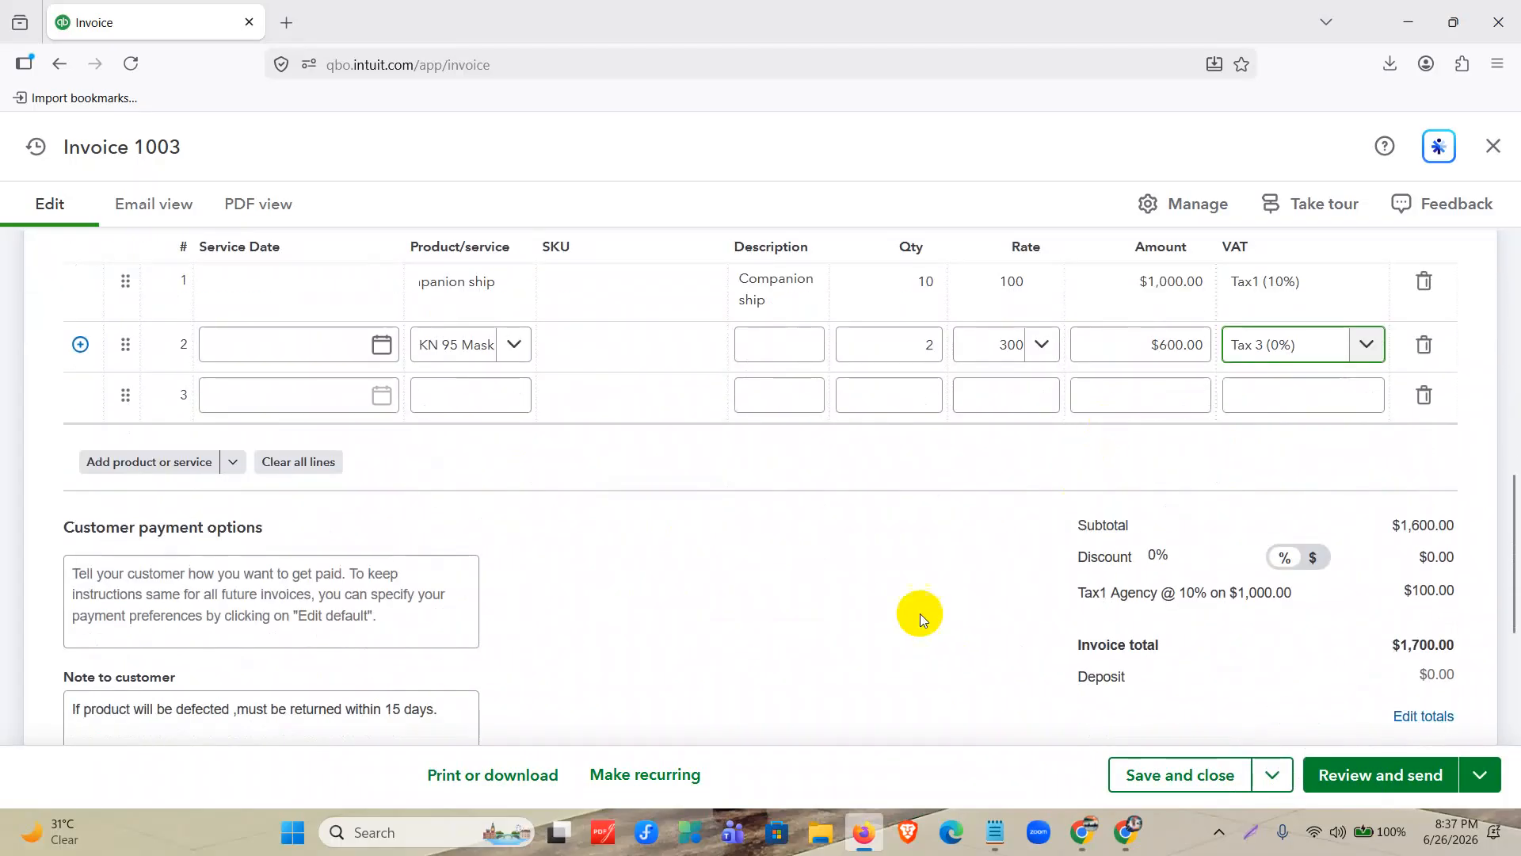
click(900, 591)
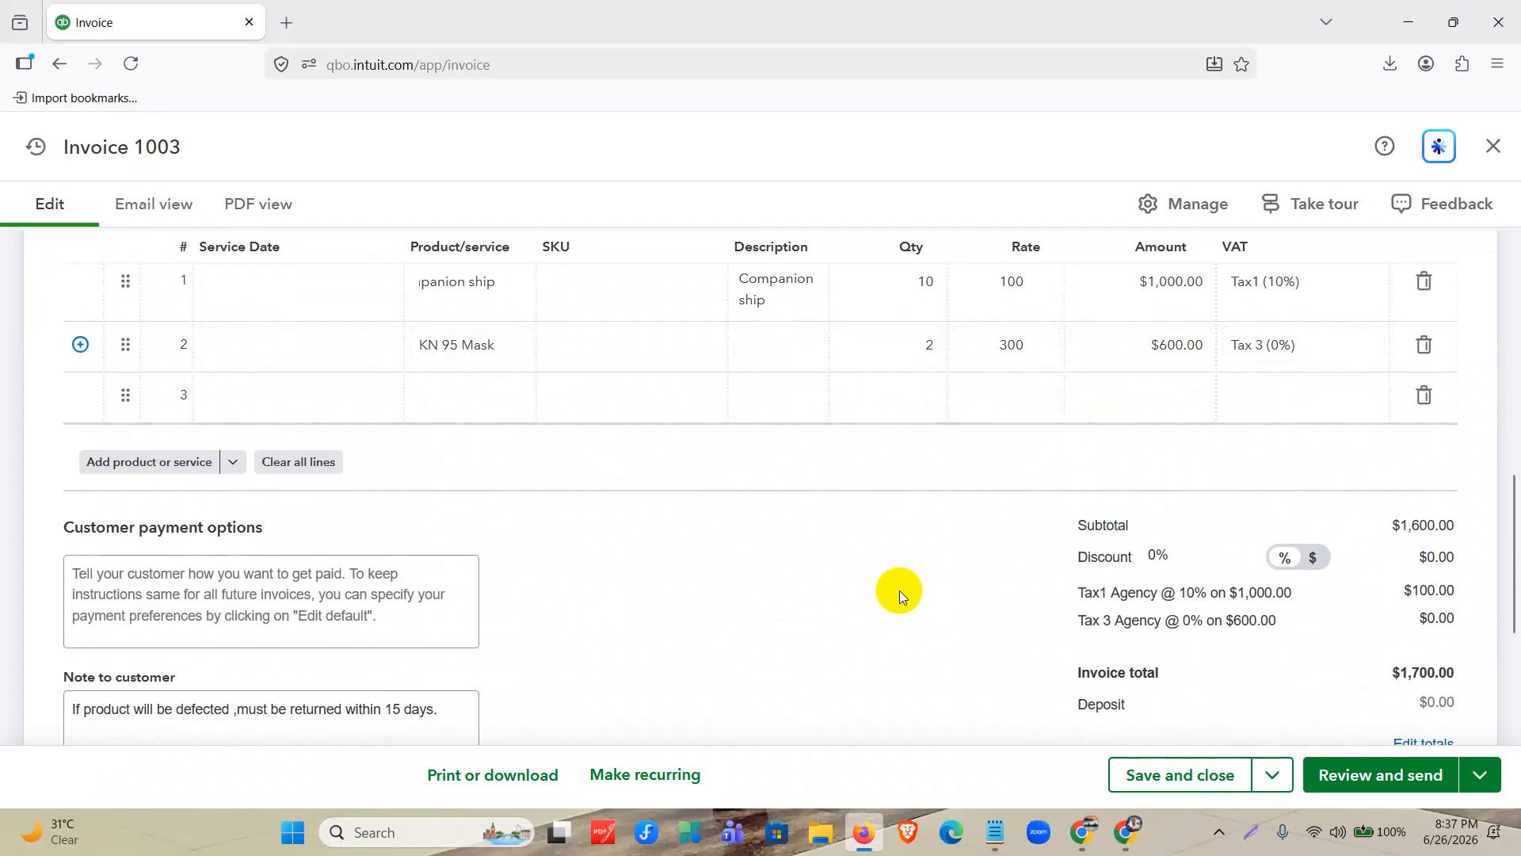
Review invoice 1003, narrow its Service Date column and widen Product/service to show full names, and save and close the invoice.
scroll(900, 591, up, 2)
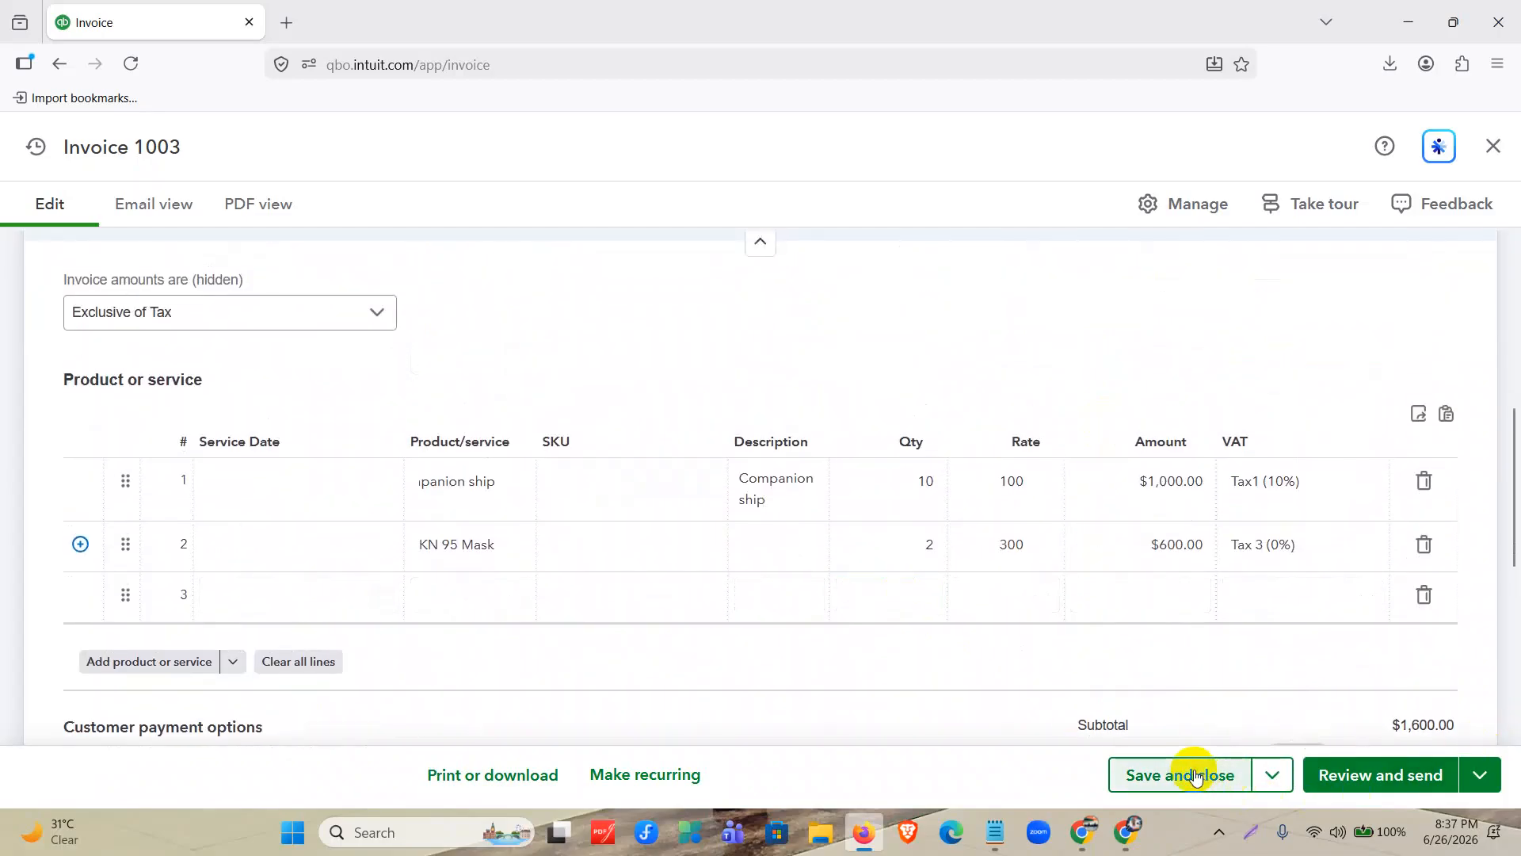
scroll(787, 401, up, 4)
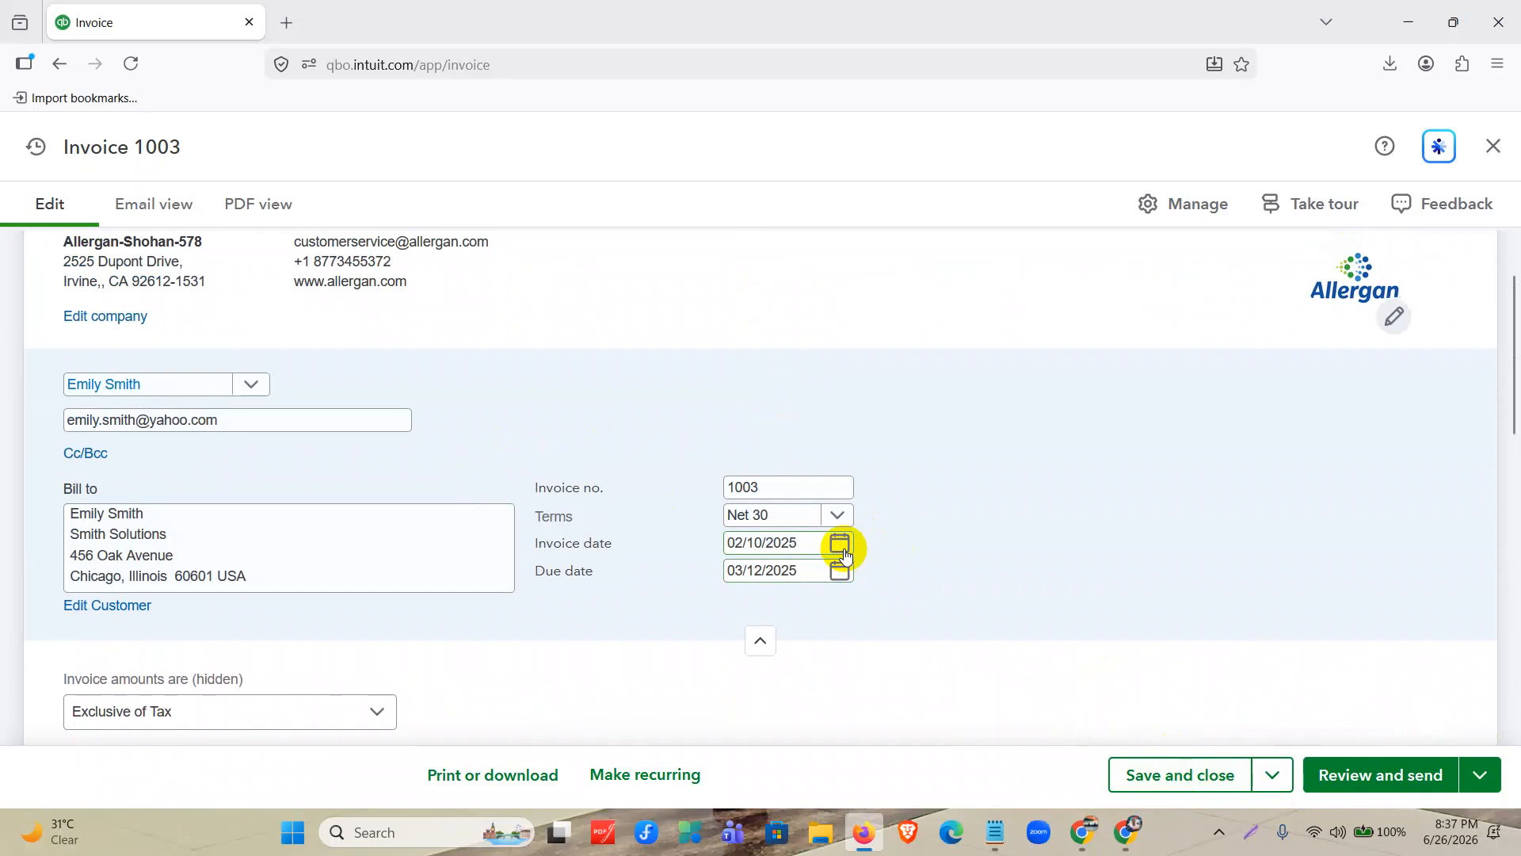
scroll(588, 401, up, 1)
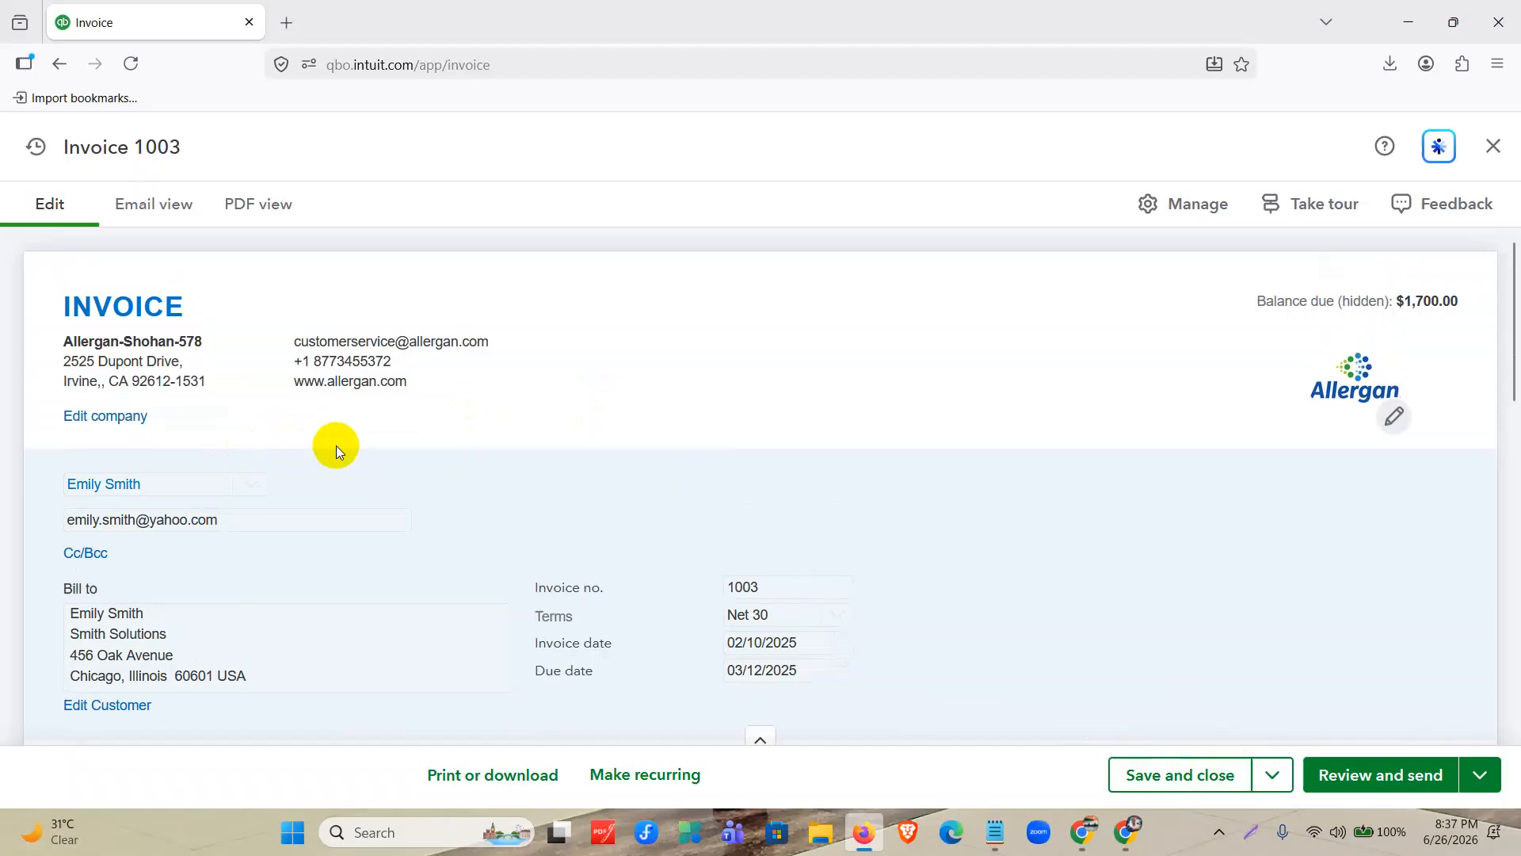
scroll(336, 446, down, 5)
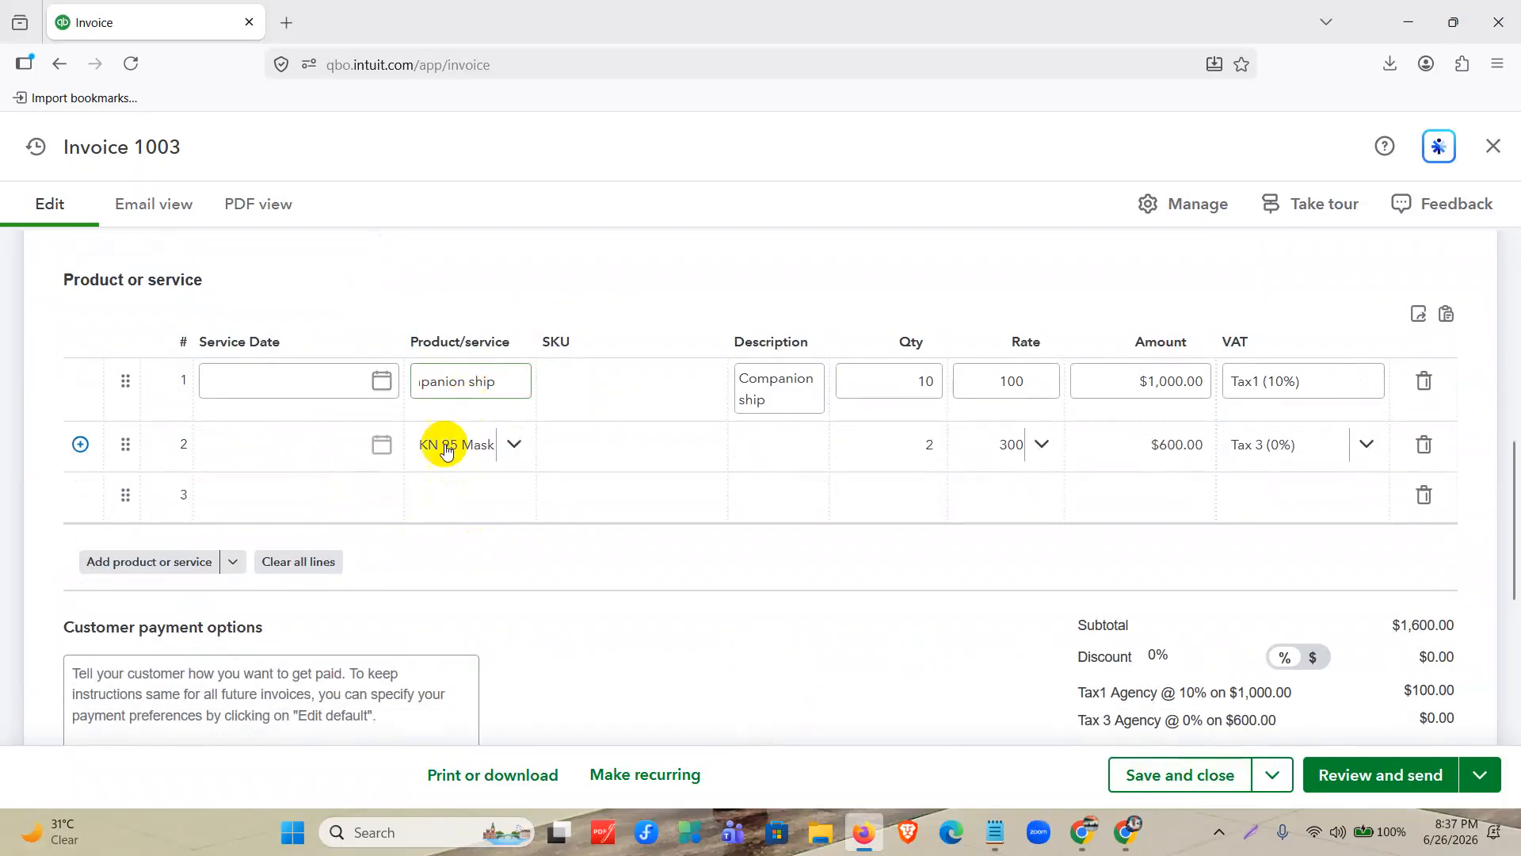
drag(402, 355, 238, 330)
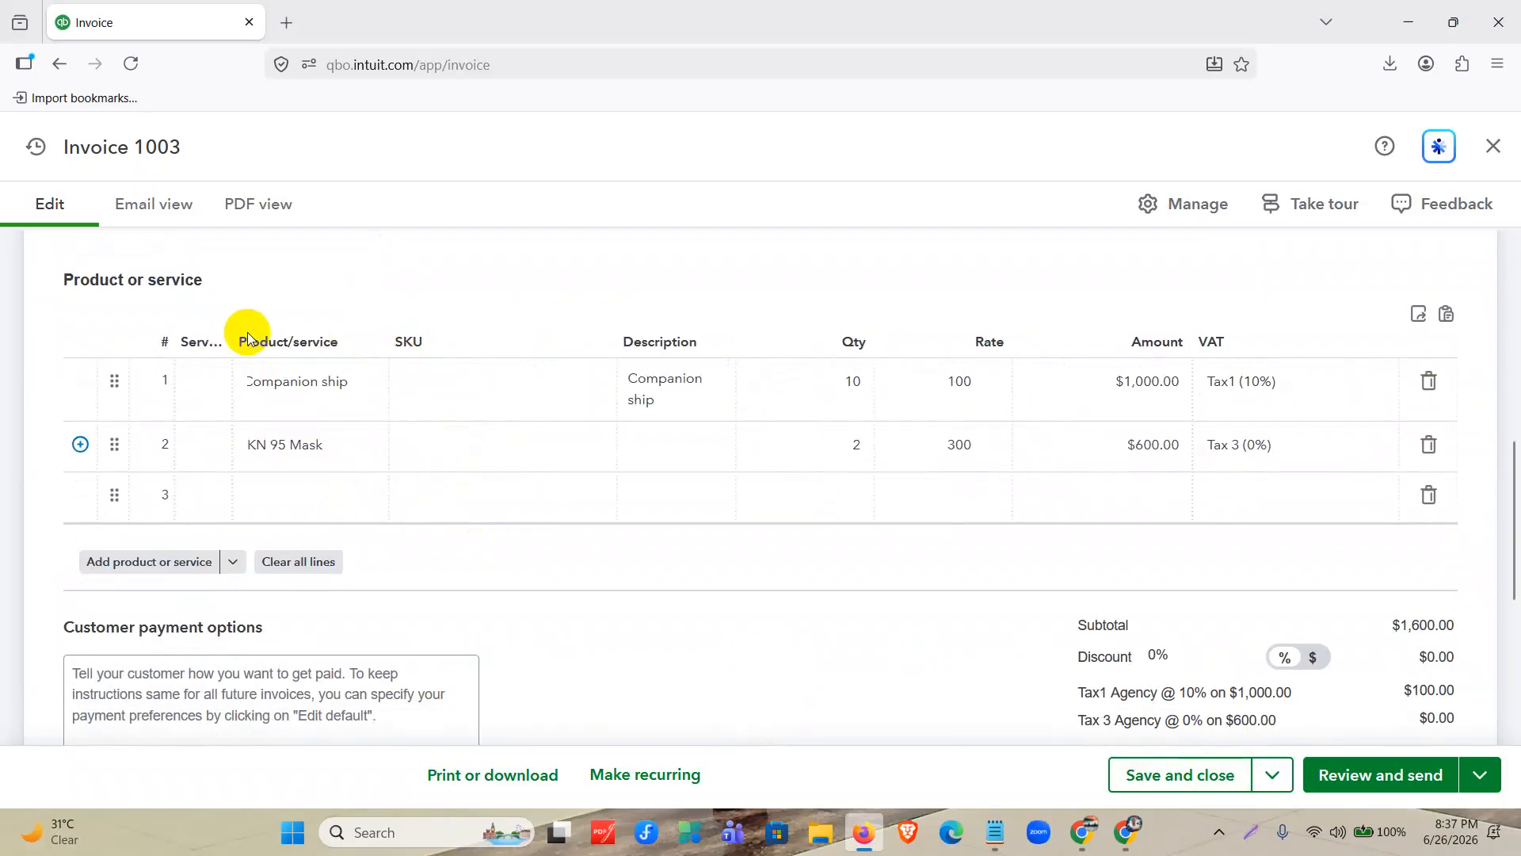
drag(391, 357, 486, 349)
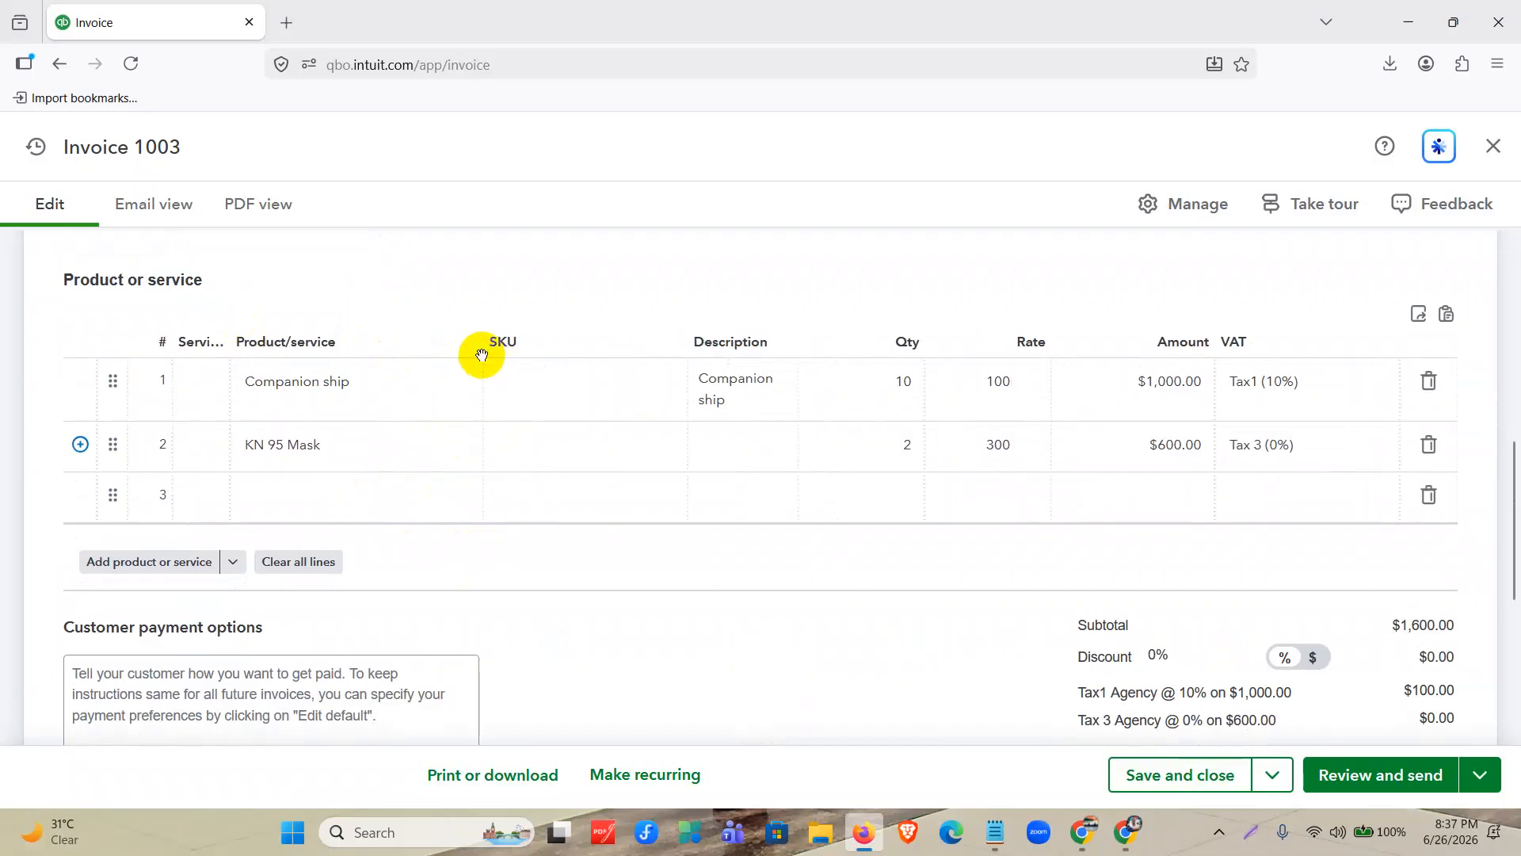
click(358, 457)
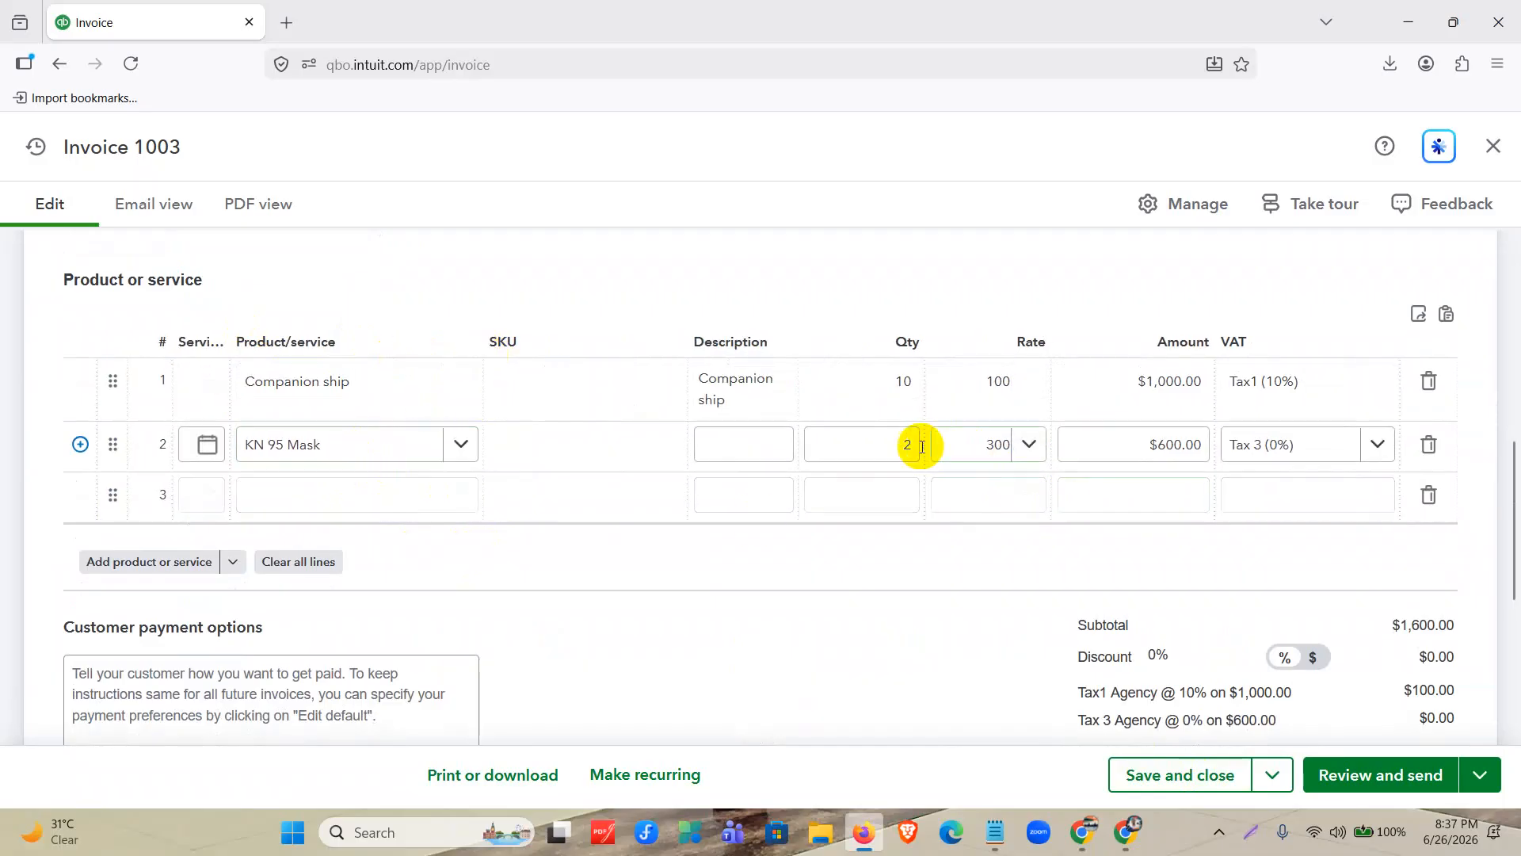
click(1216, 776)
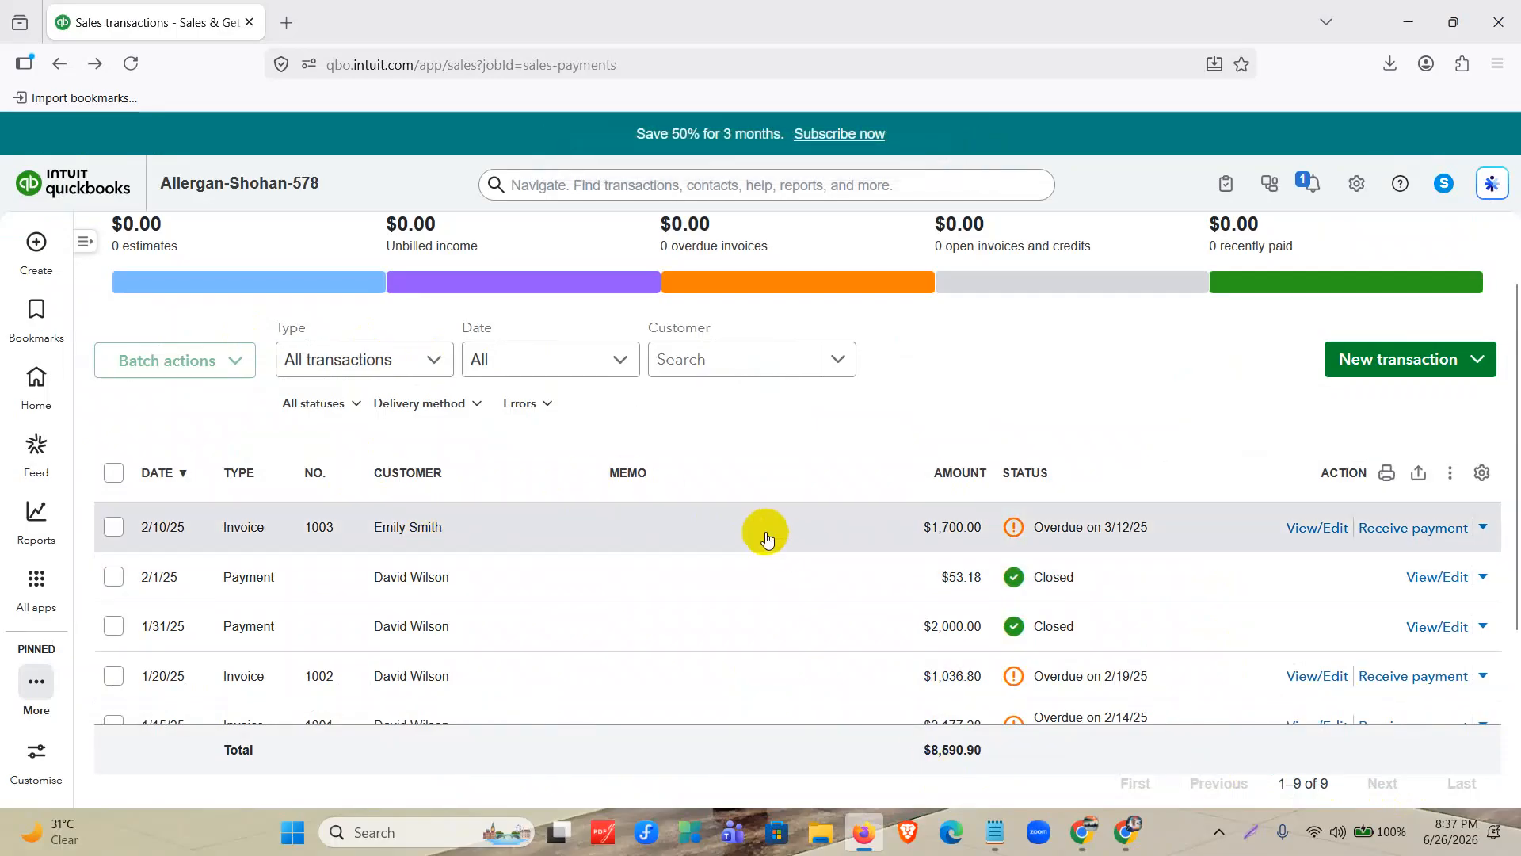
Duplicate the sales transactions page in a second browser tab and return to the original one.
right_click(139, 24)
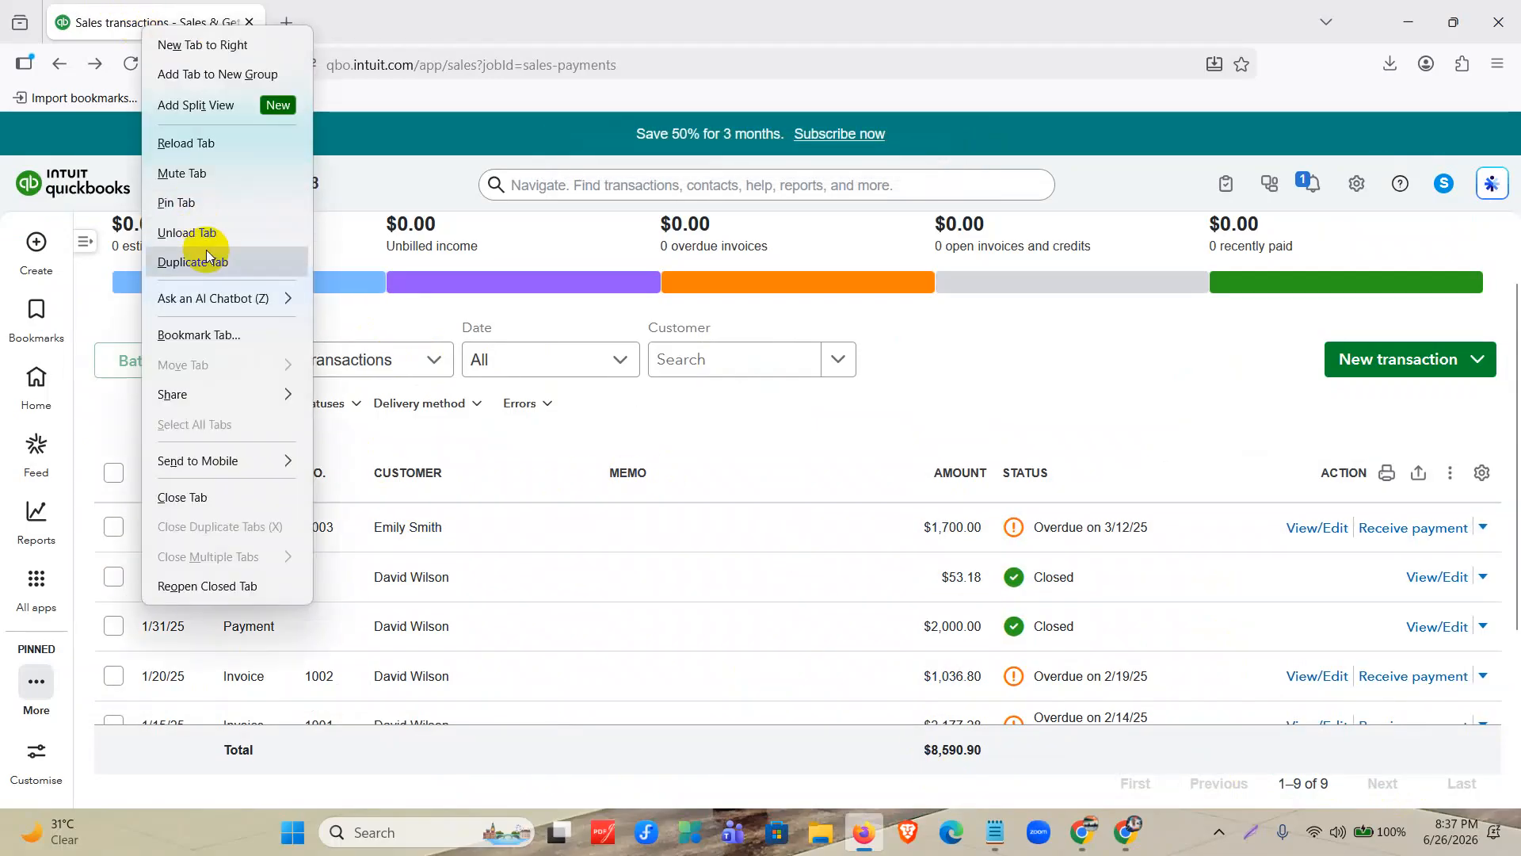
click(200, 259)
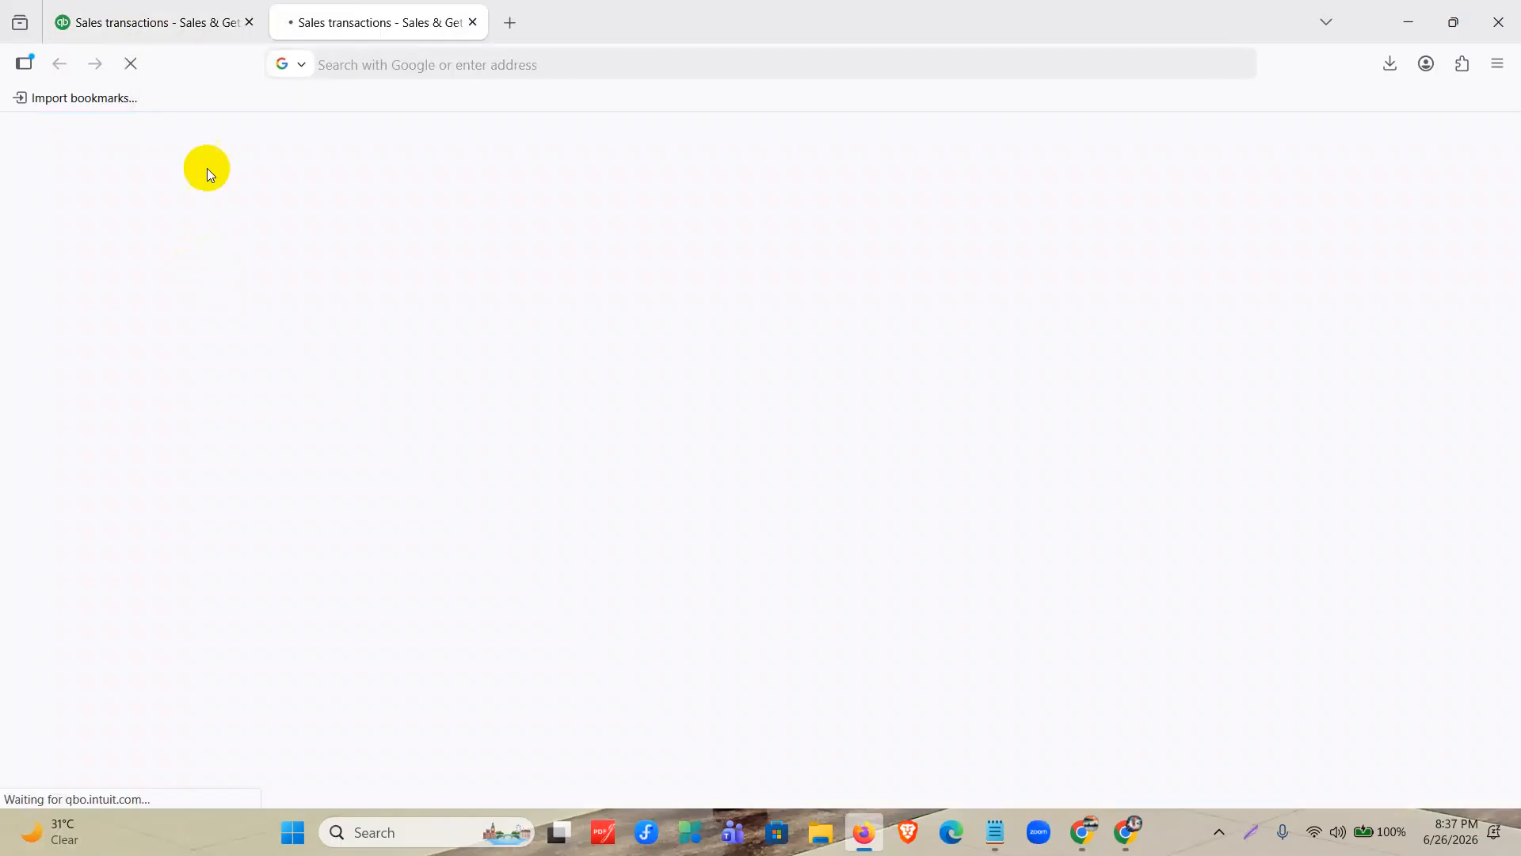
click(169, 21)
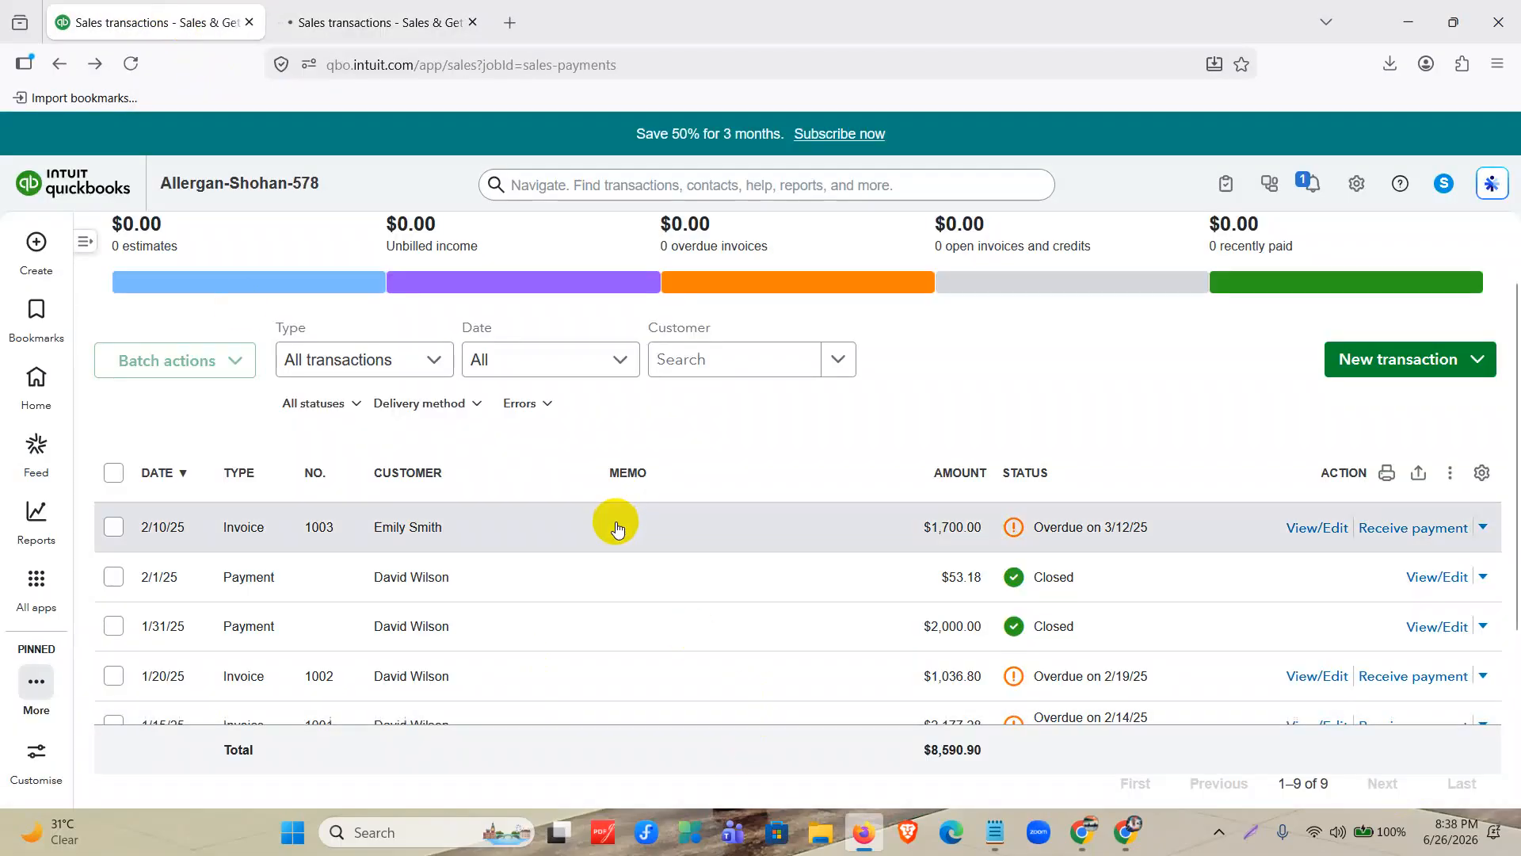
View invoice 1003's summary and its edit form from the sales transactions list, closing each without changes.
click(615, 527)
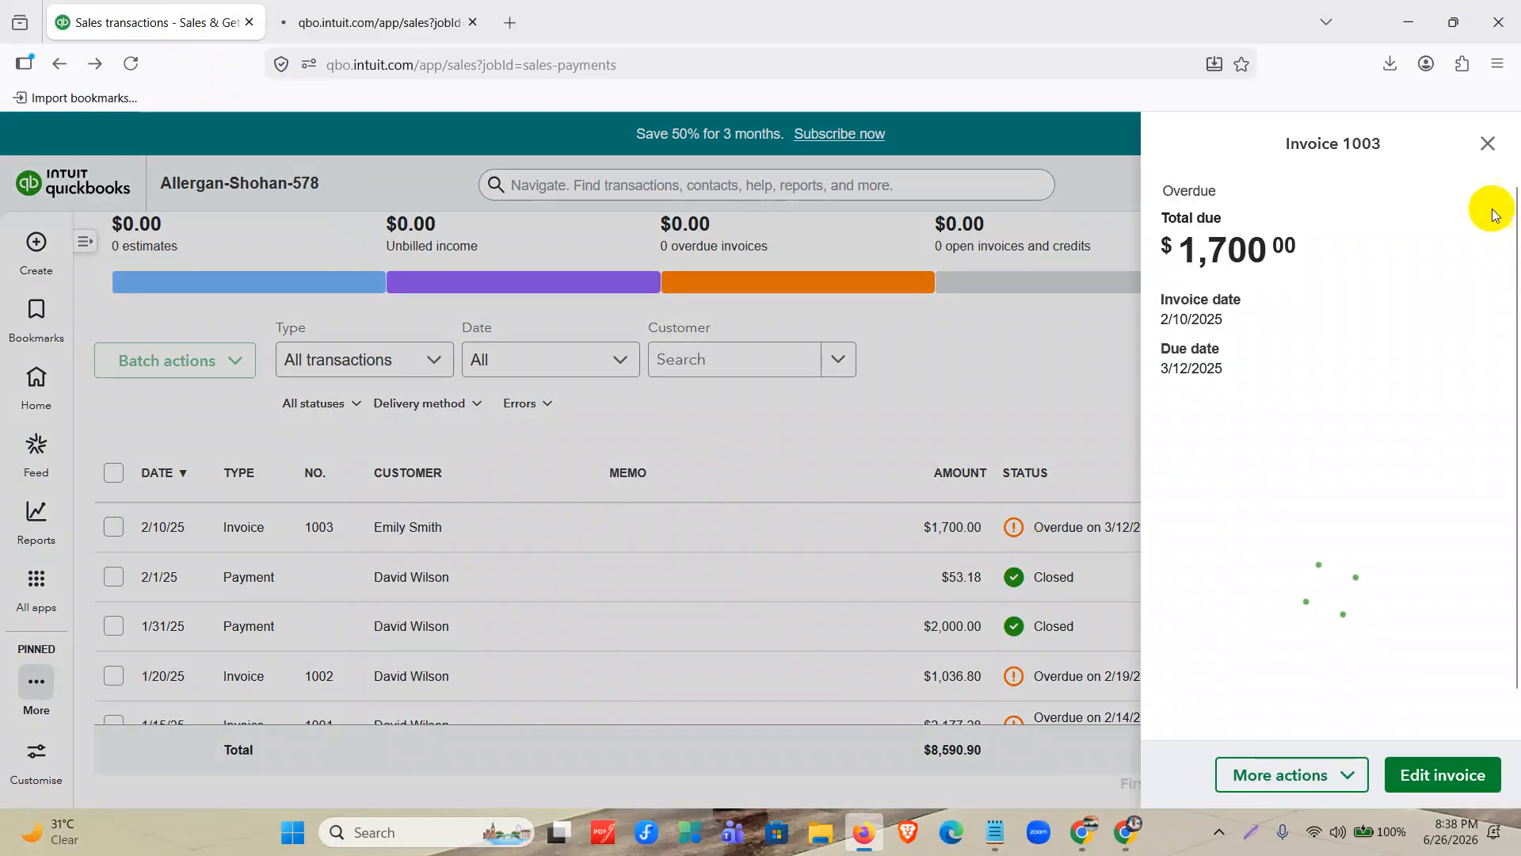
click(1488, 144)
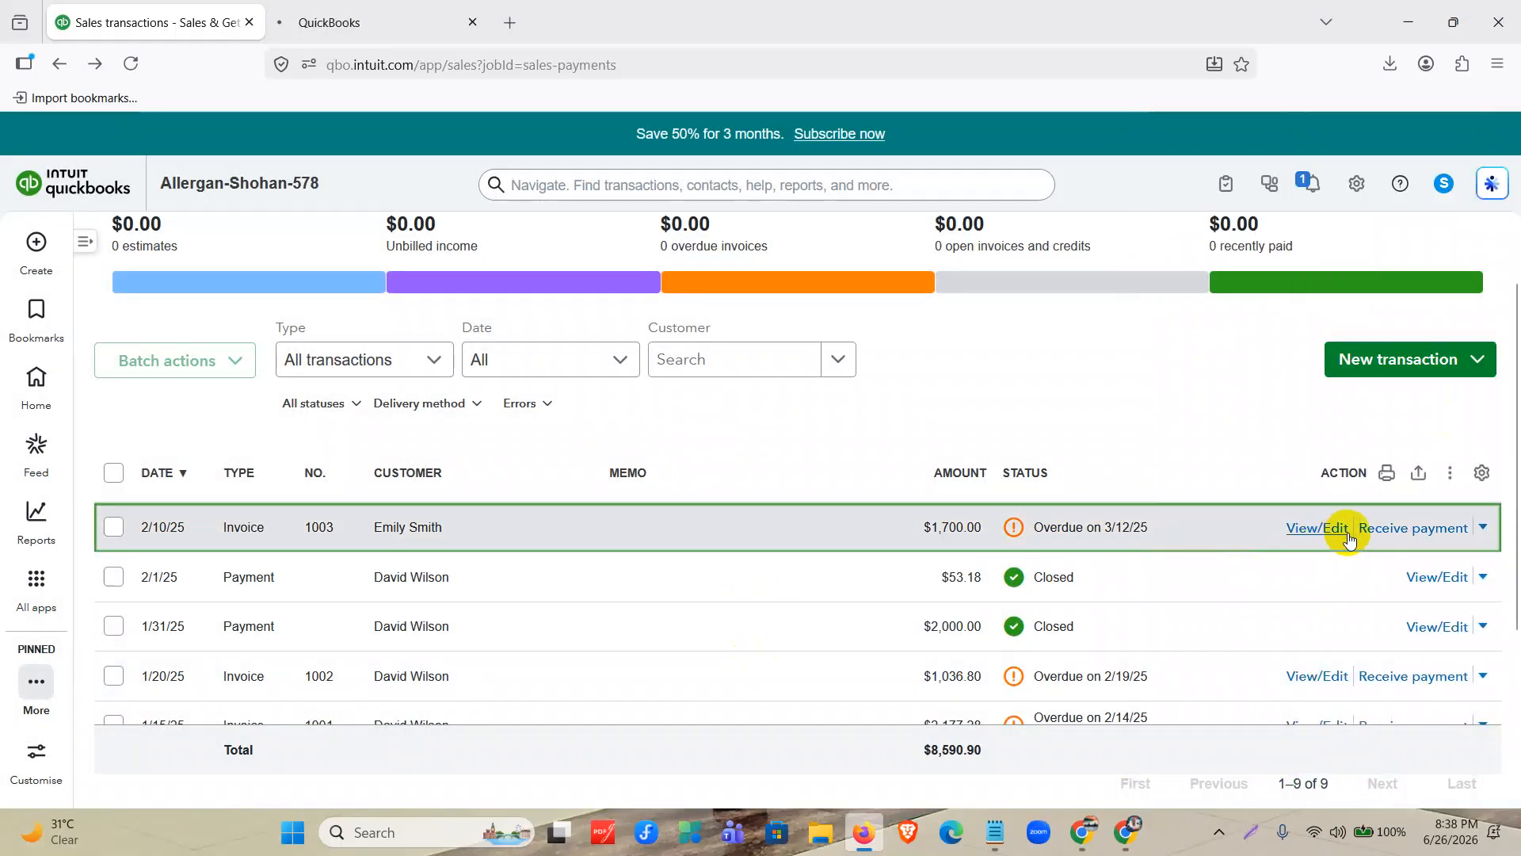
click(1335, 529)
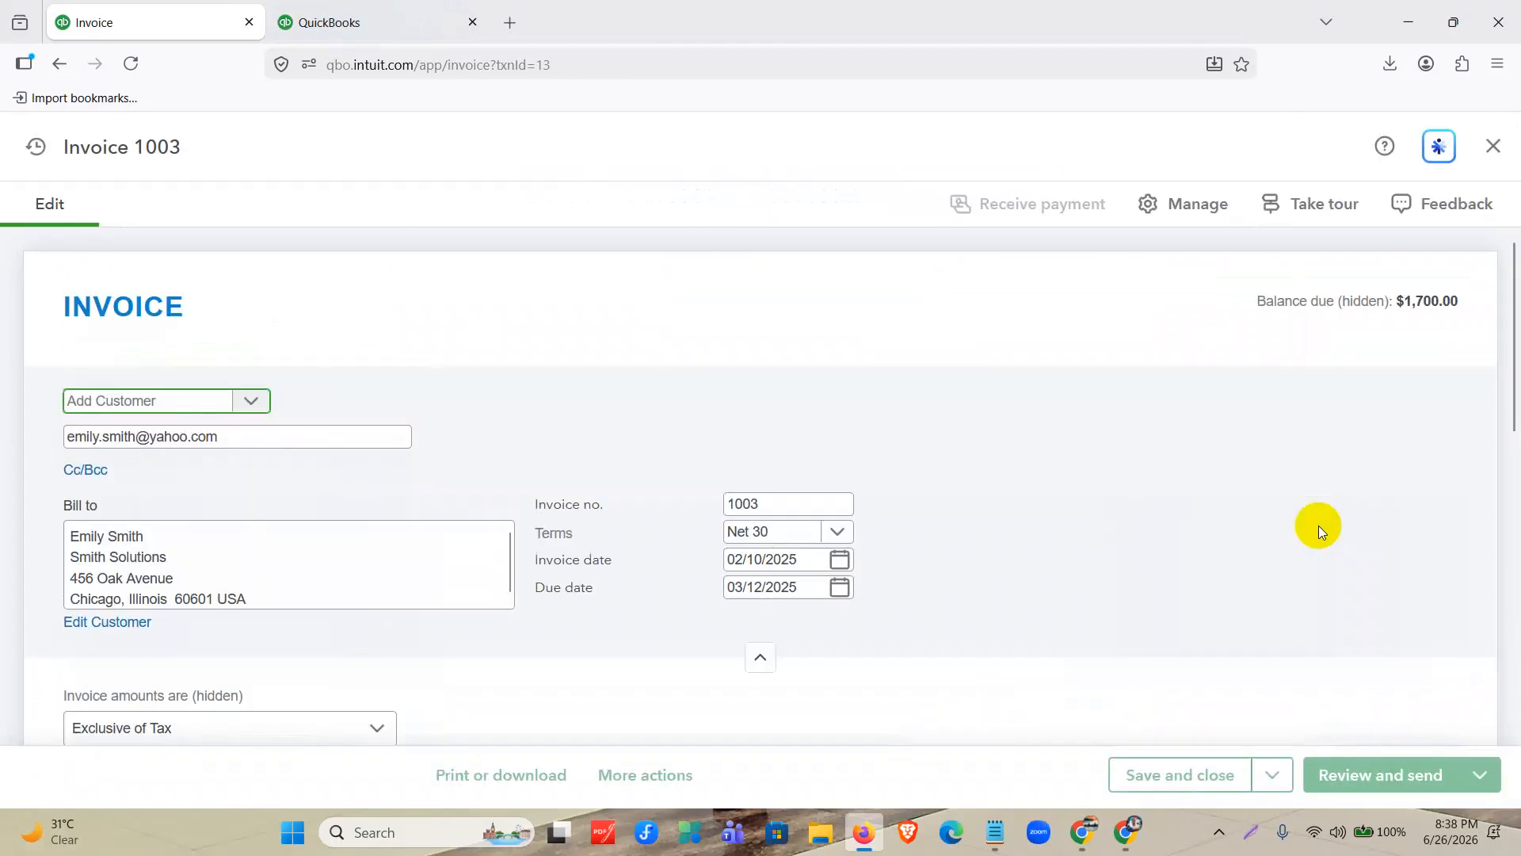
click(1493, 146)
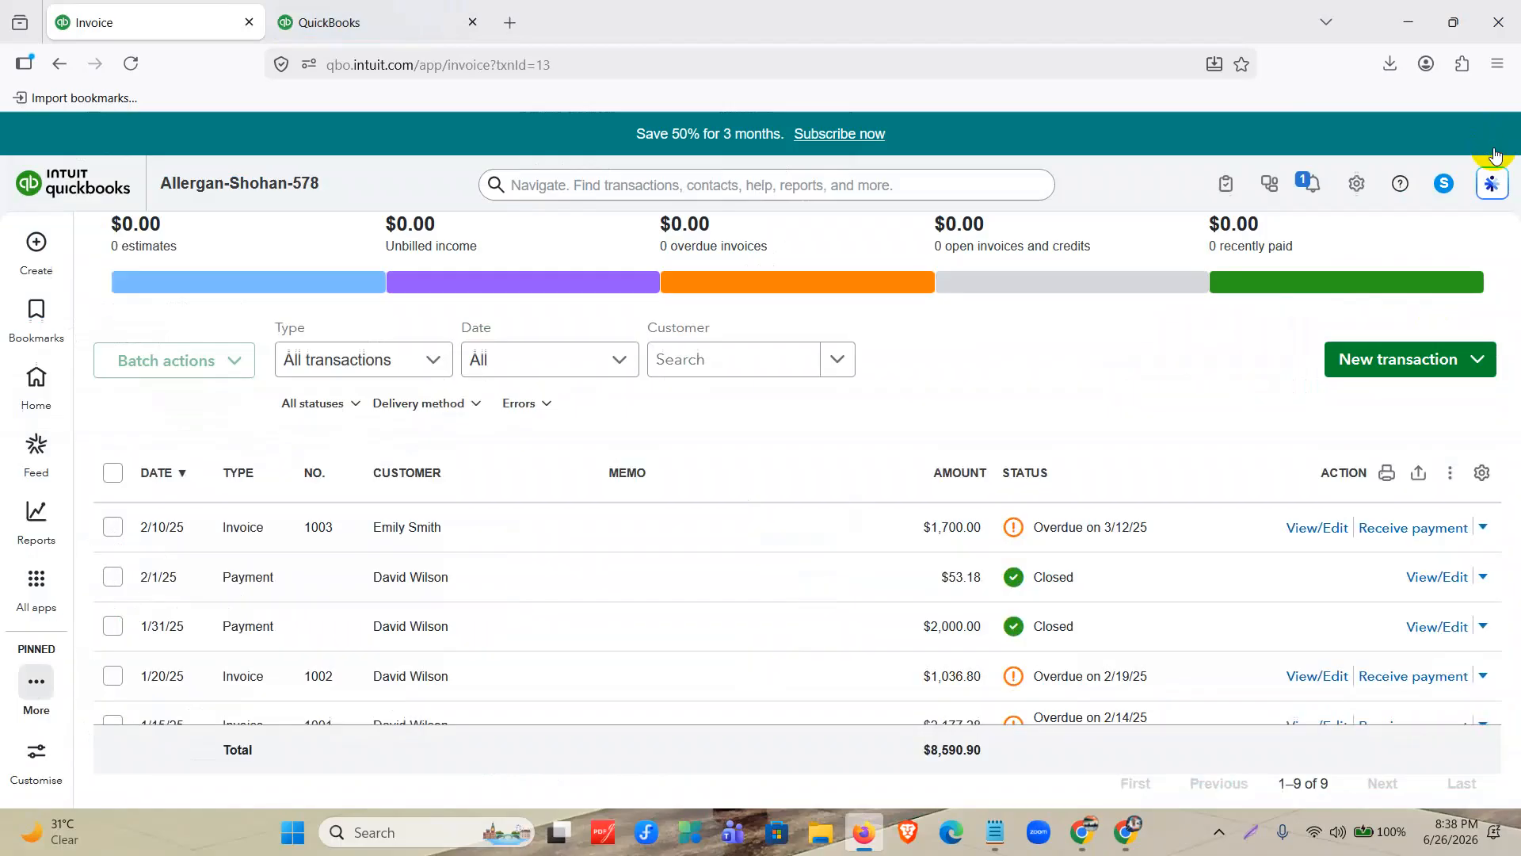
Start a credit note for invoice 1003's customer and set the credit note date to 02/15/2025.
click(36, 241)
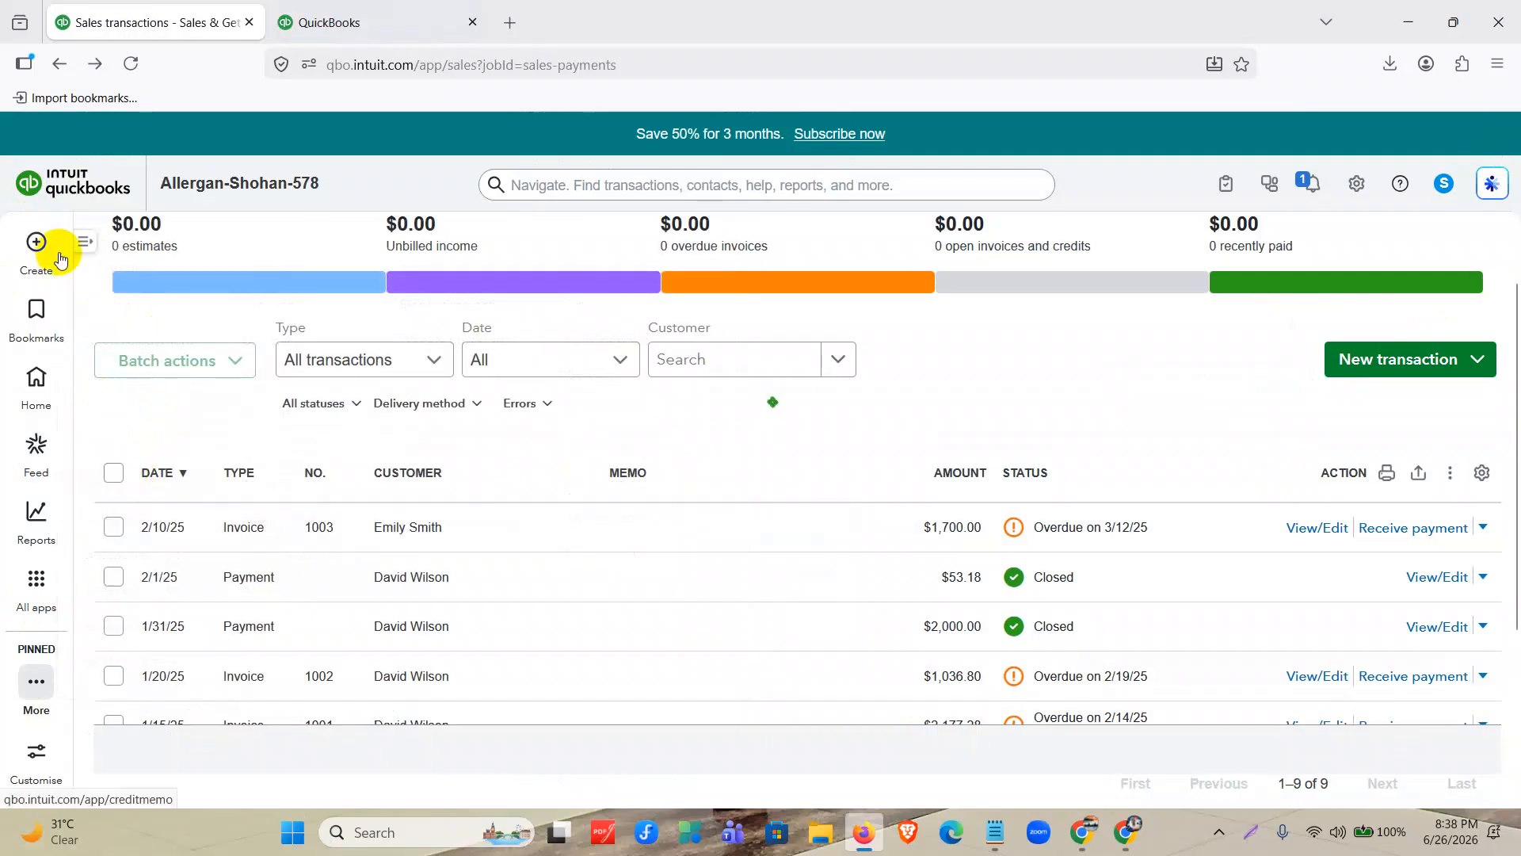
click(36, 241)
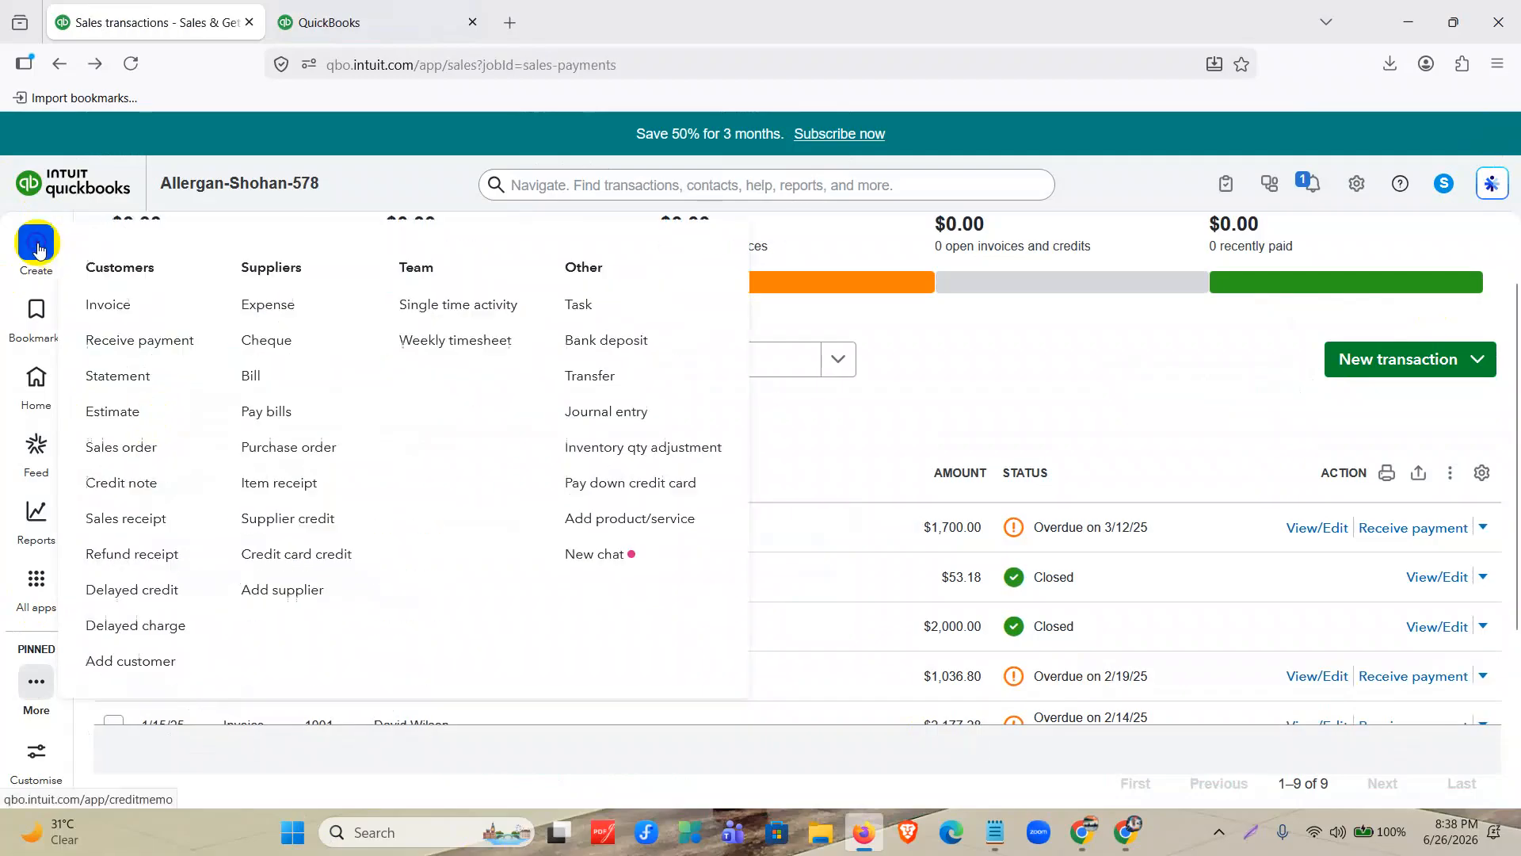
click(111, 483)
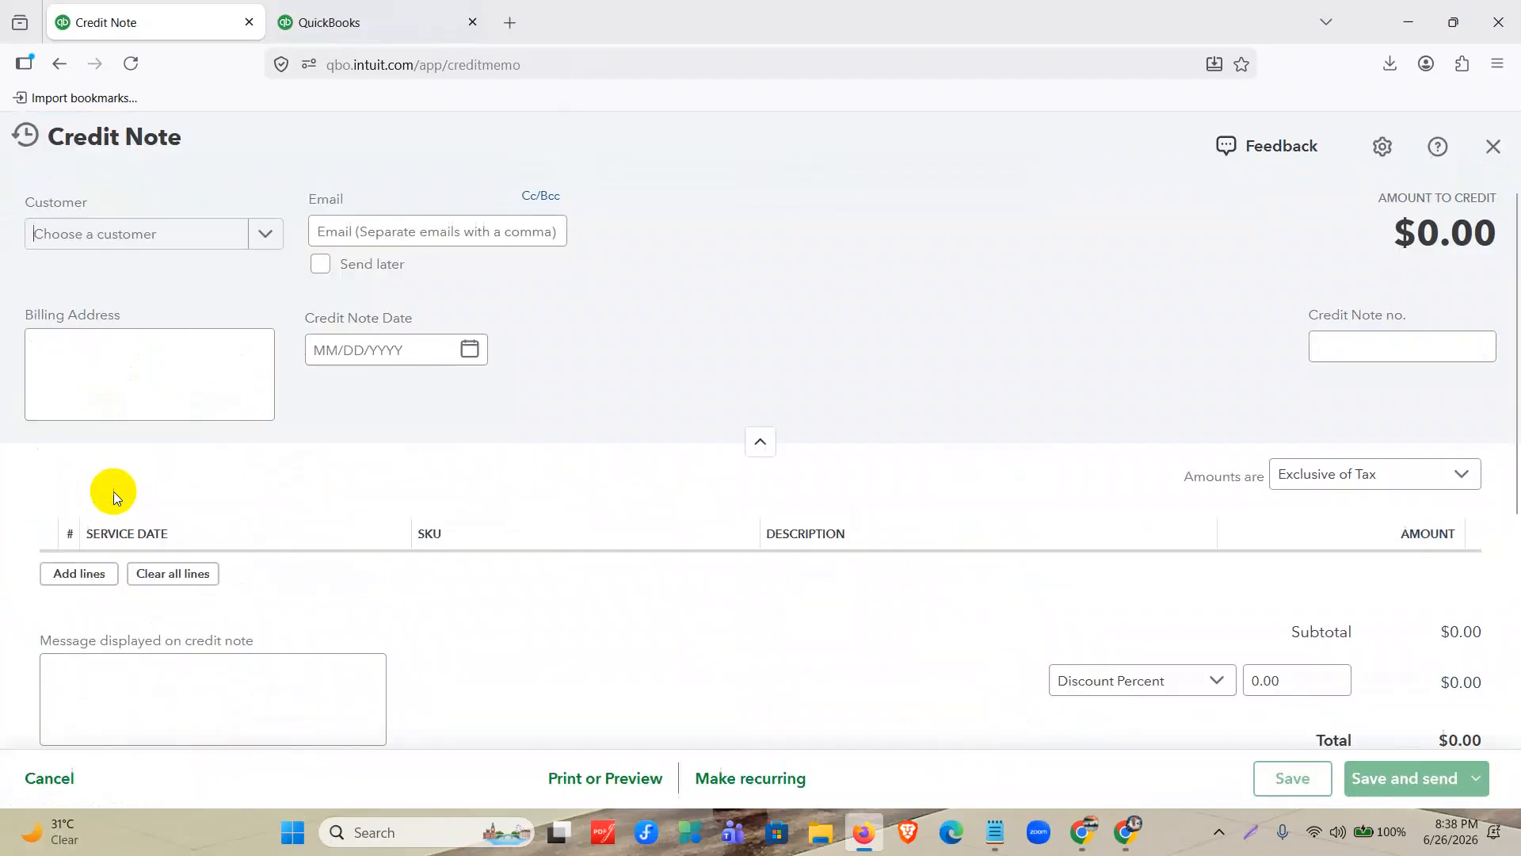
click(214, 234)
click(95, 343)
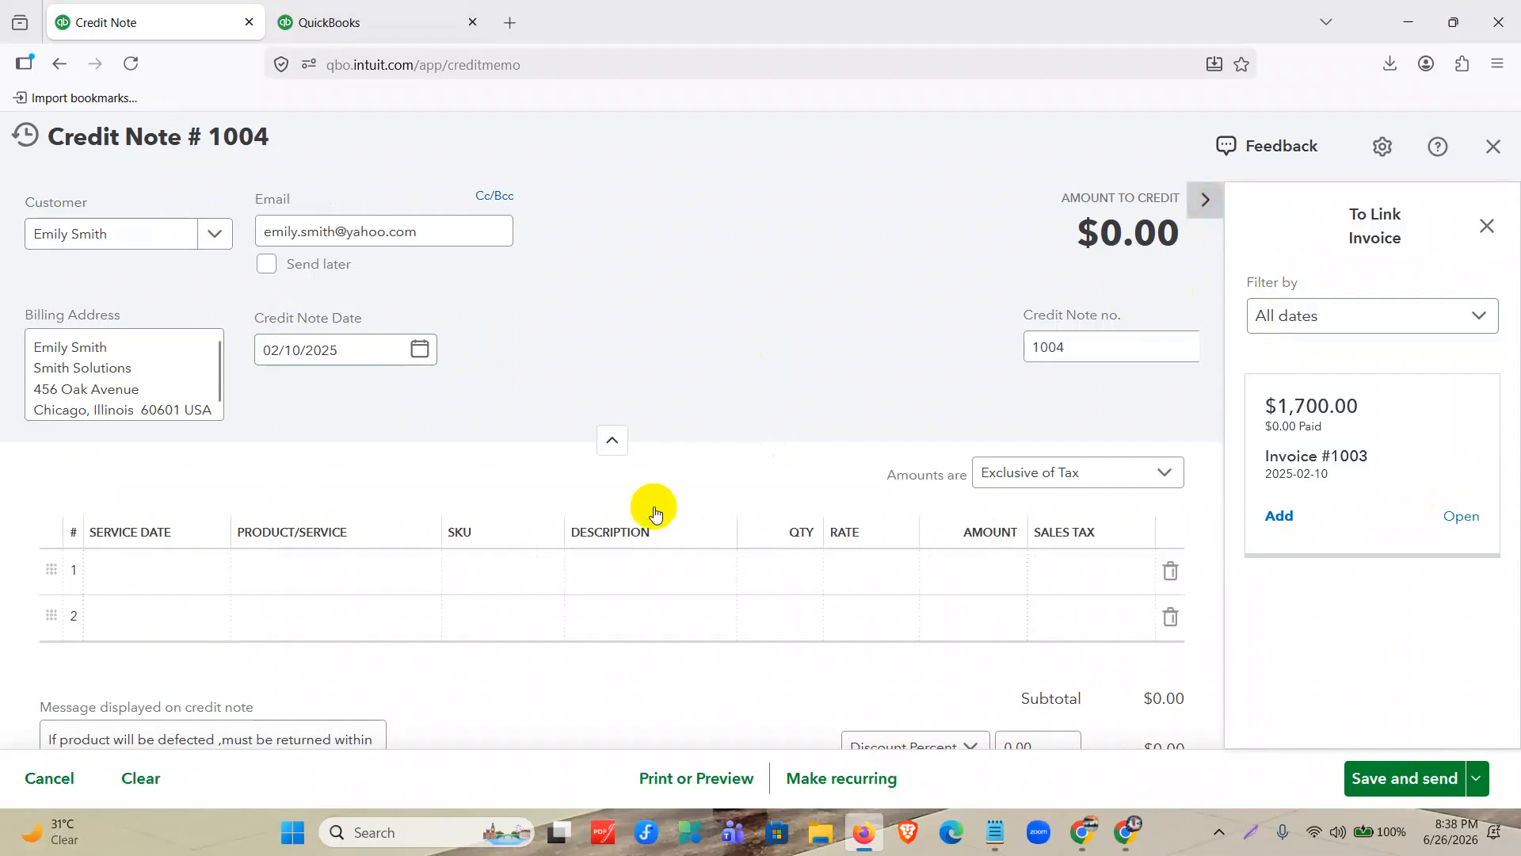
click(470, 353)
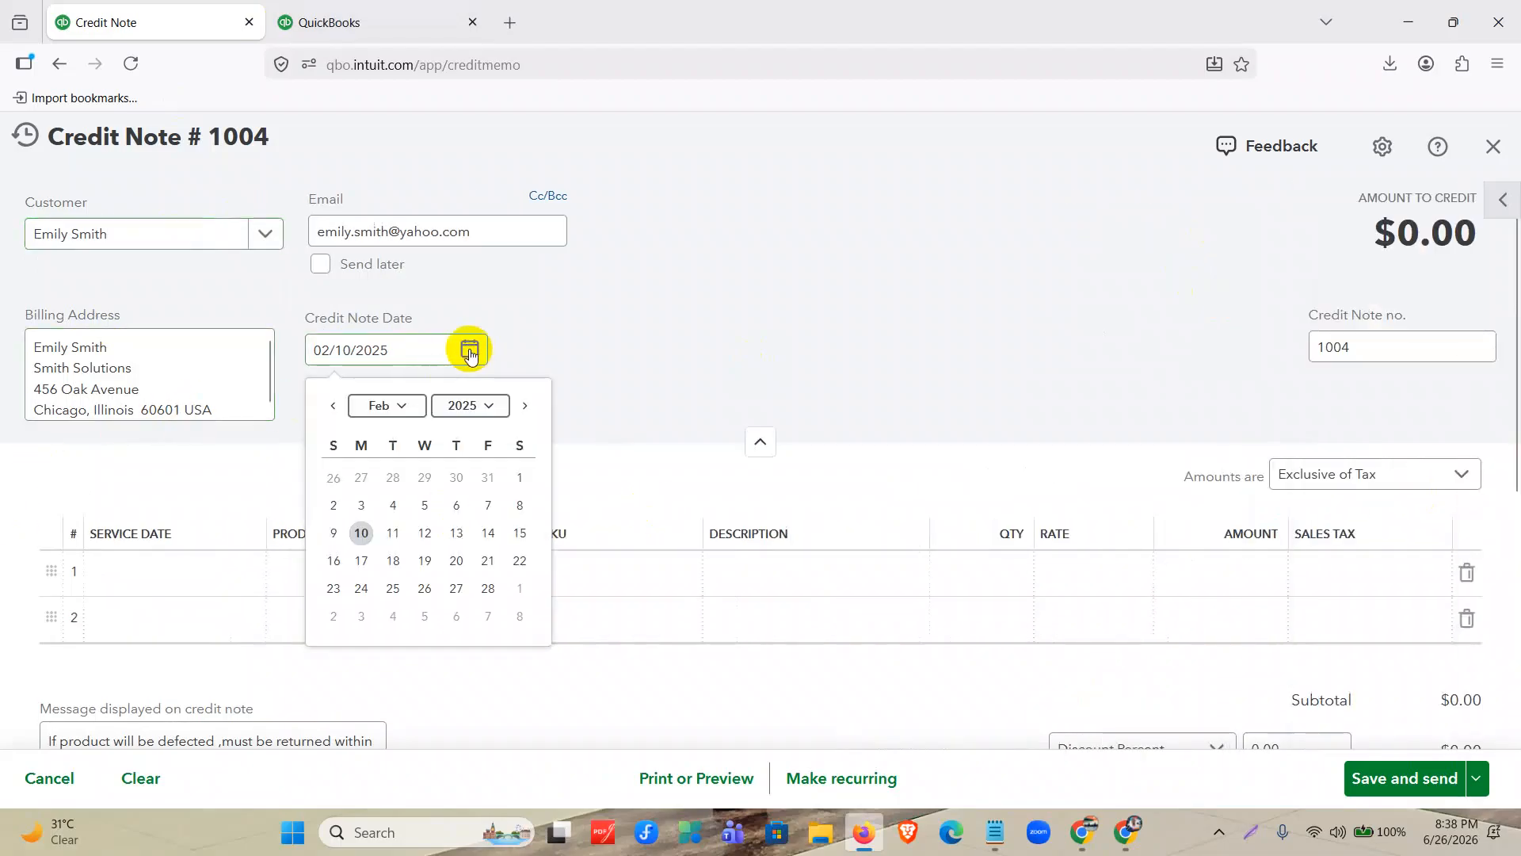
click(510, 538)
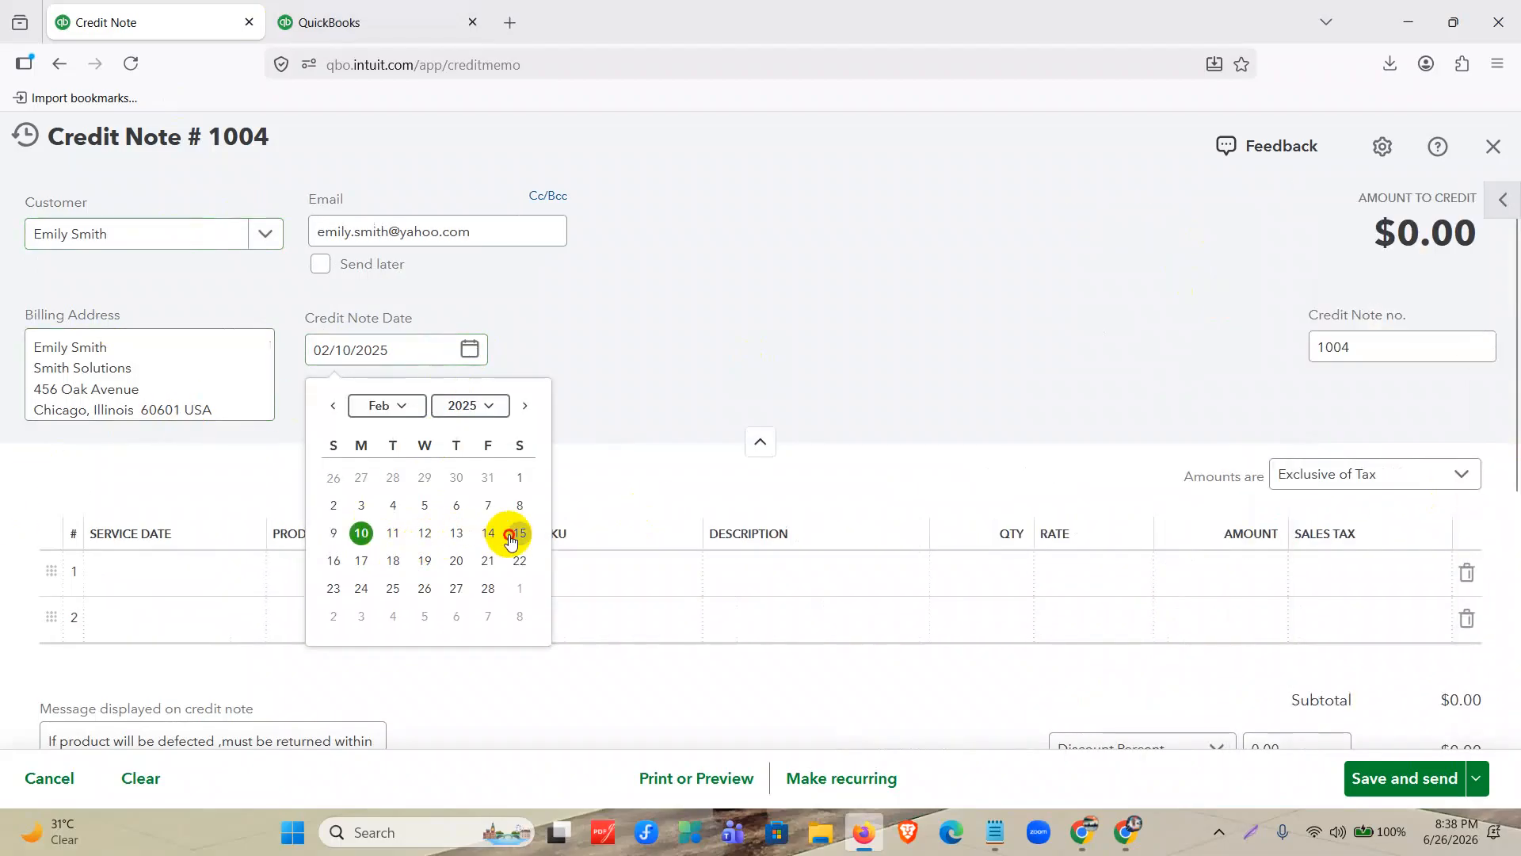
Add KN 95 Mask as the first product line of the credit note and select its quantity for editing.
click(455, 424)
scroll(455, 420, down, 1)
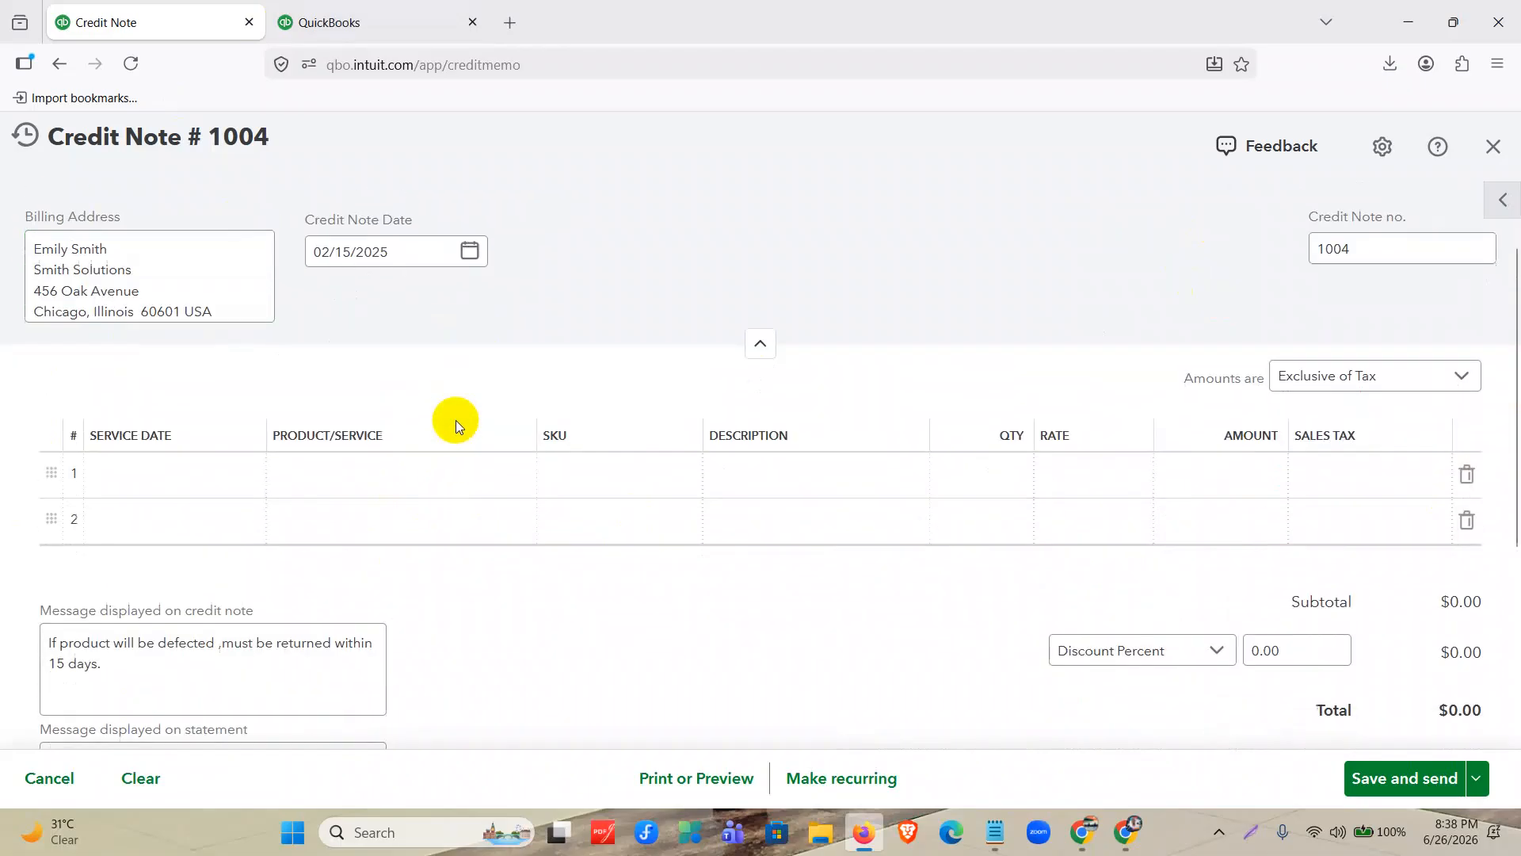
click(384, 481)
click(384, 481)
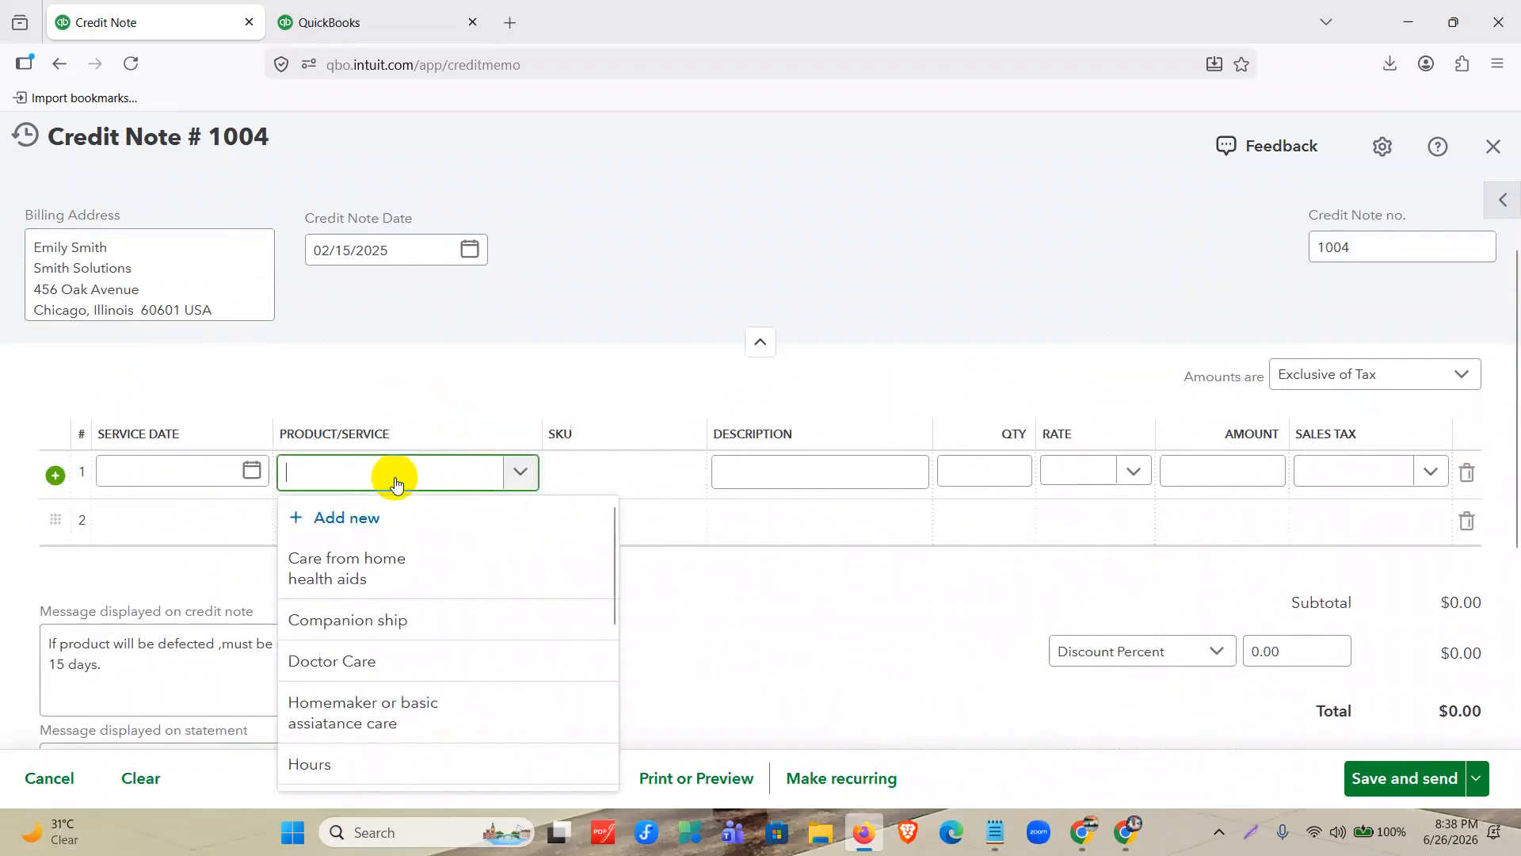
scroll(387, 626, down, 2)
click(408, 606)
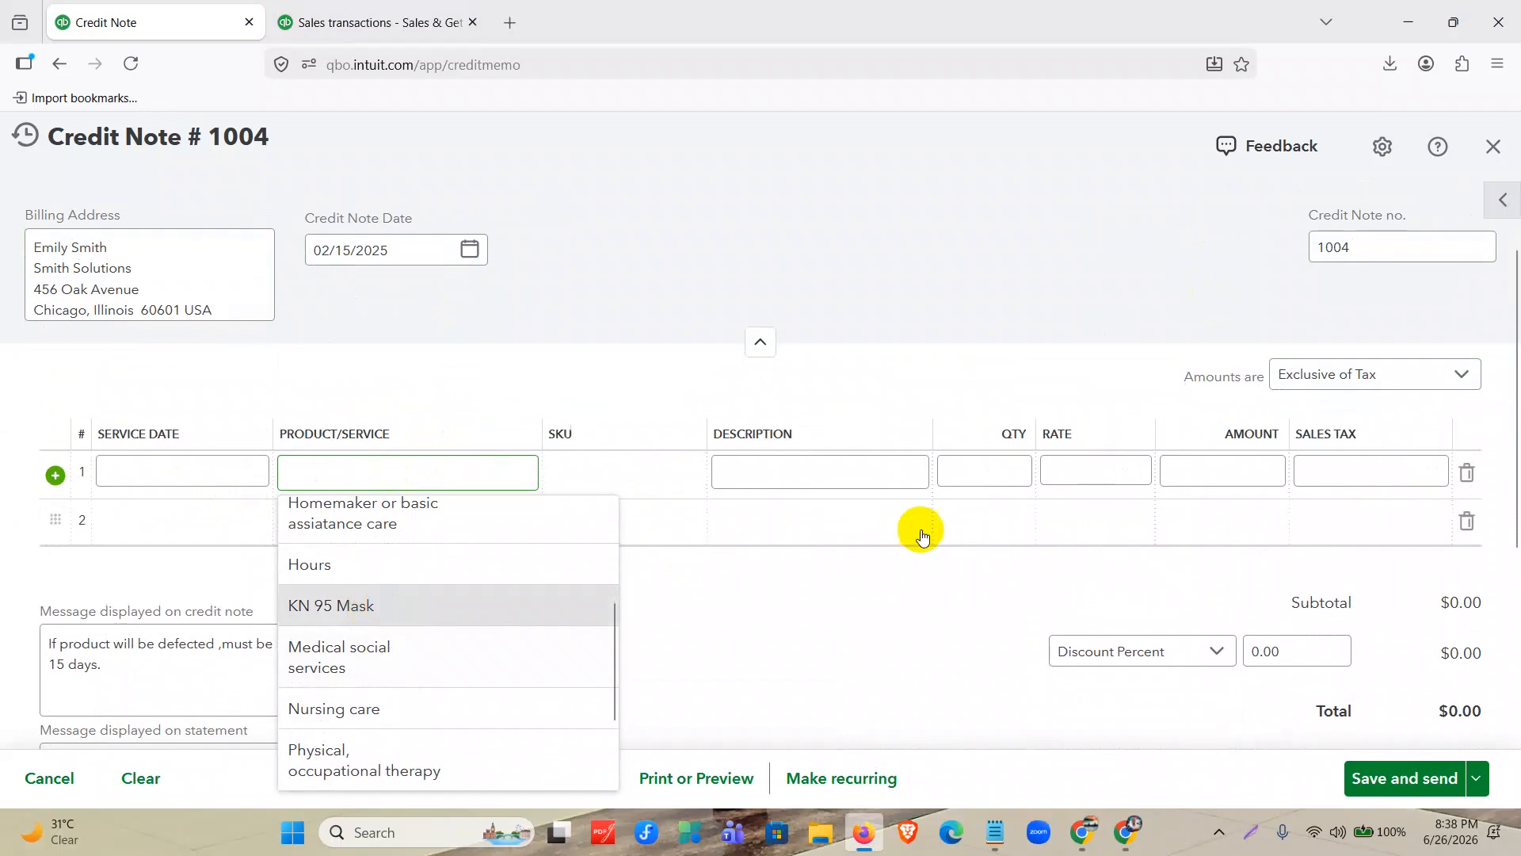
click(1011, 471)
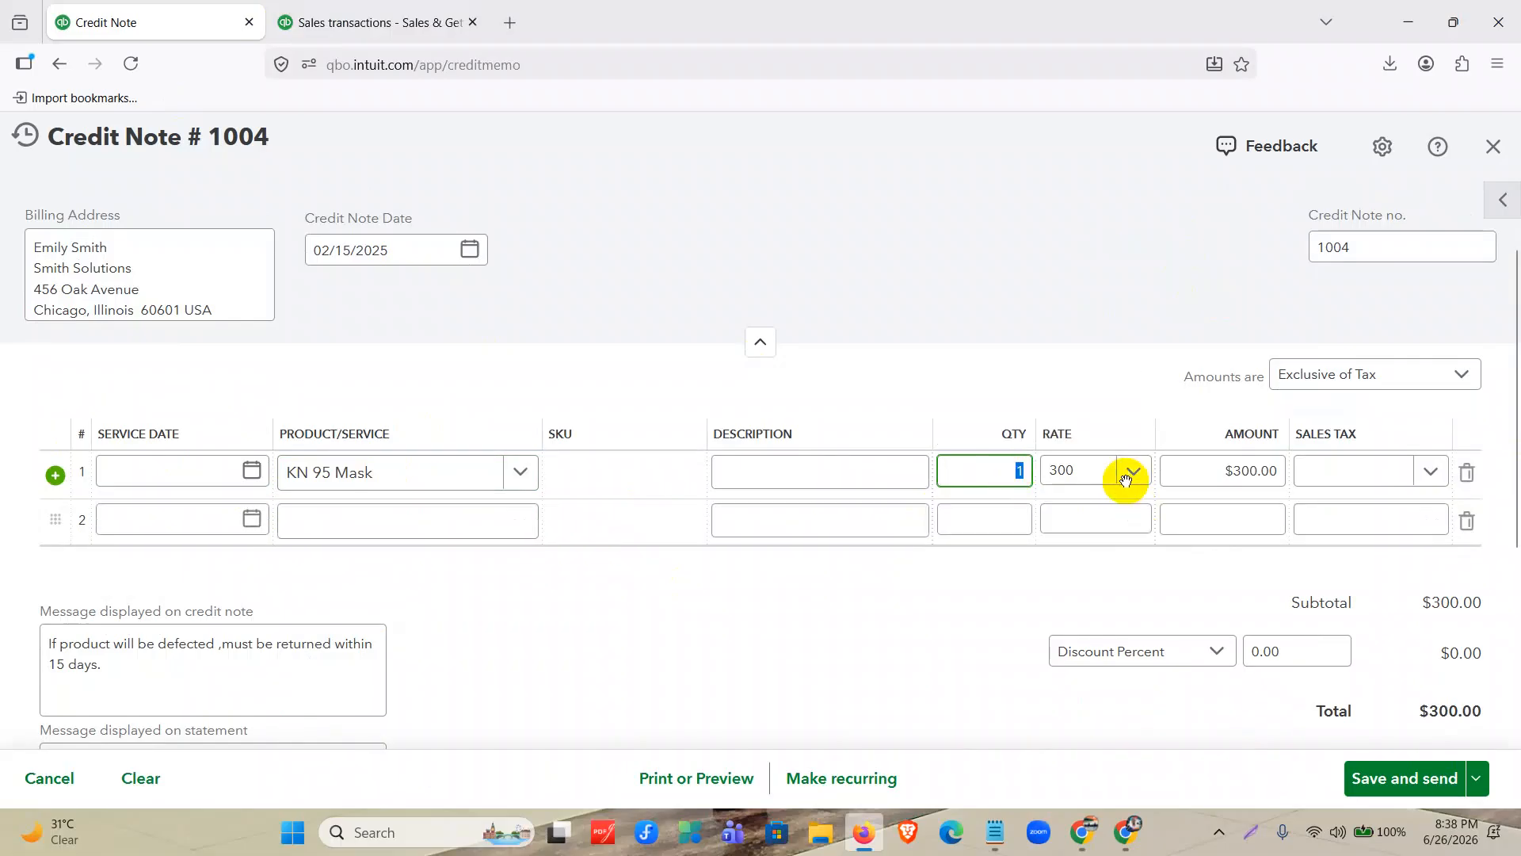
List sales transactions for all dates on the duplicate sales page and open invoice 1003 to check its KN 95 Mask line and tax.
click(380, 23)
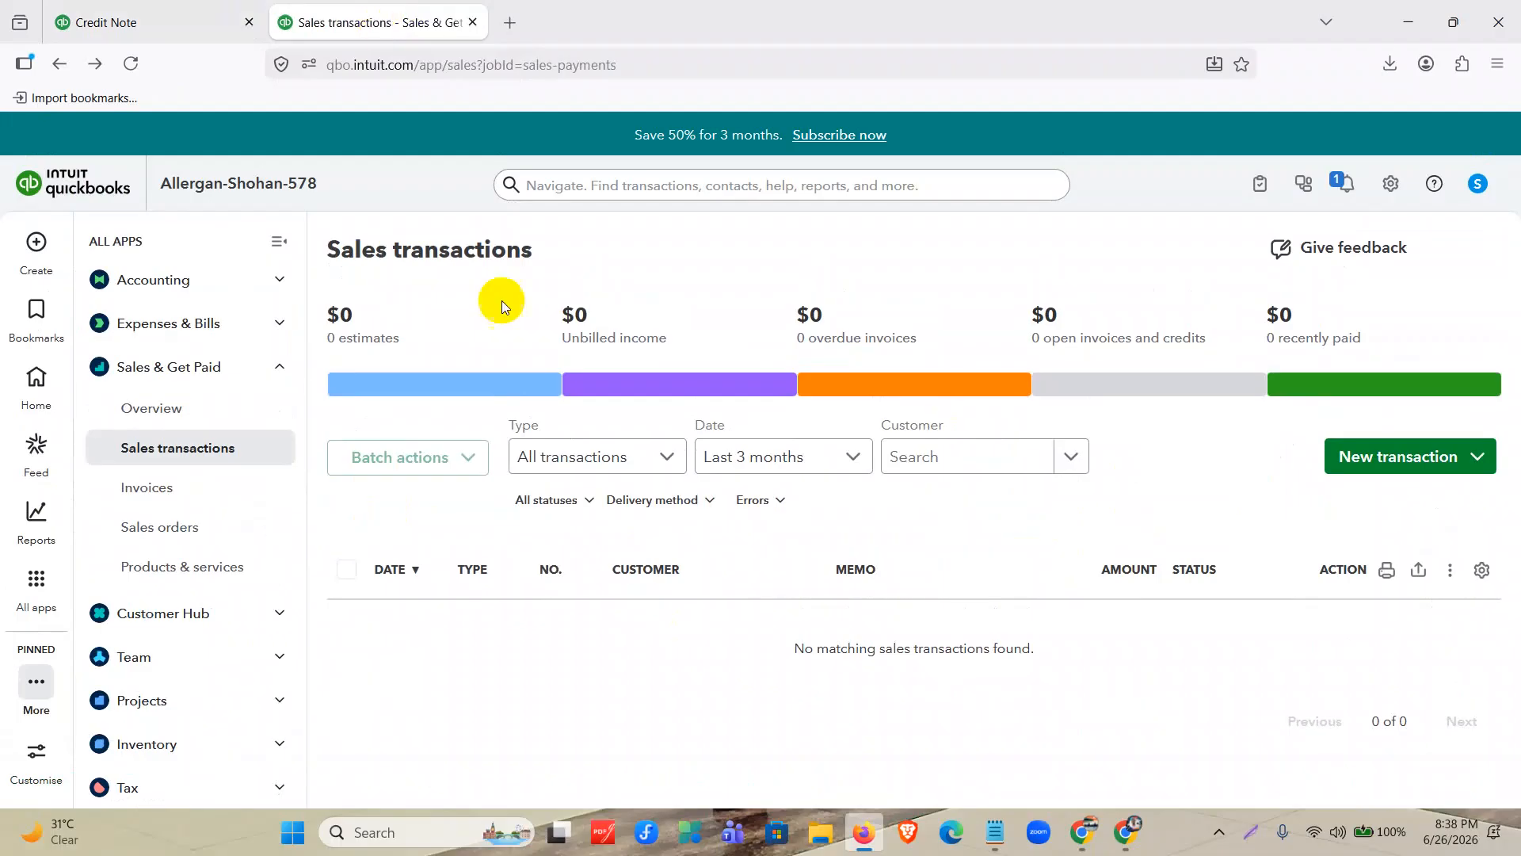
click(781, 449)
scroll(783, 555, up, 3)
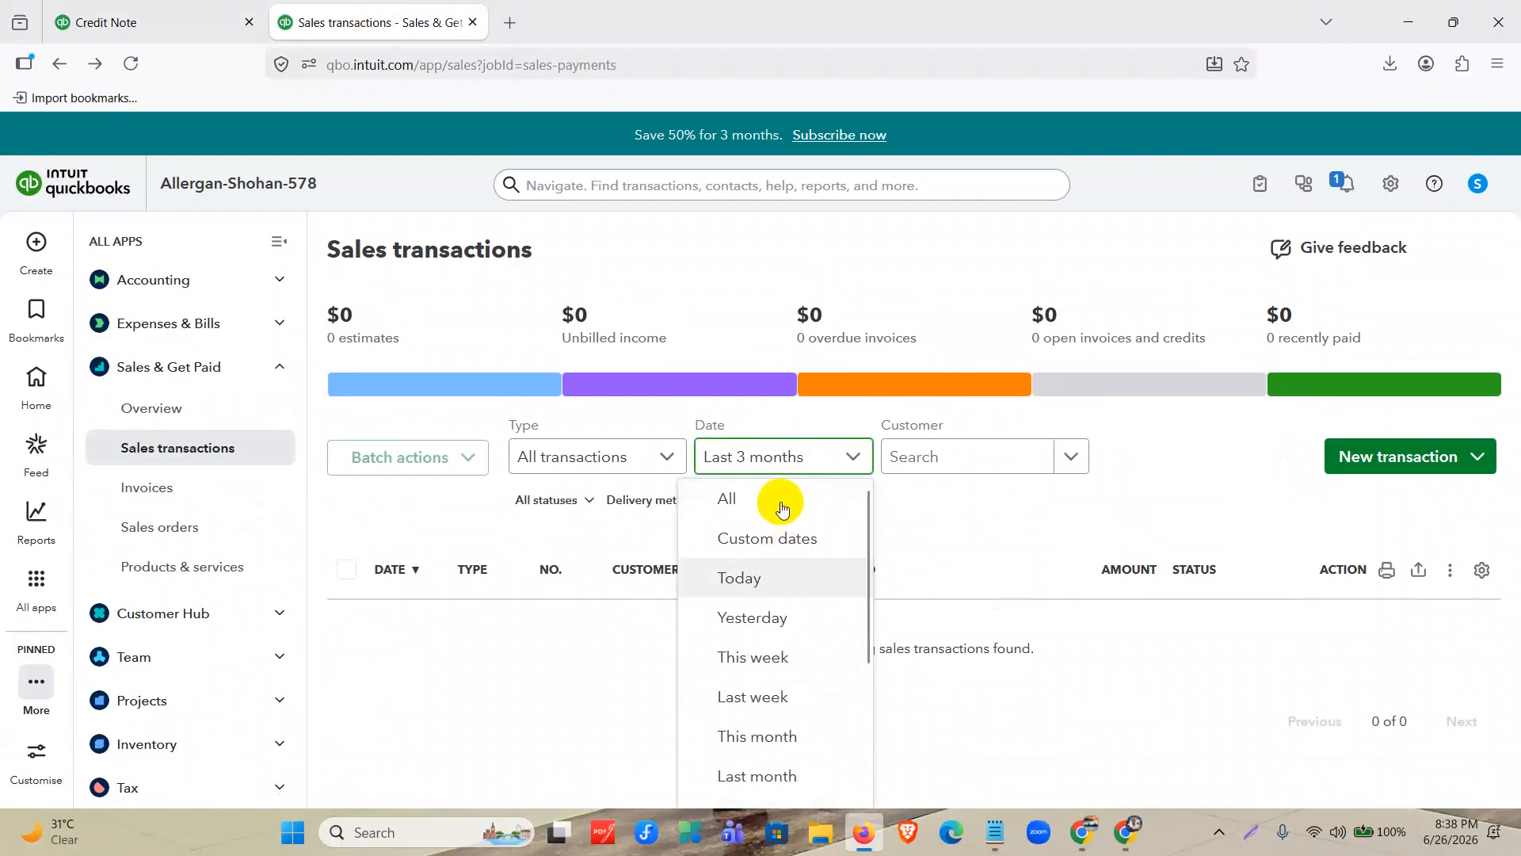
click(781, 498)
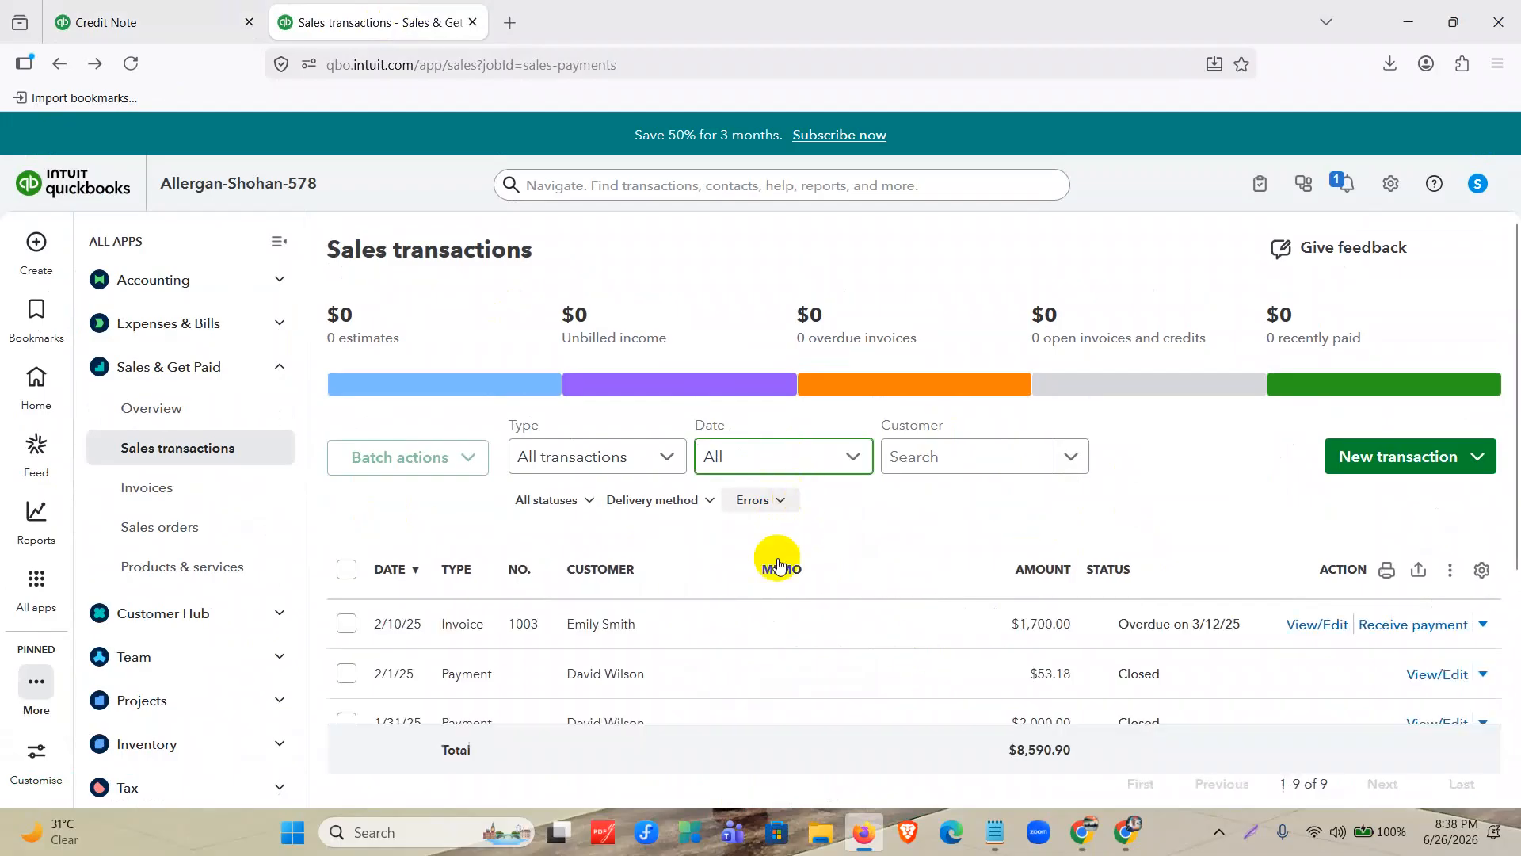
click(1317, 626)
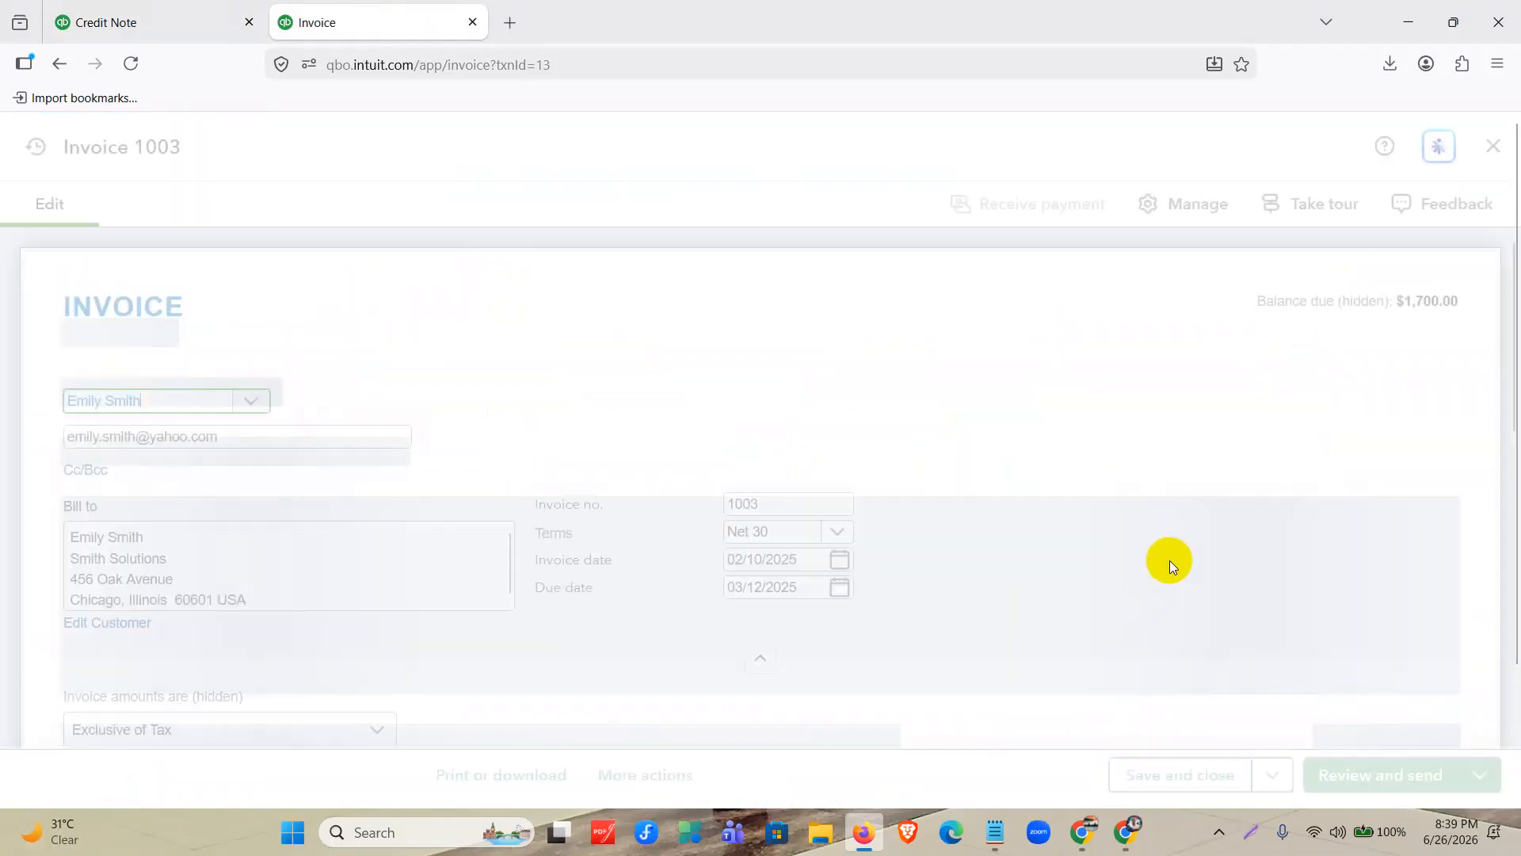
scroll(1170, 560, down, 5)
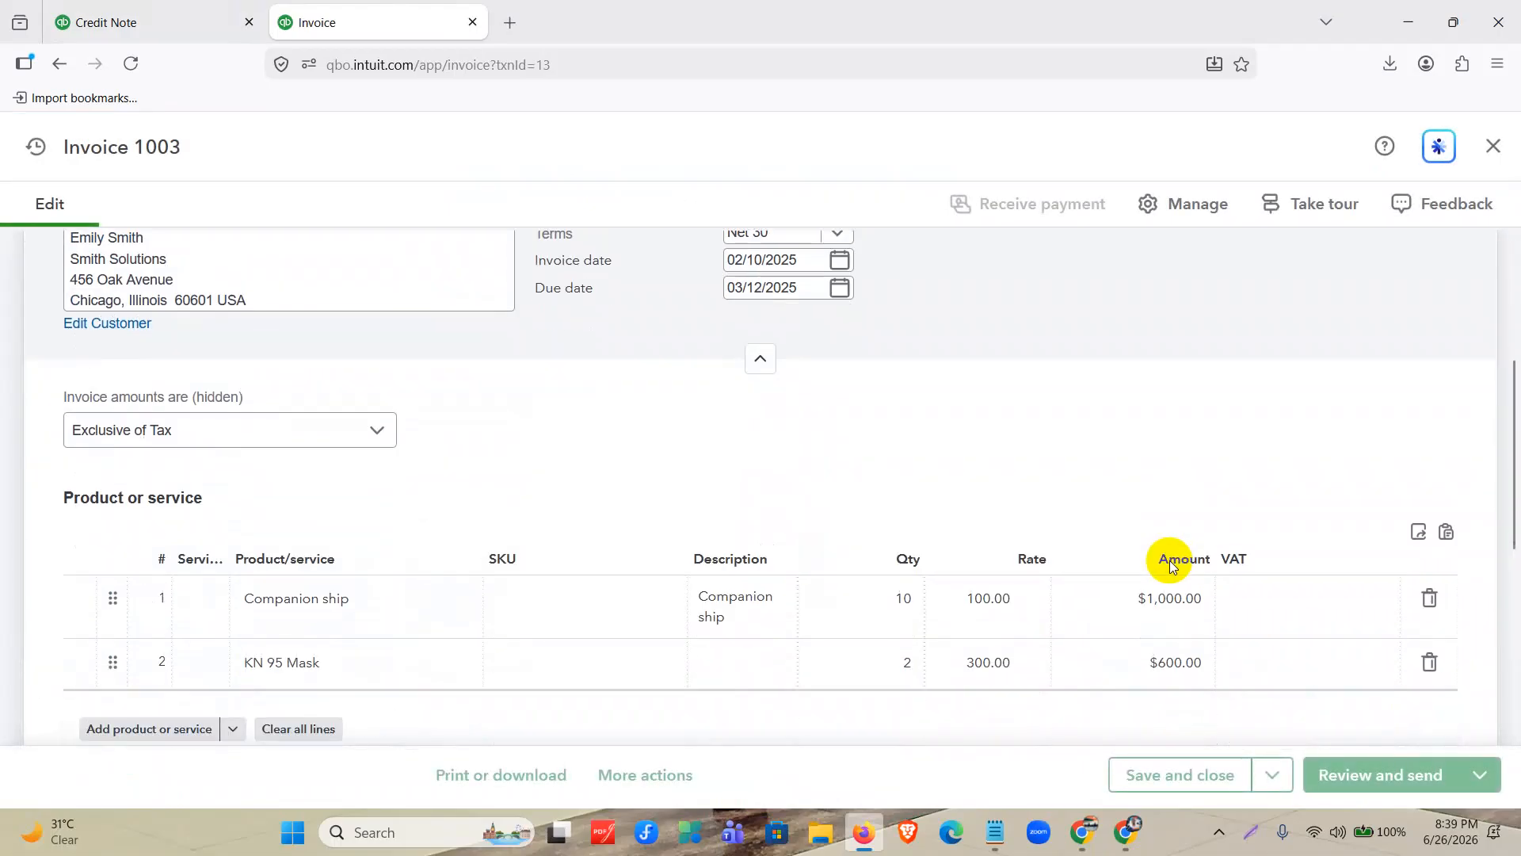
click(1210, 465)
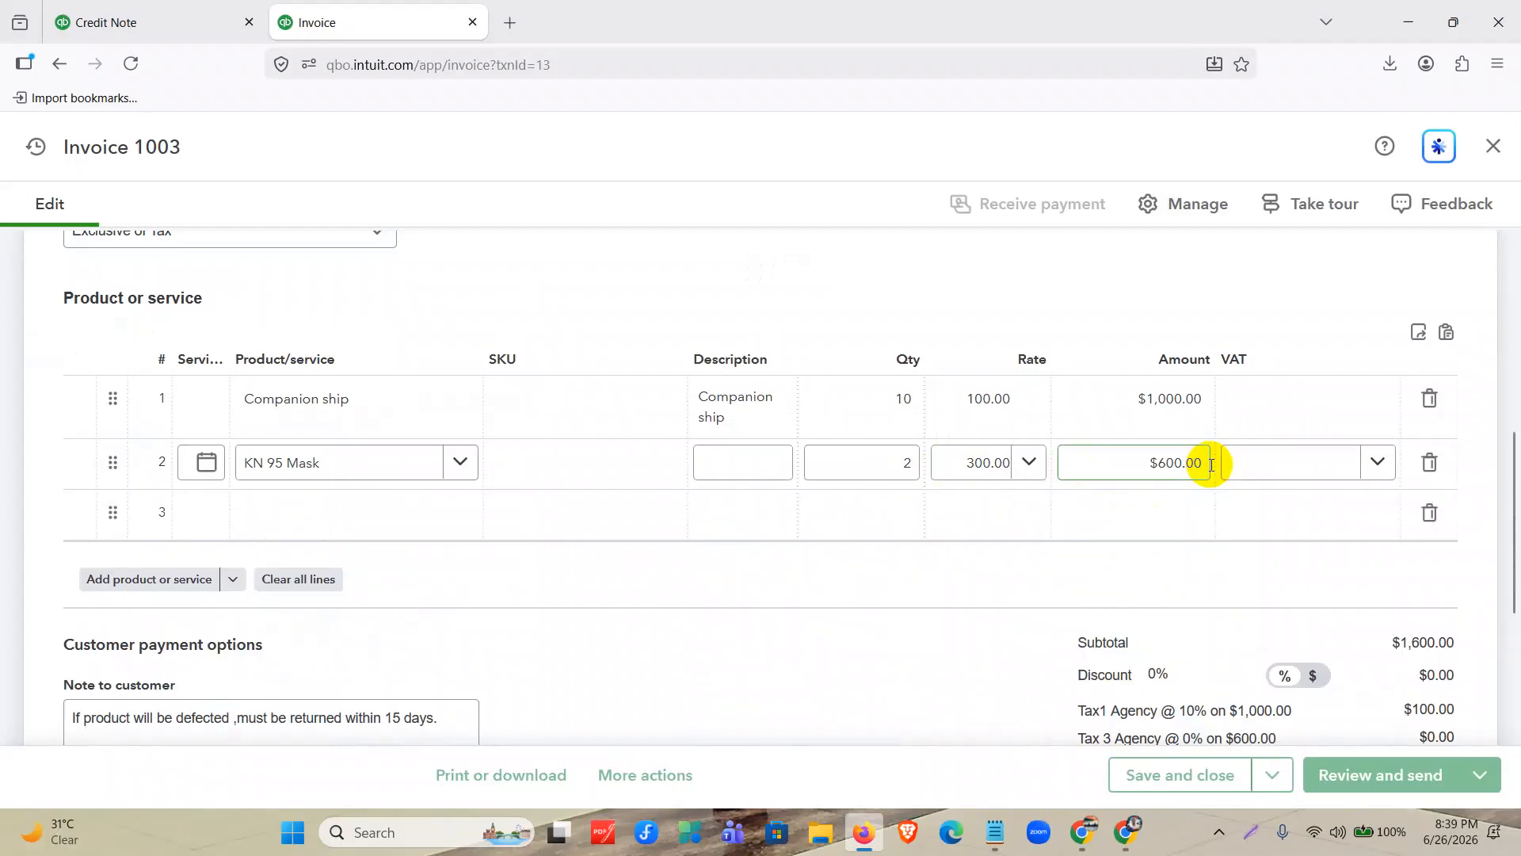
Apply Tax 3 (0%) to the credit note's KN 95 Mask line, then save and close the credit note.
click(159, 19)
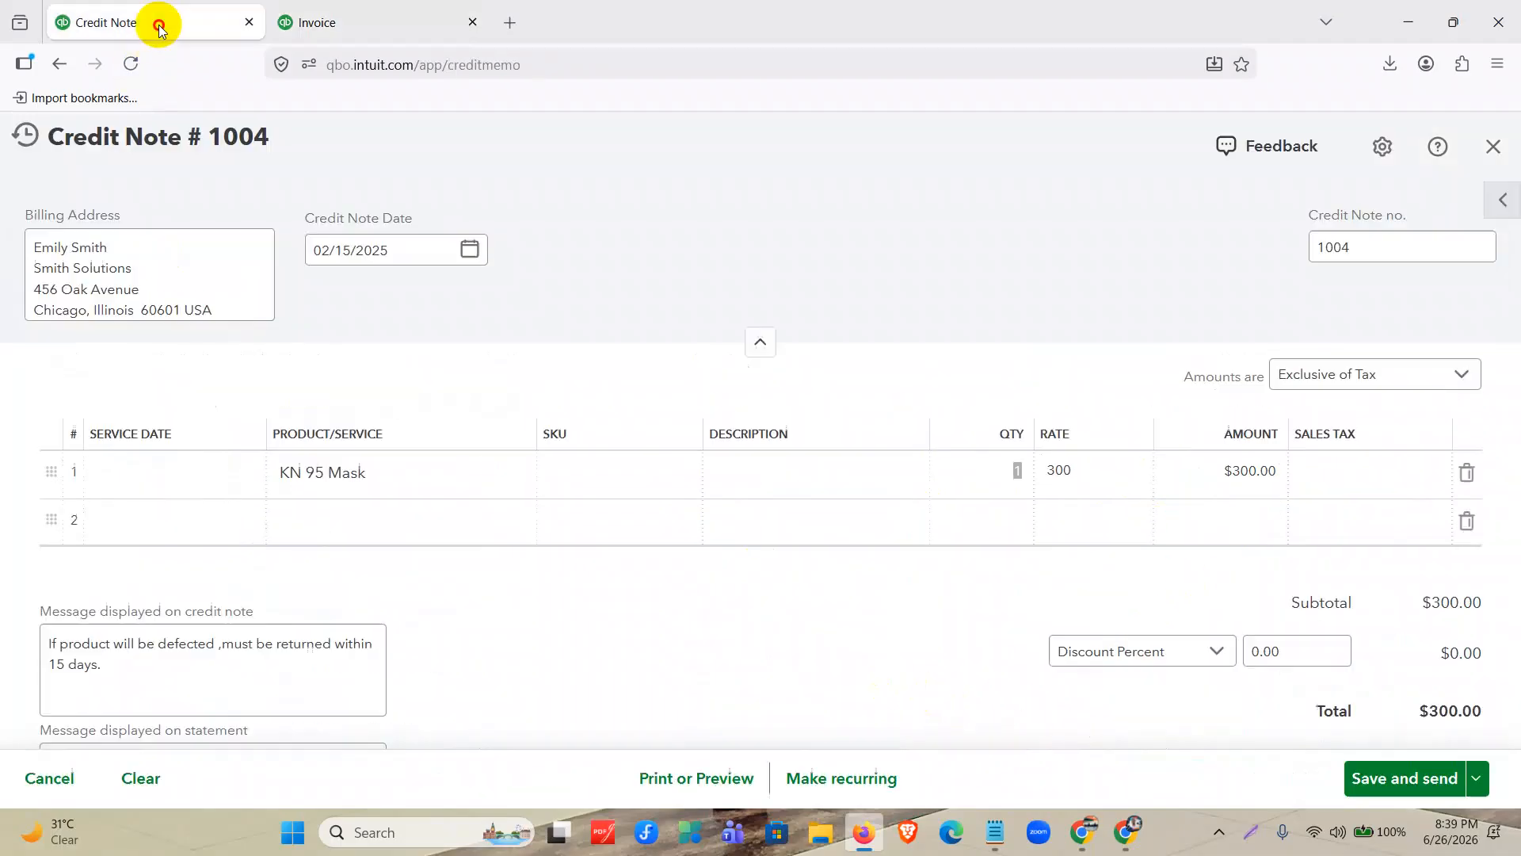
click(1344, 470)
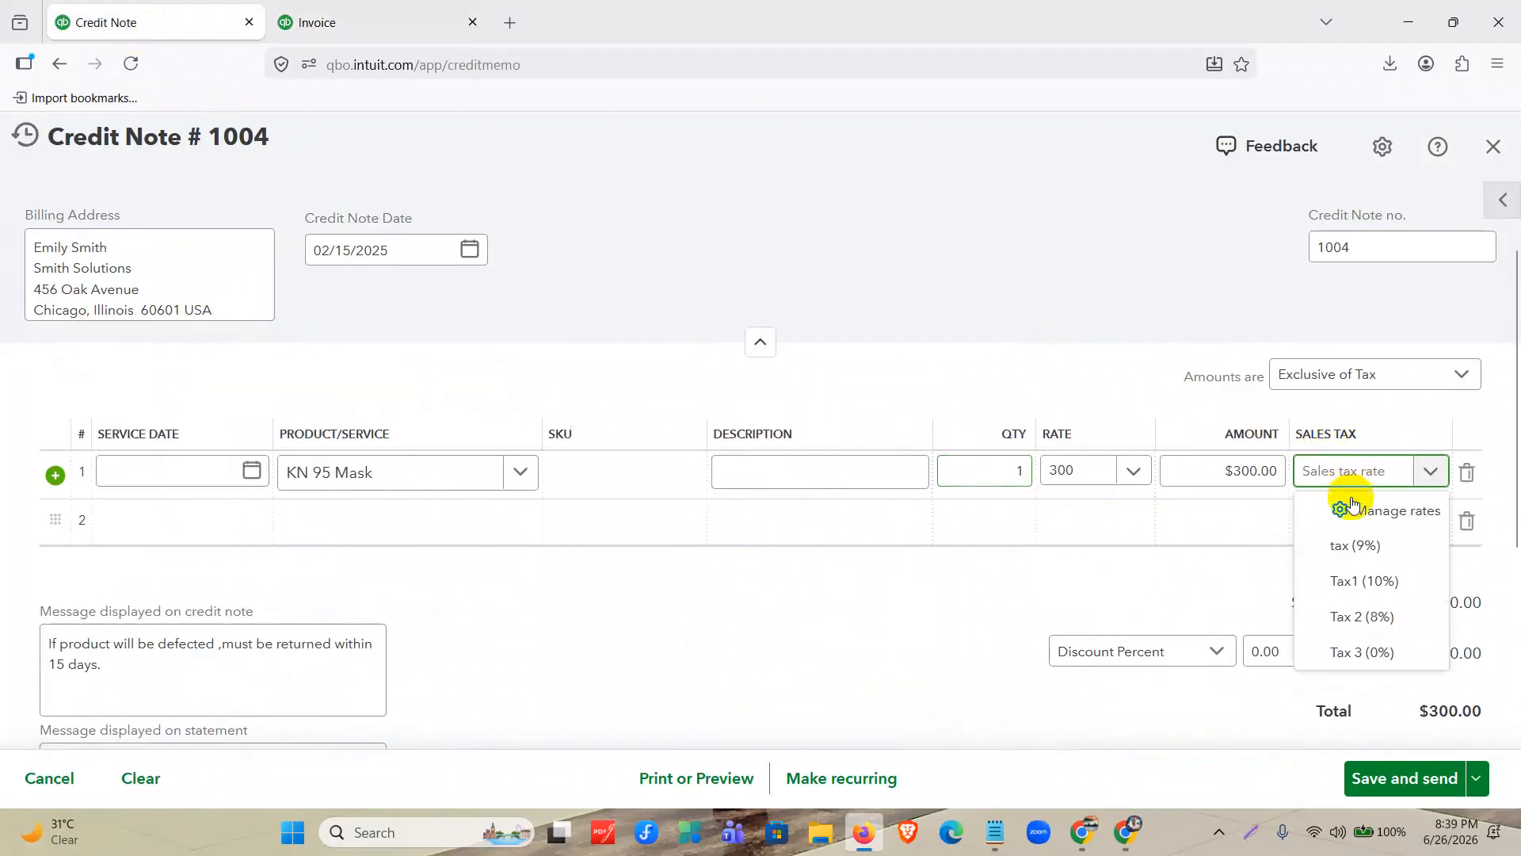
click(1352, 652)
click(872, 658)
scroll(872, 658, down, 3)
scroll(872, 657, down, 2)
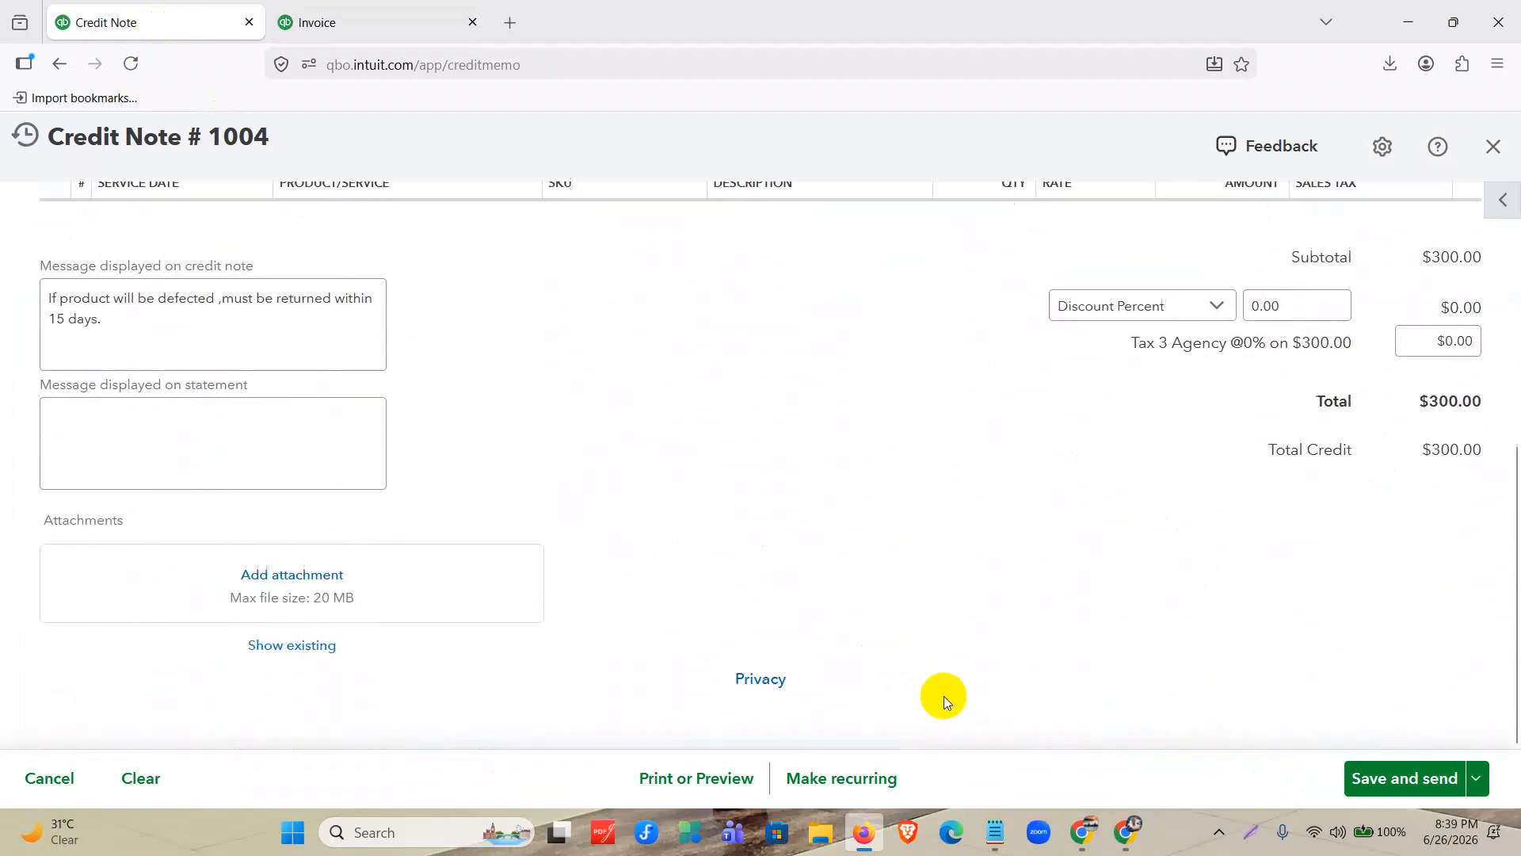
click(1475, 780)
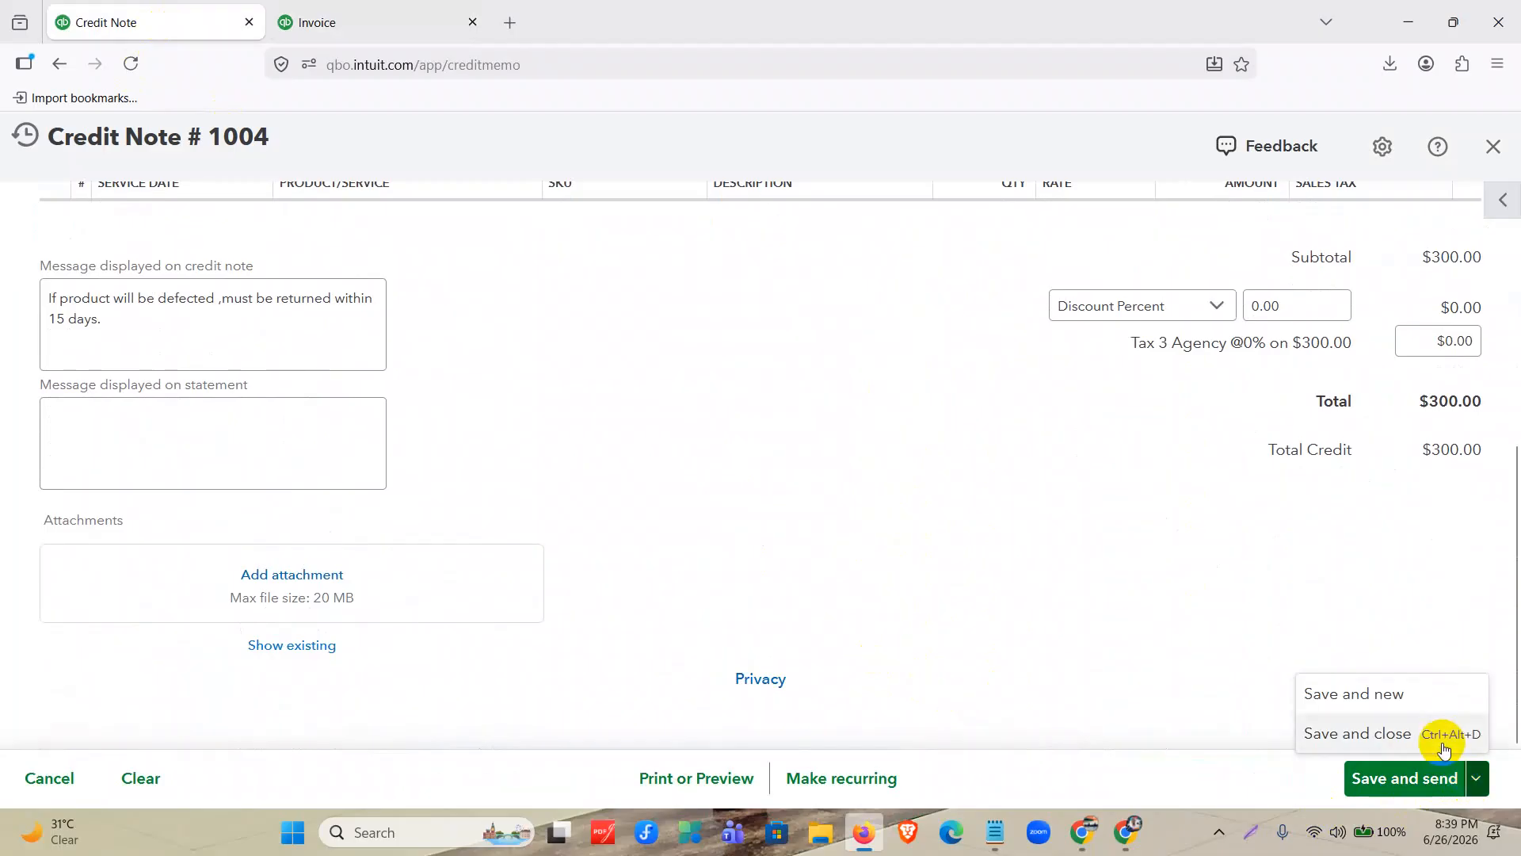
click(1360, 734)
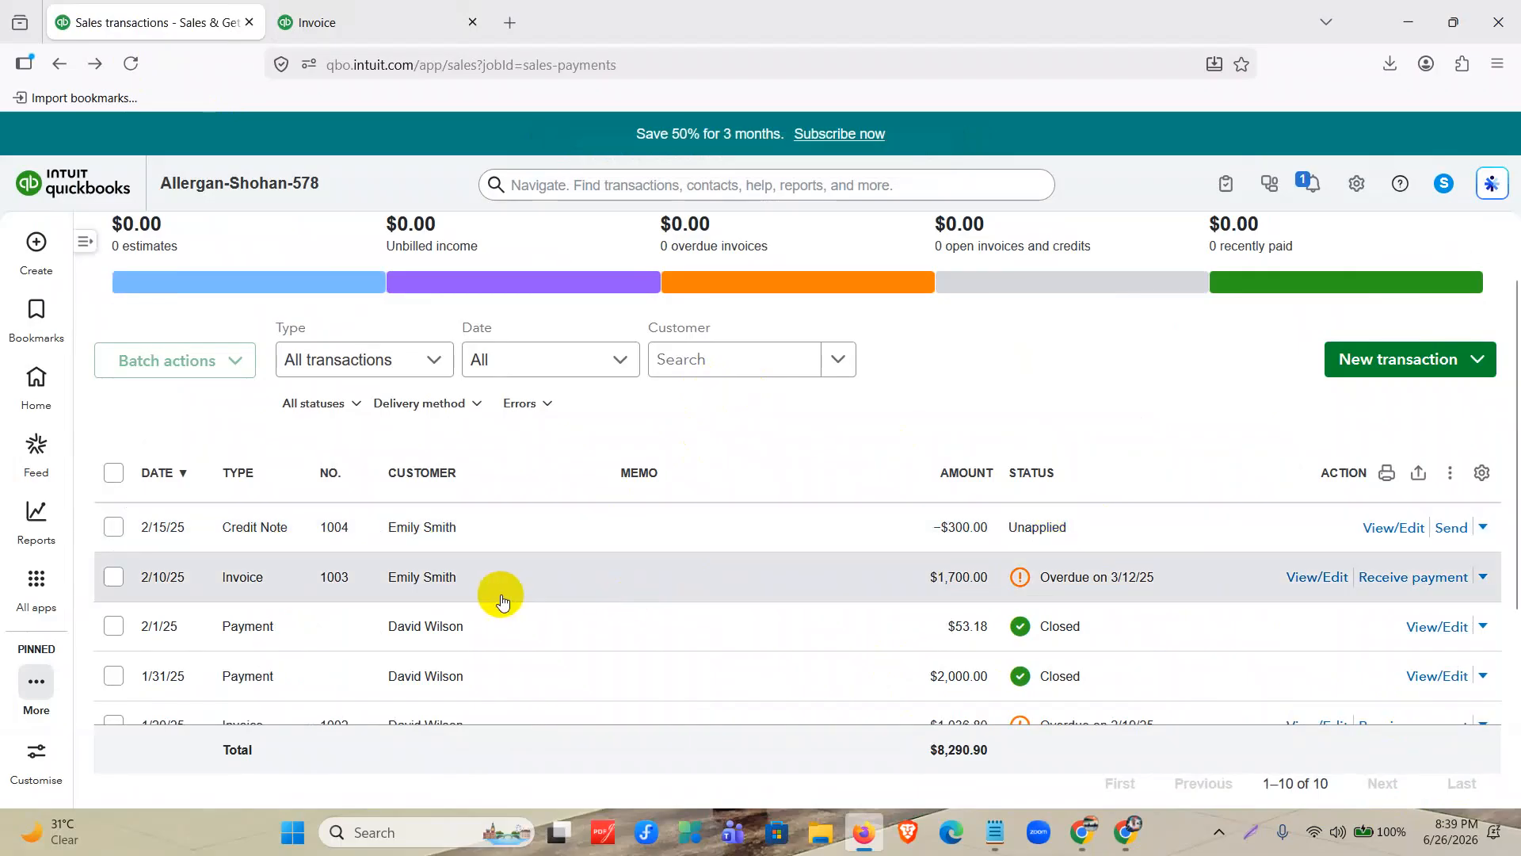
Receive a payment for invoice 1003 dated 02/20/2025, paid by Cheque and deposited to 1001 Bank of America – Savings.
click(1382, 578)
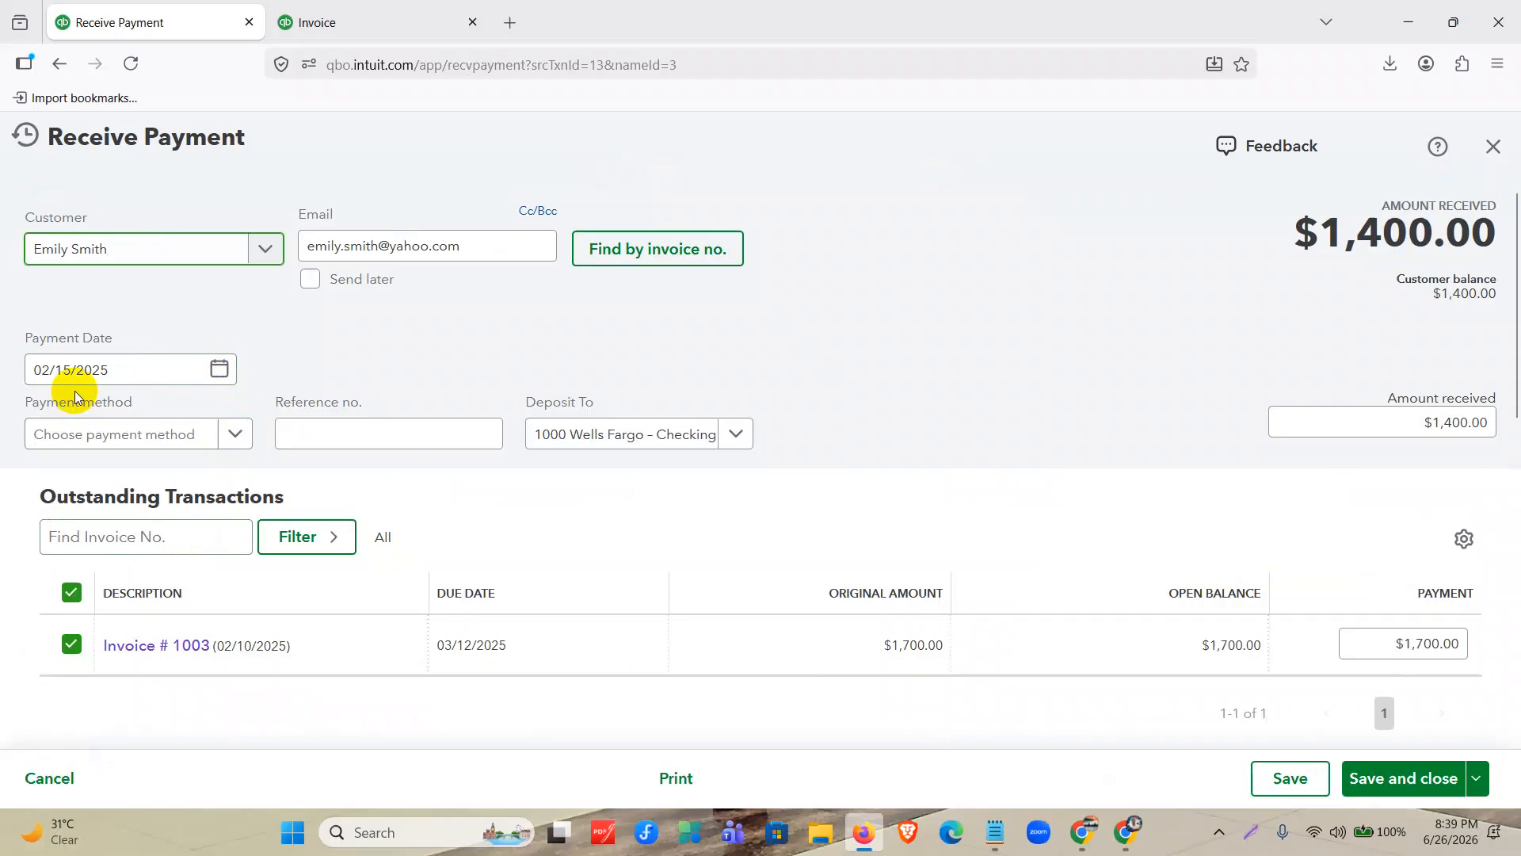
click(220, 368)
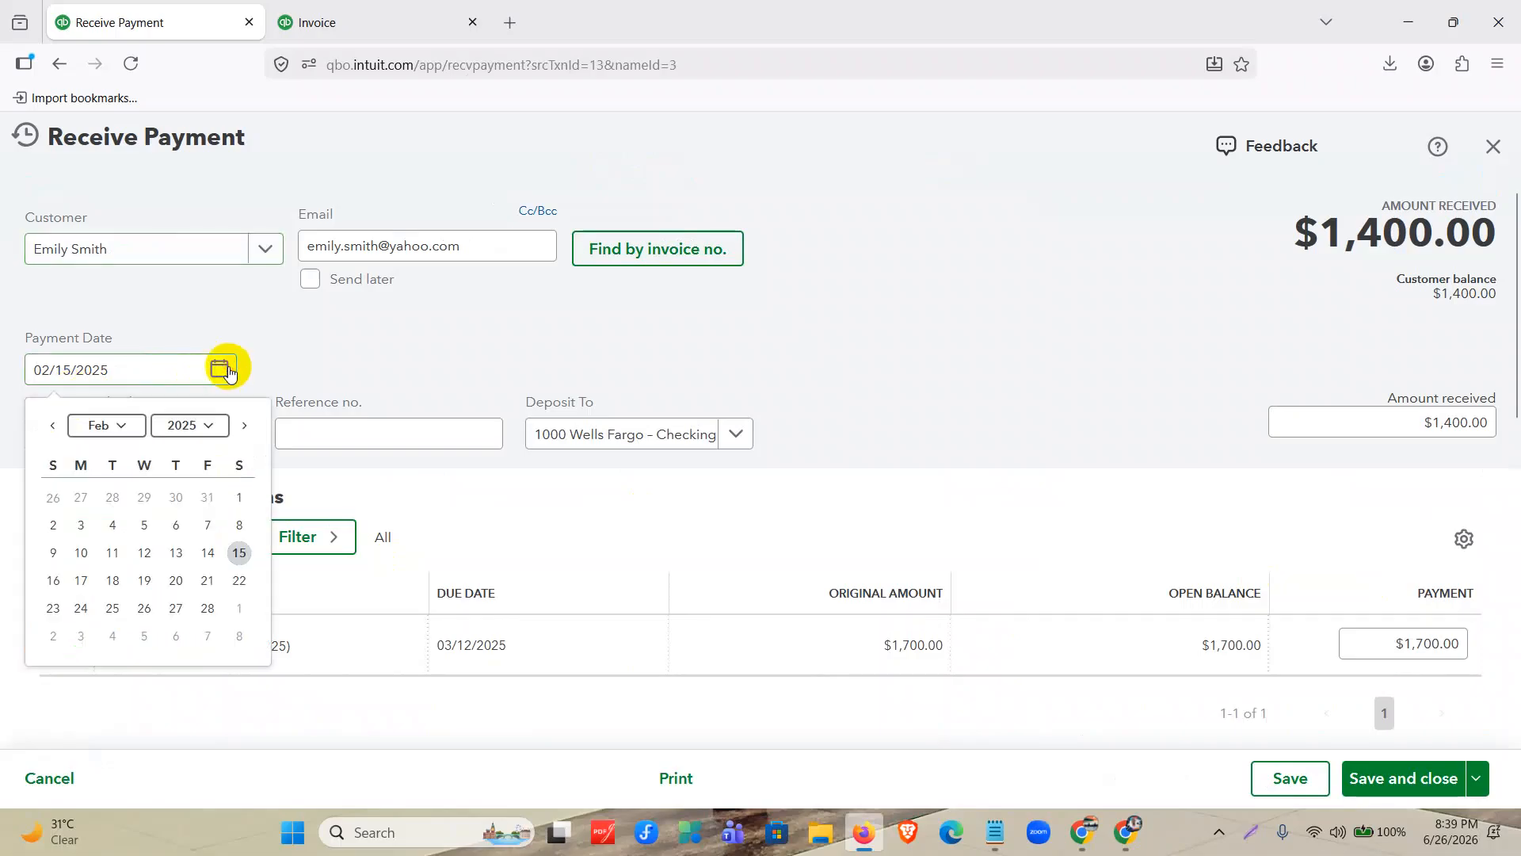
click(176, 580)
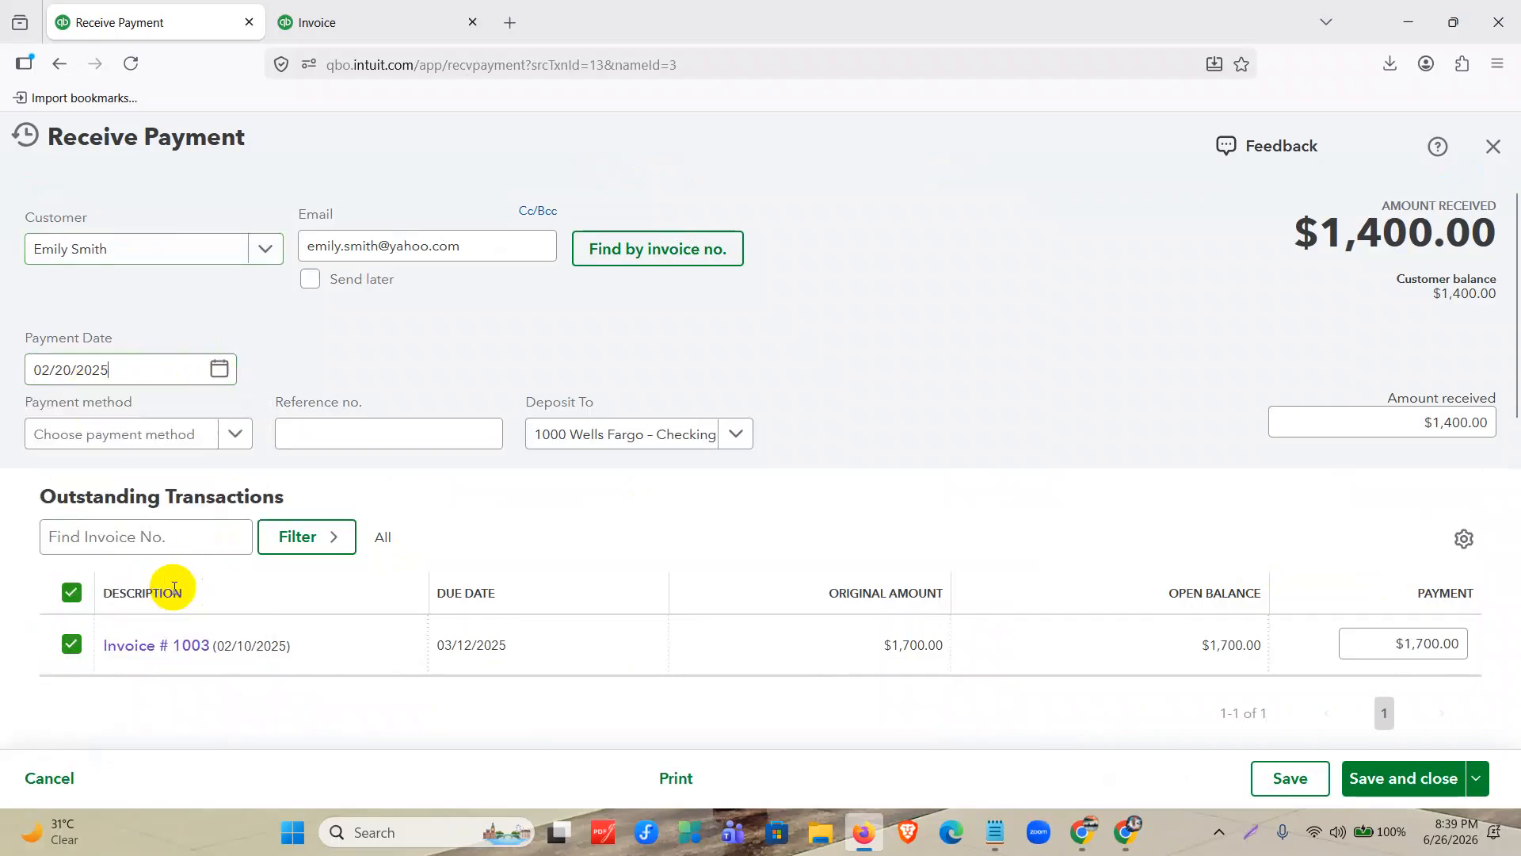
click(211, 443)
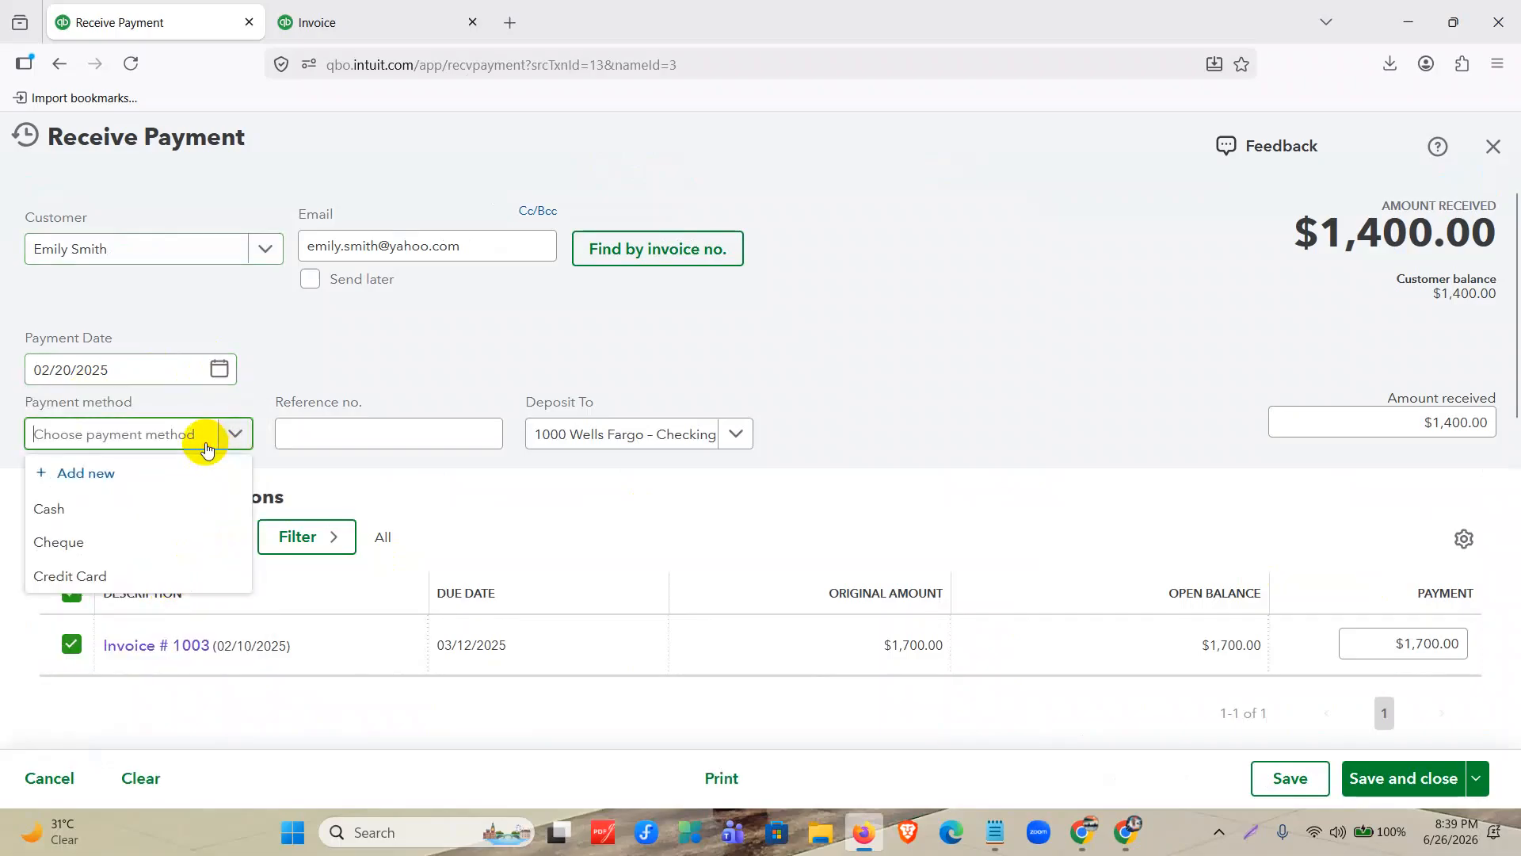
click(154, 538)
click(689, 434)
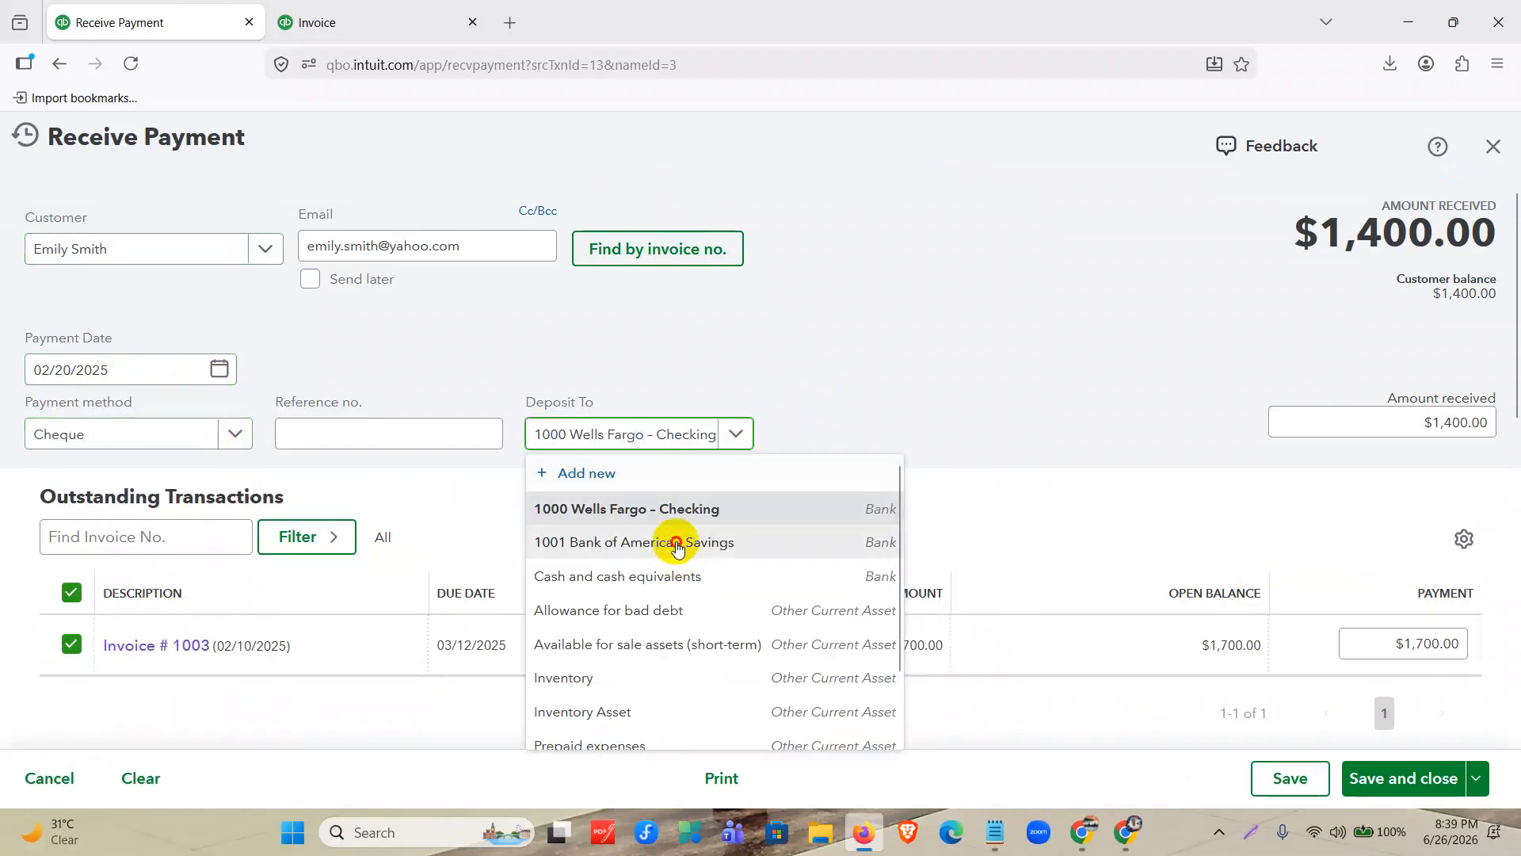
click(673, 541)
Check the amount received and the amounts applied from invoice 1003 and credit note 1004, then save and close the payment.
scroll(991, 416, down, 2)
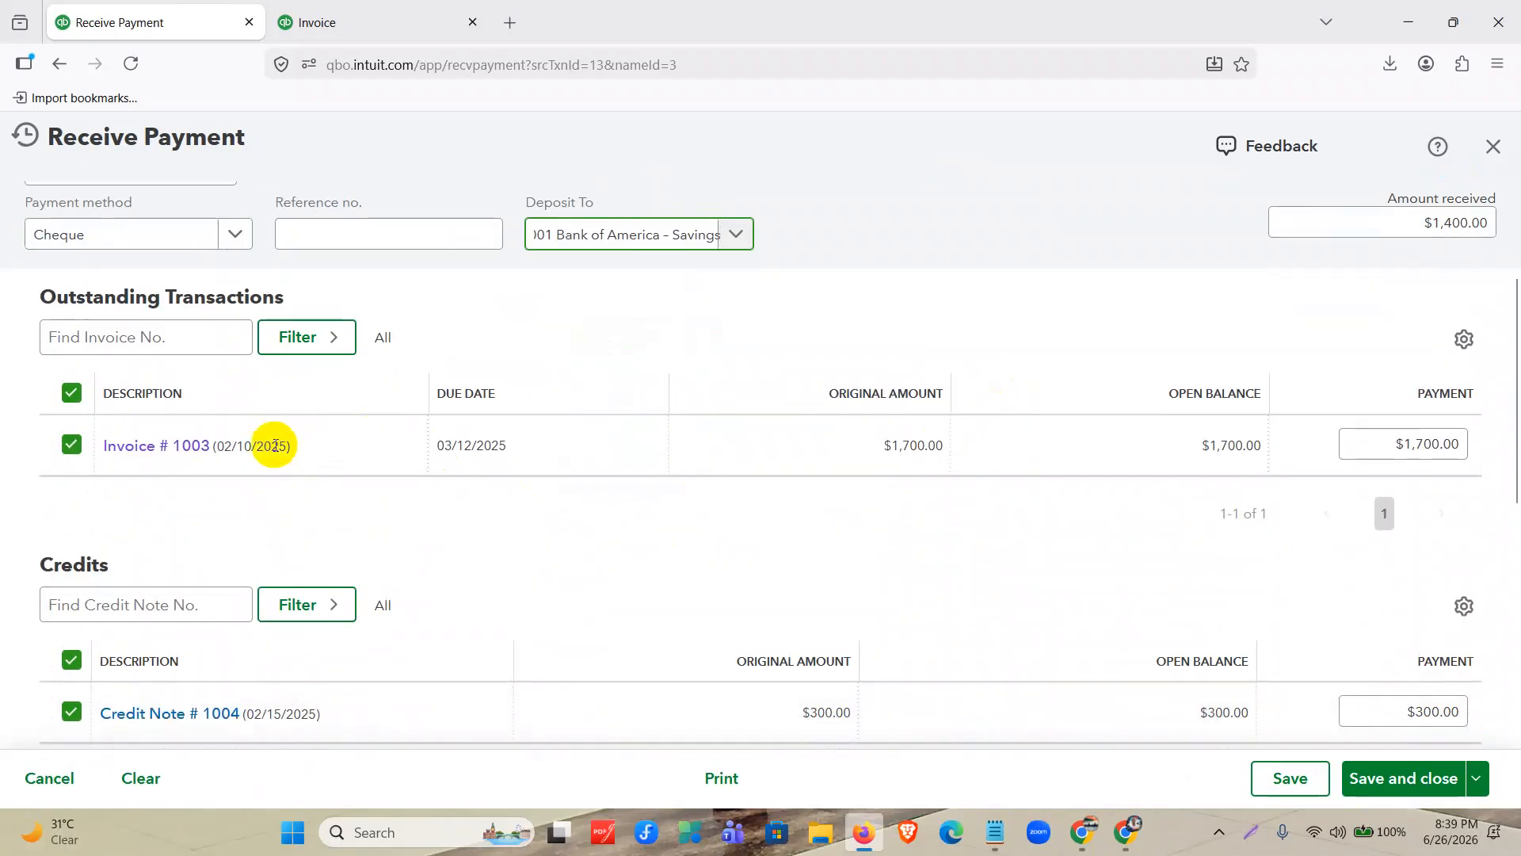
scroll(265, 458, down, 2)
scroll(268, 458, up, 1)
click(1393, 351)
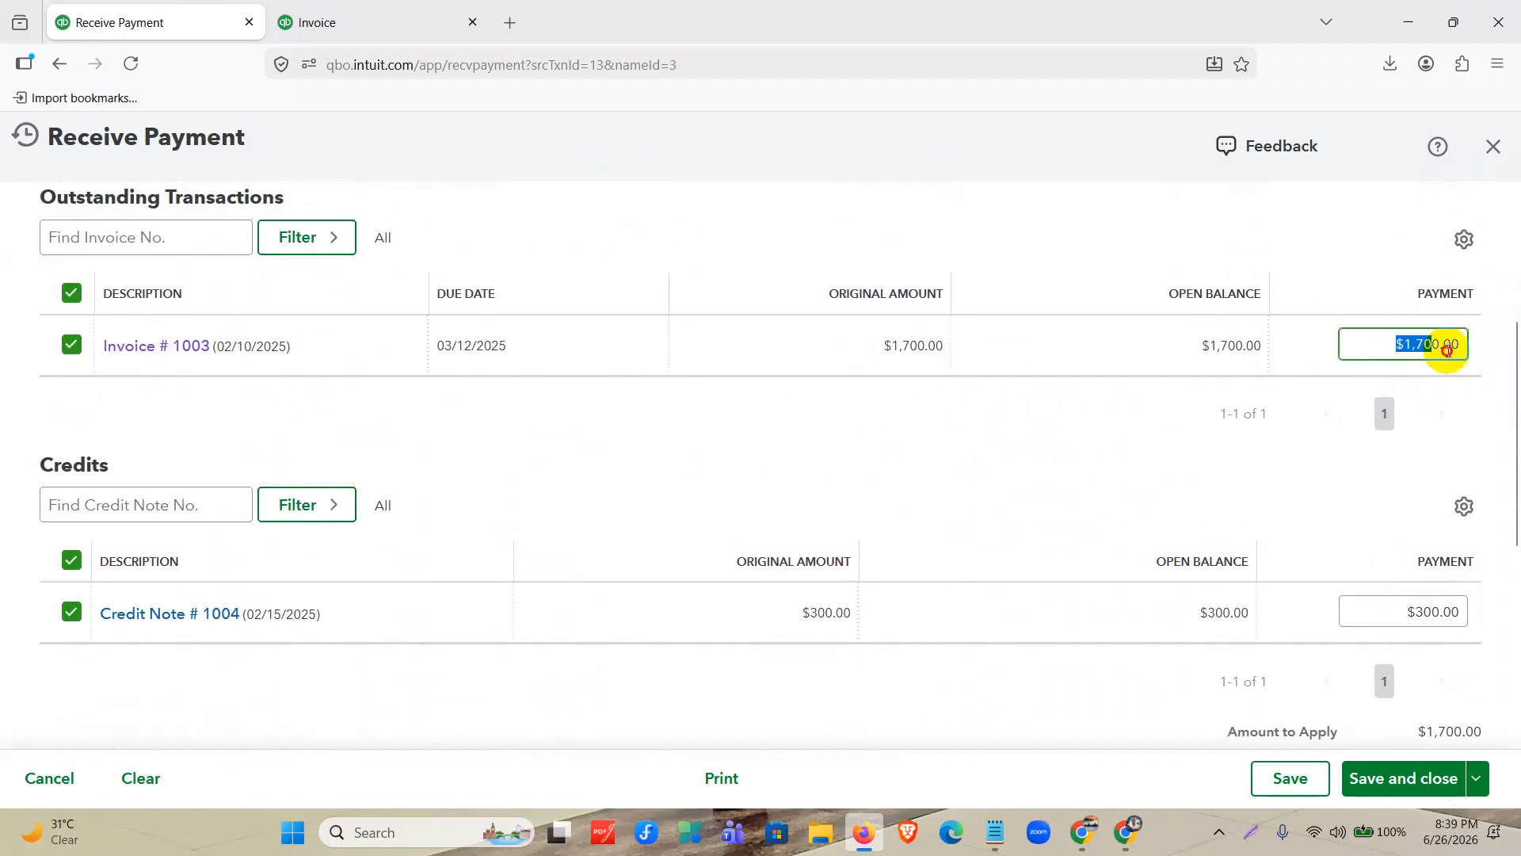
click(1405, 620)
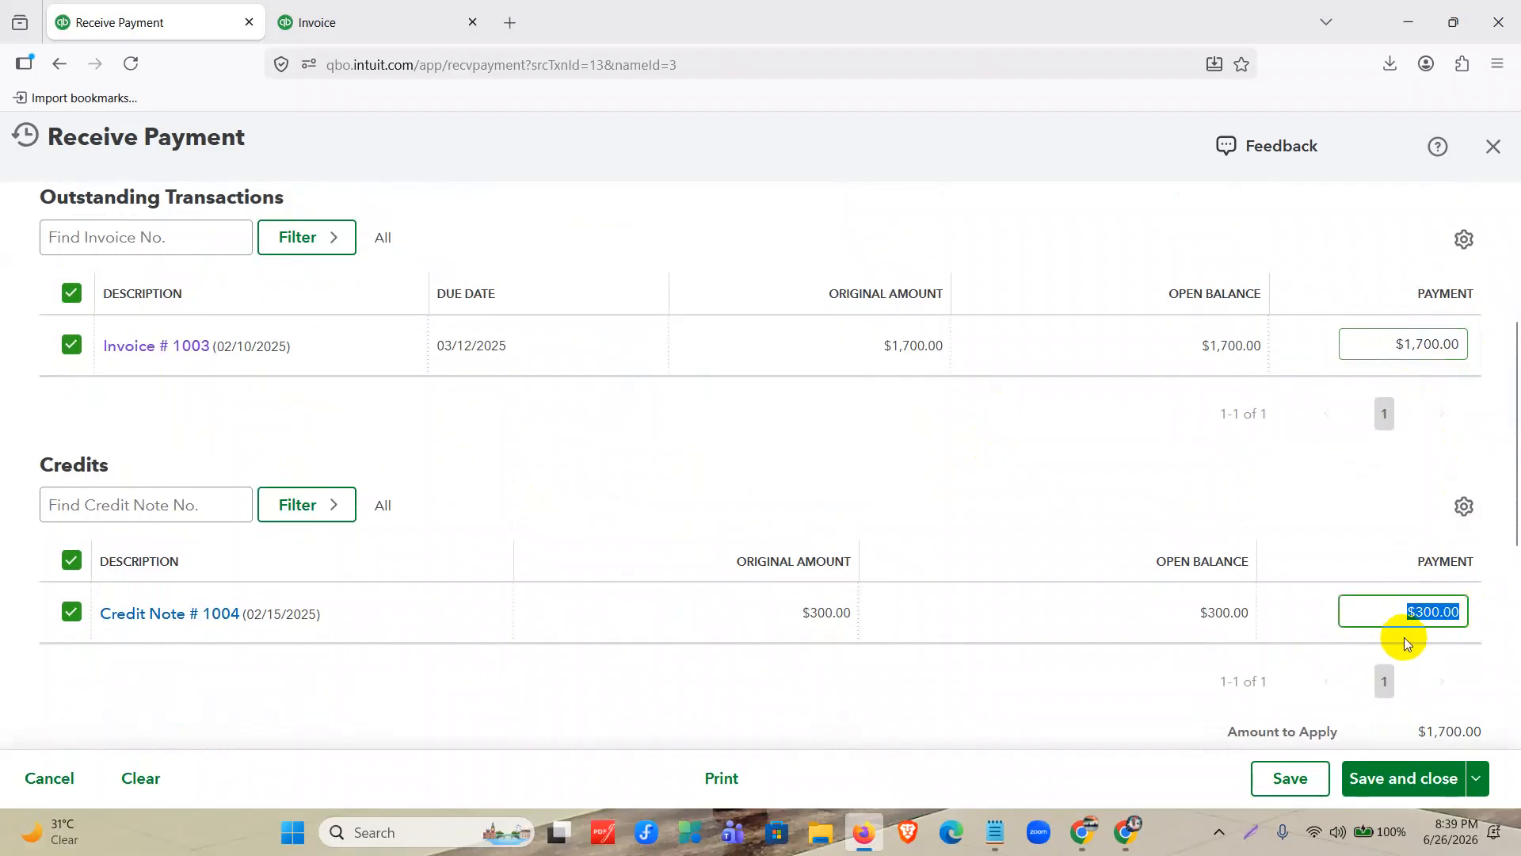
scroll(1236, 602, up, 5)
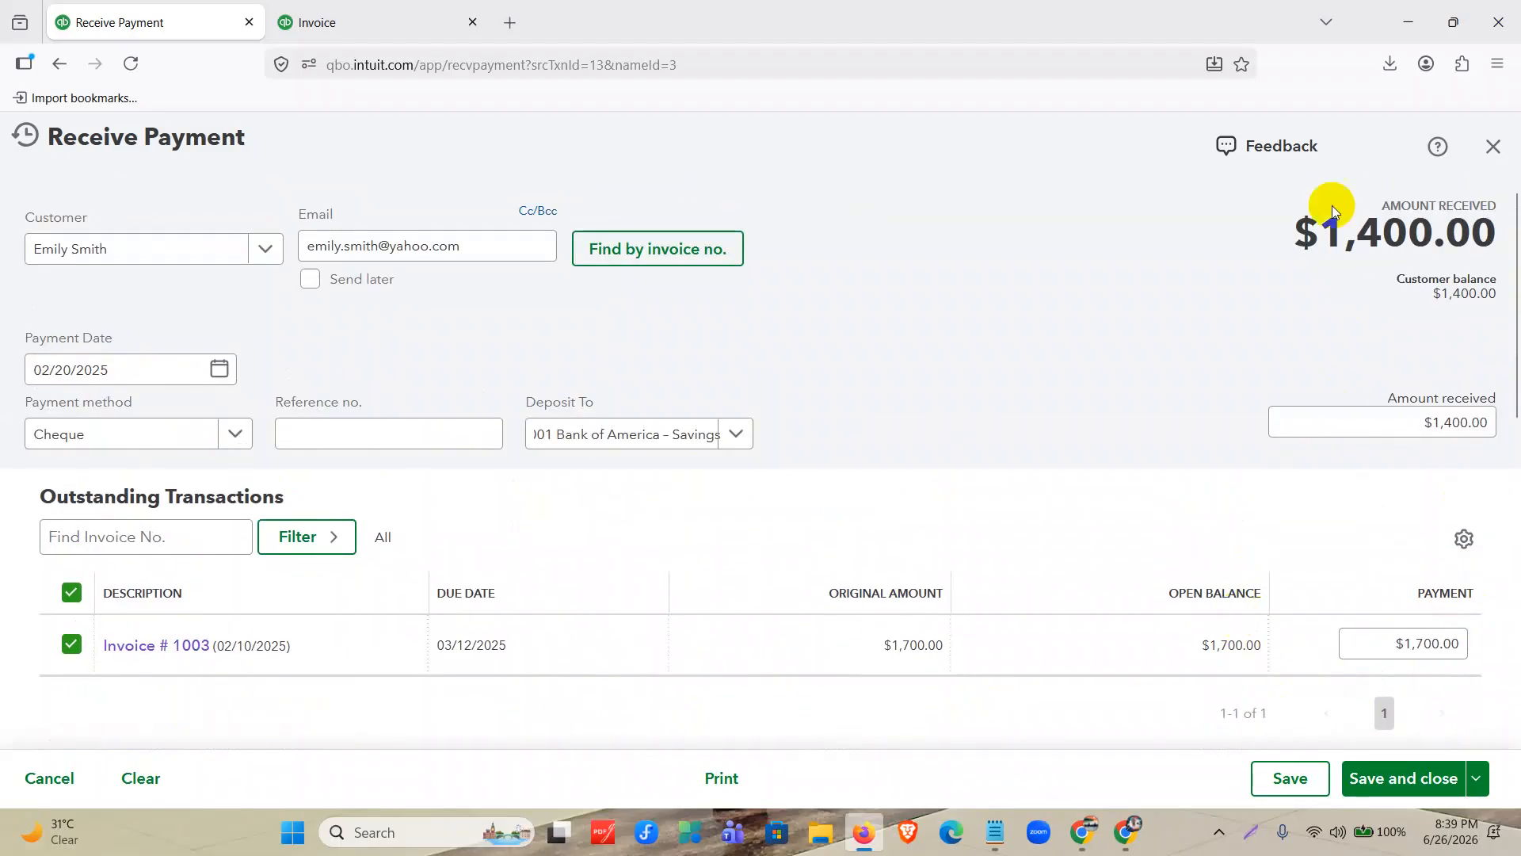
drag(1328, 229, 1498, 235)
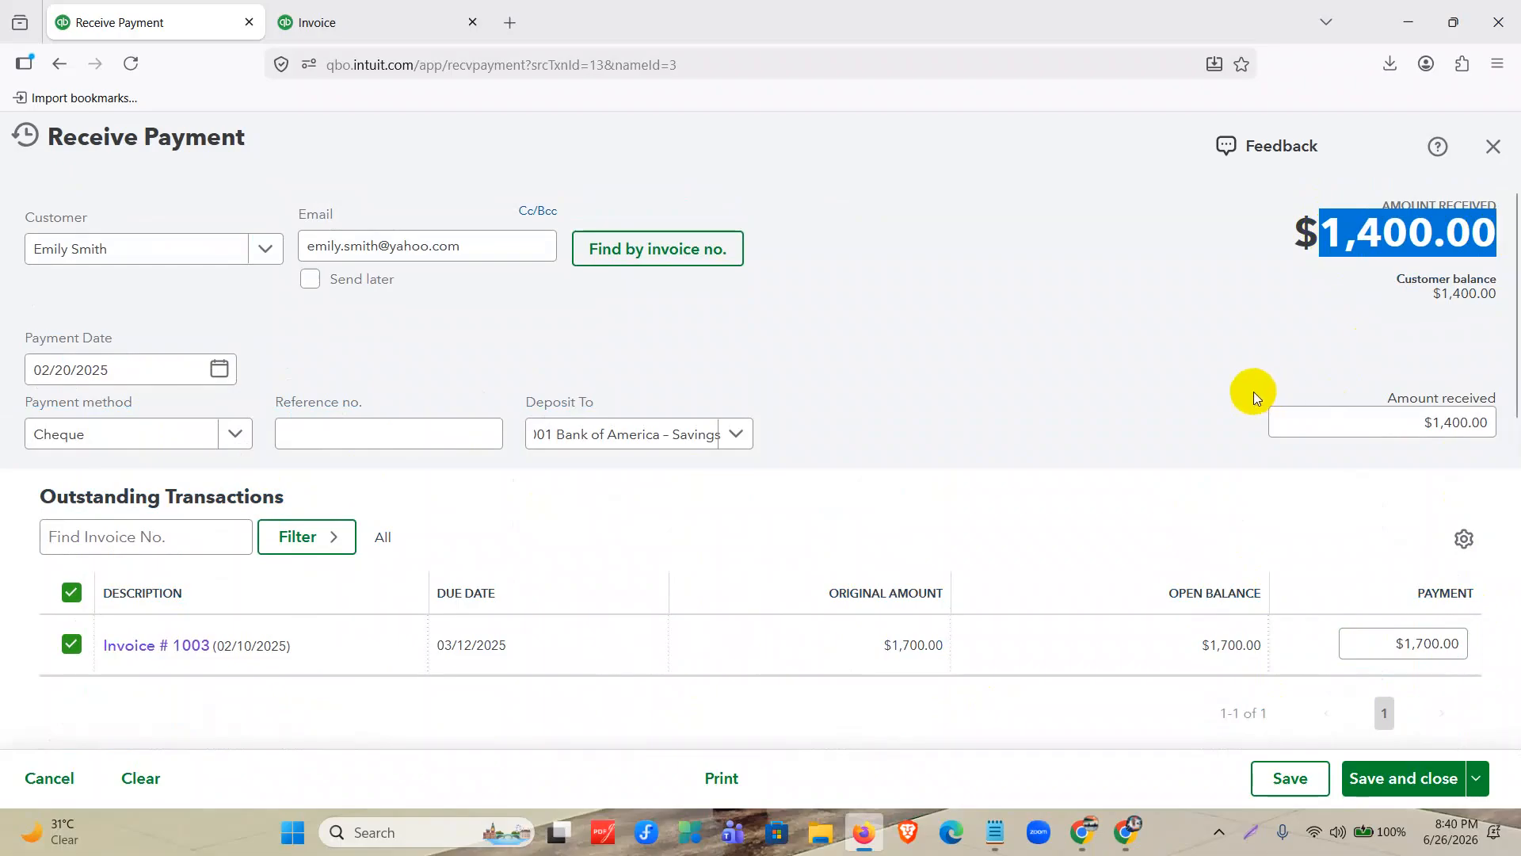
scroll(1251, 397, down, 4)
scroll(1153, 507, up, 1)
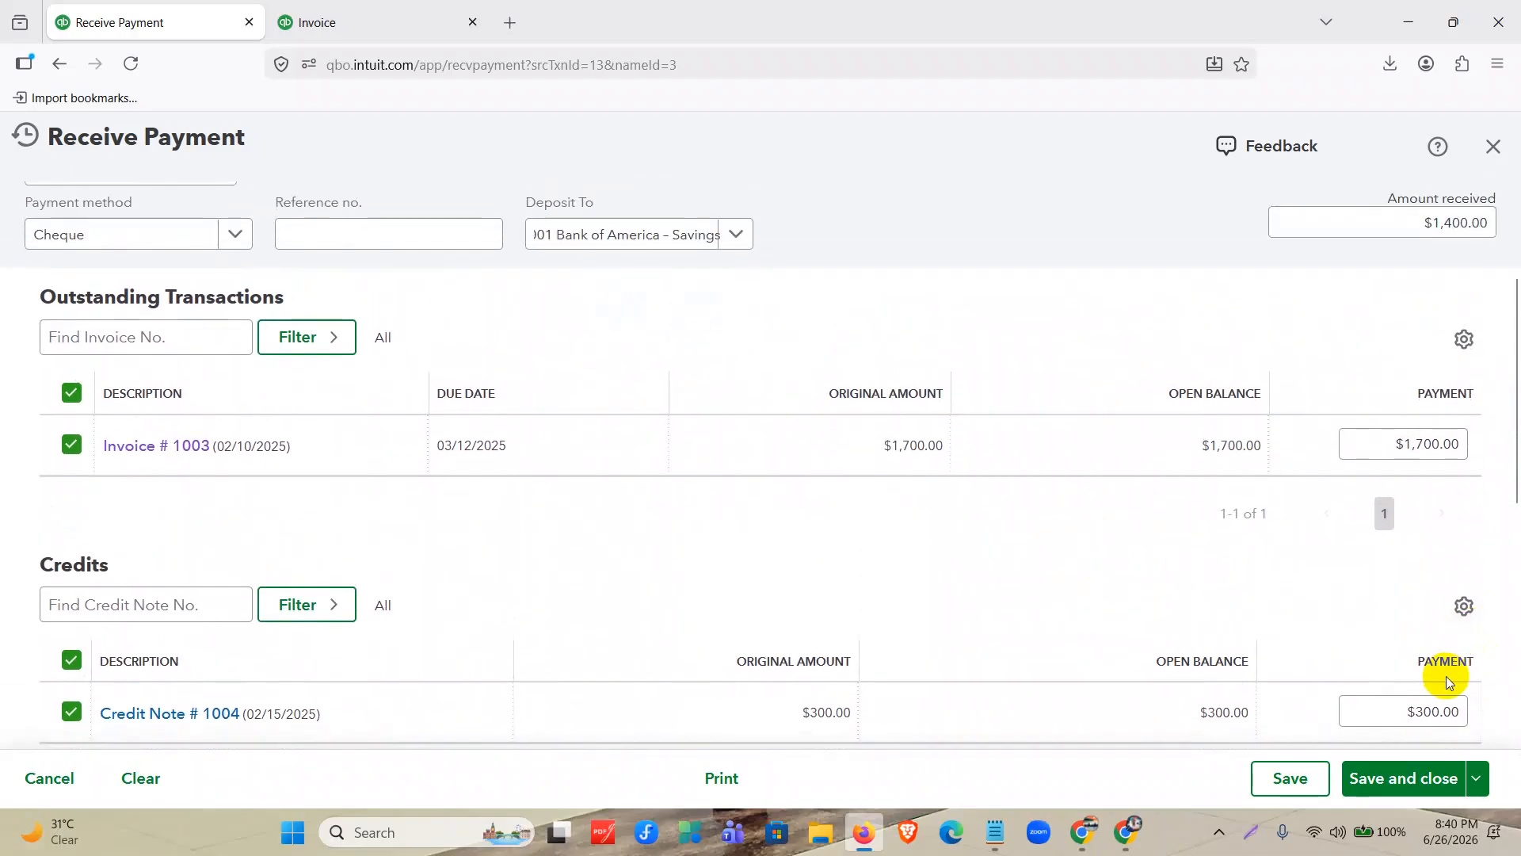
drag(1412, 711, 1484, 701)
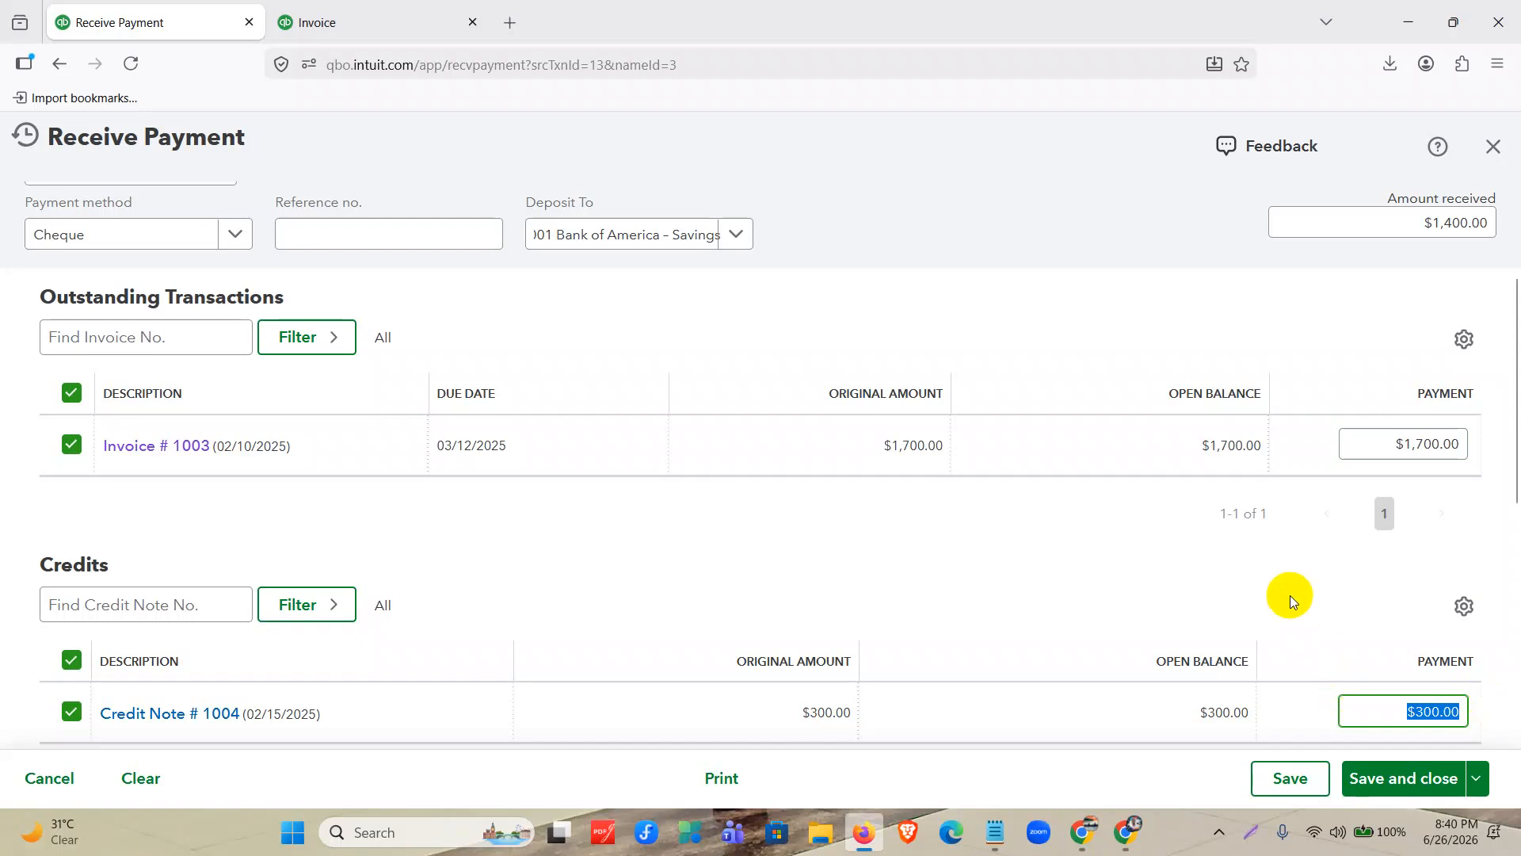
click(1399, 779)
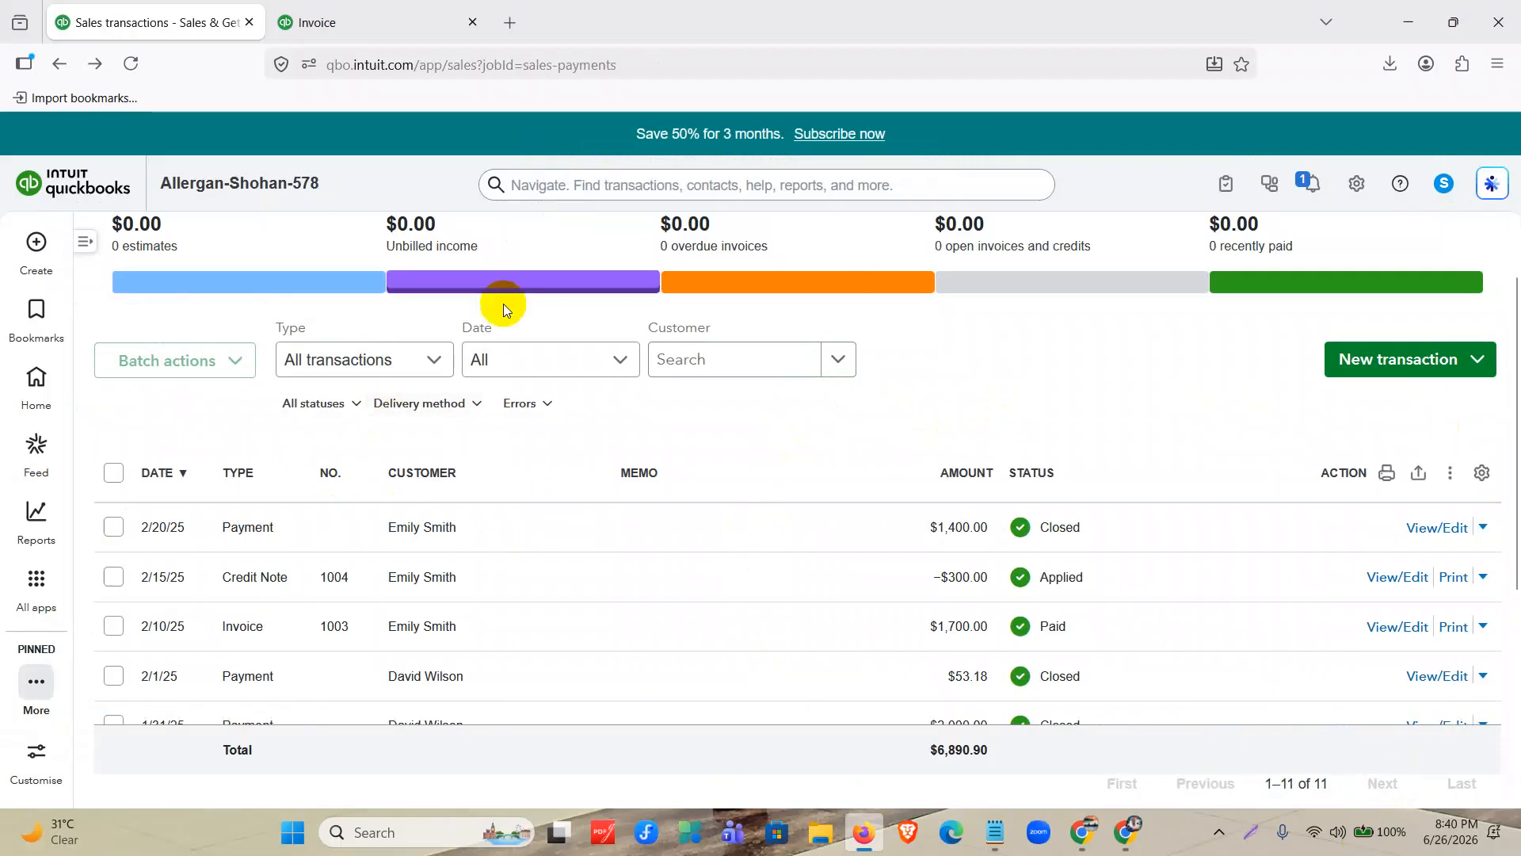
Create a sales receipt for the Taylor Retailers customer and date it 03/01/2025.
click(37, 242)
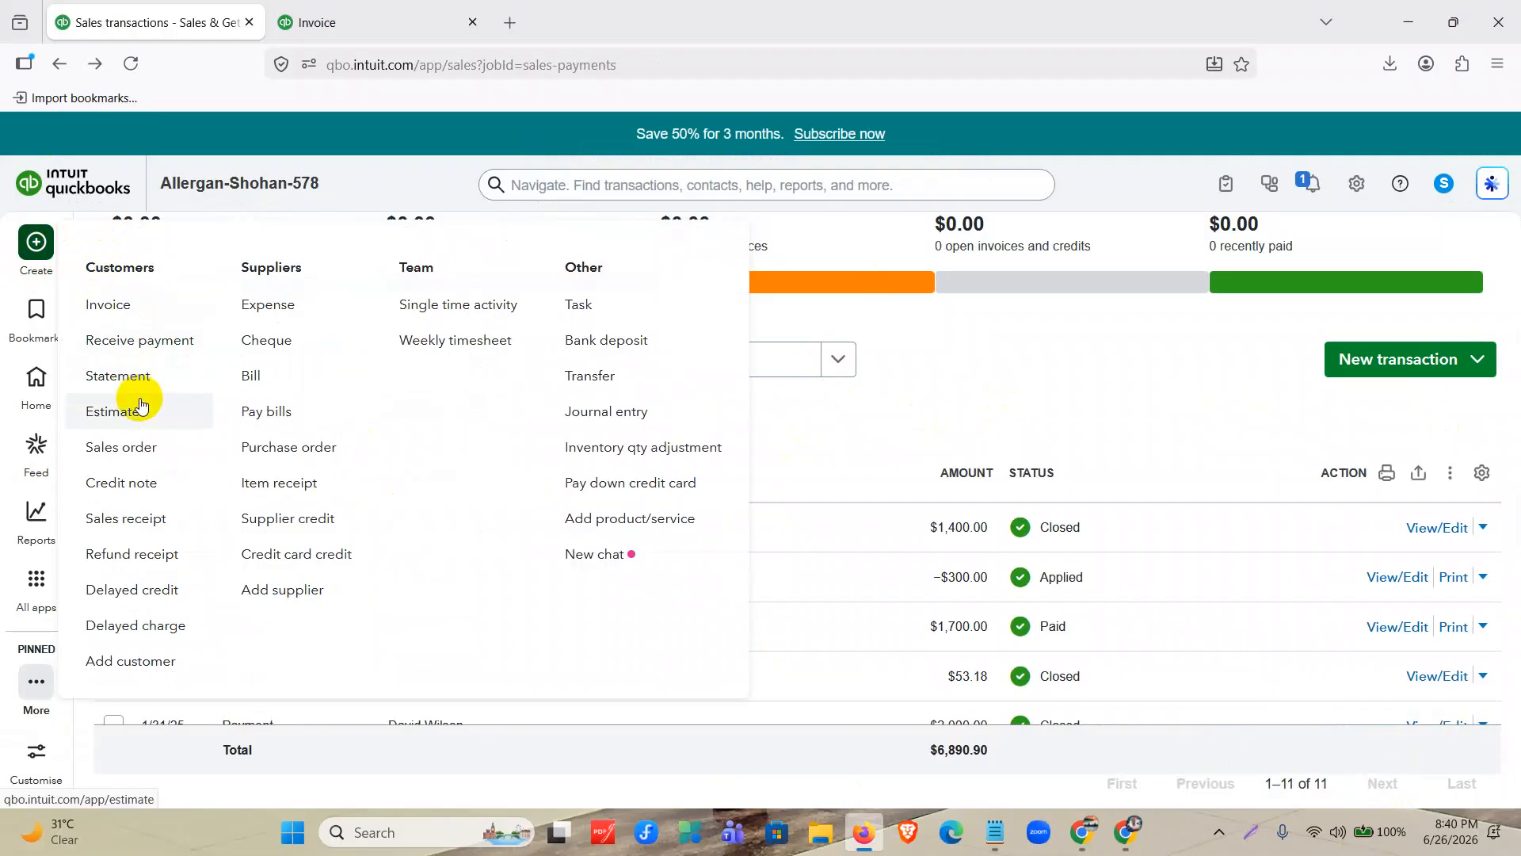
click(148, 519)
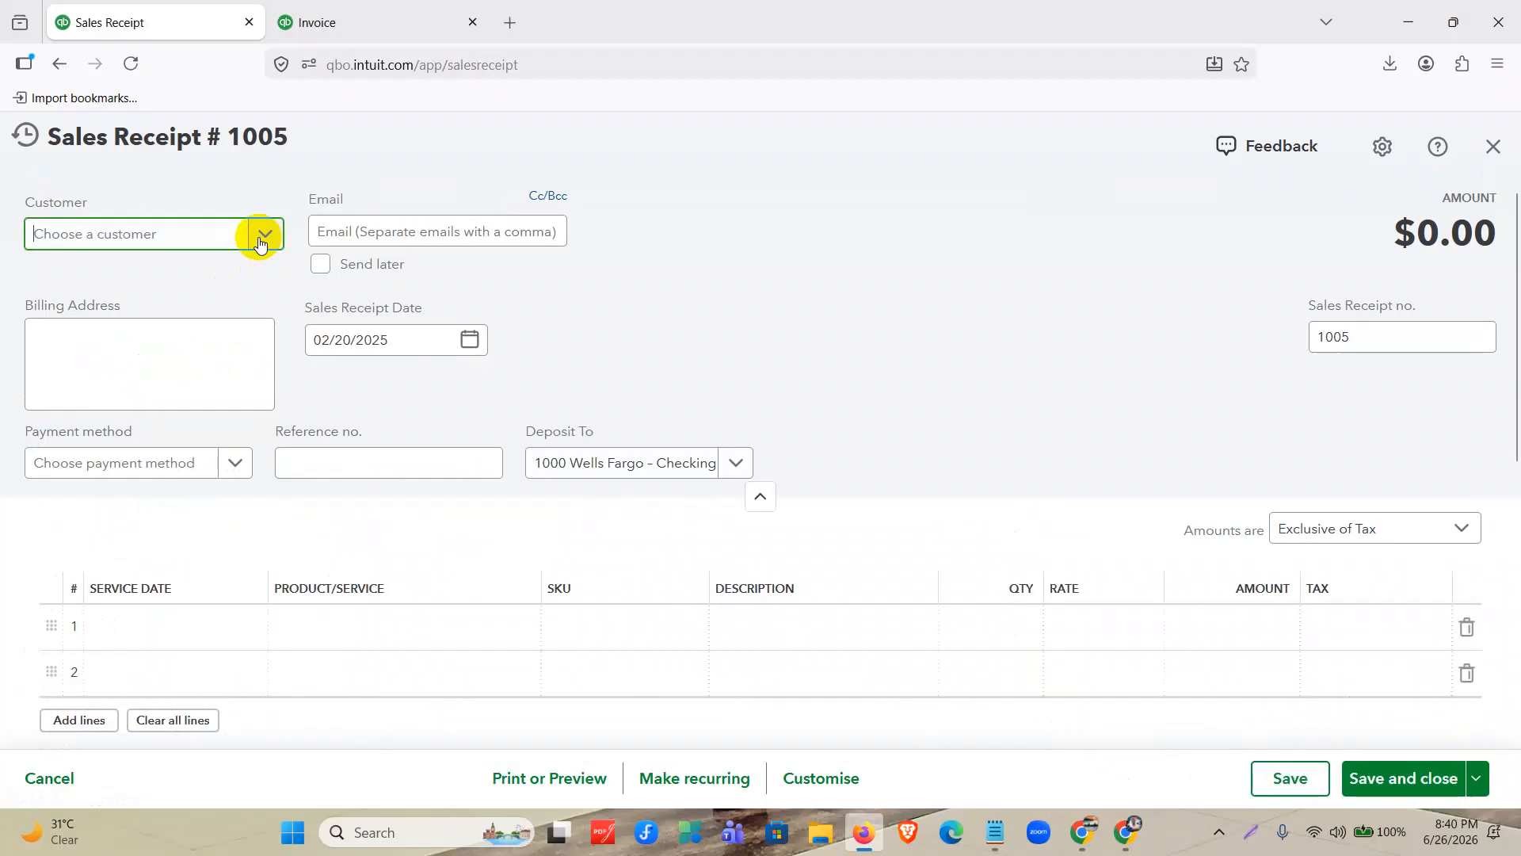
click(260, 238)
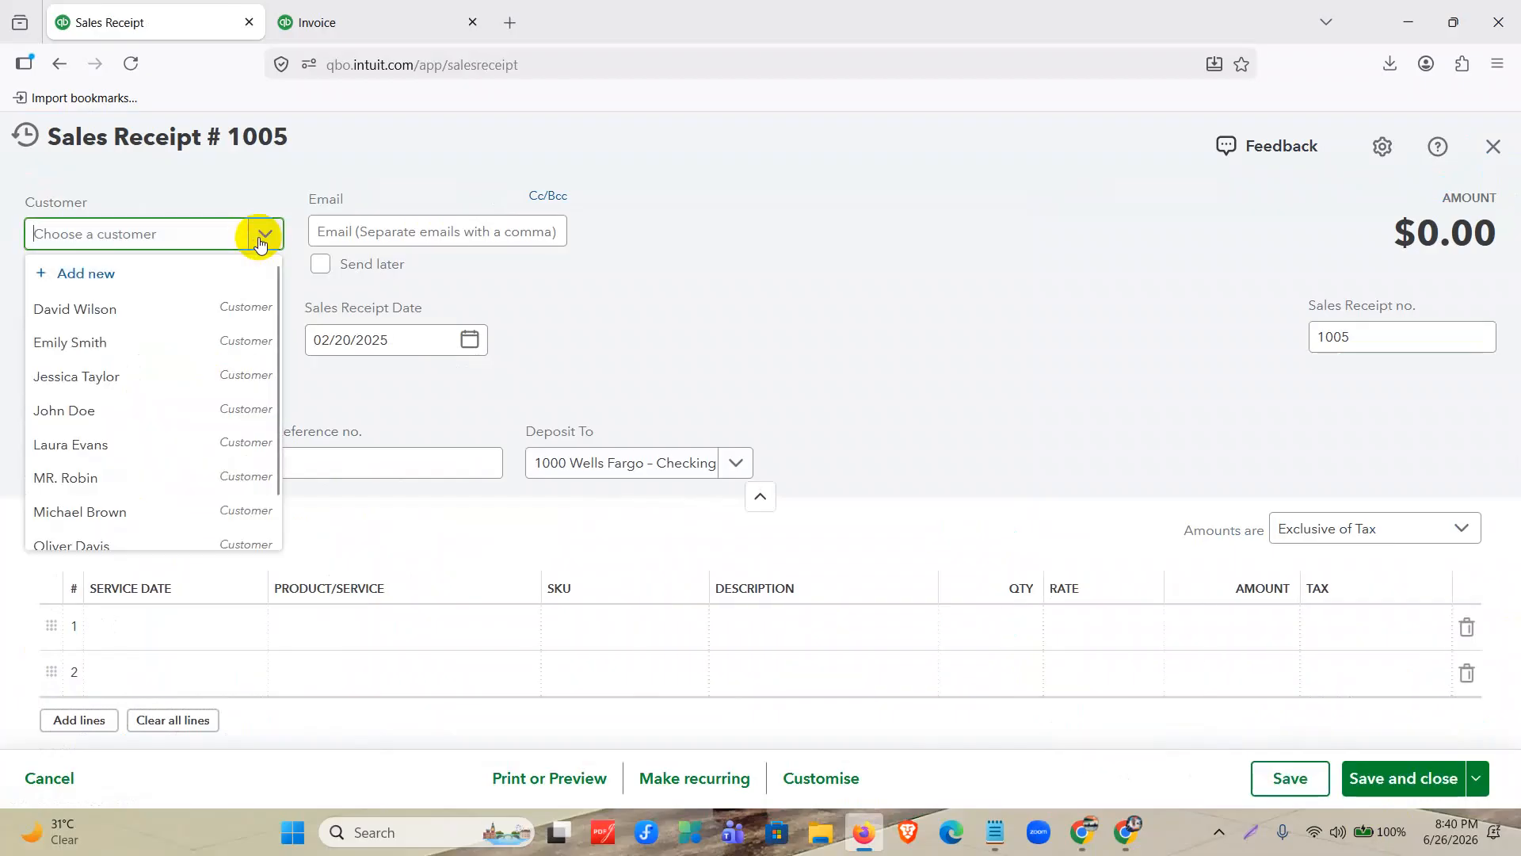
click(173, 390)
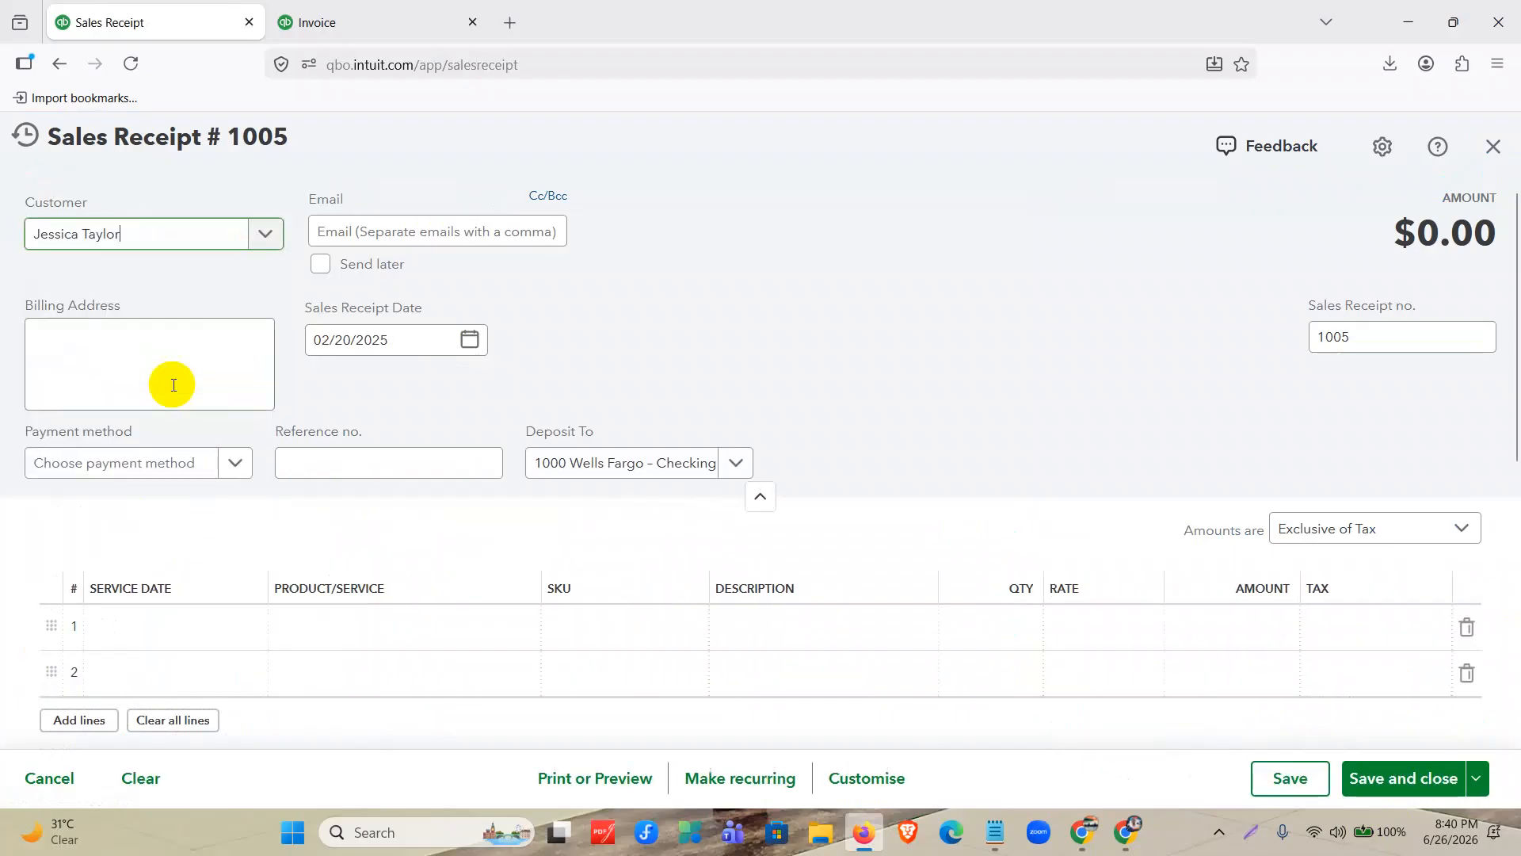
click(468, 342)
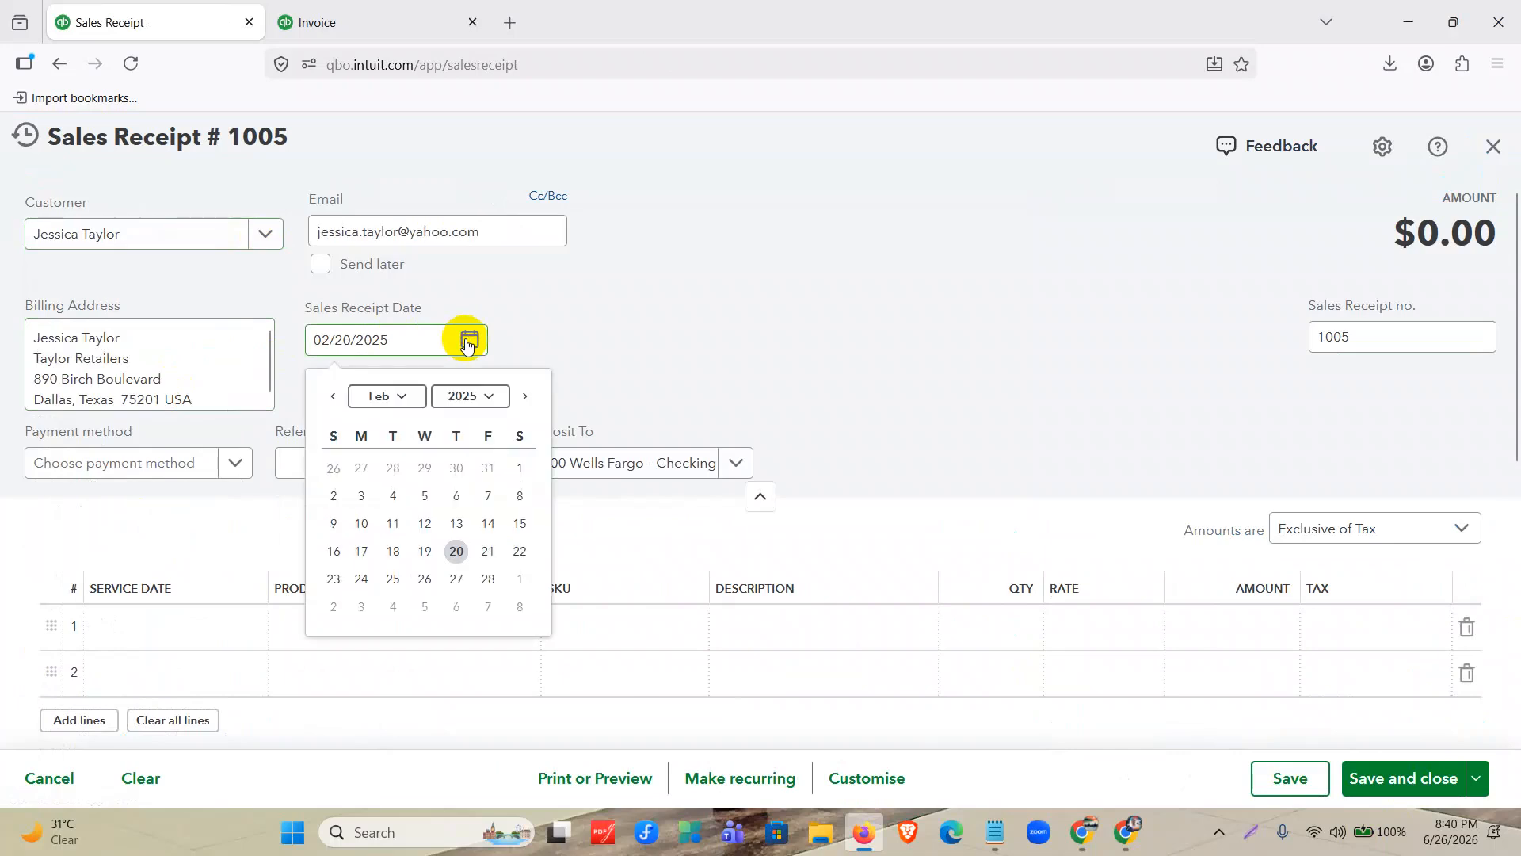
click(524, 395)
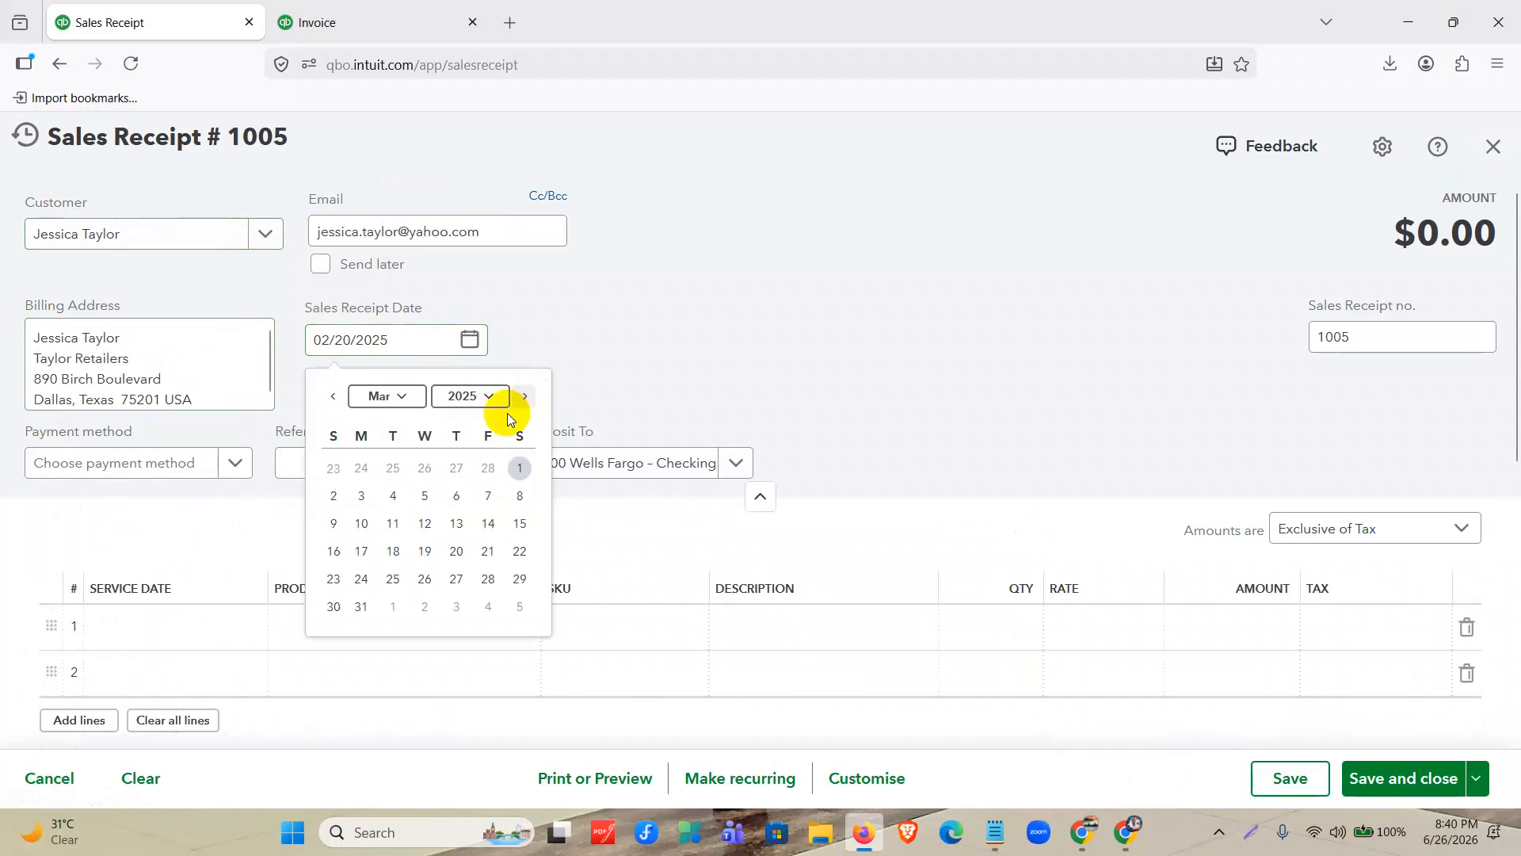
click(519, 466)
Set the sales receipt's payment method to Cash and deposit it to 1001 Bank of America – Savings.
click(216, 471)
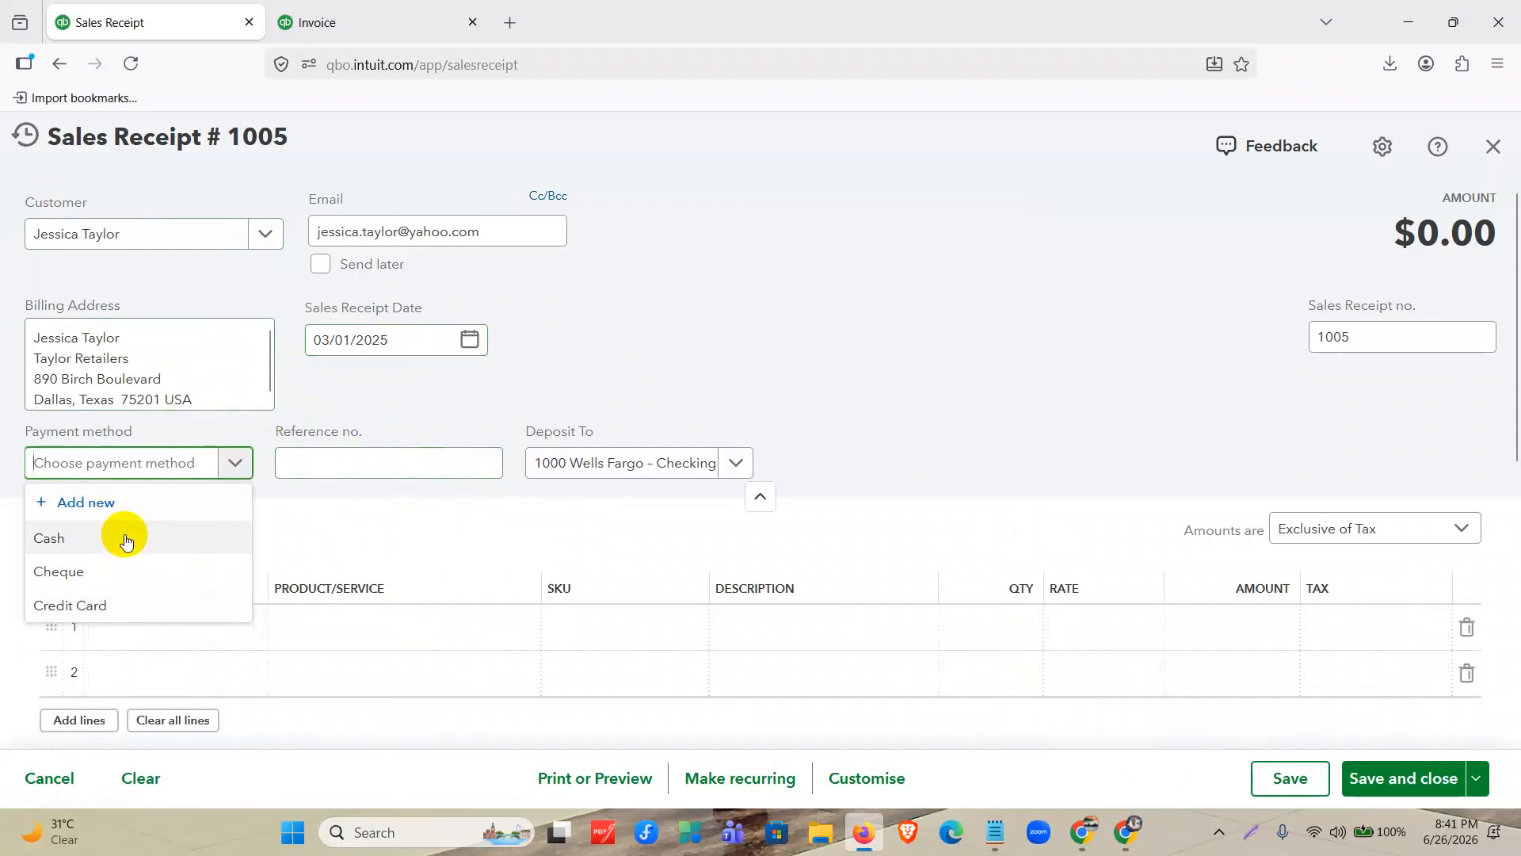
drag(51, 139, 206, 155)
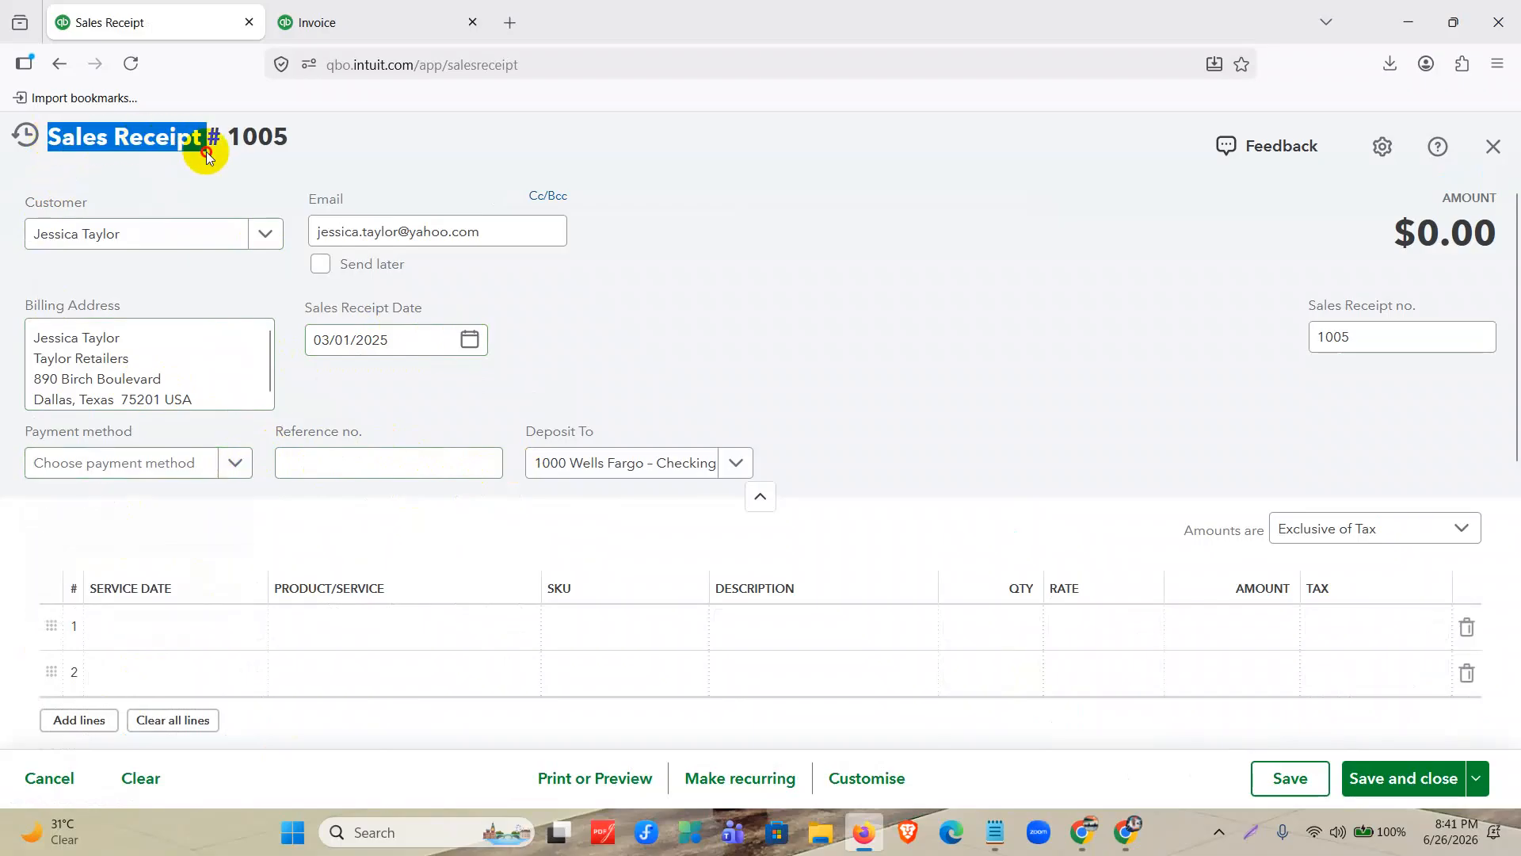
click(205, 470)
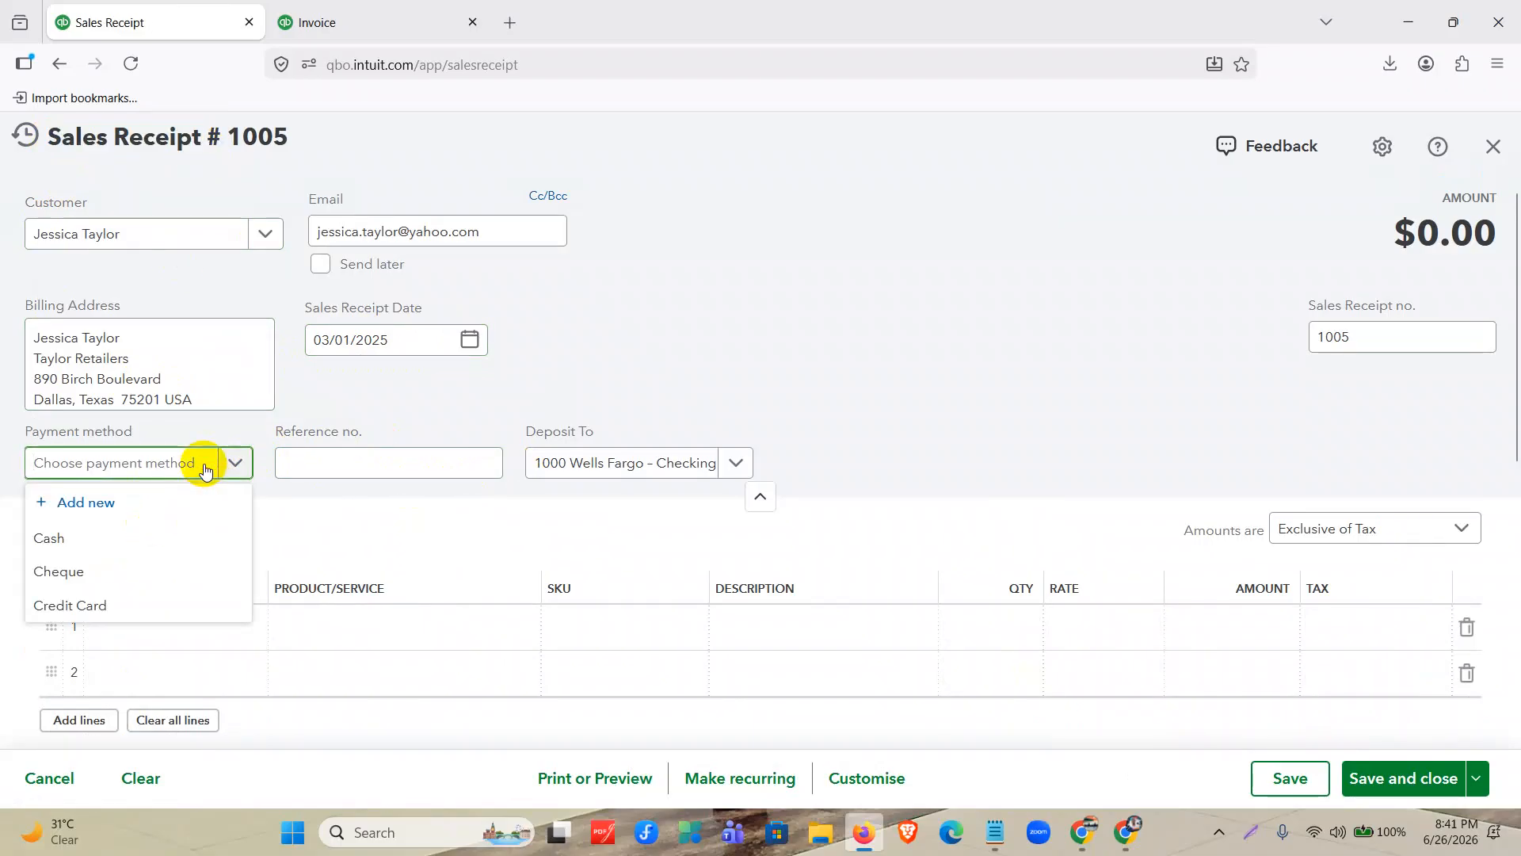
click(82, 537)
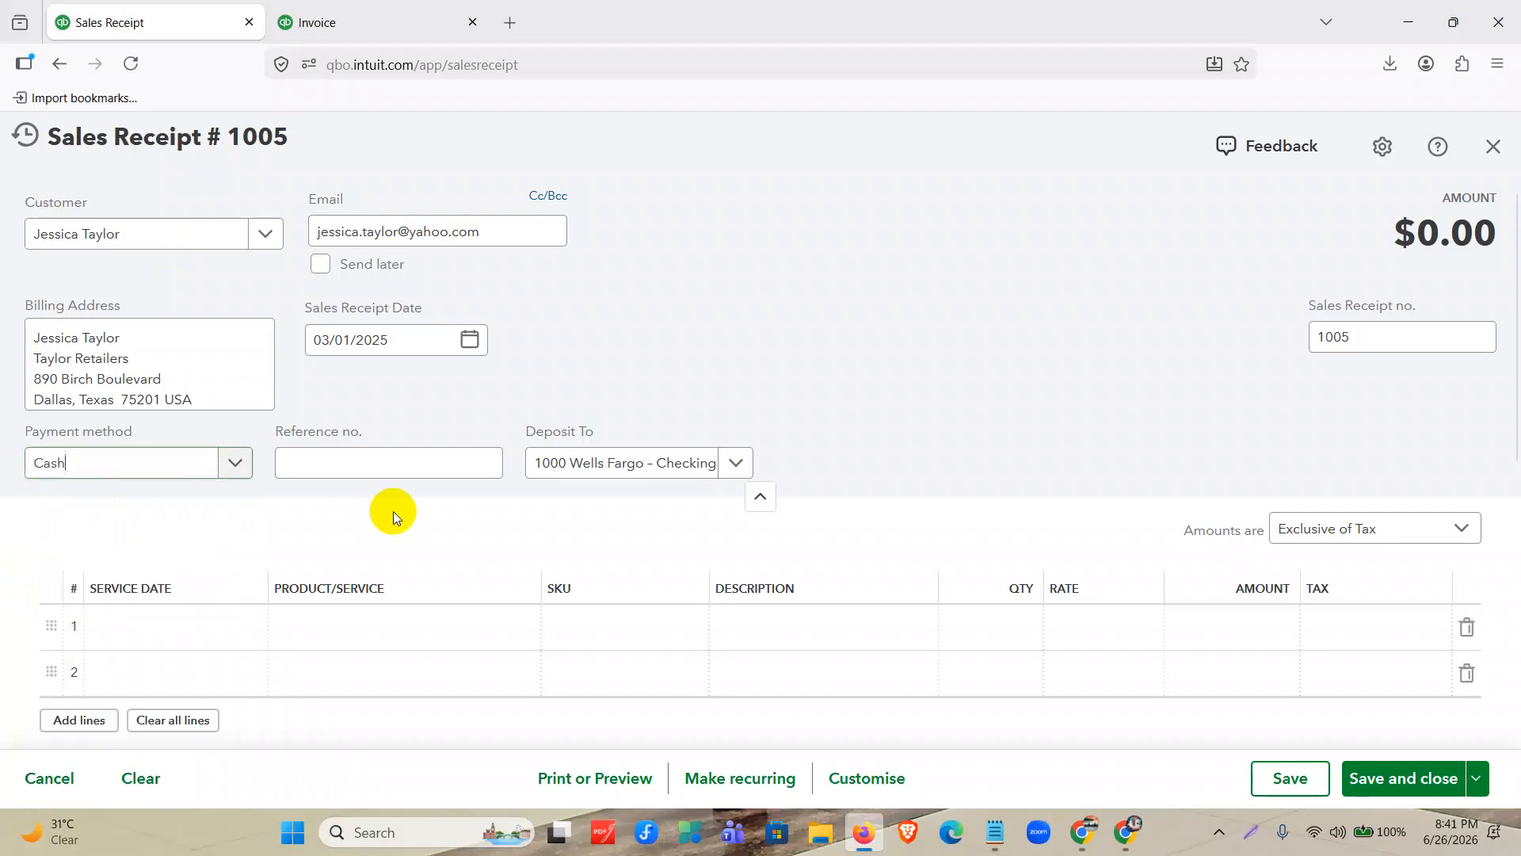
click(587, 474)
click(621, 571)
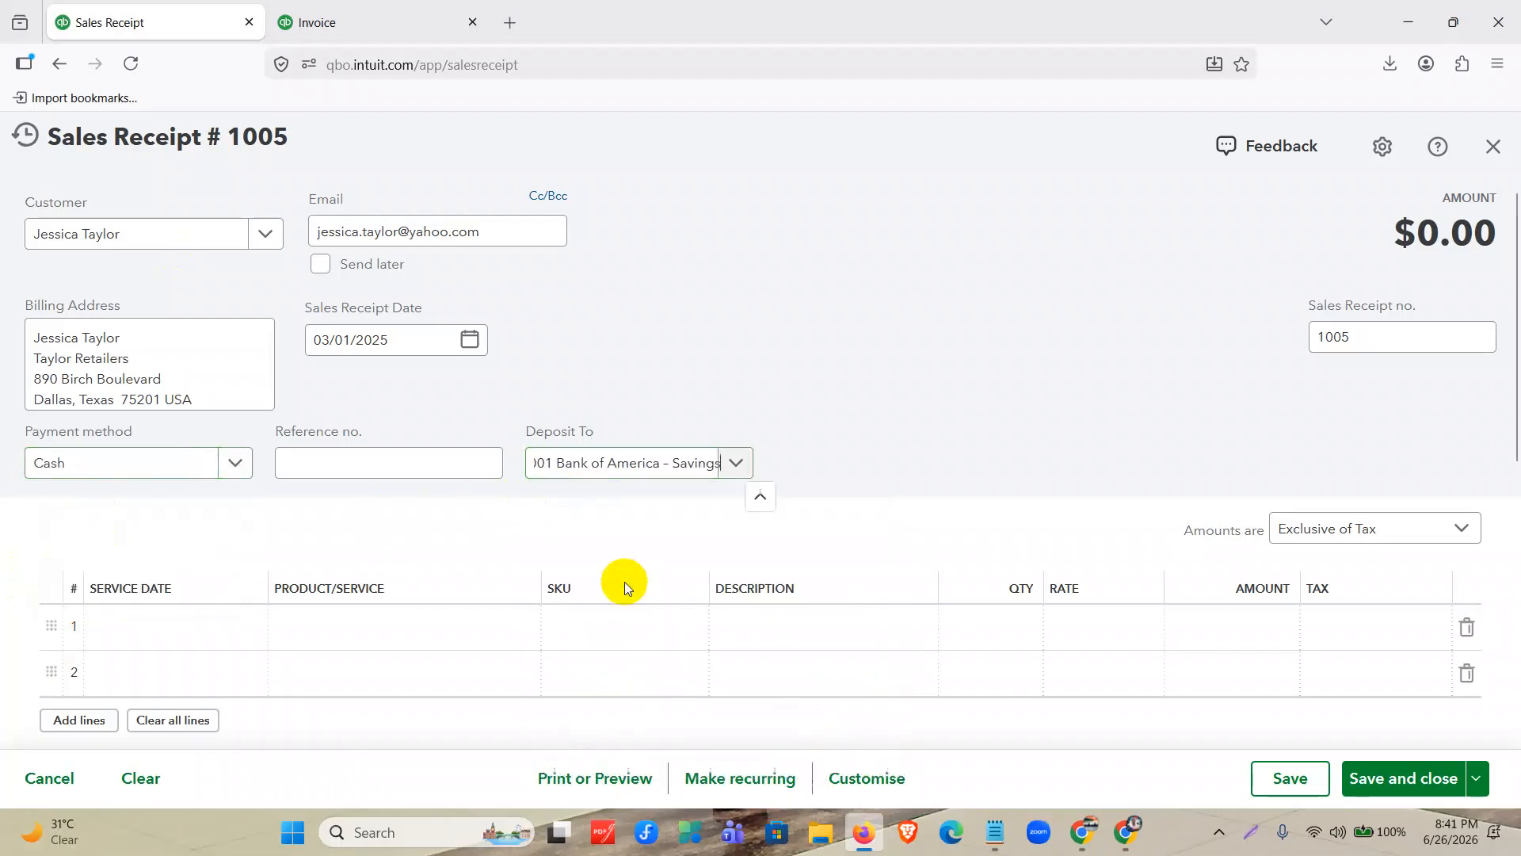
Add Nursing care as the first line and Speech therapy as the second line of the sales receipt.
scroll(1005, 464, down, 1)
click(343, 536)
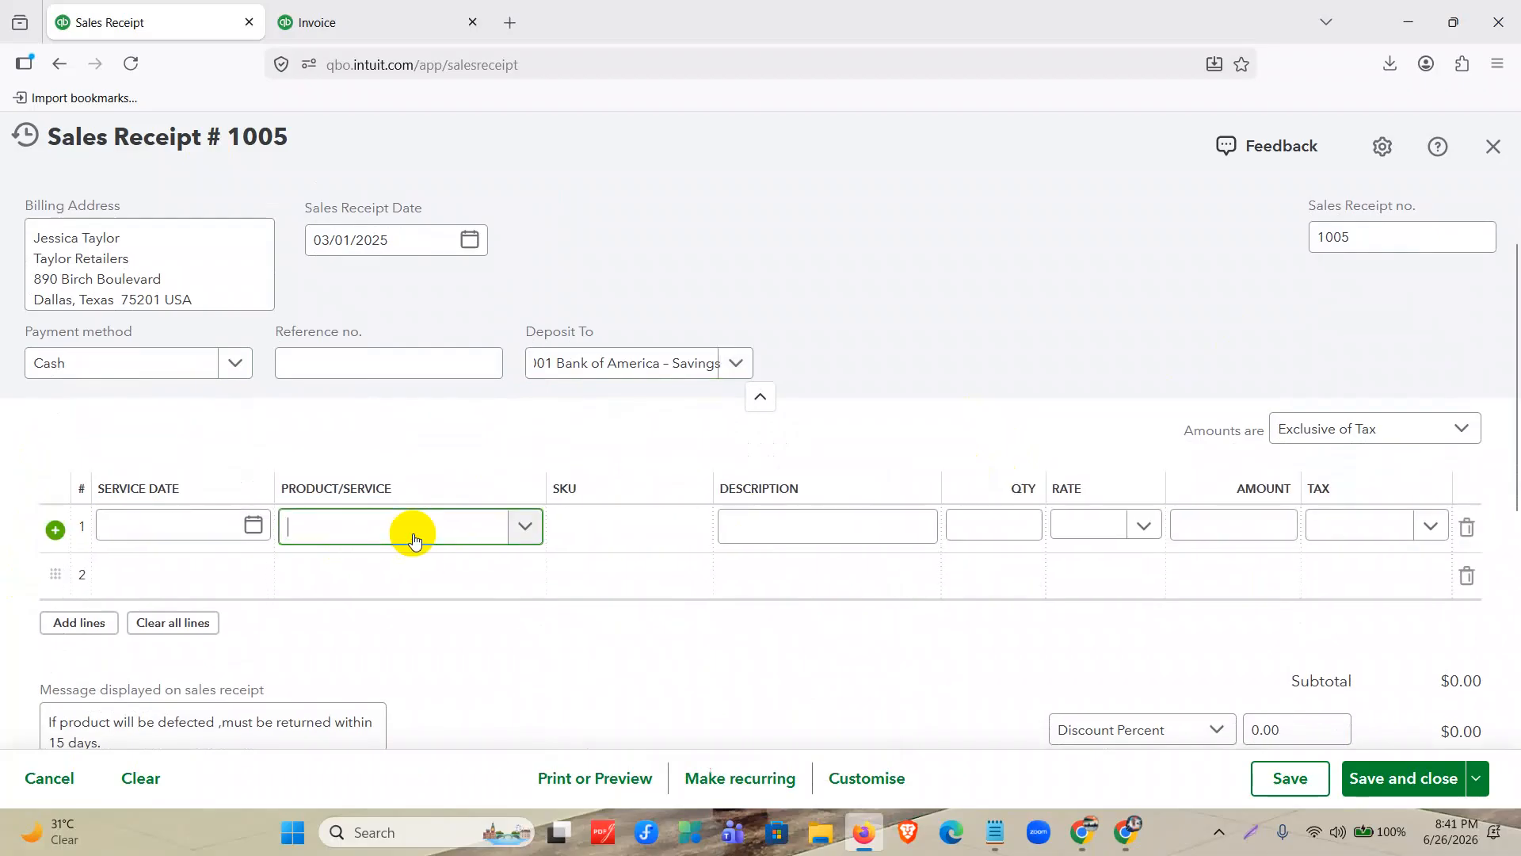
click(413, 539)
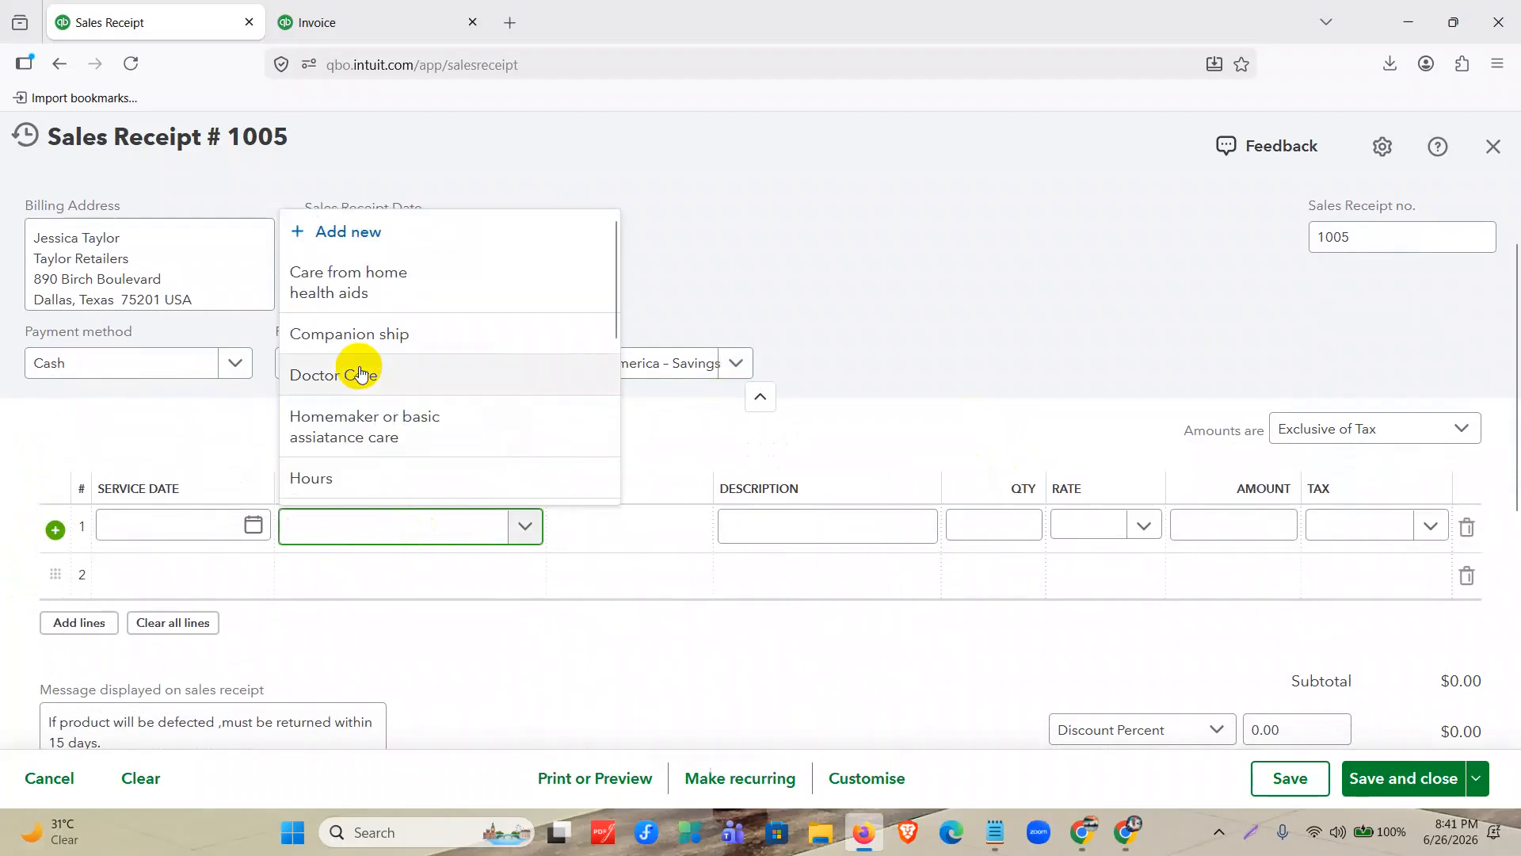
scroll(373, 381, down, 3)
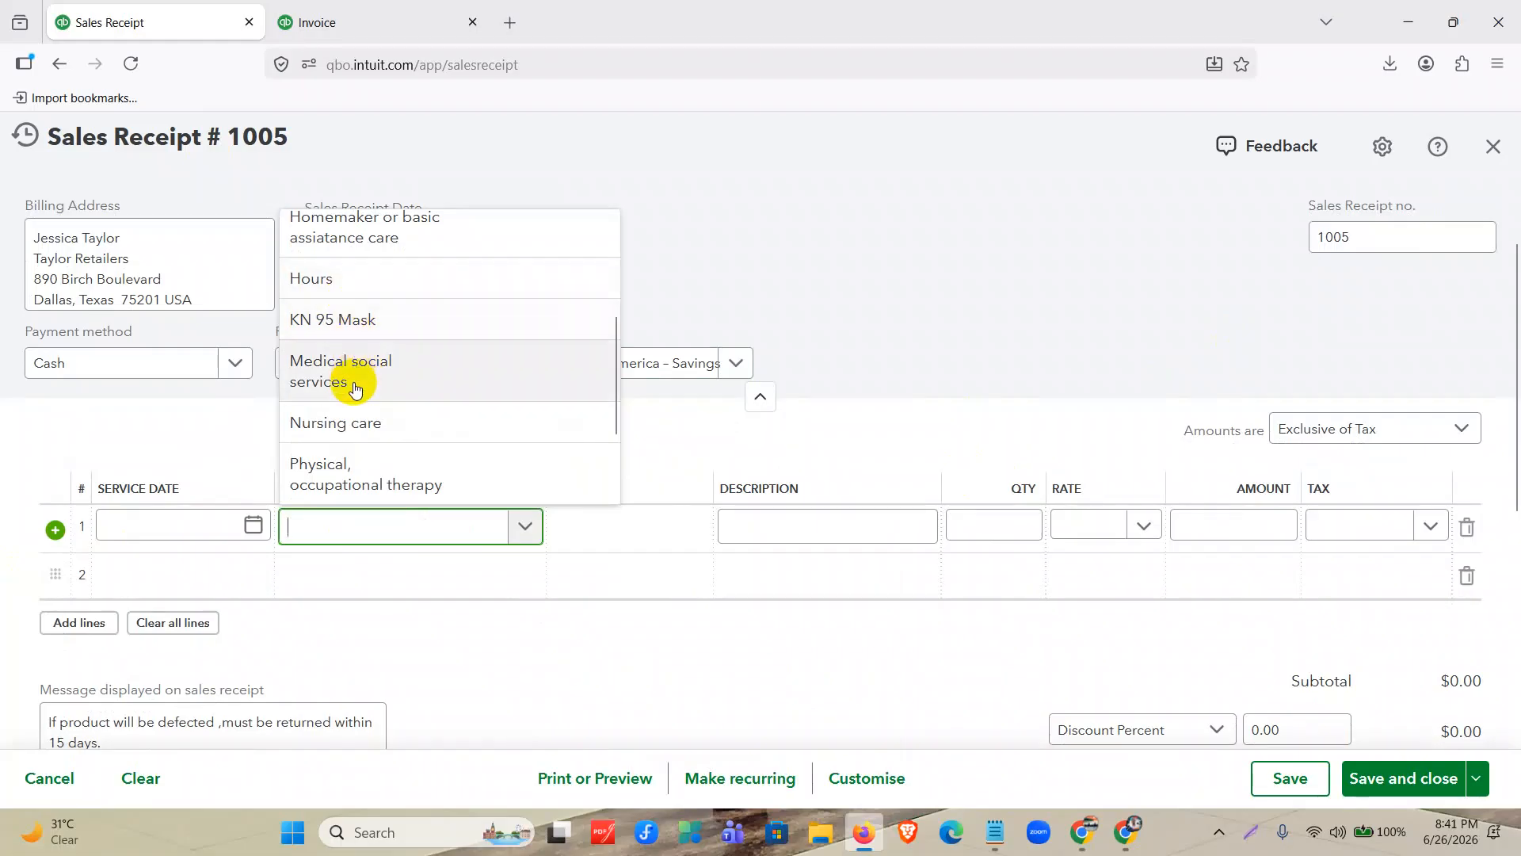
click(363, 424)
click(424, 591)
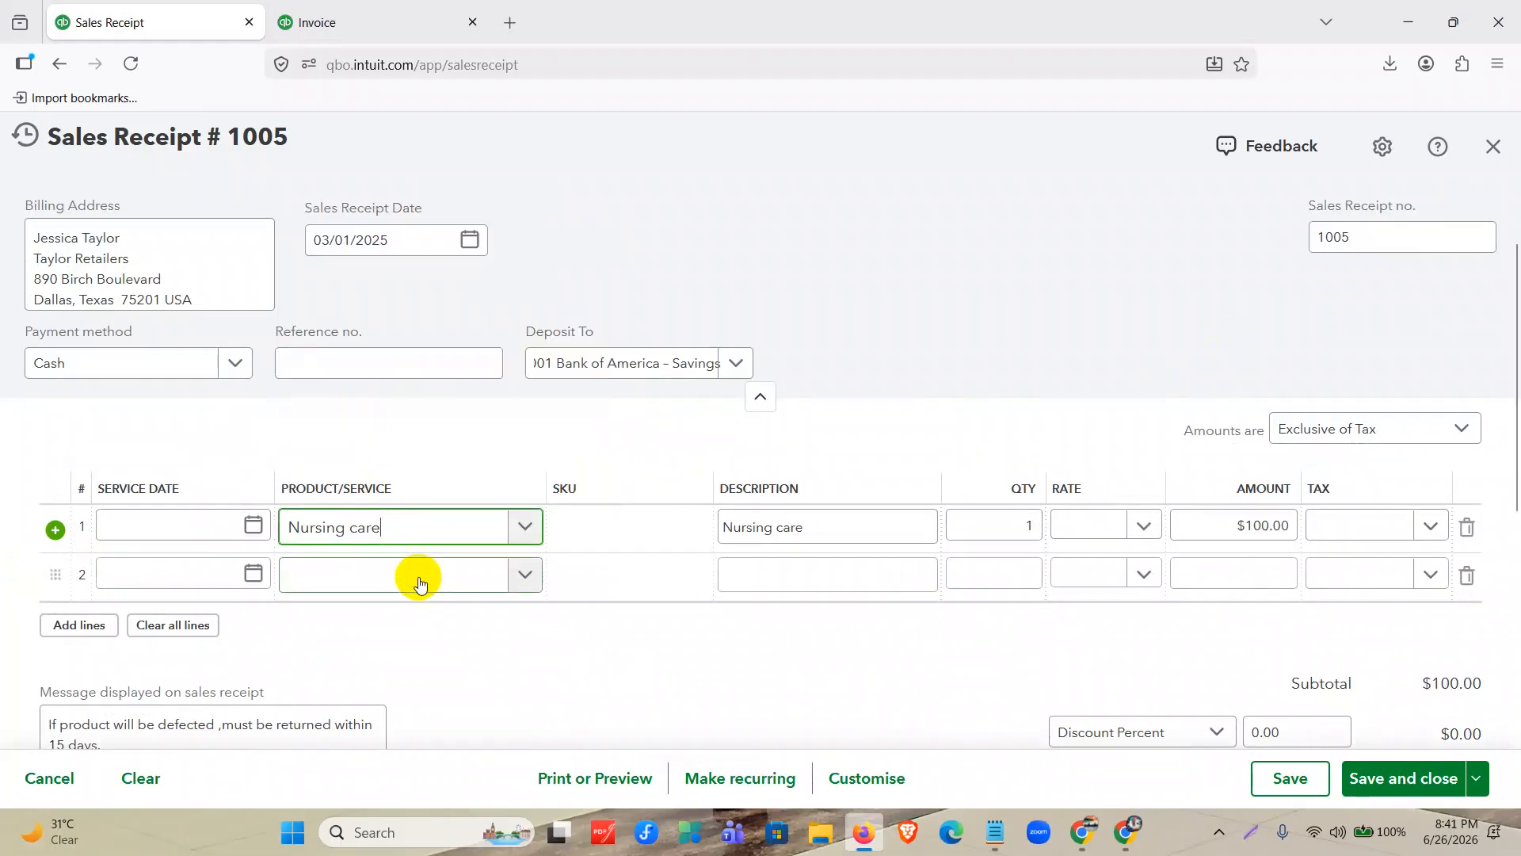
click(411, 577)
scroll(401, 493, down, 5)
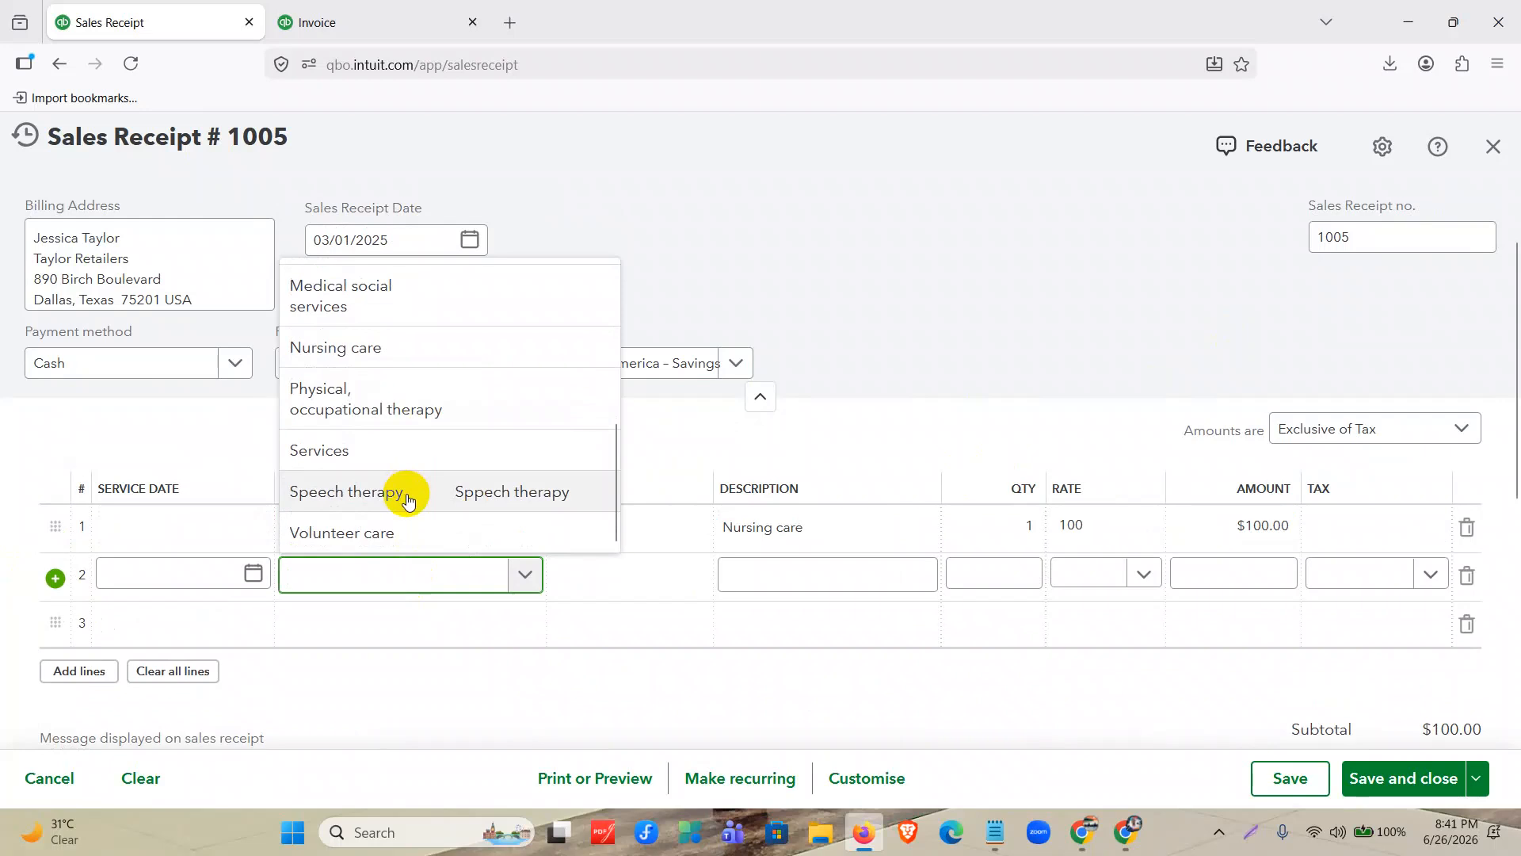
click(492, 492)
Set the quantity to 10 for Nursing care and 5 for Speech therapy.
click(1029, 524)
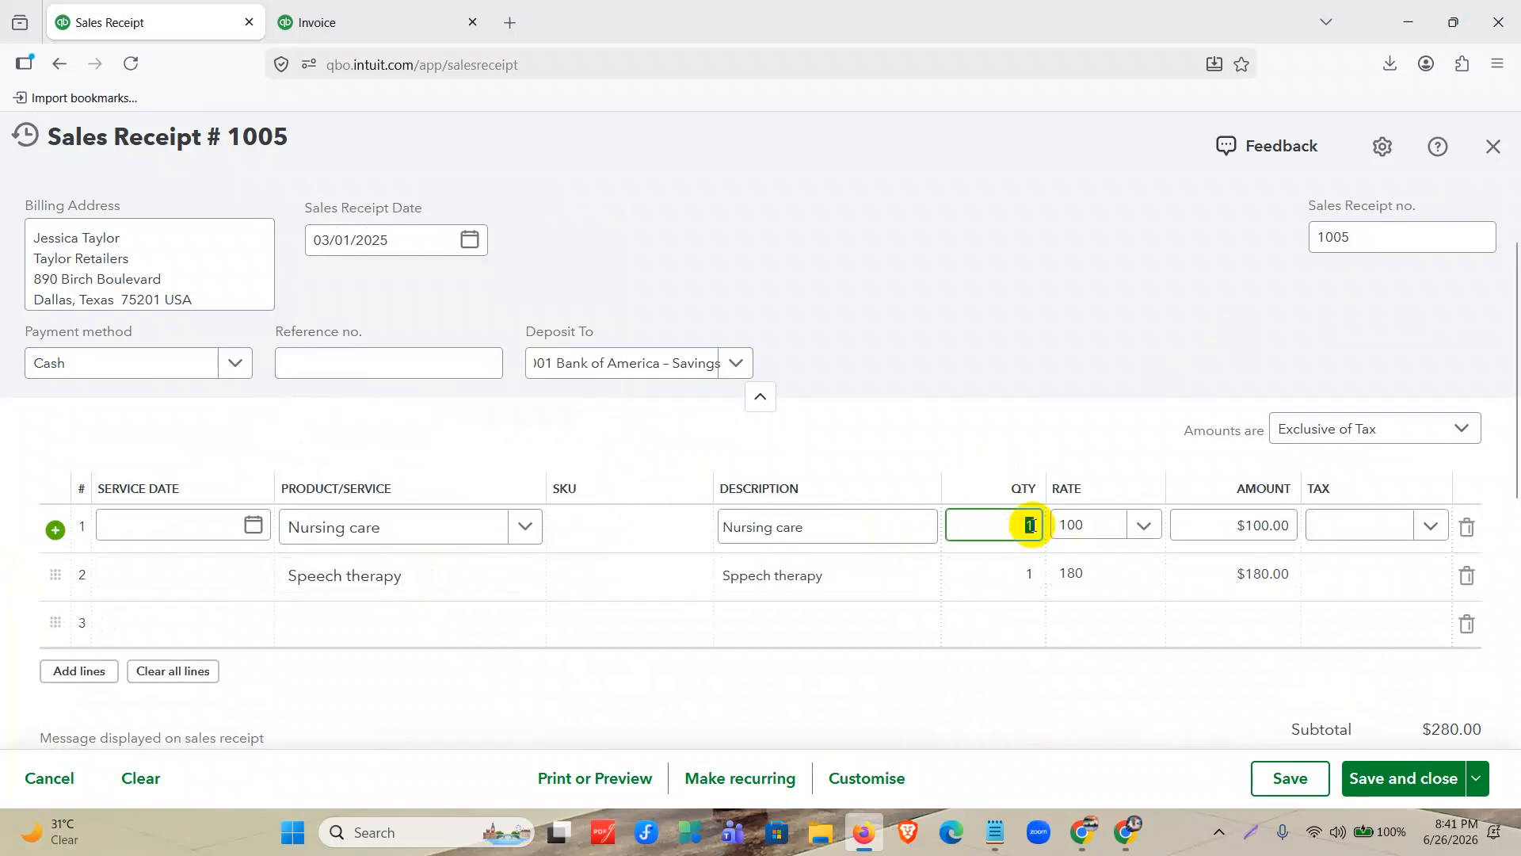
text(10)
click(1033, 573)
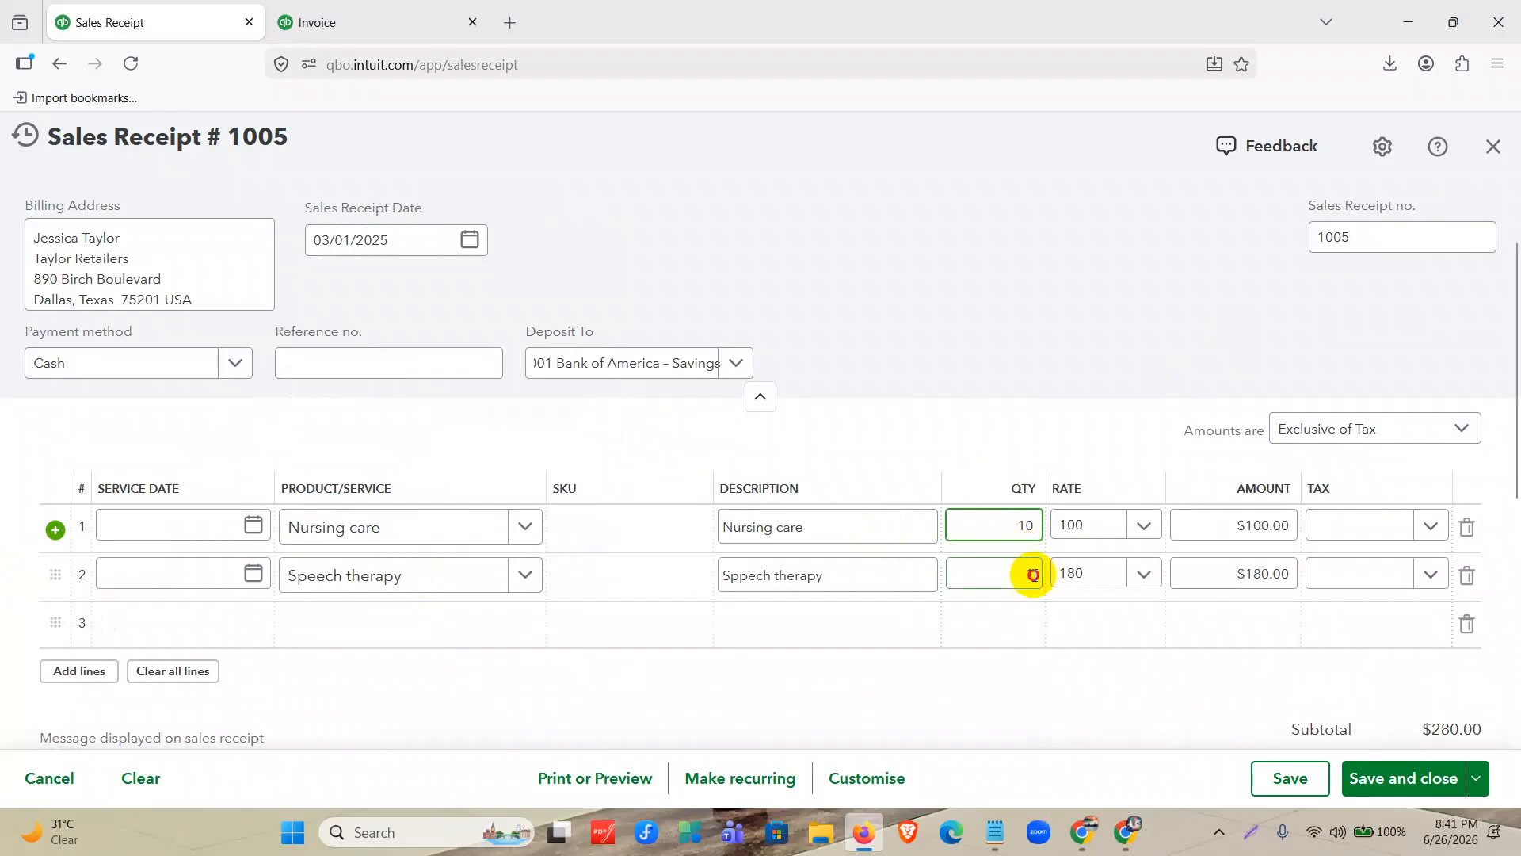
text(5)
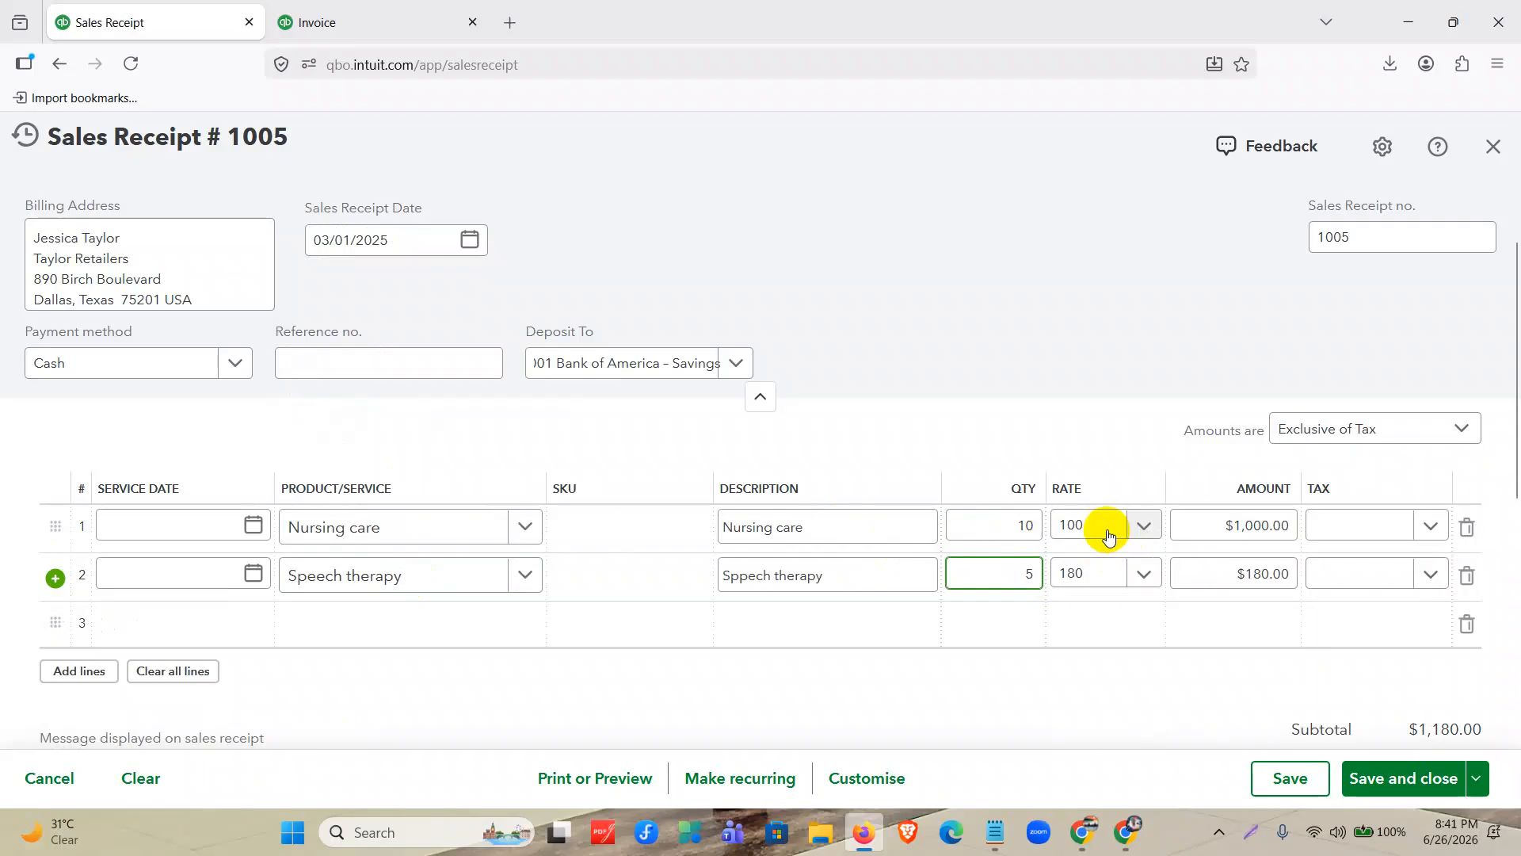
Set the rate to 200 for Nursing care and 250 for Speech therapy.
click(1106, 529)
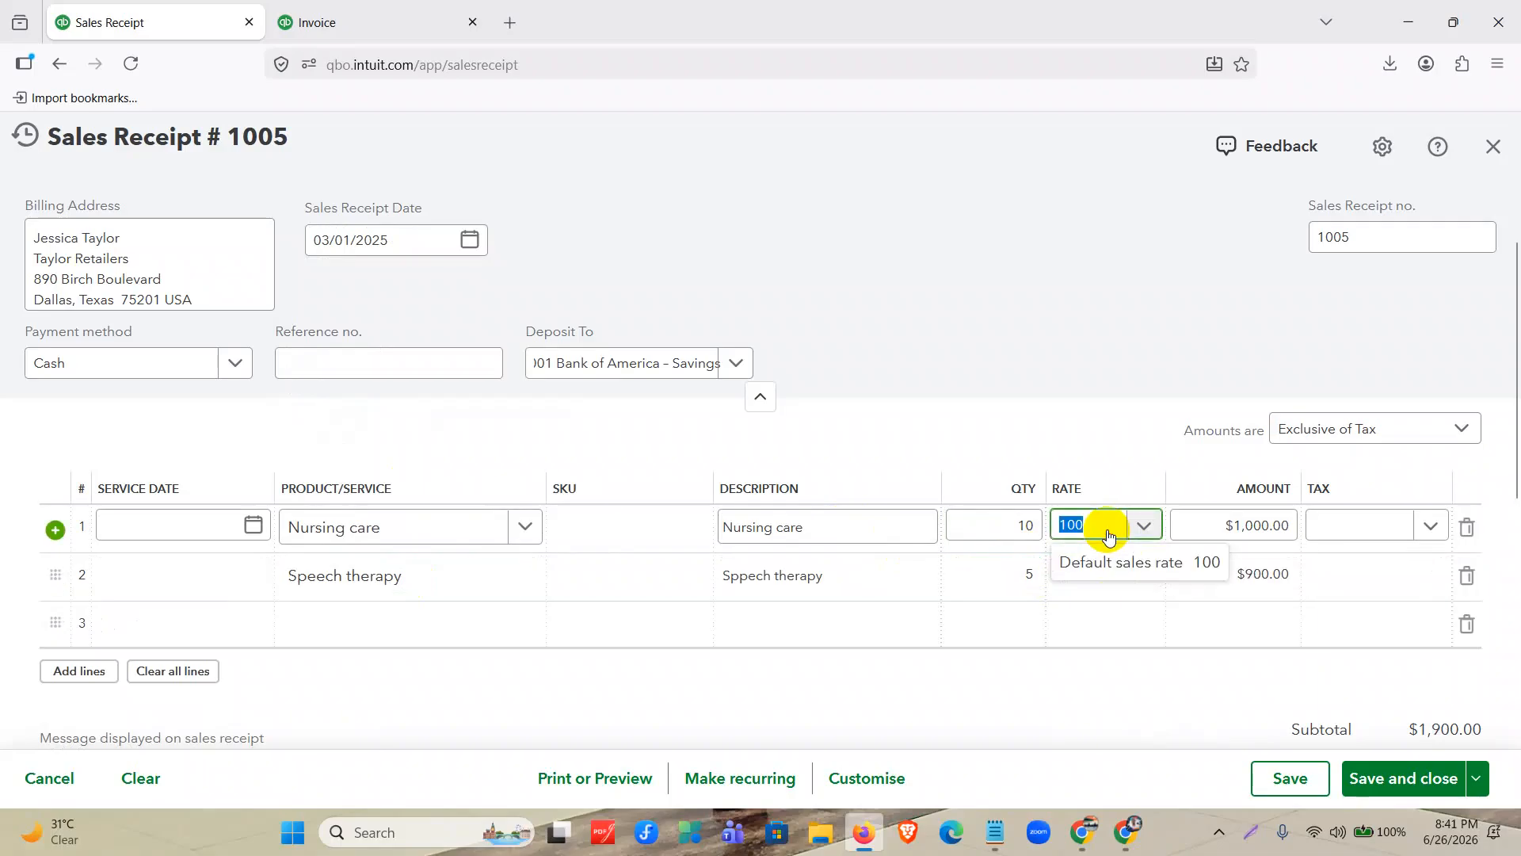
text(200)
click(1094, 617)
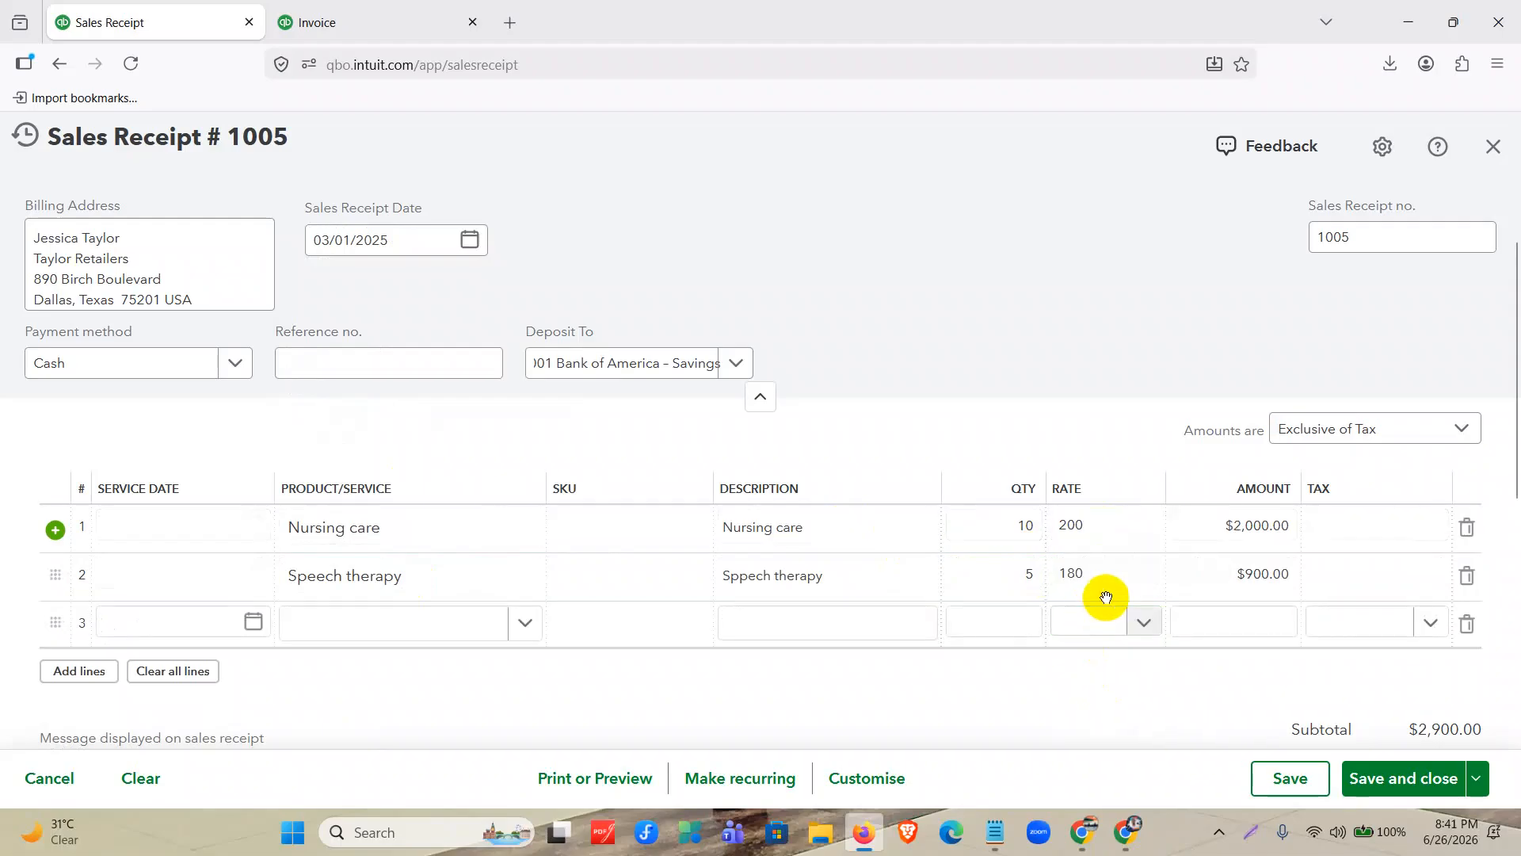
click(1094, 577)
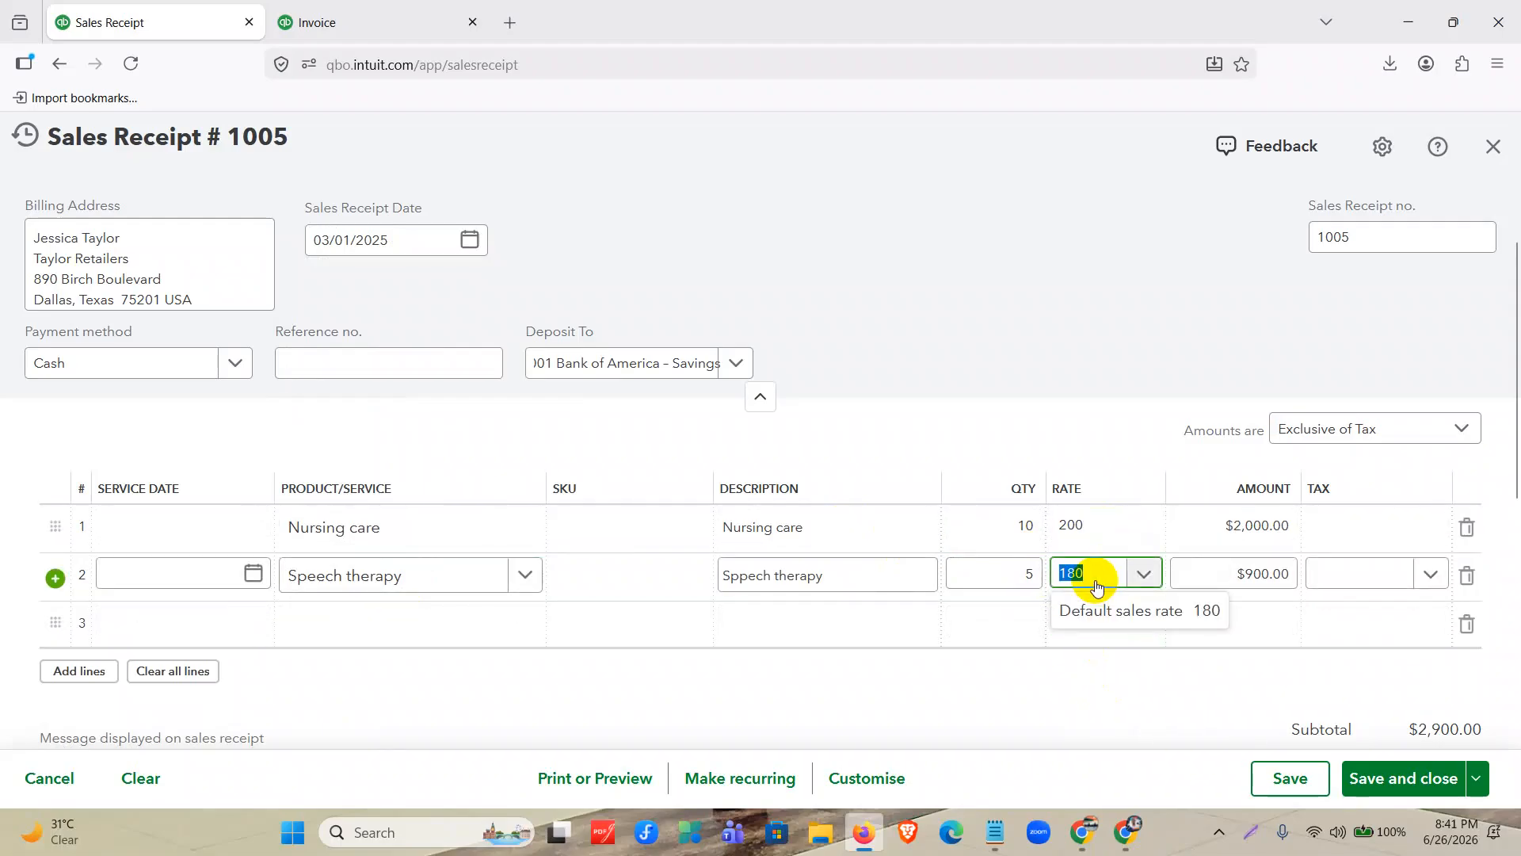
text(250)
Apply Tax 3 (0%) to both the Speech therapy and Nursing care lines, then save and close the sales receipt.
click(1390, 572)
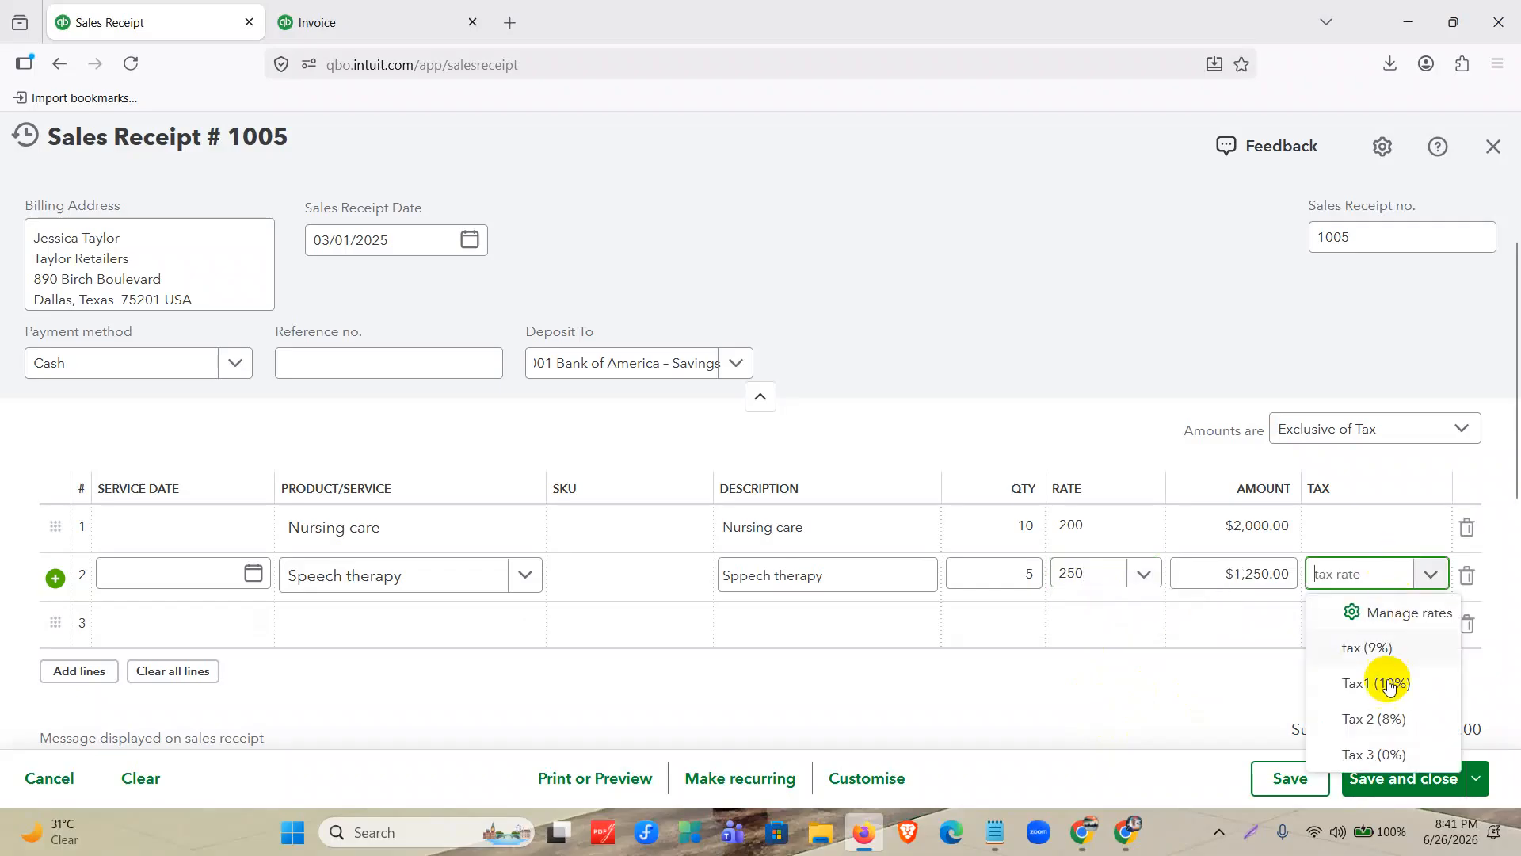
click(1355, 753)
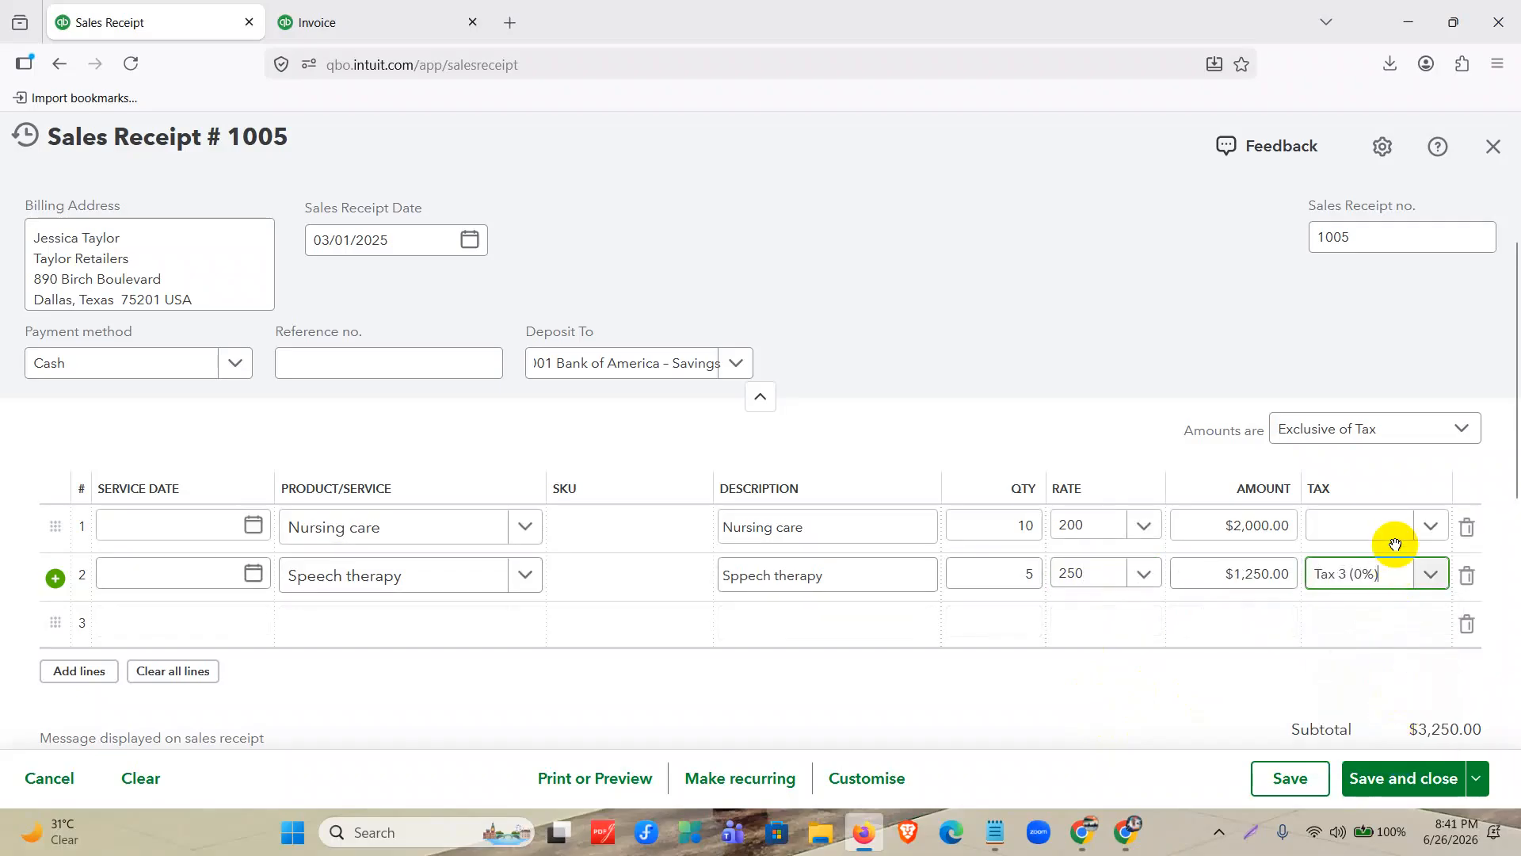
click(1395, 544)
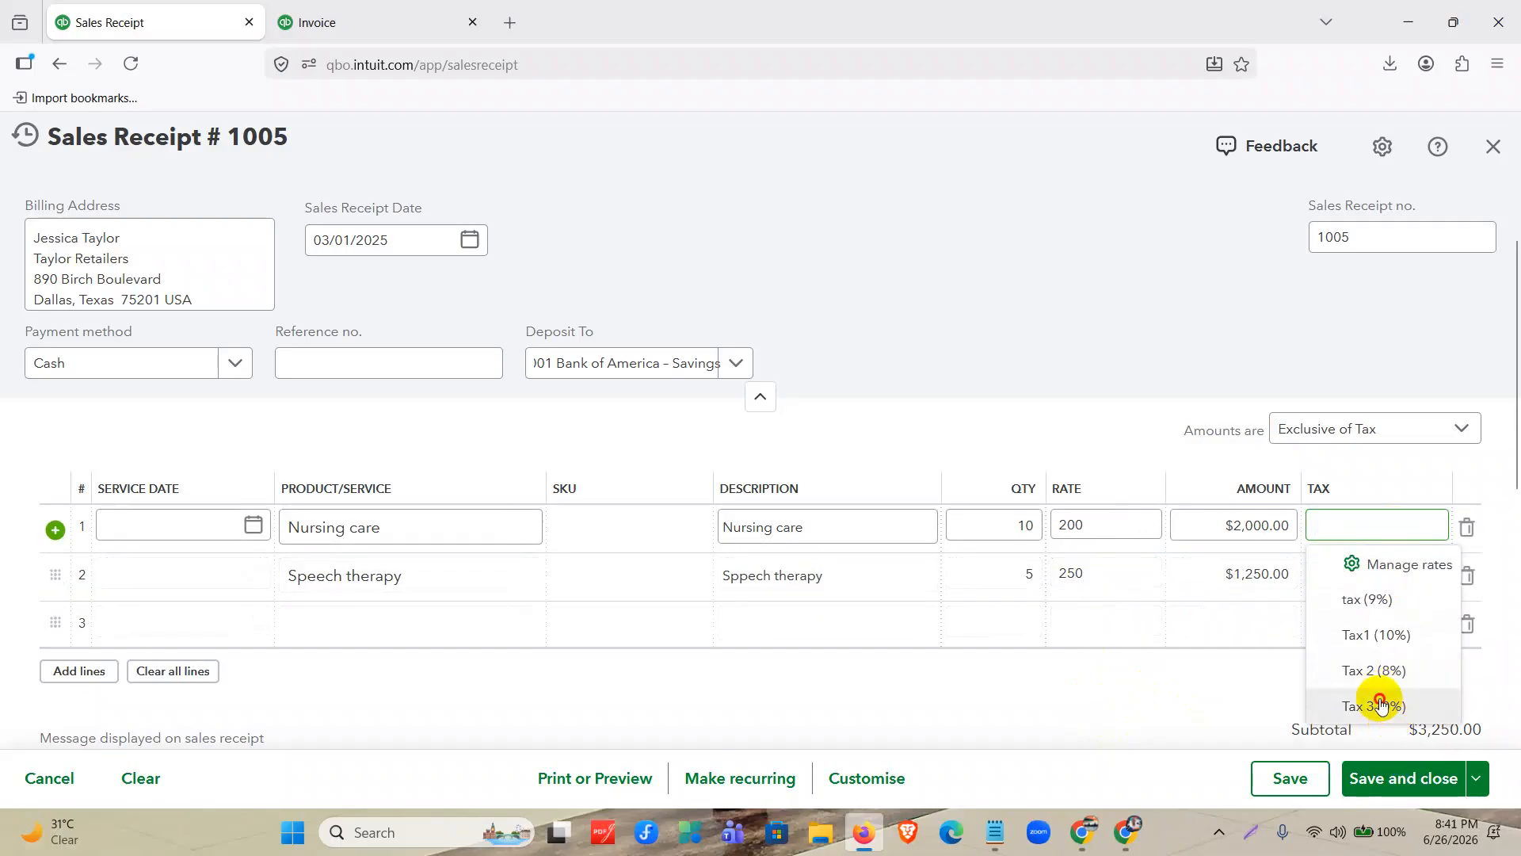
click(1379, 705)
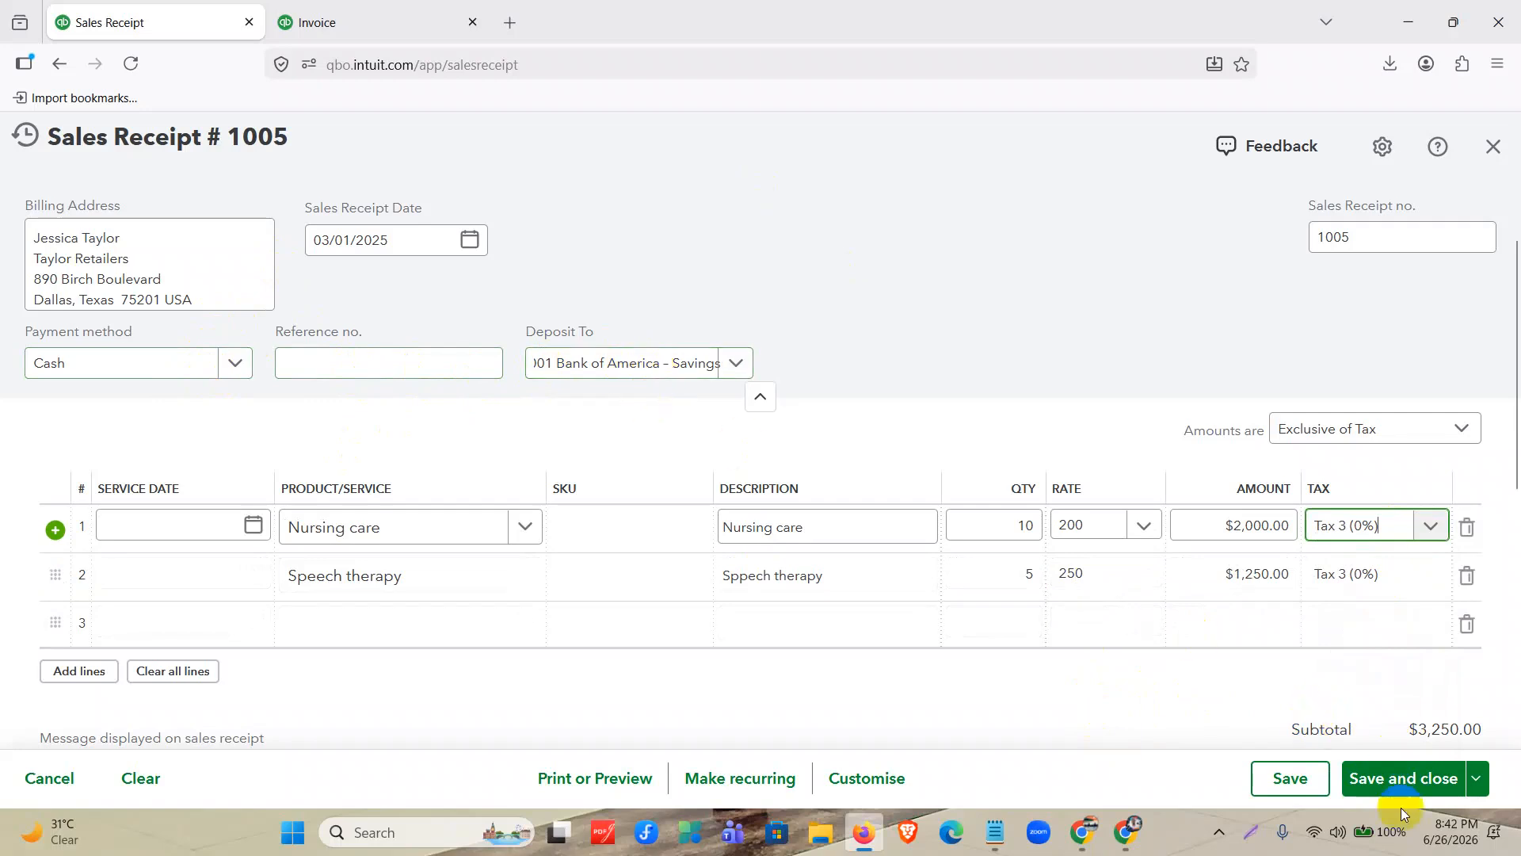
click(1395, 787)
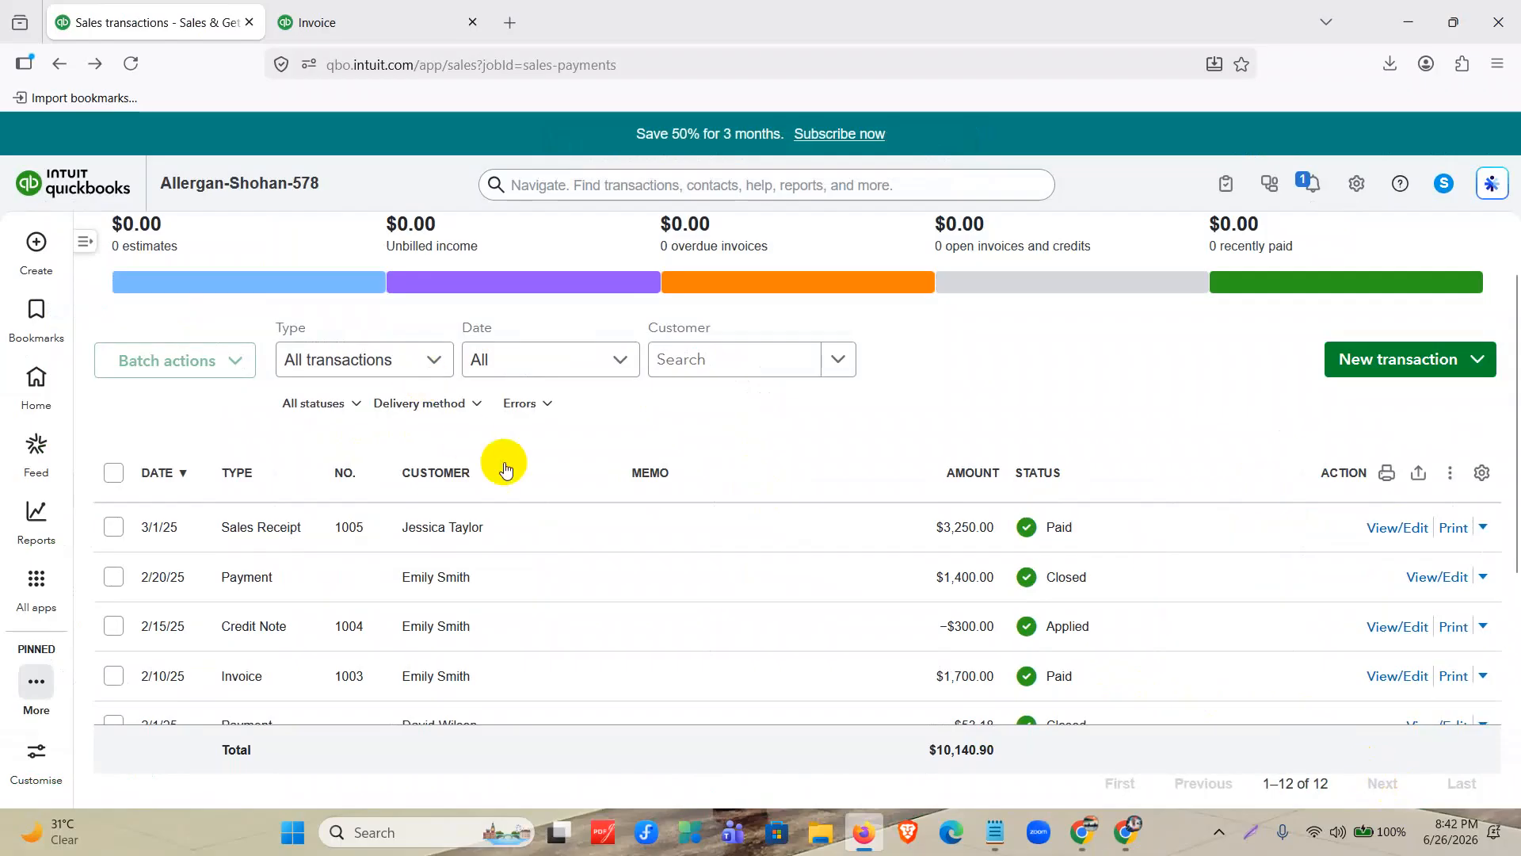
Create another sales receipt for the Evans Logistics customer.
click(37, 243)
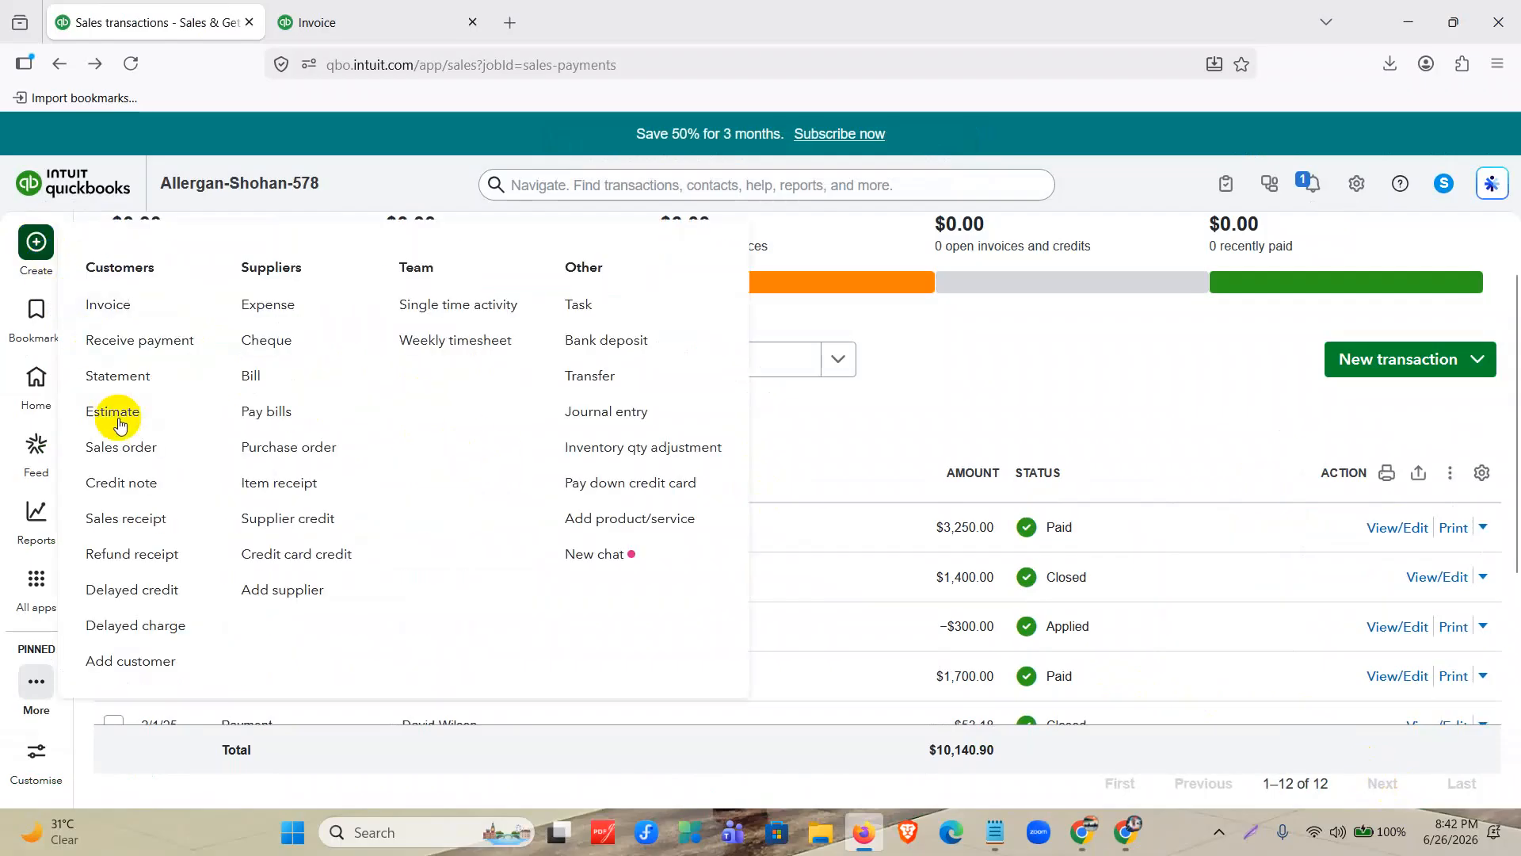
click(154, 527)
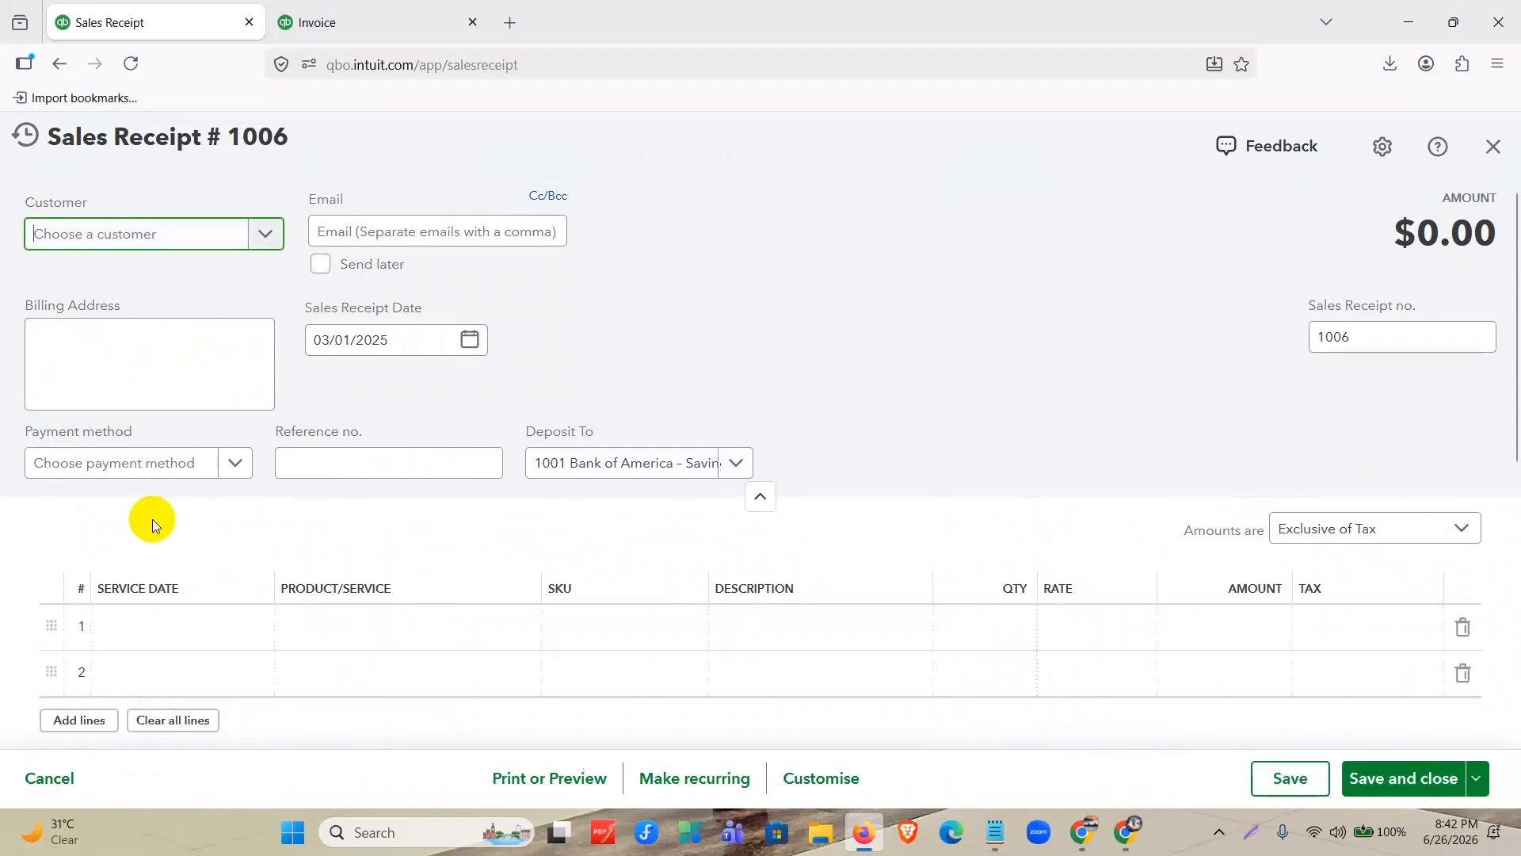
click(218, 238)
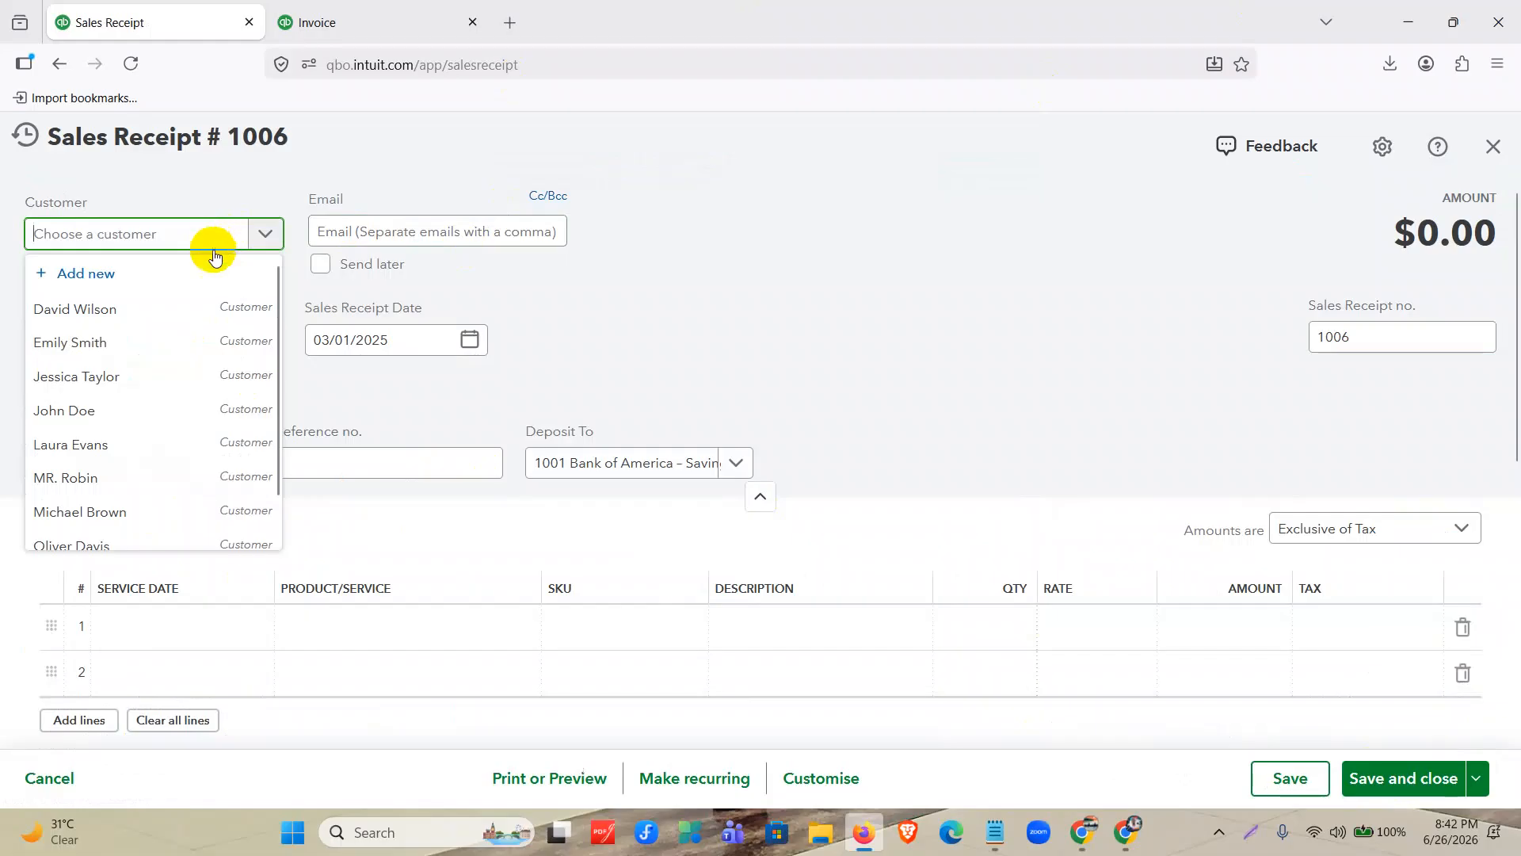
click(165, 448)
Set the new receipt's payment method to Cheque and deposit it to 1000 Wells Fargo – Checking.
click(177, 466)
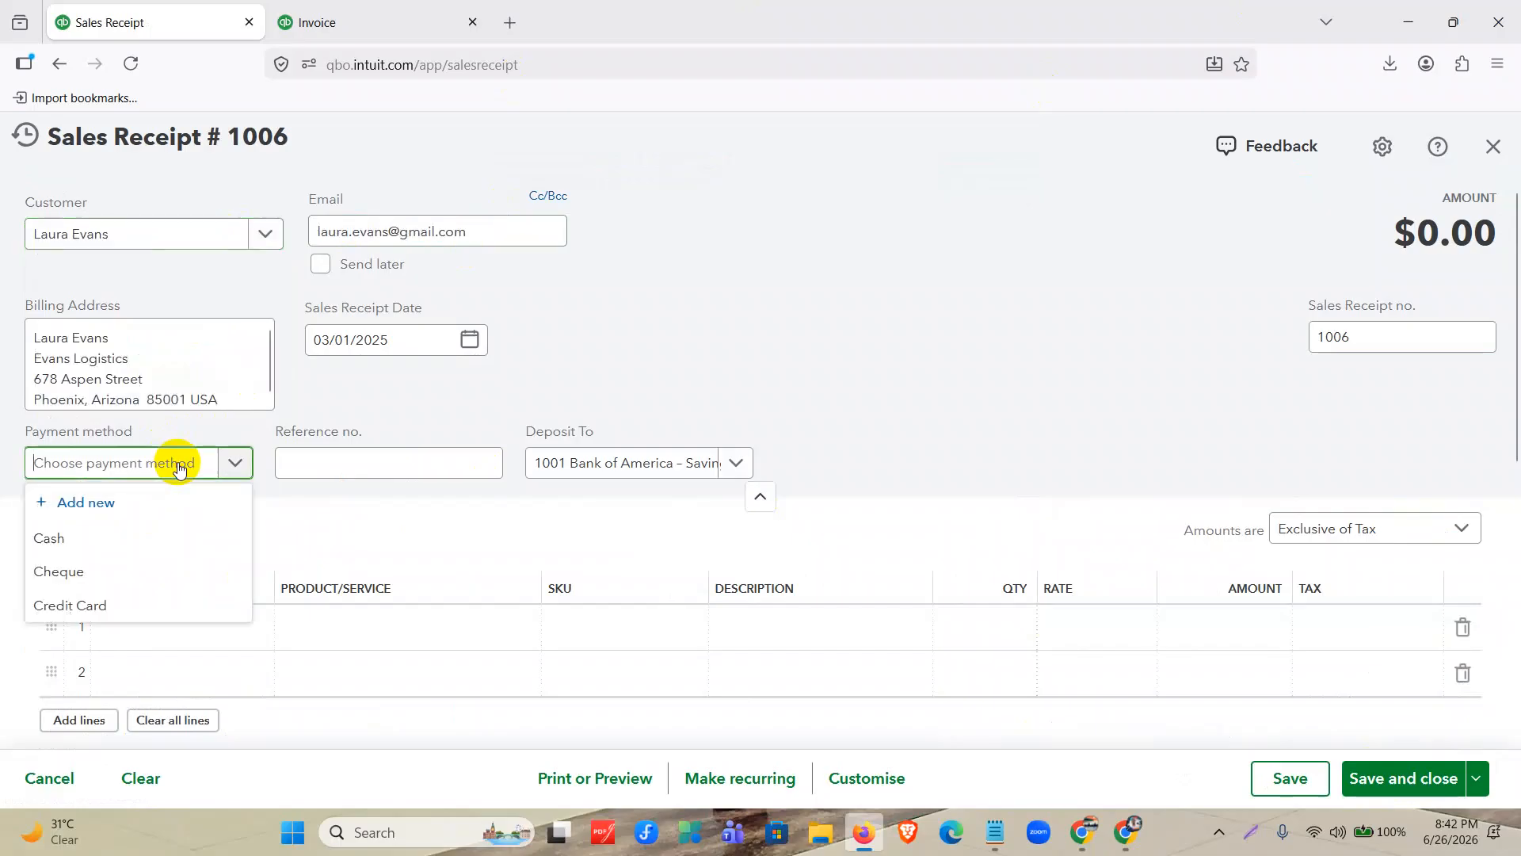
click(151, 571)
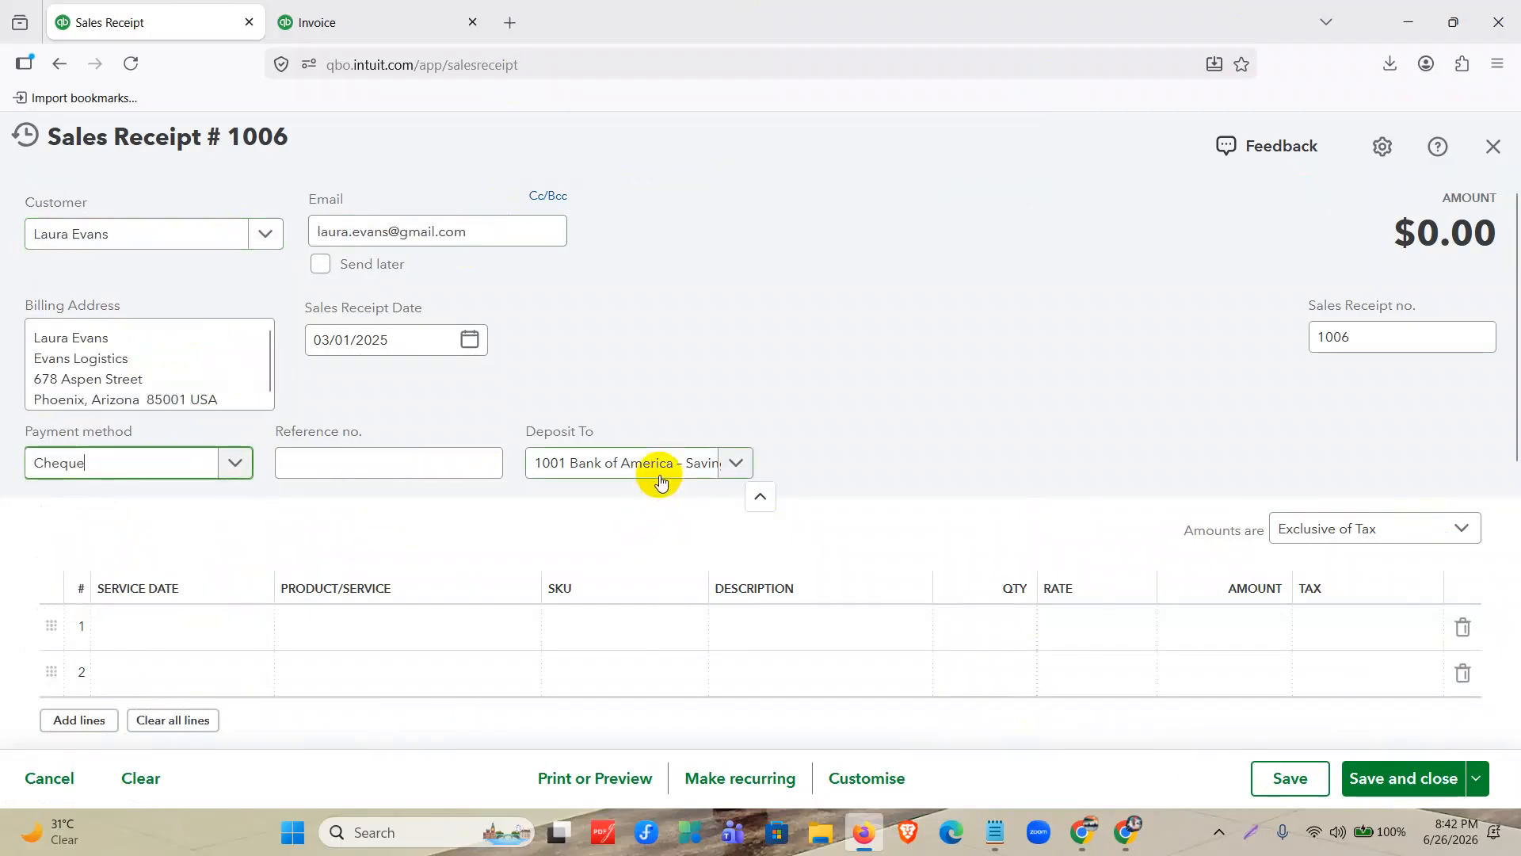
click(661, 474)
click(663, 538)
On the first line of the sales receipt, start a new product named Hand Sanitizer with Inventory item as its type.
click(420, 626)
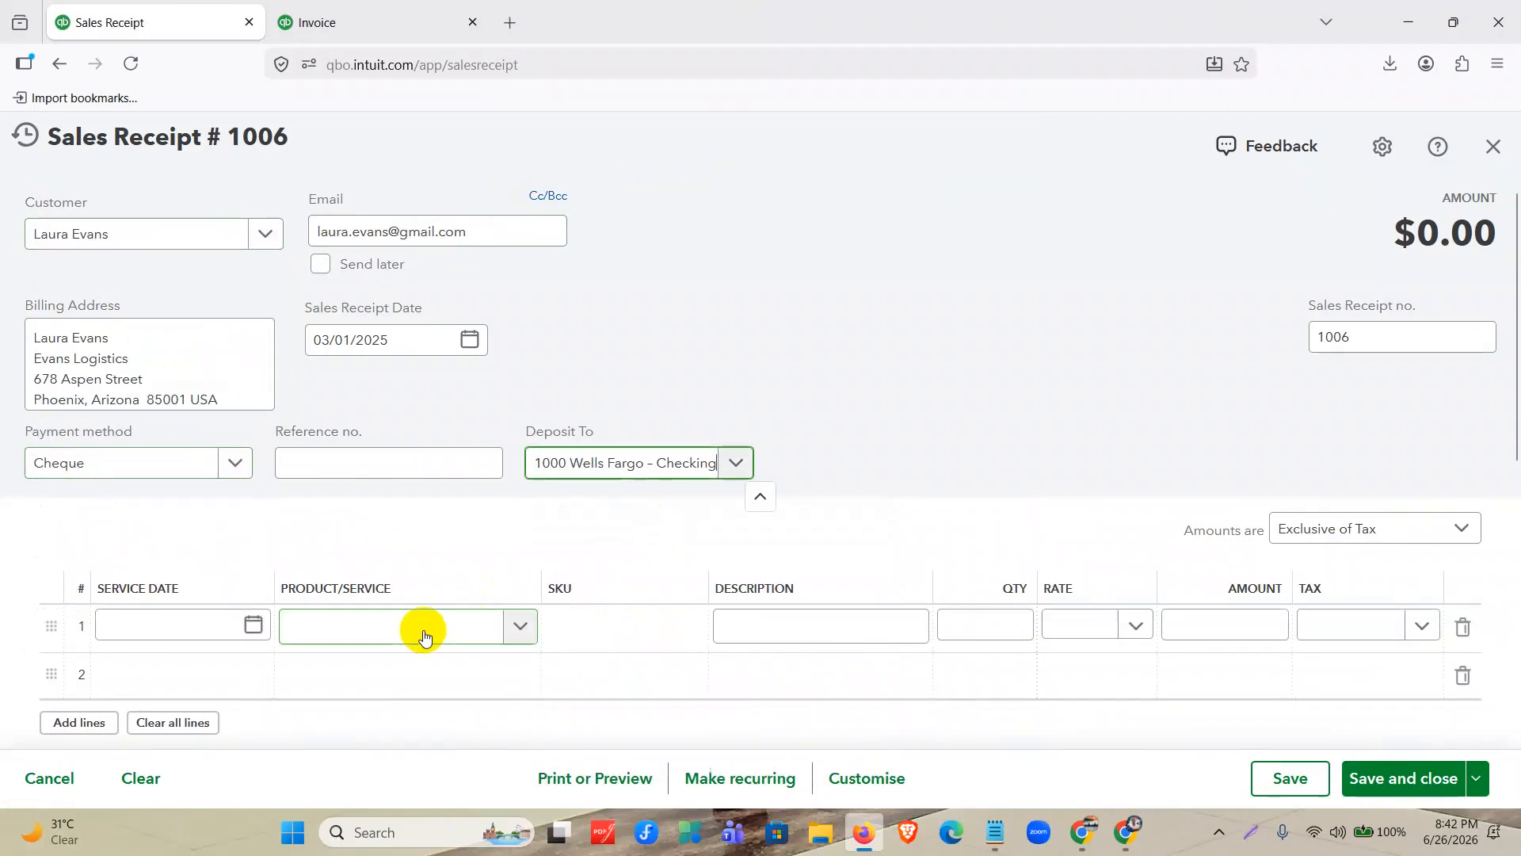
scroll(425, 509, down, 5)
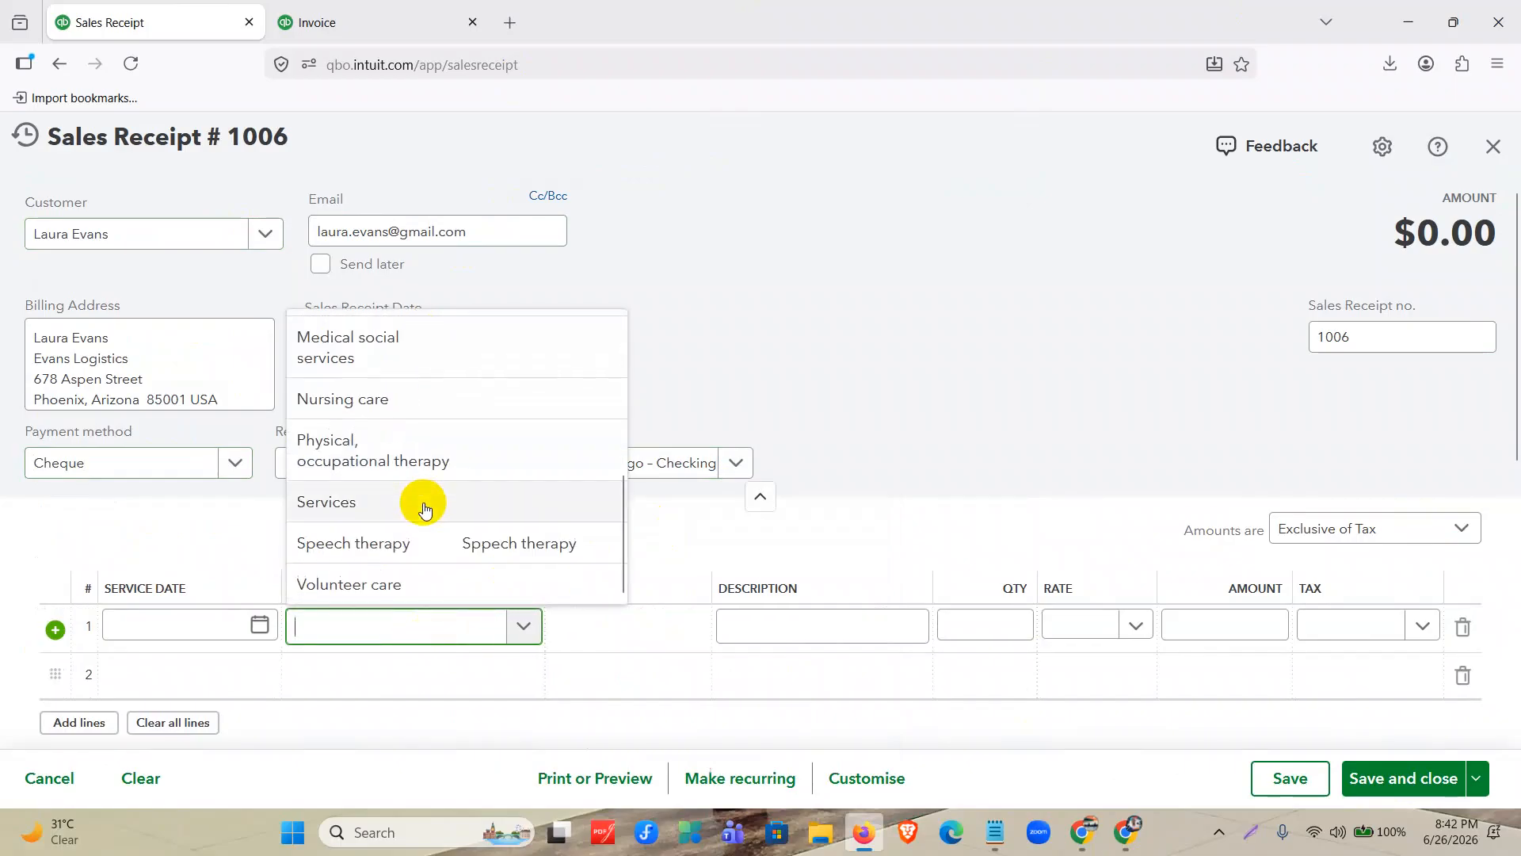
scroll(434, 577, up, 5)
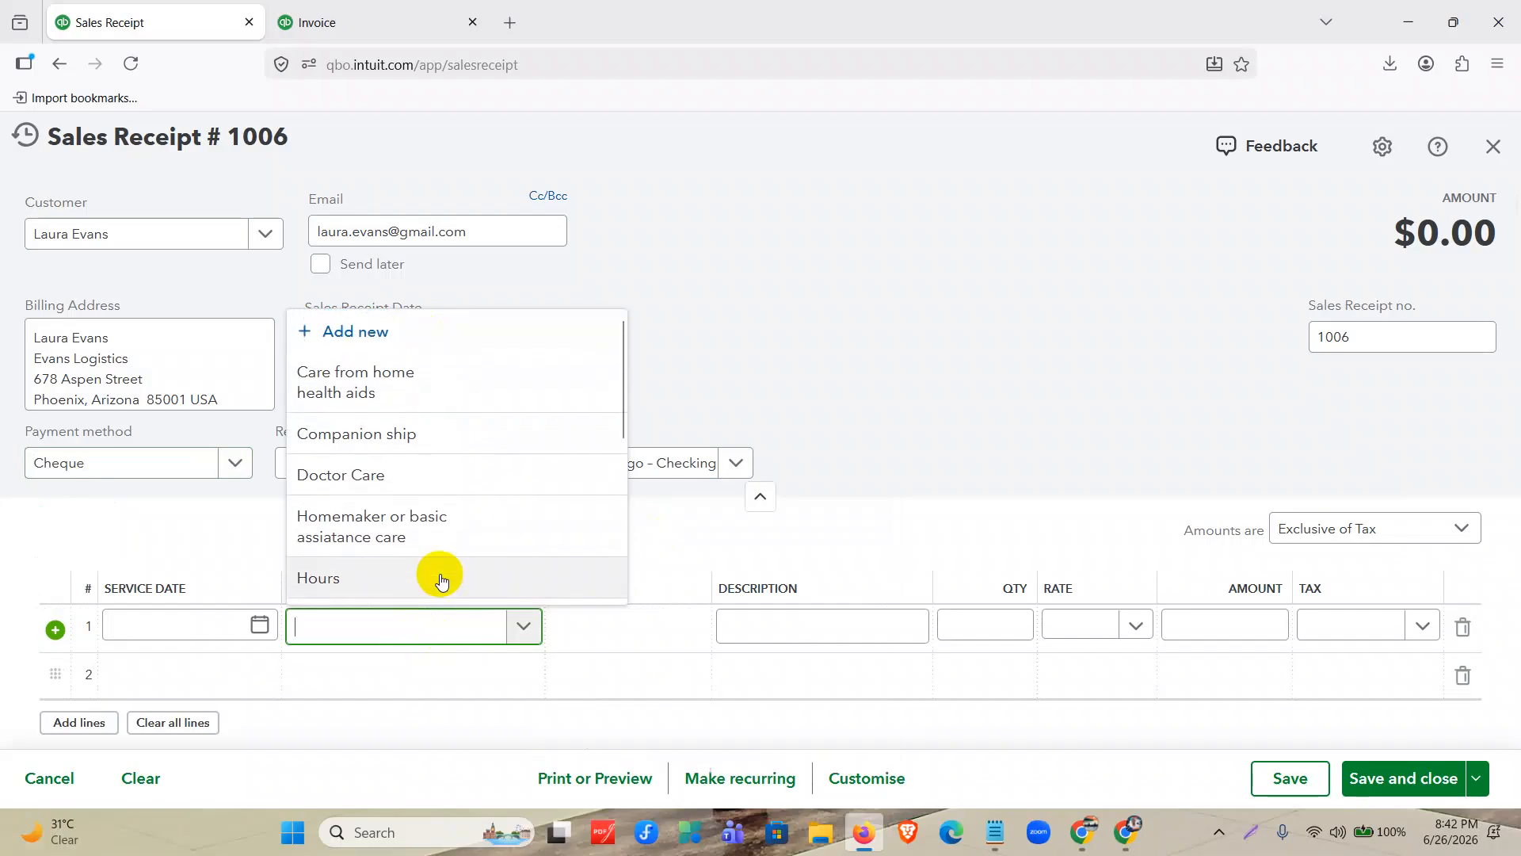
click(388, 334)
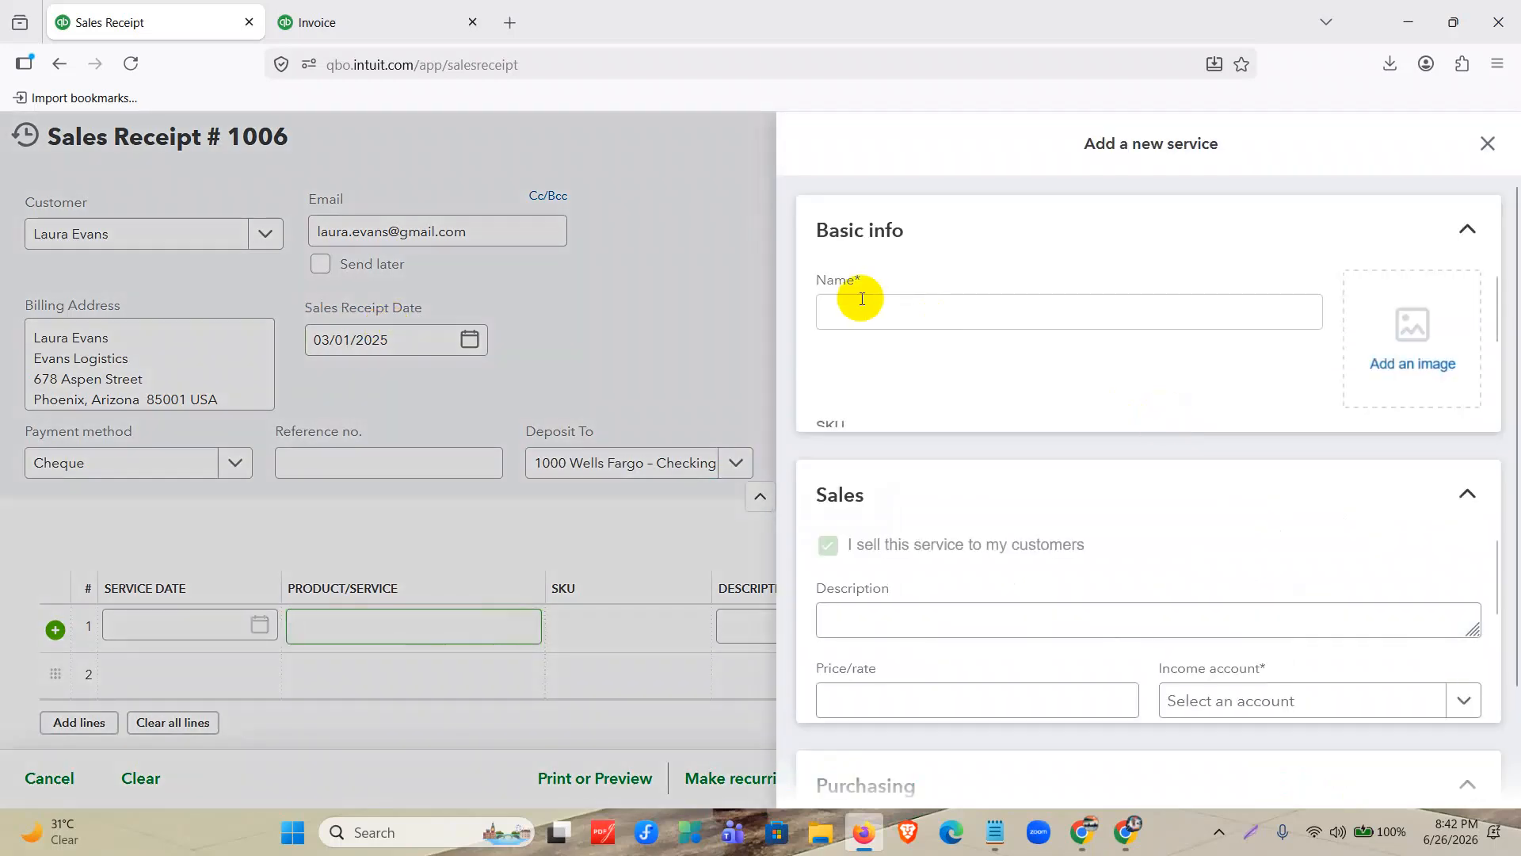
click(862, 307)
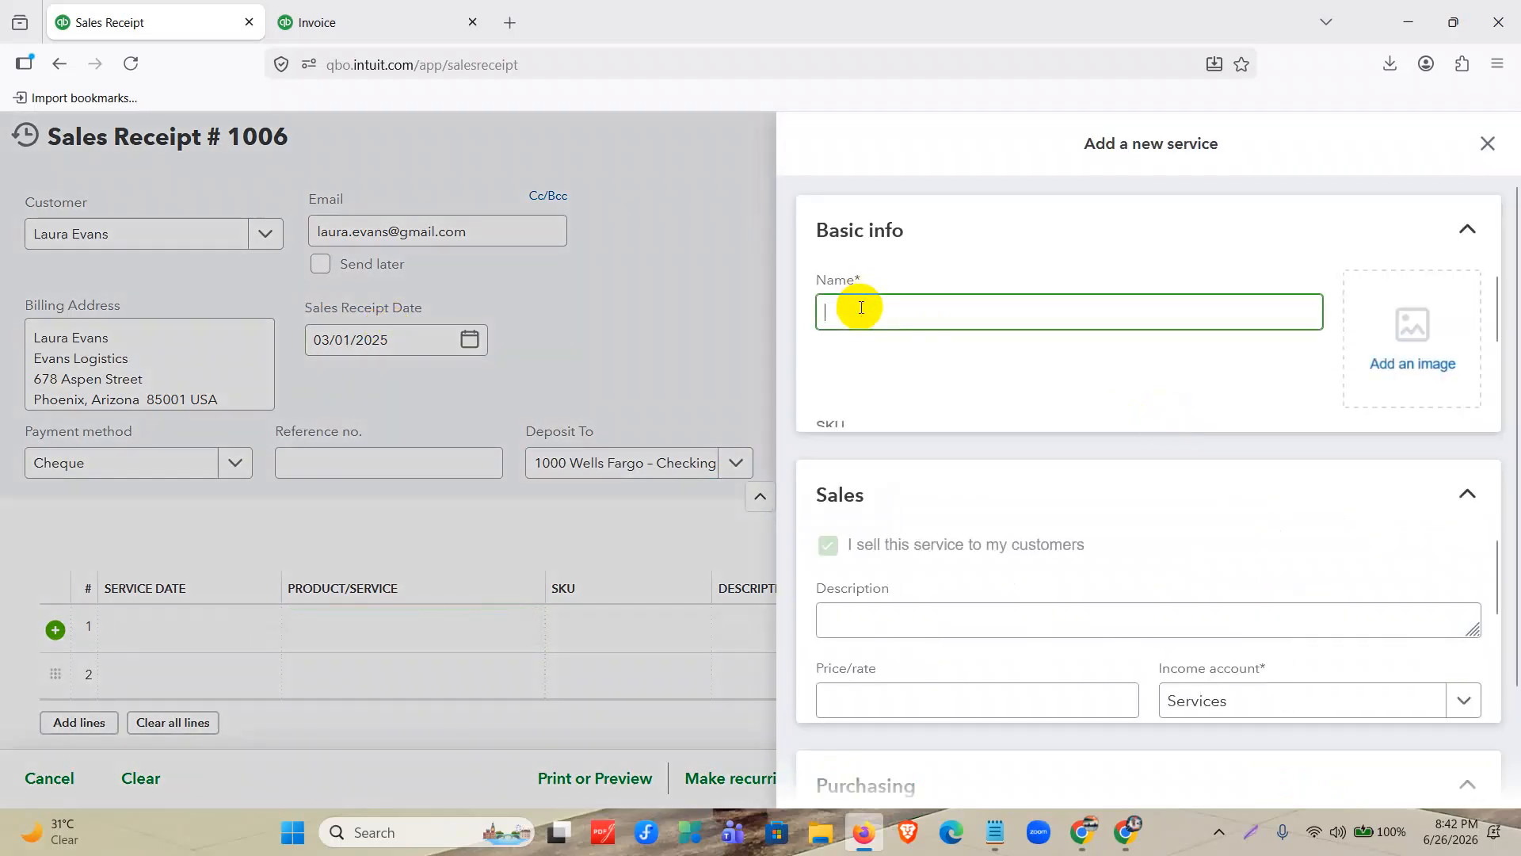
text(Hand Sanitizer)
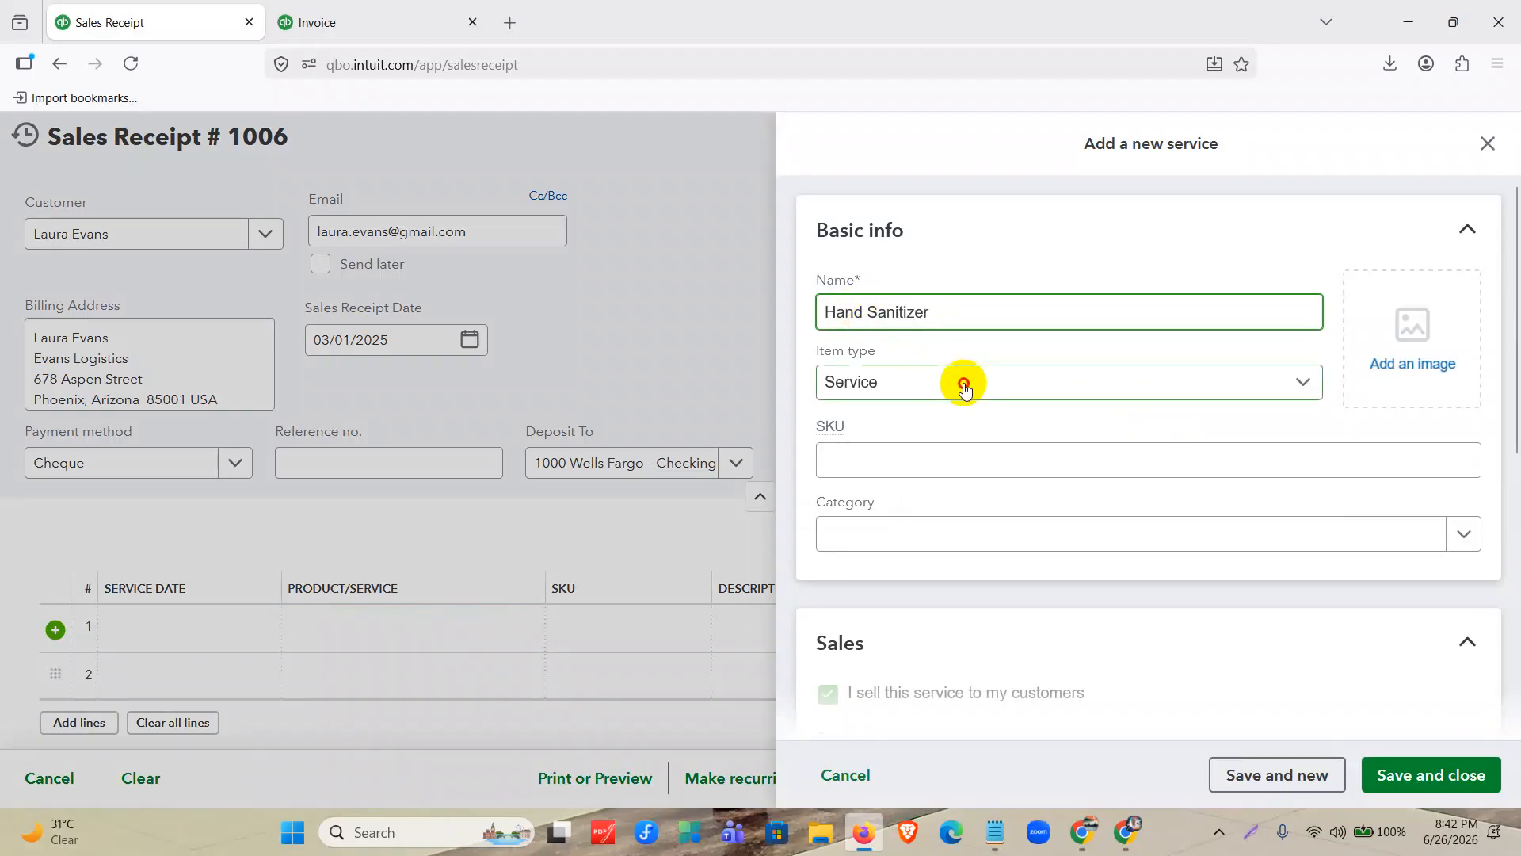
click(963, 386)
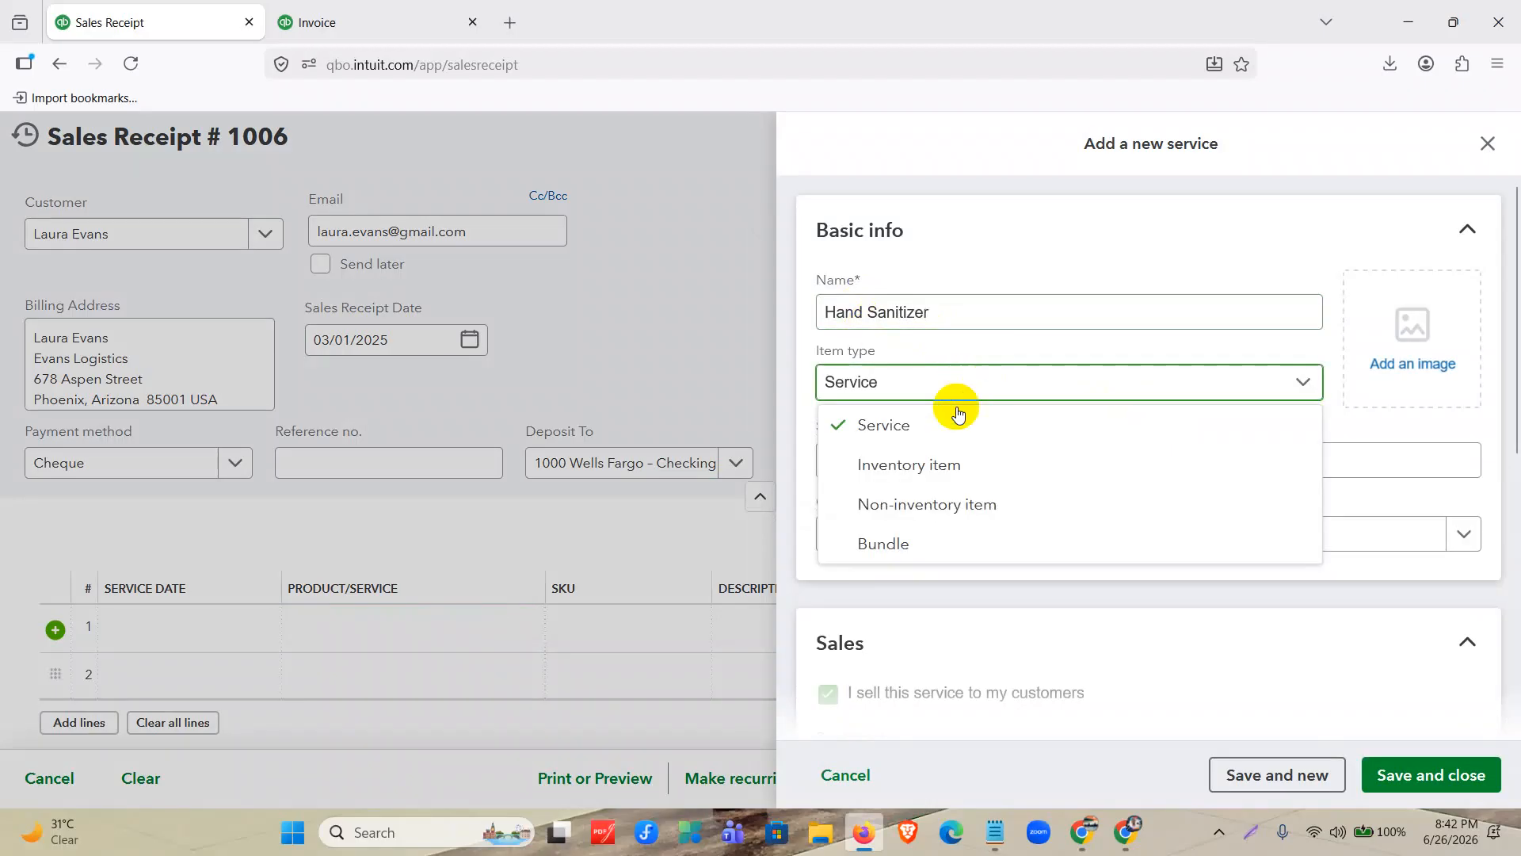
click(960, 462)
Set Hand Sanitizer's initial quantity on hand to 100, its as-of date to 01/01/2025 and its reorder point to 10.
scroll(962, 451, down, 3)
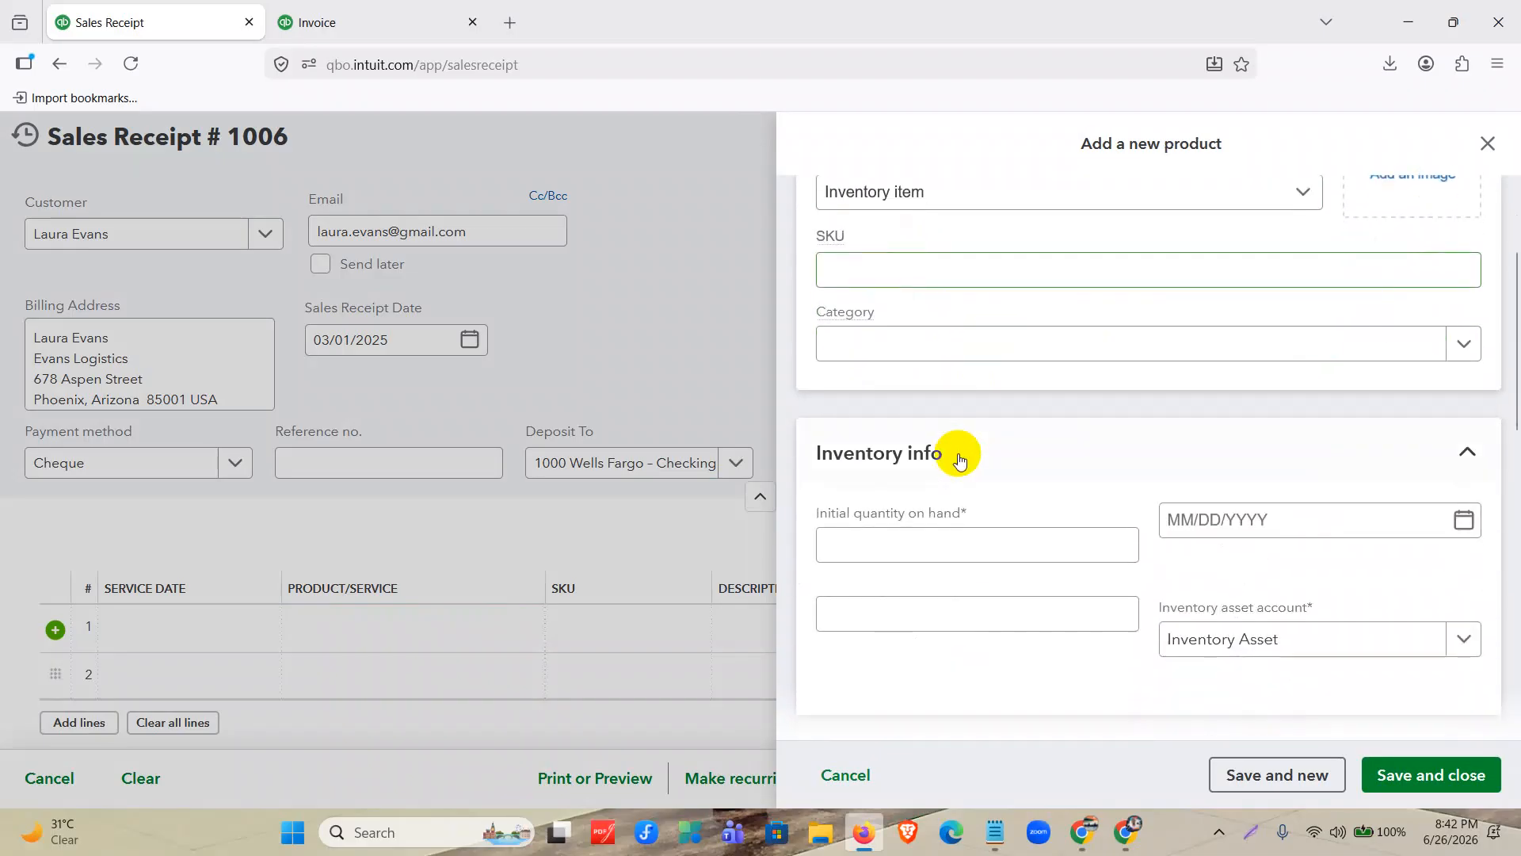
click(951, 541)
text(100)
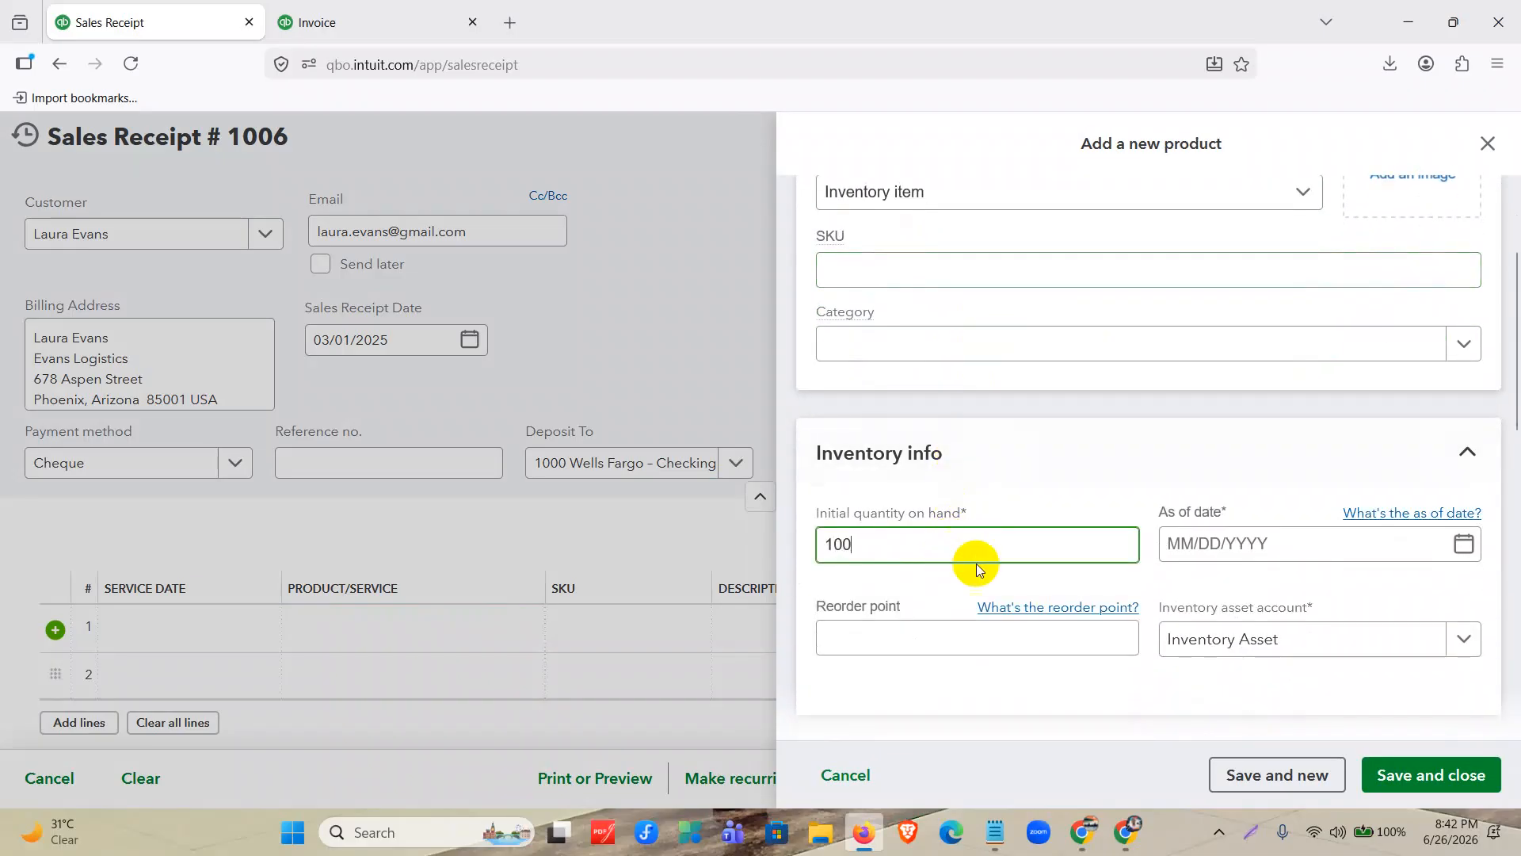
click(1202, 552)
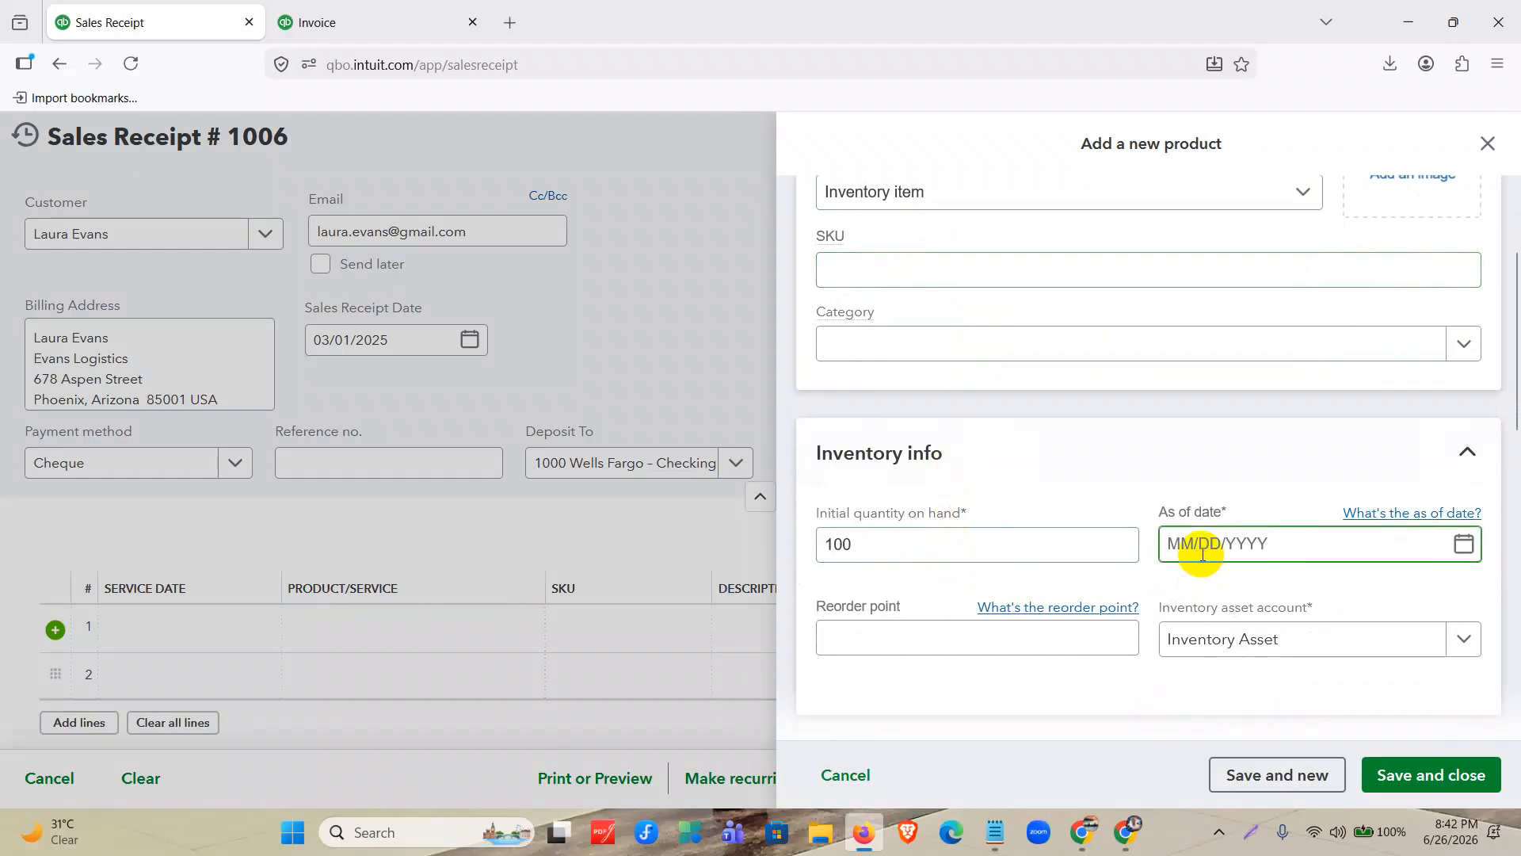
text(01012025)
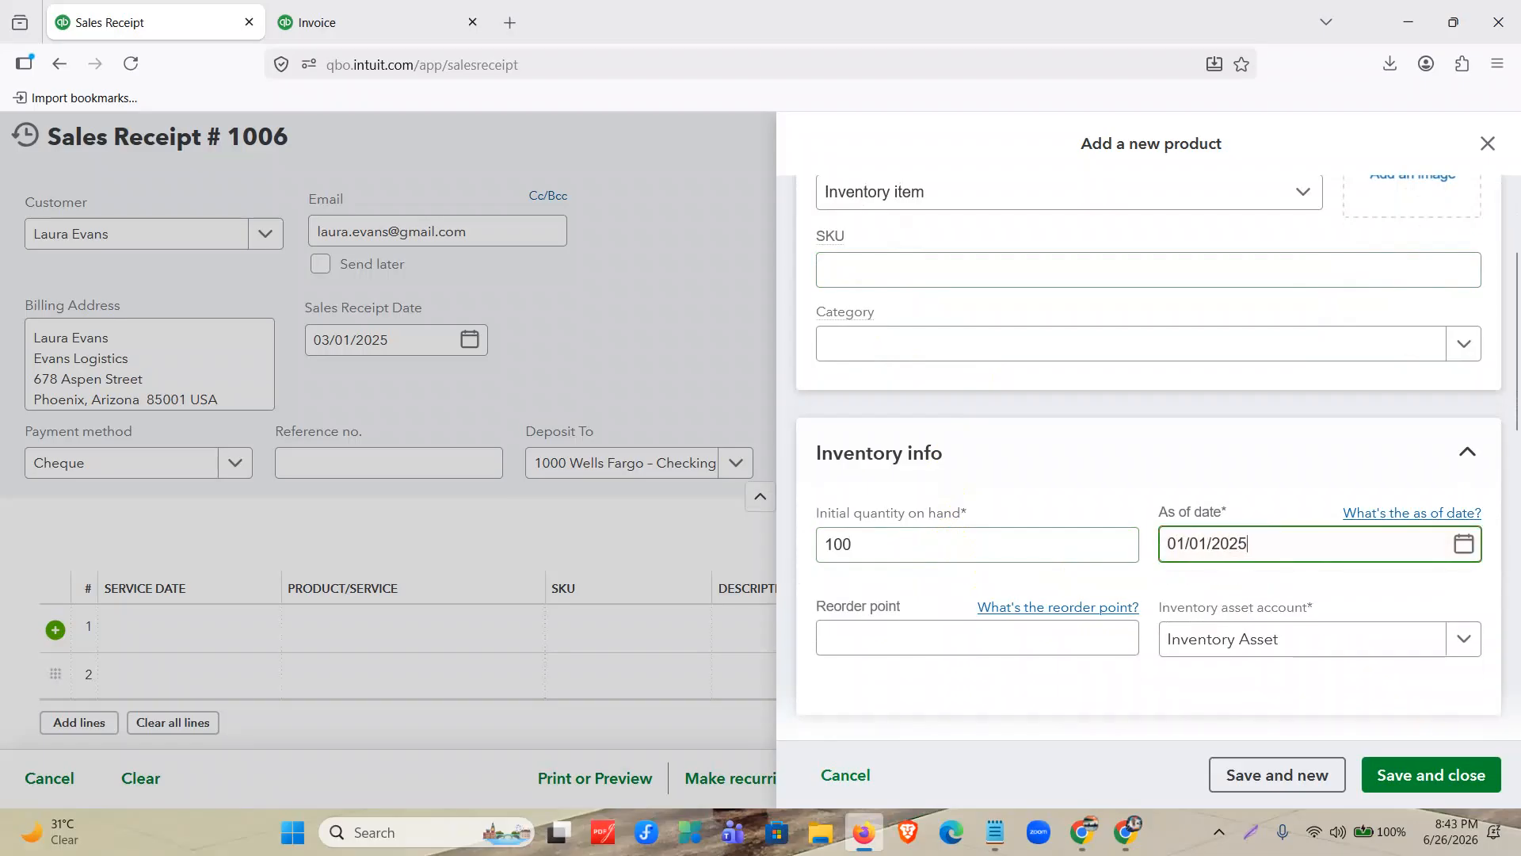
click(1060, 648)
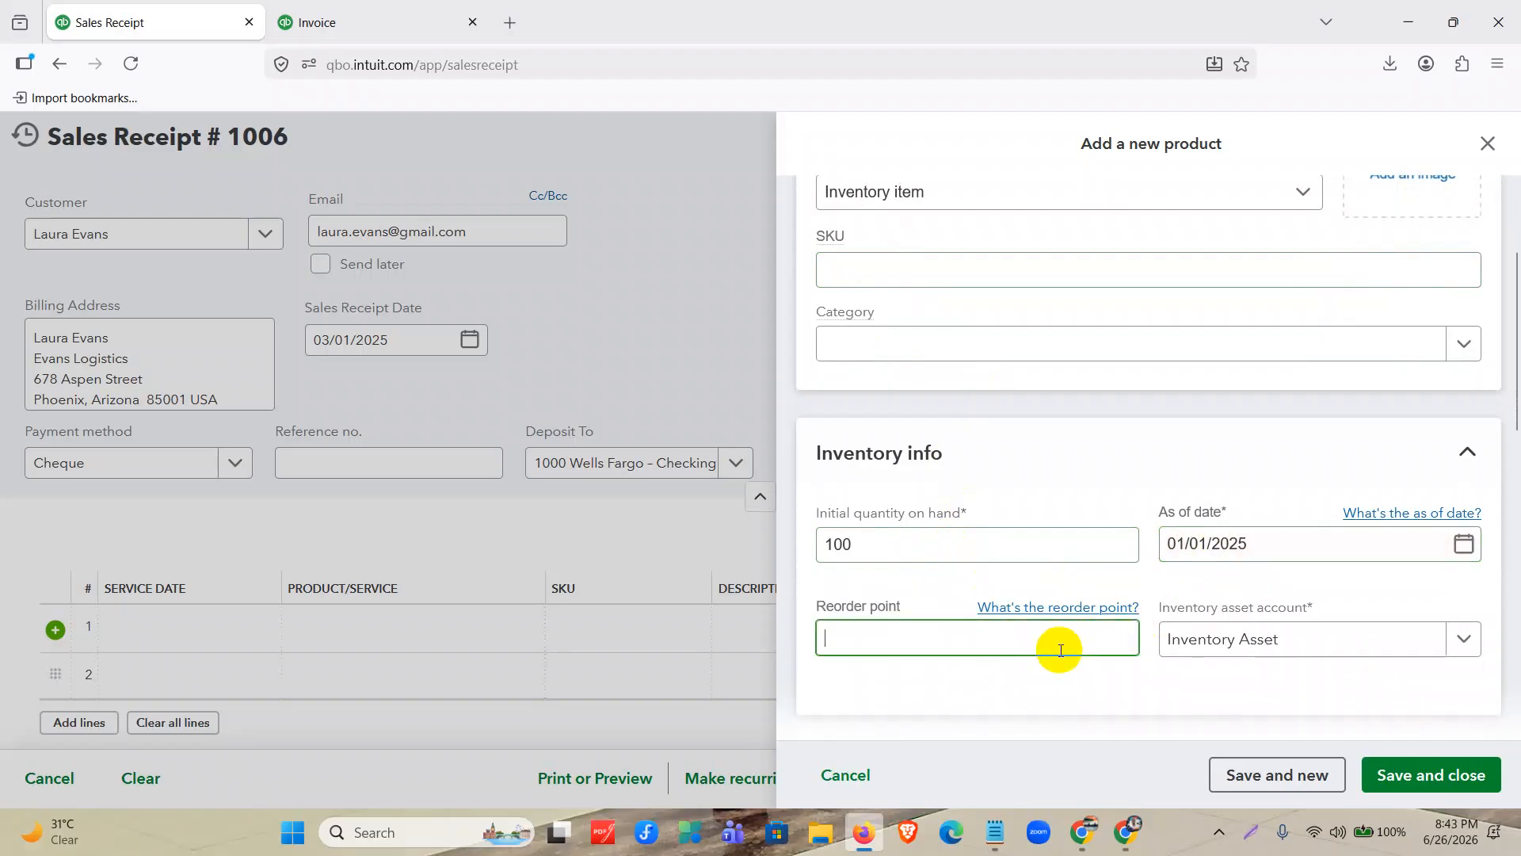
text(10)
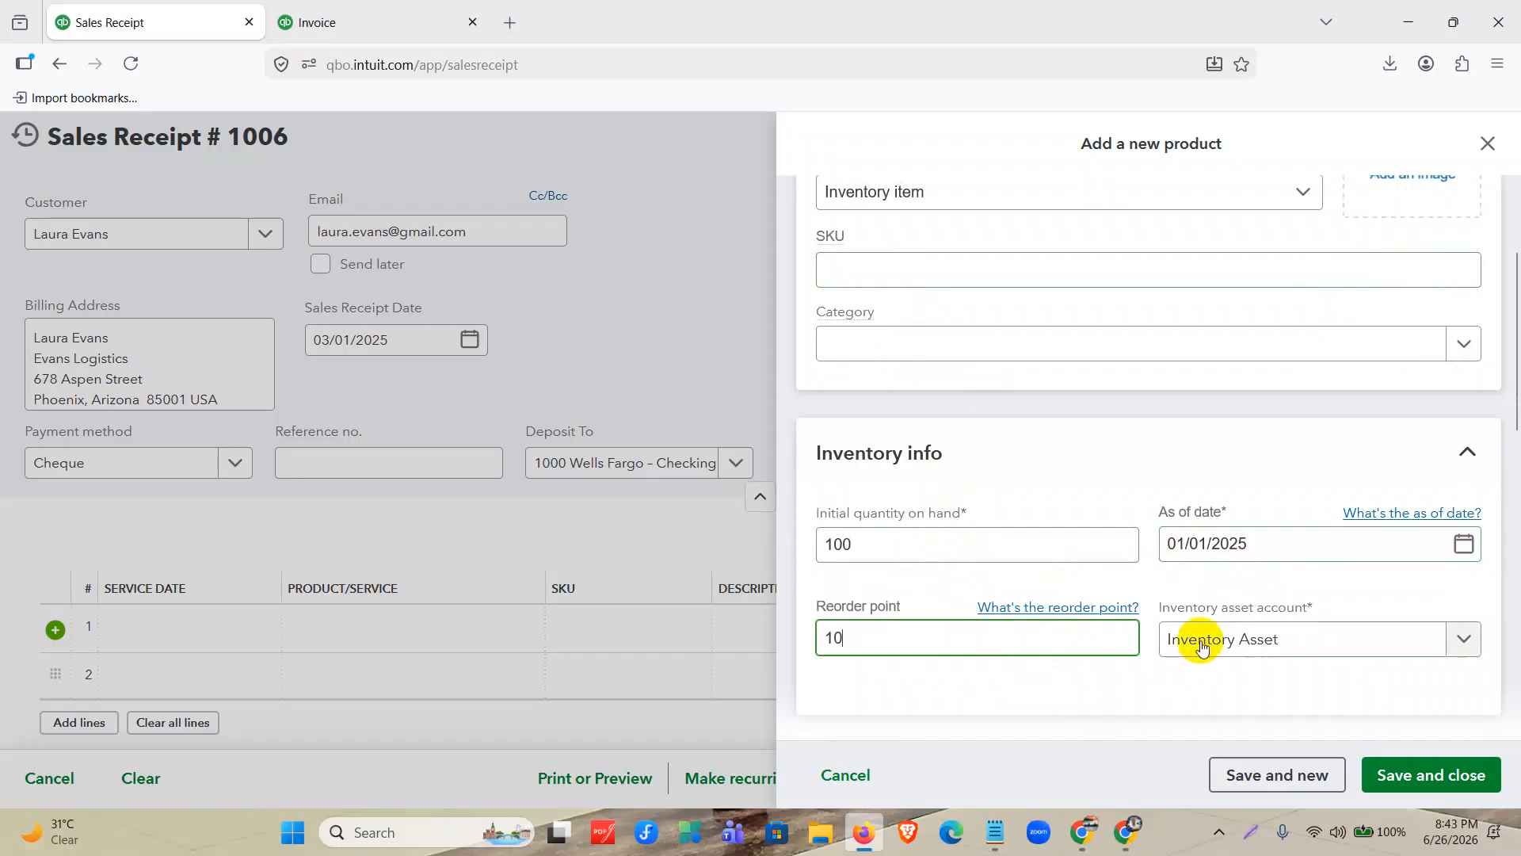
Give the product a sales price of 220 and a purchase cost of 180, then save and close it.
scroll(1195, 638, down, 5)
click(924, 559)
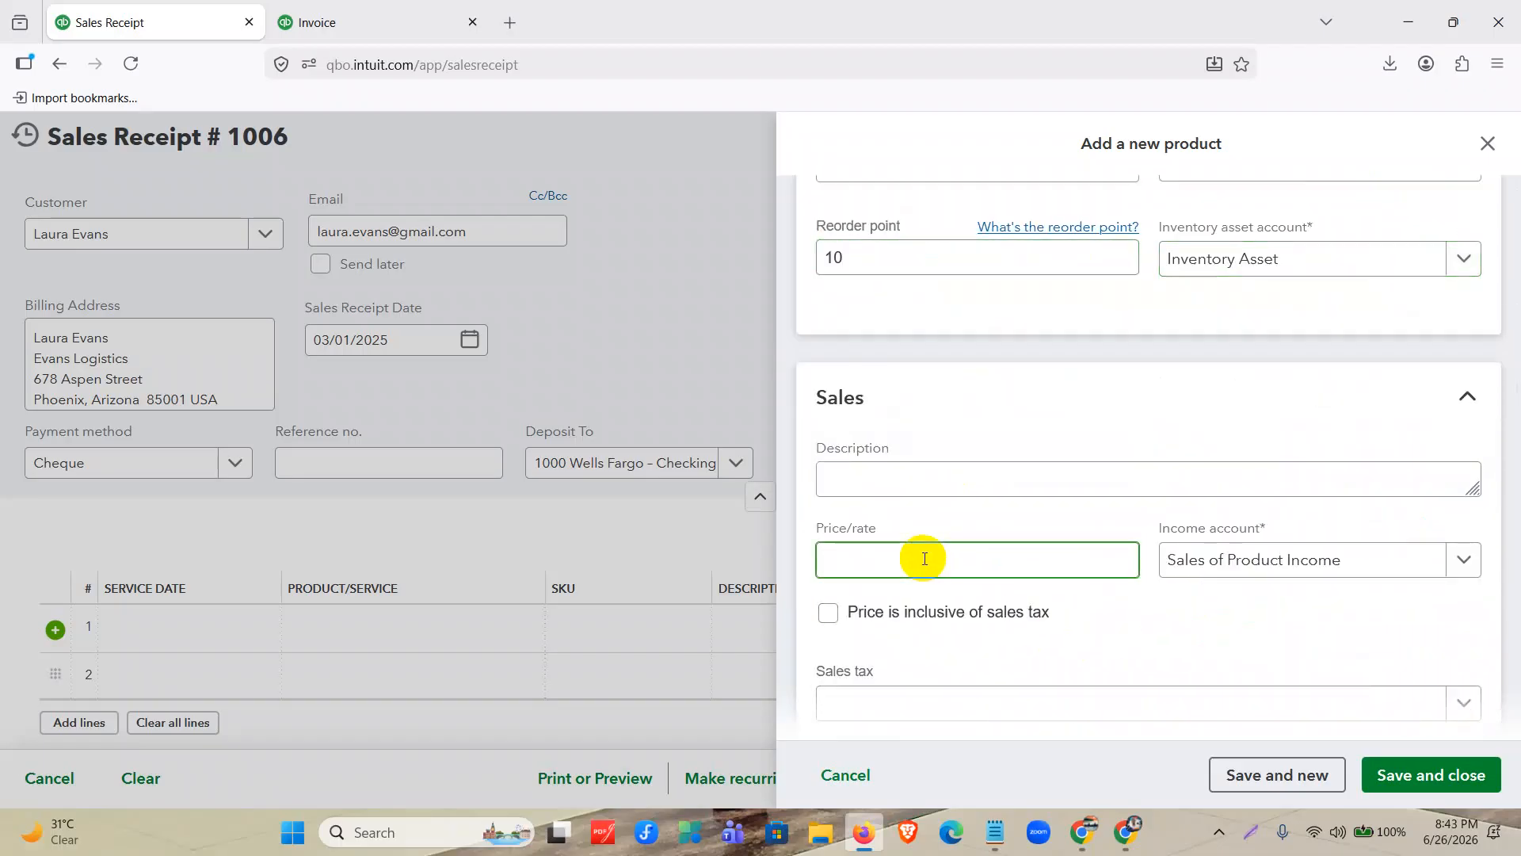
text(220)
scroll(1053, 570, down, 6)
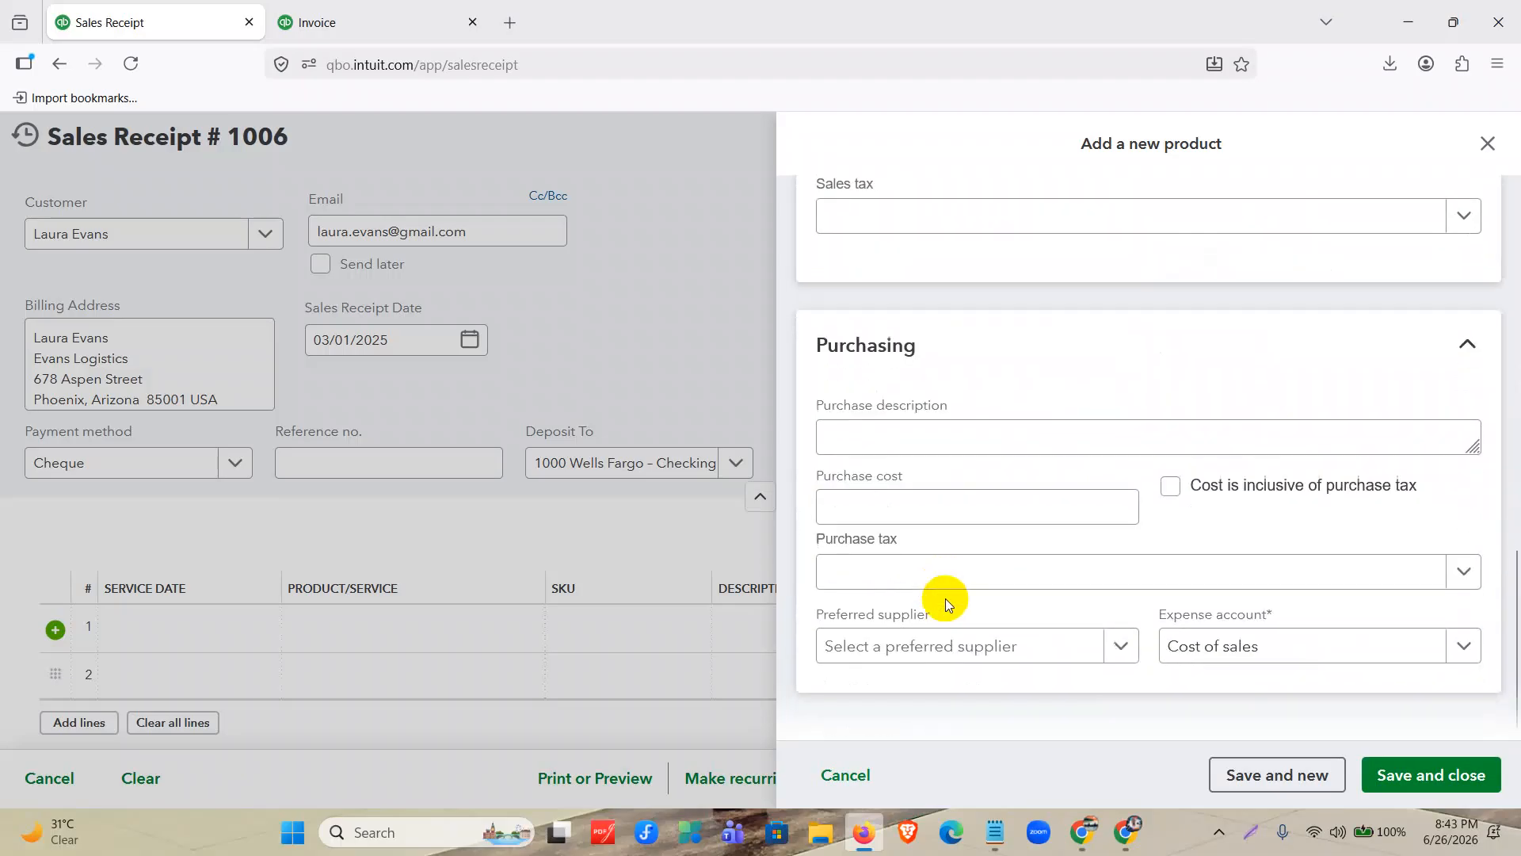
click(943, 513)
text(180)
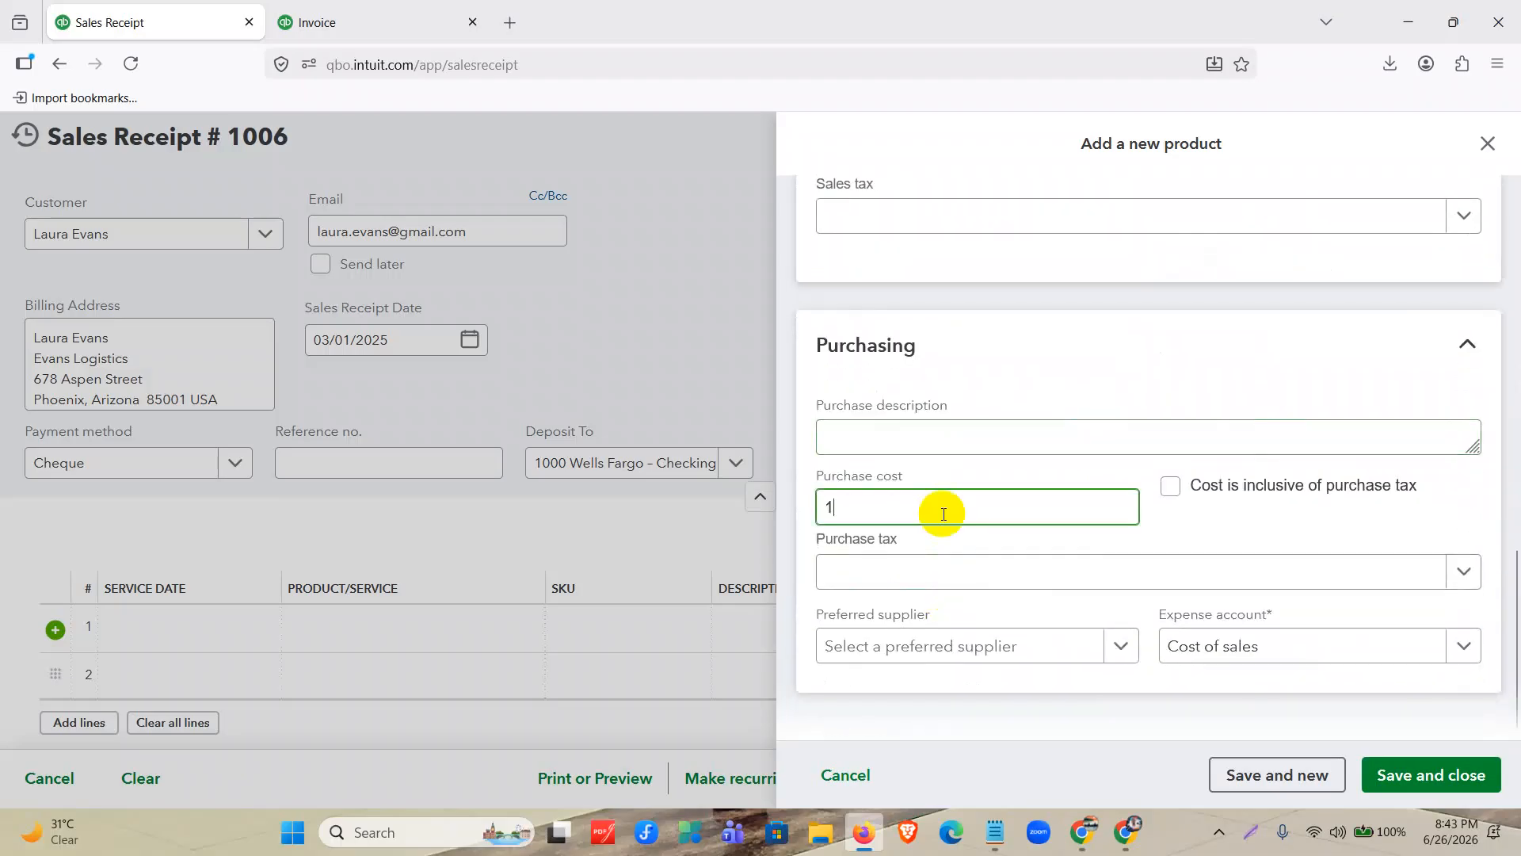
click(1388, 770)
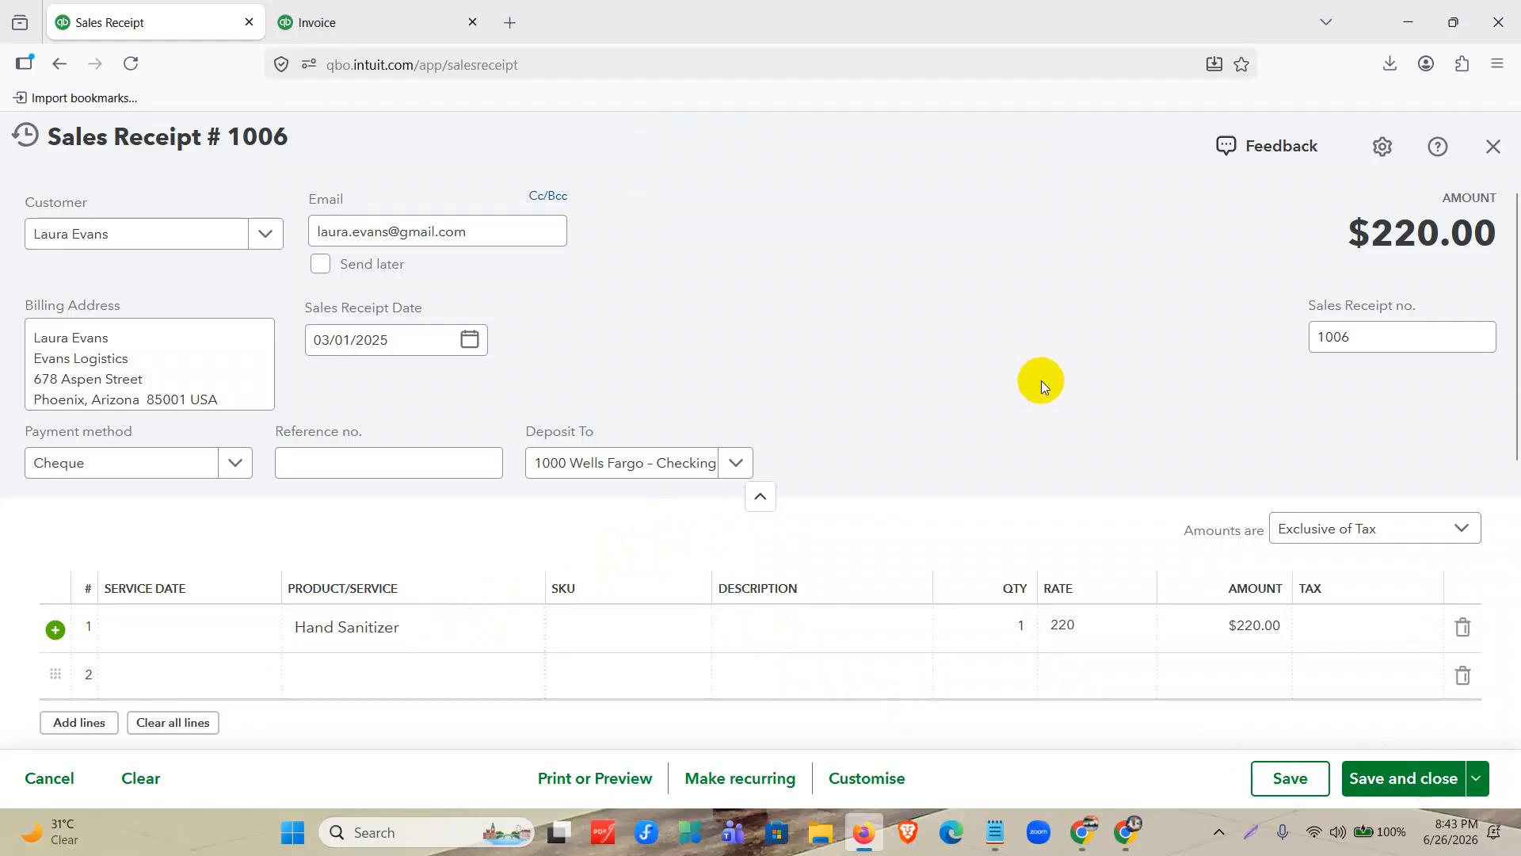
Set the Hand Sanitizer line's quantity to 10 and its rate to 200.
click(1011, 625)
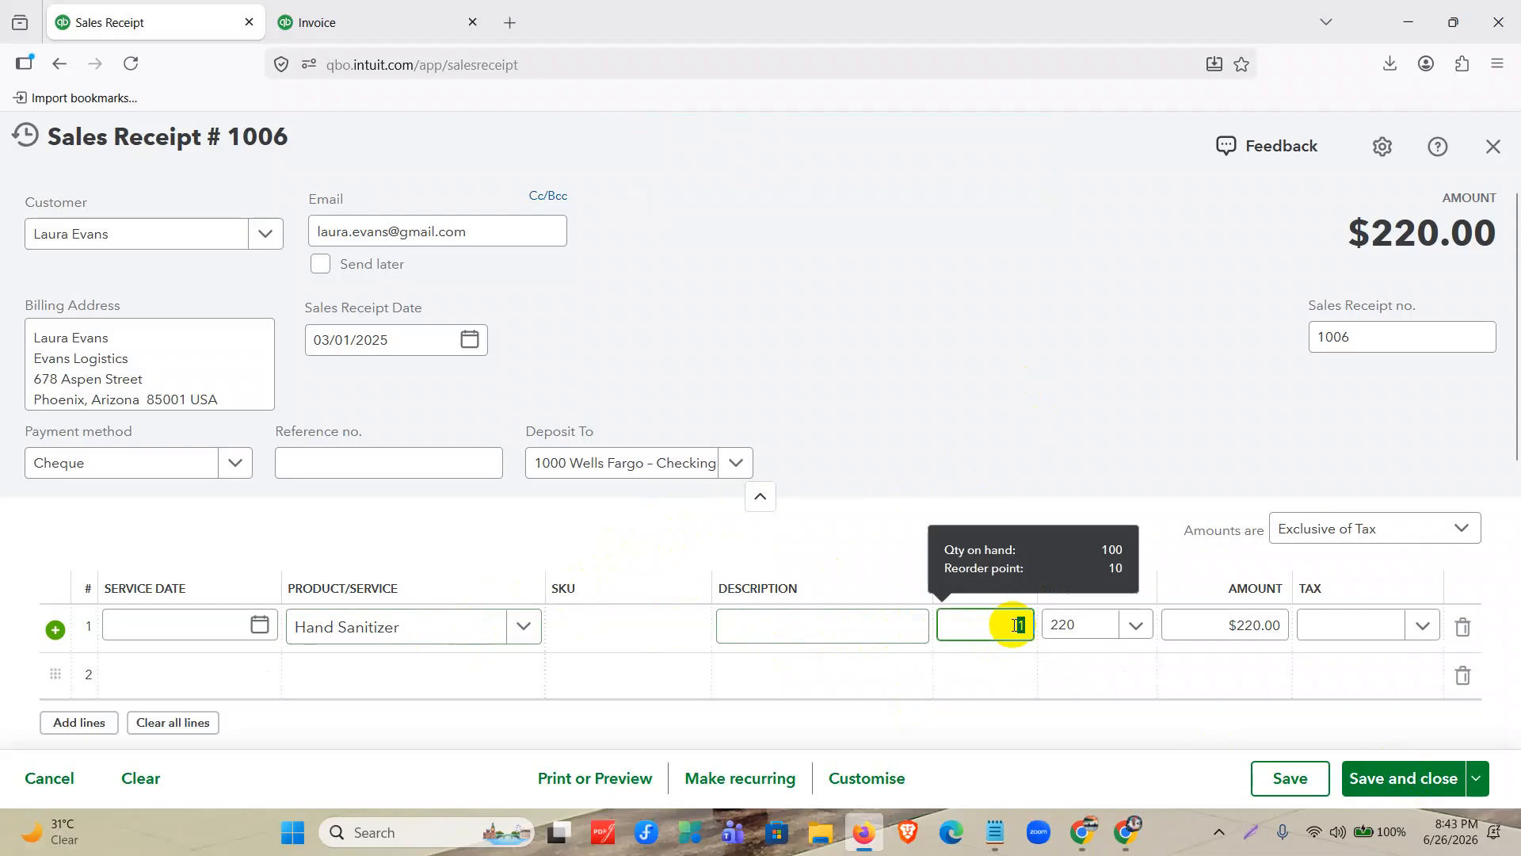
text(1)
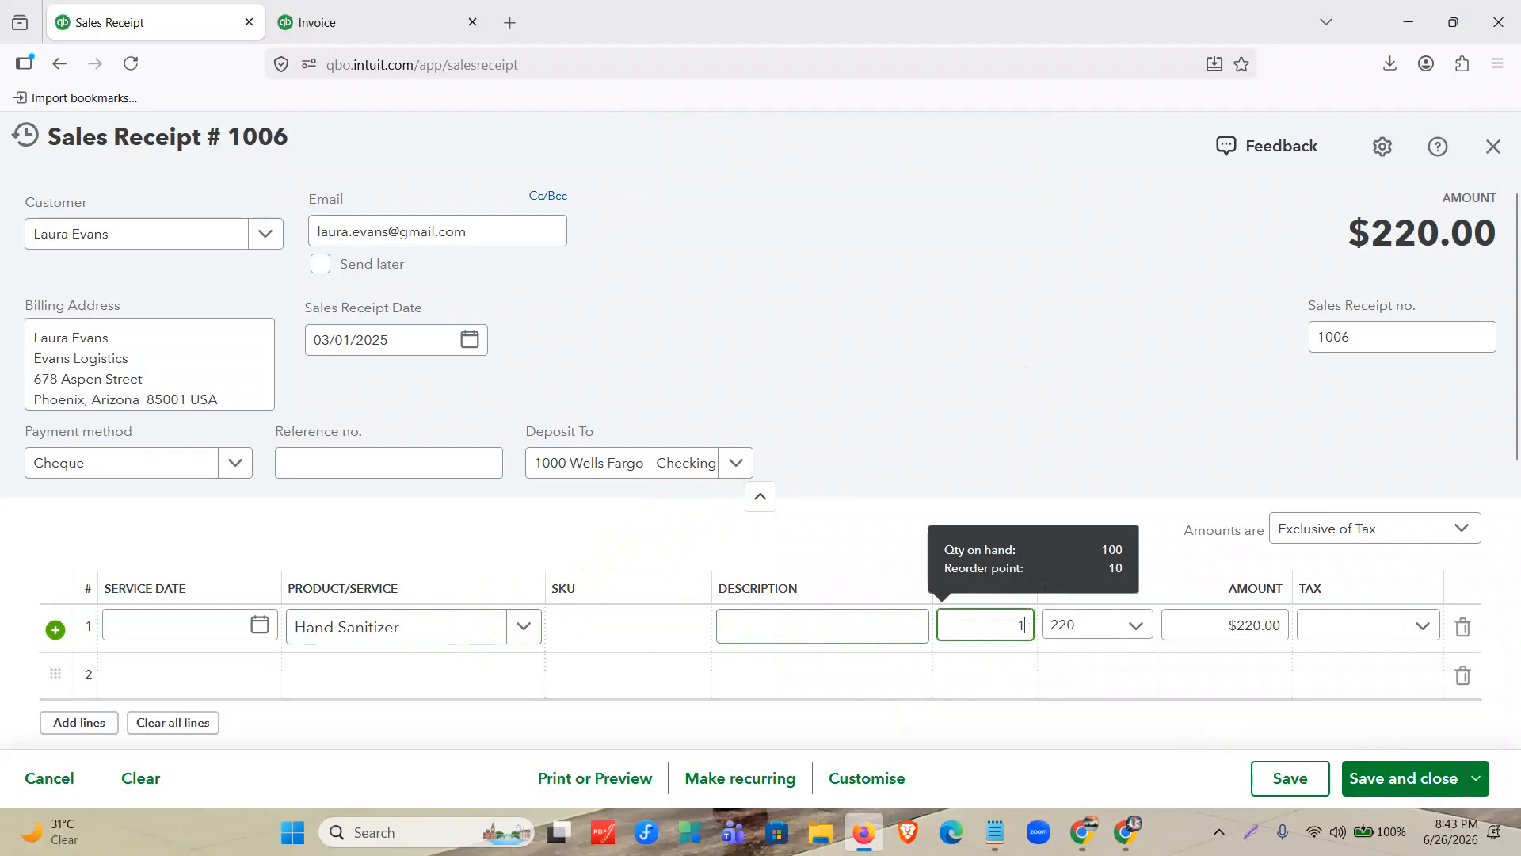
click(1116, 624)
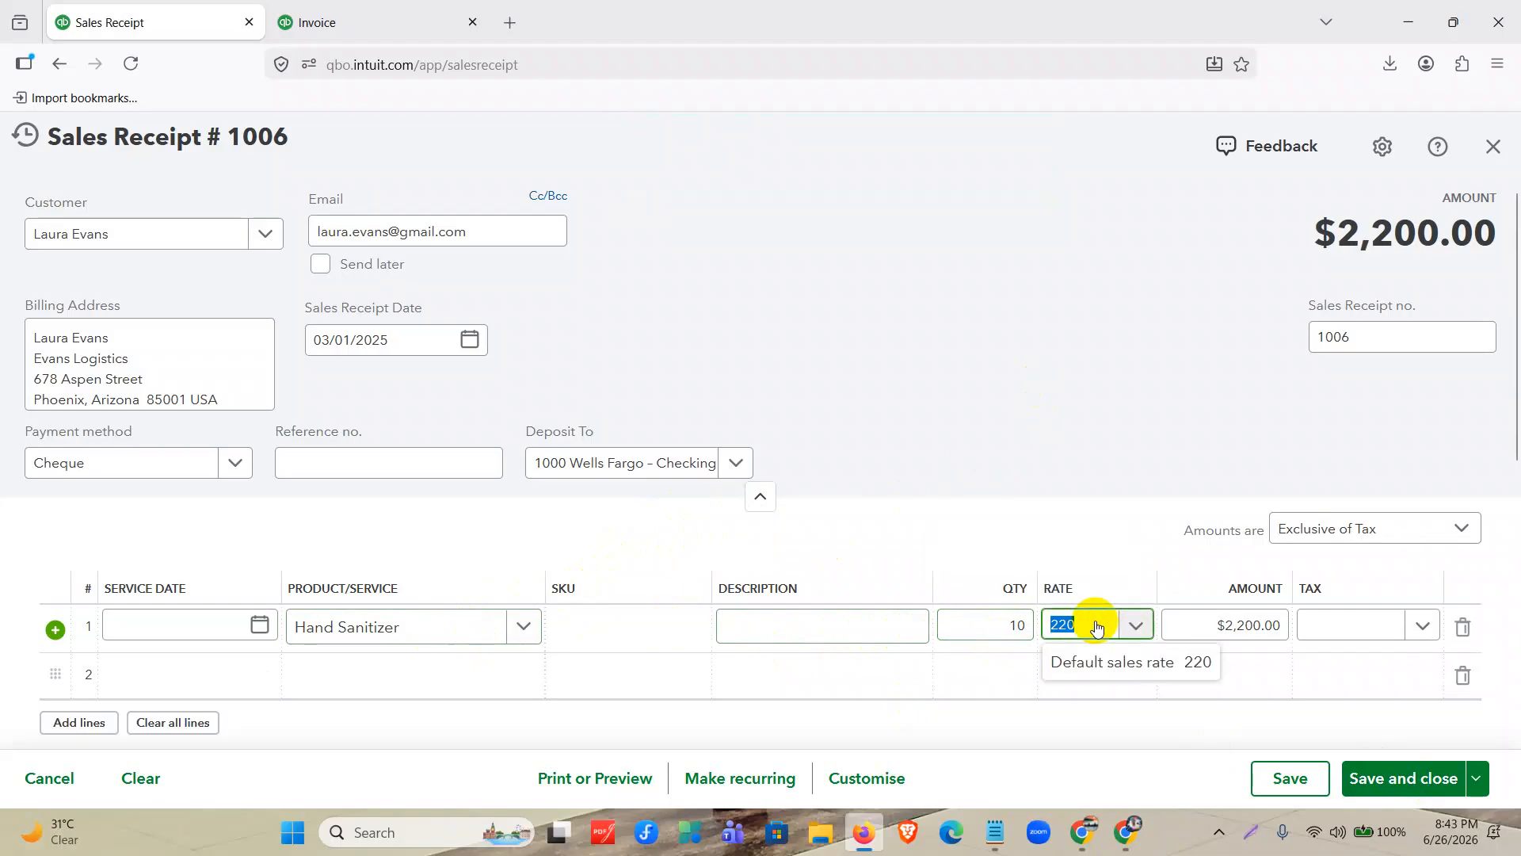
text(200)
Apply Tax1 (10%) to the Hand Sanitizer line, then save and close sales receipt 1006.
click(1319, 632)
click(1308, 515)
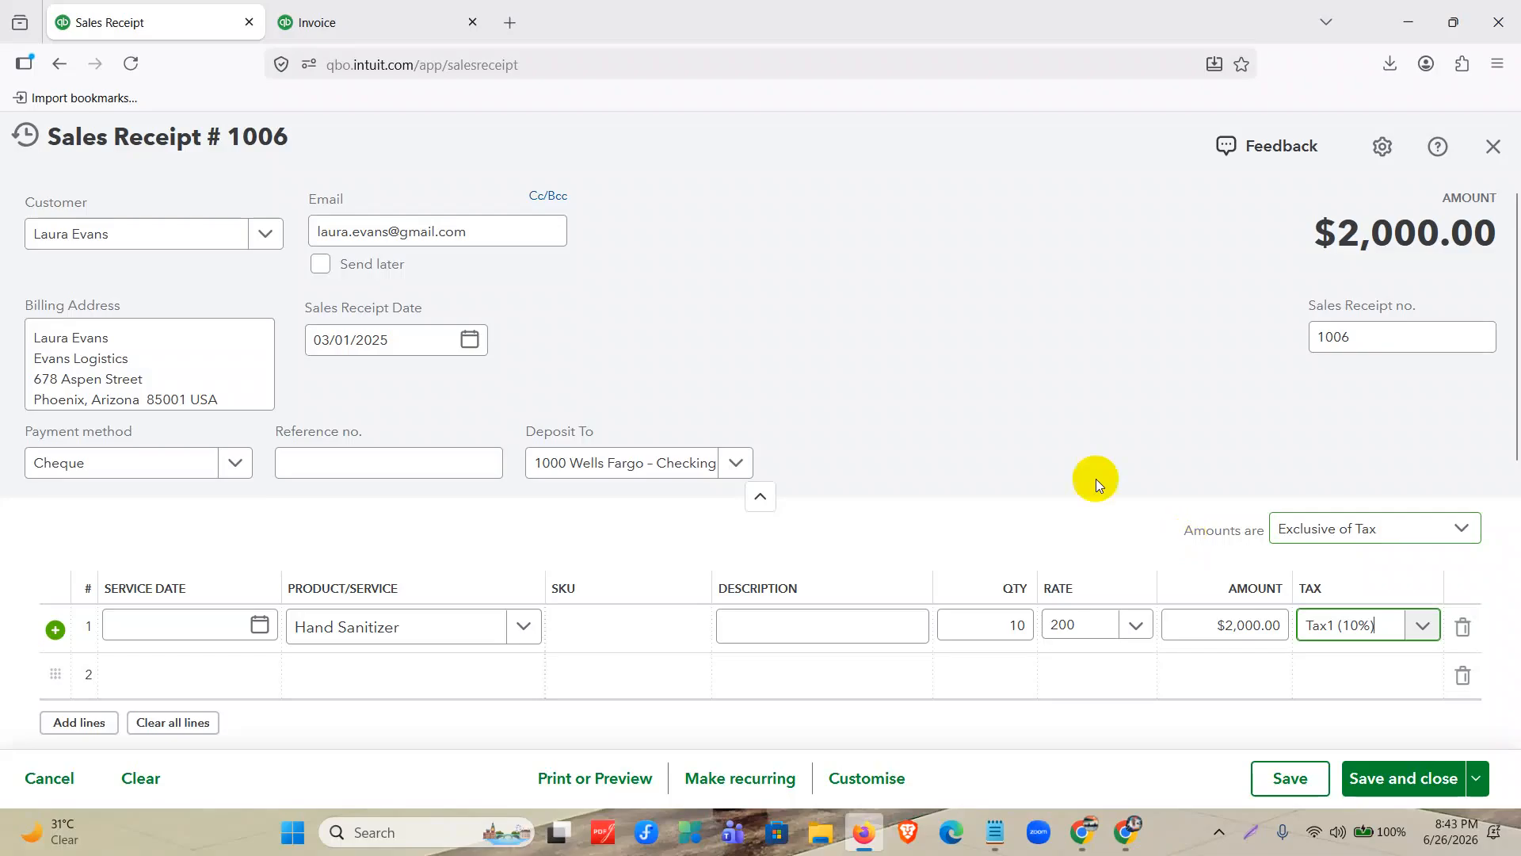
scroll(1048, 435, down, 1)
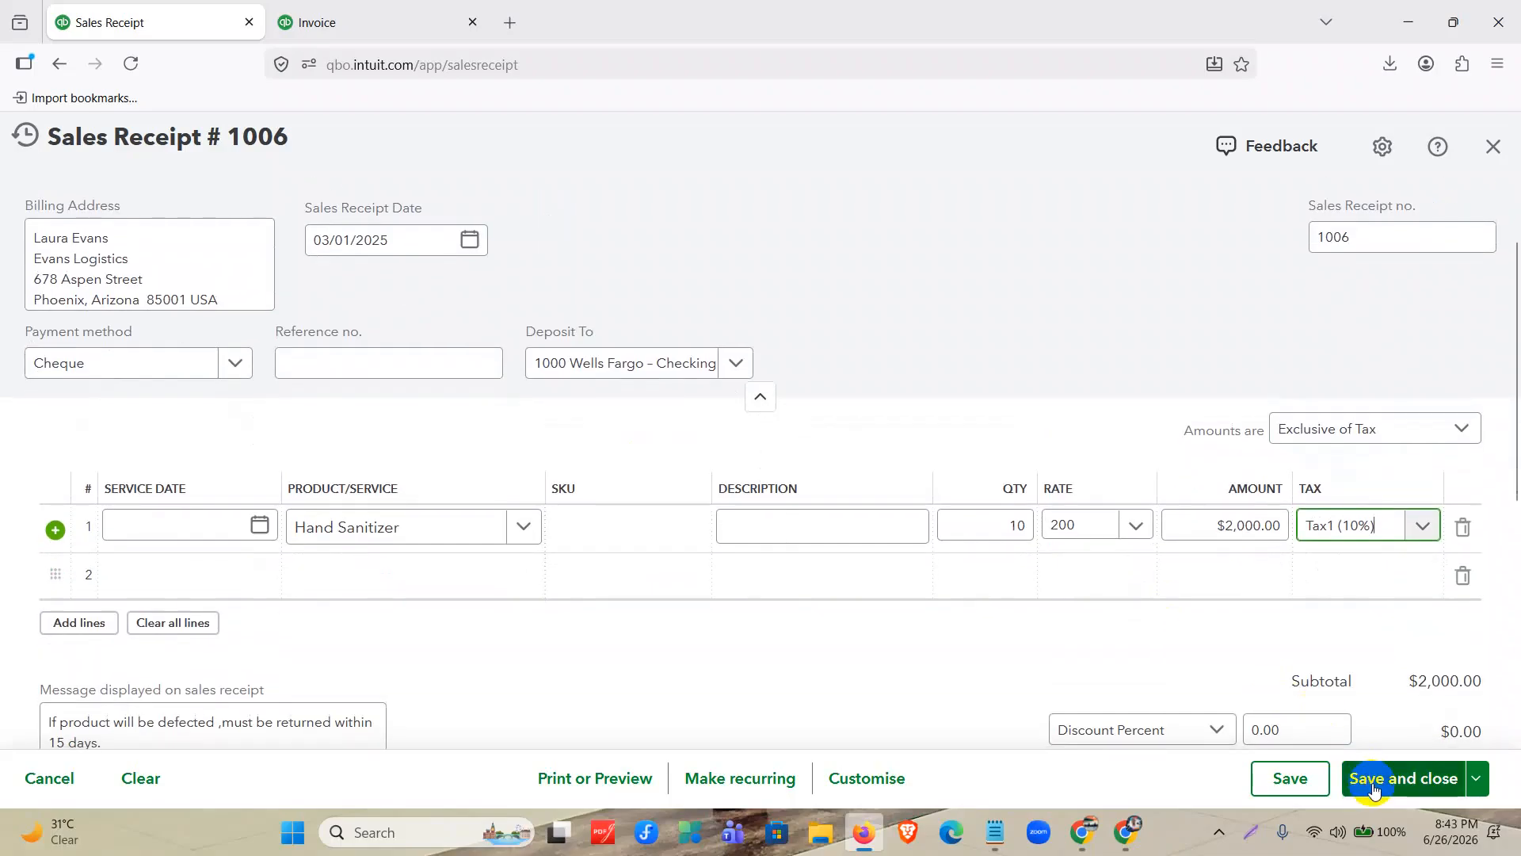
click(1373, 780)
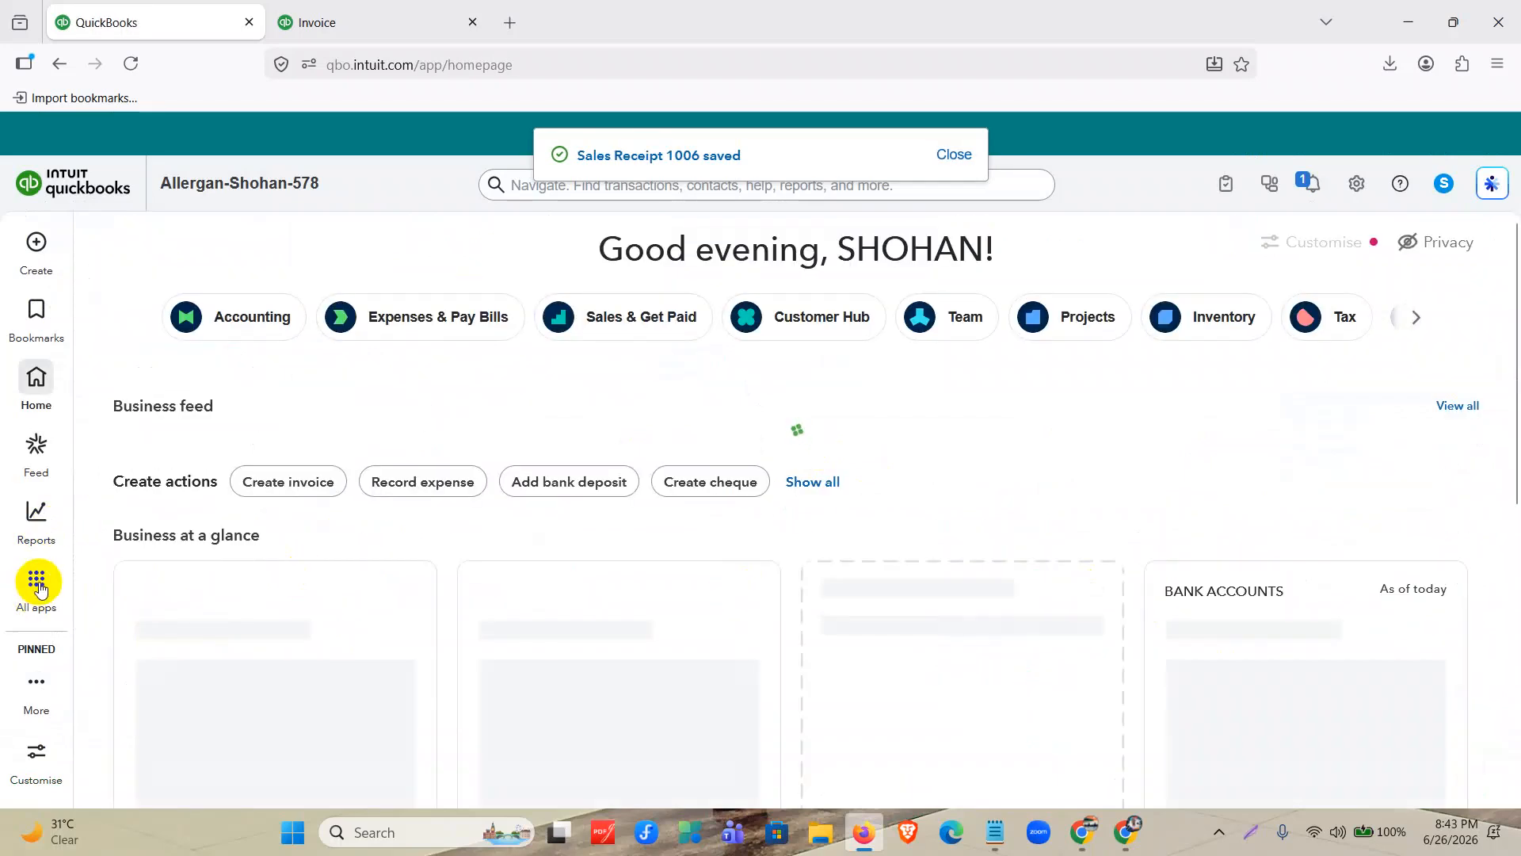
Open the Sales transactions list under Sales & Get Paid and collapse the expanded app navigation.
click(39, 585)
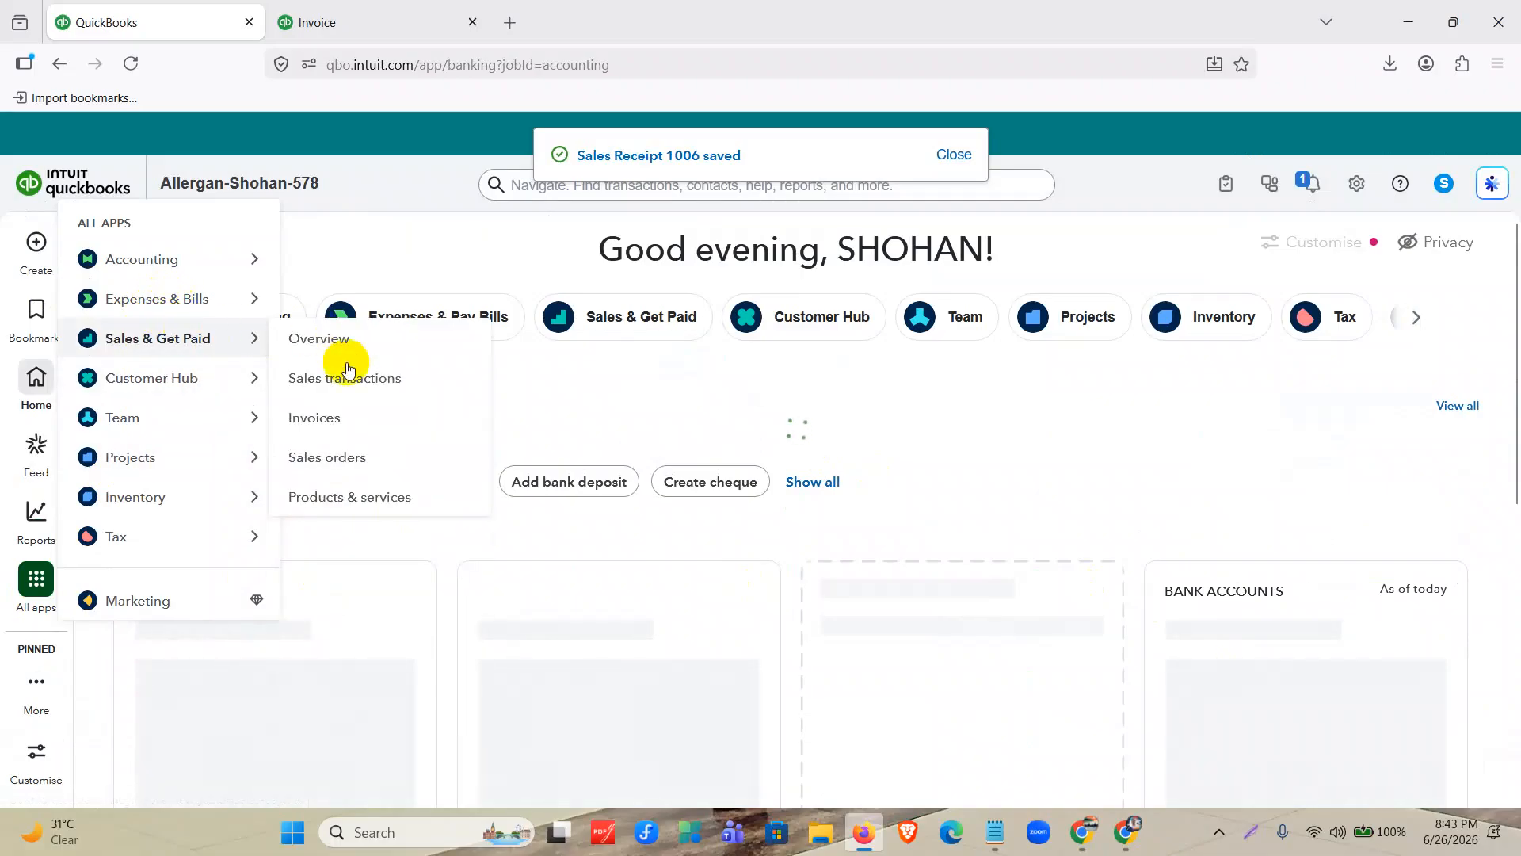
mouse_move(171, 342)
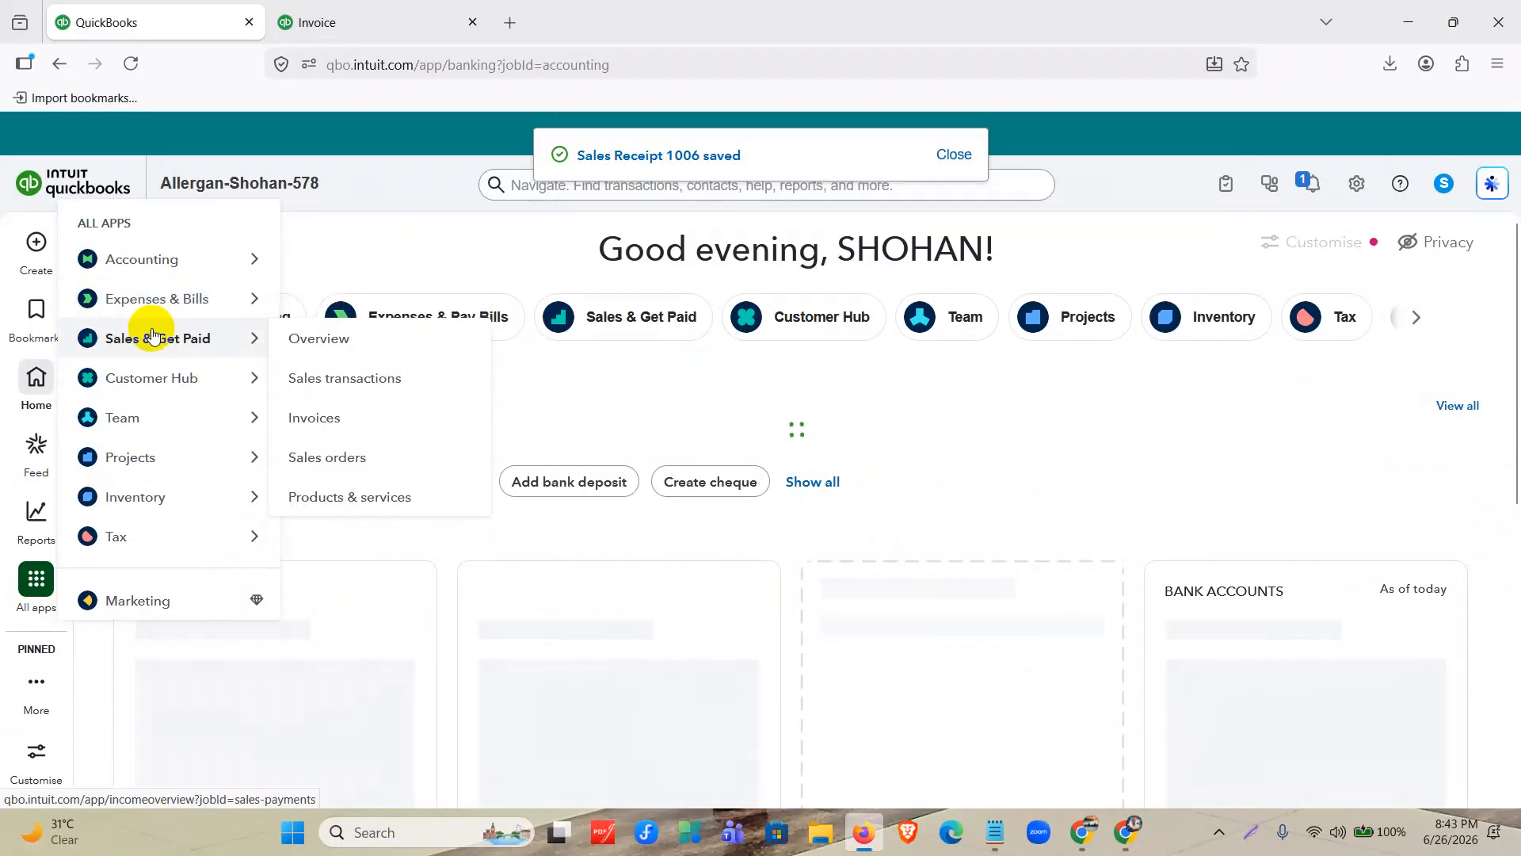
click(351, 381)
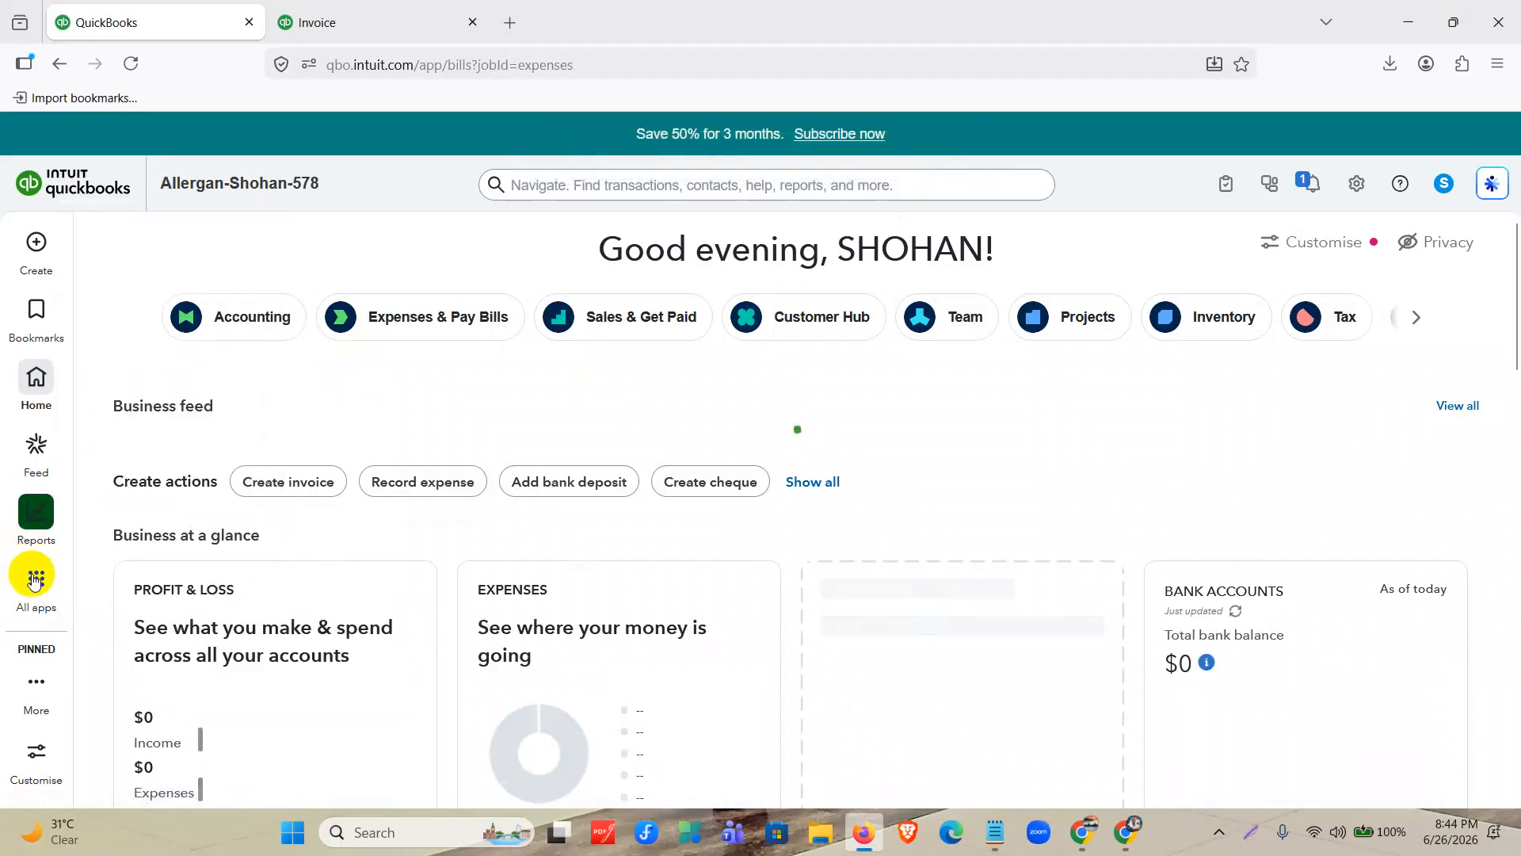
click(36, 578)
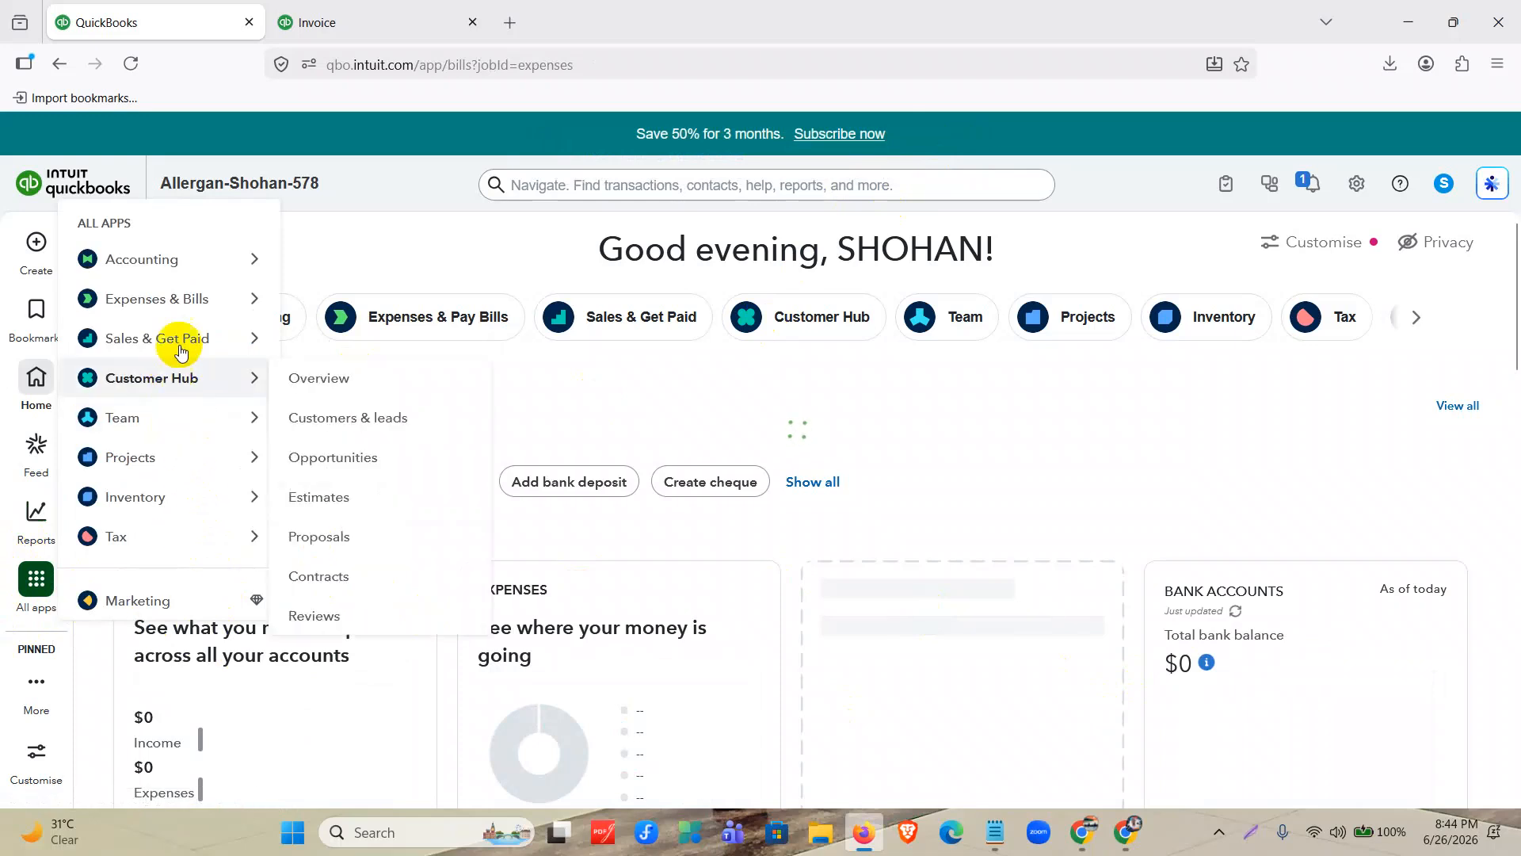
mouse_move(180, 336)
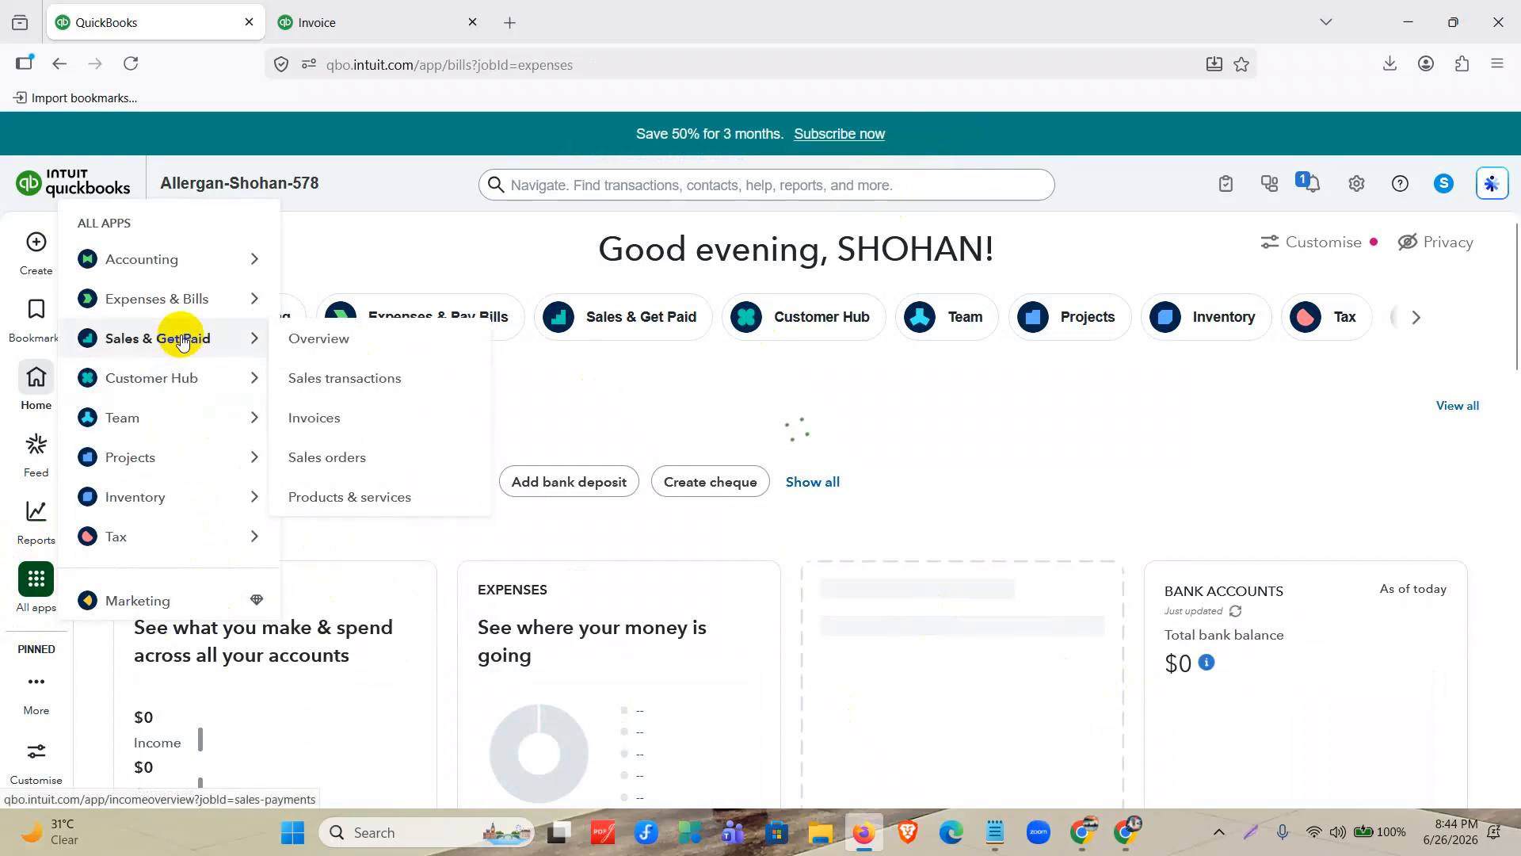
click(315, 394)
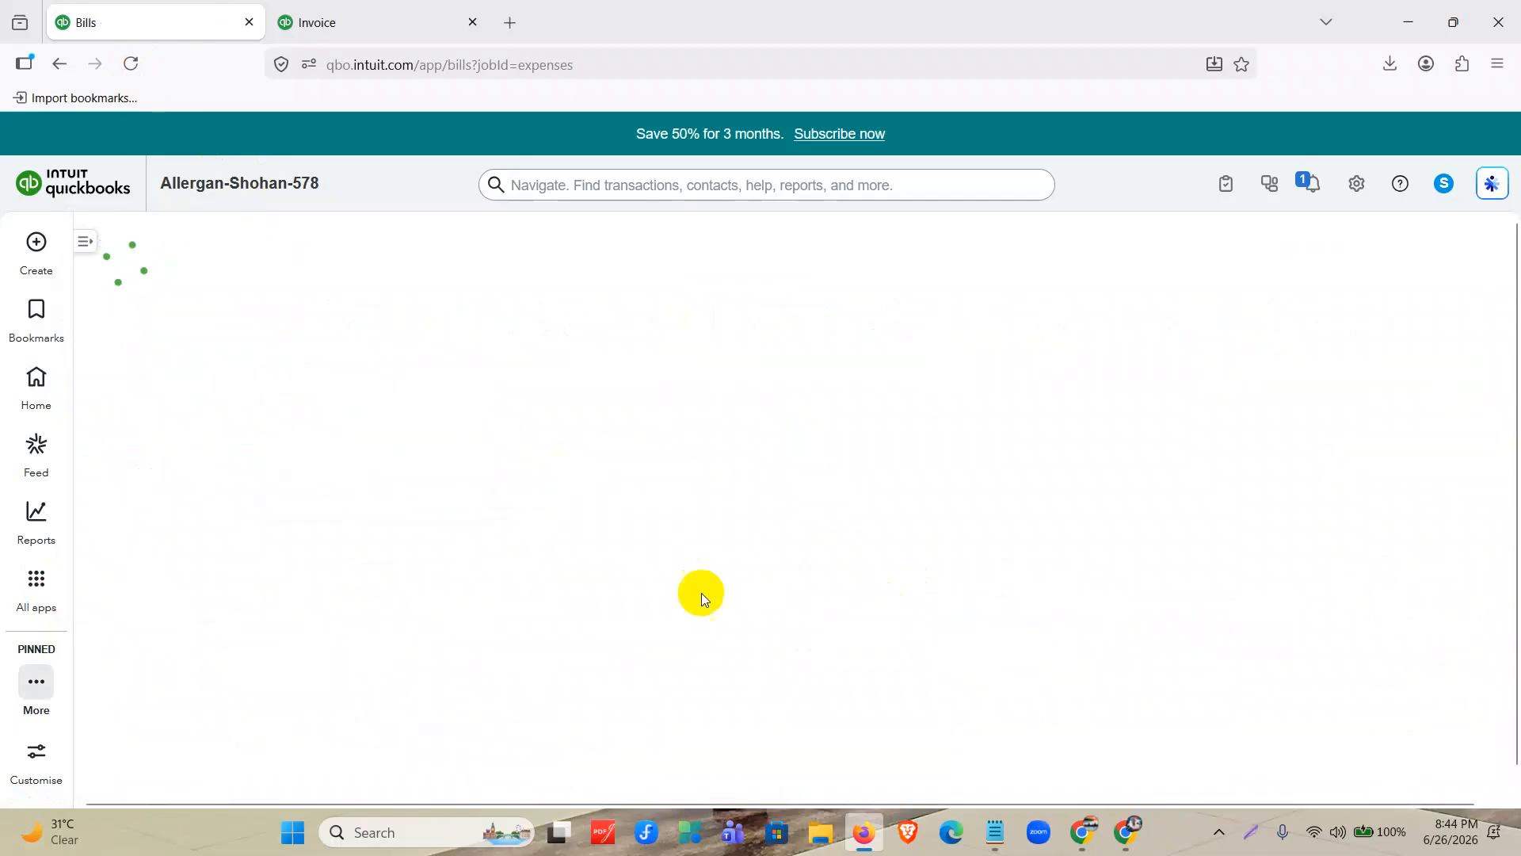
click(85, 243)
click(94, 245)
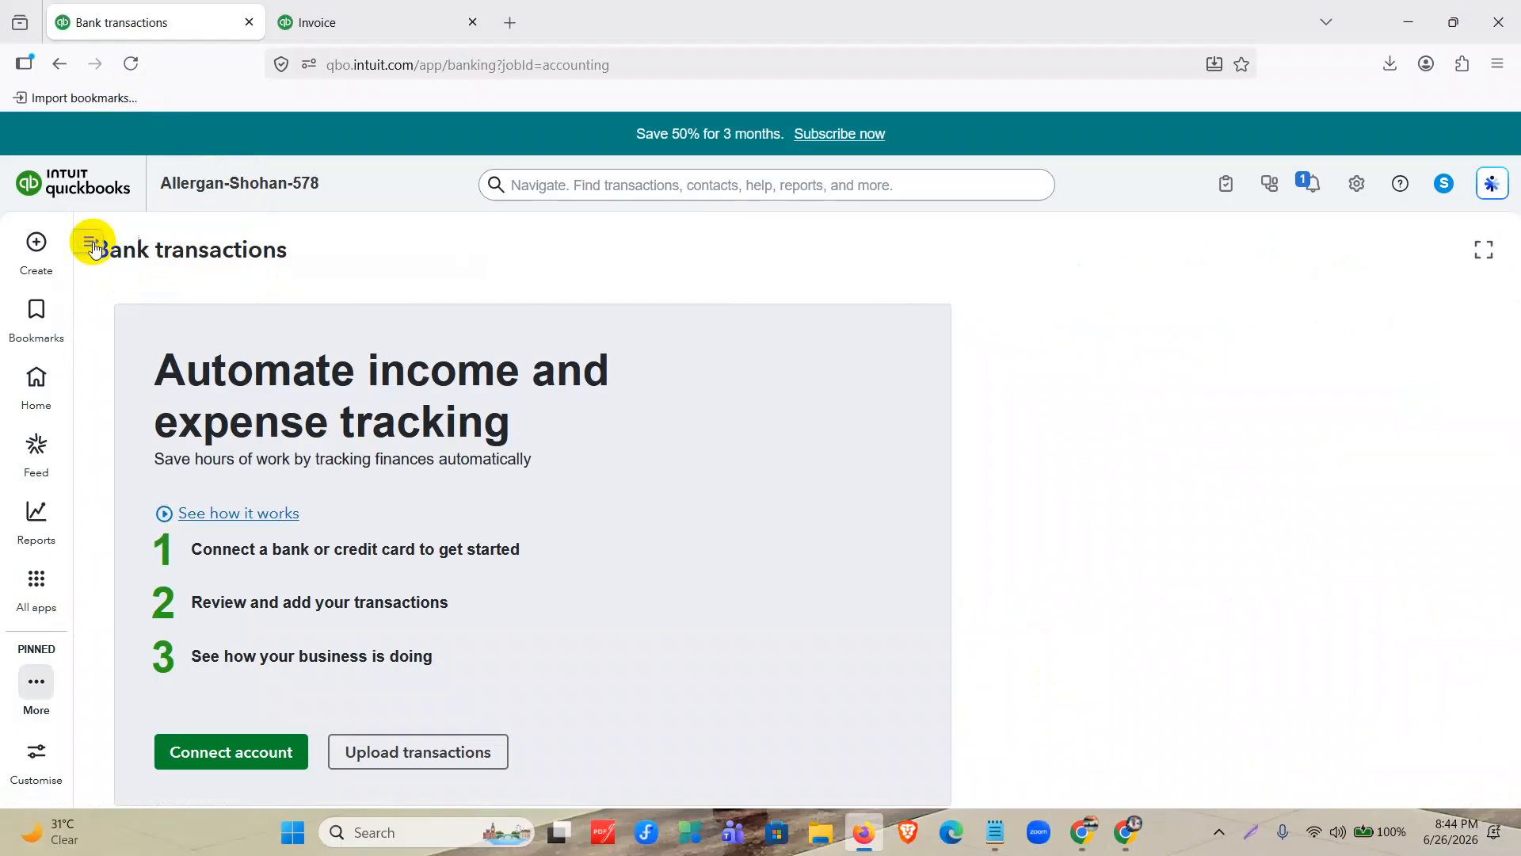
click(90, 241)
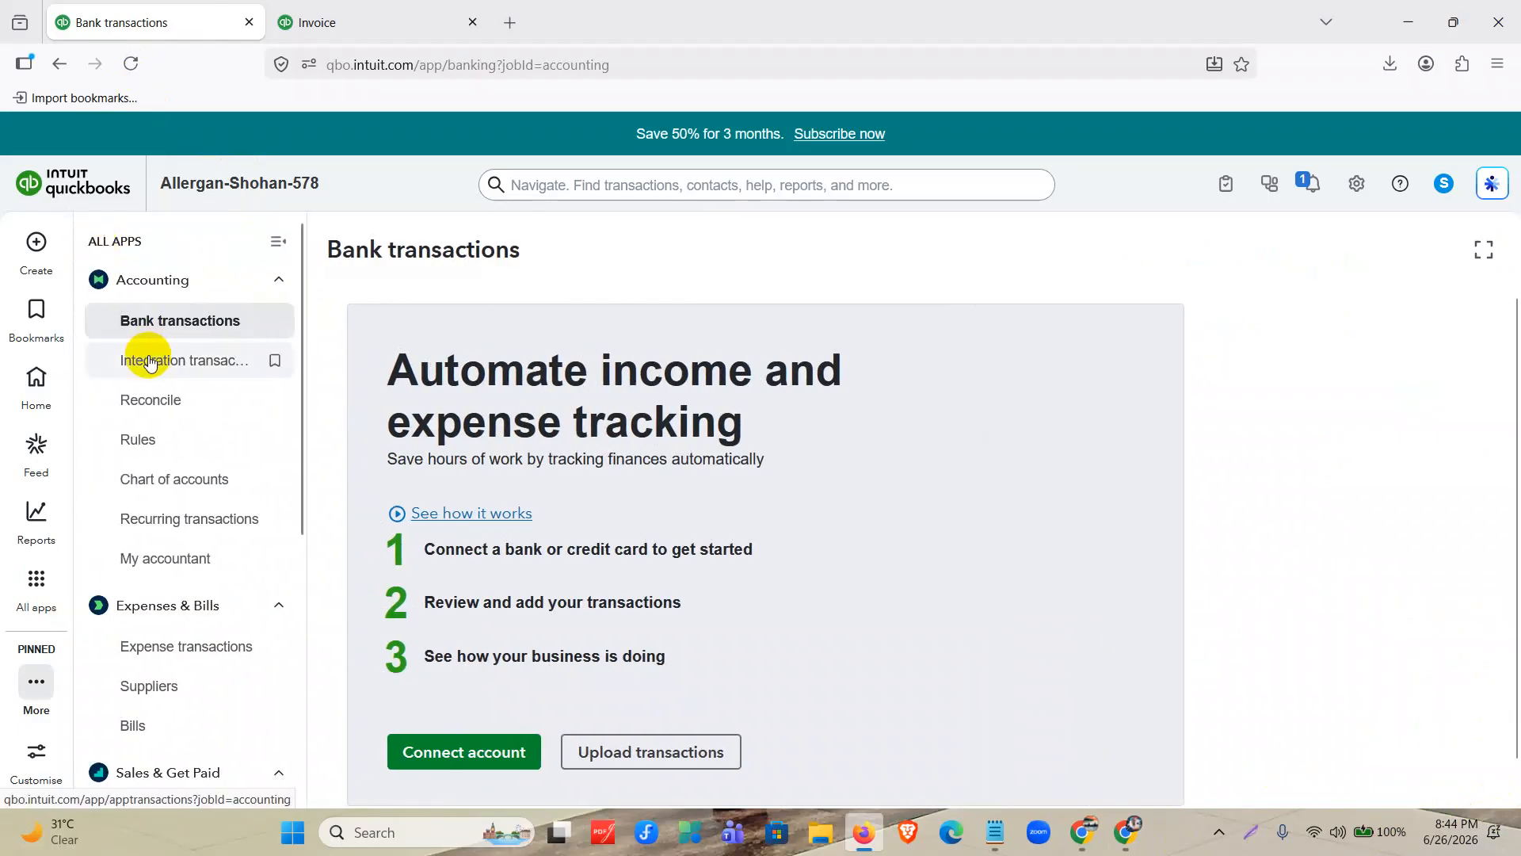
scroll(214, 533, down, 5)
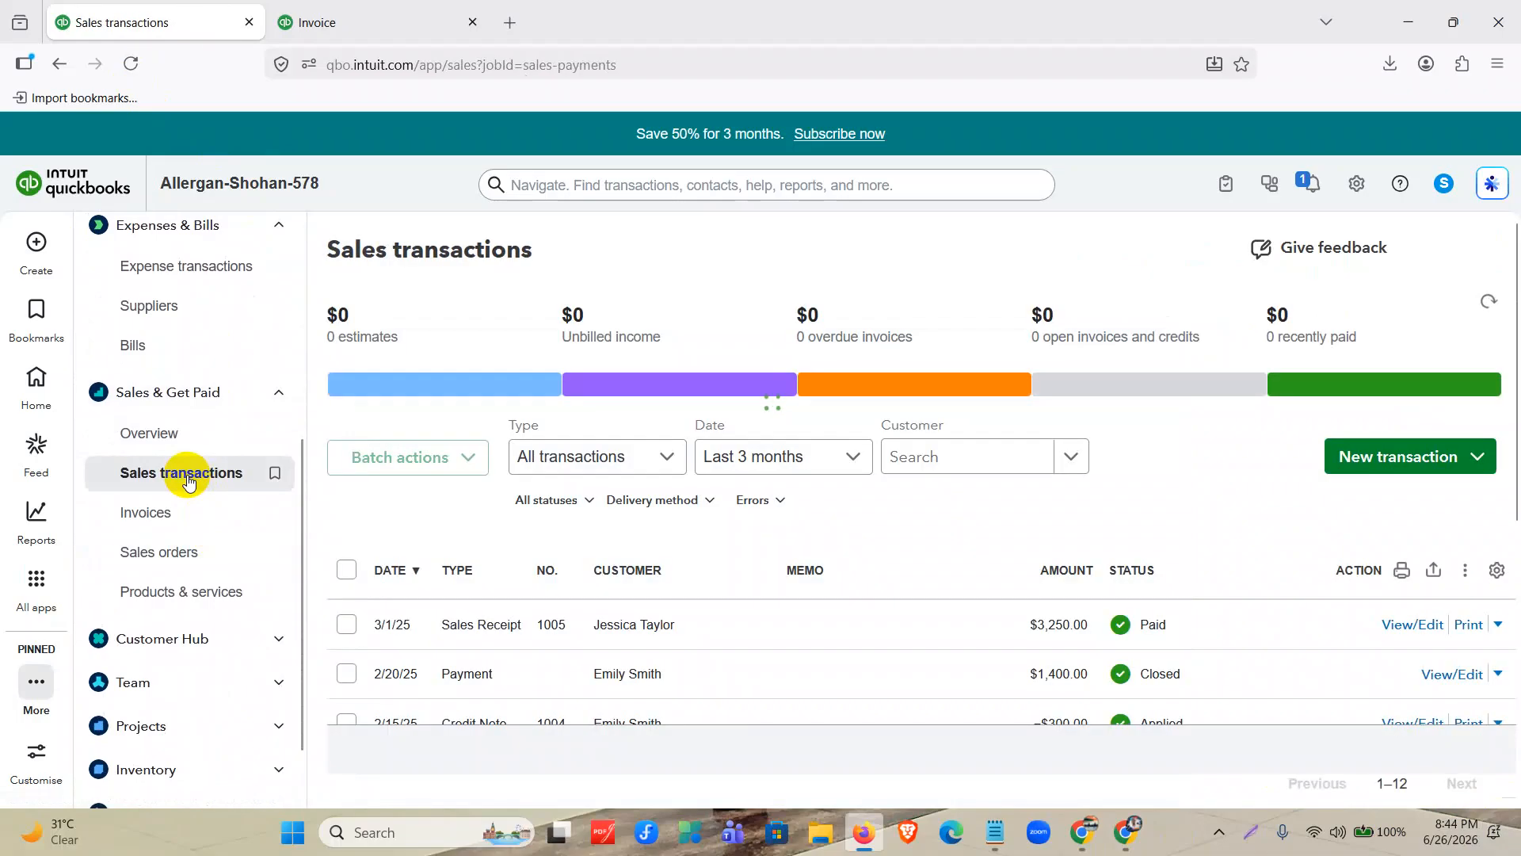
scroll(191, 443, up, 5)
click(271, 241)
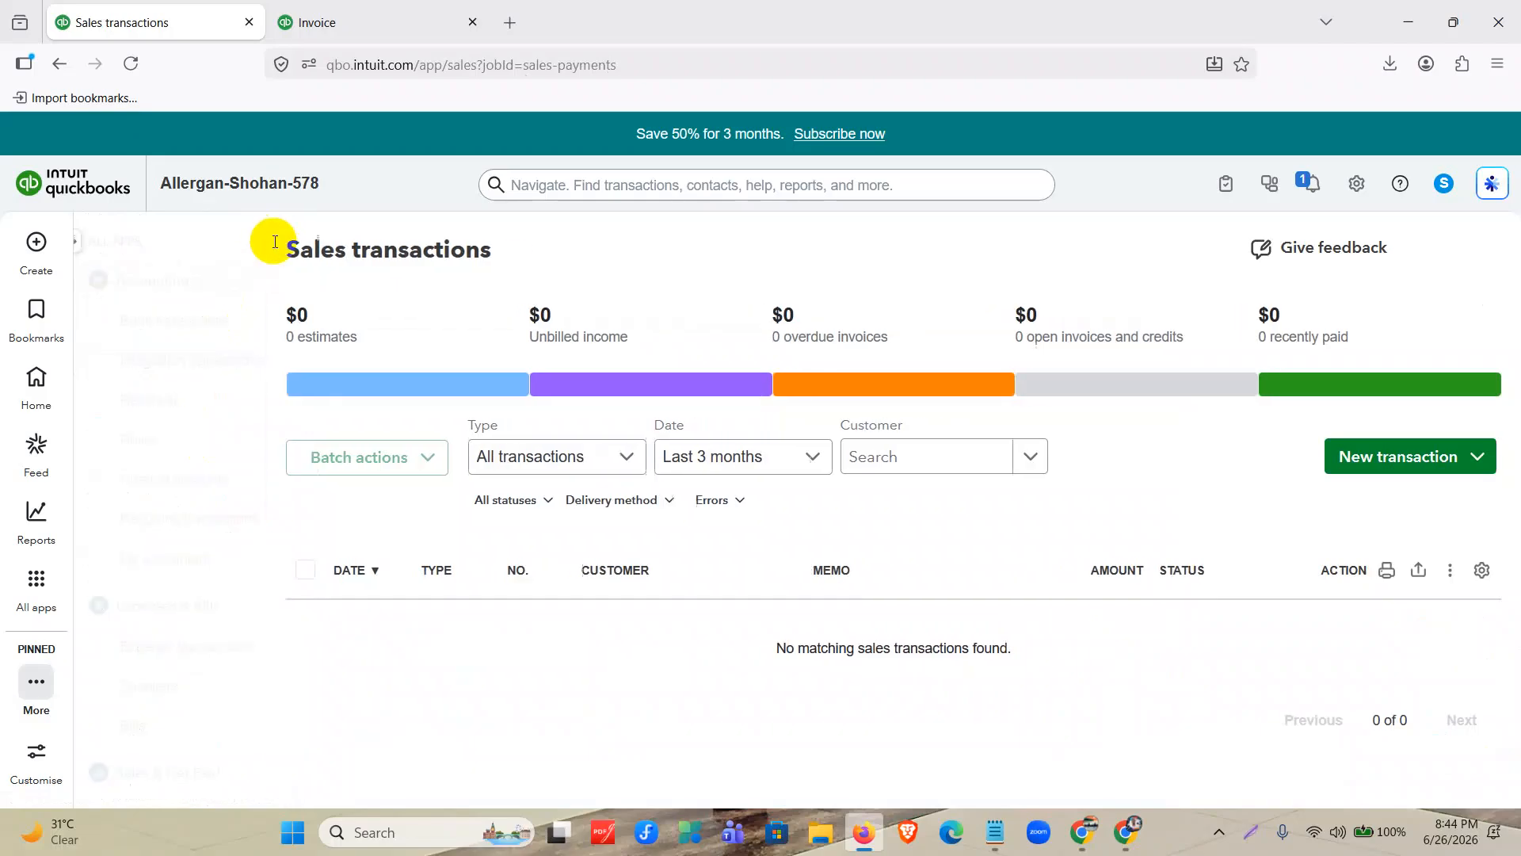
Show sales transactions for all dates and check the recorded entries.
click(555, 472)
scroll(526, 571, up, 3)
click(533, 496)
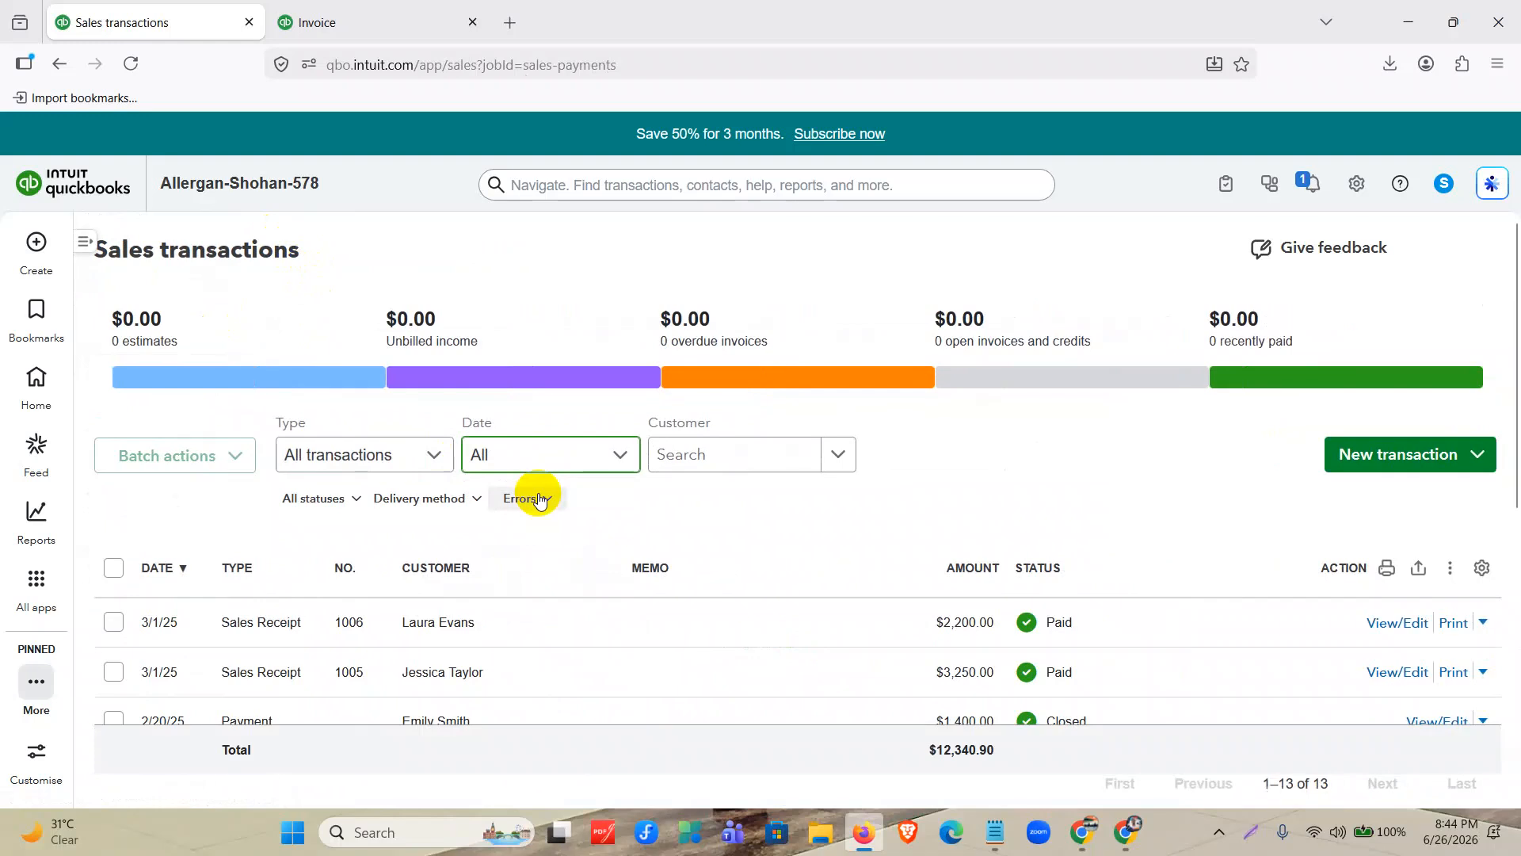
scroll(539, 501, down, 3)
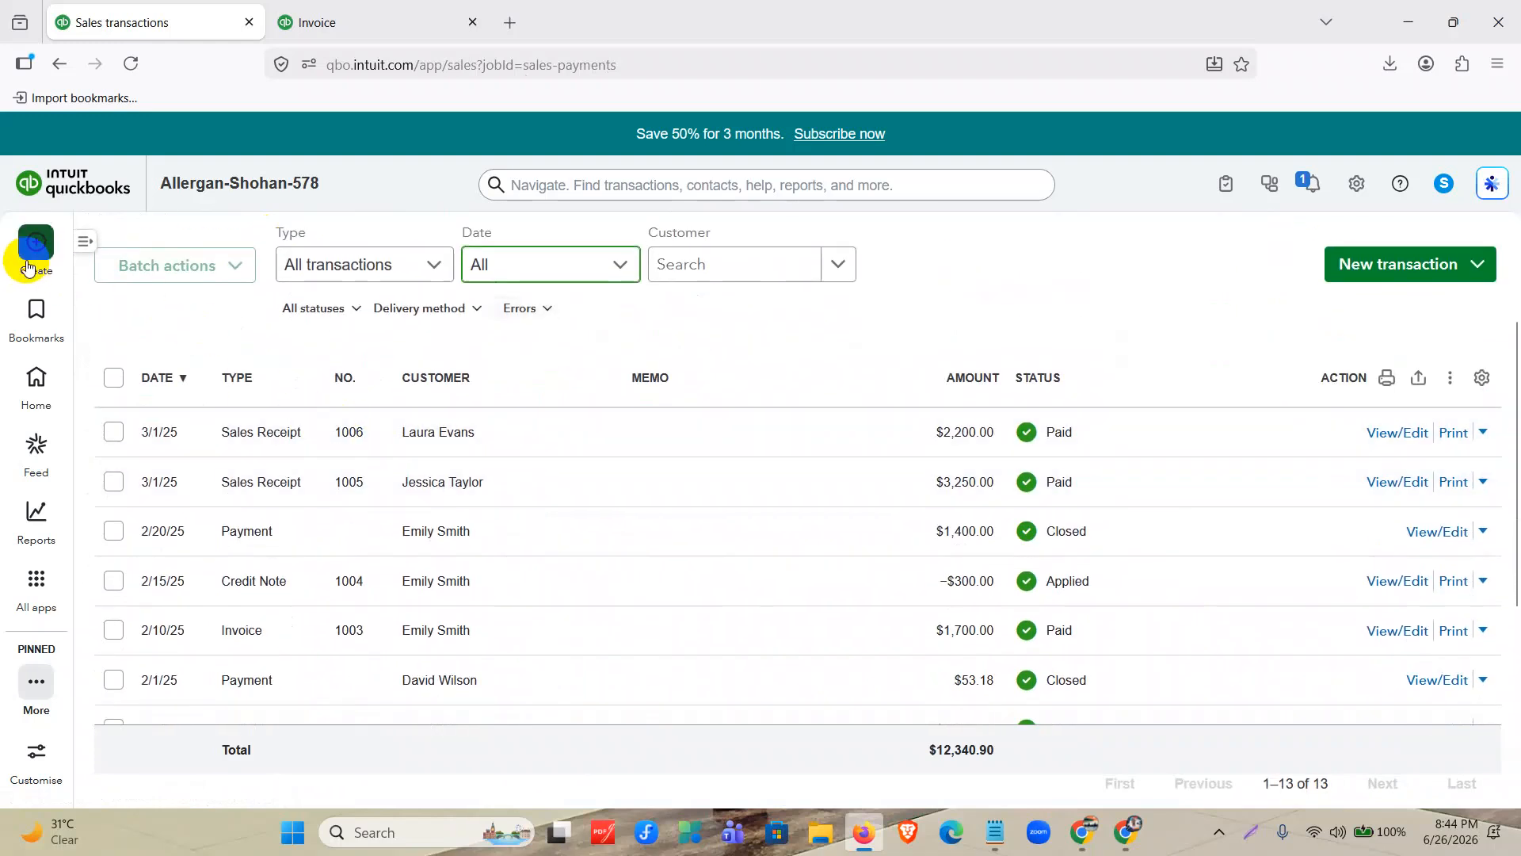
Start a new refund receipt, close invoice 1003 in the other browser tab and open sales receipt 1006 there for reference.
click(34, 244)
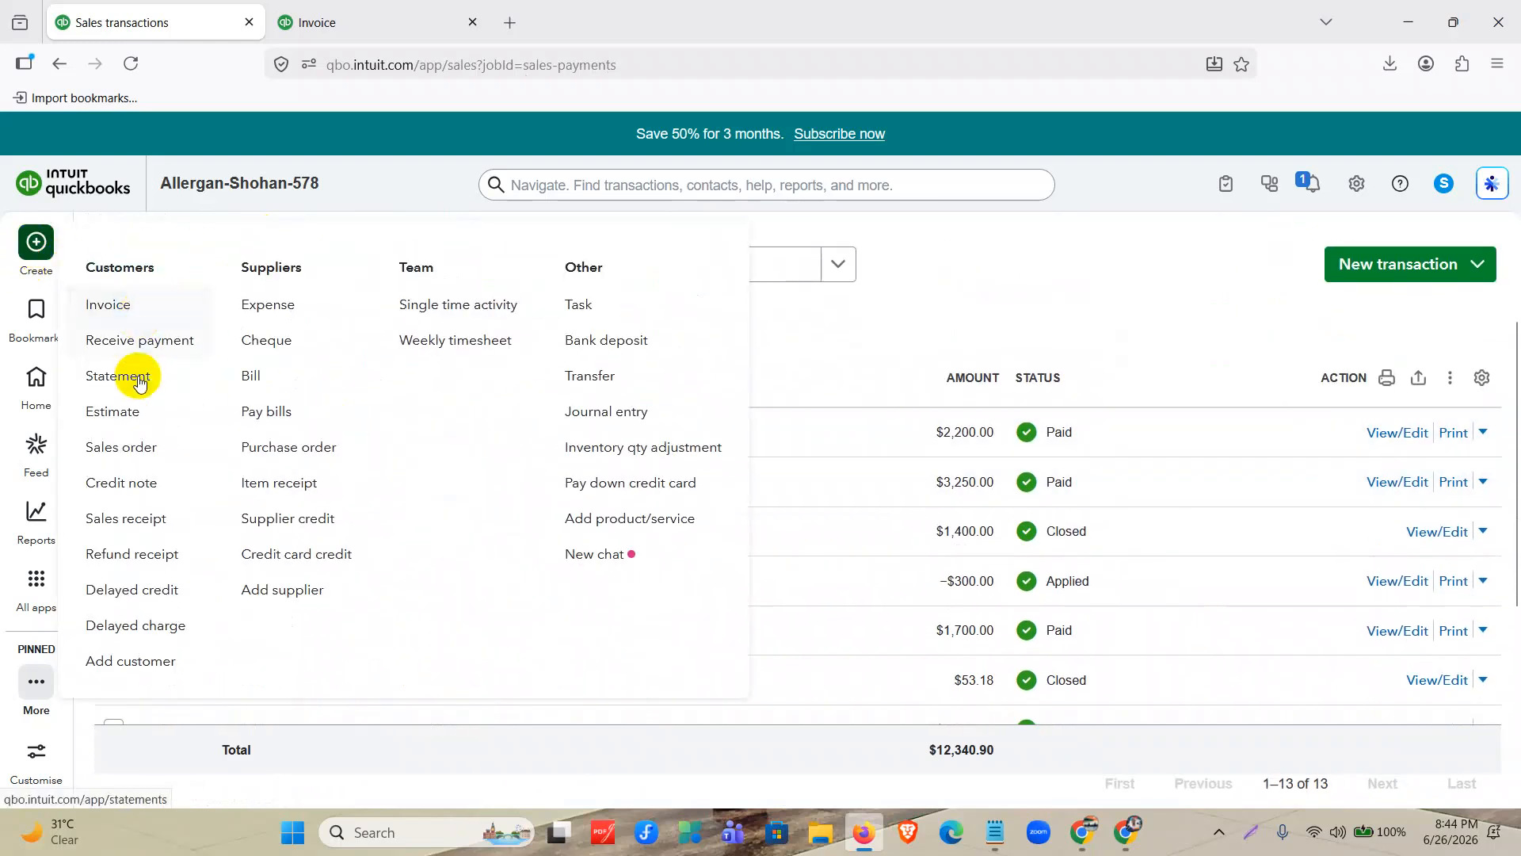
click(134, 555)
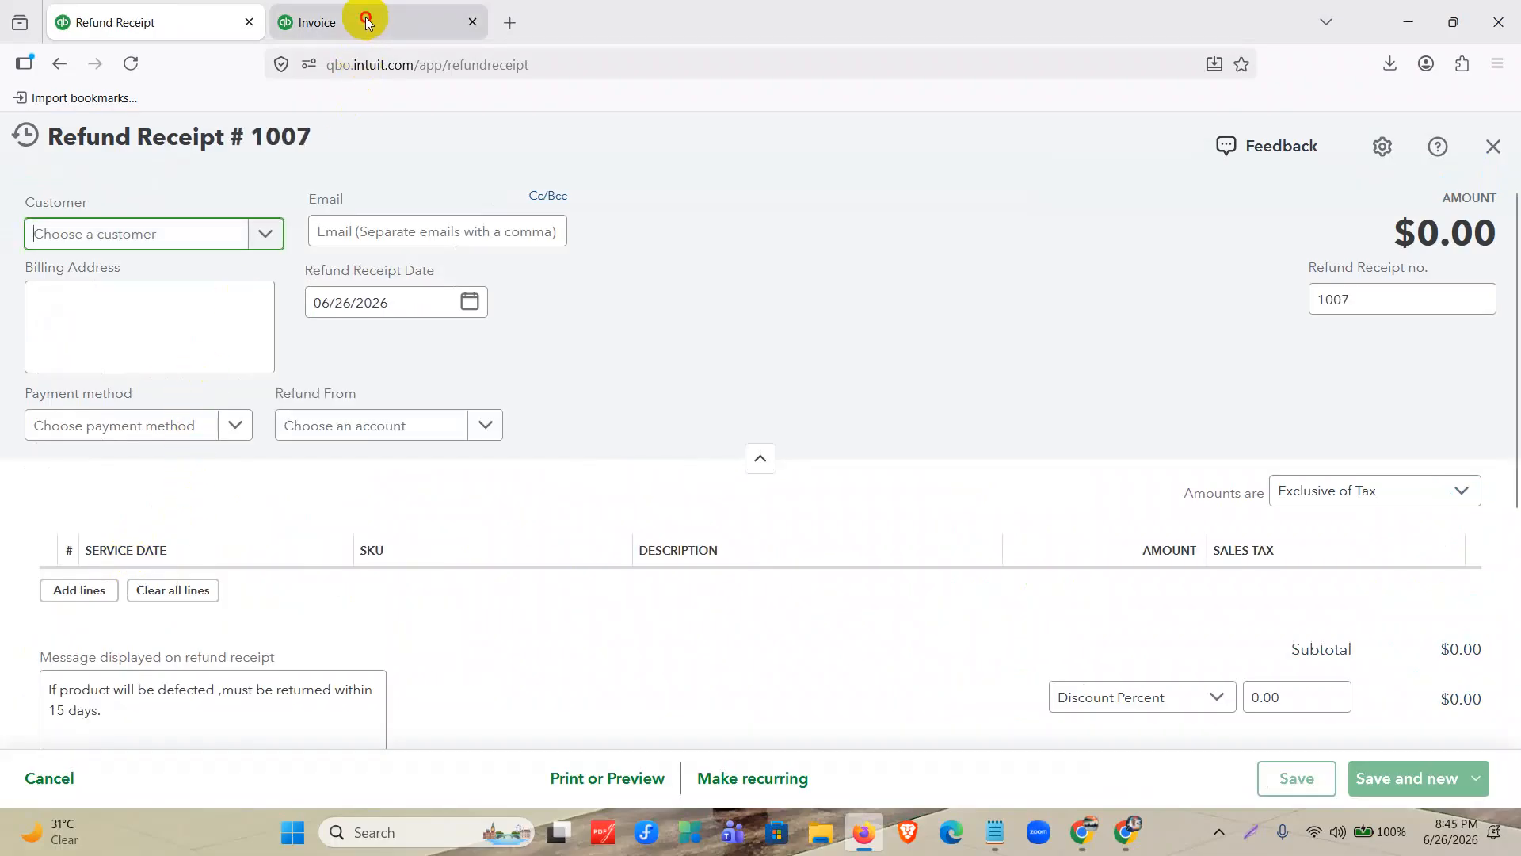
click(364, 17)
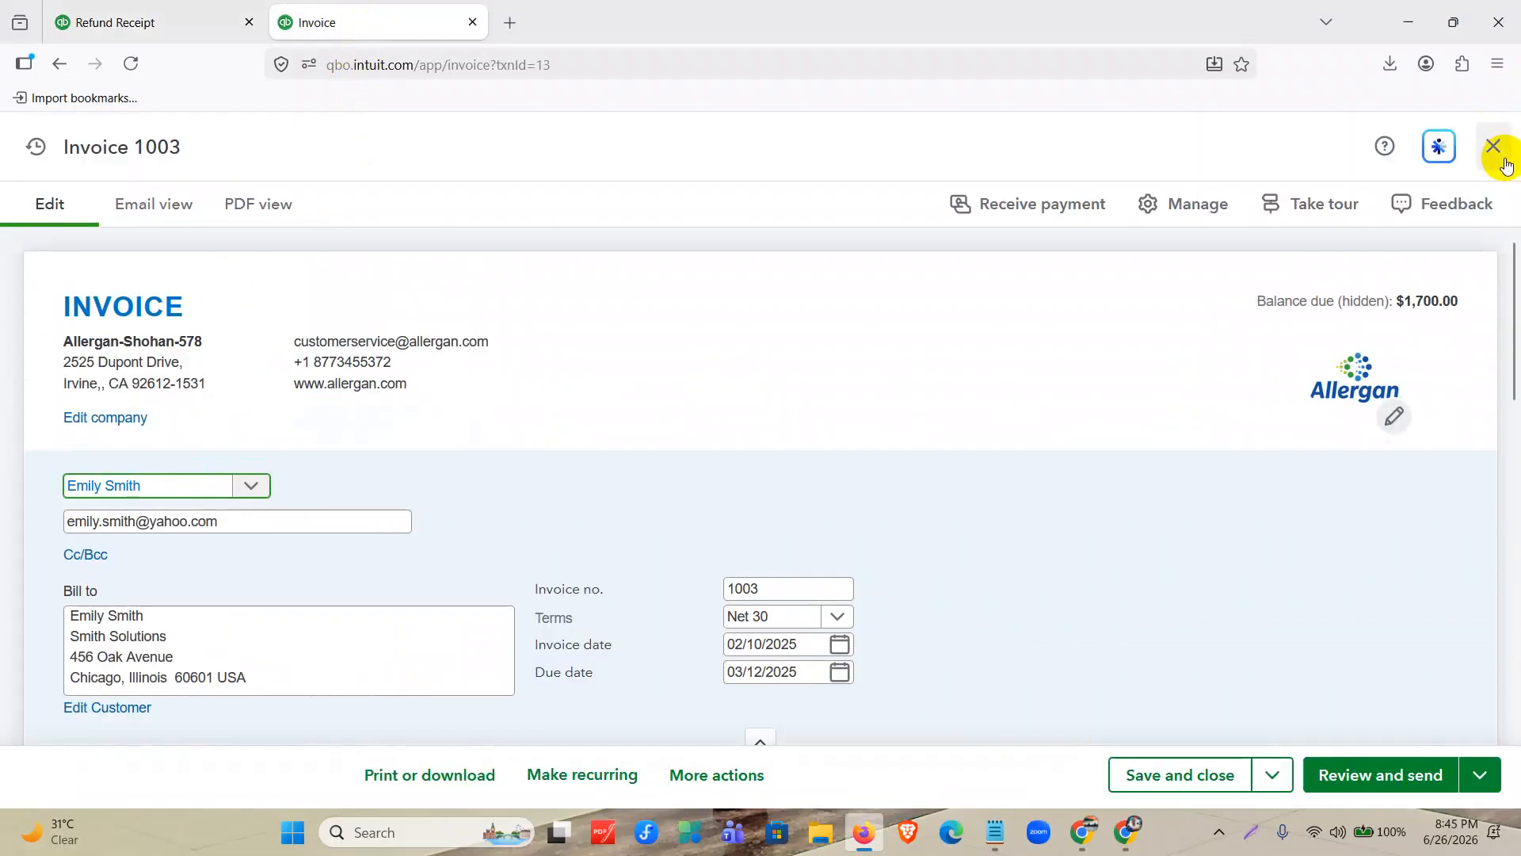
click(1498, 151)
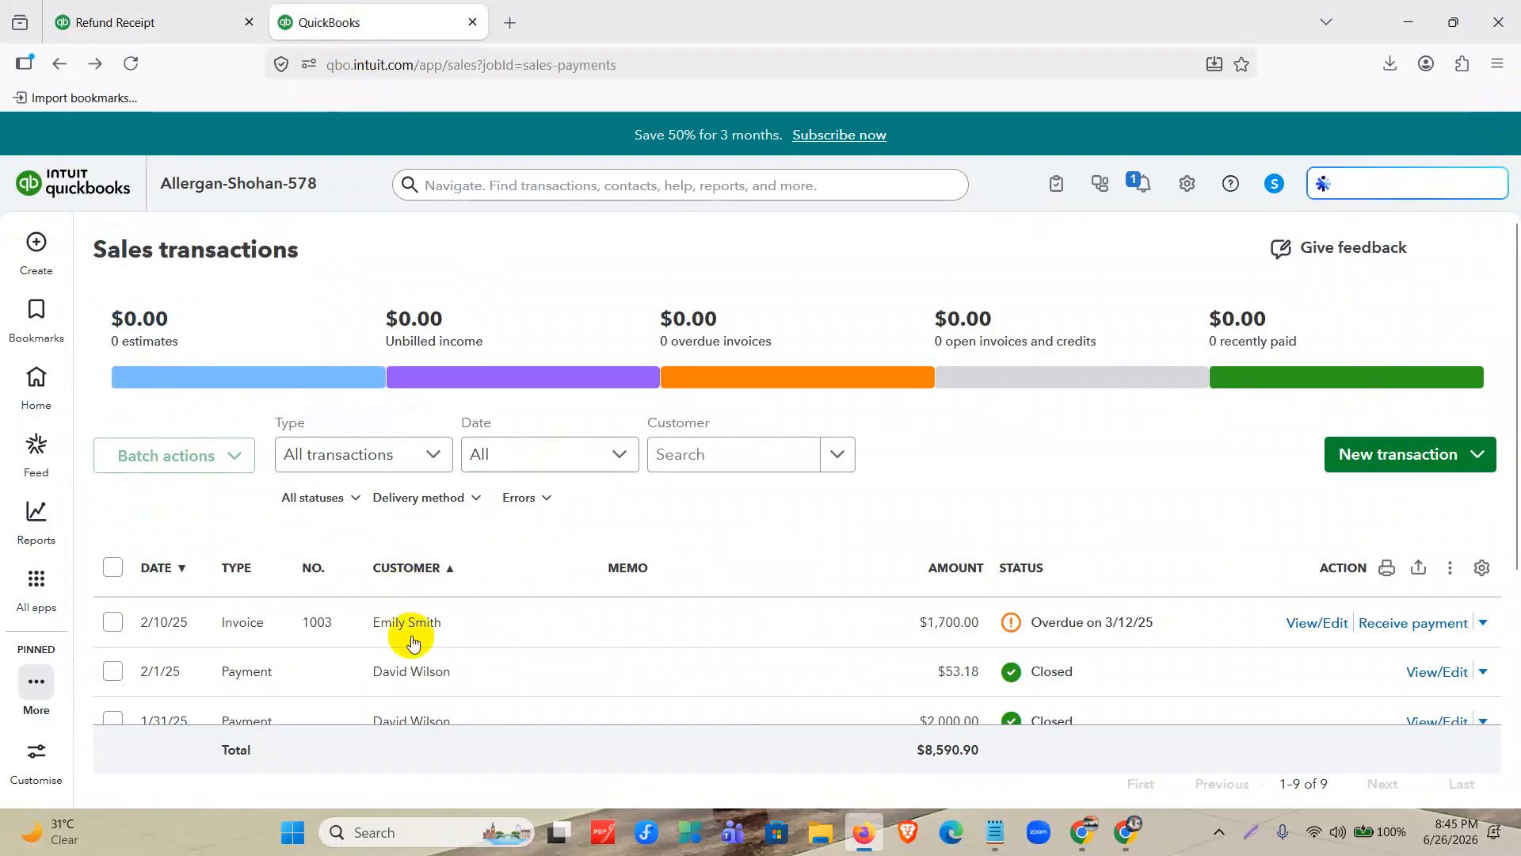
scroll(628, 546, down, 2)
click(1434, 525)
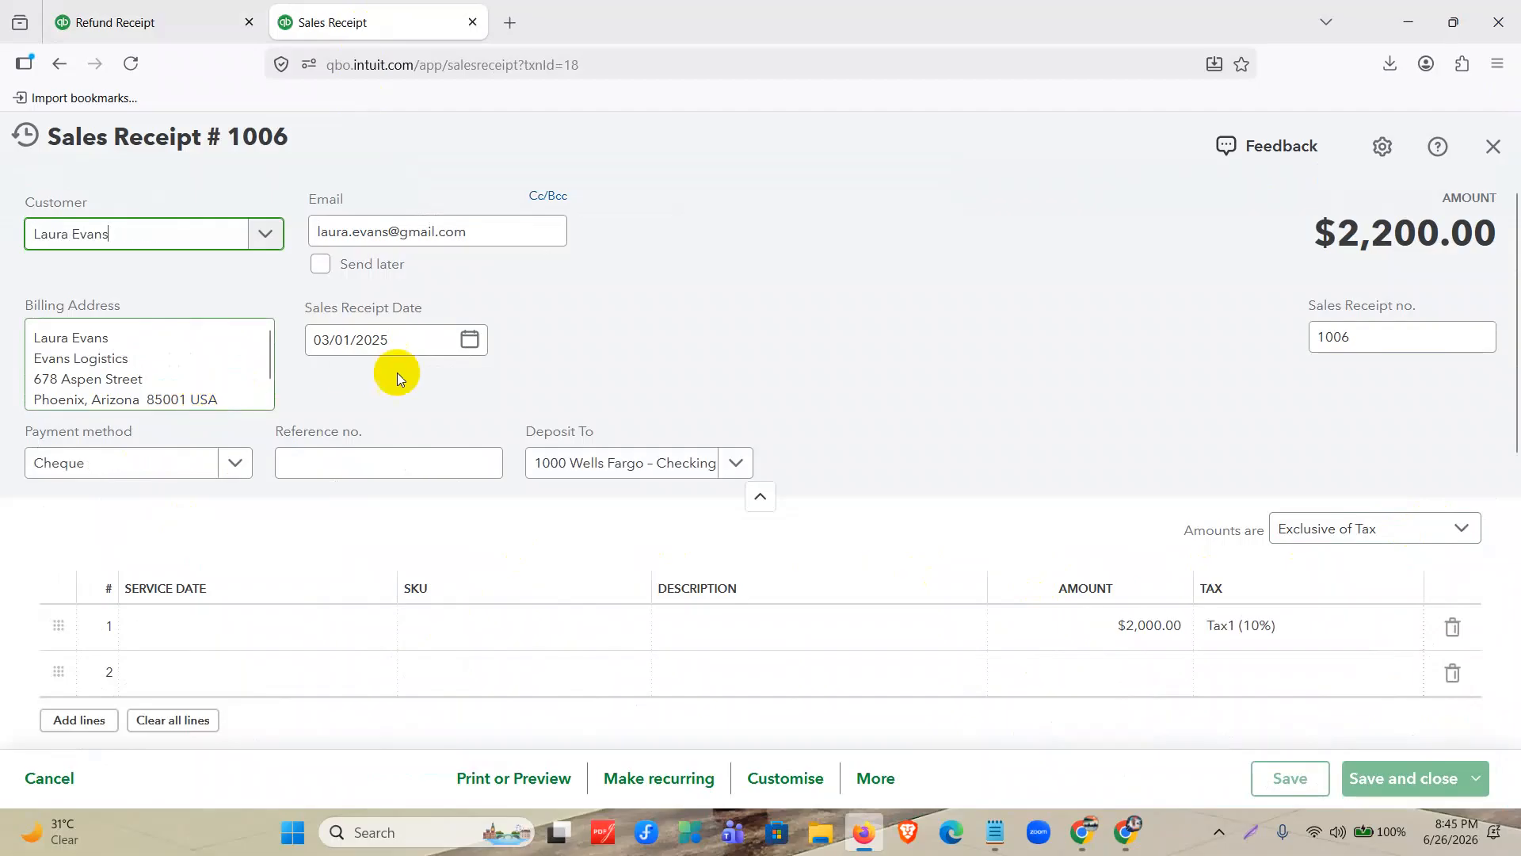
Select the customer from sales receipt 1006 on the new refund receipt.
click(146, 24)
click(213, 236)
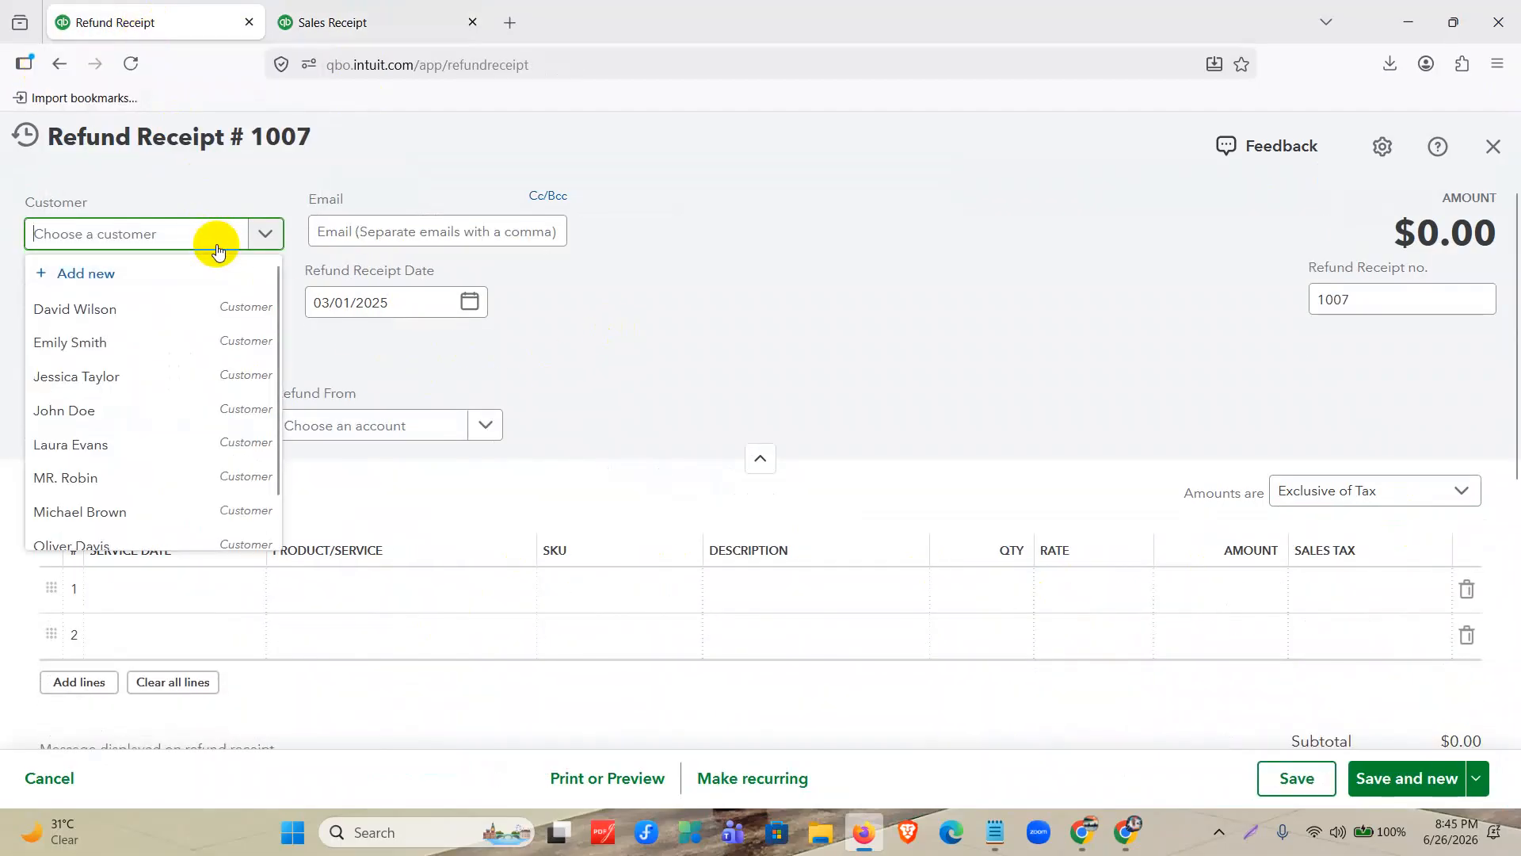
click(150, 444)
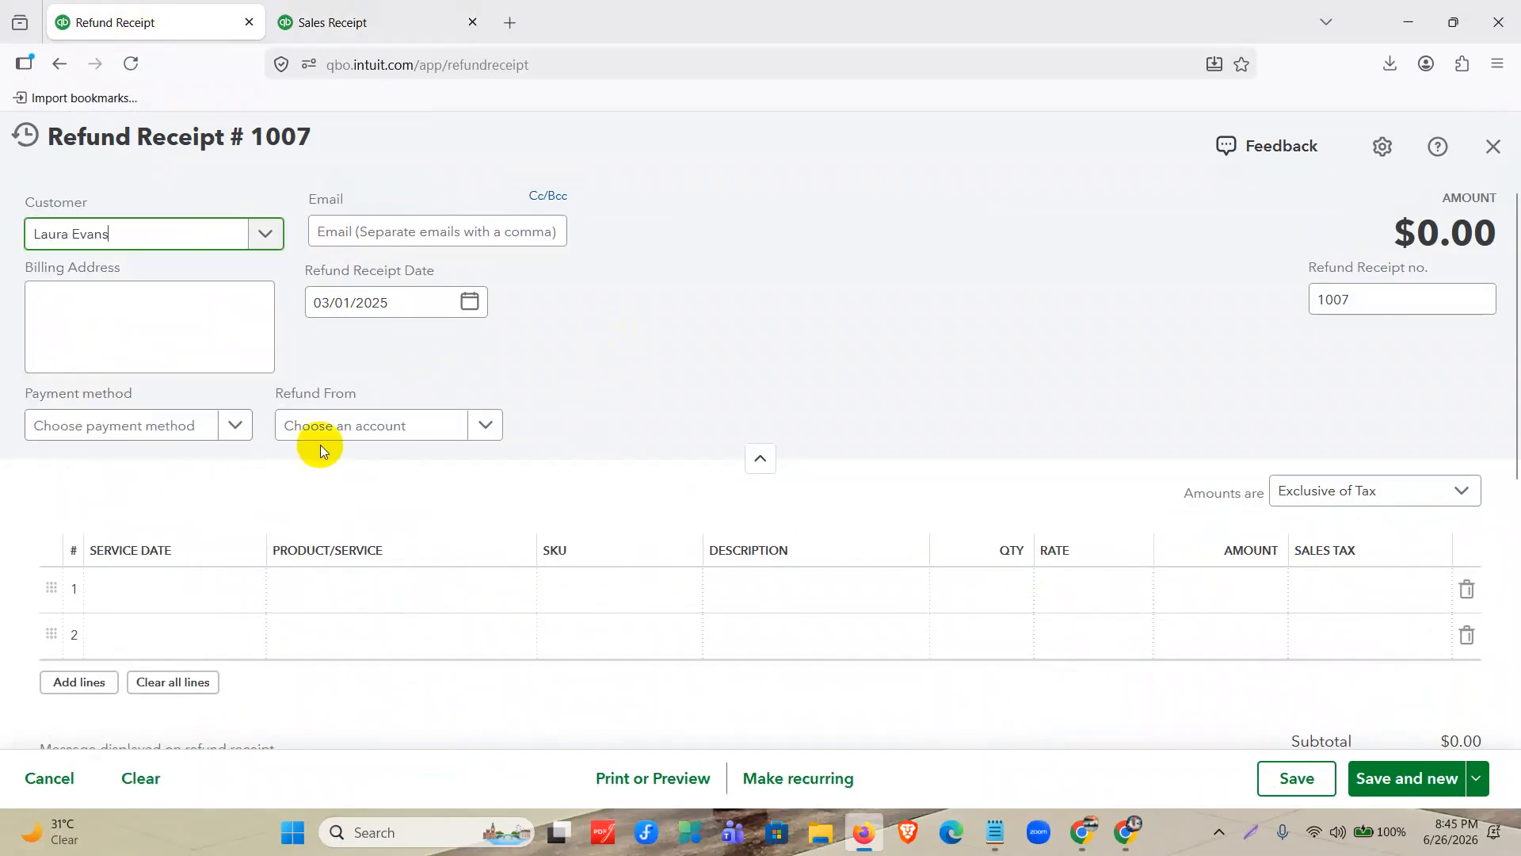
Set the refund's payment method to Cheque and its refund account to 1000 Wells Fargo – Checking.
click(199, 430)
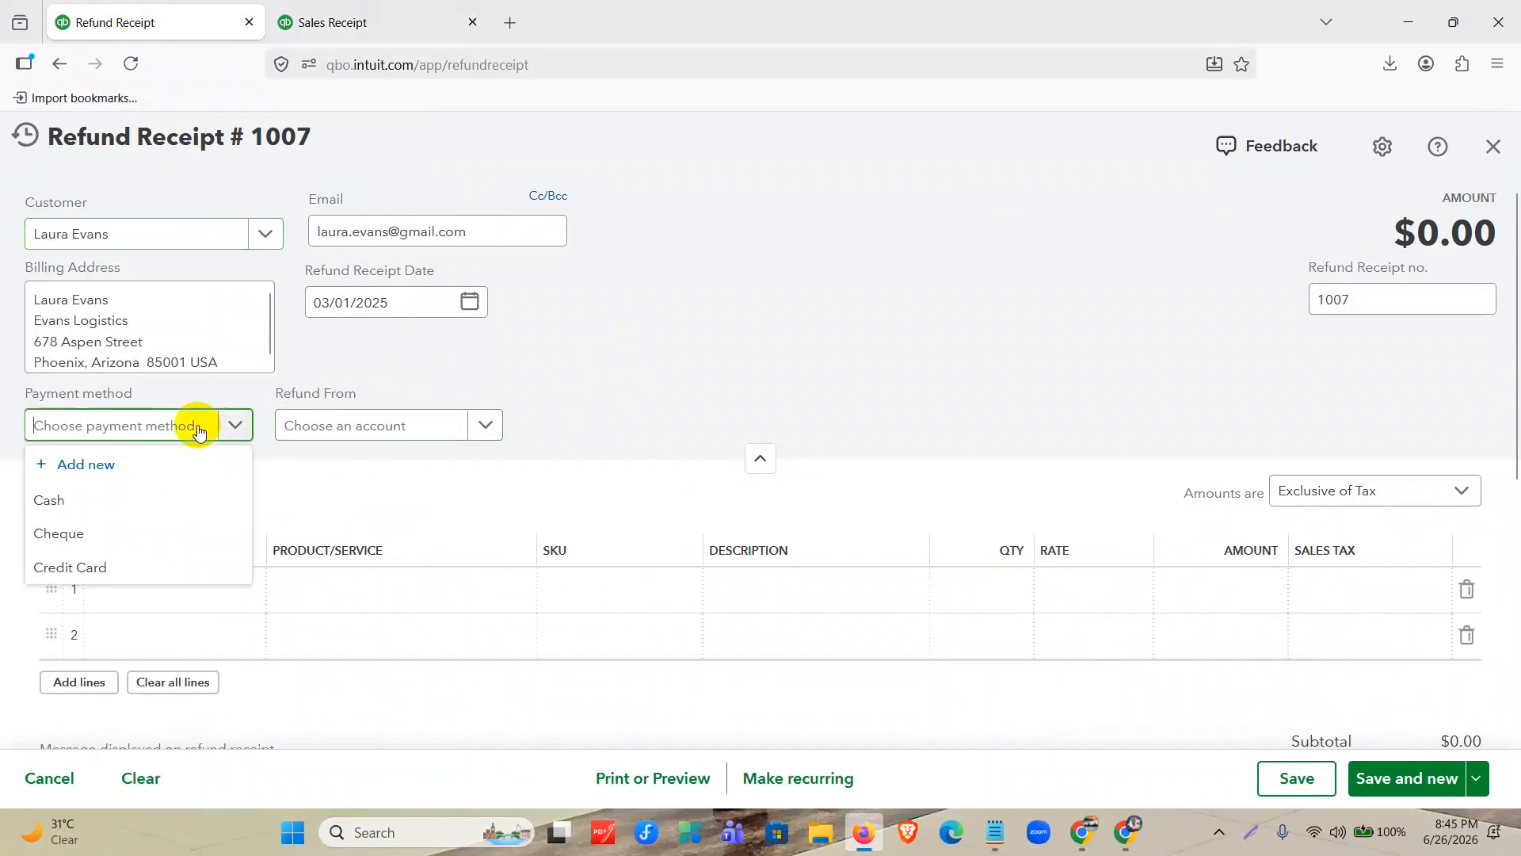
click(172, 511)
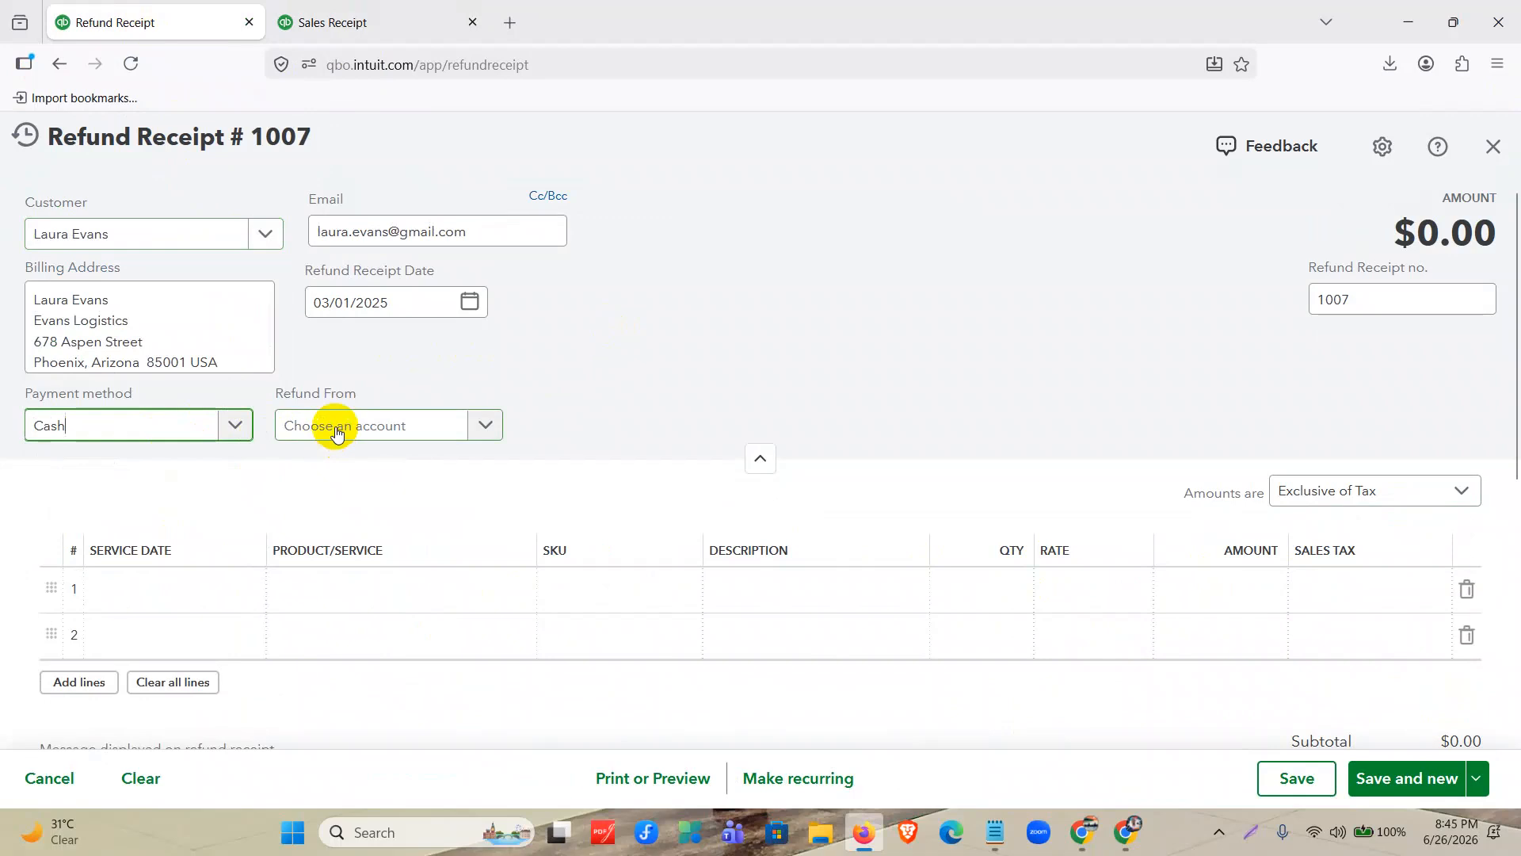
click(224, 424)
click(183, 535)
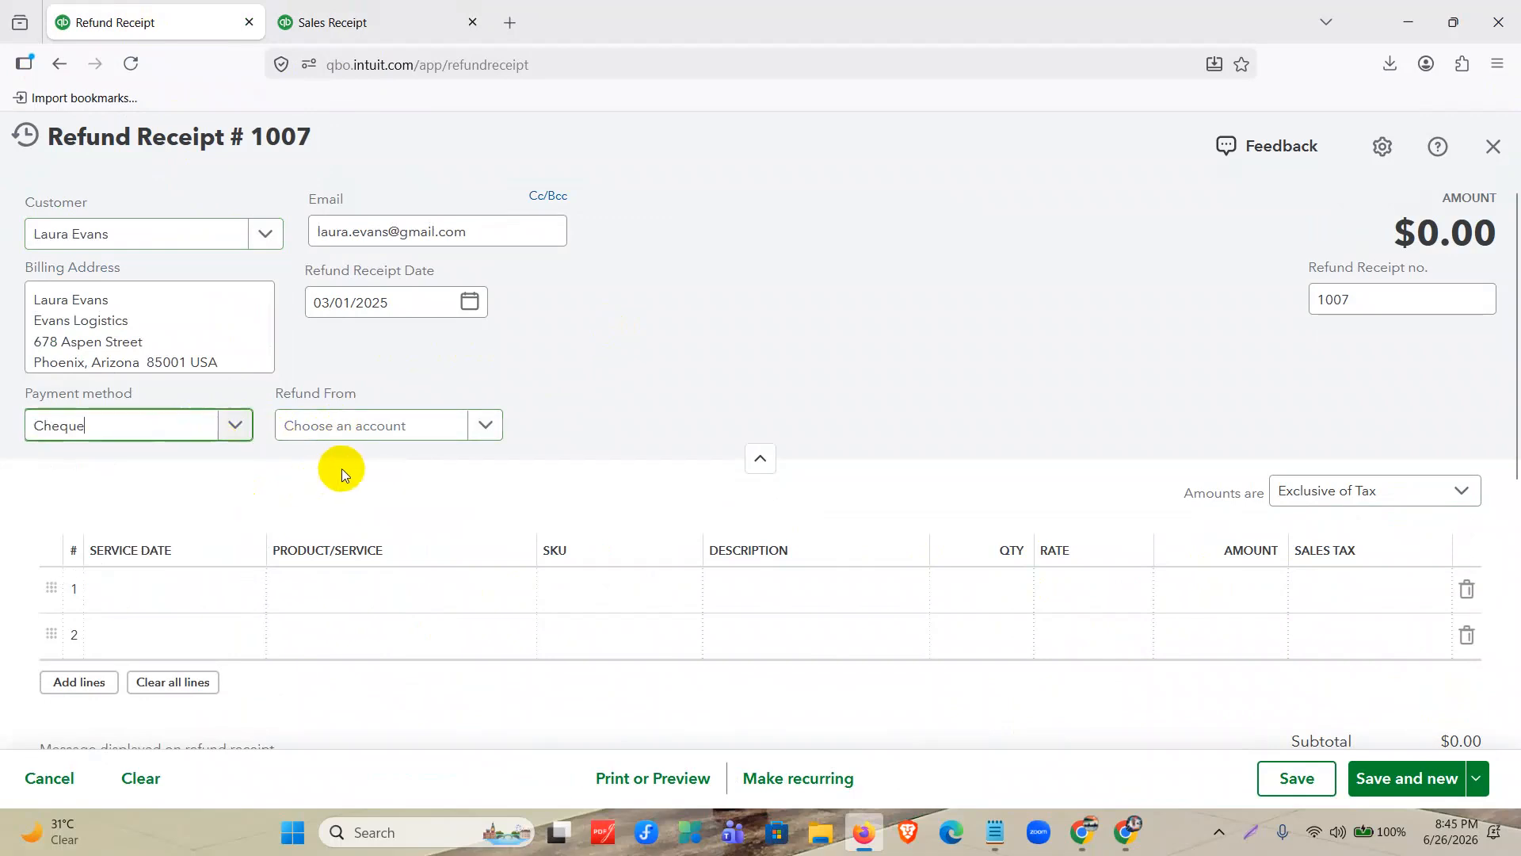
click(349, 428)
click(374, 498)
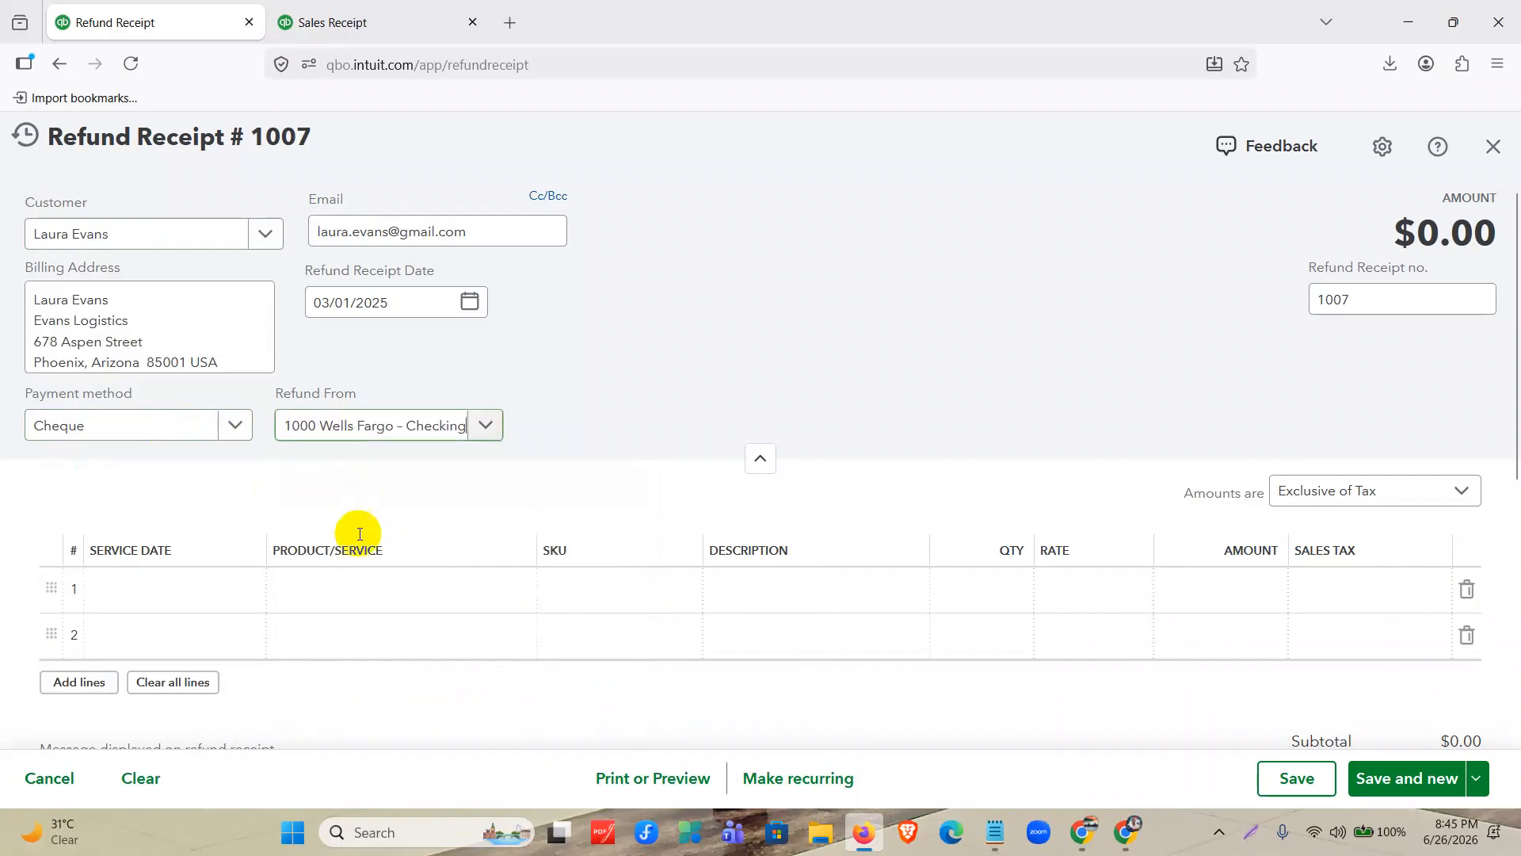
Add Hand Sanitizer as the refund's first line with a quantity of 2 and a rate of 200.
click(341, 590)
click(372, 478)
click(1019, 587)
text(2)
click(1072, 590)
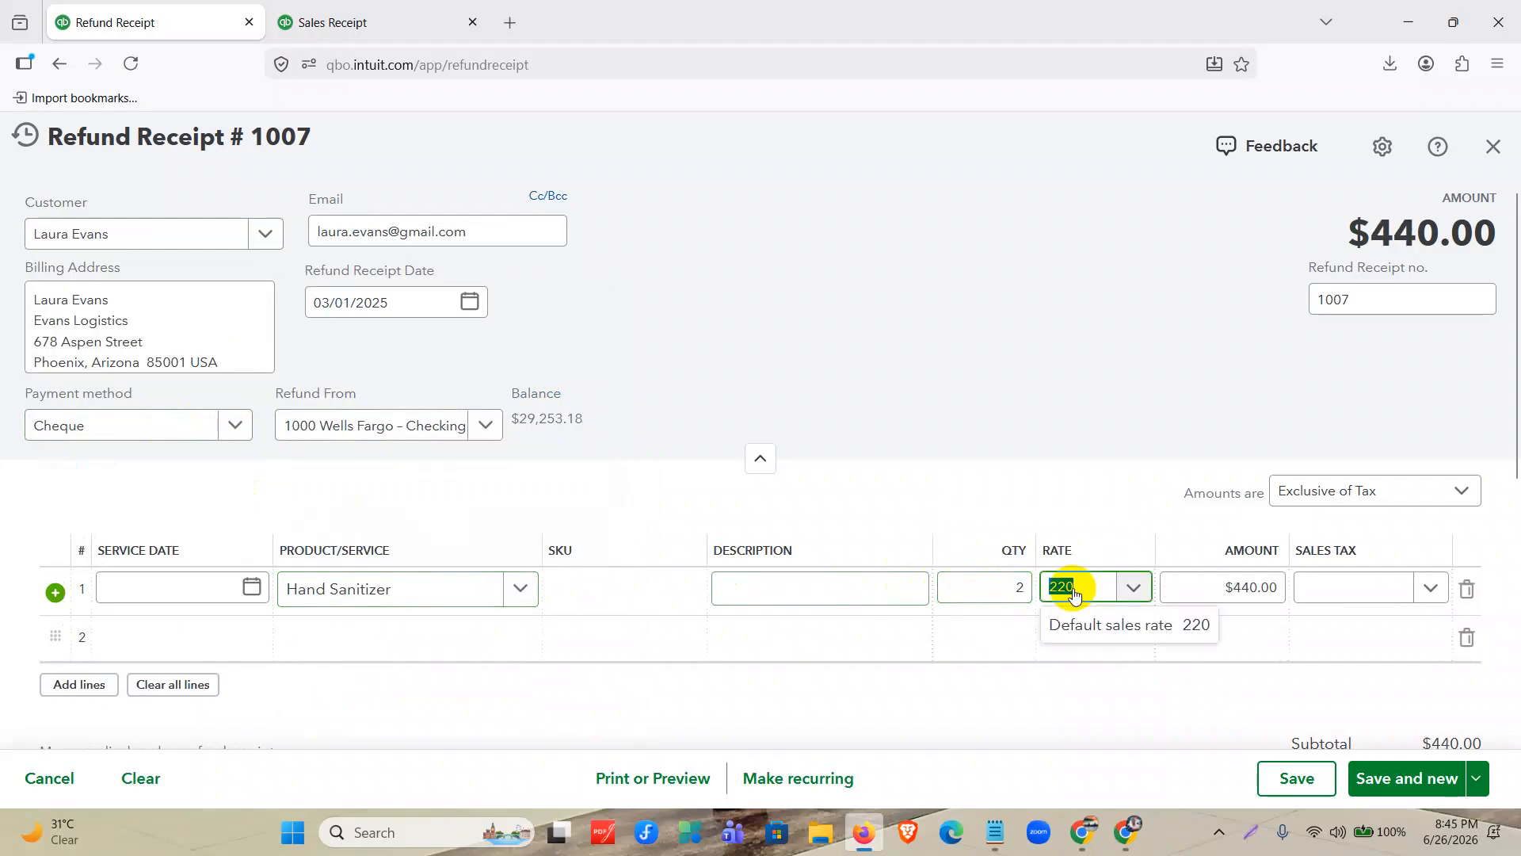
text(200)
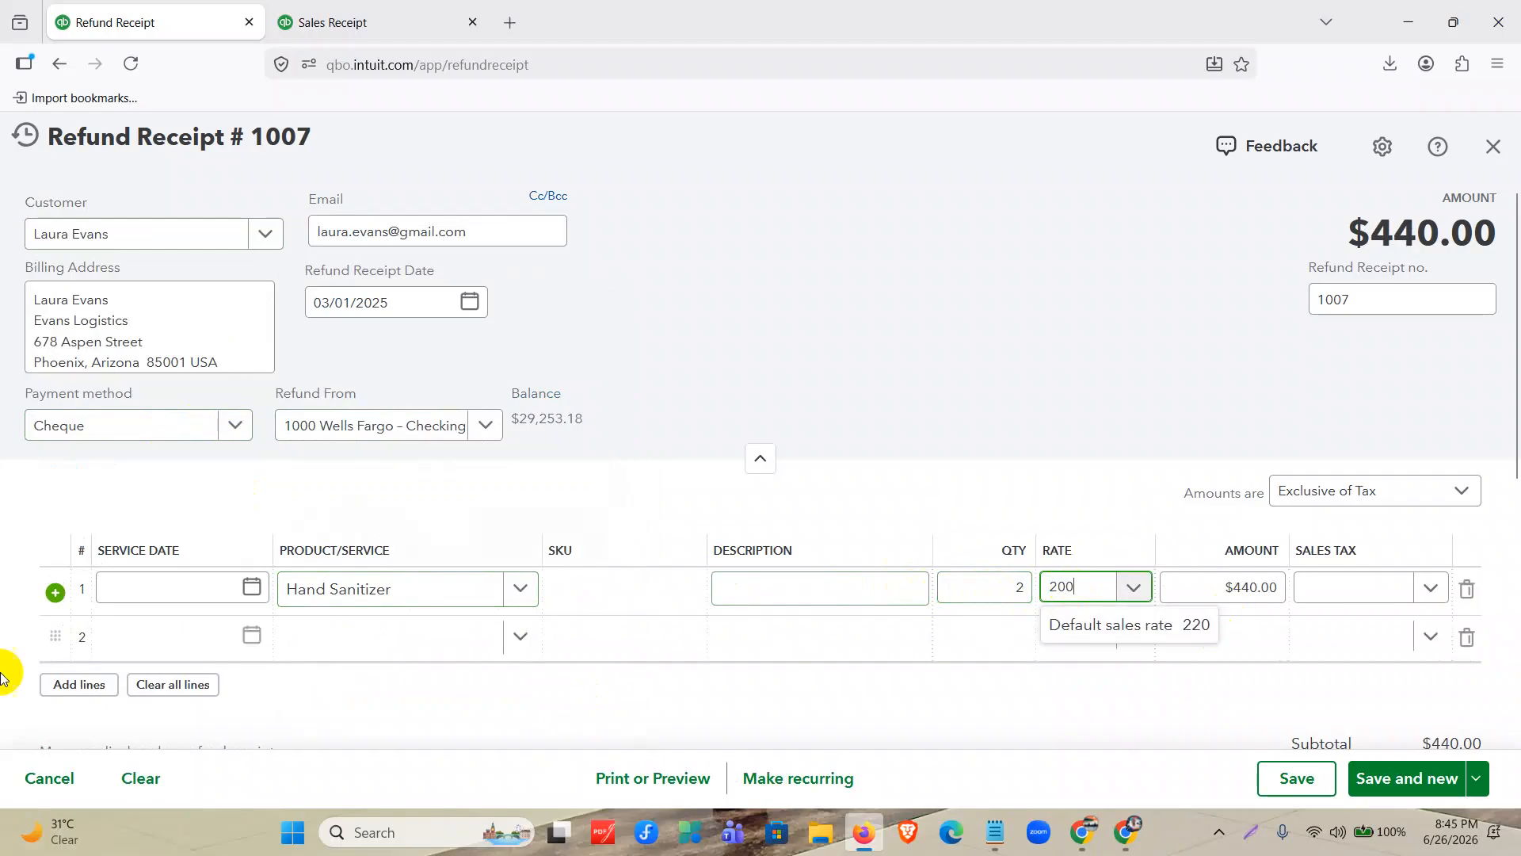
Check the tax used on sales receipt 1006 and apply Tax1 (10%) to the refund's Hand Sanitizer line.
click(351, 17)
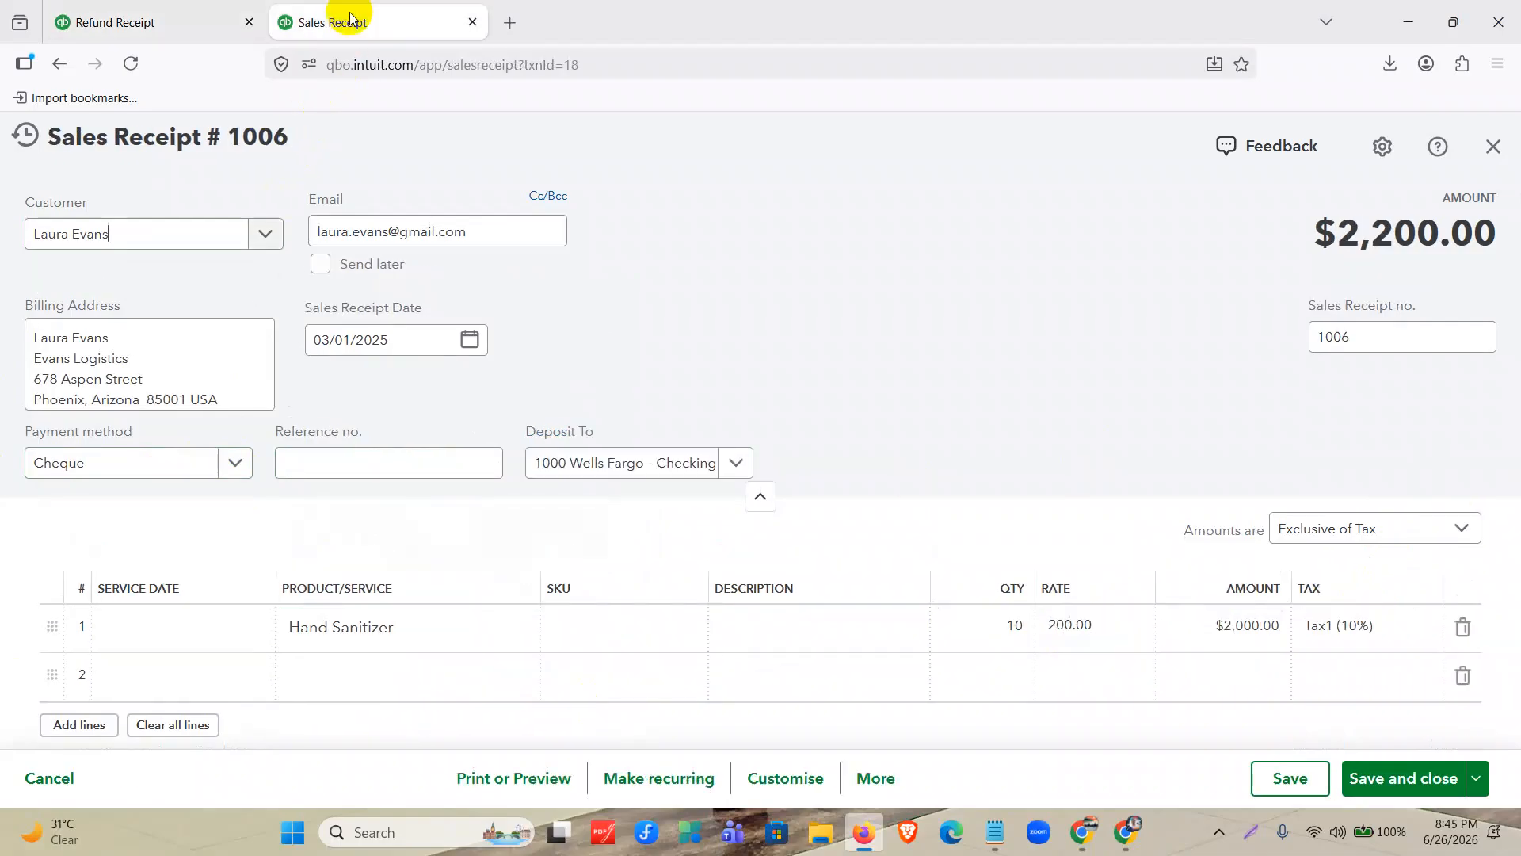
click(190, 16)
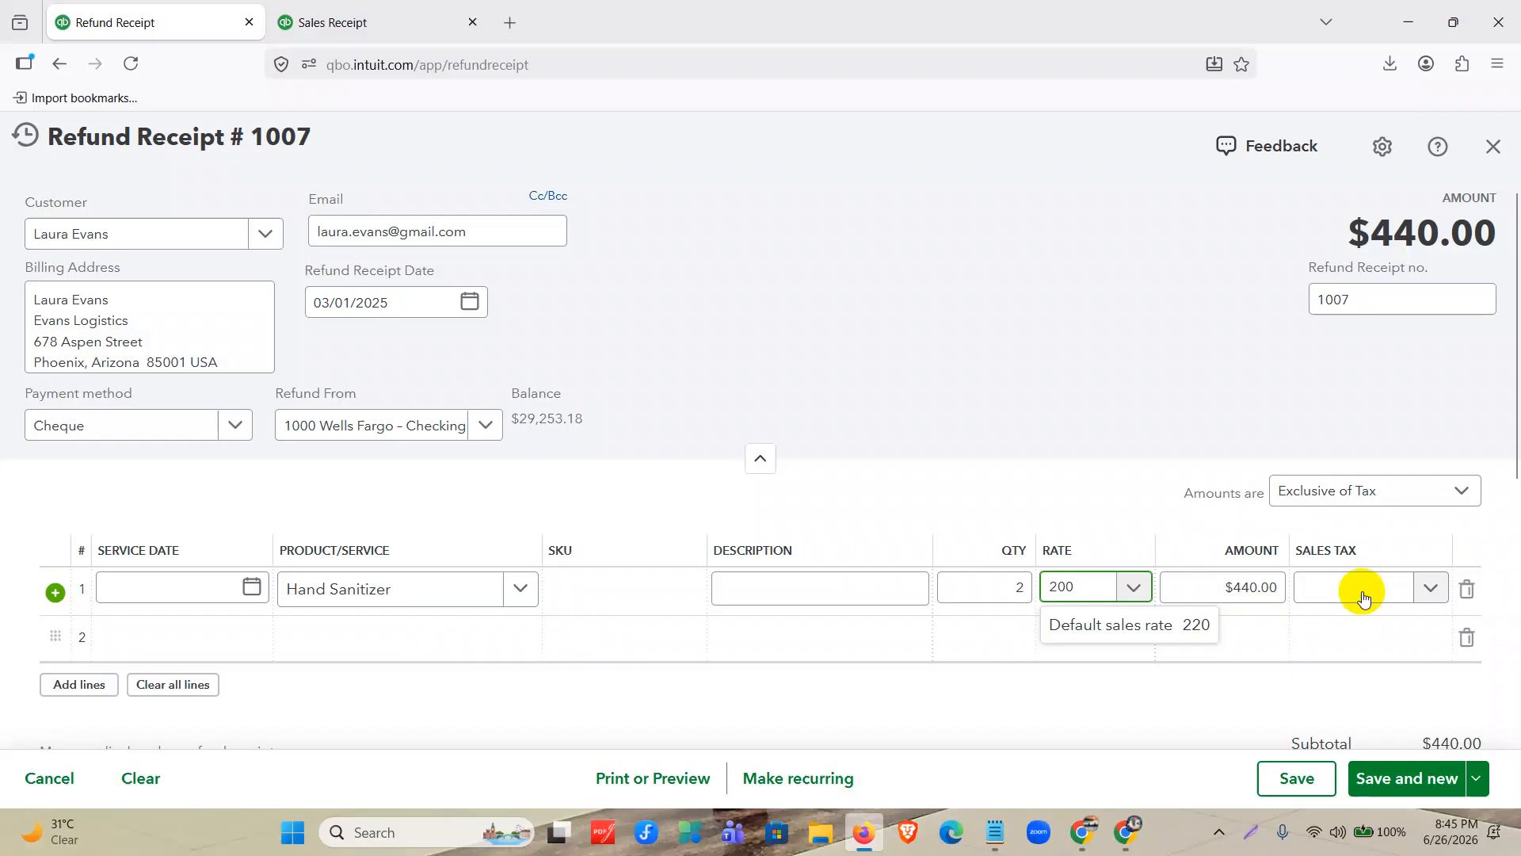
click(1362, 598)
click(1369, 698)
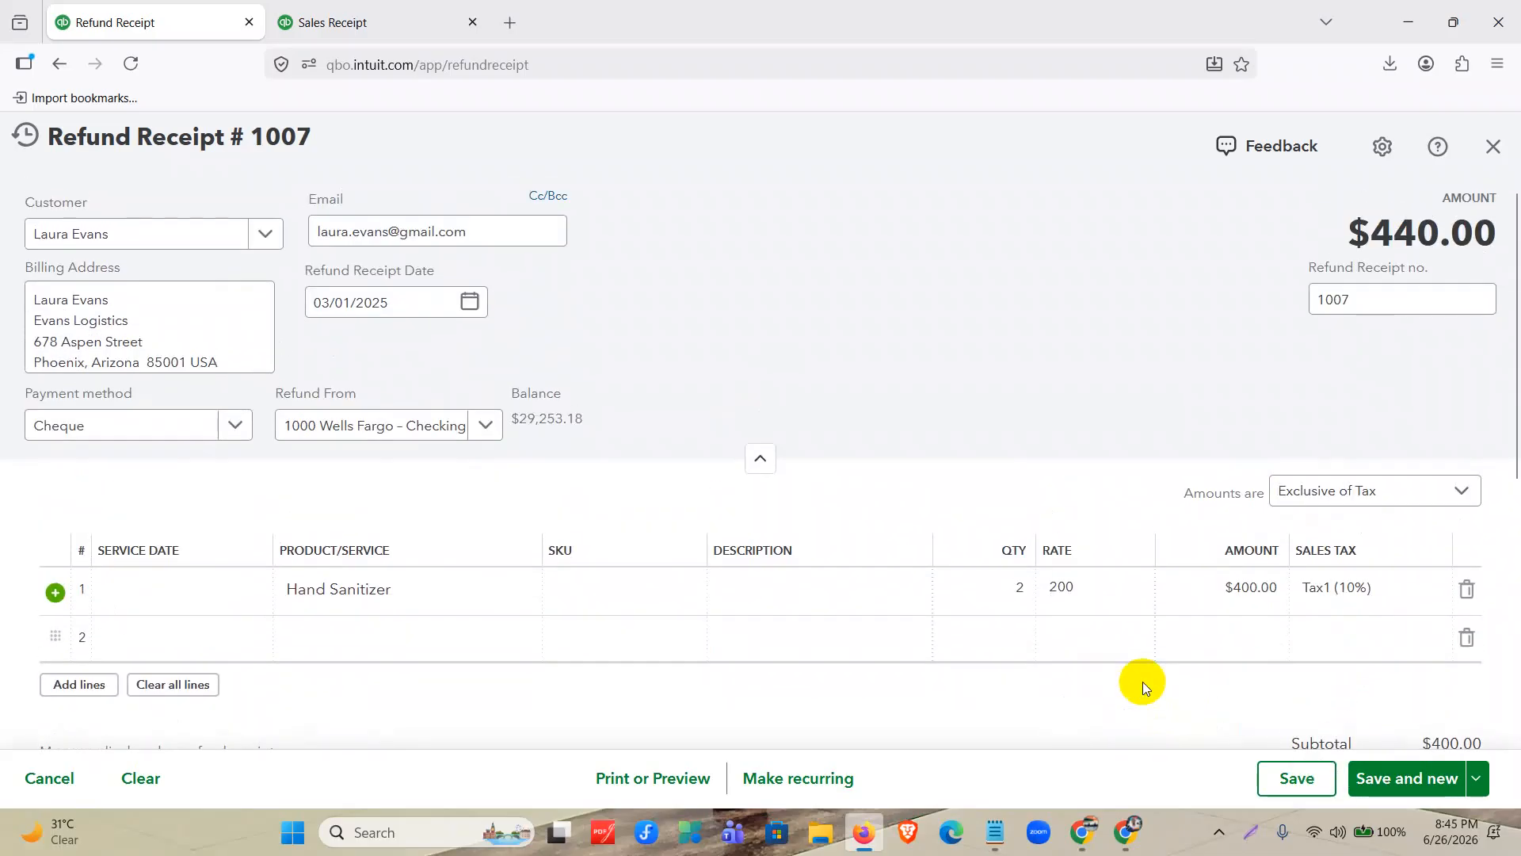
Save and close refund receipt 1007, acknowledging the refund message.
scroll(1143, 682, down, 5)
click(1474, 784)
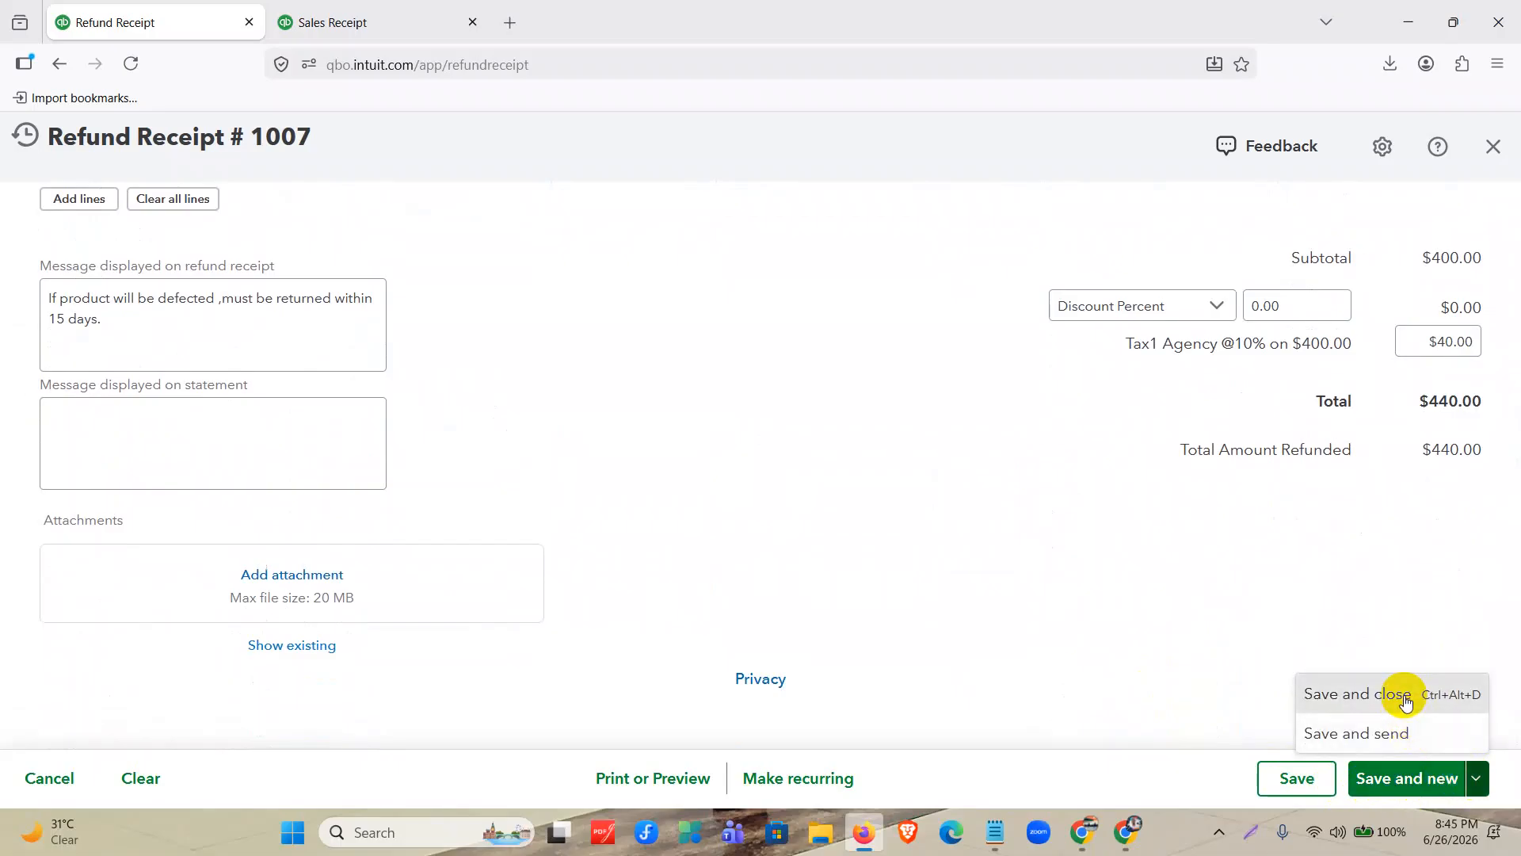
click(1405, 701)
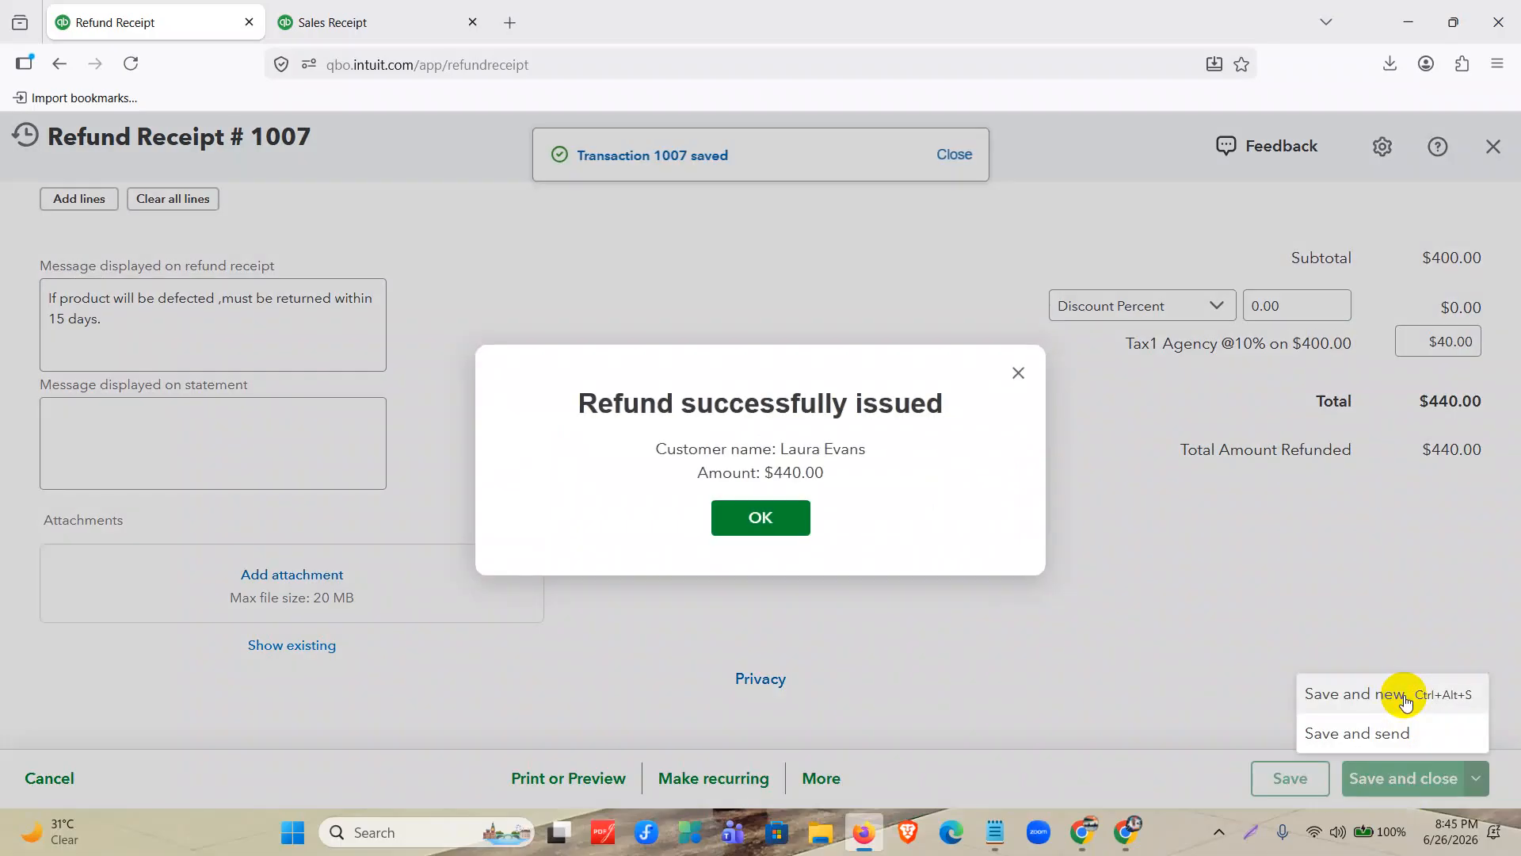
drag(600, 402, 968, 401)
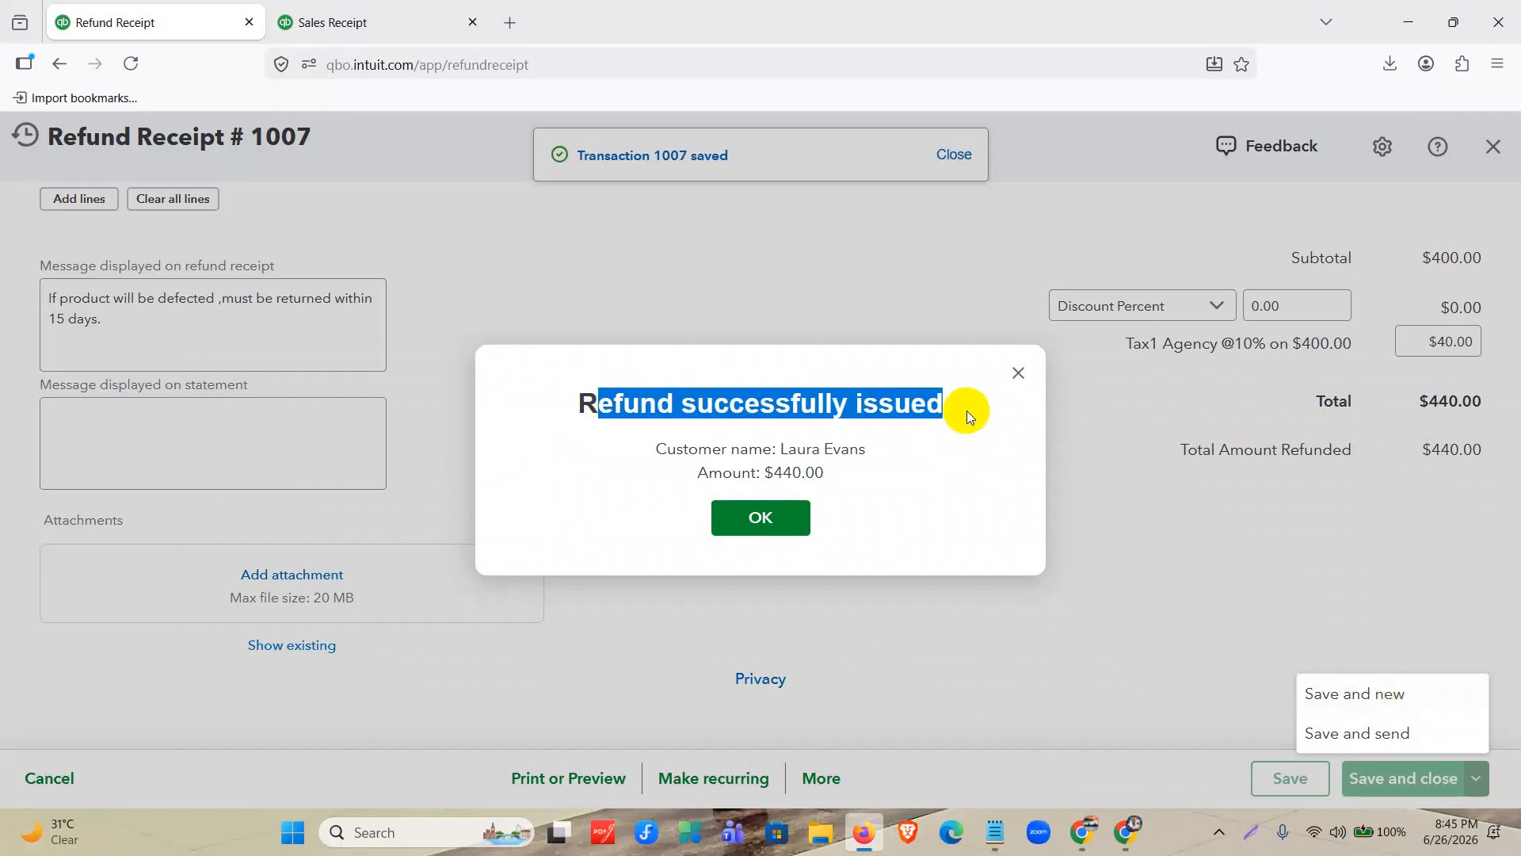
click(777, 517)
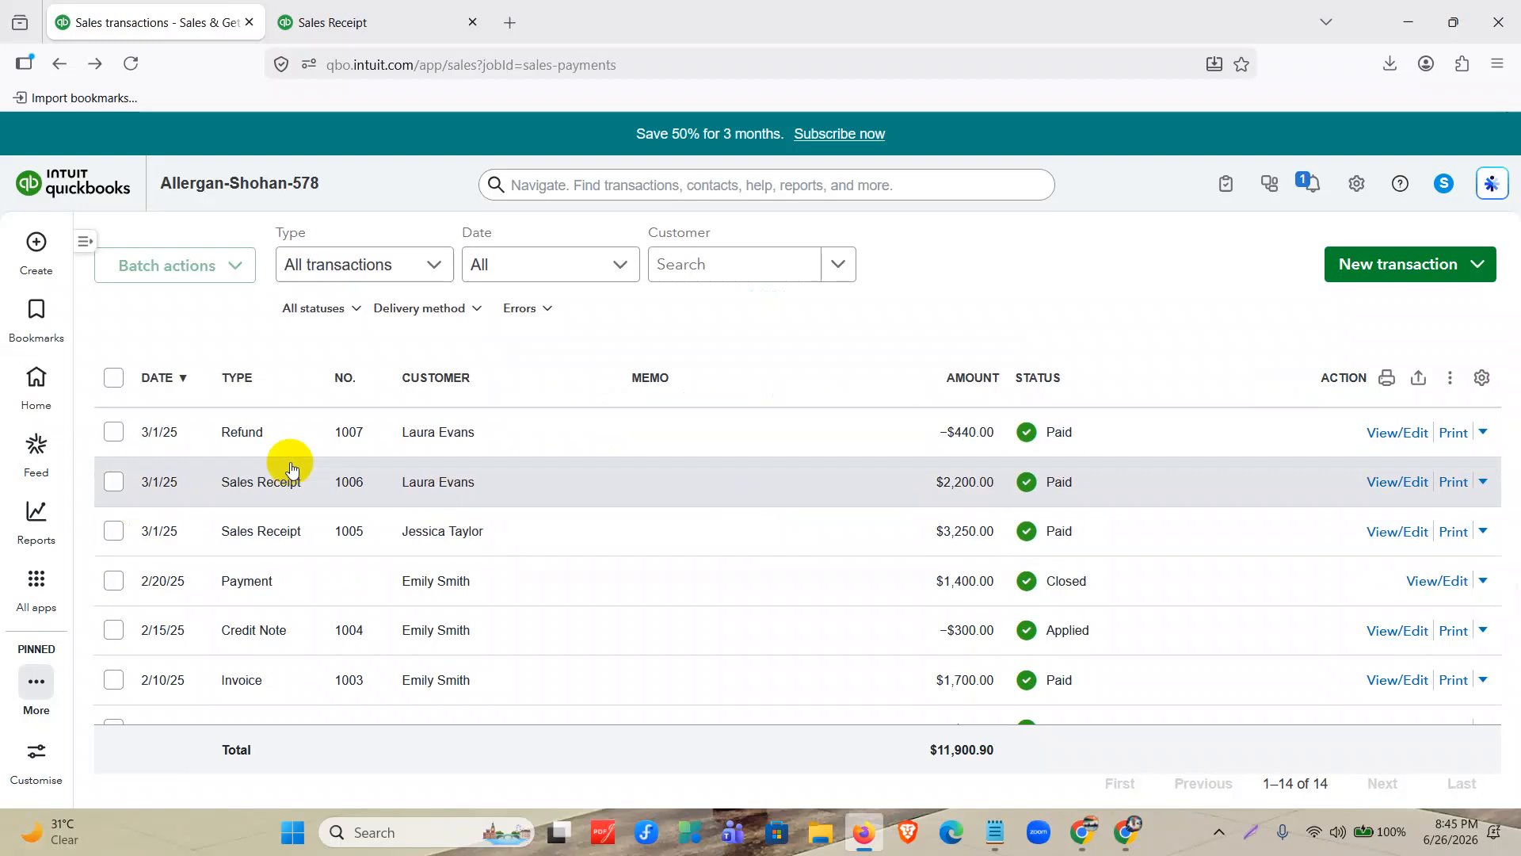
scroll(295, 475, down, 2)
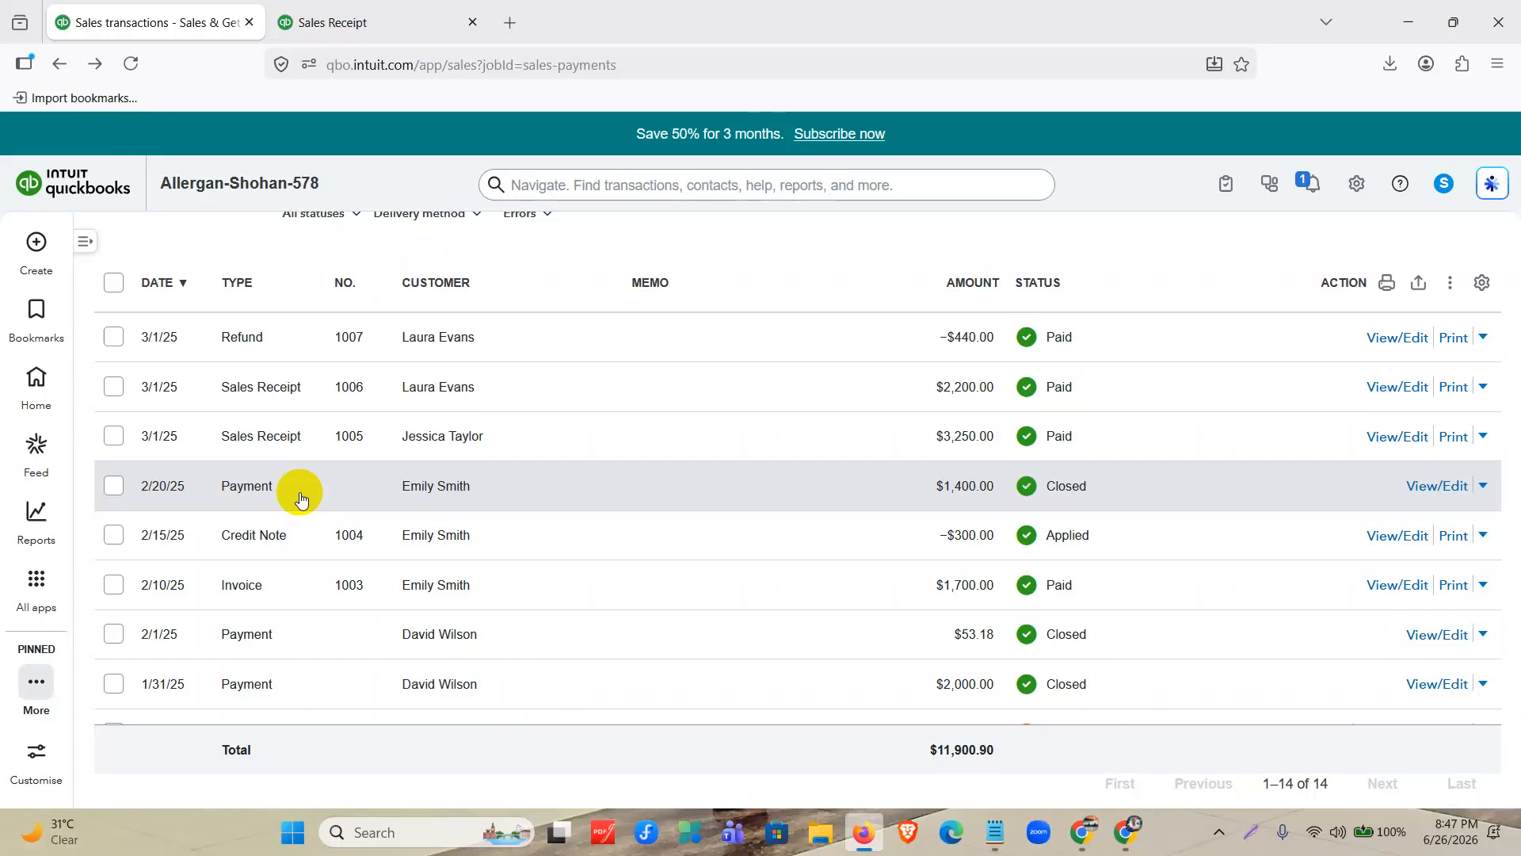
scroll(645, 517, up, 5)
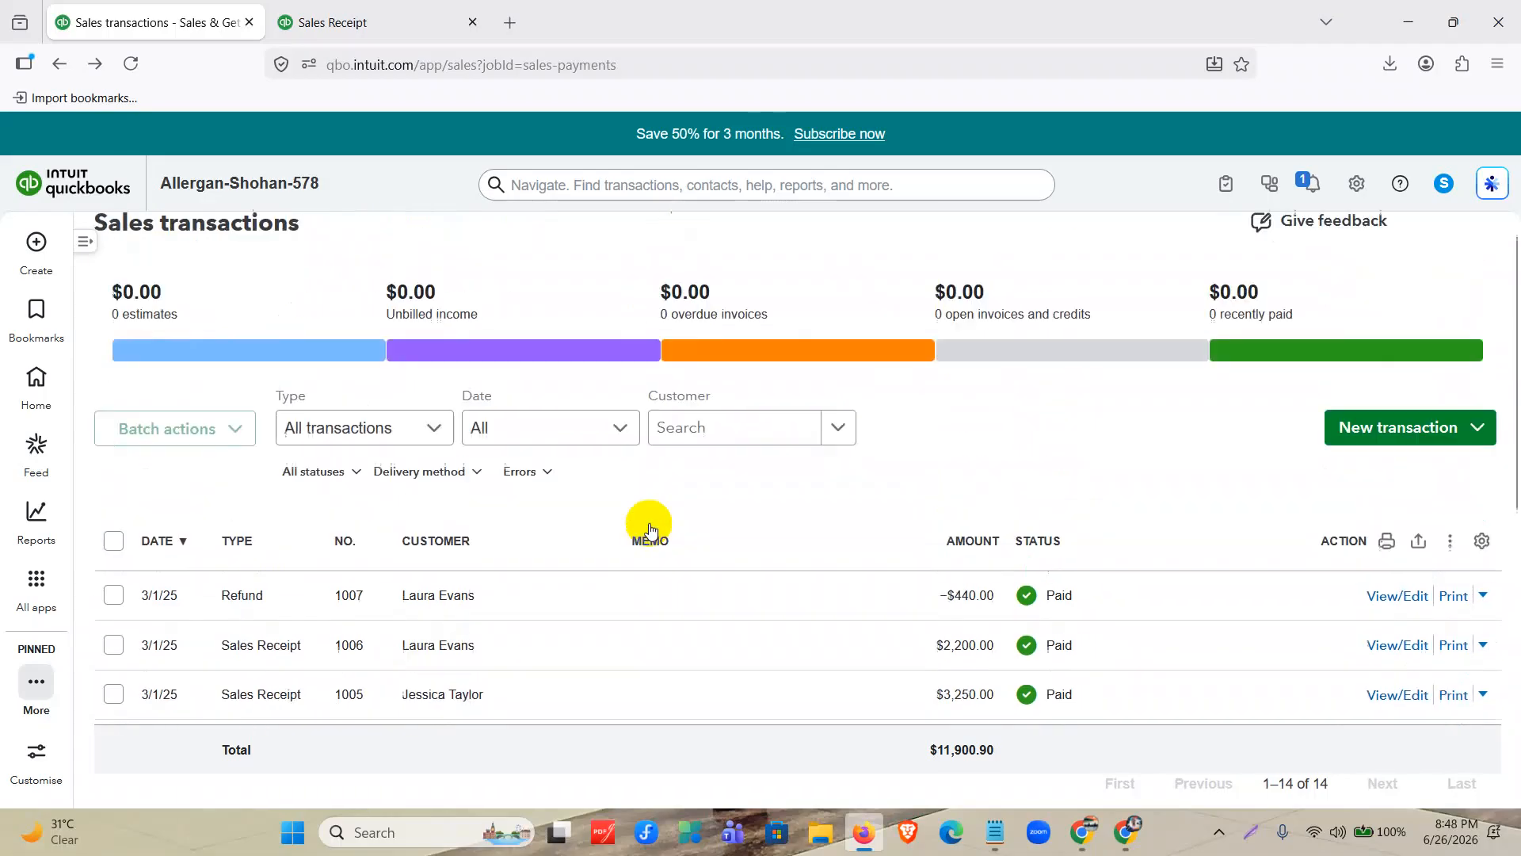
click(37, 253)
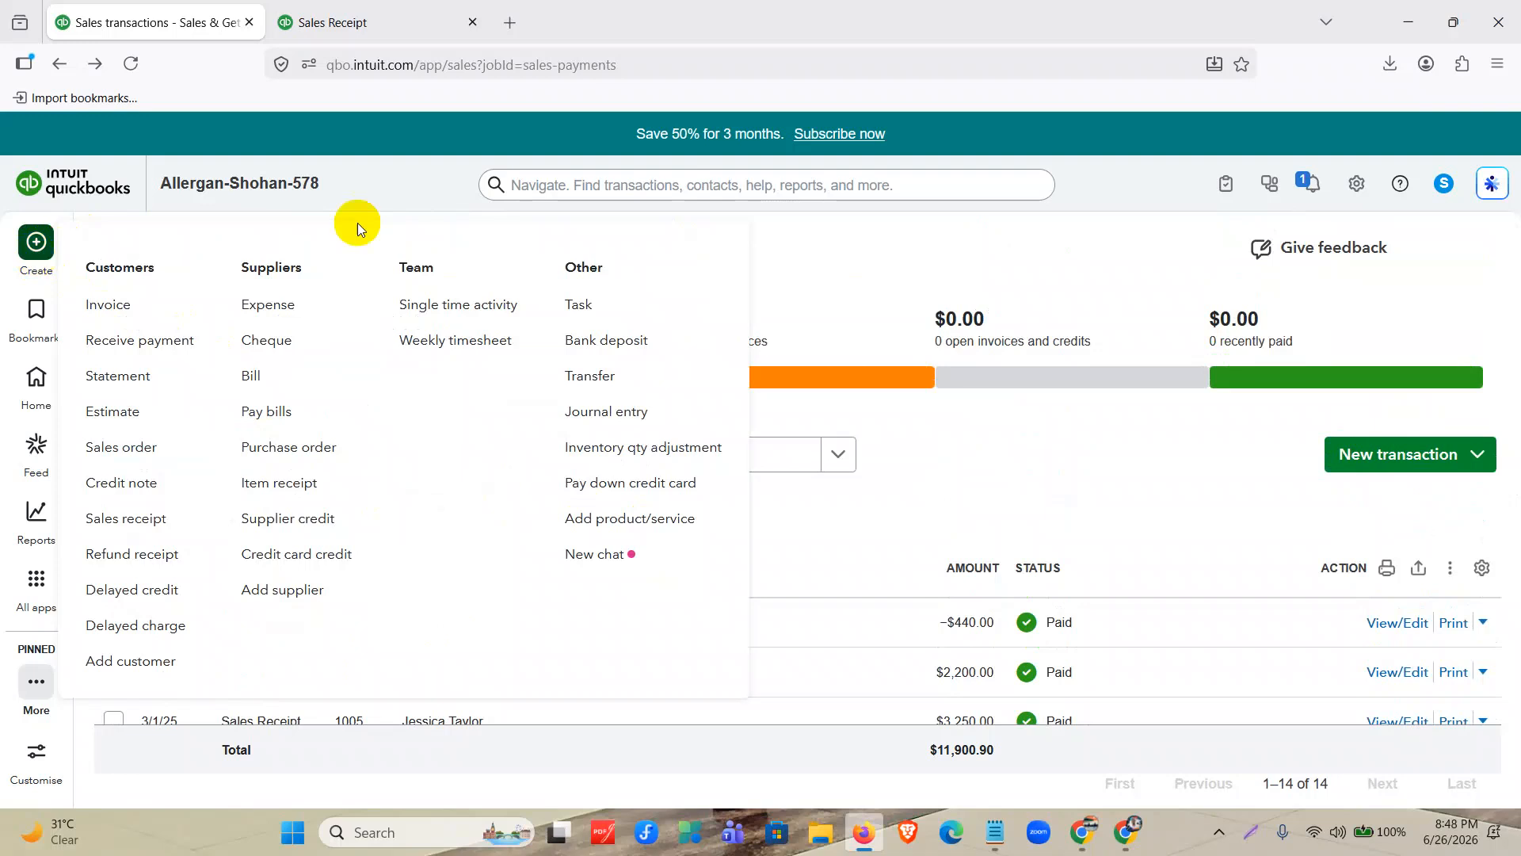
click(37, 258)
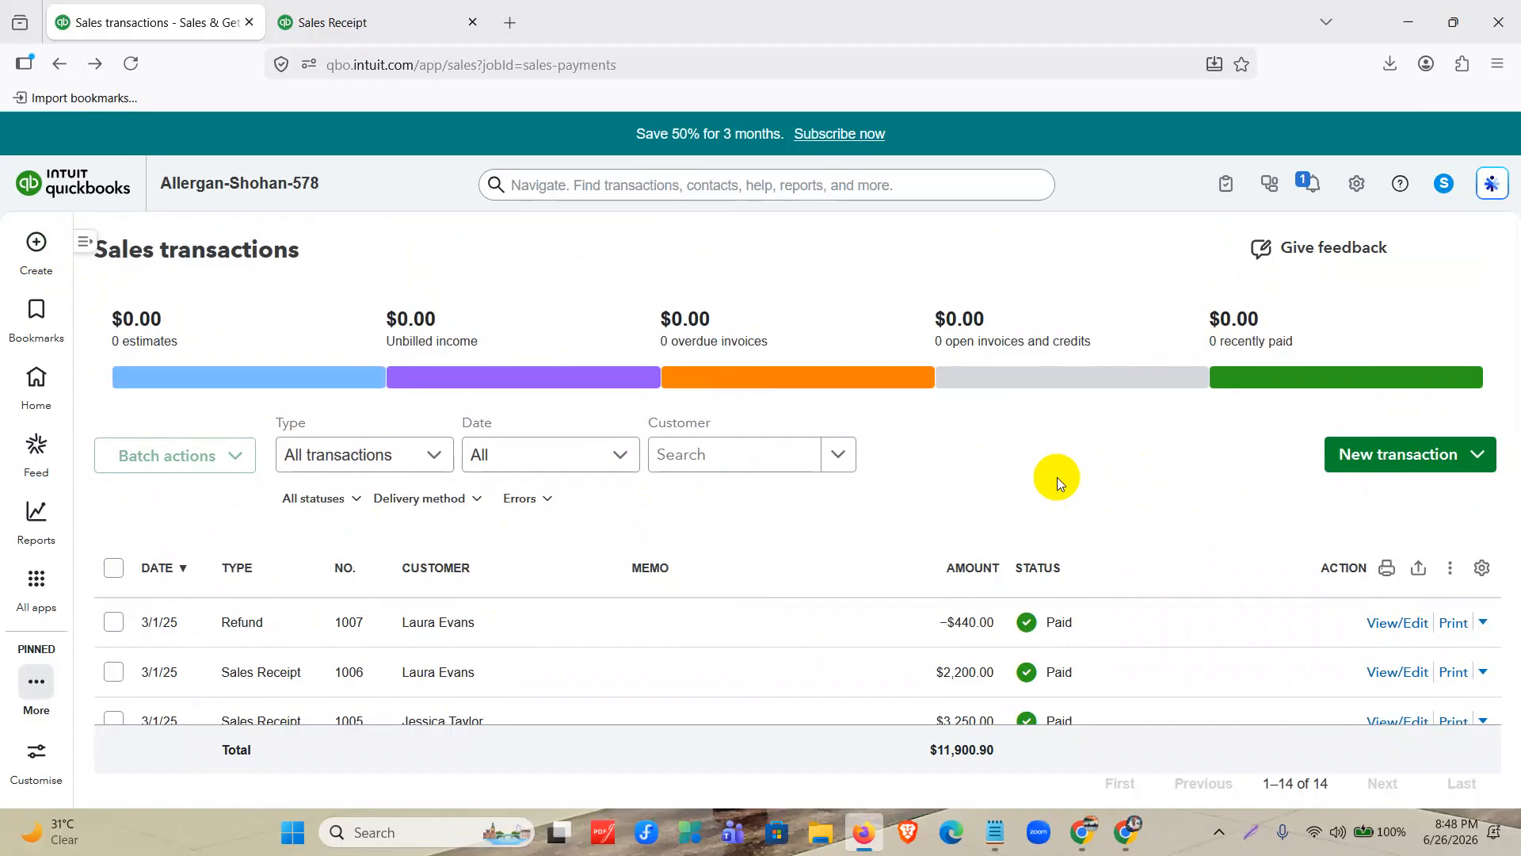
Create a new customer invoice and select the customer whose entry begins with "MR.".
click(40, 245)
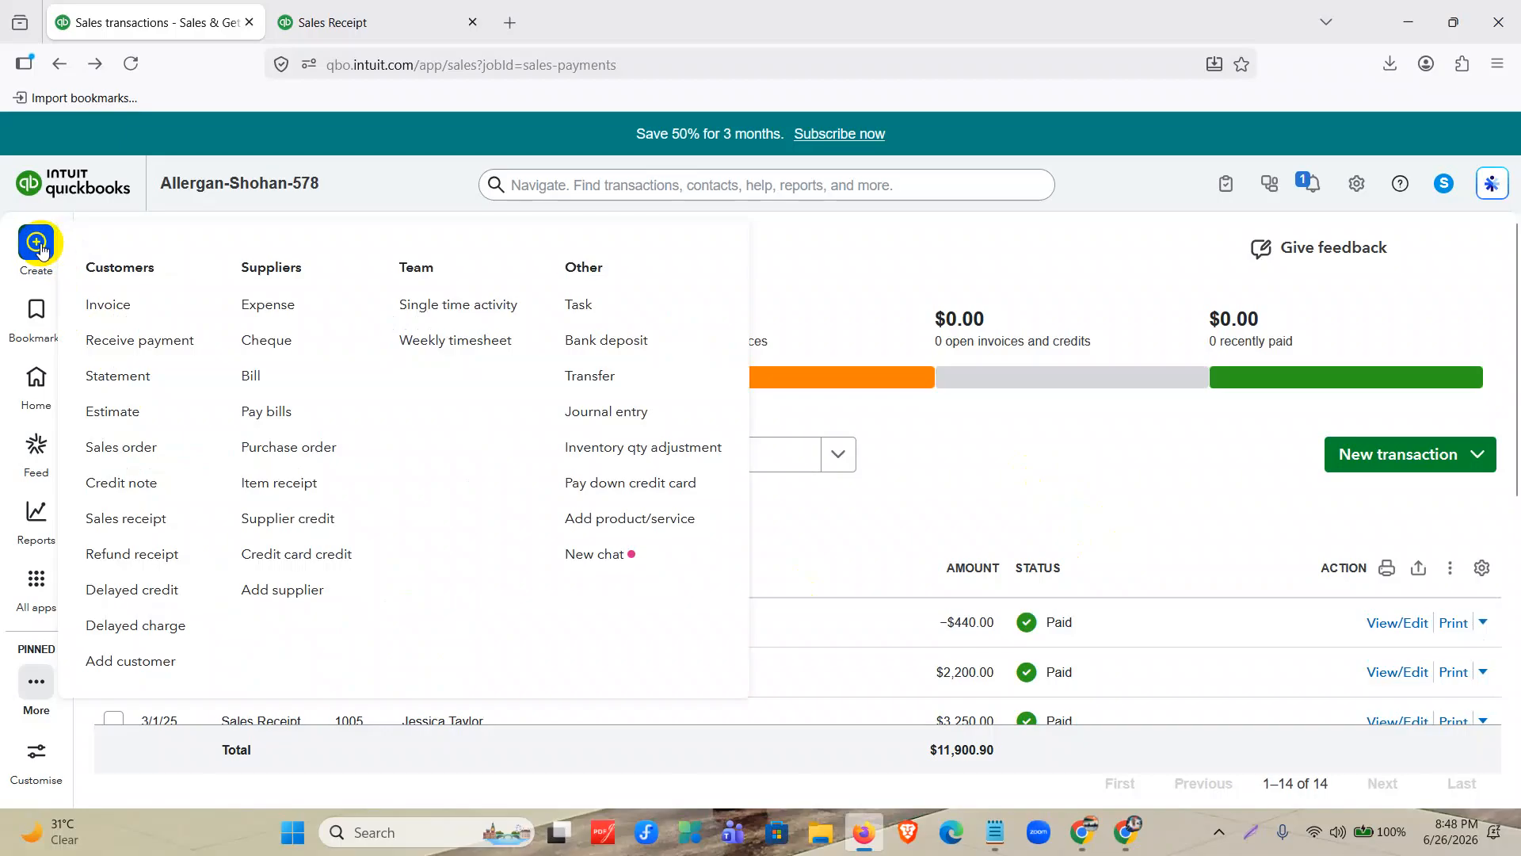
click(131, 311)
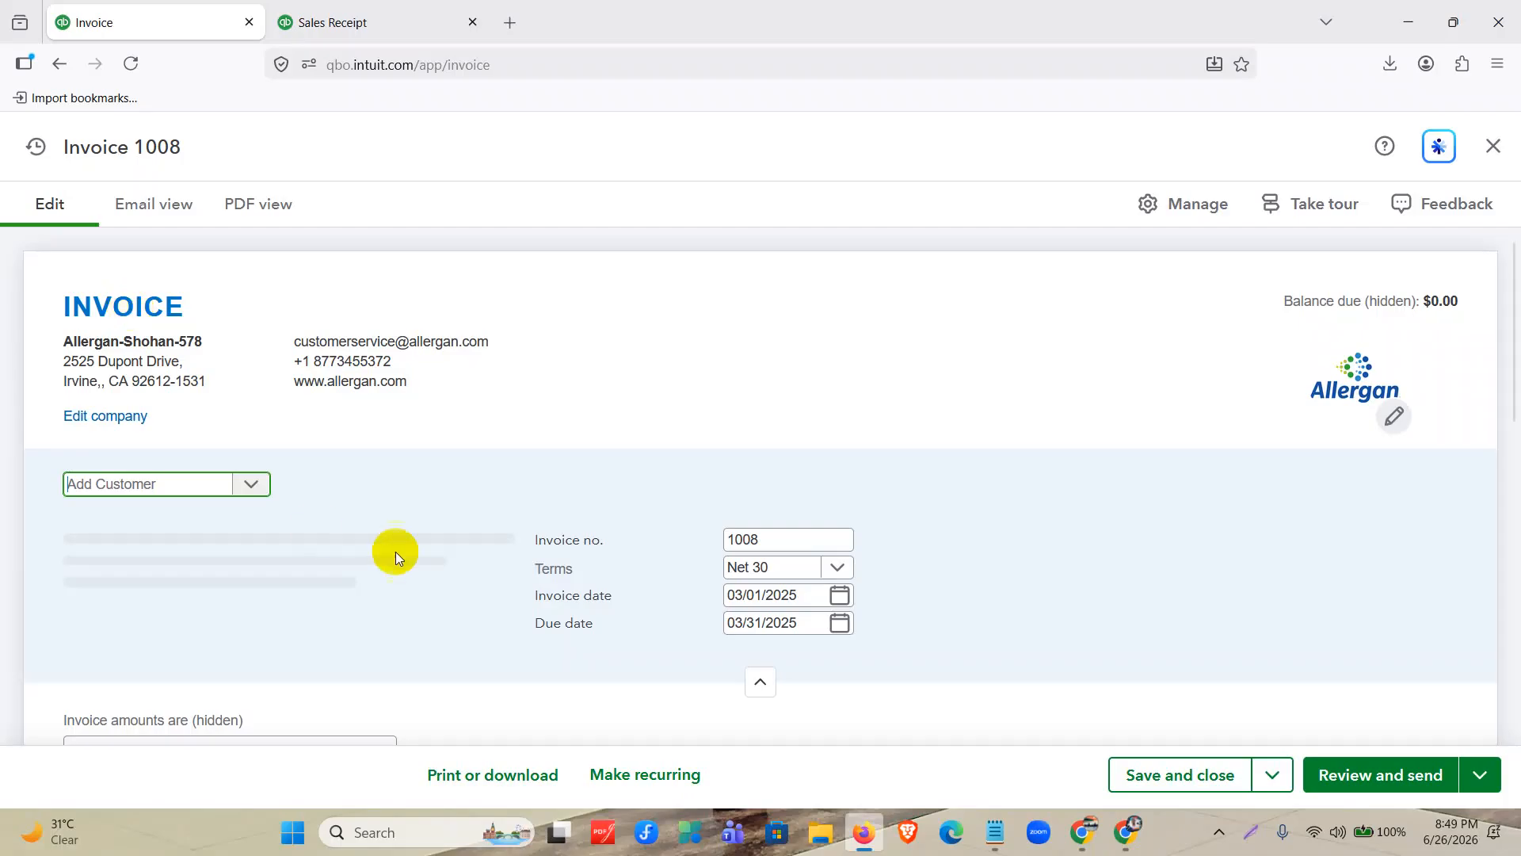
scroll(397, 397, down, 3)
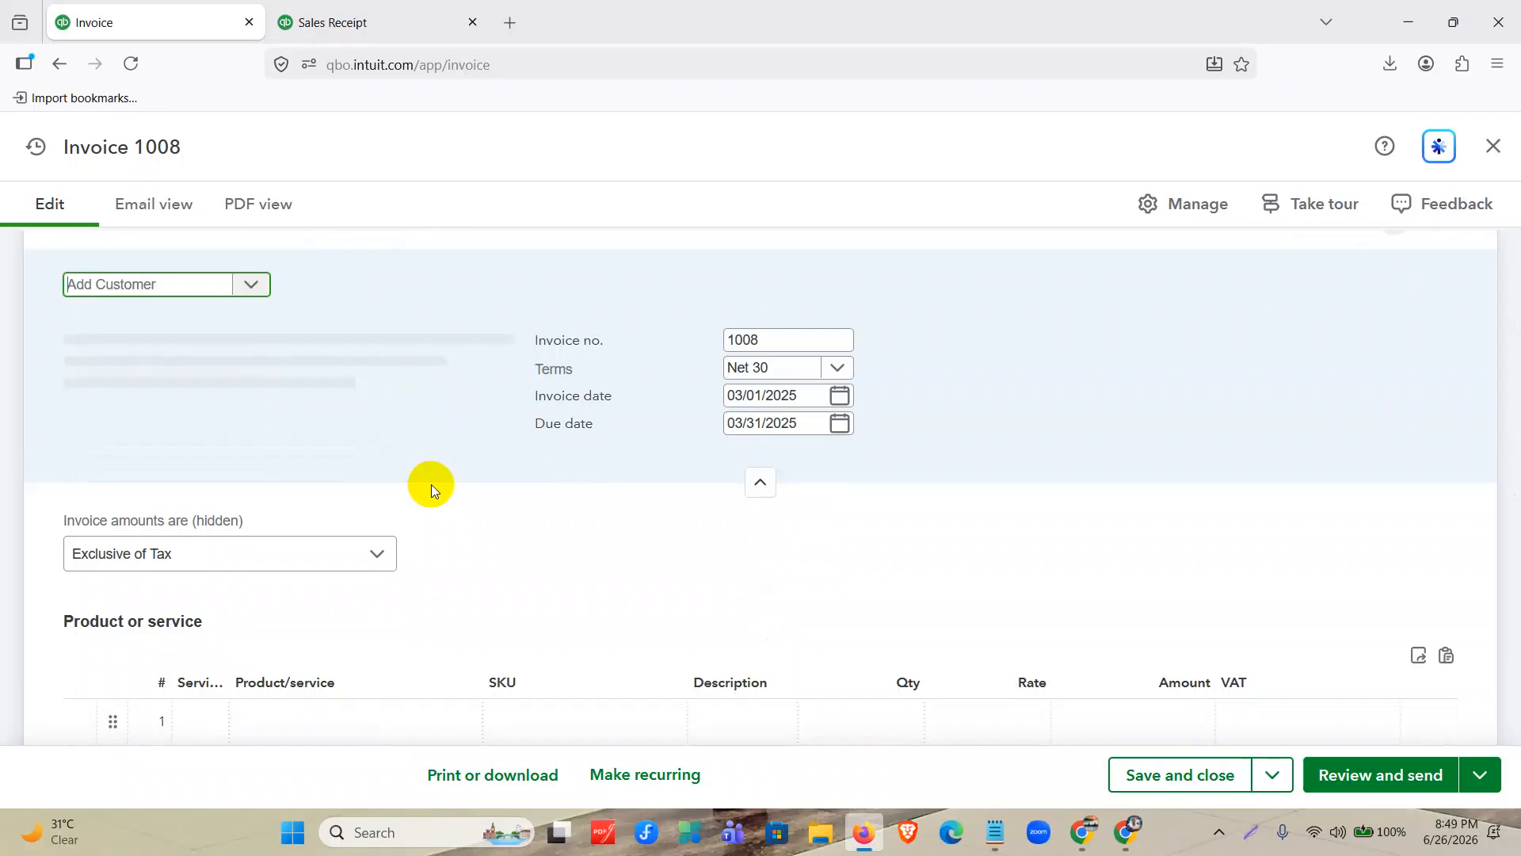
scroll(317, 438, up, 3)
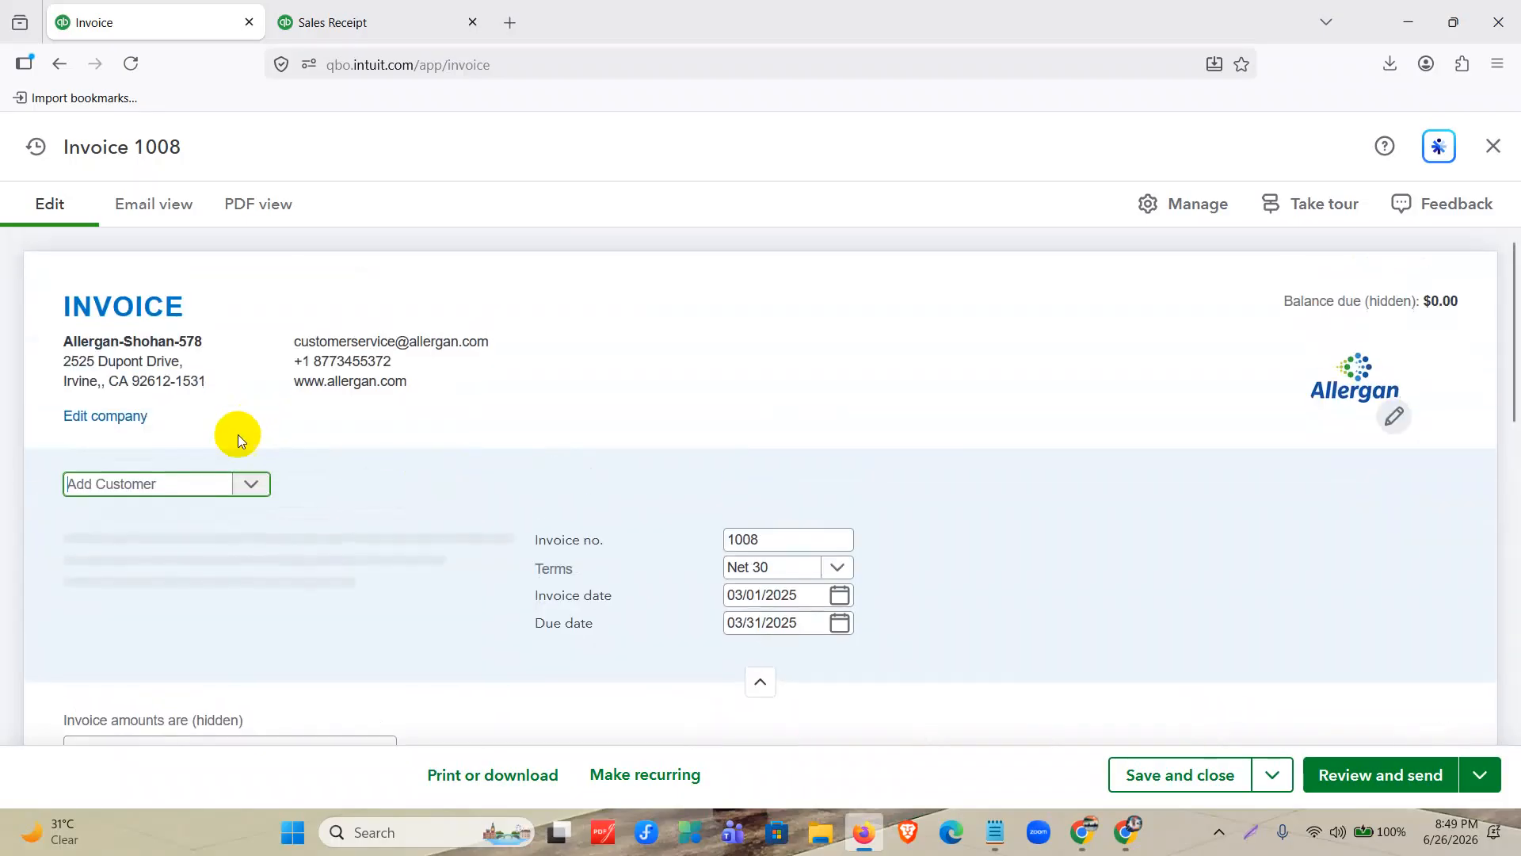
click(239, 490)
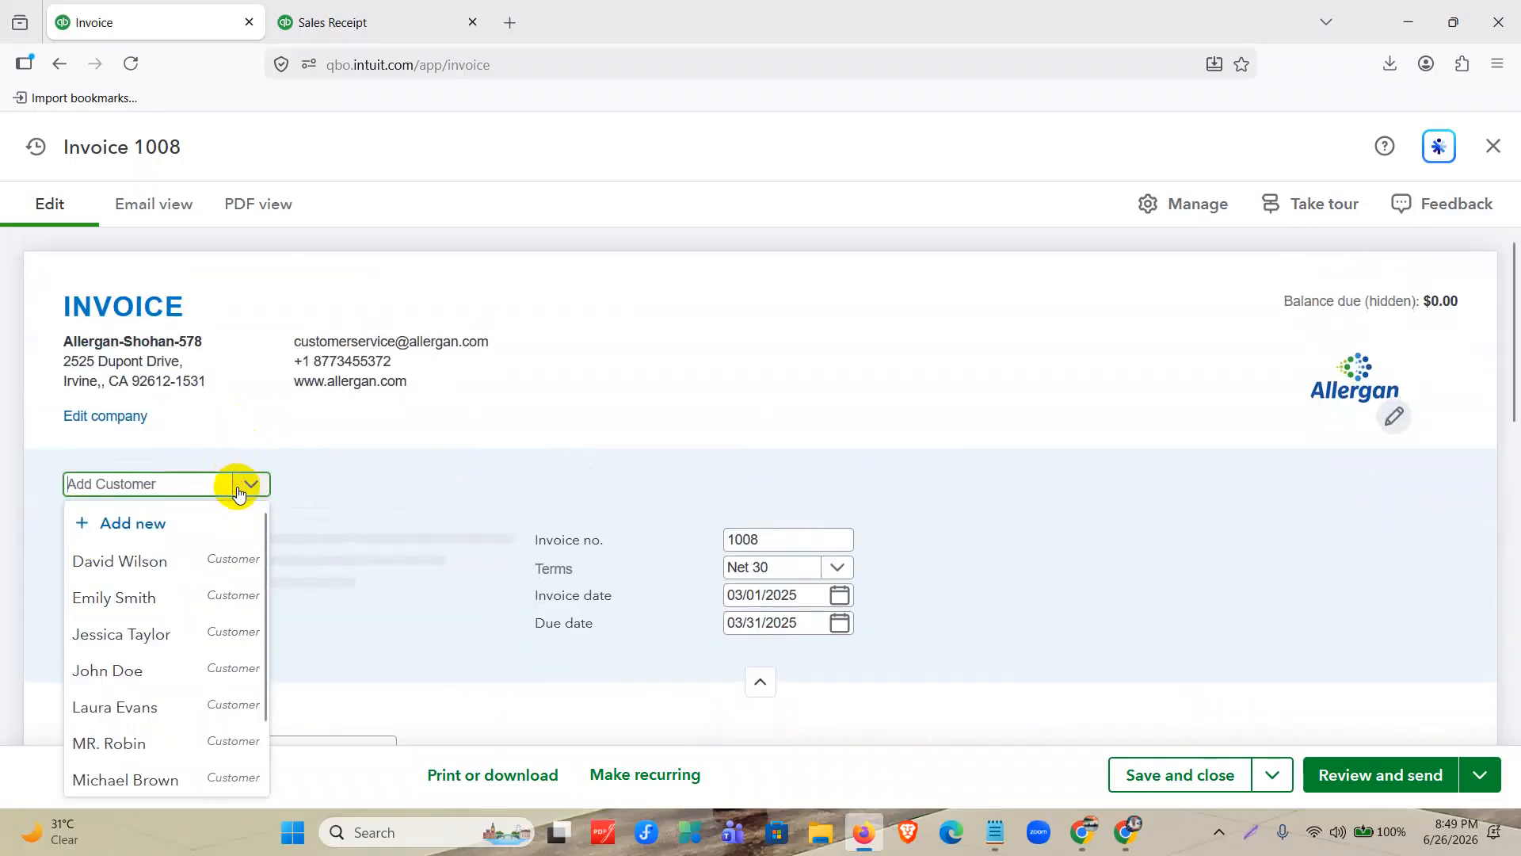
click(176, 742)
Set the invoice date of invoice 1008 to 03/10/2025.
scroll(814, 437, down, 3)
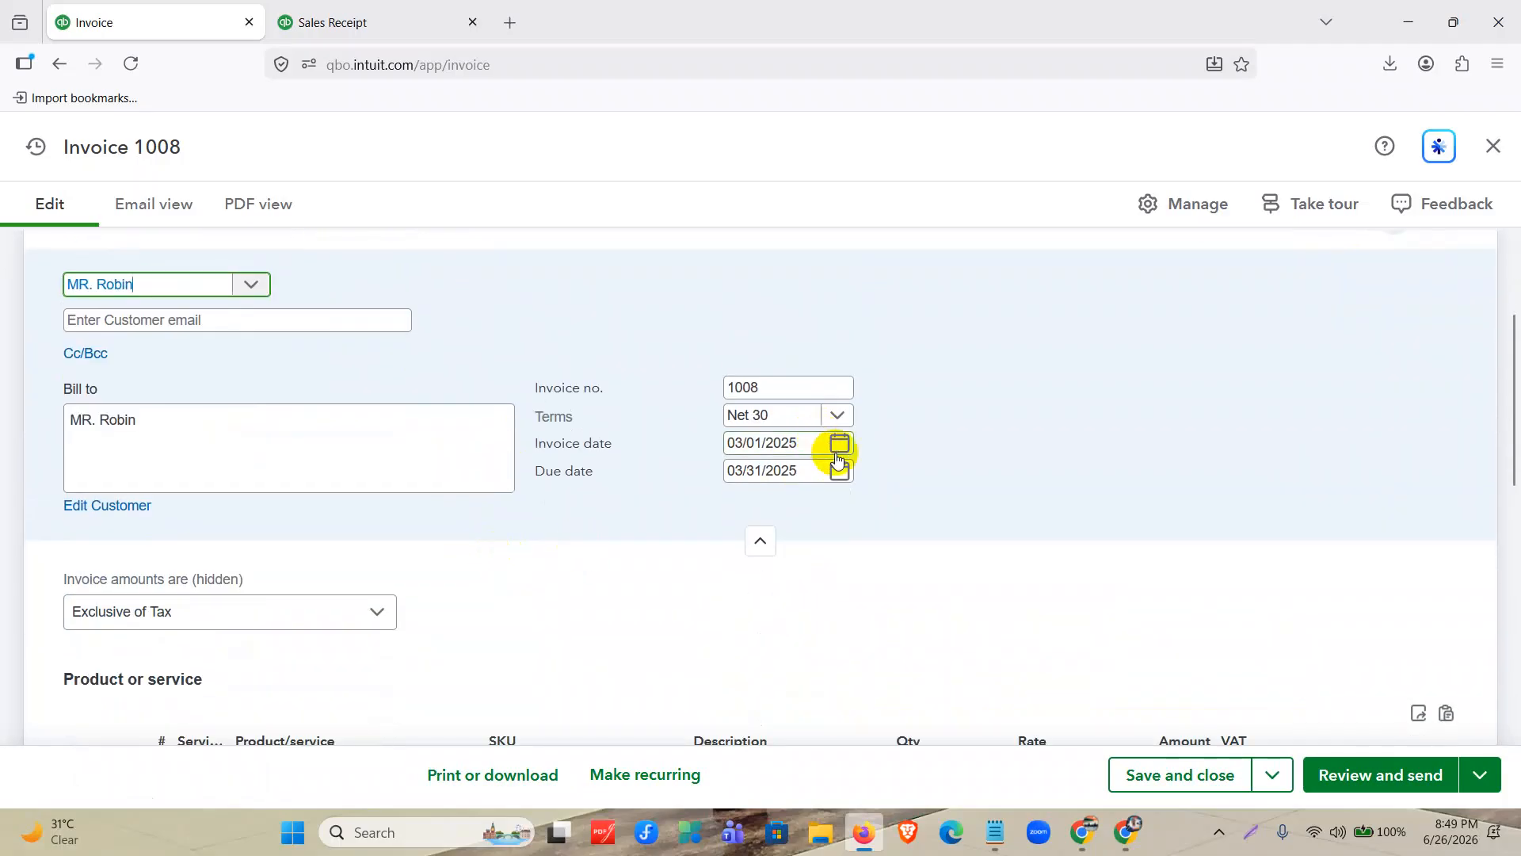
click(837, 454)
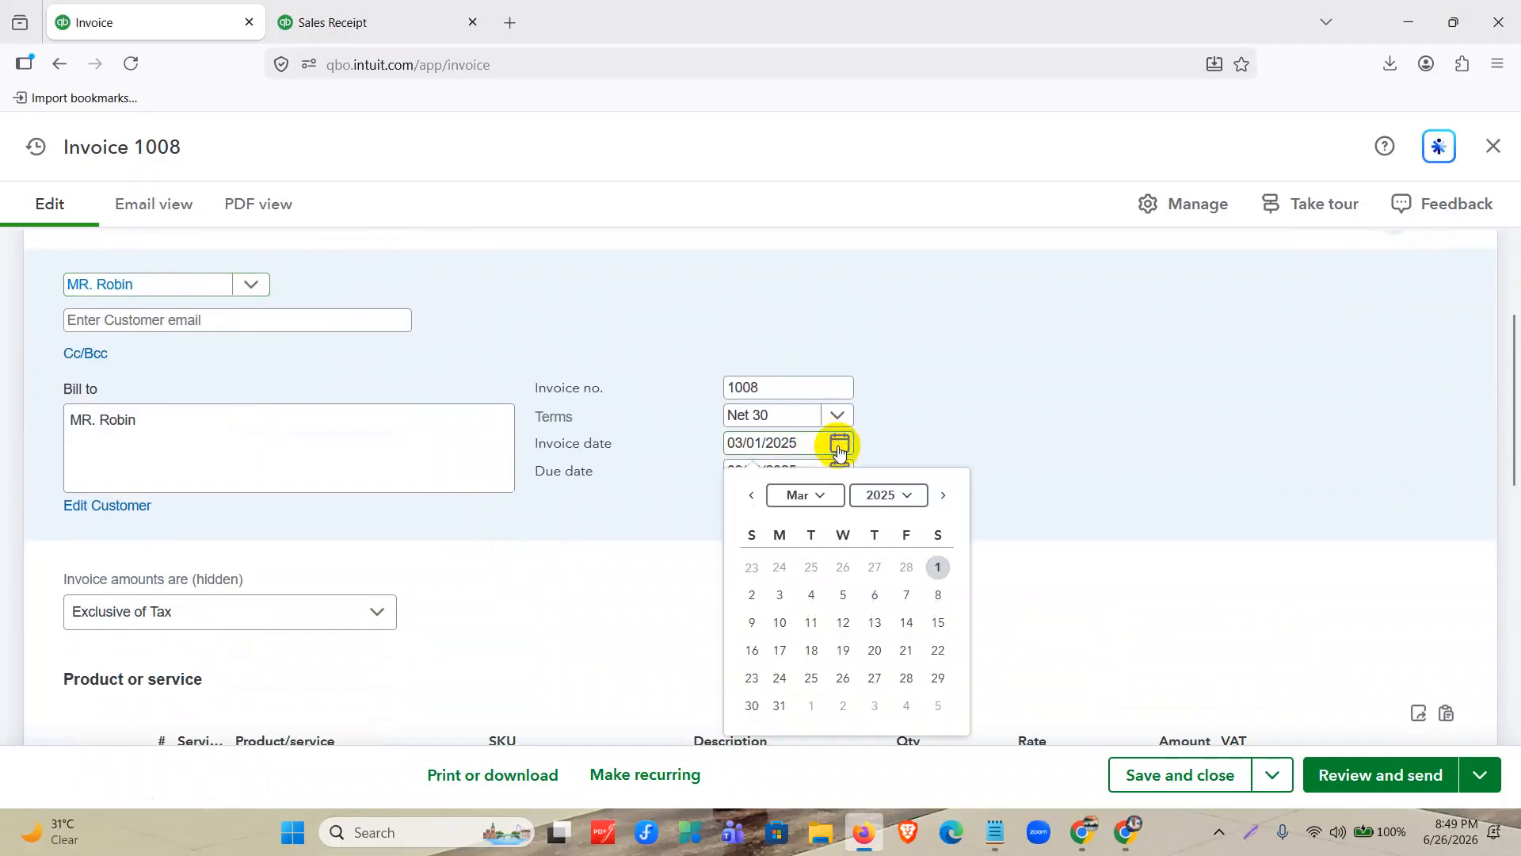
click(779, 623)
Add Hand Sanitizer and KN 95 Mask as the first two product lines of invoice 1008.
scroll(743, 599, down, 5)
scroll(425, 486, up, 1)
click(398, 394)
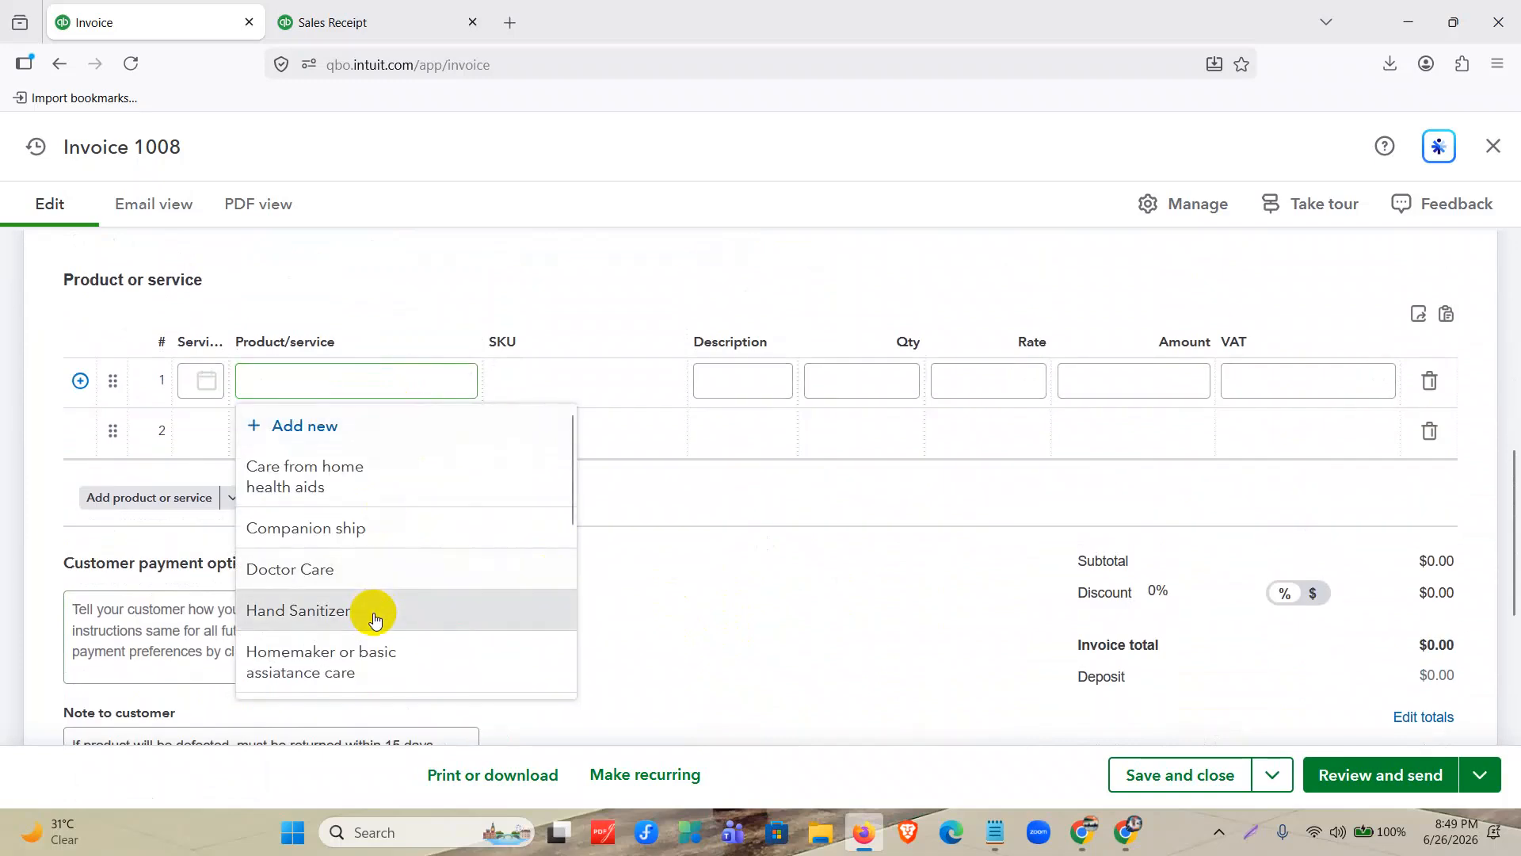
click(376, 619)
click(390, 433)
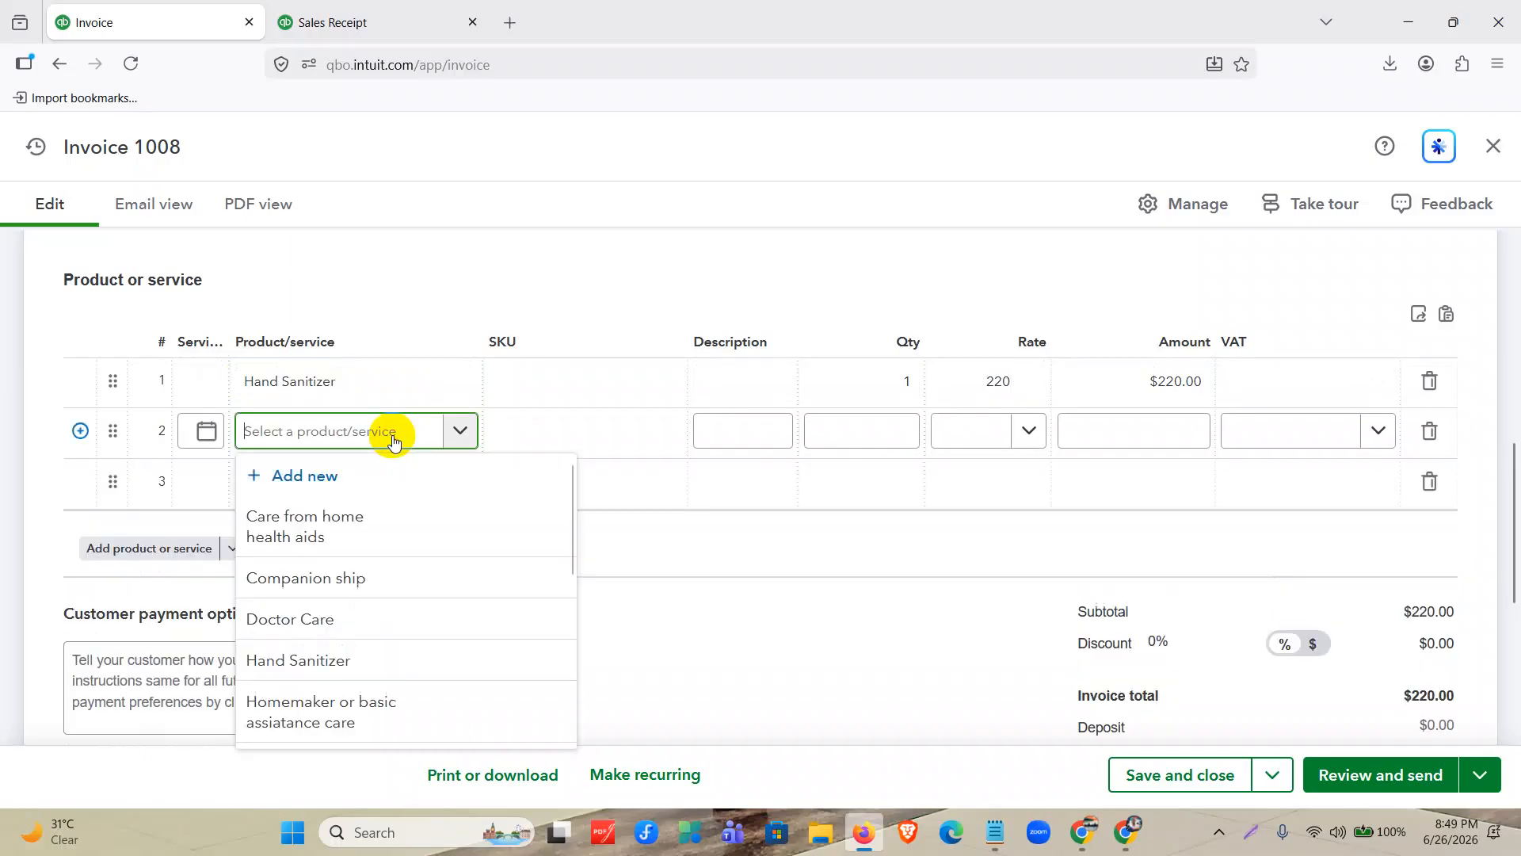
scroll(353, 622, down, 3)
click(346, 606)
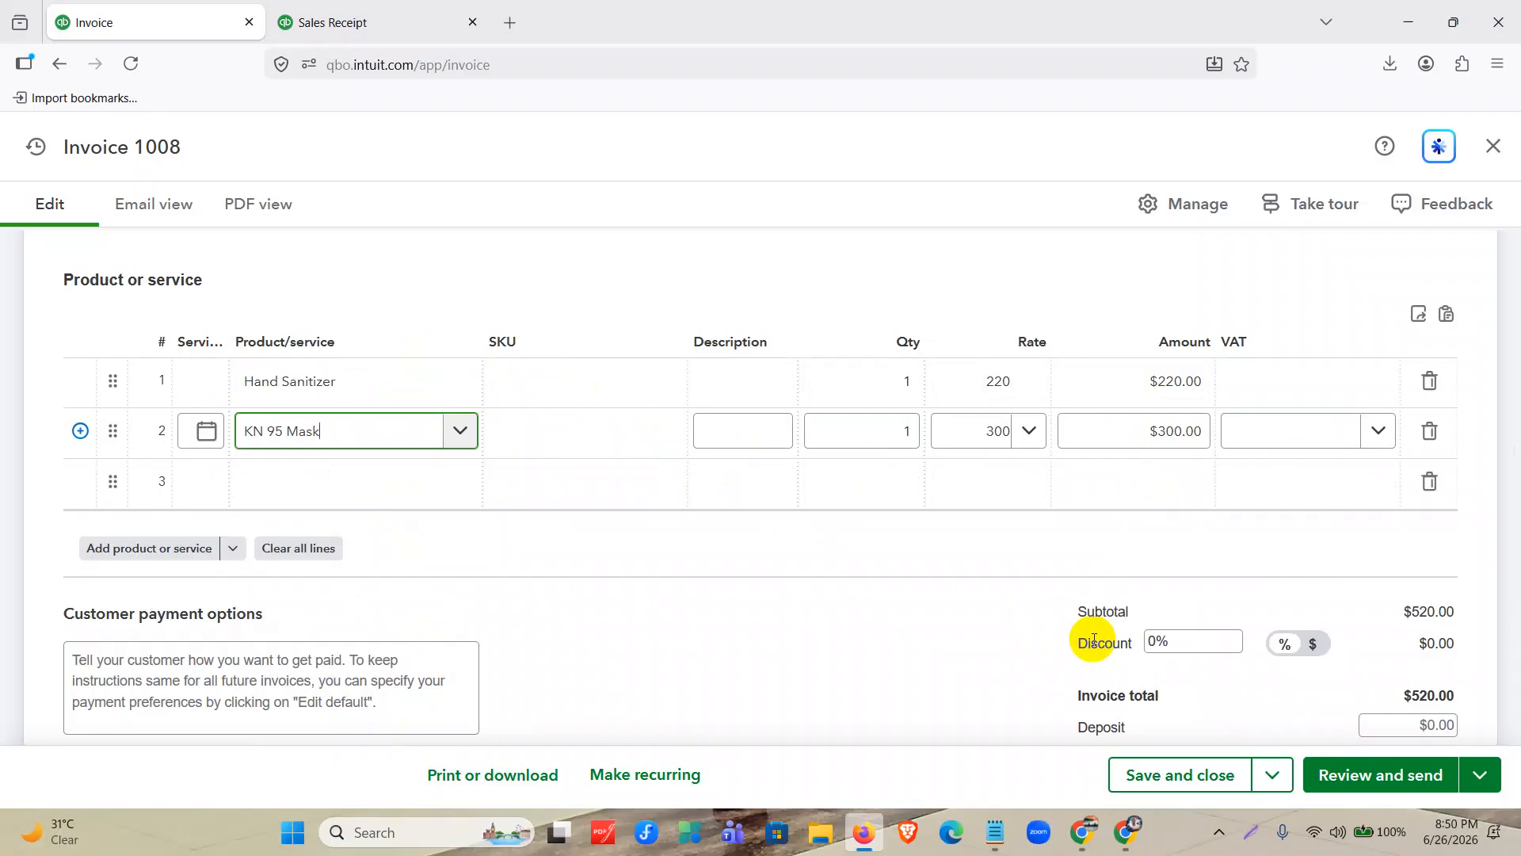
drag(1066, 645, 1133, 639)
click(946, 640)
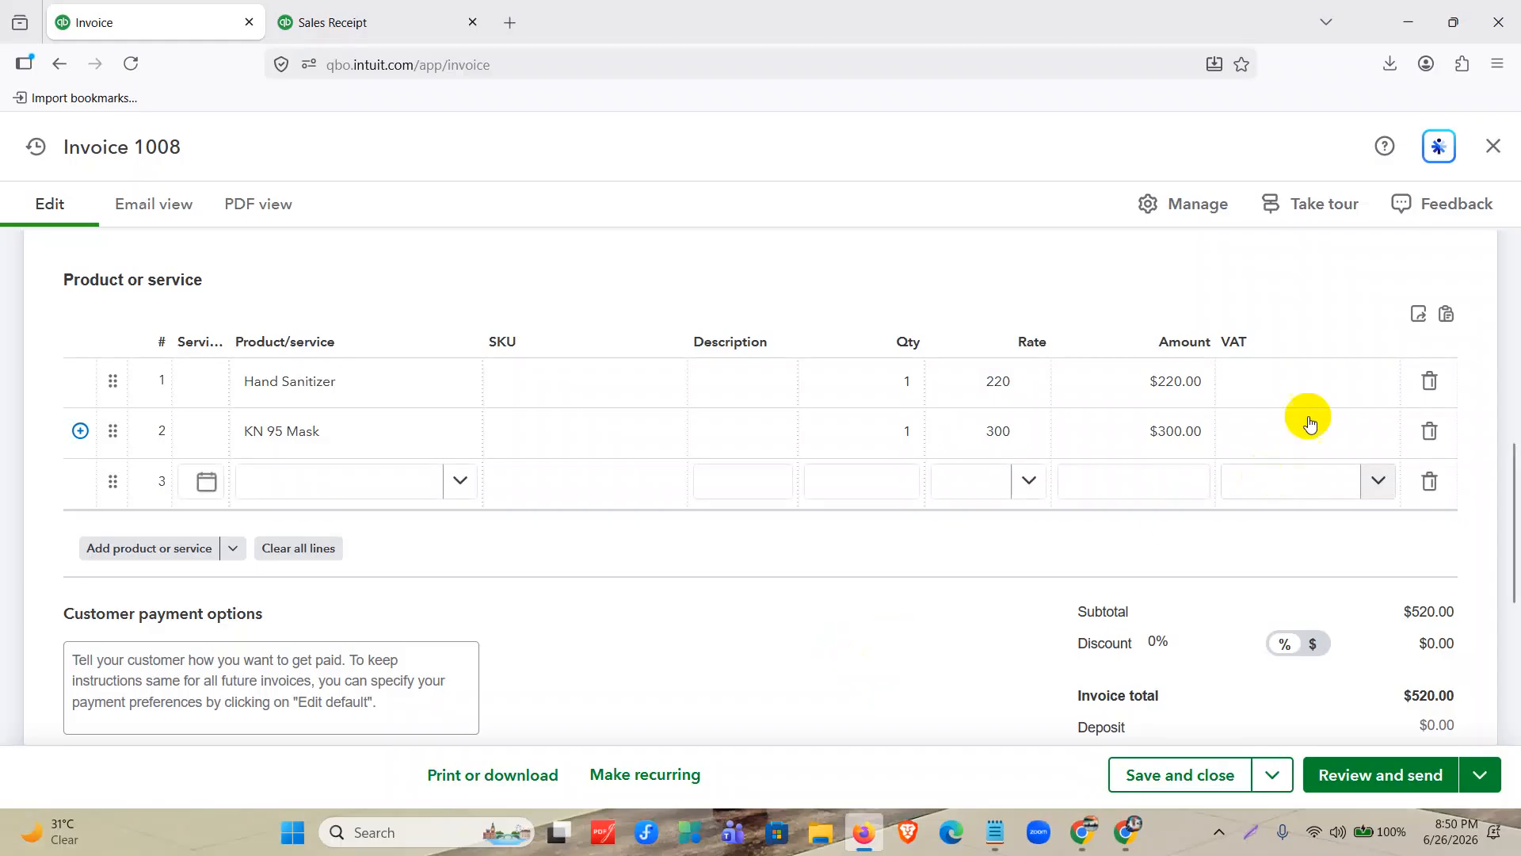
Leave invoice 1008 without saving it and open the Products & services list.
click(1493, 145)
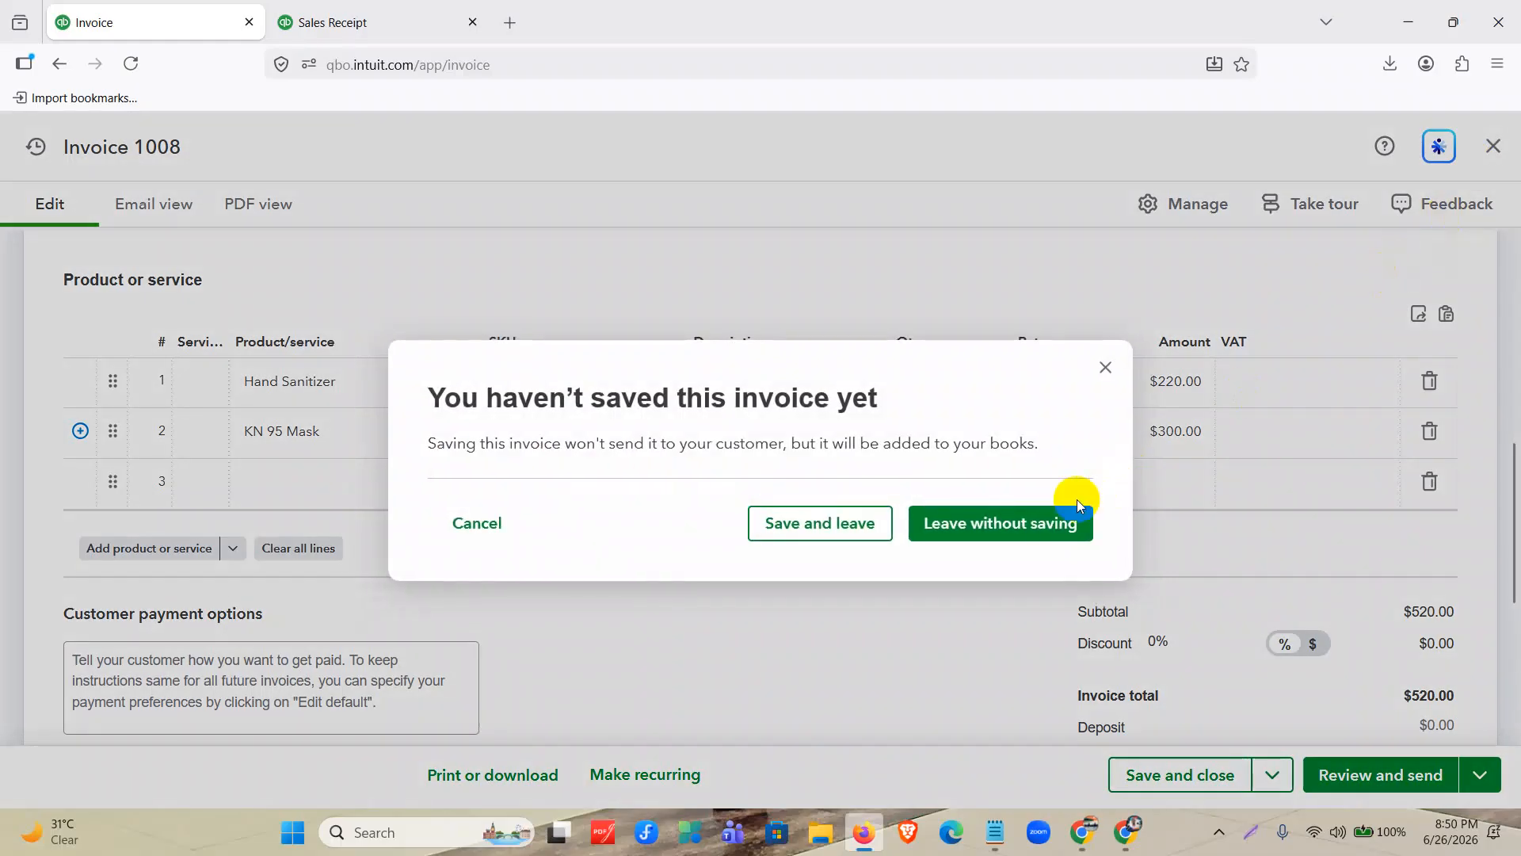
click(951, 533)
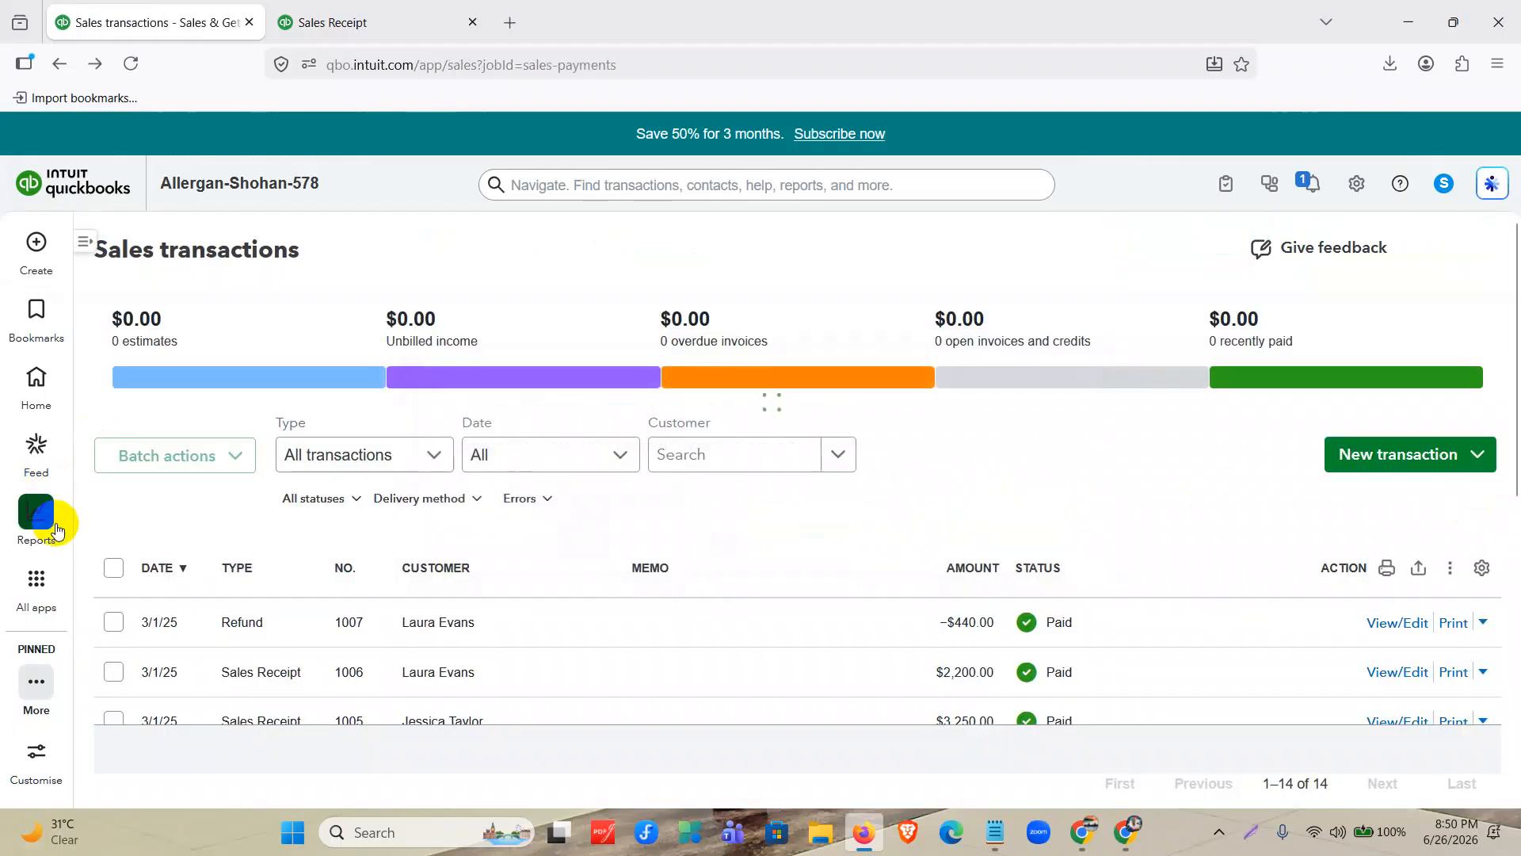
mouse_move(43, 590)
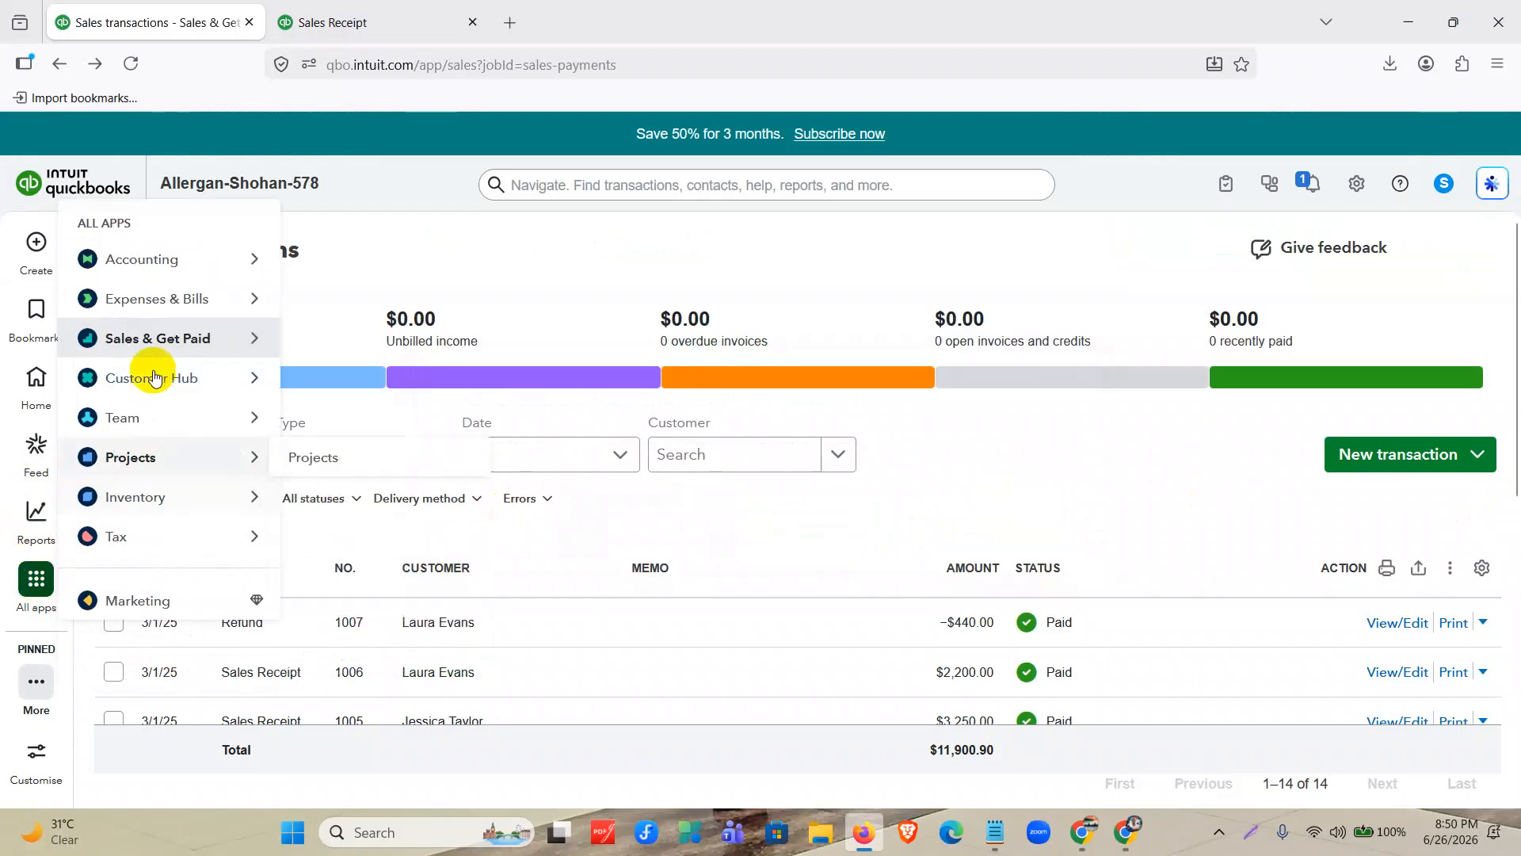
mouse_move(135, 338)
click(336, 488)
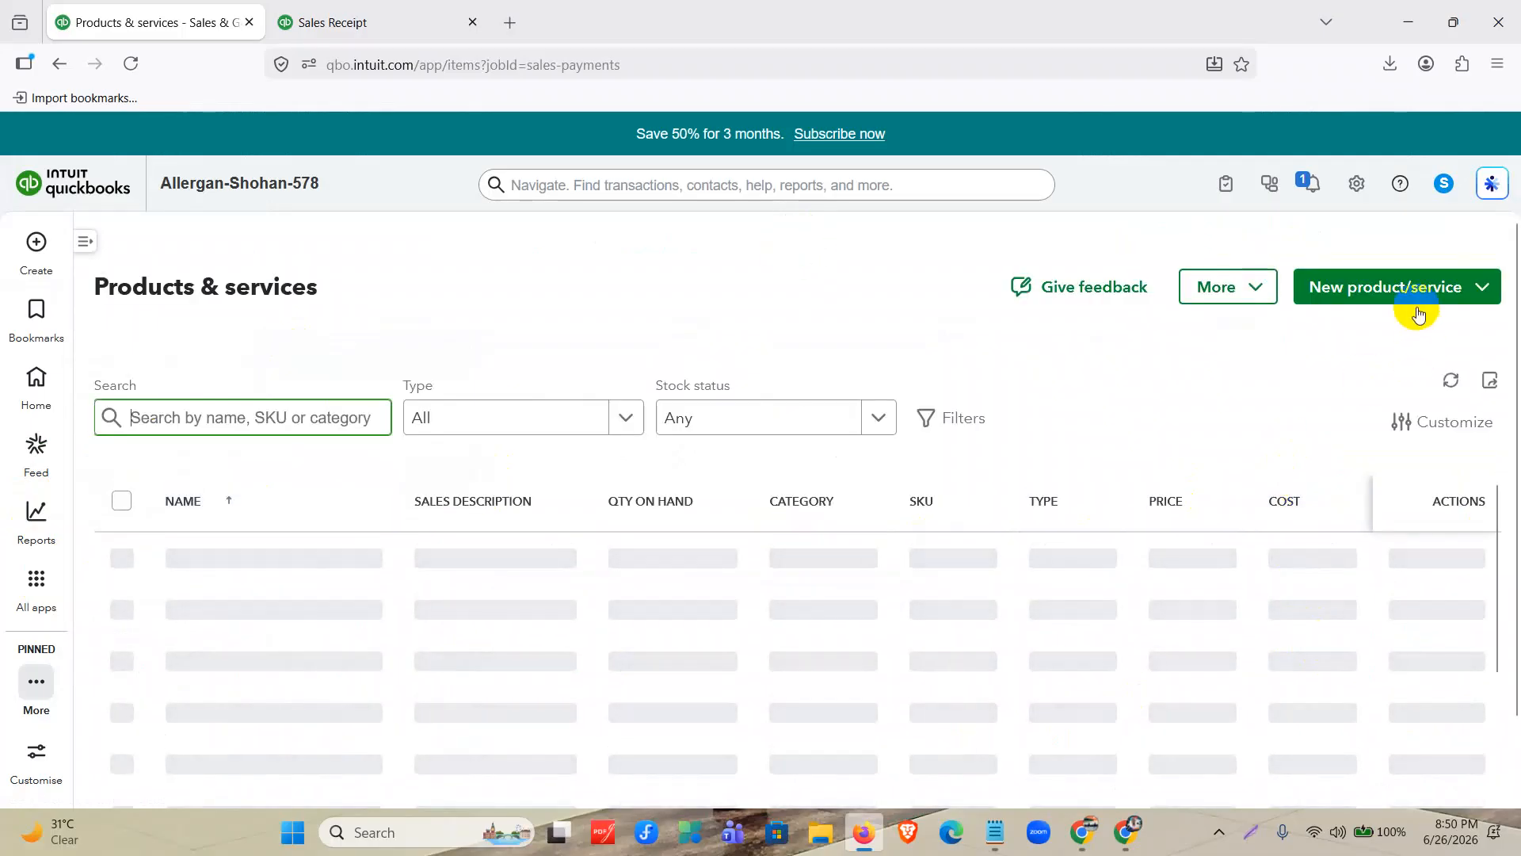
Start a new service item and name it "Sales Discount".
click(1463, 293)
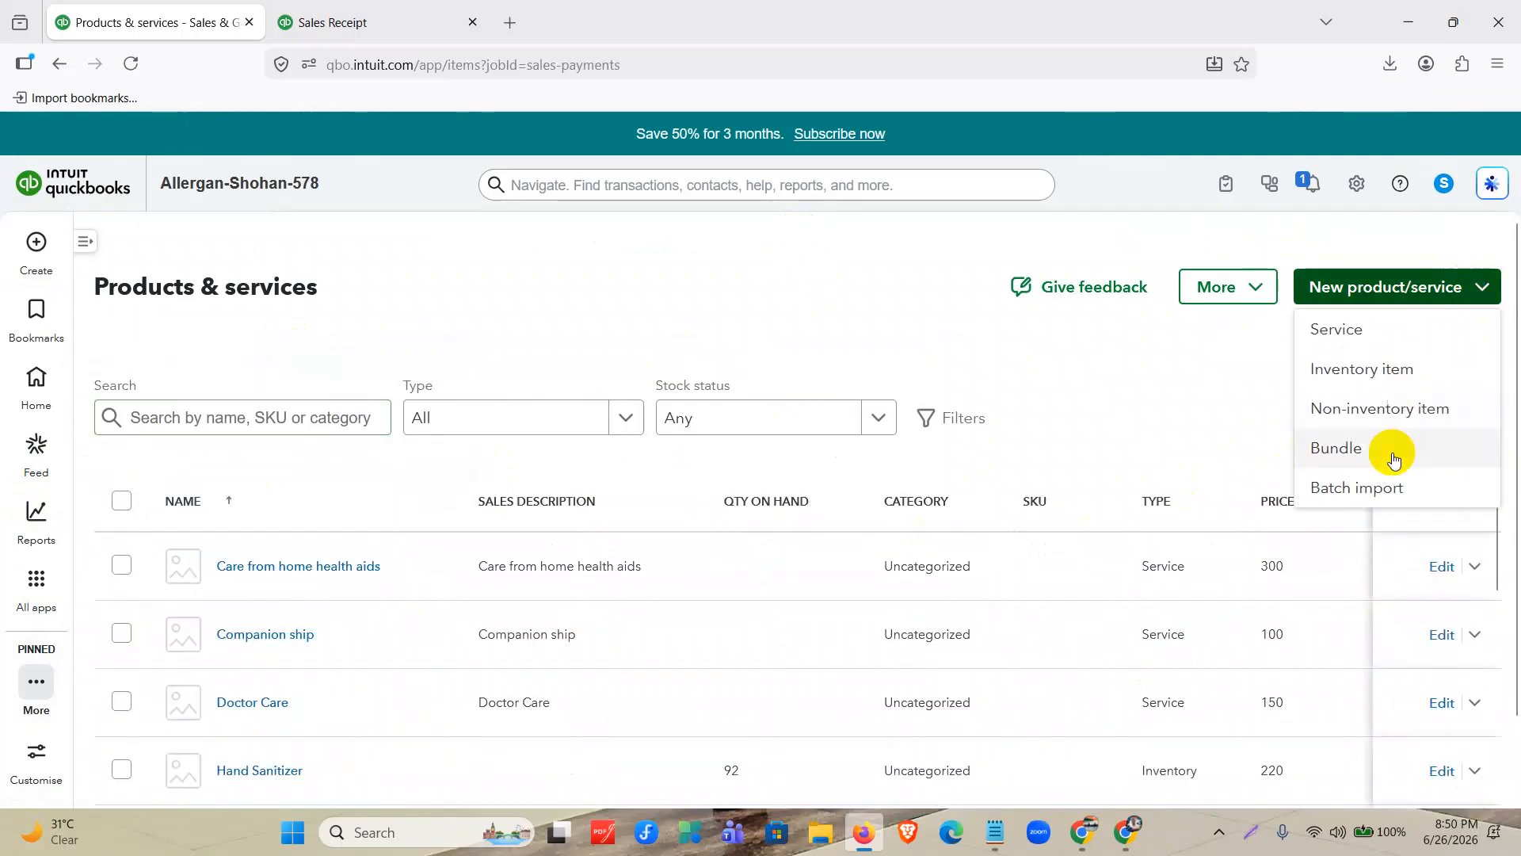
click(1341, 329)
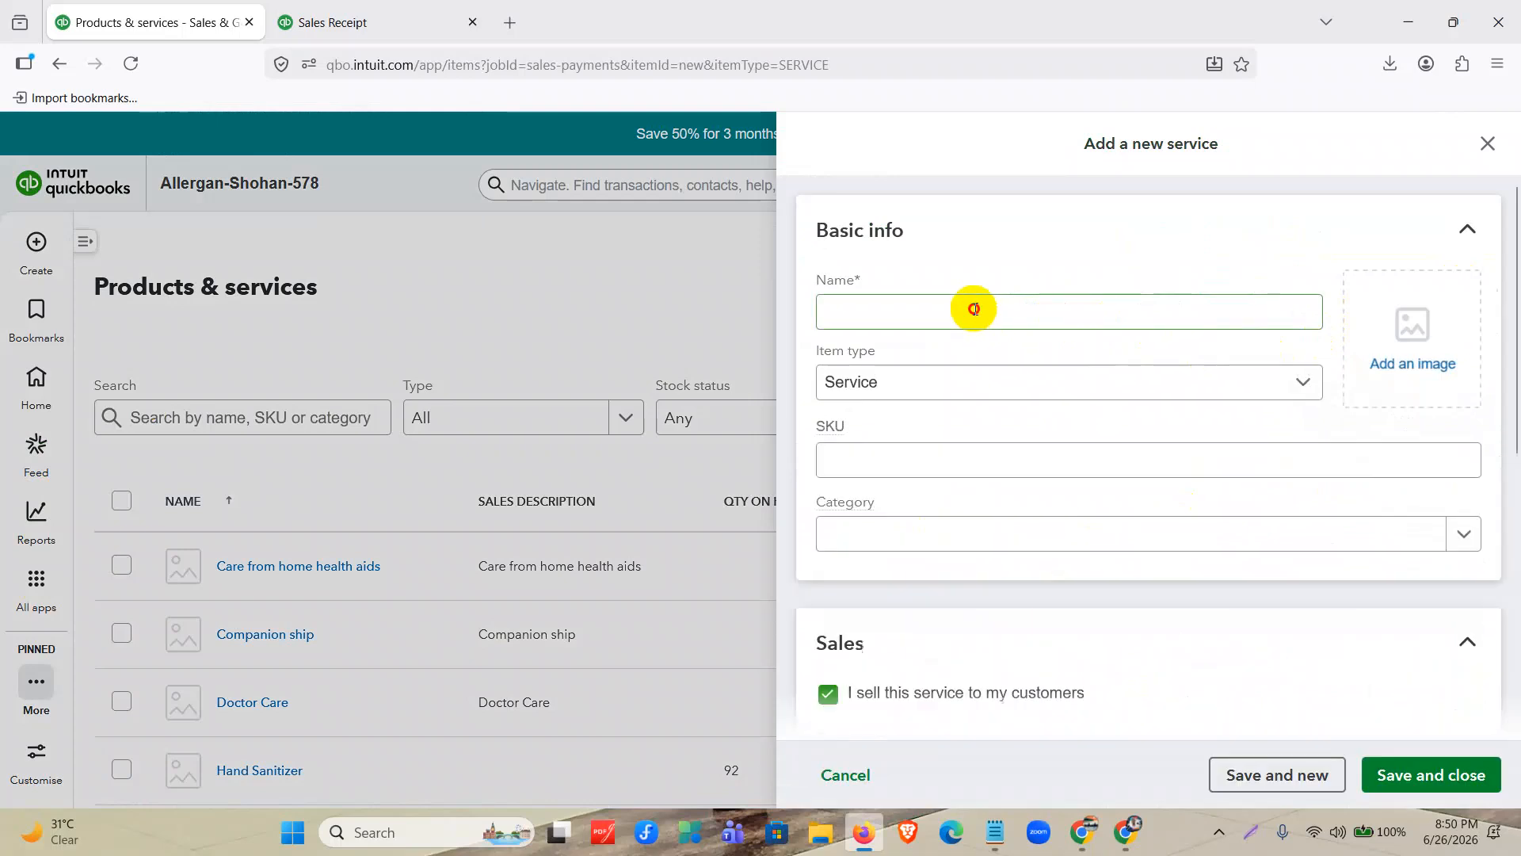
click(975, 309)
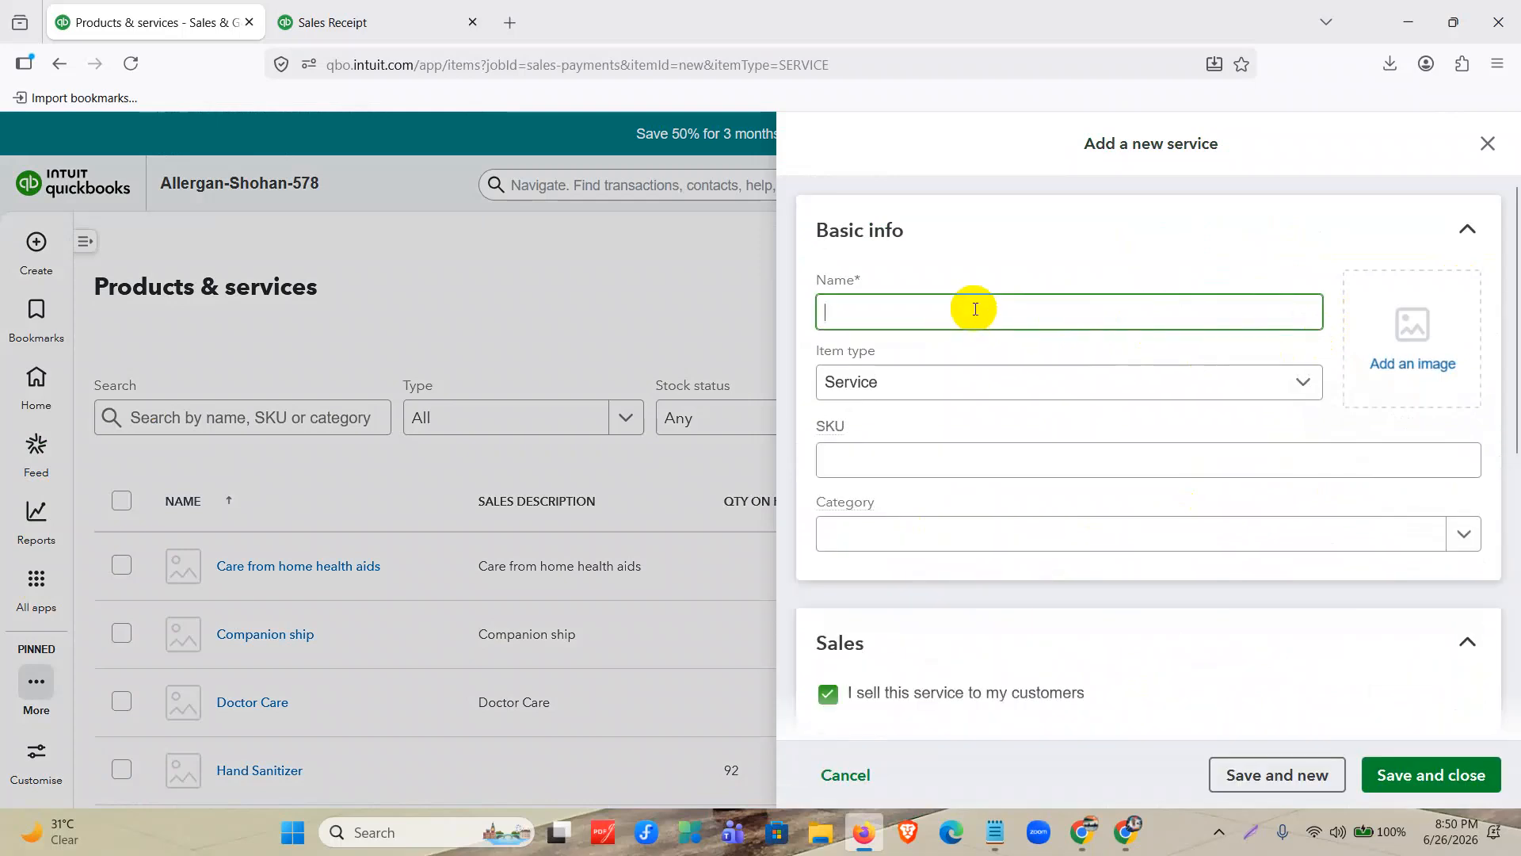
text(Sale)
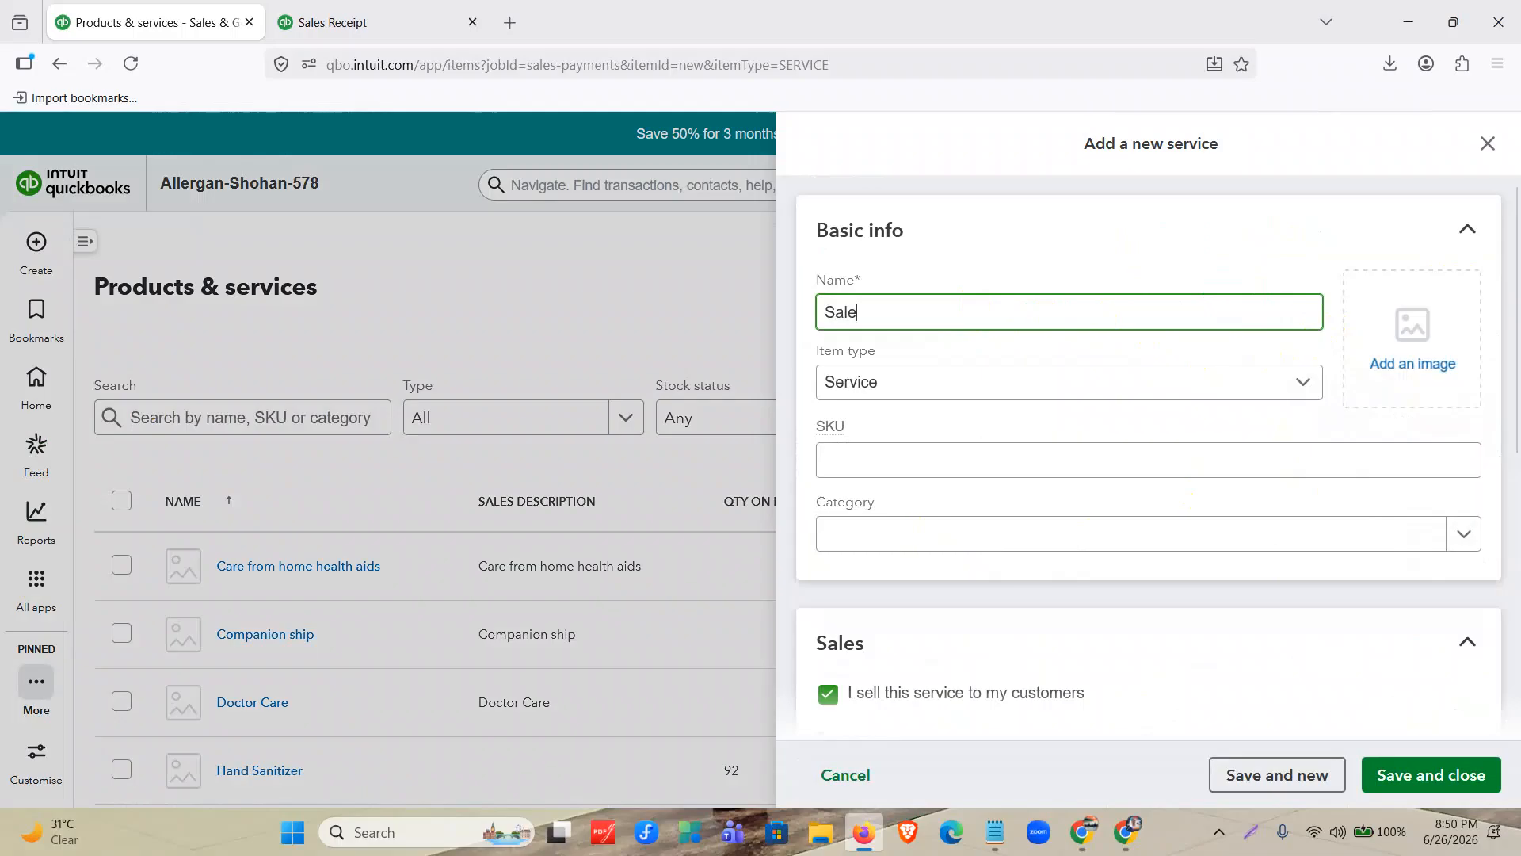
text(s Discount)
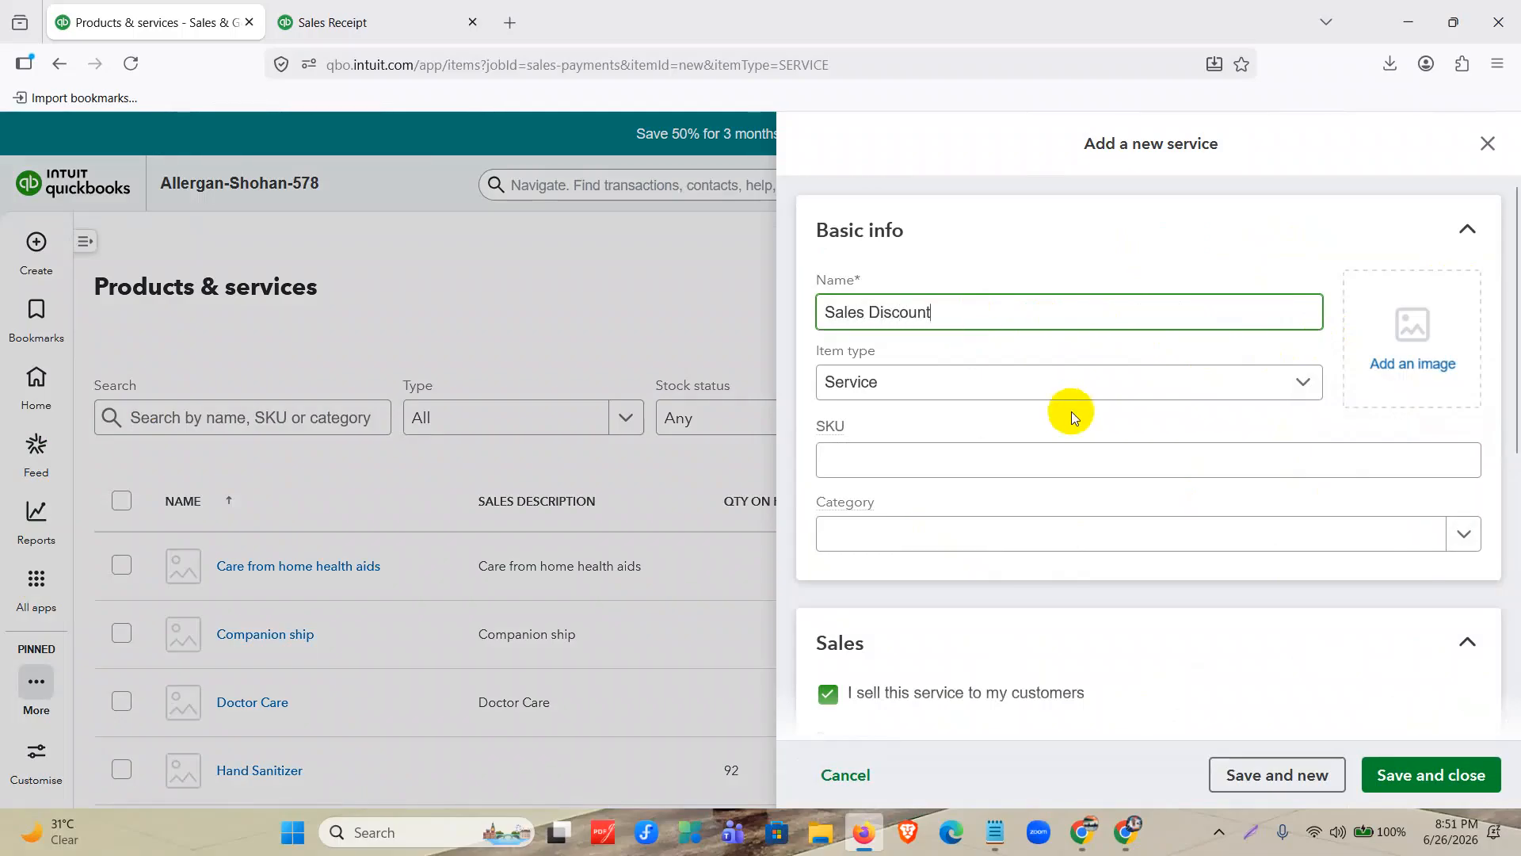
Set the Sales Discount service's price/rate to -0.5, then save and close it.
scroll(1071, 412, down, 5)
click(950, 471)
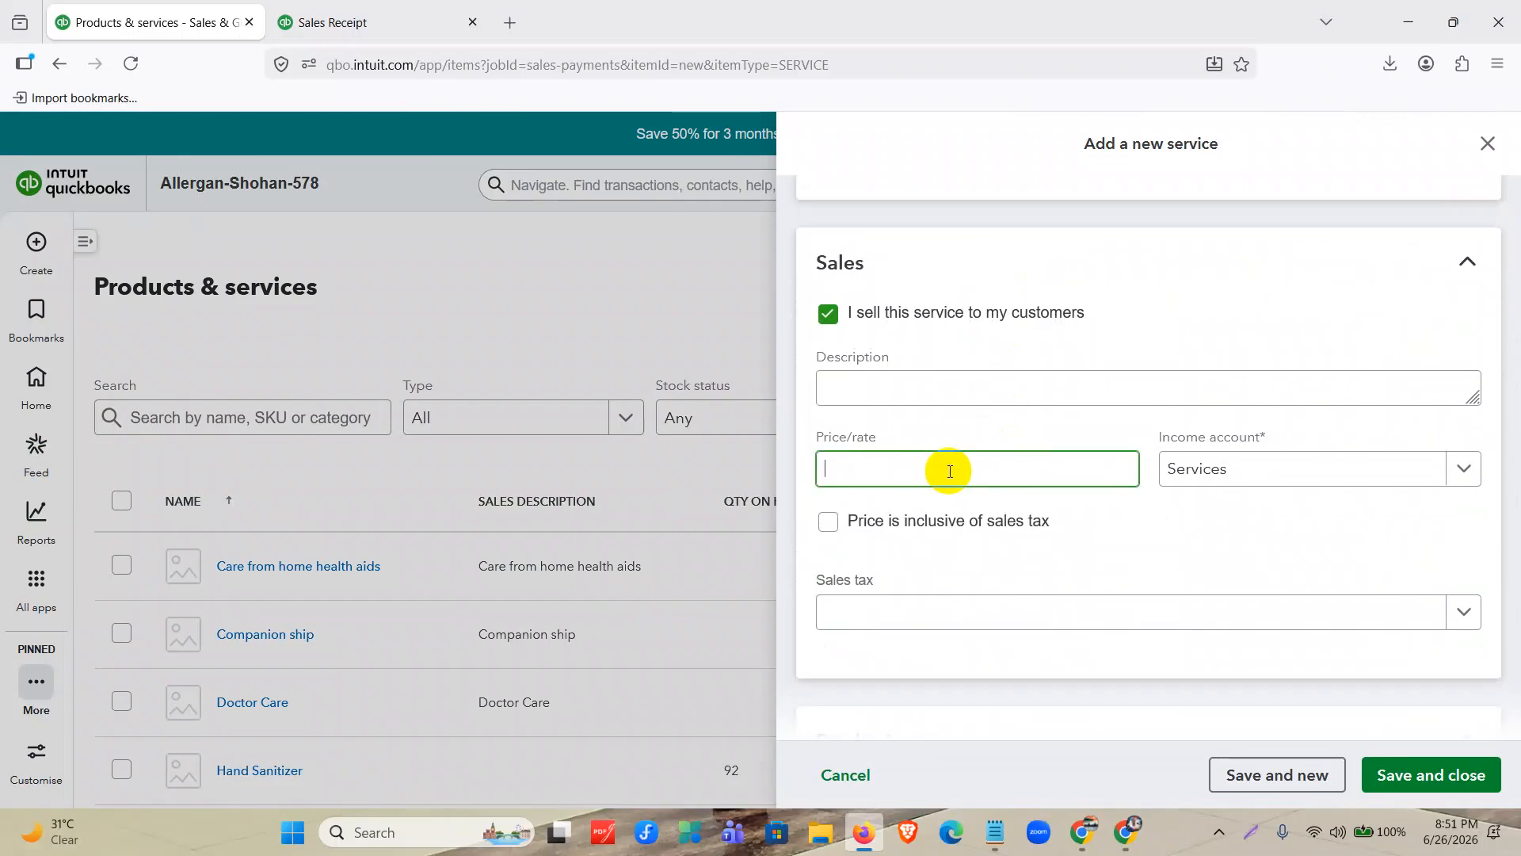
text(-0.5)
scroll(1128, 507, down, 2)
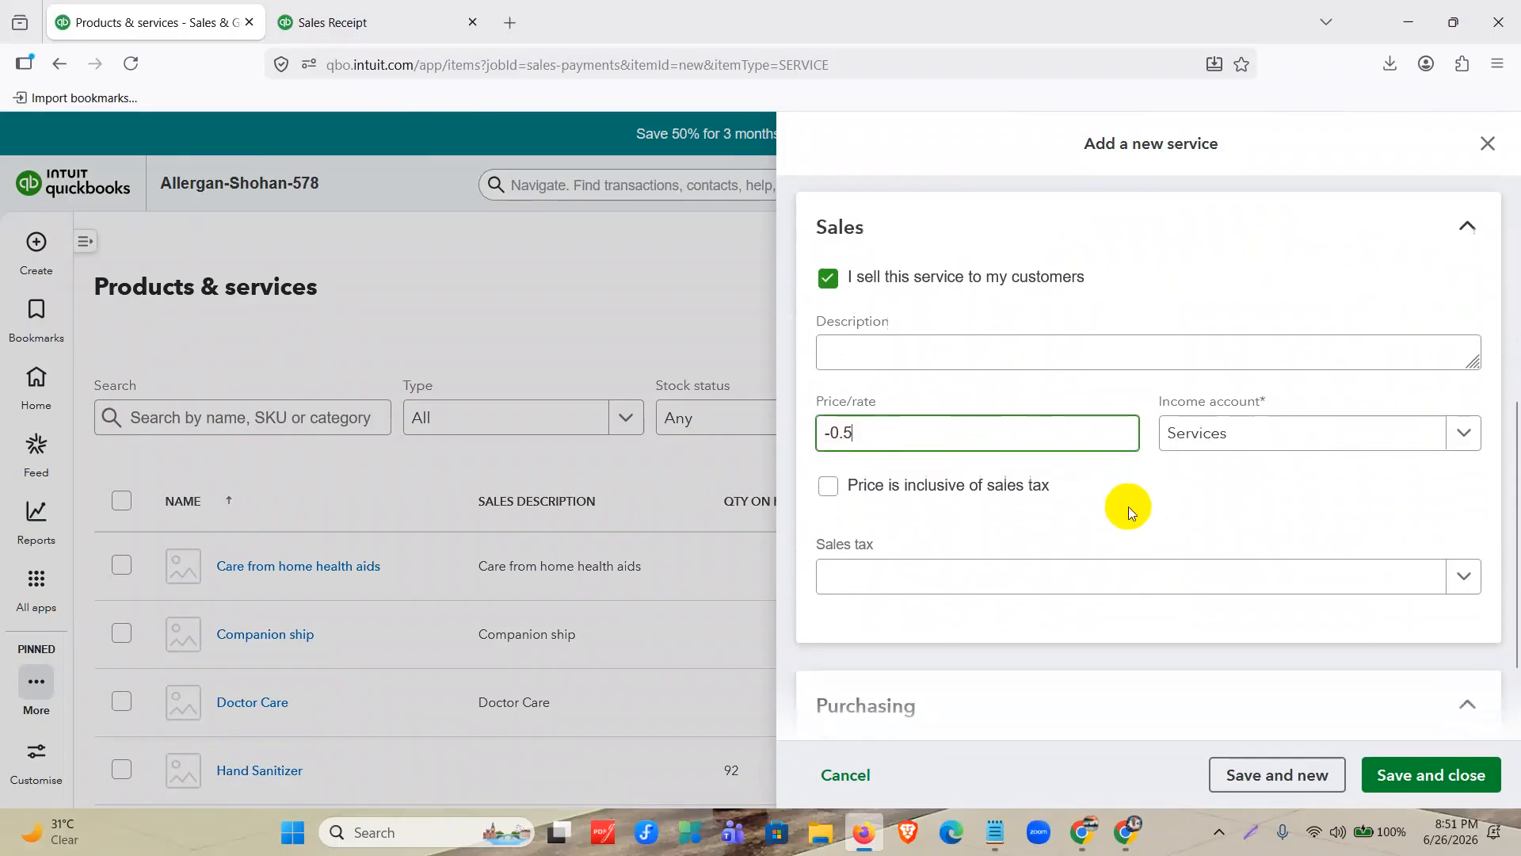
click(1398, 791)
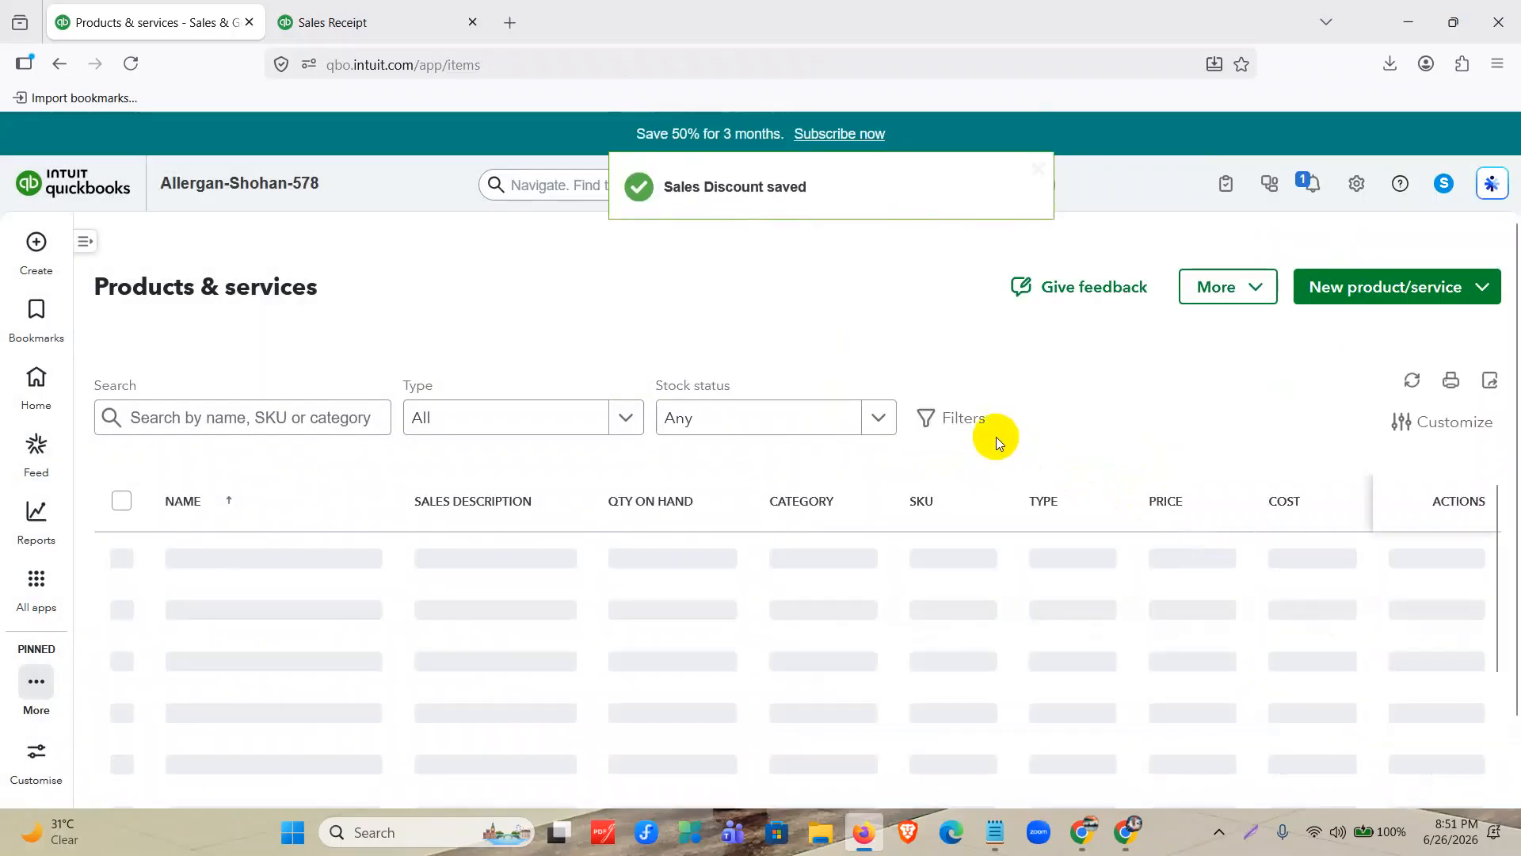
Create a new invoice for the Brown & Co customer with the invoice date 03/10/2025.
mouse_move(40, 252)
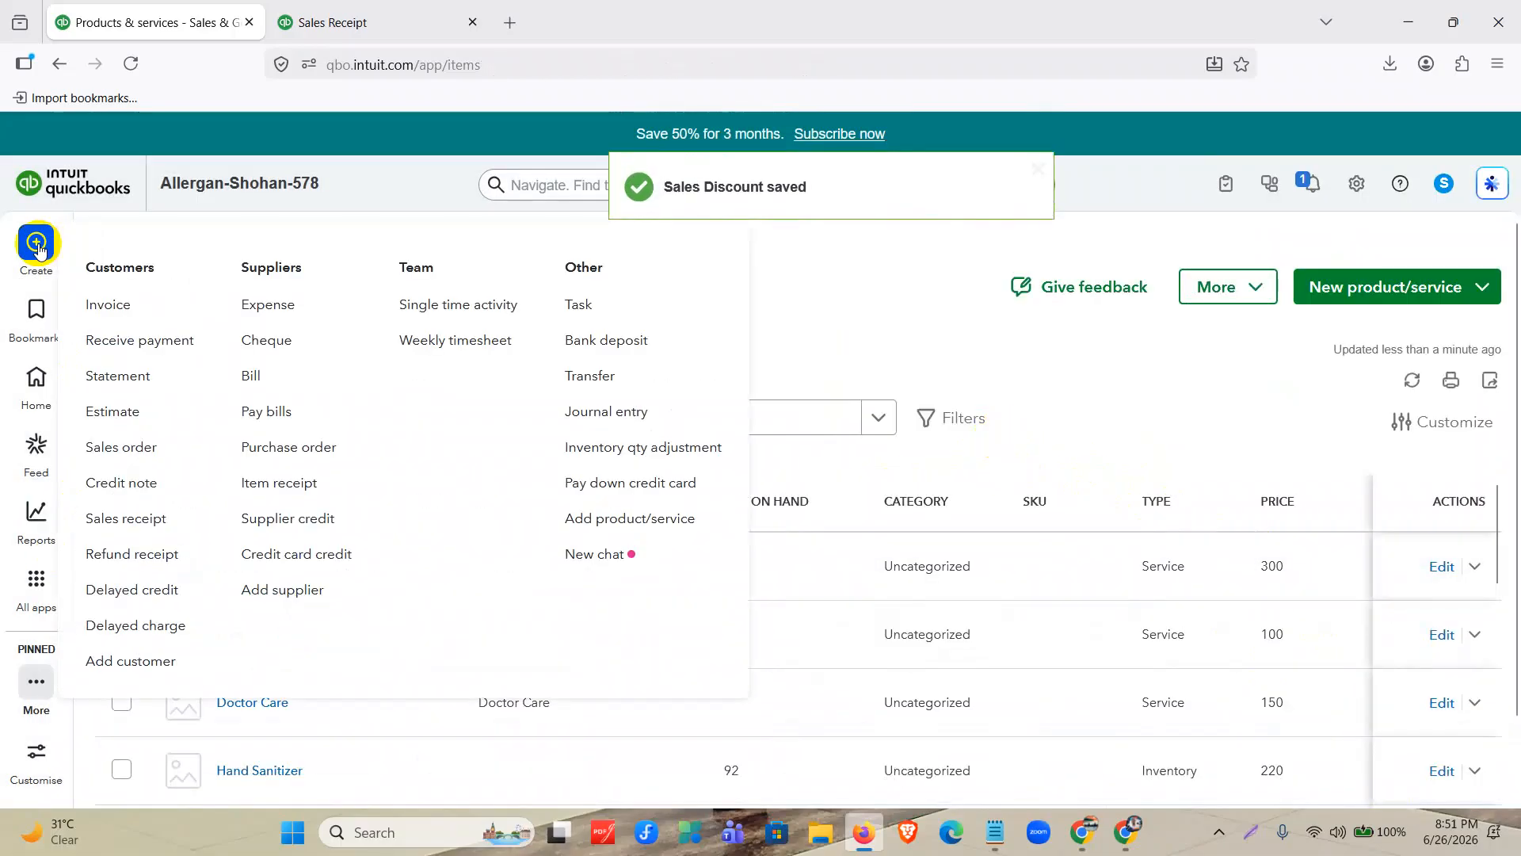
click(167, 309)
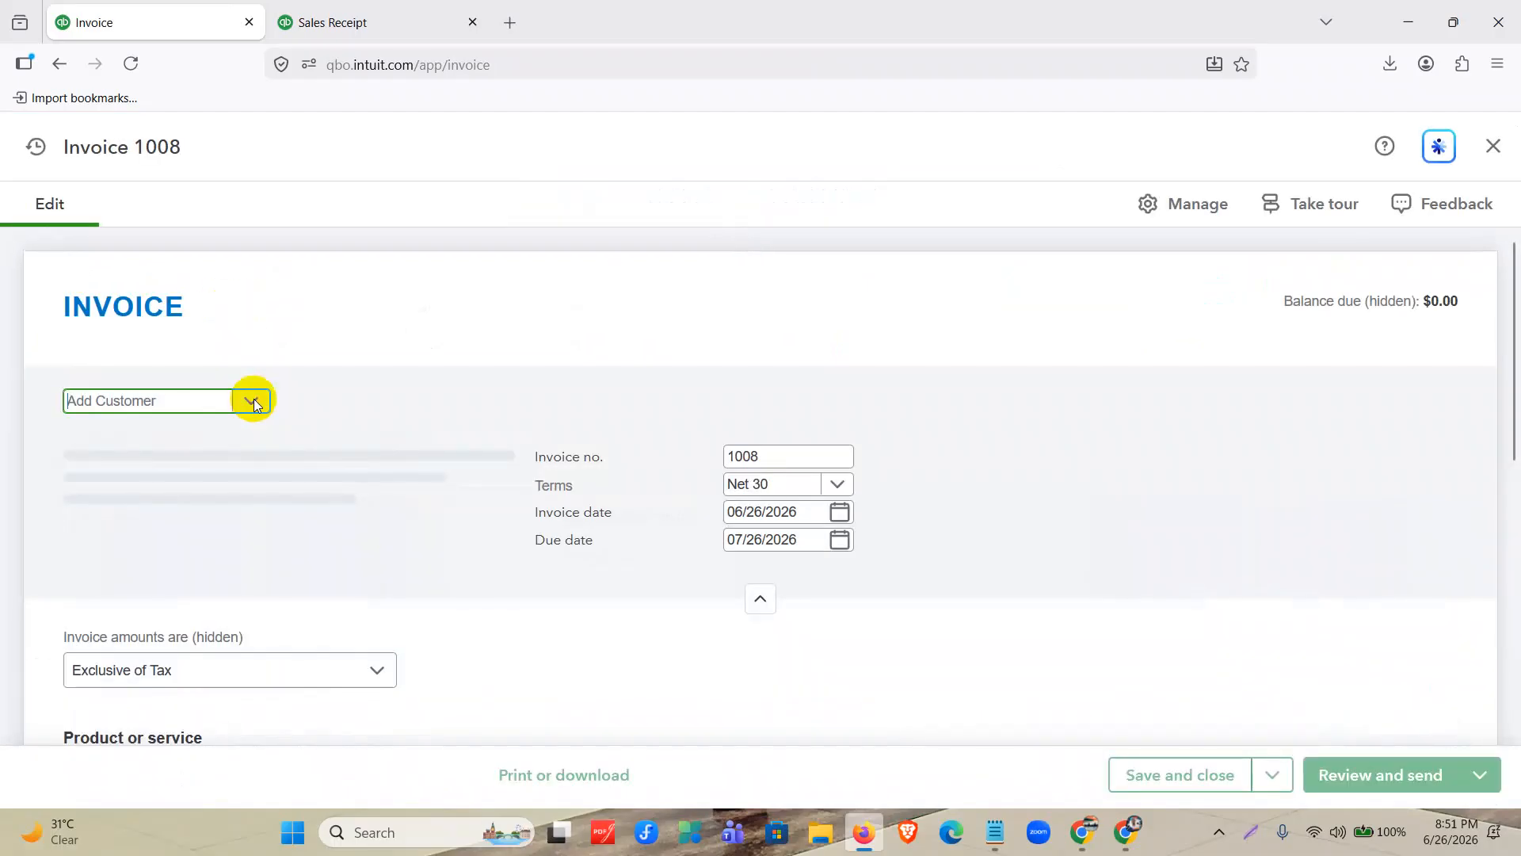
click(252, 402)
scroll(171, 529, down, 1)
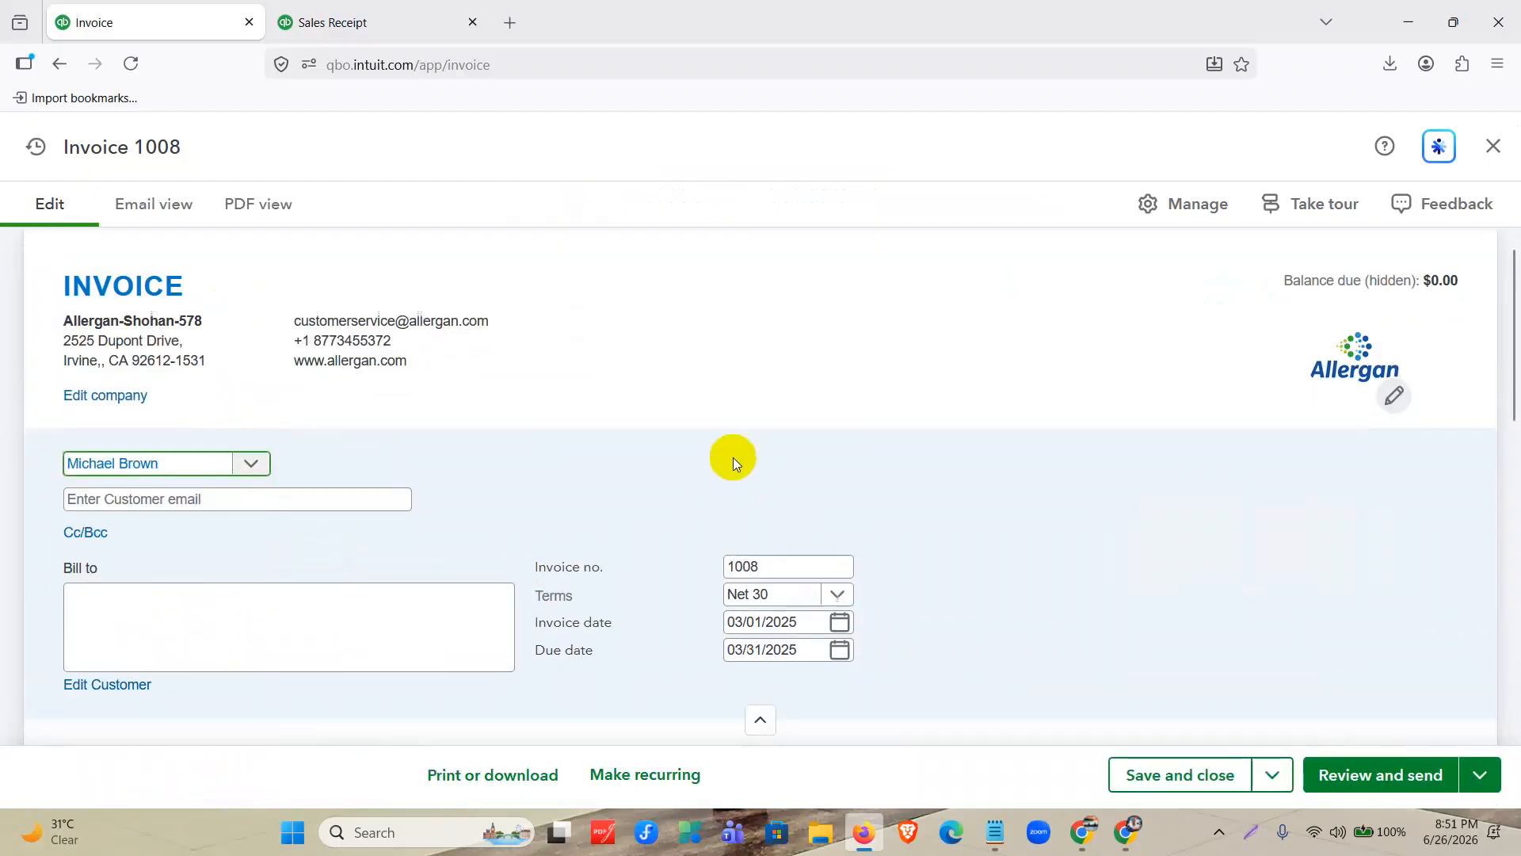
scroll(729, 455, down, 2)
click(838, 444)
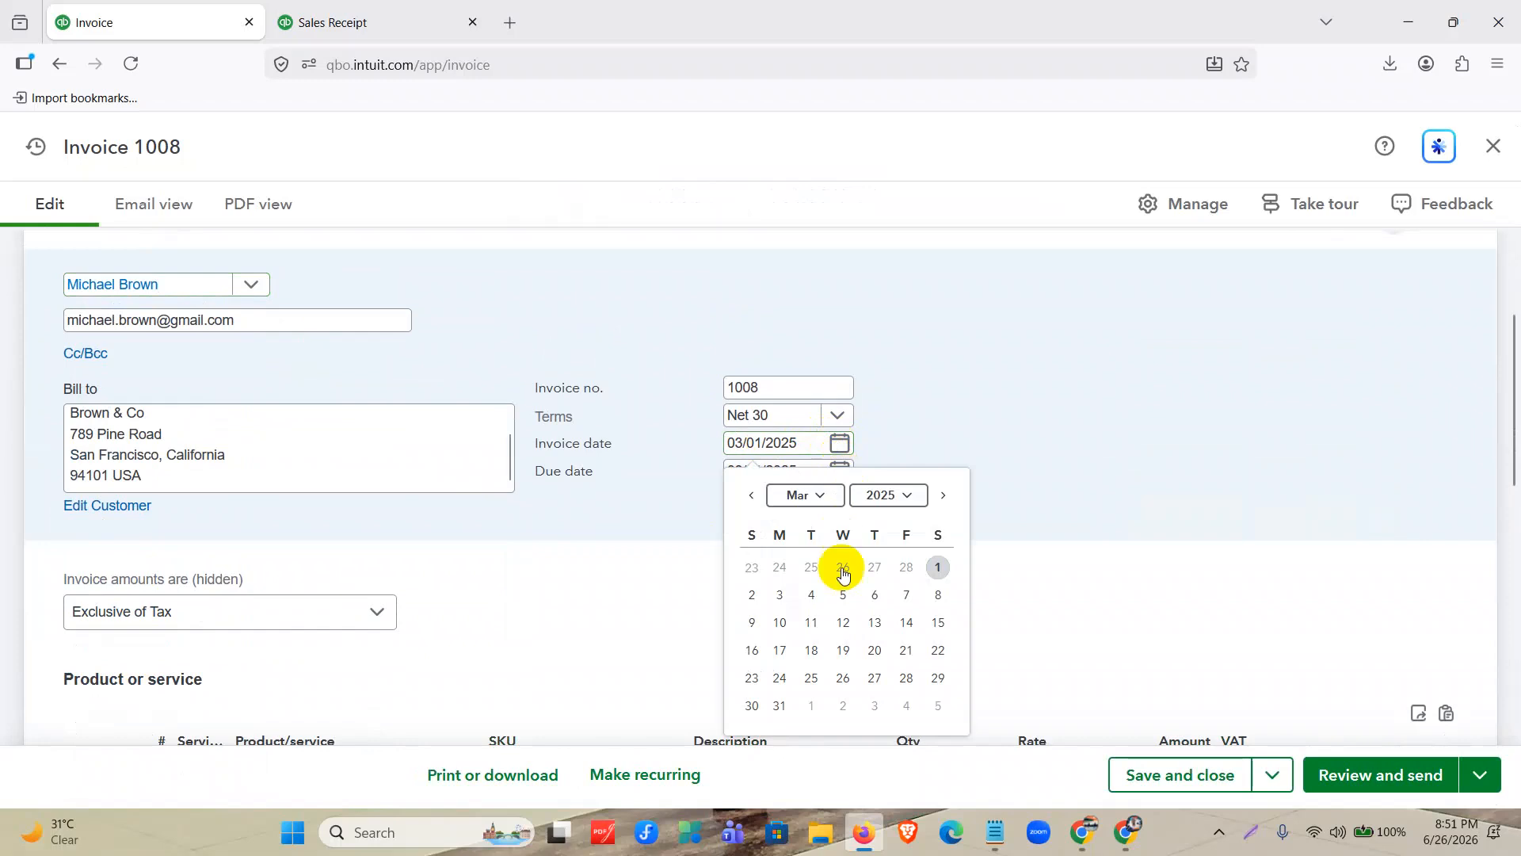
click(780, 622)
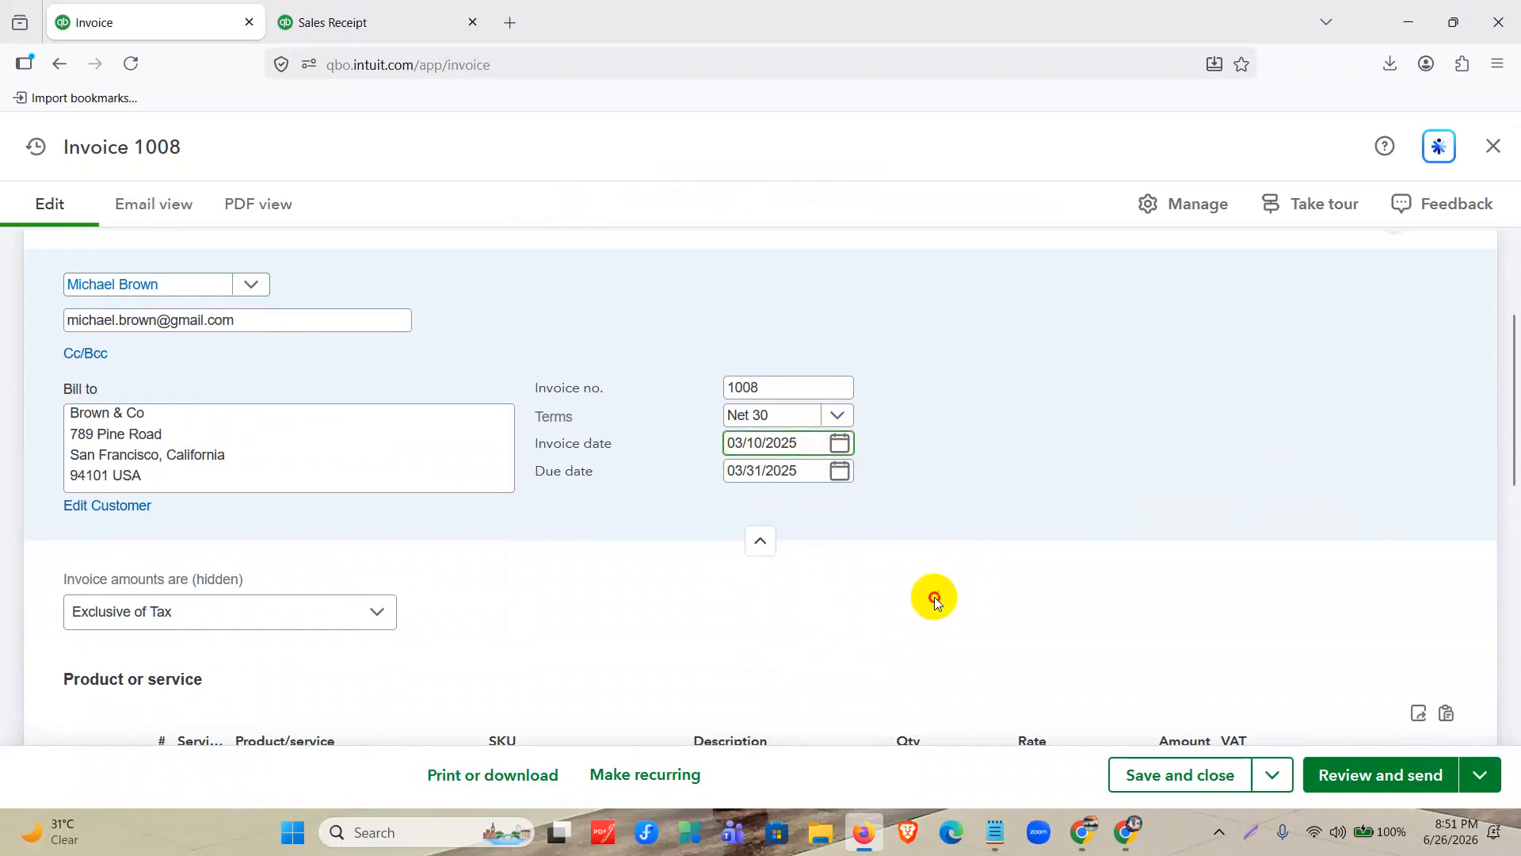
Add Hand Sanitizer on line 1 and KN 95 Mask on line 3 of the invoice, leaving line 2 empty.
scroll(919, 590, down, 4)
click(369, 482)
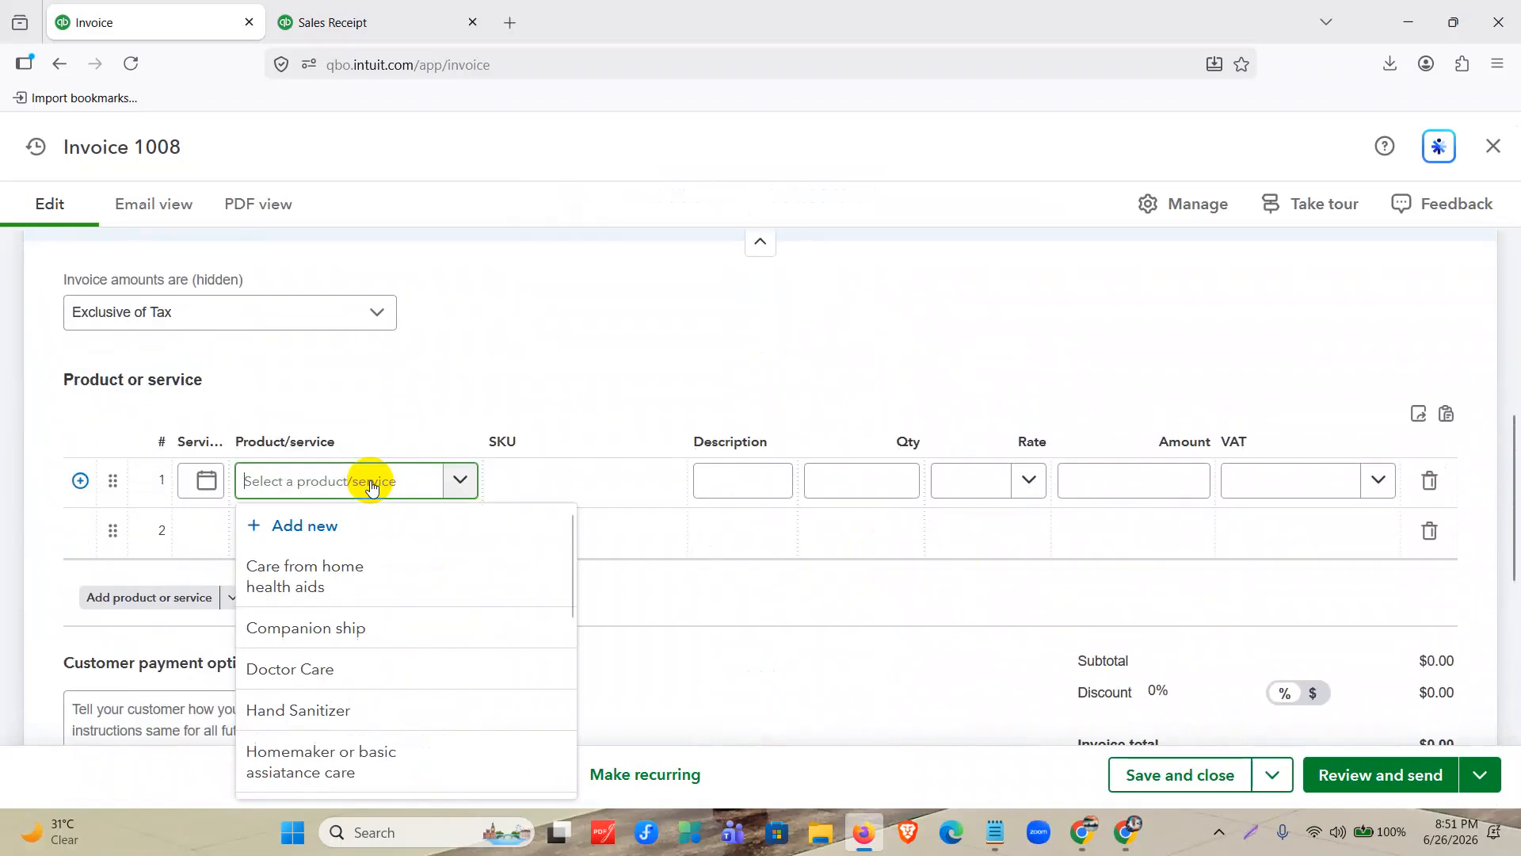
click(334, 709)
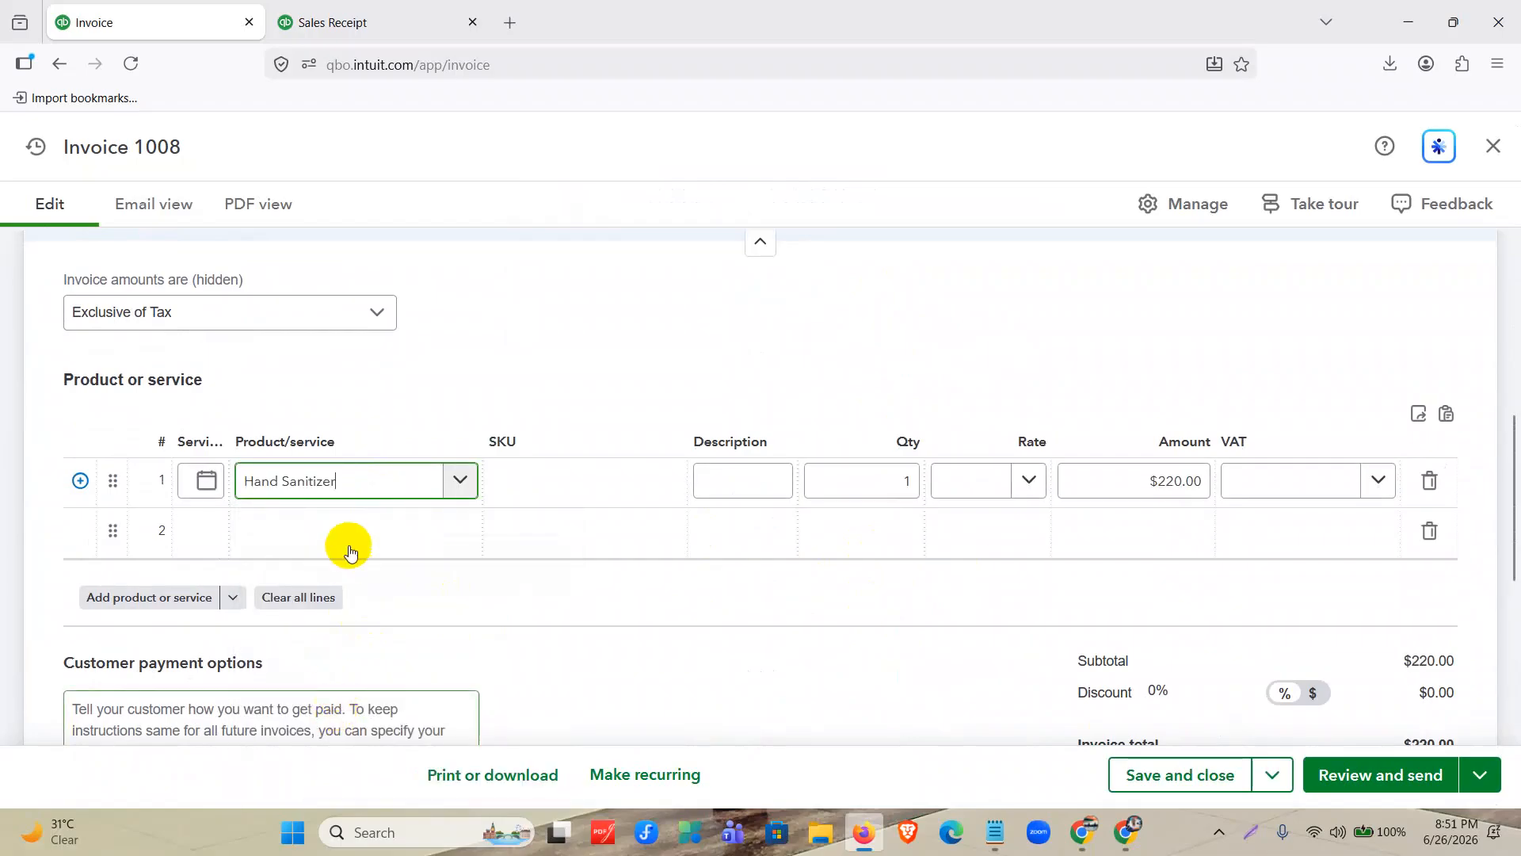
click(351, 547)
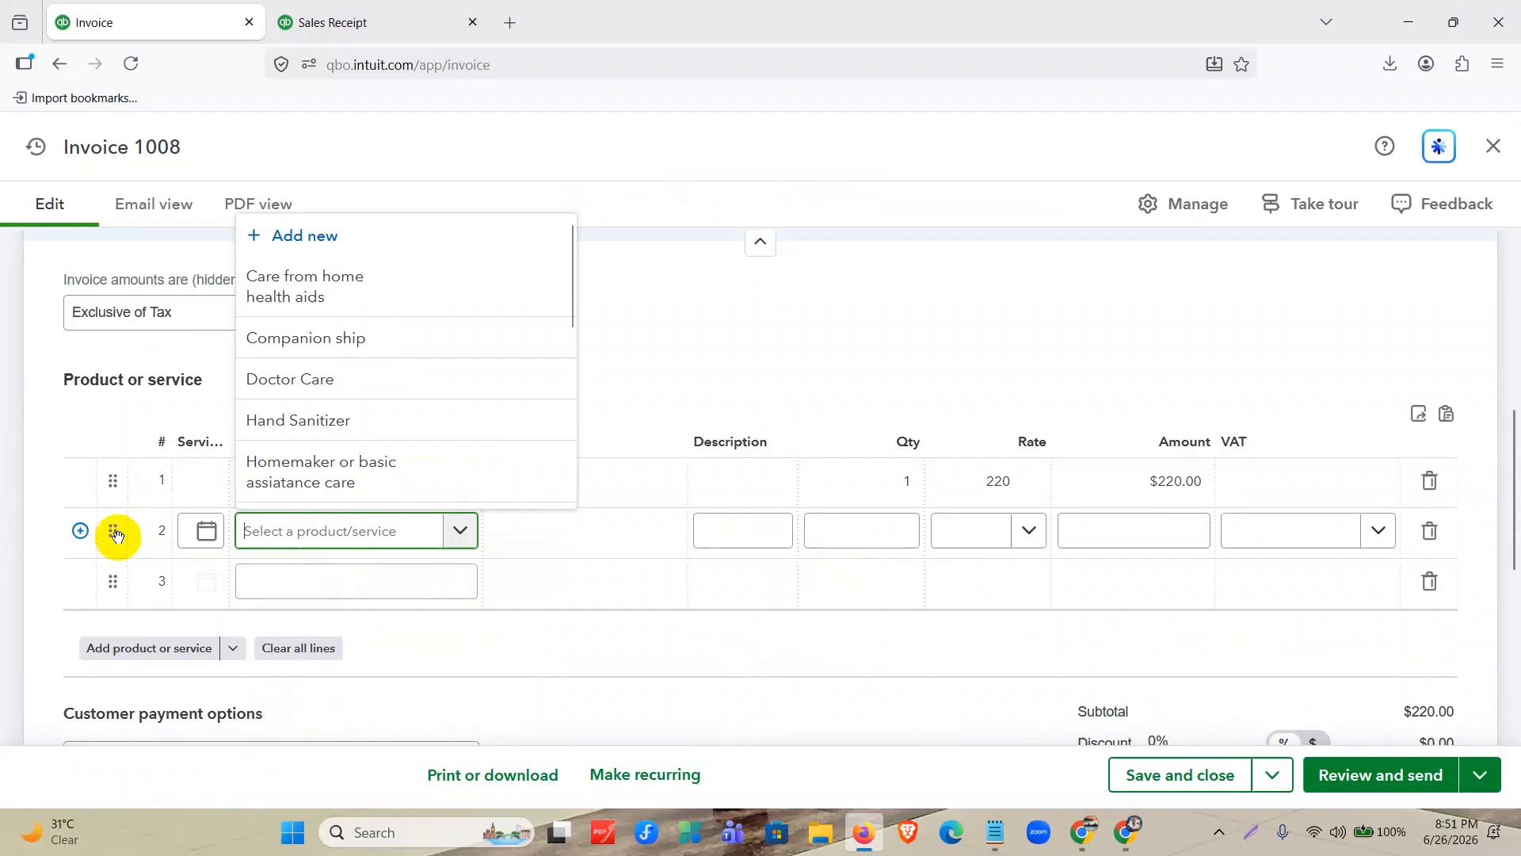
click(325, 582)
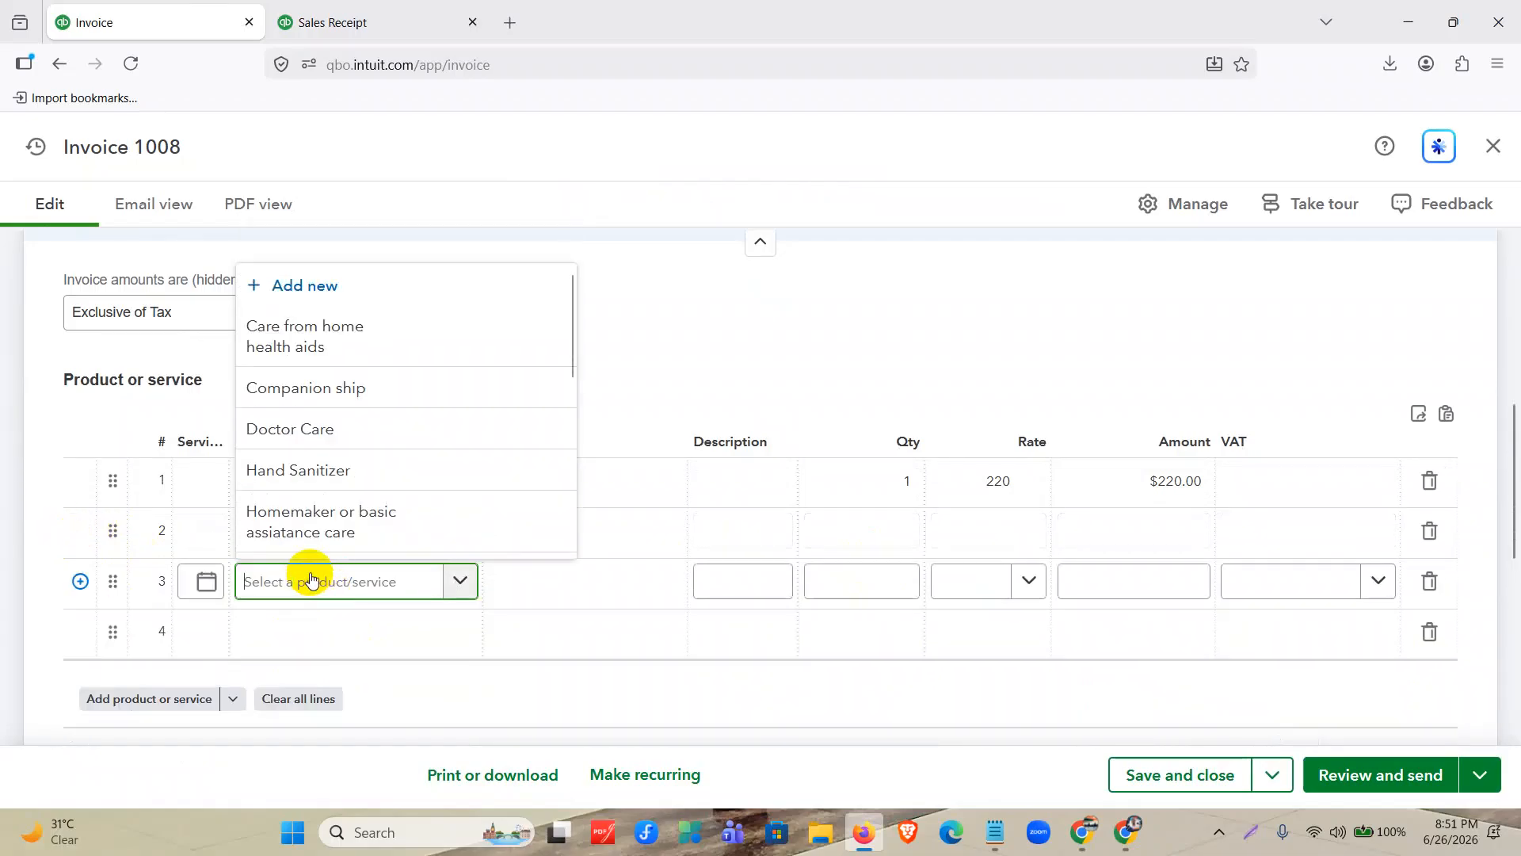
scroll(301, 475, down, 2)
click(306, 511)
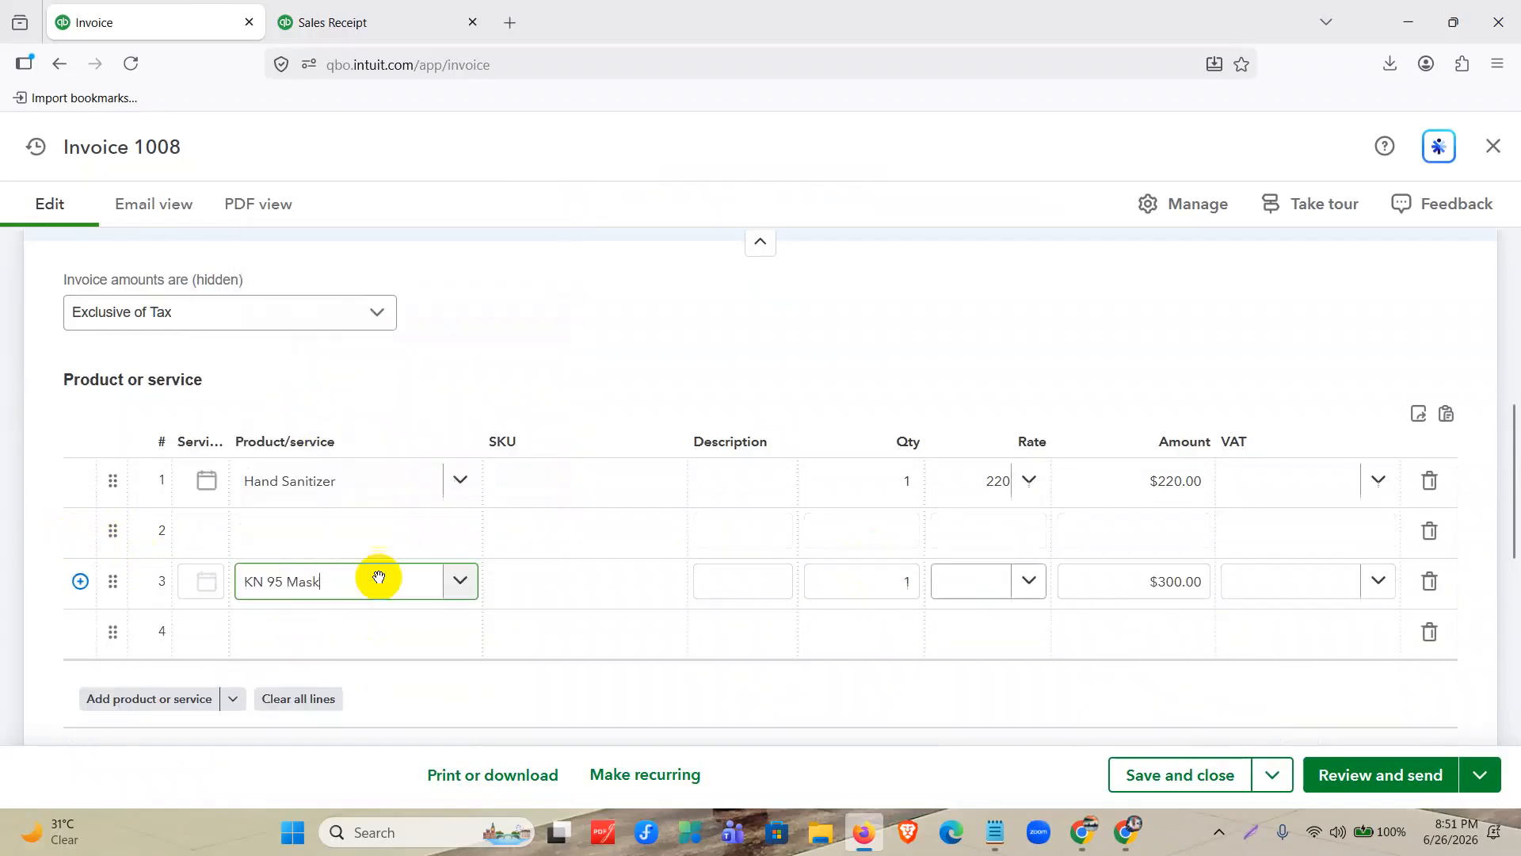
Set the Hand Sanitizer line to quantity 2, rate 200 and VAT Tax1 (10%).
click(907, 481)
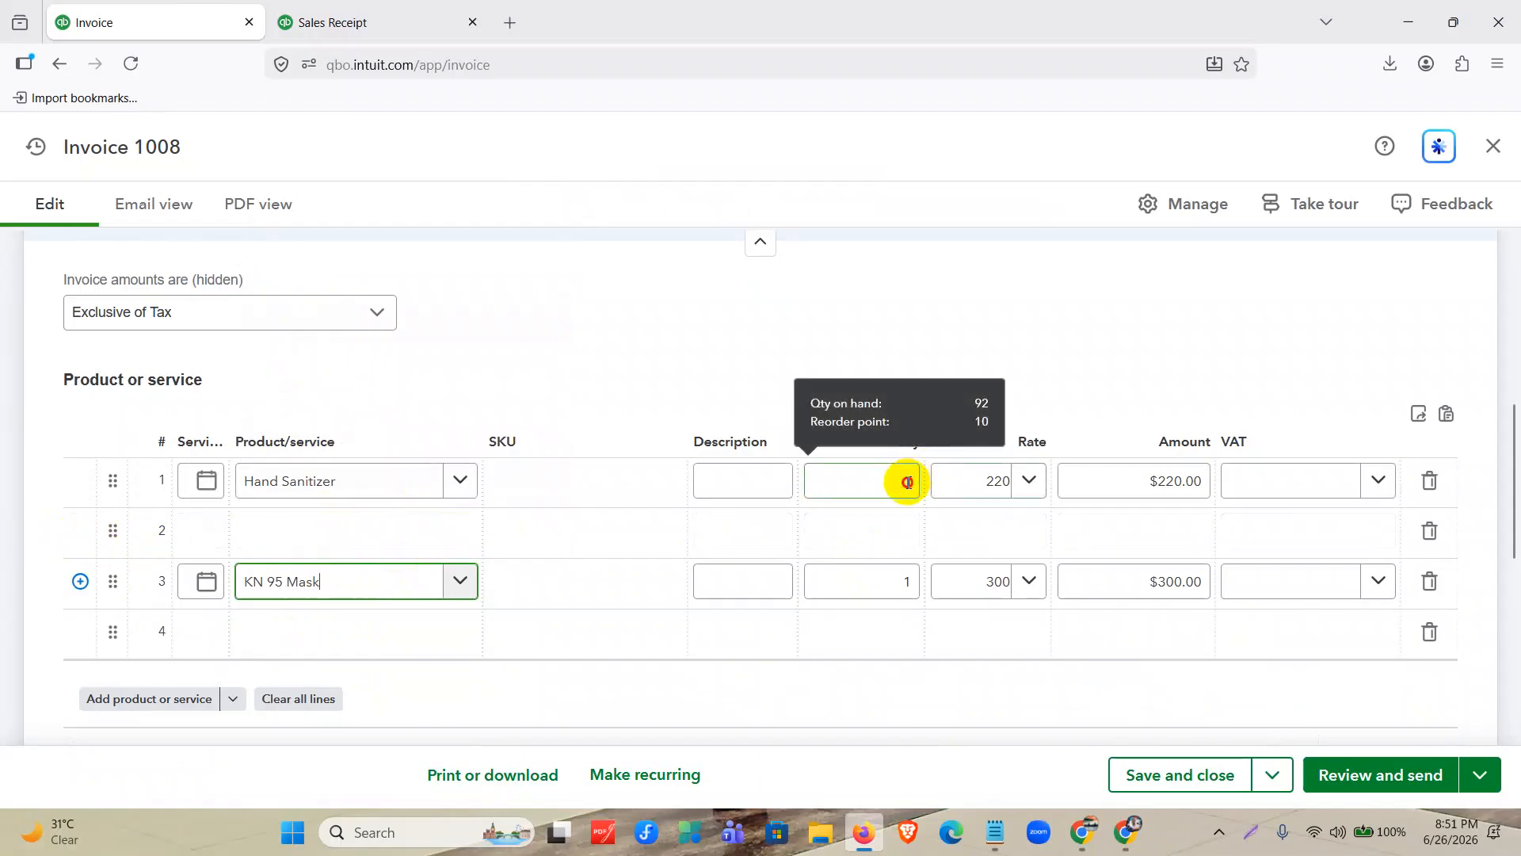
text(2)
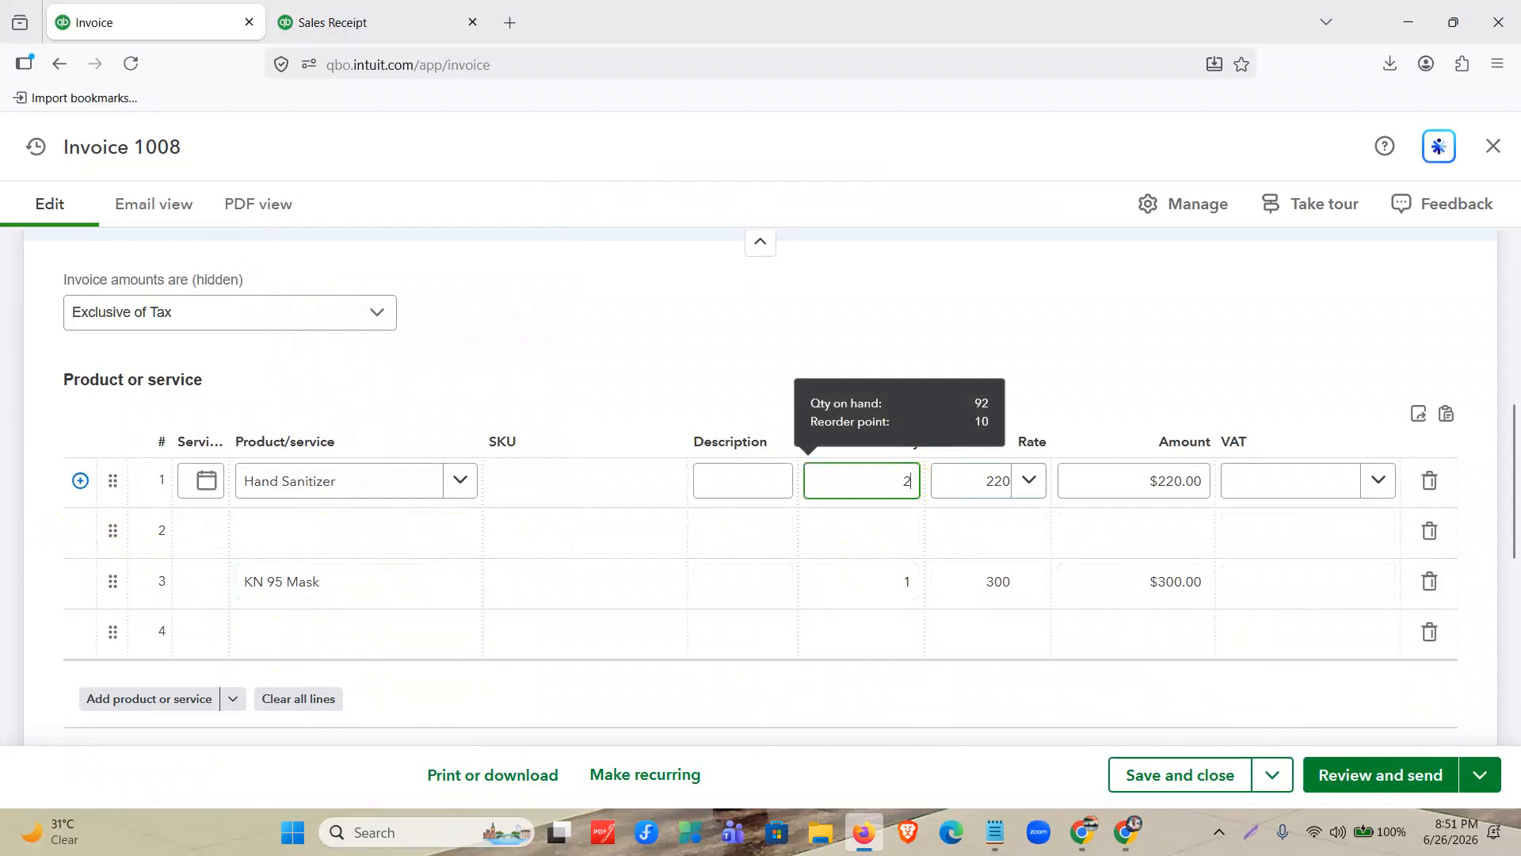
click(992, 481)
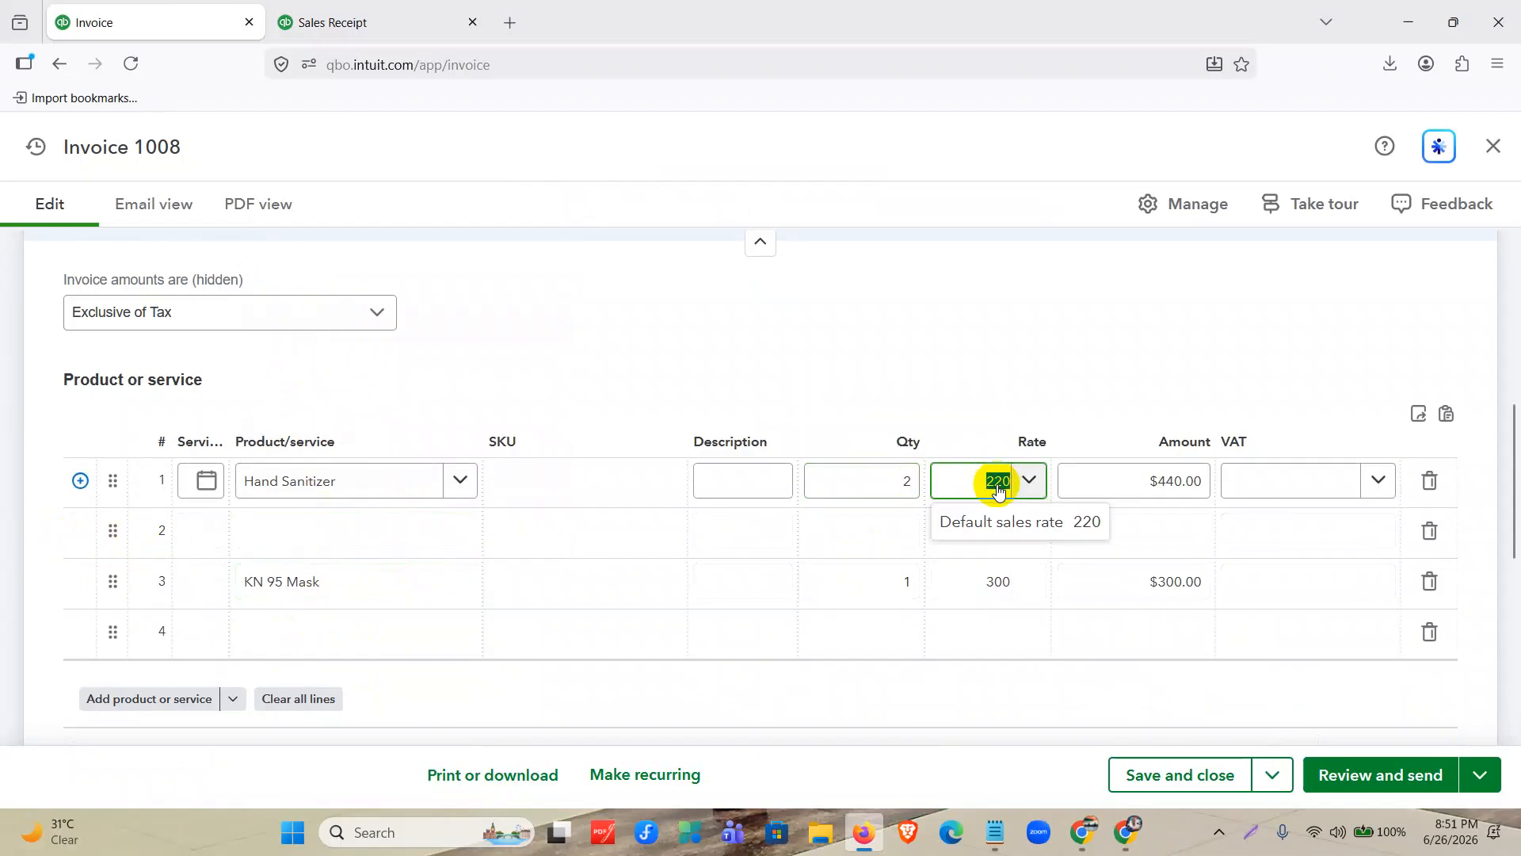
text(200)
click(1293, 473)
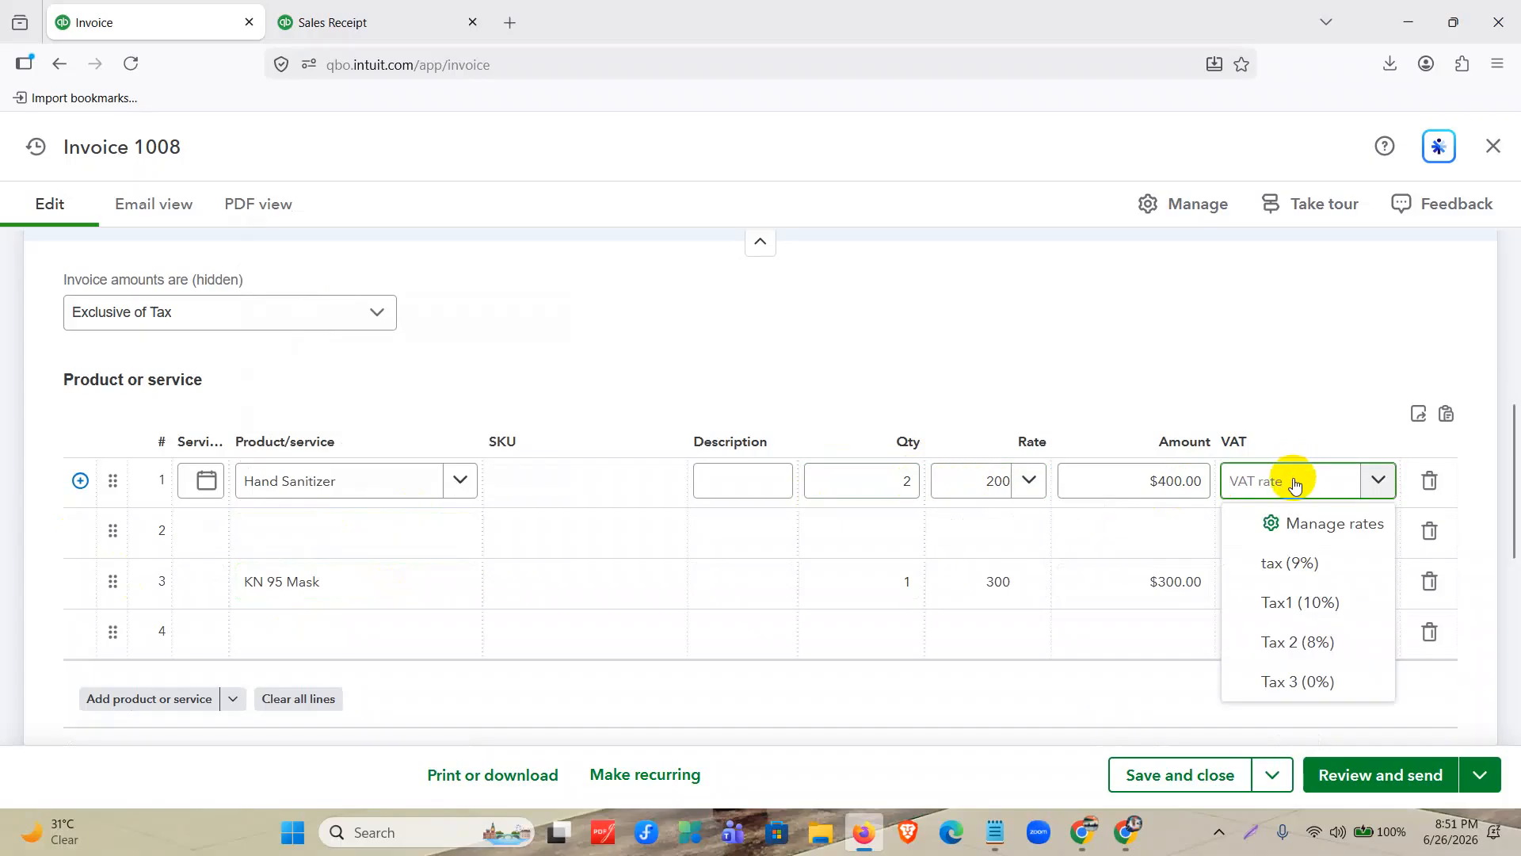
click(1312, 602)
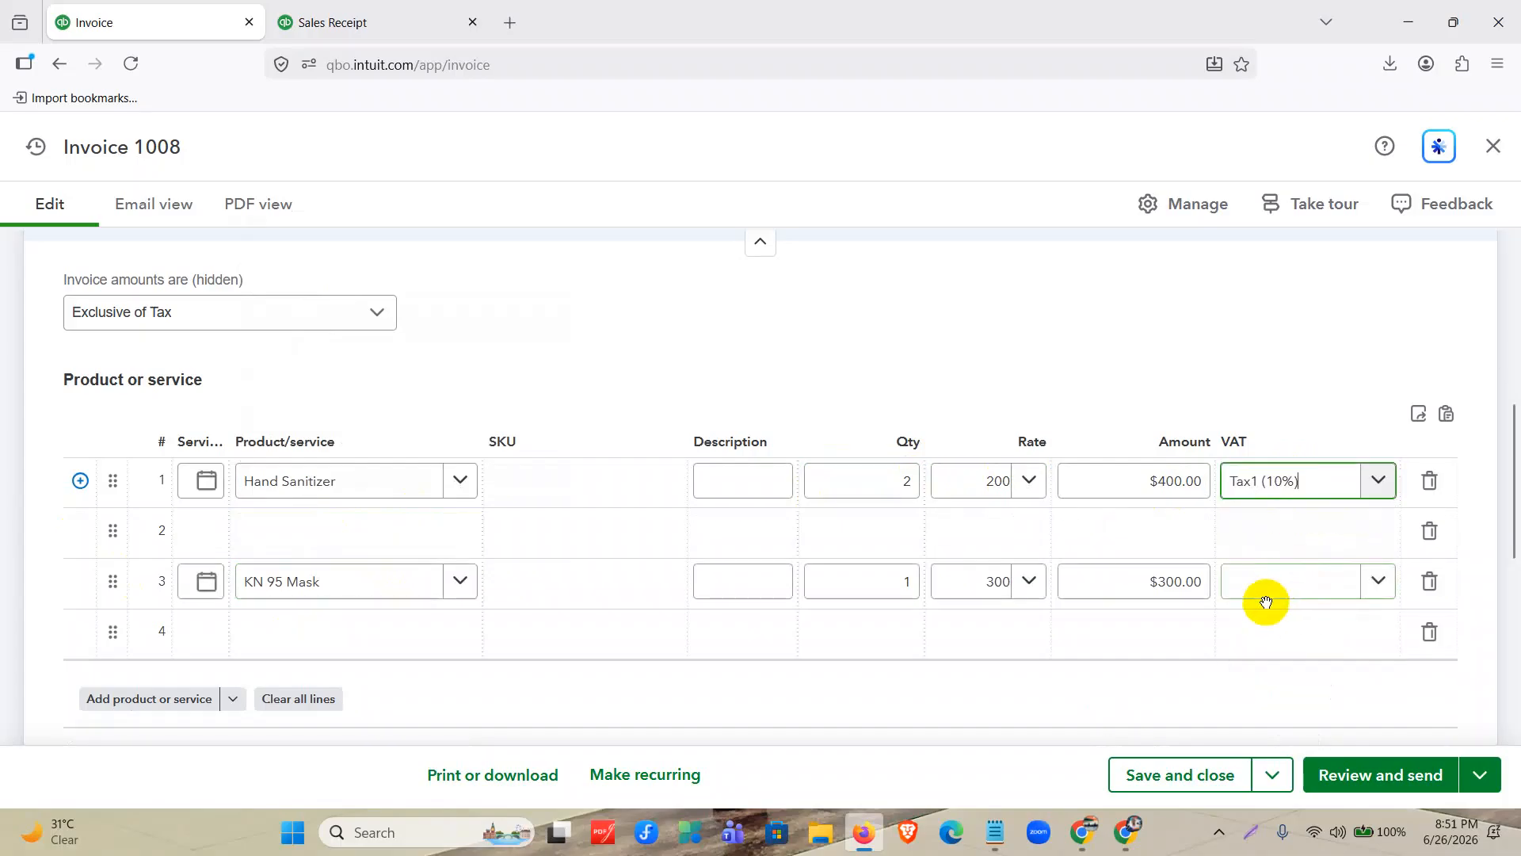
Set the KN 95 Mask line to quantity 4 and VAT Tax 3 (0%).
click(907, 581)
text(4)
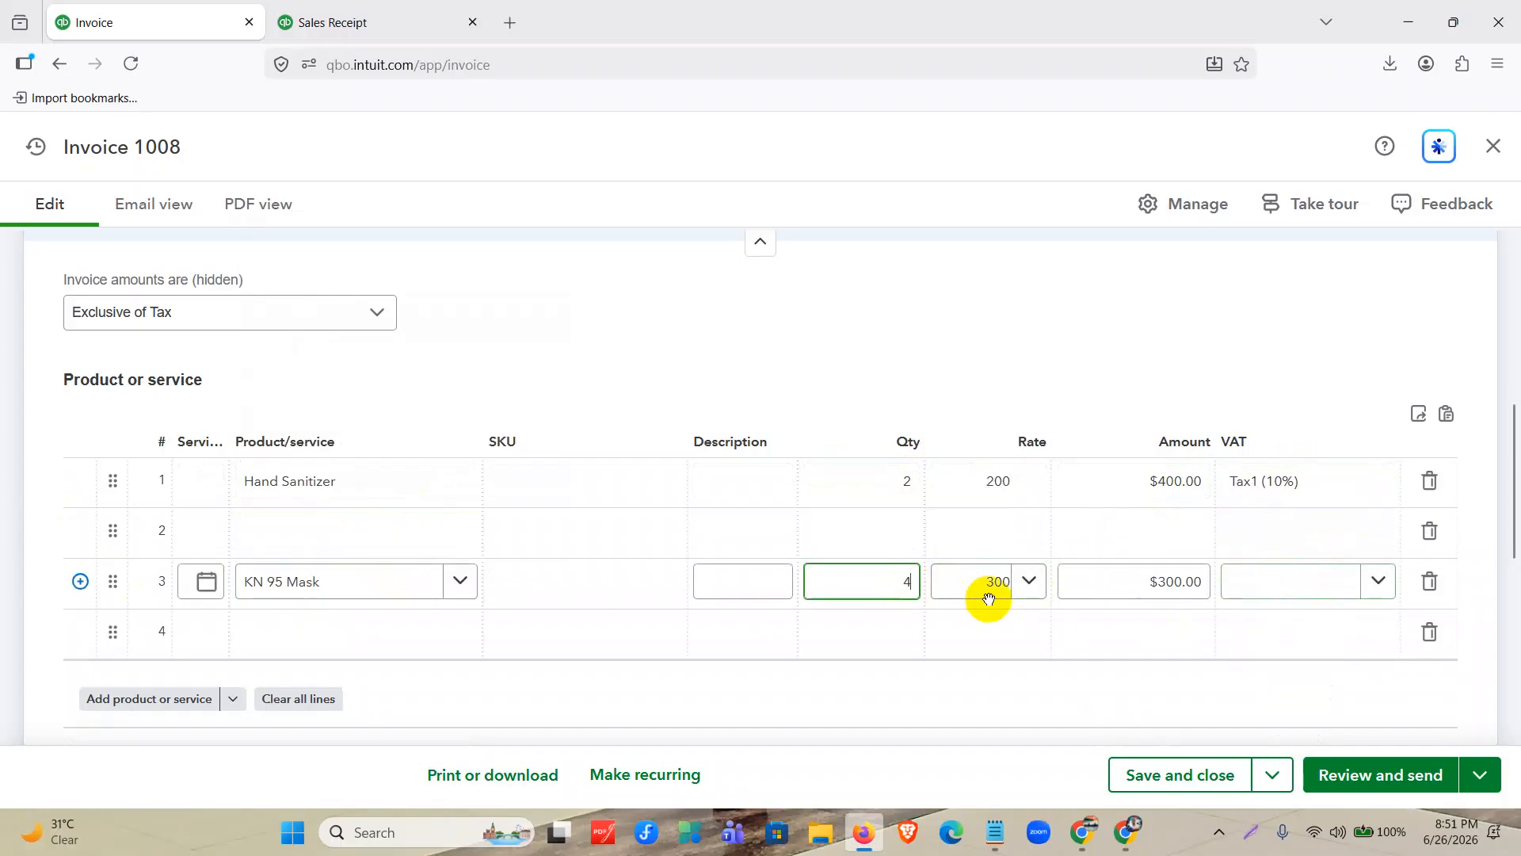
click(1260, 590)
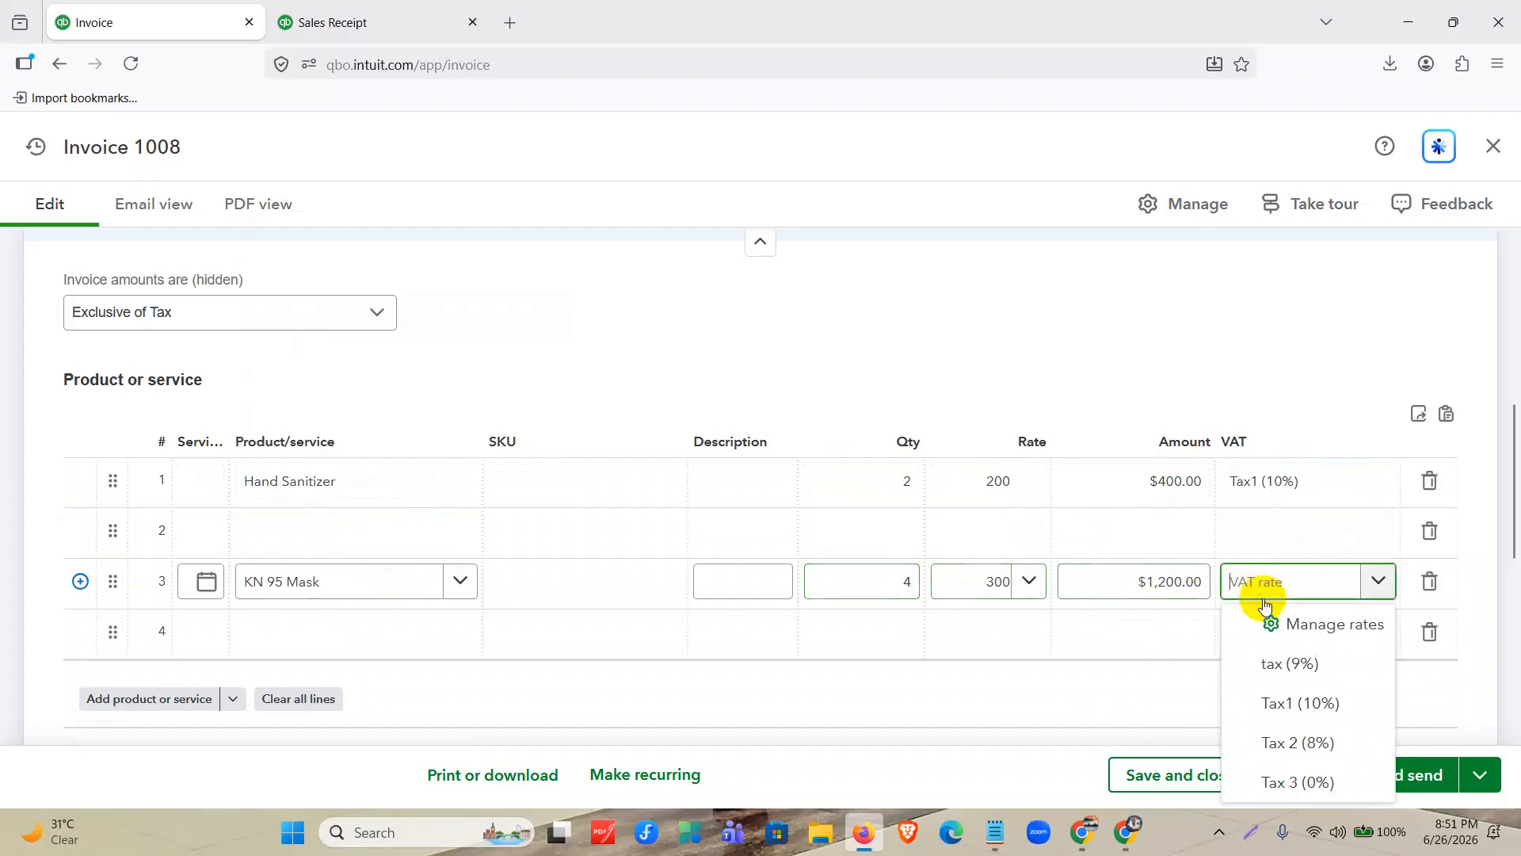
click(1292, 783)
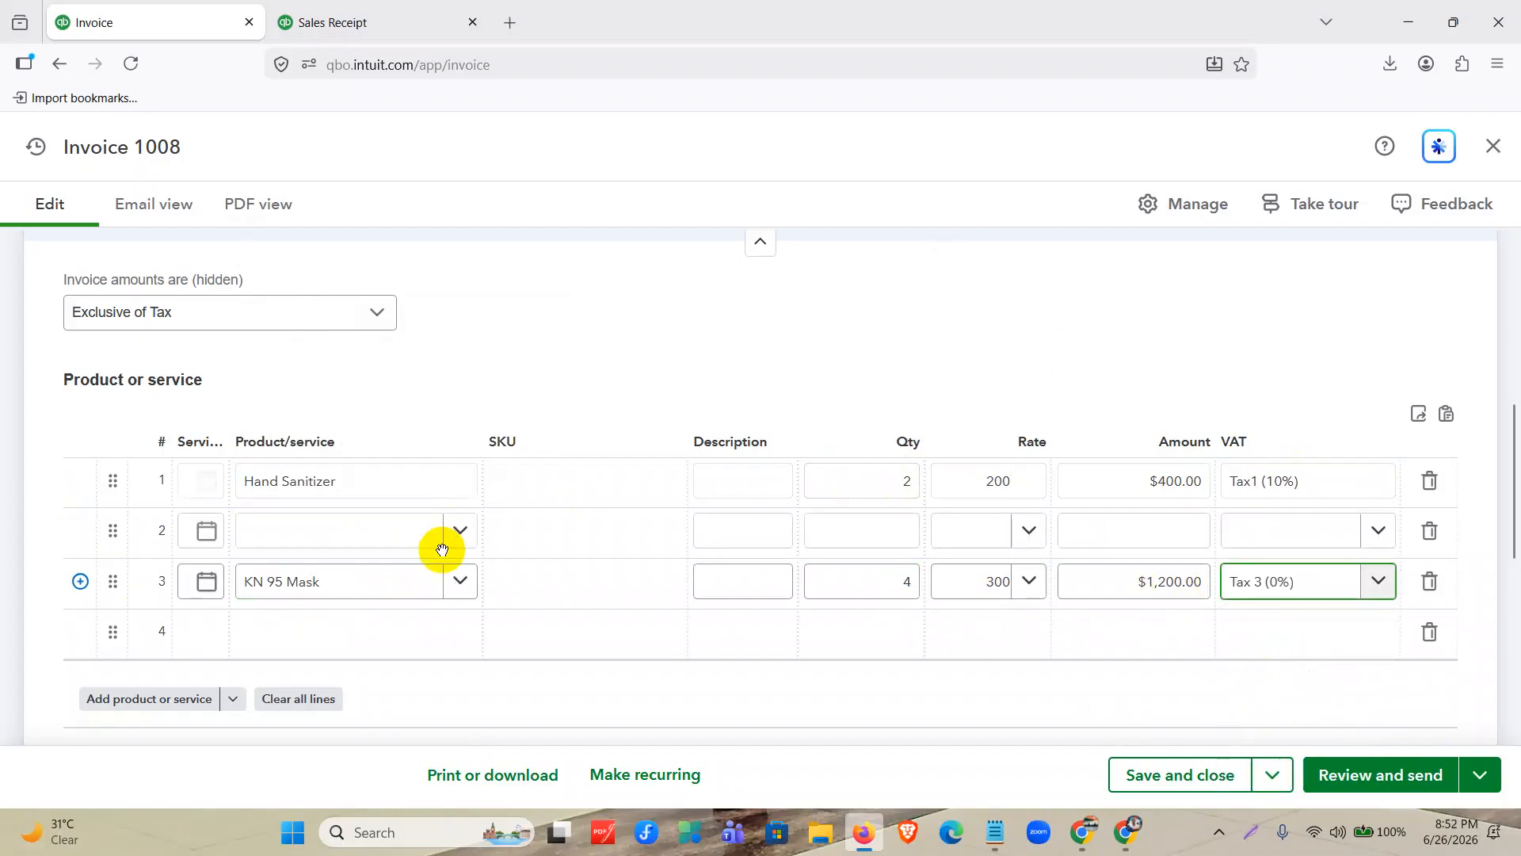
Add the Sales Discount item on the empty line 2, directly below Hand Sanitizer.
click(391, 544)
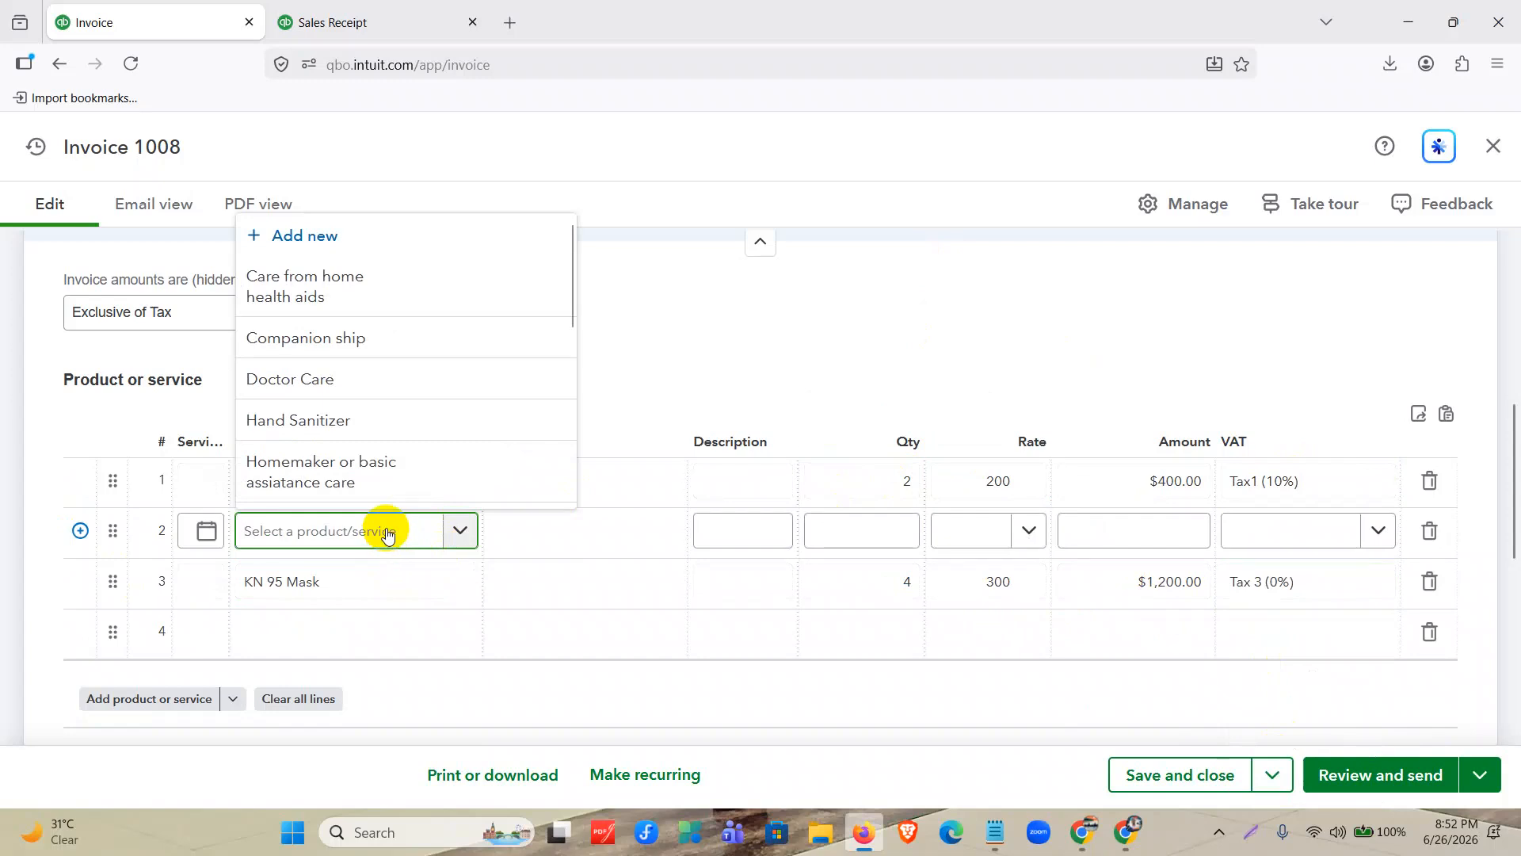
scroll(354, 333, down, 5)
scroll(351, 380, down, 2)
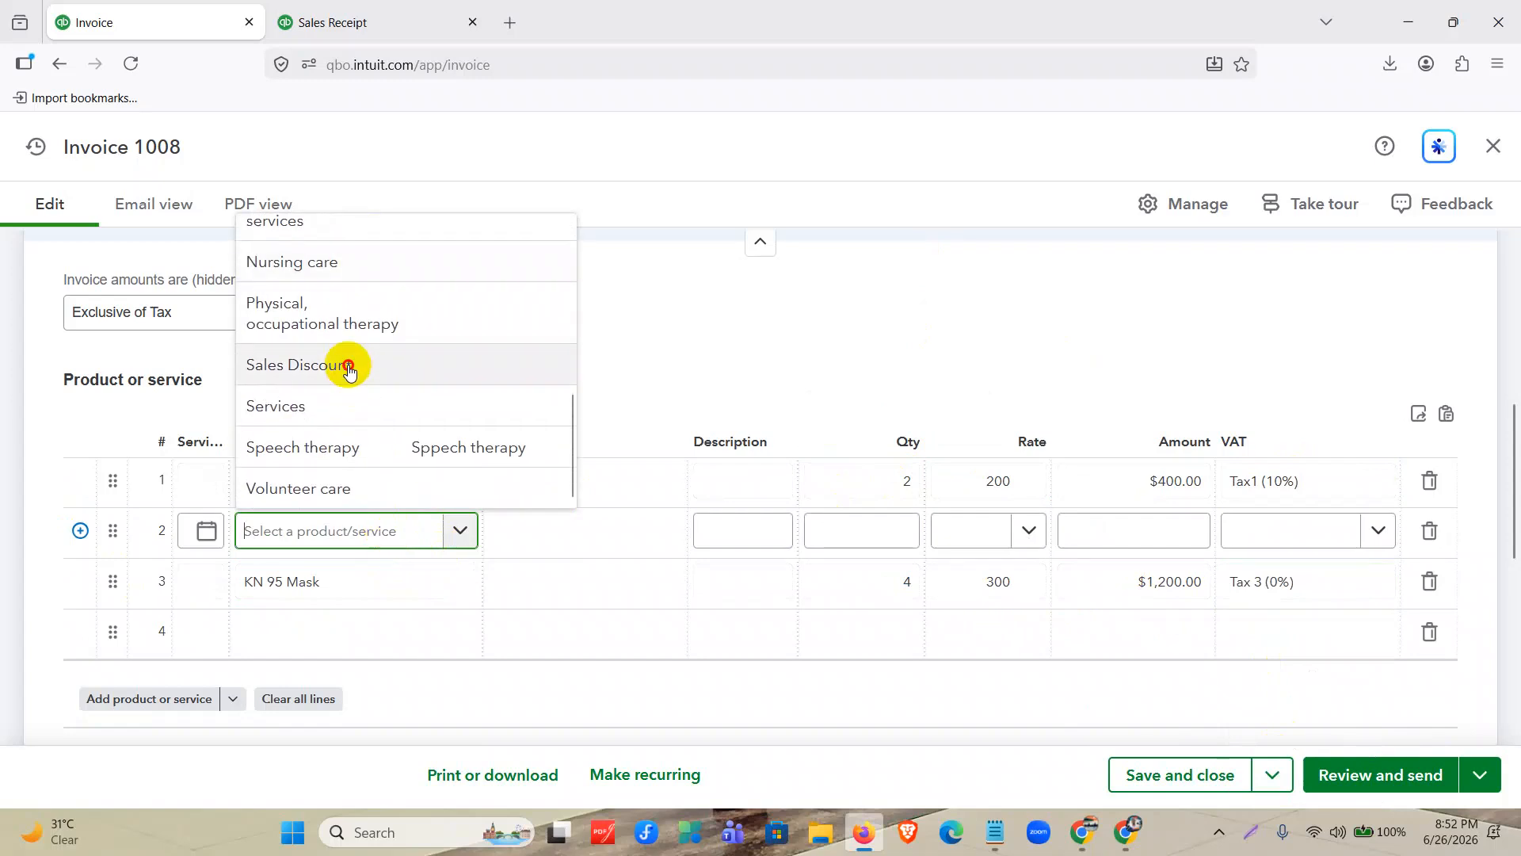
click(349, 363)
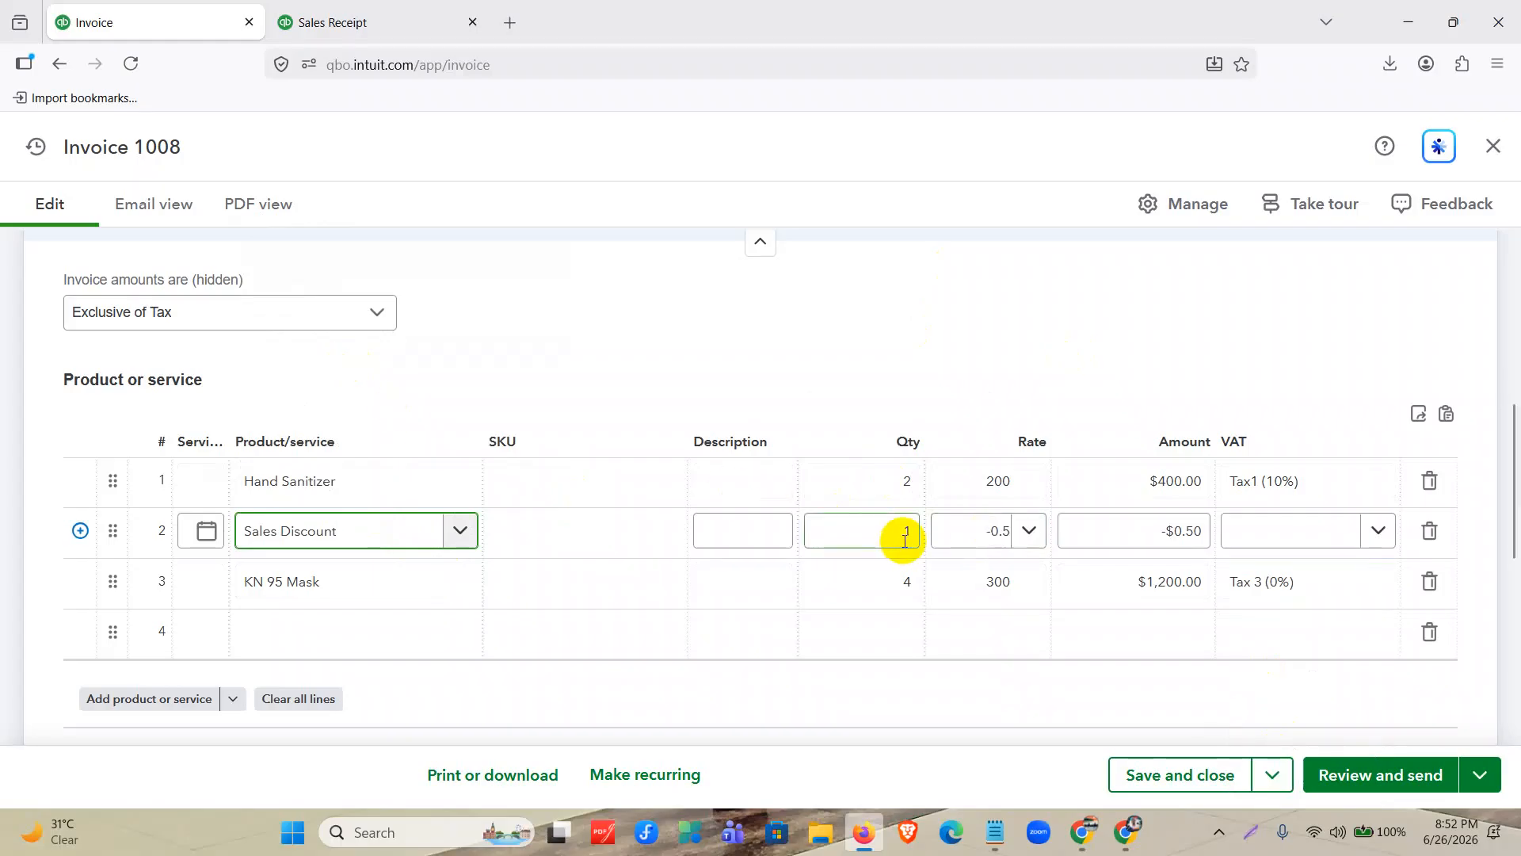
Set the quantity of the line 2 Sales Discount to 400, matching the Hand Sanitizer line amount.
click(1156, 481)
key(ctrl+c)
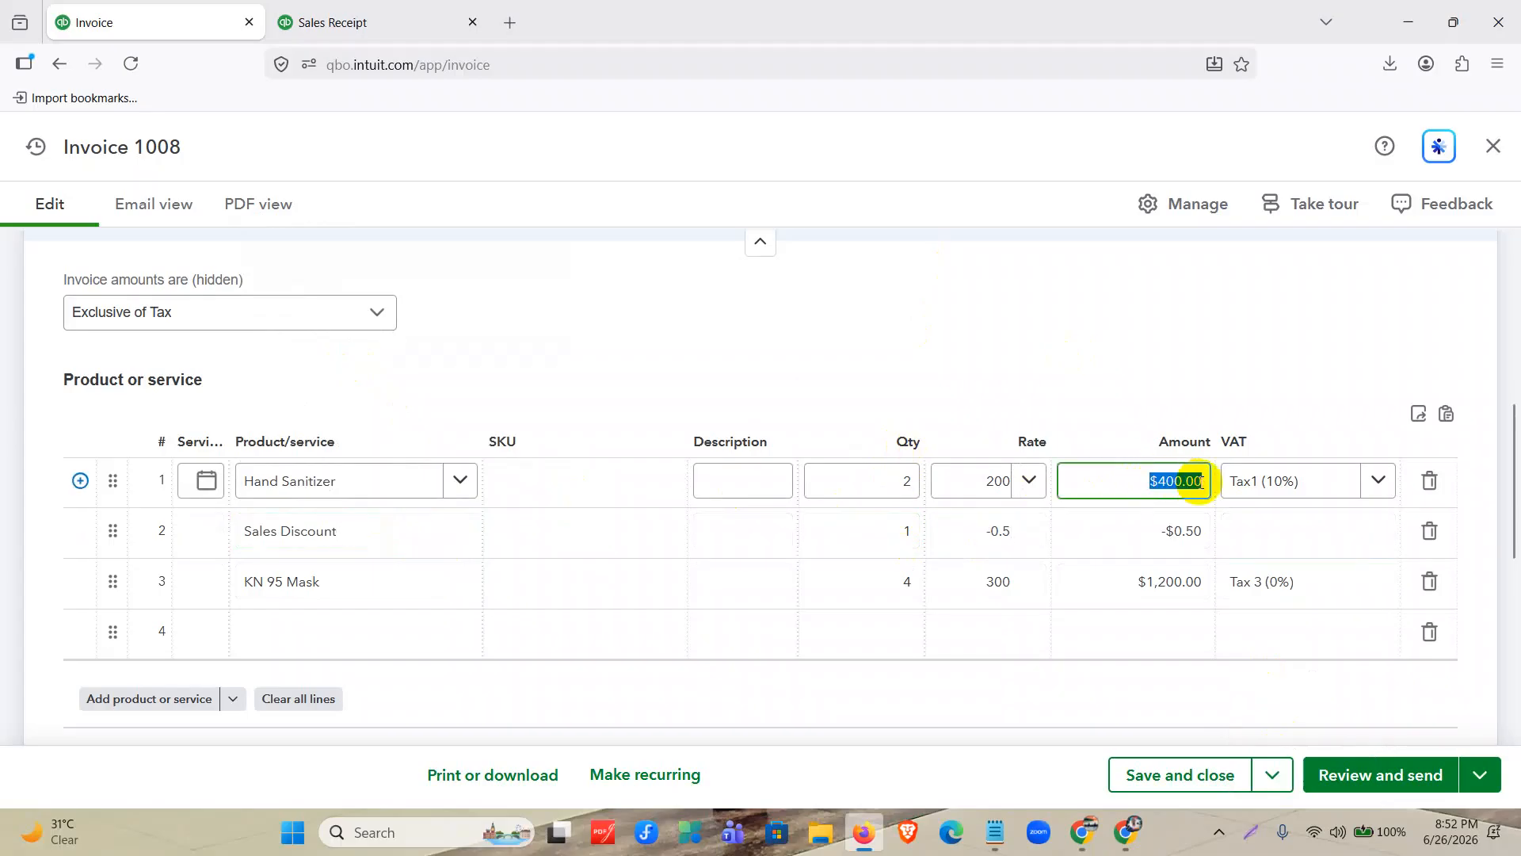
click(917, 531)
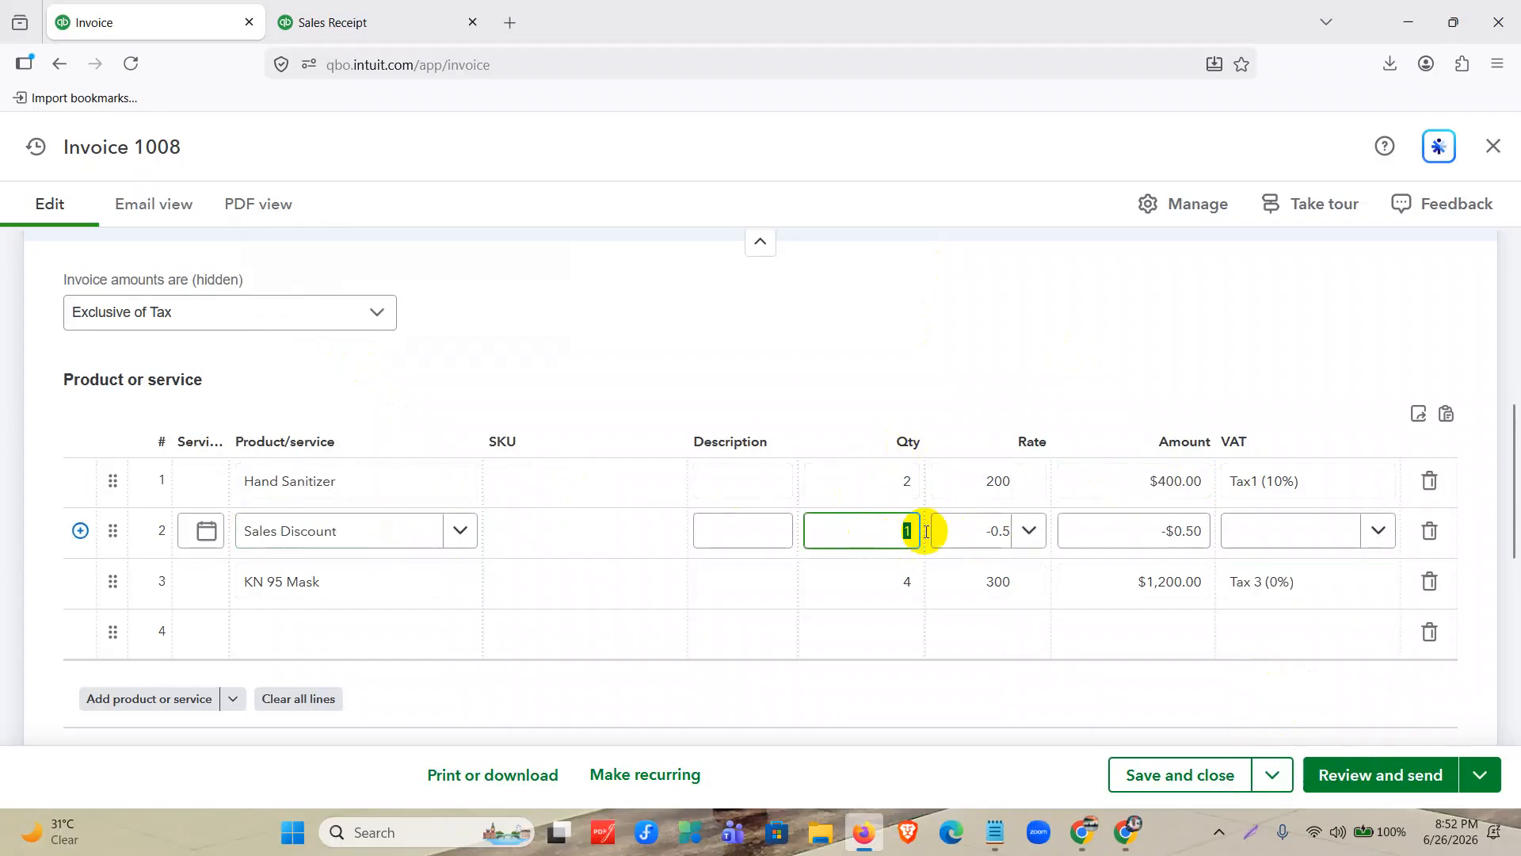
key(ctrl+v)
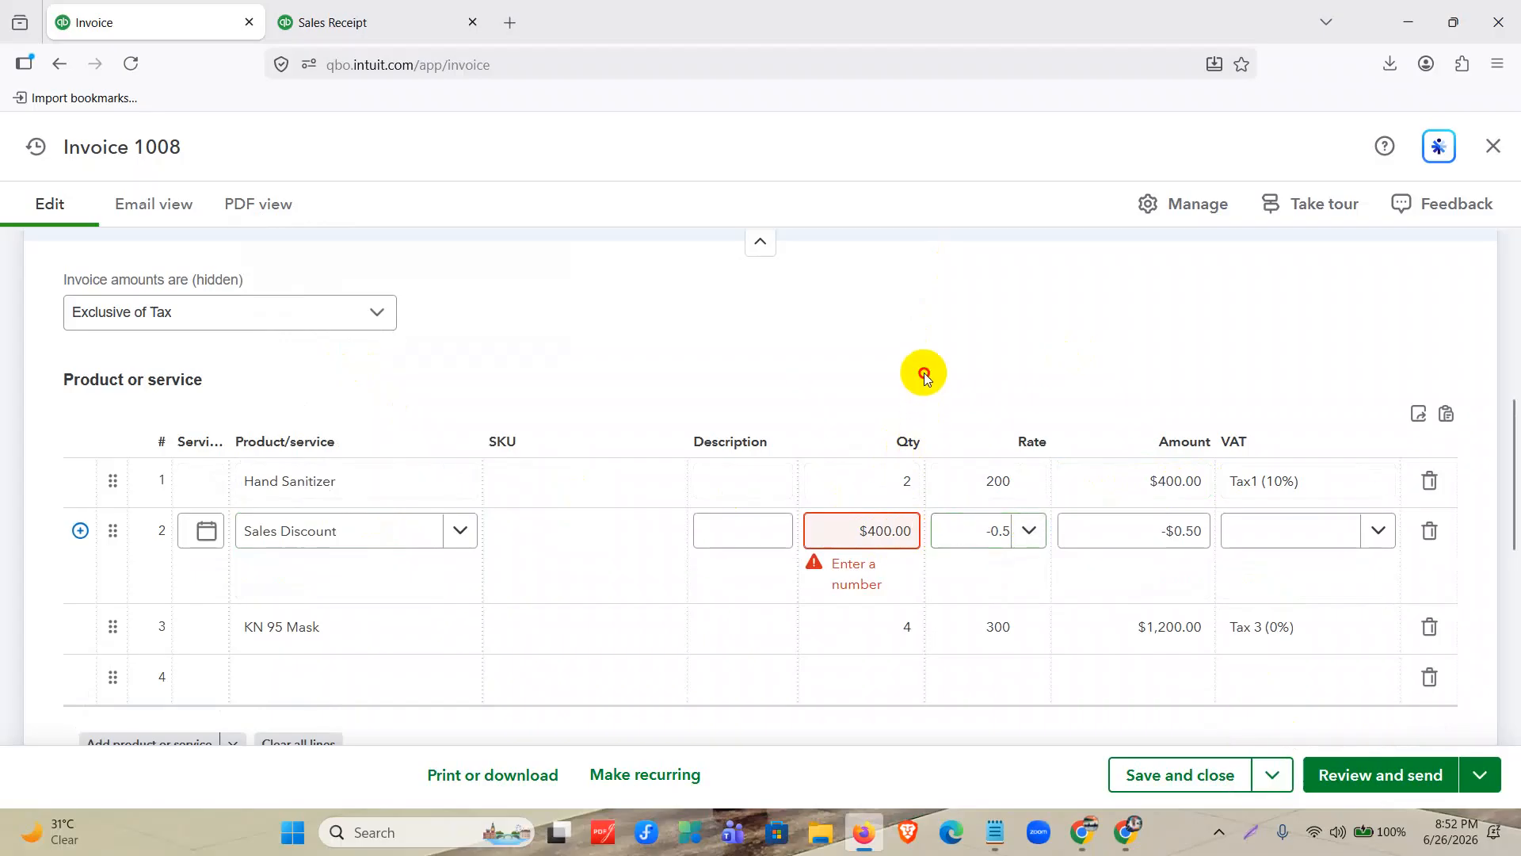
click(925, 378)
click(891, 532)
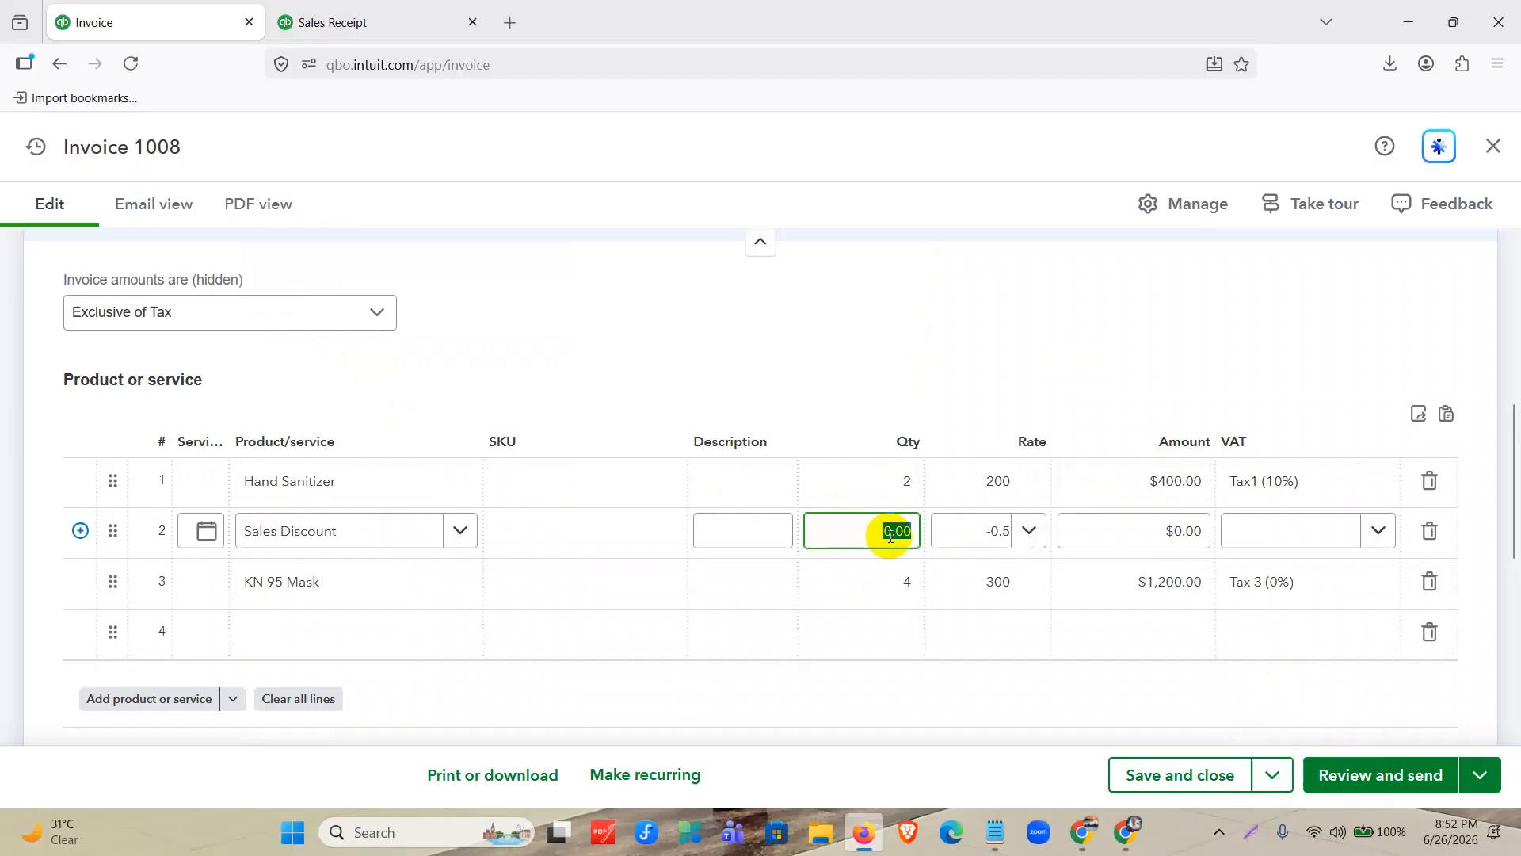
text(400)
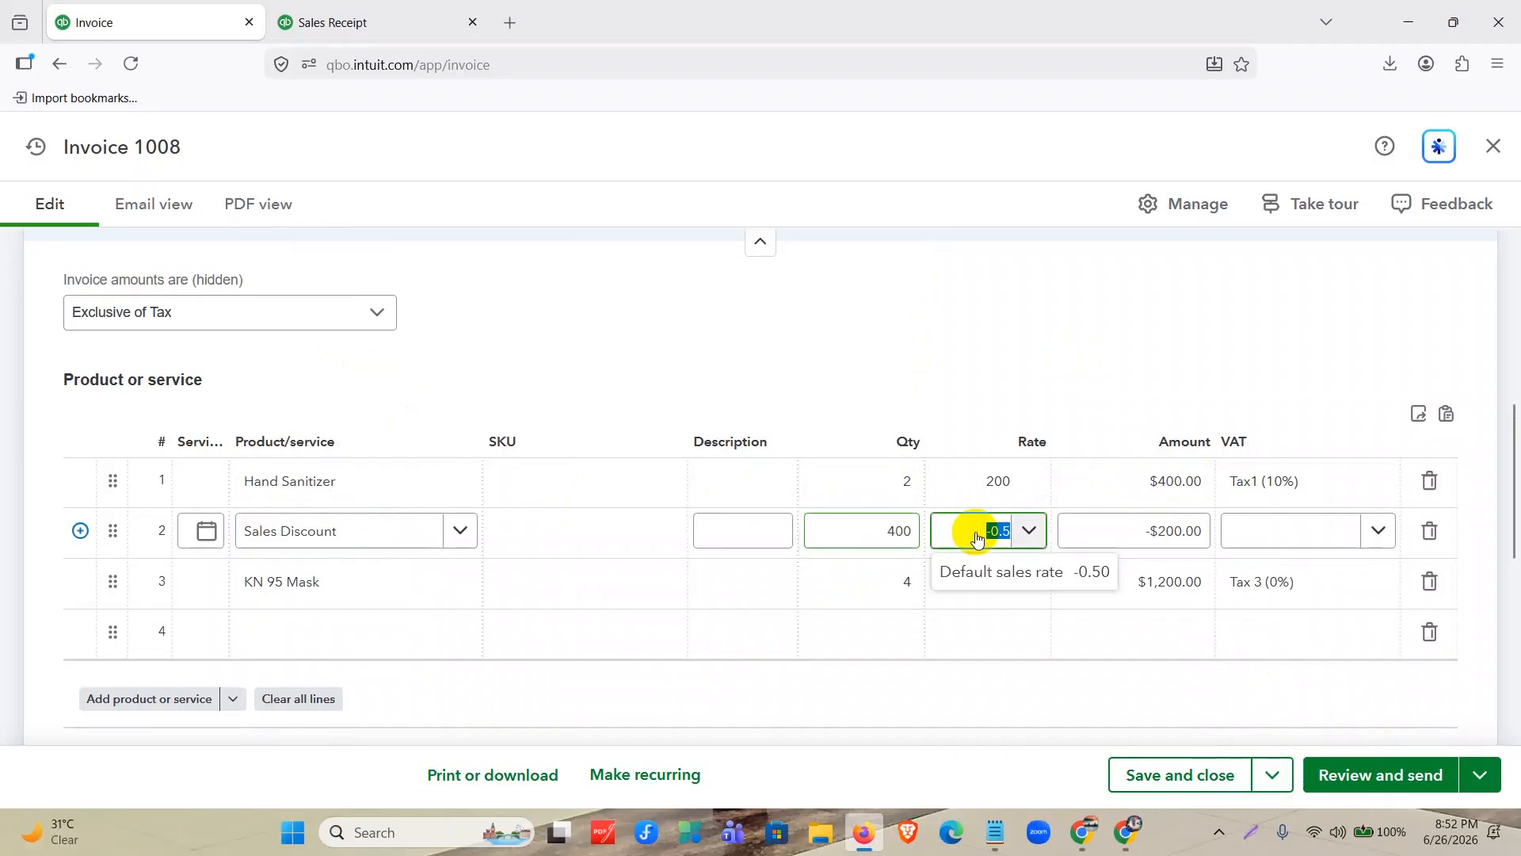
Set the rate of the Sales Discount on line 2 to -0.02.
click(990, 534)
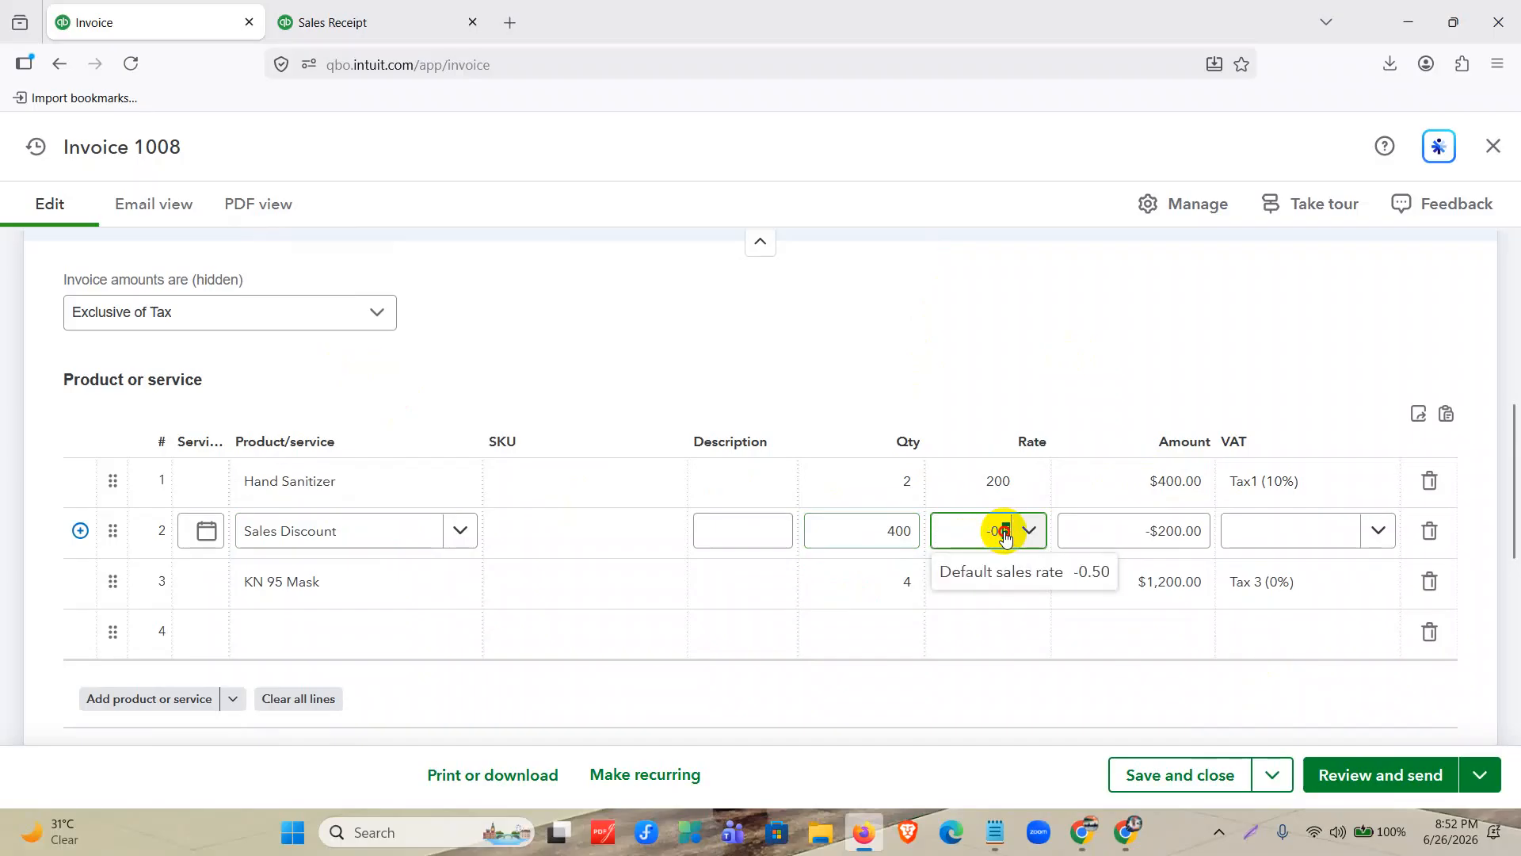
key(BackSpace)
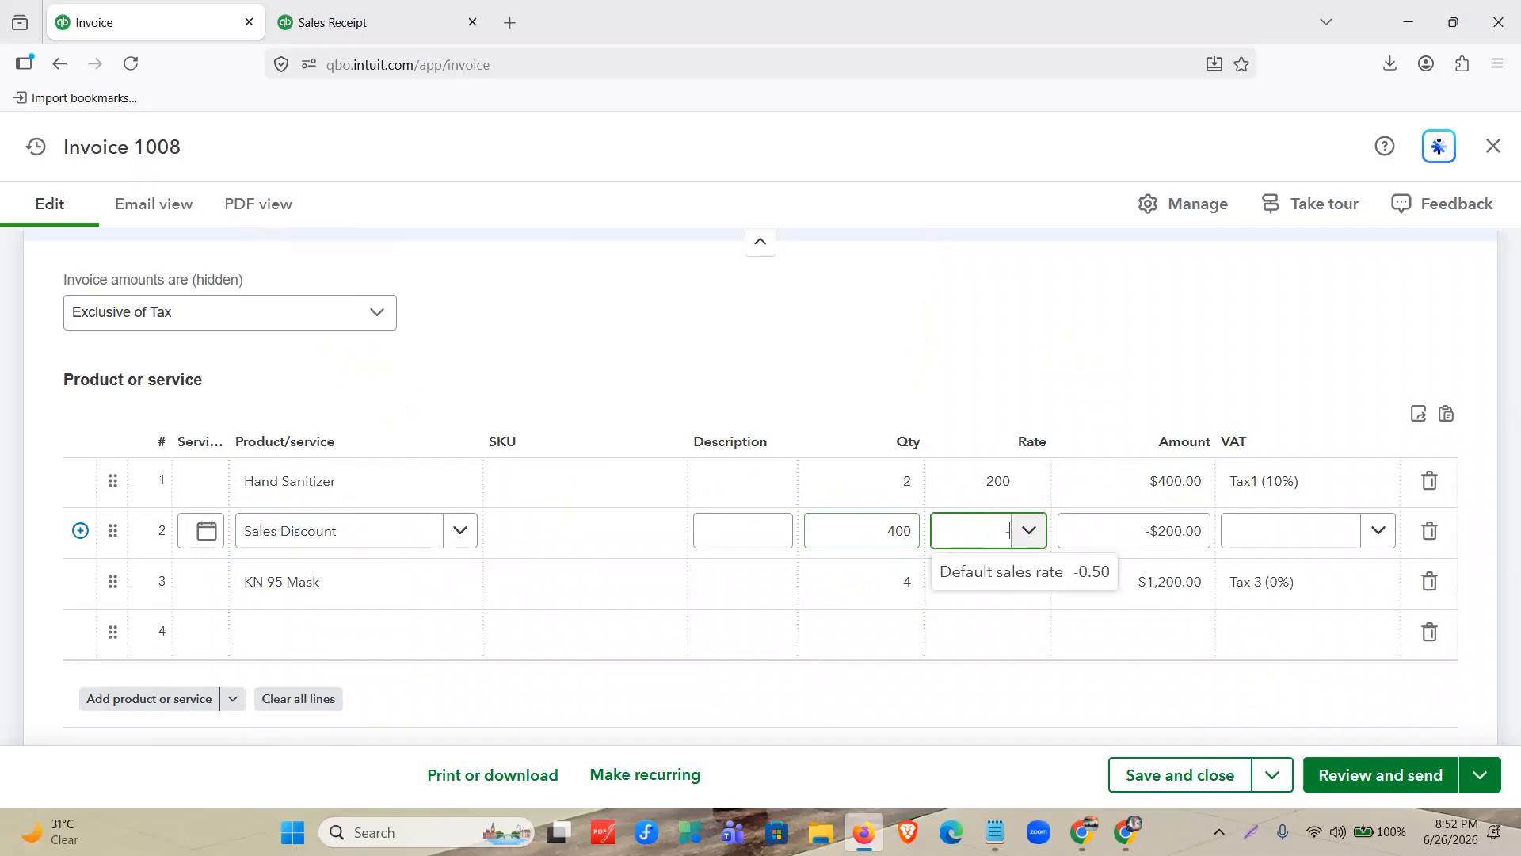
text(-0.02)
click(1184, 484)
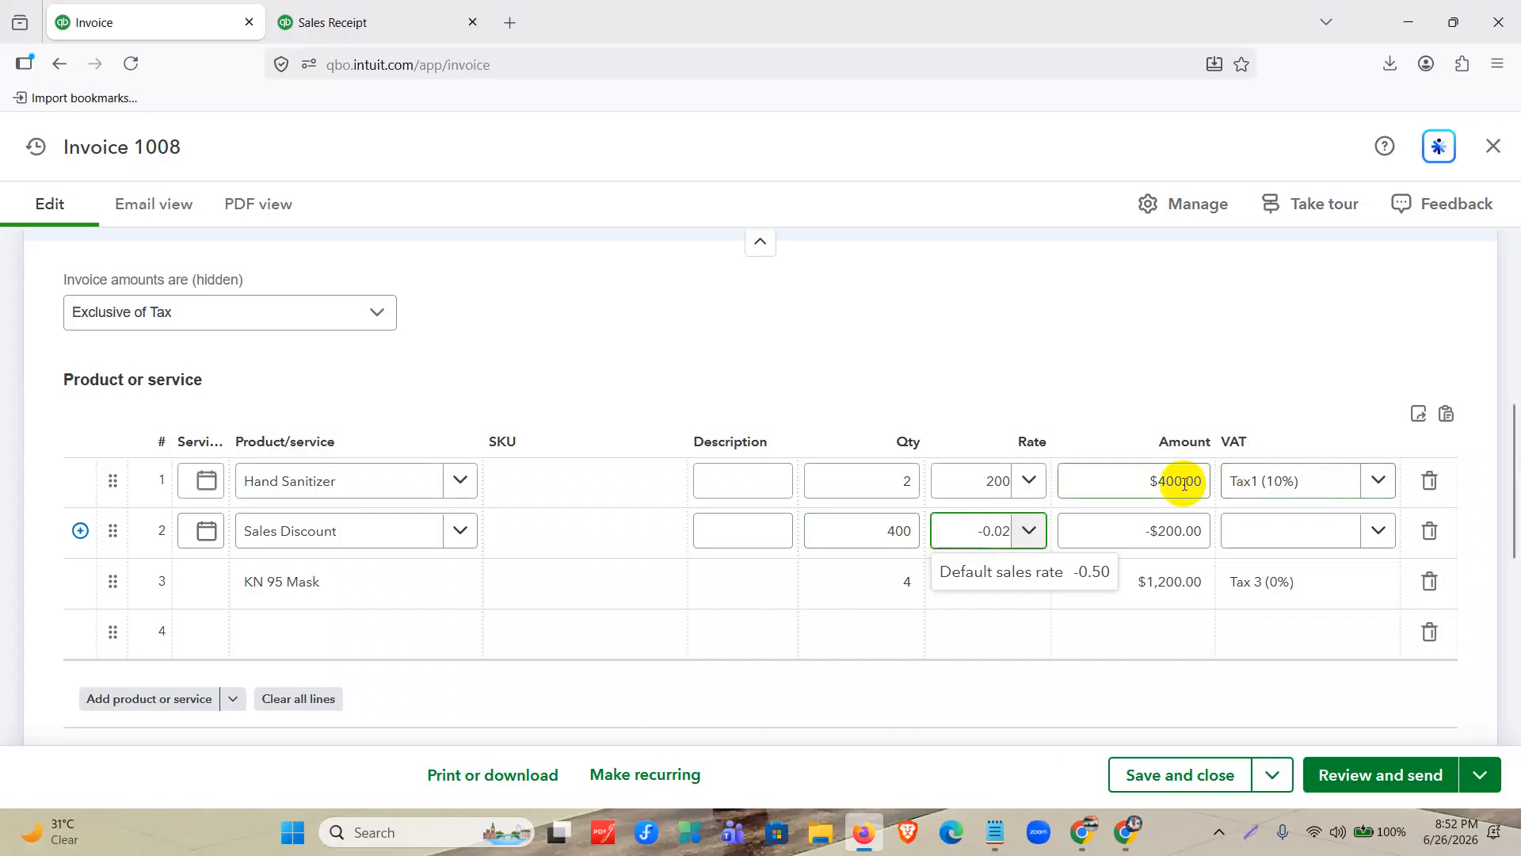
click(1097, 330)
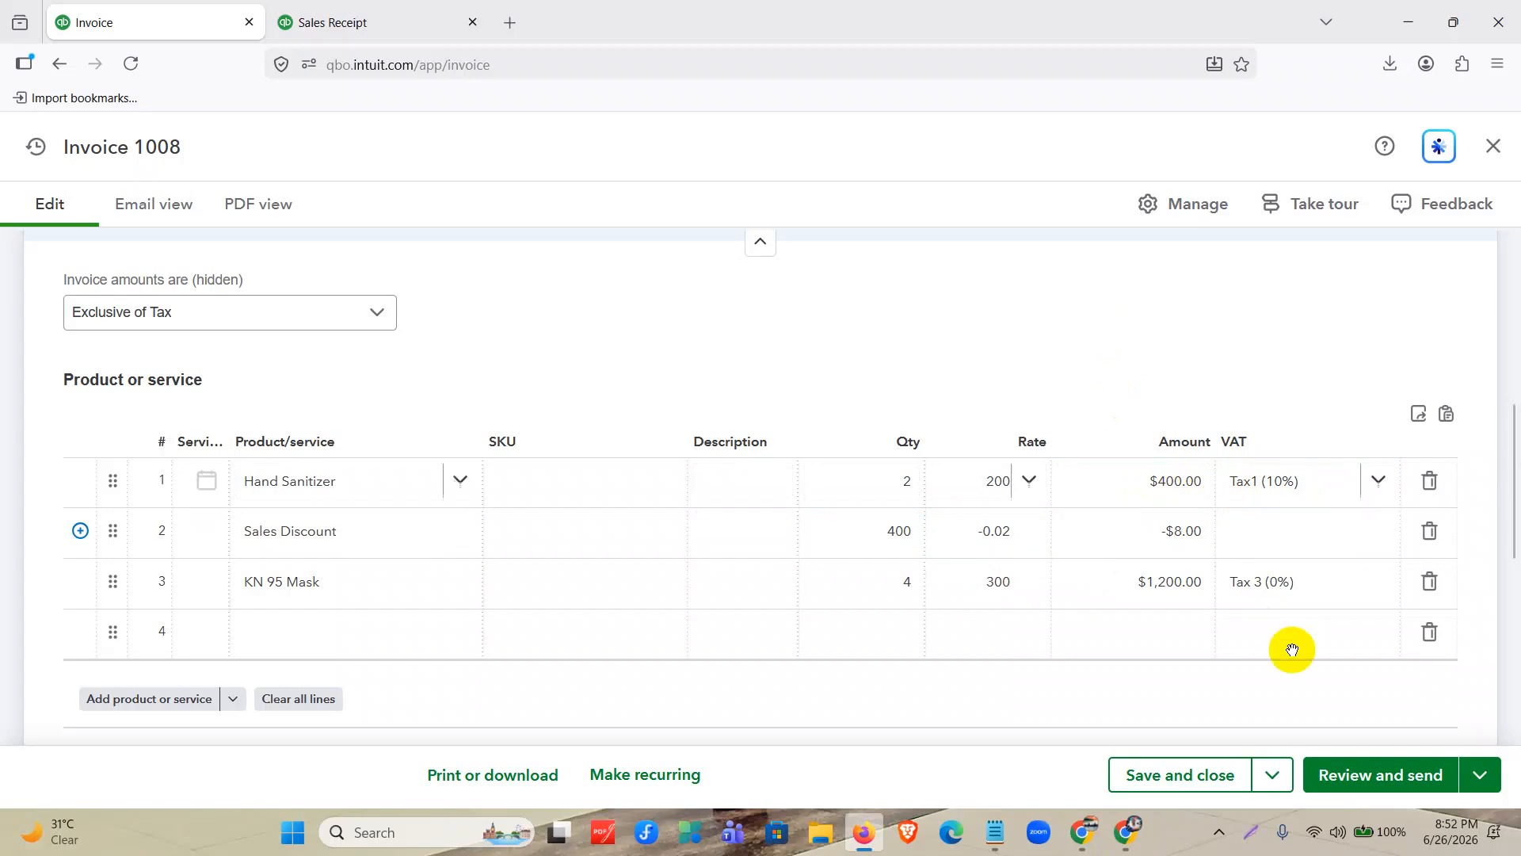
Apply VAT Tax1 (10%) to the Sales Discount on line 2.
click(1181, 542)
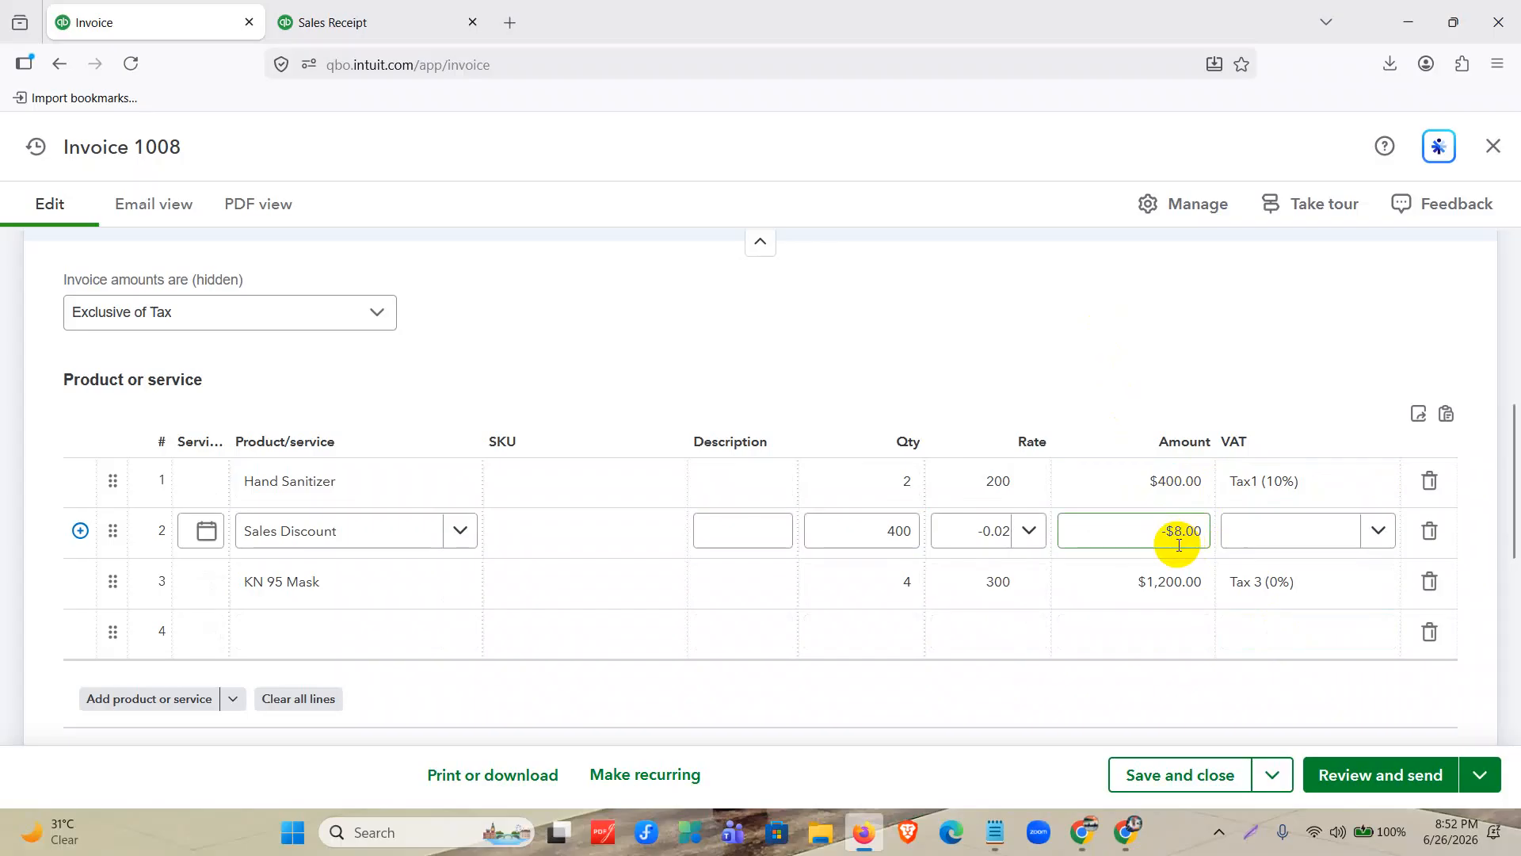
click(1291, 482)
click(1294, 526)
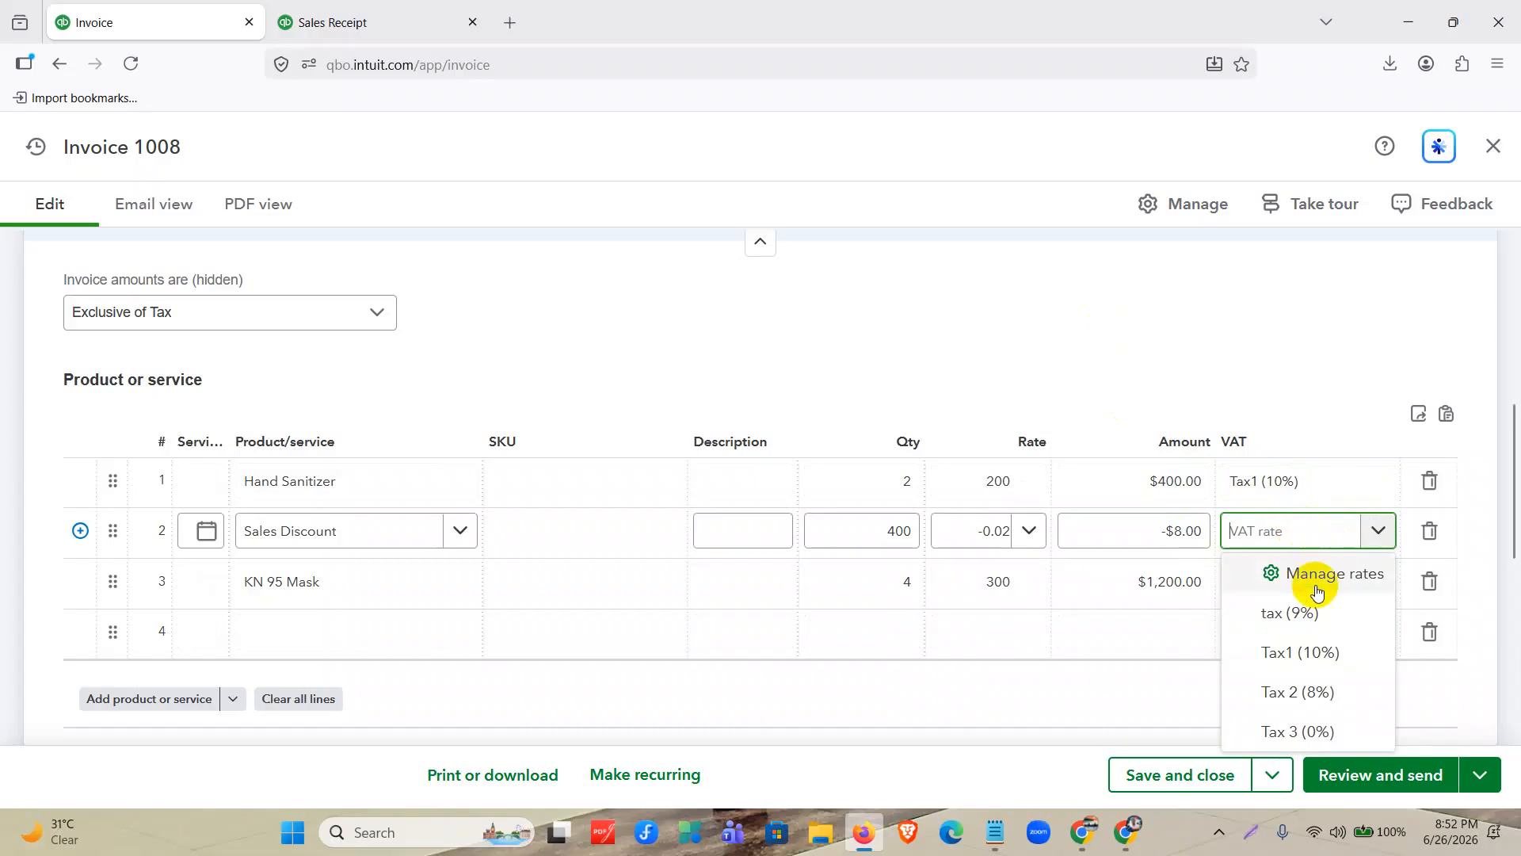
click(1300, 652)
Add a second Sales Discount item on line 4, below KN 95 Mask.
click(397, 631)
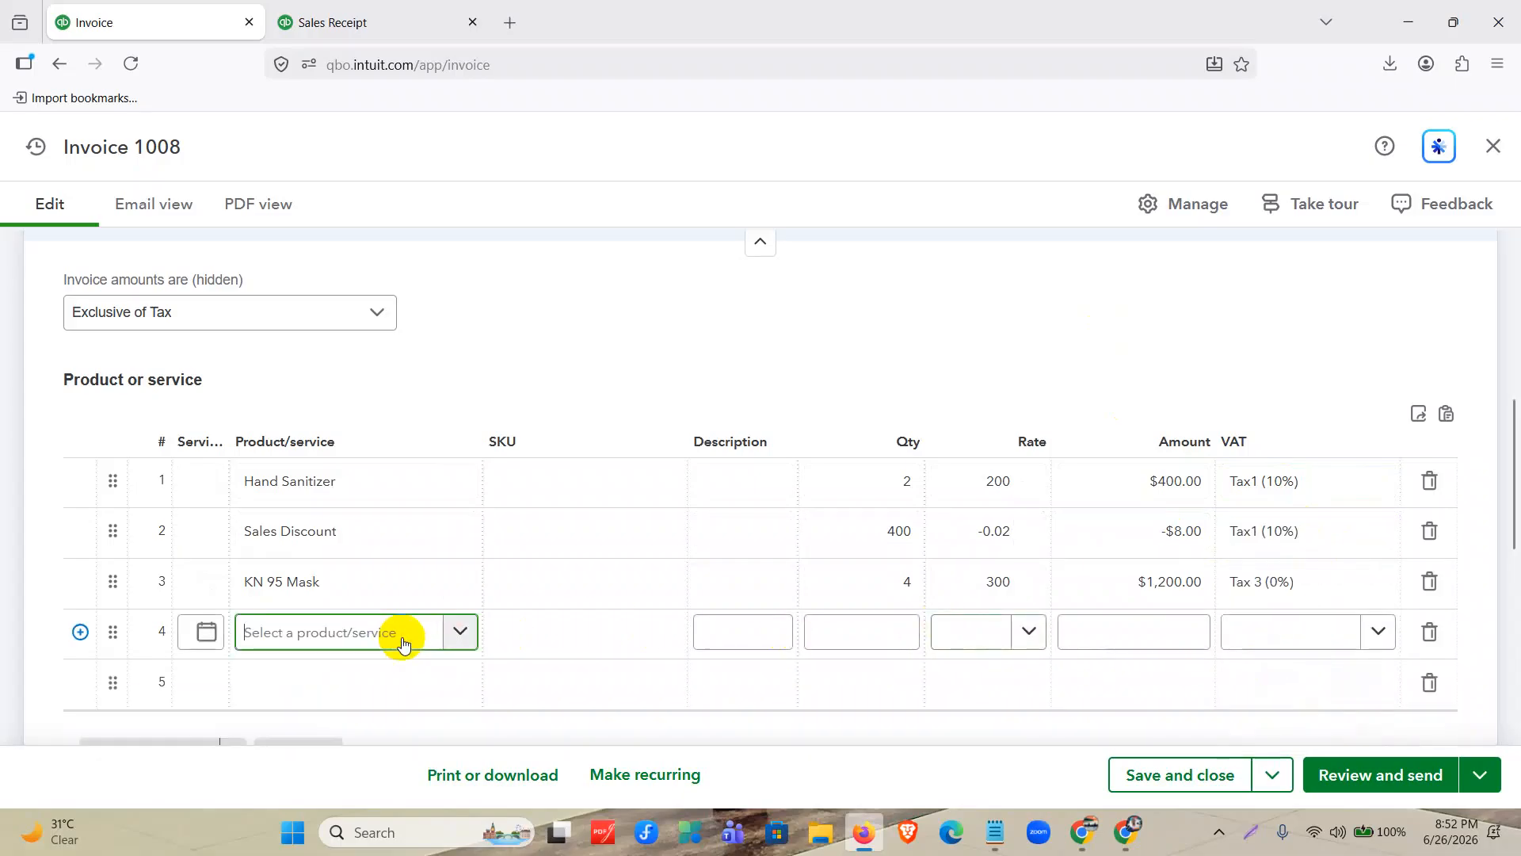
scroll(333, 458, down, 3)
scroll(333, 458, down, 5)
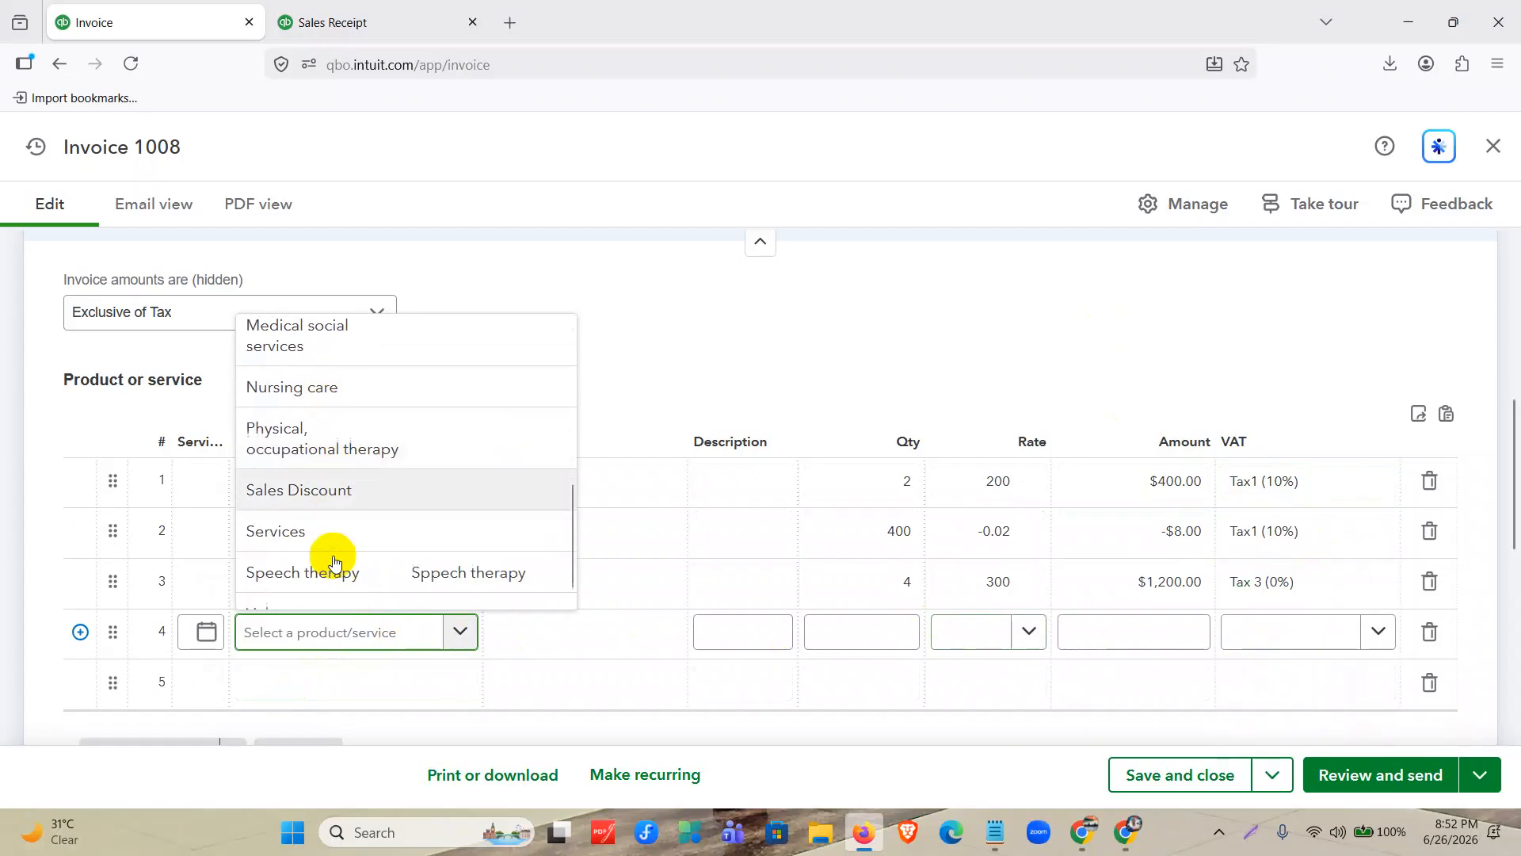
click(358, 473)
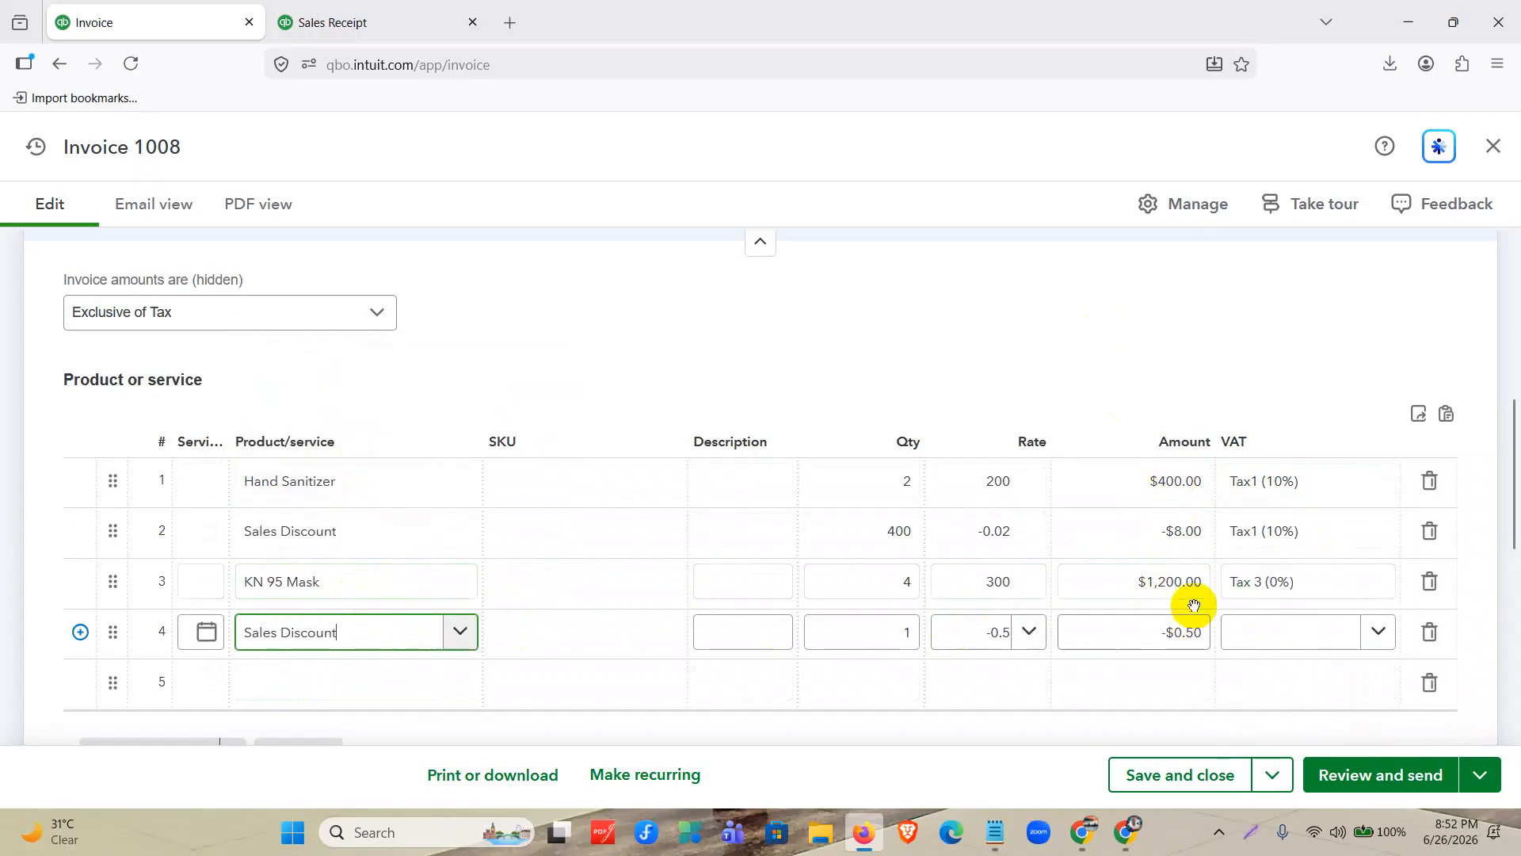
Set the line 4 Sales Discount to quantity 1200 and rate -0.04.
click(910, 630)
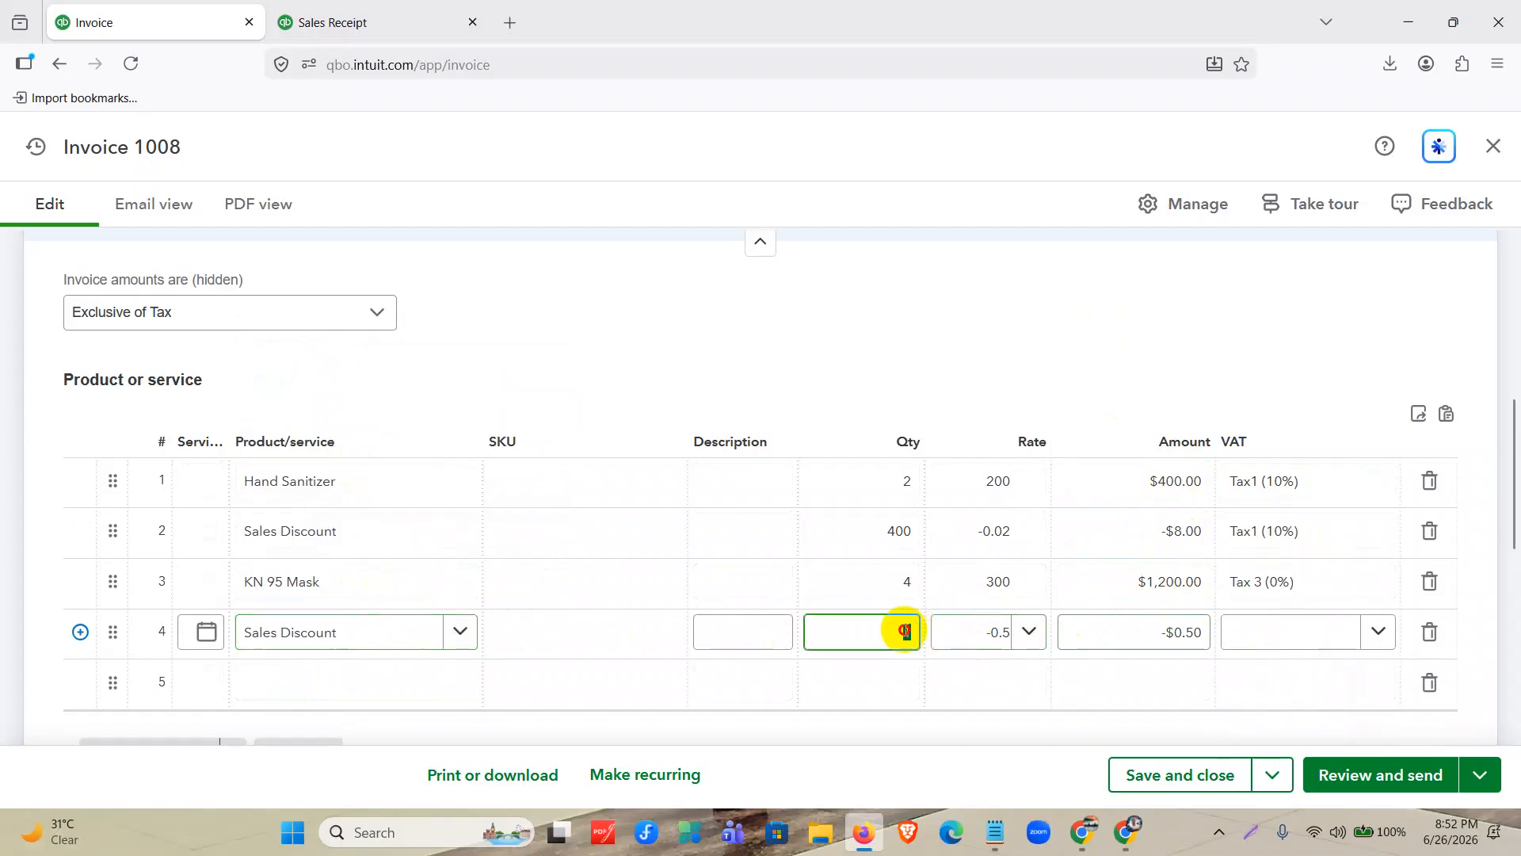
text(200)
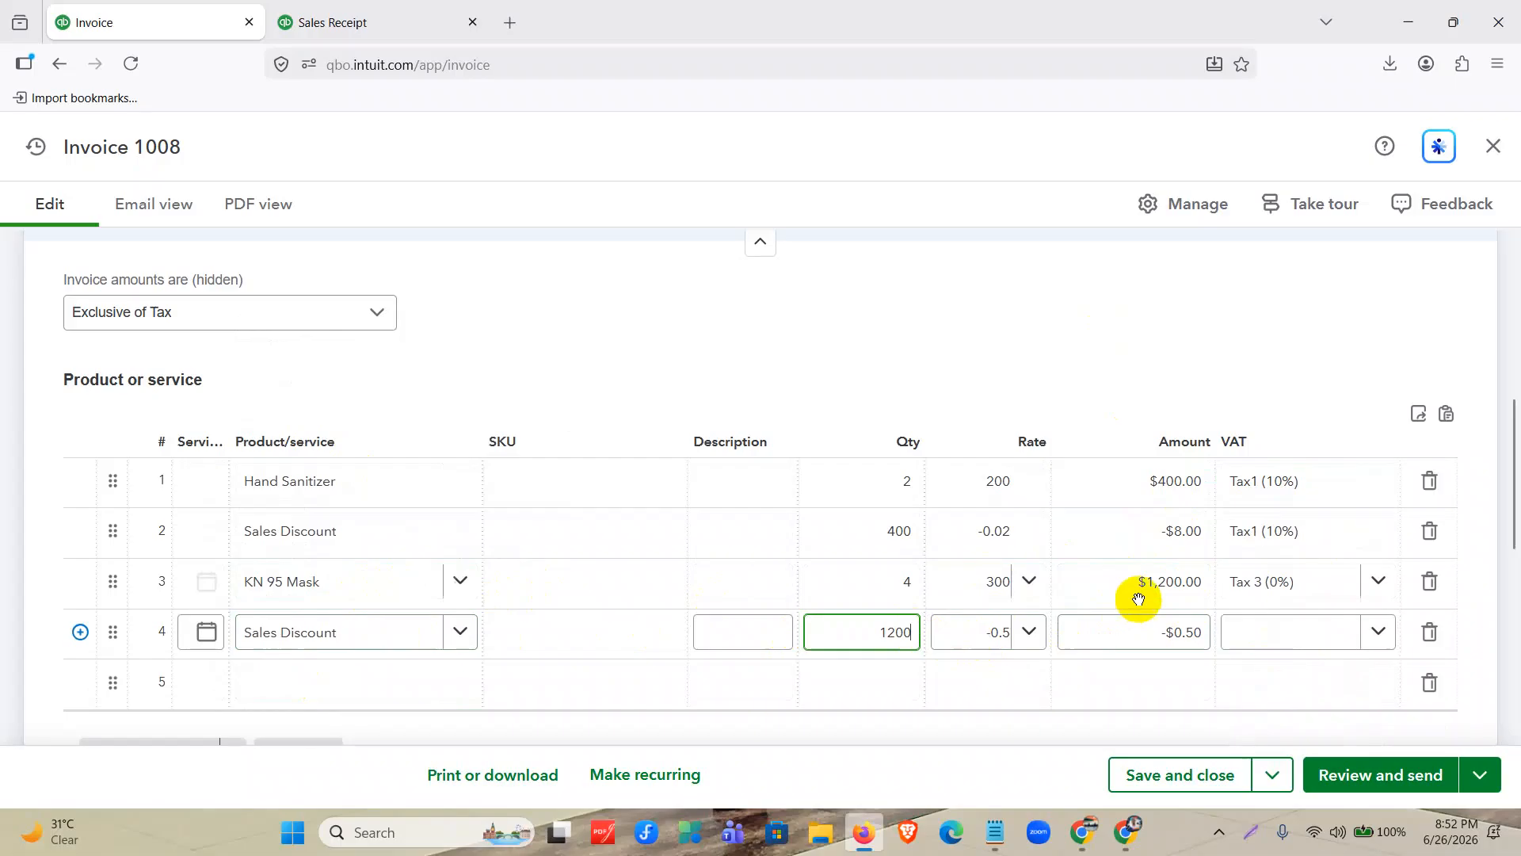
click(987, 642)
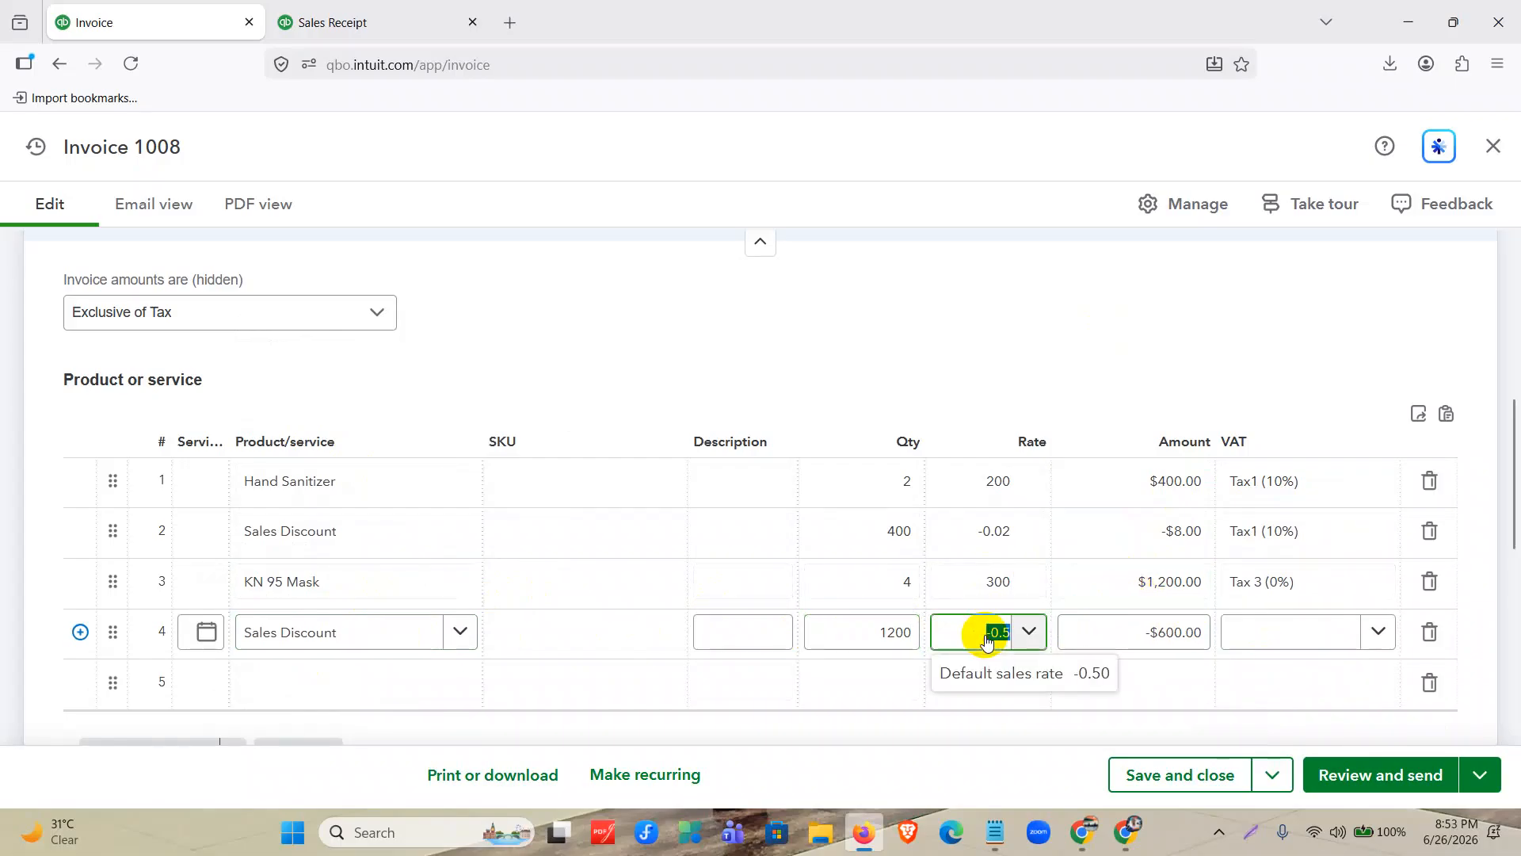
key(BackSpace)
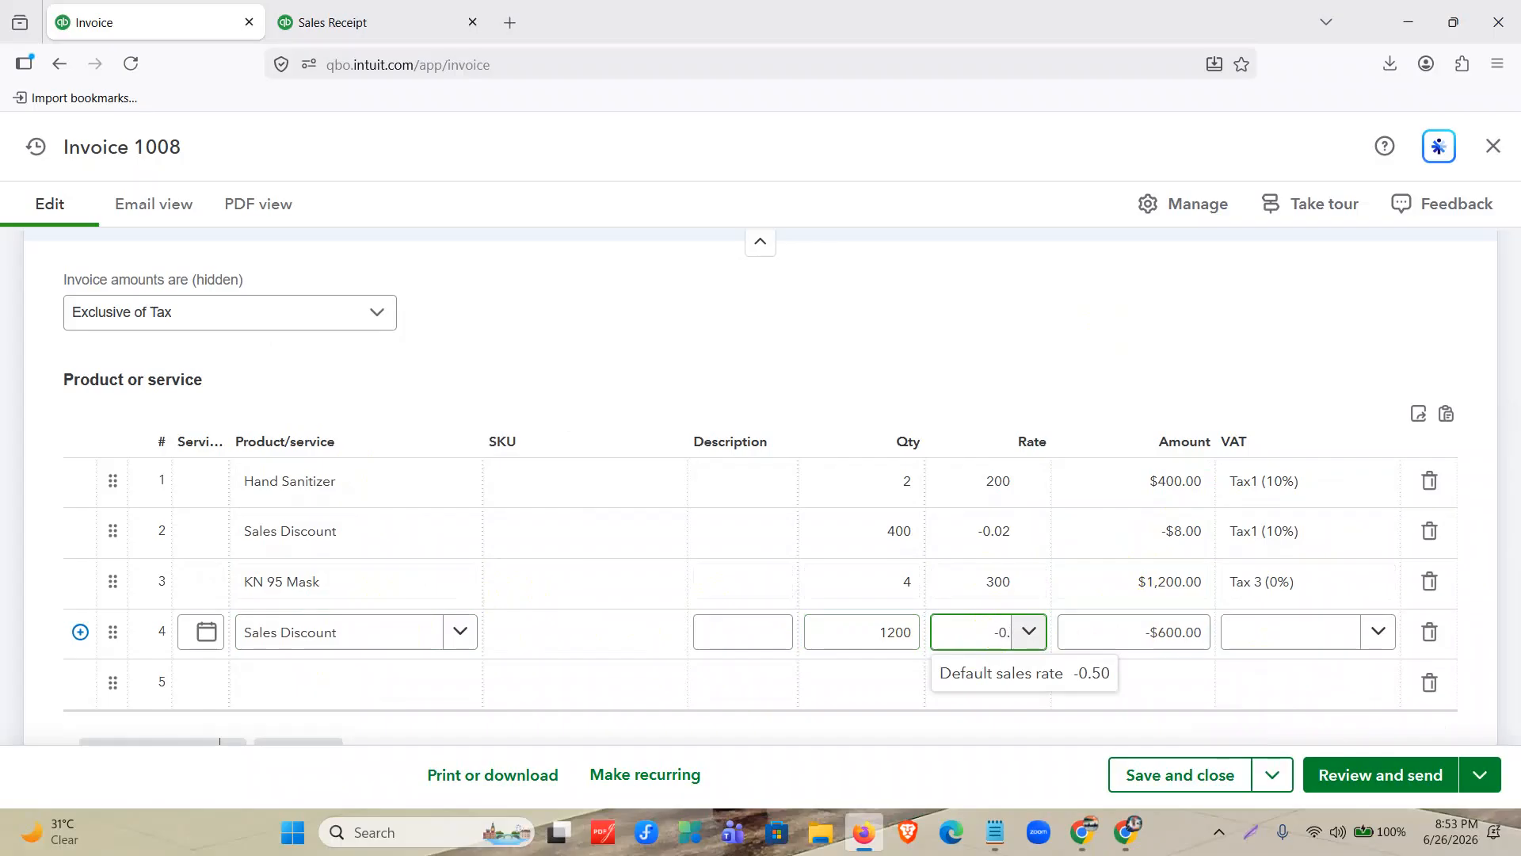
text(-0.04)
Apply VAT Tax 3 (0%) to the Sales Discount on line 4.
click(1280, 636)
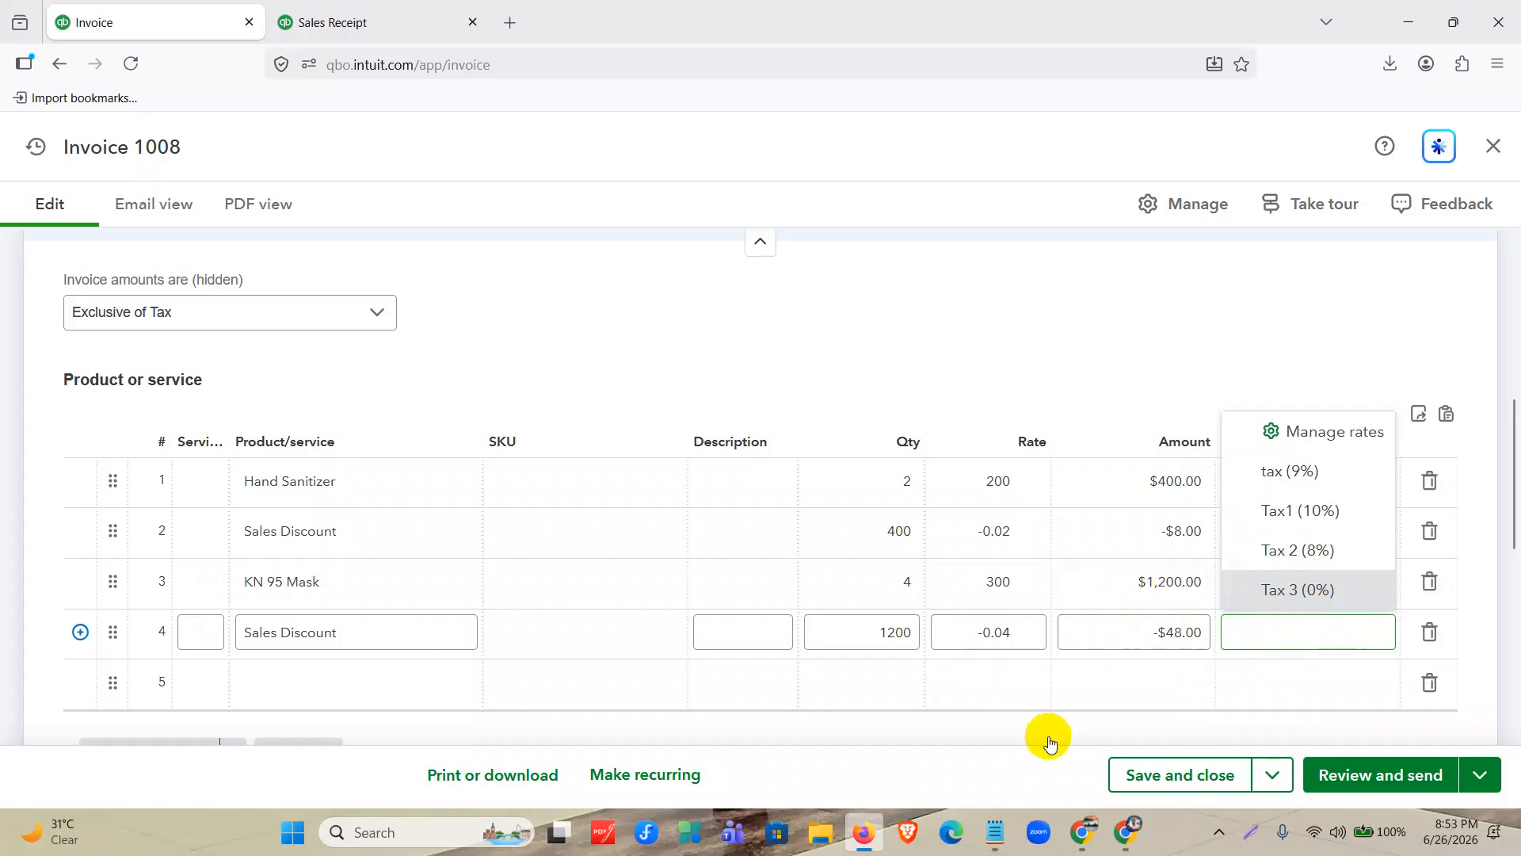
key(Return)
click(1064, 326)
click(1177, 642)
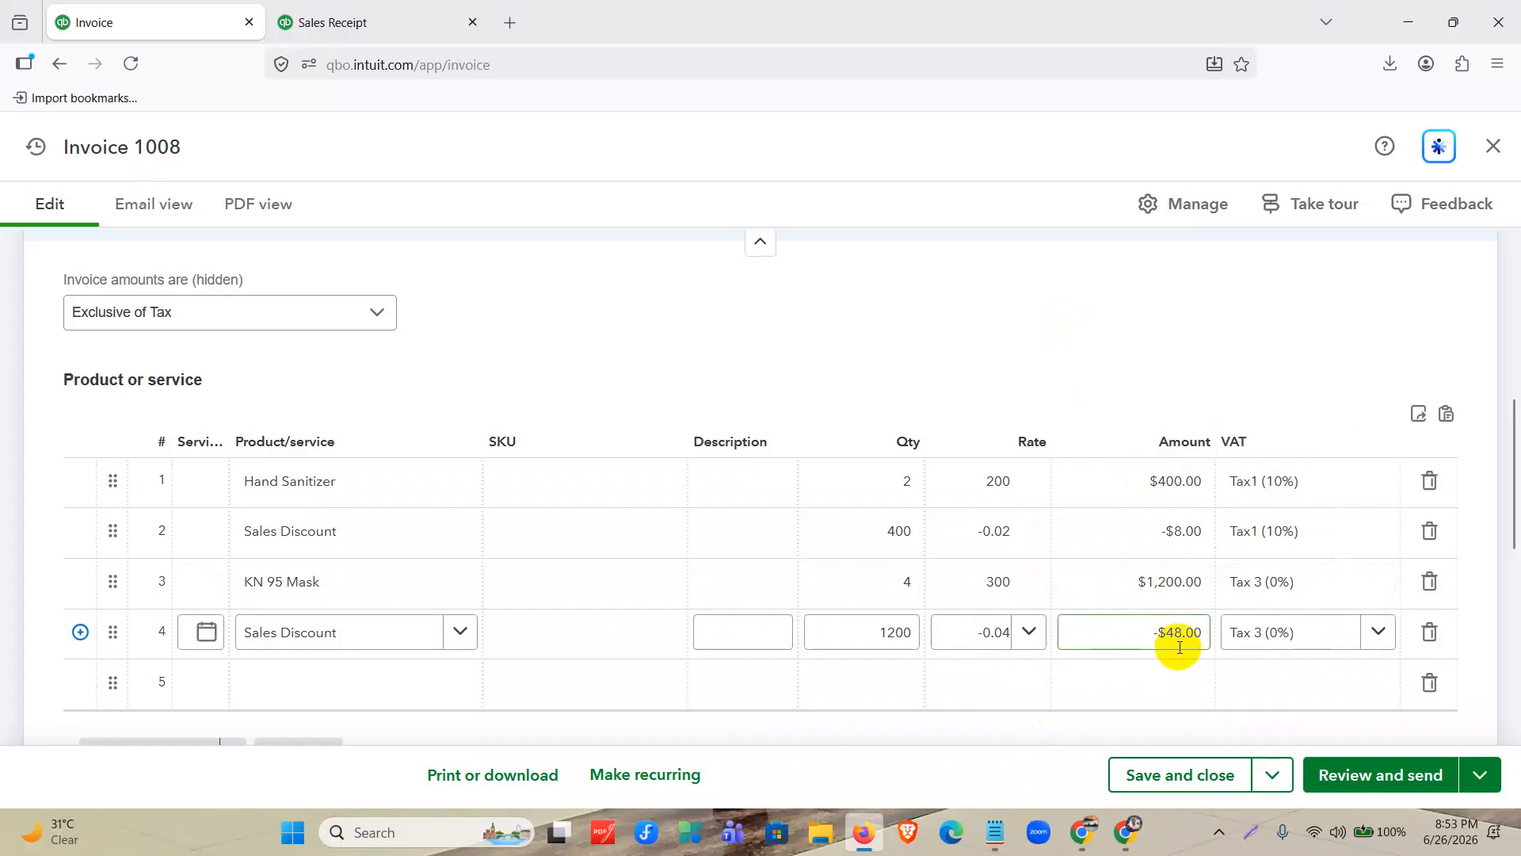
Delete the empty line 5 from the invoice's product list.
scroll(1178, 646, down, 3)
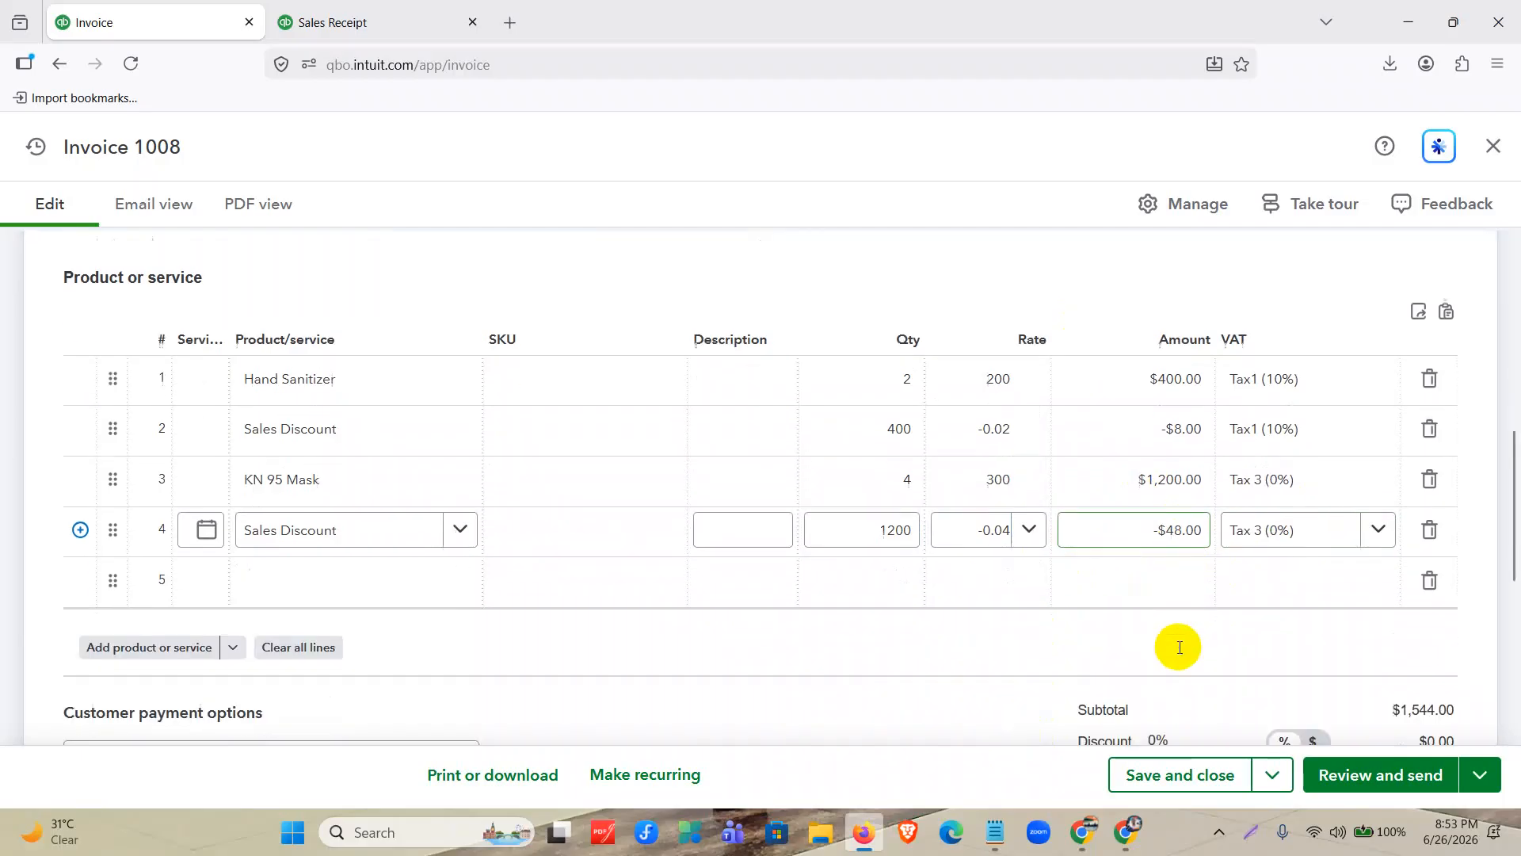
click(768, 630)
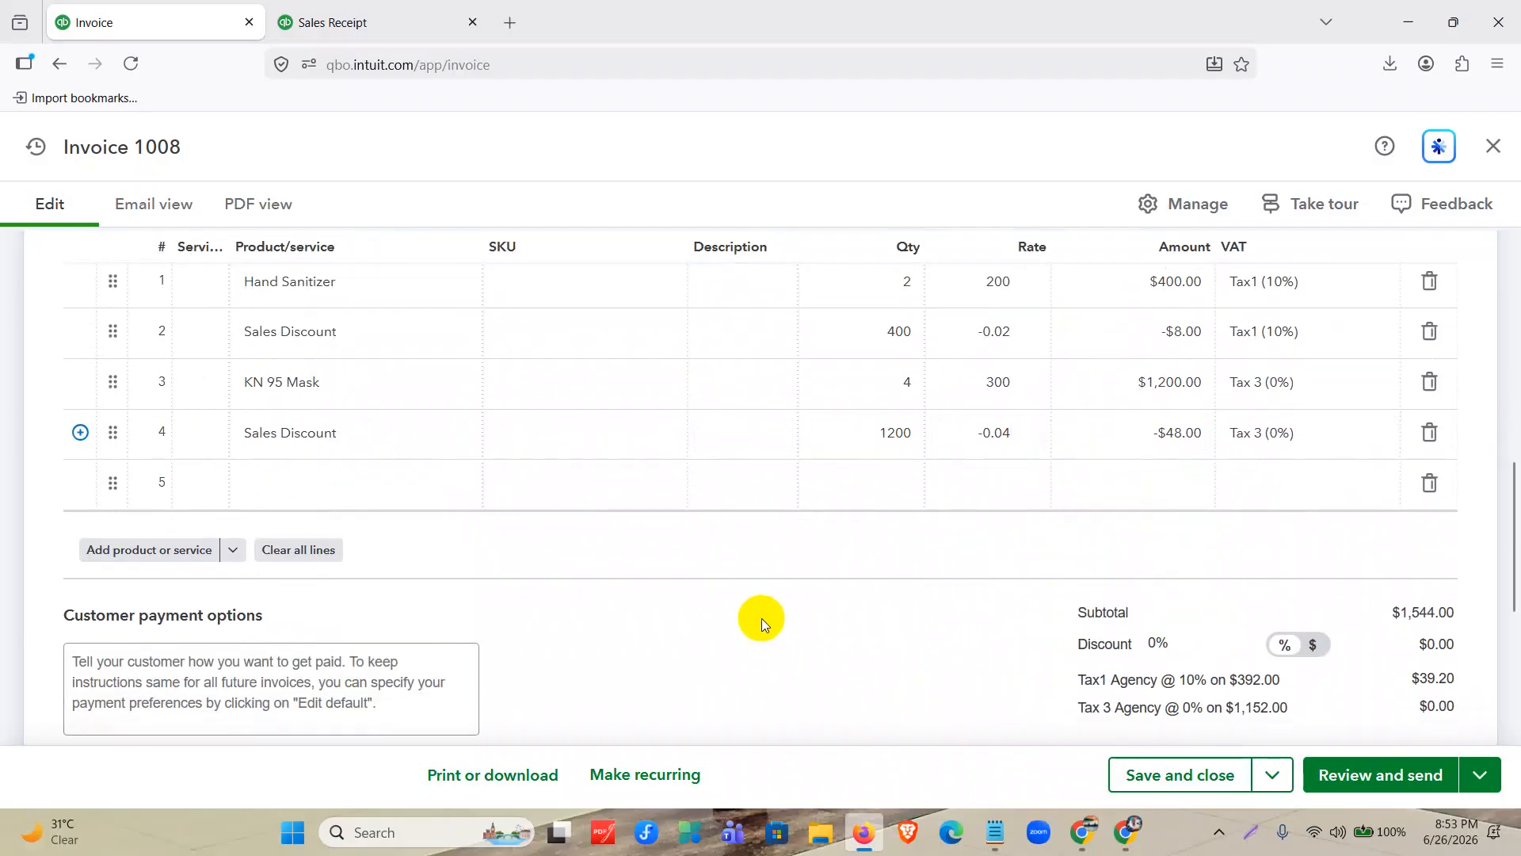
scroll(762, 624, up, 1)
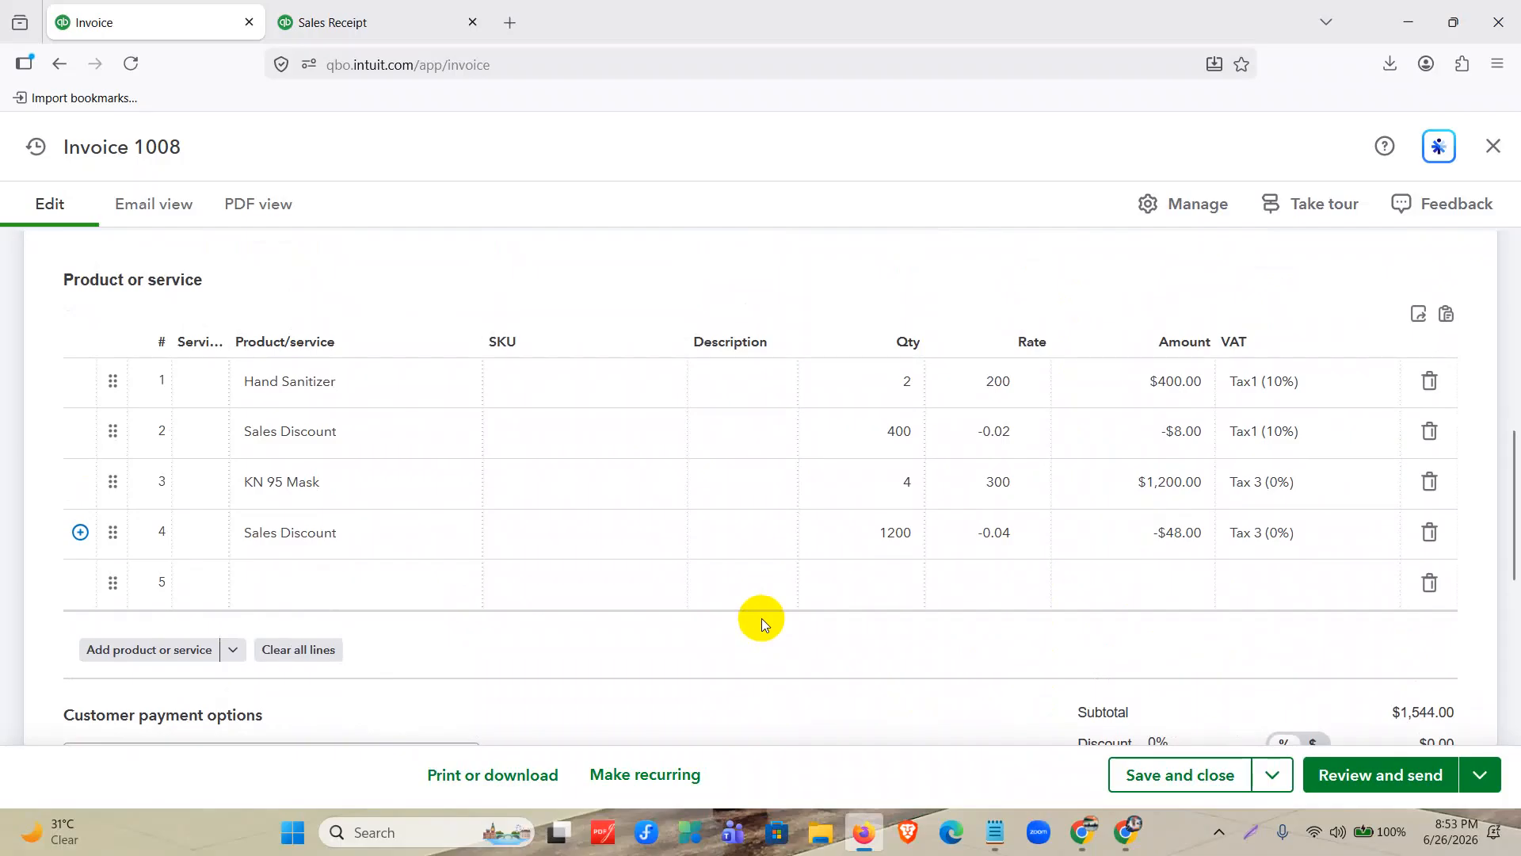
click(1428, 583)
Review the invoice's line items, subtotal, tax amounts and invoice total.
scroll(880, 701, down, 2)
scroll(875, 692, down, 1)
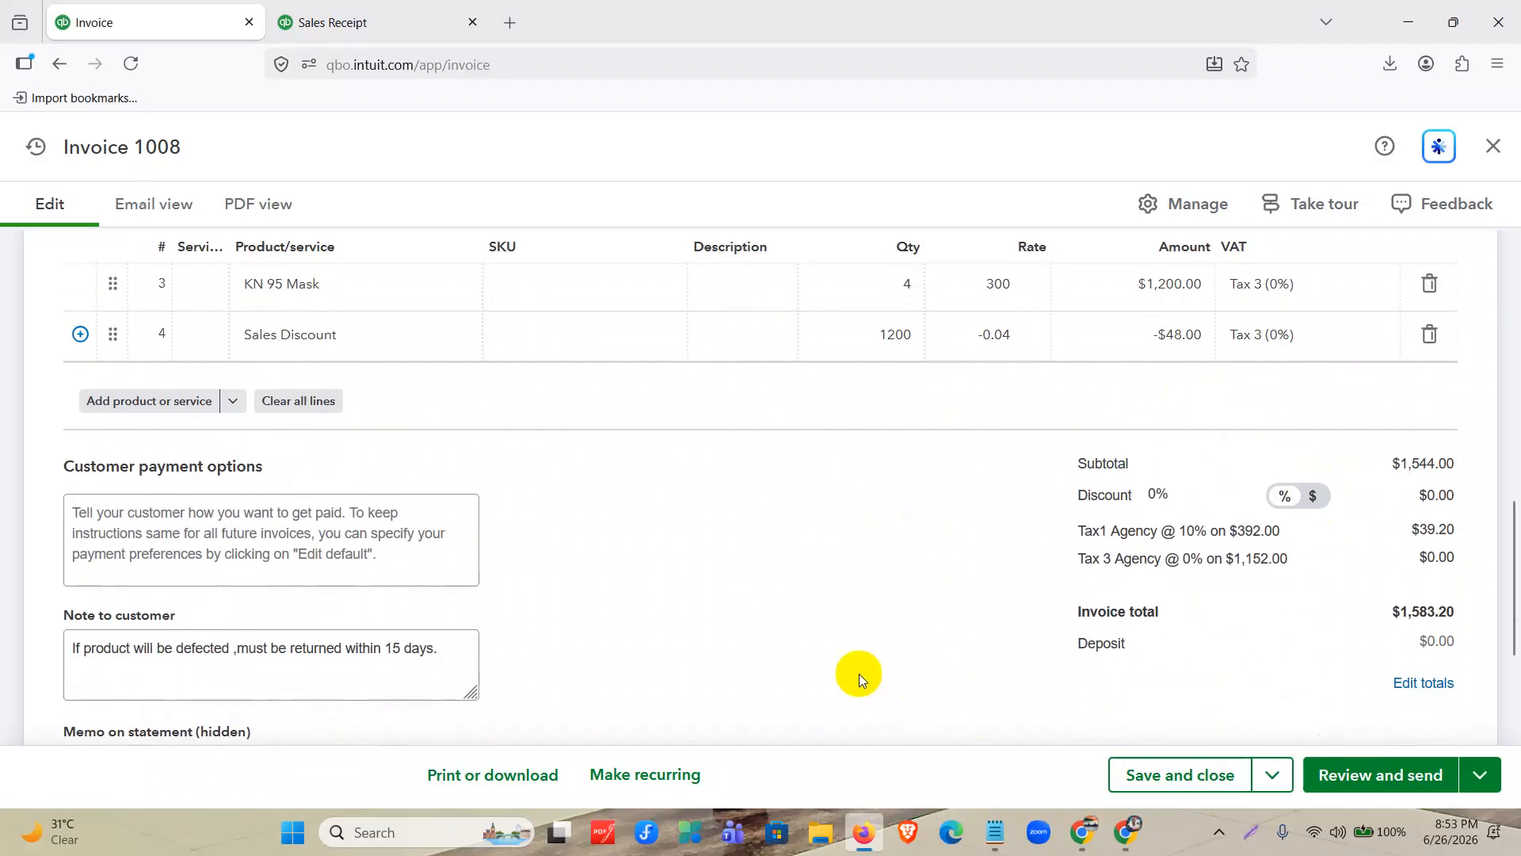
scroll(859, 673, up, 3)
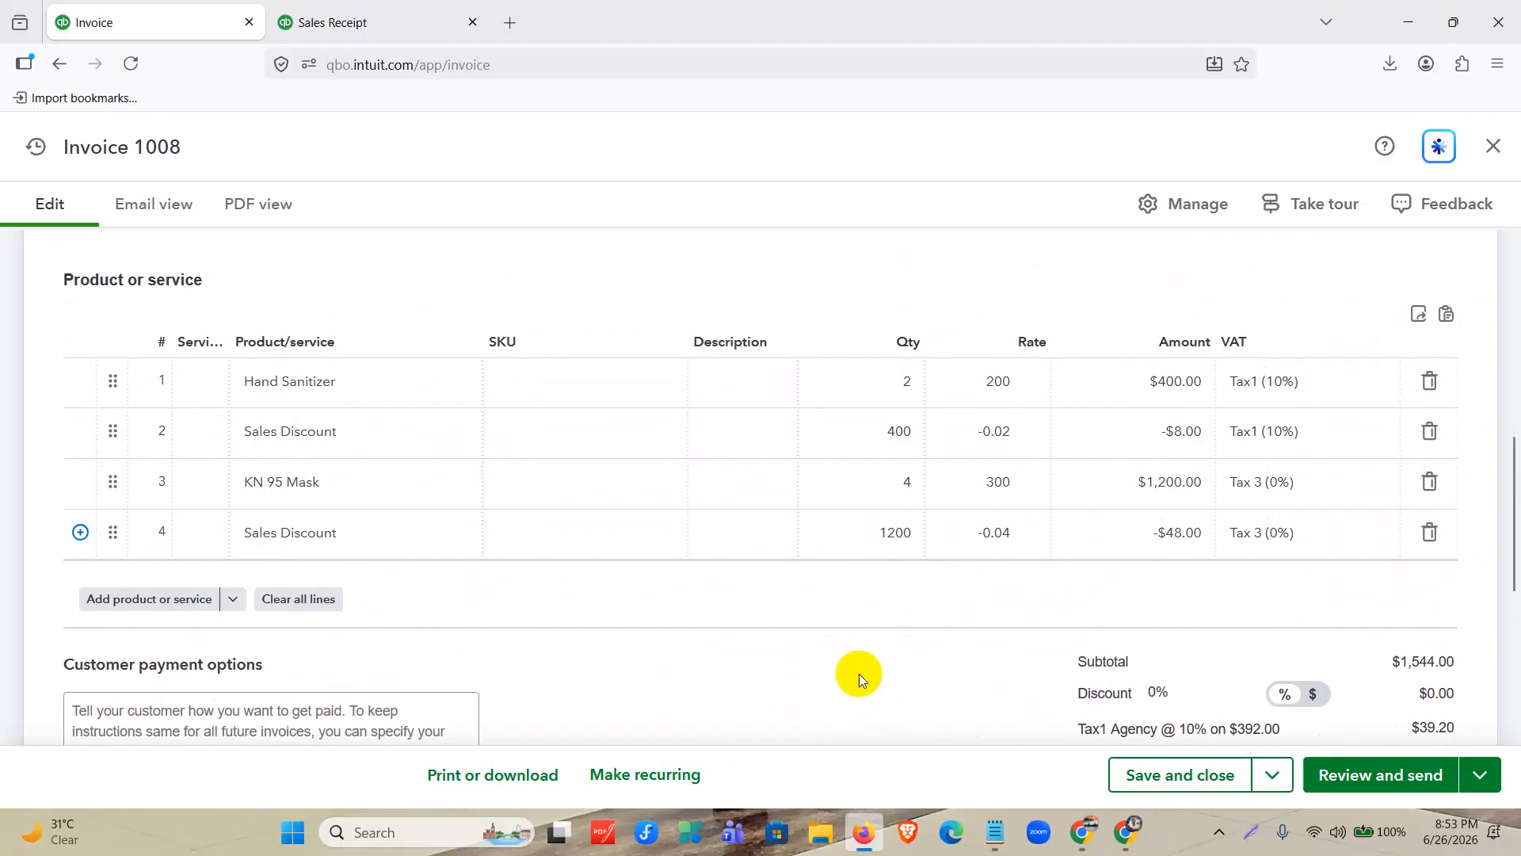
scroll(859, 673, down, 1)
drag(1393, 562, 1450, 561)
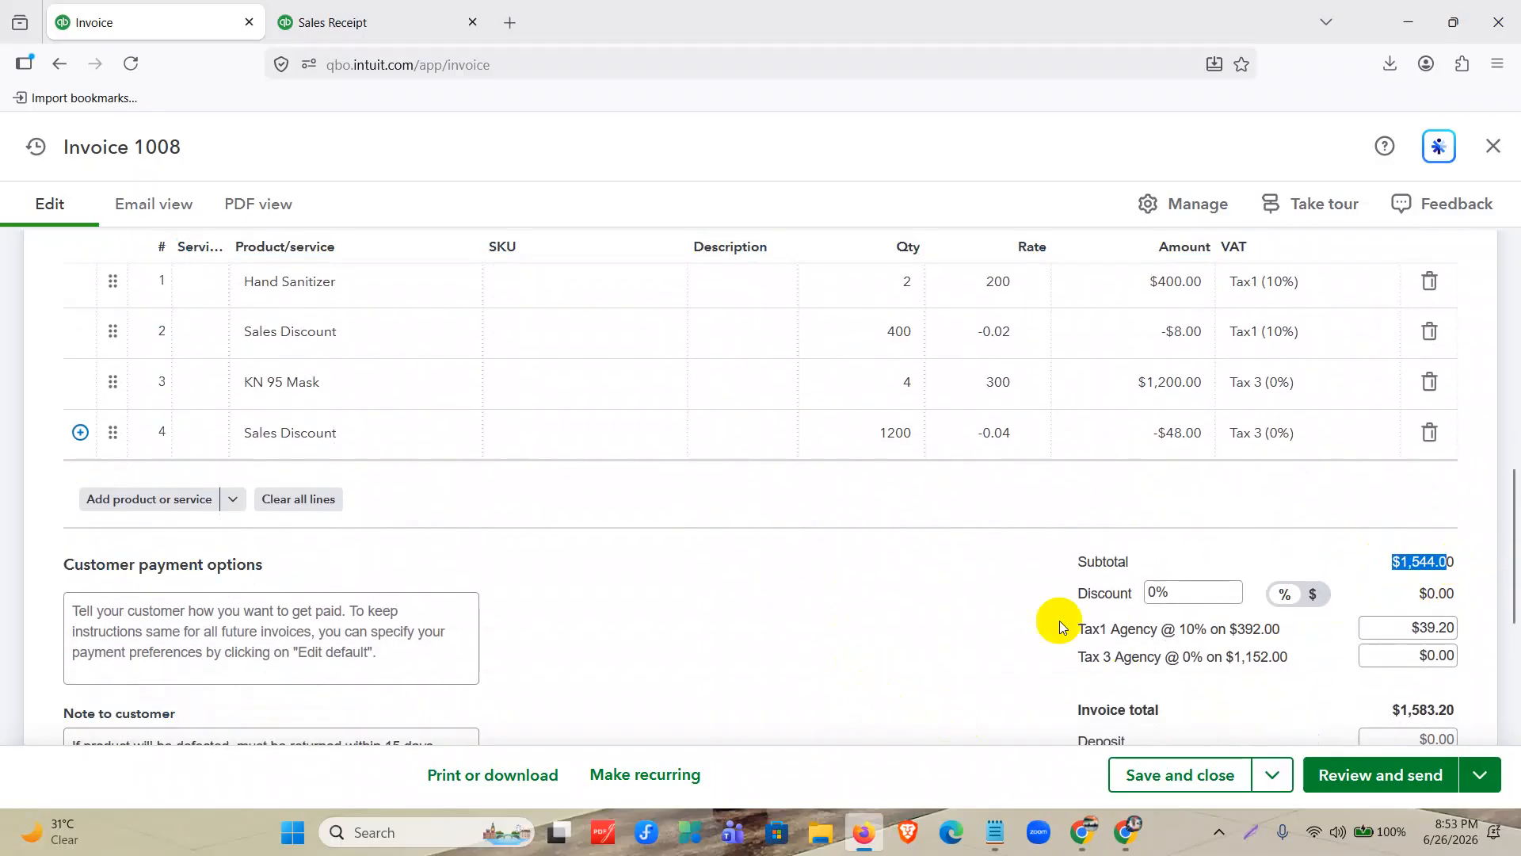
scroll(1038, 609, down, 3)
click(1038, 608)
drag(1397, 409, 1446, 408)
click(921, 656)
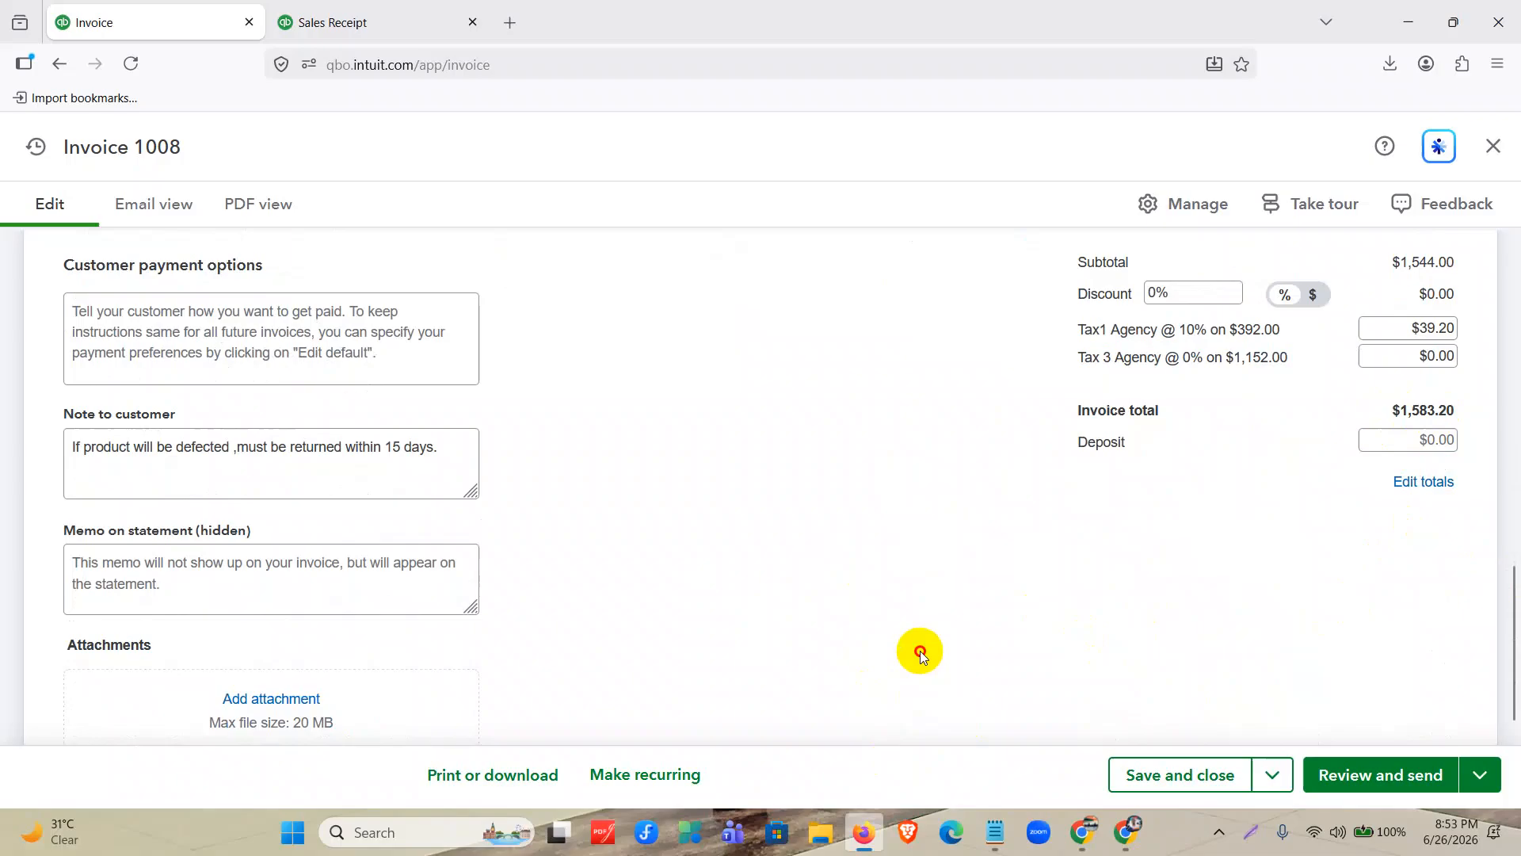
scroll(922, 654, up, 4)
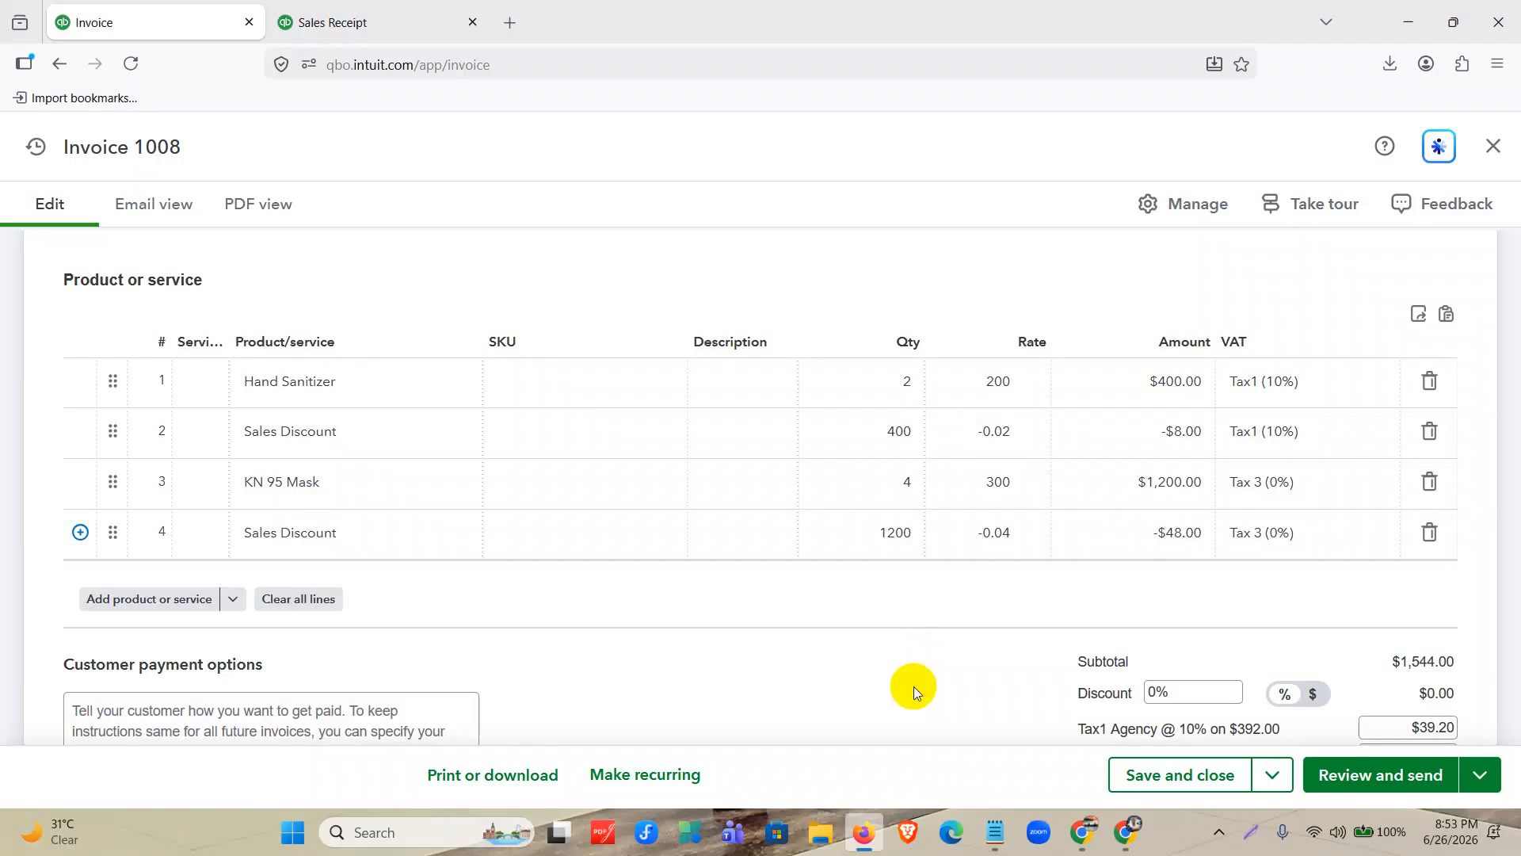
Save and close the invoice containing the Hand Sanitizer and KN 95 Mask lines with their sales discounts.
click(904, 485)
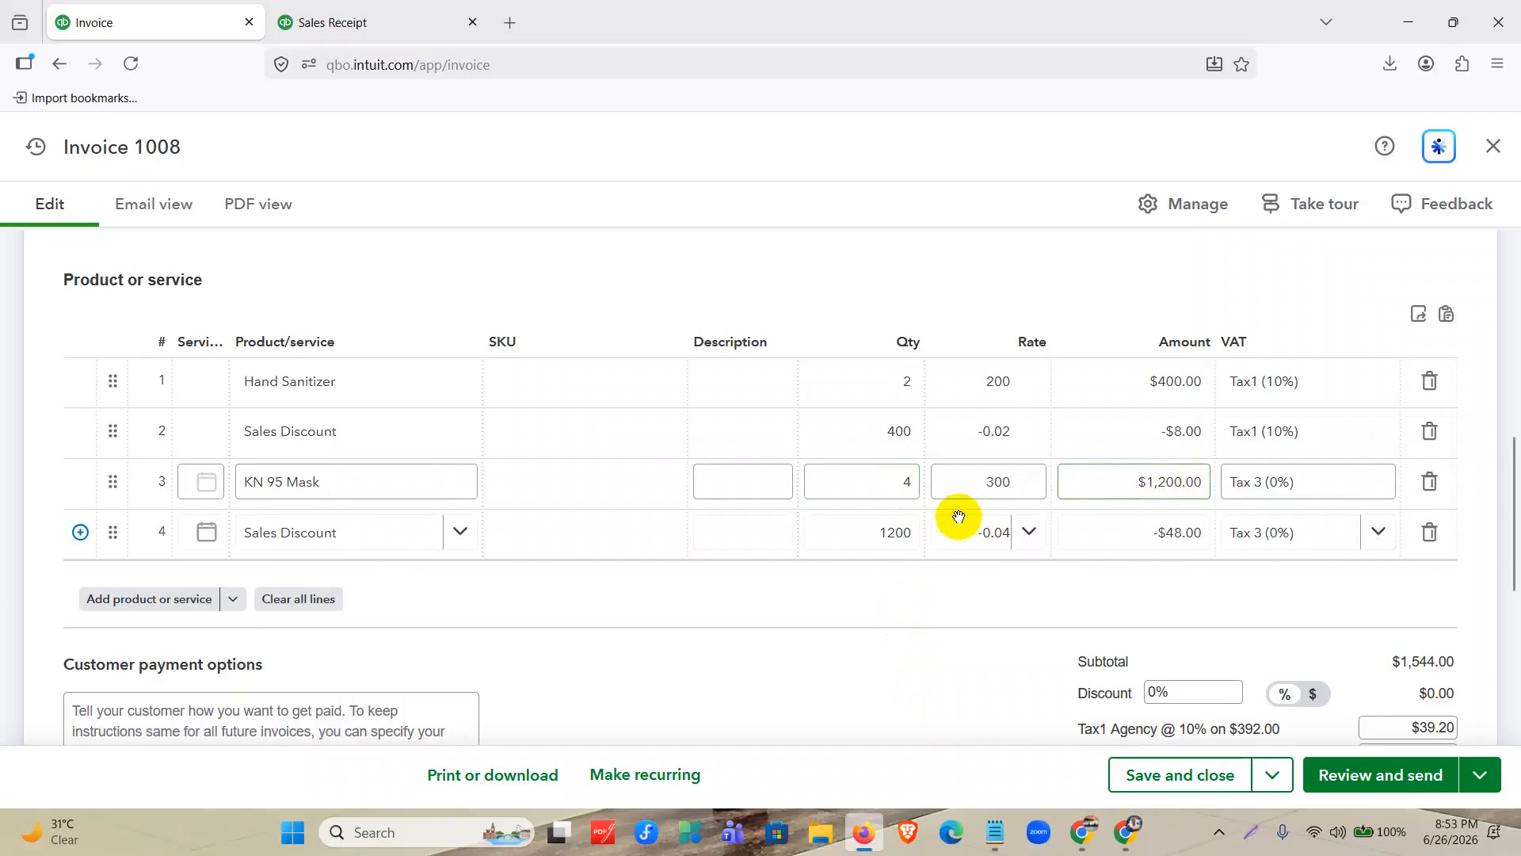
click(920, 542)
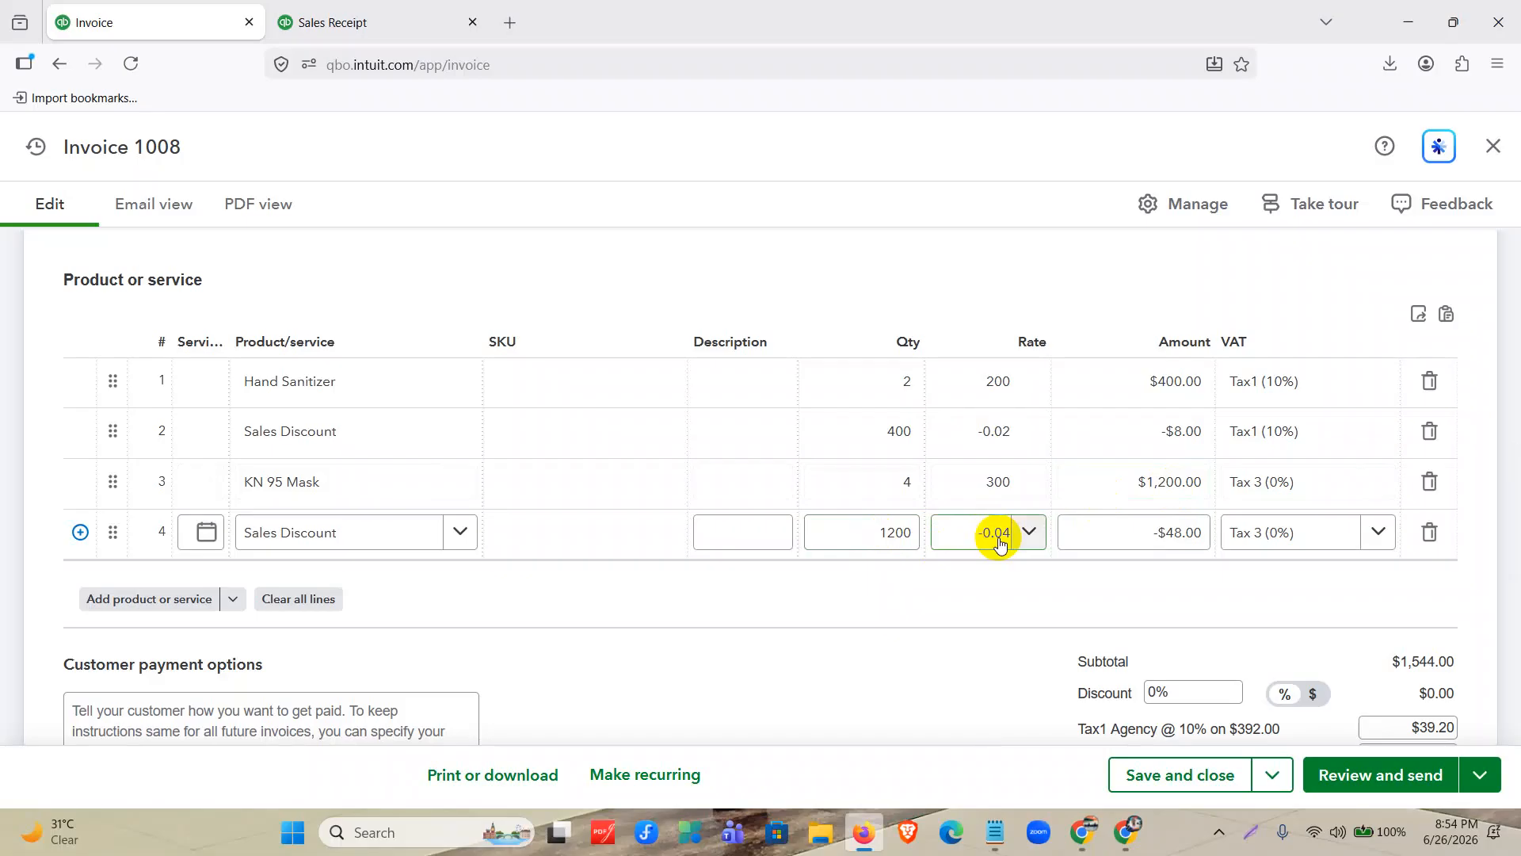
click(922, 690)
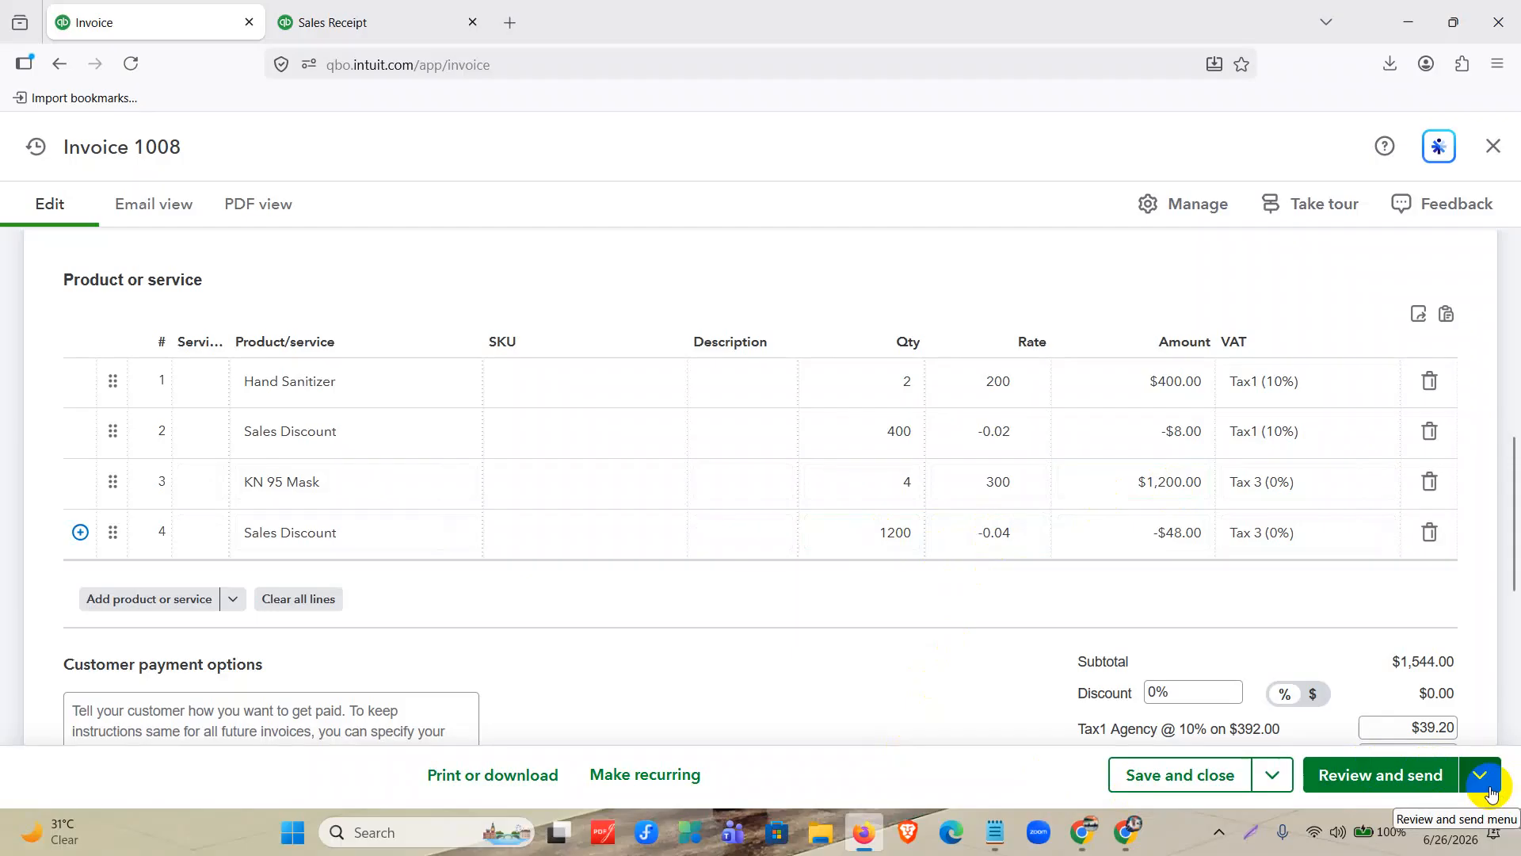
click(1211, 785)
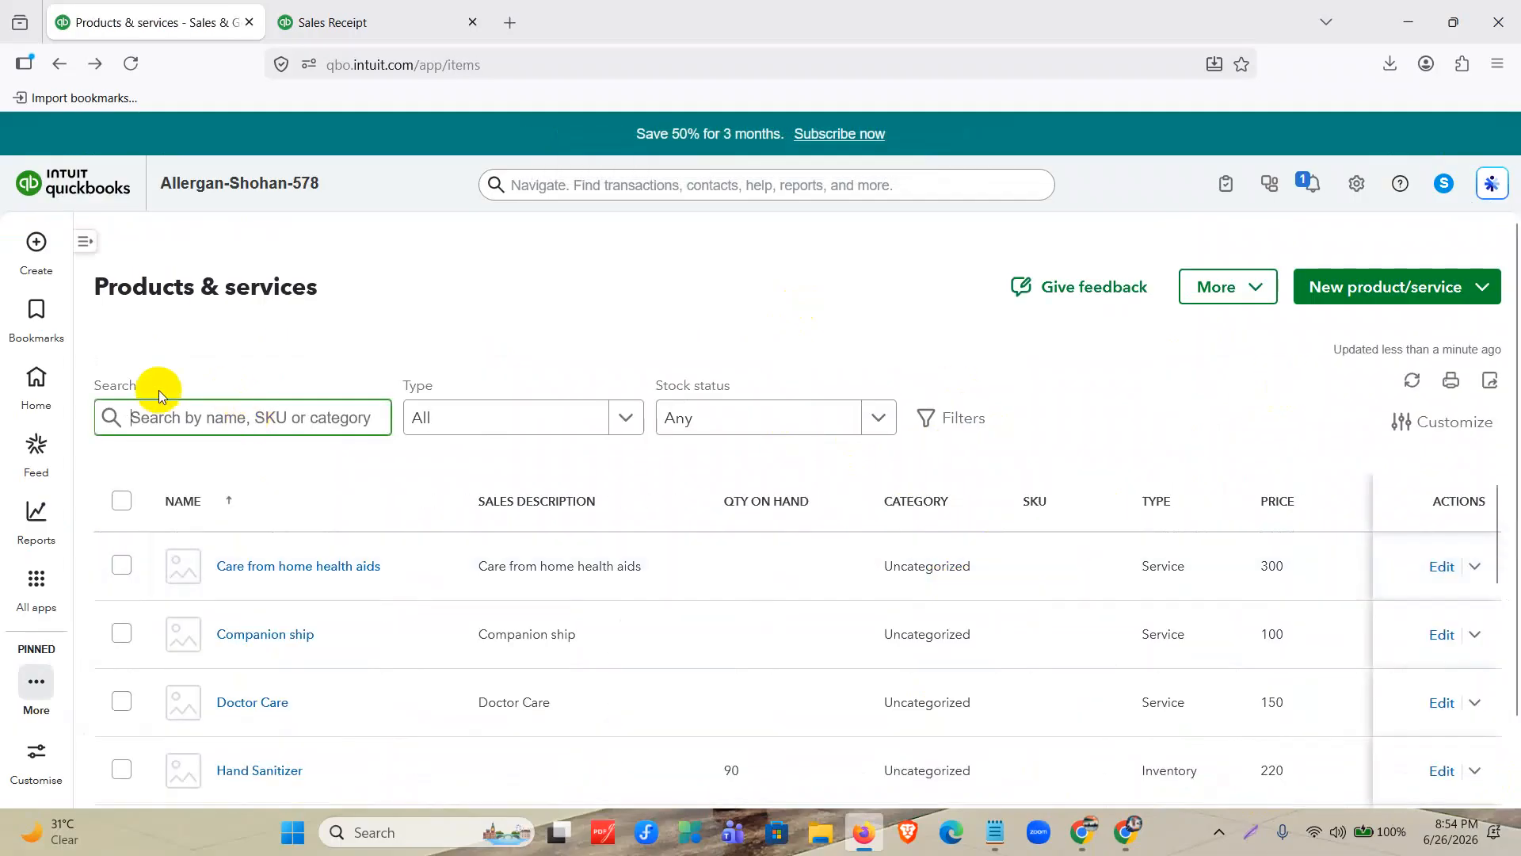
Open the sales transactions list from the Sales & Get Paid area.
click(36, 382)
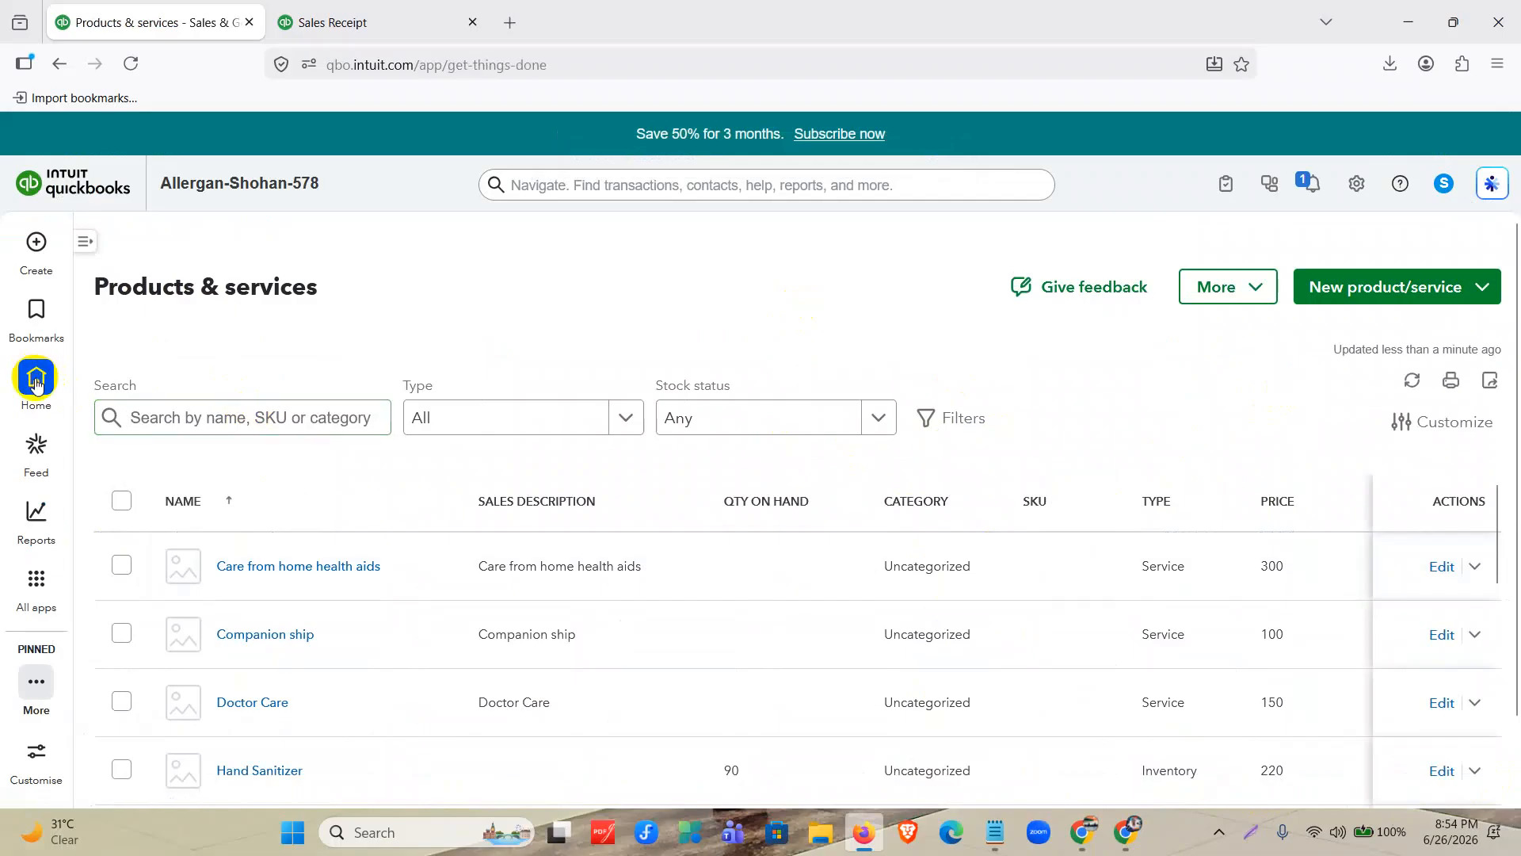
click(35, 578)
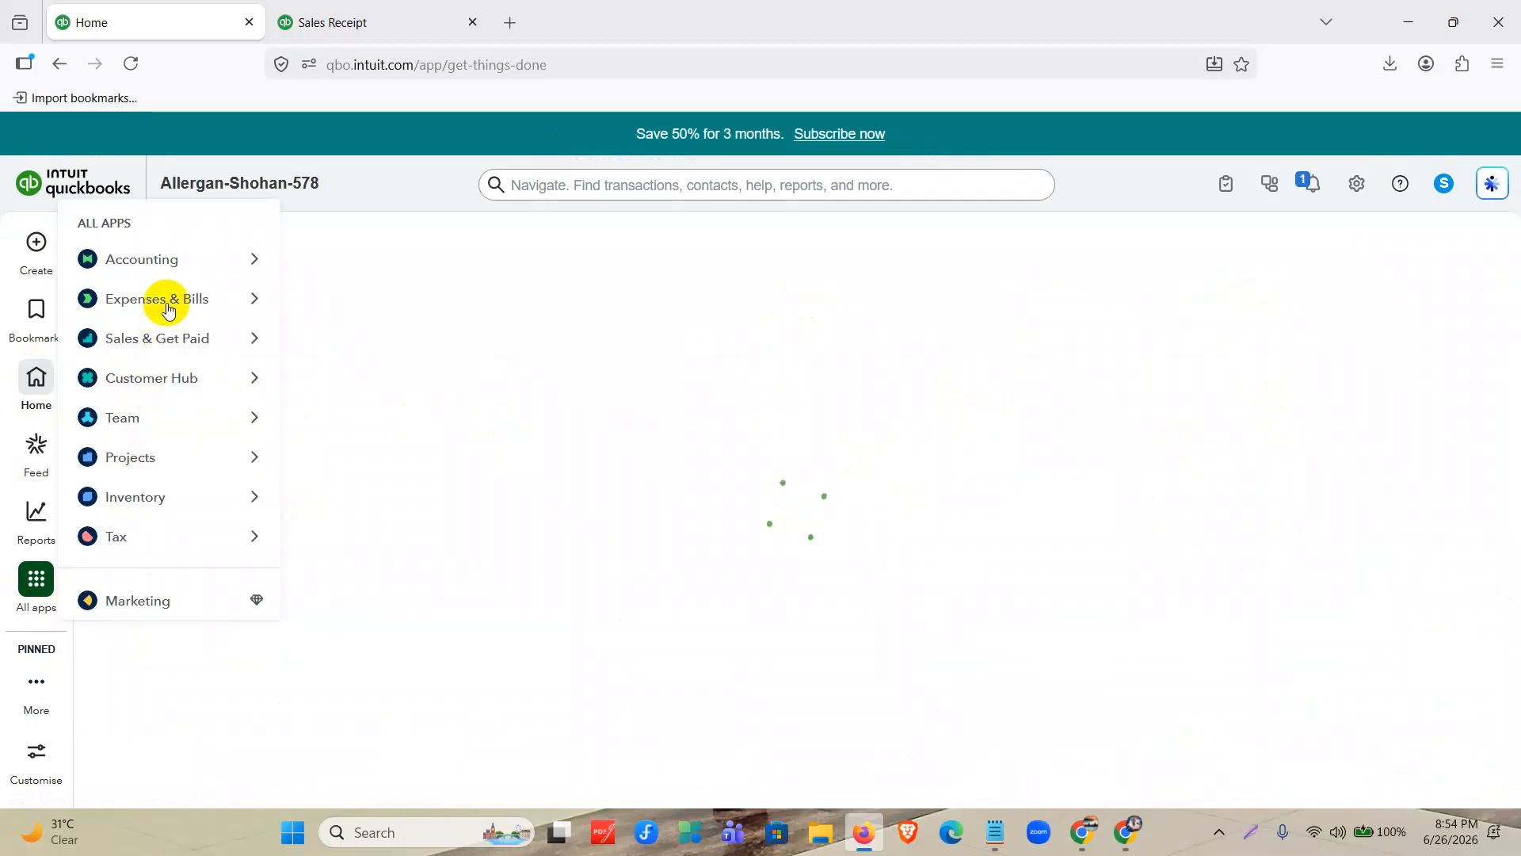
mouse_move(168, 305)
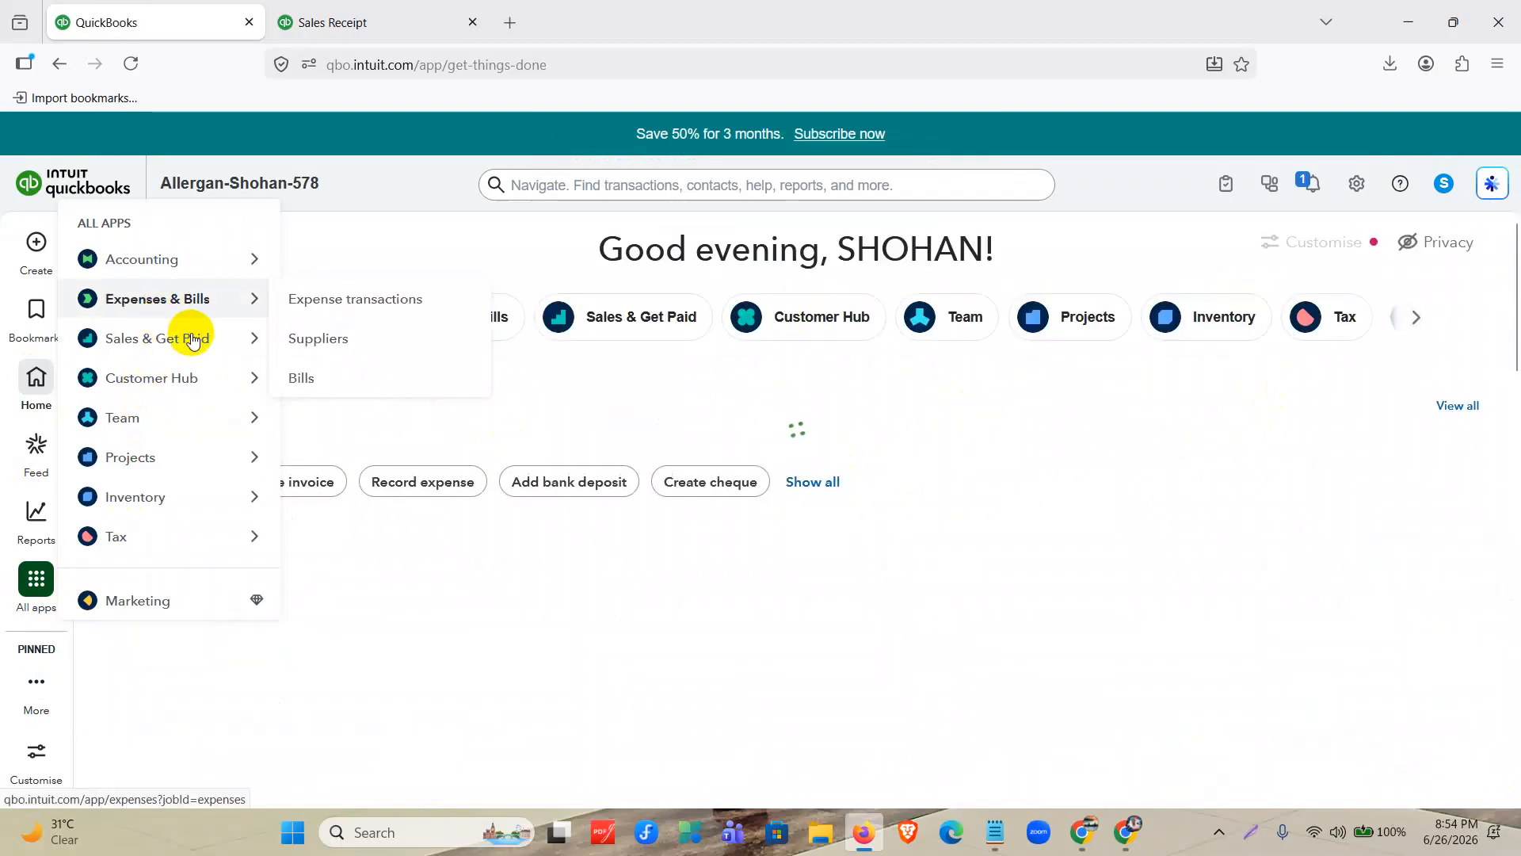
mouse_move(193, 336)
click(332, 385)
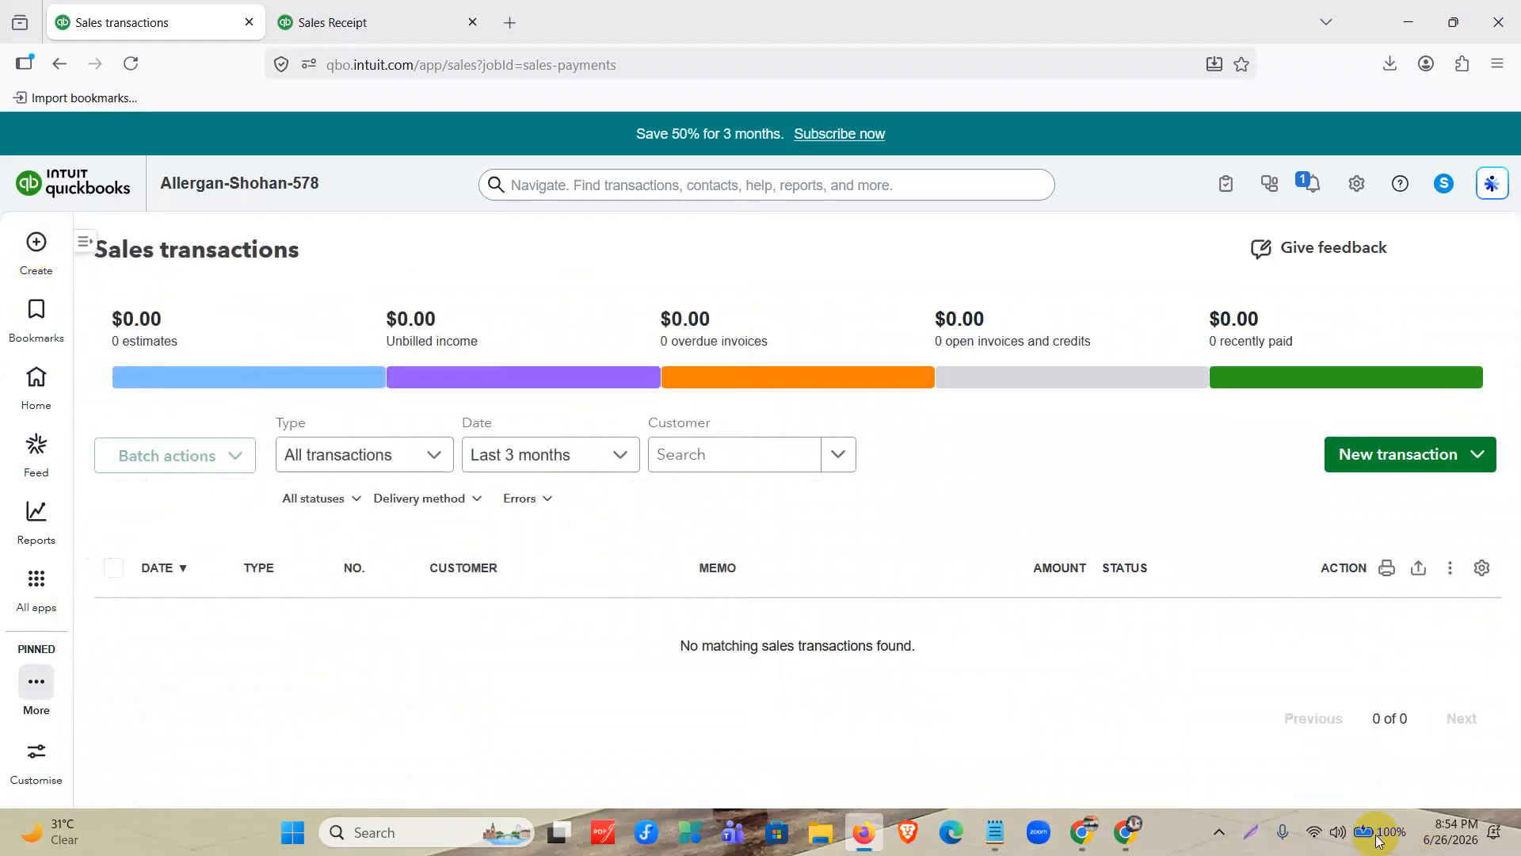
Start a delayed charge for the last customer in the list, dated 04/01/2025.
mouse_move(36, 242)
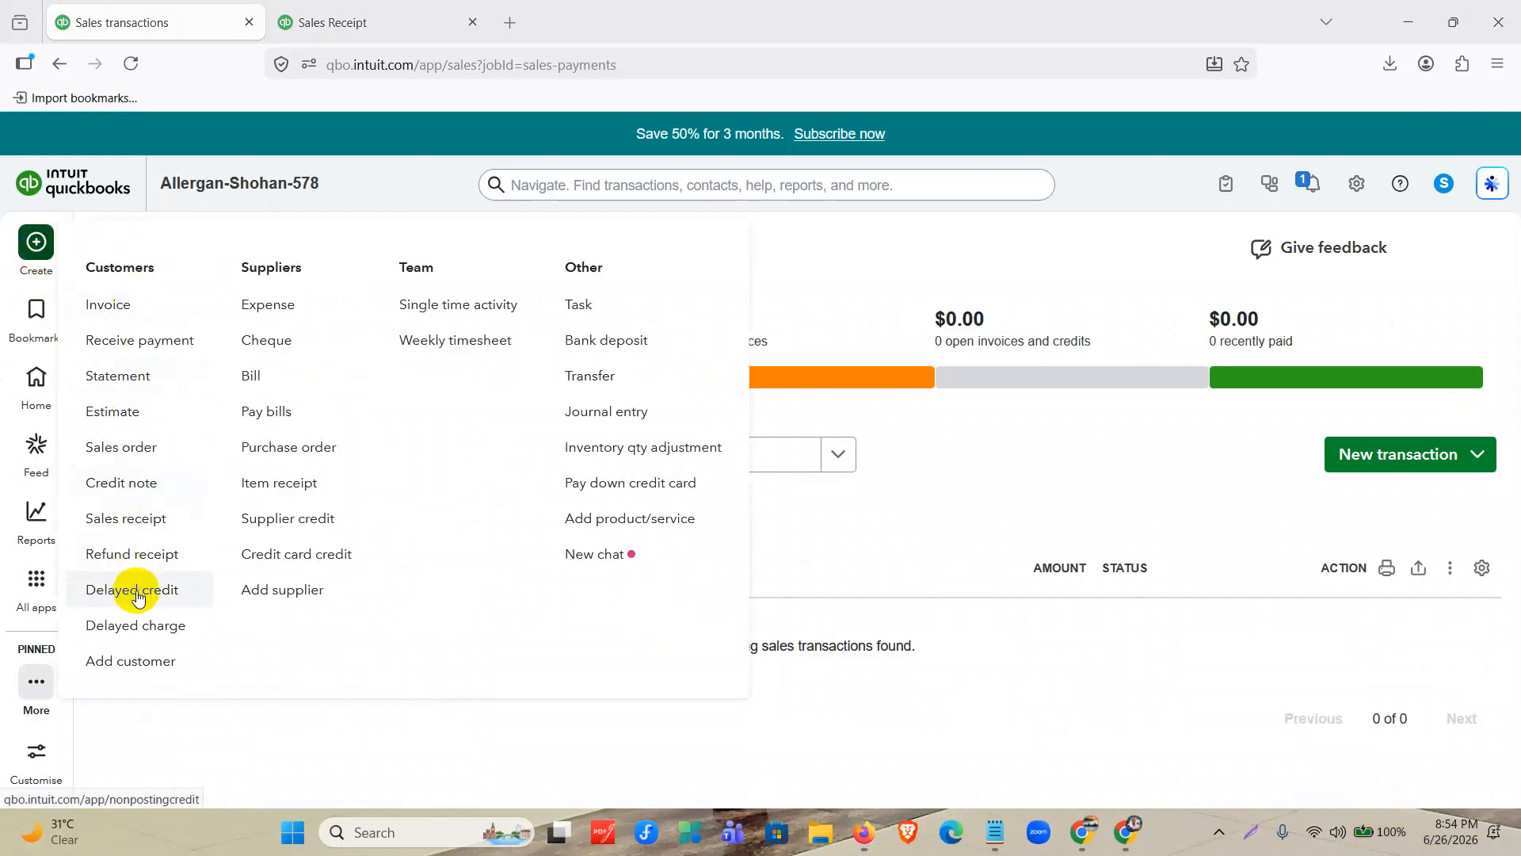
click(141, 625)
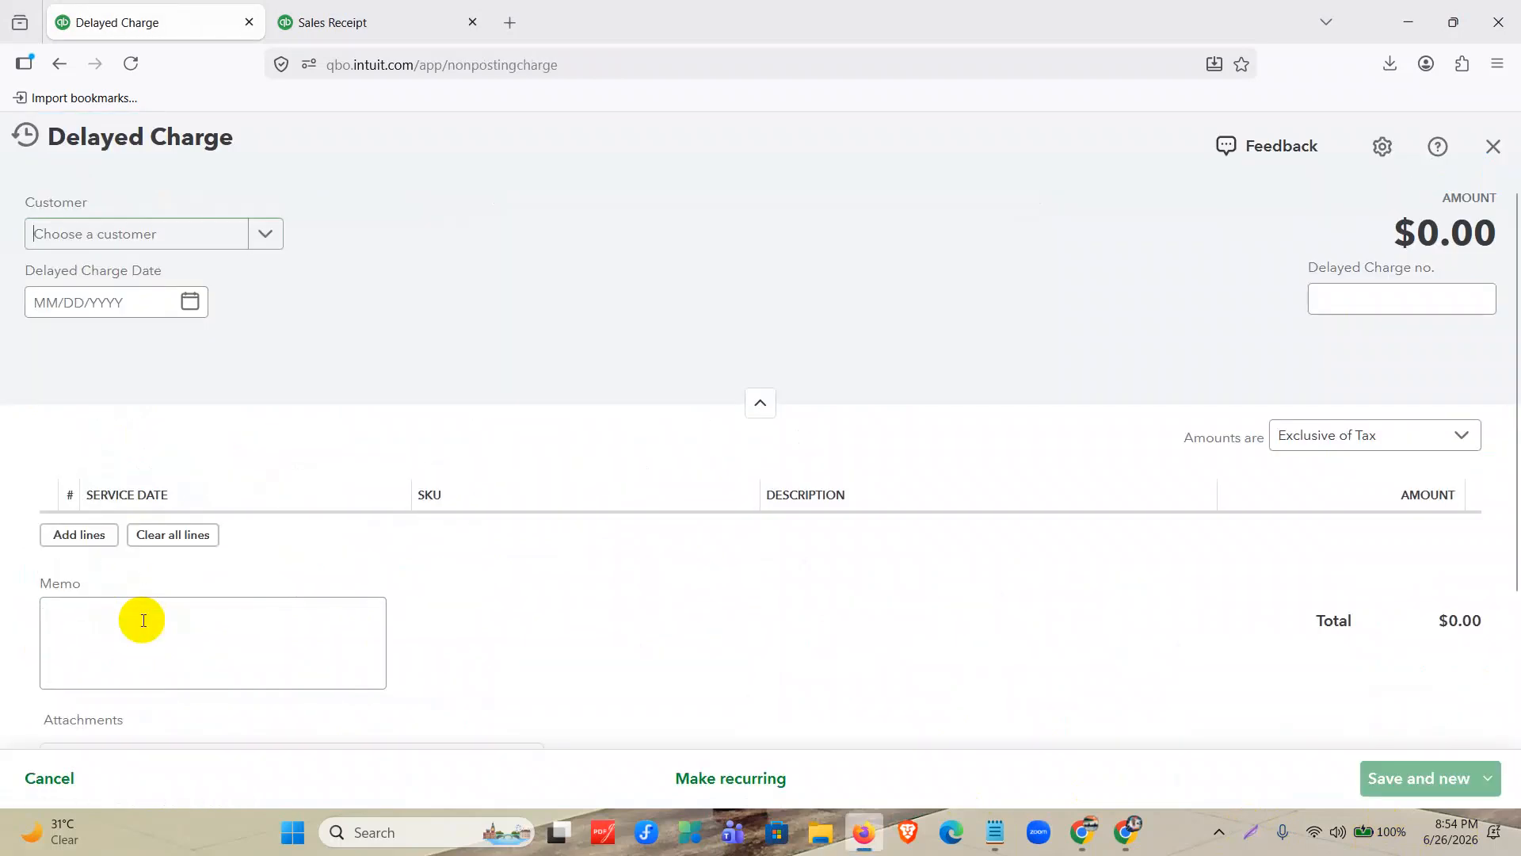
click(193, 234)
scroll(152, 529, down, 1)
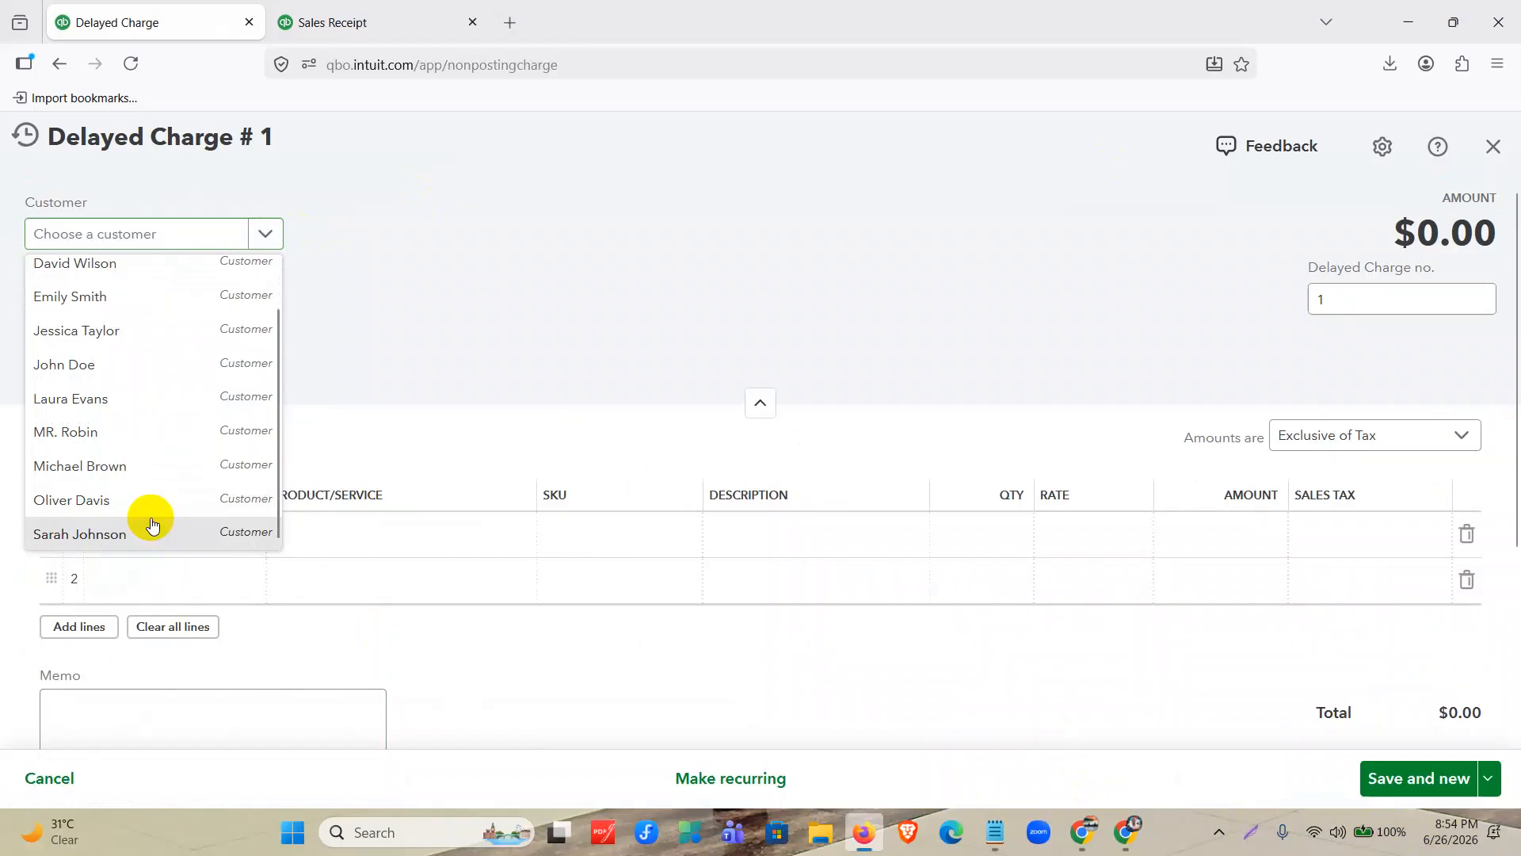
click(150, 526)
click(191, 302)
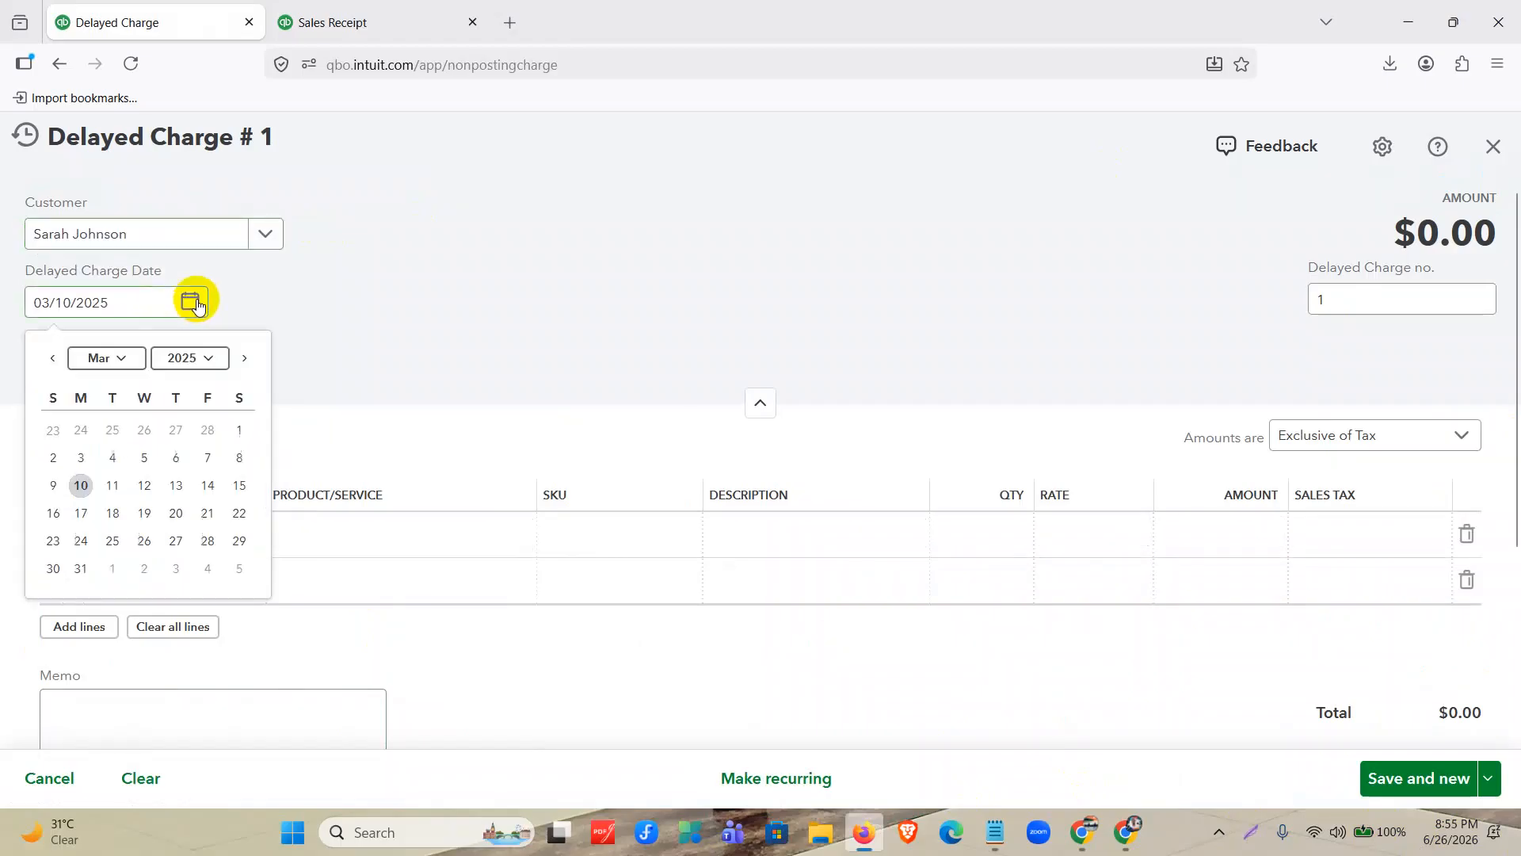
click(243, 360)
click(112, 430)
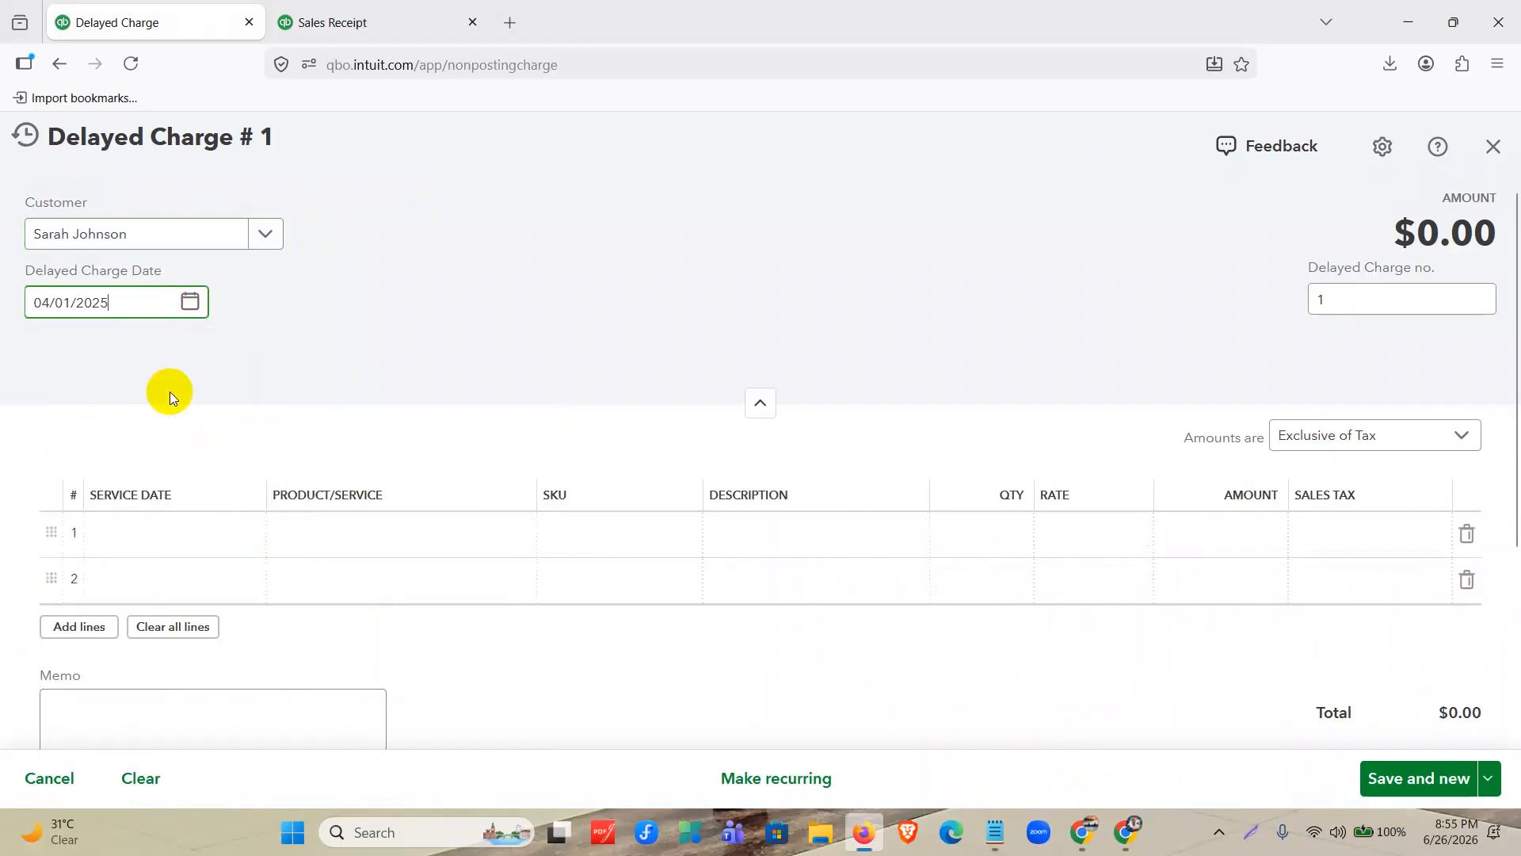
Add Hand Sanitizer with quantity 20 and Tax 3 (0%) to the delayed charge, and save and close it.
click(322, 534)
scroll(358, 325, down, 2)
click(358, 325)
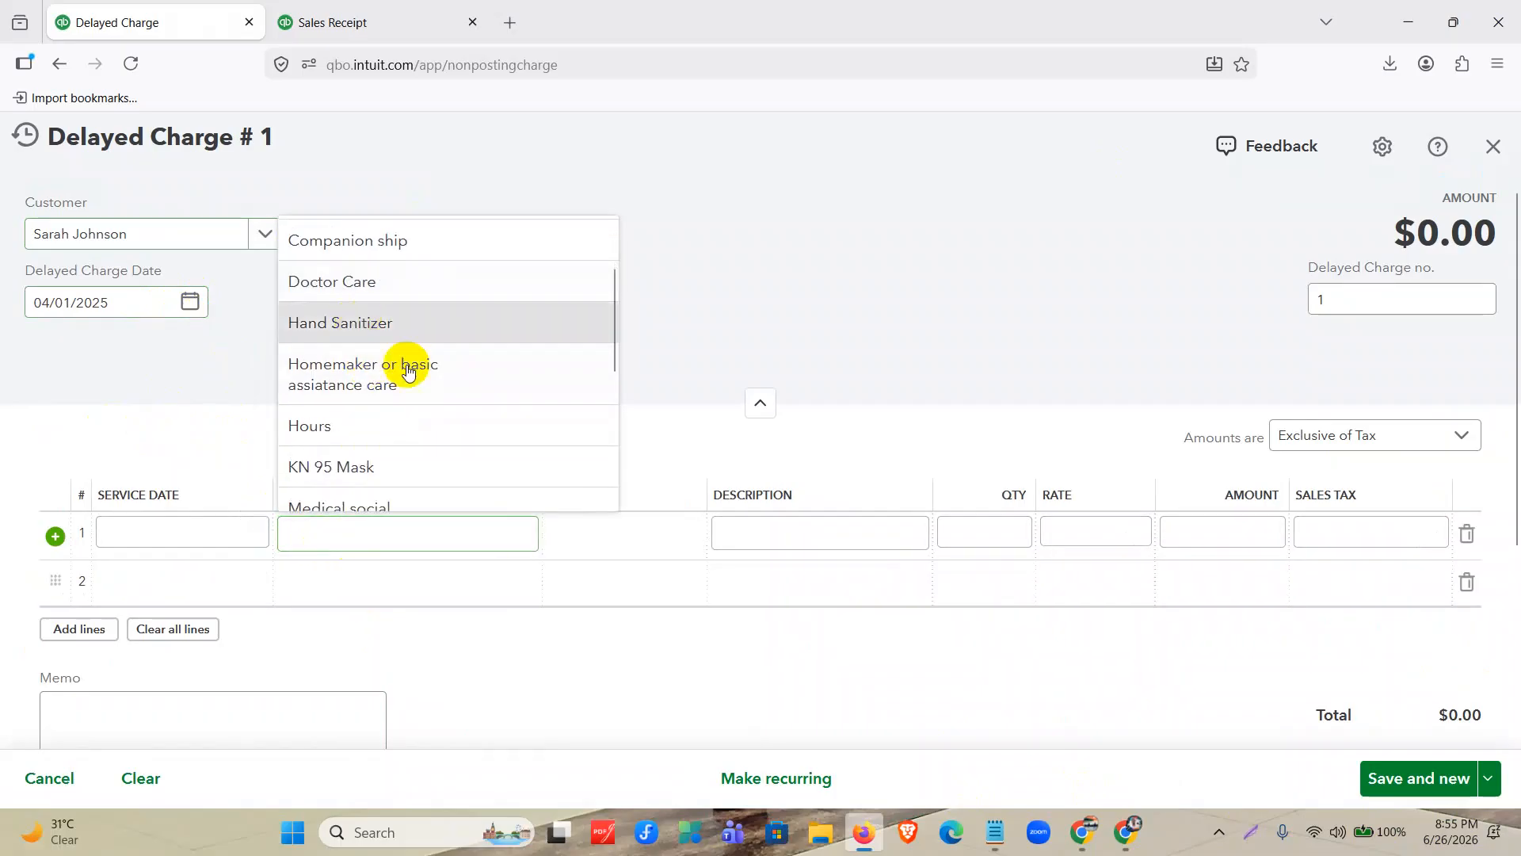
click(1012, 535)
text(20)
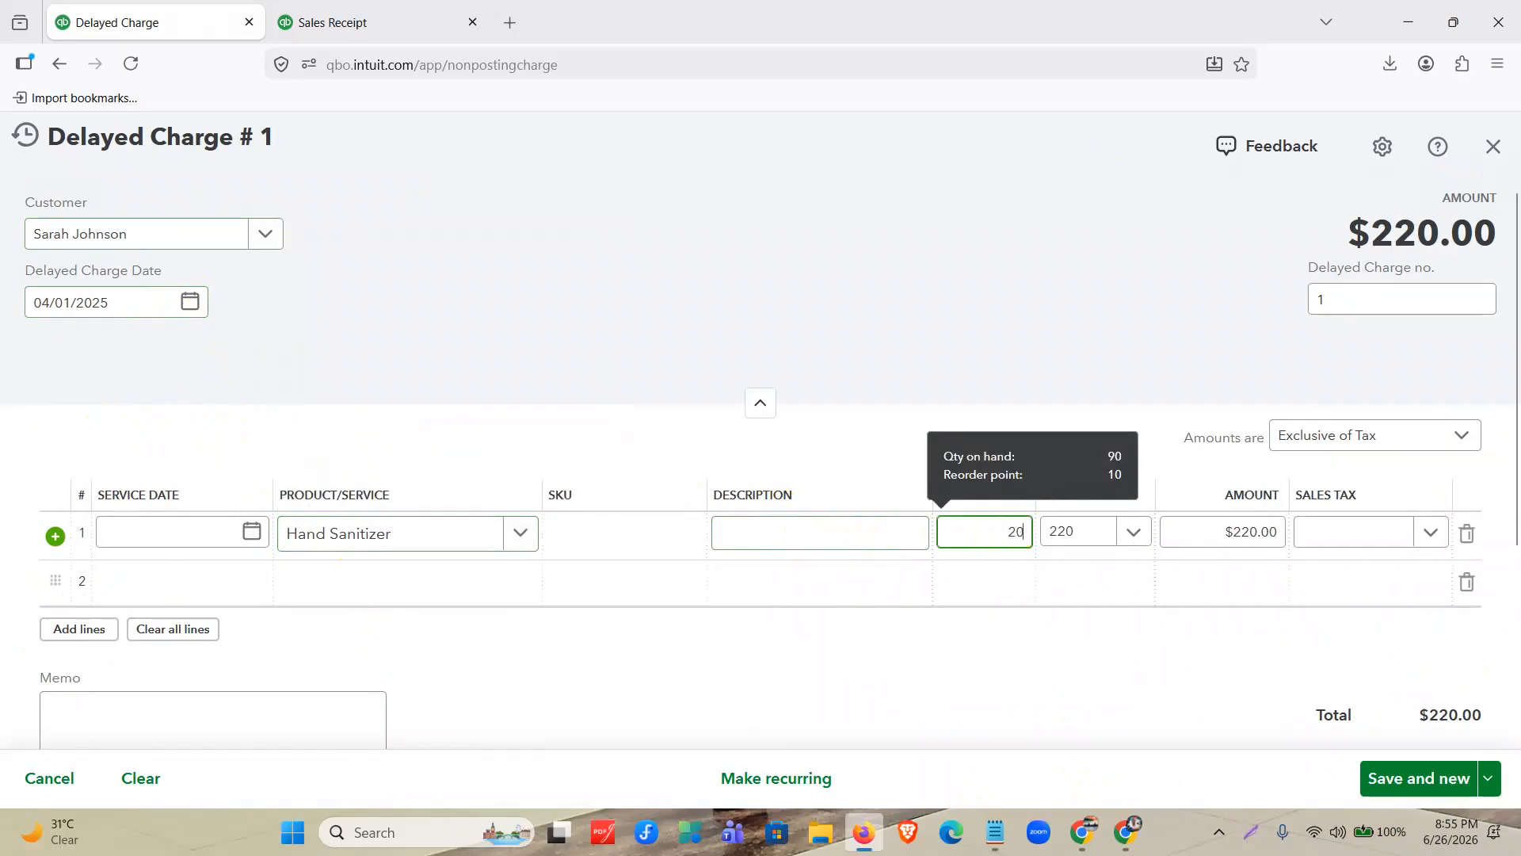
click(1349, 549)
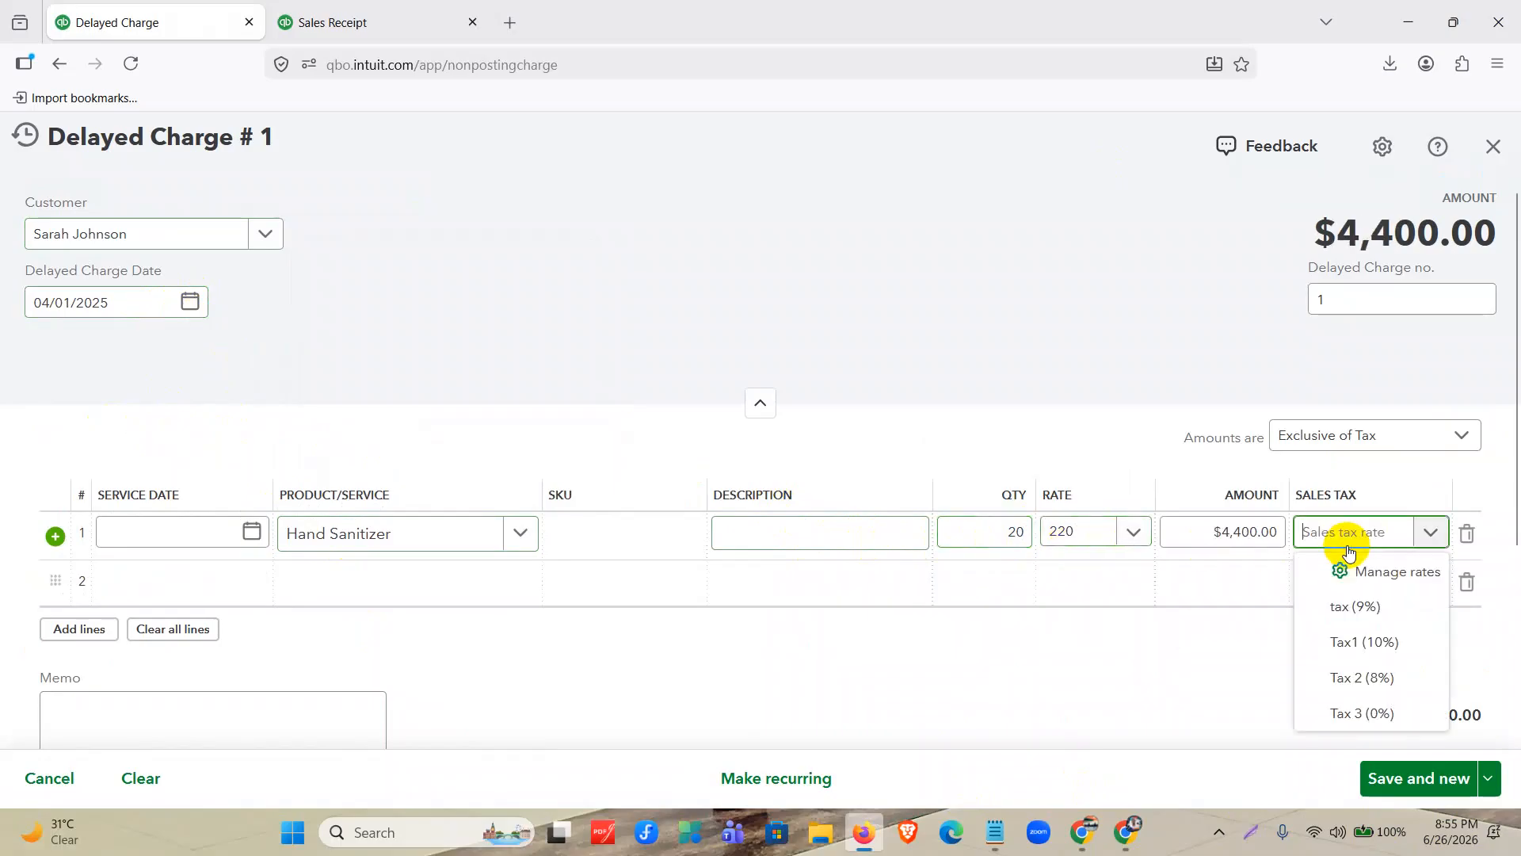
click(1364, 713)
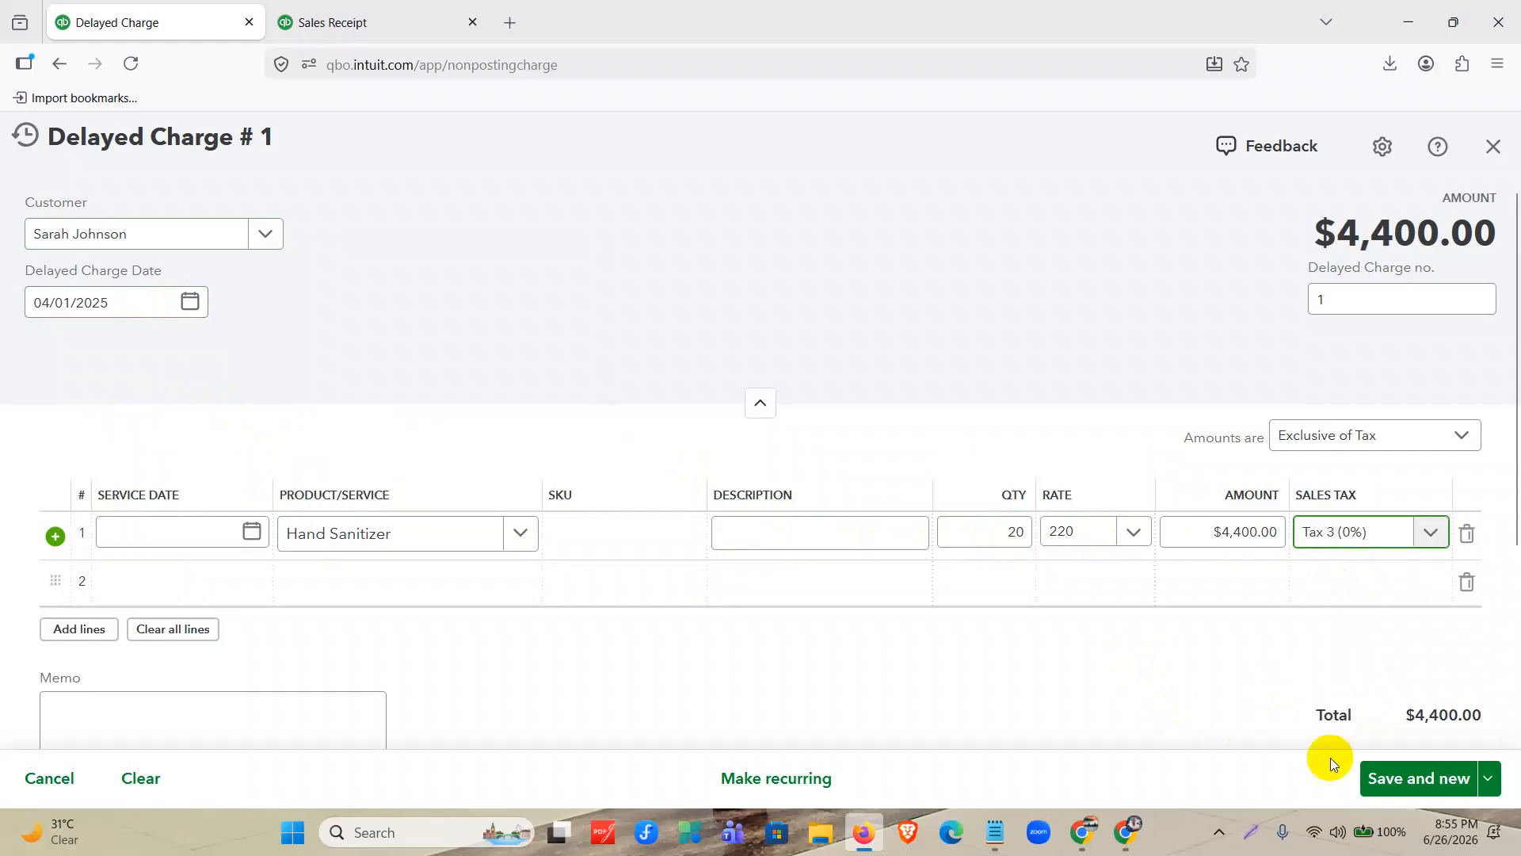
click(1489, 778)
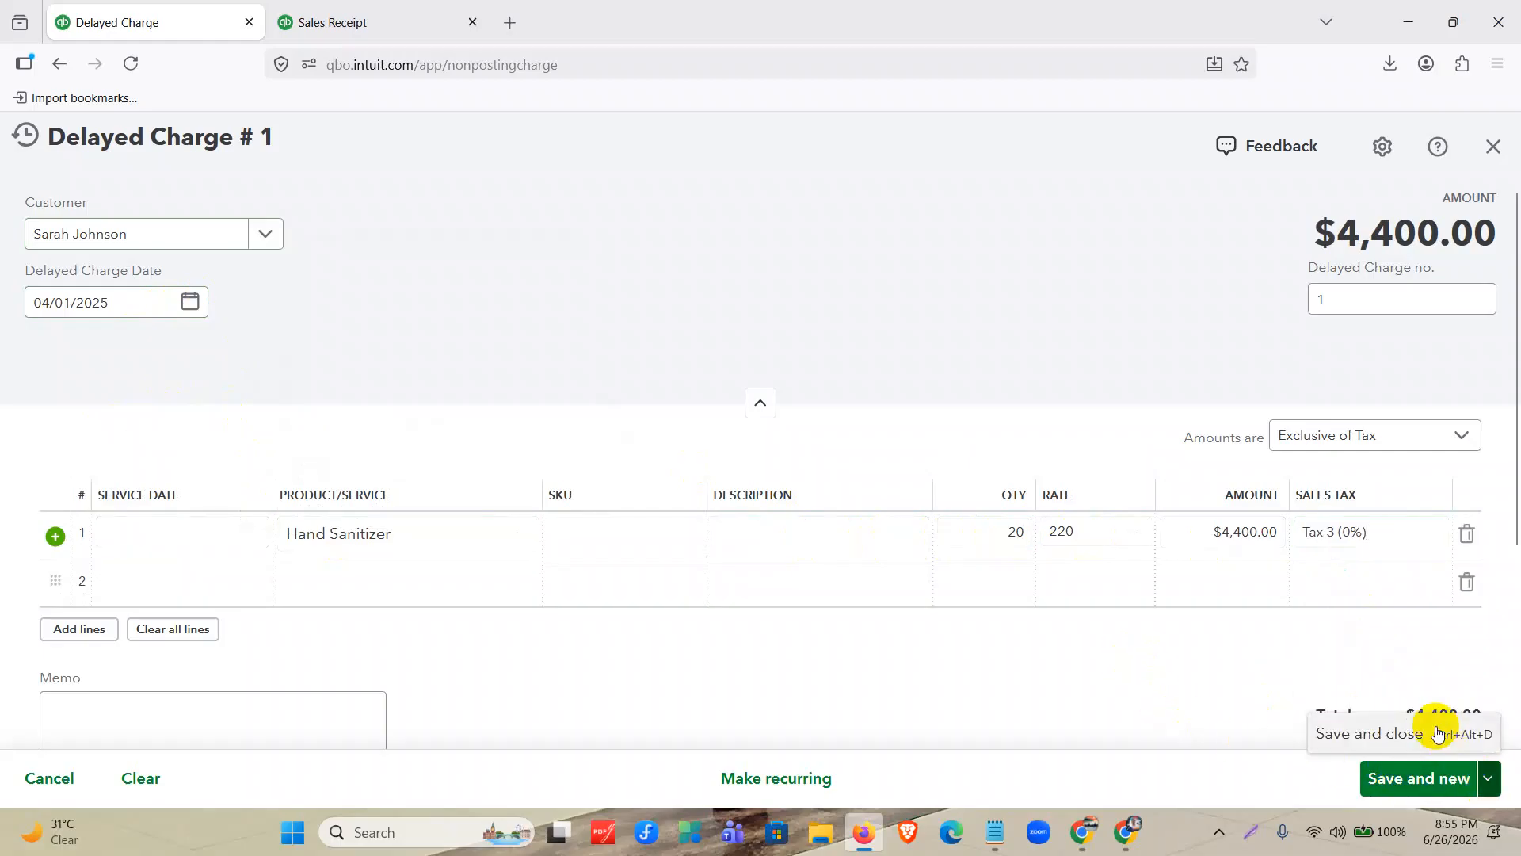
click(1438, 733)
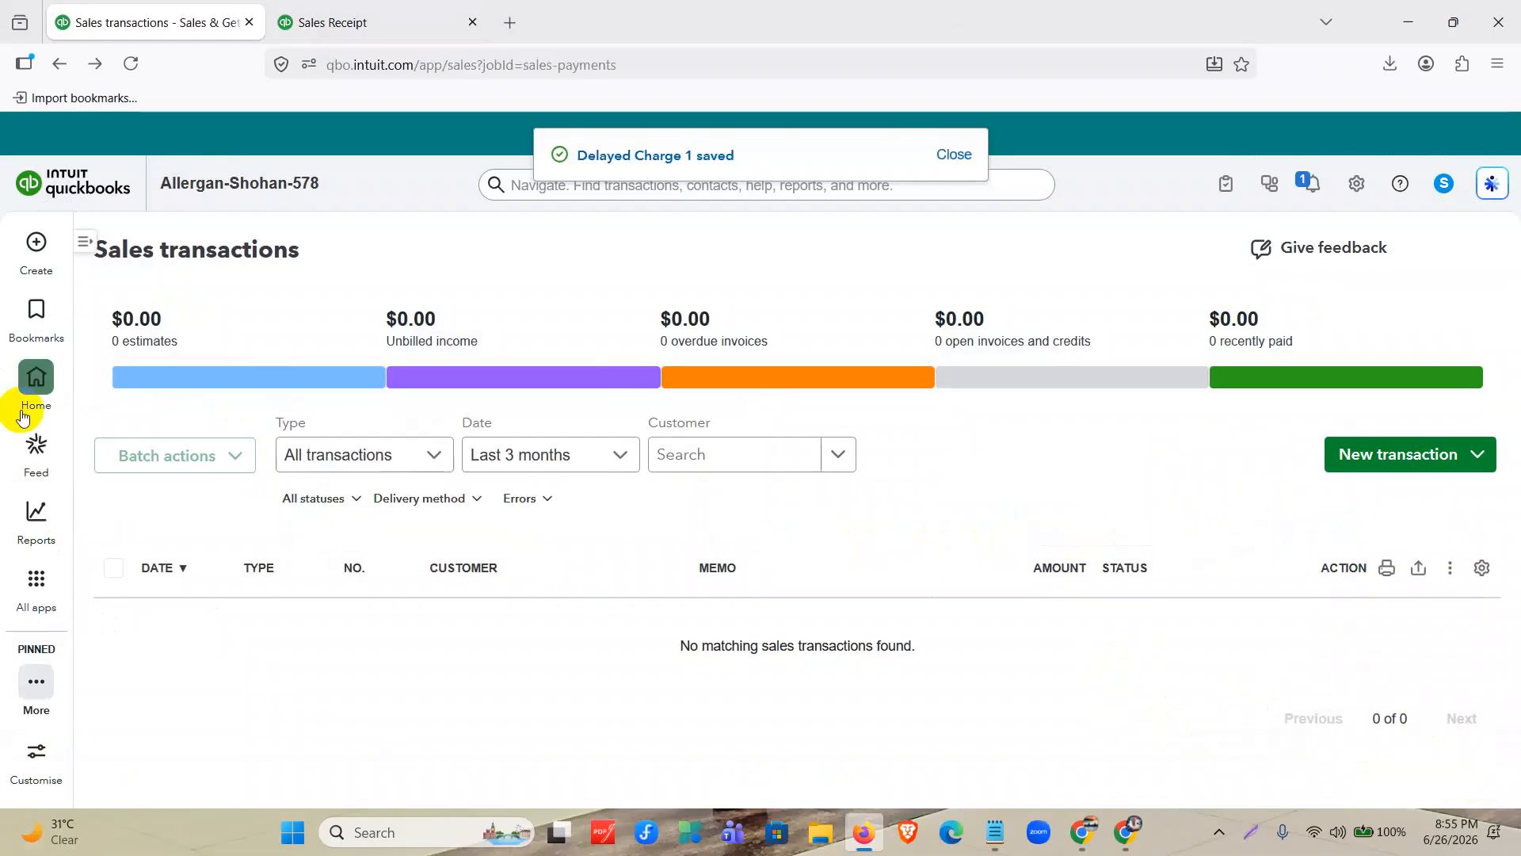
Set the sales transactions list's date filter to All to include the saved delayed charge.
click(552, 450)
scroll(523, 555, up, 3)
click(520, 501)
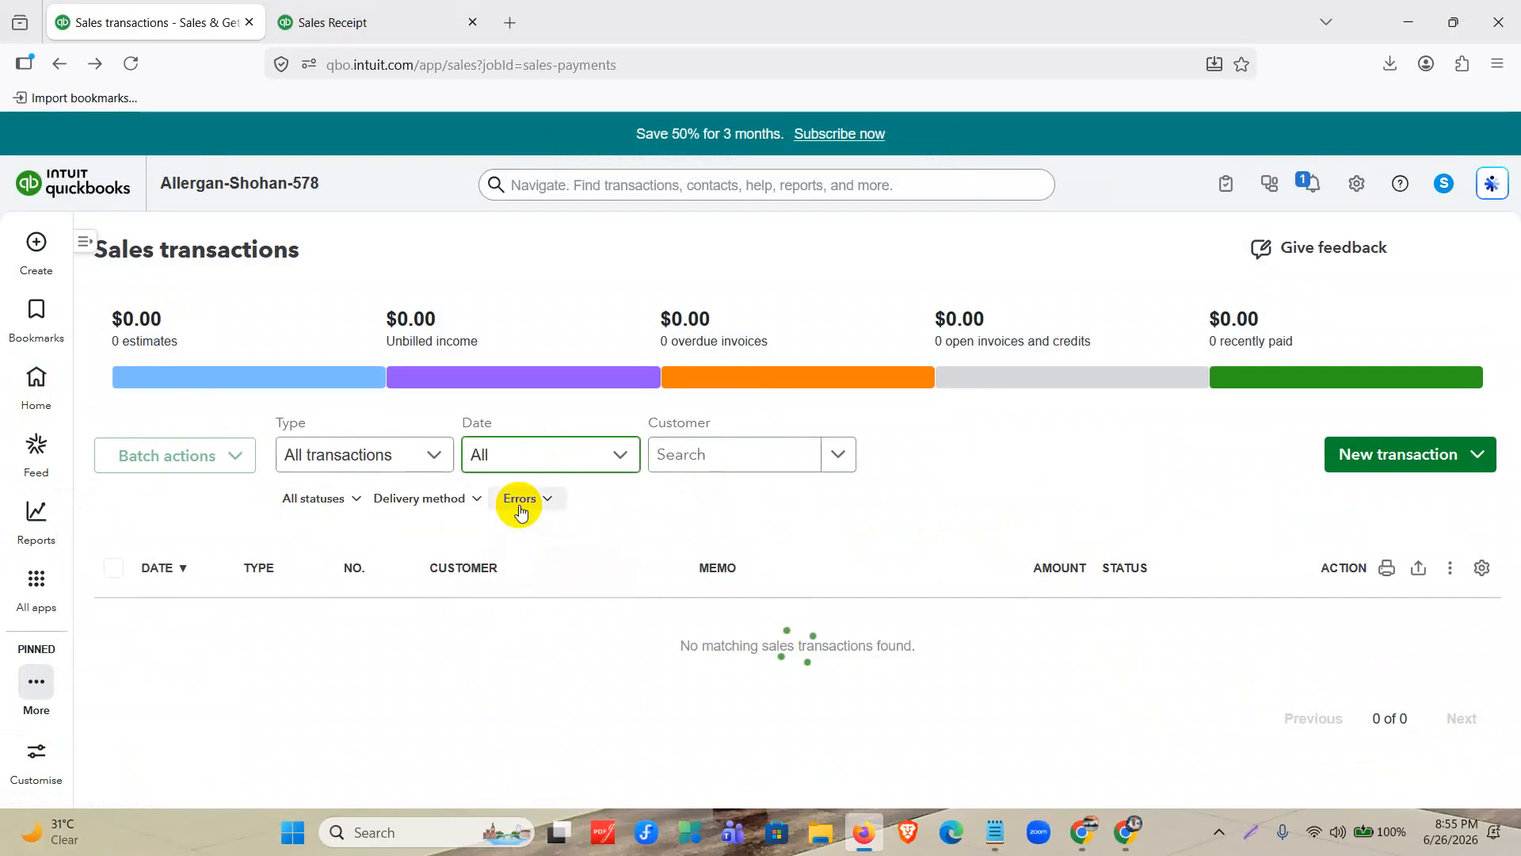
scroll(793, 531, down, 3)
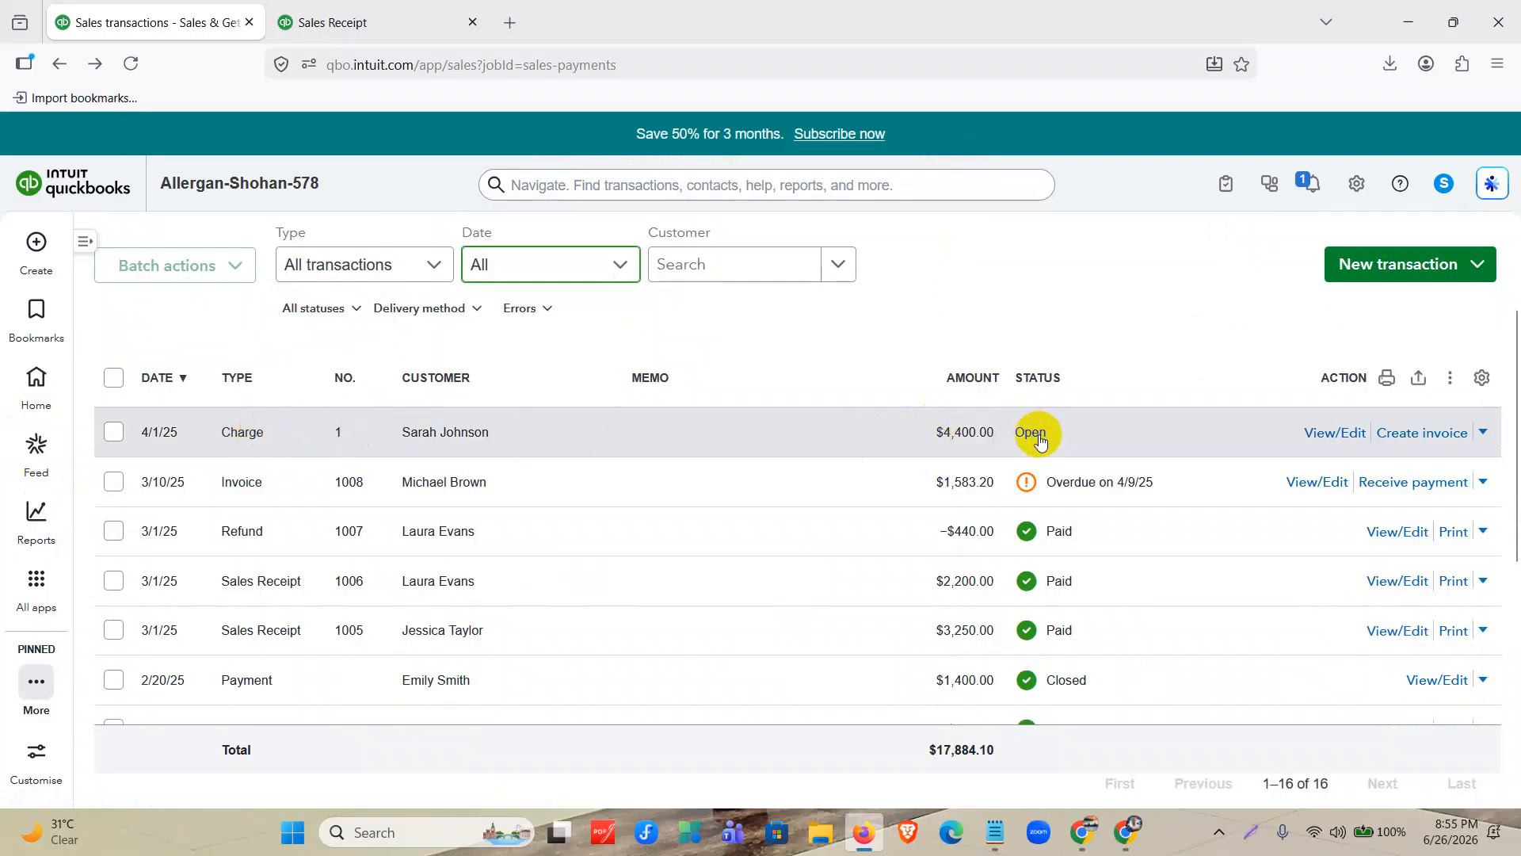
click(38, 255)
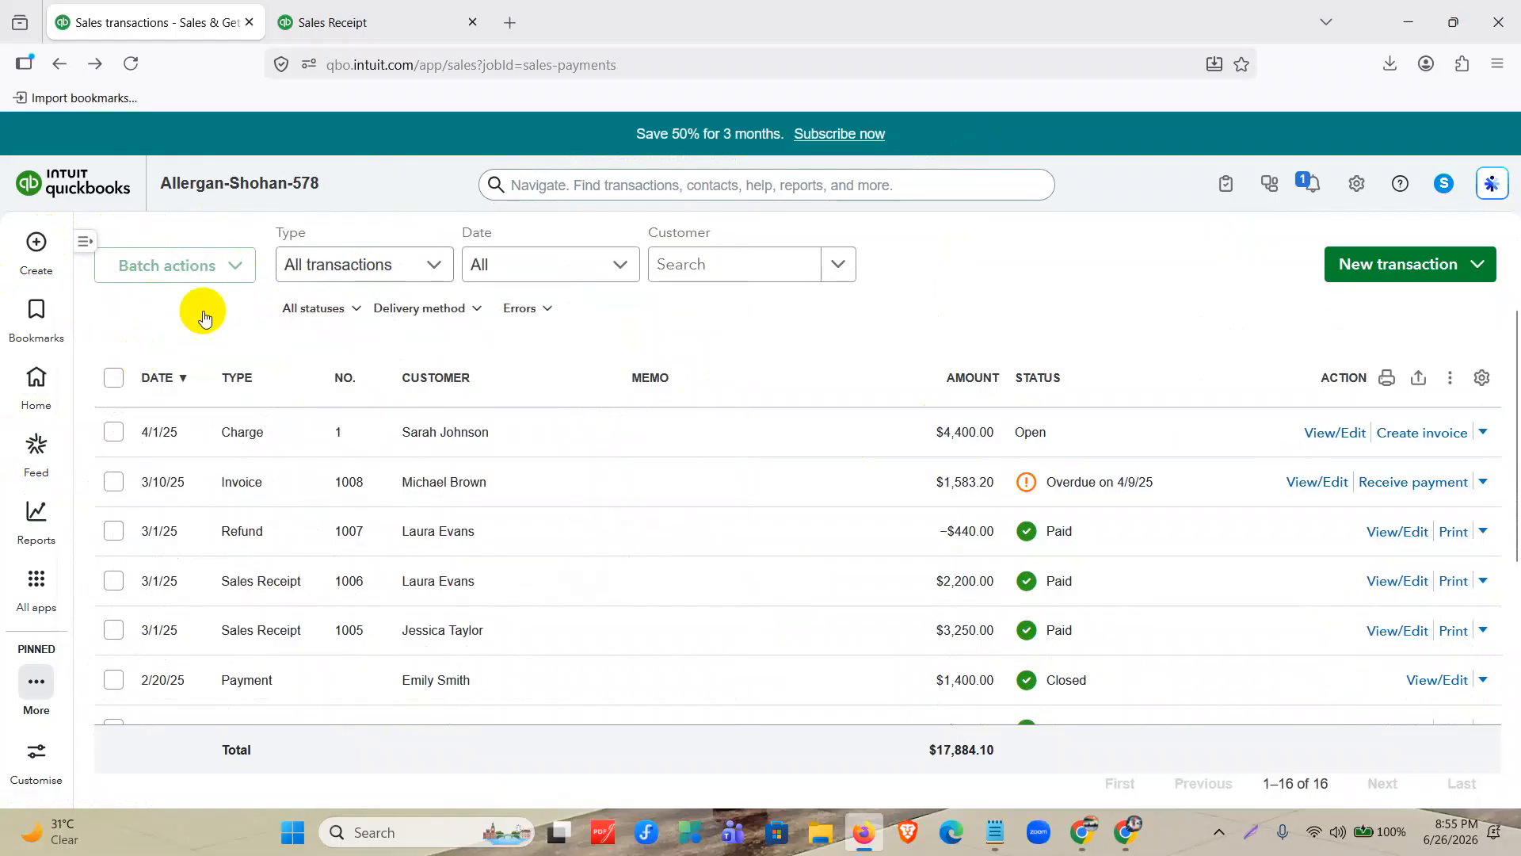
click(35, 248)
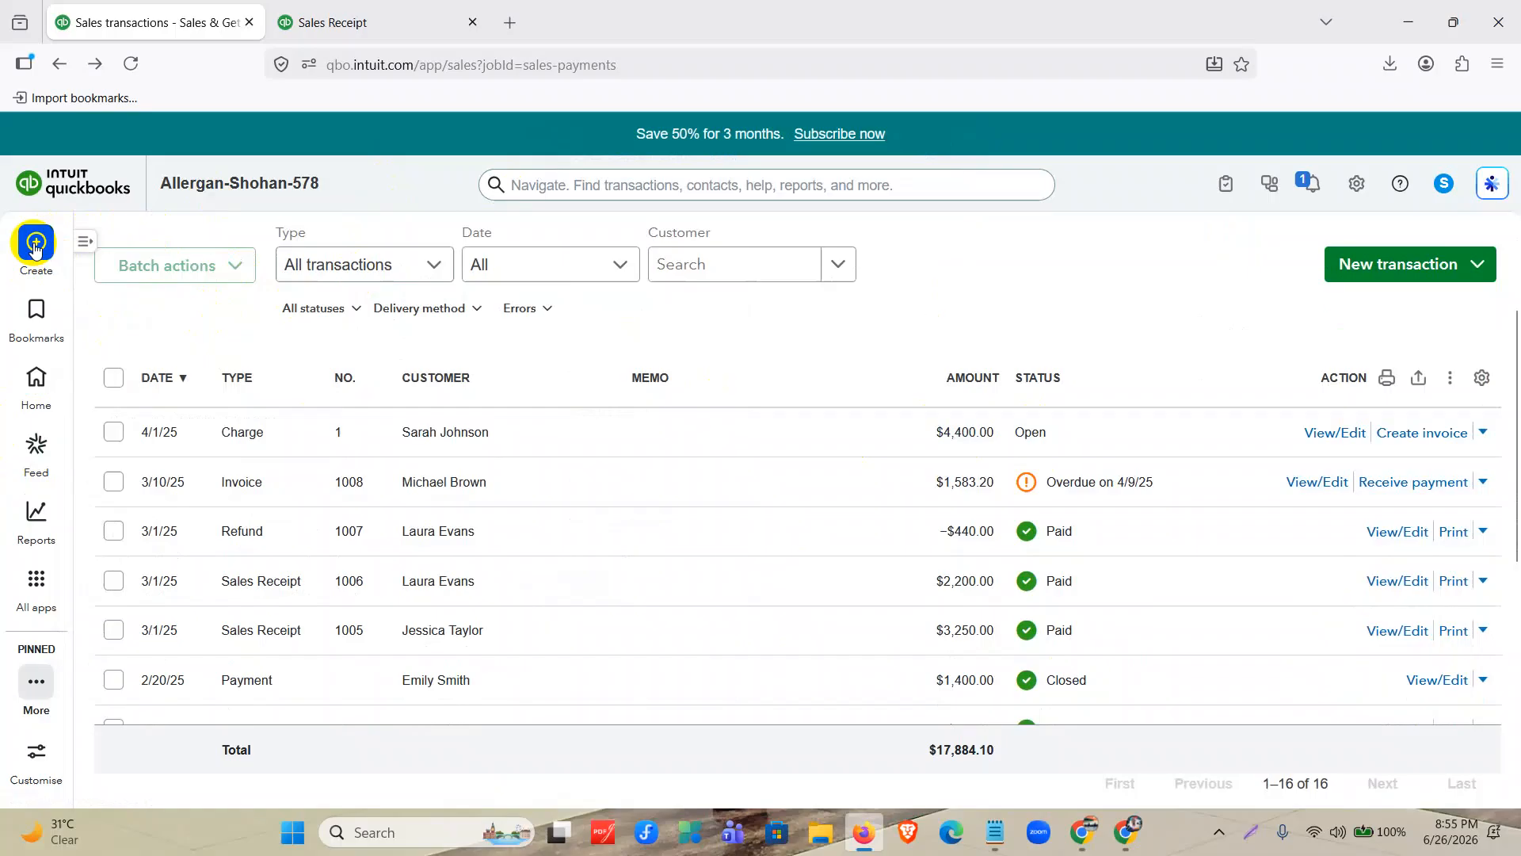
scroll(125, 519, down, 7)
scroll(125, 519, up, 10)
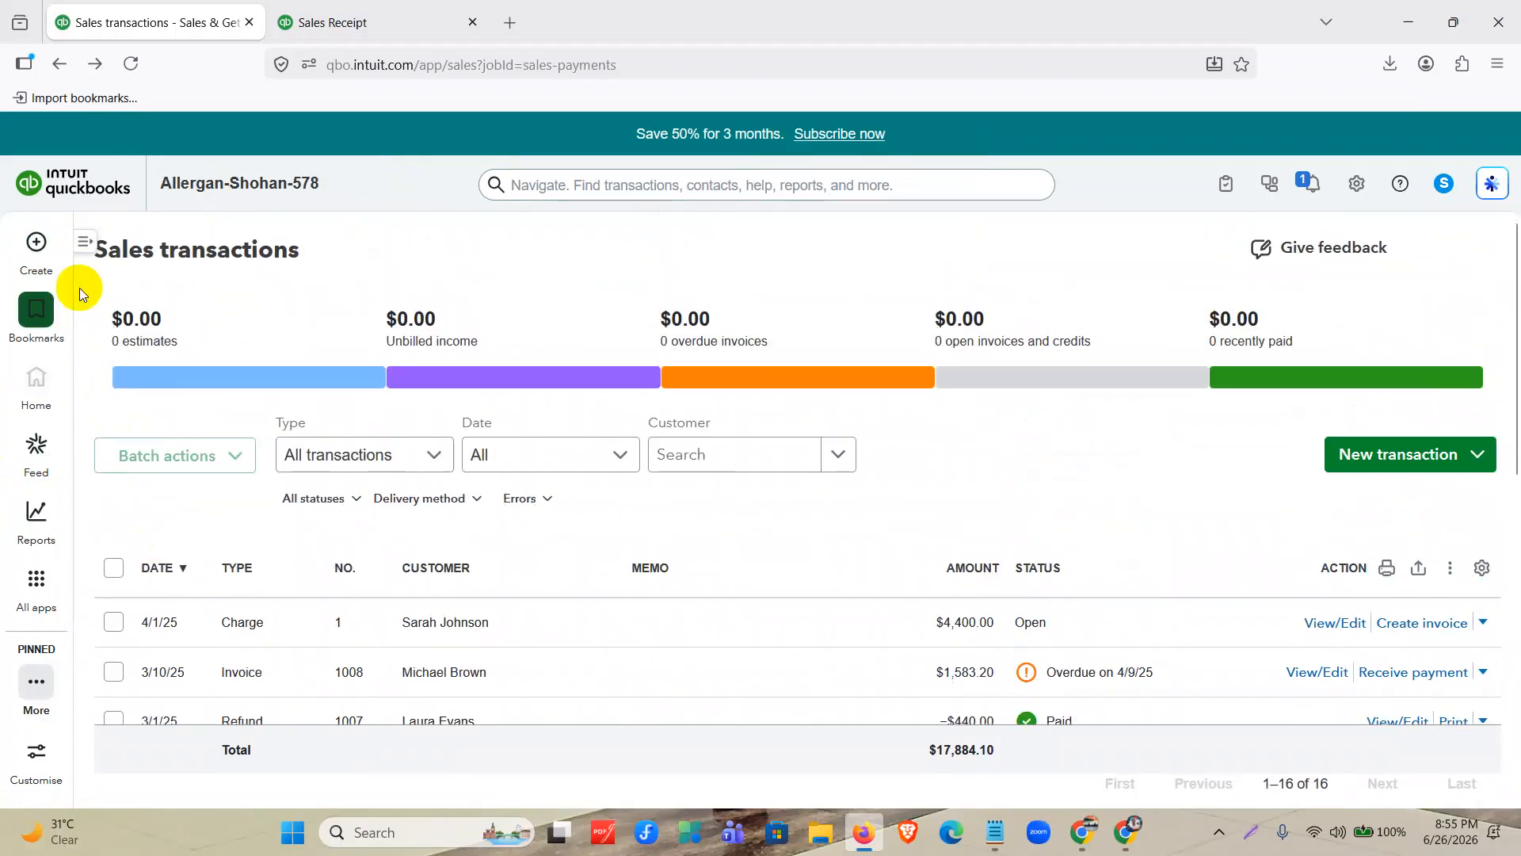
mouse_move(35, 242)
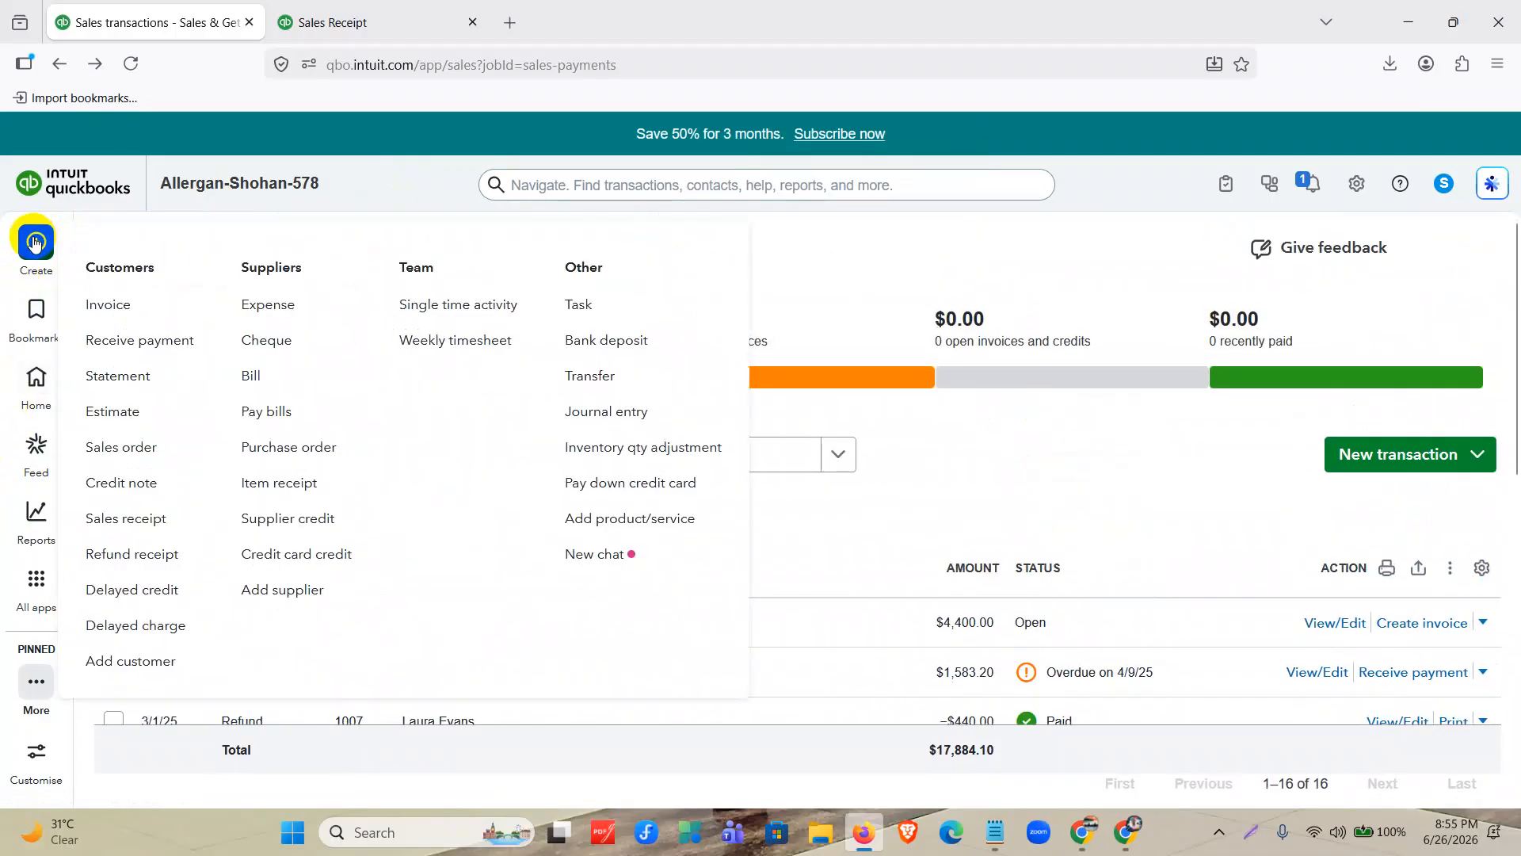
click(97, 625)
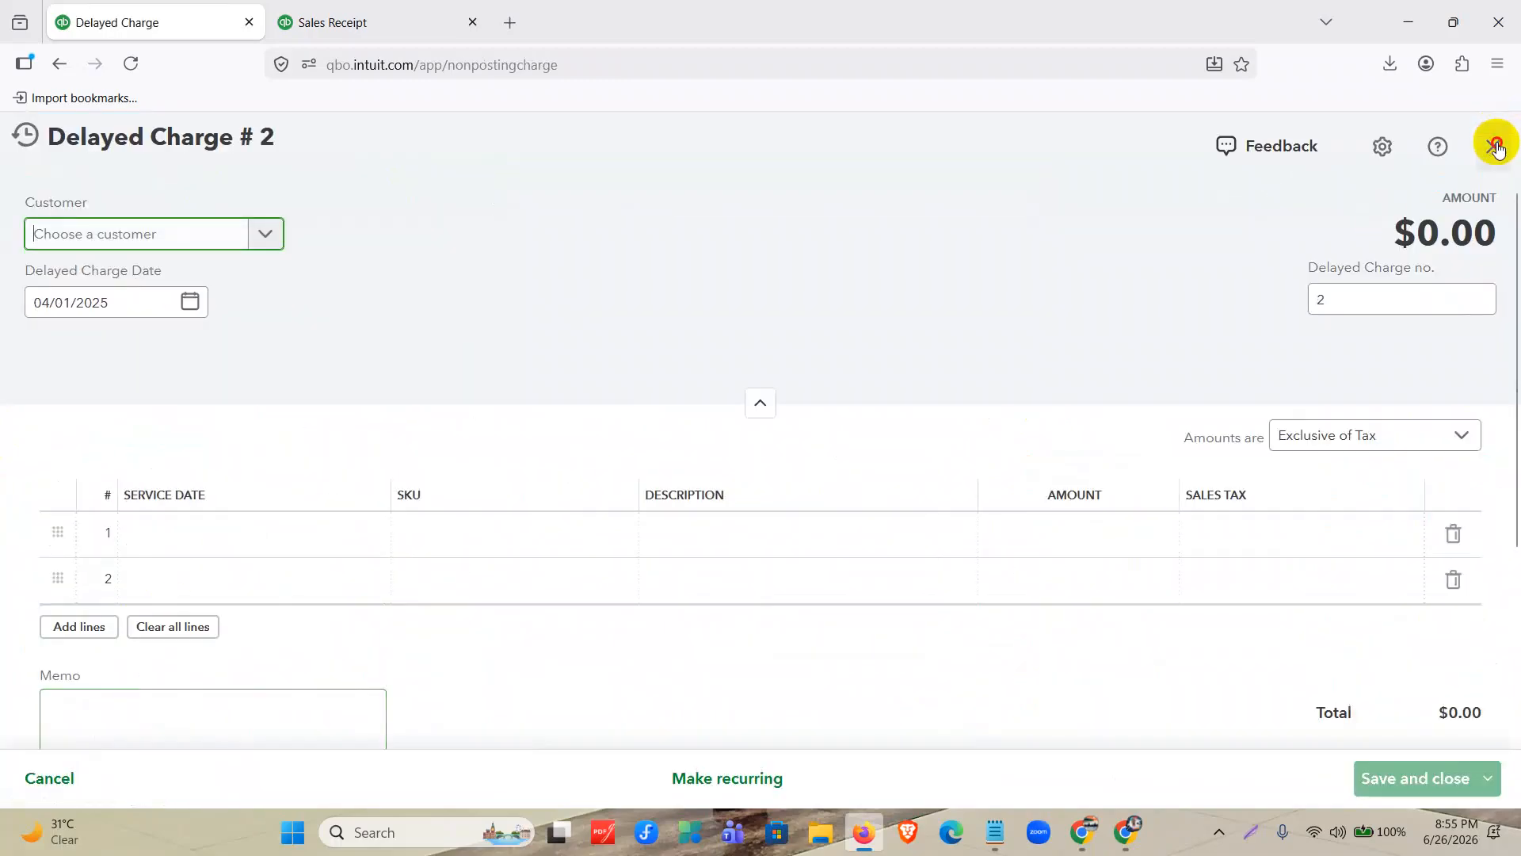
click(1494, 145)
Start a delayed credit for the same customer as the delayed charge, dated 04/04/2025.
mouse_move(32, 240)
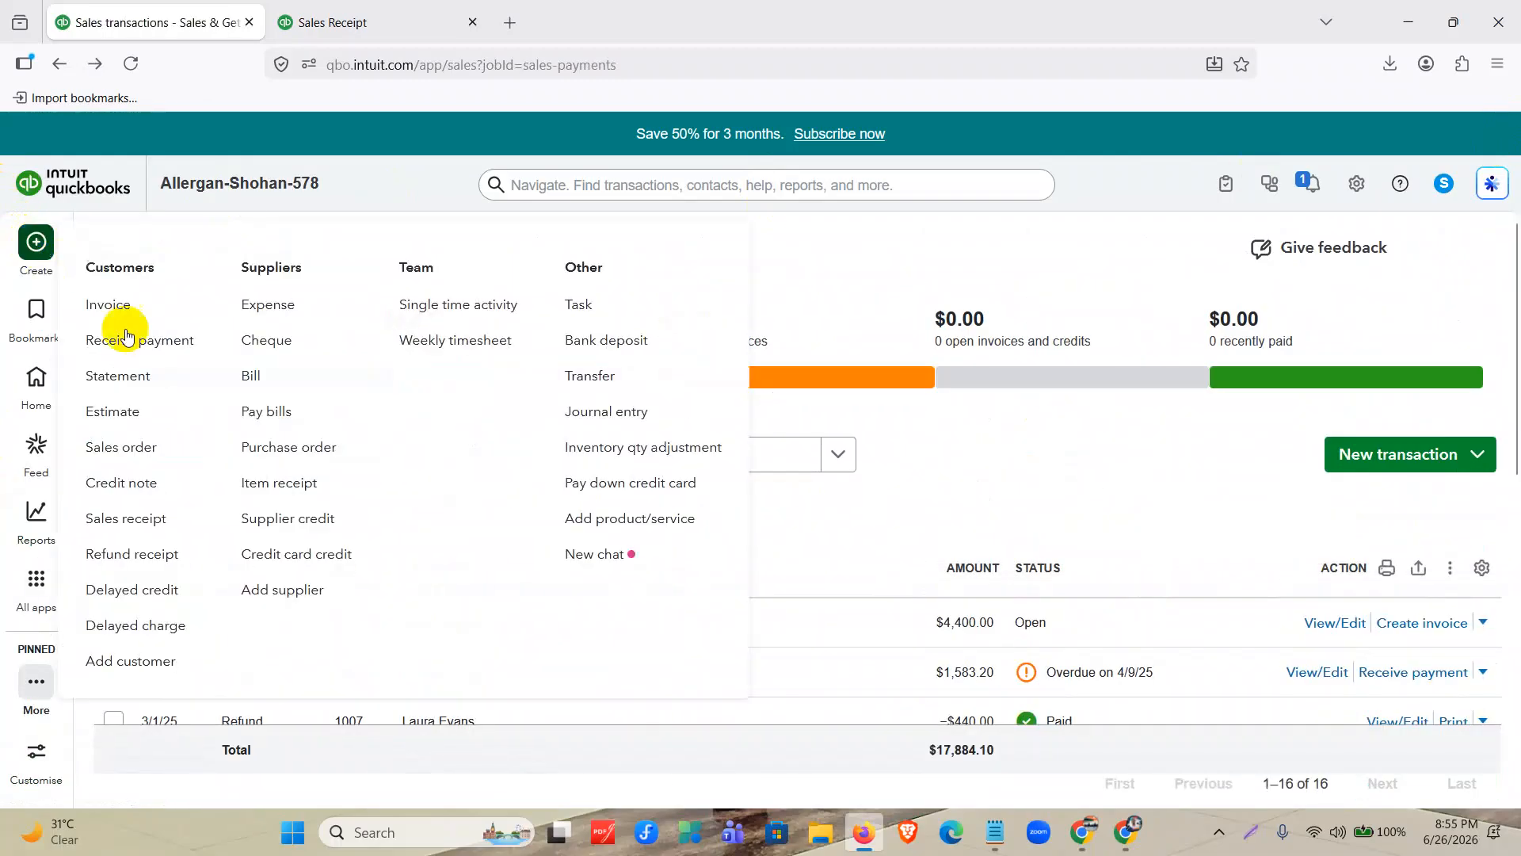
click(131, 590)
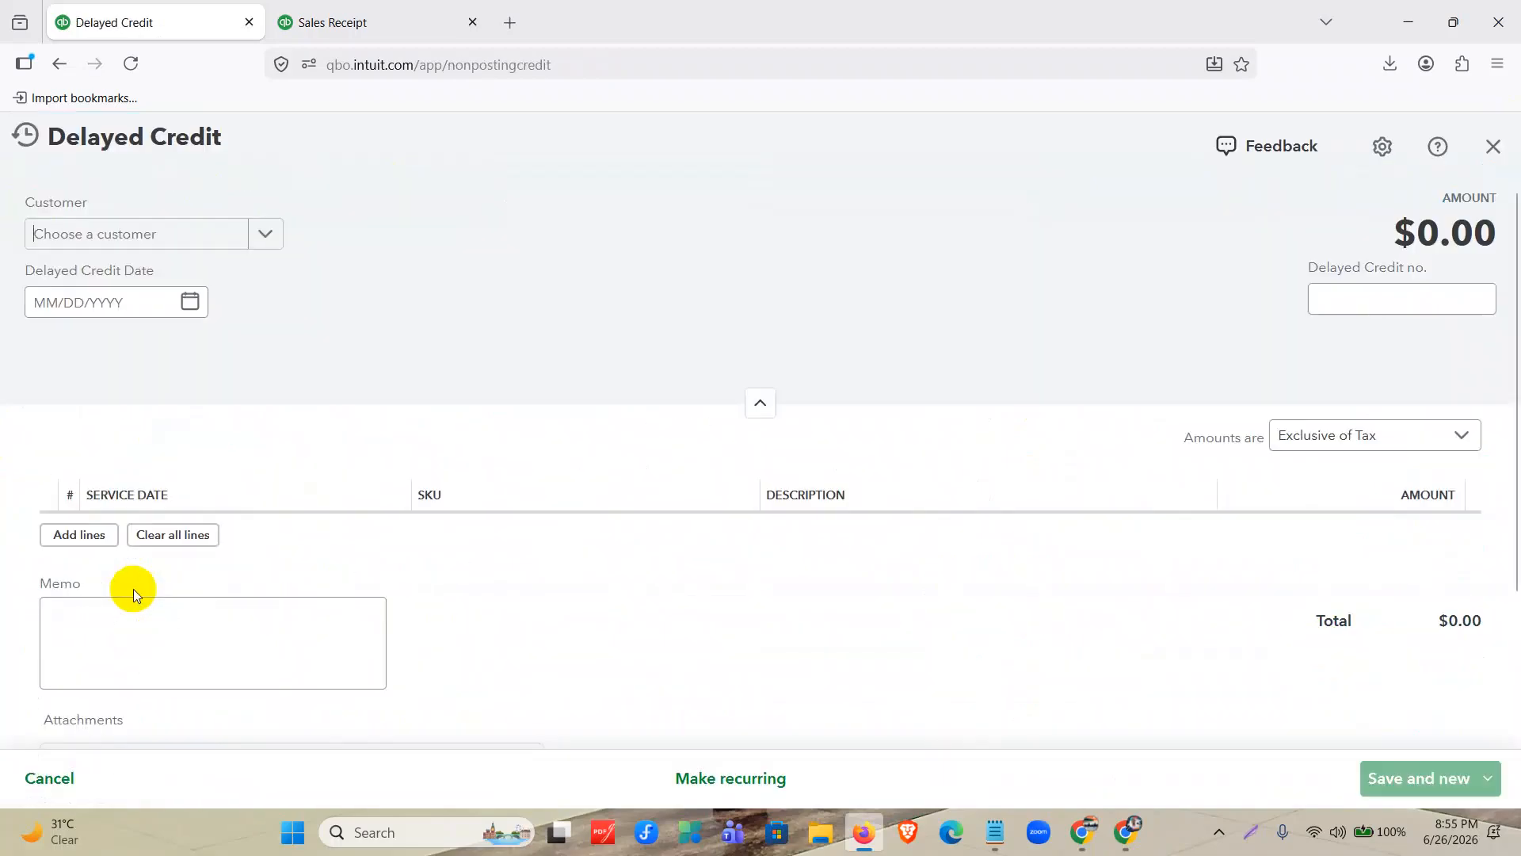
click(227, 245)
scroll(146, 491, down, 1)
click(149, 530)
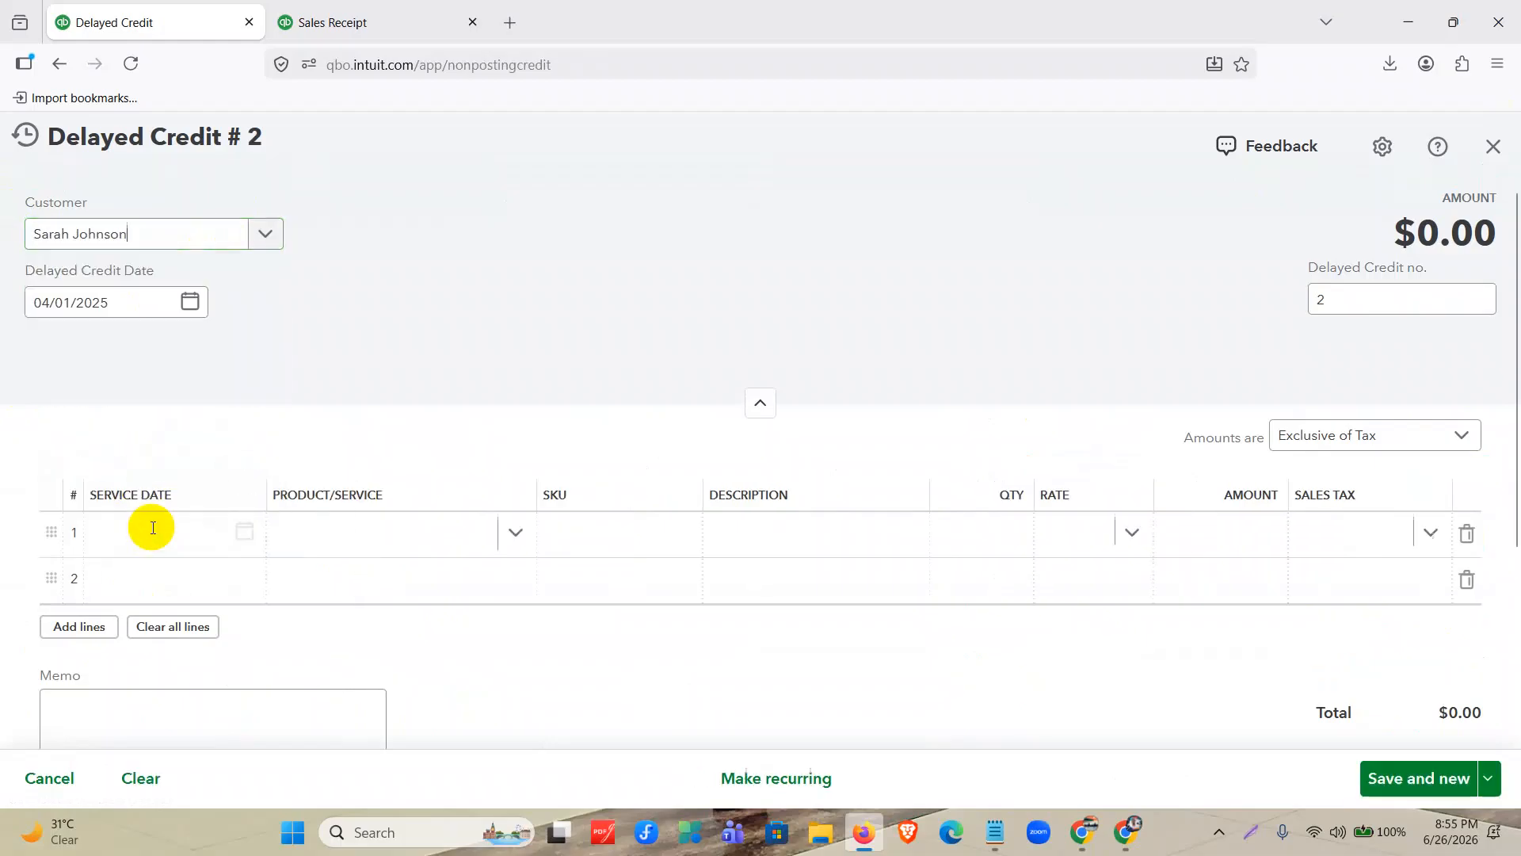
click(191, 303)
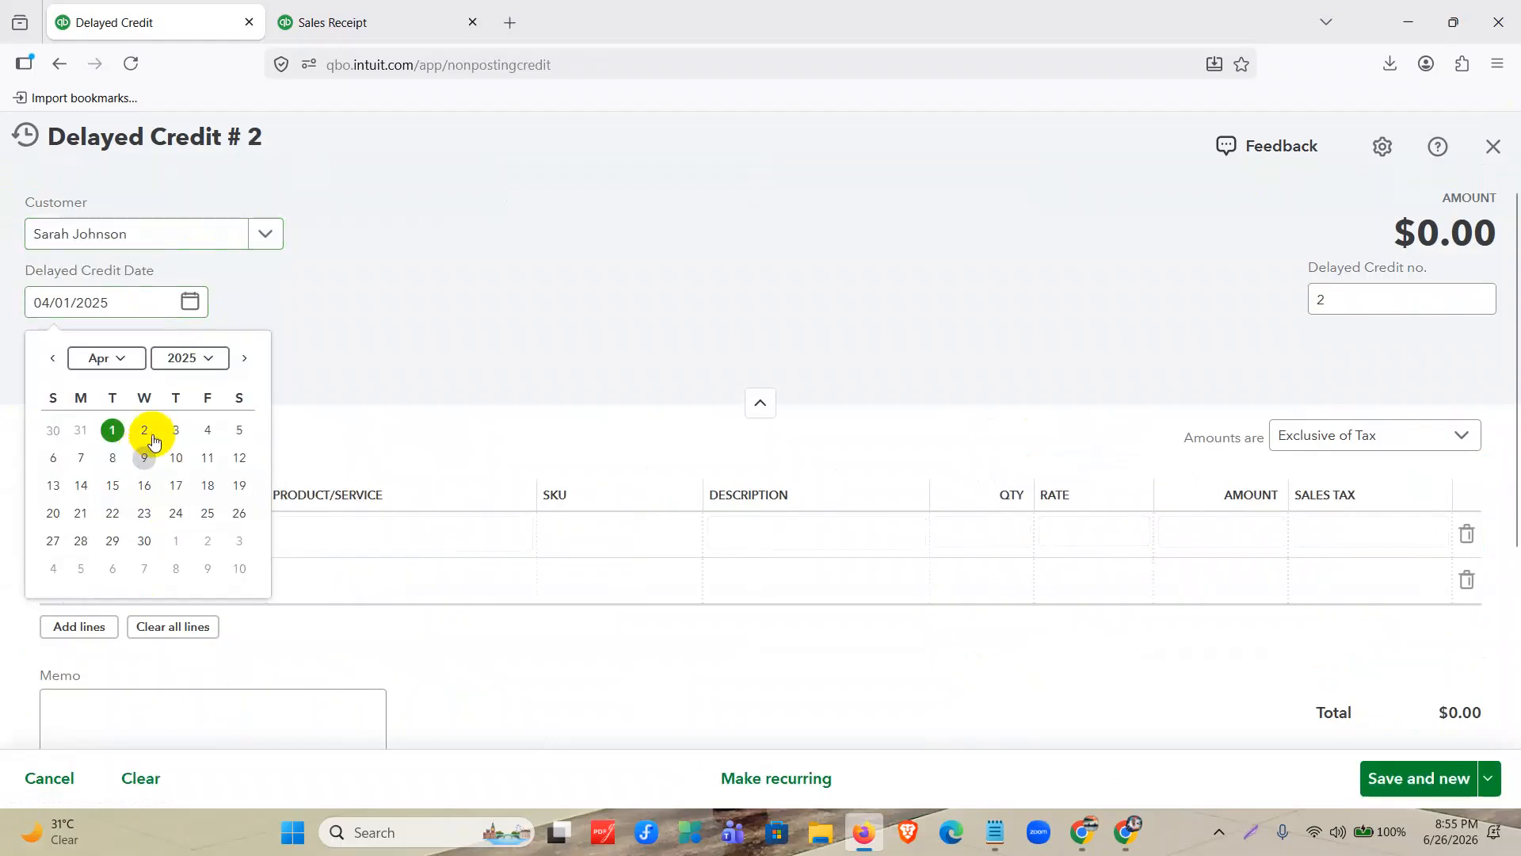
click(208, 430)
Add Hand Sanitizer with quantity 20 as the first line of the delayed credit.
scroll(217, 388, down, 2)
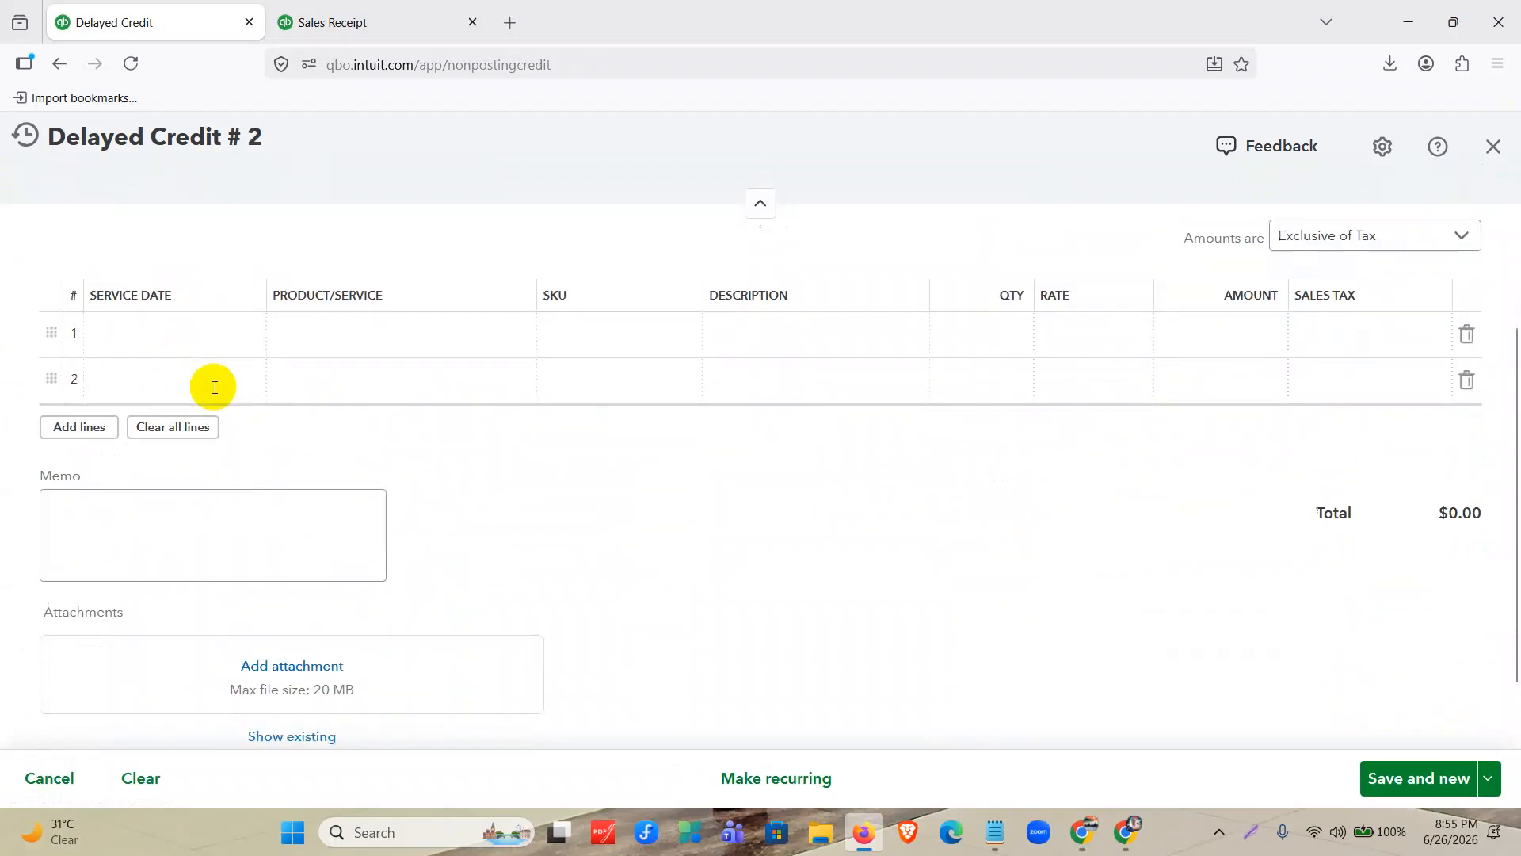
click(339, 333)
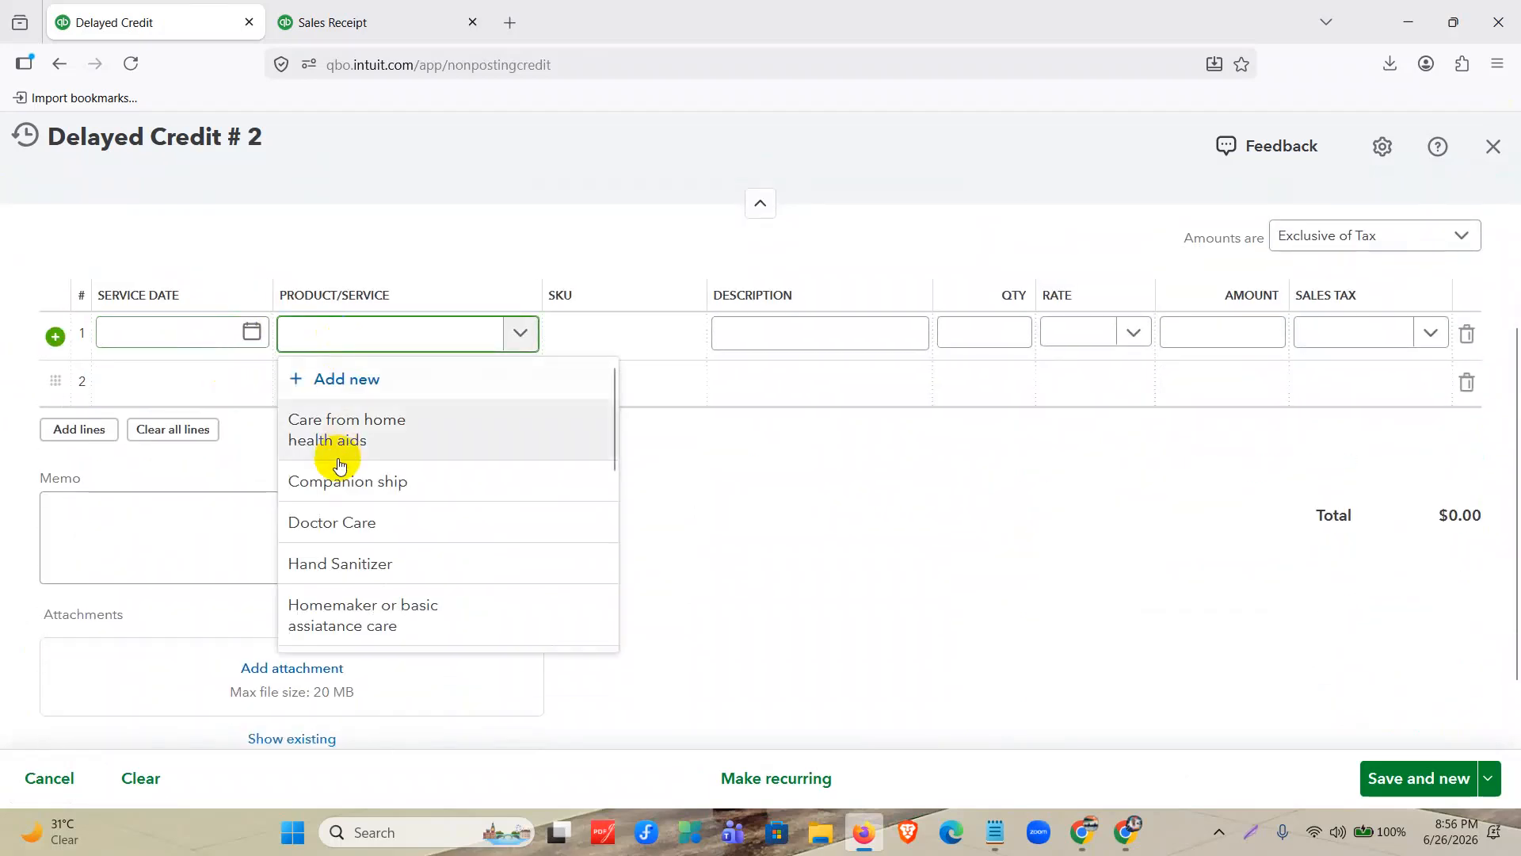
scroll(353, 432, down, 2)
scroll(353, 432, up, 1)
click(353, 456)
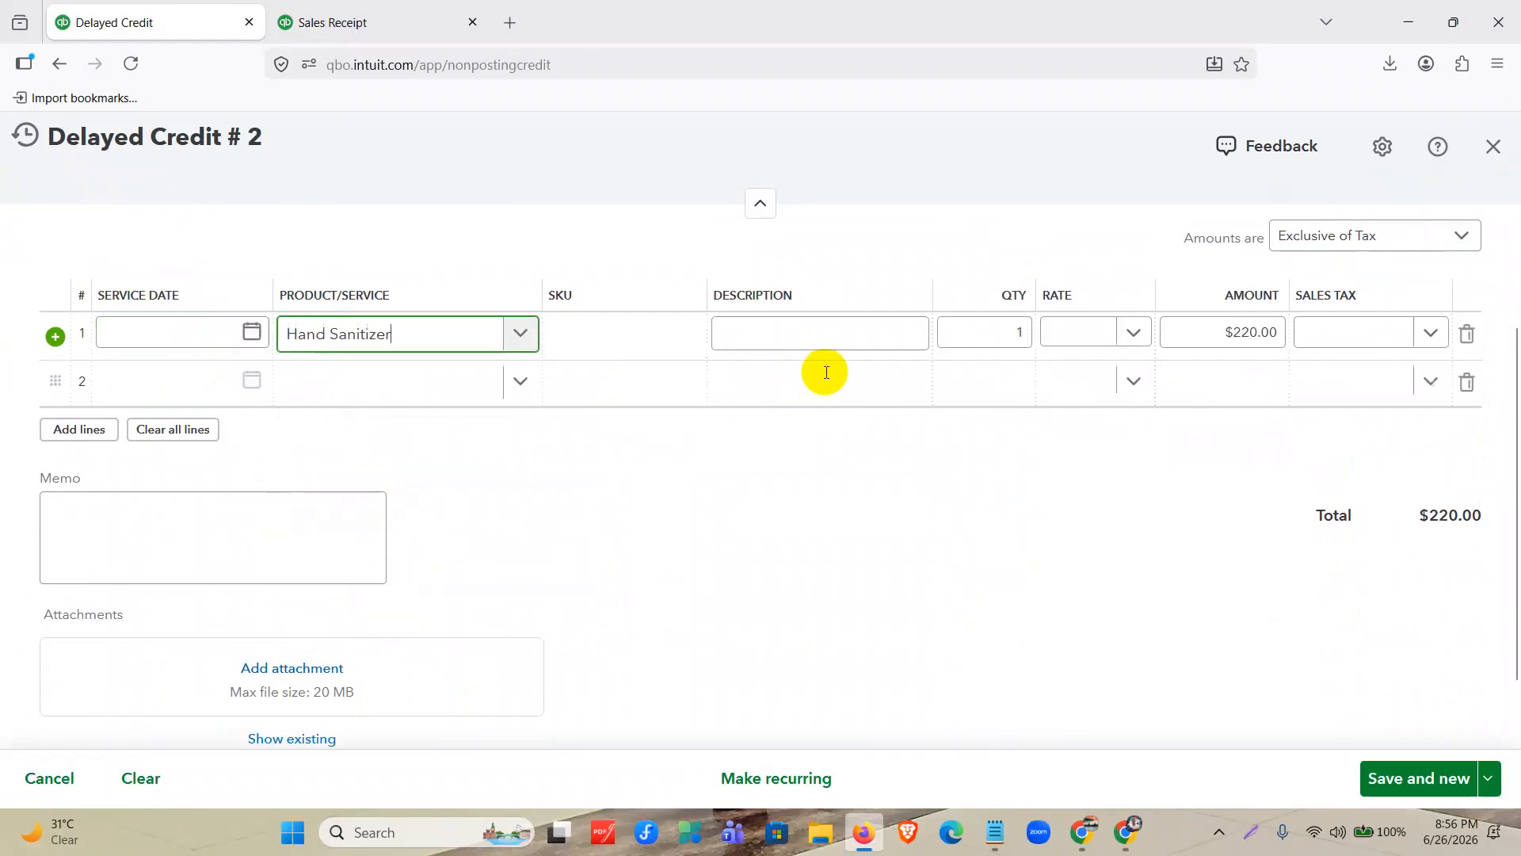
click(1025, 333)
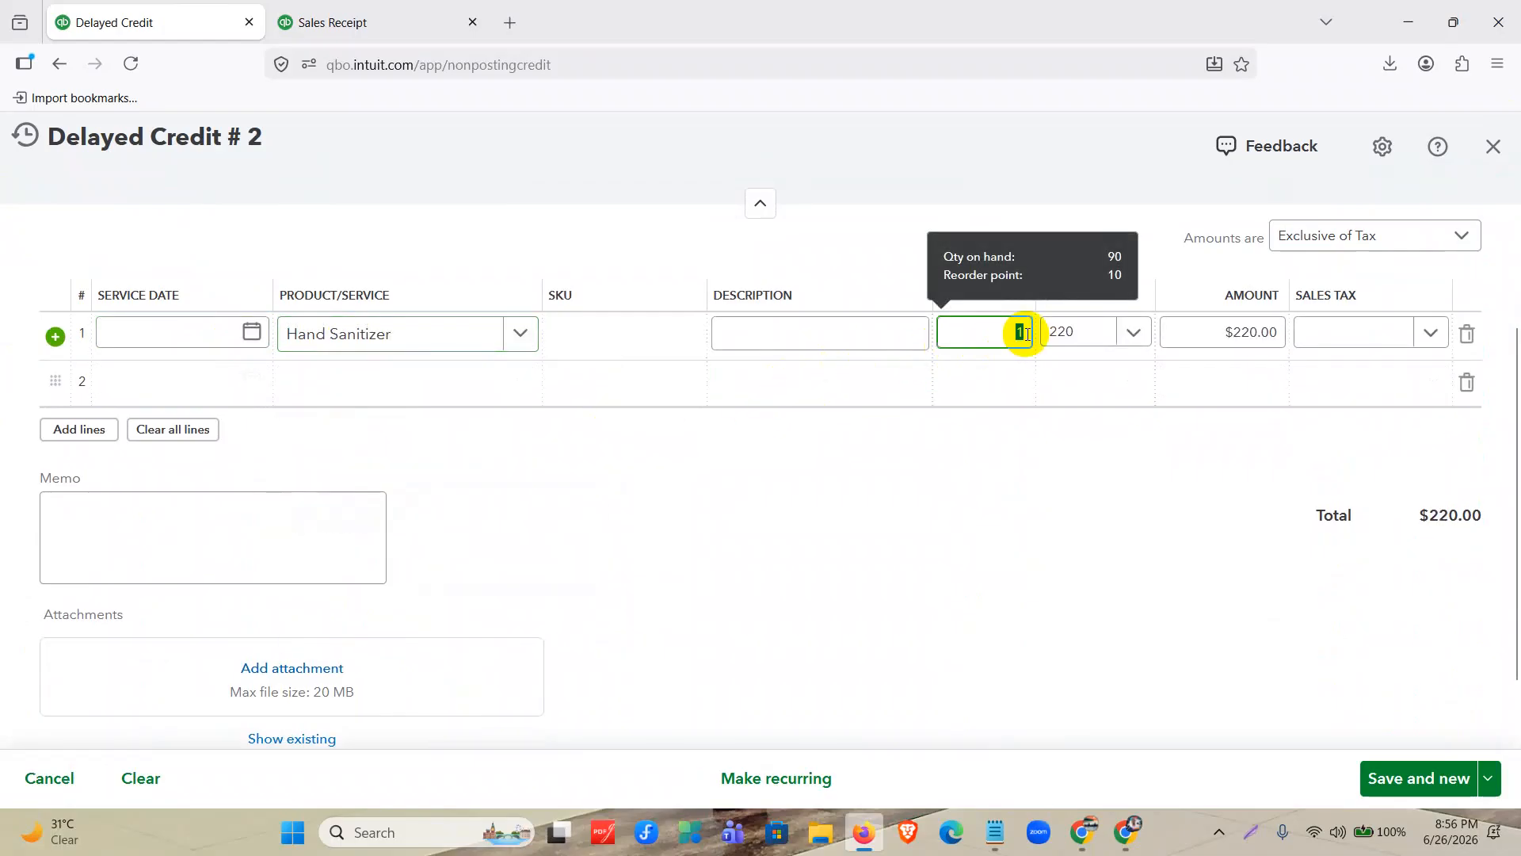
text(20)
click(1022, 543)
Apply Tax 3 (0%) to the Hand Sanitizer line, and save and close the delayed credit.
click(1382, 337)
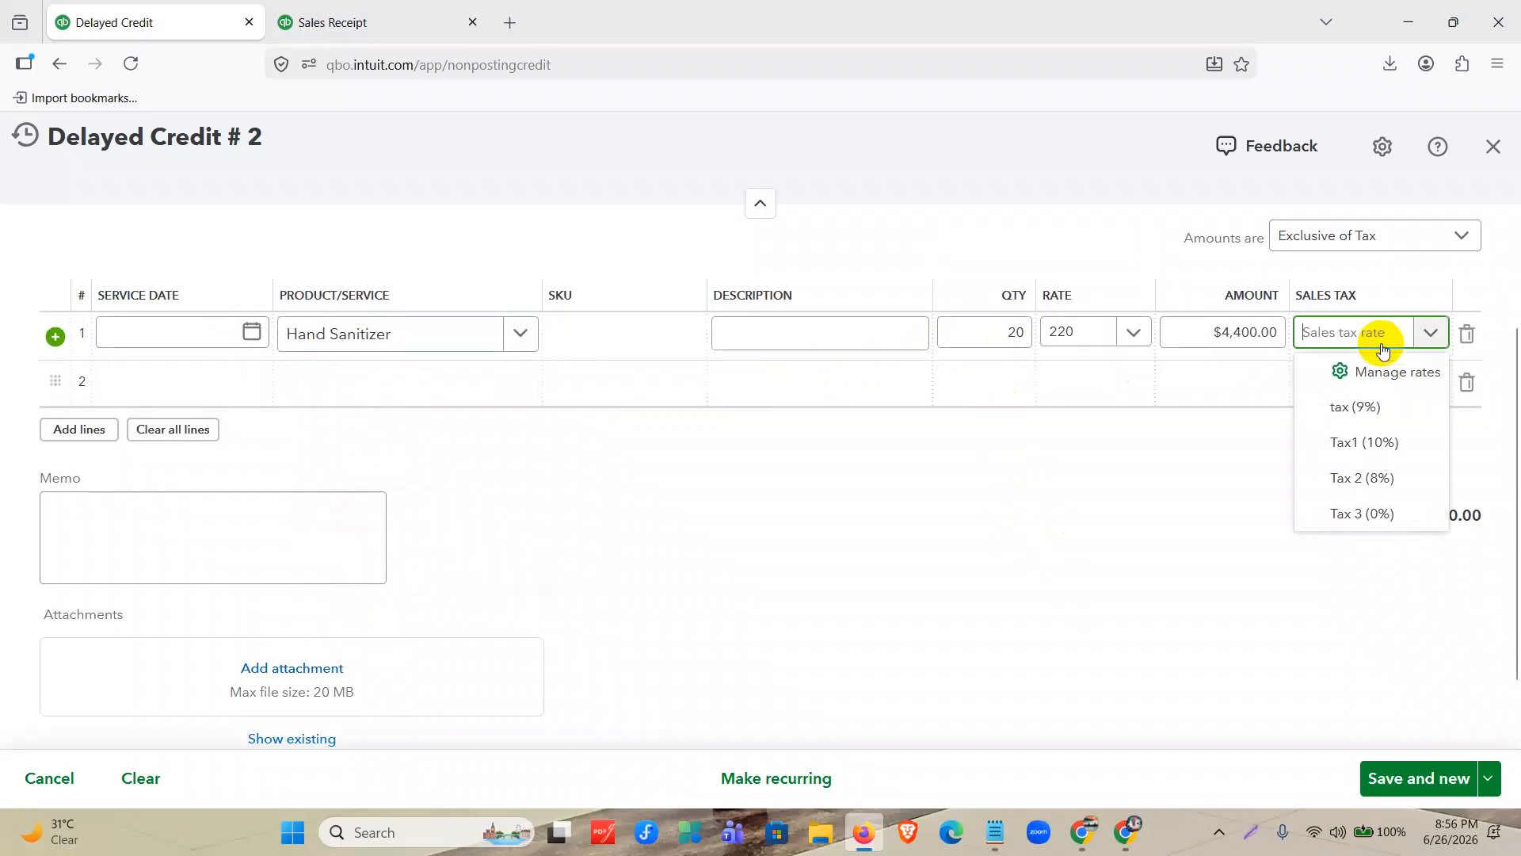
click(1371, 513)
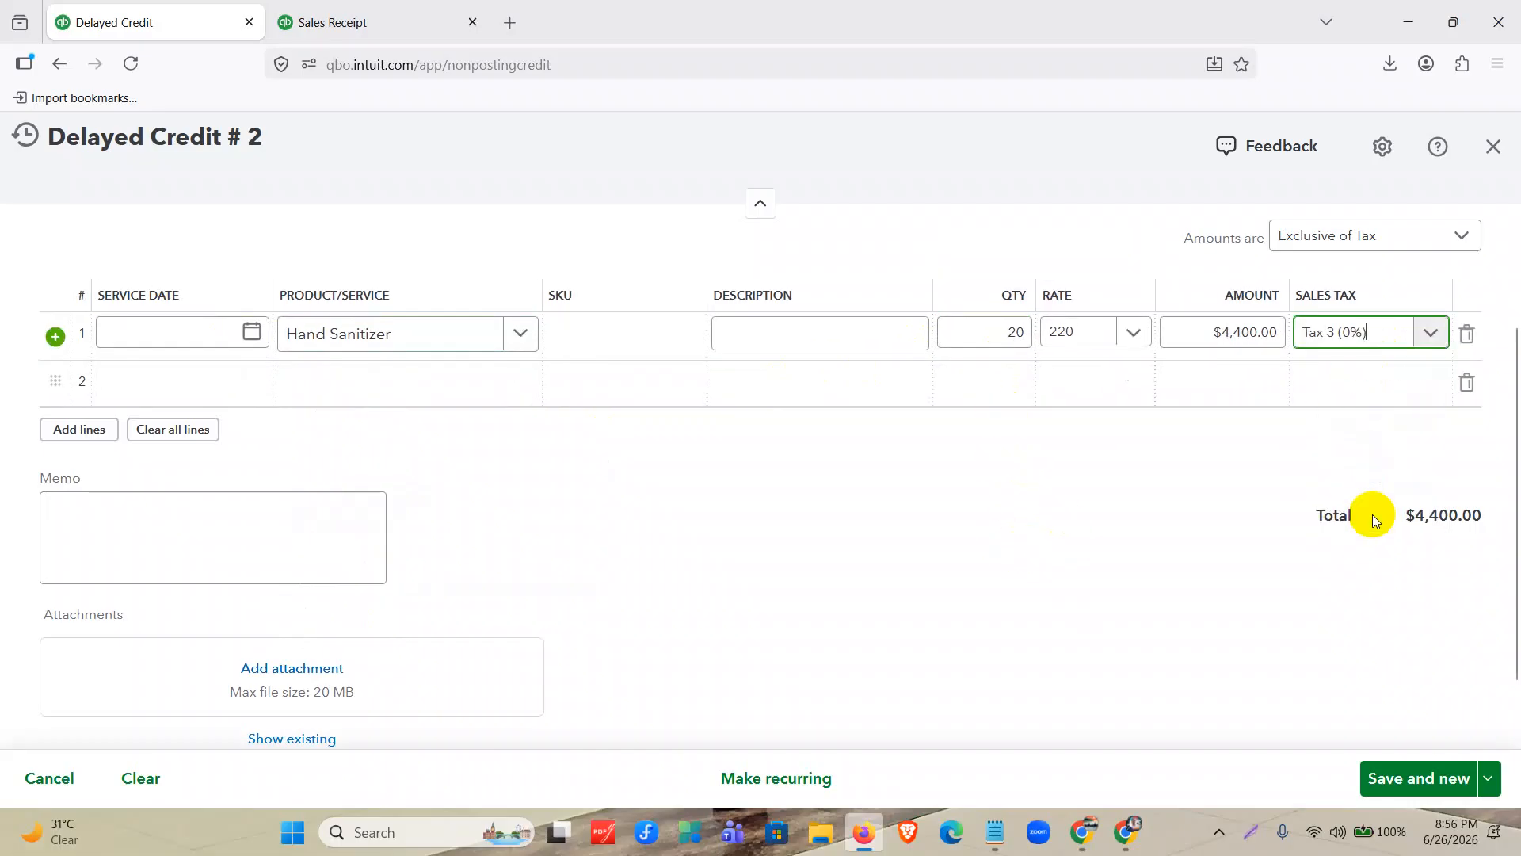
click(1489, 778)
click(1434, 725)
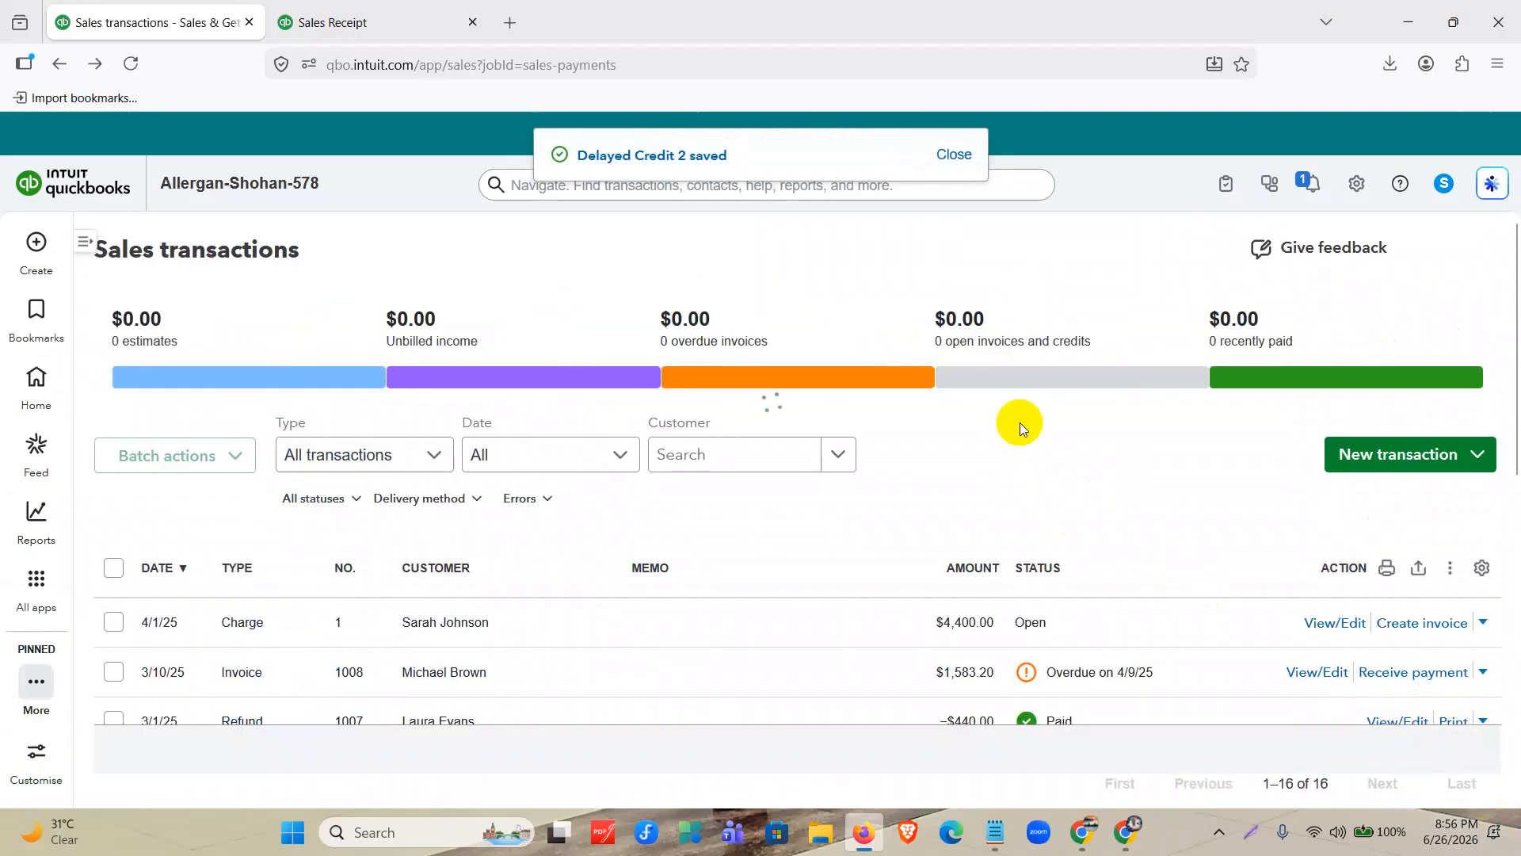
Reopen the 4/4/25 credit from the sales transactions list, set its Hand Sanitizer quantity to 10, and save and close it.
scroll(1019, 422, down, 3)
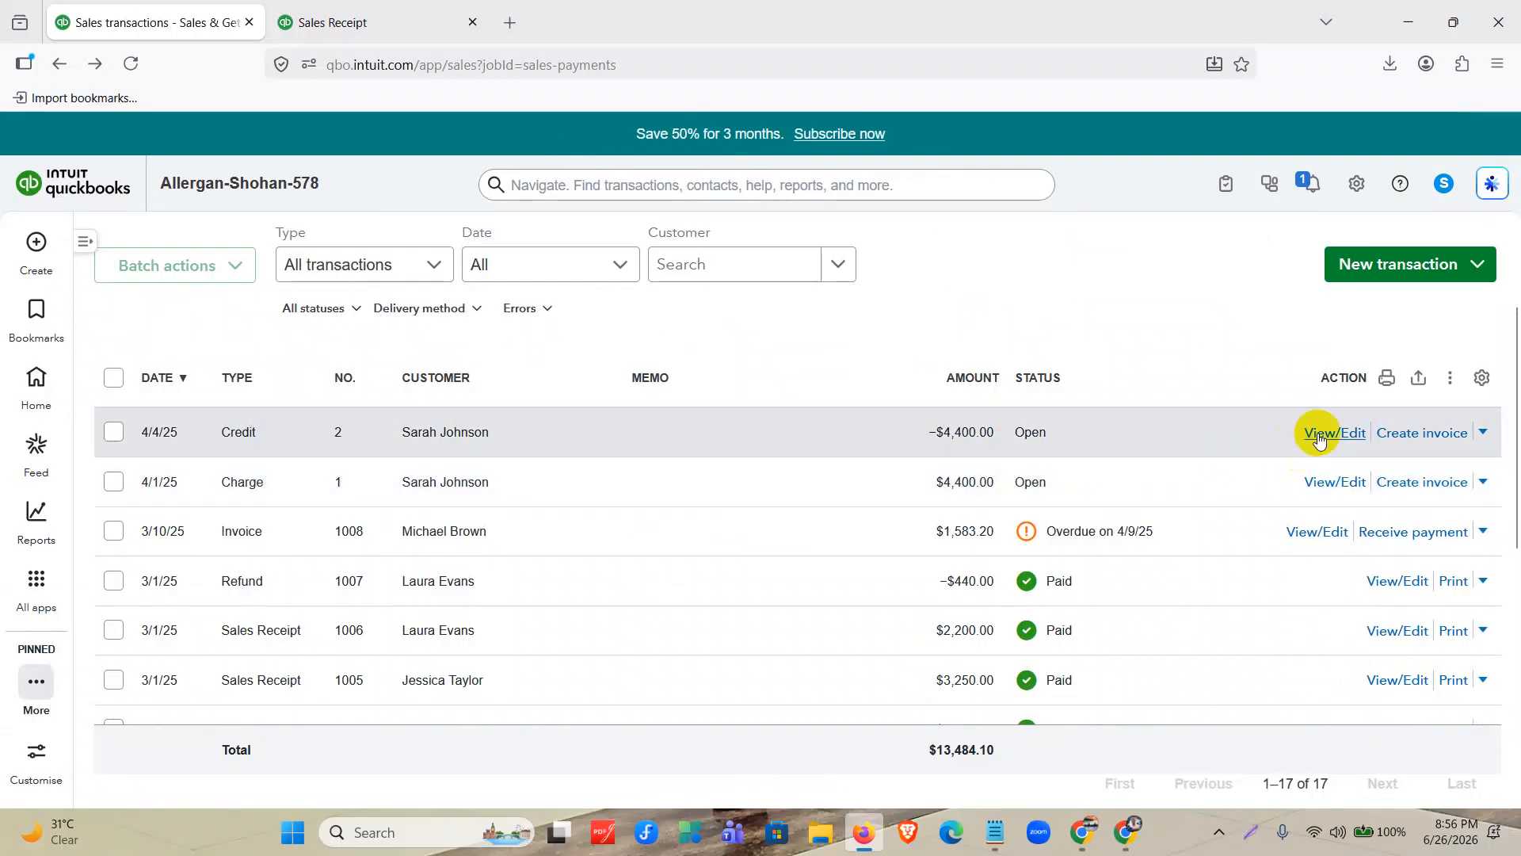
click(1320, 435)
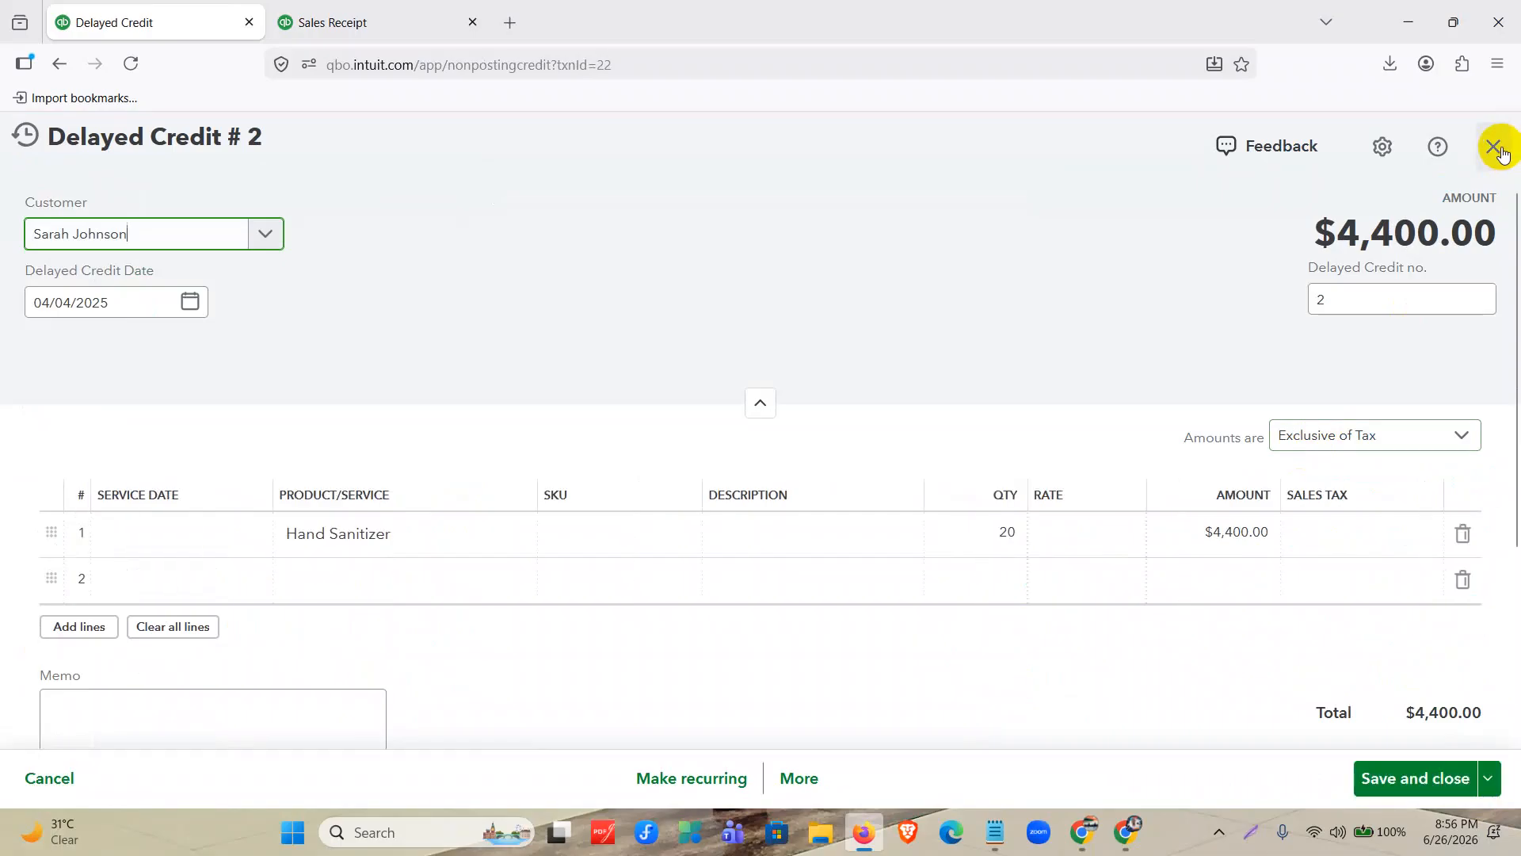
click(1006, 533)
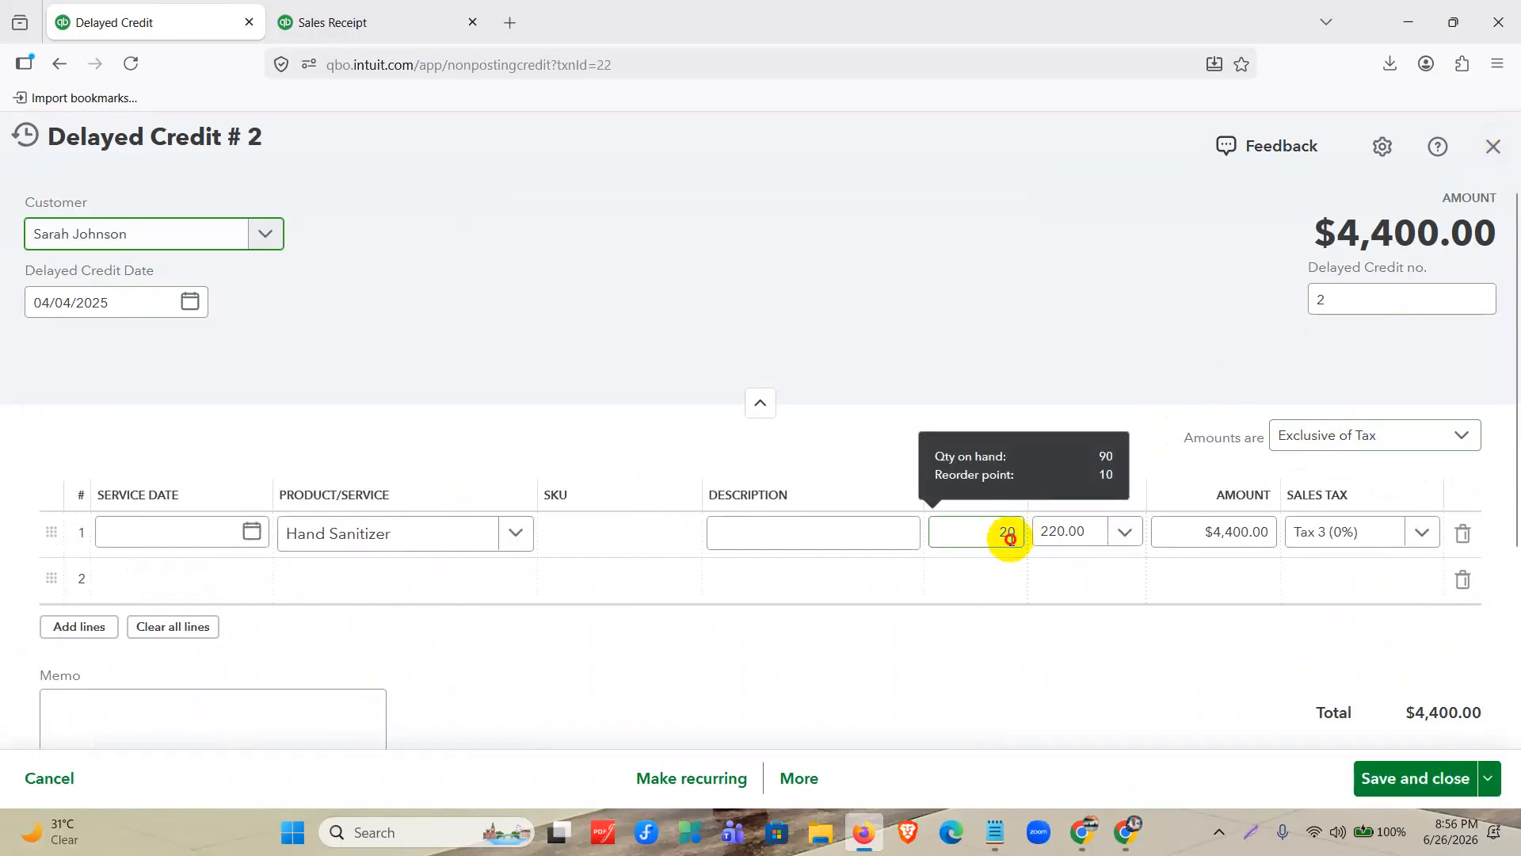
double_click(1009, 535)
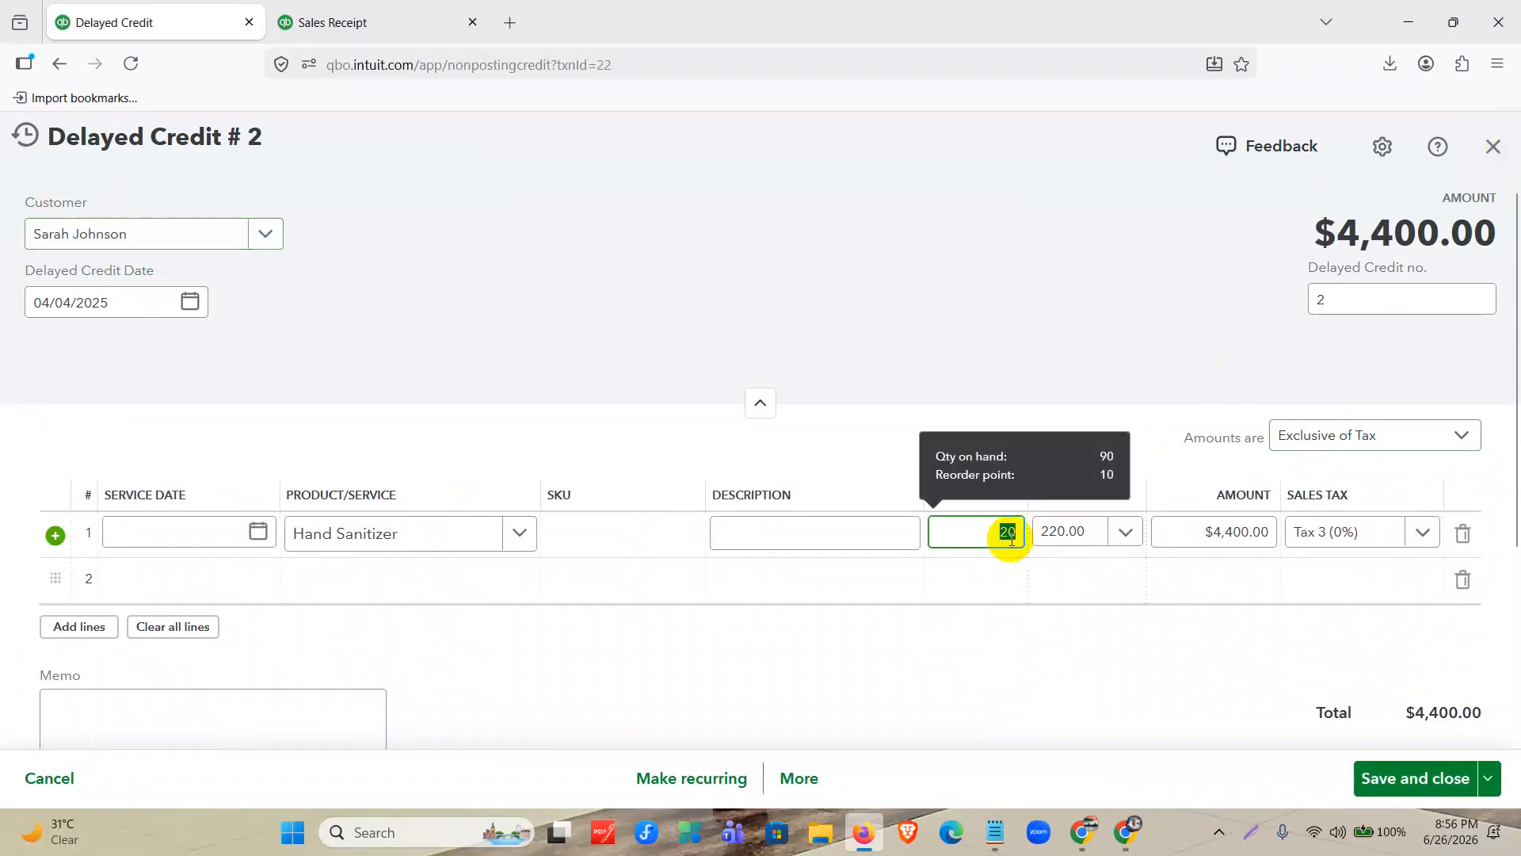
text(10)
click(1020, 650)
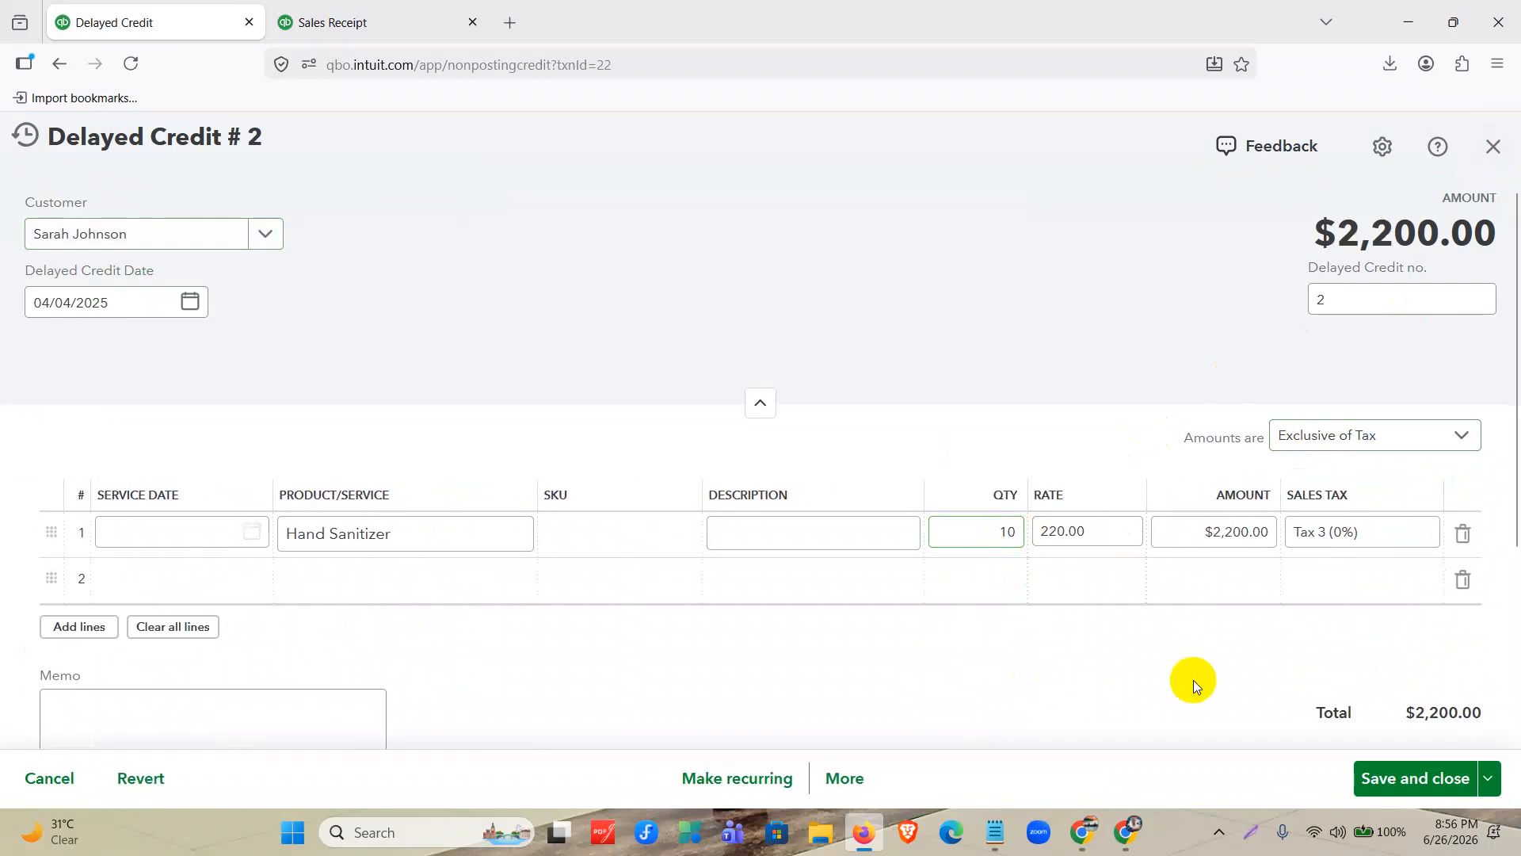
click(1410, 778)
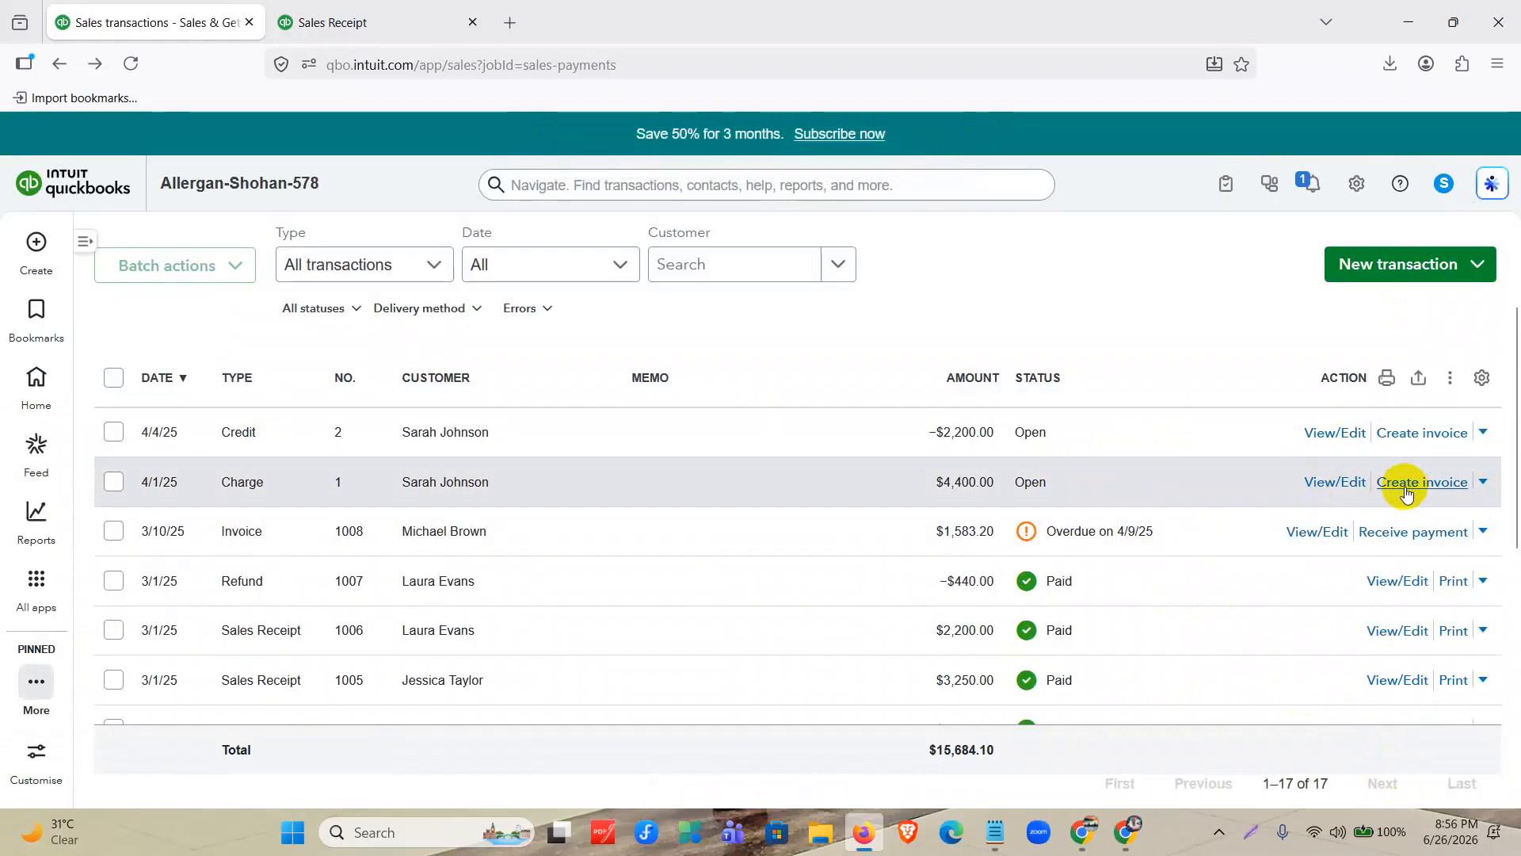
Create an invoice from the 4/1/25 delayed charge, keeping the rates, and add the suggested Apr 4, 2025 credit to it.
click(1408, 485)
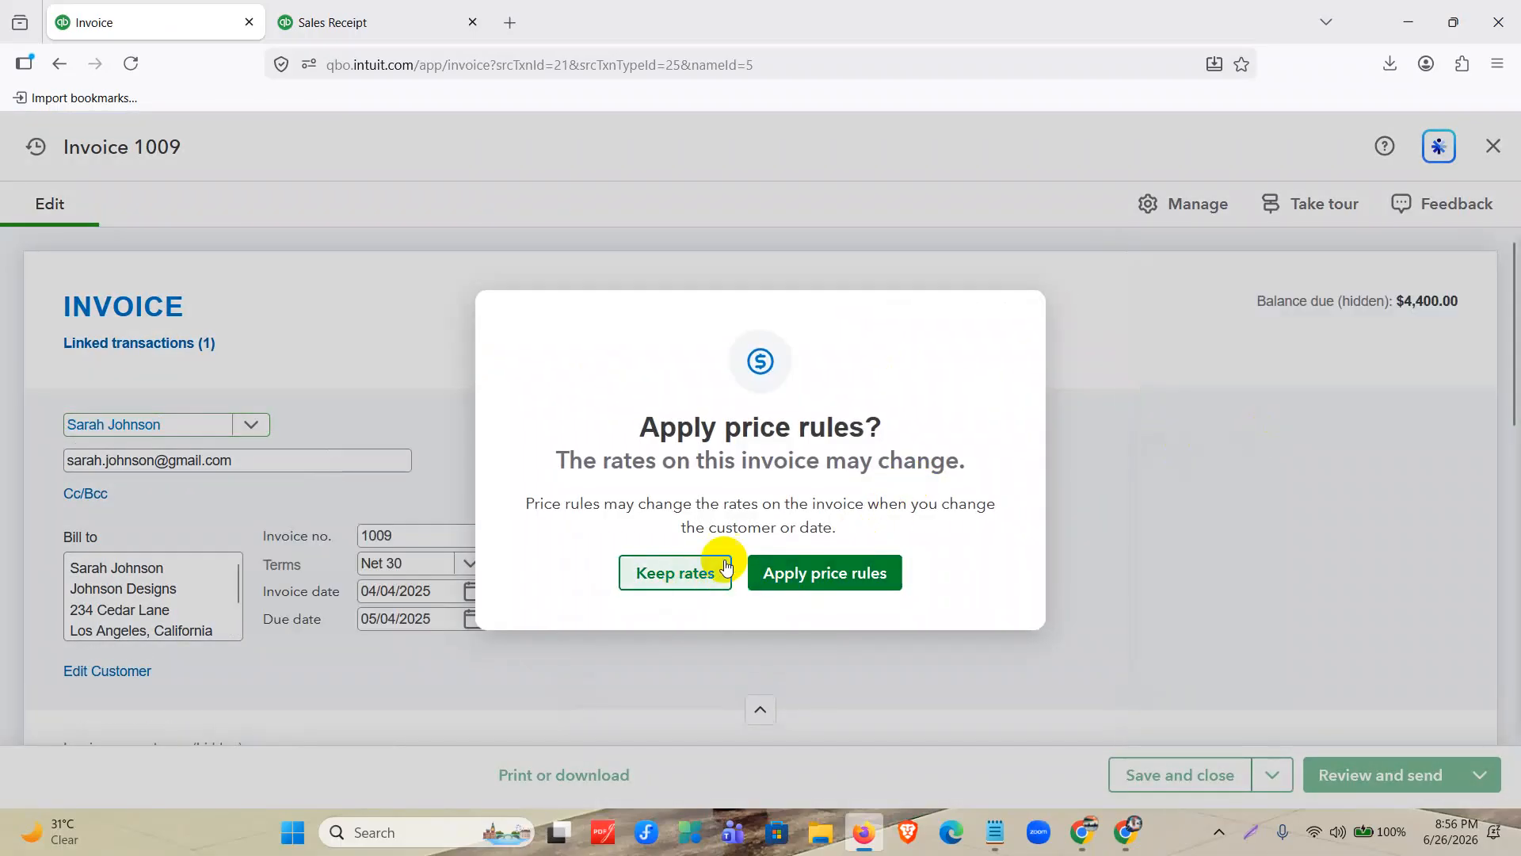
click(686, 583)
scroll(816, 477, down, 2)
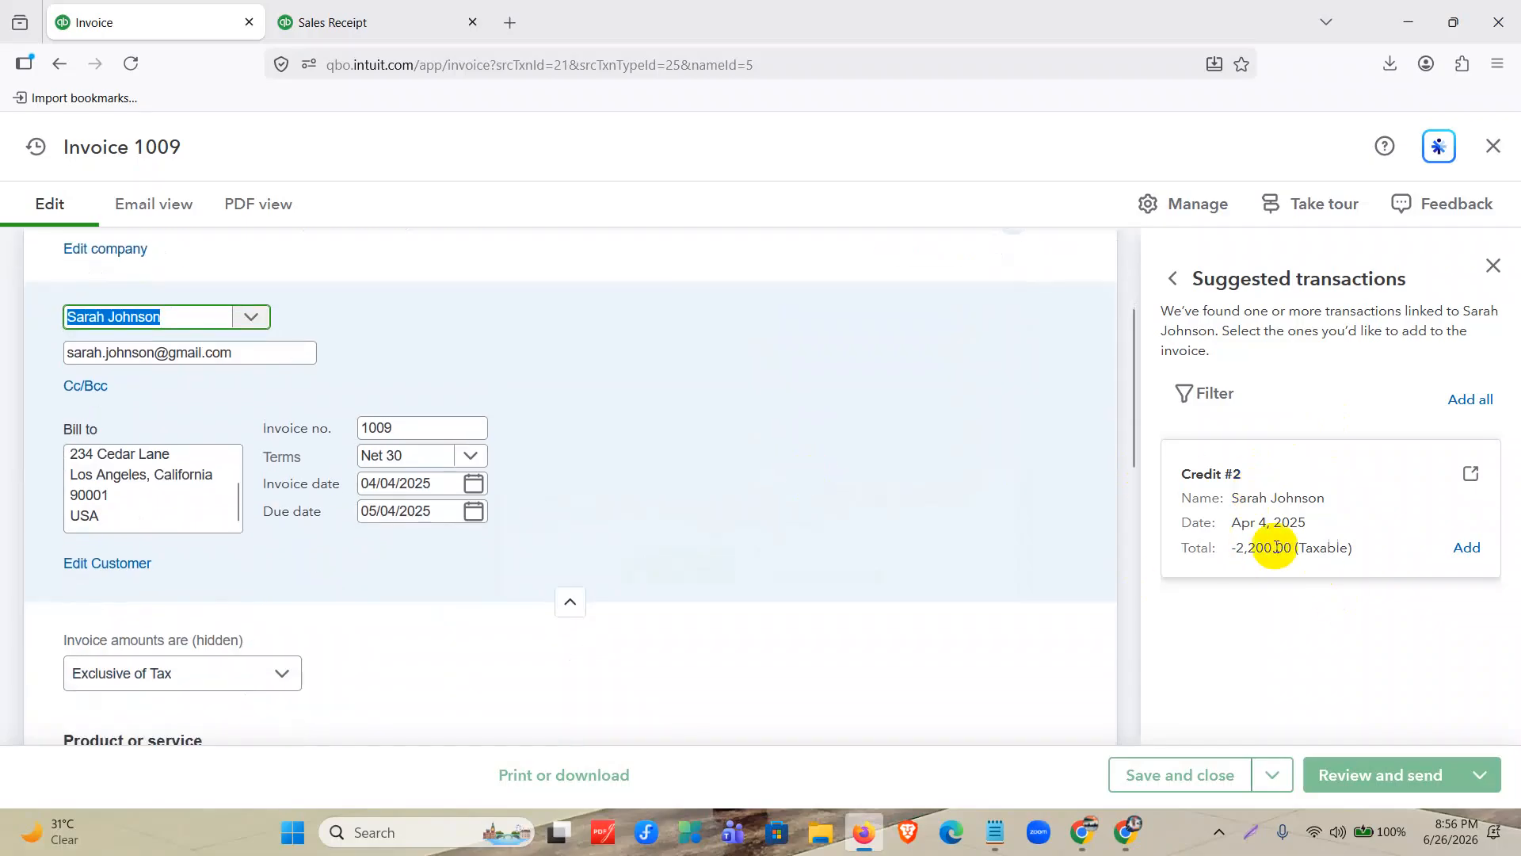
drag(1236, 522, 1317, 521)
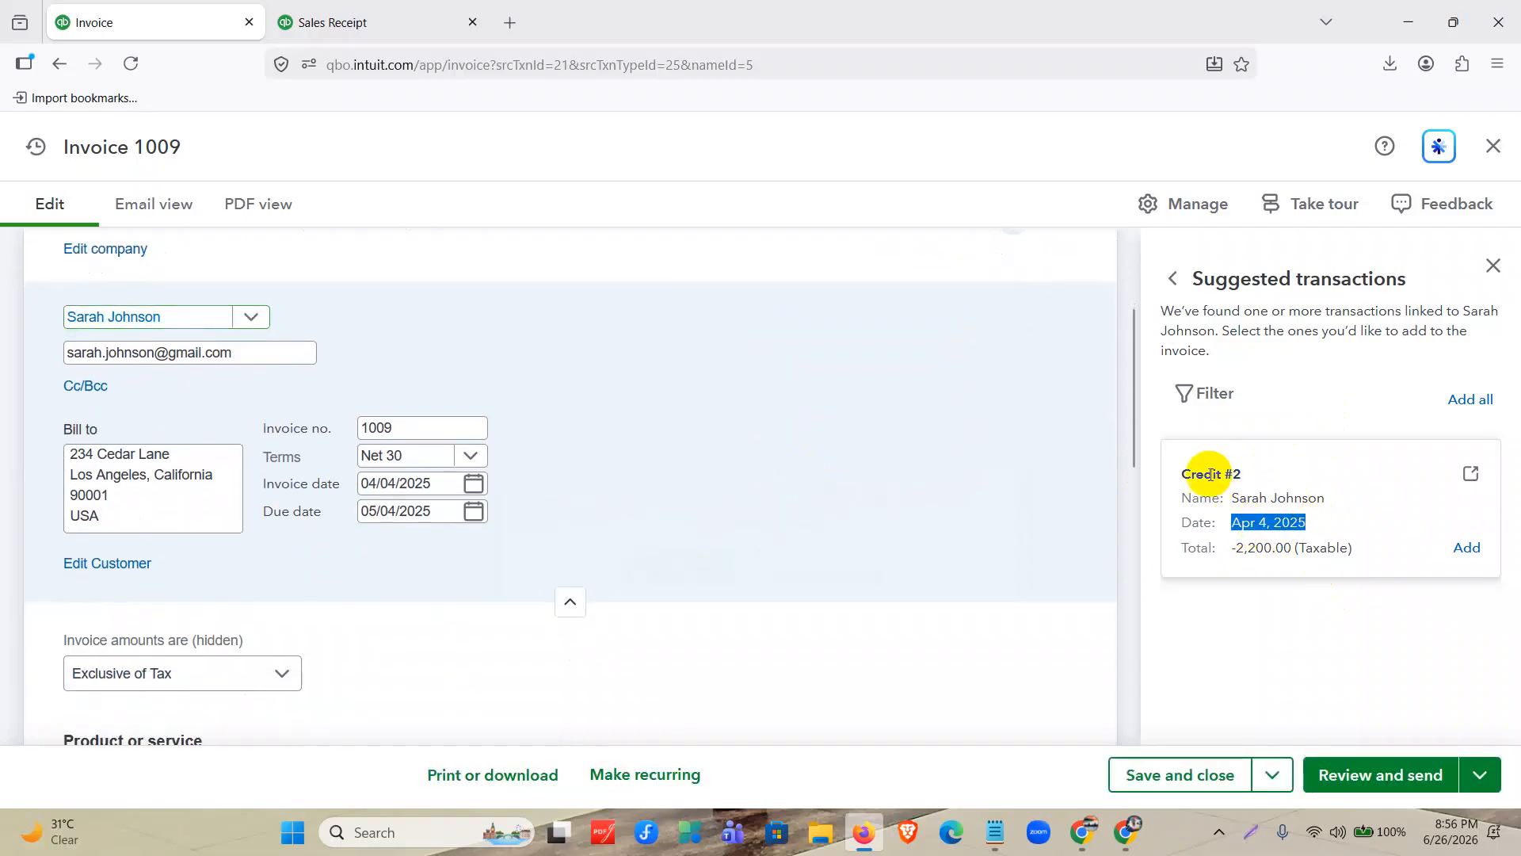
drag(1179, 473, 1288, 479)
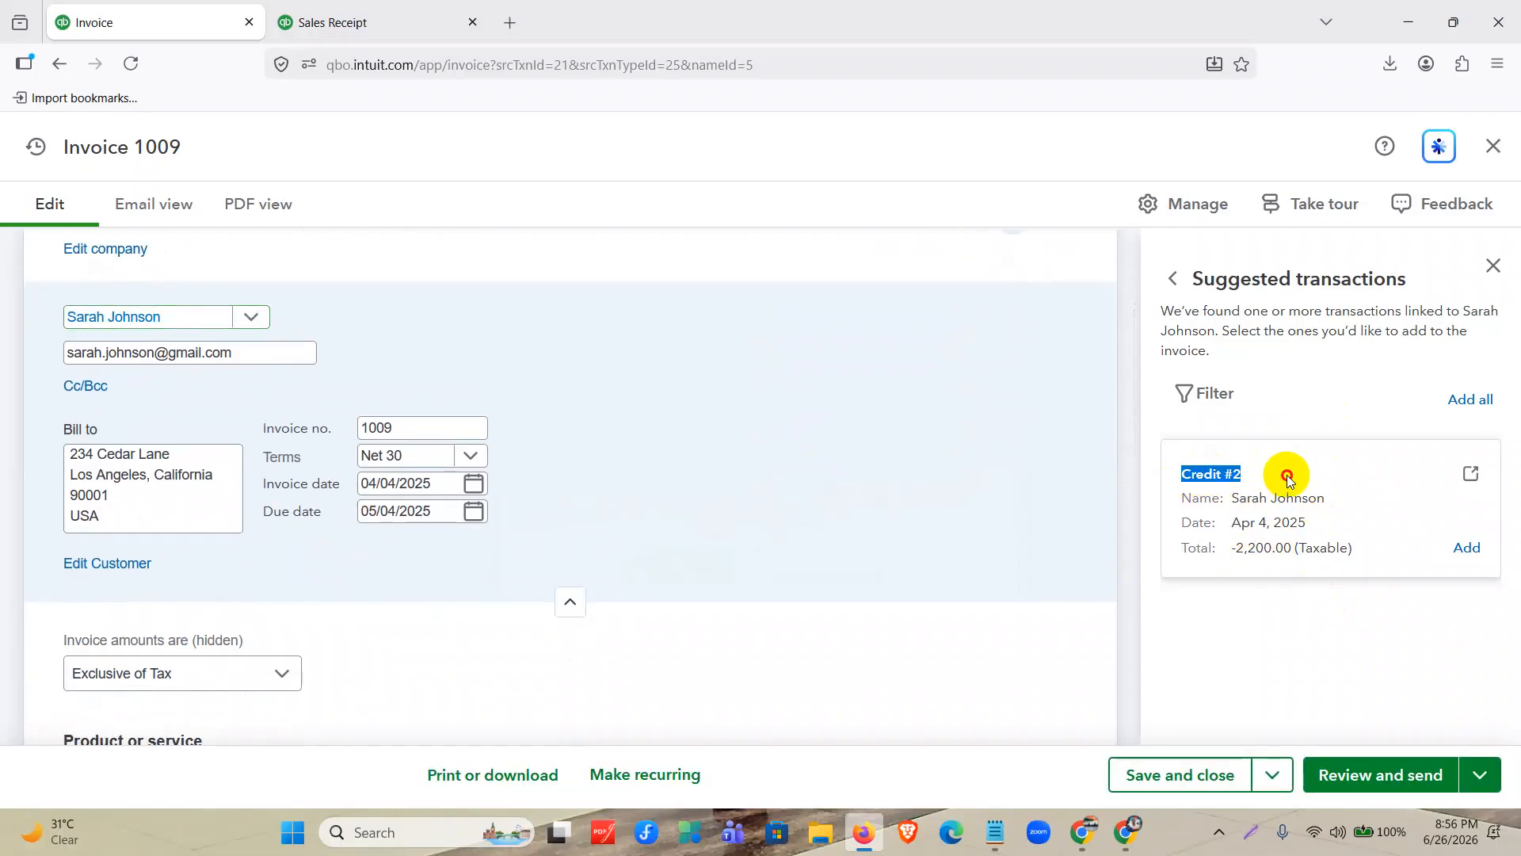
click(1473, 549)
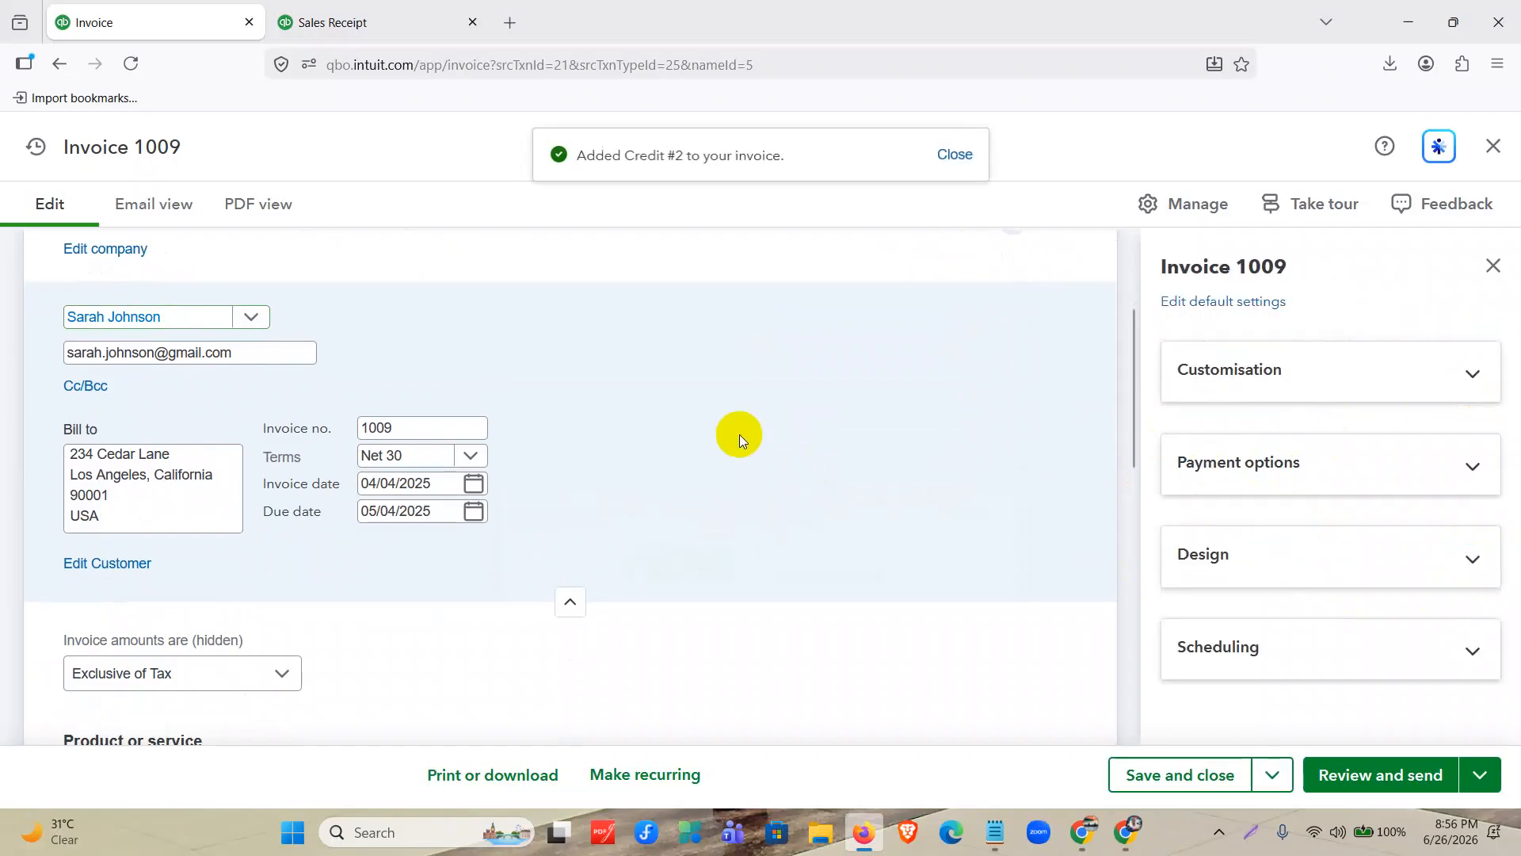
click(1494, 264)
Review the quantities and rates of the charge and credit lines on the new invoice.
scroll(740, 416, down, 4)
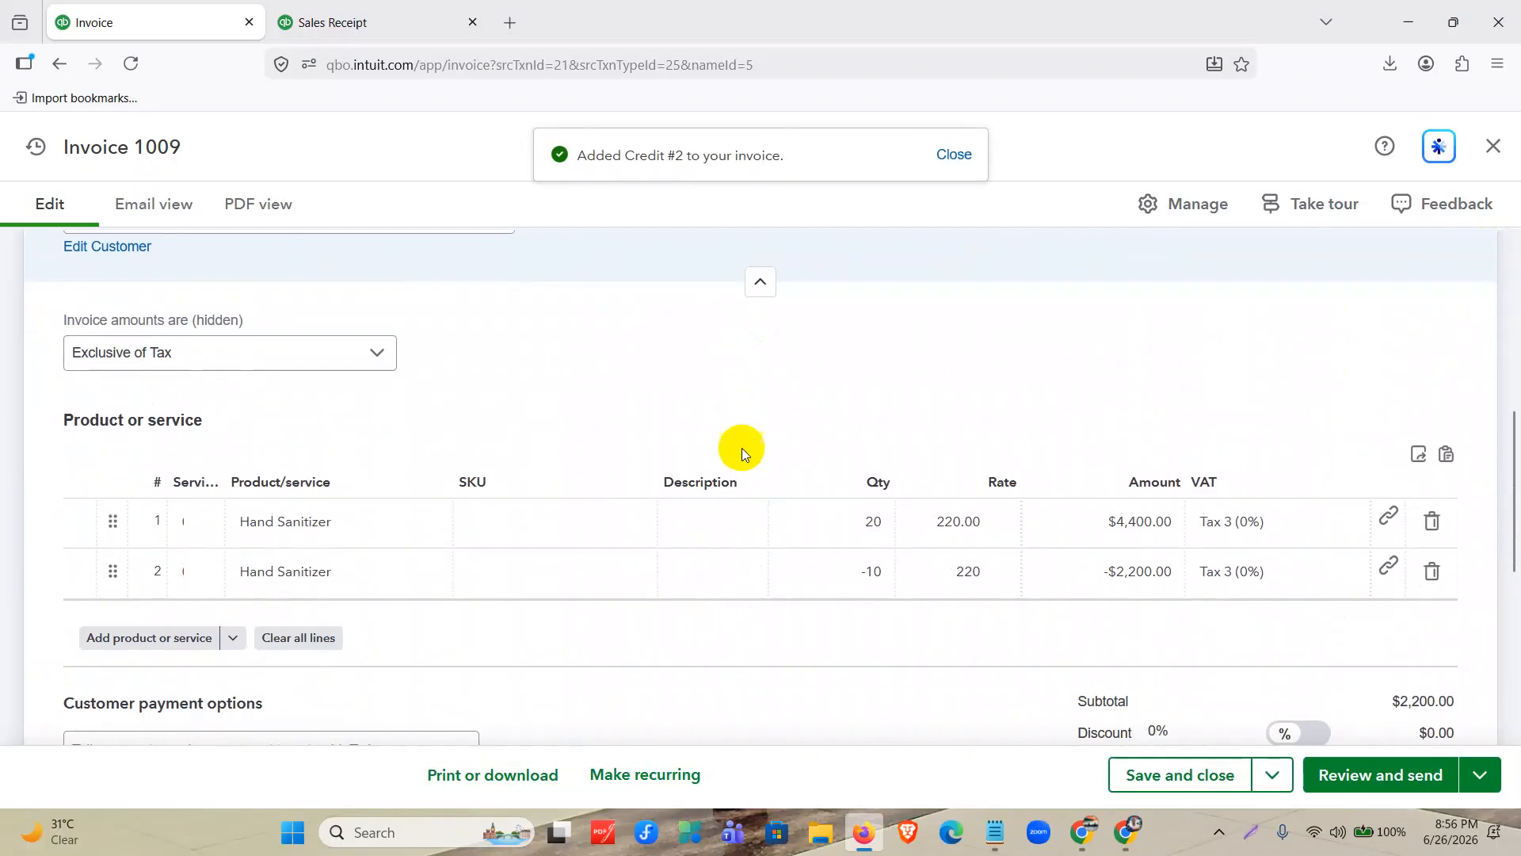
click(322, 525)
click(975, 578)
click(951, 527)
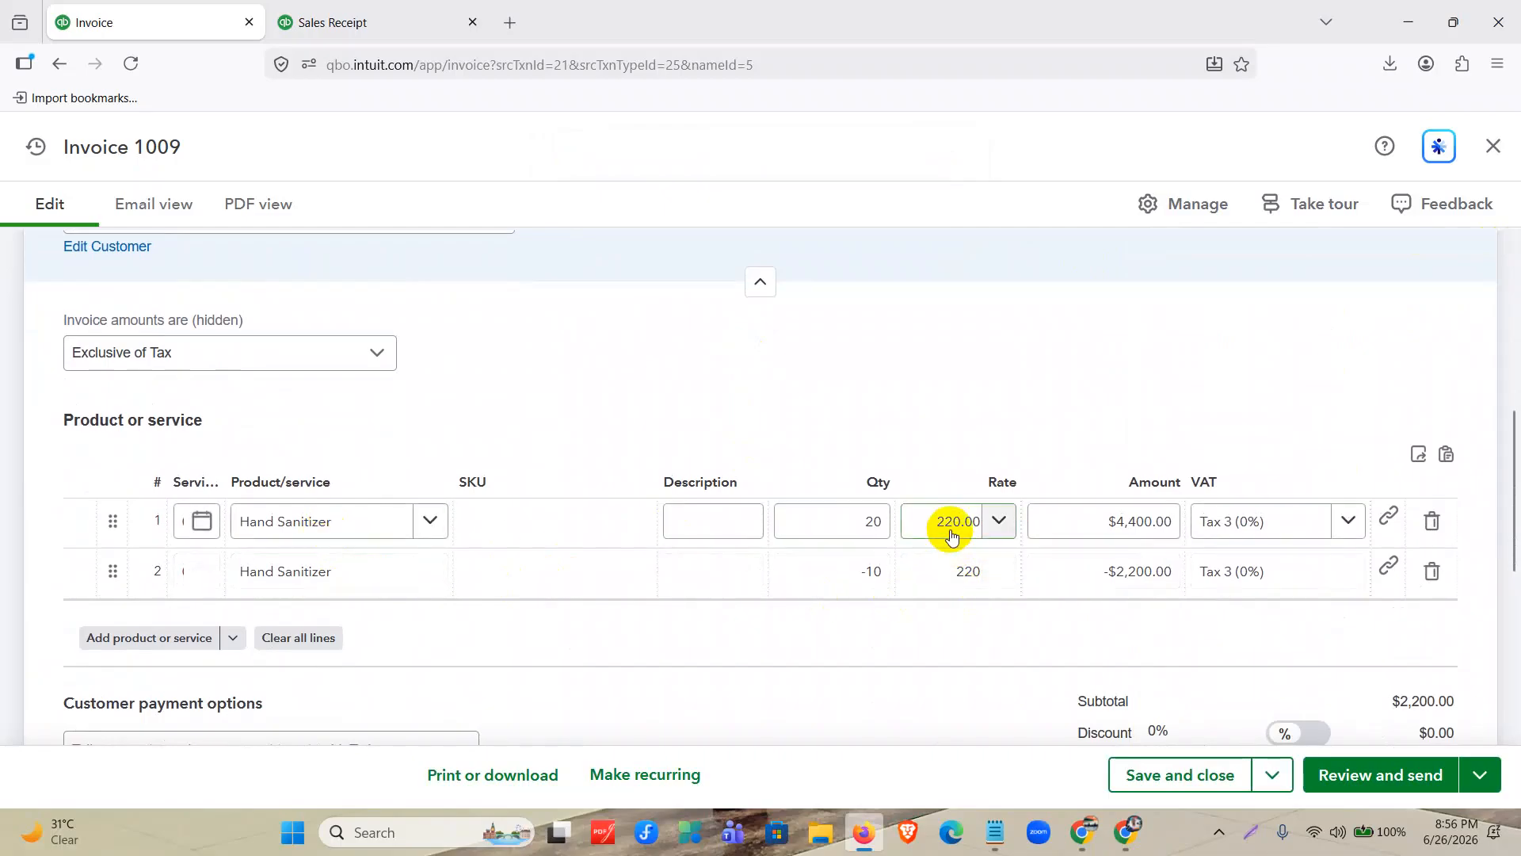
click(883, 523)
click(871, 572)
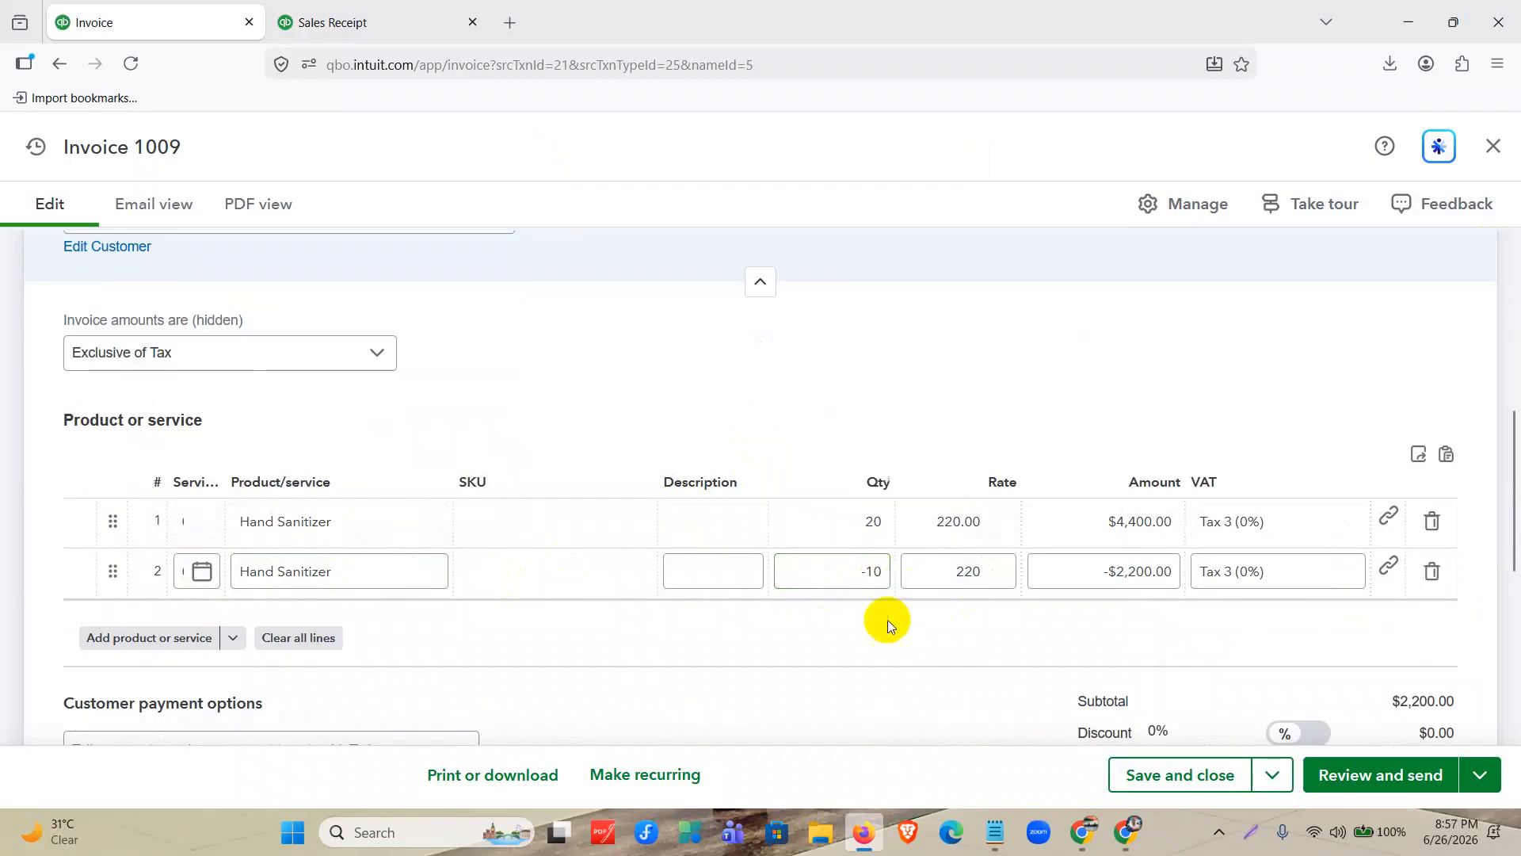
Set the invoice date to 04/16/2025, keep the existing rates, and save and close the invoice.
scroll(531, 383, up, 2)
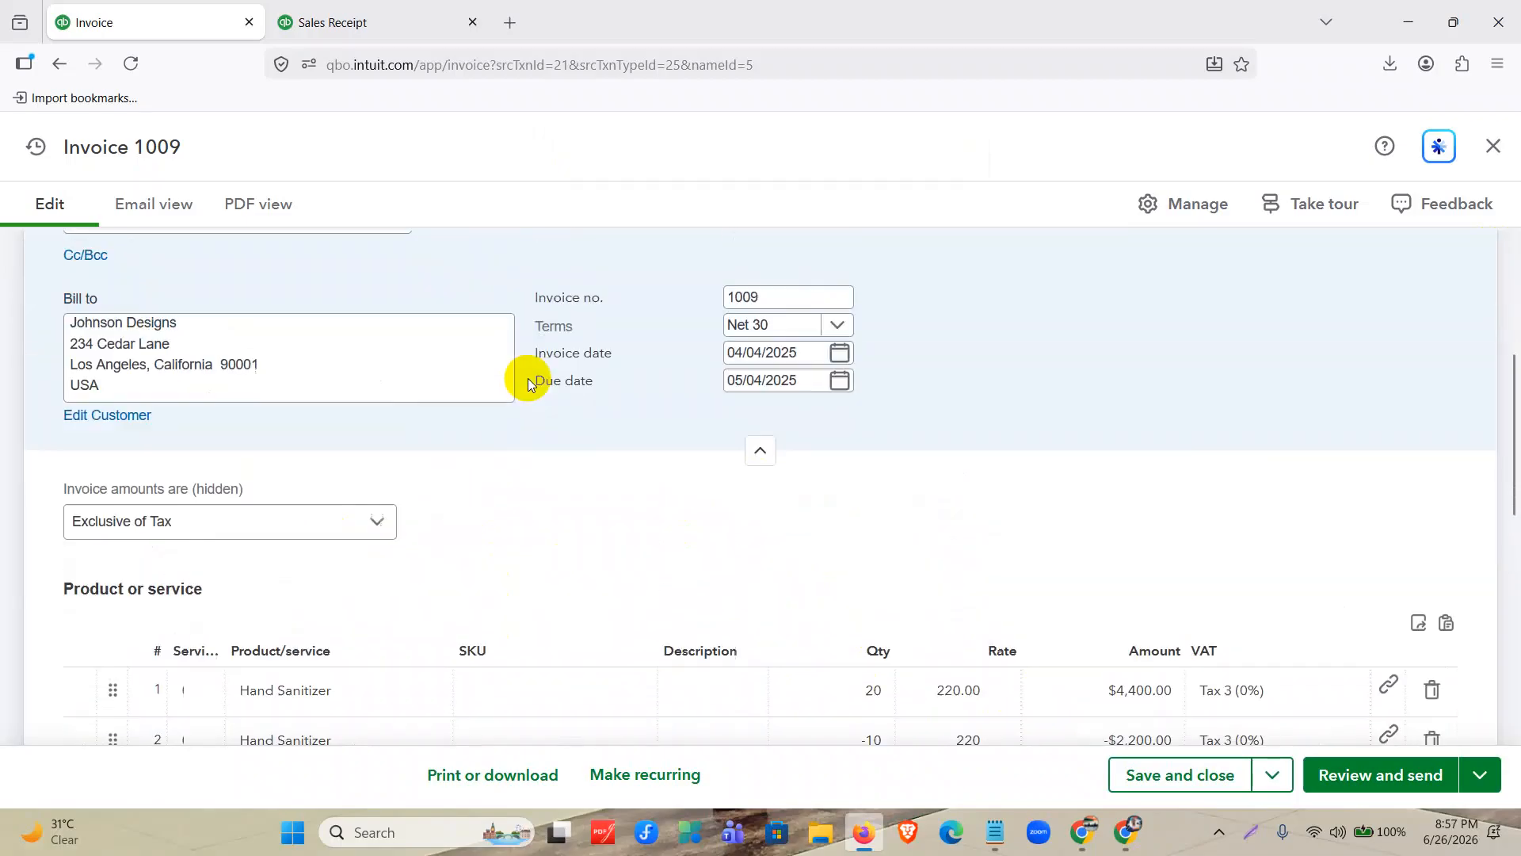
scroll(530, 384, up, 1)
click(839, 383)
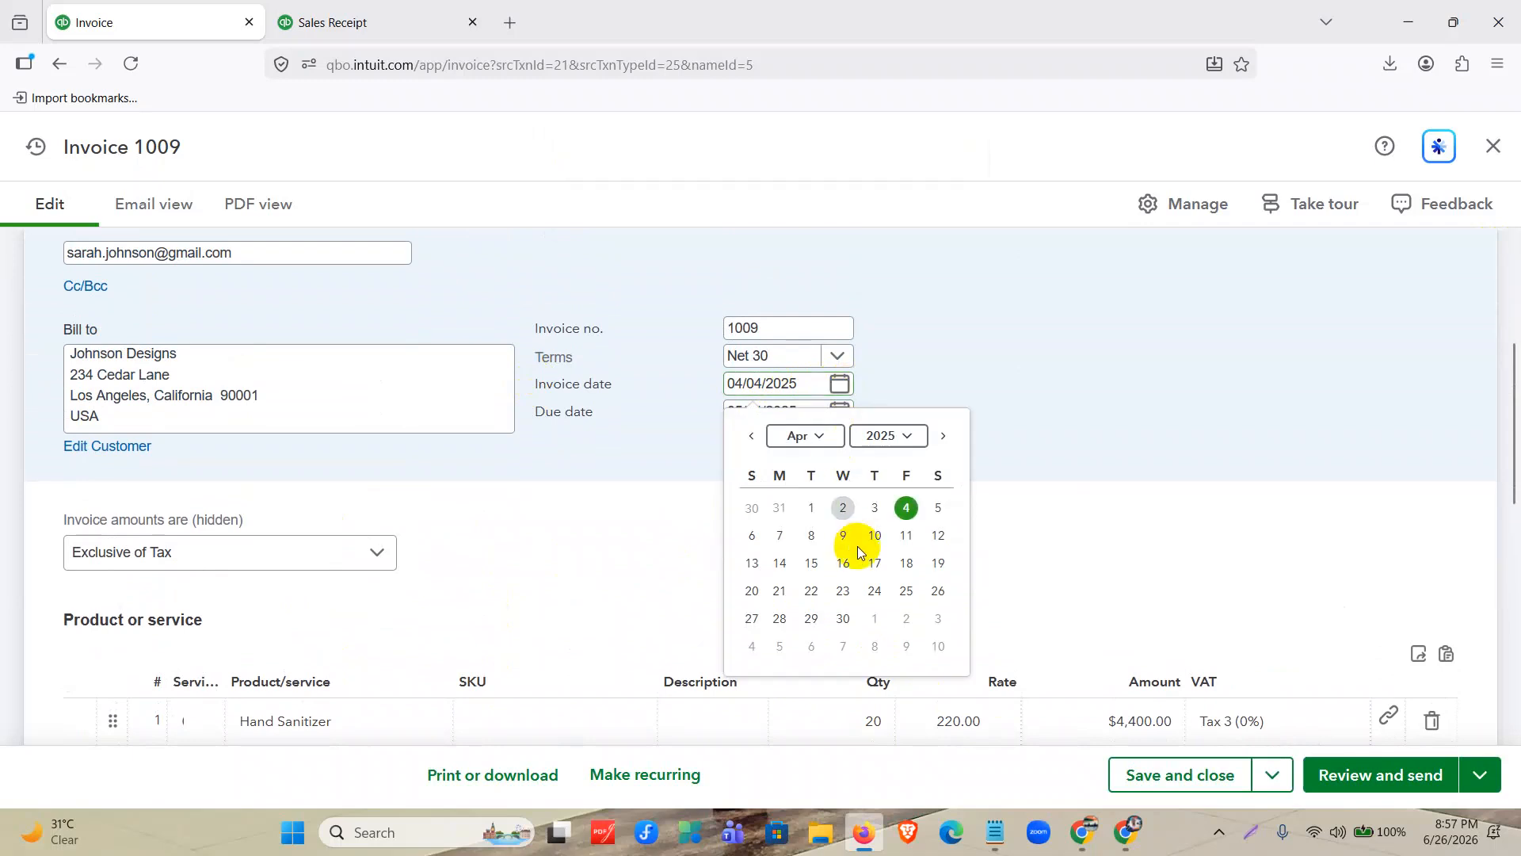
click(843, 564)
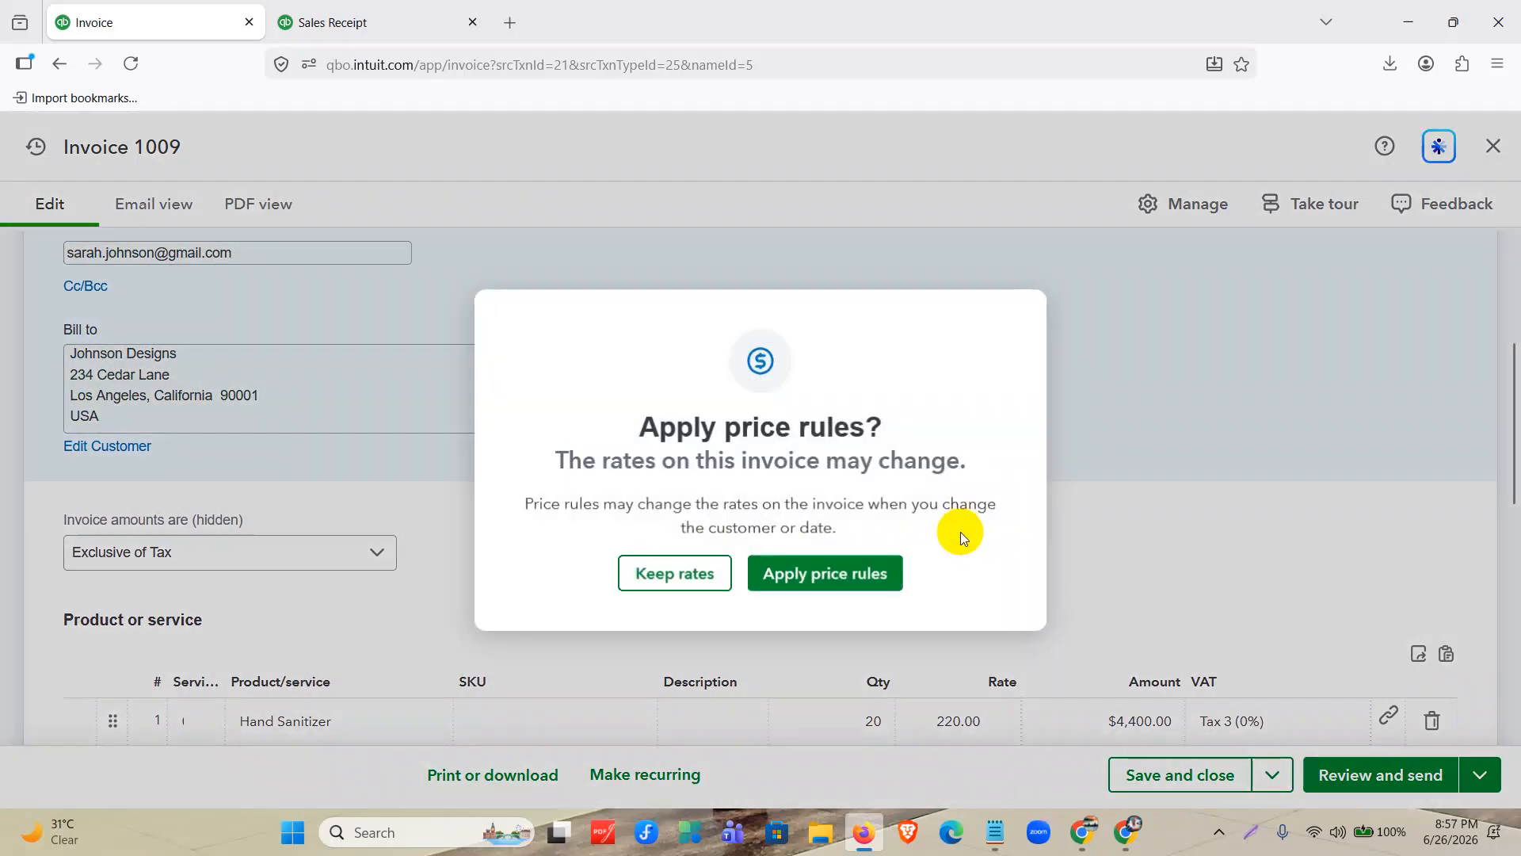
click(673, 573)
click(1198, 777)
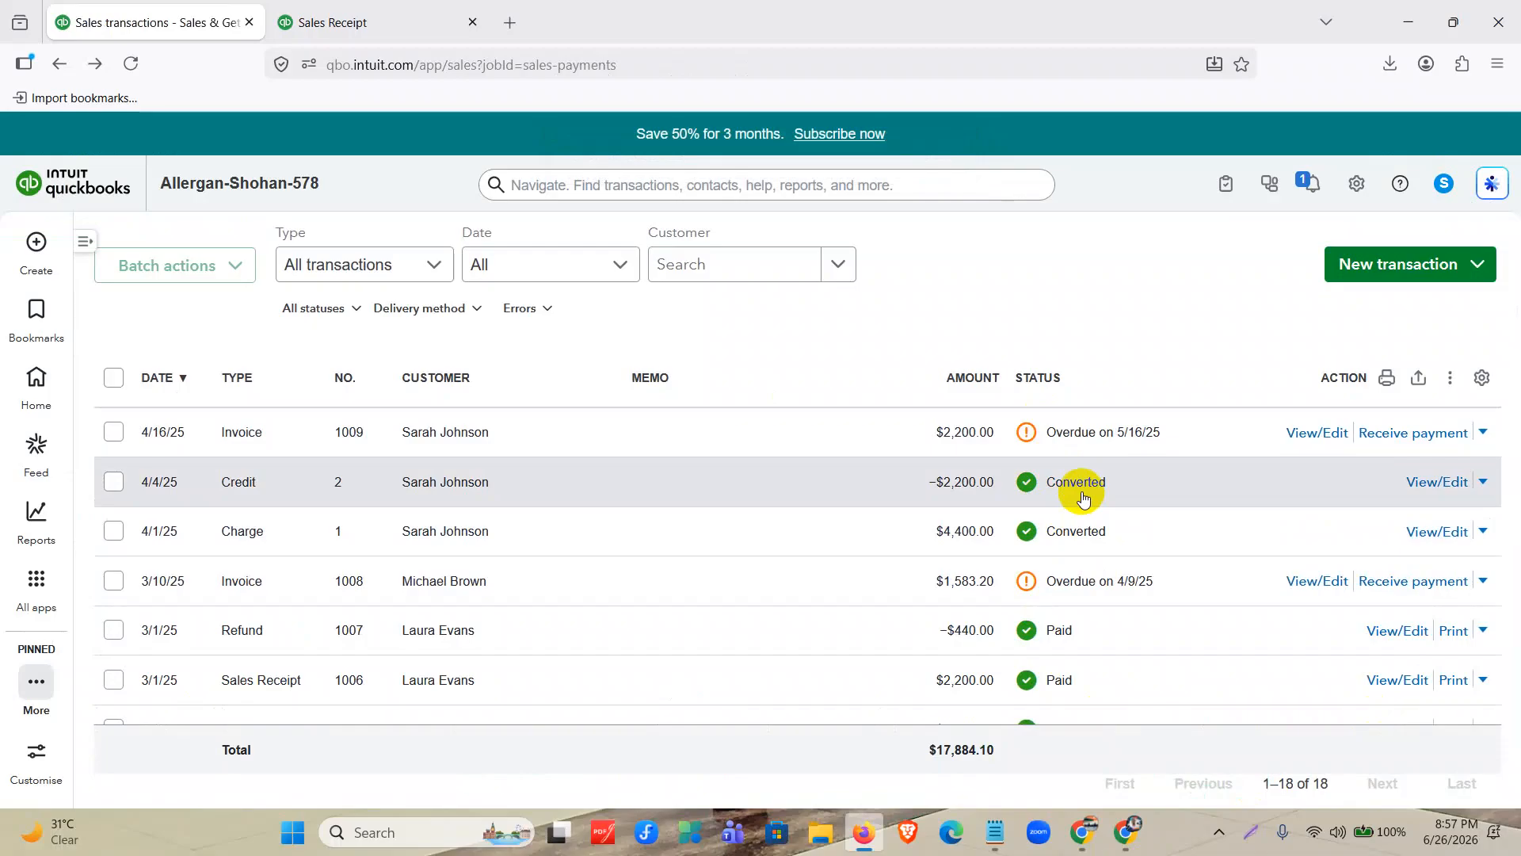
Open the partially paid invoice dated 1/15/25 from the sales transactions list and download it.
scroll(1083, 497, down, 10)
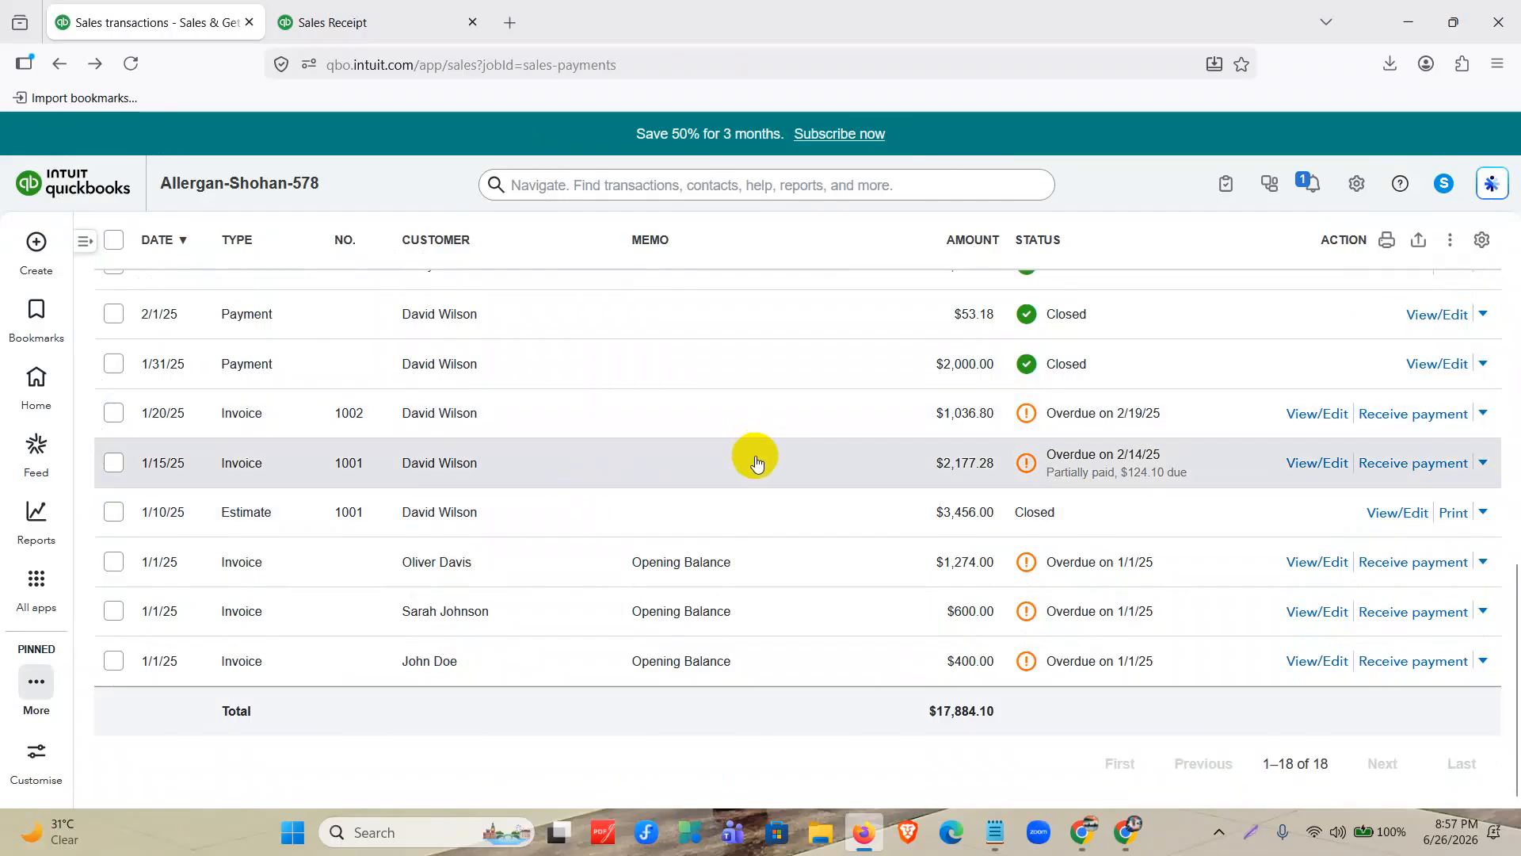
click(1311, 462)
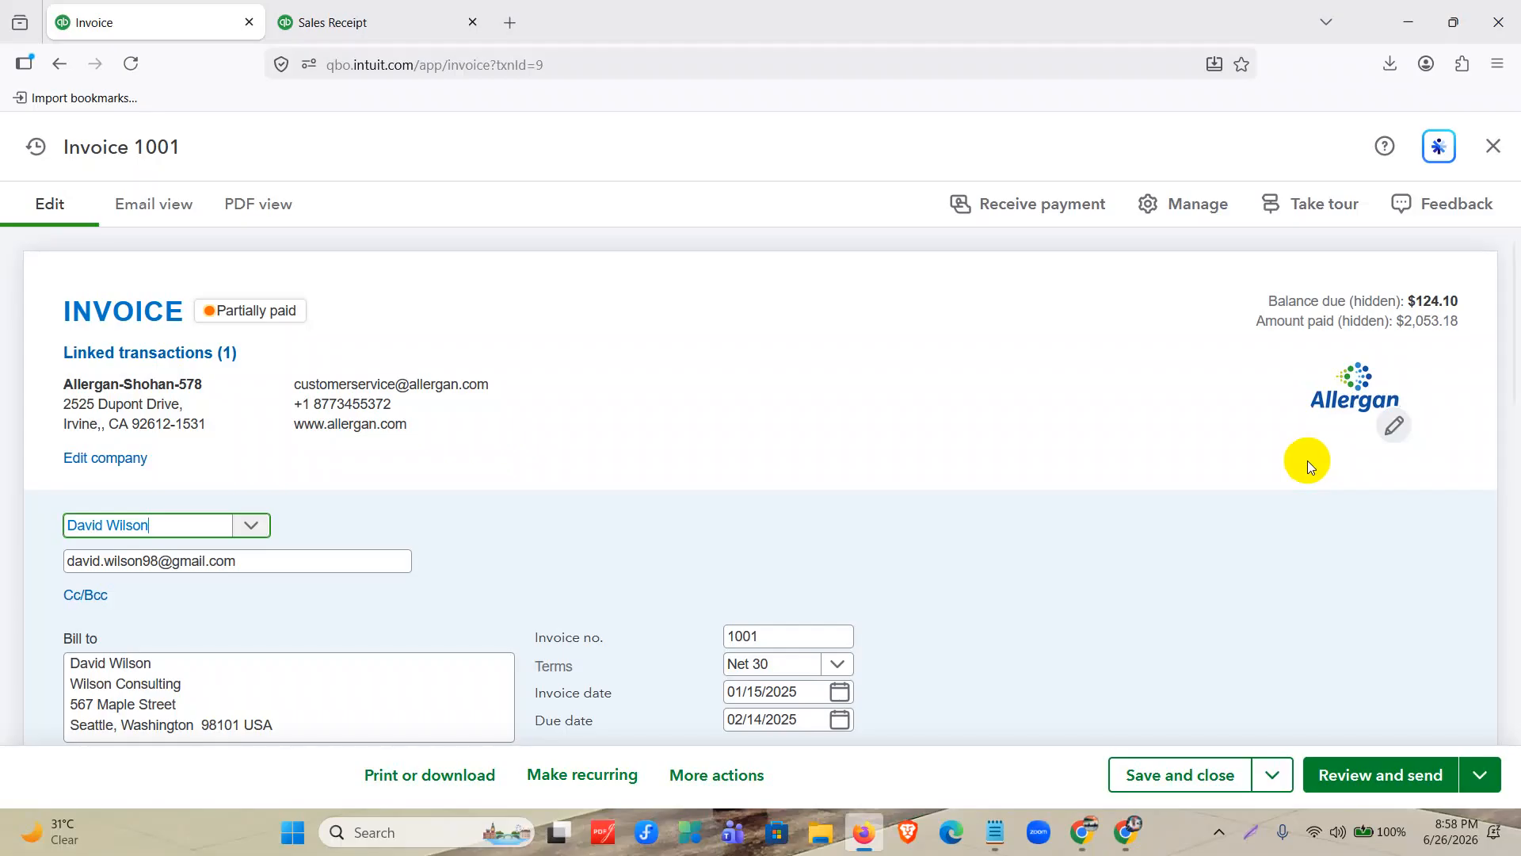
click(705, 788)
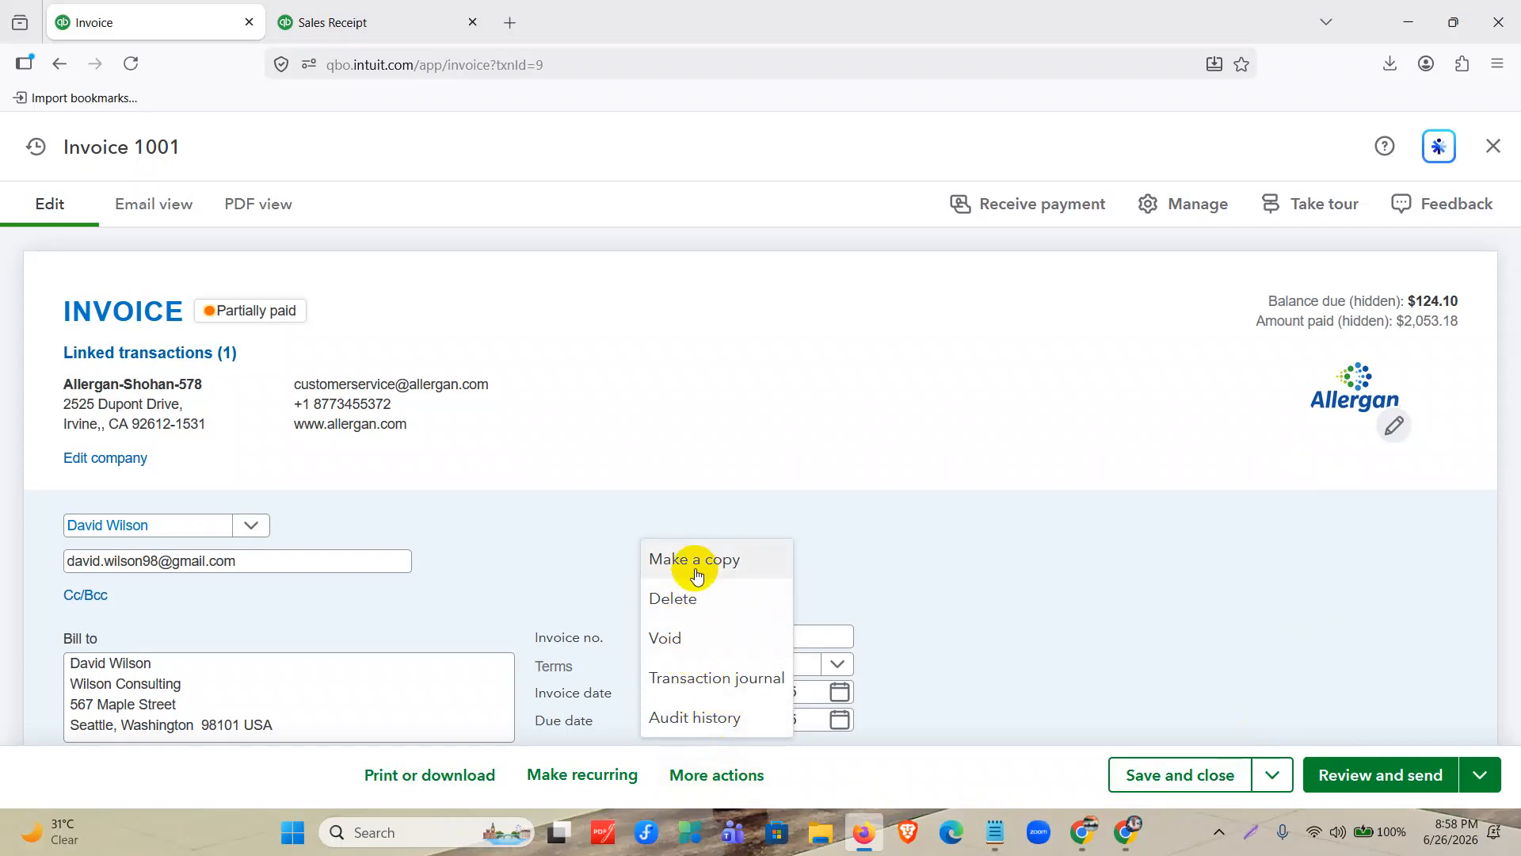
click(465, 779)
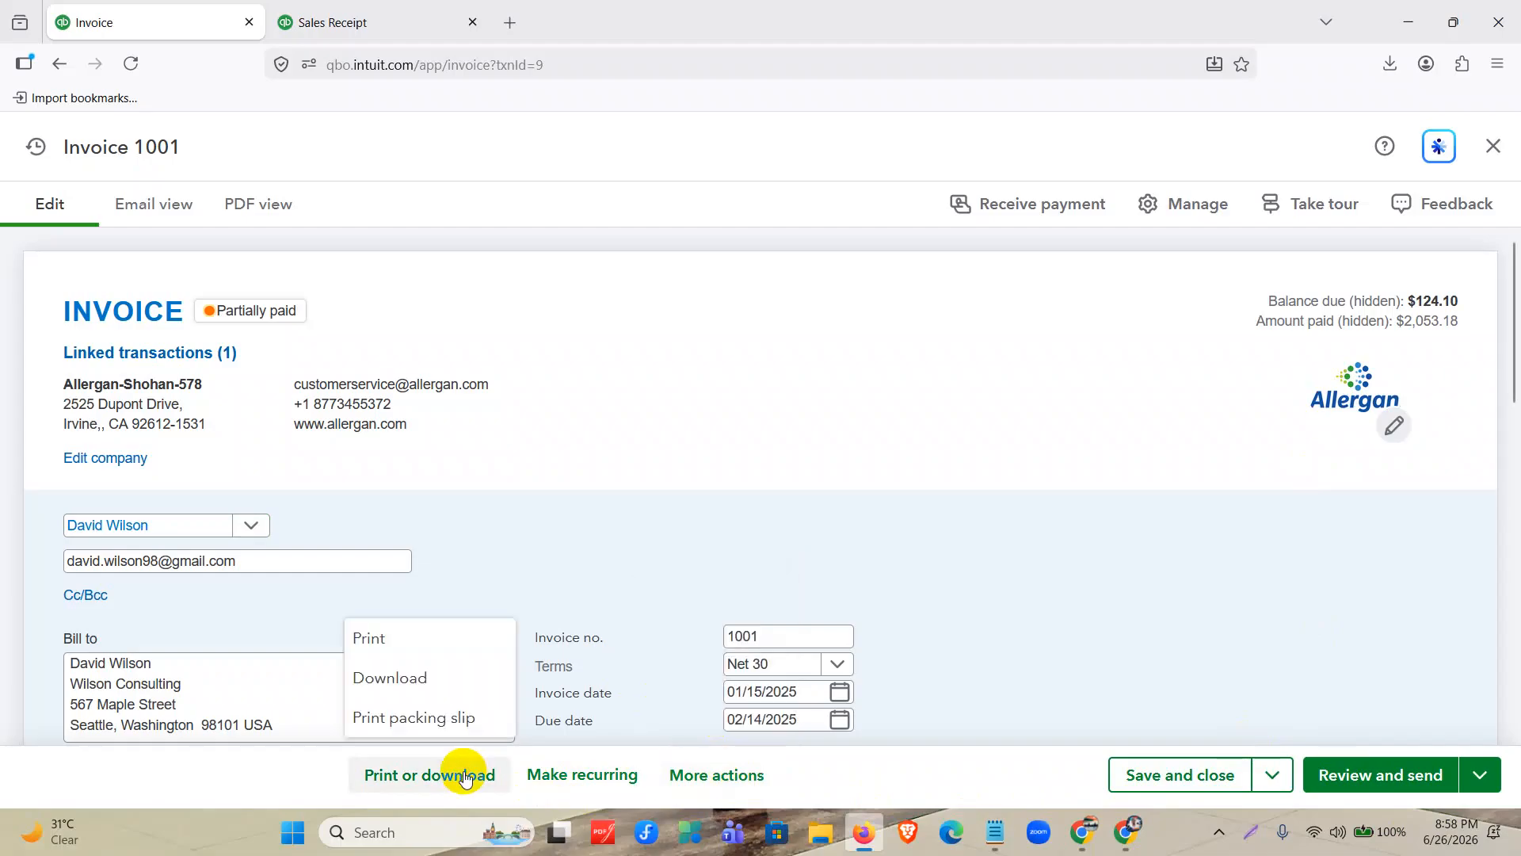
click(435, 676)
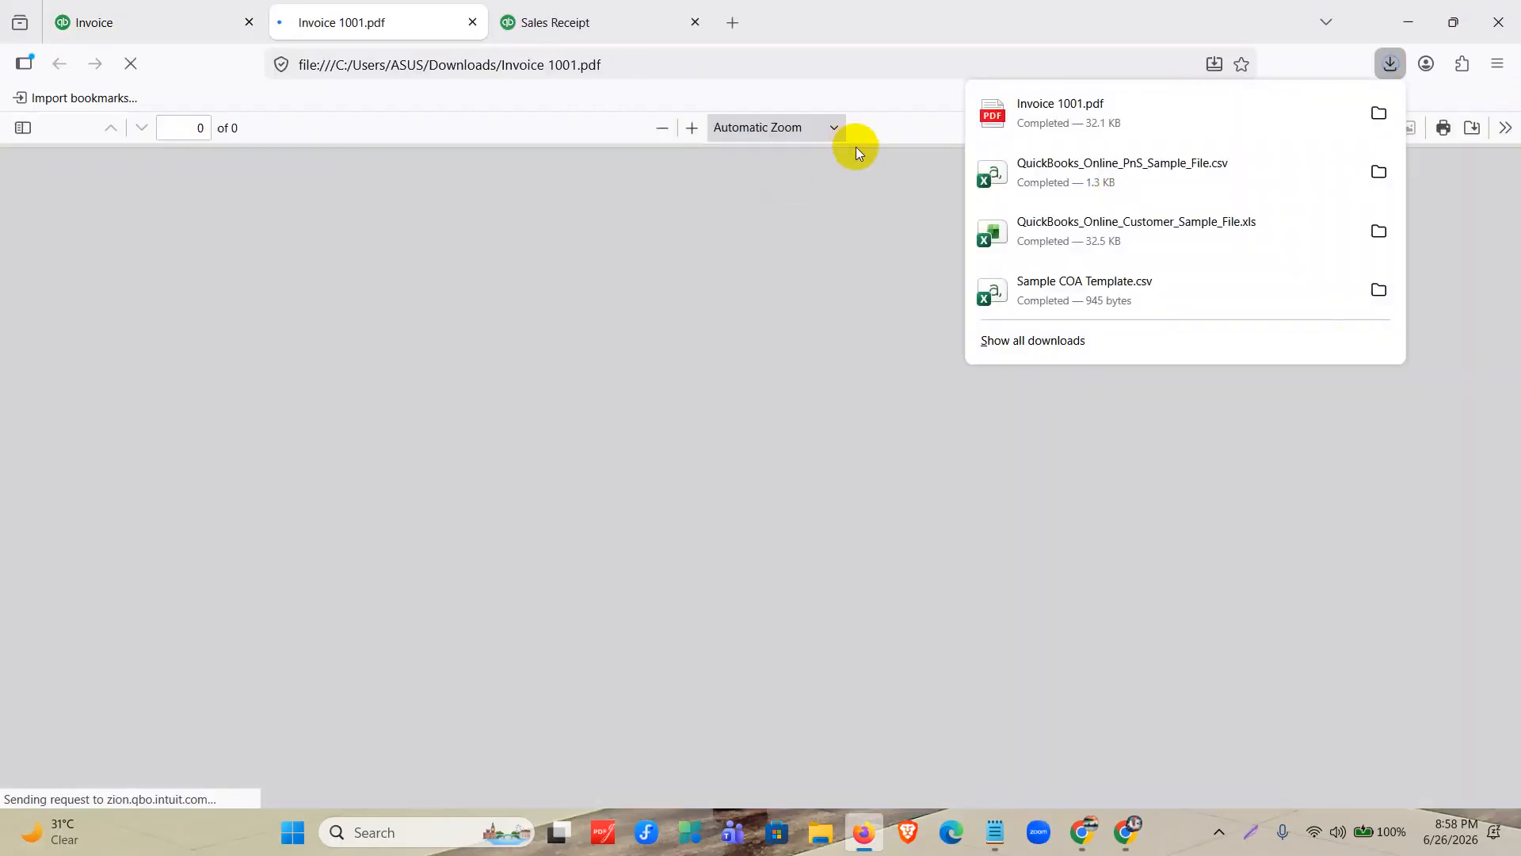
Open the downloaded invoice PDF and review its billing details, line item, discount, tax and balance.
click(881, 184)
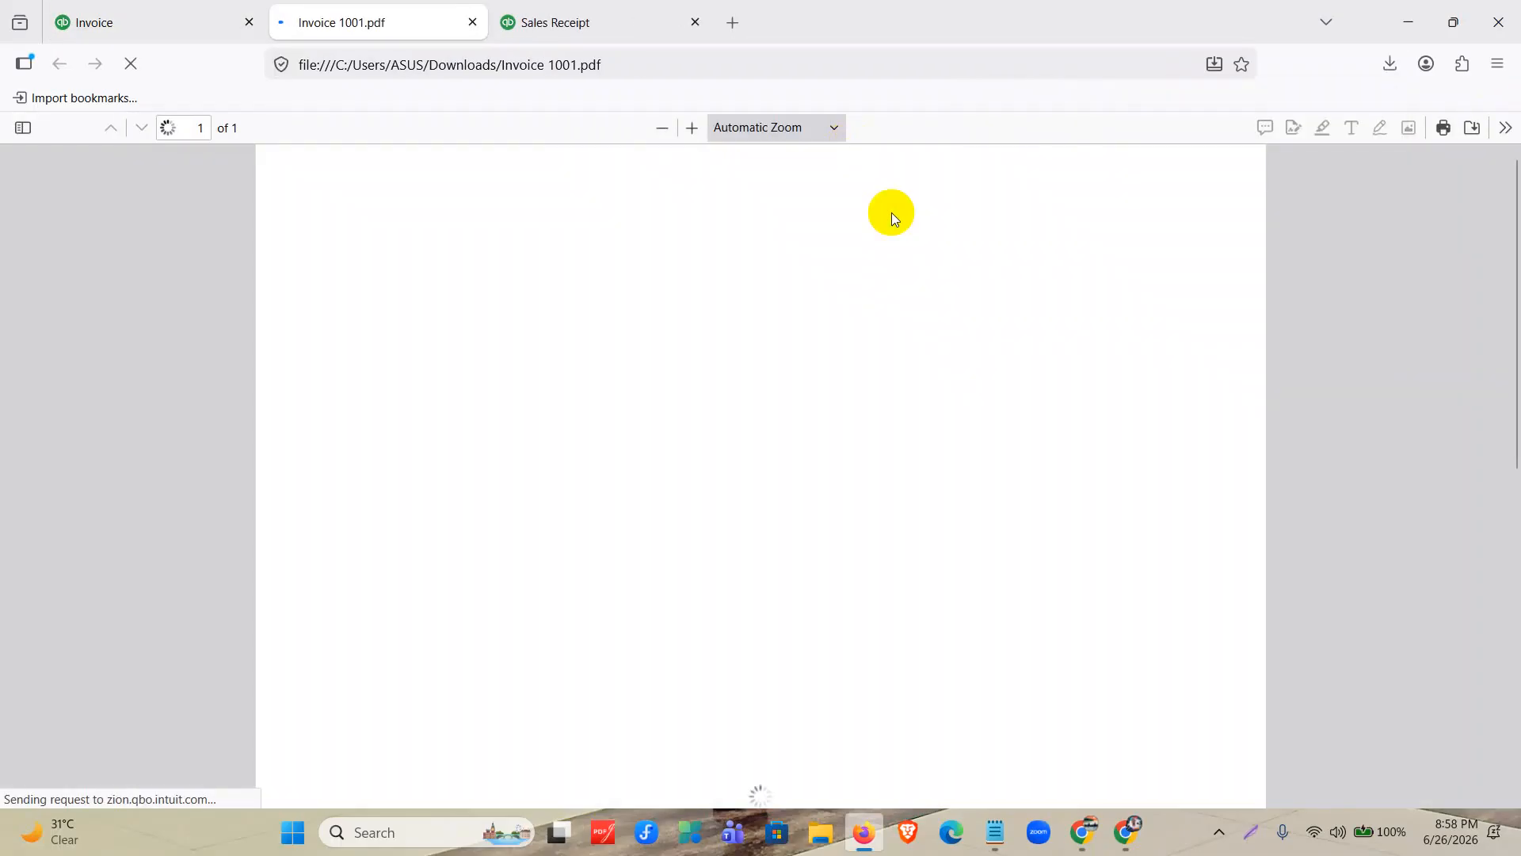
scroll(887, 436, down, 5)
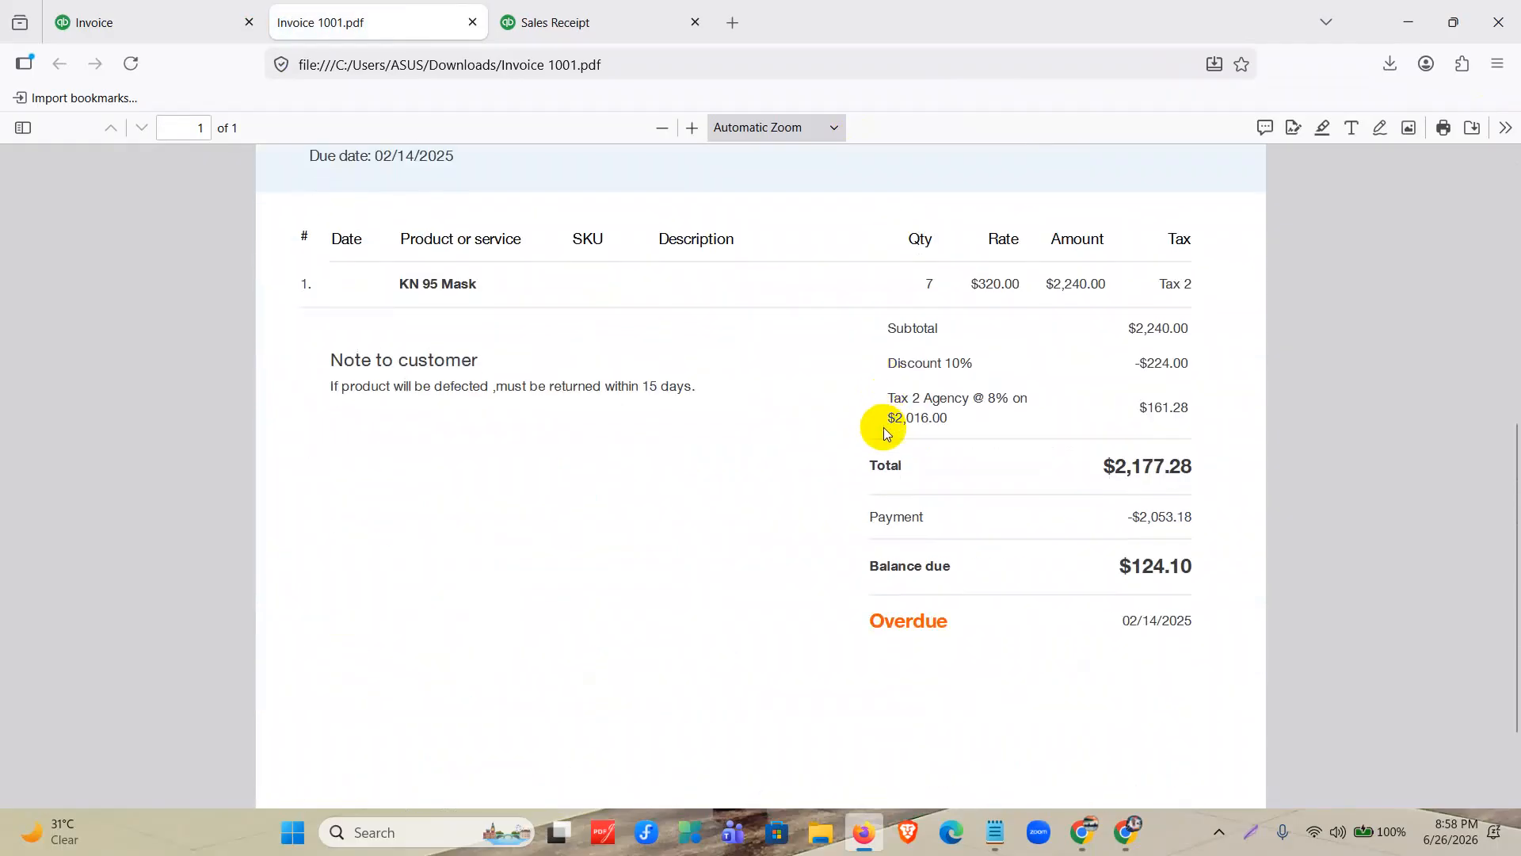
scroll(885, 432, up, 5)
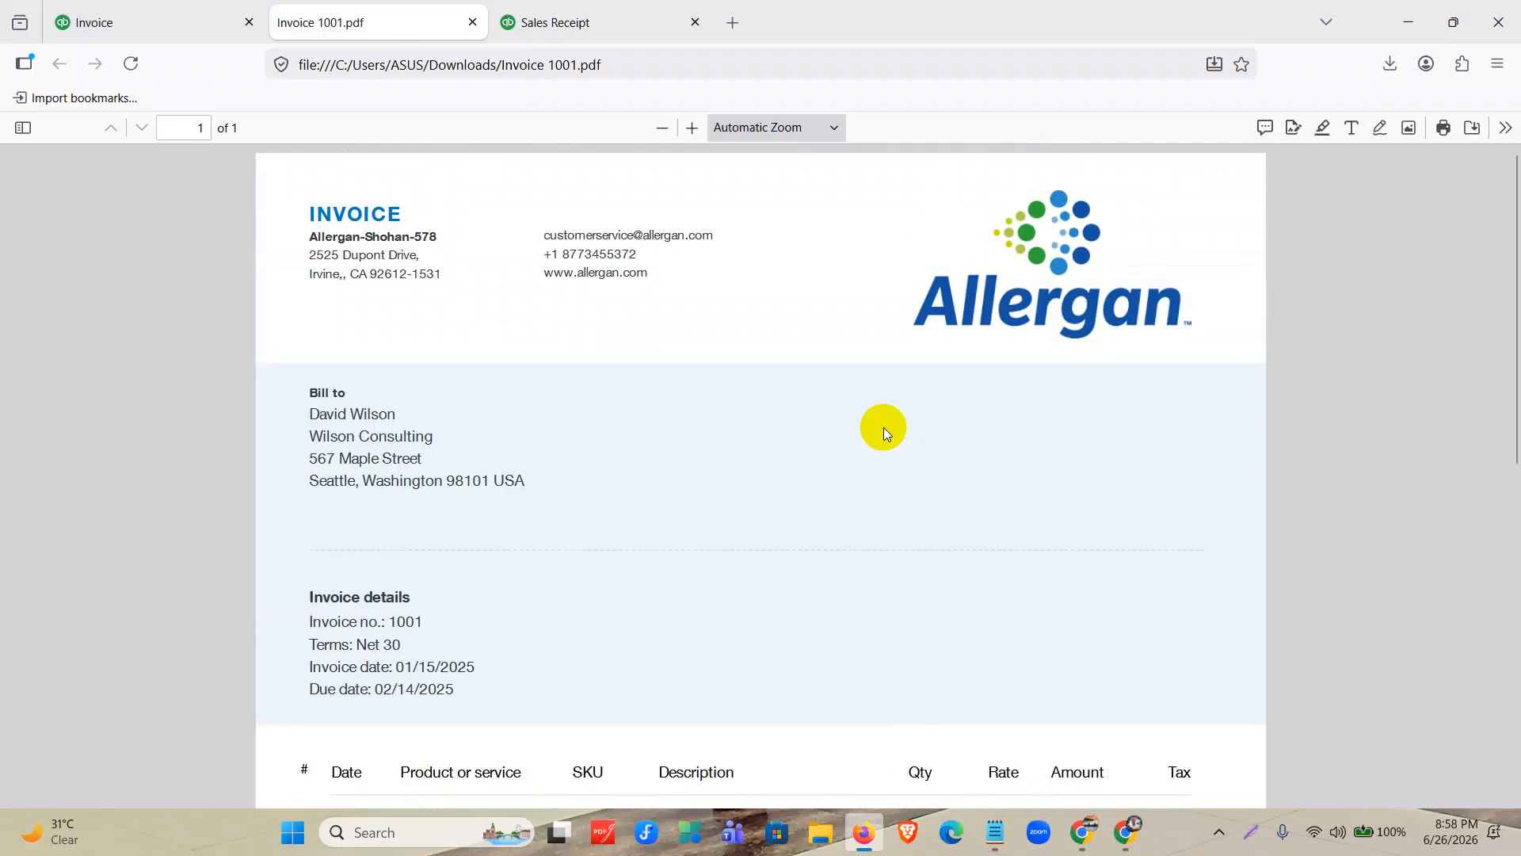
scroll(883, 426, down, 3)
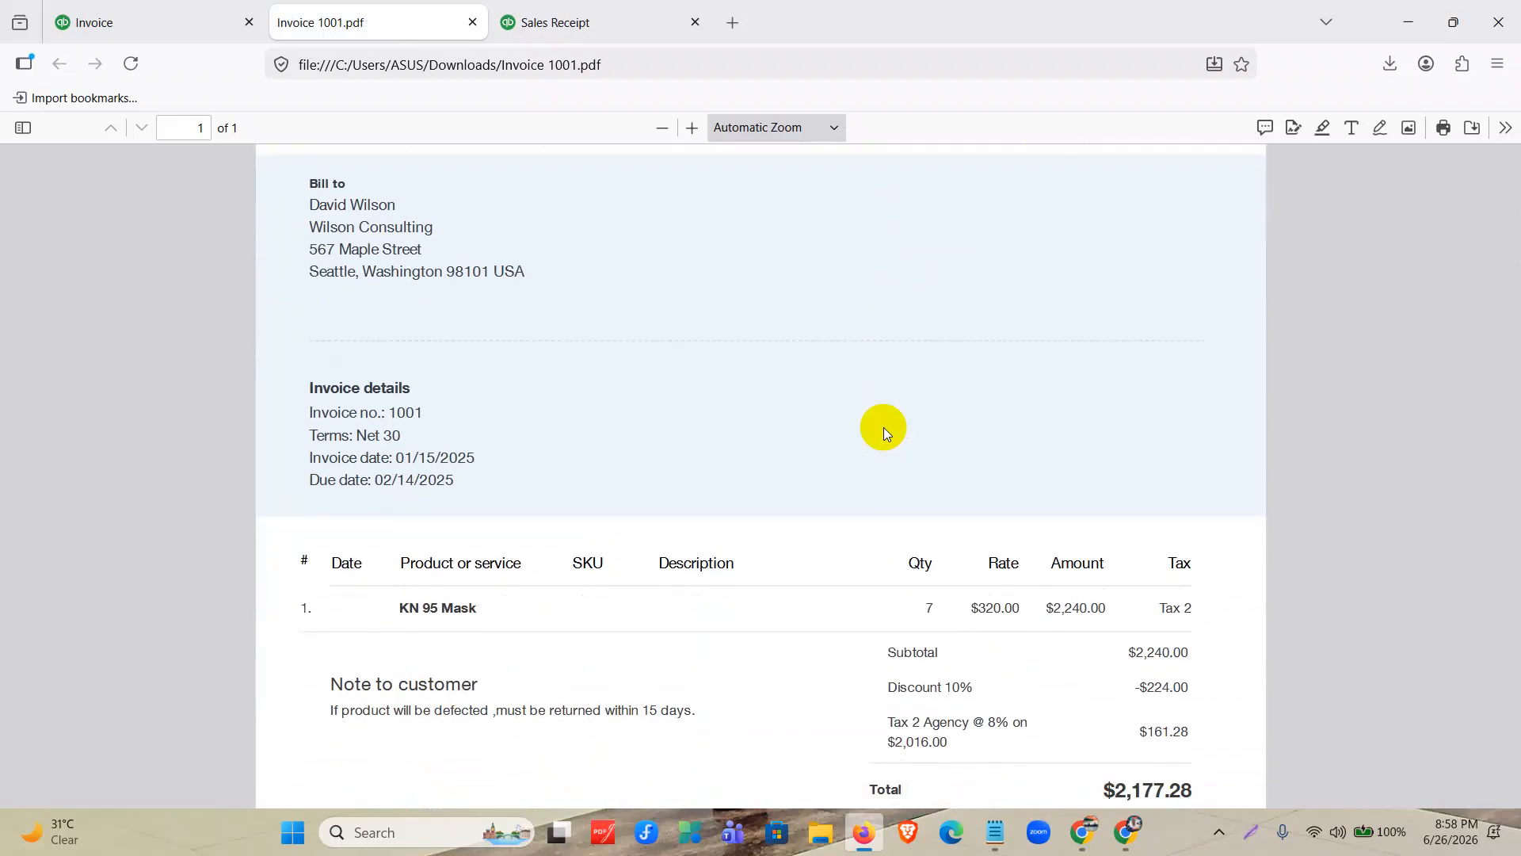
scroll(1107, 452, down, 6)
scroll(917, 452, up, 10)
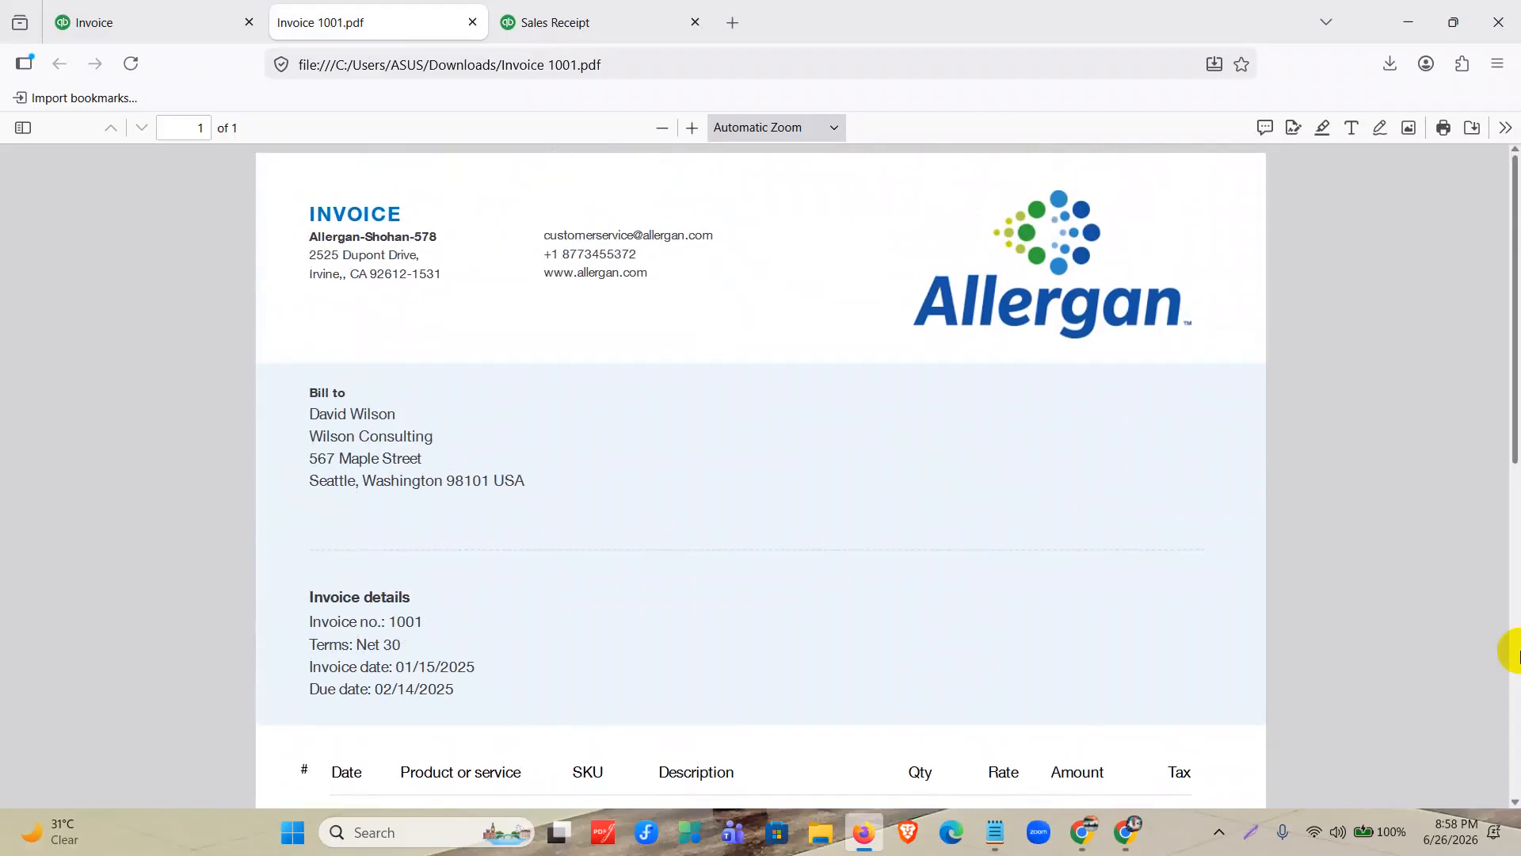
Return to the partially paid invoice, open its transaction journal, and close the invoice PDF and sales receipt tabs.
click(64, 18)
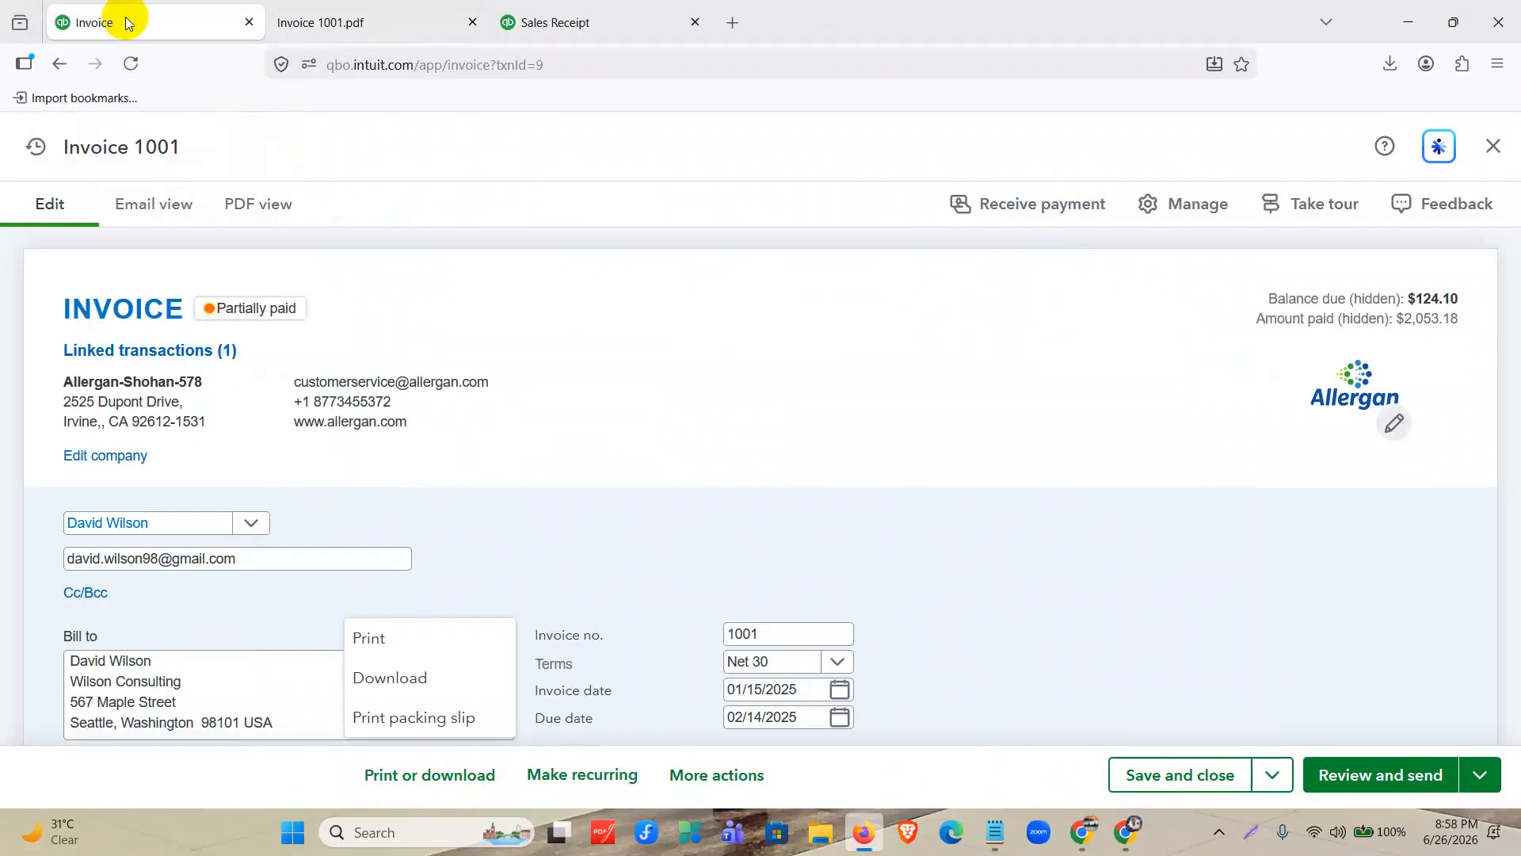
click(1040, 681)
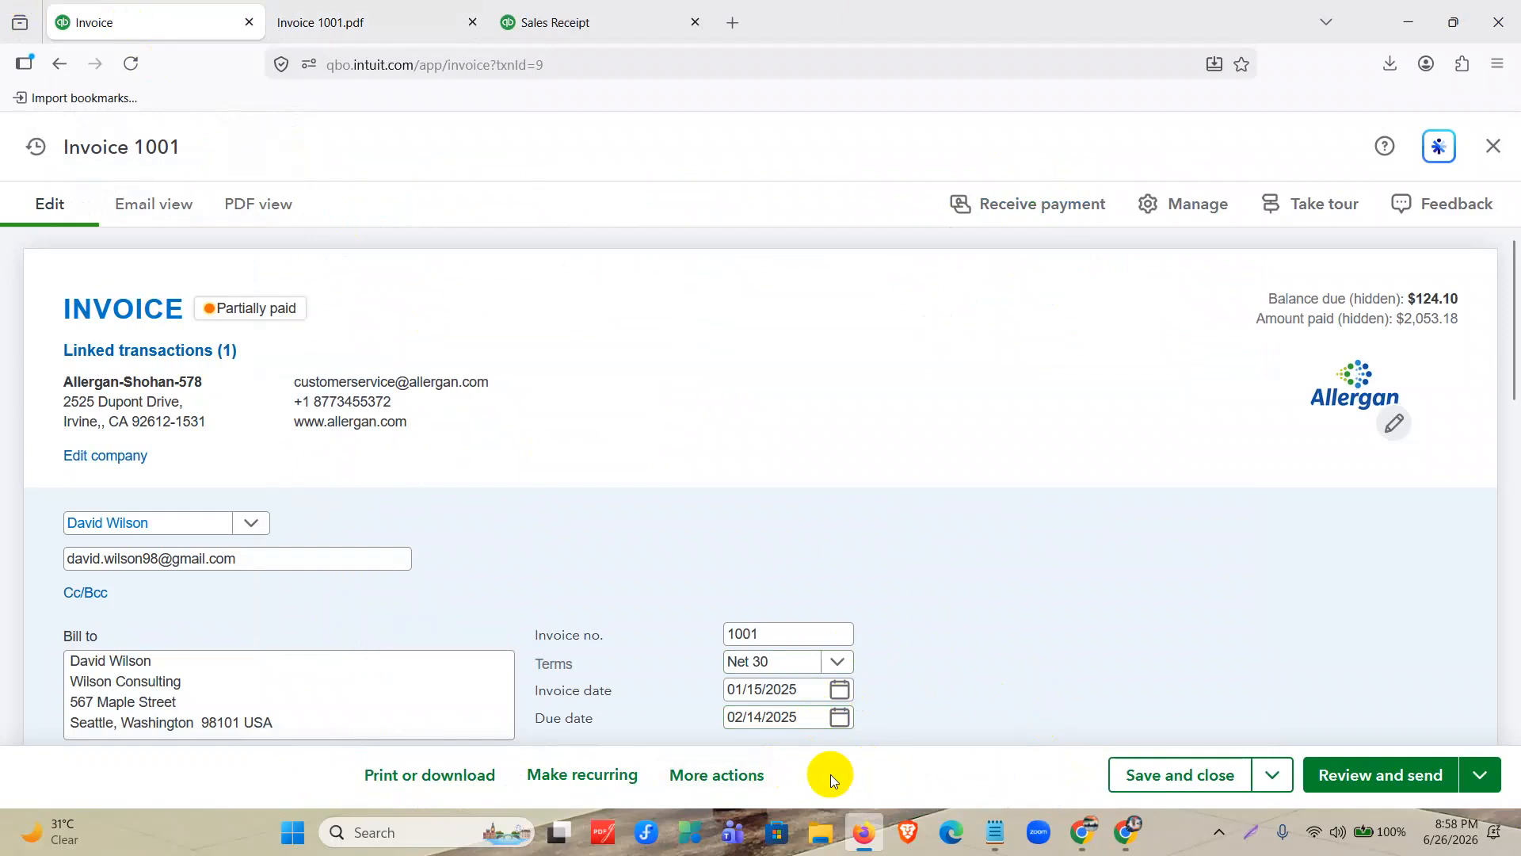
click(692, 776)
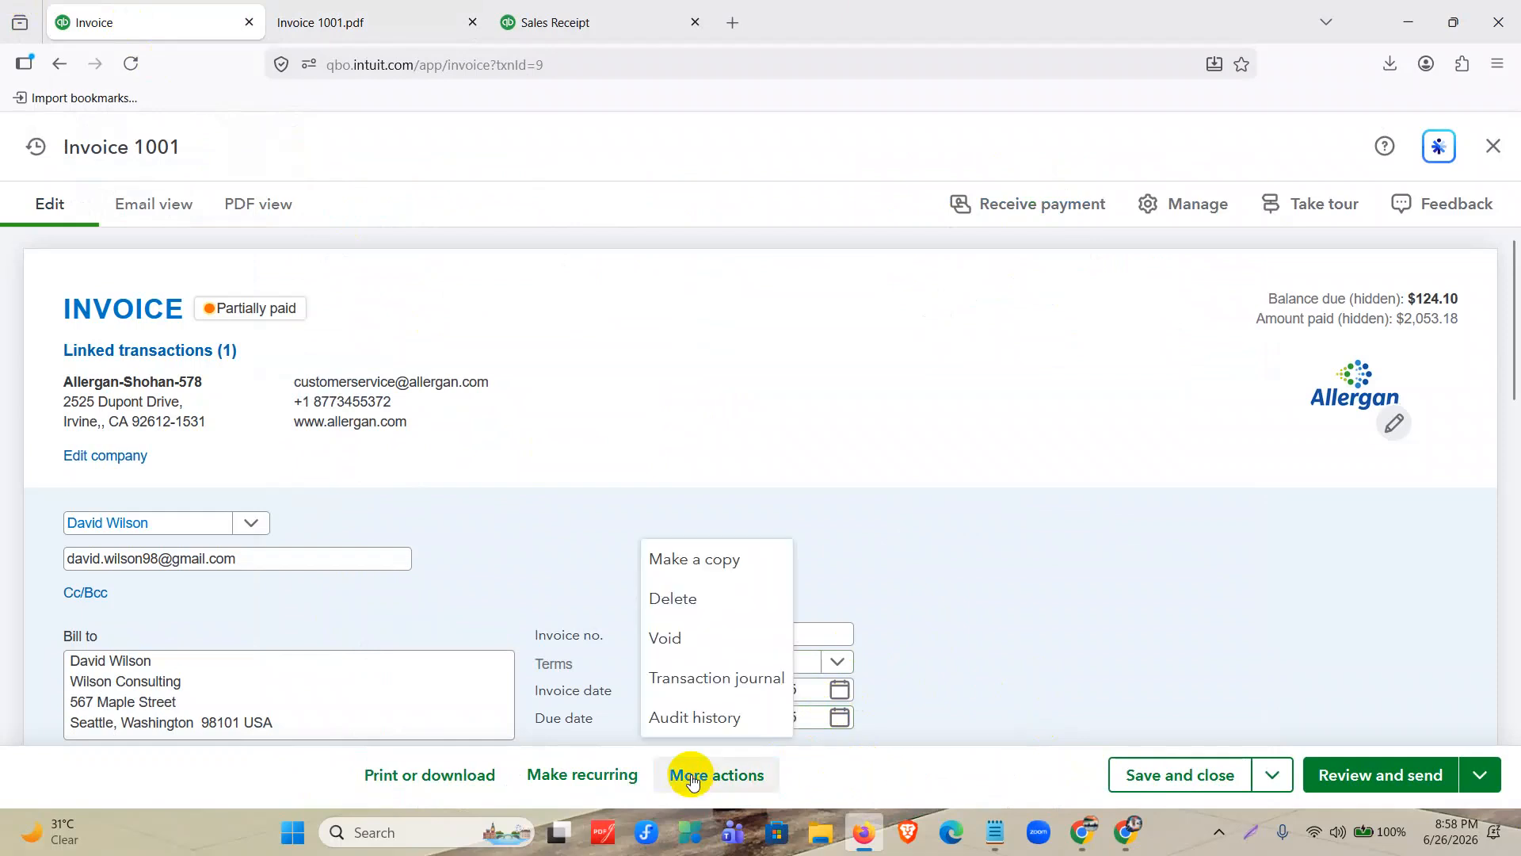
click(706, 681)
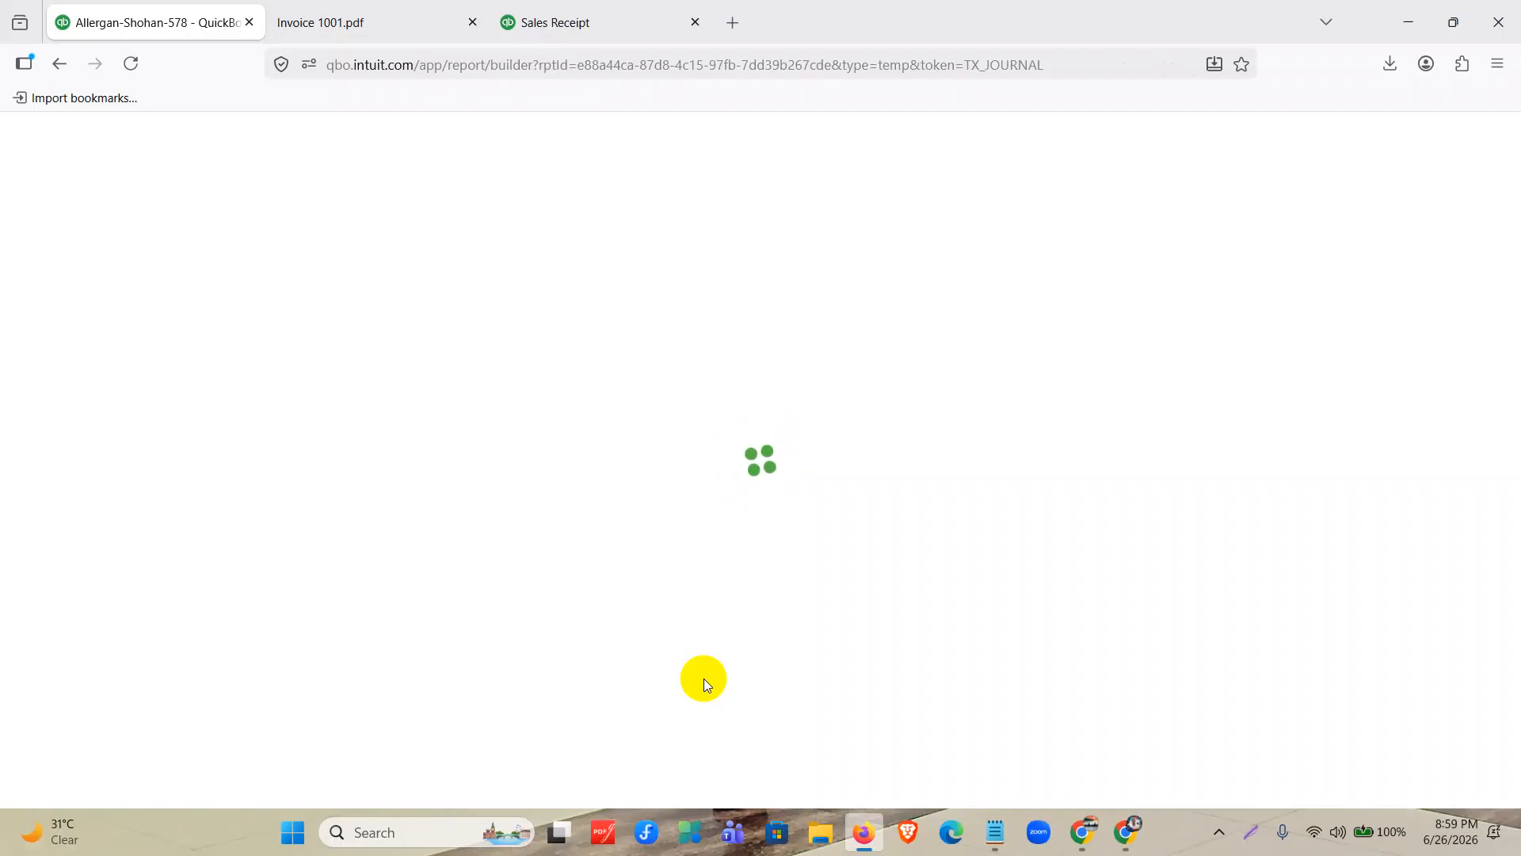
click(695, 22)
click(472, 22)
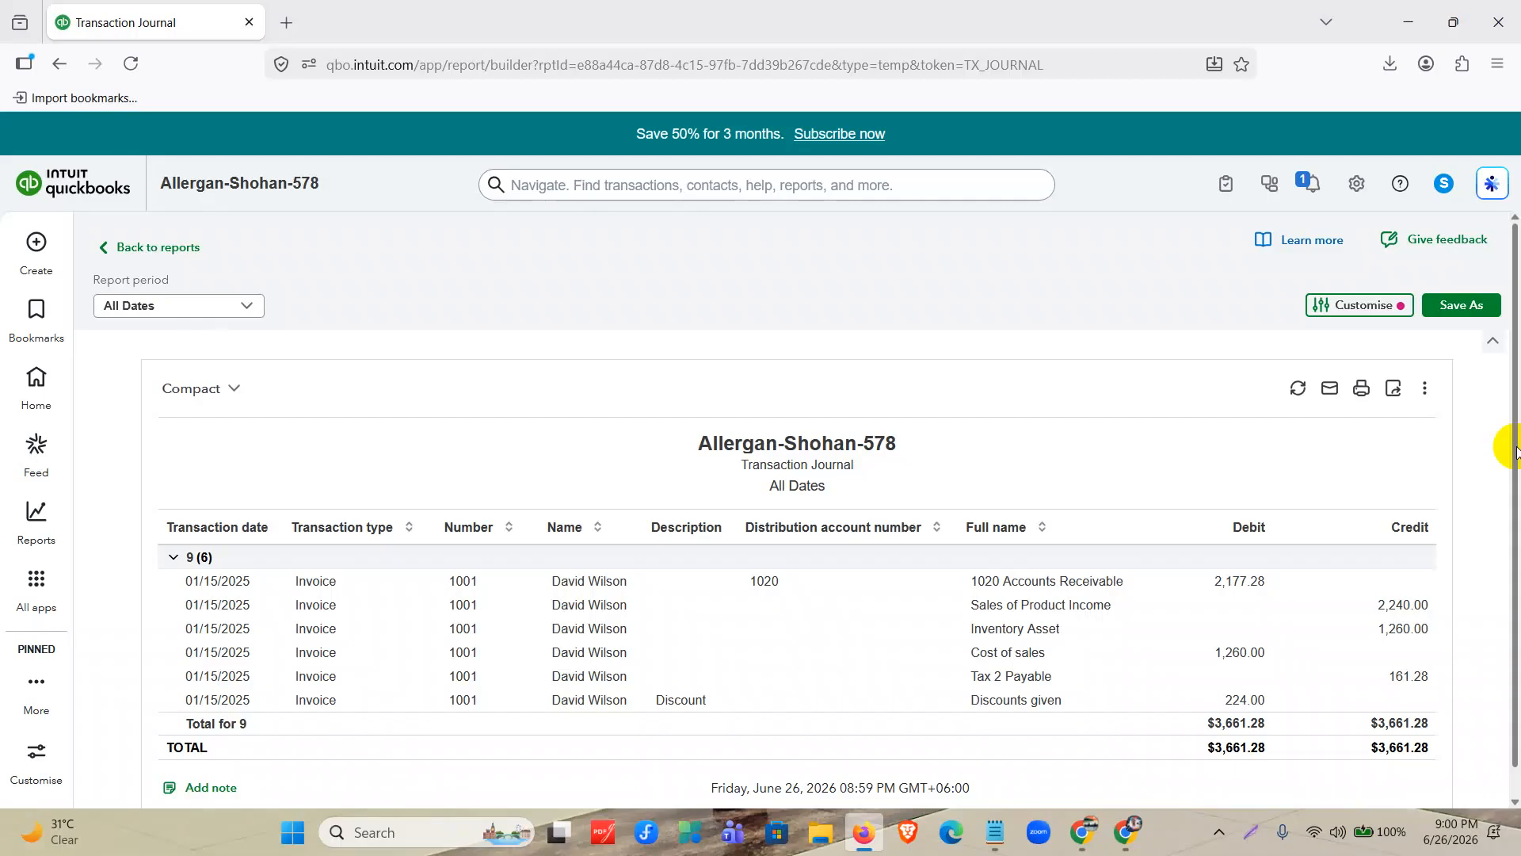
Find the Journal report among the standard reports and run it for All Dates.
click(145, 252)
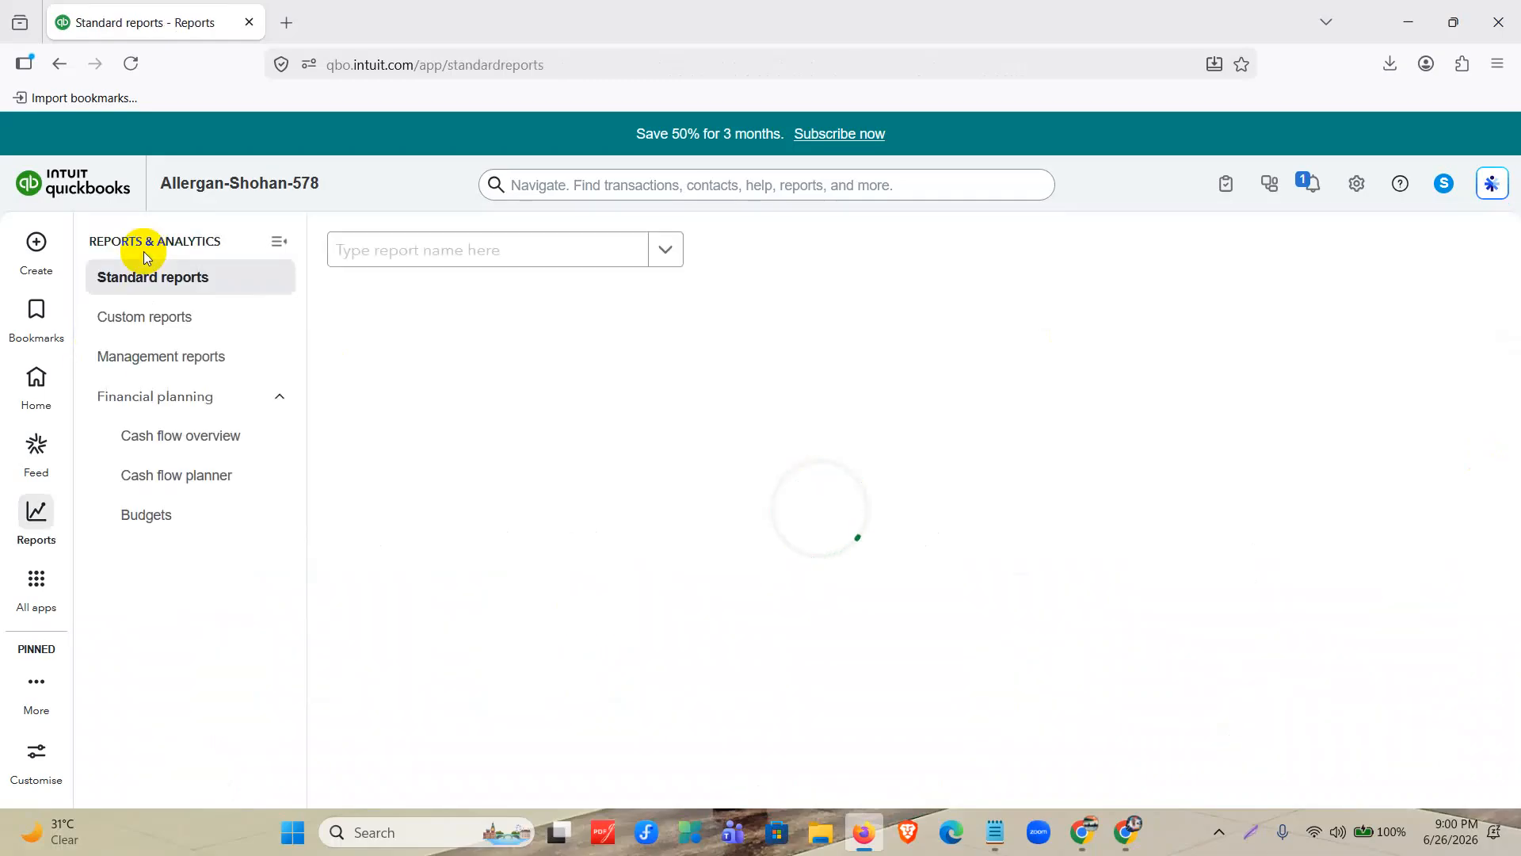
click(454, 248)
text(j)
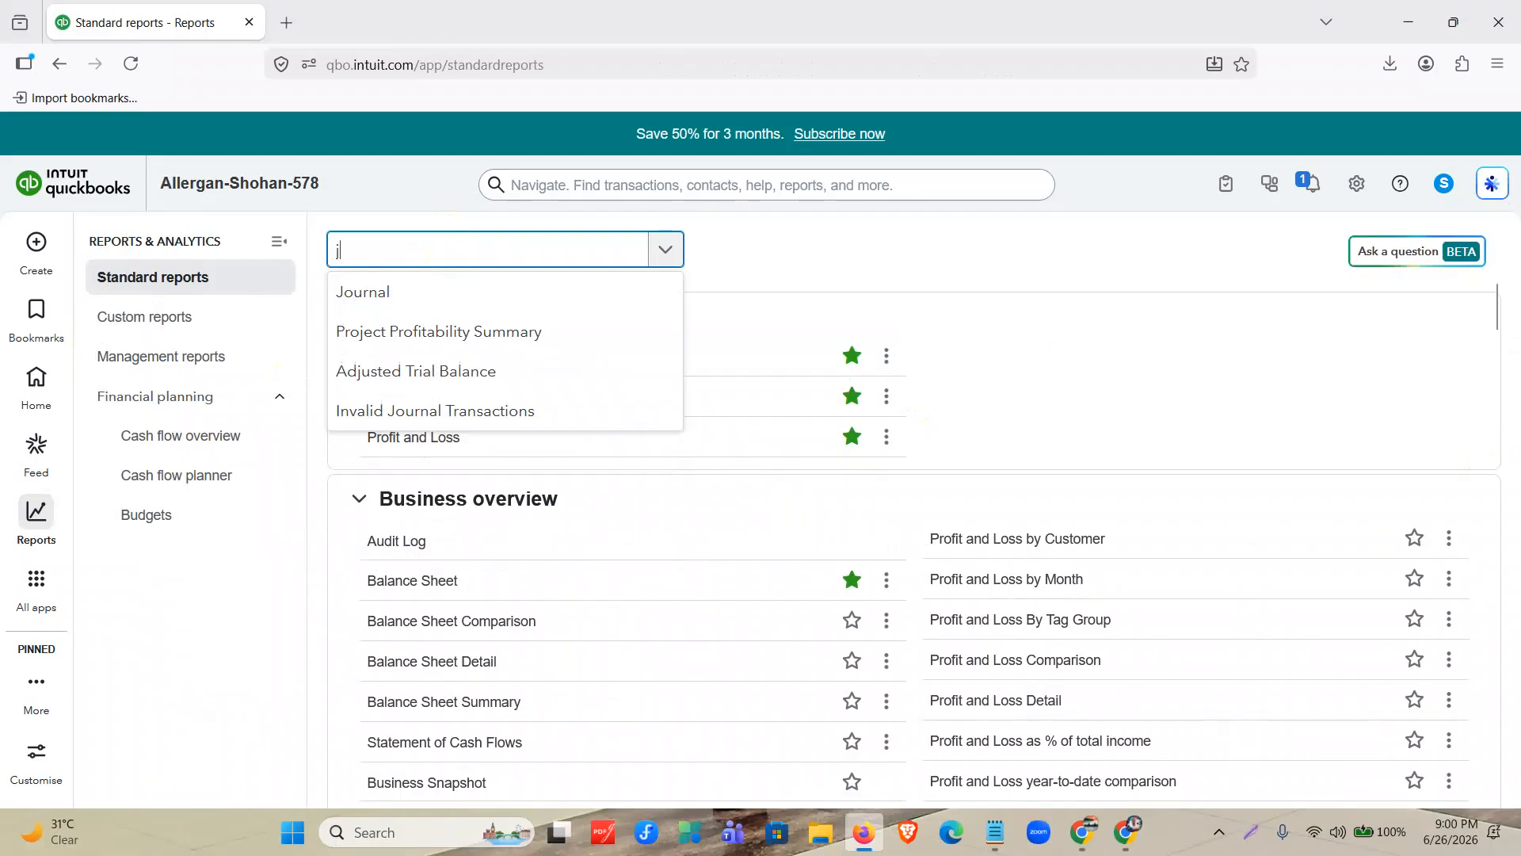
text(ournal)
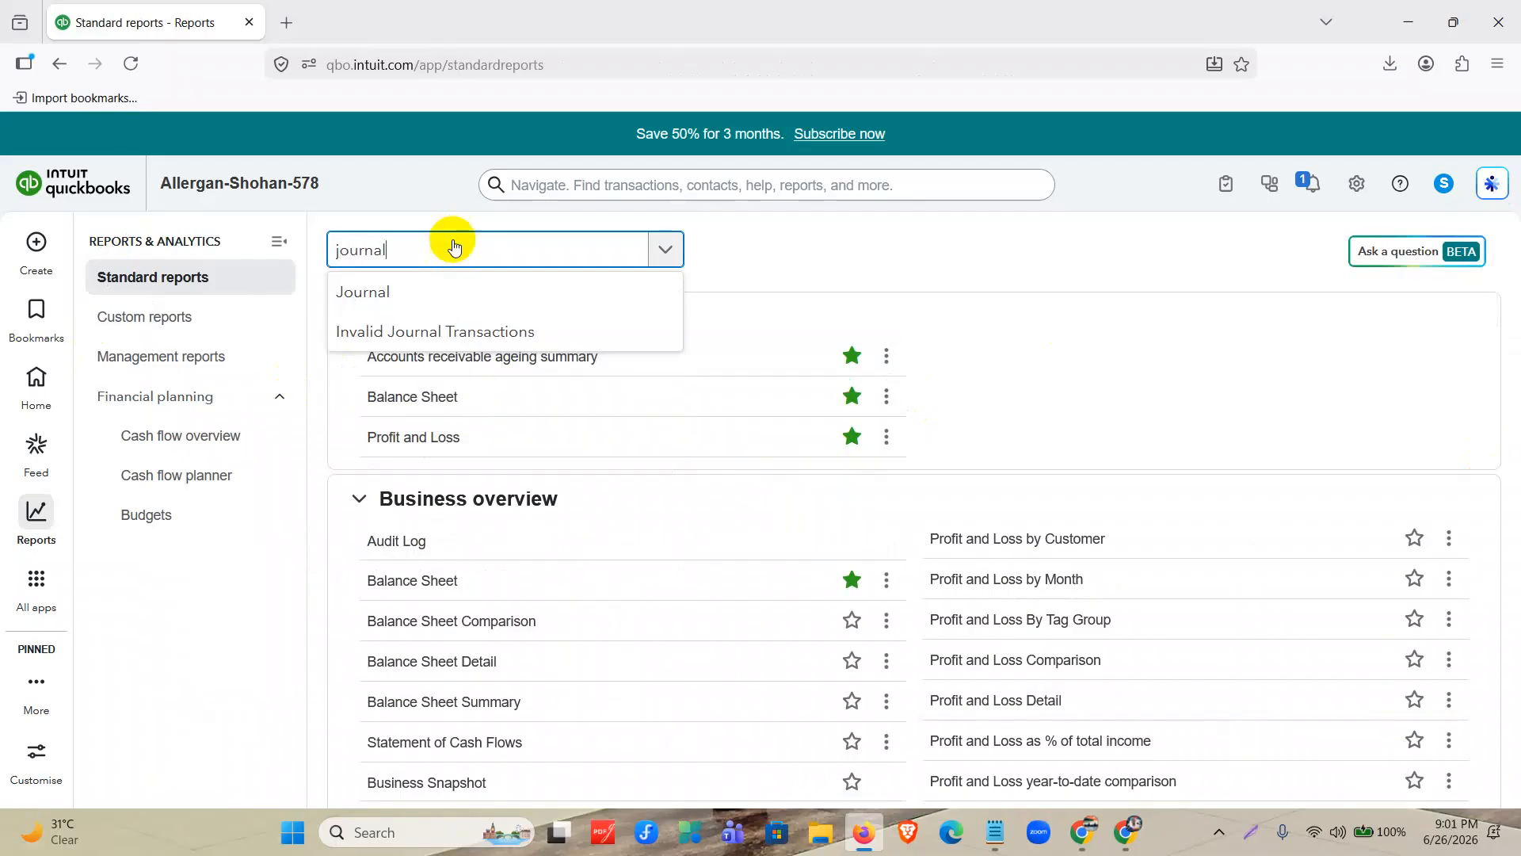
click(376, 292)
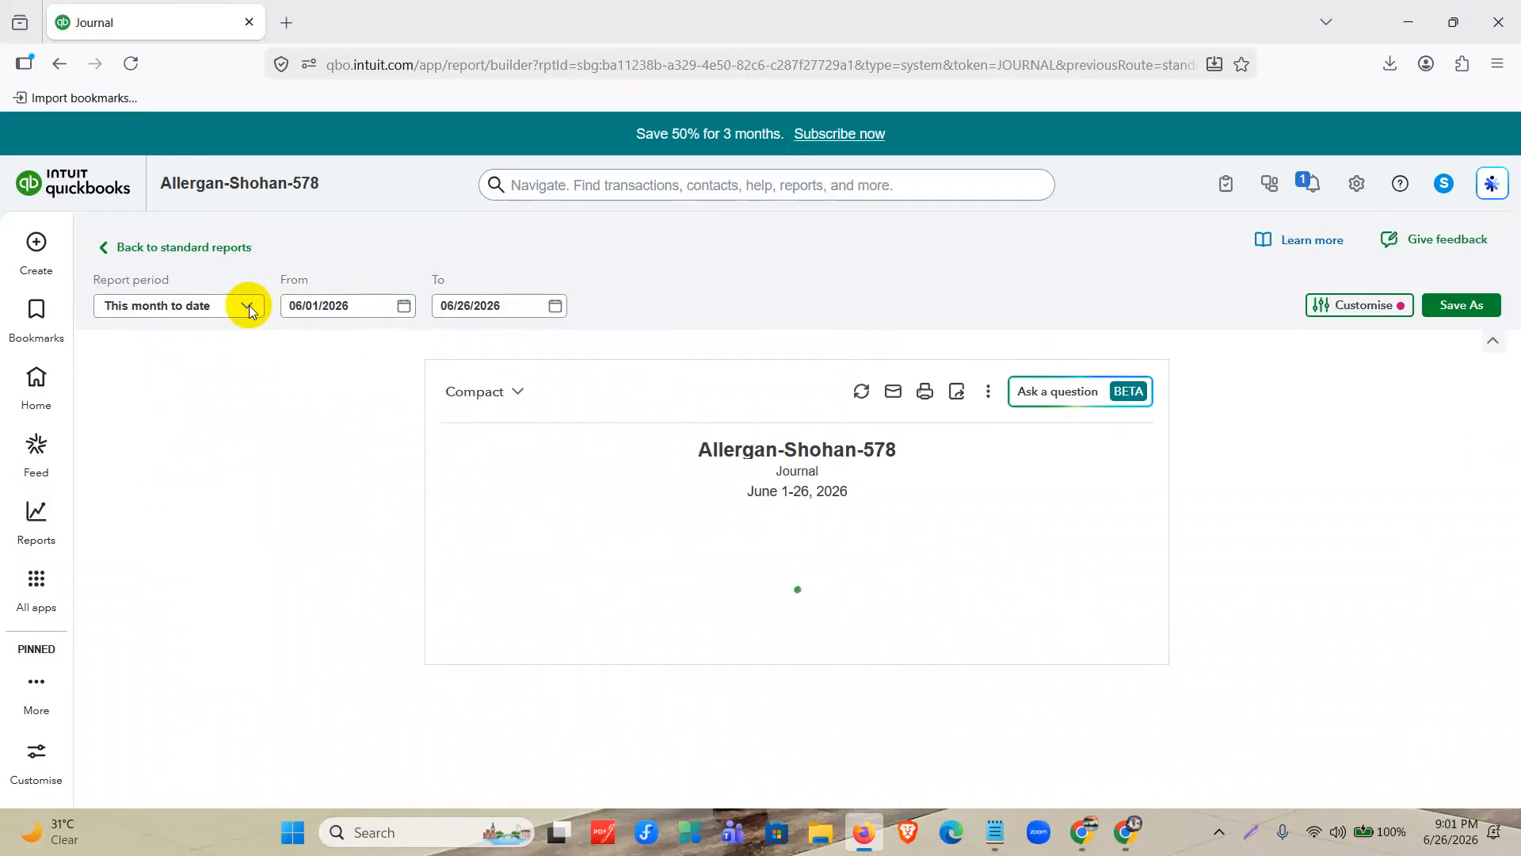
click(249, 309)
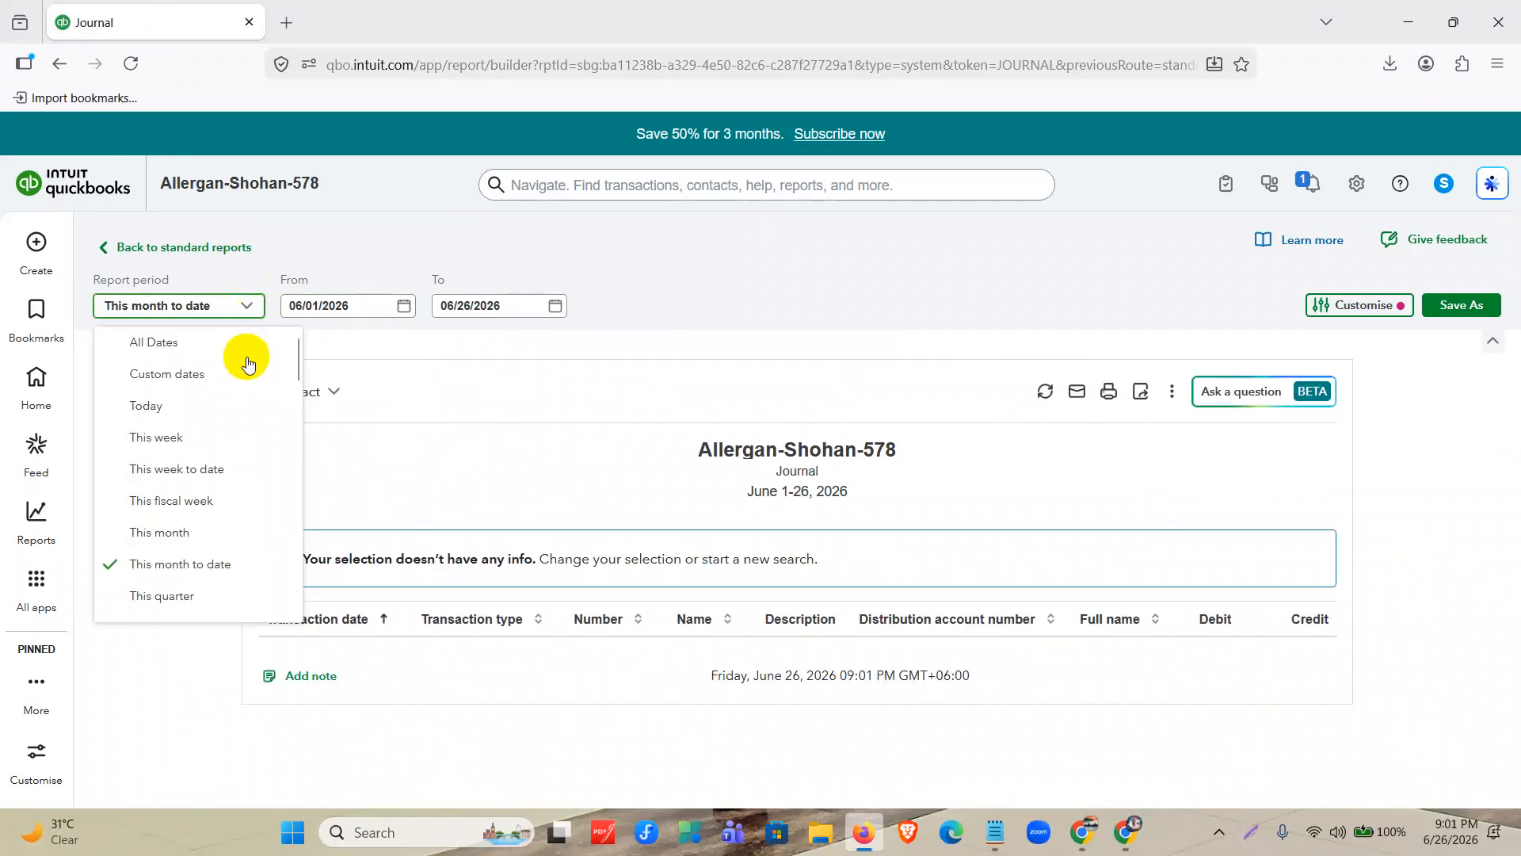
click(223, 341)
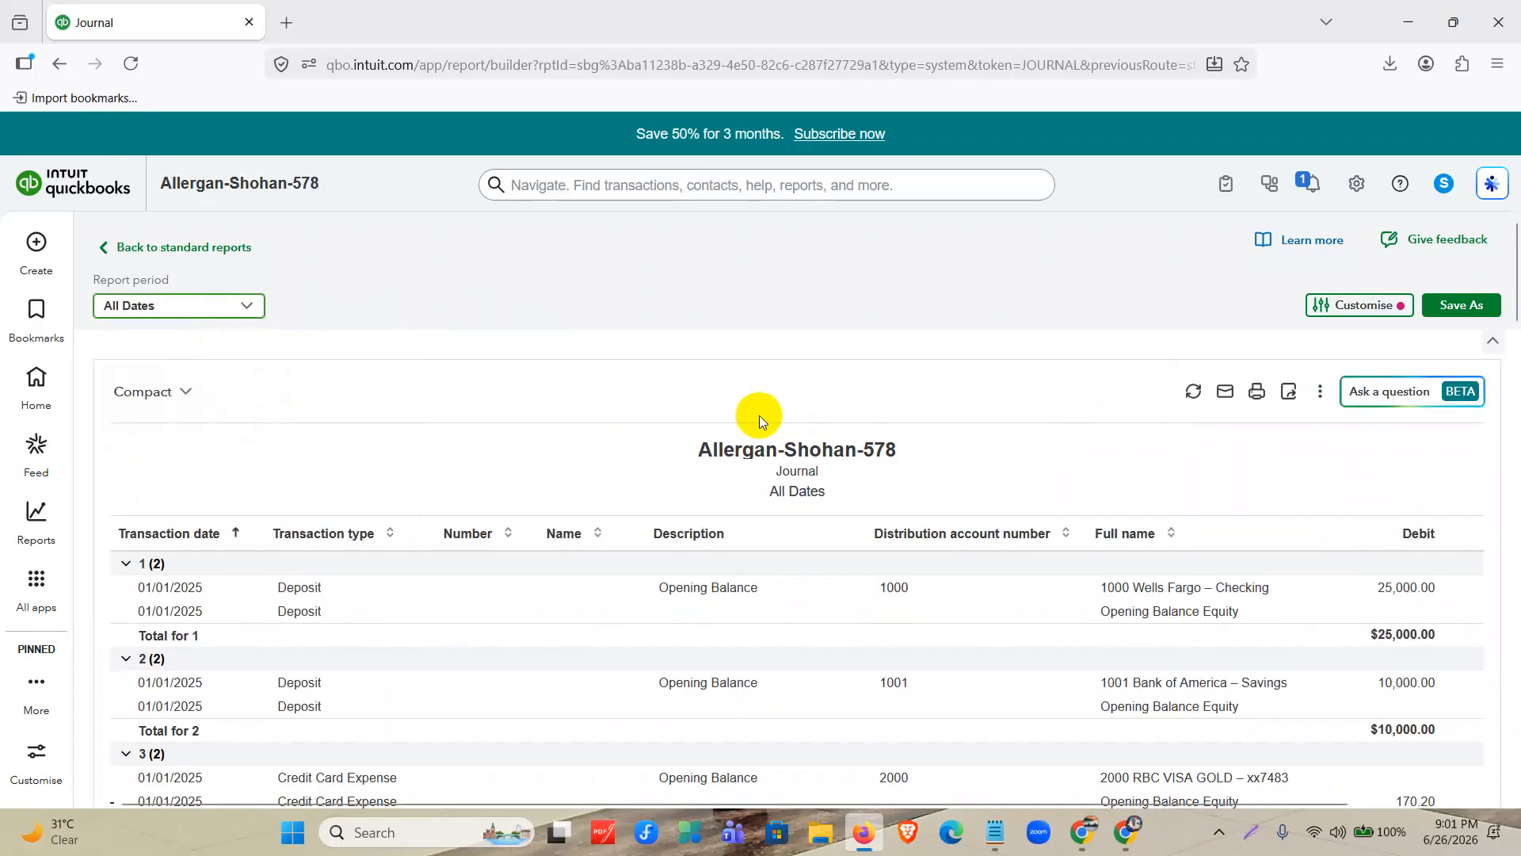
Review the journal entries through to the debit and credit lines of the 04/16/2025 invoice.
scroll(759, 415, down, 8)
scroll(1163, 545, down, 10)
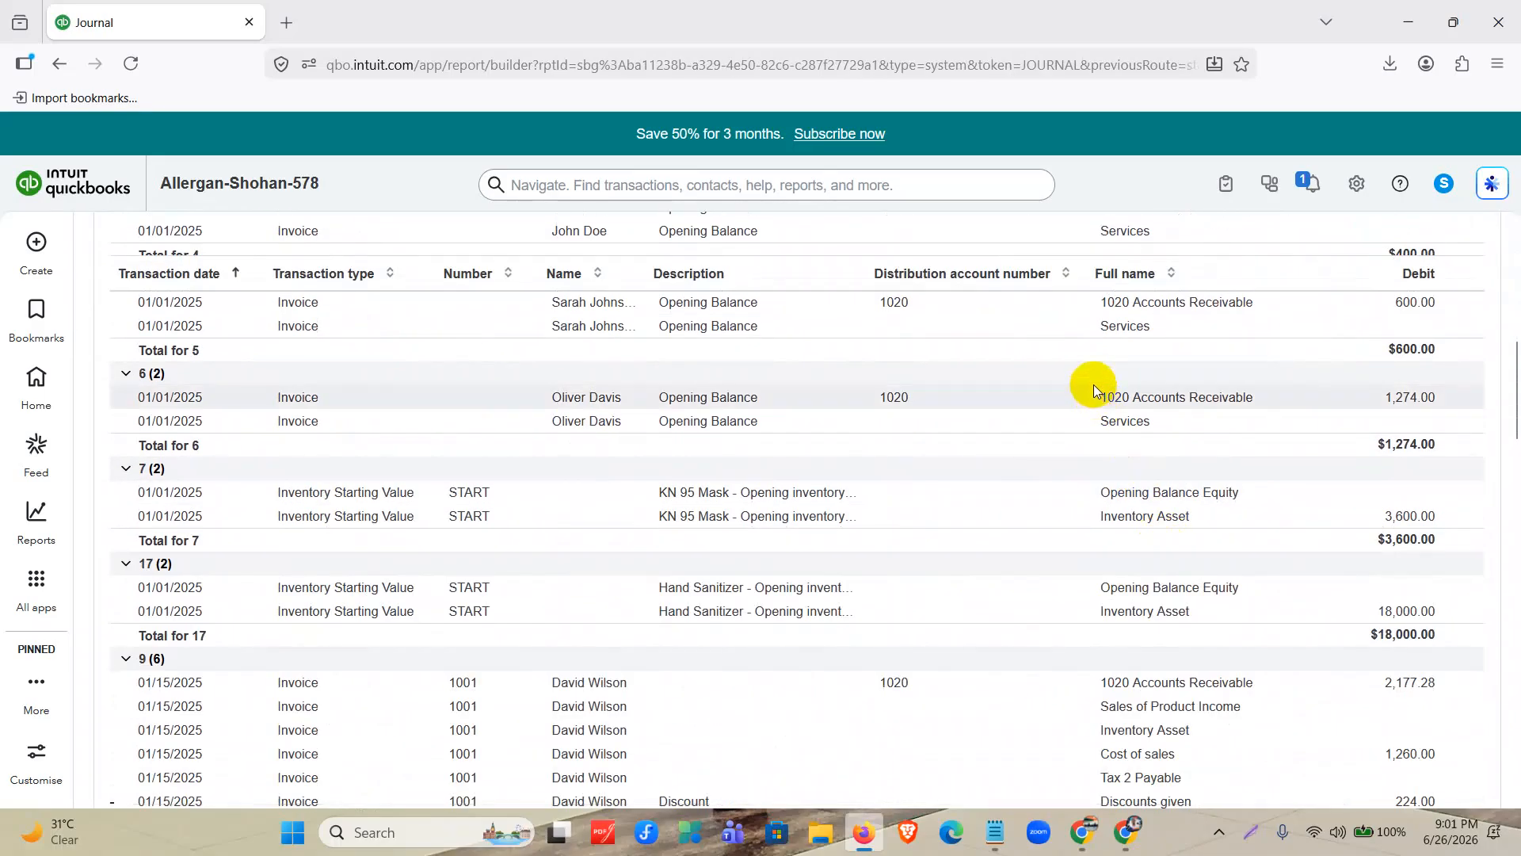
scroll(1114, 462, down, 10)
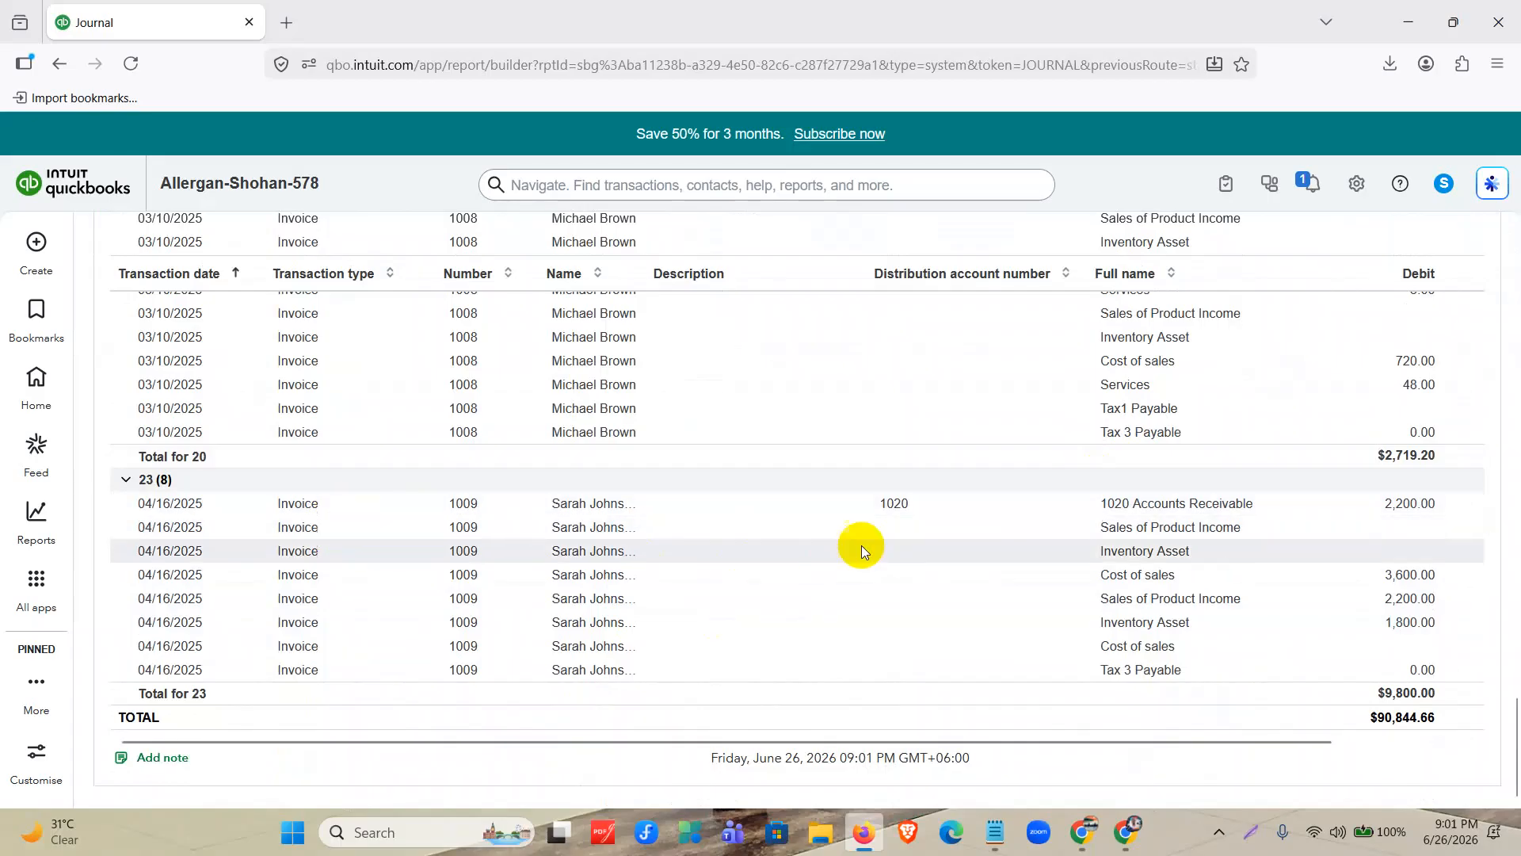
drag(981, 738, 1369, 775)
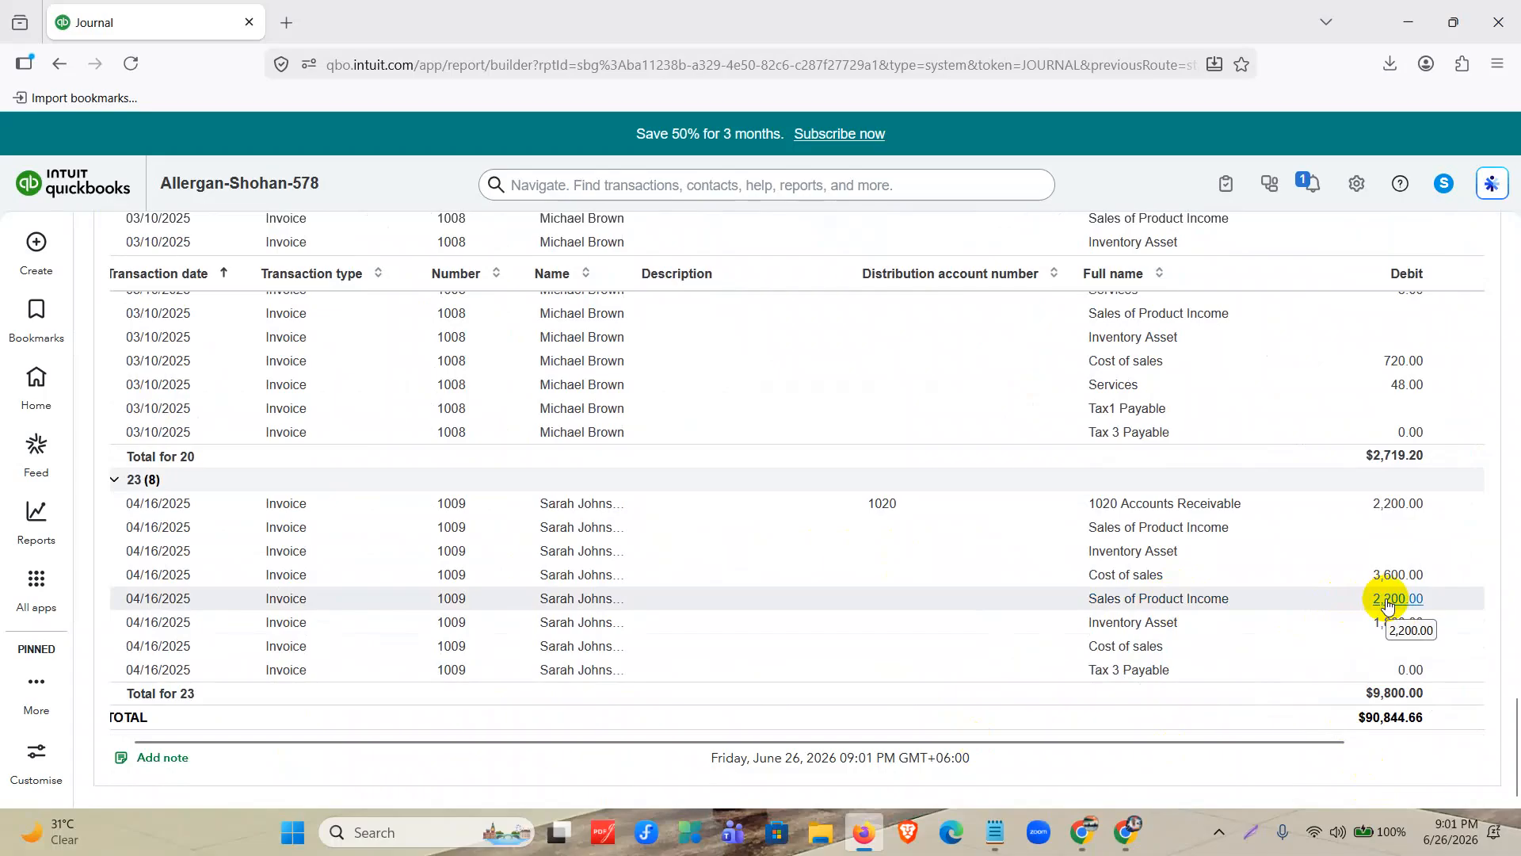
scroll(781, 516, up, 20)
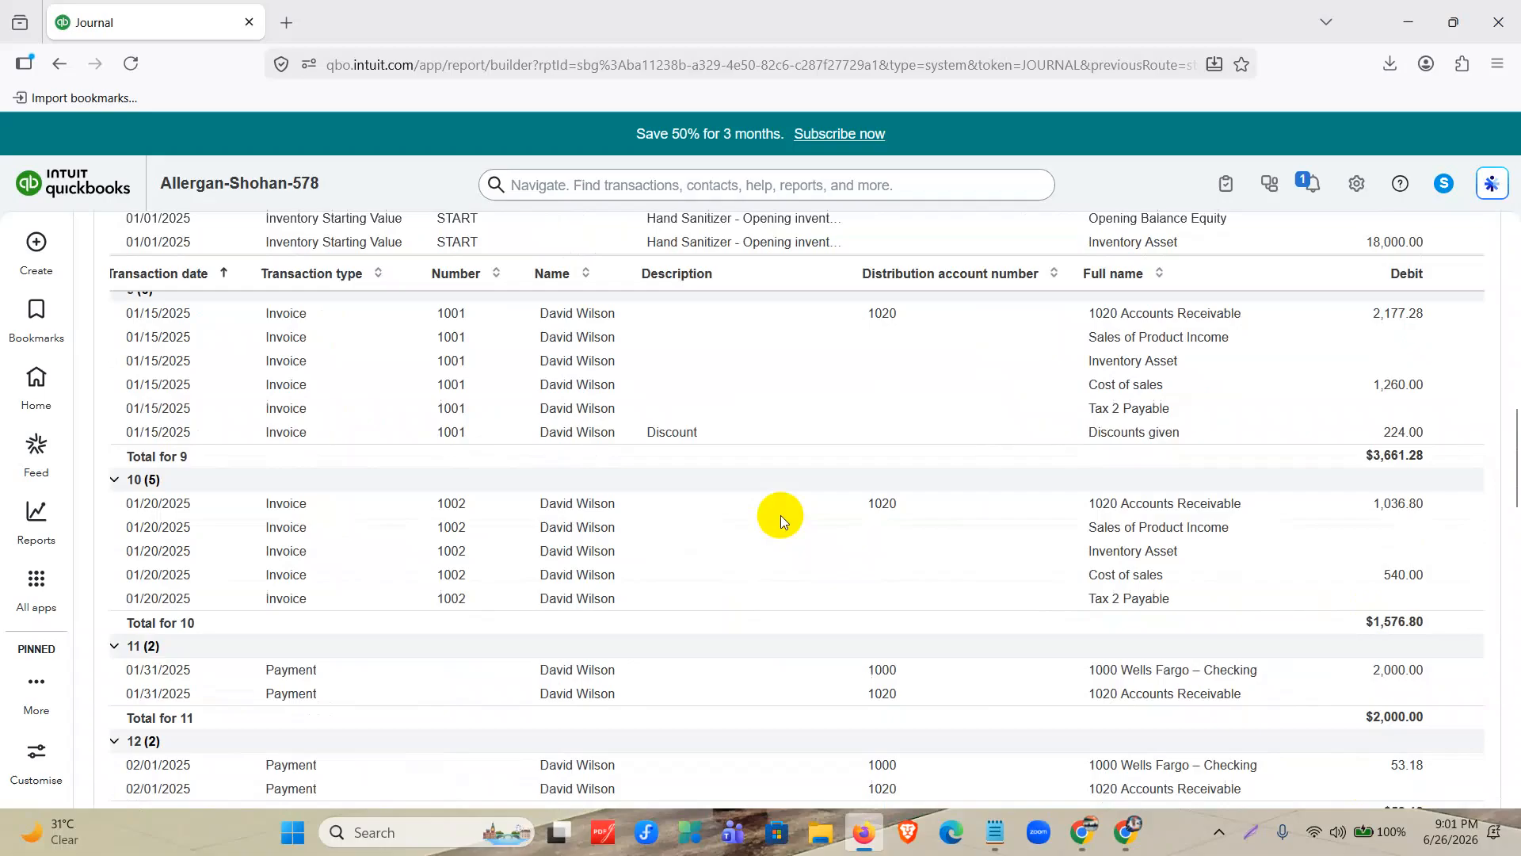
scroll(782, 515, up, 10)
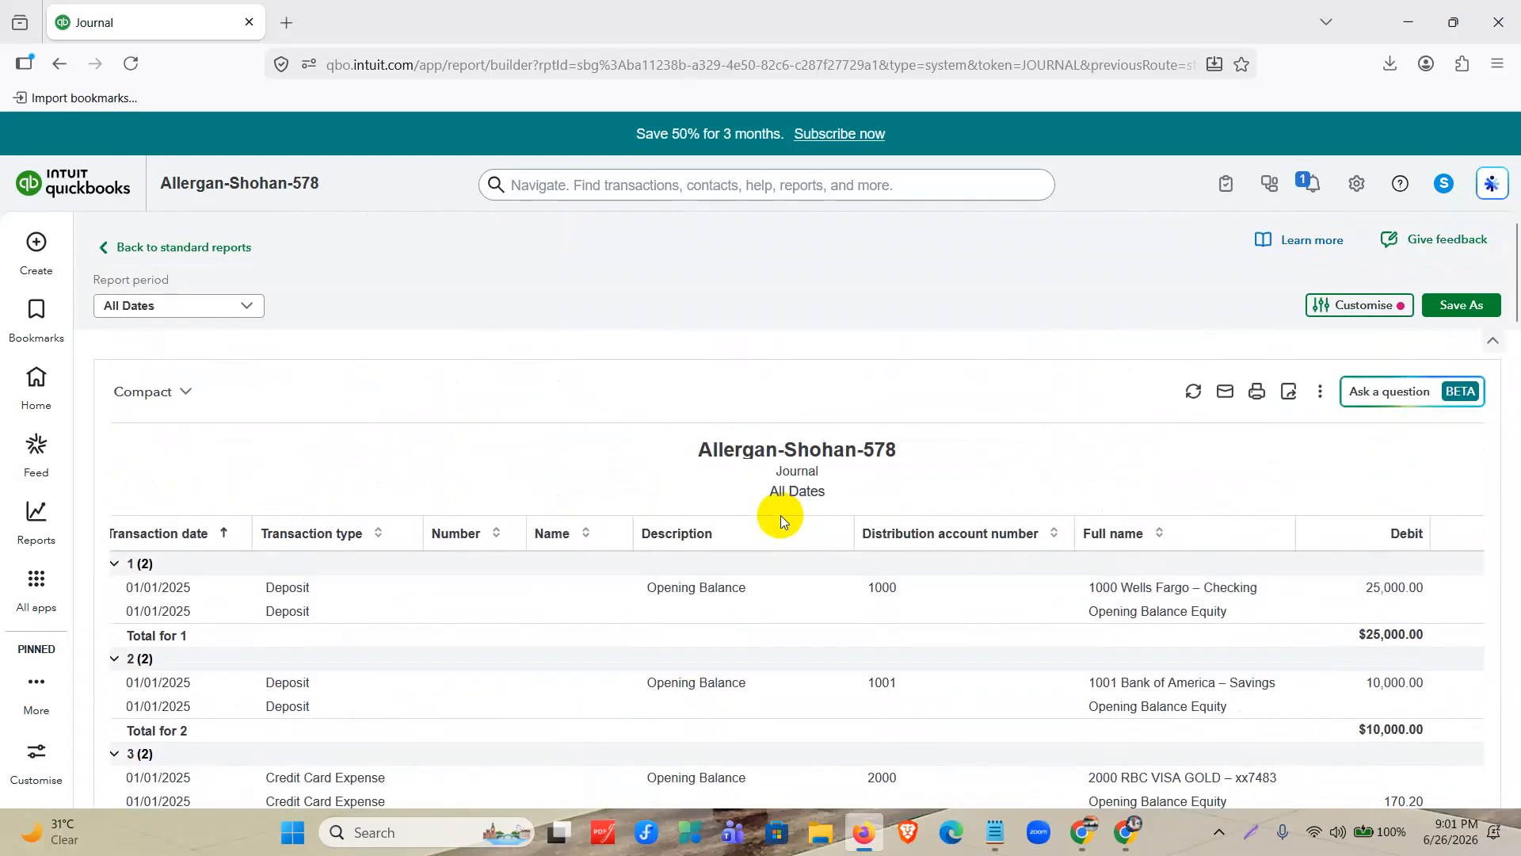
Open the sales transactions list, set its date filter to All, and review the listed transactions.
click(186, 246)
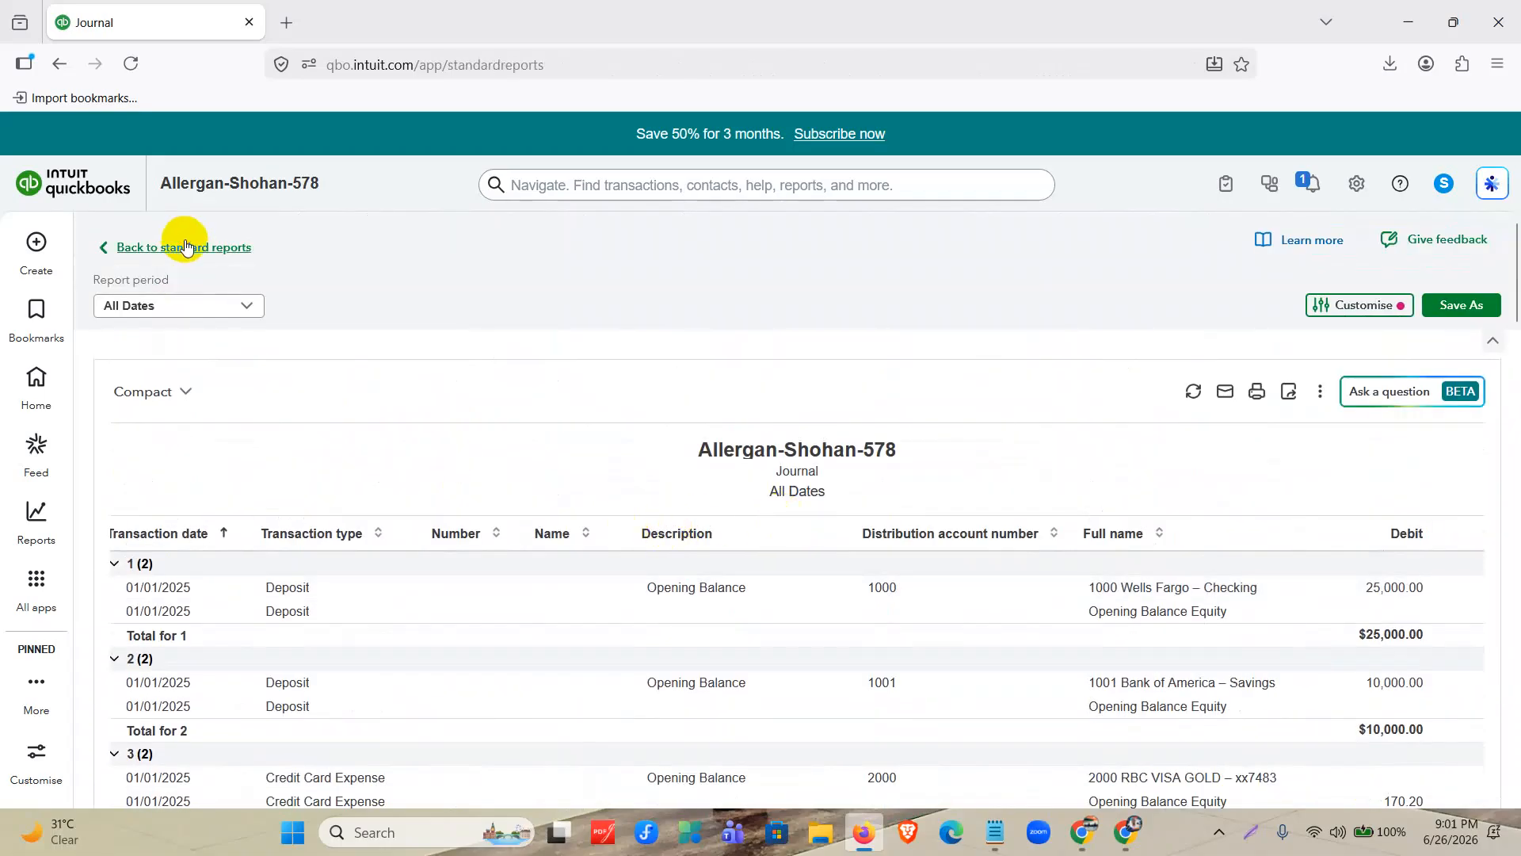
mouse_move(36, 579)
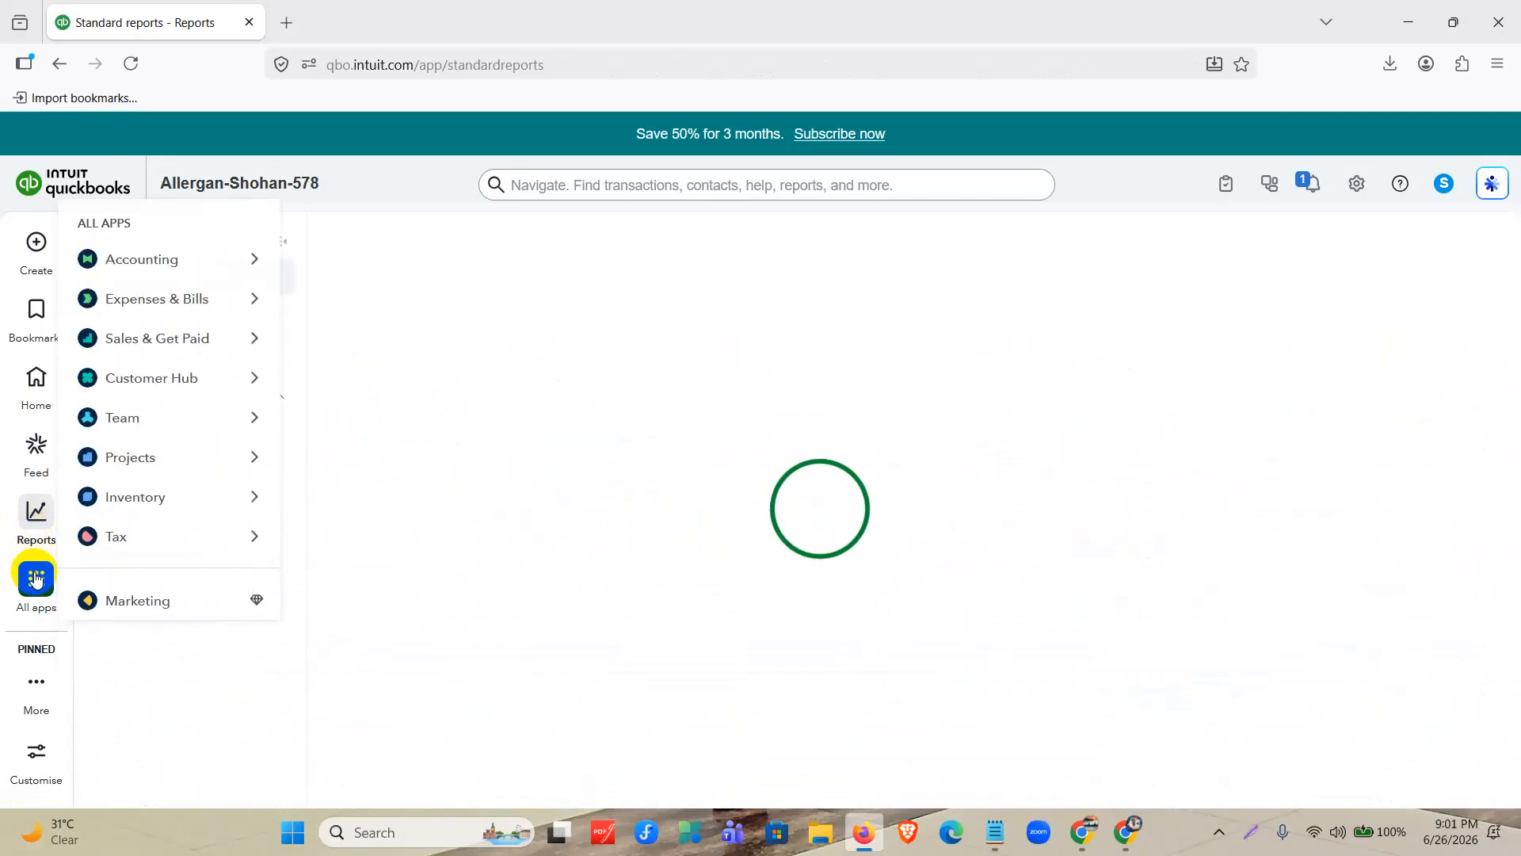
mouse_move(128, 308)
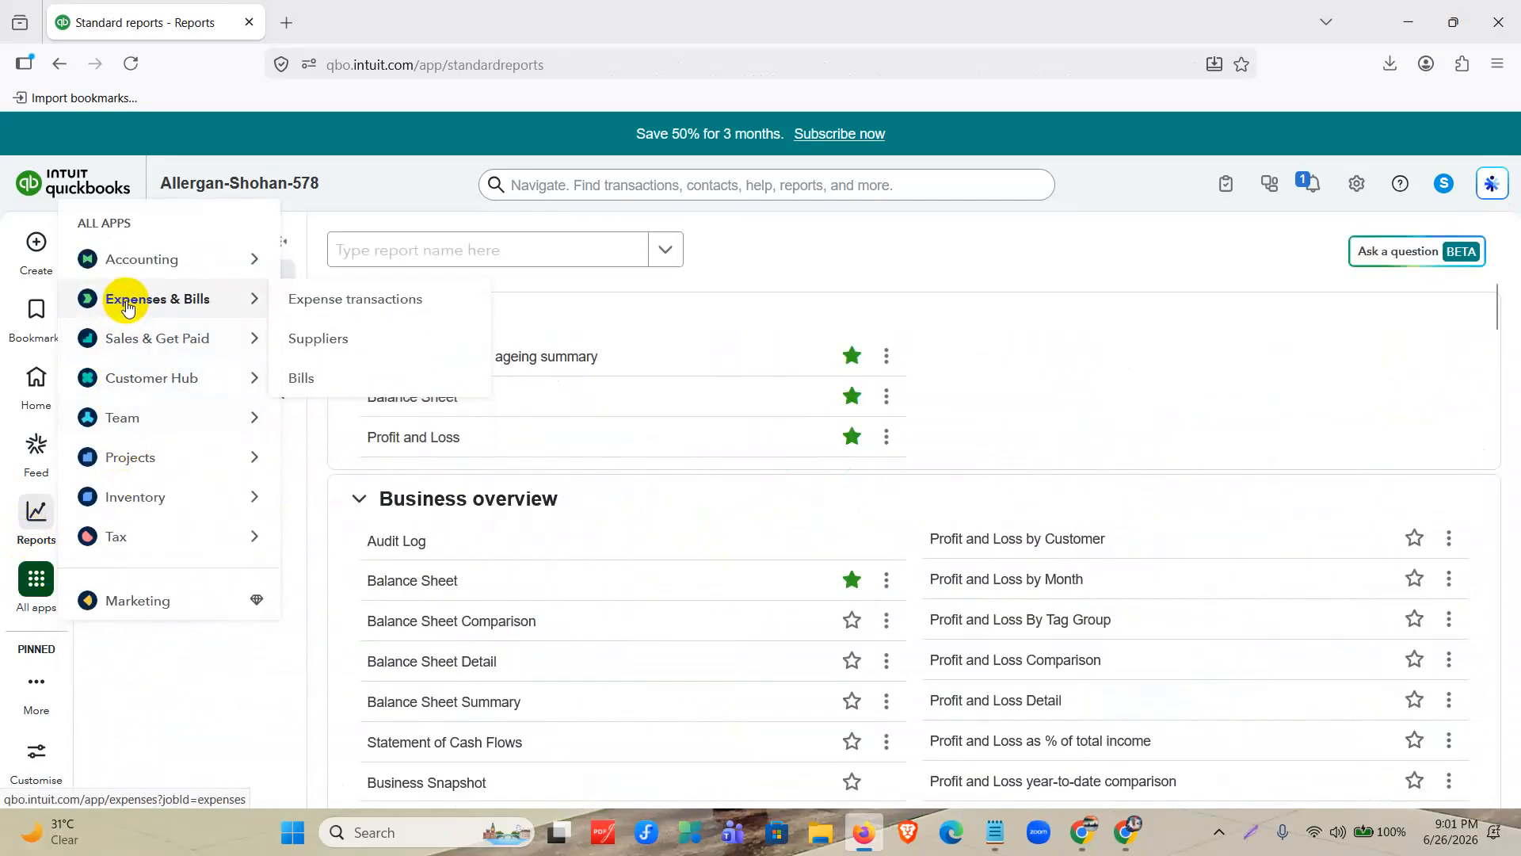
mouse_move(109, 336)
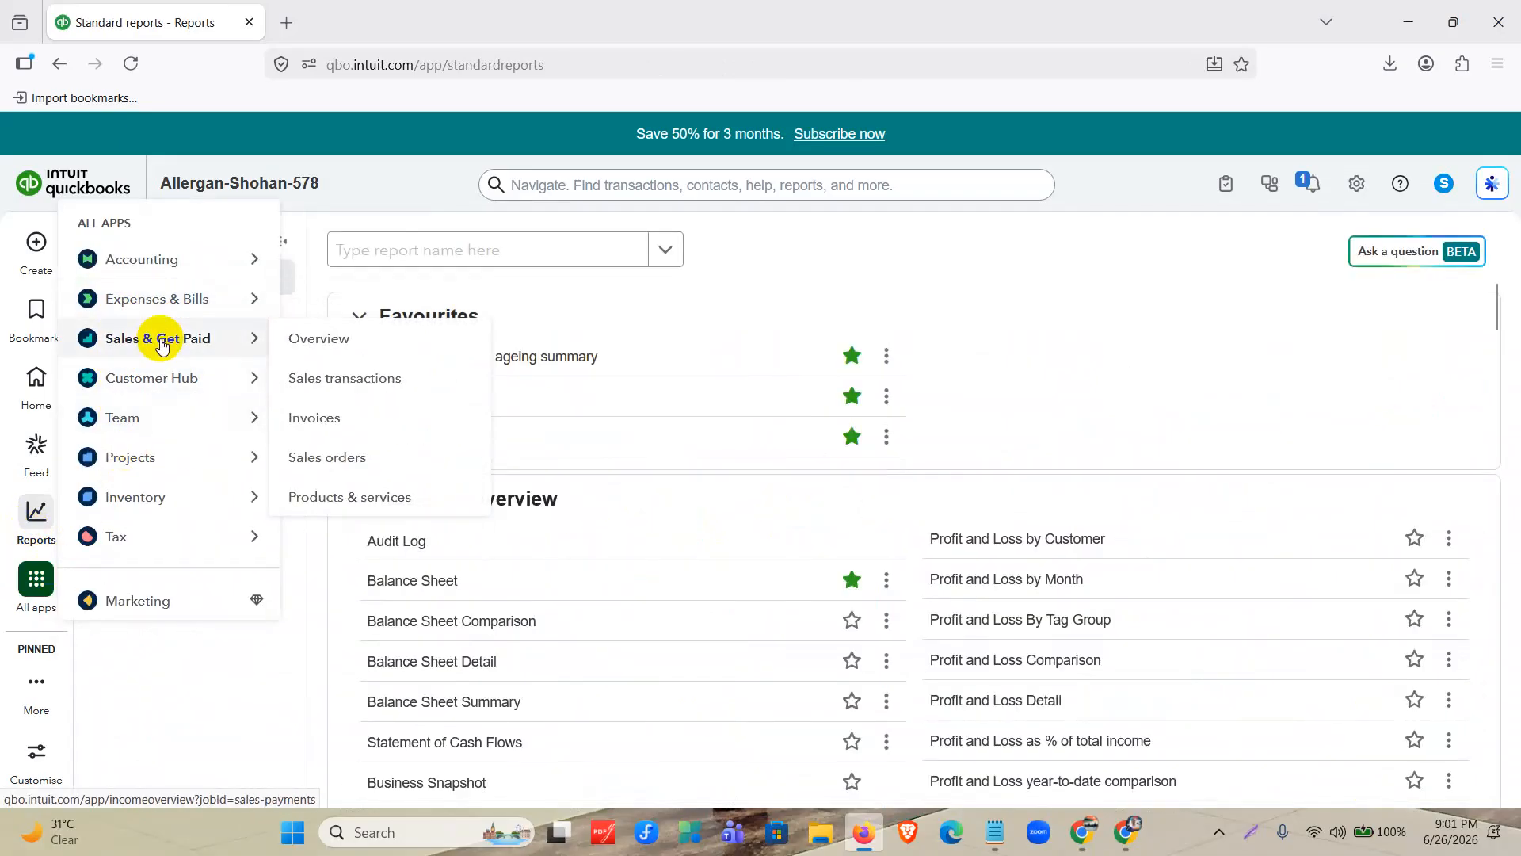
click(335, 373)
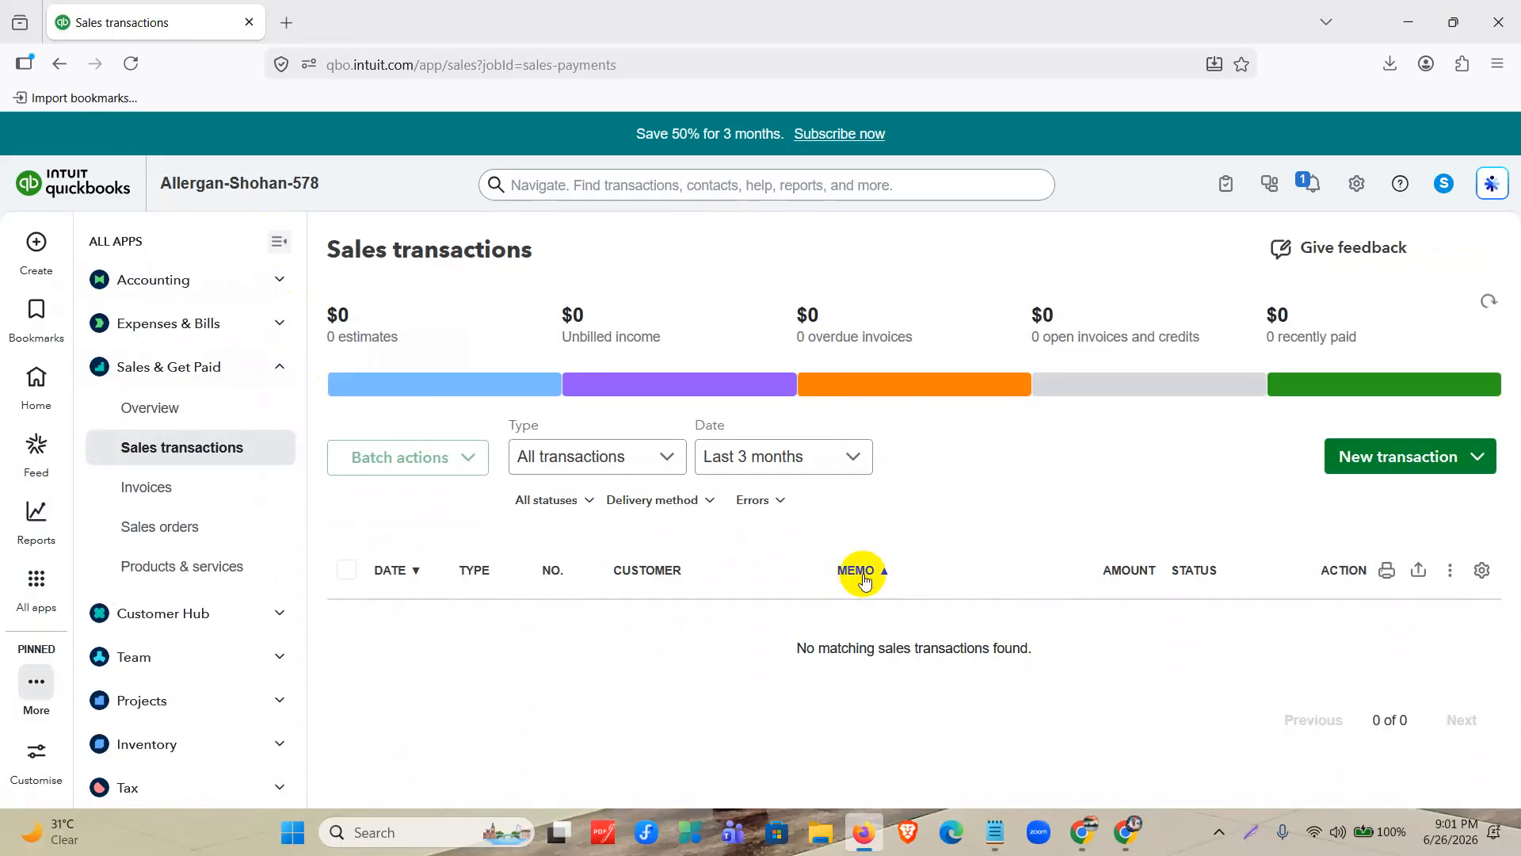
click(740, 456)
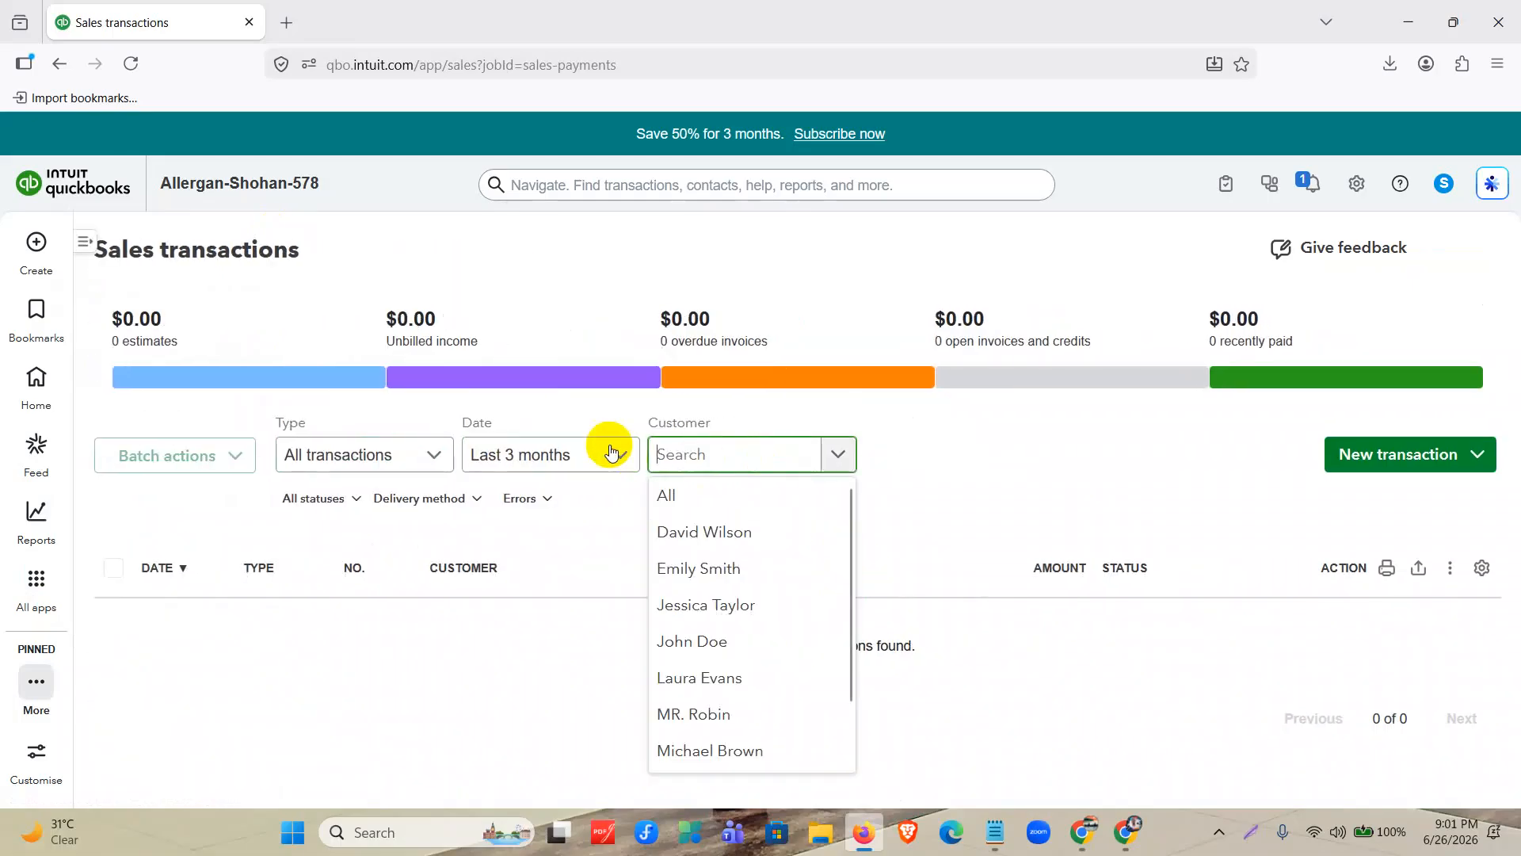
click(609, 456)
scroll(537, 584, up, 5)
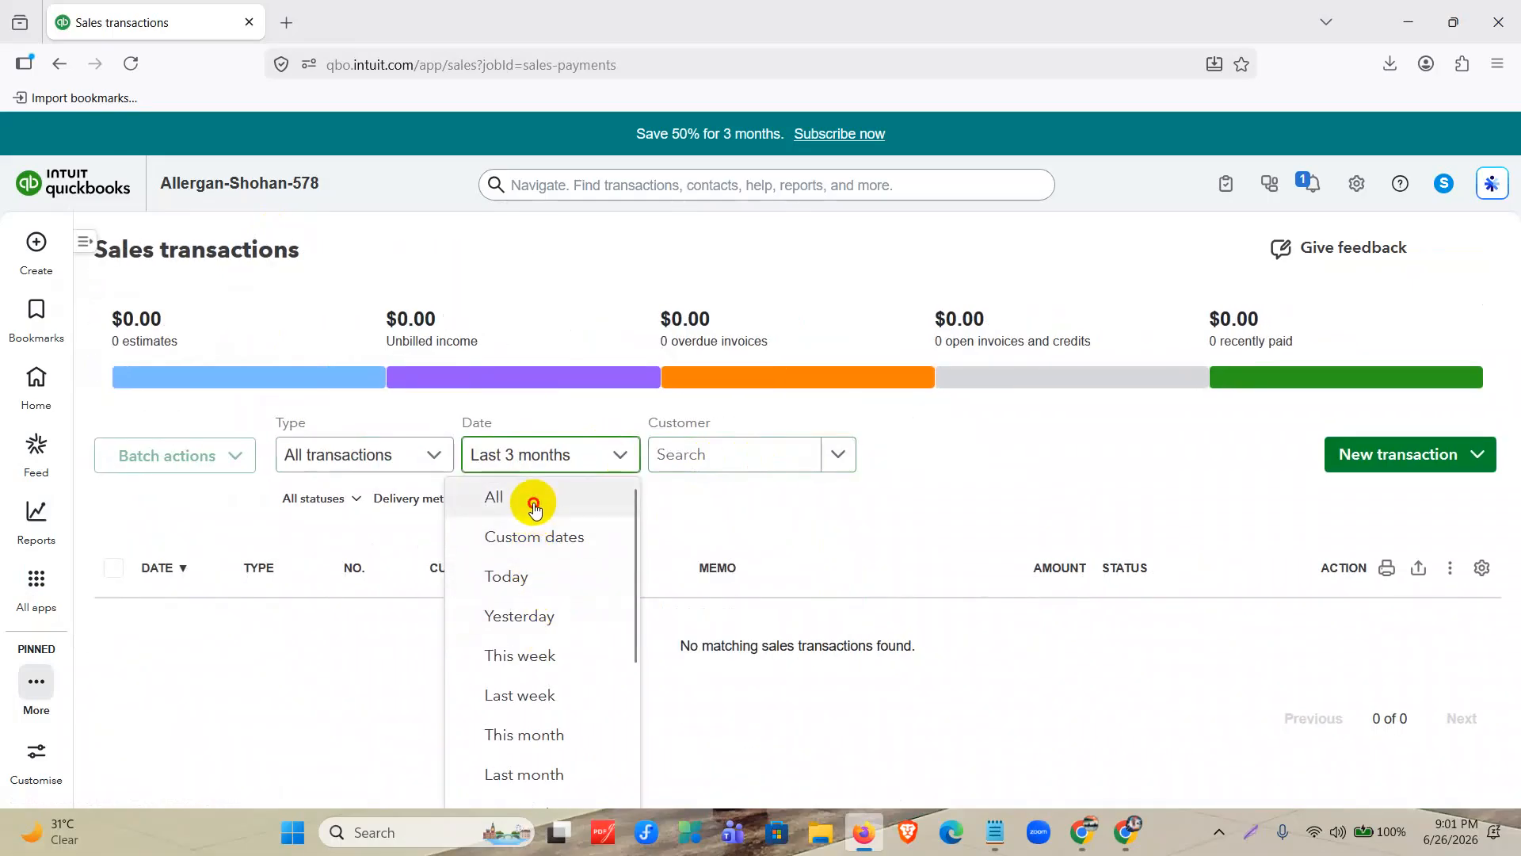
click(533, 499)
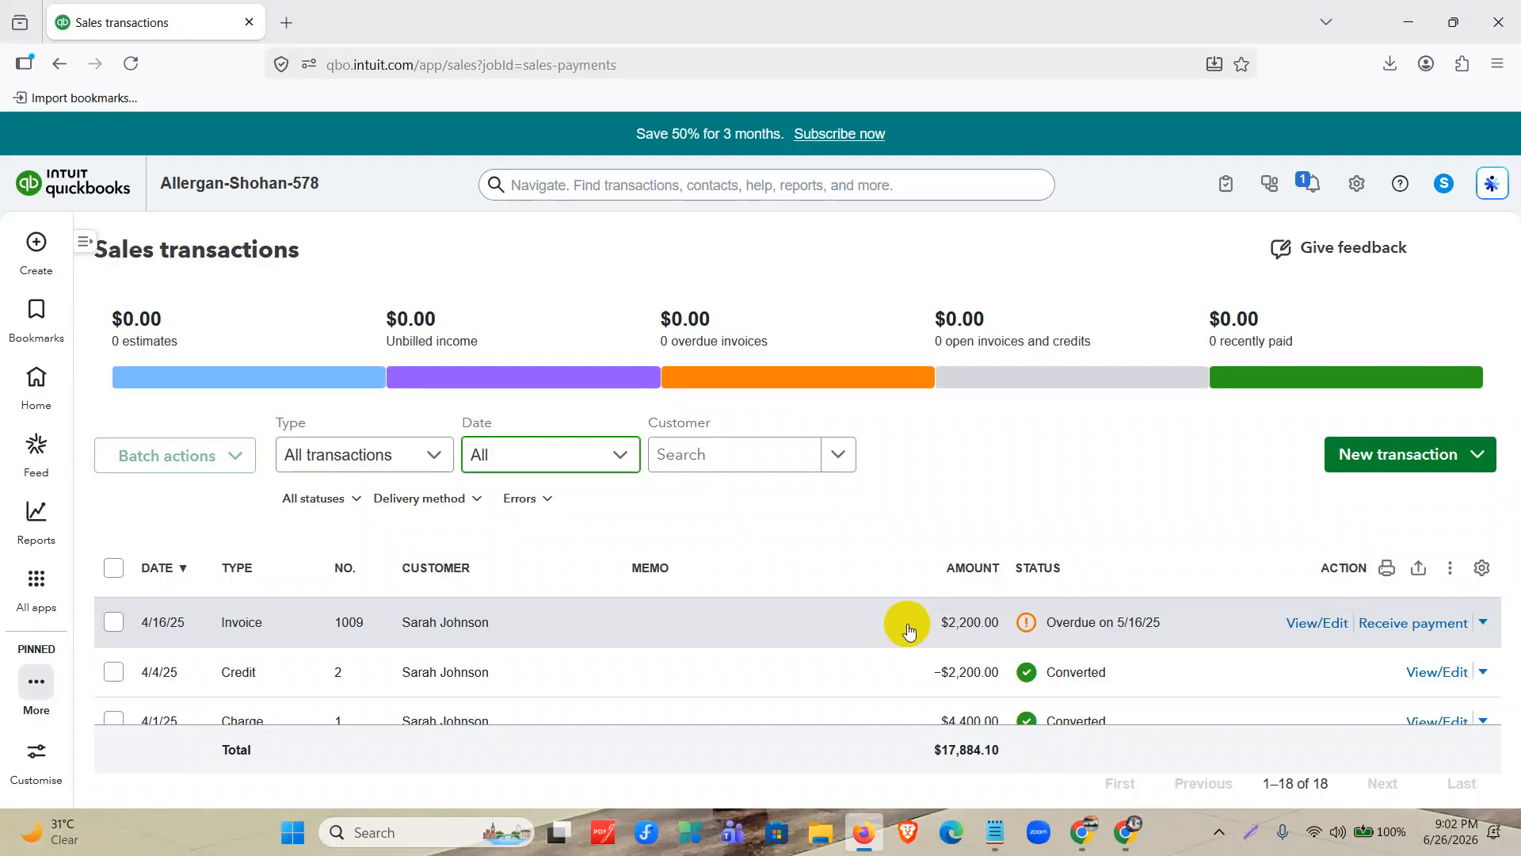
scroll(944, 492, down, 5)
scroll(947, 495, down, 7)
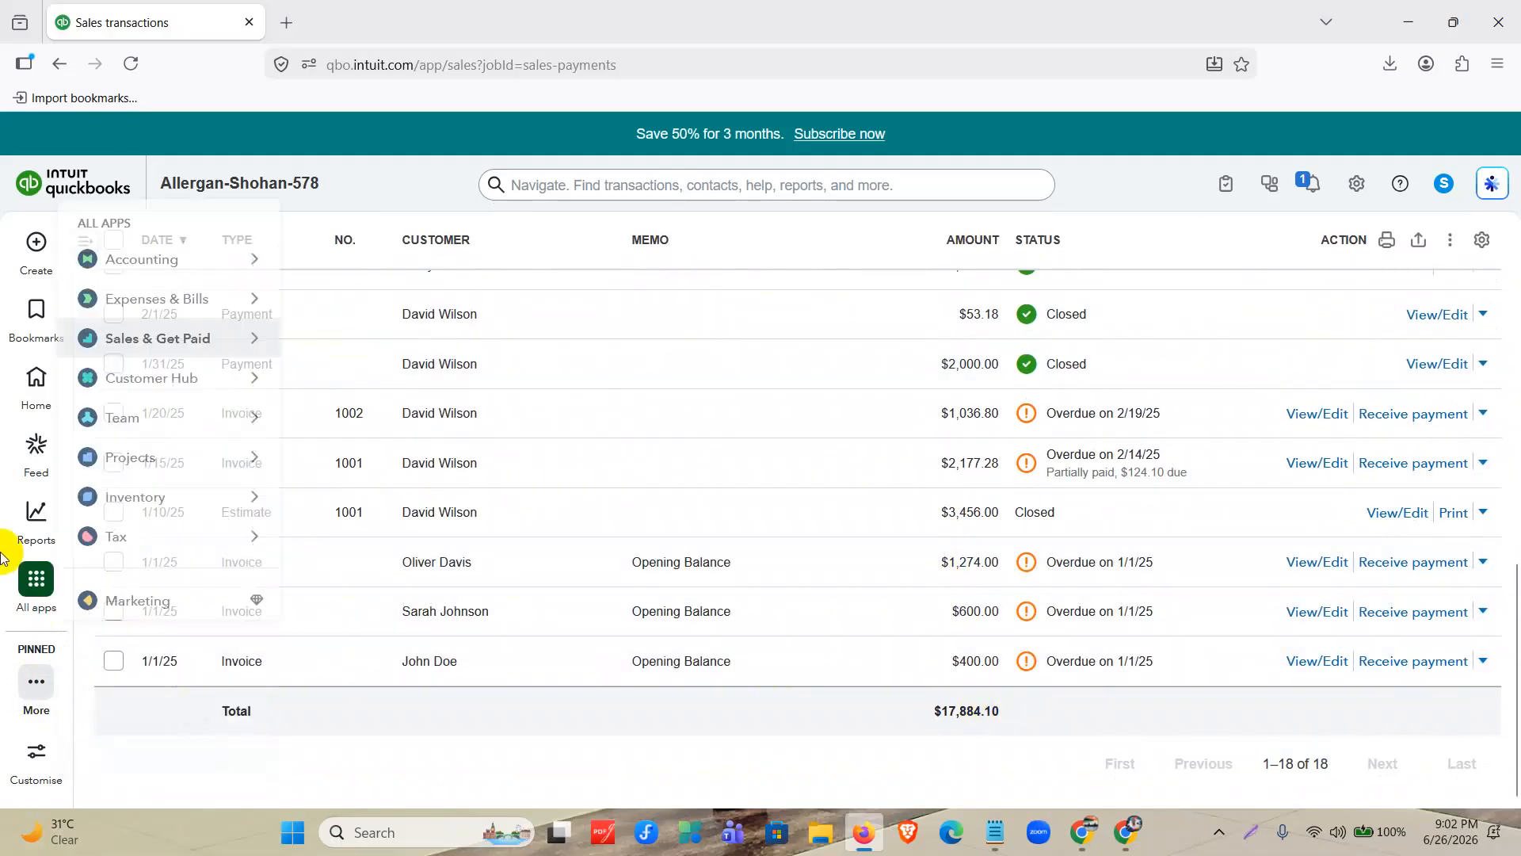
Run the Profit and Loss report for All Dates and dismiss the AI insights pop-up and pane.
mouse_move(23, 517)
click(114, 552)
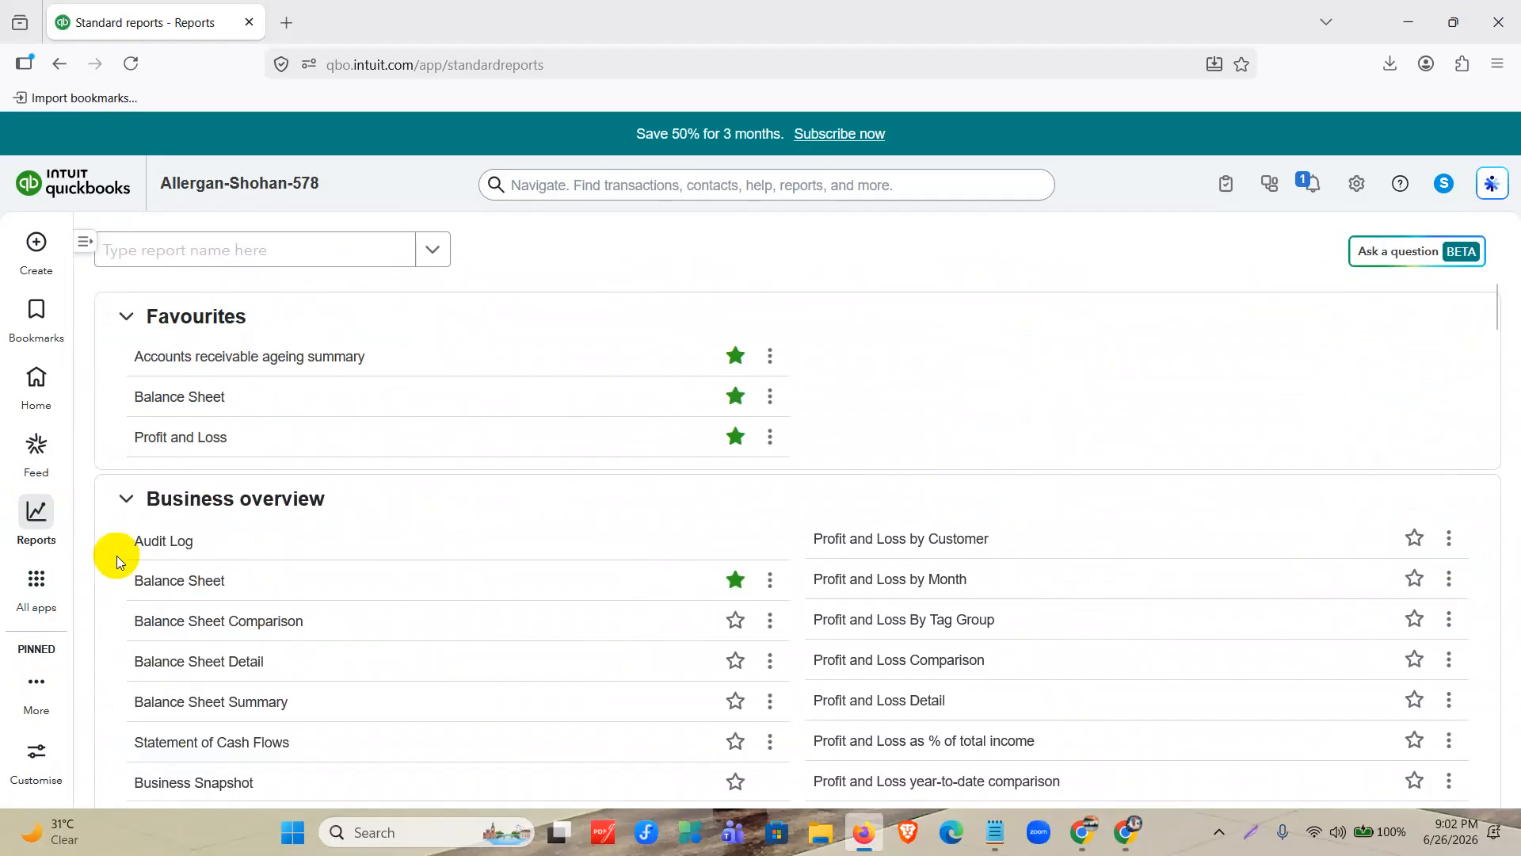
click(202, 437)
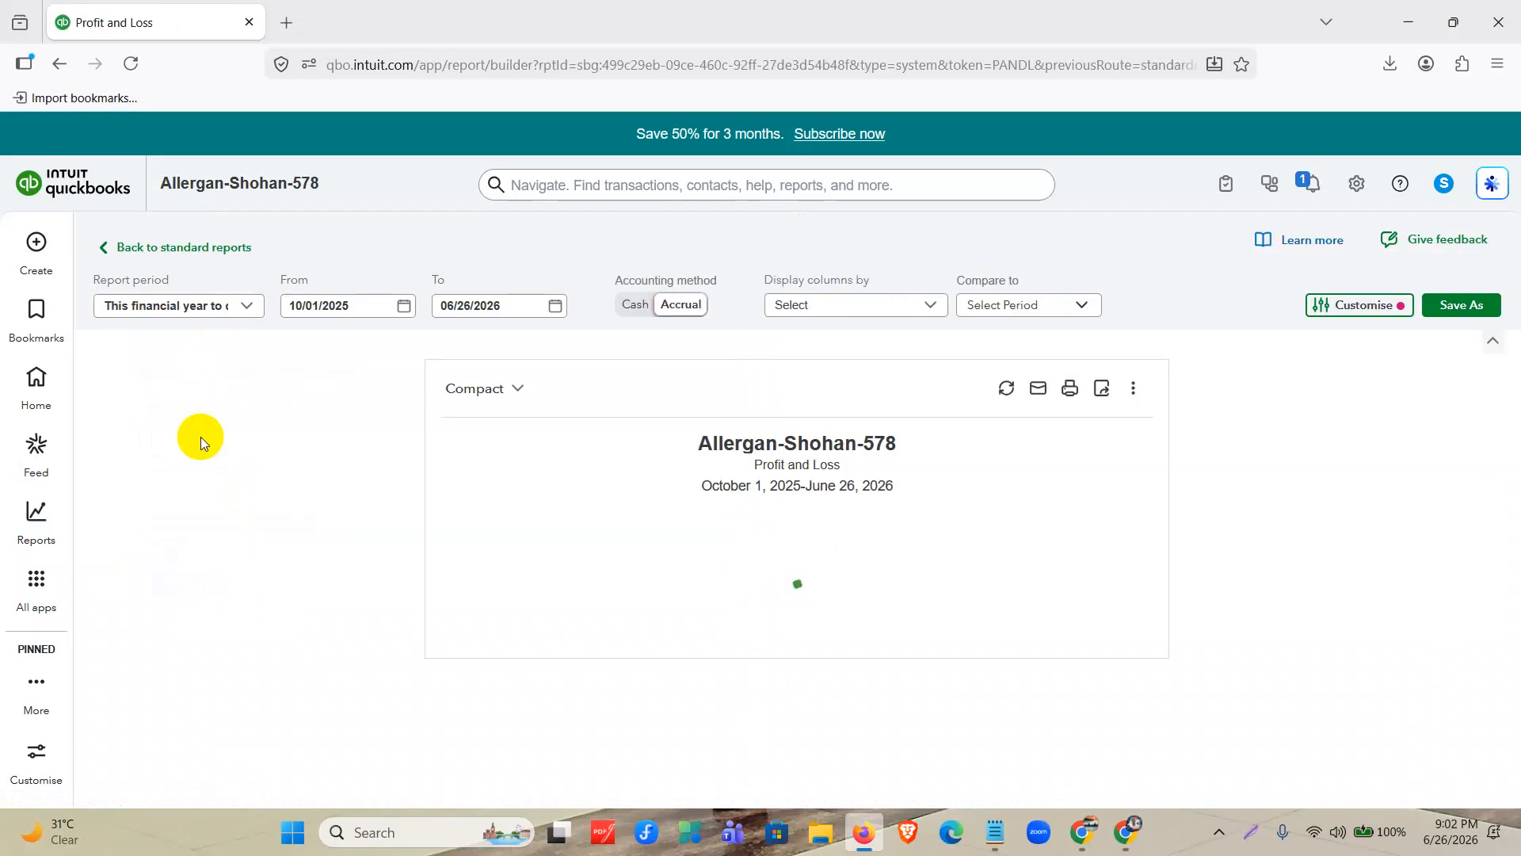
click(213, 305)
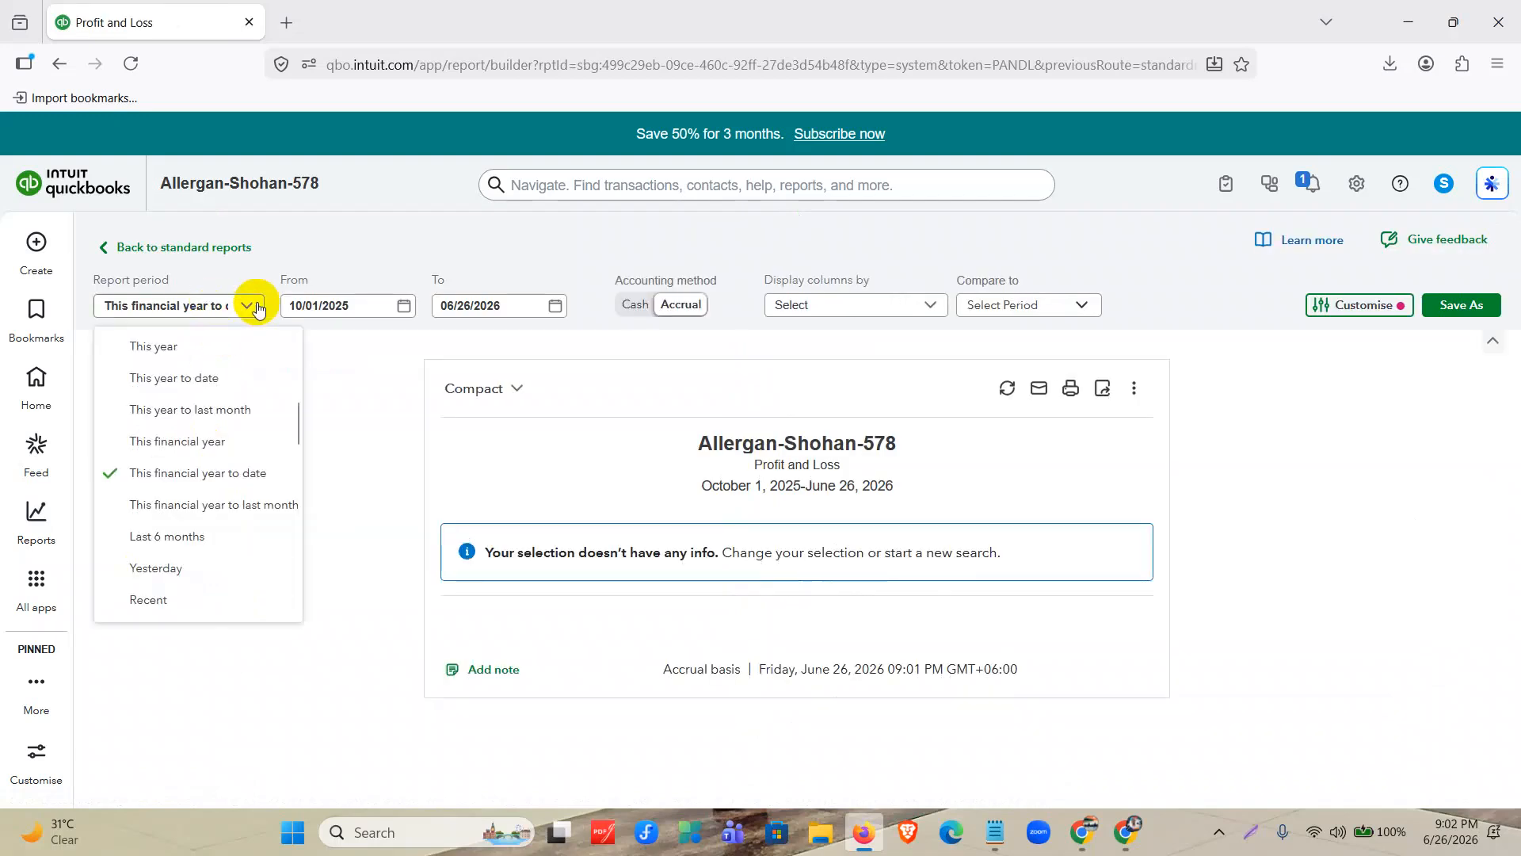
scroll(233, 394, up, 5)
click(205, 341)
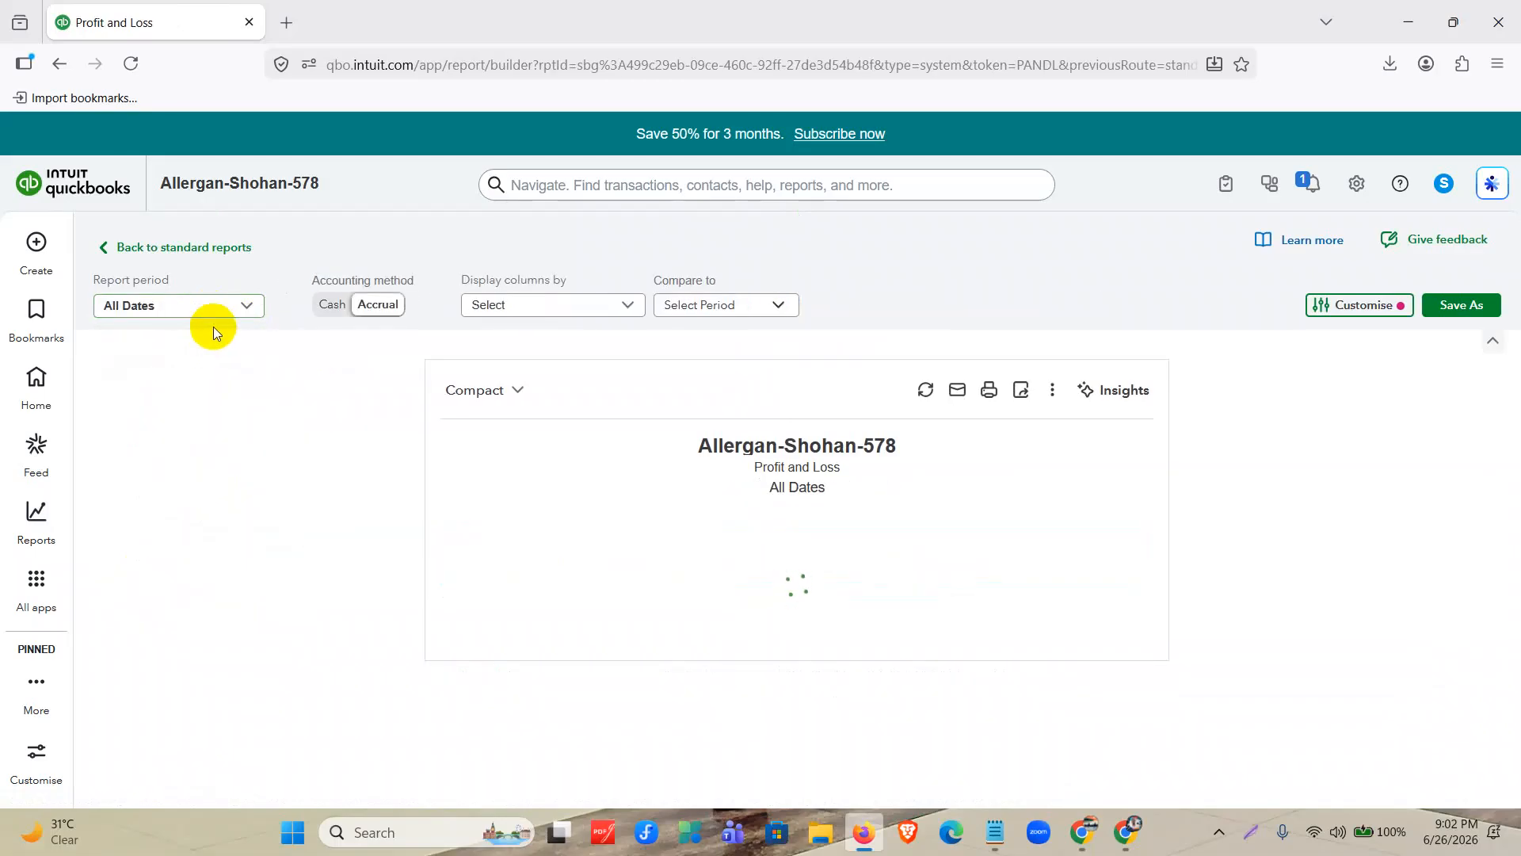
click(1146, 458)
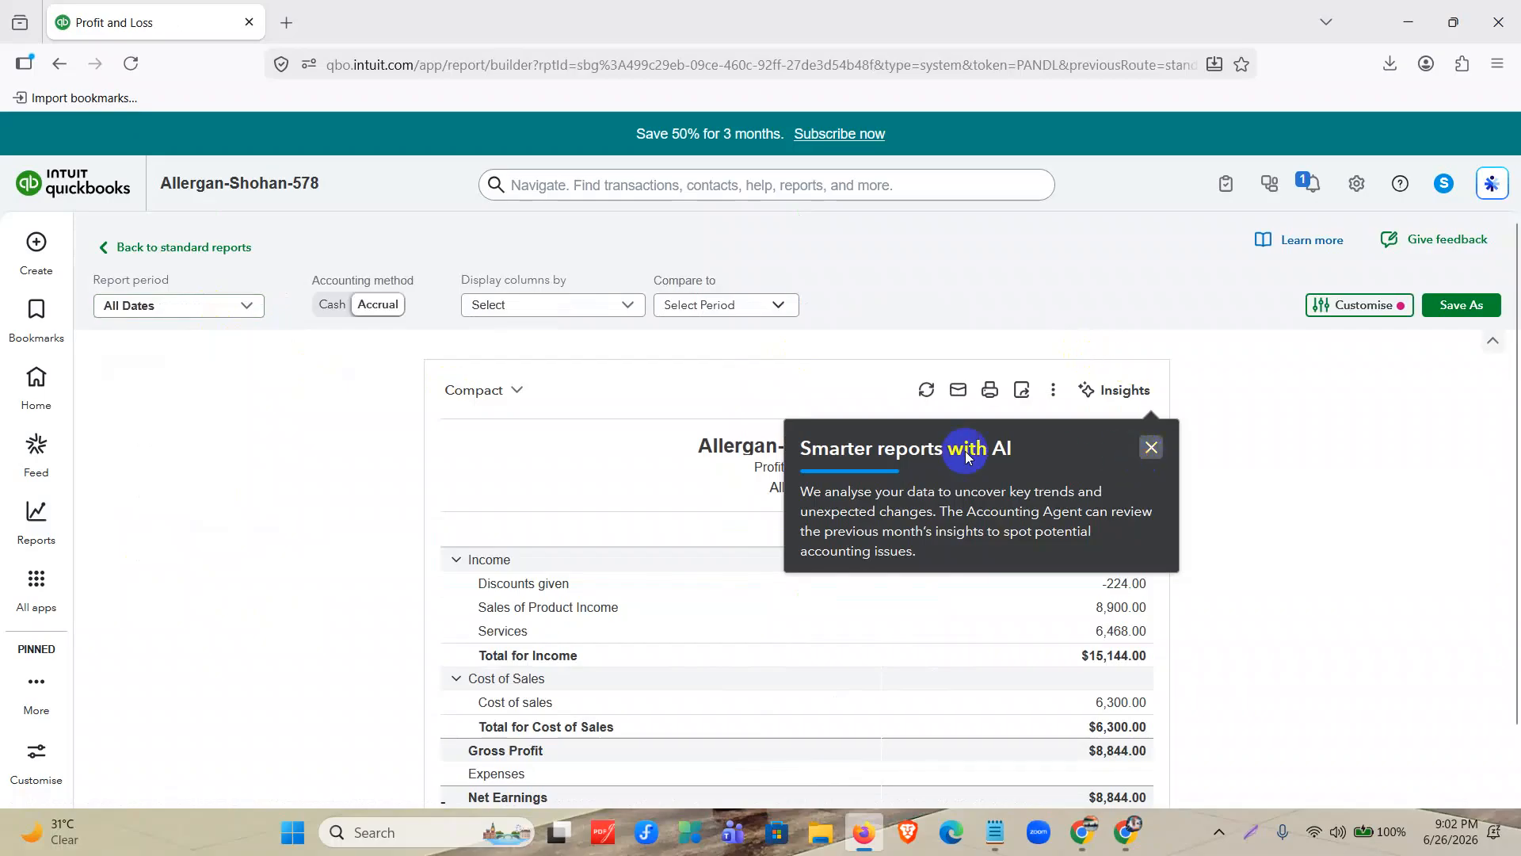
scroll(758, 458, down, 1)
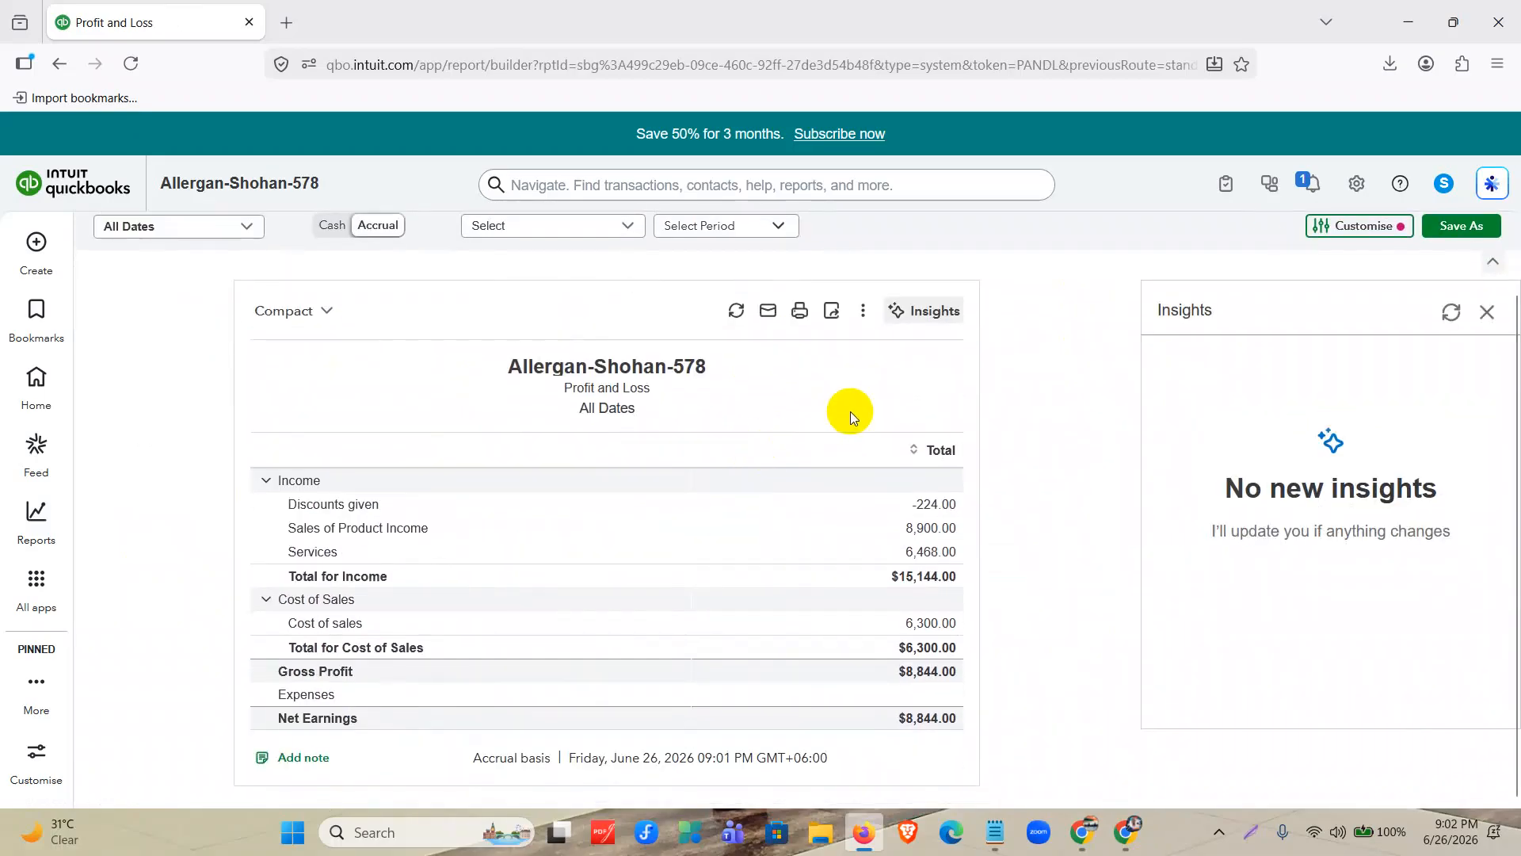
click(1486, 311)
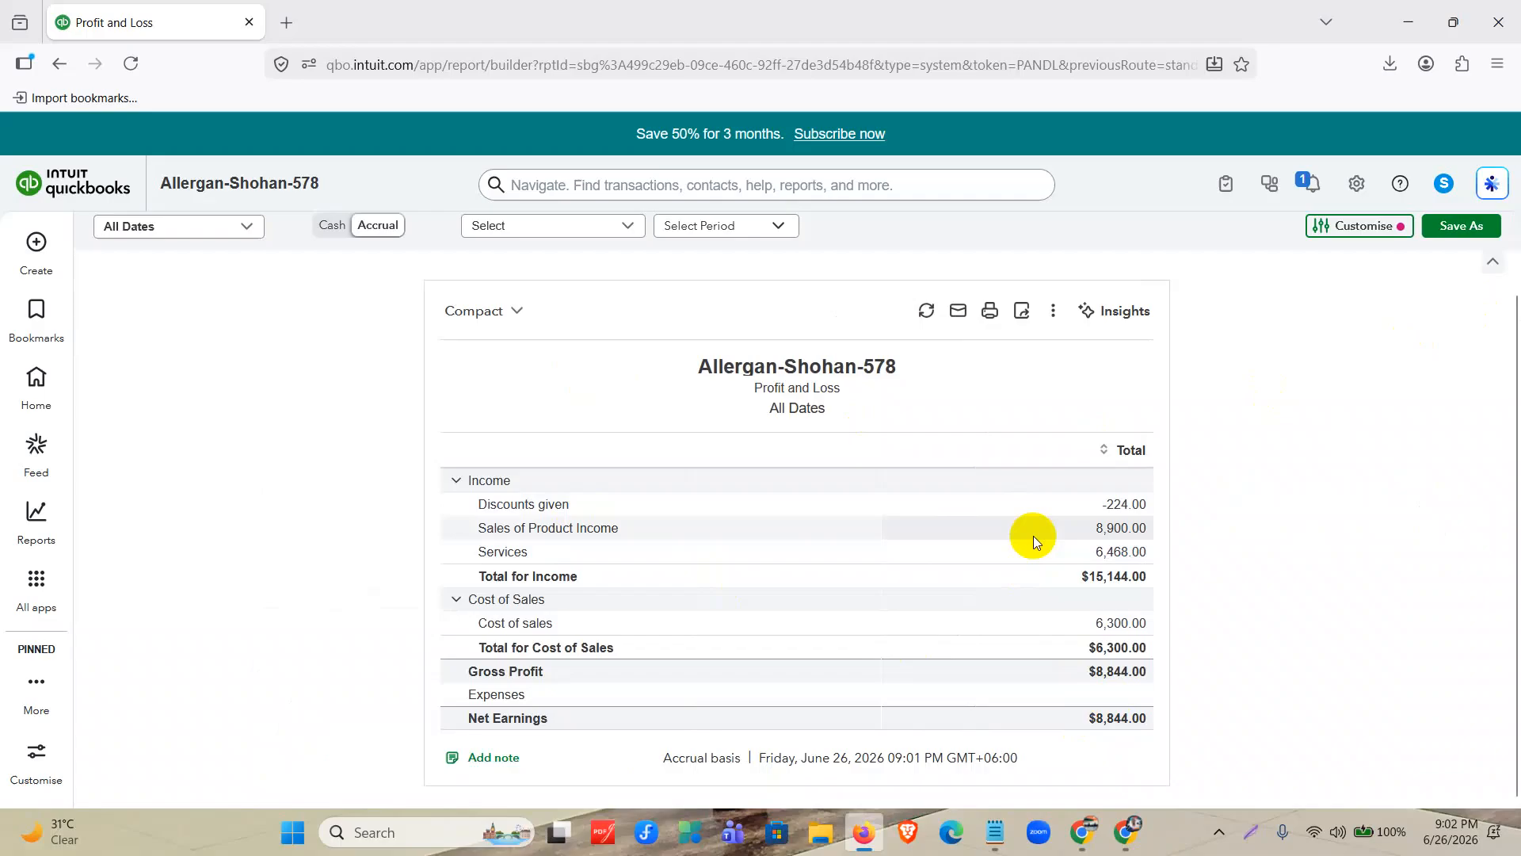
Open the transaction details behind the Sales of Product Income total and review the listed entries.
click(574, 528)
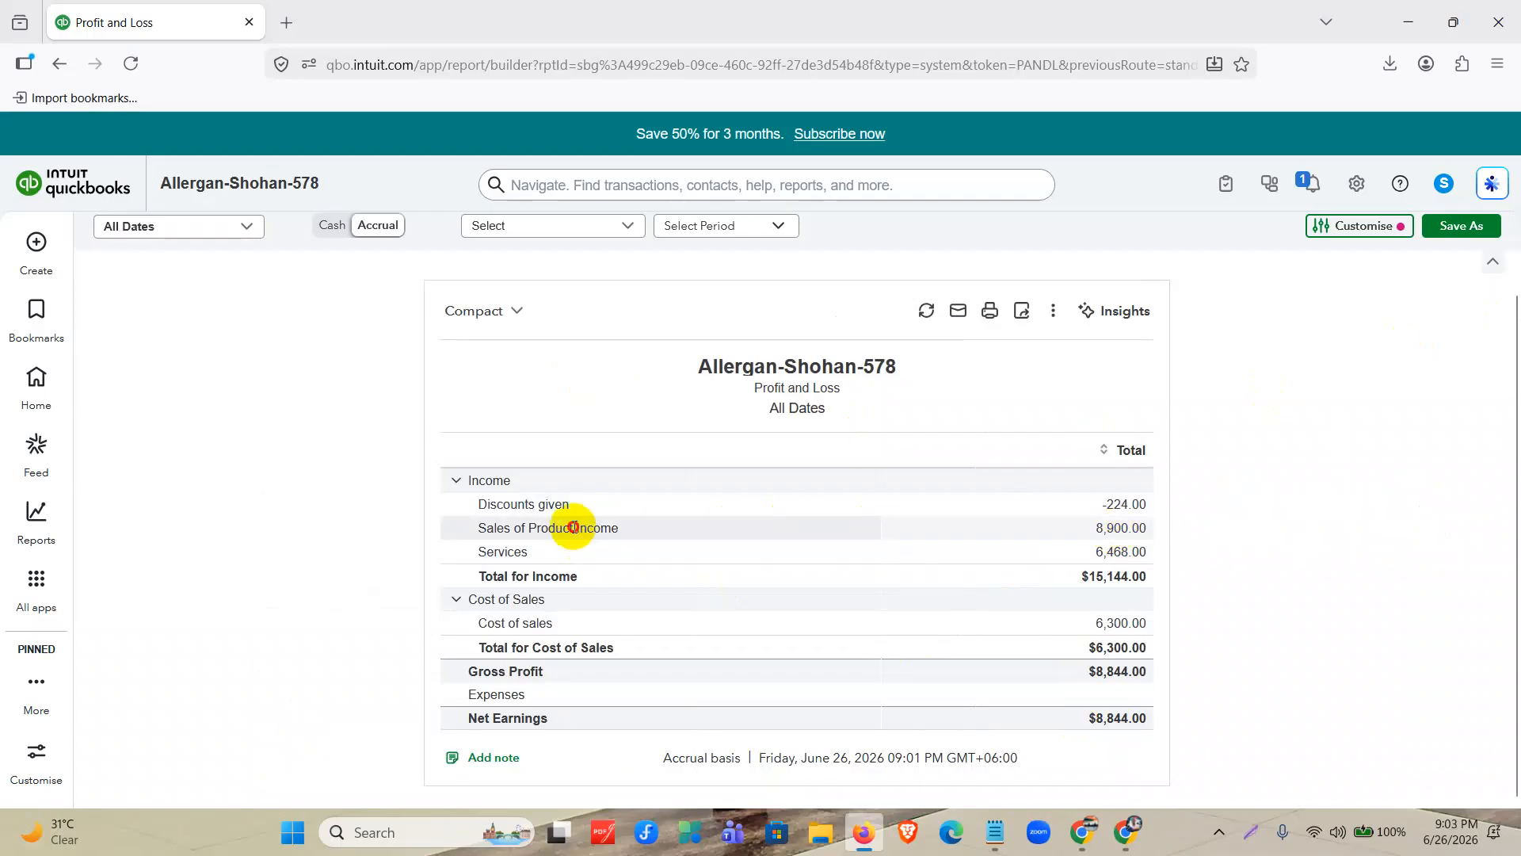
click(1118, 528)
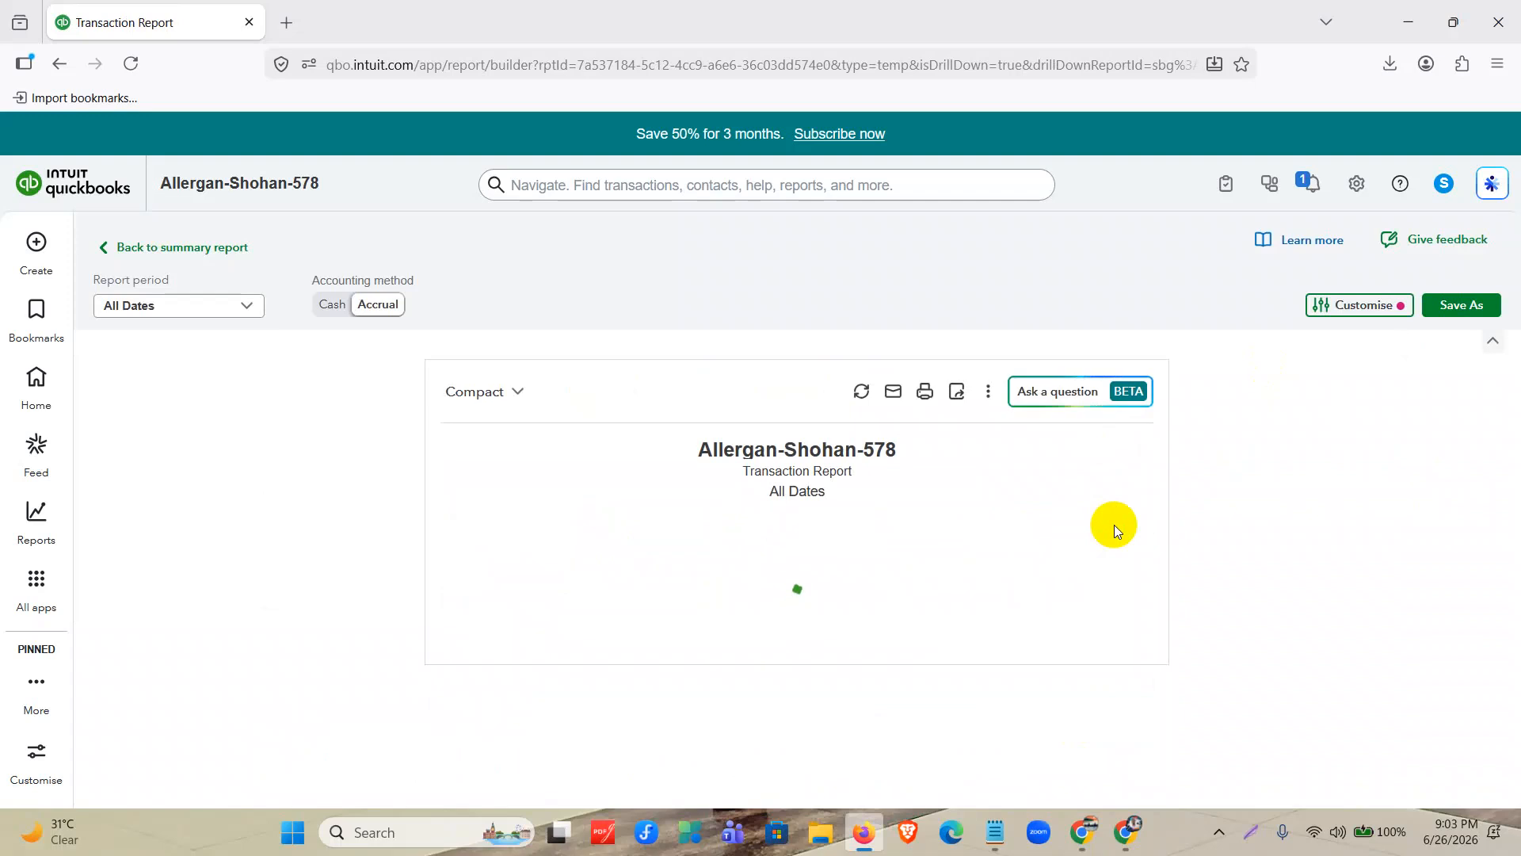
scroll(800, 674, down, 2)
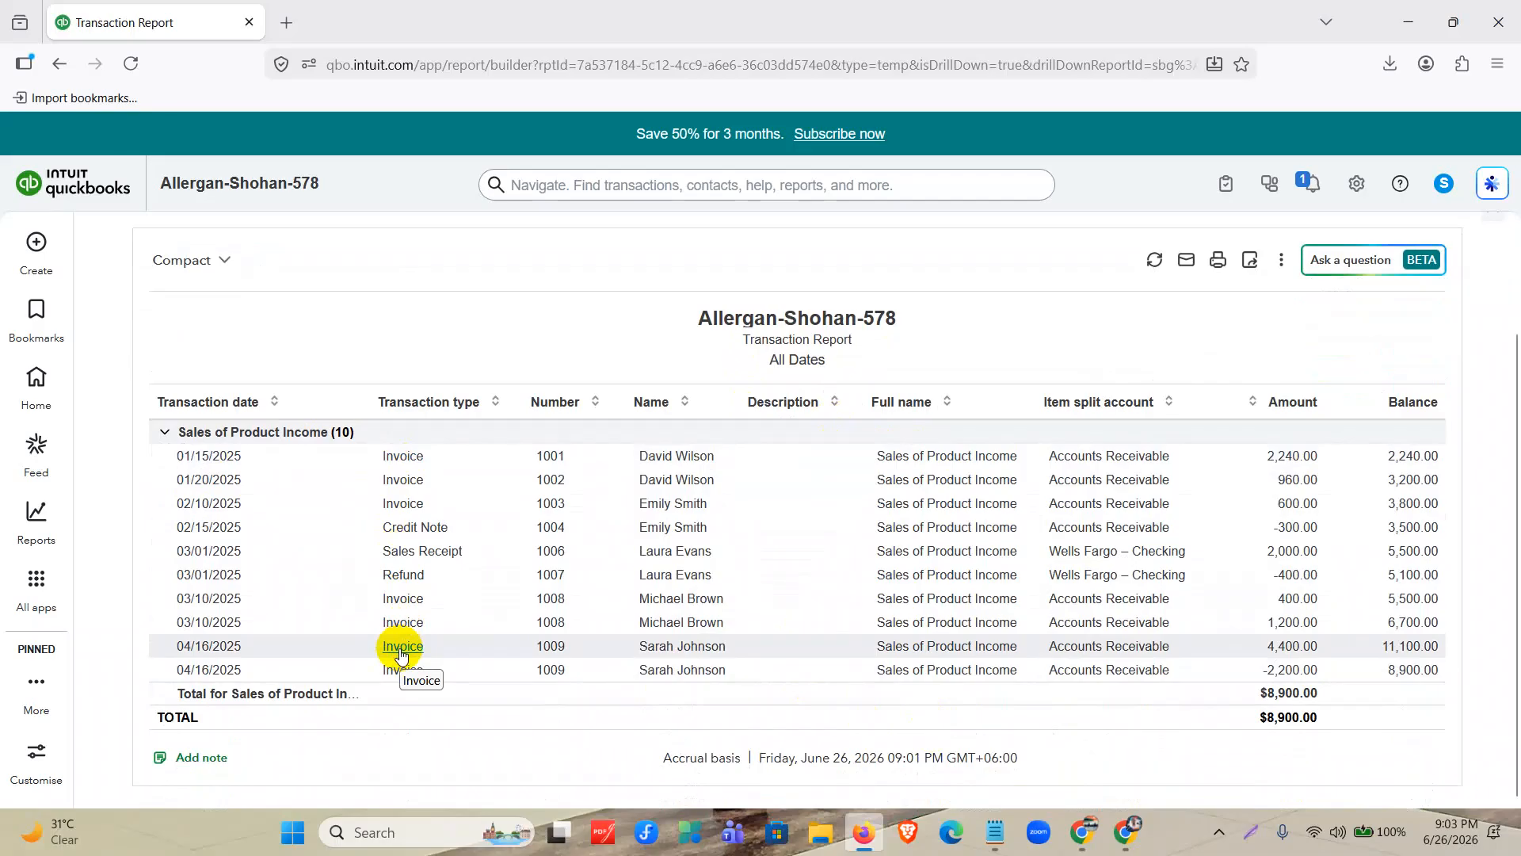
Open the 03/01/2025 sales receipt from the transaction report, inspect it, close it, and return to the standard reports list.
click(421, 553)
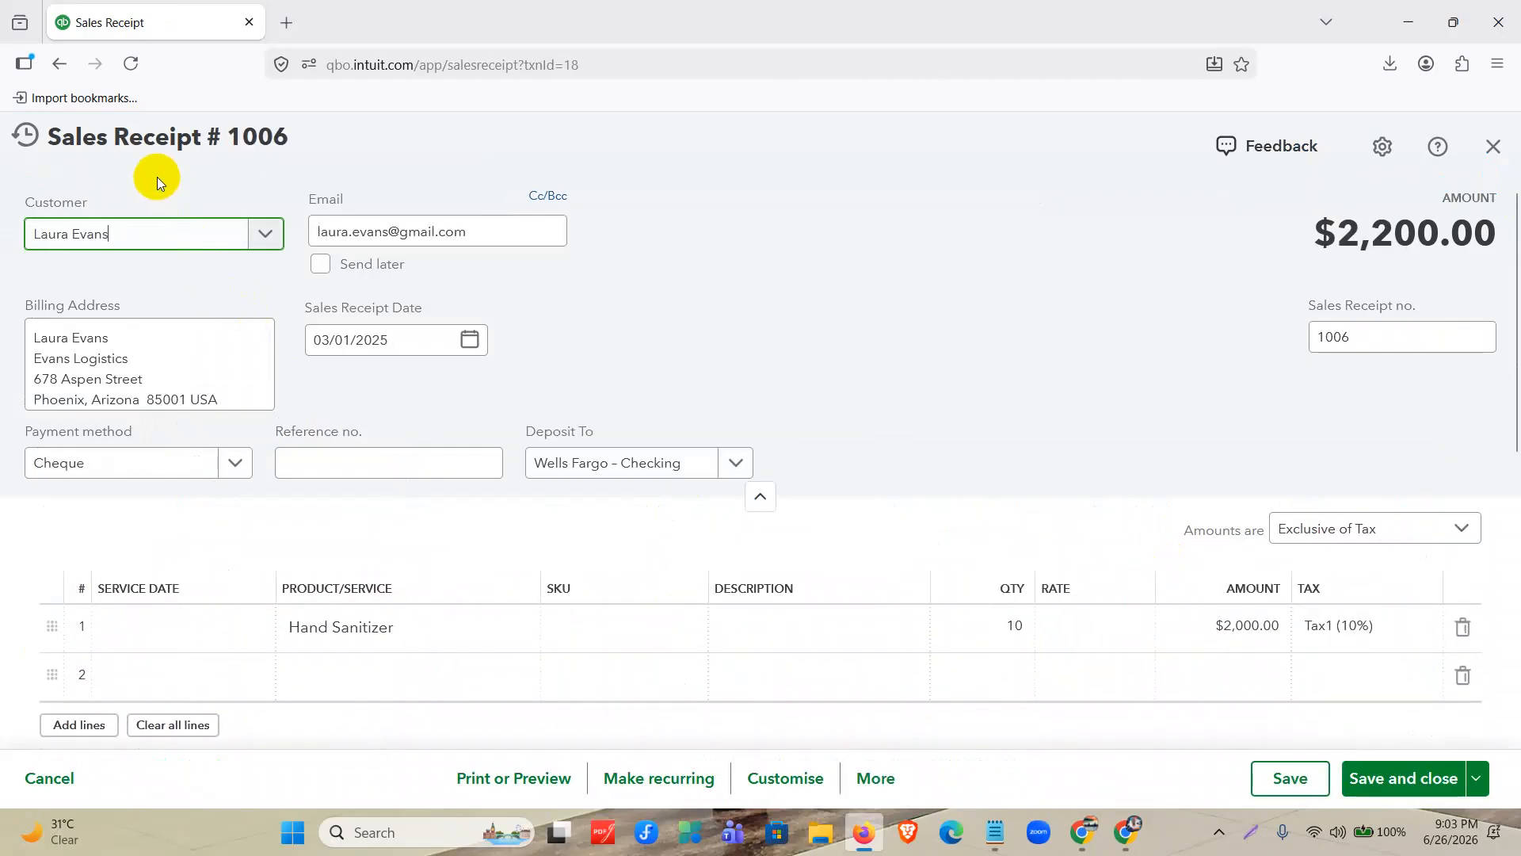
click(1493, 146)
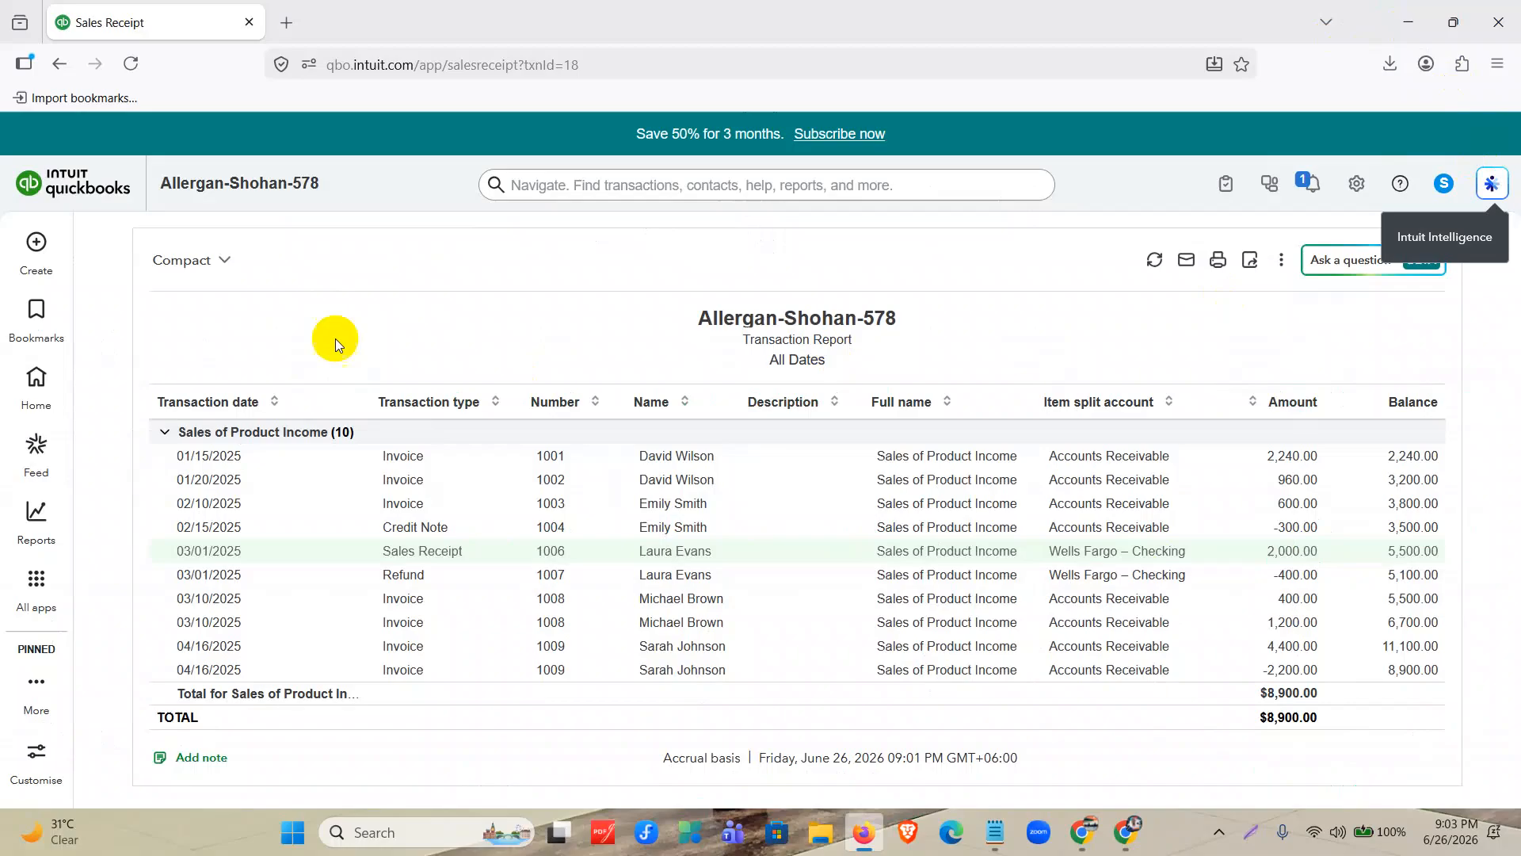
click(157, 250)
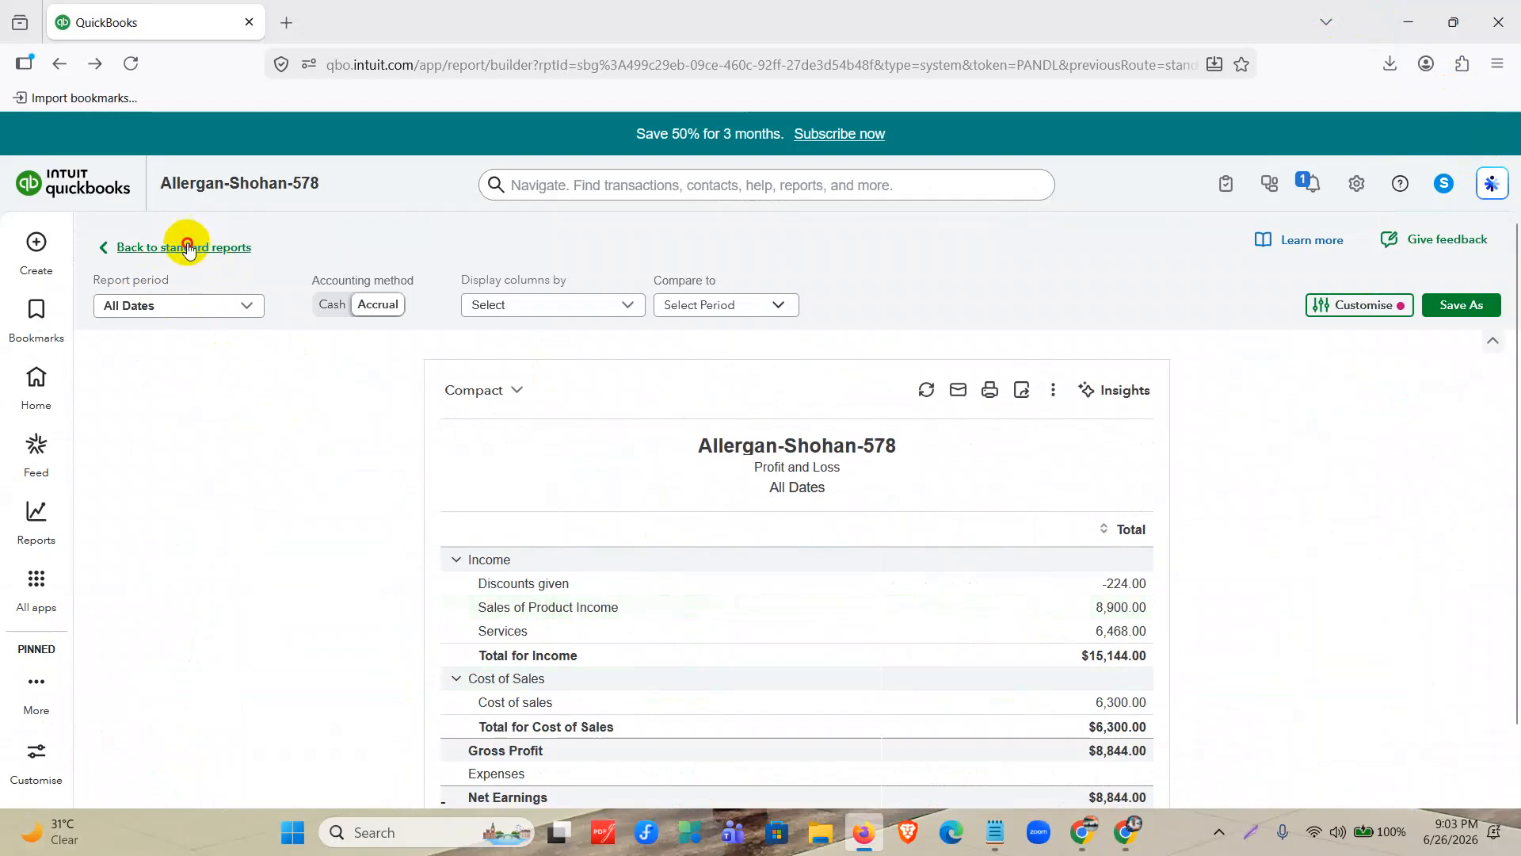
click(189, 245)
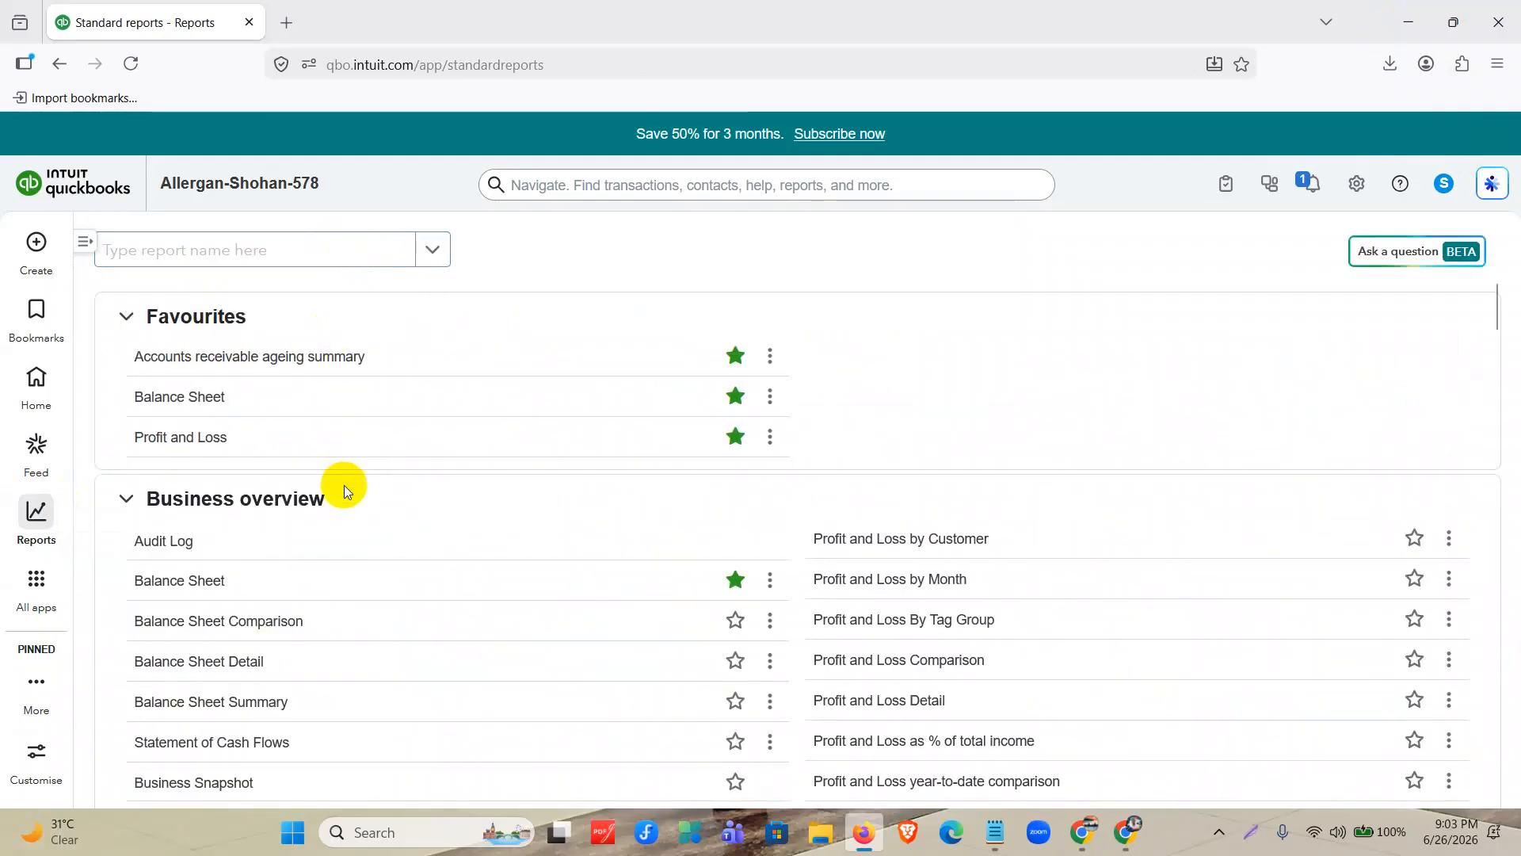
Look through the standard reports list and open the Balance Sheet report from the favourites.
scroll(540, 439, down, 5)
scroll(792, 443, down, 9)
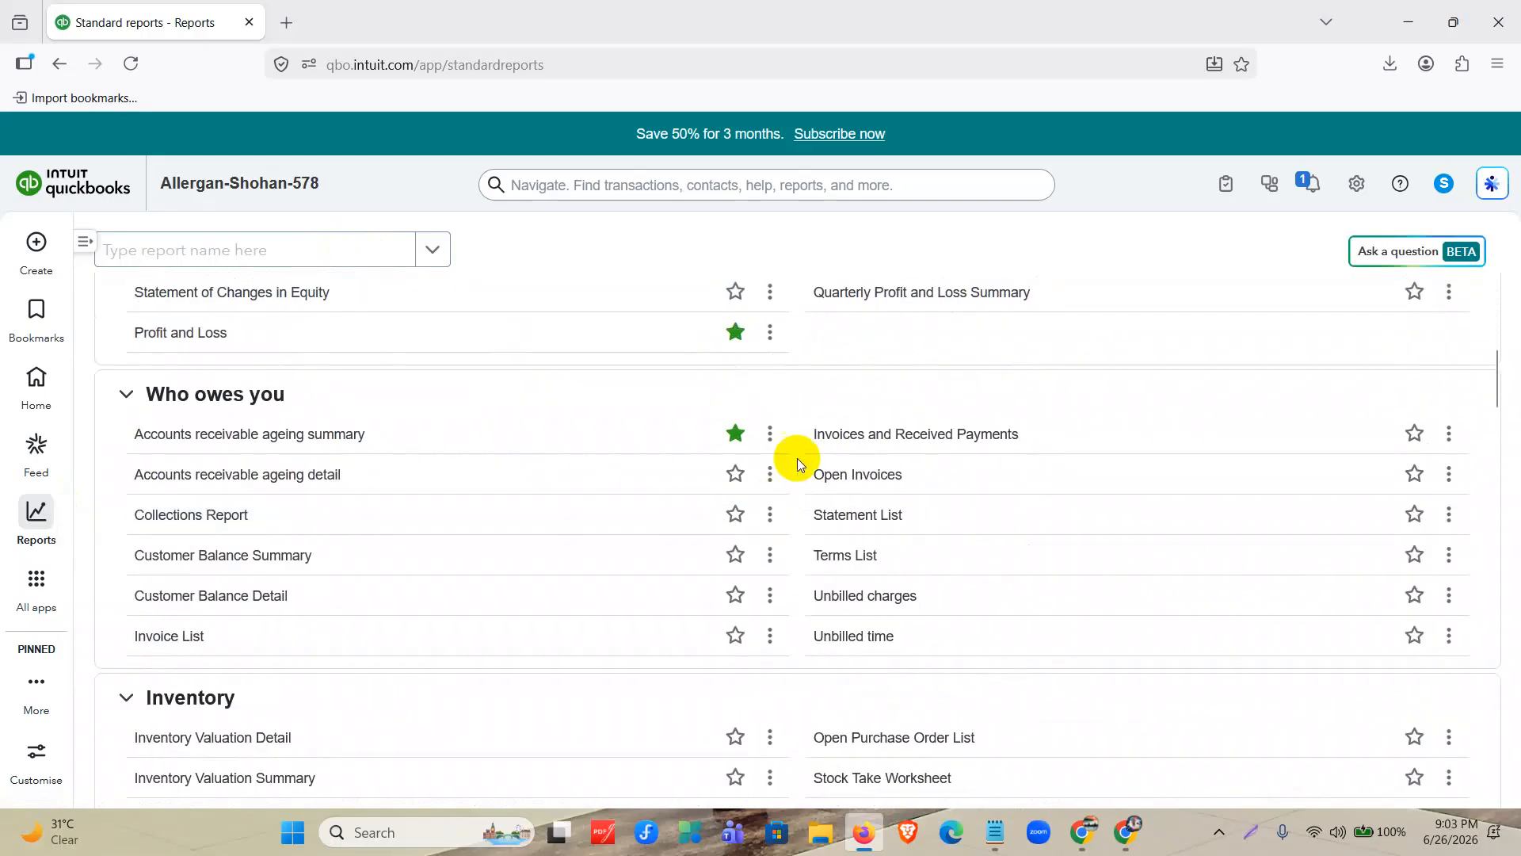
scroll(792, 421, down, 16)
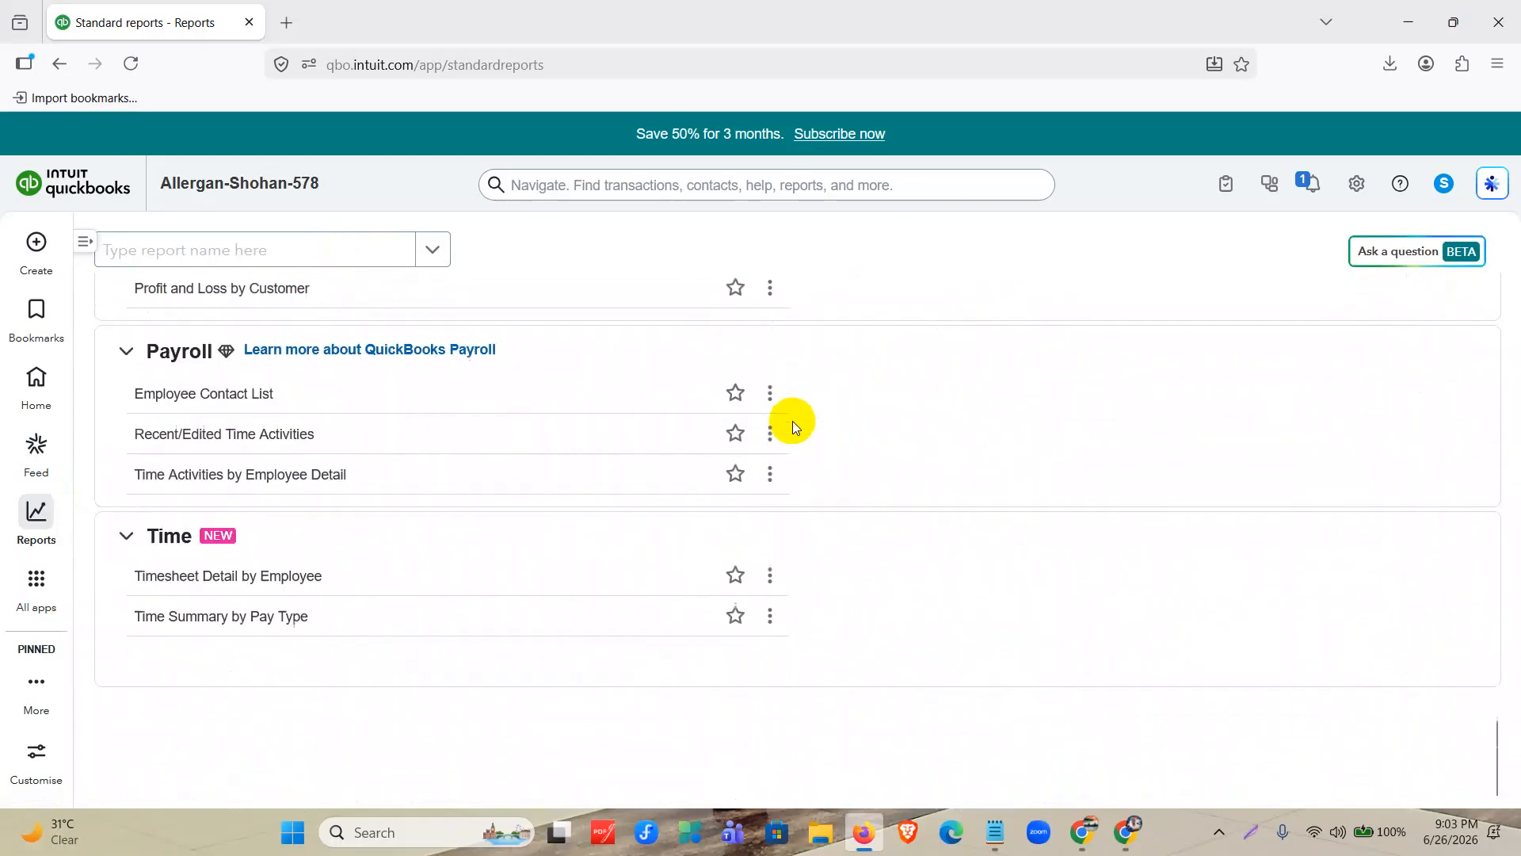
scroll(811, 552, up, 12)
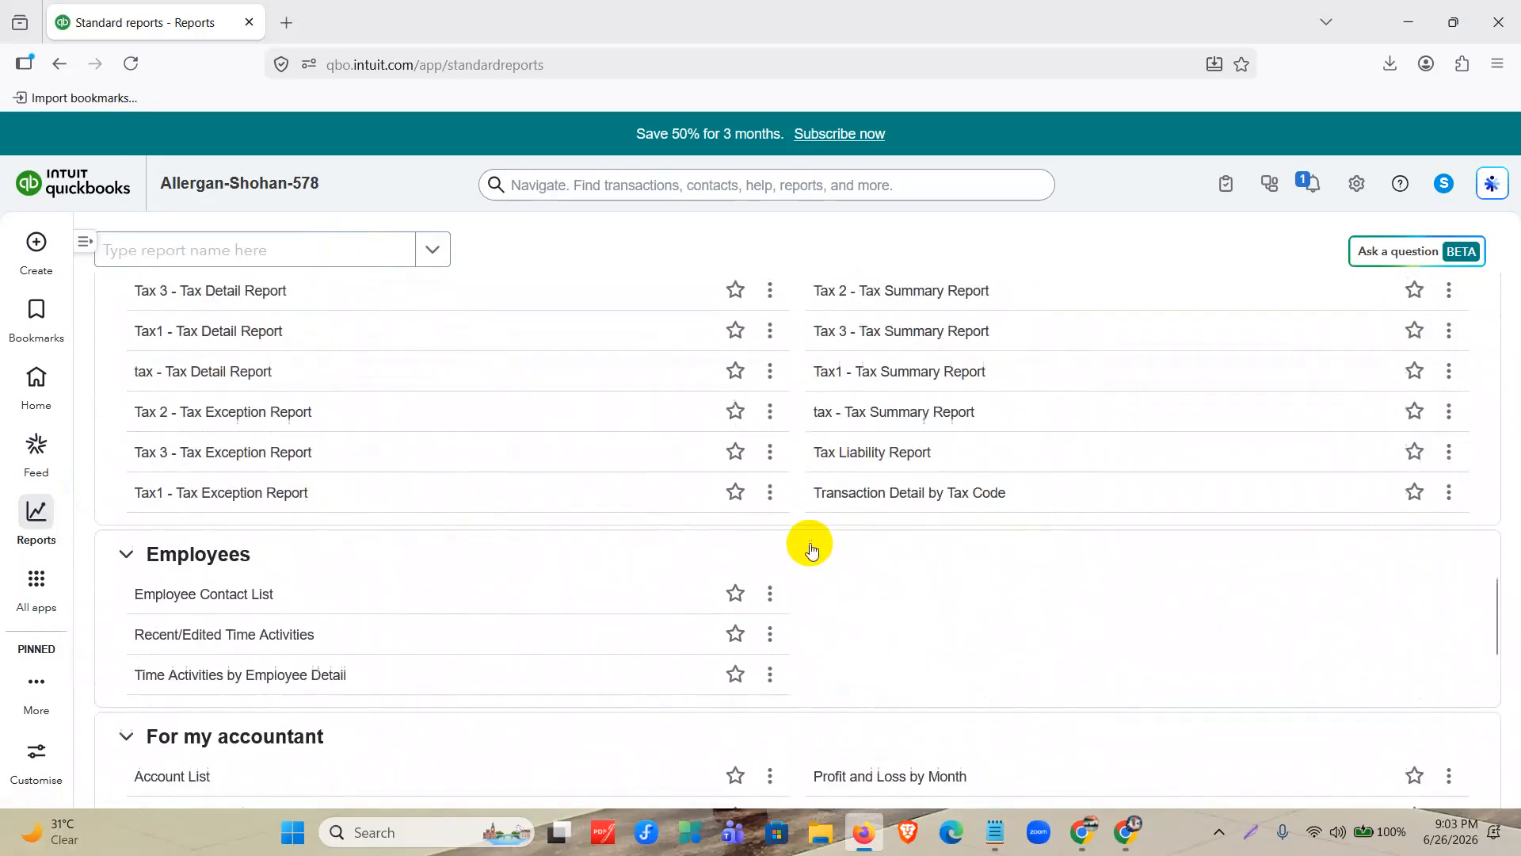
scroll(809, 543, up, 10)
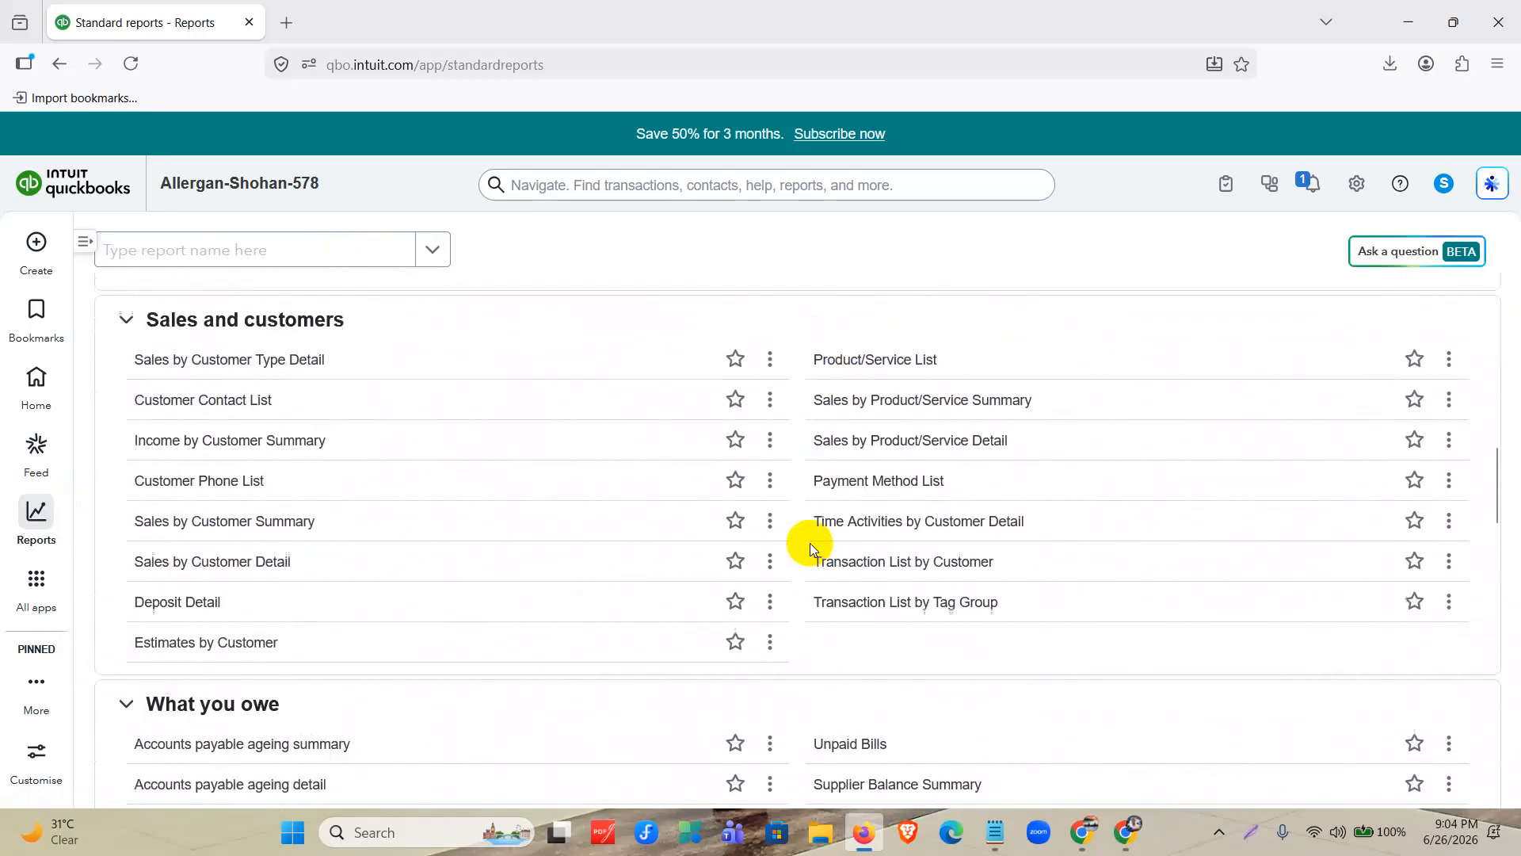
scroll(810, 543, up, 8)
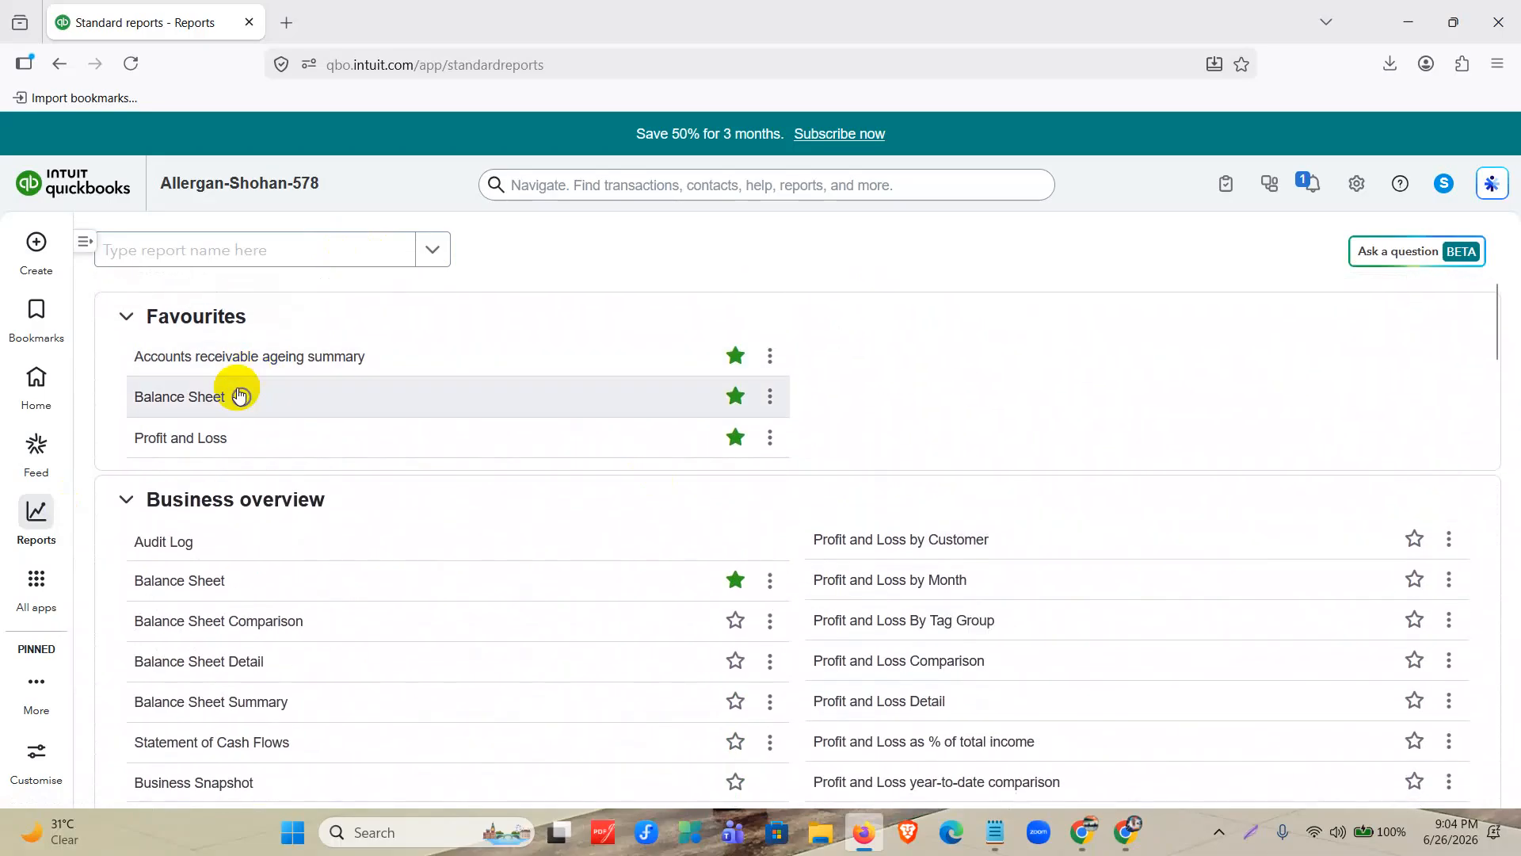
click(206, 399)
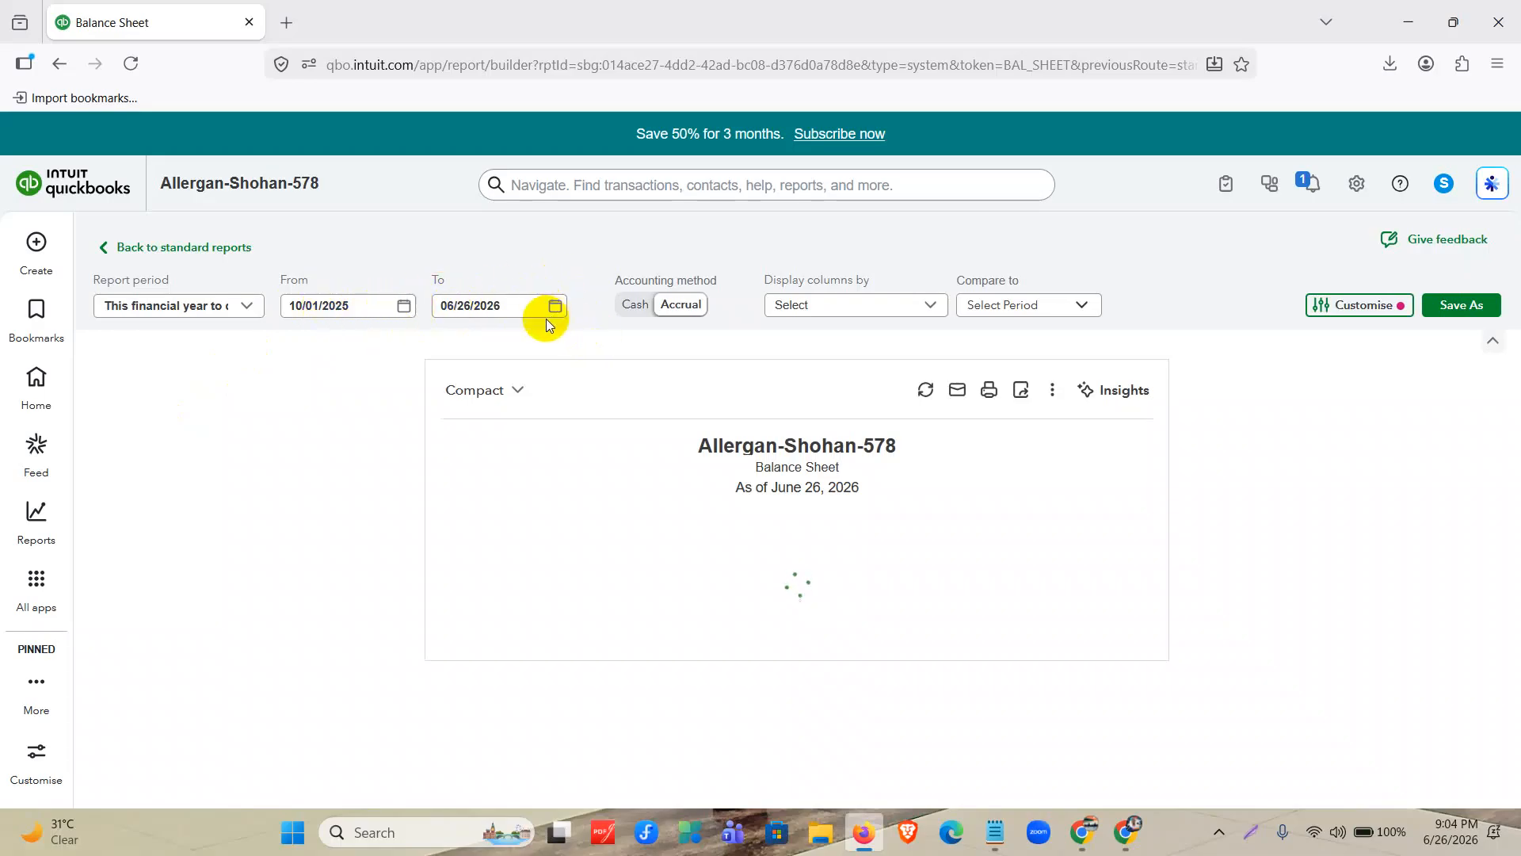
Examine the column display and period comparison choices of the Balance Sheet without selecting any.
click(912, 306)
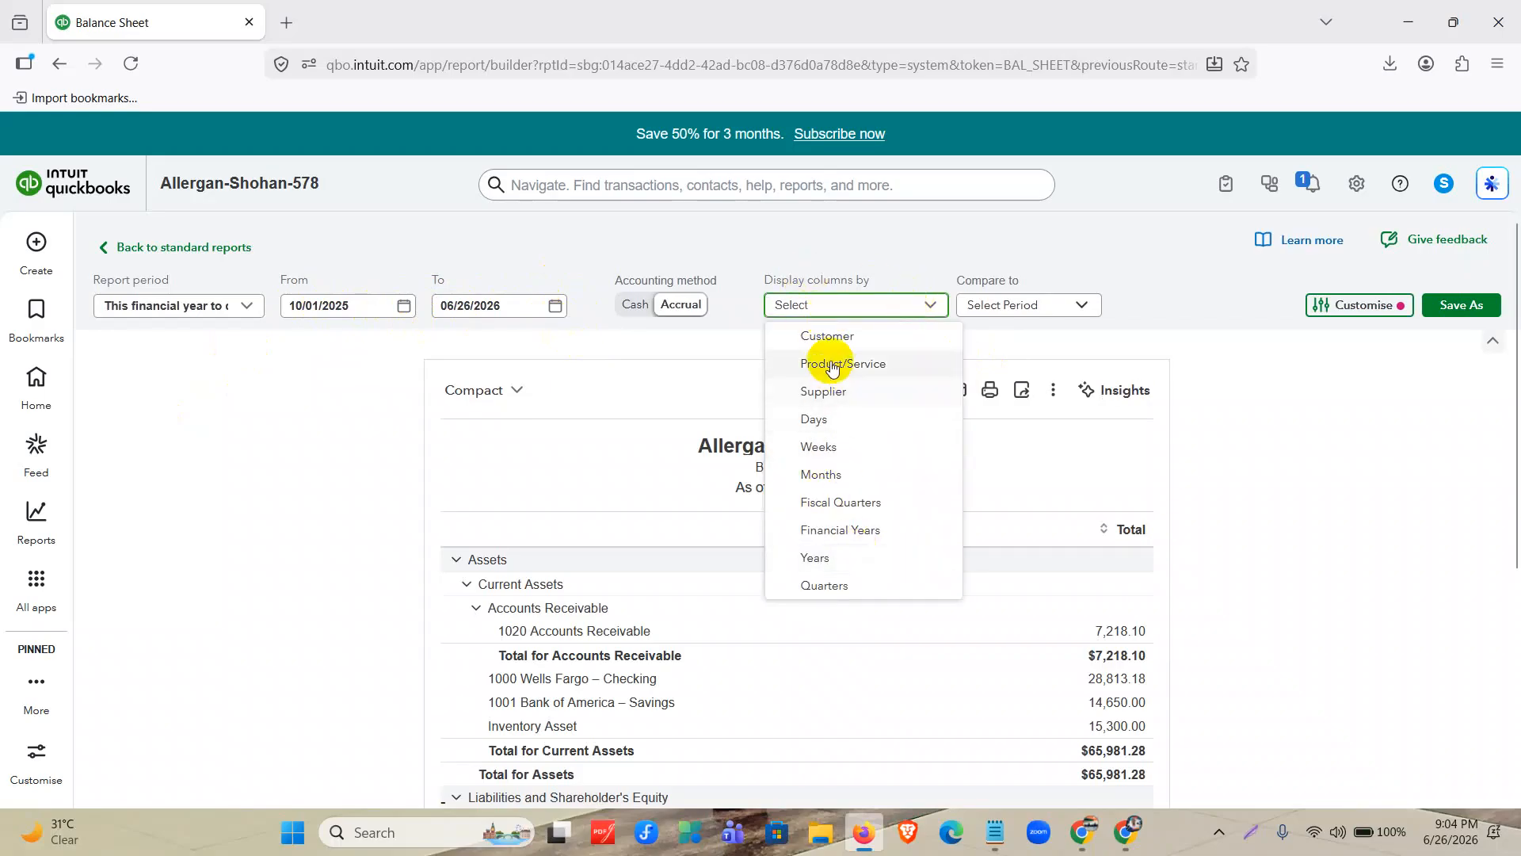
click(997, 304)
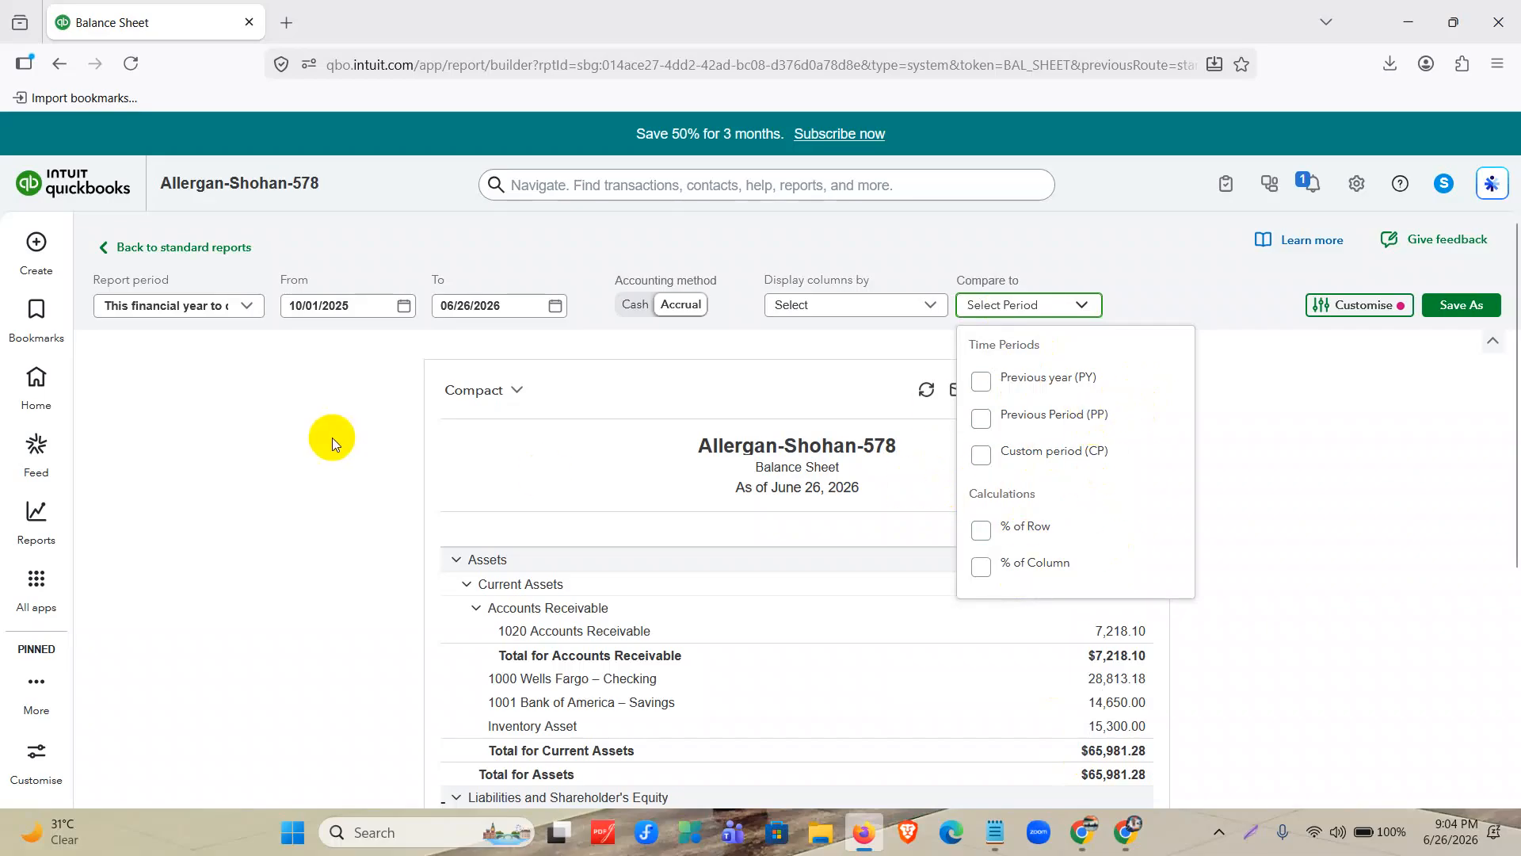
click(326, 456)
Set the Balance Sheet period to All Dates and review its assets, liabilities and shareholders' equity.
click(214, 307)
scroll(238, 491, up, 5)
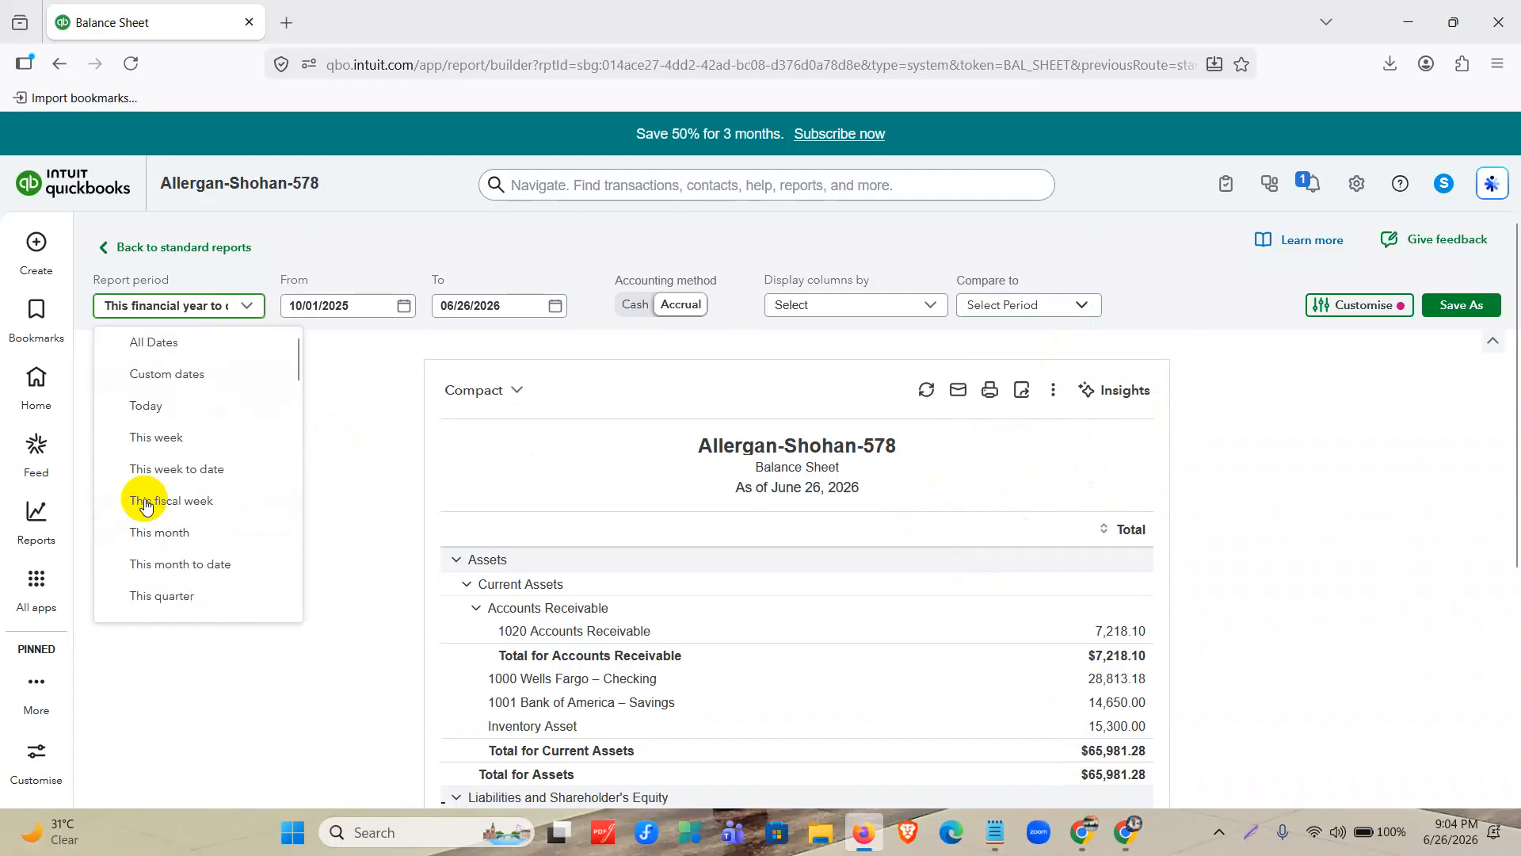
click(180, 355)
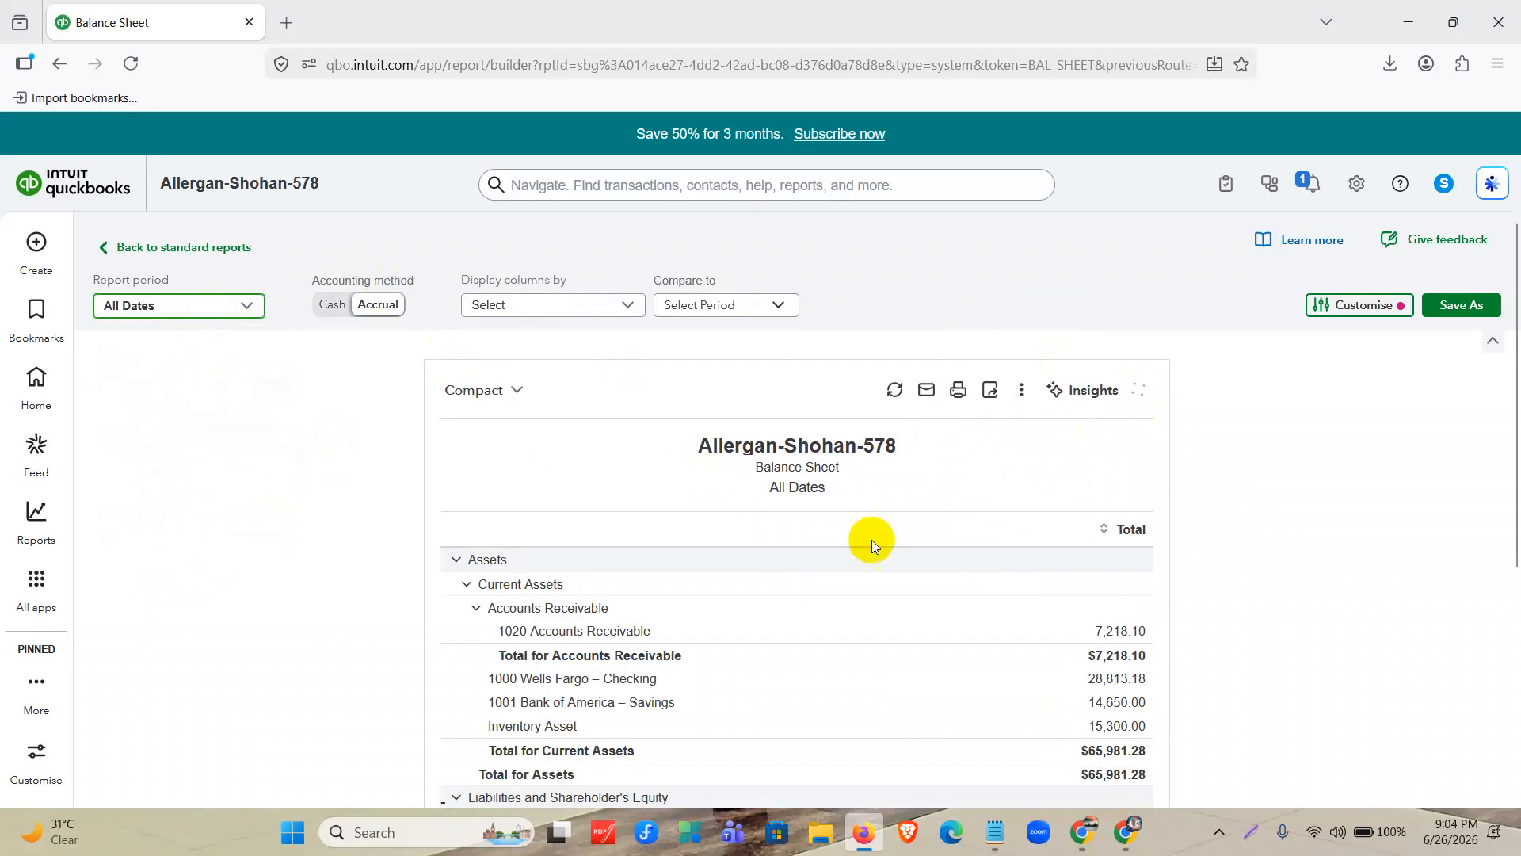
scroll(692, 529, down, 3)
scroll(750, 454, down, 1)
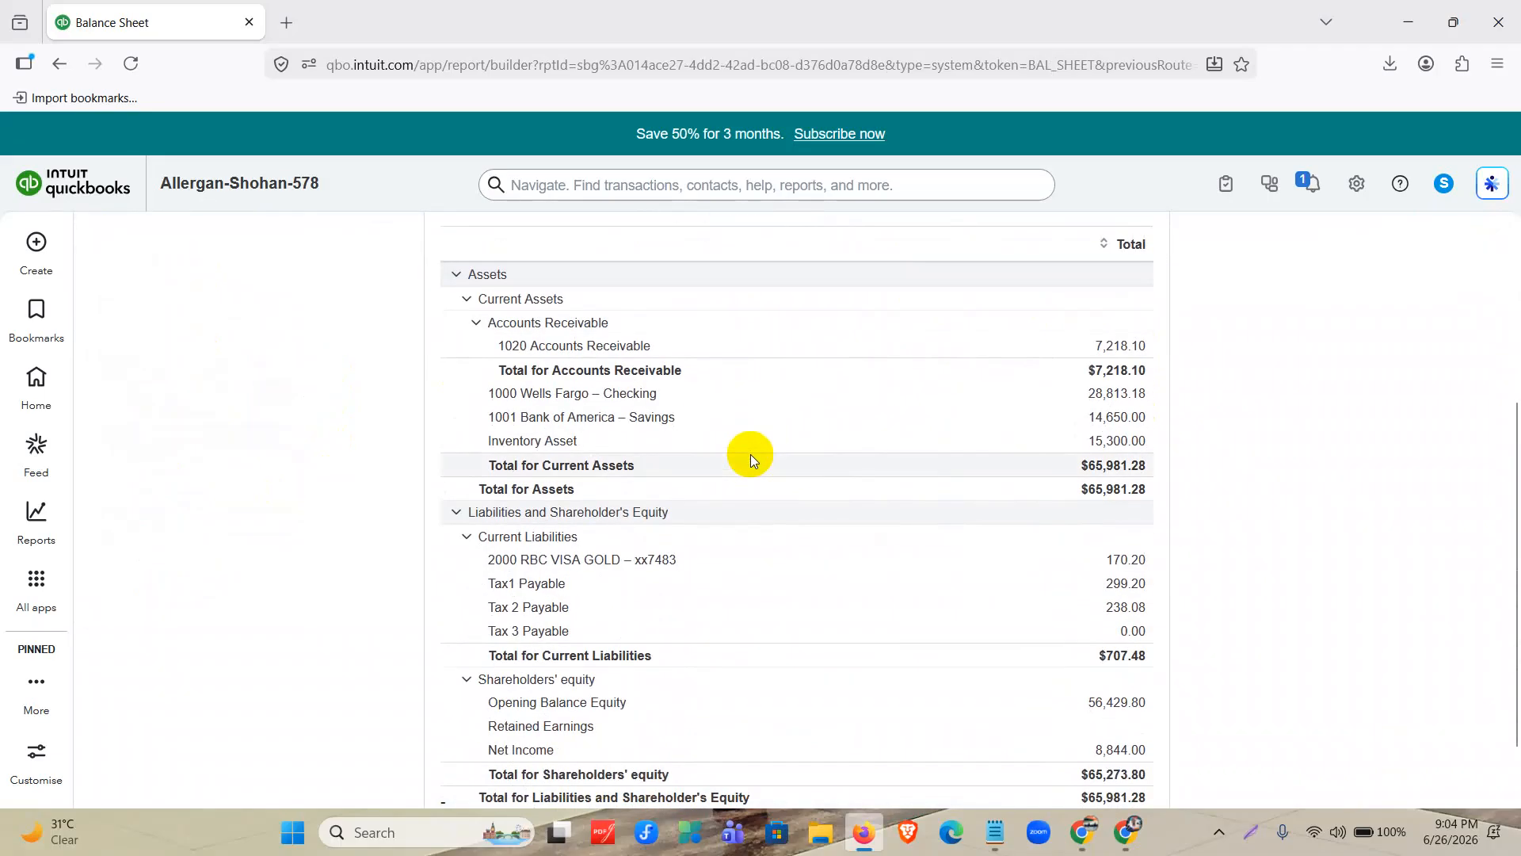
scroll(747, 411, down, 1)
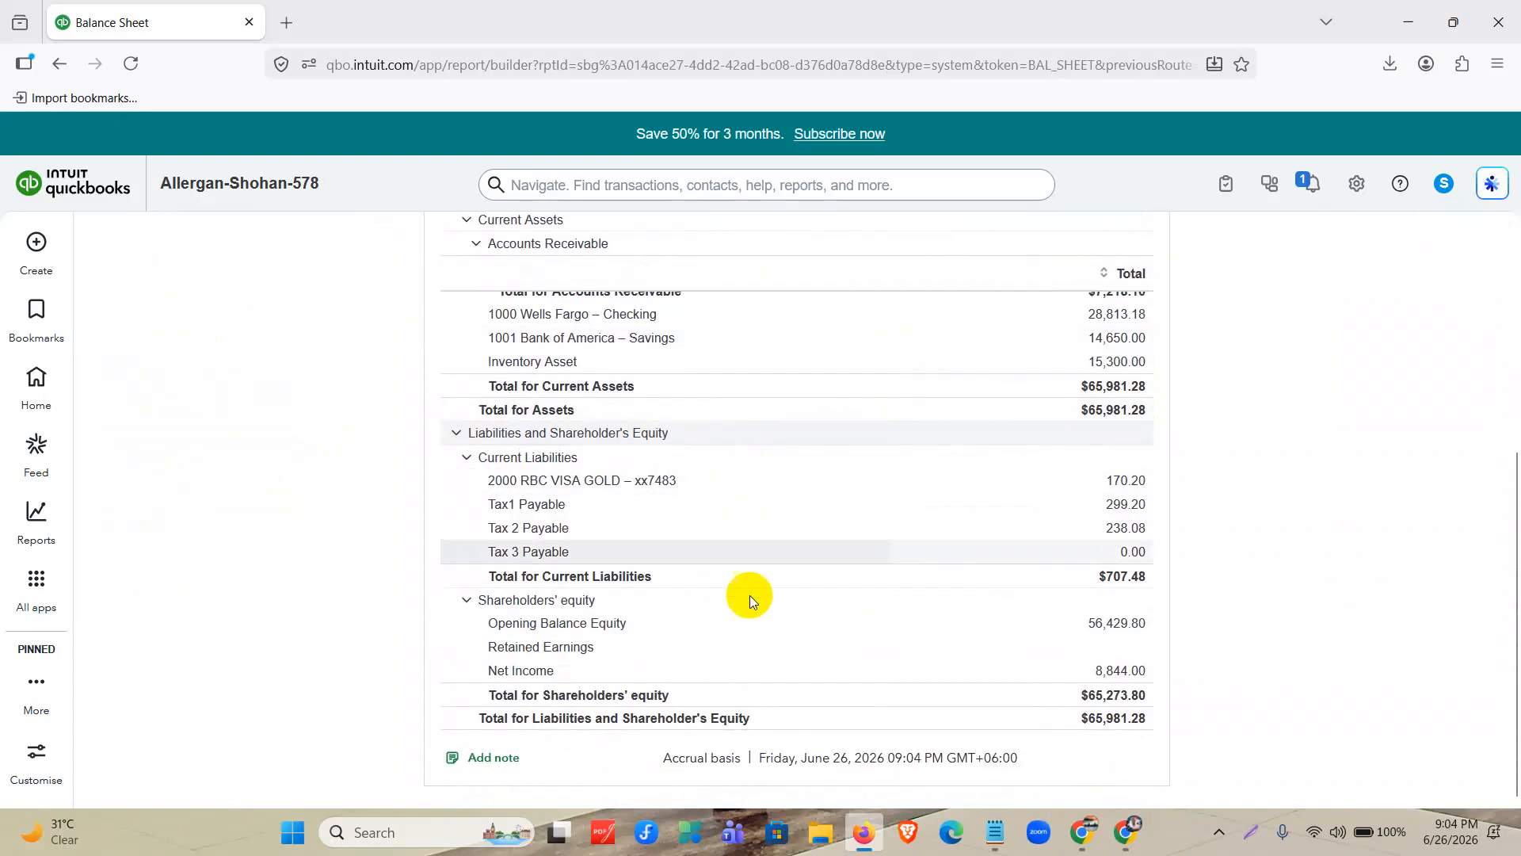
scroll(900, 714, up, 4)
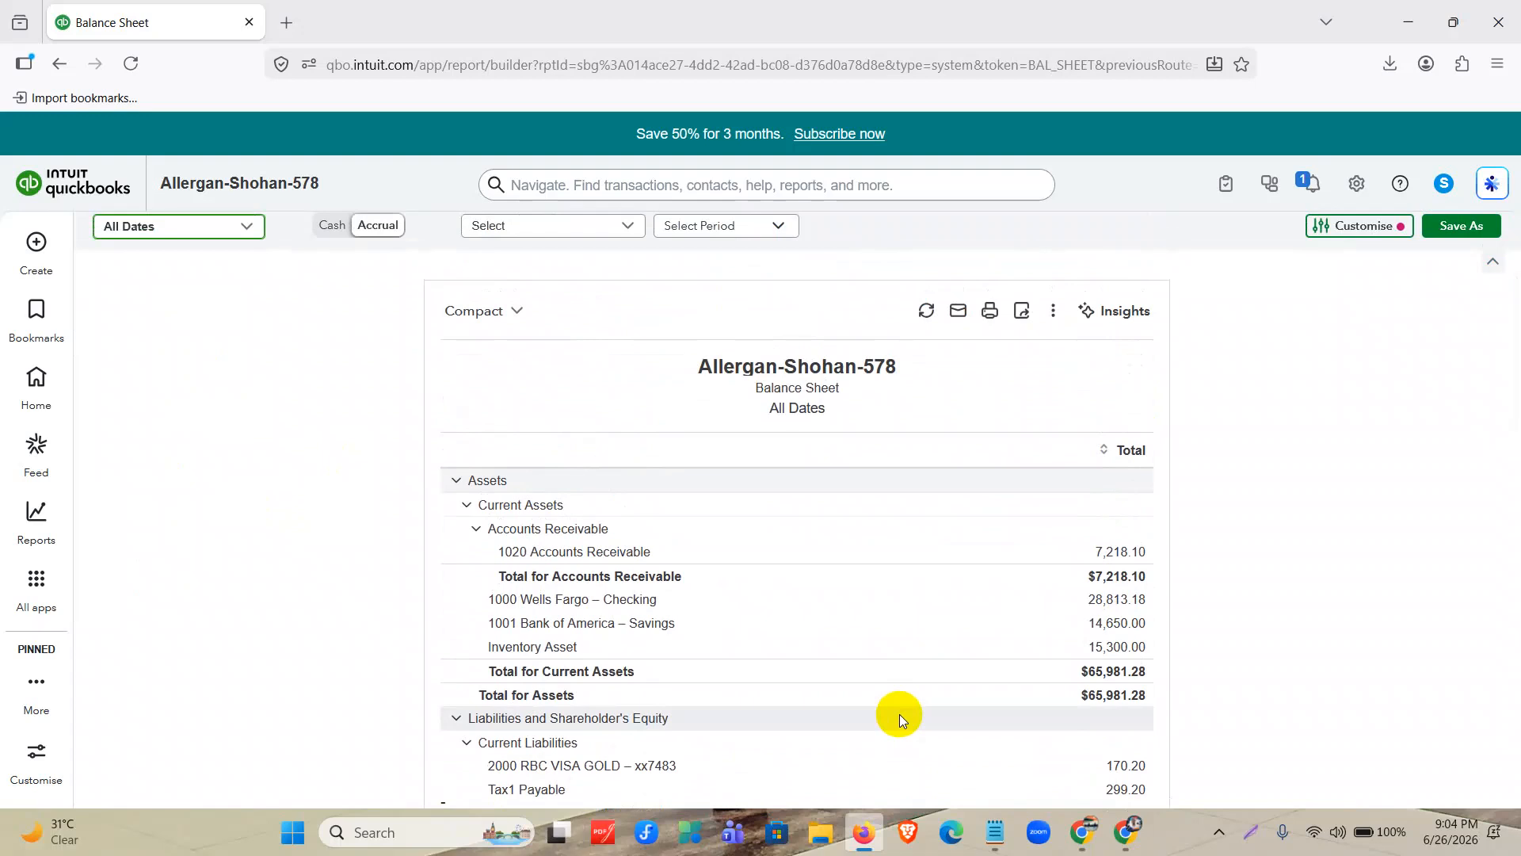
scroll(900, 714, up, 1)
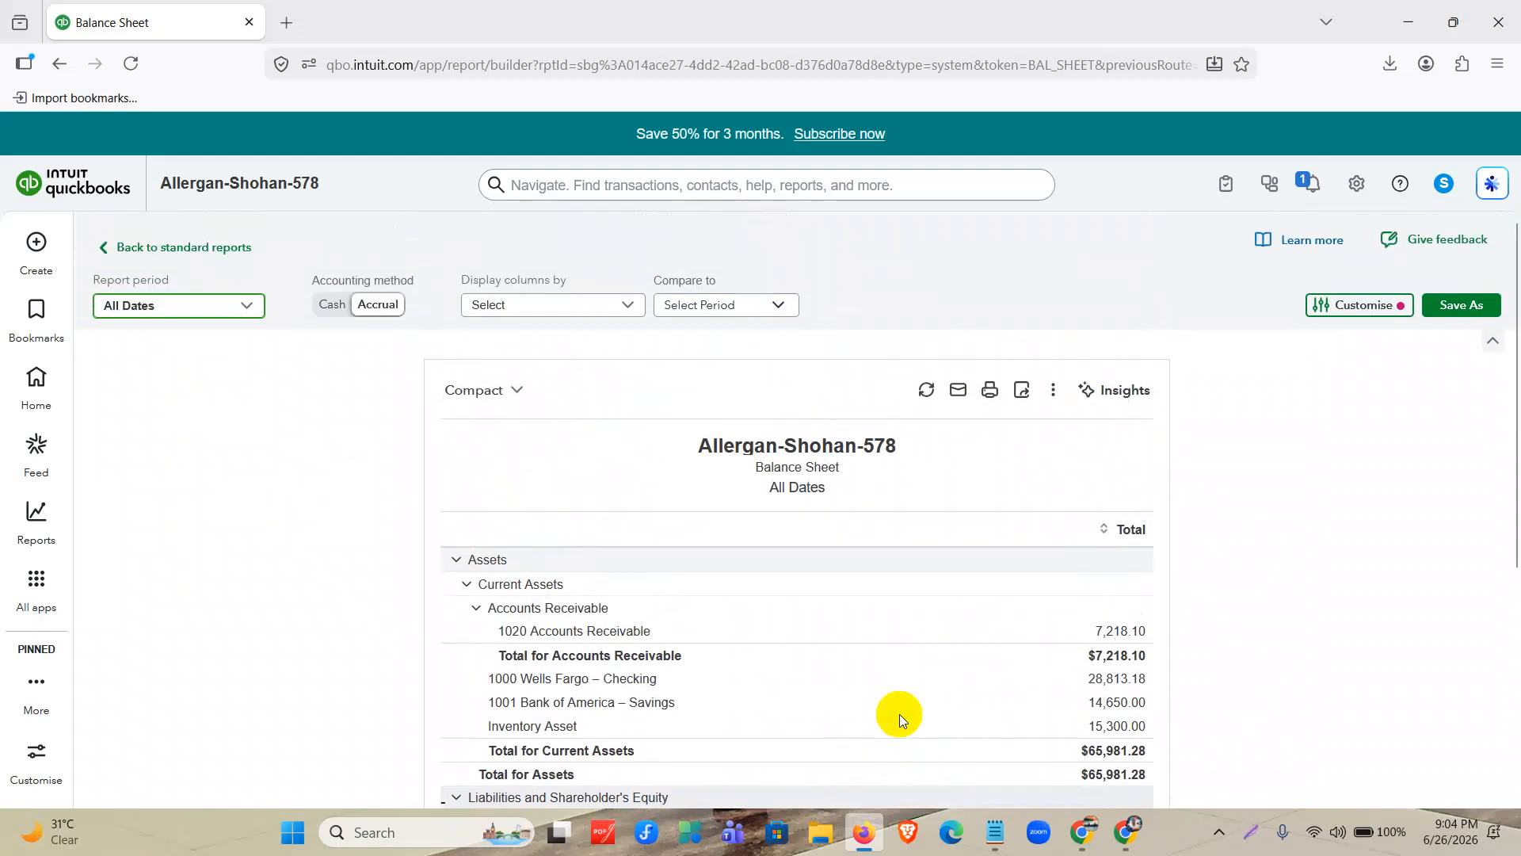
Look at the options for saving the Balance Sheet as a new report, check its print preview, and close both without saving.
click(1462, 306)
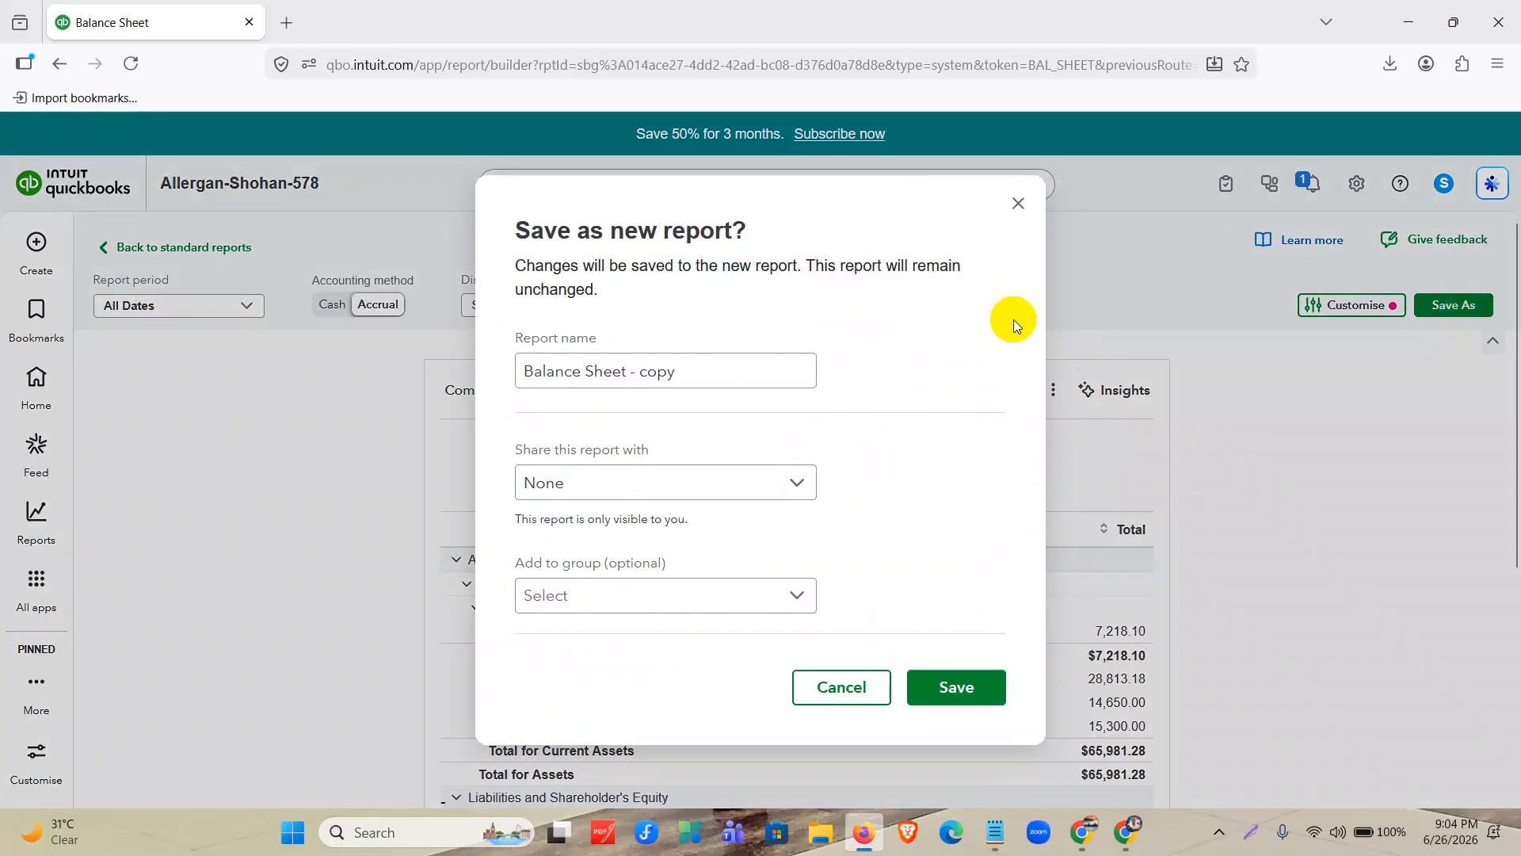
click(1020, 200)
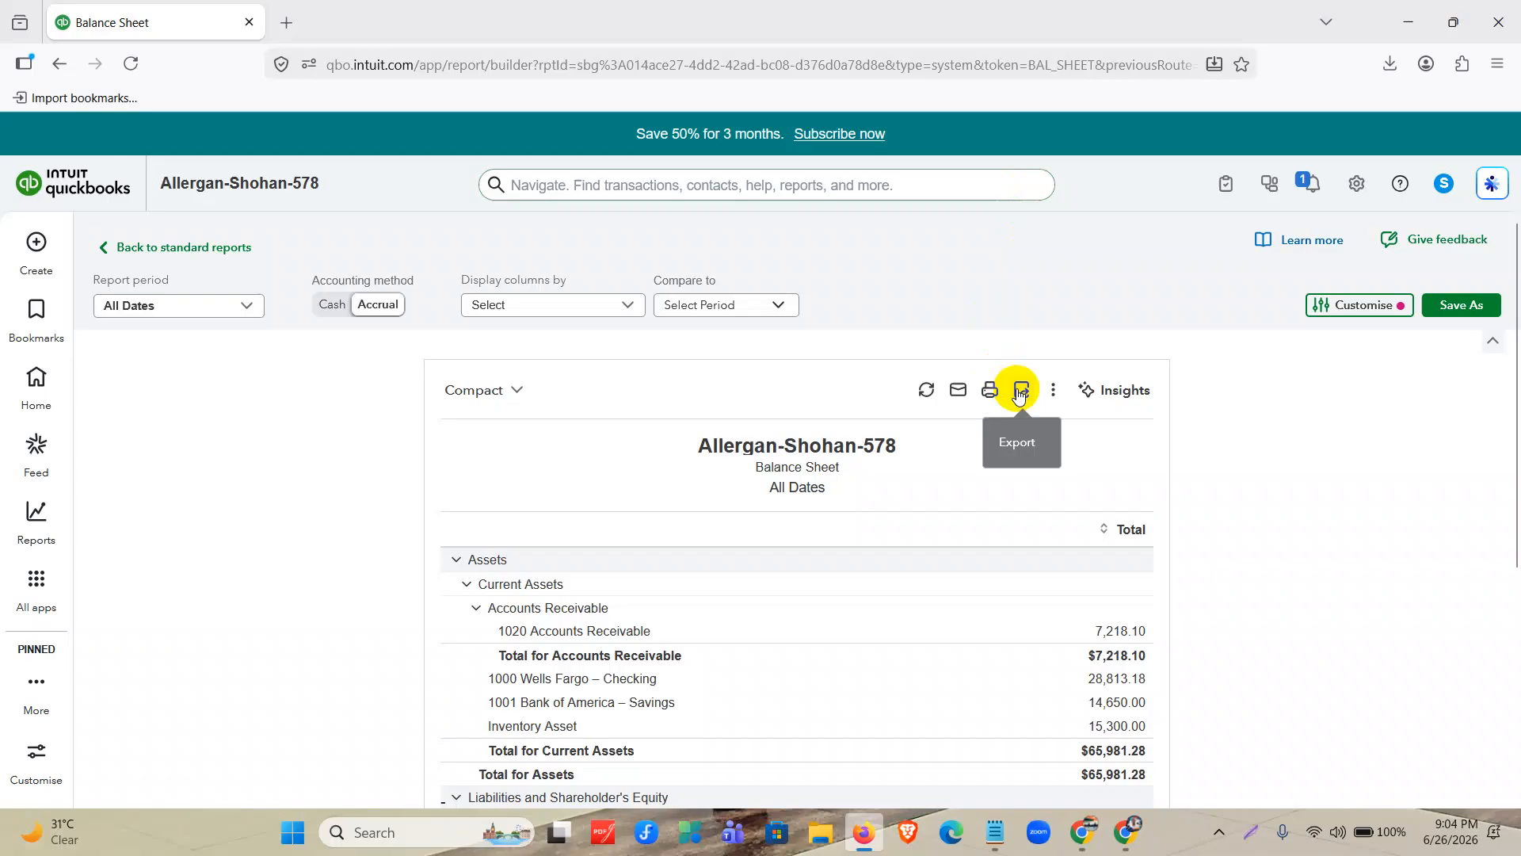
click(989, 391)
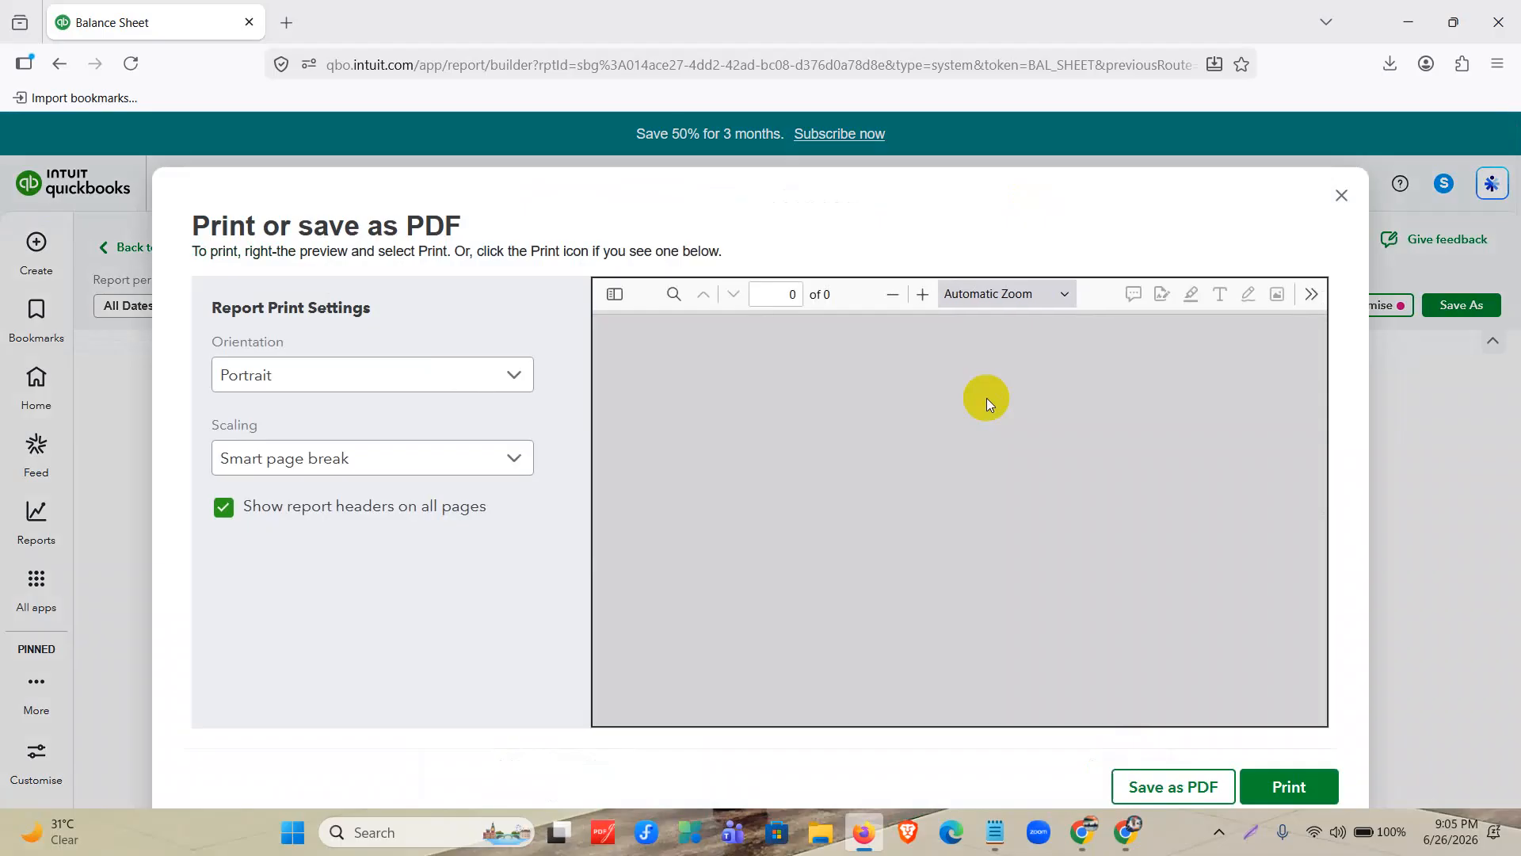
scroll(987, 398, down, 5)
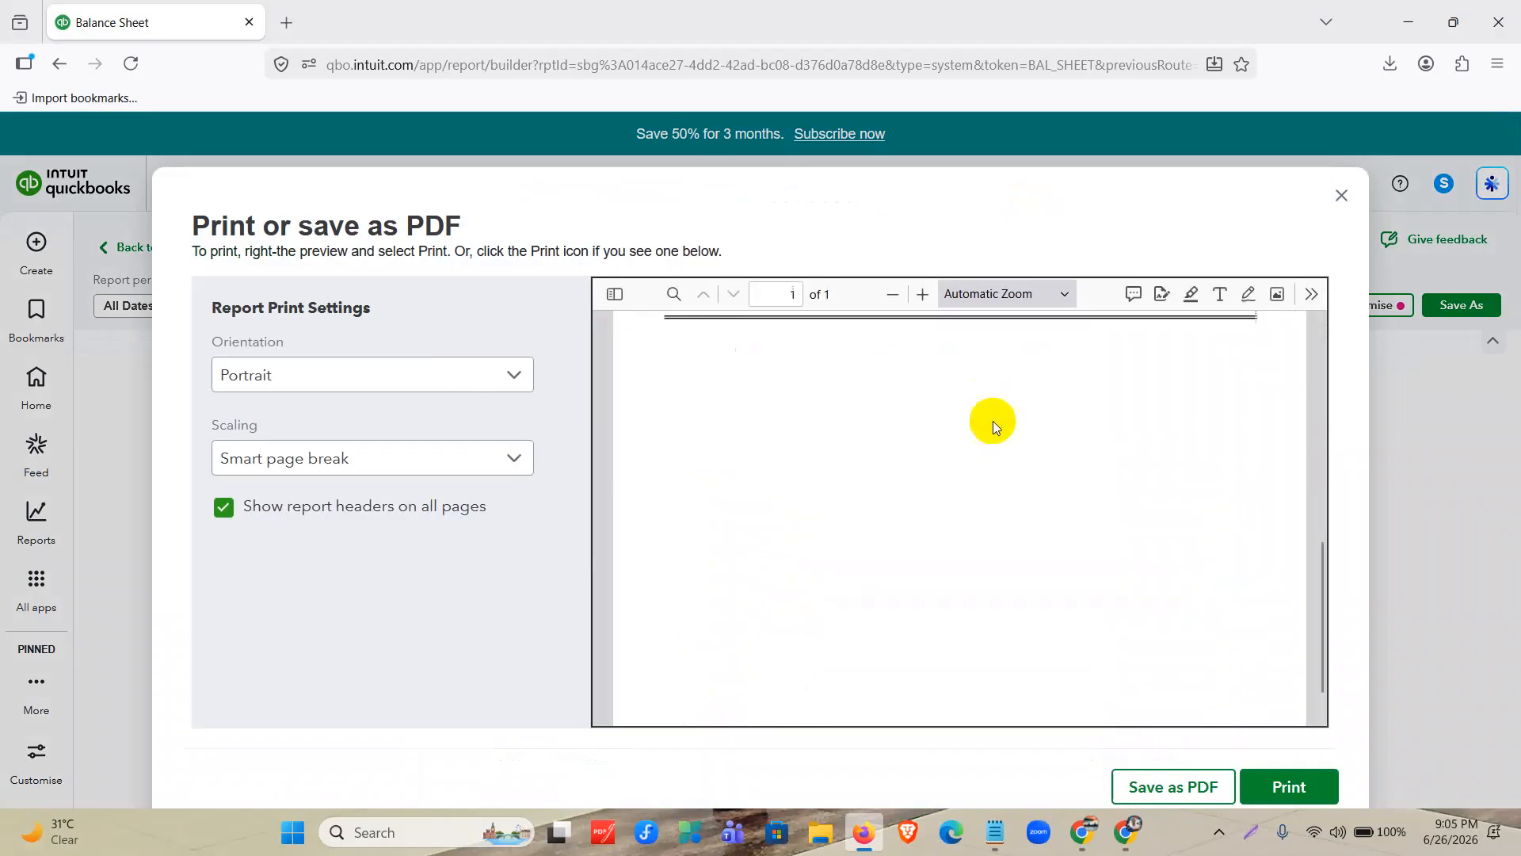
scroll(1015, 548, up, 3)
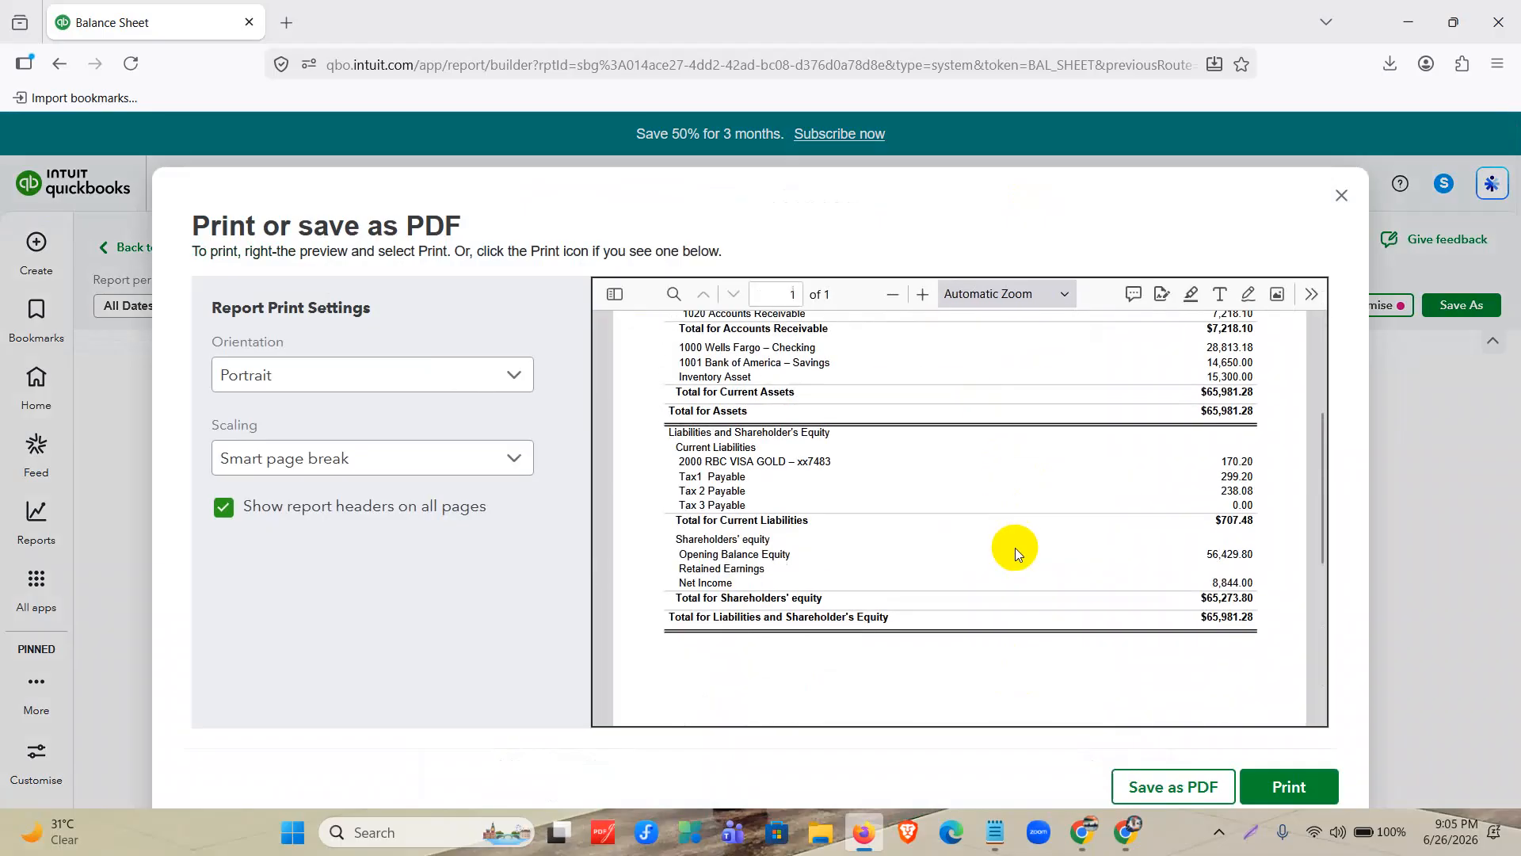
click(1334, 197)
Return to the standard reports, search for "invento", and open the Inventory Valuation Summary report.
click(231, 252)
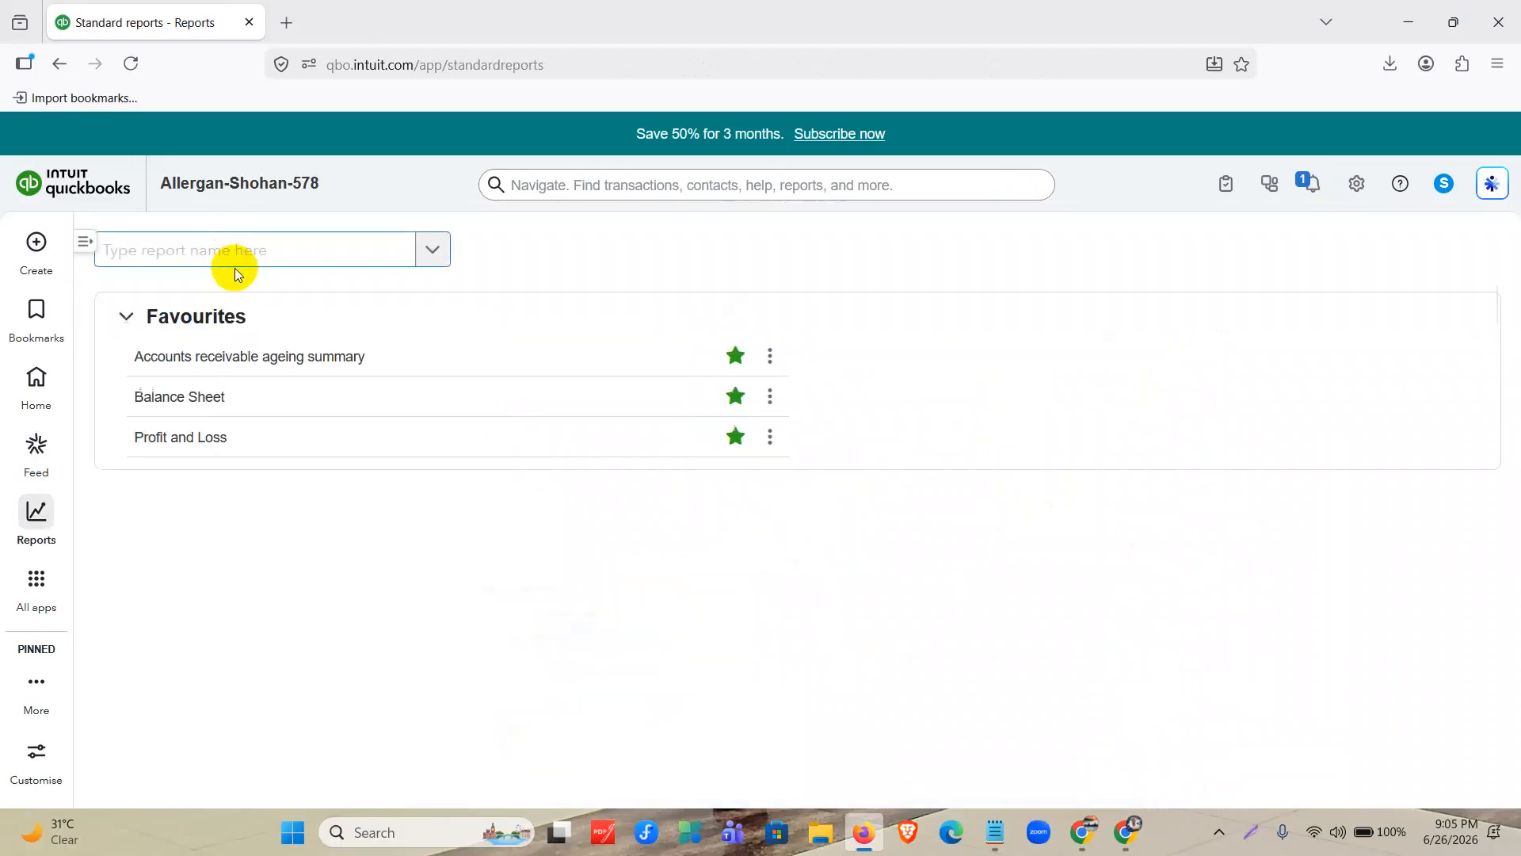
click(214, 252)
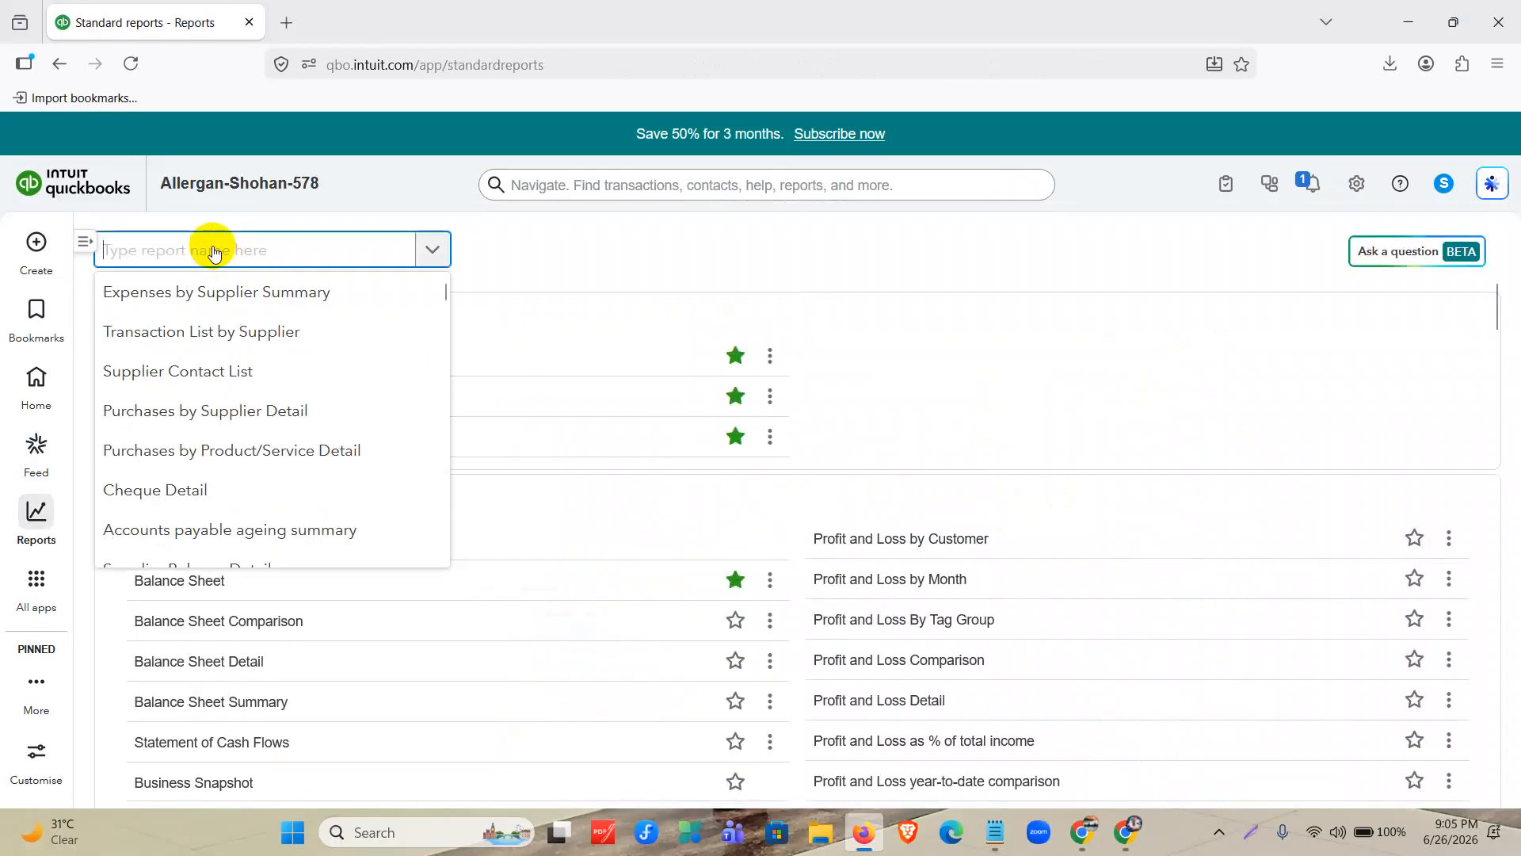
text(invento)
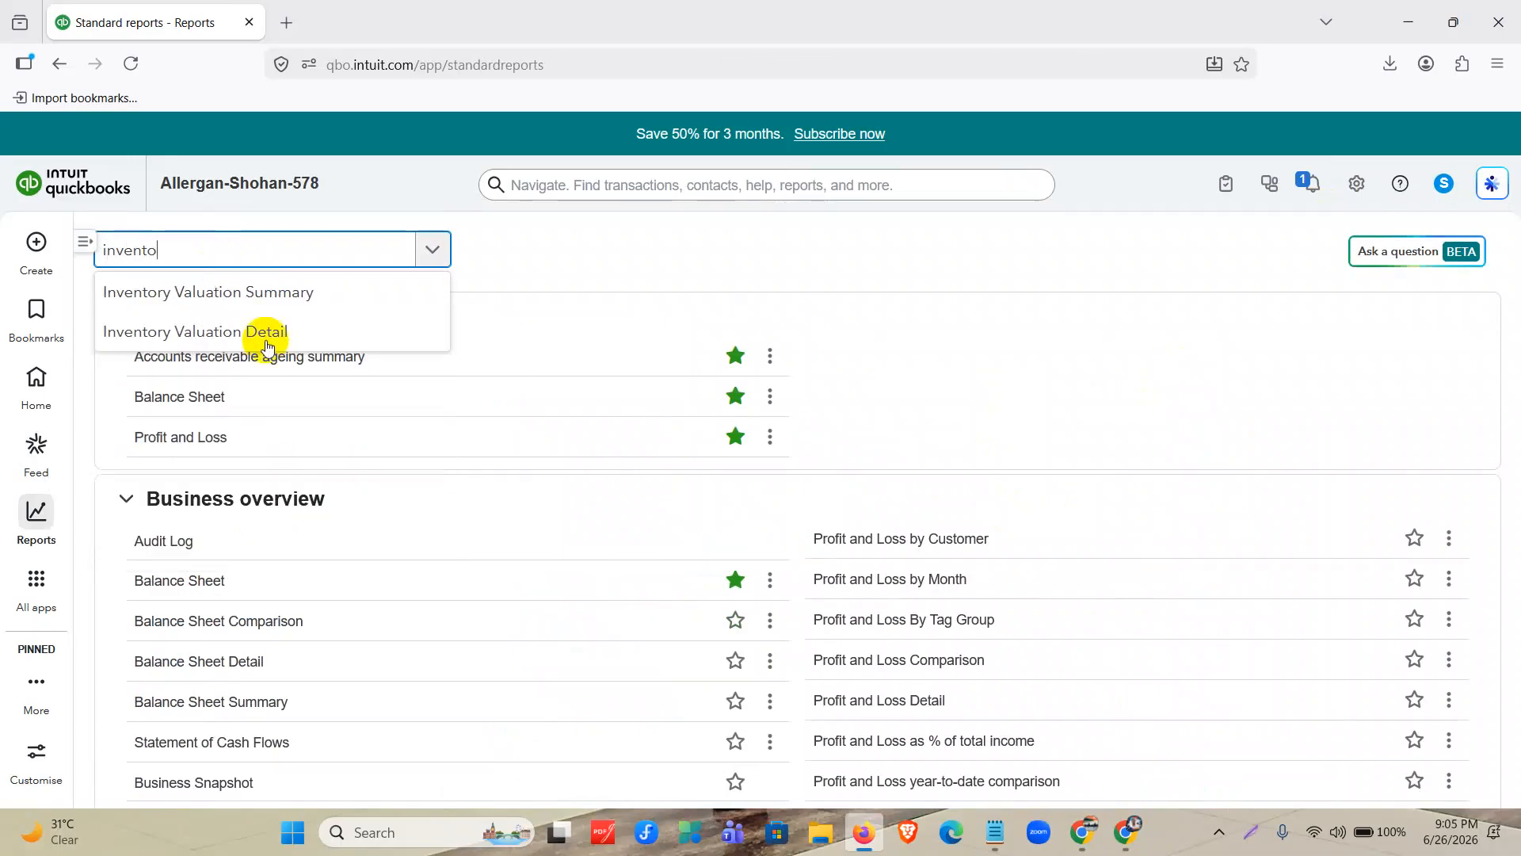
click(262, 300)
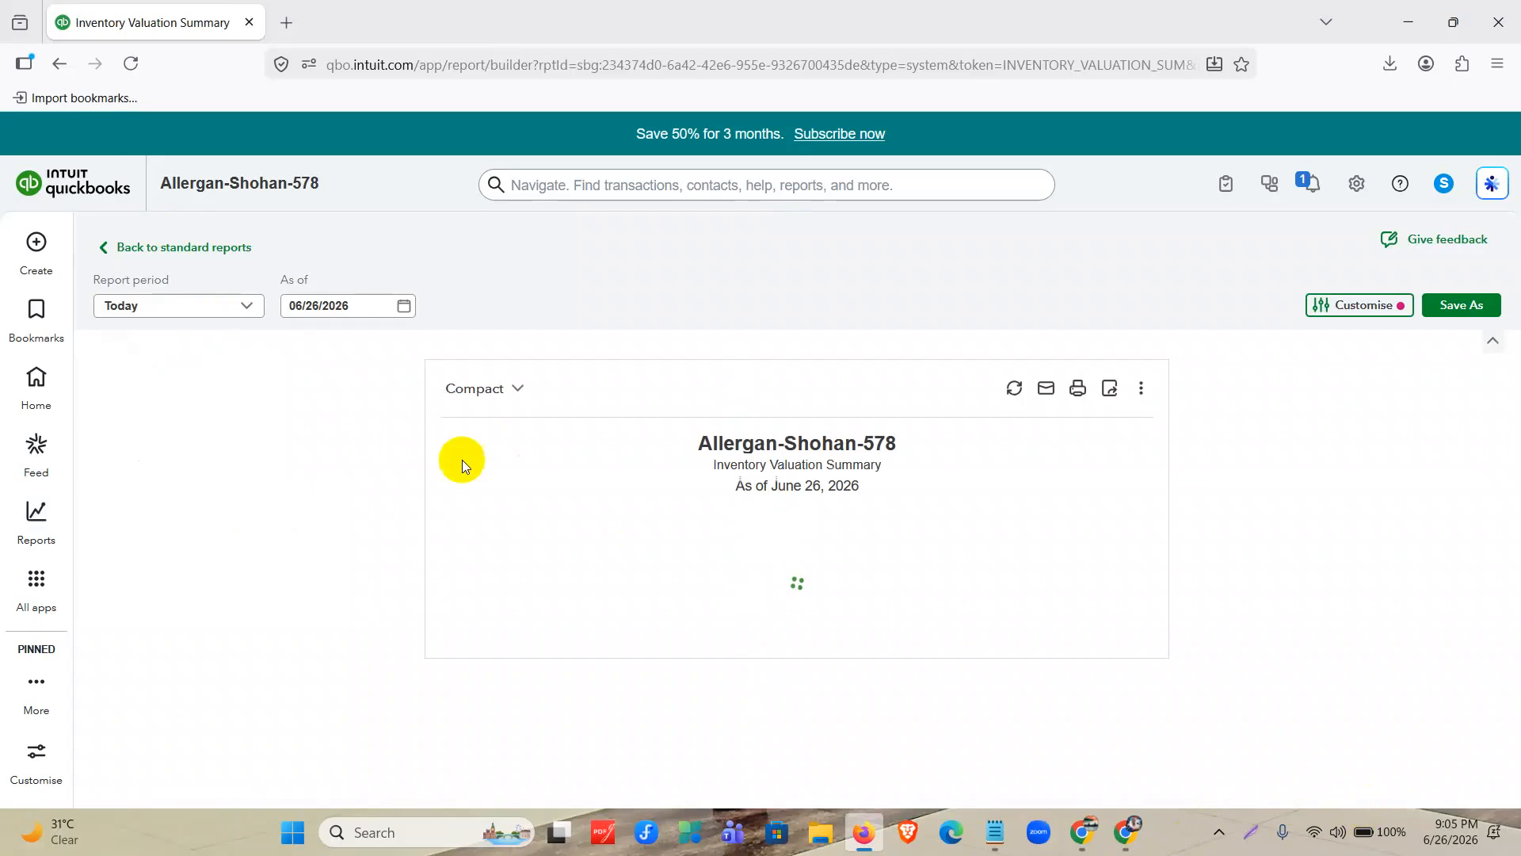
Go back to the standard reports and find and open the Inventory Valuation Detail report.
click(190, 249)
click(190, 252)
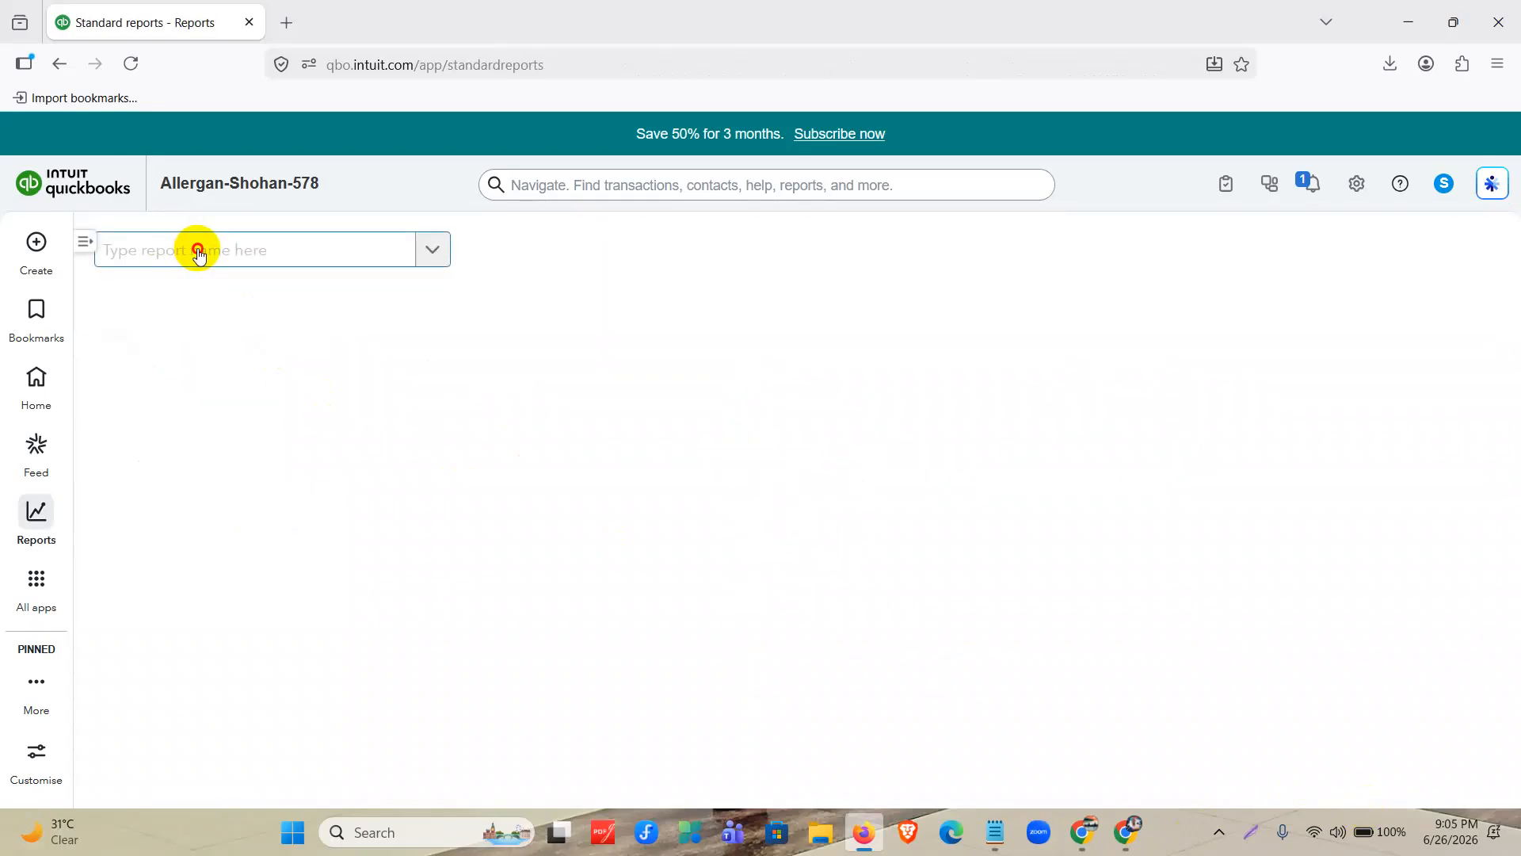
text(inve)
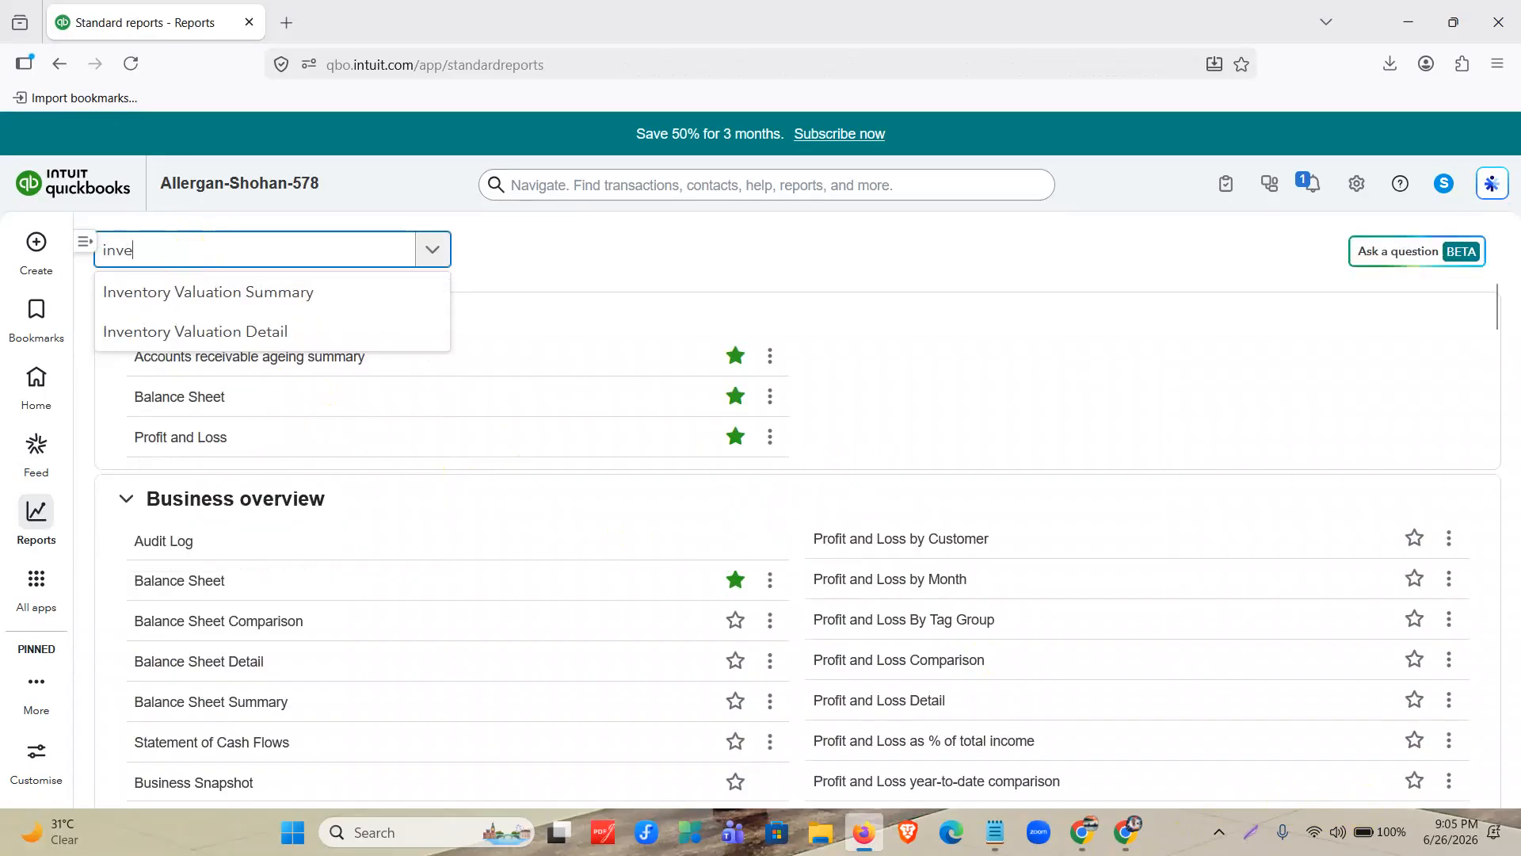
click(236, 337)
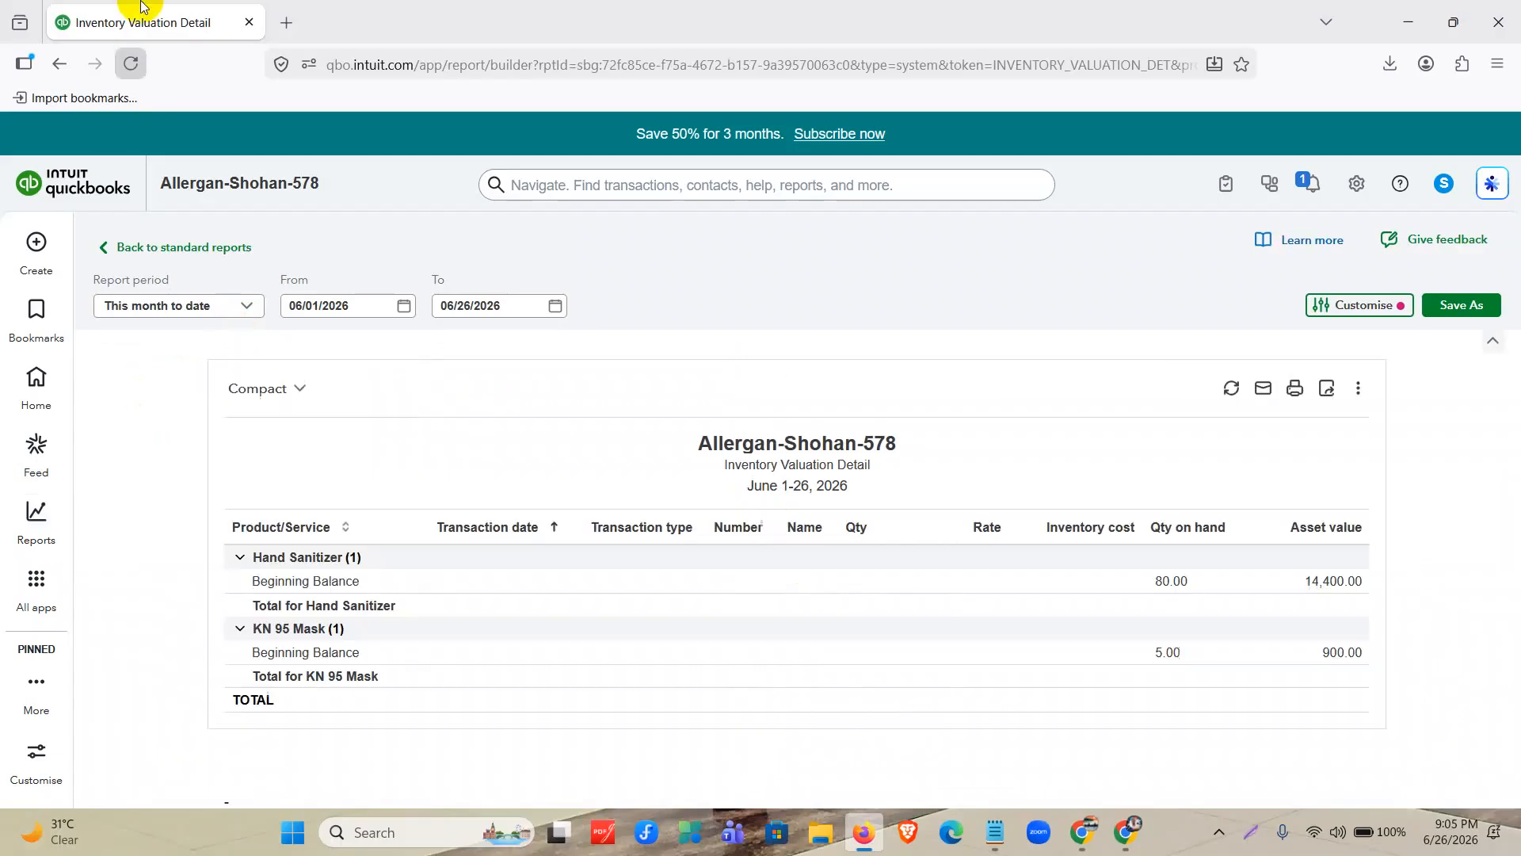
Set the Inventory Valuation Detail period to All Dates and review the Hand Sanitizer and KN 95 Mask entries.
click(198, 305)
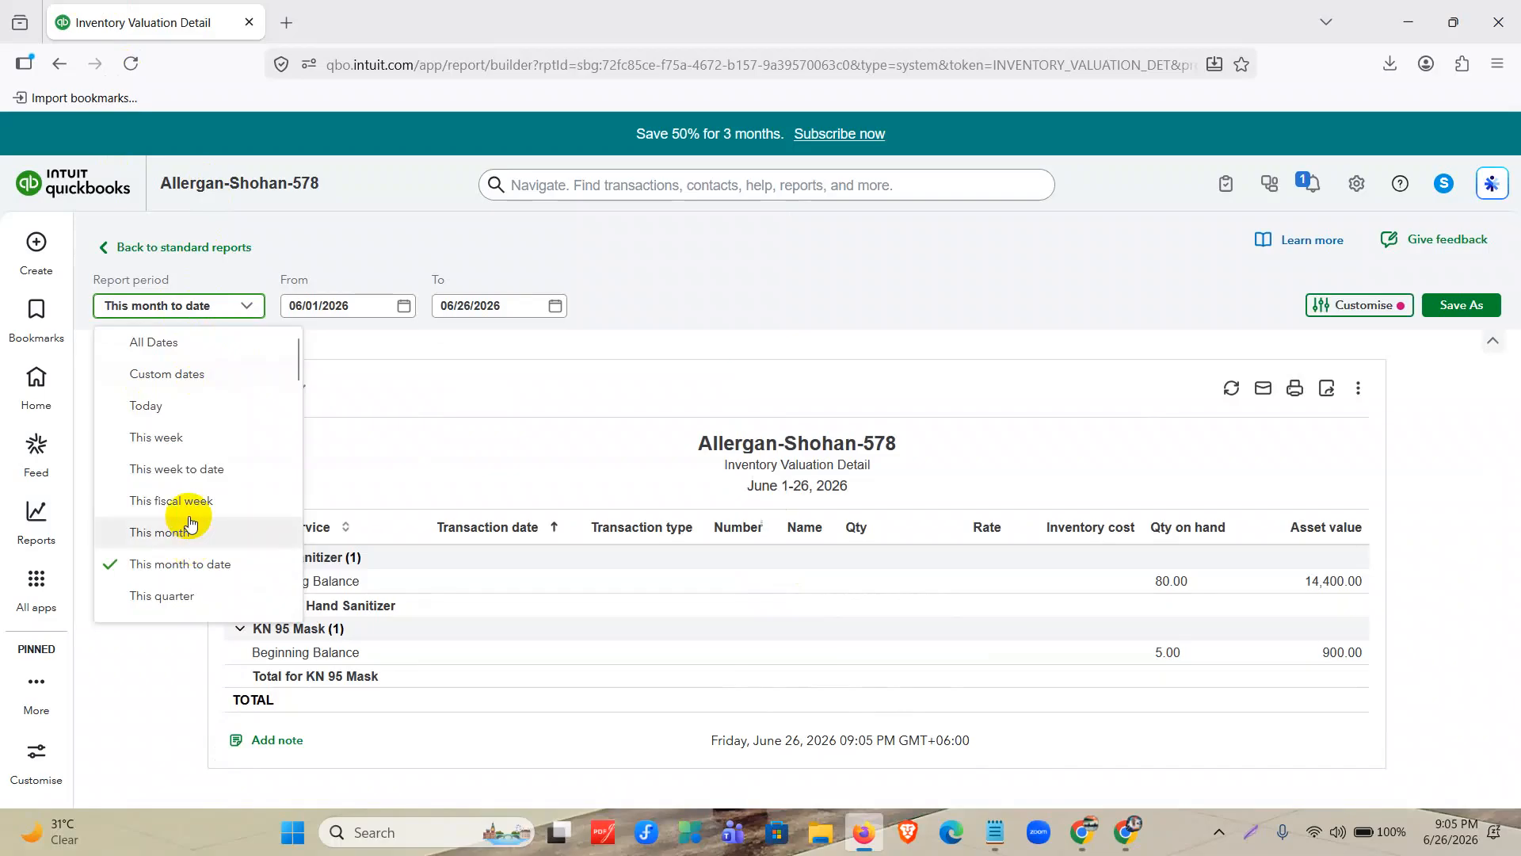
click(185, 343)
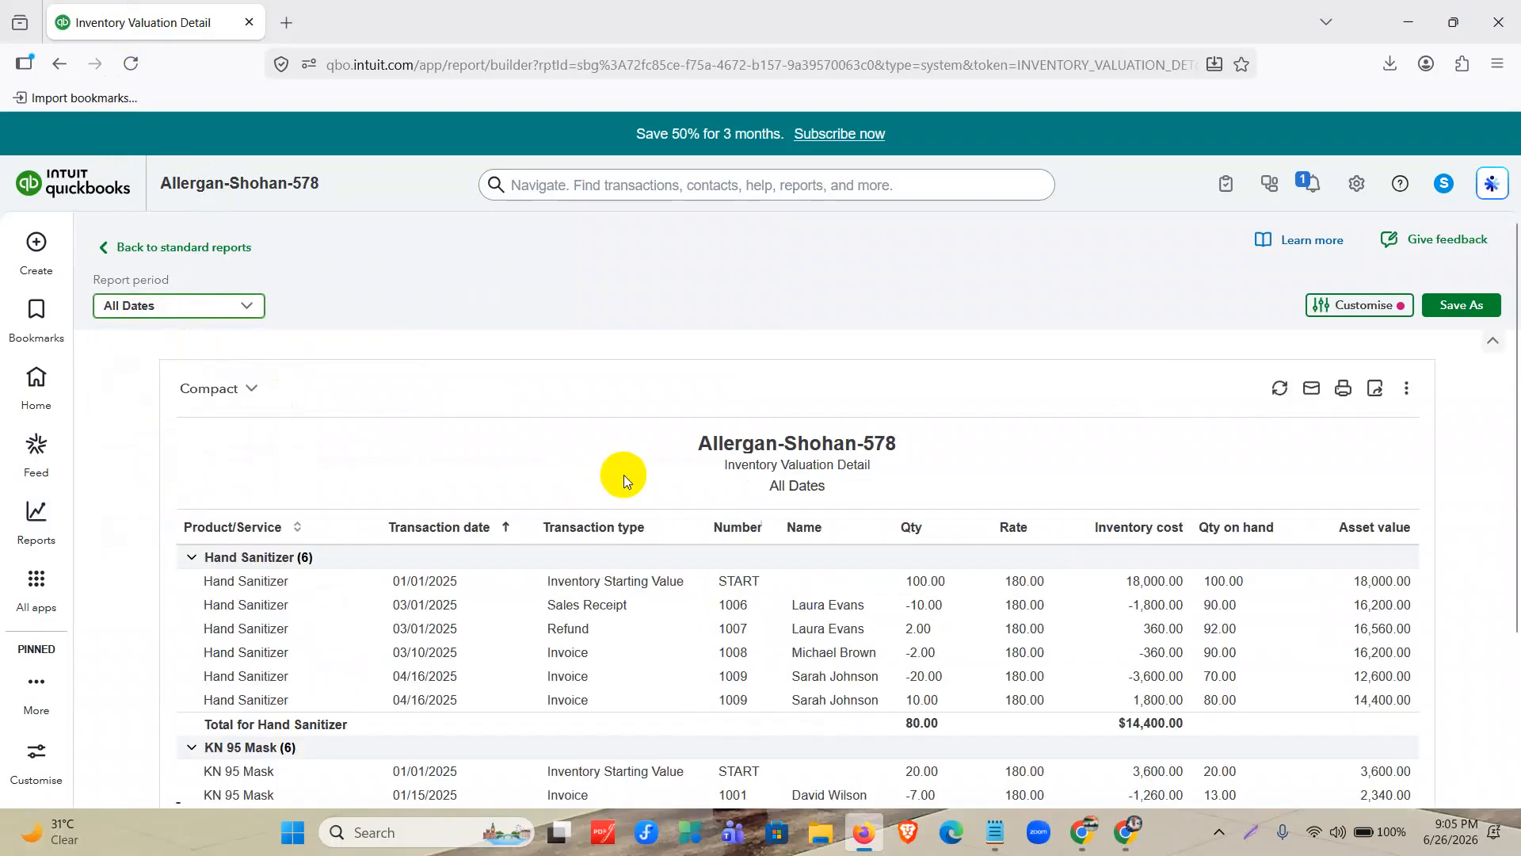
scroll(749, 374, down, 3)
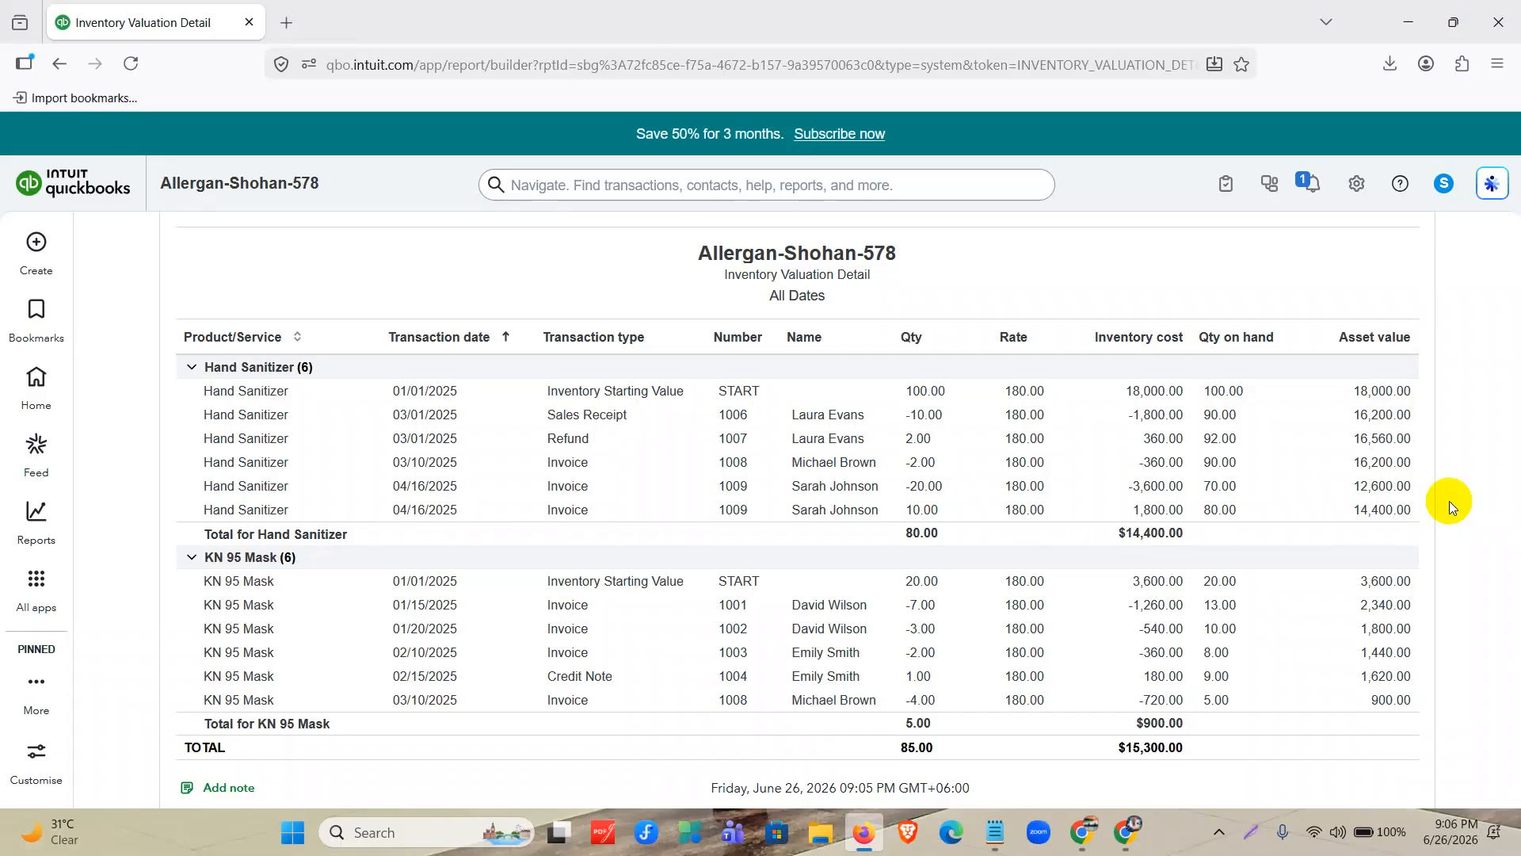
Duplicate the browser tab showing the Inventory Valuation Detail report.
right_click(171, 27)
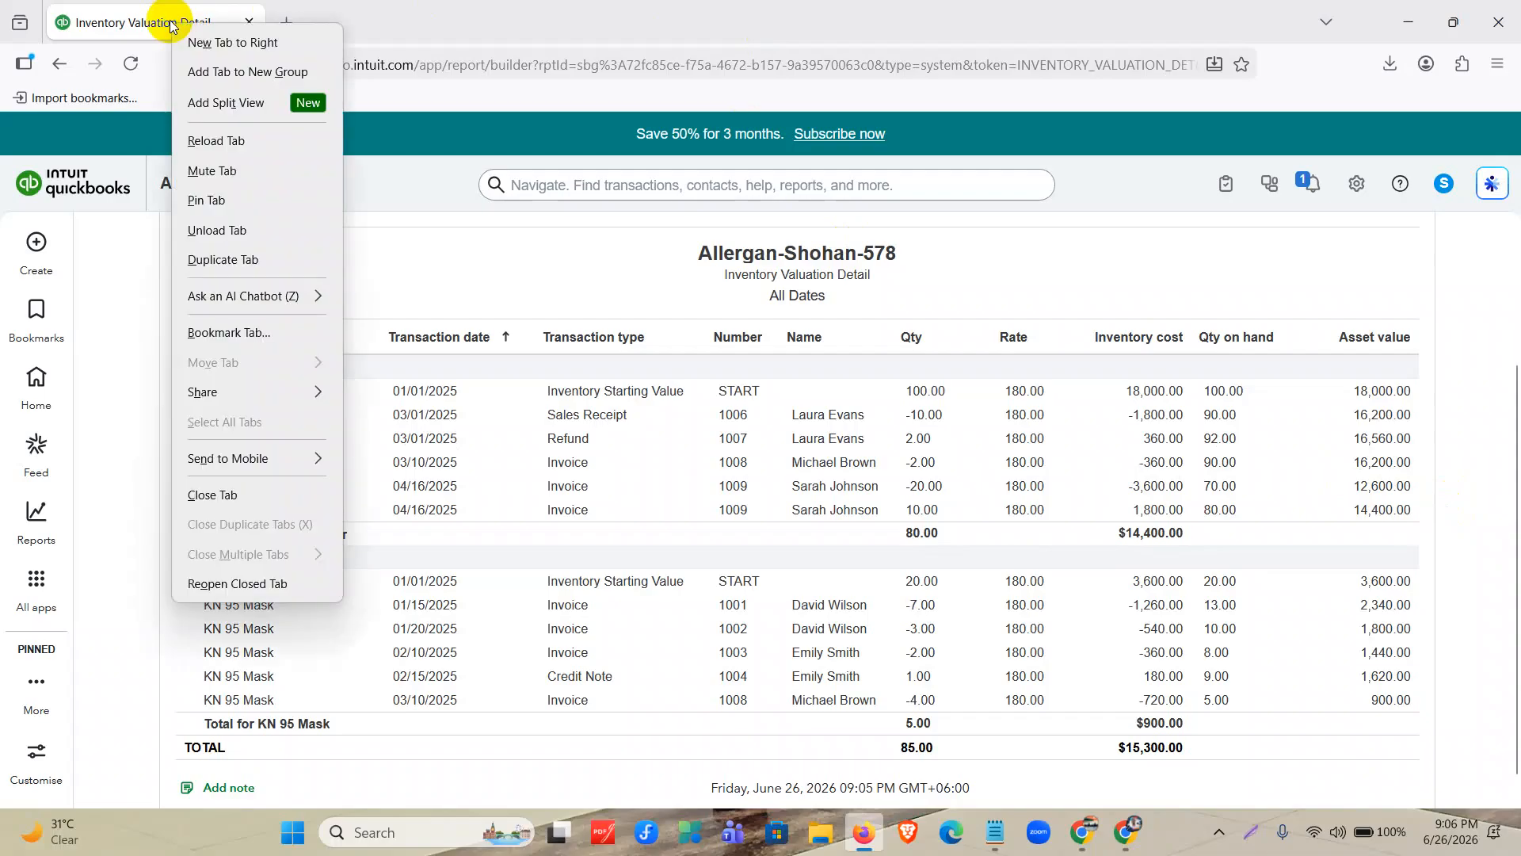
click(232, 260)
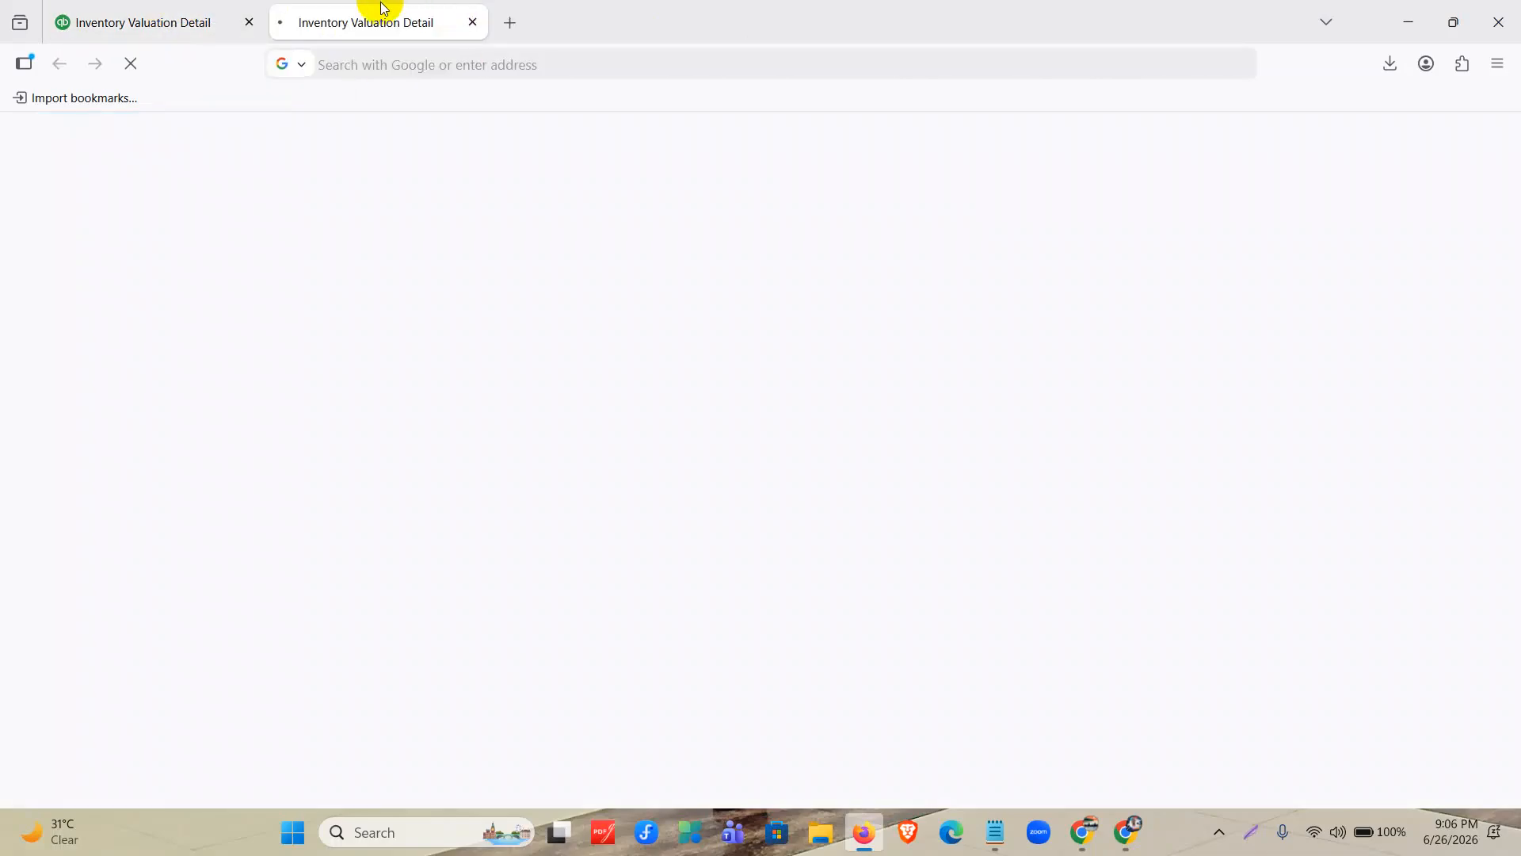
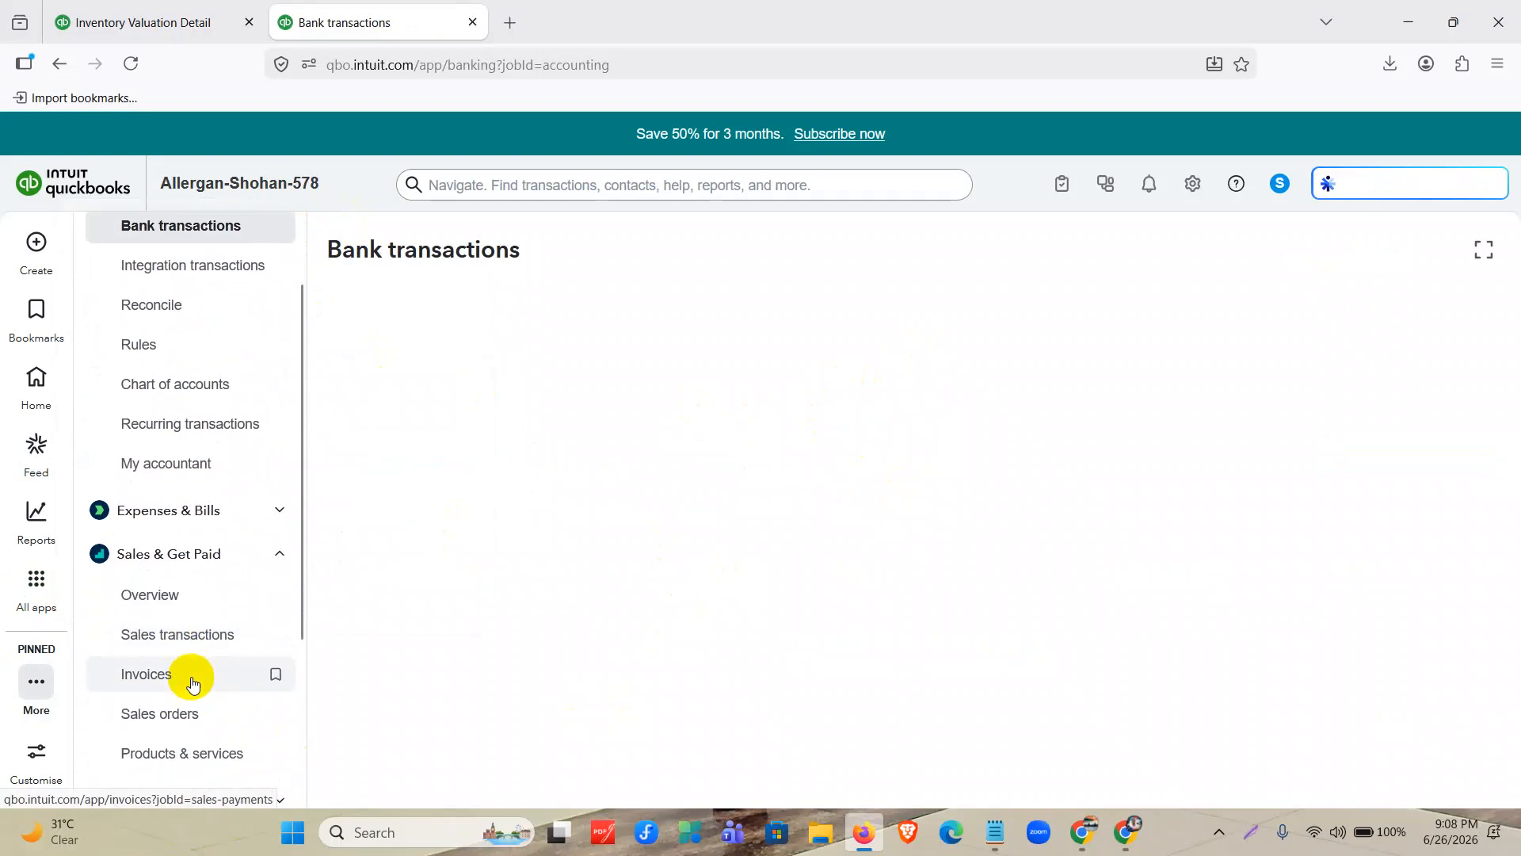
Open the sales transactions list and set its date filter to All.
click(193, 639)
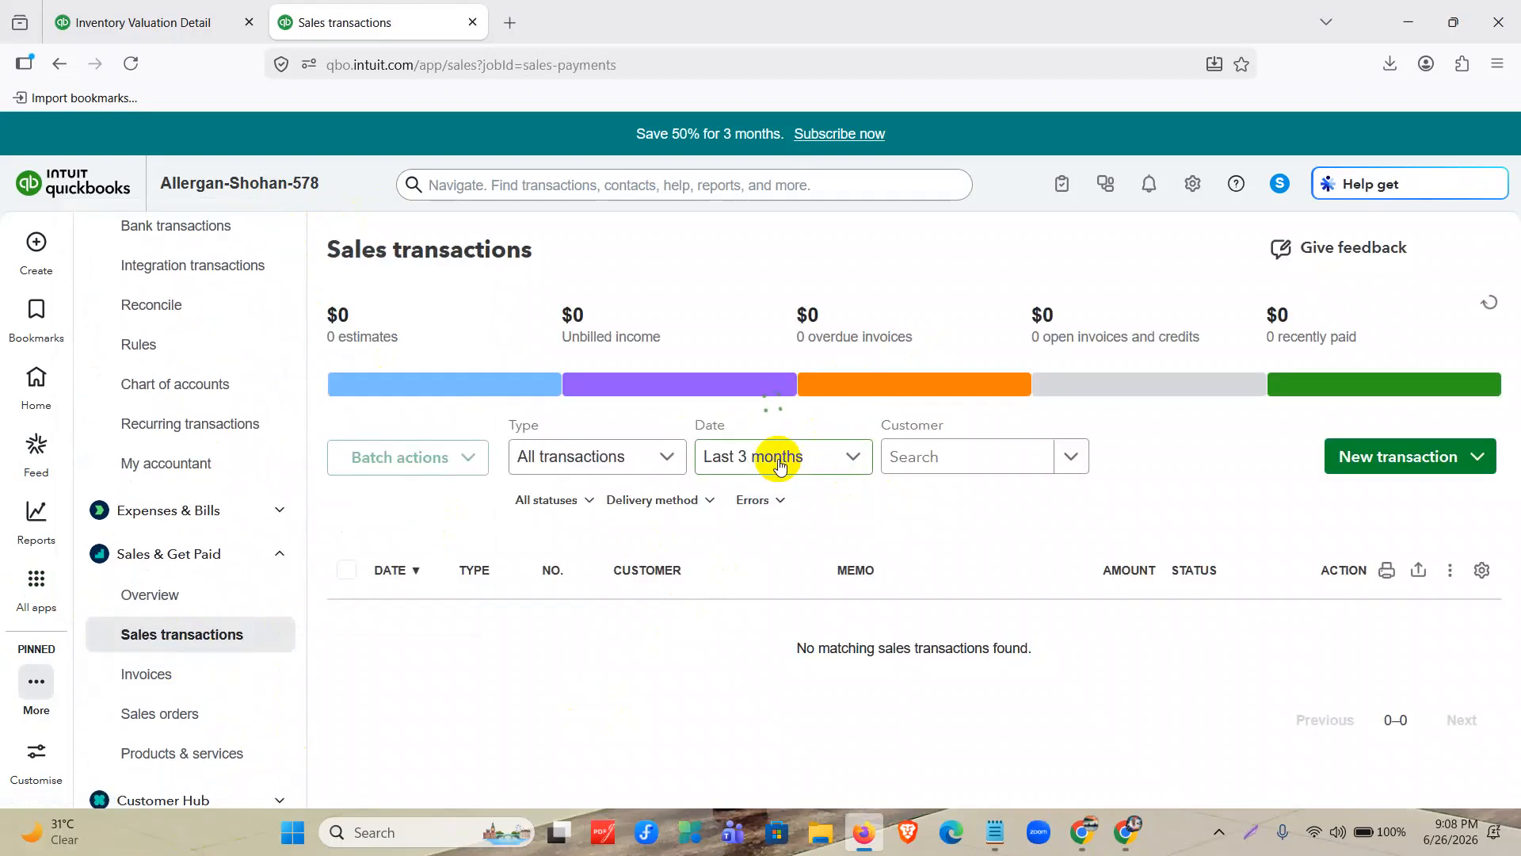
click(780, 459)
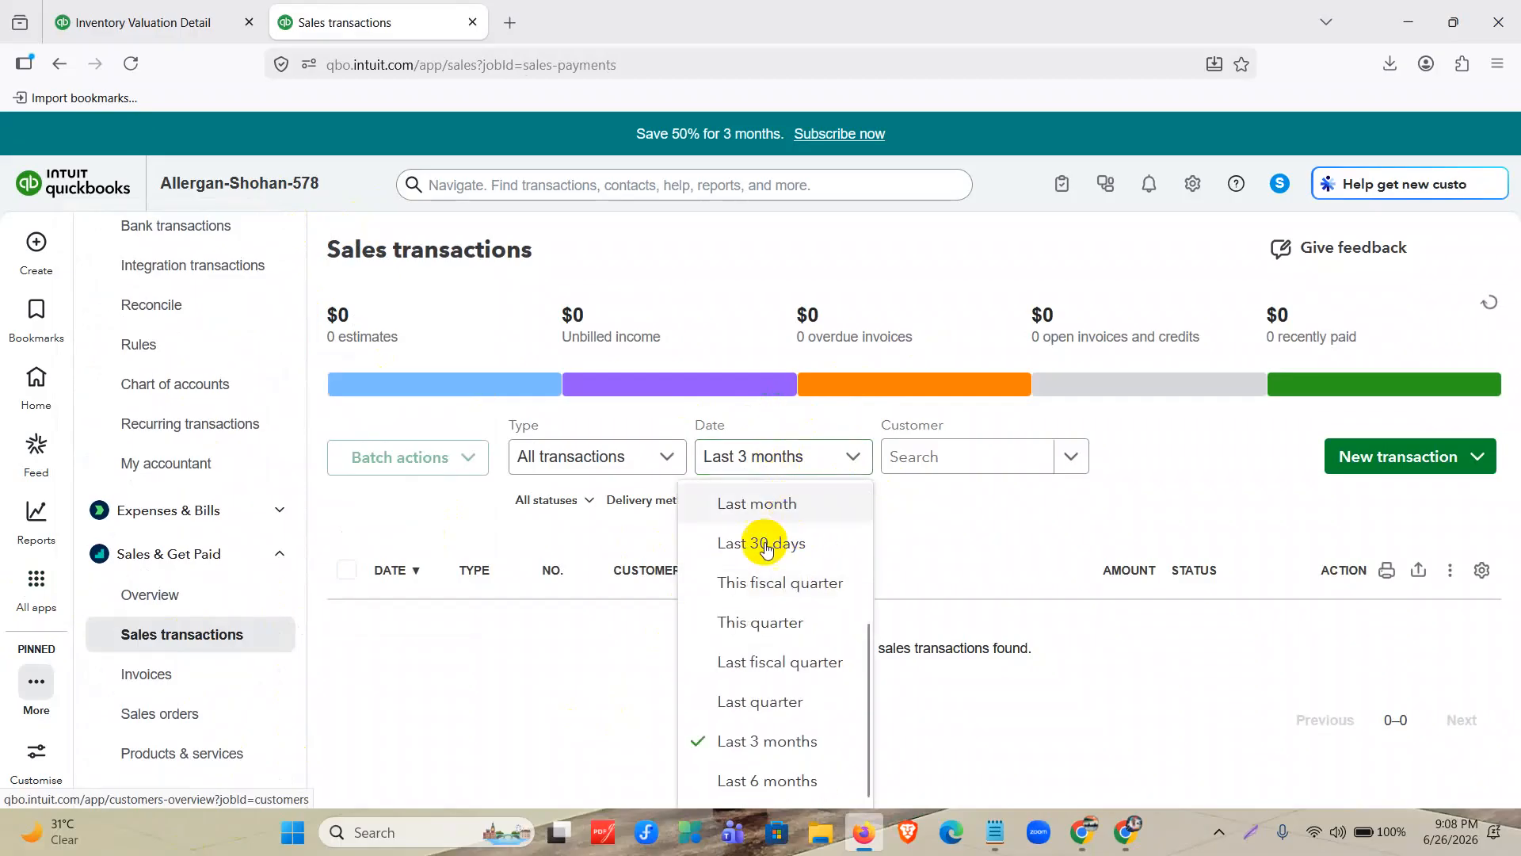
scroll(774, 543, up, 3)
click(734, 497)
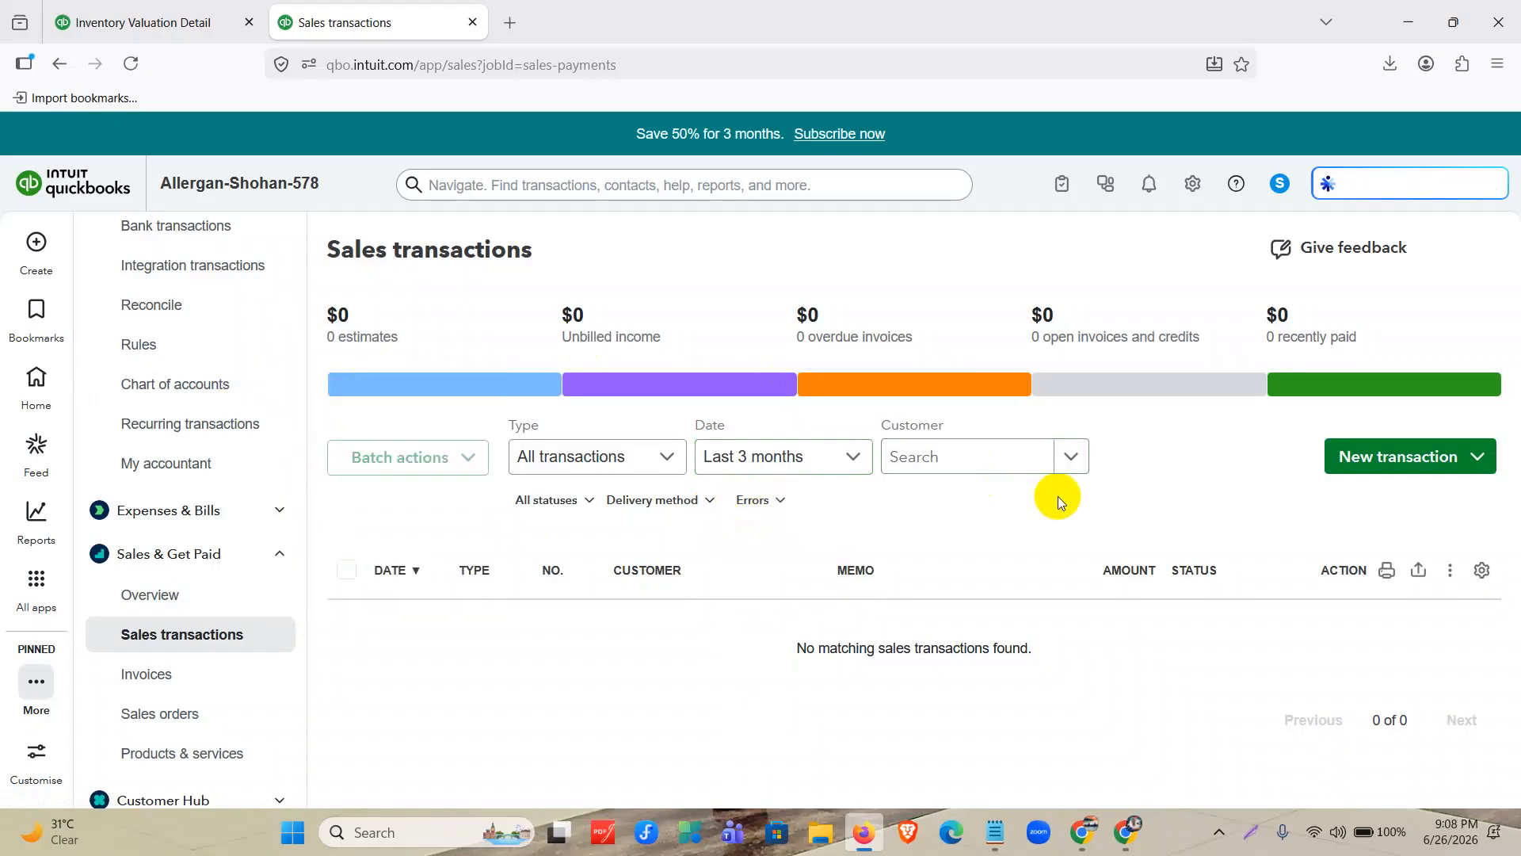
click(821, 466)
scroll(804, 526, up, 3)
click(777, 505)
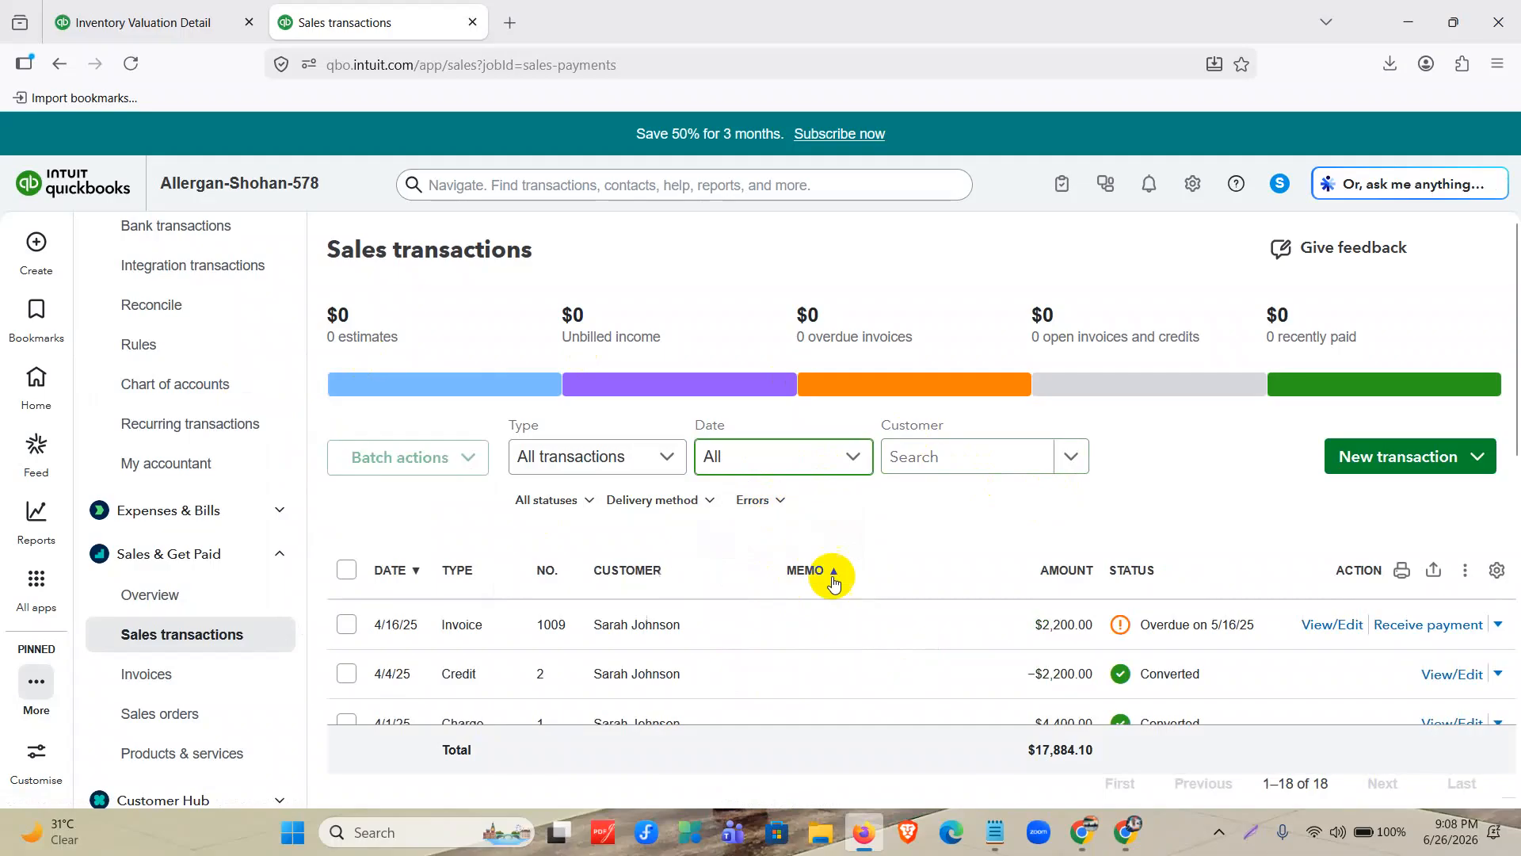
Open invoice 1009 from the sales transactions, review its Hand Sanitizer lines, and leave without saving.
scroll(816, 579, down, 1)
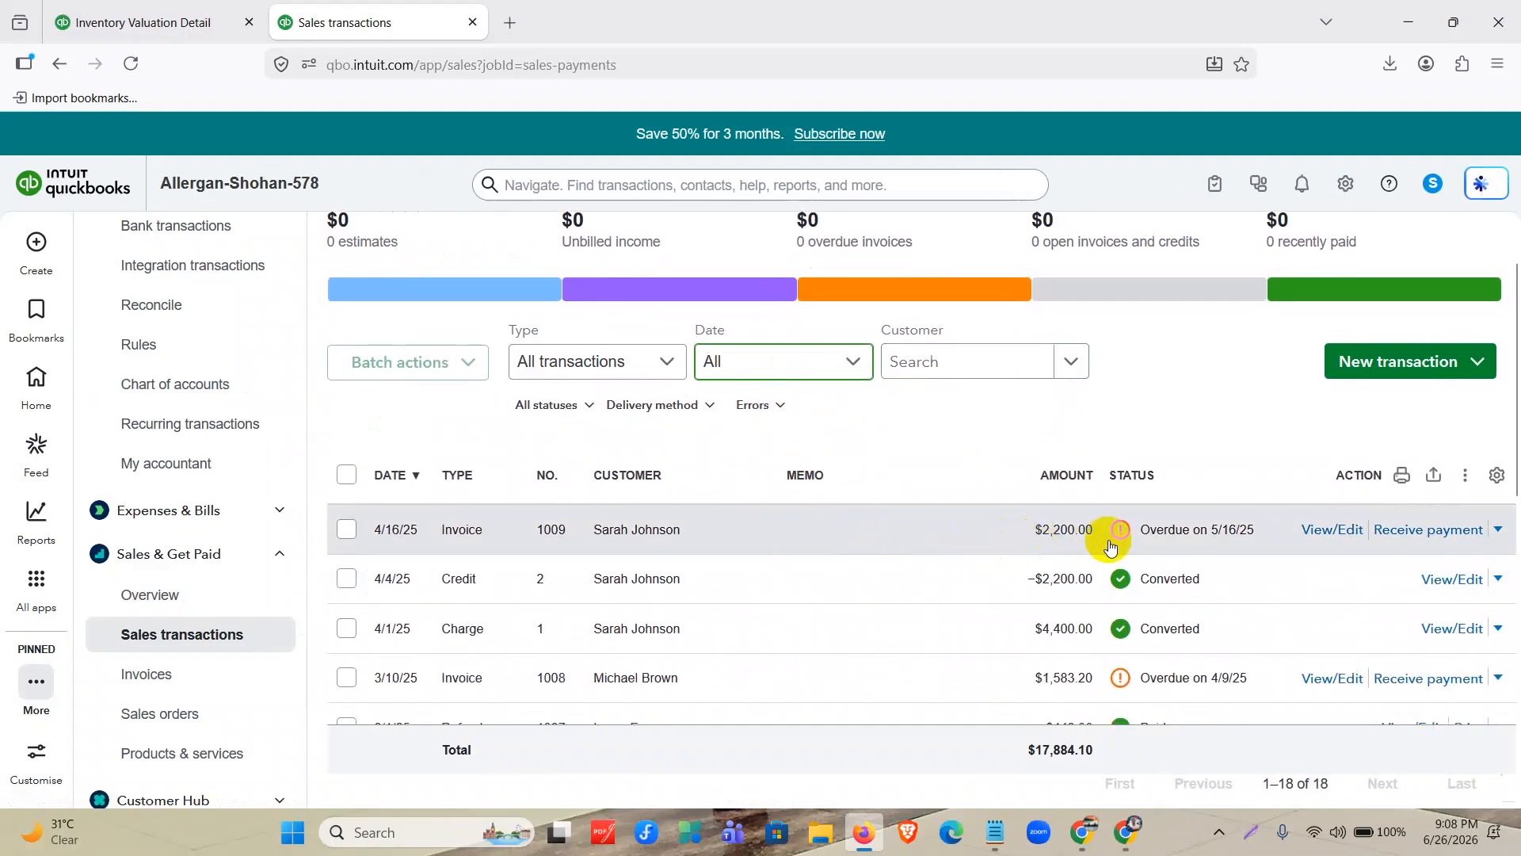
click(1327, 531)
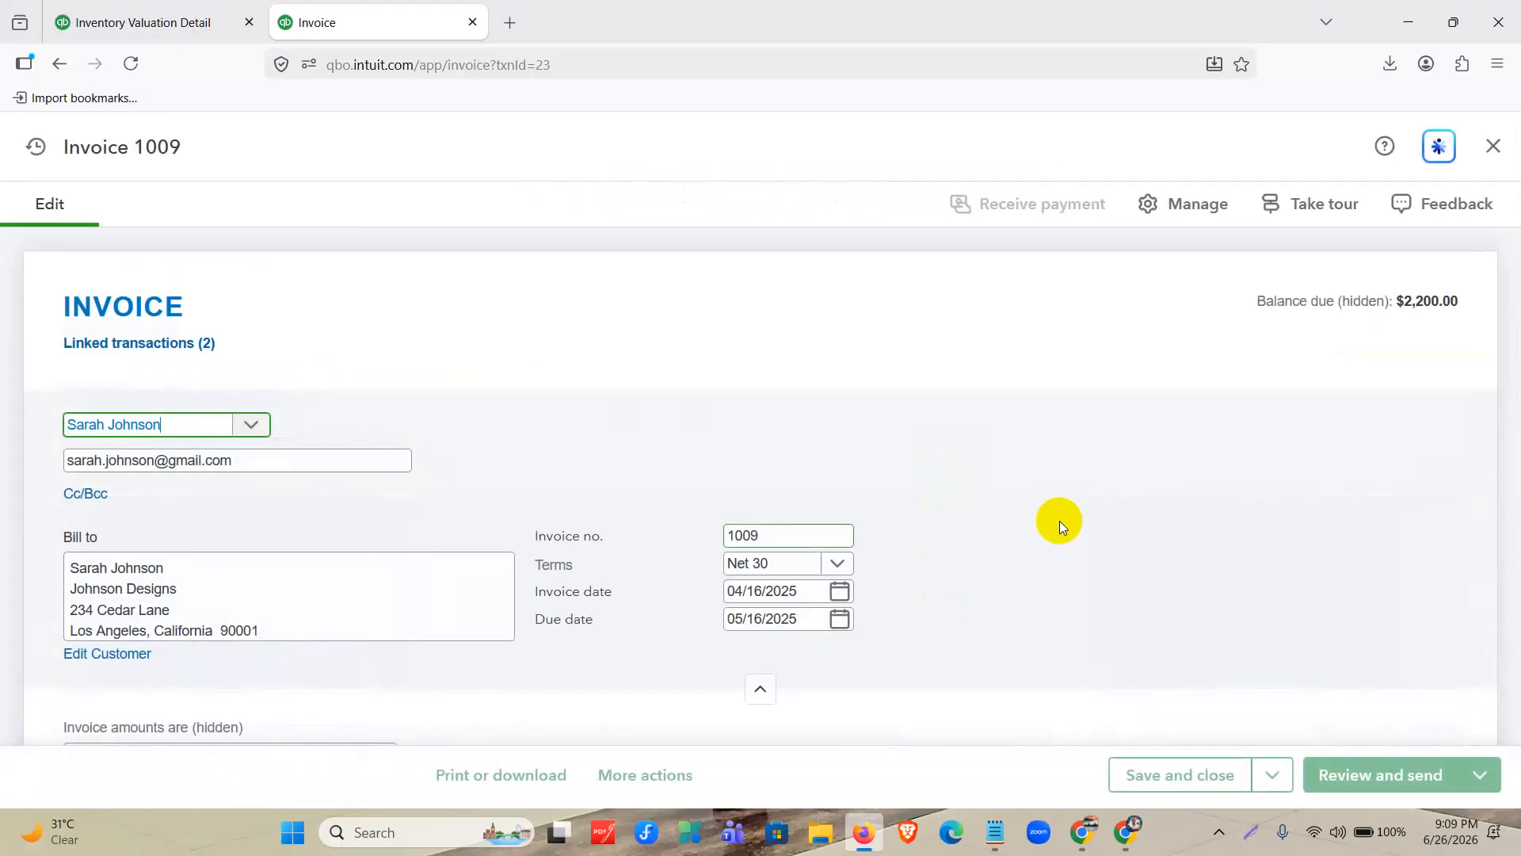
scroll(1058, 520, down, 3)
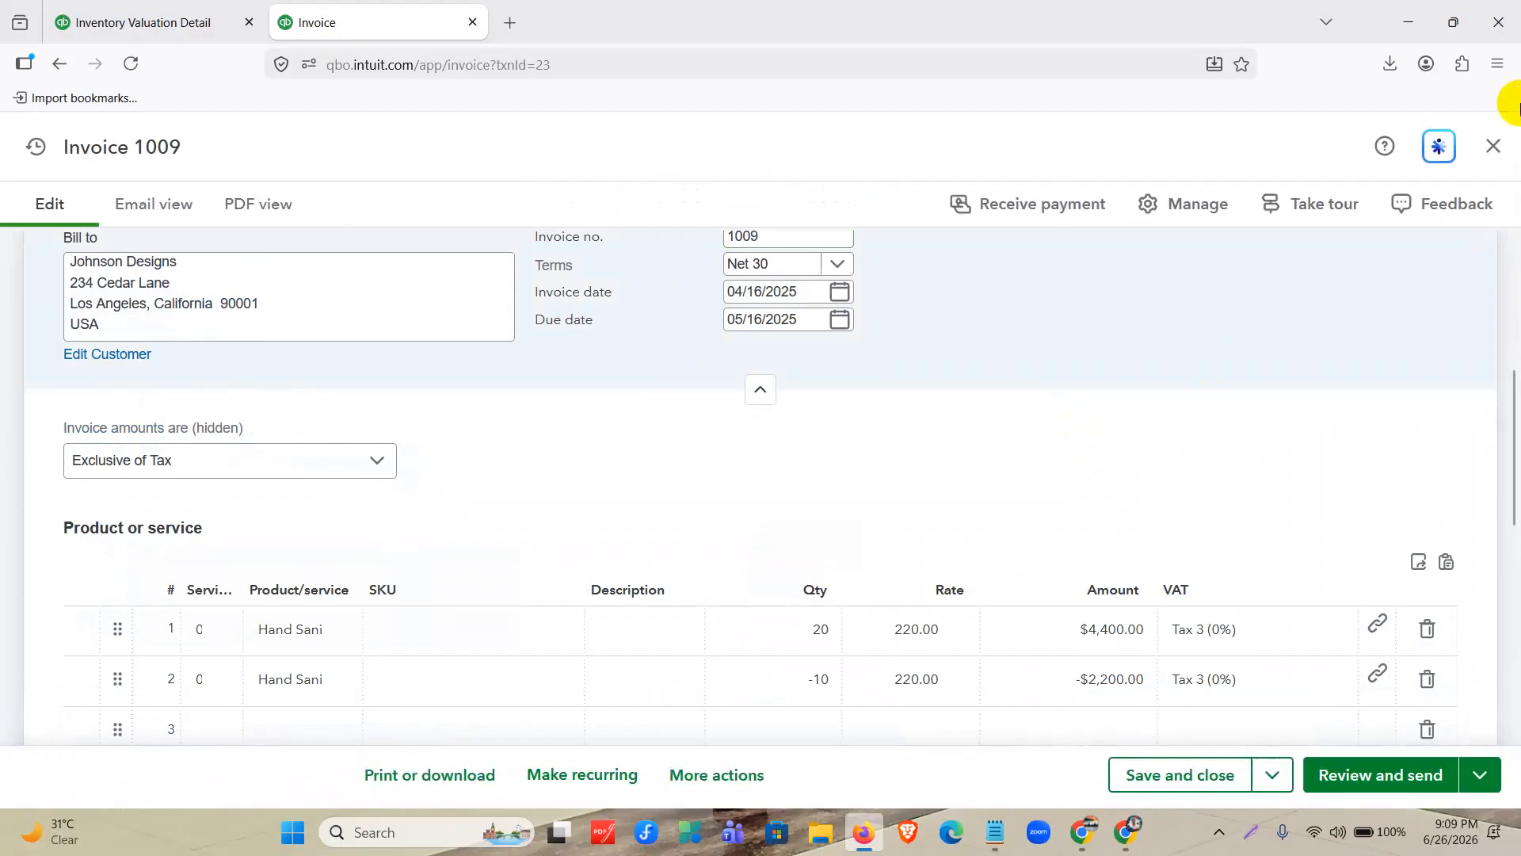
click(1490, 157)
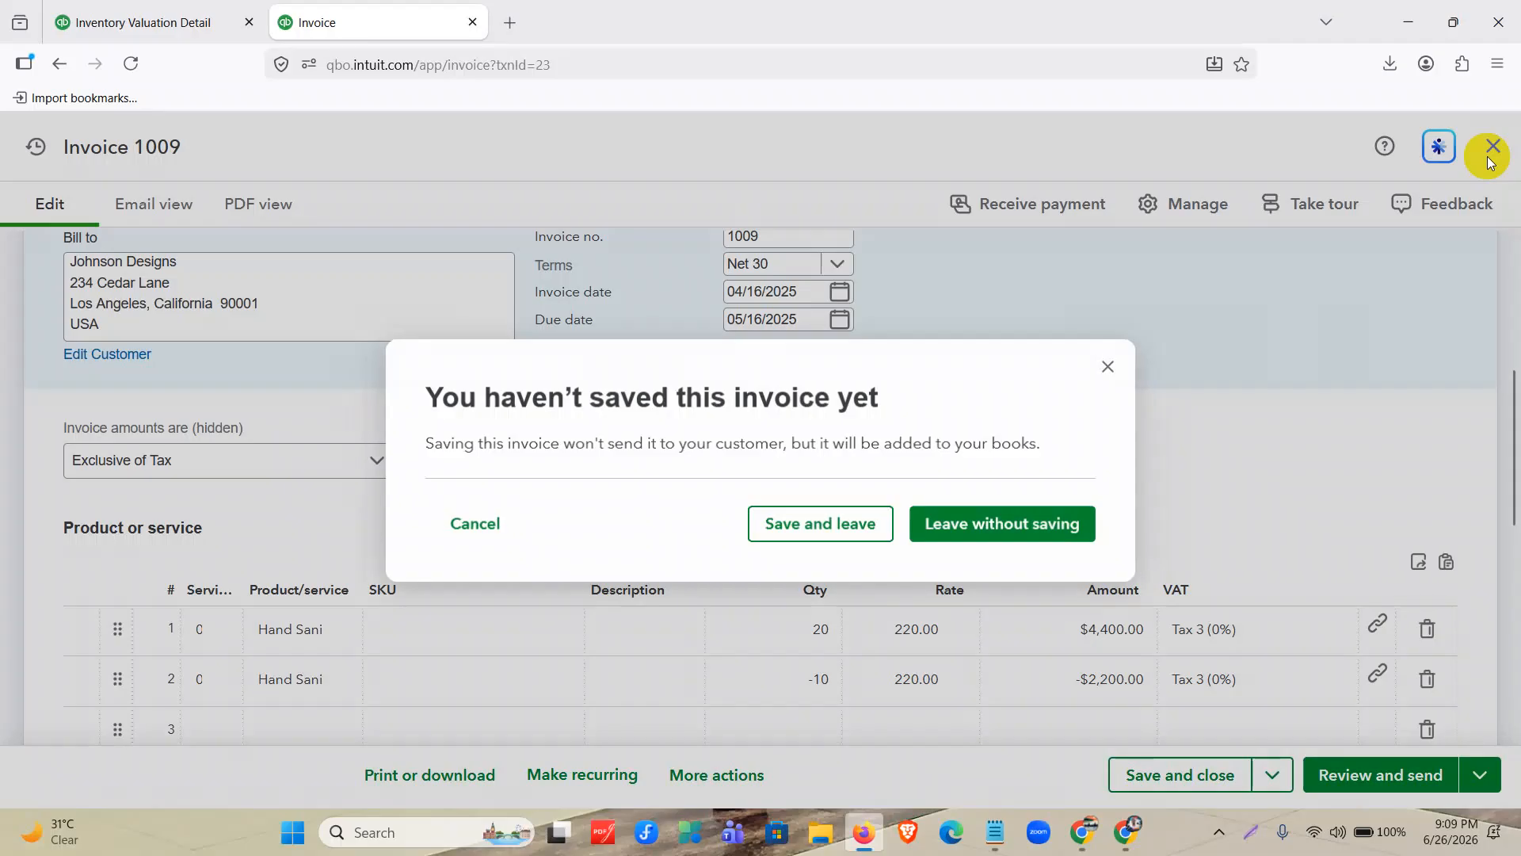
click(1020, 537)
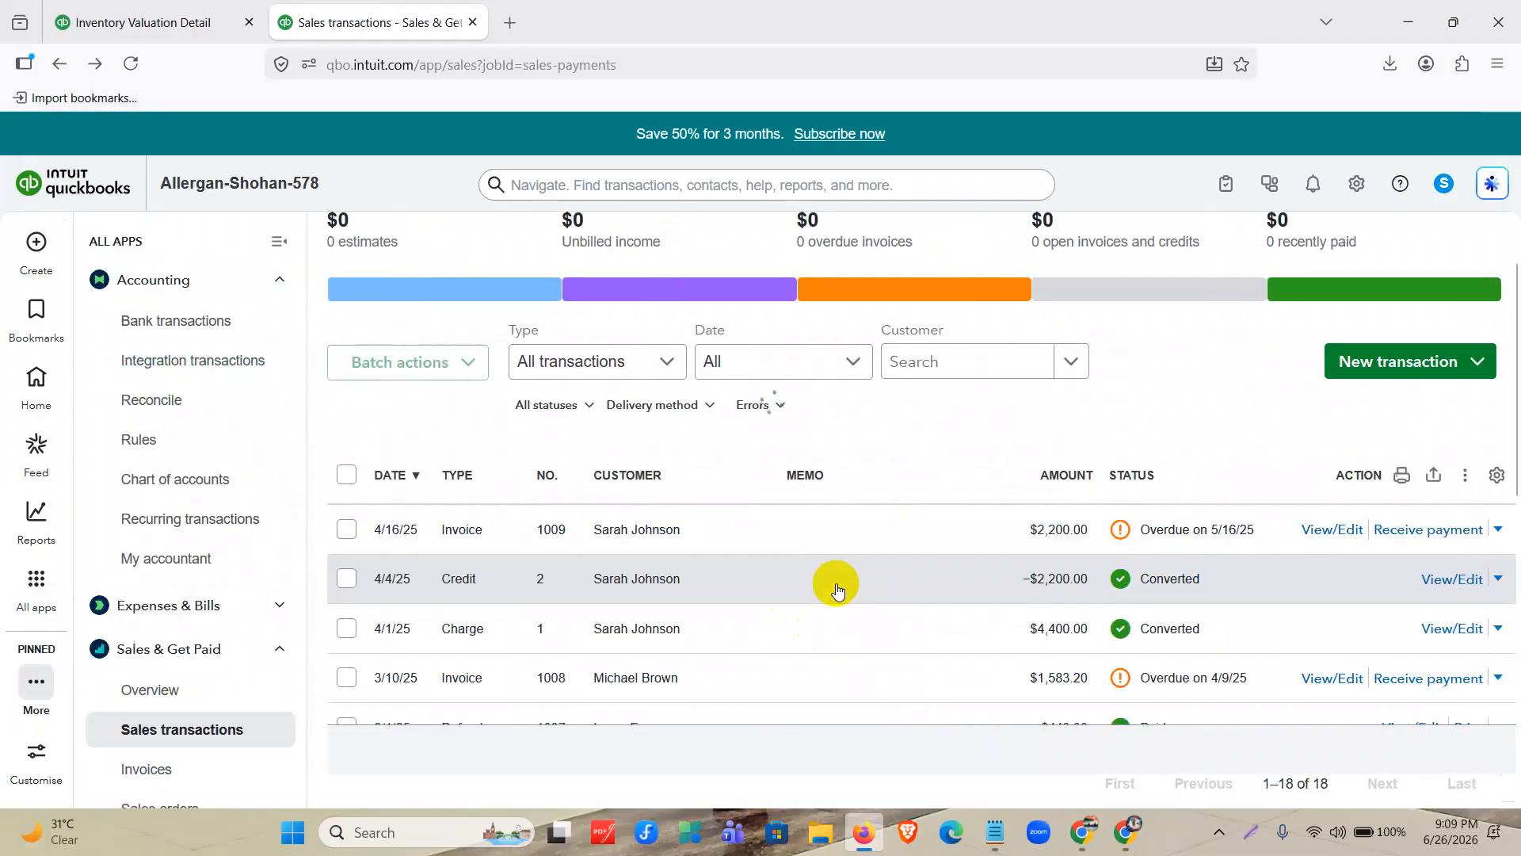
Open invoice 1008 from the sales transactions, check its product and discount lines, and view its transaction journal.
scroll(837, 587, down, 2)
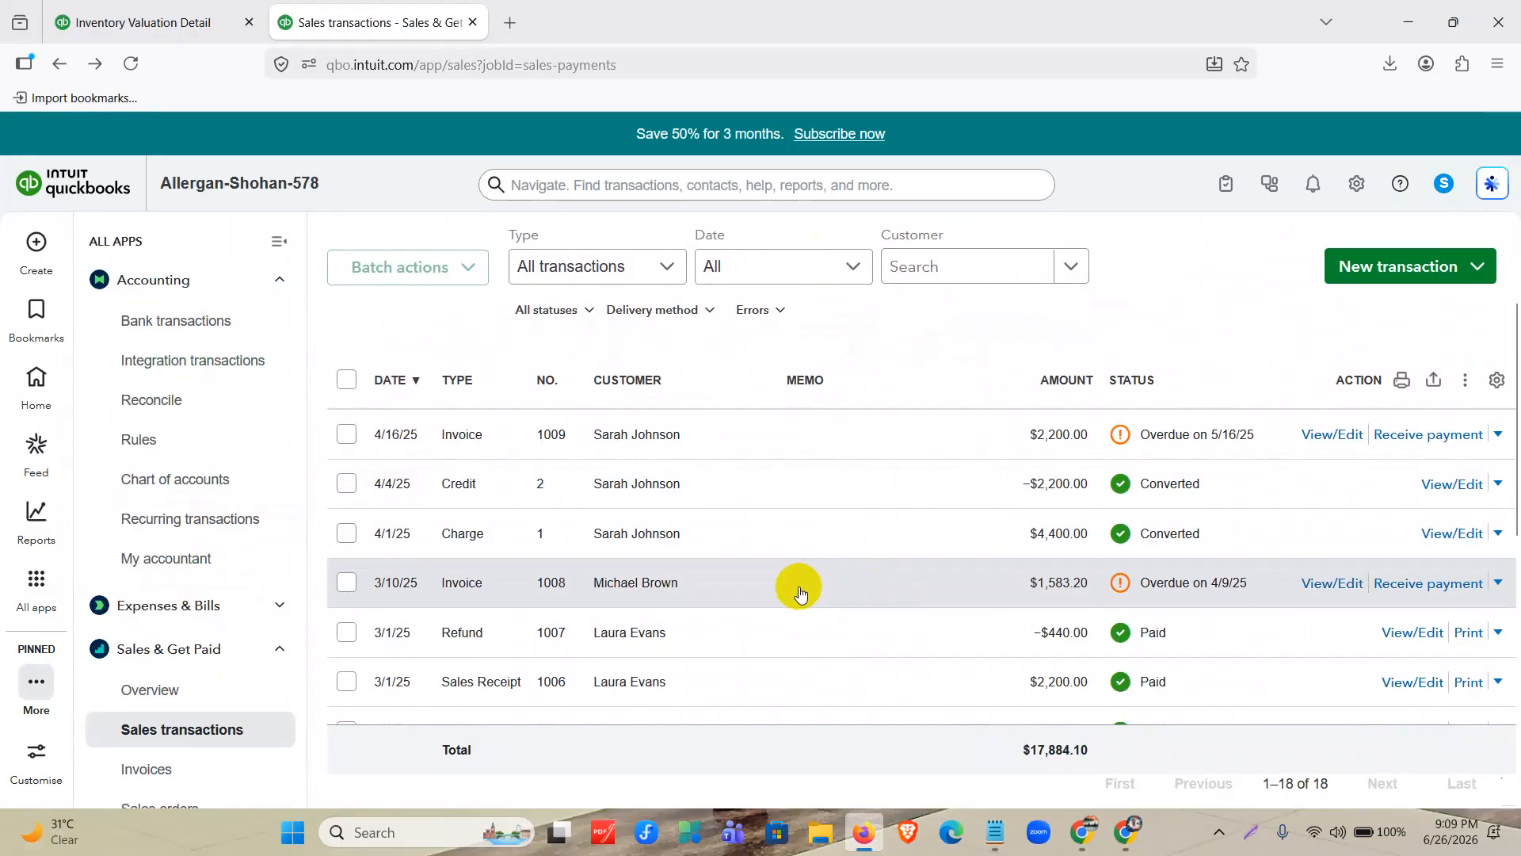
click(1324, 594)
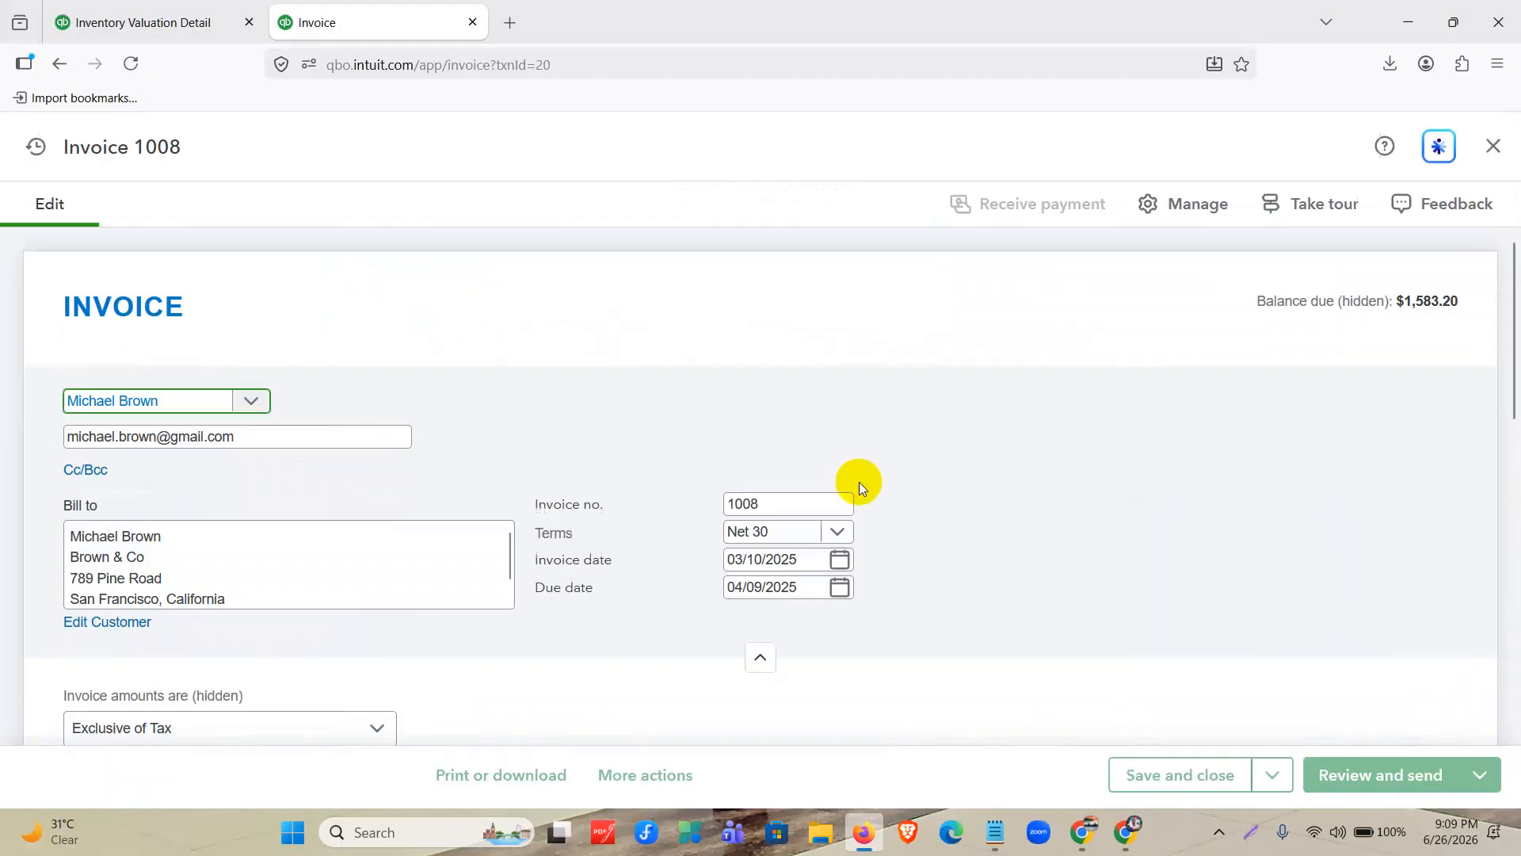
scroll(919, 489, down, 5)
click(919, 488)
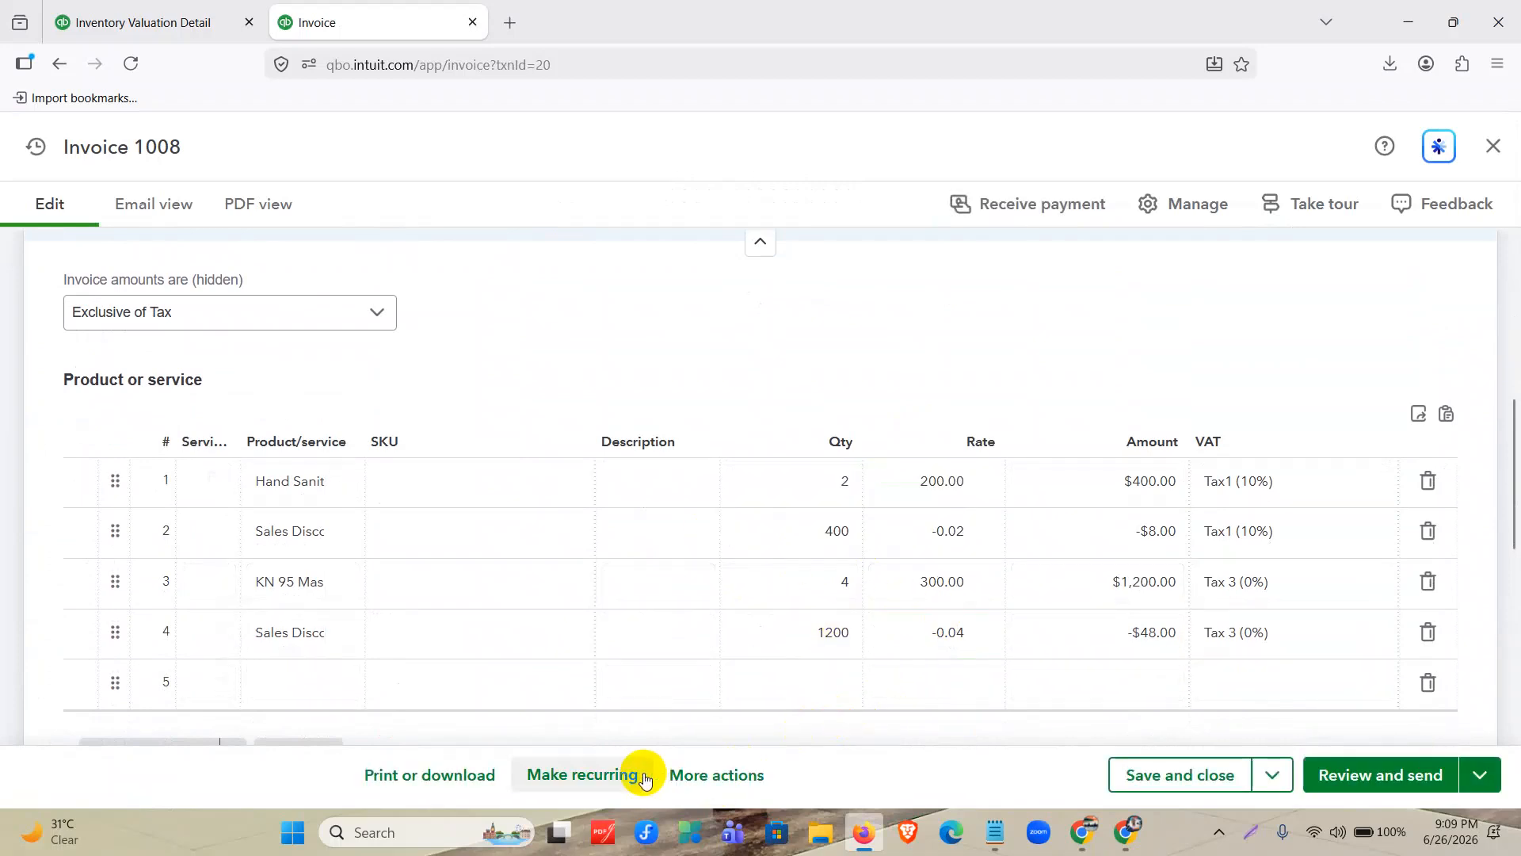
click(695, 775)
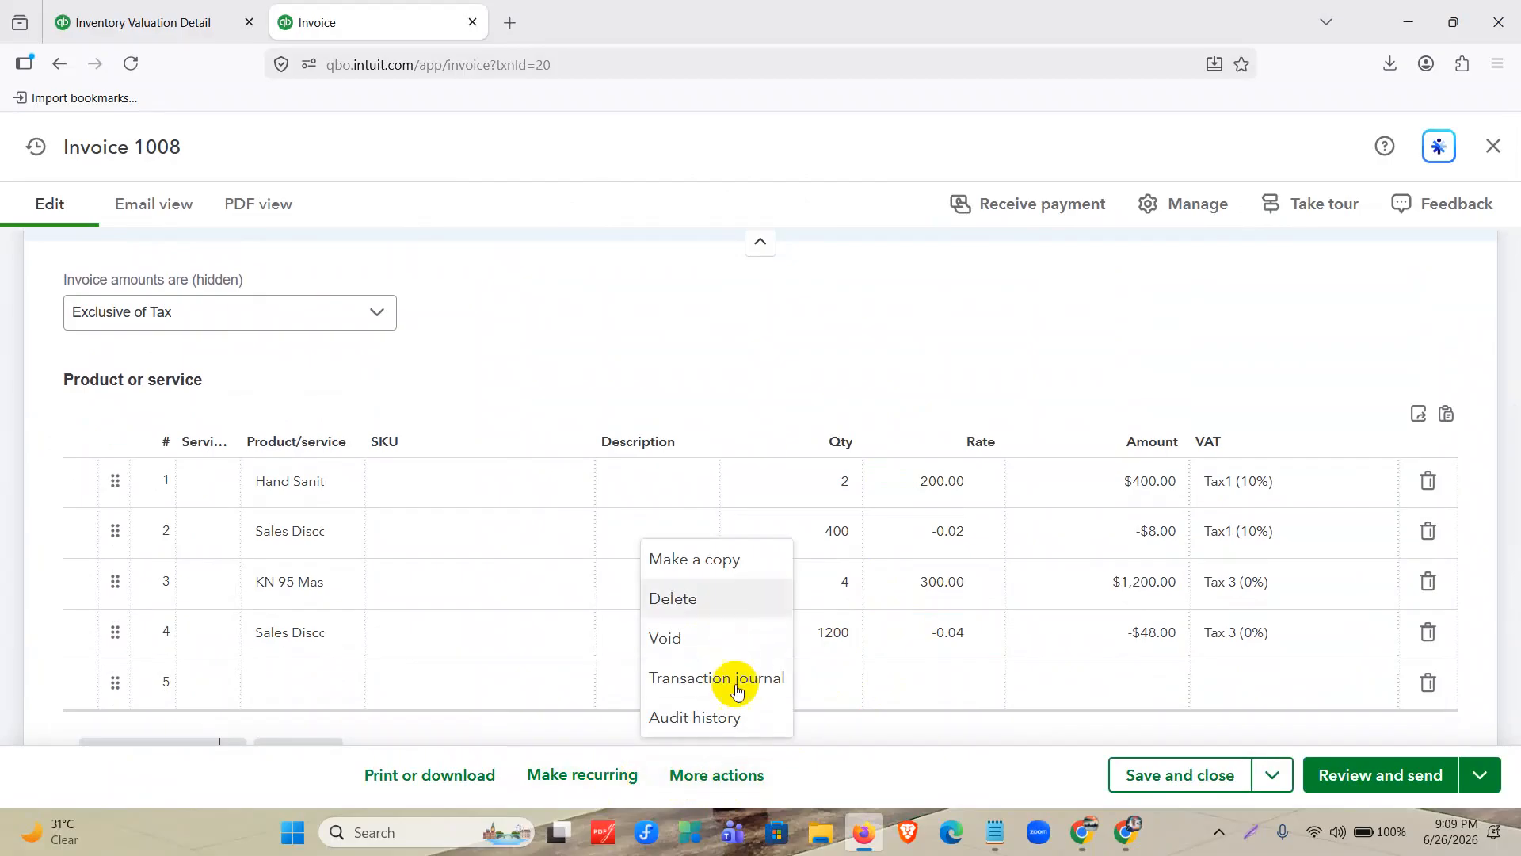
click(736, 670)
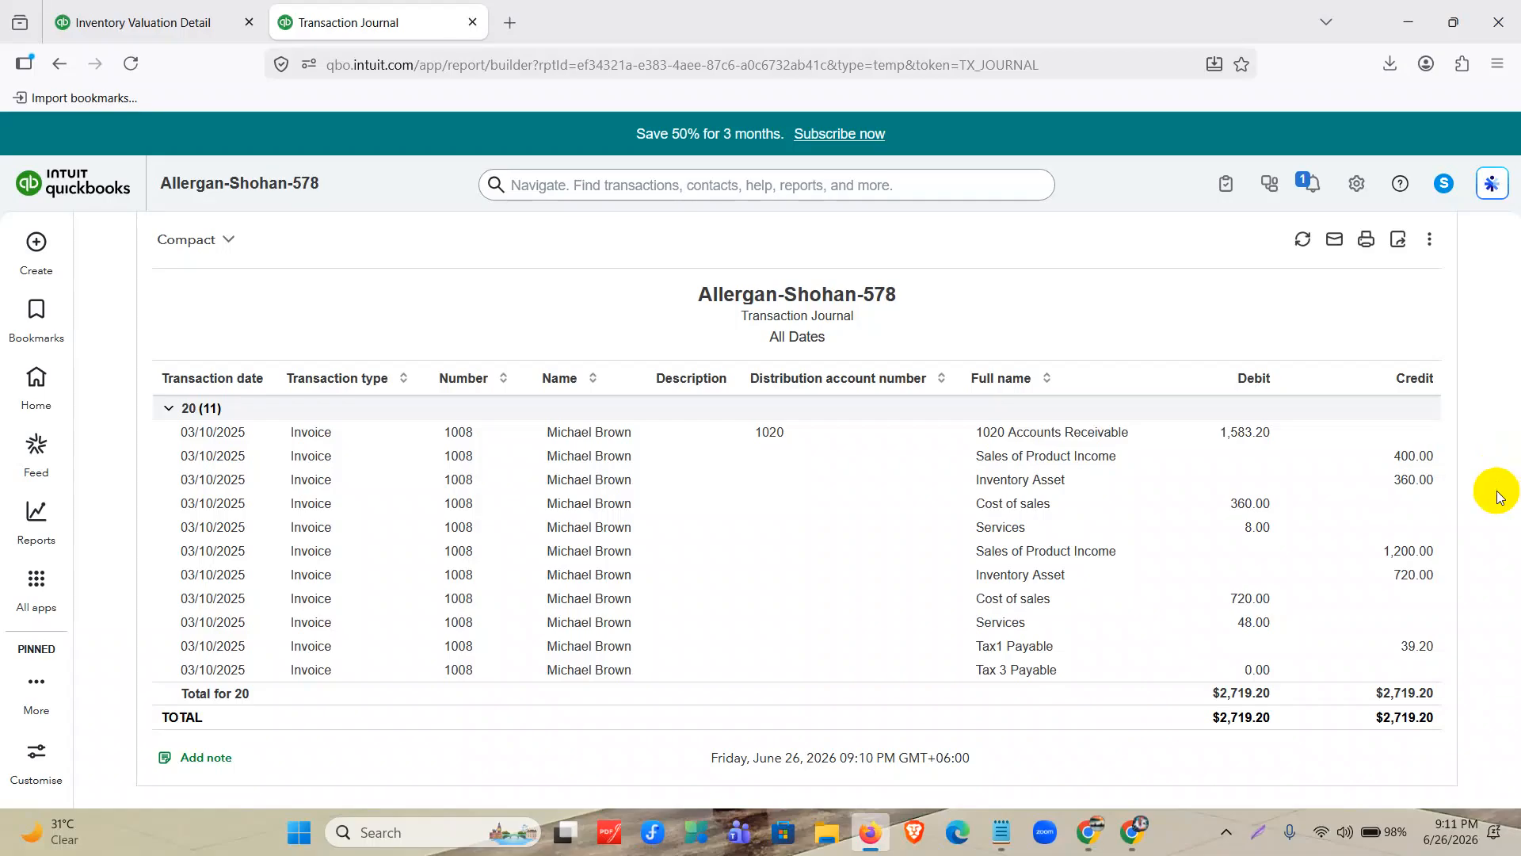
Return to Inventory Valuation Detail, start a screenshot, and draw red boxes around the Hand Sanitizer heading, total row, total quantity and inventory cost.
click(150, 24)
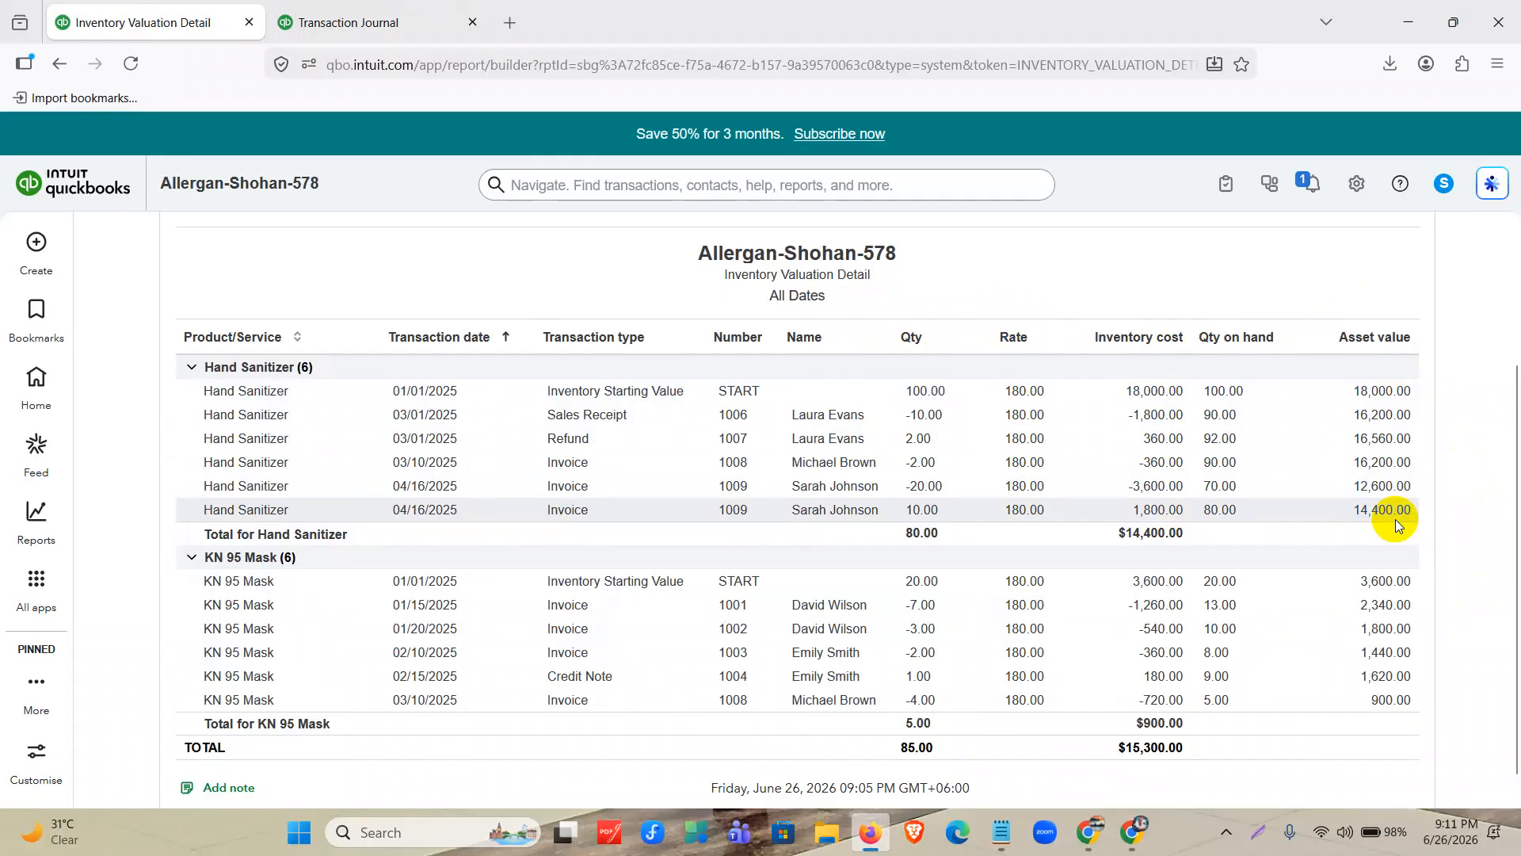
click(1256, 830)
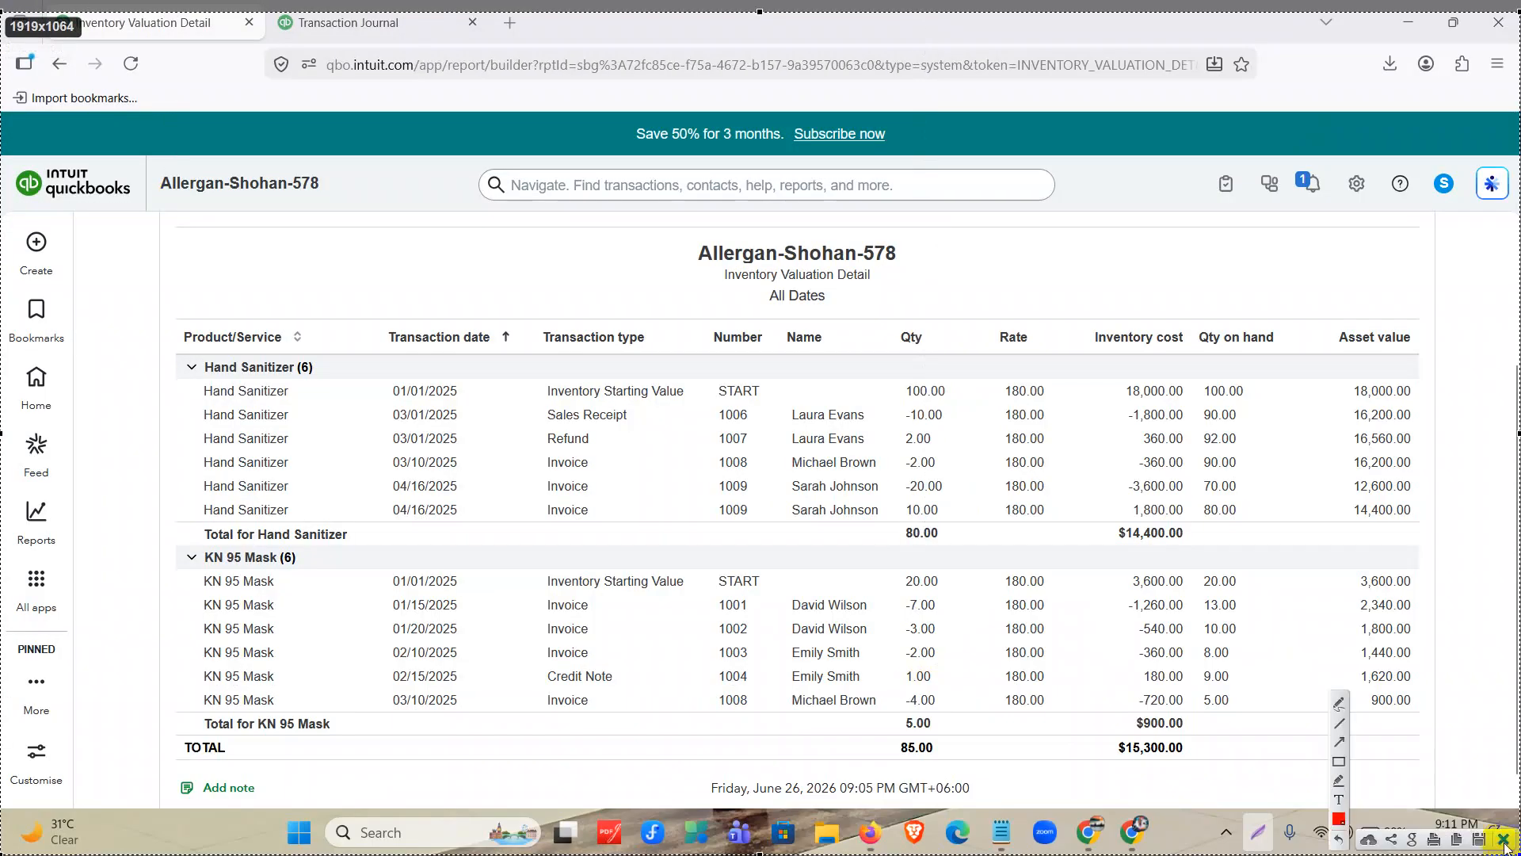
click(1339, 761)
mouse_move(170, 521)
mouse_down()
mouse_move(924, 564)
mouse_move(1438, 542)
mouse_up()
drag(195, 351, 350, 379)
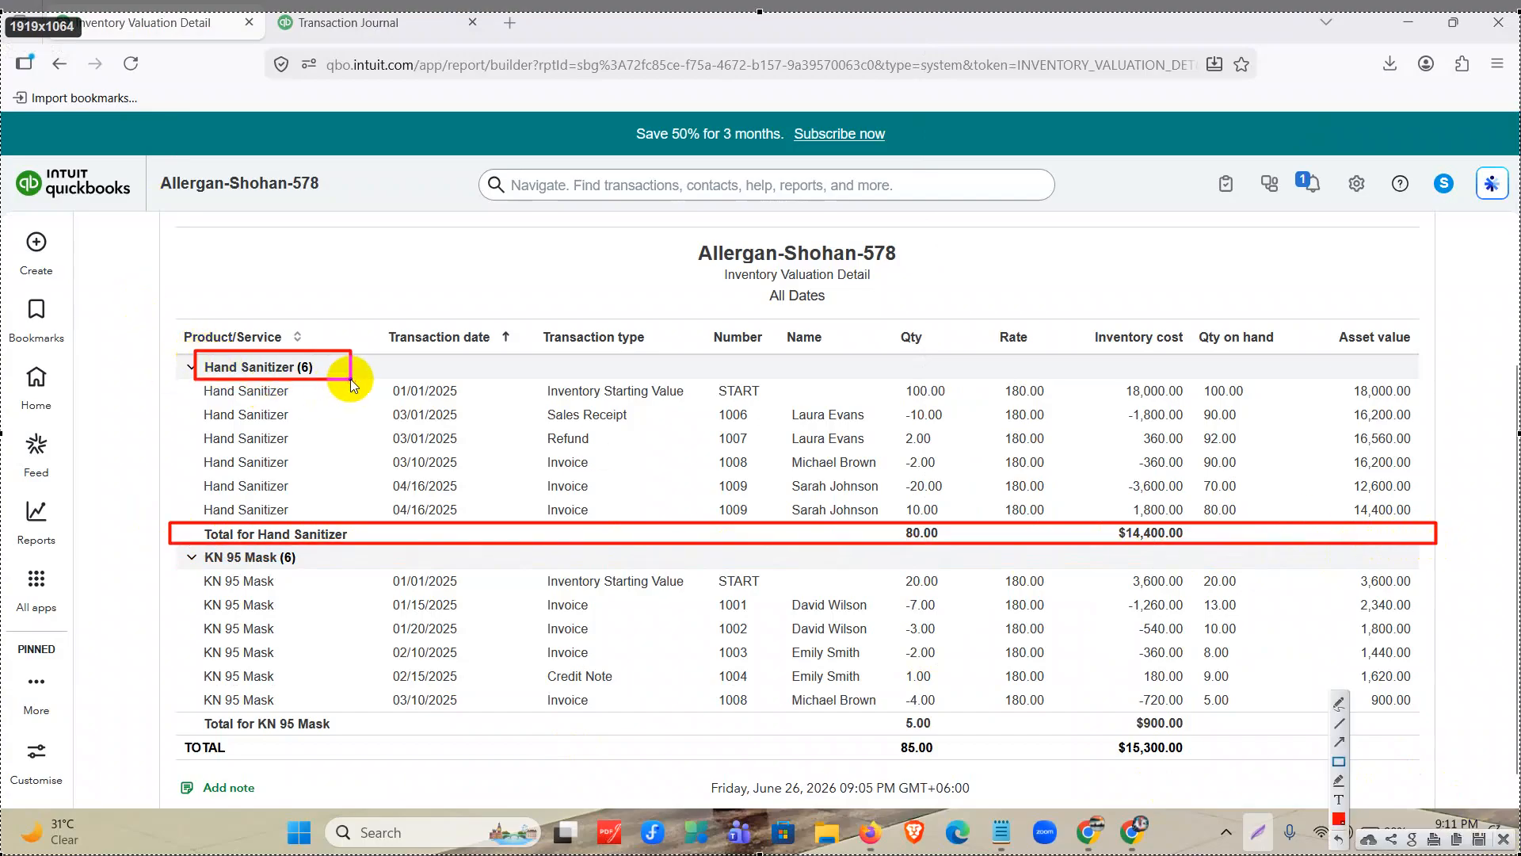
drag(894, 515, 955, 558)
drag(1114, 516, 1196, 560)
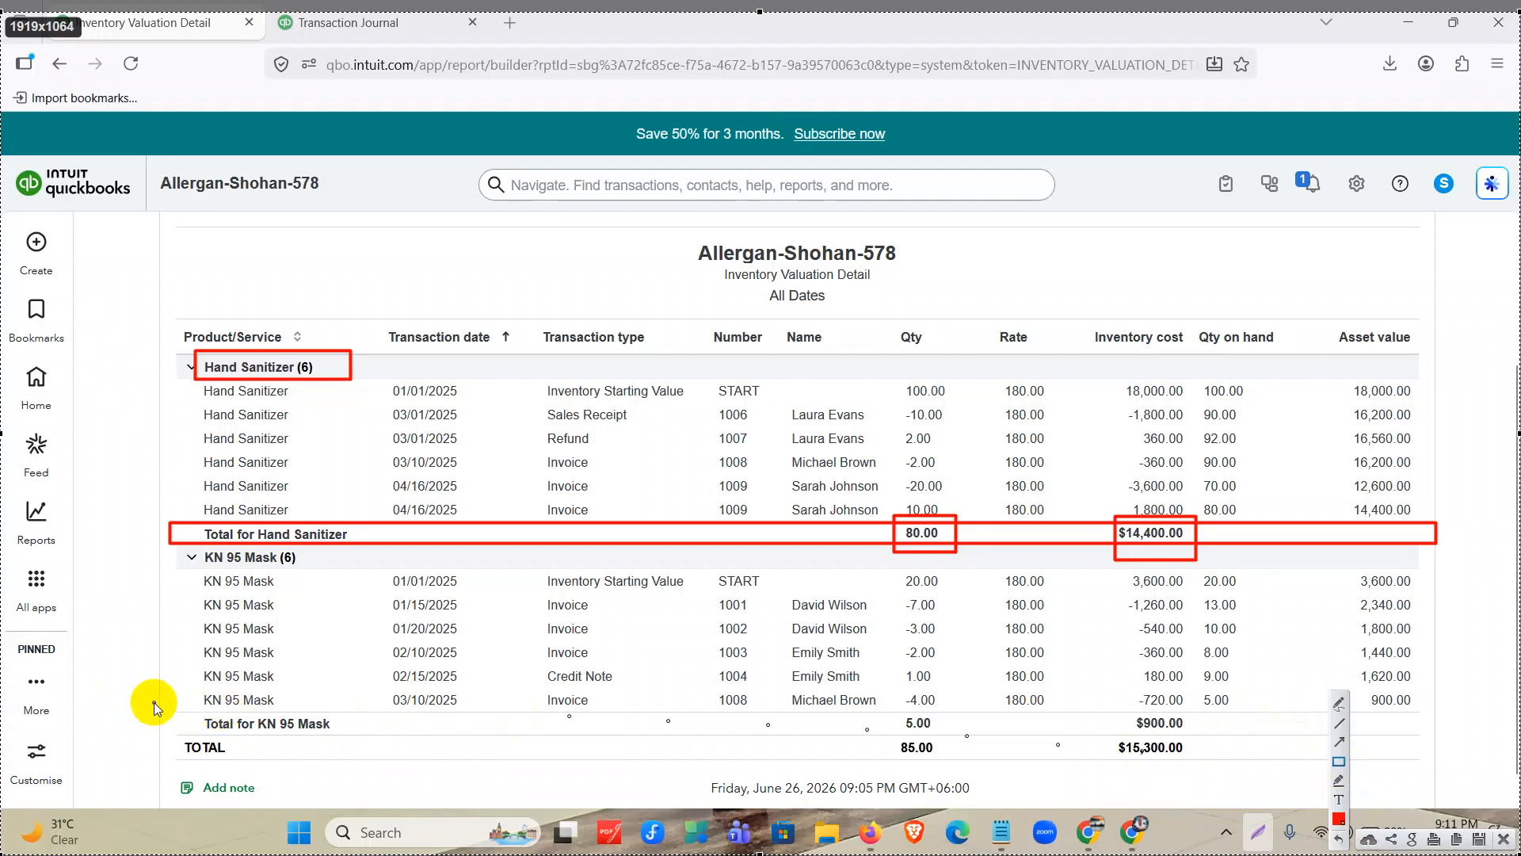
Draw red boxes around the KN 95 Mask total row, its total quantity and its inventory cost.
mouse_move(158, 708)
mouse_down()
mouse_move(340, 727)
mouse_move(1435, 732)
mouse_up()
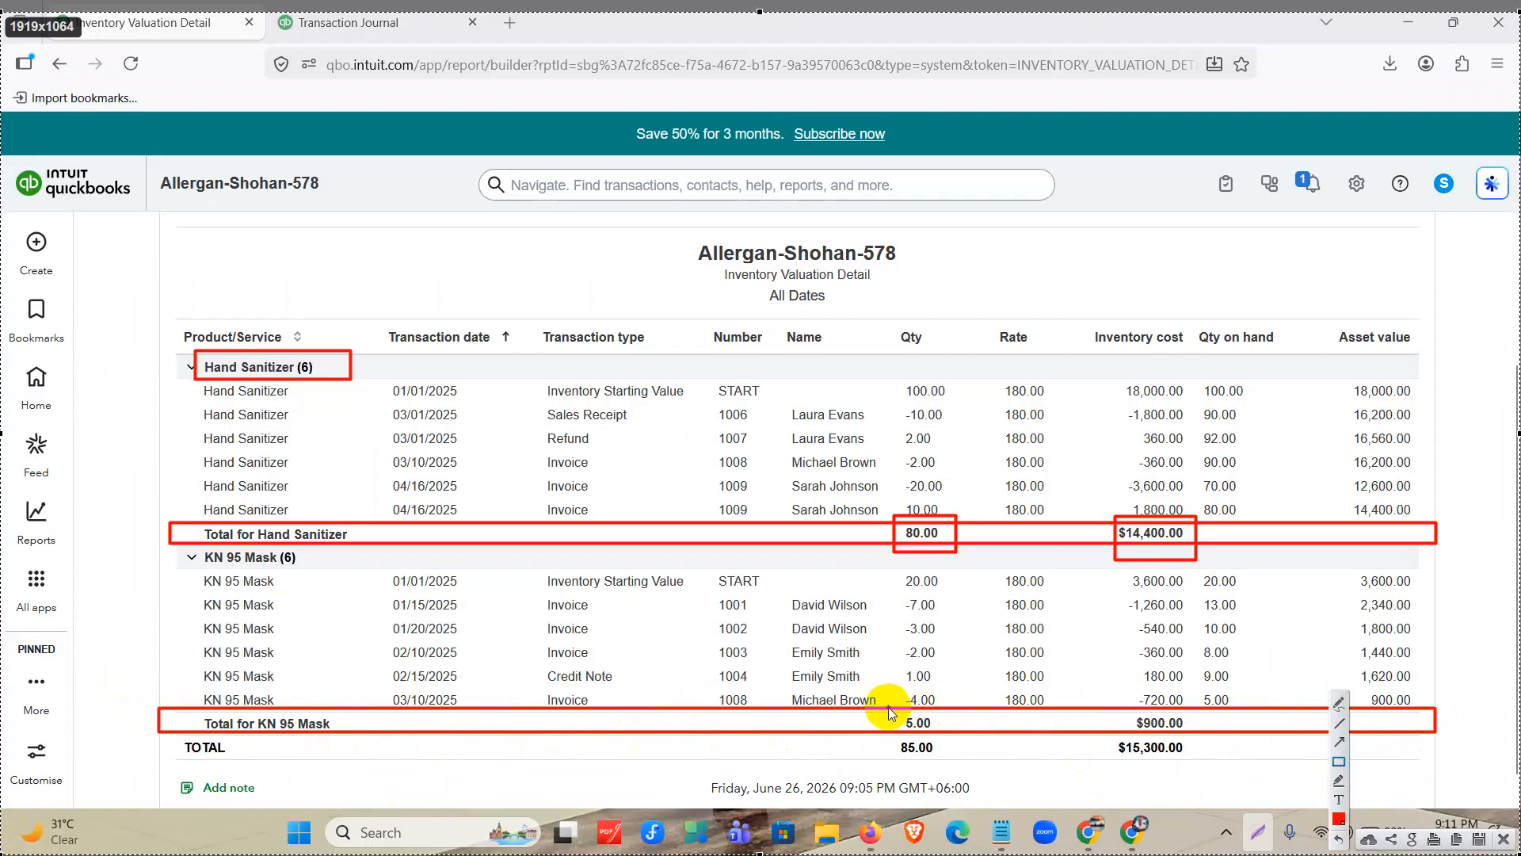
drag(889, 702, 953, 736)
drag(1126, 706, 1197, 739)
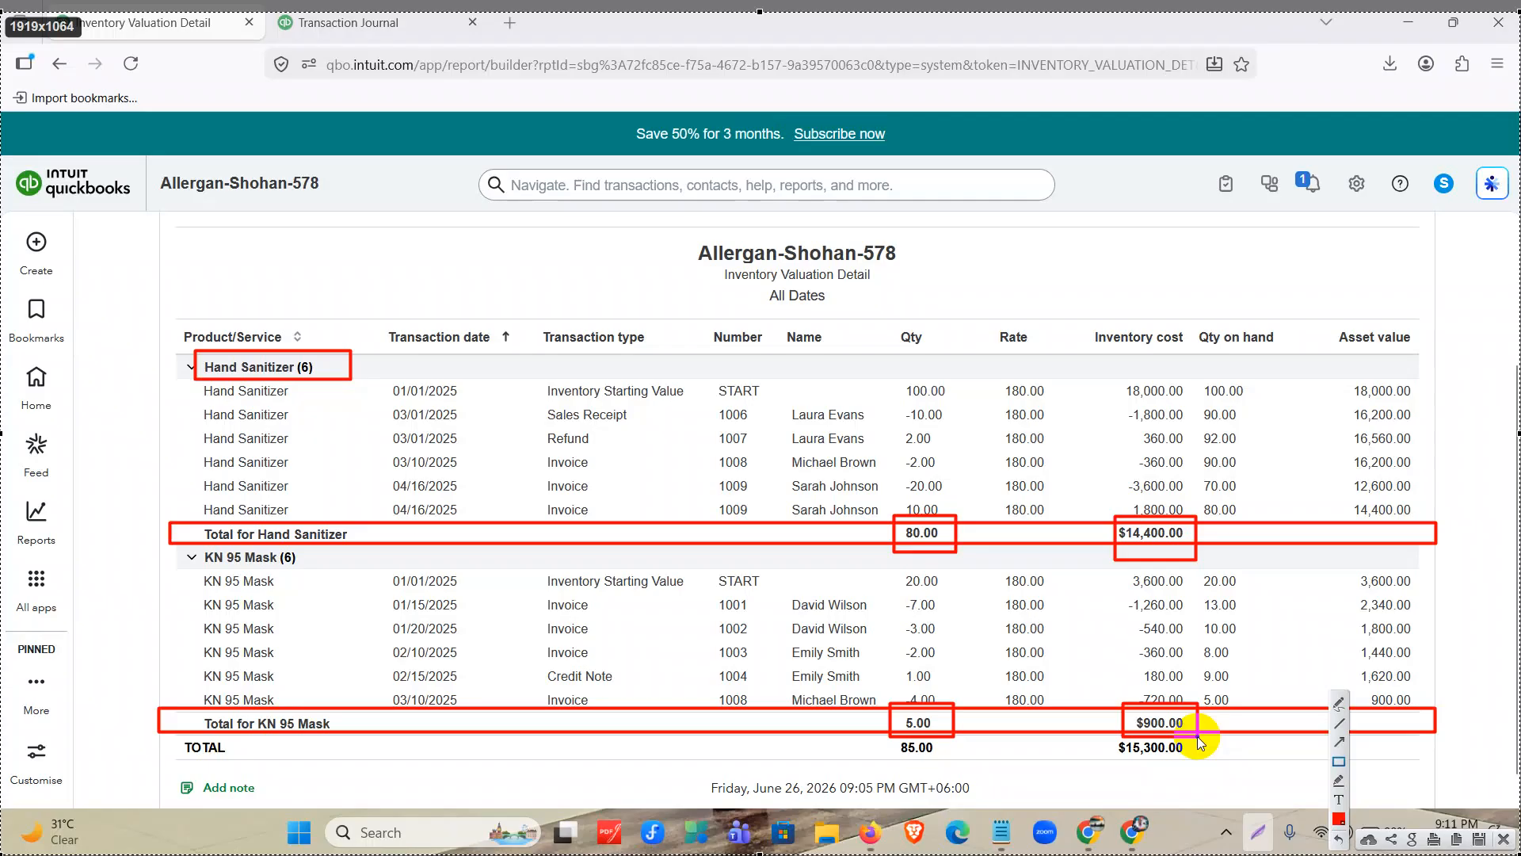
Close the screenshot overlay and start a new inventory quantity adjustment with the reason Marketing and Promotions.
click(1503, 839)
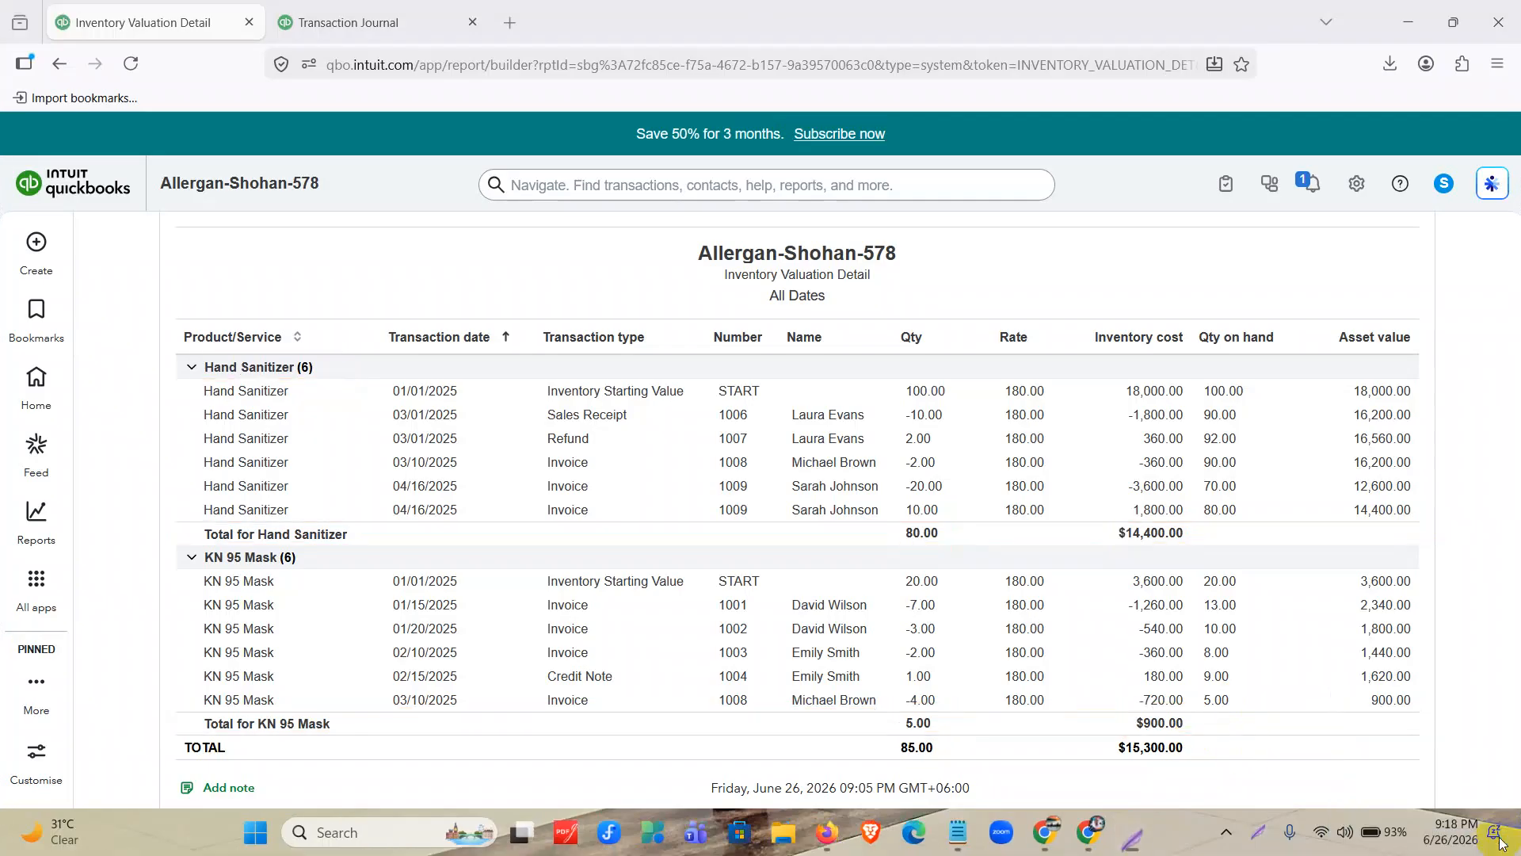
click(39, 246)
click(39, 247)
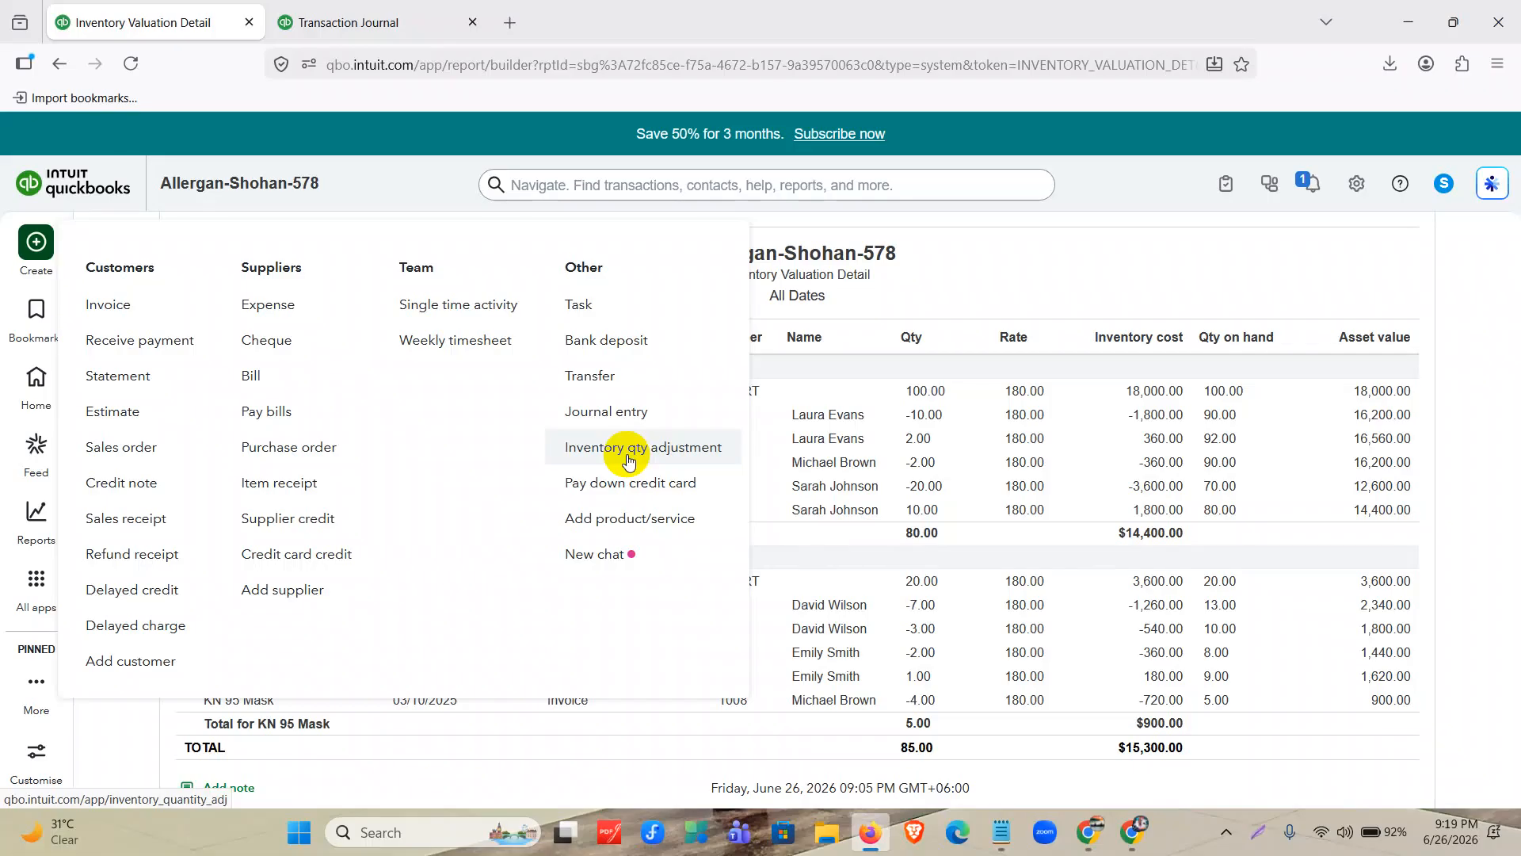
click(628, 450)
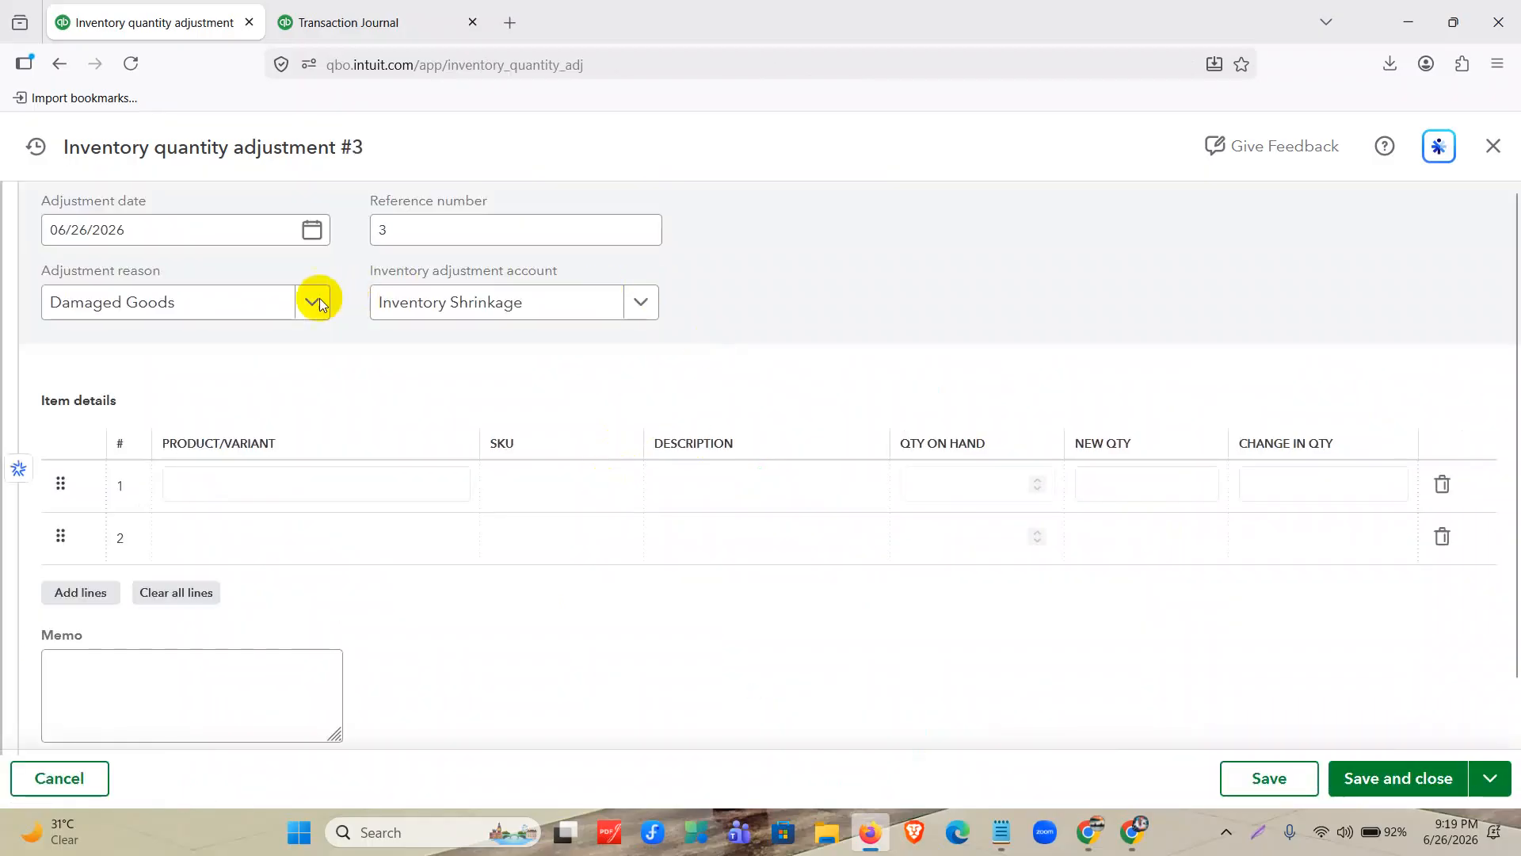
click(270, 303)
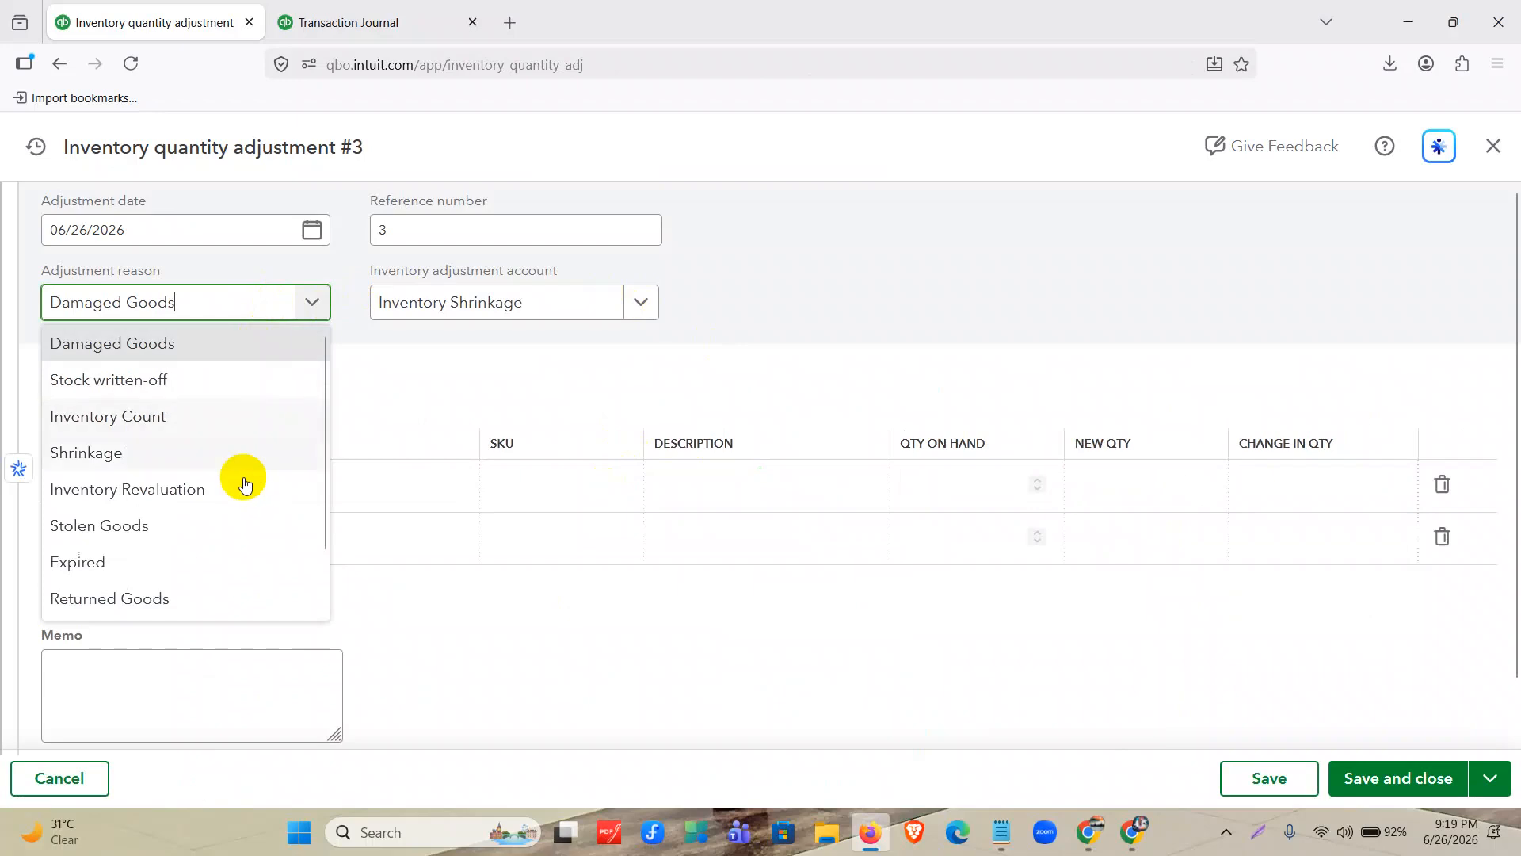
scroll(238, 483, down, 1)
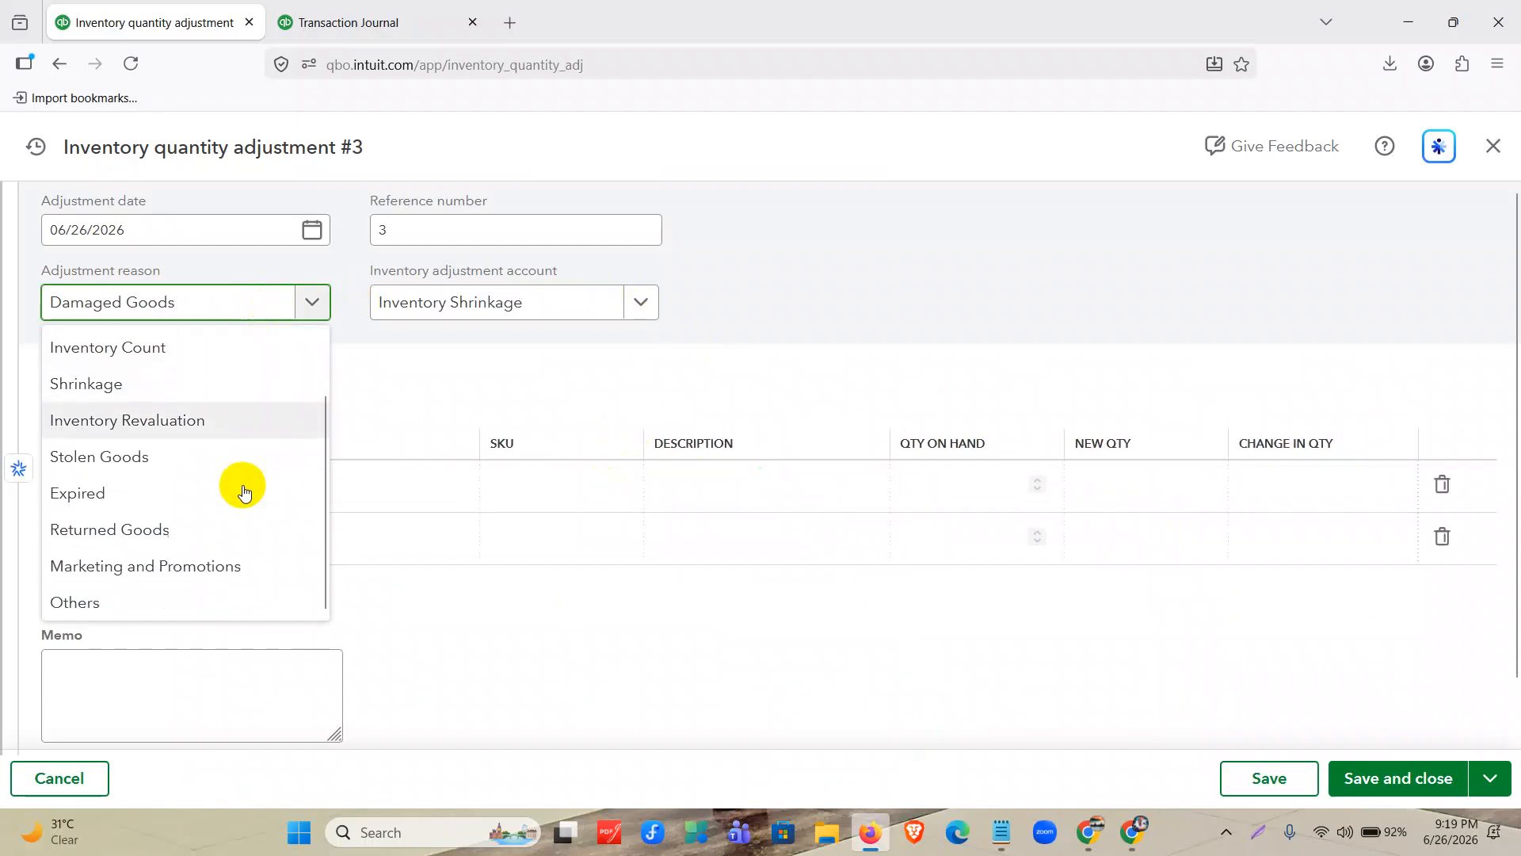
click(242, 567)
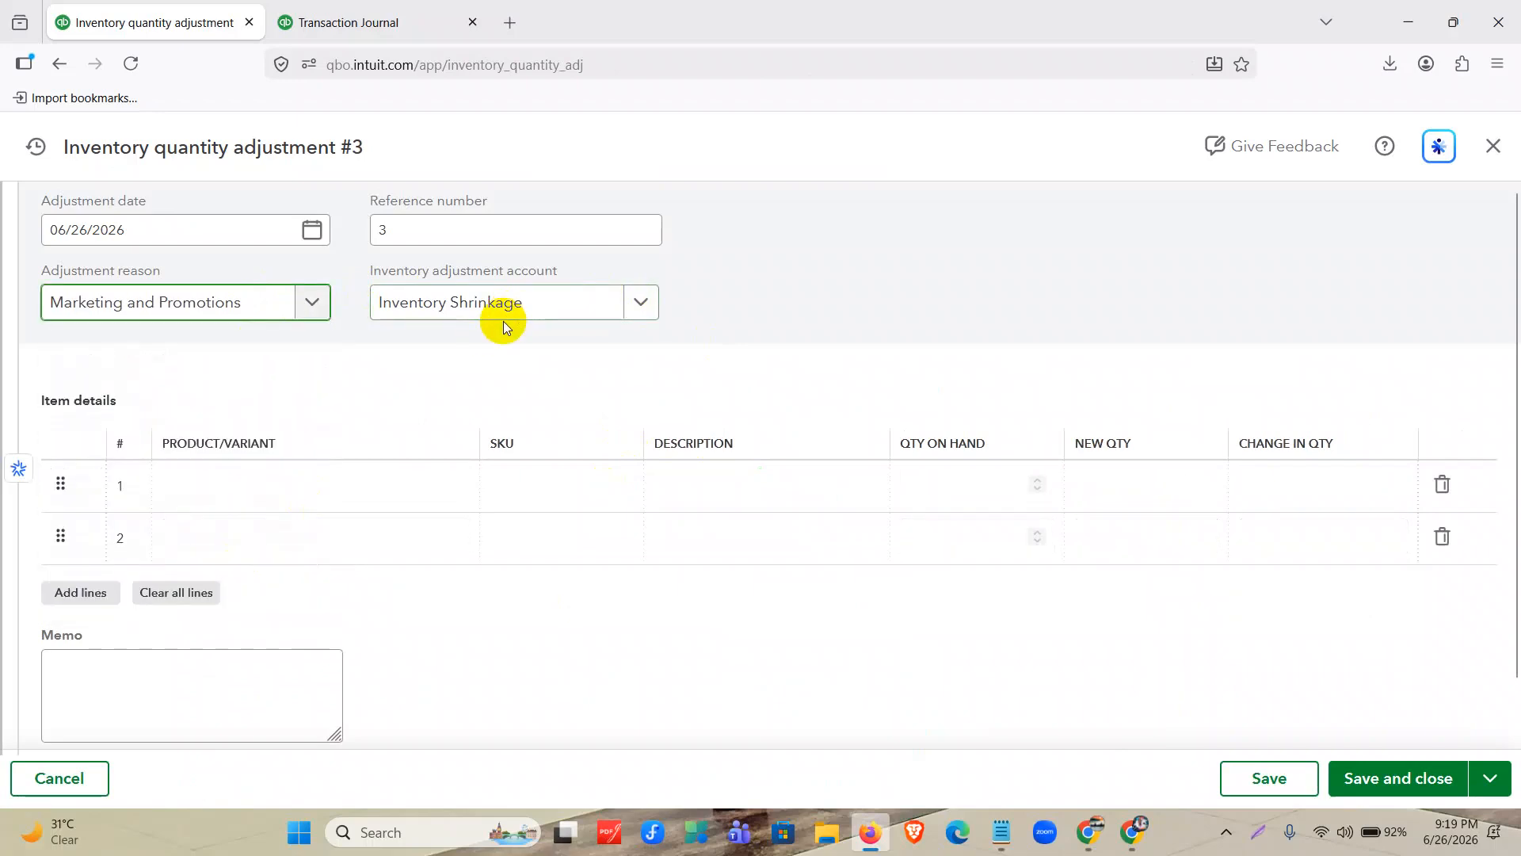
Choose Hand Sanitizer as the product on the first line of the adjustment.
click(453, 486)
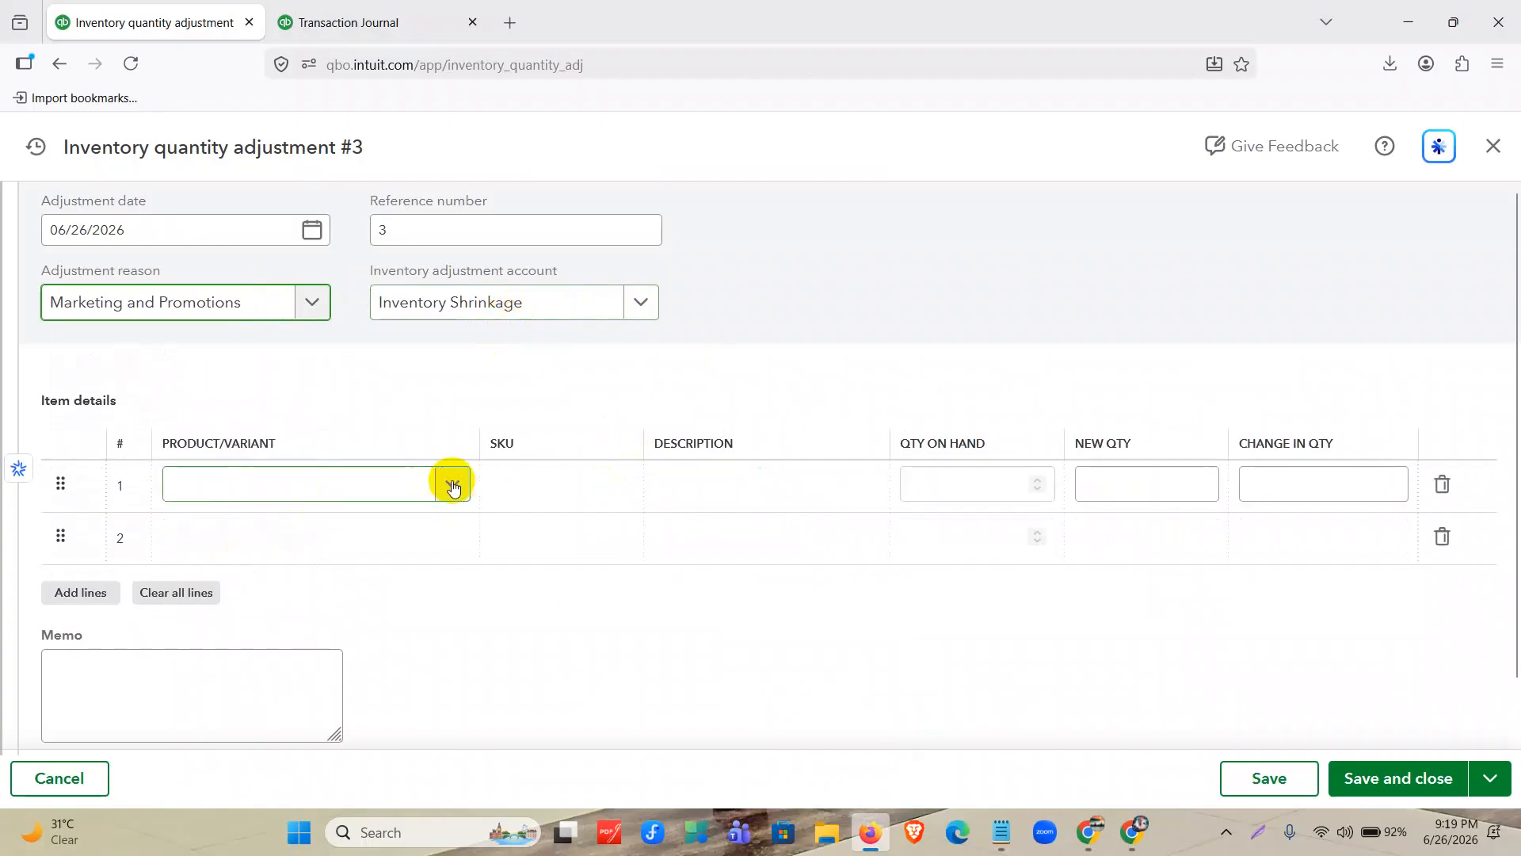
click(453, 487)
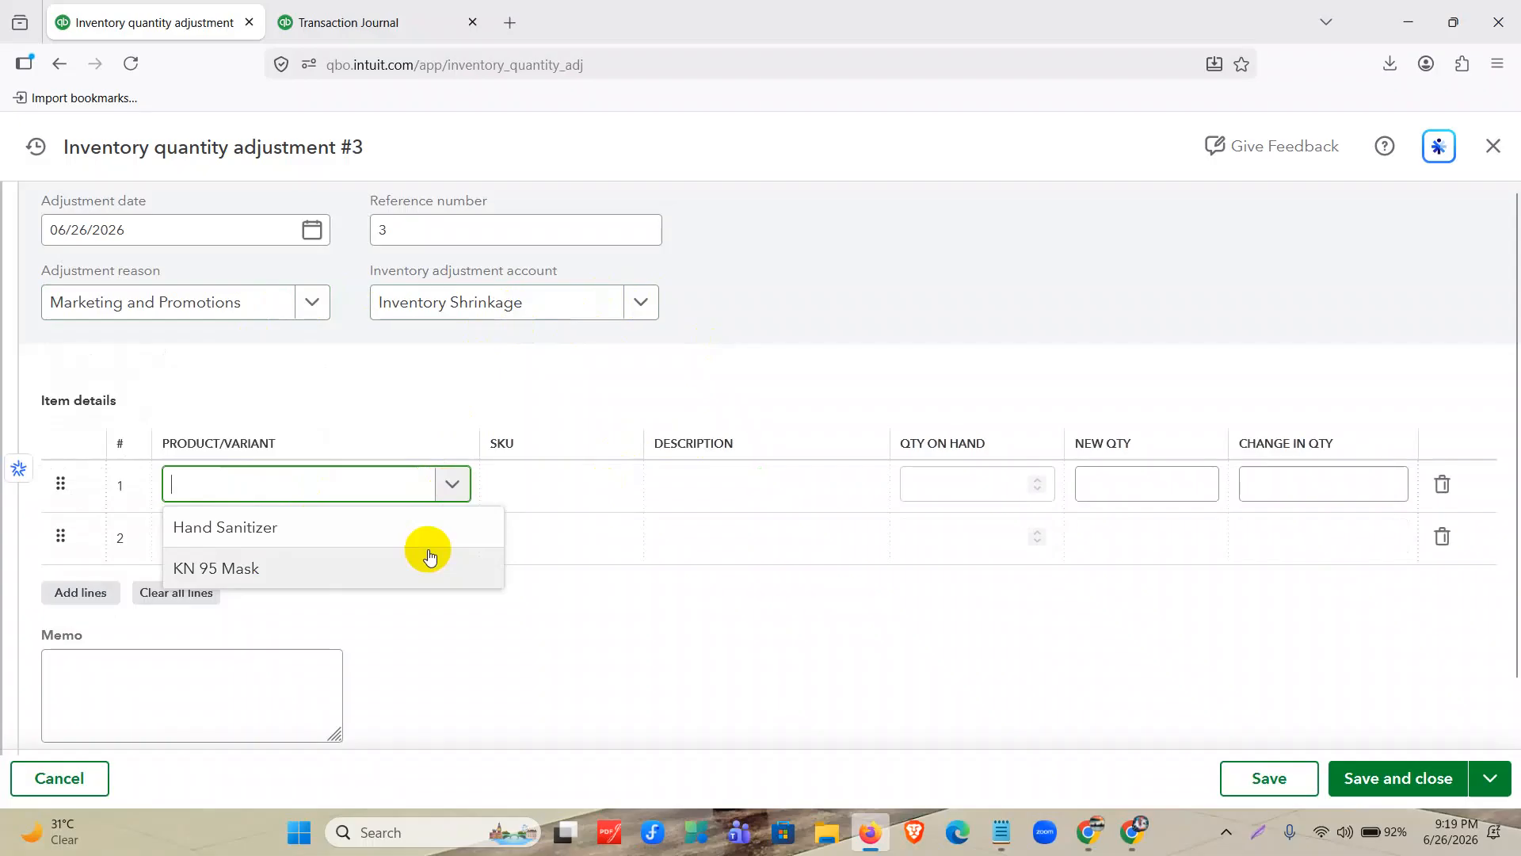
click(418, 536)
click(311, 230)
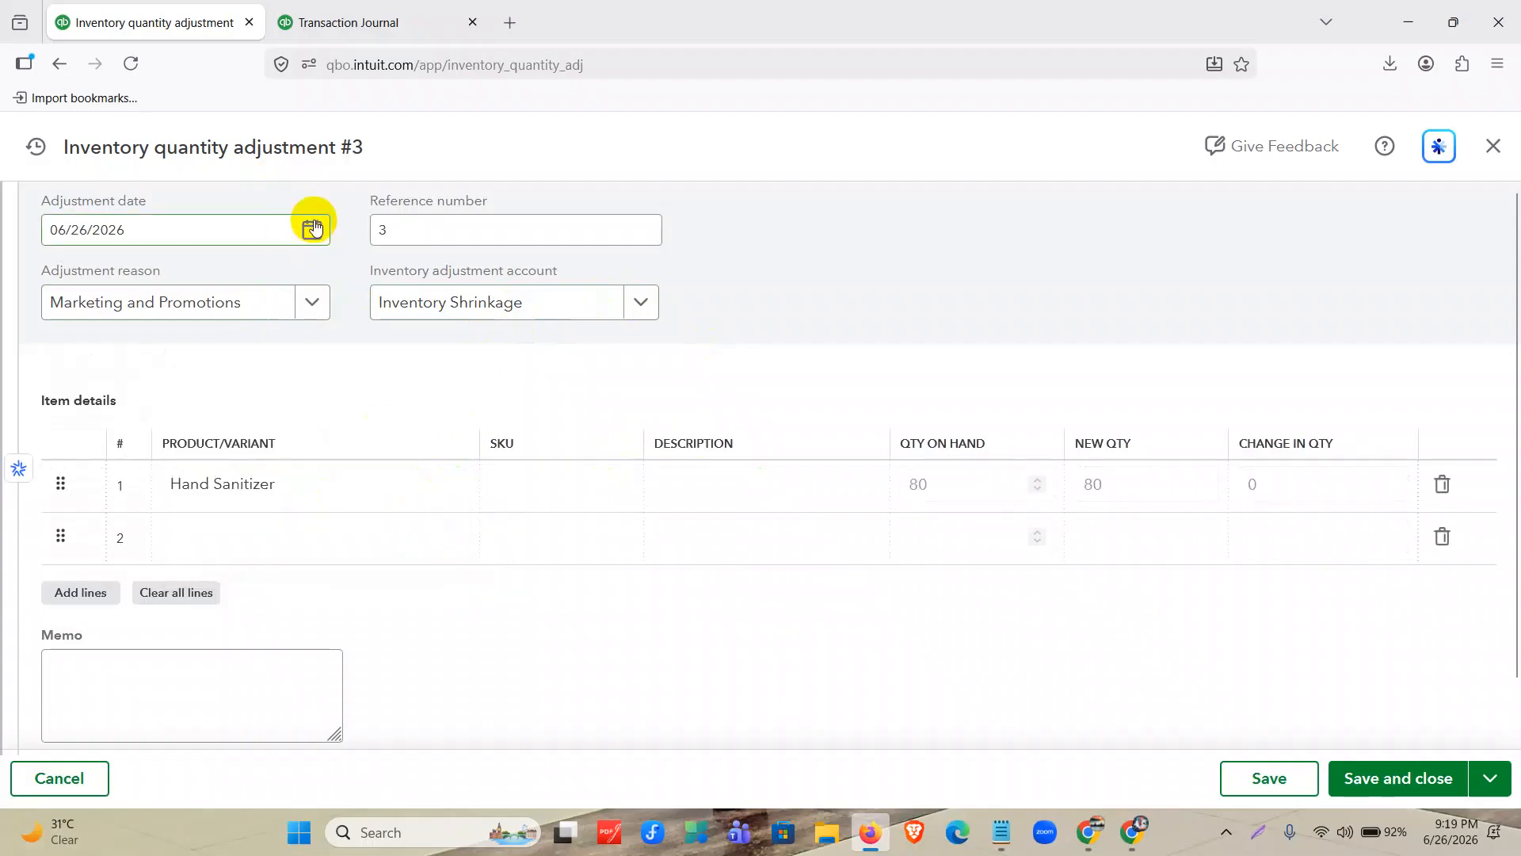
click(190, 286)
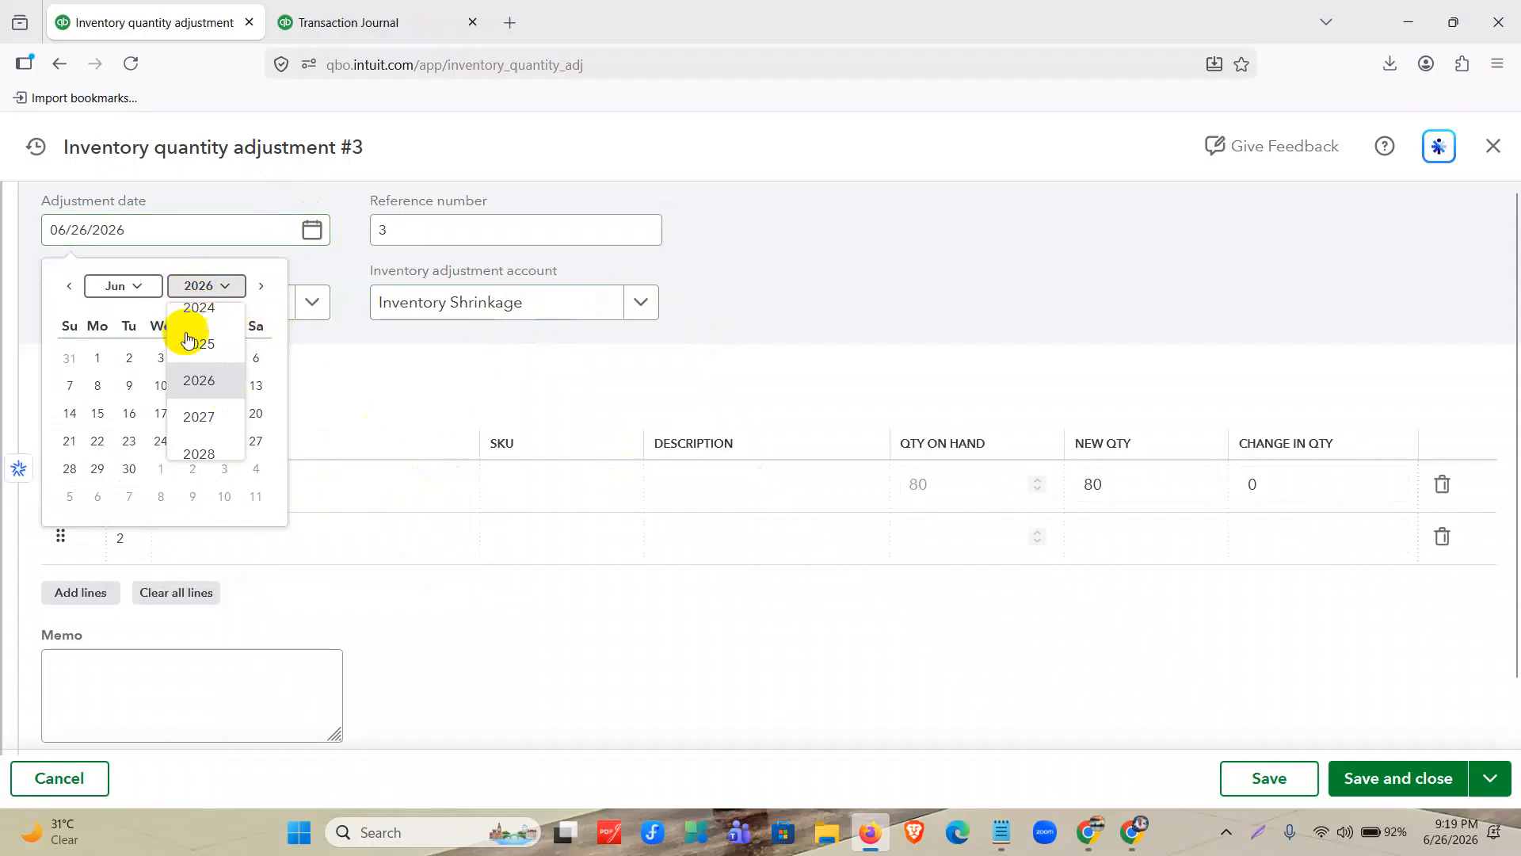
click(199, 344)
click(147, 290)
click(117, 344)
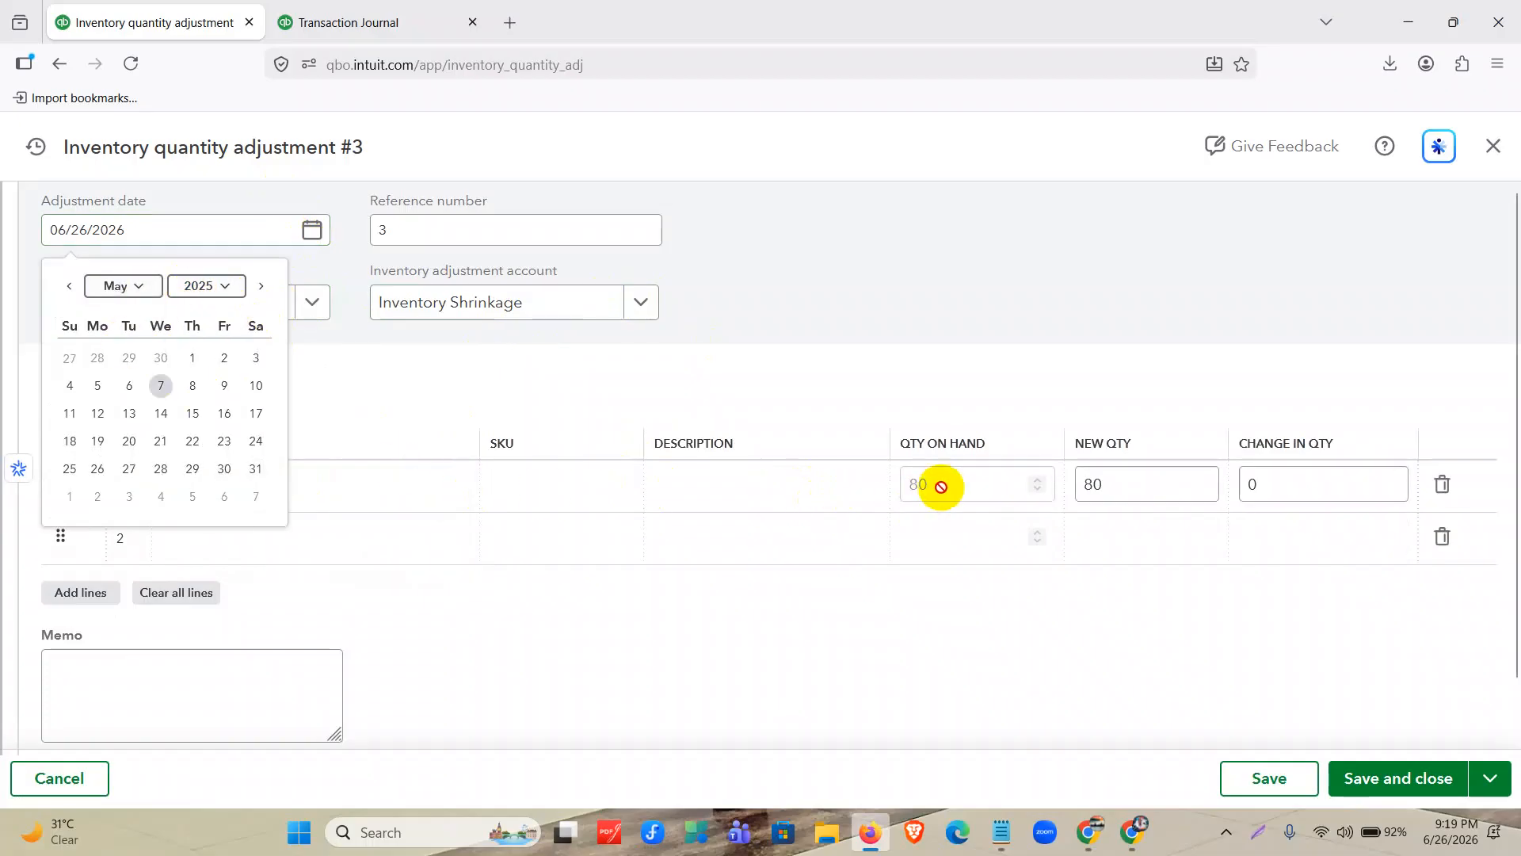
click(764, 484)
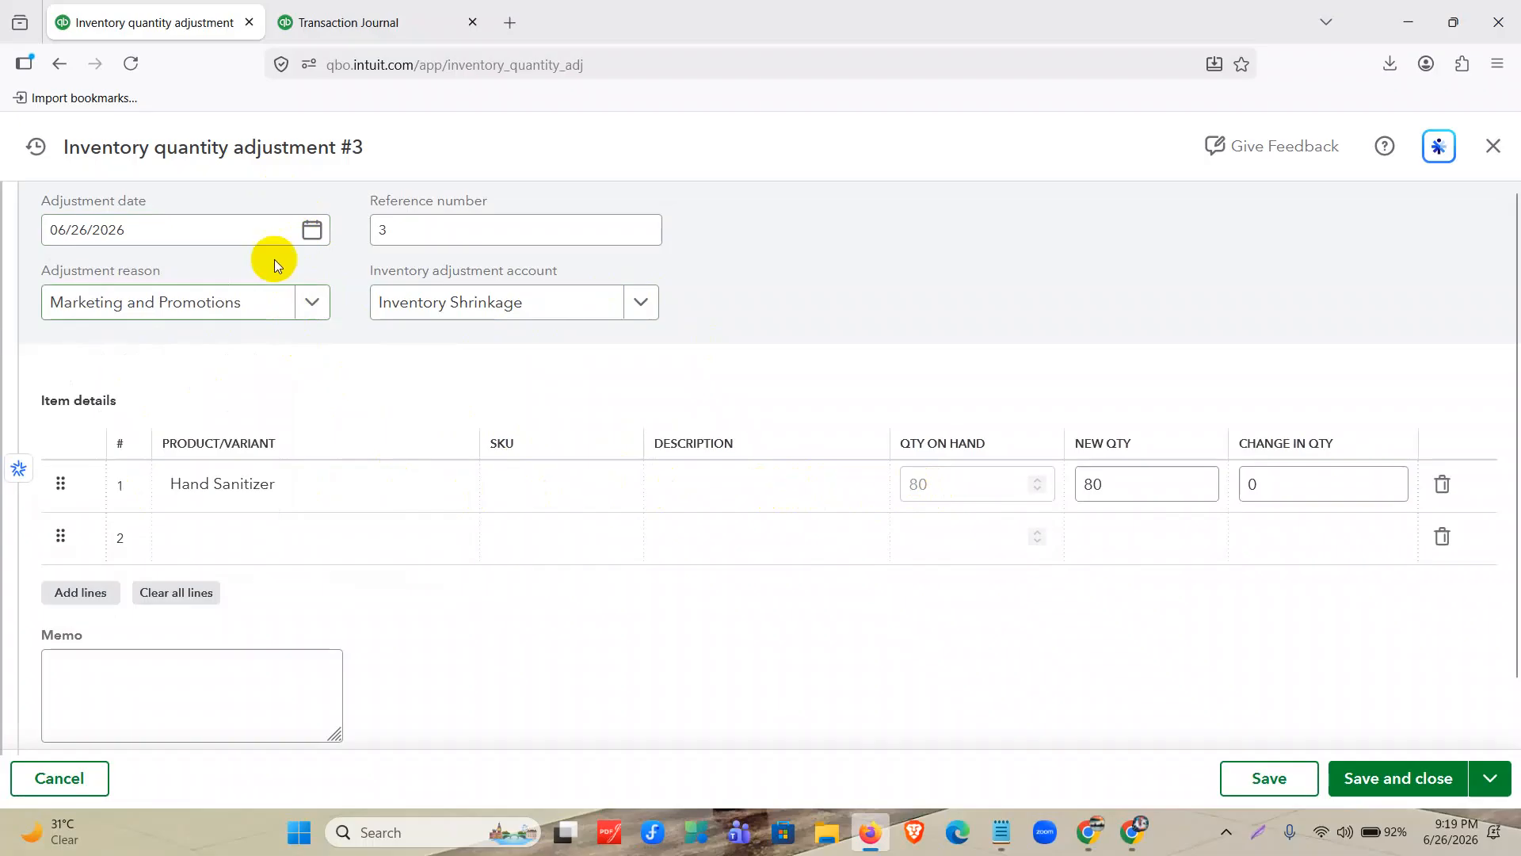
Set the adjustment date to 05/10/2025.
click(310, 230)
click(143, 286)
click(129, 345)
click(204, 286)
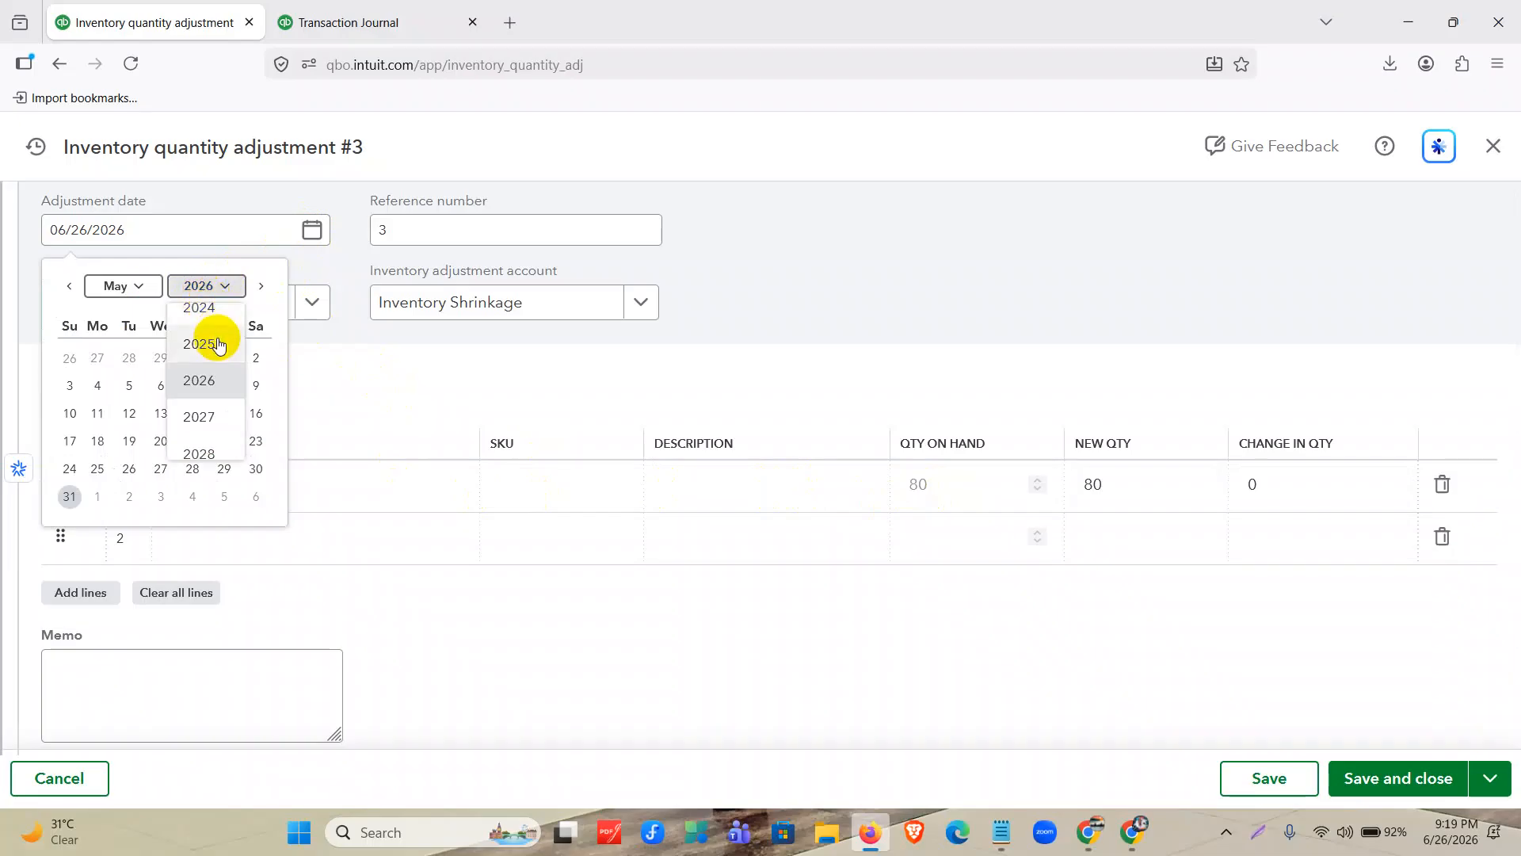
click(202, 343)
click(253, 385)
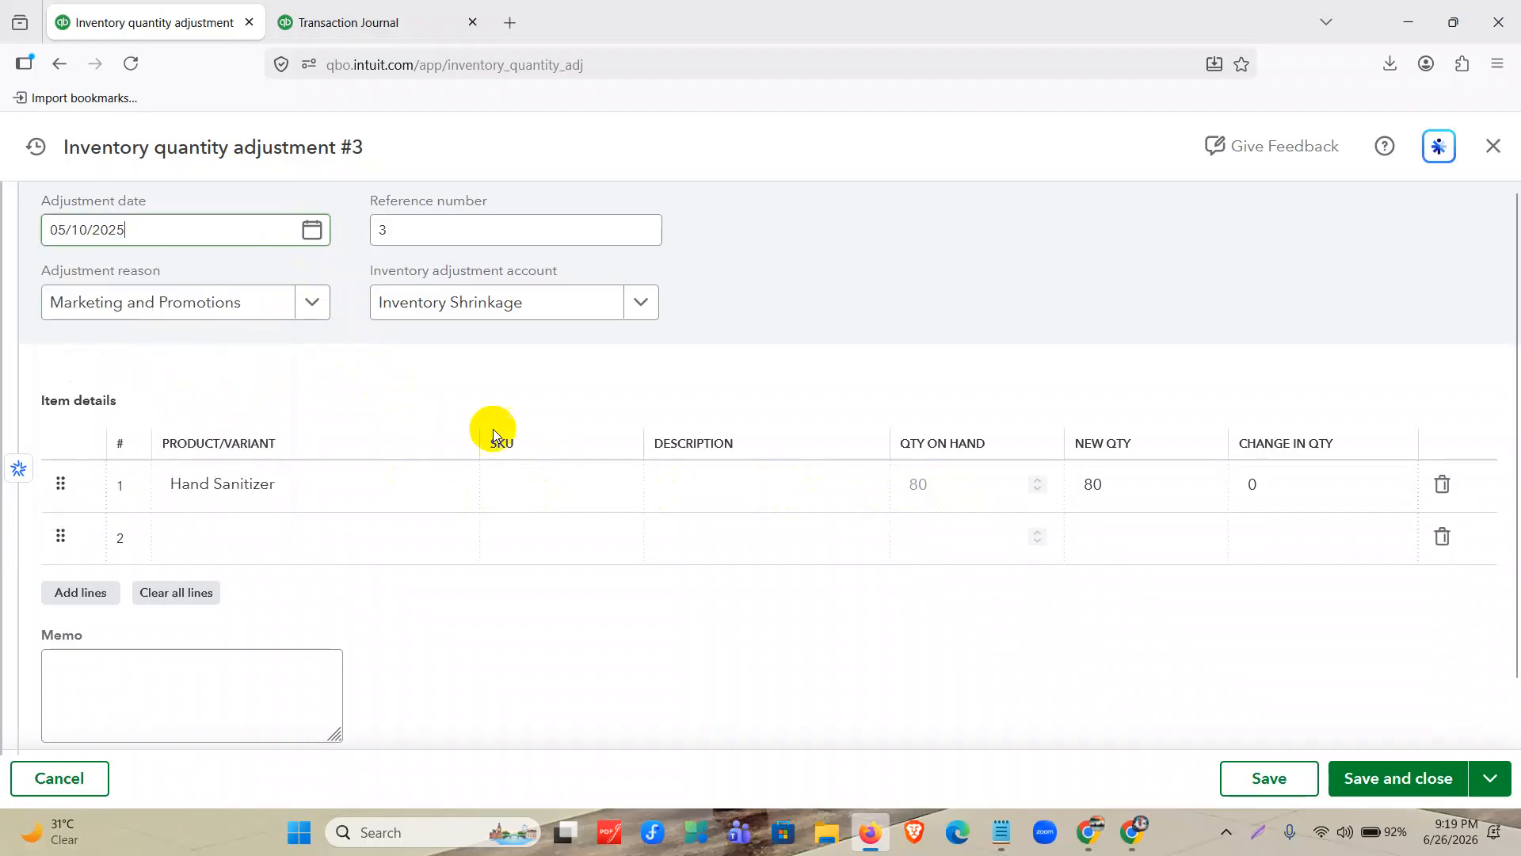
Enter 79 as the change in quantity for the Hand Sanitizer line.
click(1124, 485)
text(80)
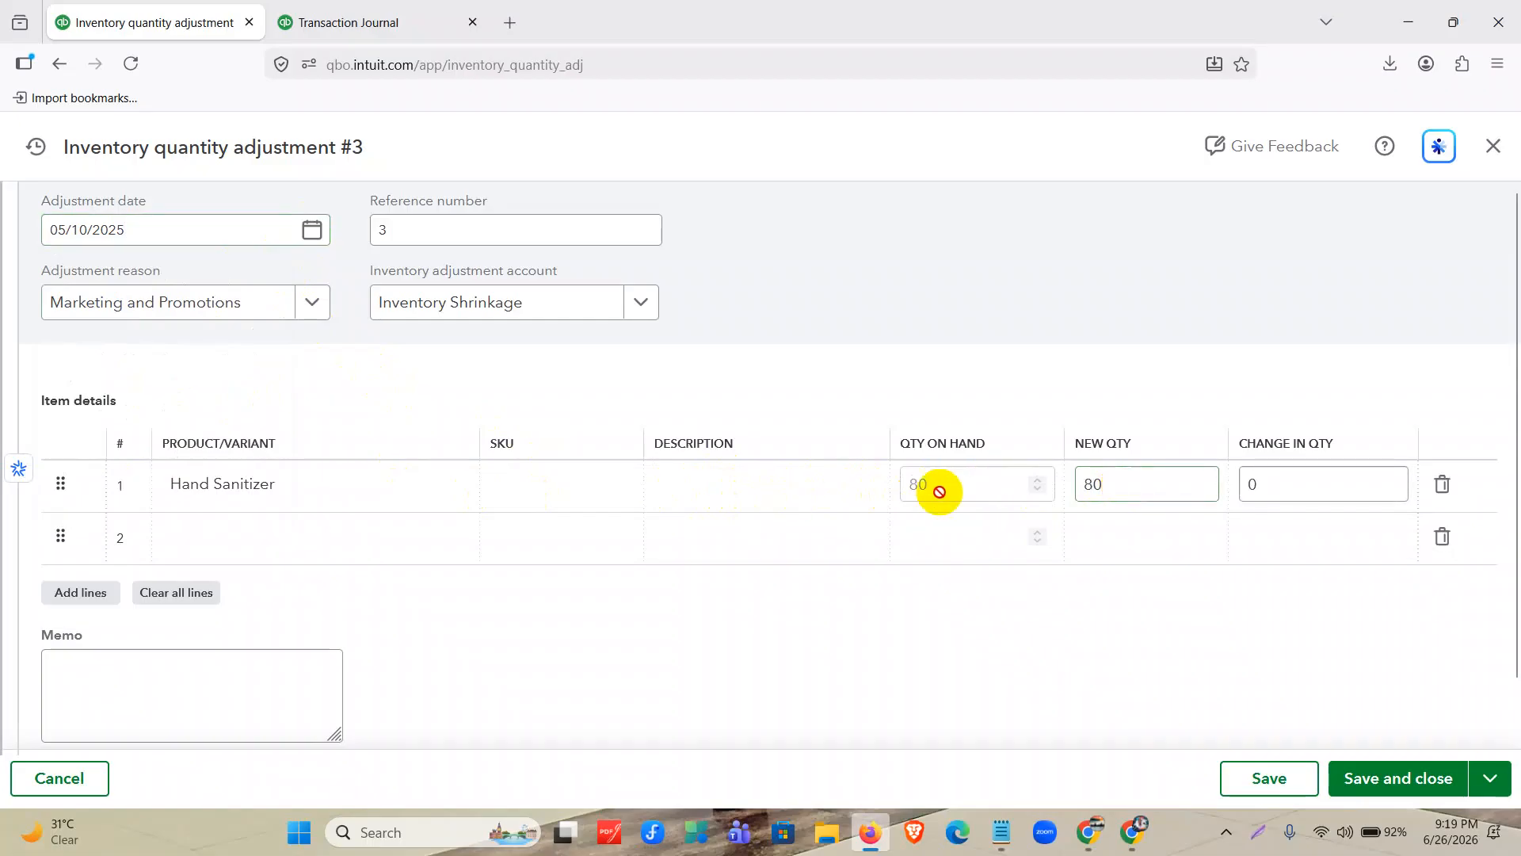
click(1291, 483)
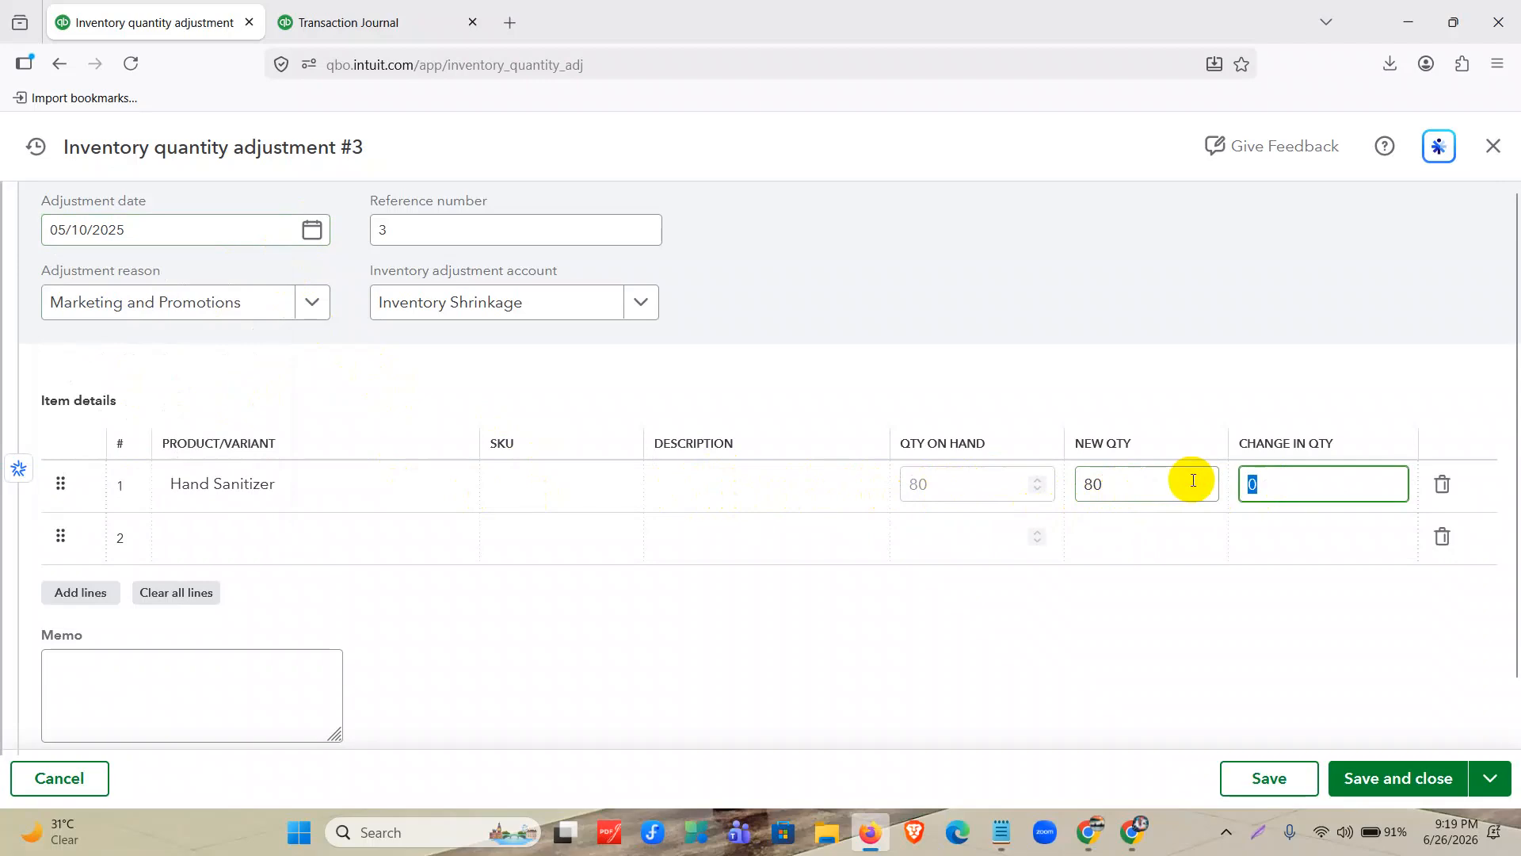
text(79)
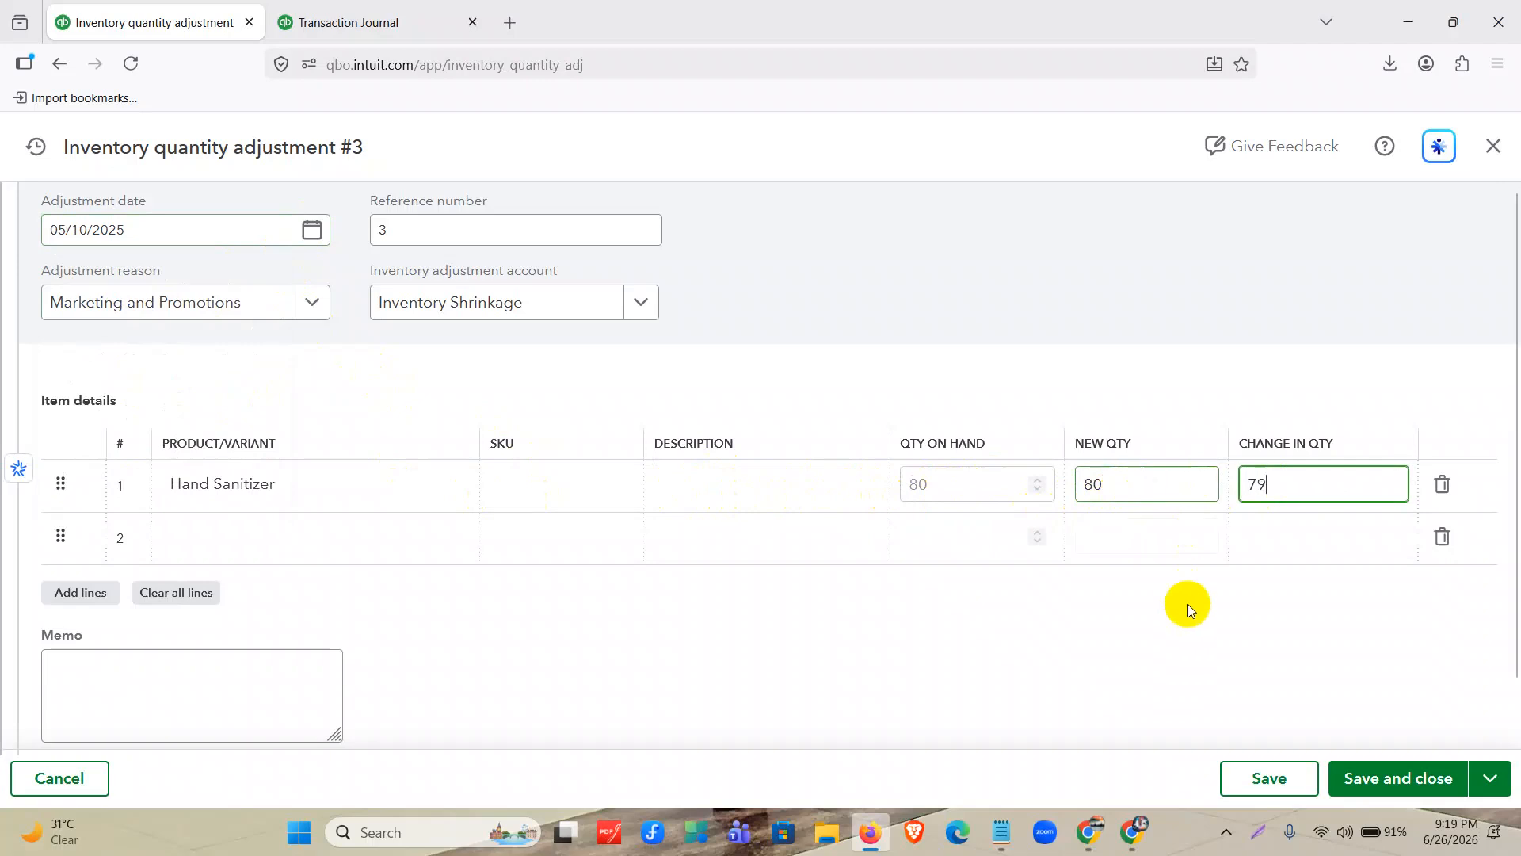
click(1214, 631)
Set the new quantity of the Hand Sanitizer line to 79, then save and close the adjustment.
click(1138, 486)
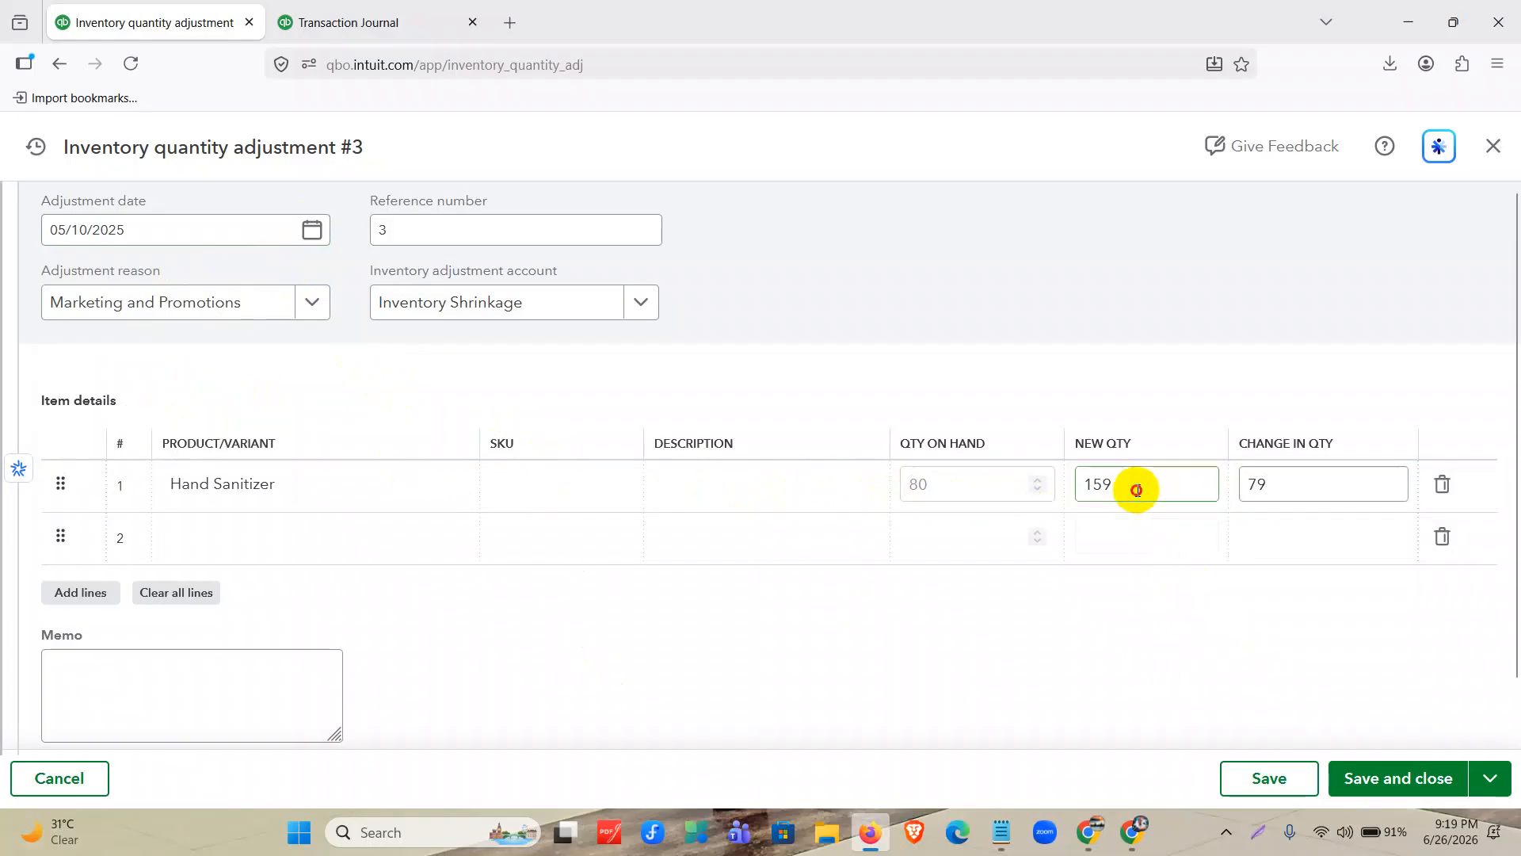
drag(1140, 486, 1041, 485)
key(BackSpace)
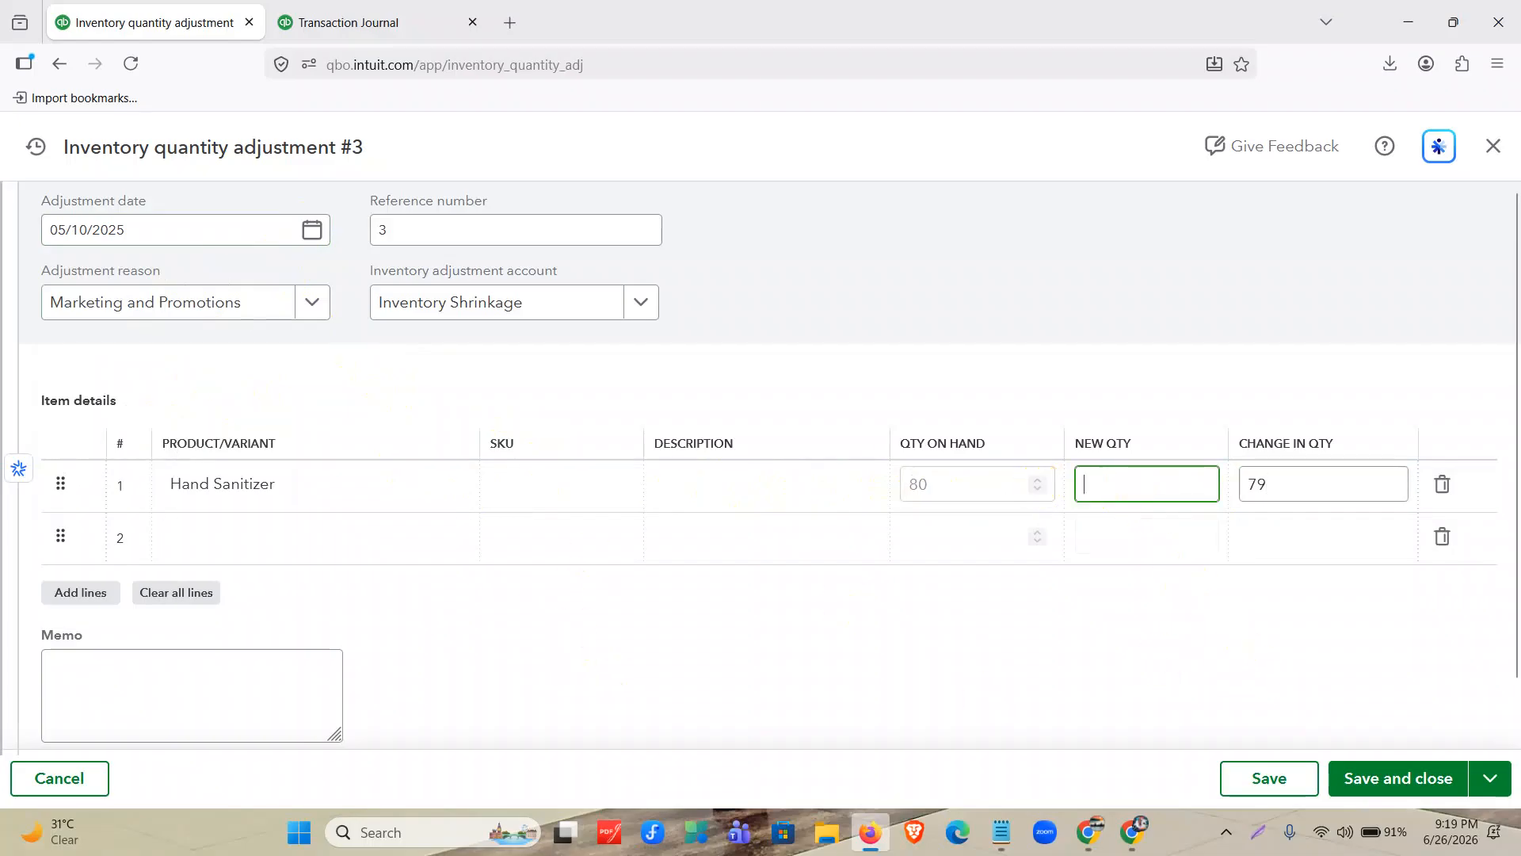
text(79)
click(1128, 668)
click(1270, 502)
click(1272, 650)
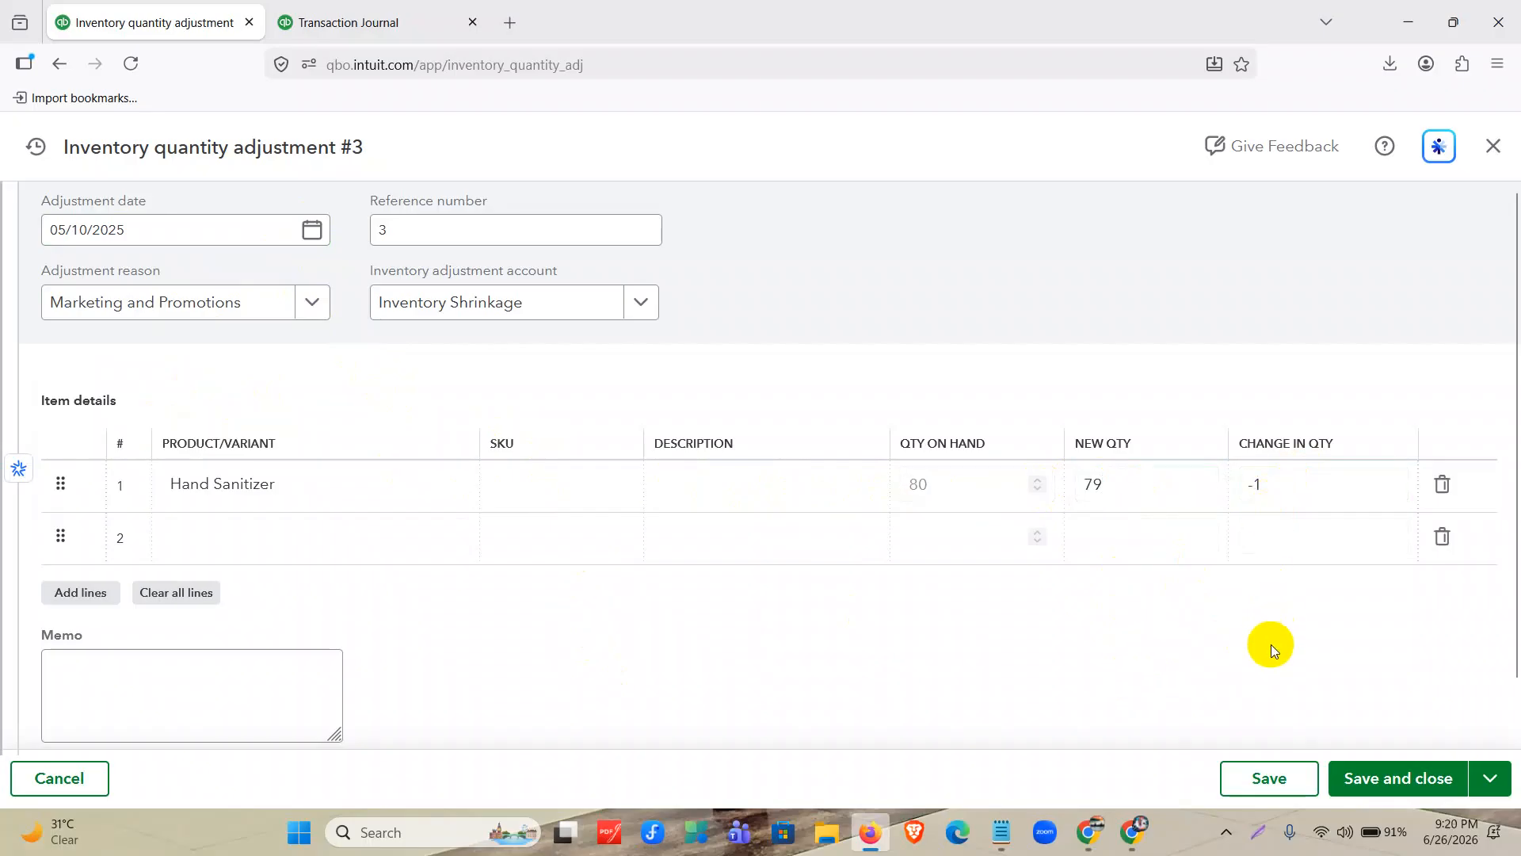
click(1413, 777)
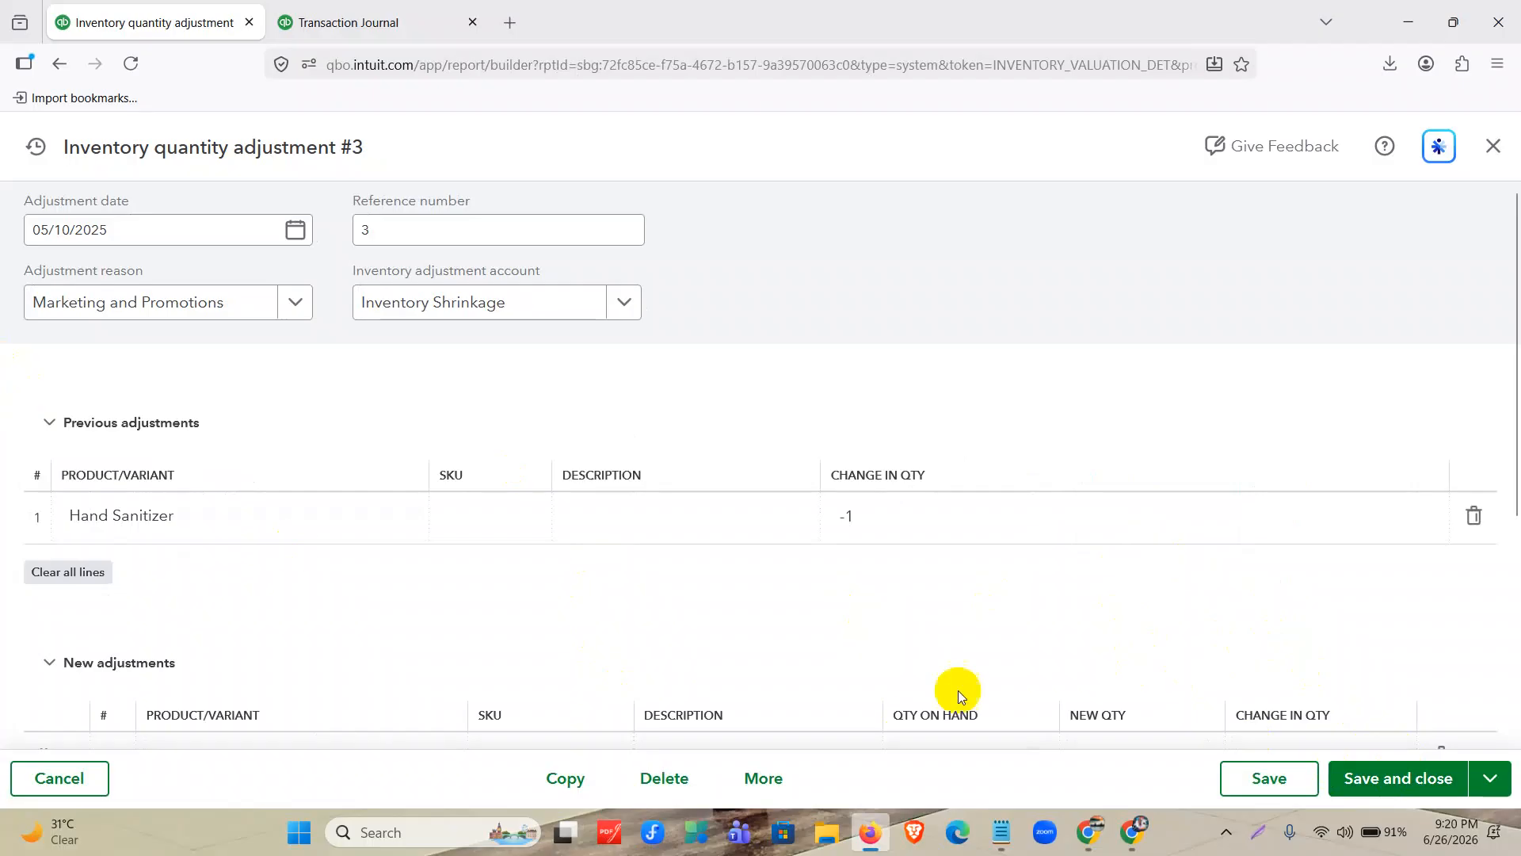
Refresh Inventory Valuation Detail and check the Hand Sanitizer quantity adjustment row and its effect on the totals.
scroll(987, 548, up, 5)
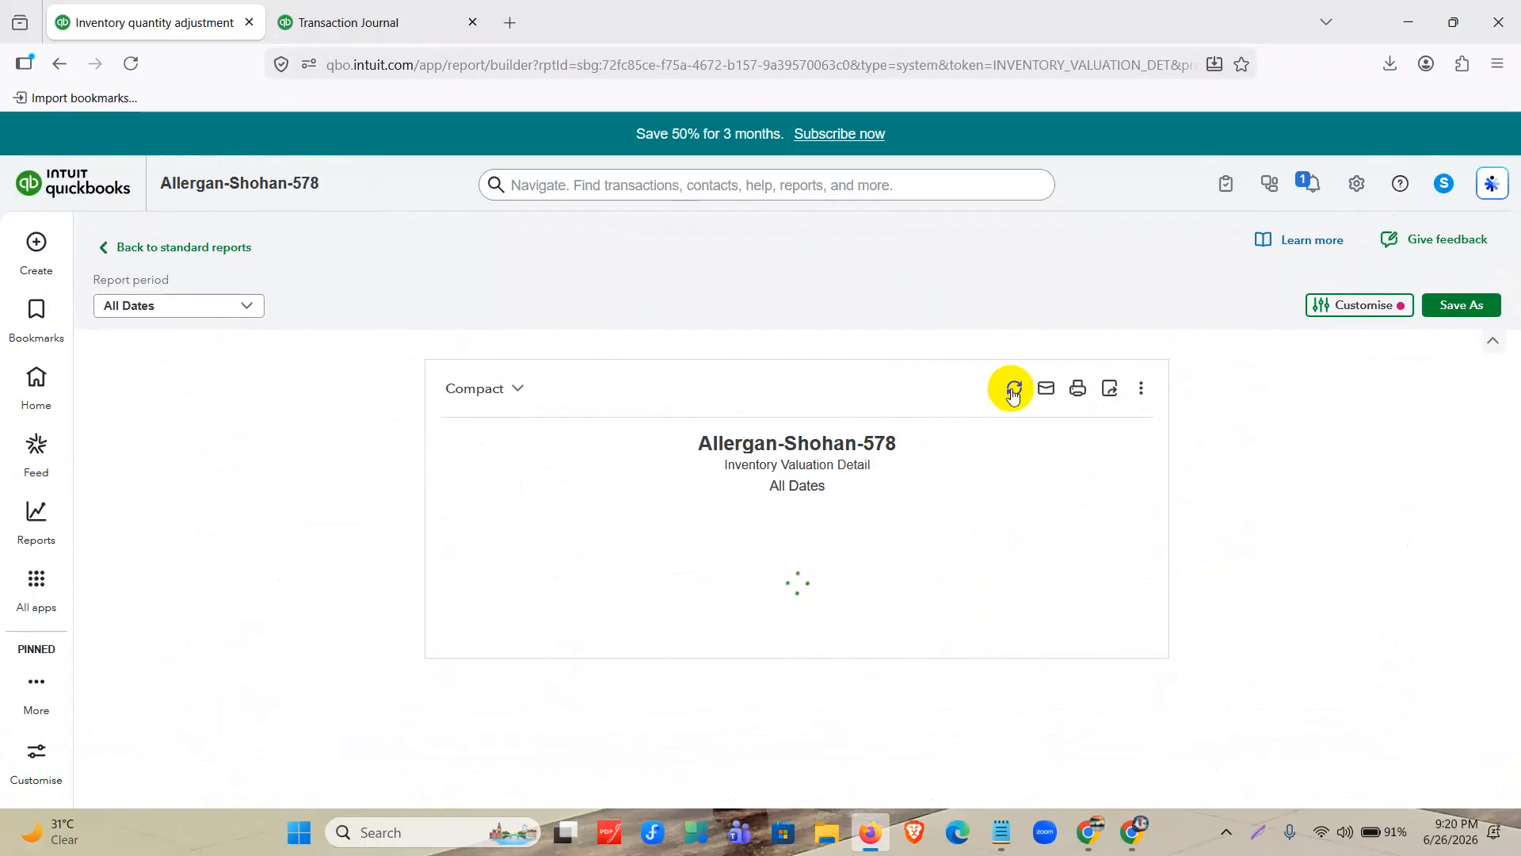
scroll(1001, 502, down, 3)
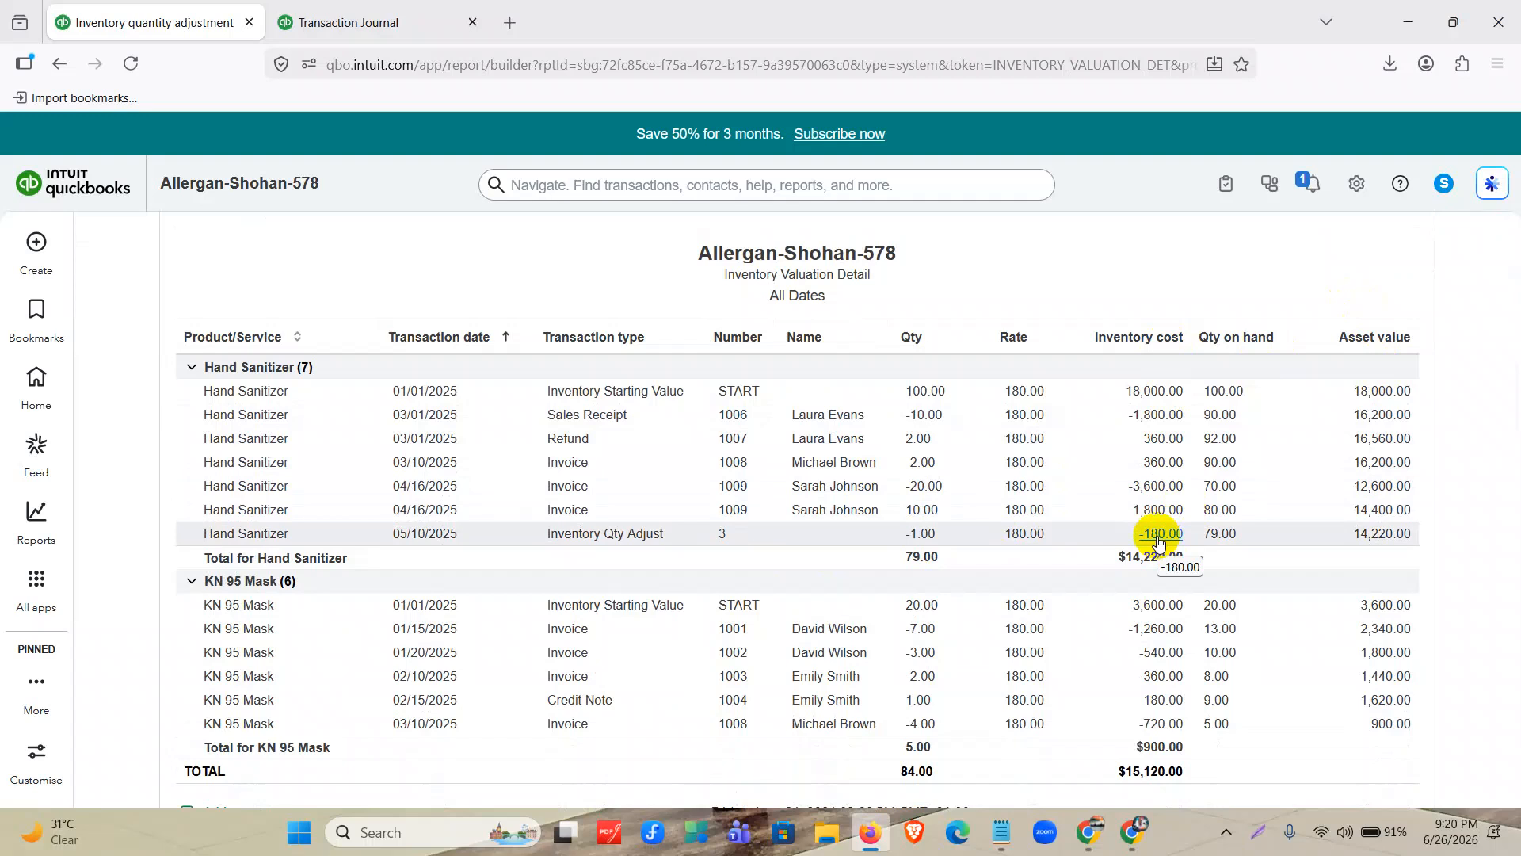
scroll(1158, 541, up, 2)
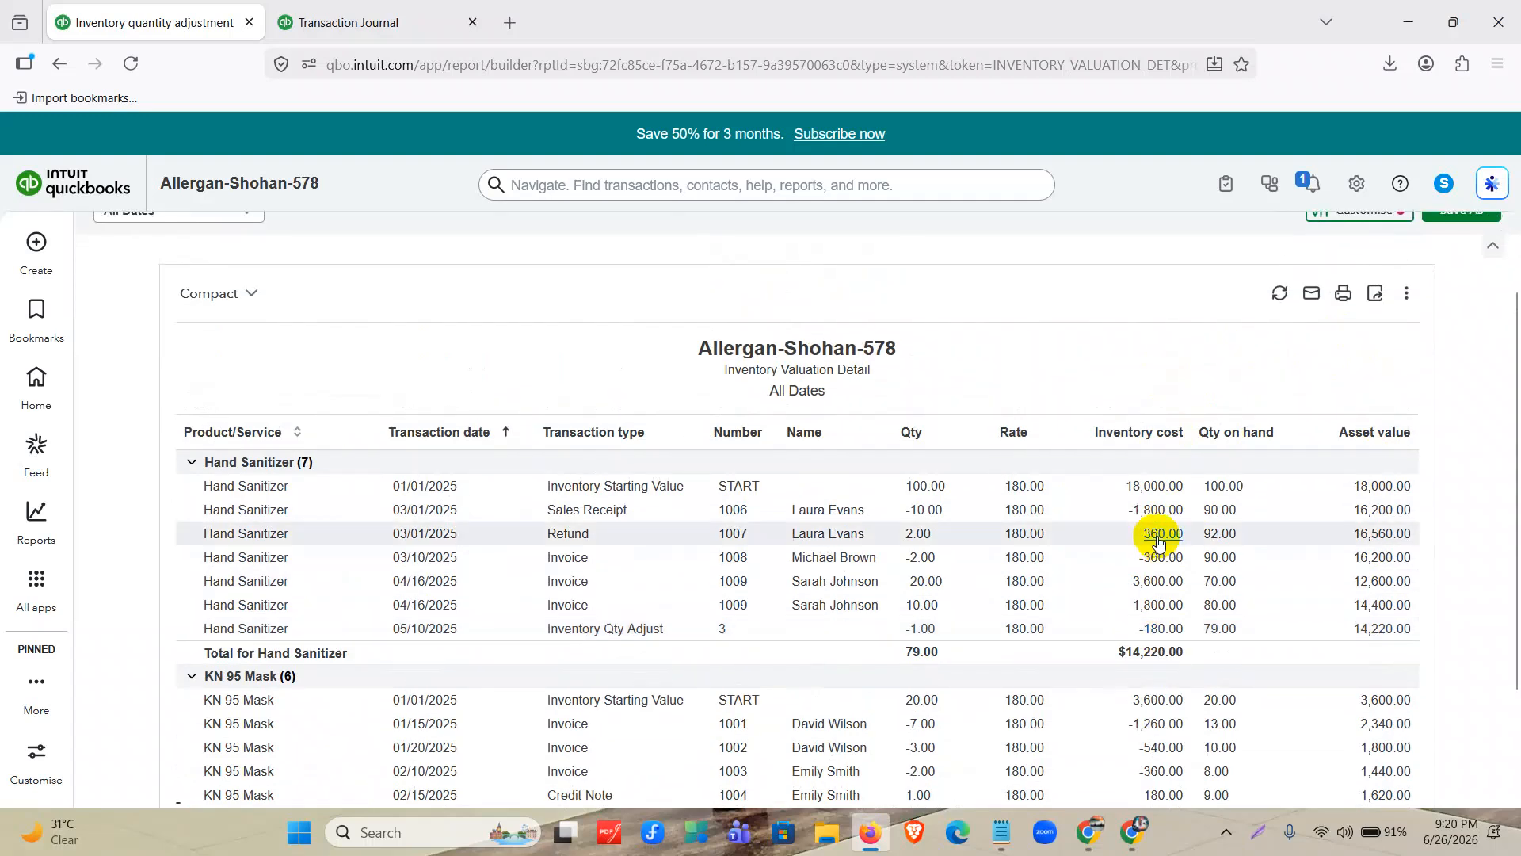
scroll(1158, 541, up, 2)
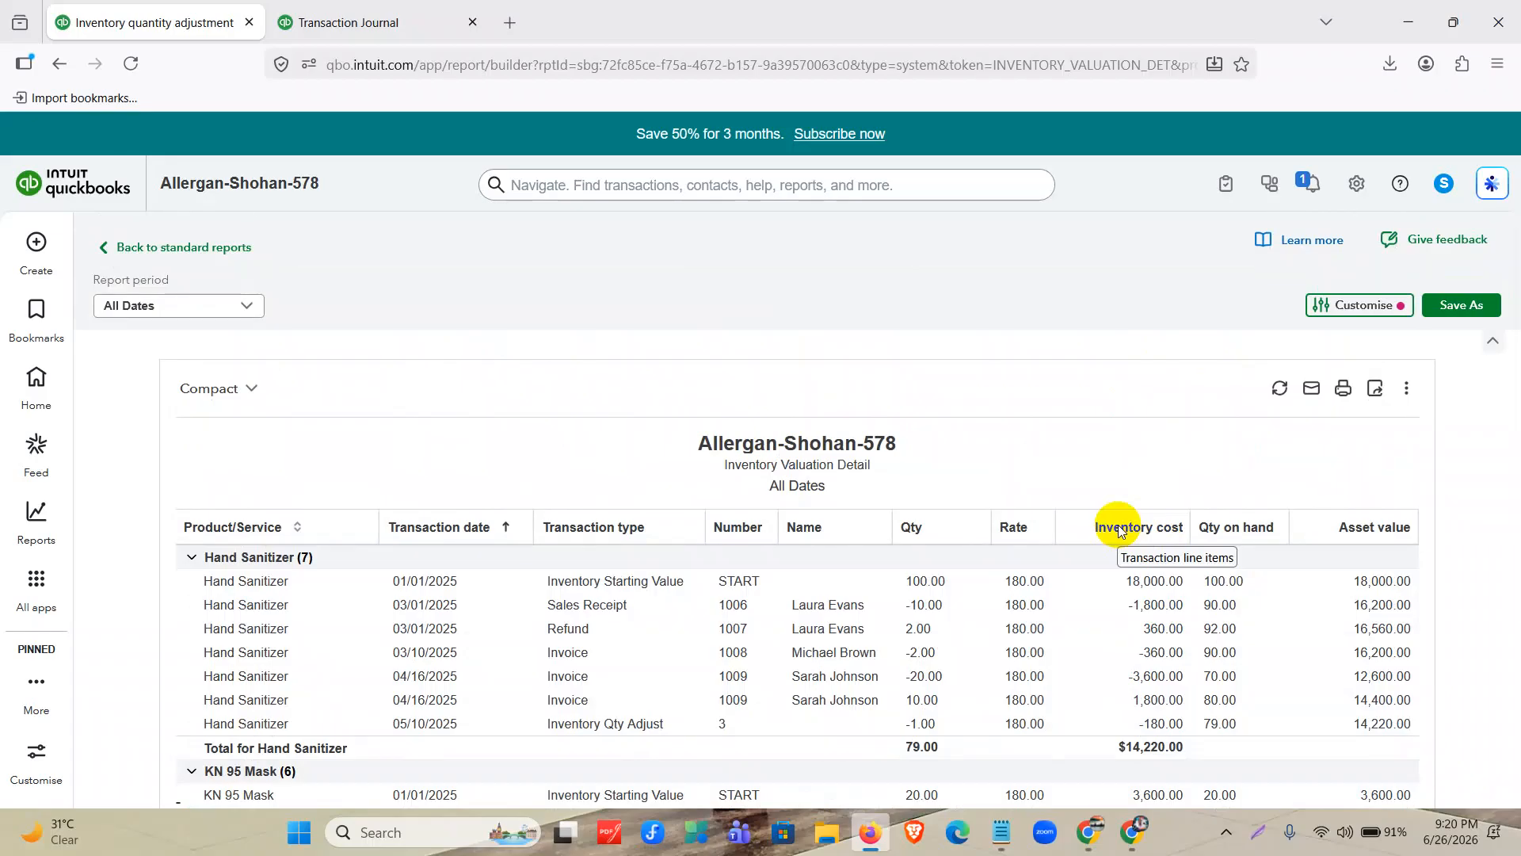
Go to the QuickBooks home page, then switch to Chrome and load the Mentor Assignments- QBO, XERO document, waiting if it is unresponsive.
click(36, 378)
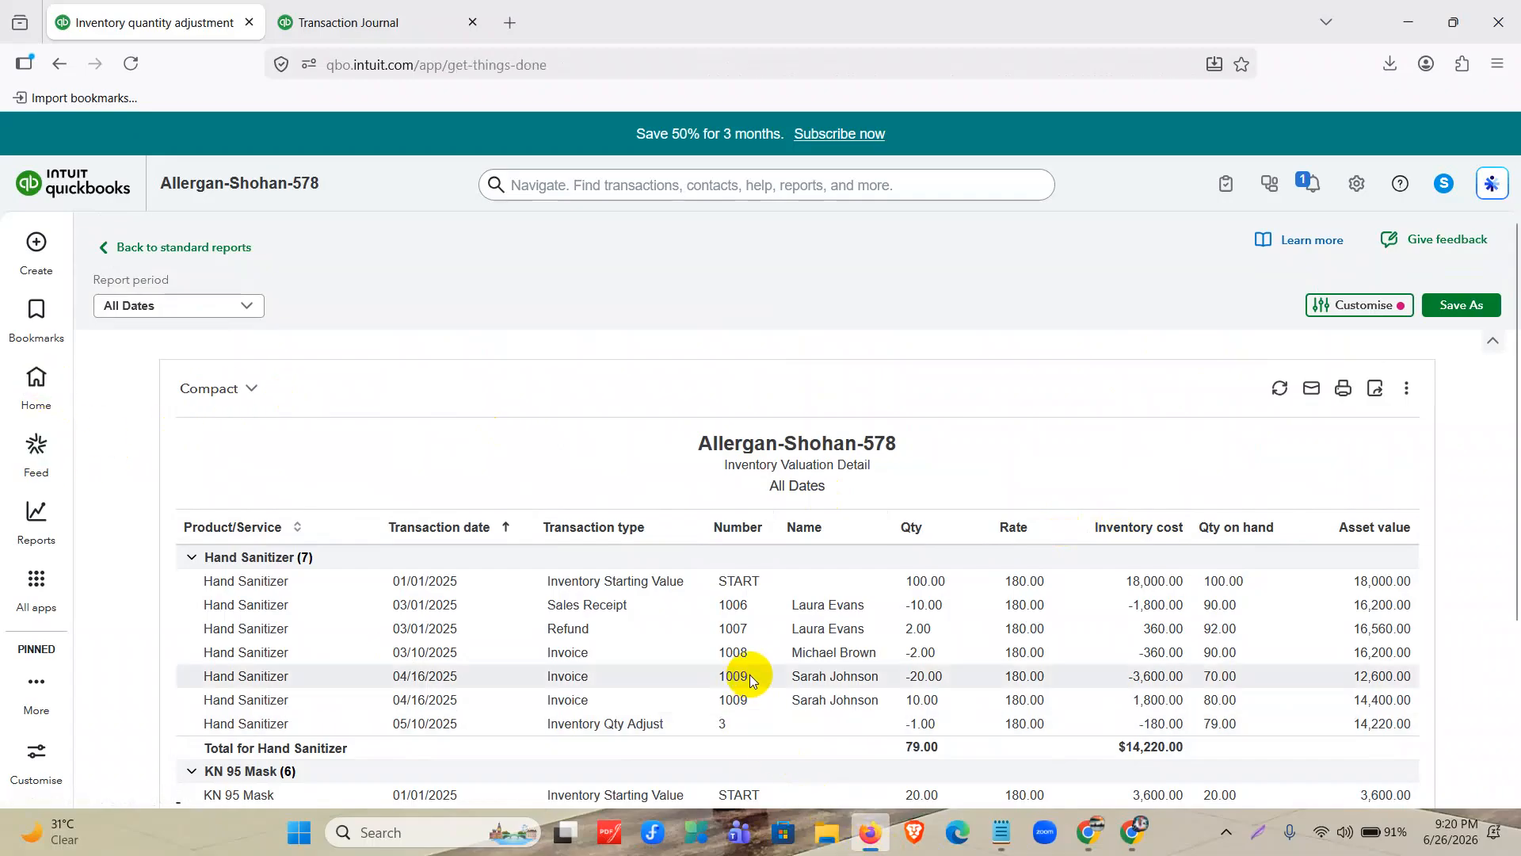
click(38, 378)
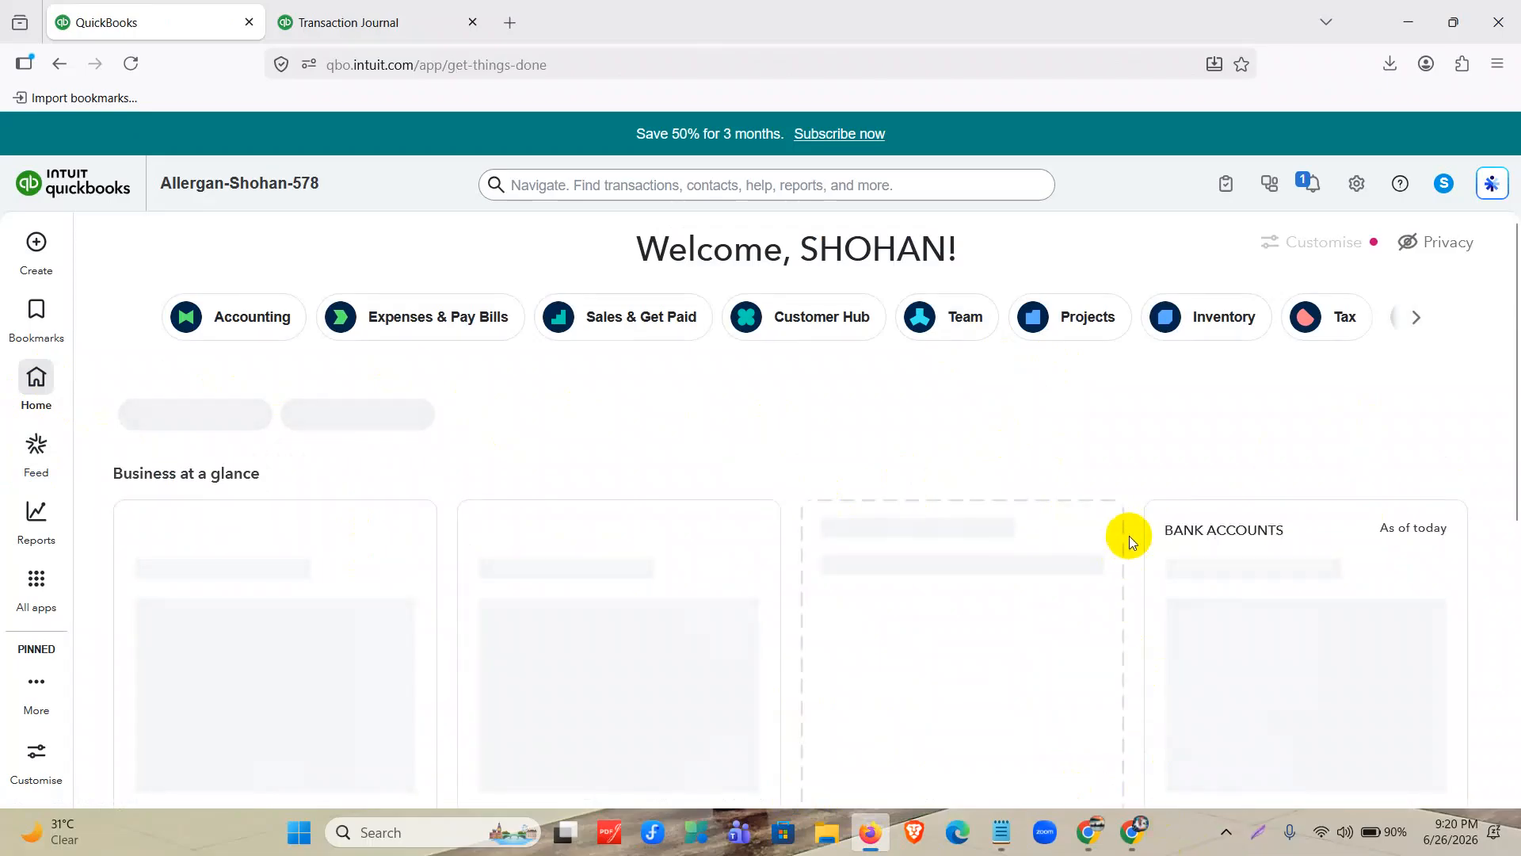
click(1131, 832)
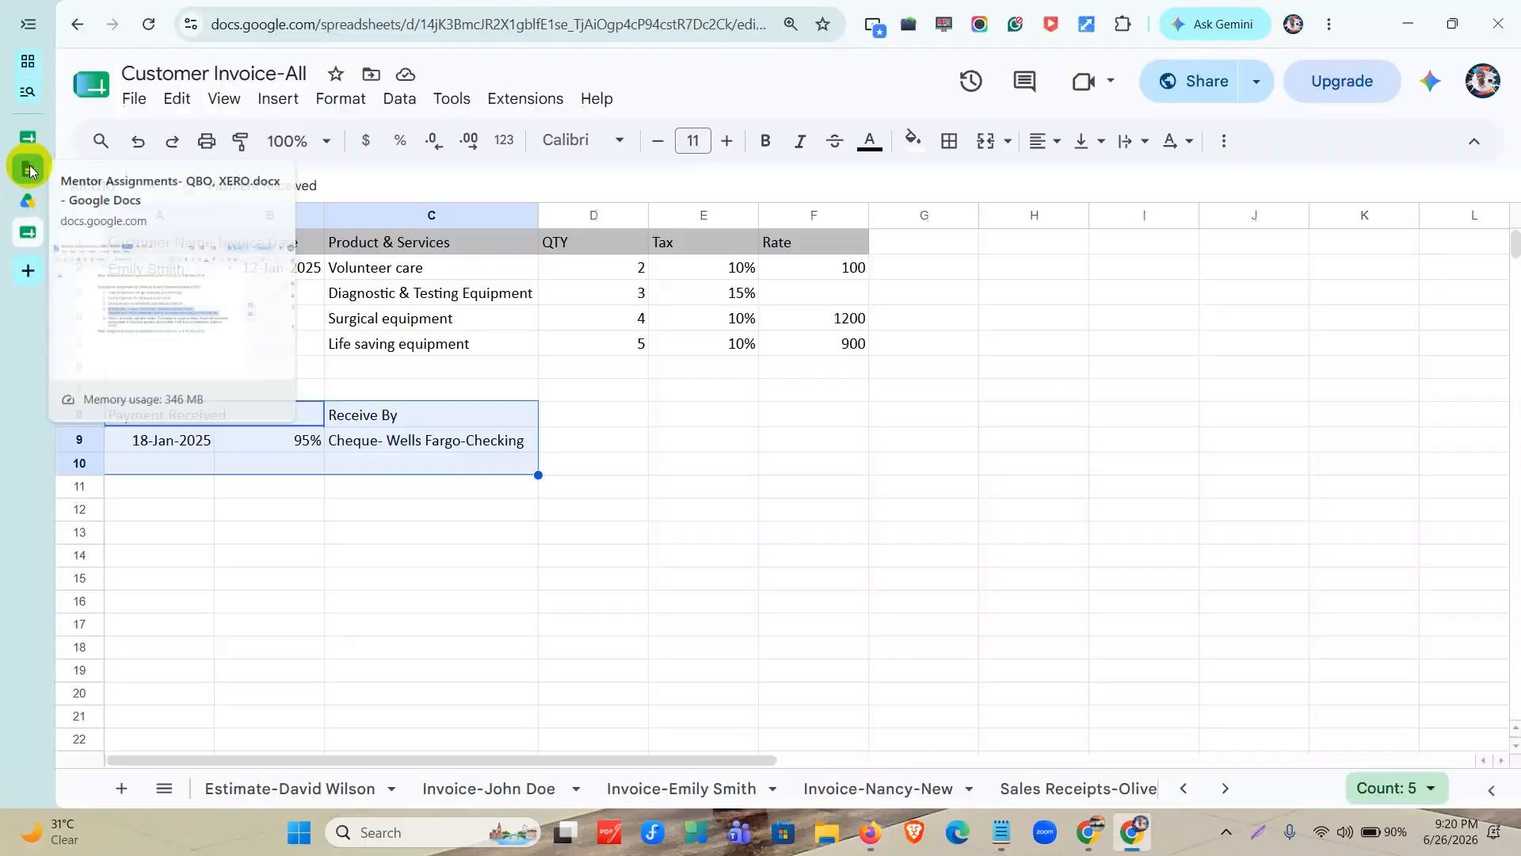
click(29, 169)
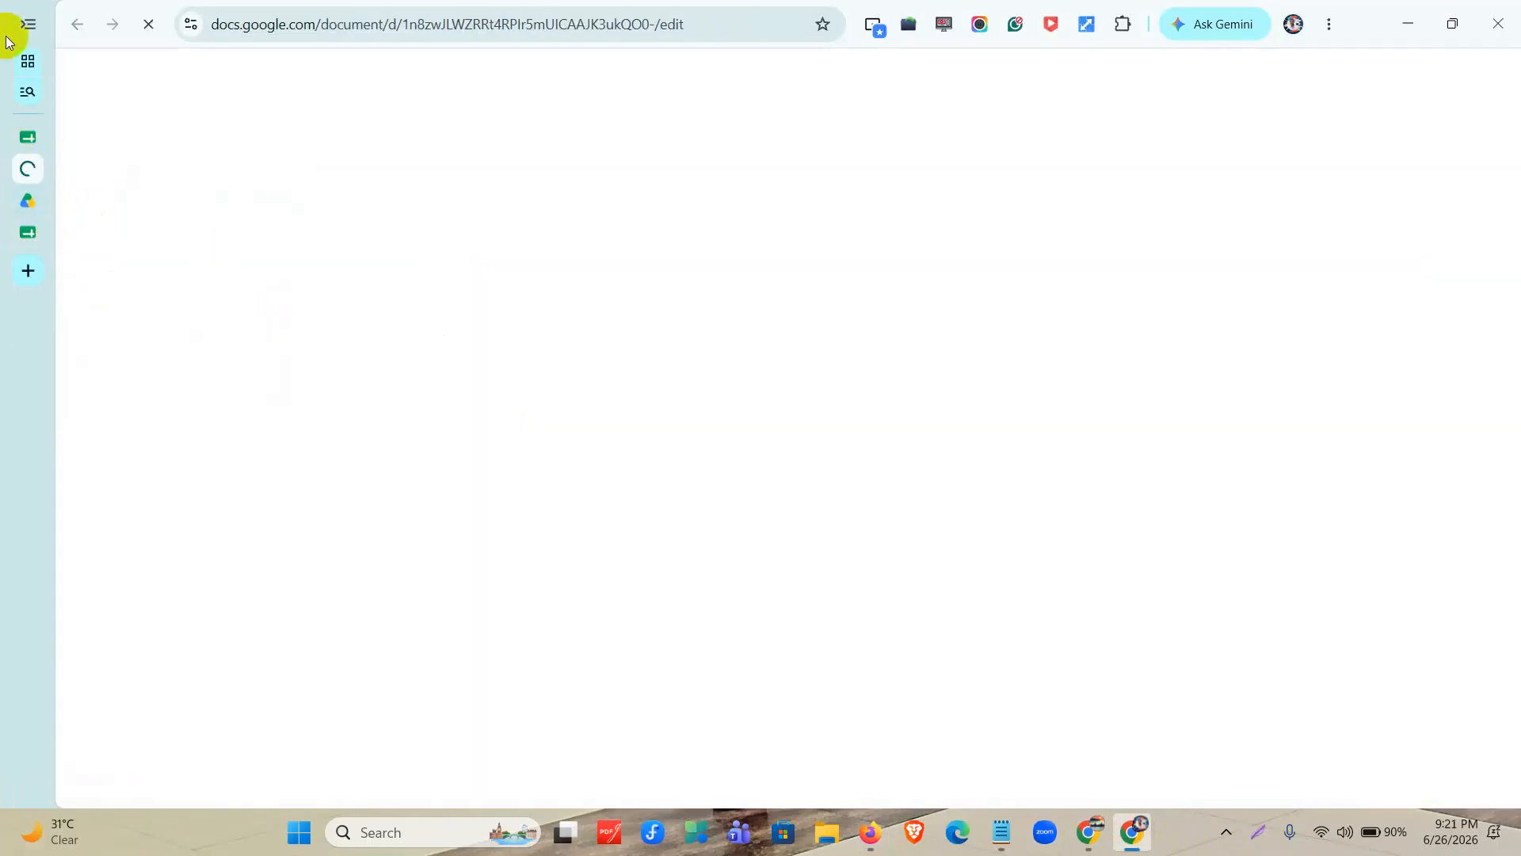
click(33, 26)
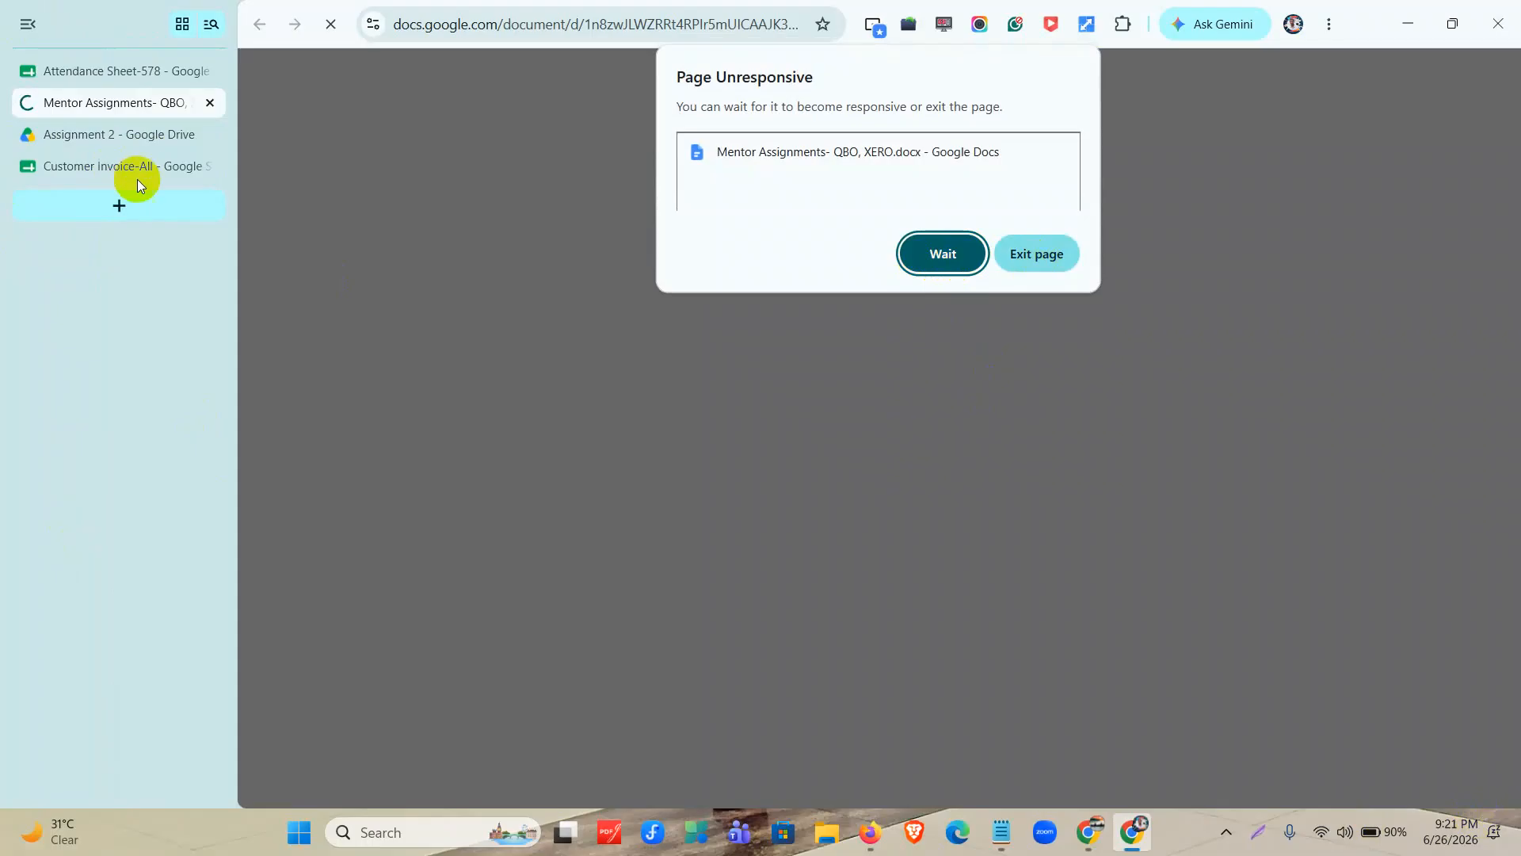
click(948, 259)
Open the bookmarked Assignments list- Mentor Drive folder in a new browser tab.
click(154, 215)
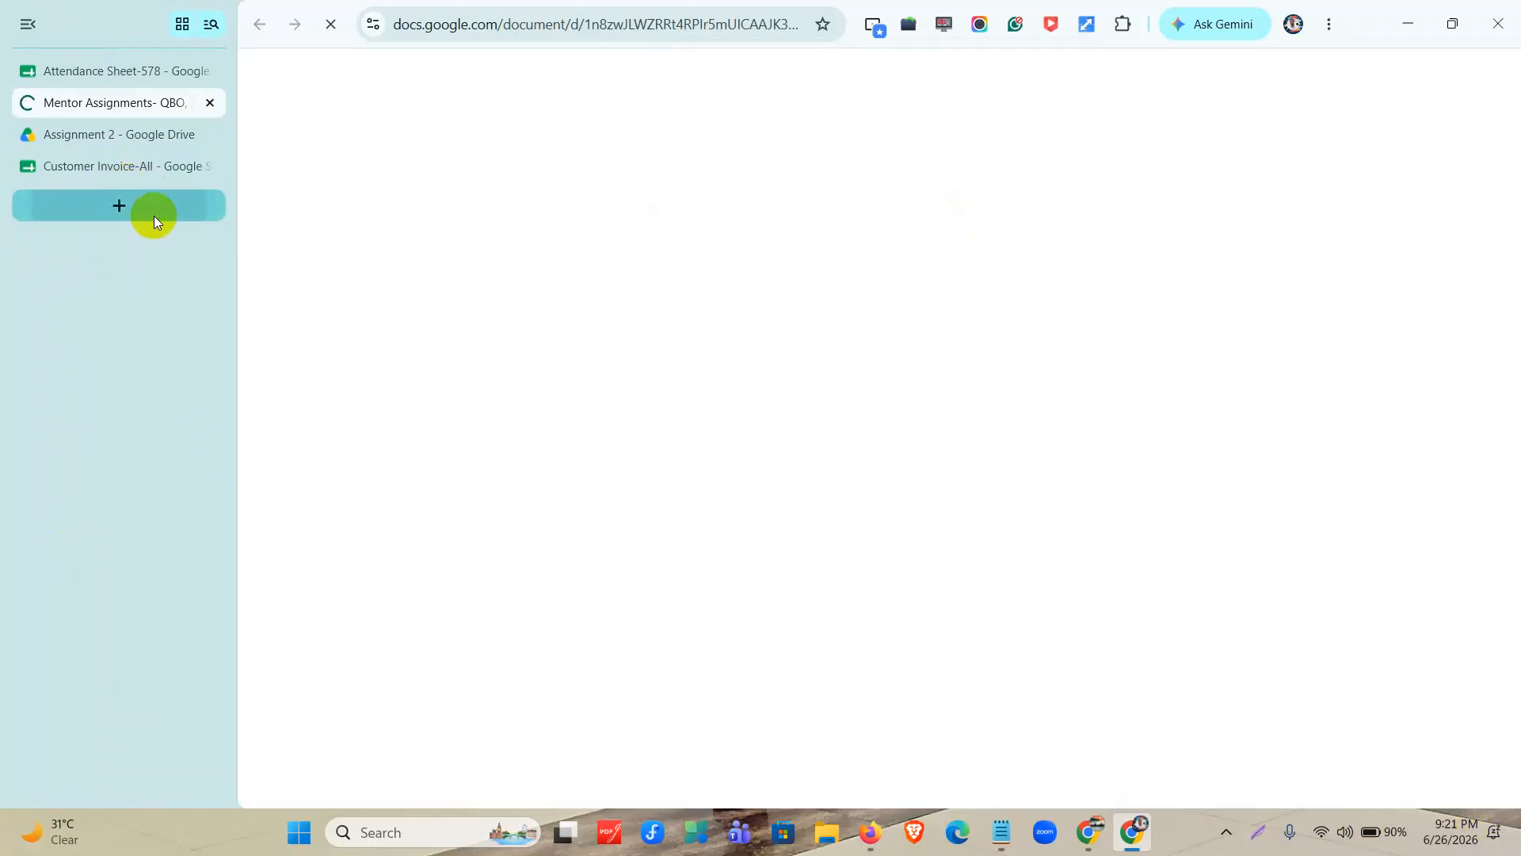
click(759, 63)
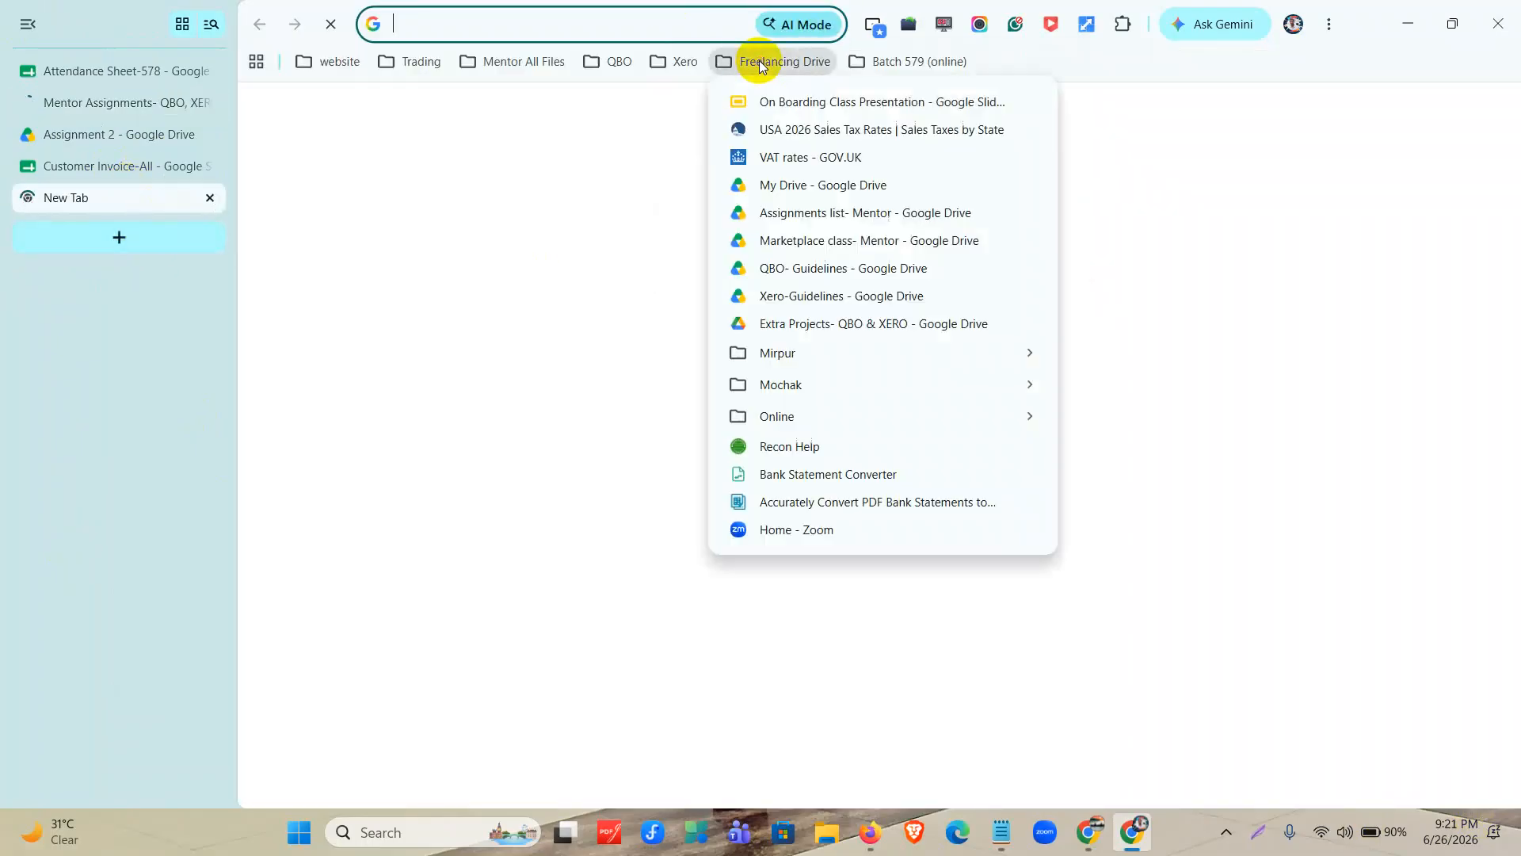
click(795, 214)
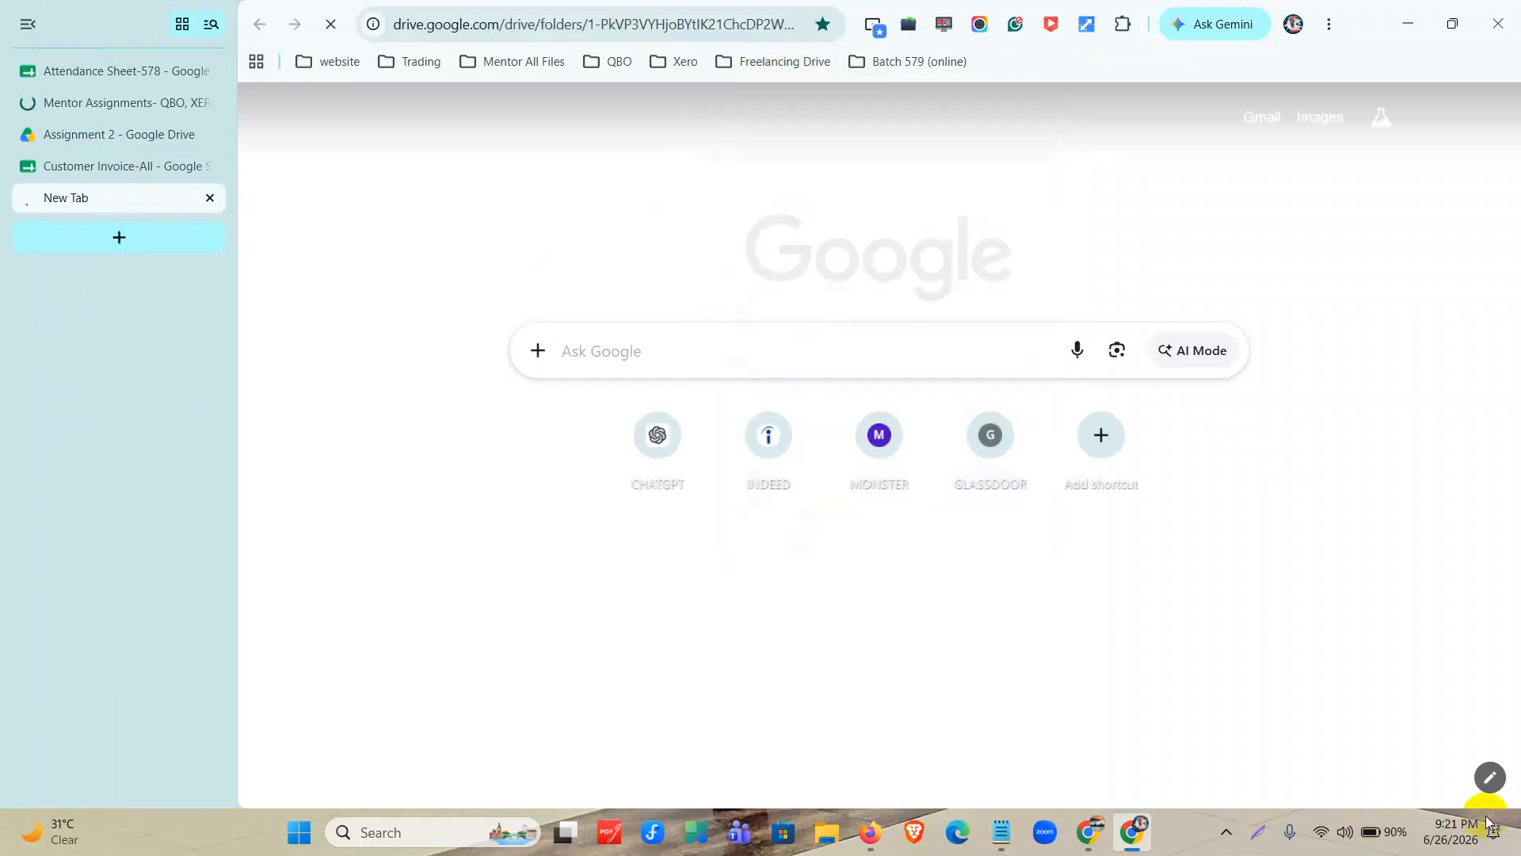
Review QuickBooks Online Assignment-04, highlight its Inventory Quantity Adjustment item, and switch back to QuickBooks in Firefox.
scroll(946, 527, down, 5)
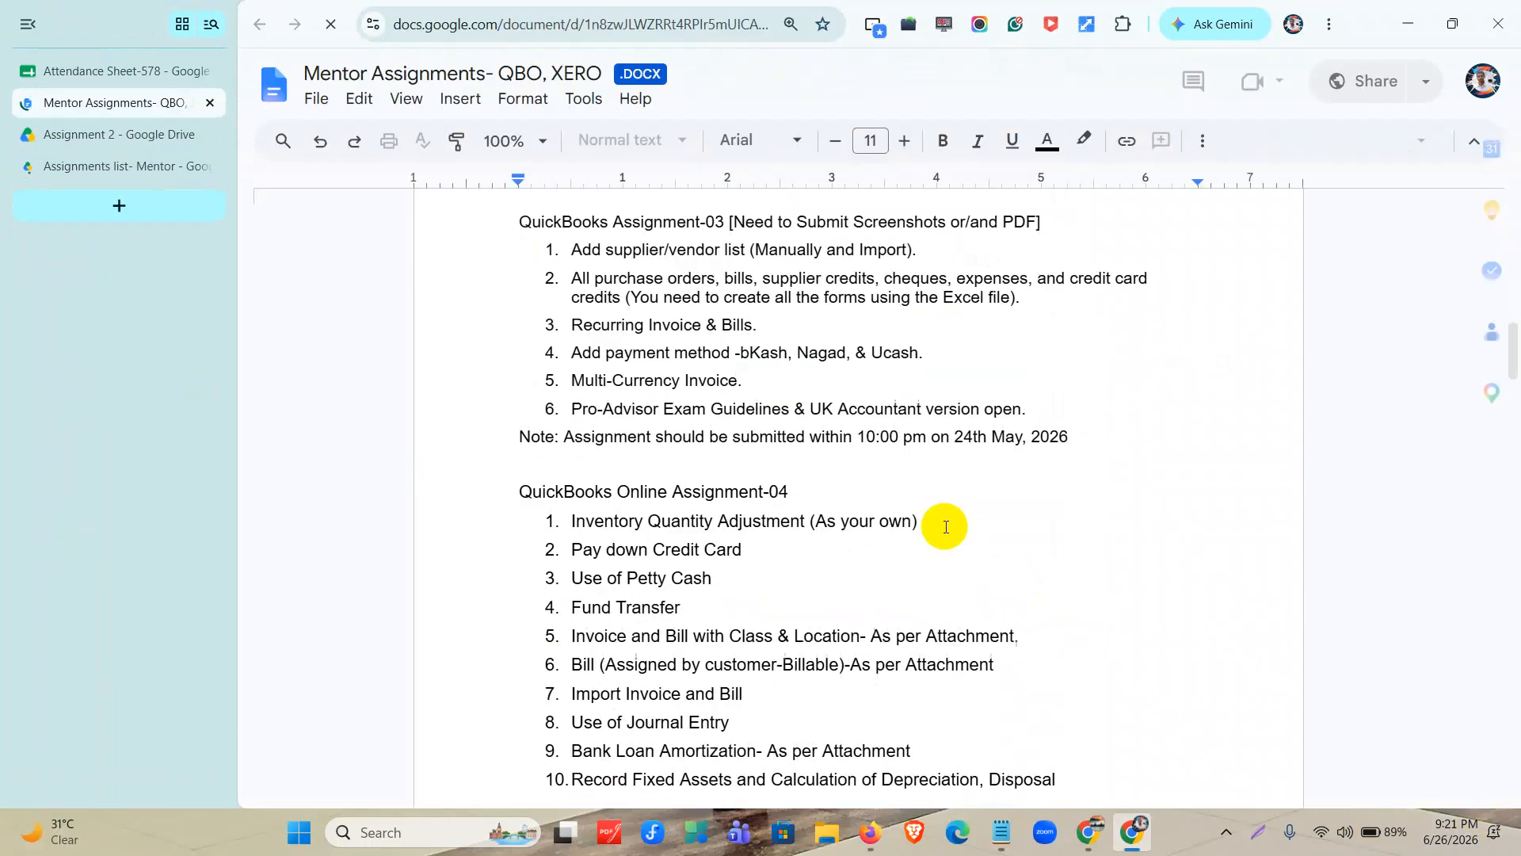
double_click(618, 530)
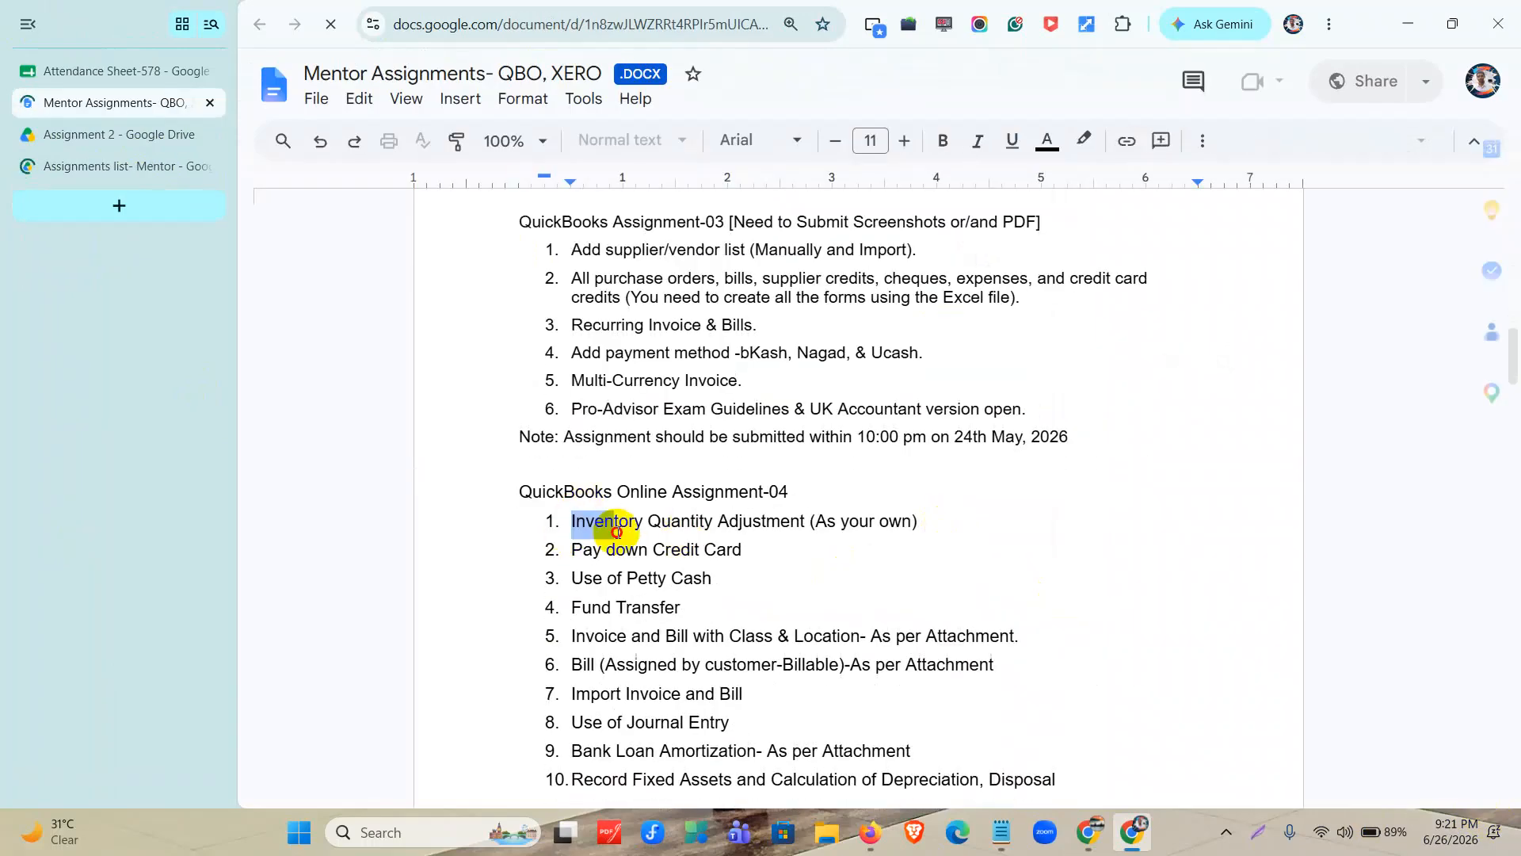
drag(618, 529, 934, 524)
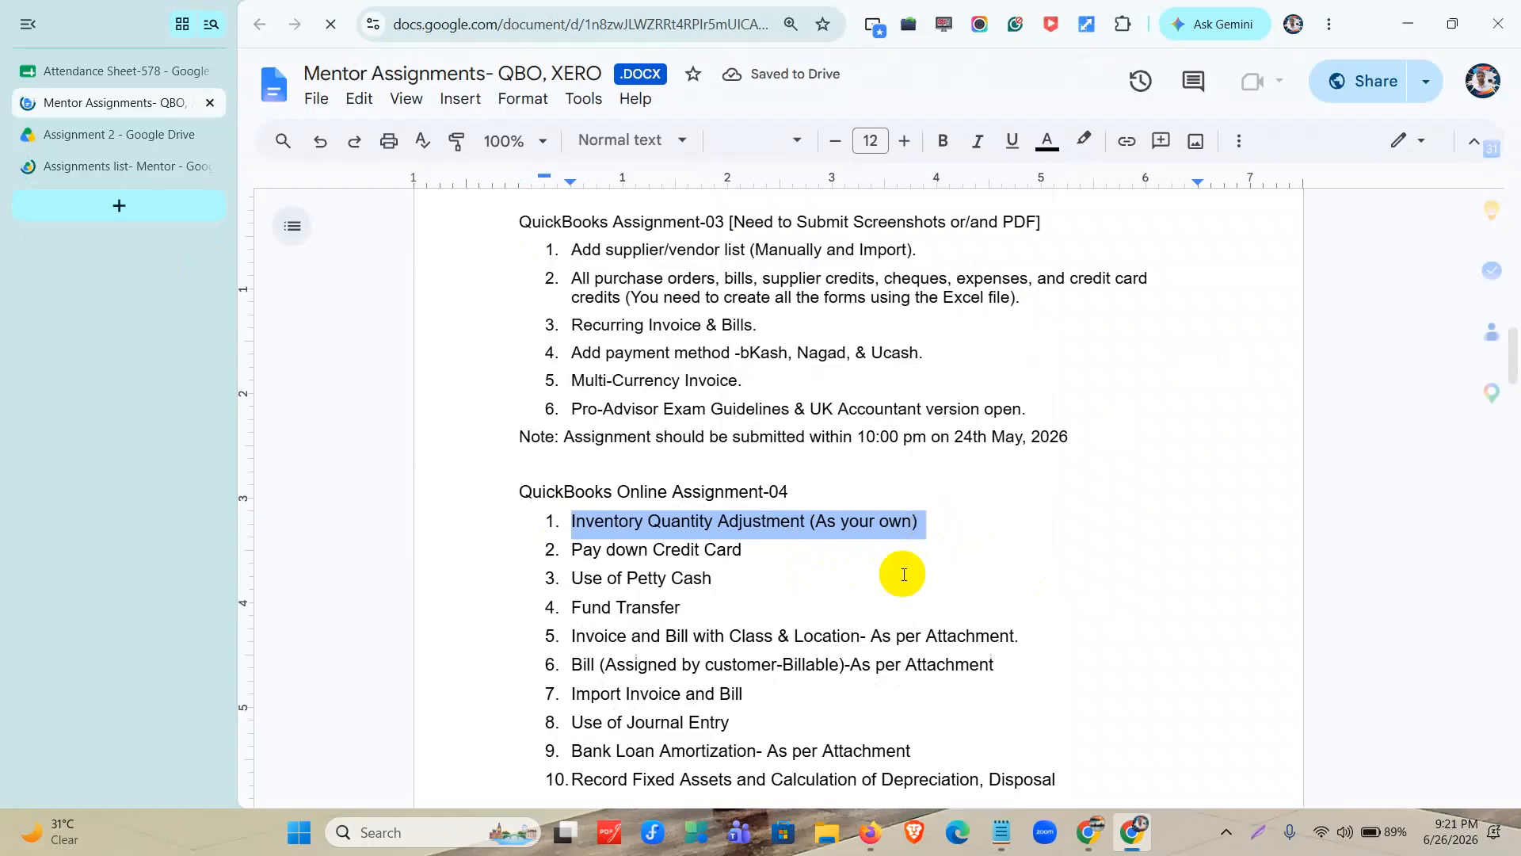
scroll(806, 608, down, 1)
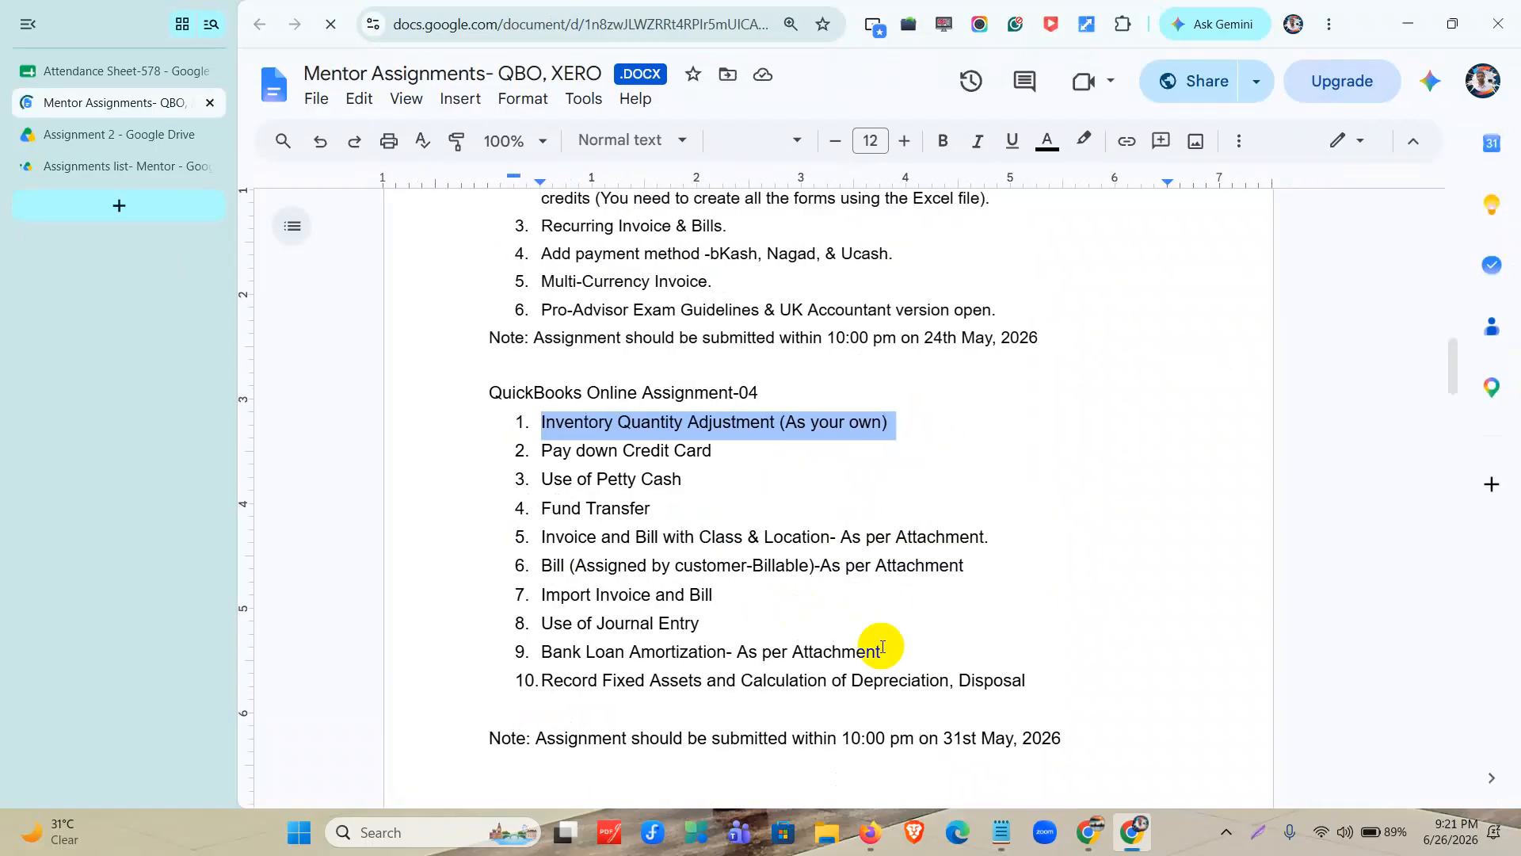
click(868, 842)
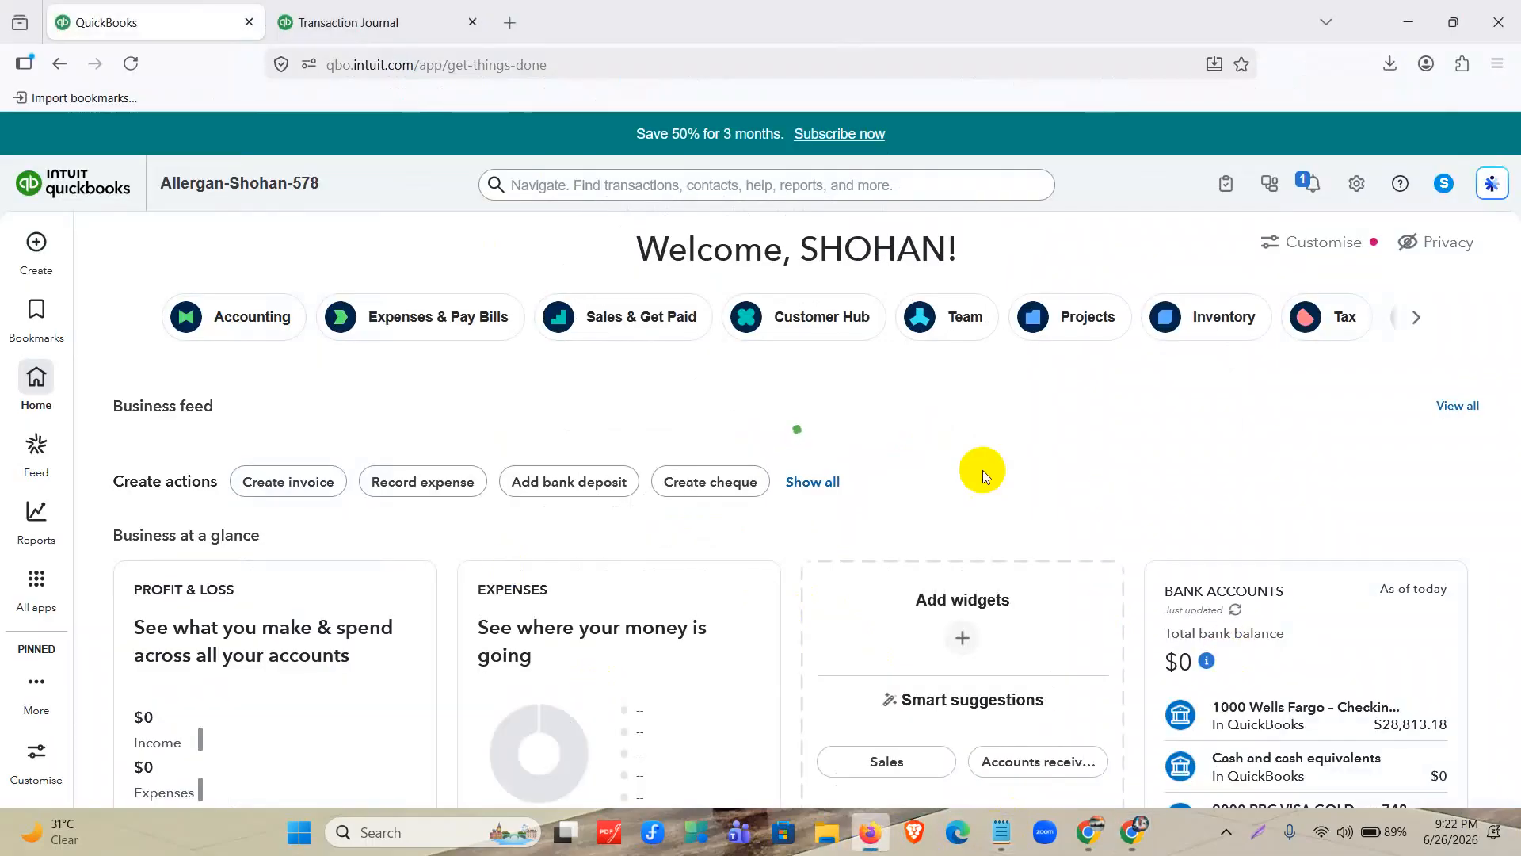